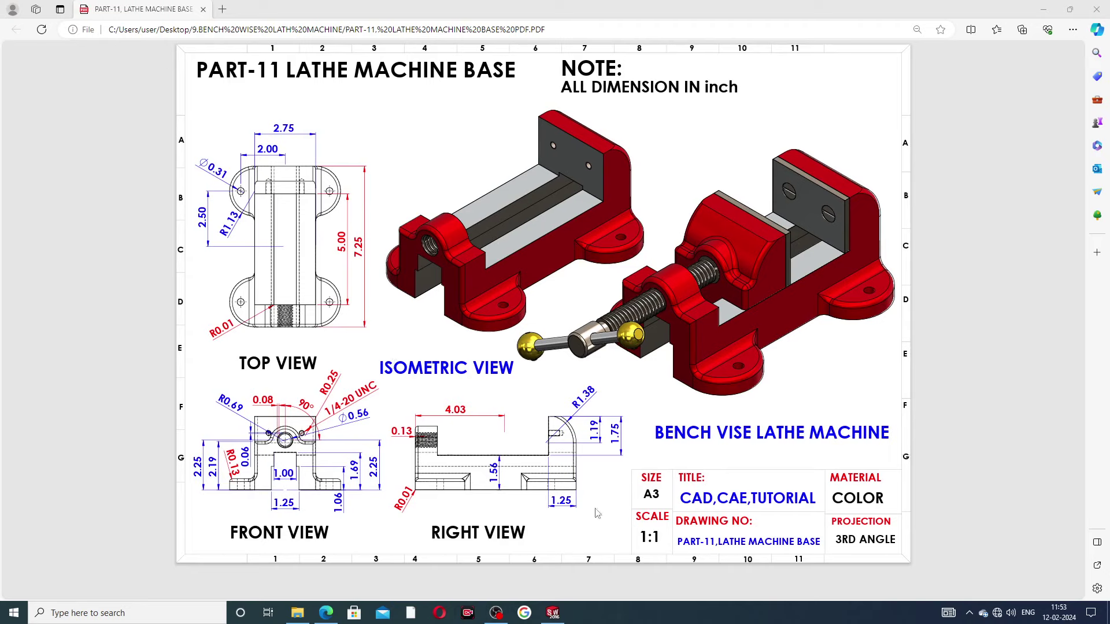
# Switch from the reference drawing PDF back to the LATHE MACHINE BASE part in SOLIDWORKS
pyautogui.click(552, 613)
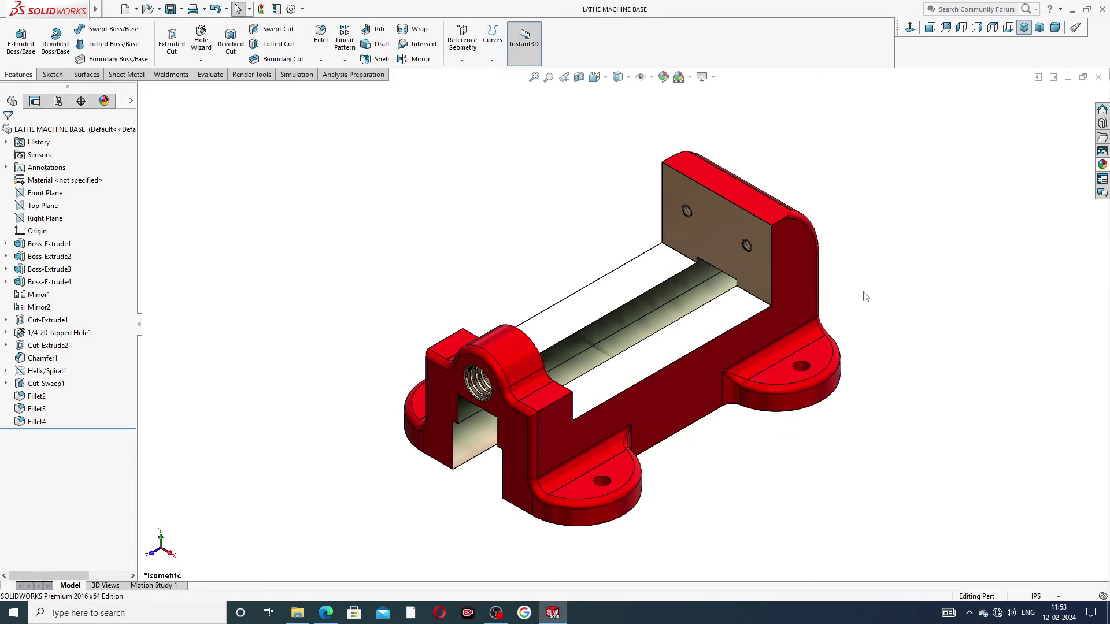
pyautogui.moveTo(862, 297); pyautogui.dragTo(837, 272, button='middle')
pyautogui.scroll(-3, 659, 373)
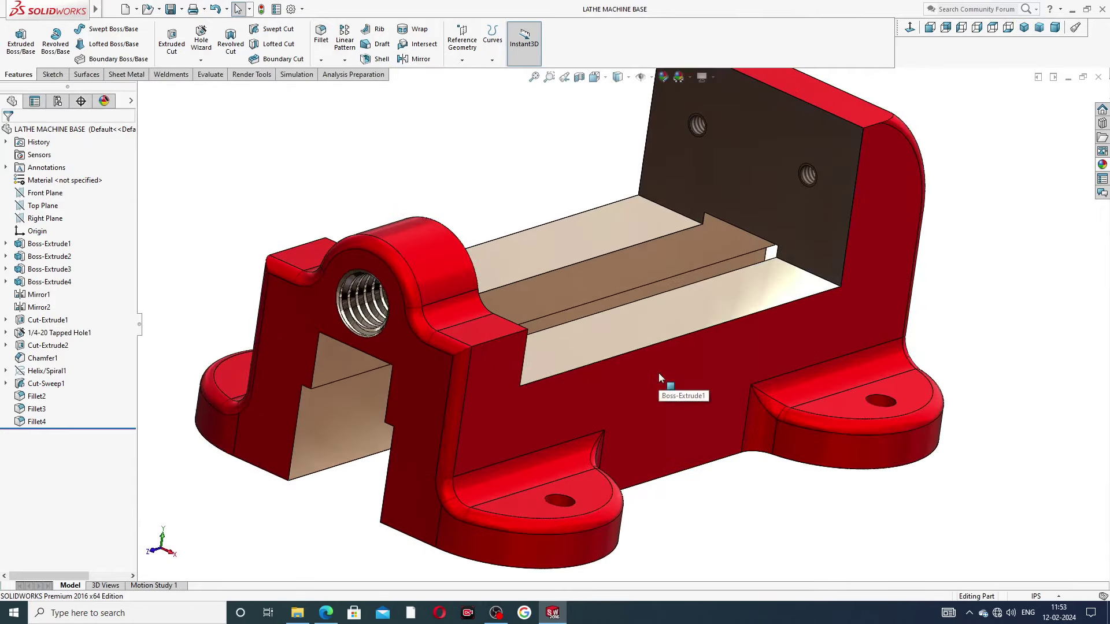
pyautogui.scroll(5, 702, 337)
pyautogui.moveTo(673, 307); pyautogui.dragTo(585, 295, button='middle')
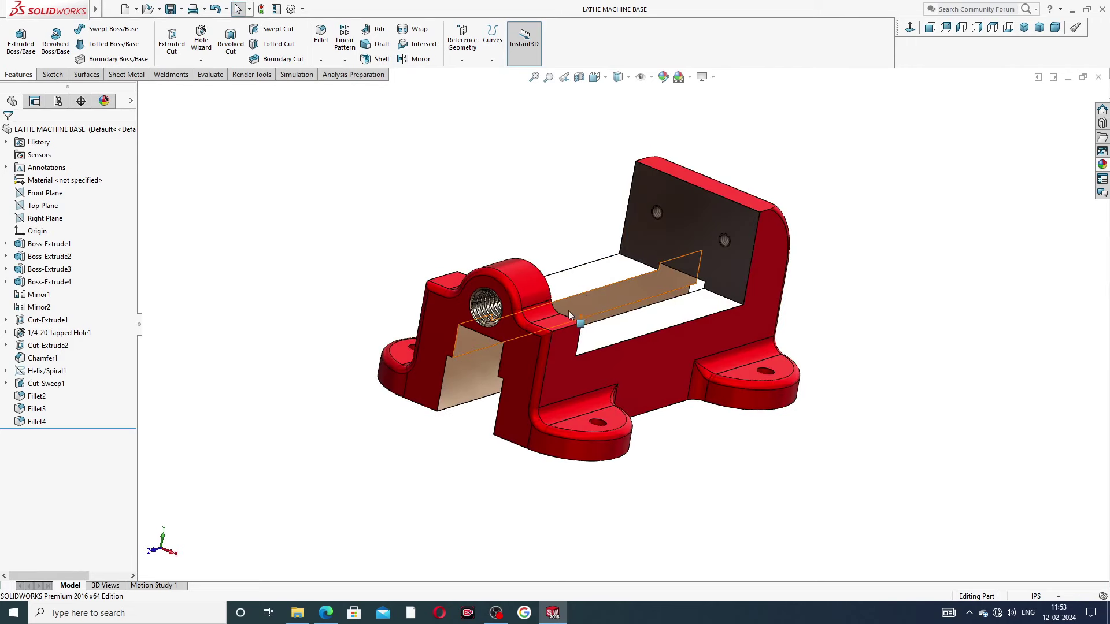
pyautogui.scroll(-2, 529, 321)
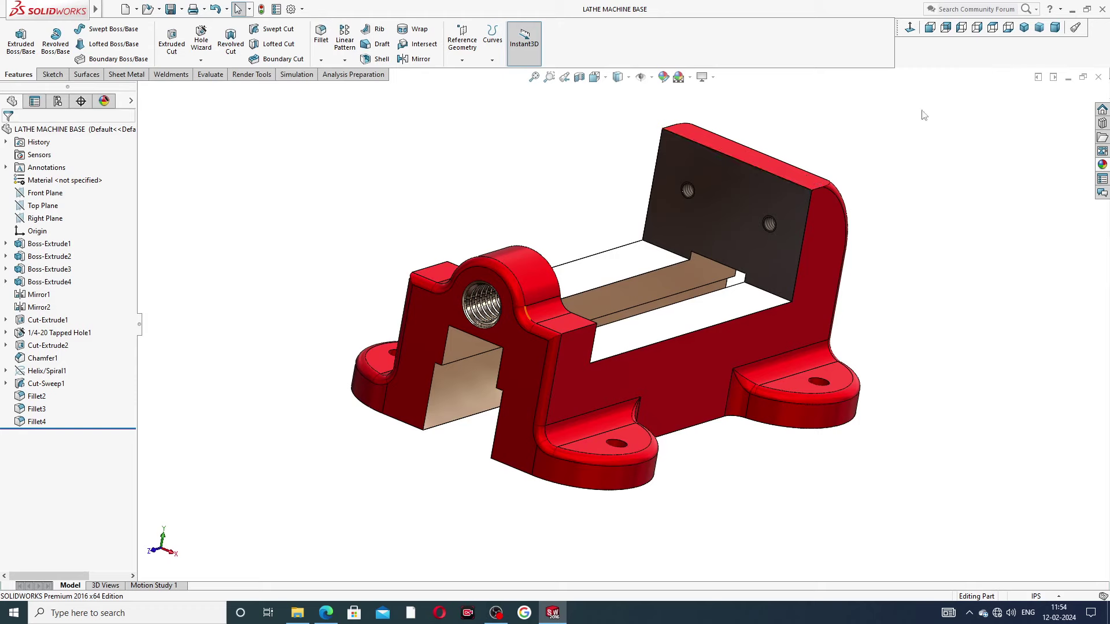
pyautogui.click(1024, 27)
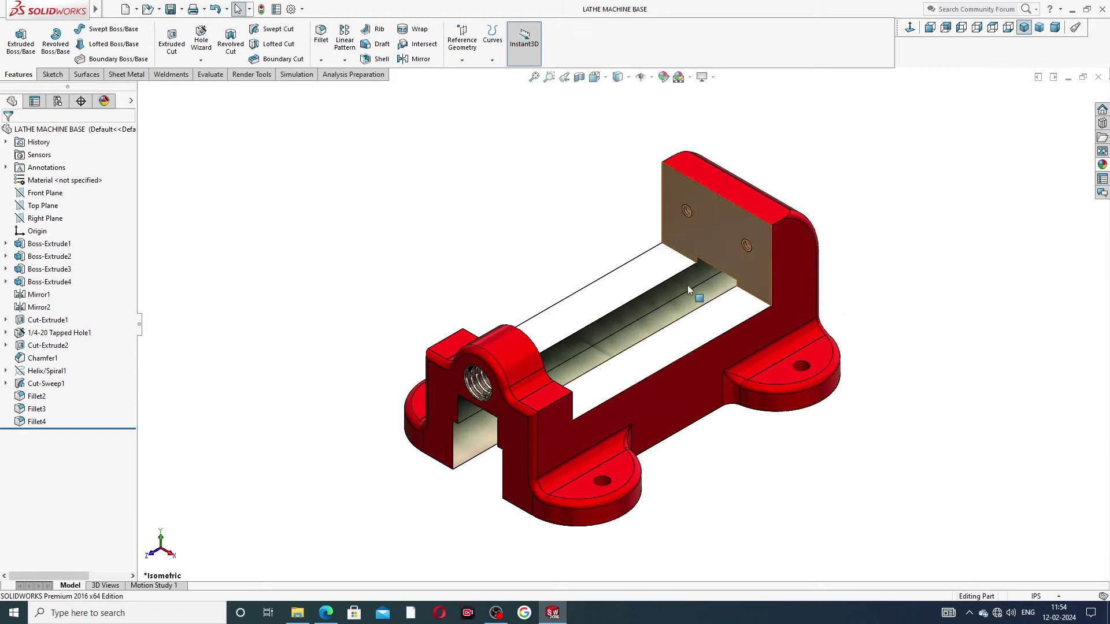
pyautogui.moveTo(734, 359); pyautogui.dragTo(670, 384, button='middle')
pyautogui.scroll(-2, 643, 390)
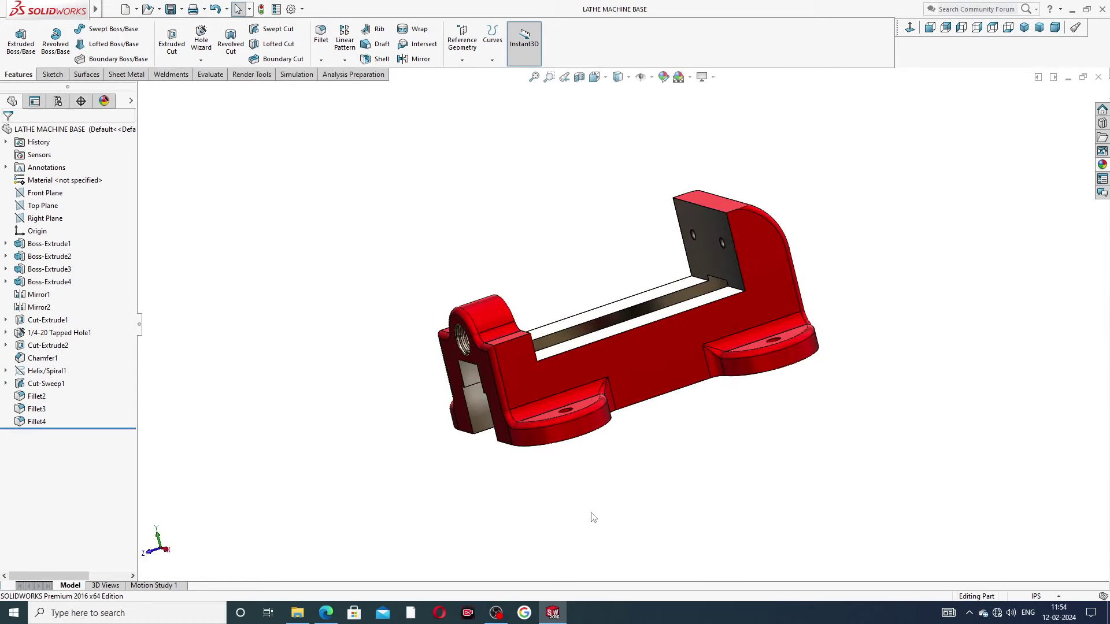
pyautogui.scroll(-2, 706, 274)
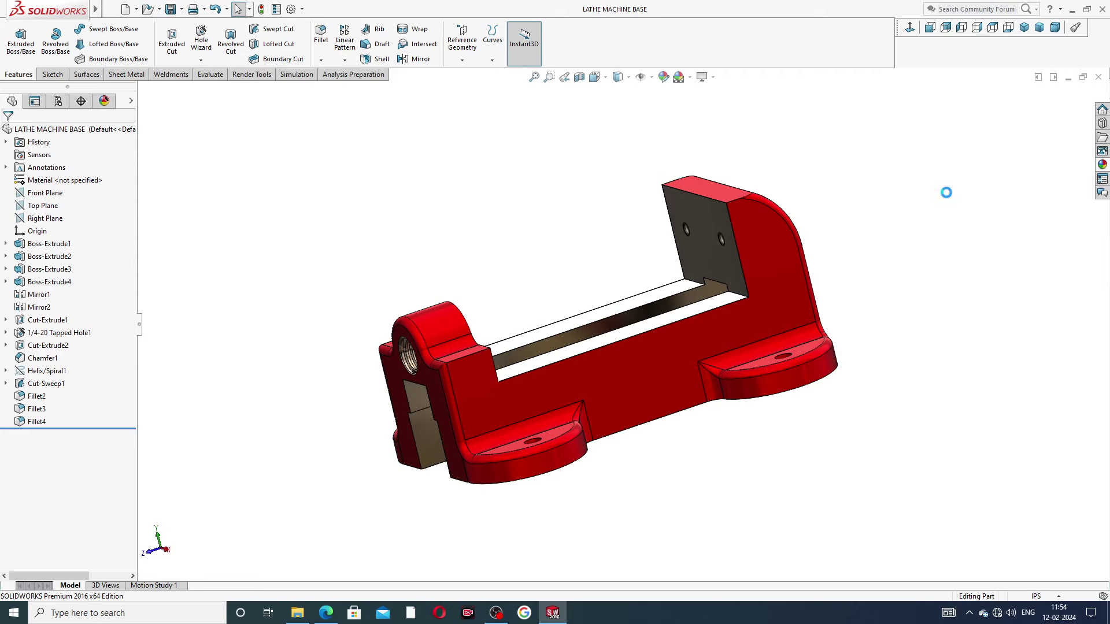
# Close the lathe base part and create a new part with the Plain White scene
pyautogui.click(1098, 77)
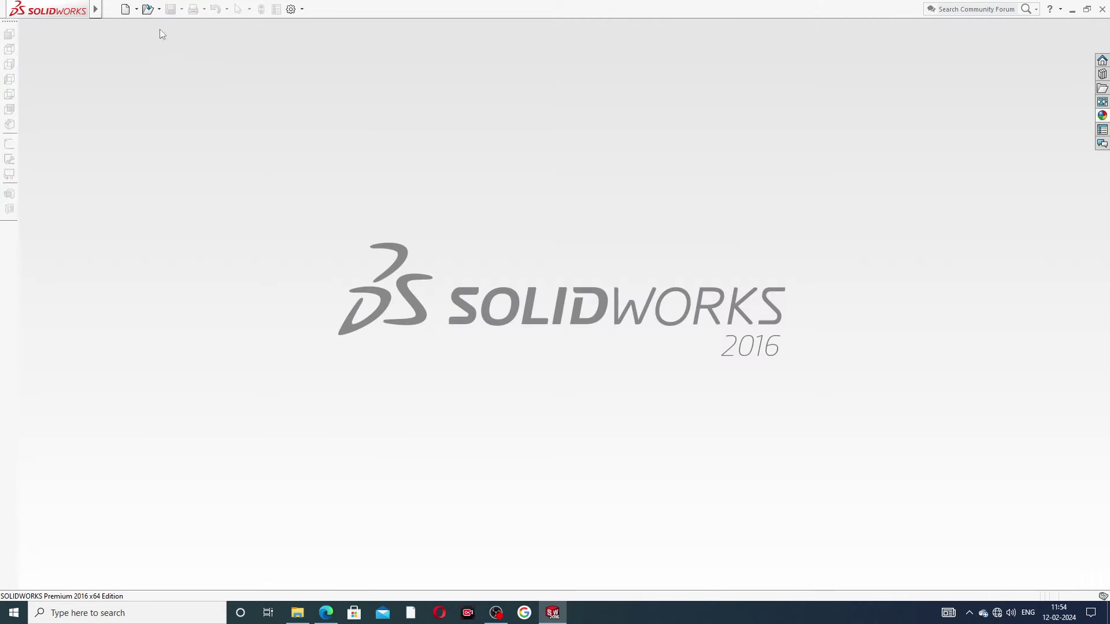
pyautogui.click(126, 9)
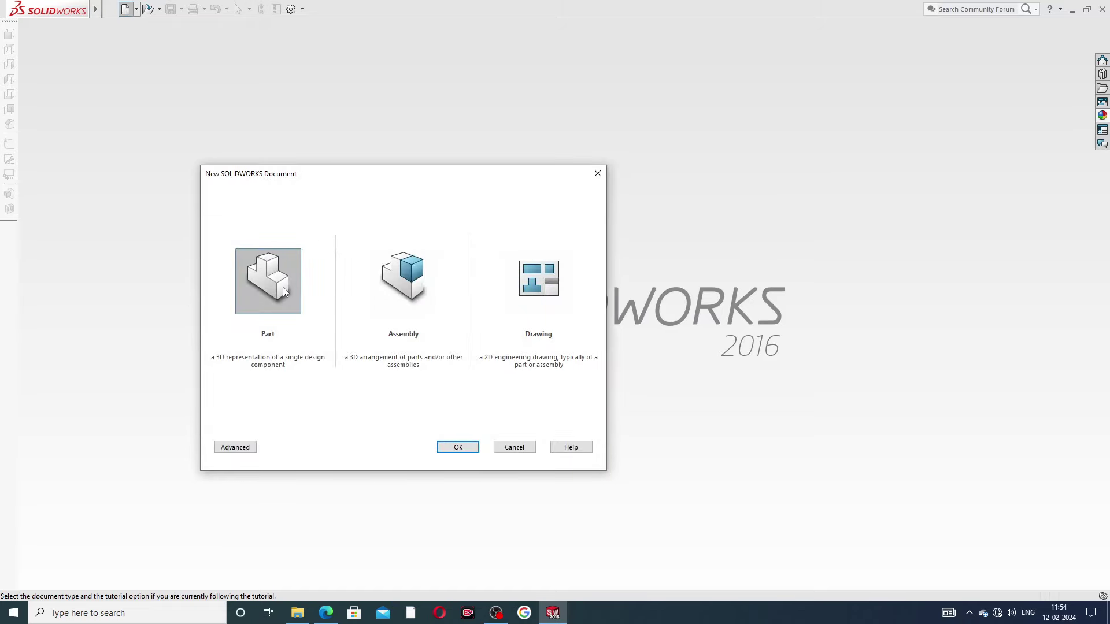
pyautogui.click(458, 447)
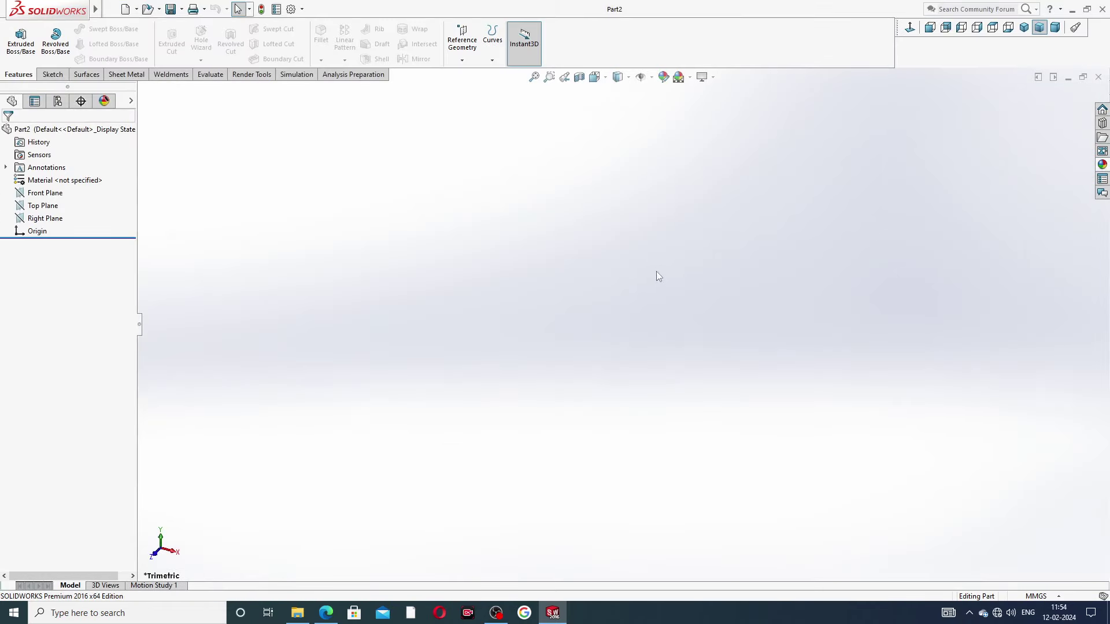
pyautogui.click(678, 77)
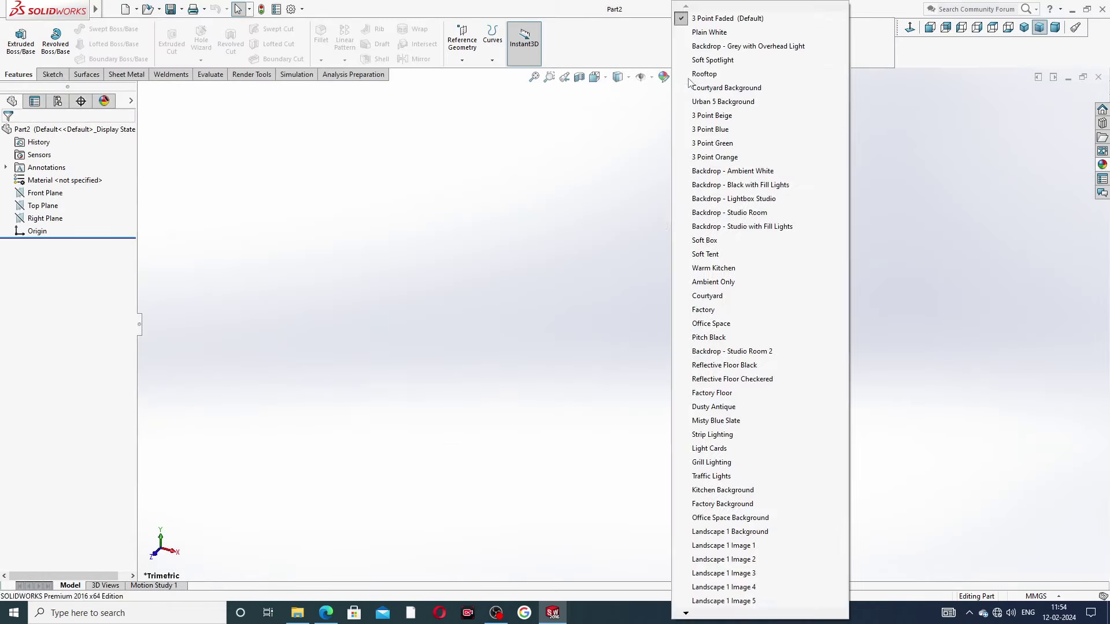
pyautogui.click(709, 32)
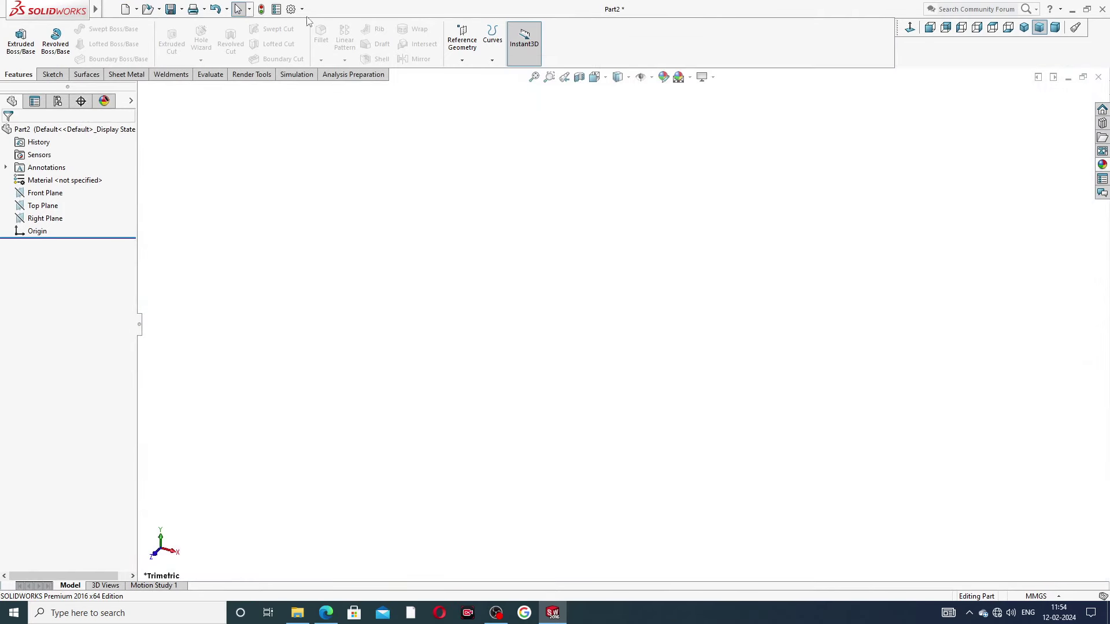
# Raise shaded and wireframe image quality to maximum in Document Properties
pyautogui.click(291, 8)
pyautogui.click(392, 115)
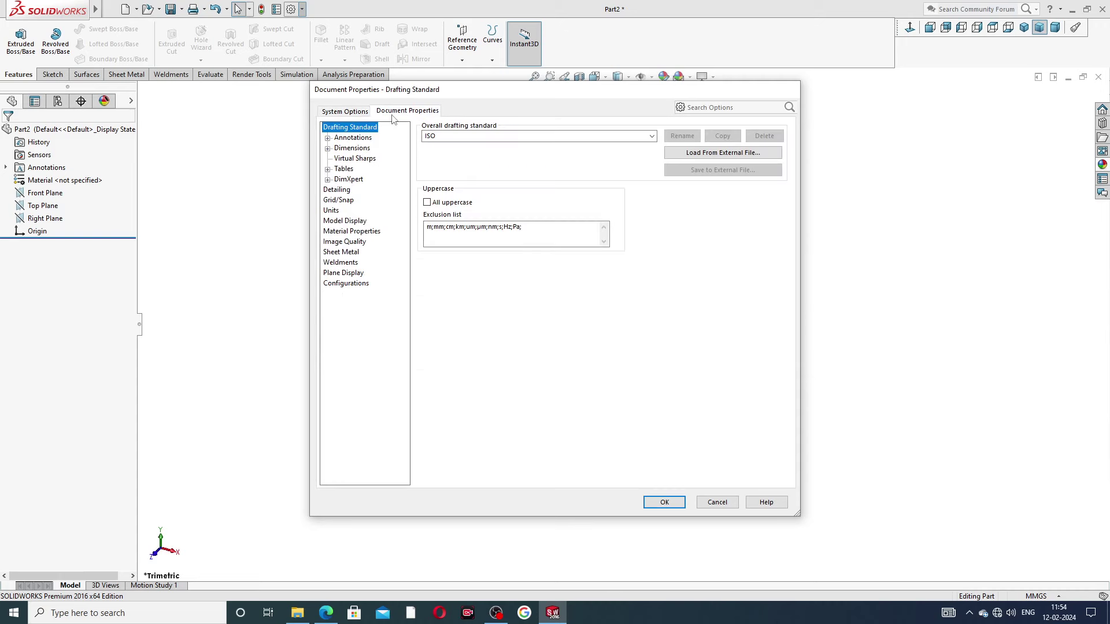
pyautogui.click(353, 243)
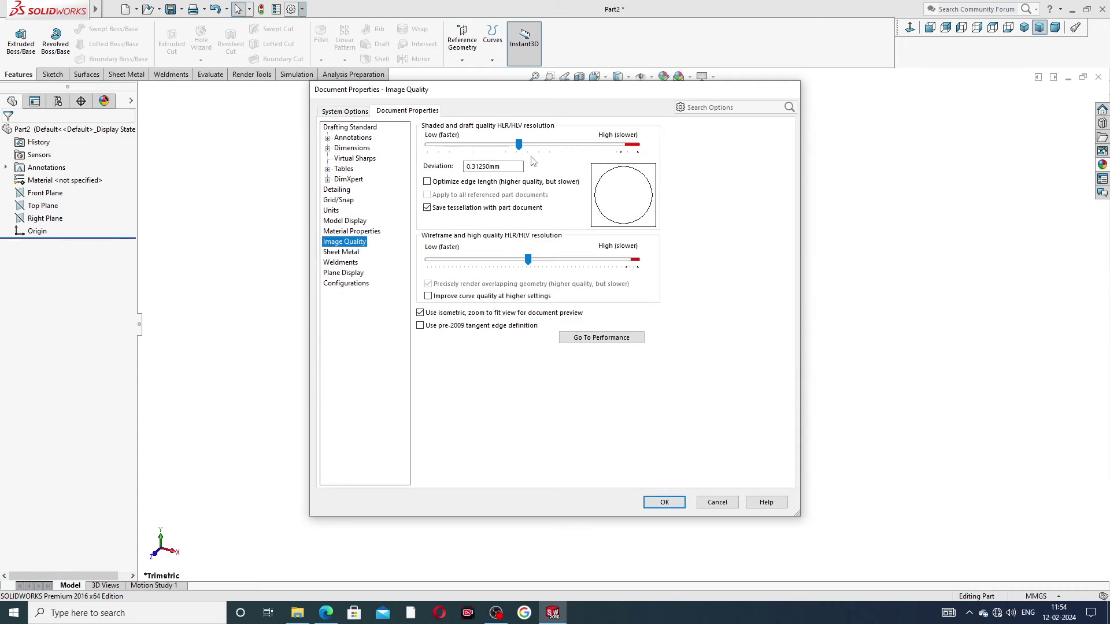
pyautogui.moveTo(518, 145); pyautogui.dragTo(637, 145)
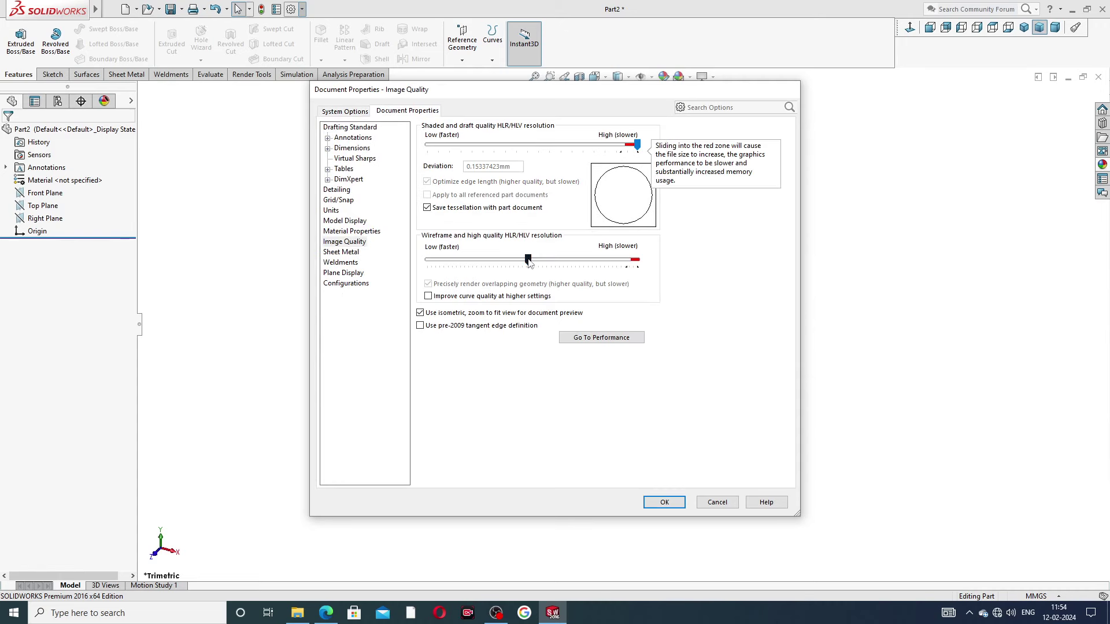
pyautogui.moveTo(530, 262); pyautogui.dragTo(637, 260)
pyautogui.click(670, 501)
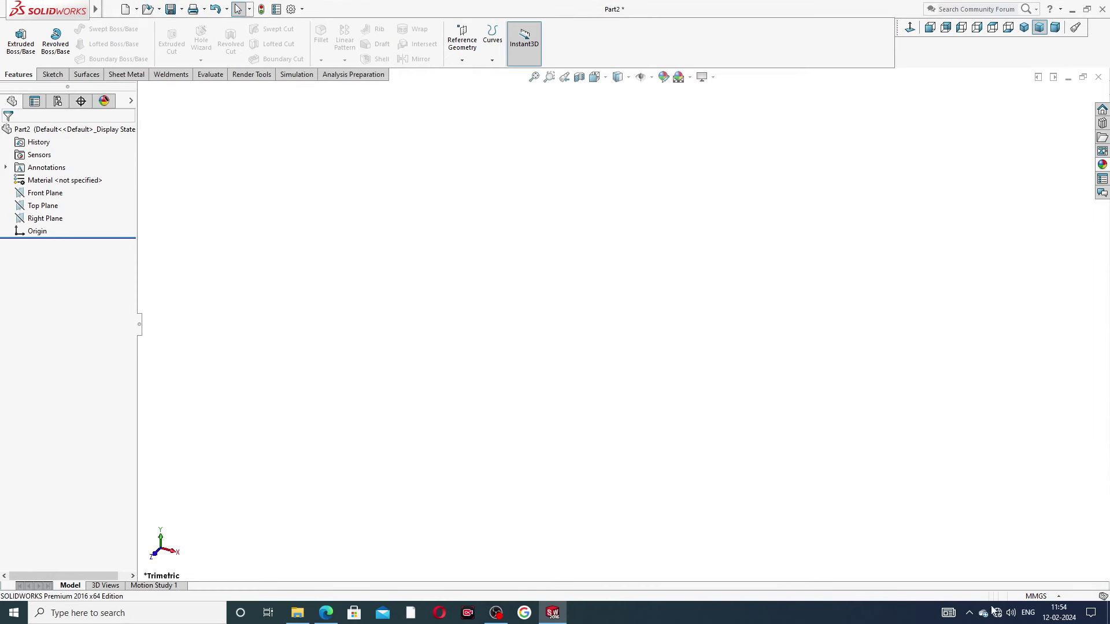
pyautogui.click(1036, 597)
# Switch the part to IPS inch units and bring up the reference drawing PDF
pyautogui.click(1025, 563)
pyautogui.click(326, 612)
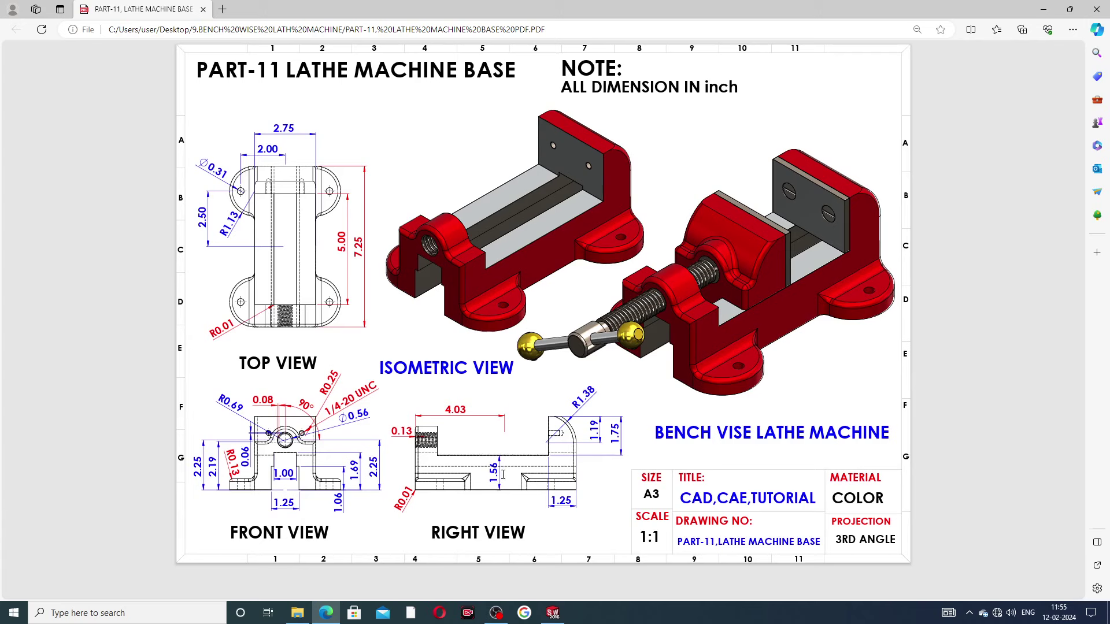
# Recheck the reference drawing, then return to the empty Part2 window in SOLIDWORKS
pyautogui.click(326, 613)
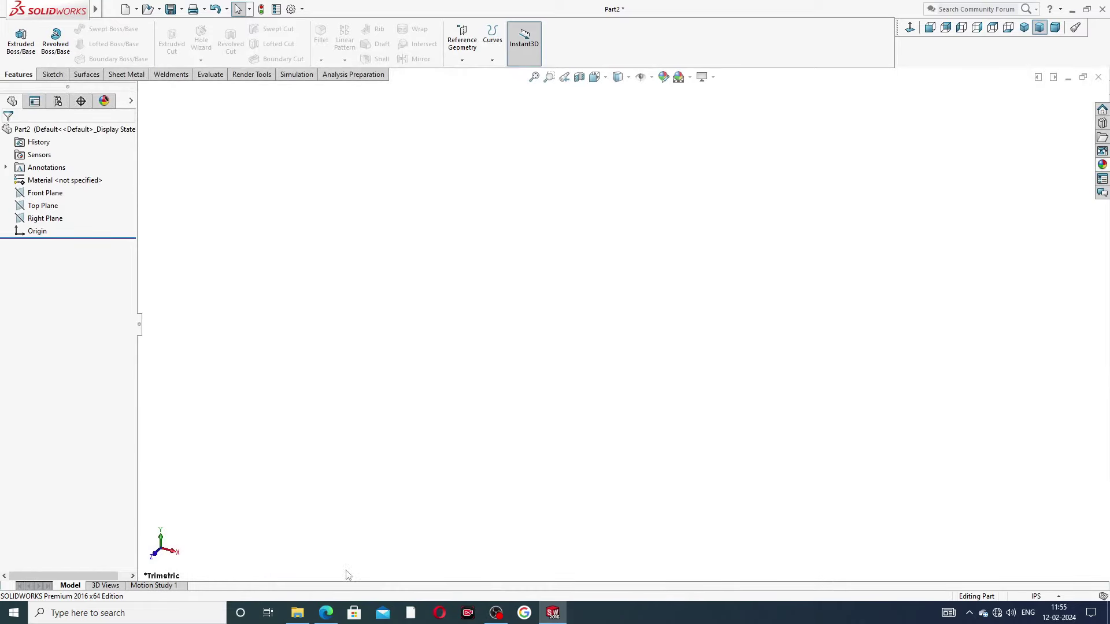
pyautogui.click(326, 614)
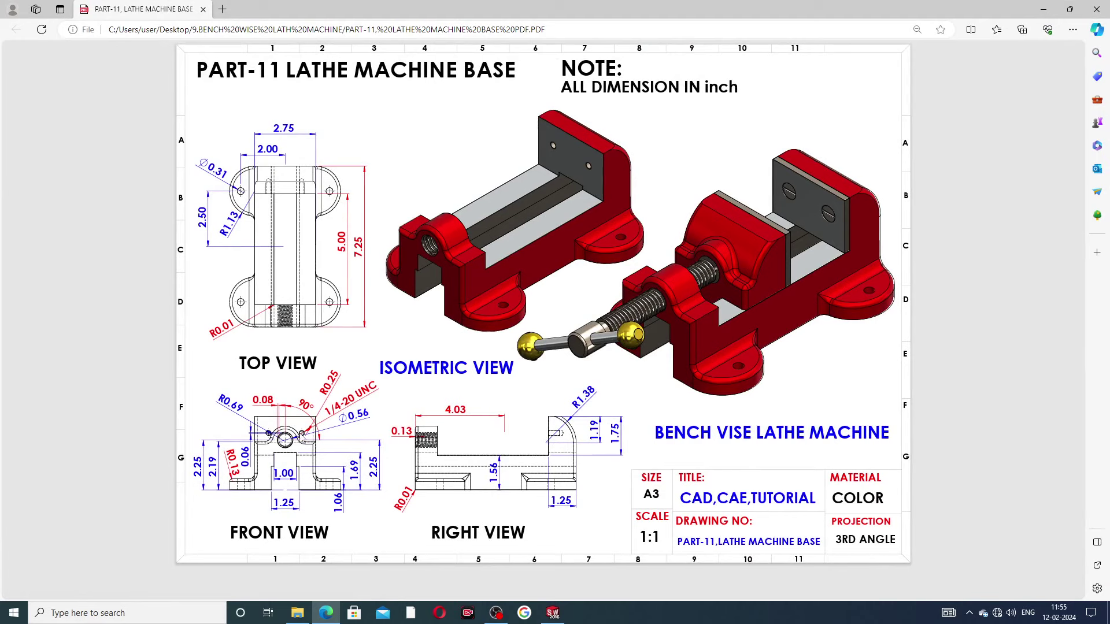
pyautogui.click(333, 616)
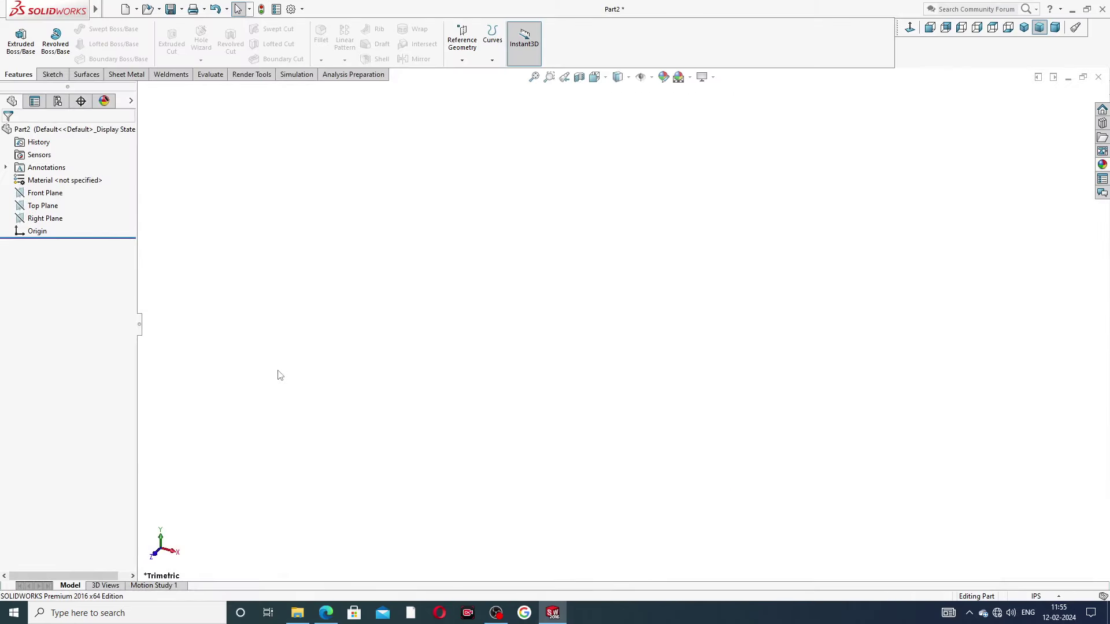
# Sketch a corner rectangle on the Front Plane starting level with the origin
pyautogui.click(55, 196)
pyautogui.click(63, 181)
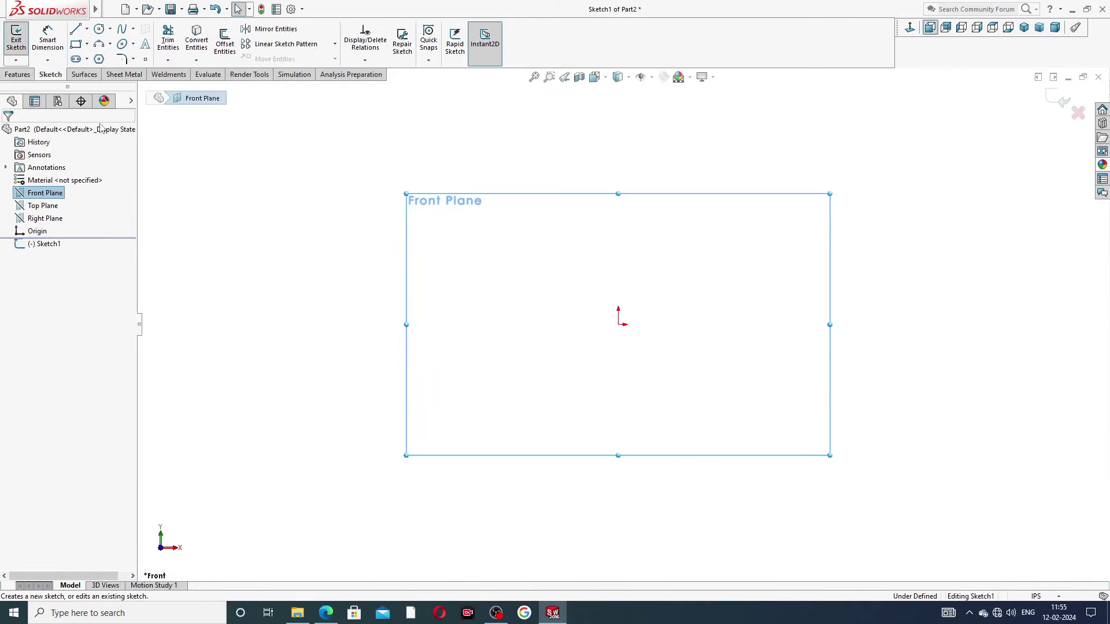
pyautogui.click(86, 44)
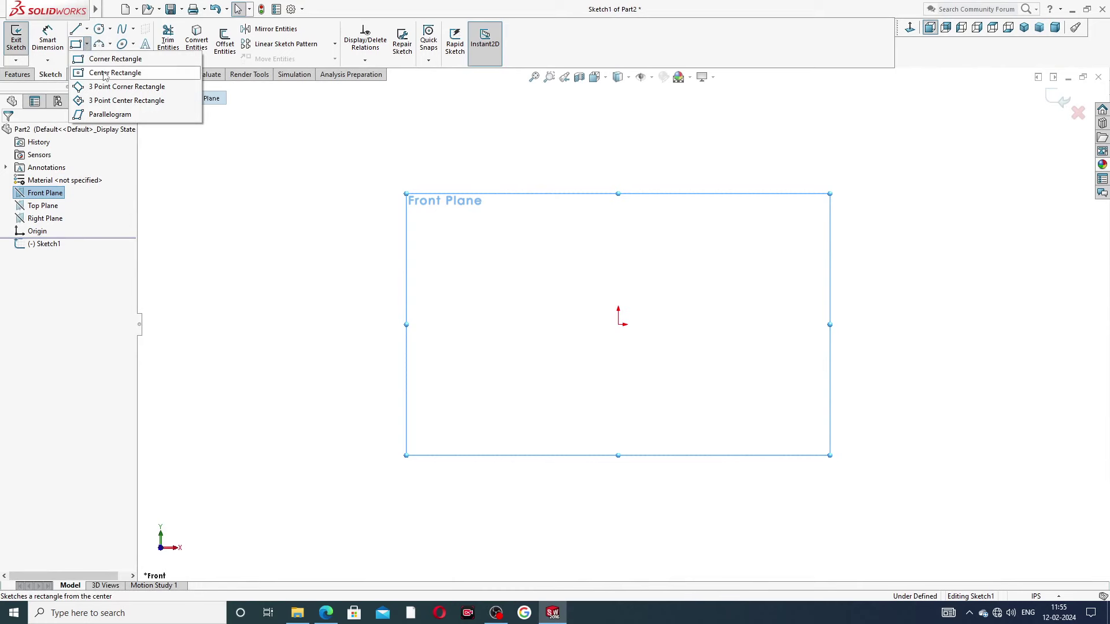
pyautogui.click(108, 59)
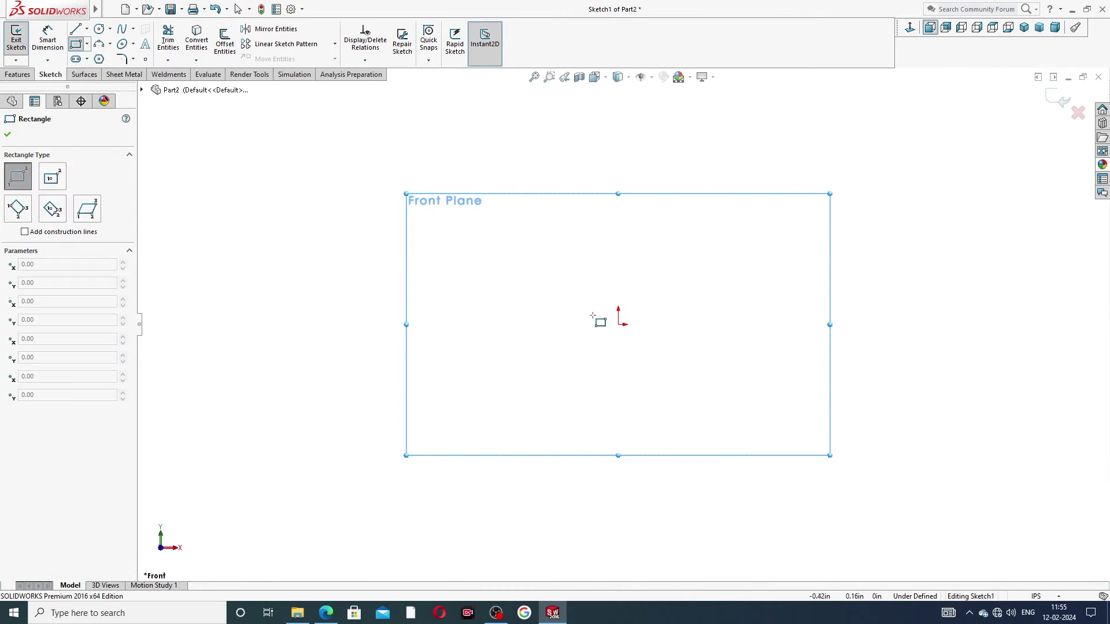
pyautogui.click(518, 326)
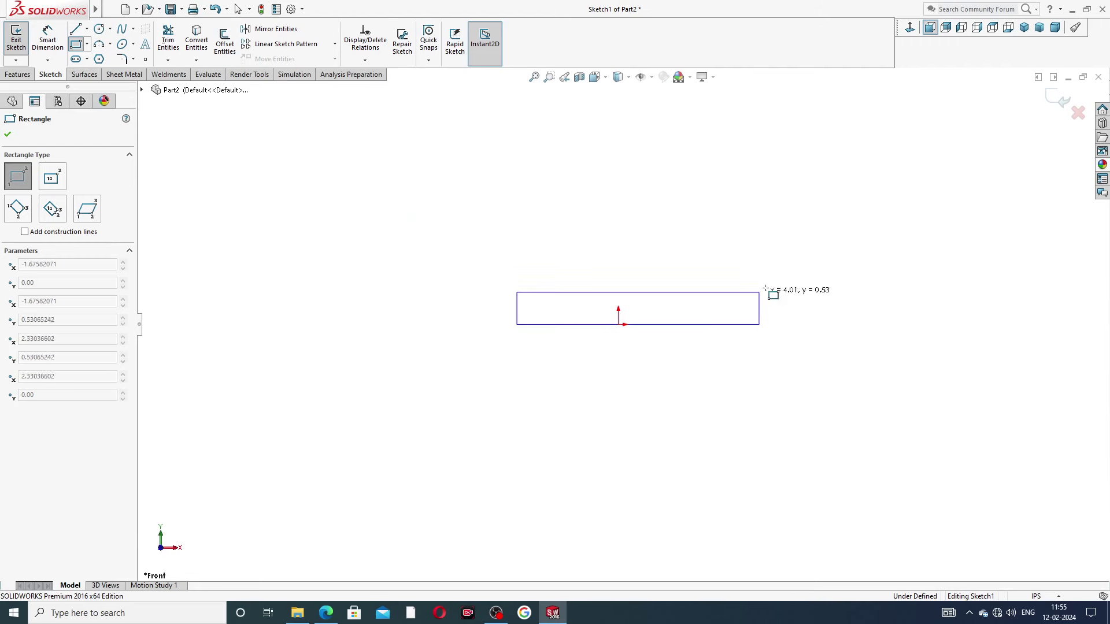
pyautogui.click(760, 206)
pyautogui.rightClick(825, 200)
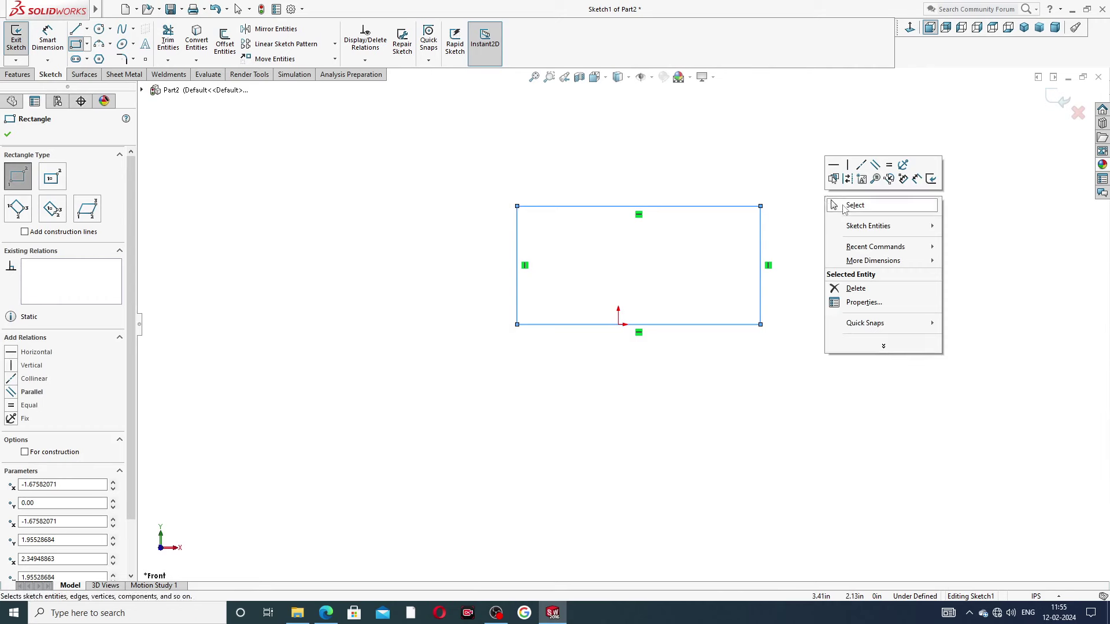
pyautogui.click(855, 205)
# Add a Midpoint relation between the origin and the rectangle's bottom edge
pyautogui.click(620, 325)
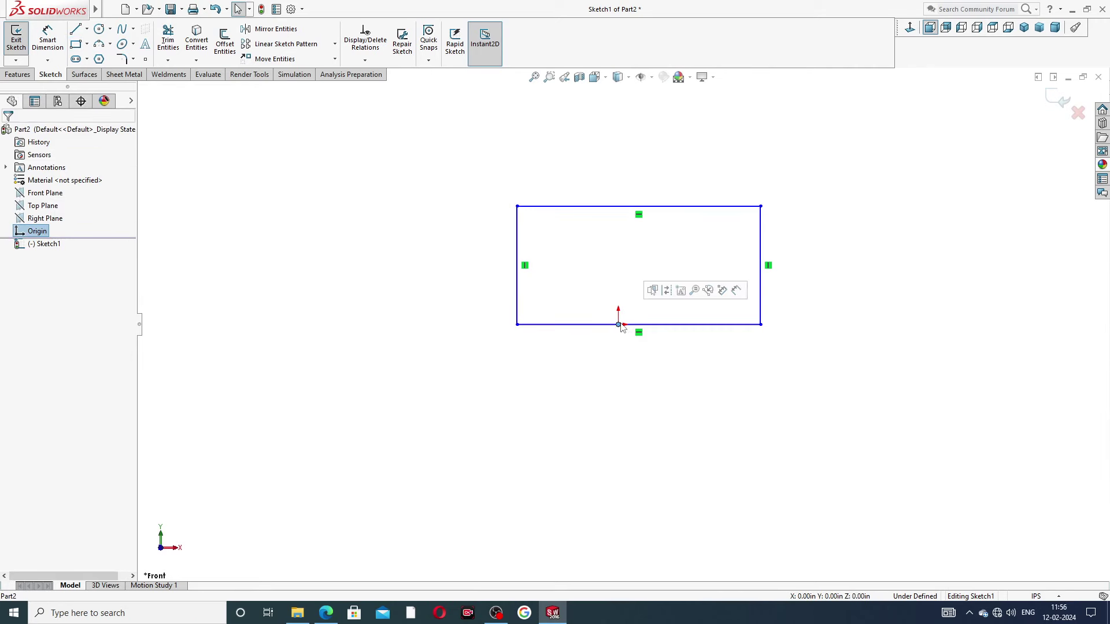
pyautogui.keyDown('ctrl'); pyautogui.click(667, 325); pyautogui.keyUp('ctrl')
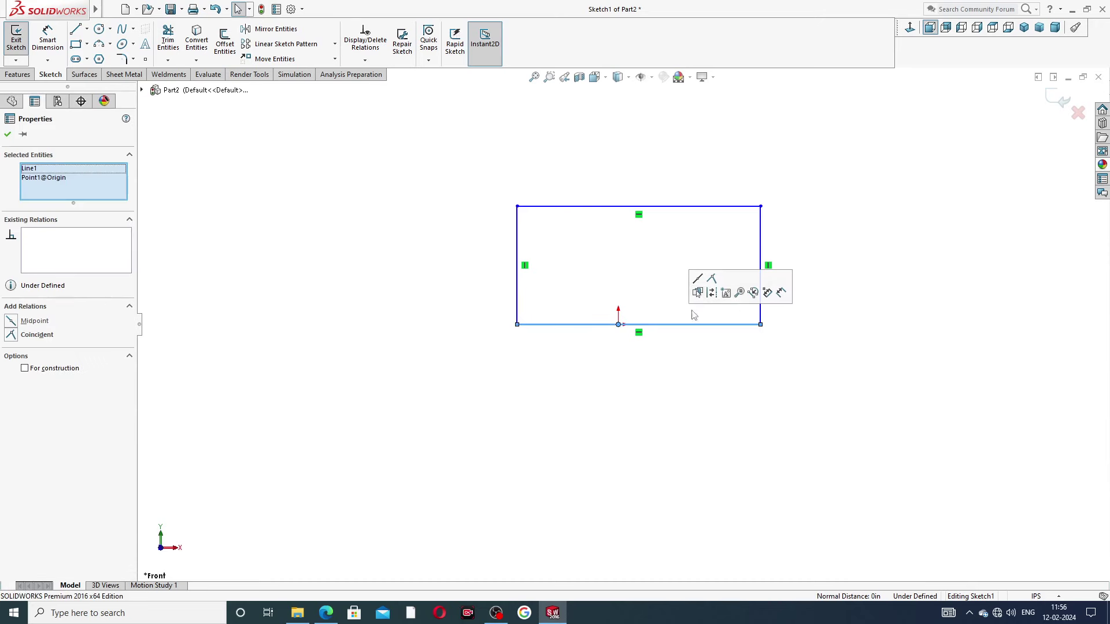
pyautogui.click(698, 290)
pyautogui.click(808, 269)
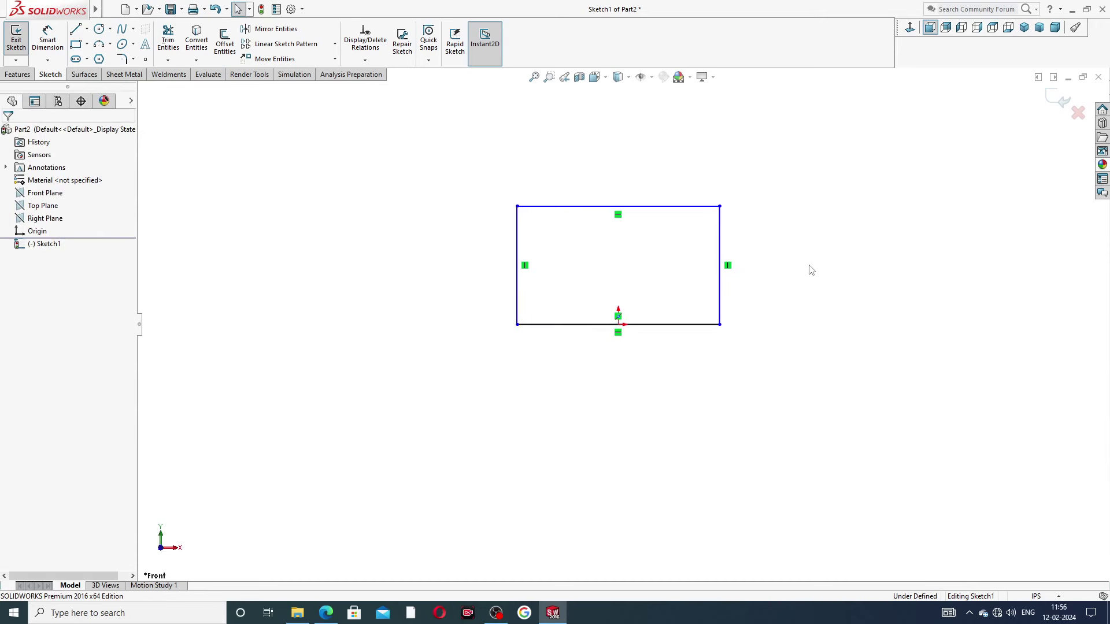
# Dimension the top edge 2.75 and the right edge, mistakenly entering 156
pyautogui.click(47, 40)
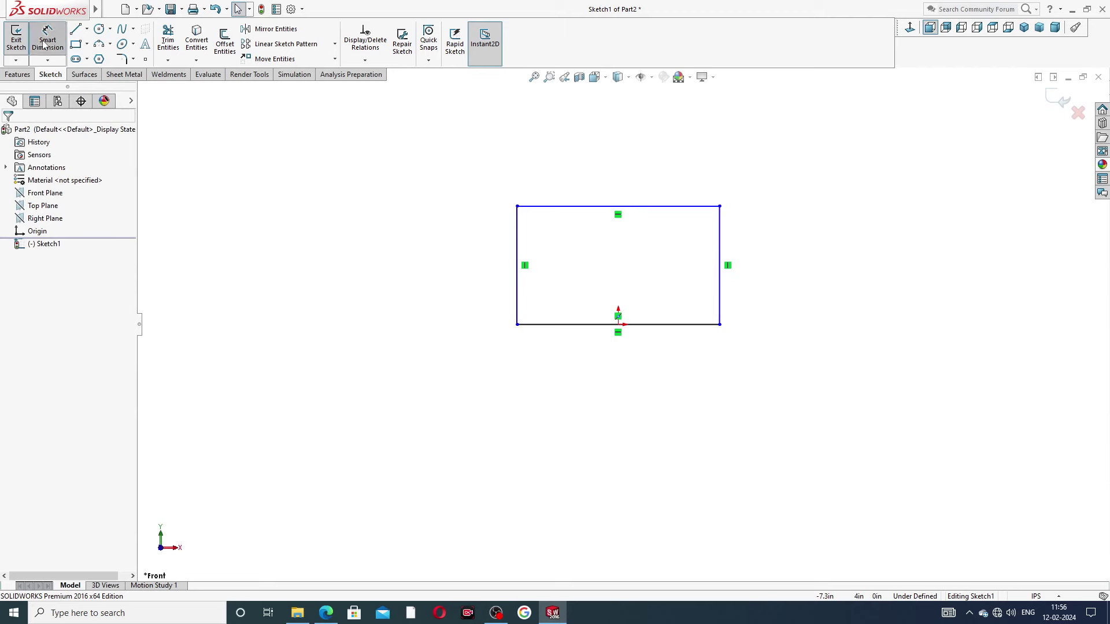
pyautogui.click(584, 207)
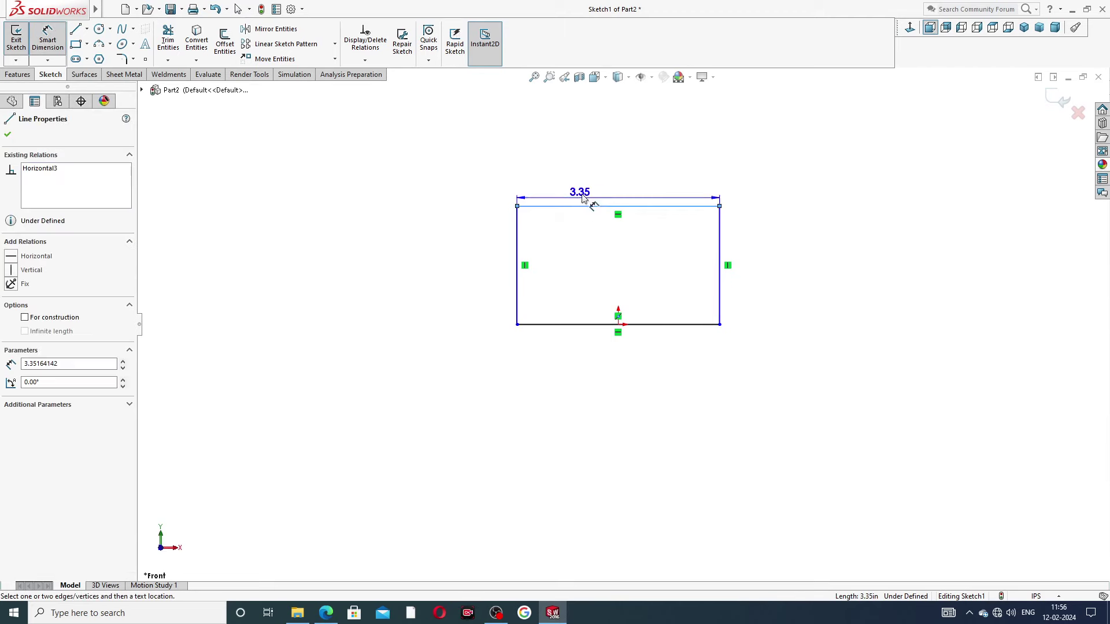
pyautogui.click(589, 177)
pyautogui.write('2')
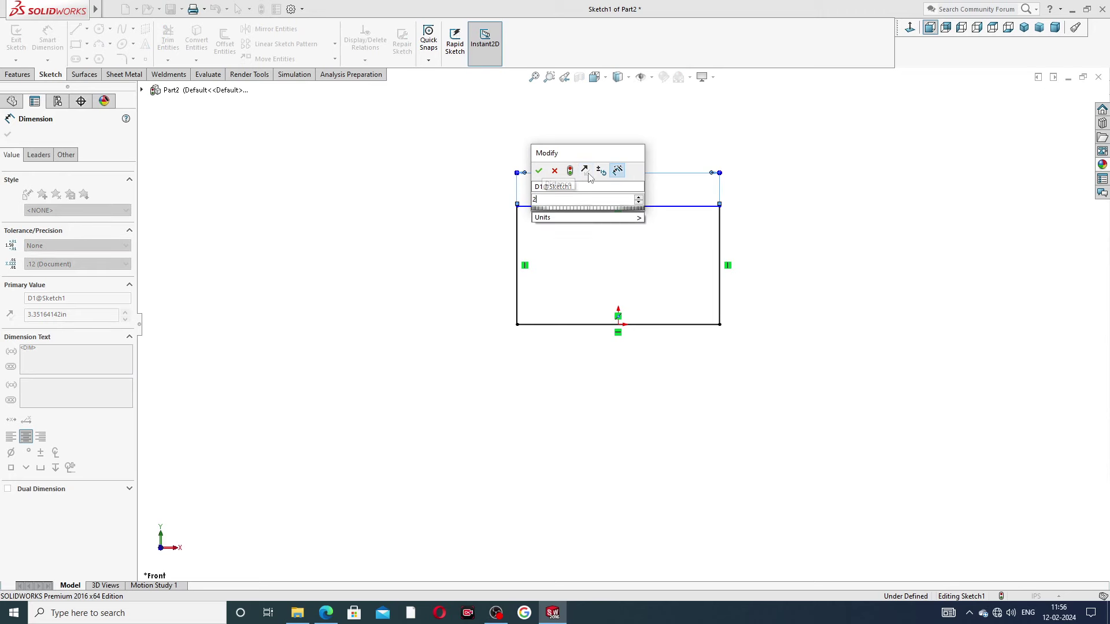
pyautogui.write('.75')
pyautogui.press('Return')
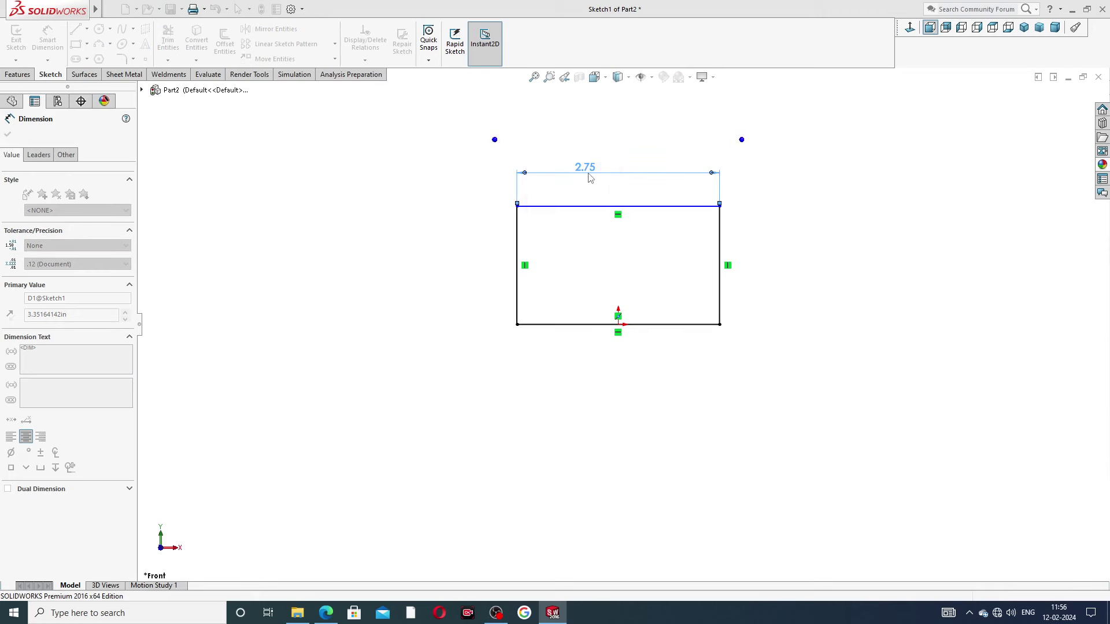
pyautogui.click(722, 234)
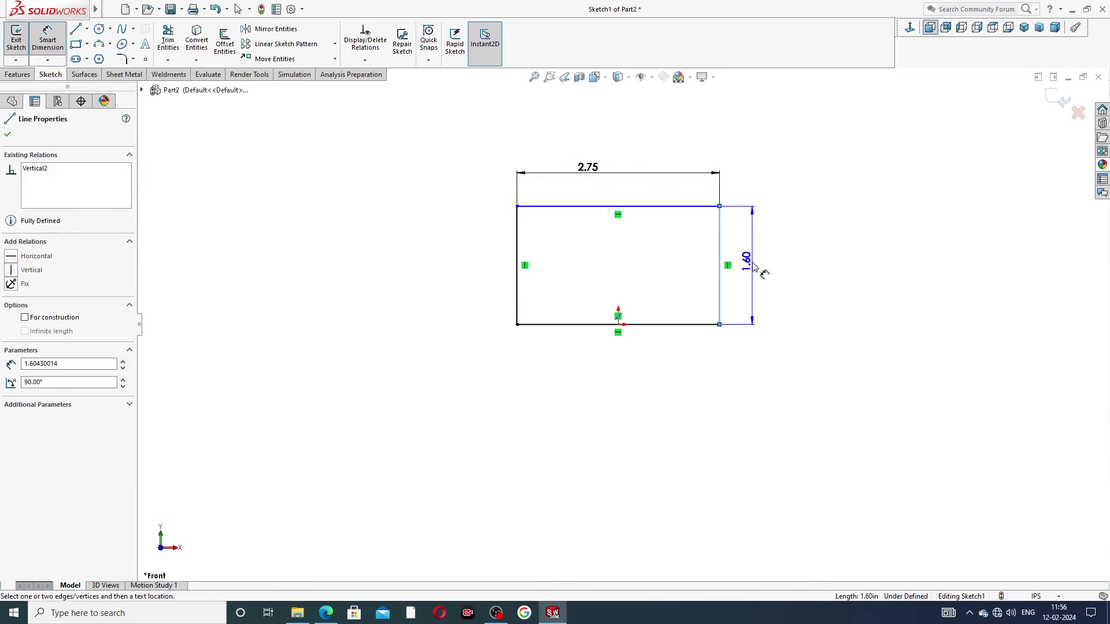
pyautogui.click(754, 266)
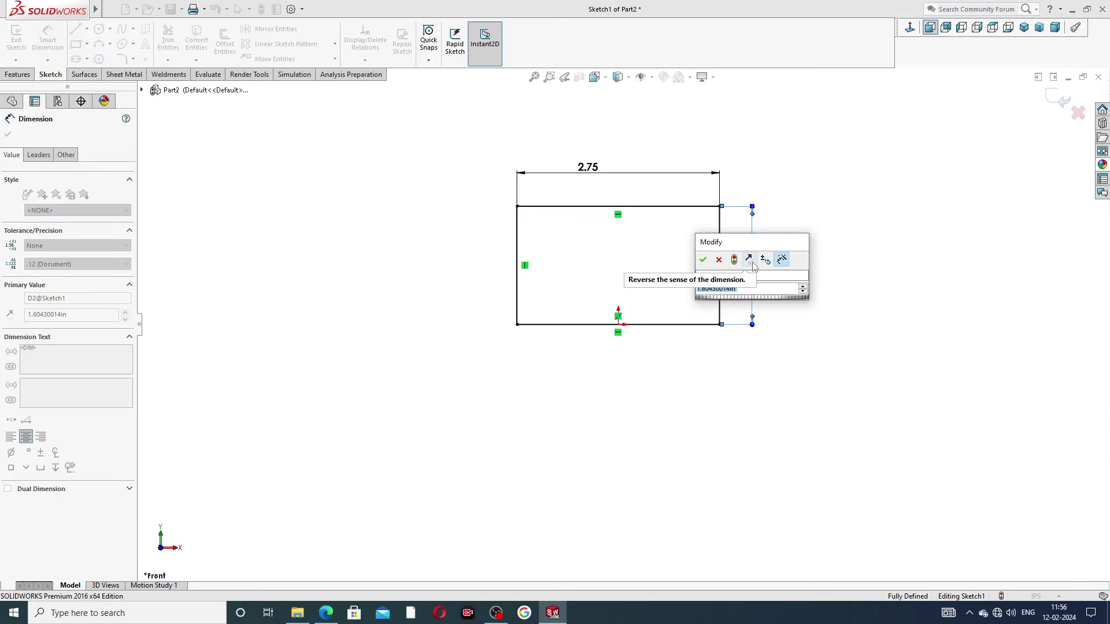
pyautogui.write('156')
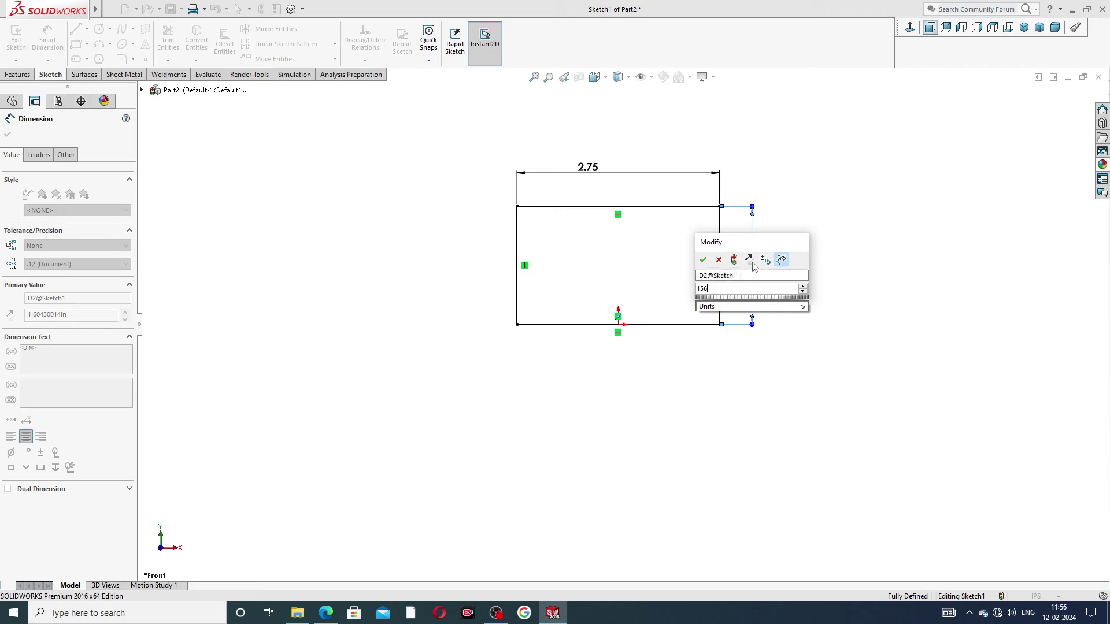
pyautogui.press('Return')
pyautogui.press('Escape')
# Correct the rectangle's height dimension from 156 to 1.56
pyautogui.scroll(8, 800, 183)
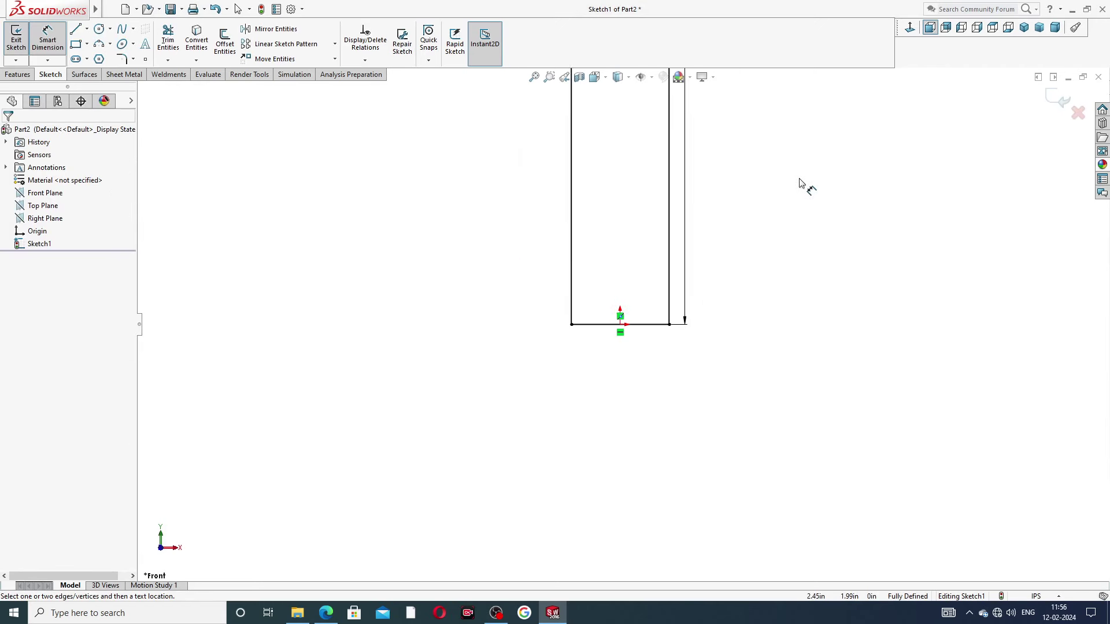
pyautogui.scroll(4, 665, 113)
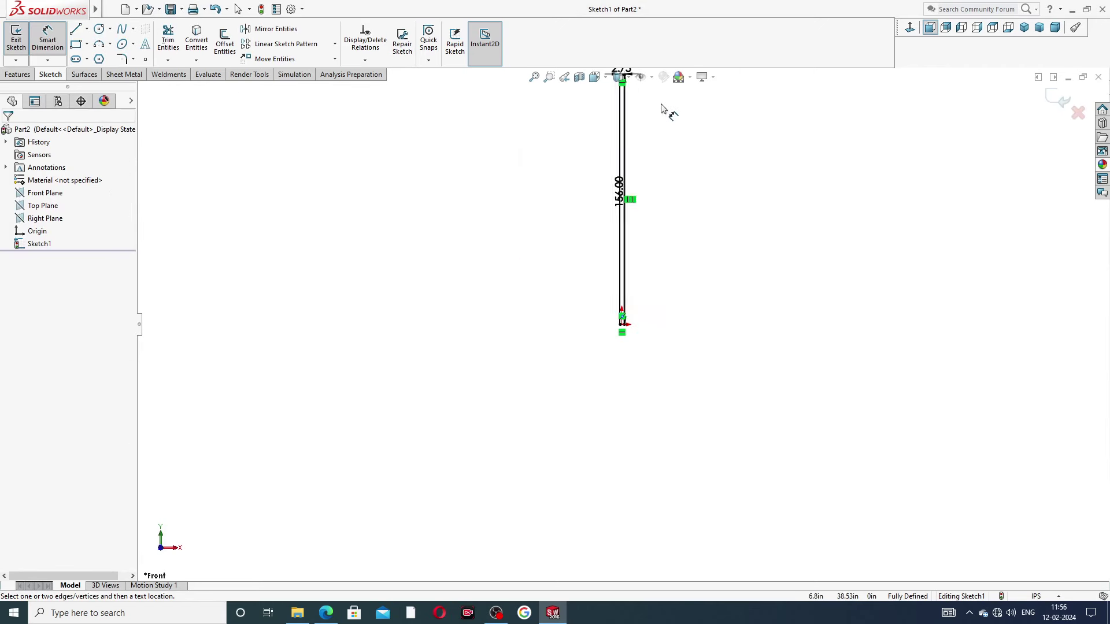
pyautogui.scroll(-2, 630, 151)
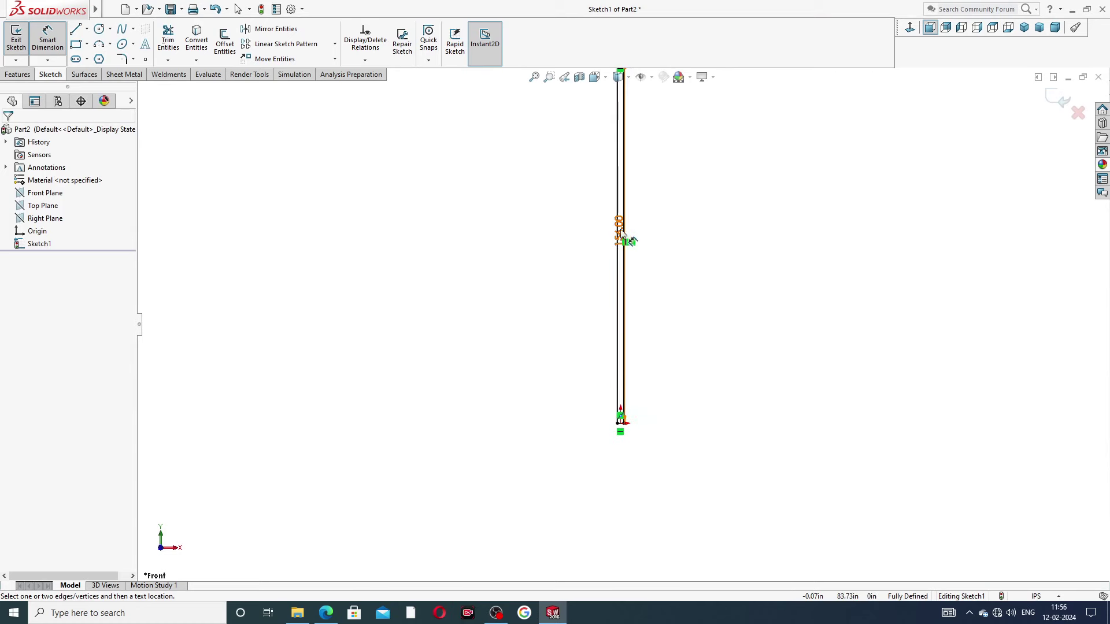
pyautogui.moveTo(629, 309); pyautogui.dragTo(649, 307)
pyautogui.doubleClick(647, 233)
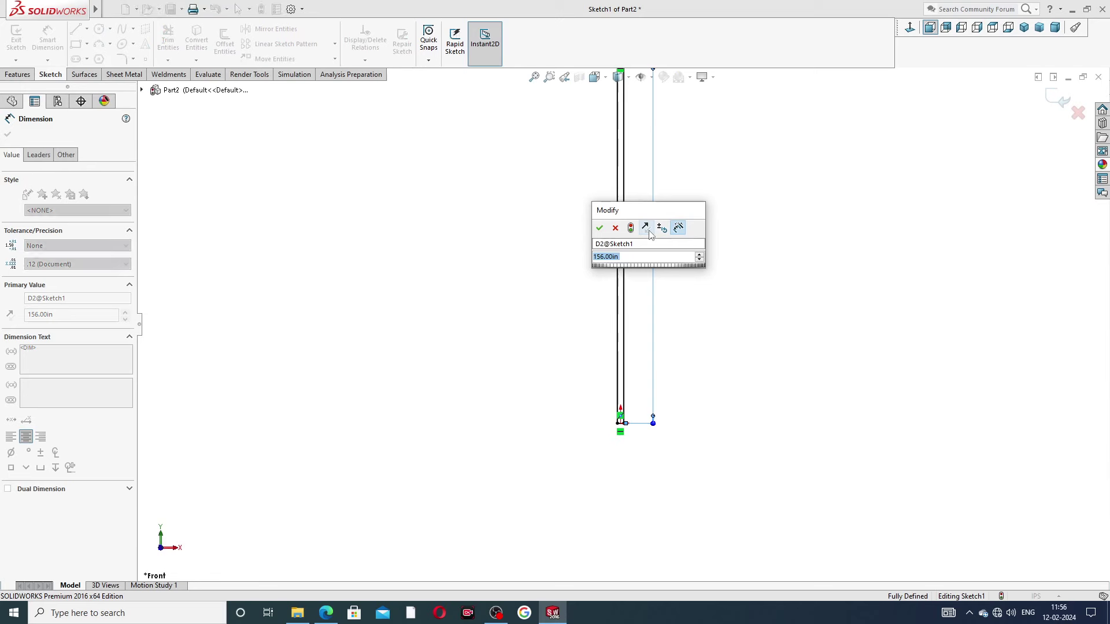
pyautogui.write('1.')
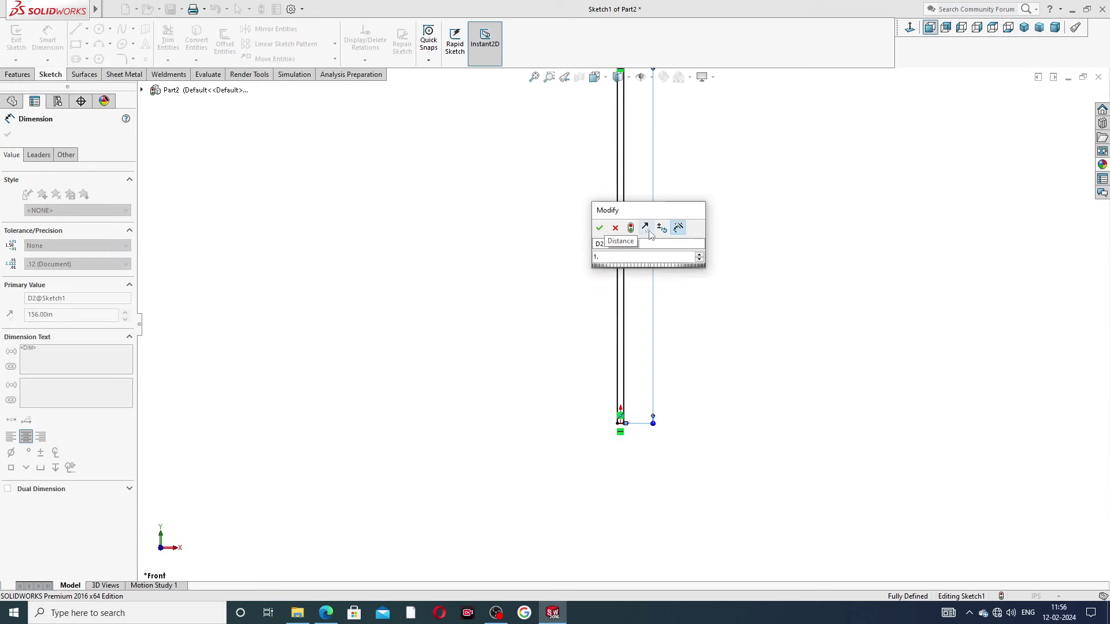
pyautogui.write('56')
pyautogui.press('Return')
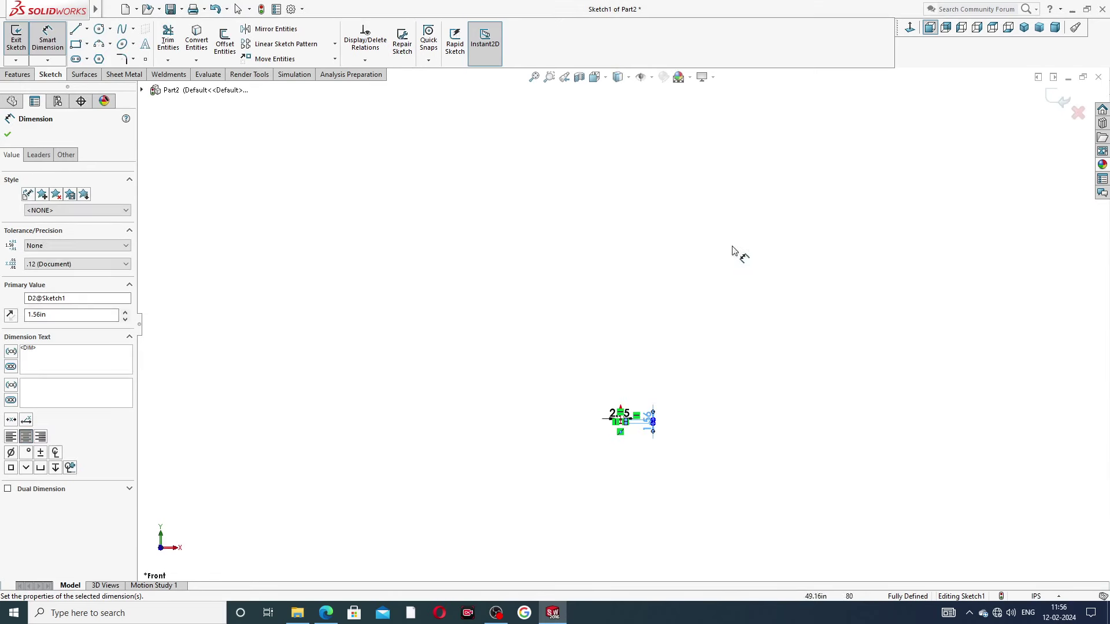
pyautogui.scroll(8, 642, 434)
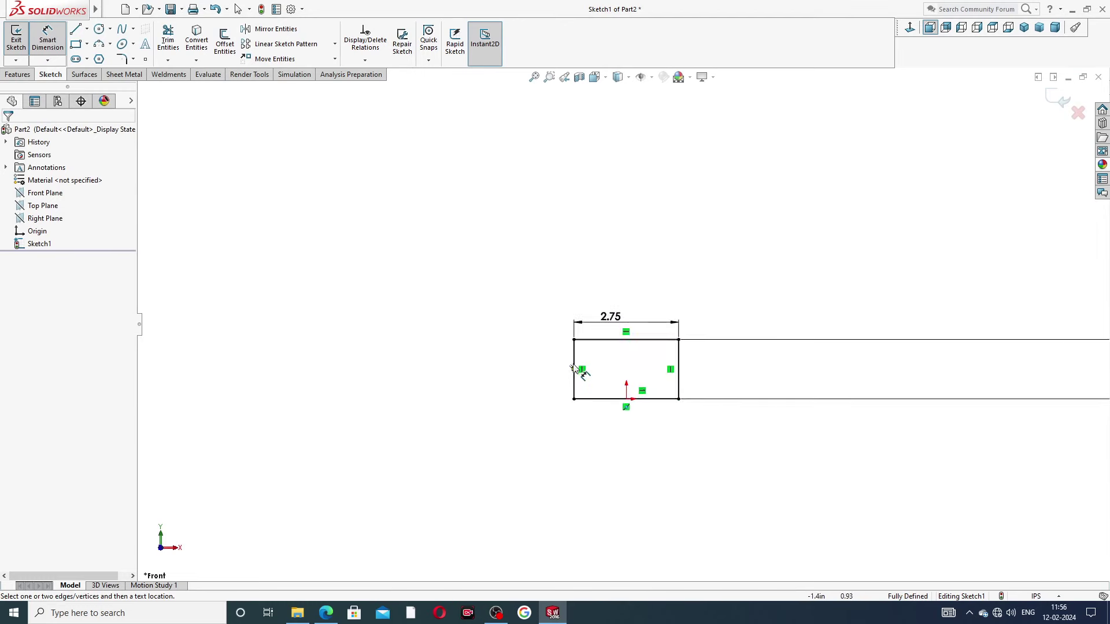
pyautogui.scroll(-3, 881, 373)
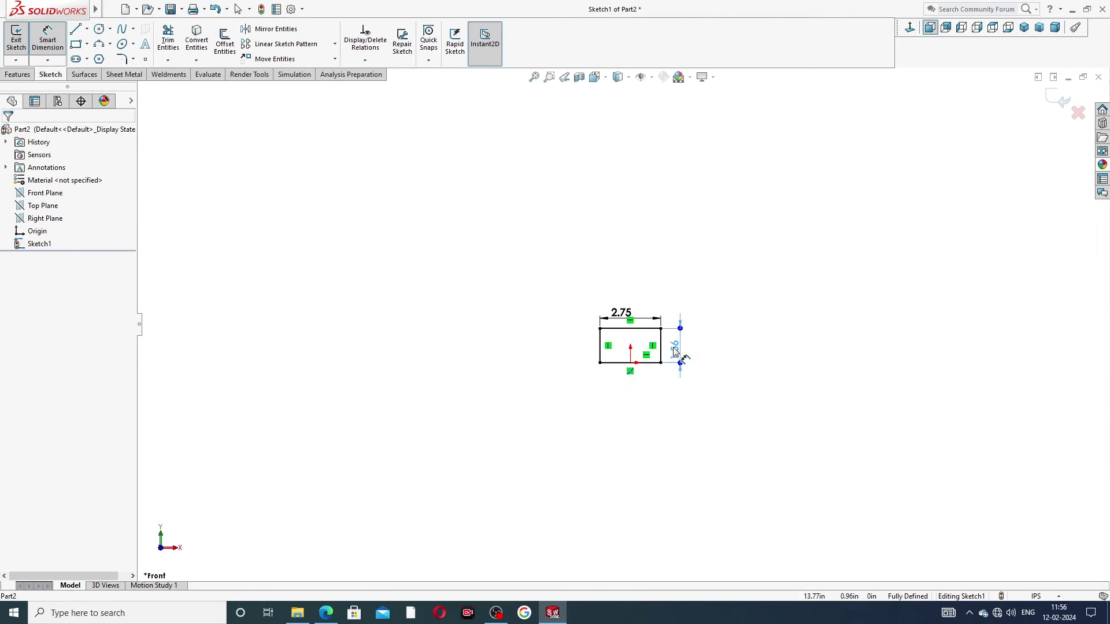
pyautogui.click(680, 351)
pyautogui.click(650, 298)
# Move the 2.75 and 1.56 dimensions closer to the rectangle and exit dimensioning
pyautogui.scroll(5, 649, 372)
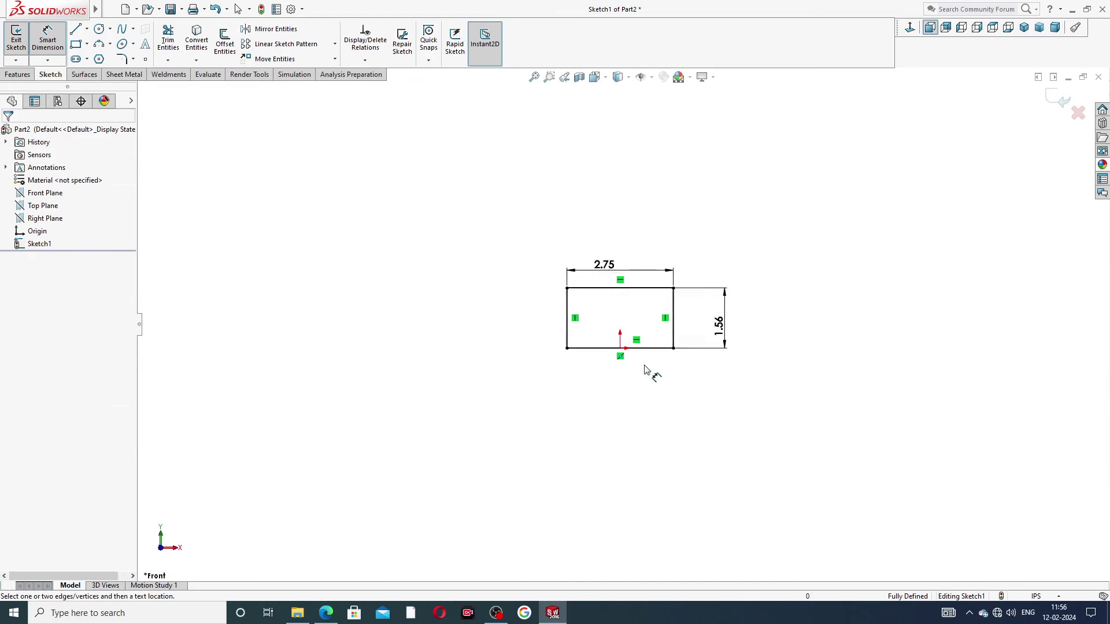
pyautogui.moveTo(563, 192); pyautogui.dragTo(598, 202)
pyautogui.click(774, 254)
pyautogui.moveTo(810, 314); pyautogui.dragTo(740, 292)
pyautogui.scroll(3, 610, 272)
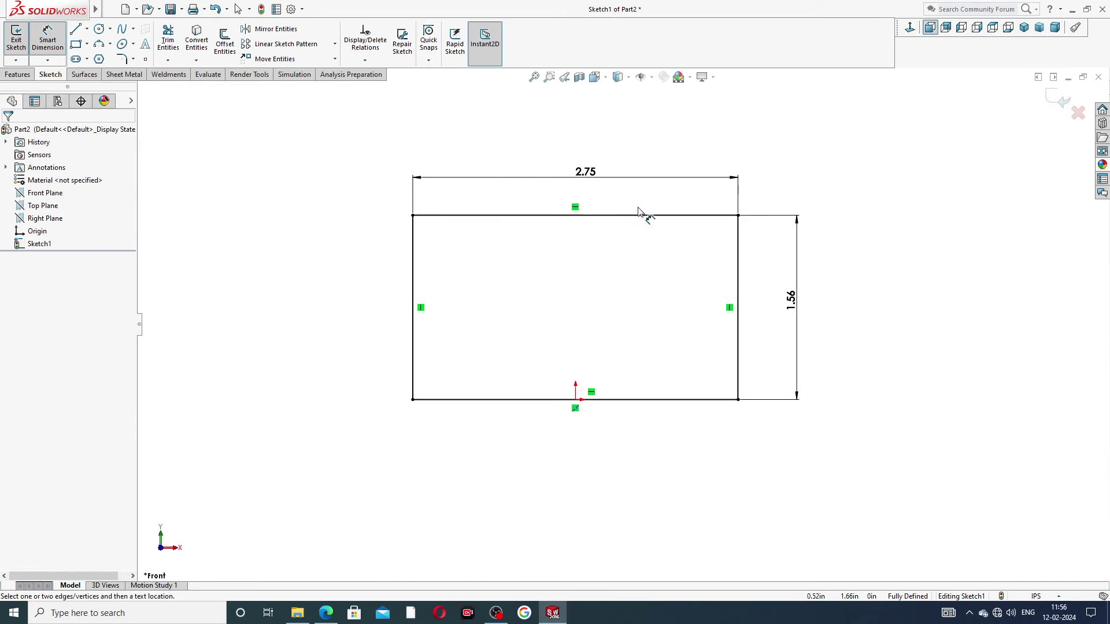
pyautogui.rightClick(811, 159)
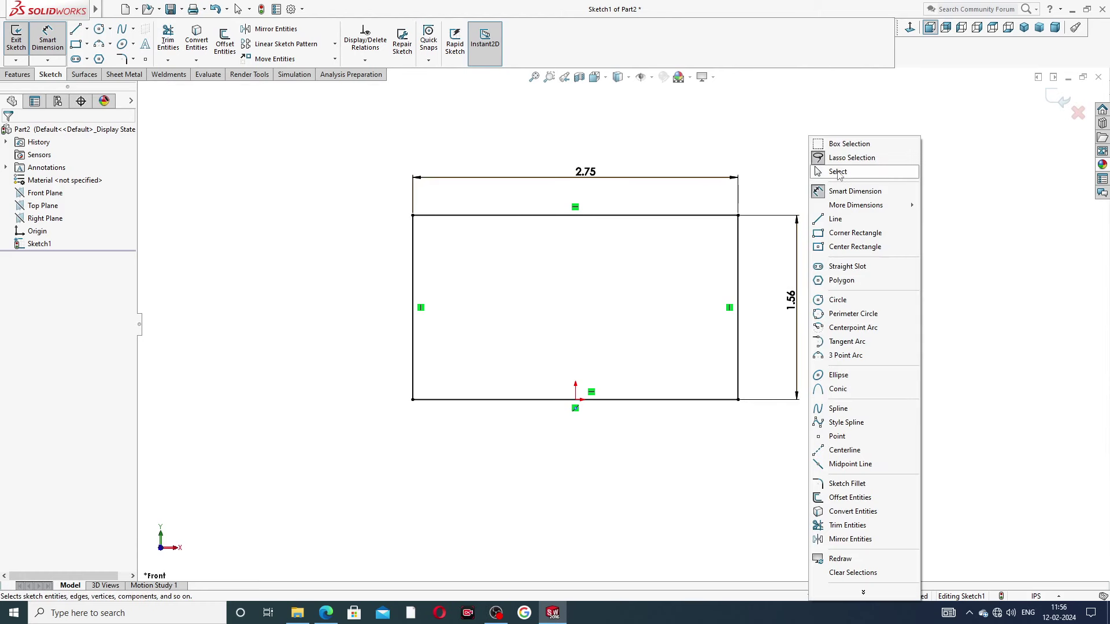
pyautogui.click(838, 172)
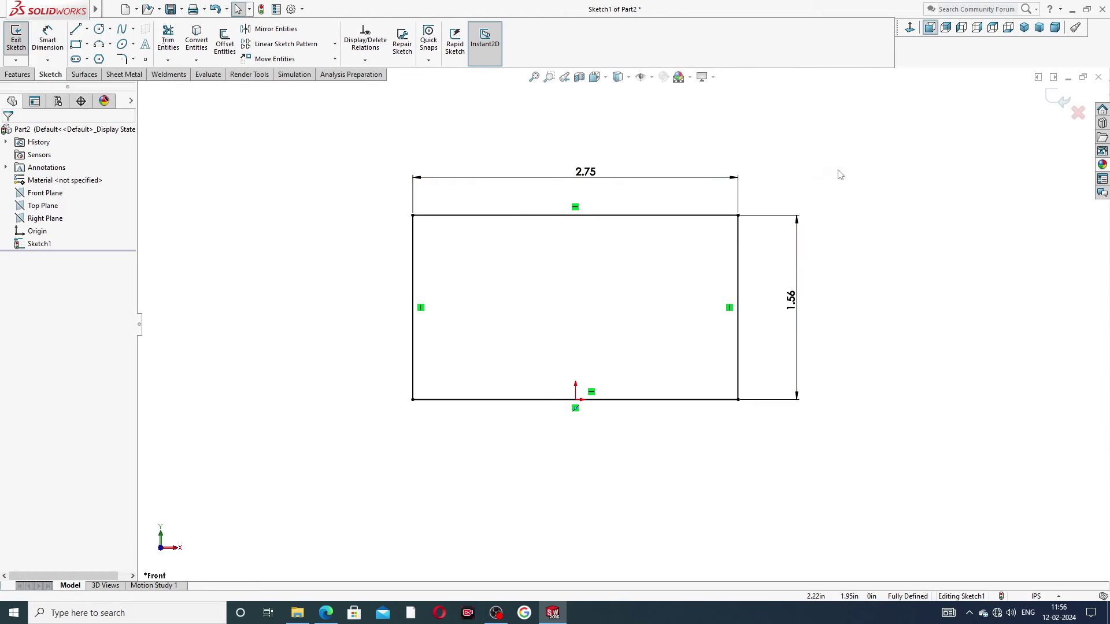
pyautogui.click(18, 74)
# Extrude the rectangle as Boss-Extrude1, Mid Plane, 7.25 in deep
pyautogui.click(22, 52)
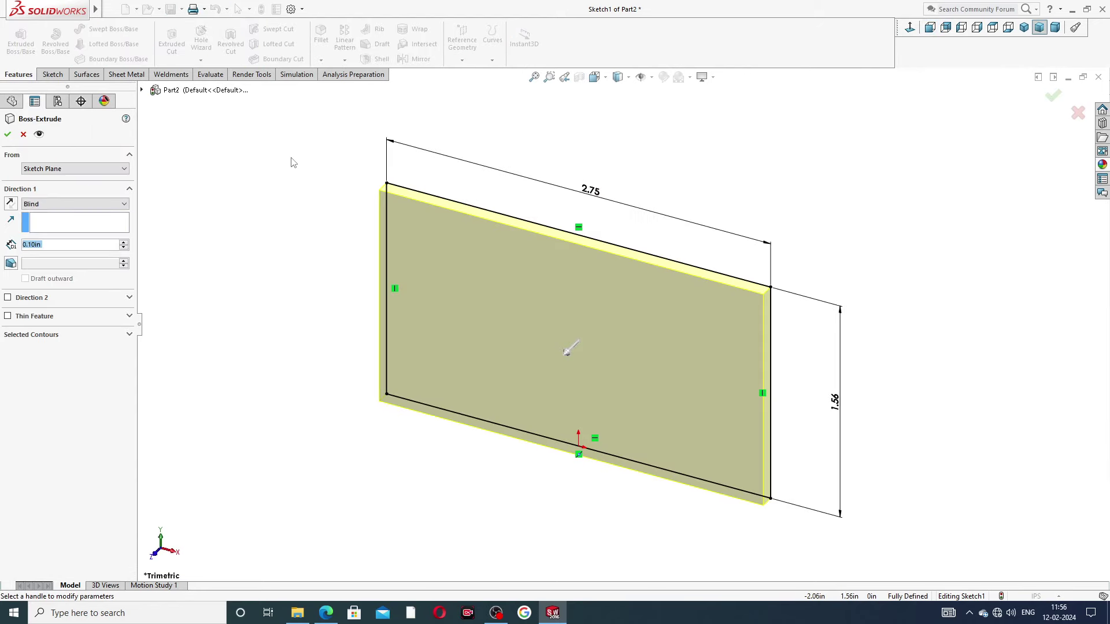
pyautogui.click(80, 206)
pyautogui.click(74, 252)
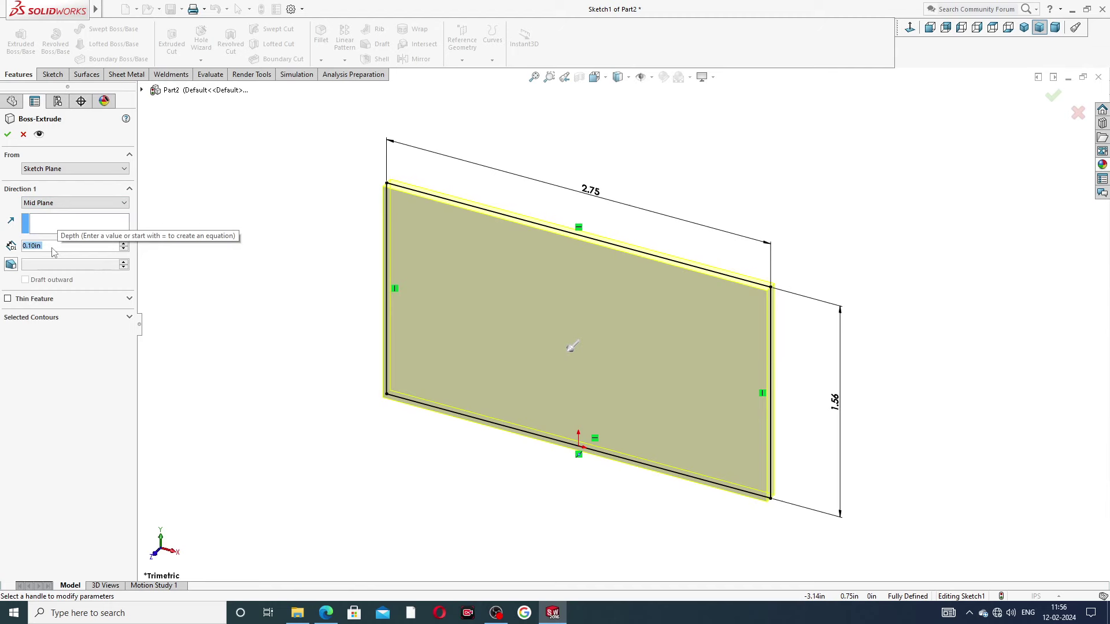
pyautogui.write('7.25')
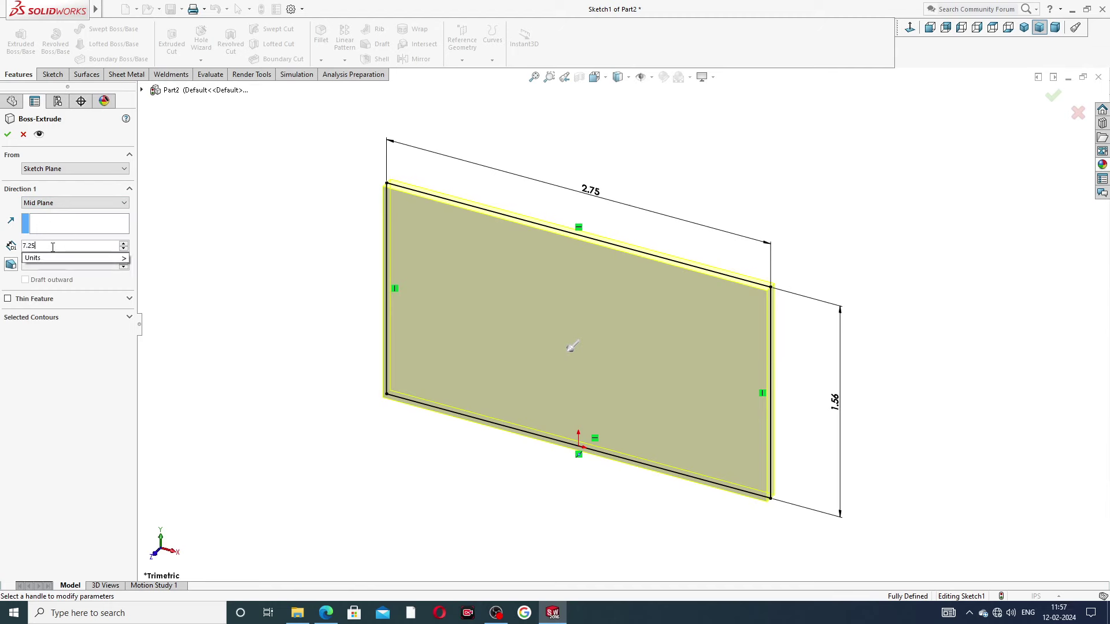
pyautogui.press('Return')
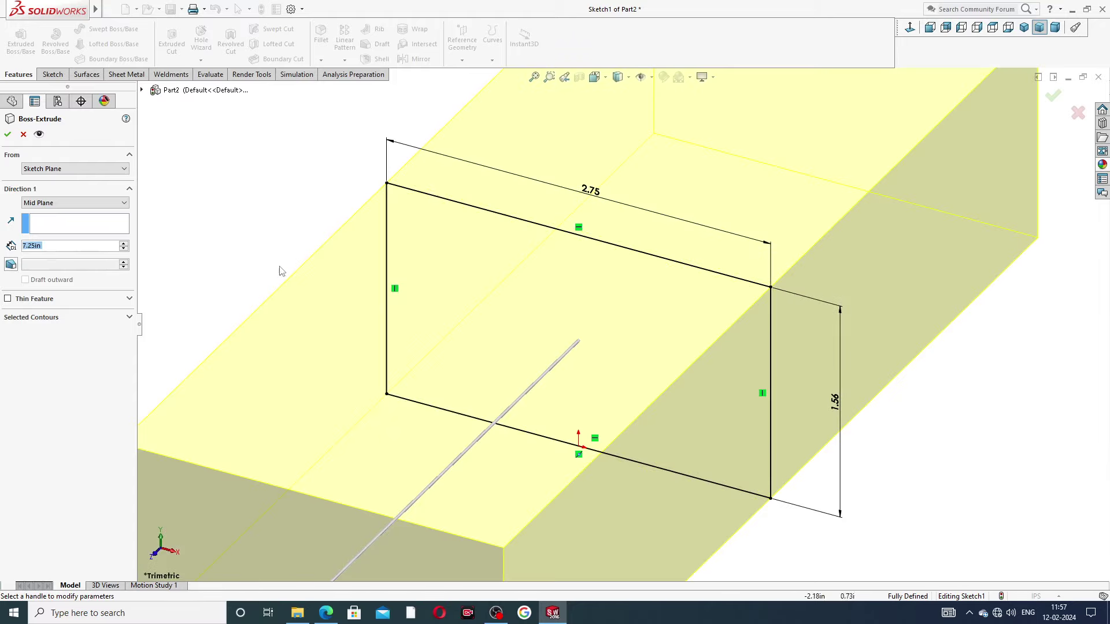
pyautogui.scroll(5, 630, 243)
pyautogui.moveTo(630, 243); pyautogui.dragTo(538, 208, button='middle')
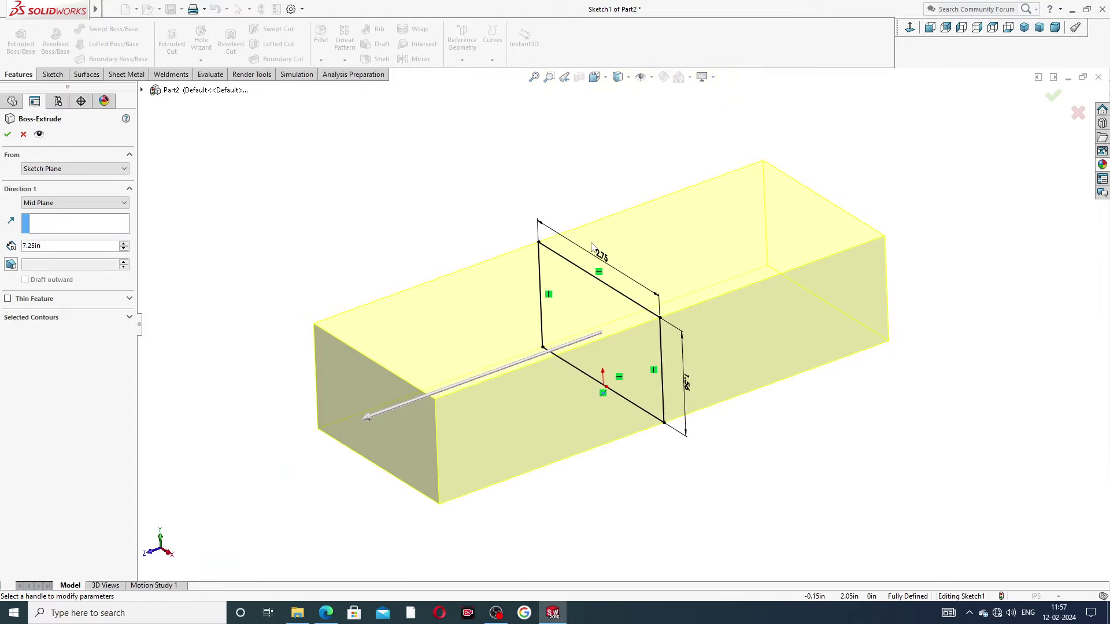
pyautogui.click(325, 614)
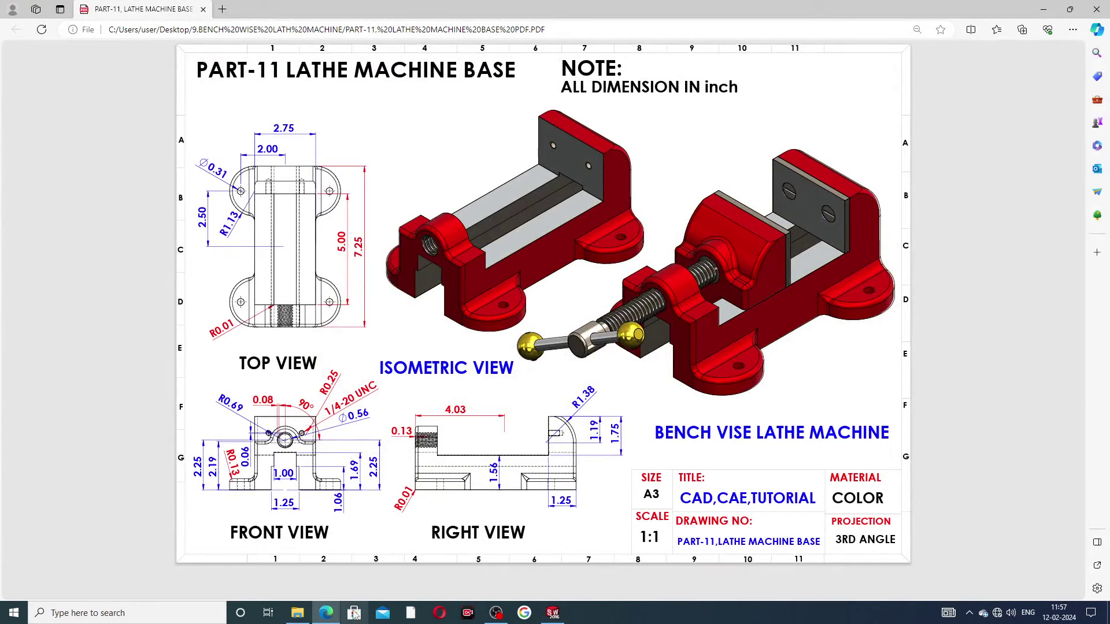
pyautogui.click(326, 613)
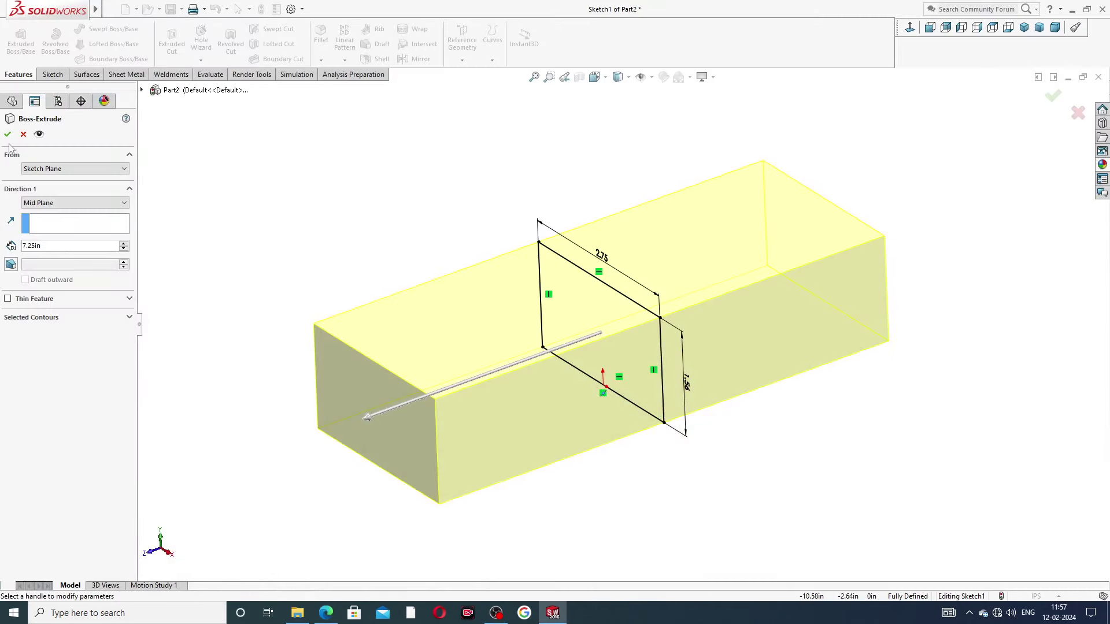
pyautogui.click(8, 134)
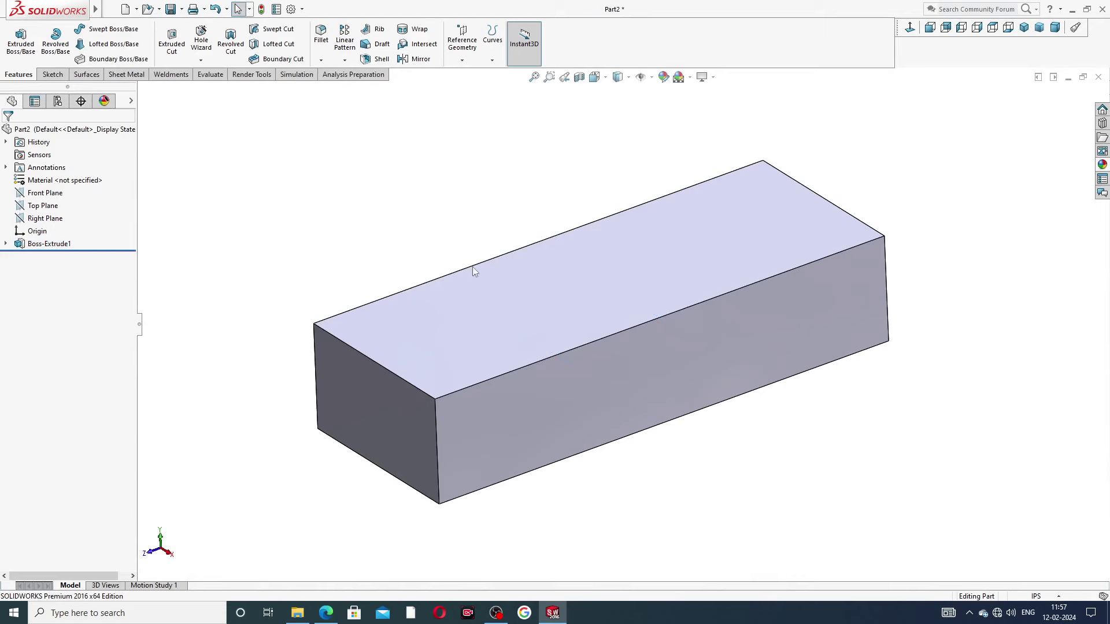
# Apply the polished nickel appearance to the block and return to isometric view
pyautogui.moveTo(600, 304); pyautogui.dragTo(639, 287, button='middle')
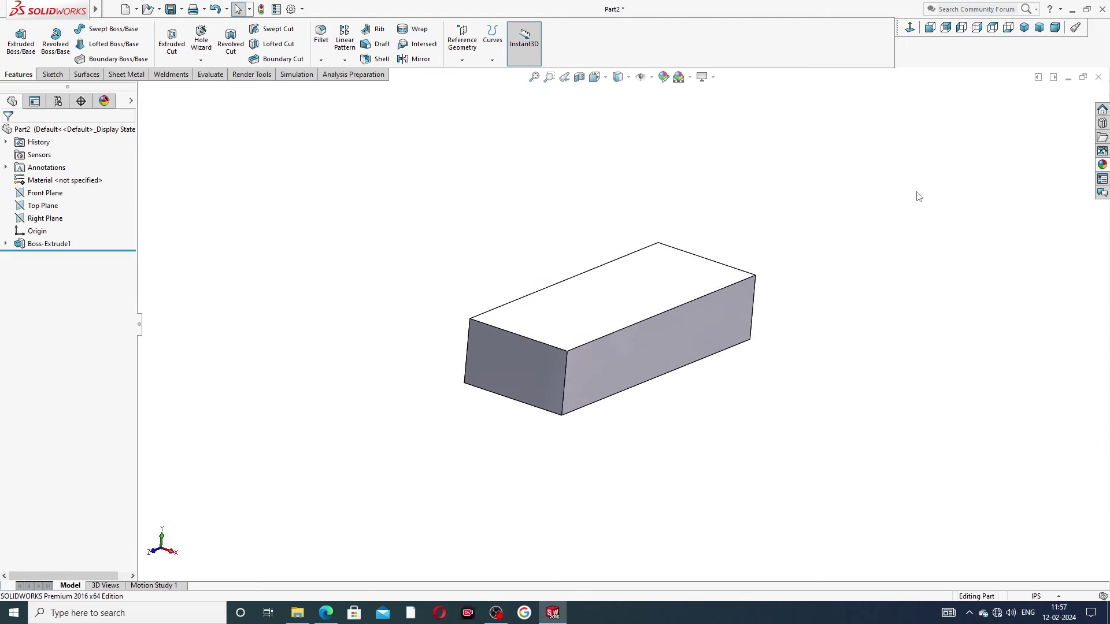
pyautogui.click(1102, 165)
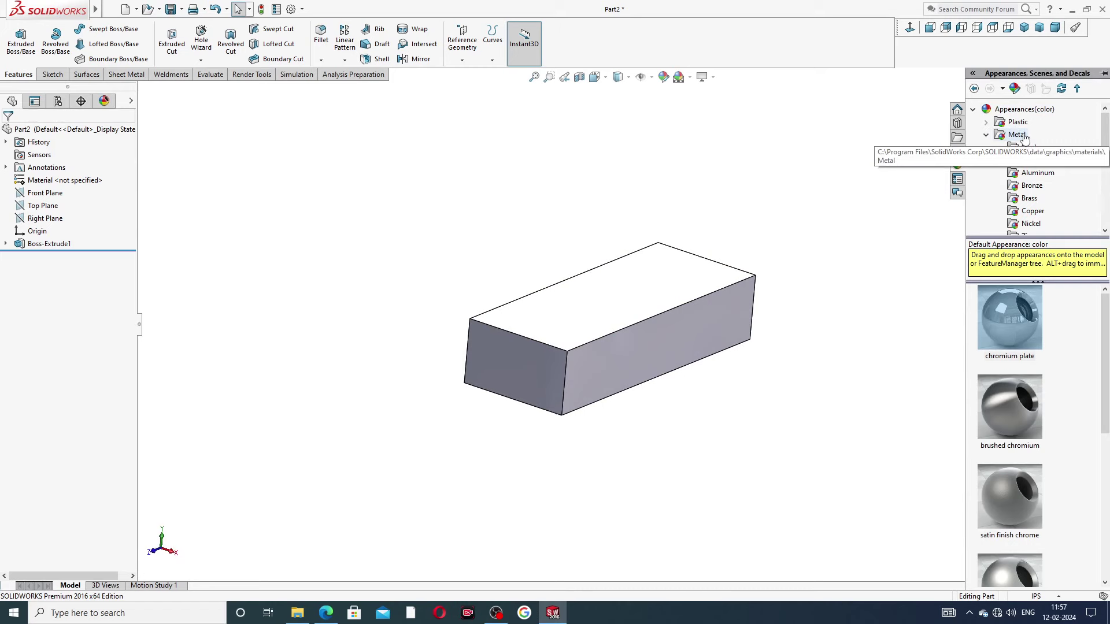
pyautogui.click(1030, 224)
pyautogui.doubleClick(1016, 318)
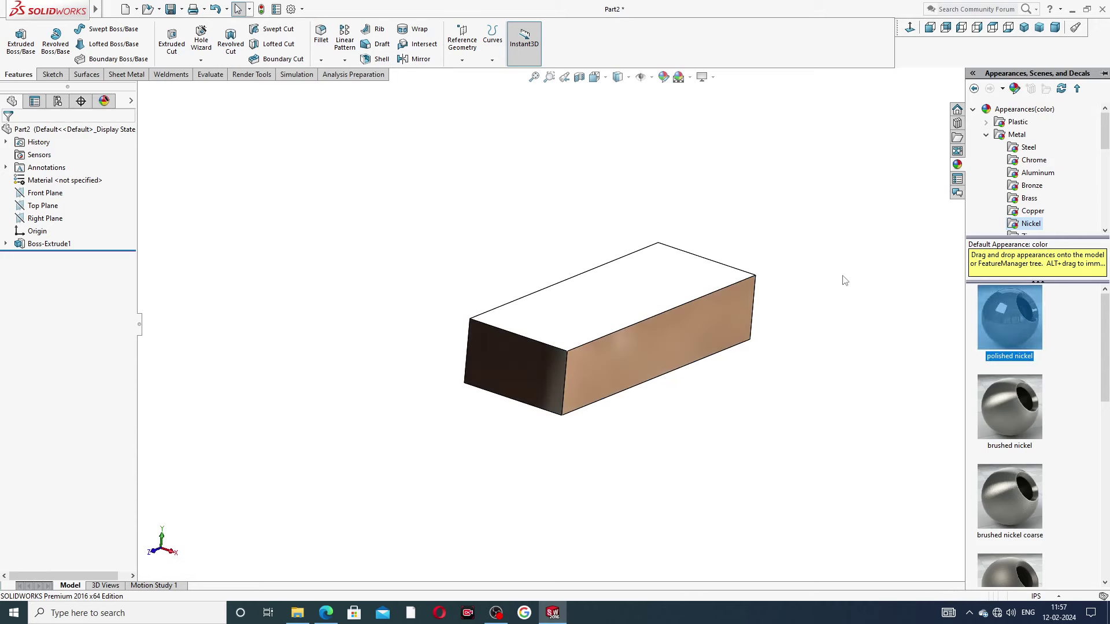
pyautogui.hotkey('ctrl', '7')
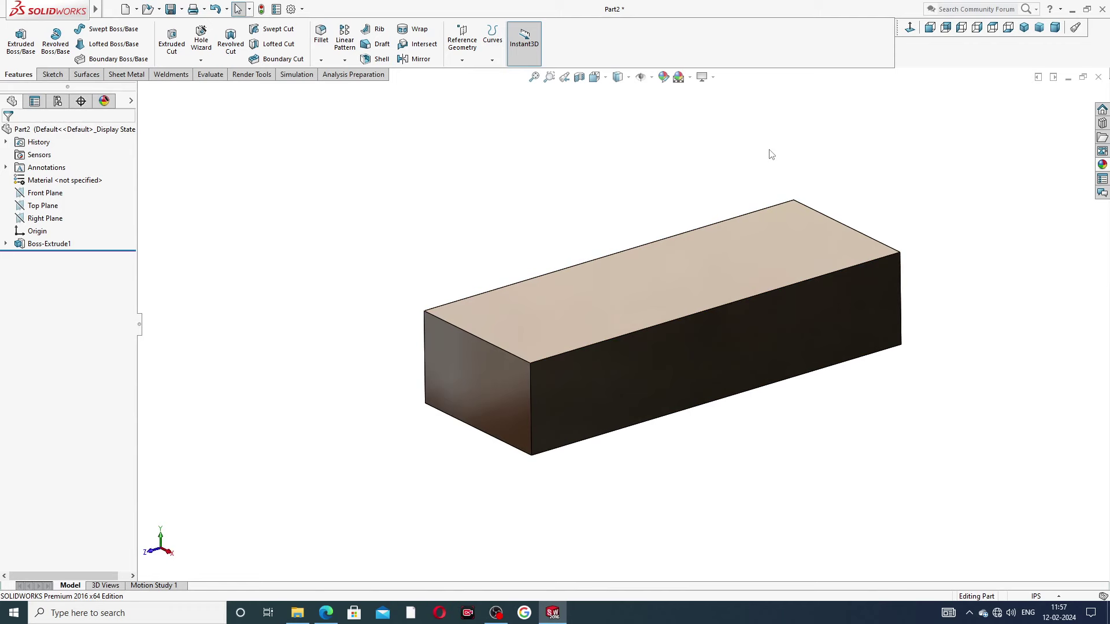
pyautogui.click(326, 613)
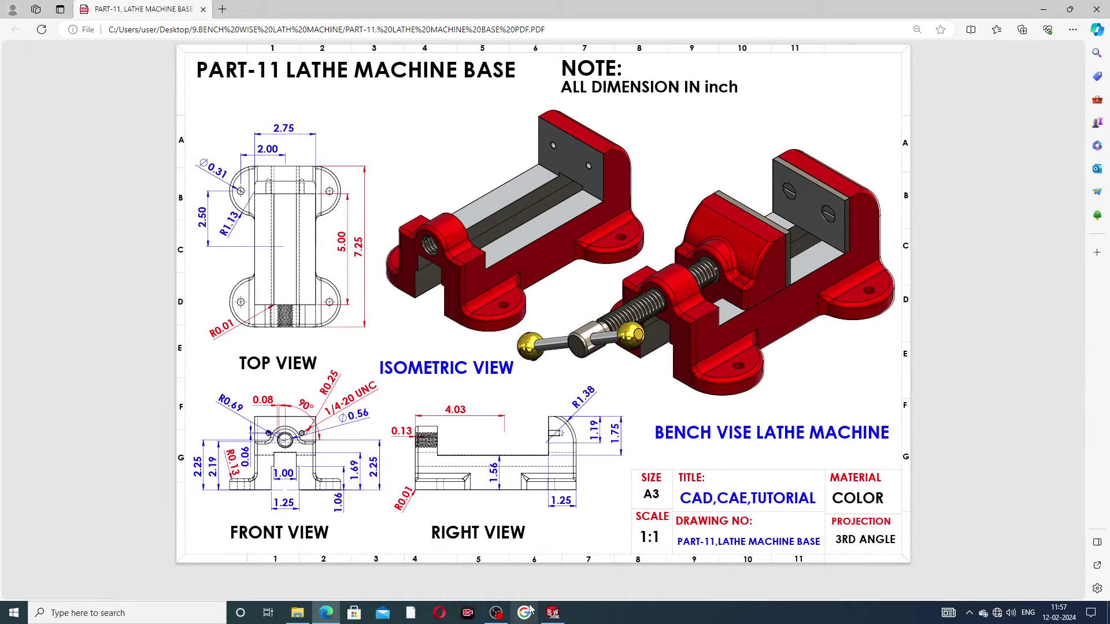
# Start a sketch on the block's long side face, viewed normal and zoomed to fit
pyautogui.click(553, 613)
pyautogui.moveTo(631, 396); pyautogui.dragTo(750, 392, button='middle')
pyautogui.click(698, 359)
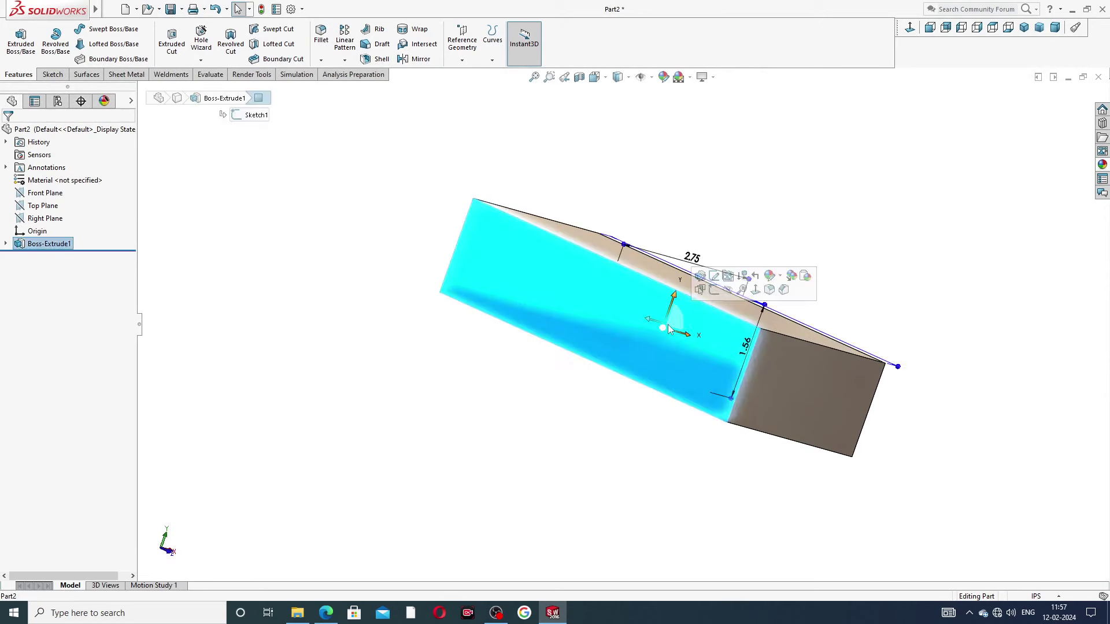
pyautogui.click(714, 290)
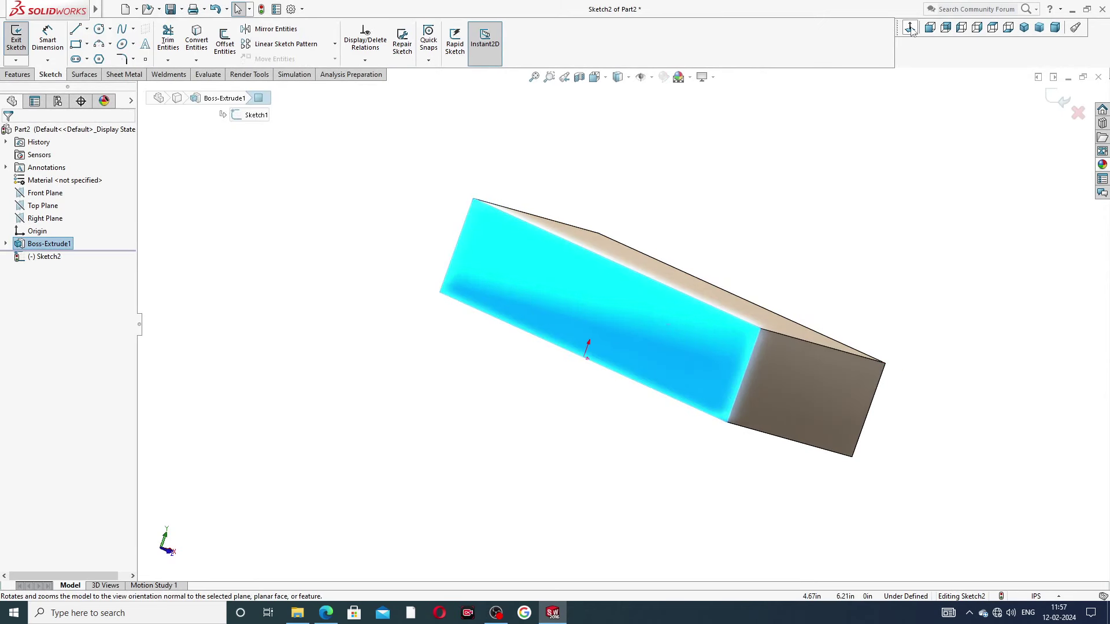
pyautogui.click(909, 27)
pyautogui.press('z')
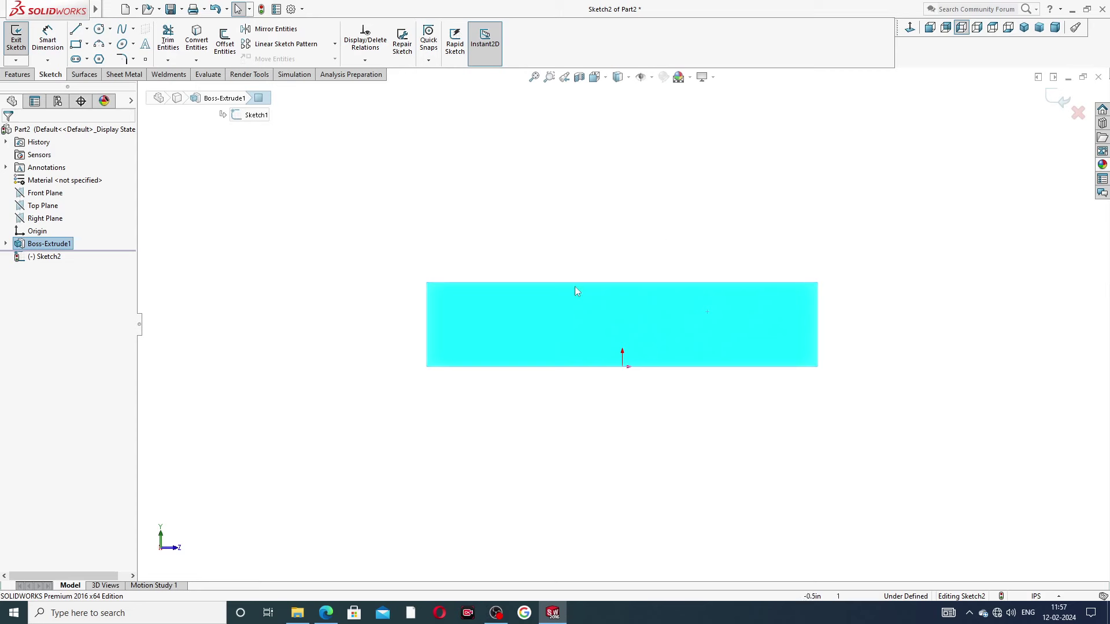
pyautogui.scroll(-1, 575, 282)
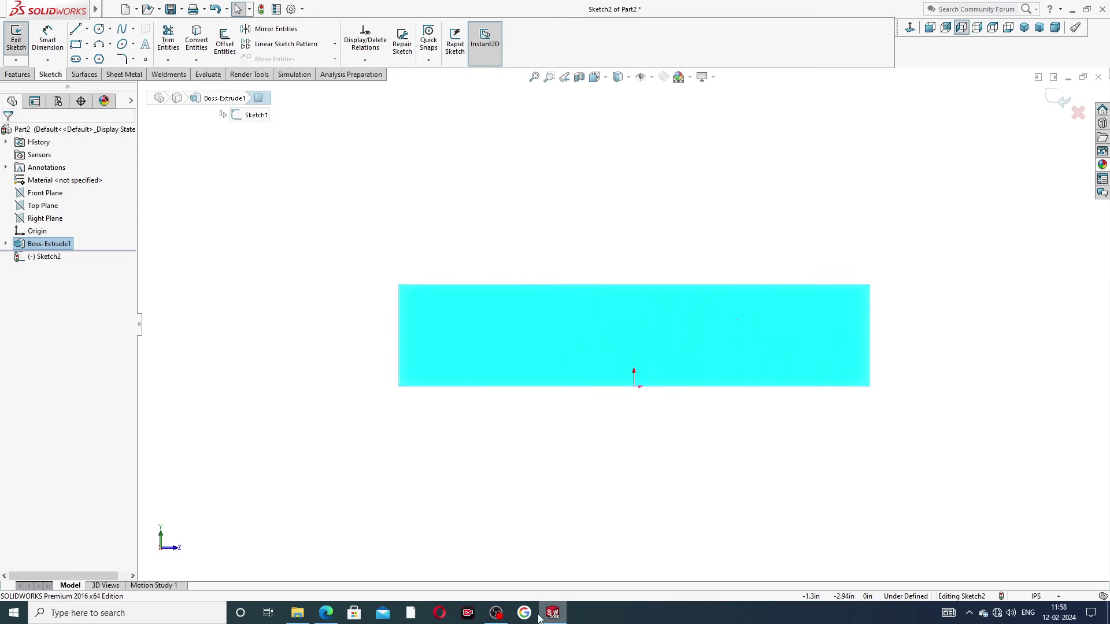
pyautogui.click(325, 612)
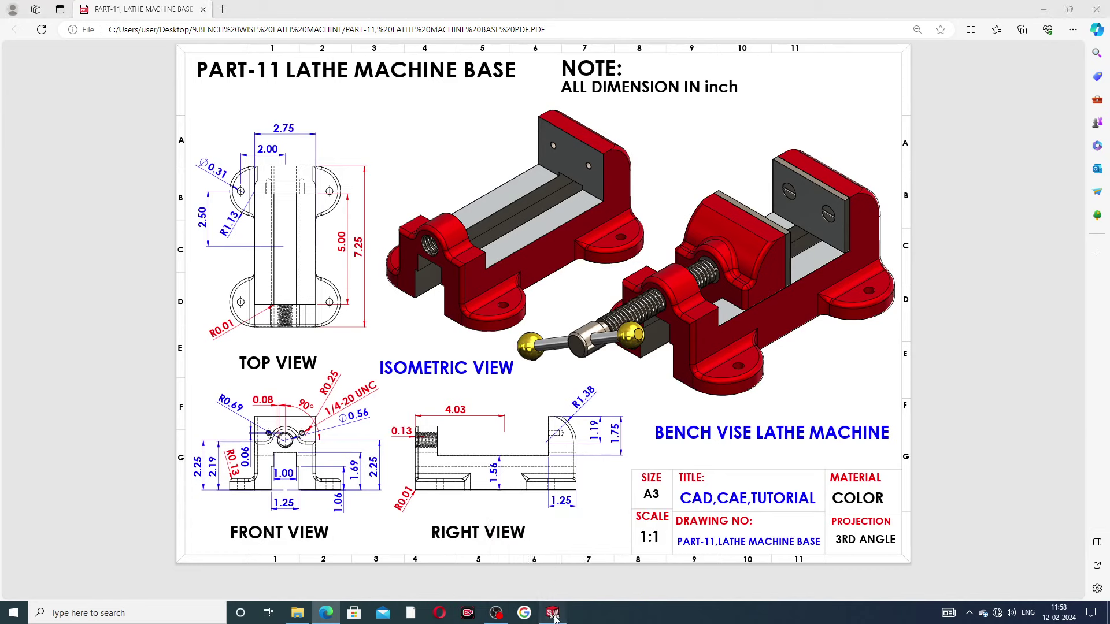
# Return from the PART-11 drawing to the open Sketch2 in SOLIDWORKS
pyautogui.click(550, 614)
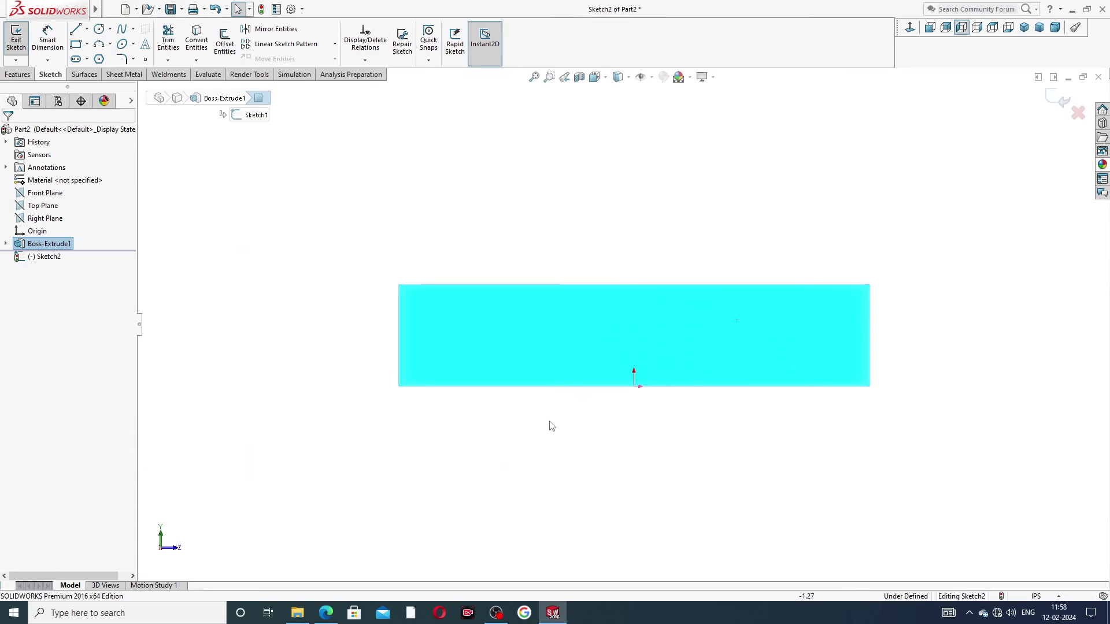
# Draw the ear outline from the block's top-left corner: right, up, left, arc down, back to the corner
pyautogui.click(47, 38)
pyautogui.scroll(-2, 491, 240)
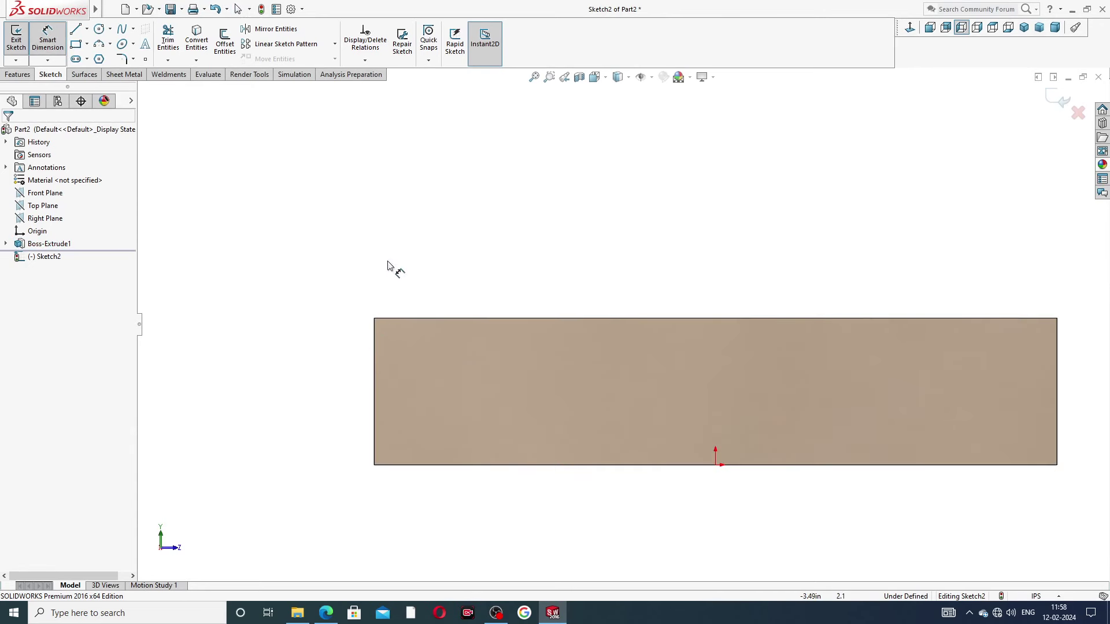
pyautogui.click(58, 37)
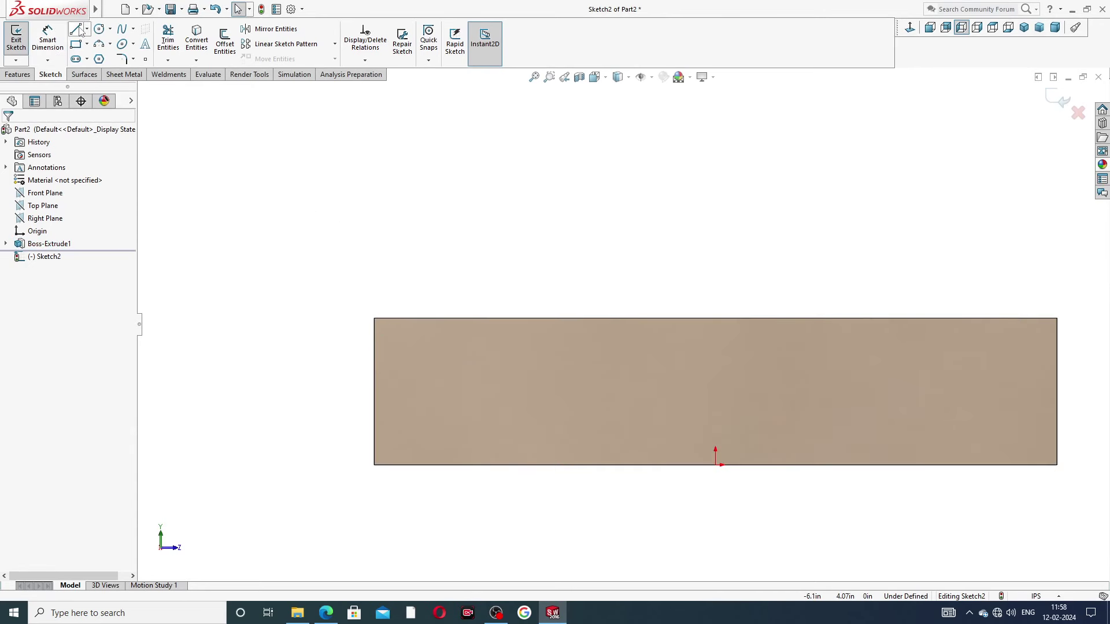
pyautogui.click(75, 29)
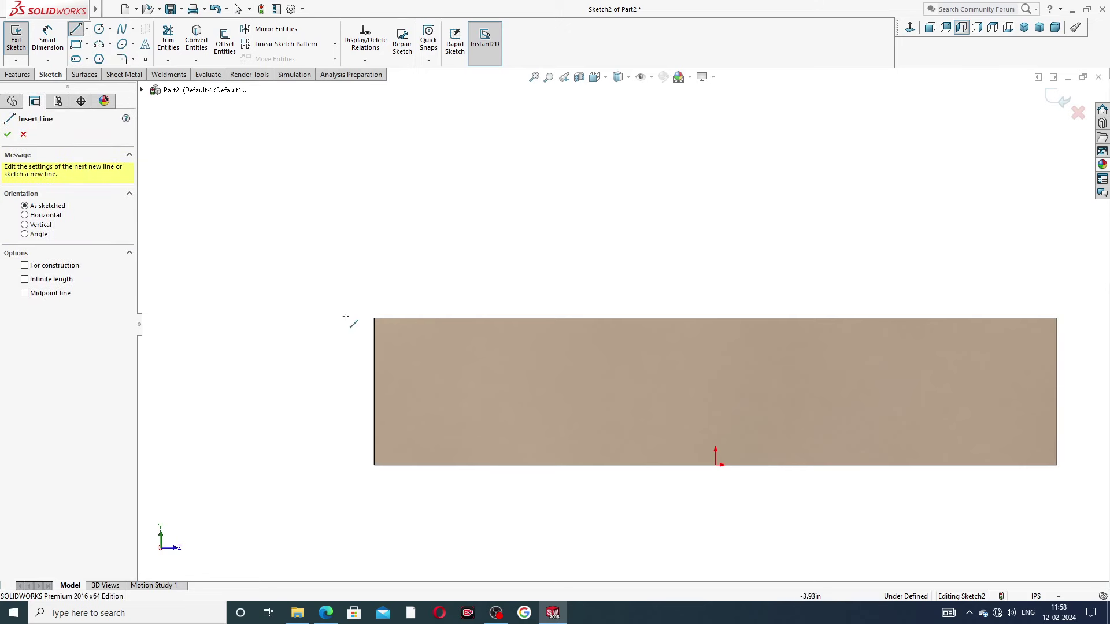
pyautogui.click(374, 318)
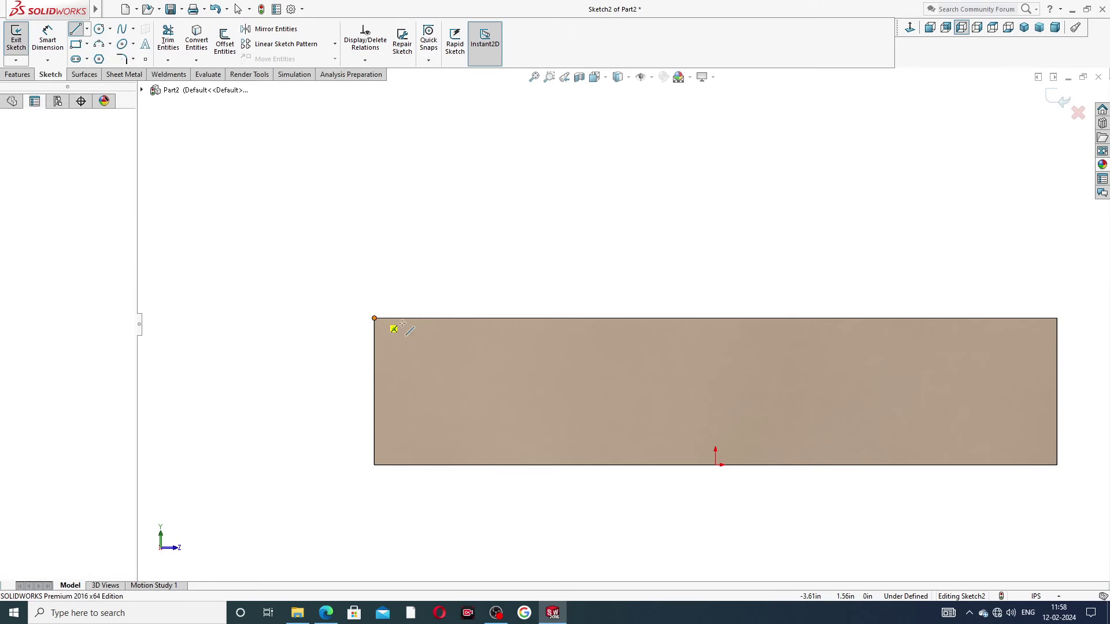
pyautogui.click(536, 319)
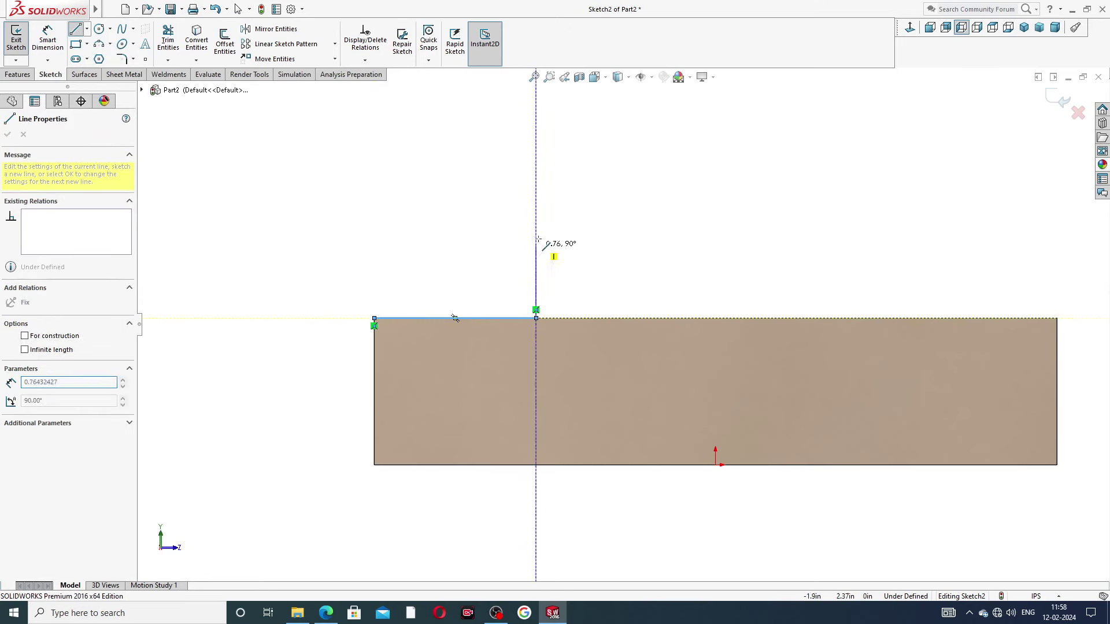
pyautogui.click(536, 128)
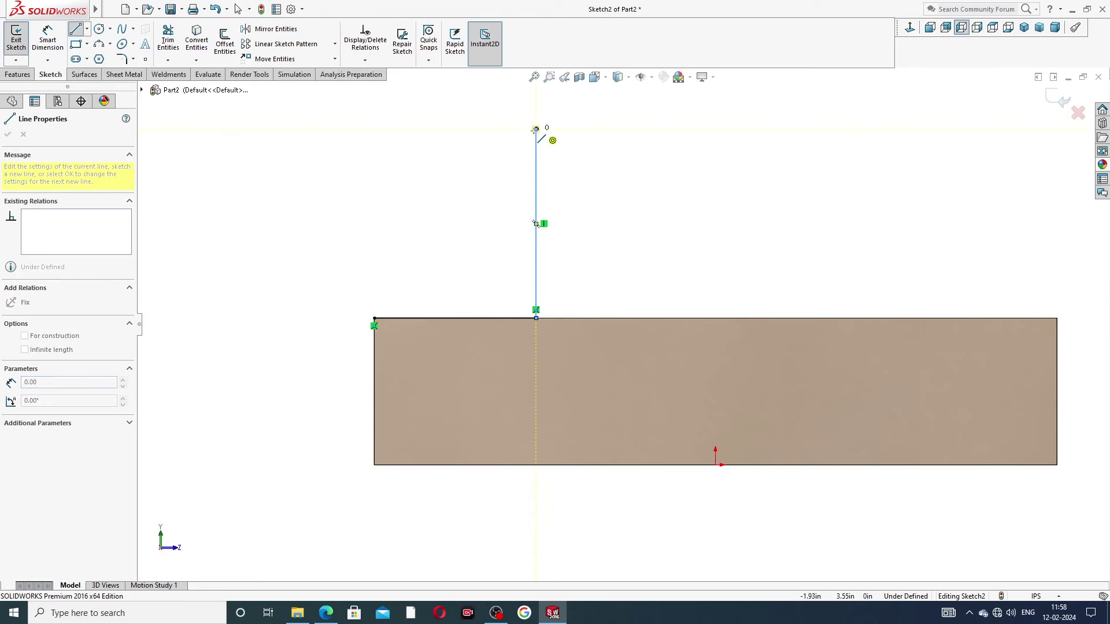
pyautogui.click(468, 129)
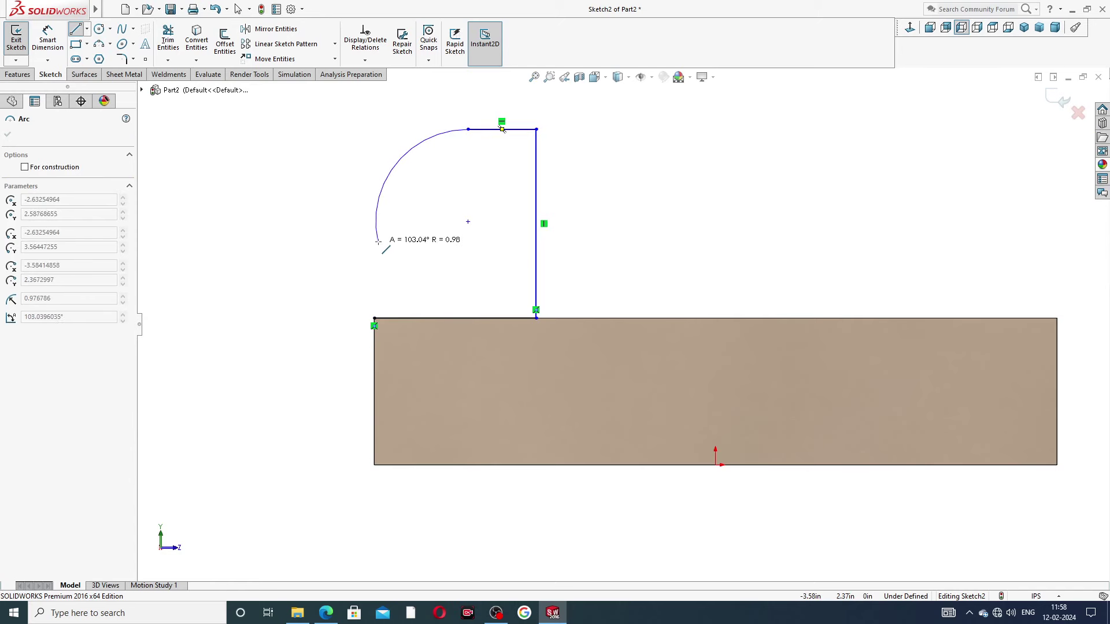
pyautogui.click(374, 258)
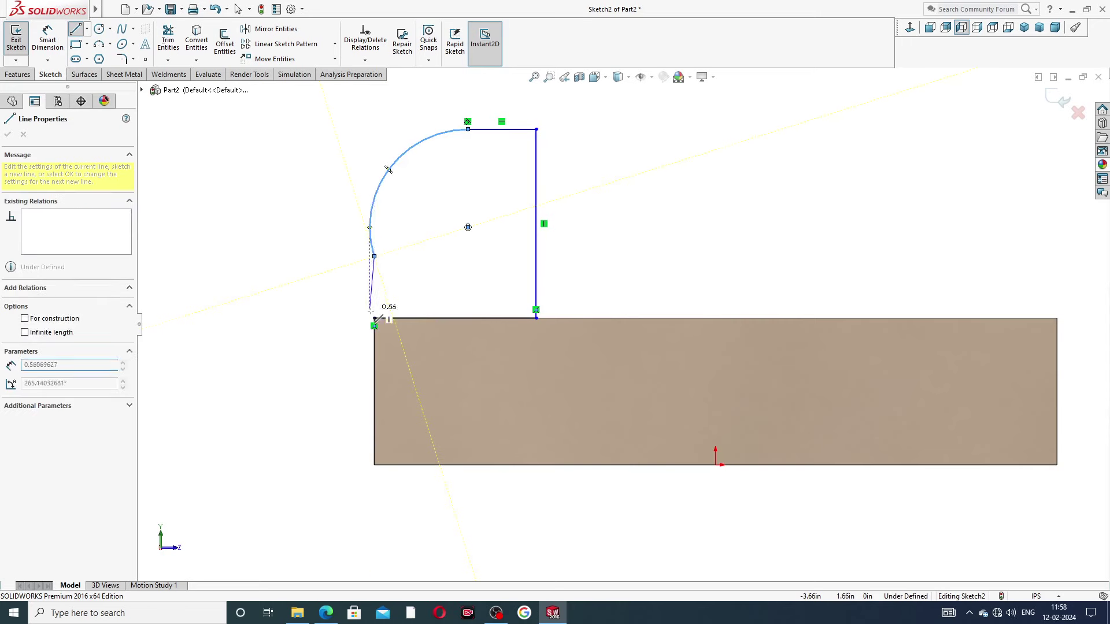
pyautogui.doubleClick(374, 318)
pyautogui.rightClick(455, 208)
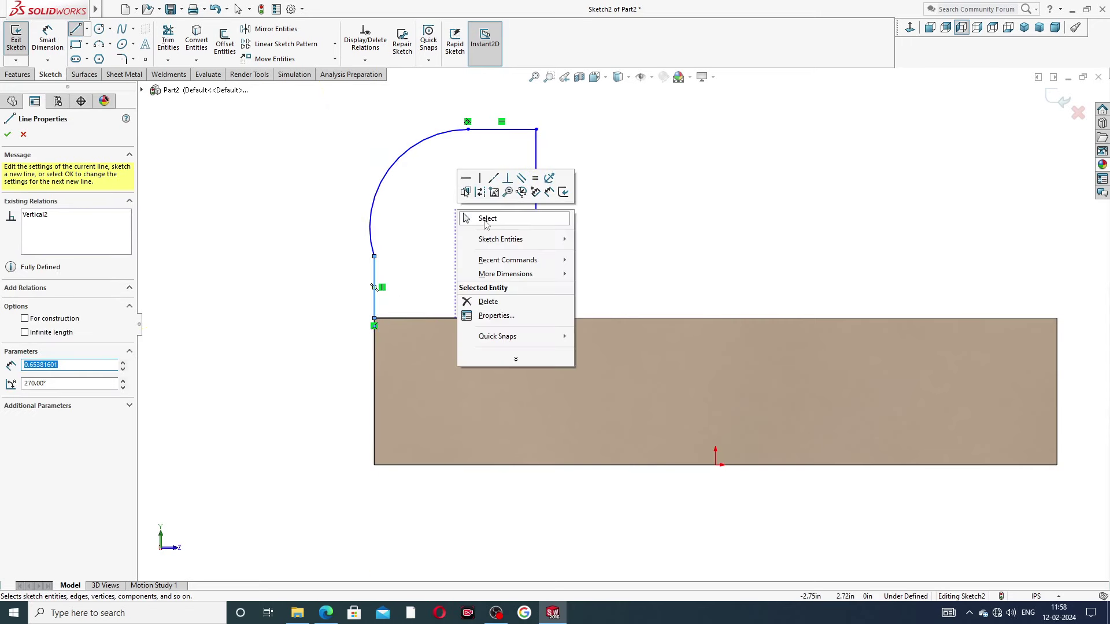
pyautogui.click(492, 224)
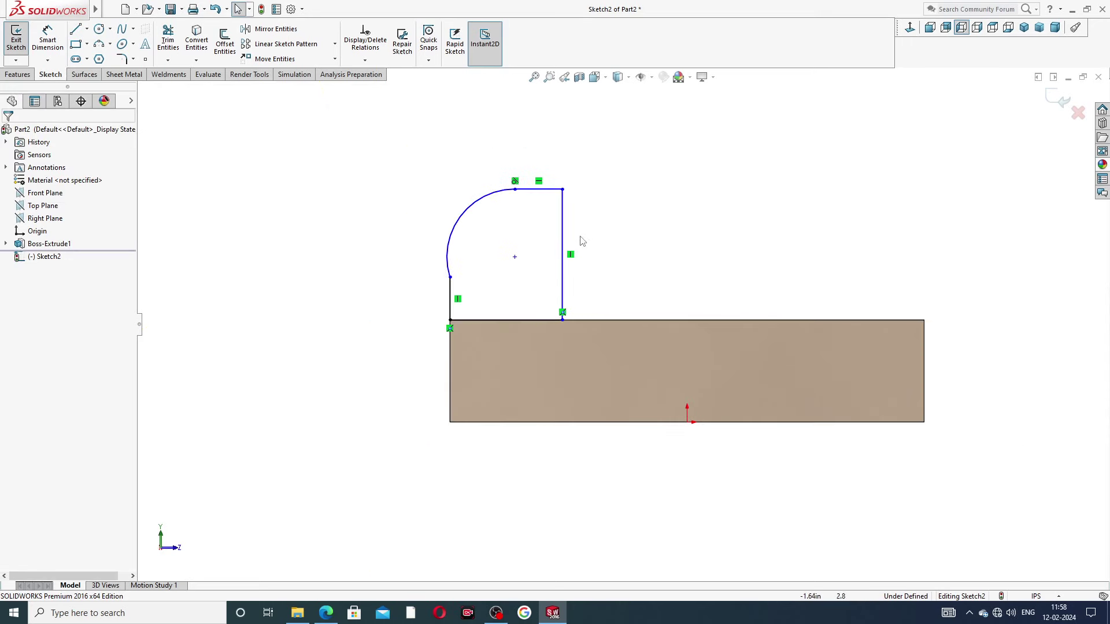
# Add a Tangent relation between the arc and the left vertical line
pyautogui.scroll(1, 584, 237)
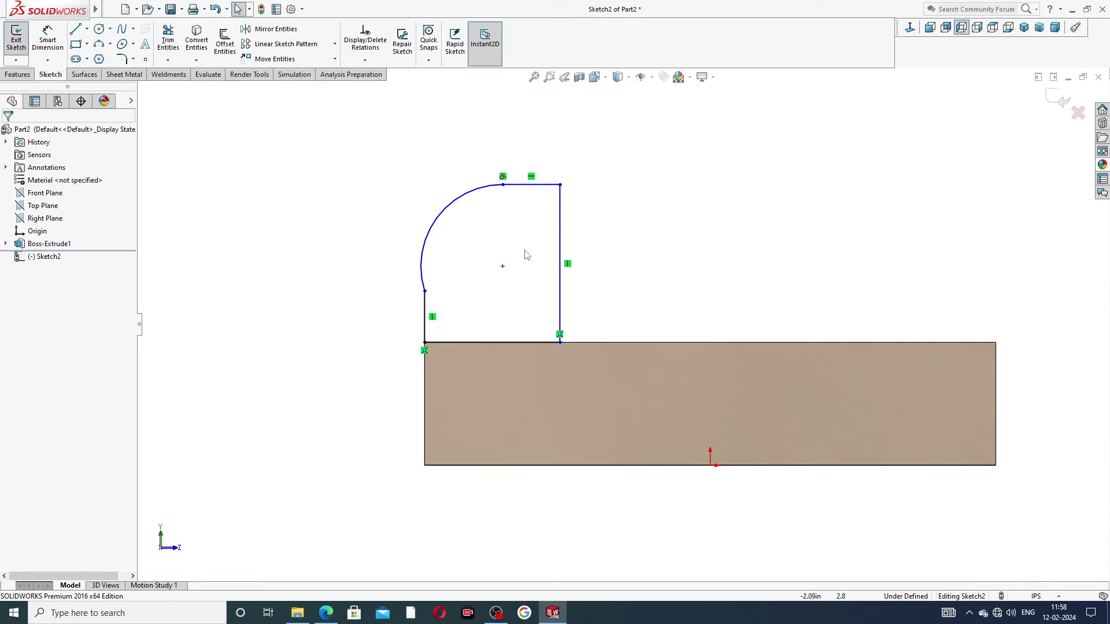
pyautogui.click(424, 287)
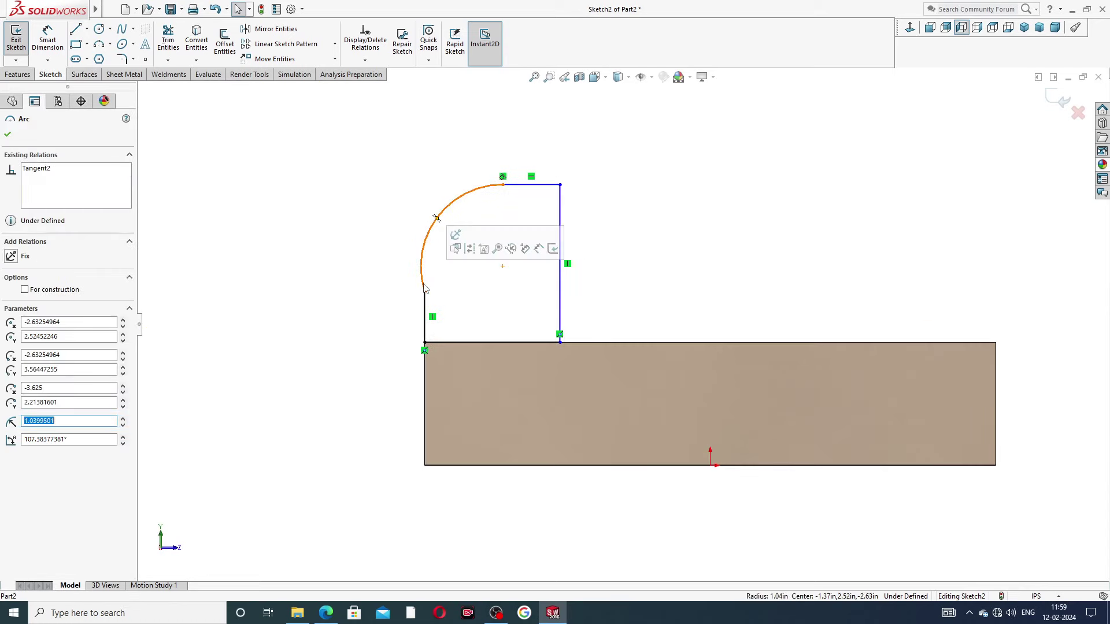
pyautogui.keyDown('ctrl'); pyautogui.click(425, 312); pyautogui.keyUp('ctrl')
pyautogui.click(456, 251)
pyautogui.click(627, 240)
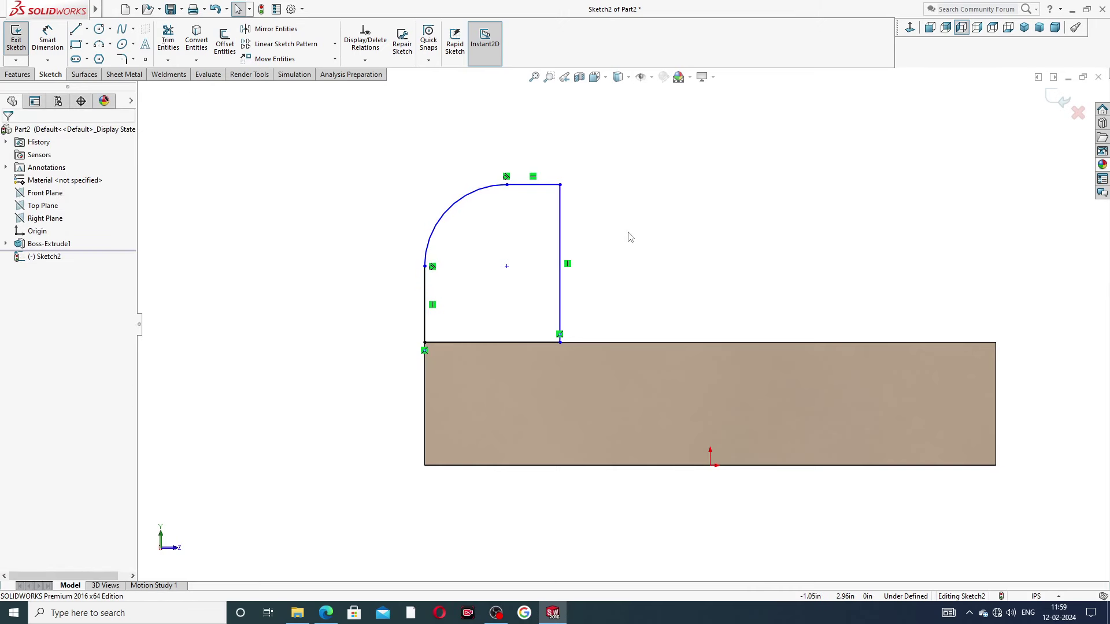
# Dimension the ear's arc radius to 1.38
pyautogui.click(48, 40)
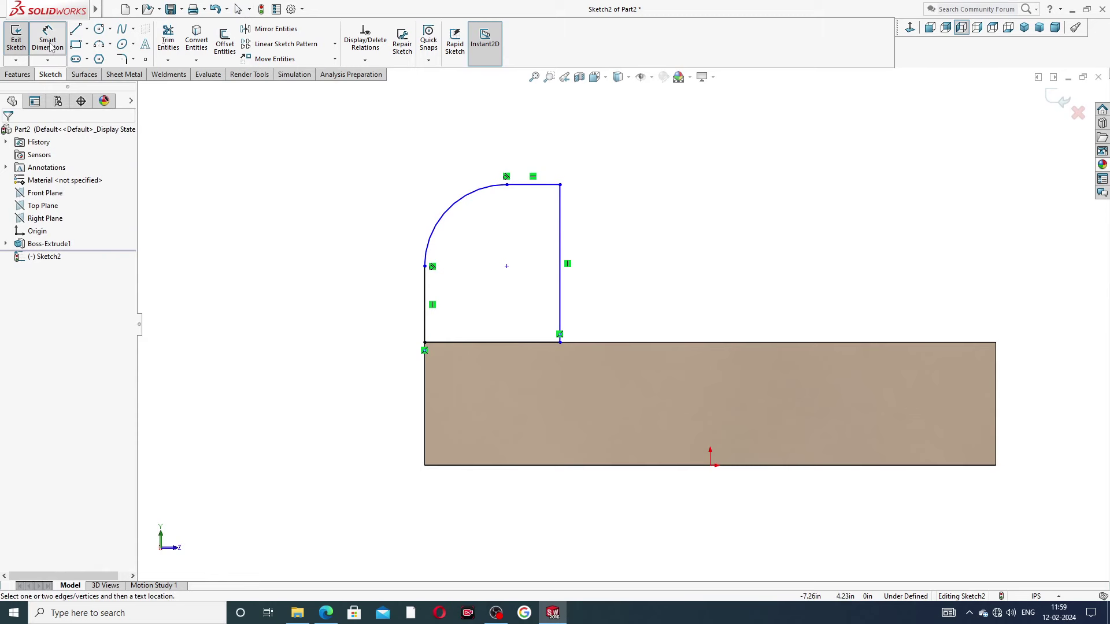
pyautogui.click(449, 207)
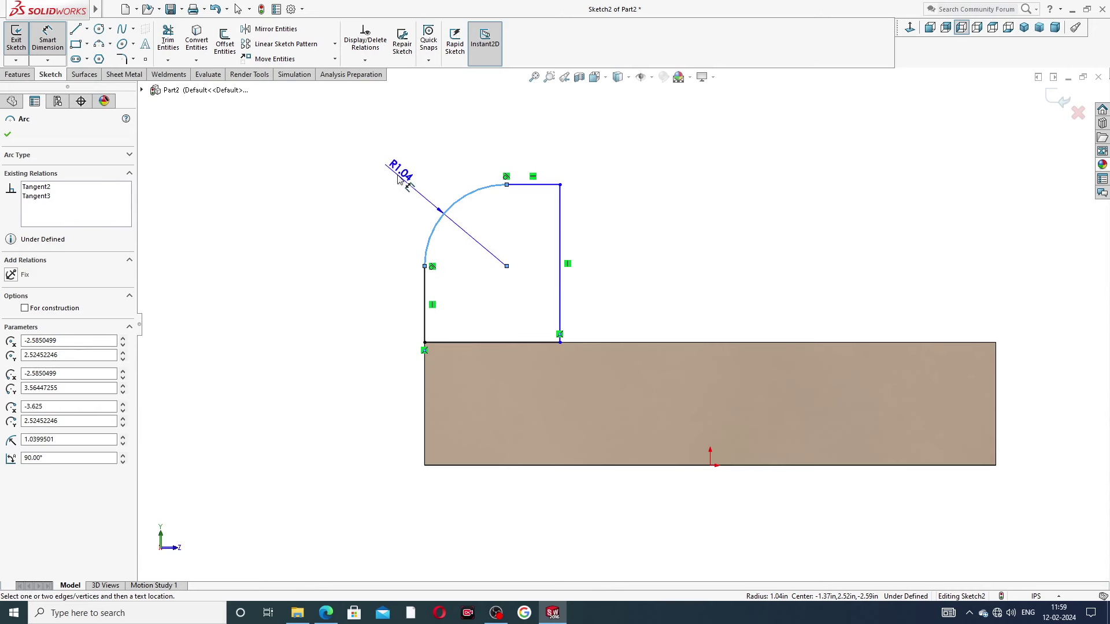
pyautogui.click(397, 180)
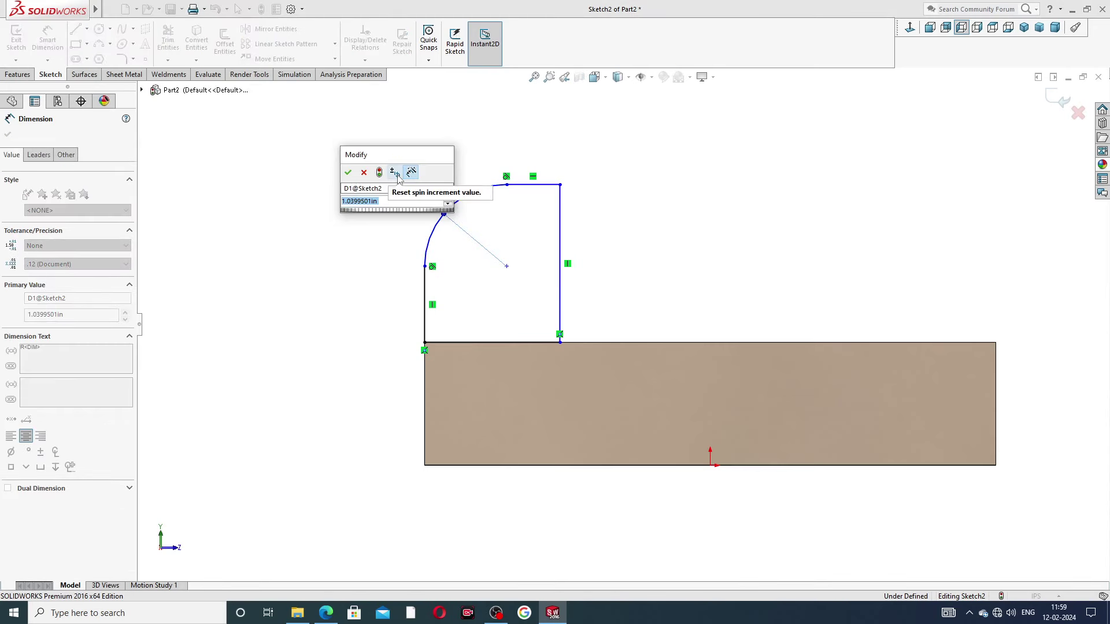
pyautogui.write('1.')
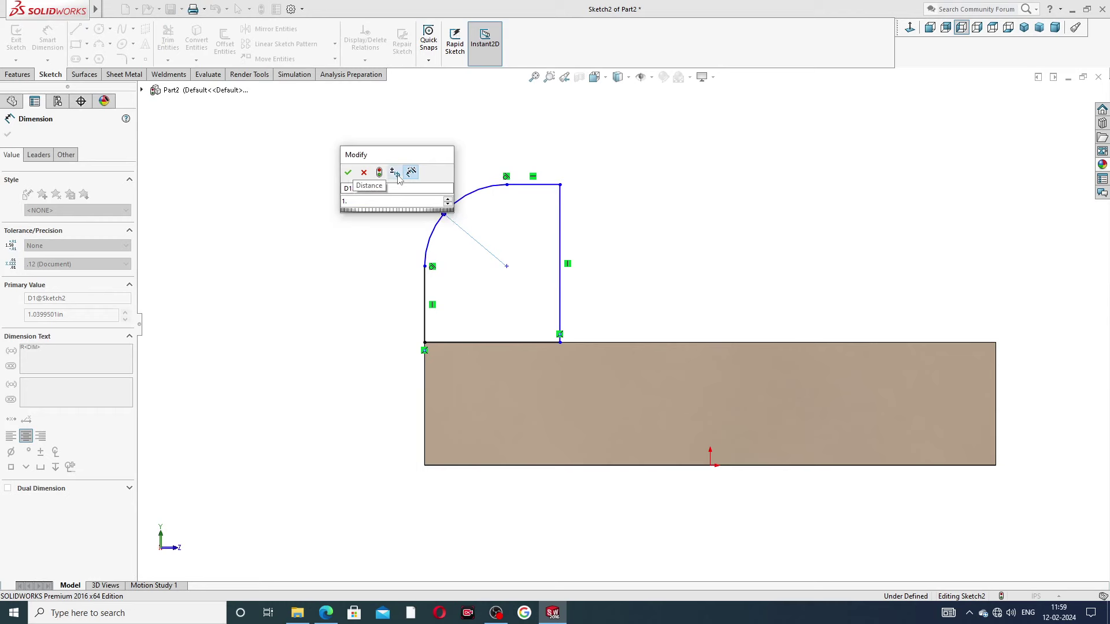
pyautogui.write('38')
pyautogui.press('Return')
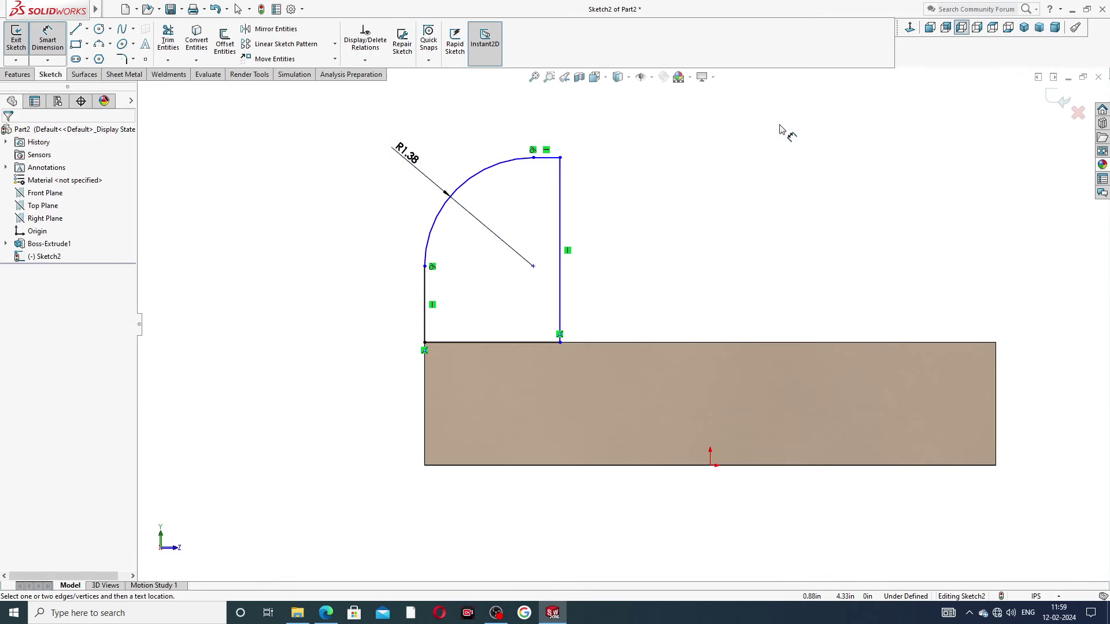
# Dimension the right side height to 1.75 and the bottom width to 1.25
pyautogui.click(561, 205)
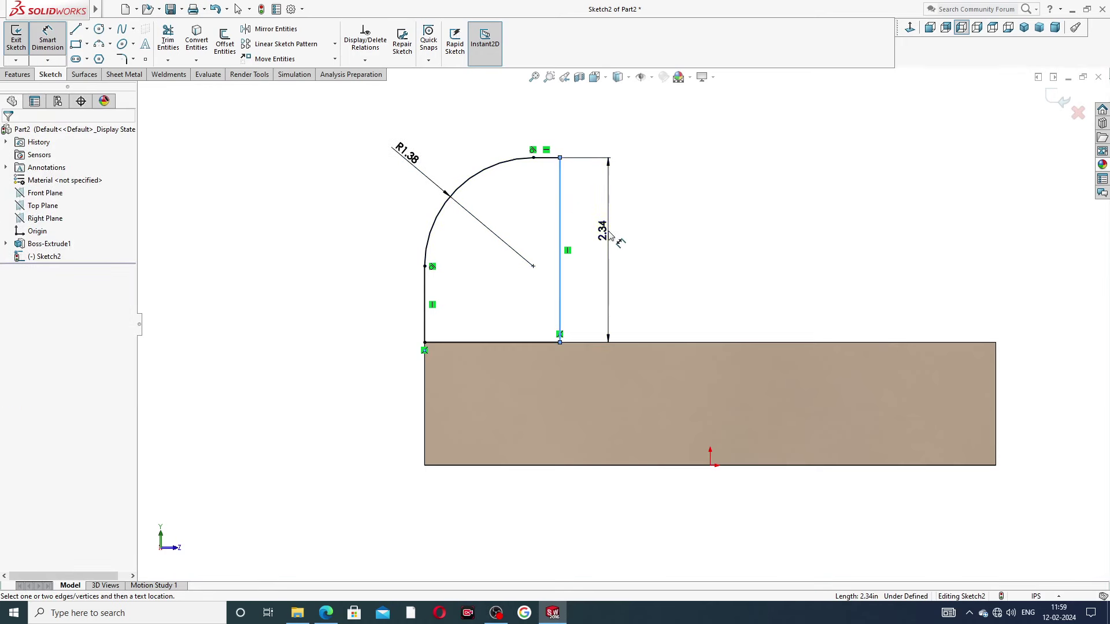
pyautogui.click(610, 234)
pyautogui.write('1')
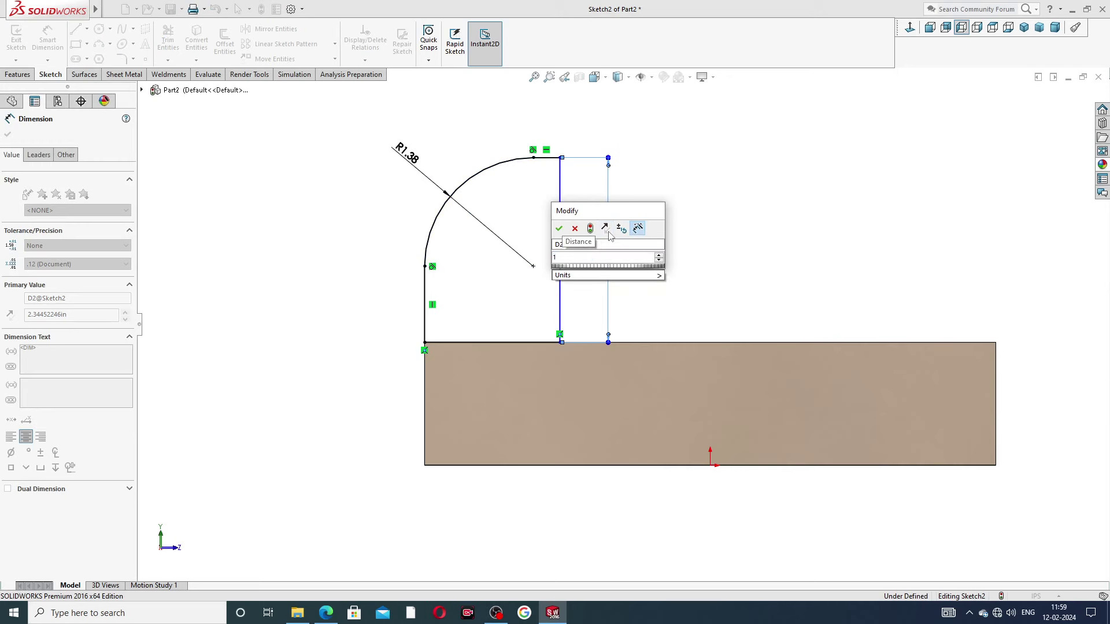
pyautogui.write('.')
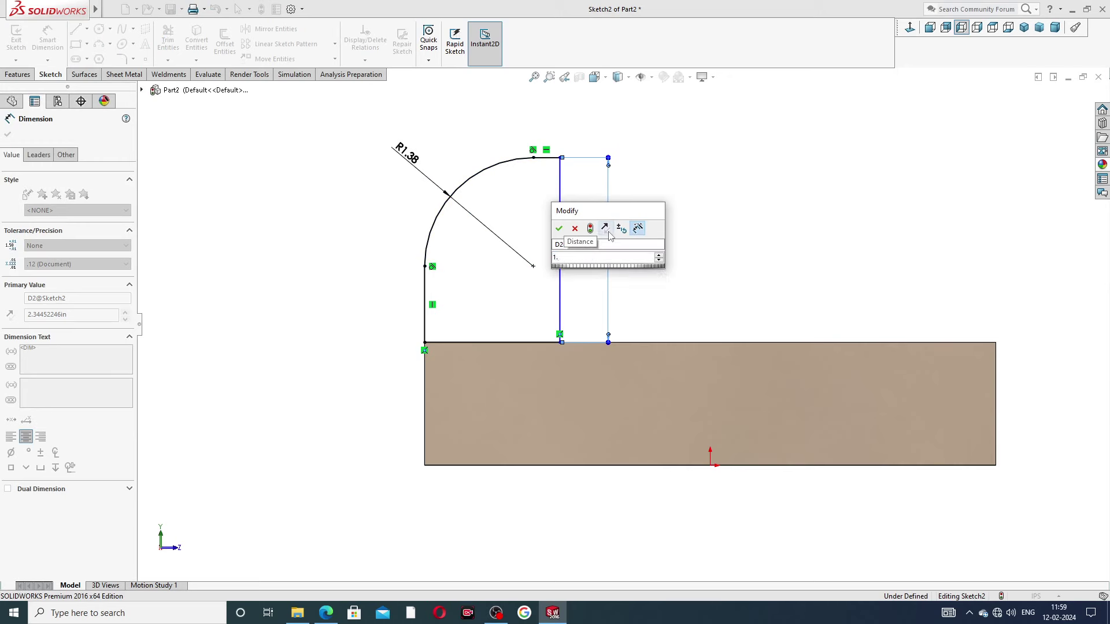
pyautogui.write('7')
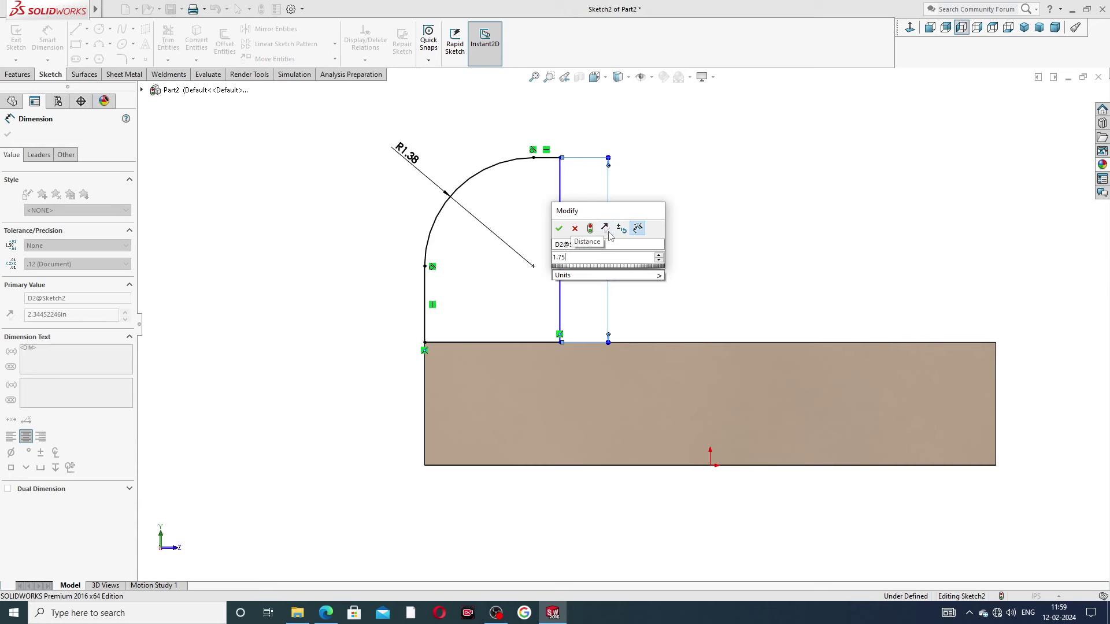
pyautogui.write('5')
pyautogui.press('Return')
pyautogui.click(520, 343)
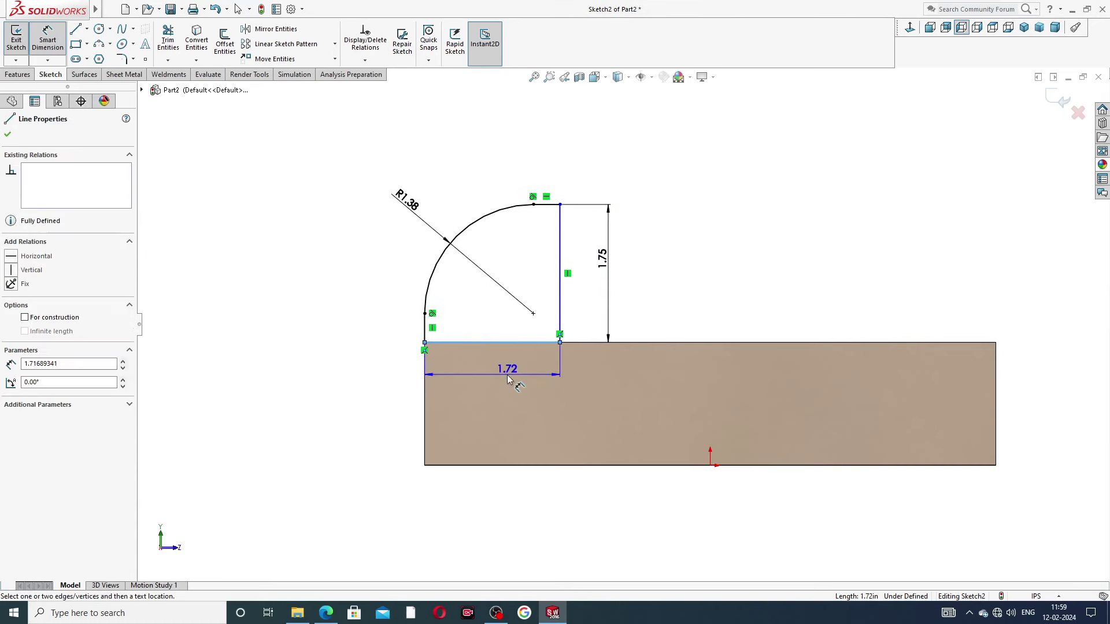
pyautogui.click(509, 376)
pyautogui.write('1')
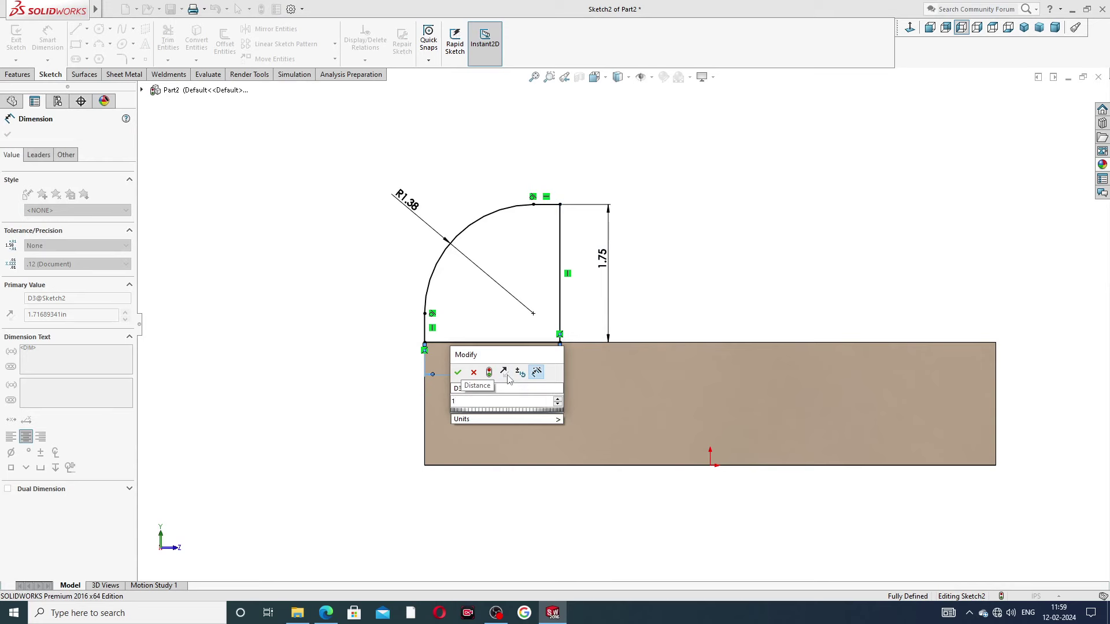
pyautogui.write('.25')
pyautogui.press('Return')
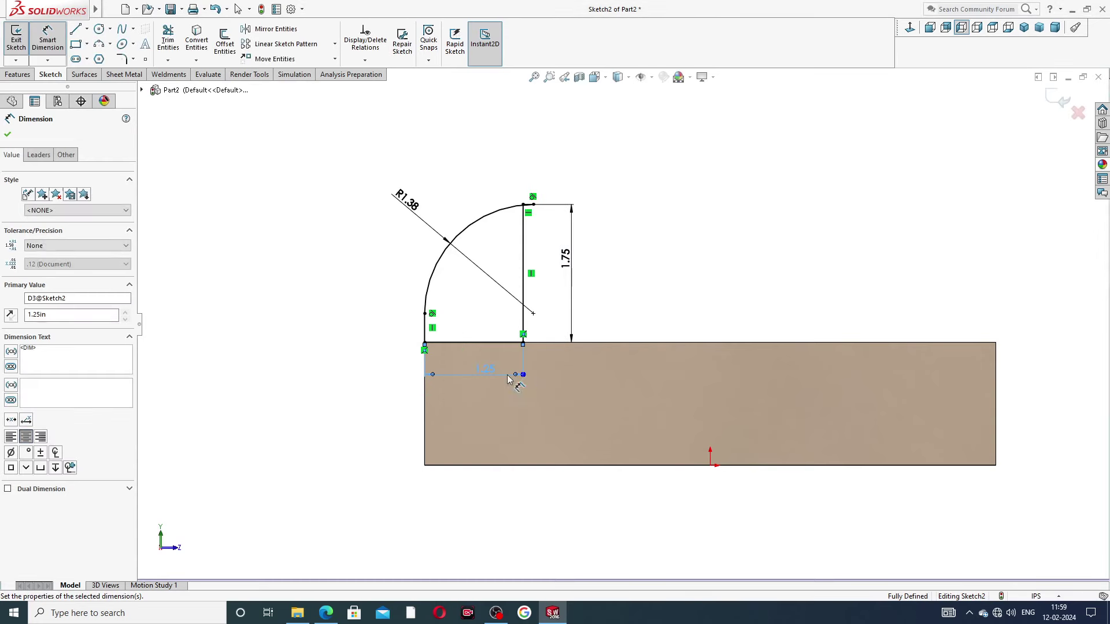
pyautogui.press('Escape')
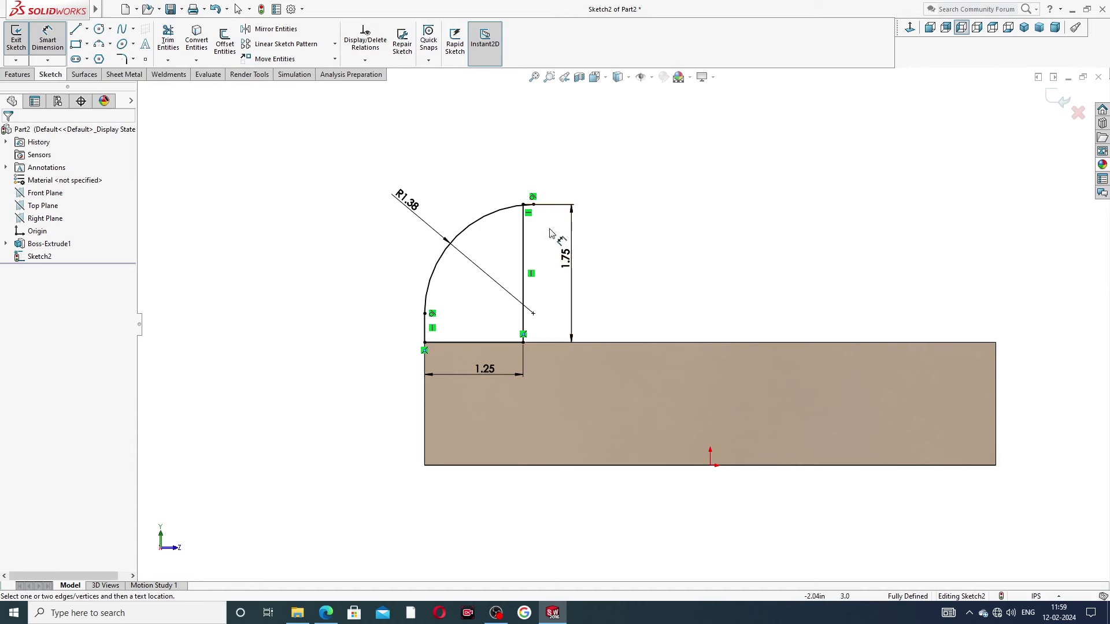
# Drag the arc's top endpoint left so a short flat top edge remains
pyautogui.rightClick(656, 176)
pyautogui.click(680, 176)
pyautogui.scroll(-5, 534, 219)
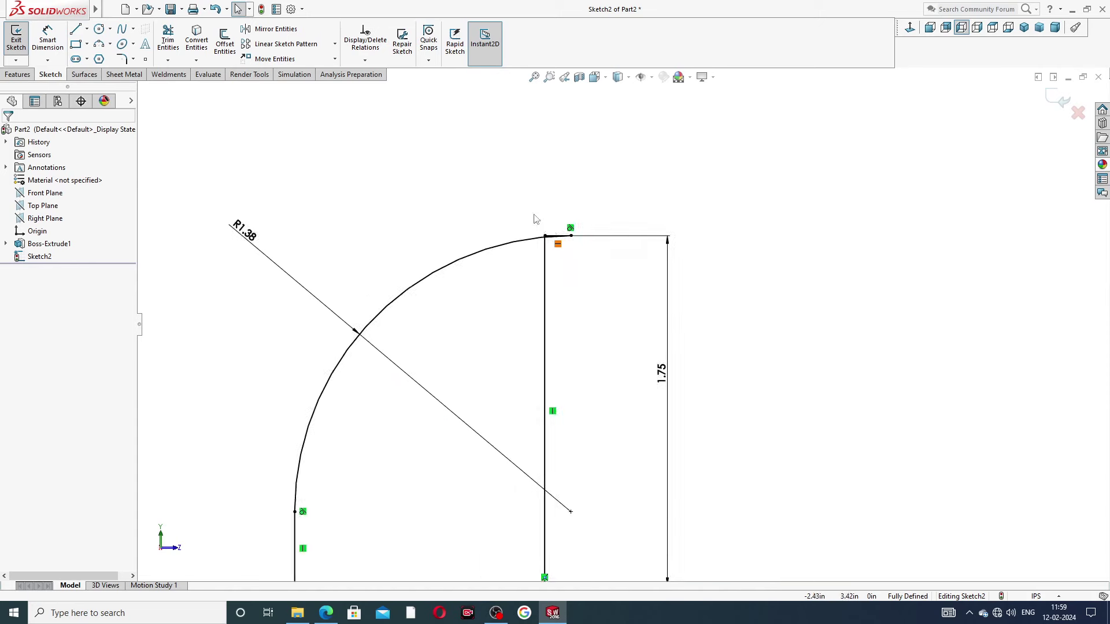
pyautogui.scroll(-1, 534, 219)
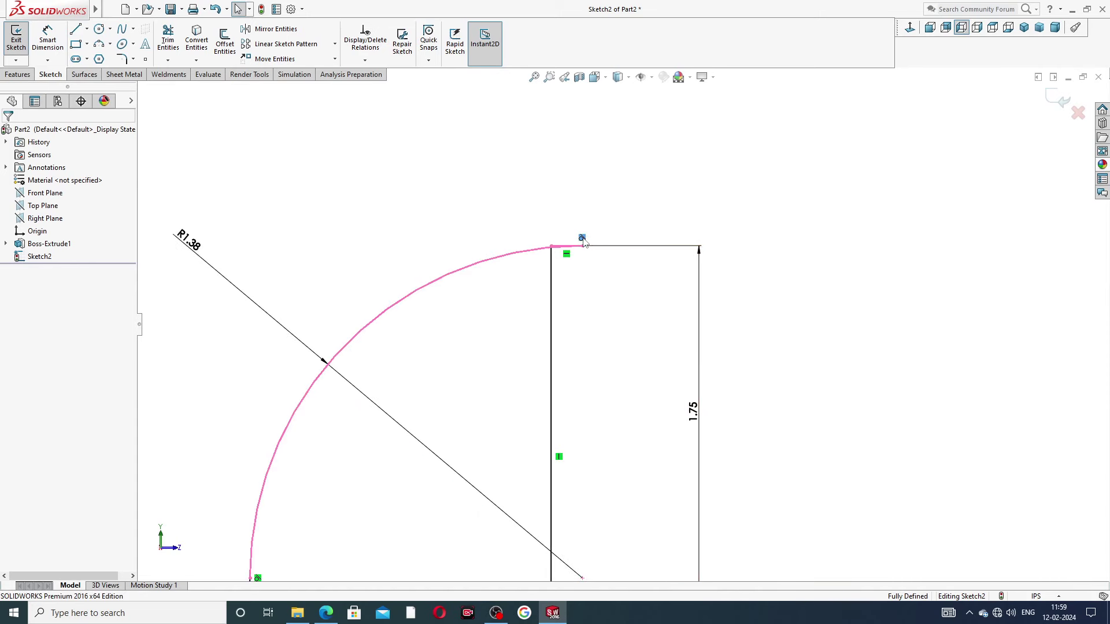
pyautogui.moveTo(584, 246); pyautogui.dragTo(509, 248)
pyautogui.click(519, 220)
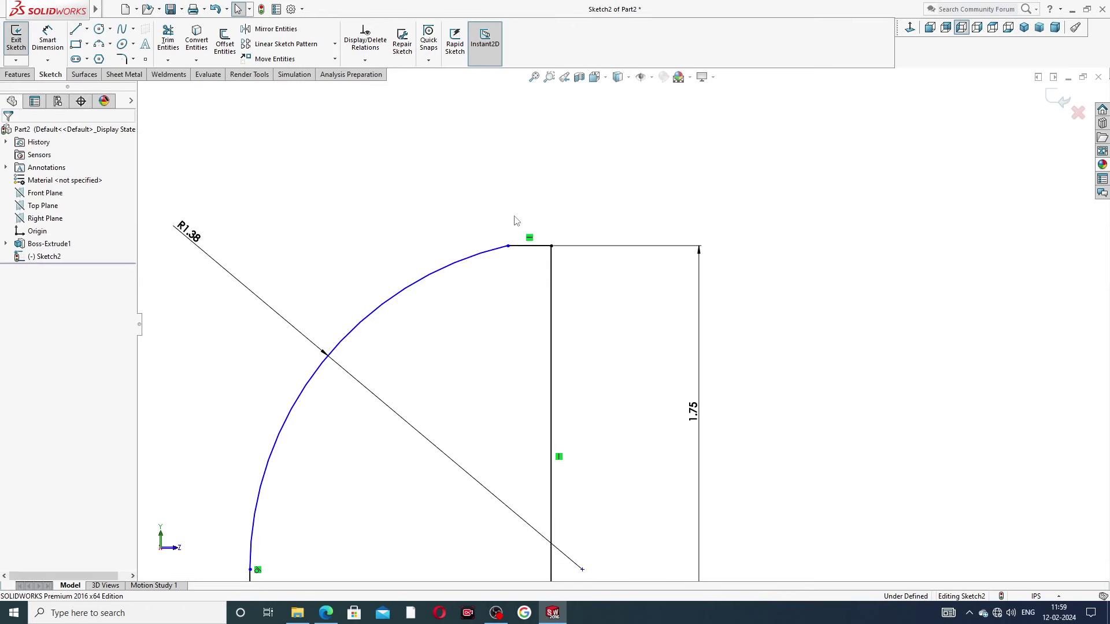
pyautogui.scroll(2, 534, 266)
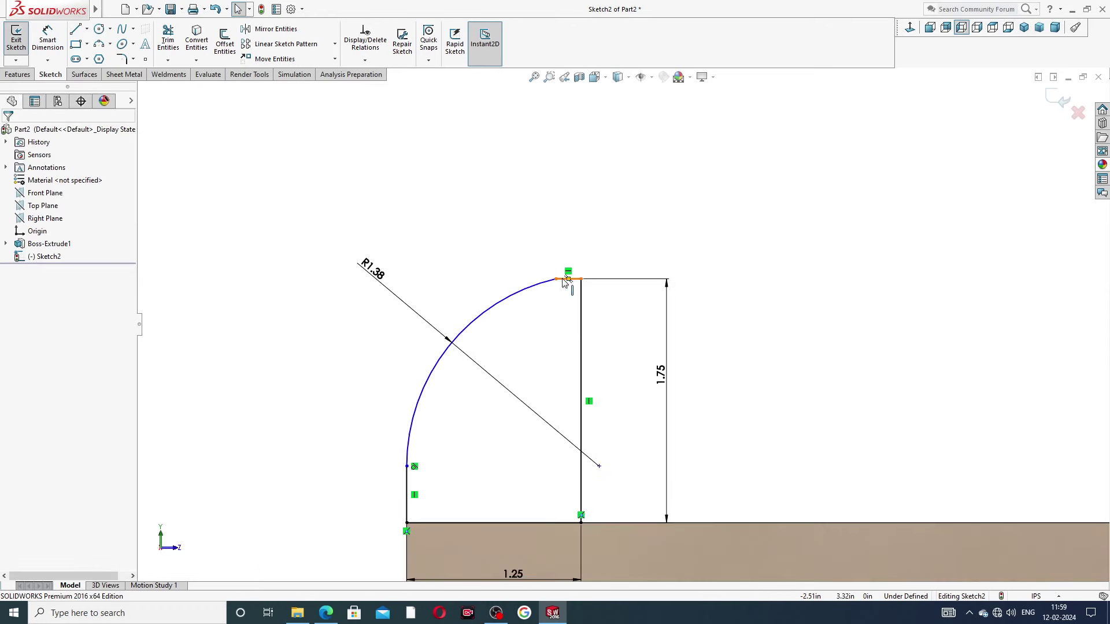
pyautogui.moveTo(556, 282); pyautogui.dragTo(533, 280)
pyautogui.click(546, 215)
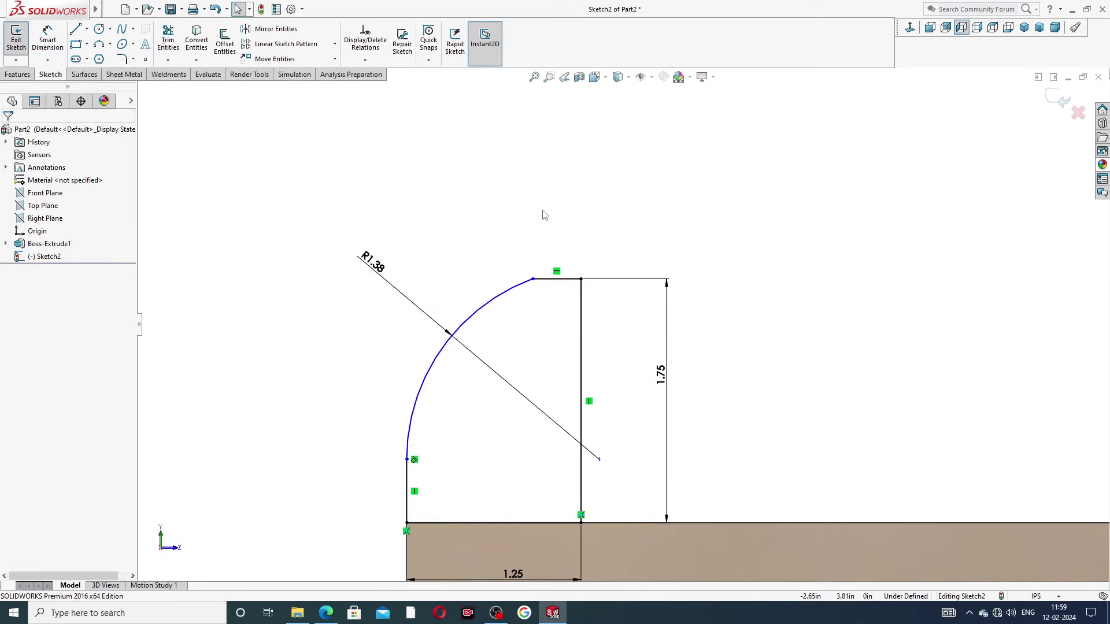
pyautogui.click(552, 279)
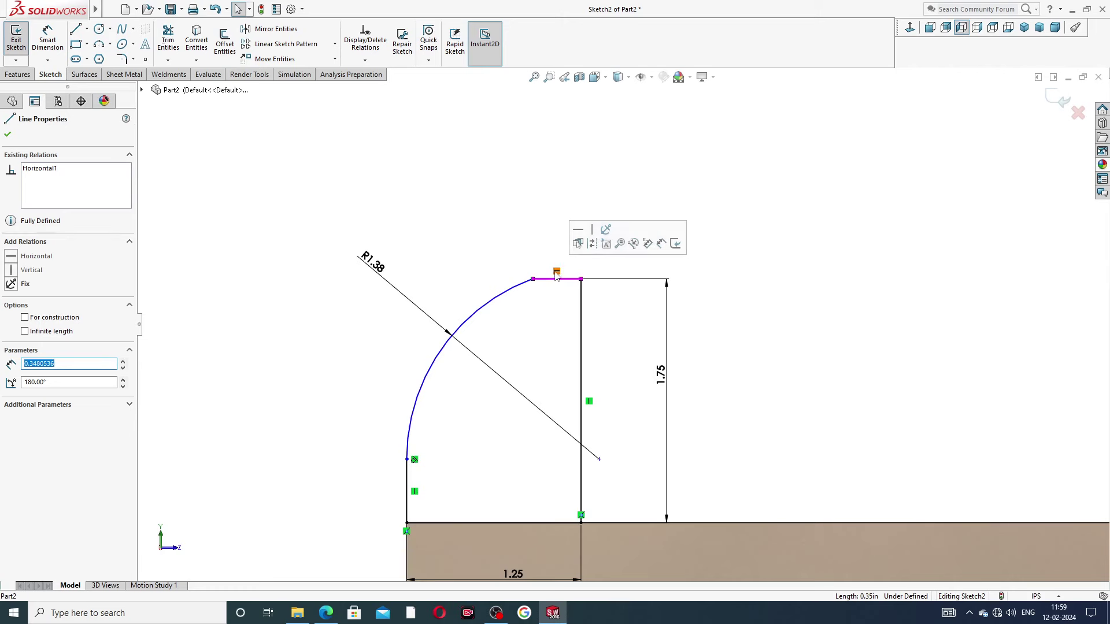
pyautogui.click(733, 224)
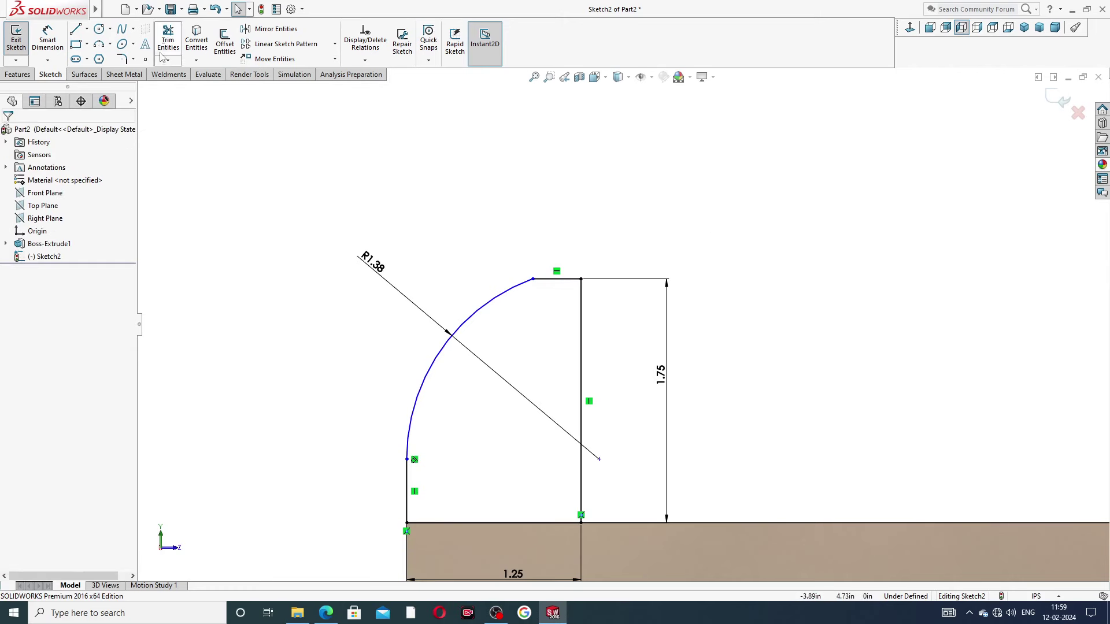
pyautogui.click(47, 38)
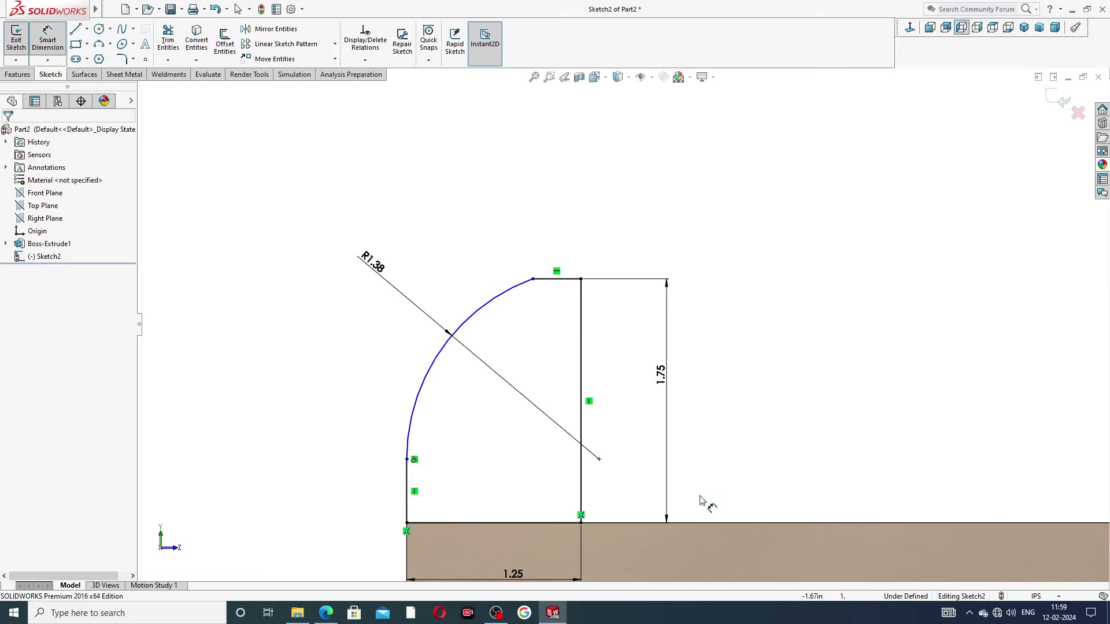
# Dimension the arc centre 1.19 below the ear's top line, fully defining Sketch2
pyautogui.click(599, 460)
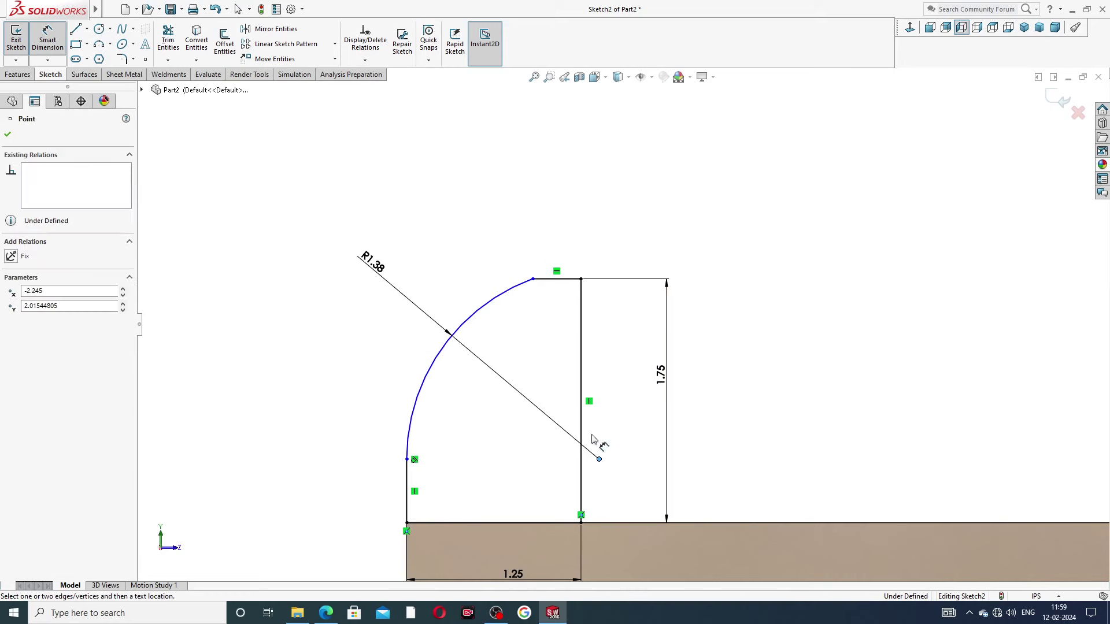
pyautogui.click(575, 280)
pyautogui.click(614, 333)
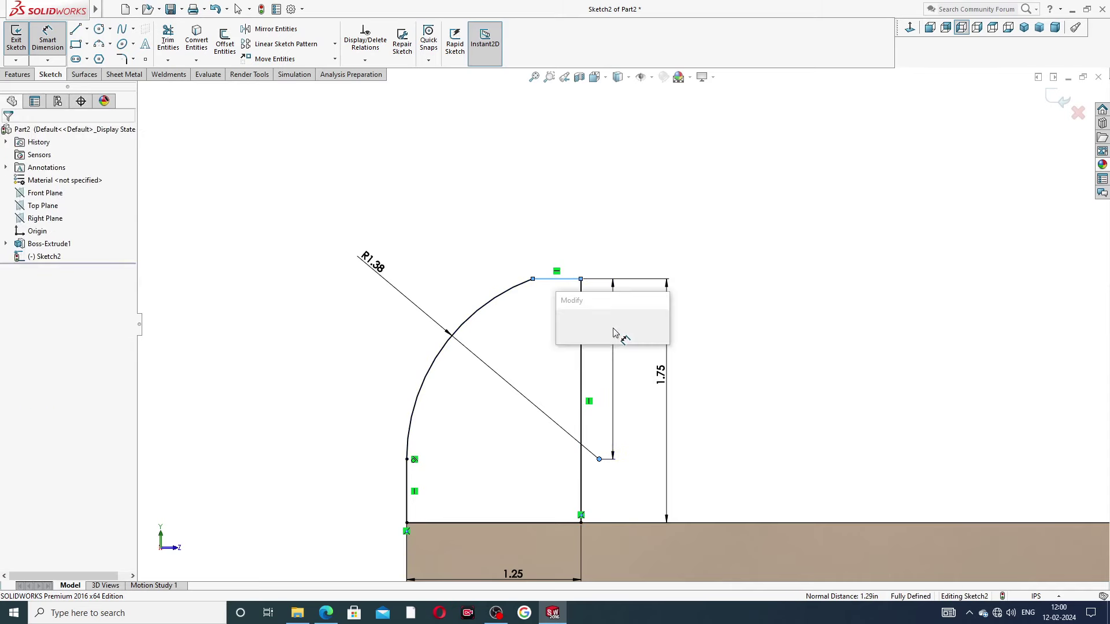
pyautogui.click(329, 612)
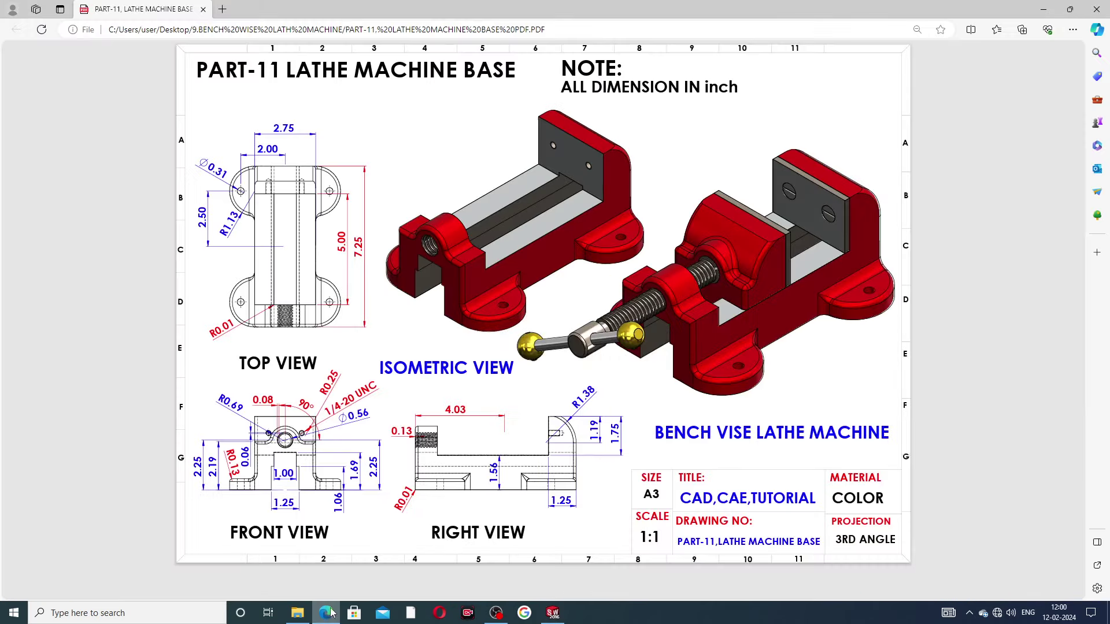
pyautogui.click(328, 612)
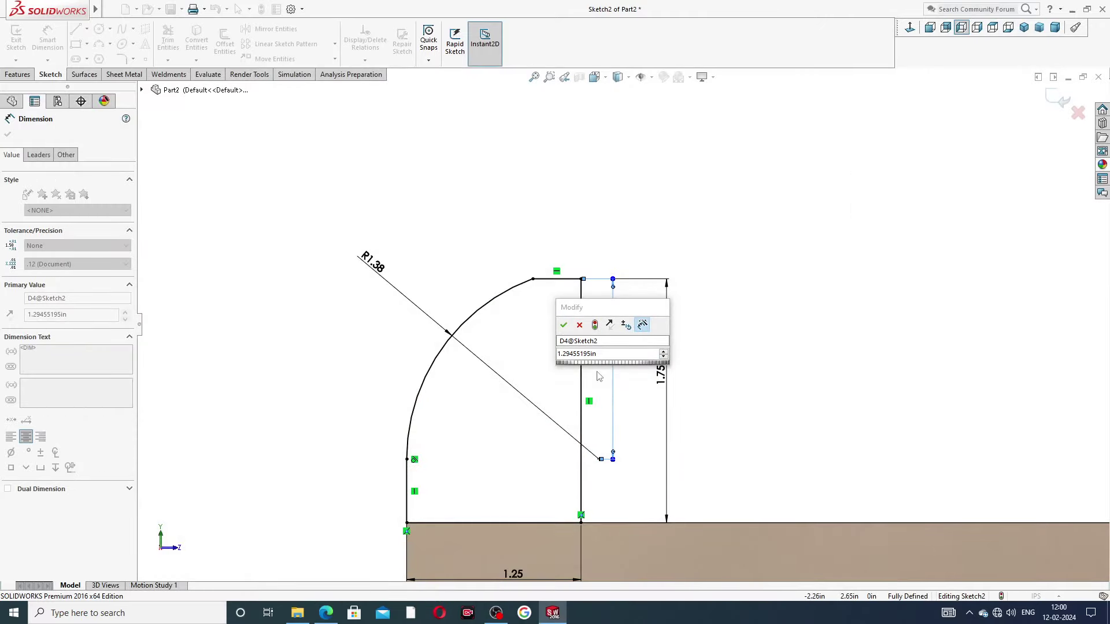
pyautogui.write('1.19')
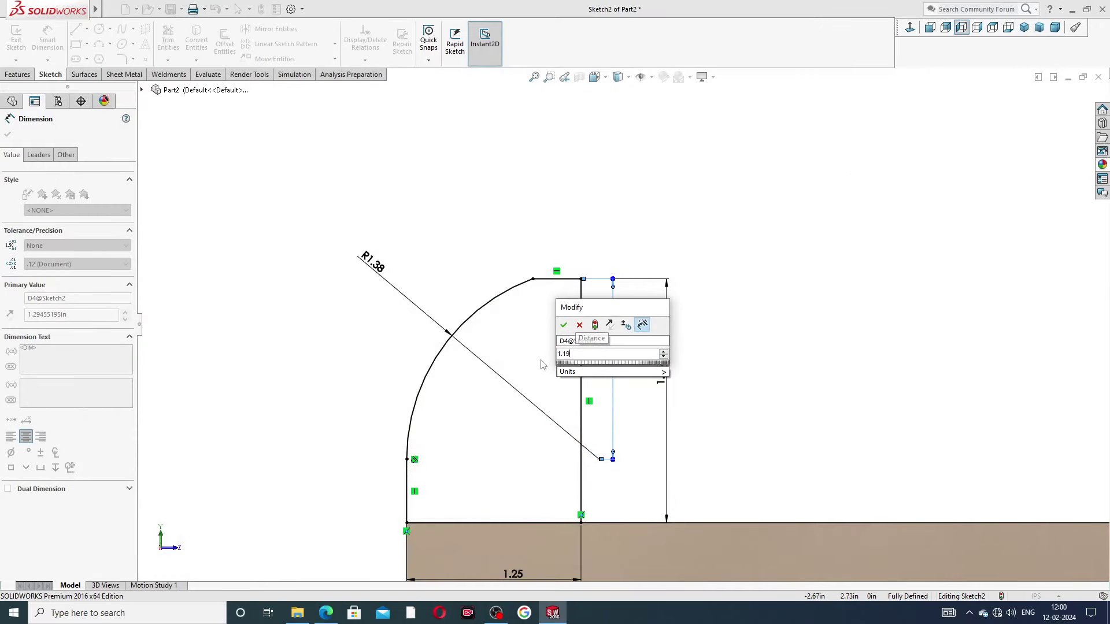
pyautogui.press('Return')
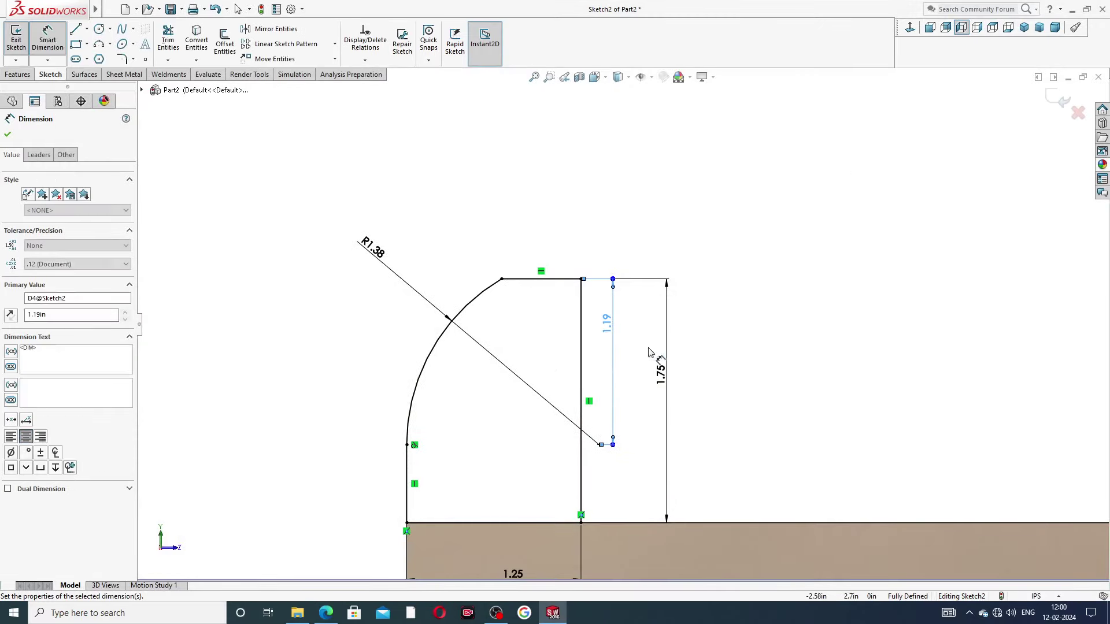
pyautogui.press('f')
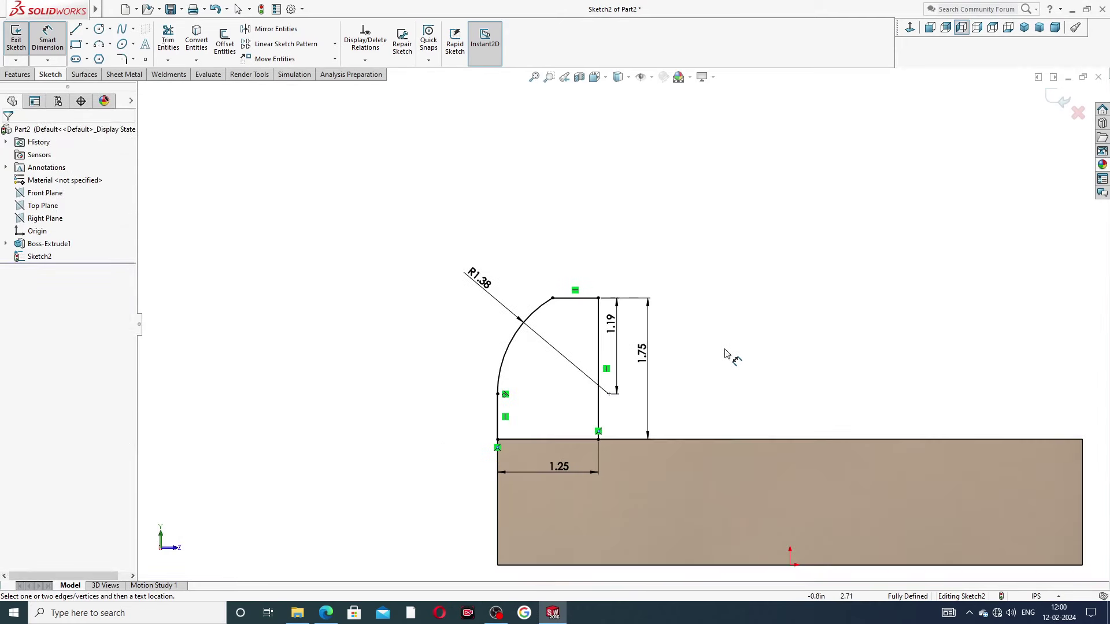
pyautogui.rightClick(682, 273)
pyautogui.click(707, 174)
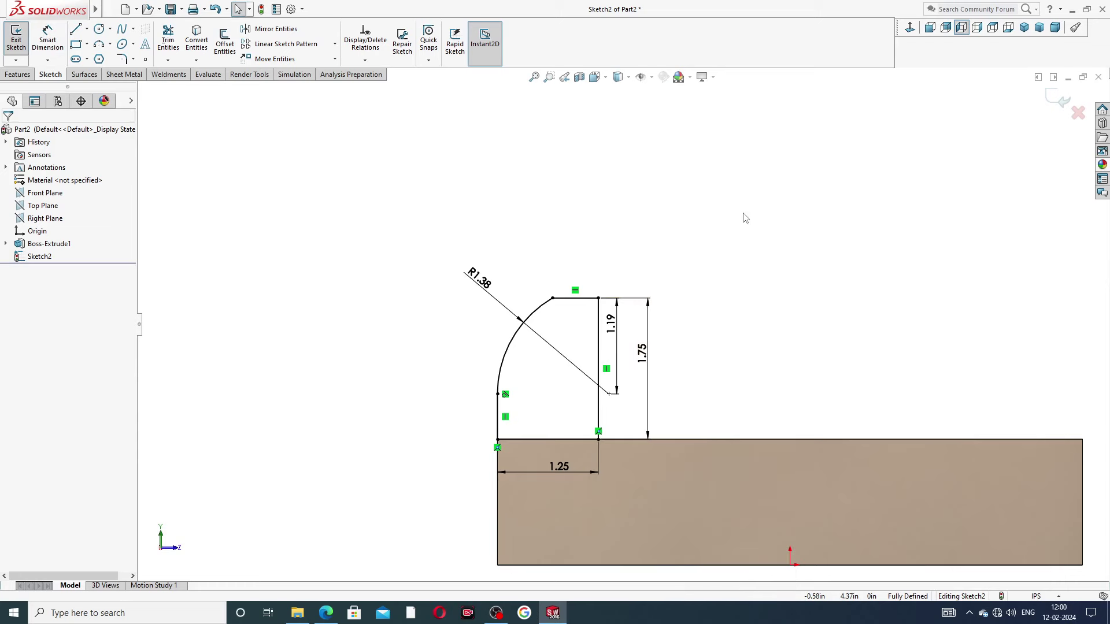
pyautogui.click(325, 612)
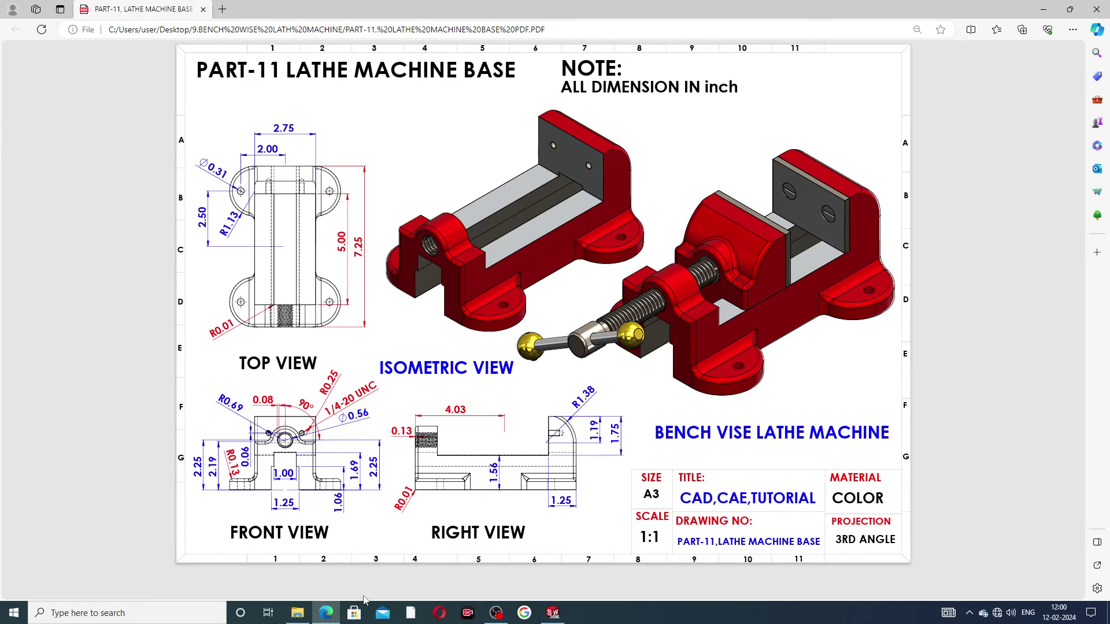
pyautogui.click(326, 613)
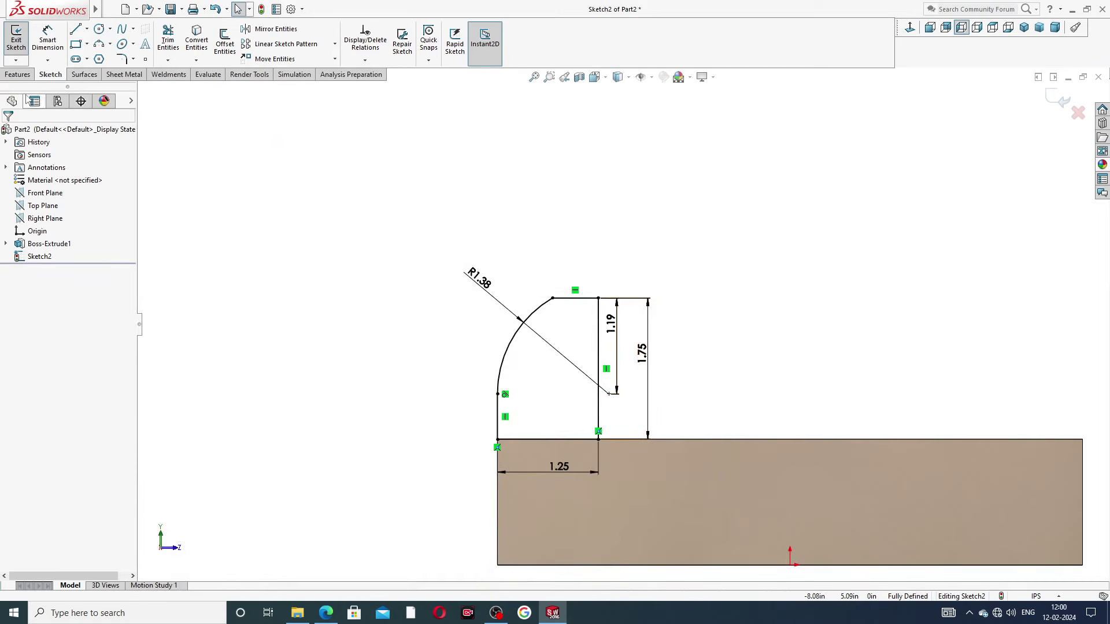
# Extrude the ear profile Up To Surface, ending at the base's opposite side face
pyautogui.click(23, 75)
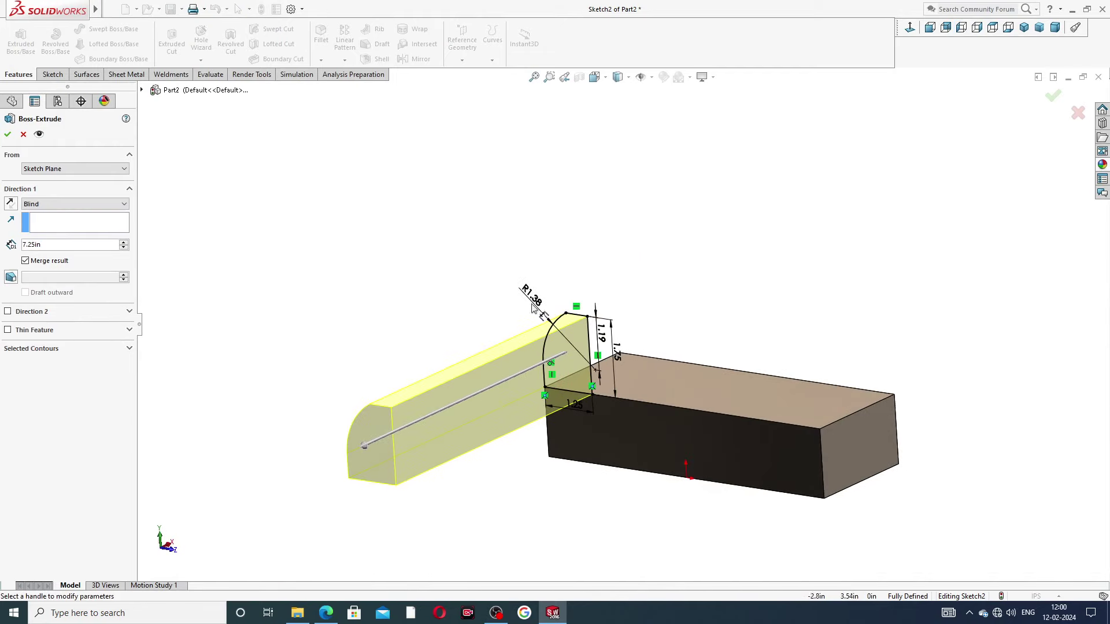
pyautogui.click(50, 205)
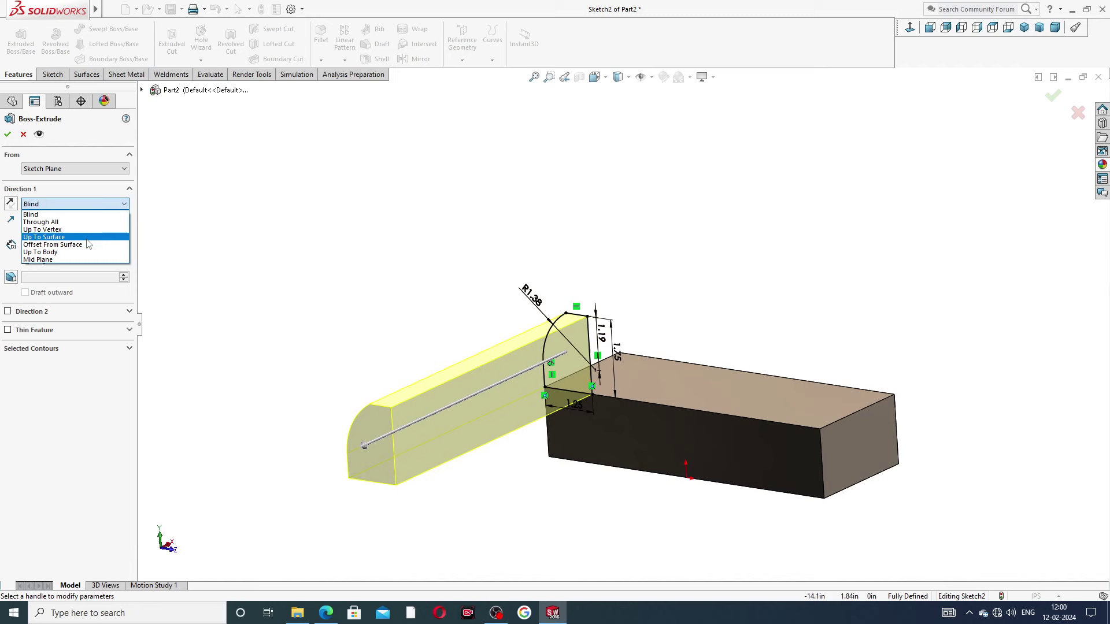
pyautogui.click(112, 238)
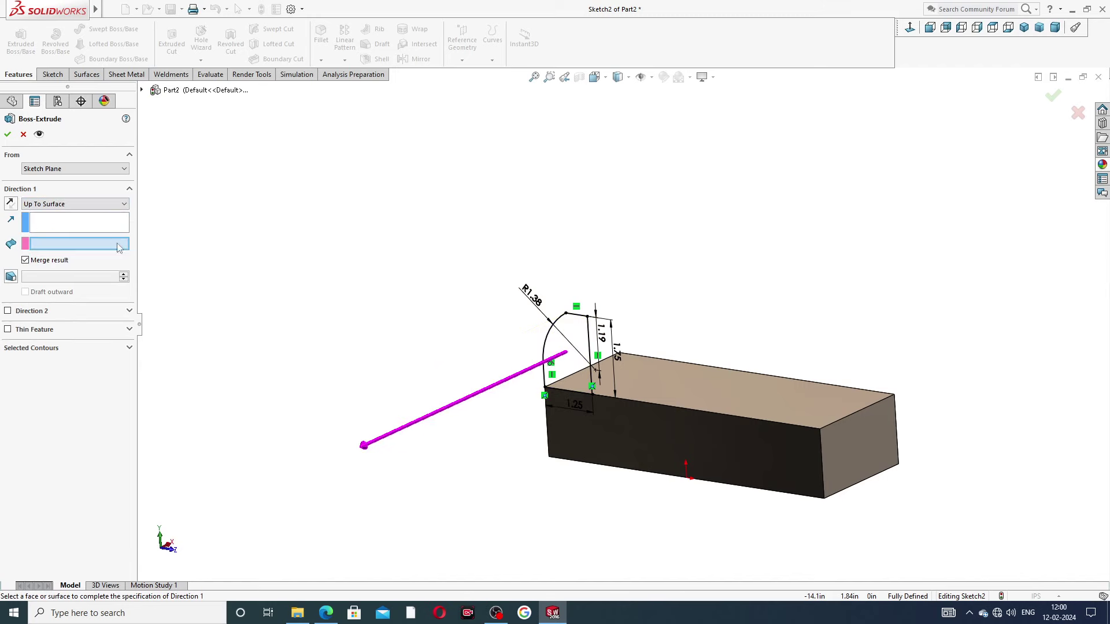
pyautogui.moveTo(857, 269)
pyautogui.mouseDown(button='middle')
pyautogui.moveTo(715, 294)
pyautogui.moveTo(624, 389)
pyautogui.moveTo(647, 381)
pyautogui.mouseUp(button='middle')
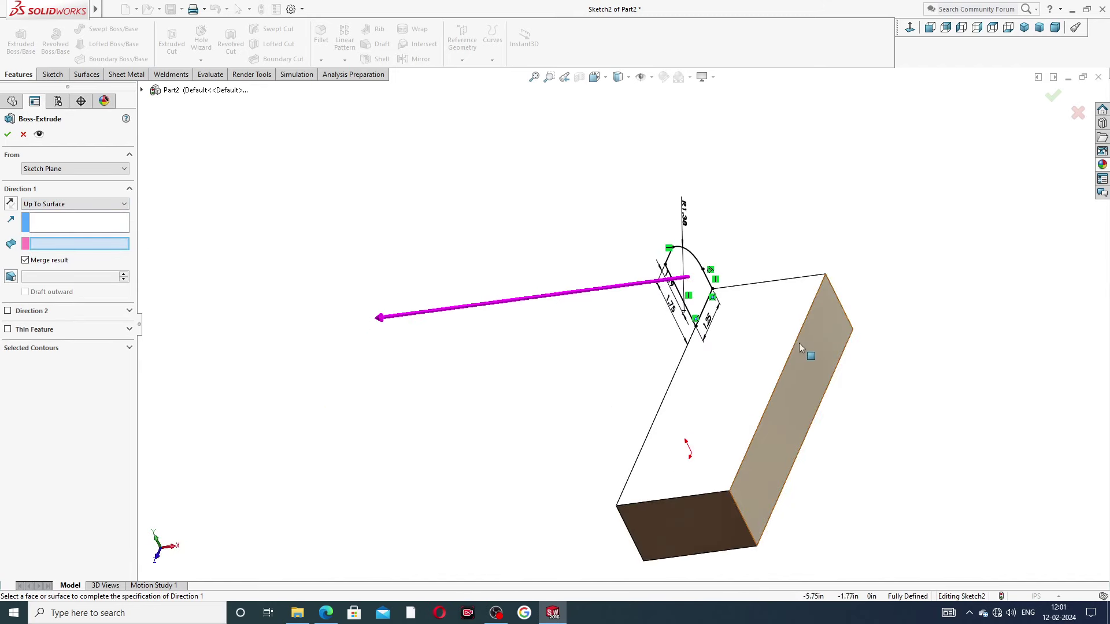
pyautogui.click(816, 329)
pyautogui.moveTo(800, 377); pyautogui.dragTo(879, 302, button='middle')
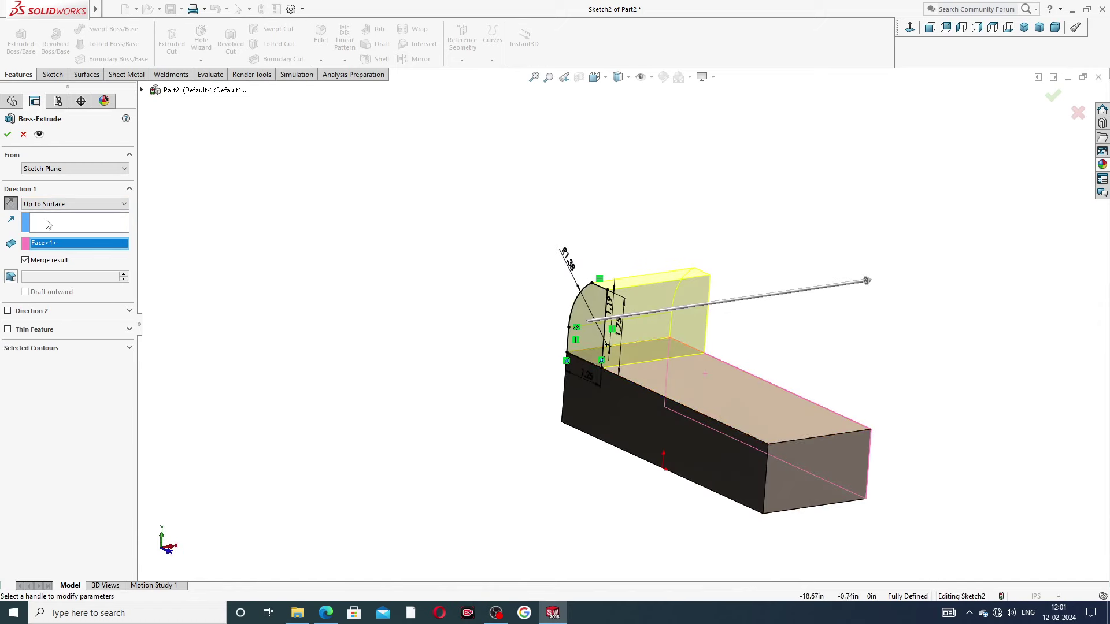
pyautogui.click(8, 135)
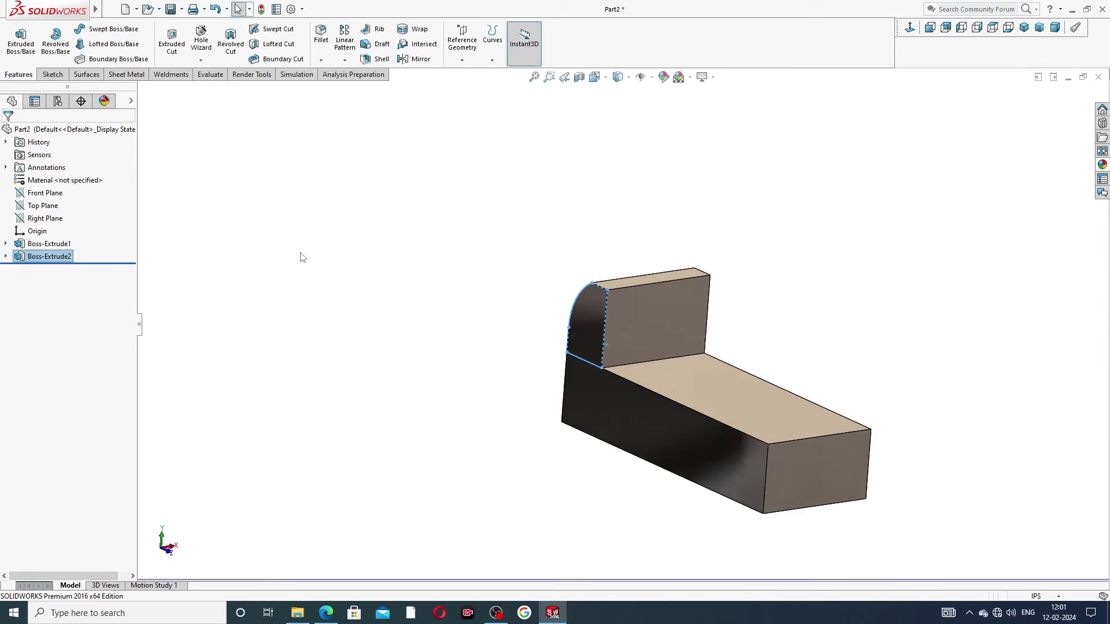
# Orbit the part from the isometric view until the base's bottom face faces front
pyautogui.click(330, 253)
pyautogui.moveTo(456, 255); pyautogui.dragTo(584, 206, button='middle')
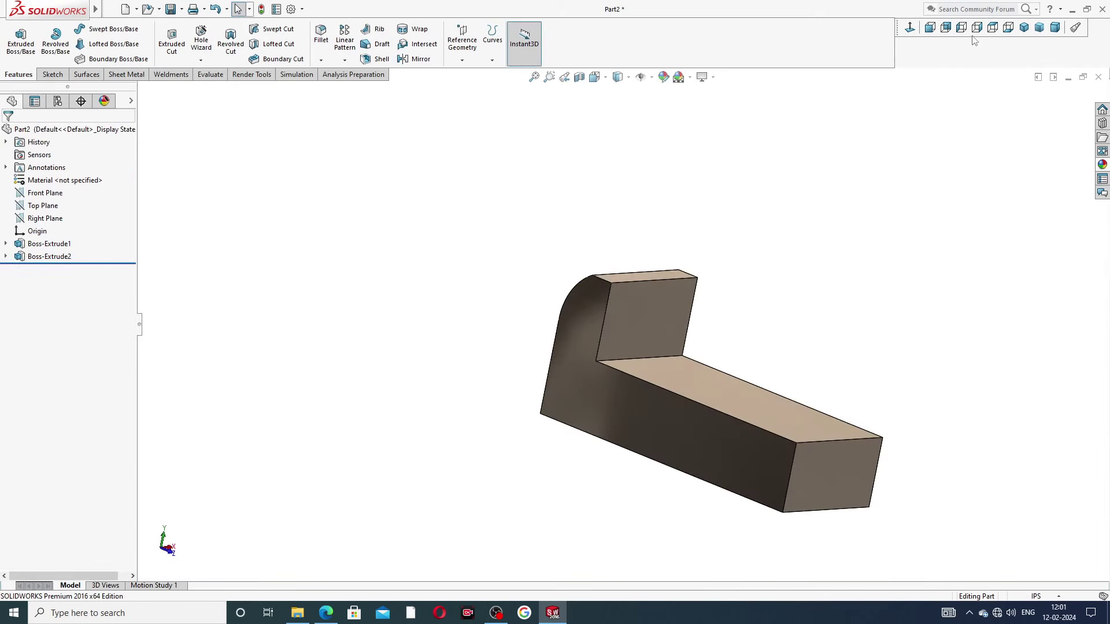
pyautogui.click(1024, 27)
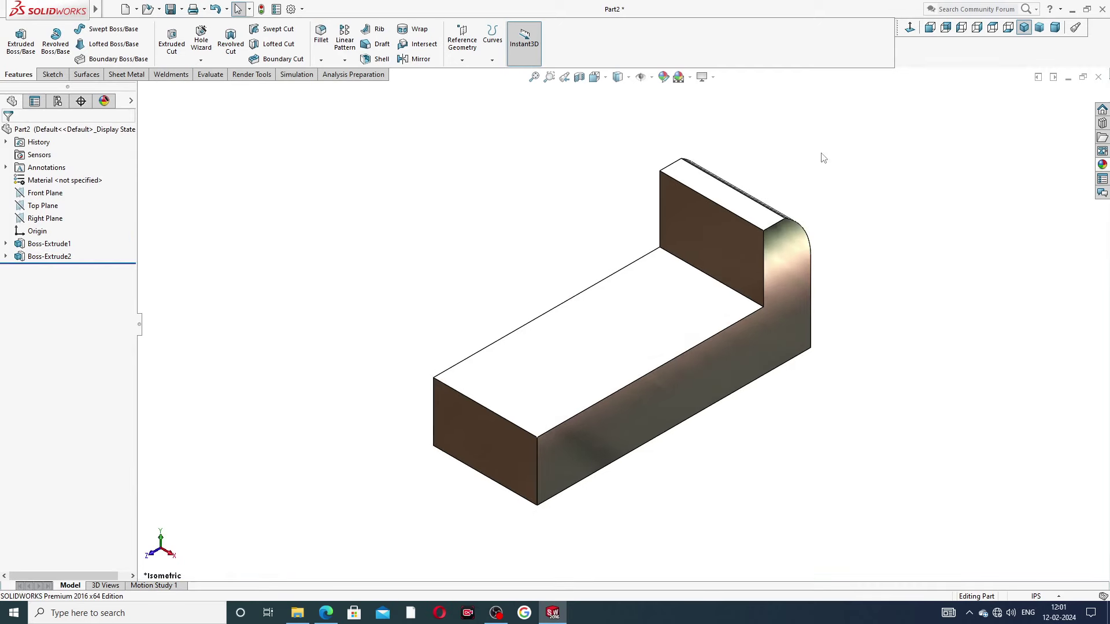
pyautogui.moveTo(819, 156); pyautogui.dragTo(773, 109, button='middle')
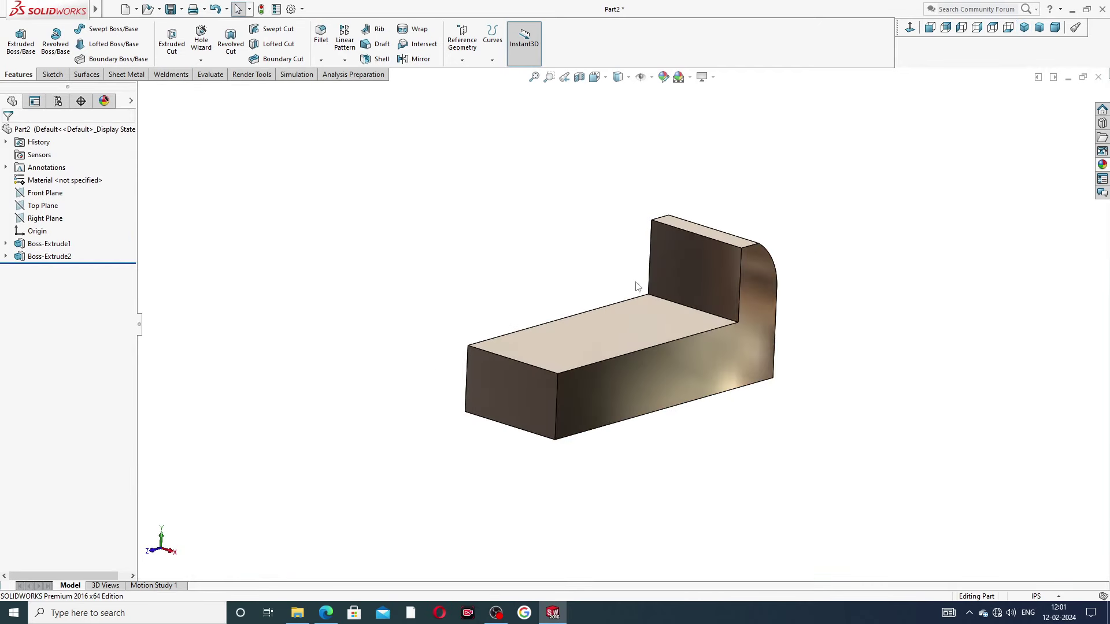
pyautogui.scroll(-2, 636, 282)
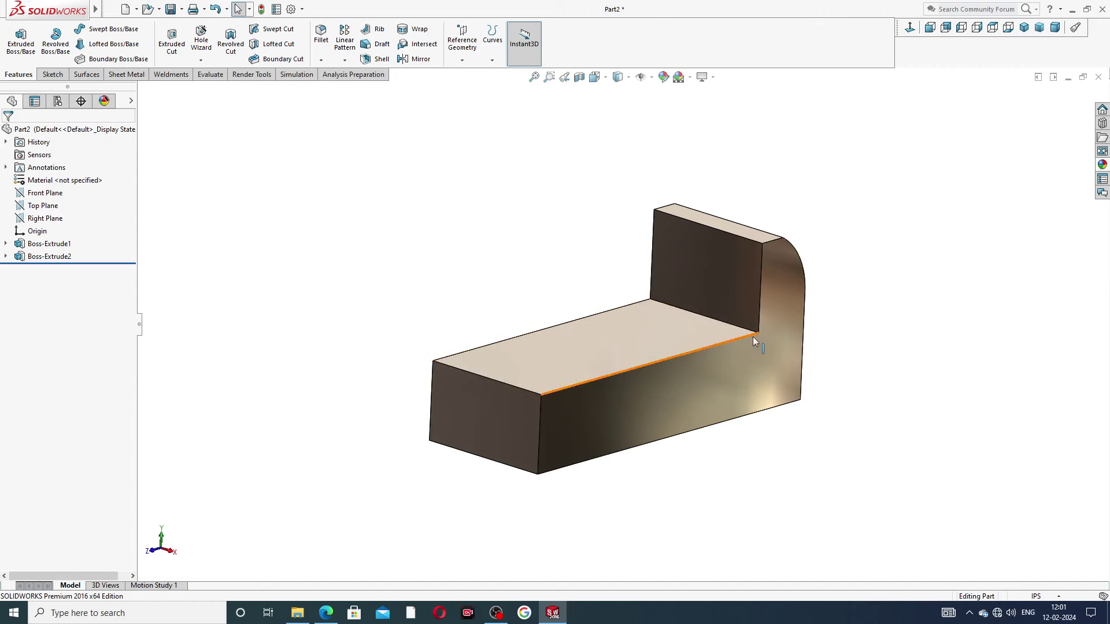
pyautogui.moveTo(753, 336); pyautogui.dragTo(808, 314, button='middle')
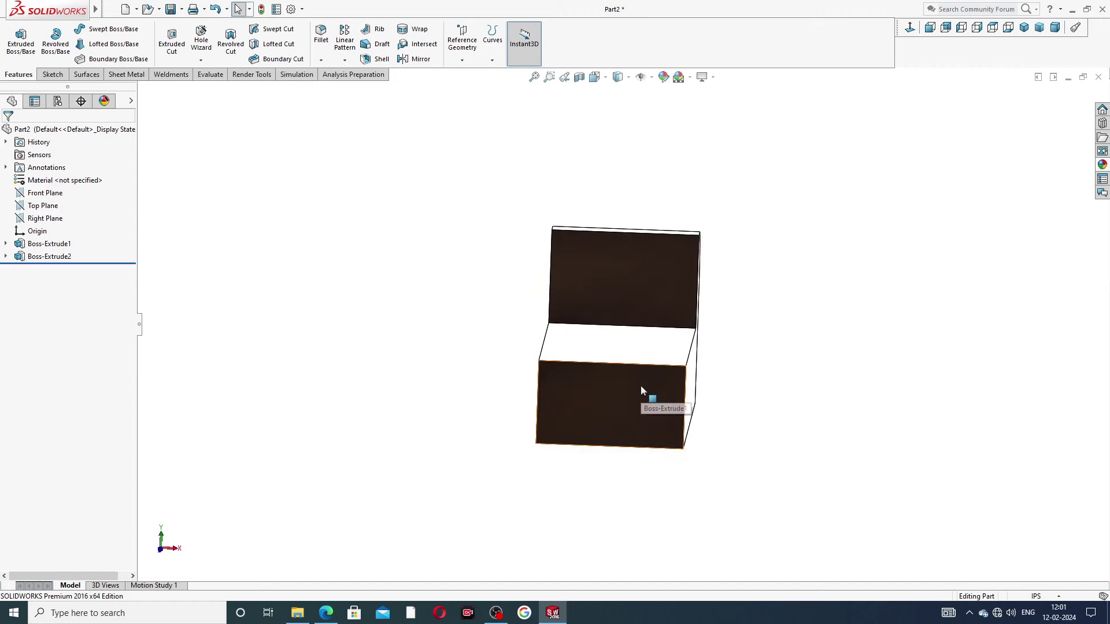
pyautogui.click(641, 385)
pyautogui.click(815, 299)
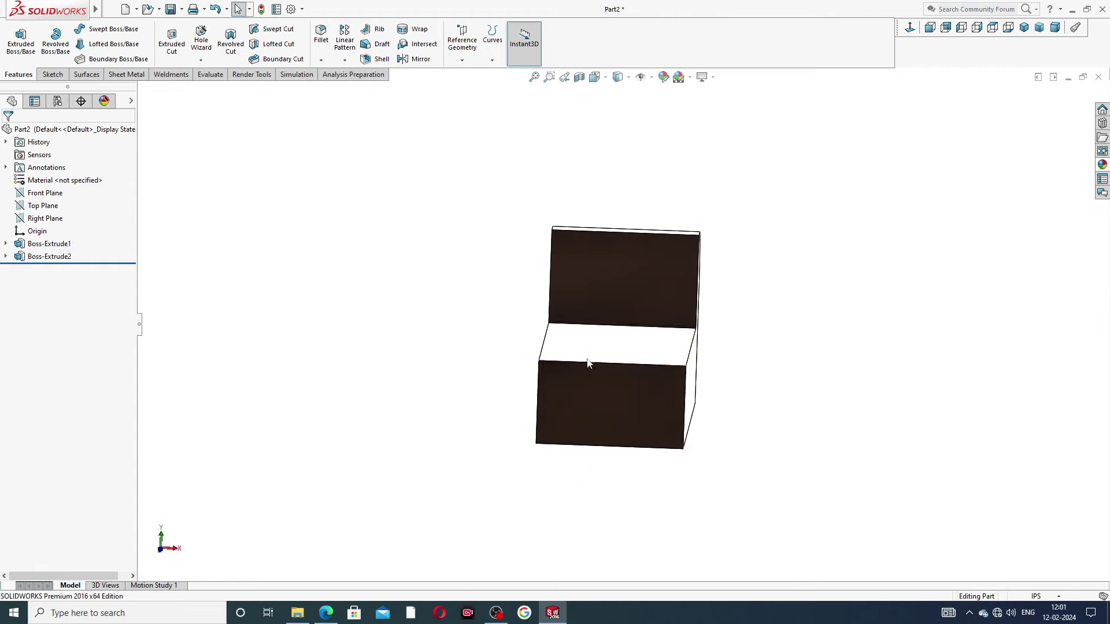
pyautogui.click(326, 613)
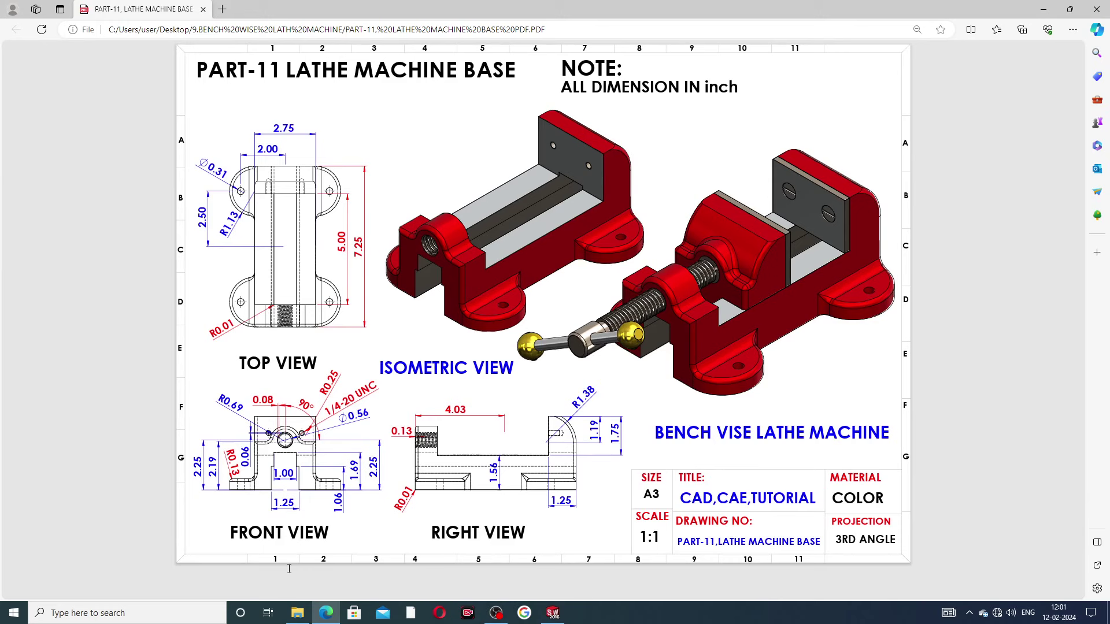
pyautogui.click(552, 613)
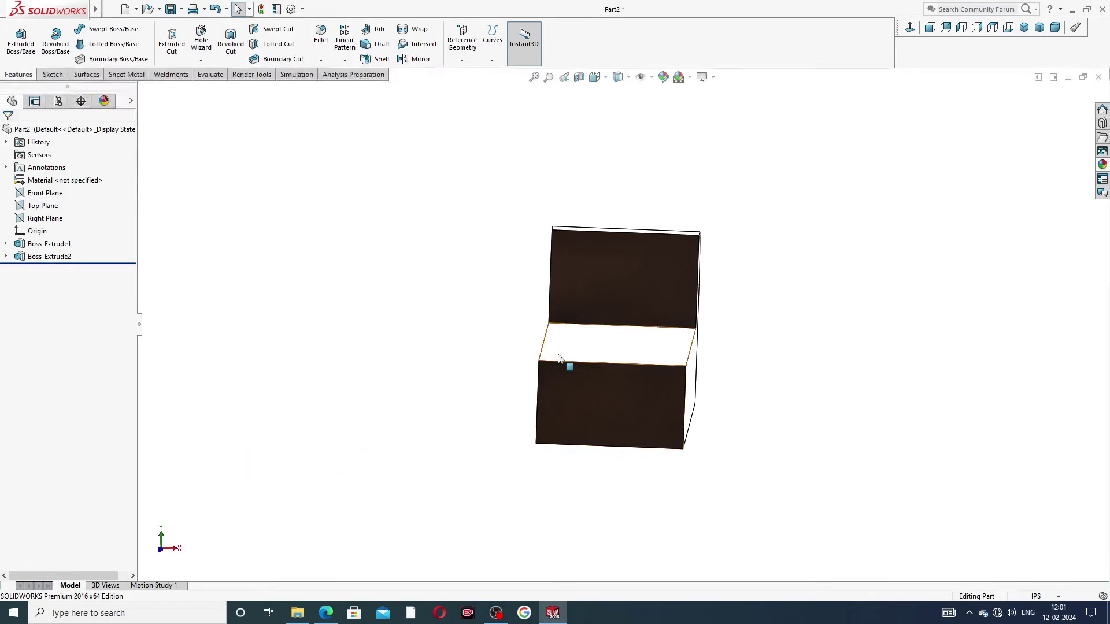
# Start a sketch on the base's bottom face and view it Normal To
pyautogui.click(615, 397)
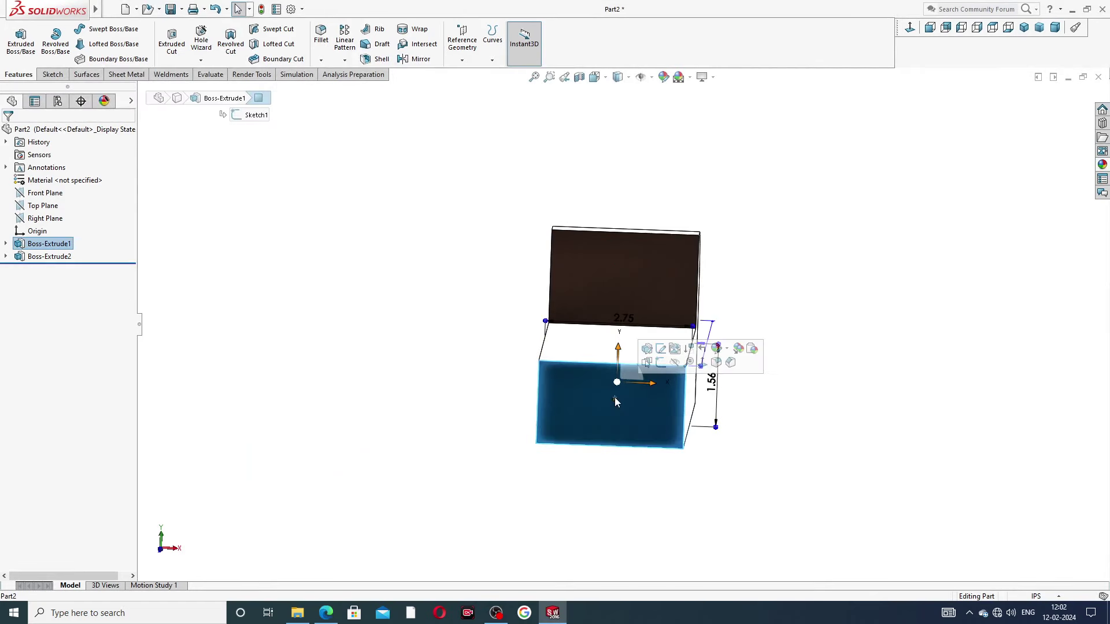
pyautogui.click(660, 362)
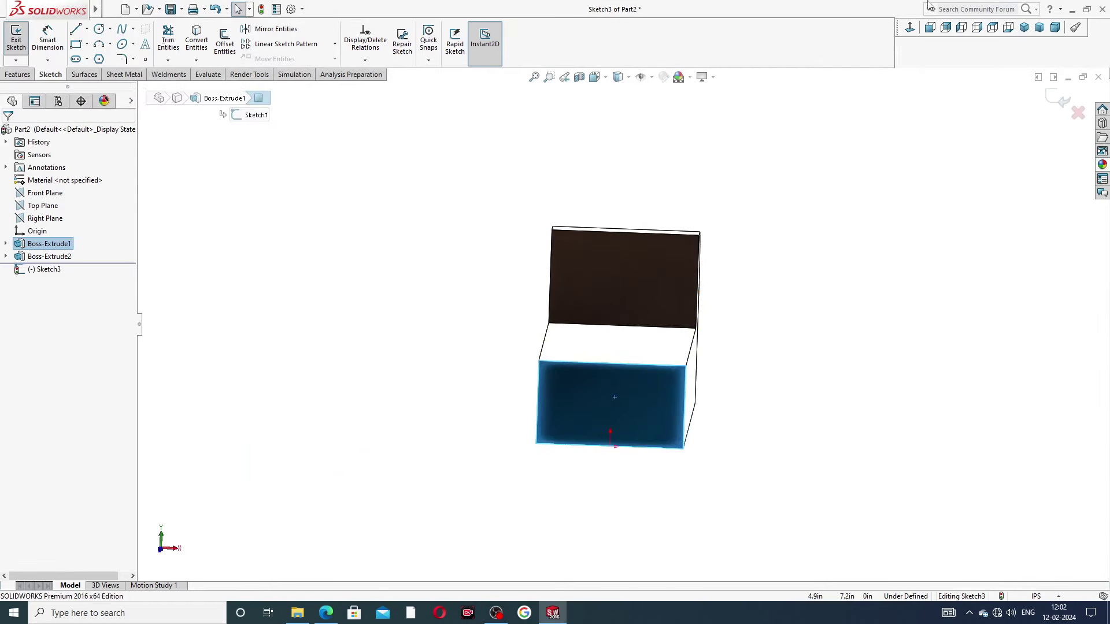
pyautogui.click(910, 30)
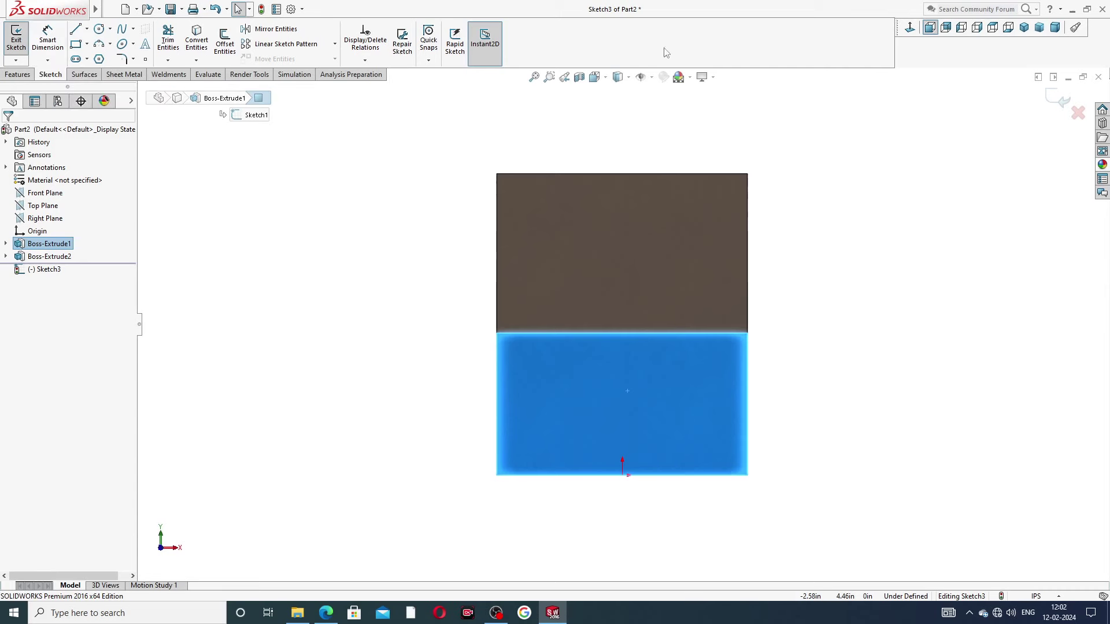
# Draw a vertical centerline straight up from the origin
pyautogui.click(77, 29)
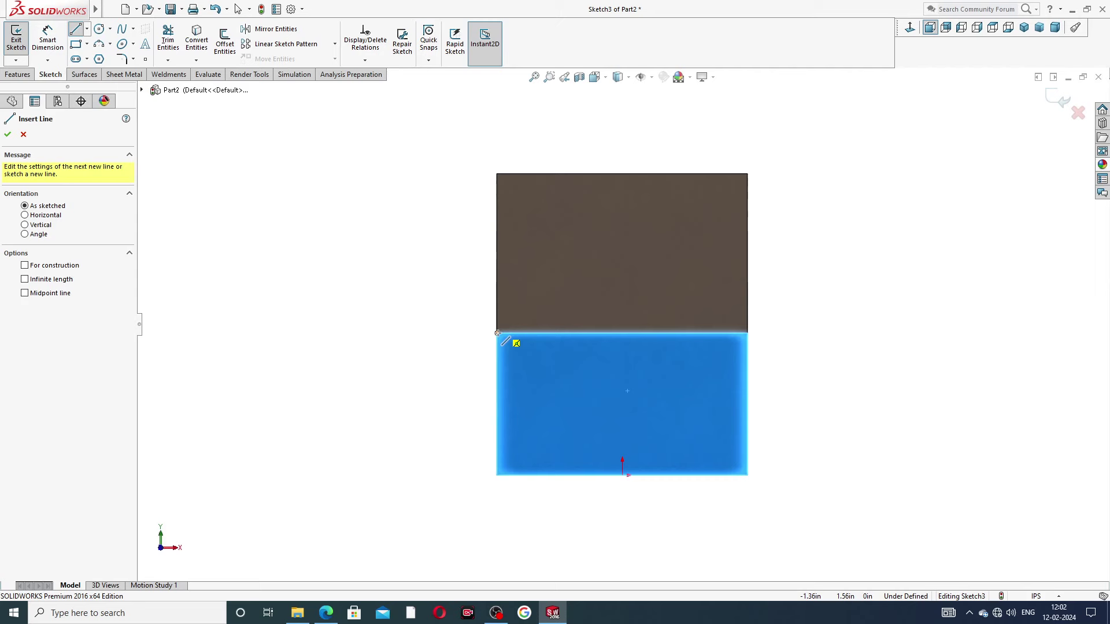
pyautogui.click(326, 612)
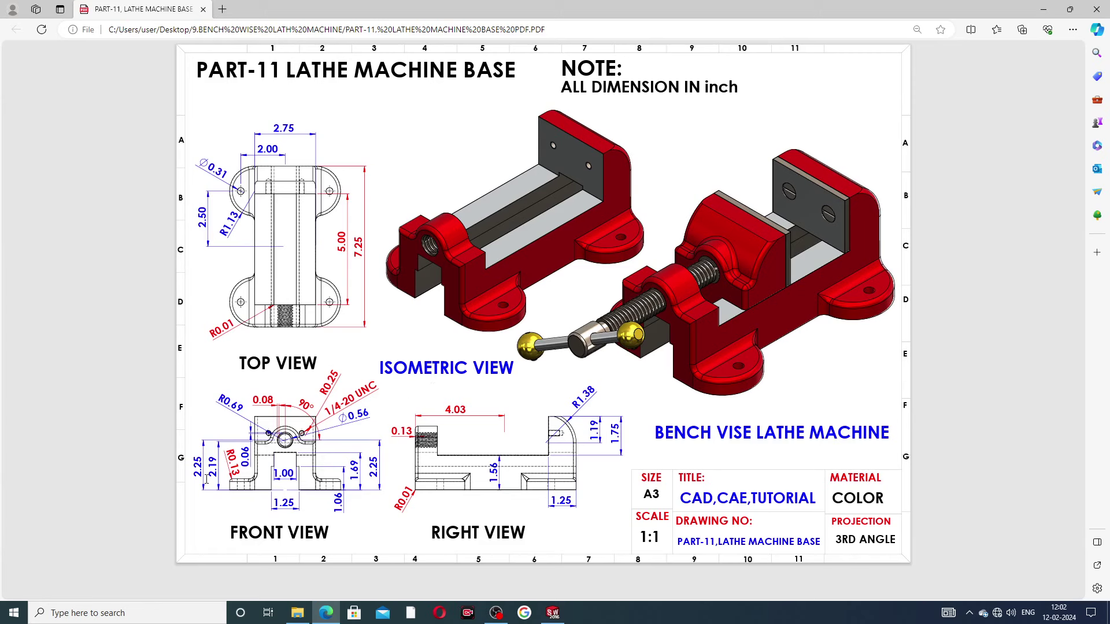
pyautogui.click(553, 612)
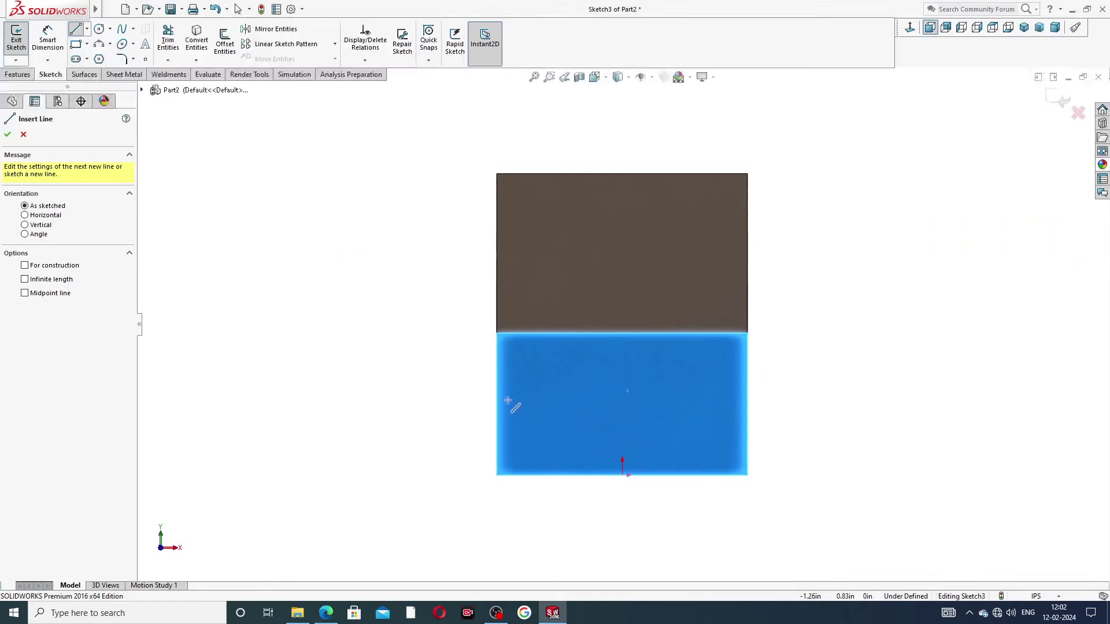
pyautogui.click(87, 29)
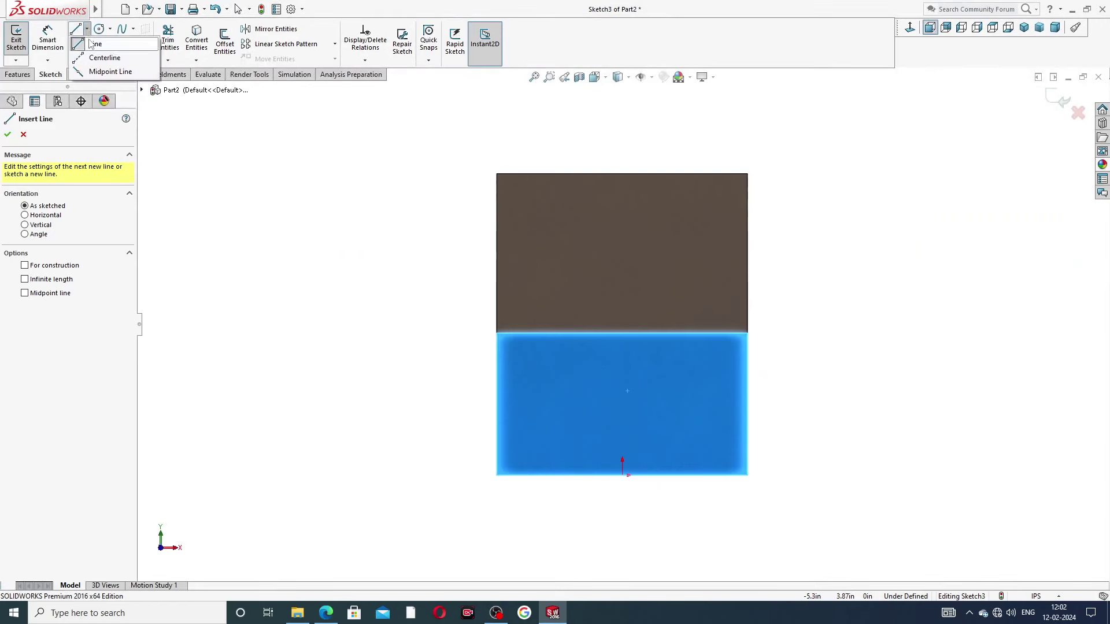
pyautogui.click(101, 58)
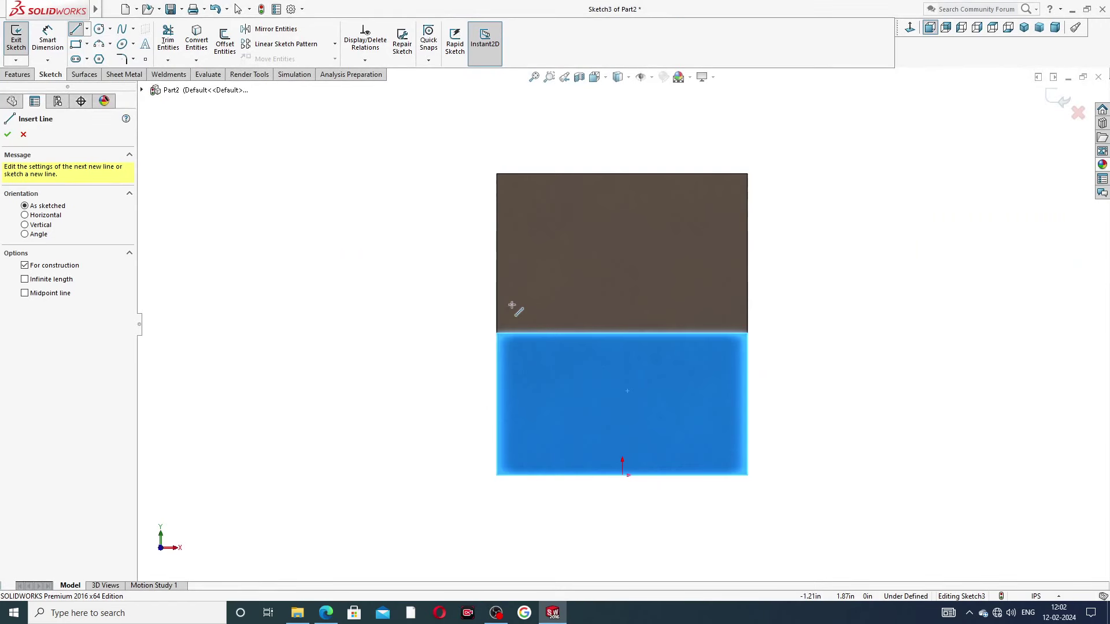
pyautogui.click(622, 476)
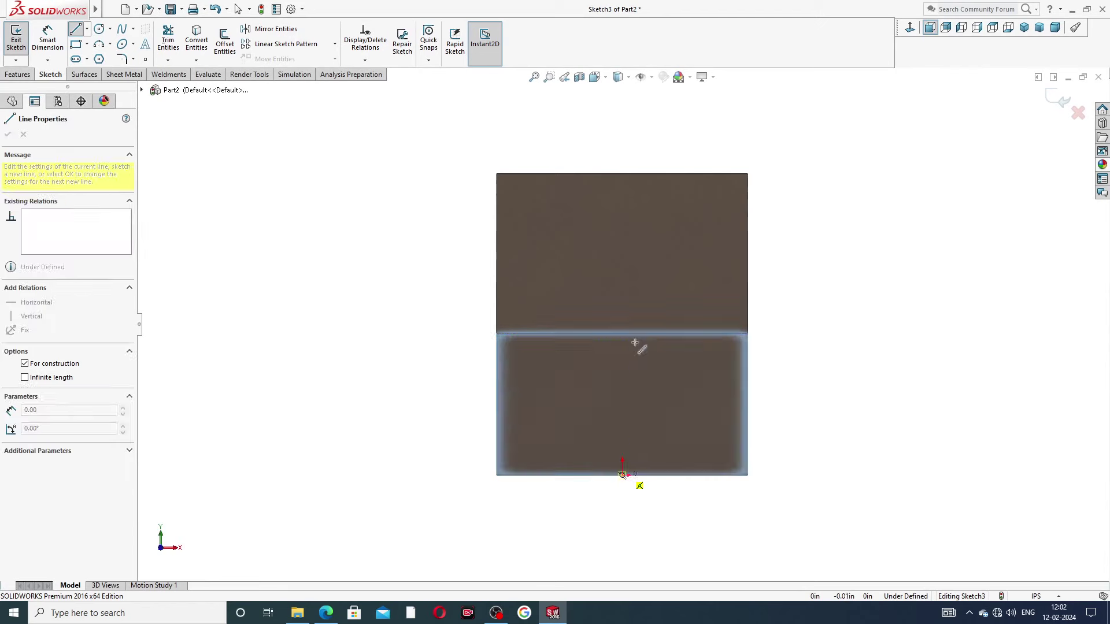
pyautogui.click(622, 304)
pyautogui.rightClick(671, 308)
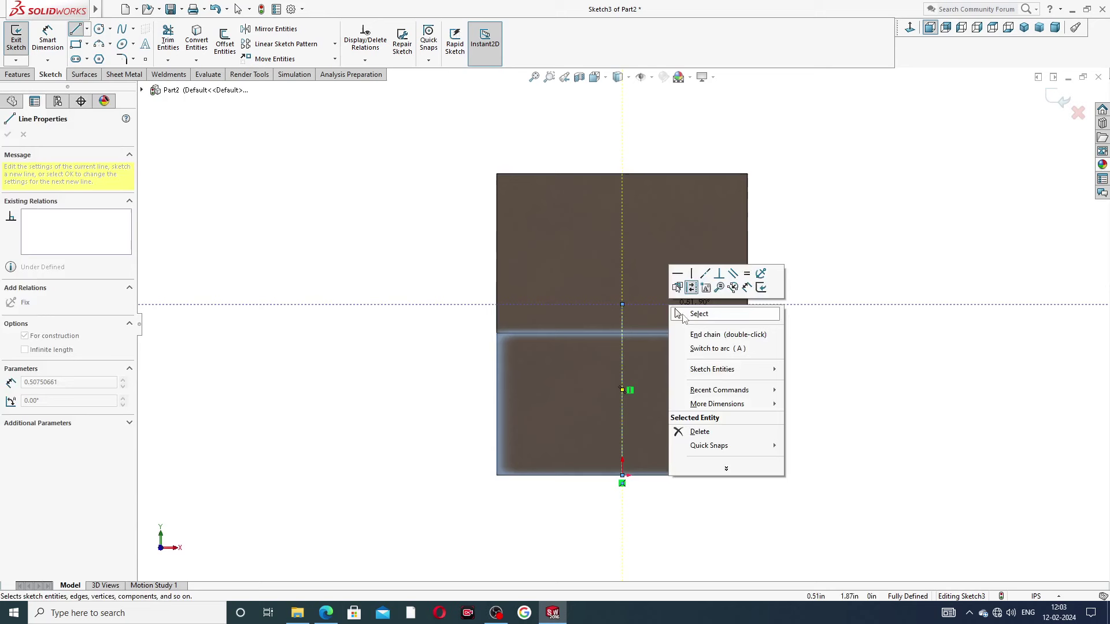
pyautogui.click(683, 314)
# Dimension the centerline length to 2.25 and compare with the reference drawing
pyautogui.click(48, 41)
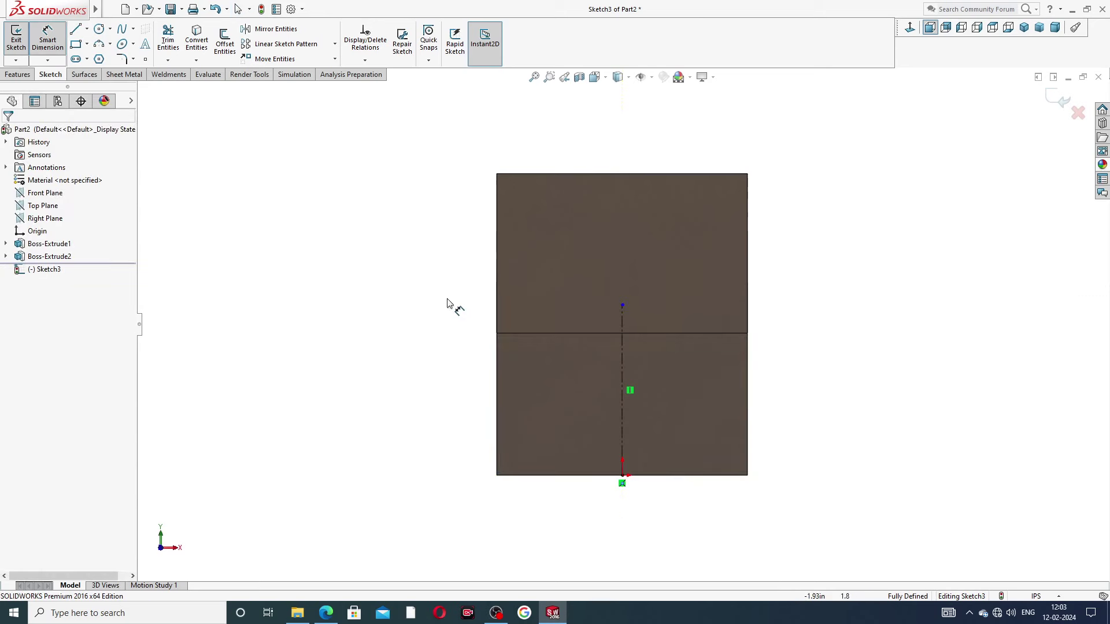
pyautogui.click(622, 363)
pyautogui.click(783, 381)
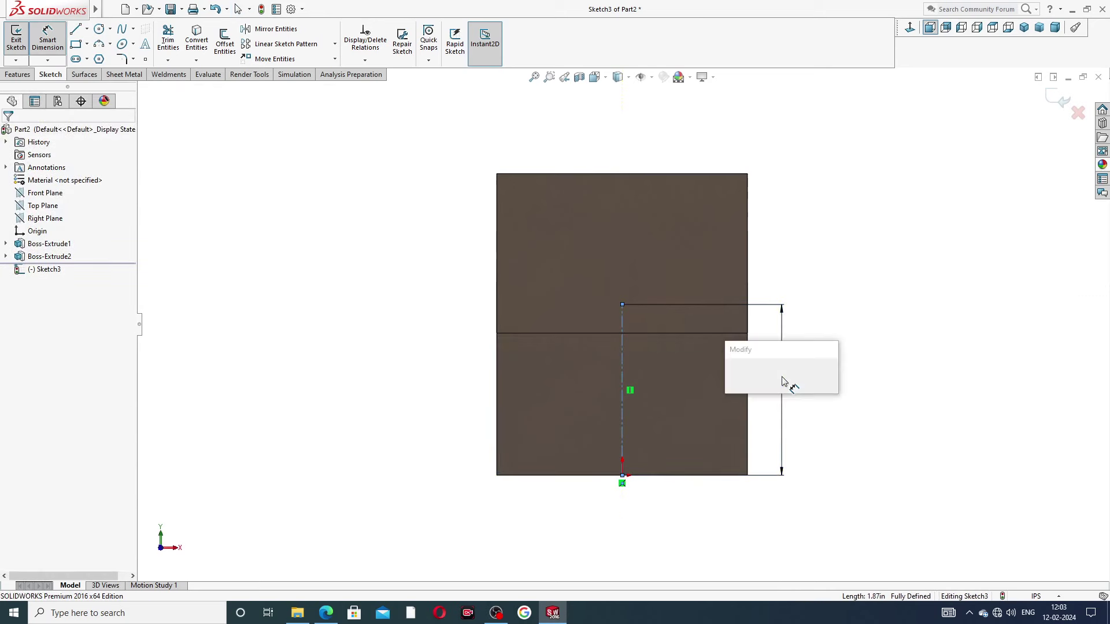
pyautogui.write('2.25')
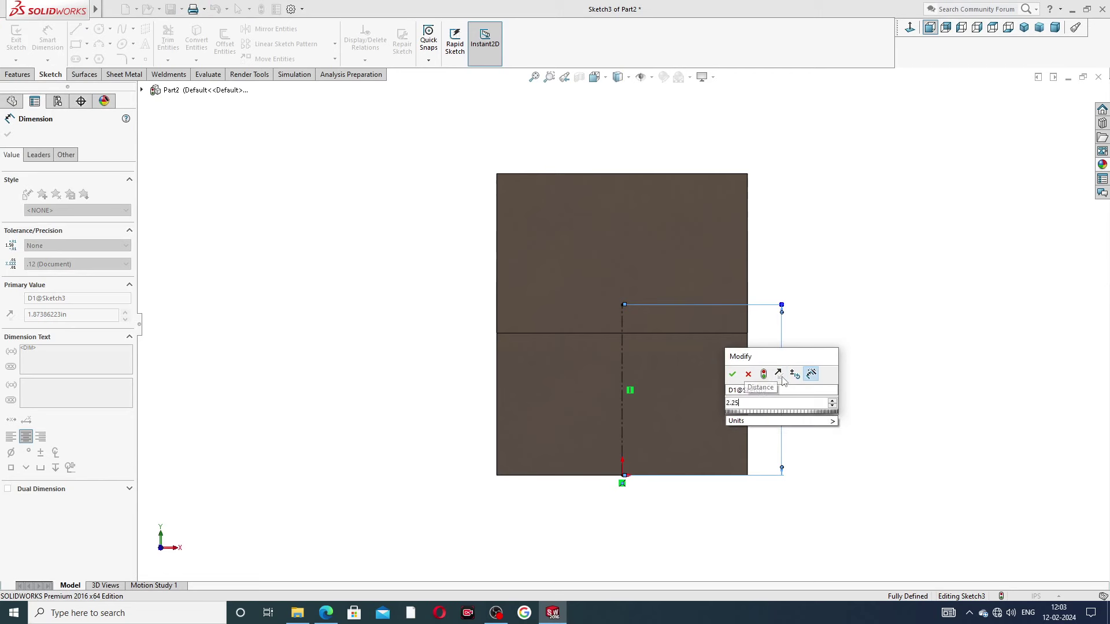
pyautogui.press('Escape')
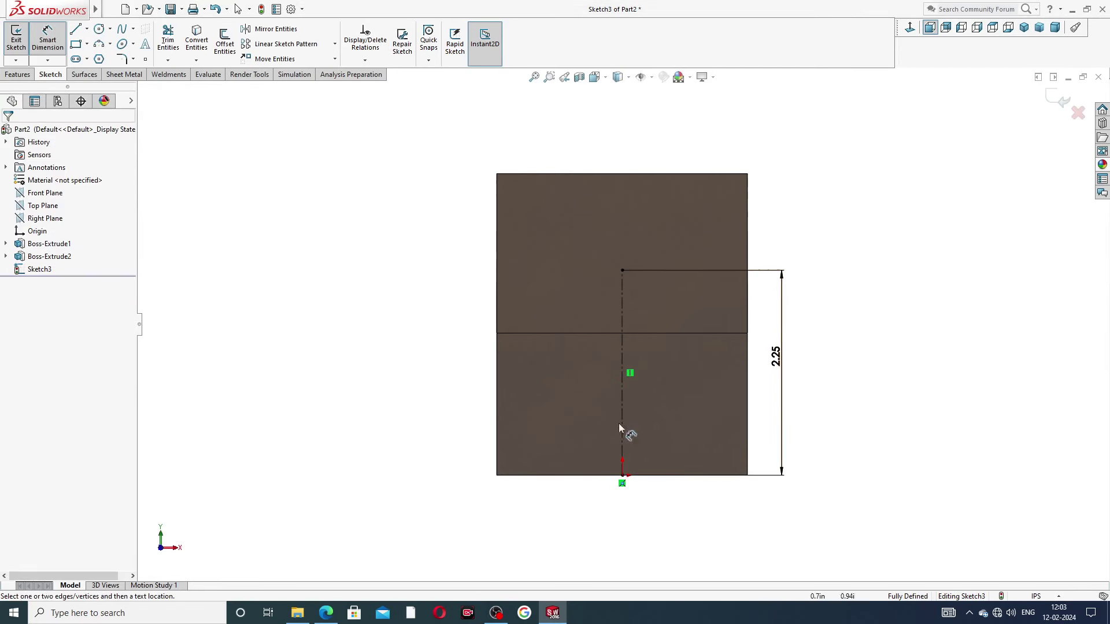
pyautogui.click(327, 612)
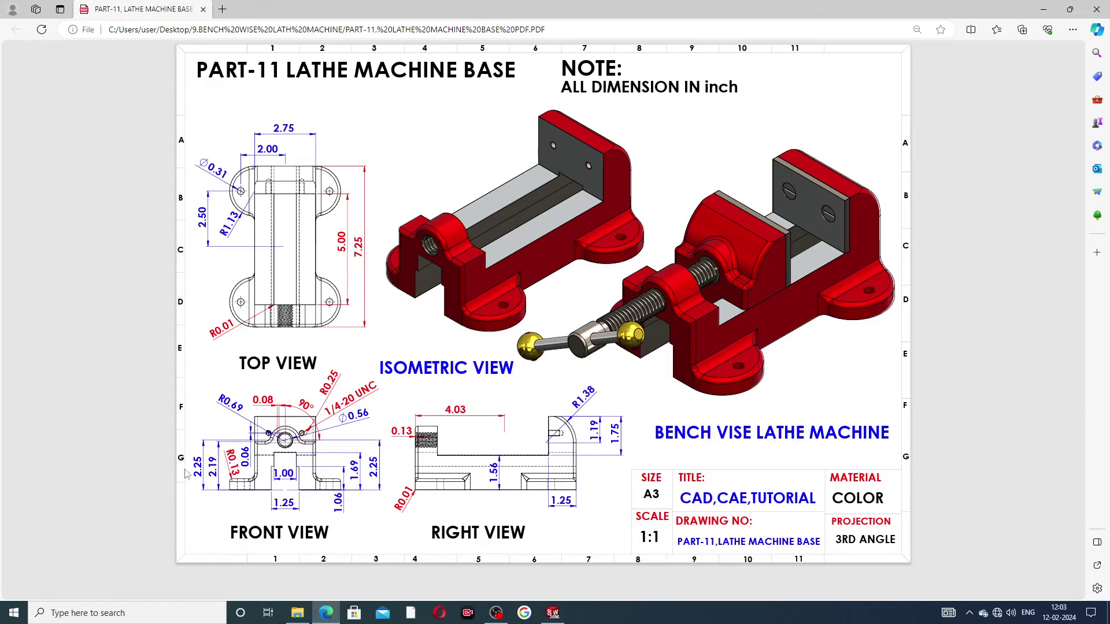
pyautogui.click(326, 612)
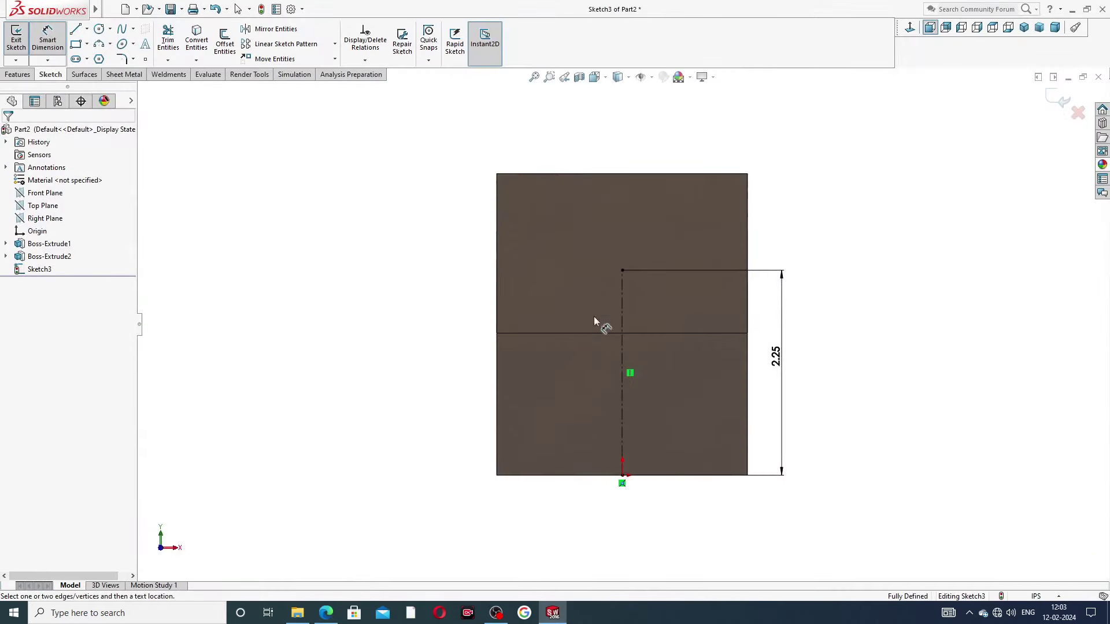
# Draw a line up the base's right edge, then a short horizontal line leftward
pyautogui.rightClick(779, 213)
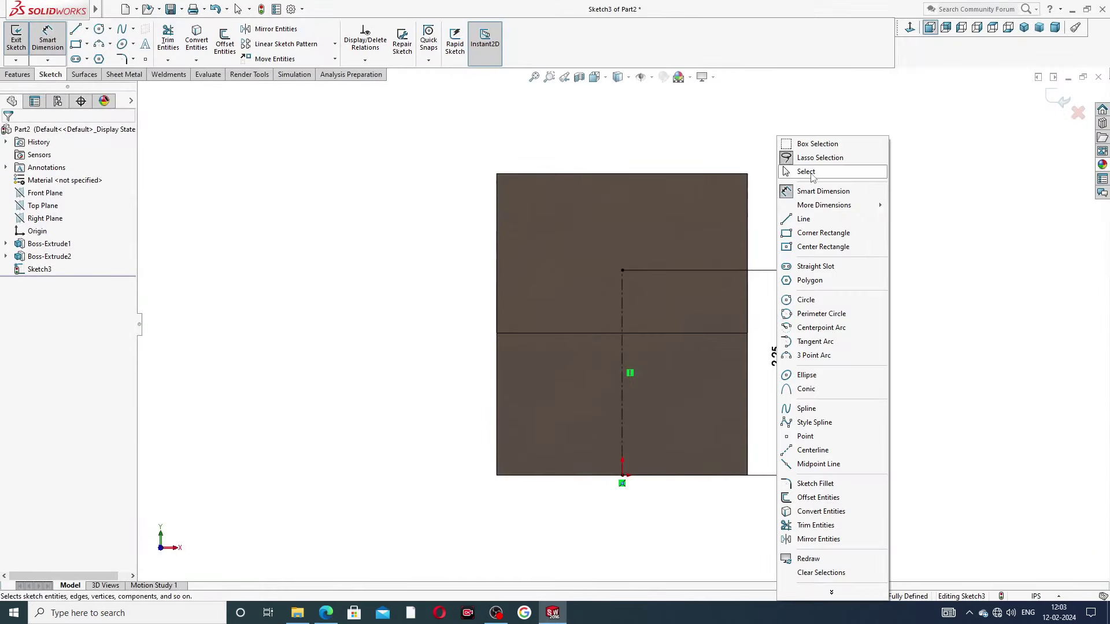
pyautogui.click(800, 173)
pyautogui.click(75, 29)
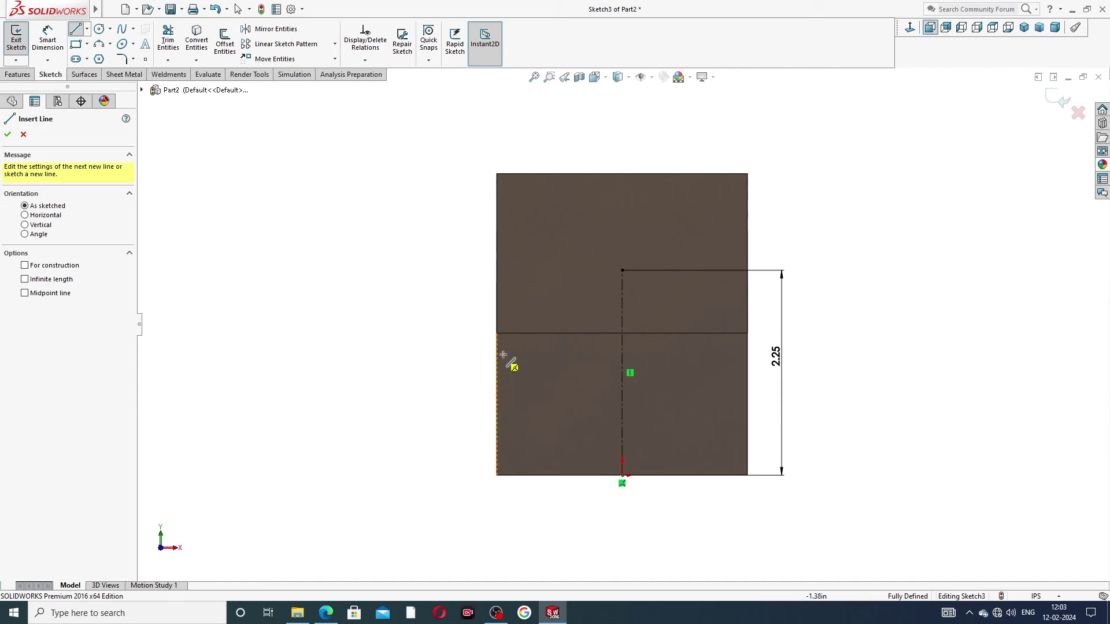
pyautogui.click(747, 334)
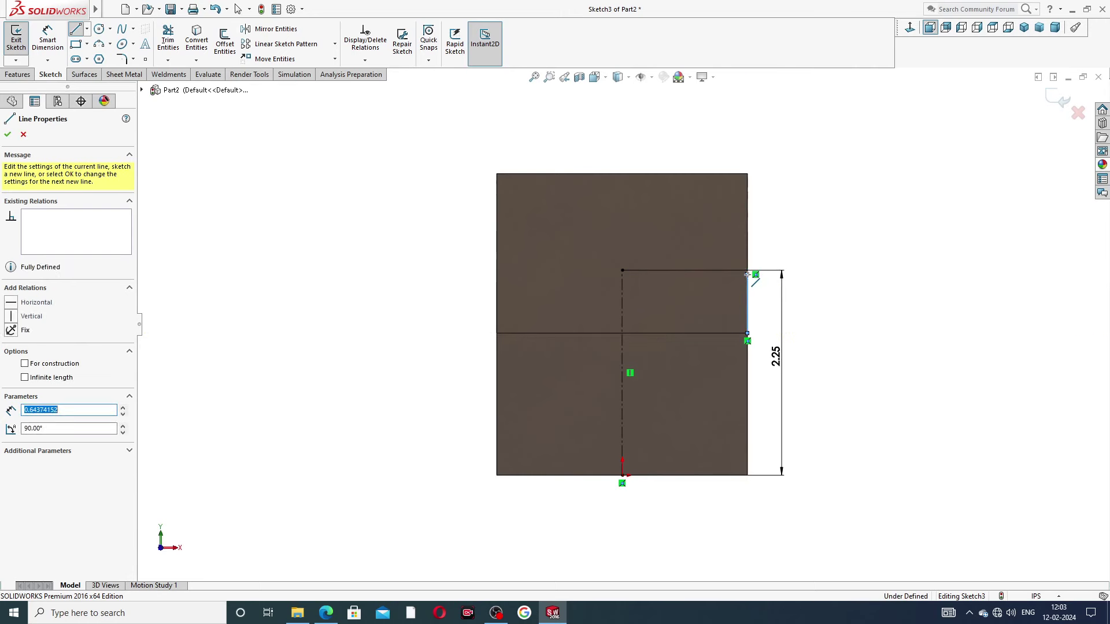
pyautogui.click(747, 274)
pyautogui.doubleClick(687, 277)
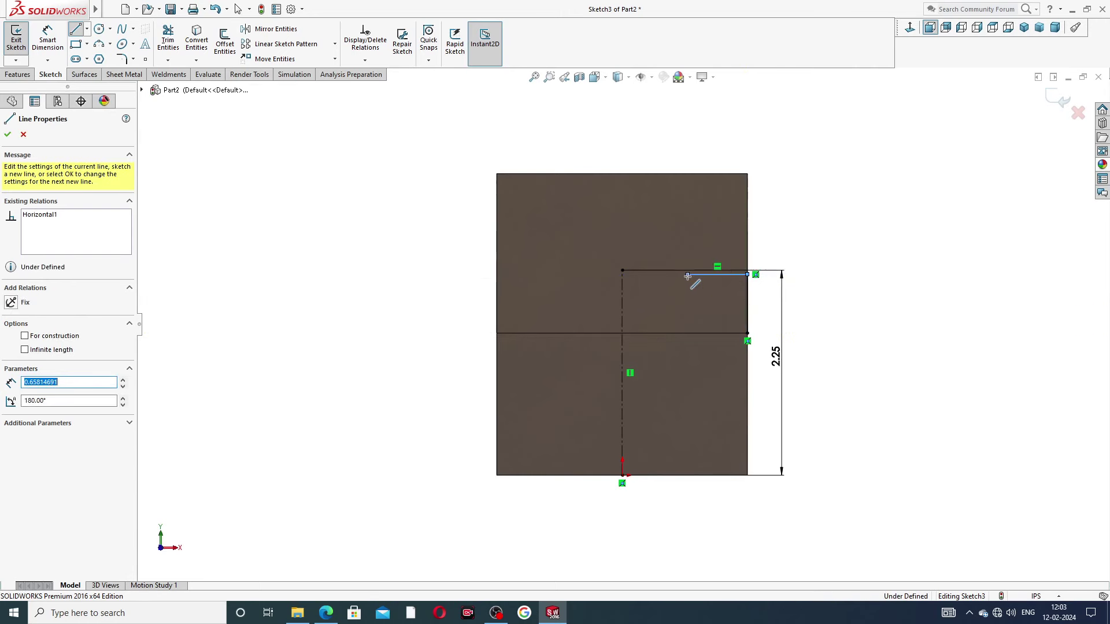
# Cancel the stray tangent-arc previews at the short line's left end
pyautogui.click(688, 276)
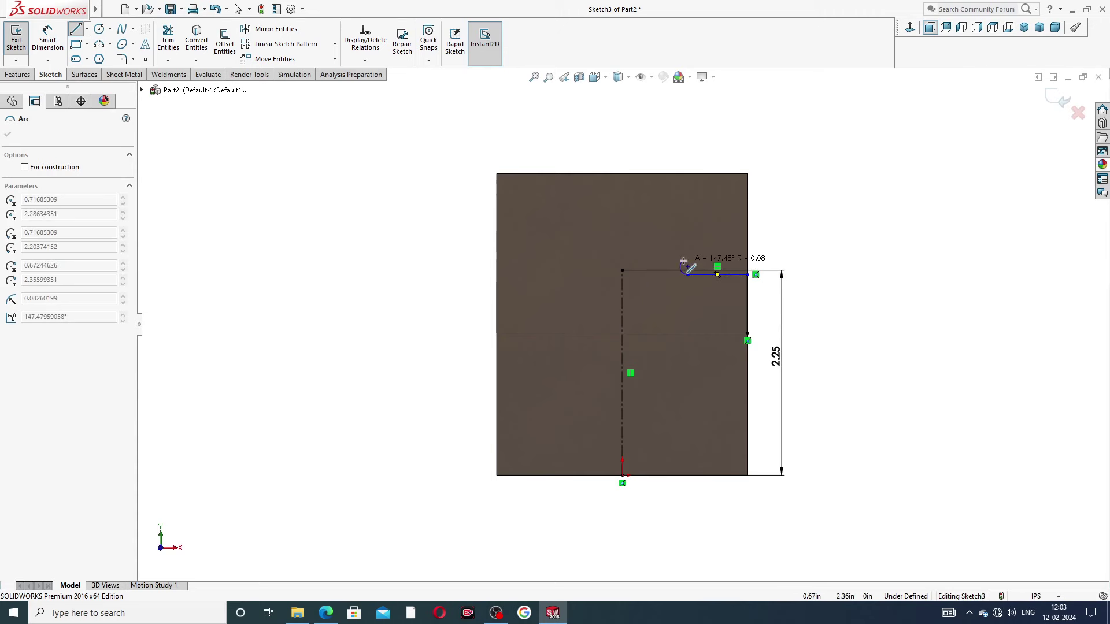
pyautogui.press('Escape')
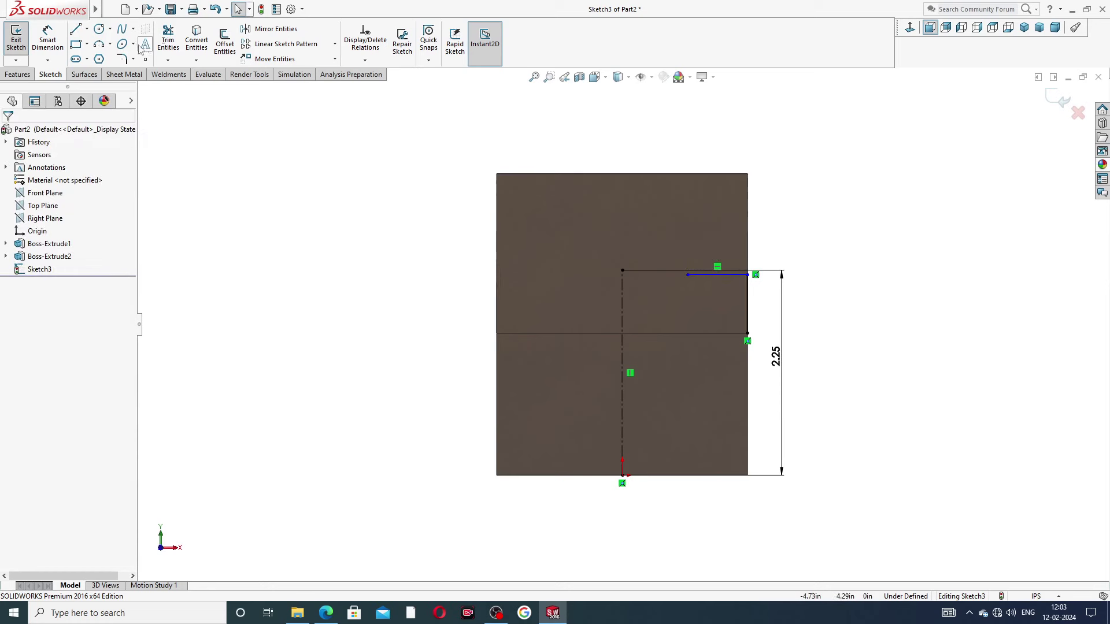
pyautogui.click(75, 29)
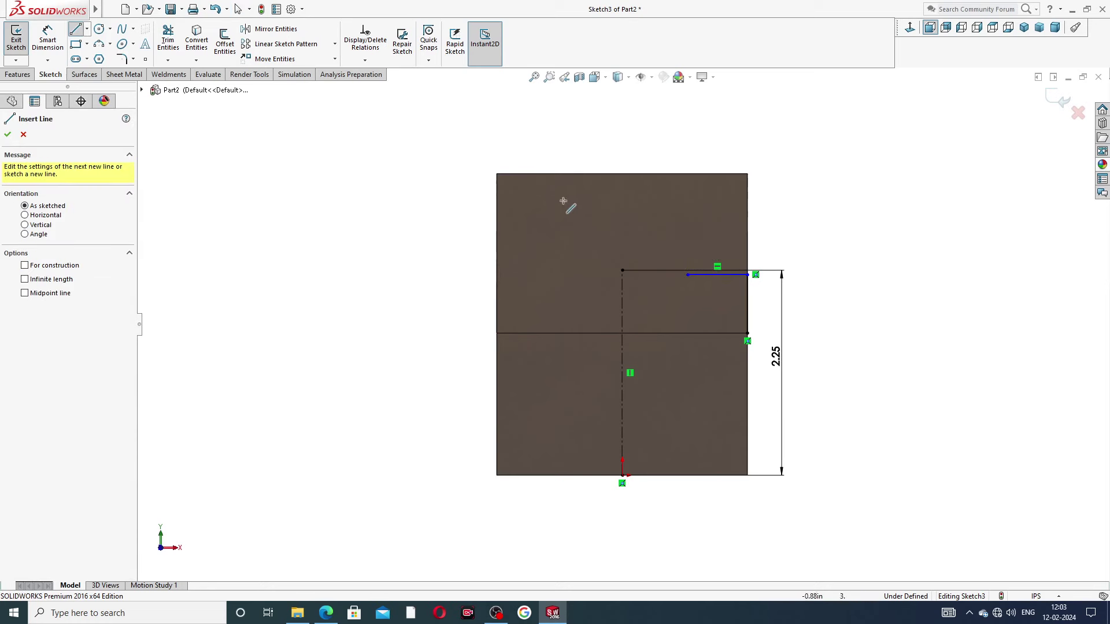
pyautogui.click(686, 274)
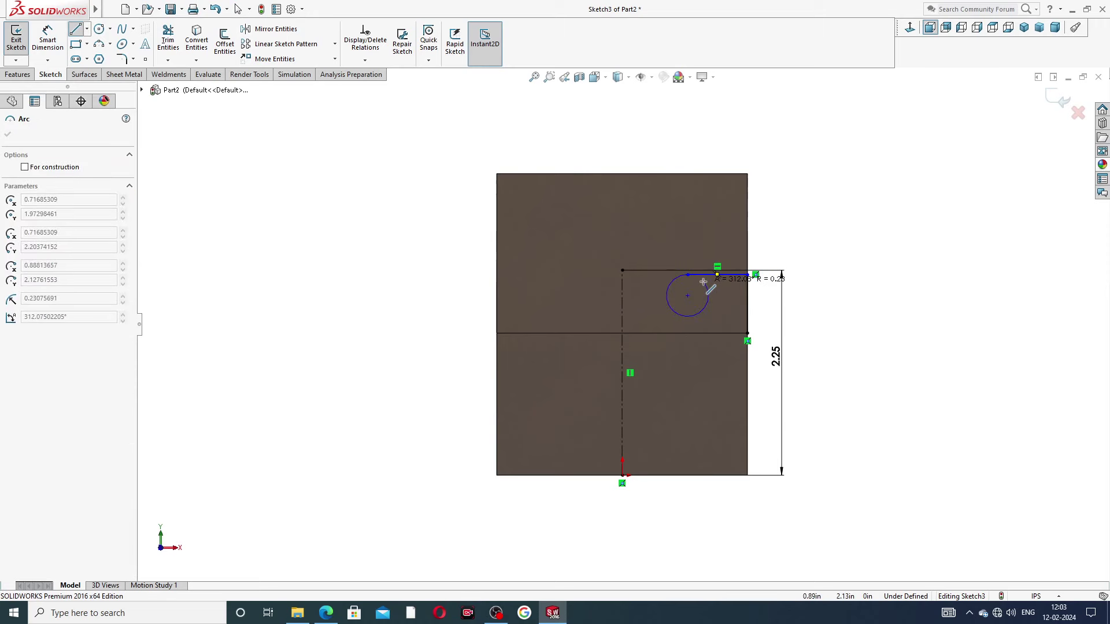
pyautogui.press('Escape')
pyautogui.click(75, 28)
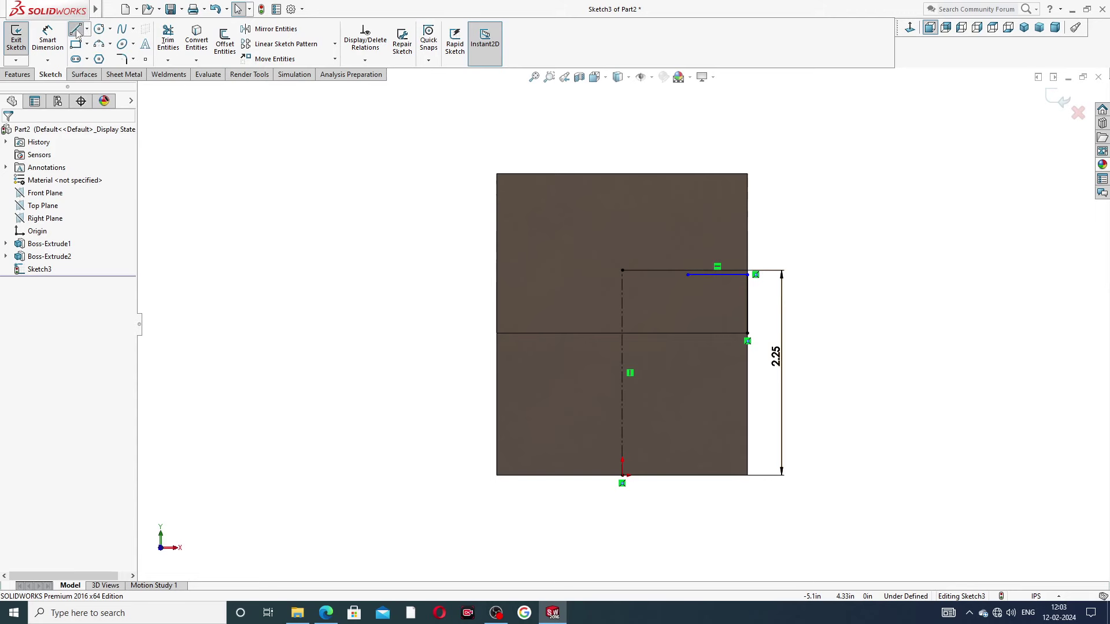
pyautogui.scroll(5, 712, 277)
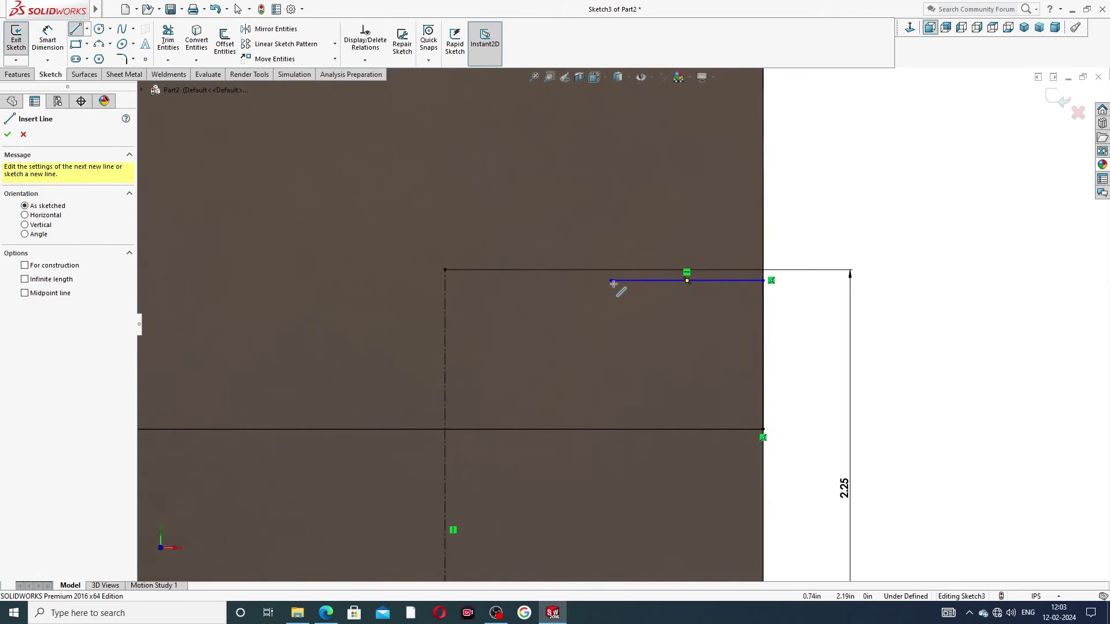
# Sweep a 180° tangent arc from the short line's left end across the centerline
pyautogui.click(611, 281)
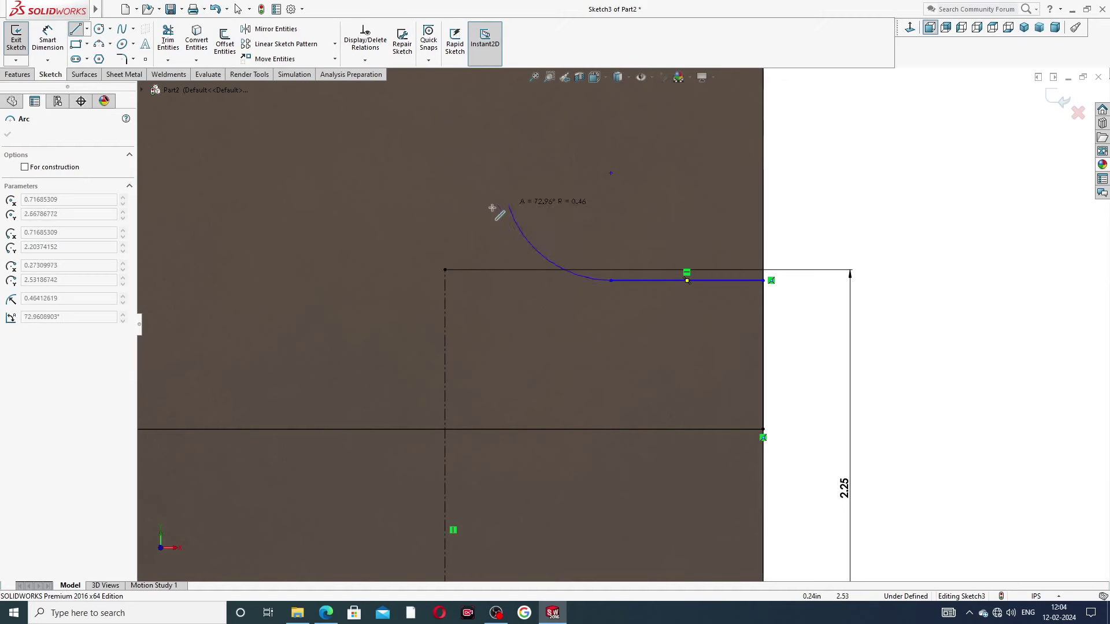
pyautogui.press('Escape')
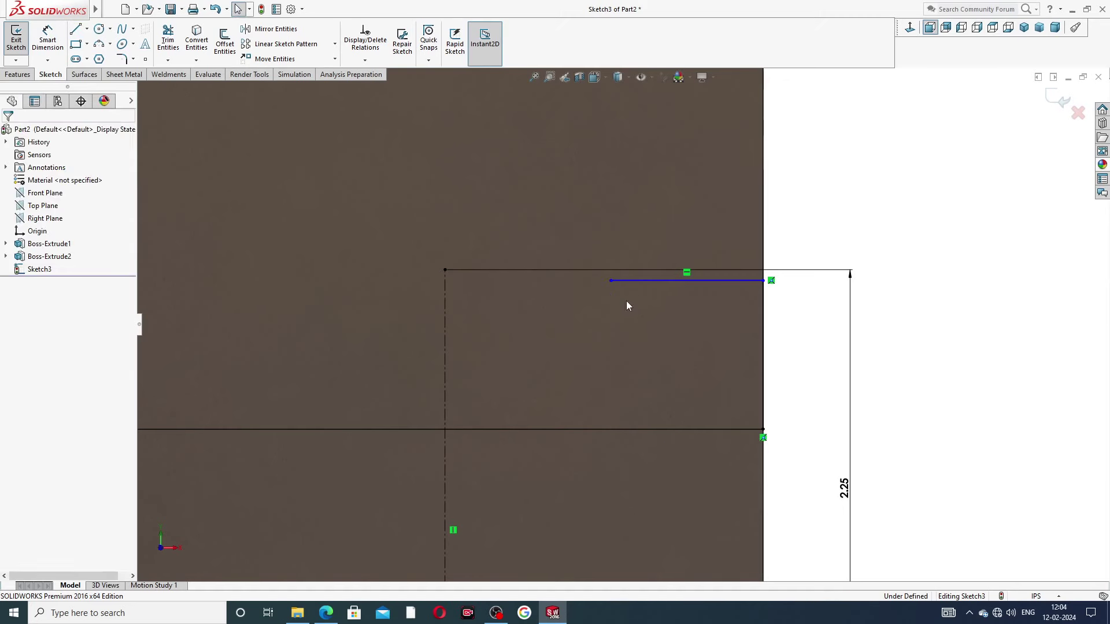
pyautogui.click(74, 31)
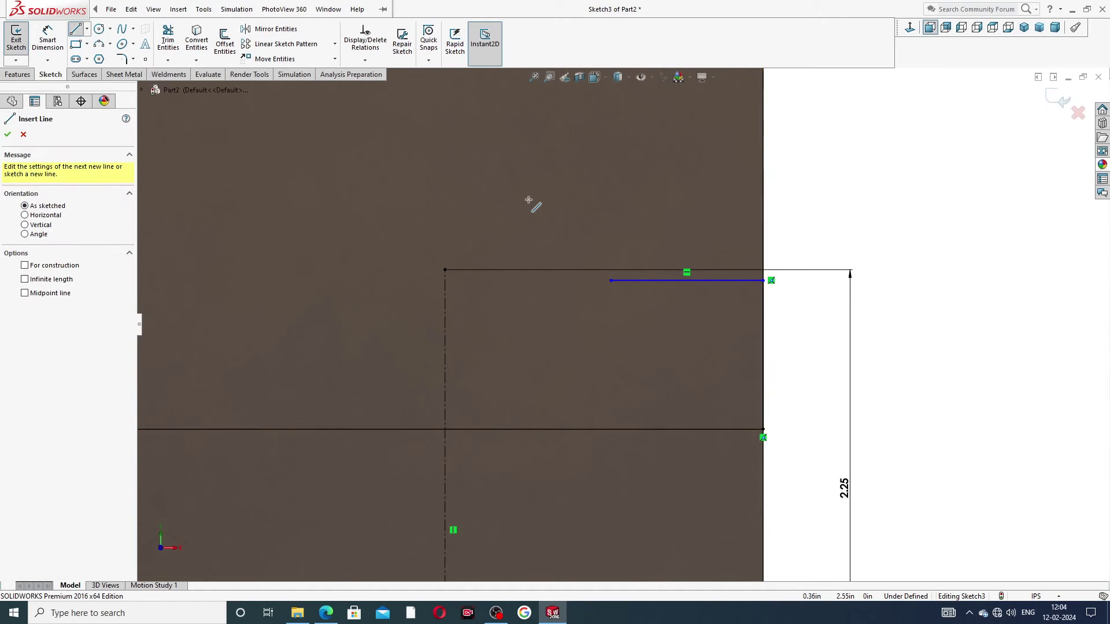
pyautogui.click(610, 282)
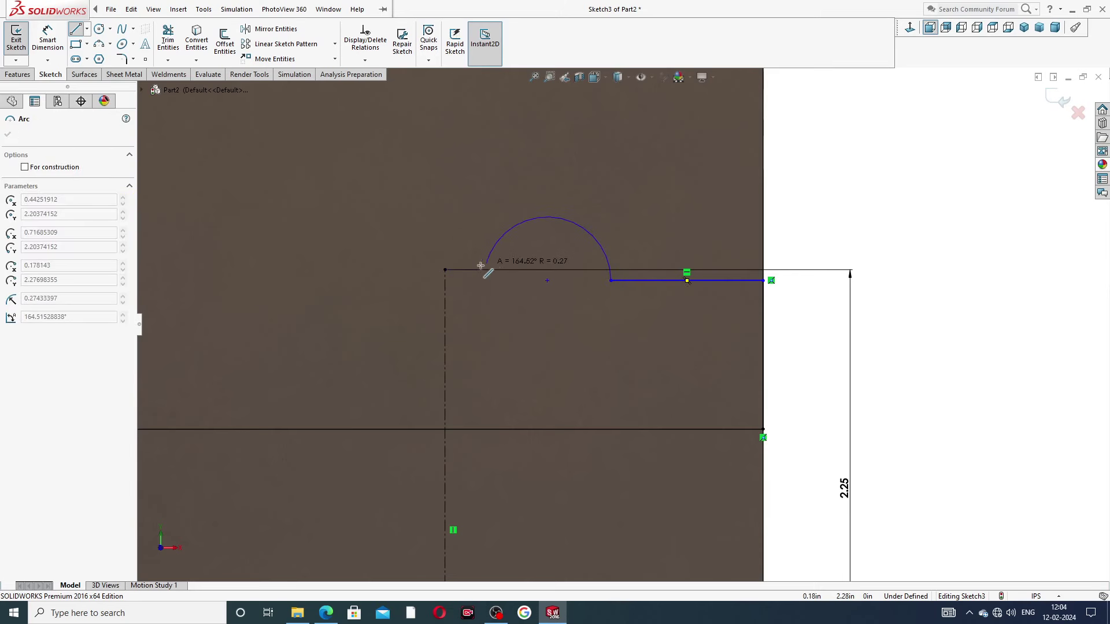
pyautogui.scroll(1, 424, 290)
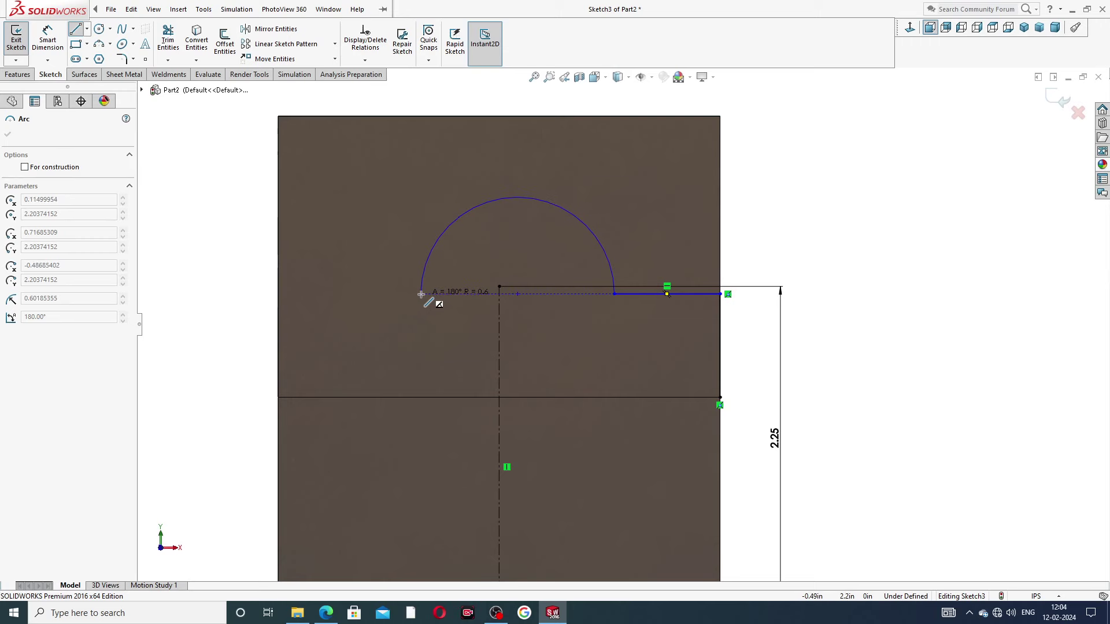
pyautogui.click(421, 293)
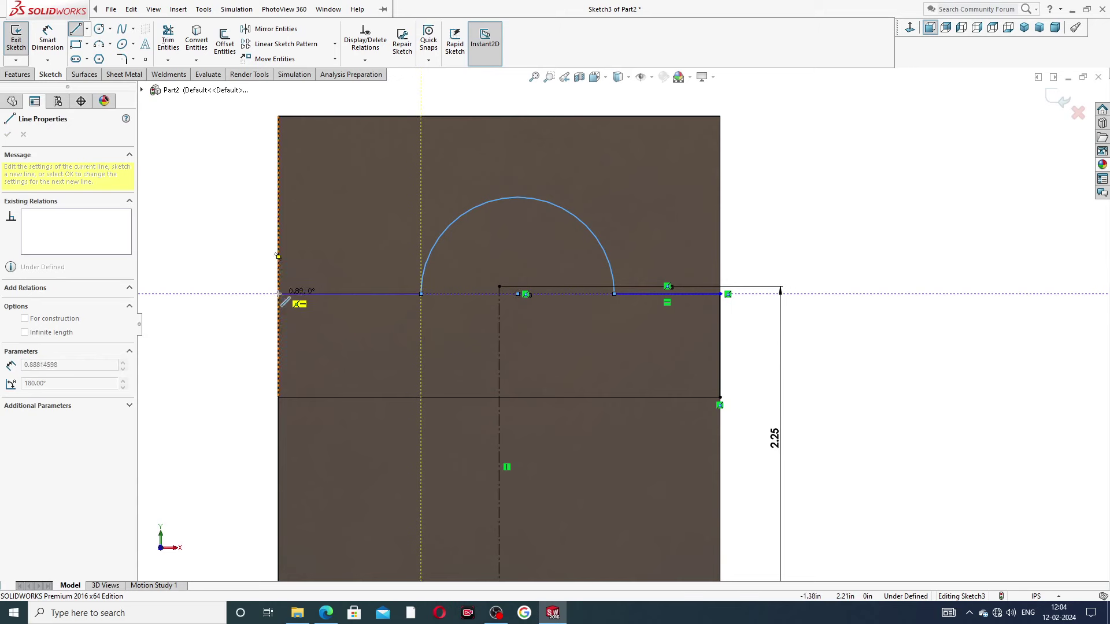
# Draw lines to the left edge, down it, and across the bottom to the right edge
pyautogui.click(279, 294)
pyautogui.click(278, 397)
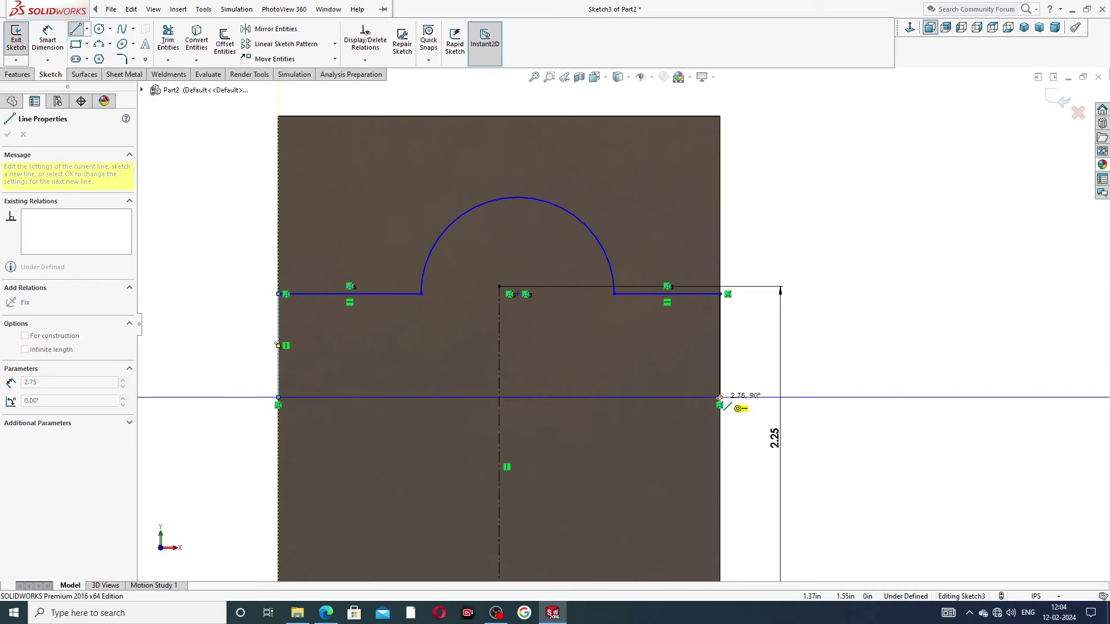
pyautogui.click(720, 398)
pyautogui.rightClick(797, 225)
pyautogui.click(826, 237)
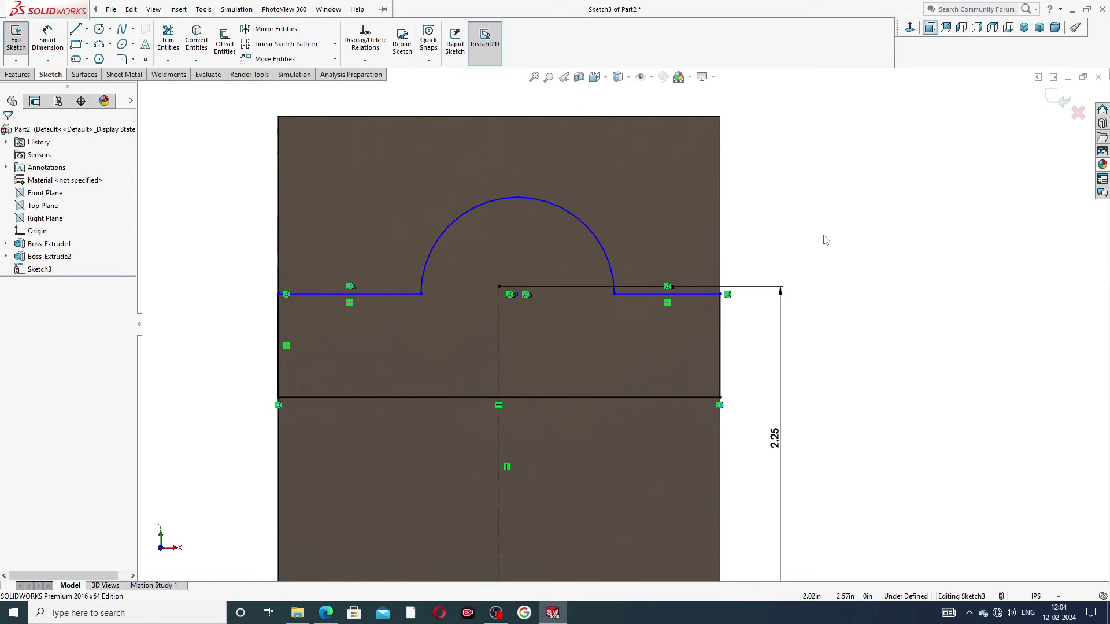
pyautogui.scroll(2, 678, 225)
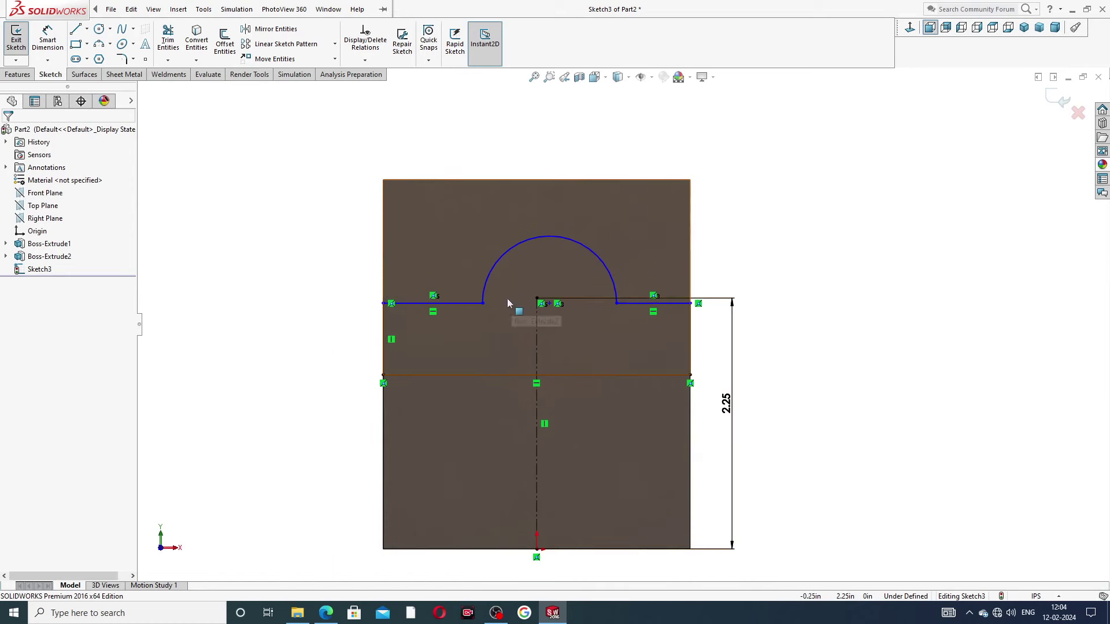
# Make the horizontal lines on either side of the half-round collinear and equal
pyautogui.click(471, 303)
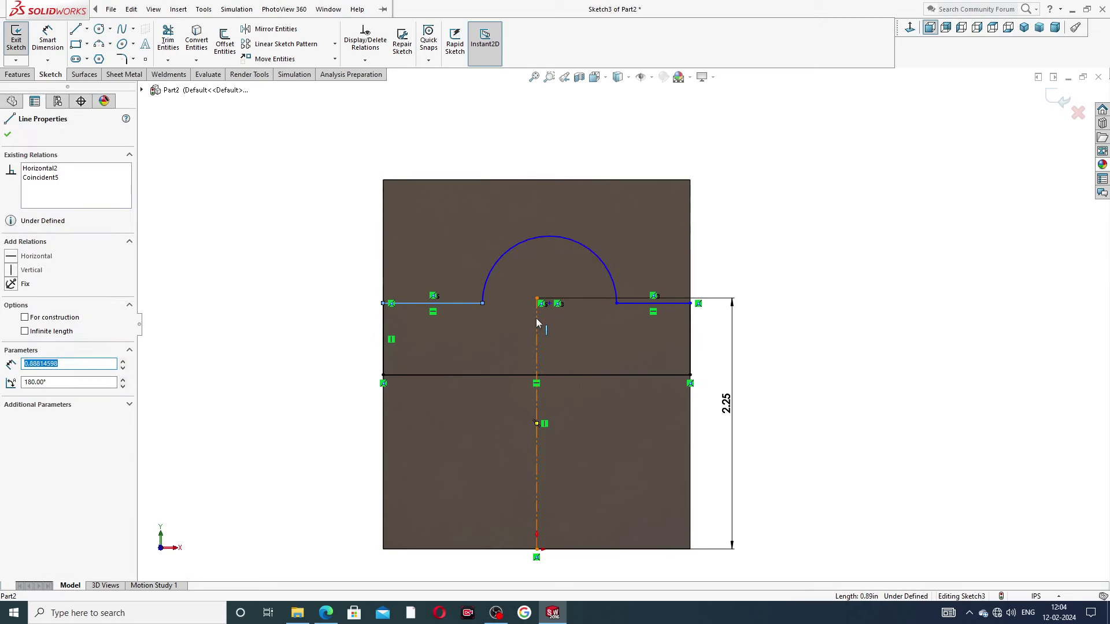
pyautogui.keyDown('ctrl'); pyautogui.click(626, 303); pyautogui.keyUp('ctrl')
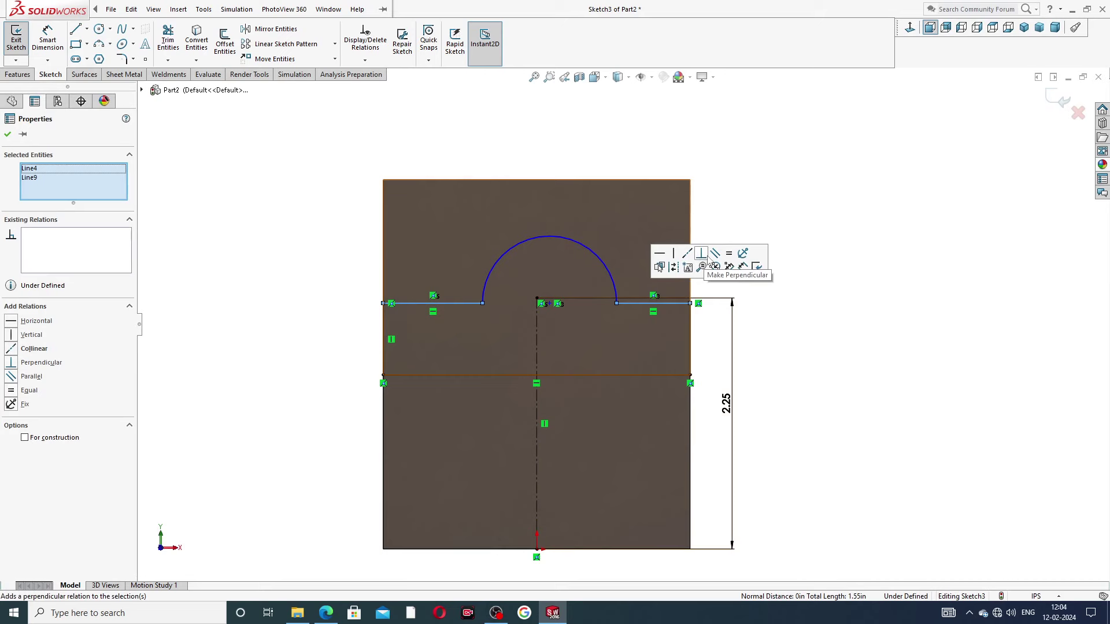
pyautogui.click(687, 254)
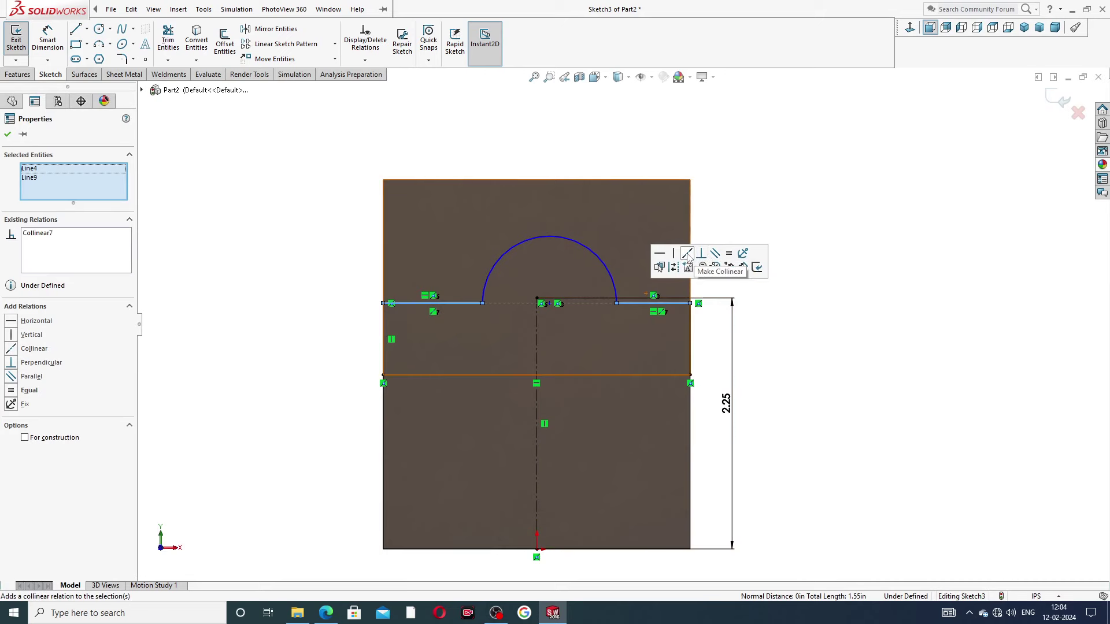
pyautogui.click(729, 258)
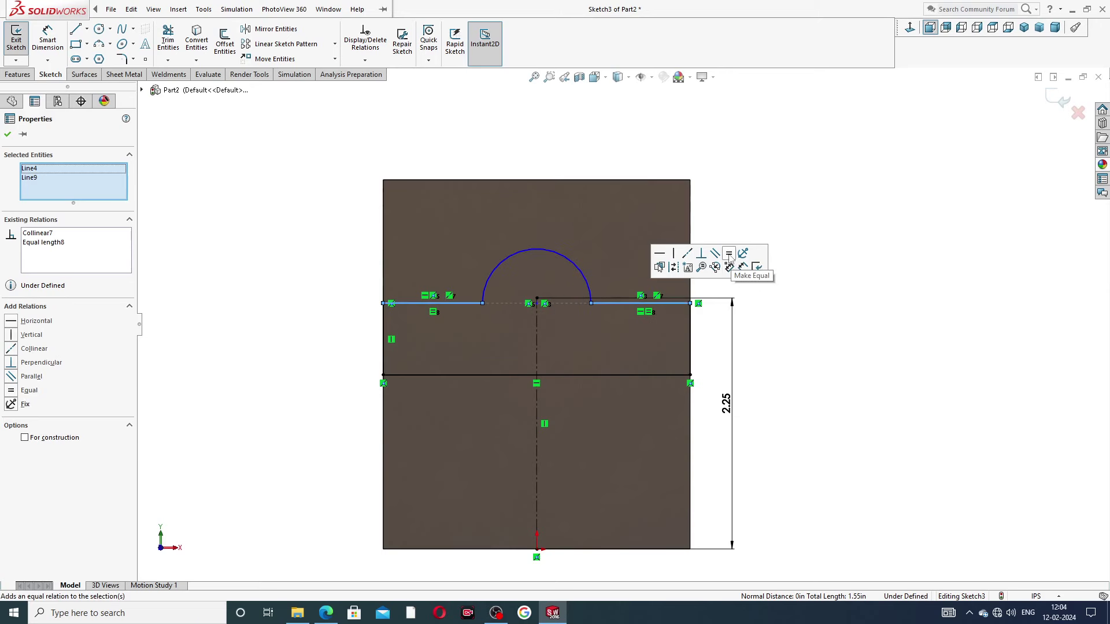
pyautogui.click(765, 195)
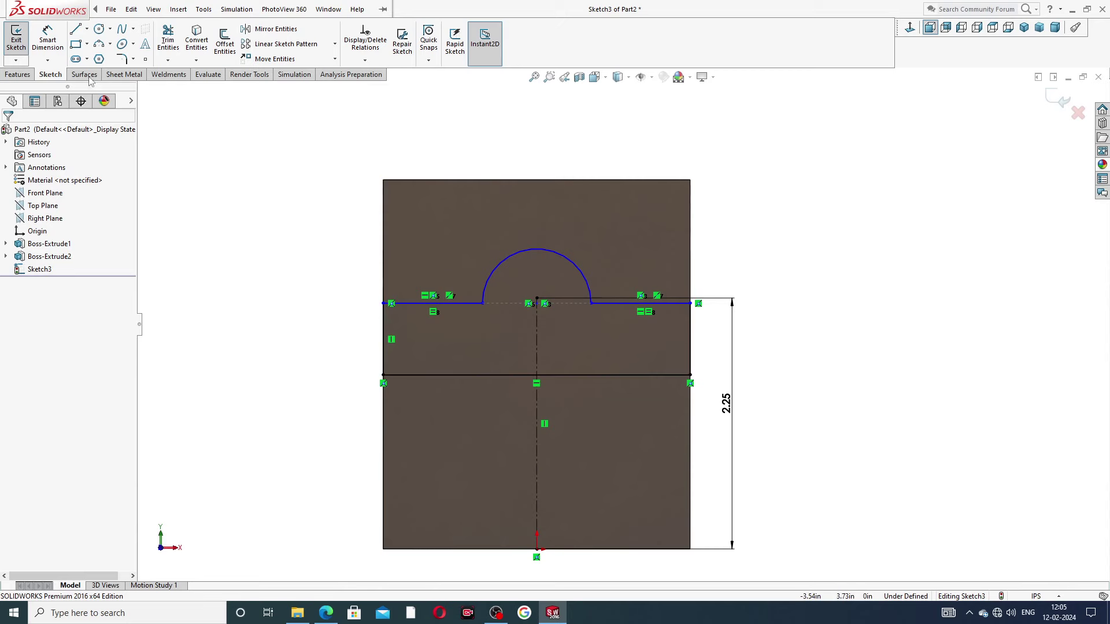
# Dimension the half-round arc's radius to R0.69
pyautogui.click(47, 39)
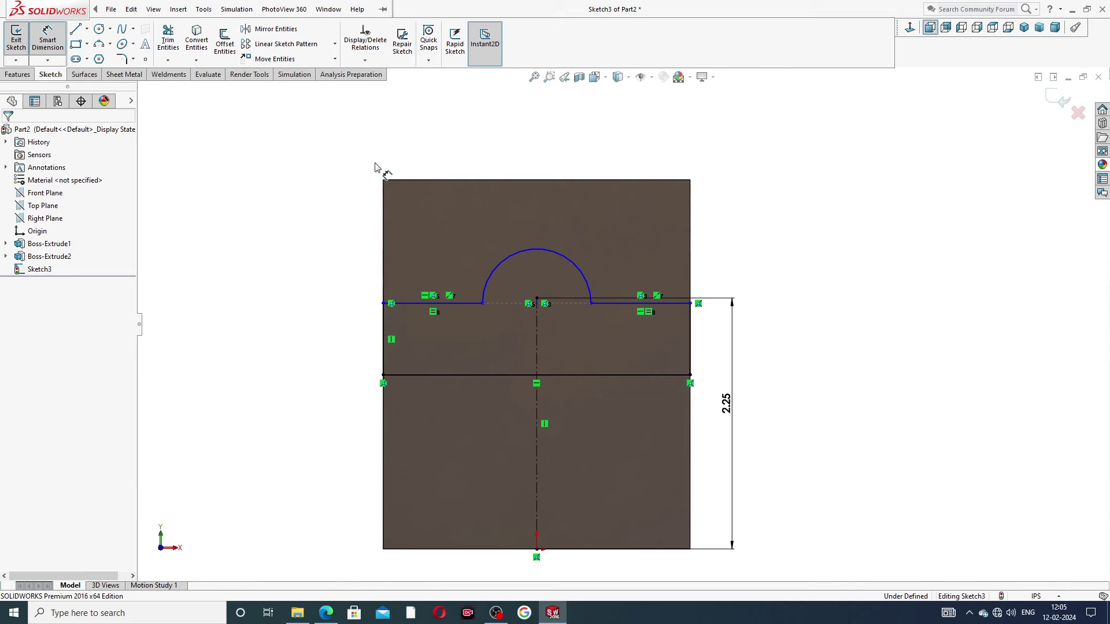
pyautogui.click(501, 260)
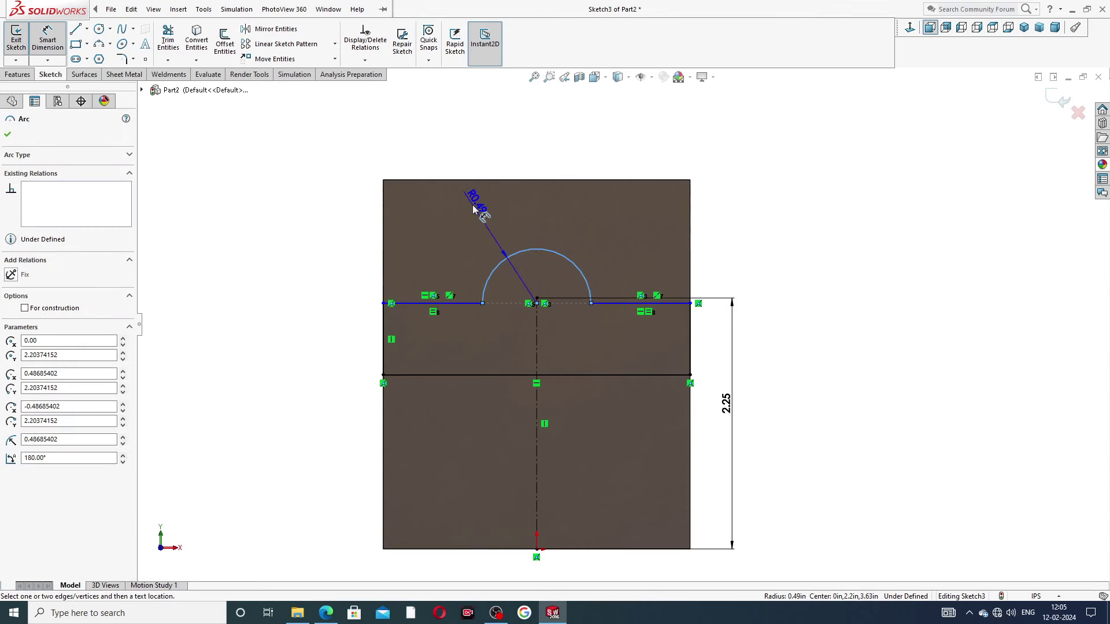
pyautogui.click(469, 204)
pyautogui.write('.69')
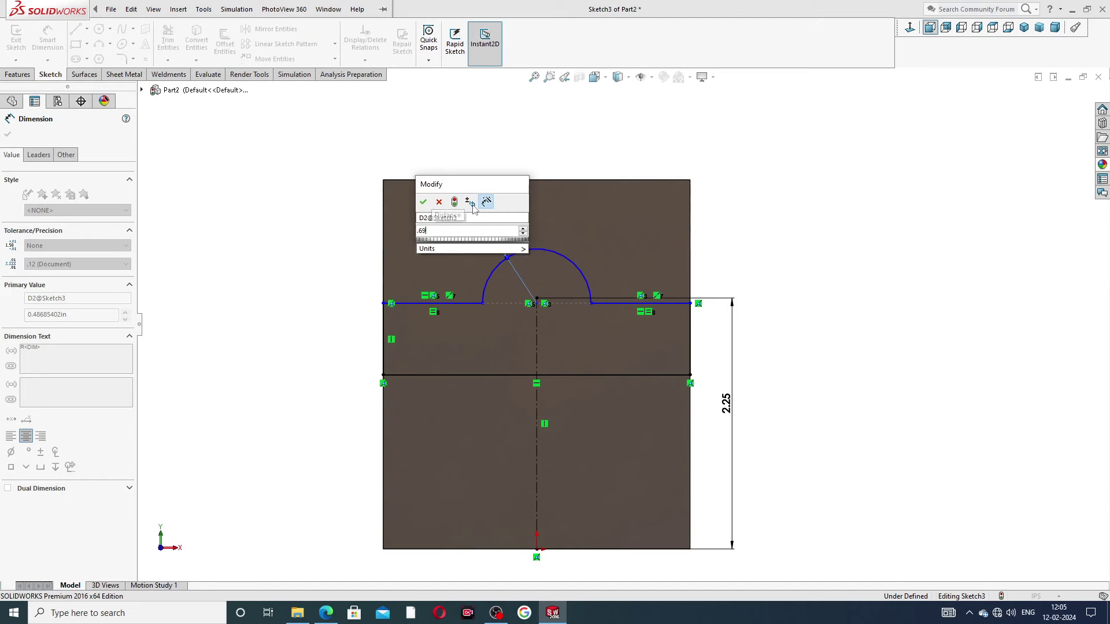
pyautogui.press('Return')
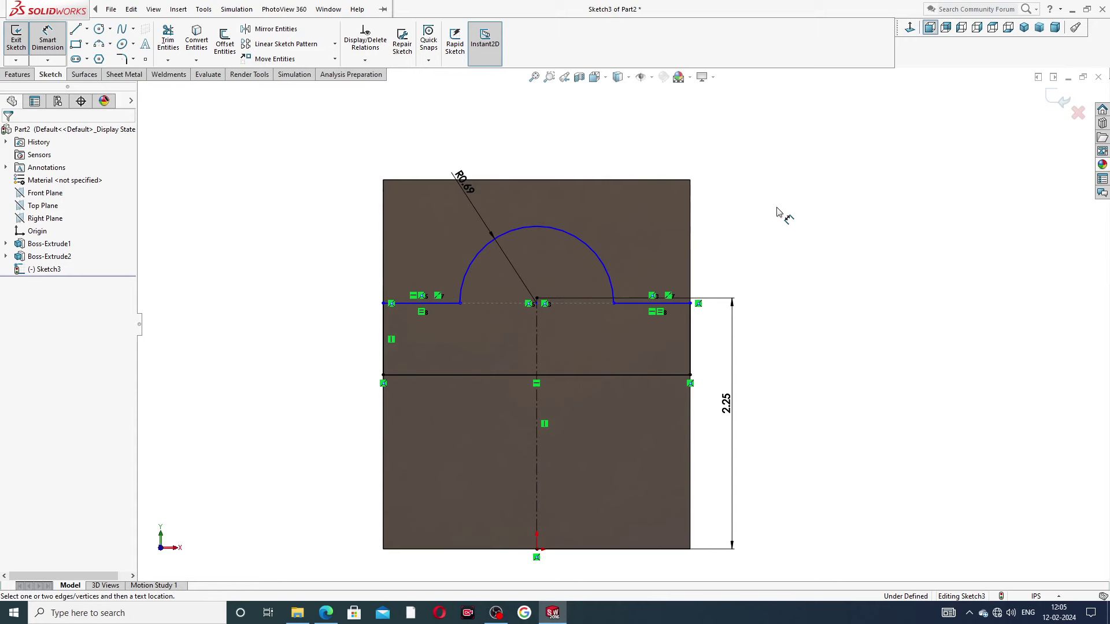
# Dimension the left horizontal line 2.19 above the bottom edge
pyautogui.click(449, 308)
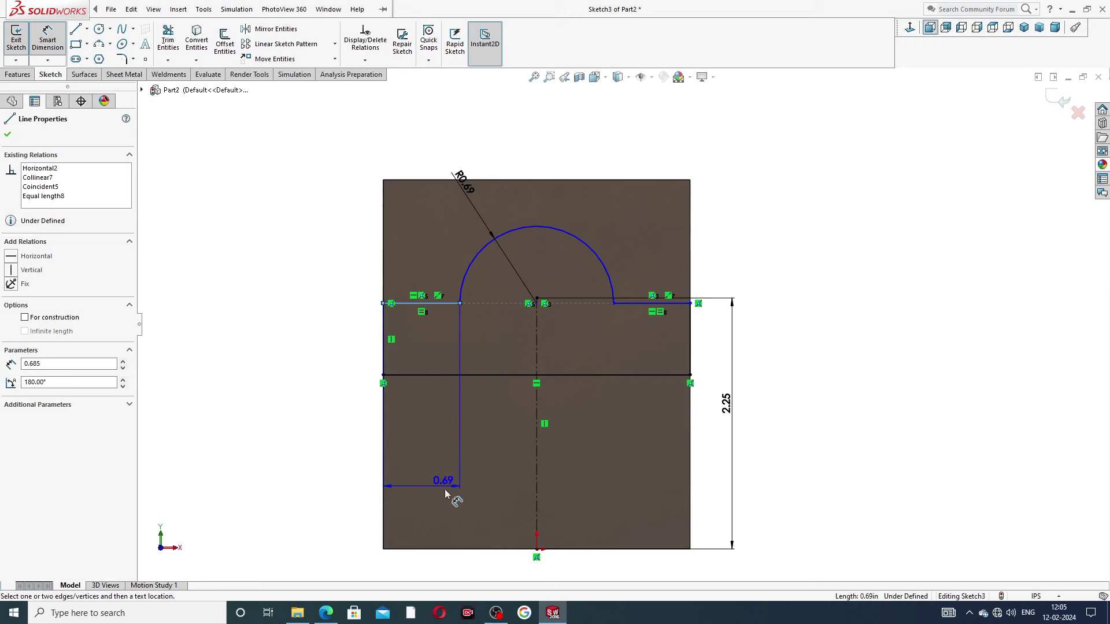
pyautogui.click(444, 548)
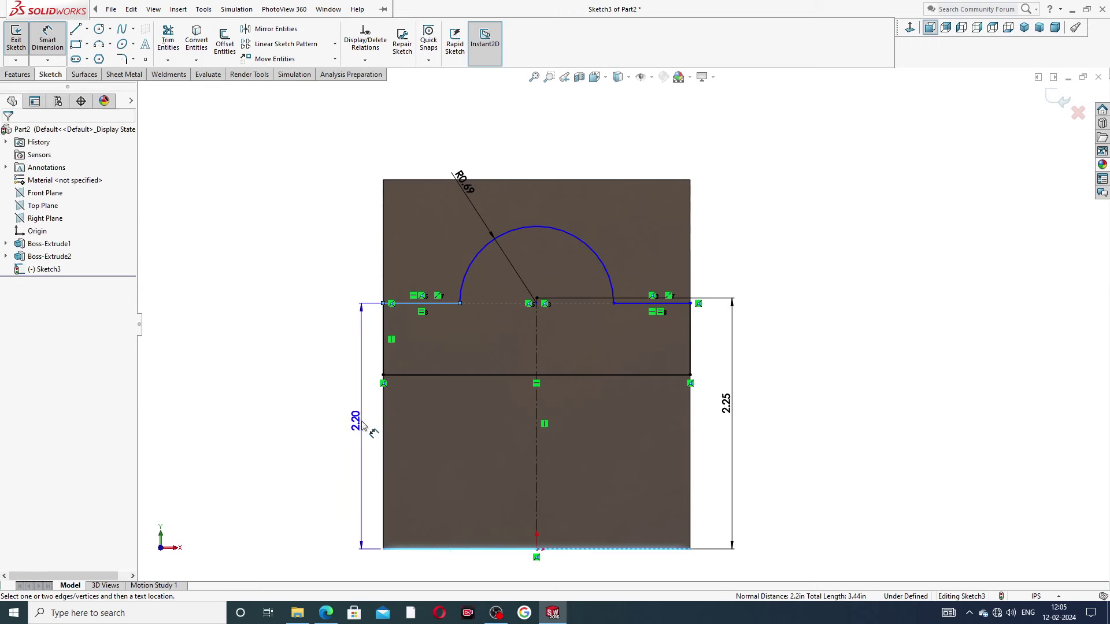
pyautogui.click(360, 422)
pyautogui.write('2.19')
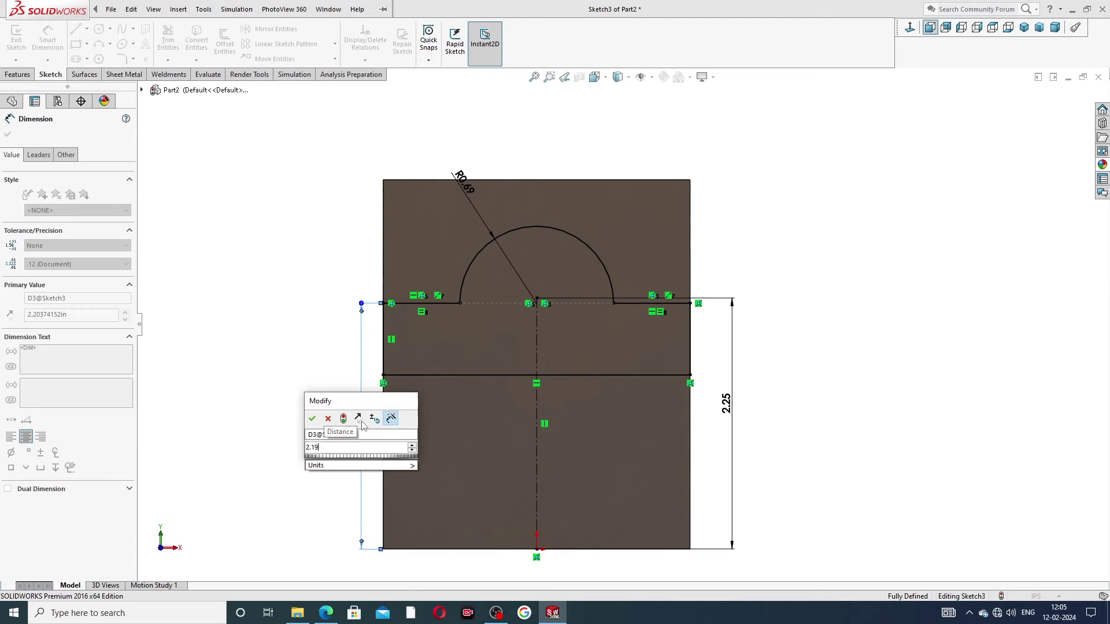
pyautogui.press('Return')
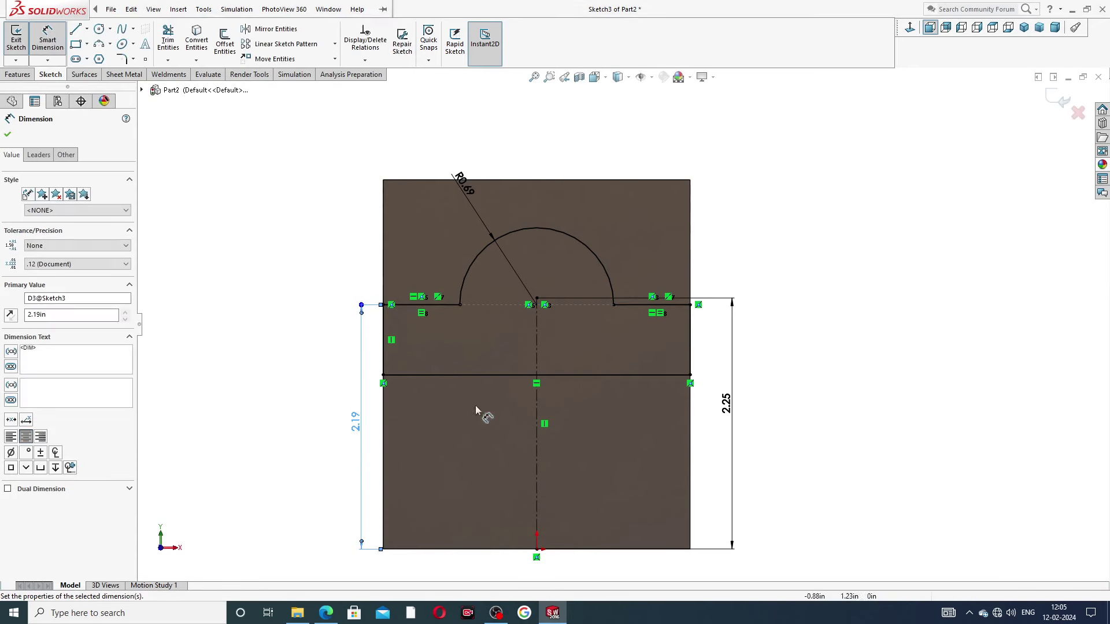
pyautogui.click(798, 290)
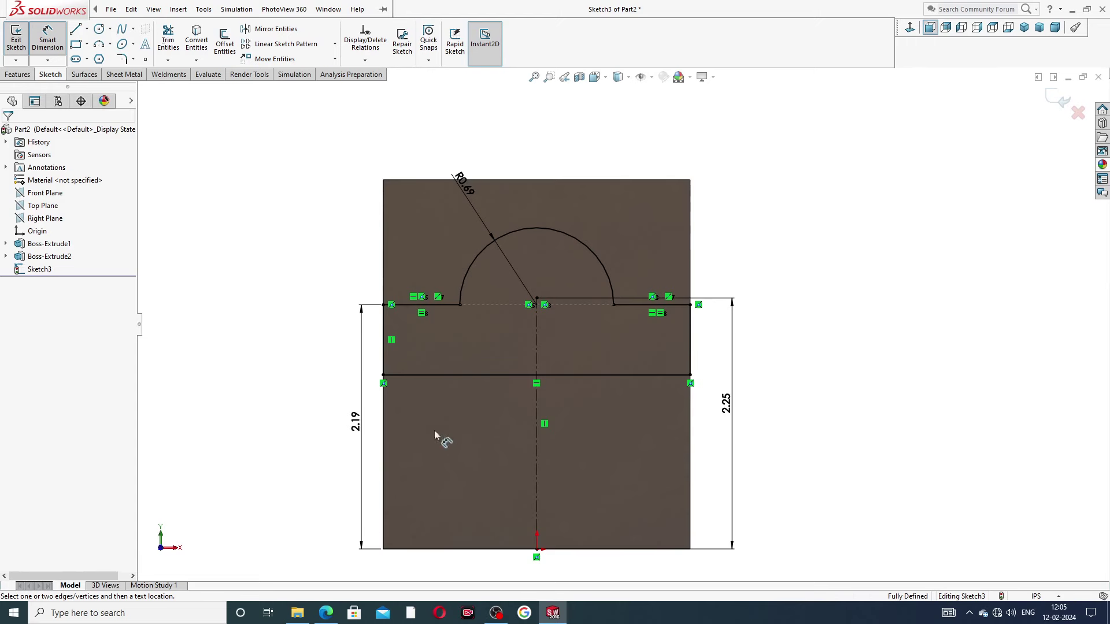
# Reposition the 2.19 and R0.69 dimensions clear of the sketch and check the drawing
pyautogui.moveTo(363, 426); pyautogui.dragTo(351, 426)
pyautogui.click(815, 352)
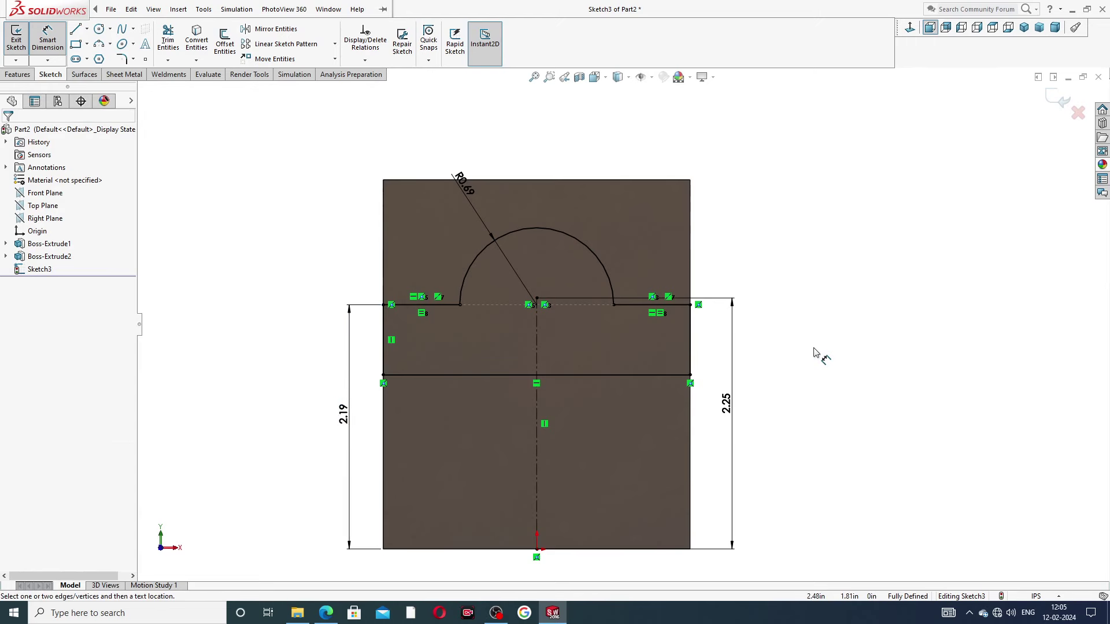
pyautogui.moveTo(359, 420)
pyautogui.mouseDown()
pyautogui.moveTo(460, 426)
pyautogui.moveTo(708, 396)
pyautogui.moveTo(332, 405)
pyautogui.mouseUp()
pyautogui.click(775, 351)
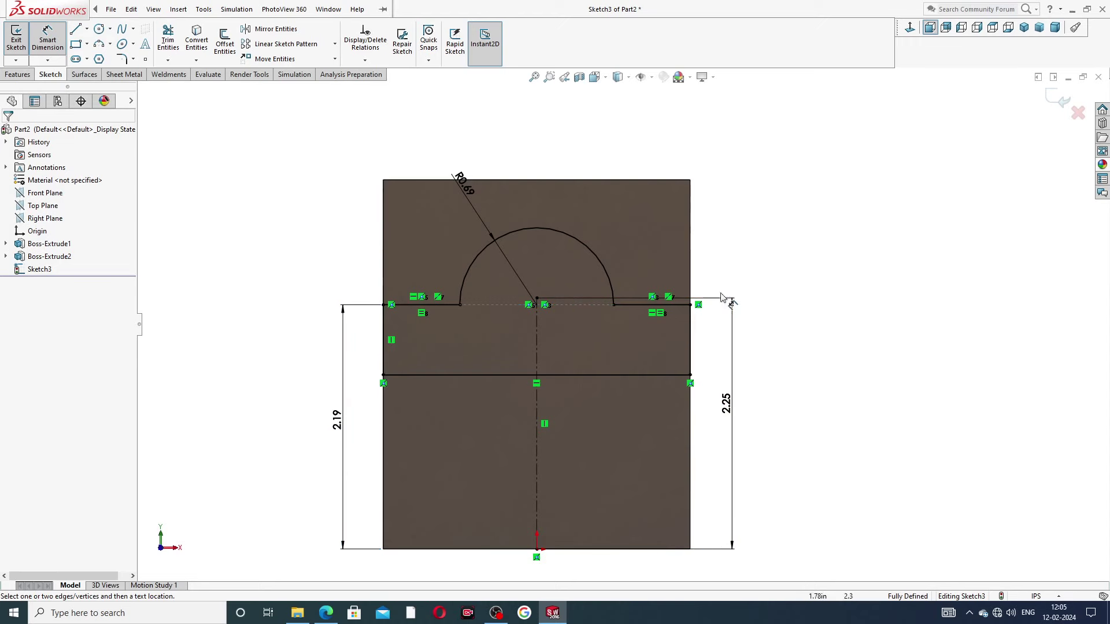
pyautogui.moveTo(437, 179); pyautogui.dragTo(450, 152)
pyautogui.rightClick(796, 199)
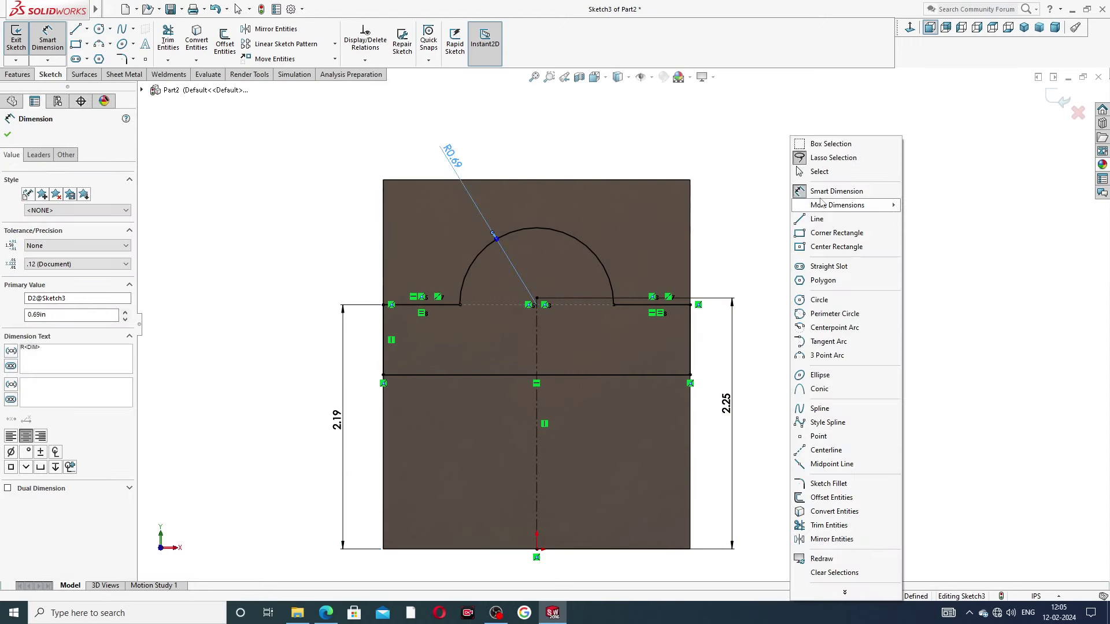
pyautogui.click(825, 173)
pyautogui.click(326, 613)
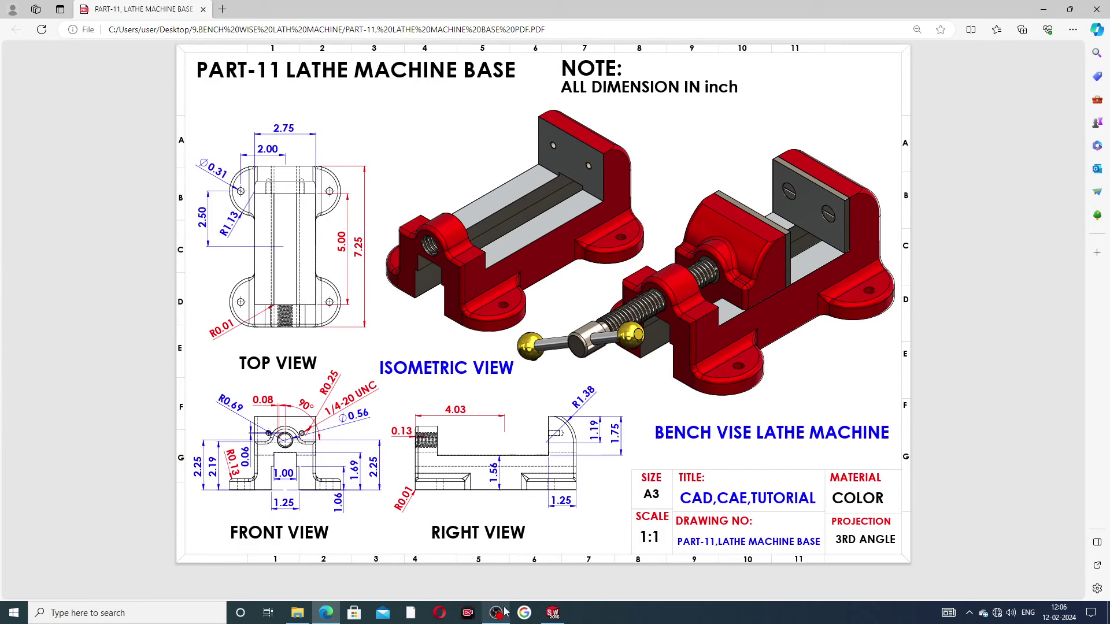
pyautogui.click(552, 612)
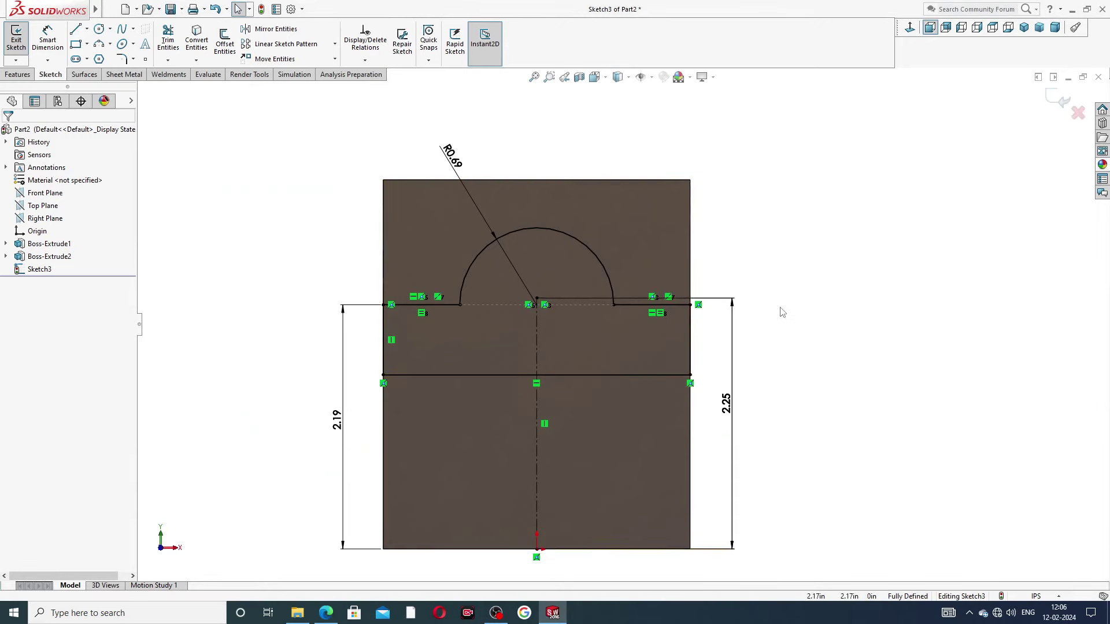
# Extrude the ear sketch as Boss-Extrude3, 5.00in offset from the back wall face
pyautogui.moveTo(781, 312); pyautogui.dragTo(765, 335, button='middle')
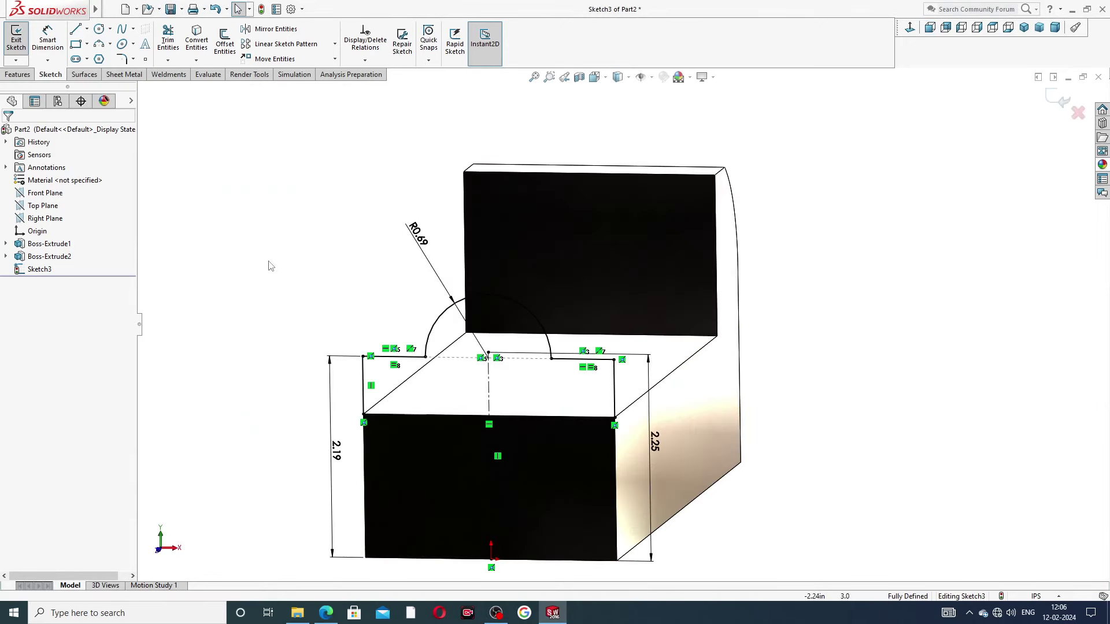
pyautogui.click(18, 75)
pyautogui.click(20, 43)
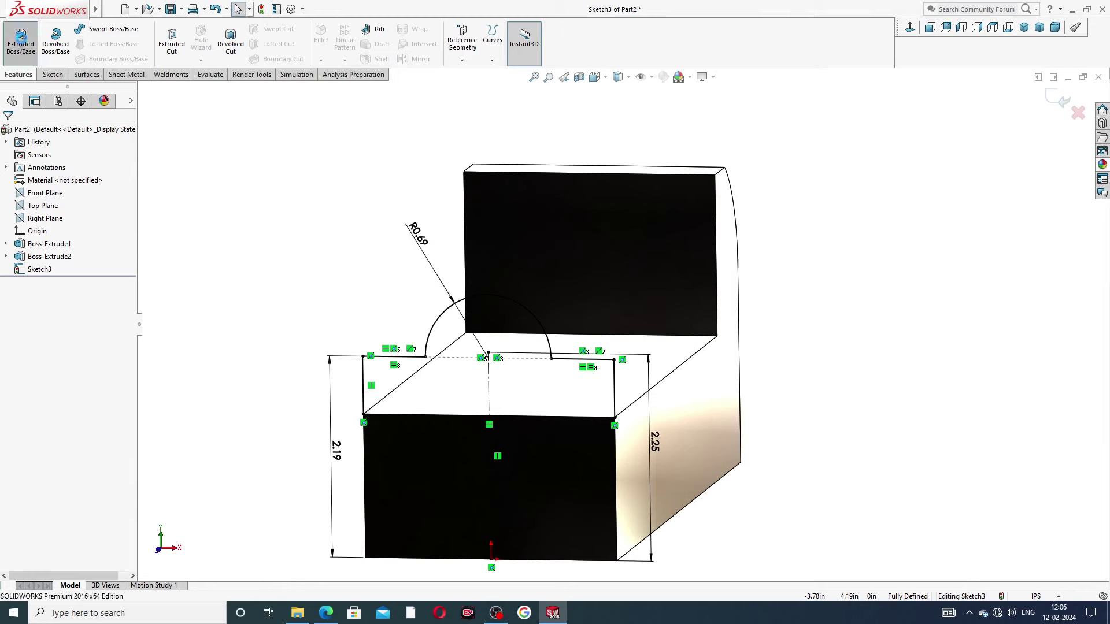
pyautogui.moveTo(388, 223); pyautogui.dragTo(334, 206, button='middle')
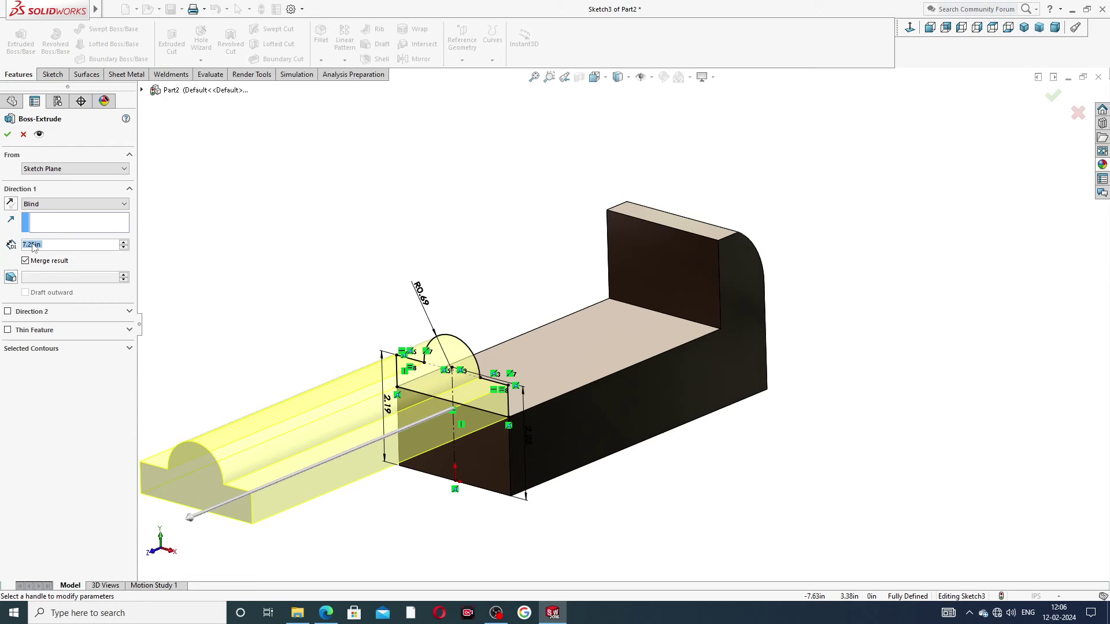
pyautogui.write('5')
pyautogui.press('Return')
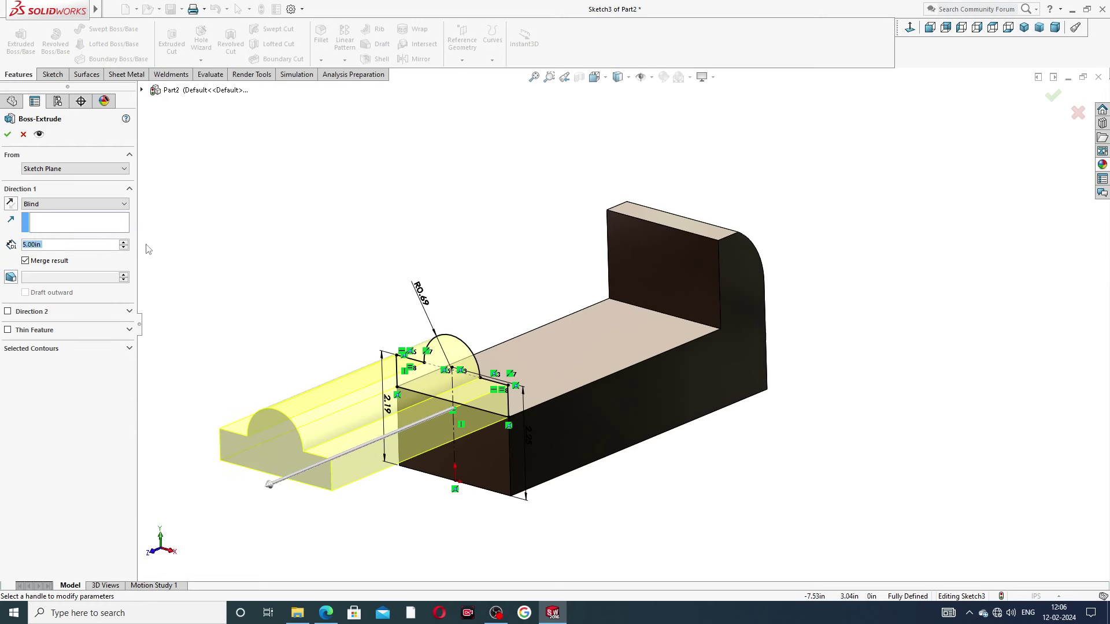
pyautogui.click(66, 207)
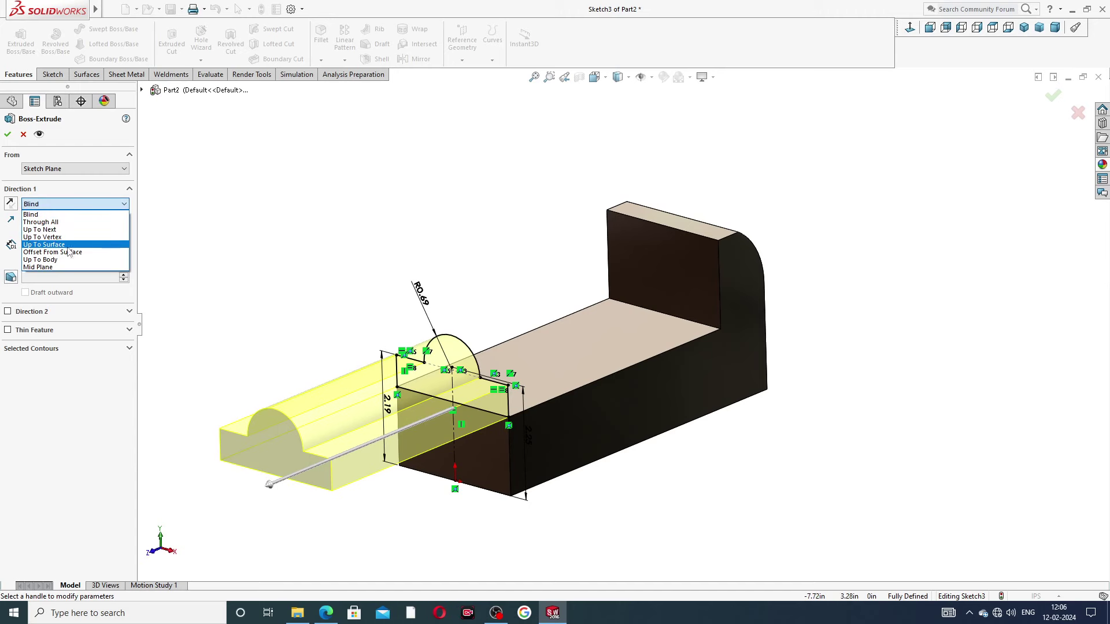
pyautogui.click(70, 253)
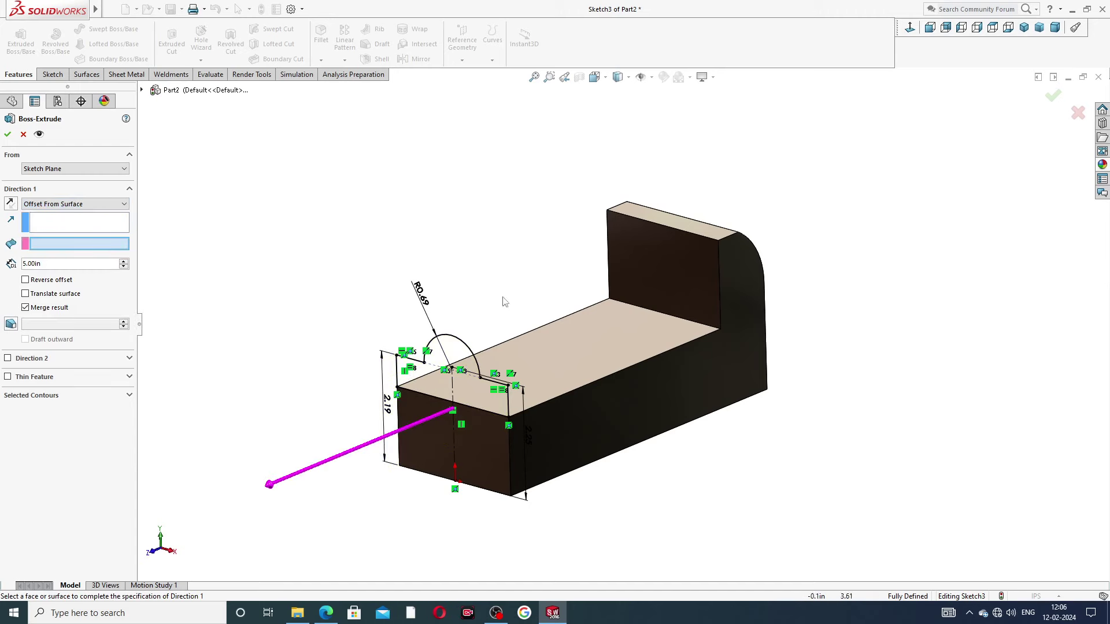
pyautogui.click(664, 287)
pyautogui.moveTo(516, 285); pyautogui.dragTo(517, 260, button='middle')
pyautogui.scroll(-2, 518, 392)
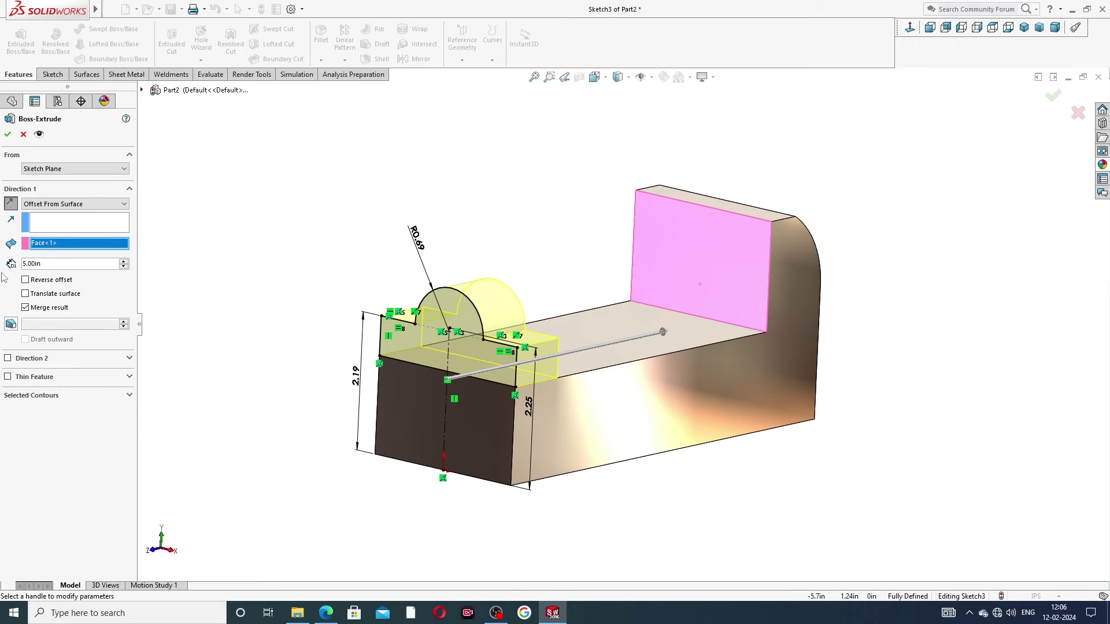
pyautogui.click(8, 135)
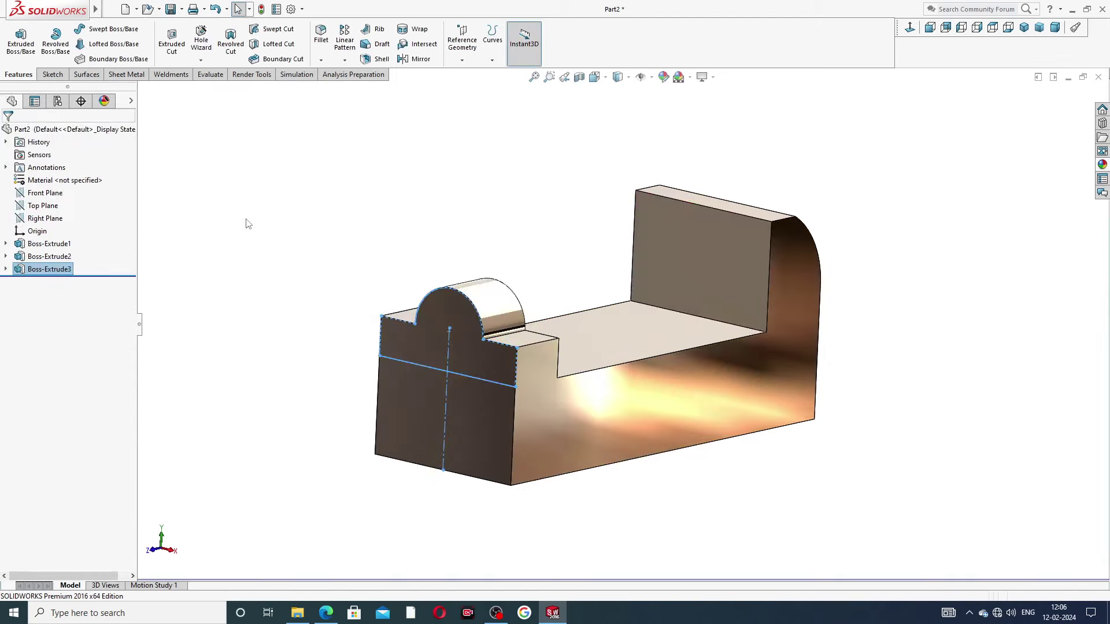
# Orbit to check the new boss, then save the part as BASE
pyautogui.moveTo(539, 268); pyautogui.dragTo(827, 192, button='middle')
pyautogui.scroll(-2, 639, 331)
pyautogui.scroll(2, 676, 268)
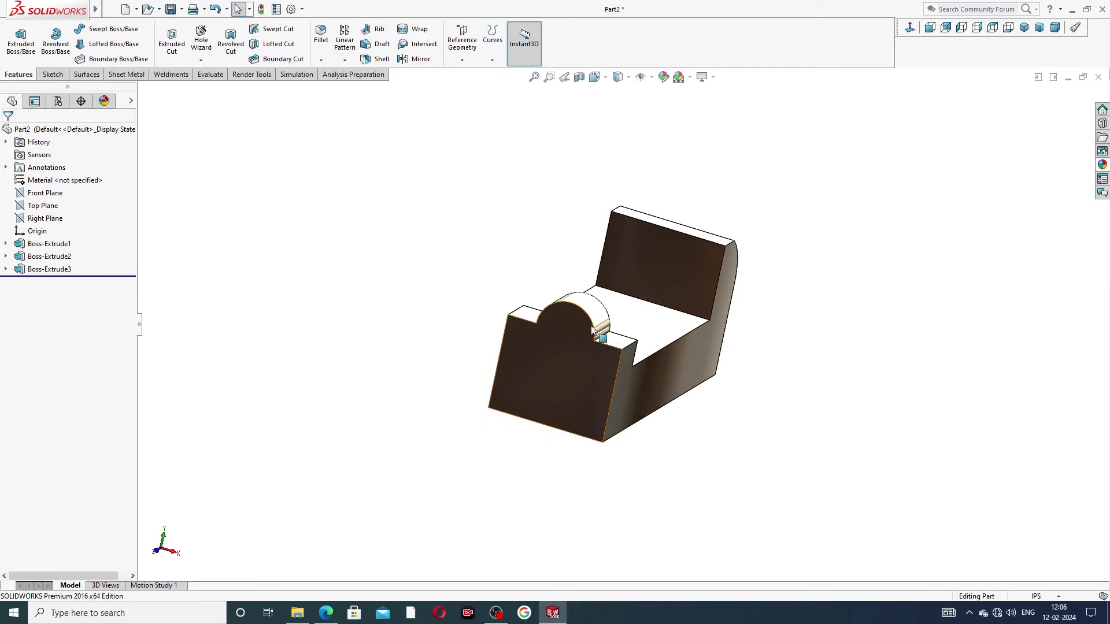
pyautogui.moveTo(751, 315); pyautogui.dragTo(528, 328, button='middle')
pyautogui.scroll(-2, 528, 328)
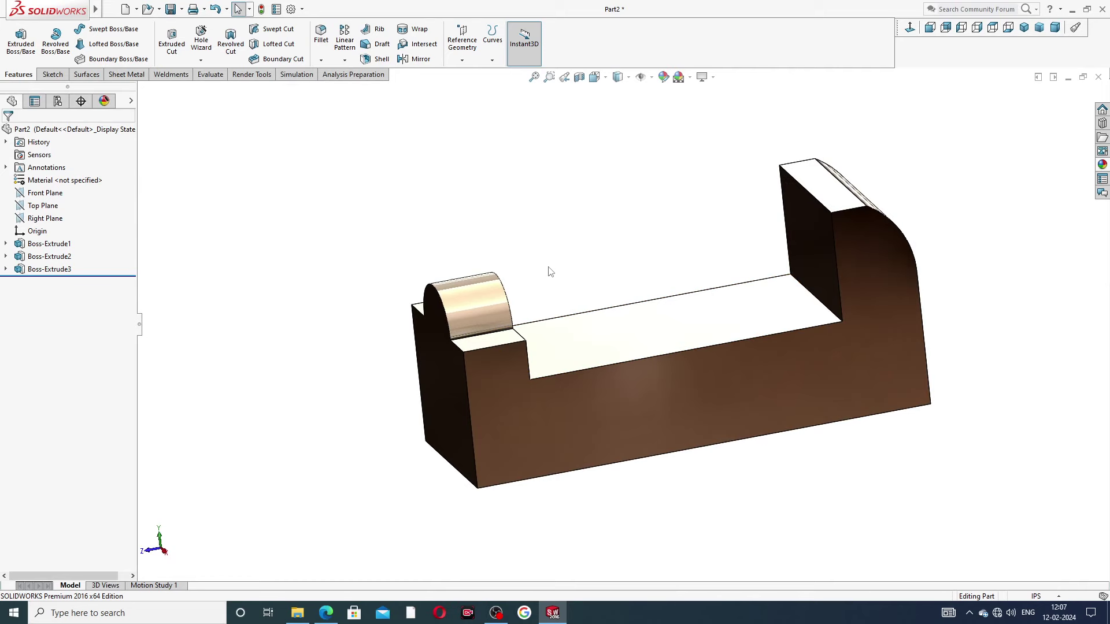
pyautogui.hotkey('ctrl', 's')
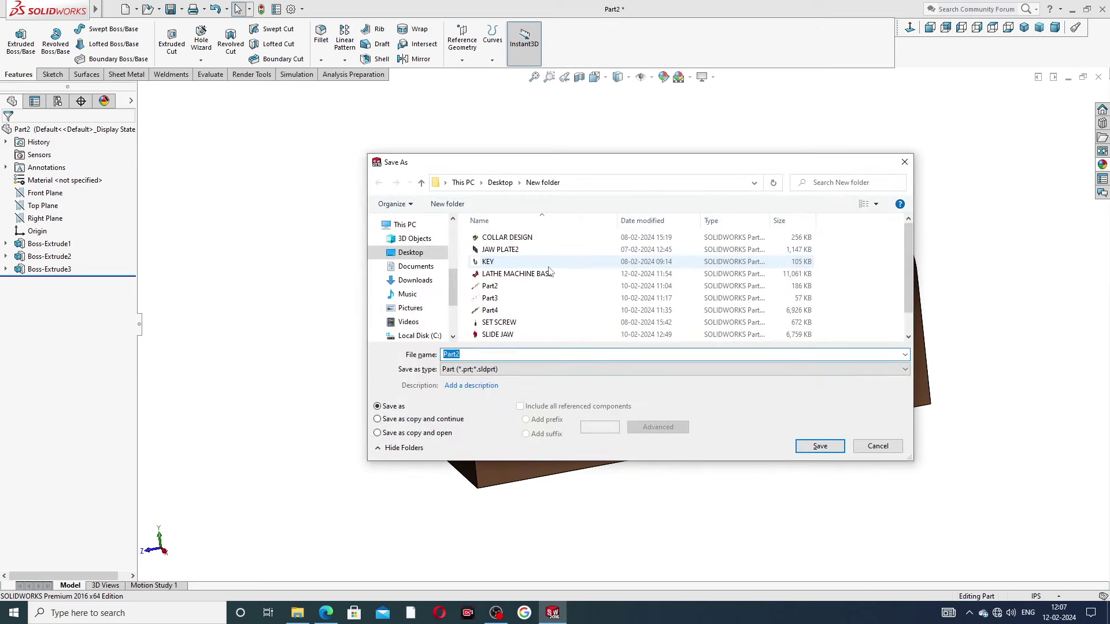
pyautogui.write('BASE')
pyautogui.press('Return')
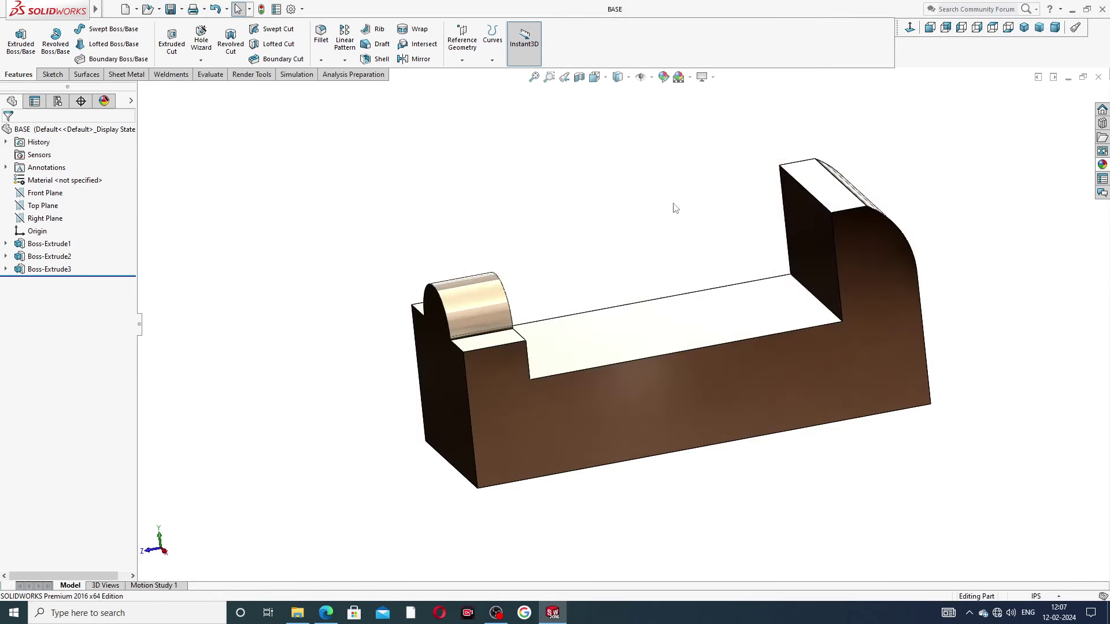
# Select the base, back wall, fillet, ear and small block faces of the part
pyautogui.moveTo(664, 178); pyautogui.dragTo(598, 332, button='middle')
pyautogui.click(676, 429)
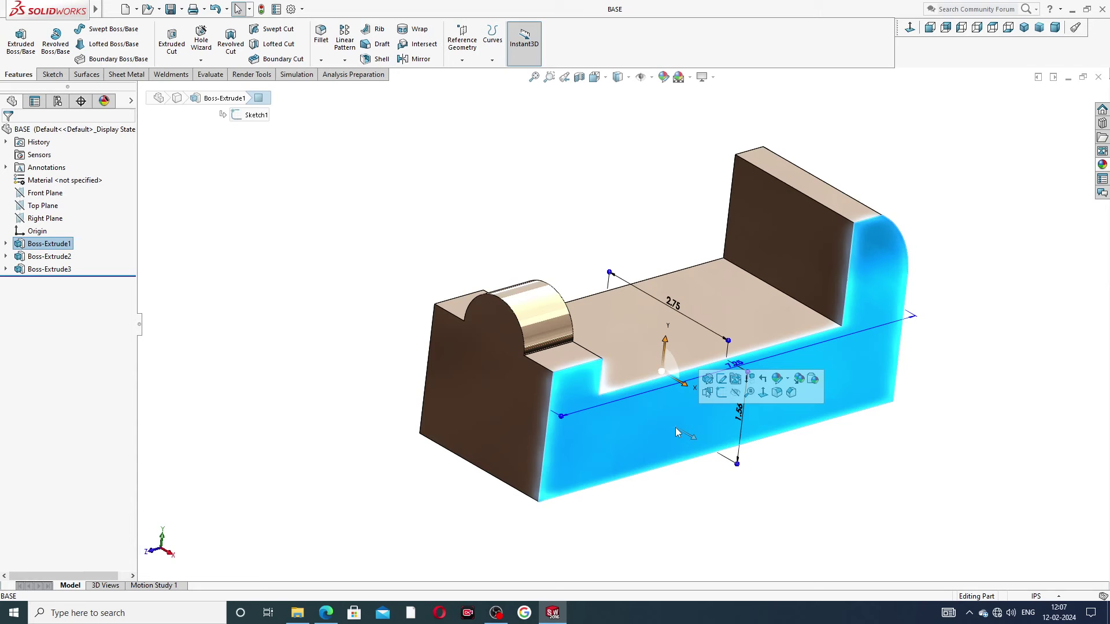
pyautogui.keyDown('ctrl'); pyautogui.click(498, 387); pyautogui.keyUp('ctrl')
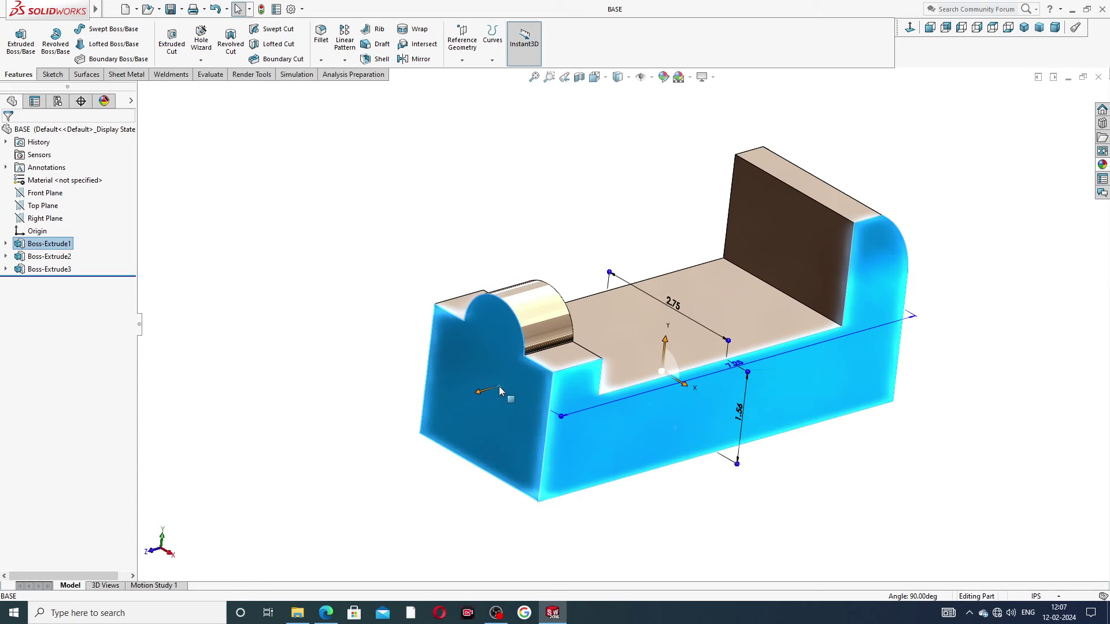
pyautogui.keyDown('ctrl'); pyautogui.click(550, 315); pyautogui.keyUp('ctrl')
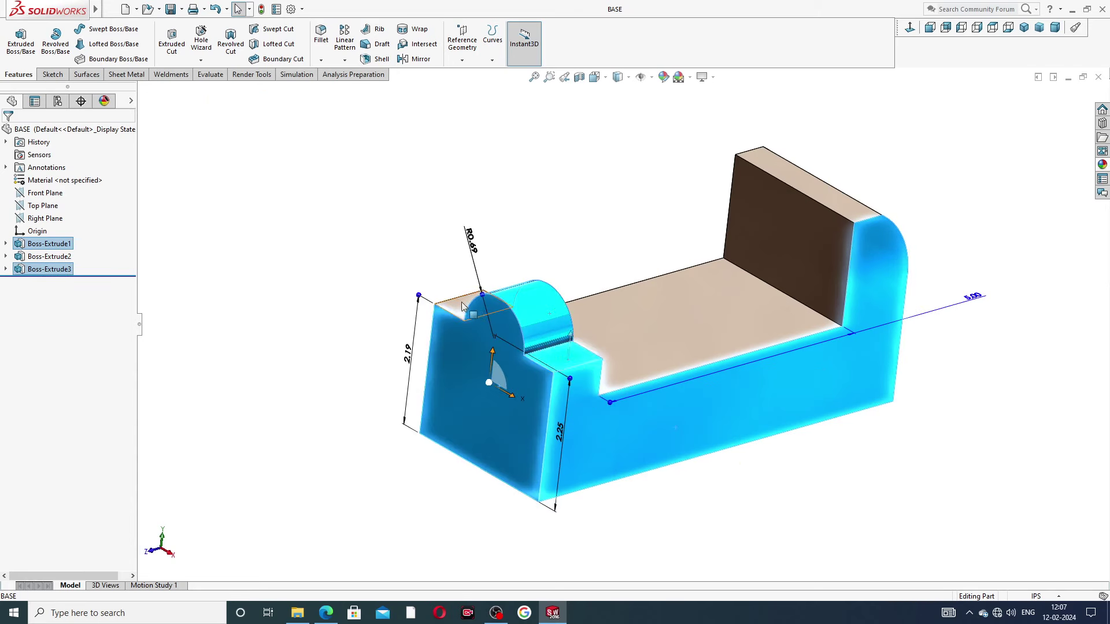
pyautogui.click(848, 200)
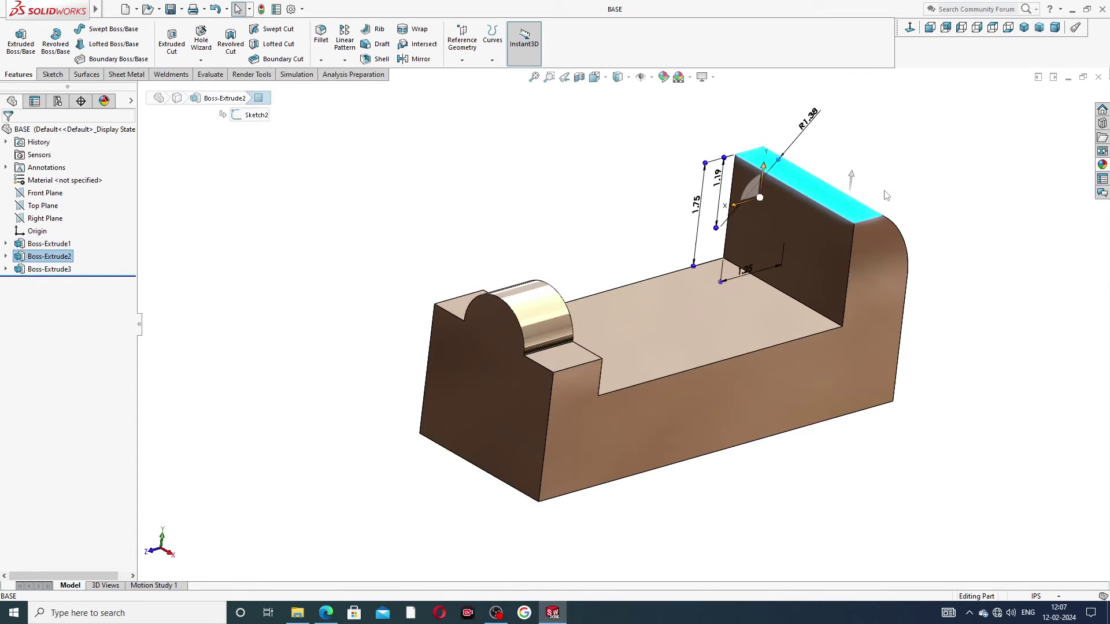
pyautogui.moveTo(901, 200); pyautogui.dragTo(872, 214, button='middle')
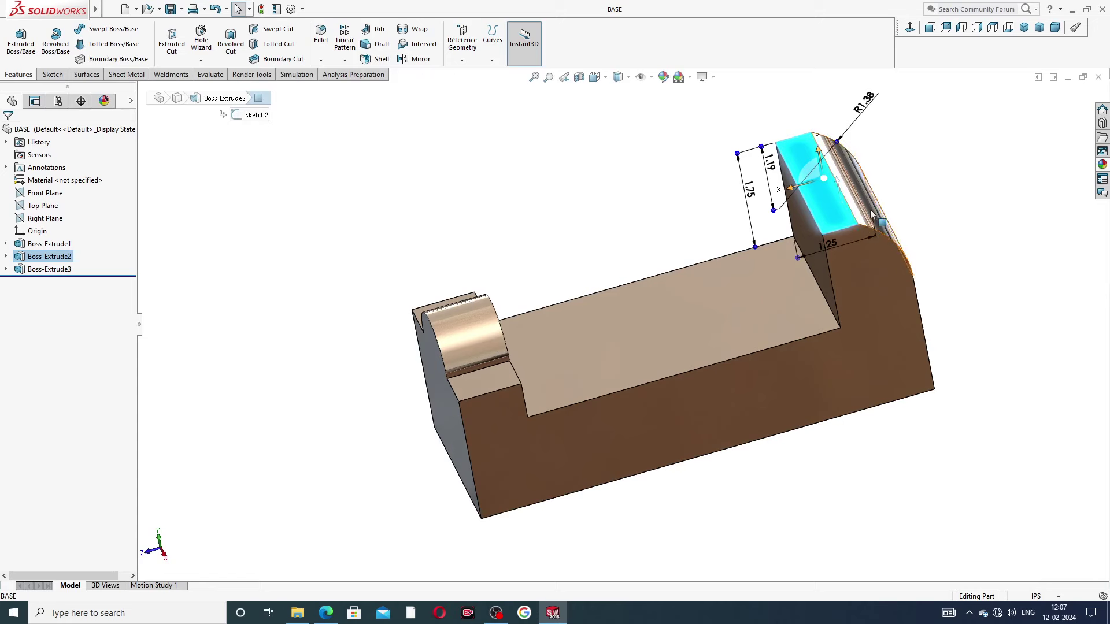
pyautogui.keyDown('ctrl'); pyautogui.click(876, 234); pyautogui.keyUp('ctrl')
pyautogui.keyDown('ctrl'); pyautogui.click(875, 290); pyautogui.keyUp('ctrl')
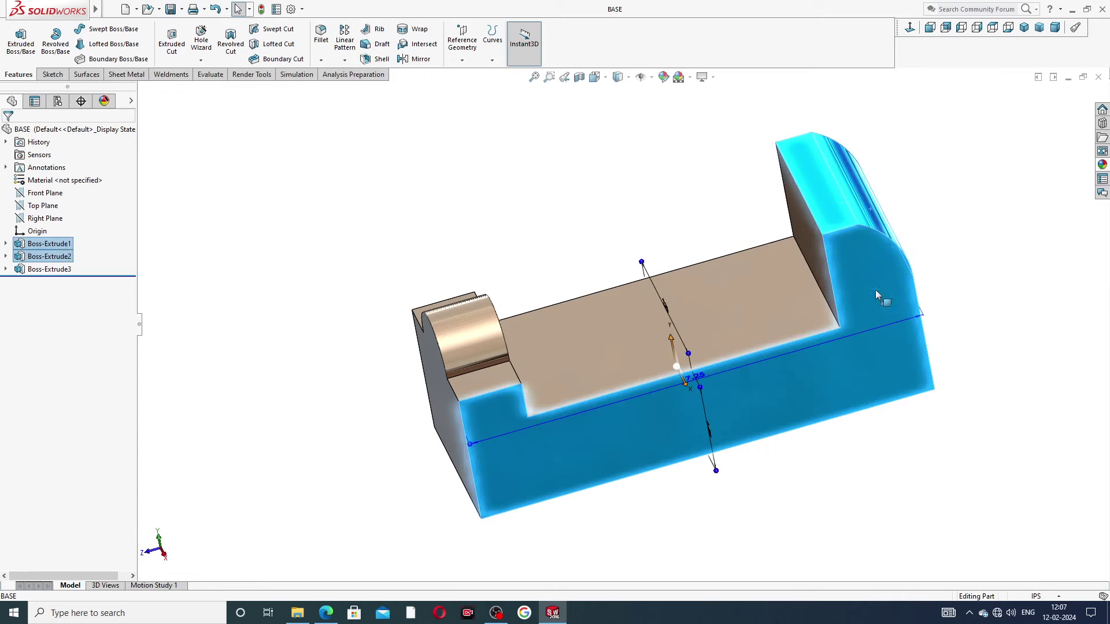
pyautogui.keyDown('ctrl'); pyautogui.click(492, 377); pyautogui.keyUp('ctrl')
pyautogui.moveTo(498, 256); pyautogui.dragTo(531, 325, button='middle')
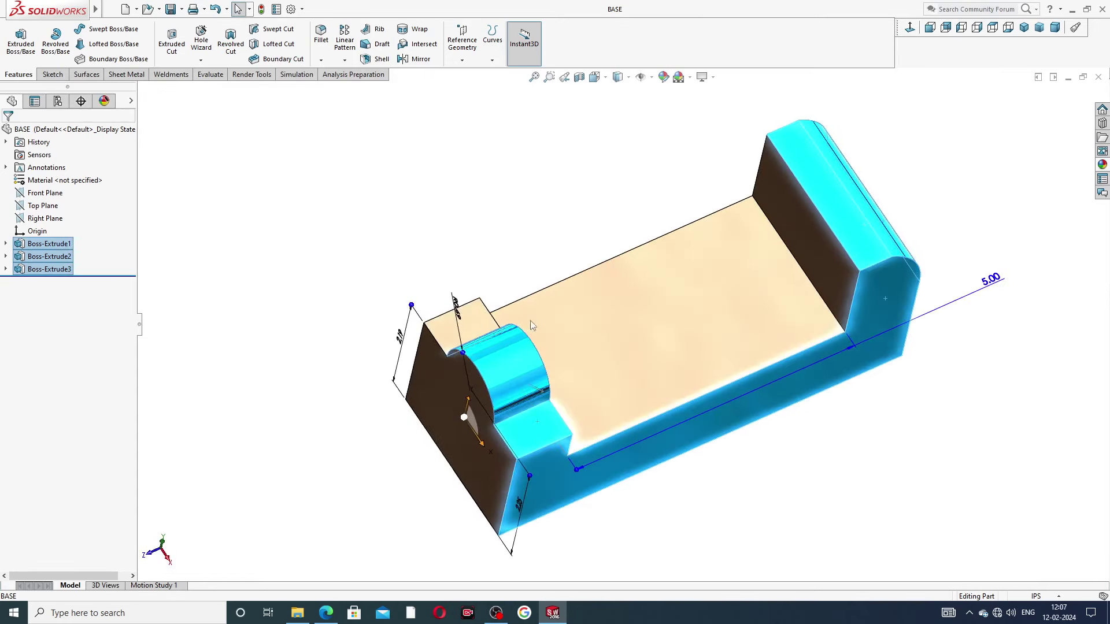
pyautogui.keyDown('ctrl'); pyautogui.click(459, 321); pyautogui.keyUp('ctrl')
pyautogui.keyDown('ctrl'); pyautogui.click(454, 400); pyautogui.keyUp('ctrl')
pyautogui.moveTo(453, 400); pyautogui.dragTo(523, 345, button='middle')
pyautogui.keyDown('ctrl'); pyautogui.click(526, 309); pyautogui.keyUp('ctrl')
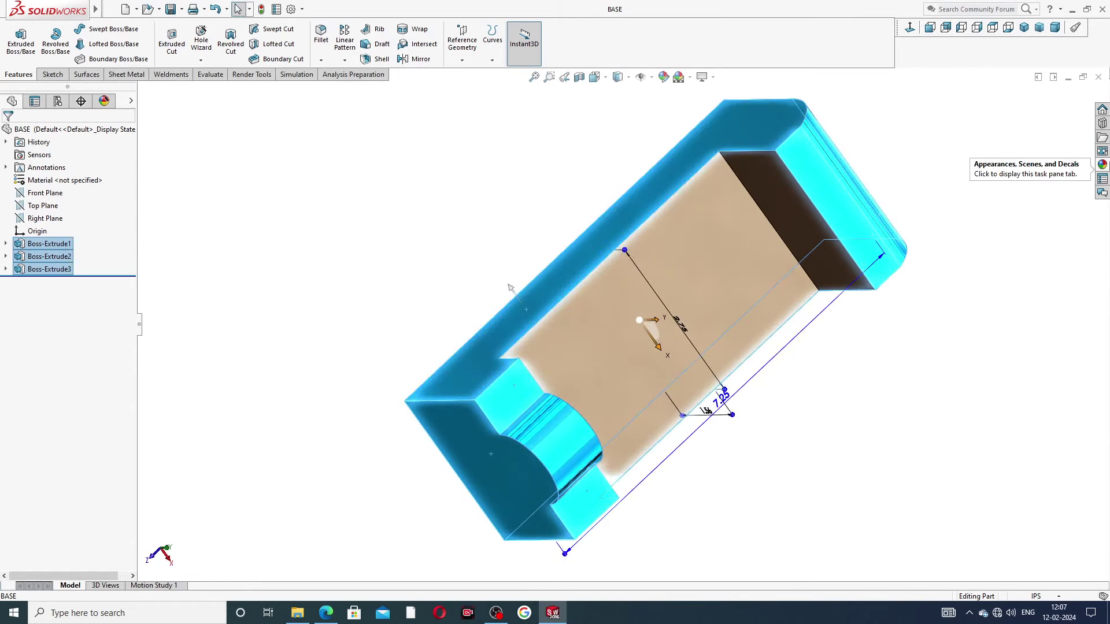
# Apply the candy apple red appearance to the selected faces
pyautogui.click(1103, 165)
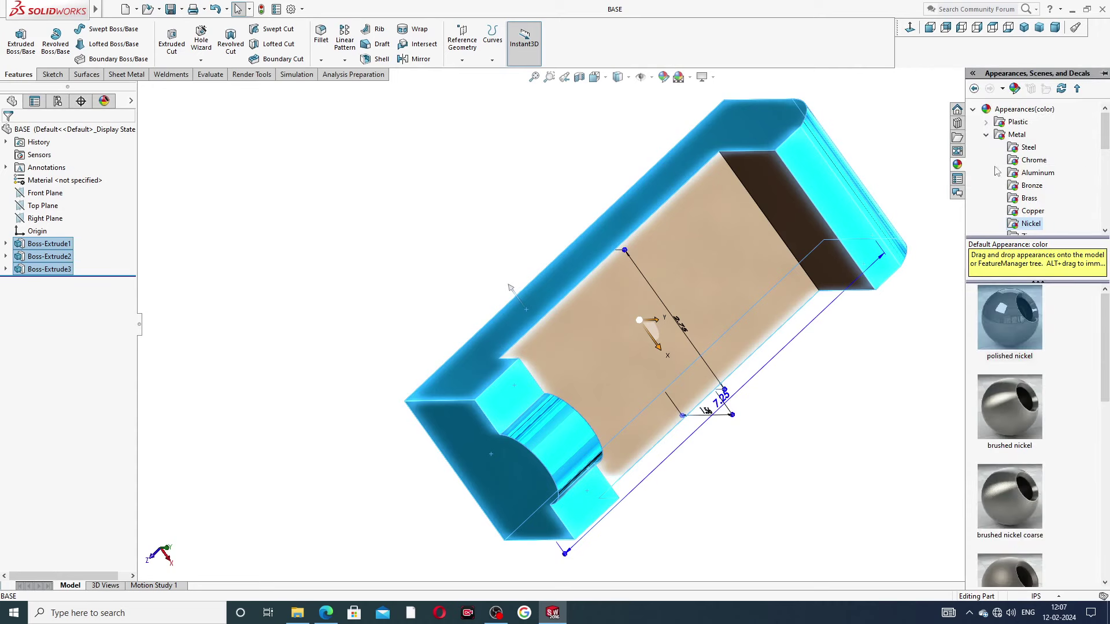
pyautogui.scroll(-4, 997, 172)
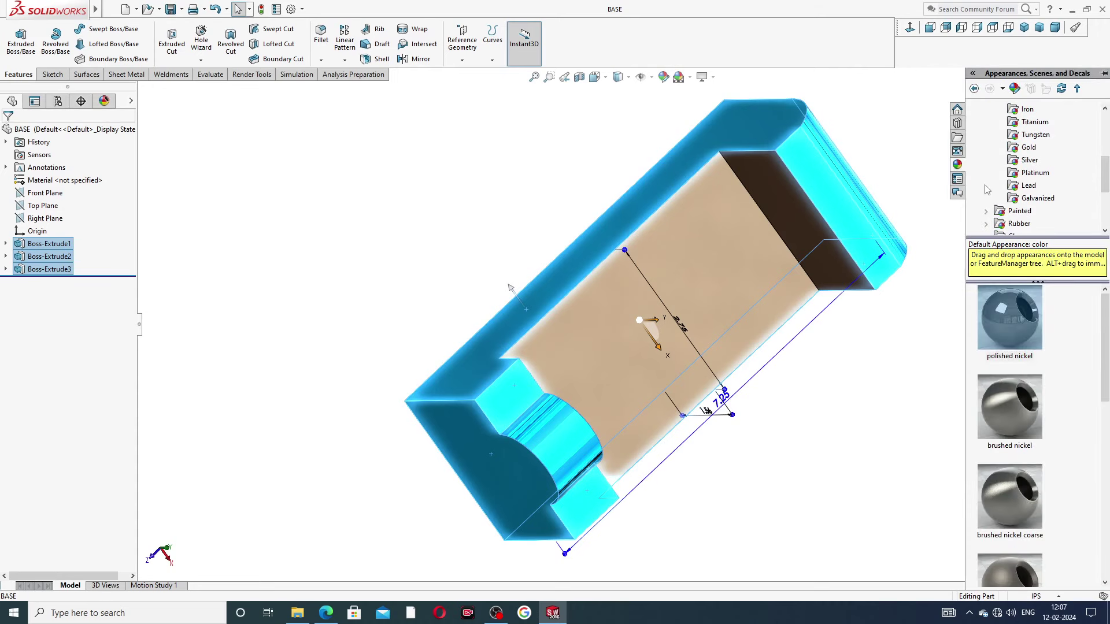
pyautogui.click(1019, 211)
pyautogui.doubleClick(1009, 315)
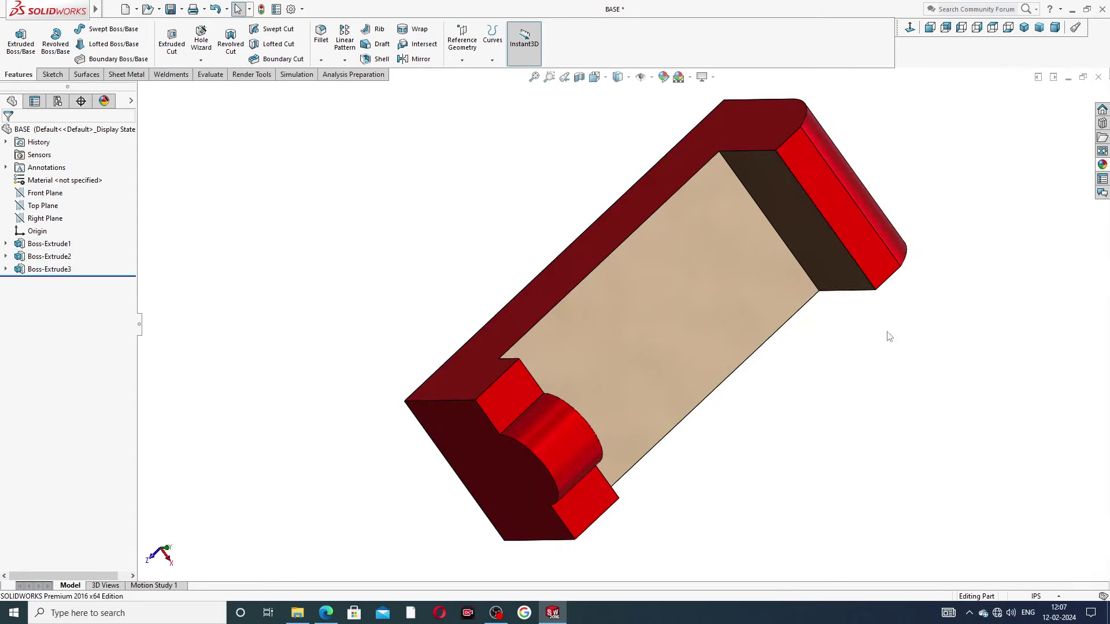
pyautogui.moveTo(809, 260); pyautogui.dragTo(793, 208, button='middle')
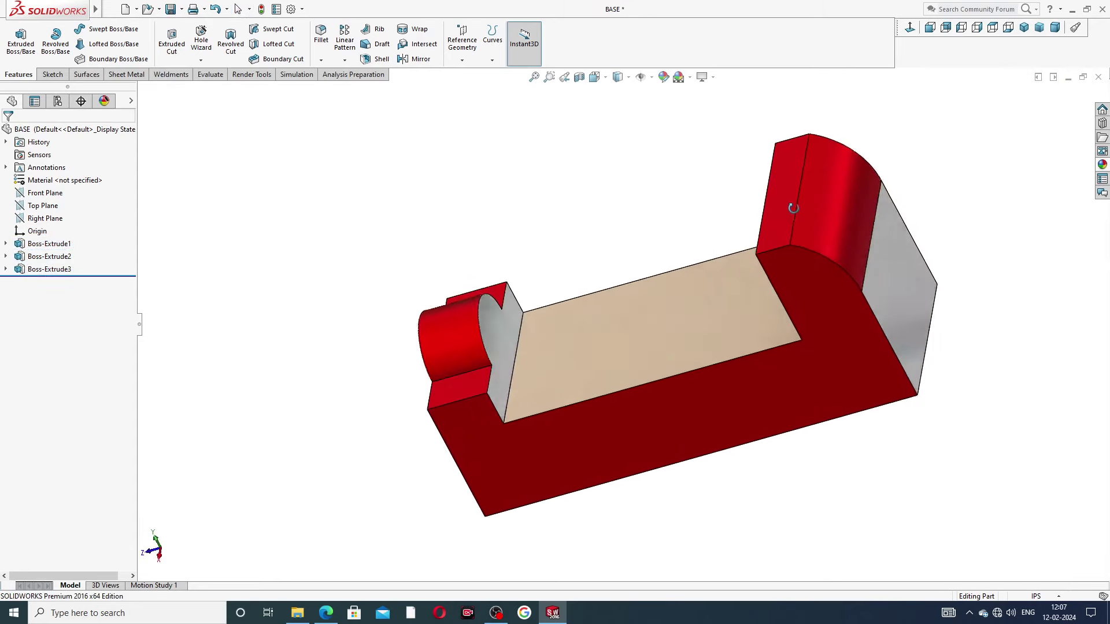
# Paint the remaining grey end face candy apple red and orbit to check it
pyautogui.click(910, 254)
pyautogui.click(1102, 164)
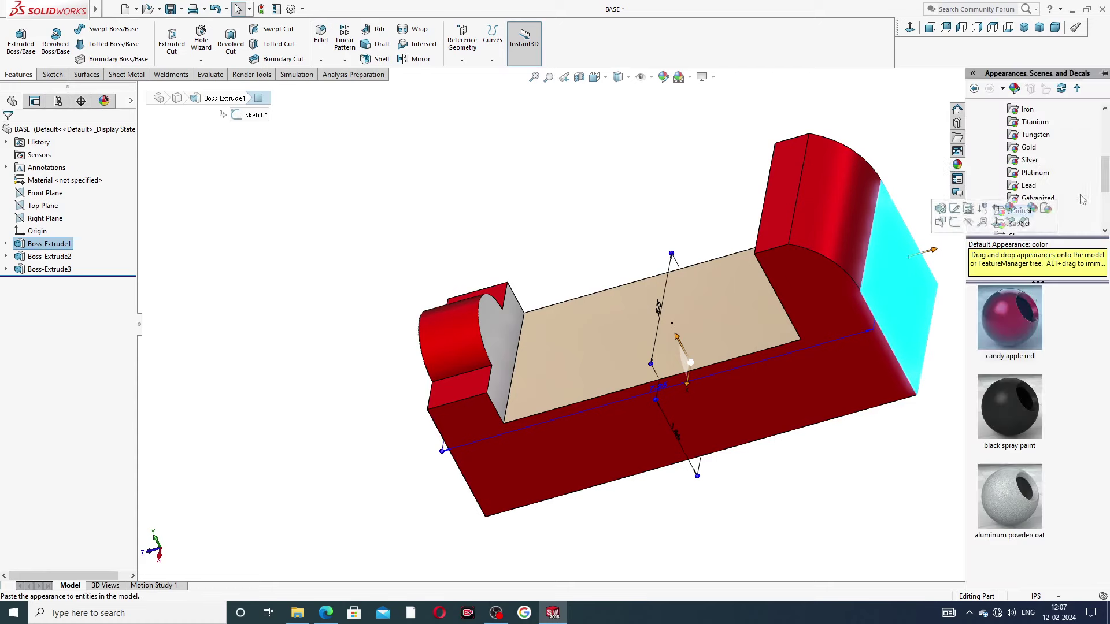
pyautogui.doubleClick(1010, 315)
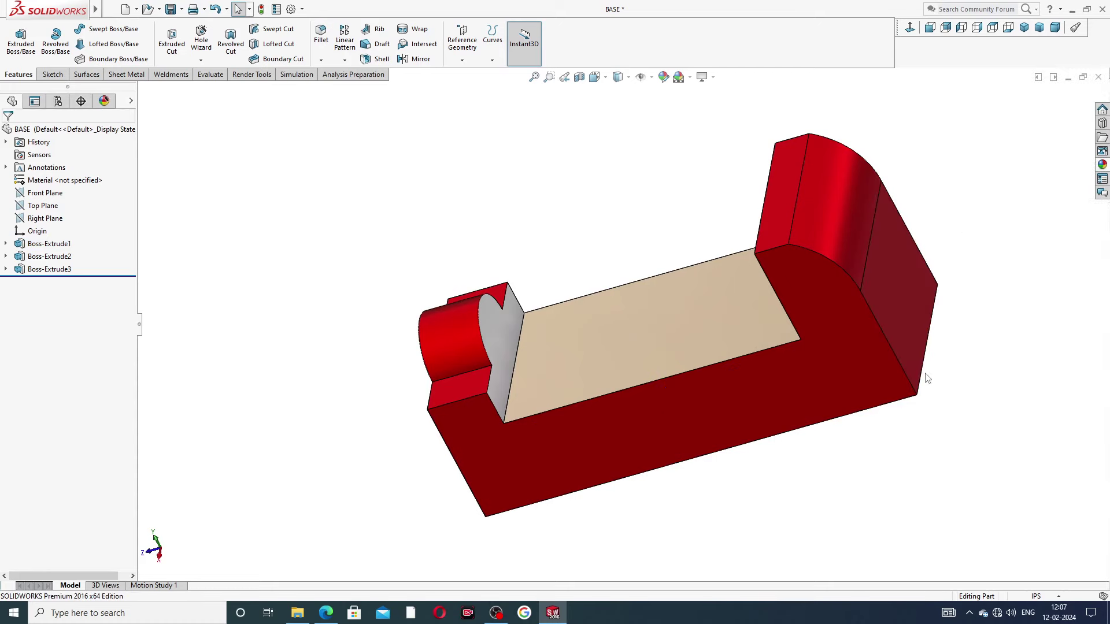
pyautogui.moveTo(936, 379); pyautogui.dragTo(966, 341, button='middle')
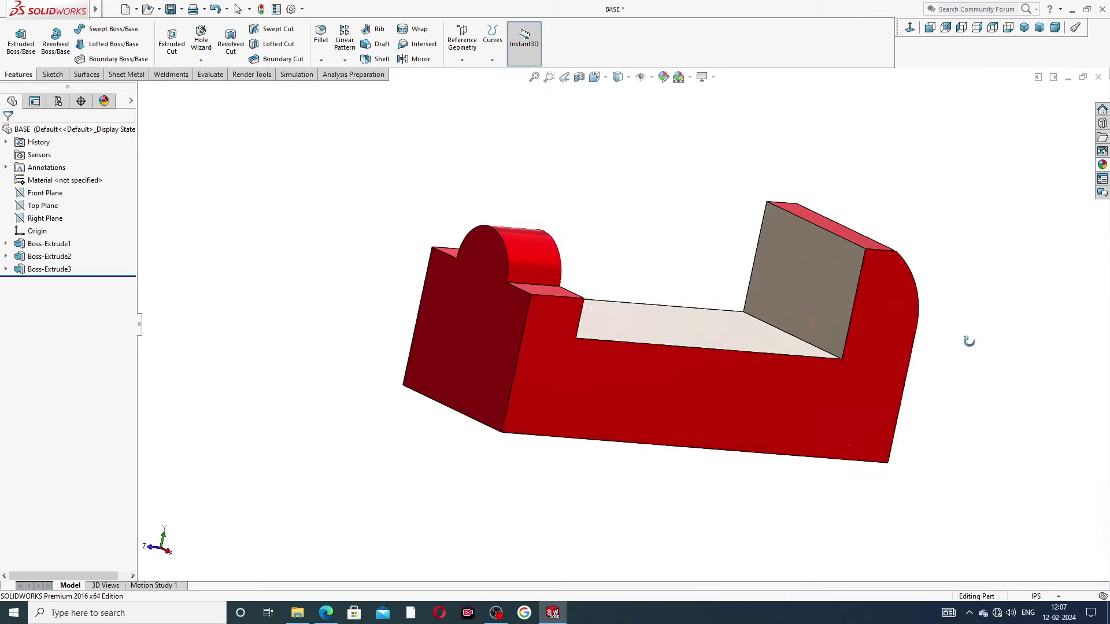
pyautogui.moveTo(775, 307); pyautogui.dragTo(587, 335, button='middle')
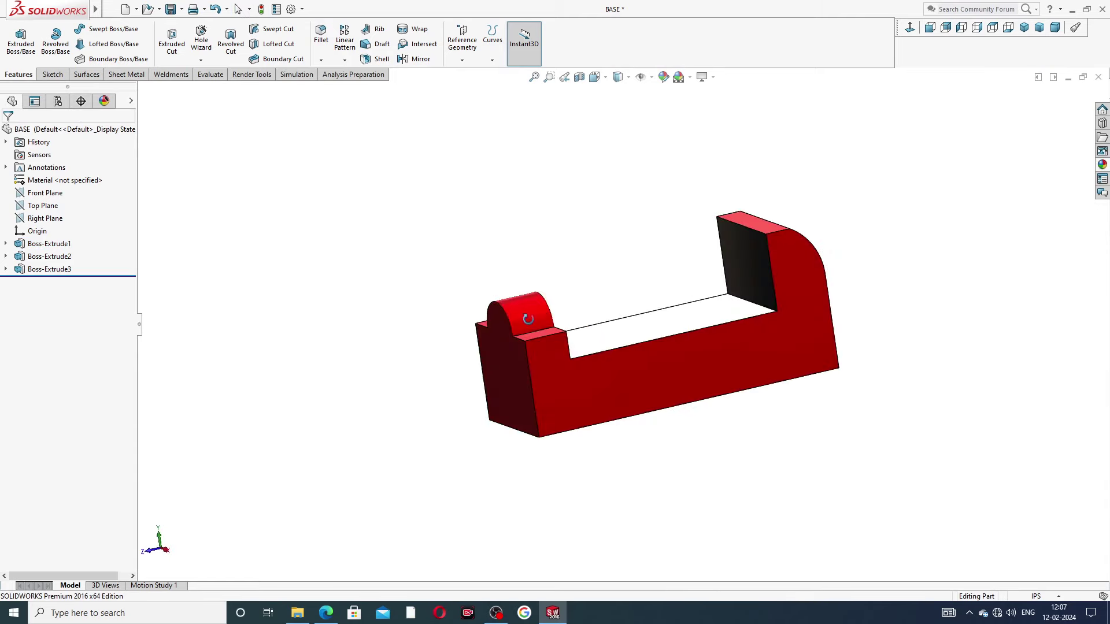
pyautogui.scroll(-2, 590, 341)
pyautogui.moveTo(845, 272)
pyautogui.mouseDown(button='middle')
pyautogui.moveTo(874, 243)
pyautogui.moveTo(832, 272)
pyautogui.mouseUp(button='middle')
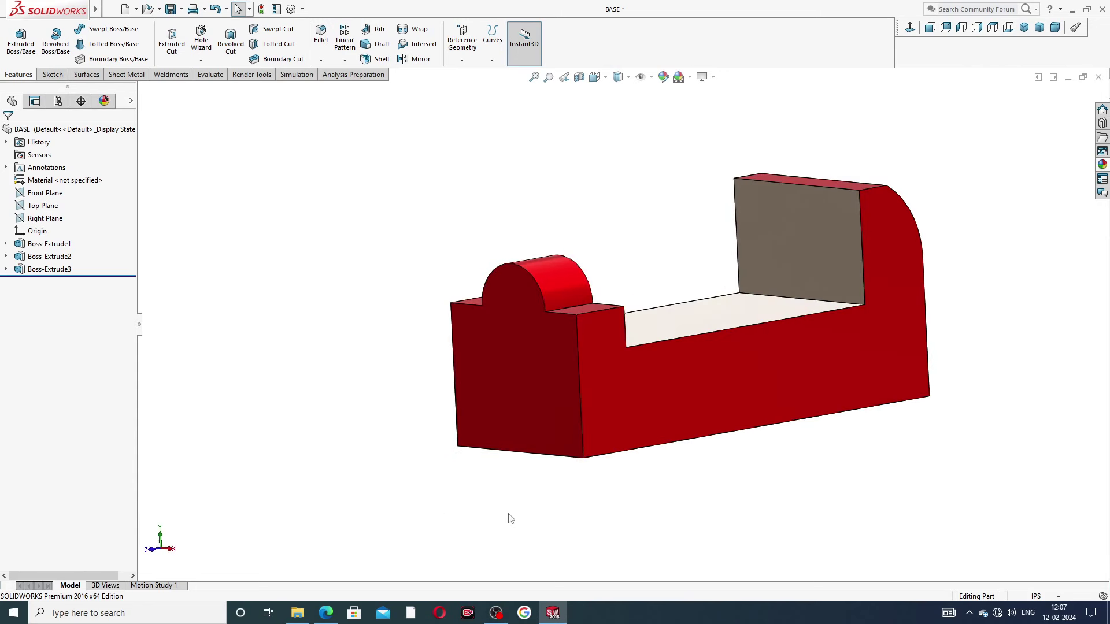
# Save the part, then start Sketch4 on its bottom face, viewed normal to it
pyautogui.hotkey('ctrl', 's')
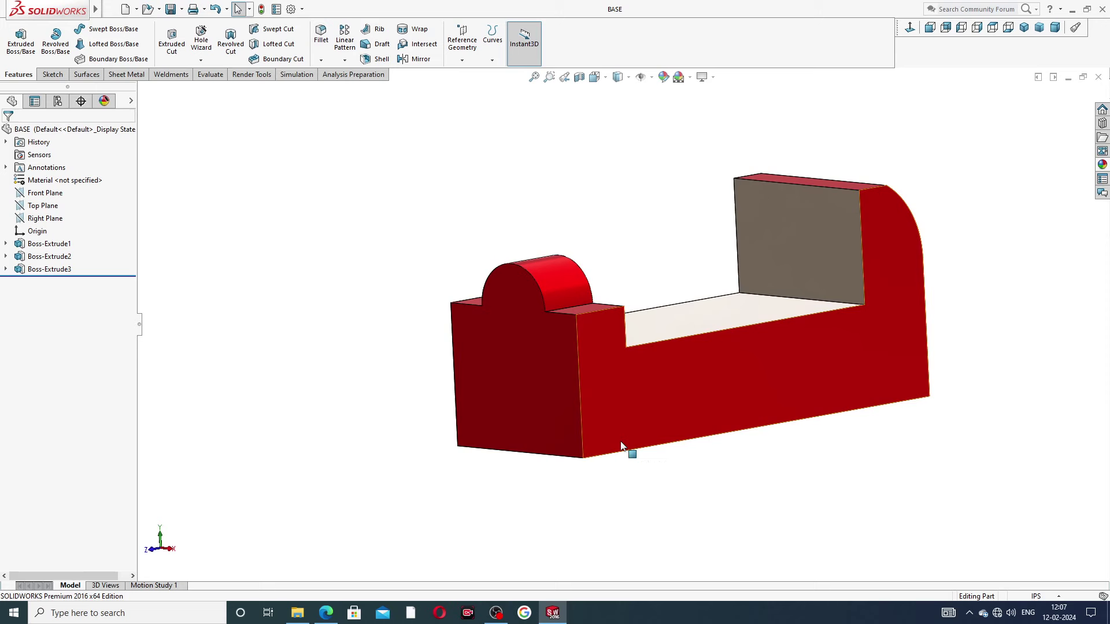
pyautogui.moveTo(623, 372); pyautogui.dragTo(721, 284, button='middle')
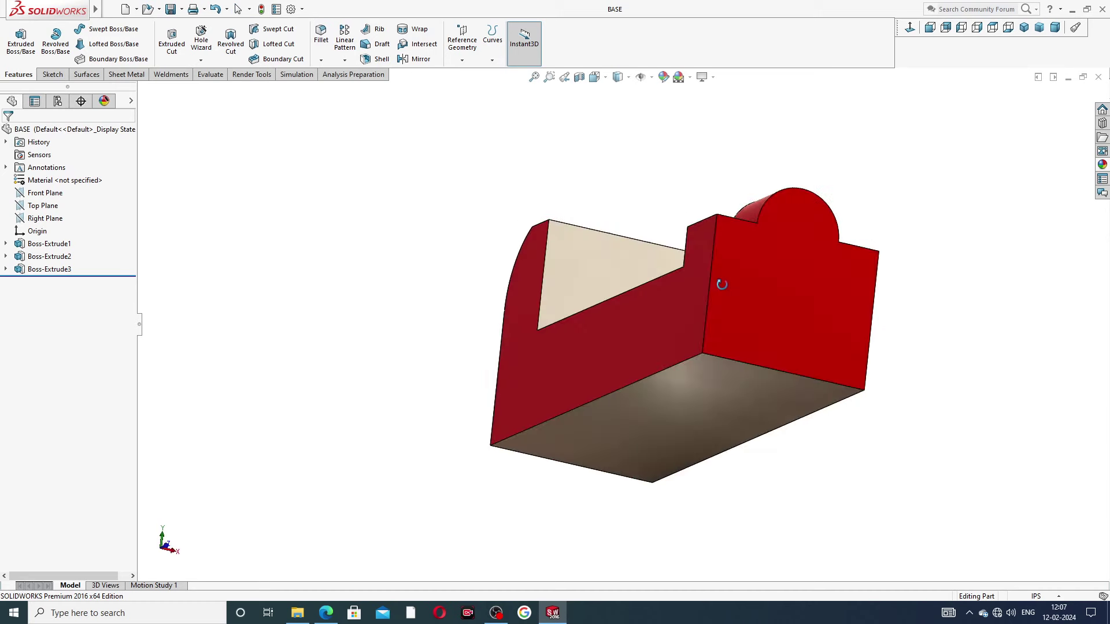
pyautogui.click(691, 400)
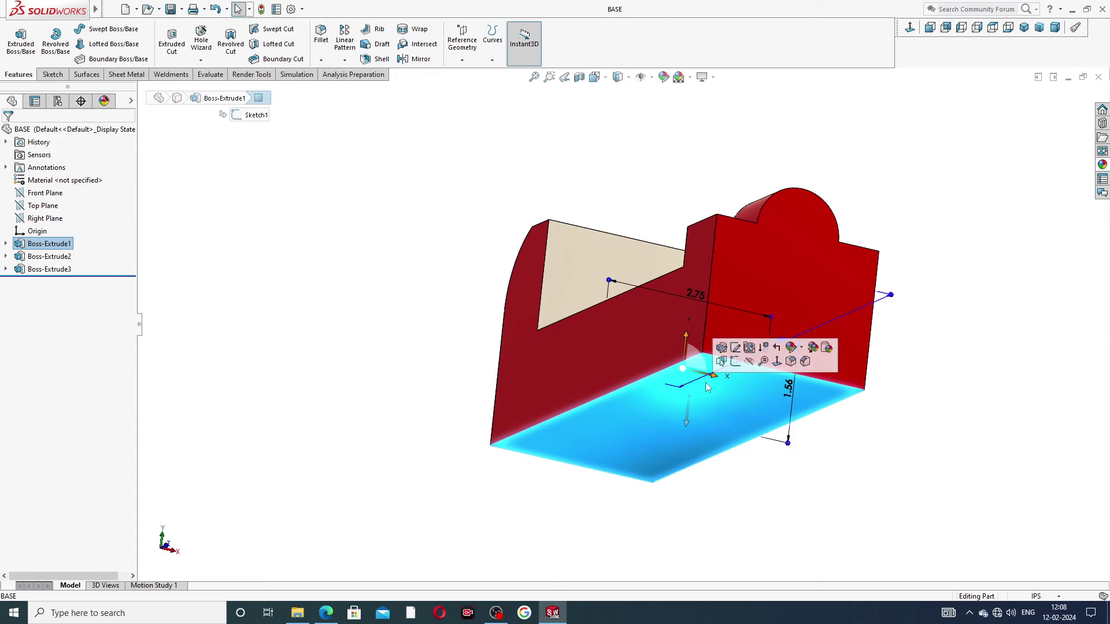
pyautogui.click(736, 361)
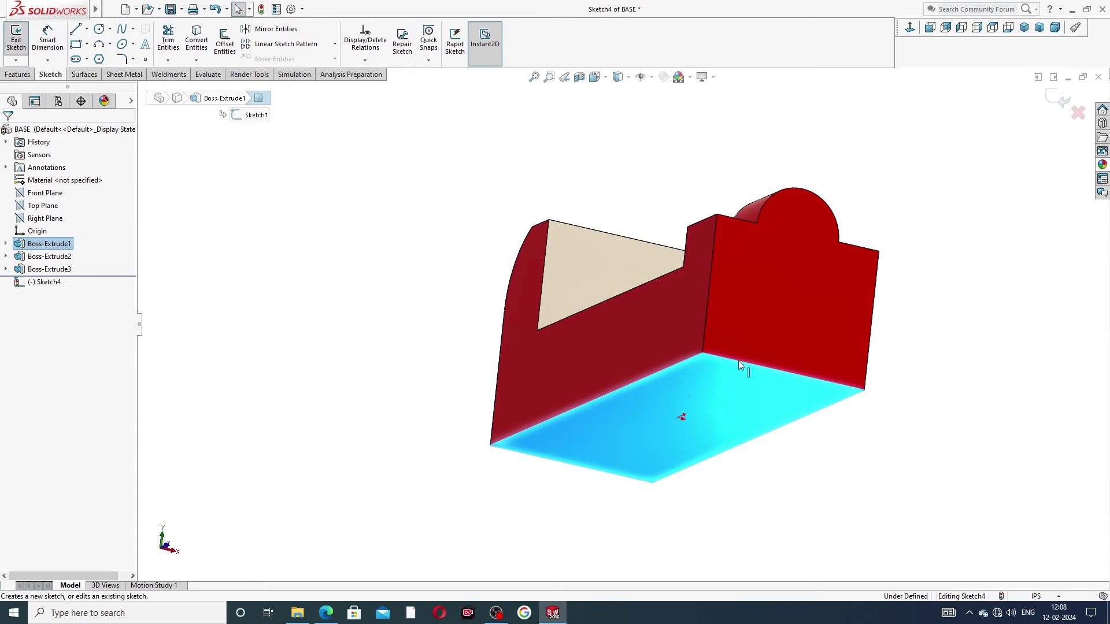
pyautogui.click(910, 27)
pyautogui.scroll(3, 619, 323)
pyautogui.scroll(-3, 642, 376)
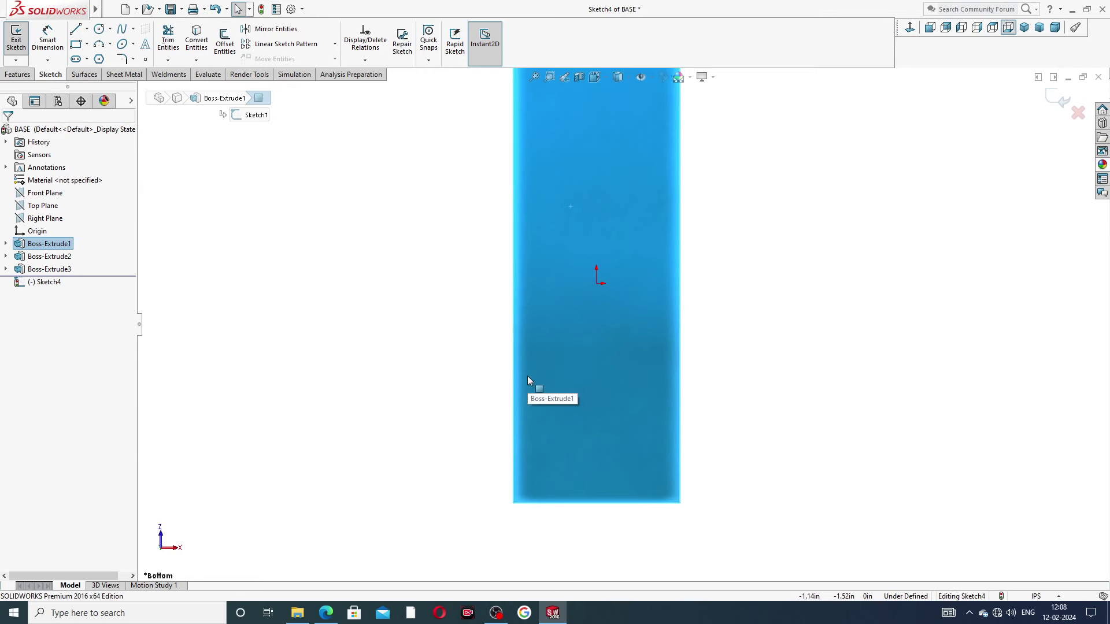
pyautogui.click(326, 613)
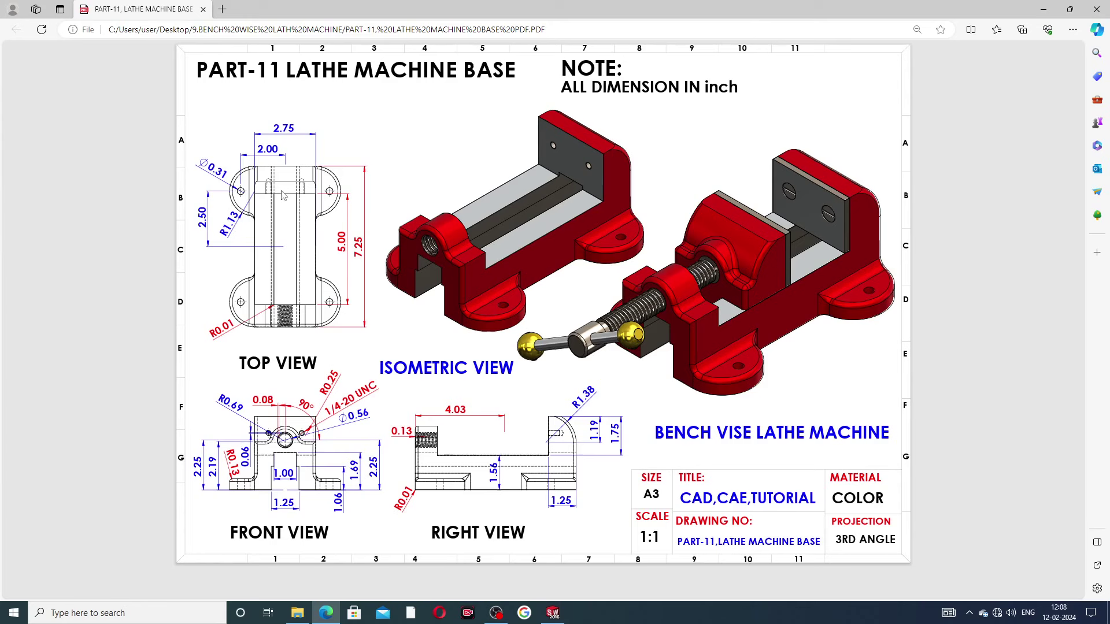
# Return from the PART-11 drawing to Sketch4 in SOLIDWORKS
pyautogui.click(552, 613)
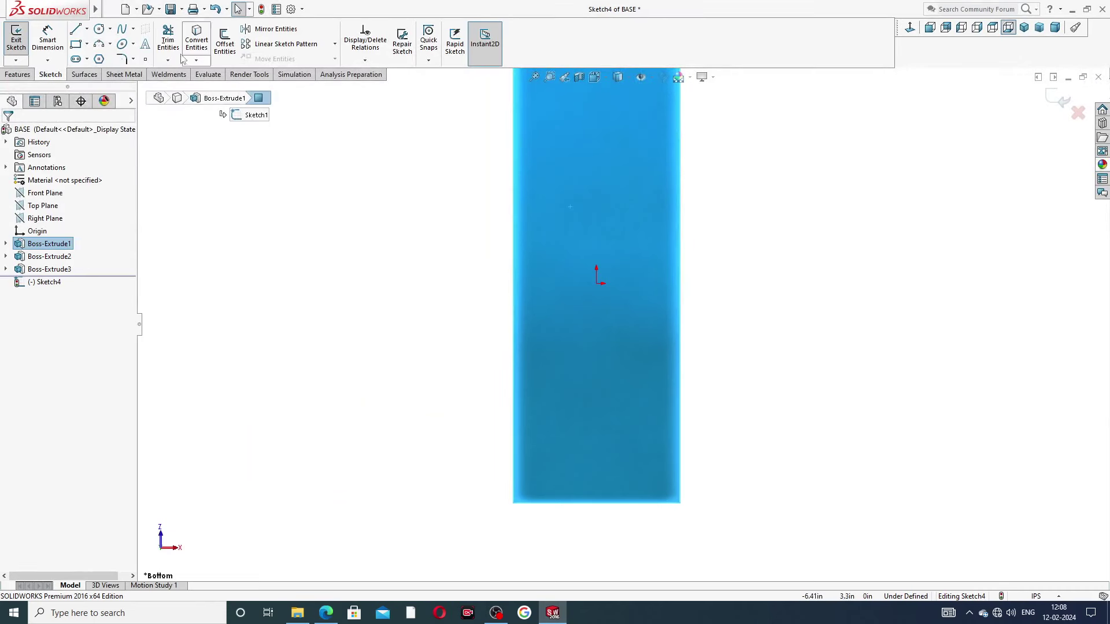
# Draw a vertical centerline from the origin down to the face's bottom edge
pyautogui.click(87, 29)
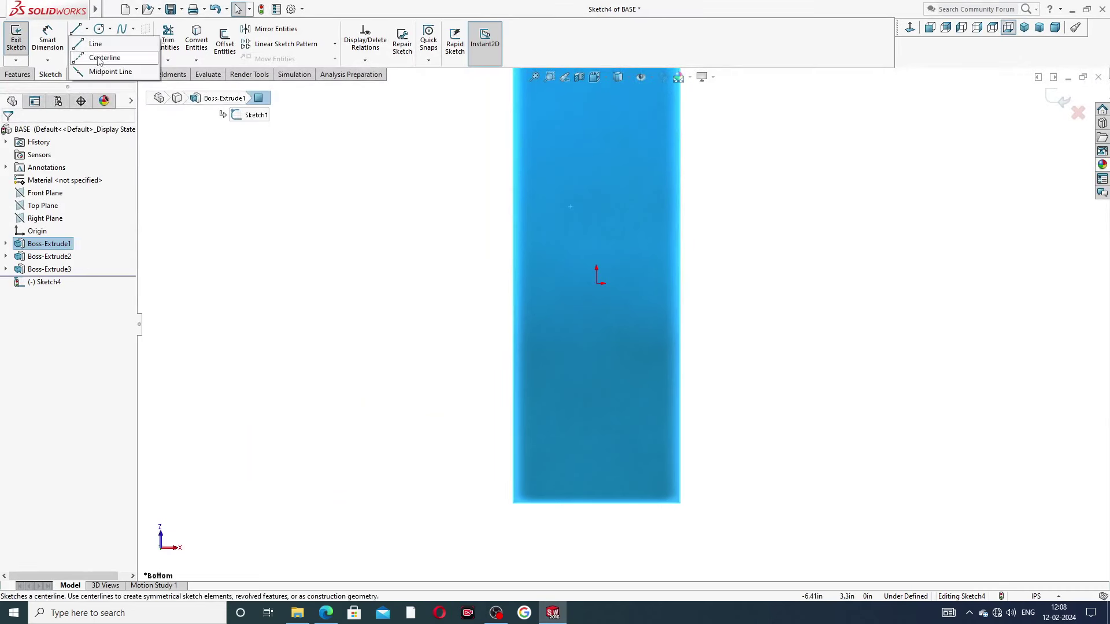
pyautogui.click(100, 58)
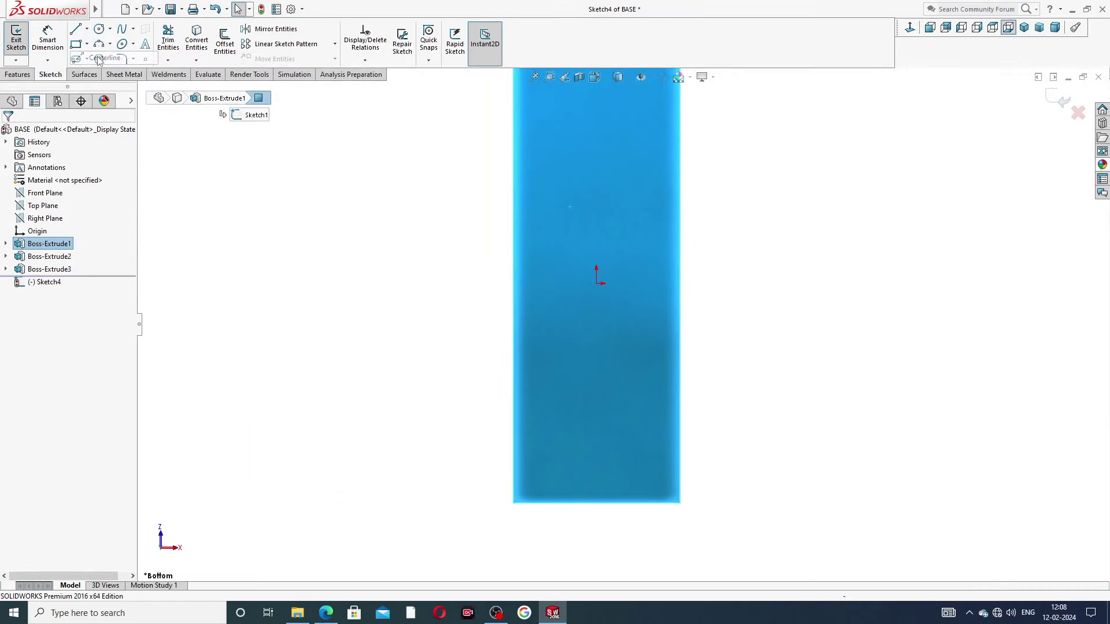
pyautogui.click(596, 284)
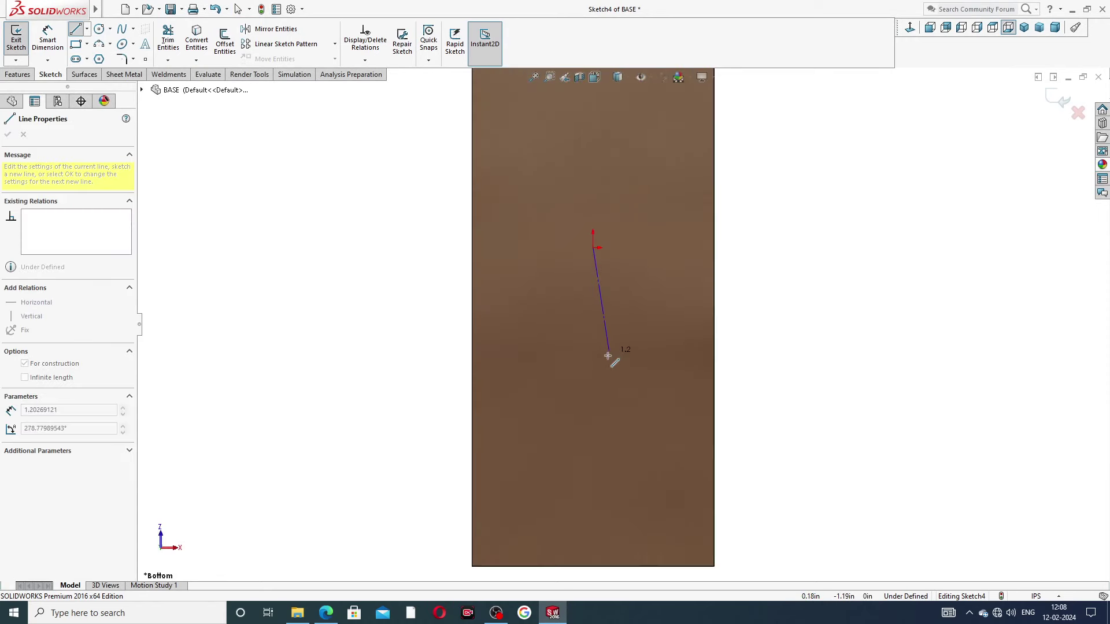
pyautogui.scroll(2, 601, 463)
pyautogui.scroll(-3, 604, 486)
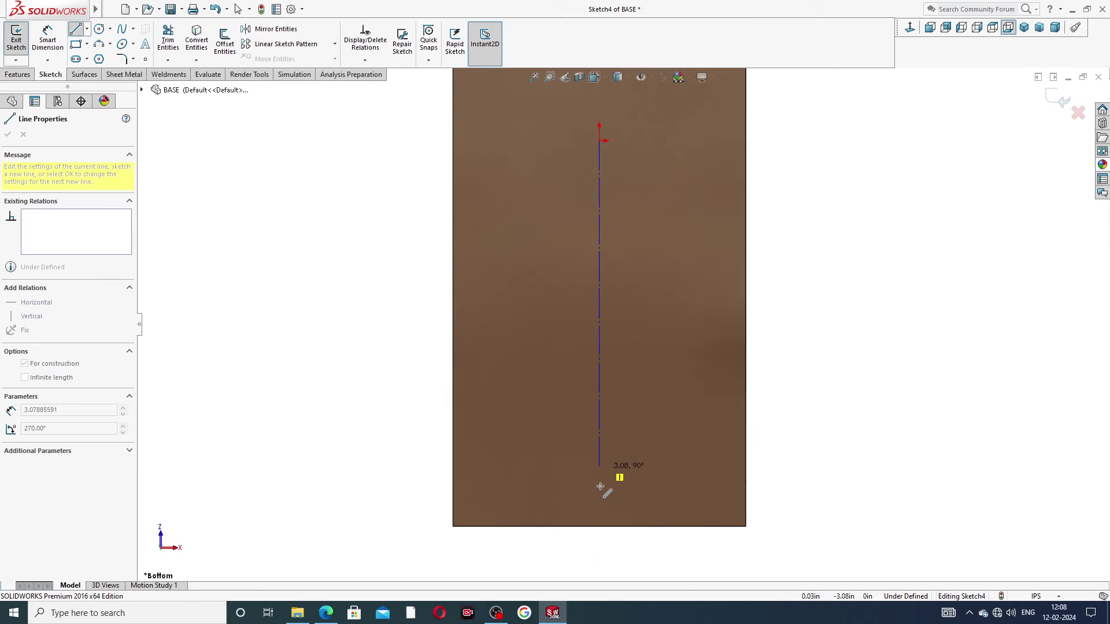
pyautogui.click(599, 526)
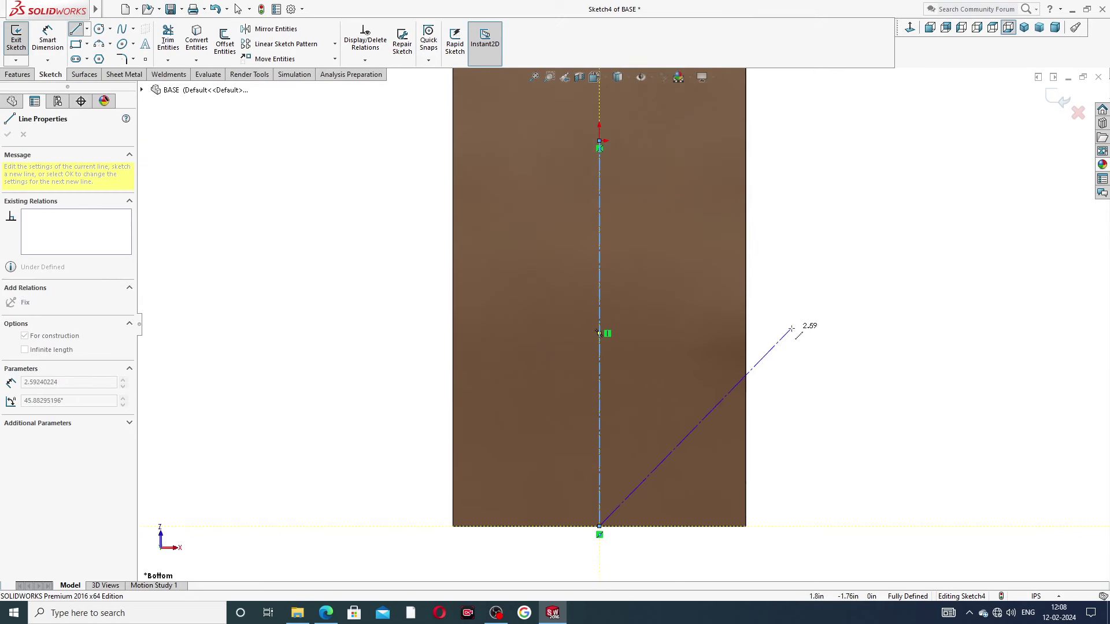
pyautogui.rightClick(800, 332)
pyautogui.click(815, 341)
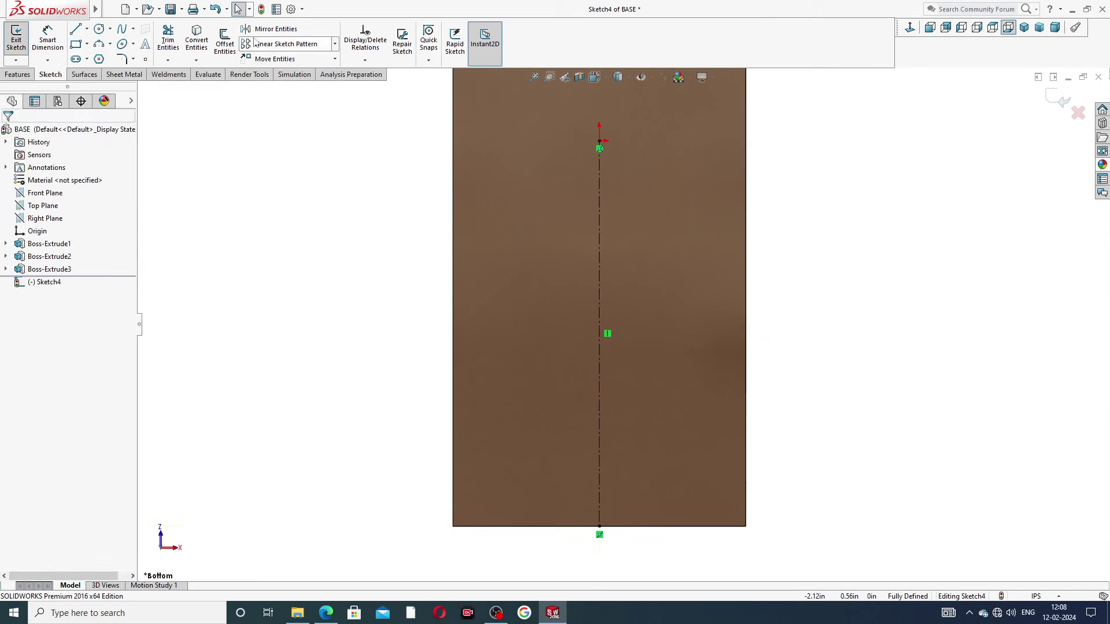
# Add a horizontal line at the origin and convert it to construction geometry
pyautogui.click(86, 29)
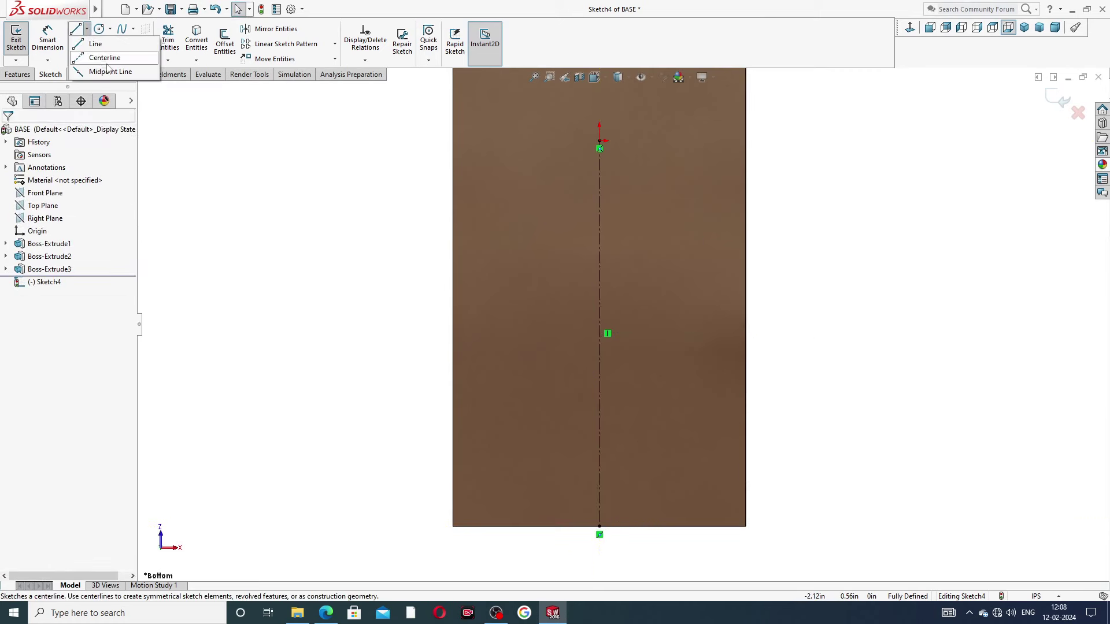
pyautogui.click(95, 45)
pyautogui.click(599, 145)
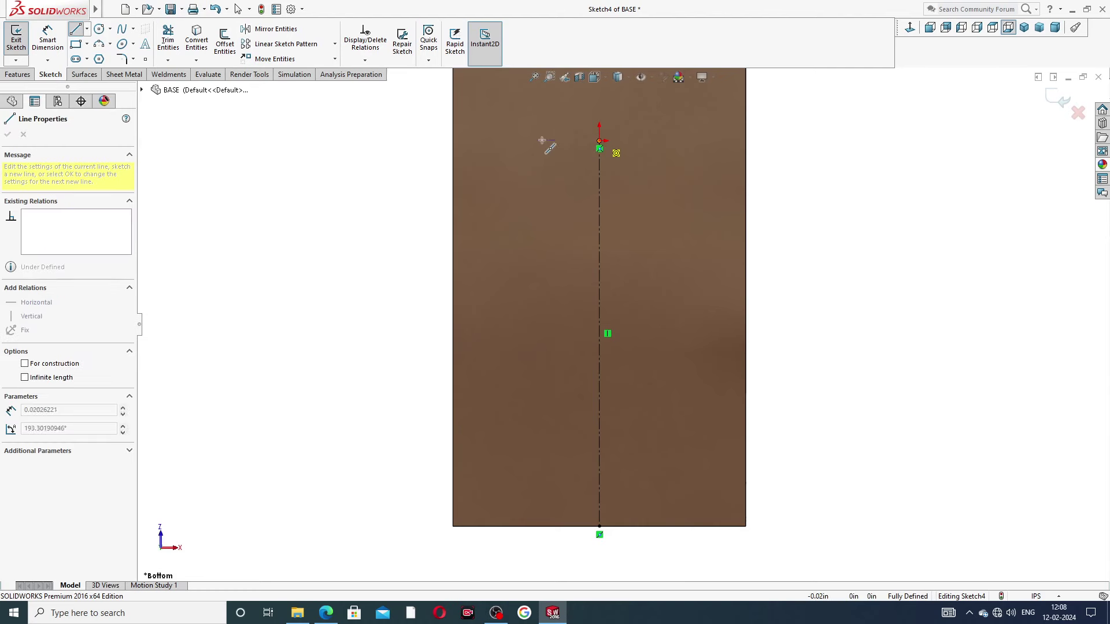
pyautogui.click(511, 140)
pyautogui.rightClick(754, 85)
pyautogui.click(774, 133)
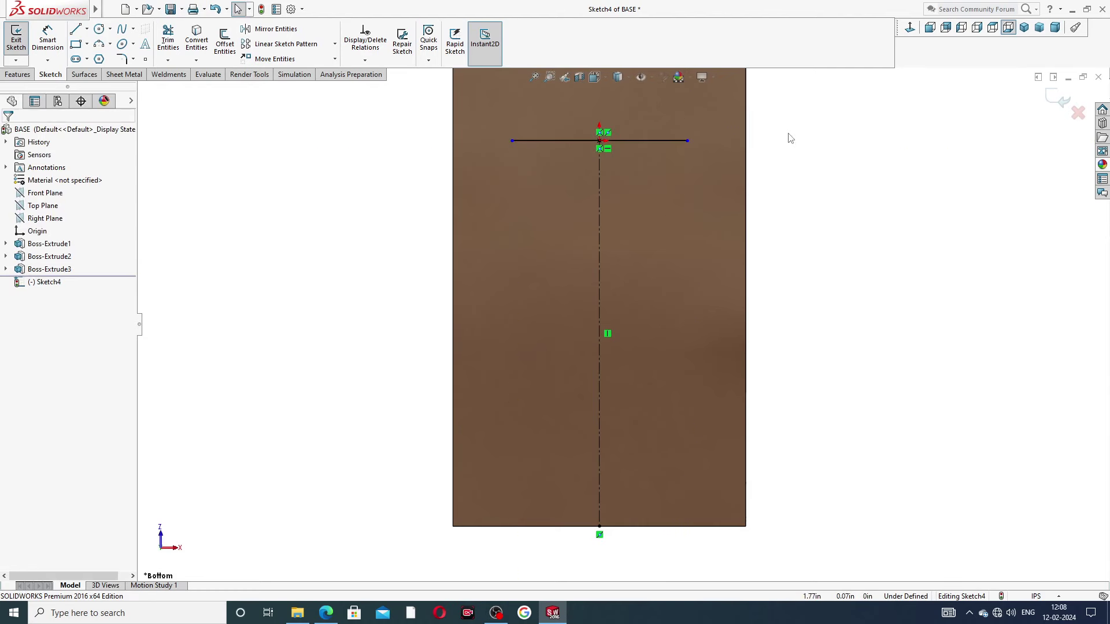
pyautogui.click(658, 140)
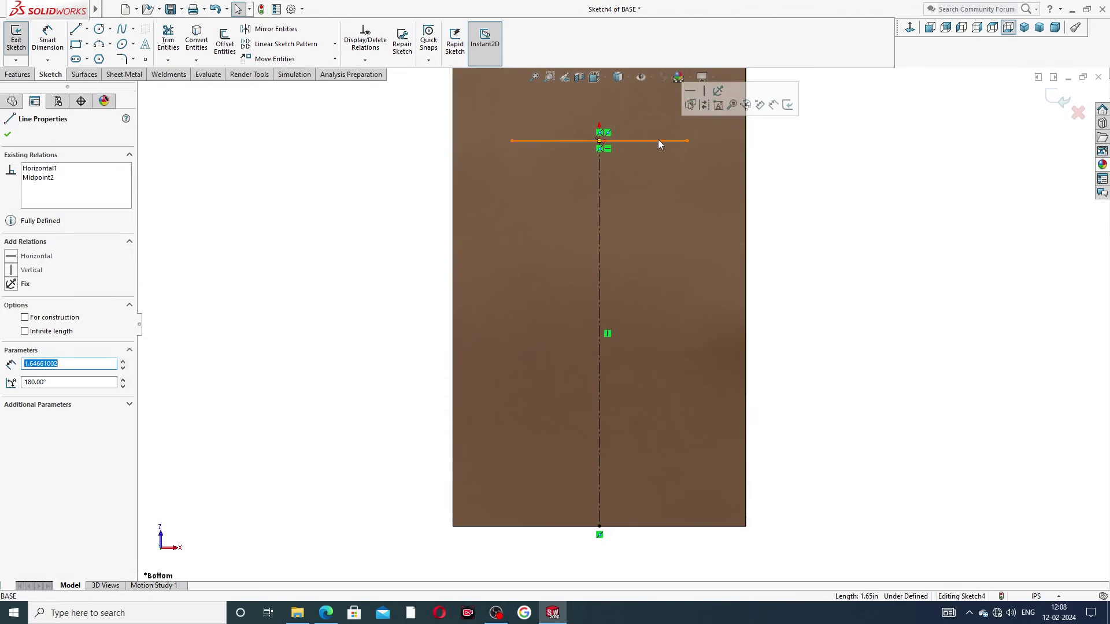
pyautogui.click(703, 104)
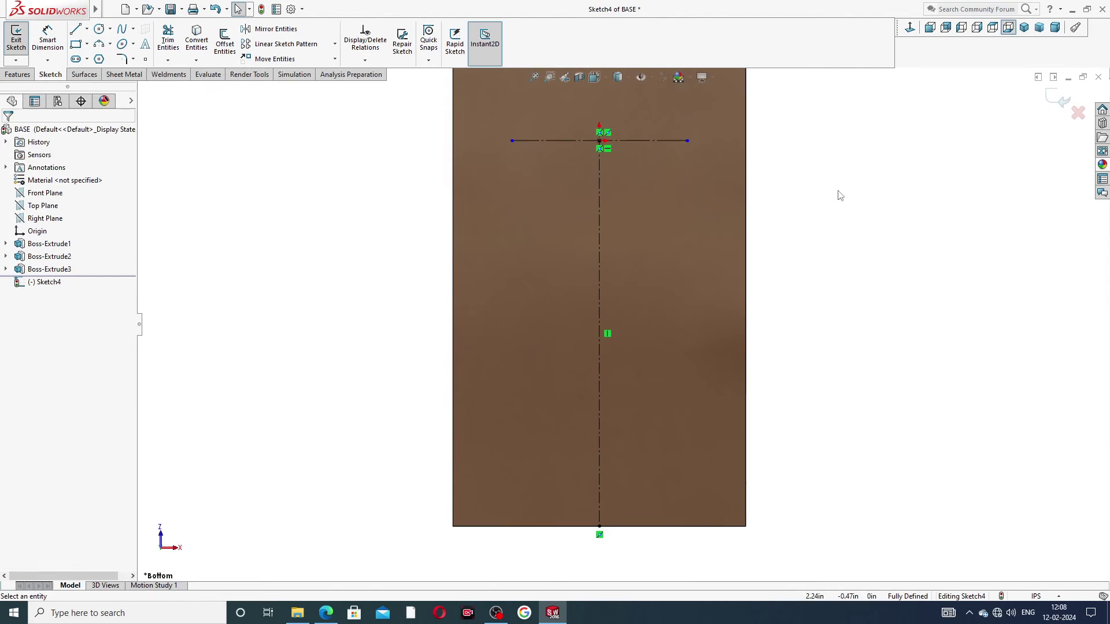
# Draw a circle of about 1.30 in radius, centred on the left edge, reaching the bottom-left corner
pyautogui.click(100, 29)
pyautogui.scroll(-2, 497, 443)
pyautogui.scroll(2, 500, 443)
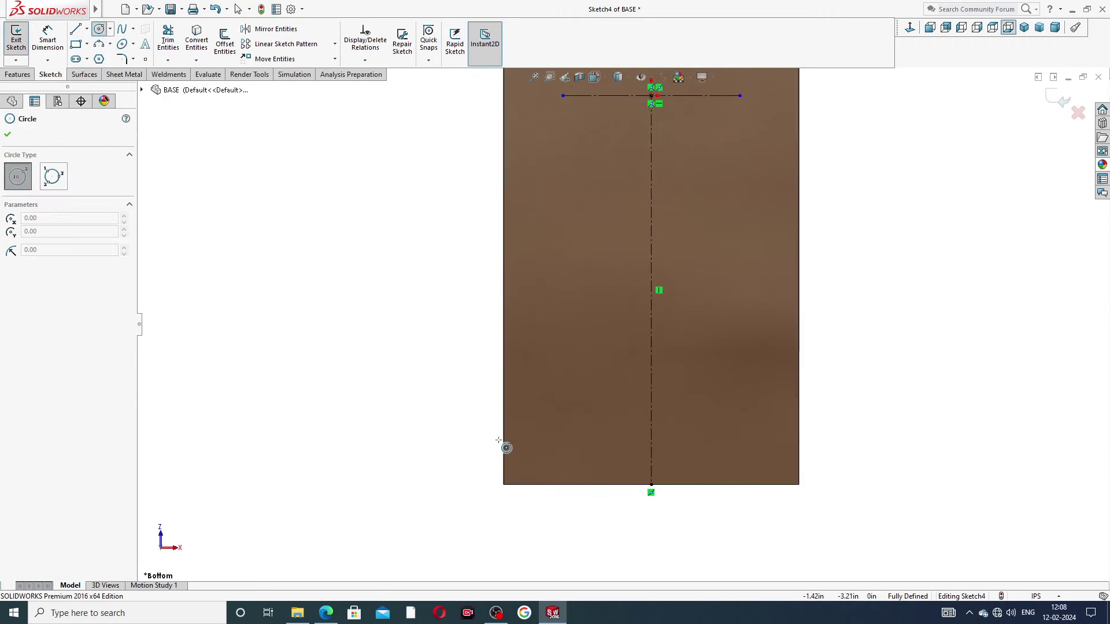
pyautogui.scroll(-2, 543, 359)
pyautogui.scroll(2, 585, 372)
pyautogui.scroll(1, 606, 345)
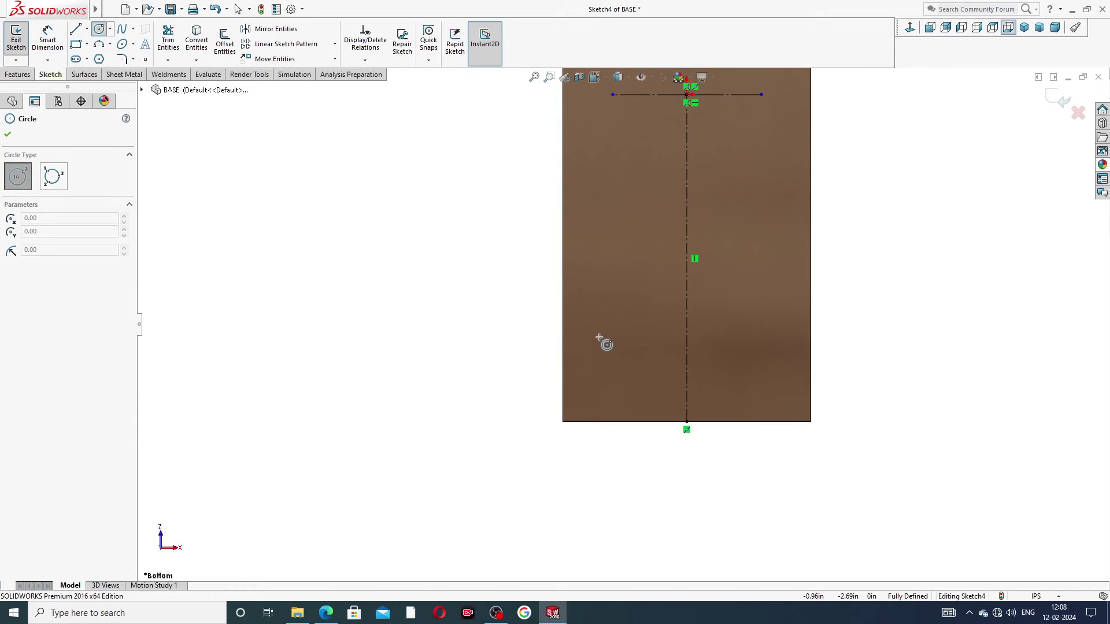
pyautogui.click(563, 305)
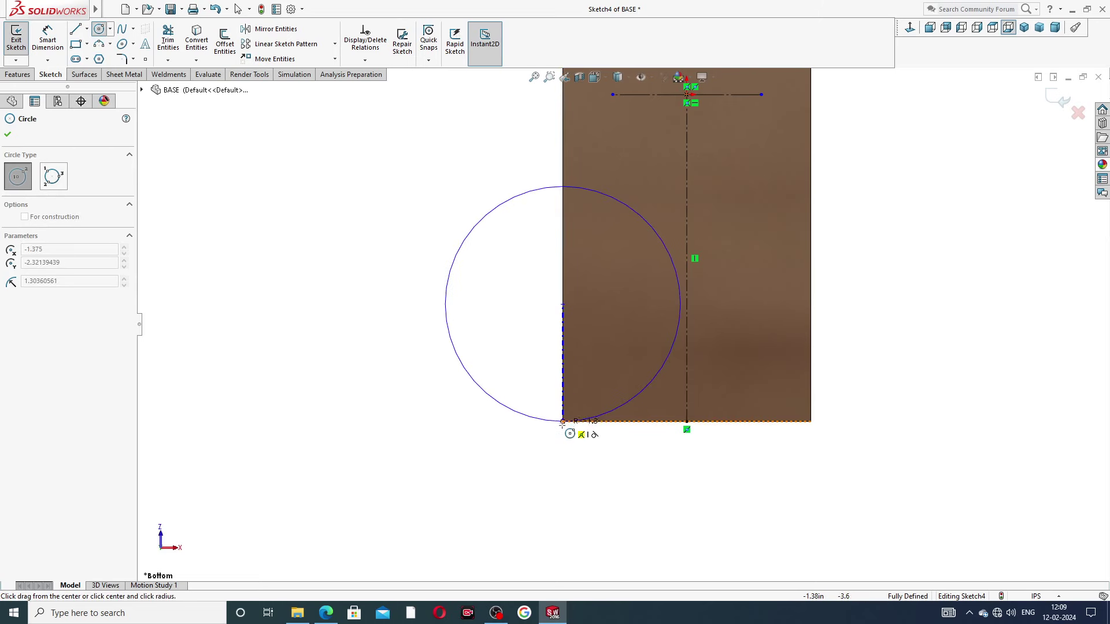
pyautogui.click(562, 422)
pyautogui.rightClick(540, 371)
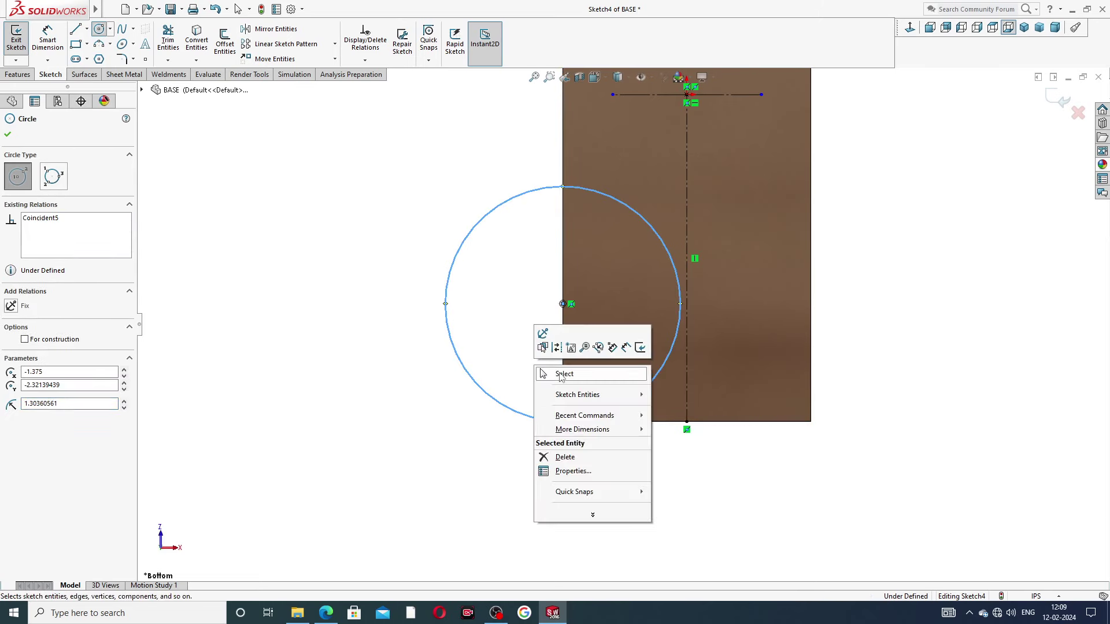
pyautogui.click(559, 374)
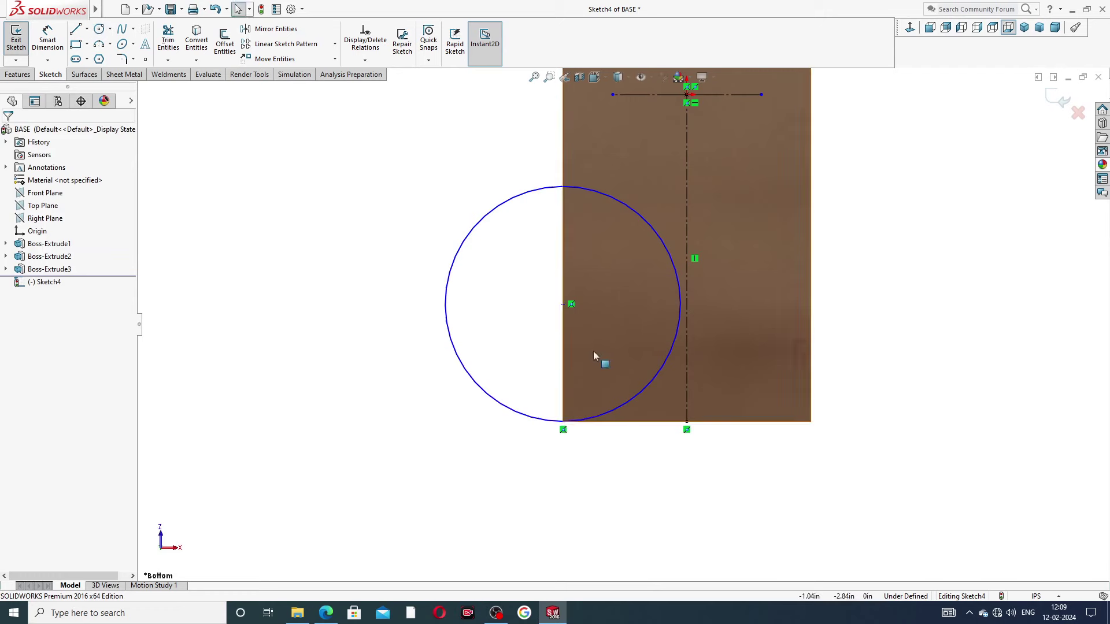
# Draw a line along the base's left edge and trim the circle's inner arc away
pyautogui.click(80, 31)
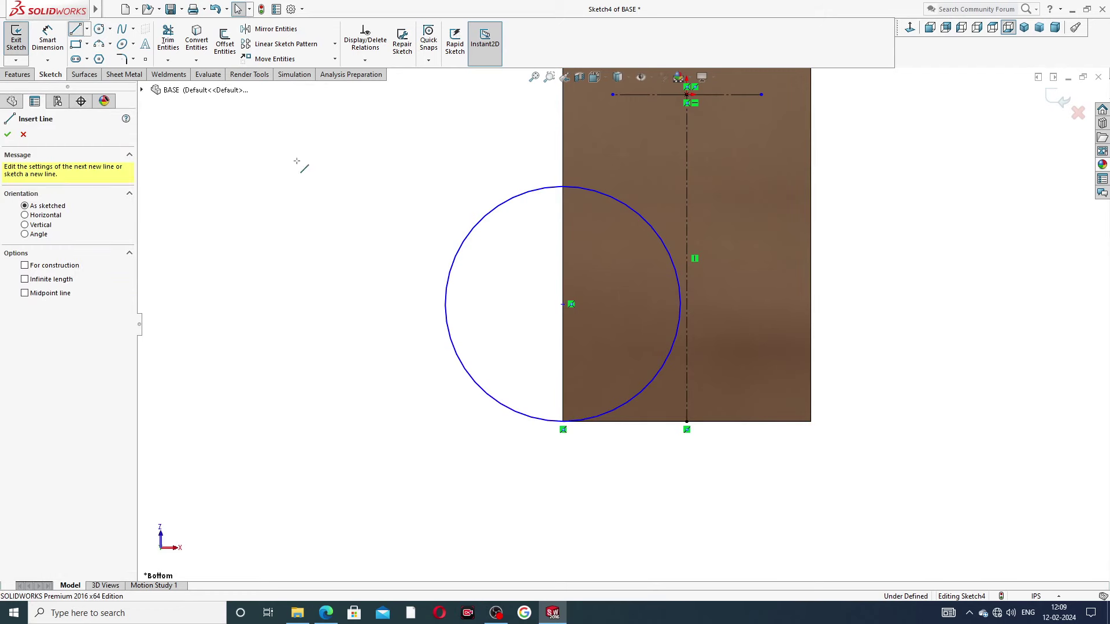
pyautogui.click(562, 187)
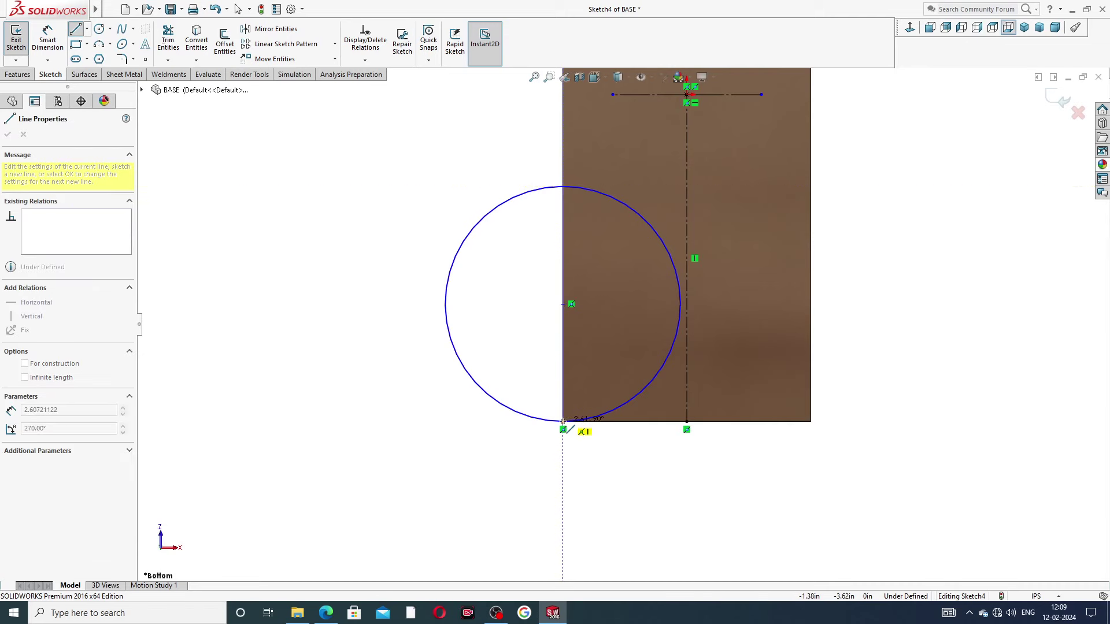
pyautogui.click(563, 421)
pyautogui.rightClick(540, 335)
pyautogui.click(575, 346)
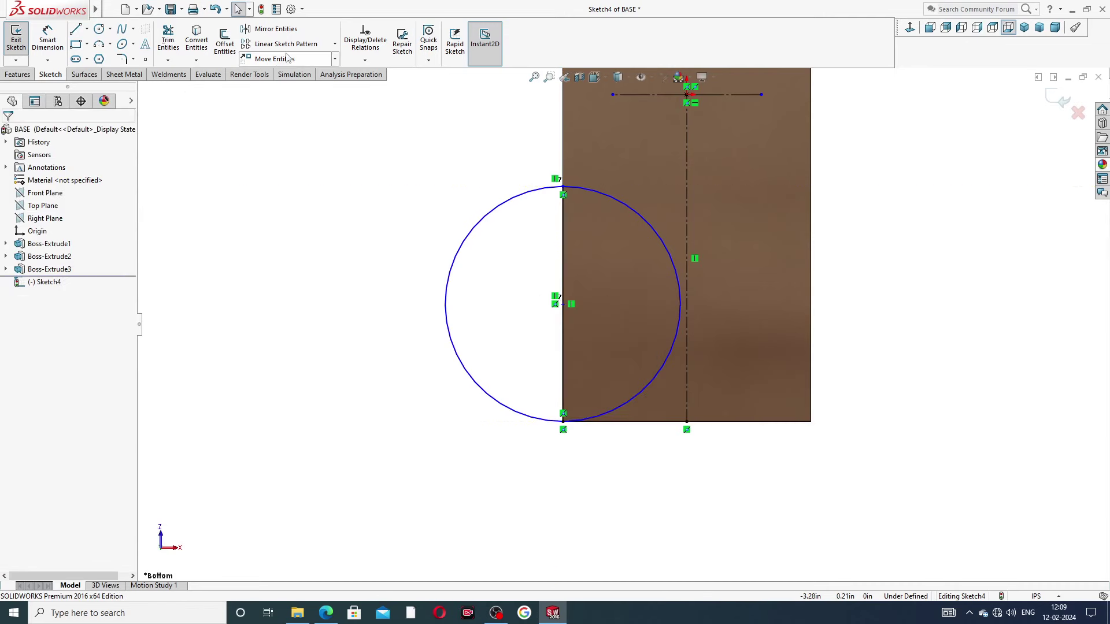
pyautogui.click(168, 41)
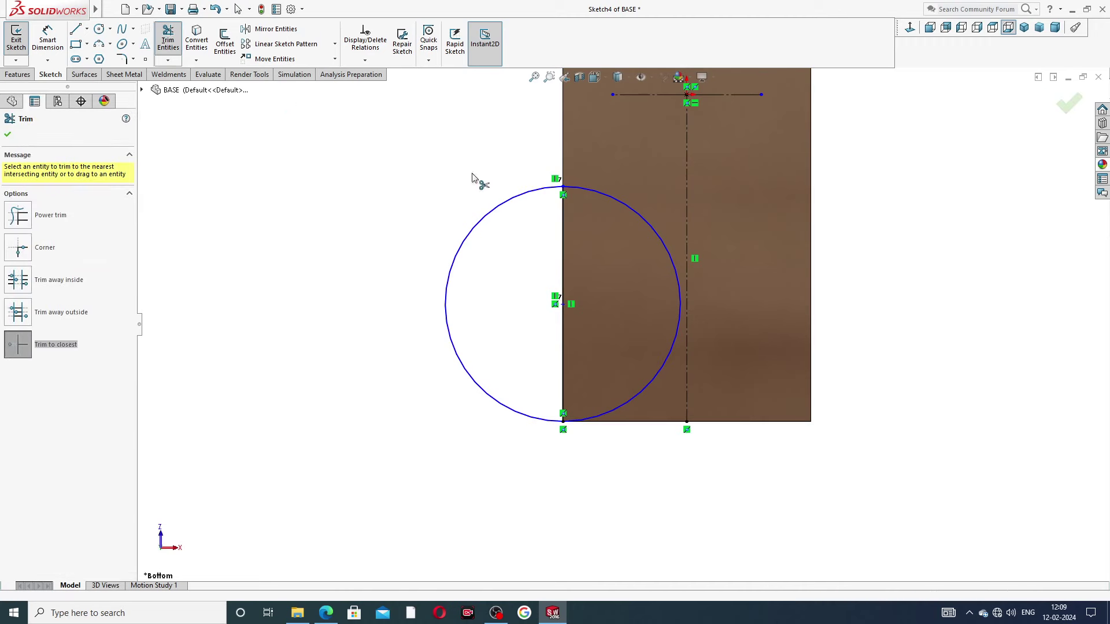
pyautogui.click(656, 225)
pyautogui.rightClick(434, 129)
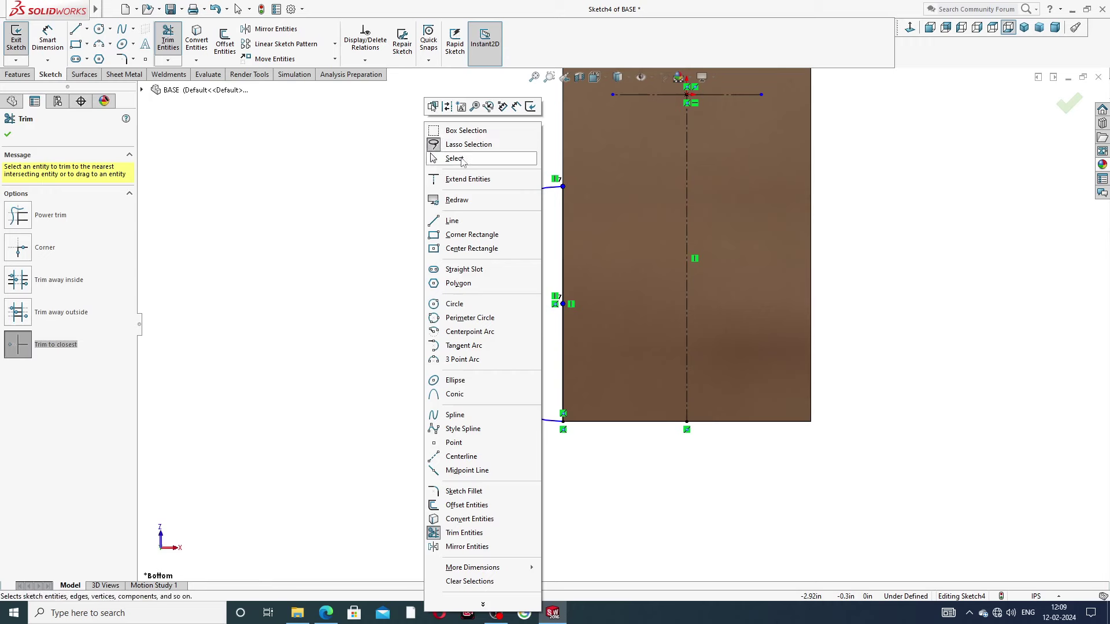
pyautogui.click(457, 158)
# Sketch a small hole circle inside the half-round ear
pyautogui.click(98, 29)
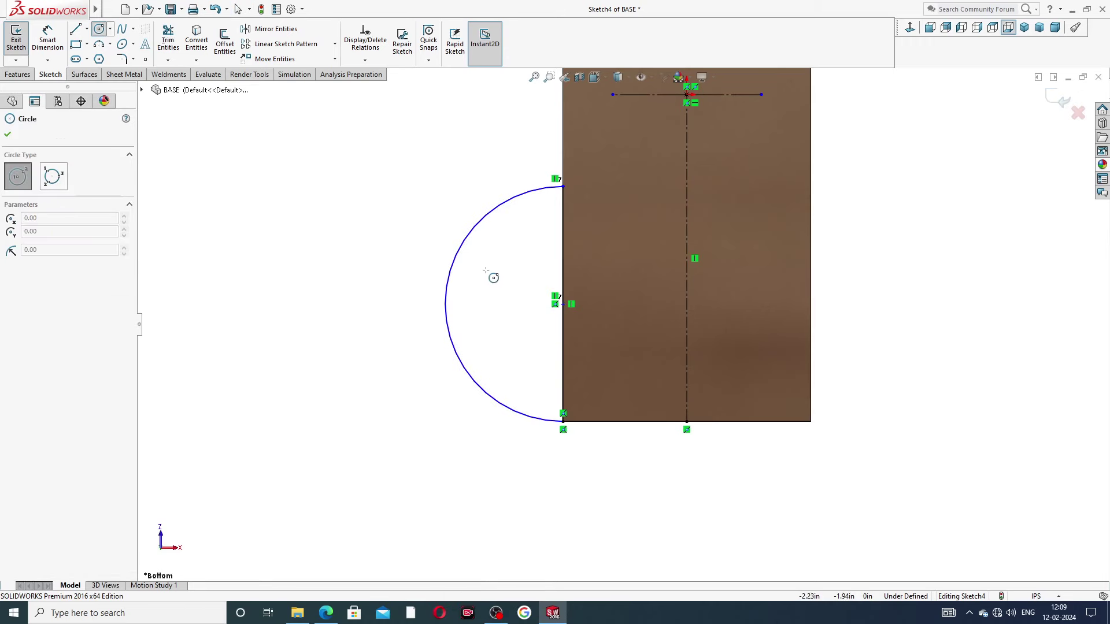
pyautogui.moveTo(491, 291); pyautogui.dragTo(509, 273)
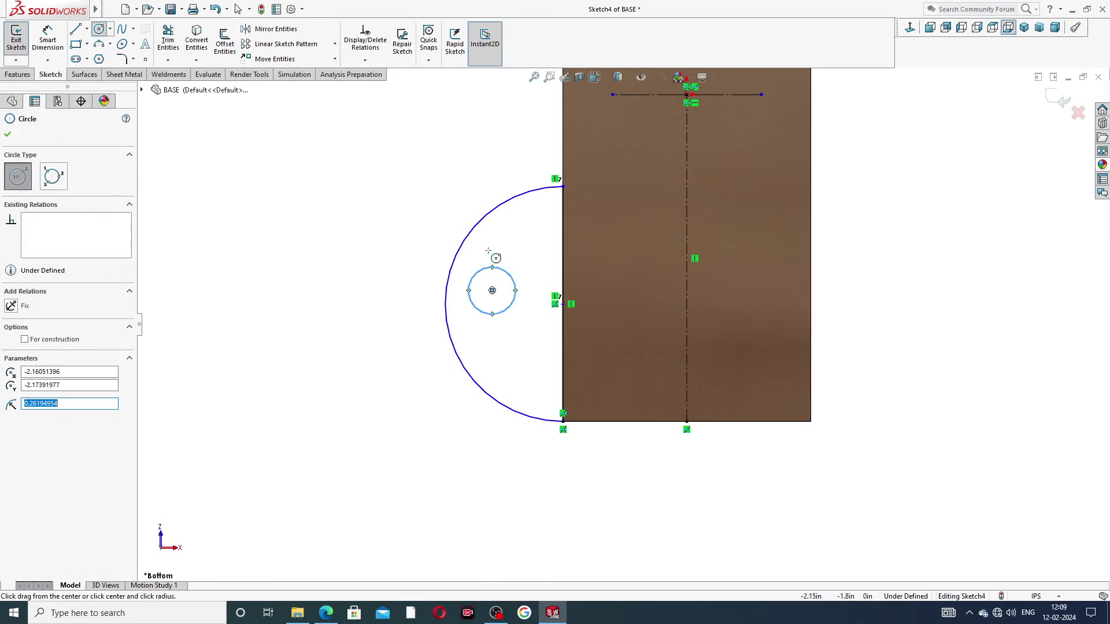
pyautogui.rightClick(460, 204)
pyautogui.click(493, 223)
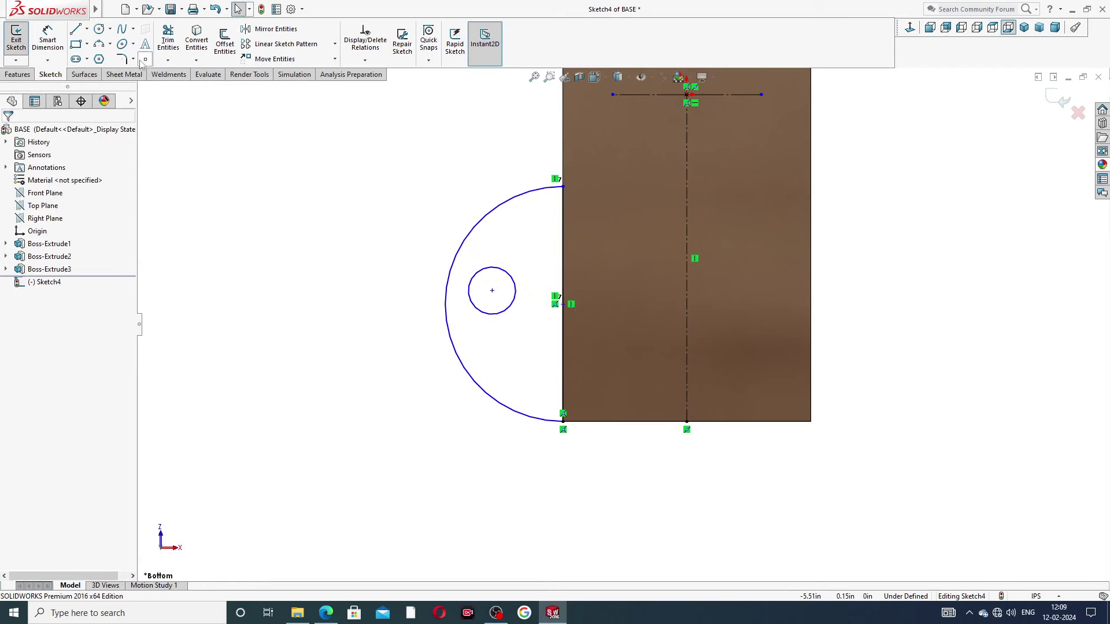
pyautogui.click(47, 38)
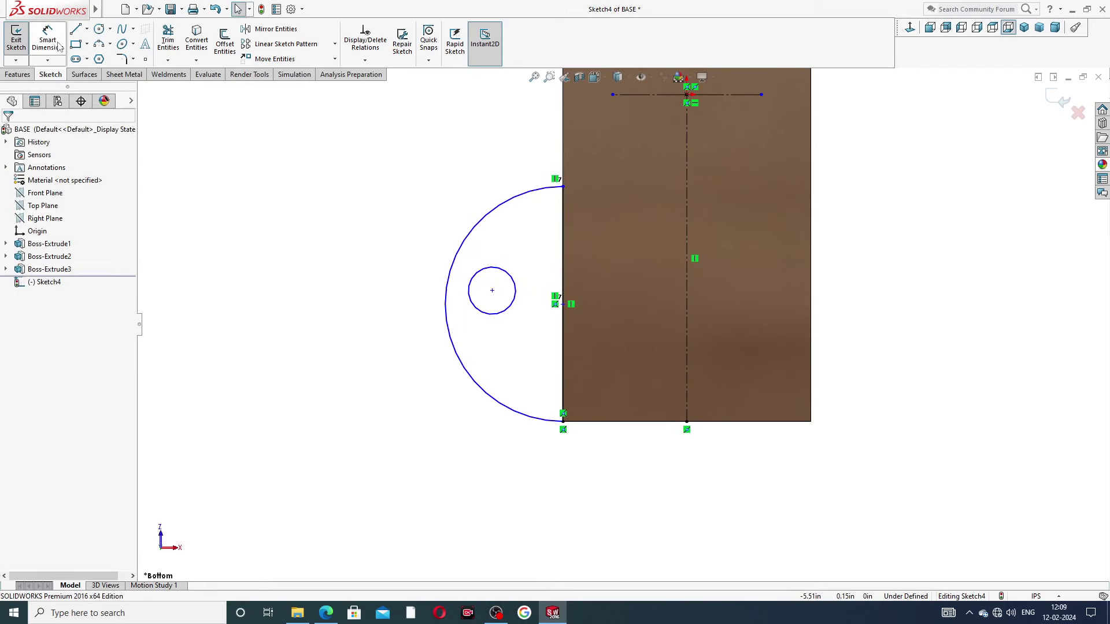
# Dimension the ear arc to radius 1.125 and the hole circle to diameter 0.31
pyautogui.click(459, 252)
pyautogui.click(419, 250)
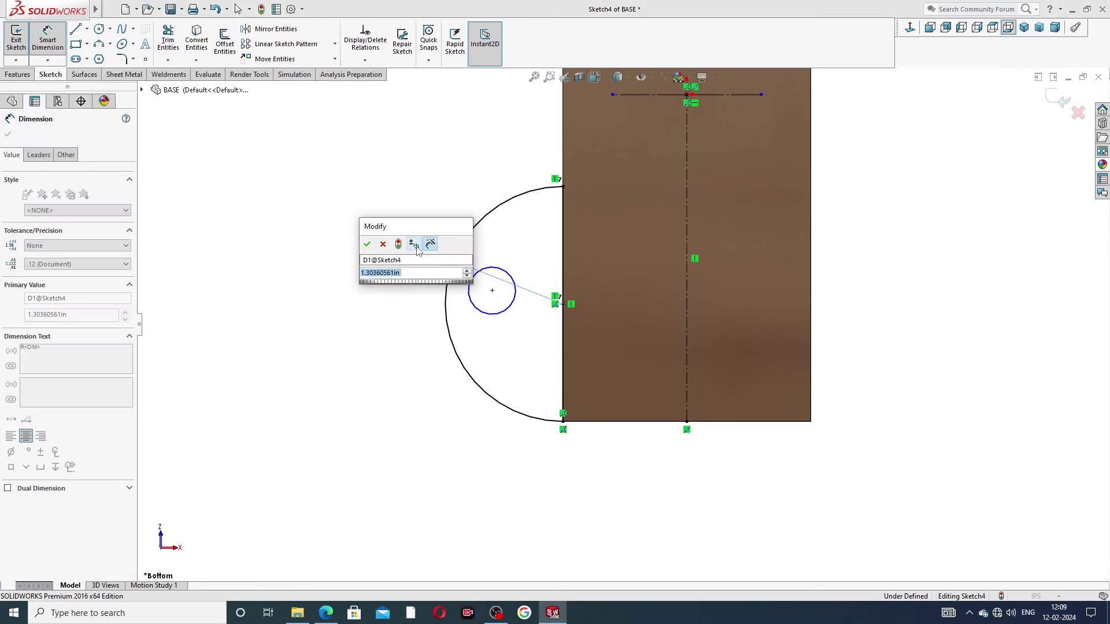
pyautogui.write('1.')
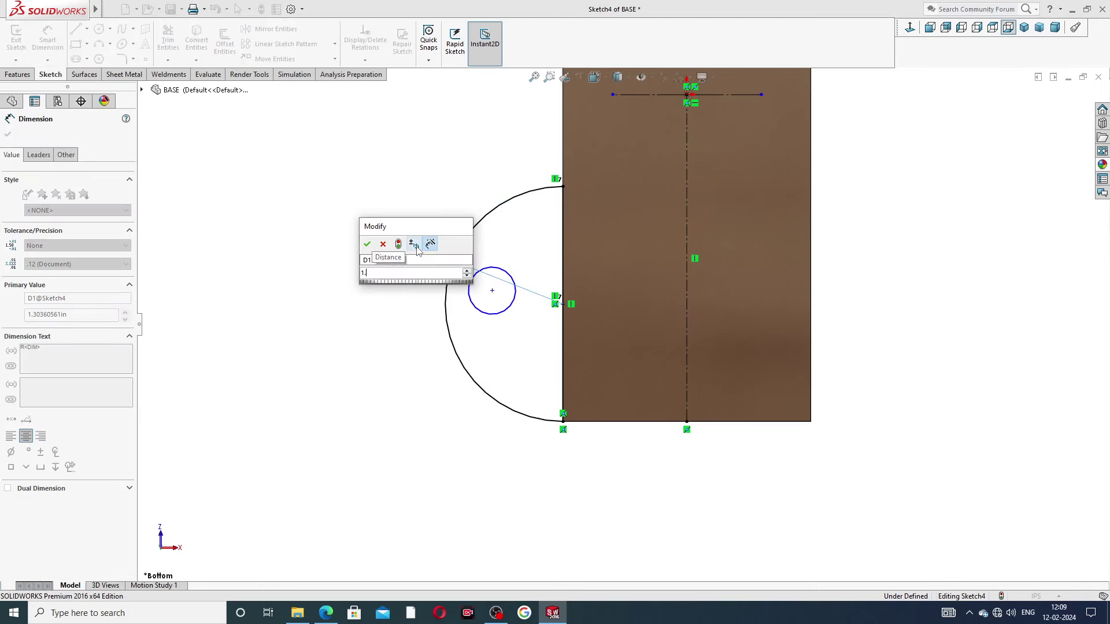
pyautogui.write('125')
pyautogui.press('Return')
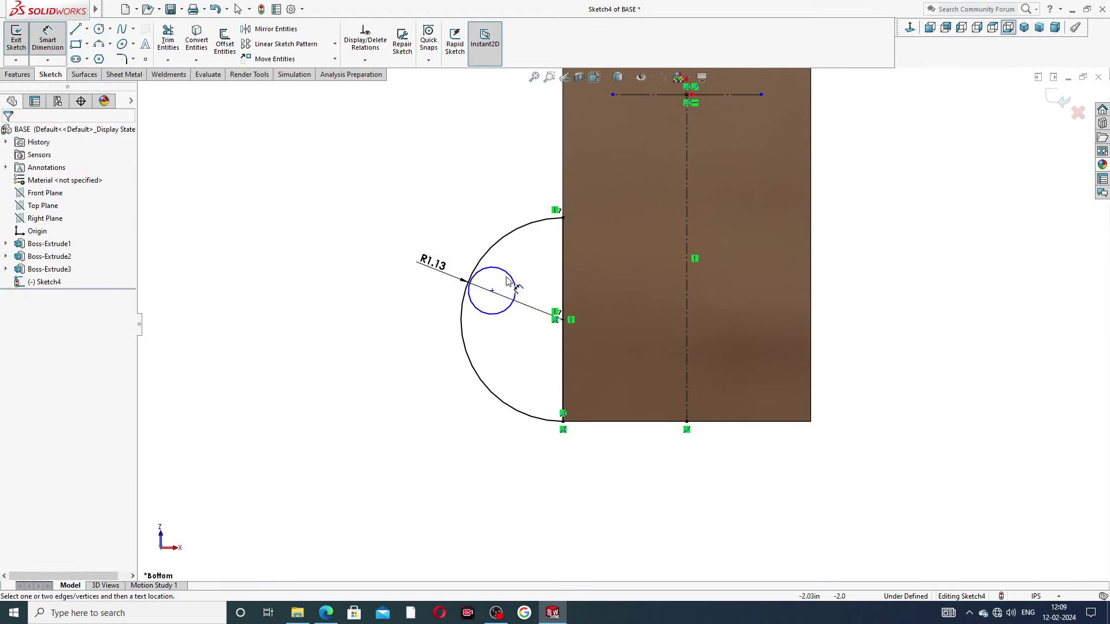
pyautogui.click(511, 284)
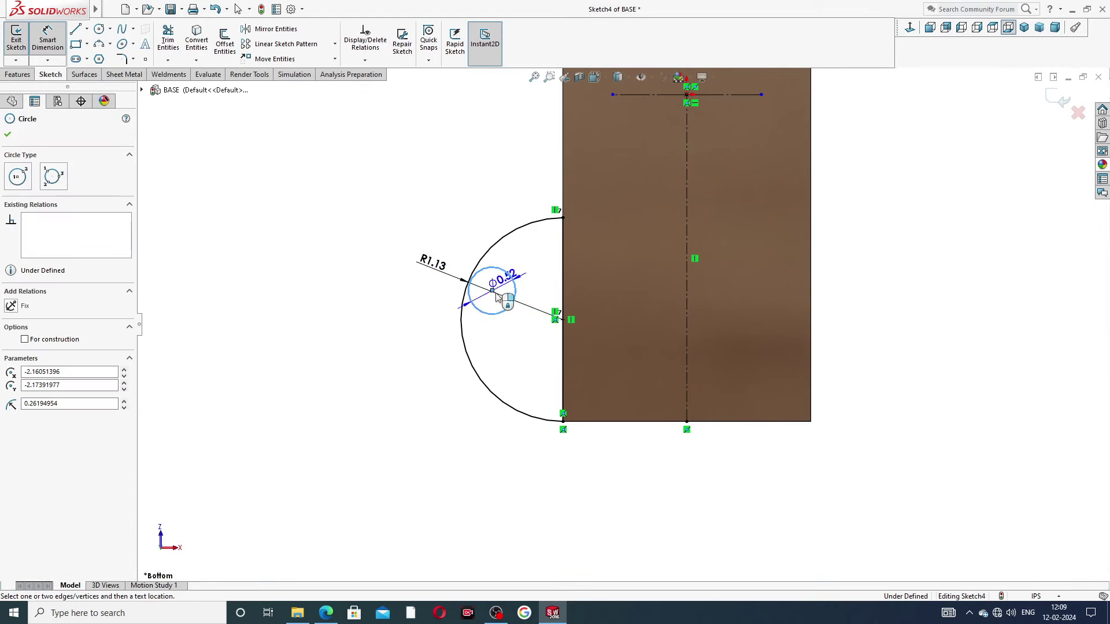
pyautogui.click(426, 340)
pyautogui.write('.2')
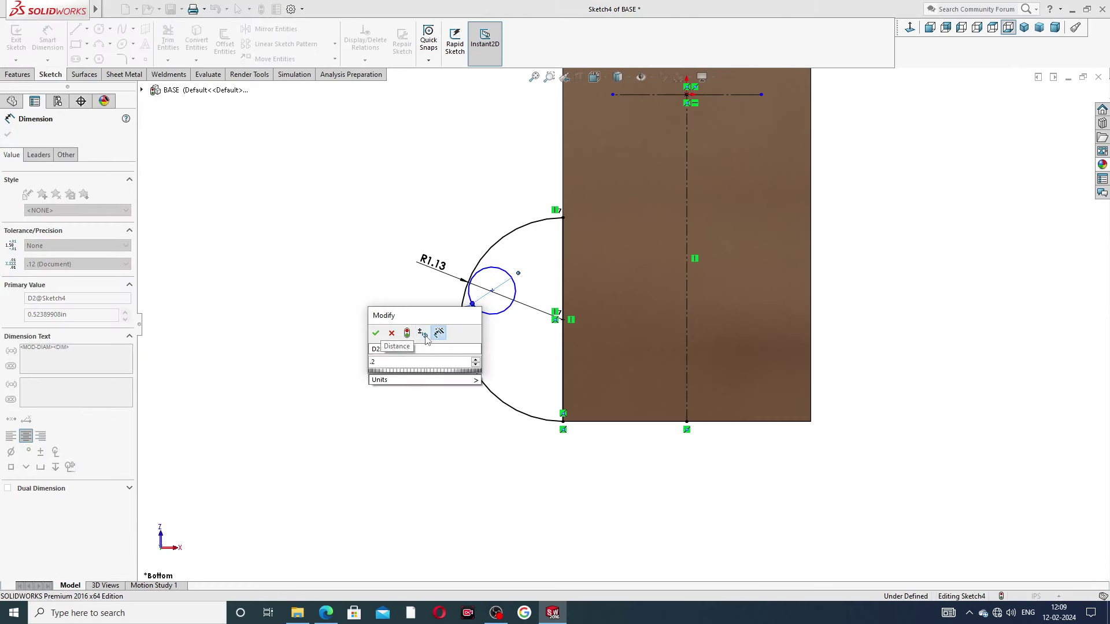
pyautogui.press('BackSpace')
pyautogui.write('31')
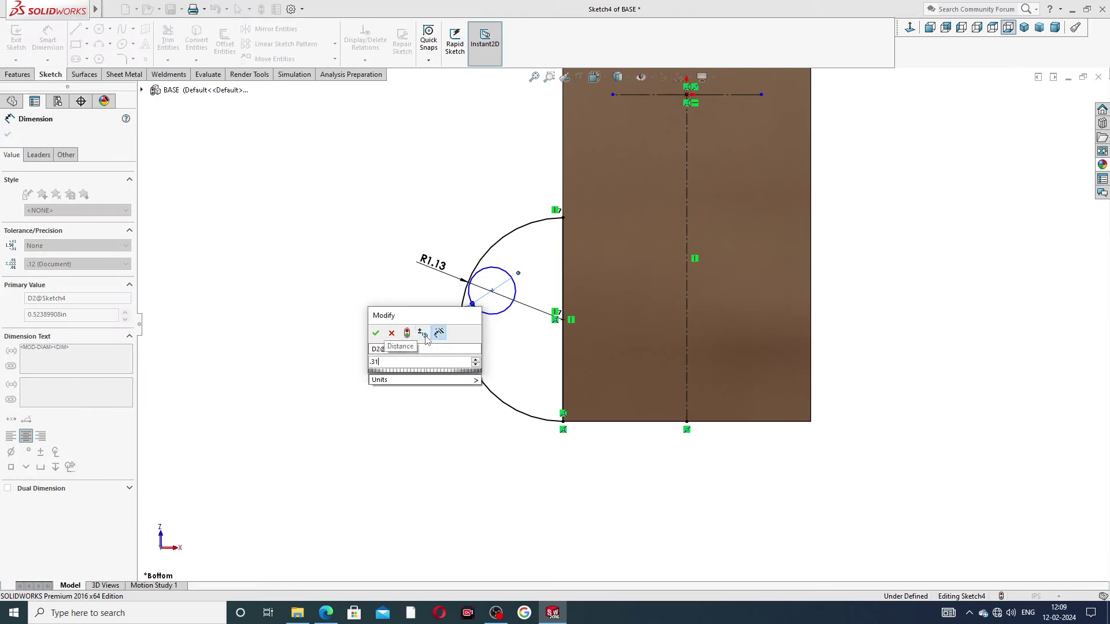
pyautogui.press('Return')
pyautogui.click(382, 318)
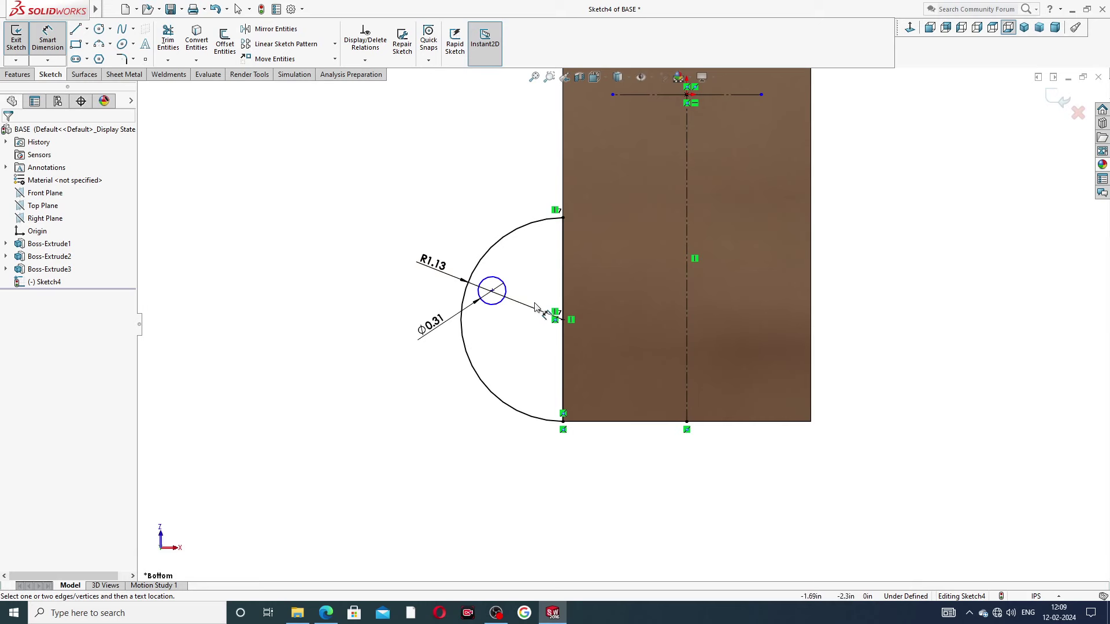
# Dimension the hole centre 2.00 from the vertical centerline and 2.50 from the horizontal one
pyautogui.click(492, 292)
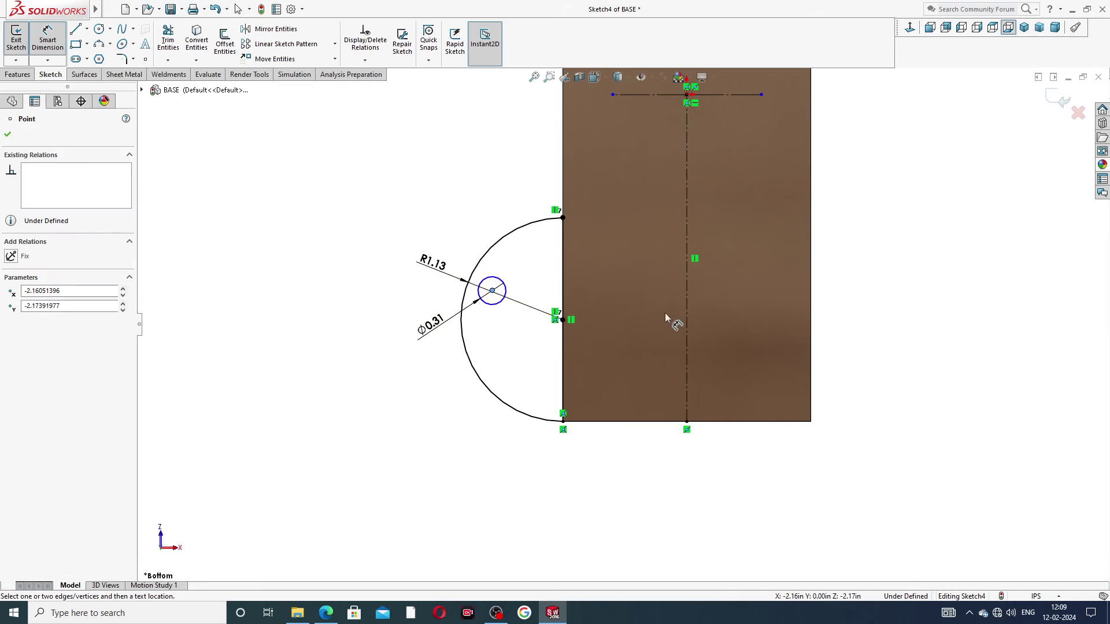
pyautogui.click(687, 297)
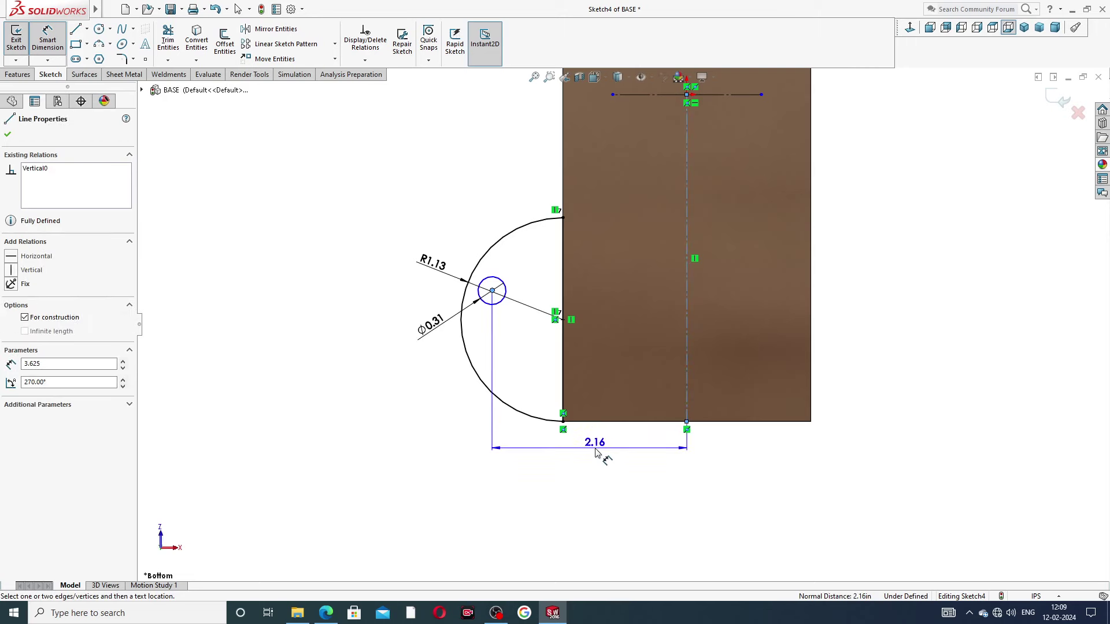
pyautogui.click(597, 453)
pyautogui.write('2')
pyautogui.press('Return')
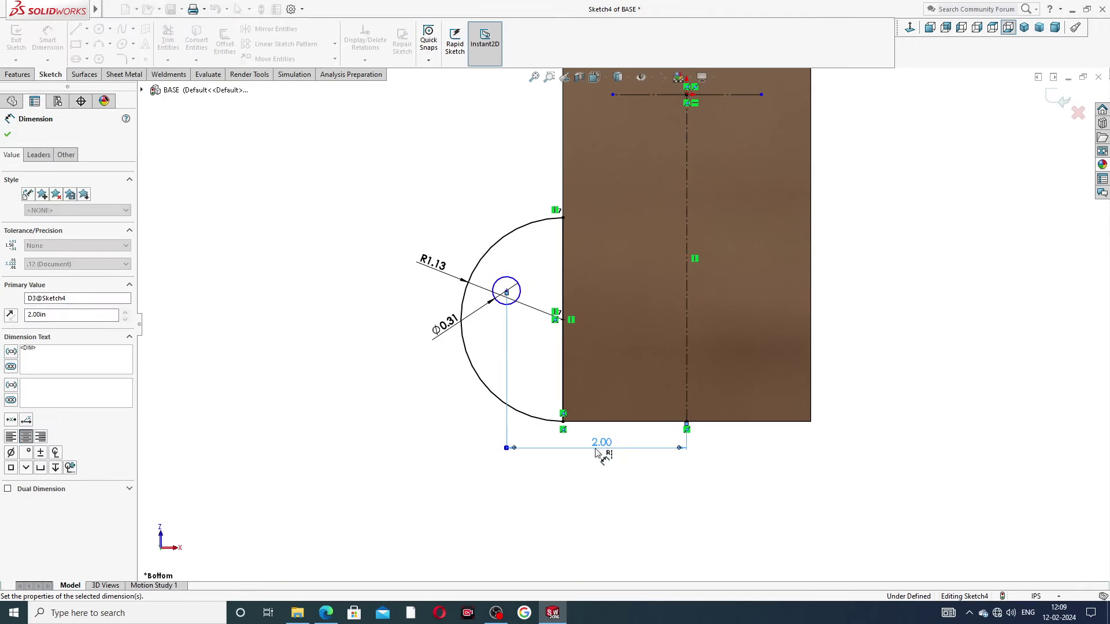
pyautogui.click(526, 496)
pyautogui.click(507, 290)
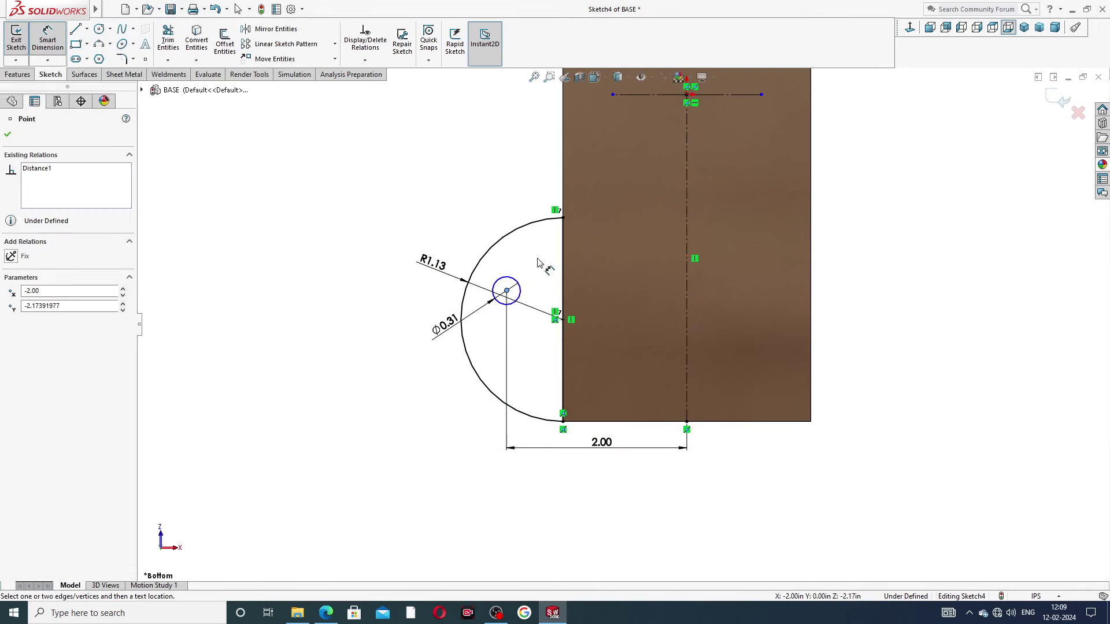
pyautogui.click(630, 95)
pyautogui.click(515, 167)
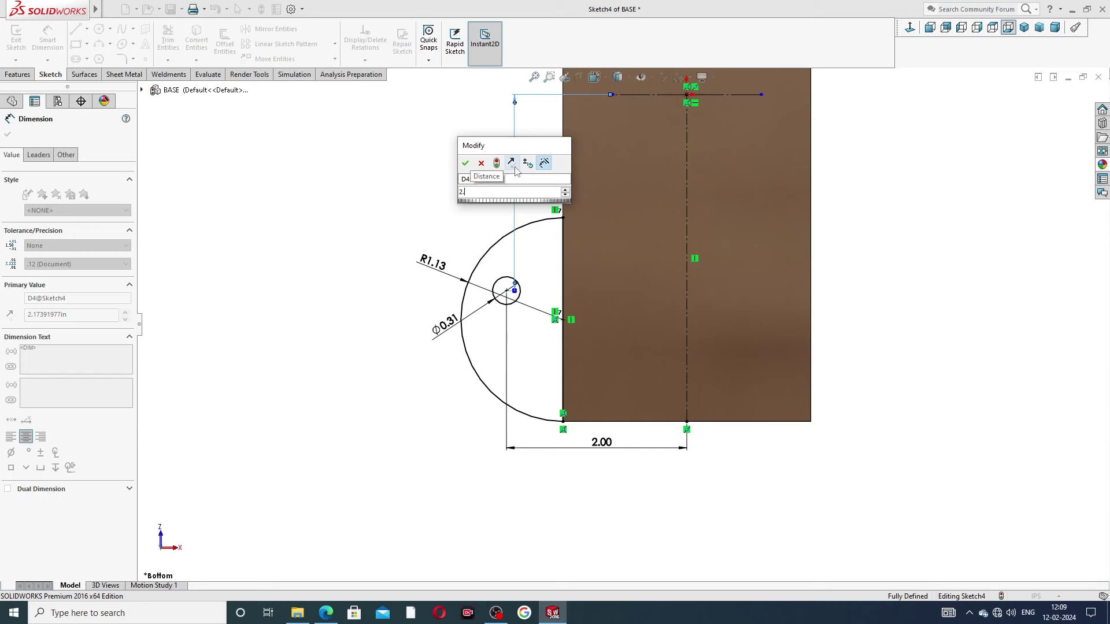
pyautogui.press('Return')
pyautogui.press('Escape')
# Fit the sketch in view and reposition the 2.00, R1.13 and Ø0.31 labels
pyautogui.press('f')
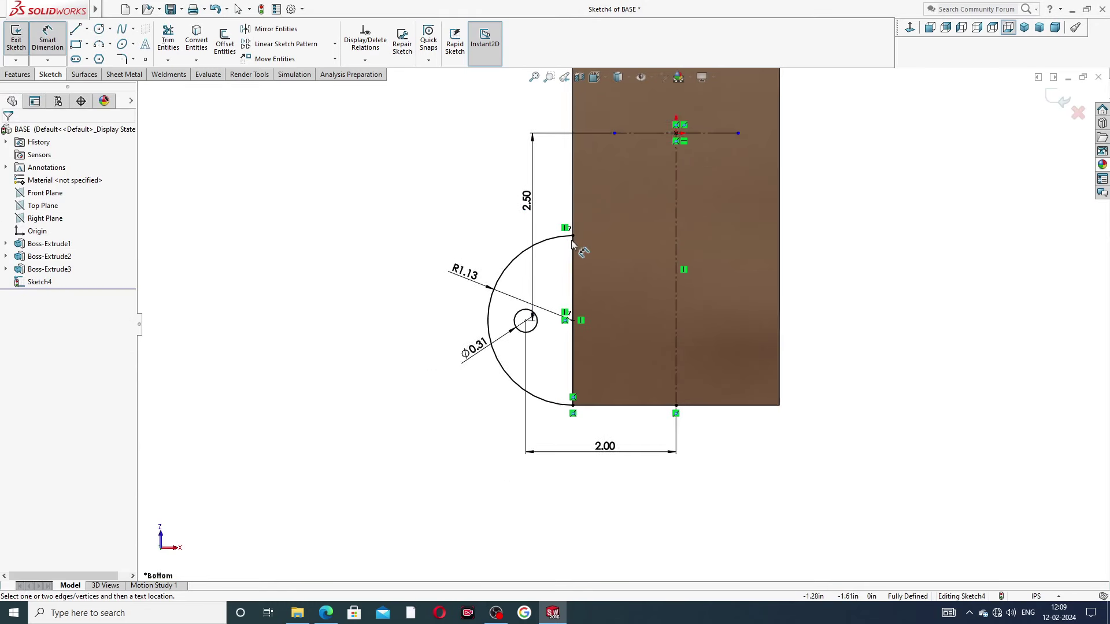
pyautogui.scroll(-1, 696, 203)
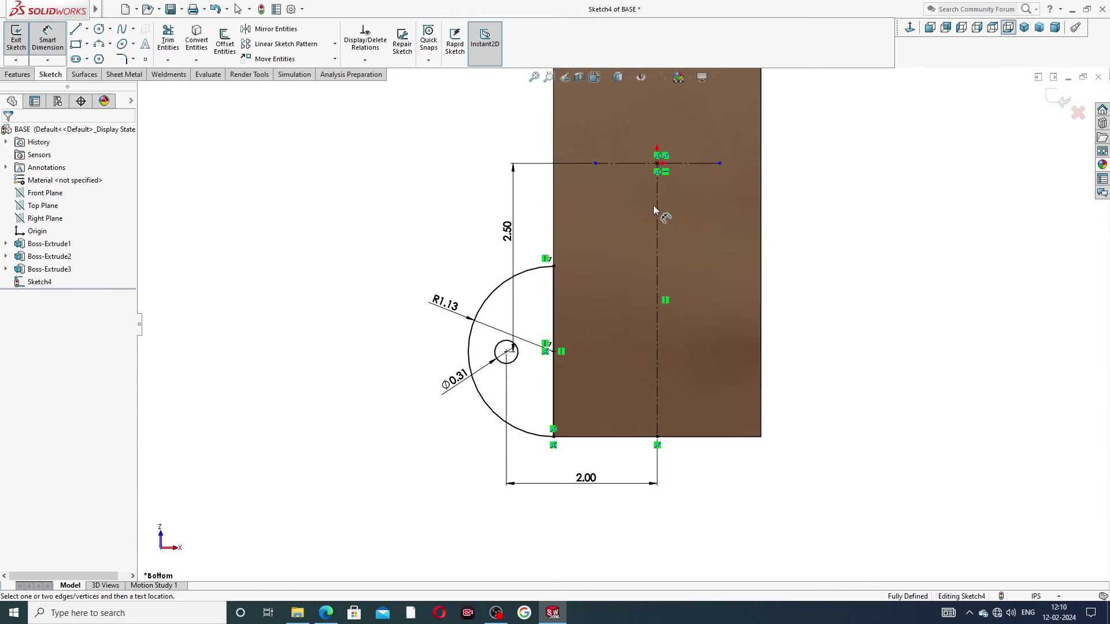
pyautogui.click(502, 231)
pyautogui.moveTo(585, 484); pyautogui.dragTo(578, 471)
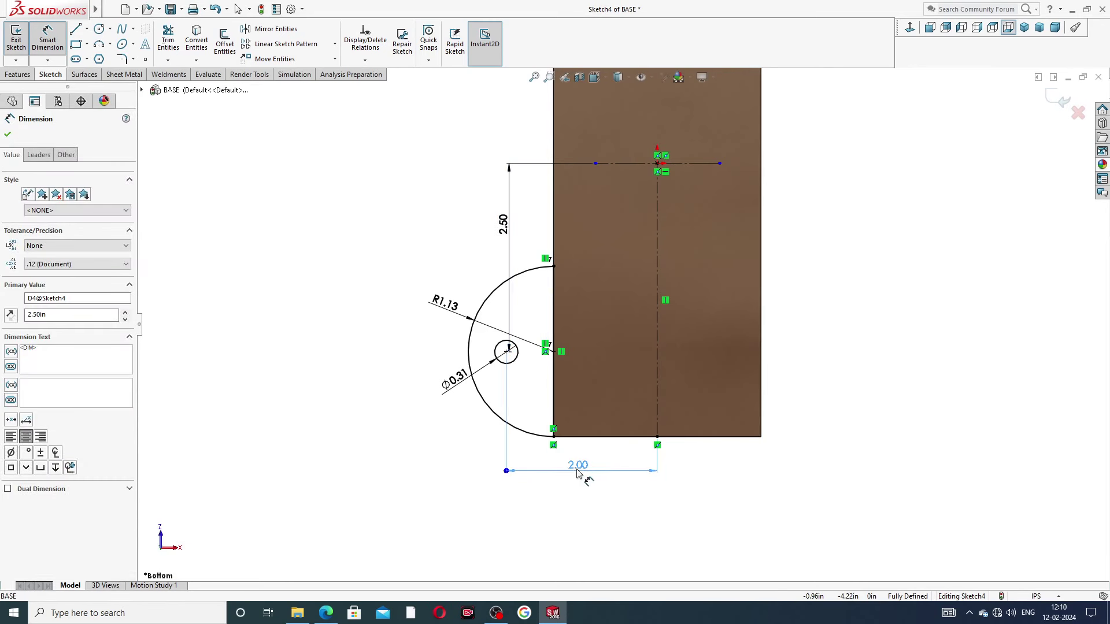
pyautogui.press('Escape')
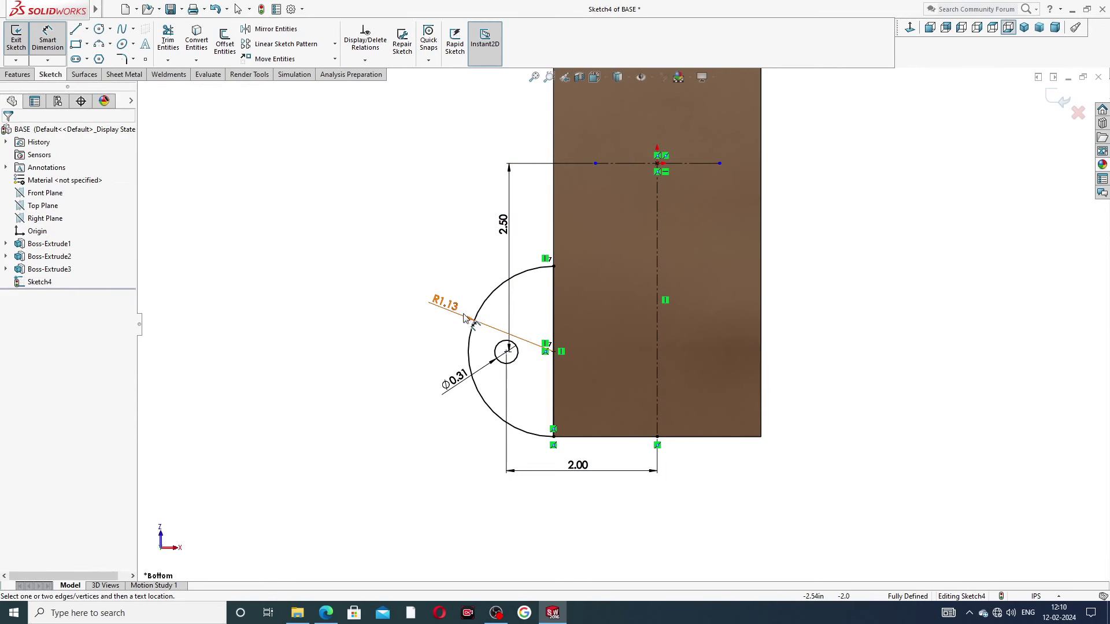
pyautogui.moveTo(456, 308); pyautogui.dragTo(437, 289)
pyautogui.moveTo(455, 380); pyautogui.dragTo(440, 384)
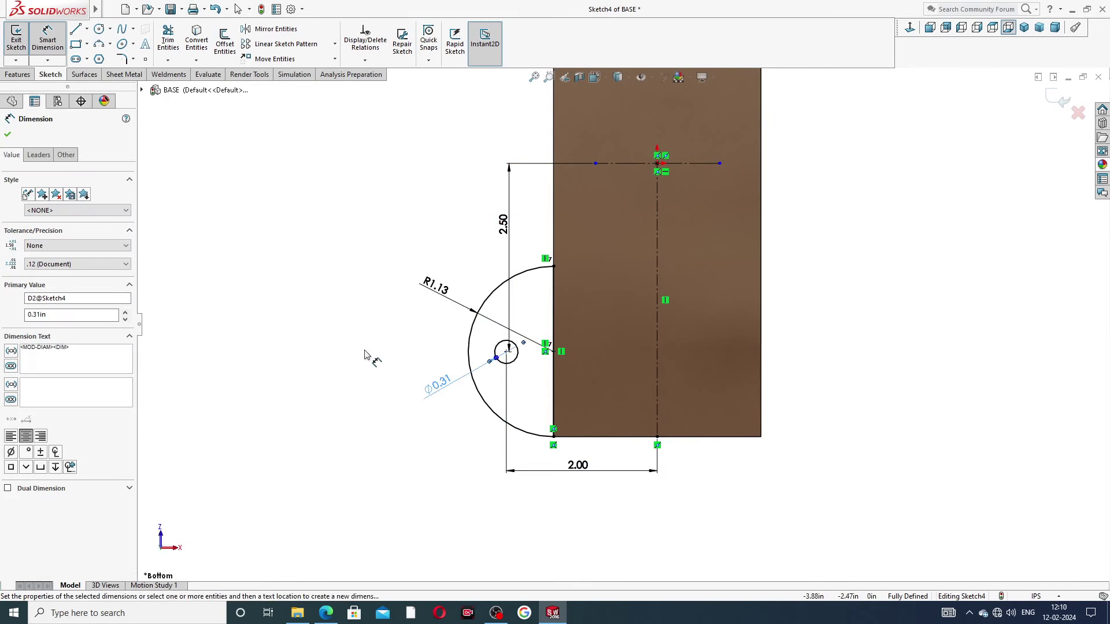
pyautogui.press('Escape')
pyautogui.click(325, 612)
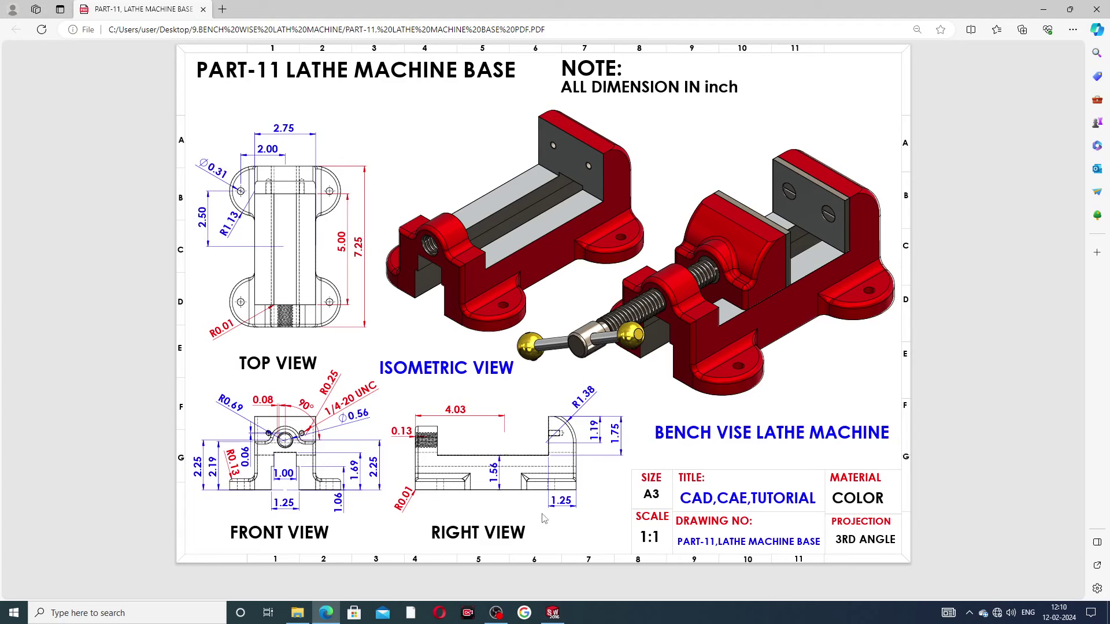
# Extrude the half-round lug sketch 0.5 in Blind, reversed toward the base, as Boss-Extrude4
pyautogui.click(553, 613)
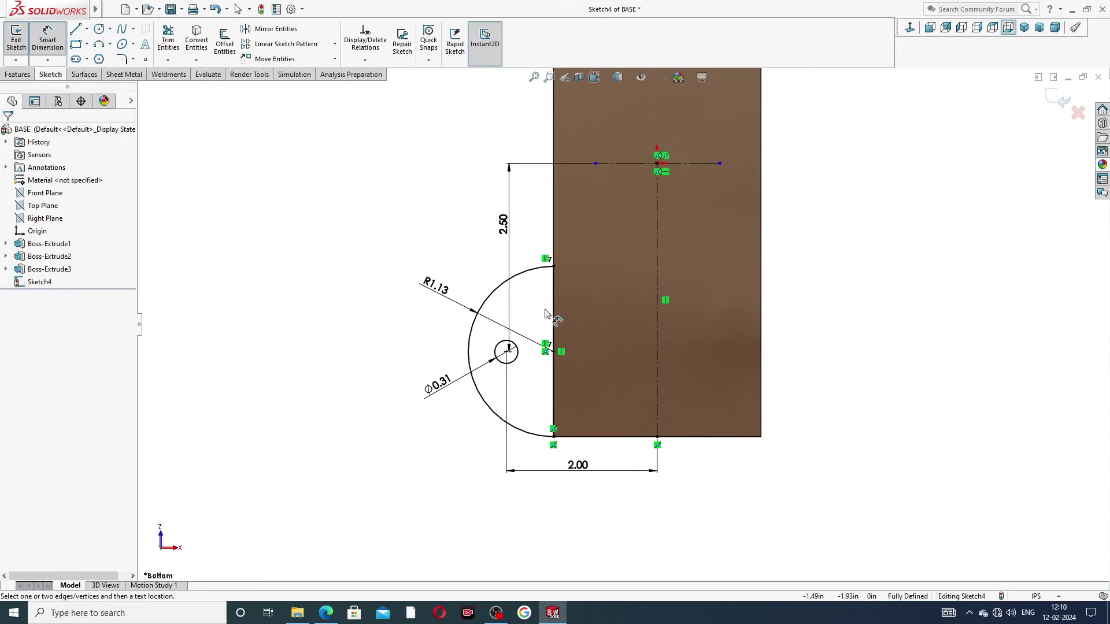
pyautogui.rightClick(335, 166)
pyautogui.click(368, 172)
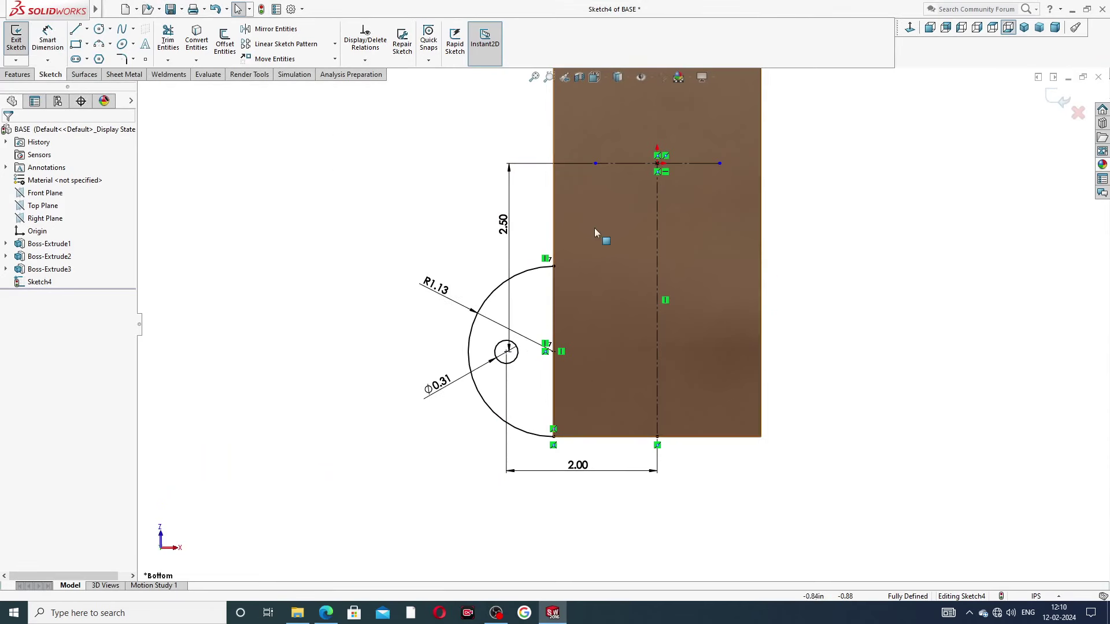
pyautogui.click(17, 75)
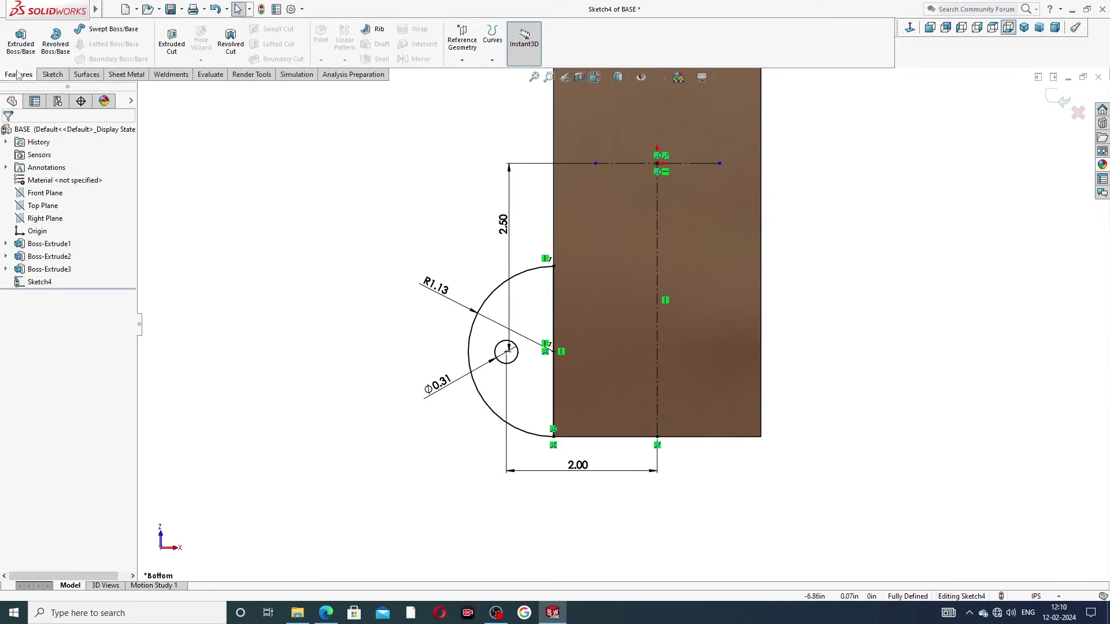
pyautogui.click(21, 39)
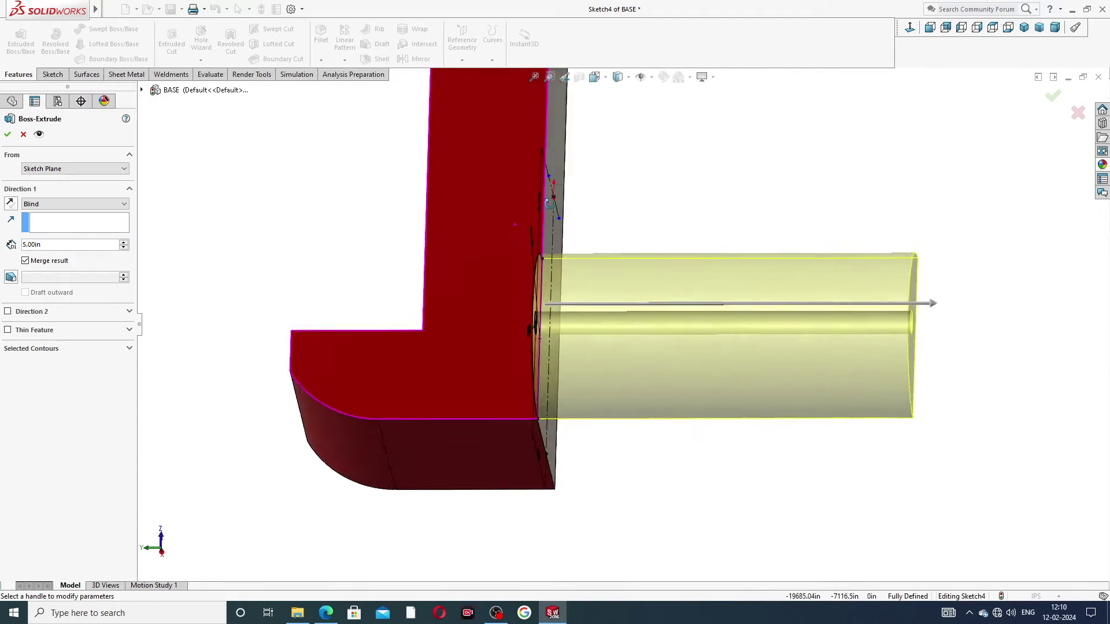
pyautogui.click(9, 204)
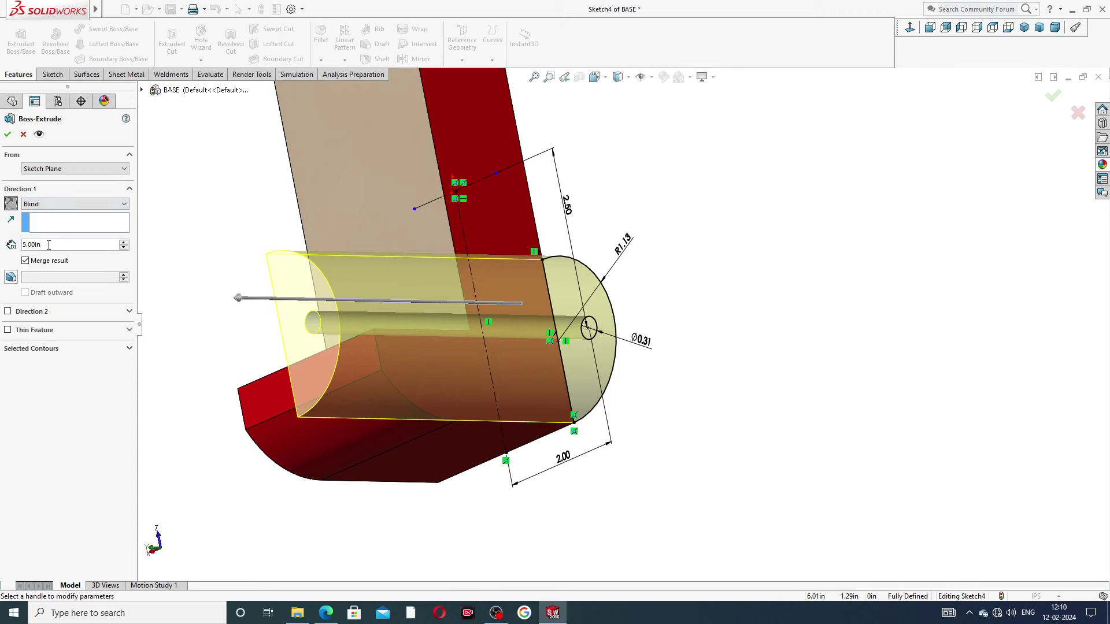
pyautogui.moveTo(47, 246); pyautogui.dragTo(2, 246)
pyautogui.write('.5')
pyautogui.press('Return')
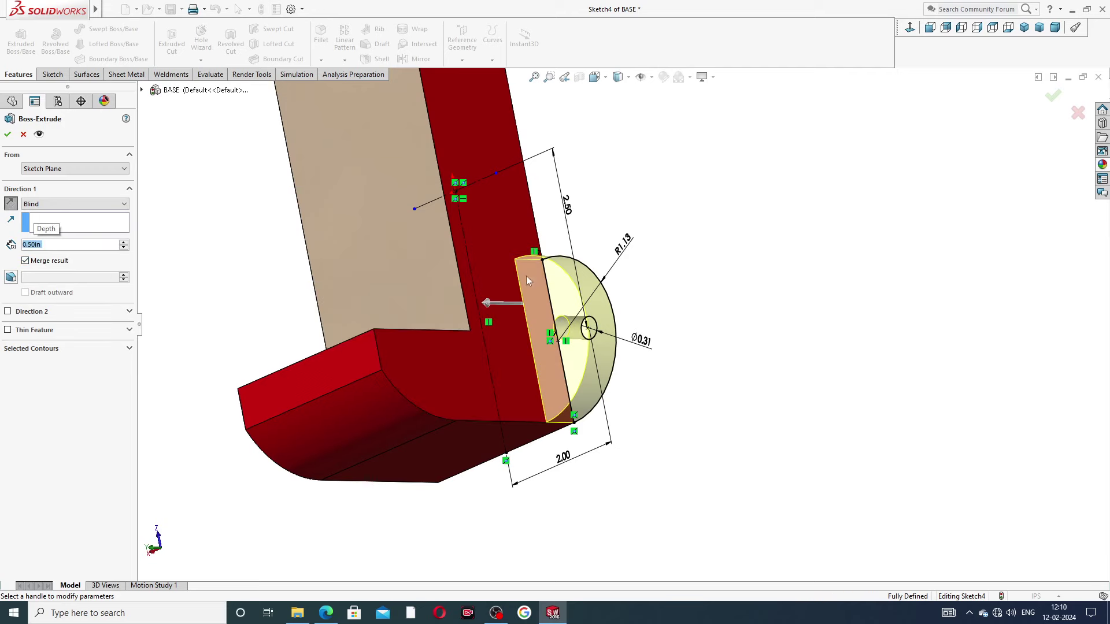
pyautogui.moveTo(592, 276); pyautogui.dragTo(631, 210, button='middle')
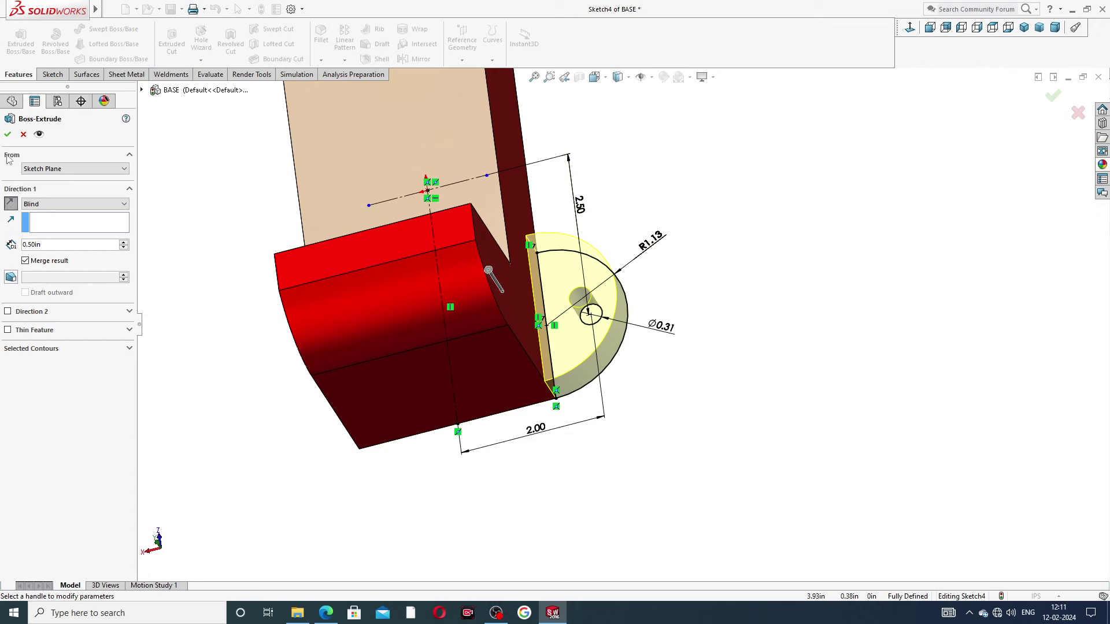
pyautogui.click(8, 135)
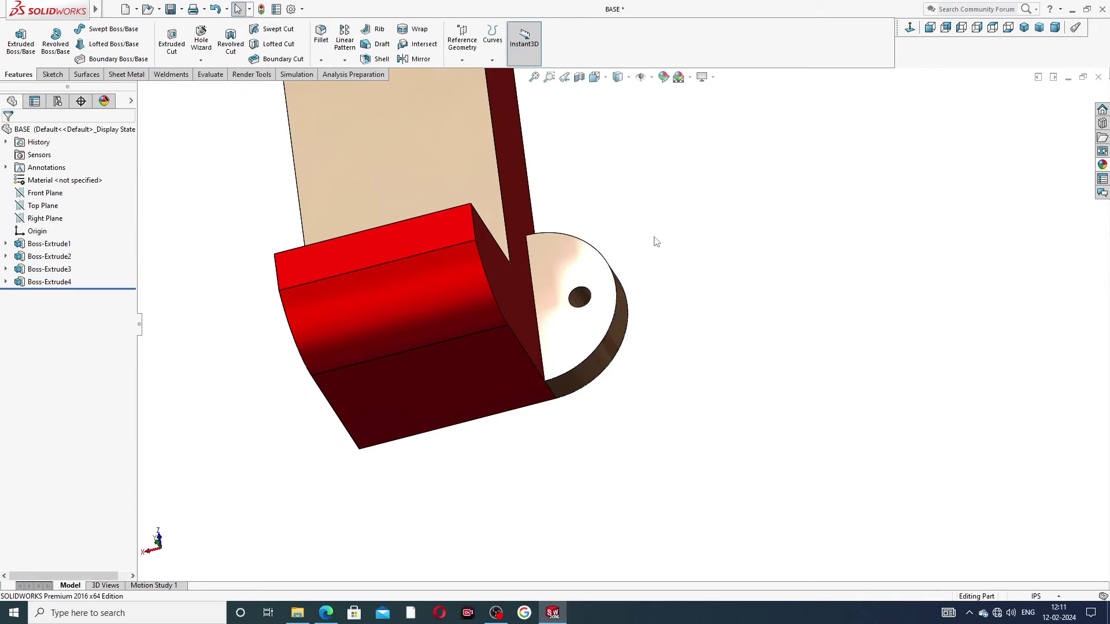
# Apply the candy apple red appearance to Boss-Extrude4
pyautogui.moveTo(657, 241); pyautogui.dragTo(560, 300, button='middle')
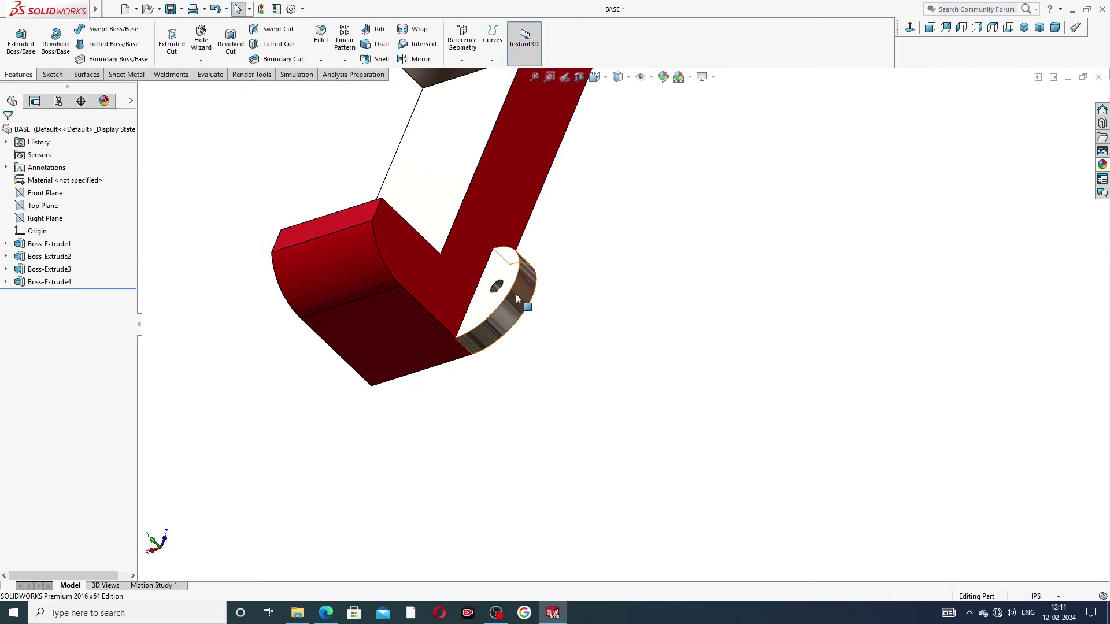
pyautogui.click(58, 282)
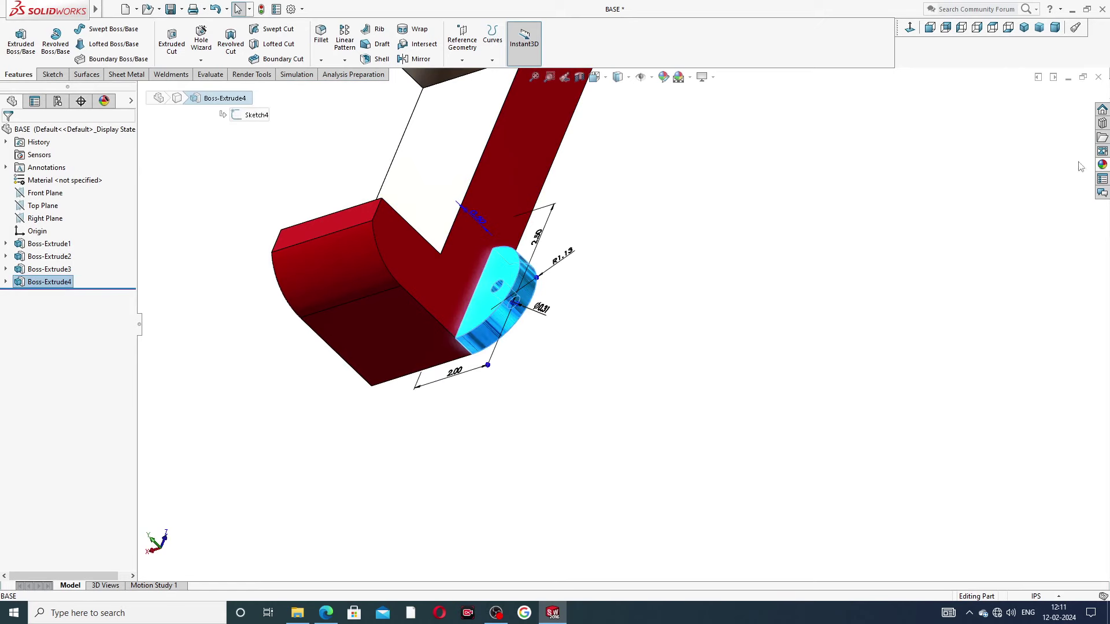
pyautogui.click(1102, 165)
pyautogui.moveTo(1025, 315); pyautogui.dragTo(503, 292)
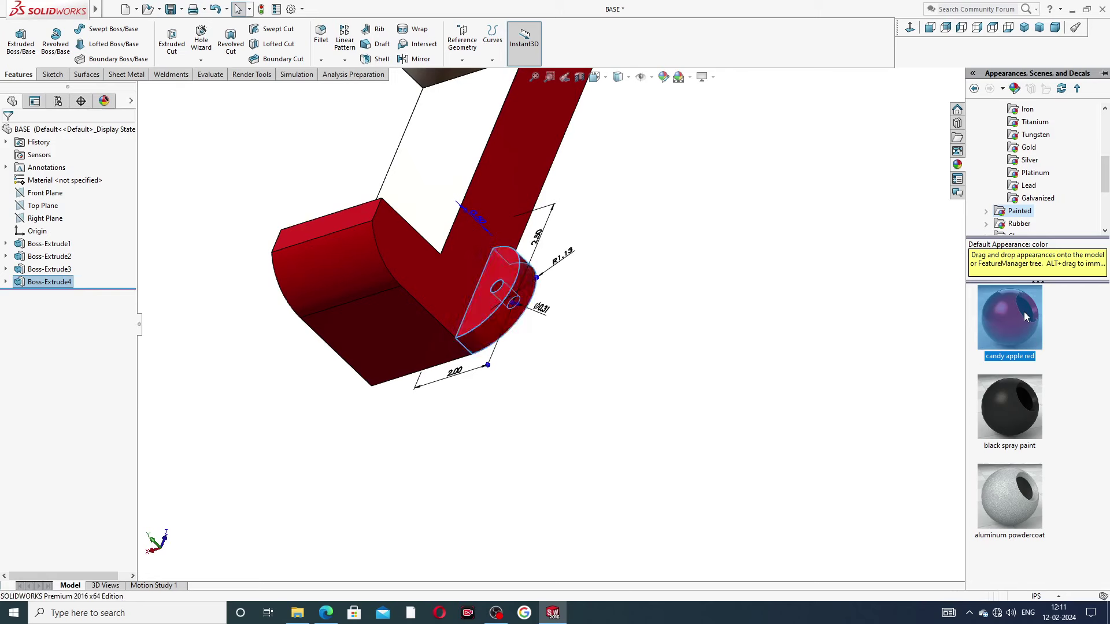
pyautogui.scroll(3, 731, 222)
# Mirror the lug Boss-Extrude4 across the Right Plane
pyautogui.hotkey('ctrl', '2')
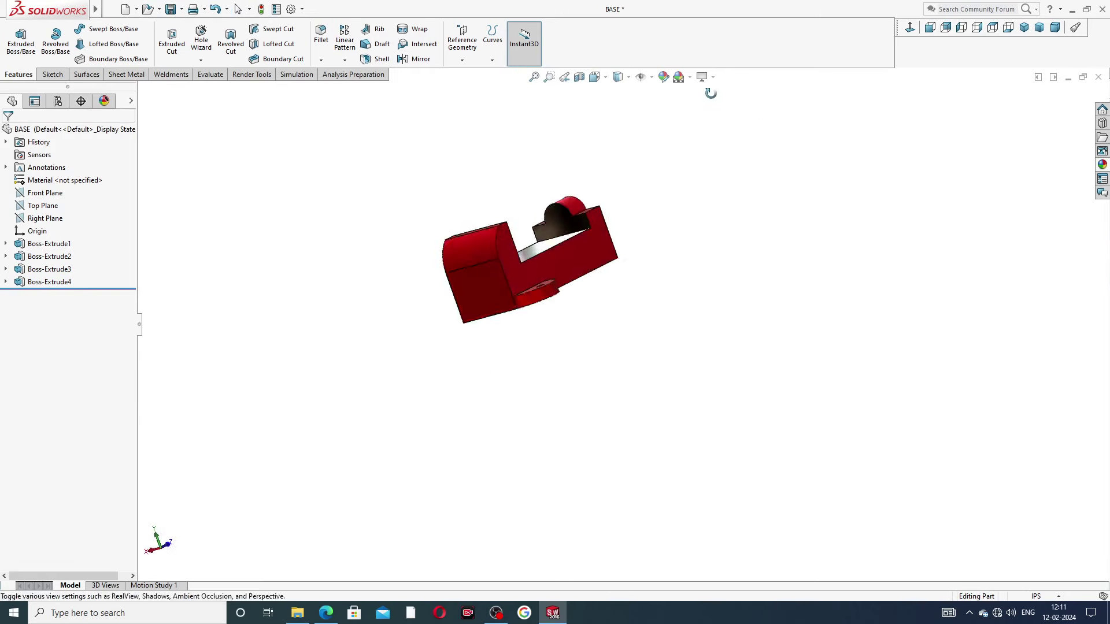
pyautogui.moveTo(577, 241)
pyautogui.mouseDown(button='middle')
pyautogui.moveTo(590, 194)
pyautogui.moveTo(564, 149)
pyautogui.moveTo(581, 247)
pyautogui.mouseUp(button='middle')
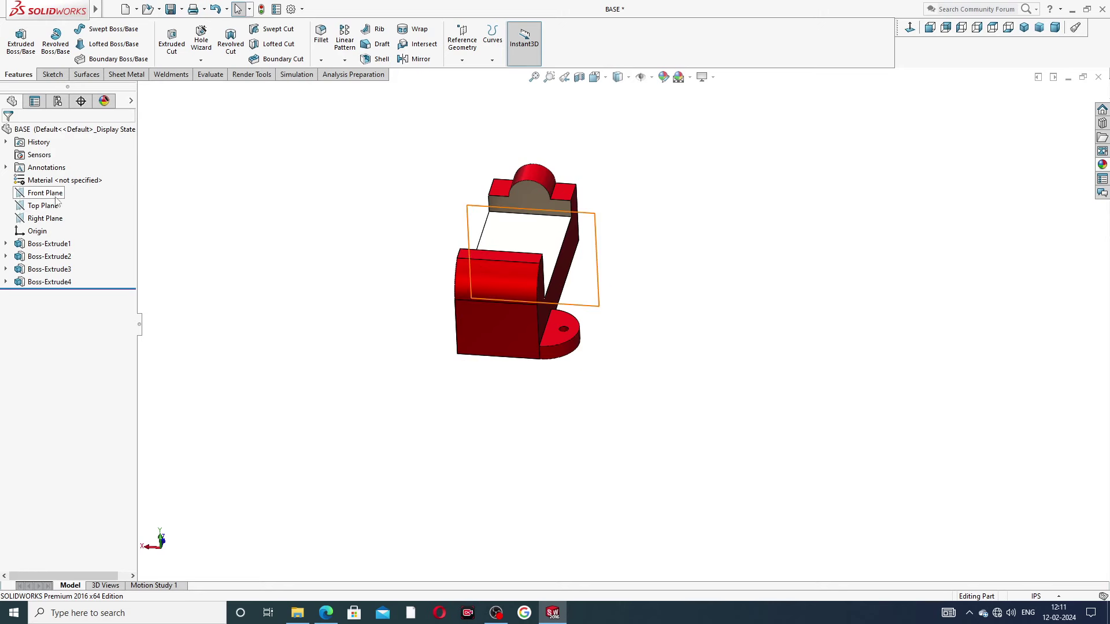
pyautogui.click(46, 218)
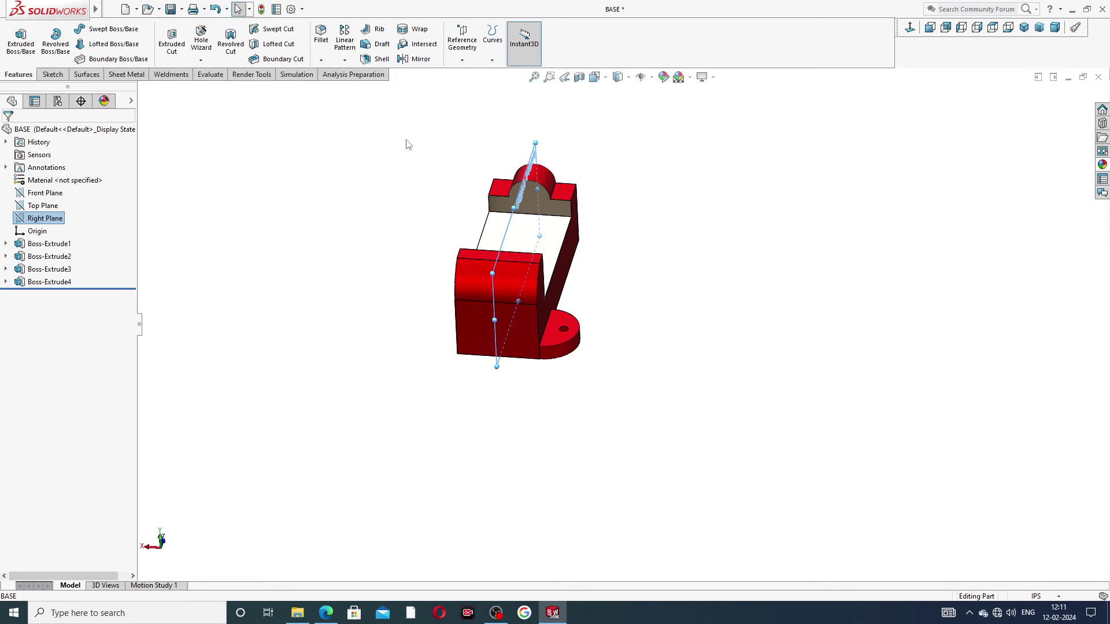
pyautogui.click(418, 59)
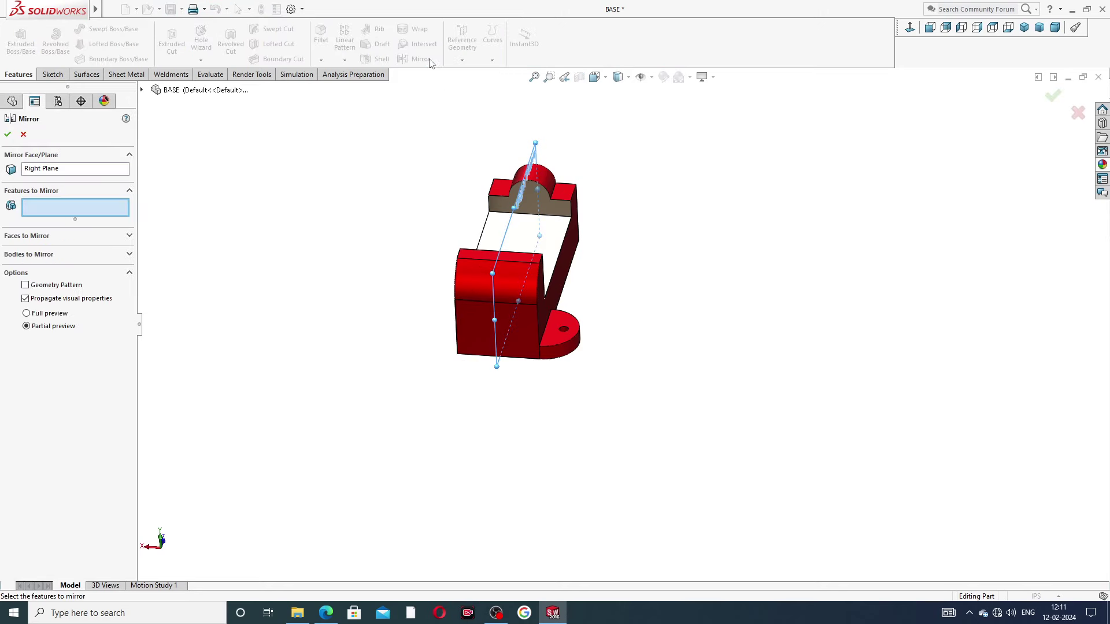
pyautogui.click(569, 331)
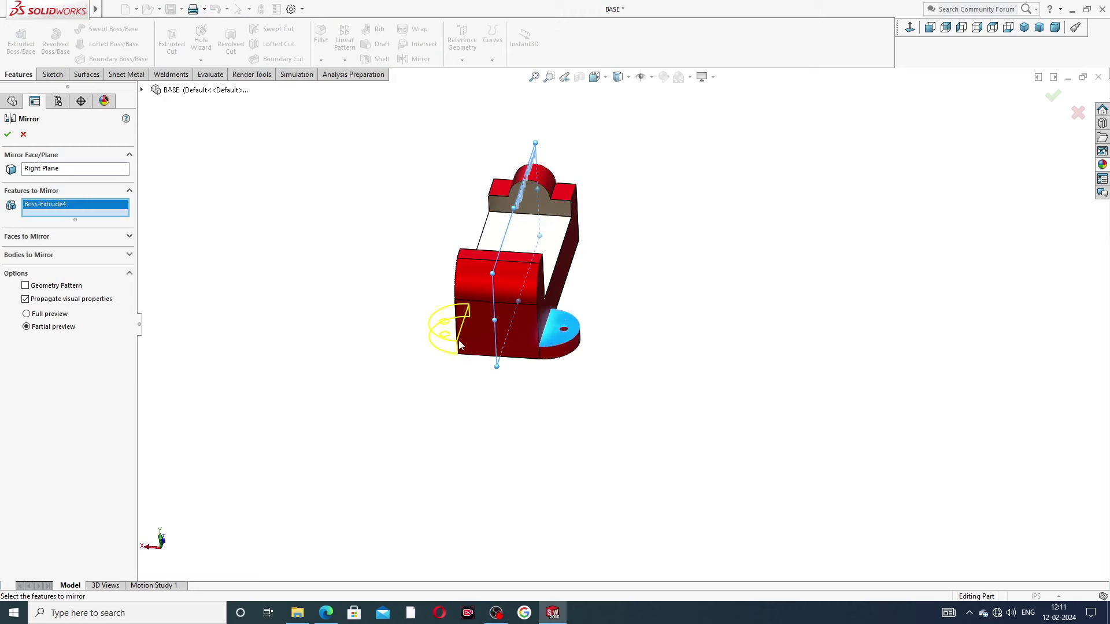
pyautogui.click(7, 135)
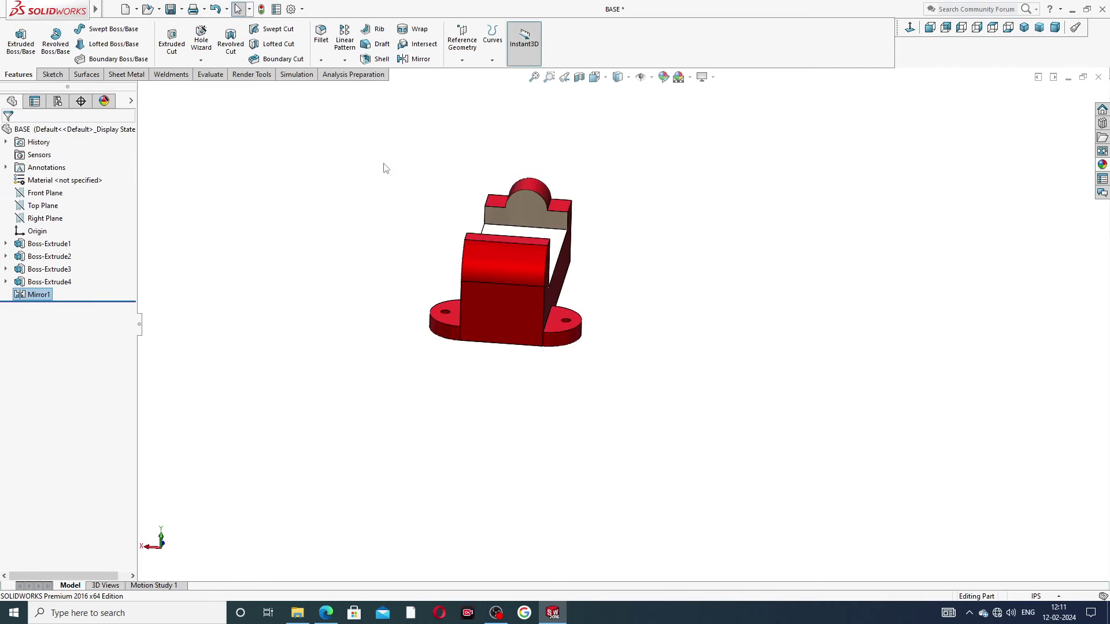
# Mirror the Mirror1 feature across the Front Plane to make four lugs
pyautogui.click(51, 196)
pyautogui.moveTo(312, 203); pyautogui.dragTo(243, 287, button='middle')
pyautogui.click(420, 58)
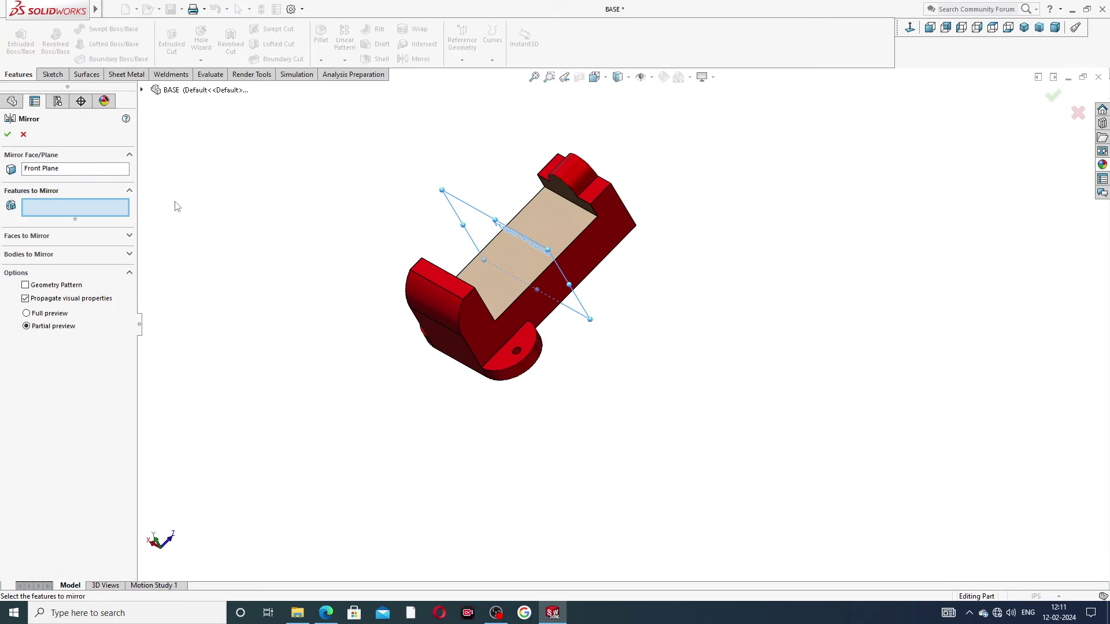
pyautogui.click(142, 90)
pyautogui.click(186, 256)
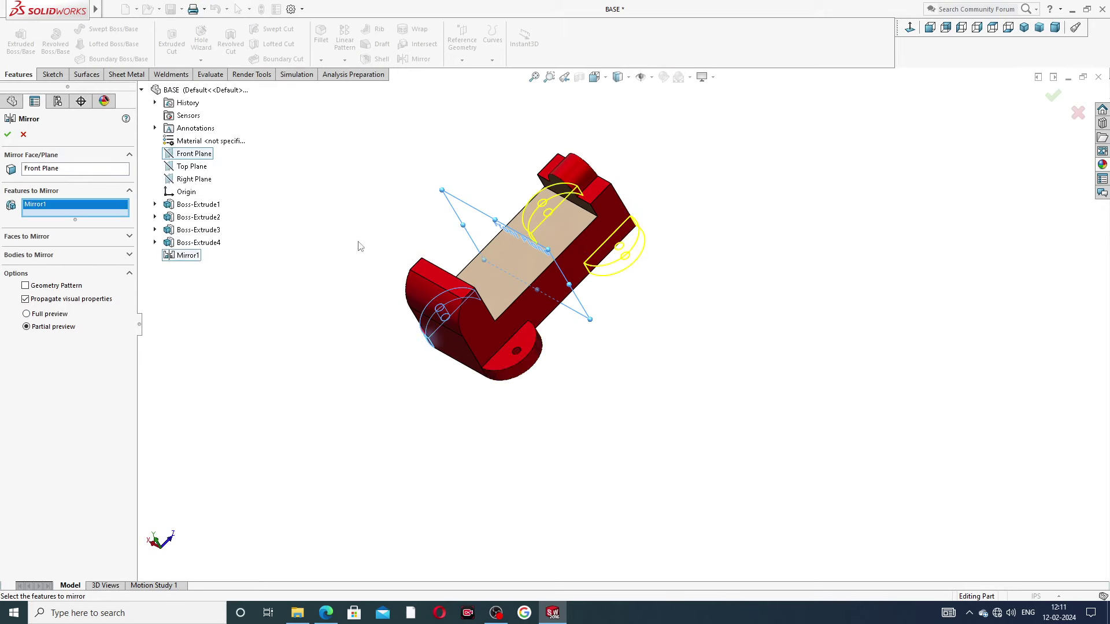
pyautogui.moveTo(395, 243); pyautogui.dragTo(568, 234, button='middle')
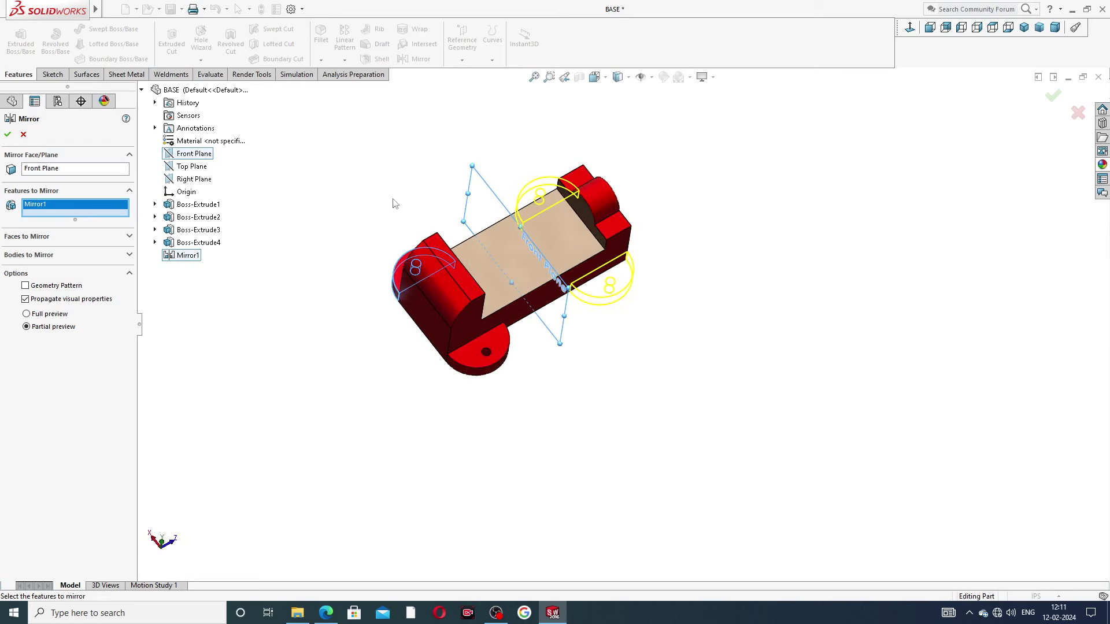
pyautogui.click(8, 134)
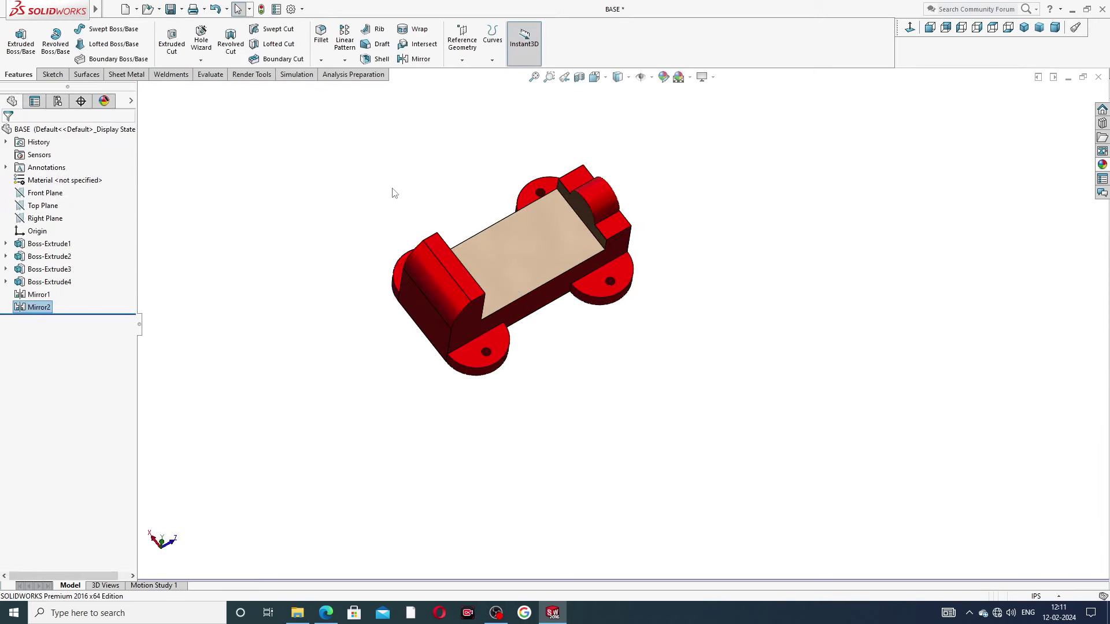
# Inspect the four-lug base from several angles, then show the PART-11 drawing PDF
pyautogui.moveTo(671, 206); pyautogui.dragTo(524, 235, button='middle')
pyautogui.scroll(-2, 524, 235)
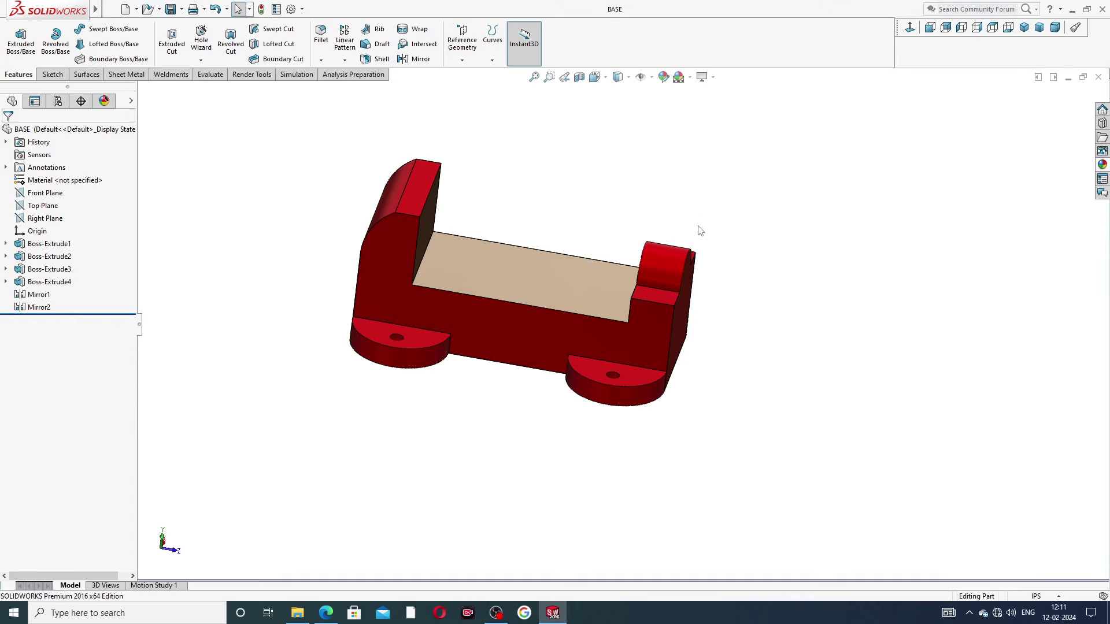
pyautogui.moveTo(701, 230); pyautogui.dragTo(586, 234, button='middle')
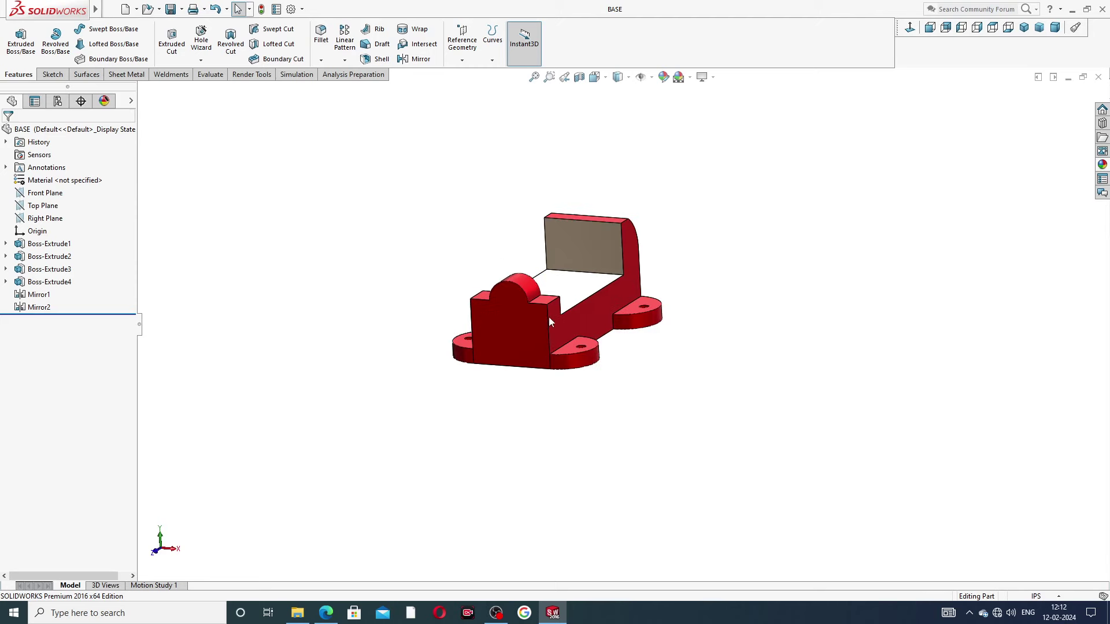
pyautogui.moveTo(549, 315); pyautogui.dragTo(564, 283, button='middle')
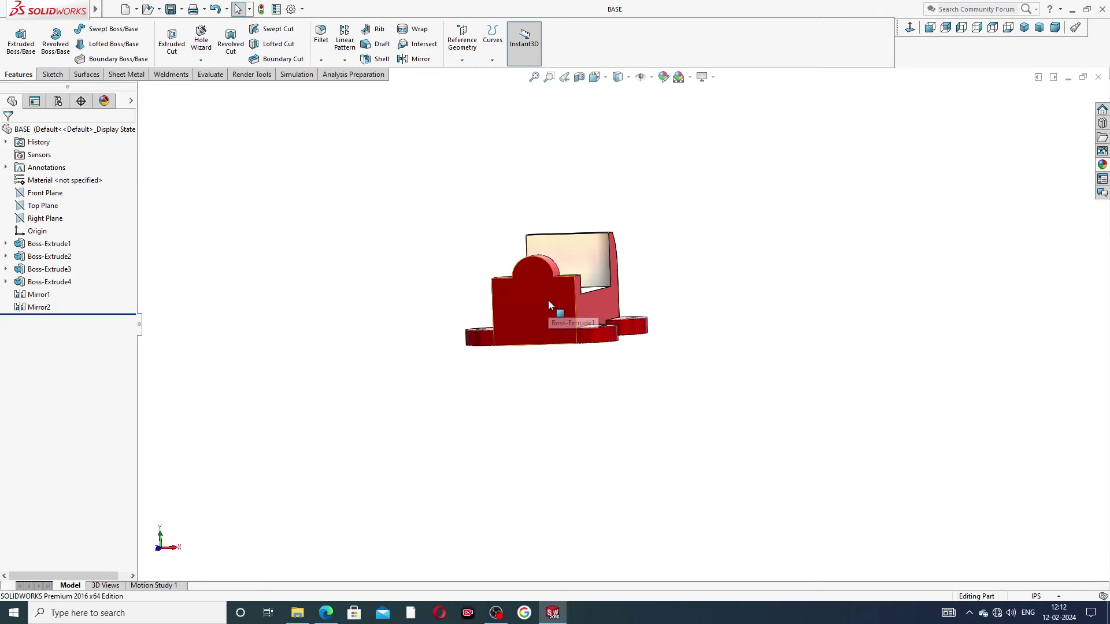
pyautogui.scroll(-5, 529, 248)
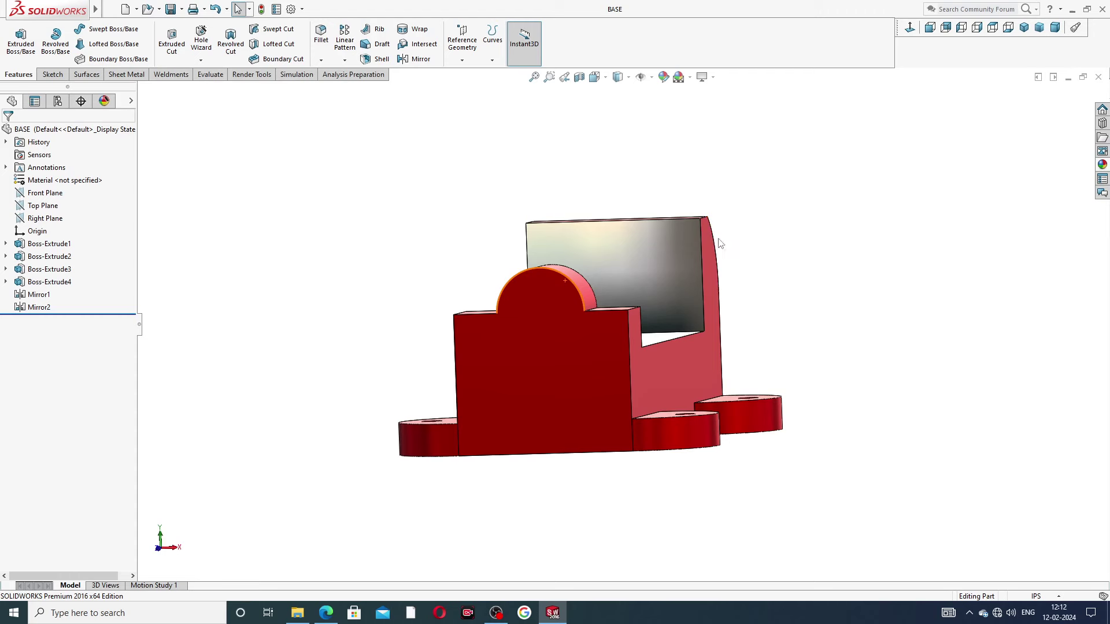
pyautogui.click(326, 613)
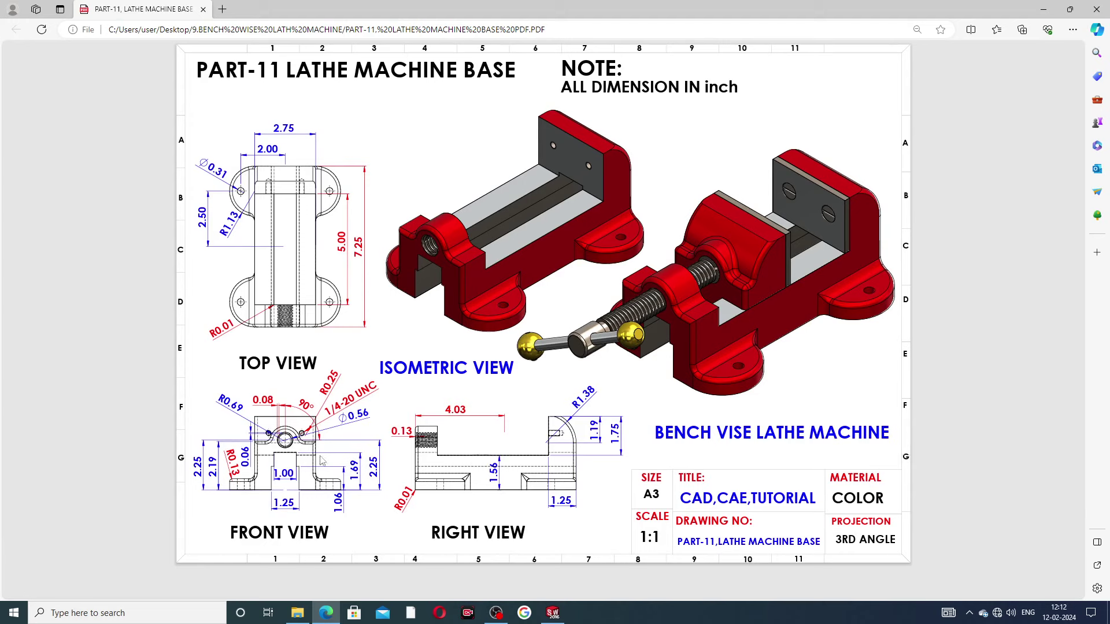
# Start a new sketch on the base's front face
pyautogui.click(552, 613)
pyautogui.click(529, 356)
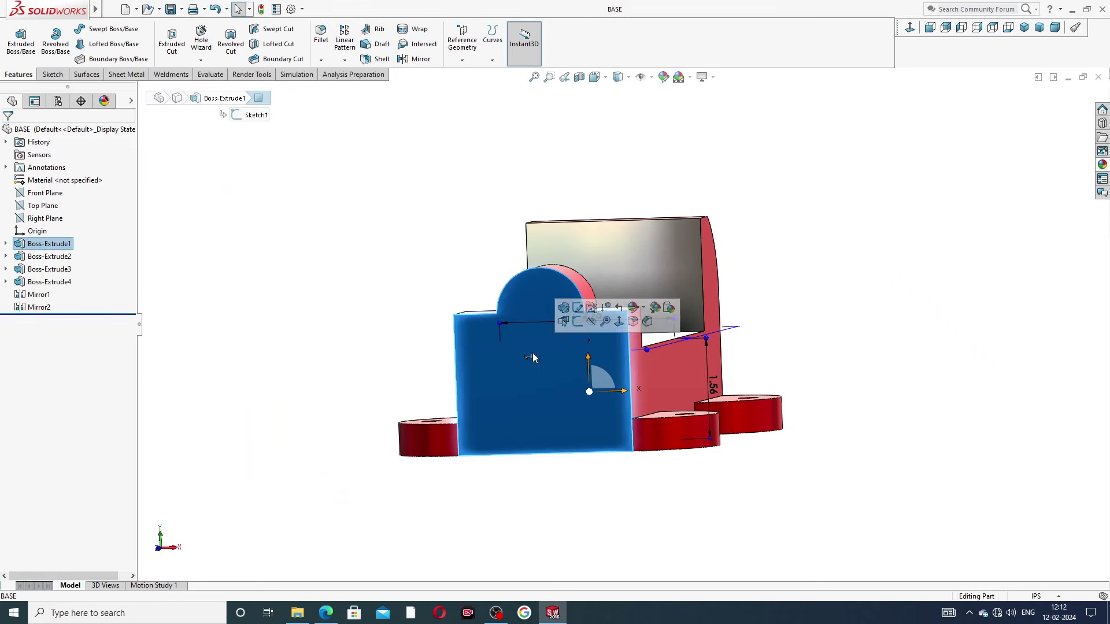
pyautogui.click(577, 322)
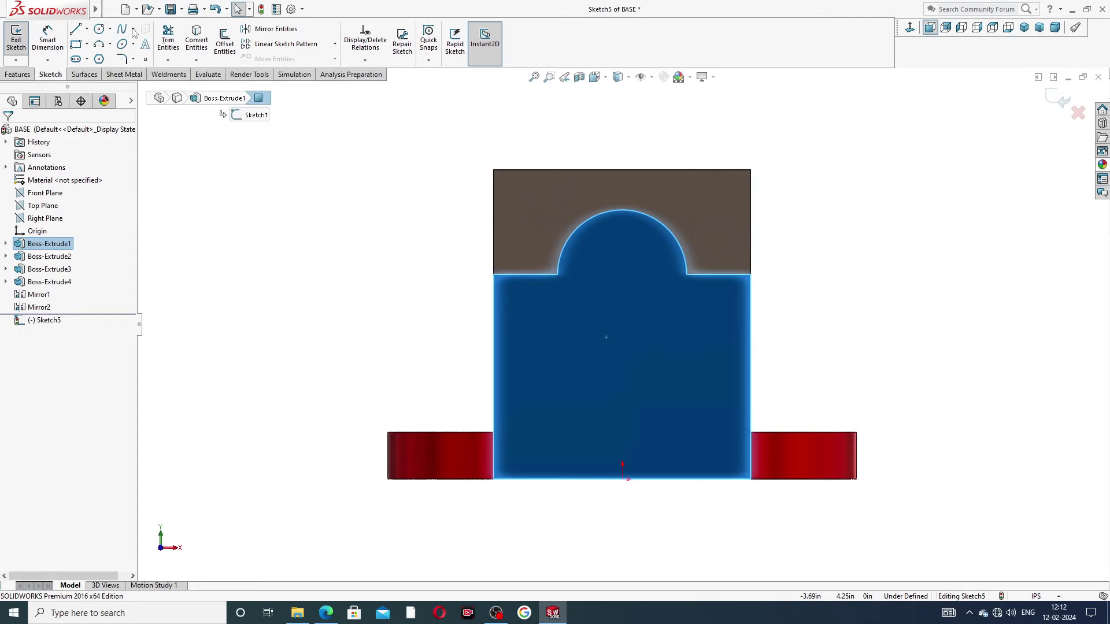
# Draw the closed stepped outline from the bottom edge up around both steps
pyautogui.click(76, 30)
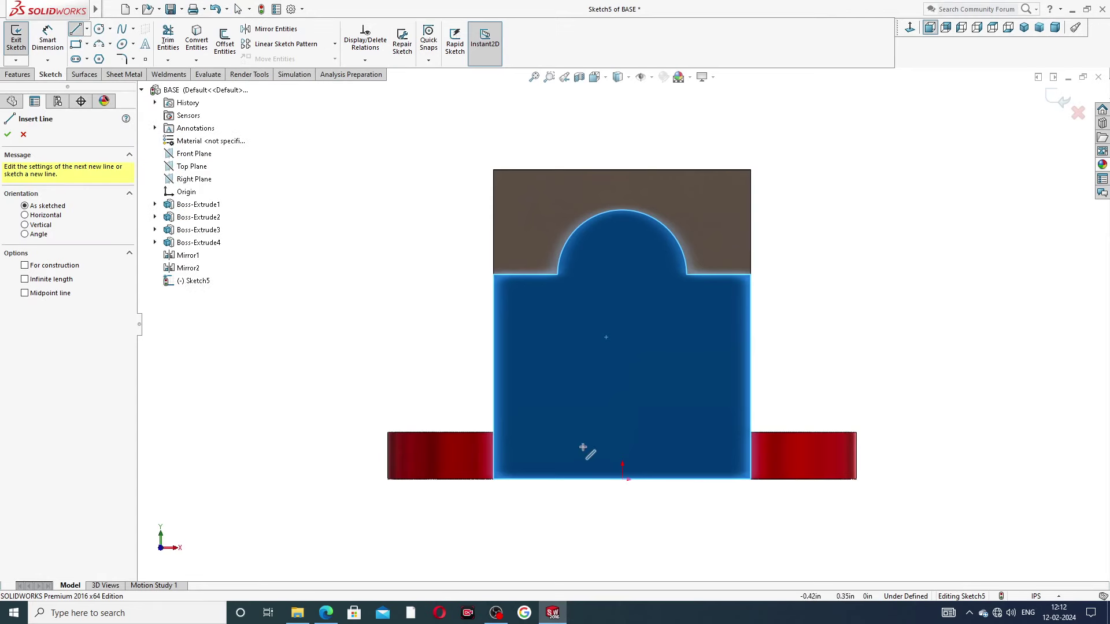
pyautogui.moveTo(572, 482); pyautogui.dragTo(654, 479)
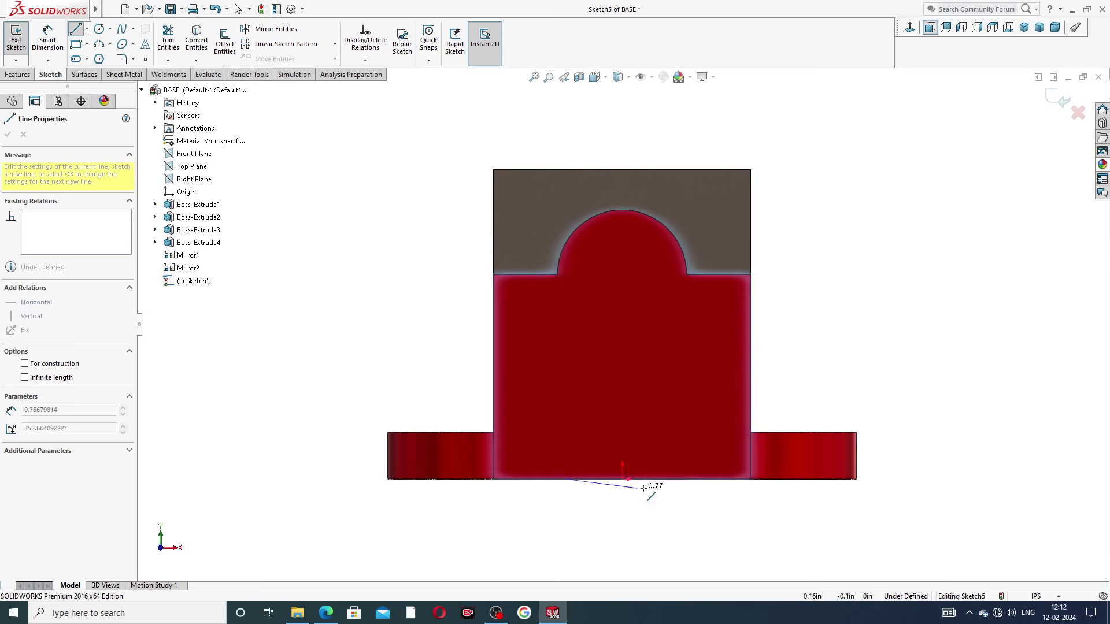
pyautogui.click(693, 479)
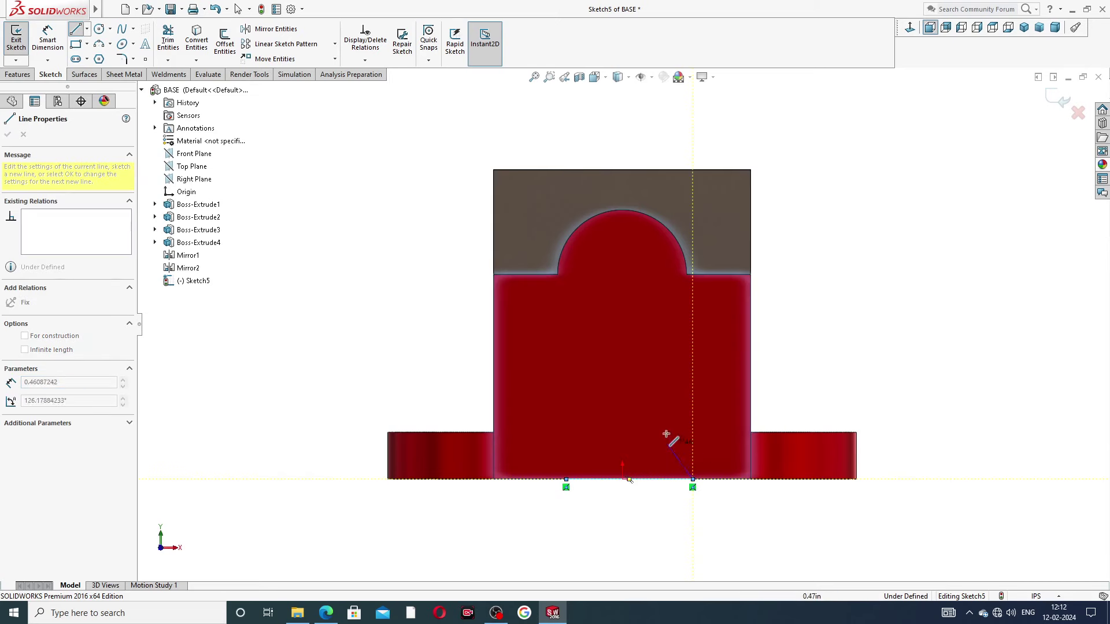
pyautogui.click(692, 350)
pyautogui.click(664, 350)
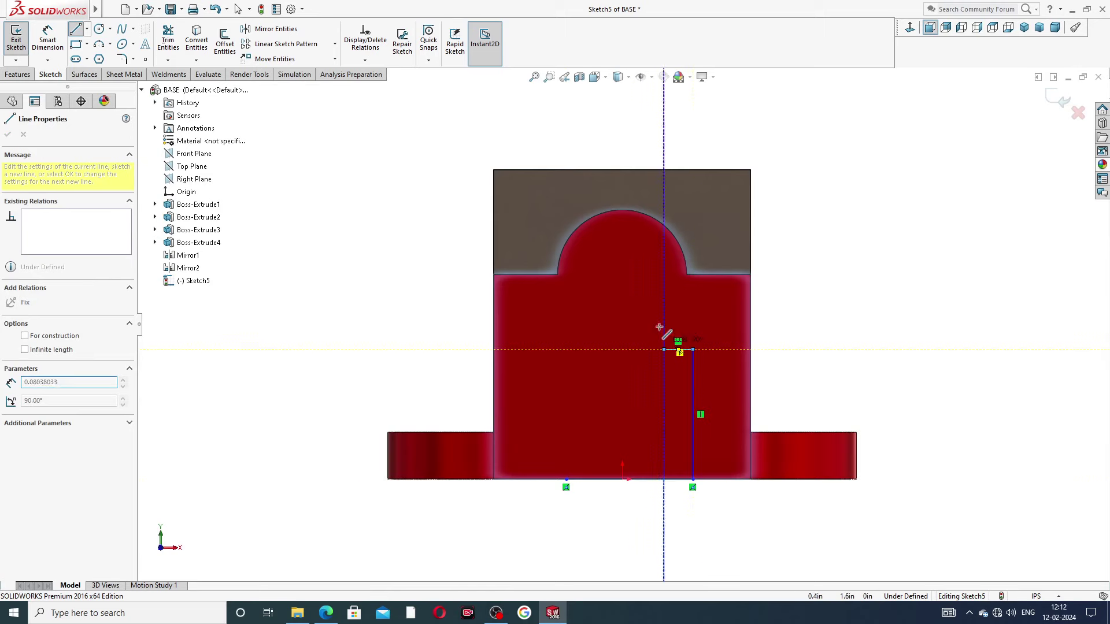
pyautogui.click(663, 277)
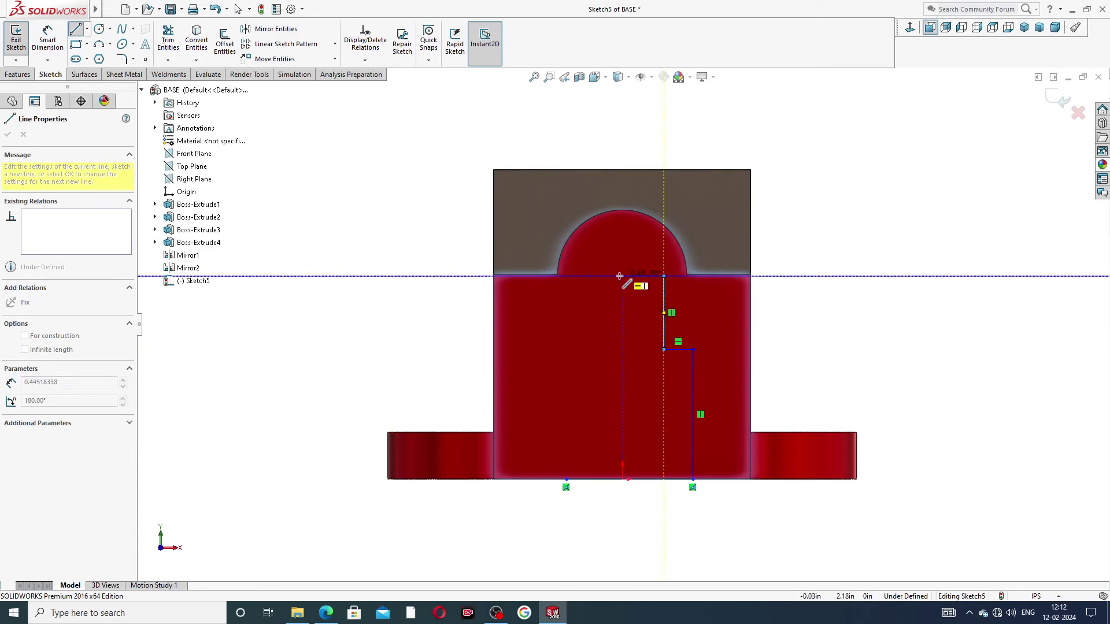
pyautogui.click(599, 276)
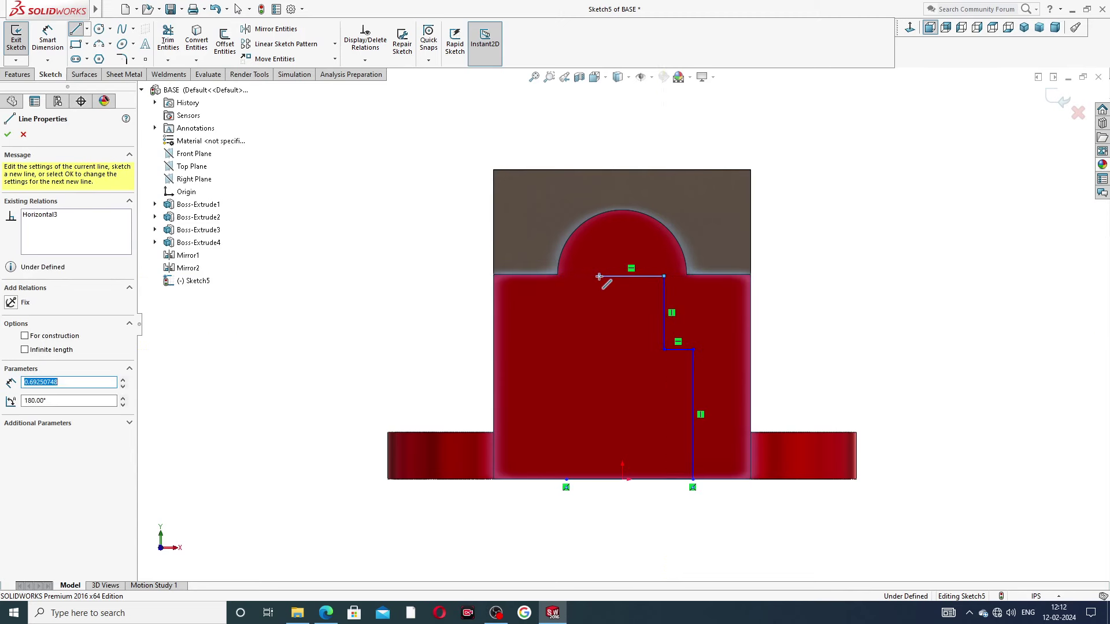
pyautogui.click(599, 350)
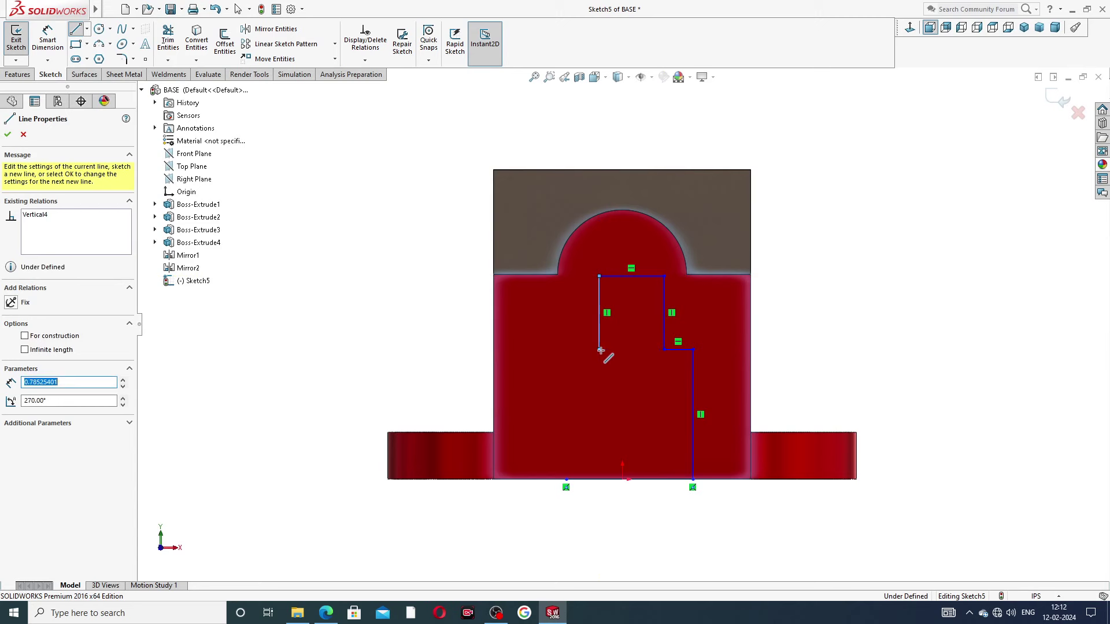
pyautogui.click(566, 349)
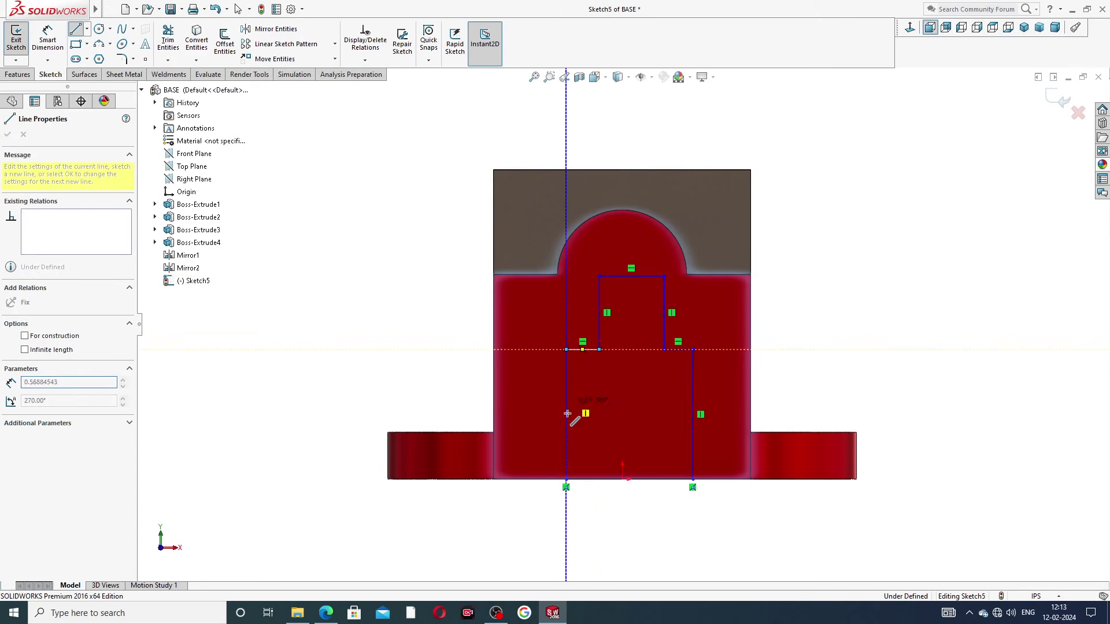
pyautogui.click(566, 479)
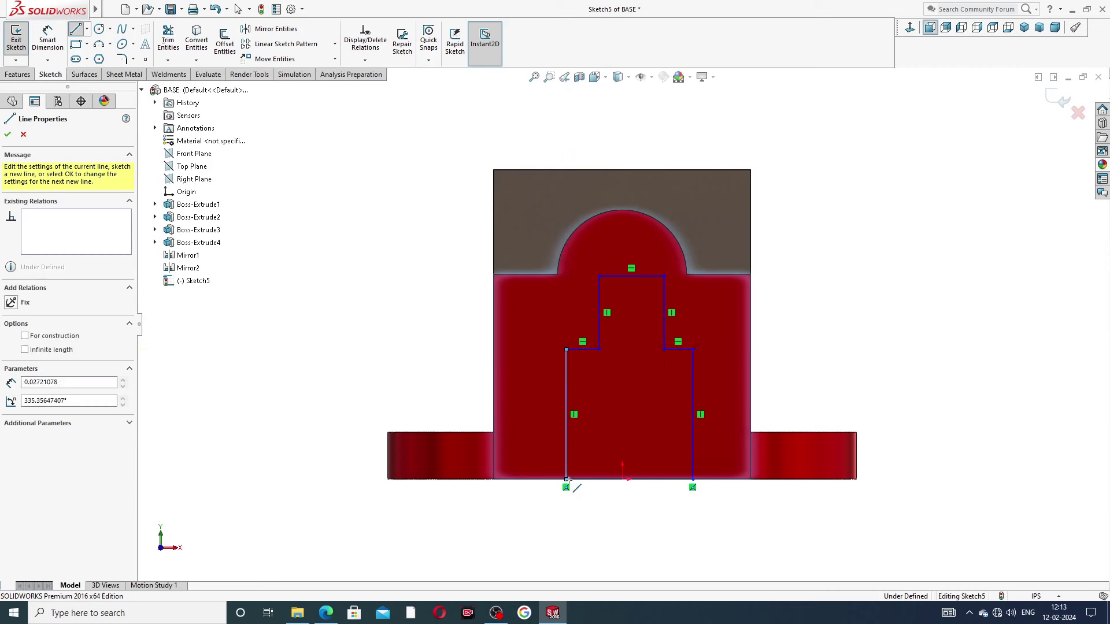
pyautogui.rightClick(853, 343)
pyautogui.click(874, 354)
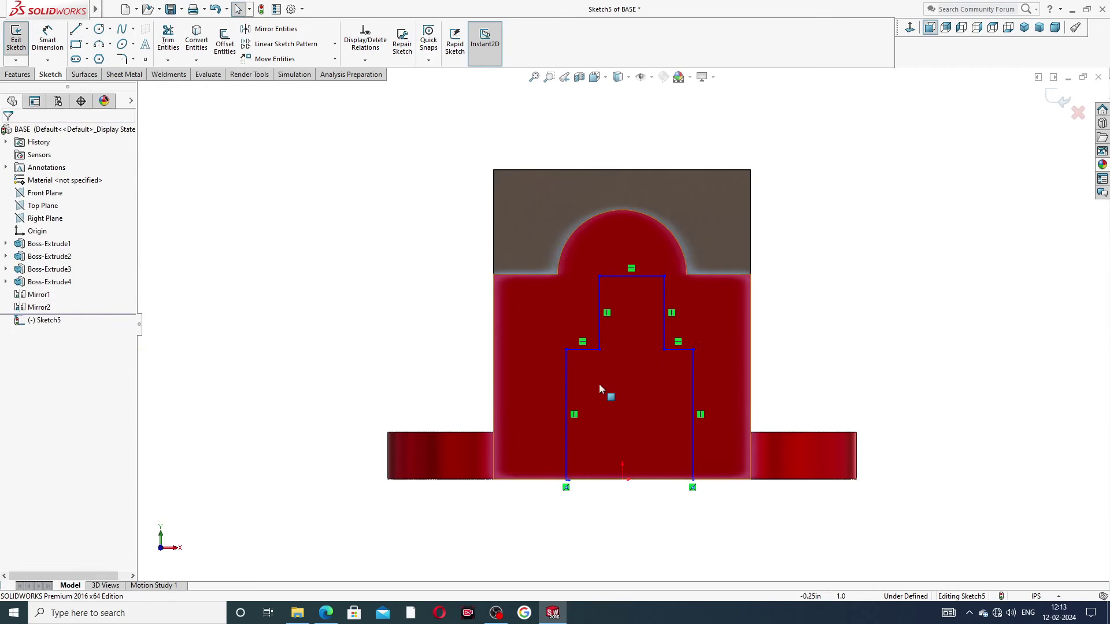
# Add a vertical construction centerline rising from the origin
pyautogui.click(531, 379)
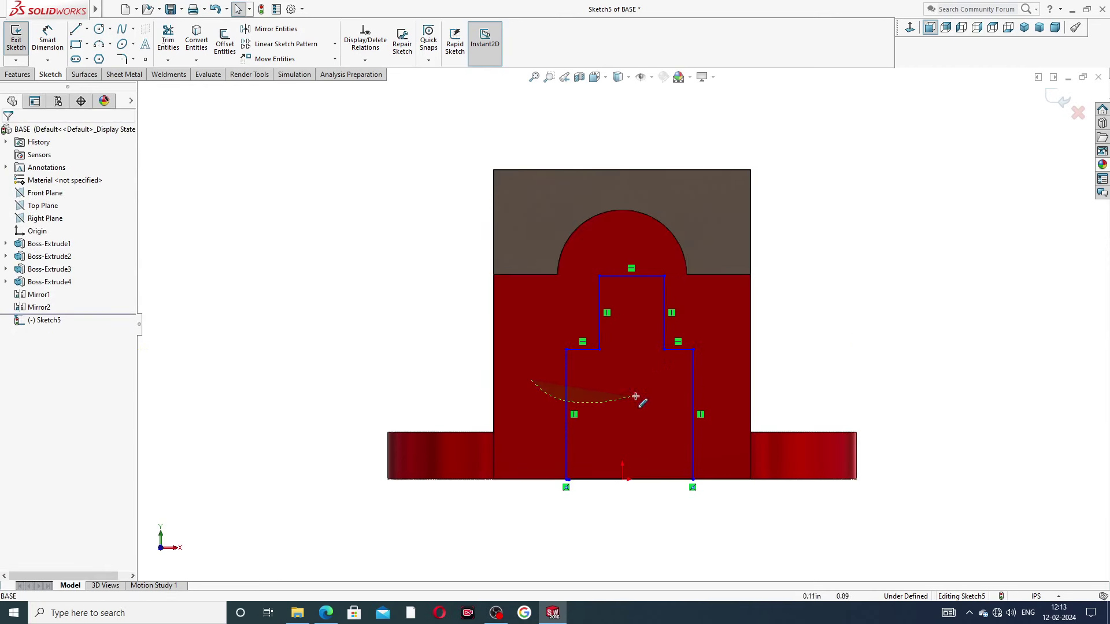
pyautogui.moveTo(713, 371); pyautogui.dragTo(713, 371)
pyautogui.click(814, 272)
pyautogui.click(87, 29)
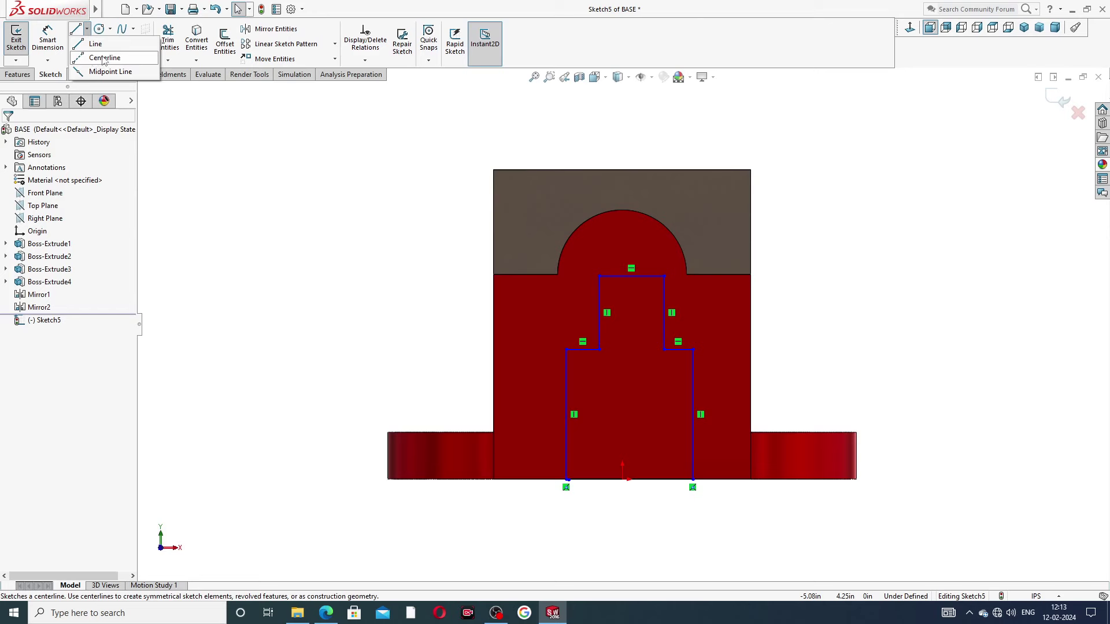
pyautogui.click(101, 58)
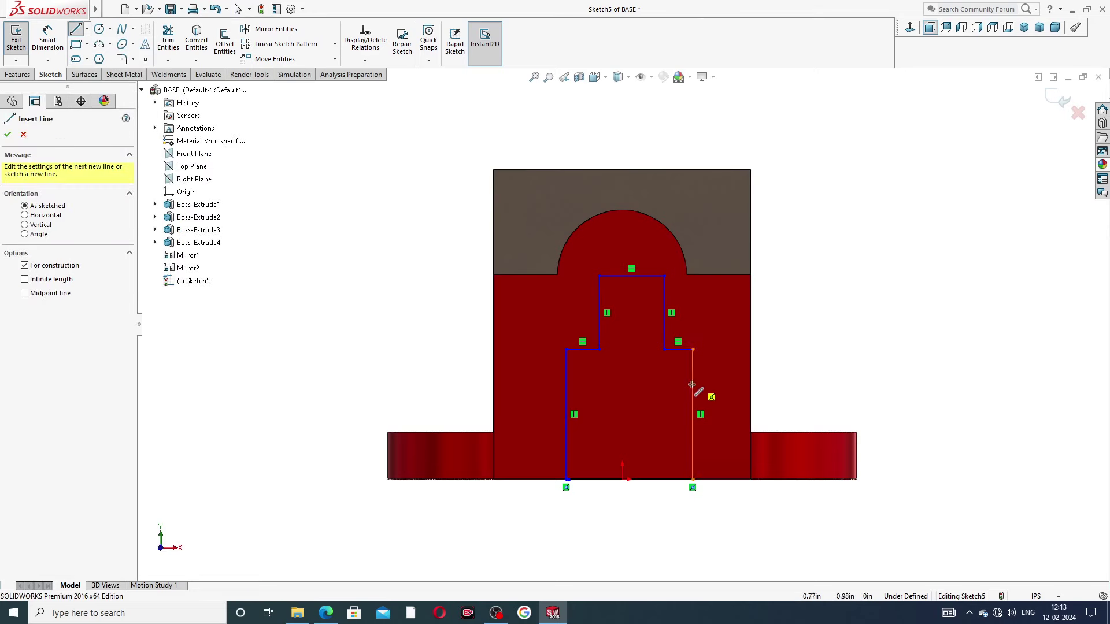
pyautogui.click(623, 478)
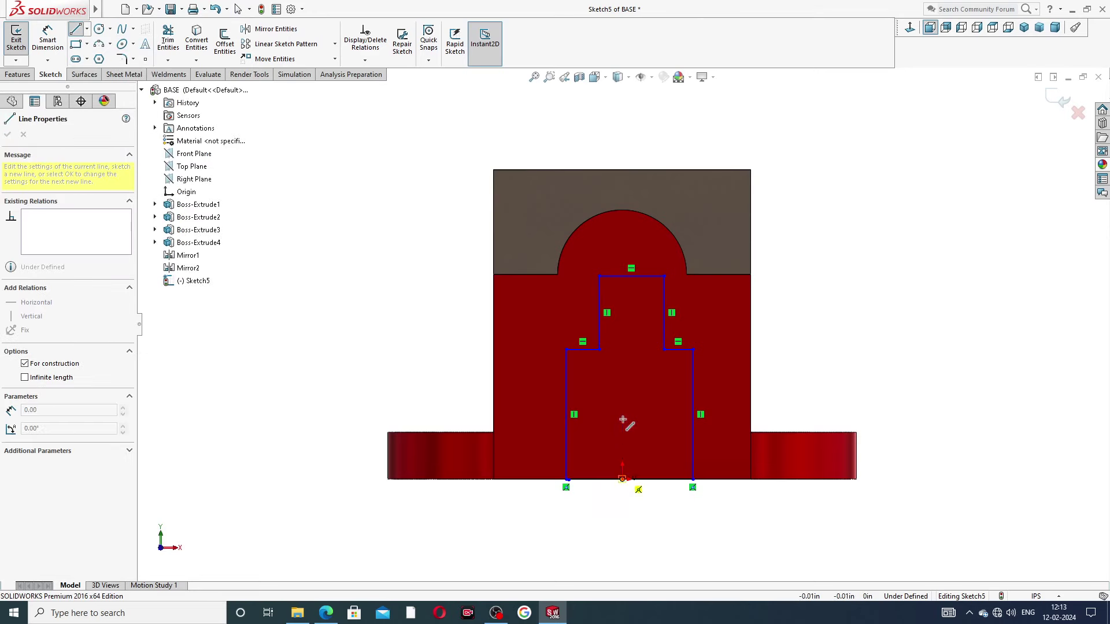
pyautogui.click(625, 331)
pyautogui.rightClick(777, 332)
# Make the outline's outer vertical sides symmetric about the centerline
pyautogui.click(787, 341)
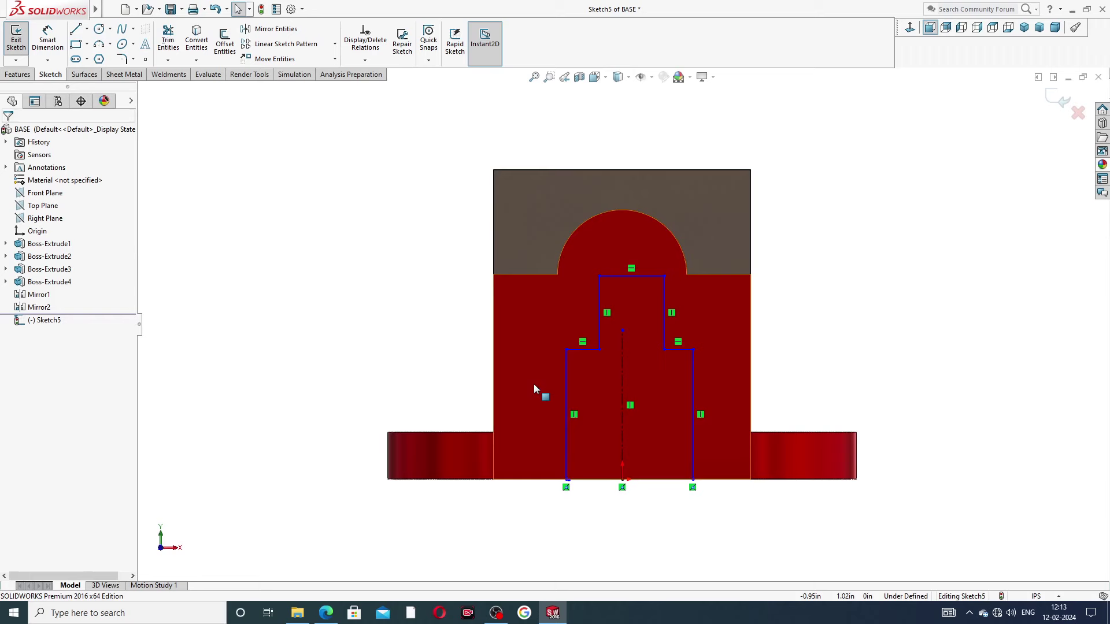
pyautogui.moveTo(533, 384); pyautogui.dragTo(723, 367)
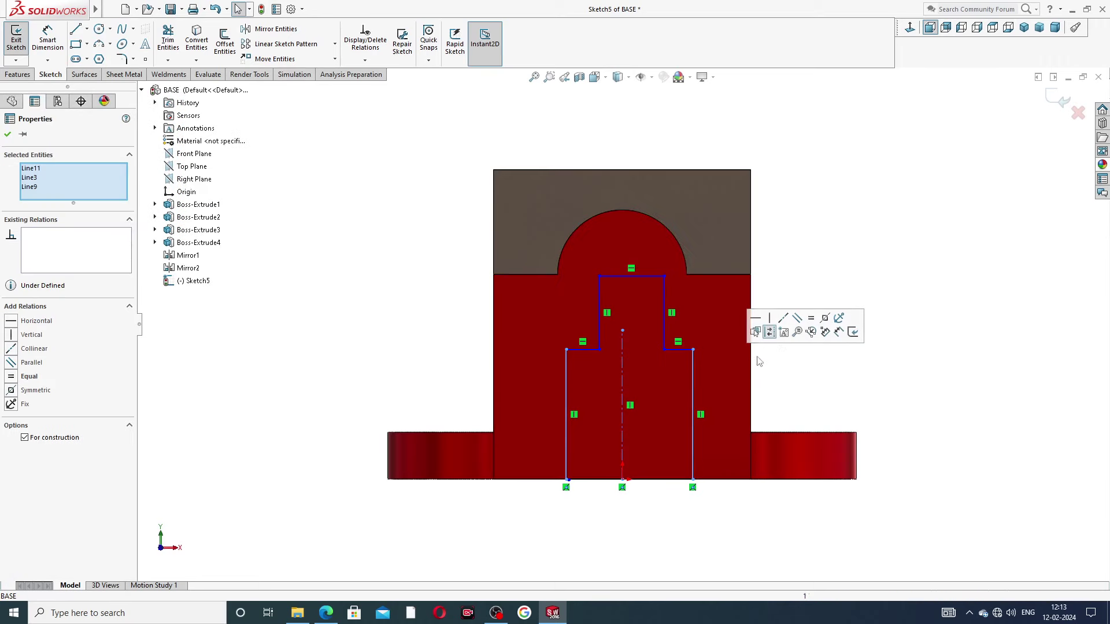
pyautogui.click(825, 318)
pyautogui.press('Escape')
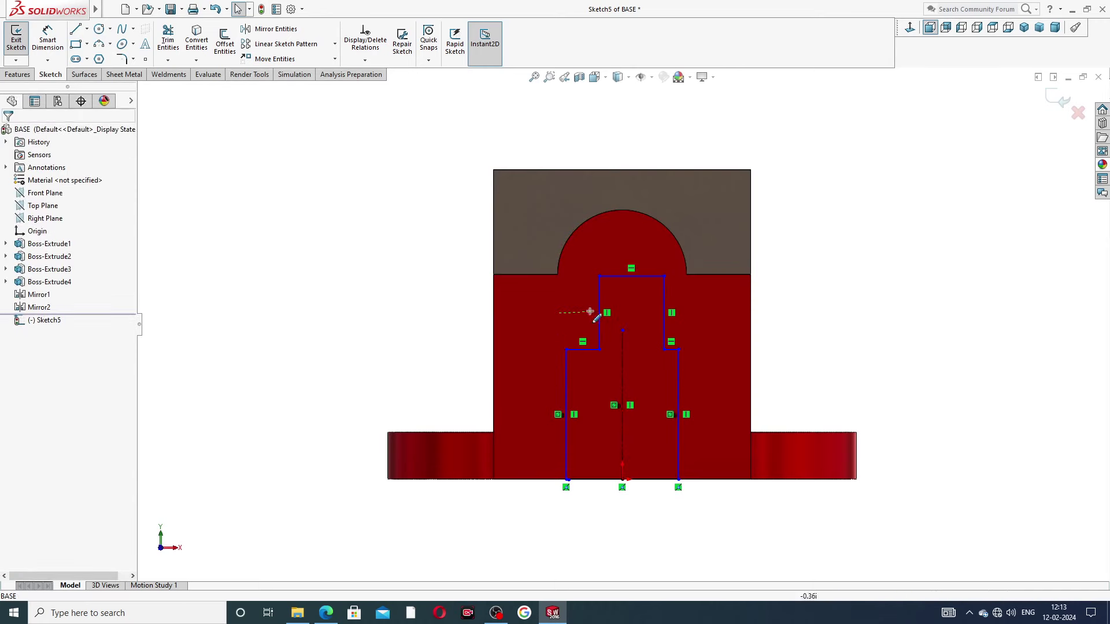
pyautogui.press('Escape')
pyautogui.press('Escape')
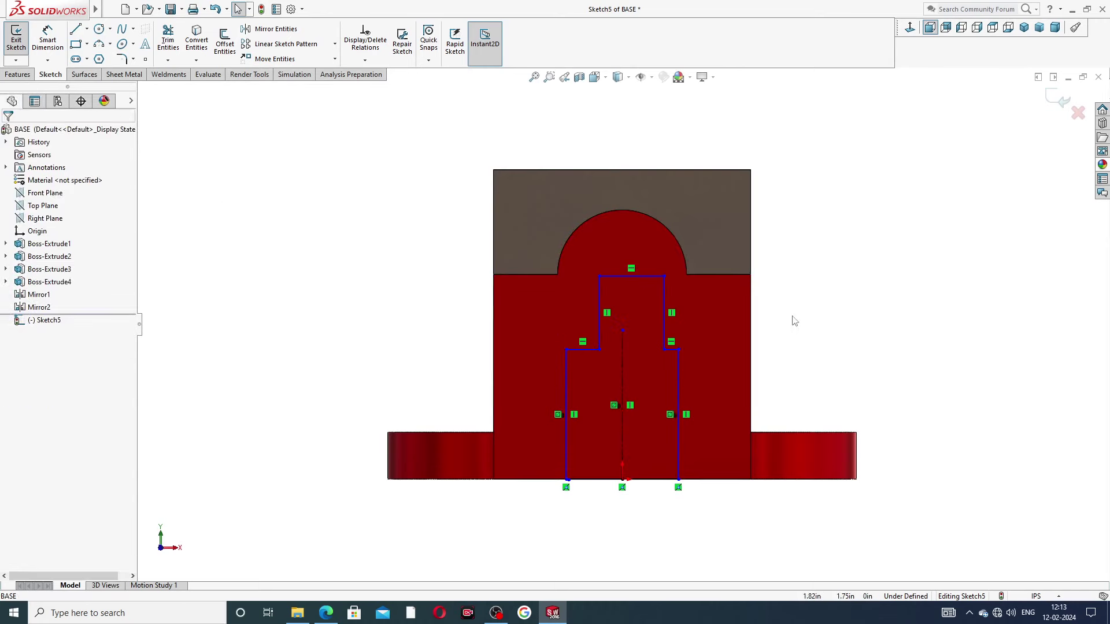
# Extend the centerline up to the outline's top edge
pyautogui.moveTo(622, 331); pyautogui.dragTo(620, 265)
pyautogui.press('Escape')
pyautogui.press('l')
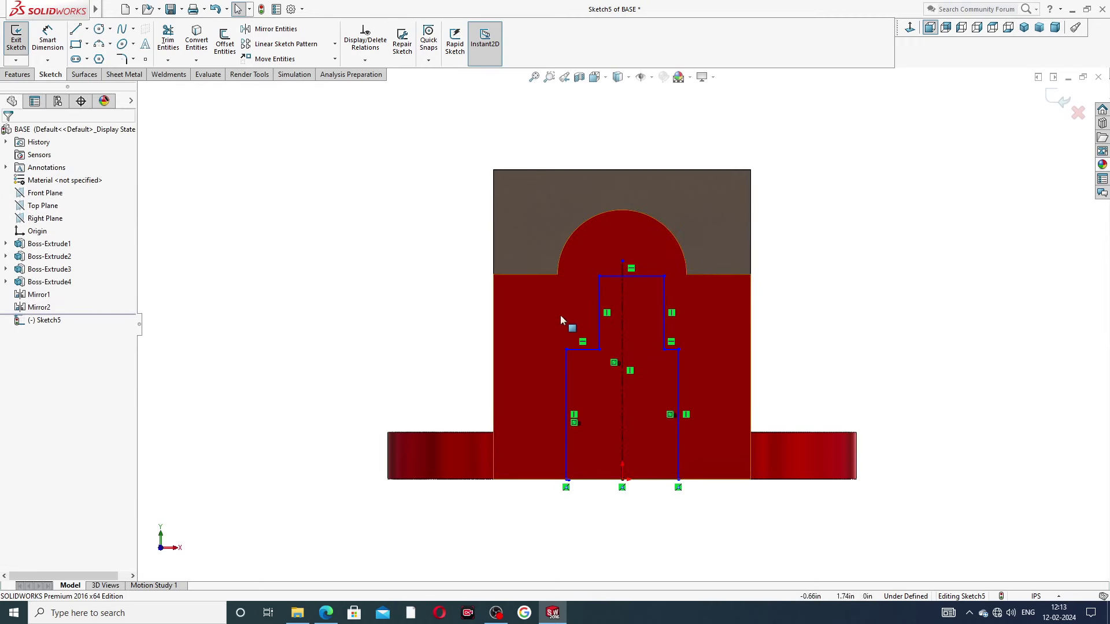
# Make the inner vertical sides symmetric about the centerline
pyautogui.click(560, 314)
pyautogui.moveTo(693, 294); pyautogui.dragTo(696, 292)
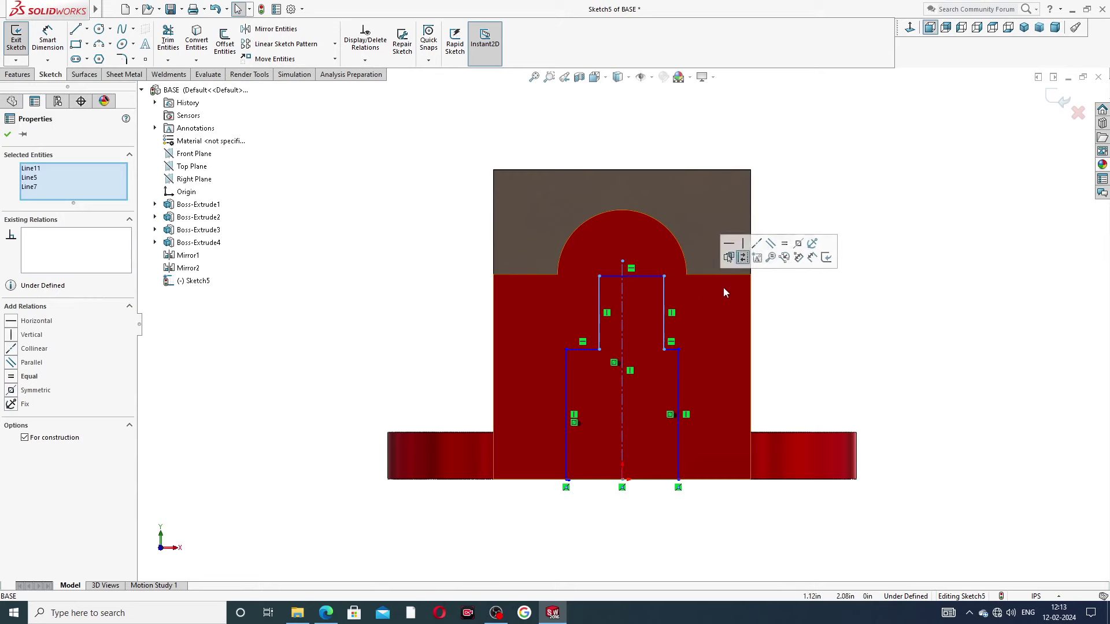
pyautogui.click(779, 313)
pyautogui.moveTo(591, 300); pyautogui.dragTo(695, 289)
pyautogui.click(798, 237)
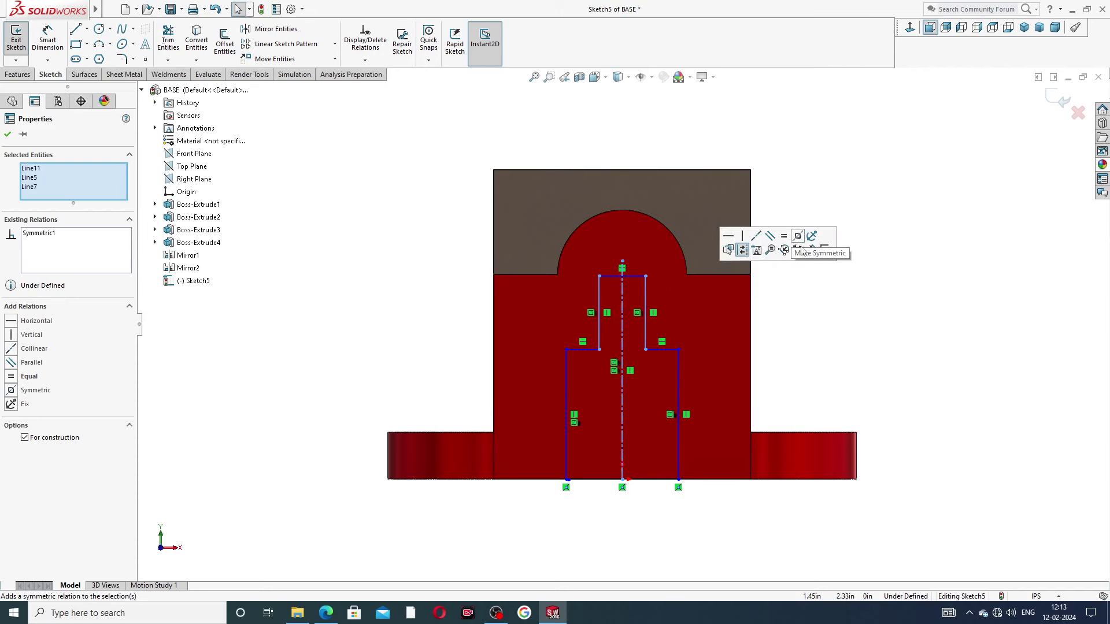
pyautogui.click(818, 298)
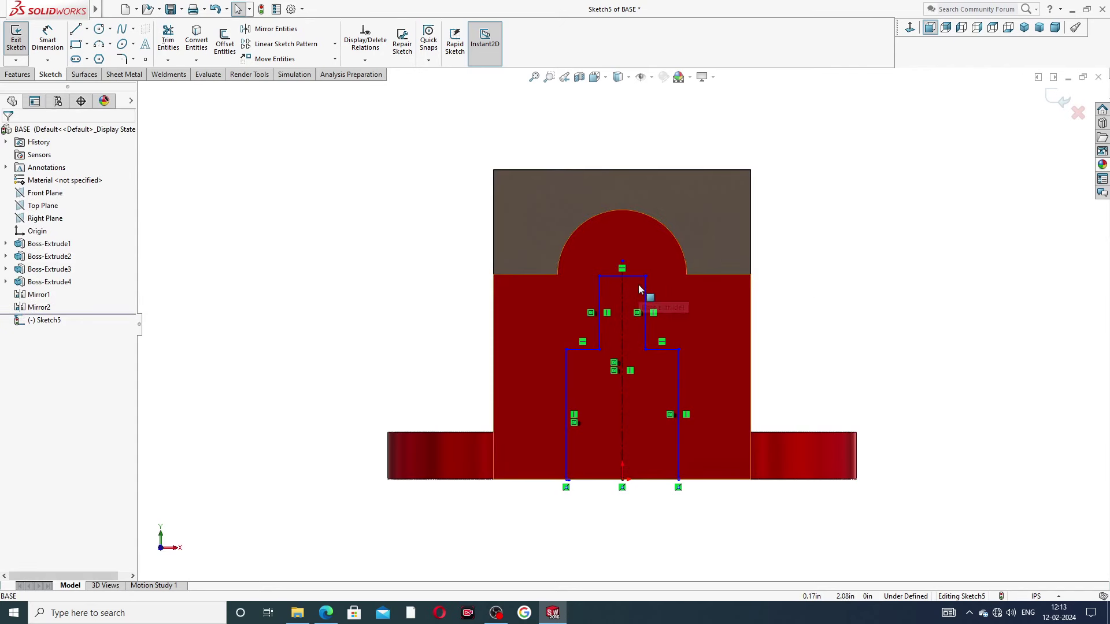
pyautogui.scroll(-1, 646, 289)
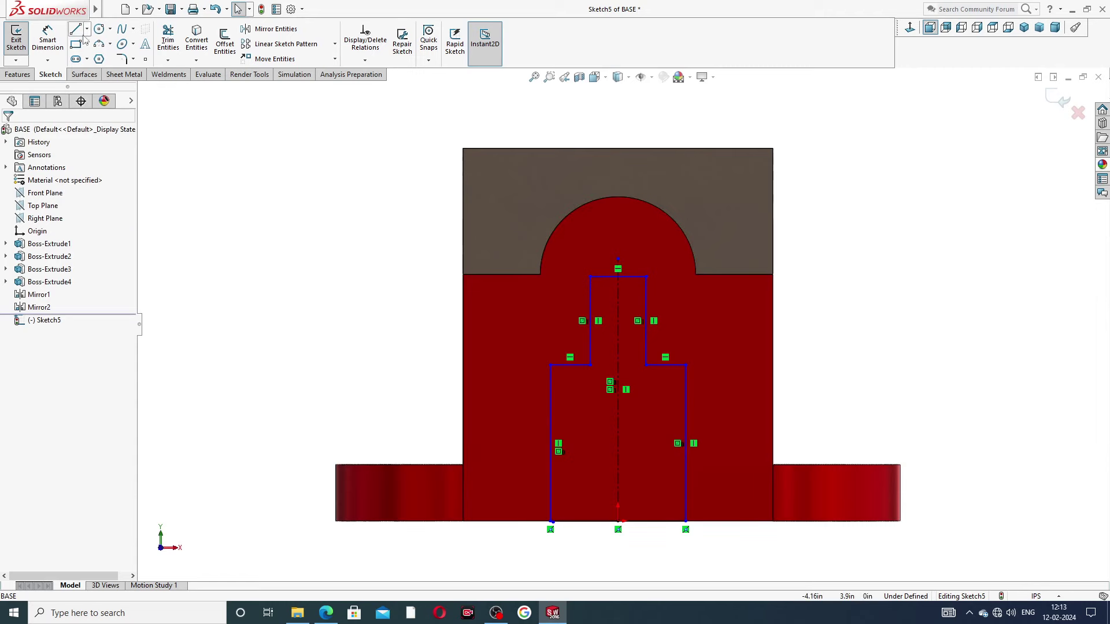
# Dimension the top width to 1.00 and the bottom width to 1.25
pyautogui.click(47, 39)
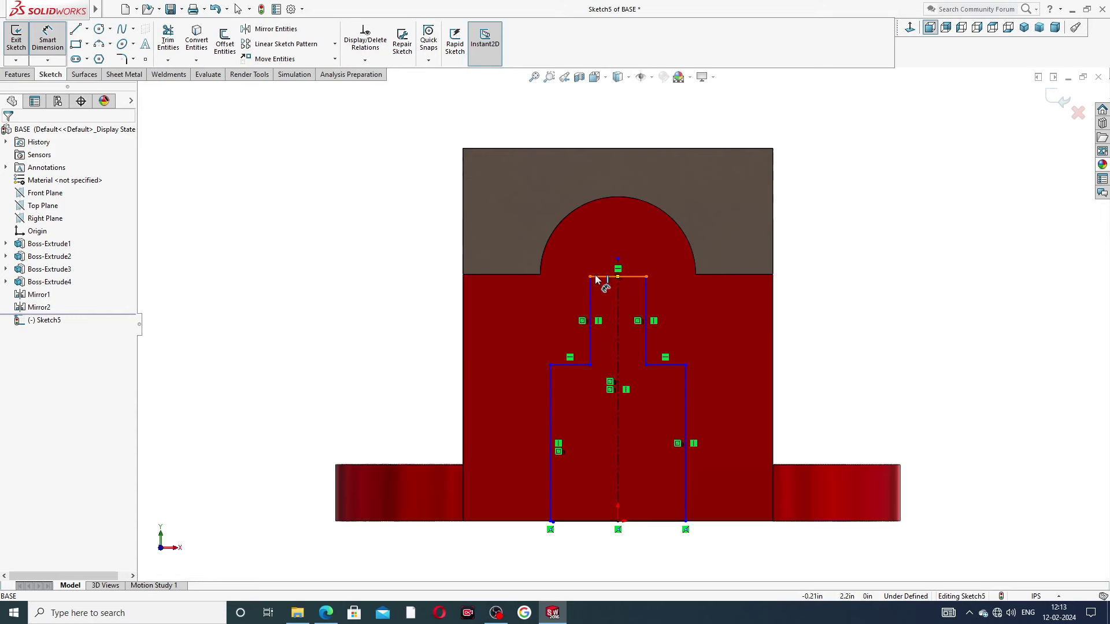
pyautogui.click(599, 276)
pyautogui.click(622, 239)
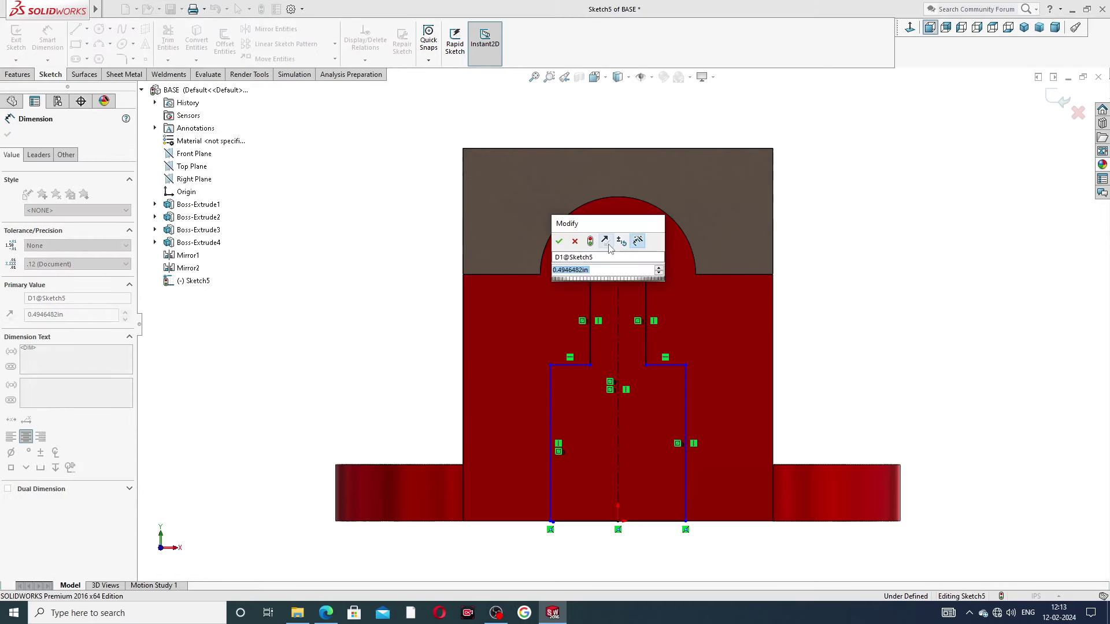
pyautogui.write('1')
pyautogui.press('Return')
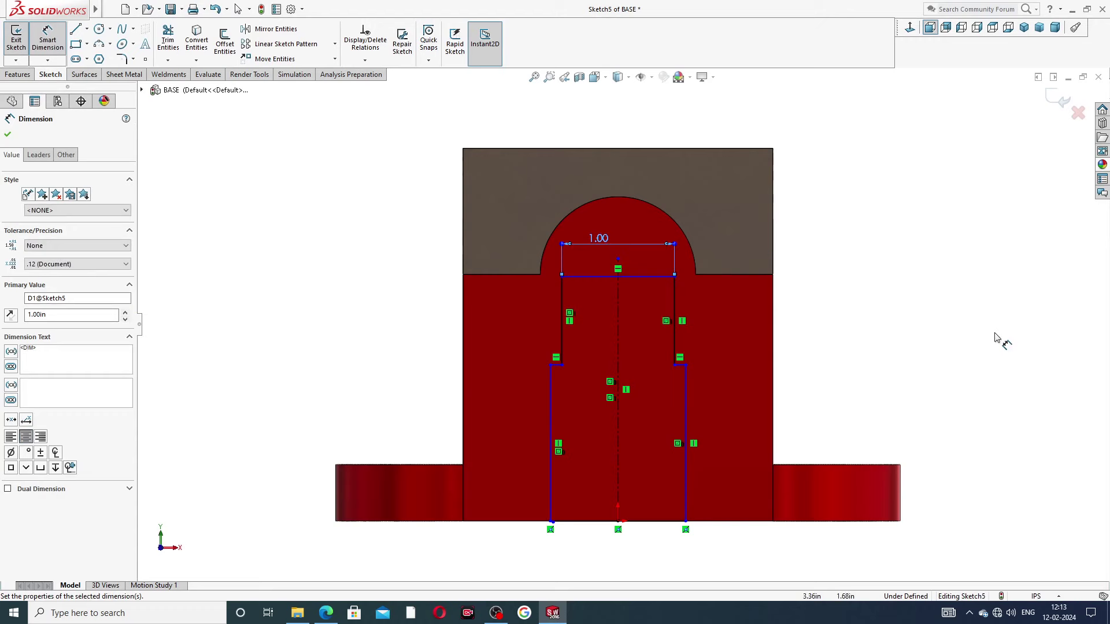
pyautogui.click(996, 338)
pyautogui.click(648, 522)
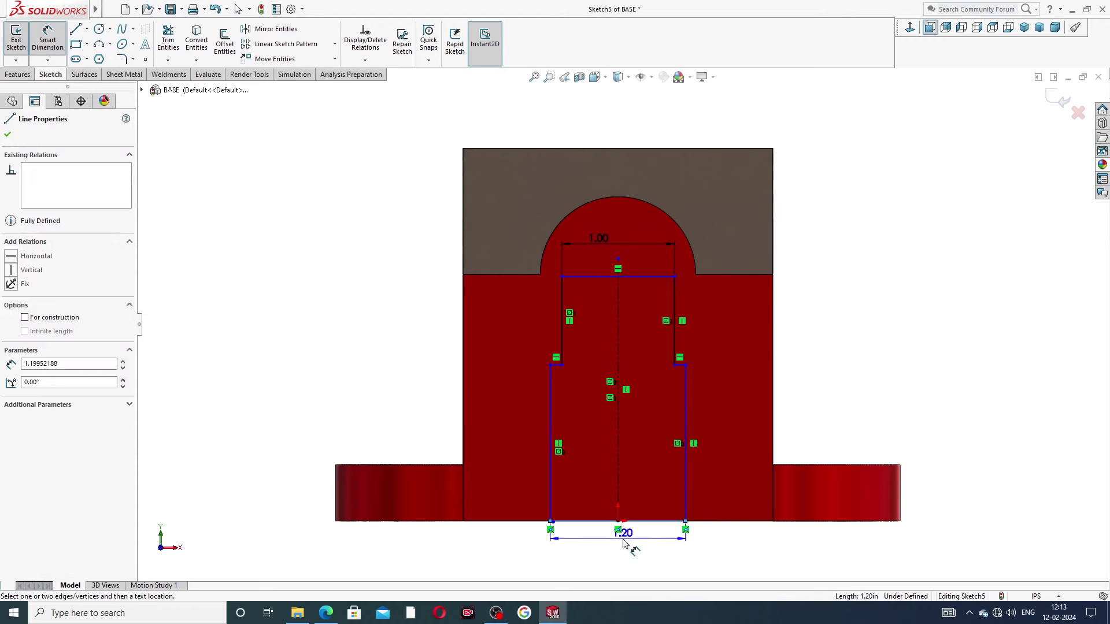
pyautogui.click(625, 544)
pyautogui.write('1.')
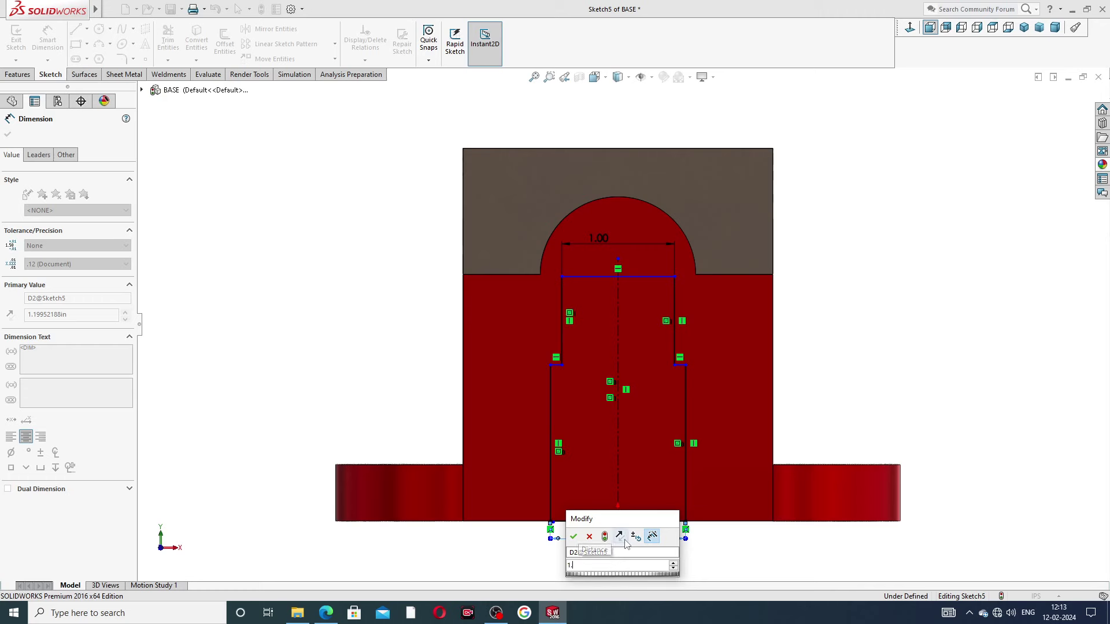
pyautogui.write('25')
pyautogui.press('Return')
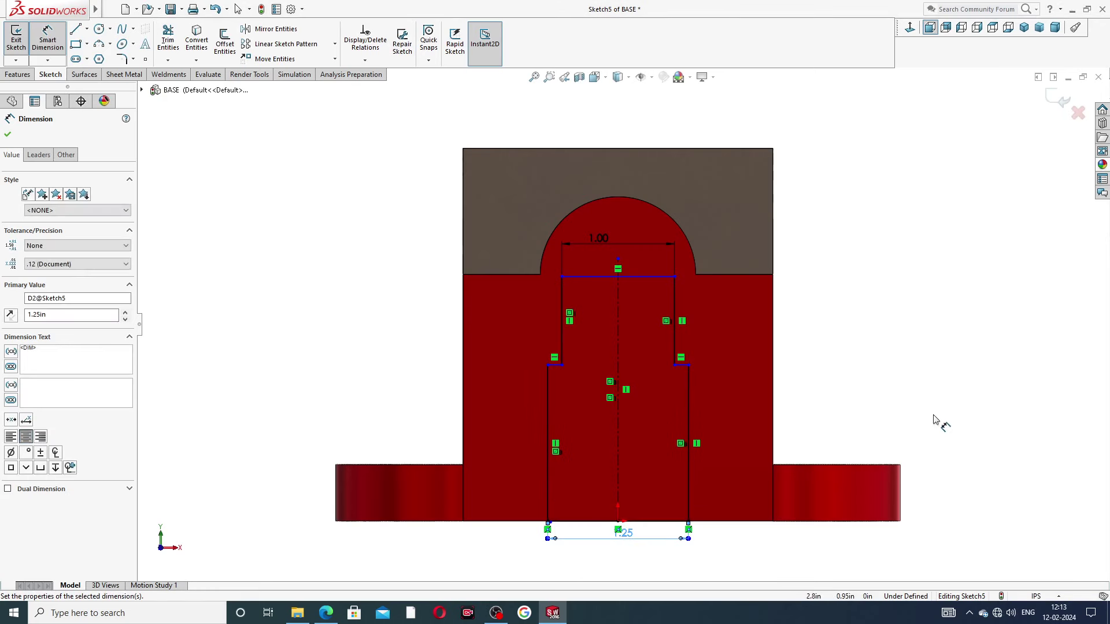
pyautogui.click(935, 420)
# Set the profile's overall height to 1.69, checked against the reference drawing
pyautogui.scroll(1, 666, 330)
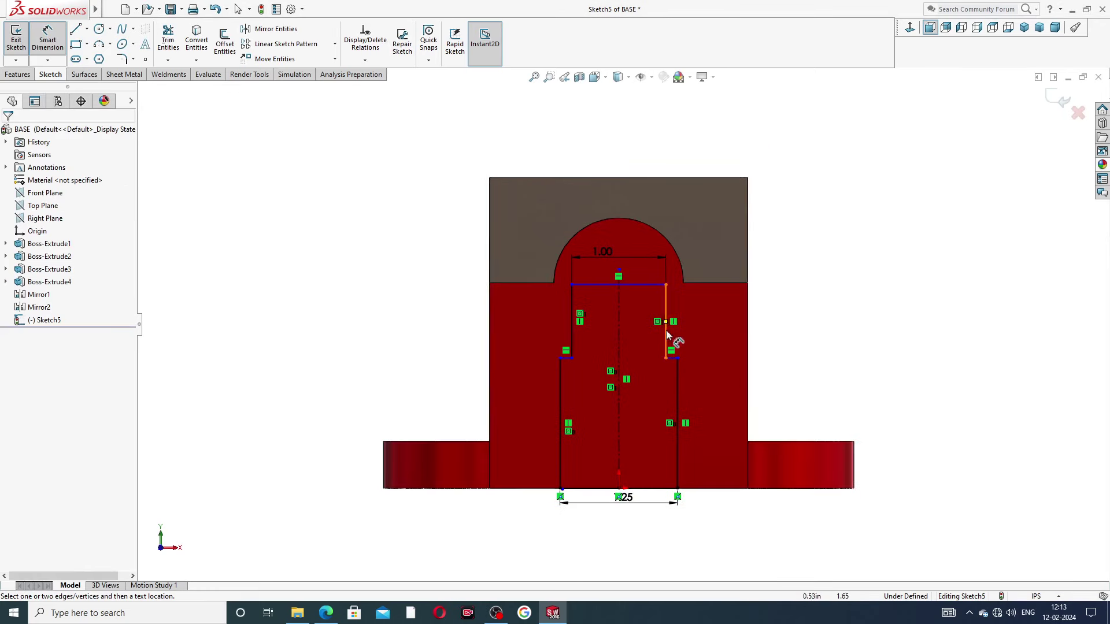
pyautogui.click(650, 286)
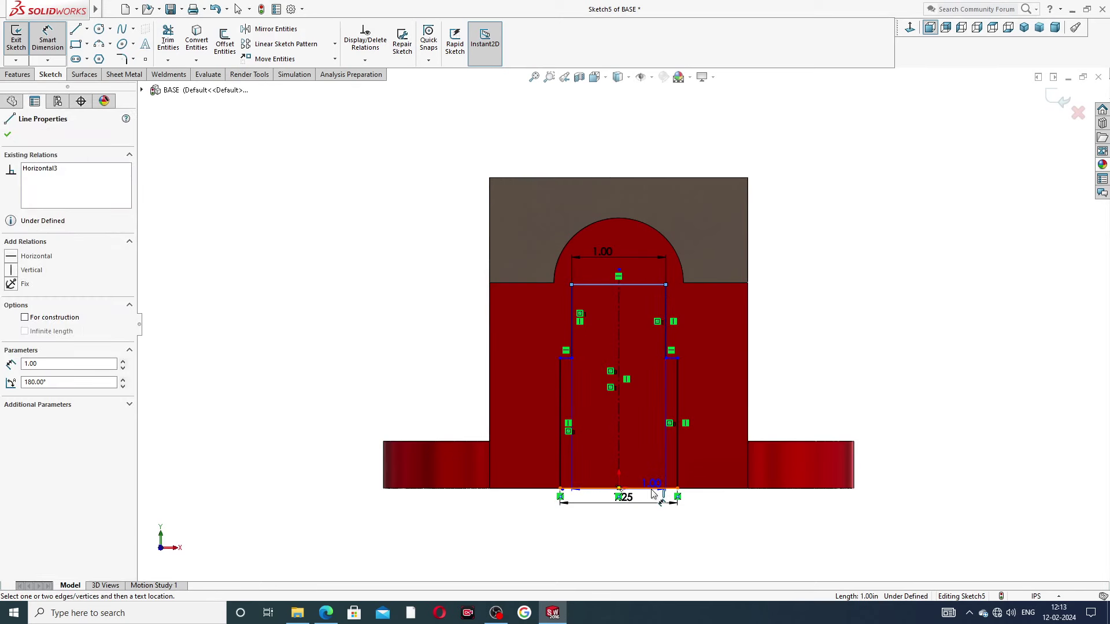
pyautogui.click(652, 490)
pyautogui.click(910, 422)
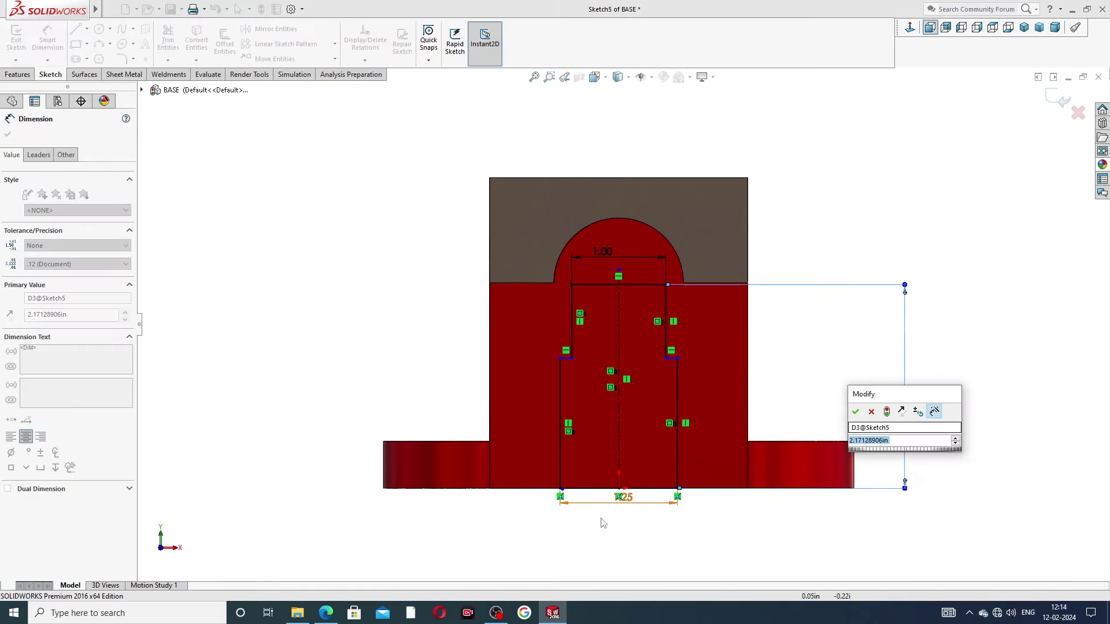
pyautogui.click(332, 614)
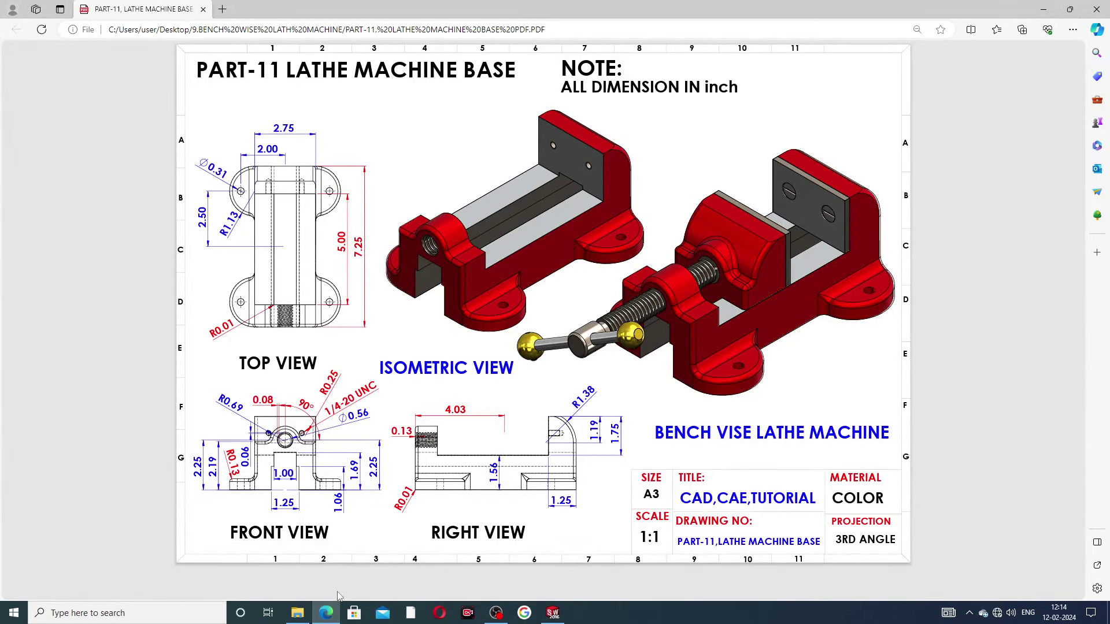
pyautogui.click(332, 614)
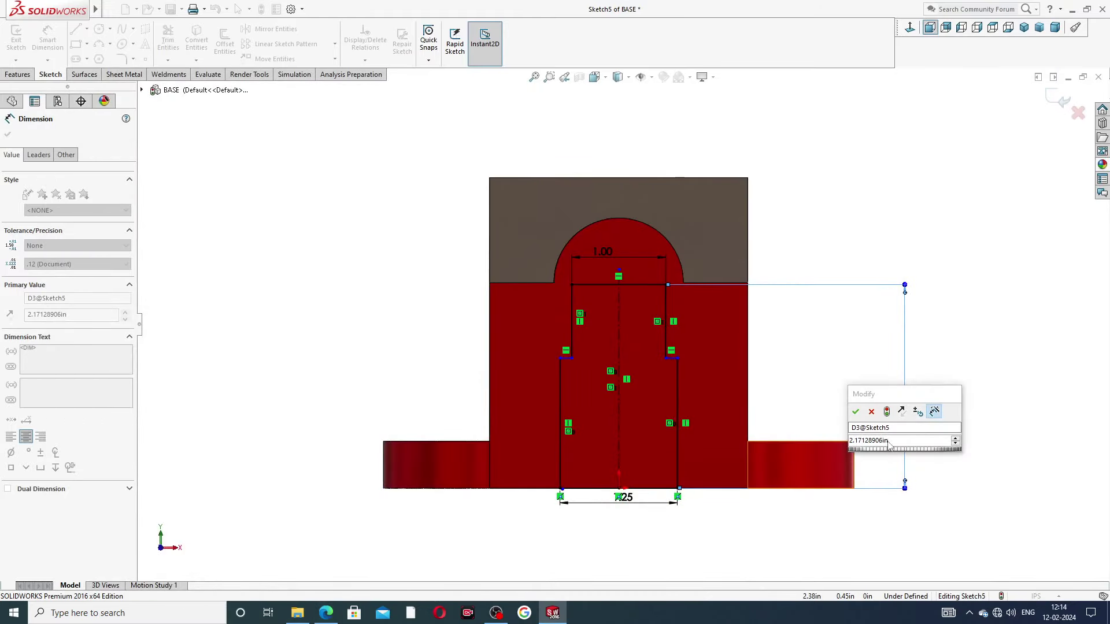
pyautogui.write('1')
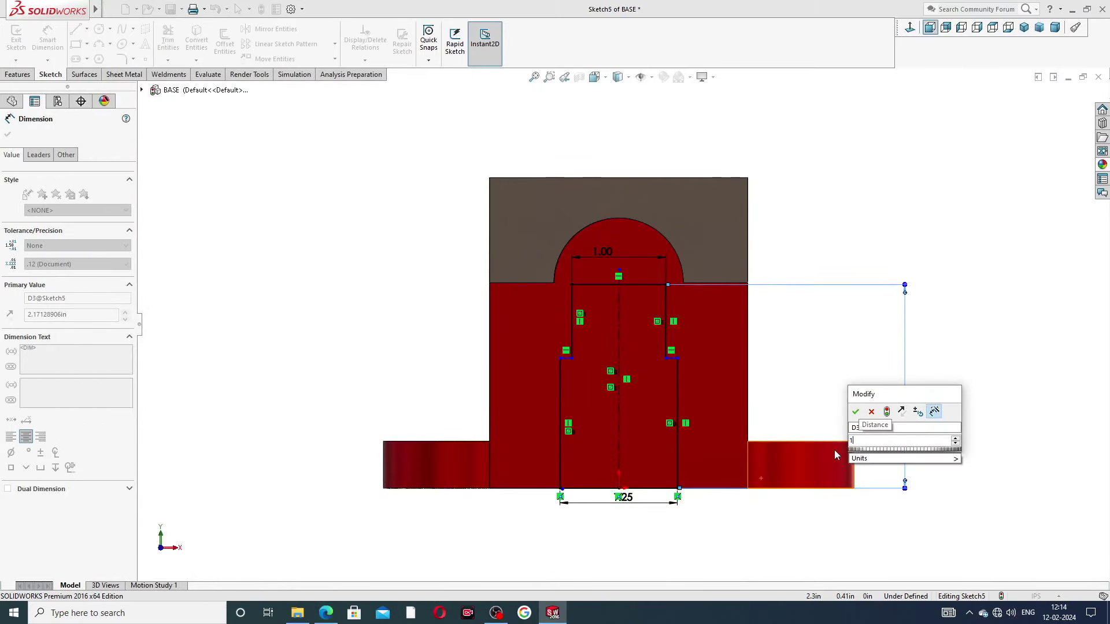
pyautogui.write('.69')
pyautogui.press('Return')
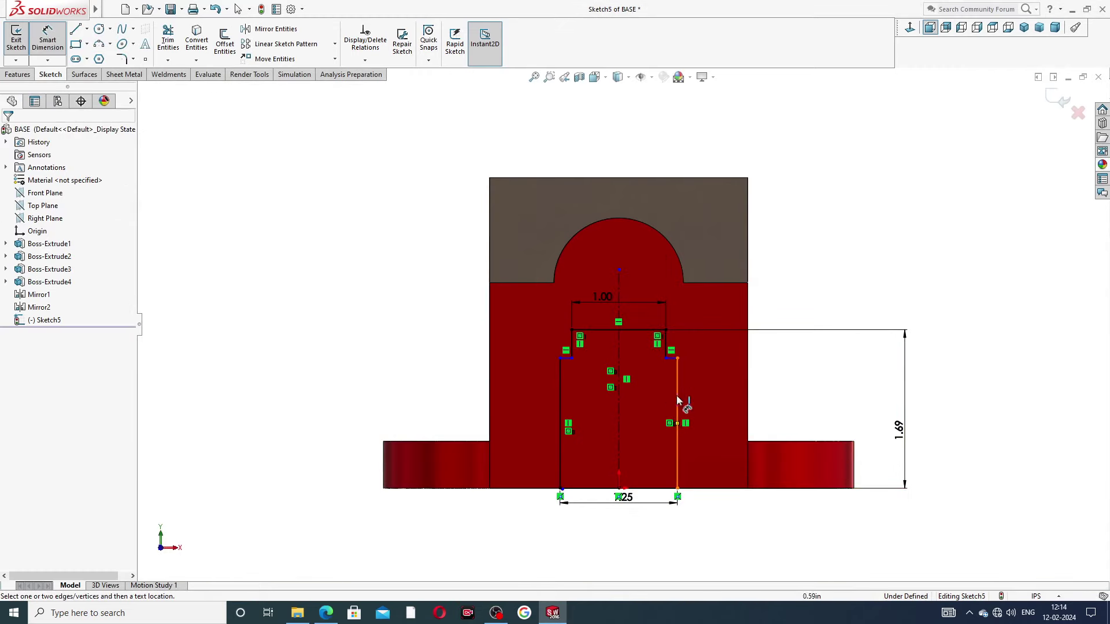
# Dimension the right step line's height above the bottom line to 1.06
pyautogui.scroll(-3, 677, 363)
pyautogui.click(659, 347)
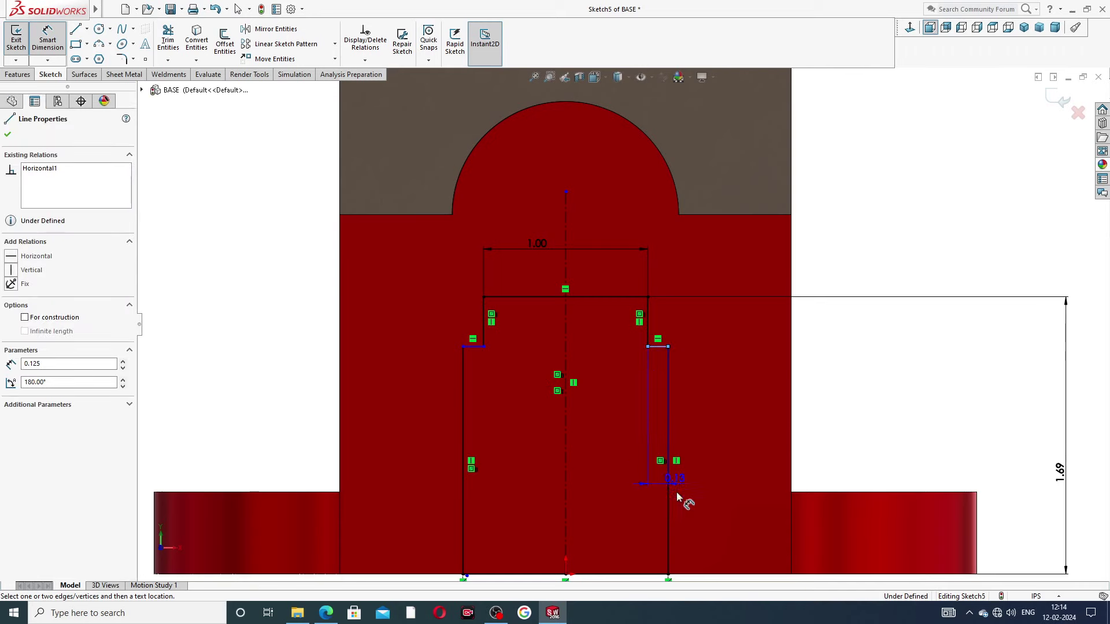
pyautogui.scroll(2, 686, 540)
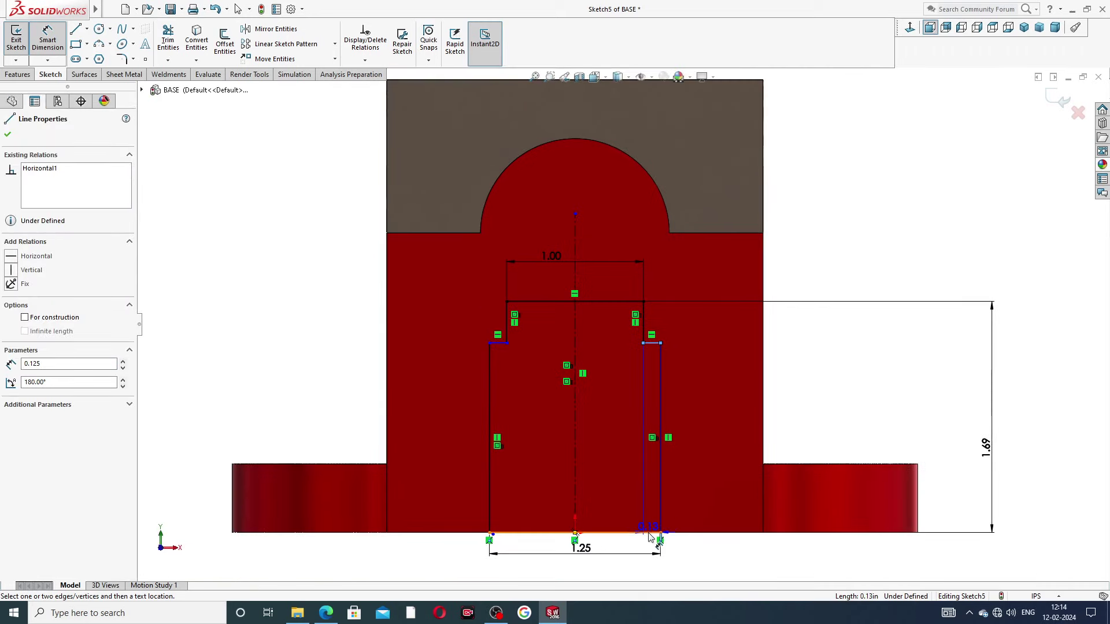
pyautogui.click(648, 536)
pyautogui.click(949, 459)
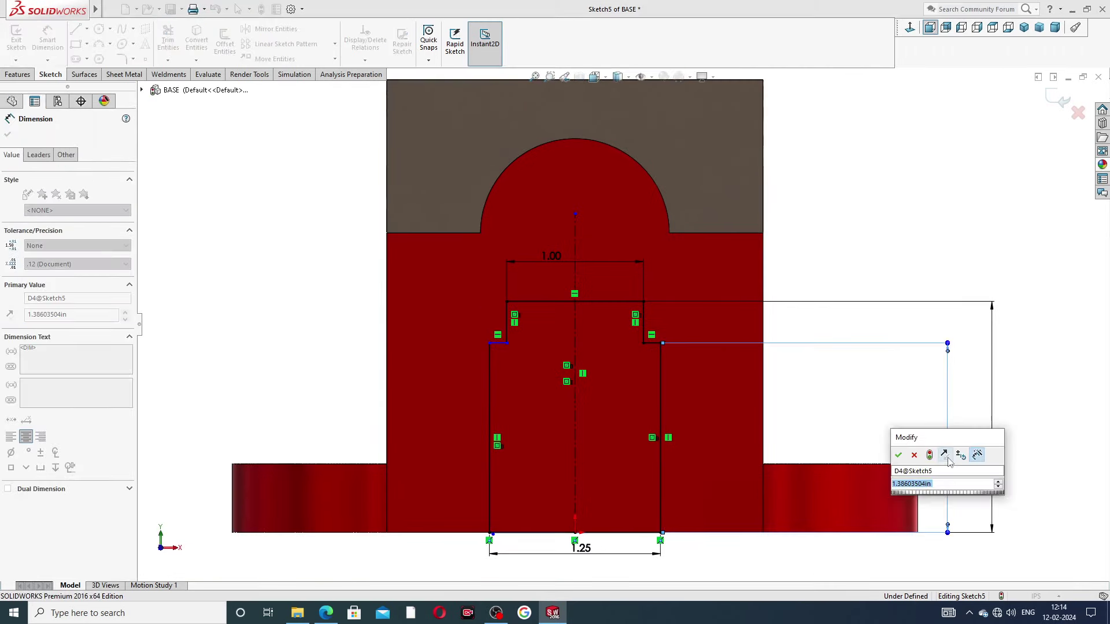
pyautogui.write('1.06')
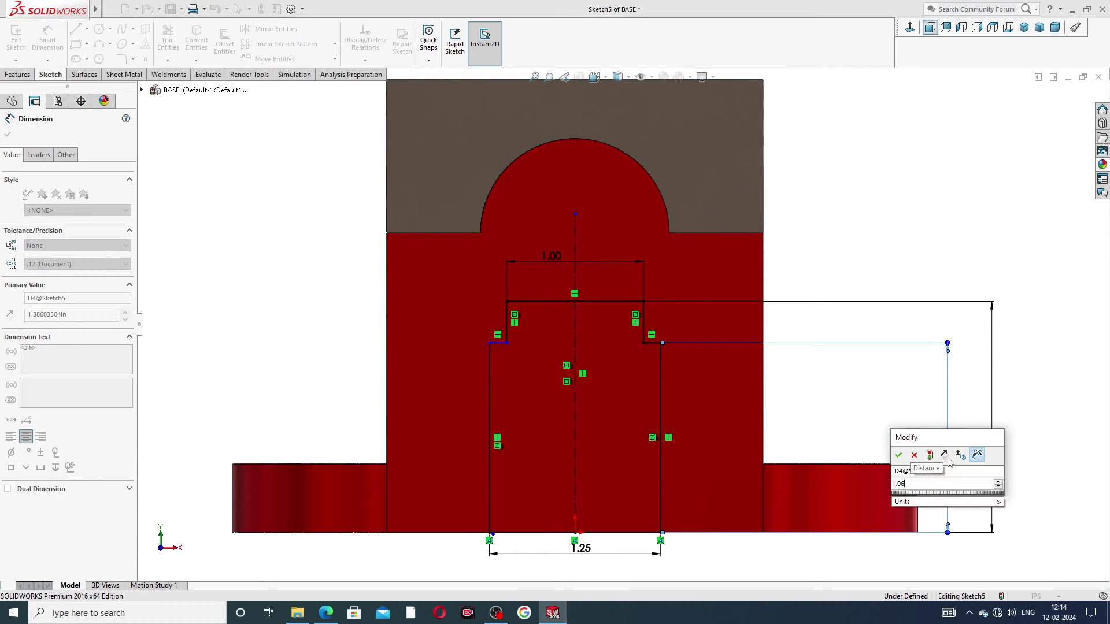
pyautogui.press('Return')
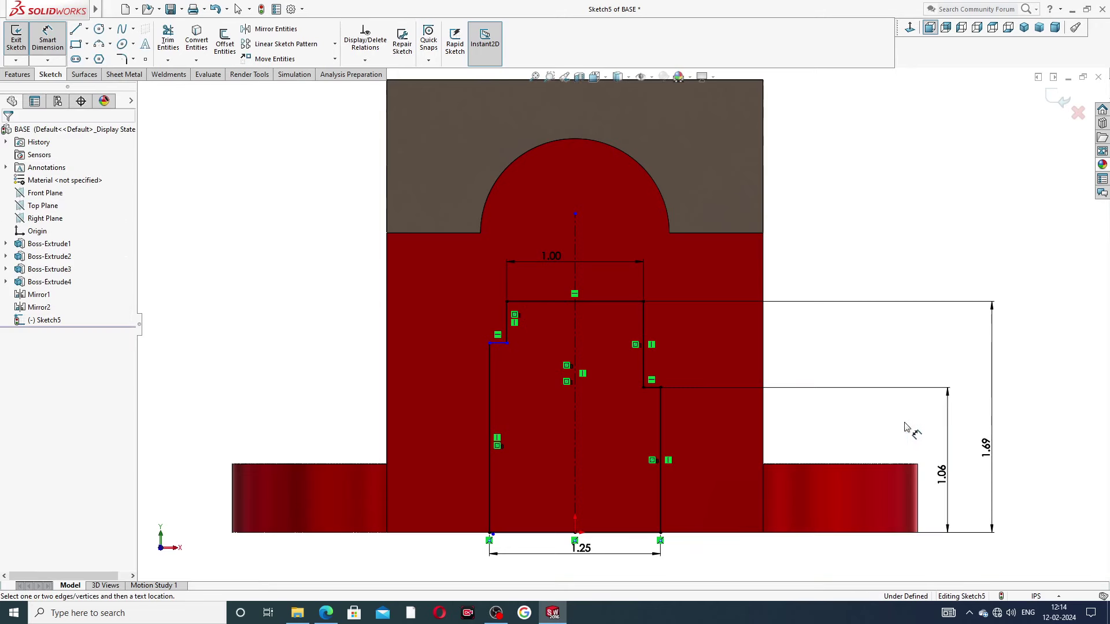
# Make the left and right short step lines collinear
pyautogui.rightClick(867, 287)
pyautogui.click(891, 171)
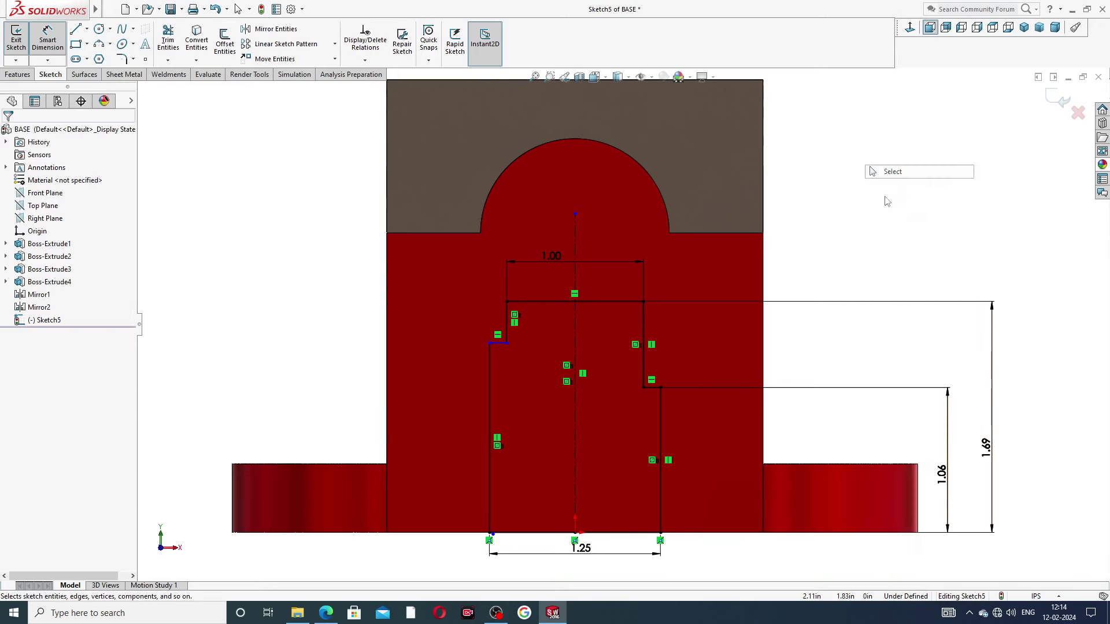
pyautogui.click(502, 345)
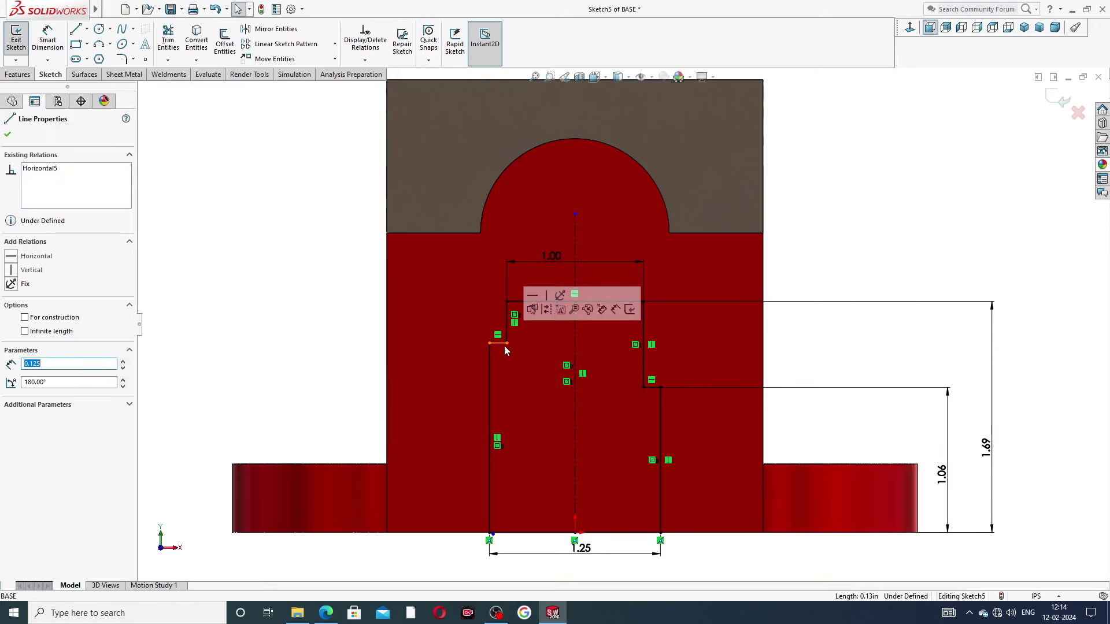
pyautogui.click(656, 387)
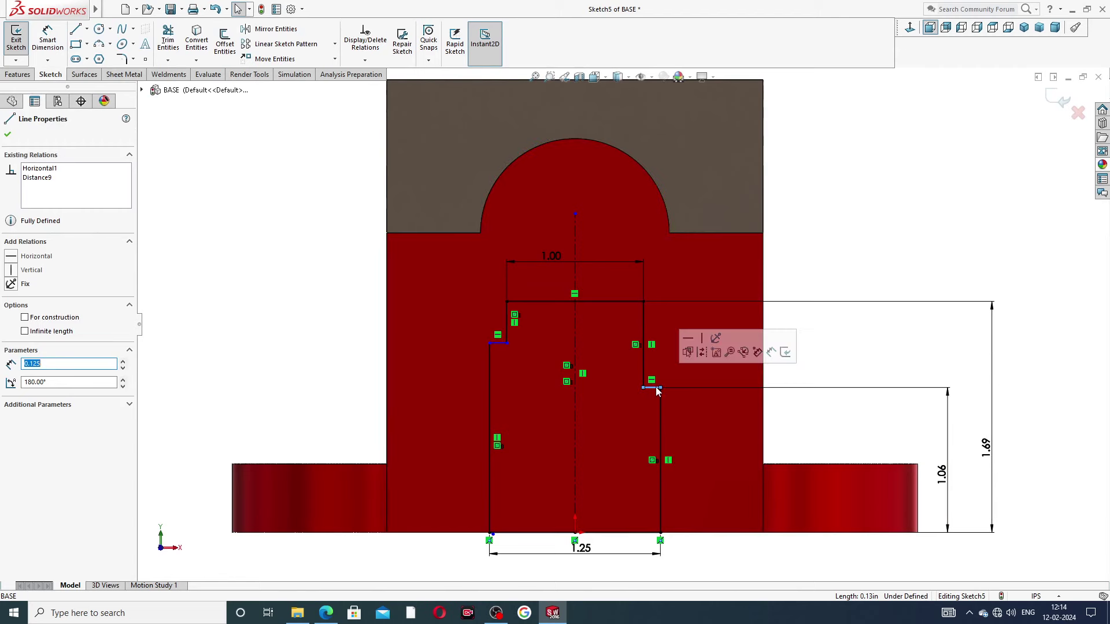
pyautogui.click(795, 231)
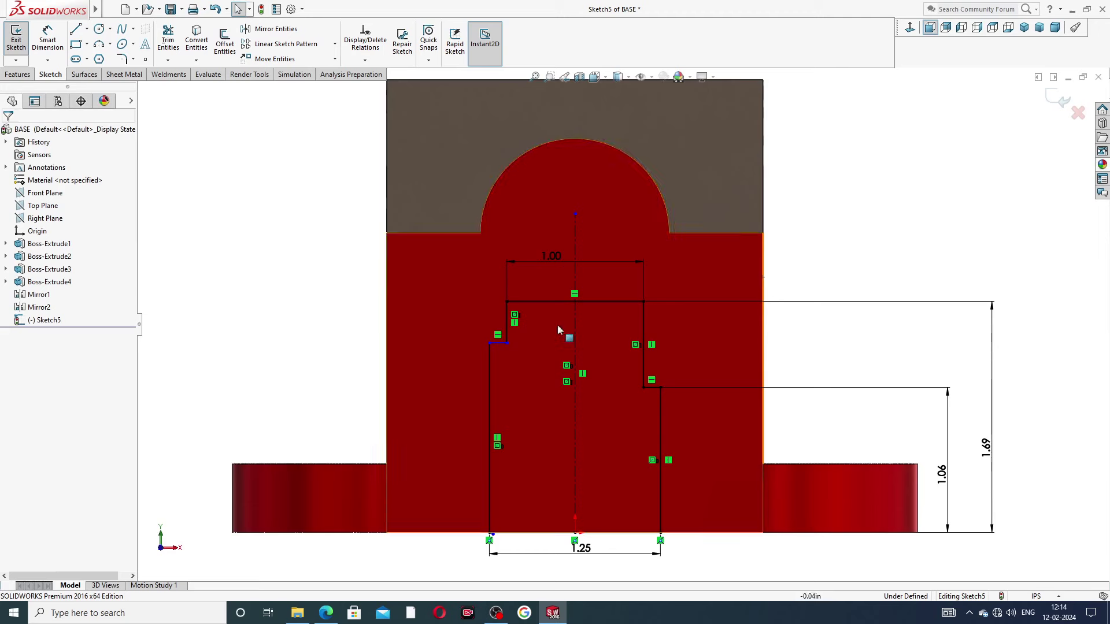
pyautogui.click(503, 343)
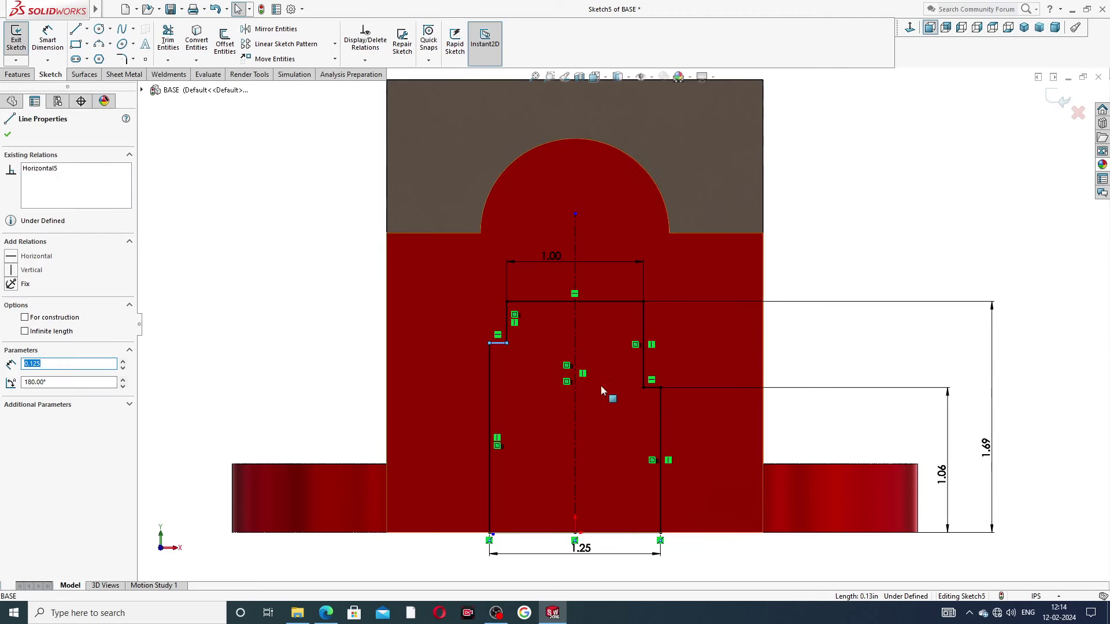
pyautogui.keyDown('ctrl'); pyautogui.click(655, 387); pyautogui.keyUp('ctrl')
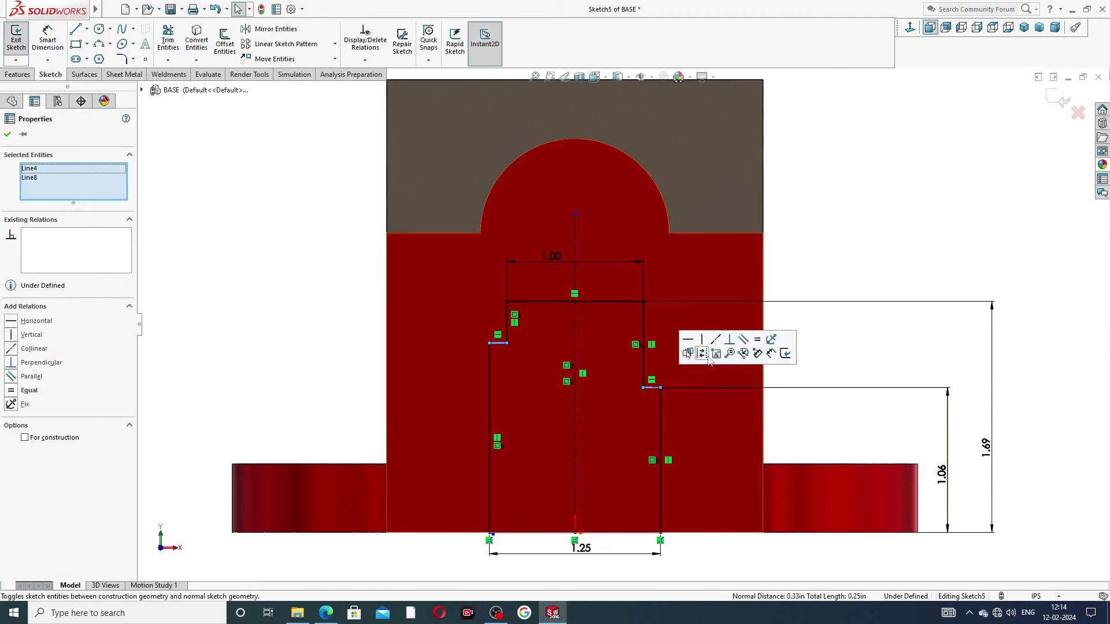
pyautogui.click(715, 339)
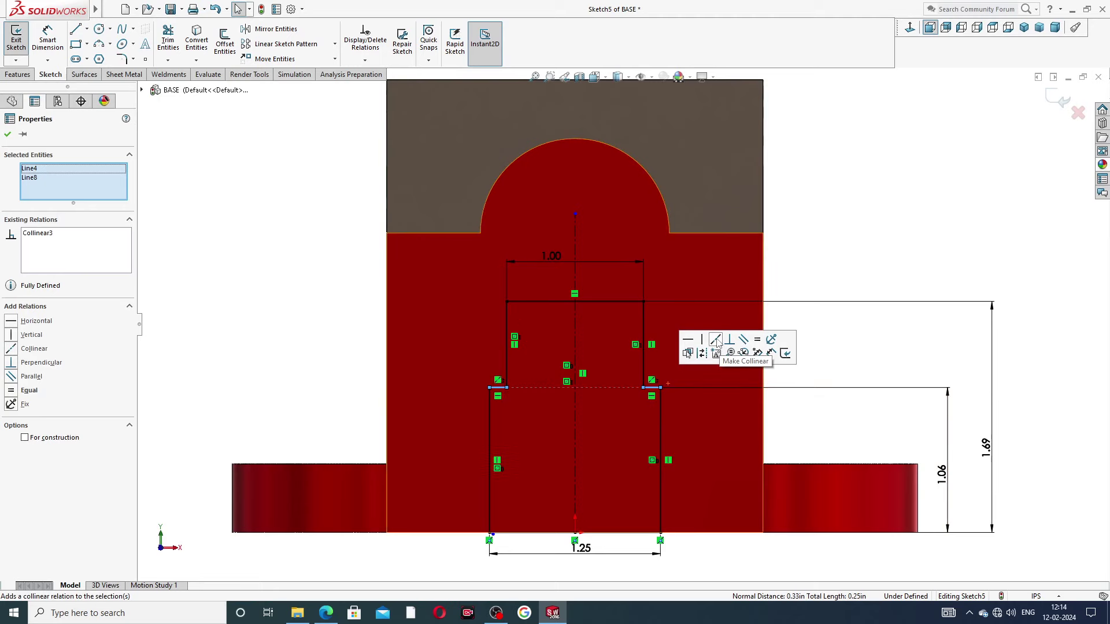
pyautogui.click(815, 258)
# Fit the view and move the 1.00 and 1.25 dimensions lower for clear spacing
pyautogui.press('f')
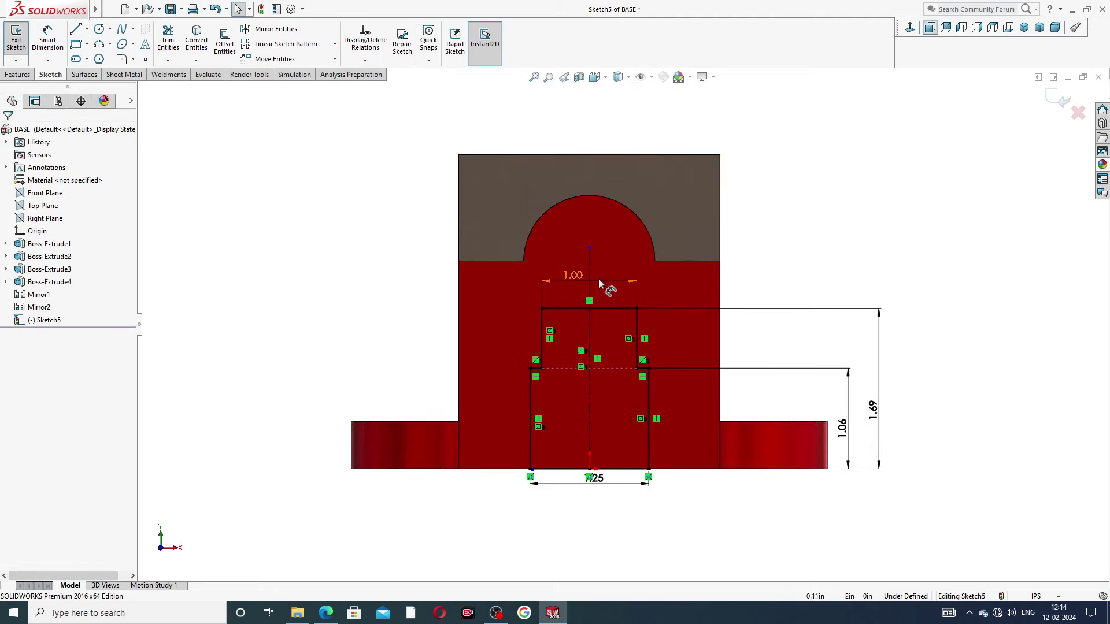
pyautogui.moveTo(604, 282); pyautogui.dragTo(603, 290)
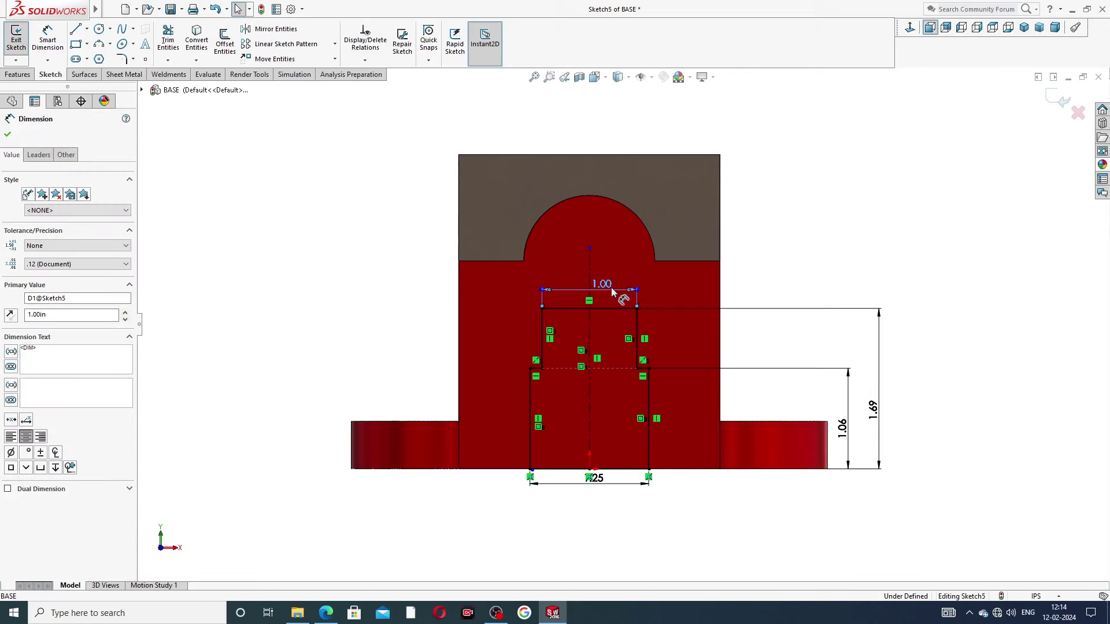
pyautogui.moveTo(598, 490); pyautogui.dragTo(597, 497)
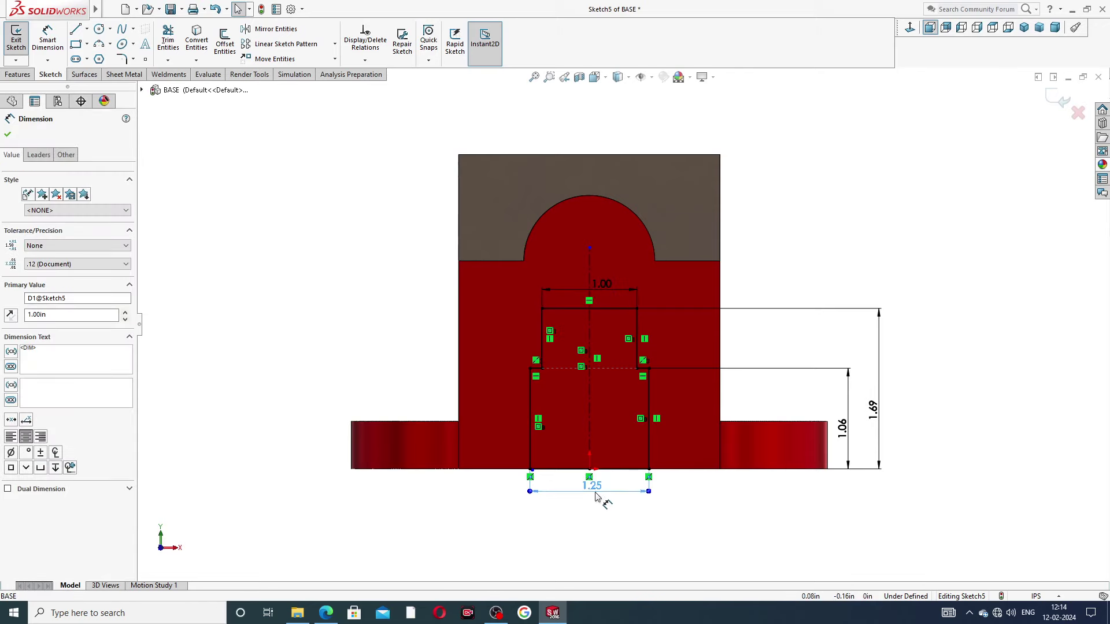
pyautogui.click(327, 613)
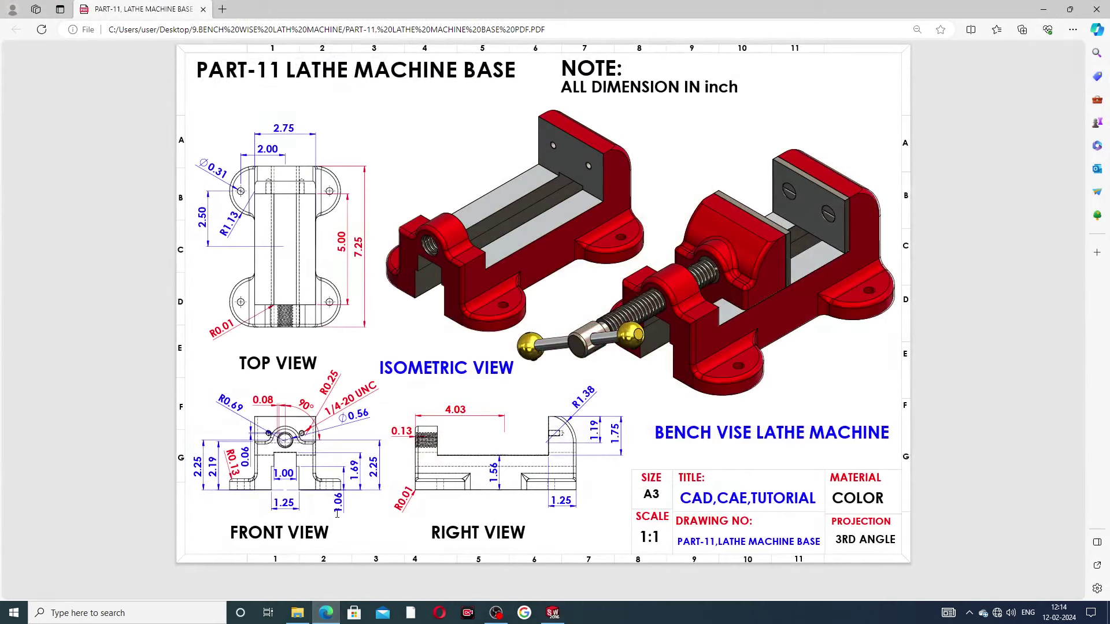
pyautogui.click(326, 612)
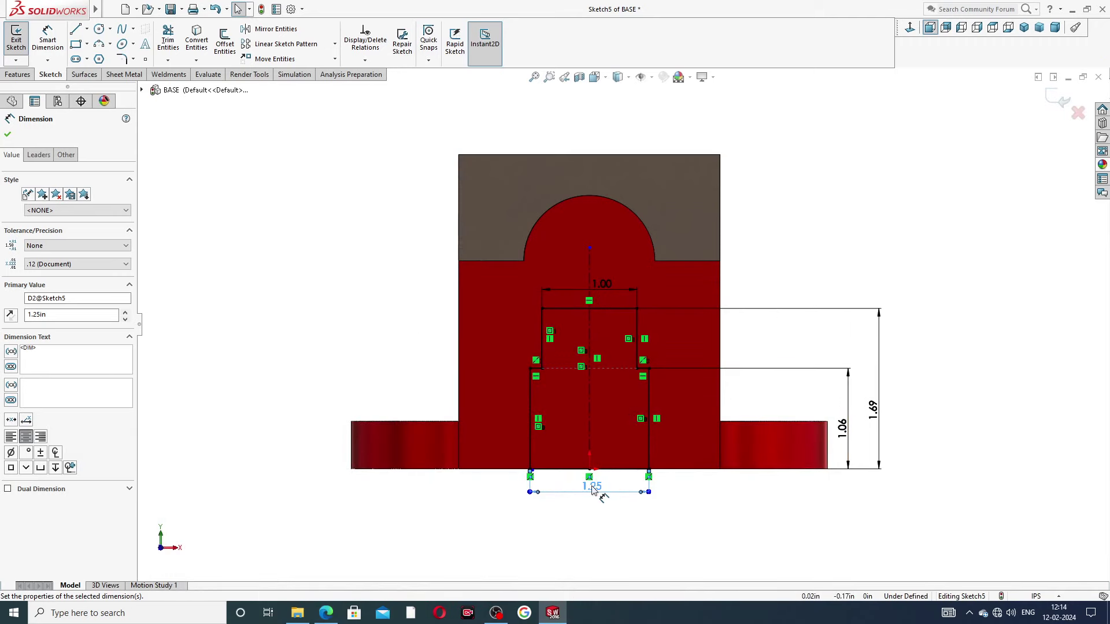
pyautogui.moveTo(602, 489); pyautogui.dragTo(602, 501)
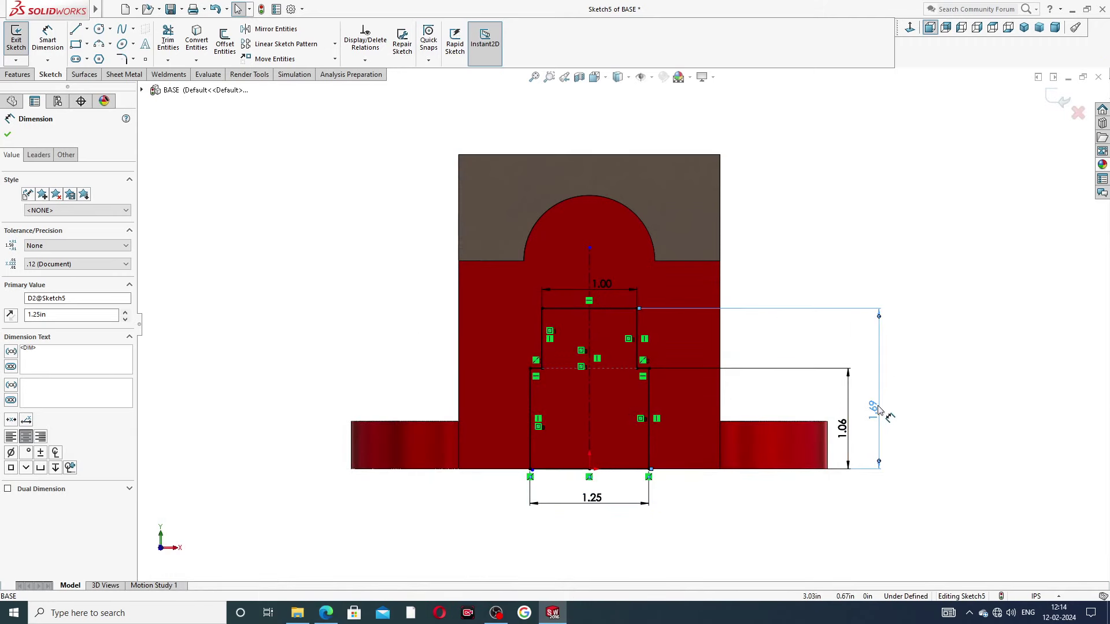
pyautogui.click(919, 364)
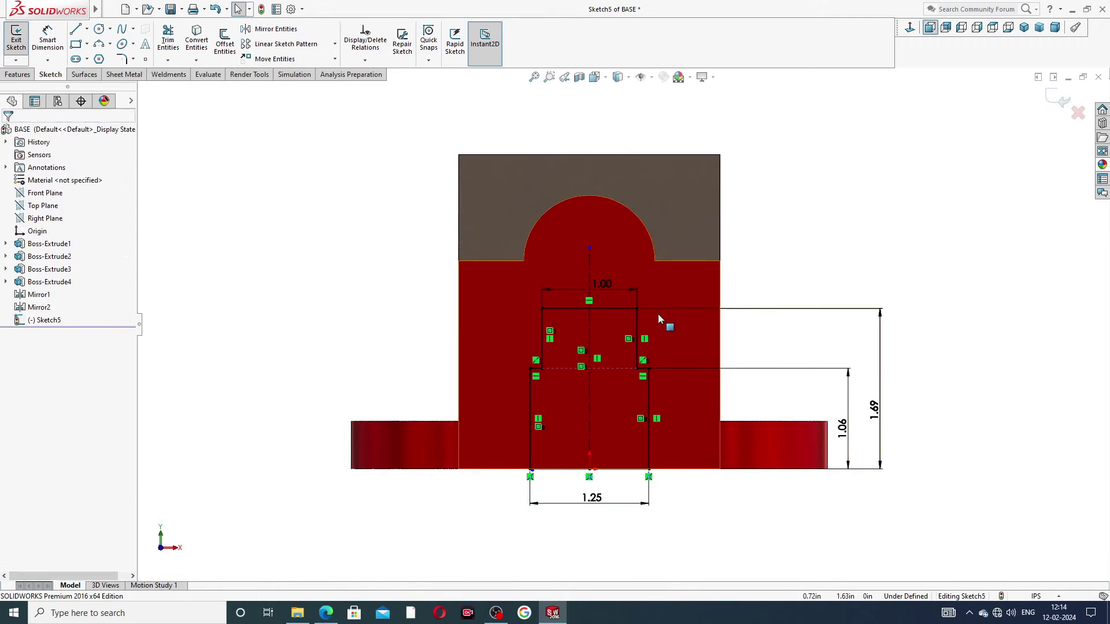
pyautogui.click(17, 74)
pyautogui.click(172, 46)
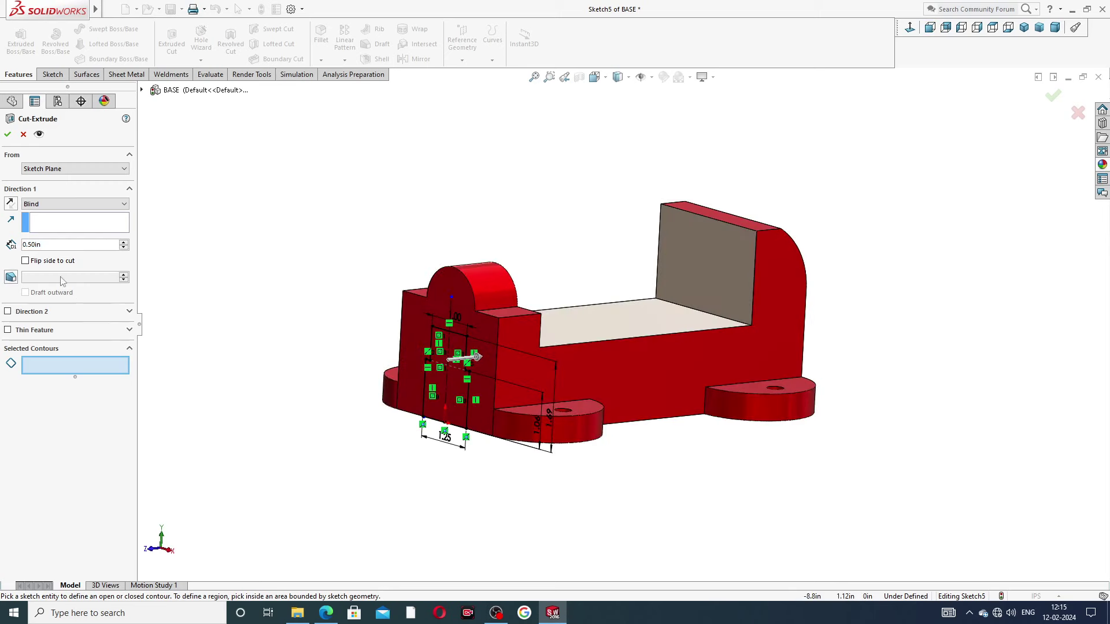
pyautogui.click(52, 204)
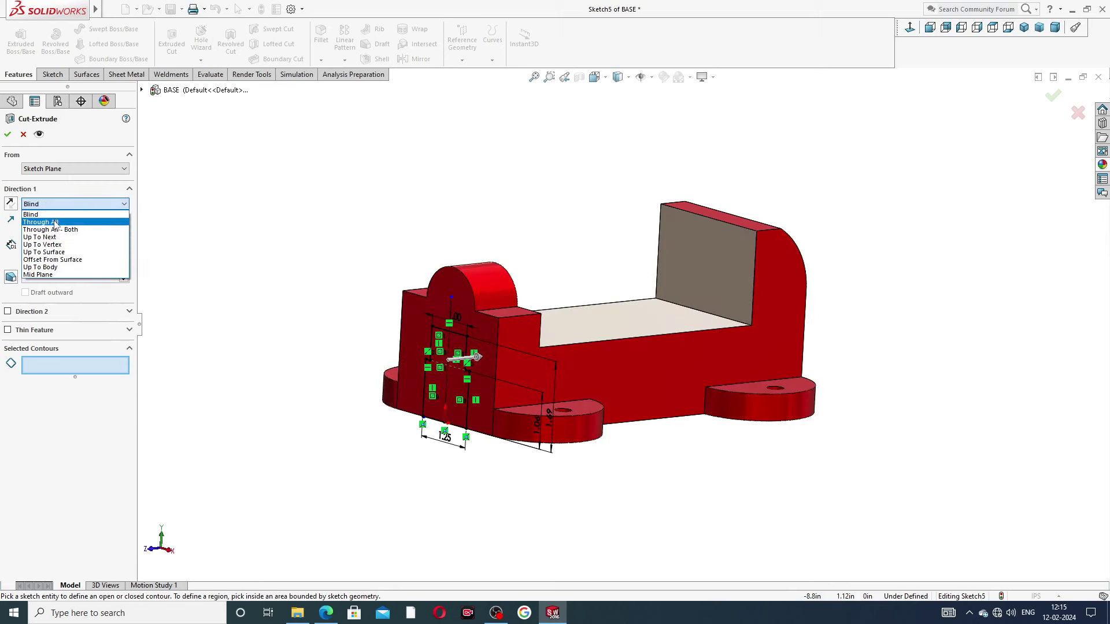
pyautogui.click(55, 223)
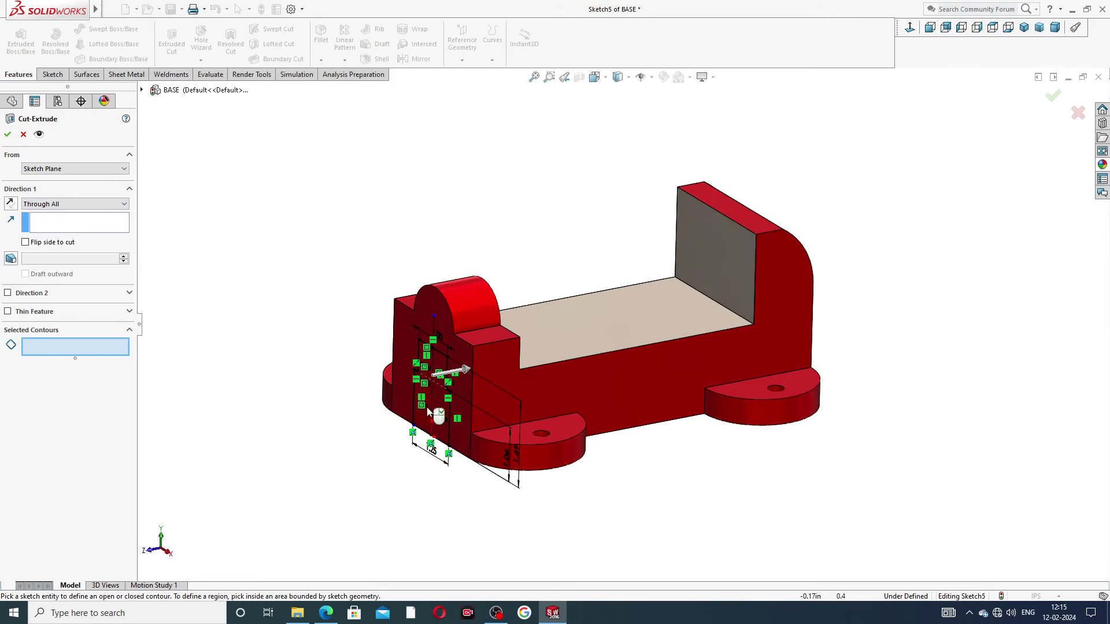
pyautogui.scroll(-5, 428, 412)
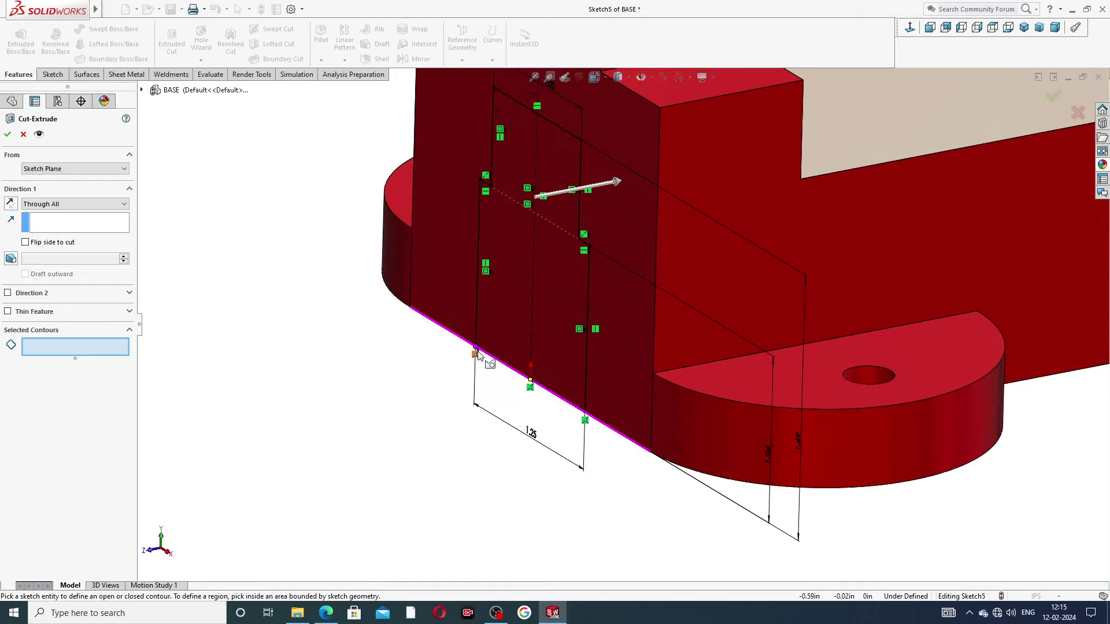
pyautogui.click(23, 135)
# View the sketch straight on and delete the stray short line
pyautogui.click(909, 27)
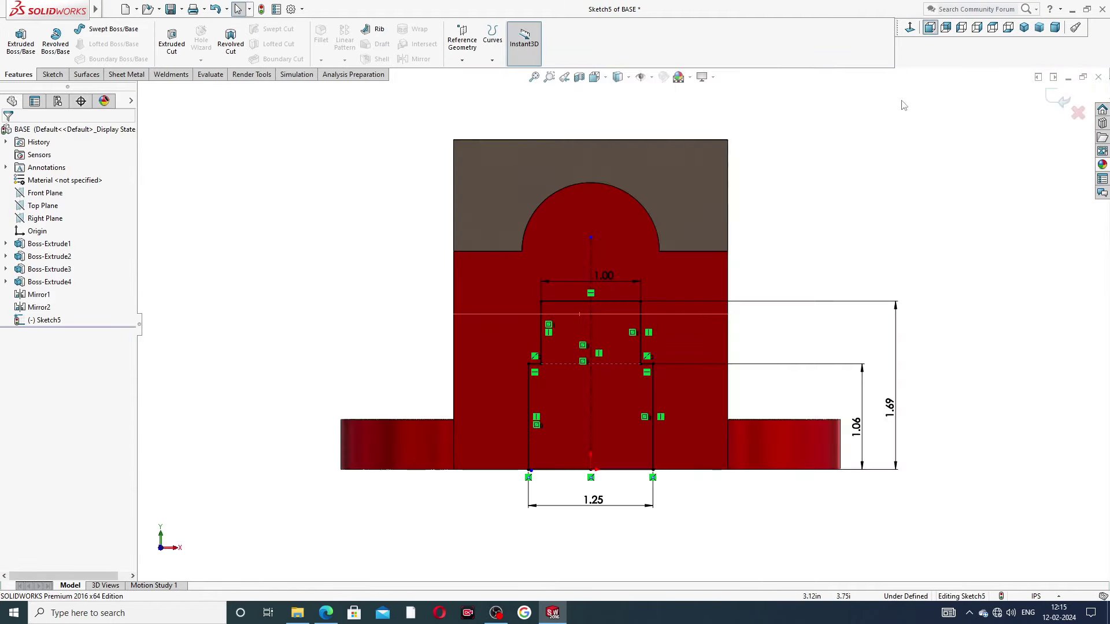
pyautogui.scroll(-5, 572, 432)
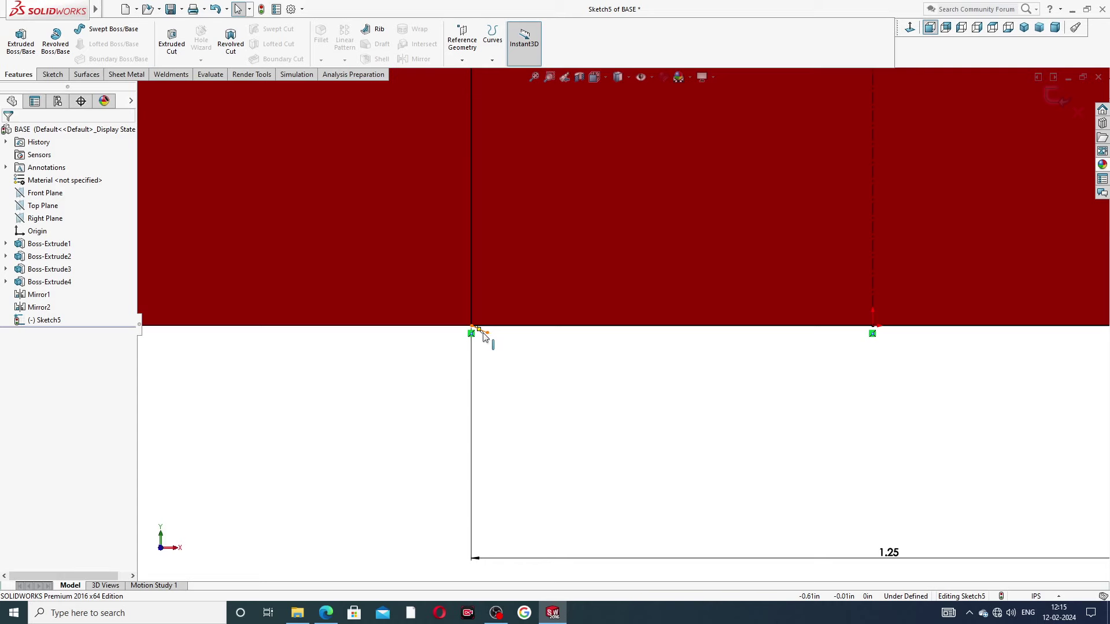
pyautogui.scroll(-2, 485, 338)
pyautogui.moveTo(484, 337); pyautogui.dragTo(520, 331)
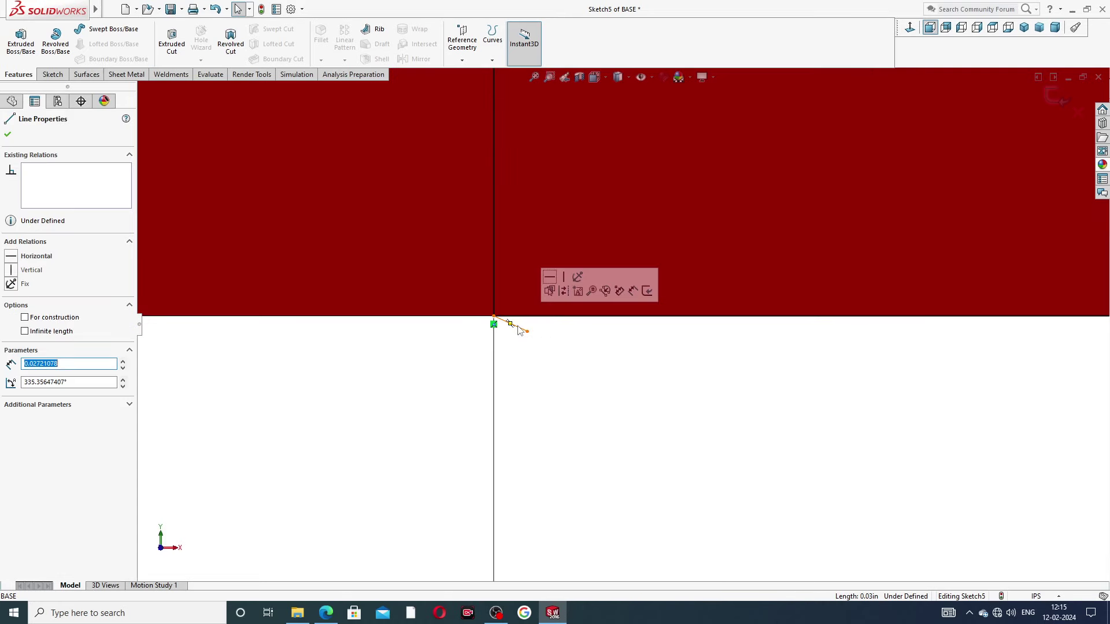
pyautogui.press('Delete')
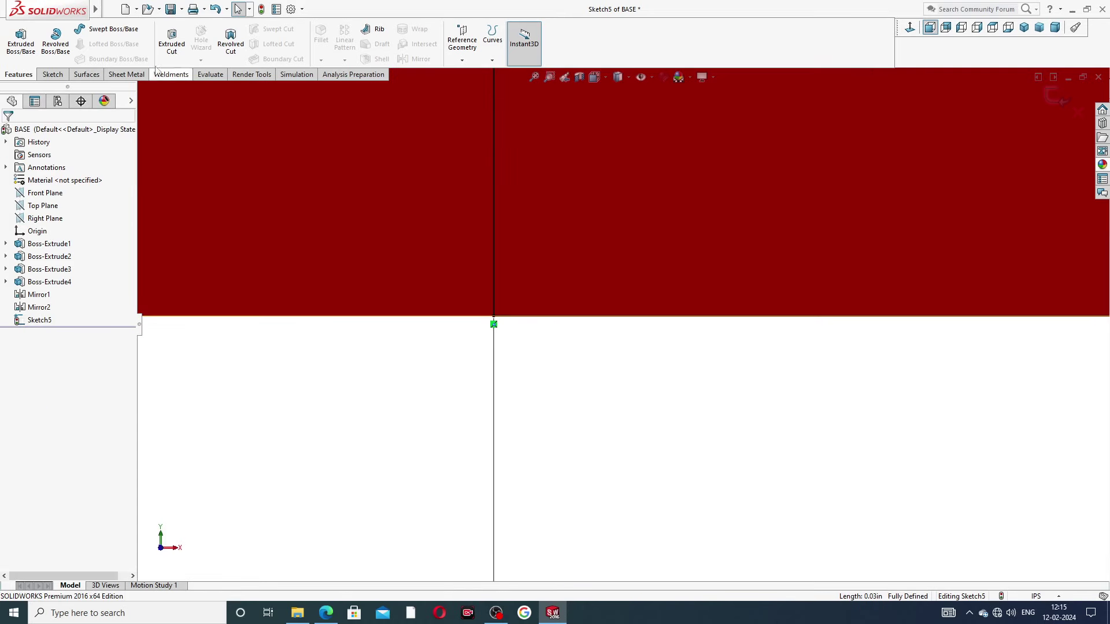
# Draw the horizontal 1.25 bottom line closing the profile, leaving Sketch5 fully defined
pyautogui.click(59, 70)
pyautogui.click(75, 28)
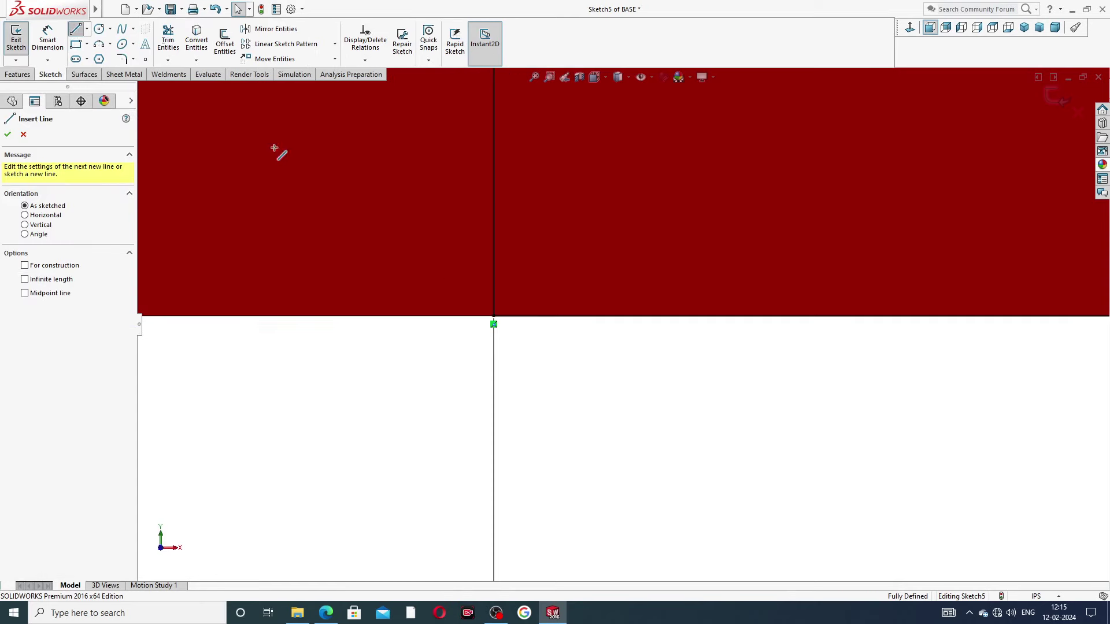
pyautogui.click(493, 316)
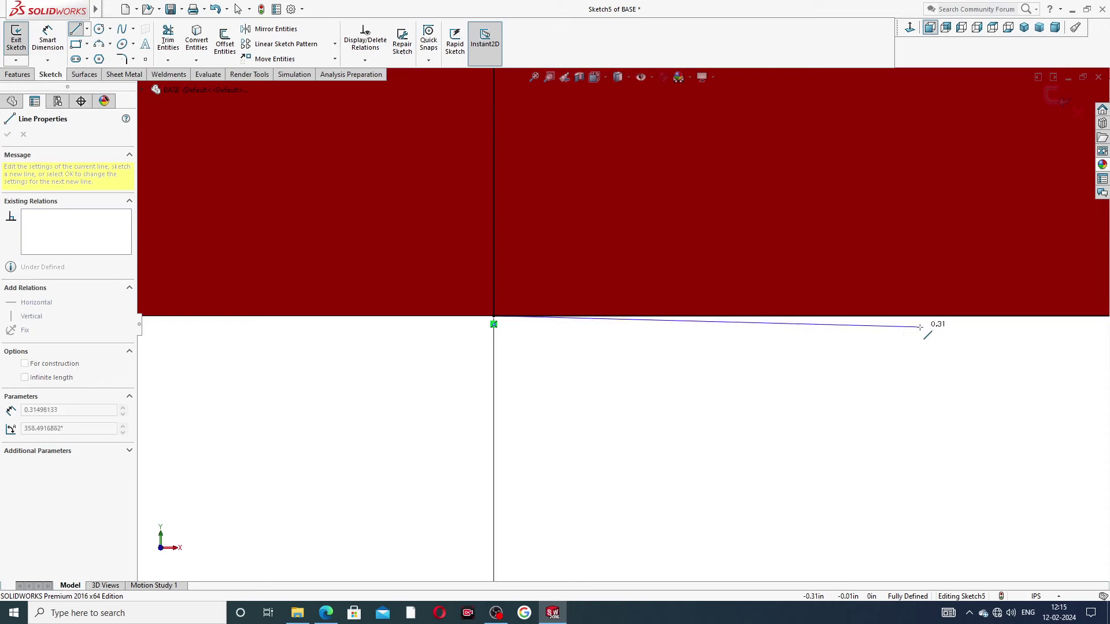
pyautogui.scroll(2, 925, 326)
pyautogui.scroll(2, 925, 327)
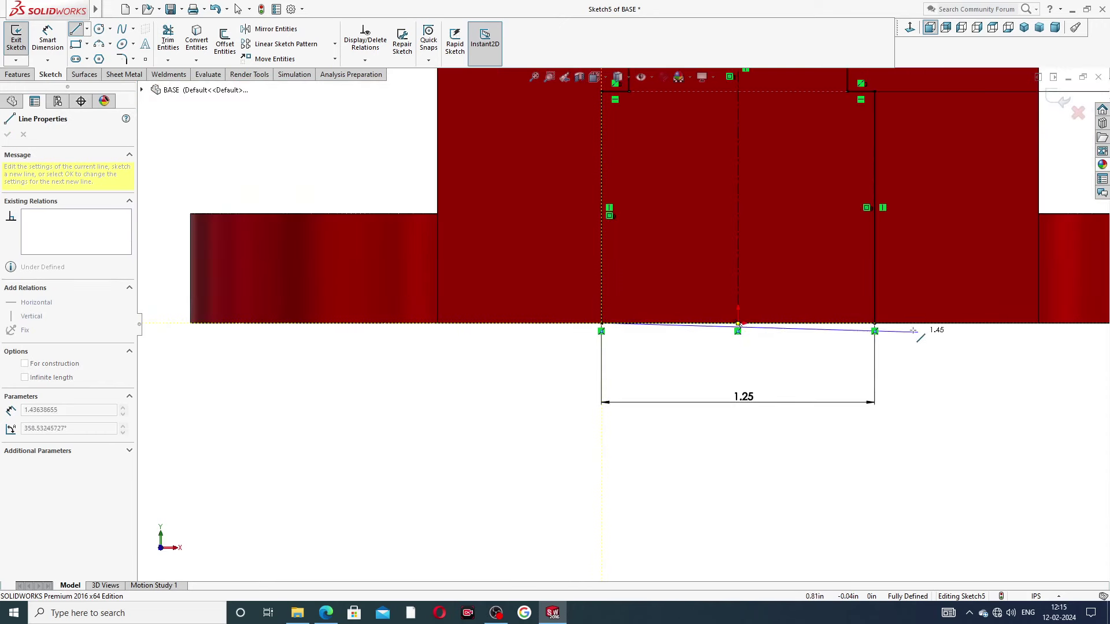
pyautogui.doubleClick(875, 324)
pyautogui.rightClick(923, 373)
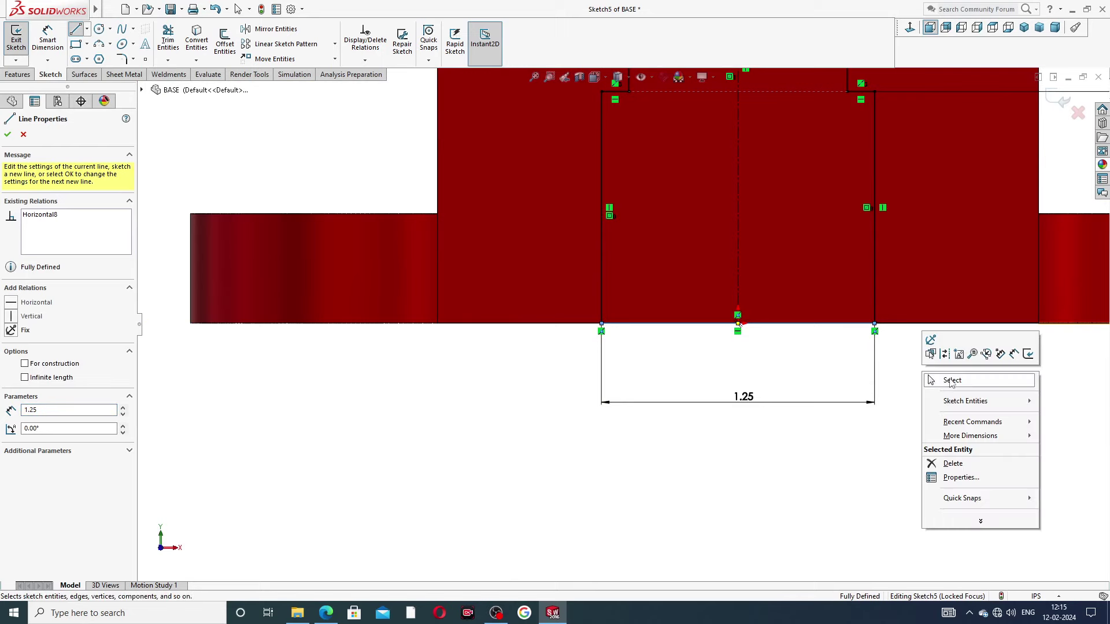
pyautogui.click(948, 382)
pyautogui.scroll(-3, 817, 312)
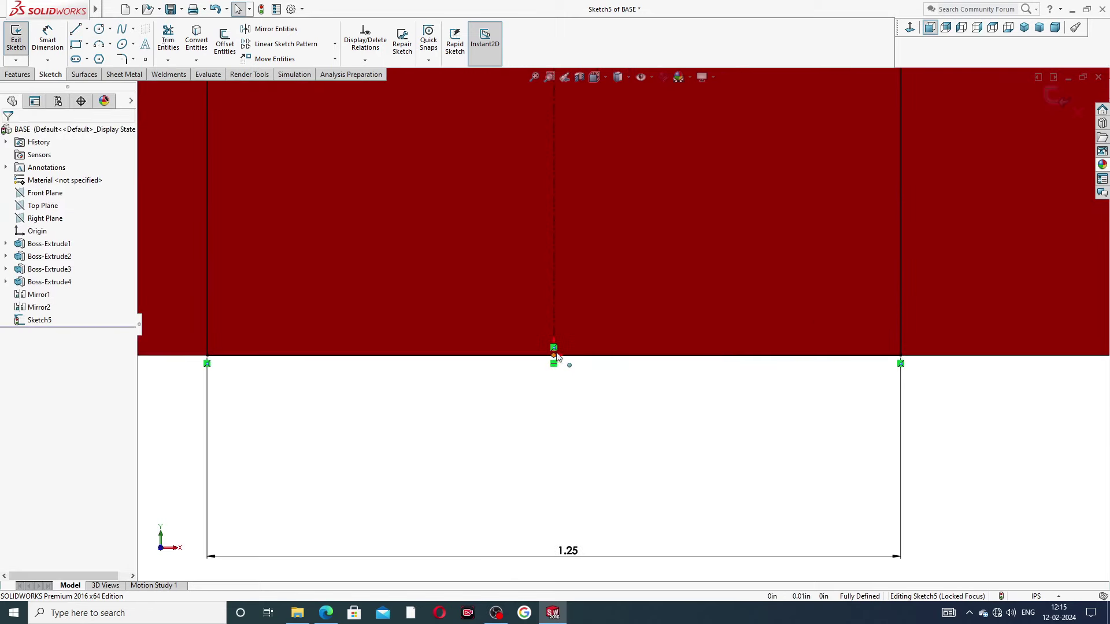
pyautogui.scroll(5, 678, 249)
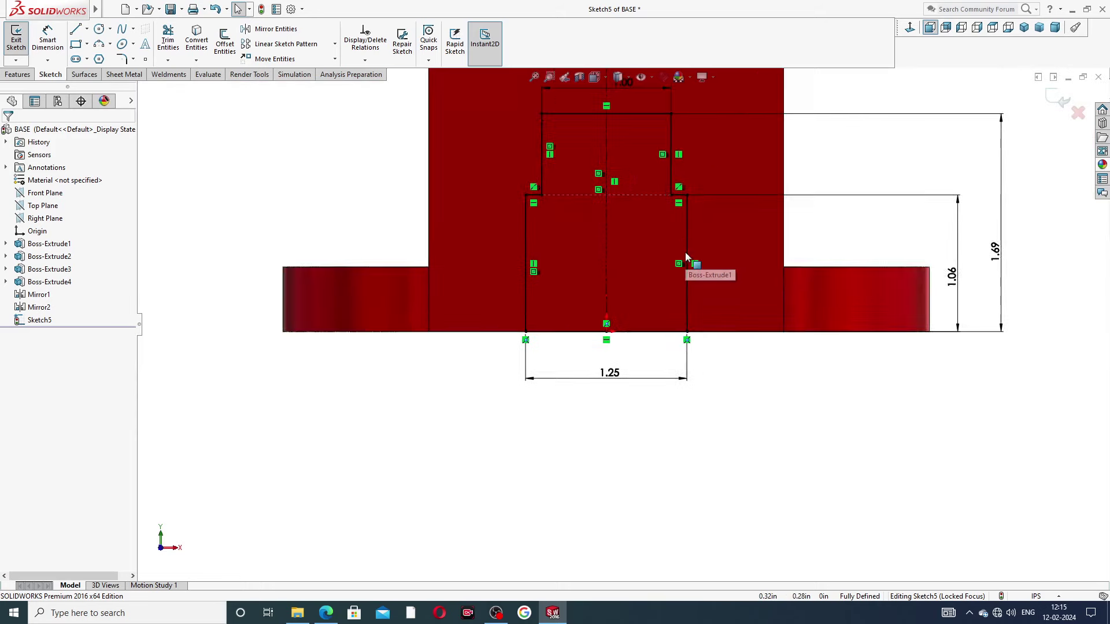
pyautogui.click(17, 75)
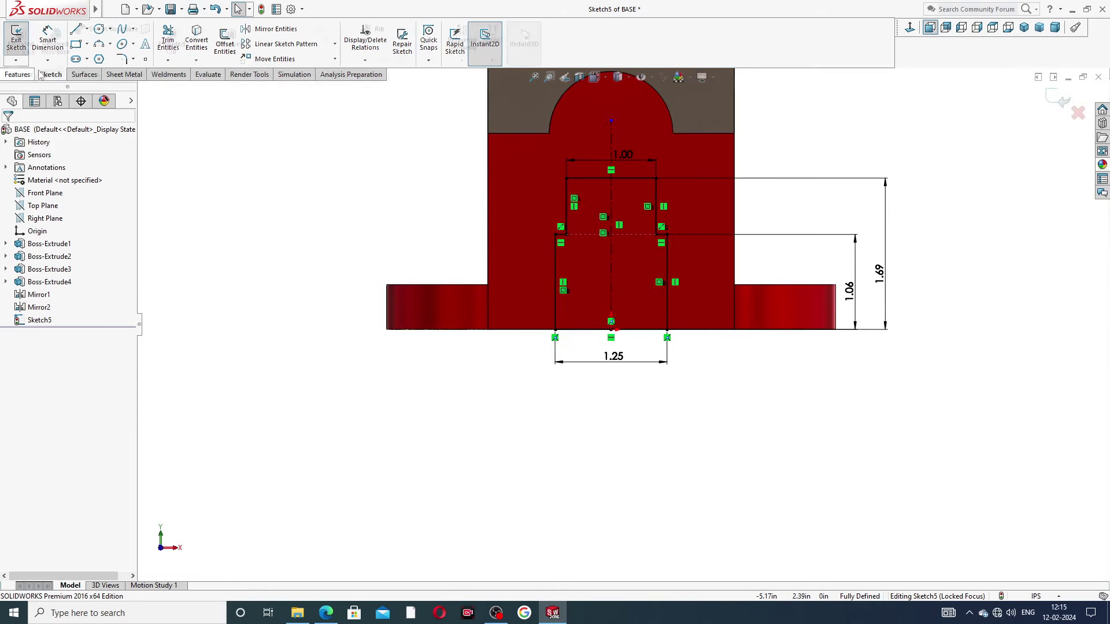
# Extrude-cut both Sketch5 slot regions Through All along the vise base
pyautogui.click(172, 44)
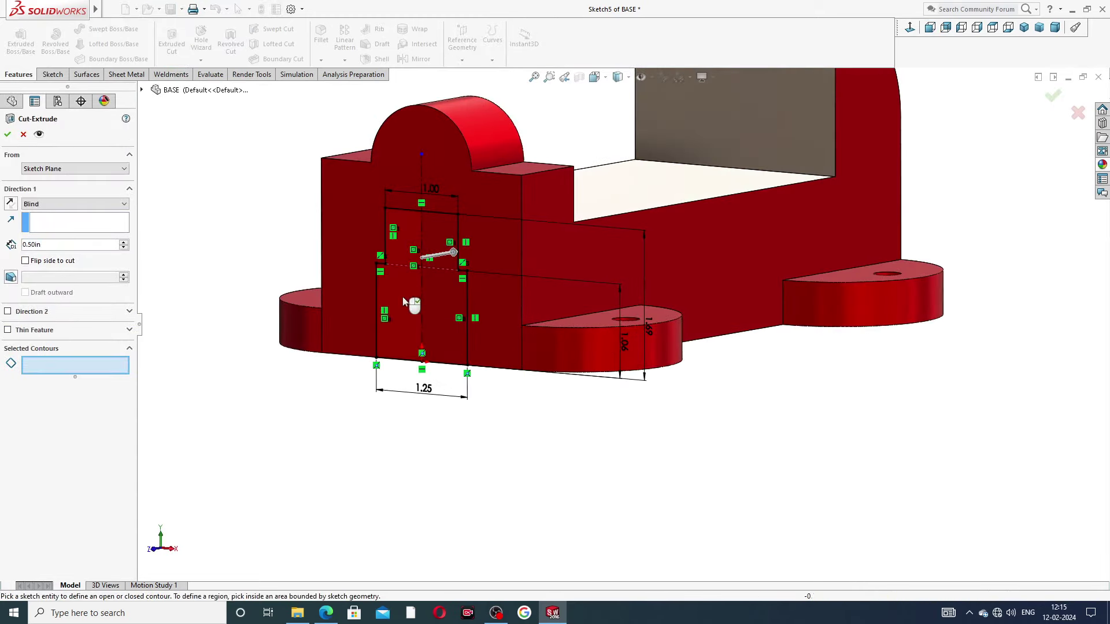
pyautogui.click(416, 238)
pyautogui.moveTo(528, 294)
pyautogui.mouseDown(button='middle')
pyautogui.moveTo(508, 300)
pyautogui.moveTo(466, 276)
pyautogui.mouseUp(button='middle')
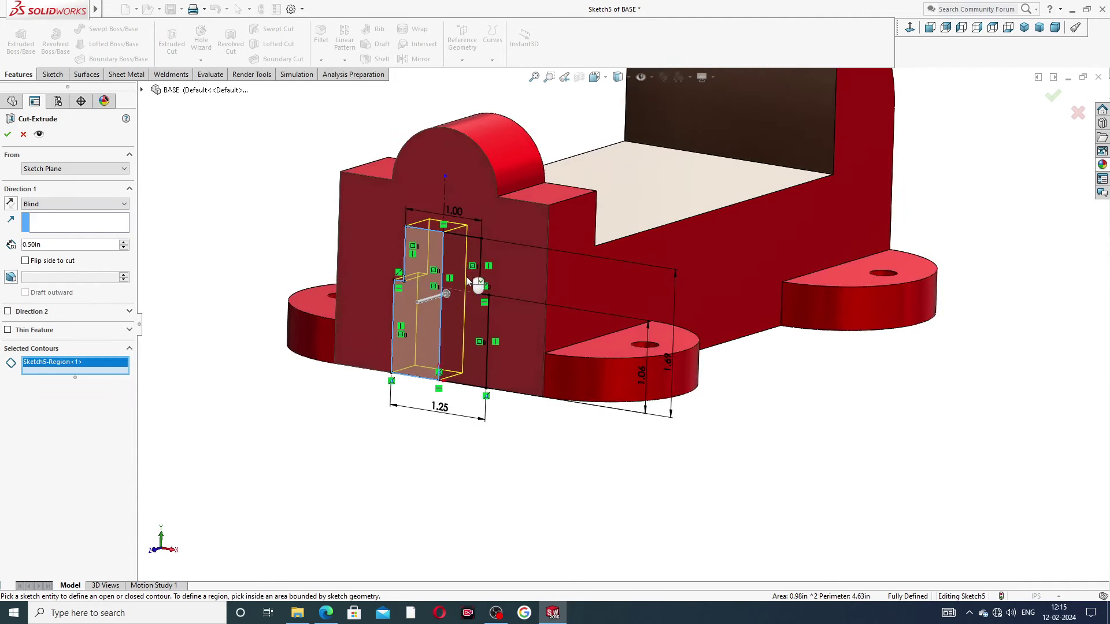
pyautogui.click(457, 267)
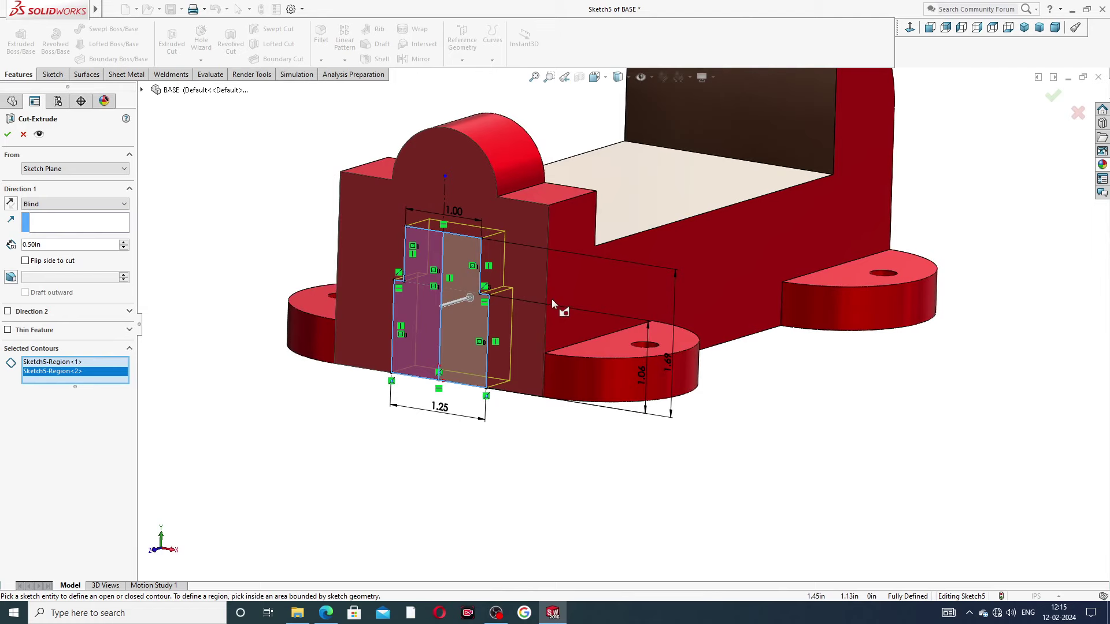
pyautogui.moveTo(552, 298); pyautogui.dragTo(554, 292, button='middle')
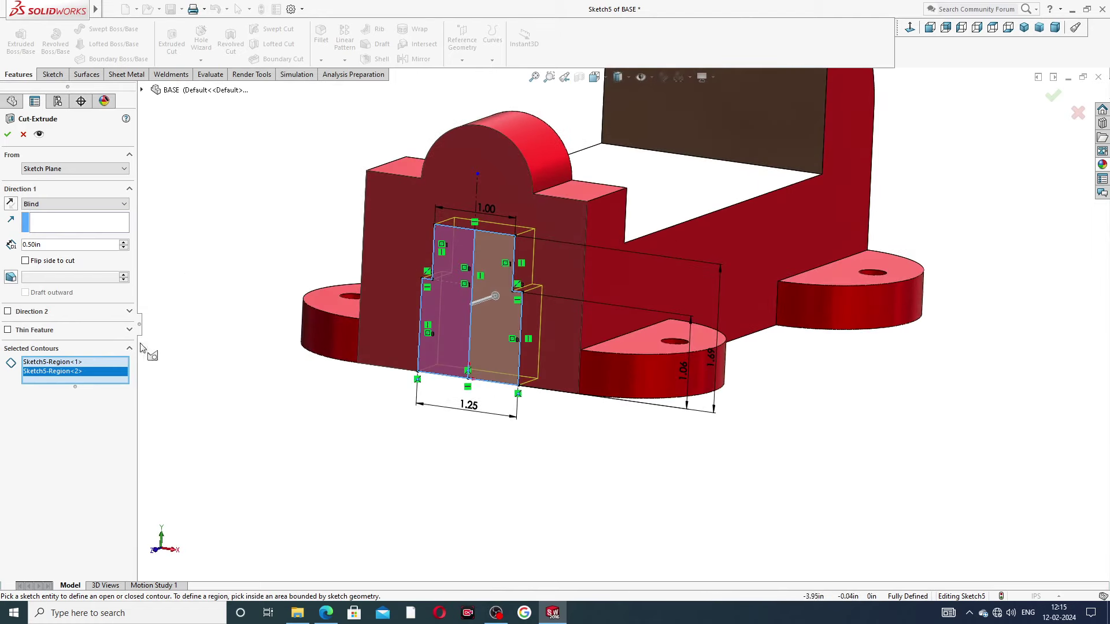
pyautogui.click(44, 204)
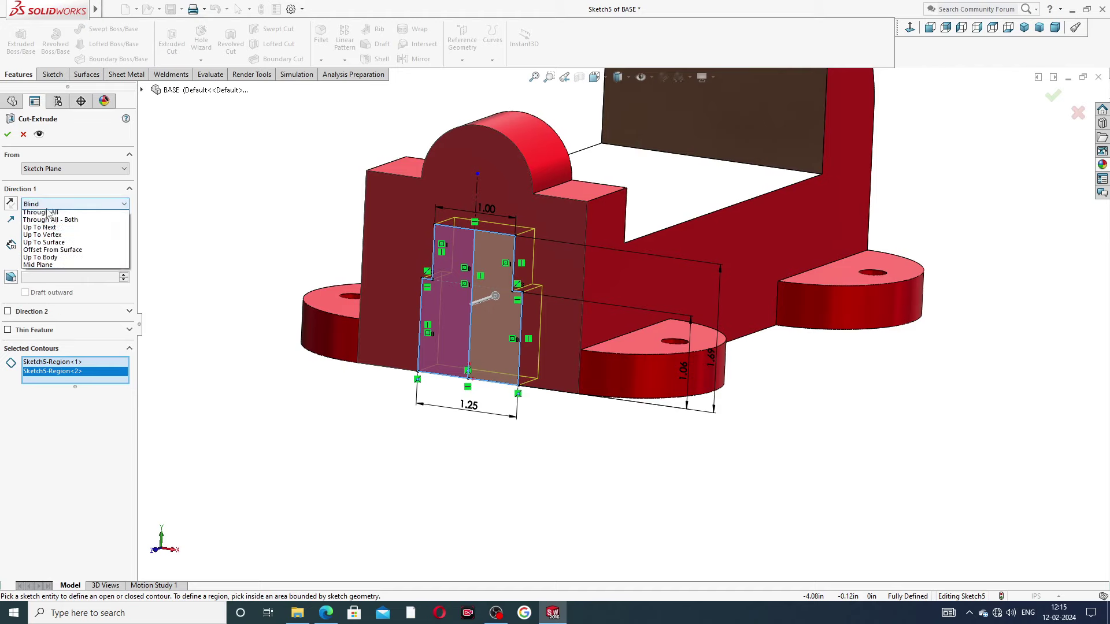
pyautogui.click(58, 223)
pyautogui.moveTo(358, 290); pyautogui.dragTo(298, 297, button='middle')
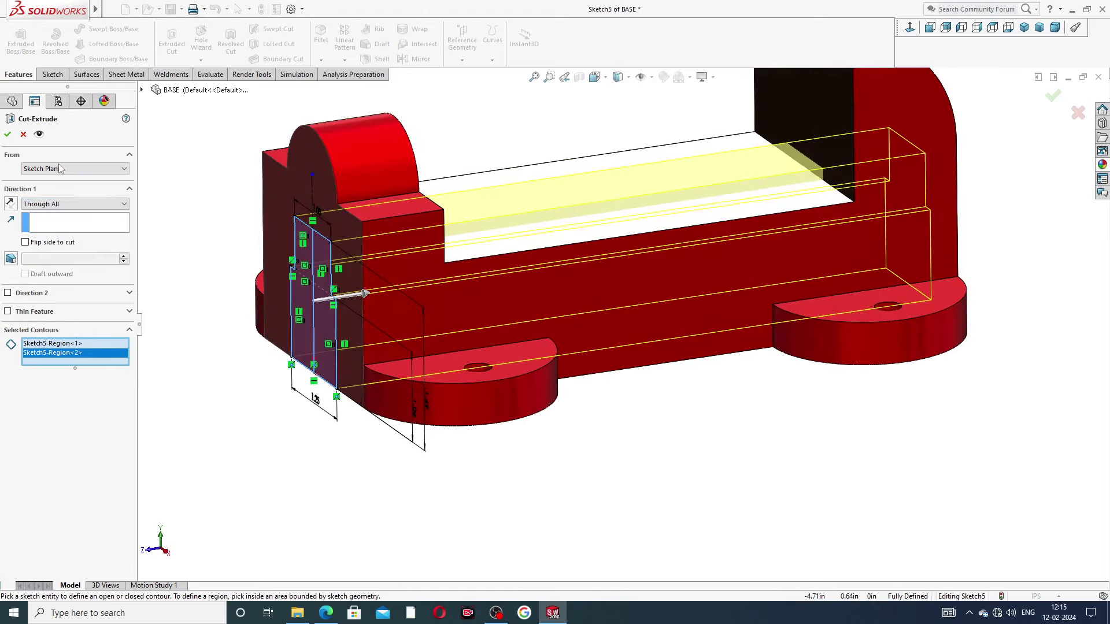
pyautogui.click(8, 134)
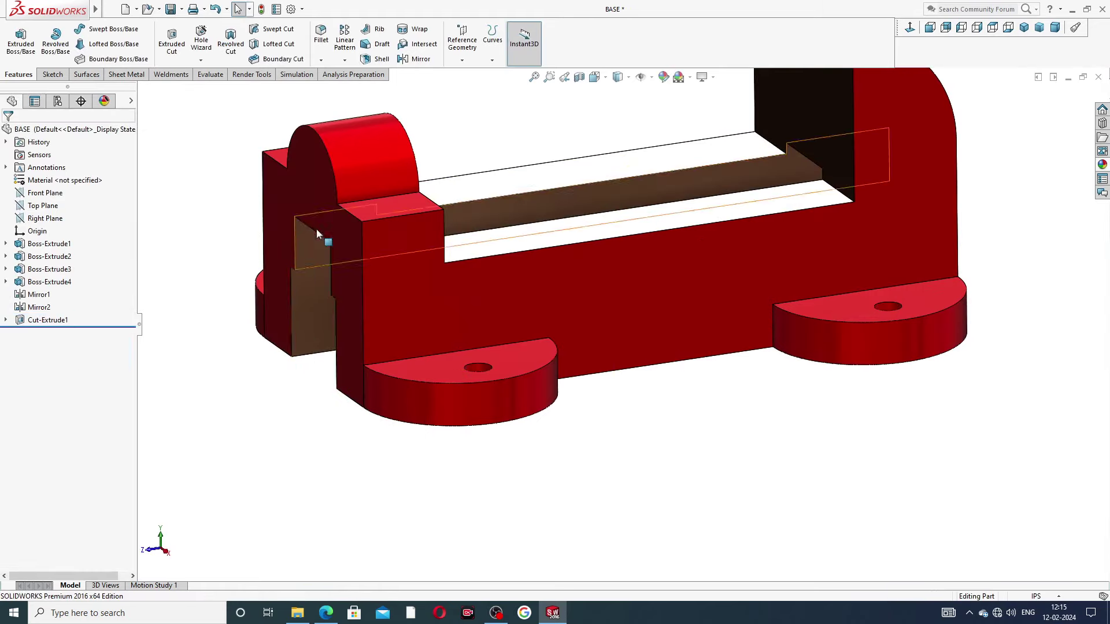
# Inspect the new through slot from several angles, then select the back plate face
pyautogui.moveTo(317, 227)
pyautogui.mouseDown(button='middle')
pyautogui.moveTo(384, 223)
pyautogui.moveTo(456, 115)
pyautogui.mouseUp(button='middle')
pyautogui.press('f')
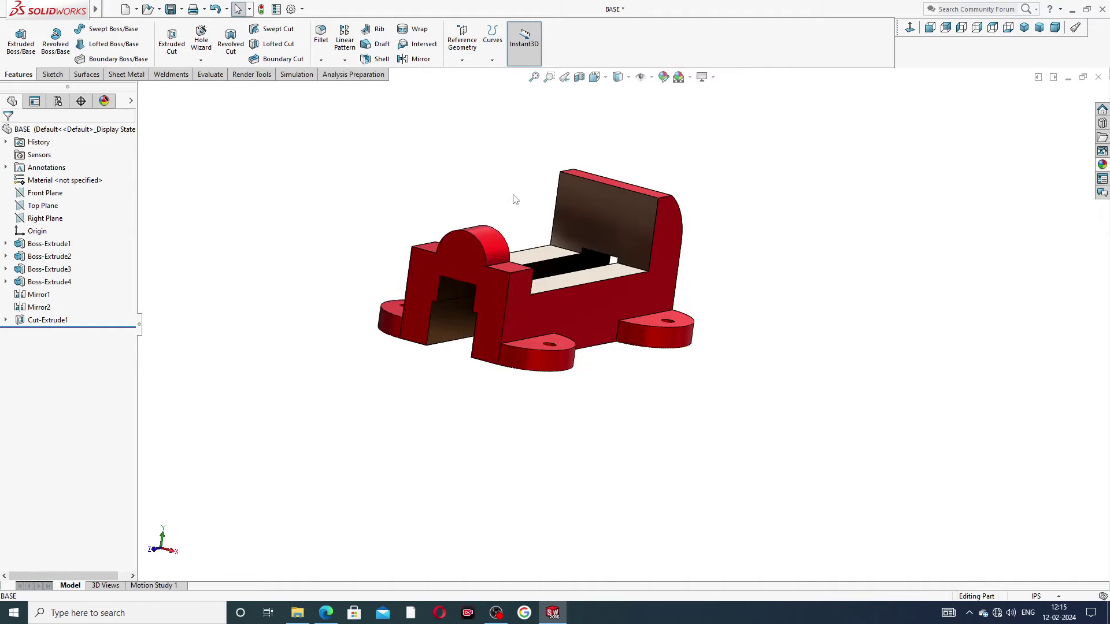
pyautogui.moveTo(513, 196); pyautogui.dragTo(518, 244, button='middle')
pyautogui.scroll(-3, 497, 242)
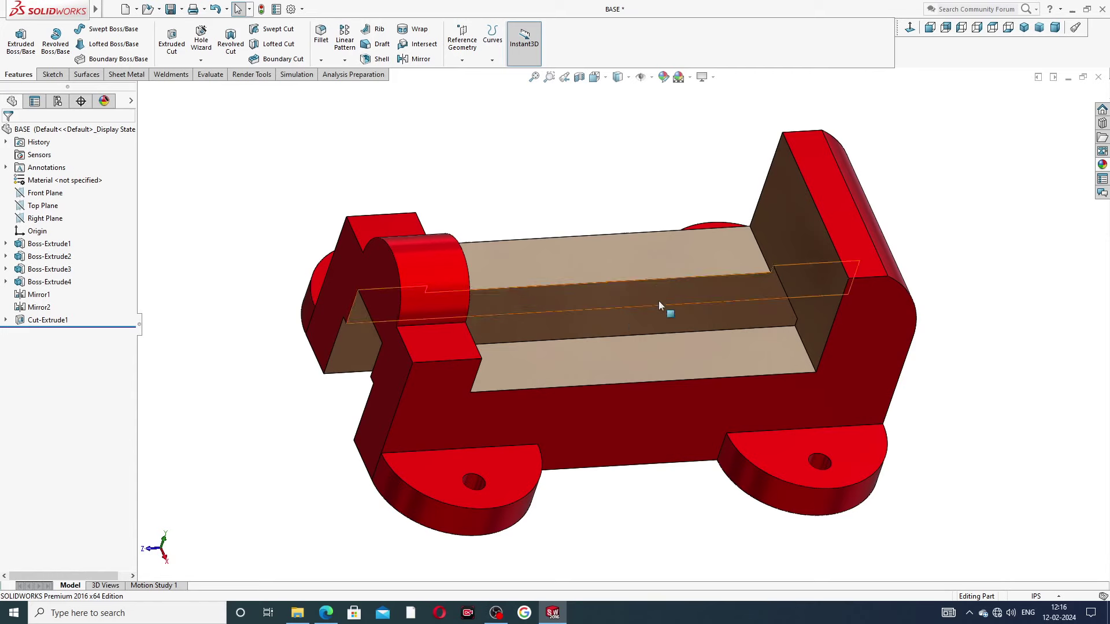
pyautogui.moveTo(664, 310); pyautogui.dragTo(663, 215, button='middle')
pyautogui.scroll(3, 671, 227)
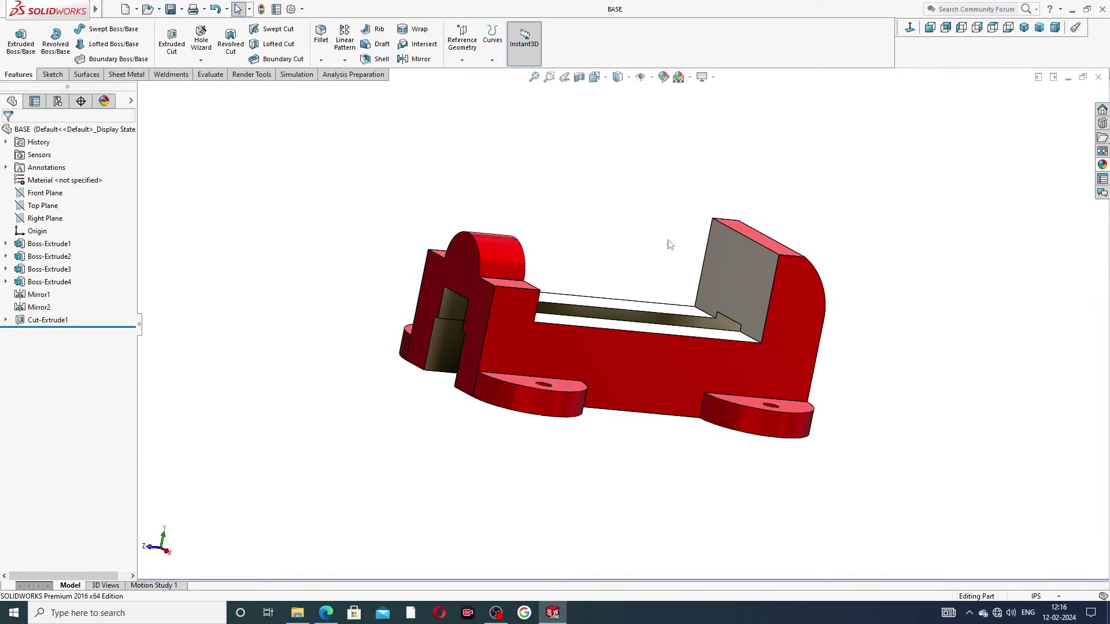
pyautogui.moveTo(666, 243); pyautogui.dragTo(688, 270, button='middle')
pyautogui.scroll(-2, 688, 270)
pyautogui.scroll(-2, 688, 270)
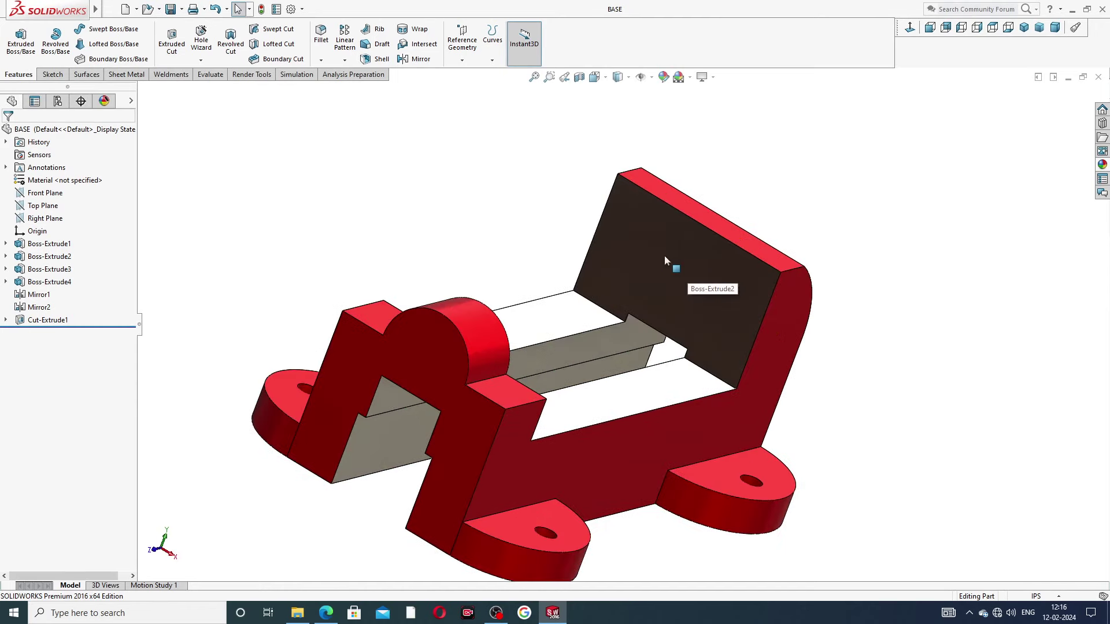
pyautogui.click(667, 255)
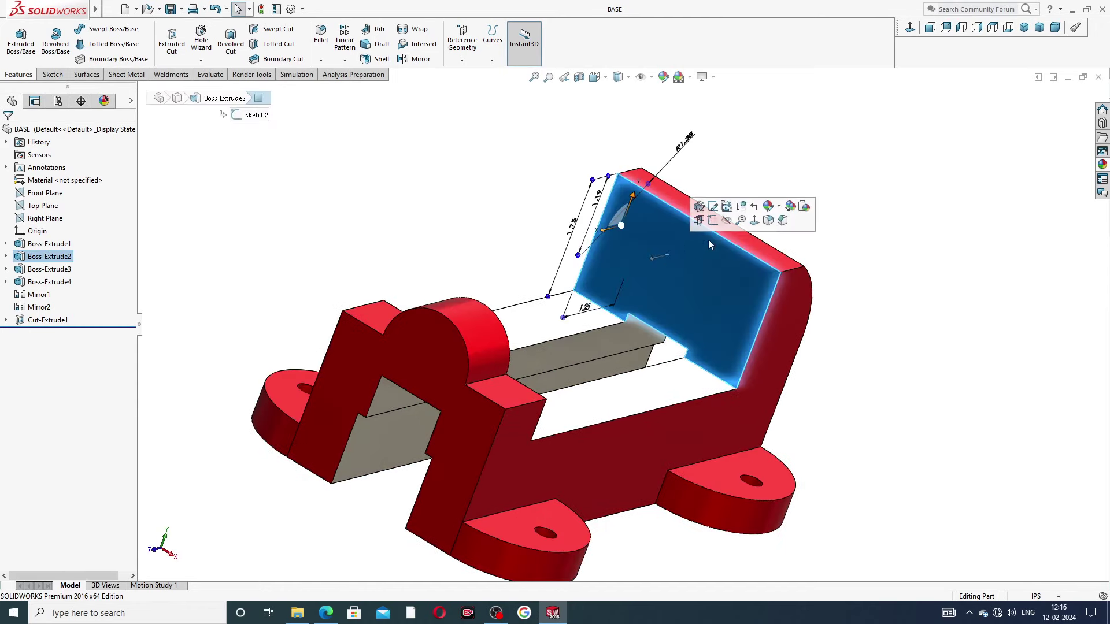
# Specify a Hole Wizard bottoming tapped hole, ANSI Inch 1/4-20, 0.63in blind depth
pyautogui.click(910, 28)
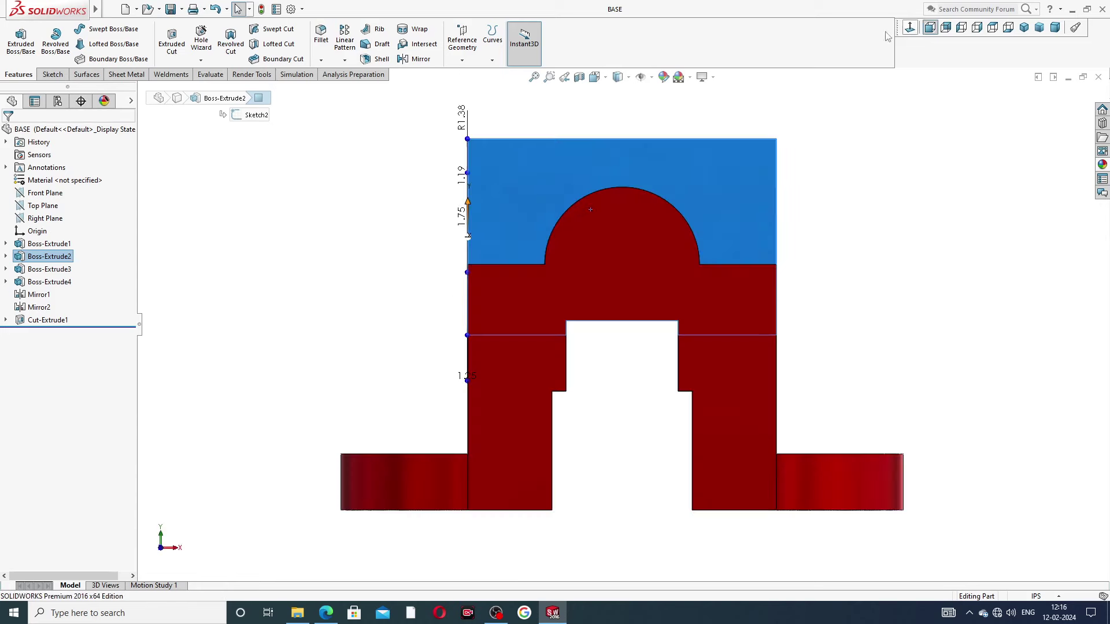
pyautogui.click(200, 42)
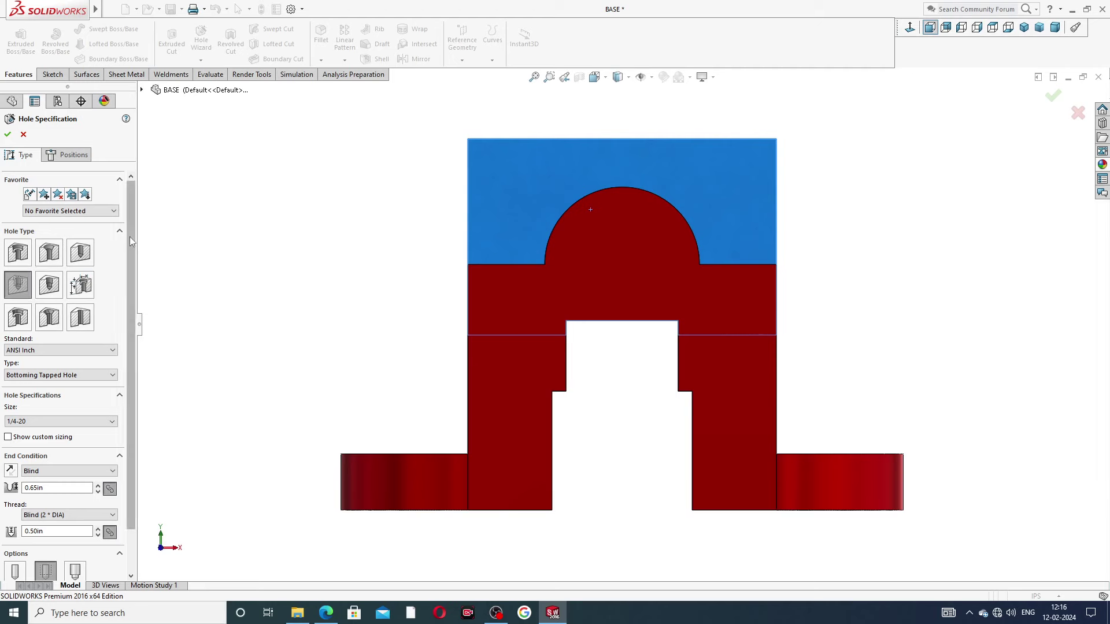
pyautogui.scroll(-2, 40, 301)
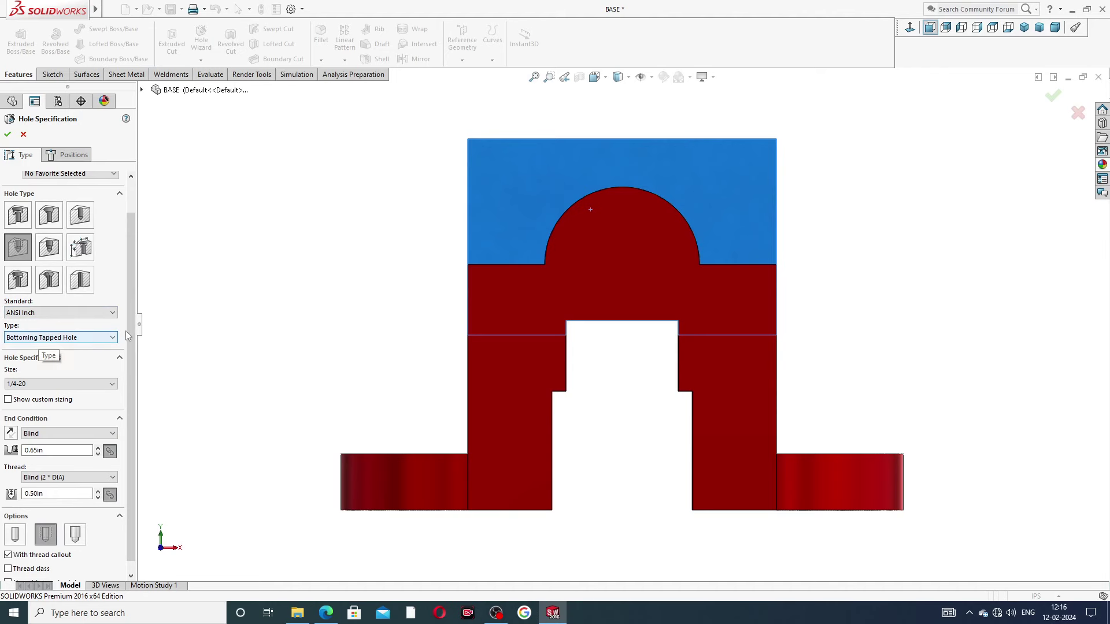
pyautogui.scroll(-1, 128, 335)
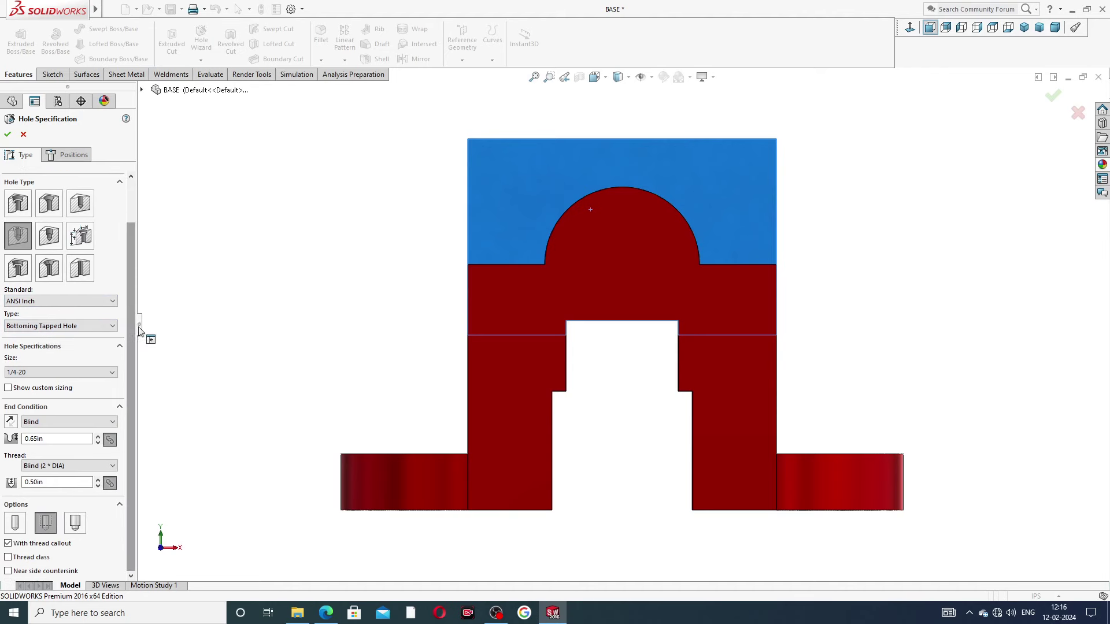
pyautogui.click(41, 377)
pyautogui.click(43, 379)
pyautogui.click(49, 441)
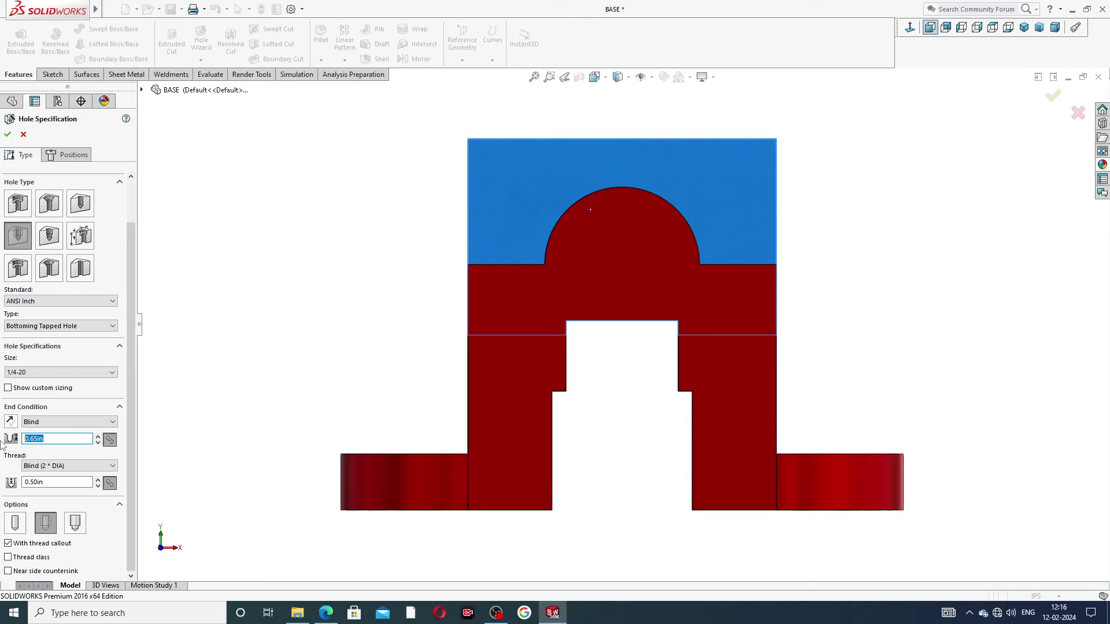
pyautogui.write('.63')
pyautogui.press('Return')
pyautogui.scroll(-1, 58, 497)
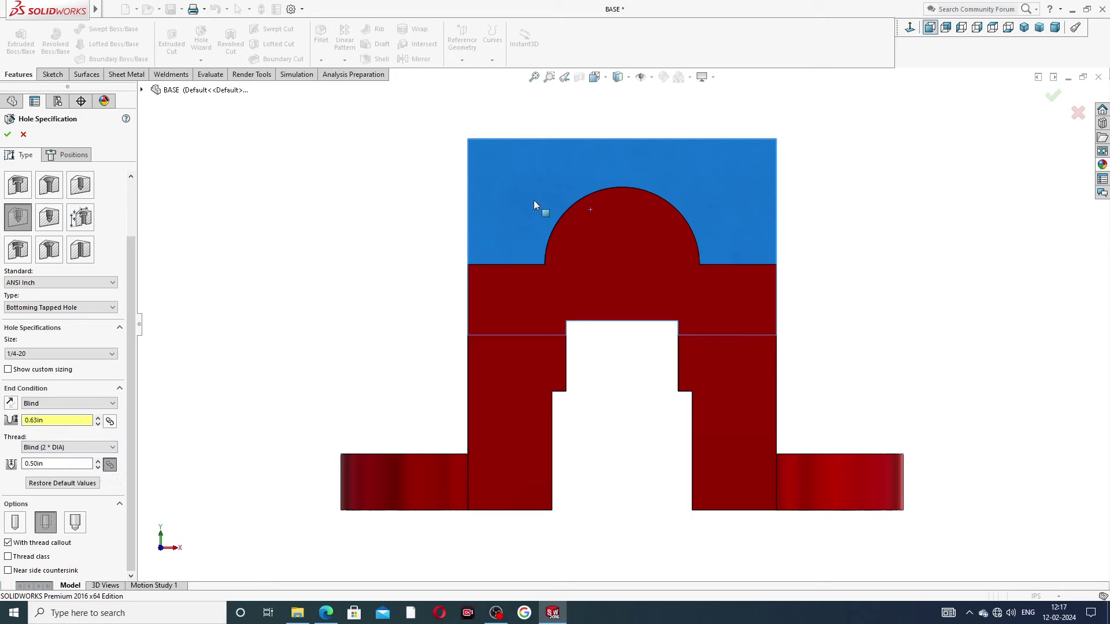
# Place the tapped hole centre on the upper-left of the back plate face
pyautogui.click(68, 155)
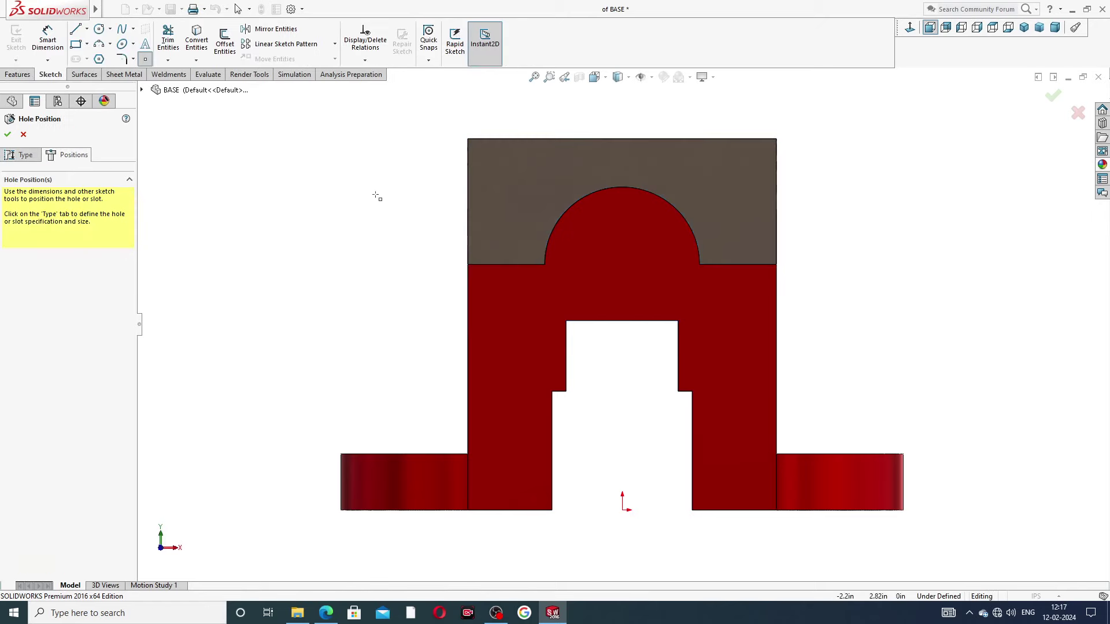
pyautogui.click(607, 178)
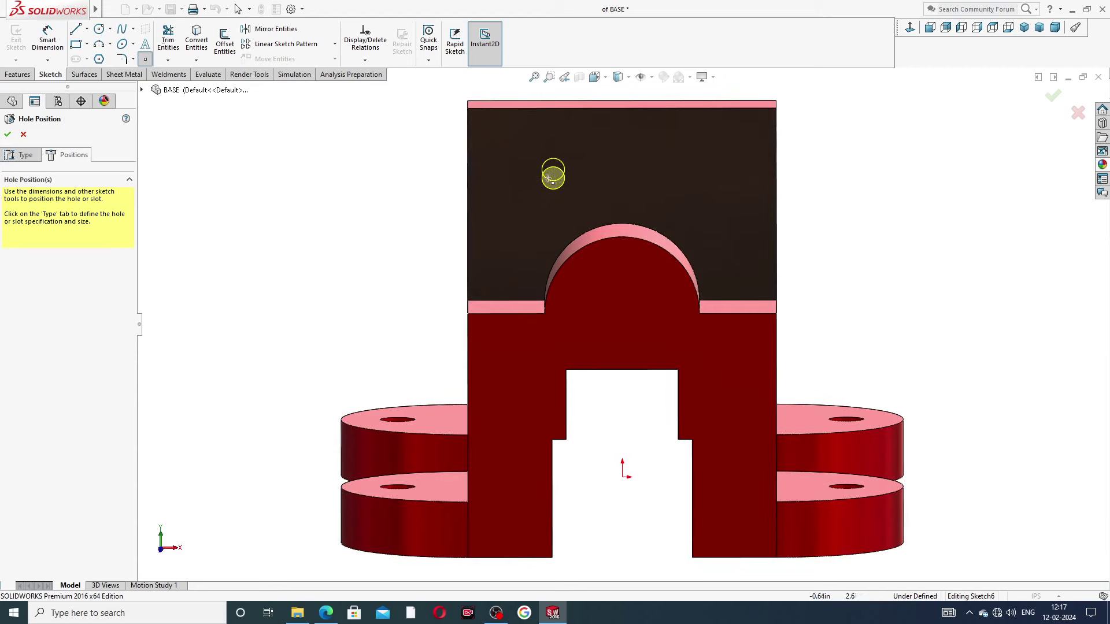
pyautogui.click(547, 178)
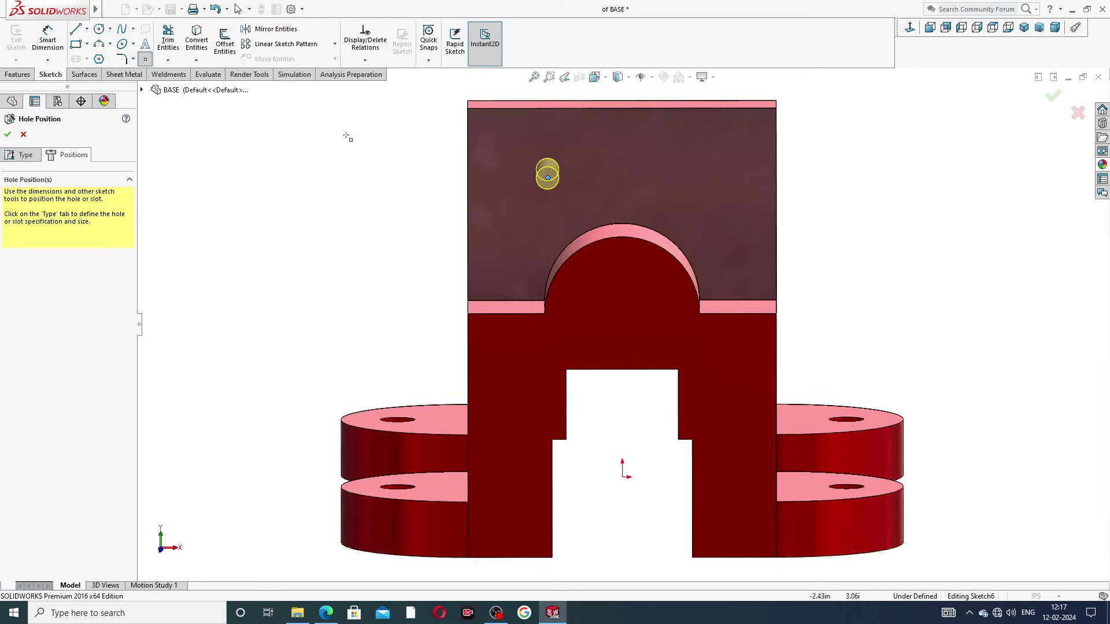
pyautogui.click(85, 75)
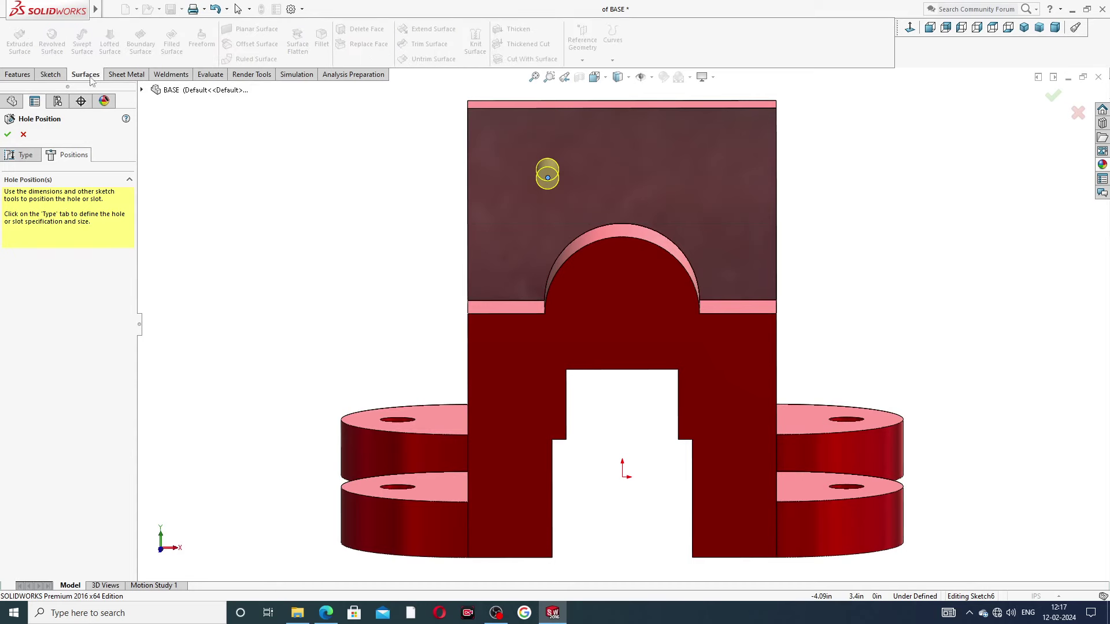
pyautogui.click(50, 75)
# Draw a vertical construction centerline from the origin up to the plate top
pyautogui.click(87, 29)
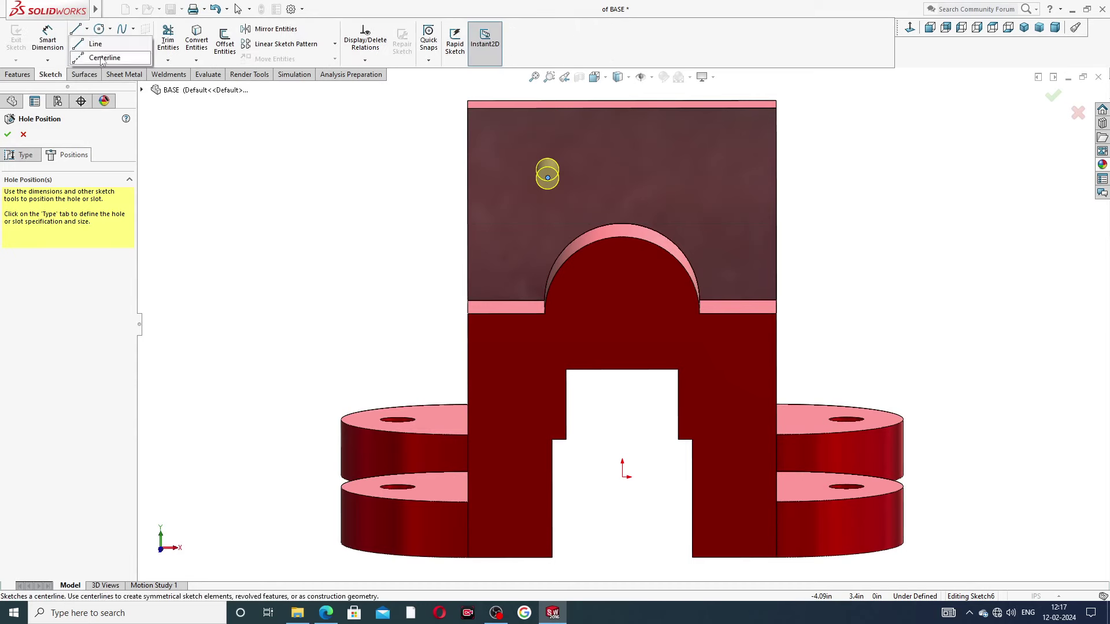
pyautogui.click(103, 58)
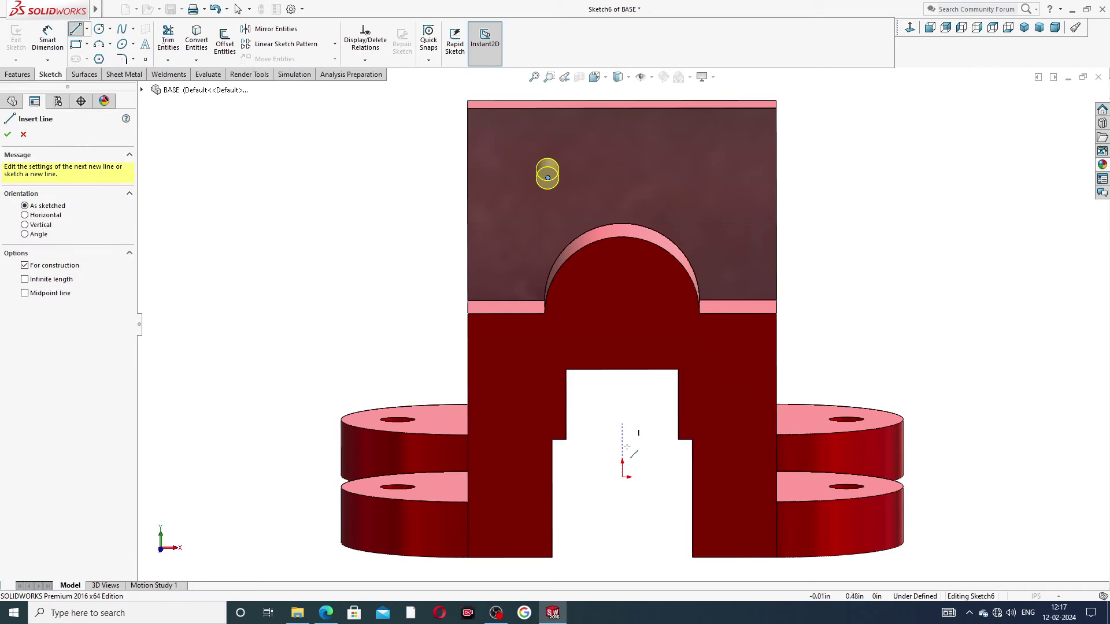
pyautogui.click(622, 478)
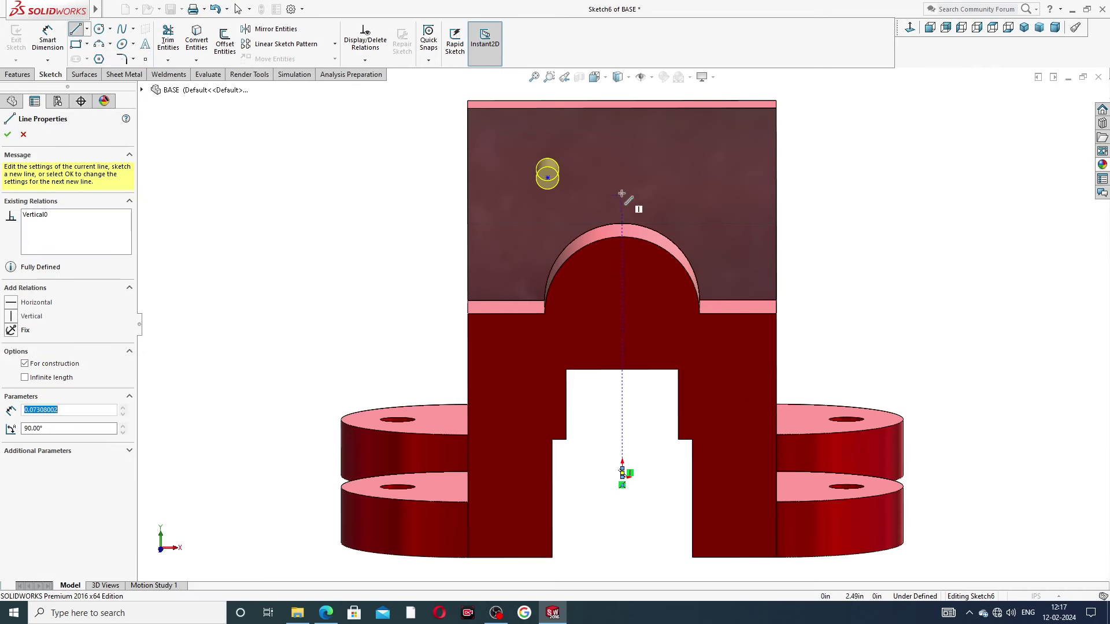
pyautogui.click(622, 141)
pyautogui.rightClick(816, 145)
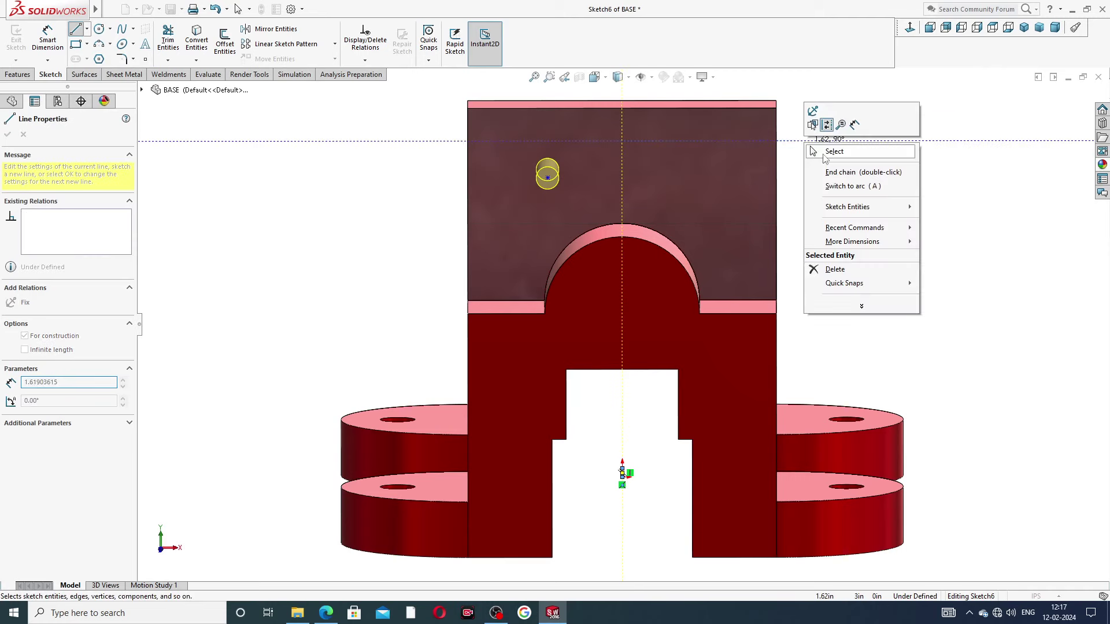
pyautogui.click(826, 149)
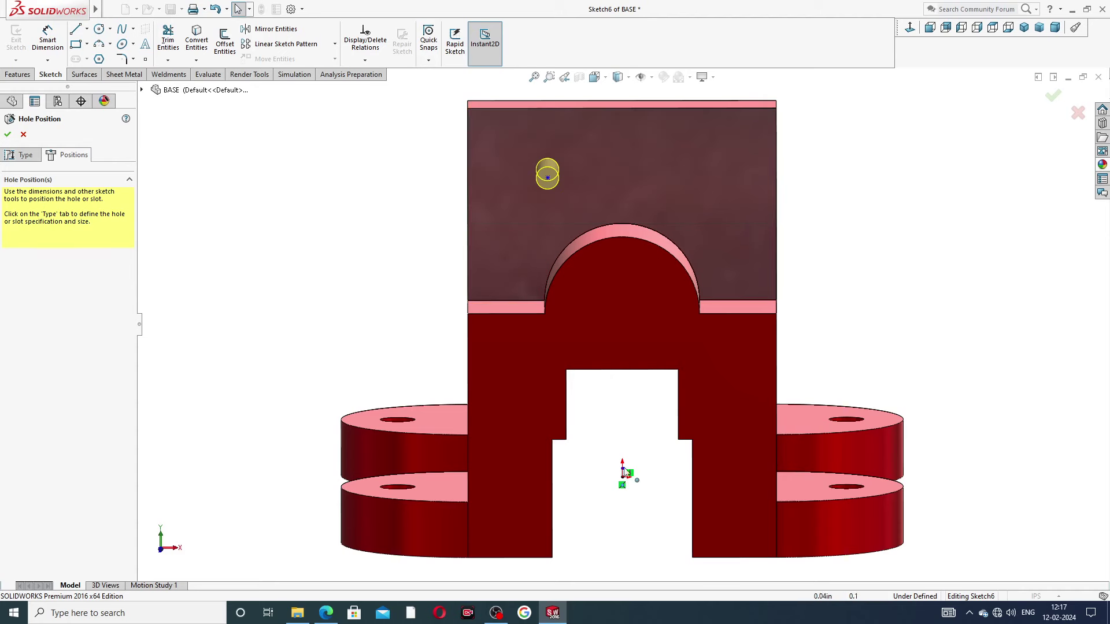
pyautogui.moveTo(623, 471); pyautogui.dragTo(623, 139)
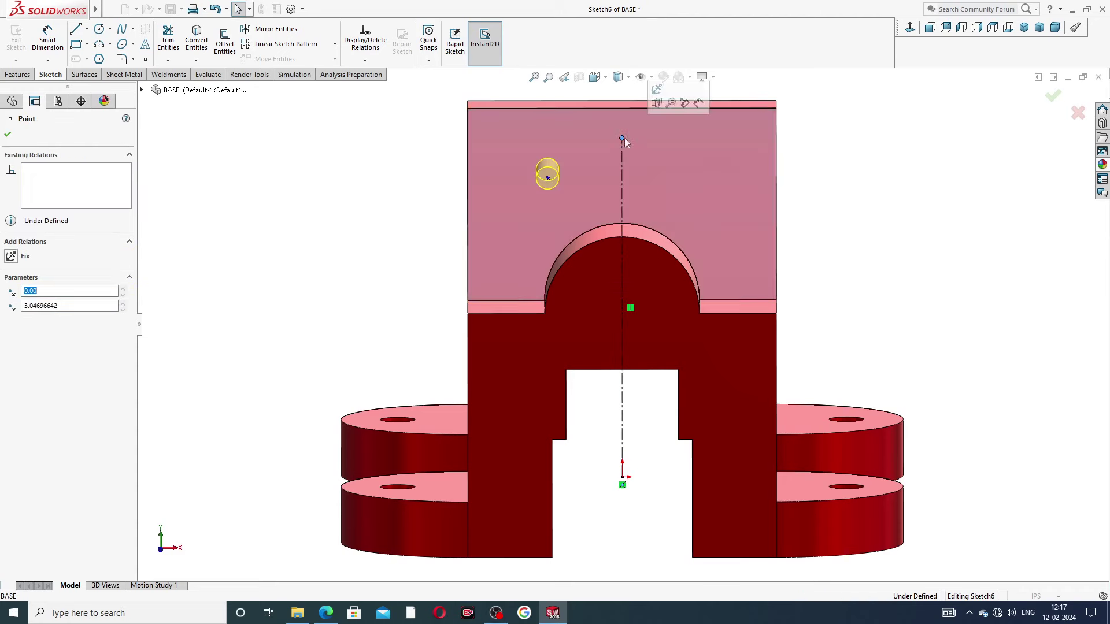
pyautogui.click(848, 233)
# Start a Smart Dimension from the hole centre point
pyautogui.moveTo(849, 232); pyautogui.dragTo(731, 182, button='middle')
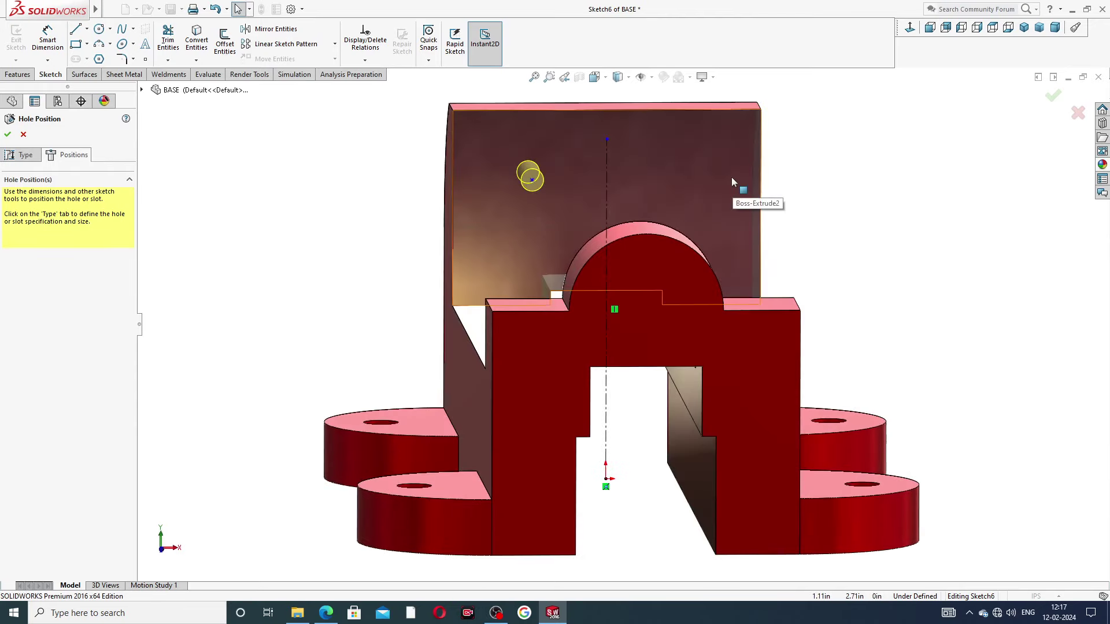
pyautogui.scroll(2, 732, 185)
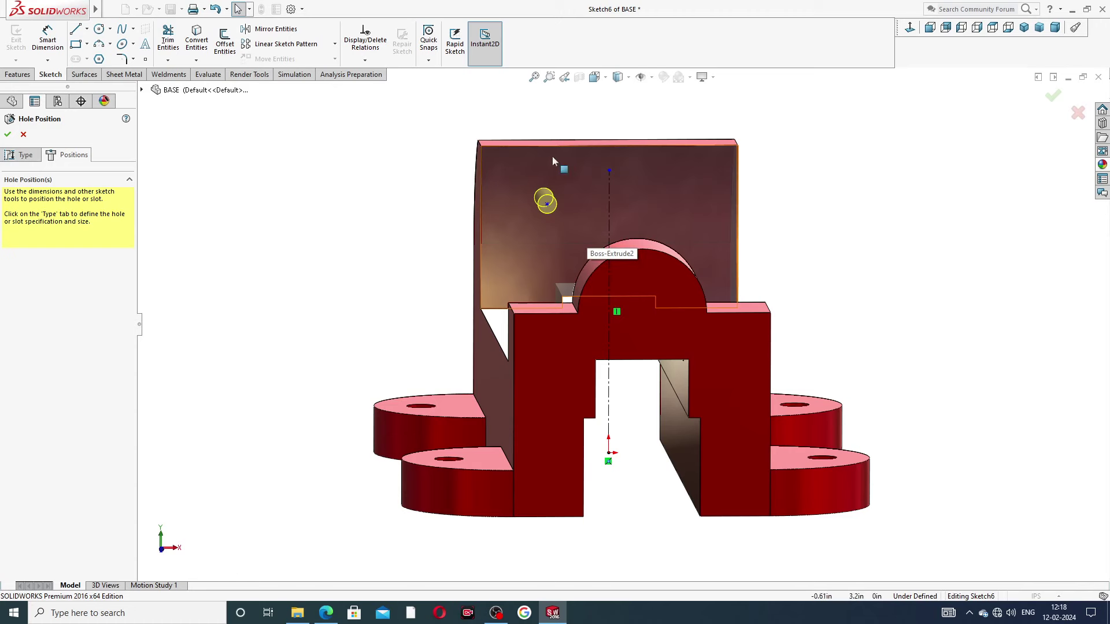
pyautogui.press('f')
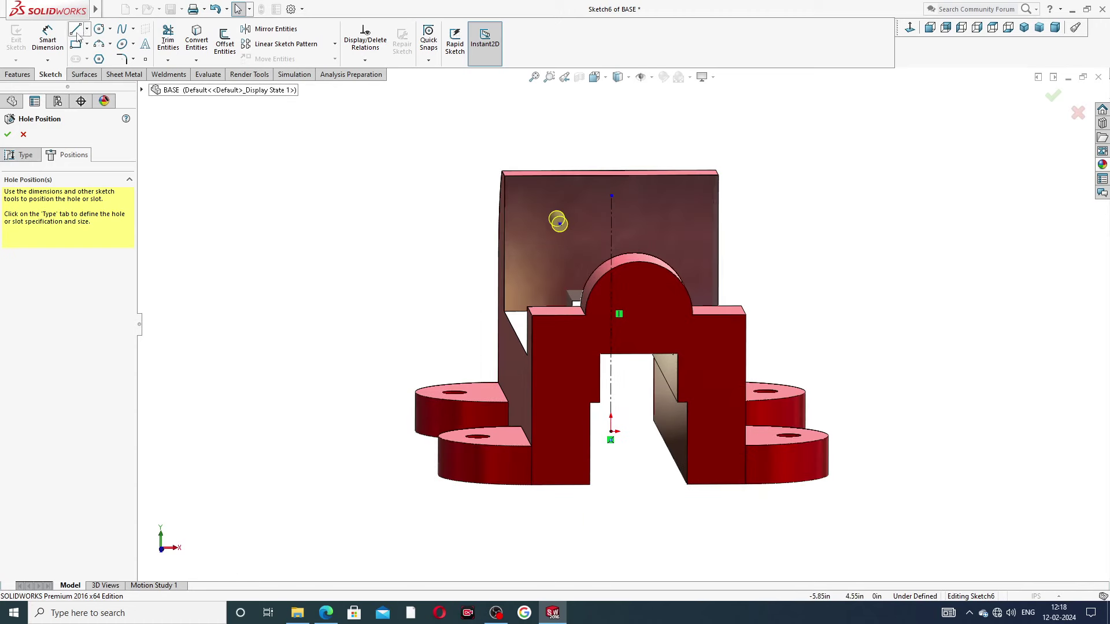
pyautogui.click(60, 46)
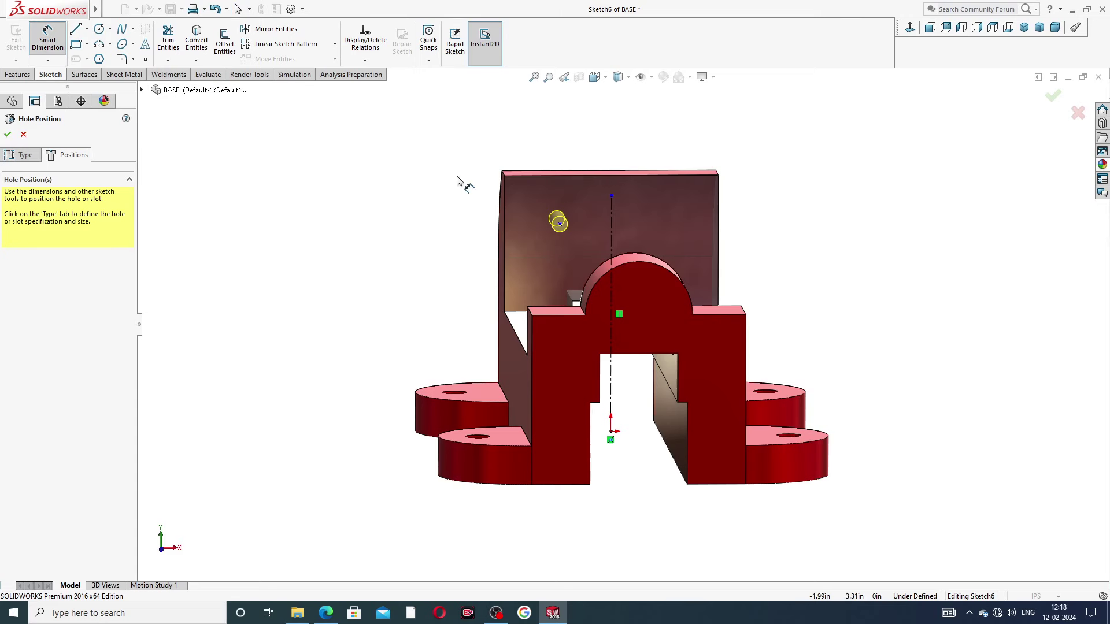
pyautogui.click(562, 227)
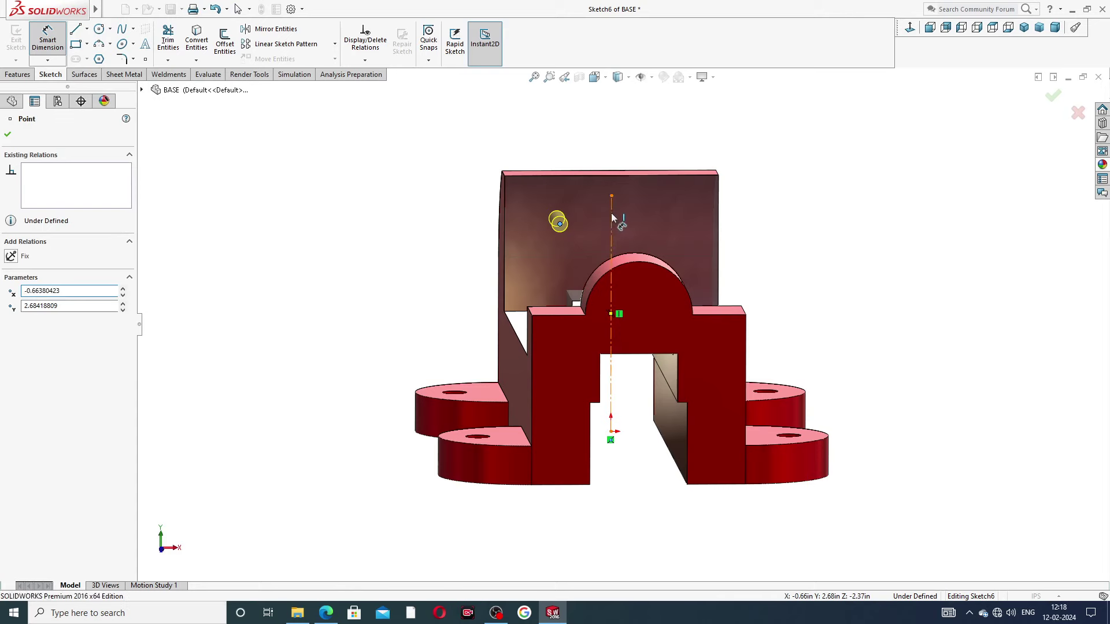
# Dimension the hole centre 0.75 from the vertical centerline
pyautogui.click(611, 212)
pyautogui.click(582, 149)
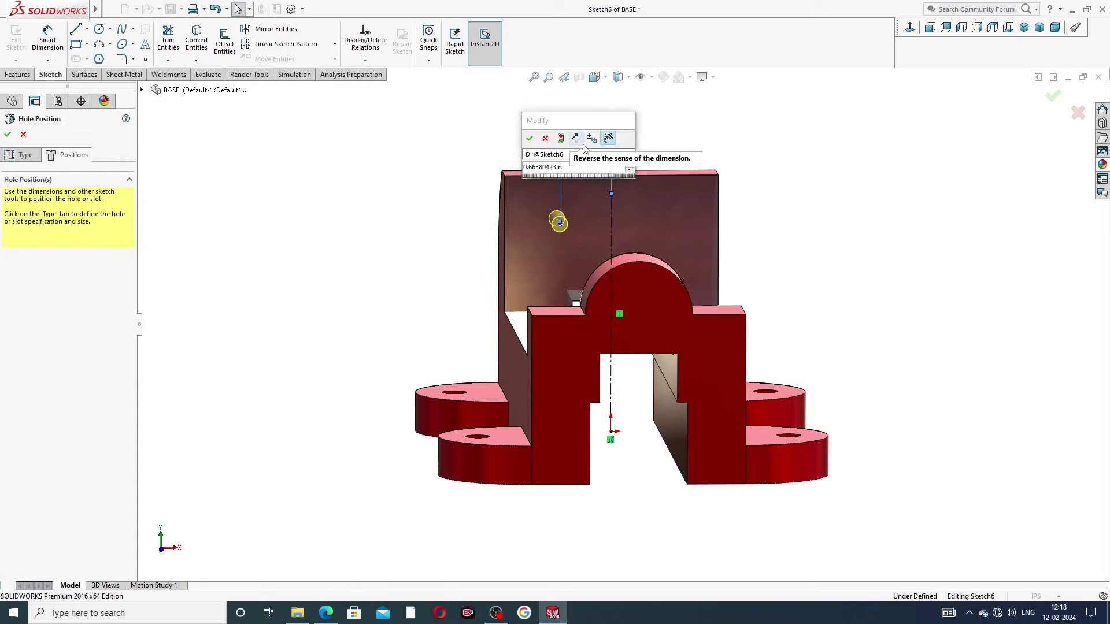
pyautogui.press('Return')
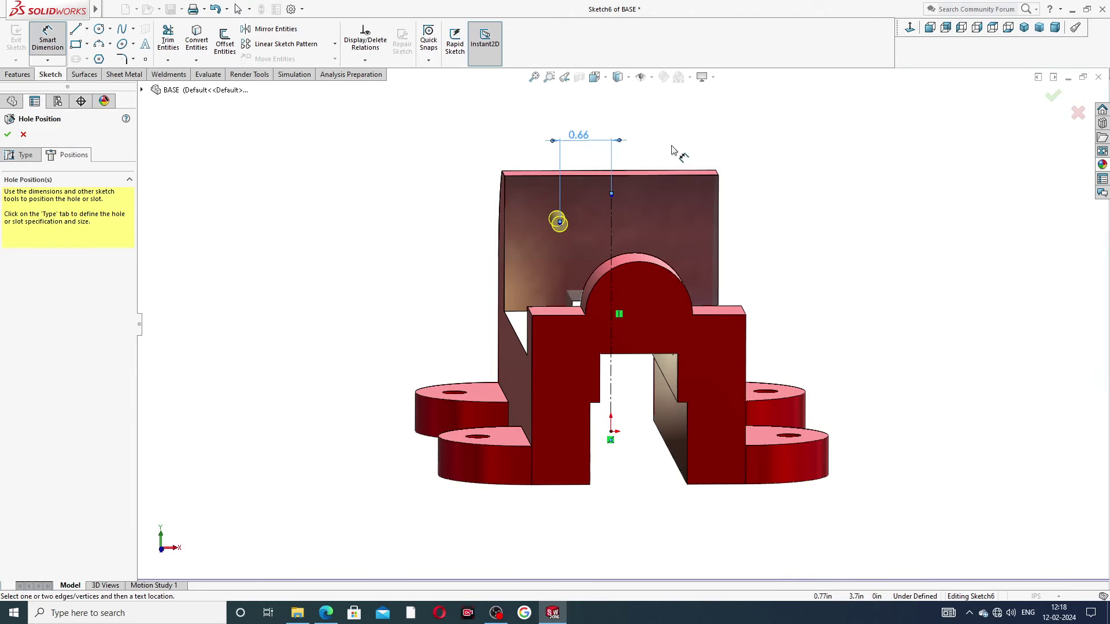
pyautogui.doubleClick(578, 139)
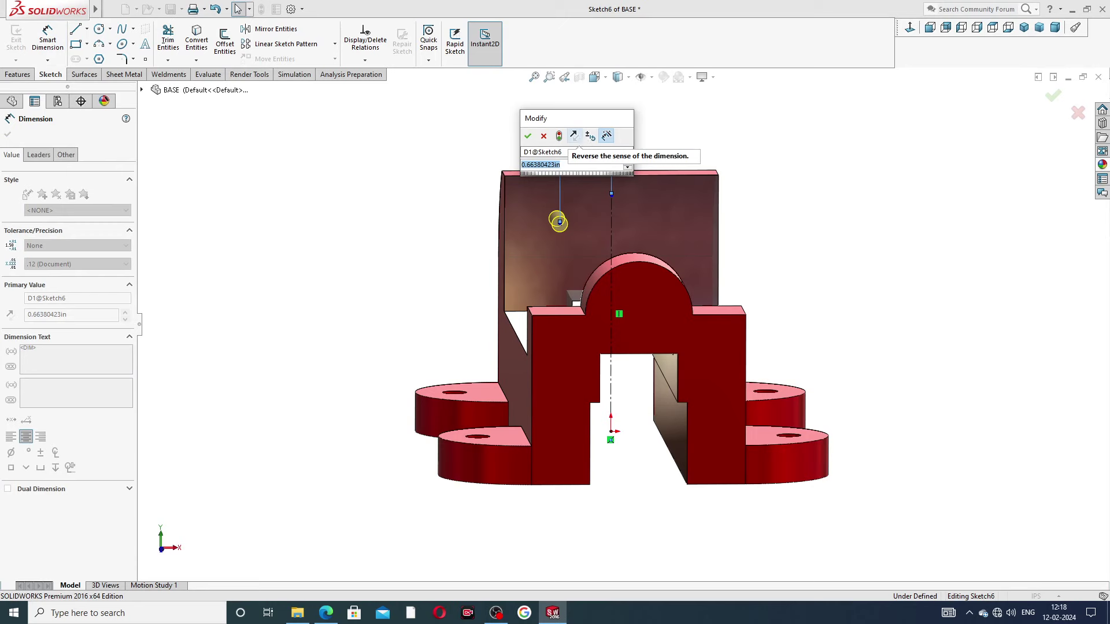
pyautogui.press('BackSpace')
pyautogui.write('.75')
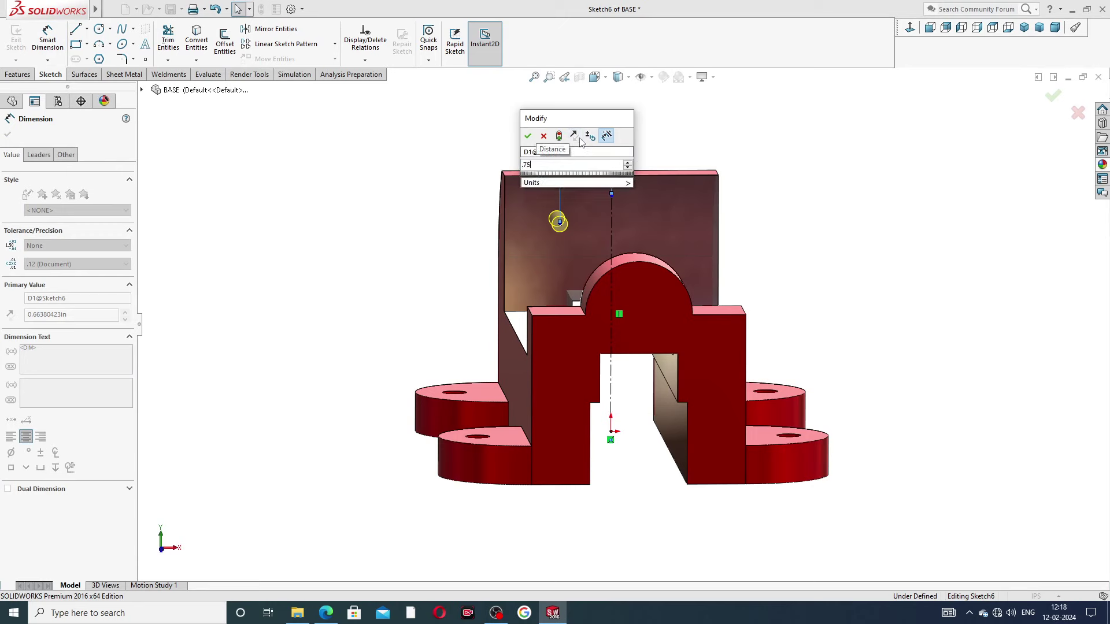
pyautogui.press('Return')
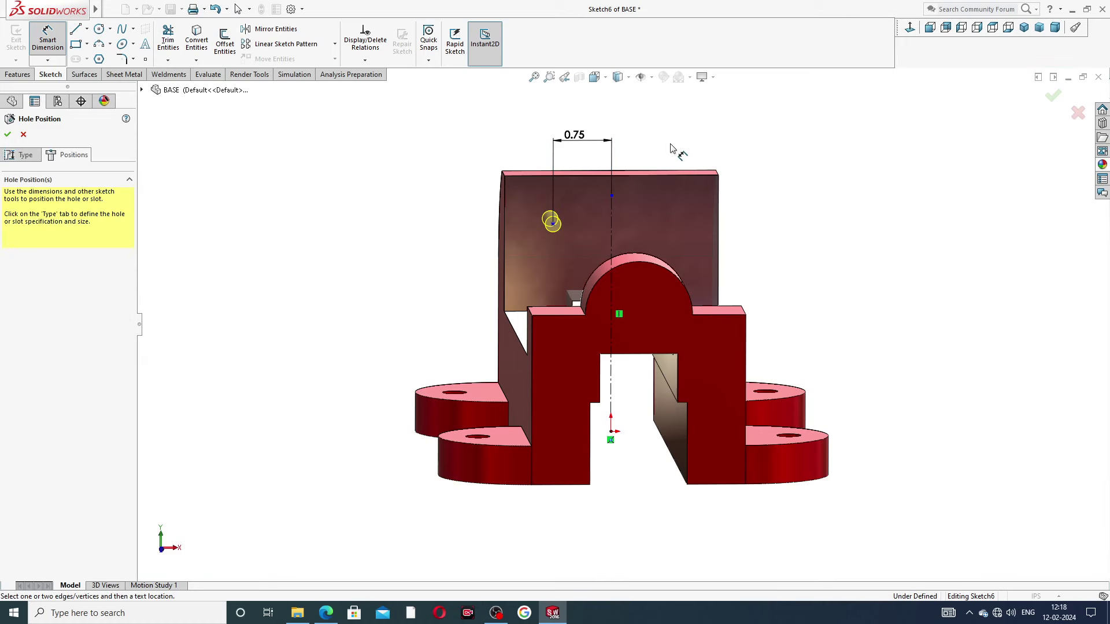
# Dimension the hole centre 1.00 above the wall's bottom edge, fully defining it
pyautogui.click(553, 223)
pyautogui.moveTo(560, 252); pyautogui.dragTo(554, 287, button='middle')
pyautogui.click(554, 286)
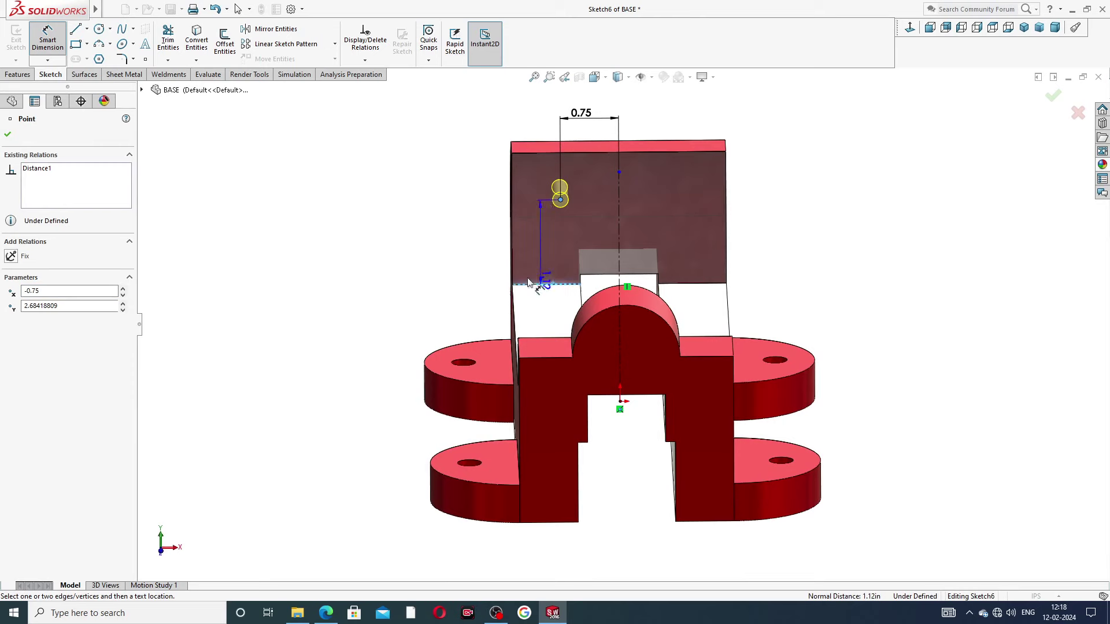
pyautogui.click(475, 243)
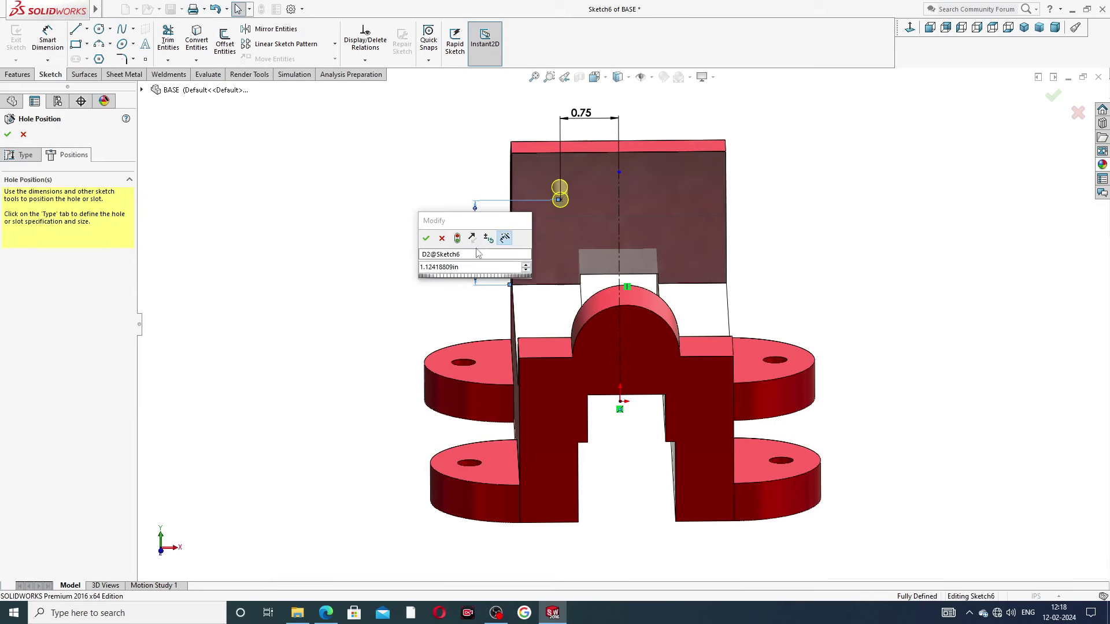
pyautogui.write('1')
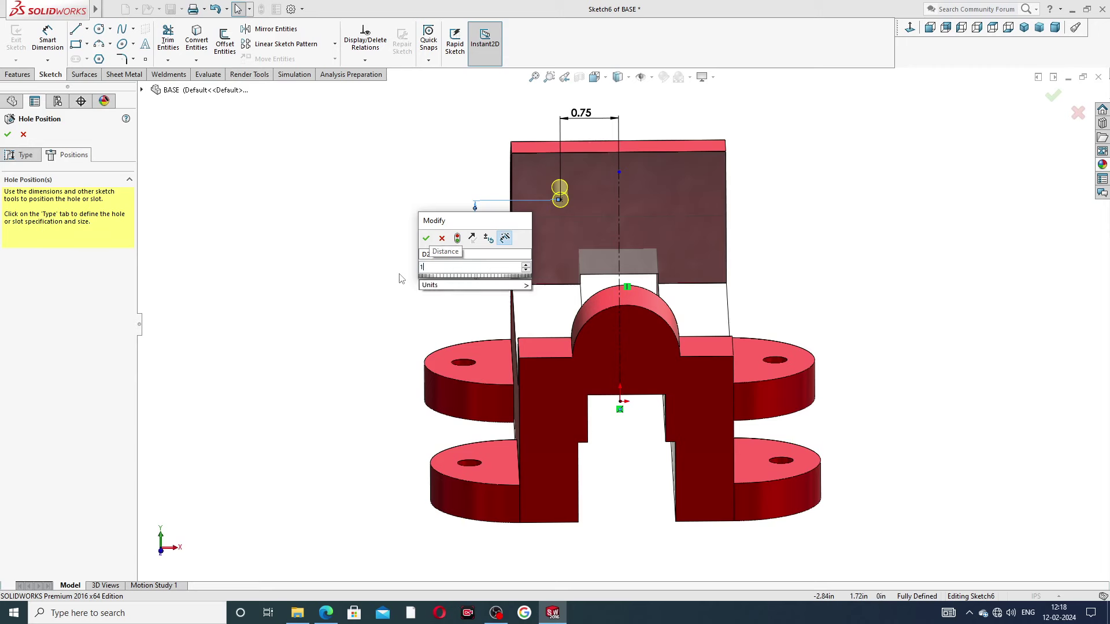
pyautogui.press('Return')
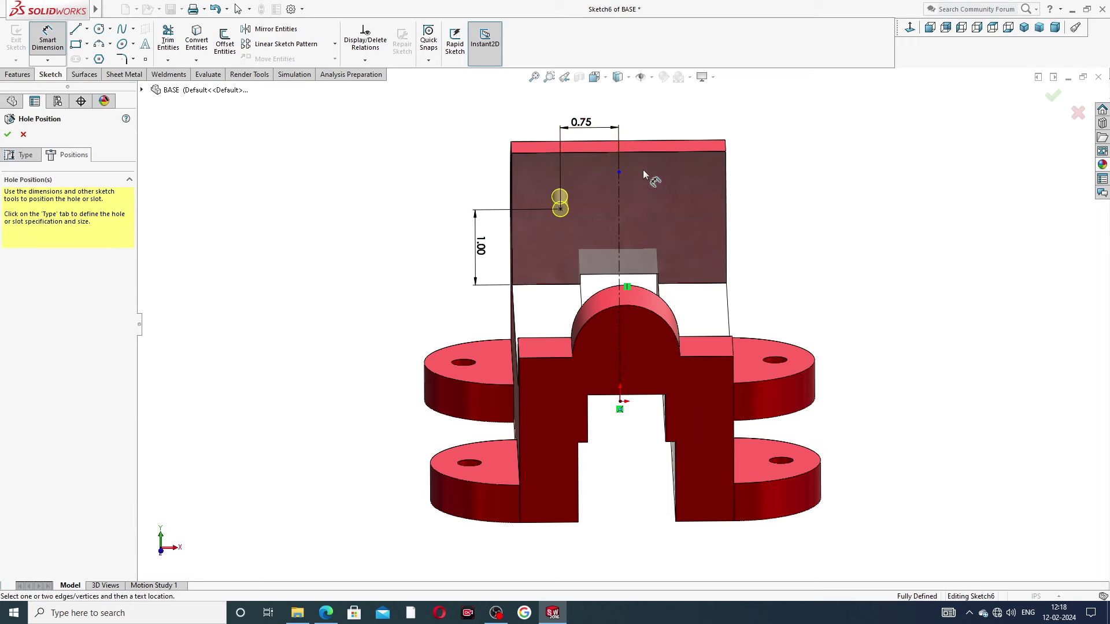
pyautogui.rightClick(750, 134)
pyautogui.click(783, 168)
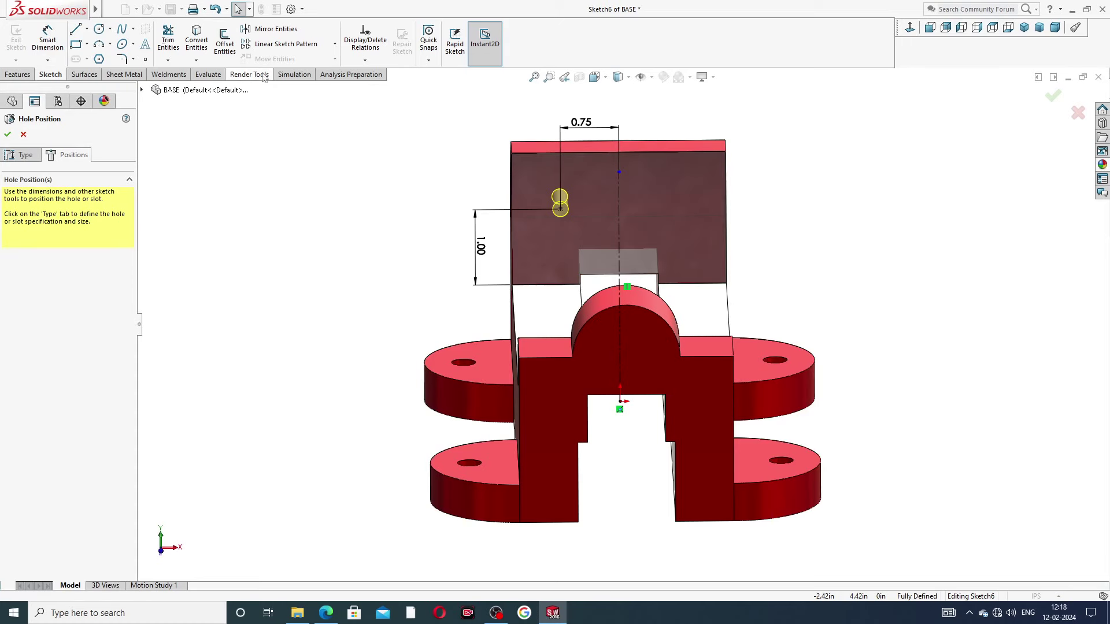
# Mirror the hole point about the vertical centerline and finish 1/4-20 Tapped Hole1
pyautogui.click(272, 29)
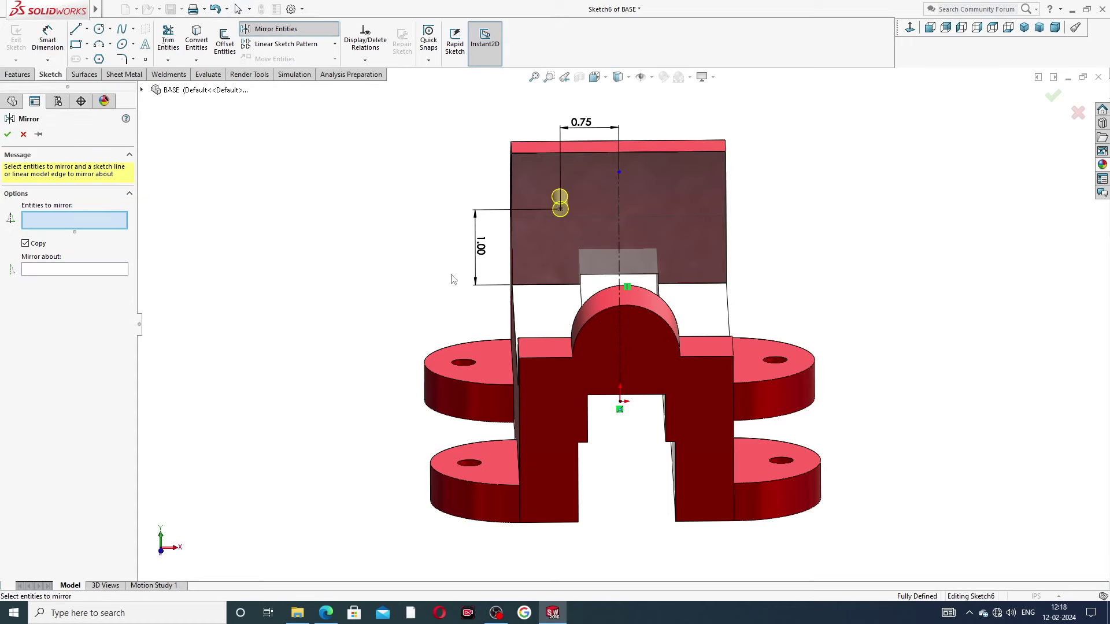
pyautogui.click(560, 210)
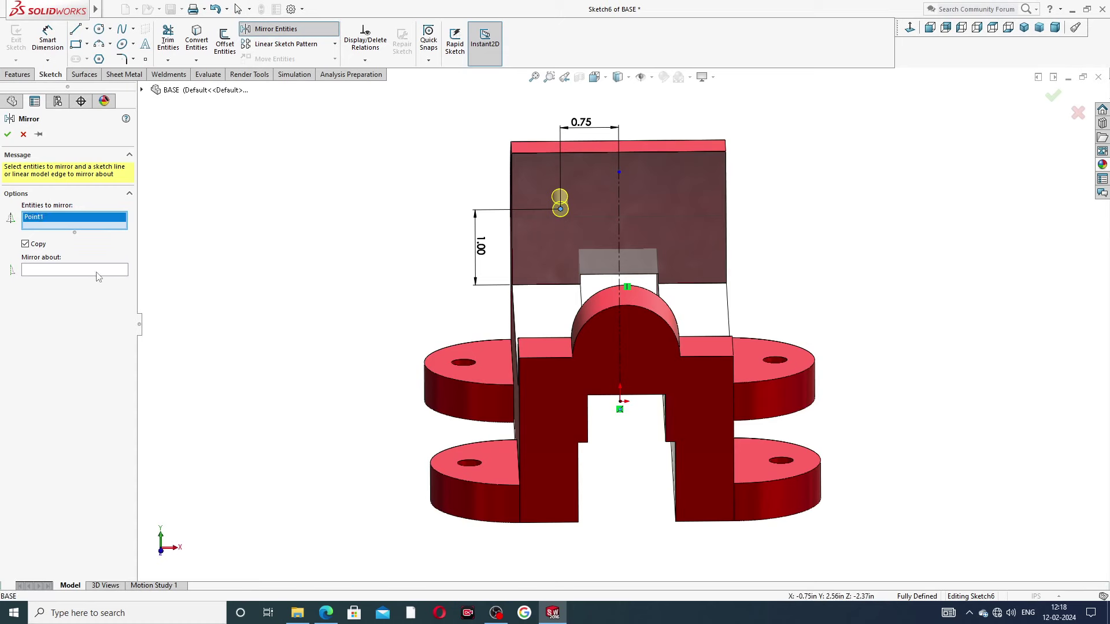
pyautogui.click(97, 271)
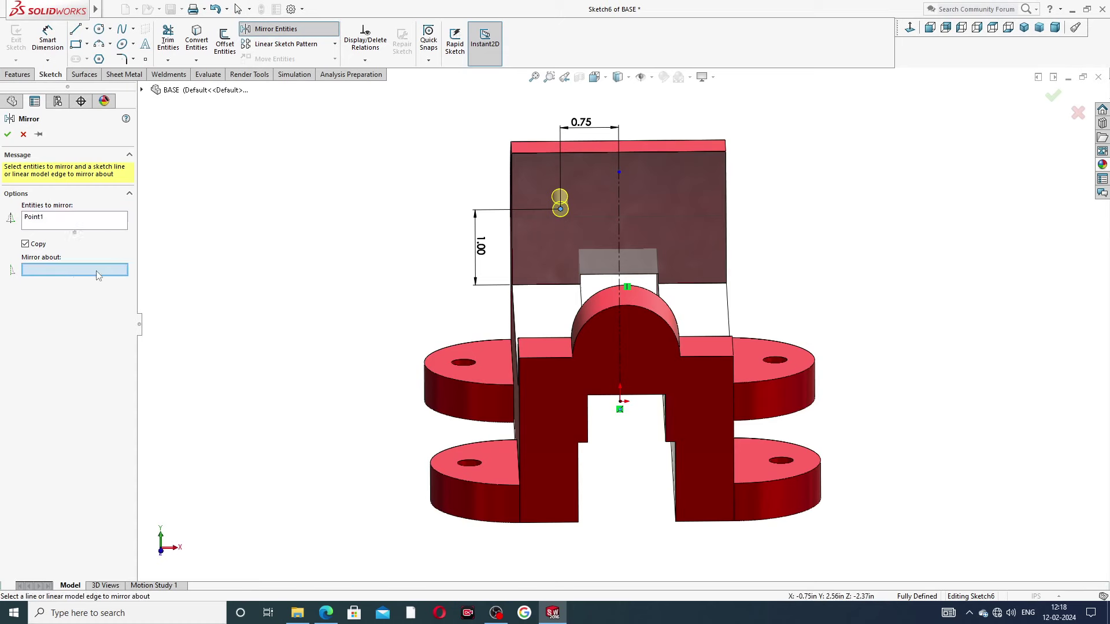
pyautogui.click(618, 212)
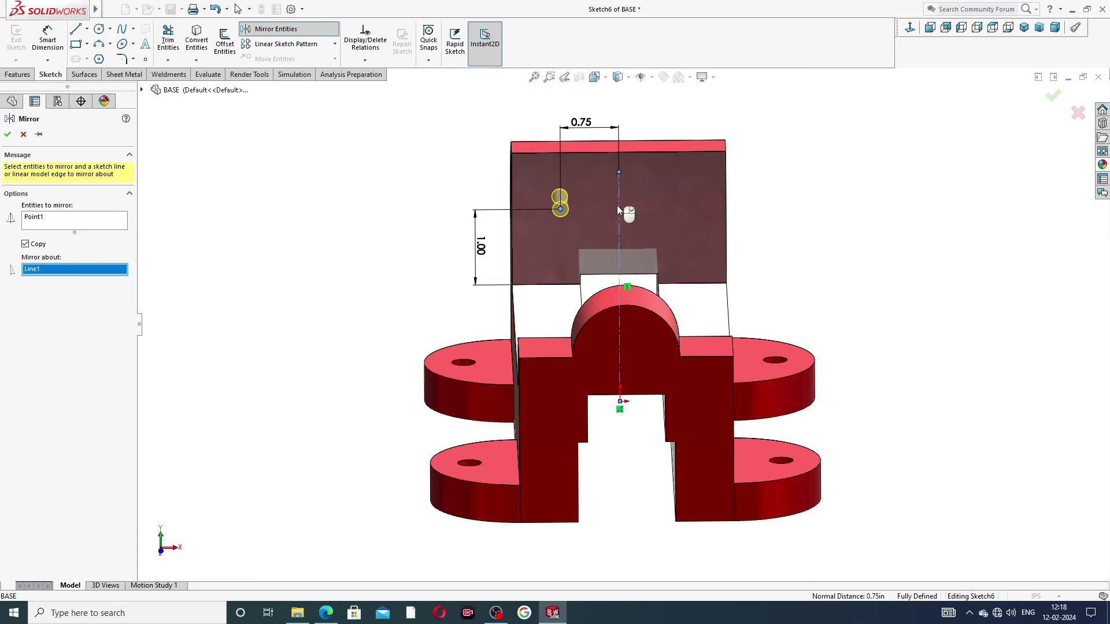
pyautogui.click(8, 134)
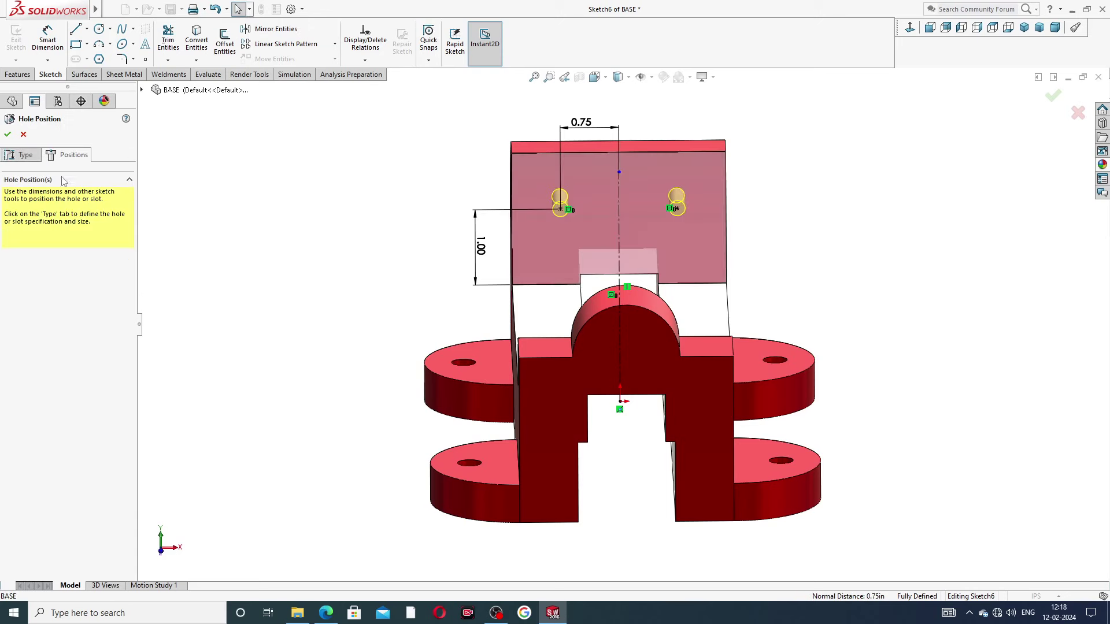
pyautogui.moveTo(753, 219)
pyautogui.mouseDown(button='middle')
pyautogui.moveTo(748, 156)
pyautogui.moveTo(763, 180)
pyautogui.moveTo(723, 199)
pyautogui.mouseUp(button='middle')
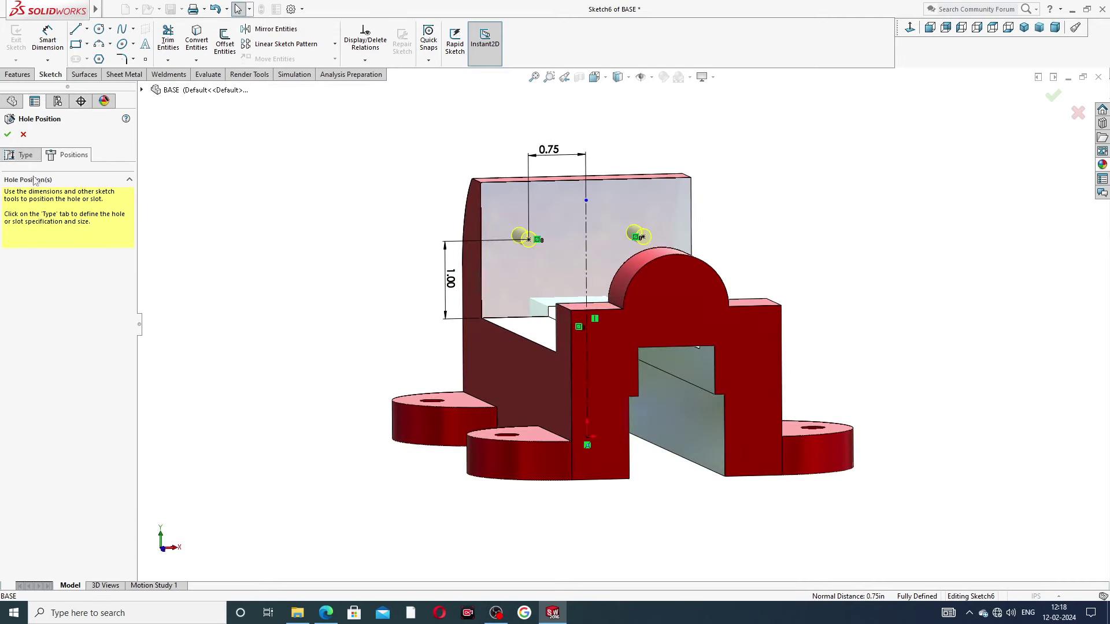
pyautogui.click(8, 134)
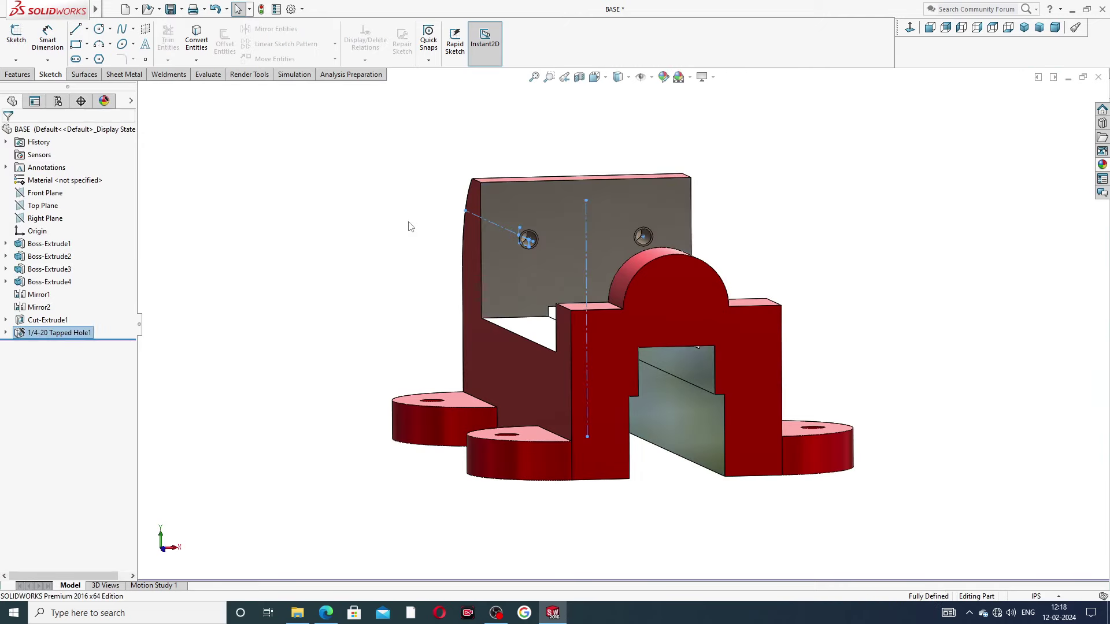
# Enable Shaded cosmetic threads under Document Properties > Detailing and view the threaded holes
pyautogui.moveTo(751, 196); pyautogui.dragTo(728, 213, button='middle')
pyautogui.scroll(-5, 598, 228)
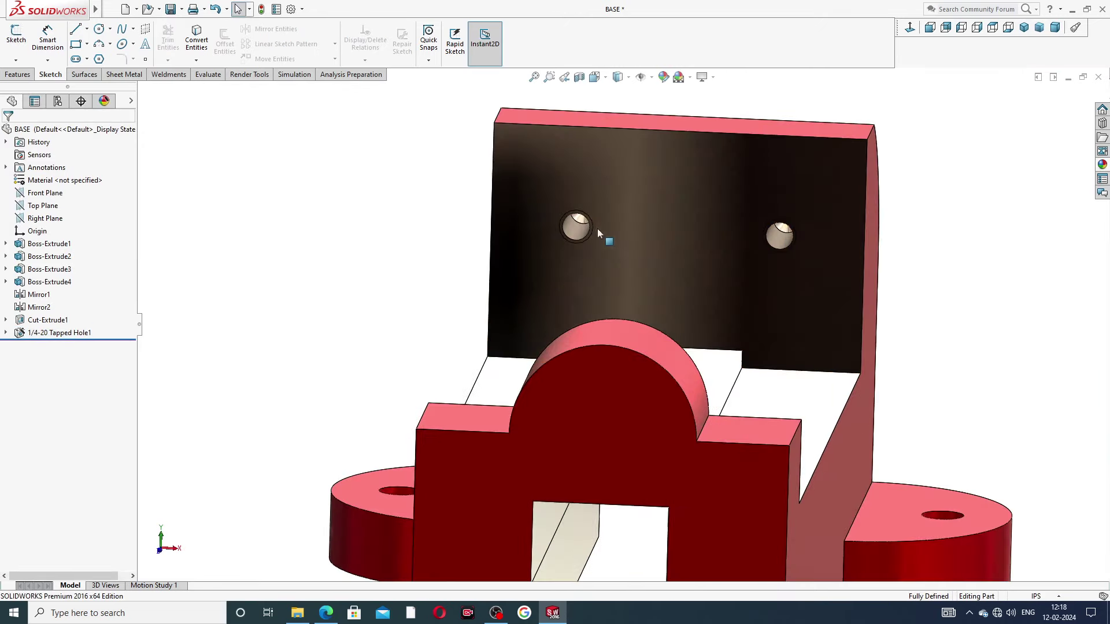
pyautogui.click(291, 9)
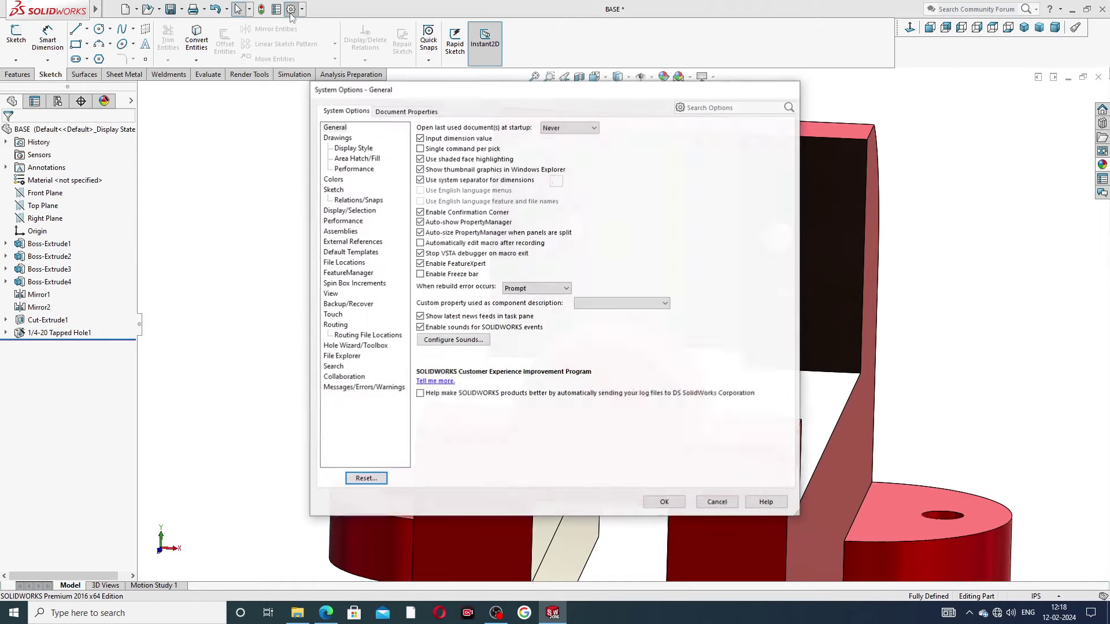
pyautogui.click(407, 112)
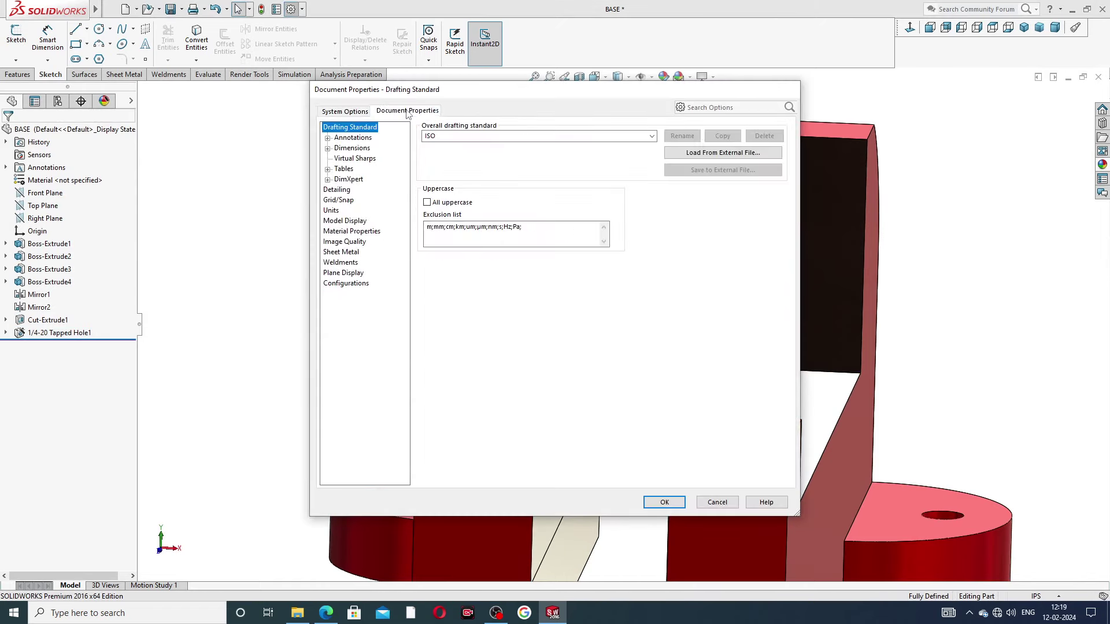
pyautogui.click(338, 190)
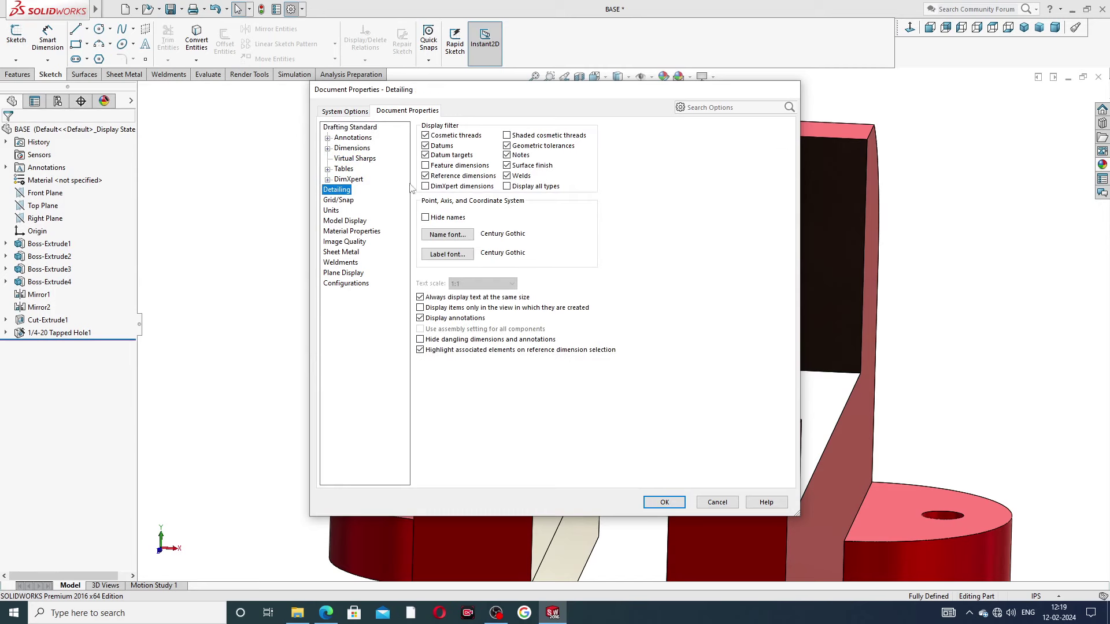
pyautogui.click(527, 137)
pyautogui.click(664, 502)
pyautogui.scroll(-10, 739, 268)
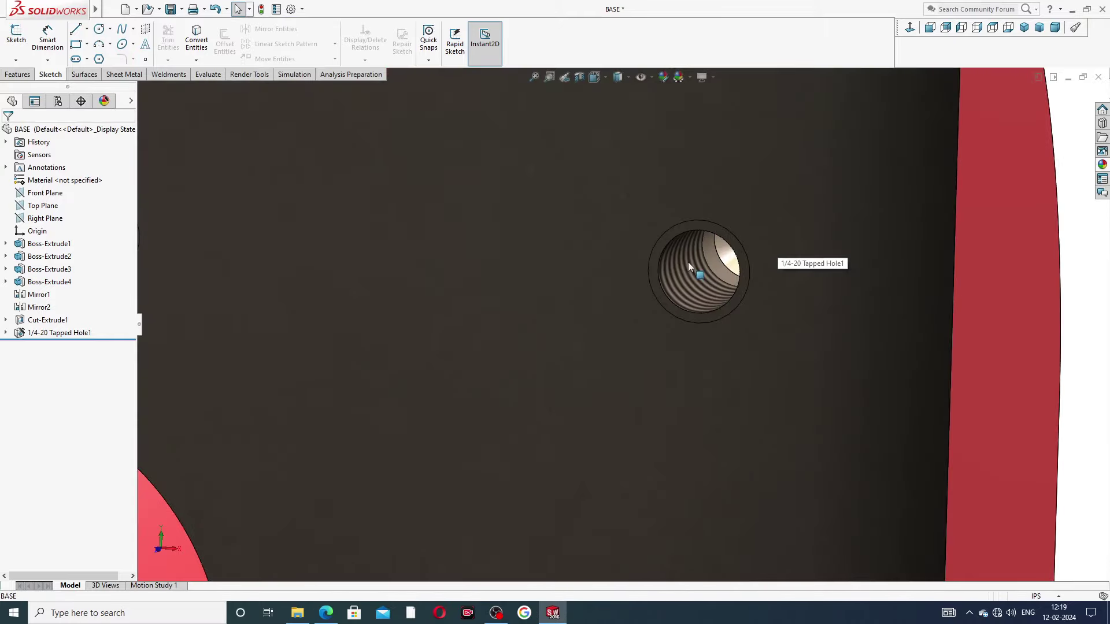
pyautogui.scroll(8, 688, 280)
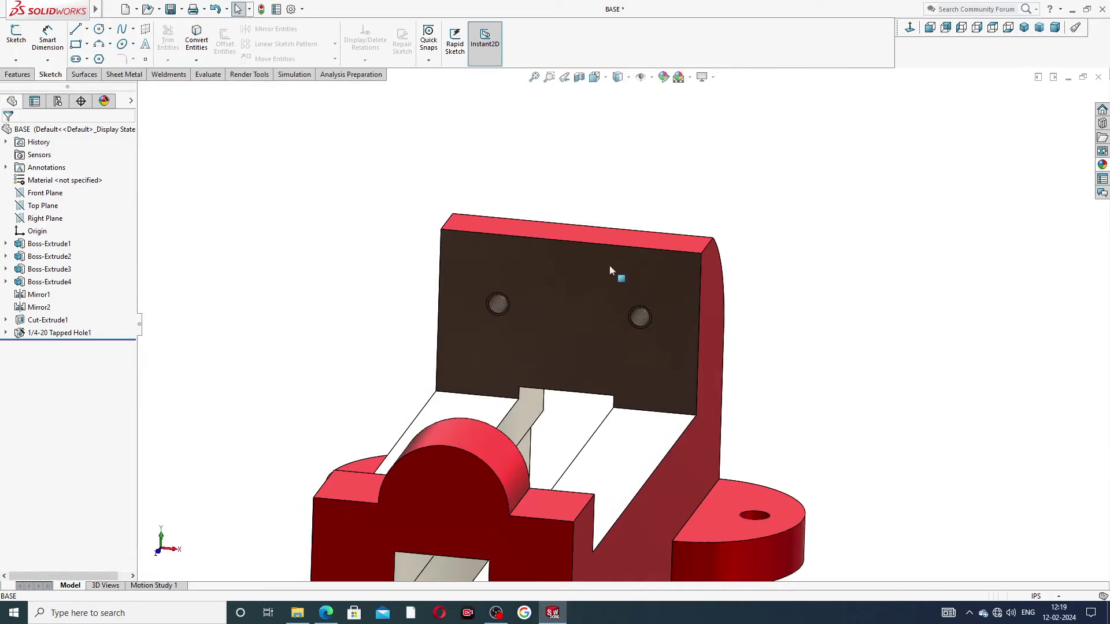
pyautogui.scroll(3, 607, 277)
pyautogui.moveTo(602, 330); pyautogui.dragTo(566, 425, button='middle')
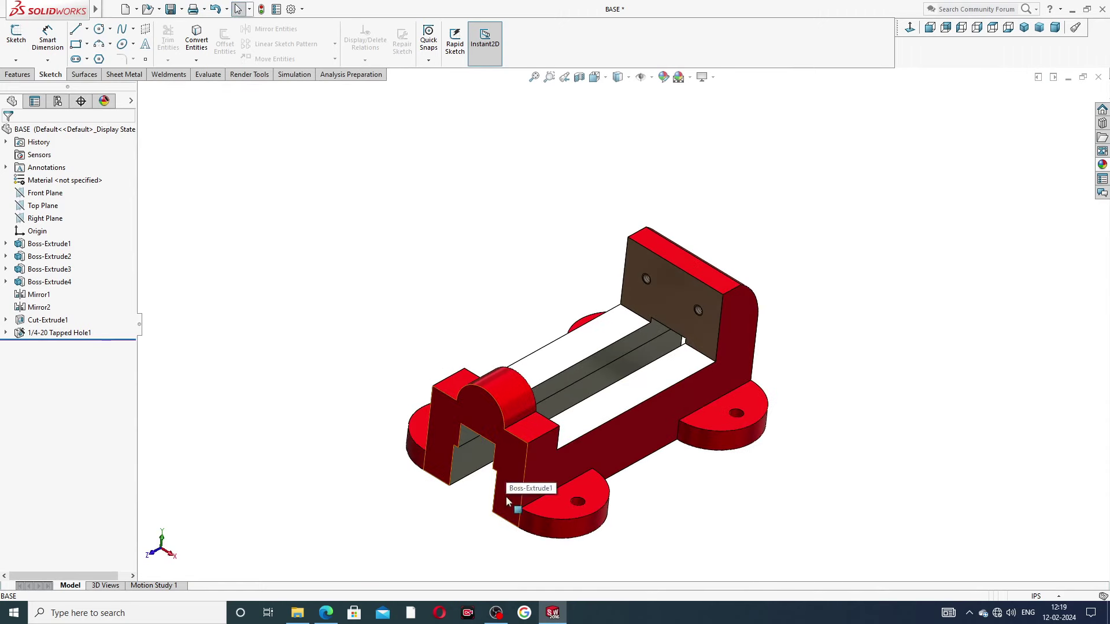
# Start a new sketch on the front boss face, viewed normal to it
pyautogui.click(490, 407)
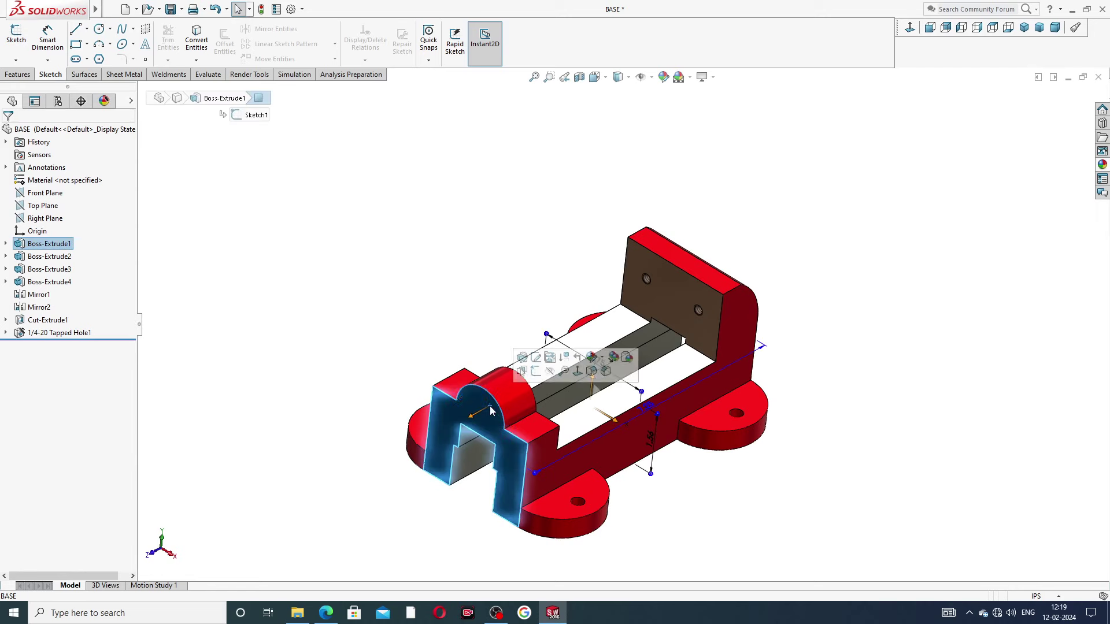
pyautogui.click(535, 371)
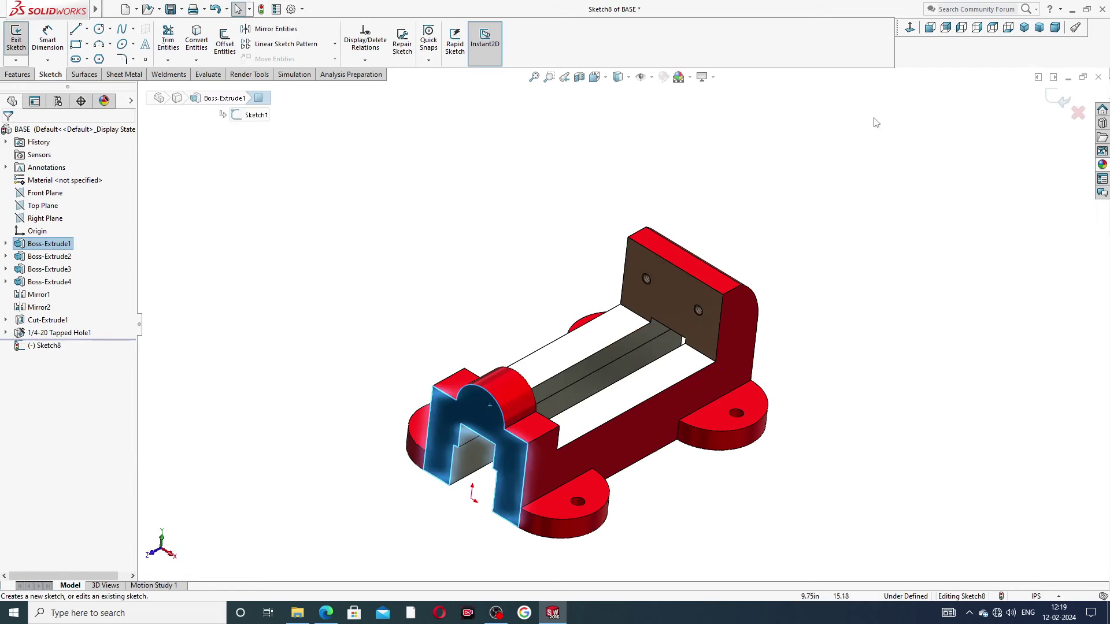
pyautogui.click(909, 27)
pyautogui.scroll(-3, 633, 222)
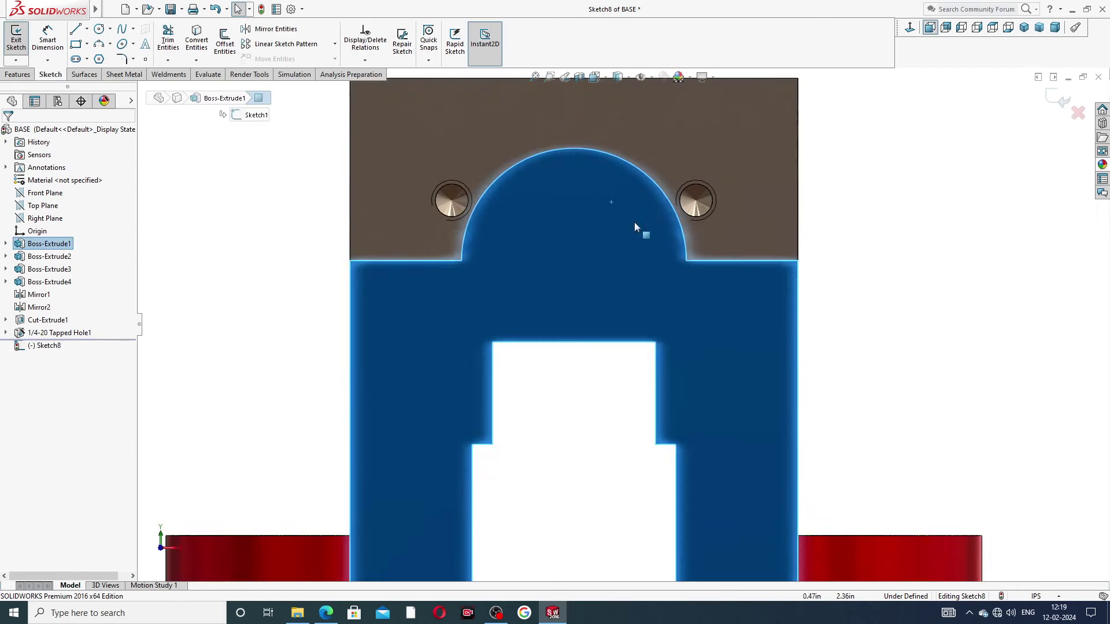
# Draw a circle centred on the boss arc's centre point
pyautogui.click(98, 29)
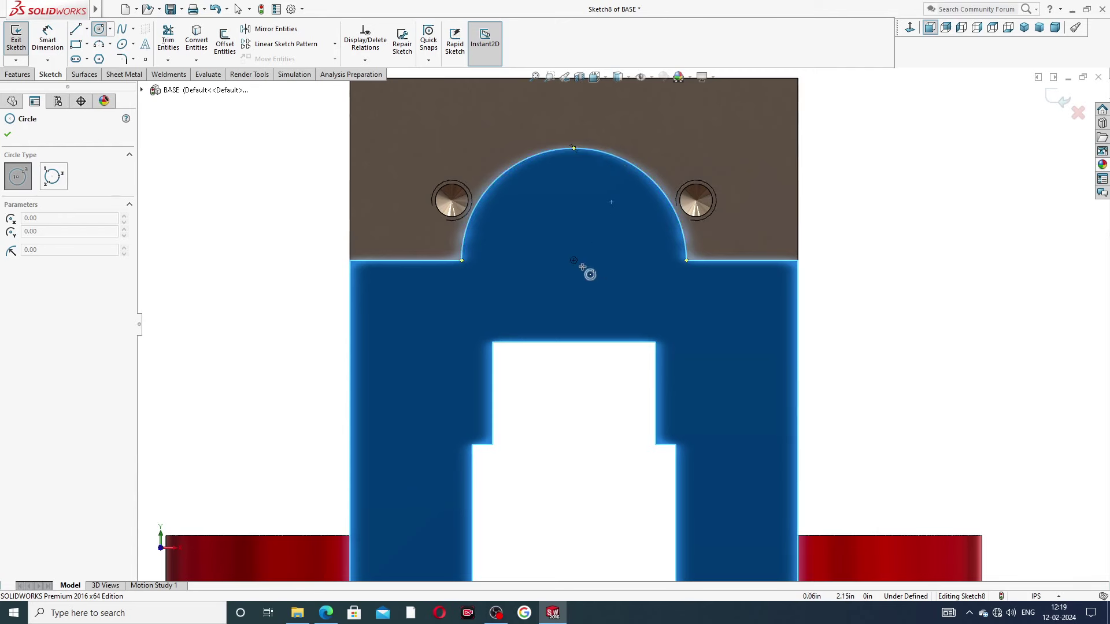
pyautogui.click(573, 260)
pyautogui.click(581, 198)
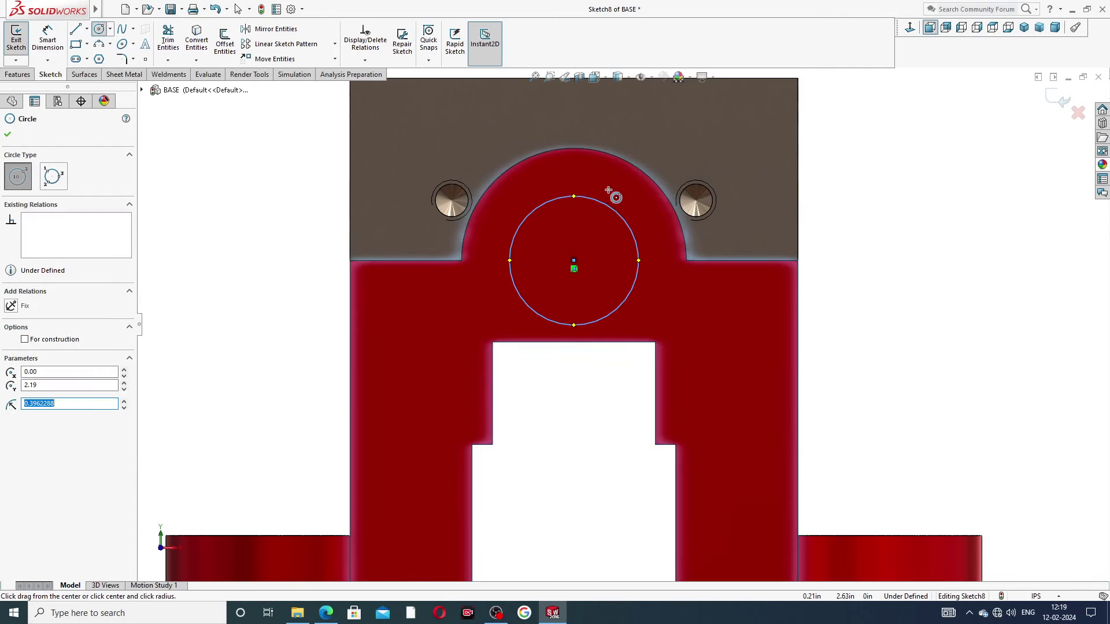
pyautogui.rightClick(614, 191)
pyautogui.click(637, 203)
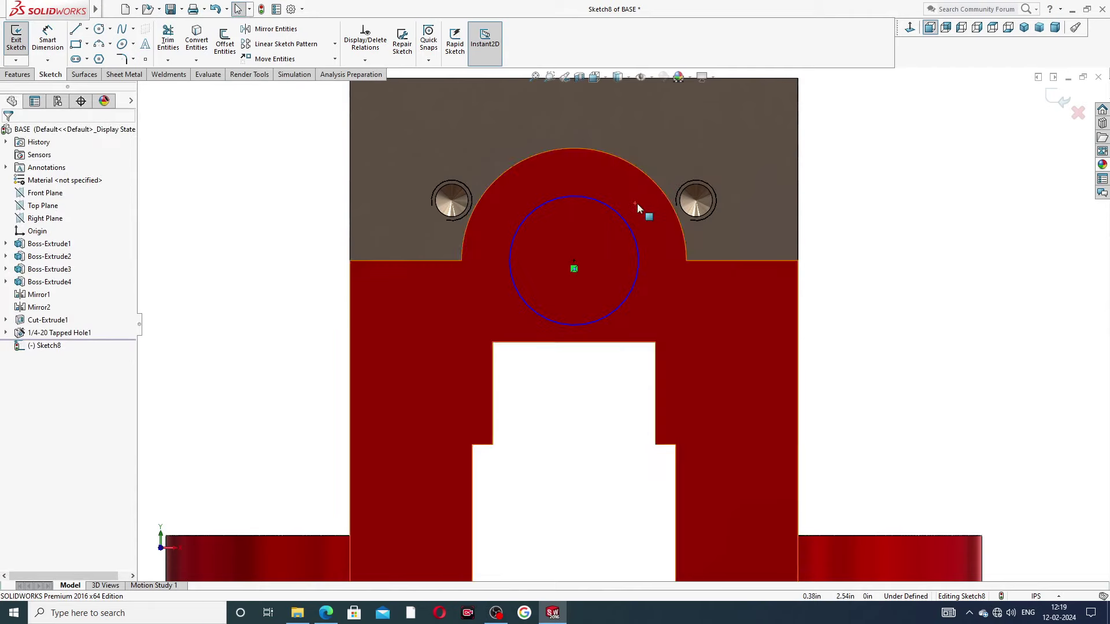
pyautogui.click(326, 613)
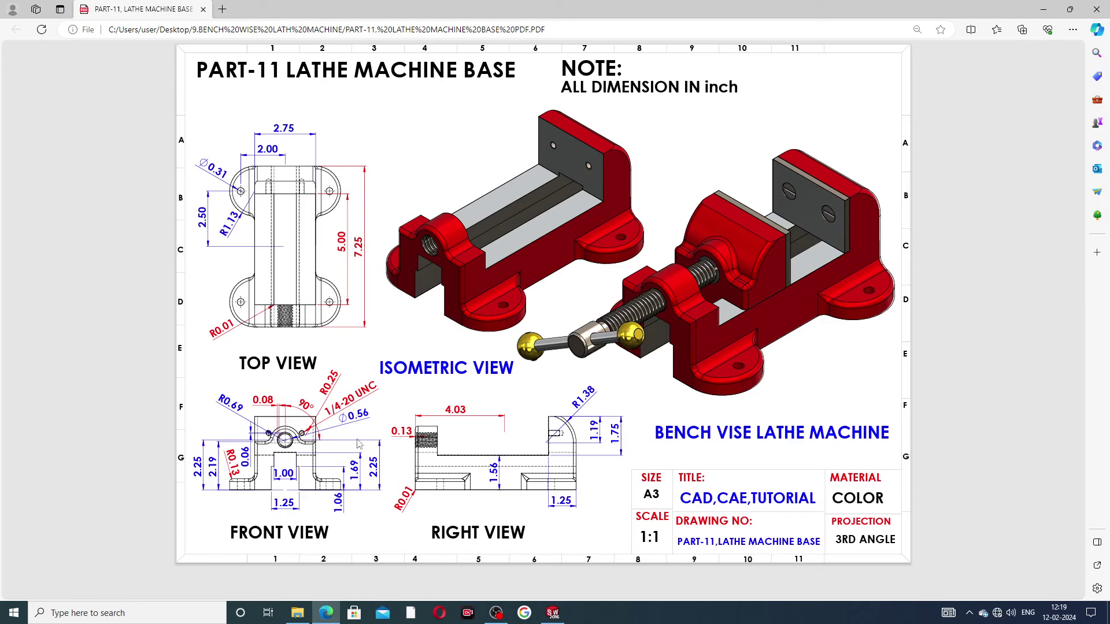
pyautogui.click(552, 613)
# Dimension the sketch circle to a 0.56 in diameter
pyautogui.click(47, 39)
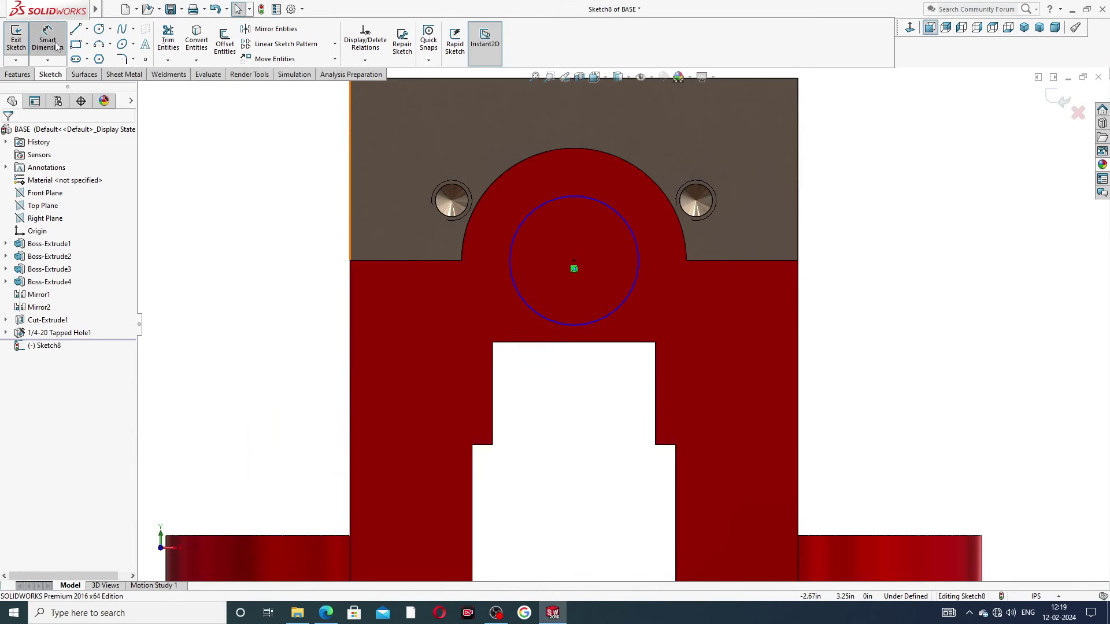
pyautogui.click(603, 204)
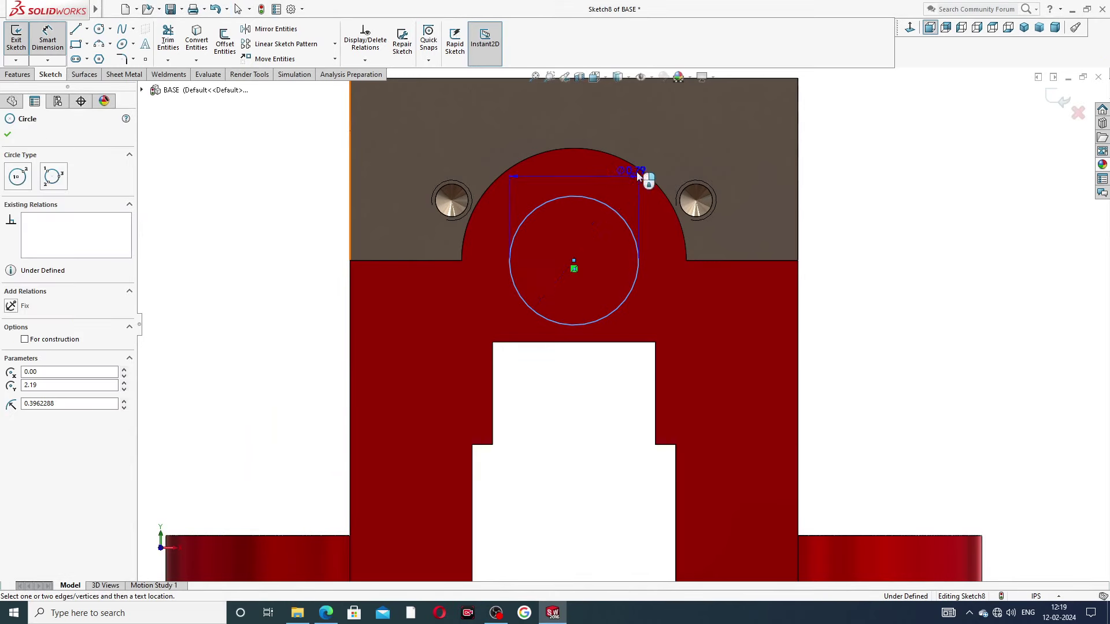
pyautogui.click(672, 145)
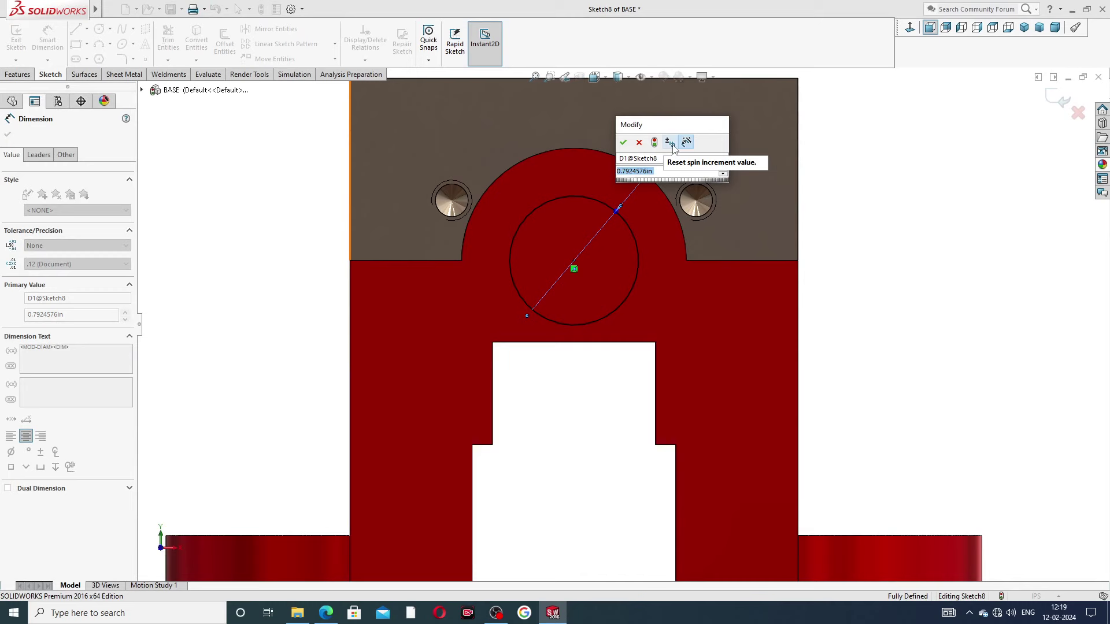
pyautogui.write('.')
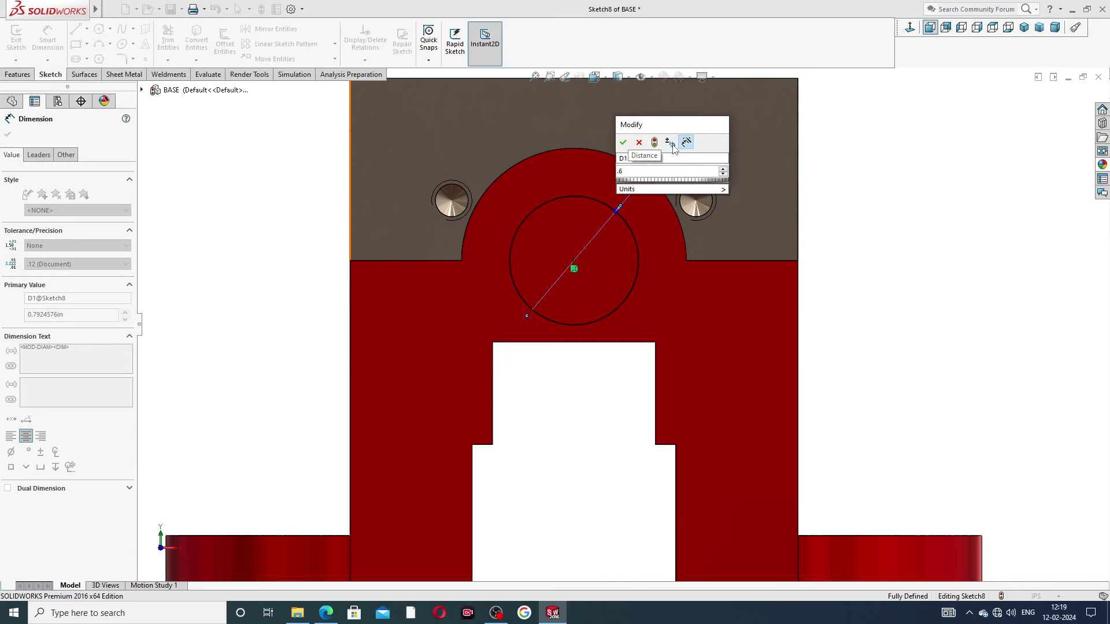
pyautogui.write('56')
pyautogui.press('Return')
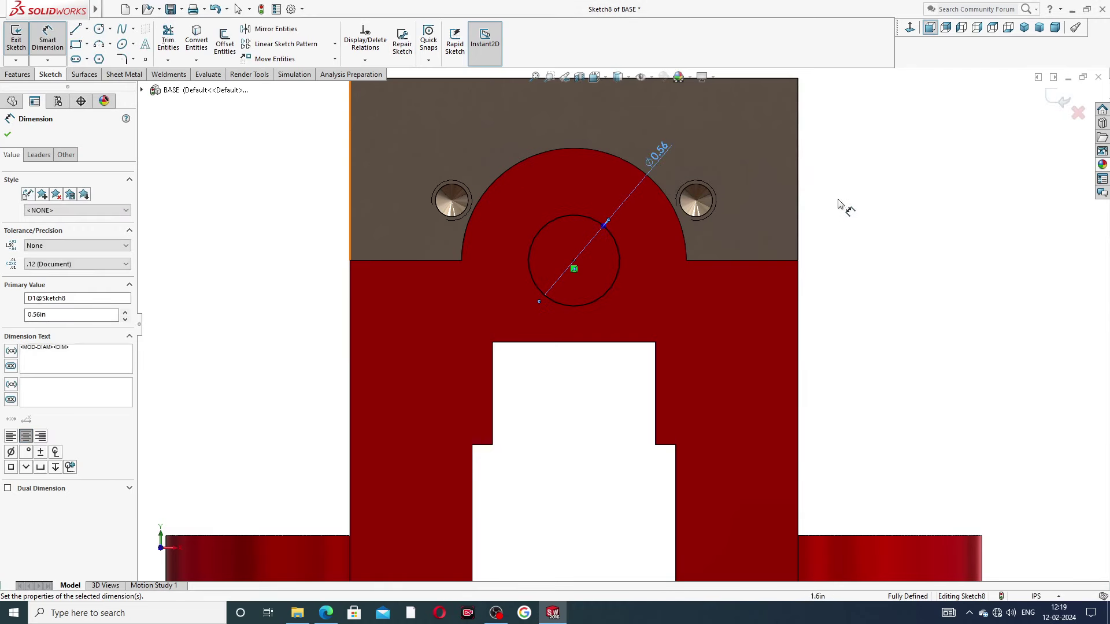
pyautogui.press('Escape')
pyautogui.rightClick(862, 156)
pyautogui.click(883, 172)
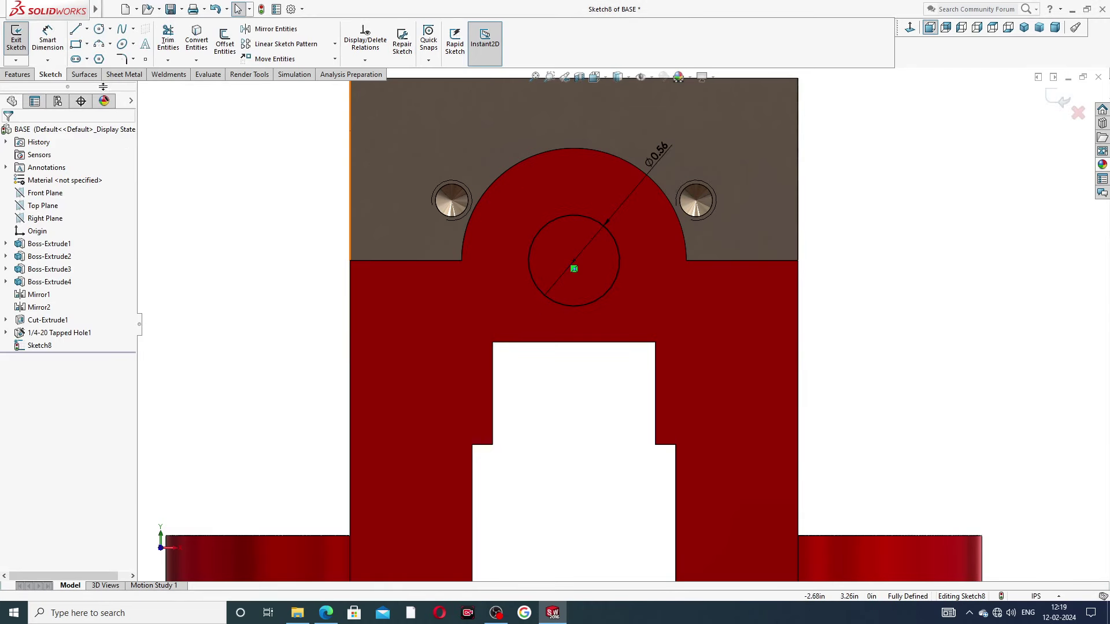
pyautogui.click(18, 75)
# Extrude-cut the Ø0.56 circle Up To Next into the front boss, then view the bore
pyautogui.click(172, 41)
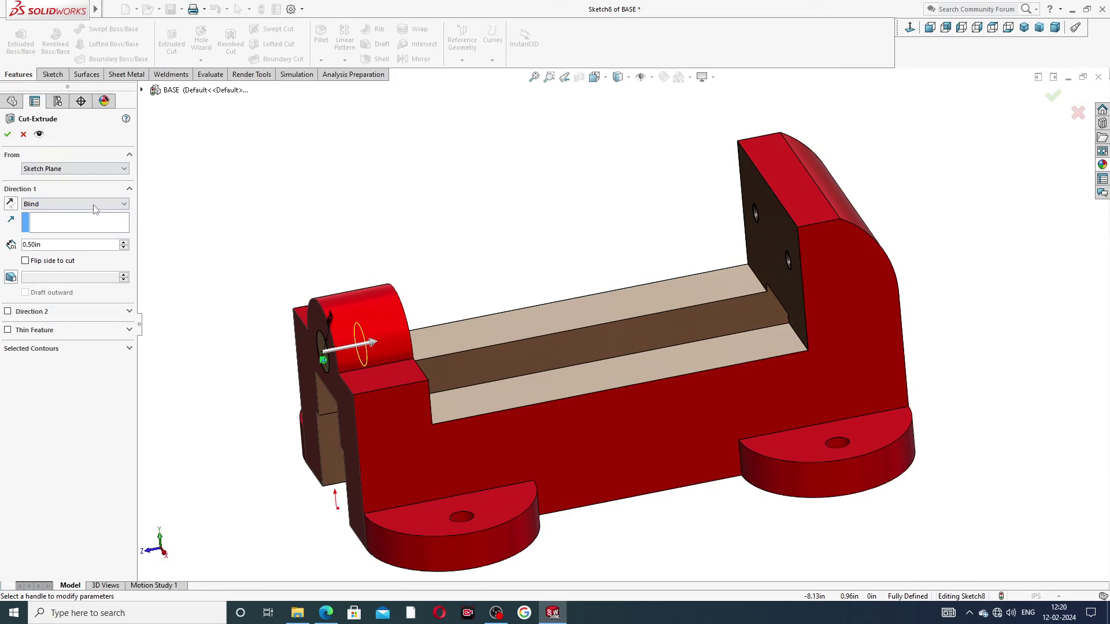
pyautogui.click(65, 205)
pyautogui.click(68, 234)
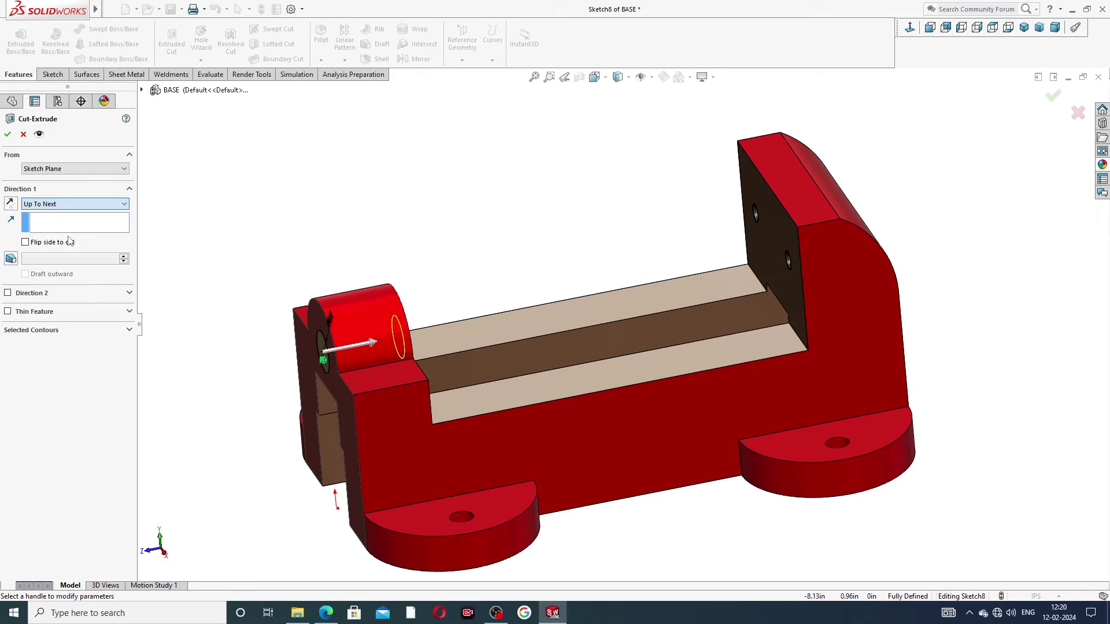
pyautogui.moveTo(350, 251); pyautogui.dragTo(322, 267, button='middle')
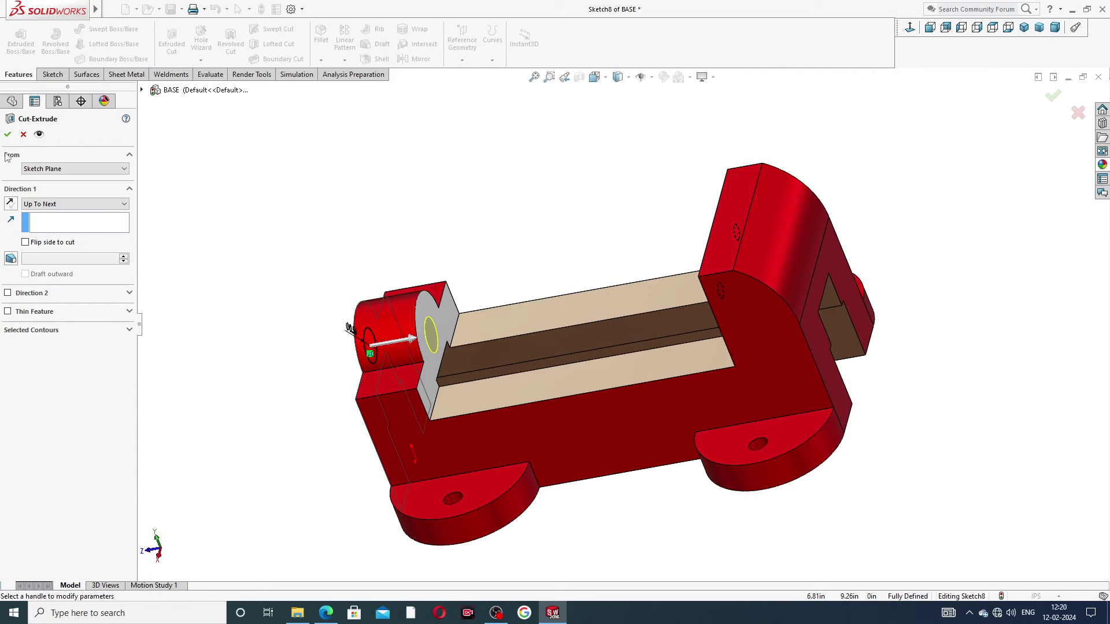
pyautogui.click(7, 134)
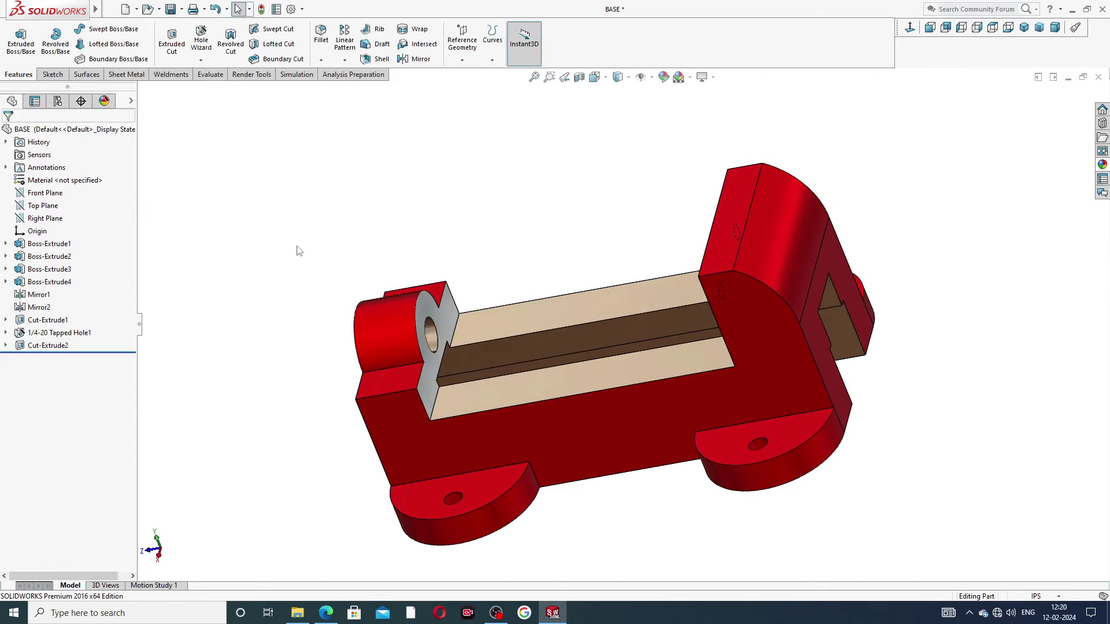
pyautogui.moveTo(299, 251); pyautogui.dragTo(497, 179, button='middle')
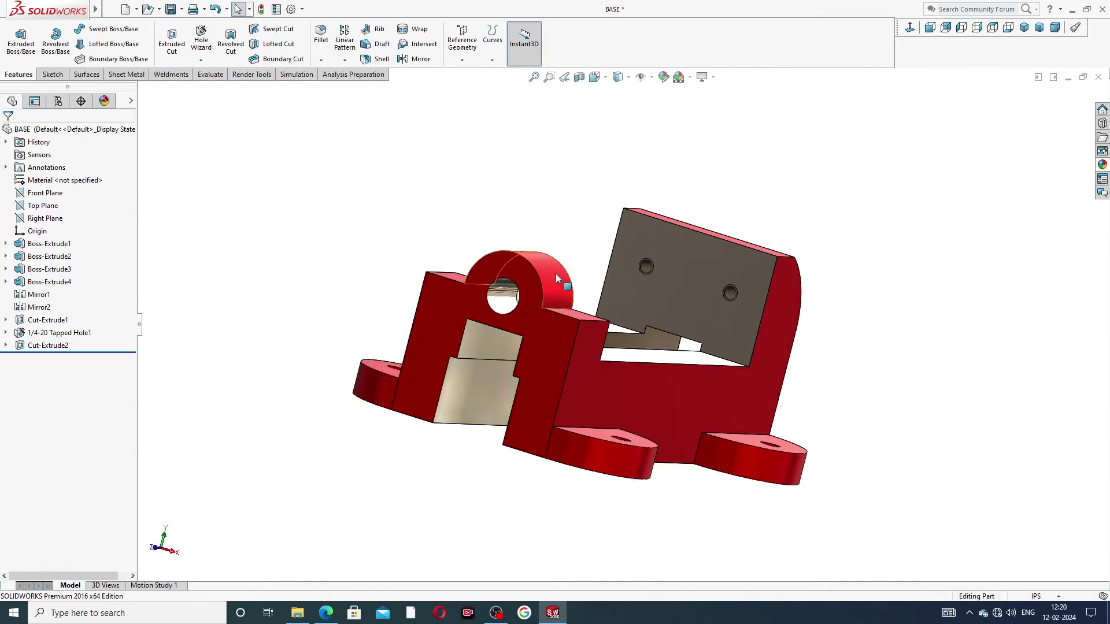
pyautogui.scroll(-5, 549, 278)
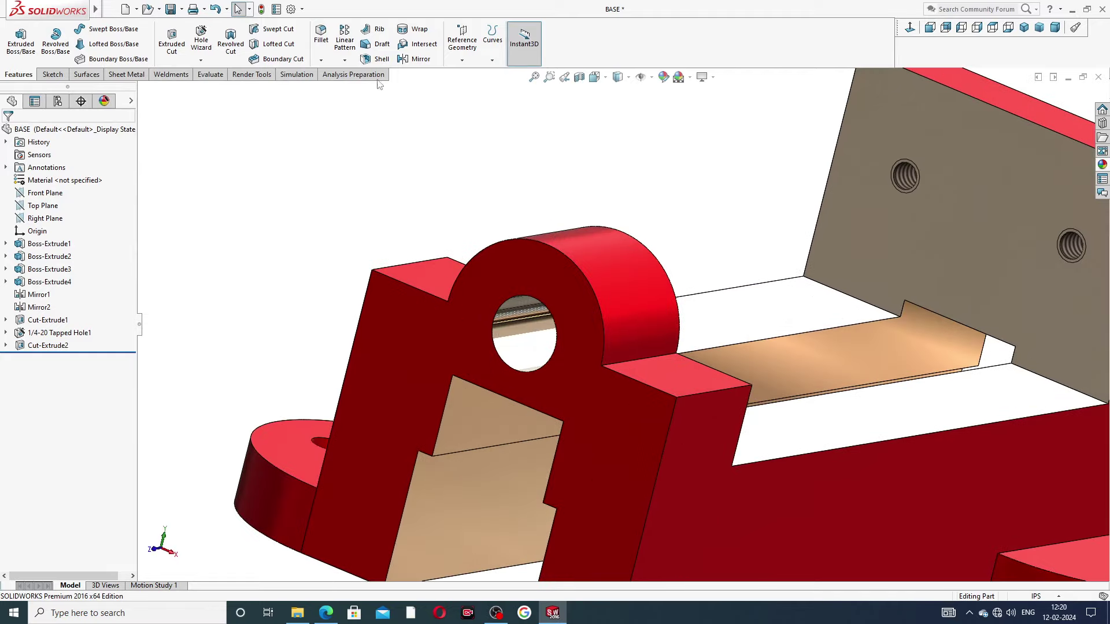
# Add a 0.075 in × 45° chamfer to the front edge of the boss bore
pyautogui.click(322, 59)
pyautogui.click(341, 87)
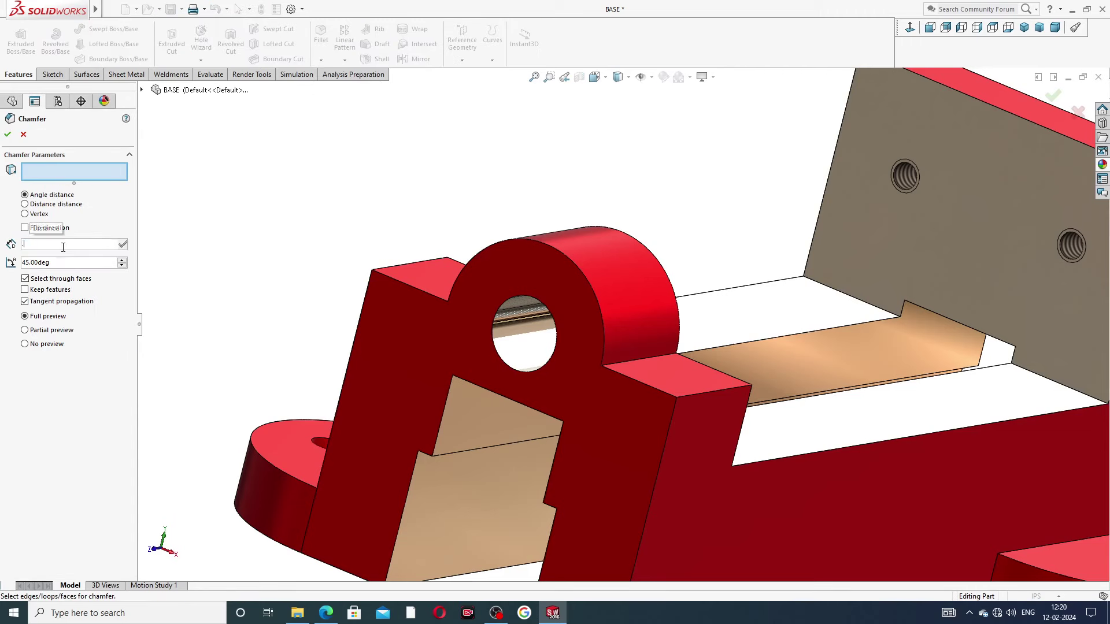
pyautogui.write('.07')
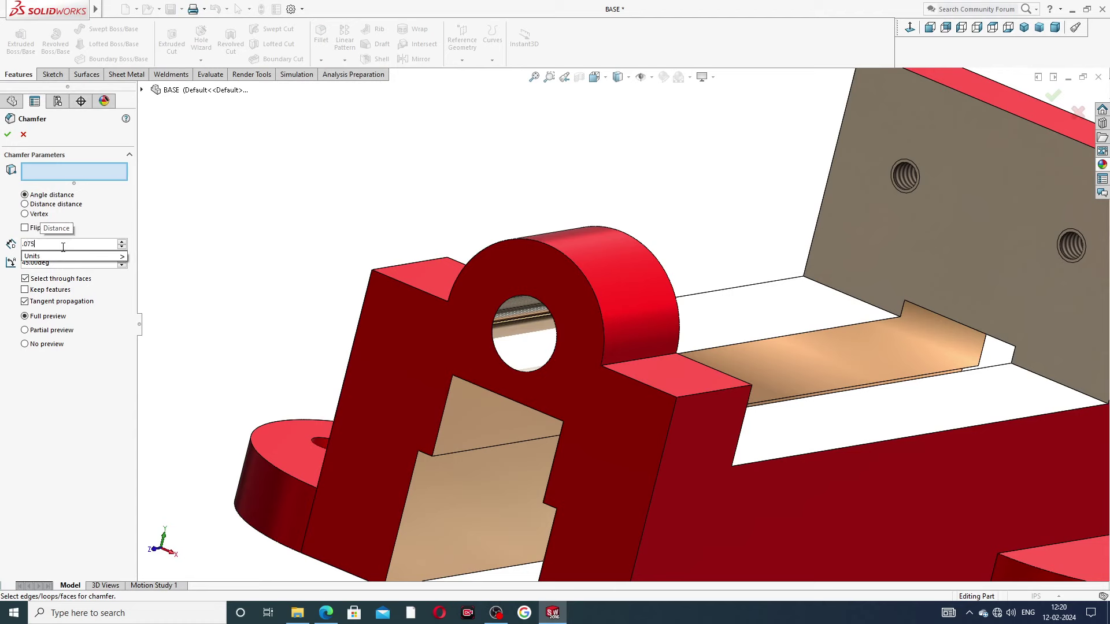
pyautogui.write('5')
pyautogui.press('Return')
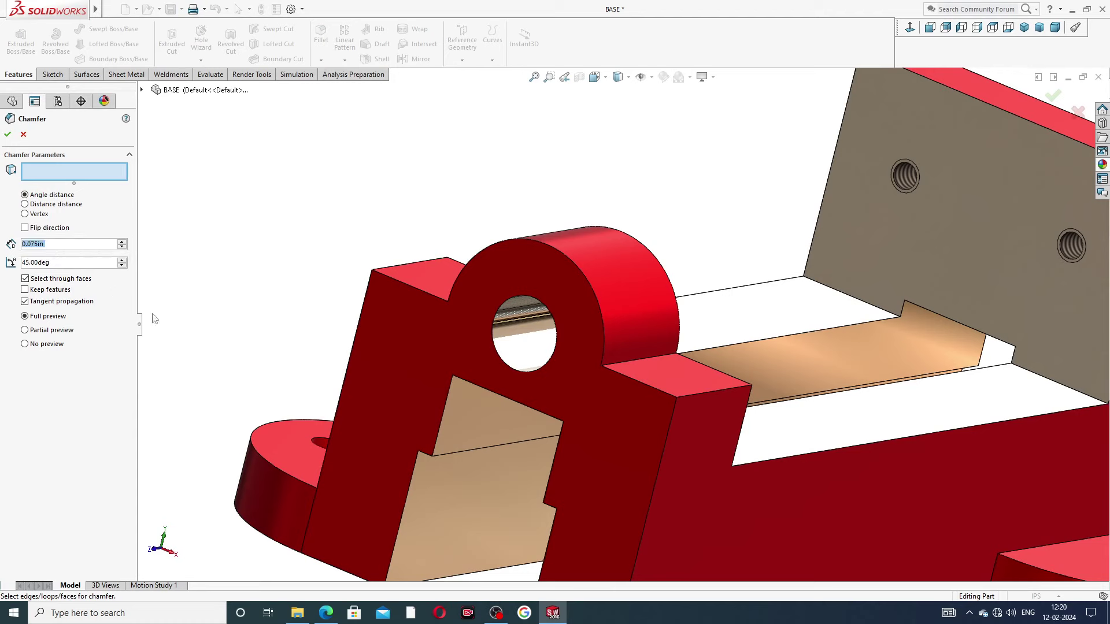
pyautogui.click(532, 300)
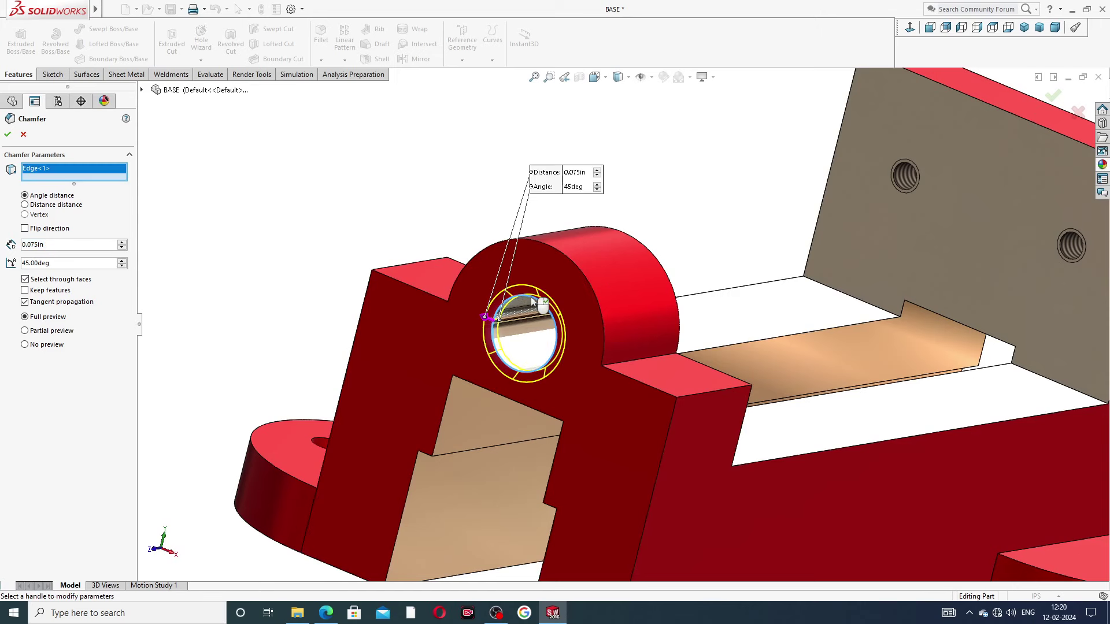
pyautogui.click(7, 134)
pyautogui.press('f')
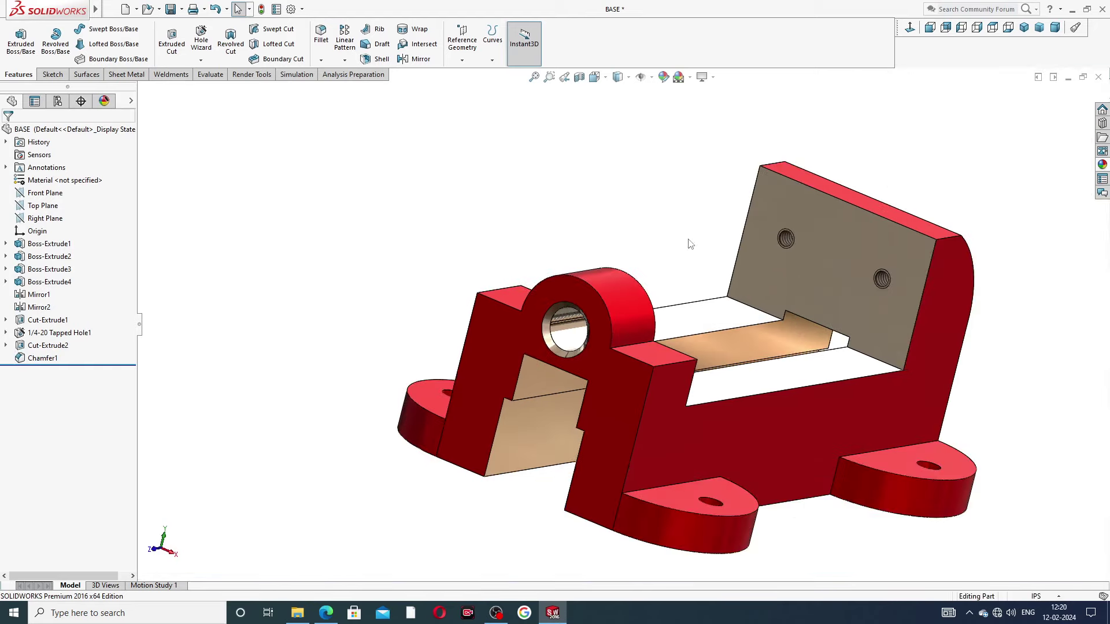
pyautogui.moveTo(688, 241); pyautogui.dragTo(668, 322, button='middle')
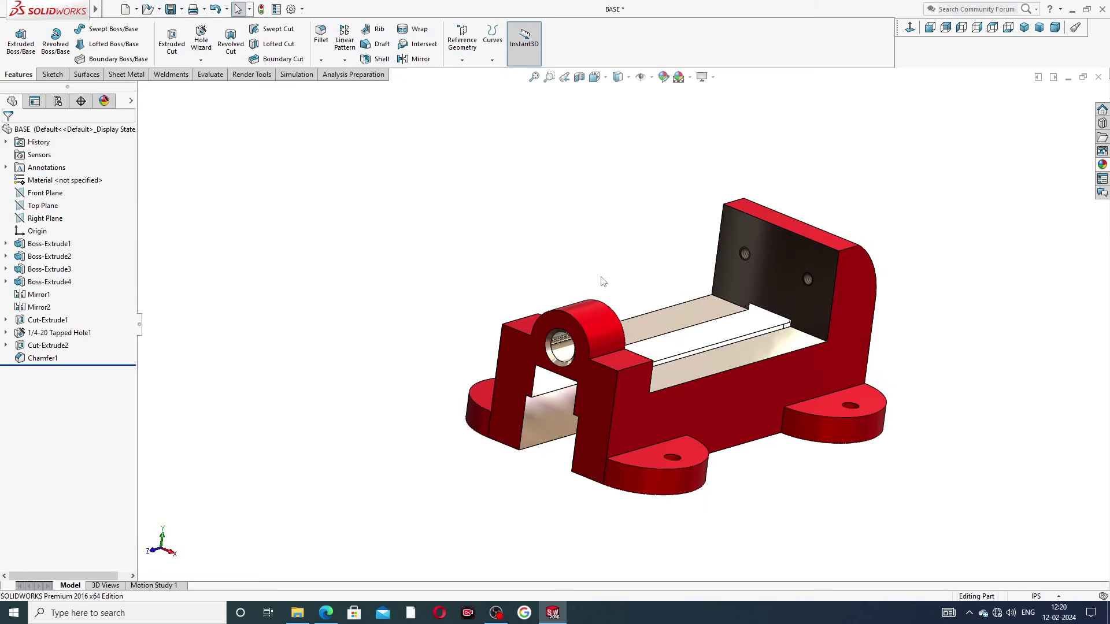
# Start a new sketch on the front face of the boss
pyautogui.scroll(-3, 552, 355)
pyautogui.click(572, 292)
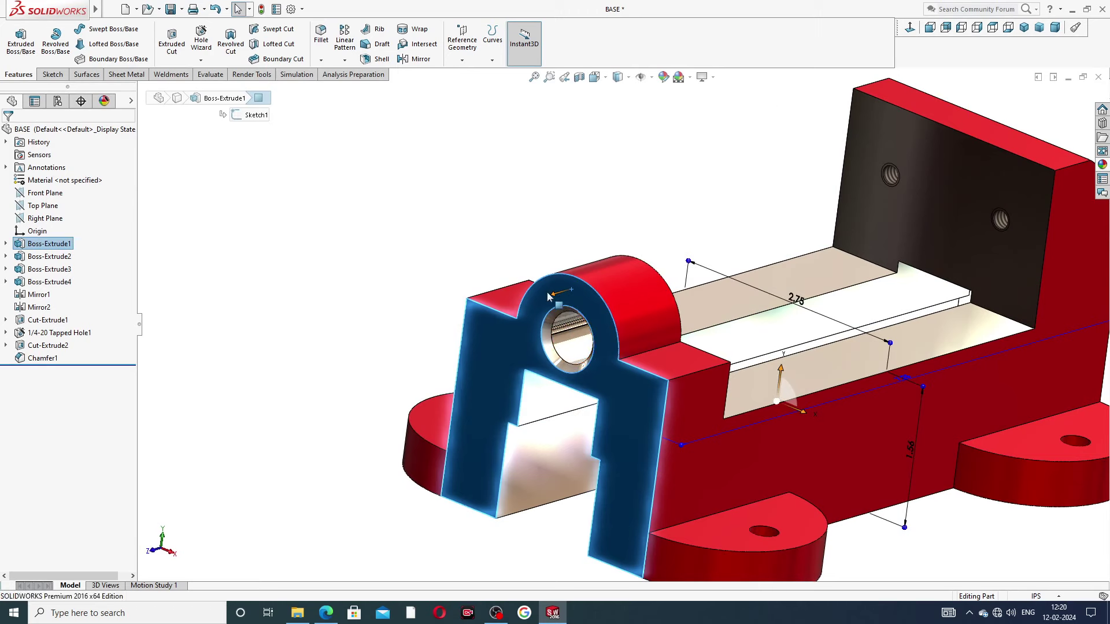
pyautogui.click(604, 307)
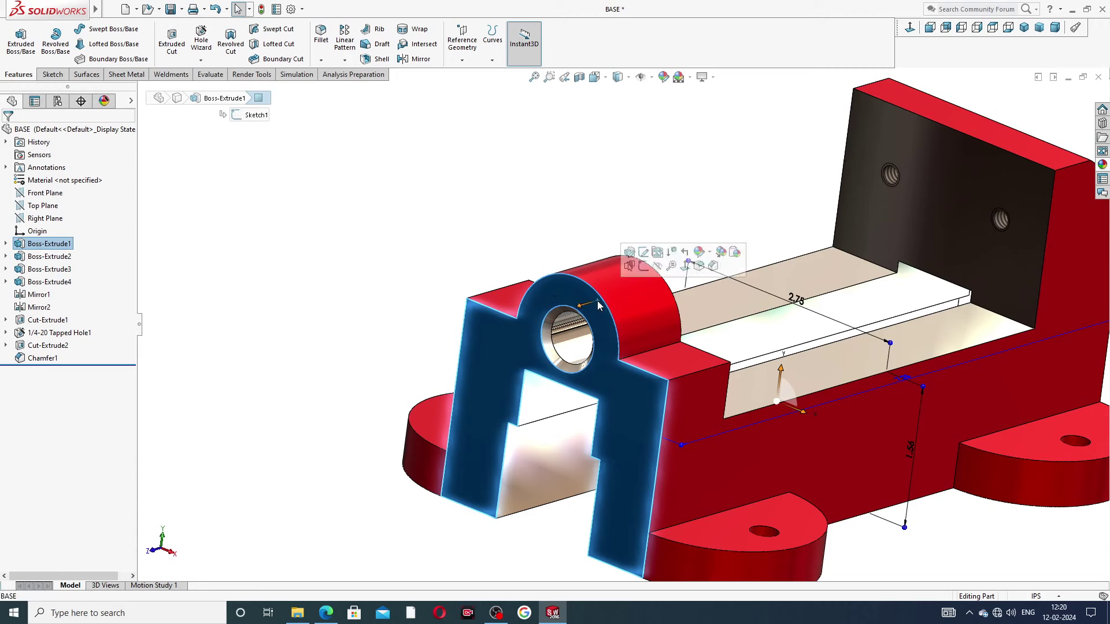
pyautogui.click(640, 272)
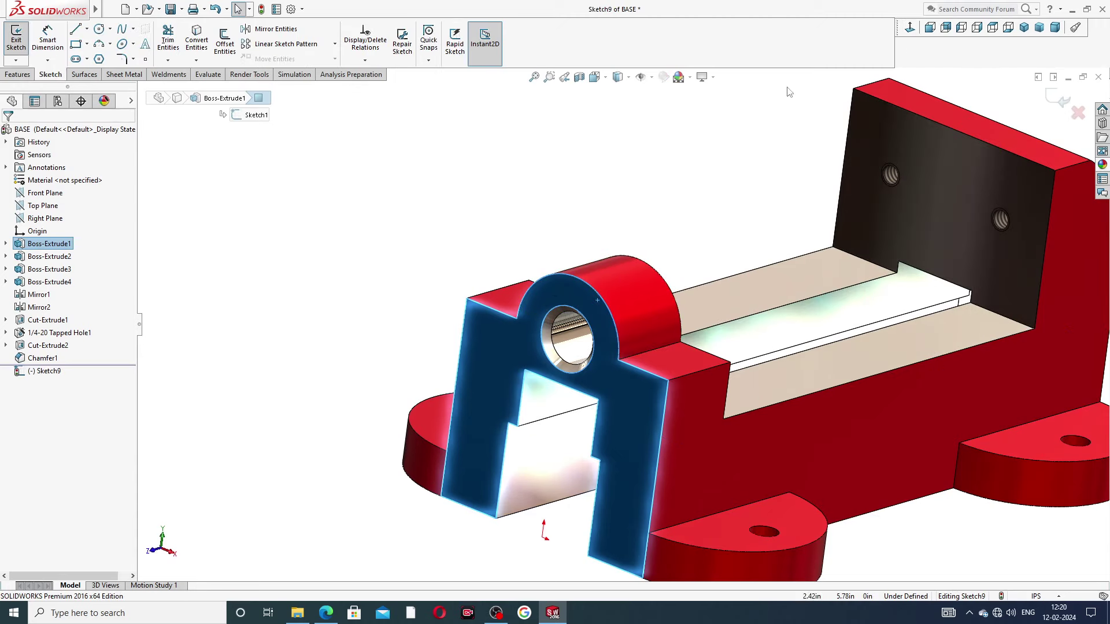
# Convert the bore's front edge into a 0.56 in circle in the sketch
pyautogui.scroll(-2, 563, 329)
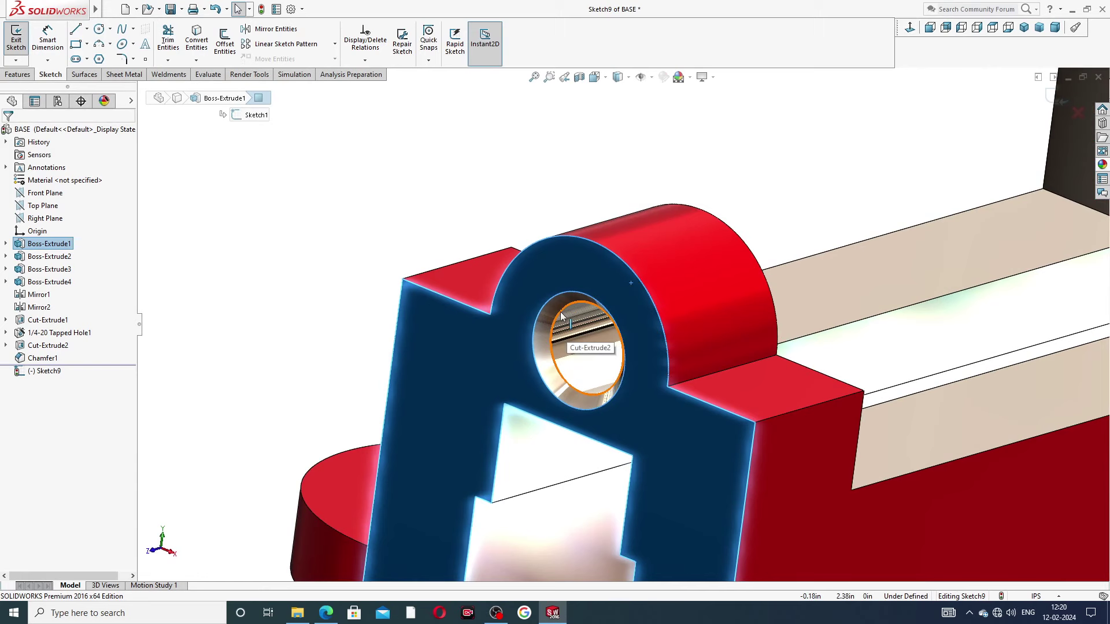
pyautogui.click(560, 311)
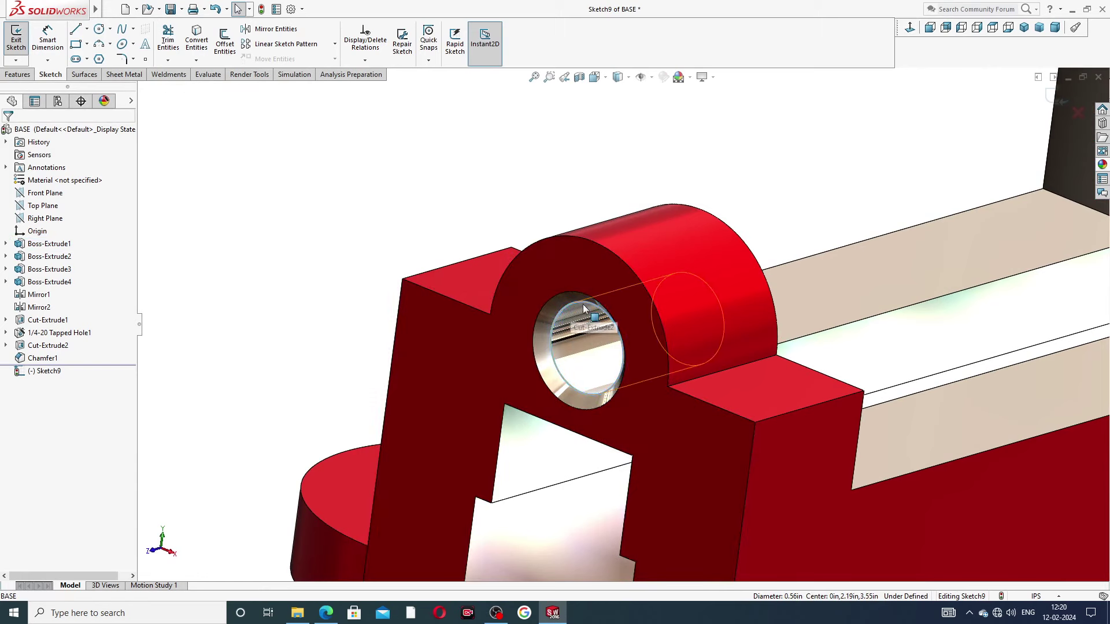
pyautogui.click(196, 40)
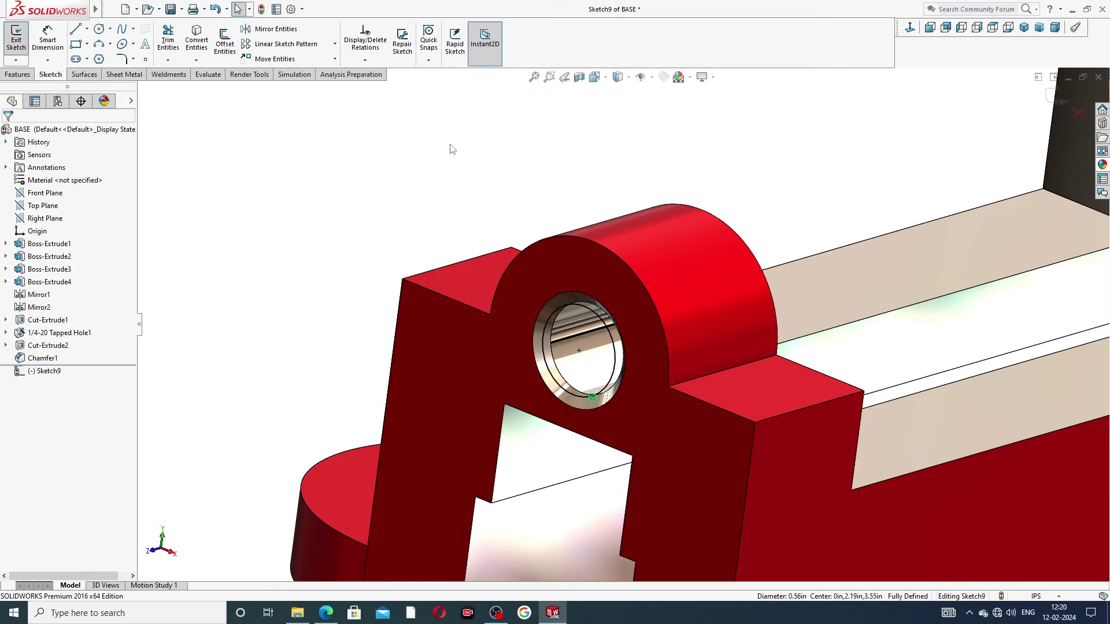
pyautogui.click(18, 75)
# Create a clockwise helix on the 0.56 in circle, 4.025 in high with 0.125 in pitch
pyautogui.click(492, 60)
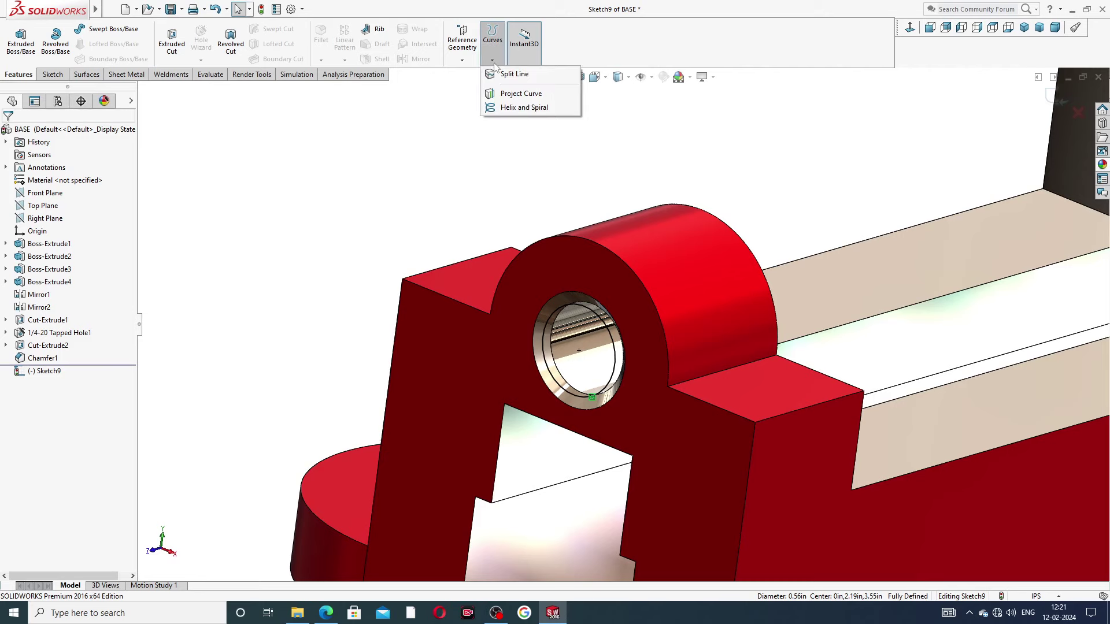
pyautogui.click(517, 108)
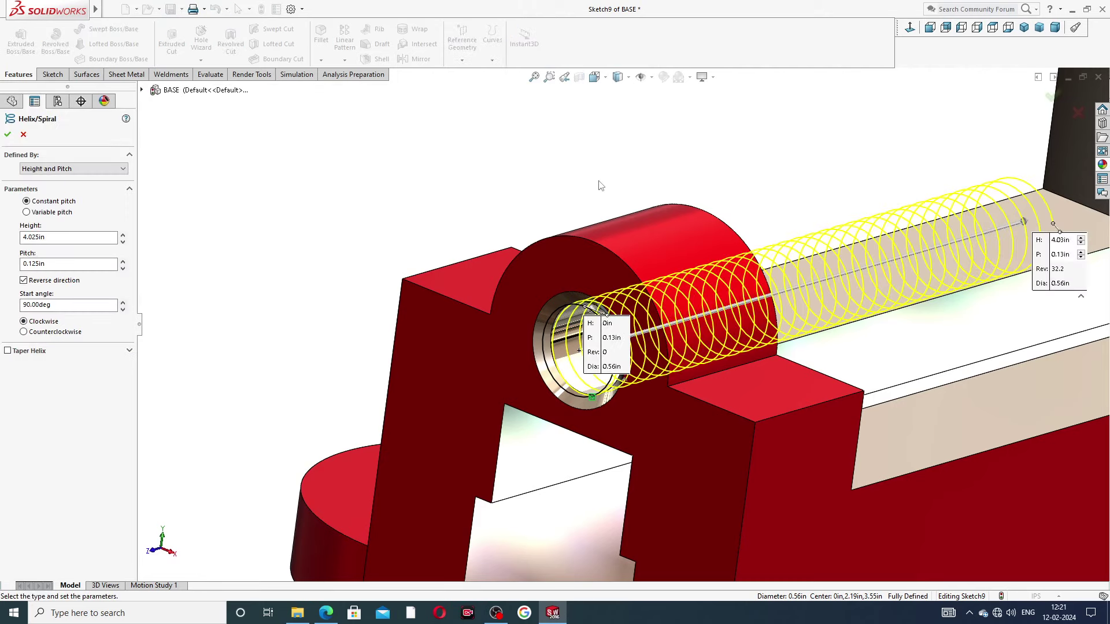
pyautogui.scroll(3, 736, 196)
pyautogui.scroll(-5, 694, 293)
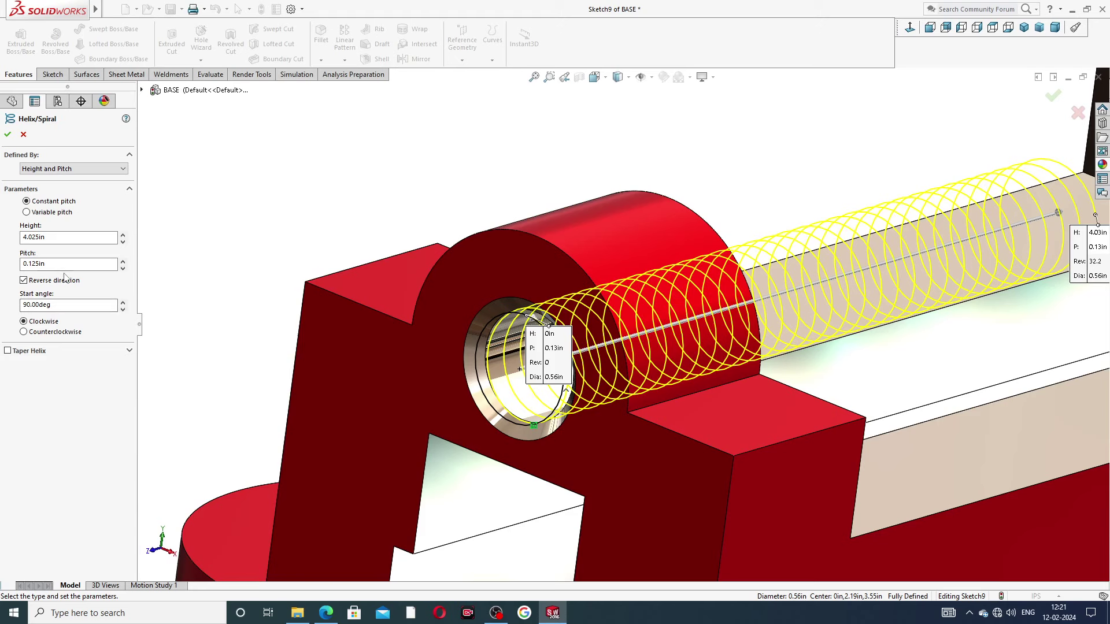
pyautogui.click(8, 136)
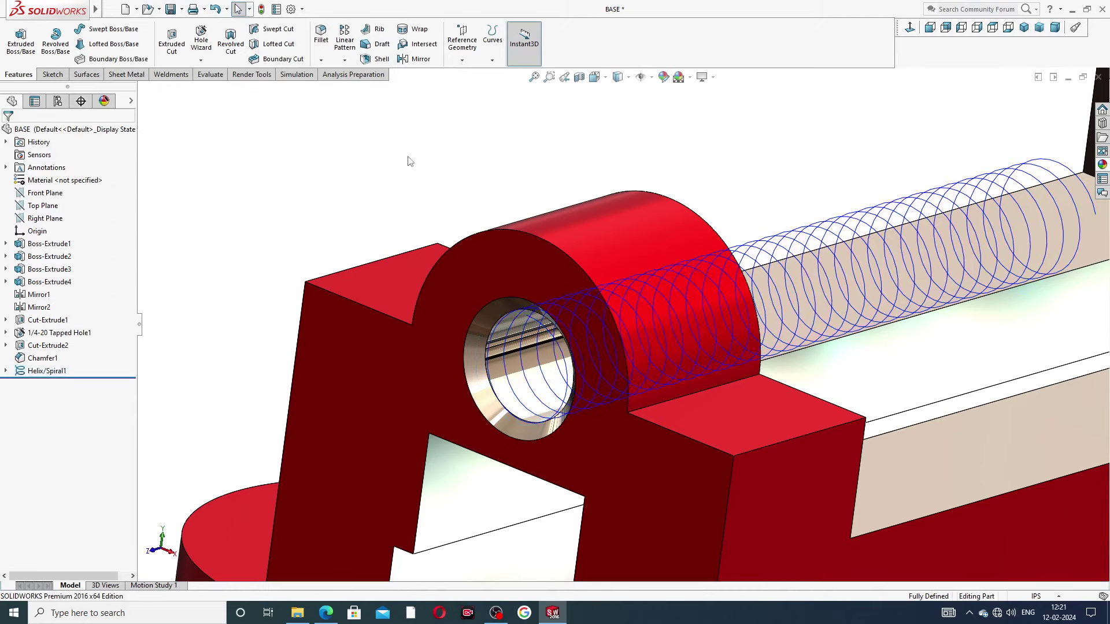
pyautogui.moveTo(706, 302); pyautogui.dragTo(647, 285, button='middle')
pyautogui.scroll(2, 648, 284)
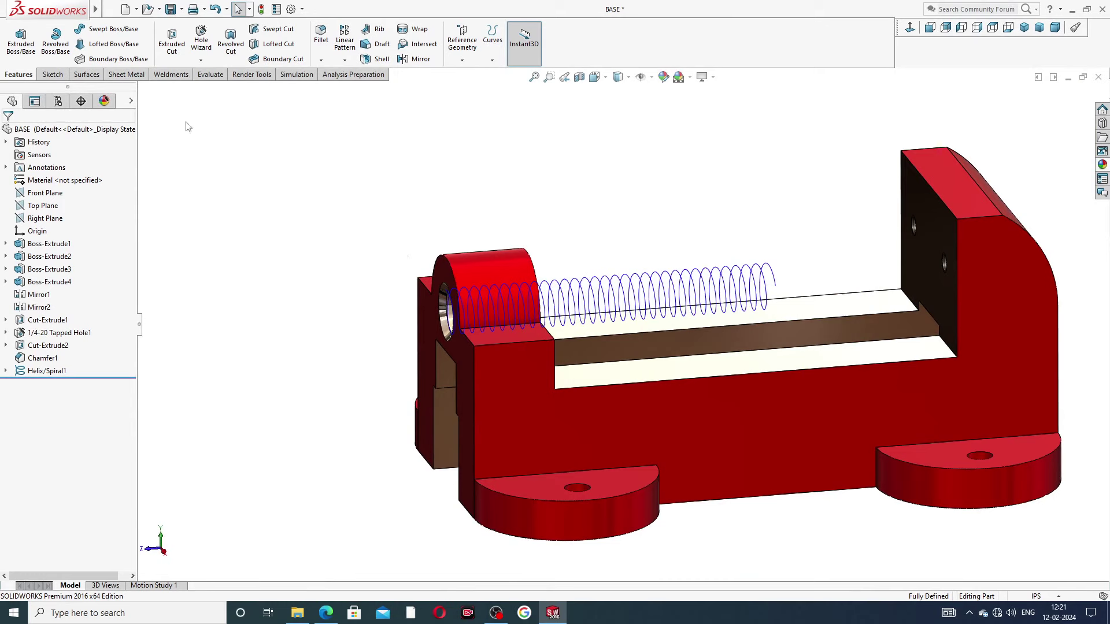
# Start a sketch on the Right Plane and view it face-on
pyautogui.click(52, 219)
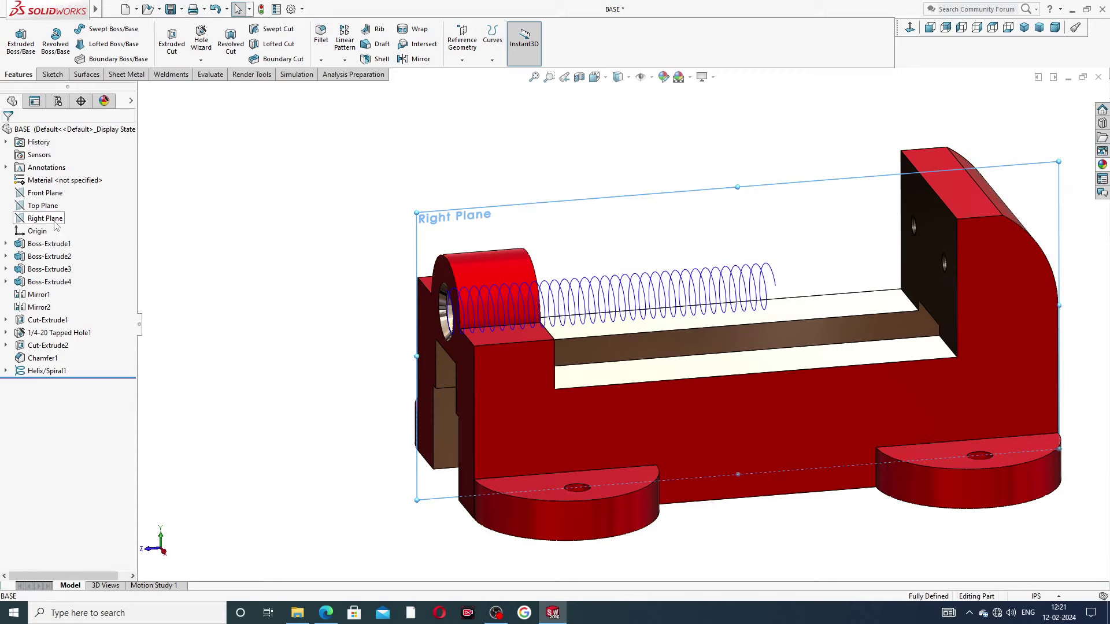
pyautogui.click(62, 205)
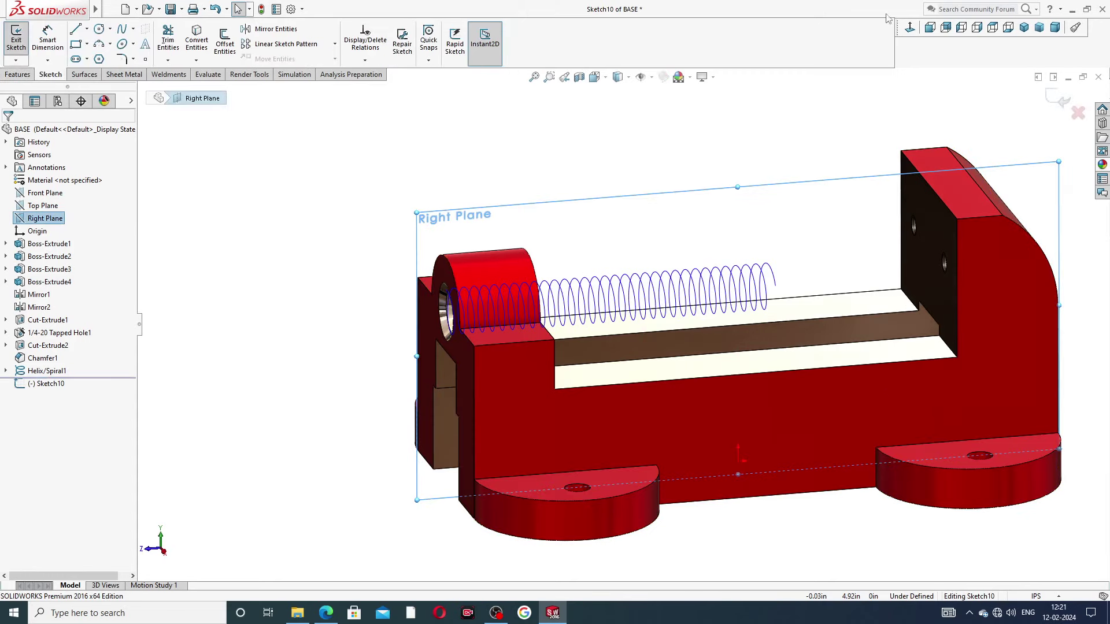
pyautogui.click(910, 28)
pyautogui.scroll(-8, 440, 283)
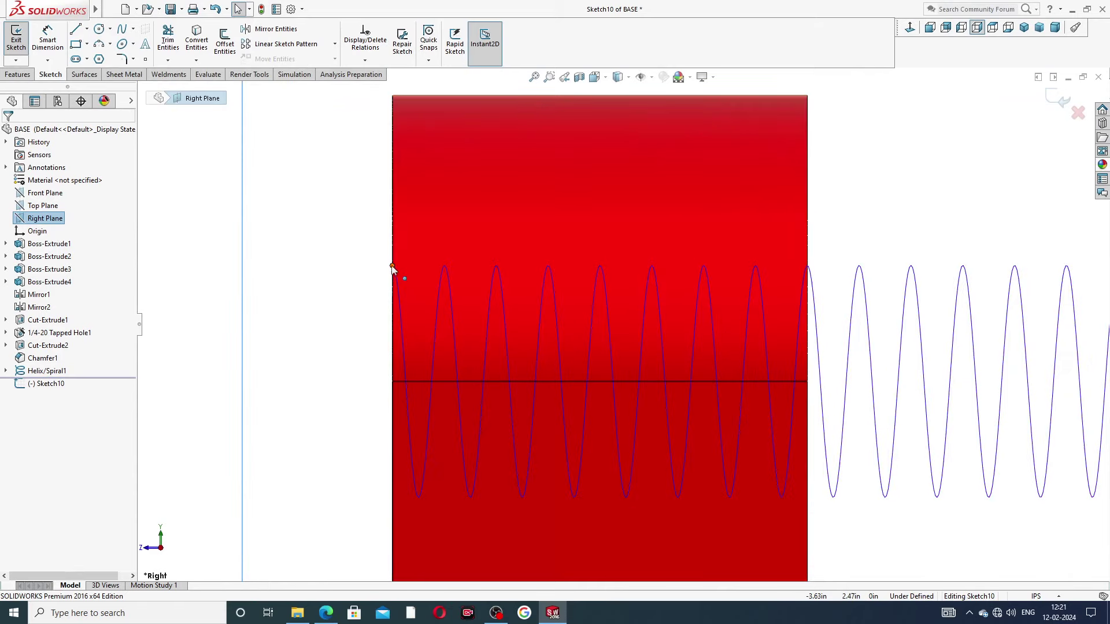
pyautogui.scroll(-2, 380, 315)
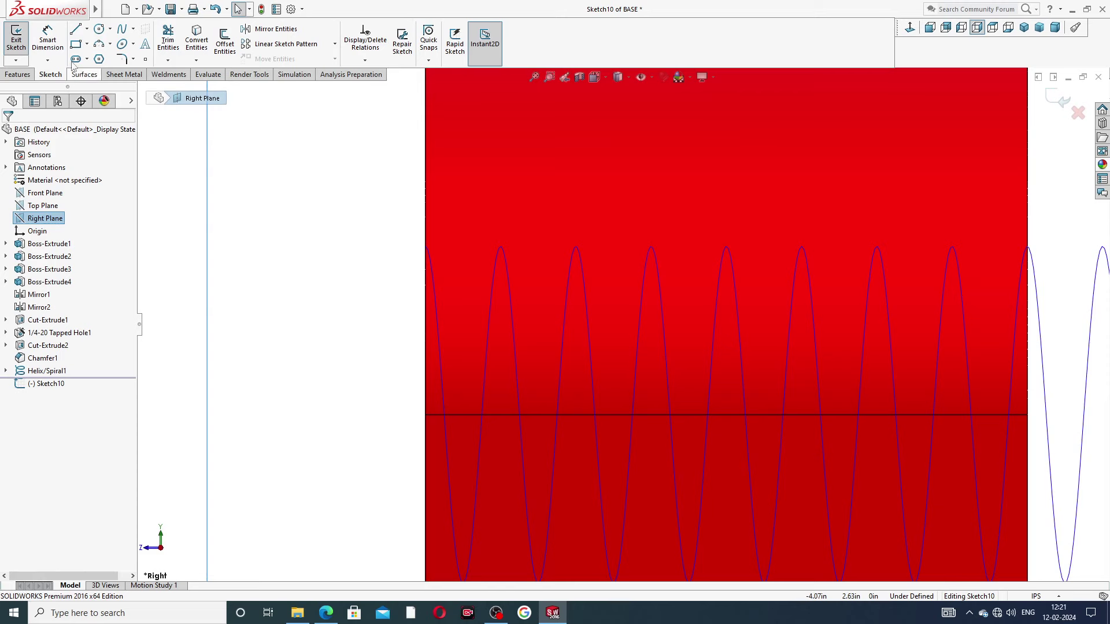
# Draw a closed trapezoid thread profile with lines, deleting a stray first line
pyautogui.click(75, 29)
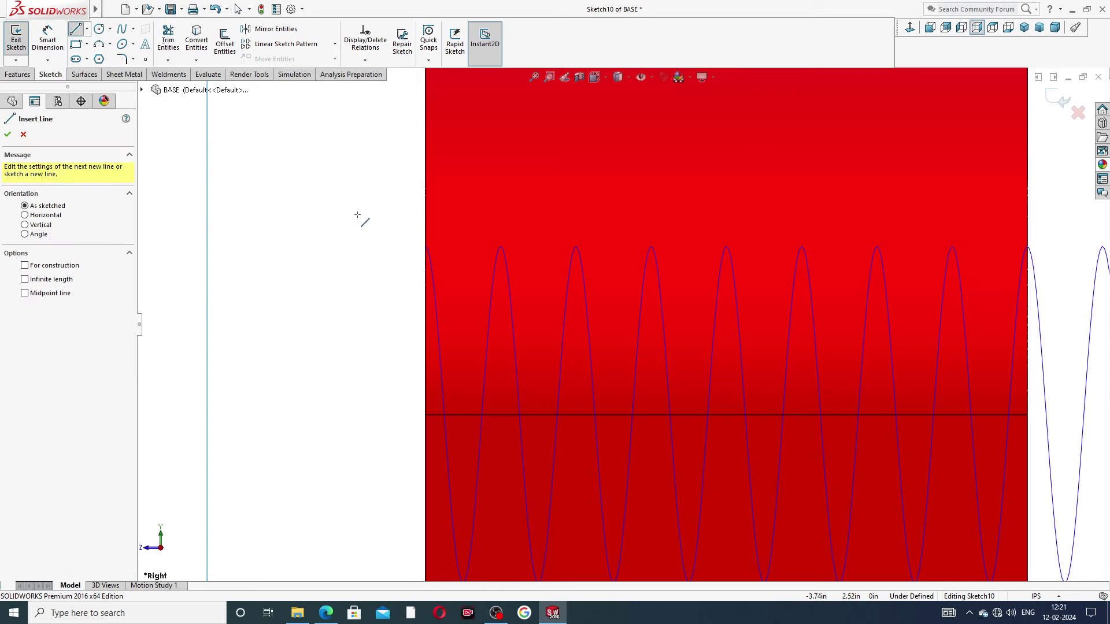
pyautogui.click(400, 300)
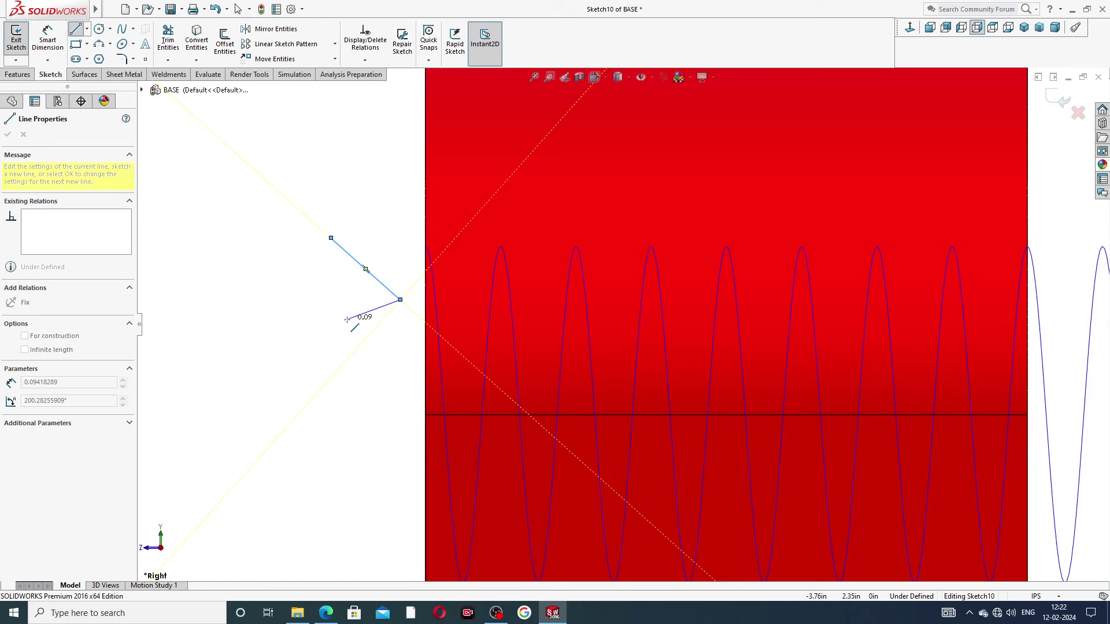
pyautogui.press('Escape')
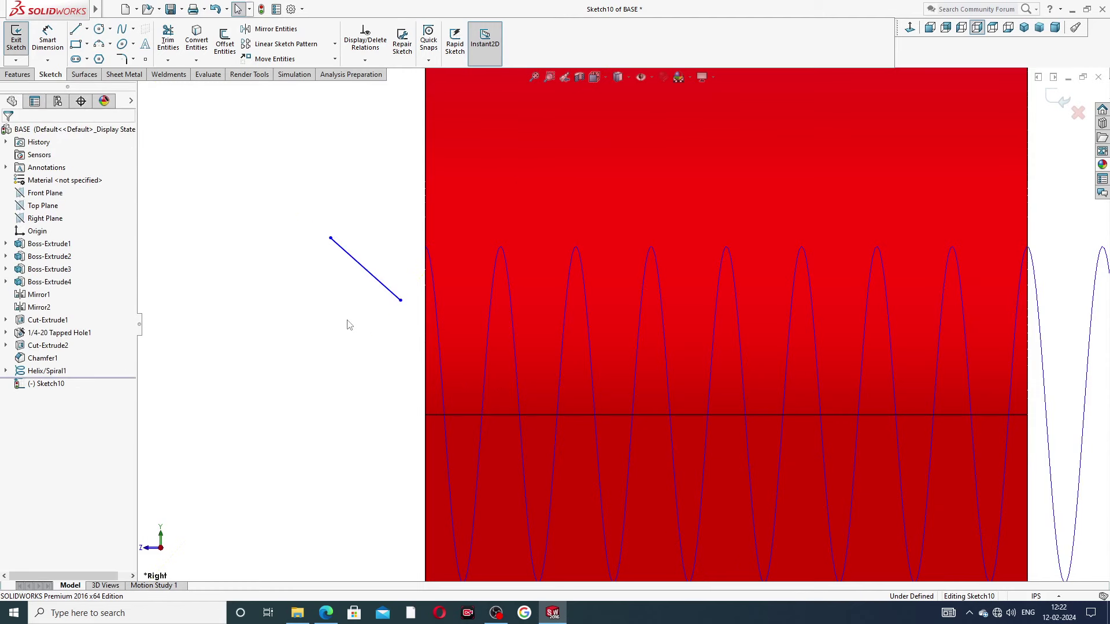
pyautogui.click(398, 298)
pyautogui.press('Delete')
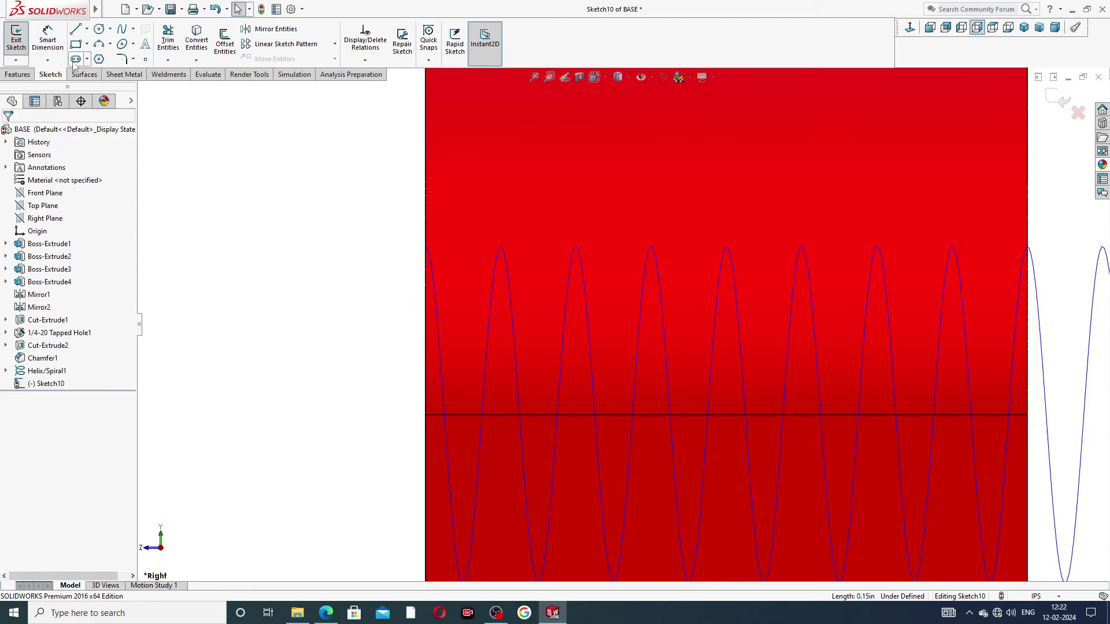
pyautogui.click(75, 29)
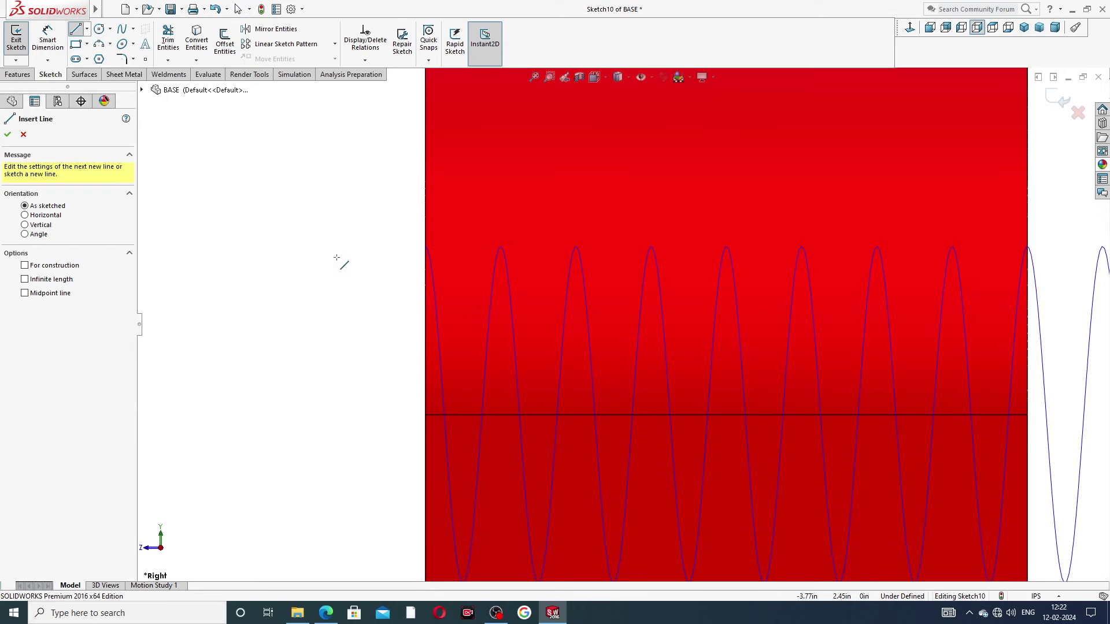
pyautogui.click(319, 237)
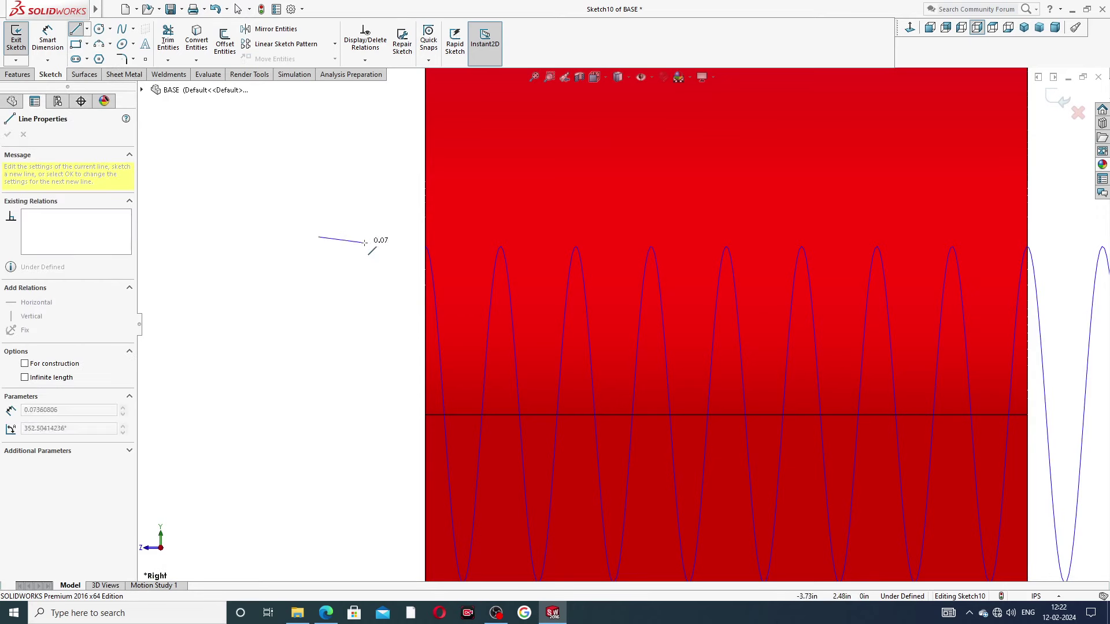
pyautogui.click(393, 236)
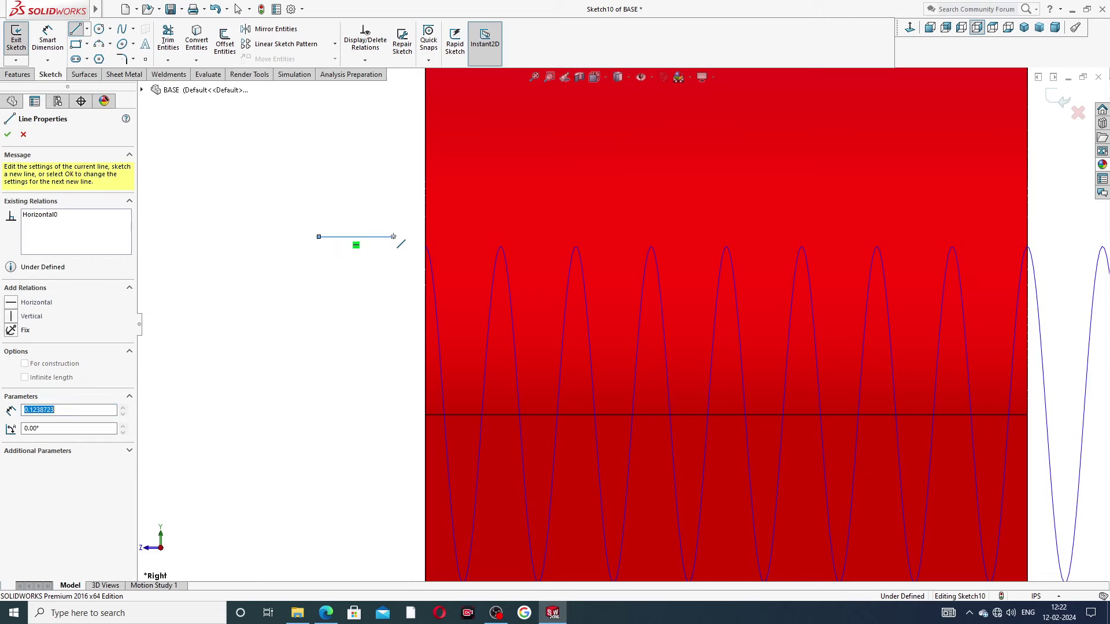
pyautogui.click(416, 316)
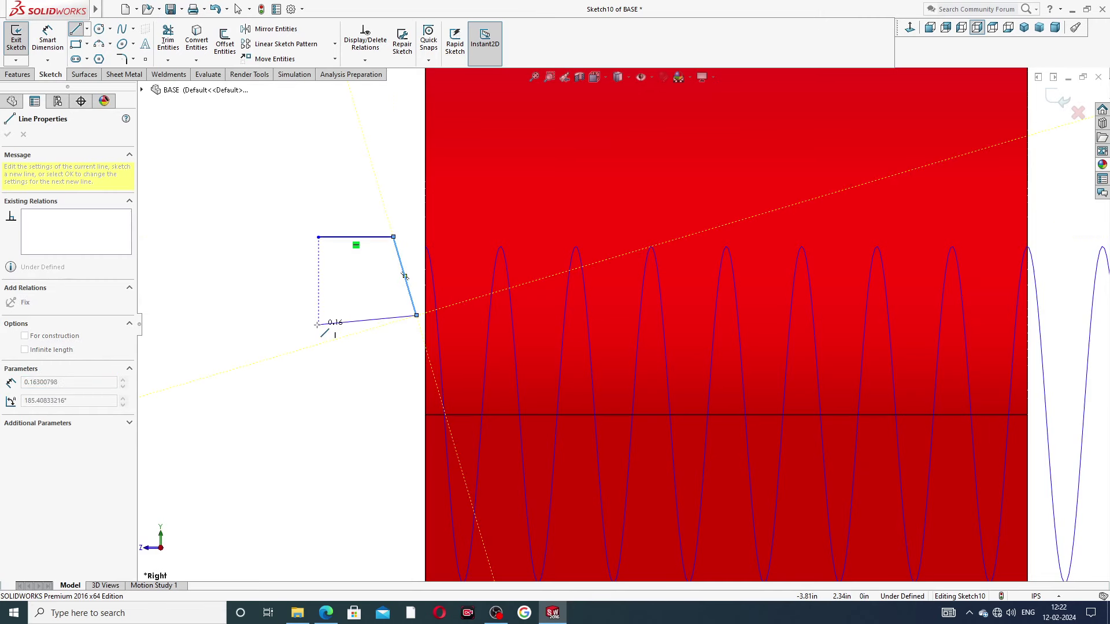
pyautogui.click(278, 316)
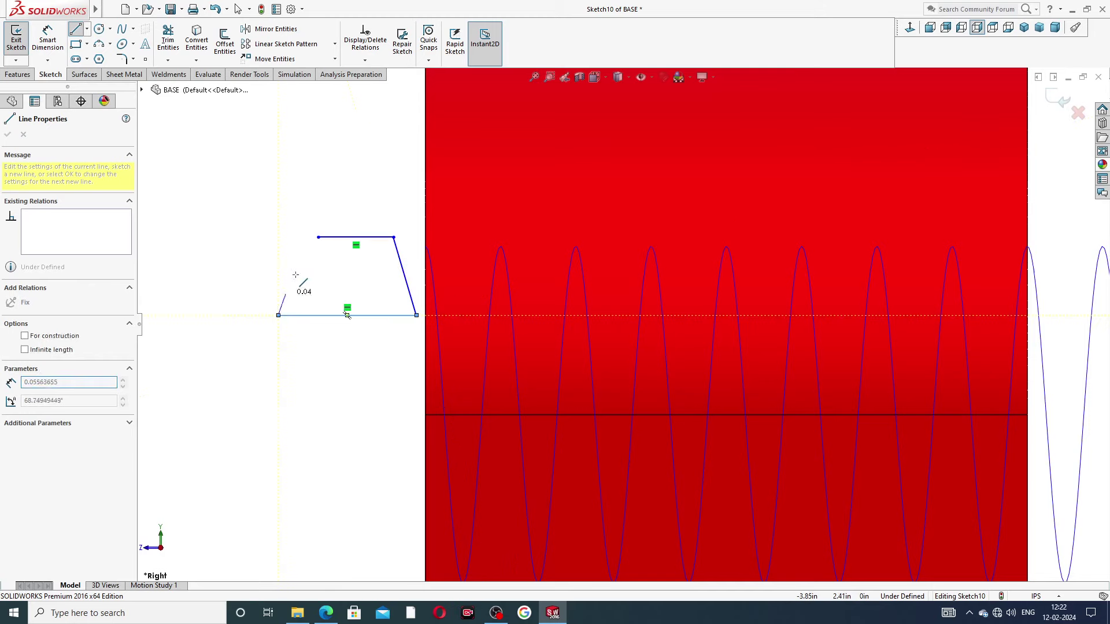
pyautogui.rightClick(371, 152)
pyautogui.click(379, 185)
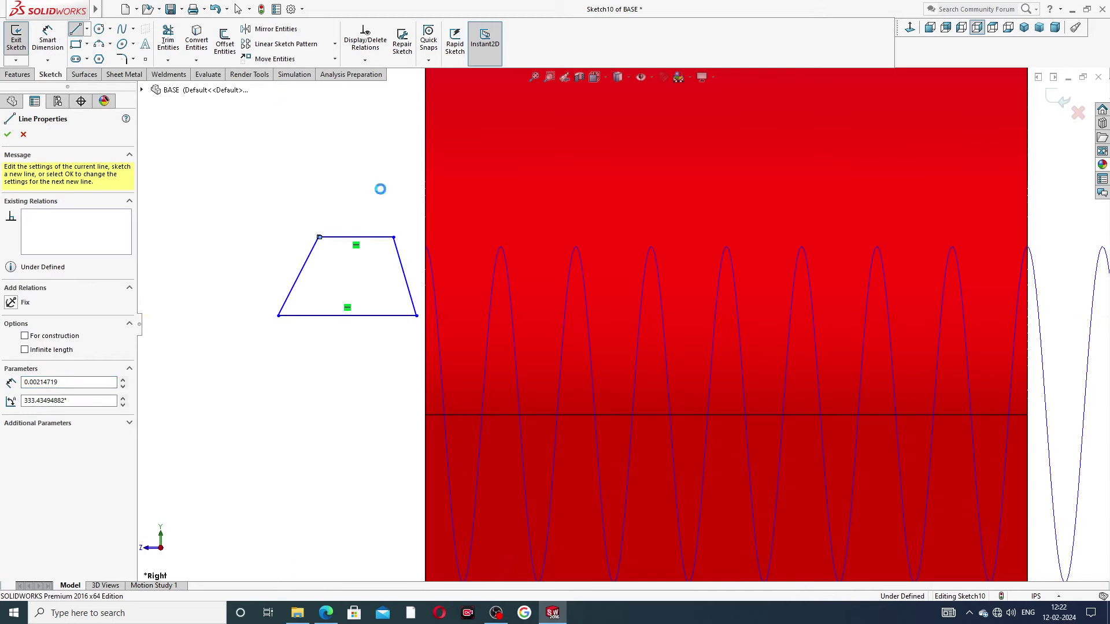
# Add a vertical construction centerline from the top edge's midpoint to the bottom edge
pyautogui.click(87, 28)
pyautogui.click(110, 63)
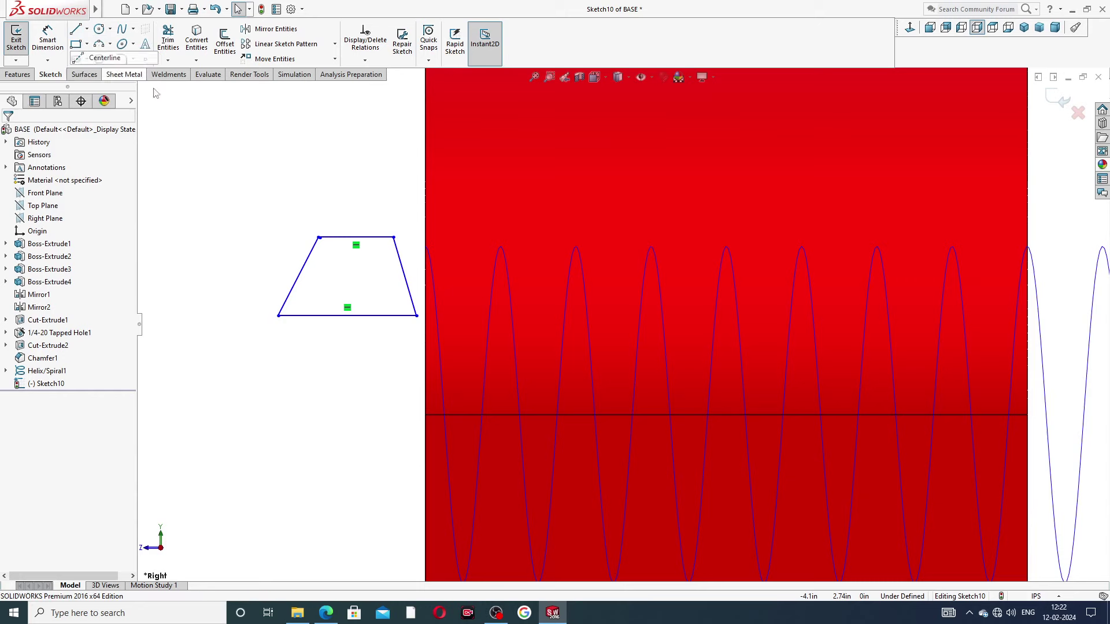
pyautogui.scroll(-3, 370, 278)
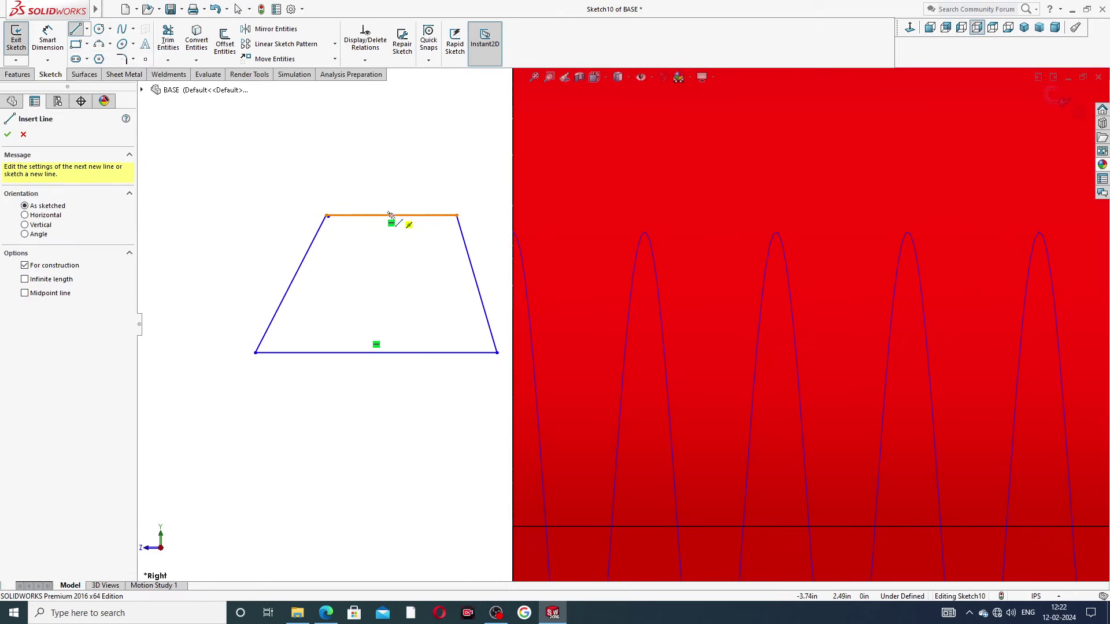
pyautogui.click(391, 215)
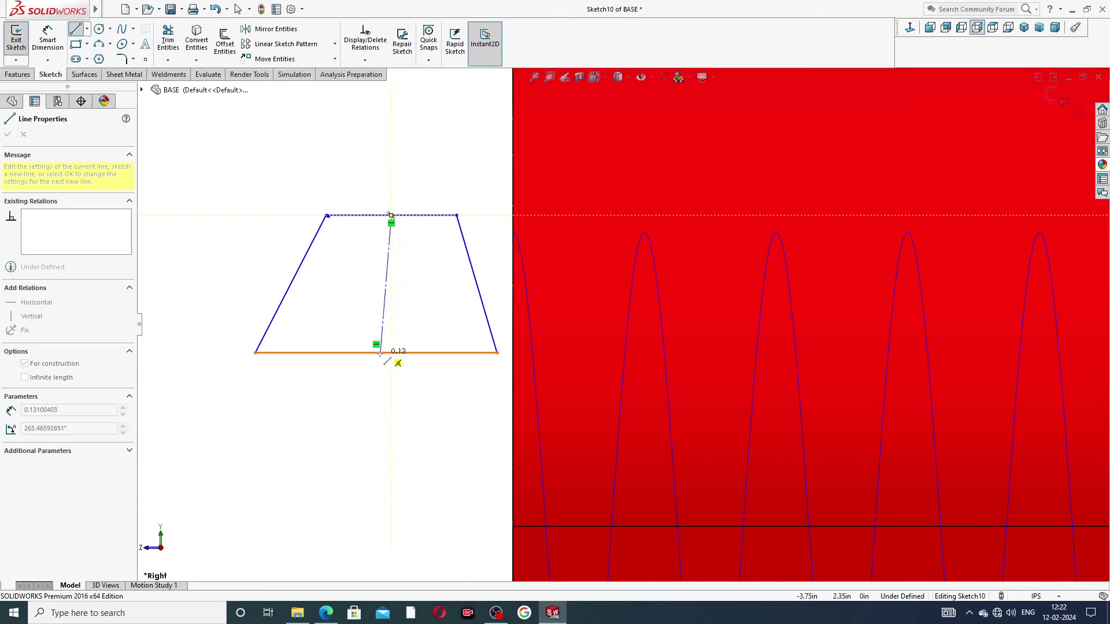
pyautogui.click(377, 353)
pyautogui.rightClick(411, 299)
pyautogui.click(412, 301)
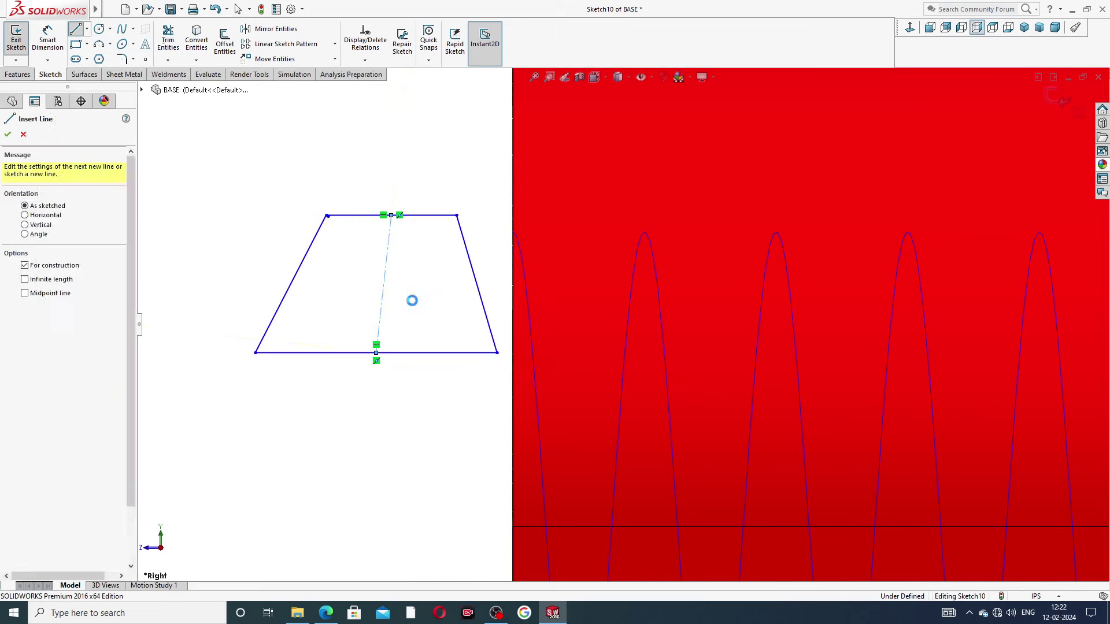
pyautogui.click(384, 280)
pyautogui.click(432, 220)
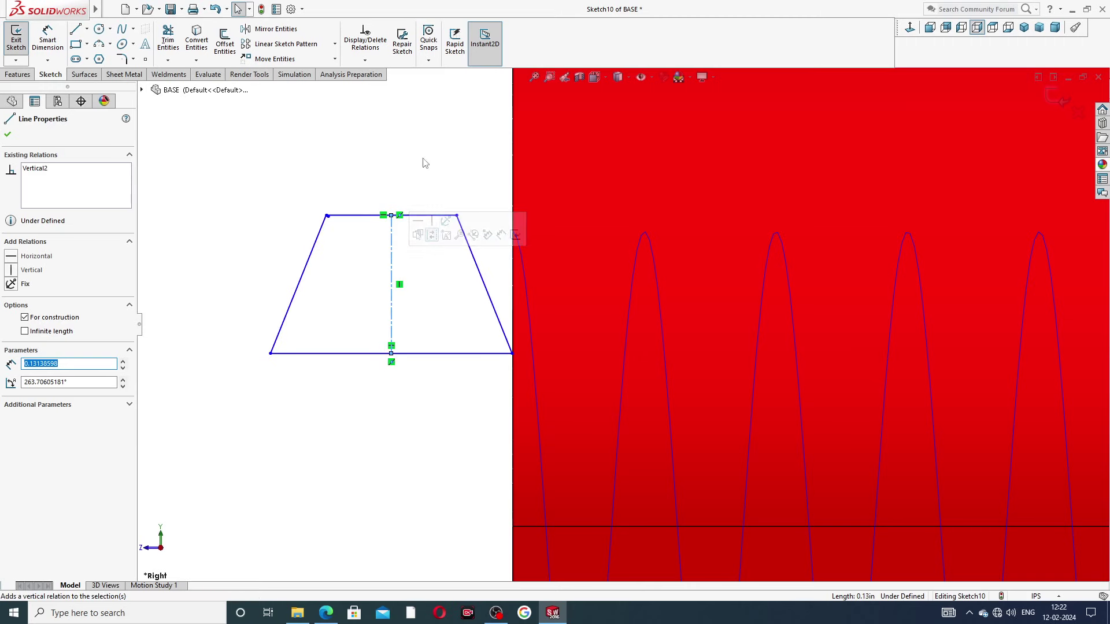
# Clean up the tiny stray segment at the profile's top-left corner
pyautogui.scroll(-6, 370, 237)
pyautogui.scroll(-3, 491, 300)
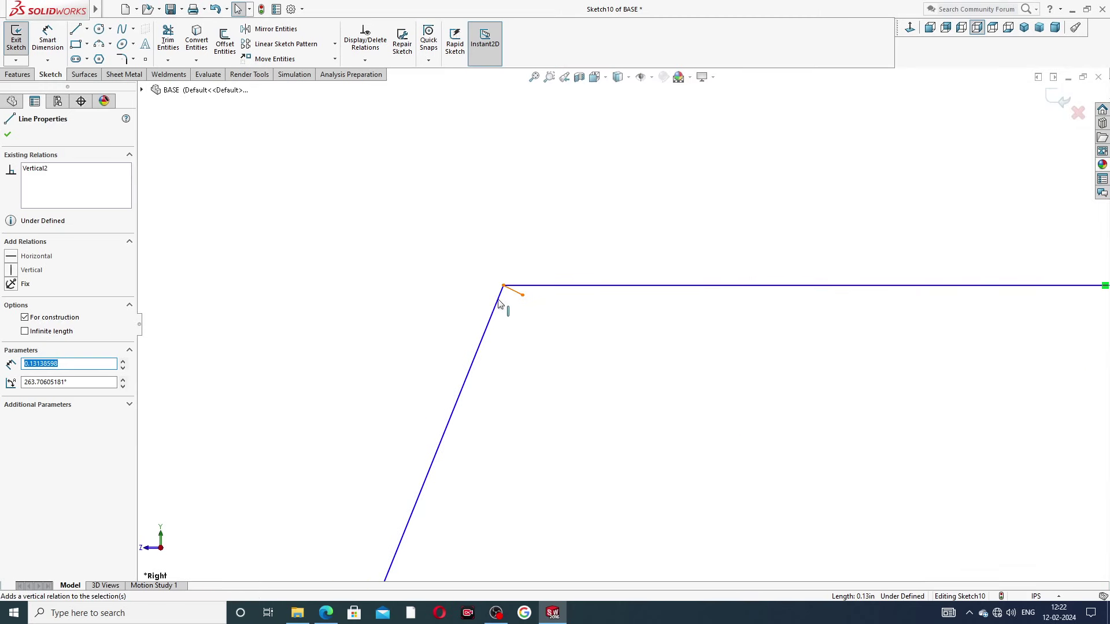
pyautogui.press('Escape')
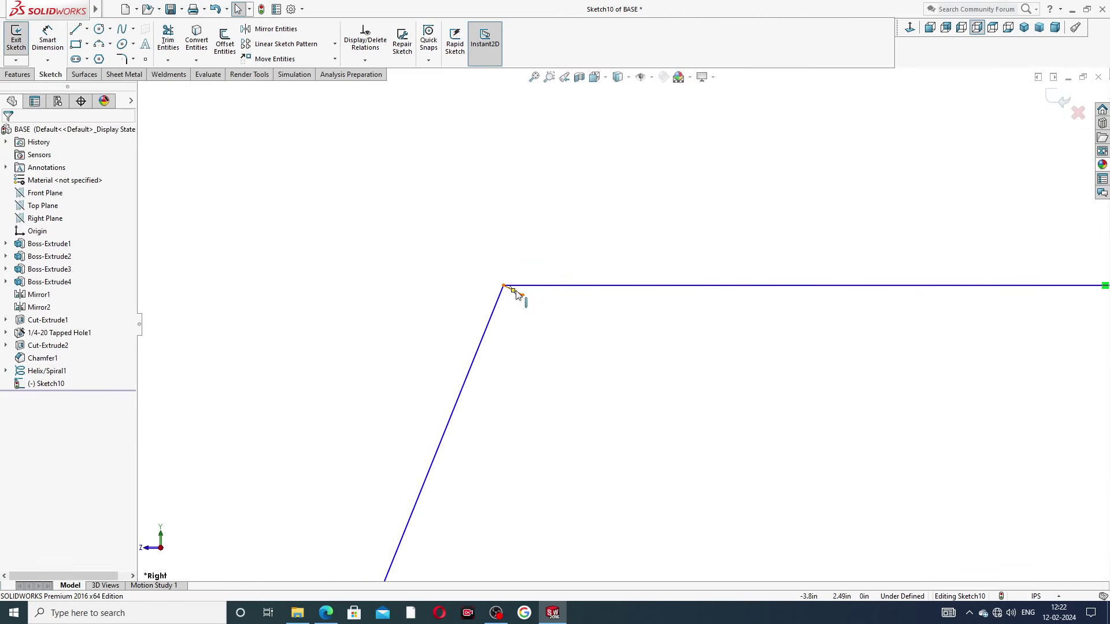
pyautogui.click(522, 296)
pyautogui.press('Escape')
pyautogui.click(516, 293)
pyautogui.press('Delete')
pyautogui.scroll(5, 555, 310)
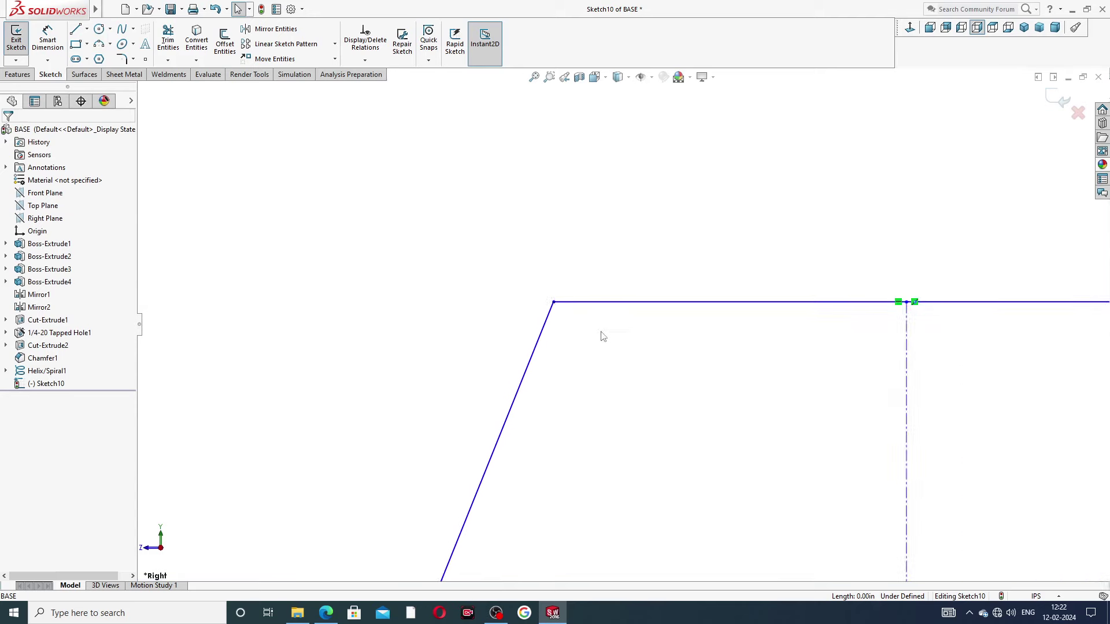
pyautogui.scroll(-2, 728, 433)
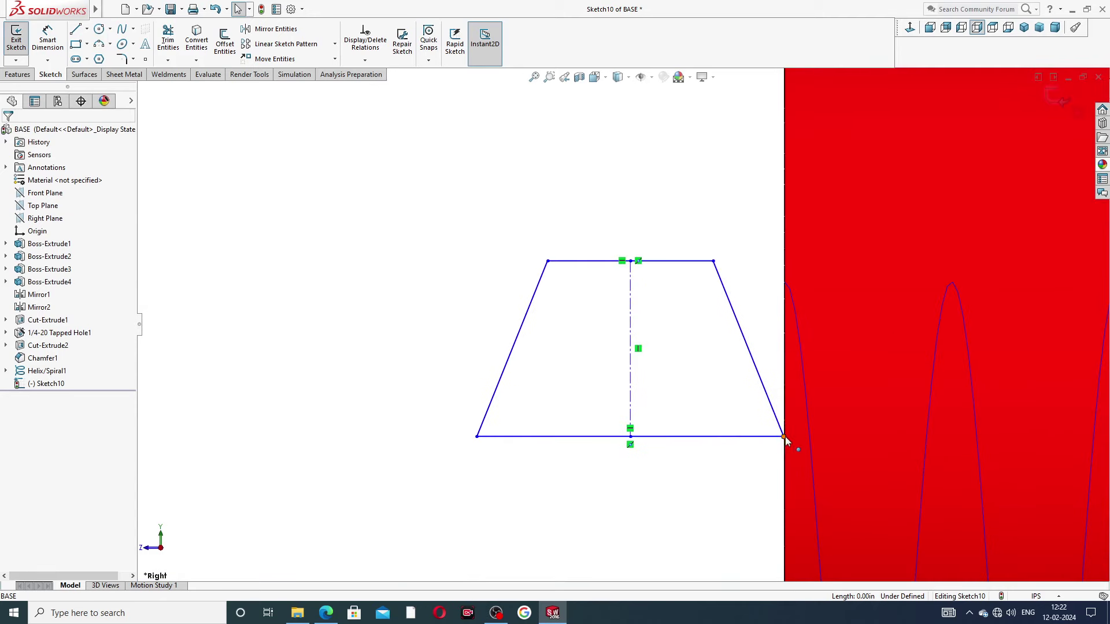
# Dimension the profile's height between top and bottom edges to 0.06 in
pyautogui.click(780, 437)
pyautogui.press('Escape')
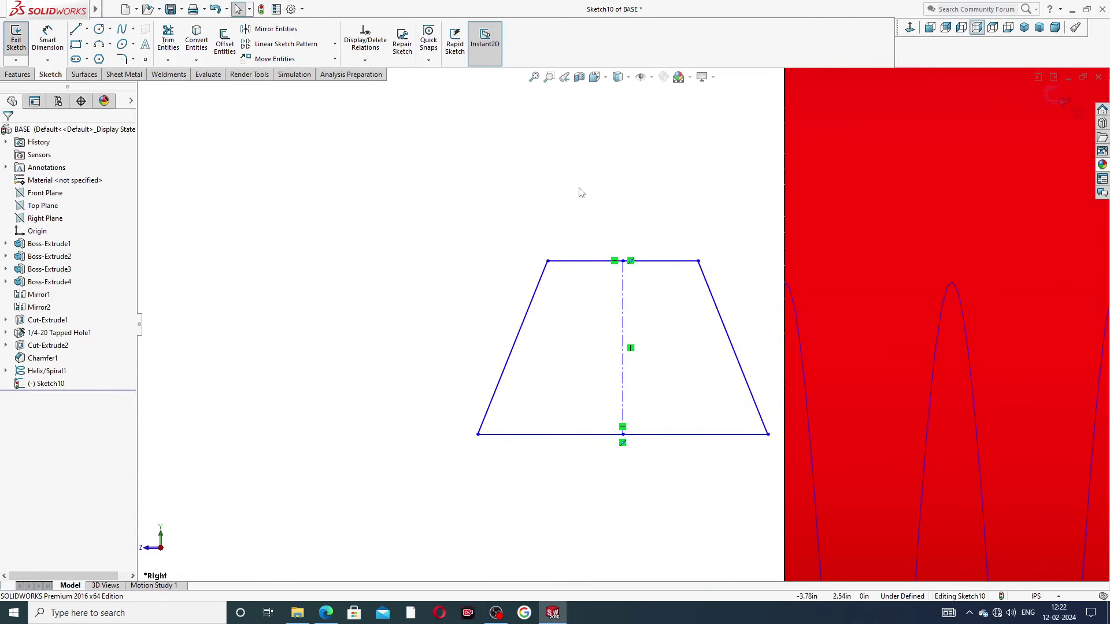
pyautogui.click(42, 42)
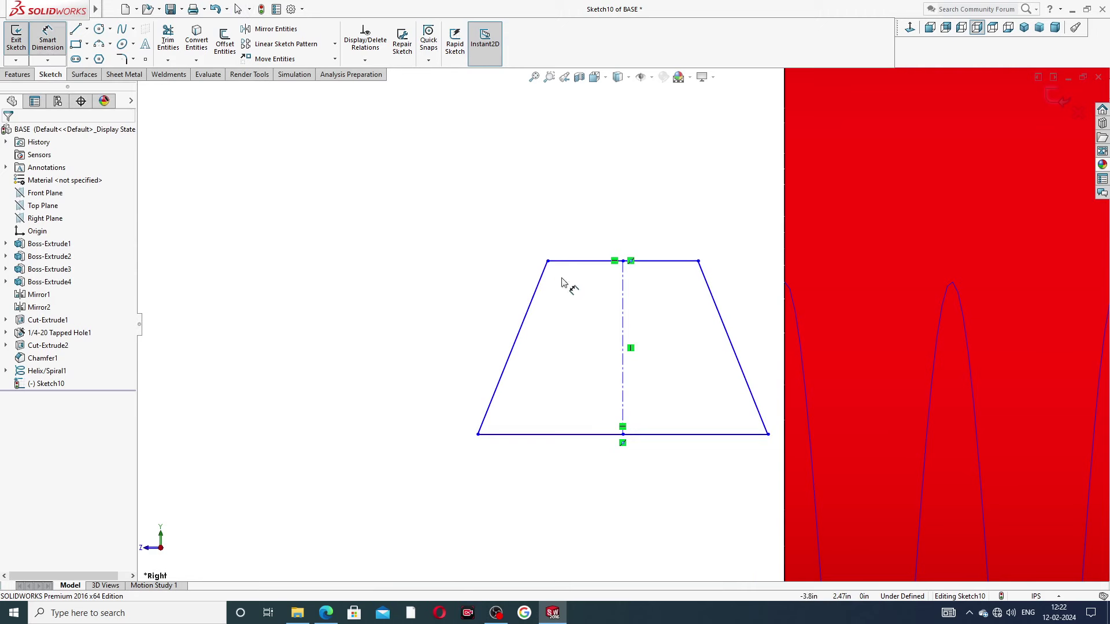
pyautogui.click(577, 261)
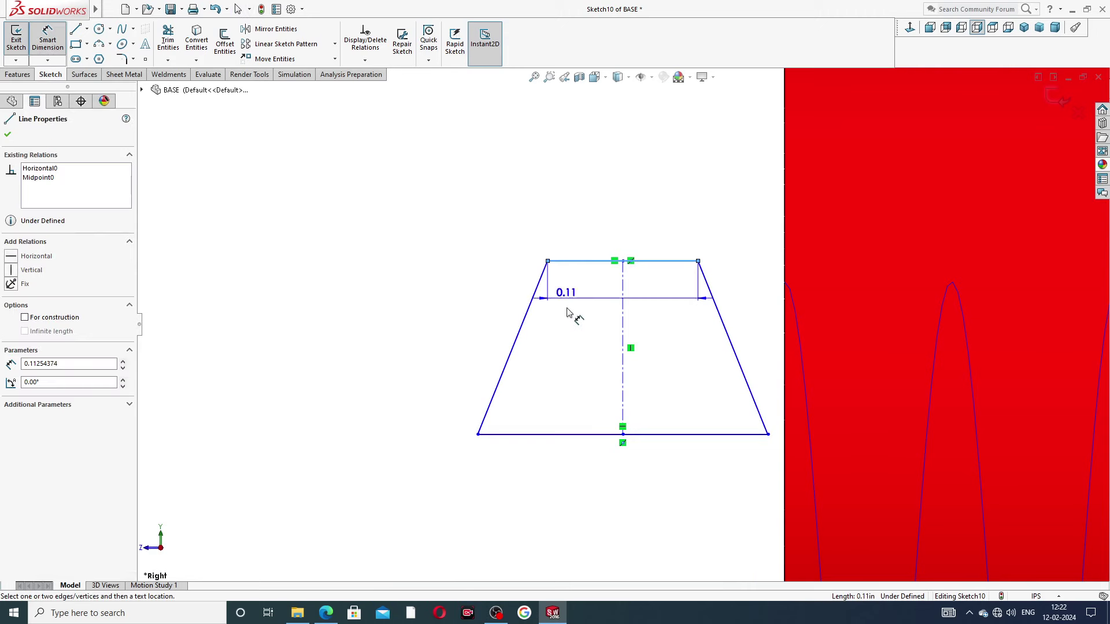
pyautogui.click(569, 435)
pyautogui.click(442, 365)
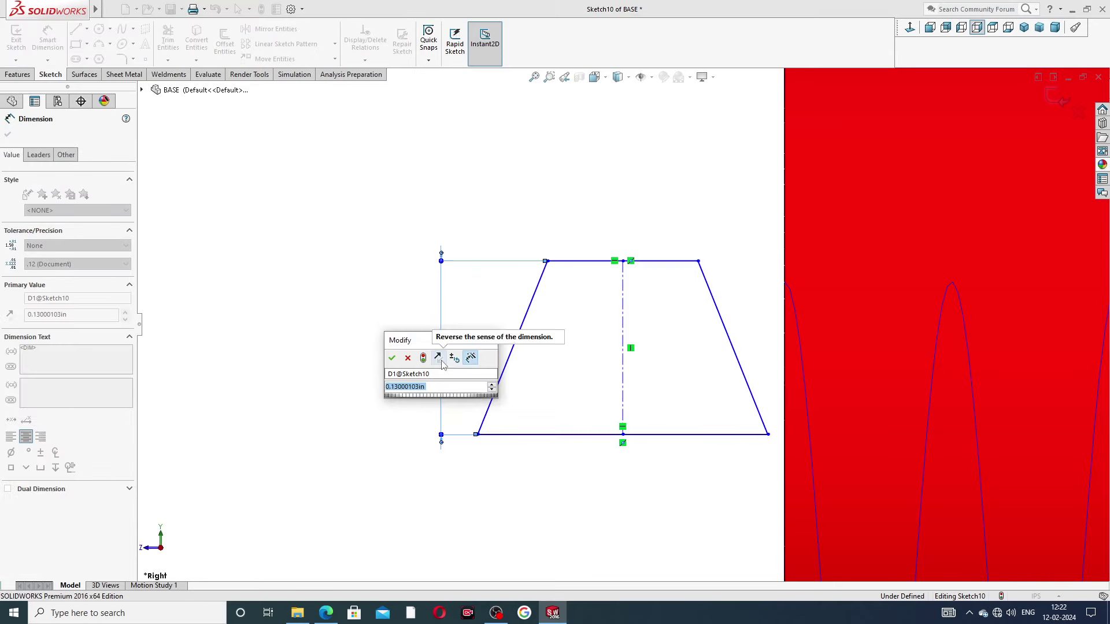
pyautogui.write('.06')
pyautogui.press('Return')
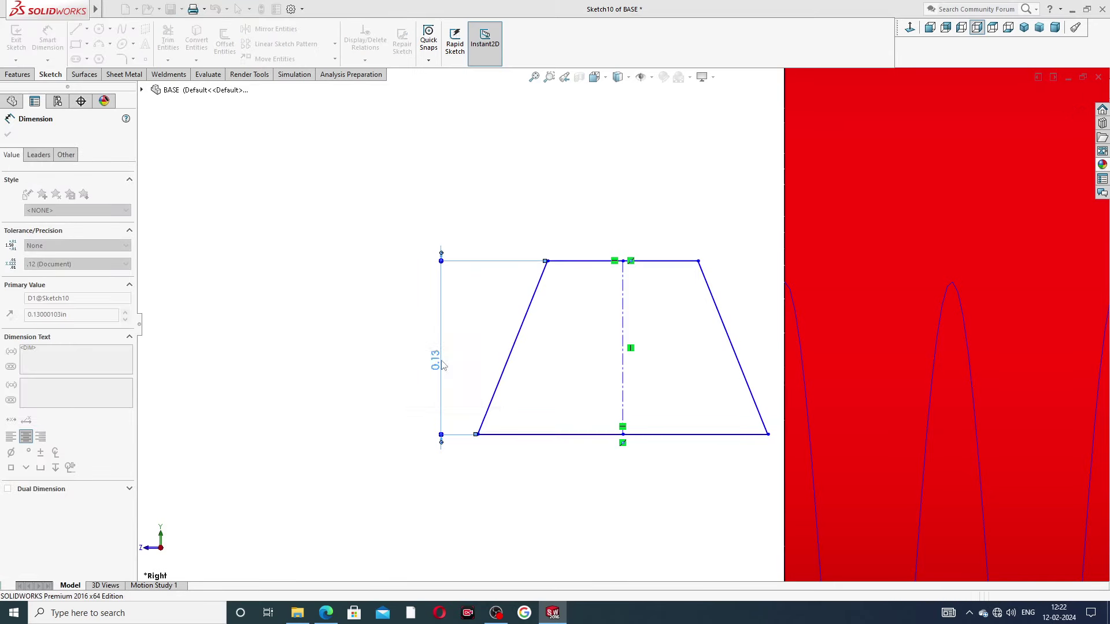
# Dimension the bottom edge width to 0.08 in
pyautogui.click(572, 342)
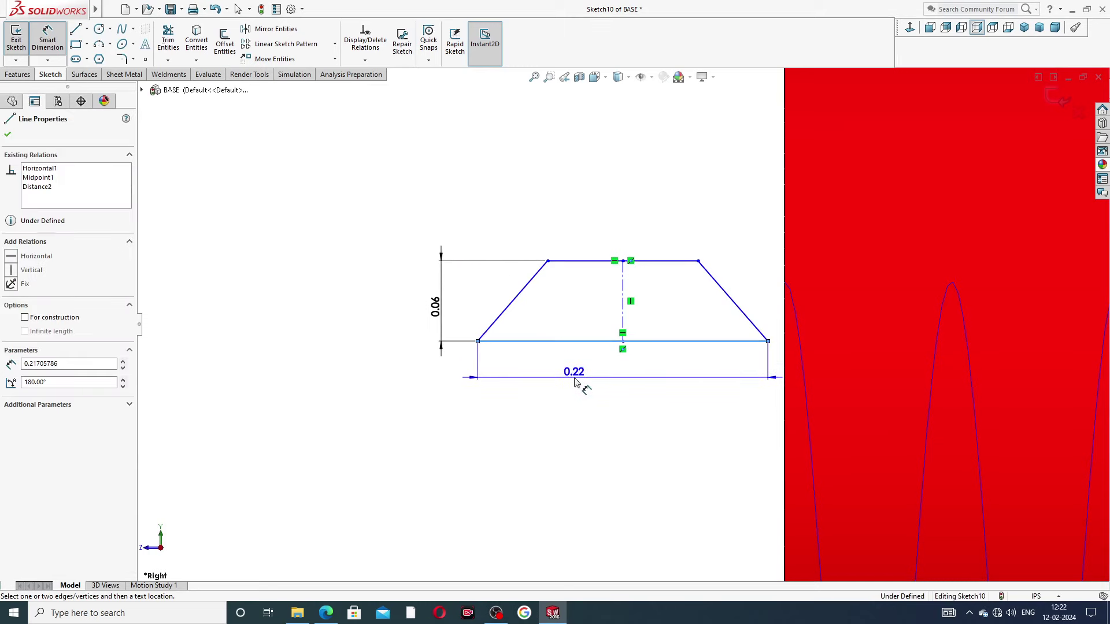
pyautogui.click(577, 378)
pyautogui.write('.08')
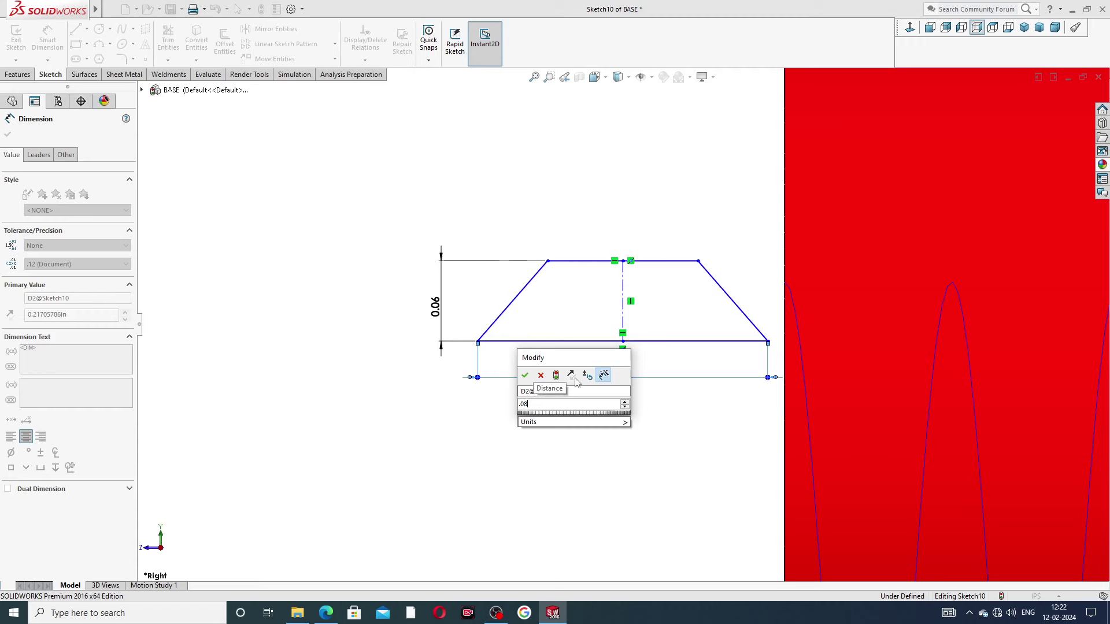
pyautogui.press('Return')
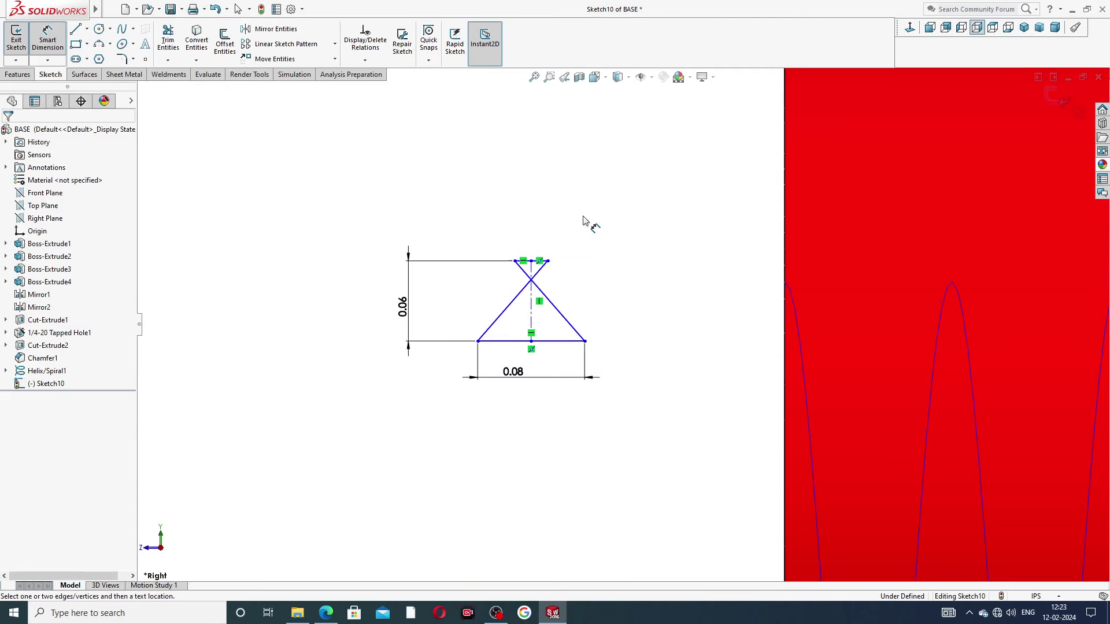
pyautogui.press('Escape')
pyautogui.rightClick(591, 224)
pyautogui.click(601, 174)
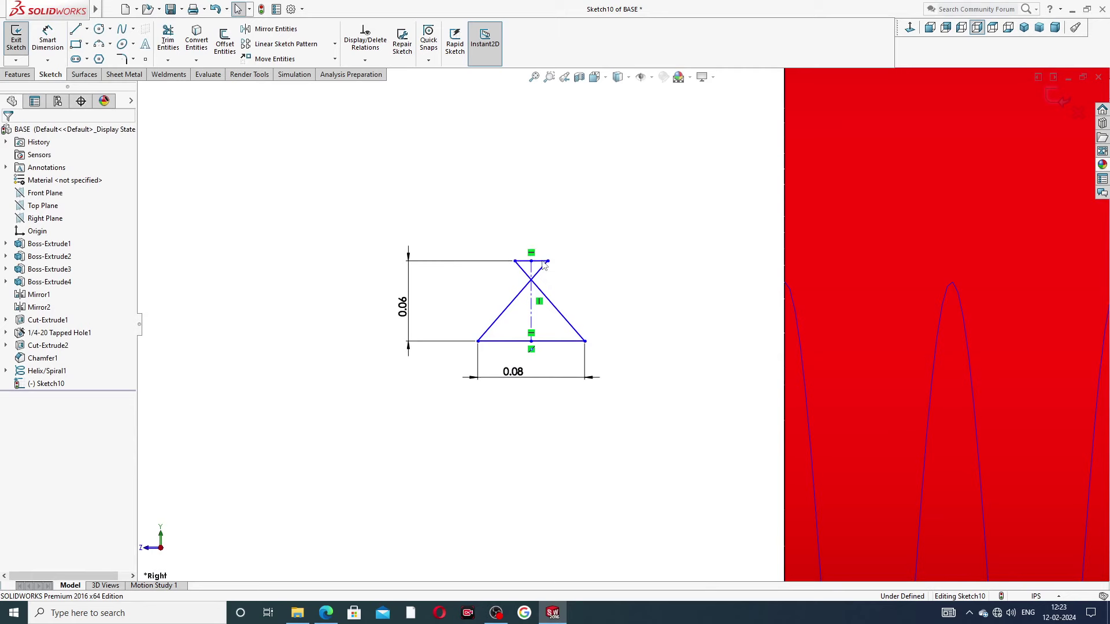
# Drag the vertices to reshape the triangle into a trapezoid and tidy the dimension labels
pyautogui.moveTo(514, 263)
pyautogui.mouseDown()
pyautogui.moveTo(581, 278)
pyautogui.moveTo(575, 286)
pyautogui.moveTo(551, 258)
pyautogui.moveTo(512, 252)
pyautogui.moveTo(551, 250)
pyautogui.mouseUp()
pyautogui.click(506, 226)
pyautogui.click(569, 231)
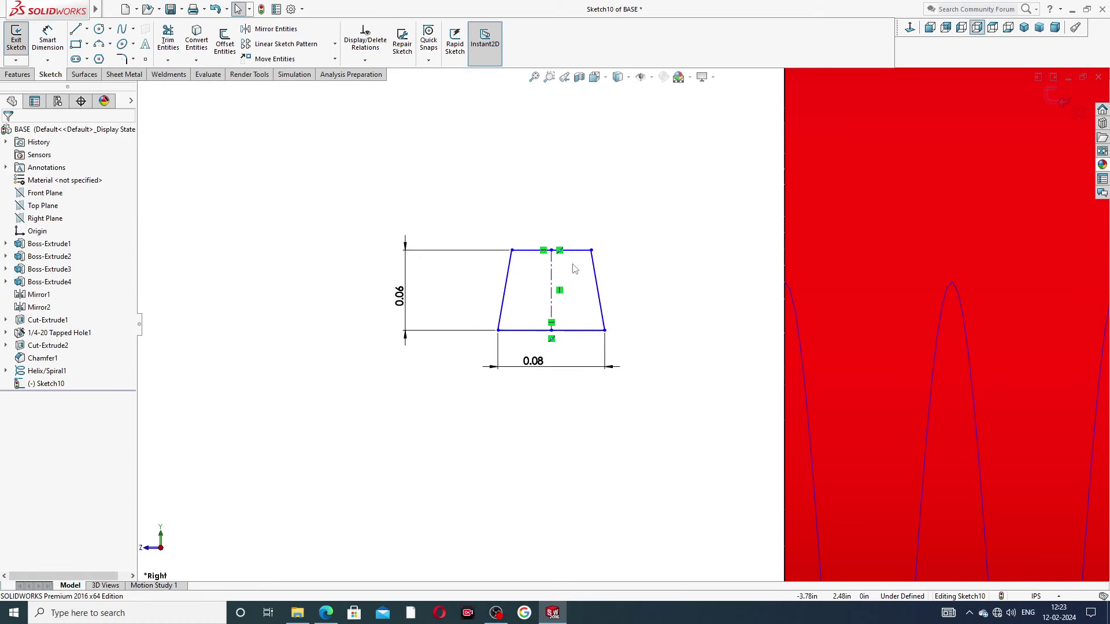
pyautogui.moveTo(400, 299); pyautogui.dragTo(463, 286)
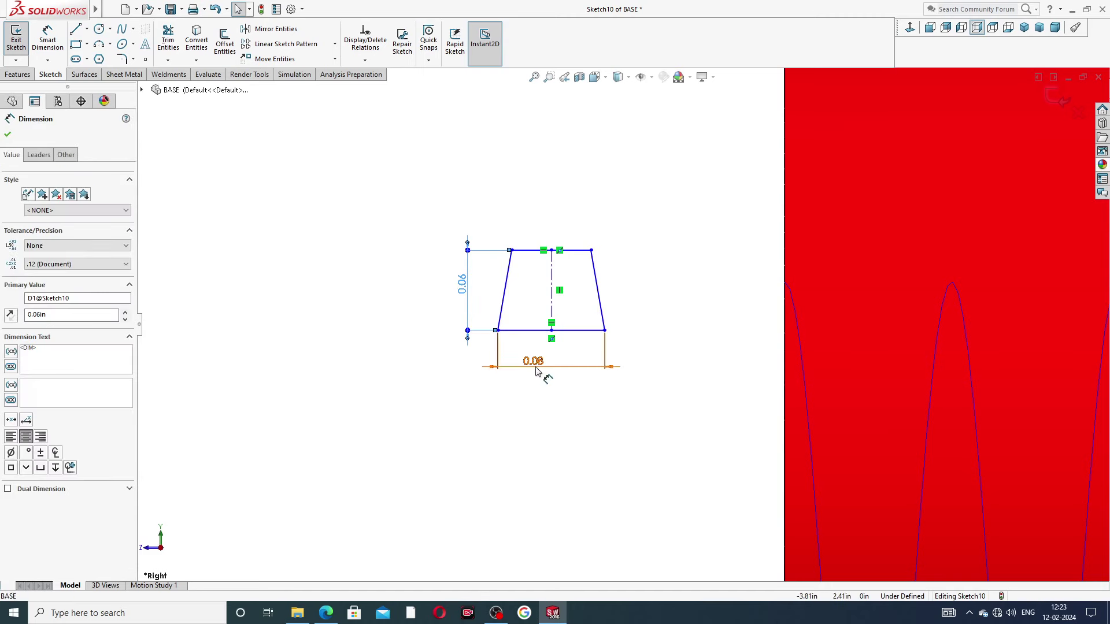
pyautogui.moveTo(533, 362); pyautogui.dragTo(553, 360)
pyautogui.click(640, 281)
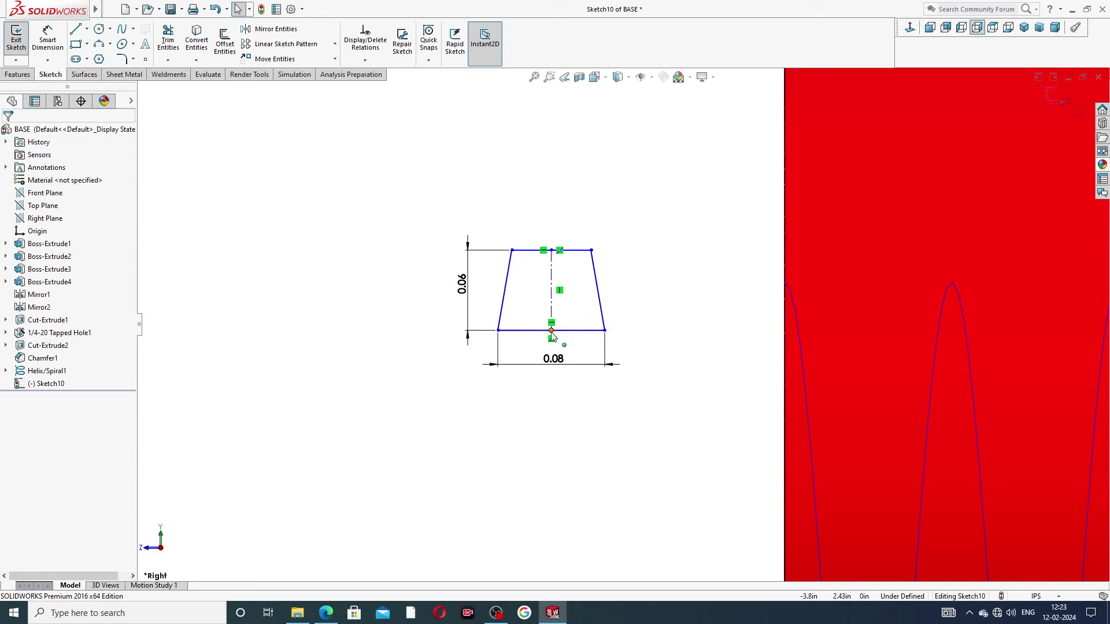
pyautogui.scroll(-2, 604, 272)
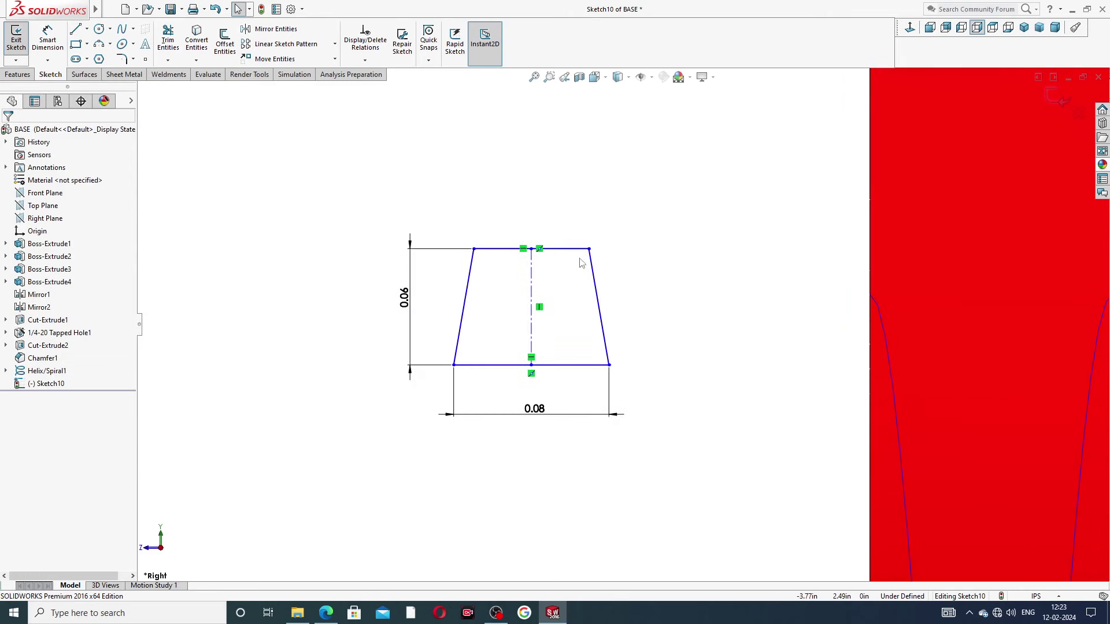
# Set a 29° angle between the two slanted sides, then return to the lathe base PDF
pyautogui.click(48, 38)
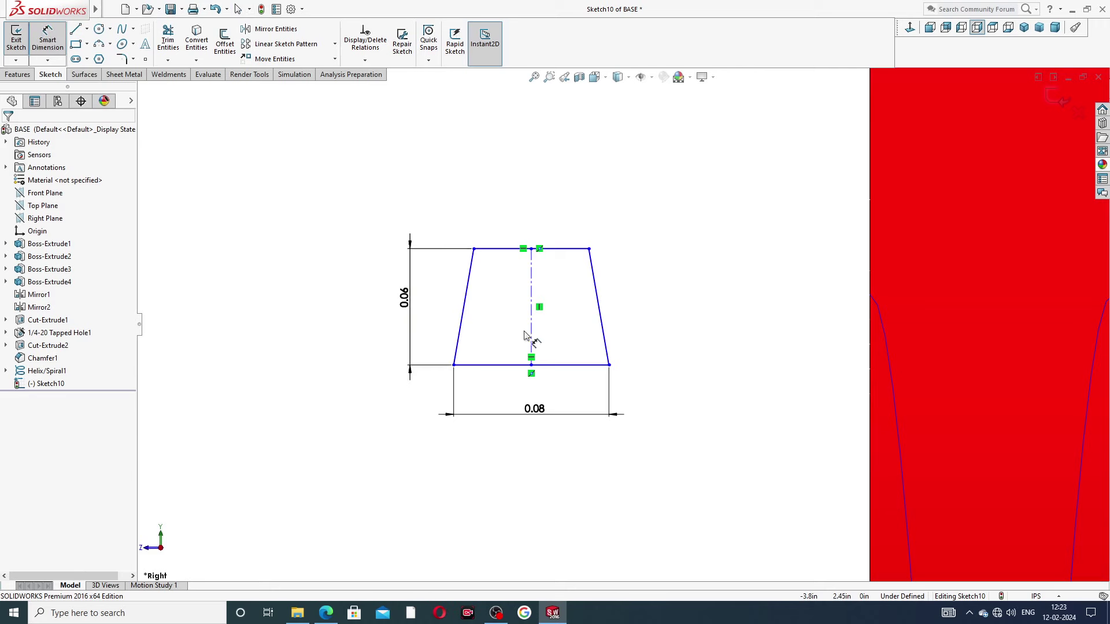
pyautogui.click(463, 309)
pyautogui.click(601, 319)
pyautogui.click(540, 388)
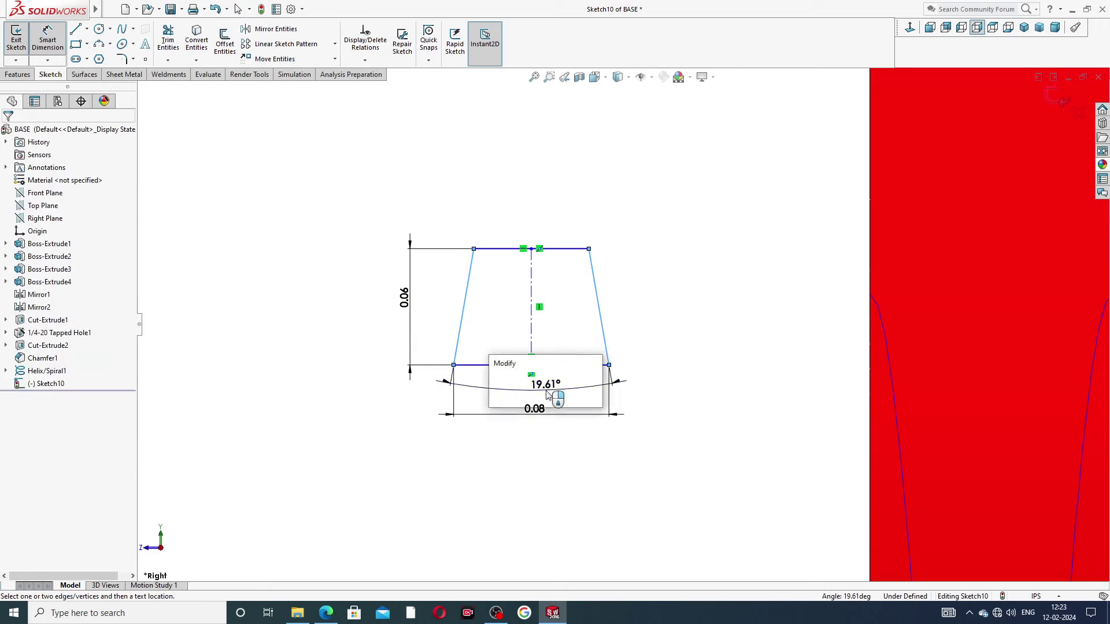
pyautogui.write('29')
pyautogui.press('Return')
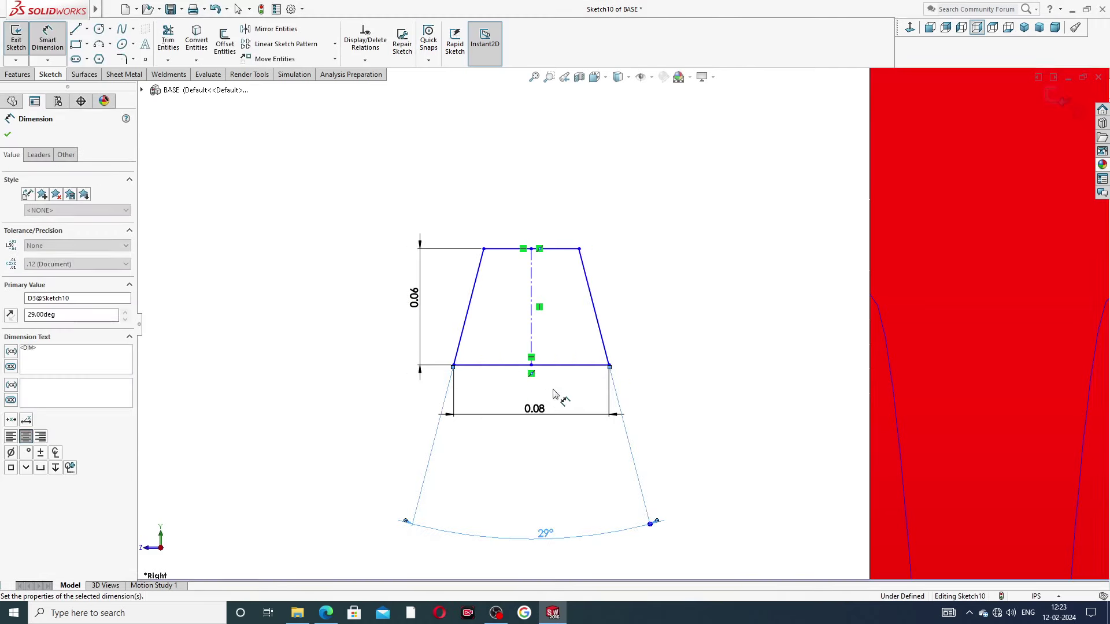
pyautogui.moveTo(553, 535); pyautogui.dragTo(540, 389)
pyautogui.click(701, 294)
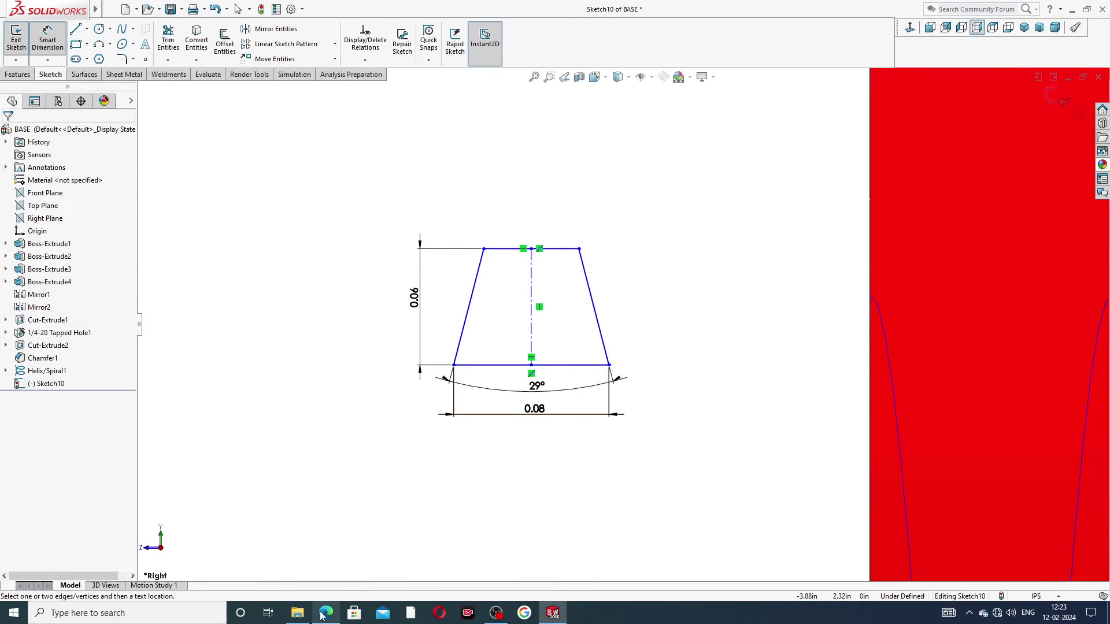
pyautogui.click(326, 613)
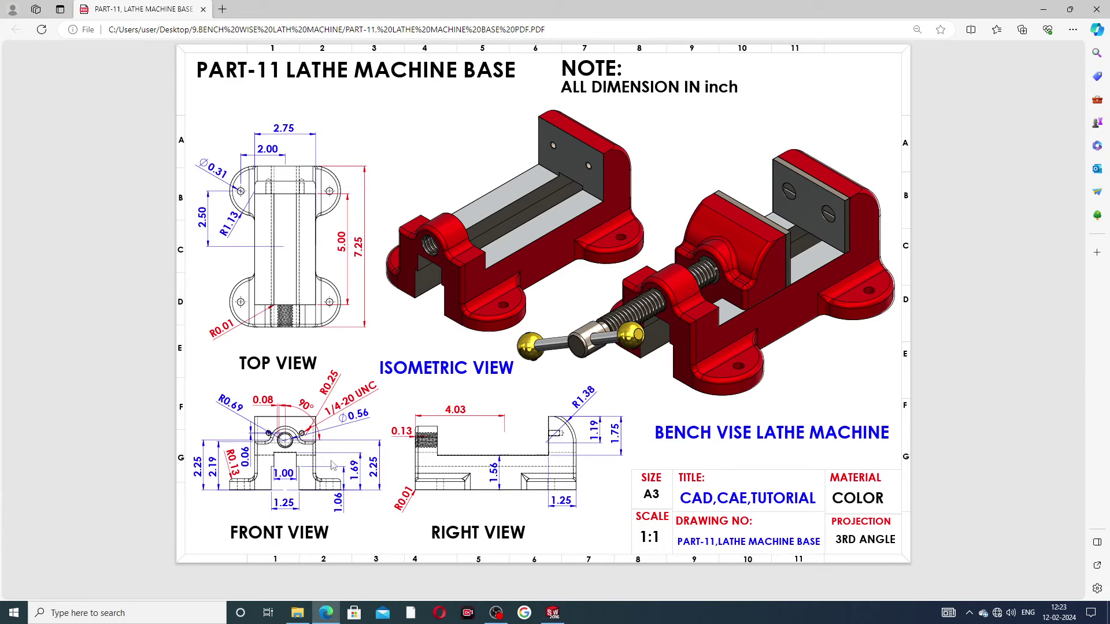
pyautogui.click(326, 613)
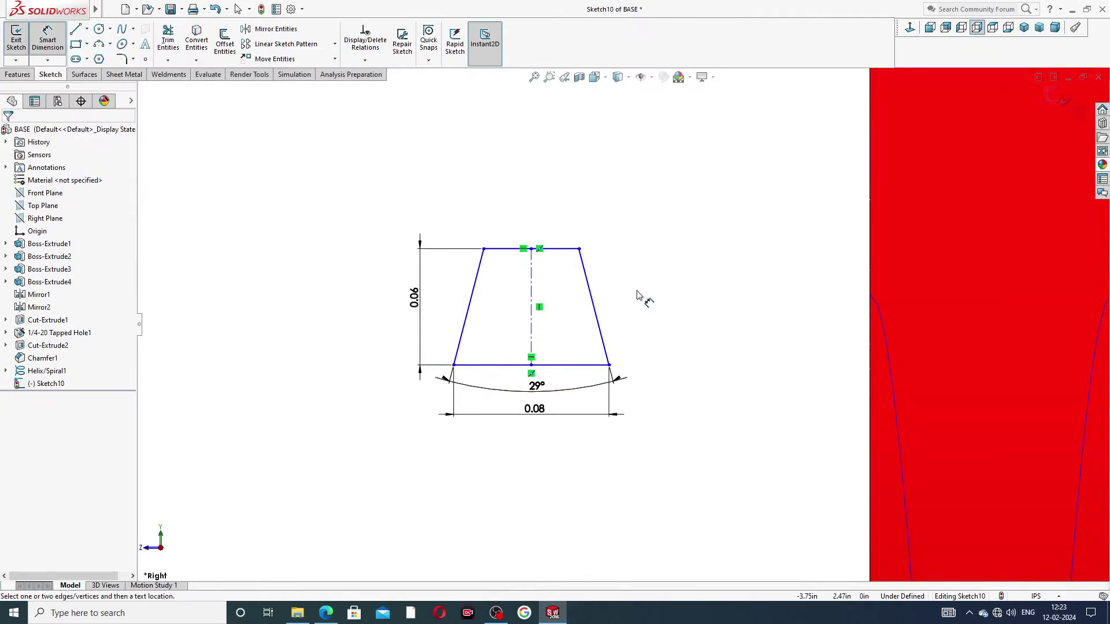
# Add a Pierce relation between the profile's bottom-right corner and the helix
pyautogui.rightClick(637, 295)
pyautogui.click(665, 172)
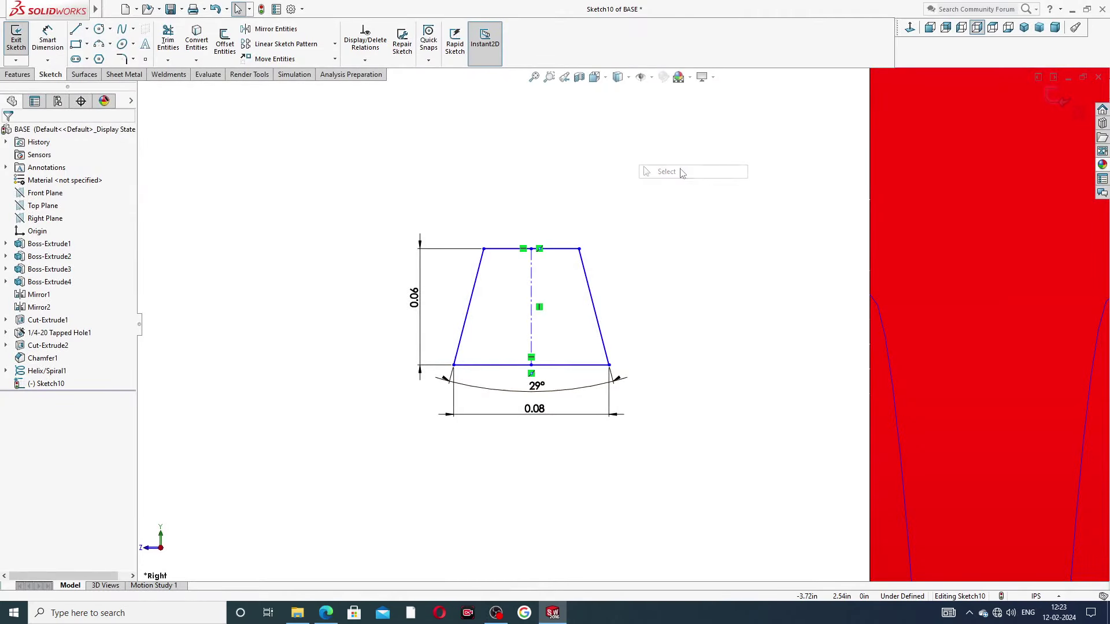
pyautogui.click(608, 365)
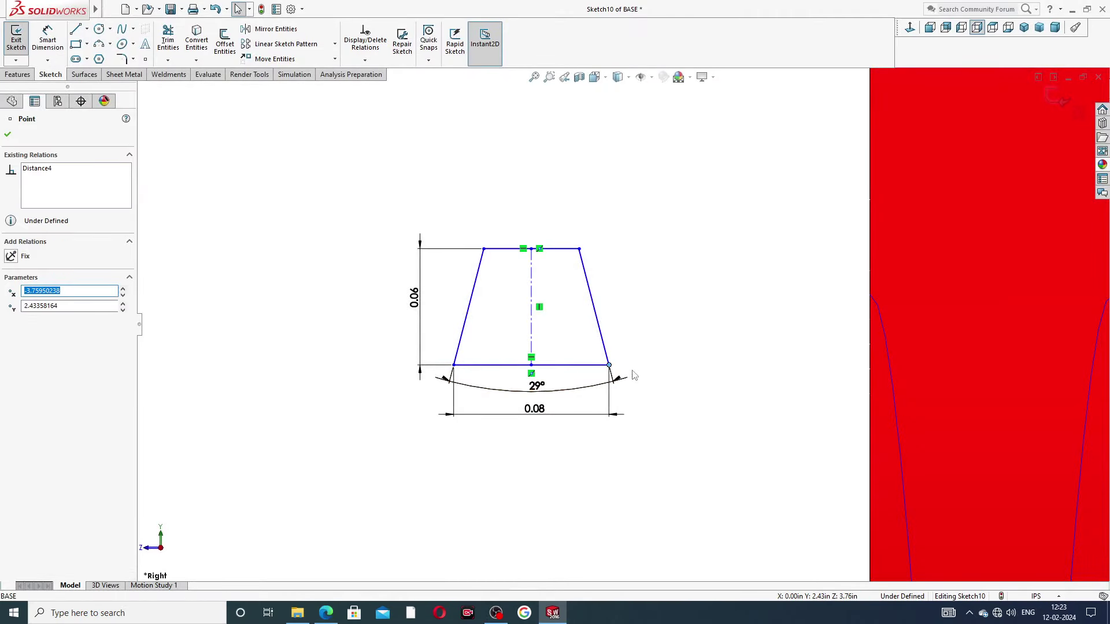
pyautogui.keyDown('ctrl'); pyautogui.click(877, 306); pyautogui.keyUp('ctrl')
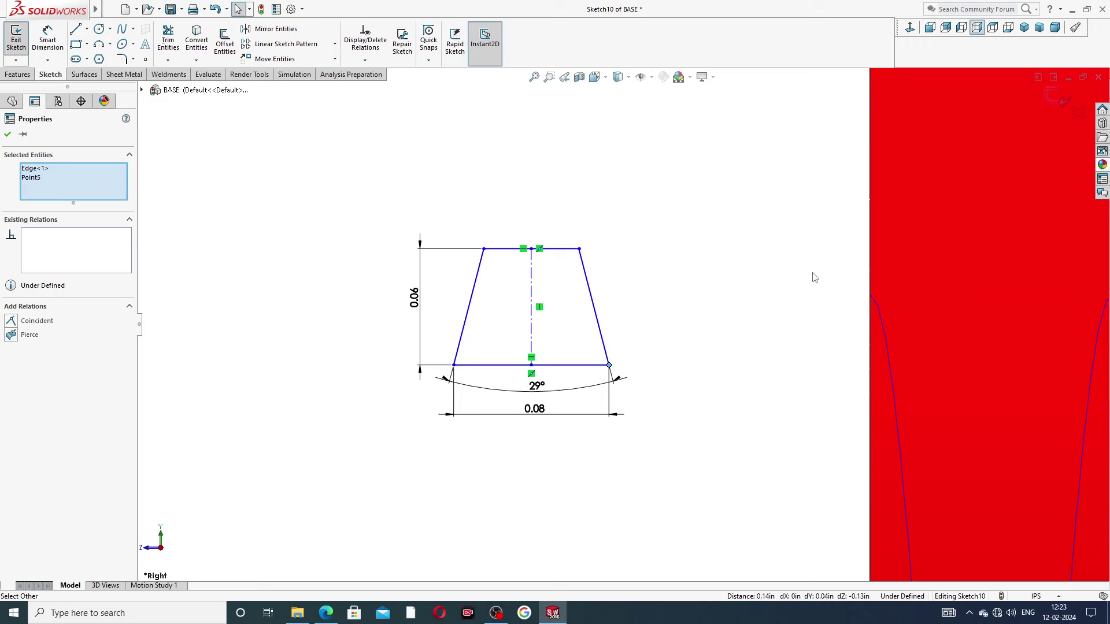
pyautogui.click(772, 305)
pyautogui.click(610, 366)
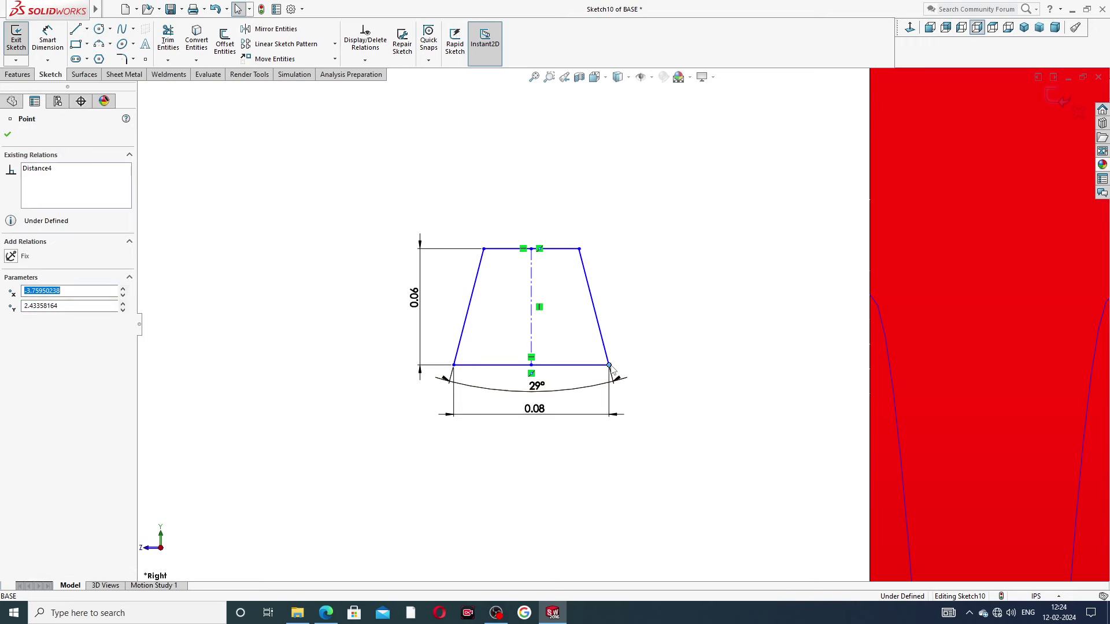
pyautogui.keyDown('ctrl'); pyautogui.click(877, 305); pyautogui.keyUp('ctrl')
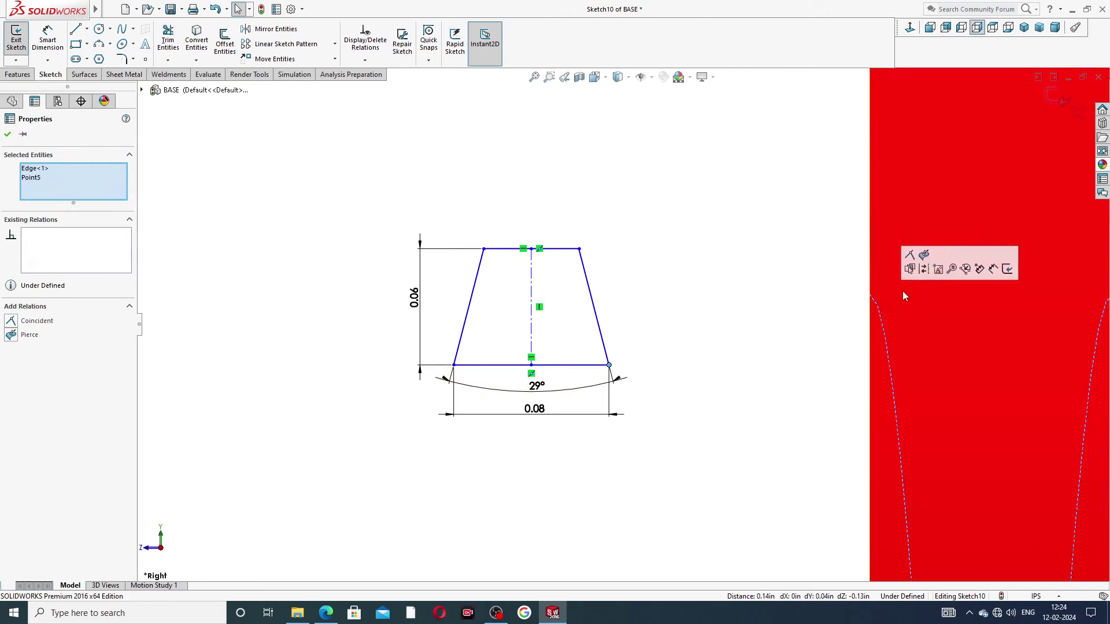
pyautogui.click(923, 255)
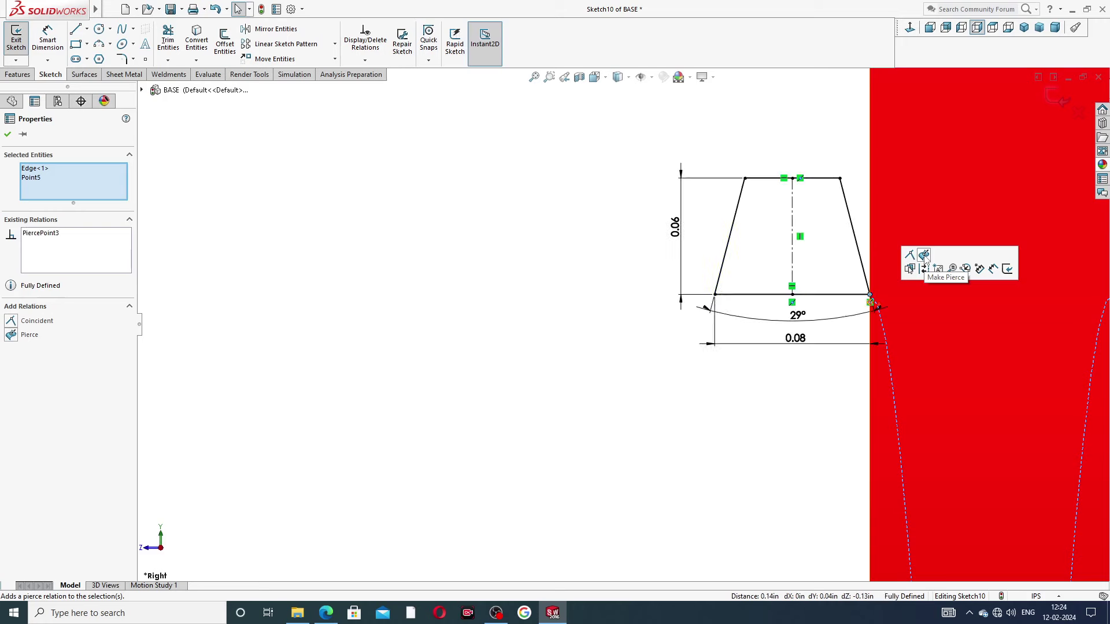
pyautogui.press('Escape')
# Exit the now fully defined thread profile sketch
pyautogui.scroll(4, 844, 246)
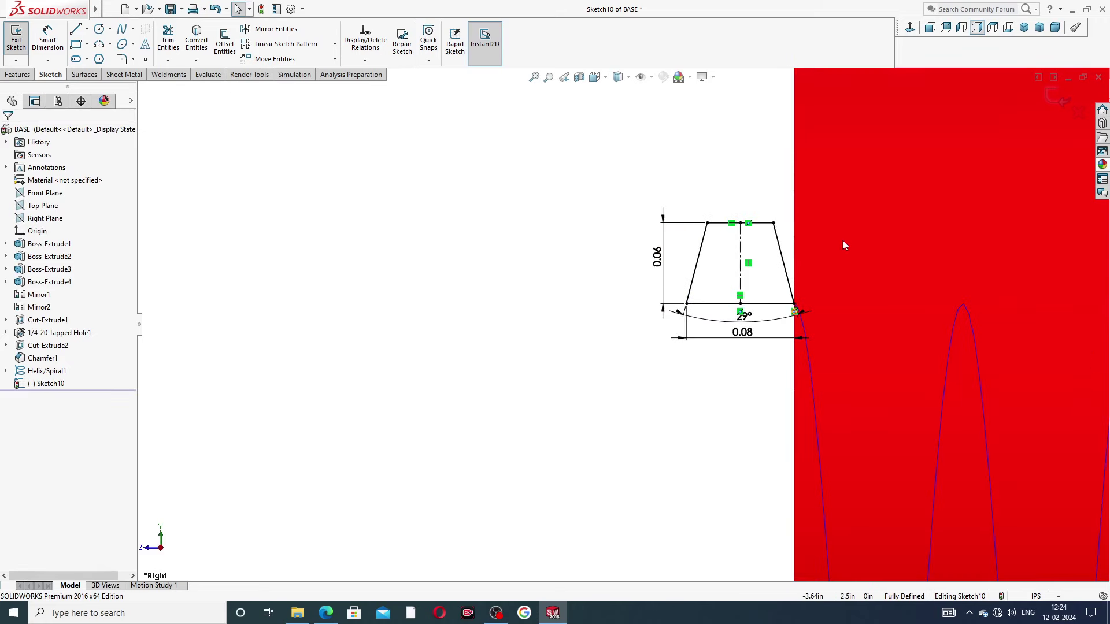
pyautogui.scroll(-2, 786, 261)
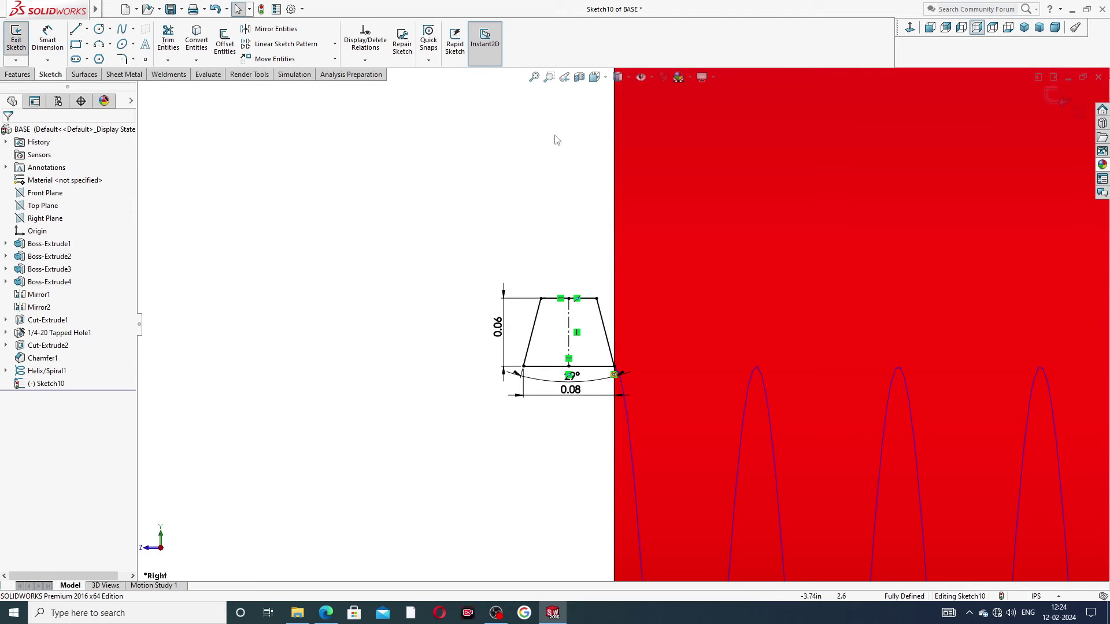
pyautogui.click(1054, 95)
pyautogui.scroll(3, 820, 185)
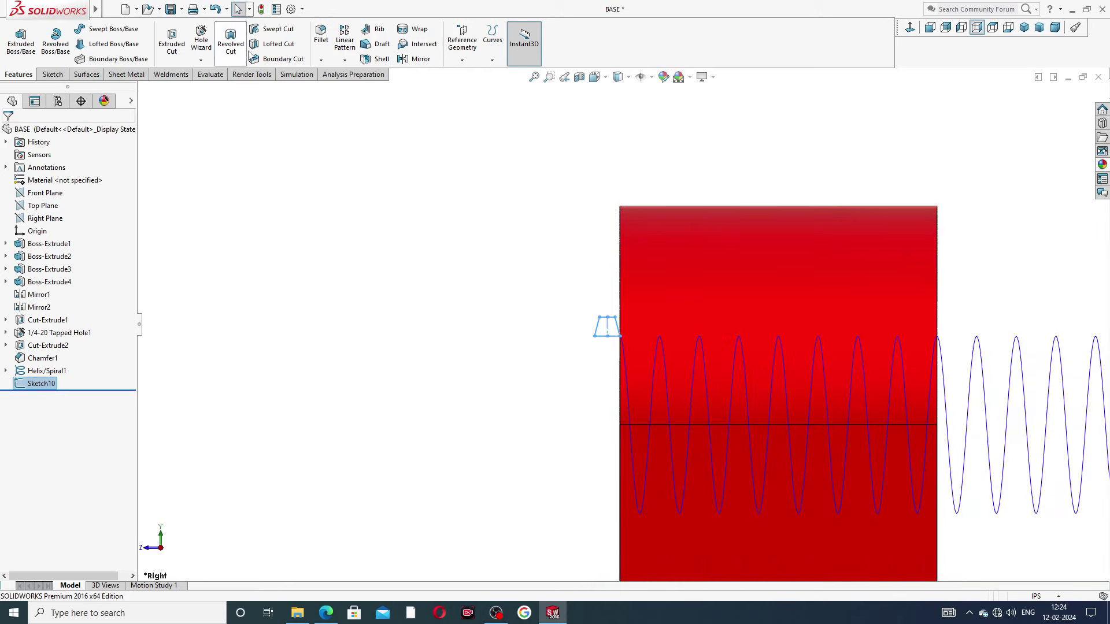
# Swept-cut the Sketch10 trapezoid profile along Helix/Spiral1 as the path
pyautogui.click(271, 30)
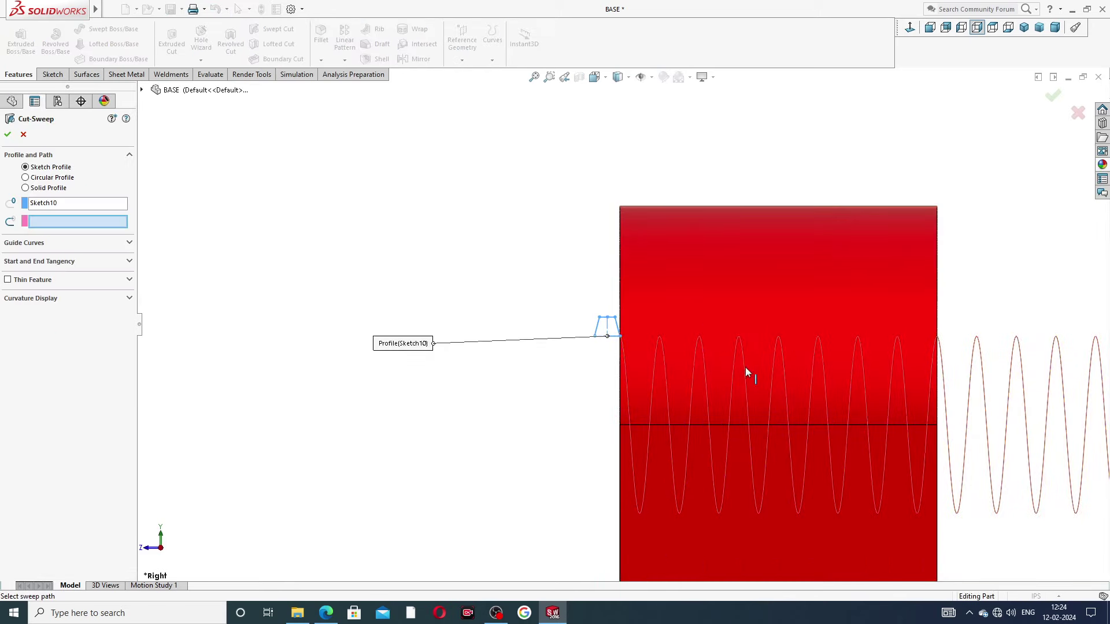
pyautogui.scroll(2, 634, 363)
pyautogui.scroll(-2, 634, 365)
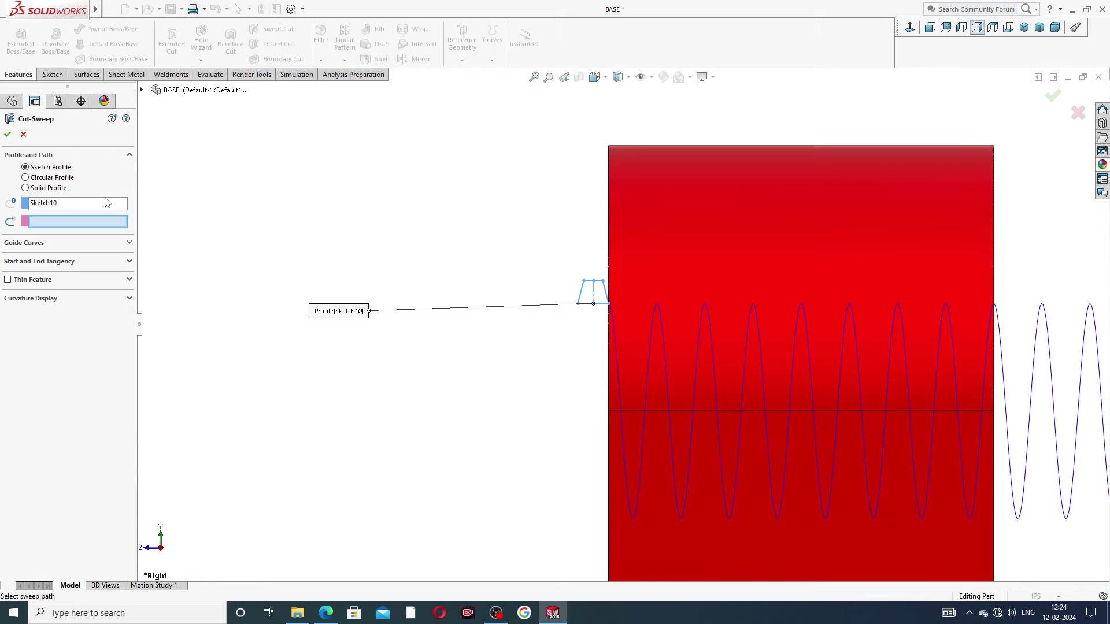
pyautogui.scroll(-3, 632, 355)
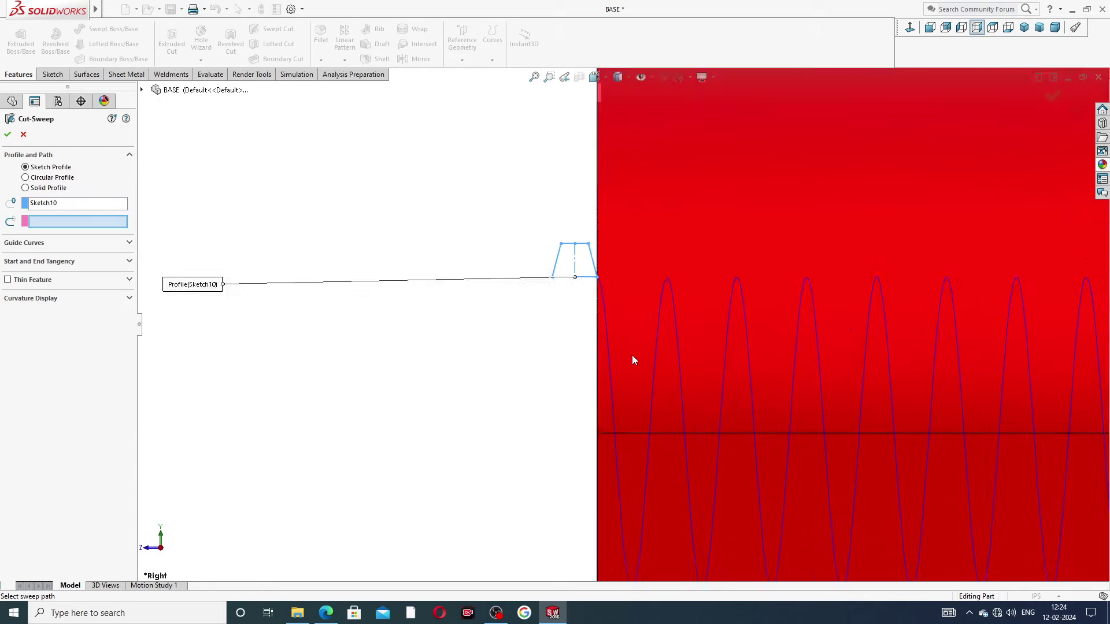
pyautogui.click(594, 327)
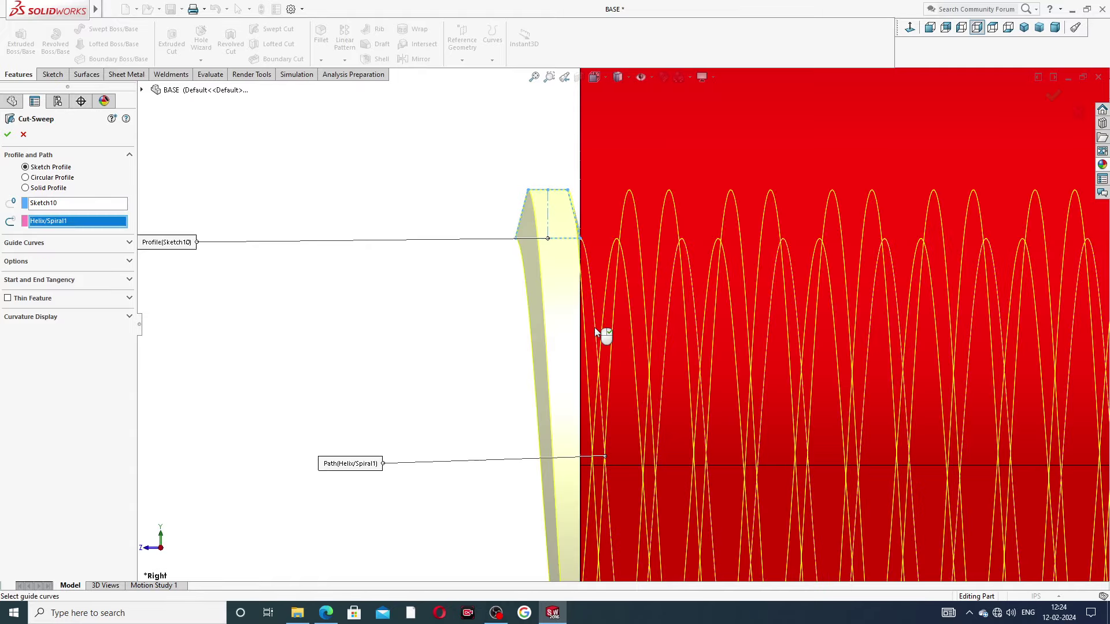
pyautogui.scroll(3, 594, 327)
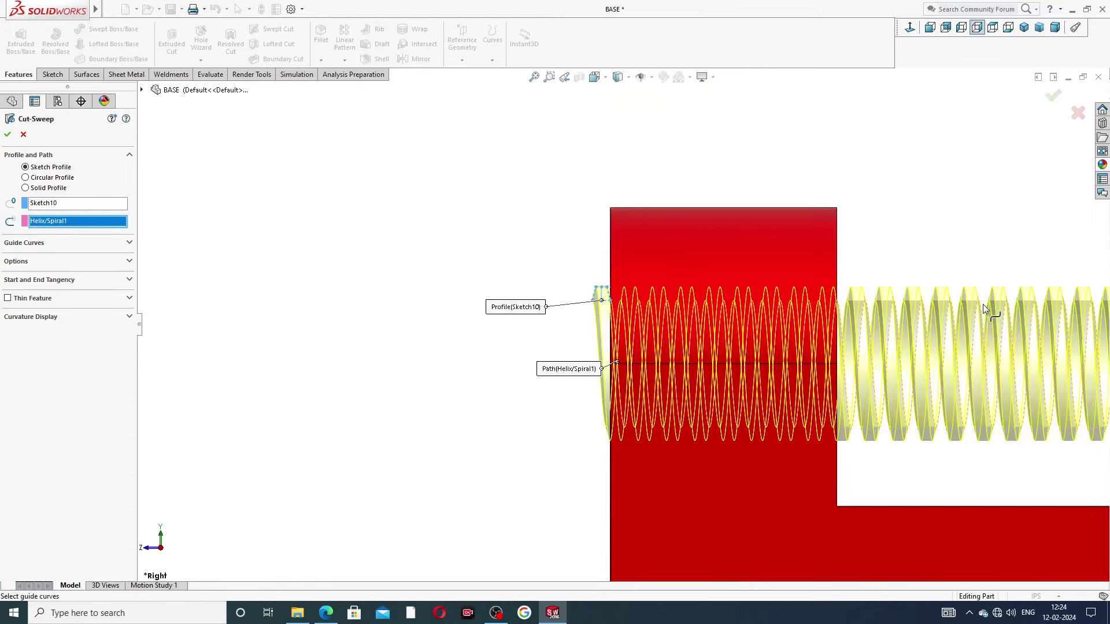
pyautogui.scroll(-2, 898, 337)
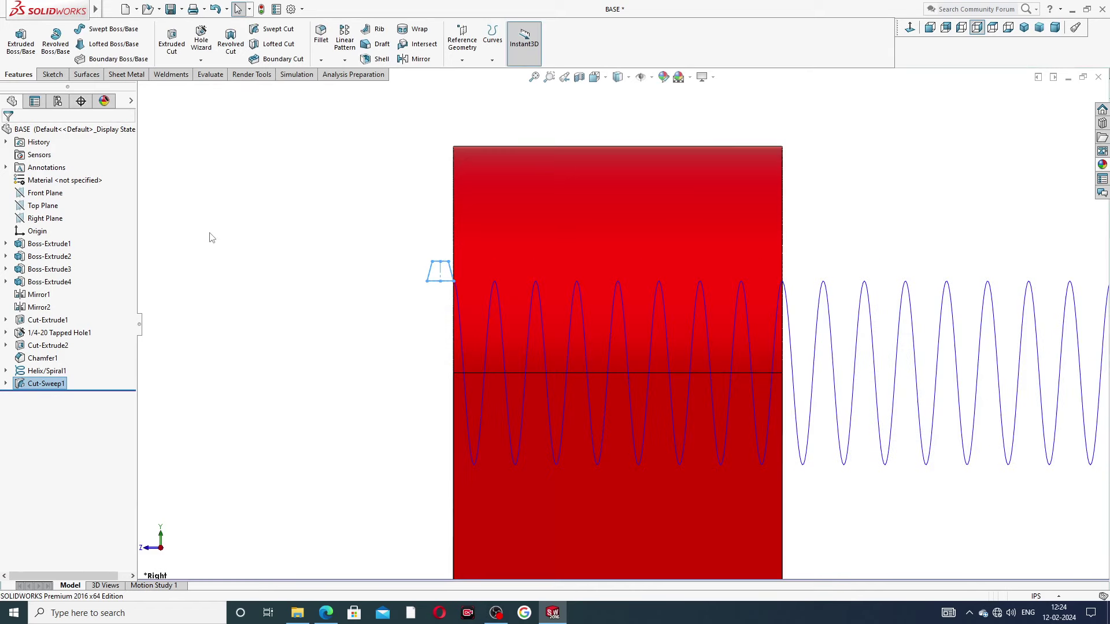
# Hide Helix/Spiral1 so the threaded bore is visible
pyautogui.click(266, 235)
pyautogui.moveTo(310, 255); pyautogui.dragTo(459, 323, button='middle')
pyautogui.click(721, 301)
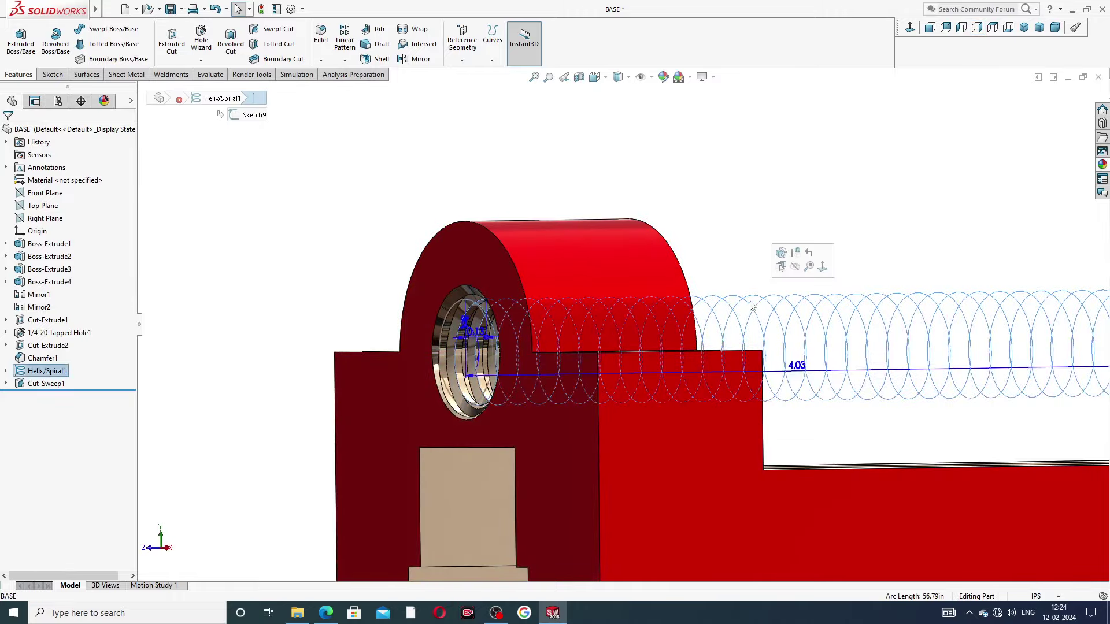
pyautogui.click(793, 267)
# Orbit around the threaded boss to inspect the thread, then return to the lathe base PDF
pyautogui.moveTo(706, 215); pyautogui.dragTo(656, 374, button='middle')
pyautogui.scroll(-3, 561, 376)
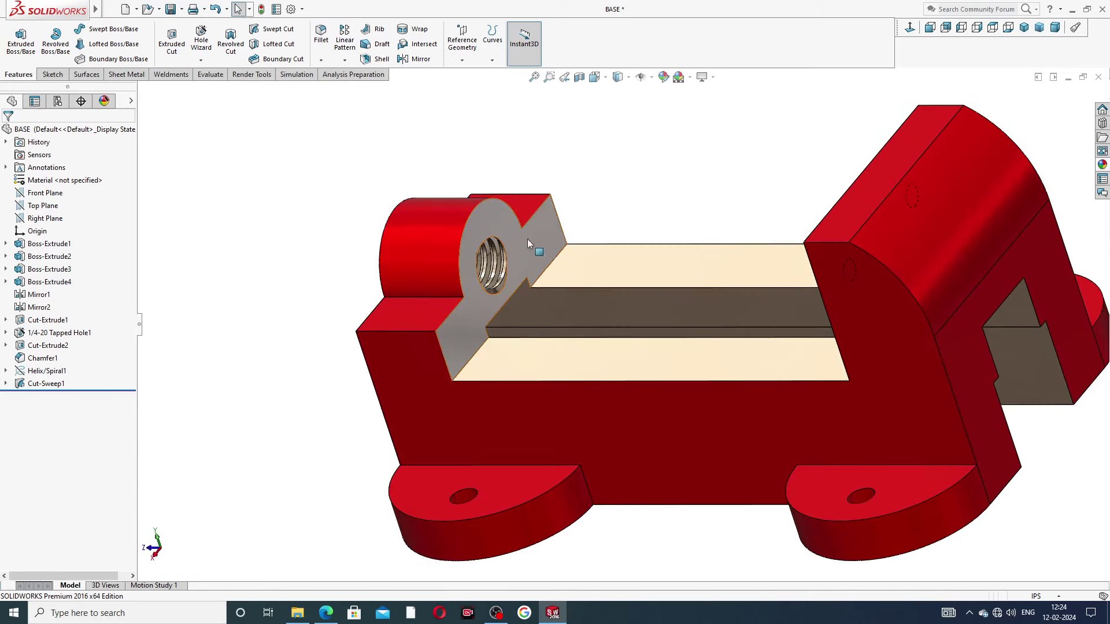
pyautogui.scroll(2, 617, 267)
pyautogui.moveTo(616, 268); pyautogui.dragTo(667, 279, button='middle')
pyautogui.scroll(-2, 619, 301)
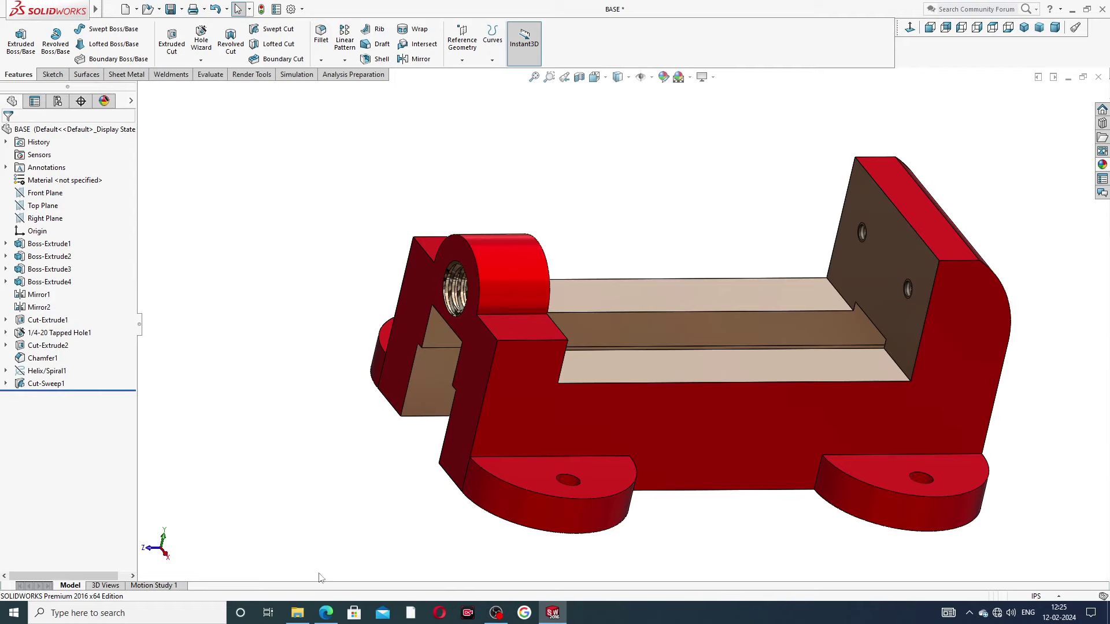
pyautogui.click(326, 613)
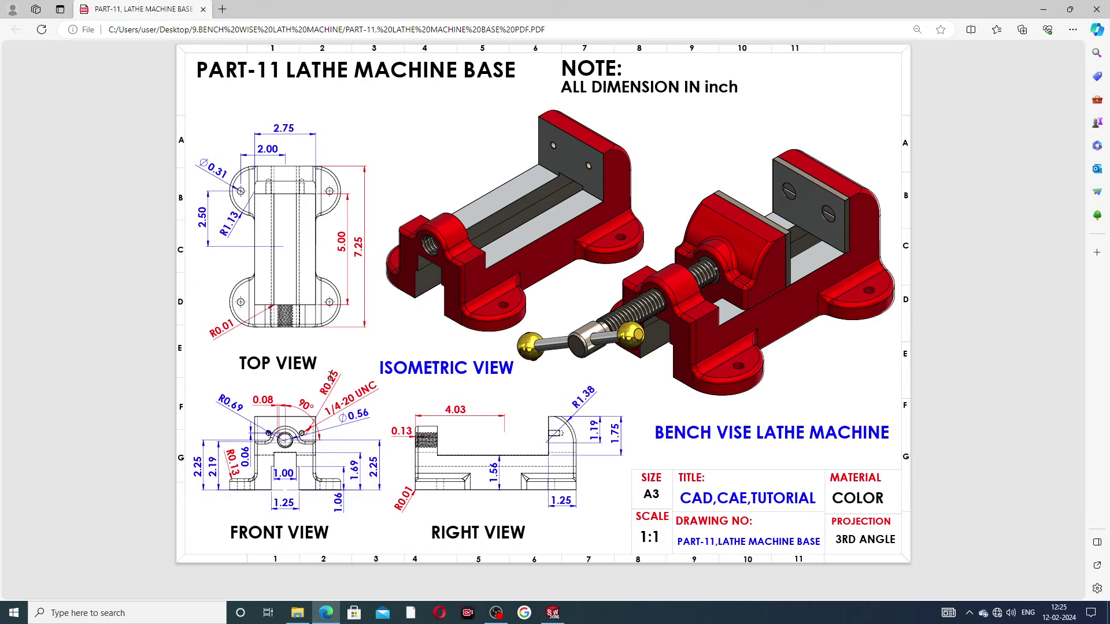
# Leave the lathe base PDF in Edge and return to the BASE part in SOLIDWORKS
pyautogui.click(552, 613)
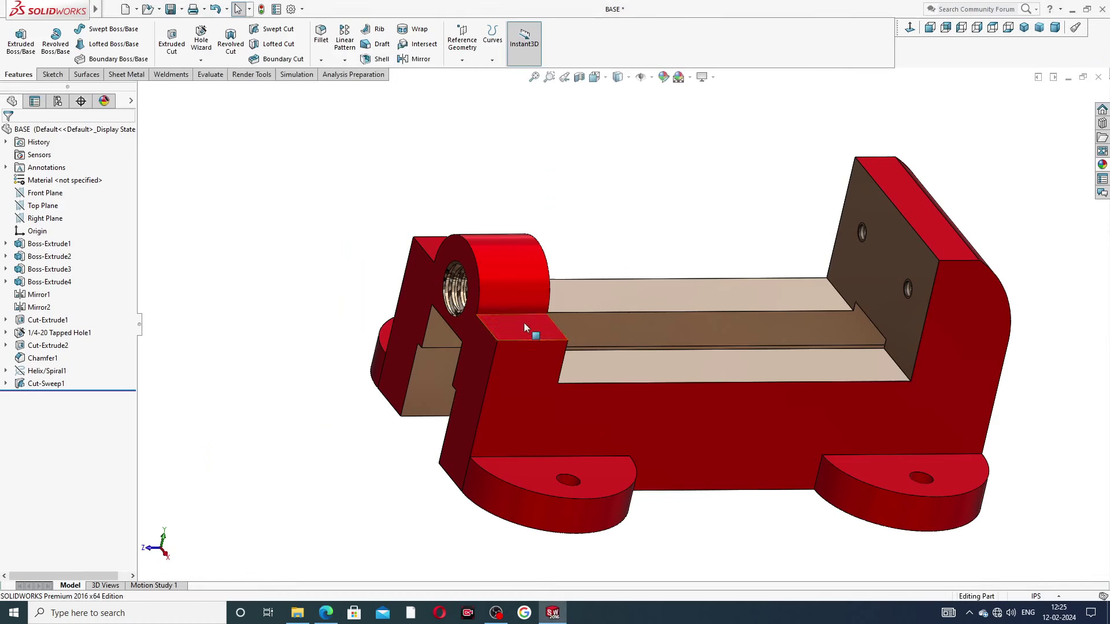
# Start a 0.25 in fillet and pick the boss-side edge and the front and right foot edges
pyautogui.click(324, 45)
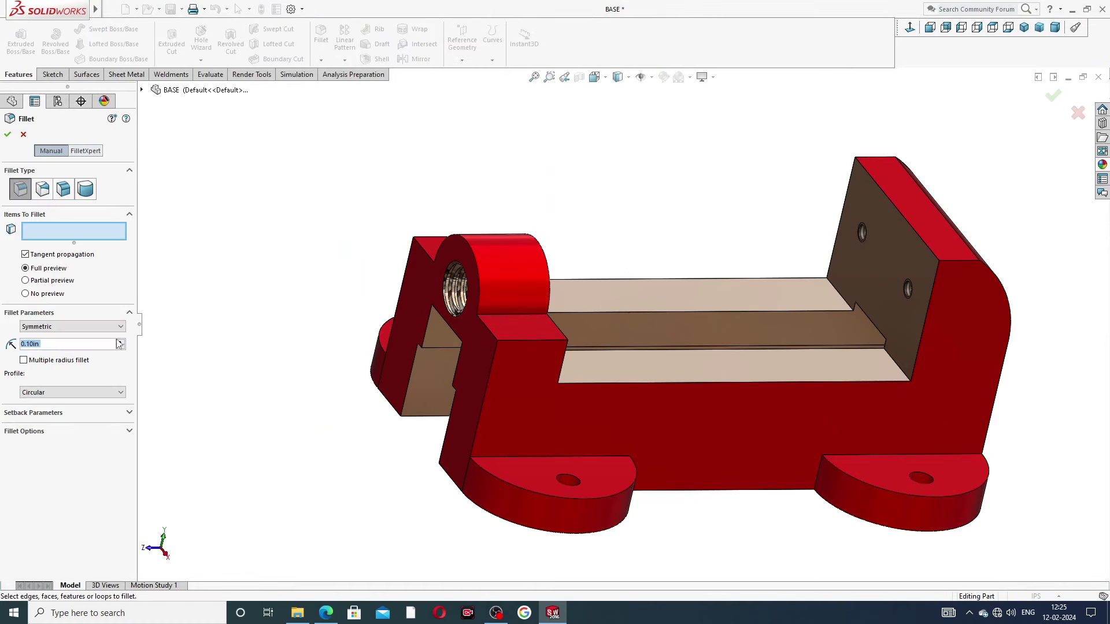
pyautogui.click(119, 345)
pyautogui.write('.25')
pyautogui.press('Return')
pyautogui.scroll(-5, 427, 379)
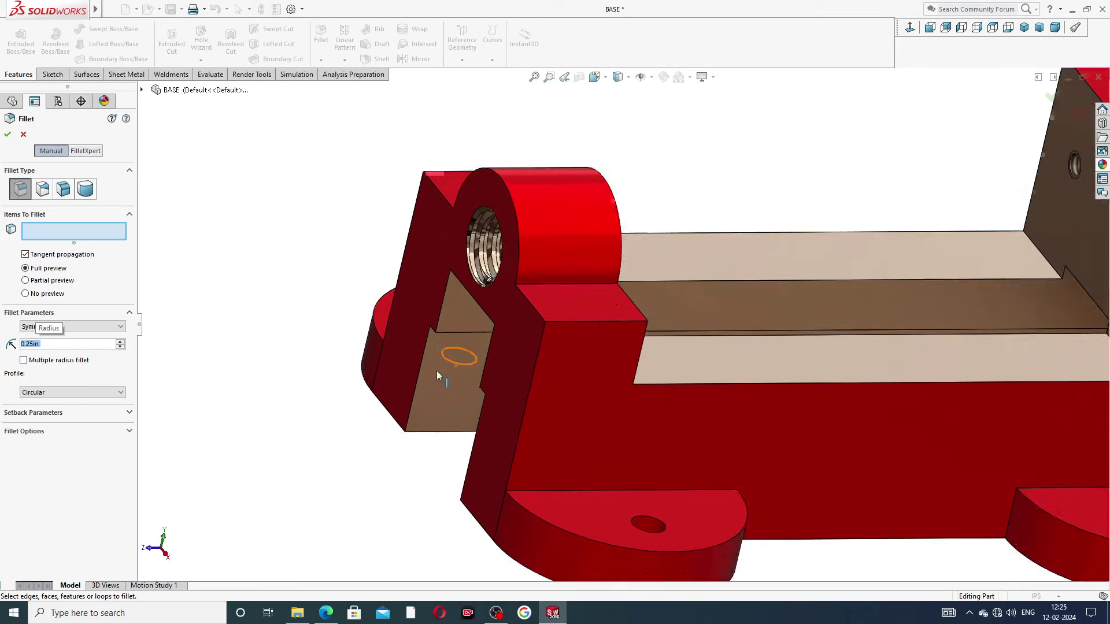
pyautogui.click(595, 264)
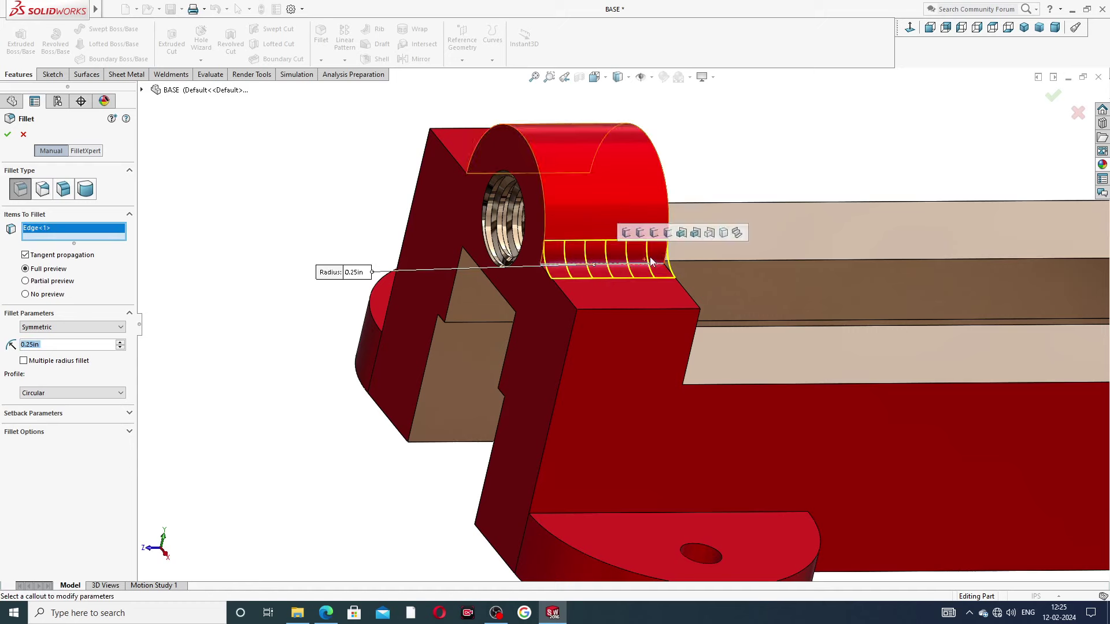
pyautogui.click(657, 511)
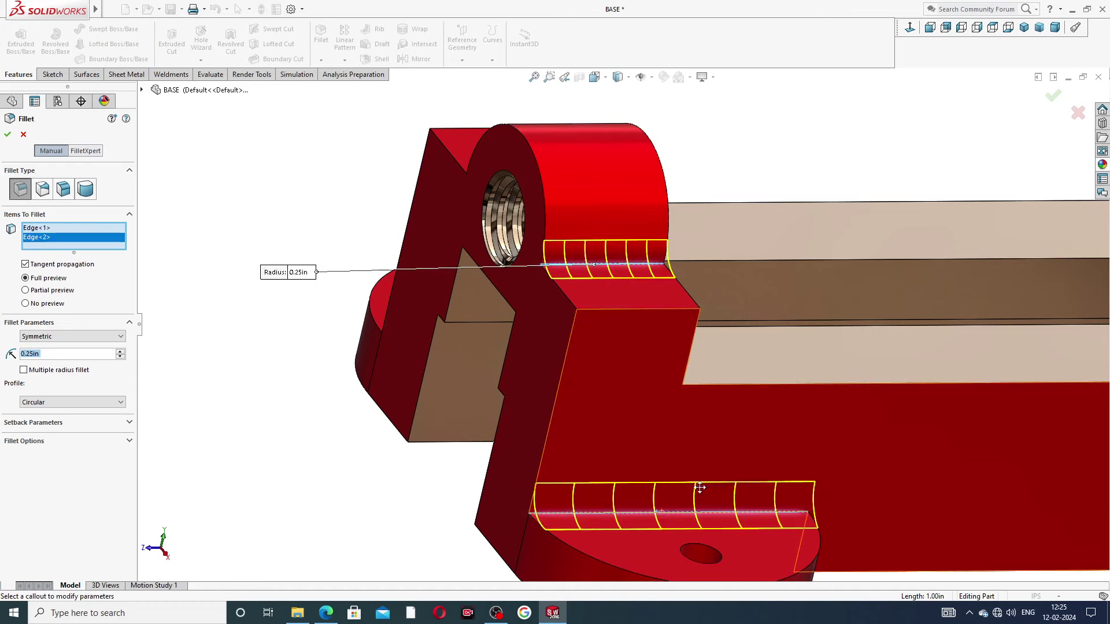
pyautogui.scroll(3, 698, 491)
pyautogui.scroll(2, 736, 467)
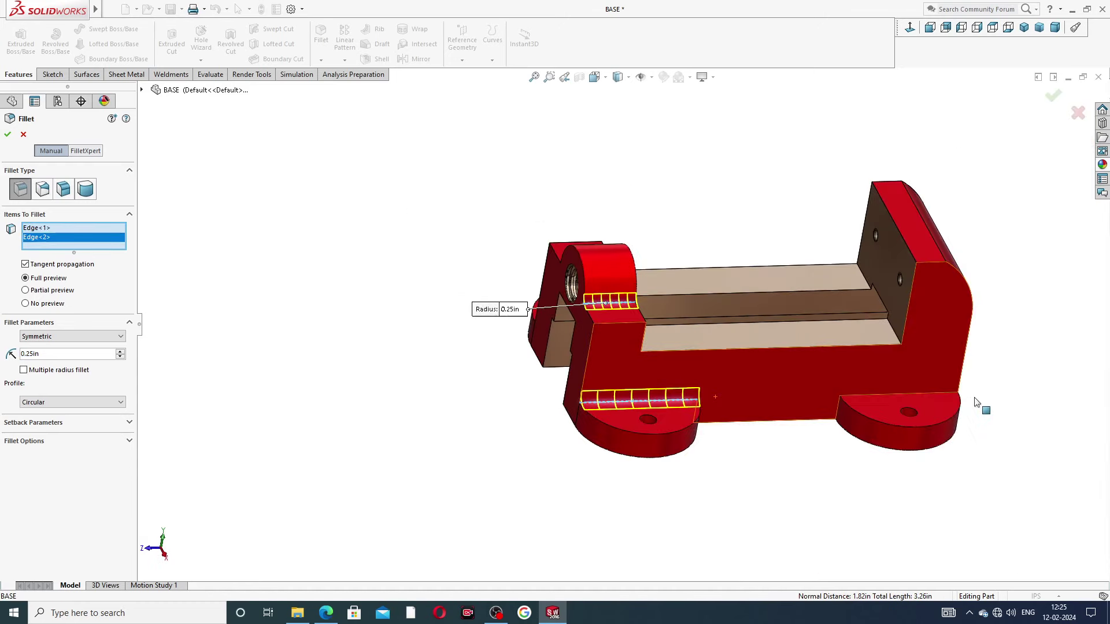
pyautogui.click(917, 396)
pyautogui.scroll(-3, 809, 411)
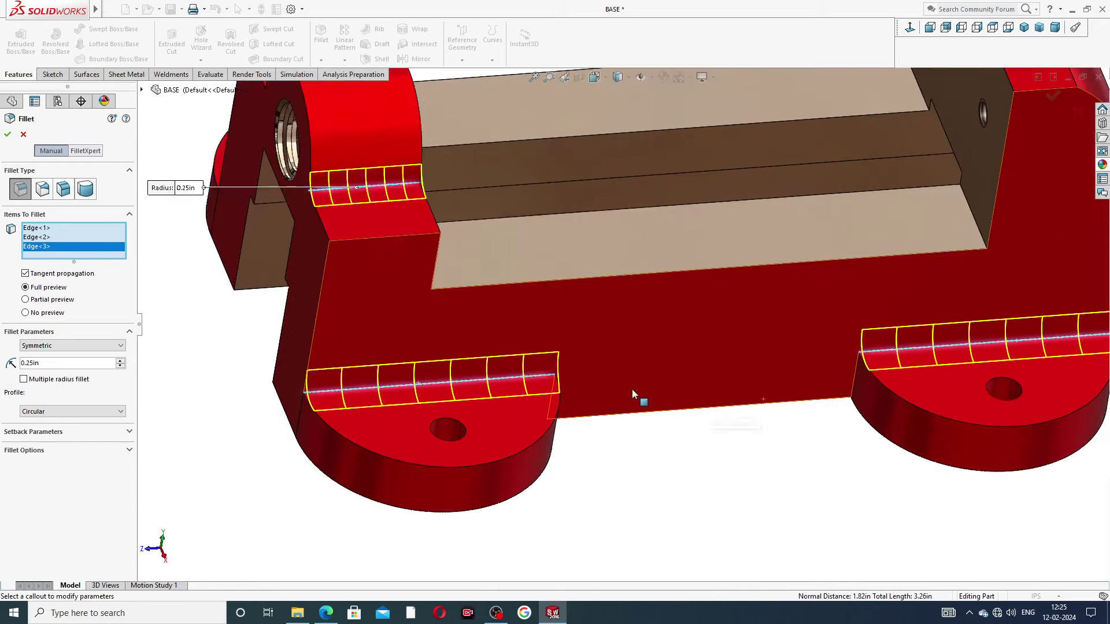
pyautogui.click(858, 367)
# Add the left foot, boss and remaining foot edges to reach ten, then apply the 0.25 in fillet
pyautogui.moveTo(798, 372); pyautogui.dragTo(581, 362, button='middle')
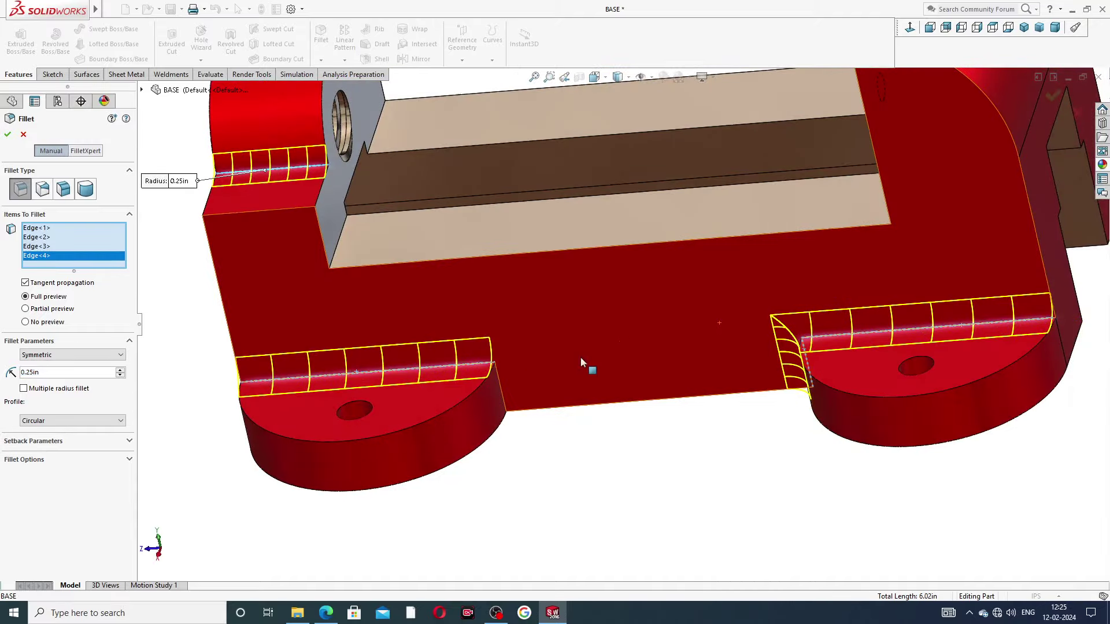
pyautogui.click(501, 387)
pyautogui.scroll(2, 503, 312)
pyautogui.scroll(2, 503, 312)
pyautogui.moveTo(503, 312); pyautogui.dragTo(631, 275, button='middle')
pyautogui.scroll(-3, 632, 272)
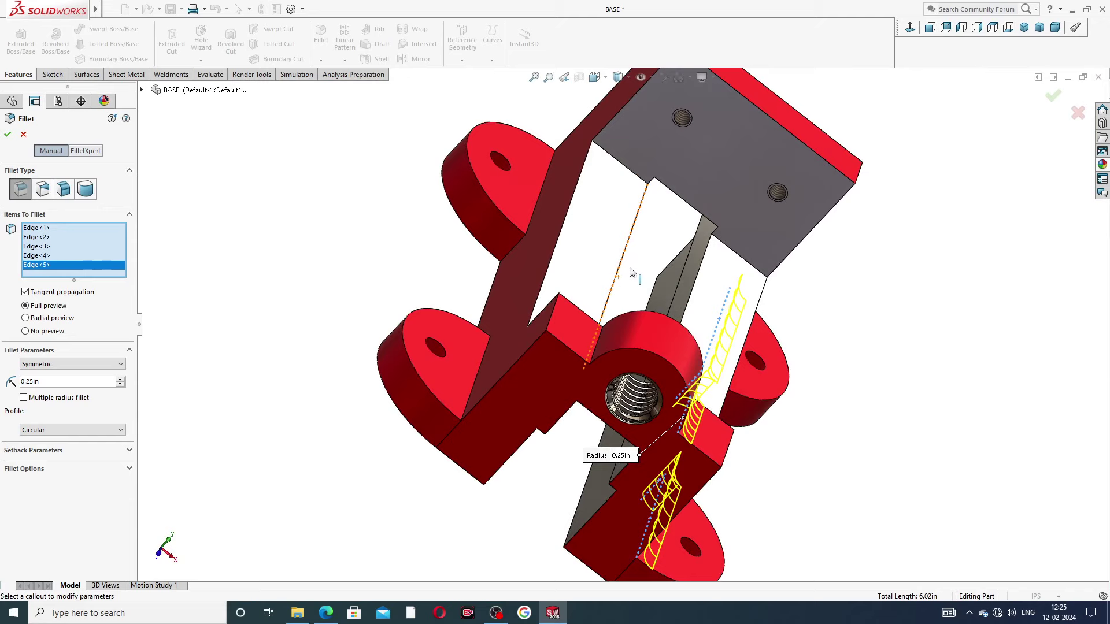
pyautogui.click(599, 343)
pyautogui.moveTo(533, 318); pyautogui.dragTo(486, 355, button='middle')
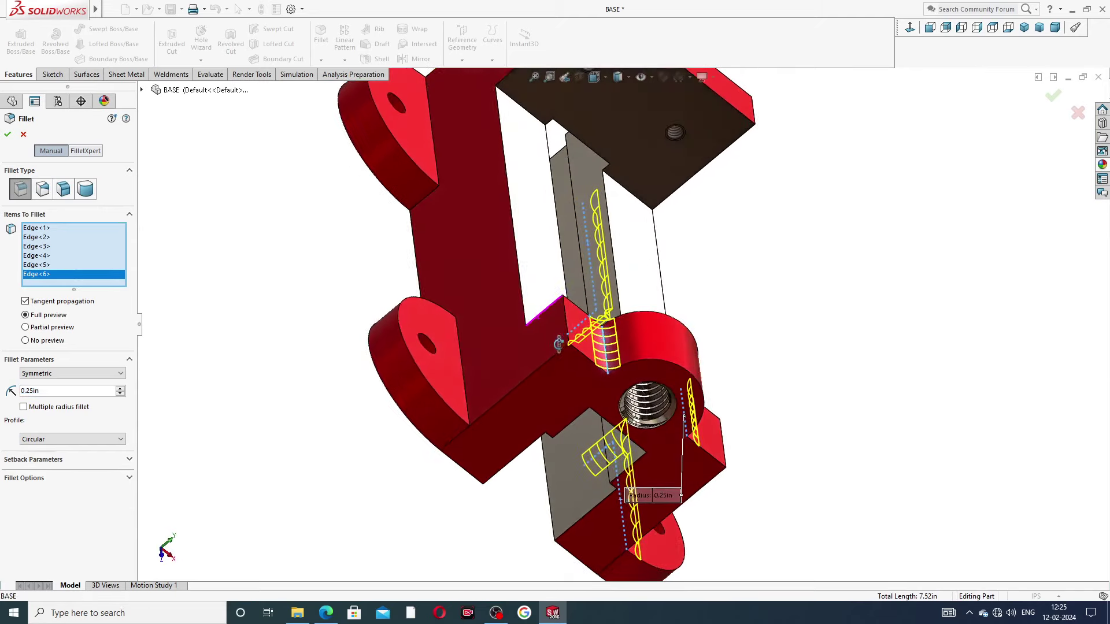
pyautogui.click(461, 358)
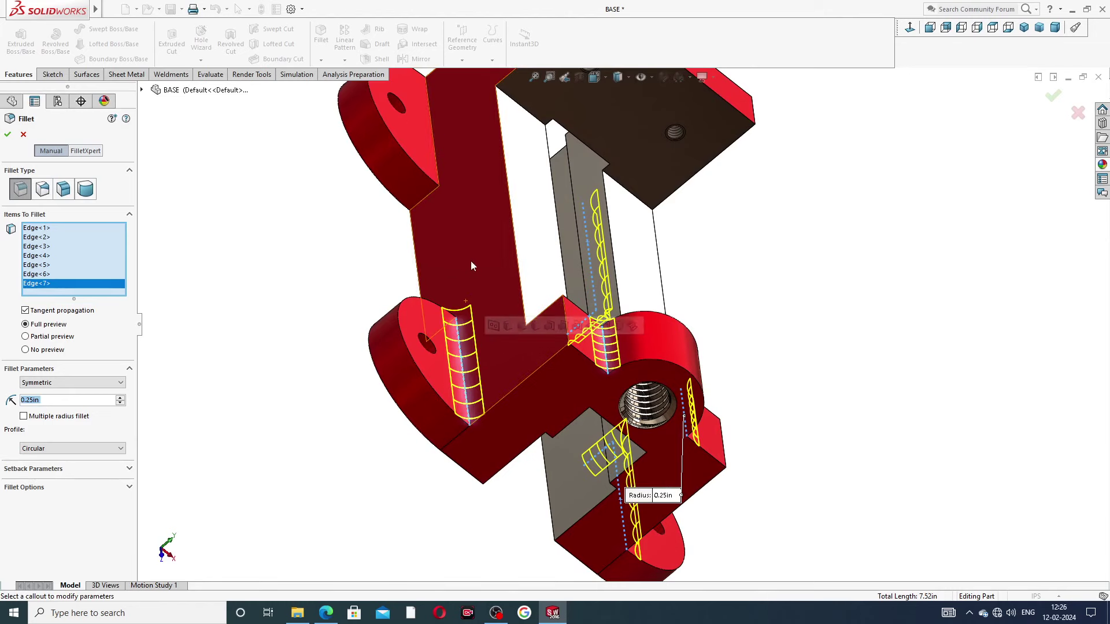
pyautogui.click(436, 155)
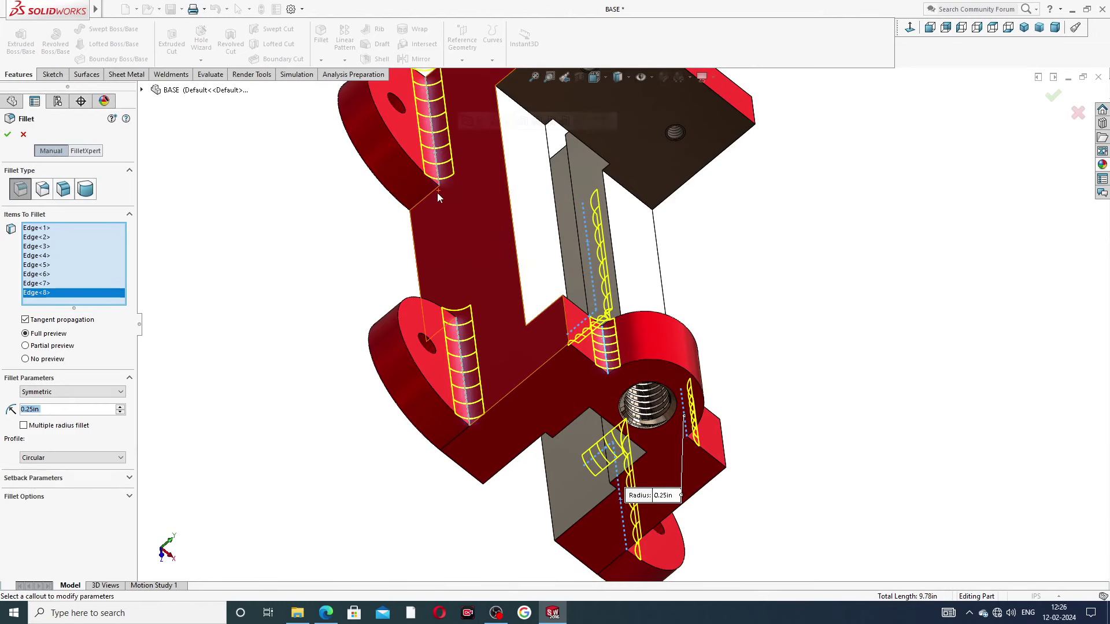
pyautogui.click(433, 196)
pyautogui.moveTo(433, 195); pyautogui.dragTo(448, 394, button='middle')
pyautogui.scroll(-4, 451, 376)
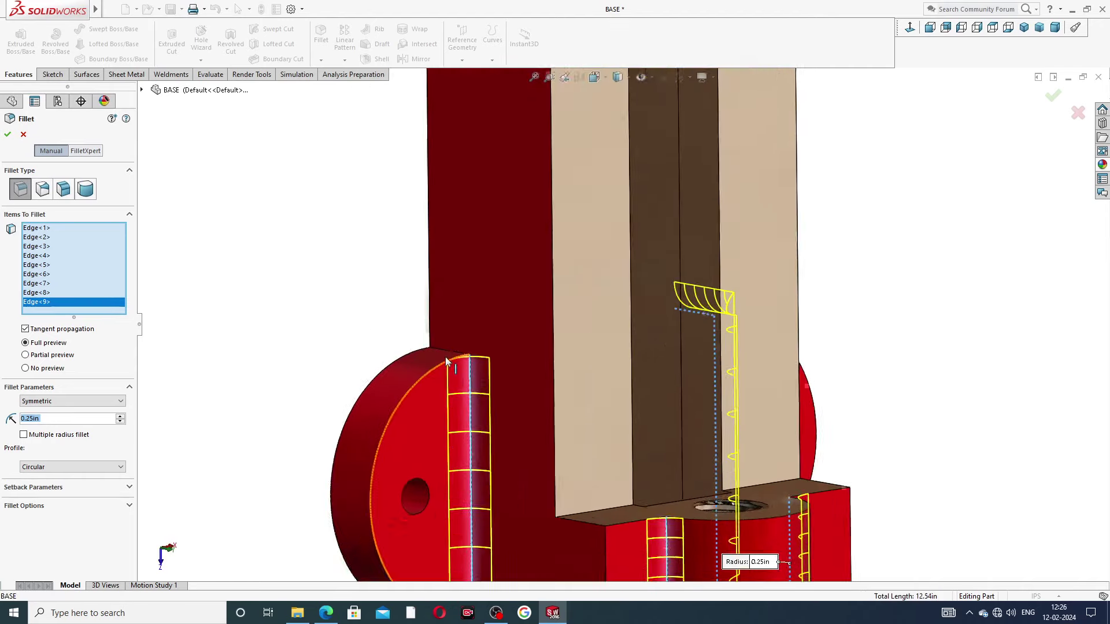
pyautogui.click(454, 353)
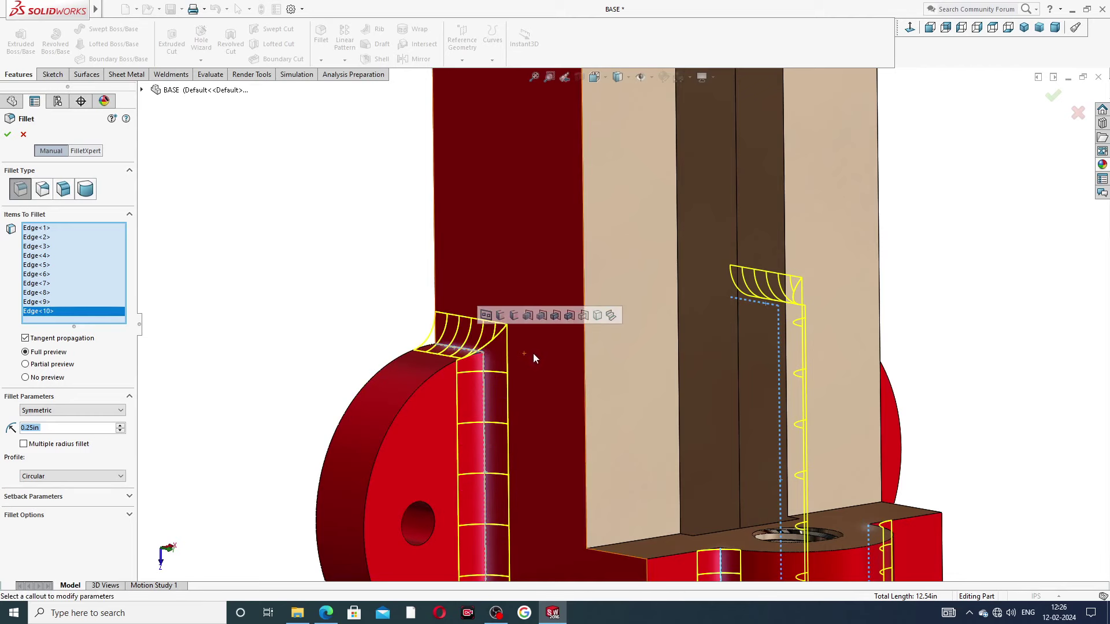
pyautogui.scroll(5, 532, 355)
pyautogui.moveTo(741, 242); pyautogui.dragTo(722, 139, button='middle')
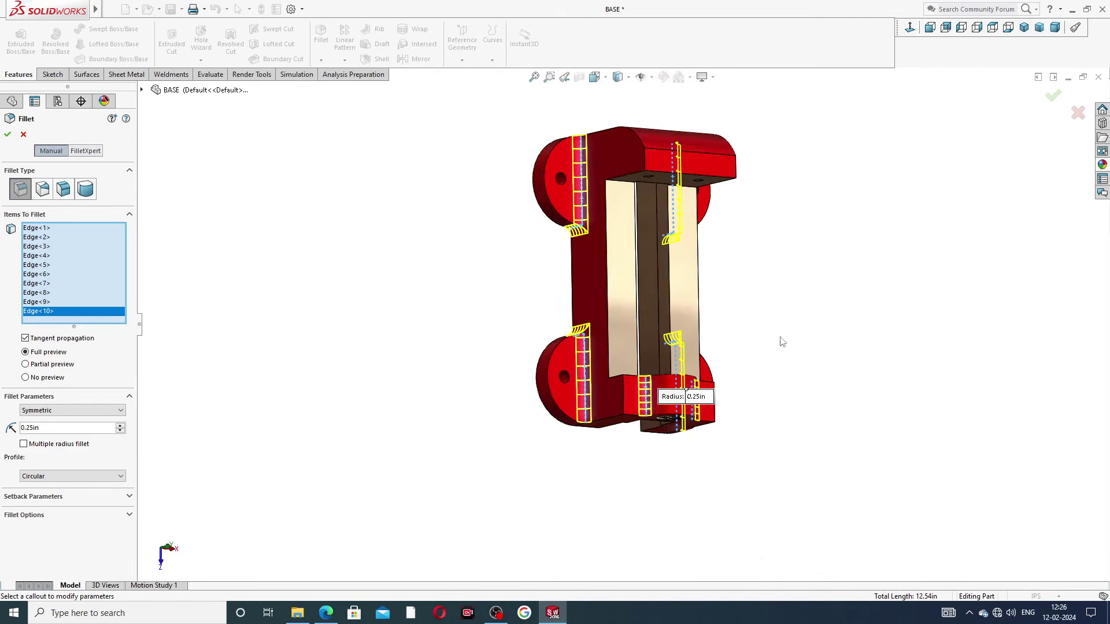
pyautogui.moveTo(781, 343); pyautogui.dragTo(948, 173, button='middle')
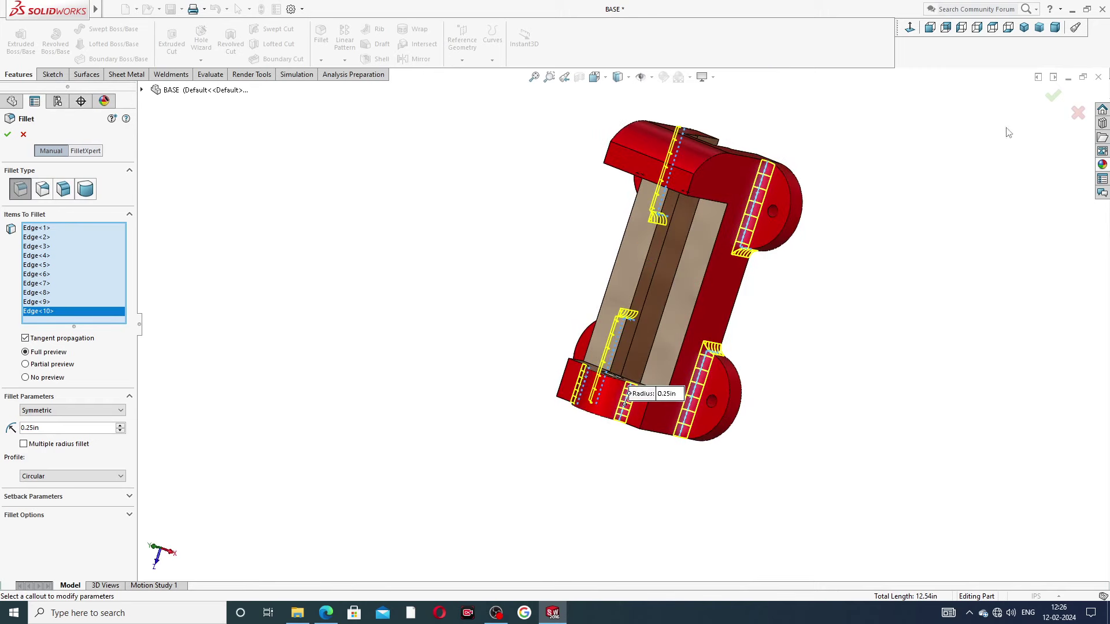
pyautogui.click(1053, 96)
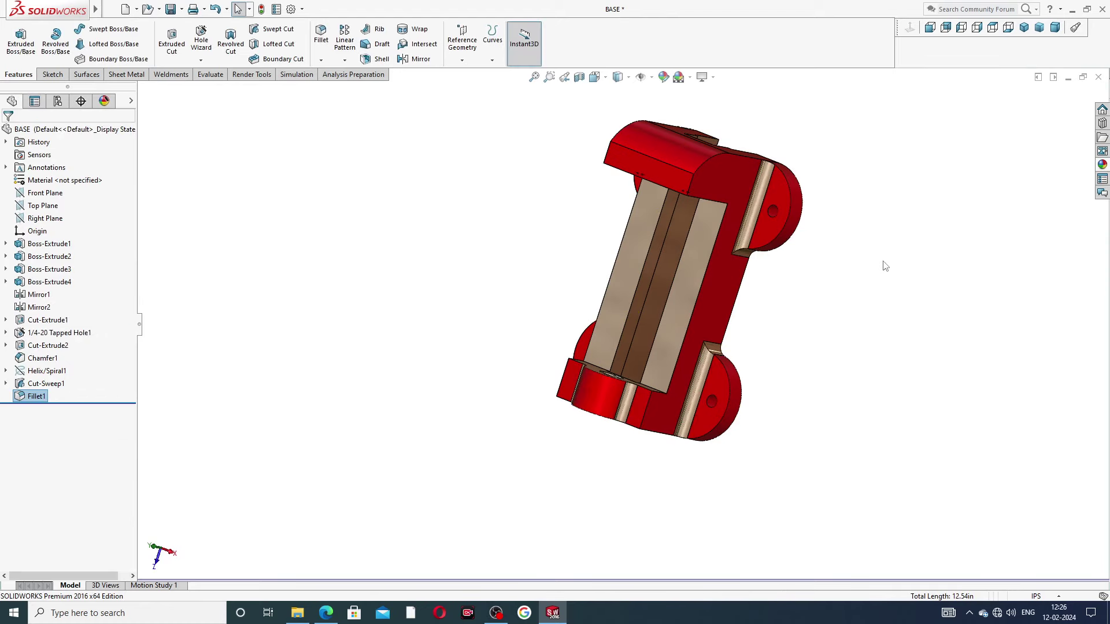
# Start a 0.13 in fillet on the boss's top arc, the next outline edge and the left foot edge
pyautogui.moveTo(790, 293)
pyautogui.mouseDown(button='middle')
pyautogui.moveTo(793, 138)
pyautogui.moveTo(819, 129)
pyautogui.moveTo(815, 169)
pyautogui.mouseUp(button='middle')
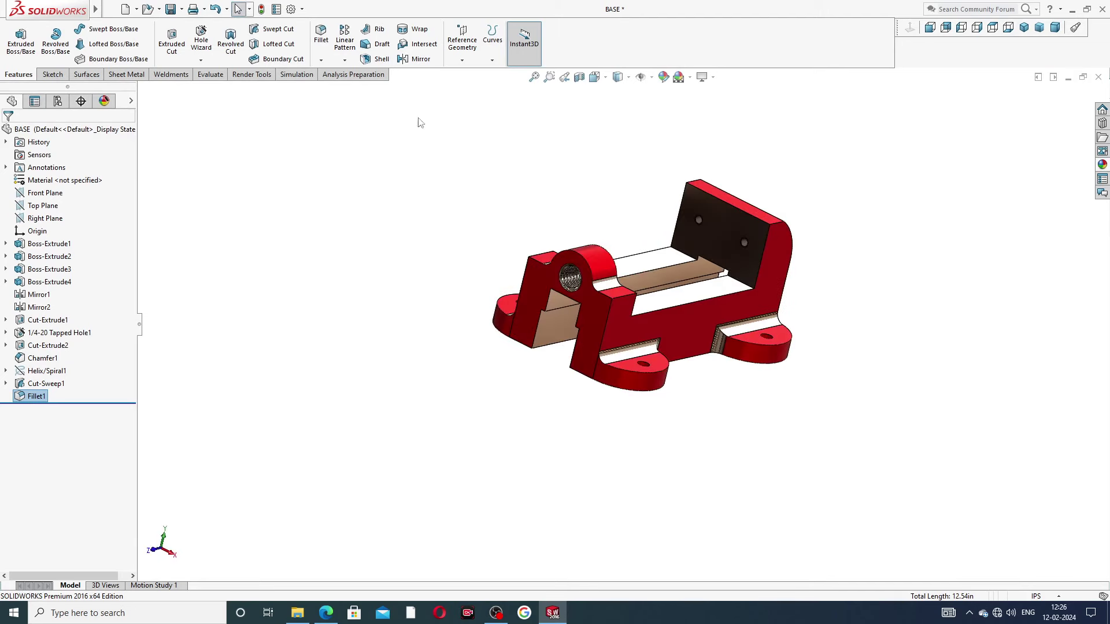
pyautogui.click(321, 34)
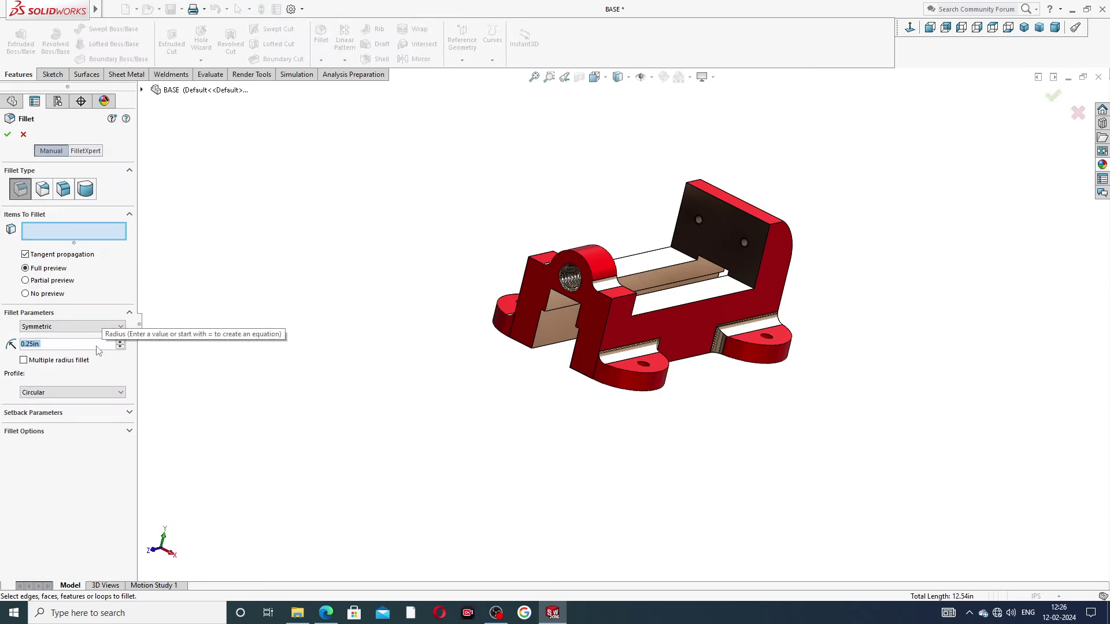
pyautogui.write('.13')
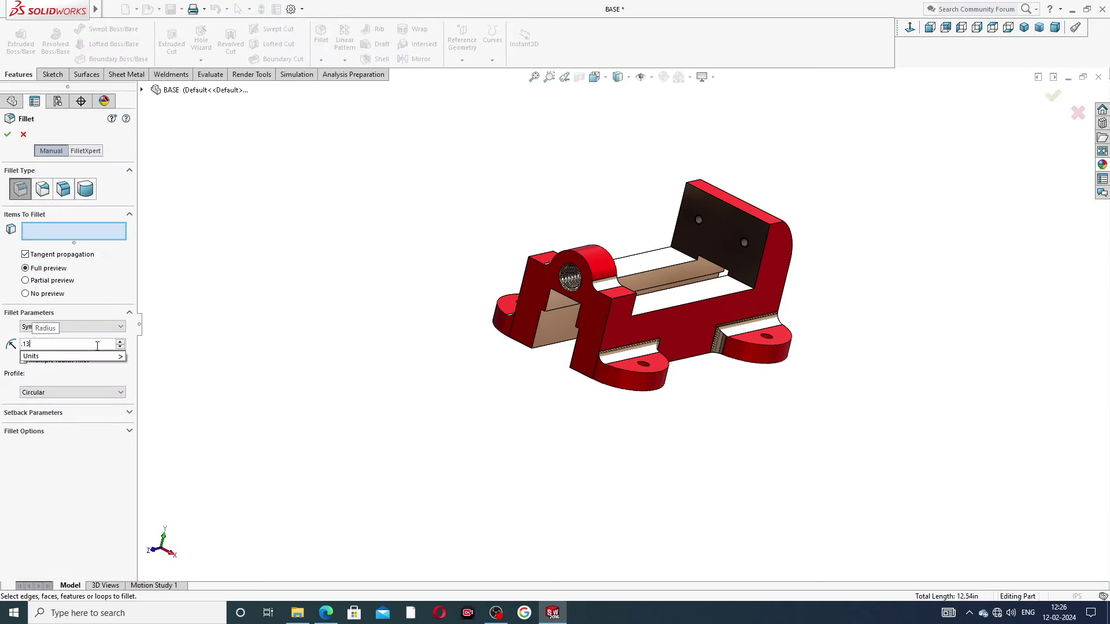
pyautogui.press('Return')
pyautogui.scroll(-3, 526, 283)
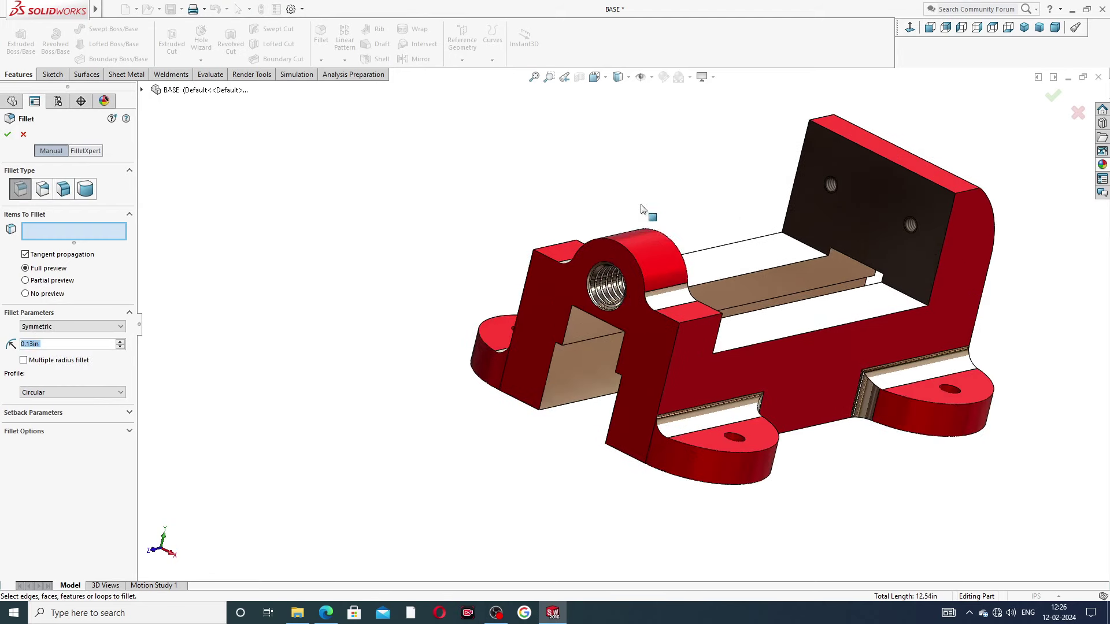
pyautogui.click(629, 252)
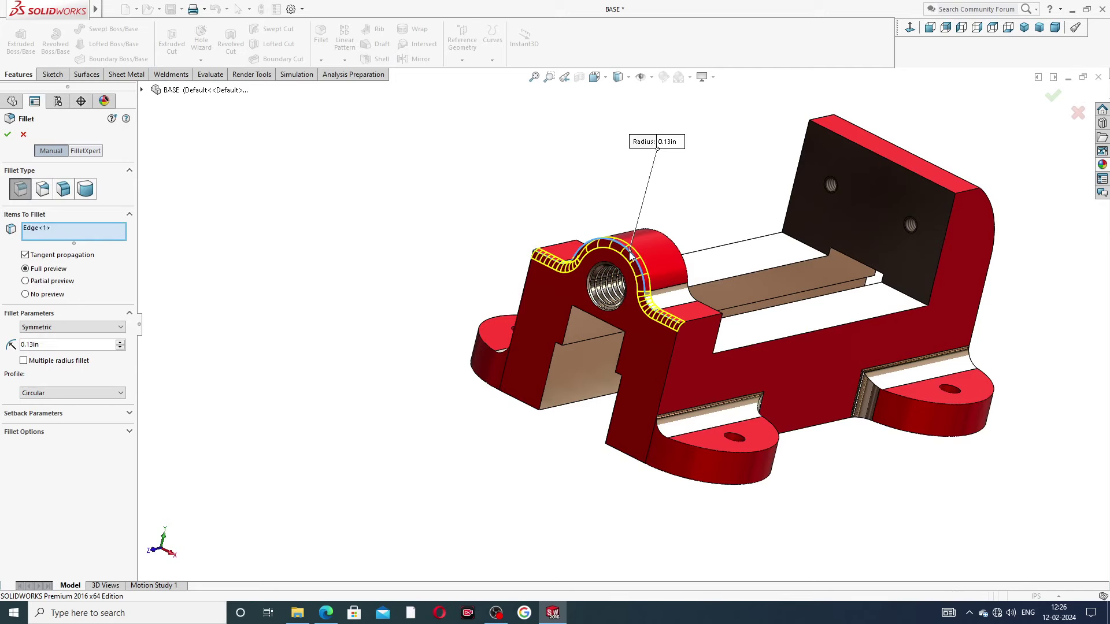
pyautogui.click(671, 356)
pyautogui.moveTo(671, 356); pyautogui.dragTo(530, 341, button='middle')
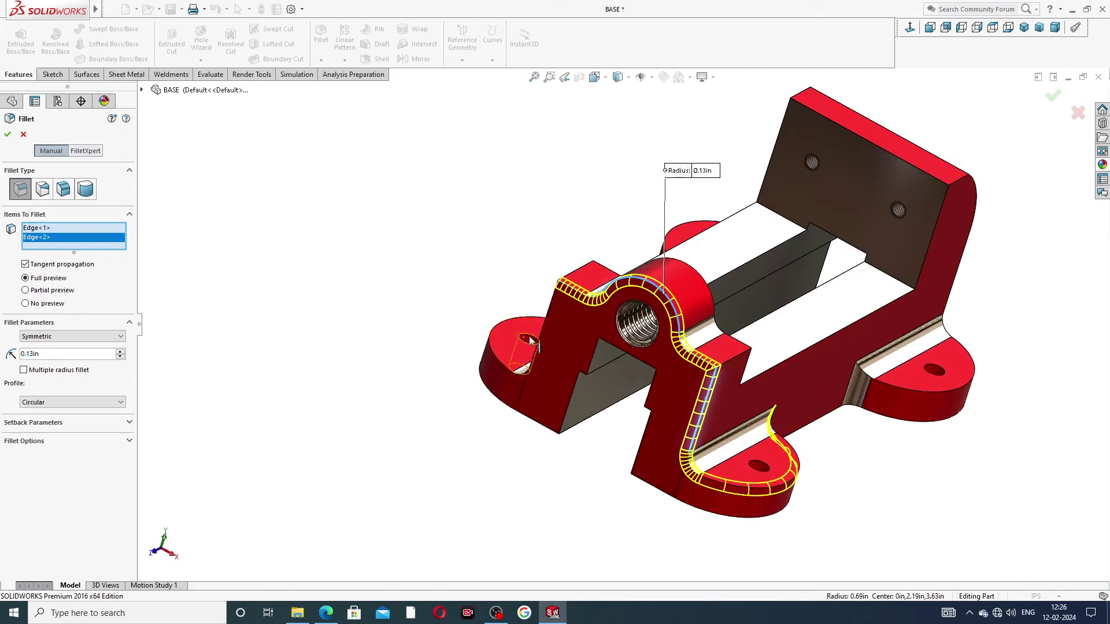
pyautogui.click(531, 341)
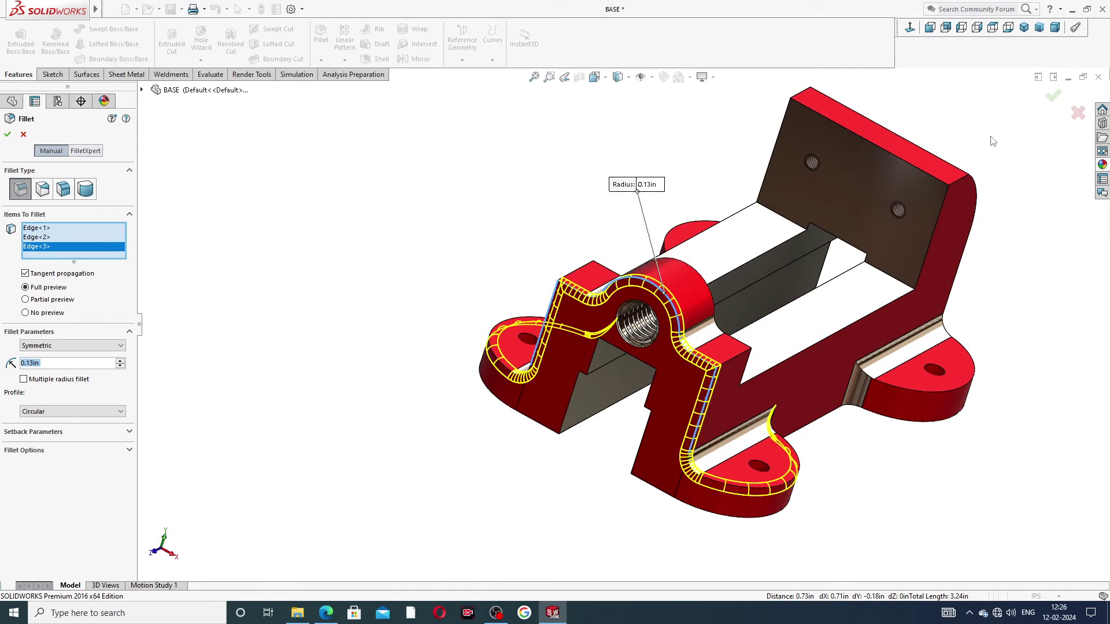
# Add the top-right edges to make six, then apply the 0.13 in fillet
pyautogui.moveTo(992, 141); pyautogui.dragTo(914, 107, button='middle')
pyautogui.click(970, 176)
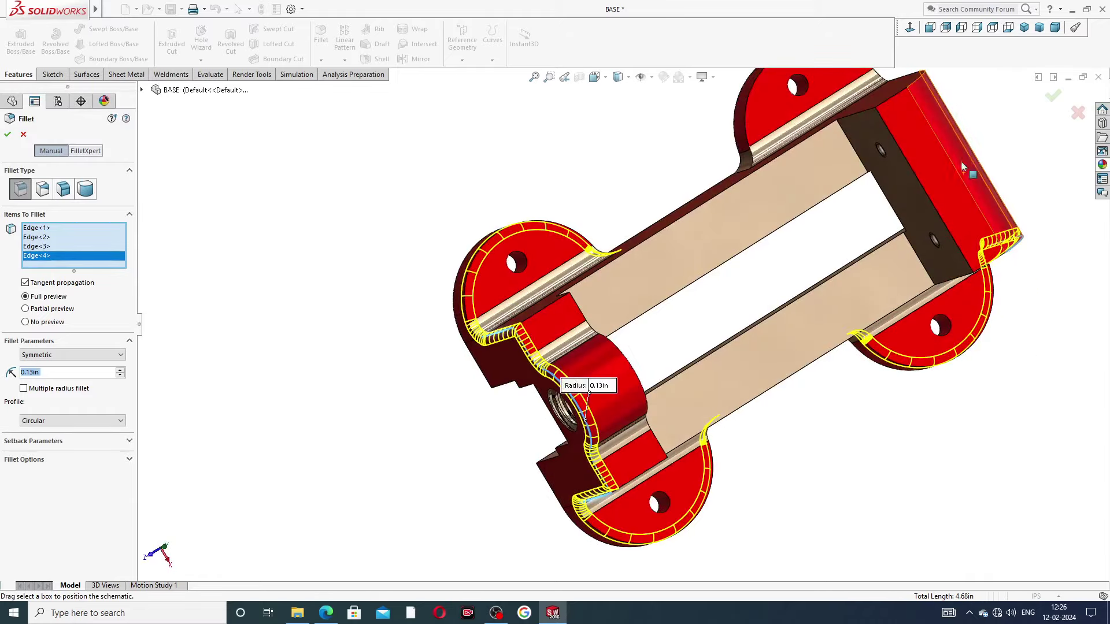
pyautogui.click(918, 110)
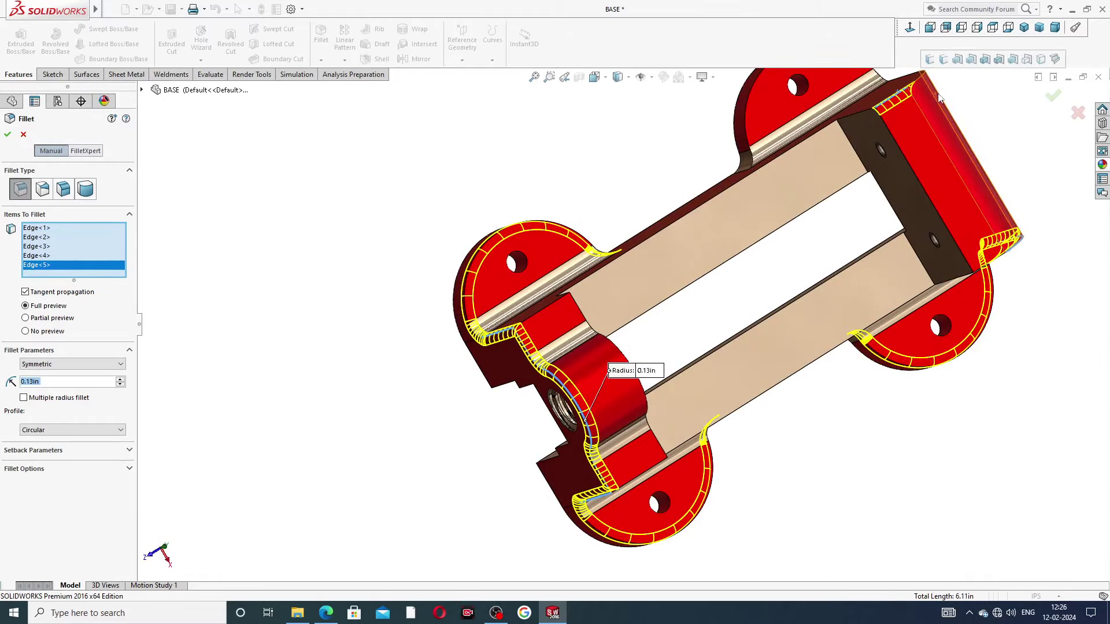
pyautogui.moveTo(940, 98); pyautogui.dragTo(919, 84, button='middle')
pyautogui.click(922, 87)
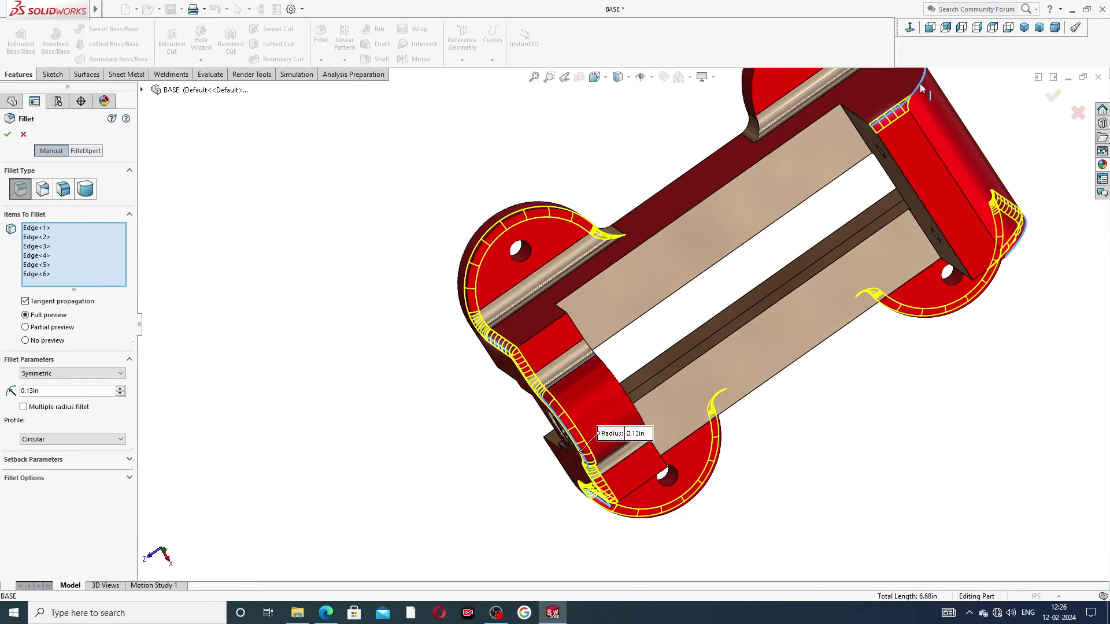
pyautogui.scroll(3, 966, 136)
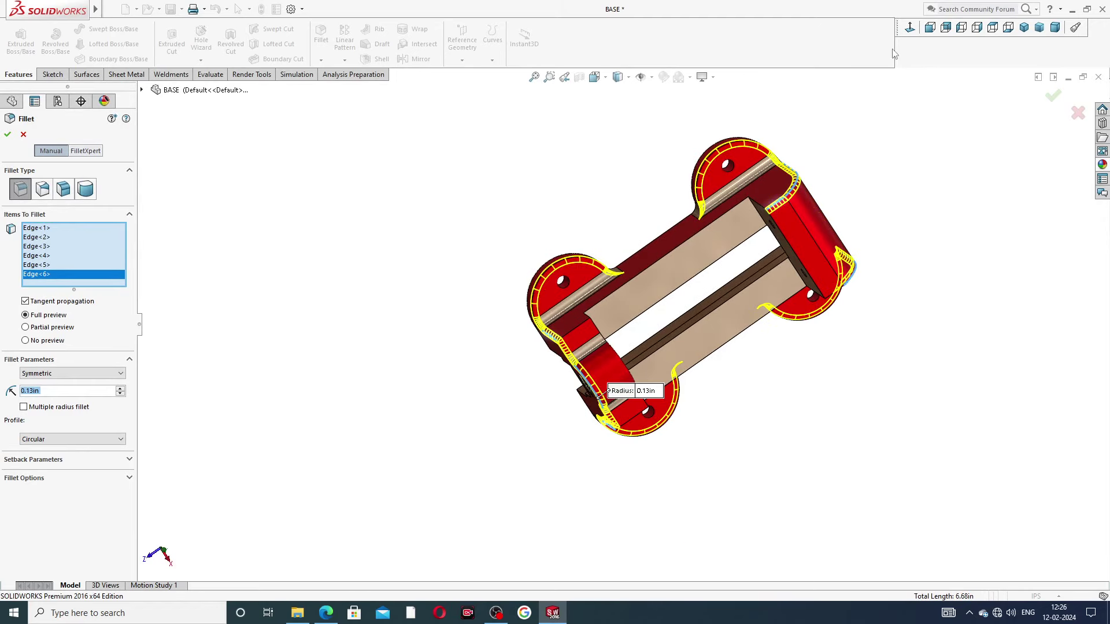
pyautogui.moveTo(900, 145); pyautogui.dragTo(938, 212, button='middle')
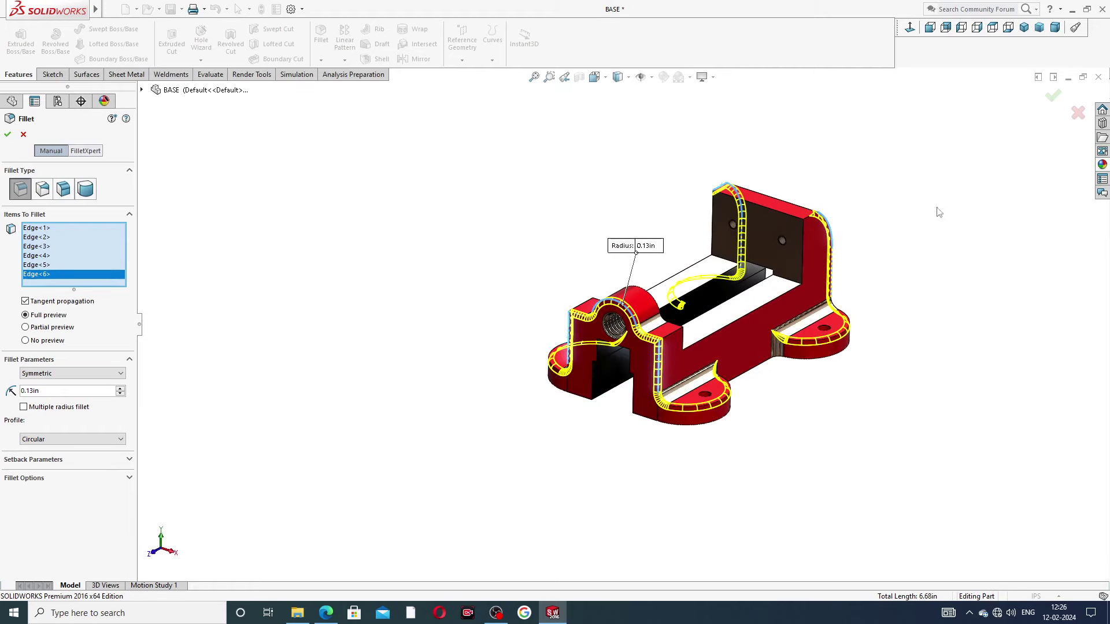
pyautogui.click(1053, 96)
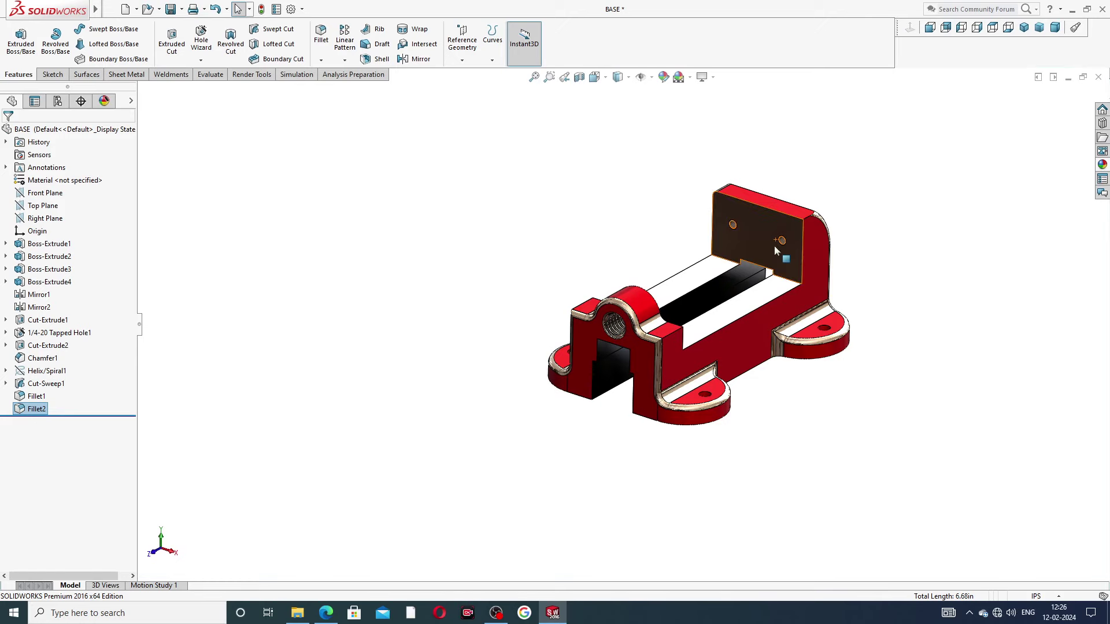
# Start a 0.001 in fillet and select the three jaw plate faces and the threaded boss face
pyautogui.moveTo(664, 268); pyautogui.dragTo(665, 296, button='middle')
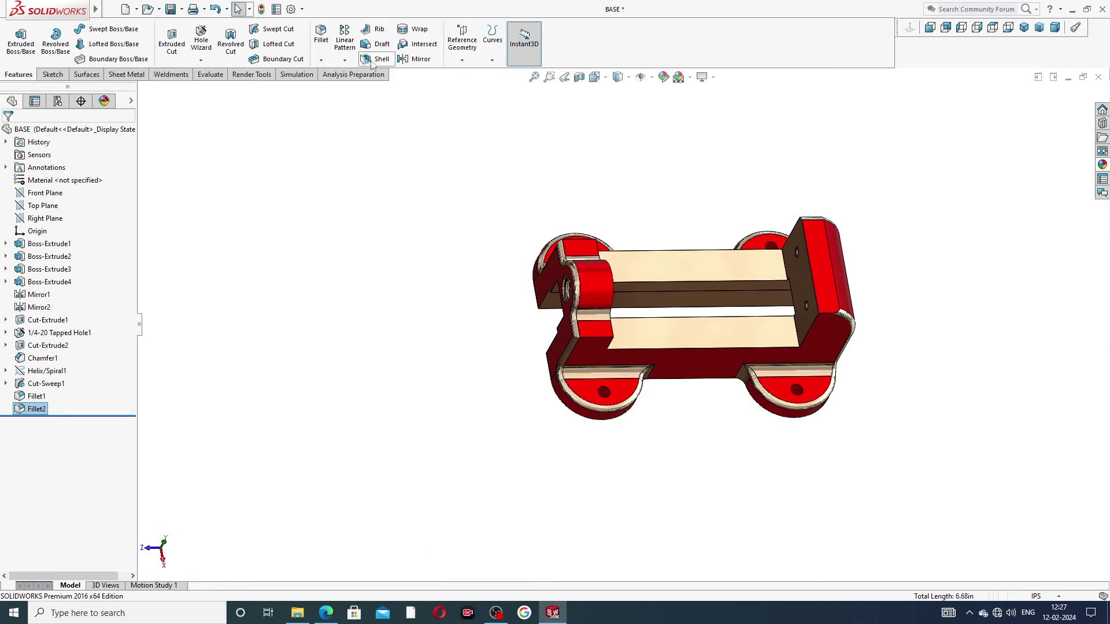
pyautogui.click(321, 36)
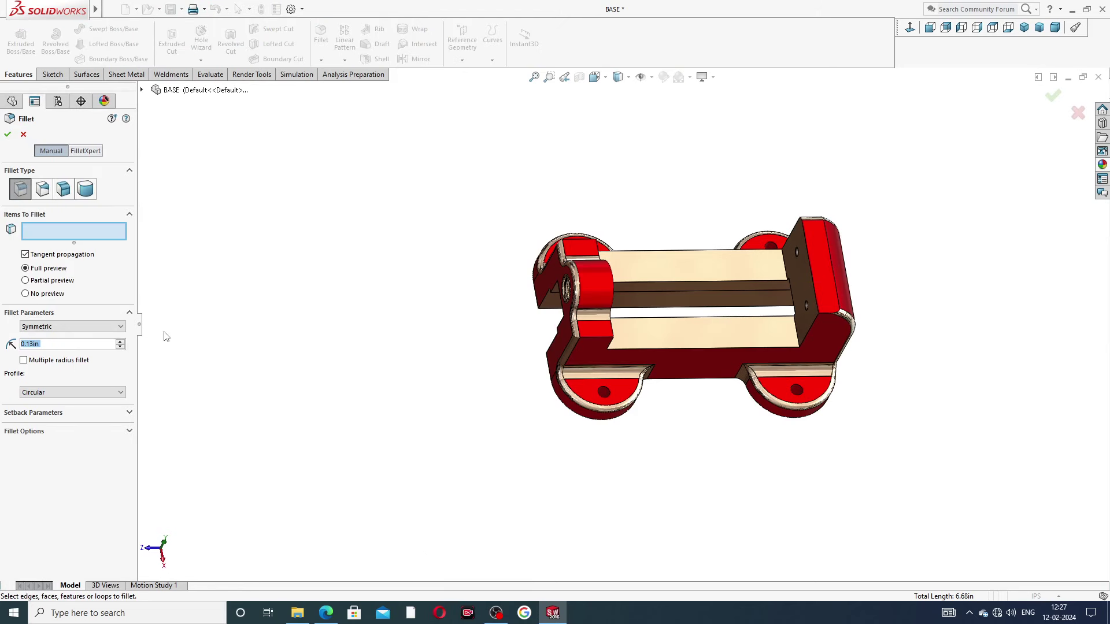
pyautogui.write('.00')
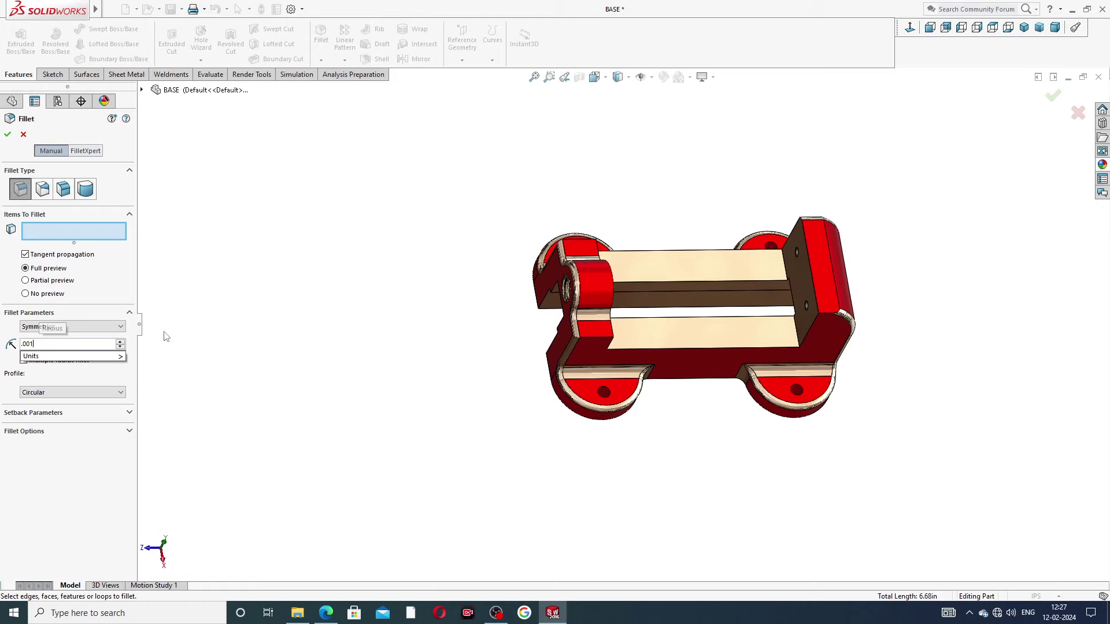
pyautogui.write('1')
pyautogui.press('Return')
pyautogui.moveTo(620, 430); pyautogui.dragTo(715, 233, button='middle')
pyautogui.click(715, 233)
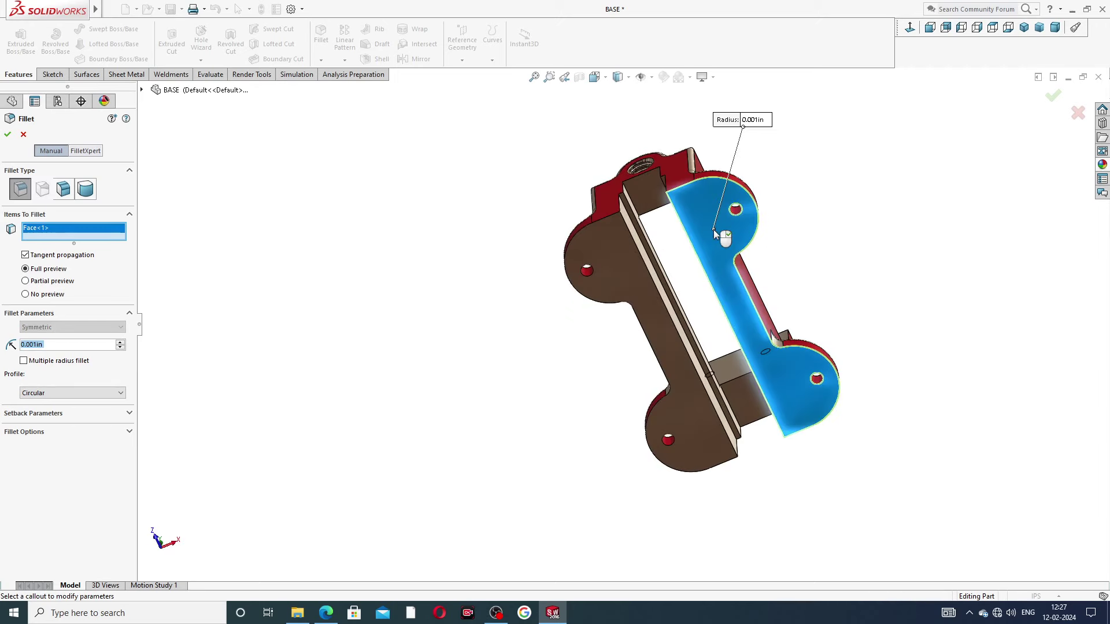
pyautogui.click(589, 247)
pyautogui.moveTo(684, 295); pyautogui.dragTo(663, 448, button='middle')
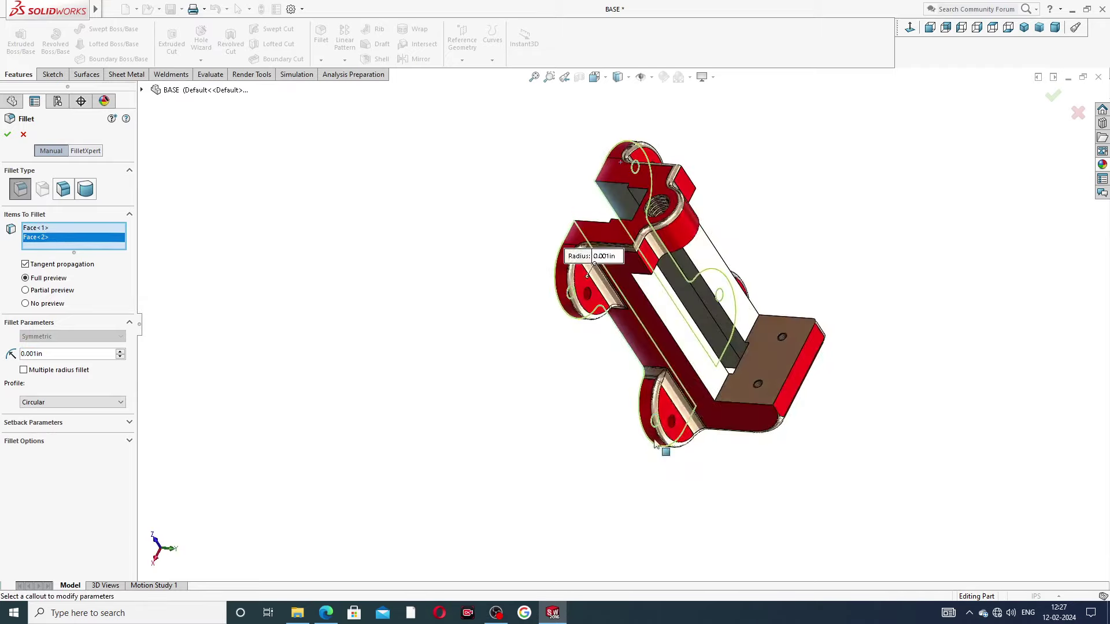
pyautogui.click(772, 368)
pyautogui.moveTo(772, 368); pyautogui.dragTo(697, 179, button='middle')
pyautogui.click(680, 237)
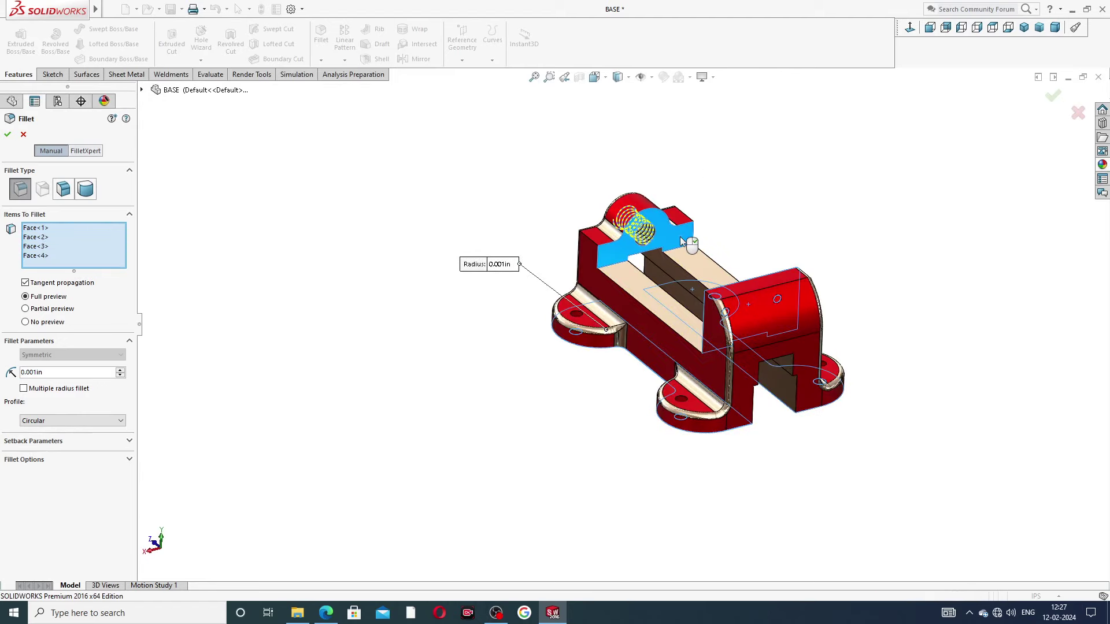
# Remove the wrongly added boss face, then add the boss's rounded top face and three slot edges
pyautogui.rightClick(60, 259)
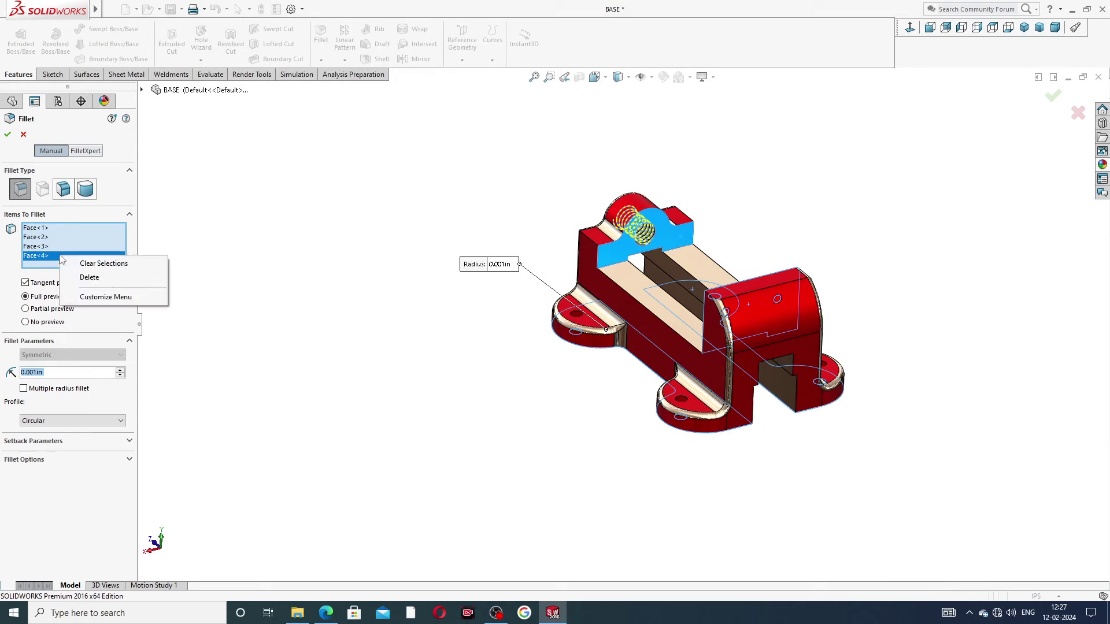
pyautogui.click(96, 276)
pyautogui.scroll(-6, 664, 233)
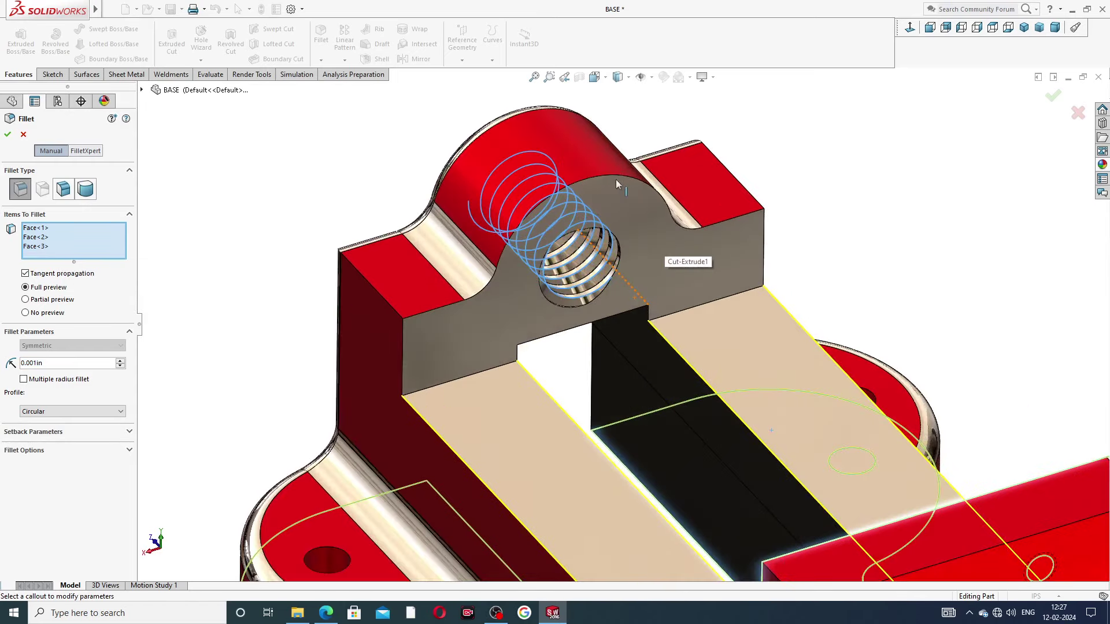
pyautogui.click(613, 172)
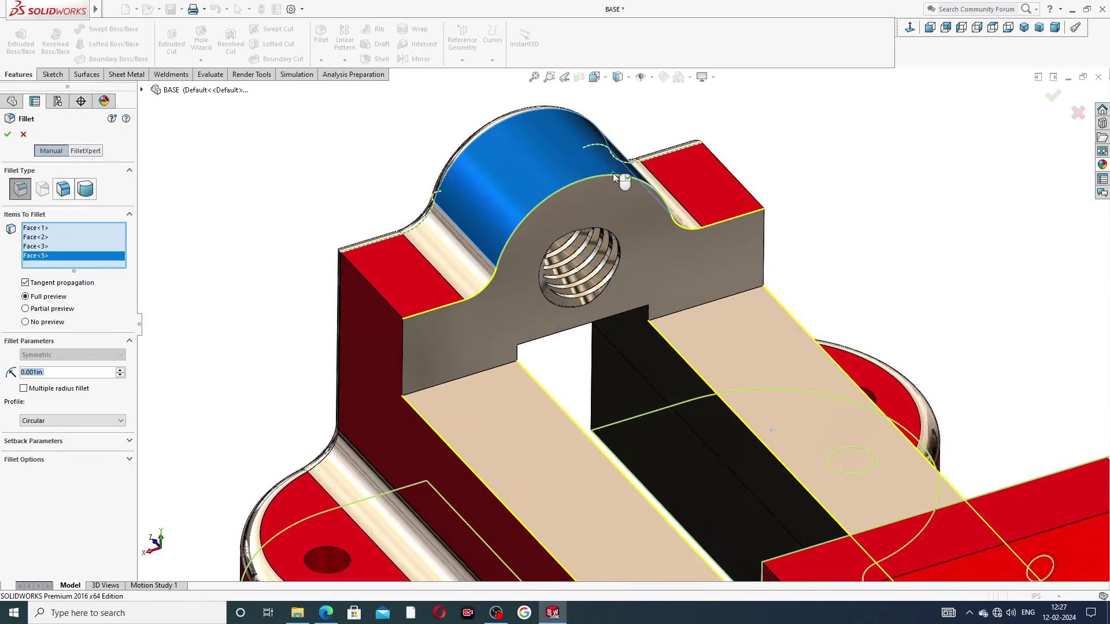
pyautogui.click(479, 375)
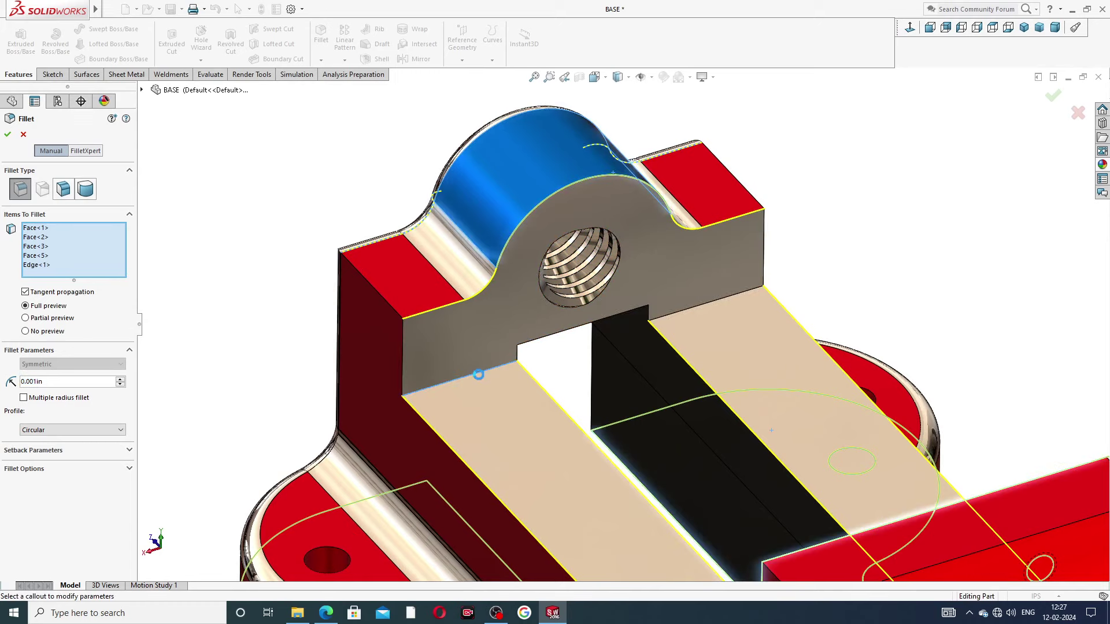
pyautogui.click(674, 317)
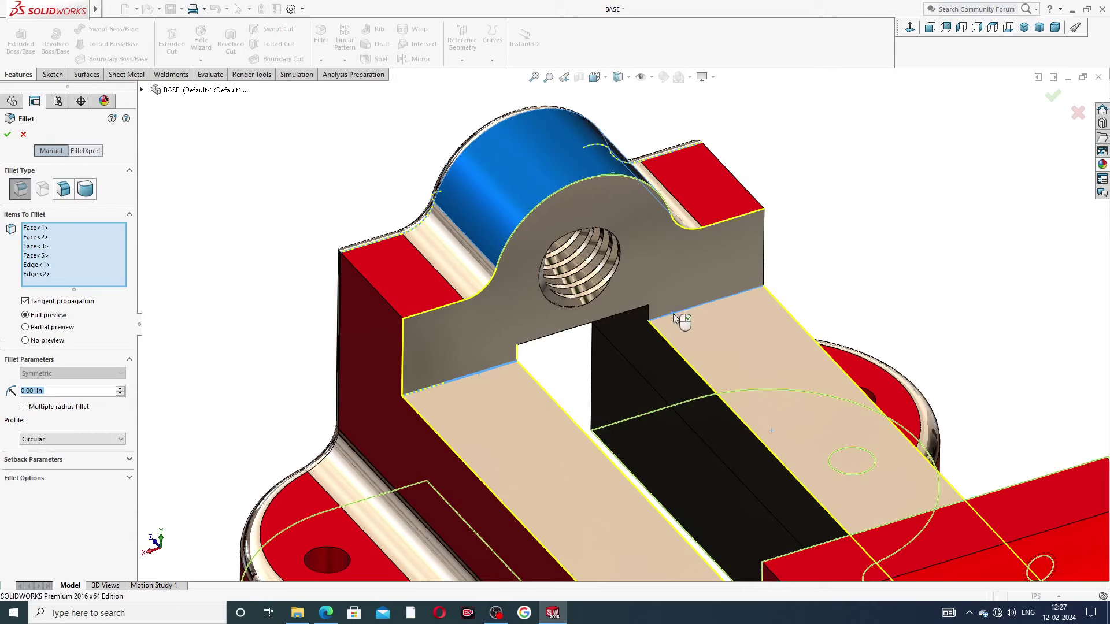
pyautogui.click(632, 315)
# Check the fillet preview from an angled side view and confirm it as Fillet3
pyautogui.scroll(3, 805, 273)
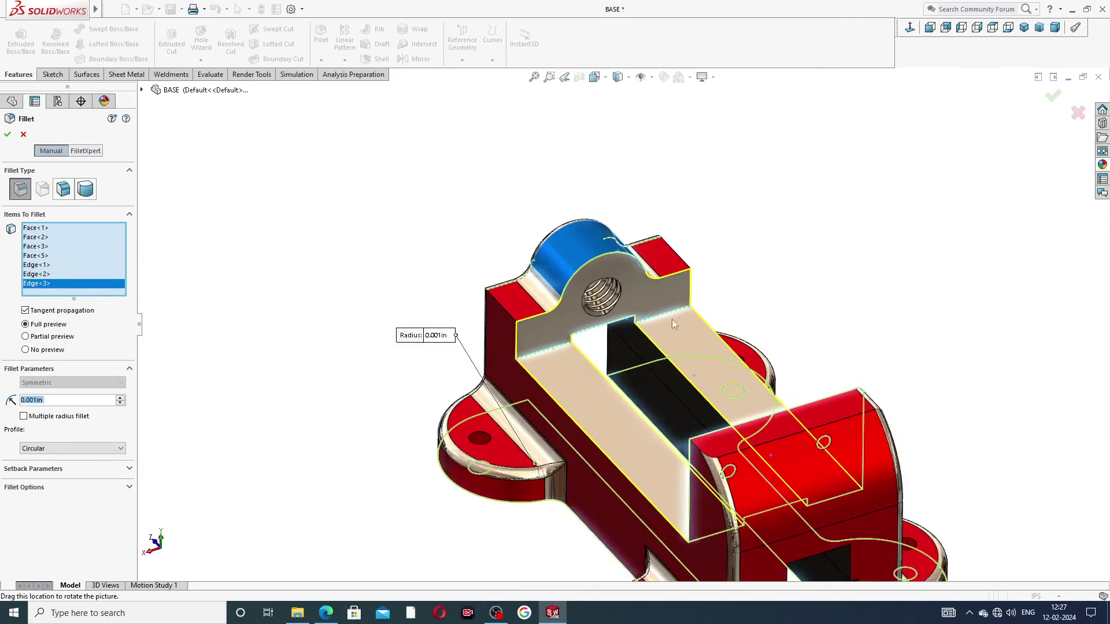
pyautogui.moveTo(607, 349); pyautogui.dragTo(676, 358, button='middle')
pyautogui.scroll(3, 671, 317)
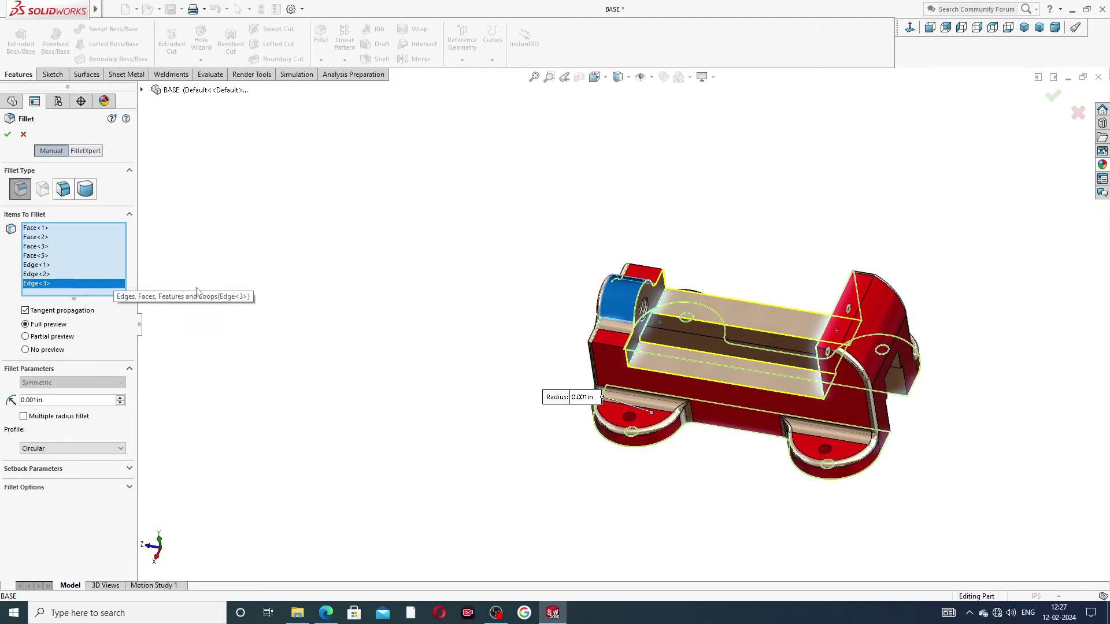
pyautogui.moveTo(649, 342); pyautogui.dragTo(728, 346, button='middle')
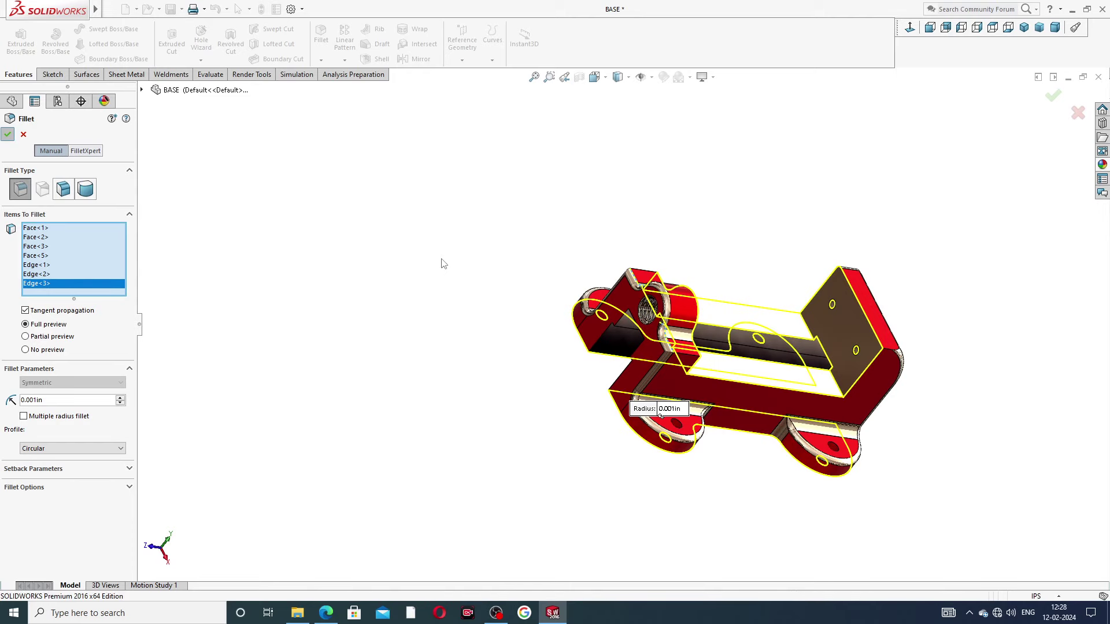
pyautogui.press('Return')
# Apply the candy apple red appearance to Fillet1, Fillet2 and Fillet3
pyautogui.moveTo(689, 313); pyautogui.dragTo(624, 324, button='middle')
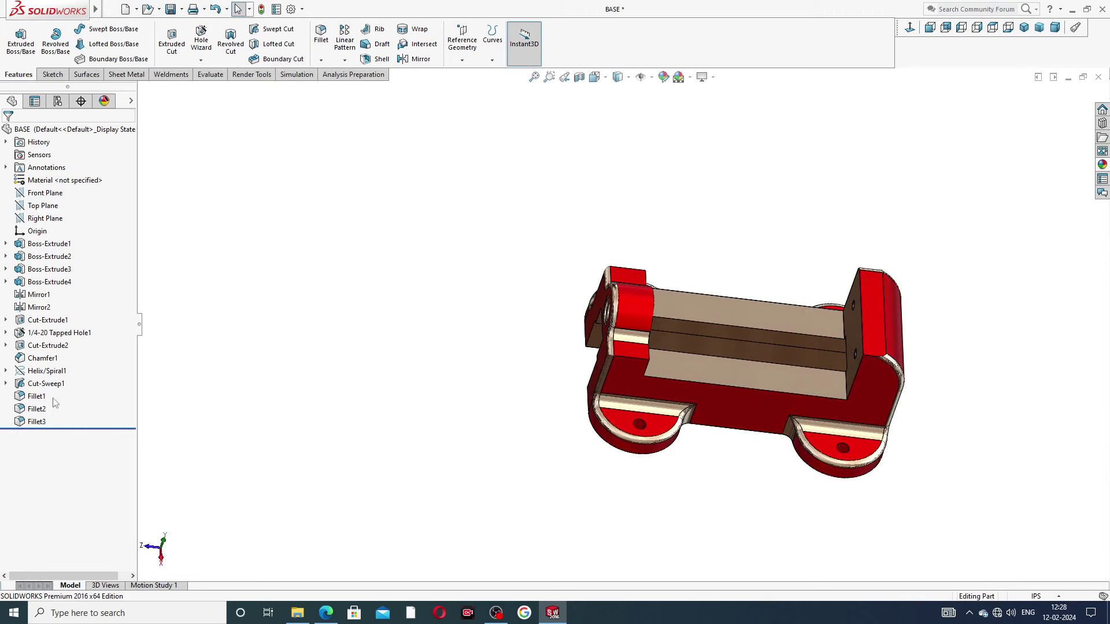
pyautogui.click(36, 397)
pyautogui.keyDown('ctrl'); pyautogui.click(37, 409); pyautogui.keyUp('ctrl')
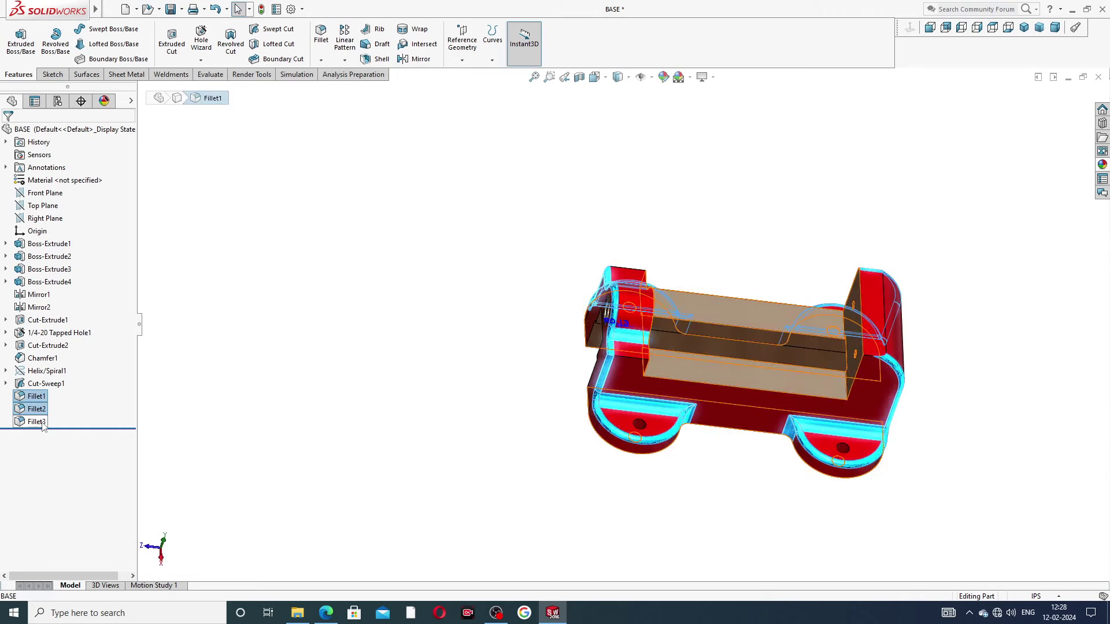
pyautogui.keyDown('ctrl'); pyautogui.click(40, 423); pyautogui.keyUp('ctrl')
pyautogui.click(1102, 165)
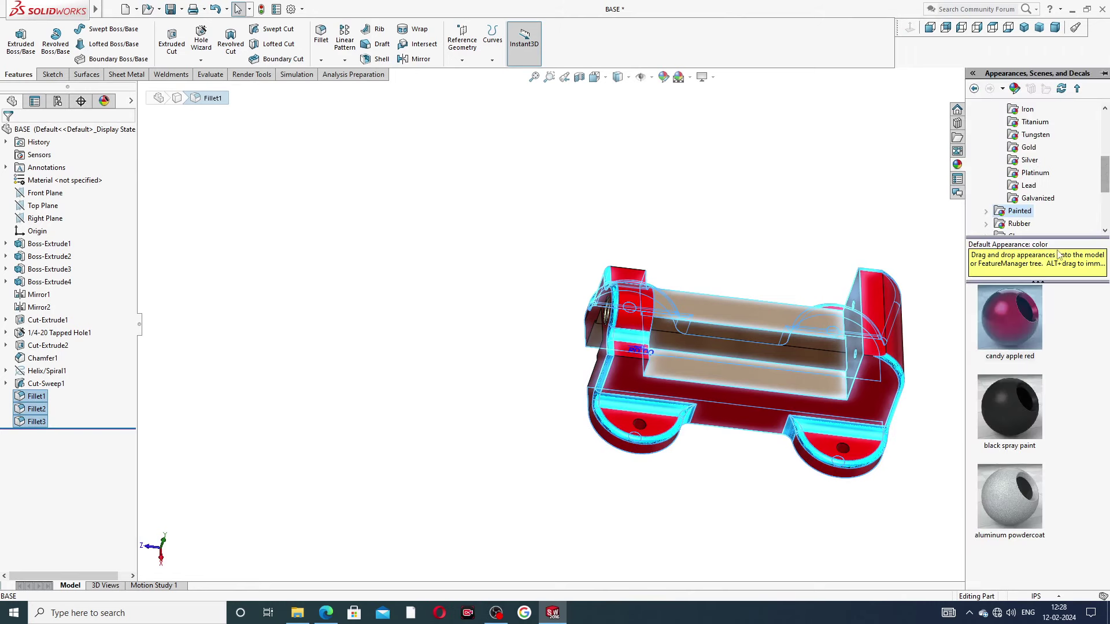
pyautogui.doubleClick(1019, 322)
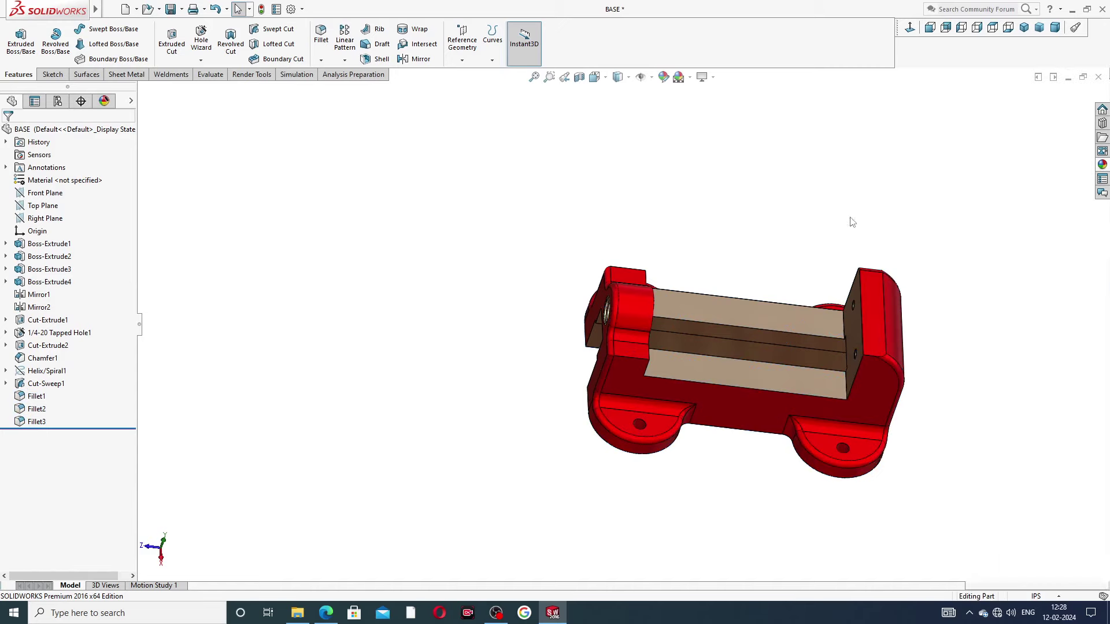
# Inspect the all-red base, return to isometric view, and bring up the vice screw PDF in Edge
pyautogui.moveTo(848, 277); pyautogui.dragTo(807, 335, button='middle')
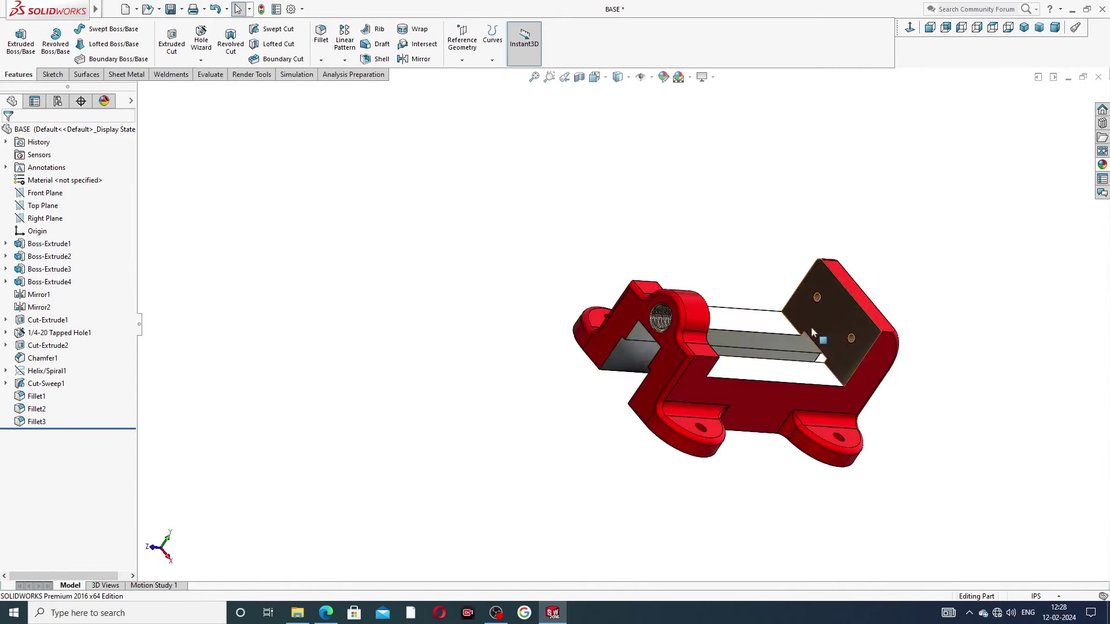
pyautogui.scroll(-3, 807, 336)
pyautogui.moveTo(825, 371); pyautogui.dragTo(748, 101, button='middle')
pyautogui.scroll(3, 785, 355)
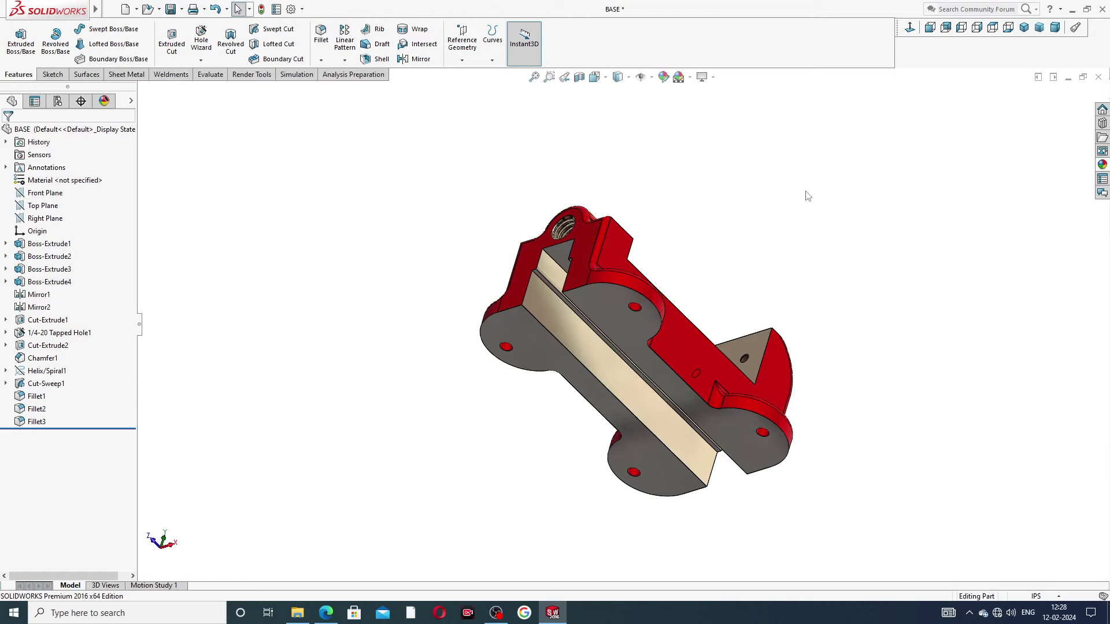
pyautogui.moveTo(805, 193); pyautogui.dragTo(664, 457, button='middle')
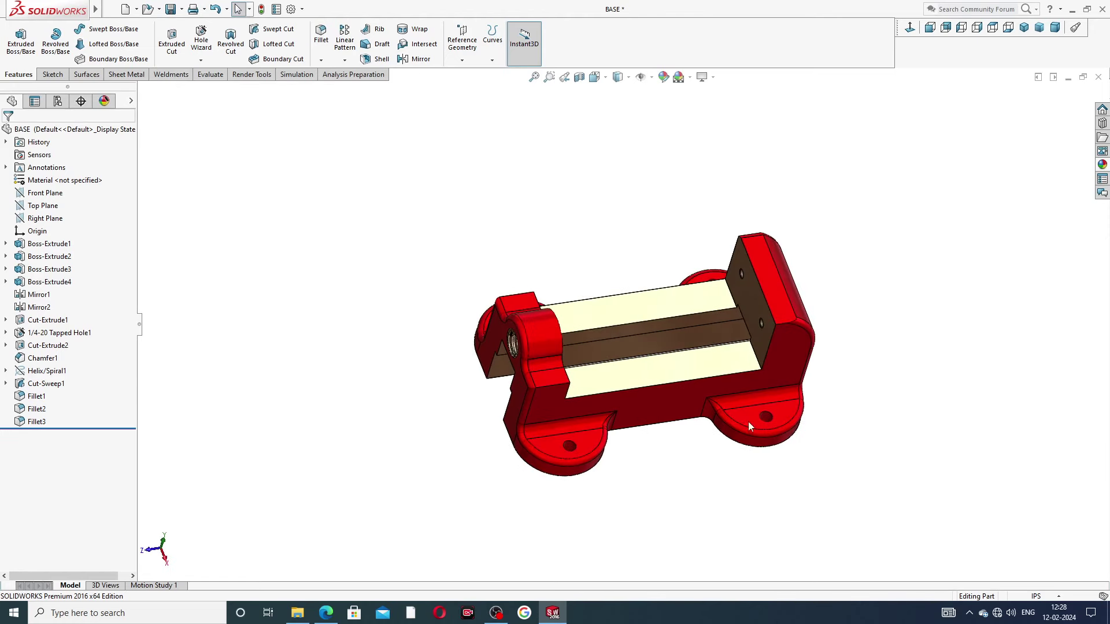
pyautogui.click(1024, 27)
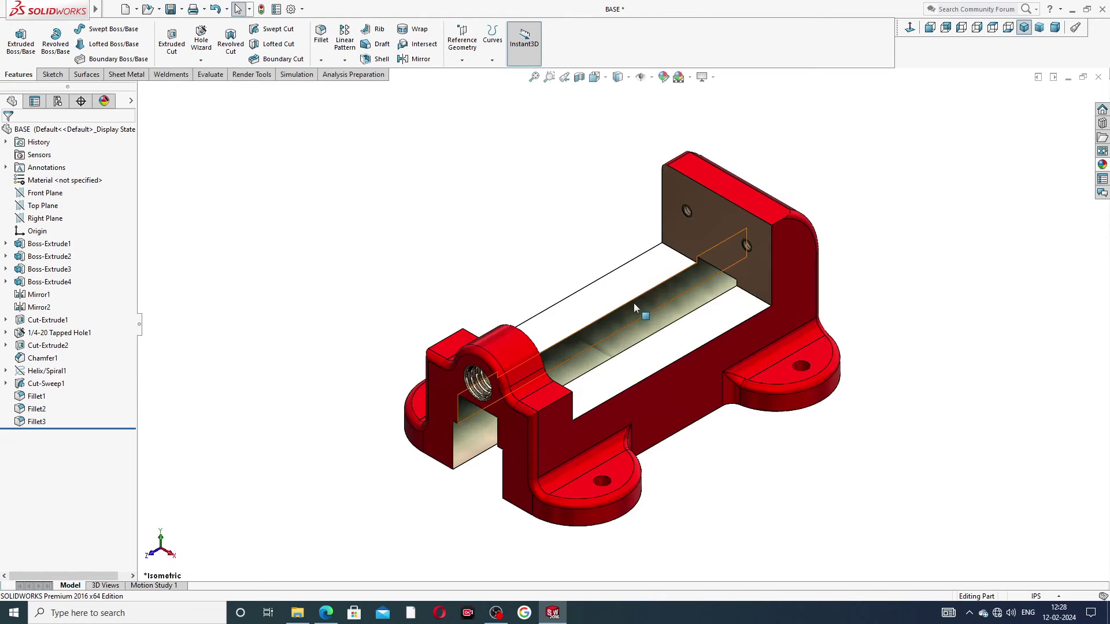
pyautogui.scroll(-2, 633, 303)
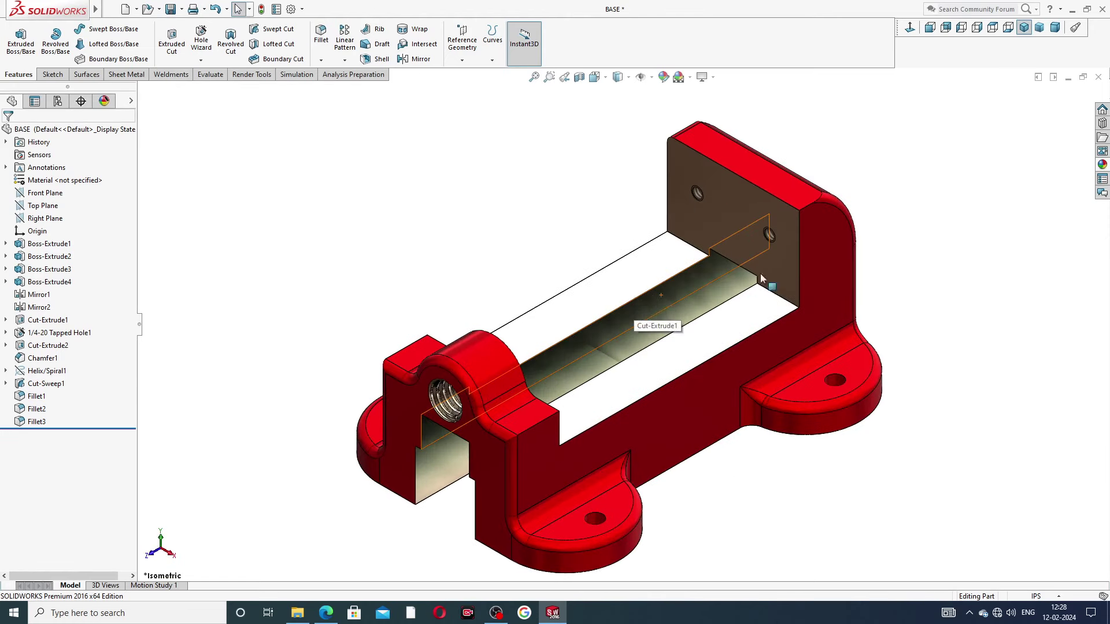
pyautogui.click(326, 613)
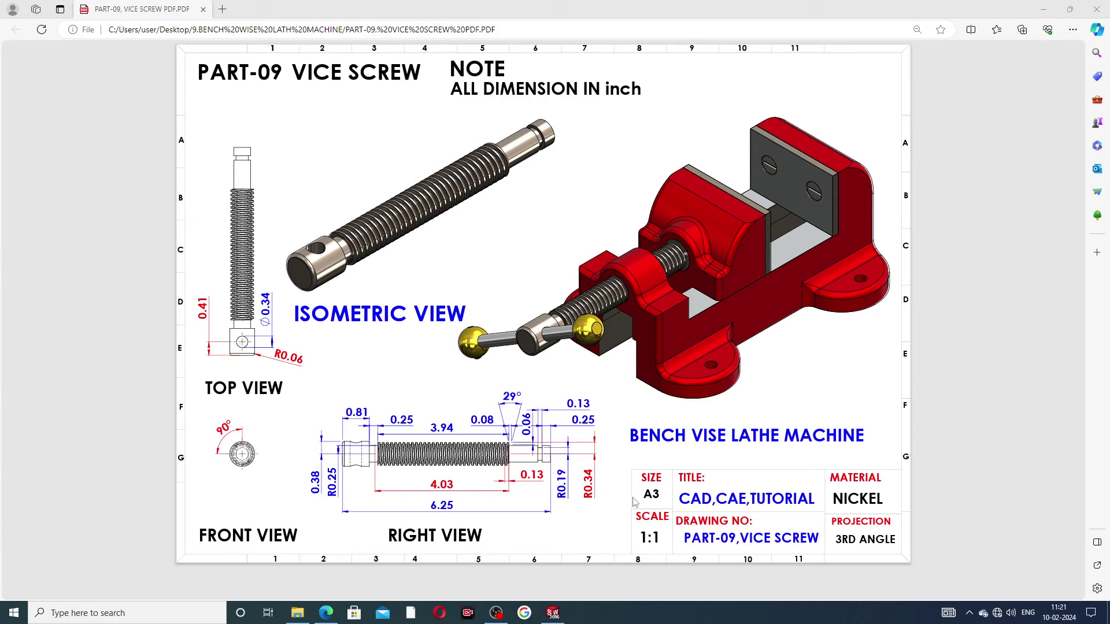
pyautogui.click(553, 613)
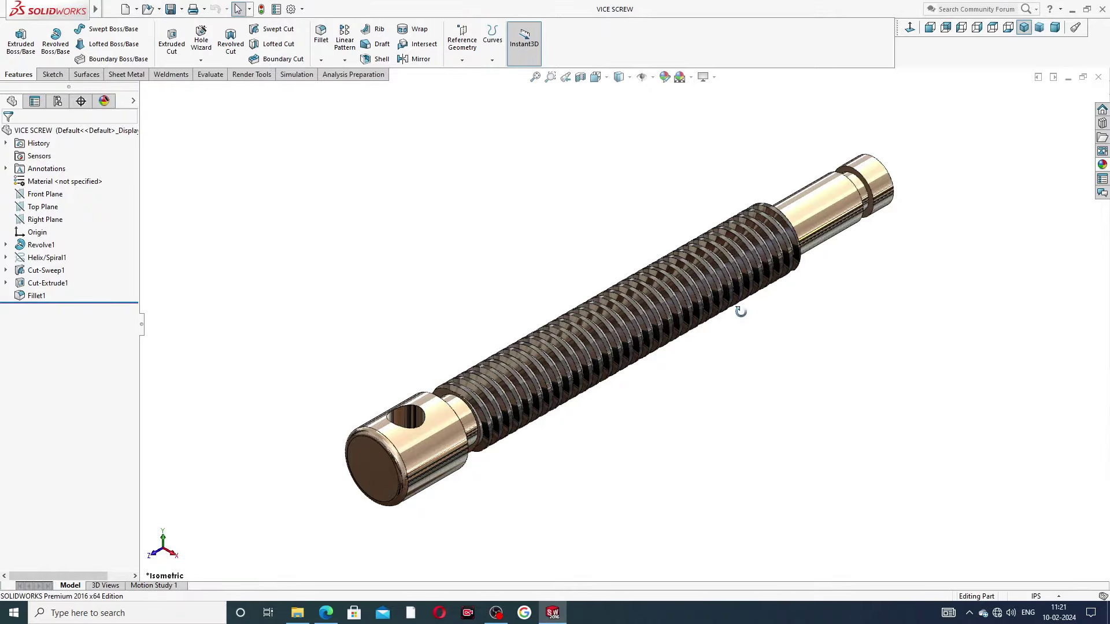
pyautogui.moveTo(744, 309); pyautogui.dragTo(664, 349, button='middle')
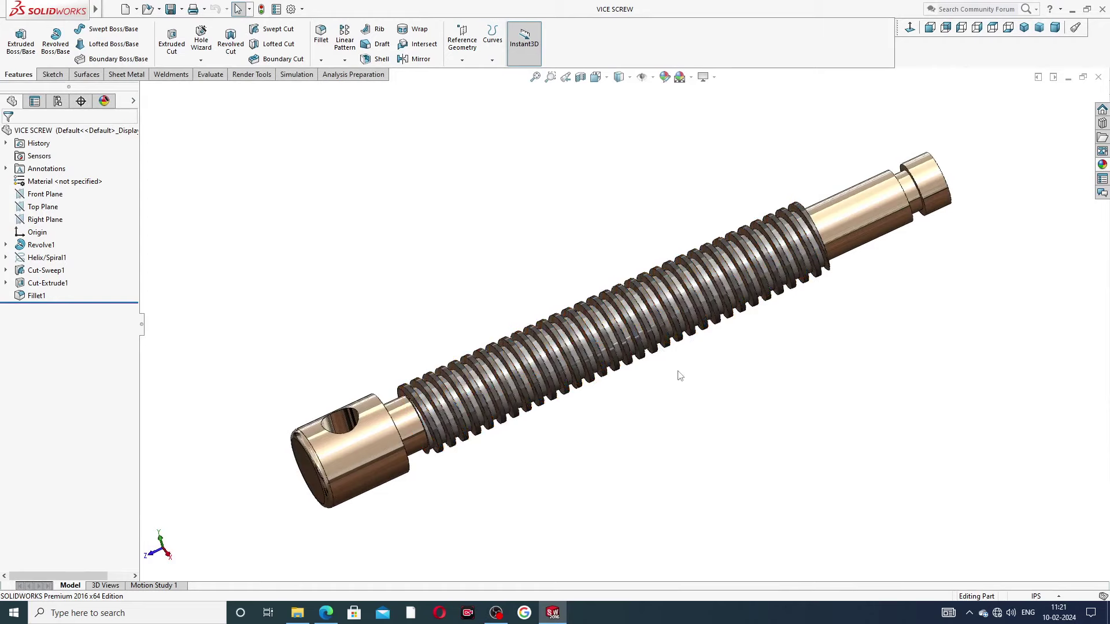
pyautogui.scroll(2, 675, 374)
pyautogui.scroll(-2, 673, 357)
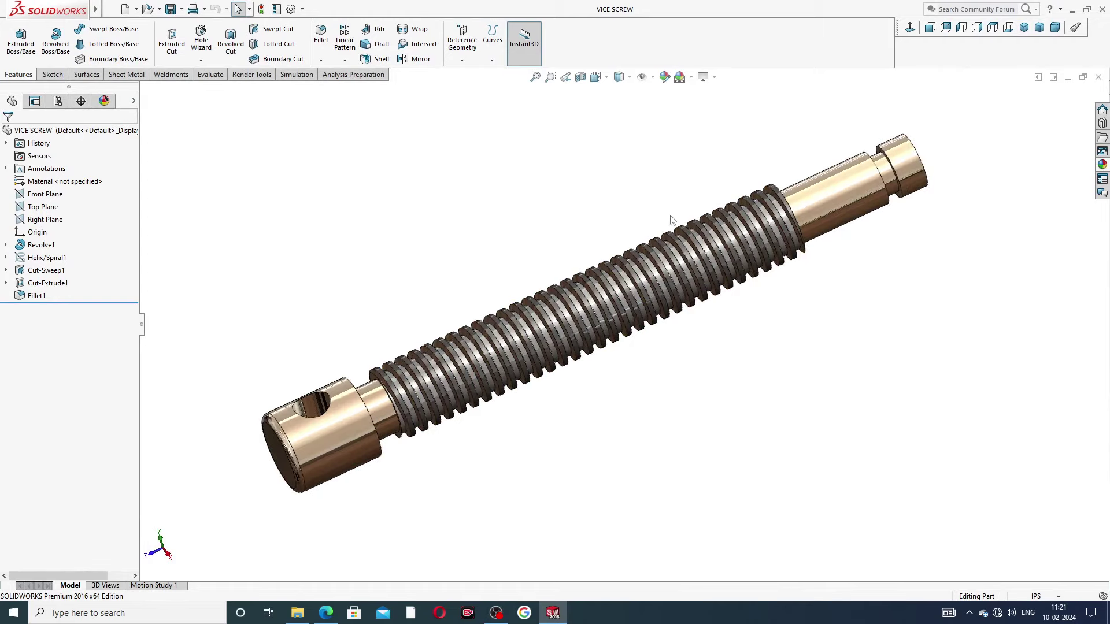
pyautogui.scroll(-2, 656, 209)
pyautogui.scroll(2, 663, 361)
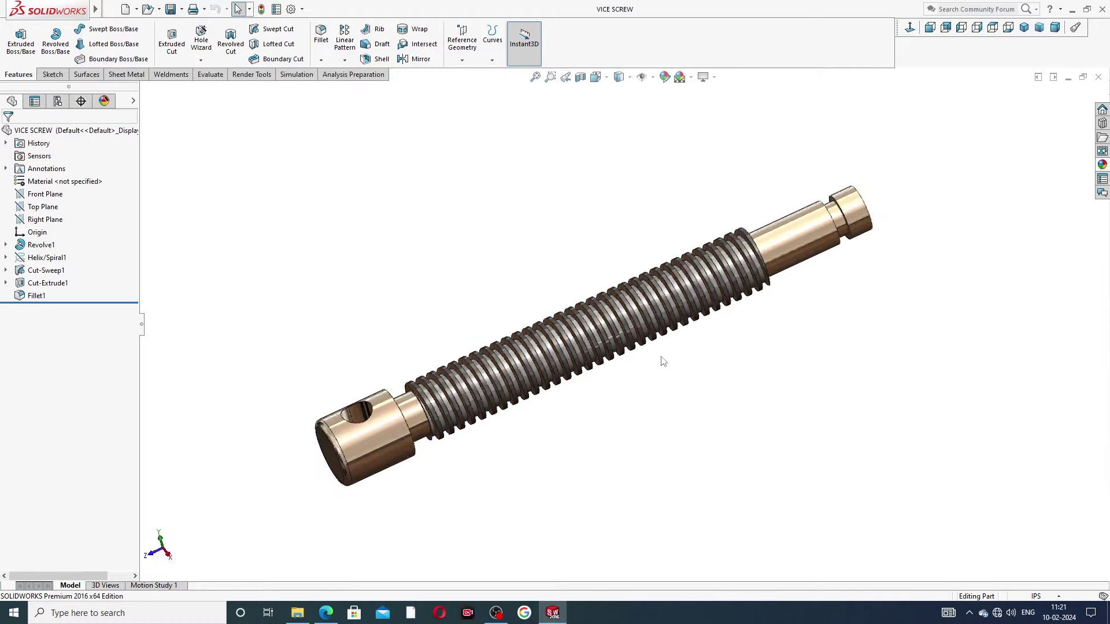
pyautogui.moveTo(642, 379); pyautogui.dragTo(570, 305, button='middle')
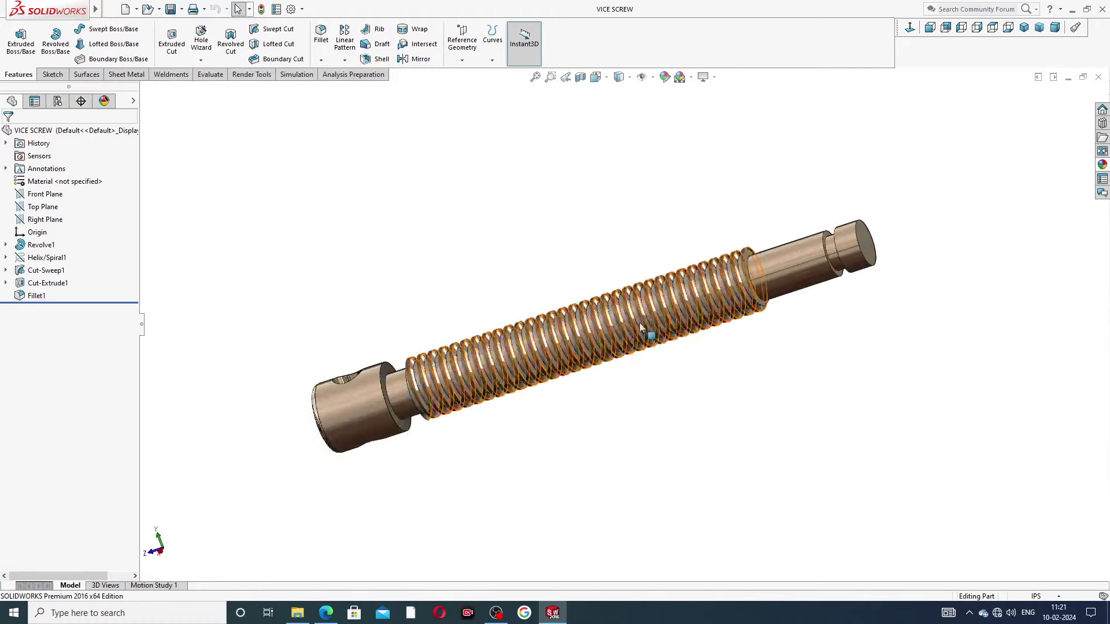
pyautogui.scroll(-3, 646, 354)
pyautogui.scroll(2, 747, 294)
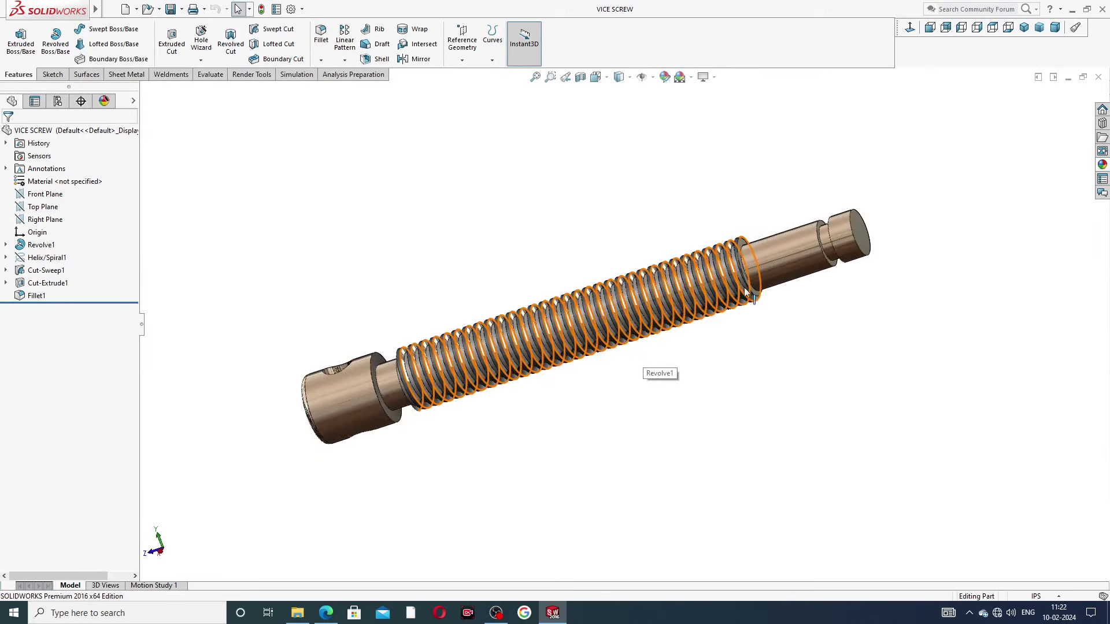
pyautogui.moveTo(641, 355); pyautogui.dragTo(520, 330, button='middle')
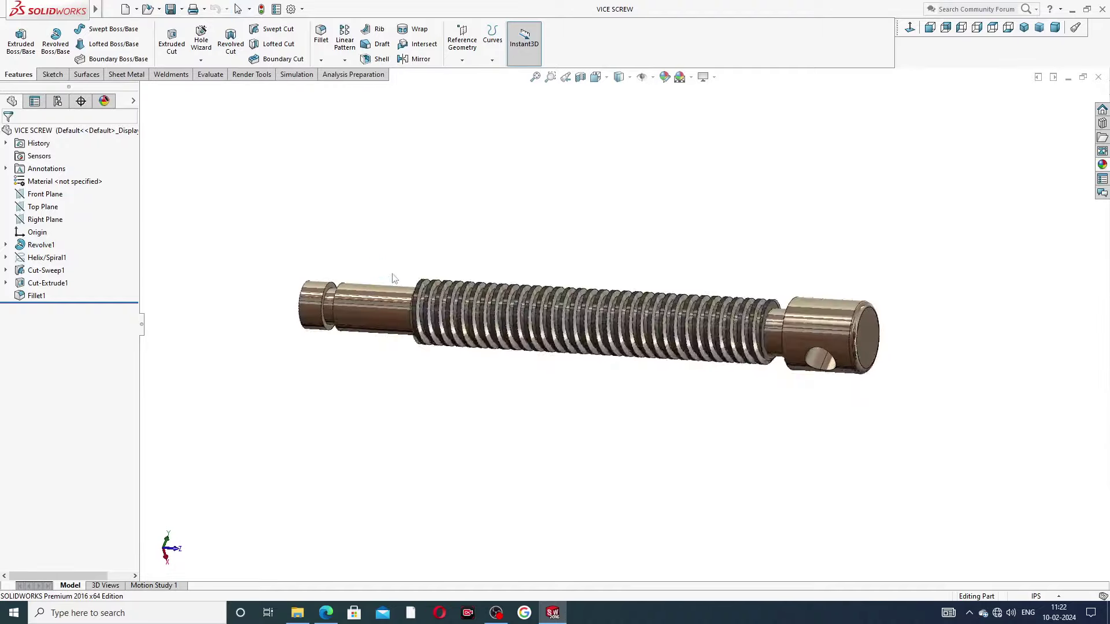
pyautogui.moveTo(730, 318); pyautogui.dragTo(483, 397, button='middle')
pyautogui.moveTo(626, 354); pyautogui.dragTo(659, 310, button='middle')
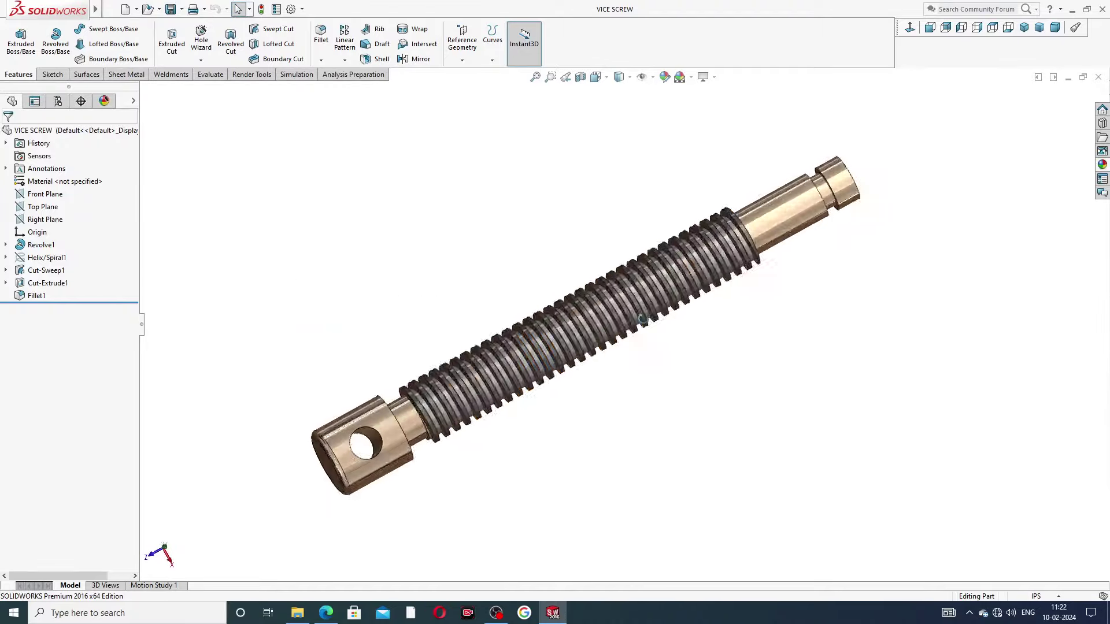
pyautogui.scroll(-2, 694, 313)
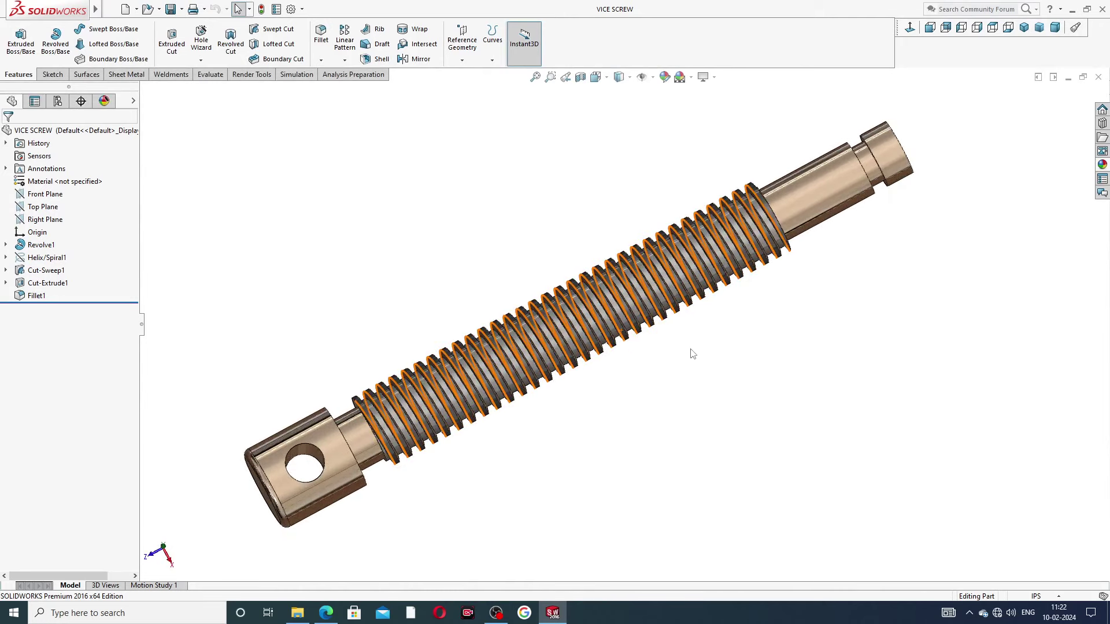
pyautogui.scroll(2, 692, 352)
pyautogui.moveTo(667, 241); pyautogui.dragTo(664, 247, button='middle')
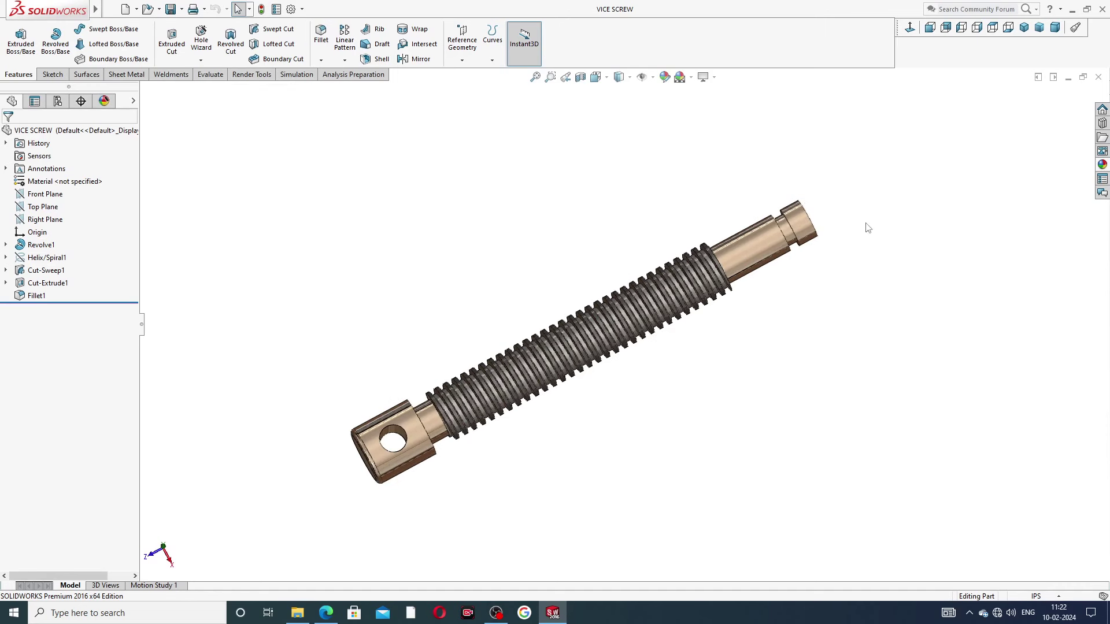
# Close the vice screw part and create a new blank part
pyautogui.click(1098, 77)
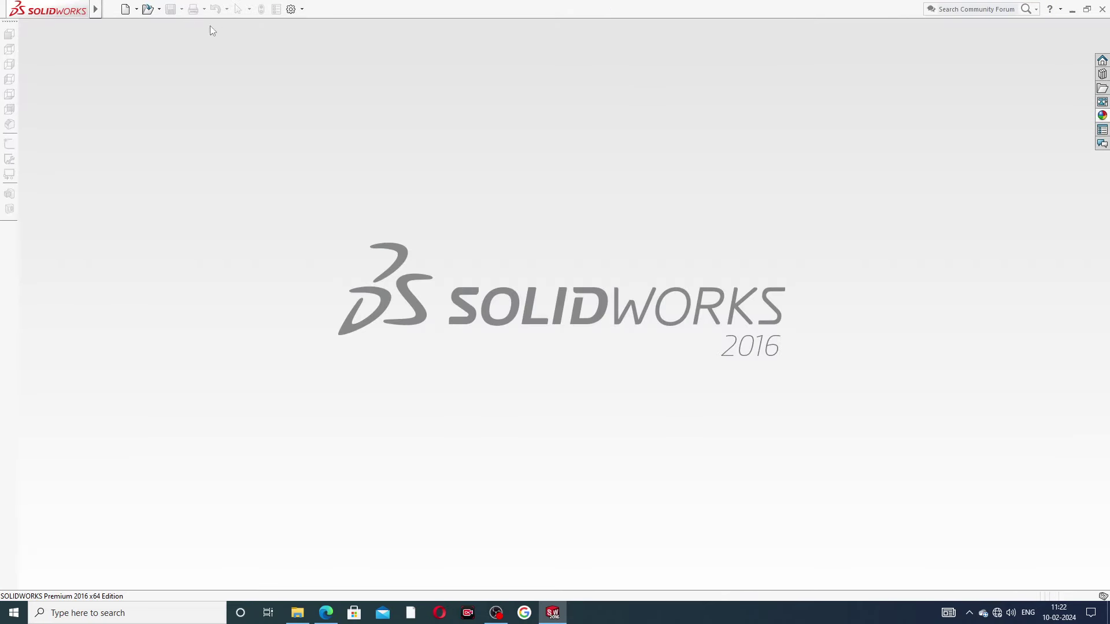
pyautogui.click(125, 10)
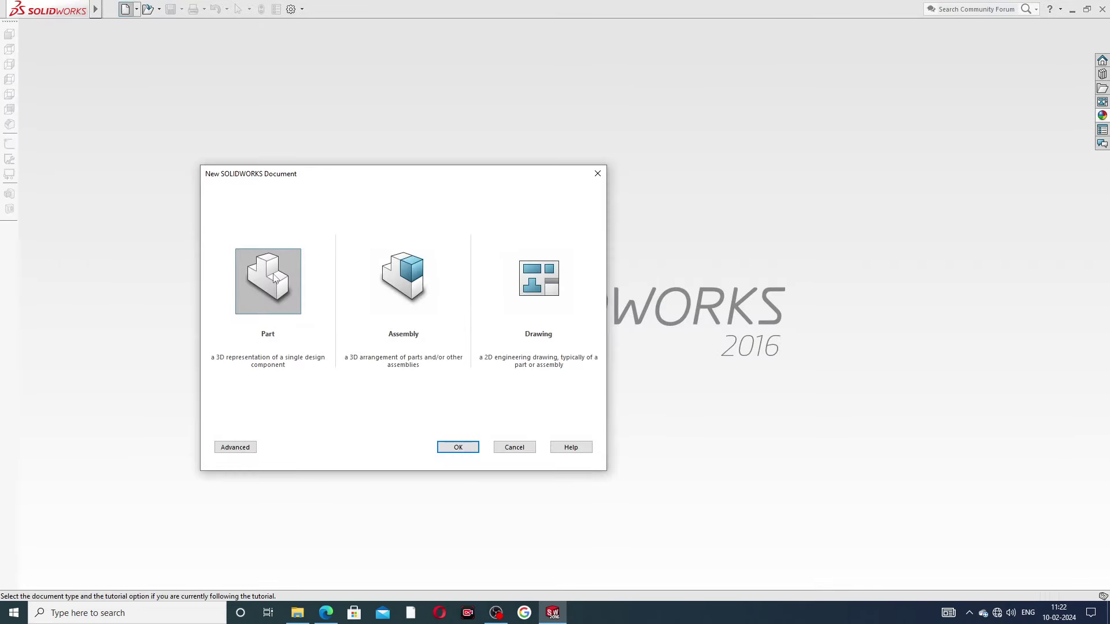
pyautogui.click(457, 447)
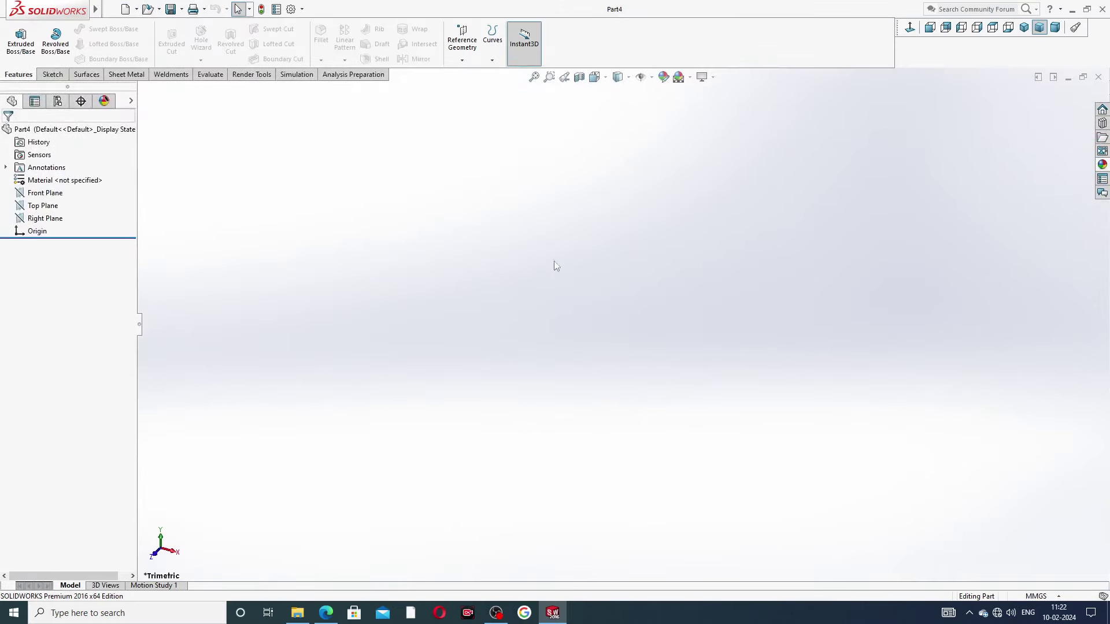
# Apply the Plain White background scene and set the part's units to IPS
pyautogui.click(690, 77)
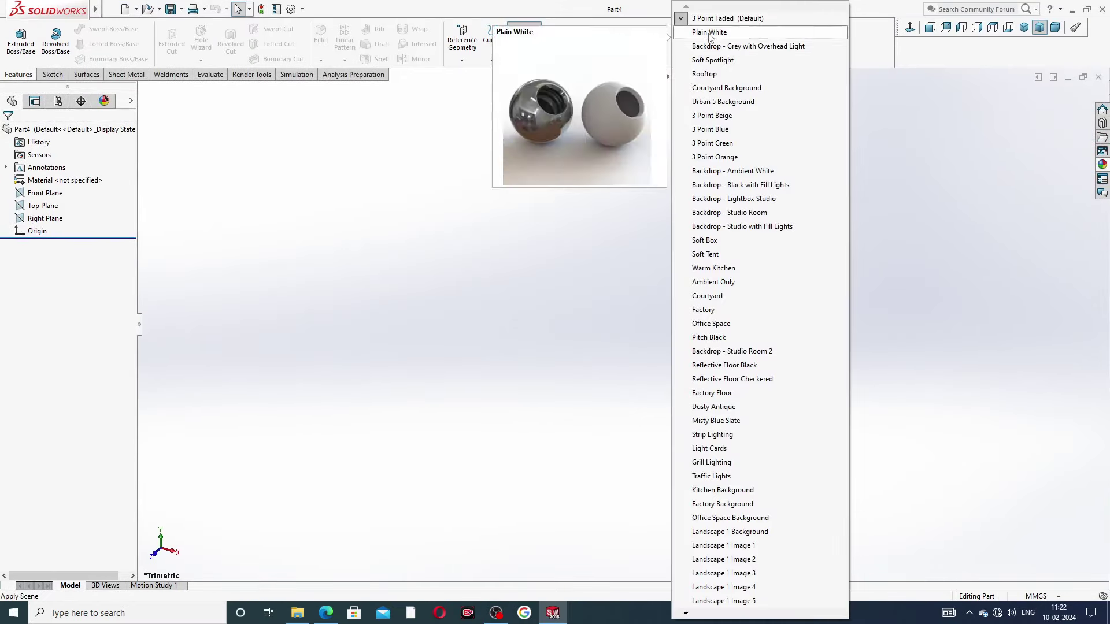
pyautogui.click(711, 32)
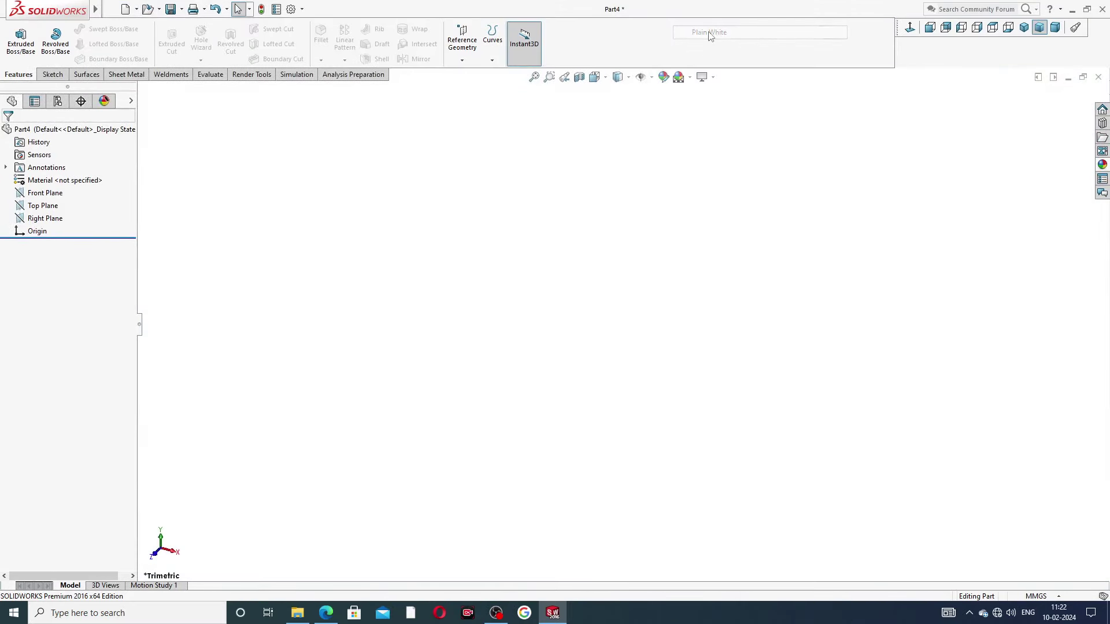
pyautogui.click(1045, 599)
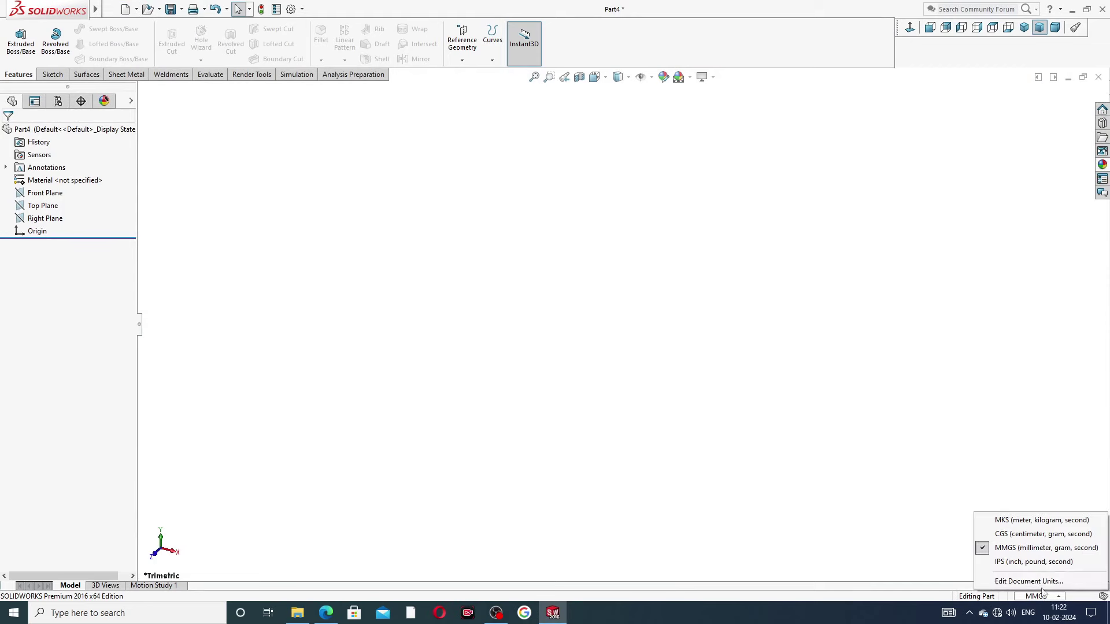
pyautogui.click(1023, 563)
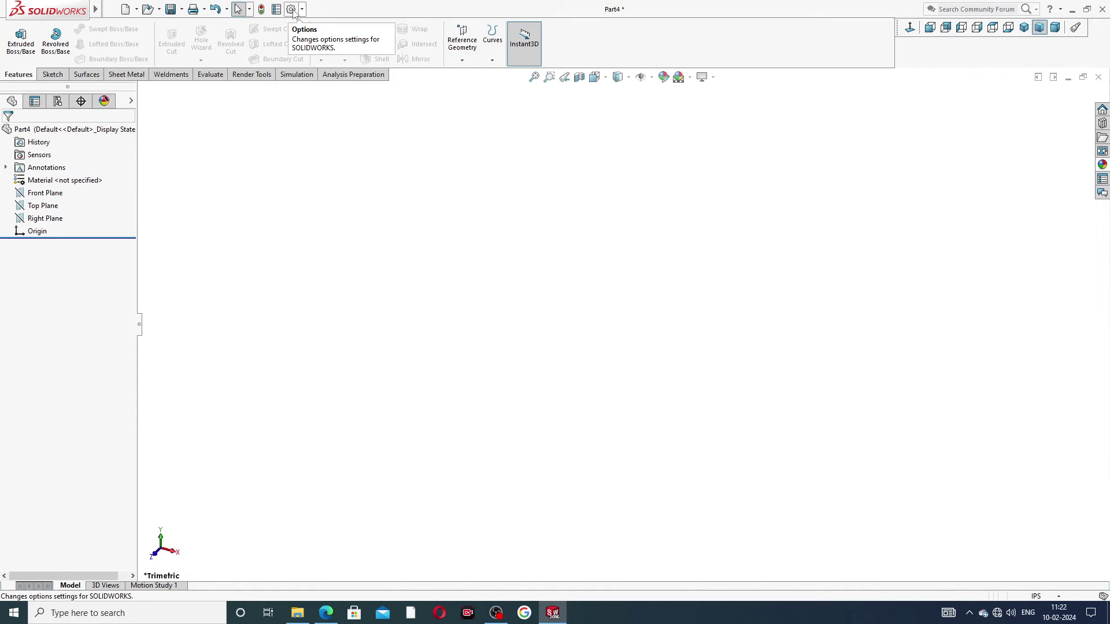
# Raise the document's shaded and wireframe image quality to high in Document Properties
pyautogui.click(291, 10)
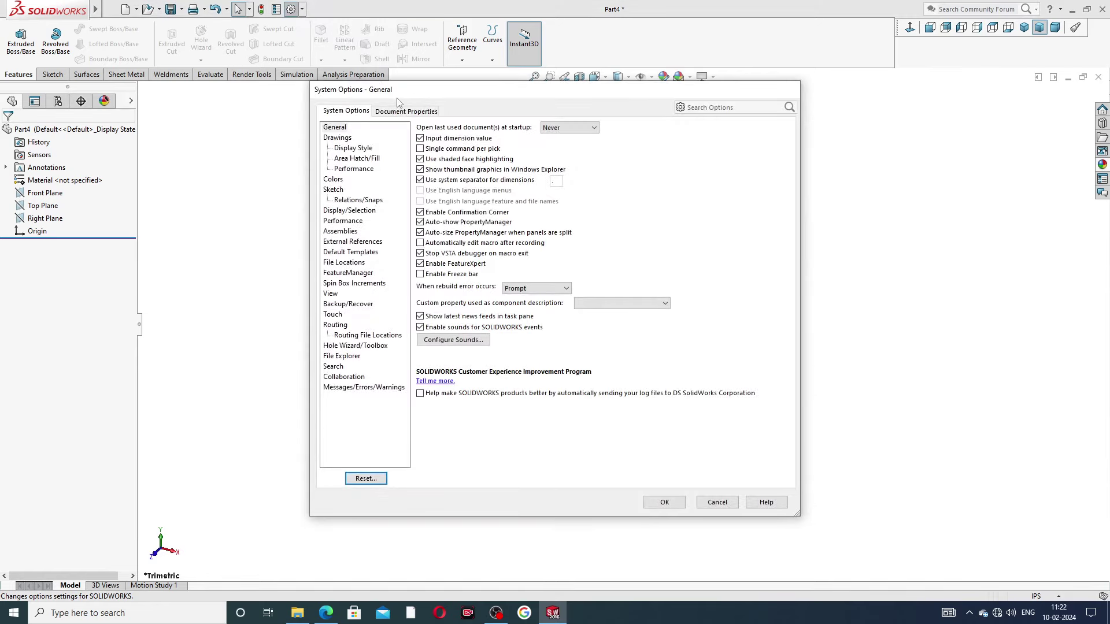
pyautogui.click(403, 111)
pyautogui.click(345, 241)
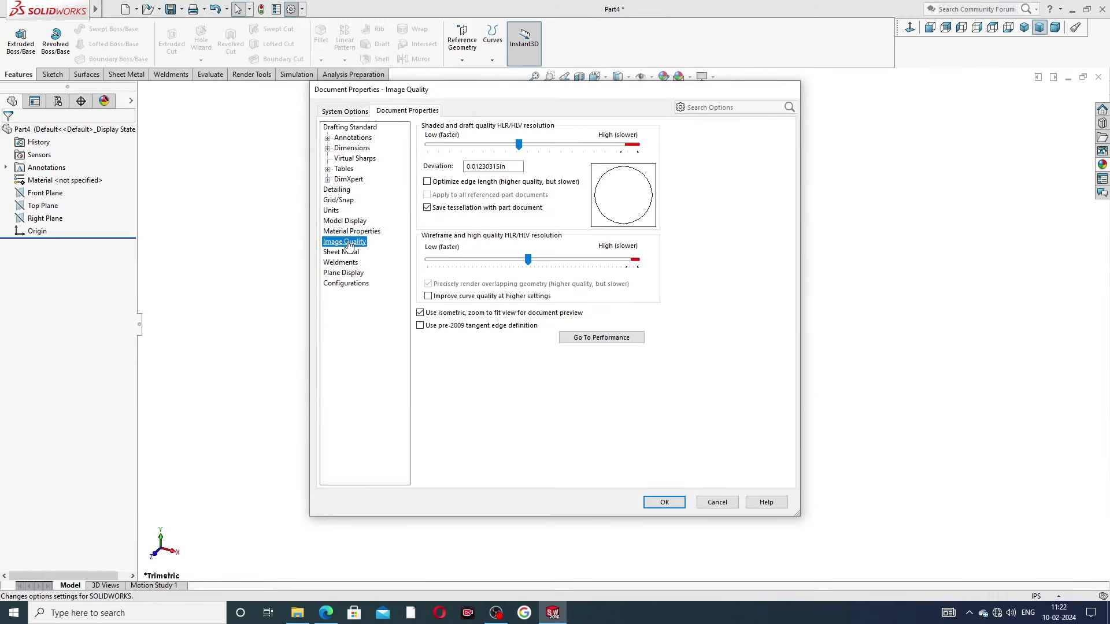
pyautogui.moveTo(521, 147); pyautogui.dragTo(638, 146)
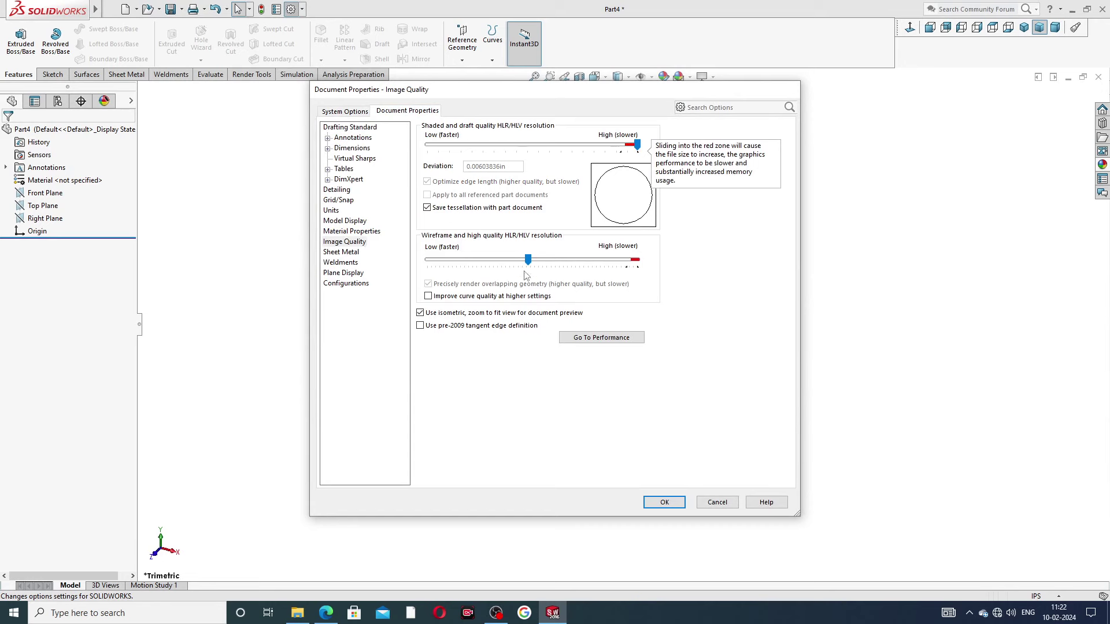
pyautogui.moveTo(527, 260)
pyautogui.mouseDown()
pyautogui.moveTo(578, 262)
pyautogui.moveTo(654, 419)
pyautogui.mouseUp()
pyautogui.click(657, 506)
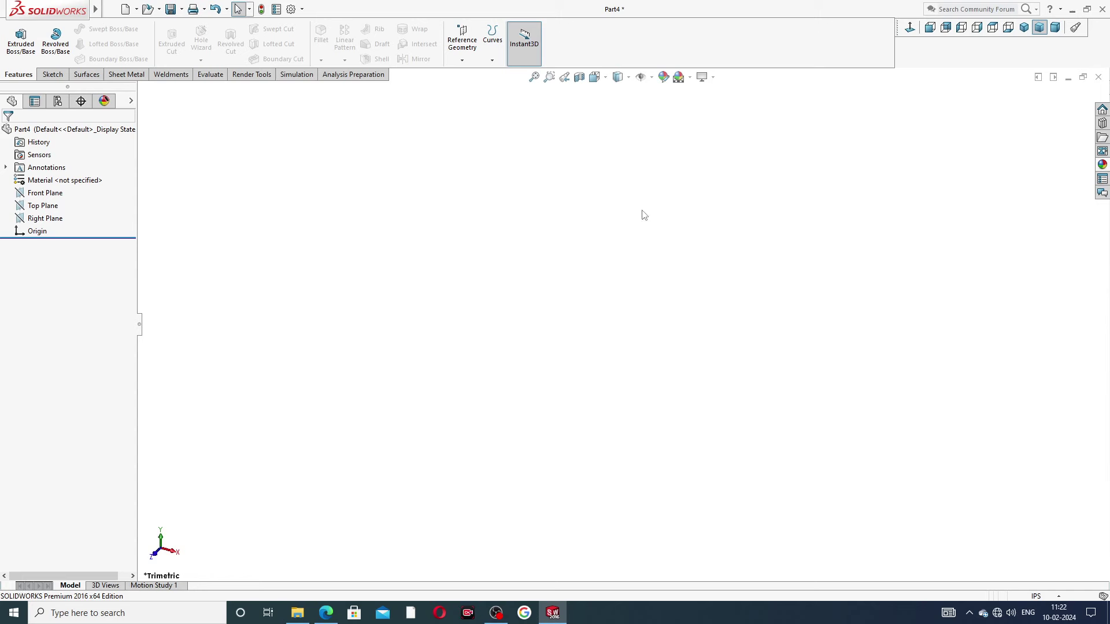
# Bring up the PART-09 VICE SCREW PDF drawing in Edge
pyautogui.click(325, 613)
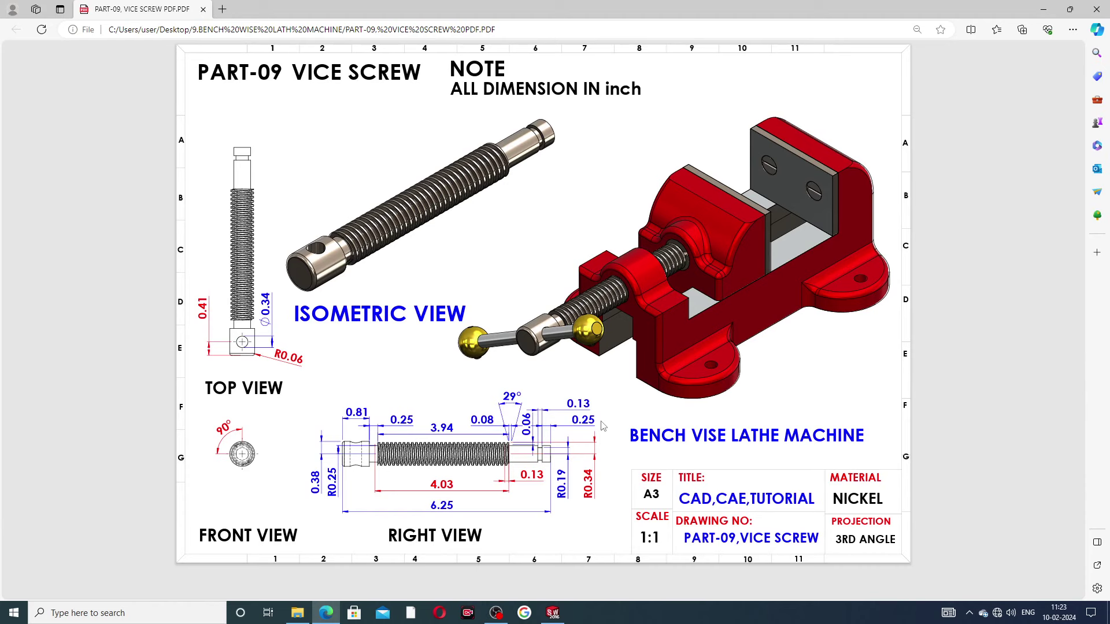
# Sketch on Part4's Right Plane, drawing the long bottom line to the origin and the left end
pyautogui.click(552, 613)
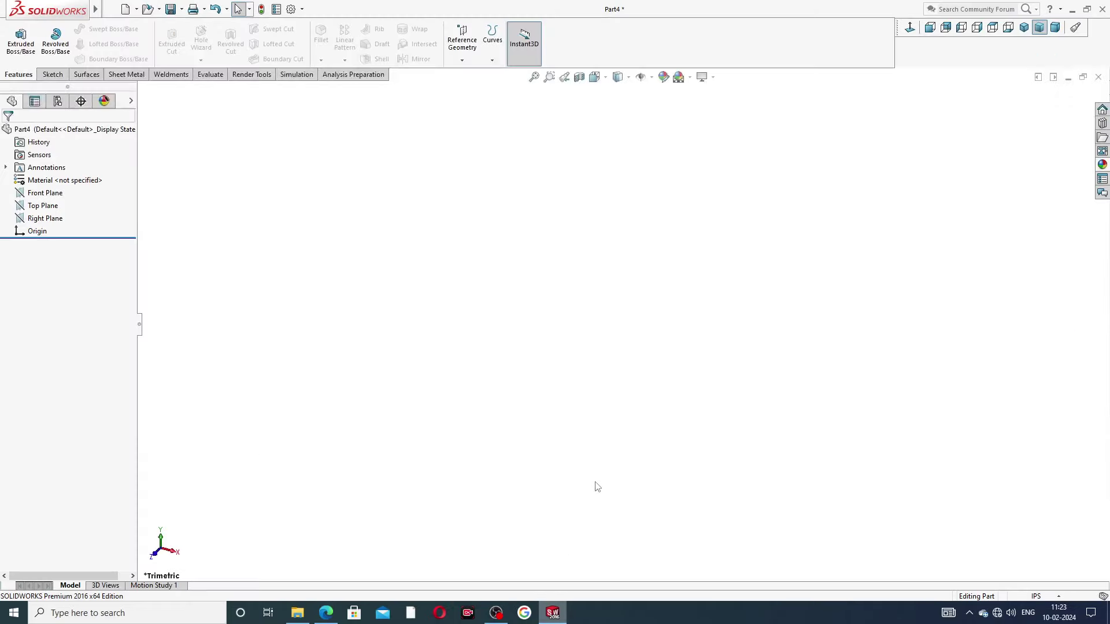
pyautogui.click(50, 218)
pyautogui.click(59, 205)
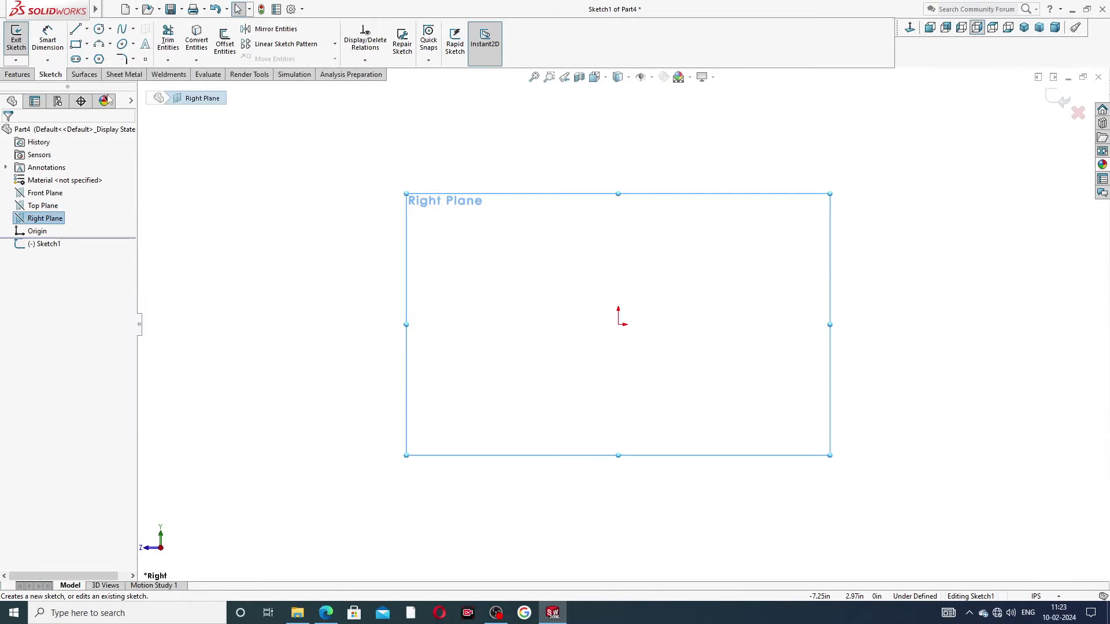
pyautogui.click(79, 31)
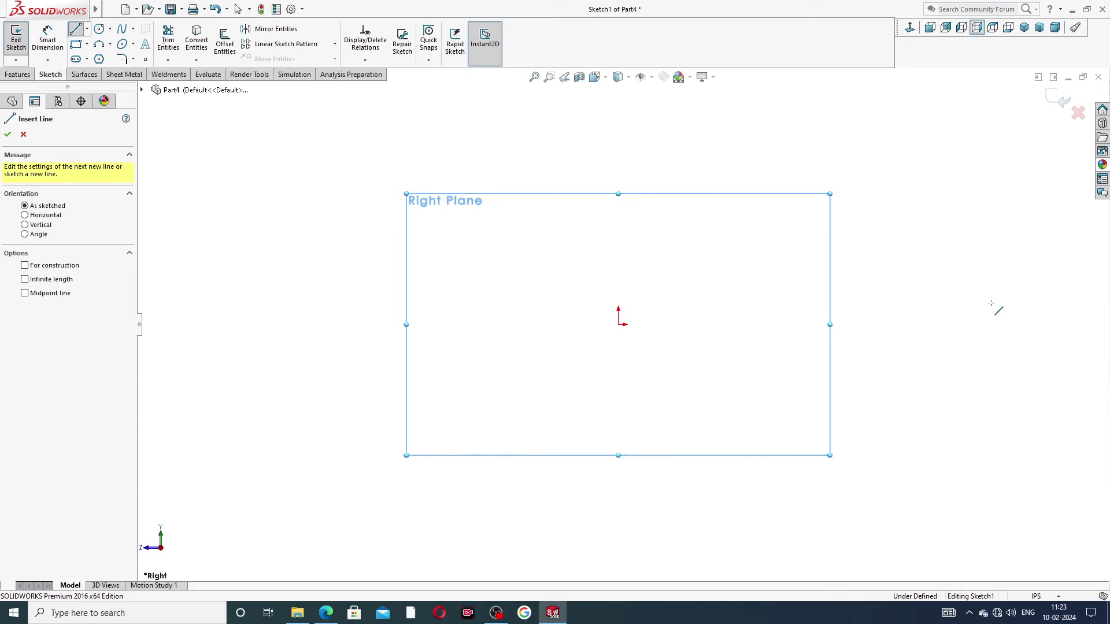
pyautogui.click(993, 323)
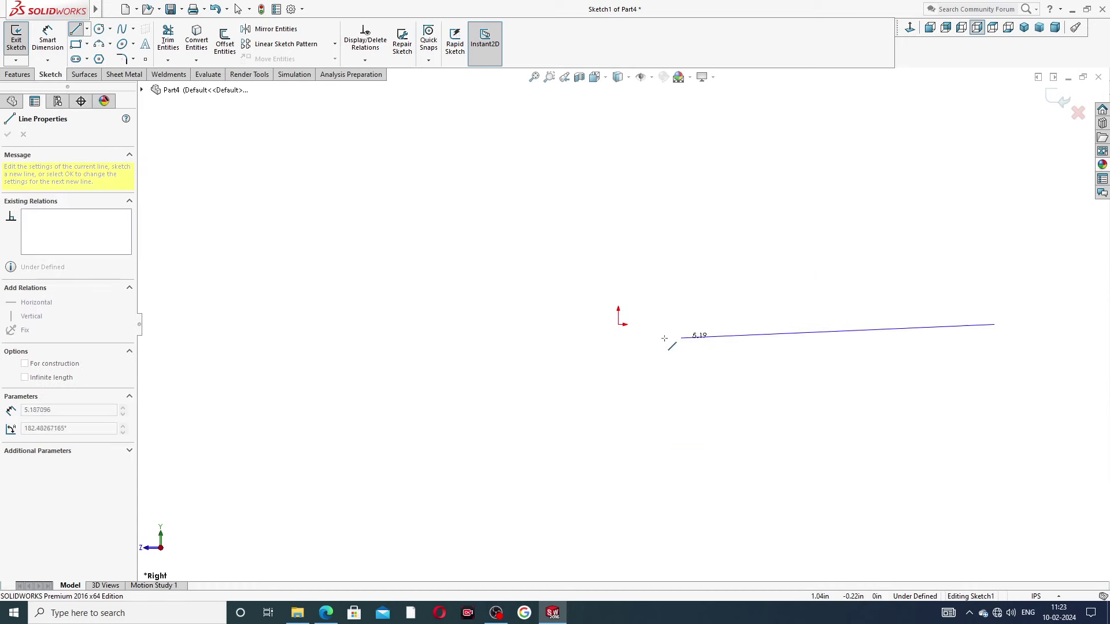
pyautogui.click(619, 325)
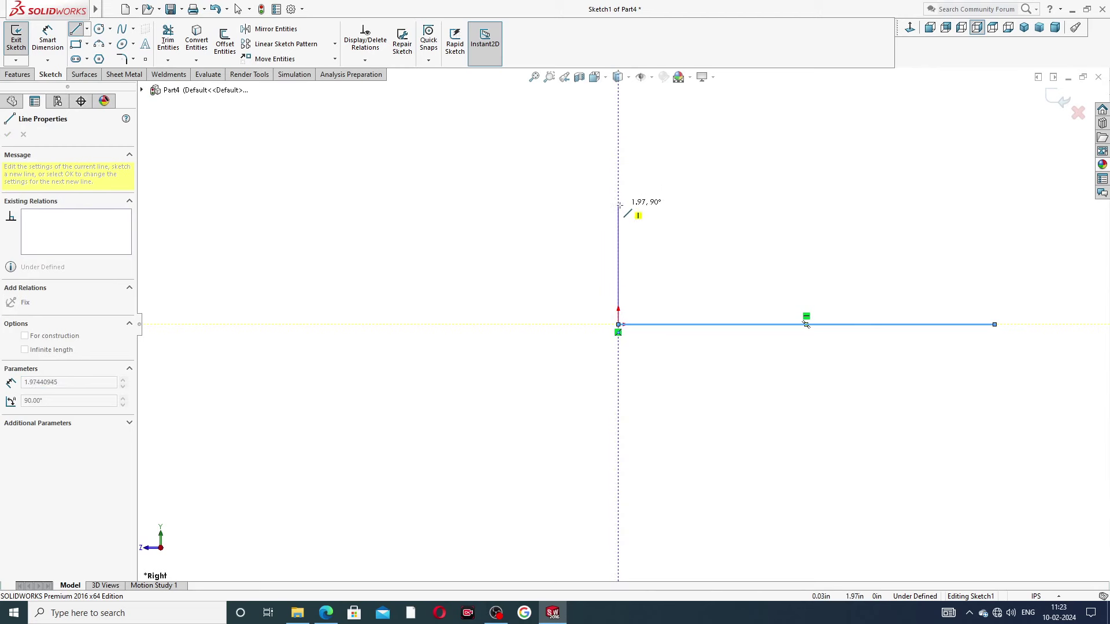
pyautogui.click(619, 236)
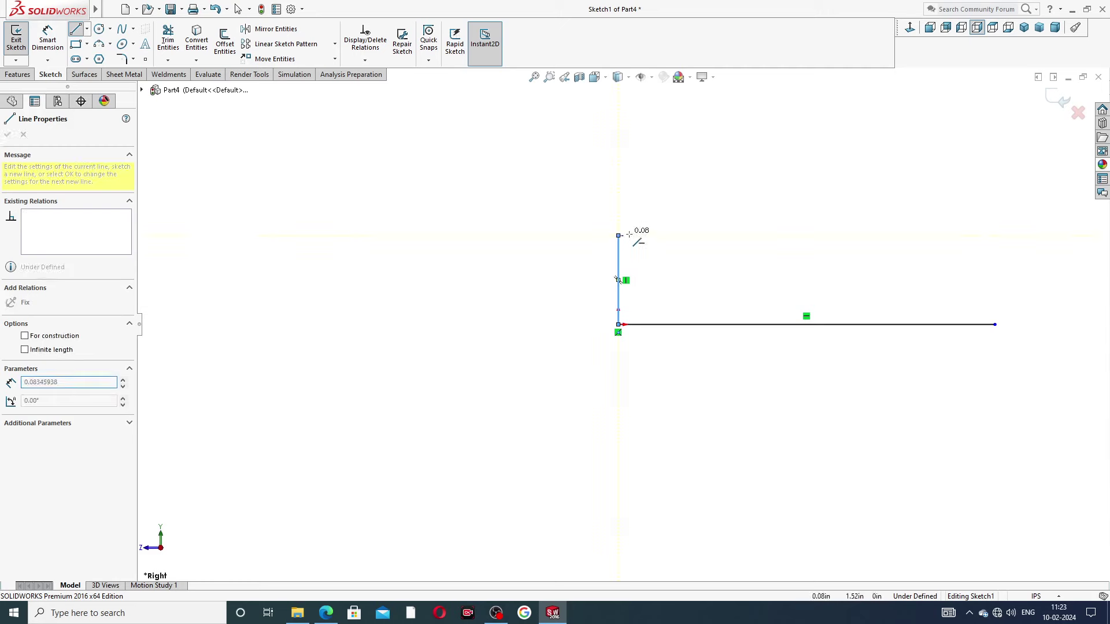
# Draw the head's top edge and the stepped segments along the screw's threaded section
pyautogui.click(665, 236)
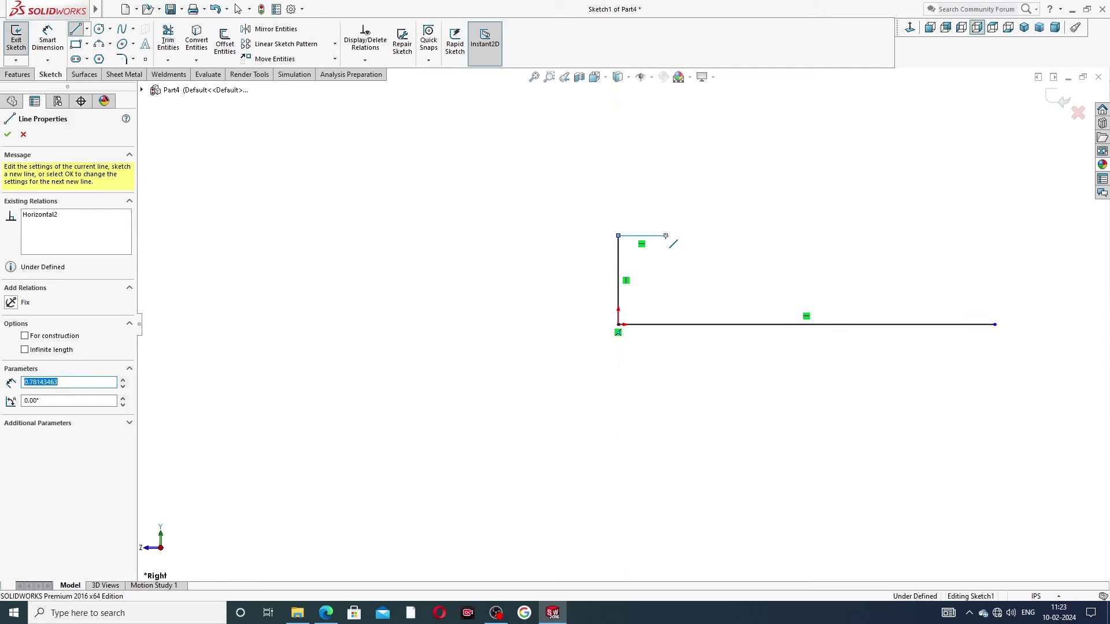
pyautogui.click(666, 259)
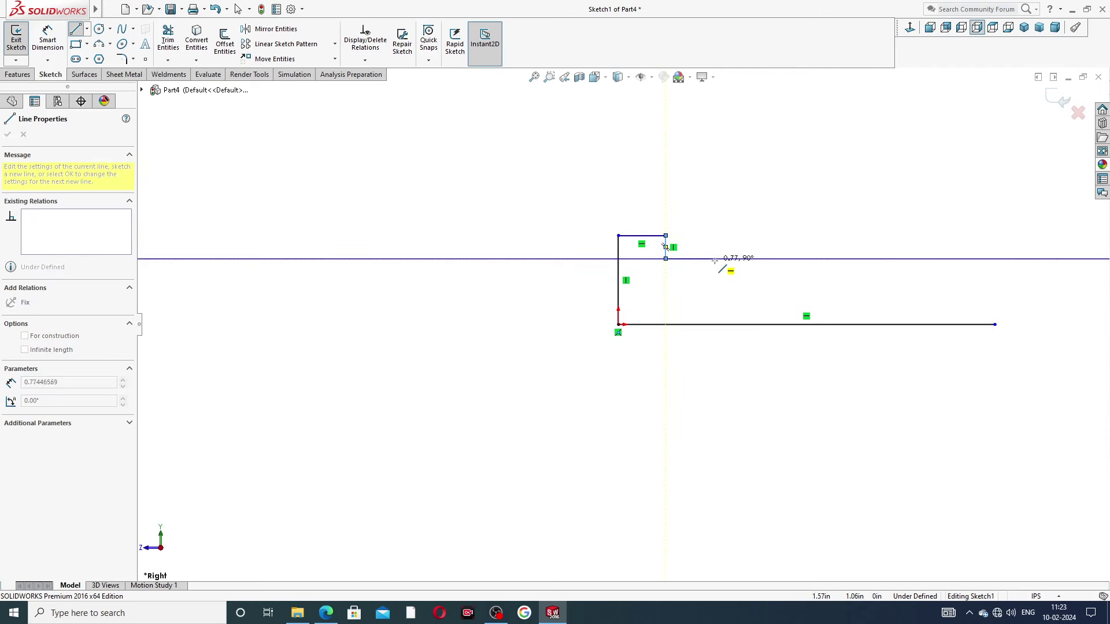
pyautogui.click(718, 259)
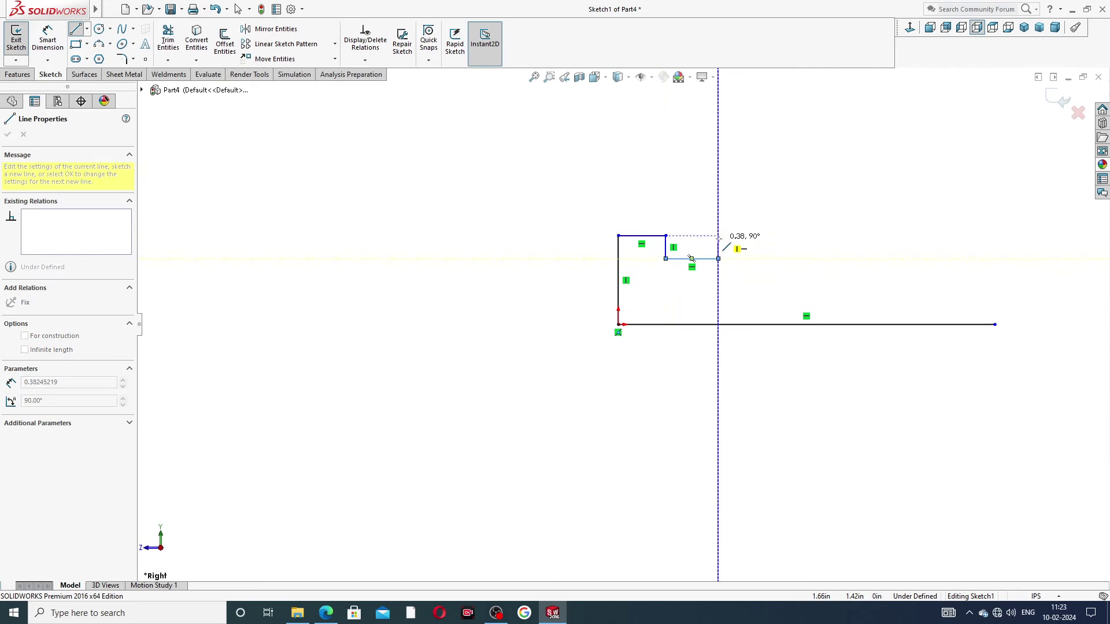
pyautogui.click(718, 240)
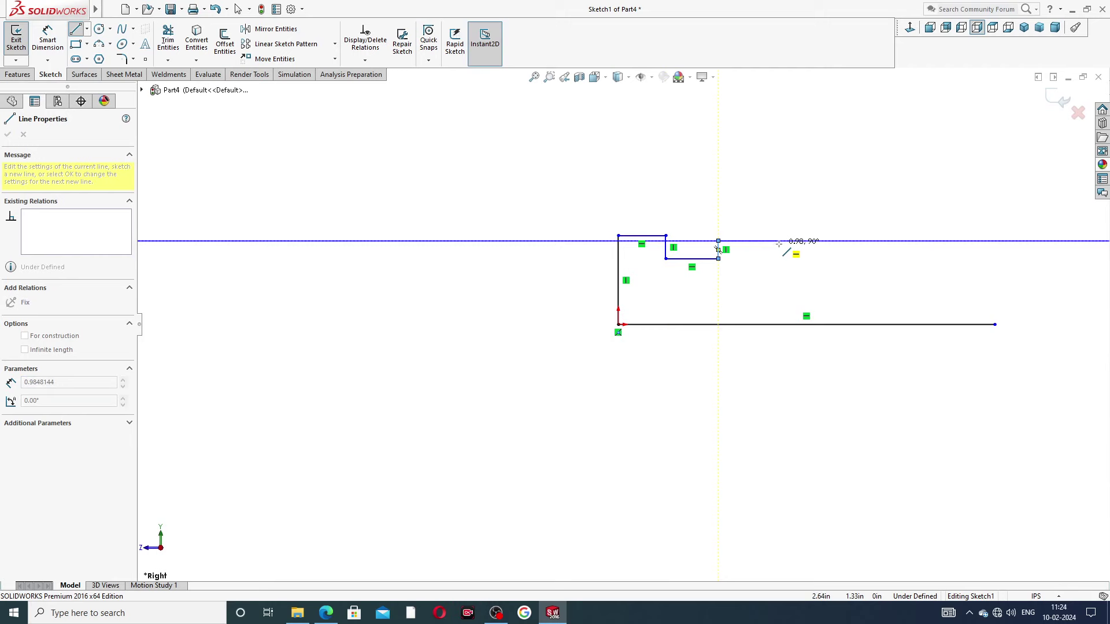
pyautogui.click(800, 241)
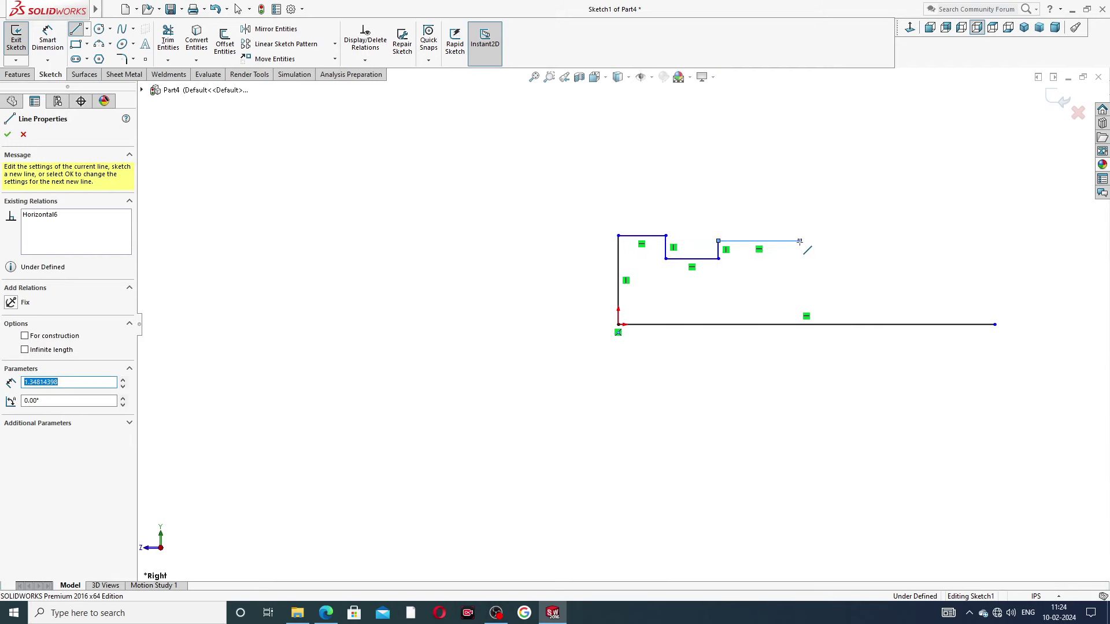
pyautogui.click(800, 253)
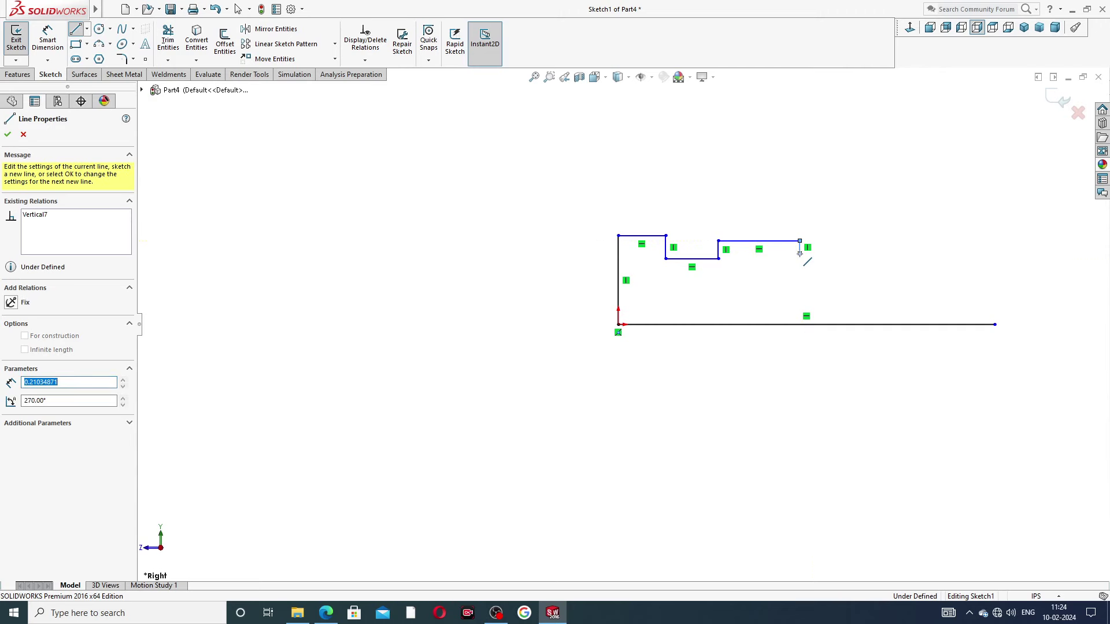
pyautogui.click(889, 253)
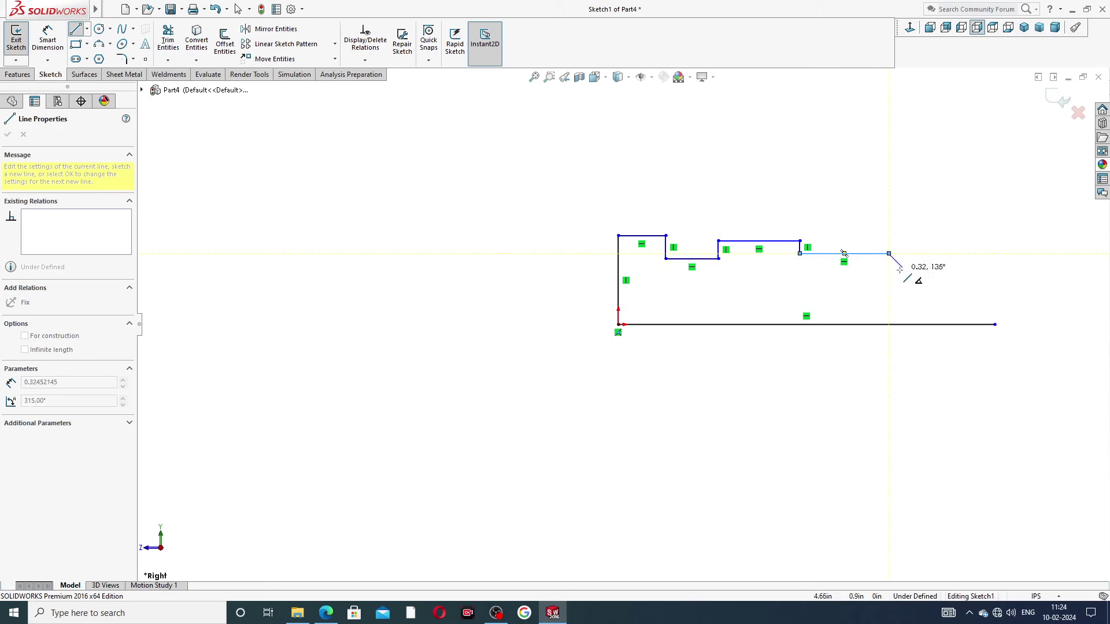
pyautogui.click(890, 264)
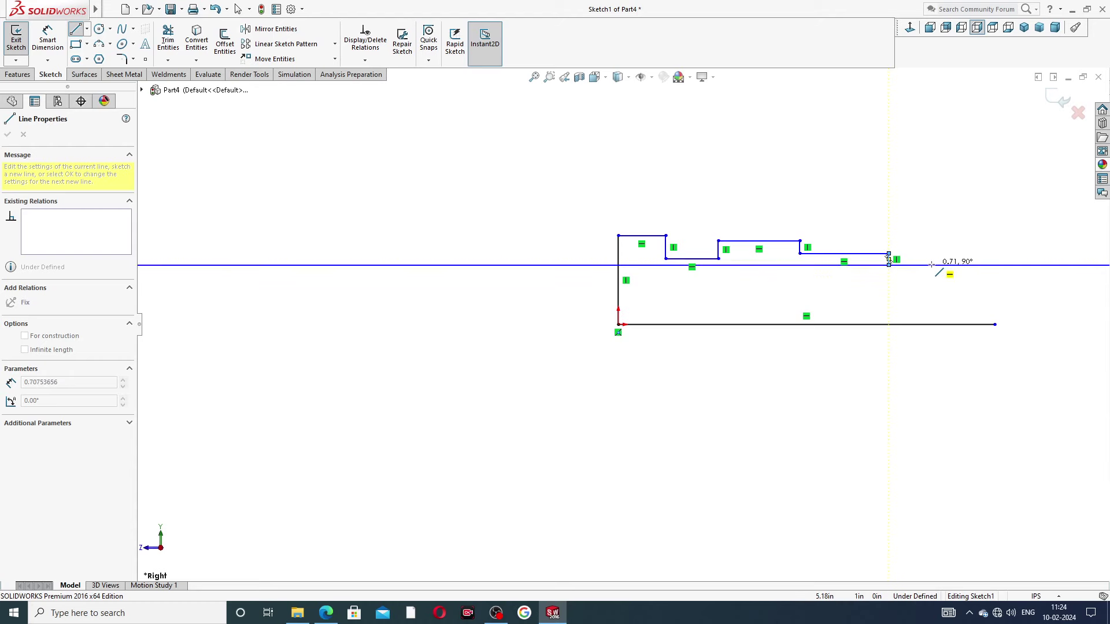
# Draw the final step, close the outline down to the base line, and exit the Line tool
pyautogui.click(933, 265)
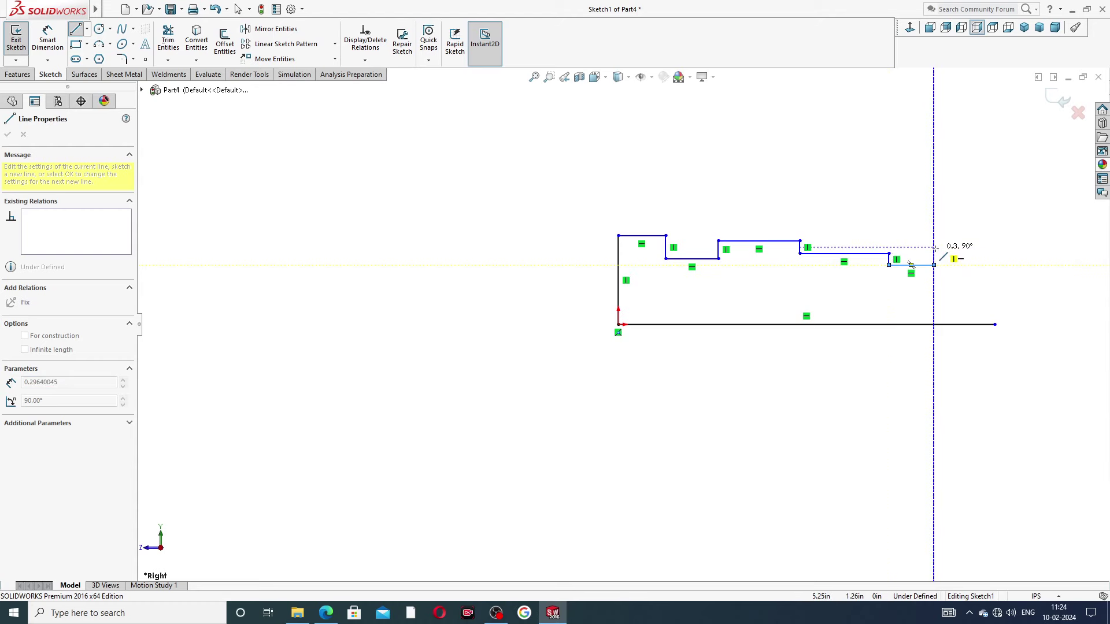
pyautogui.click(934, 253)
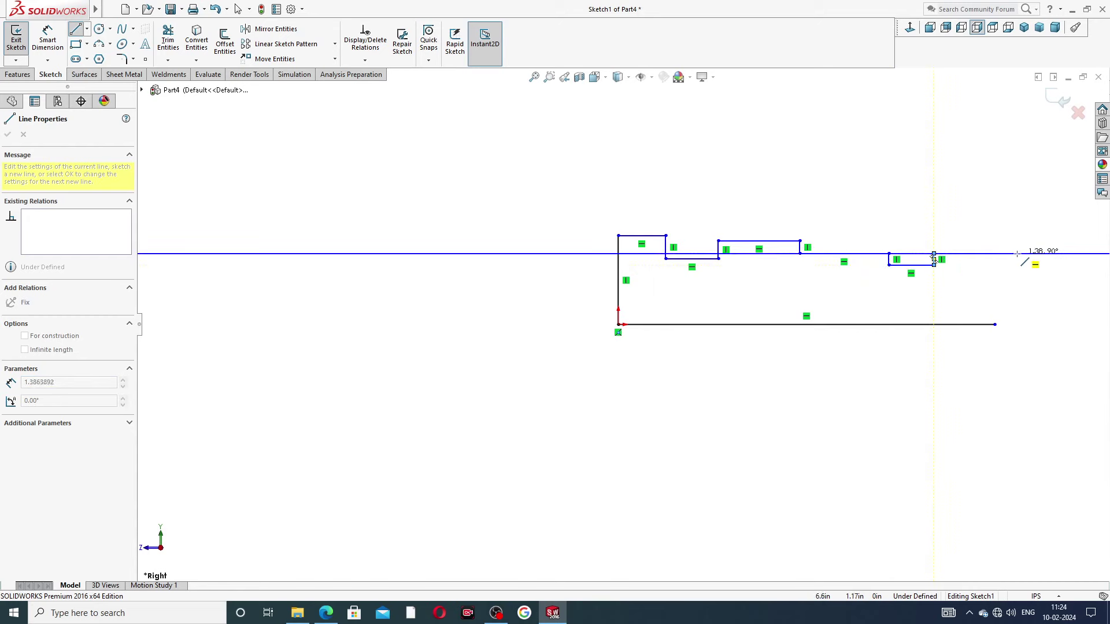
pyautogui.click(995, 254)
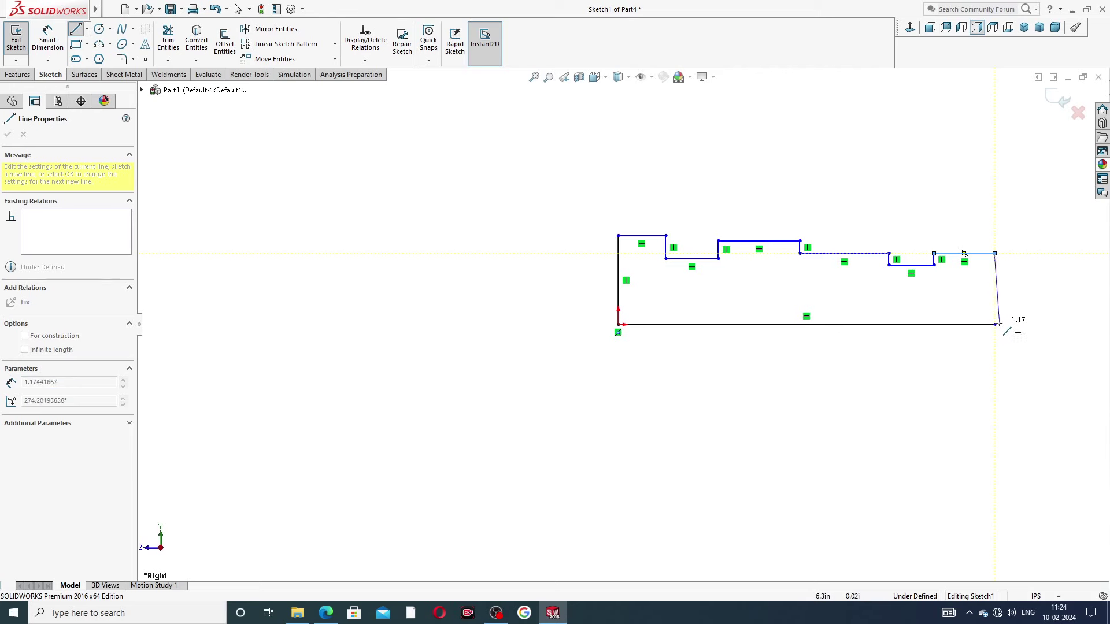
pyautogui.click(995, 324)
pyautogui.rightClick(1019, 315)
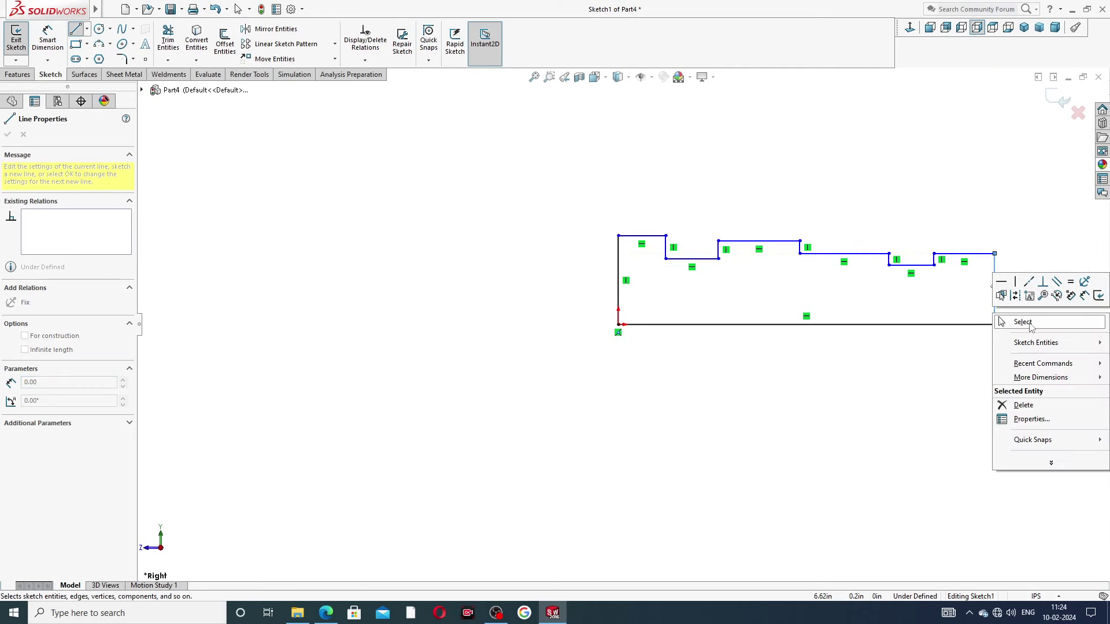
pyautogui.click(1032, 319)
# Fit the view and drag the top-left corner, first notch and middle step lines to new heights
pyautogui.press('f')
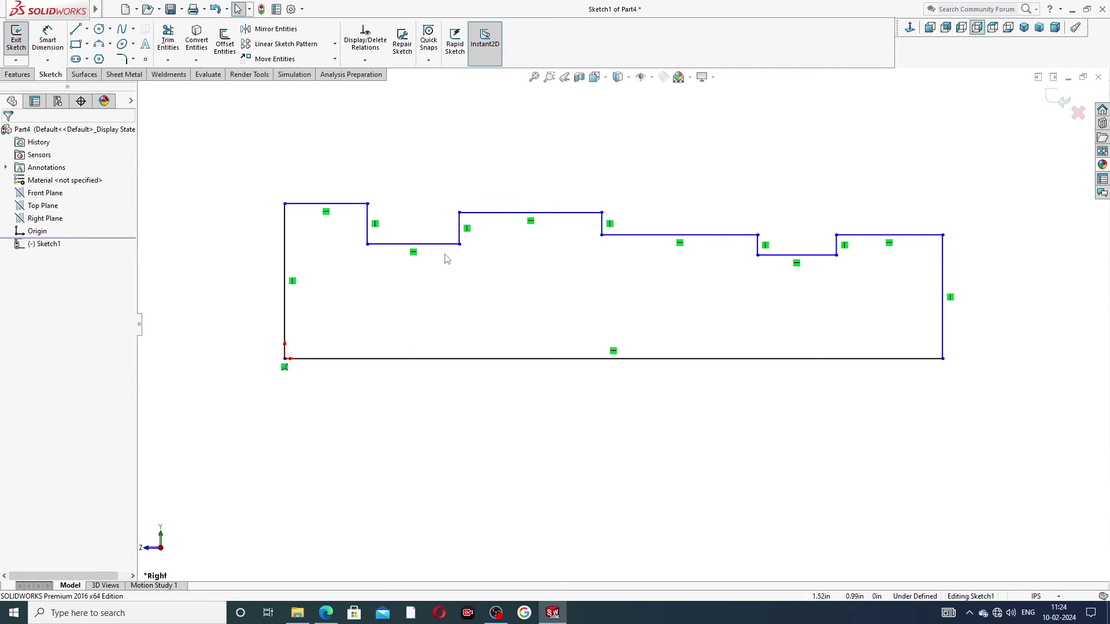
pyautogui.press('z')
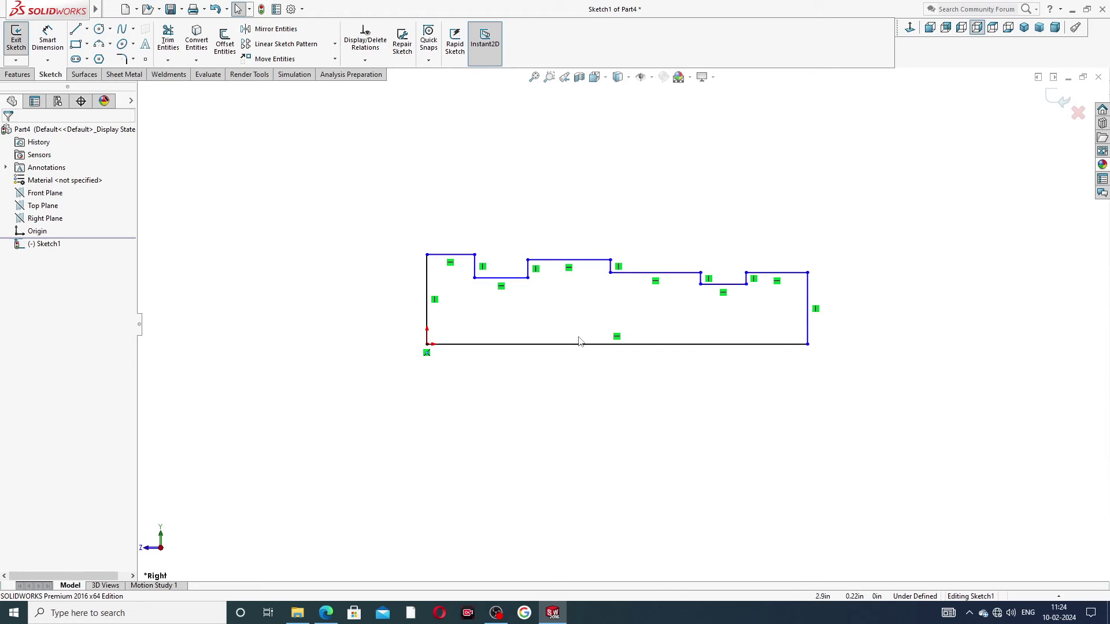
pyautogui.scroll(-2, 578, 341)
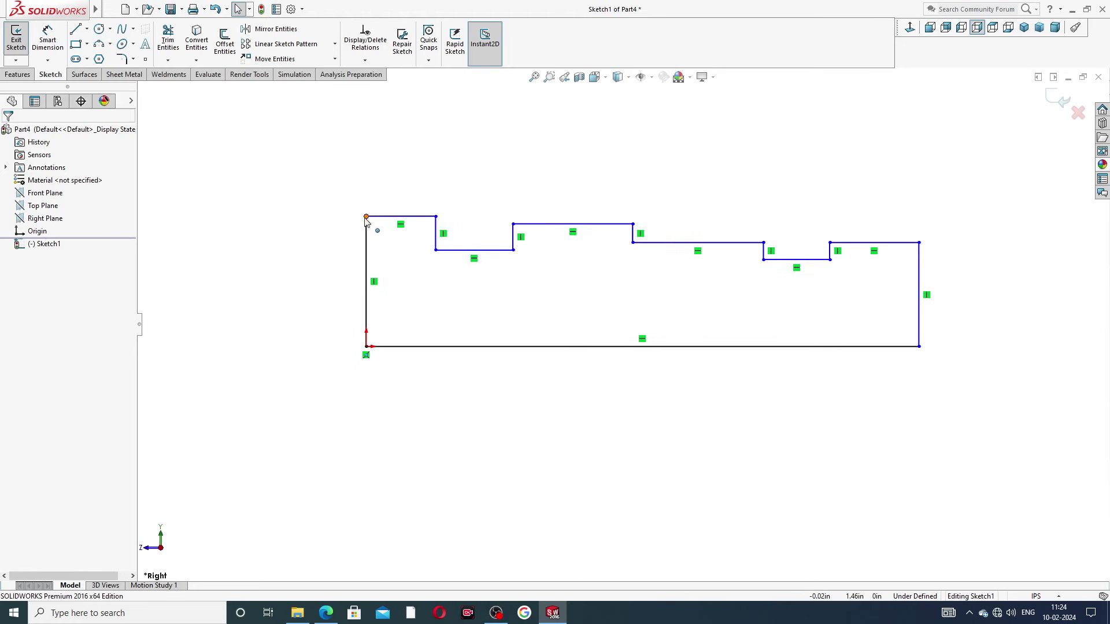
pyautogui.moveTo(365, 217)
pyautogui.mouseDown()
pyautogui.moveTo(368, 247)
pyautogui.moveTo(367, 234)
pyautogui.mouseUp()
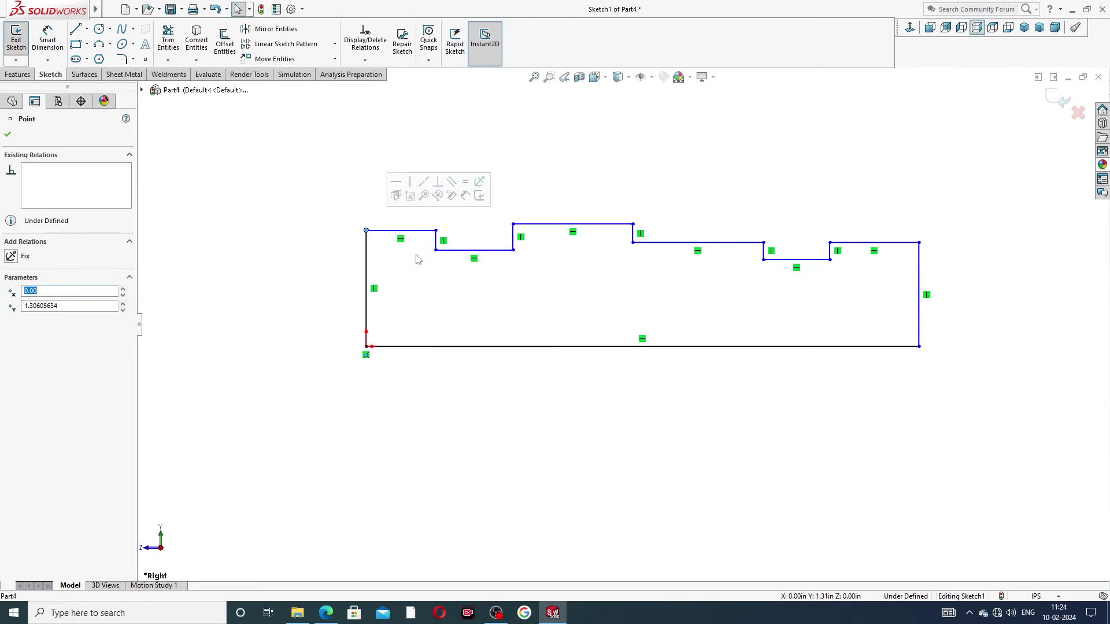
pyautogui.moveTo(458, 252); pyautogui.dragTo(459, 288)
pyautogui.click(558, 278)
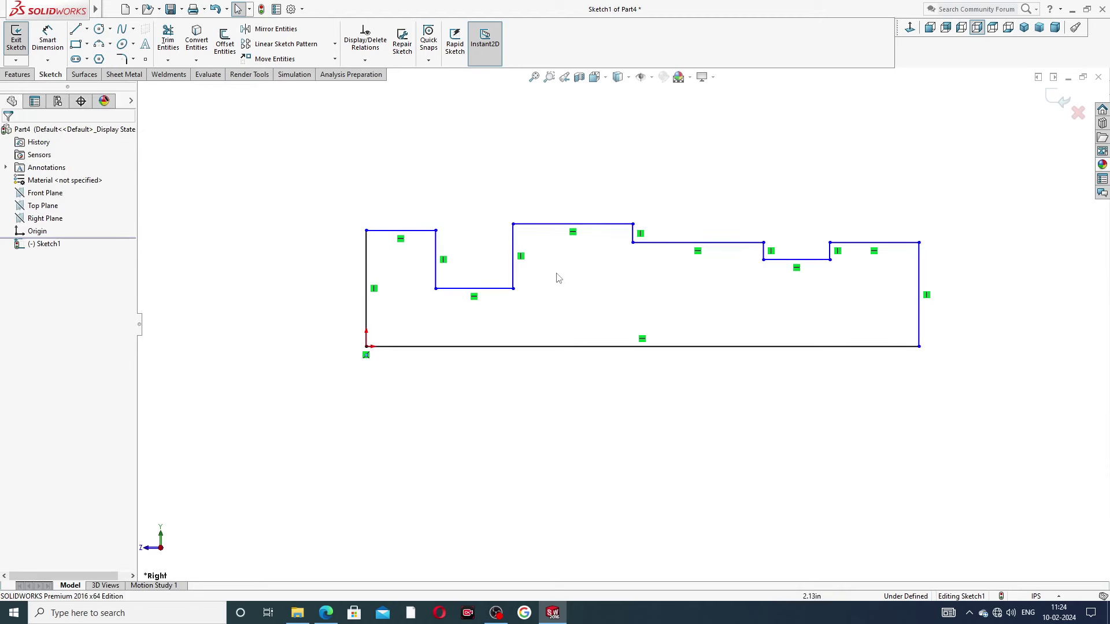
pyautogui.moveTo(568, 225); pyautogui.dragTo(566, 246)
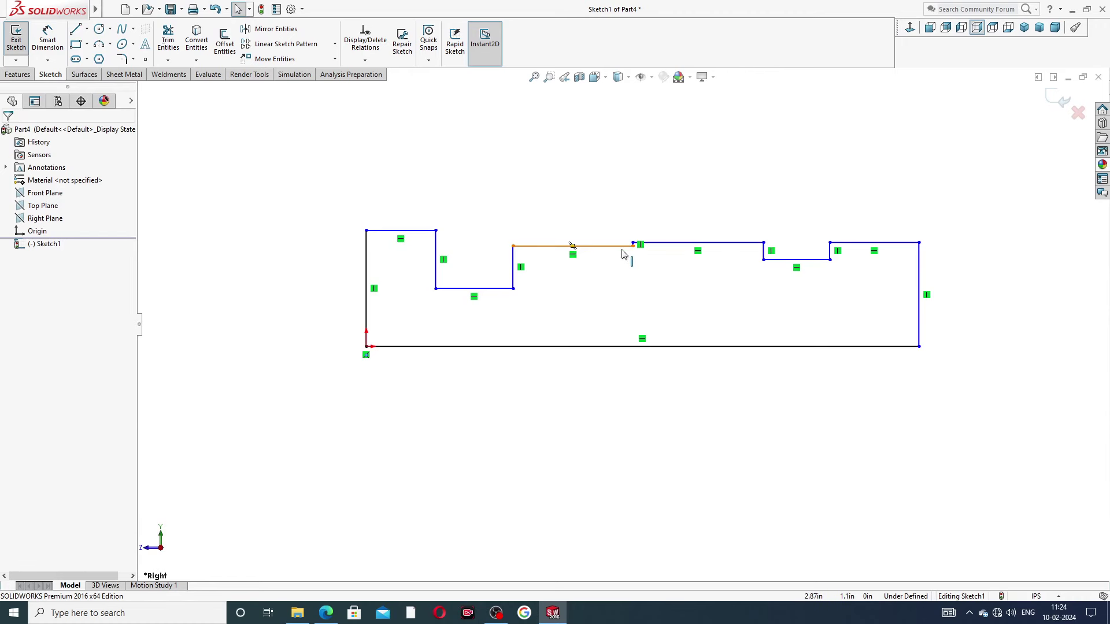
pyautogui.moveTo(597, 250); pyautogui.dragTo(596, 231)
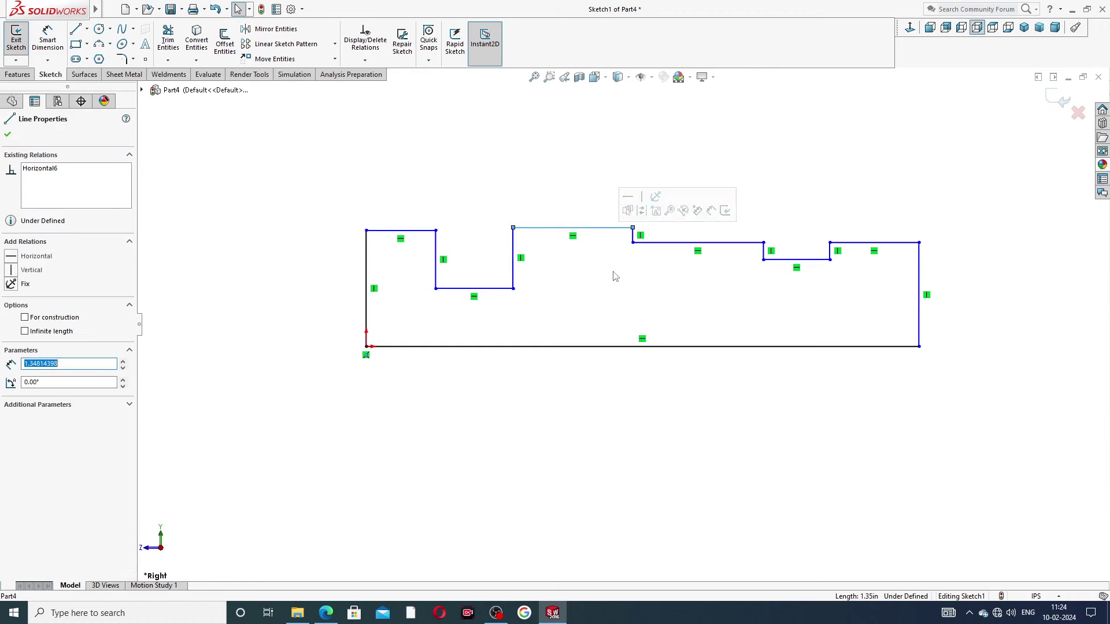
pyautogui.click(614, 274)
pyautogui.moveTo(493, 289); pyautogui.dragTo(494, 273)
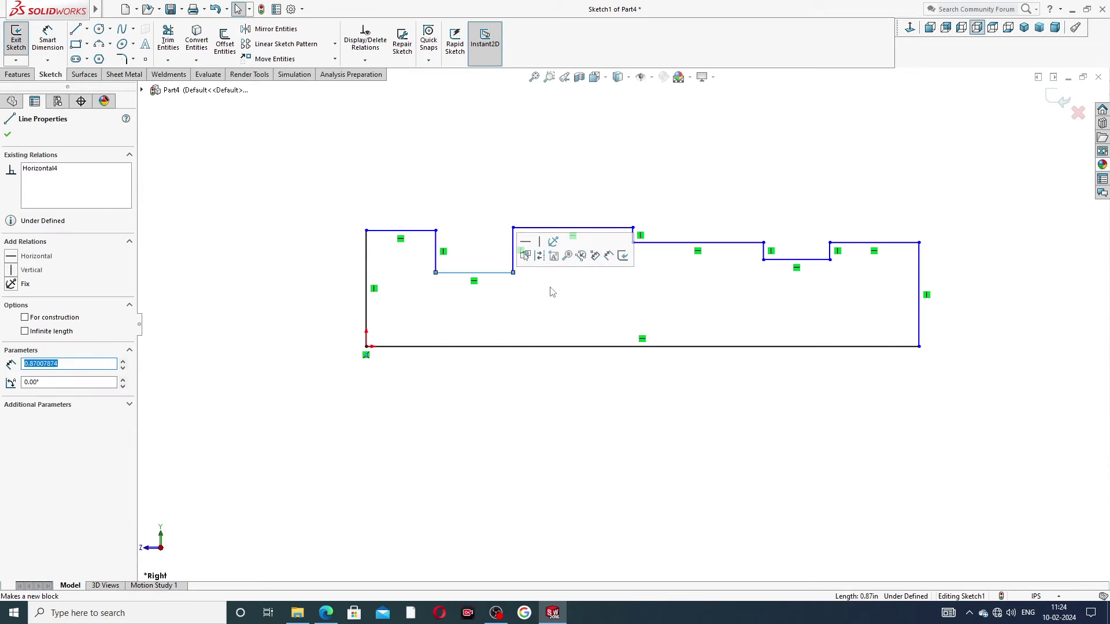
pyautogui.click(651, 254)
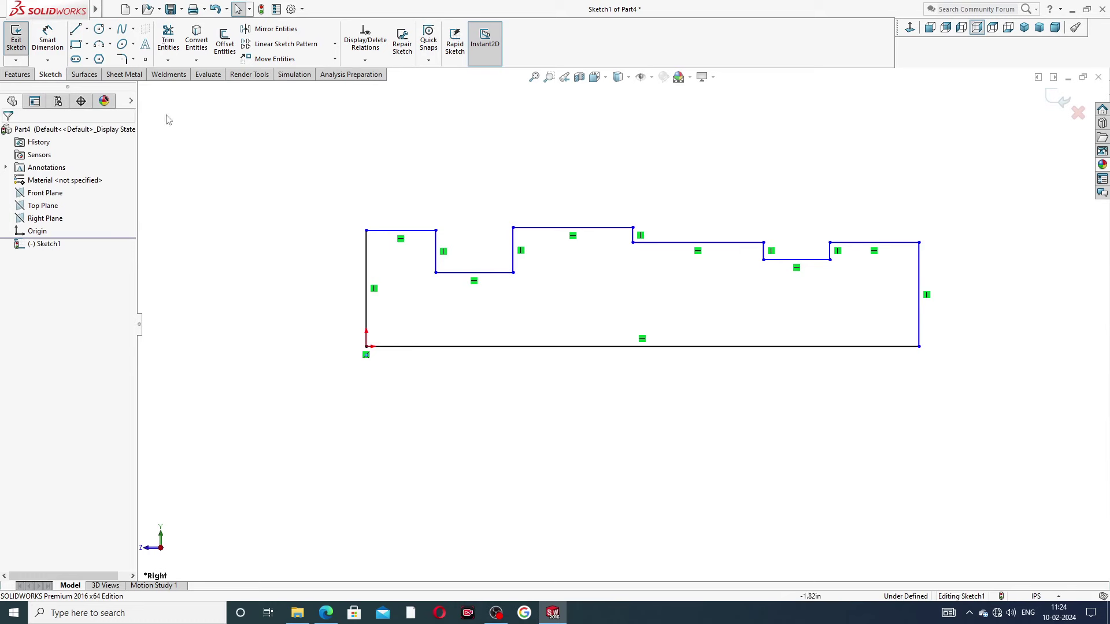
# Dimension the profile's overall length between its left and right ends as 6.25
pyautogui.click(45, 47)
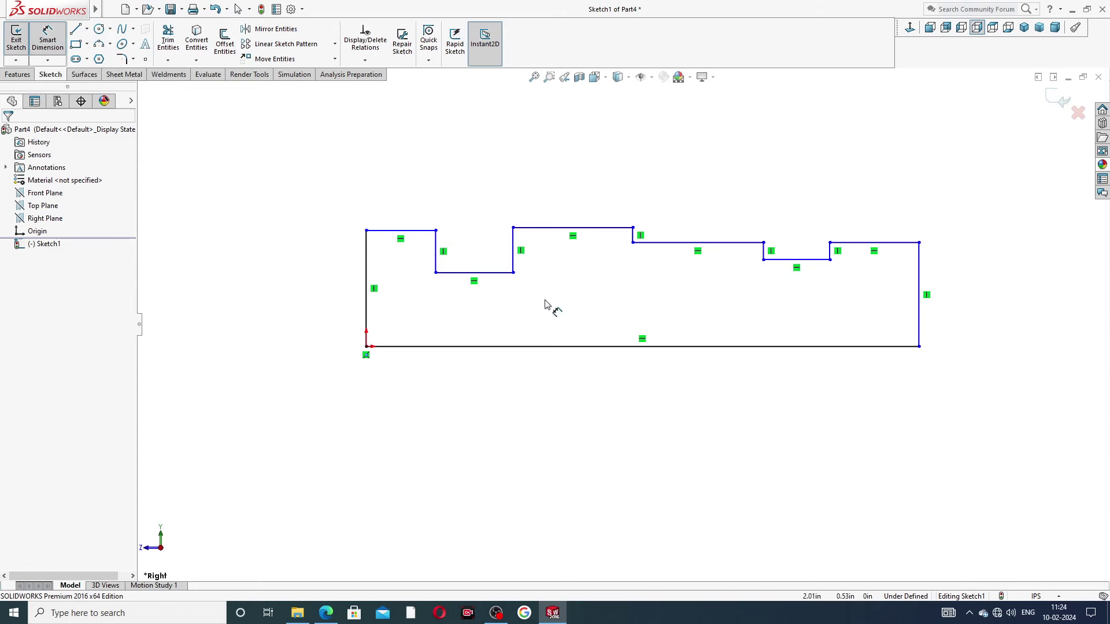
pyautogui.click(366, 271)
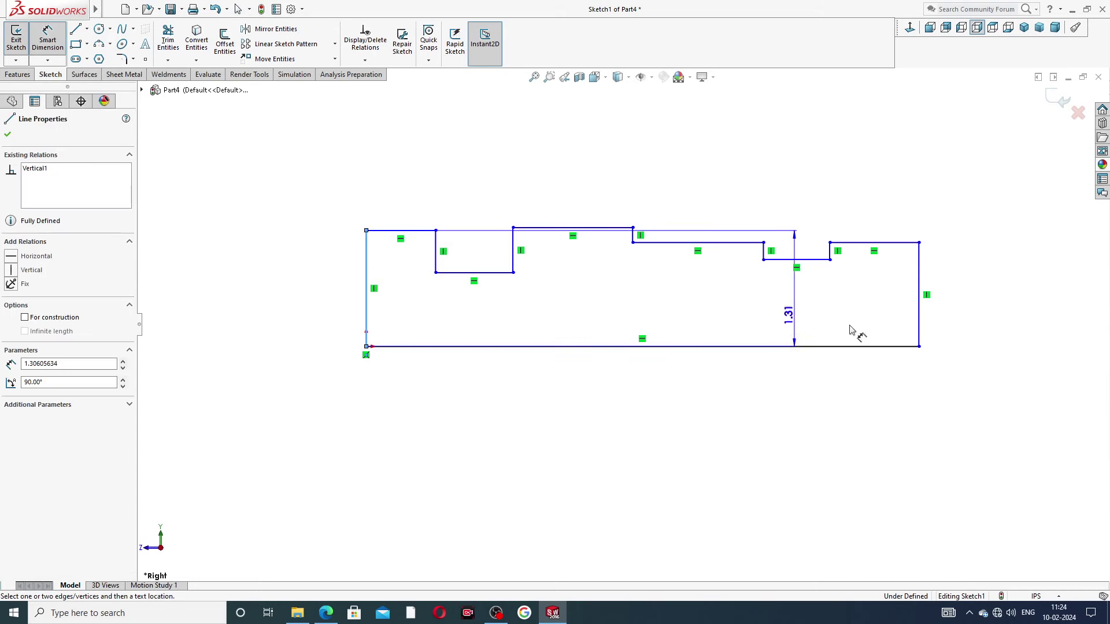
pyautogui.click(919, 291)
pyautogui.click(704, 414)
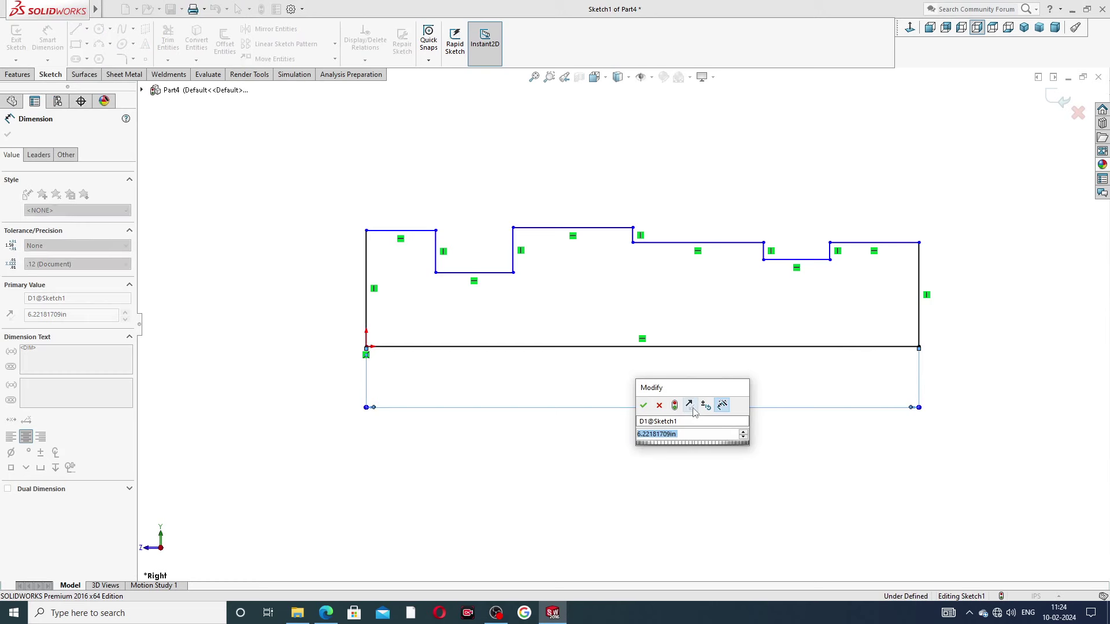
pyautogui.write('6.')
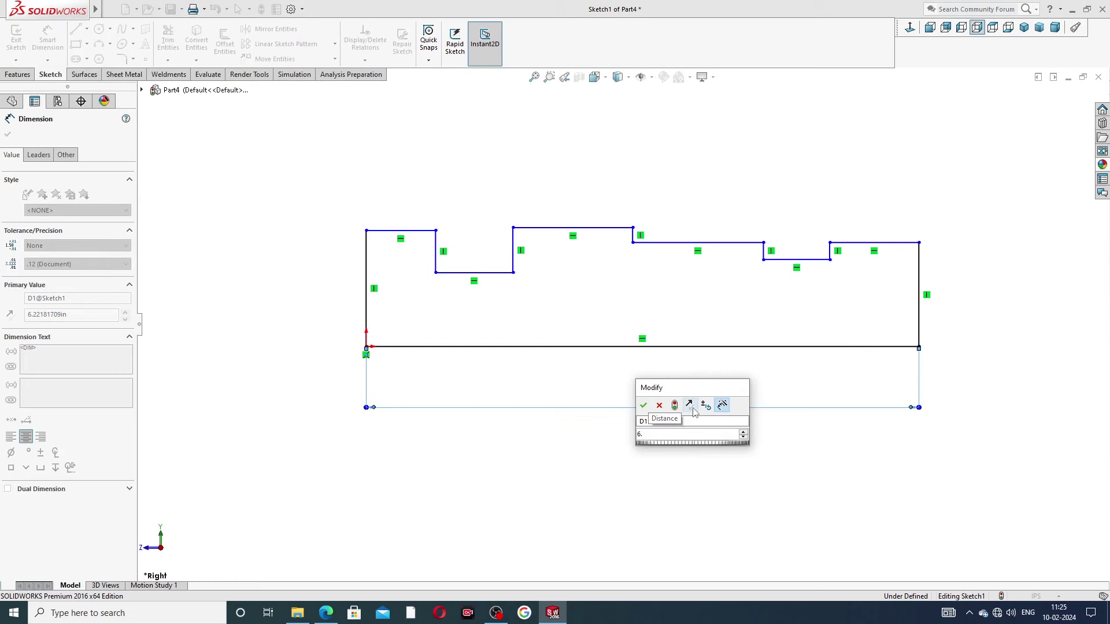
pyautogui.write('2')
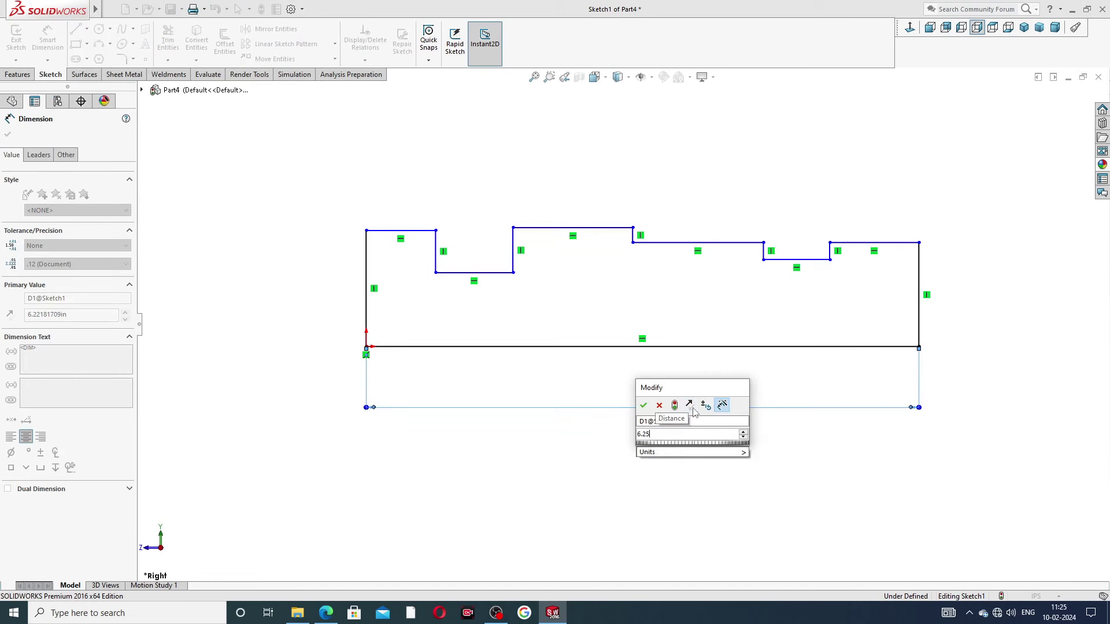
pyautogui.write('5')
pyautogui.press('Return')
# Check the reference drawing and dimension the left end height as 0.38
pyautogui.press('Escape')
pyautogui.click(326, 613)
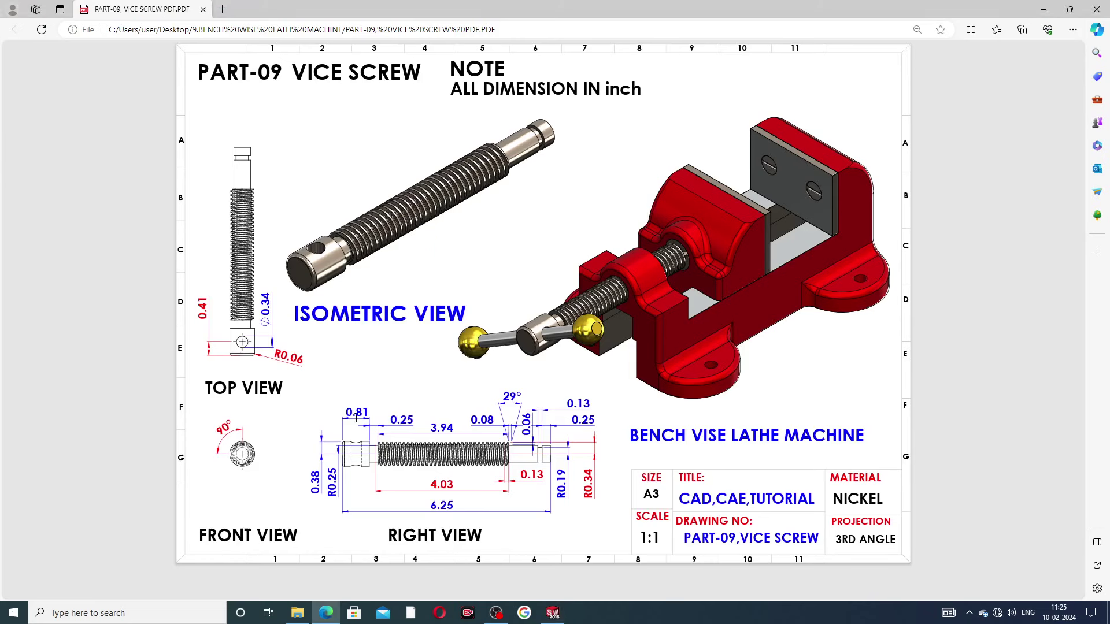
pyautogui.click(326, 612)
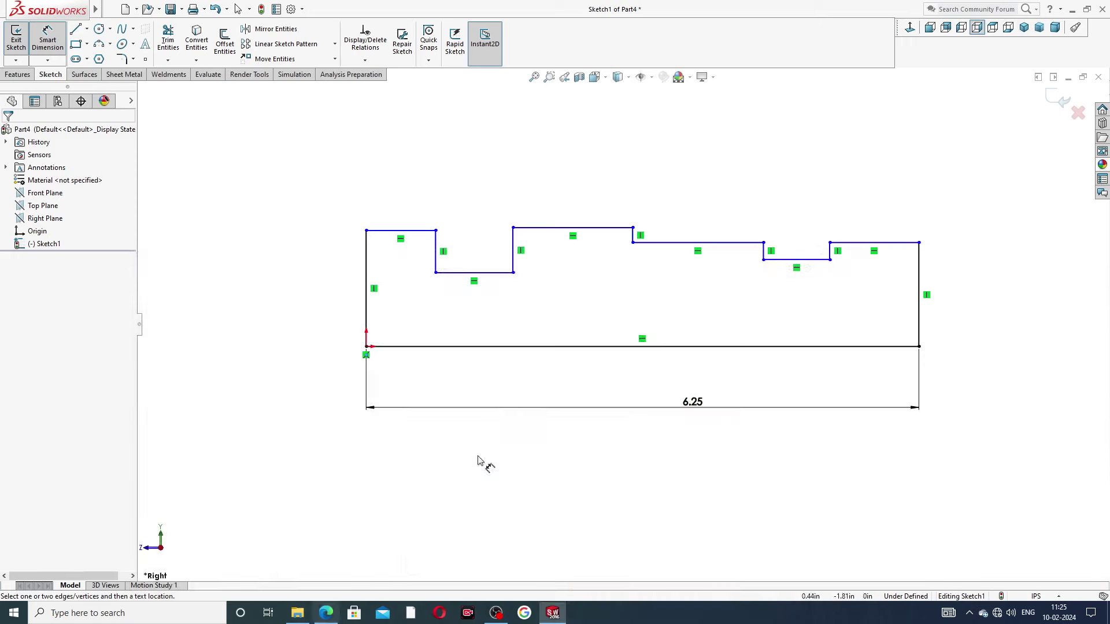
pyautogui.click(366, 257)
pyautogui.click(346, 283)
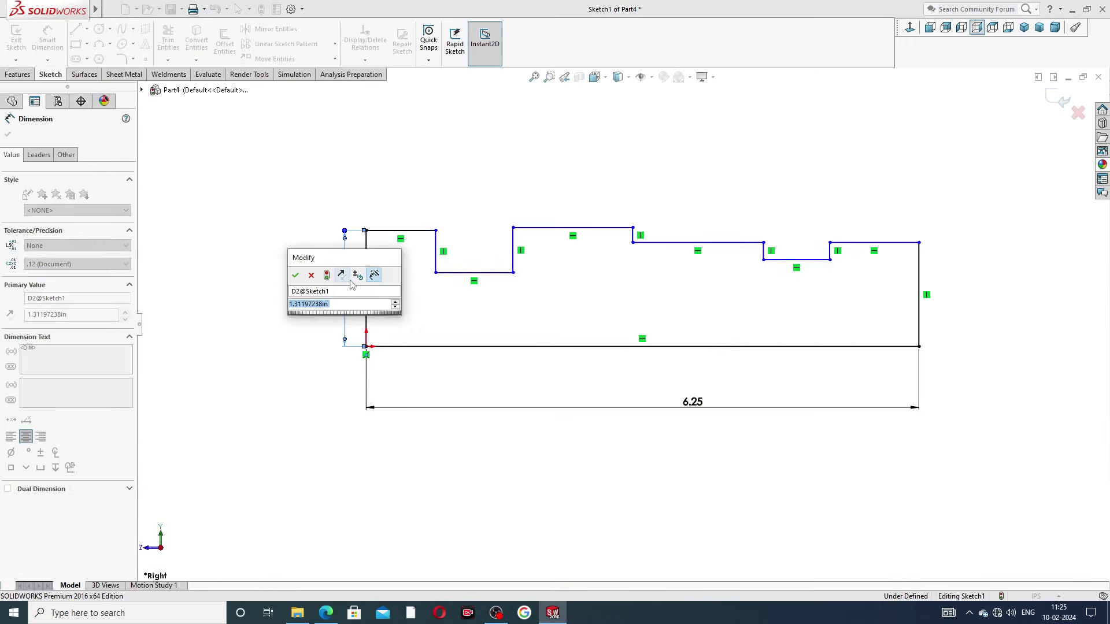
pyautogui.write('.')
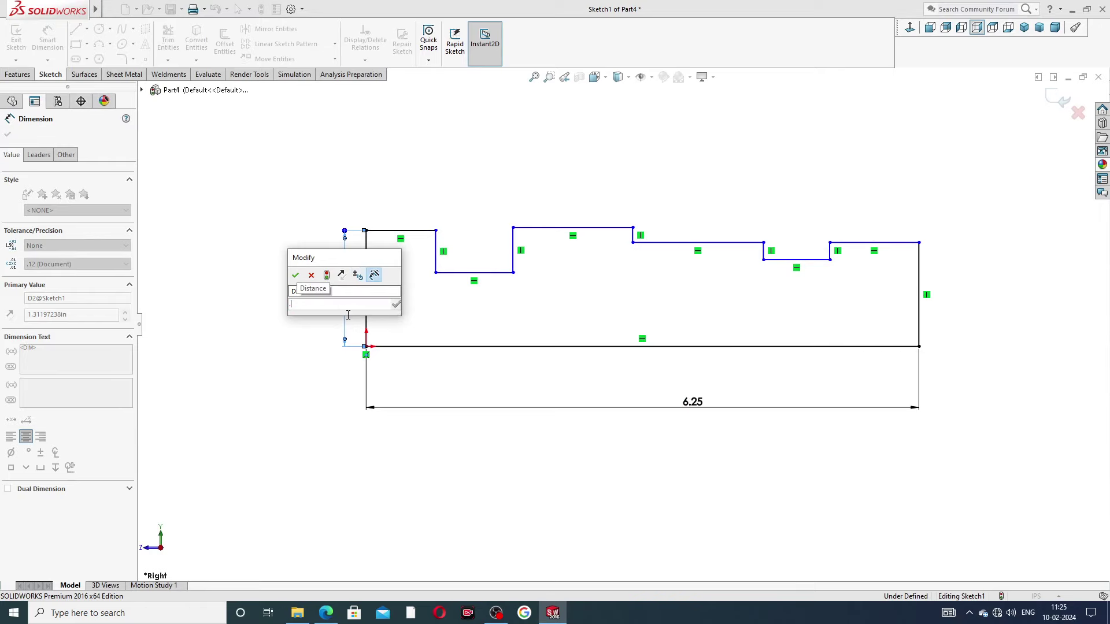
pyautogui.click(327, 613)
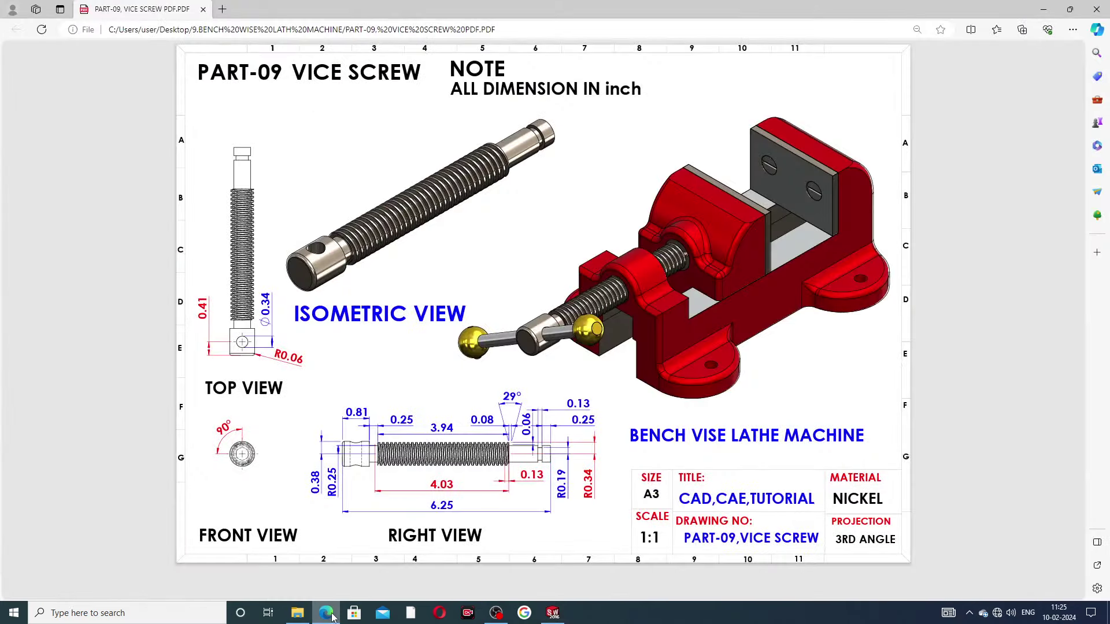
pyautogui.click(327, 614)
pyautogui.click(309, 307)
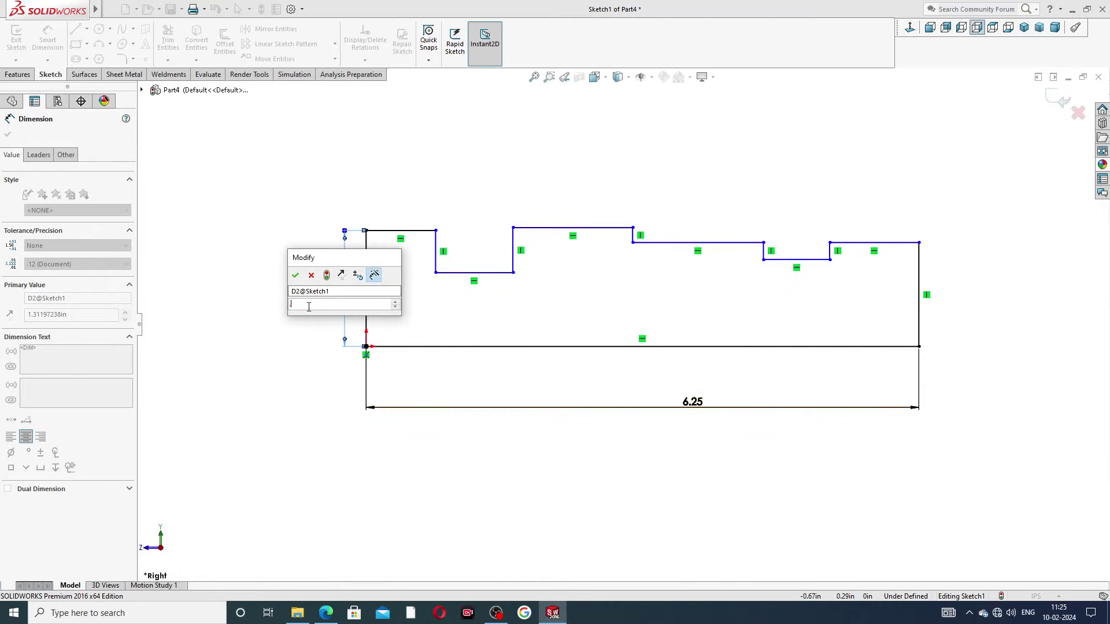
pyautogui.write('.3')
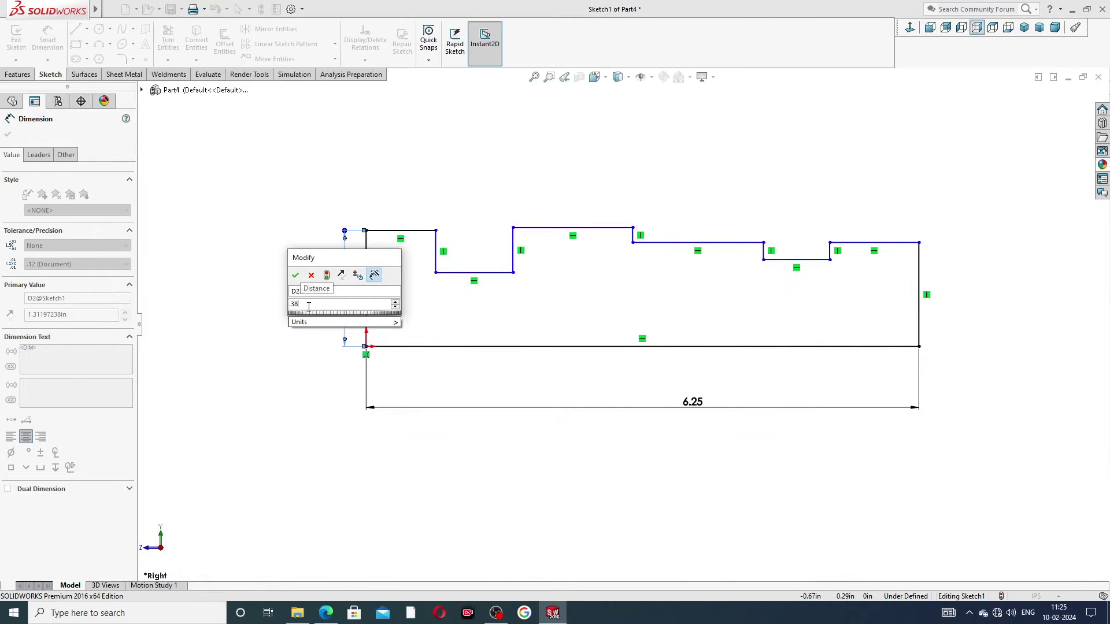
pyautogui.write('8')
pyautogui.press('Return')
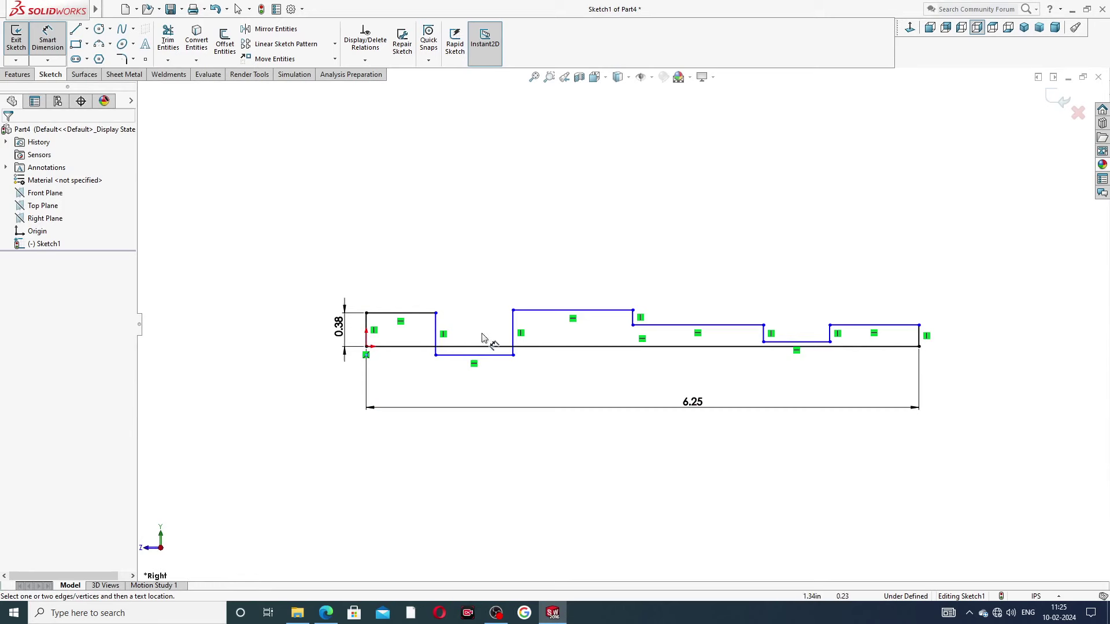
# Drag the first dip, middle step and right step segments upward to reshape the profile
pyautogui.rightClick(483, 265)
pyautogui.click(520, 171)
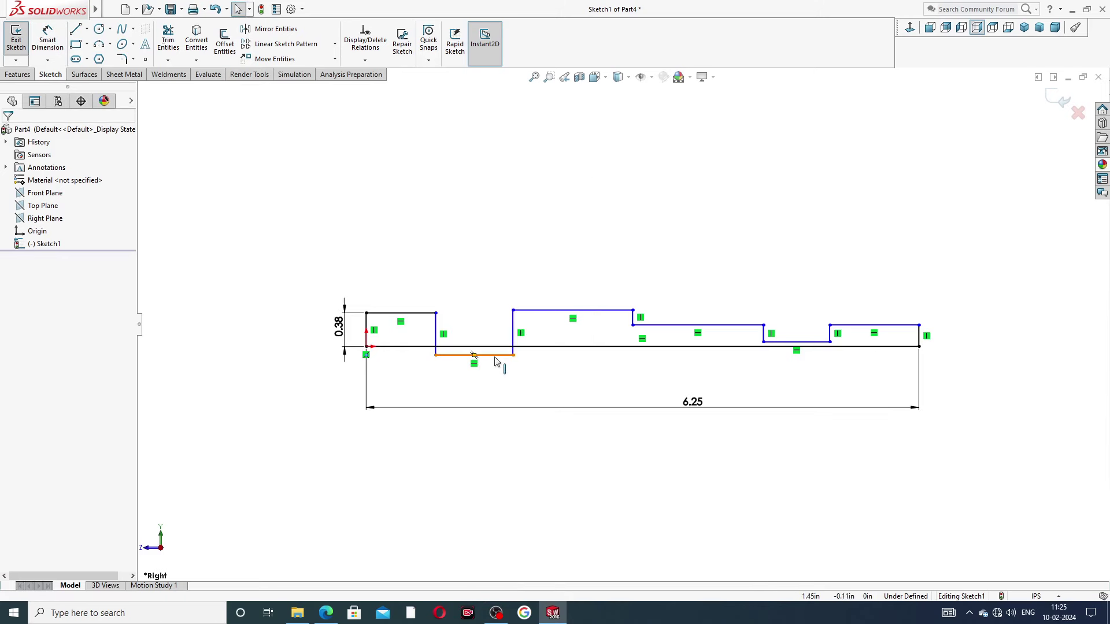
pyautogui.moveTo(495, 359); pyautogui.dragTo(497, 330)
pyautogui.click(513, 232)
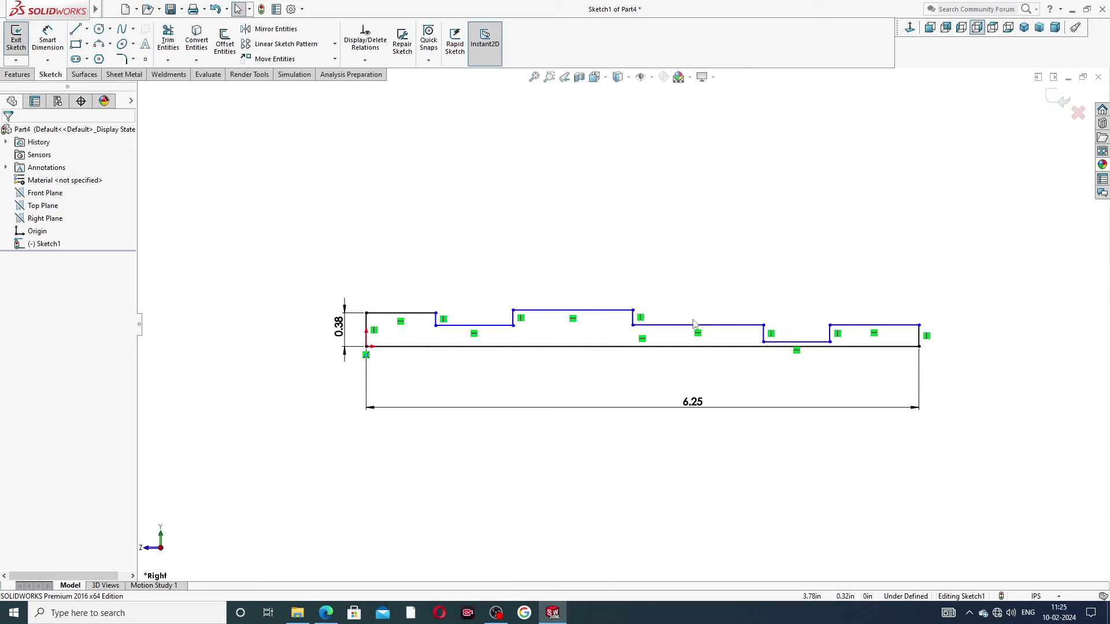
pyautogui.moveTo(608, 311); pyautogui.dragTo(608, 298)
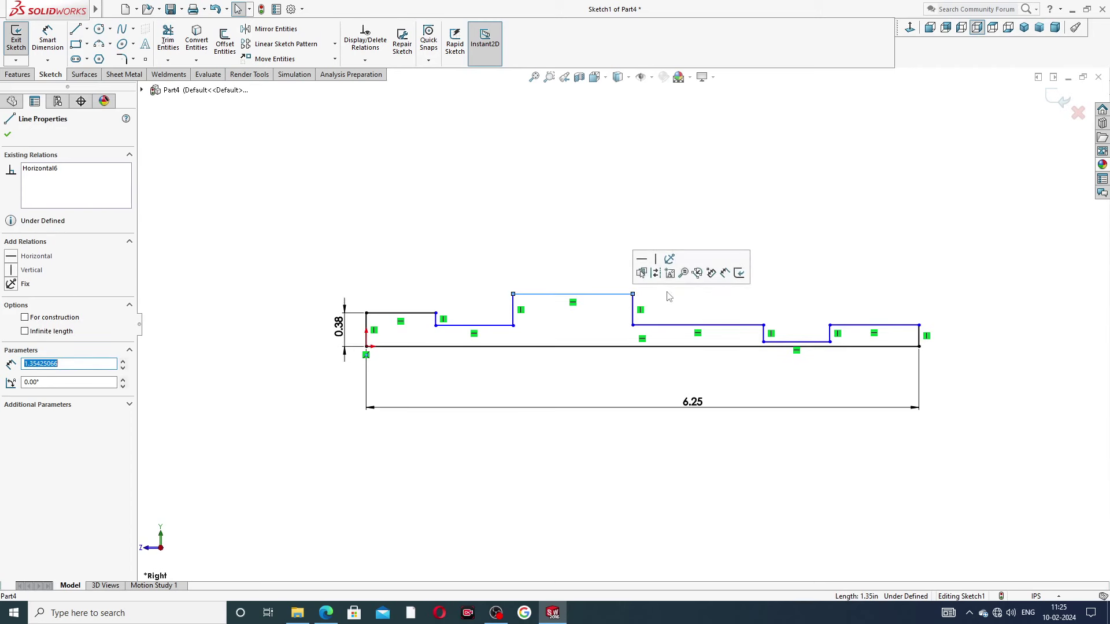
pyautogui.click(669, 273)
pyautogui.click(747, 323)
pyautogui.moveTo(747, 324); pyautogui.dragTo(751, 309)
pyautogui.moveTo(794, 342); pyautogui.dragTo(786, 331)
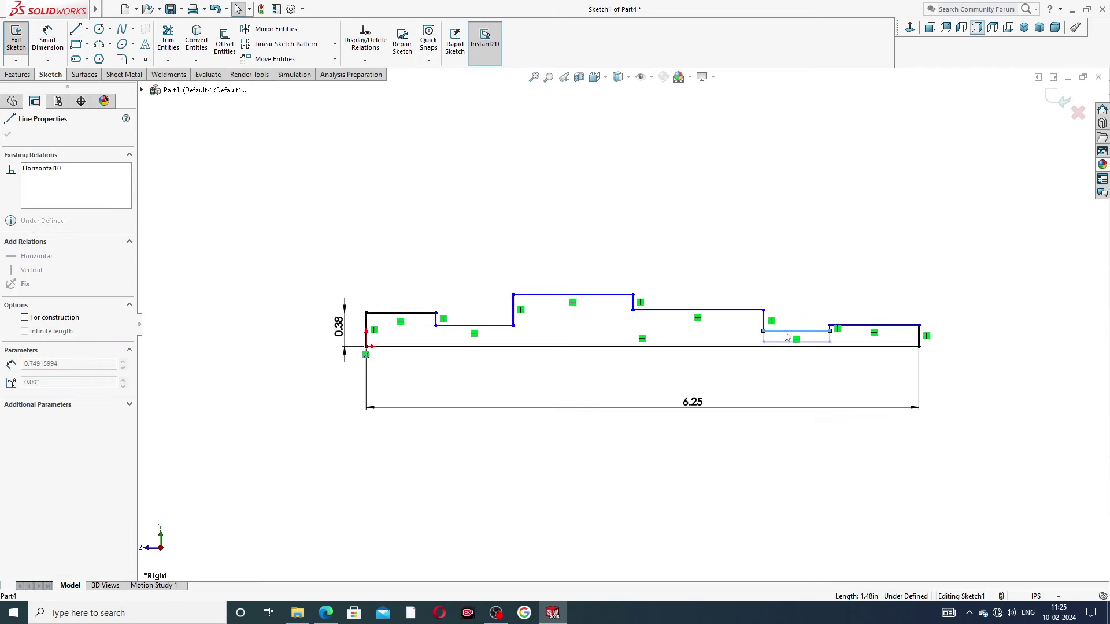
pyautogui.click(866, 326)
pyautogui.moveTo(865, 325); pyautogui.dragTo(867, 309)
pyautogui.click(860, 249)
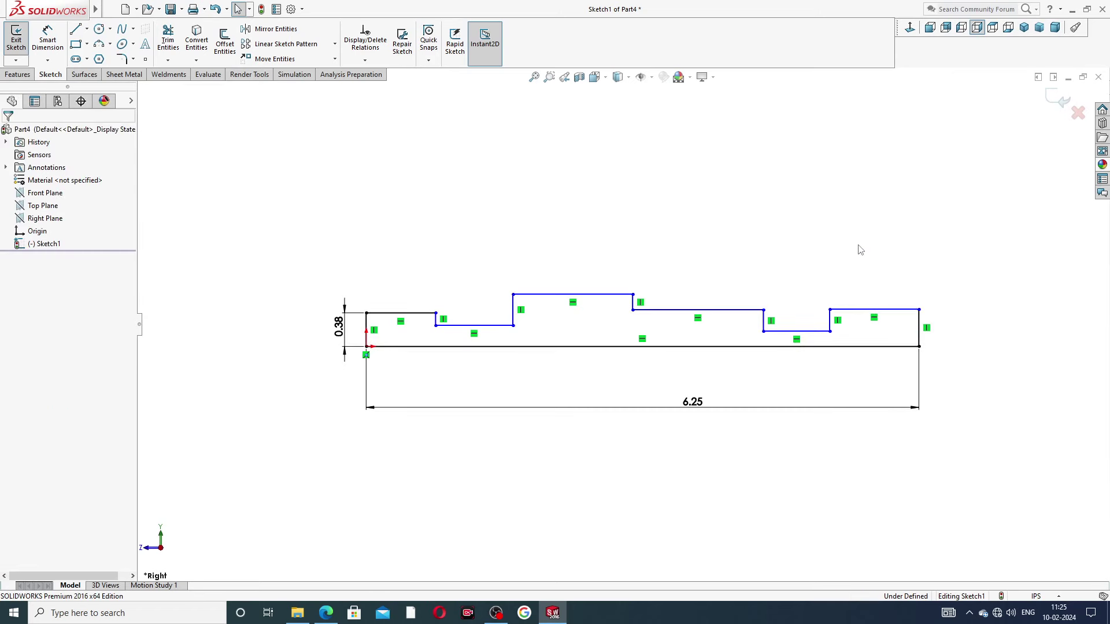
# Dimension the top-left segment as 0.81 long and the short lower step as 0.25 wide
pyautogui.click(48, 38)
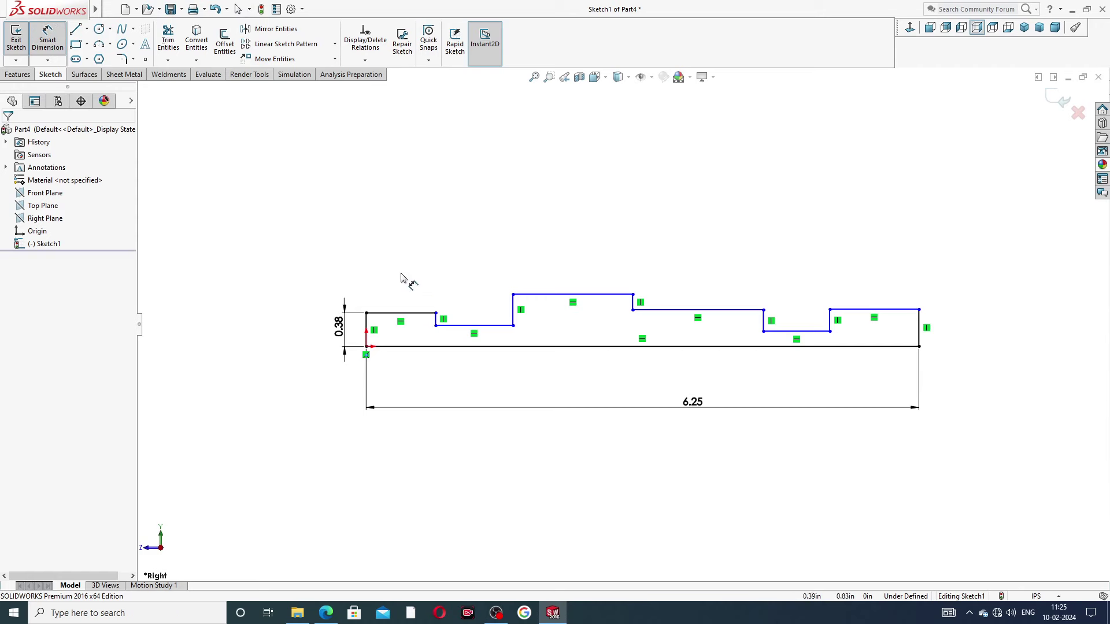
pyautogui.click(407, 312)
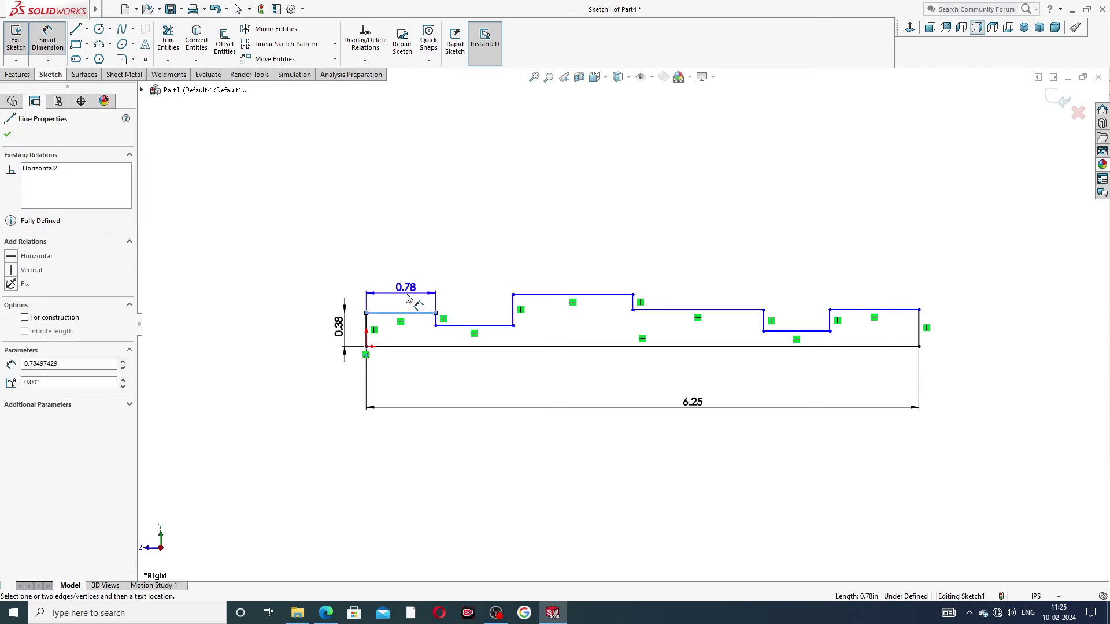
pyautogui.click(407, 296)
pyautogui.write('0.81')
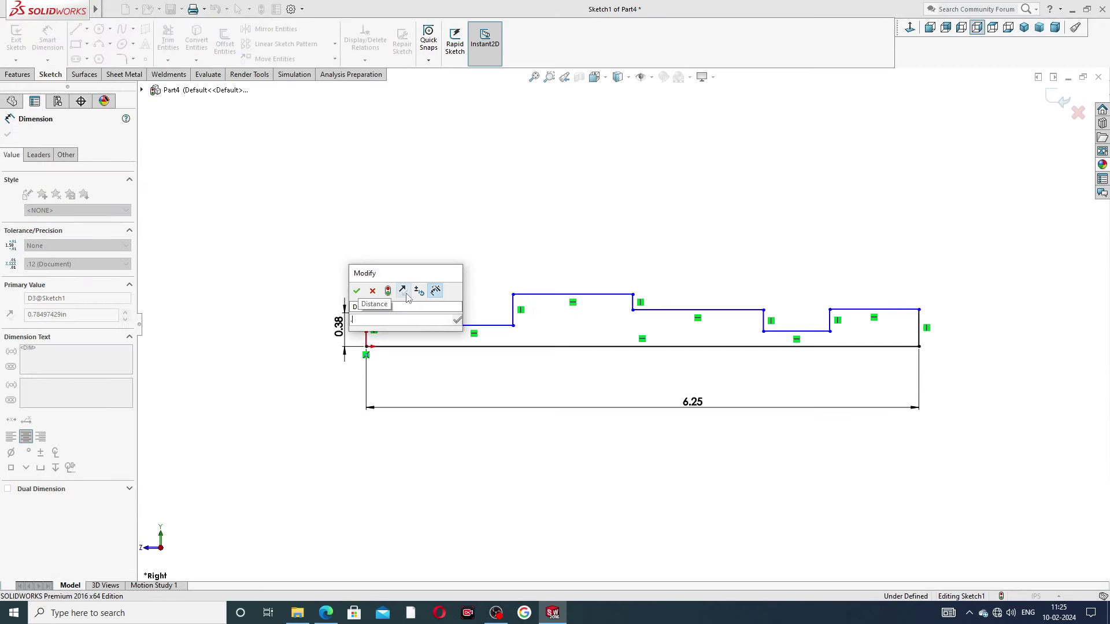
pyautogui.press('Return')
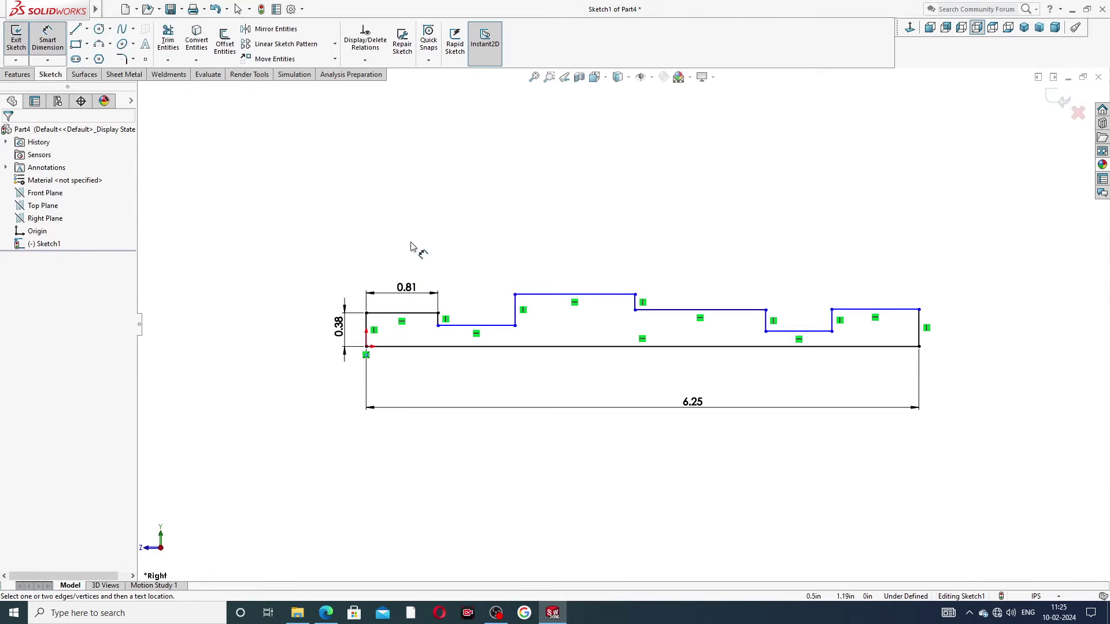
pyautogui.click(471, 324)
pyautogui.click(467, 310)
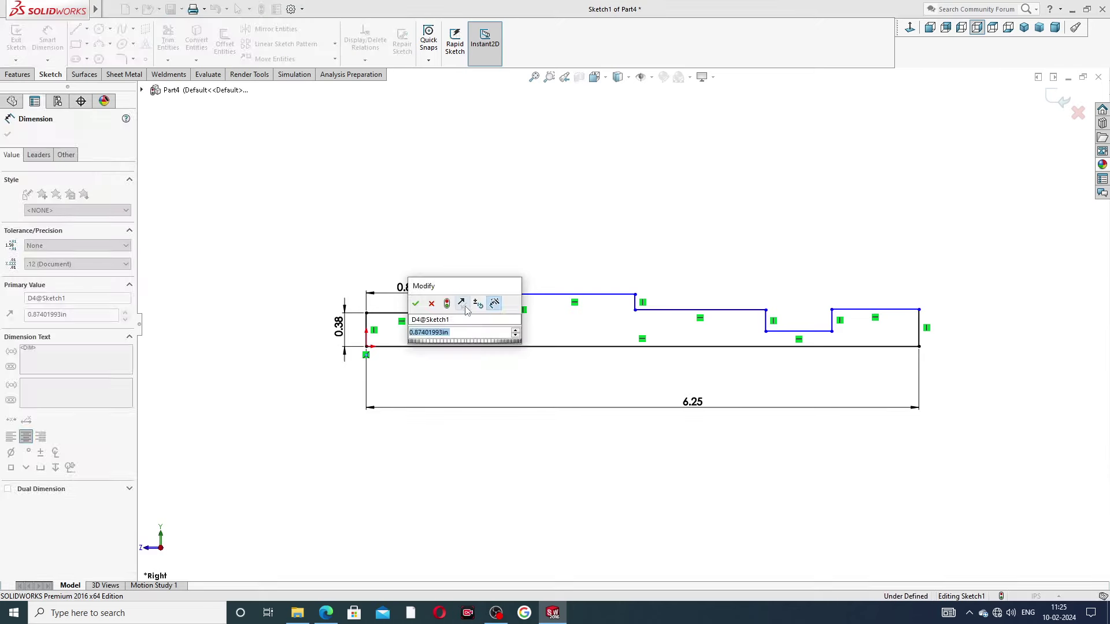
pyautogui.write('.24')
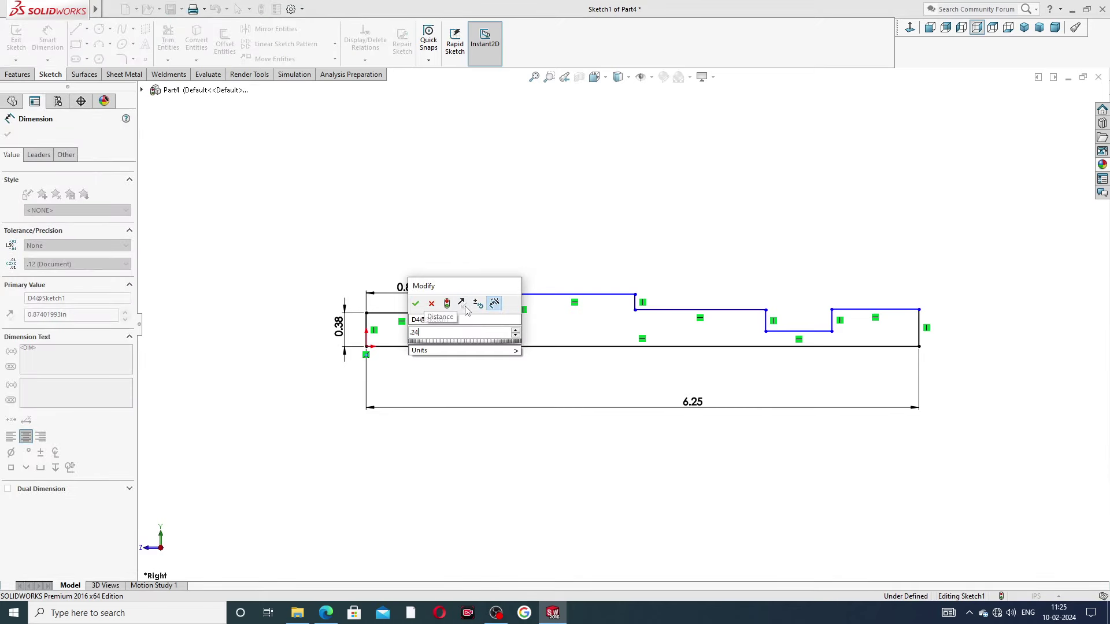
pyautogui.write('5')
pyautogui.press('Return')
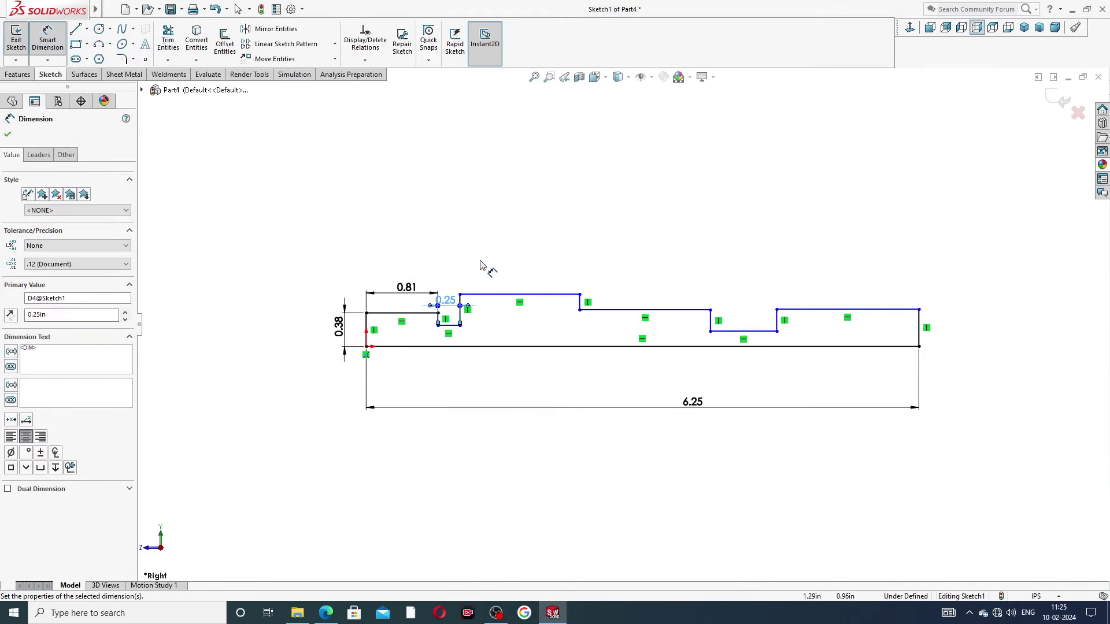
# Dimension the step's height above the bottom line as 0.25 and exit Smart Dimension
pyautogui.click(448, 325)
pyautogui.click(440, 346)
pyautogui.click(425, 338)
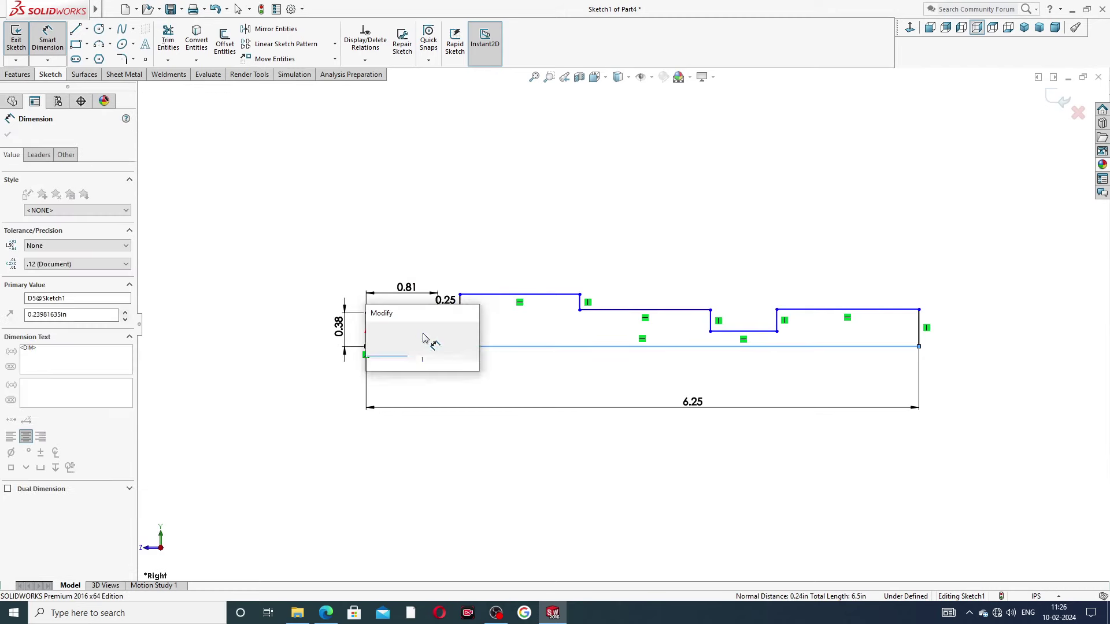
pyautogui.write('.2')
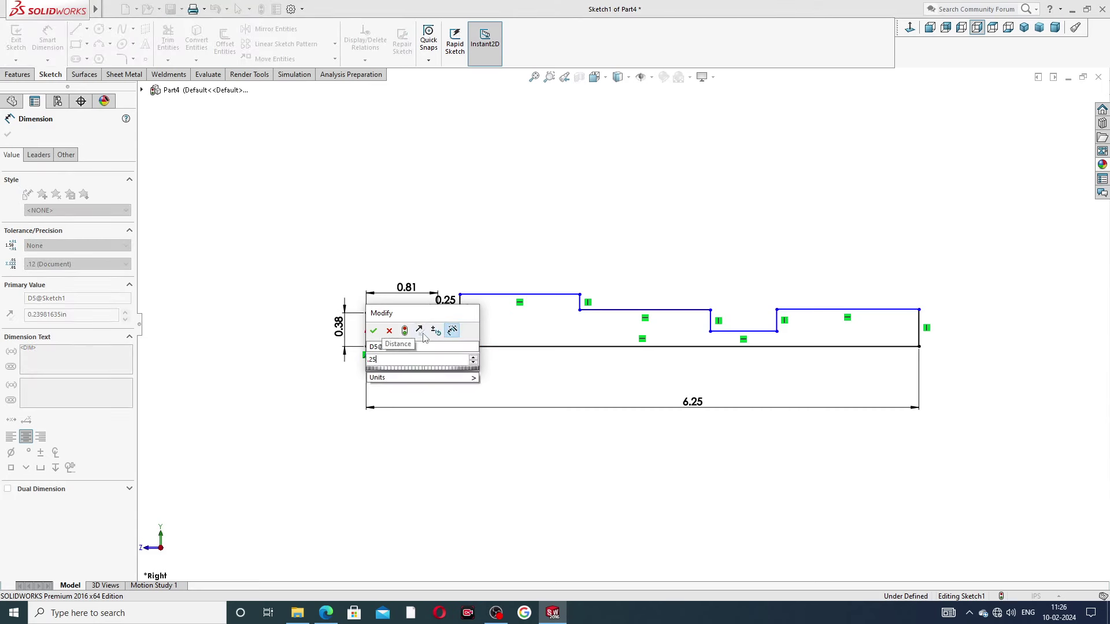
pyautogui.write('5')
pyautogui.press('Return')
pyautogui.scroll(-1, 545, 326)
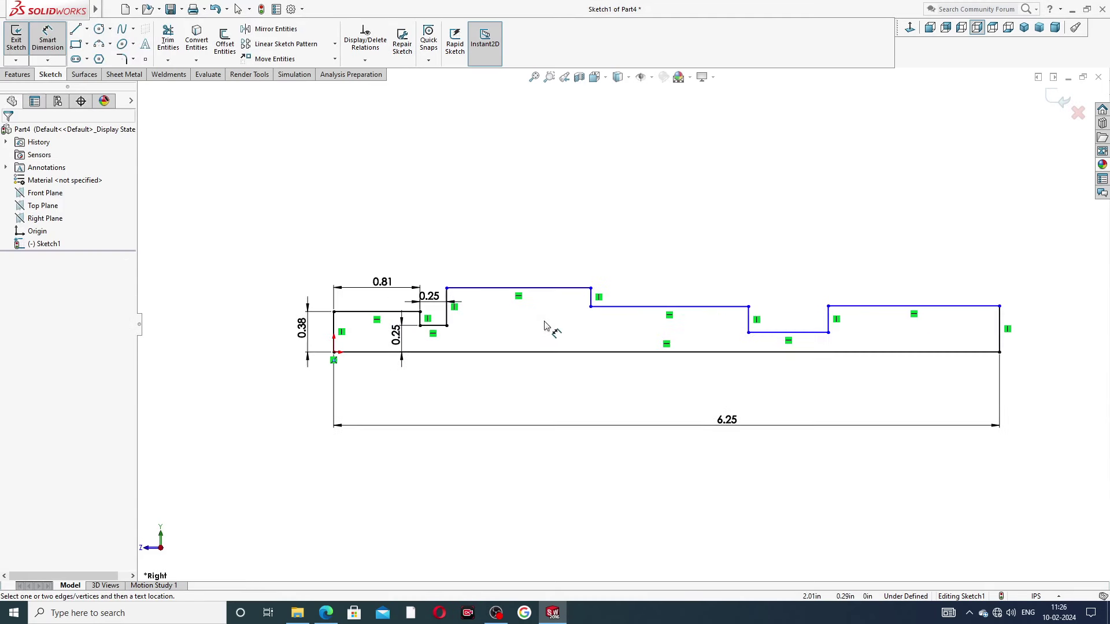
pyautogui.rightClick(808, 214)
pyautogui.click(828, 174)
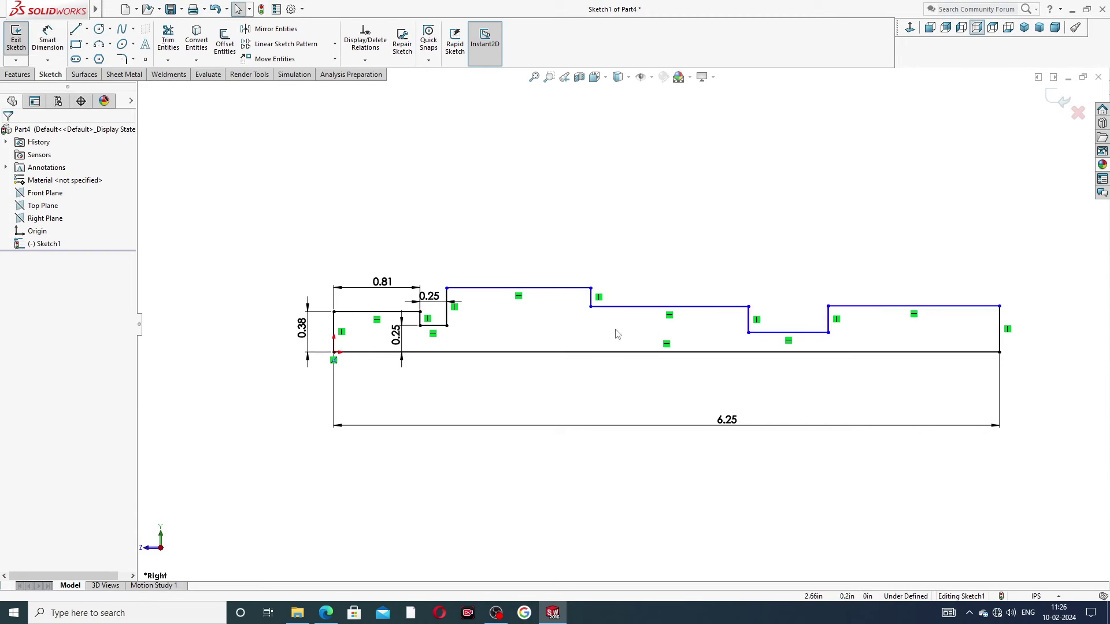
# Make the short step, long middle line and right top line collinear
pyautogui.click(438, 326)
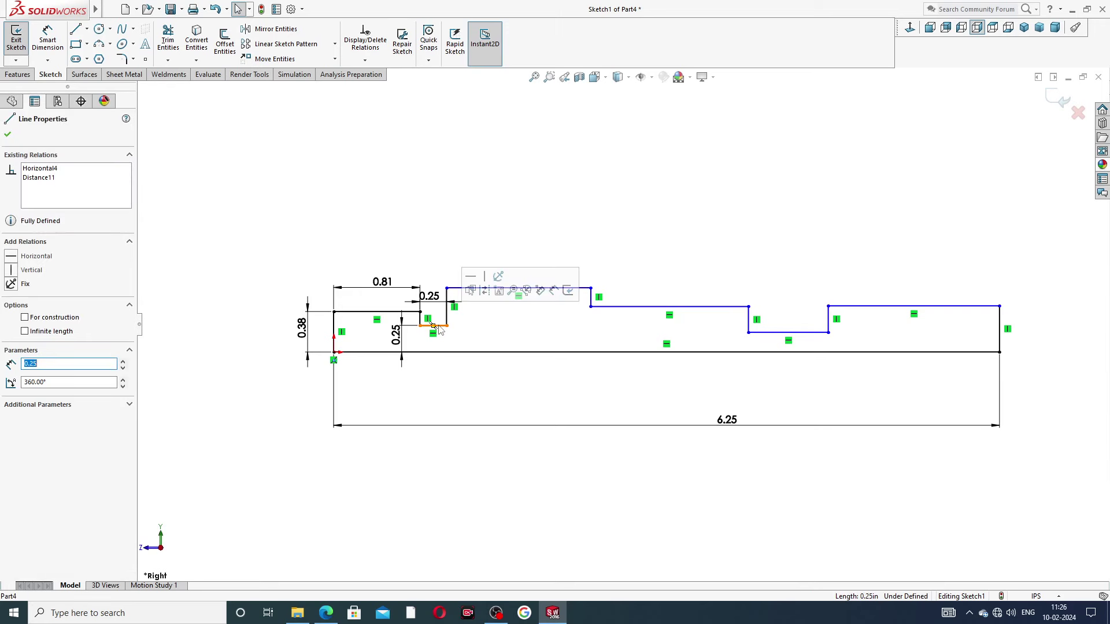
pyautogui.keyDown('ctrl'); pyautogui.click(635, 307); pyautogui.keyUp('ctrl')
pyautogui.keyDown('ctrl'); pyautogui.click(842, 314); pyautogui.keyUp('ctrl')
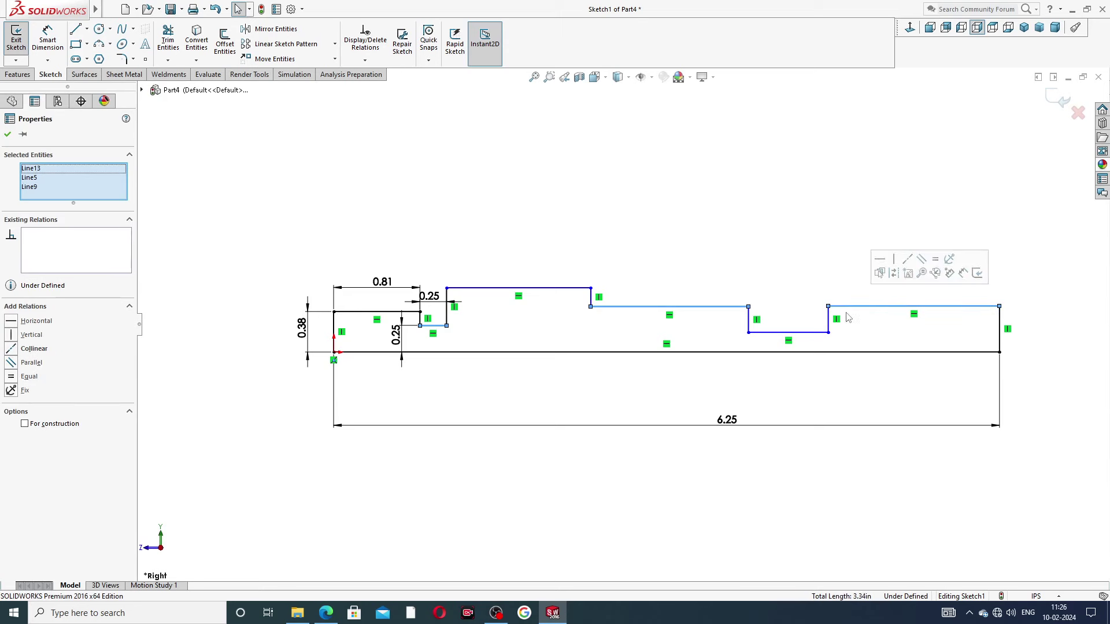
pyautogui.click(907, 259)
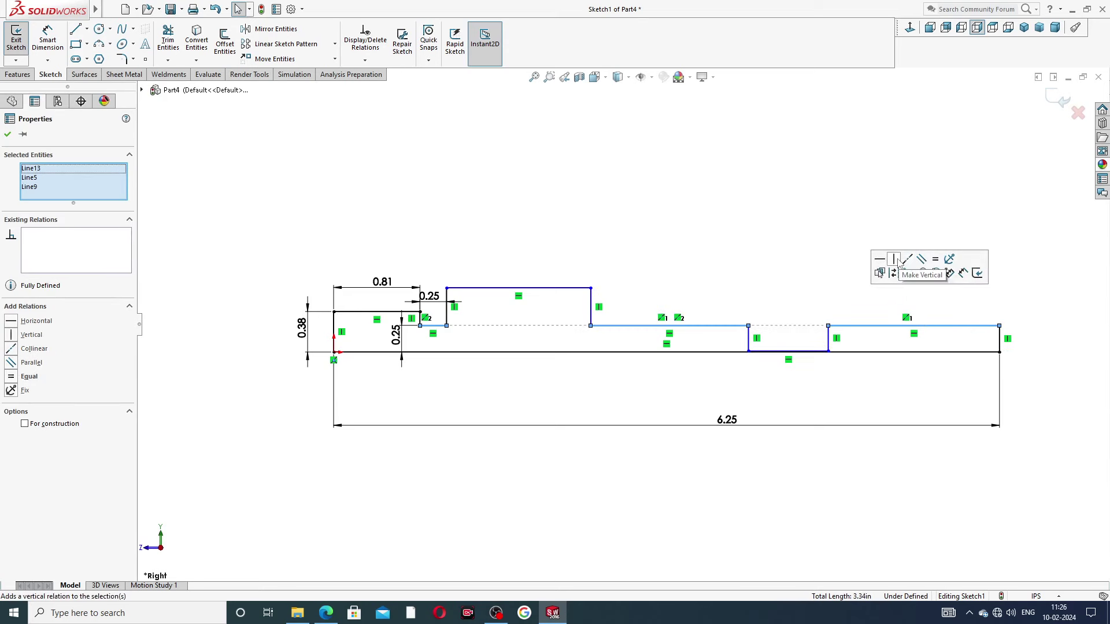
pyautogui.click(782, 211)
# Raise the right recess's bottom line to make the recess shallower
pyautogui.click(775, 352)
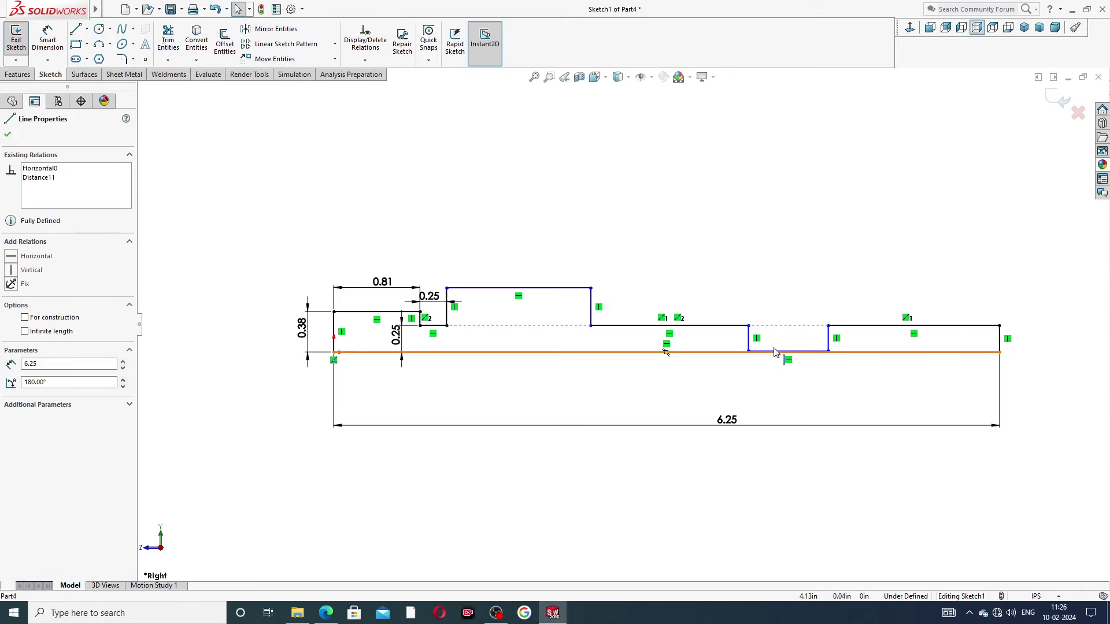
pyautogui.press('Escape')
pyautogui.scroll(-2, 781, 350)
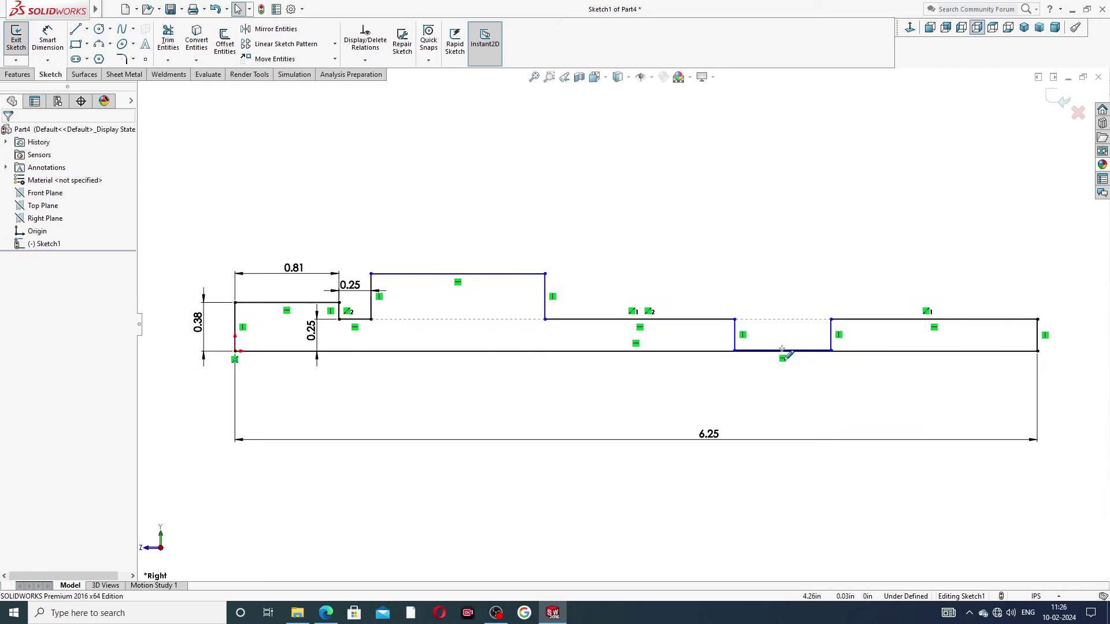
pyautogui.click(752, 351)
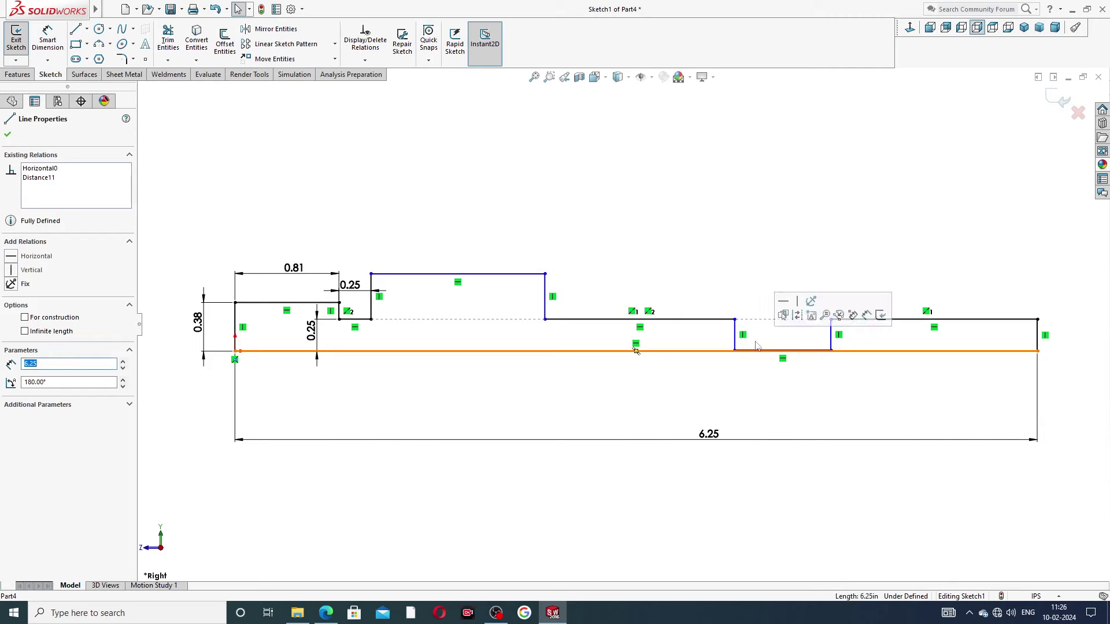
pyautogui.press('Escape')
pyautogui.scroll(-5, 782, 362)
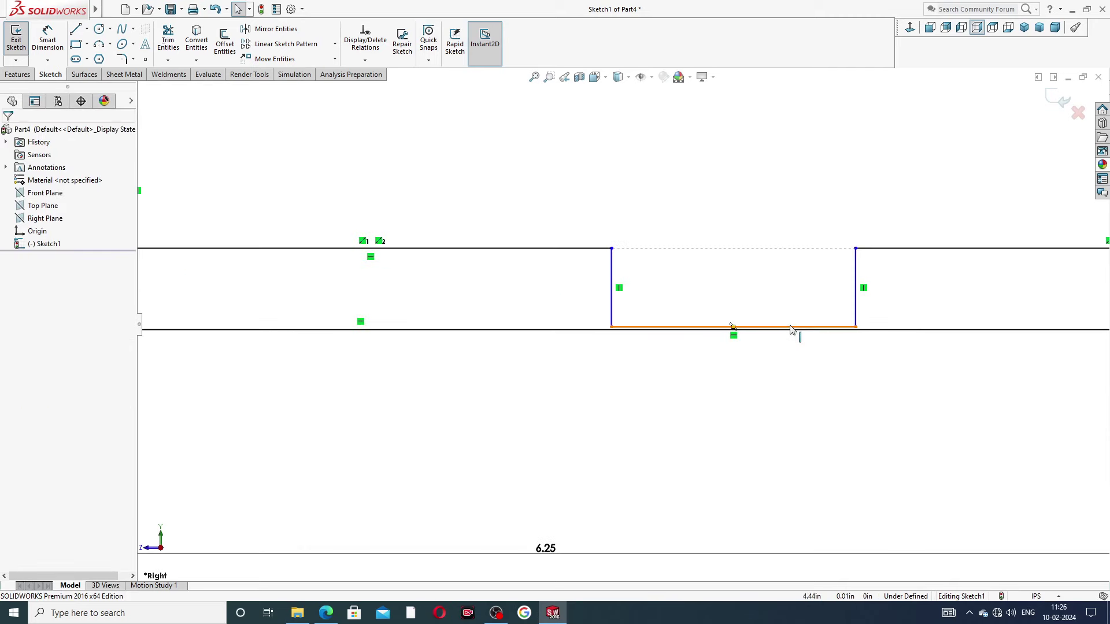
pyautogui.moveTo(792, 328); pyautogui.dragTo(785, 295)
pyautogui.press('Escape')
pyautogui.scroll(6, 772, 212)
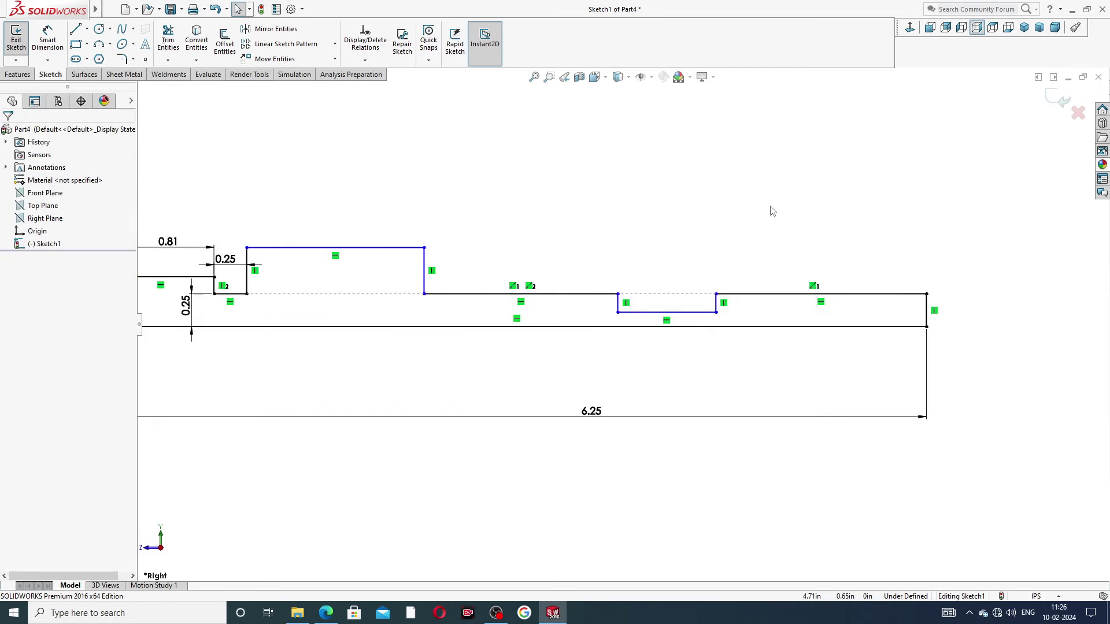
pyautogui.click(47, 39)
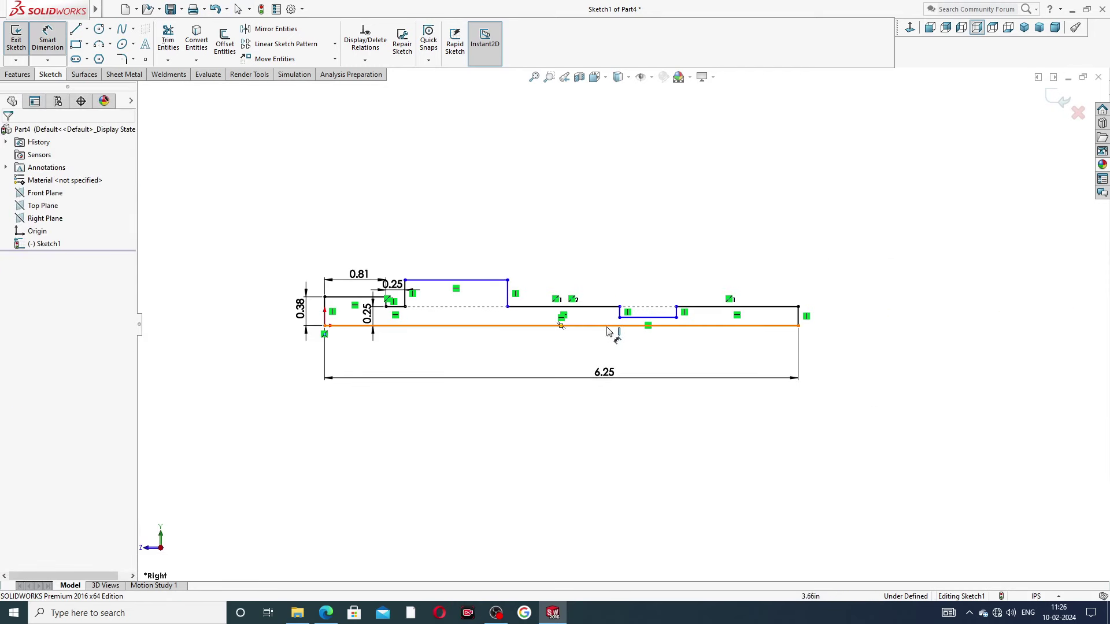
pyautogui.scroll(-3, 711, 344)
# Dimension the right top line as 0.25 long and the recess bottom as 0.13 long
pyautogui.click(781, 282)
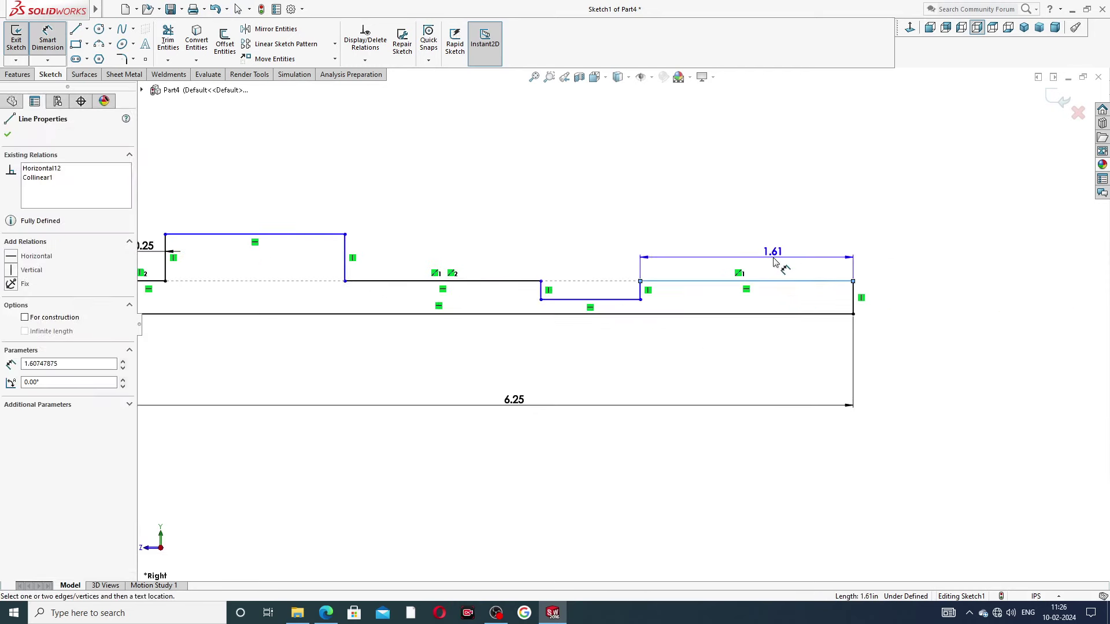
pyautogui.click(775, 260)
pyautogui.write('0.25')
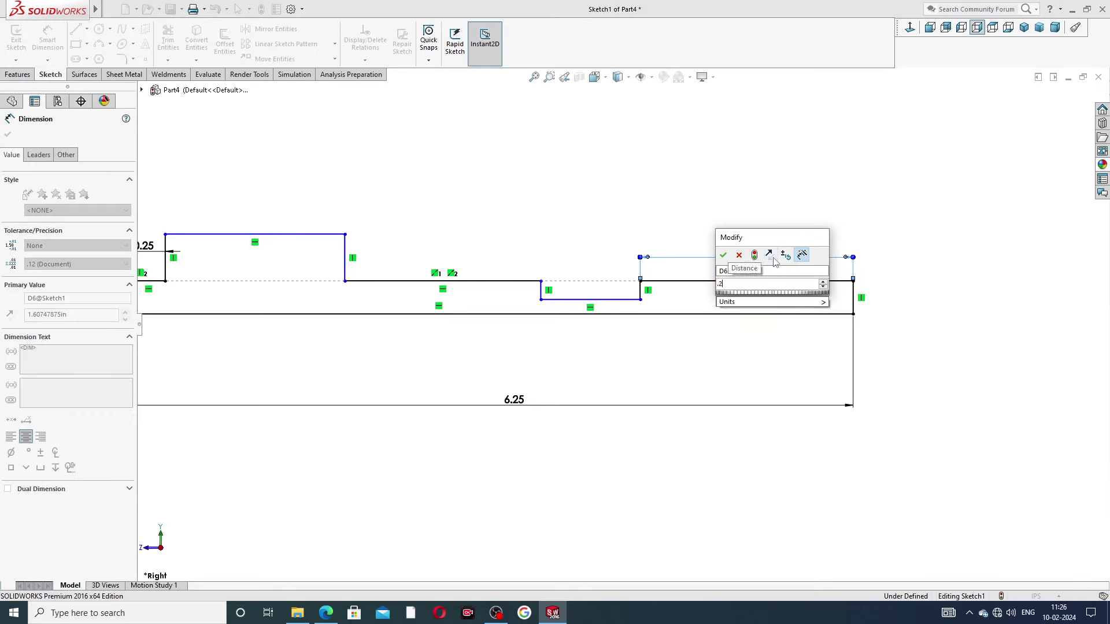
pyautogui.press('Return')
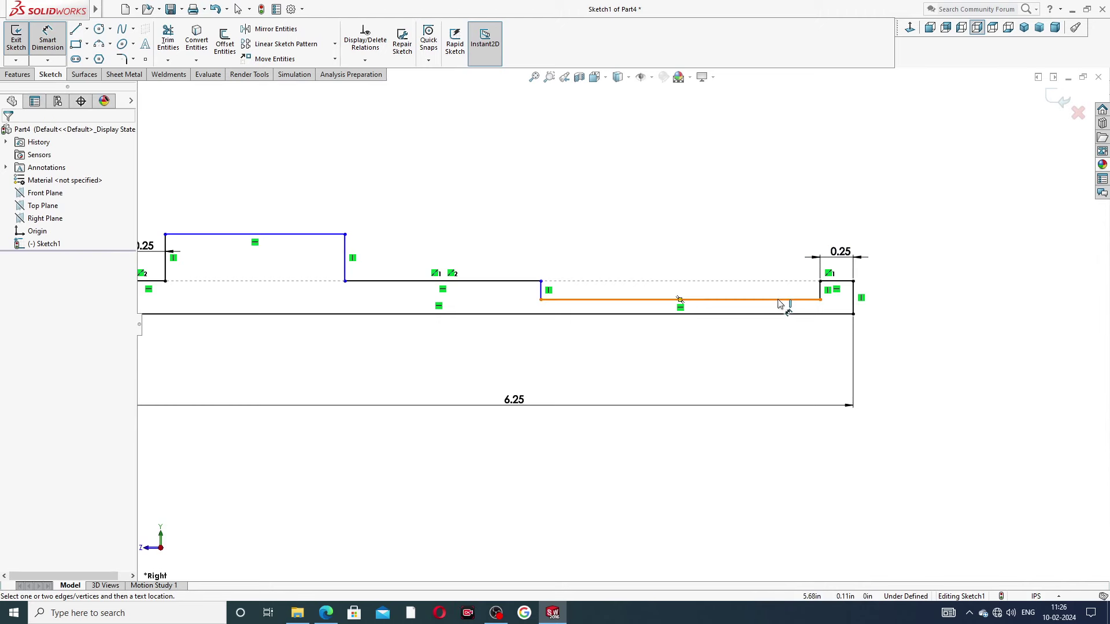
pyautogui.click(783, 299)
pyautogui.click(731, 277)
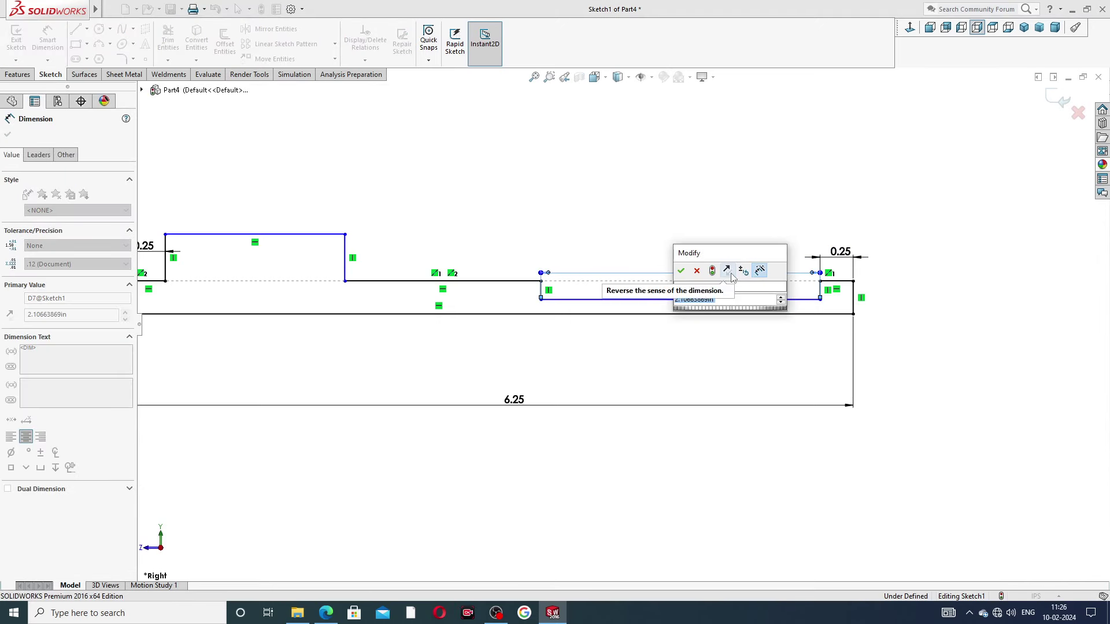
pyautogui.write('.1')
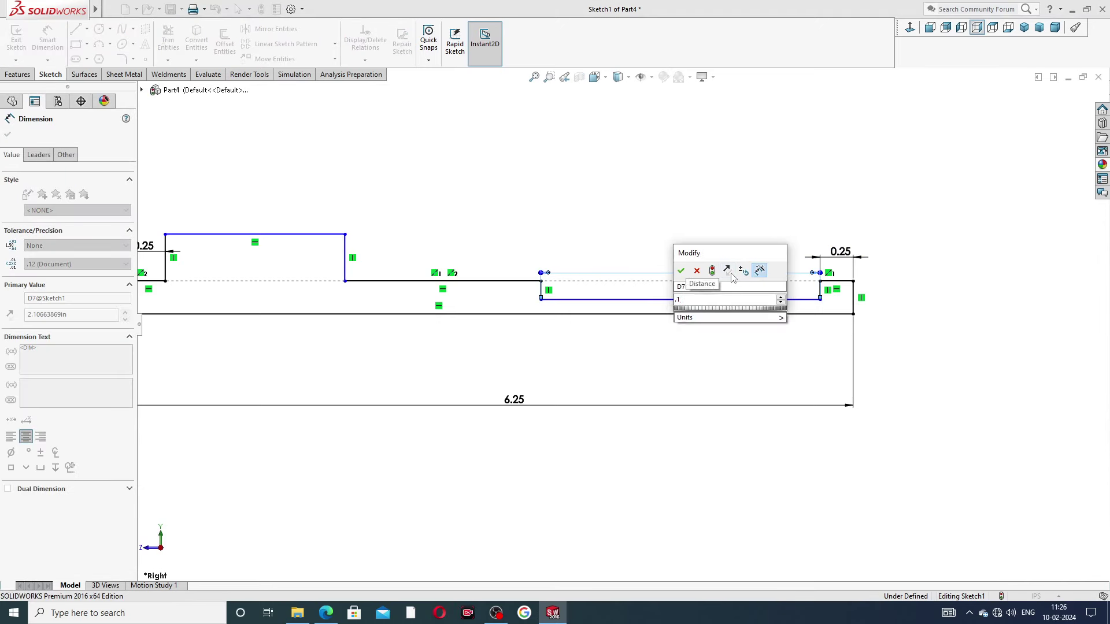
pyautogui.write('3')
pyautogui.press('Return')
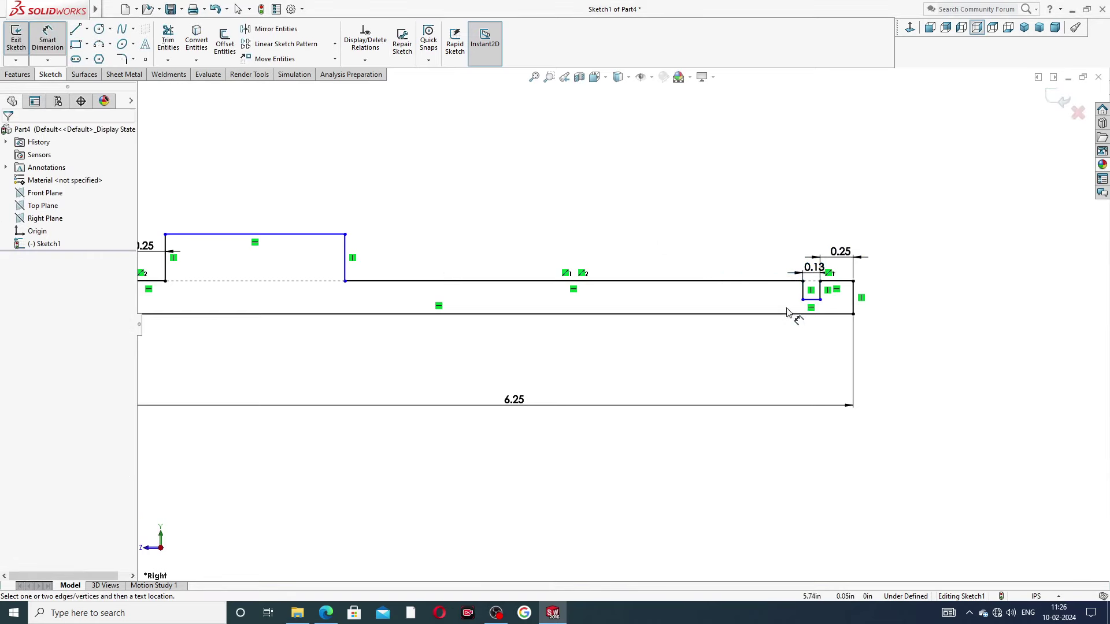
# Set the recess depth above the lower line to 0.19 and move its label right
pyautogui.scroll(-5, 796, 315)
pyautogui.click(778, 294)
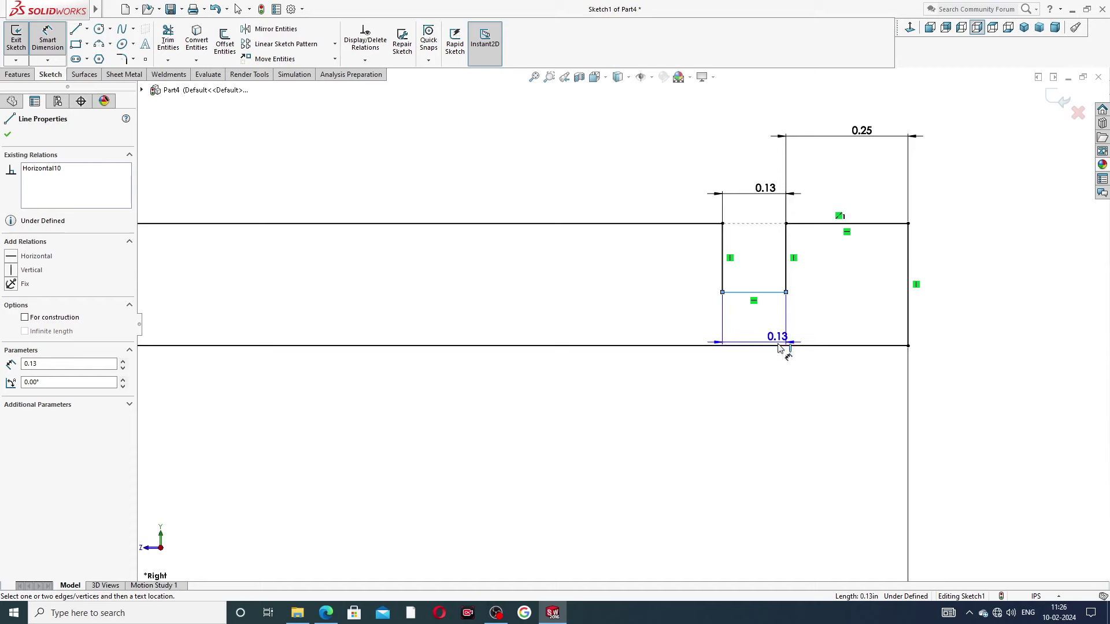
pyautogui.click(776, 346)
pyautogui.click(763, 324)
pyautogui.write('.19')
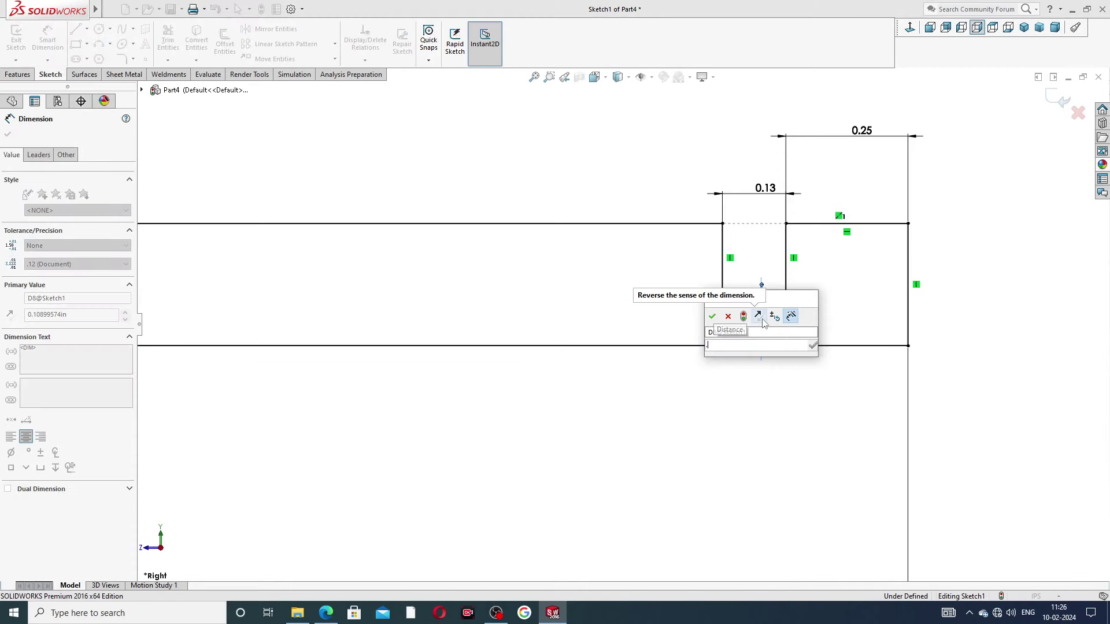
pyautogui.press('Return')
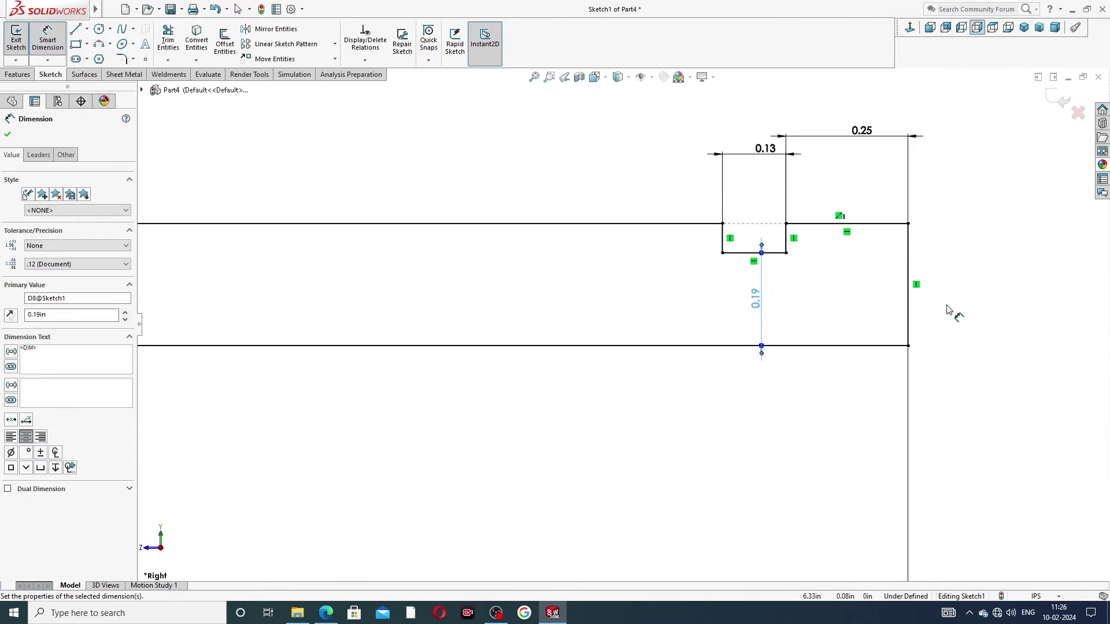
pyautogui.scroll(3, 813, 292)
pyautogui.moveTo(687, 318); pyautogui.dragTo(714, 324)
pyautogui.scroll(3, 567, 273)
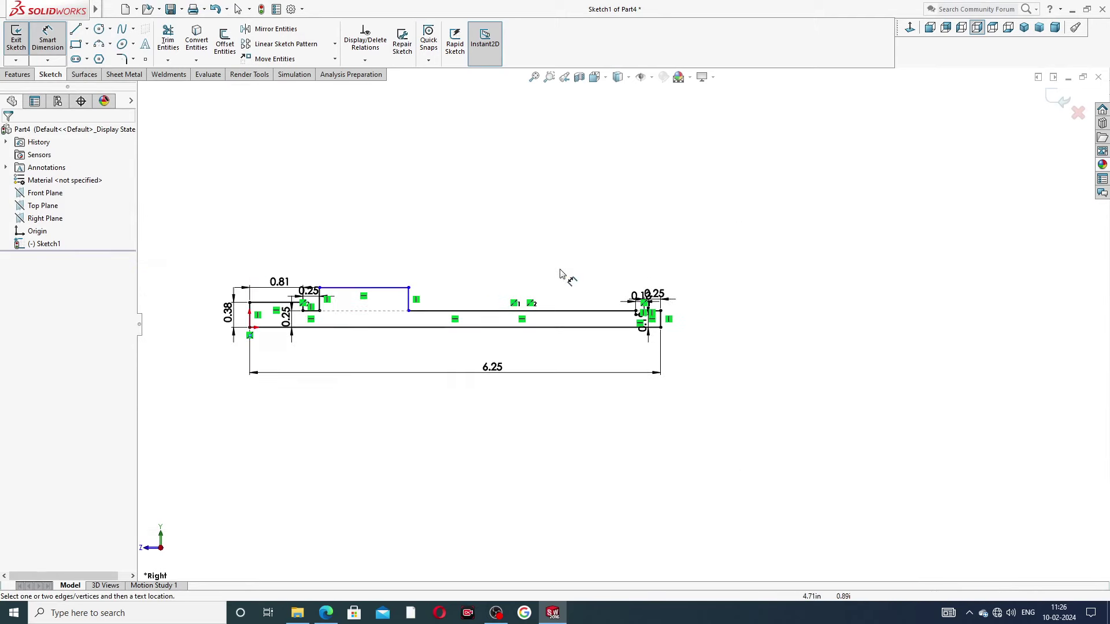
pyautogui.scroll(-2, 370, 289)
# Make the long top line 3.94 long and 0.34 above the bottom line
pyautogui.click(421, 286)
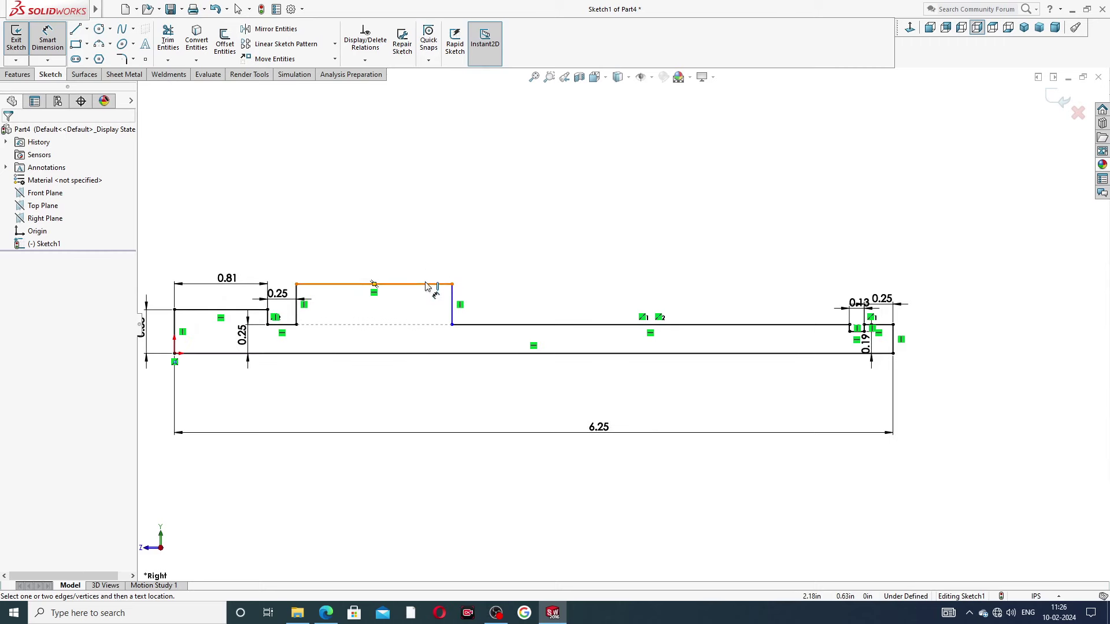
pyautogui.click(414, 258)
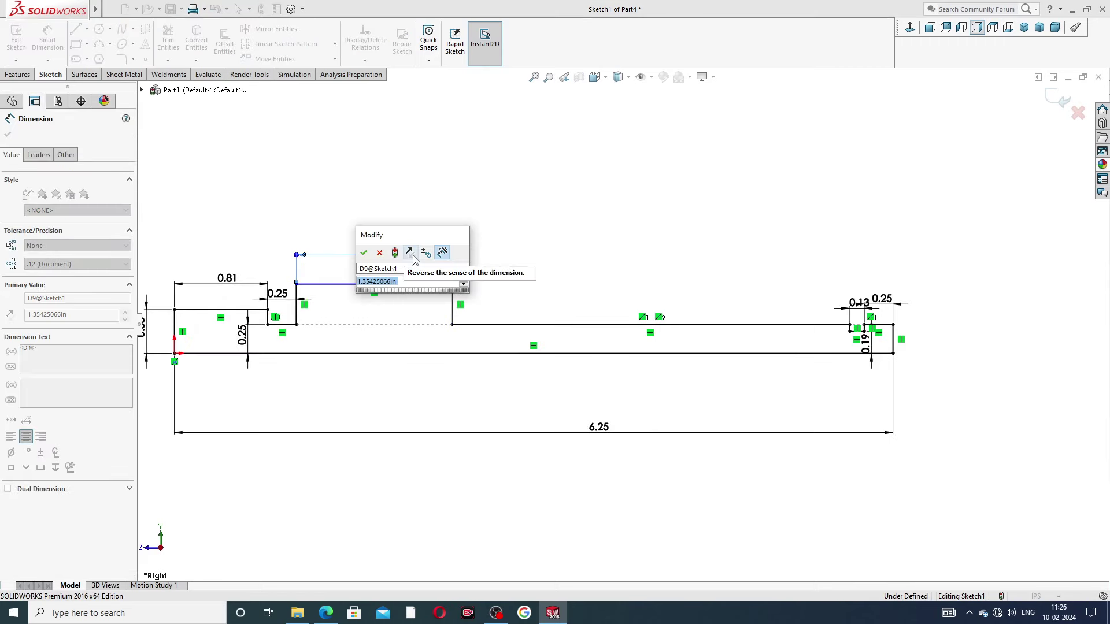
pyautogui.write('3.9')
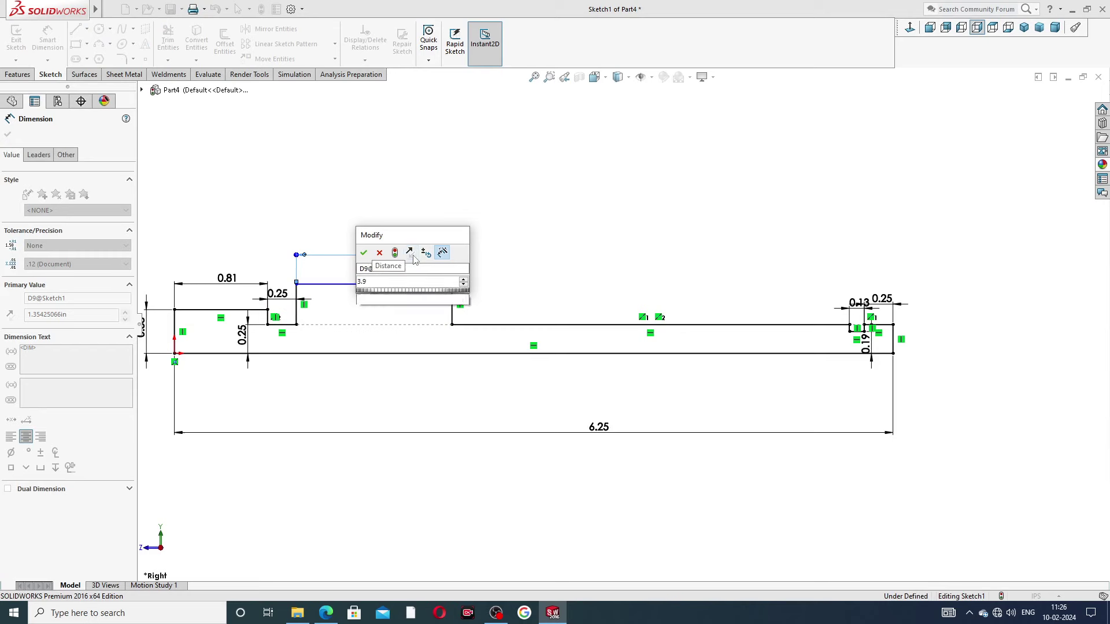
pyautogui.write('4')
pyautogui.press('Return')
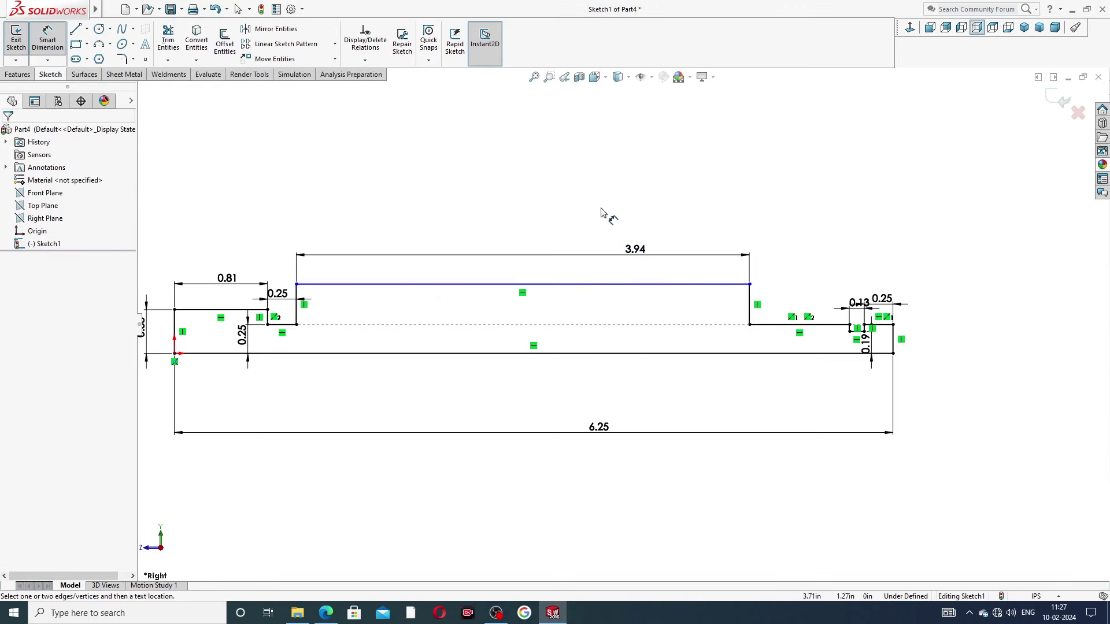
pyautogui.click(602, 285)
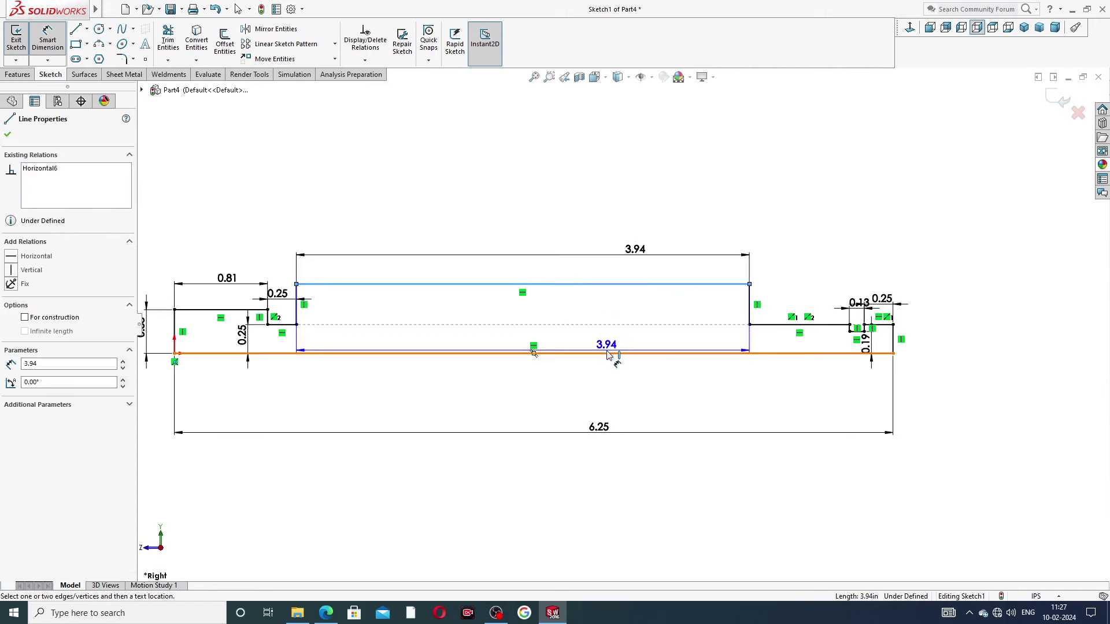
pyautogui.click(607, 353)
pyautogui.click(596, 322)
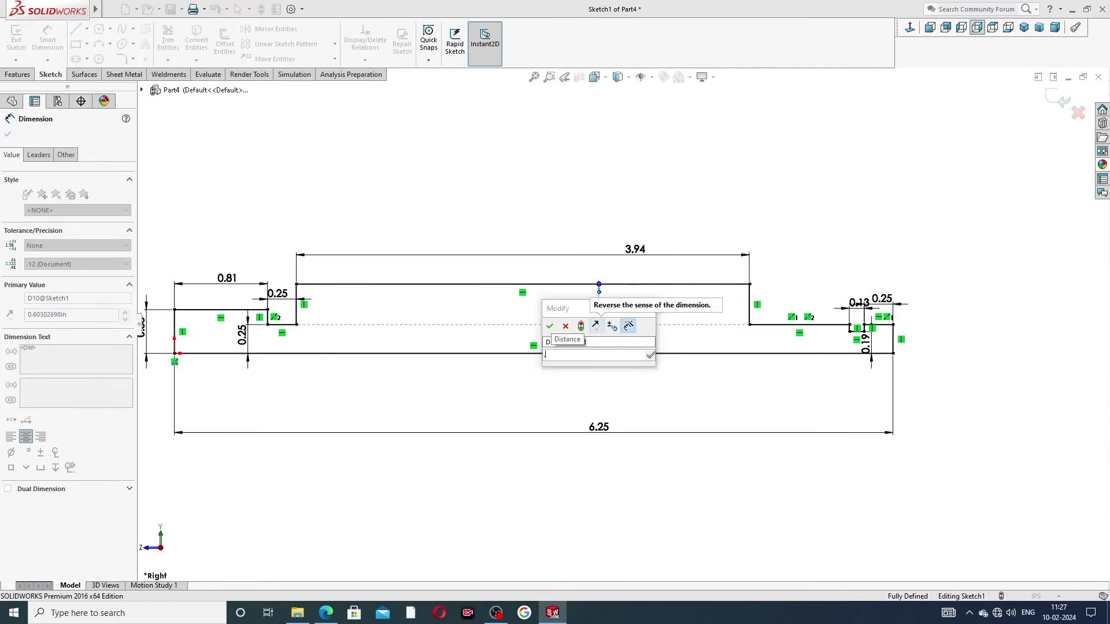
pyautogui.write('.34')
pyautogui.press('Return')
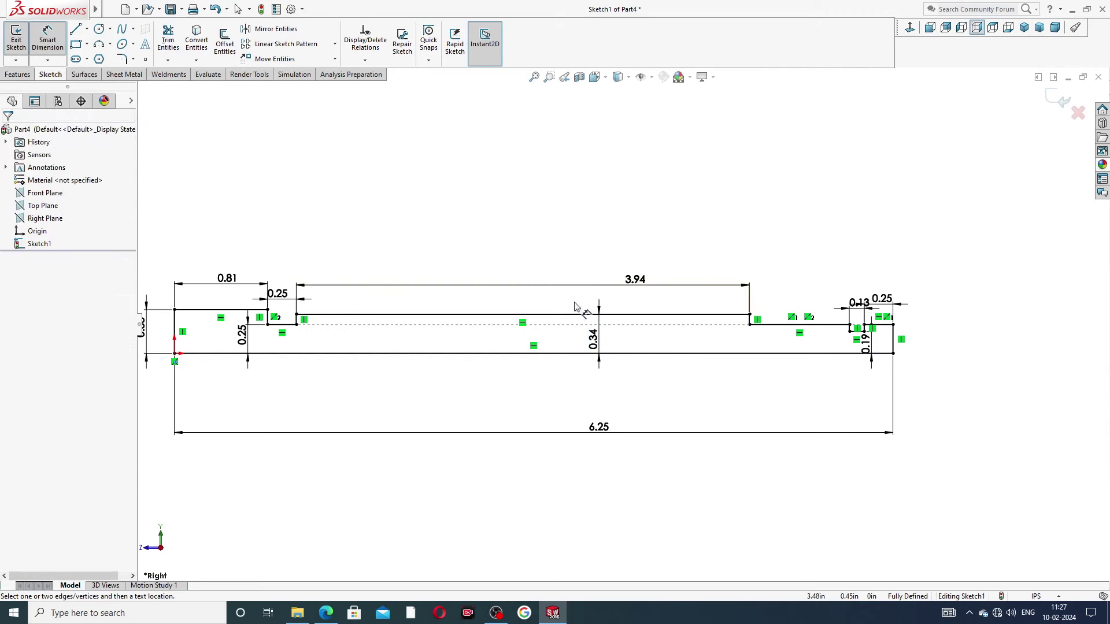
# Exit dimensioning and bring up the vice screw drawing PDF
pyautogui.scroll(3, 565, 354)
pyautogui.scroll(-3, 570, 364)
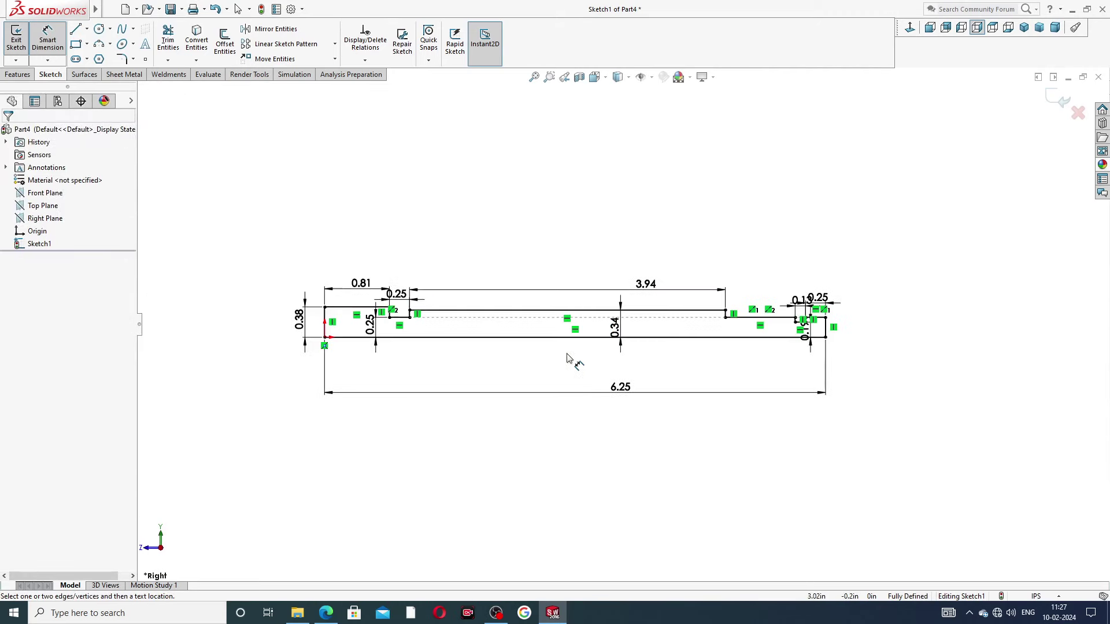
pyautogui.rightClick(548, 201)
pyautogui.click(567, 171)
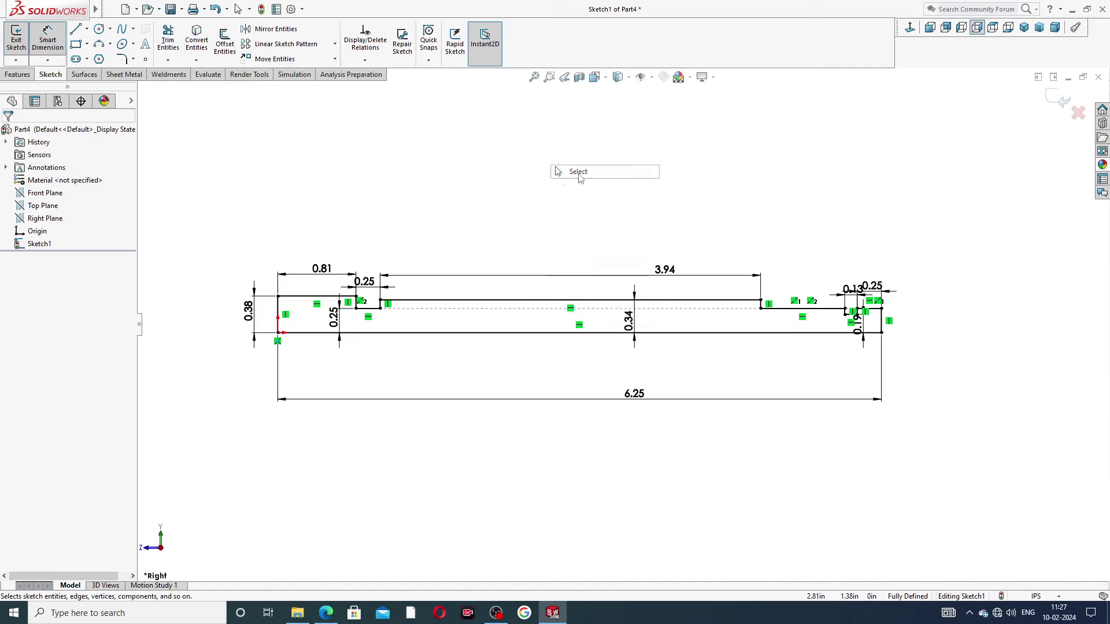
pyautogui.click(326, 614)
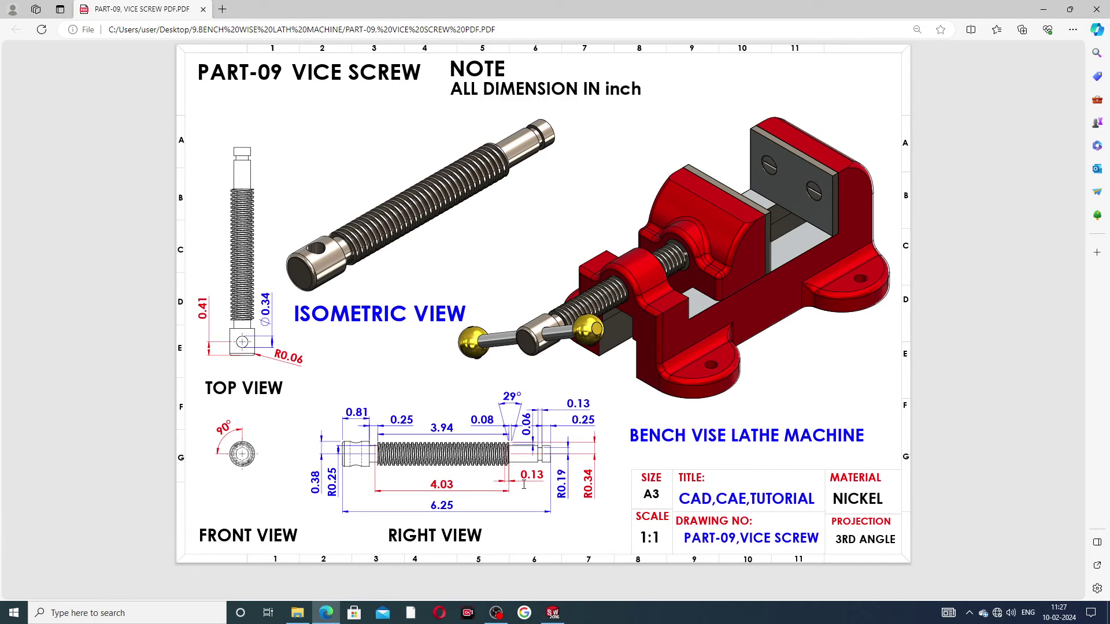
# Switch from the PDF drawing back to the SOLIDWORKS shaft sketch
pyautogui.click(326, 613)
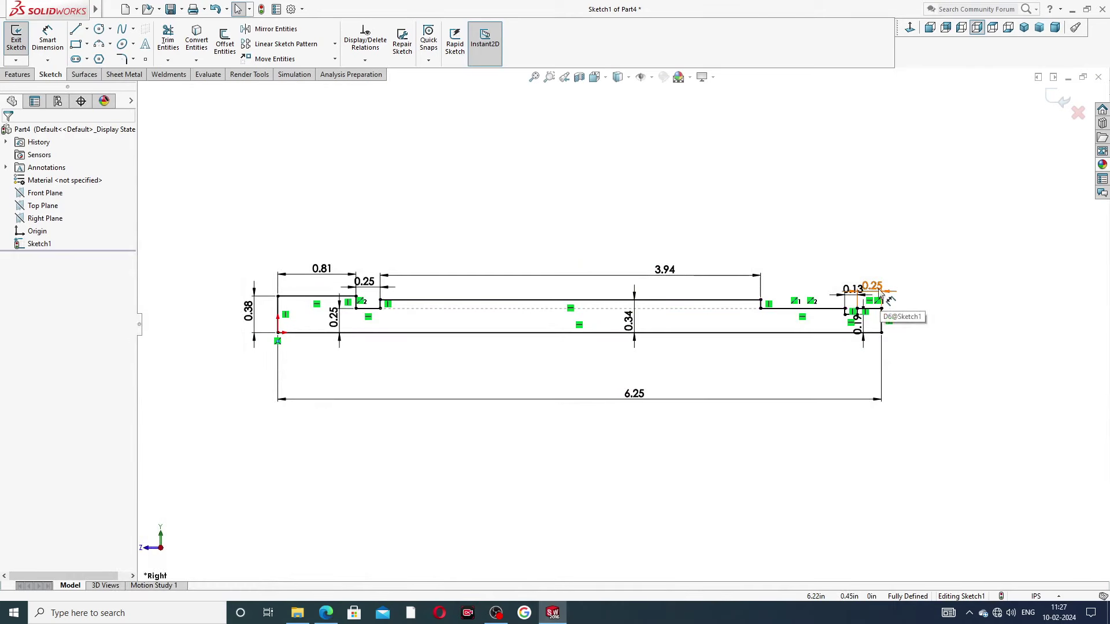
# Drag the 0.25, 0.13, 0.19, 3.94, 0.25 and 6.25 dimensions clear of the profile
pyautogui.moveTo(872, 286); pyautogui.dragTo(817, 267)
pyautogui.click(911, 315)
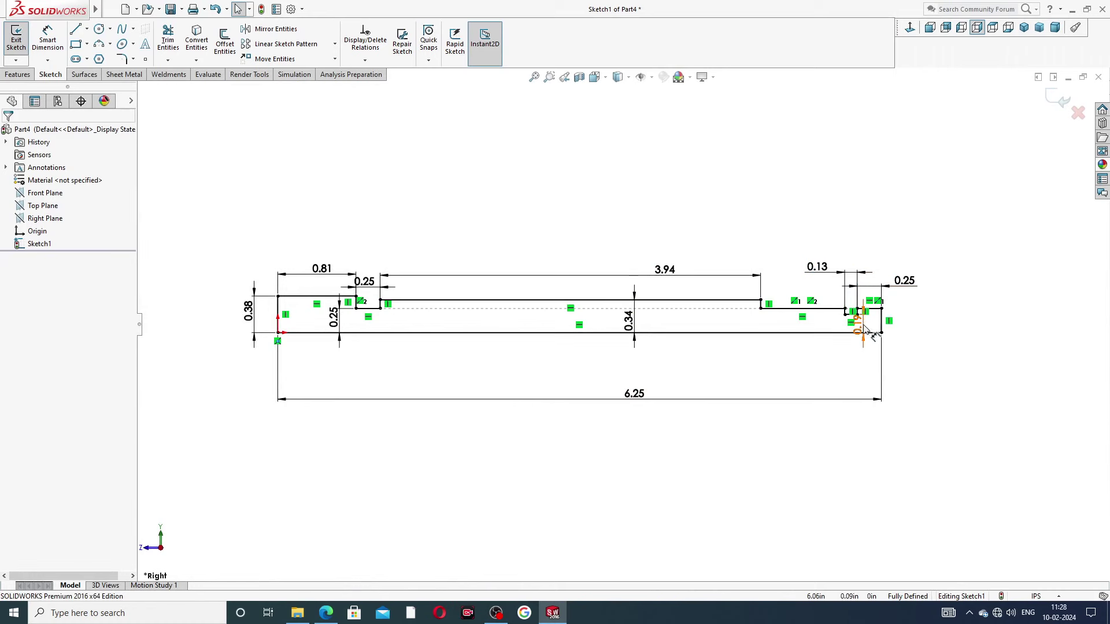
pyautogui.moveTo(857, 325); pyautogui.dragTo(911, 356)
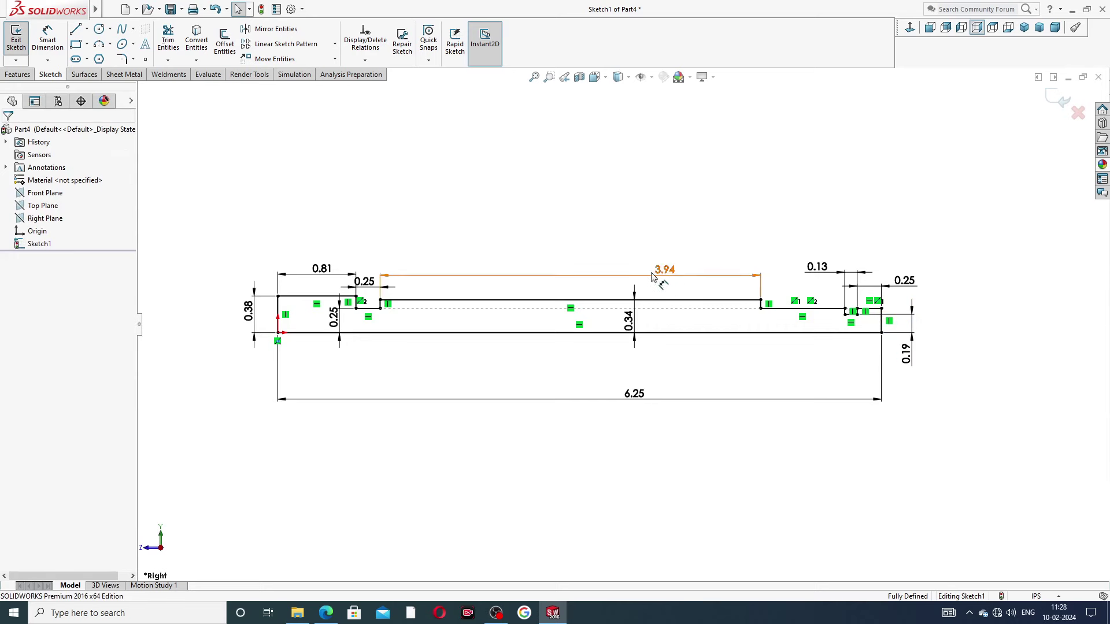
pyautogui.moveTo(665, 272); pyautogui.dragTo(574, 272)
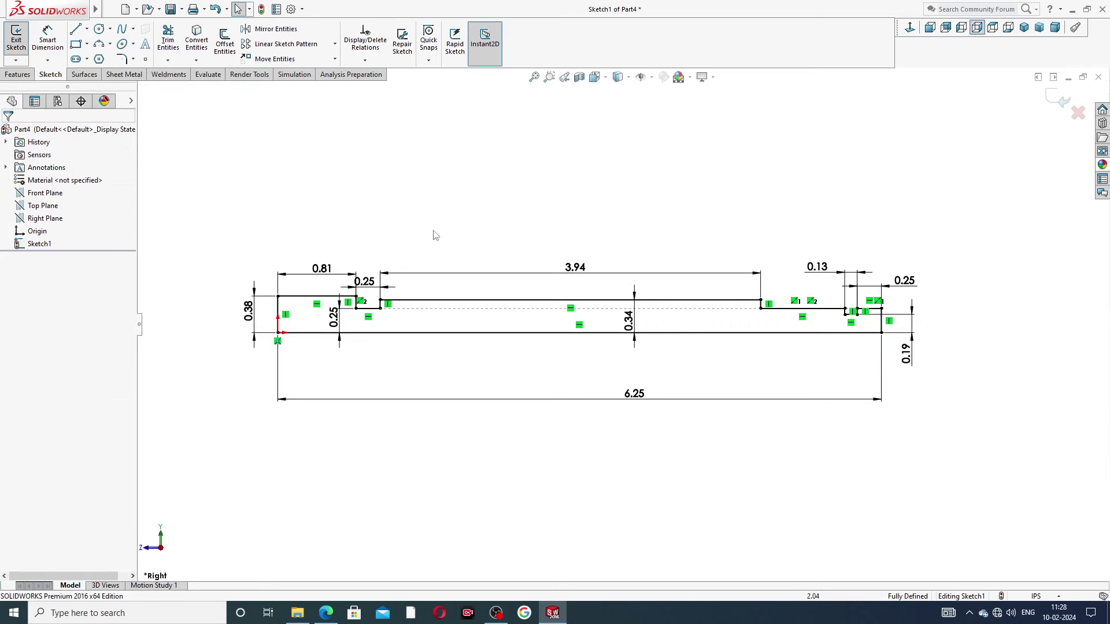
pyautogui.moveTo(328, 272); pyautogui.dragTo(411, 252)
pyautogui.click(456, 228)
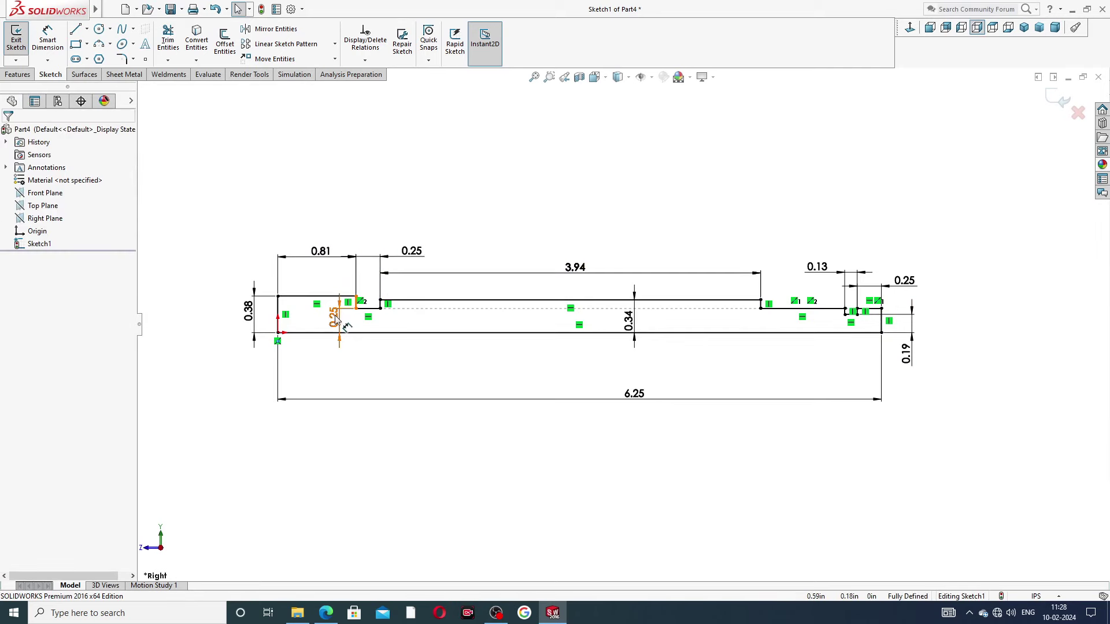
pyautogui.moveTo(333, 316); pyautogui.dragTo(327, 317)
pyautogui.click(465, 217)
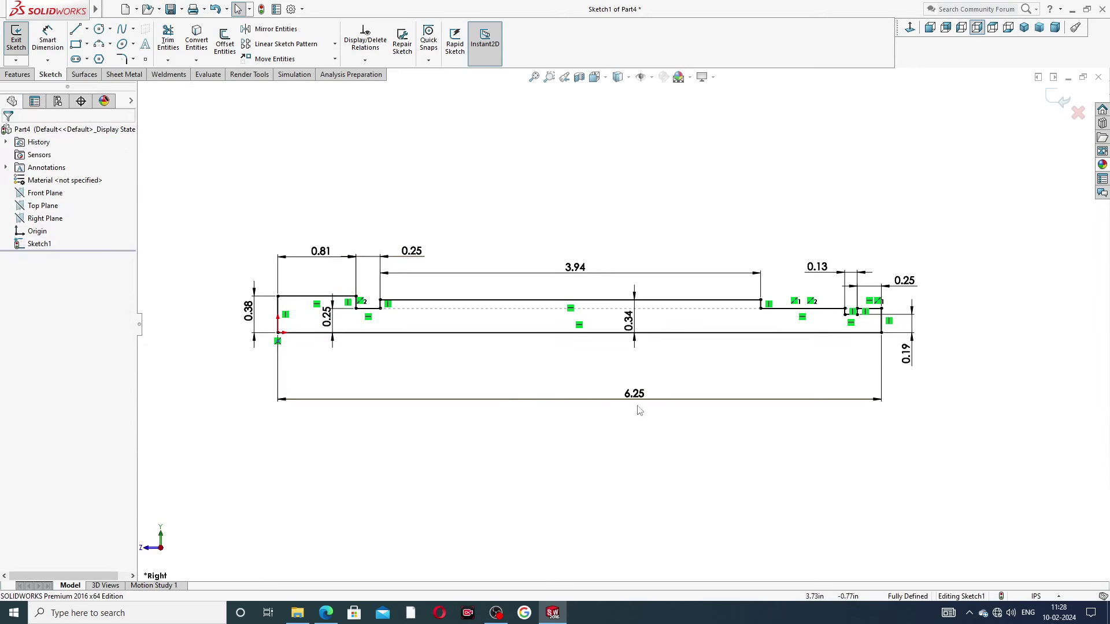
pyautogui.moveTo(508, 397); pyautogui.dragTo(545, 376)
pyautogui.click(625, 435)
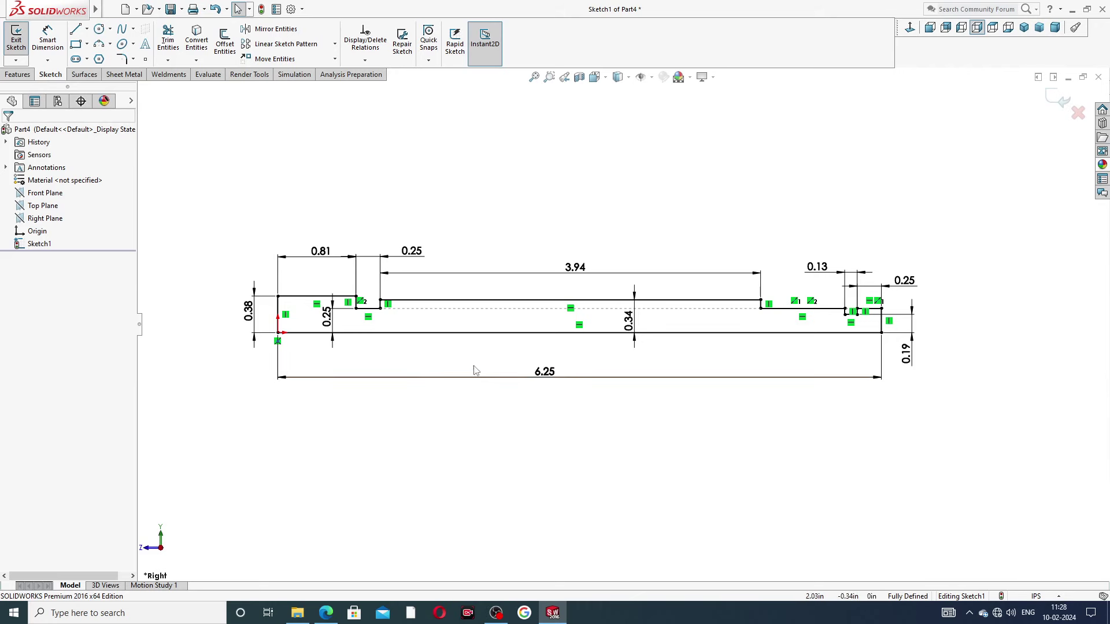
pyautogui.click(18, 75)
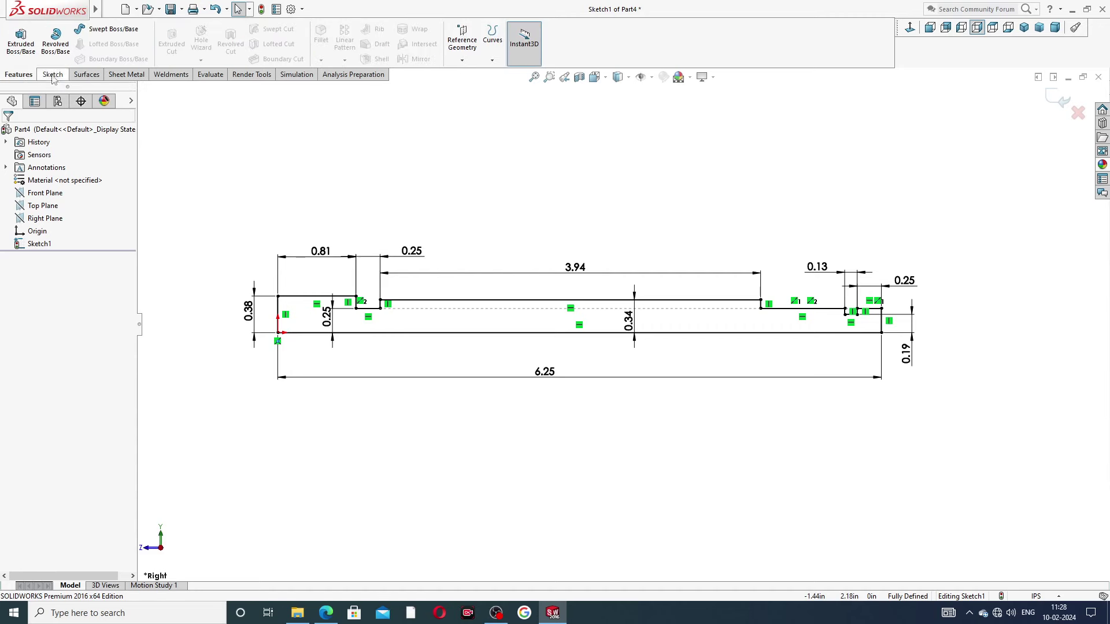
# Revolve Sketch1 a full 360° about its bottom line into the solid shaft
pyautogui.click(56, 40)
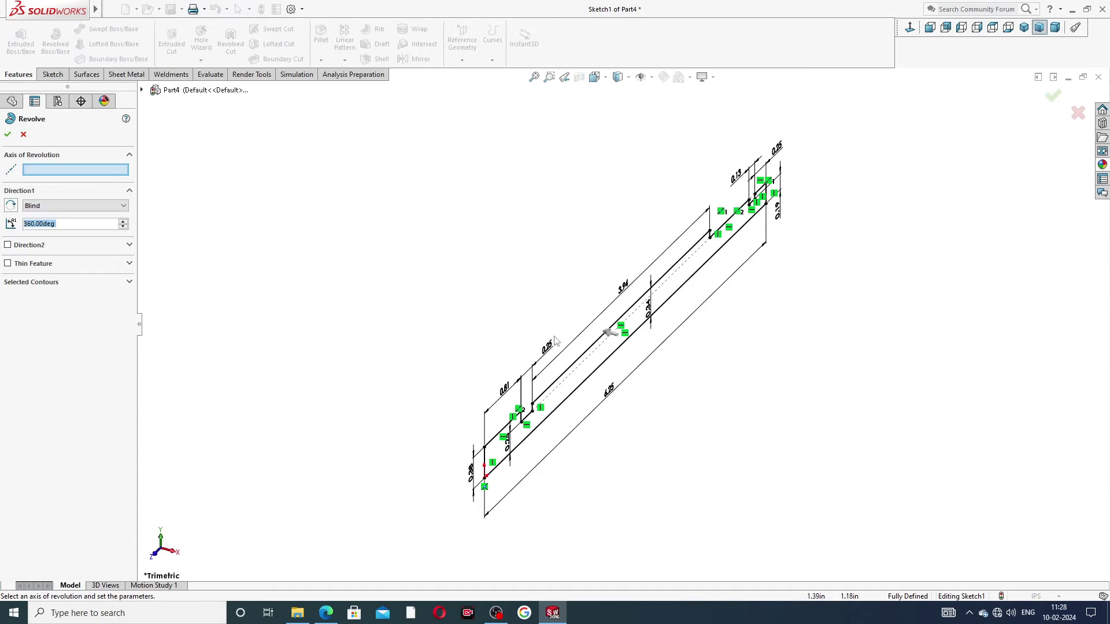
pyautogui.click(579, 387)
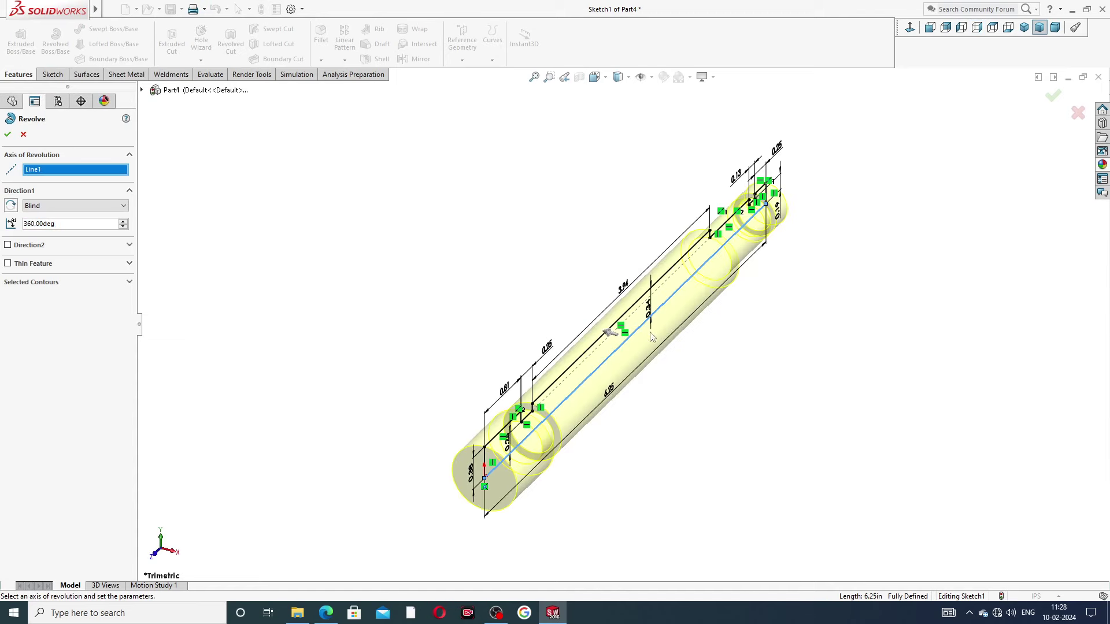
pyautogui.click(1051, 99)
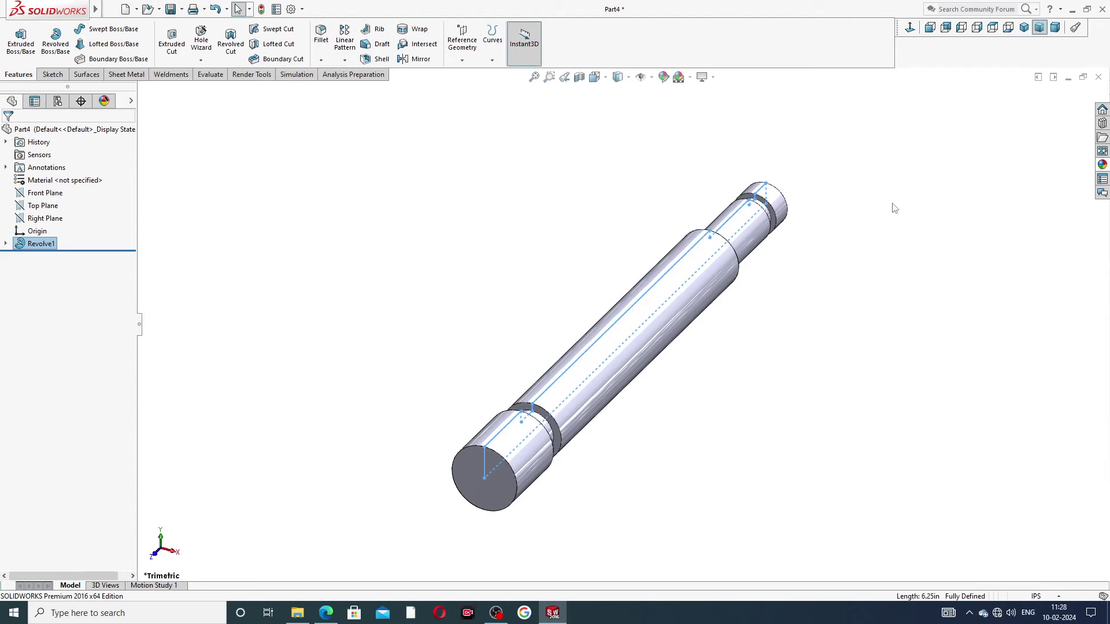
pyautogui.moveTo(872, 217)
pyautogui.mouseDown(button='middle')
pyautogui.moveTo(728, 217)
pyautogui.moveTo(735, 273)
pyautogui.moveTo(805, 272)
pyautogui.moveTo(820, 174)
pyautogui.moveTo(797, 151)
pyautogui.mouseUp(button='middle')
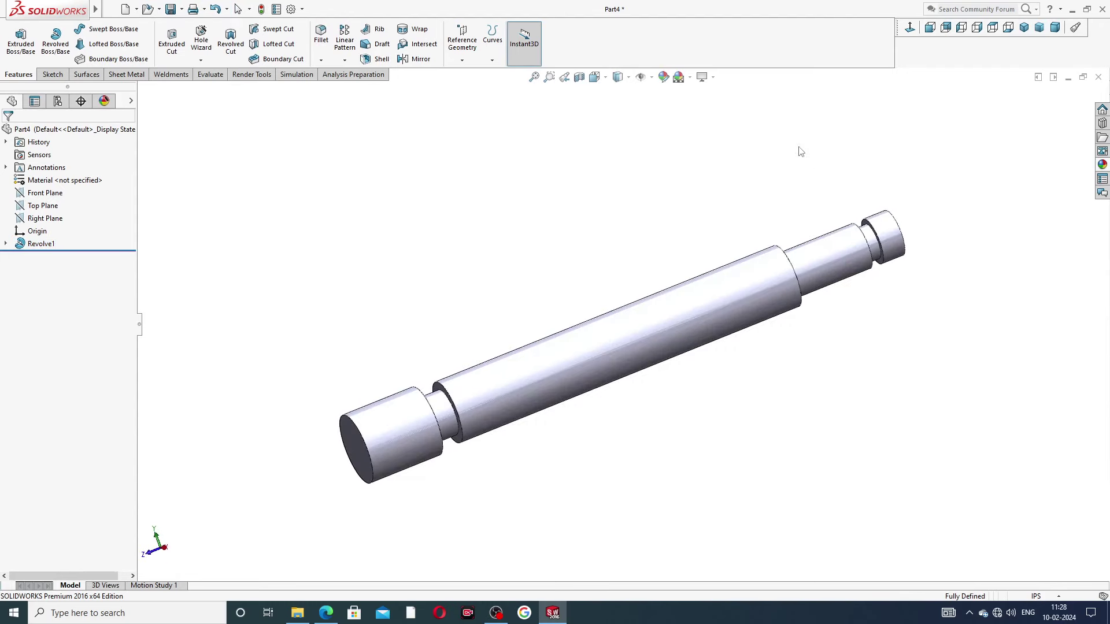
# Apply the polished nickel appearance from the metal library to the shaft
pyautogui.click(1103, 166)
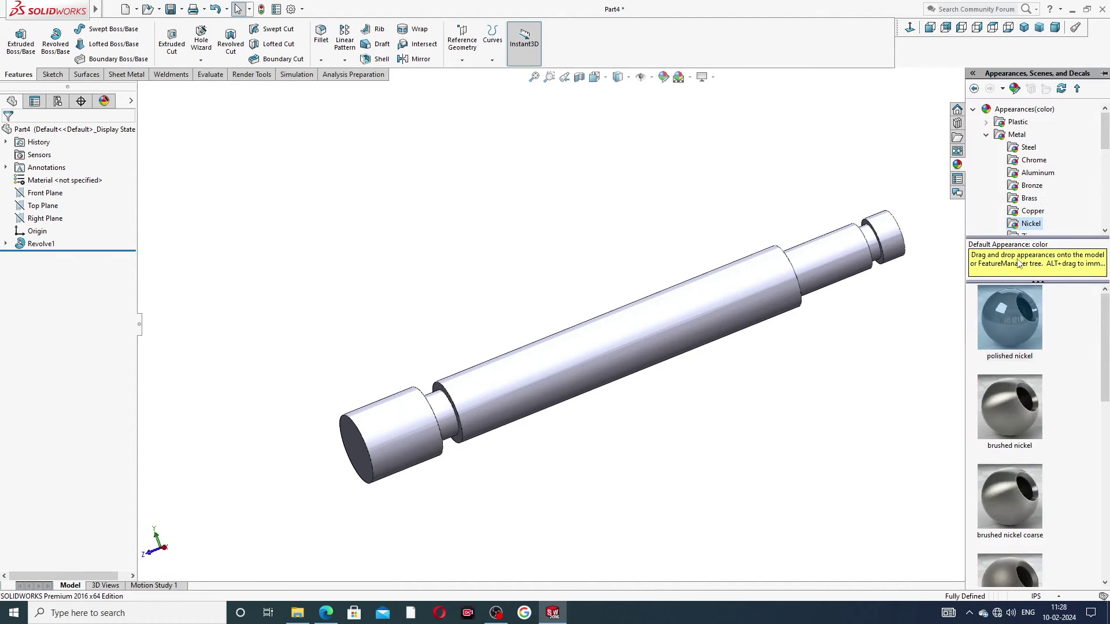
pyautogui.doubleClick(1018, 306)
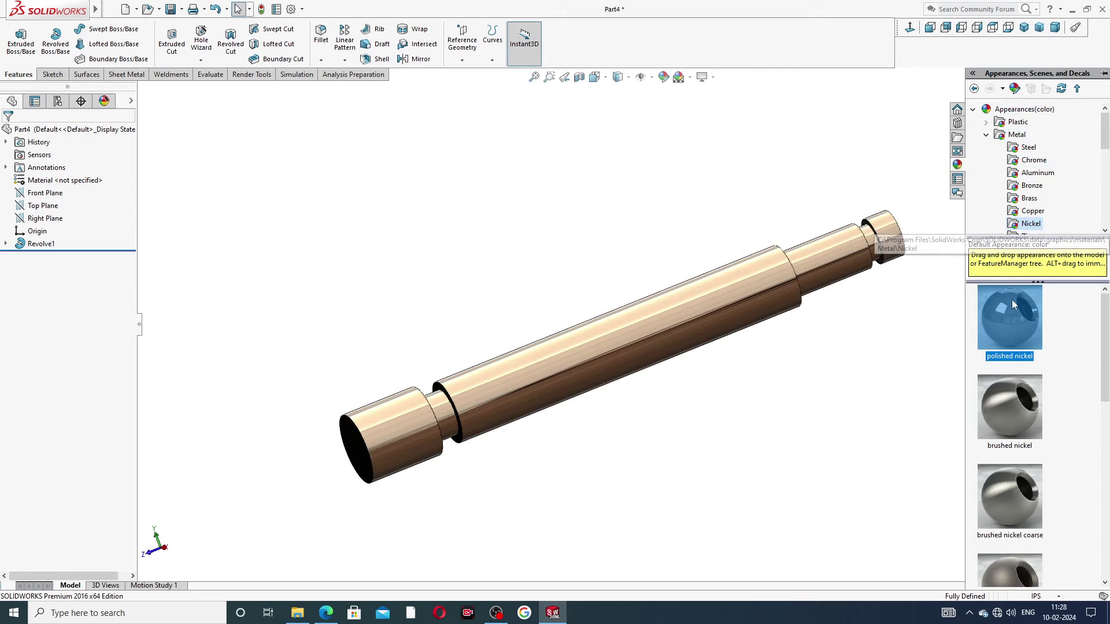
pyautogui.moveTo(827, 359); pyautogui.dragTo(701, 350, button='middle')
pyautogui.scroll(-5, 721, 225)
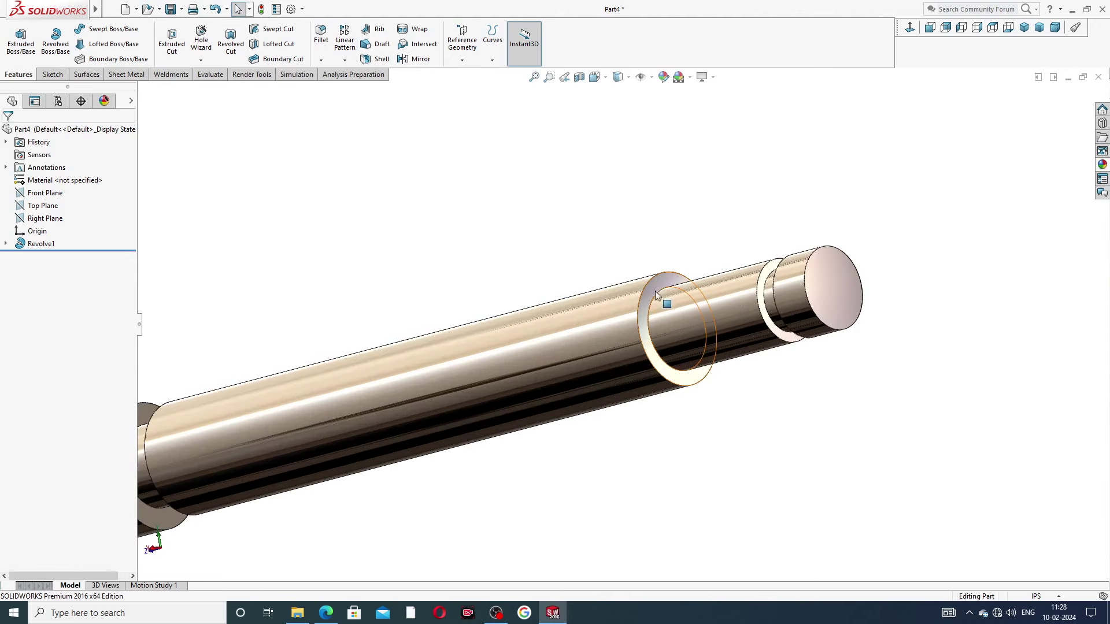
# Sketch on the groove's ring face and convert its outer circular edge into the sketch
pyautogui.click(662, 301)
pyautogui.click(700, 253)
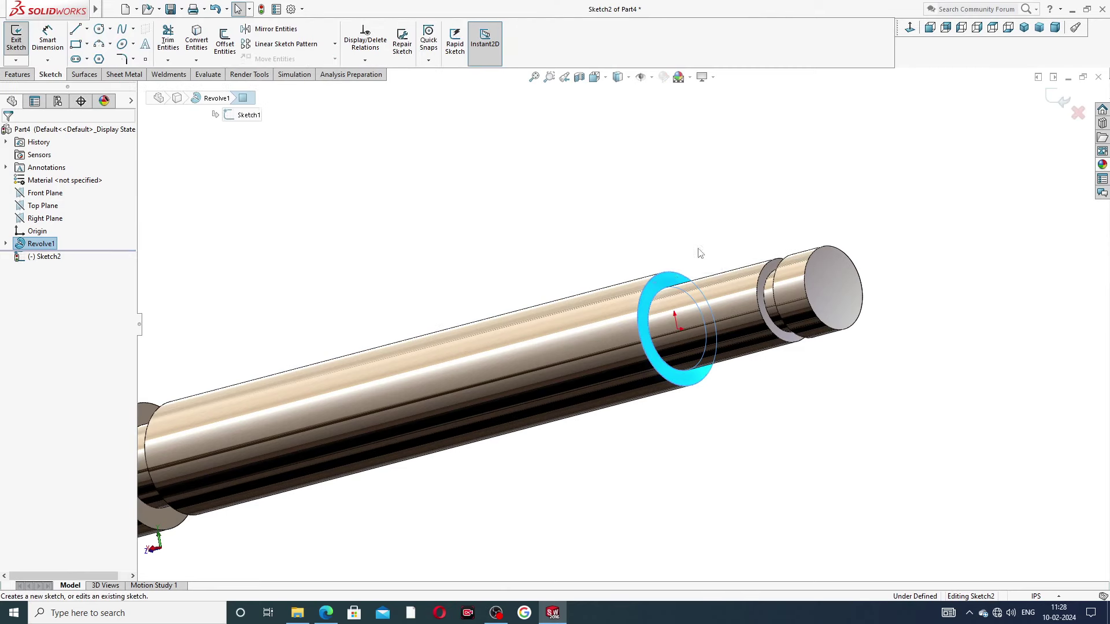
pyautogui.click(654, 281)
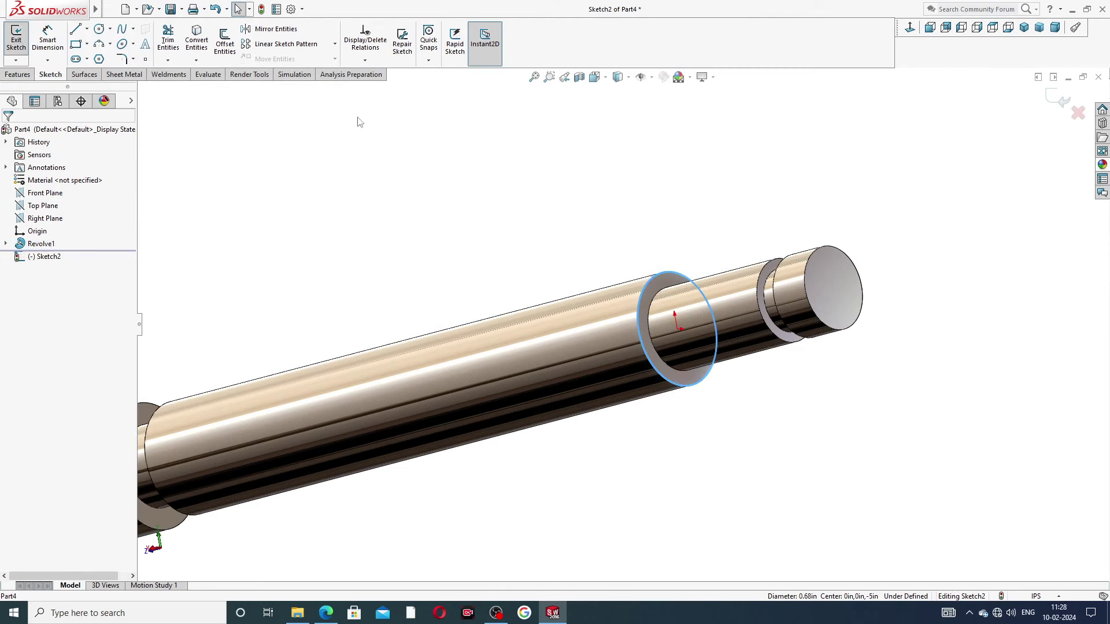
pyautogui.click(197, 40)
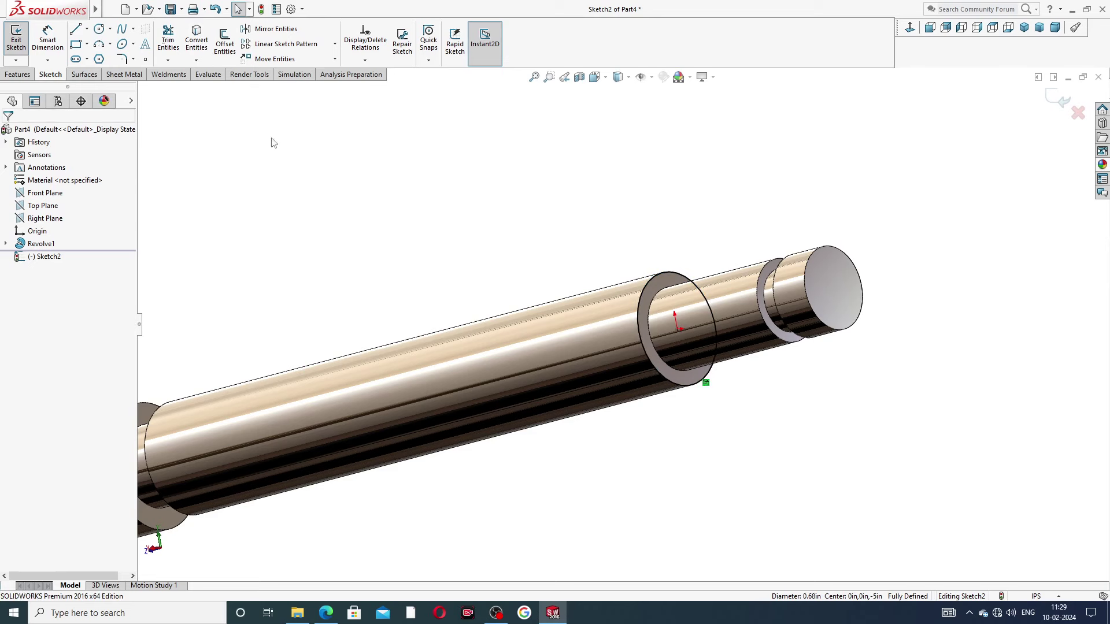
# Create a clockwise helix defined by 4.025in height and 0.125in pitch, direction reversed
pyautogui.click(18, 75)
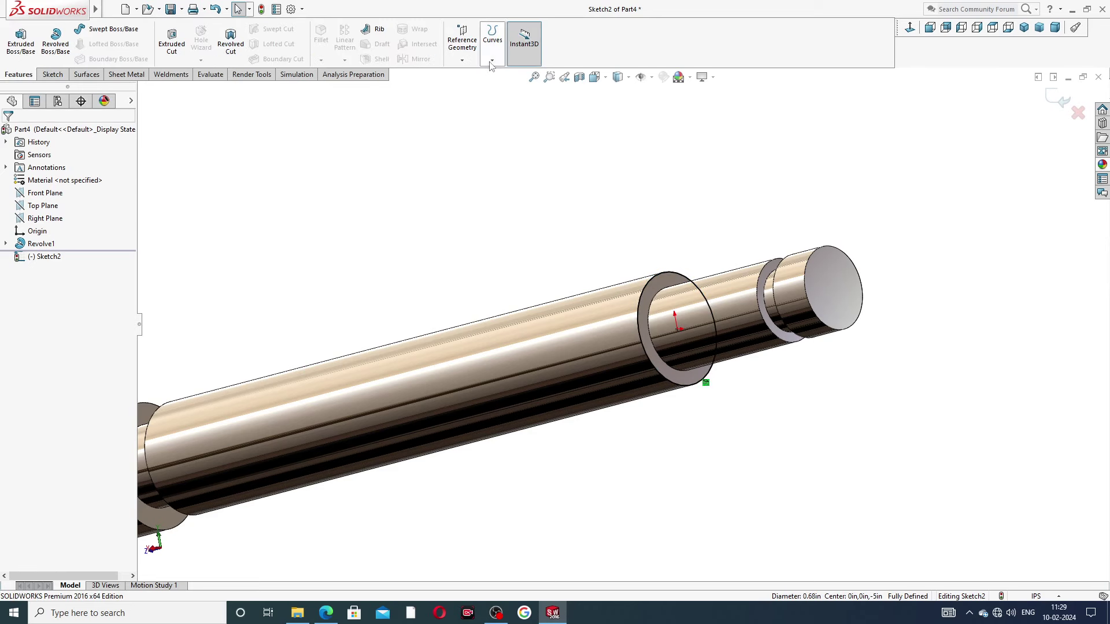
pyautogui.click(491, 62)
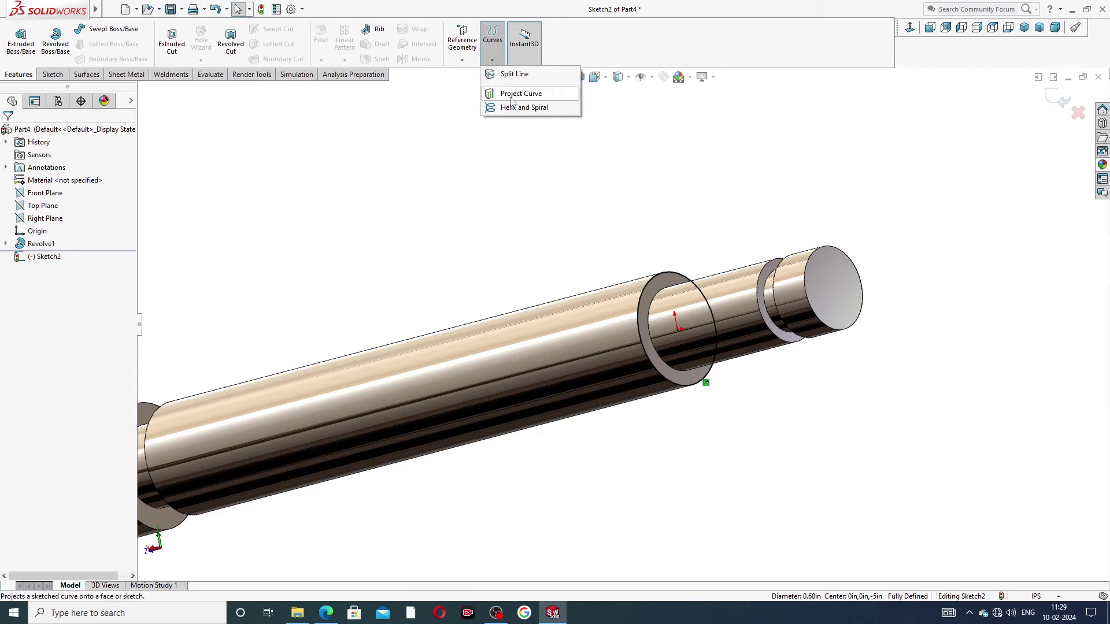
pyautogui.click(521, 108)
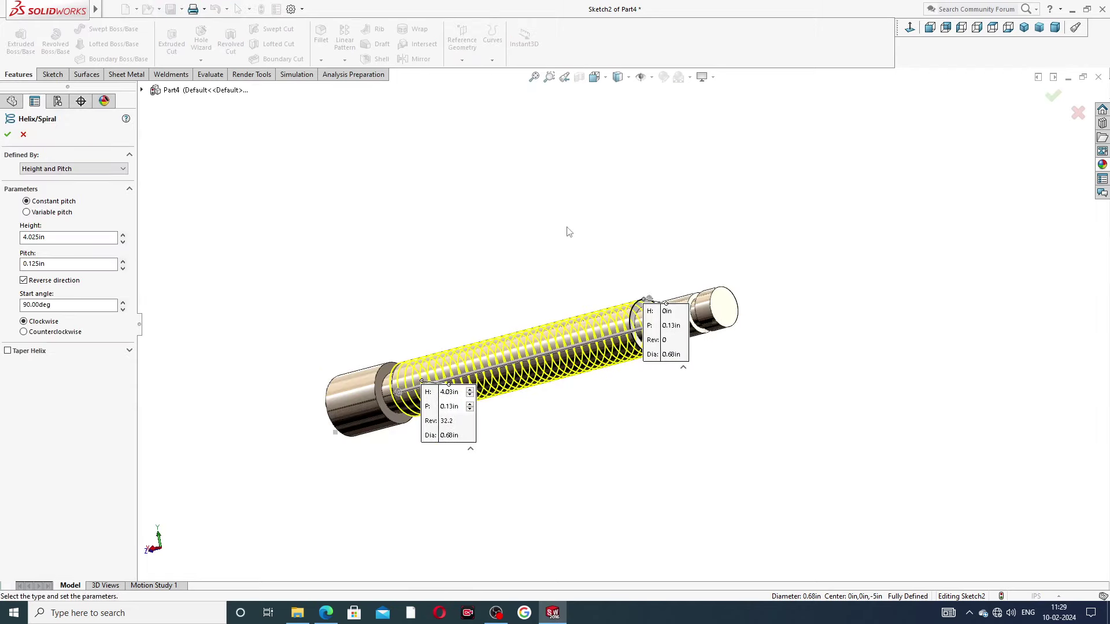
pyautogui.moveTo(496, 249); pyautogui.dragTo(497, 278, button='middle')
pyautogui.scroll(2, 455, 397)
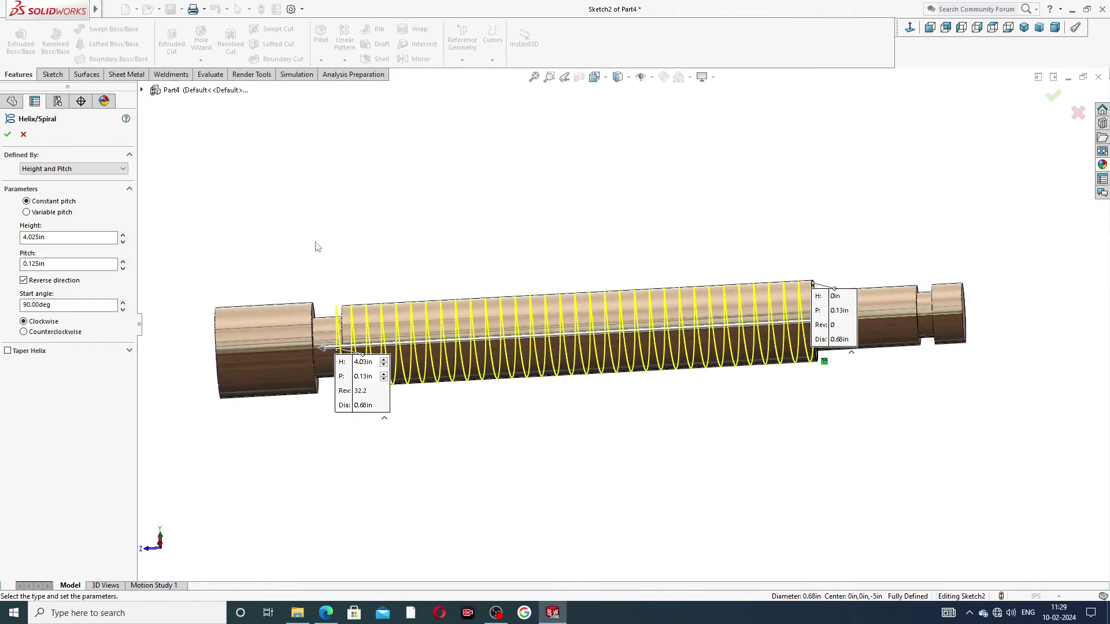
pyautogui.click(92, 172)
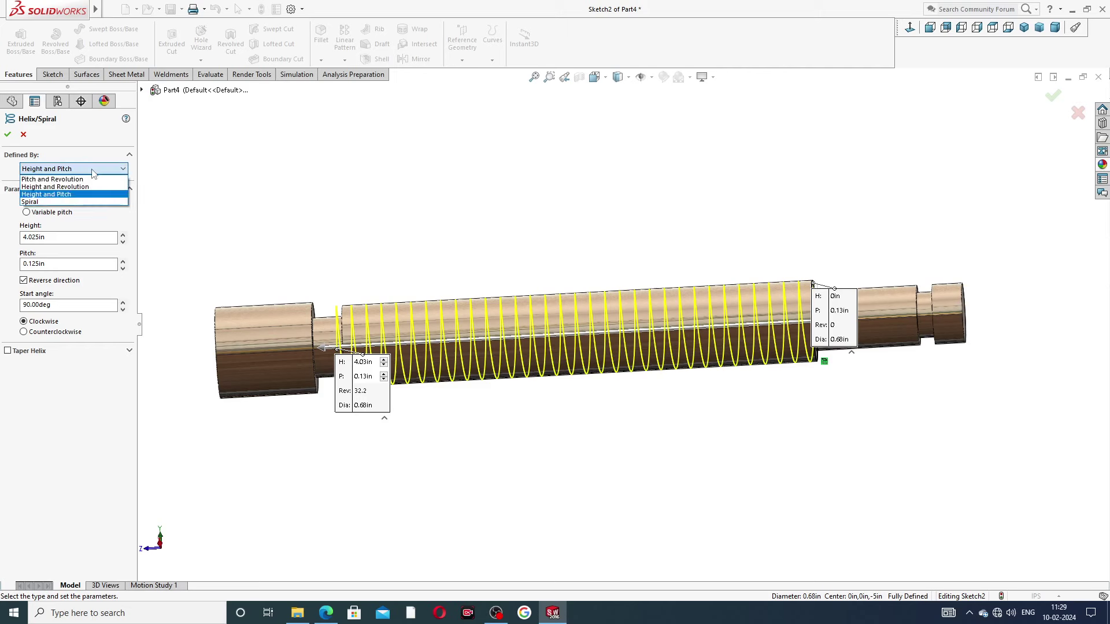
pyautogui.click(93, 172)
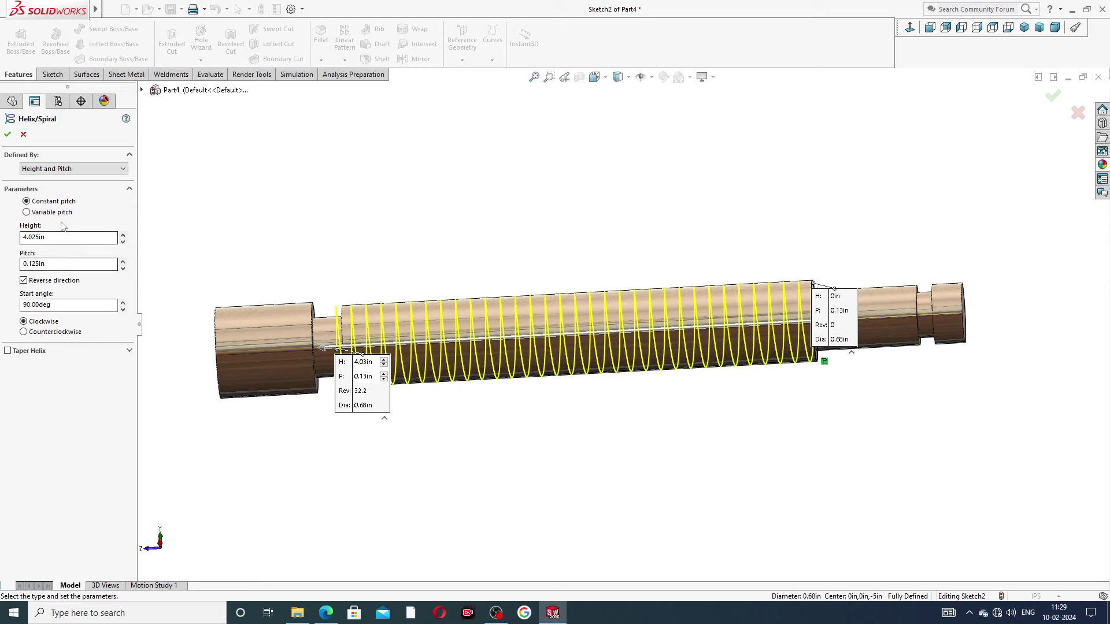
pyautogui.click(24, 280)
pyautogui.click(24, 280)
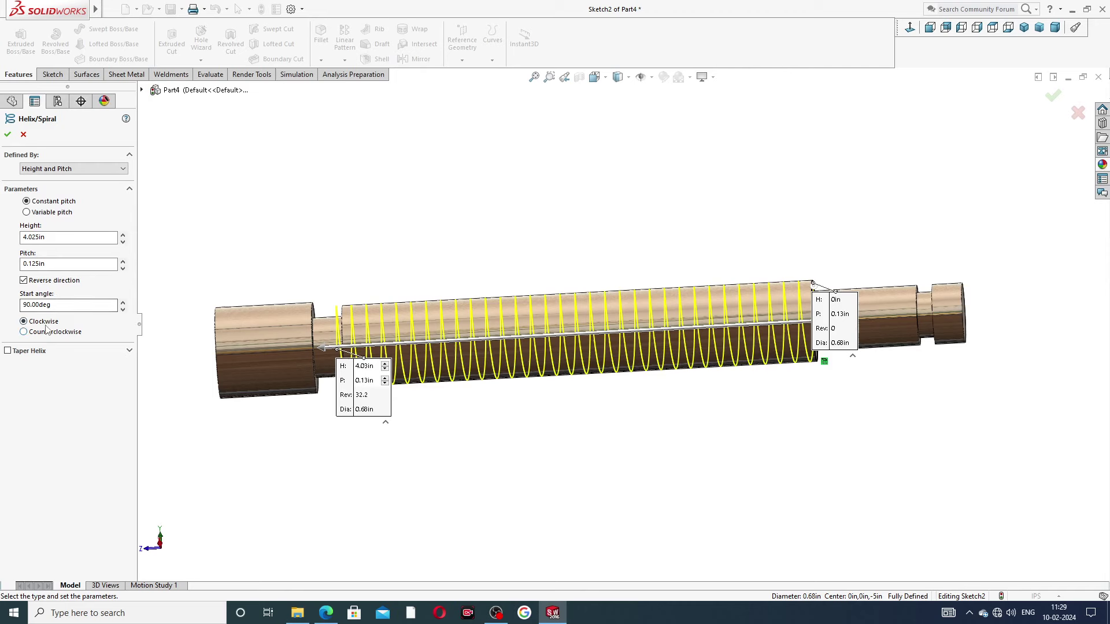
pyautogui.click(7, 134)
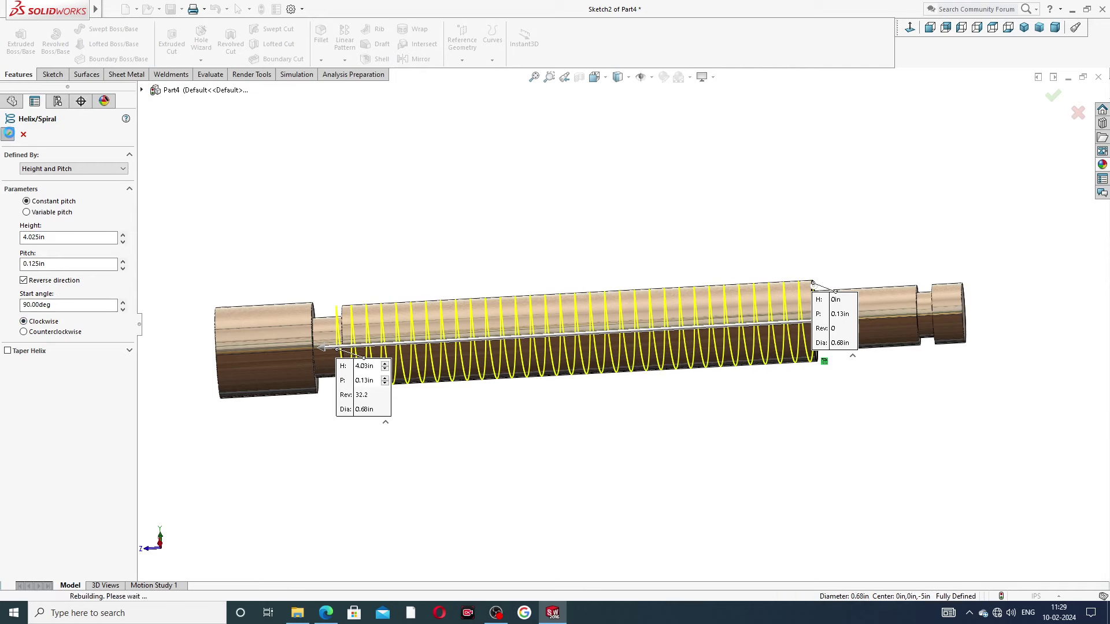
pyautogui.click(584, 468)
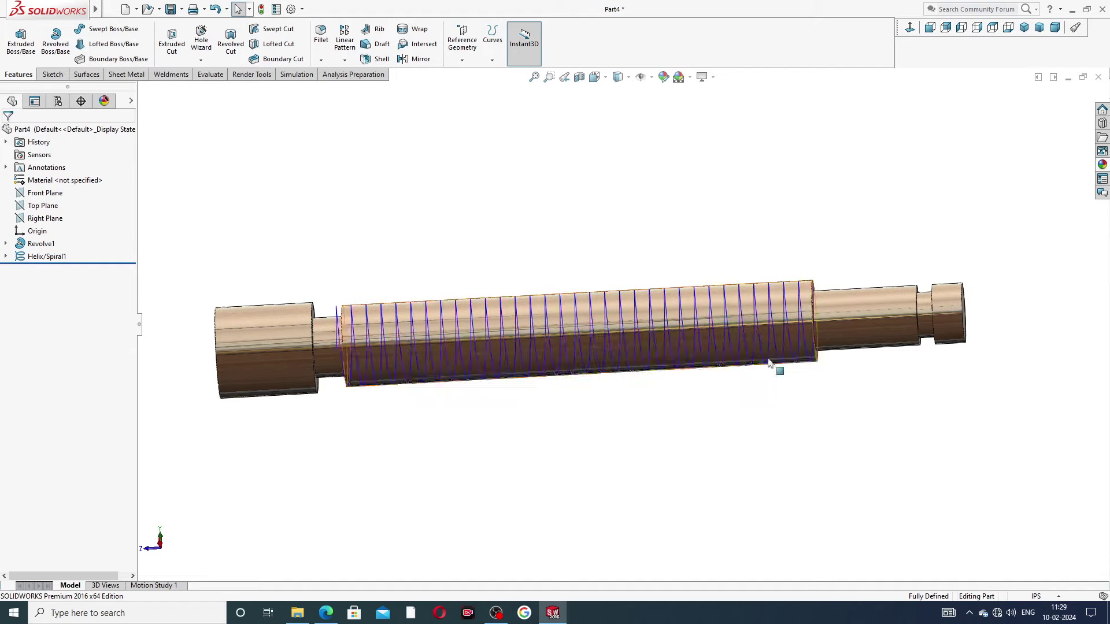
# Open a new sketch on the Right Plane viewed normal to it, zoomed on the shaft step
pyautogui.moveTo(775, 369); pyautogui.dragTo(747, 355, button='middle')
pyautogui.scroll(3, 668, 349)
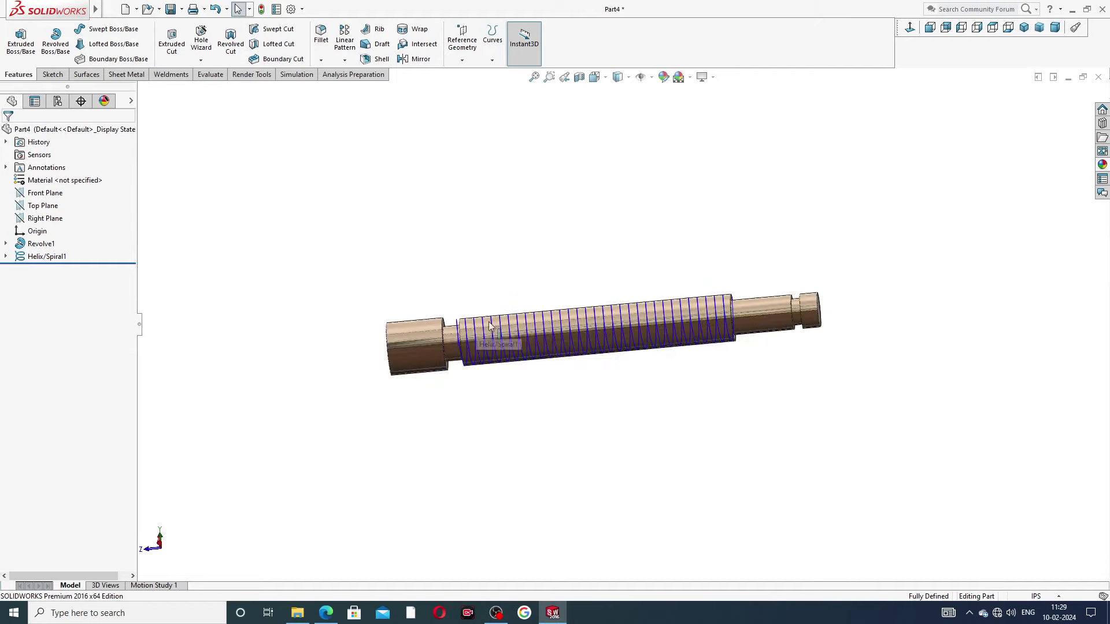
pyautogui.moveTo(498, 336); pyautogui.dragTo(491, 292, button='middle')
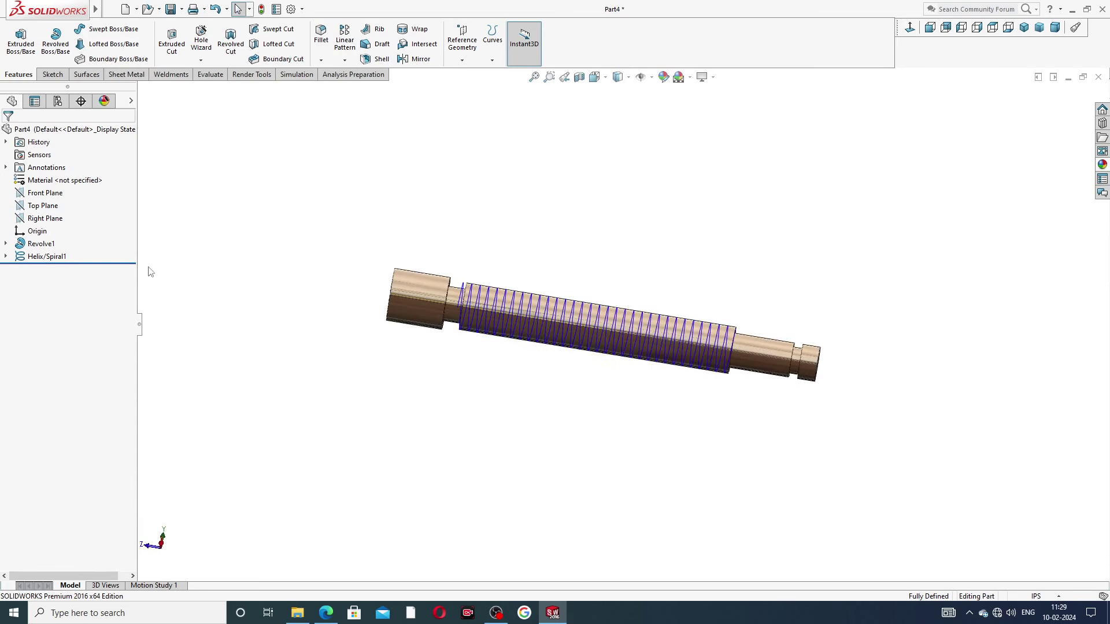
pyautogui.click(55, 223)
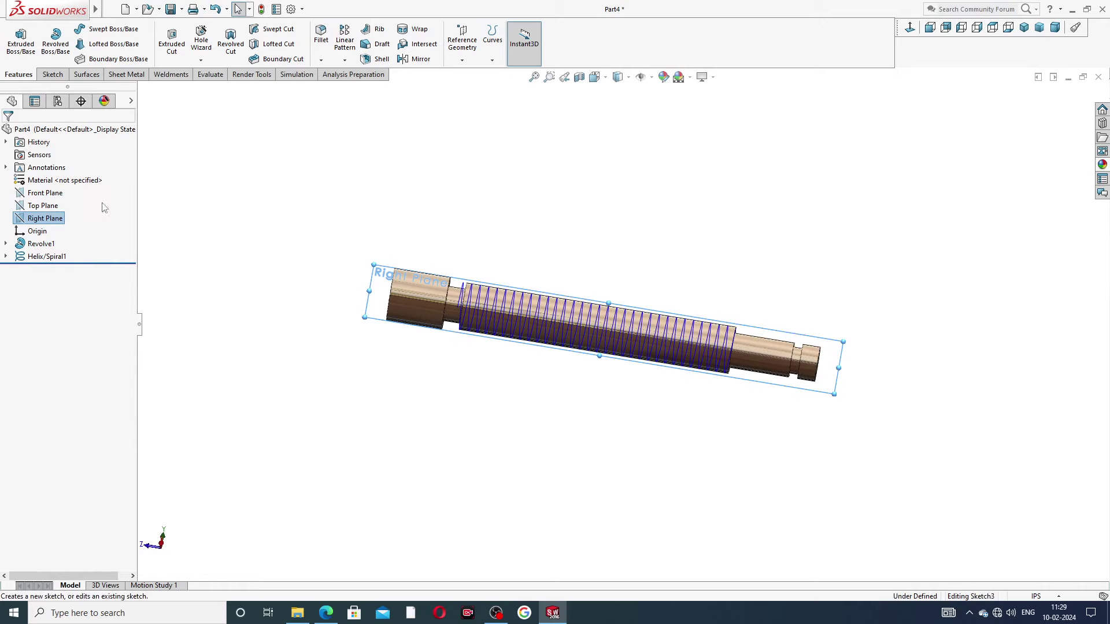
pyautogui.click(106, 208)
pyautogui.click(912, 28)
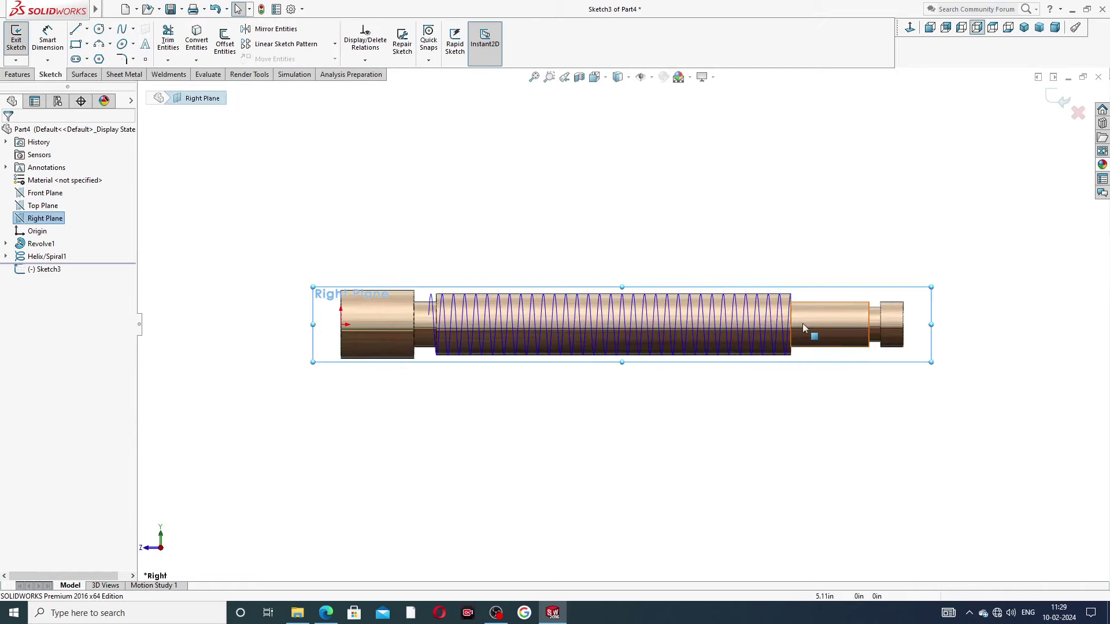
pyautogui.scroll(-5, 801, 323)
pyautogui.scroll(-4, 706, 302)
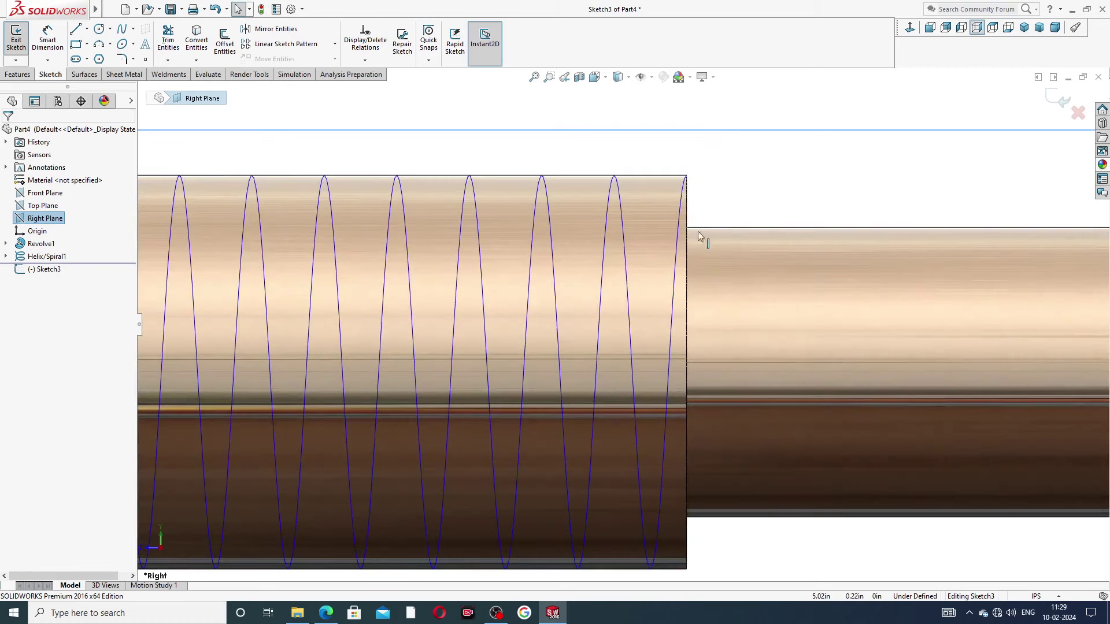
pyautogui.click(75, 28)
# Draw a closed trapezoid from the helix endpoint and make its top edge horizontal
pyautogui.scroll(-1, 726, 205)
pyautogui.scroll(-1, 717, 199)
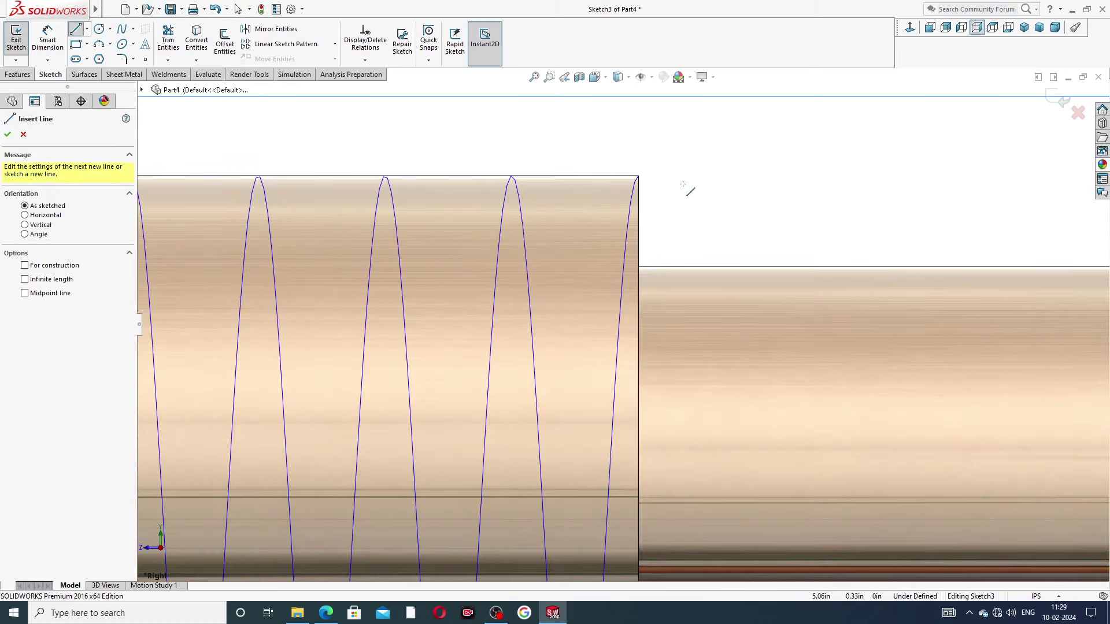
pyautogui.click(639, 176)
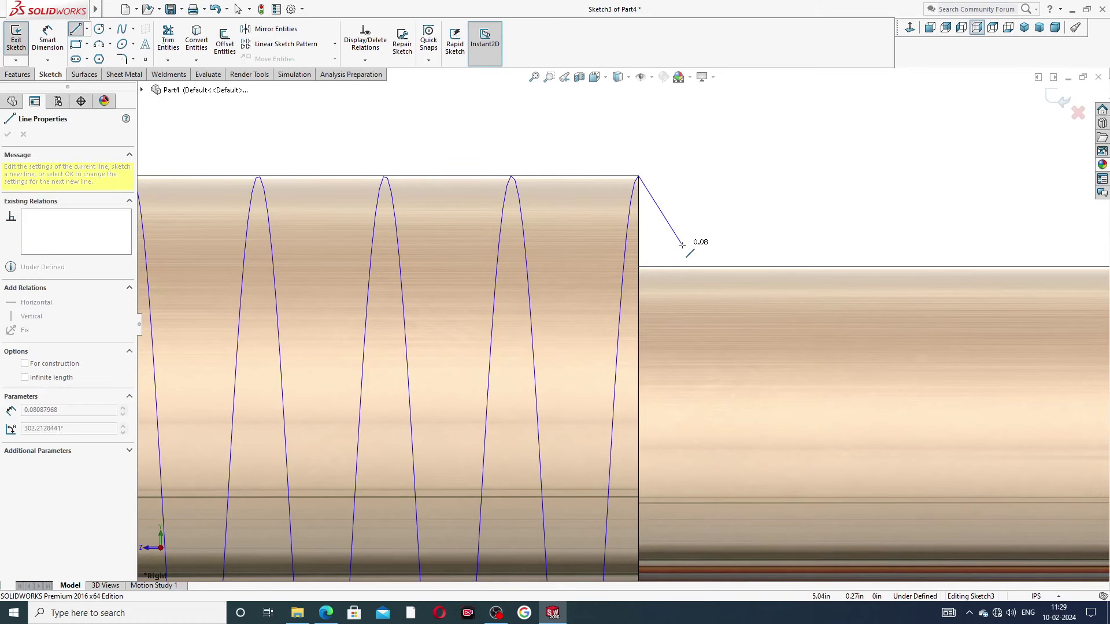
pyautogui.click(761, 233)
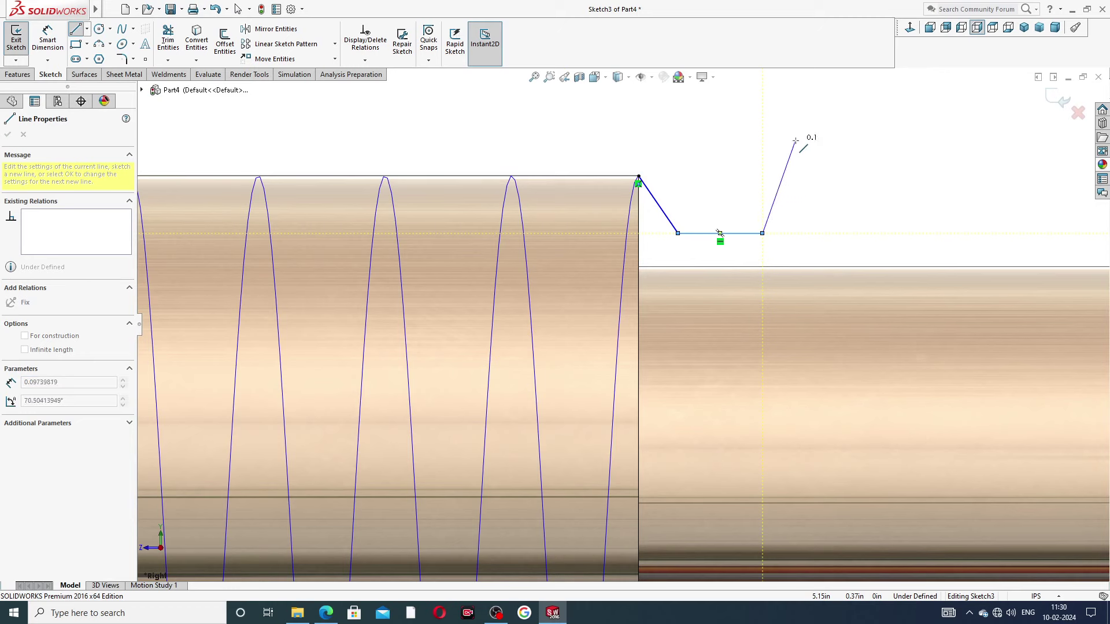
pyautogui.click(795, 140)
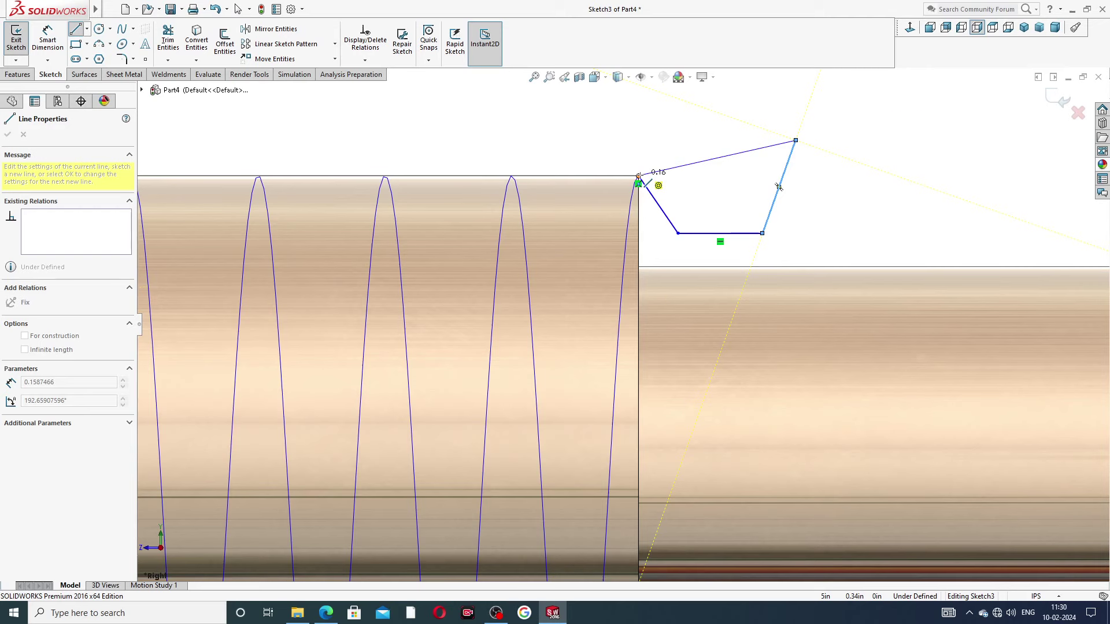
pyautogui.rightClick(669, 137)
pyautogui.click(694, 150)
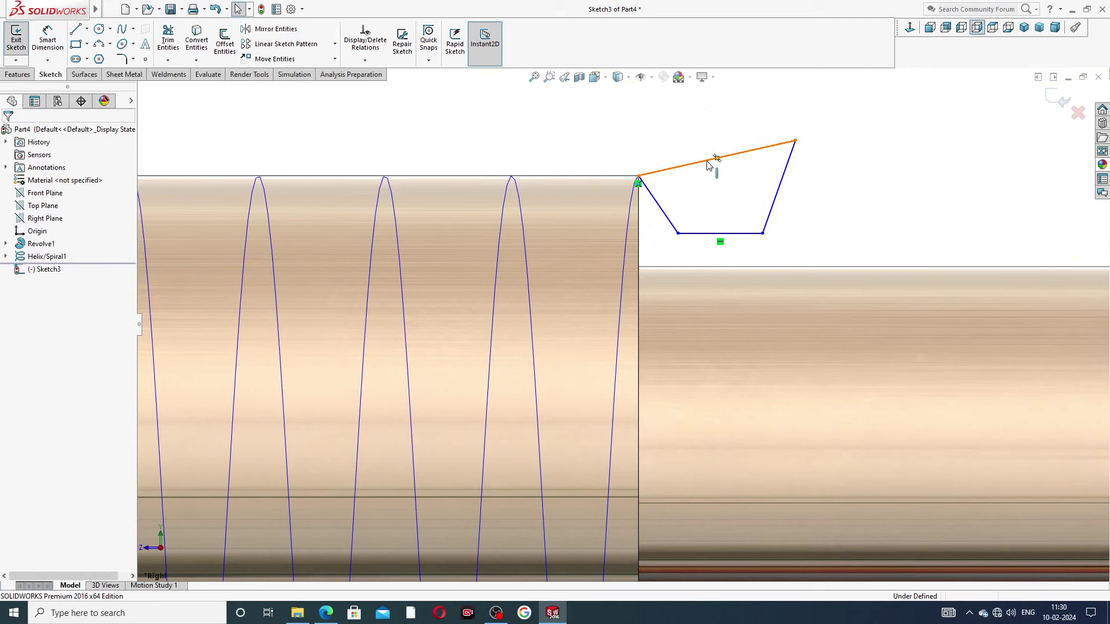
pyautogui.click(707, 163)
pyautogui.click(743, 119)
pyautogui.click(824, 172)
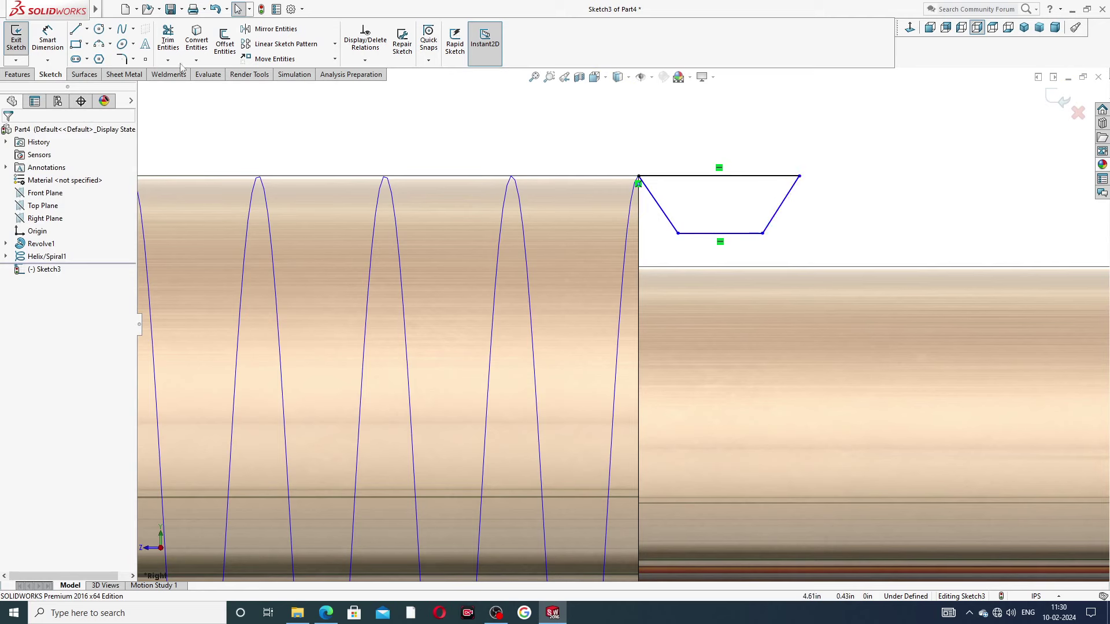
# Add a vertical centreline between the top and bottom edge midpoints
pyautogui.click(87, 29)
pyautogui.click(99, 57)
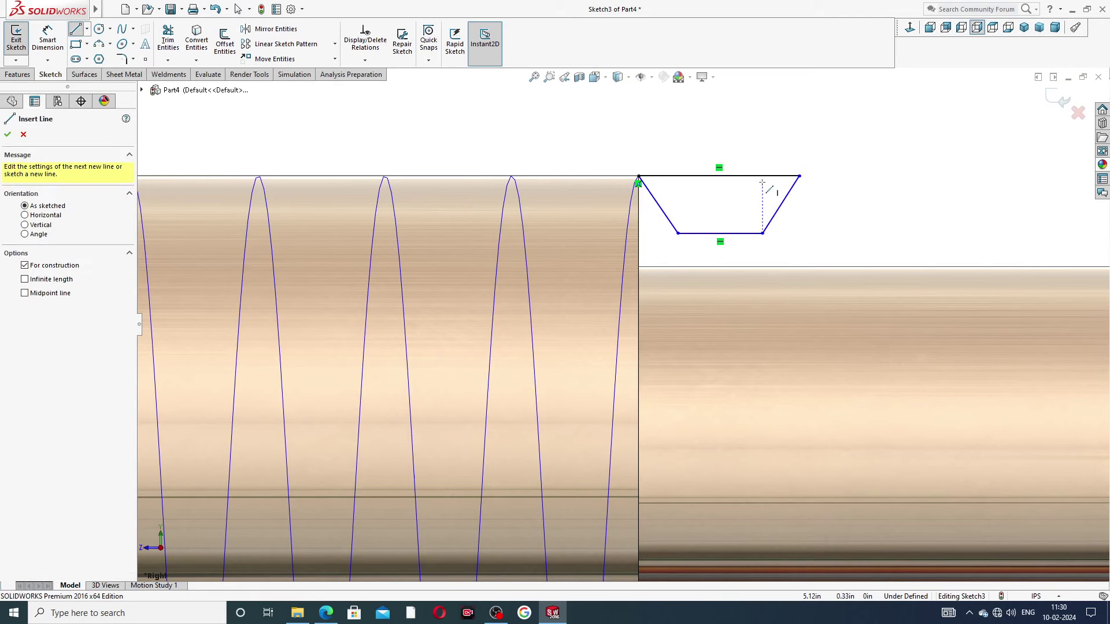
pyautogui.click(718, 175)
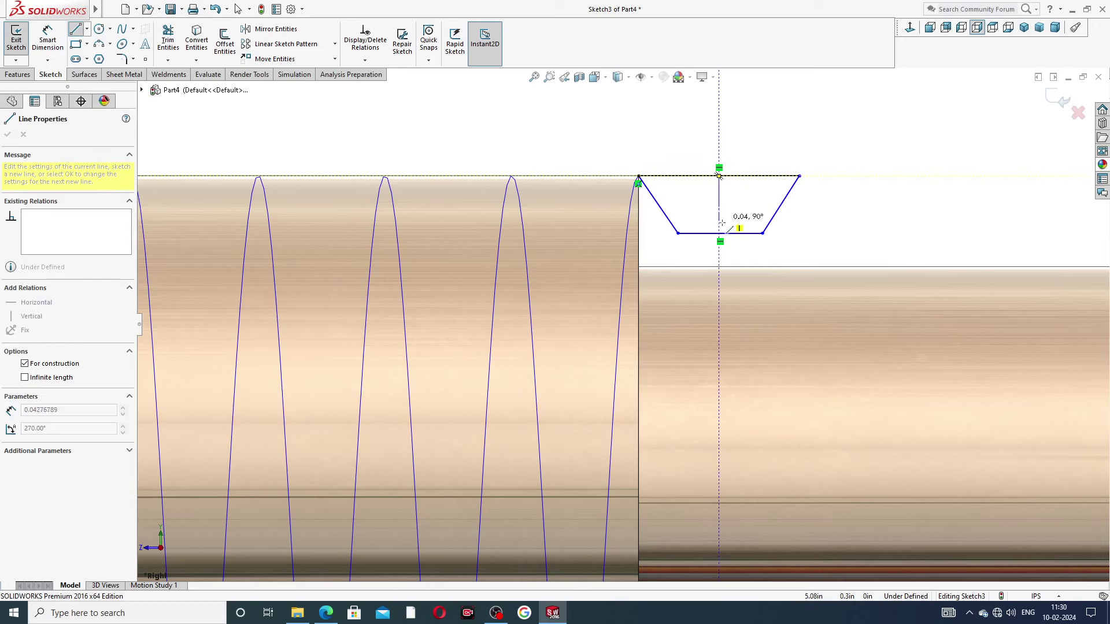
pyautogui.click(719, 233)
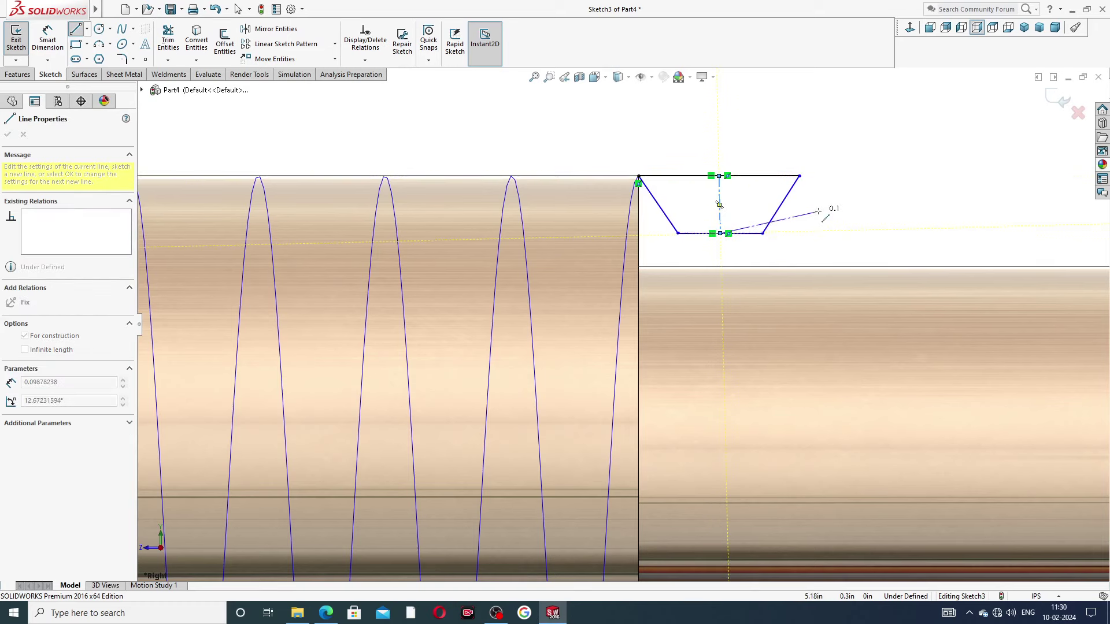
pyautogui.rightClick(818, 209)
pyautogui.click(833, 217)
pyautogui.click(721, 205)
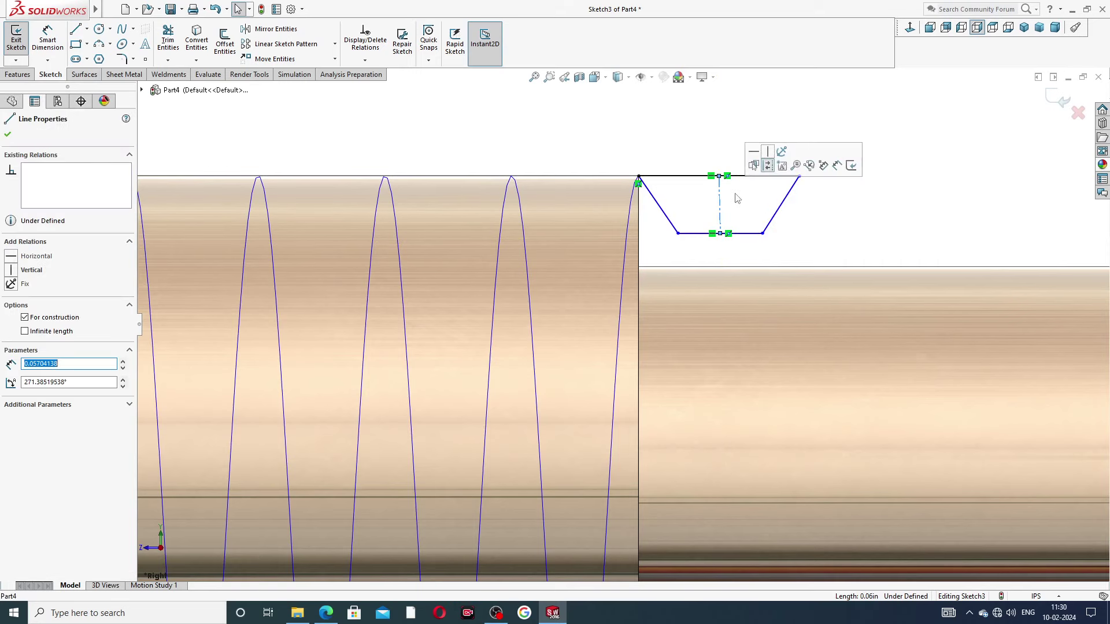
pyautogui.click(768, 154)
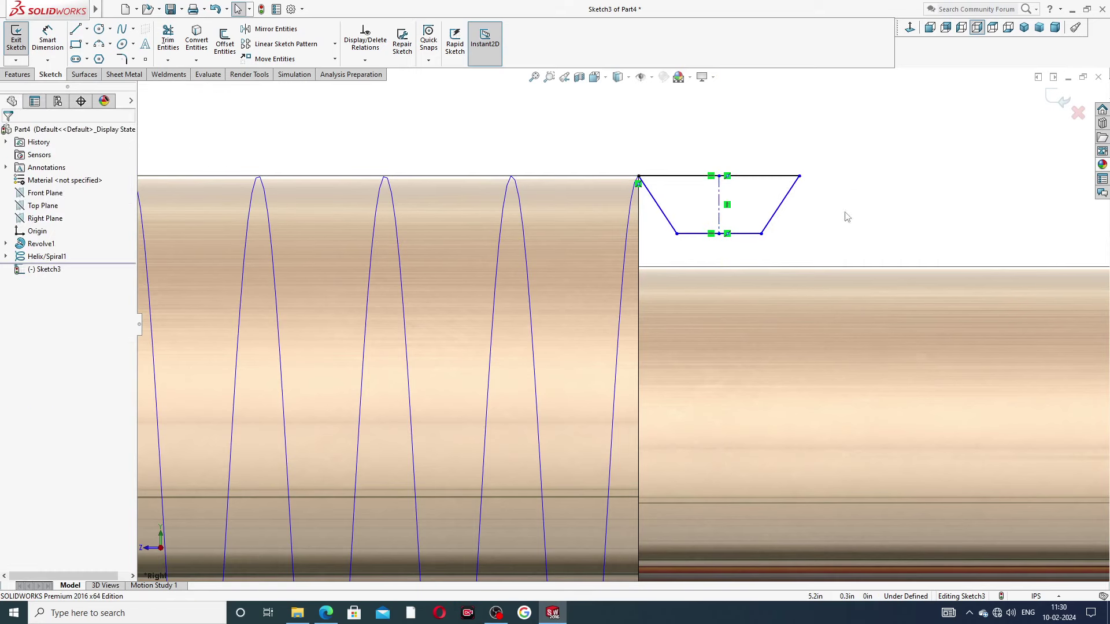
# Dimension the angle between the slanted flanks to 29°
pyautogui.click(48, 40)
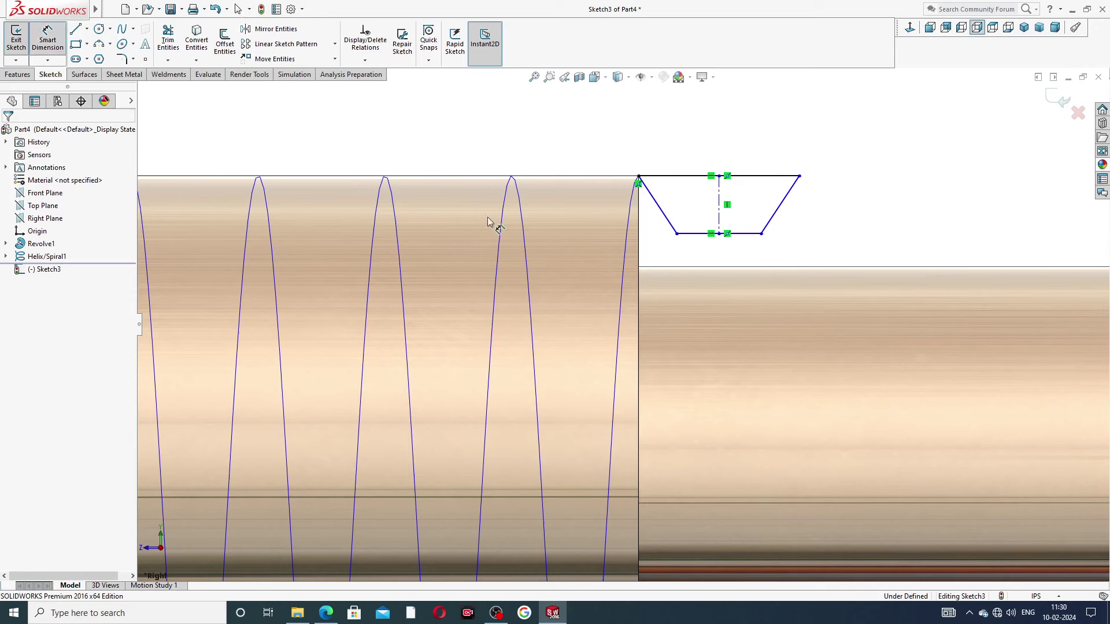
pyautogui.click(665, 215)
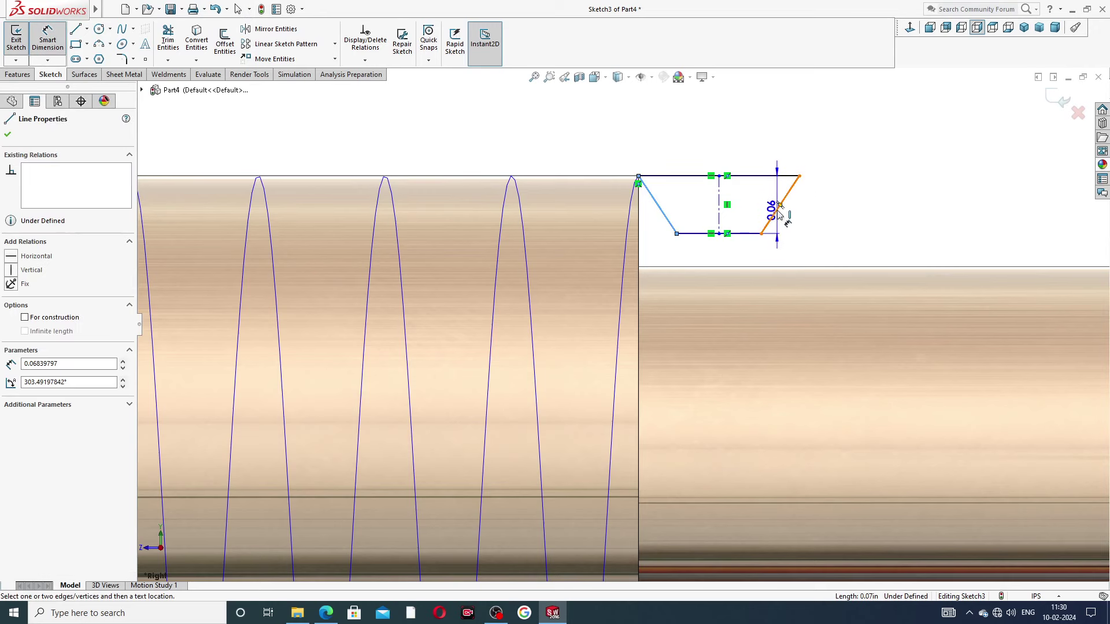
pyautogui.click(774, 215)
pyautogui.click(710, 151)
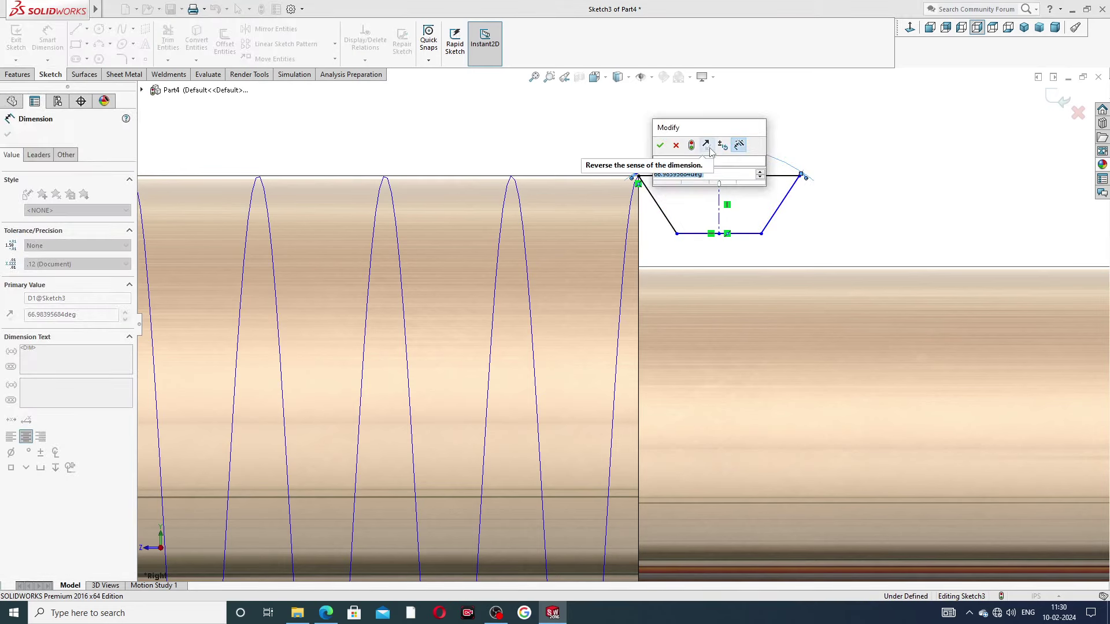
pyautogui.write('29')
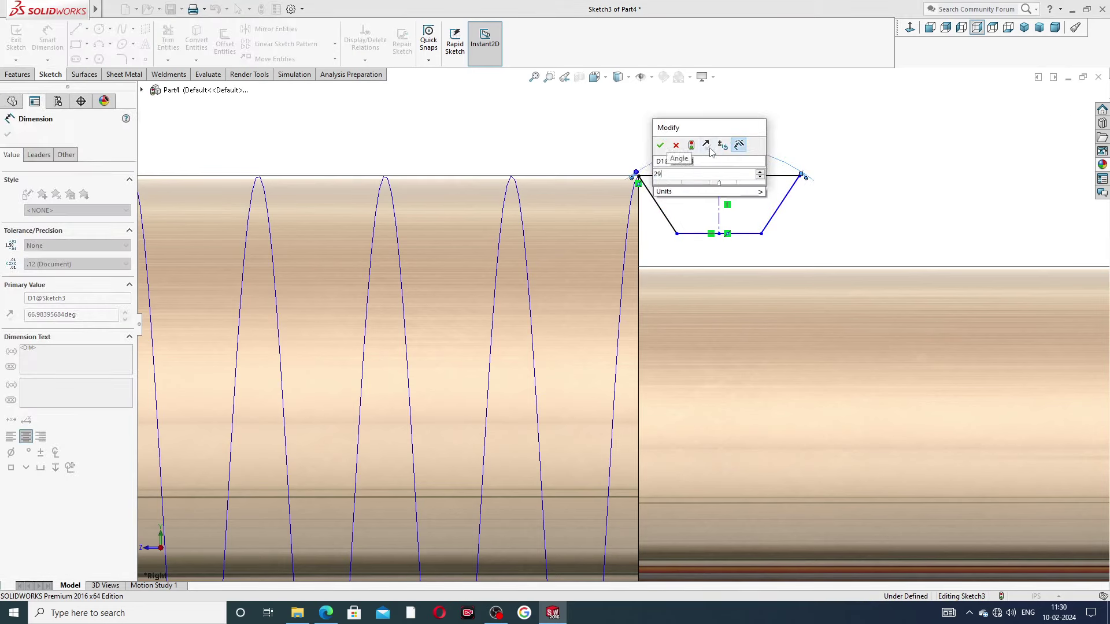
pyautogui.press('Return')
pyautogui.moveTo(688, 250); pyautogui.dragTo(688, 136)
# Set the trapezoid's top edge width to 0.08
pyautogui.scroll(-4, 701, 208)
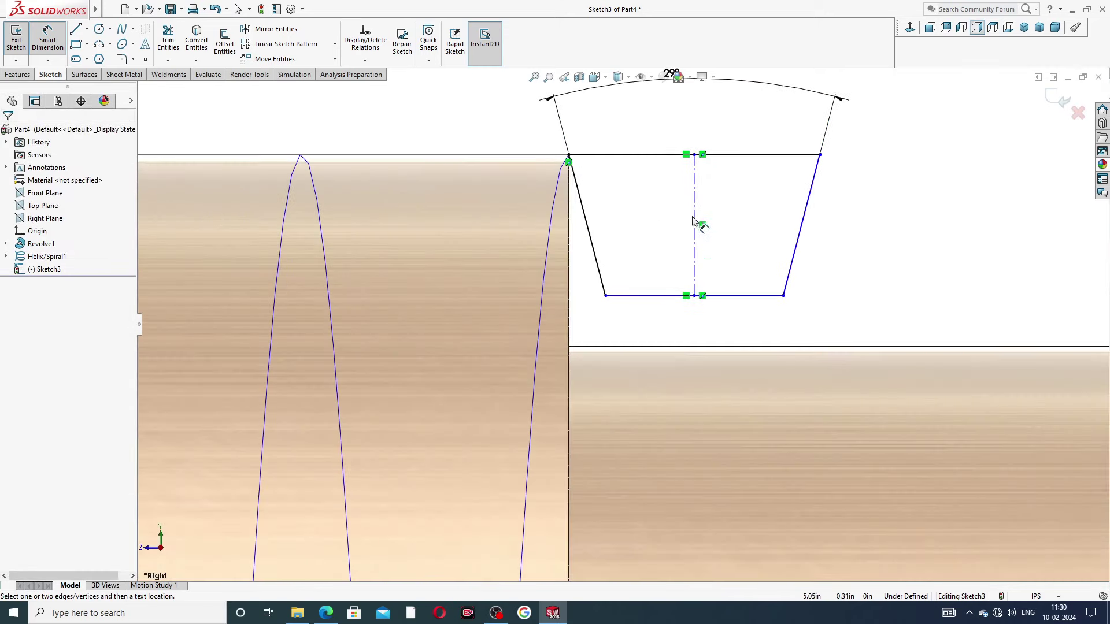
pyautogui.click(665, 155)
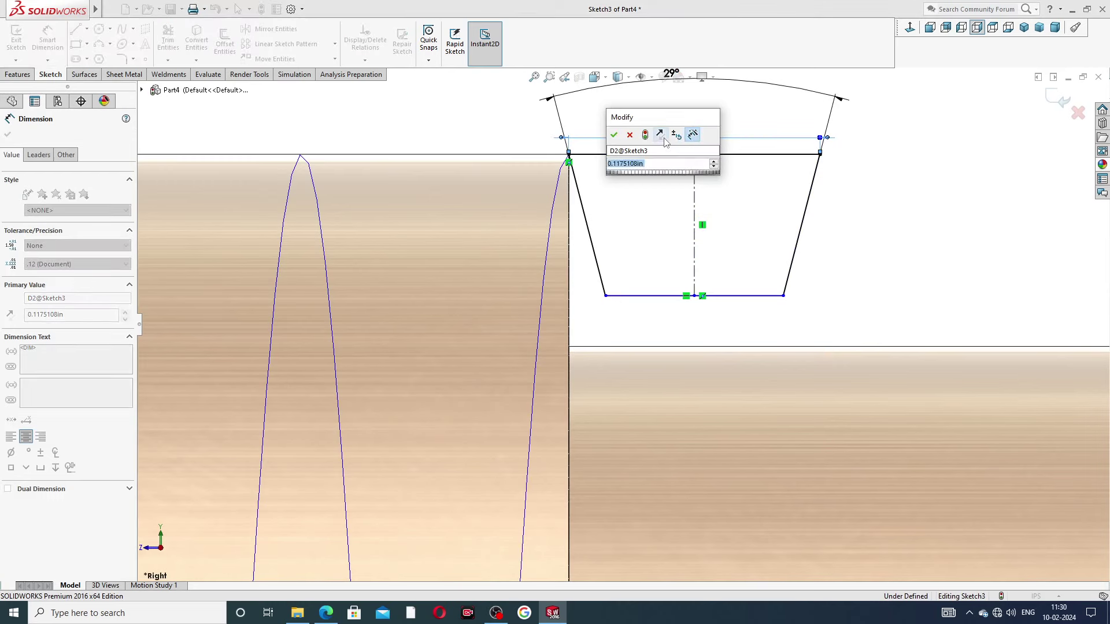
pyautogui.write('.08')
pyautogui.press('Return')
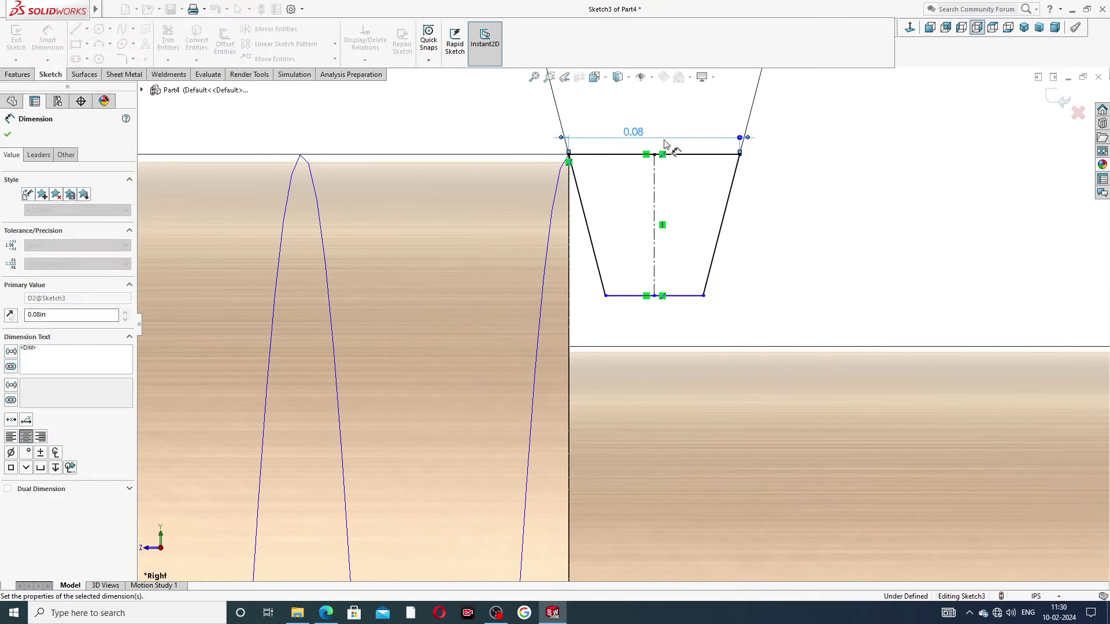
pyautogui.press('Escape')
# Set the profile depth between top and bottom edges to 0.06 and tidy the dimensions
pyautogui.click(708, 156)
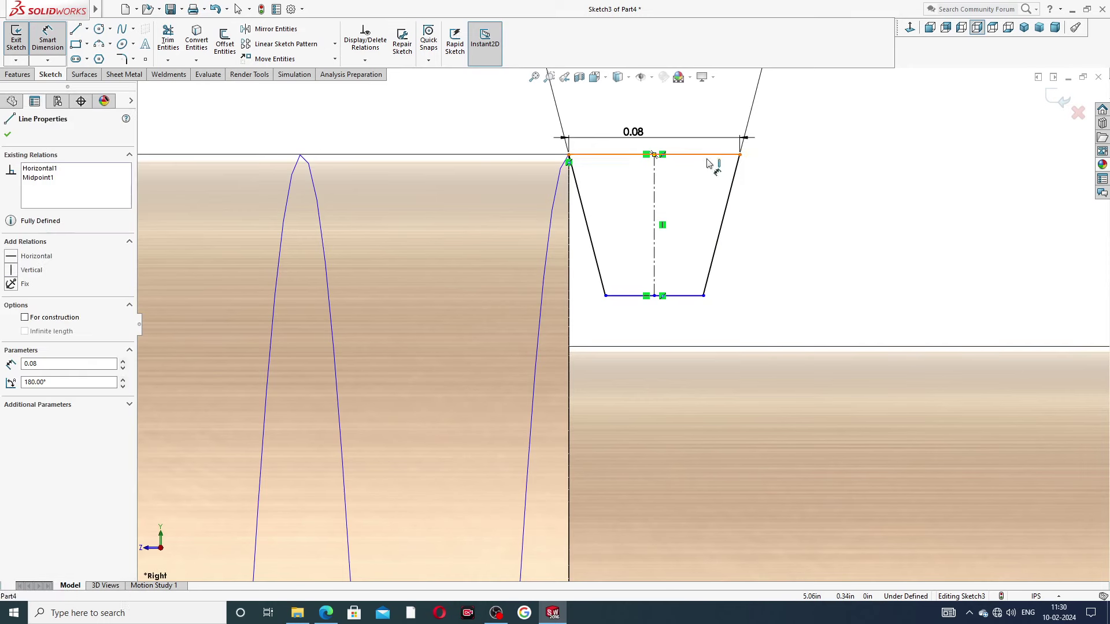
pyautogui.click(689, 296)
pyautogui.click(769, 227)
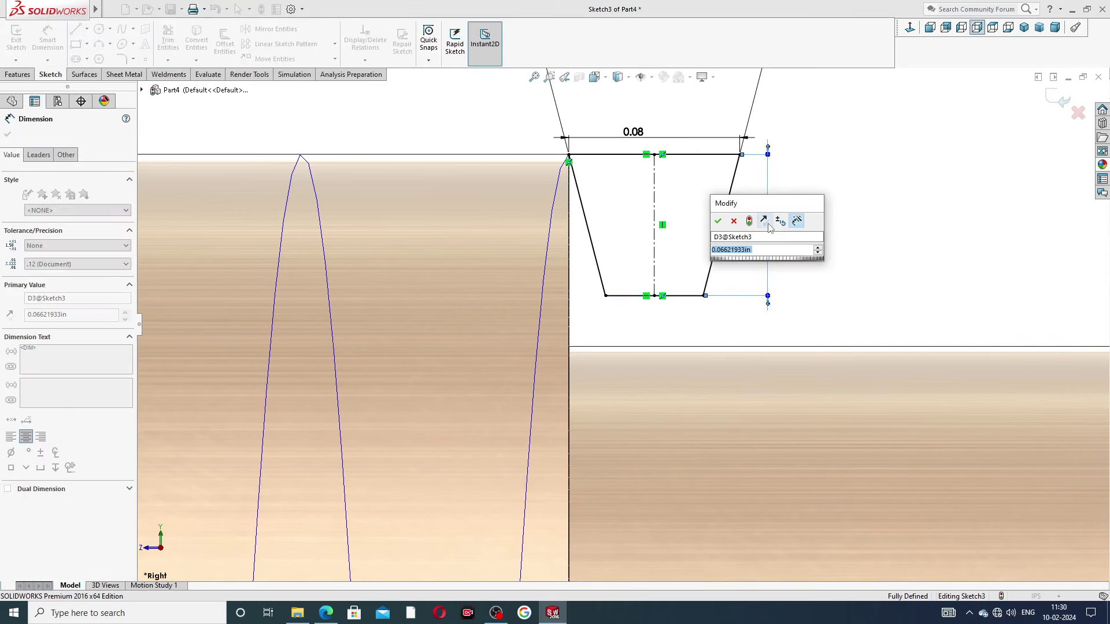
pyautogui.write('.0')
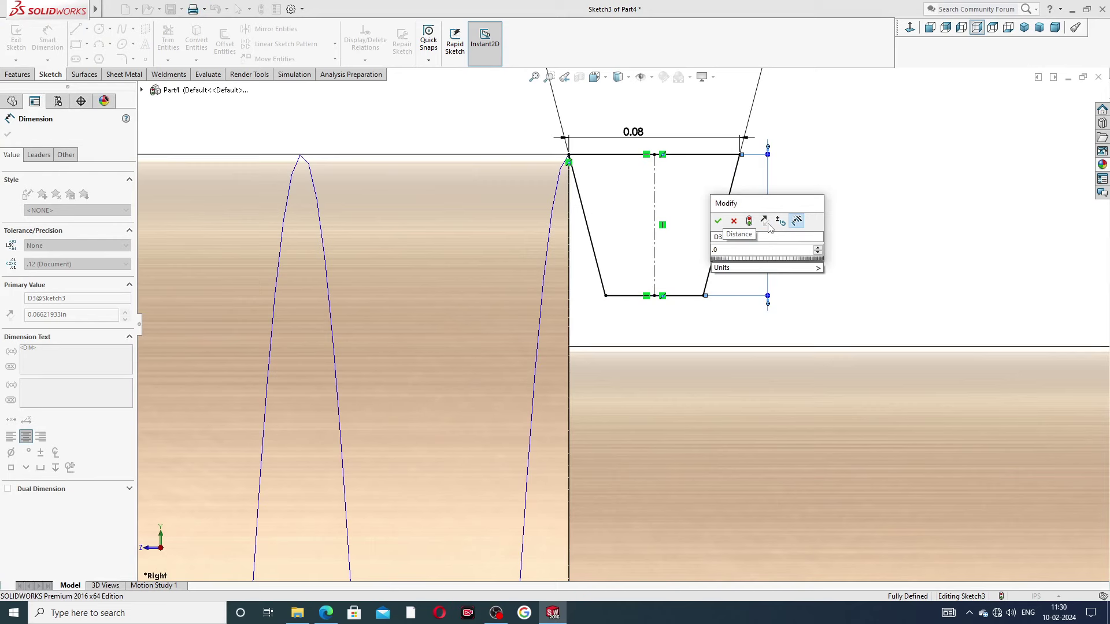
pyautogui.write('6')
pyautogui.press('Return')
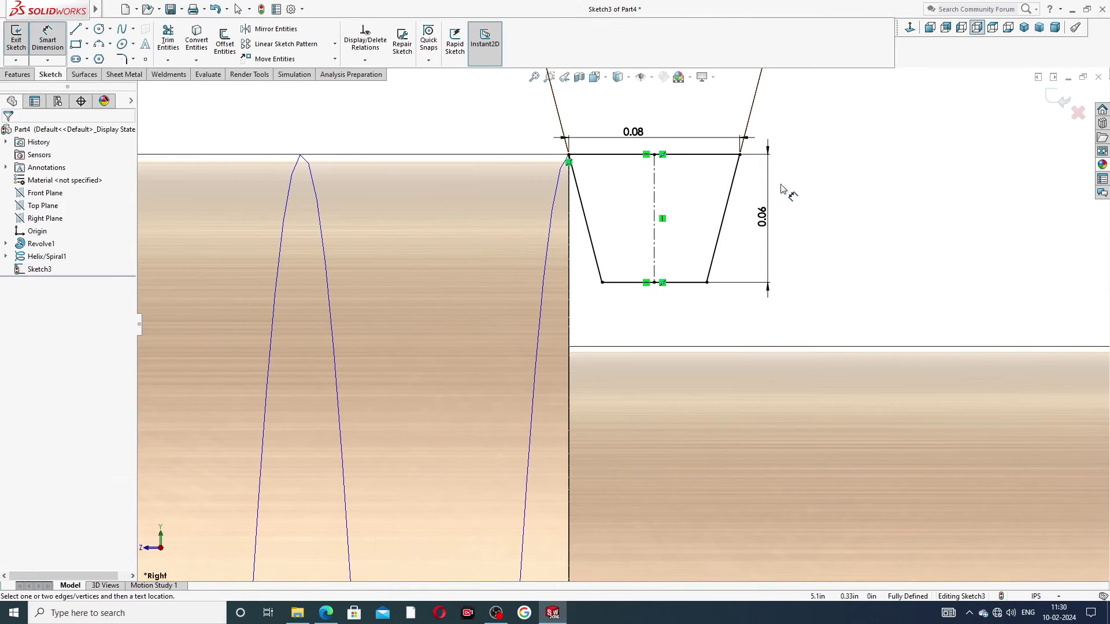
pyautogui.click(647, 133)
pyautogui.scroll(4, 621, 325)
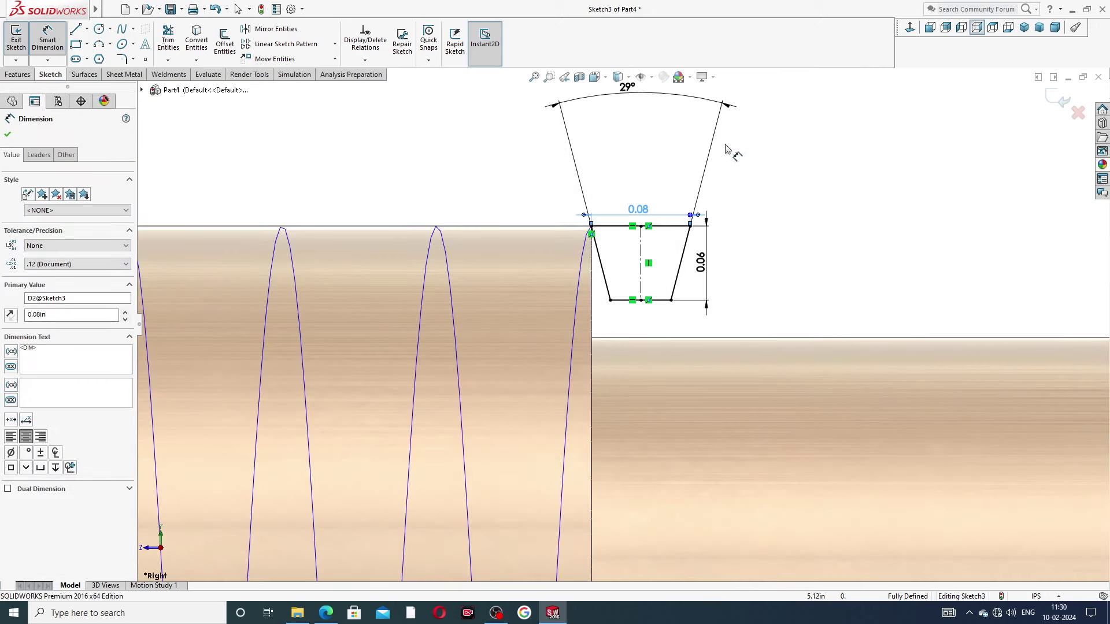
pyautogui.click(650, 182)
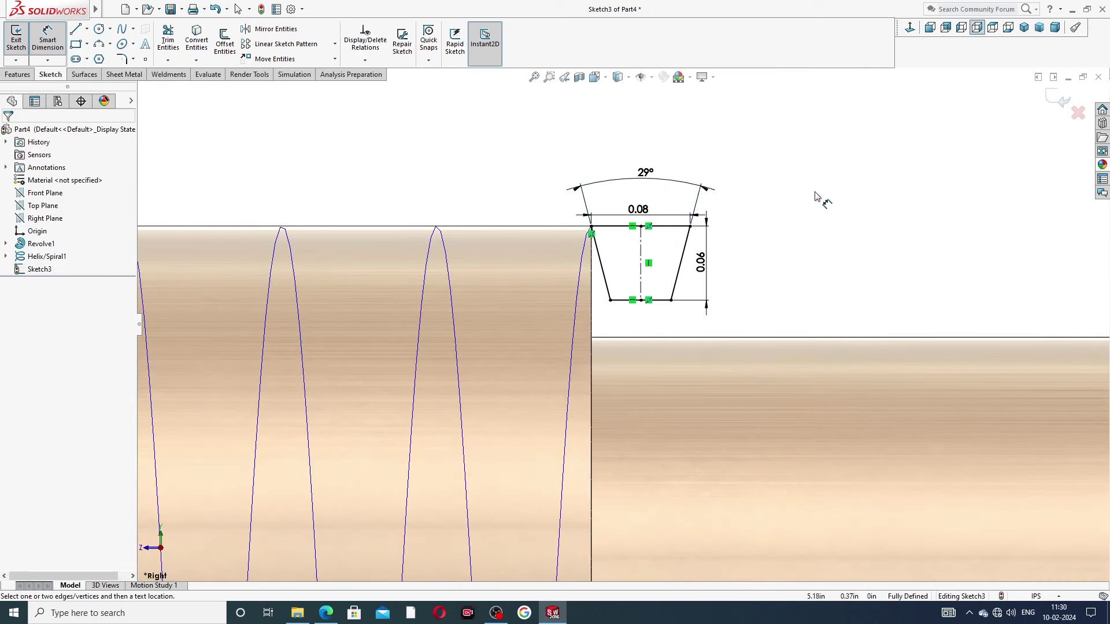
pyautogui.scroll(-2, 636, 302)
pyautogui.rightClick(823, 200)
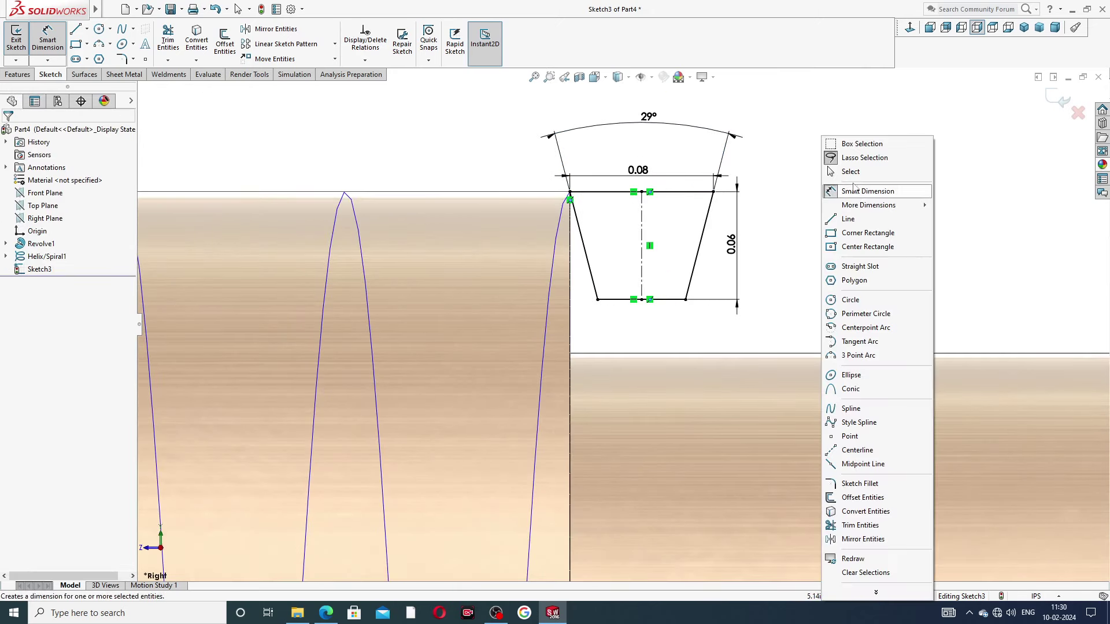
pyautogui.click(842, 169)
# Switch to the PART-09 Vice Screw PDF to check the 29°, 0.08 and 0.06 thread values
pyautogui.click(337, 612)
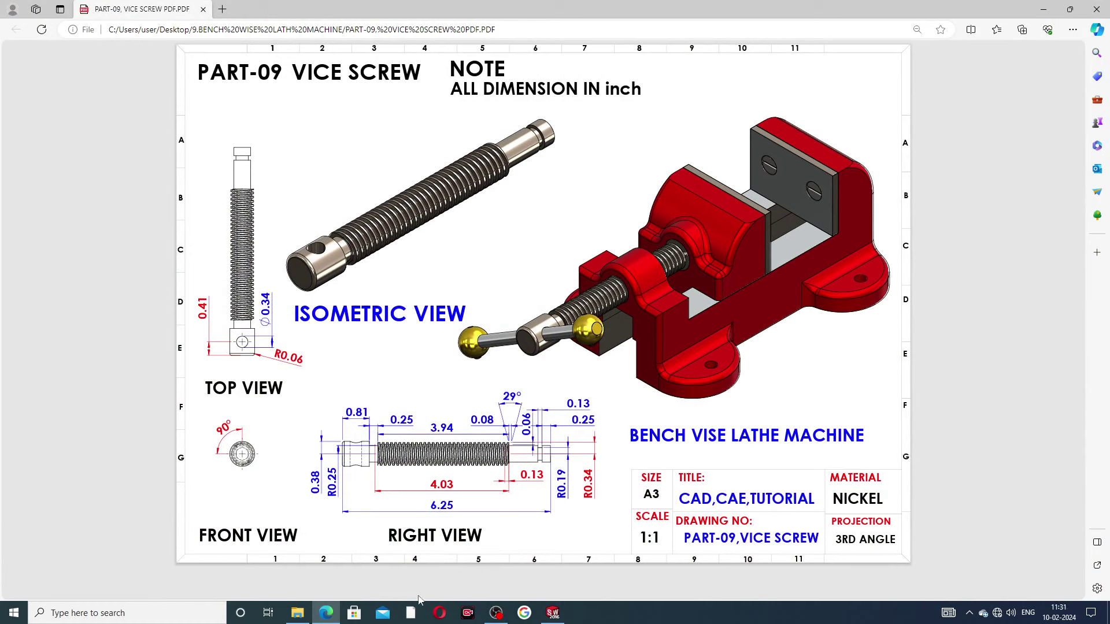
# Exit Sketch3 and preview a Swept Cut with Sketch3 as profile along Helix/Spiral1
pyautogui.click(326, 613)
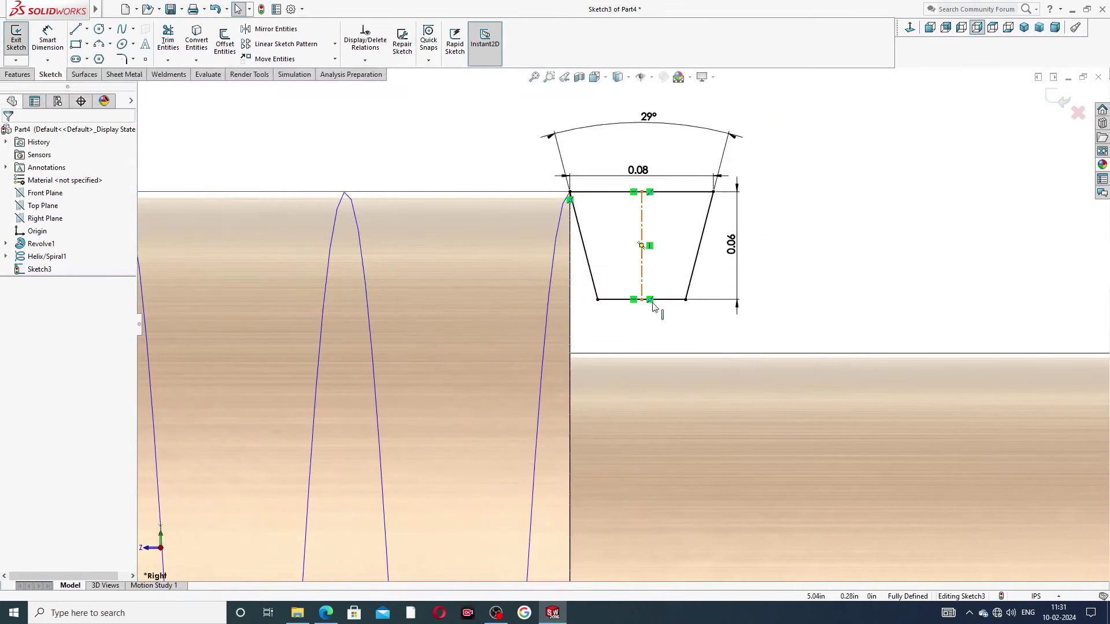
pyautogui.scroll(-2, 654, 311)
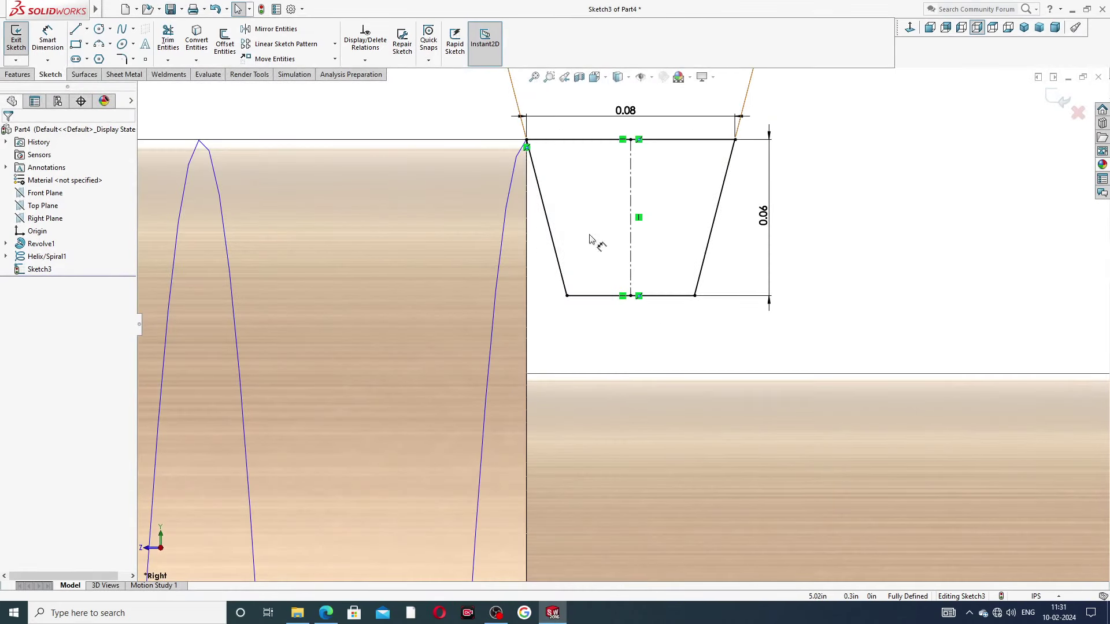
pyautogui.click(17, 74)
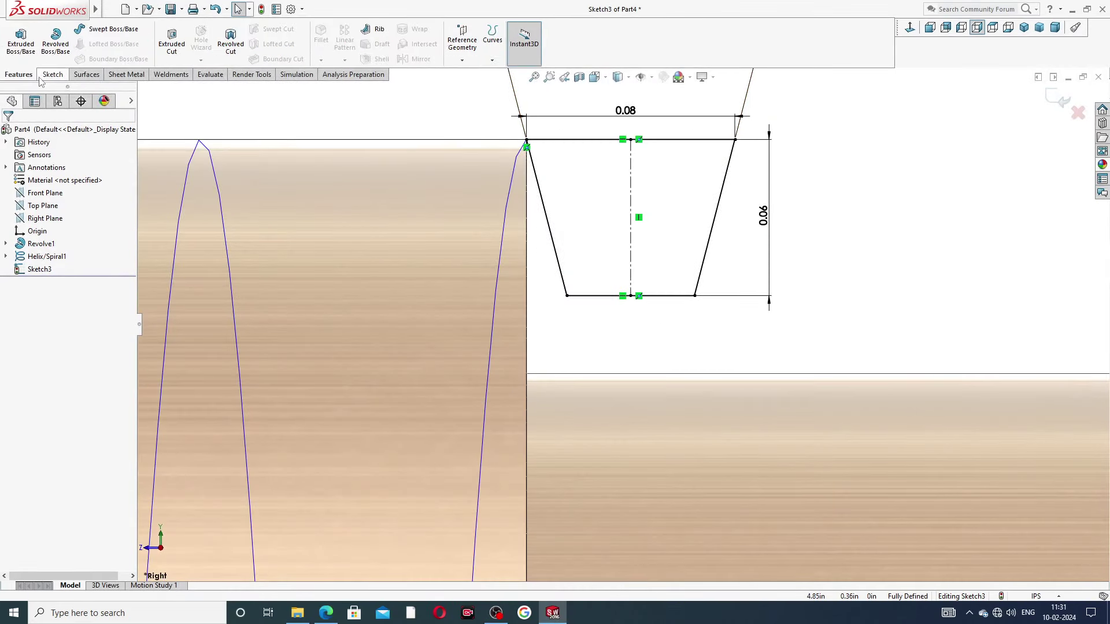
pyautogui.click(1057, 106)
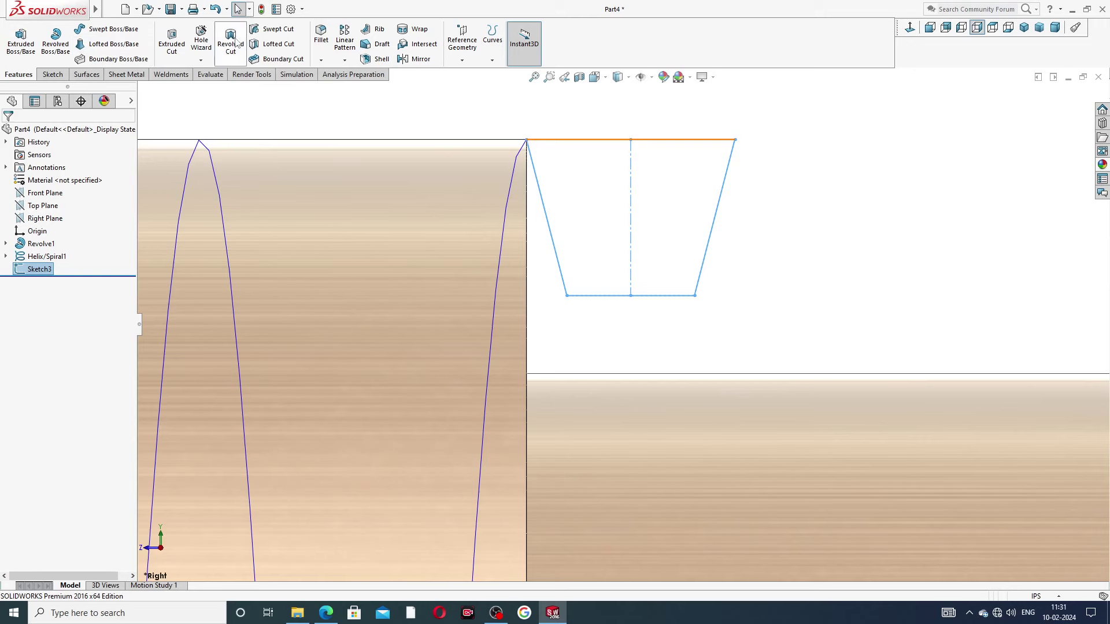
pyautogui.click(273, 32)
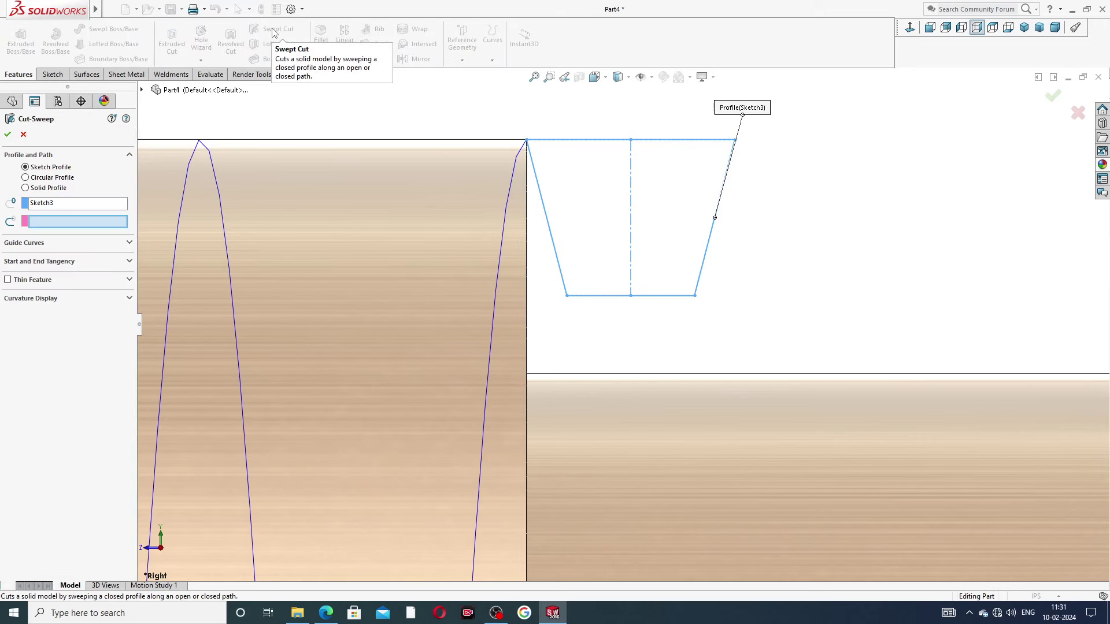
pyautogui.scroll(3, 548, 198)
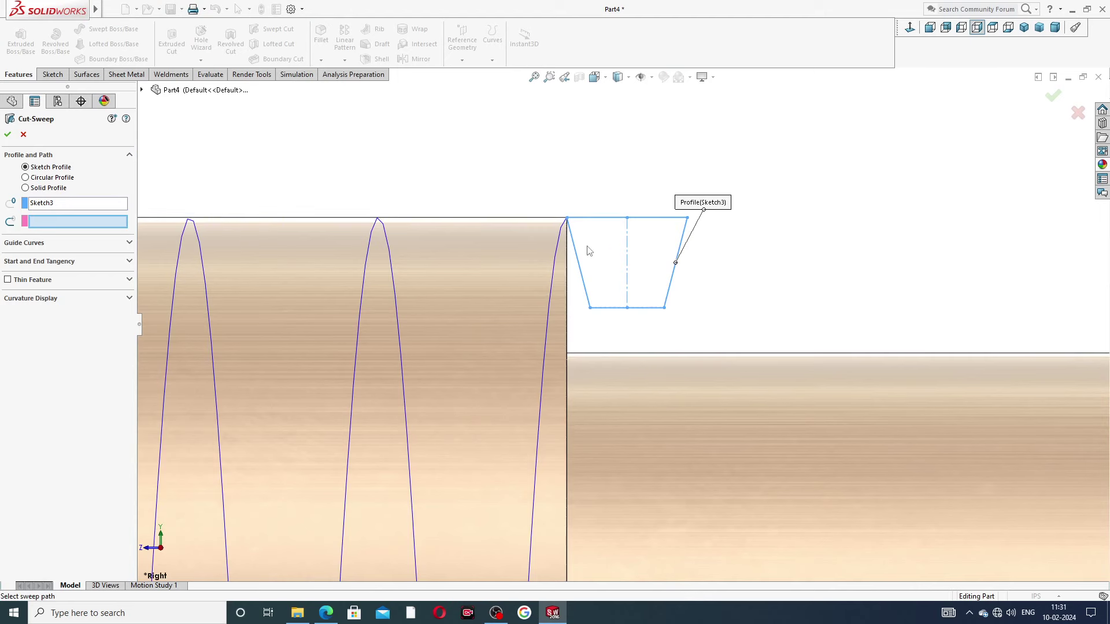
pyautogui.click(550, 300)
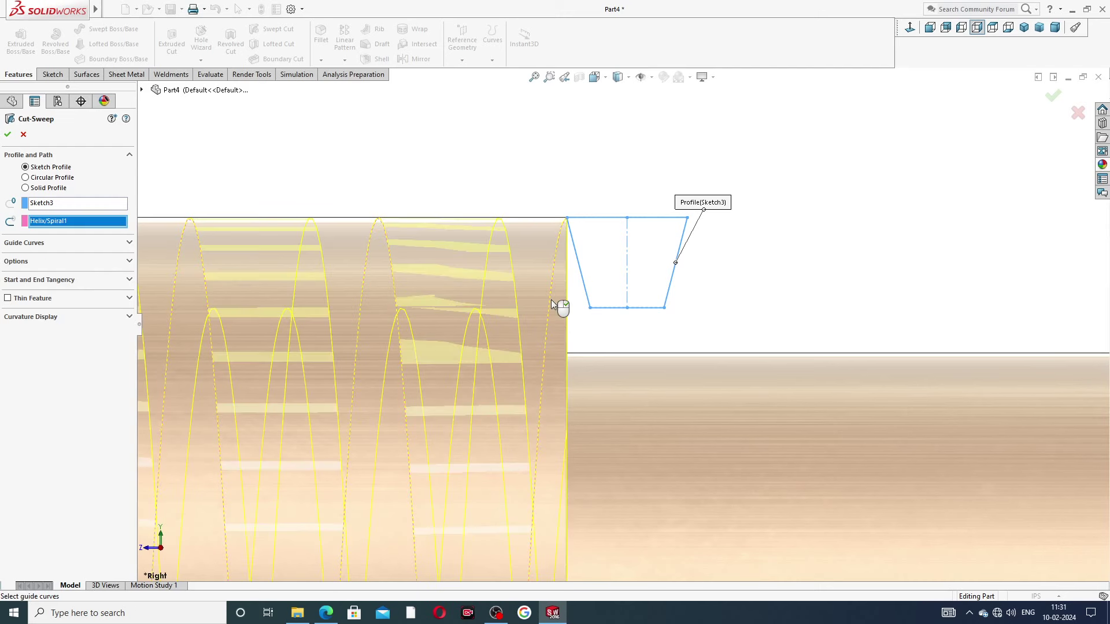
pyautogui.scroll(8, 543, 297)
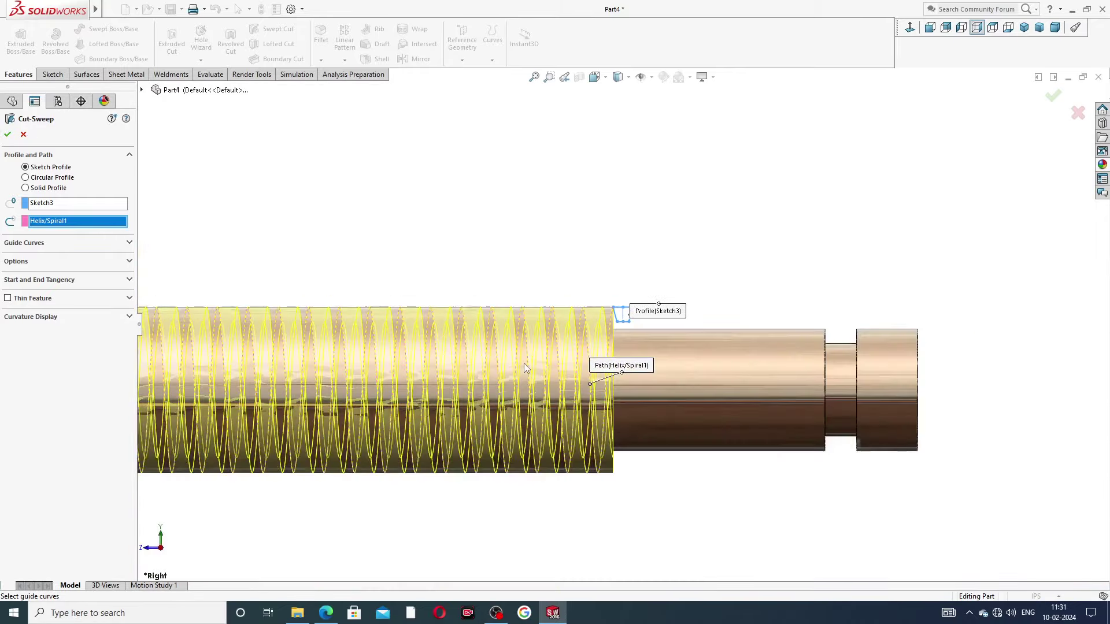
pyautogui.scroll(3, 211, 346)
pyautogui.scroll(-3, 259, 354)
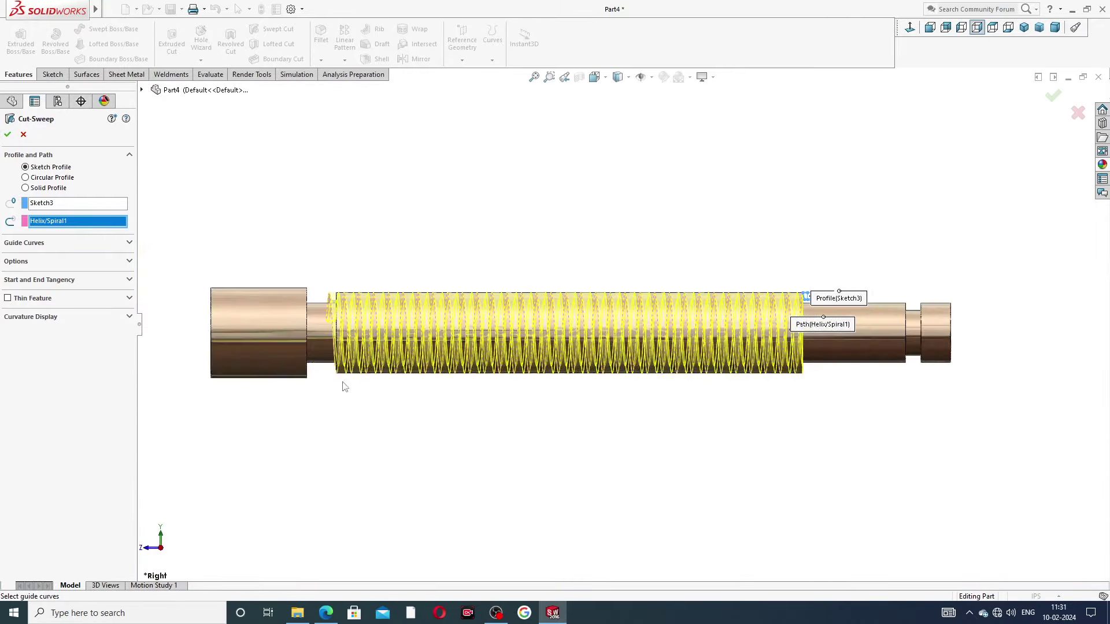
# Confirm the thread Cut-Sweep and hide the Helix/Spiral1 curves
pyautogui.click(7, 135)
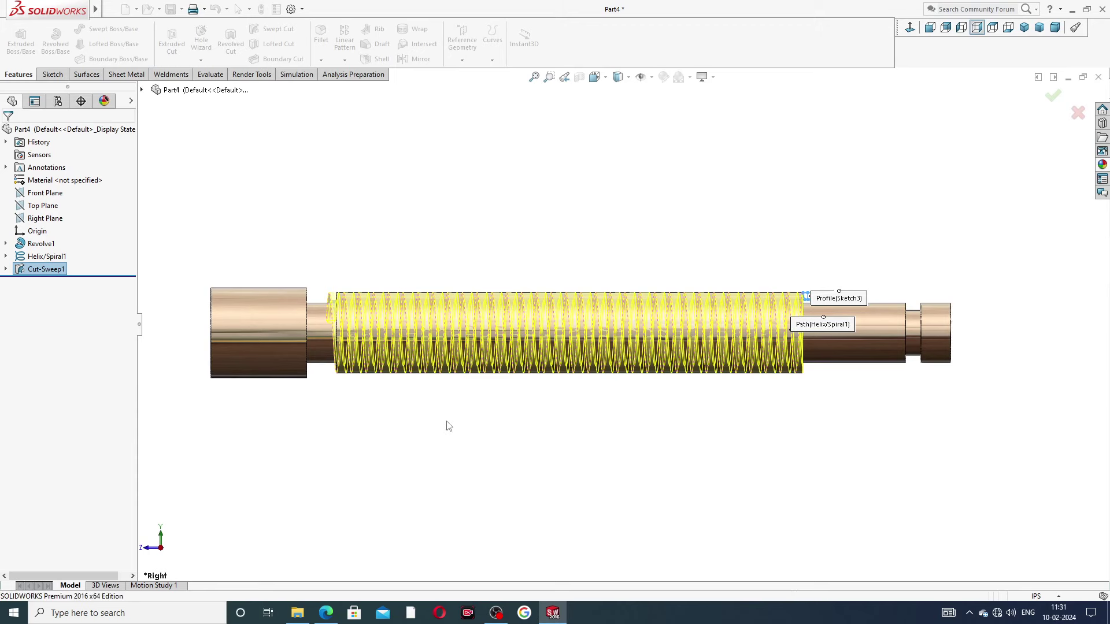
pyautogui.moveTo(466, 436); pyautogui.dragTo(503, 308, button='middle')
pyautogui.scroll(-5, 555, 286)
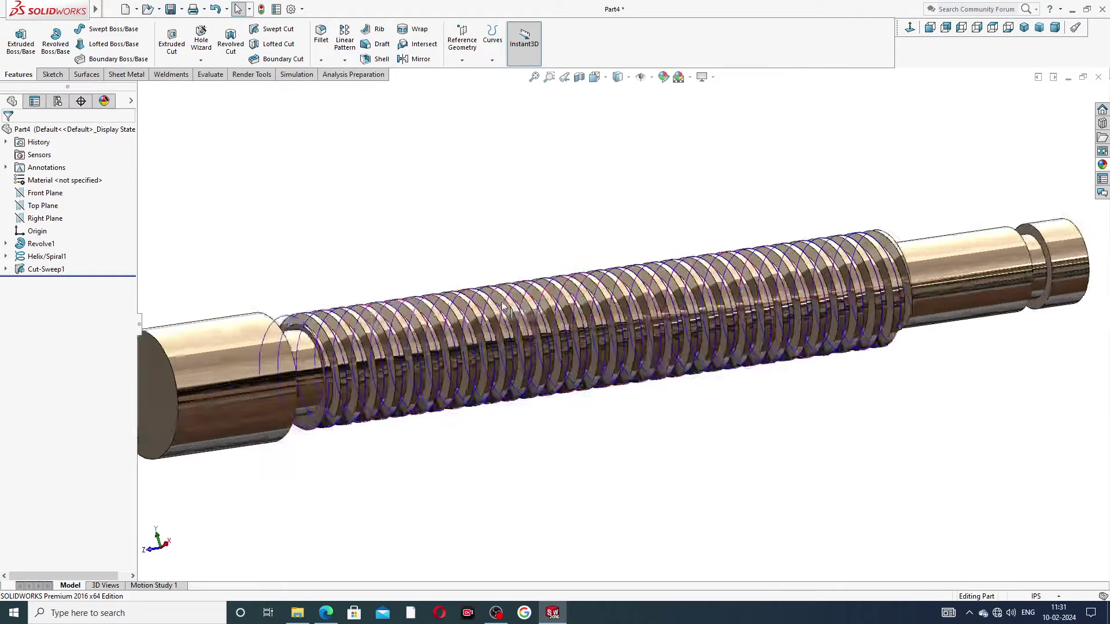
pyautogui.click(569, 276)
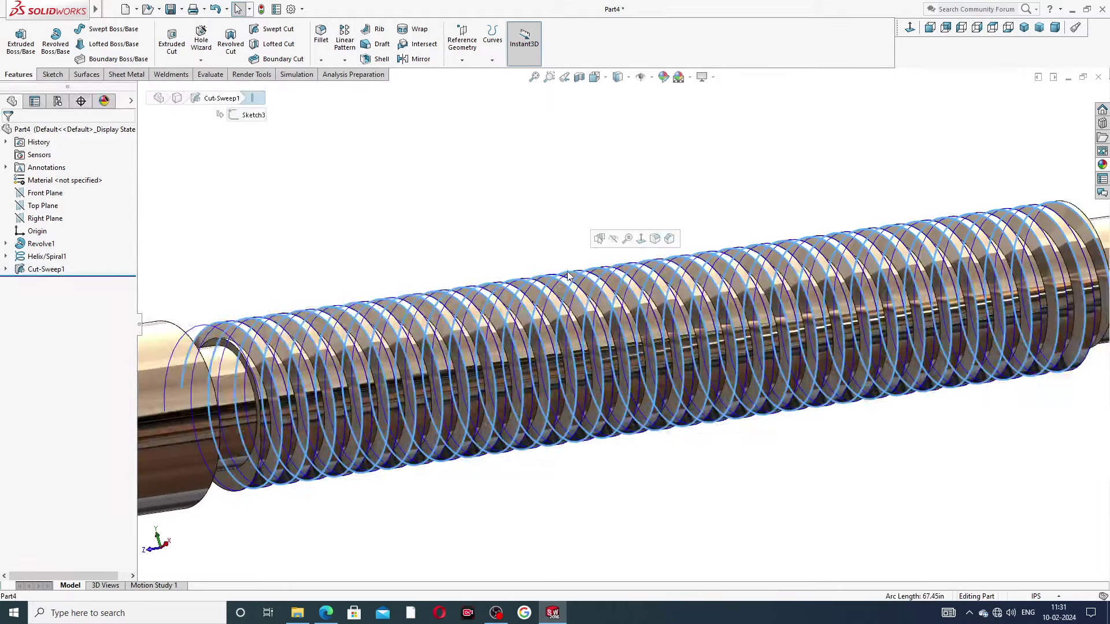
pyautogui.click(614, 239)
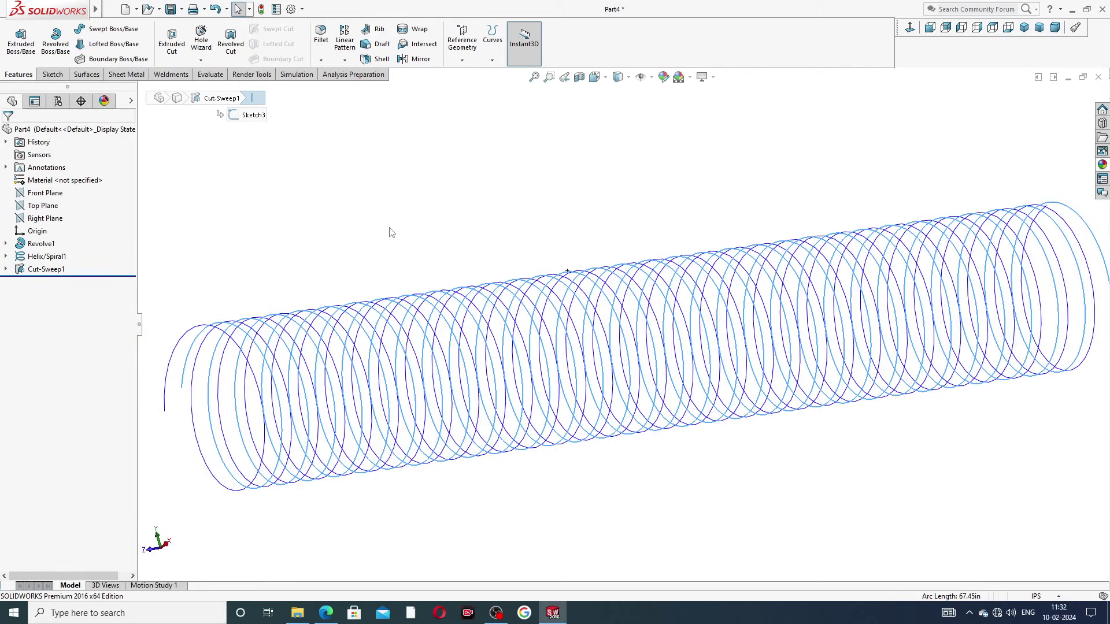
pyautogui.hotkey('ctrl', 'z')
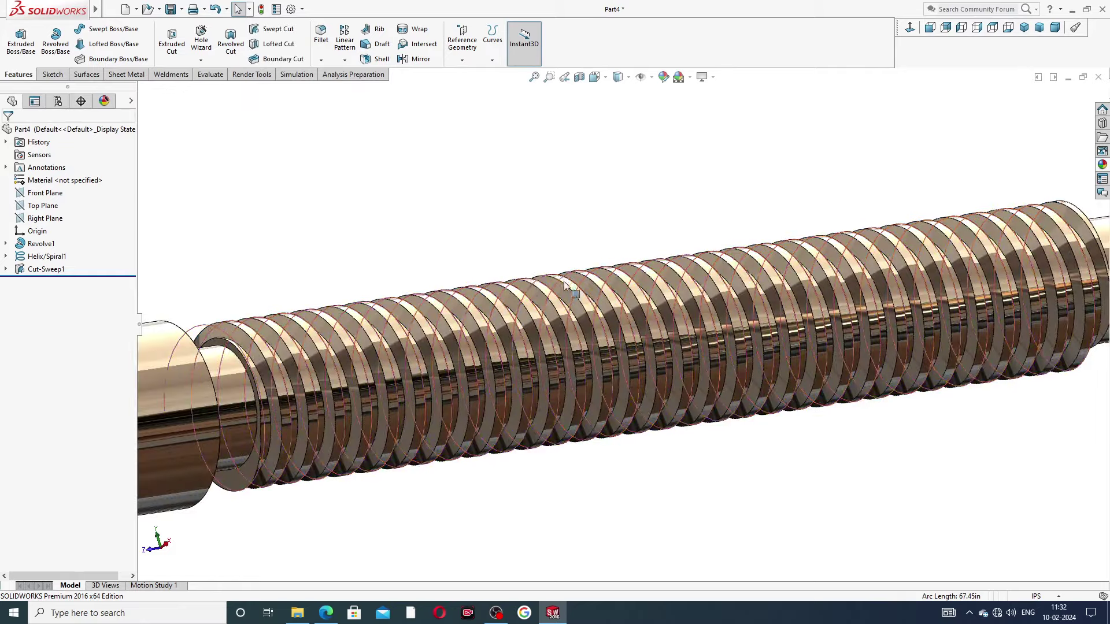
pyautogui.moveTo(564, 283); pyautogui.dragTo(185, 310, button='middle')
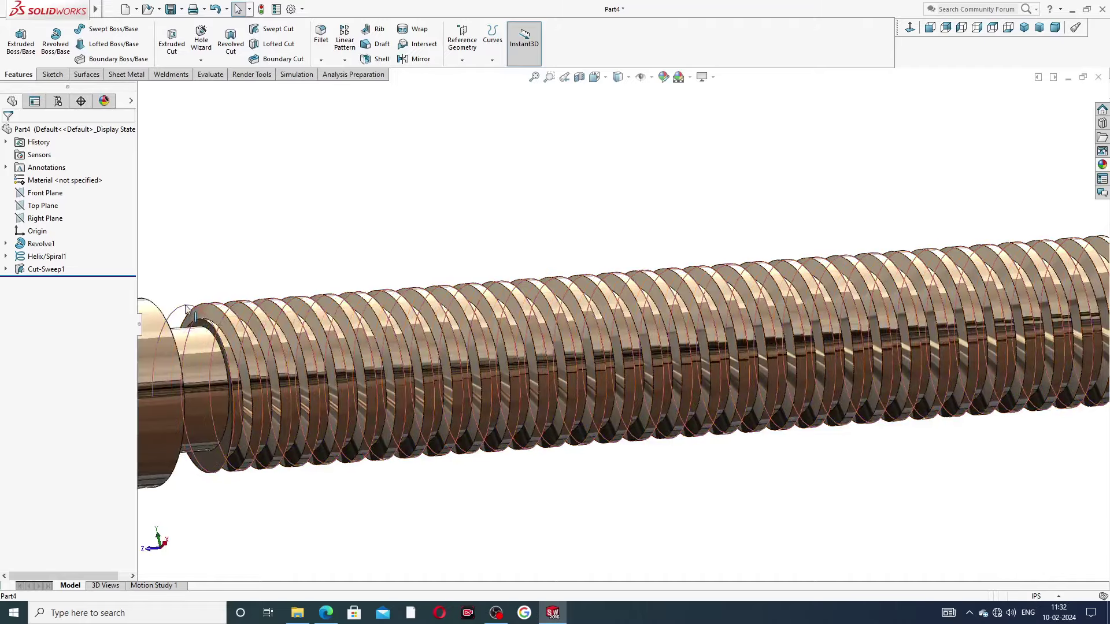
pyautogui.click(185, 306)
pyautogui.click(231, 275)
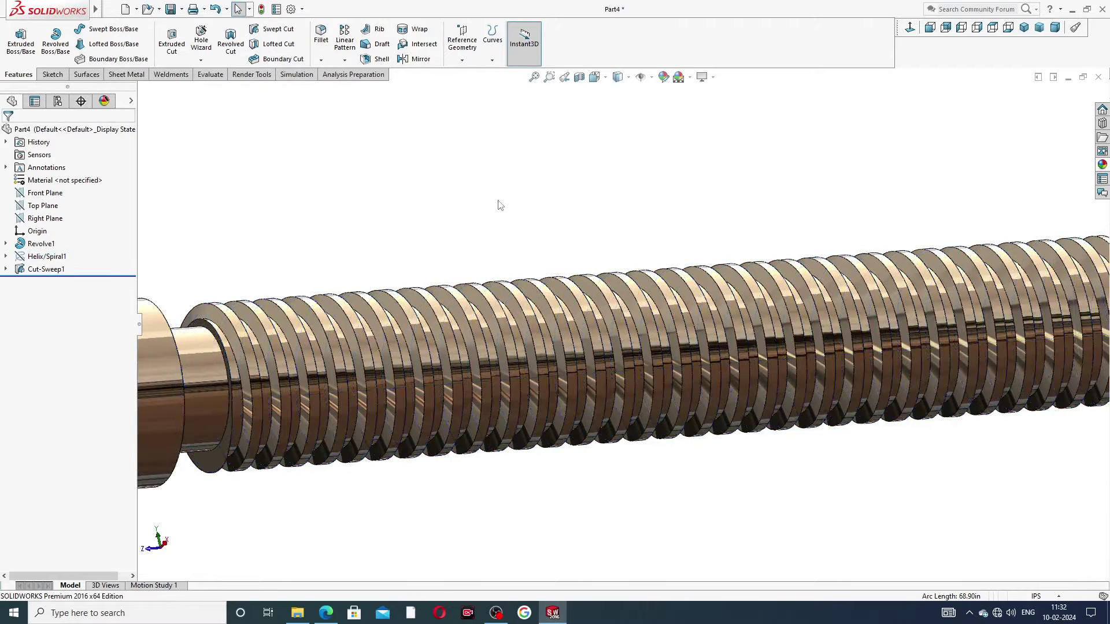
pyautogui.scroll(5, 525, 226)
pyautogui.moveTo(701, 311)
pyautogui.mouseDown(button='middle')
pyautogui.moveTo(602, 241)
pyautogui.moveTo(659, 159)
pyautogui.moveTo(677, 248)
pyautogui.moveTo(706, 318)
pyautogui.moveTo(689, 294)
pyautogui.mouseUp(button='middle')
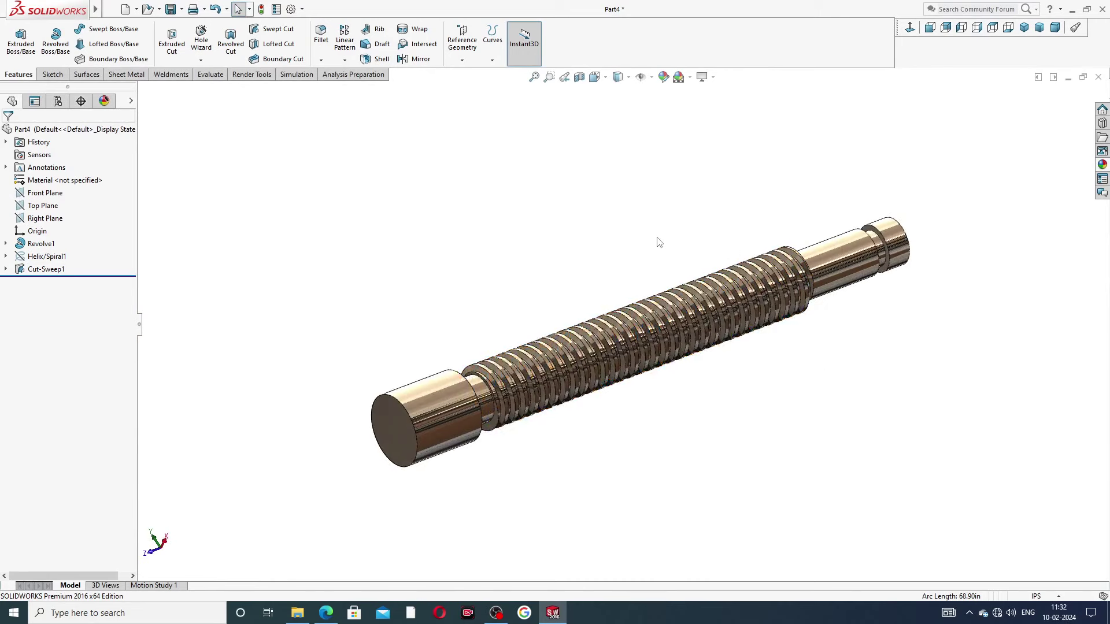
# Save the threaded part as Part4
pyautogui.hotkey('ctrl', 's')
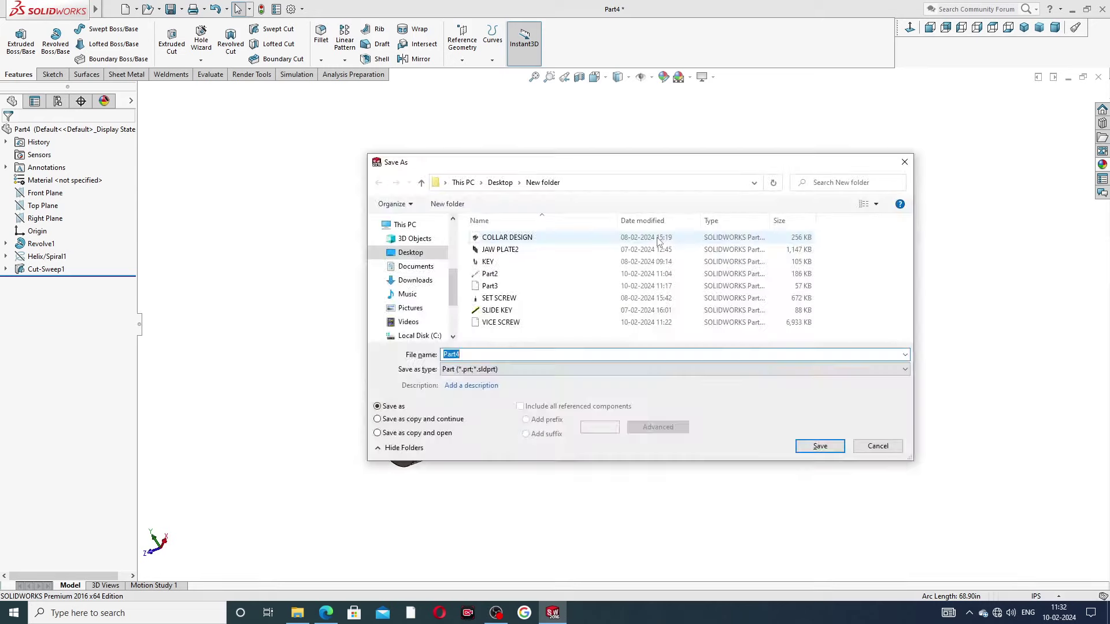
pyautogui.click(819, 446)
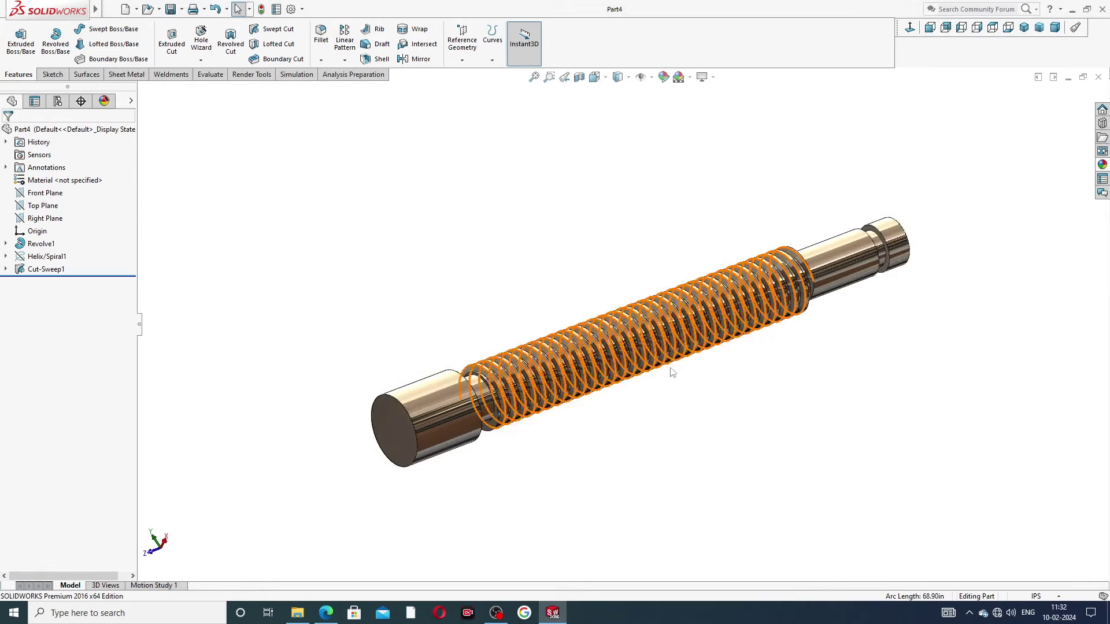
pyautogui.moveTo(647, 404); pyautogui.dragTo(627, 409, button='middle')
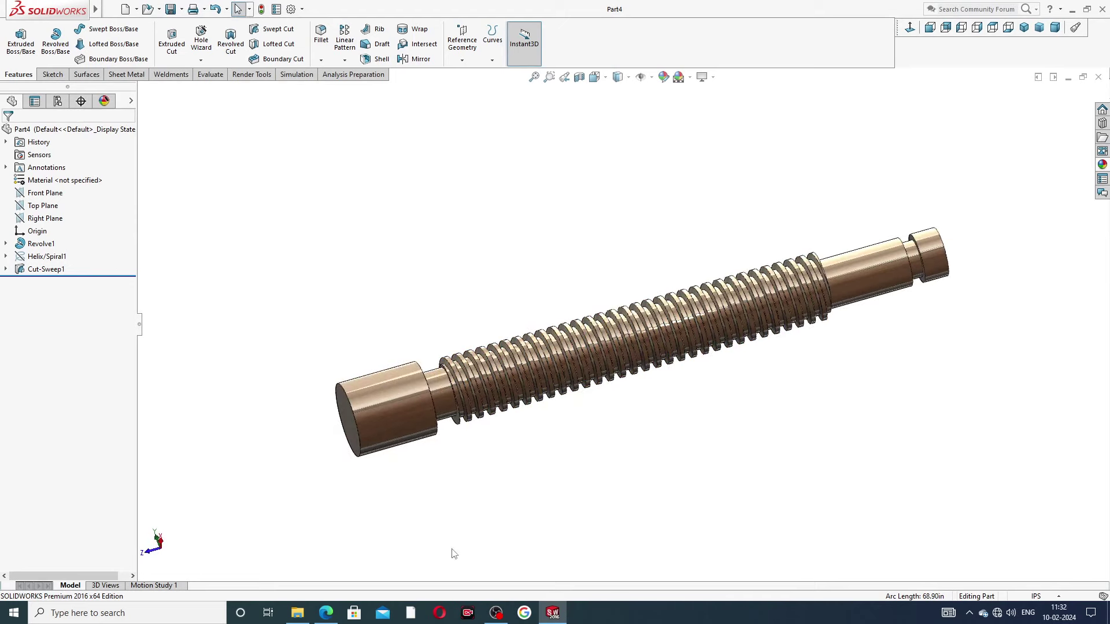
pyautogui.click(326, 613)
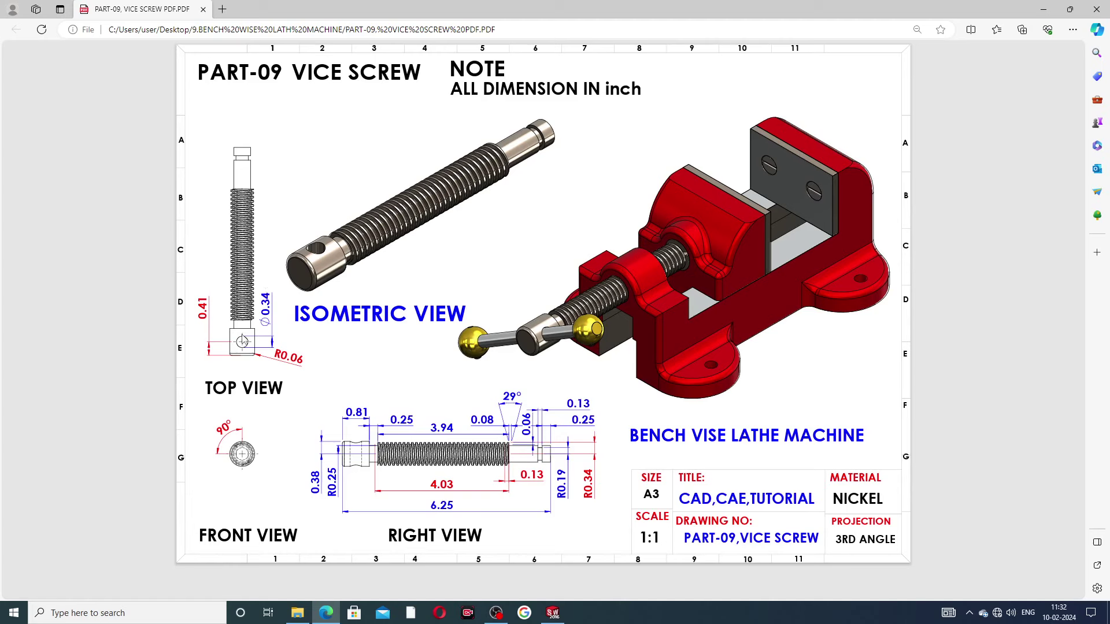
# Start a new sketch on the Top Plane, viewed normal to it
pyautogui.click(553, 613)
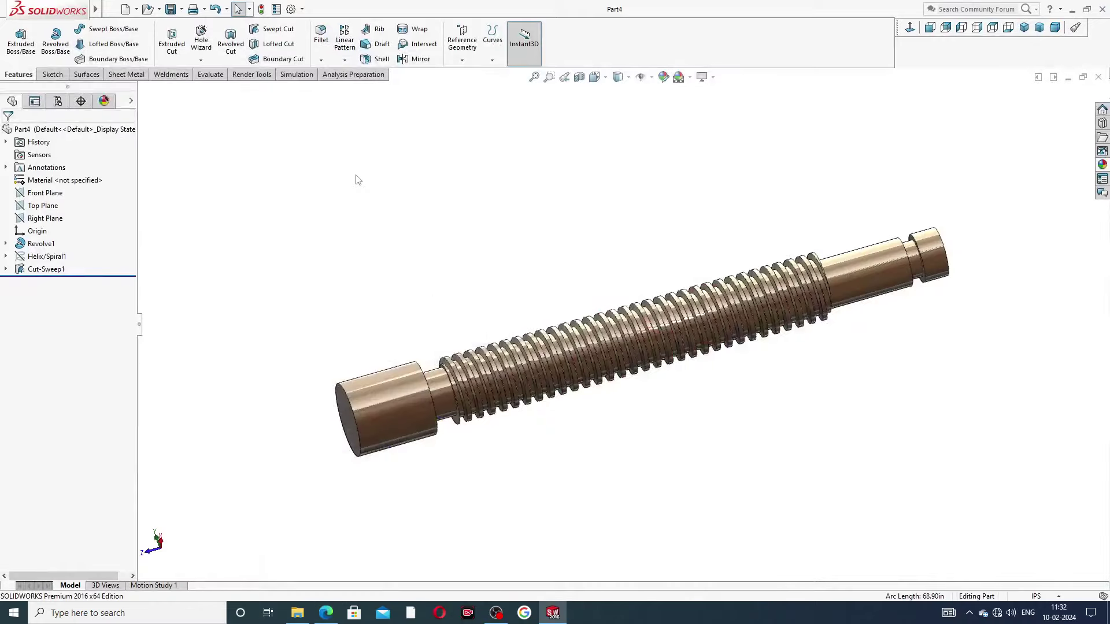
pyautogui.click(44, 207)
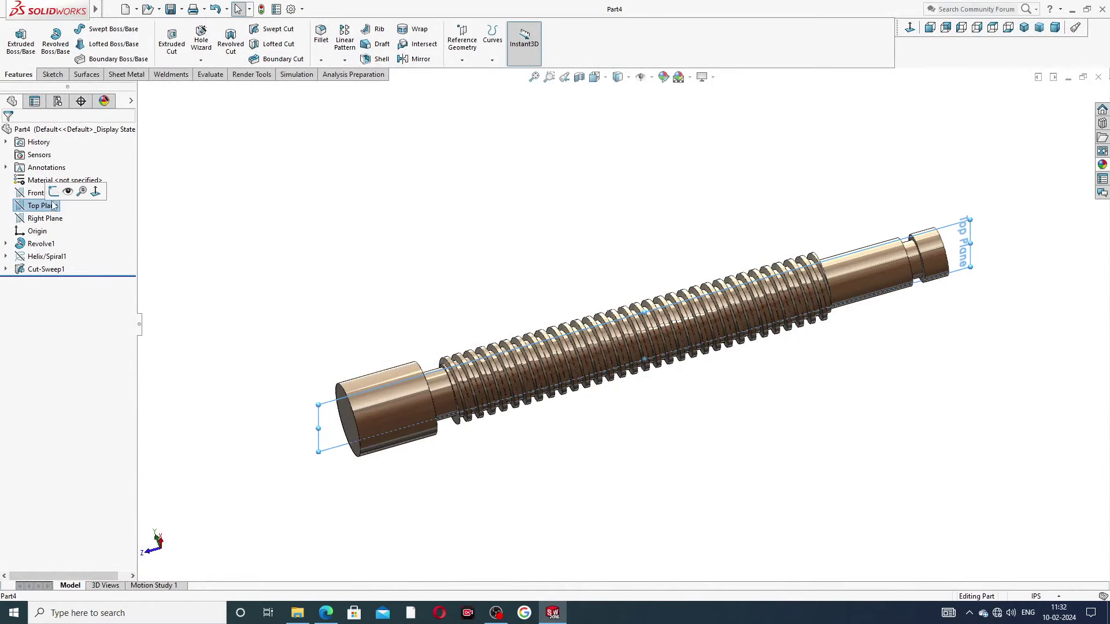
pyautogui.click(57, 190)
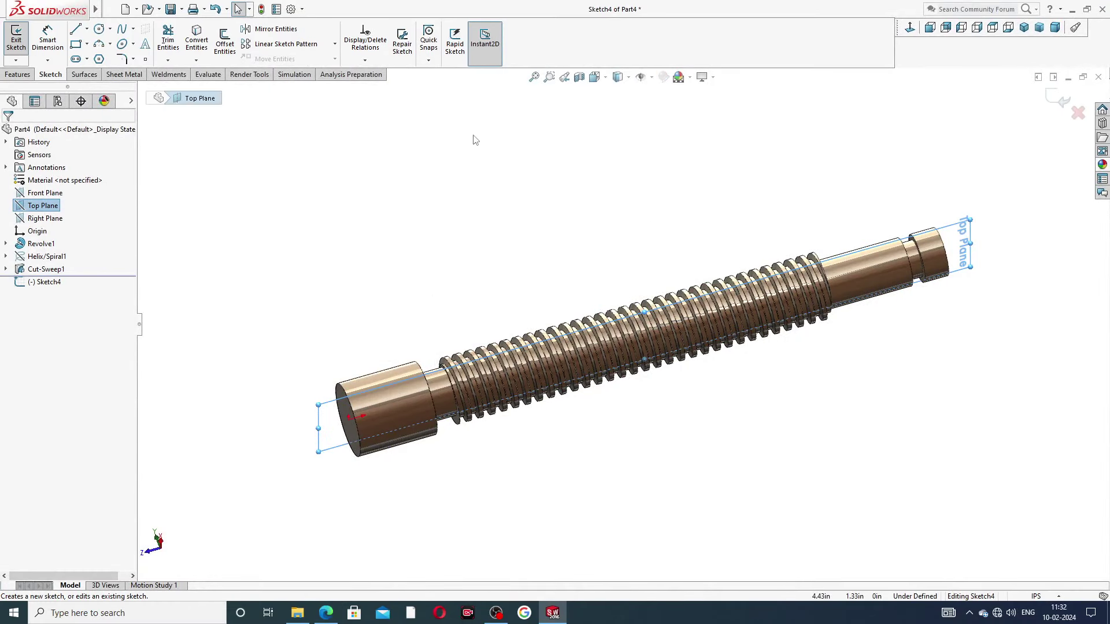
pyautogui.click(909, 27)
pyautogui.scroll(-3, 659, 497)
pyautogui.scroll(-4, 646, 519)
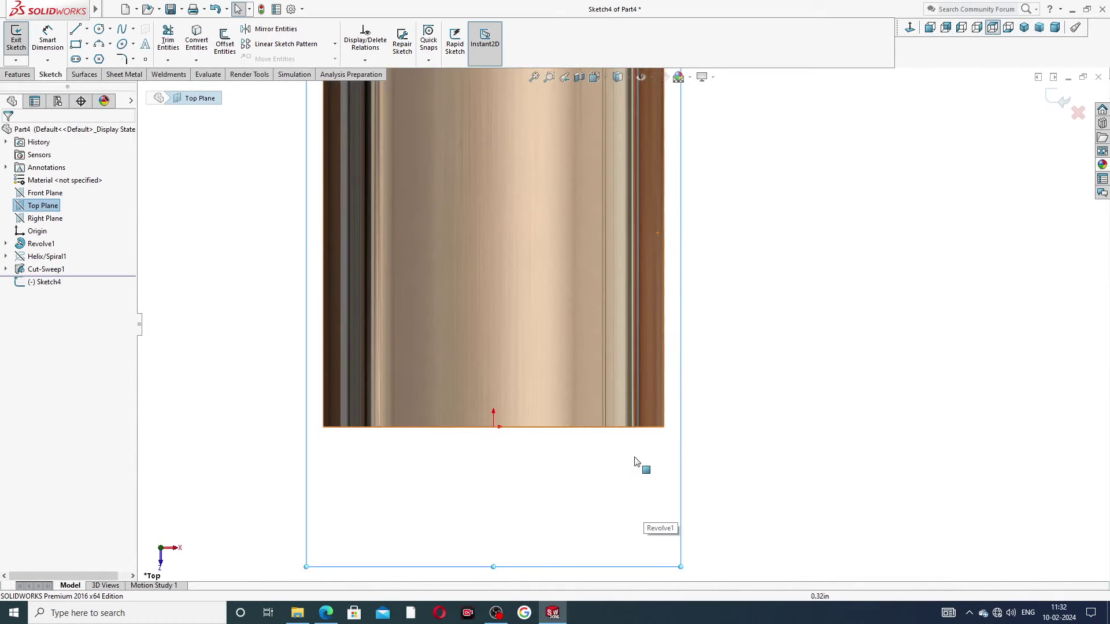
pyautogui.scroll(2, 426, 185)
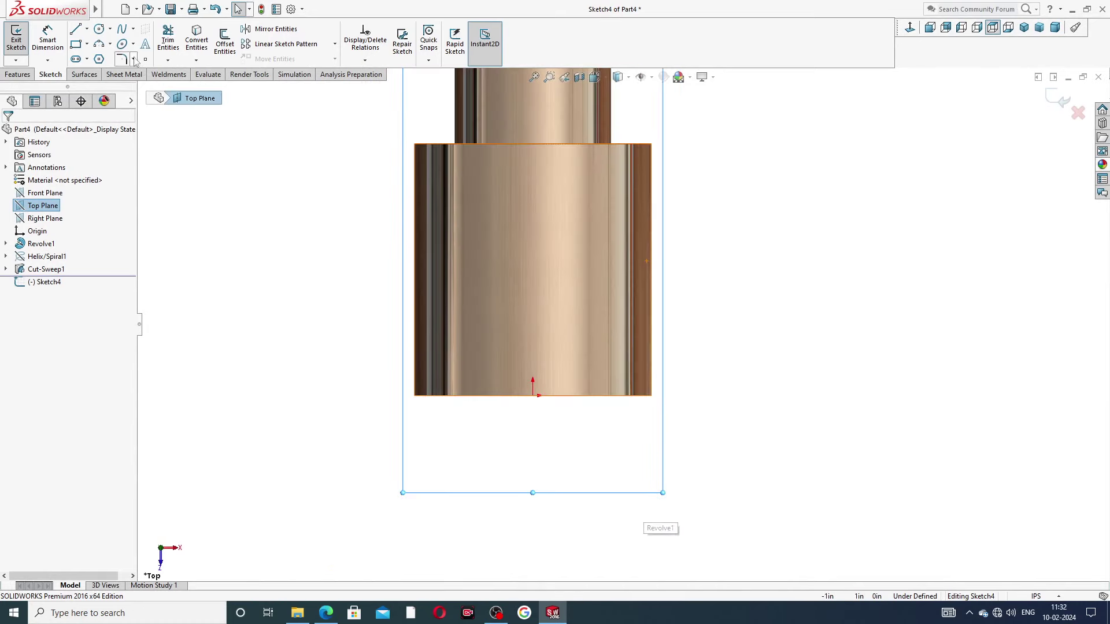
# Draw a construction centerline upward from the origin and shorten its top end
pyautogui.click(86, 29)
pyautogui.click(105, 54)
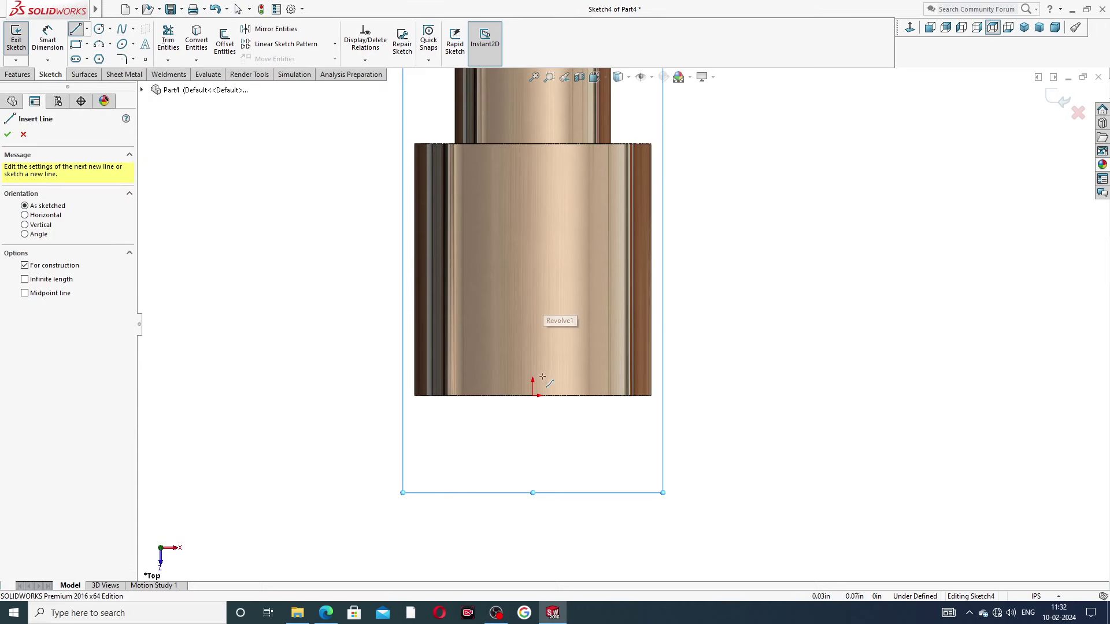
pyautogui.click(533, 396)
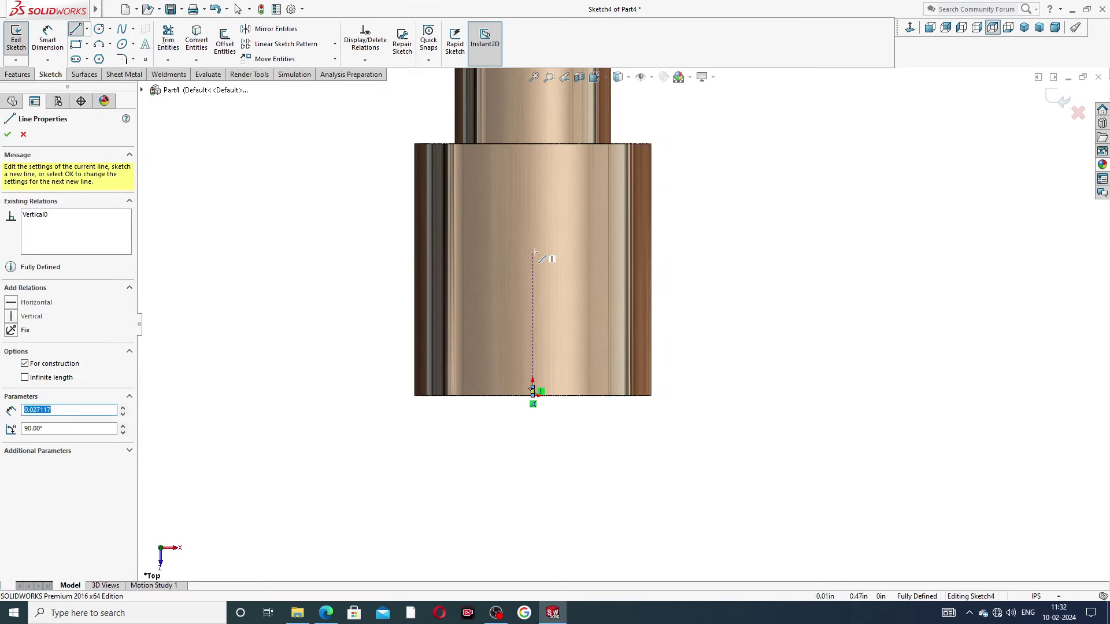
pyautogui.rightClick(572, 225)
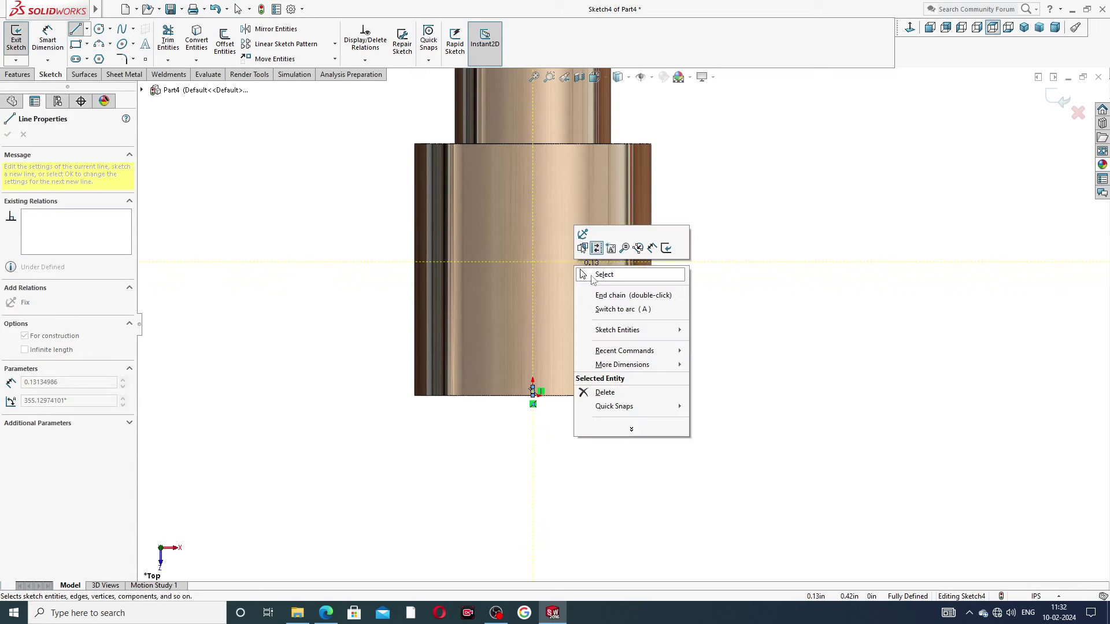
pyautogui.click(591, 293)
pyautogui.press('Escape')
pyautogui.click(533, 245)
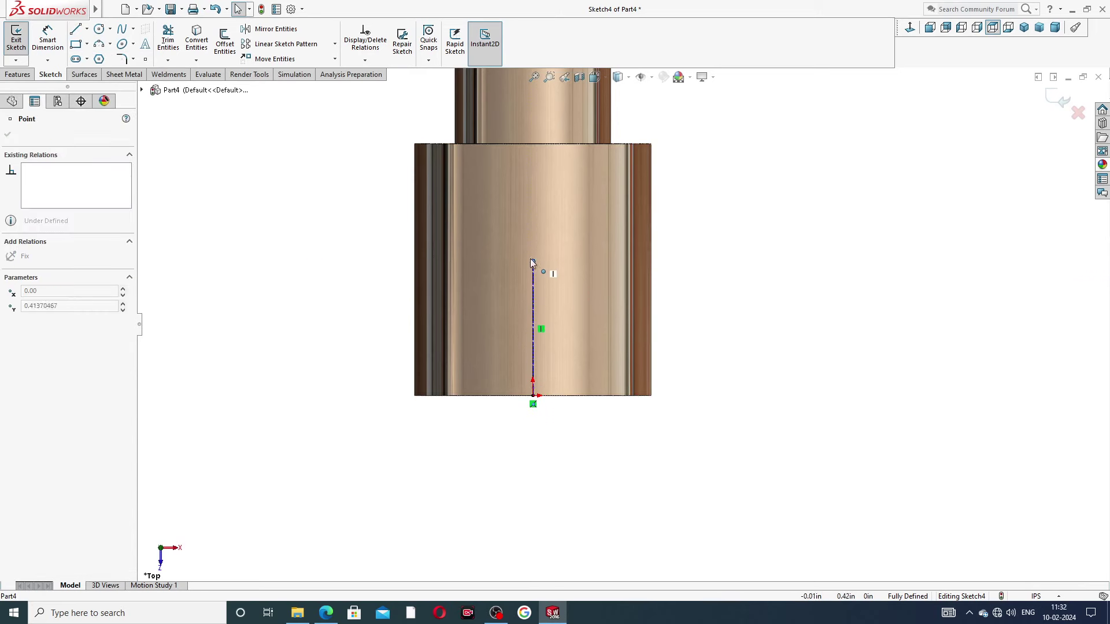
pyautogui.moveTo(532, 245); pyautogui.dragTo(532, 271)
pyautogui.click(707, 218)
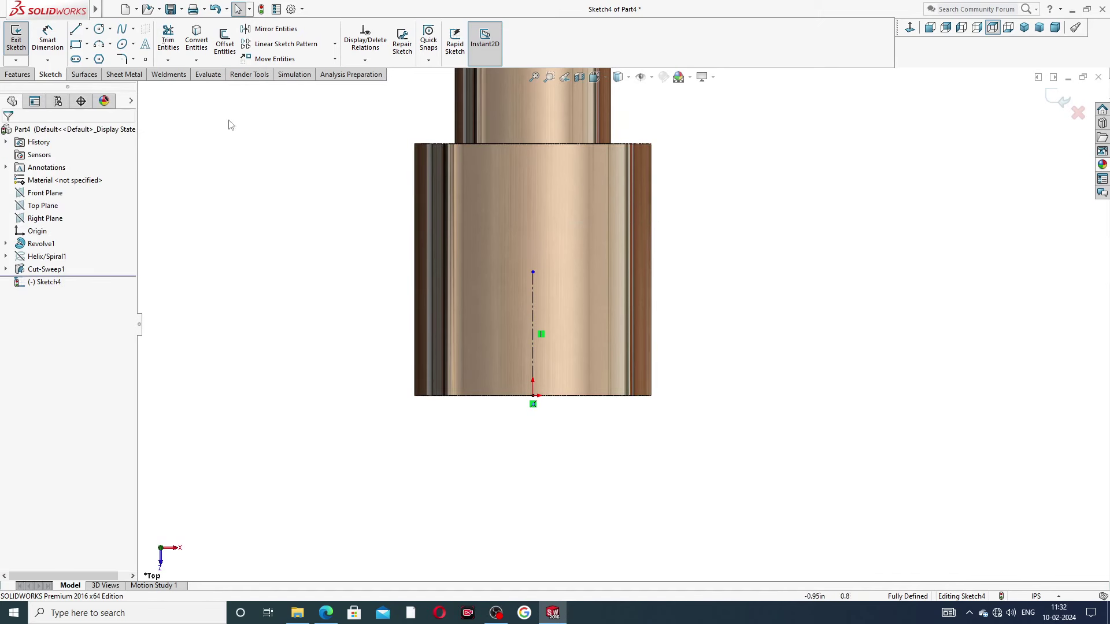
# Draw a circle centred on the centerline's top endpoint
pyautogui.click(99, 30)
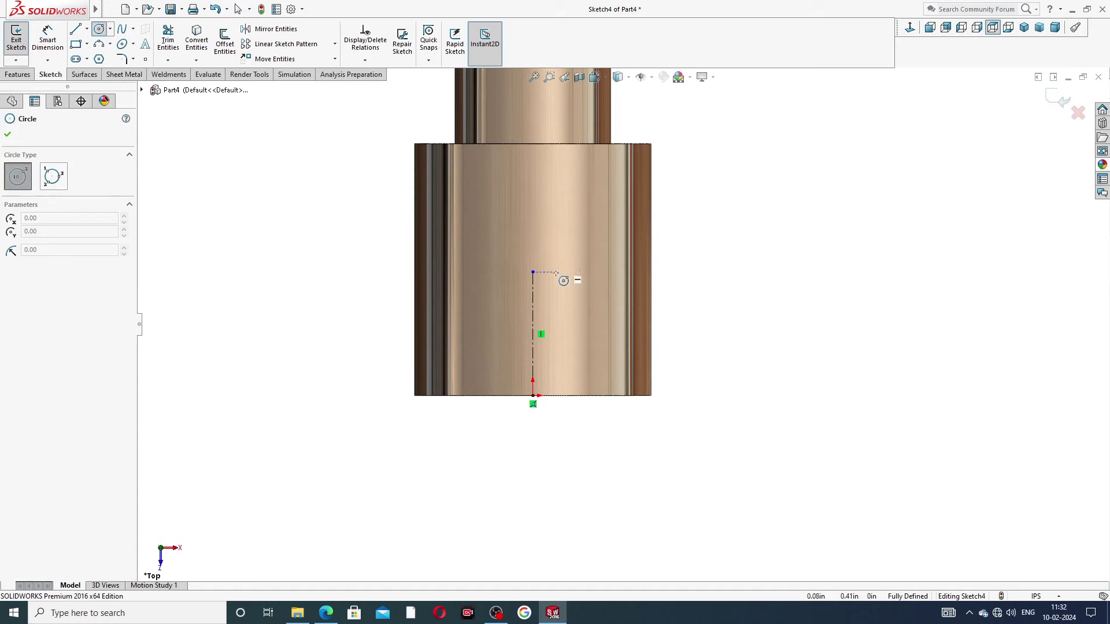
pyautogui.click(532, 272)
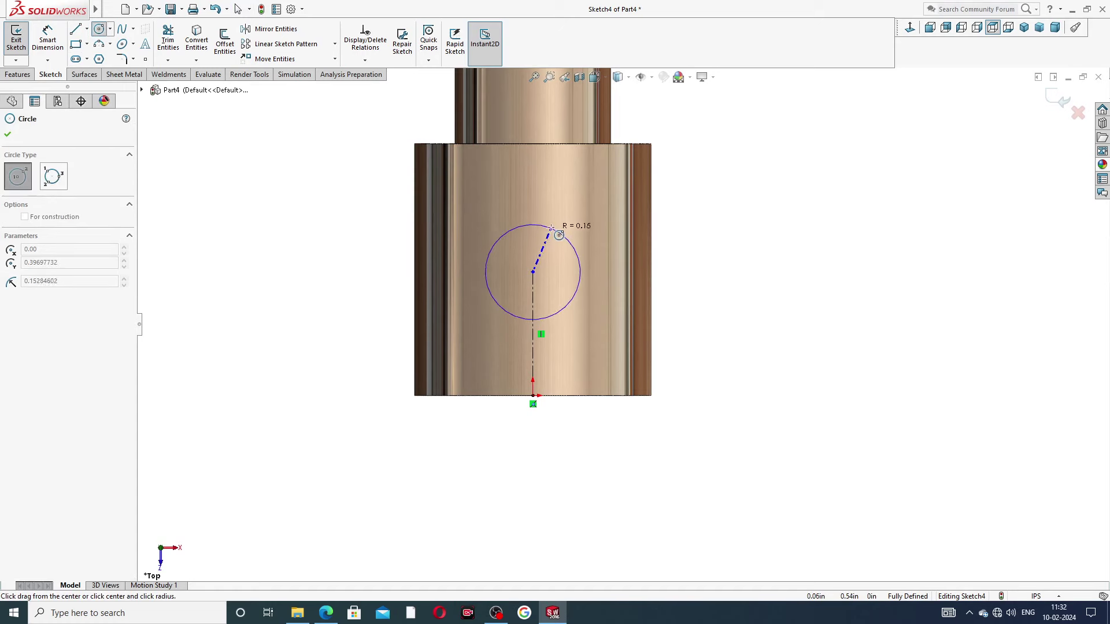
pyautogui.click(568, 230)
pyautogui.rightClick(691, 217)
pyautogui.click(726, 225)
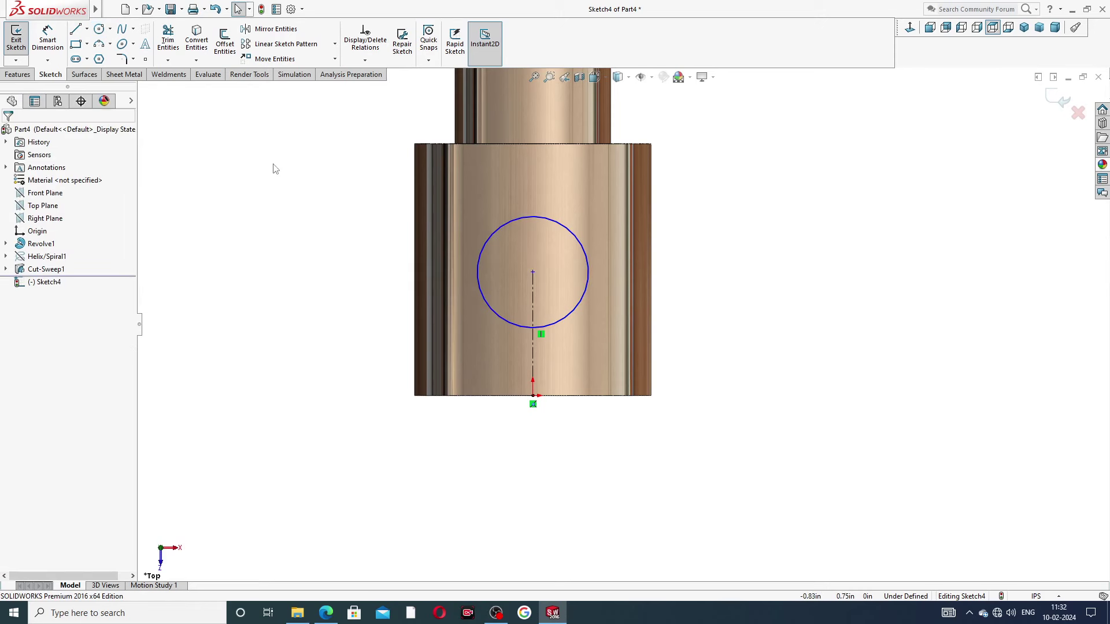
# Dimension the circle to a 0.34 diameter, checking the value on the drawing
pyautogui.click(57, 50)
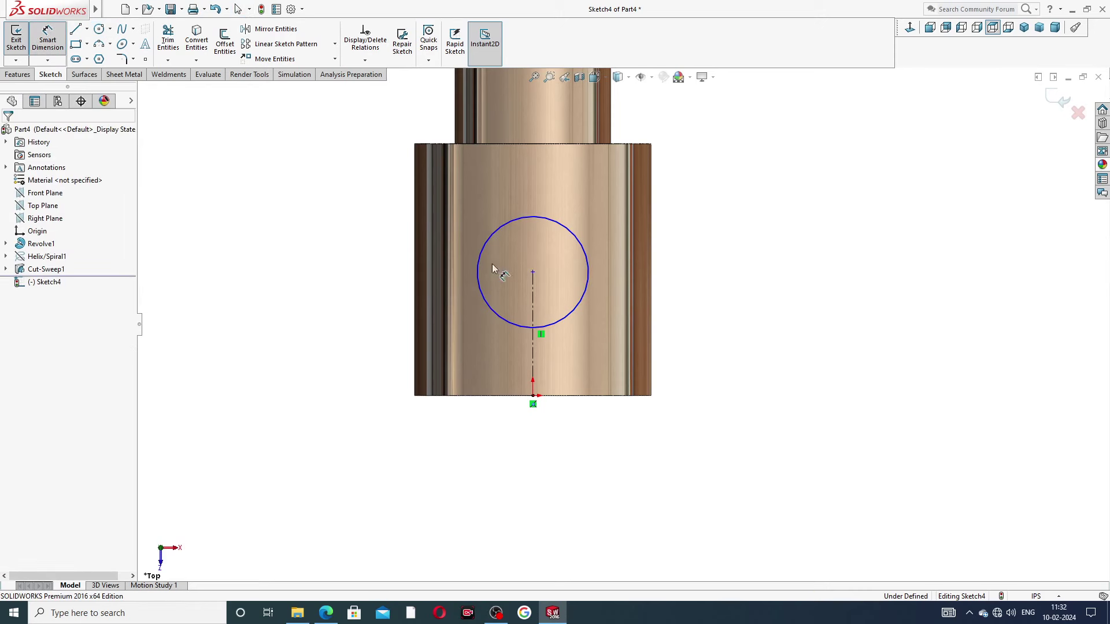
pyautogui.click(598, 261)
pyautogui.click(684, 271)
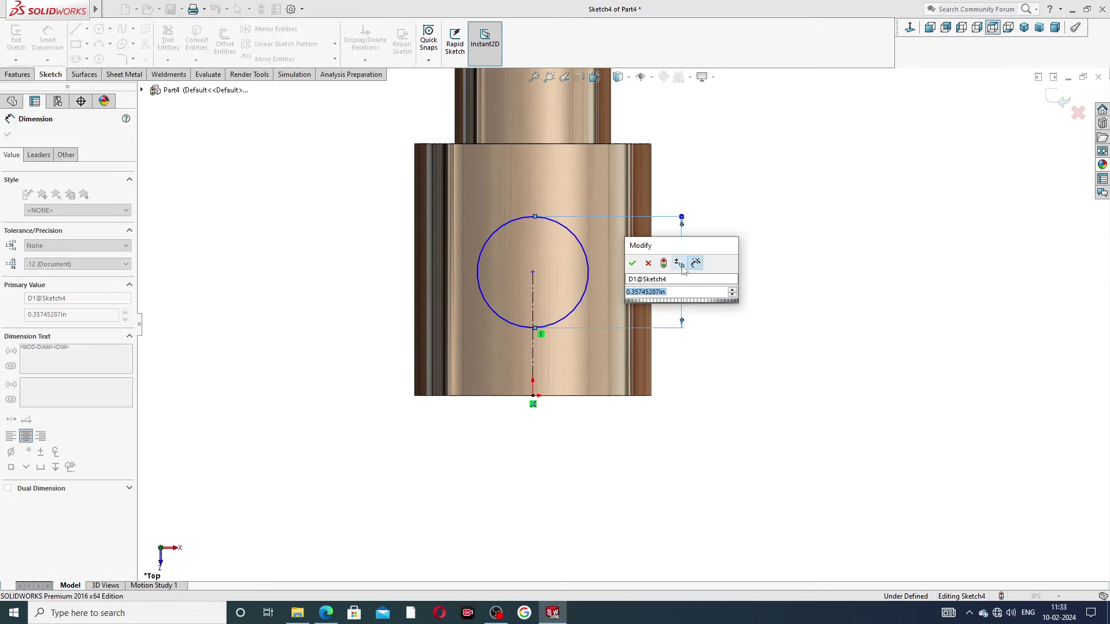
pyautogui.click(327, 614)
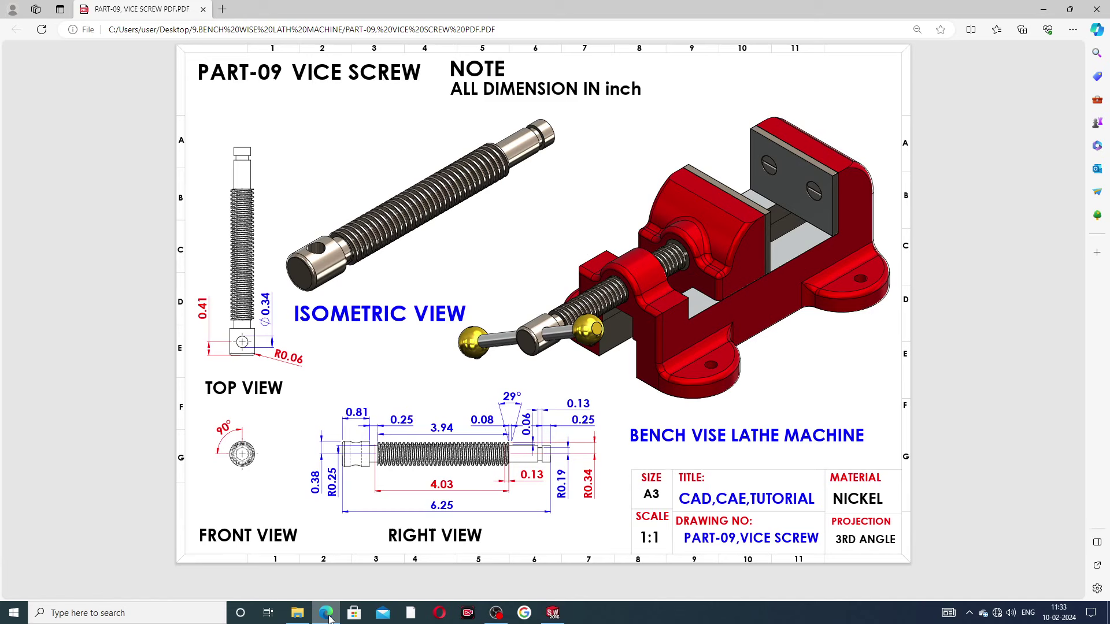
pyautogui.click(327, 614)
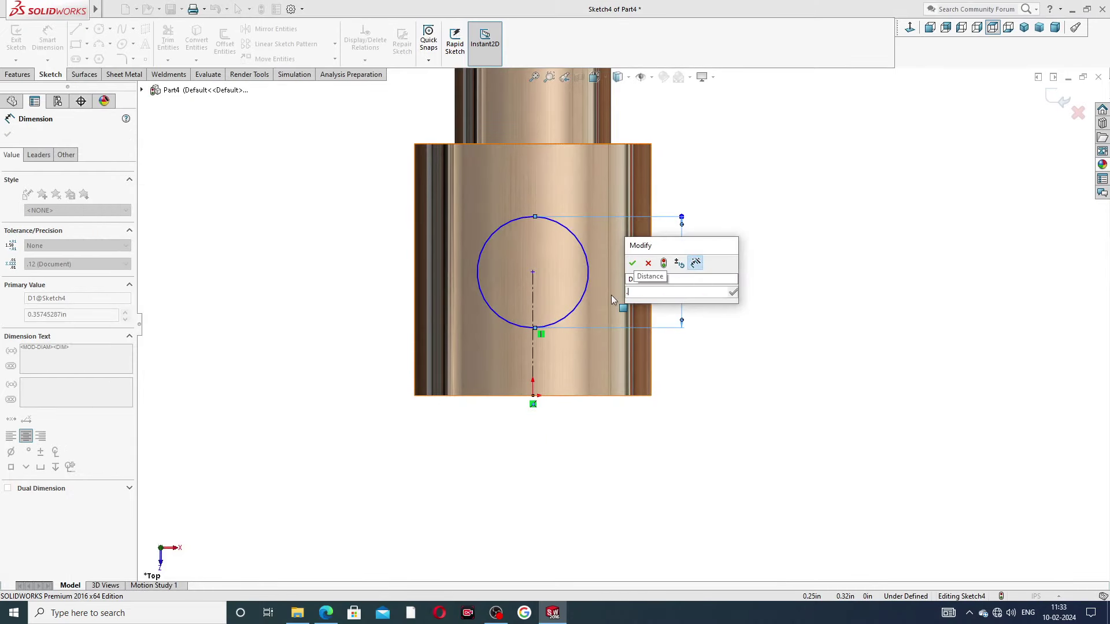
pyautogui.press('Return')
pyautogui.click(761, 248)
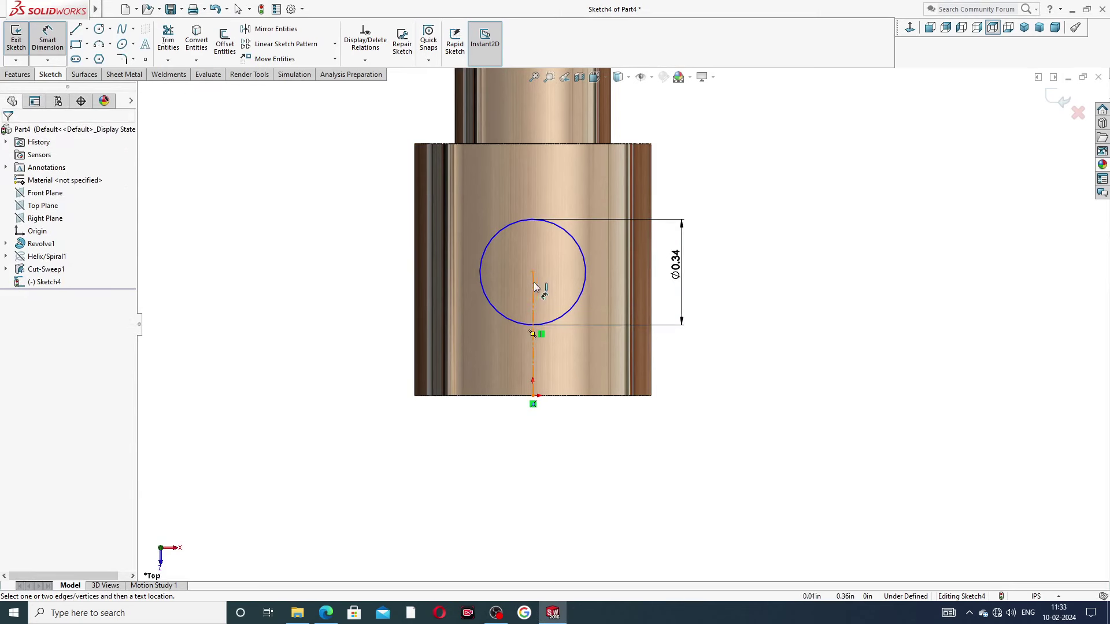
# Dimension the circle centre 0.41 from the origin to fully define the sketch
pyautogui.click(532, 272)
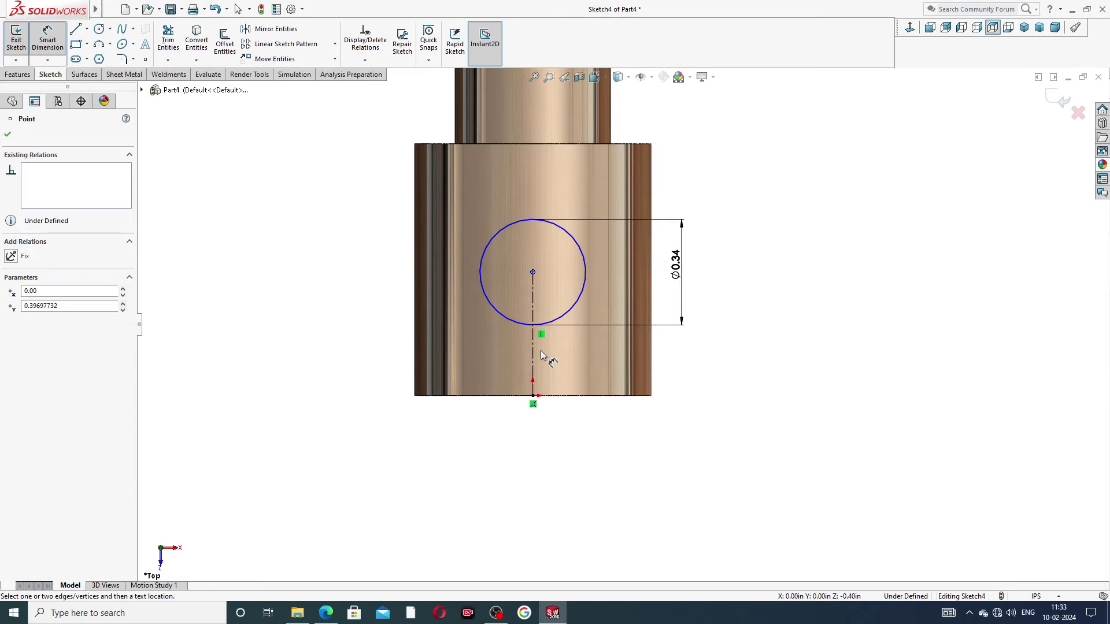
pyautogui.click(533, 398)
pyautogui.click(369, 333)
pyautogui.press('BackSpace')
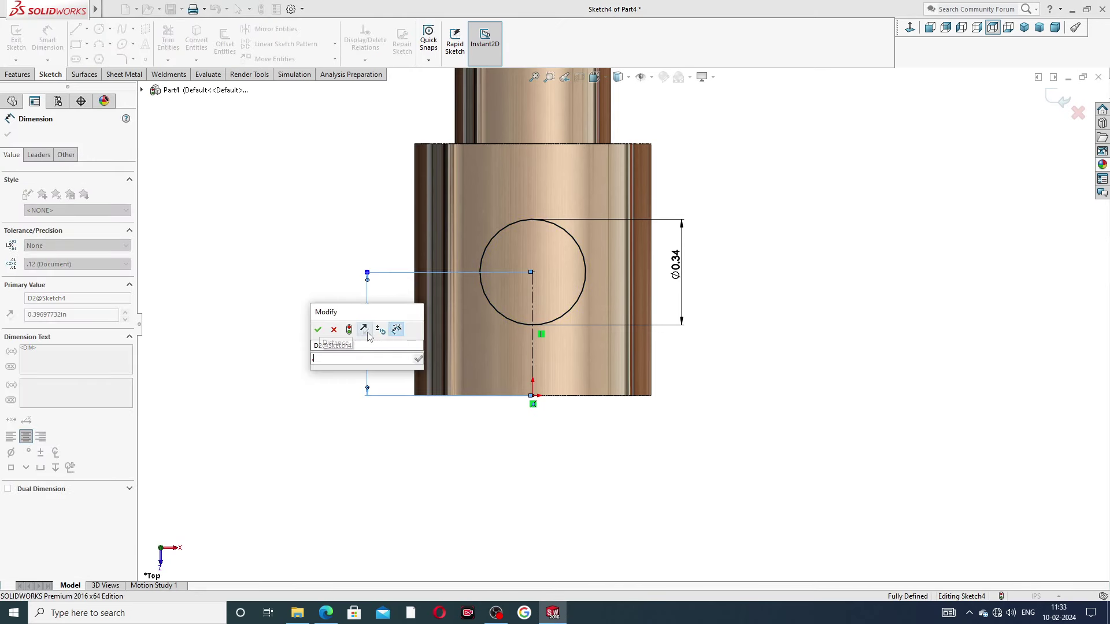
pyautogui.write('.41')
pyautogui.press('Return')
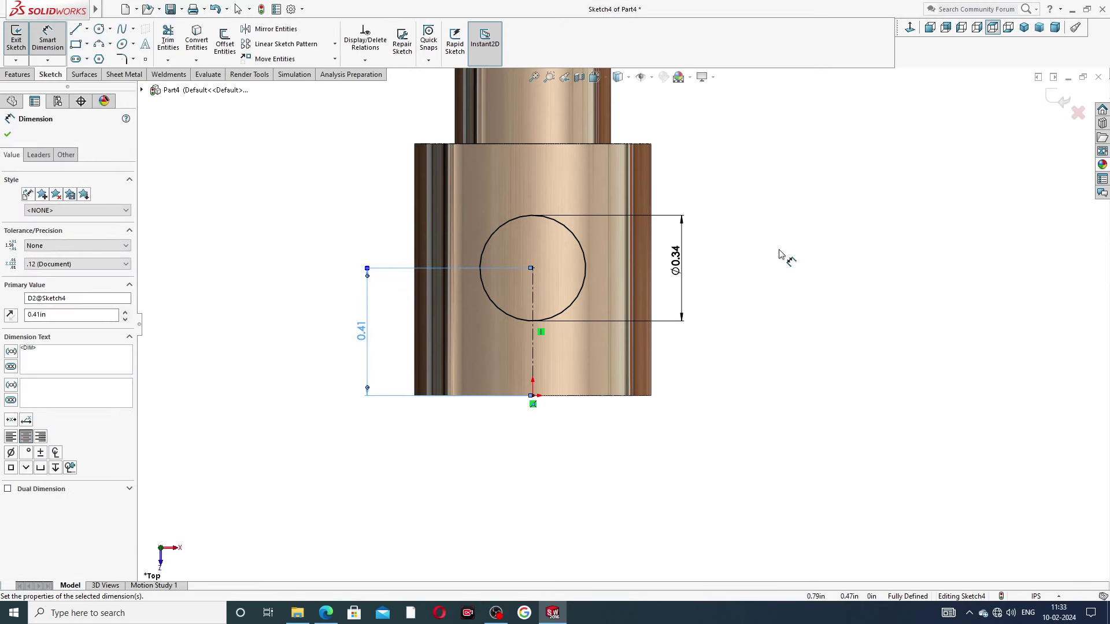
pyautogui.click(781, 254)
pyautogui.rightClick(781, 164)
pyautogui.click(806, 172)
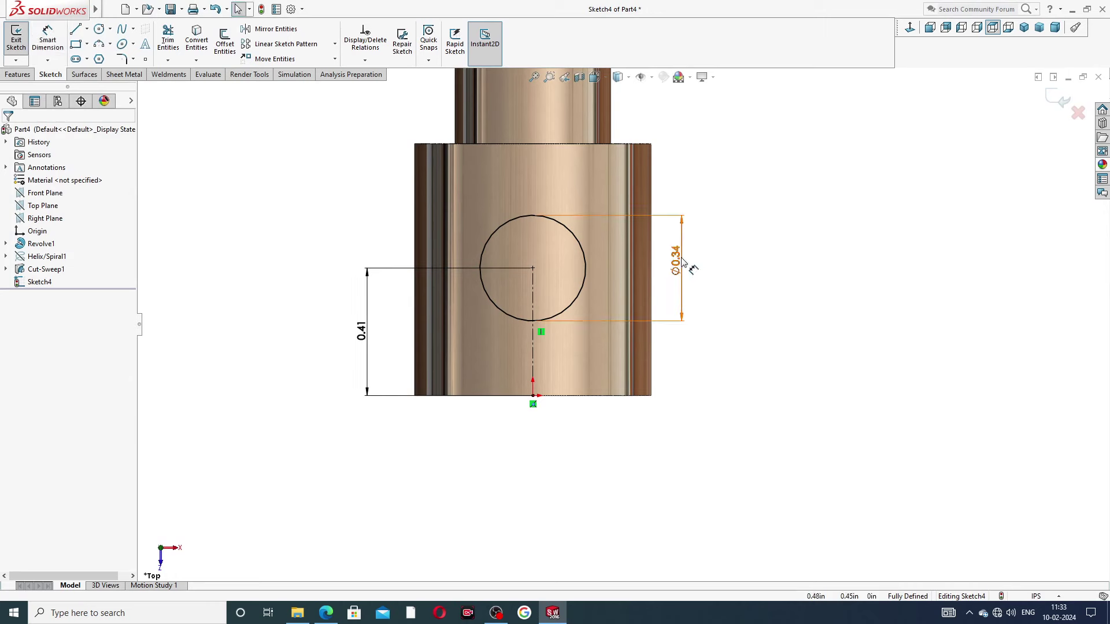
pyautogui.click(675, 263)
pyautogui.click(224, 164)
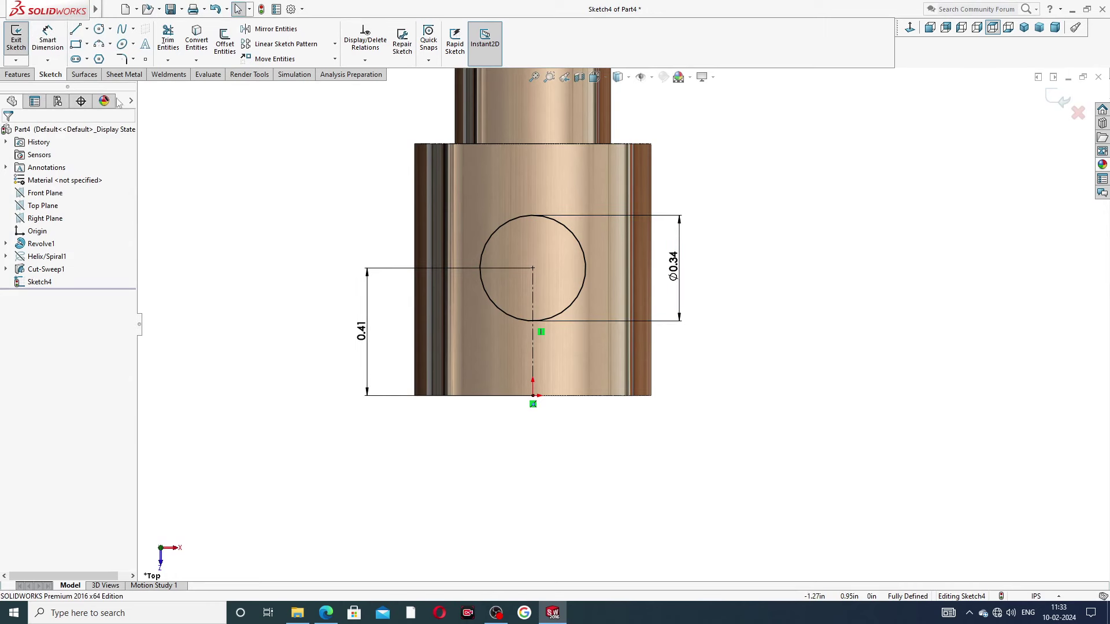
pyautogui.click(17, 74)
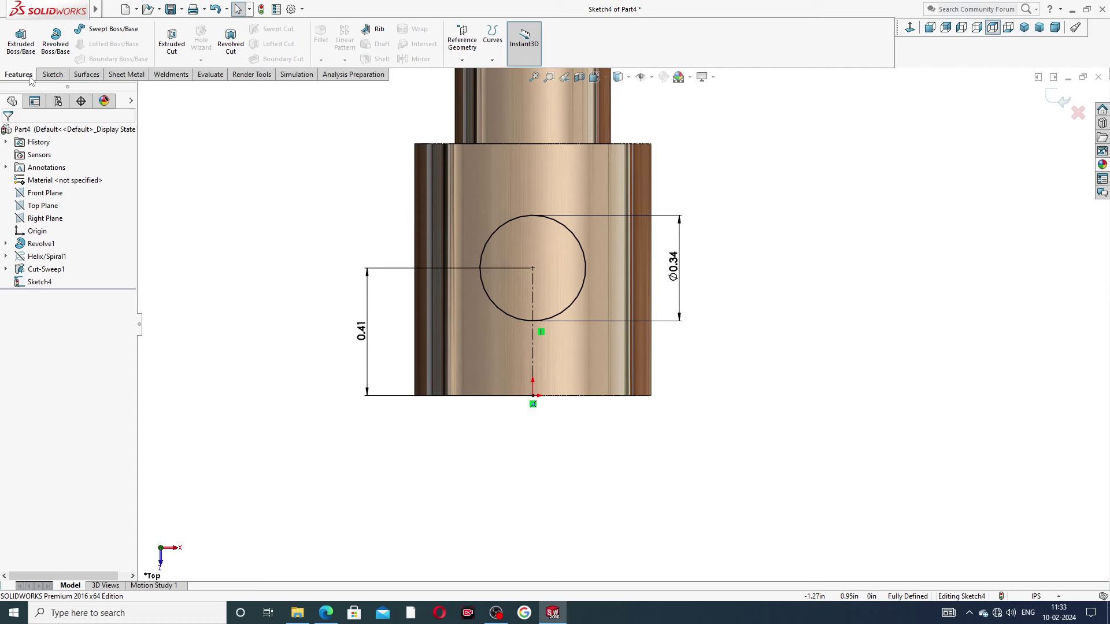
# Cut-extrude the Ø0.34 circle through the head in both directions, then orbit to inspect
pyautogui.click(172, 40)
pyautogui.click(46, 204)
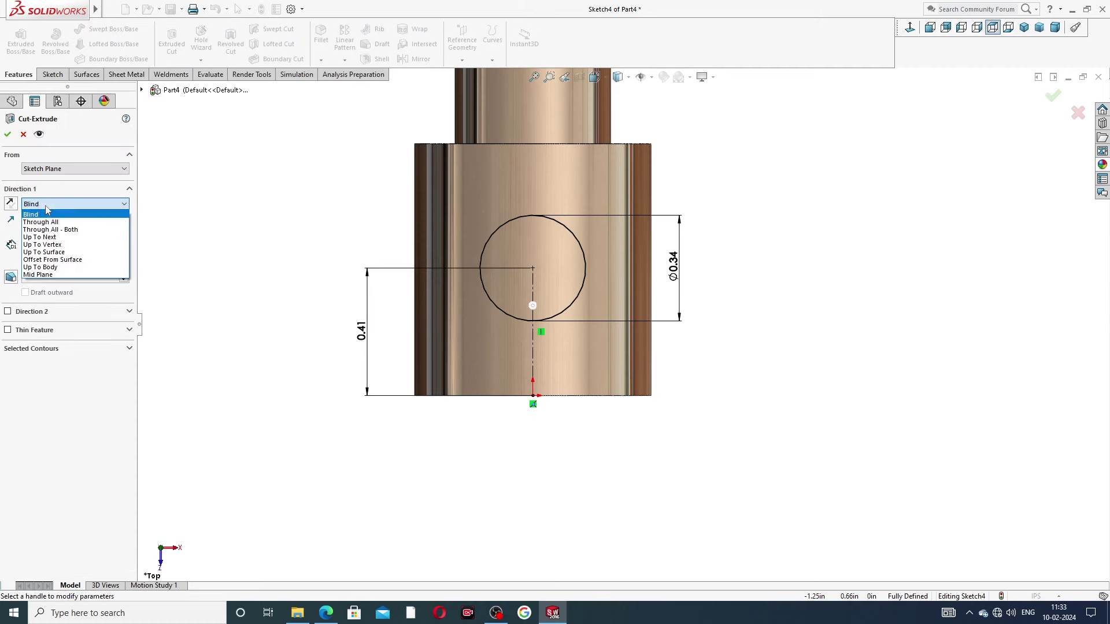
pyautogui.click(46, 229)
pyautogui.moveTo(245, 271); pyautogui.dragTo(191, 243, button='middle')
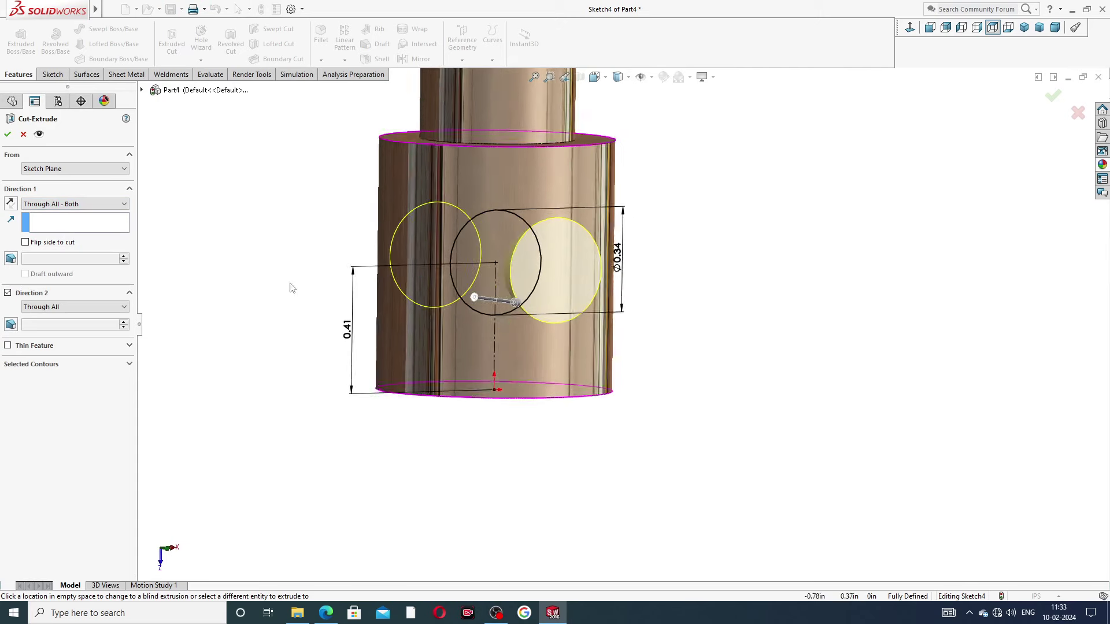
pyautogui.click(7, 134)
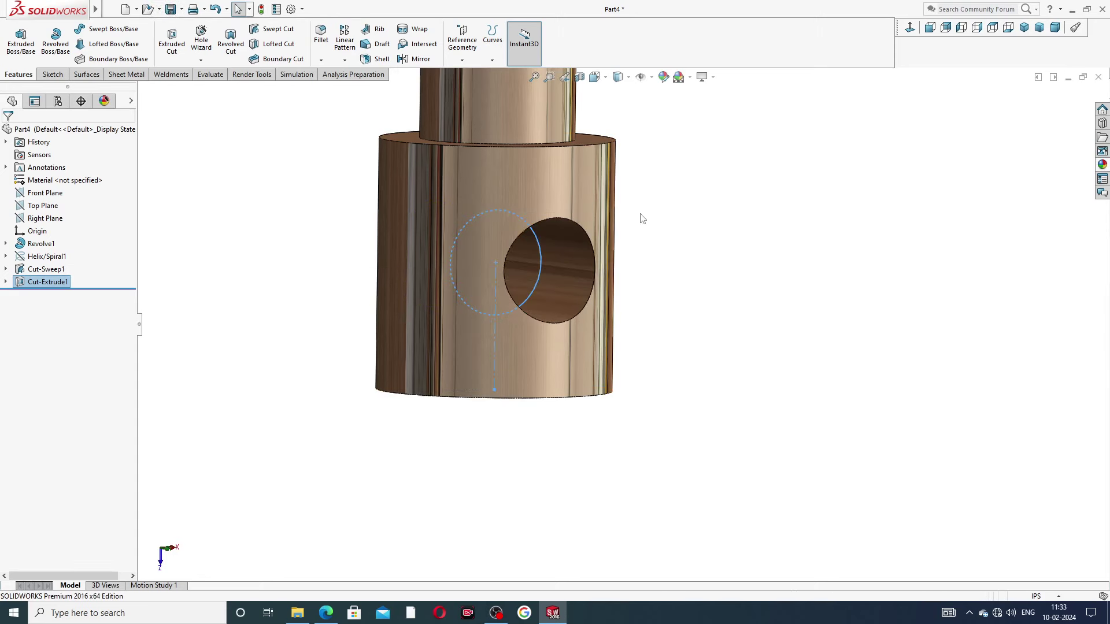
pyautogui.click(688, 203)
pyautogui.scroll(5, 699, 169)
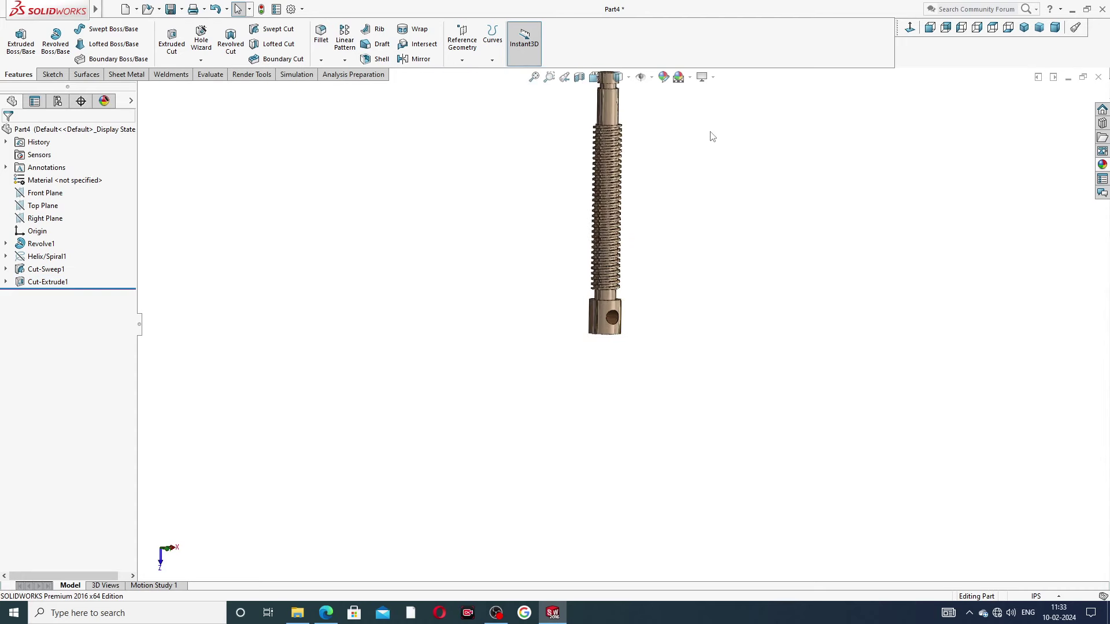
pyautogui.moveTo(711, 137); pyautogui.dragTo(715, 50, button='middle')
pyautogui.moveTo(651, 166); pyautogui.dragTo(624, 171, button='middle')
pyautogui.scroll(-2, 609, 164)
pyautogui.scroll(-2, 610, 164)
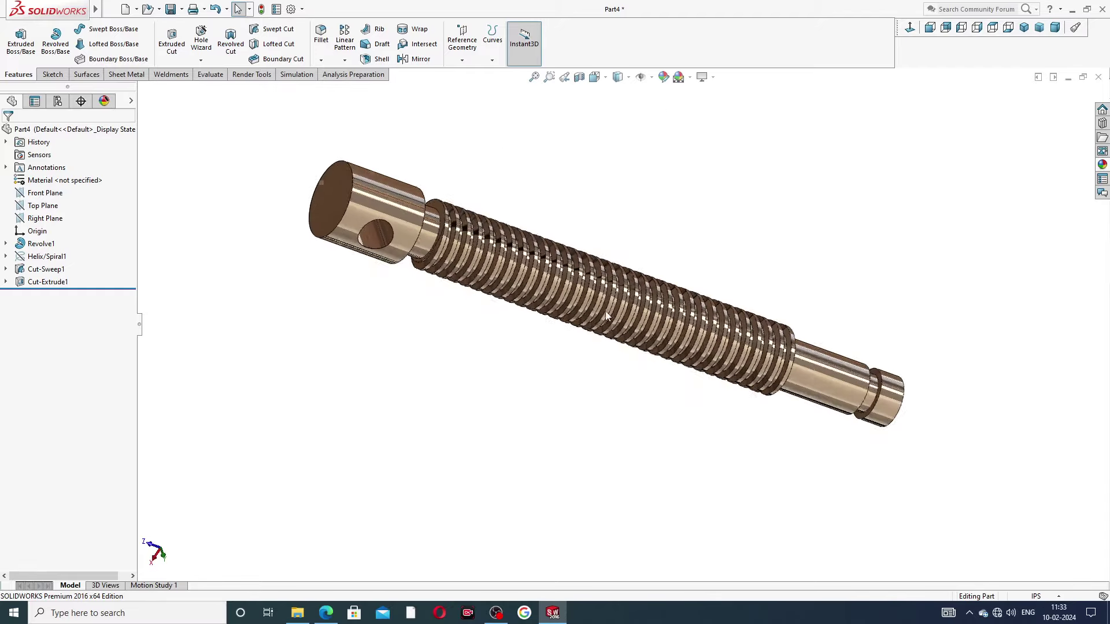
pyautogui.moveTo(686, 379); pyautogui.dragTo(586, 370, button='middle')
pyautogui.moveTo(635, 203)
pyautogui.mouseDown(button='middle')
pyautogui.moveTo(585, 196)
pyautogui.moveTo(621, 231)
pyautogui.mouseUp(button='middle')
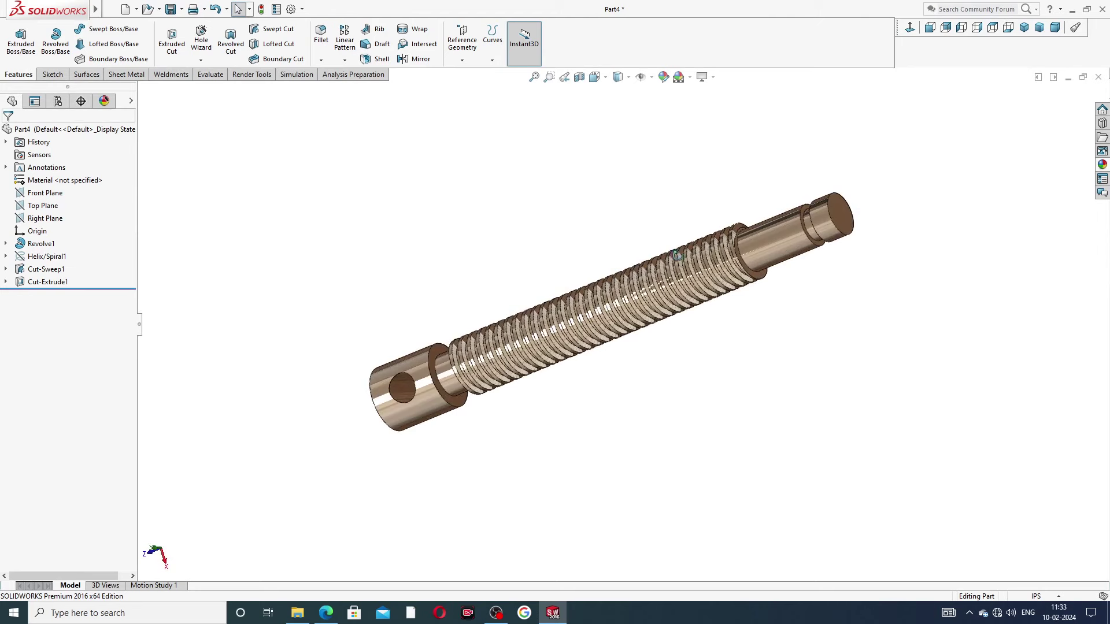
# Fillet the outer end edge of the cross-holed head with a 0.06 in radius
pyautogui.click(325, 46)
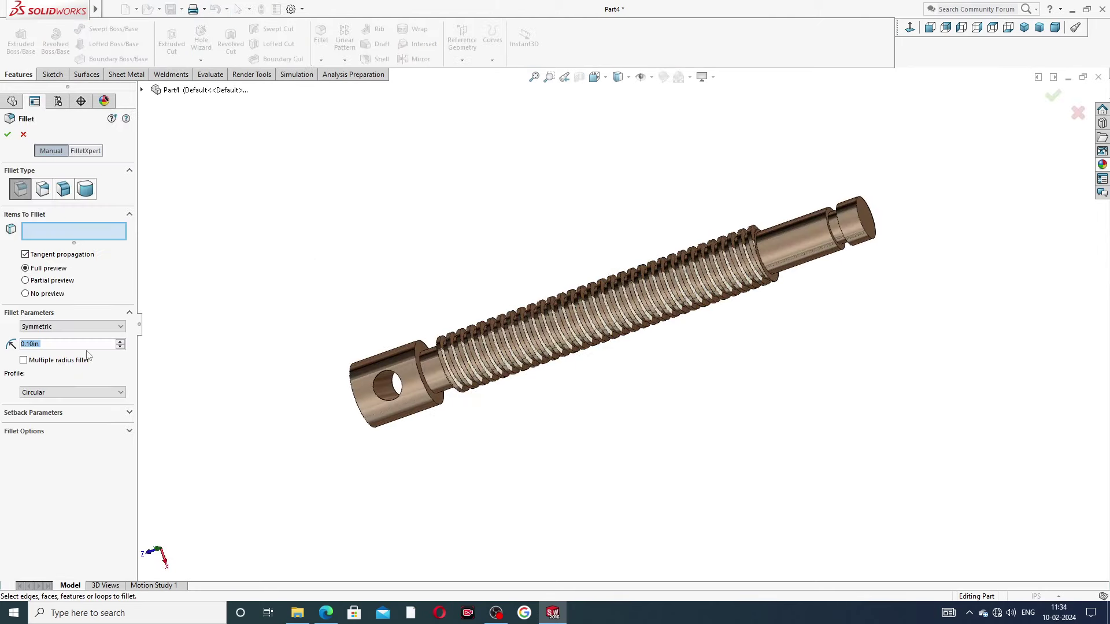
pyautogui.write('.06')
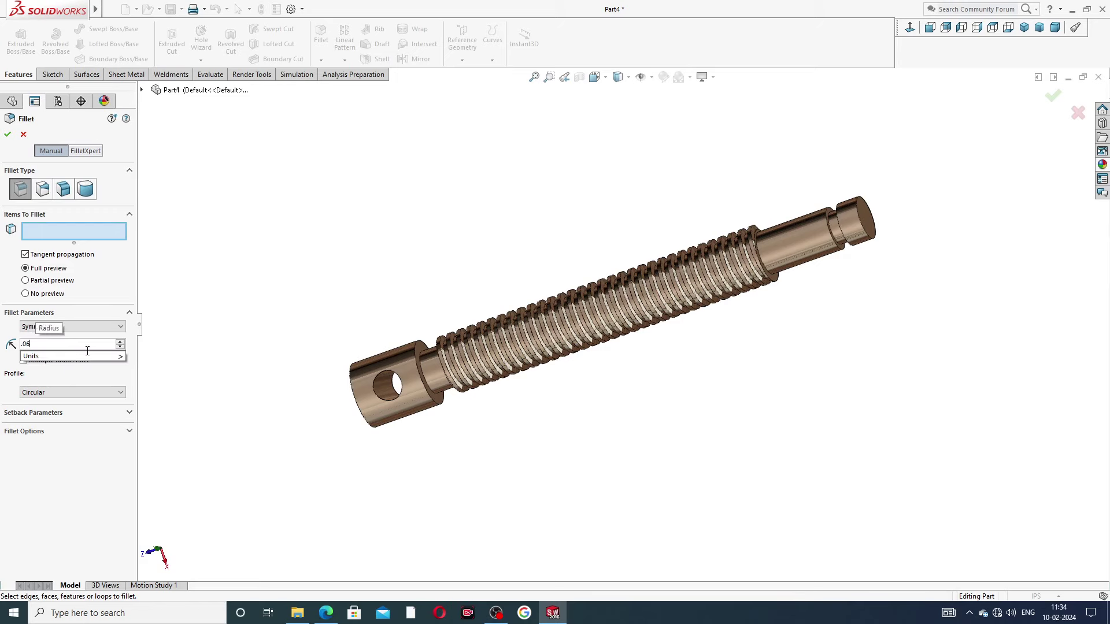
pyautogui.press('Return')
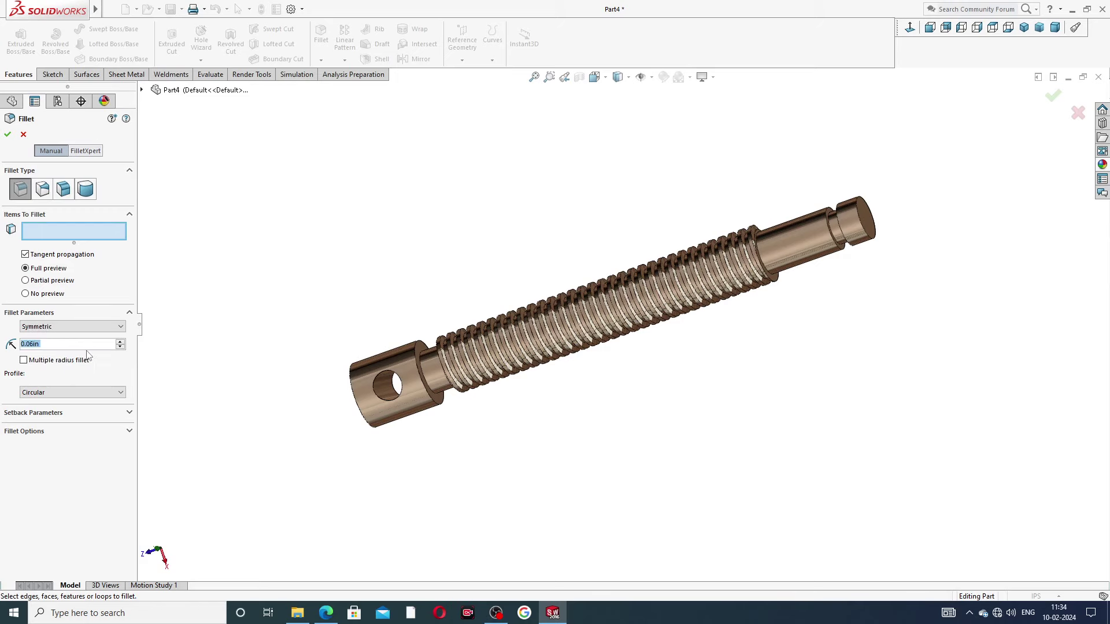
pyautogui.click(325, 614)
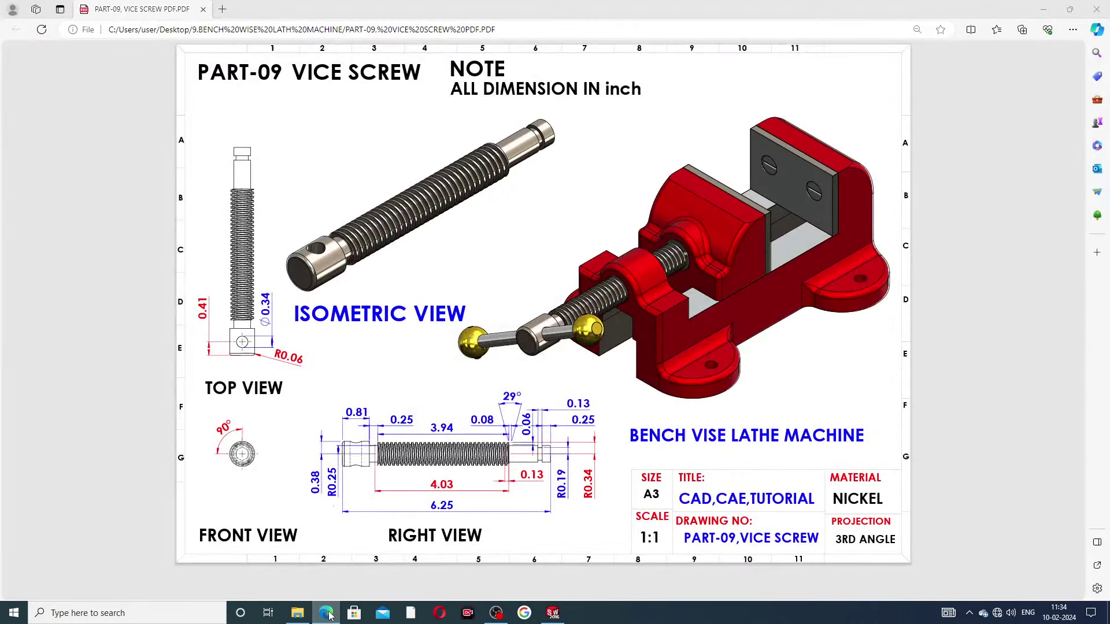
pyautogui.click(327, 615)
pyautogui.scroll(-3, 371, 395)
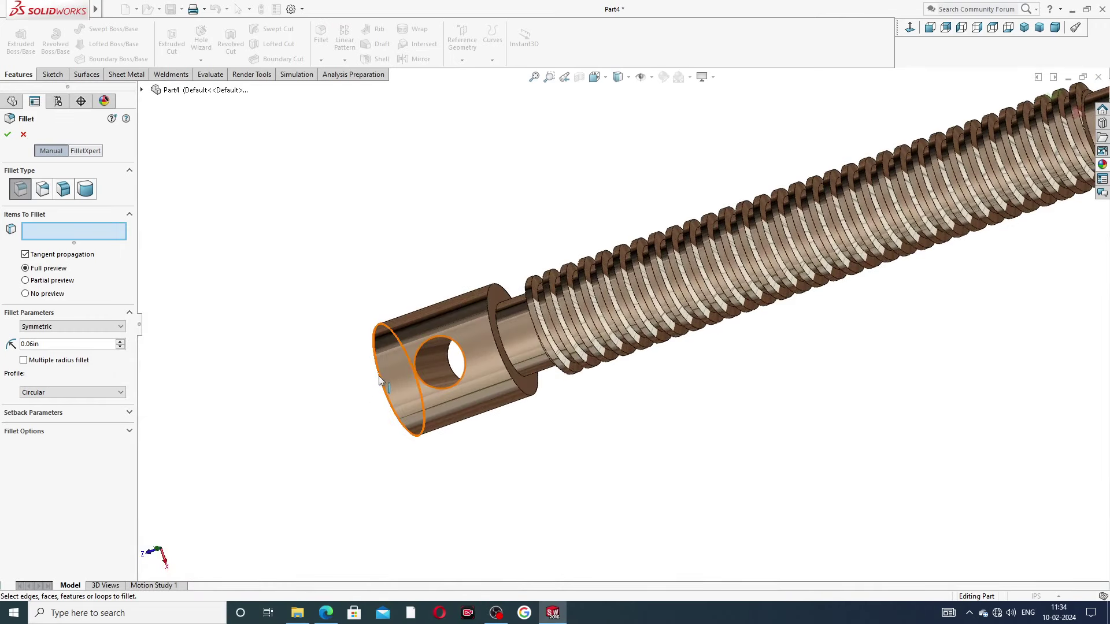
pyautogui.click(380, 377)
pyautogui.click(7, 134)
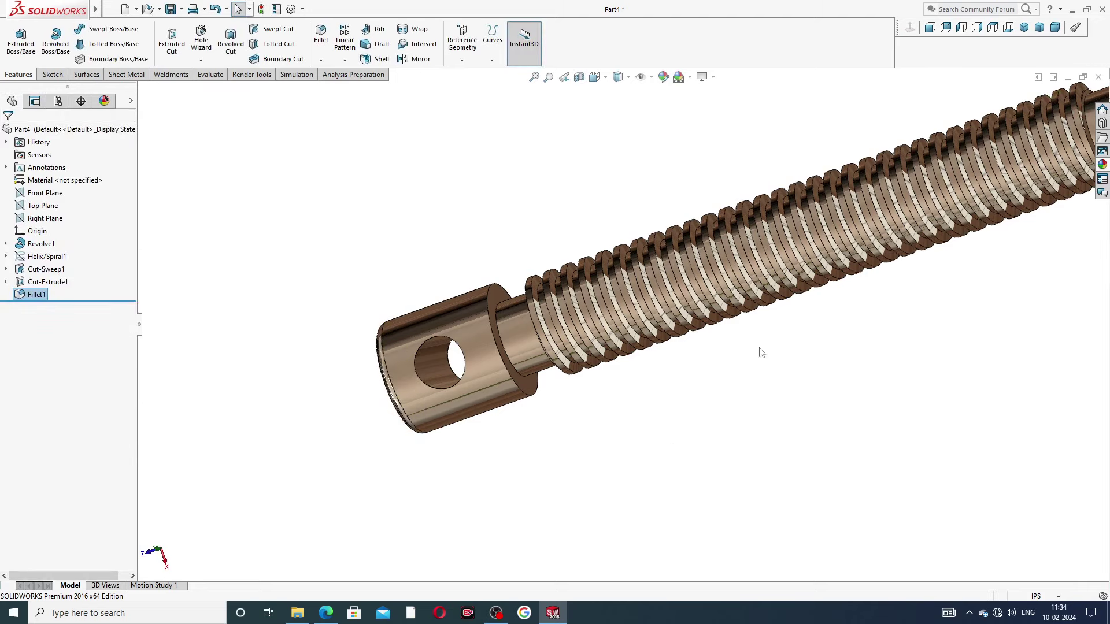
pyautogui.scroll(5, 774, 324)
pyautogui.moveTo(789, 295); pyautogui.dragTo(621, 220, button='middle')
pyautogui.scroll(-2, 788, 221)
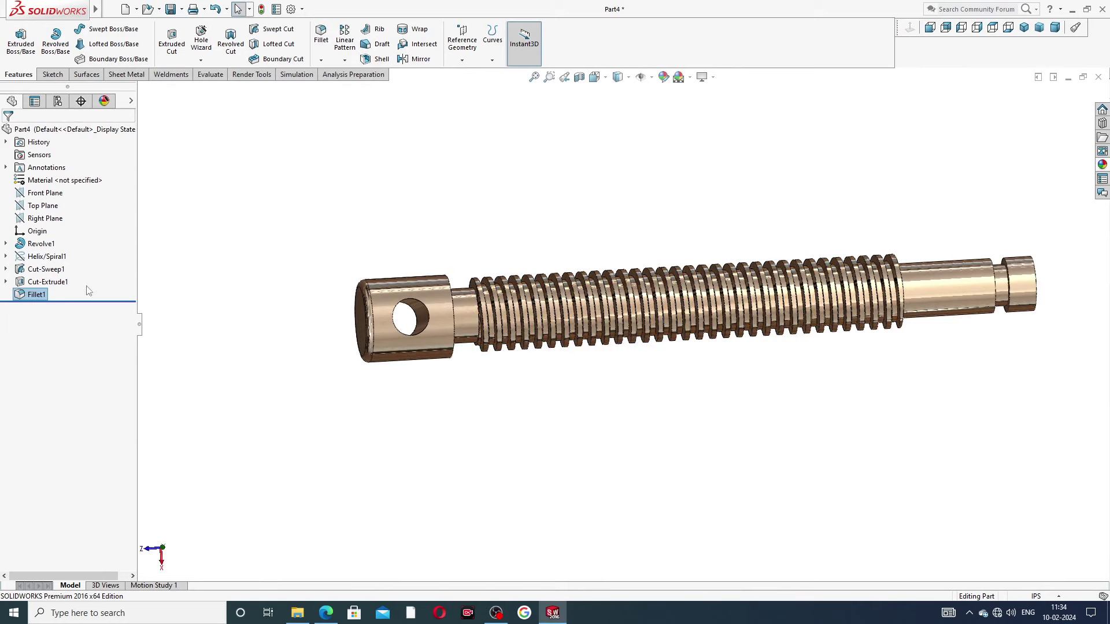
# Colour the Cut-Sweep1 thread faces dark grey, leaving the rest of the screw bronze
pyautogui.click(47, 269)
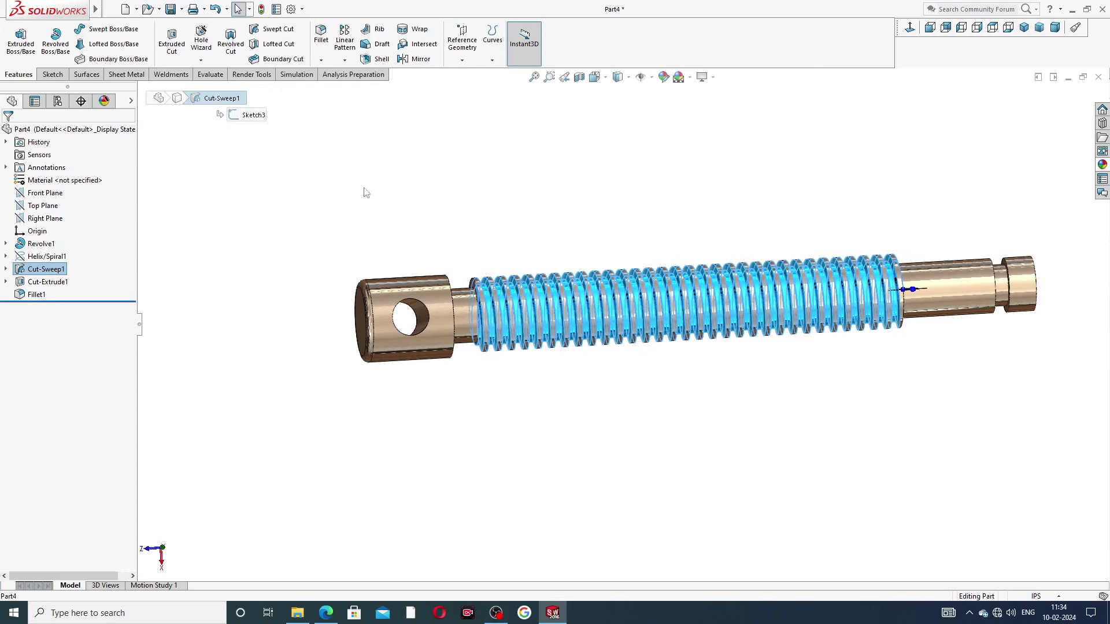
pyautogui.click(663, 77)
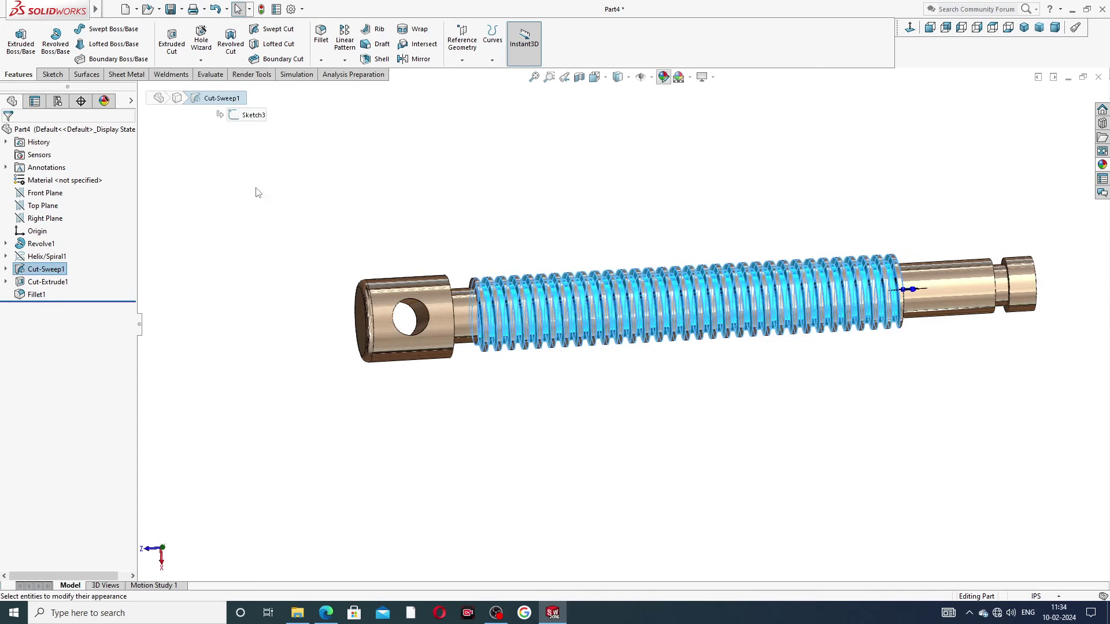
pyautogui.click(93, 373)
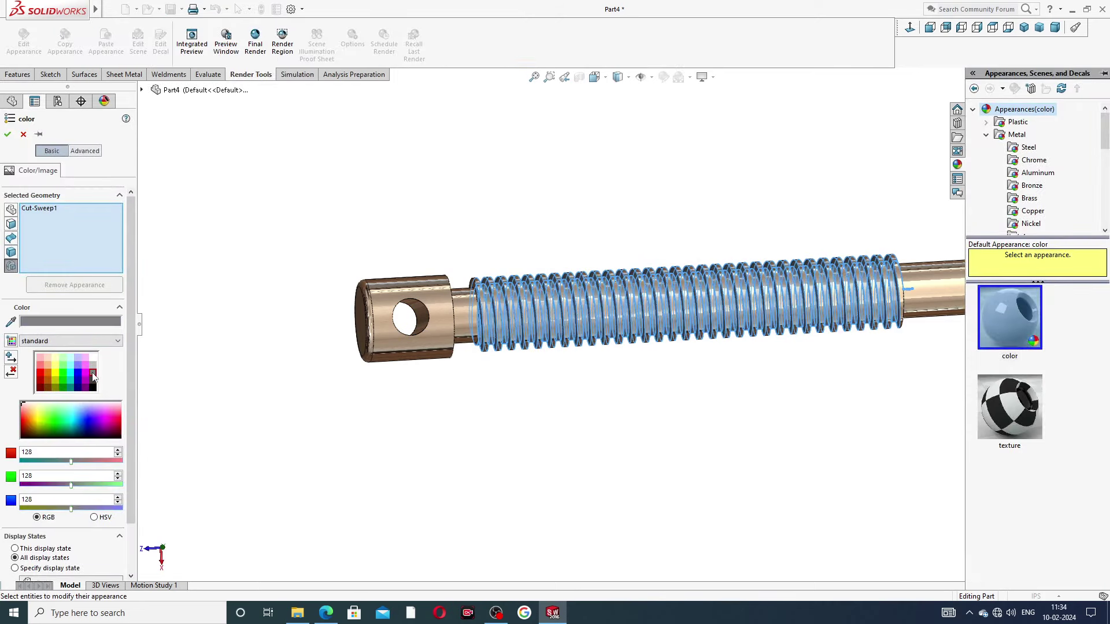
pyautogui.click(93, 380)
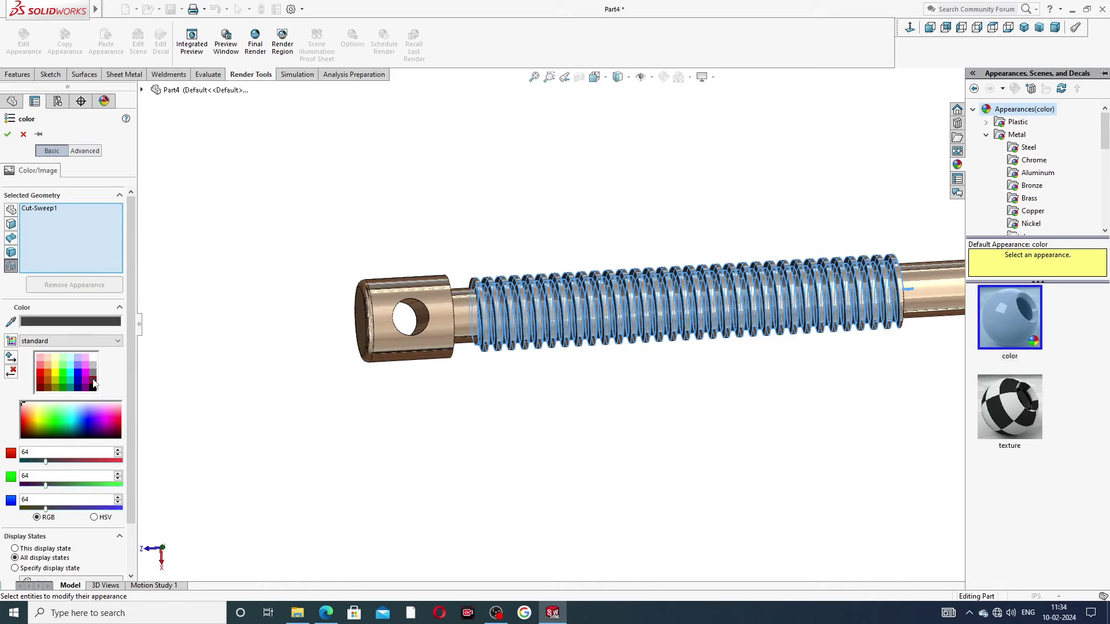
pyautogui.click(7, 134)
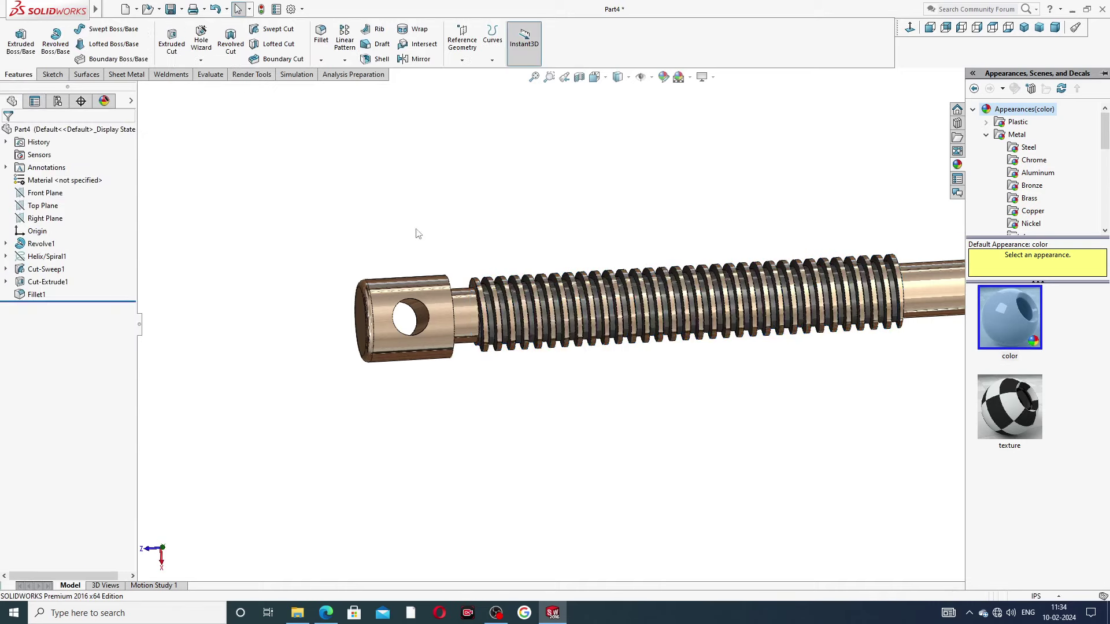
pyautogui.moveTo(642, 394); pyautogui.dragTo(625, 241, button='middle')
pyautogui.scroll(3, 626, 241)
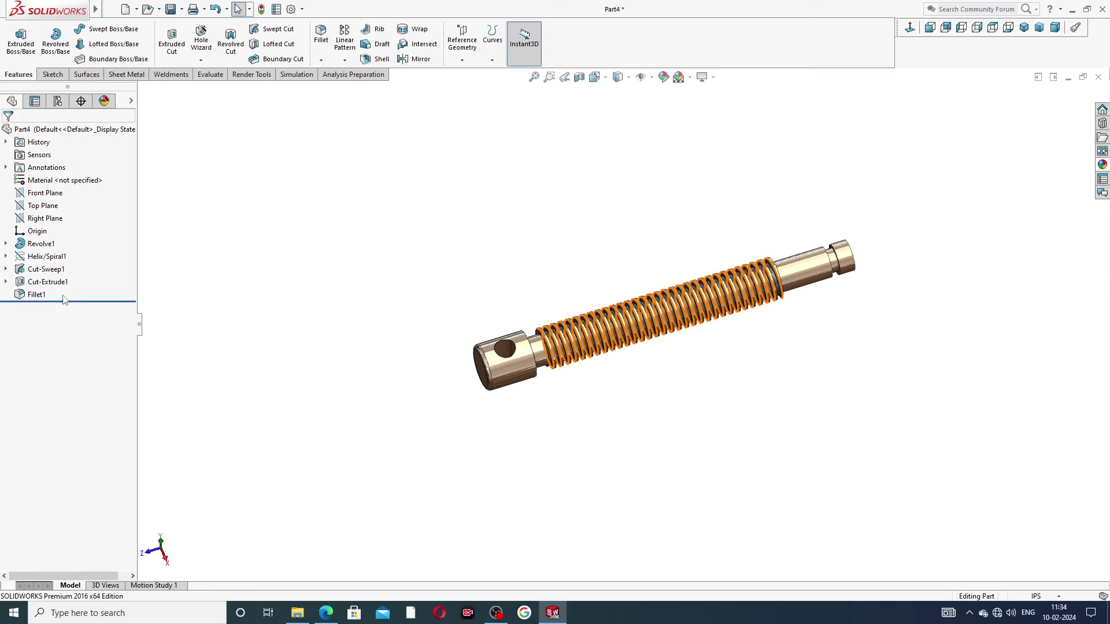
# Adjust the thread's grey shade again and inspect the coloured thread from new angles
pyautogui.click(47, 269)
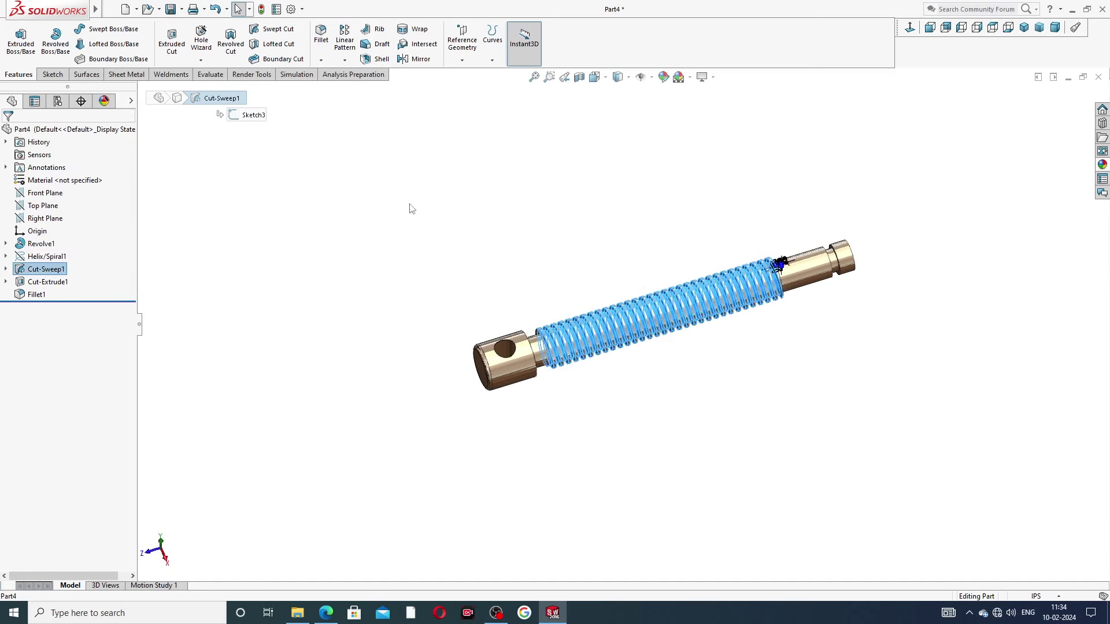
pyautogui.click(664, 77)
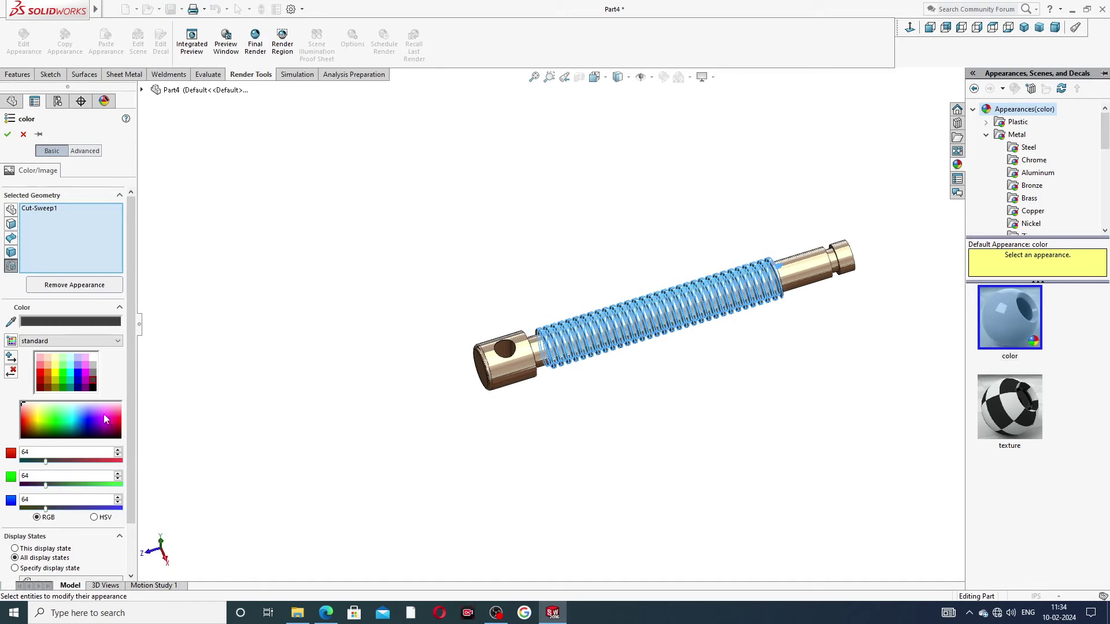
pyautogui.click(93, 372)
pyautogui.click(7, 134)
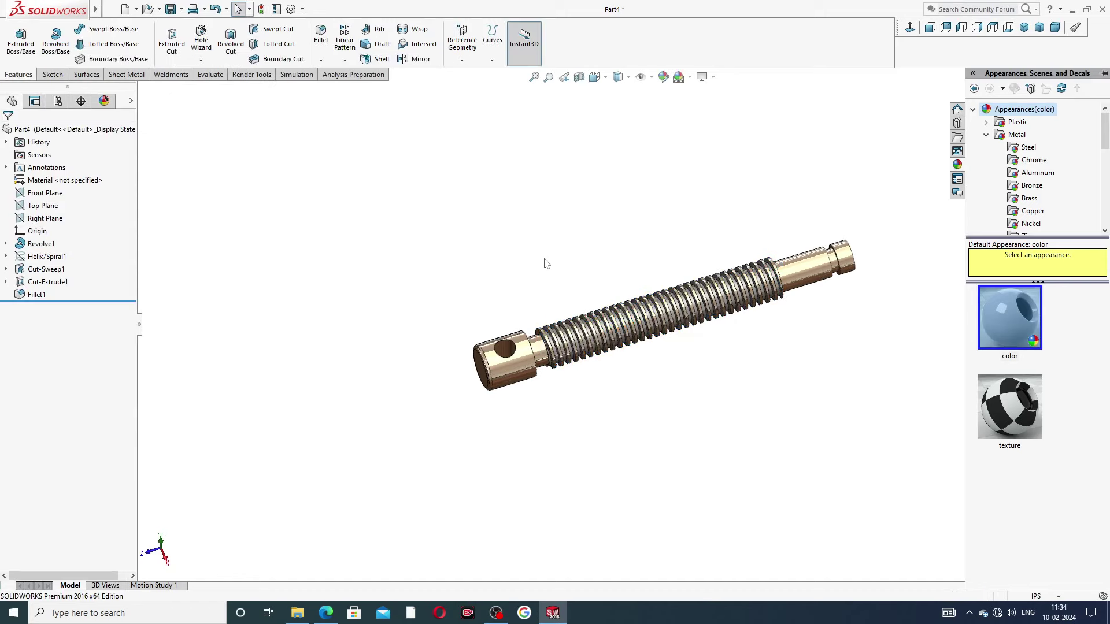
pyautogui.moveTo(671, 265); pyautogui.dragTo(626, 366, button='middle')
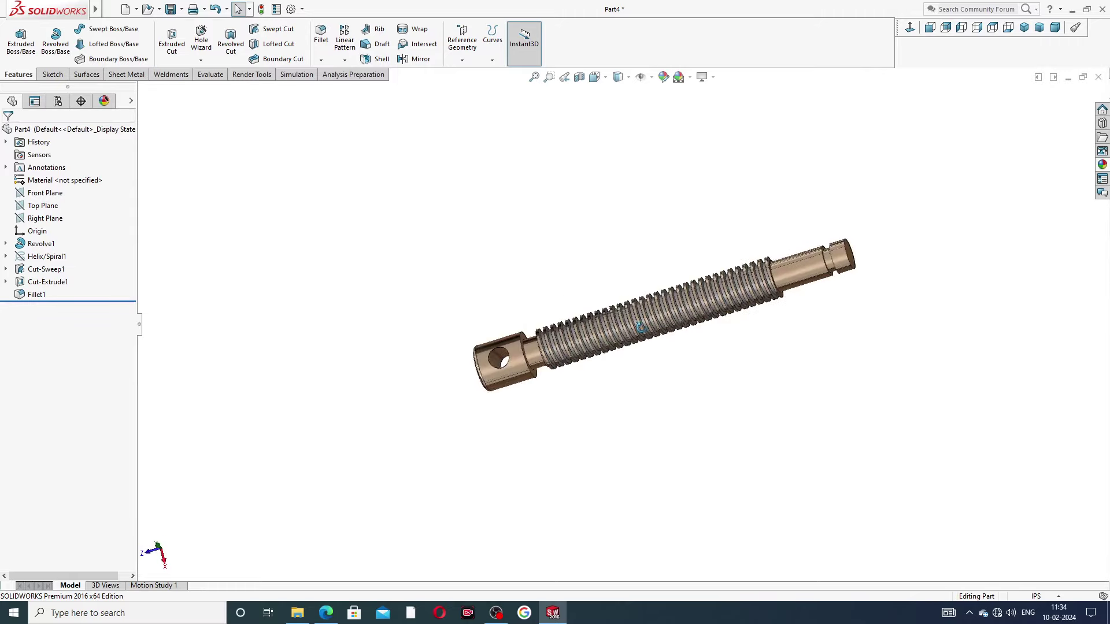
pyautogui.scroll(-5, 626, 365)
pyautogui.moveTo(722, 304); pyautogui.dragTo(844, 273, button='middle')
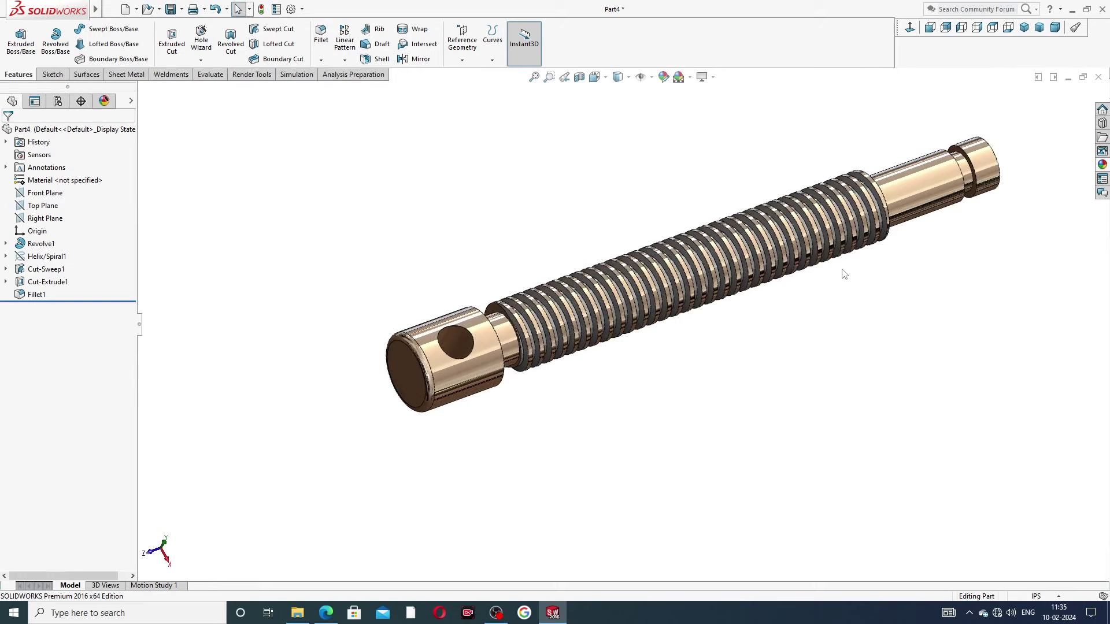
# Save the finished vice screw part
pyautogui.hotkey('ctrl', 's')
pyautogui.press('z')
pyautogui.press('z')
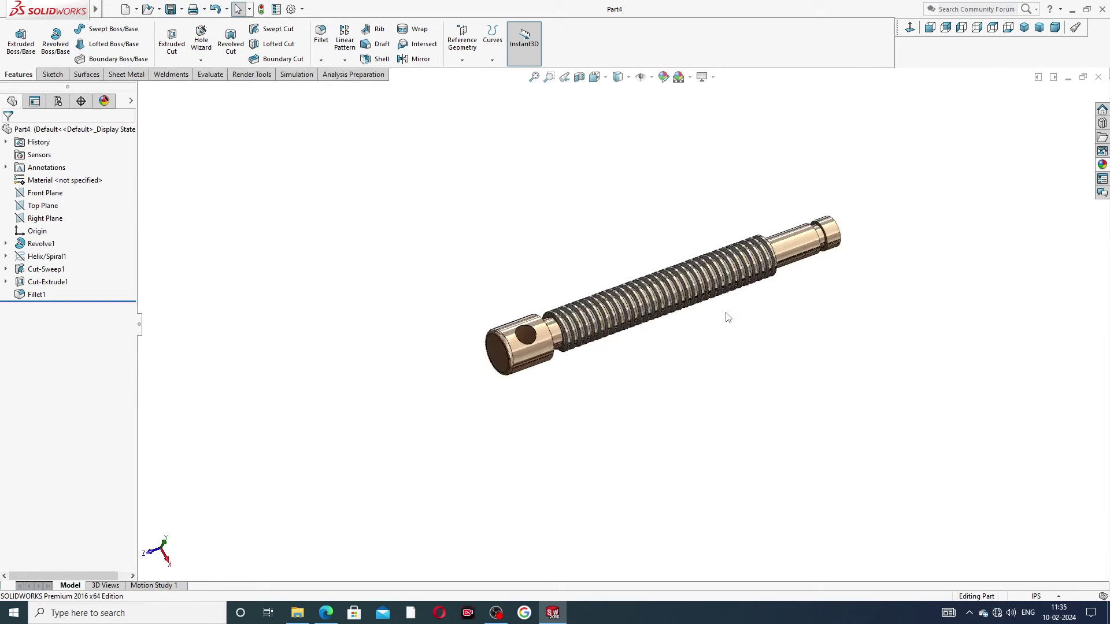
pyautogui.scroll(-2, 728, 318)
# Show the screw in isometric view and bring the PART-09 VICE SCREW drawing up in Edge
pyautogui.scroll(-1, 736, 310)
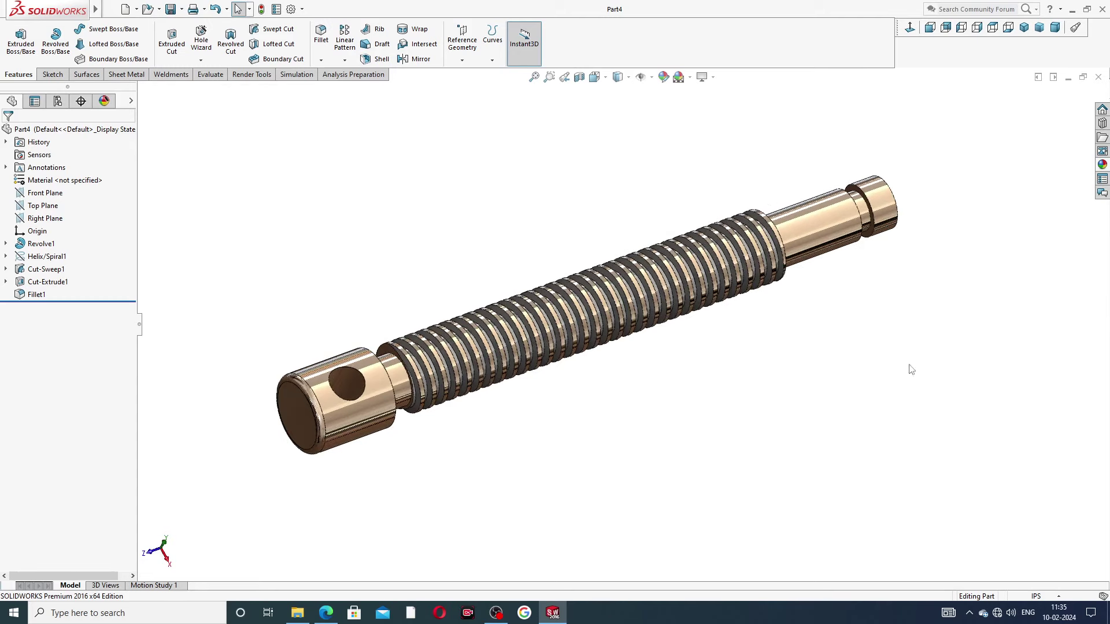
pyautogui.click(1024, 28)
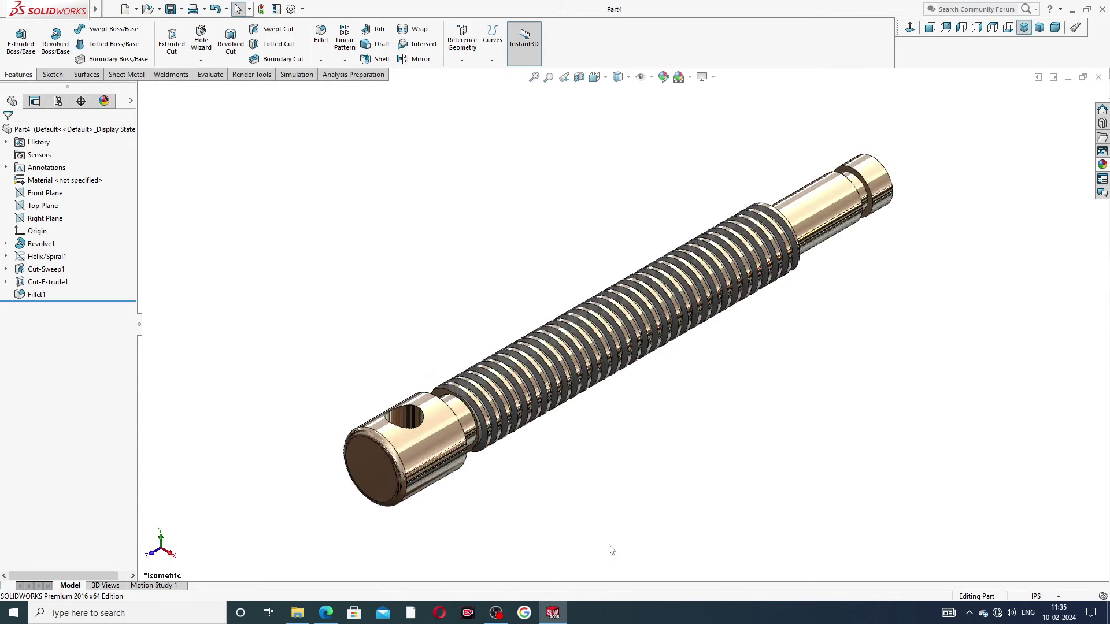
pyautogui.click(326, 614)
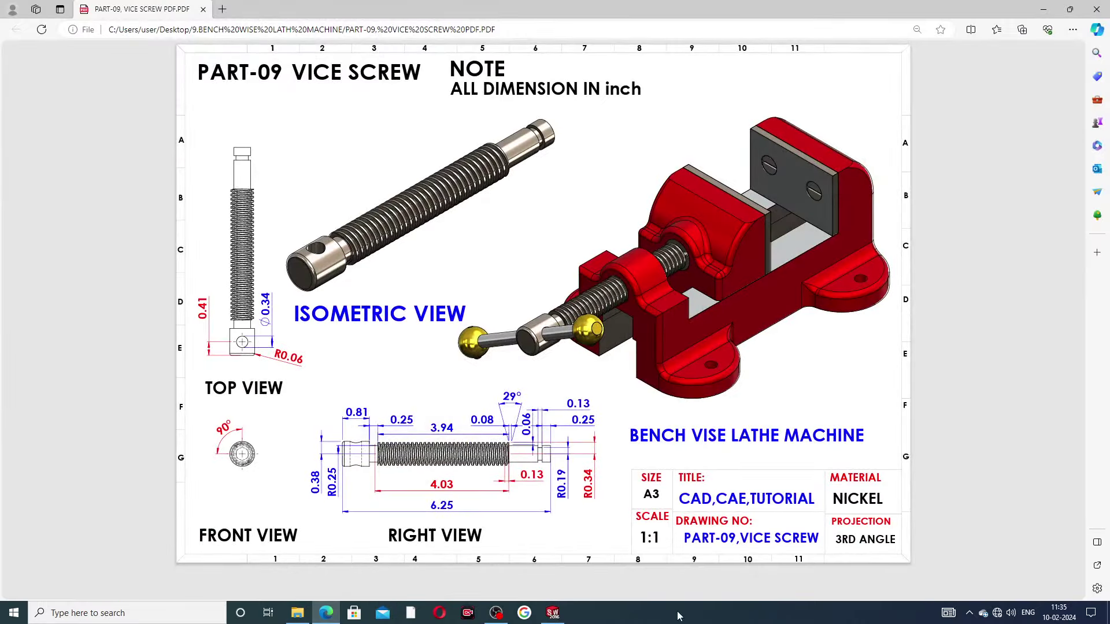
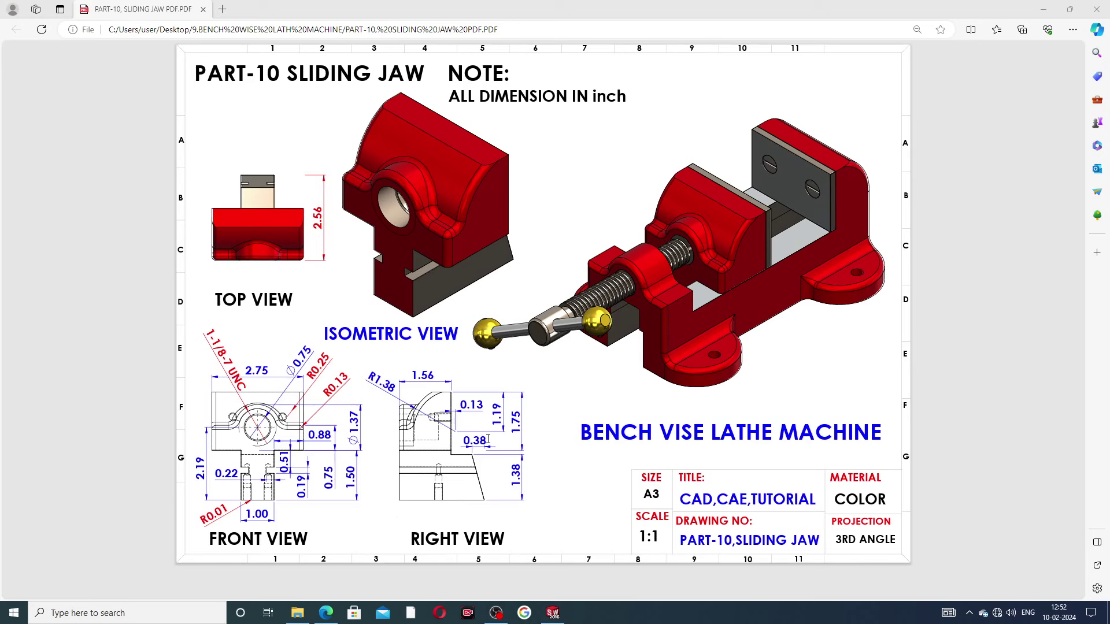
# Switch to the red SLIDE JAW part in SOLIDWORKS and orbit to view its underside
pyautogui.click(553, 613)
pyautogui.moveTo(715, 291); pyautogui.dragTo(577, 244, button='middle')
pyautogui.moveTo(662, 379); pyautogui.dragTo(715, 346, button='middle')
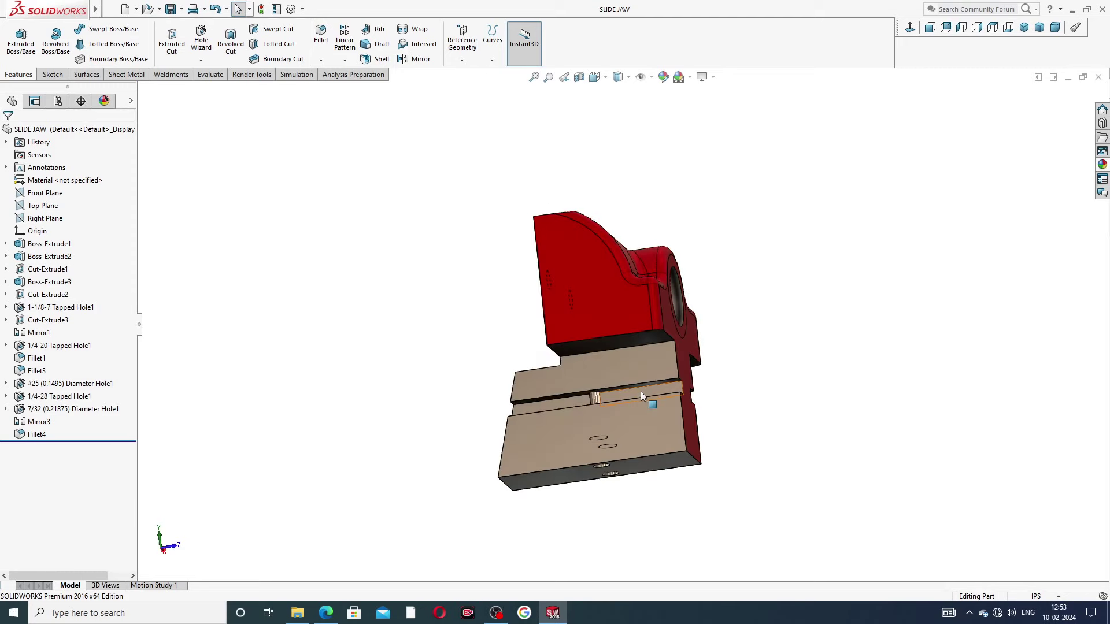
pyautogui.moveTo(605, 396); pyautogui.dragTo(630, 324, button='middle')
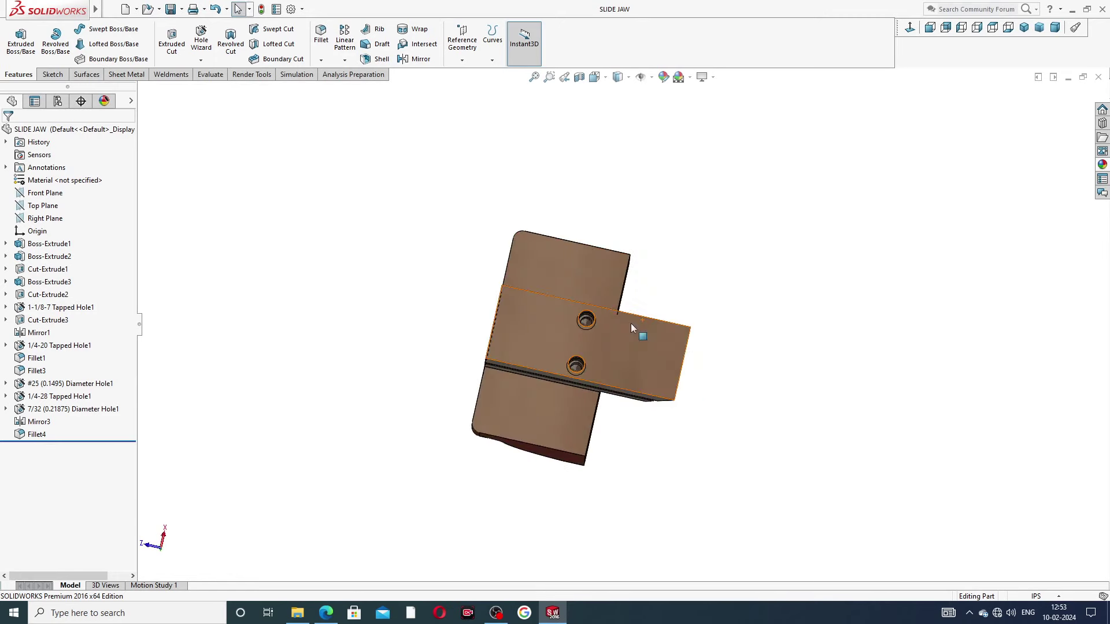
pyautogui.scroll(-4, 612, 309)
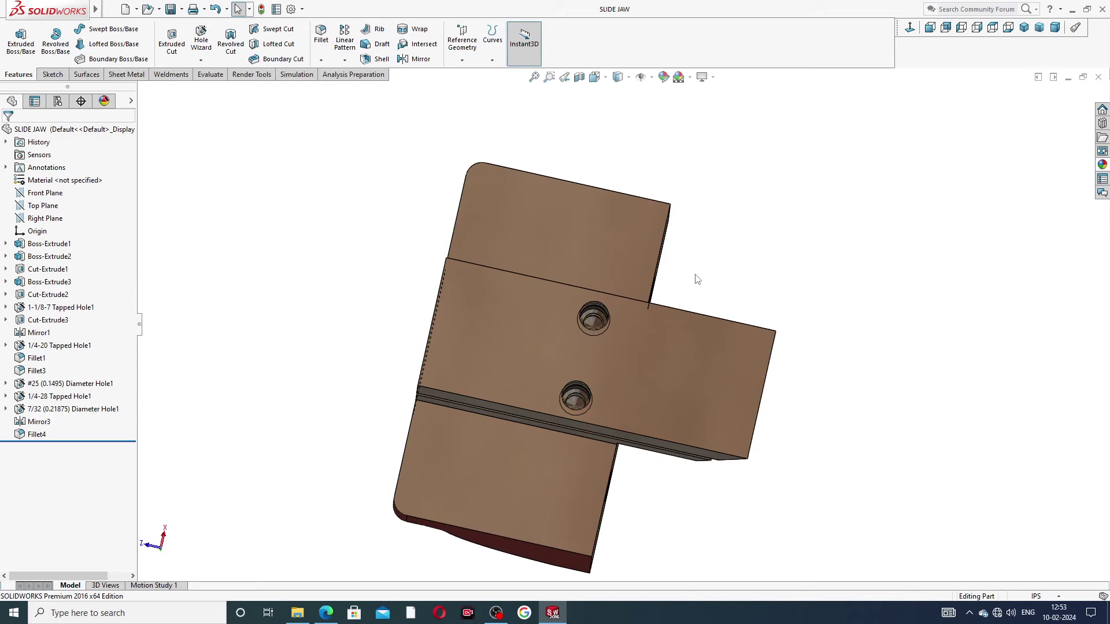
pyautogui.scroll(3, 697, 272)
pyautogui.moveTo(700, 260); pyautogui.dragTo(567, 310, button='middle')
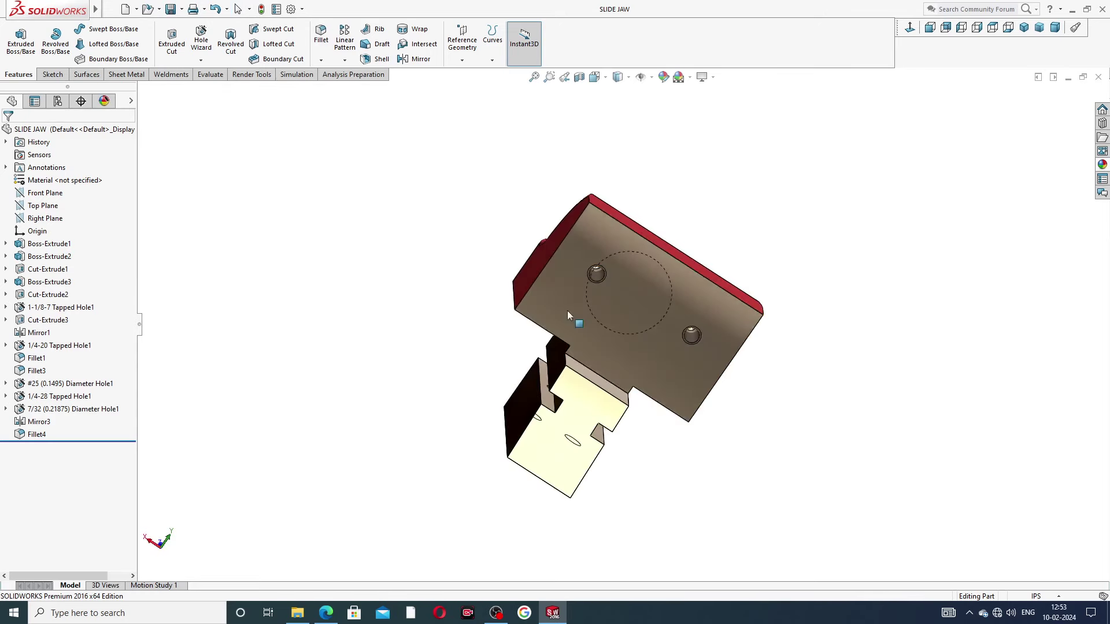
pyautogui.moveTo(685, 331); pyautogui.dragTo(590, 320, button='middle')
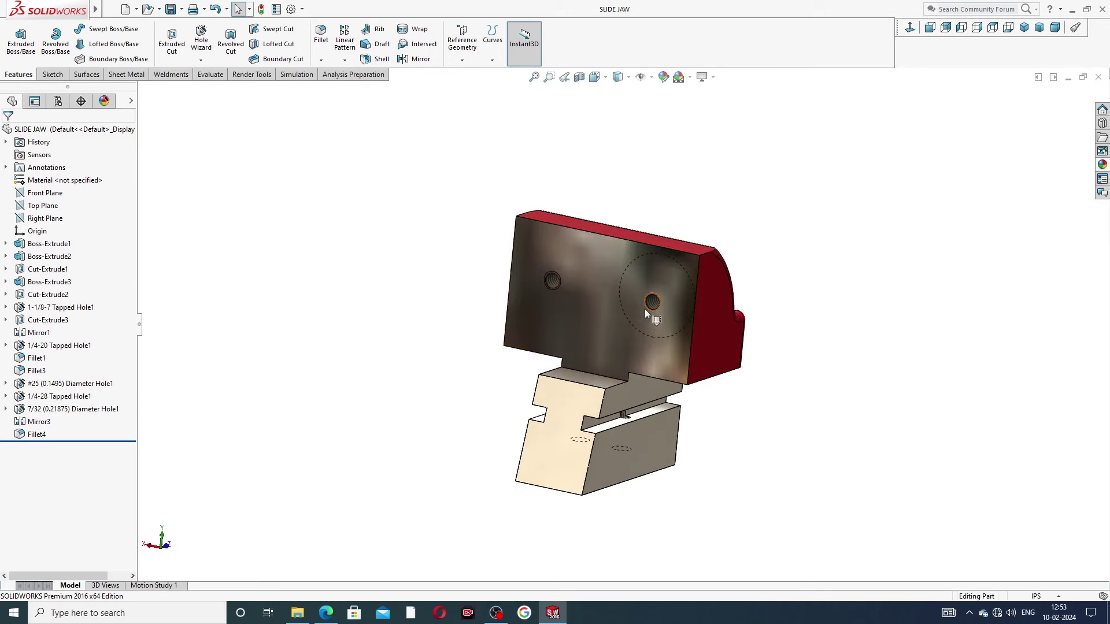
pyautogui.scroll(-3, 644, 309)
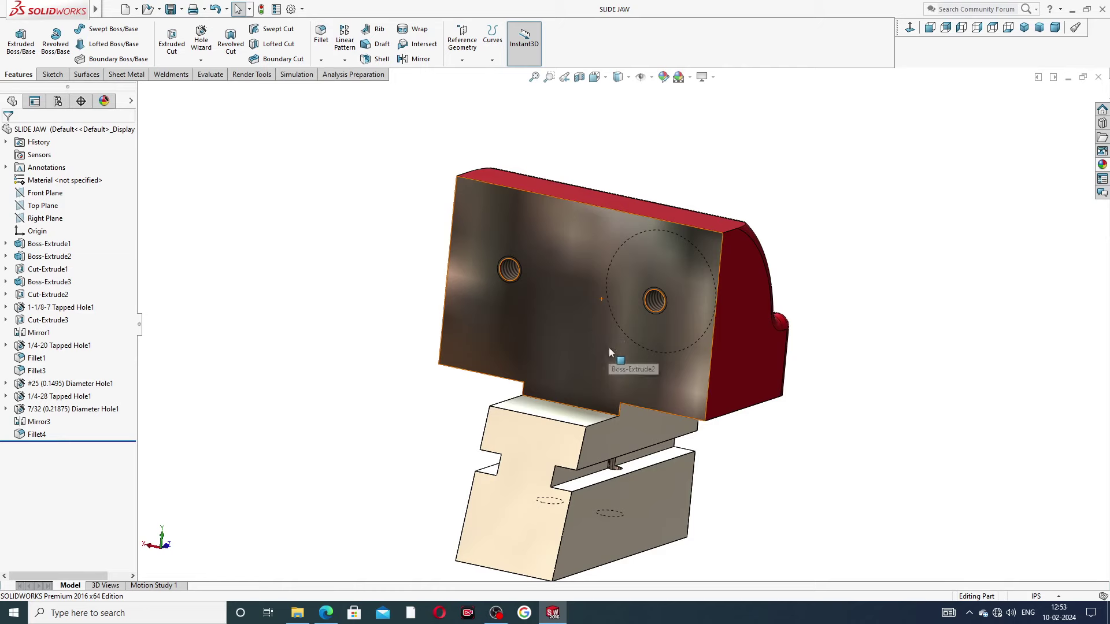
pyautogui.moveTo(607, 362); pyautogui.dragTo(601, 367, button='middle')
pyautogui.moveTo(522, 339); pyautogui.dragTo(661, 368, button='middle')
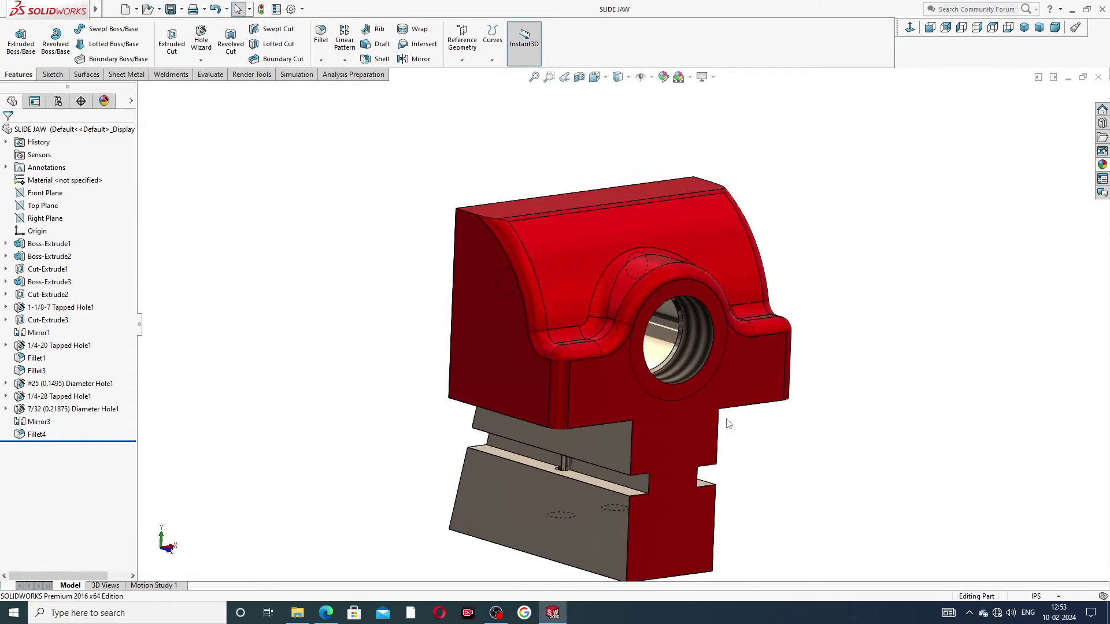
pyautogui.scroll(3, 722, 419)
pyautogui.moveTo(723, 419); pyautogui.dragTo(591, 349, button='middle')
pyautogui.scroll(-2, 591, 350)
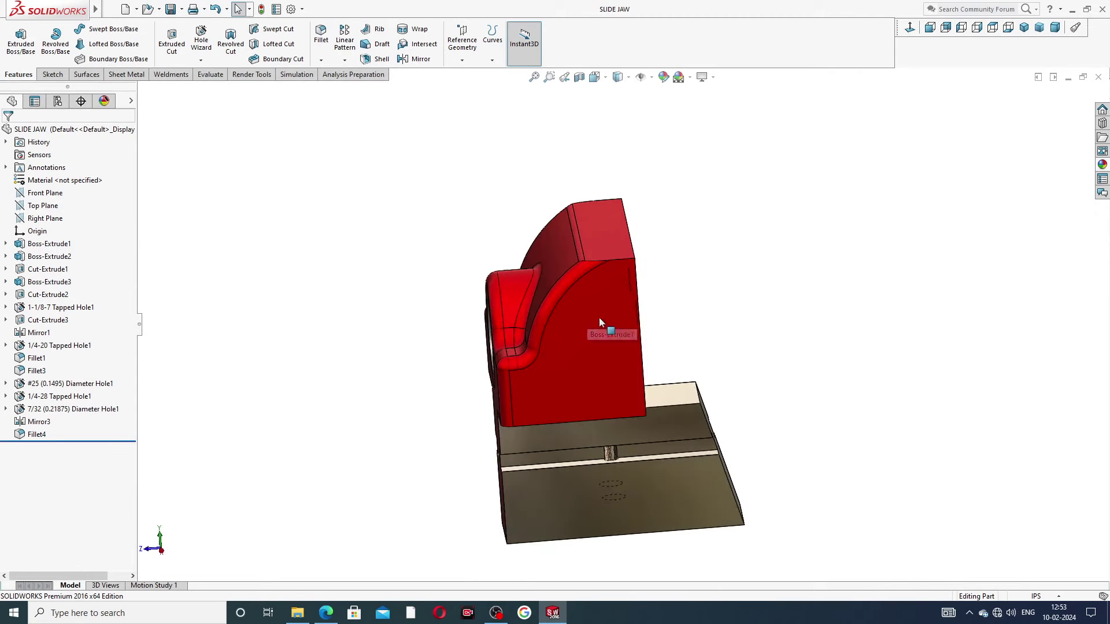
pyautogui.moveTo(711, 304); pyautogui.dragTo(924, 136, button='middle')
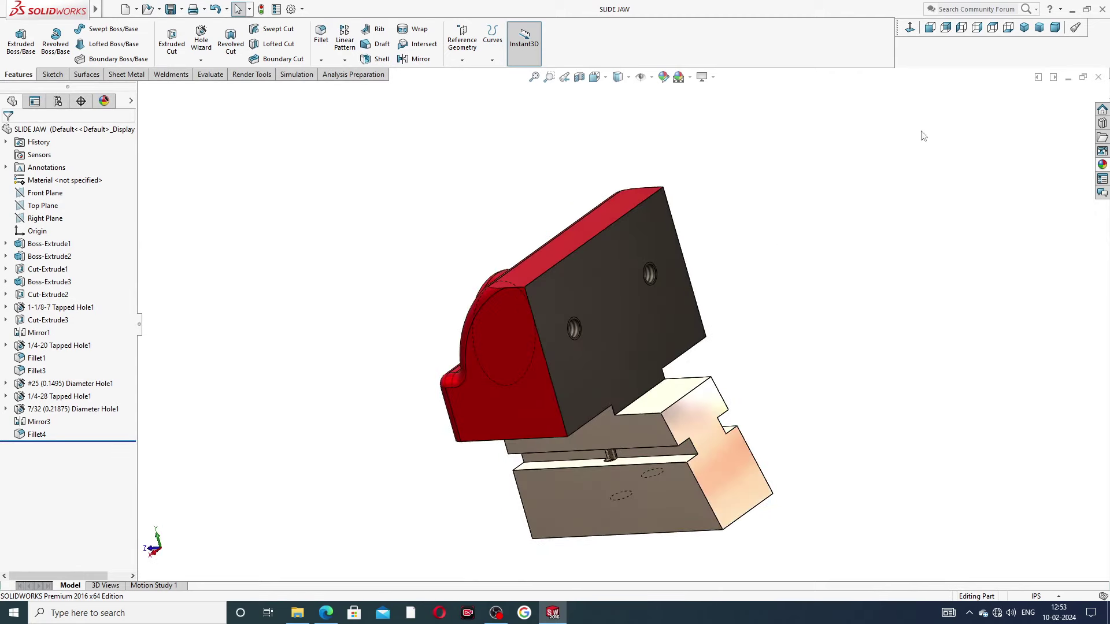
pyautogui.click(1024, 27)
pyautogui.scroll(-2, 740, 242)
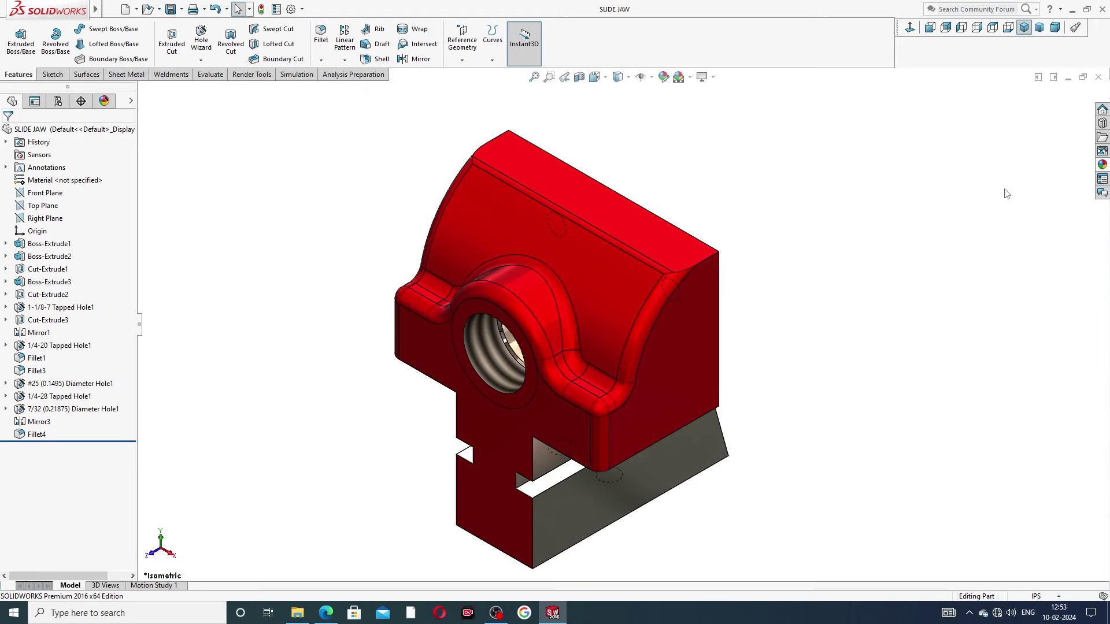
# Close the SLIDE JAW part and create a new blank part
pyautogui.click(1098, 77)
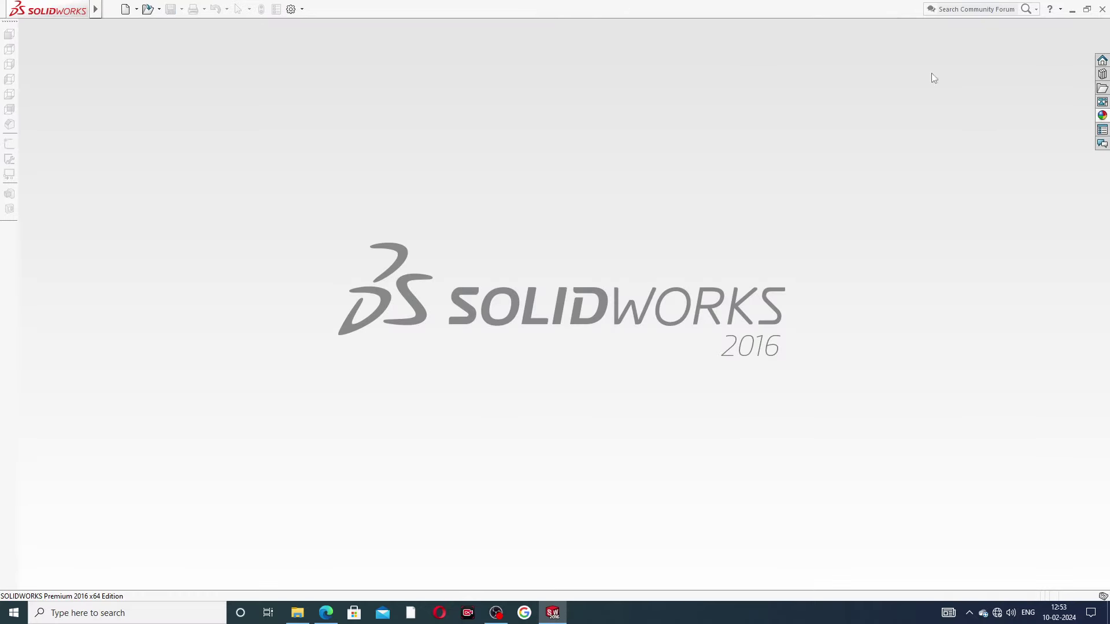
pyautogui.click(126, 9)
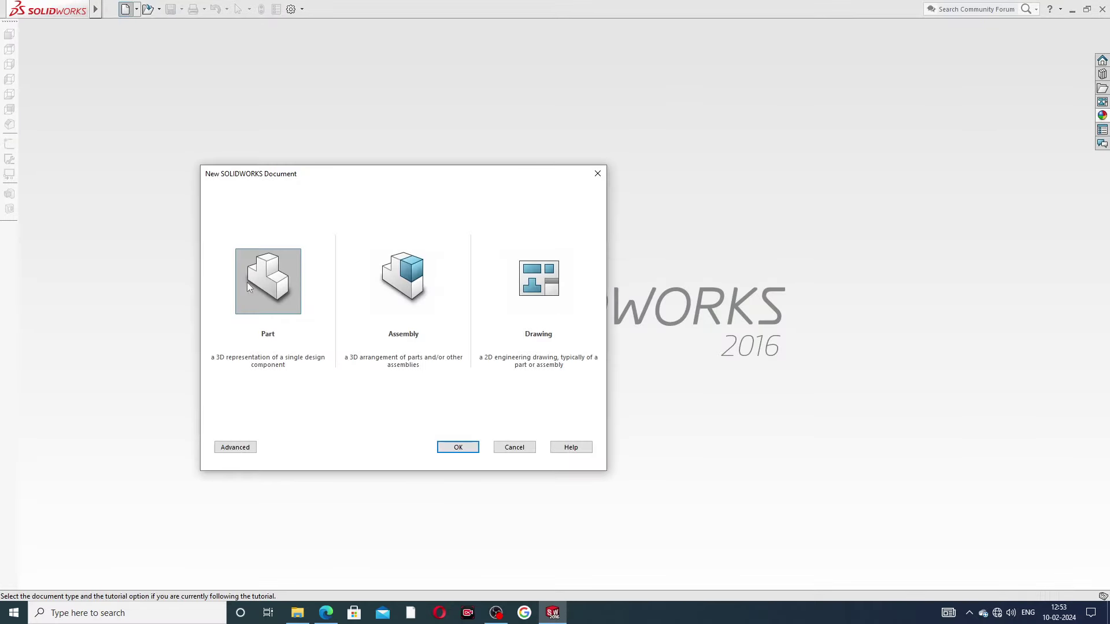
pyautogui.click(454, 445)
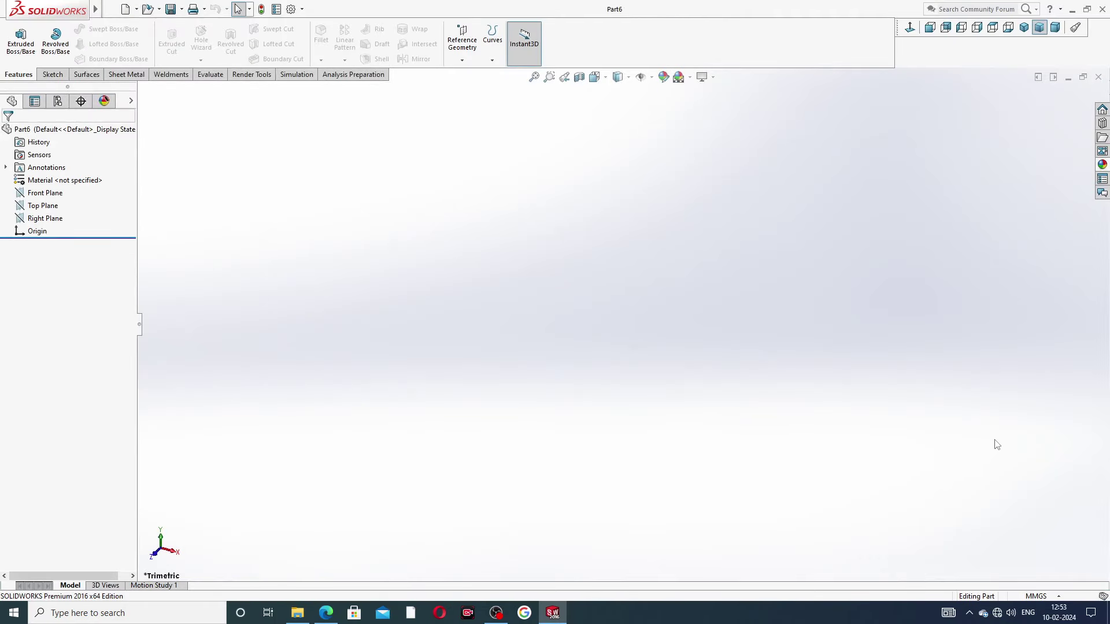
# Set the part's units to IPS and apply the Plain White scene
pyautogui.click(1034, 597)
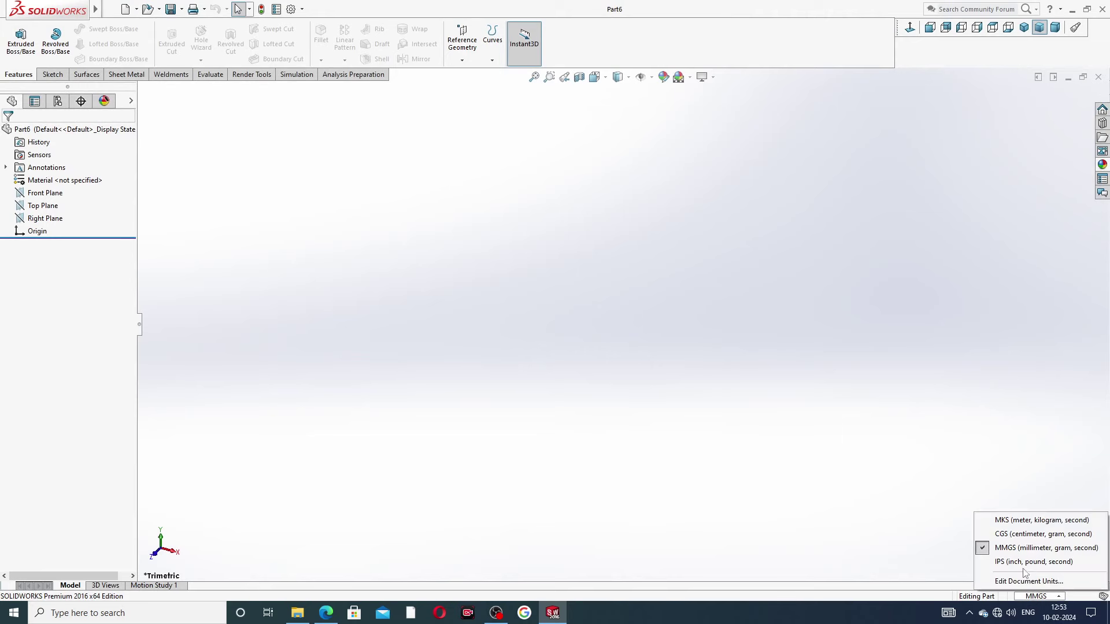
pyautogui.click(1022, 566)
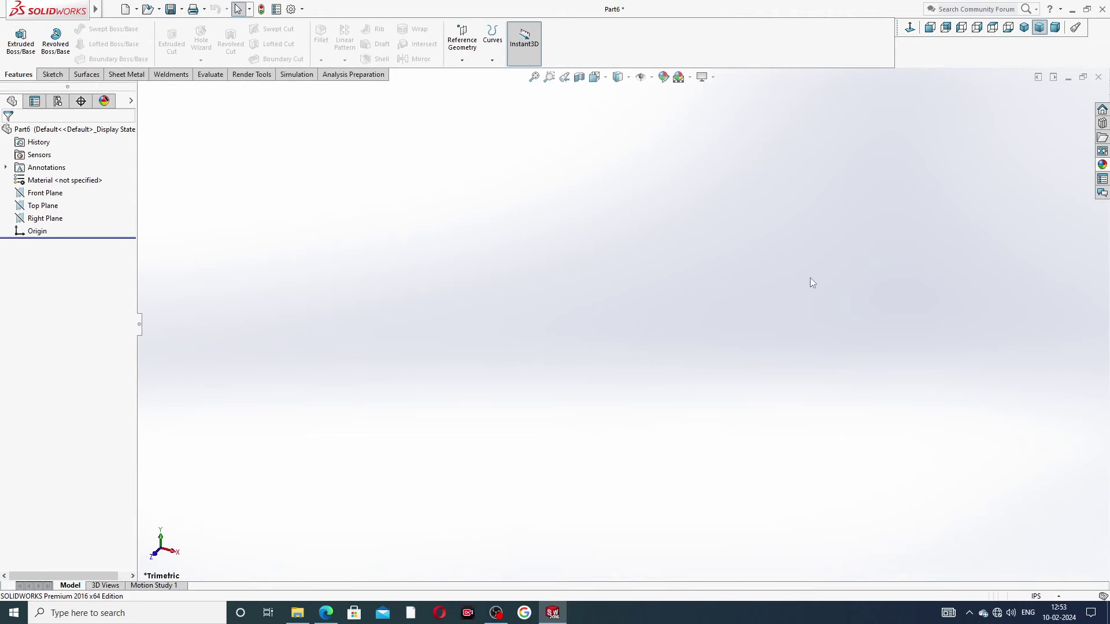
pyautogui.click(677, 76)
pyautogui.click(703, 34)
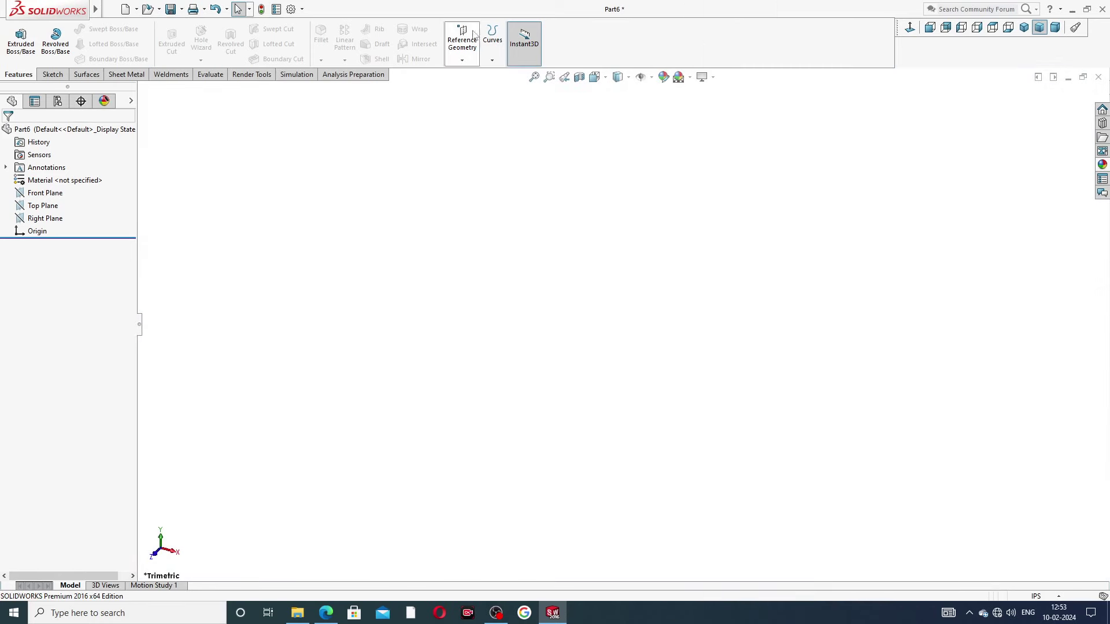
# Raise shaded and wireframe image quality to the highest setting in Document Properties
pyautogui.click(290, 9)
pyautogui.click(407, 111)
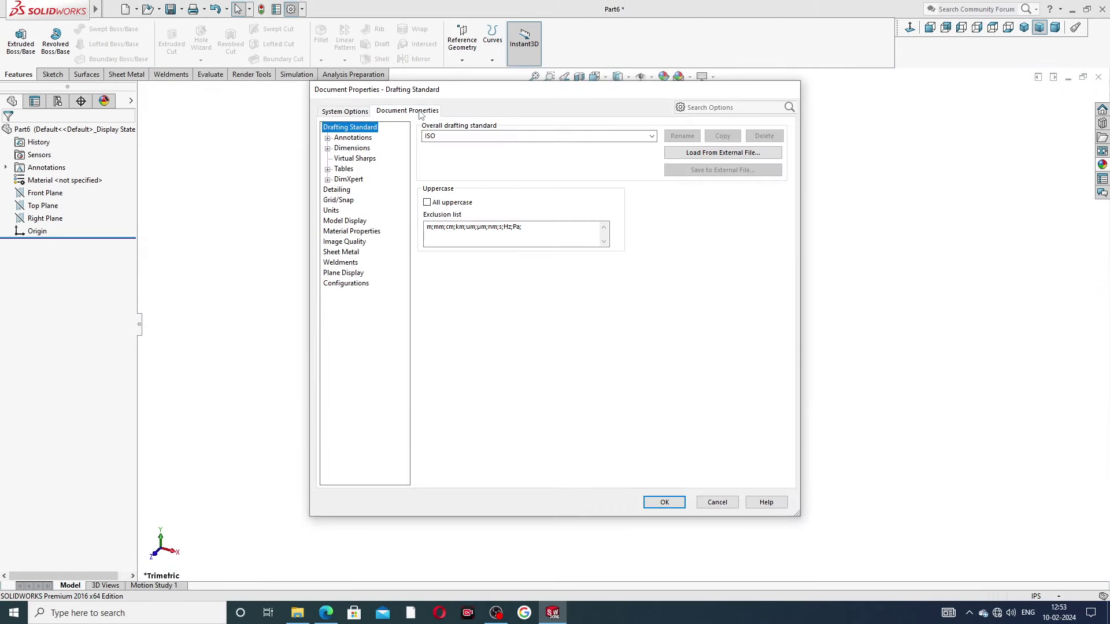
pyautogui.click(346, 242)
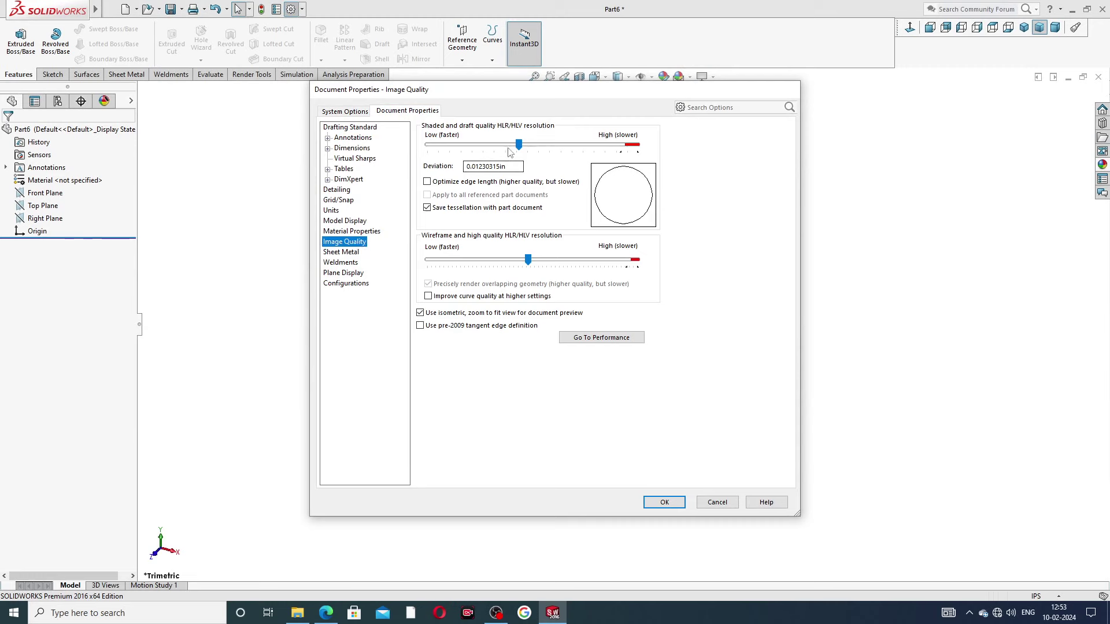
pyautogui.moveTo(518, 145); pyautogui.dragTo(637, 144)
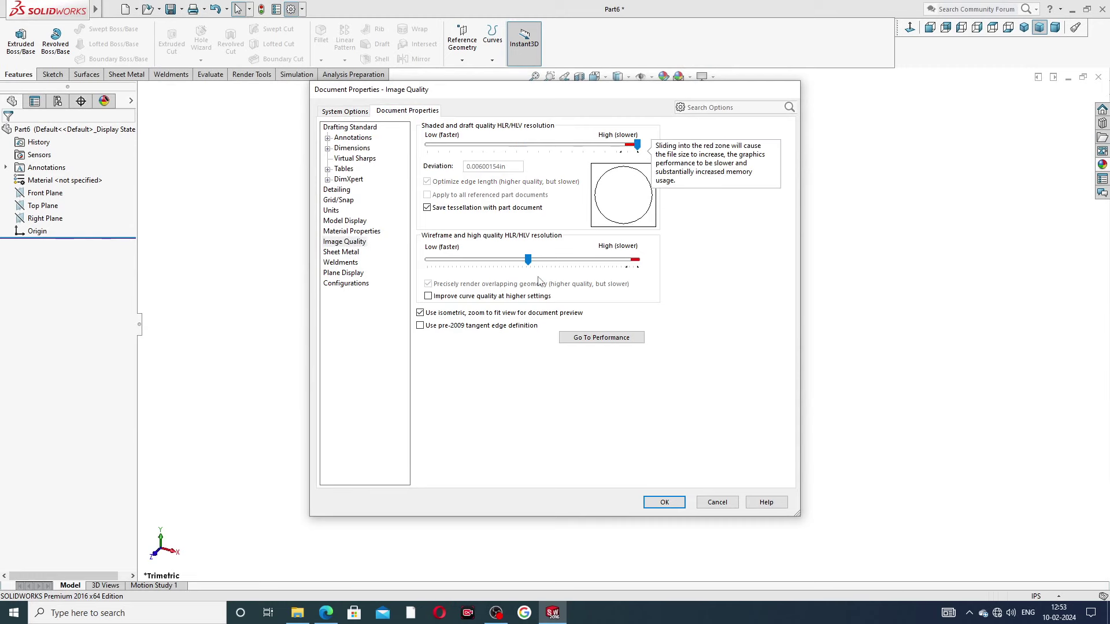
pyautogui.moveTo(528, 260); pyautogui.dragTo(637, 259)
pyautogui.click(664, 502)
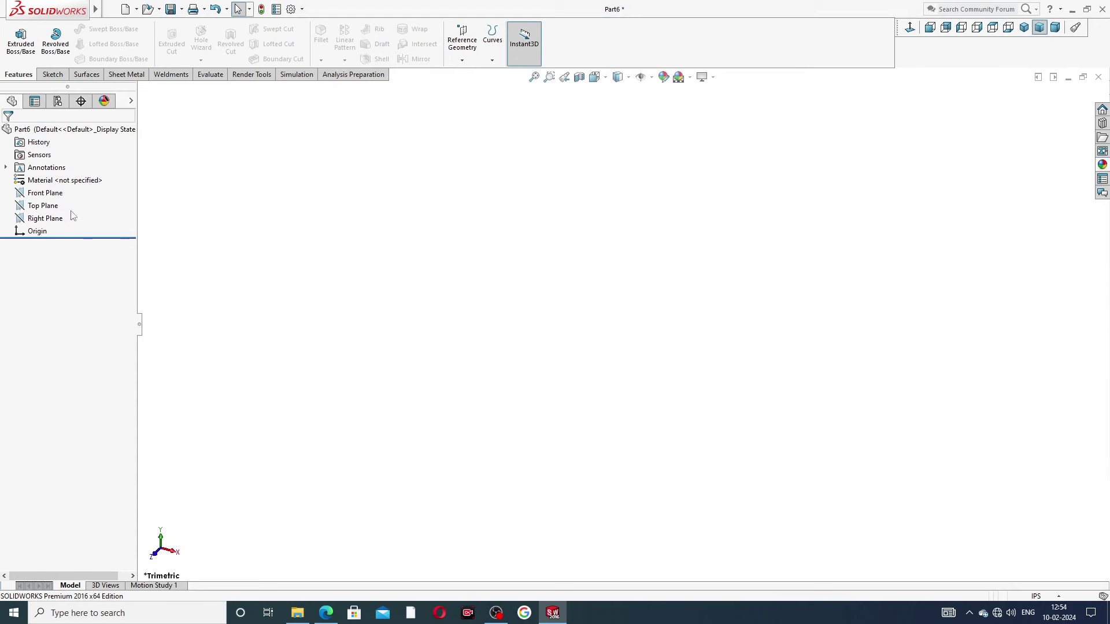
pyautogui.click(326, 612)
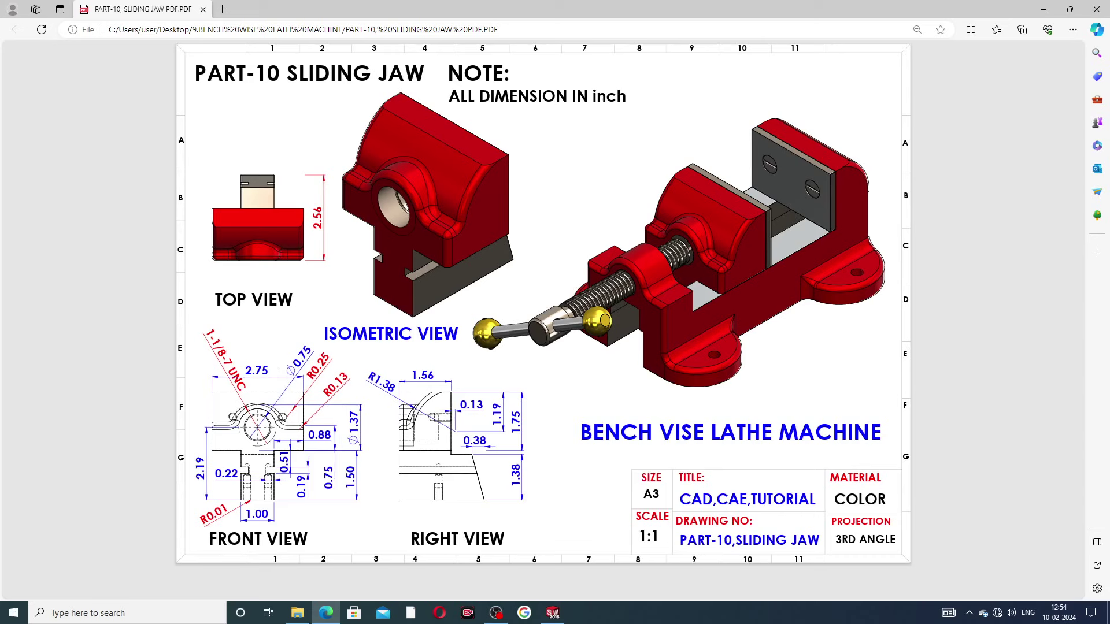
pyautogui.click(552, 612)
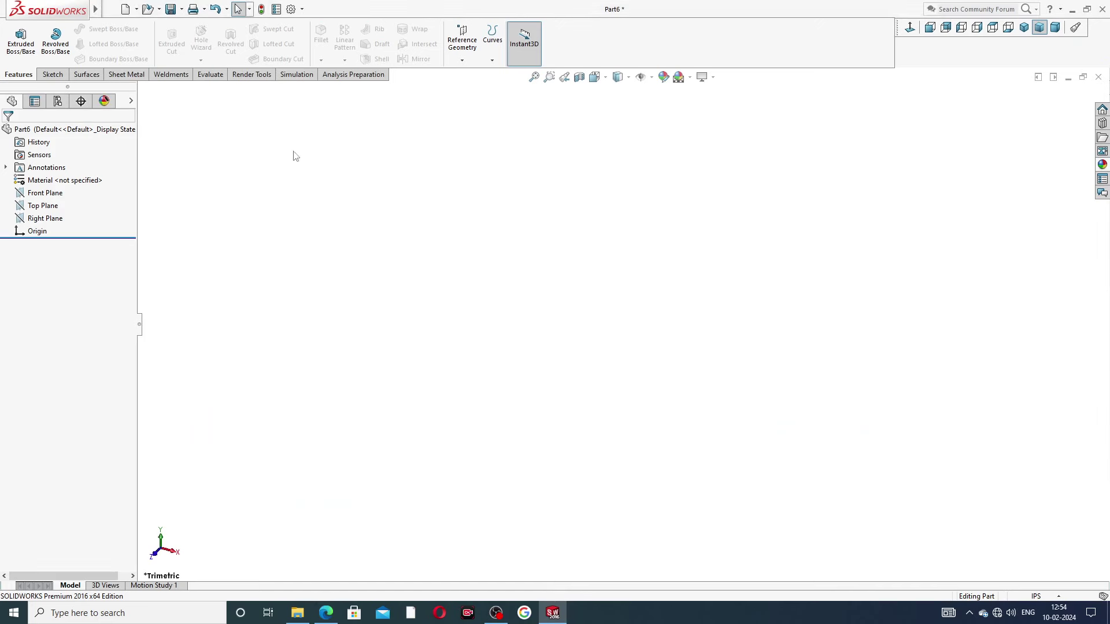
# Start a sketch on the Front Plane with a vertical centerline ending at the origin
pyautogui.click(50, 195)
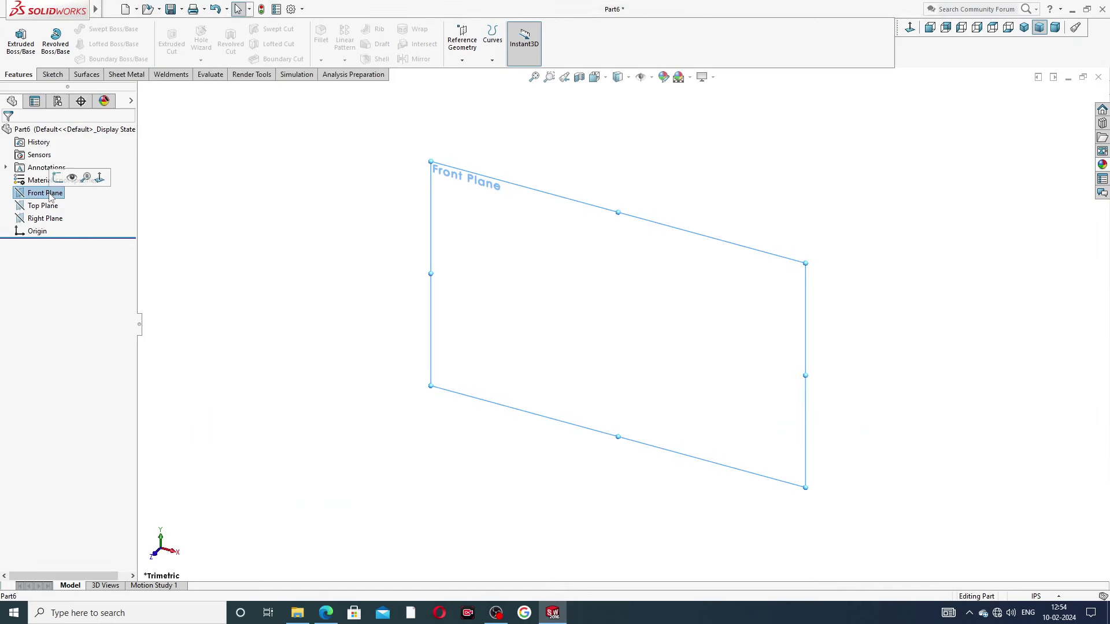
pyautogui.click(57, 178)
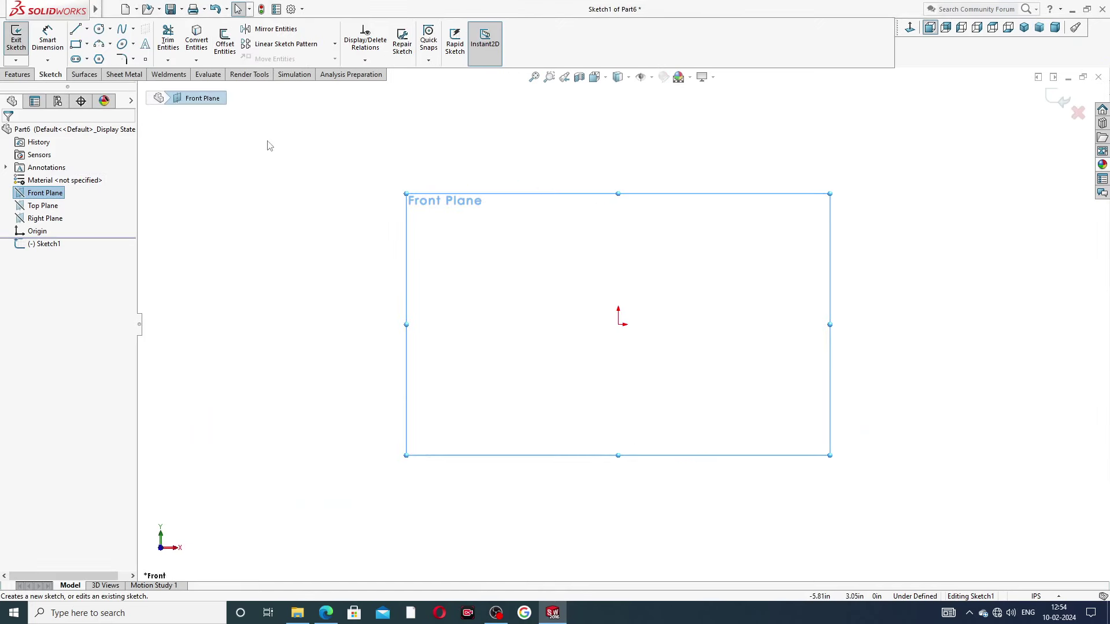
pyautogui.click(87, 29)
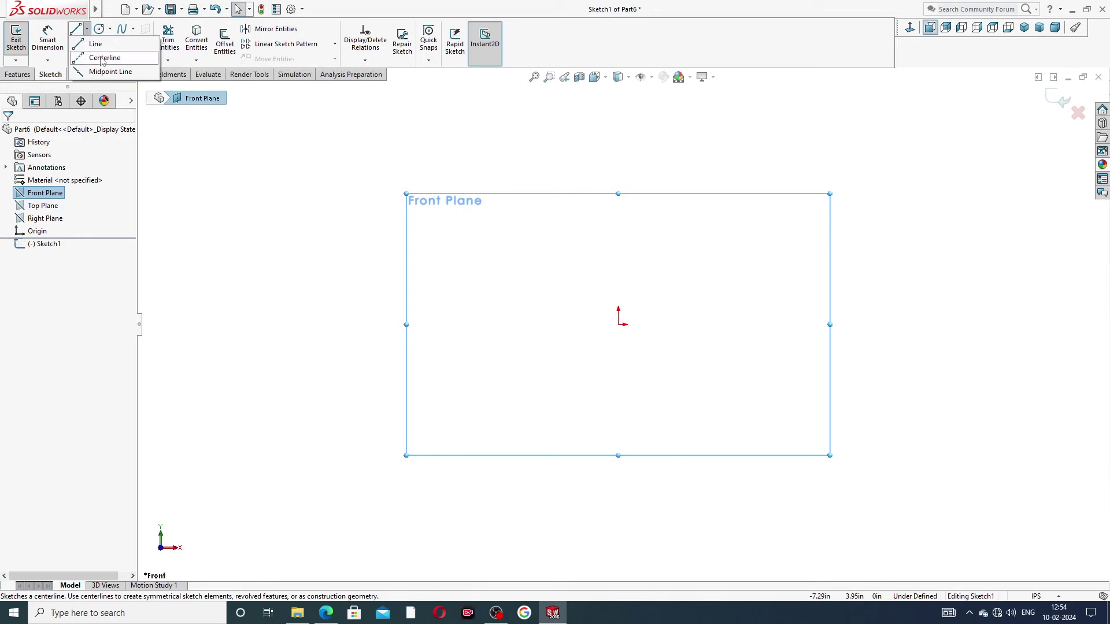
pyautogui.click(103, 56)
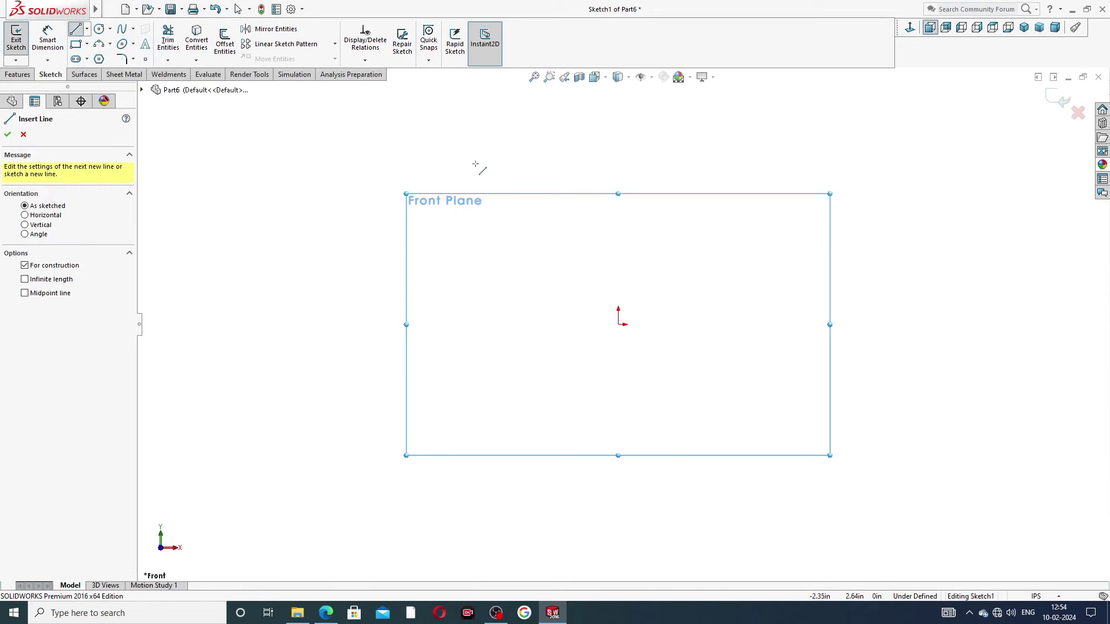
pyautogui.click(618, 136)
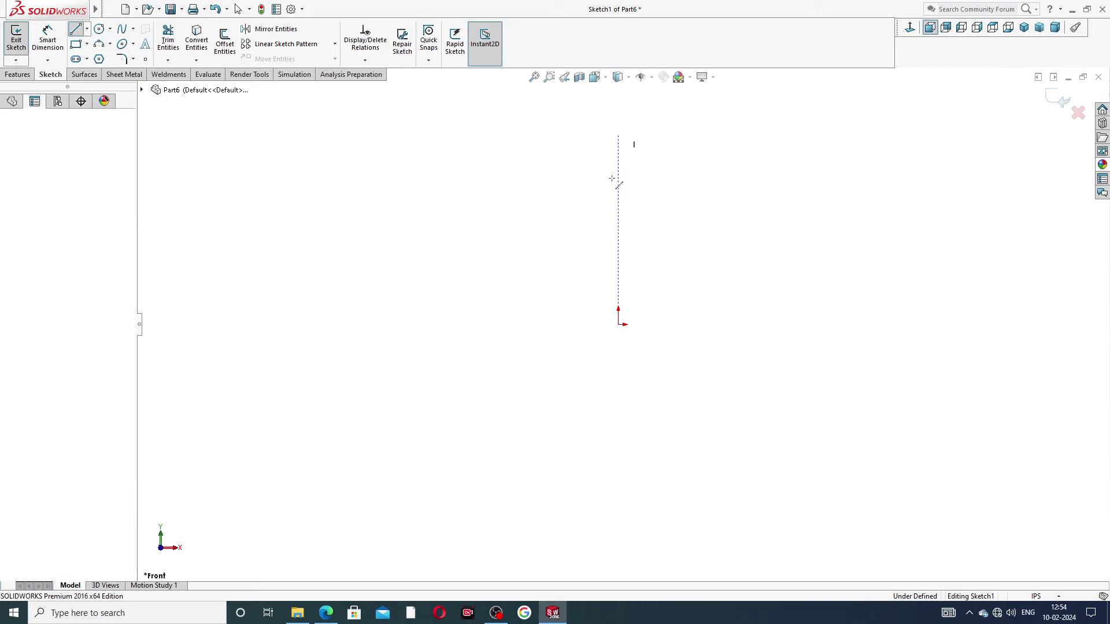
pyautogui.click(618, 323)
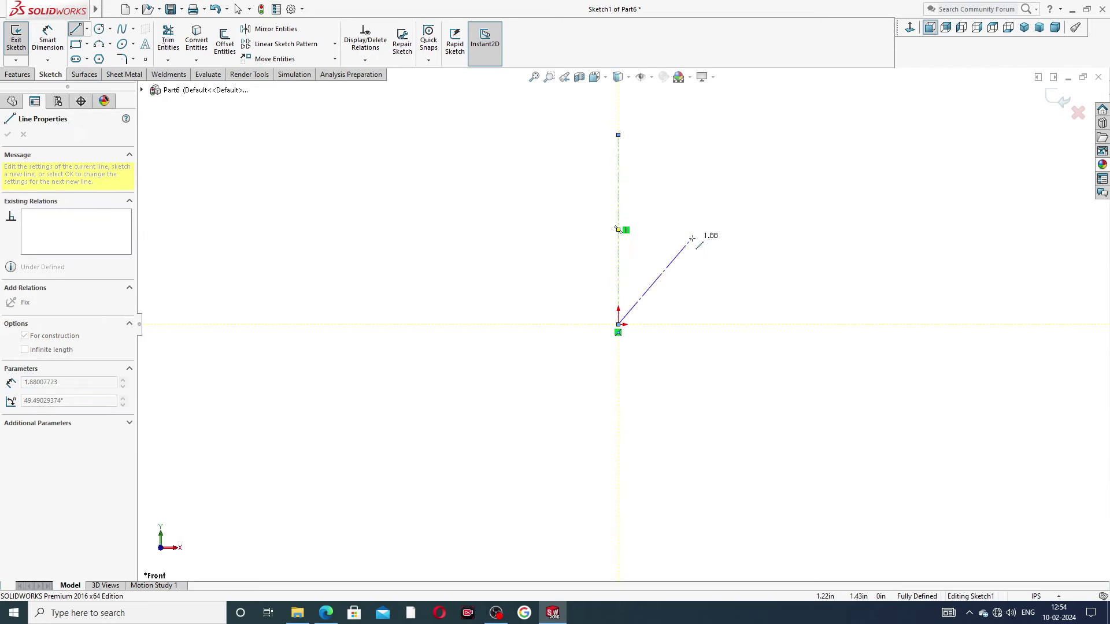
pyautogui.rightClick(701, 245)
pyautogui.click(722, 248)
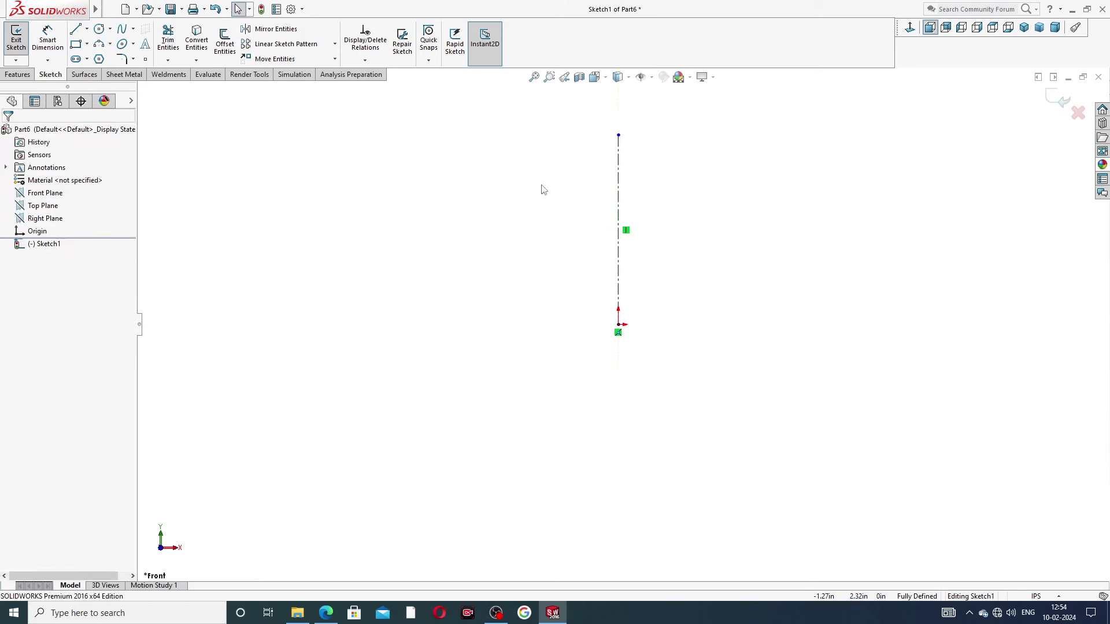
# Draw the vertical, horizontal, then vertical stepped lines right of the centerline
pyautogui.click(76, 29)
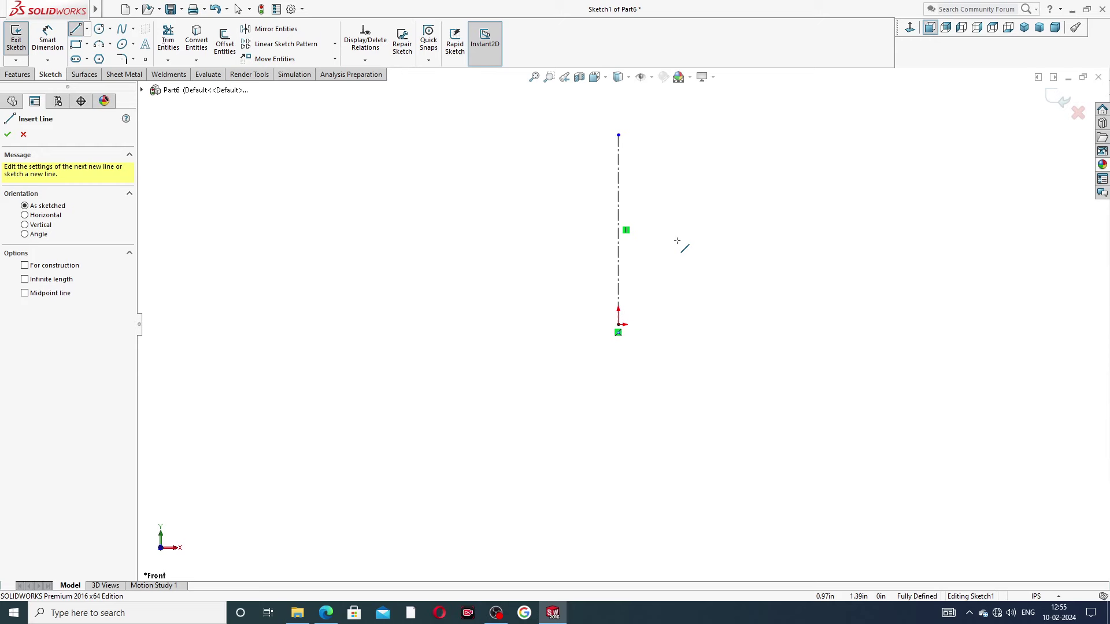
pyautogui.click(618, 325)
pyautogui.click(681, 324)
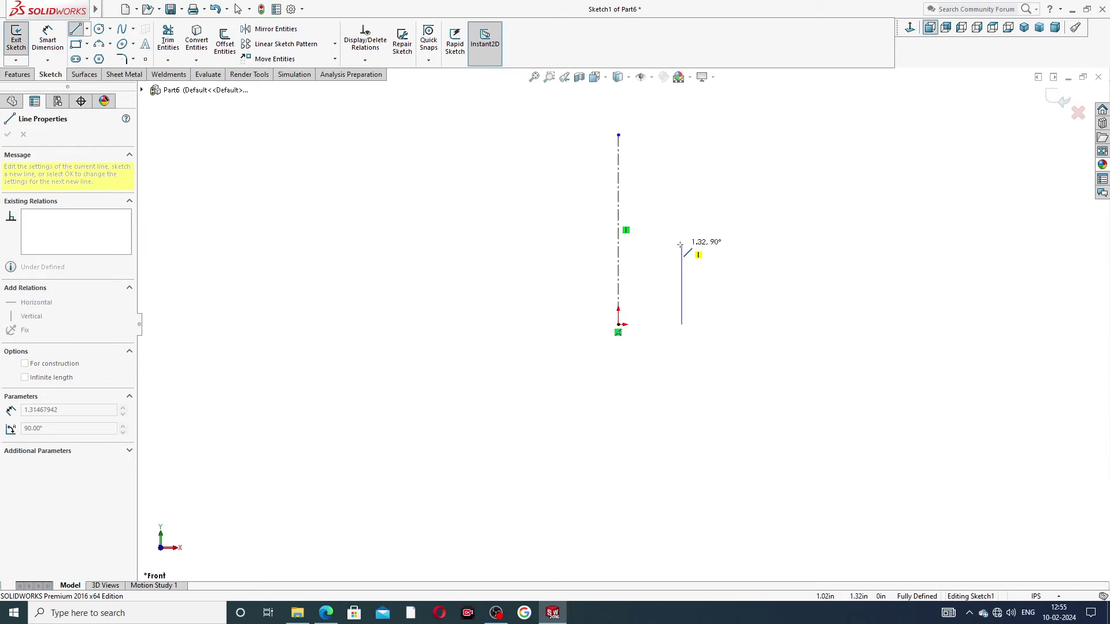
pyautogui.click(681, 244)
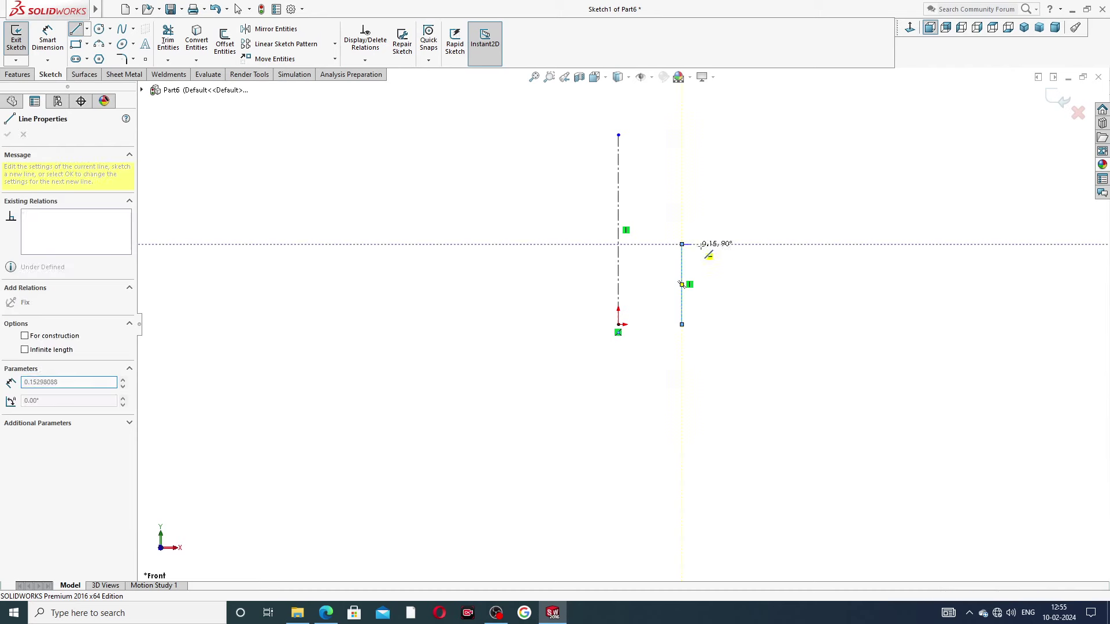
pyautogui.click(732, 244)
pyautogui.click(733, 135)
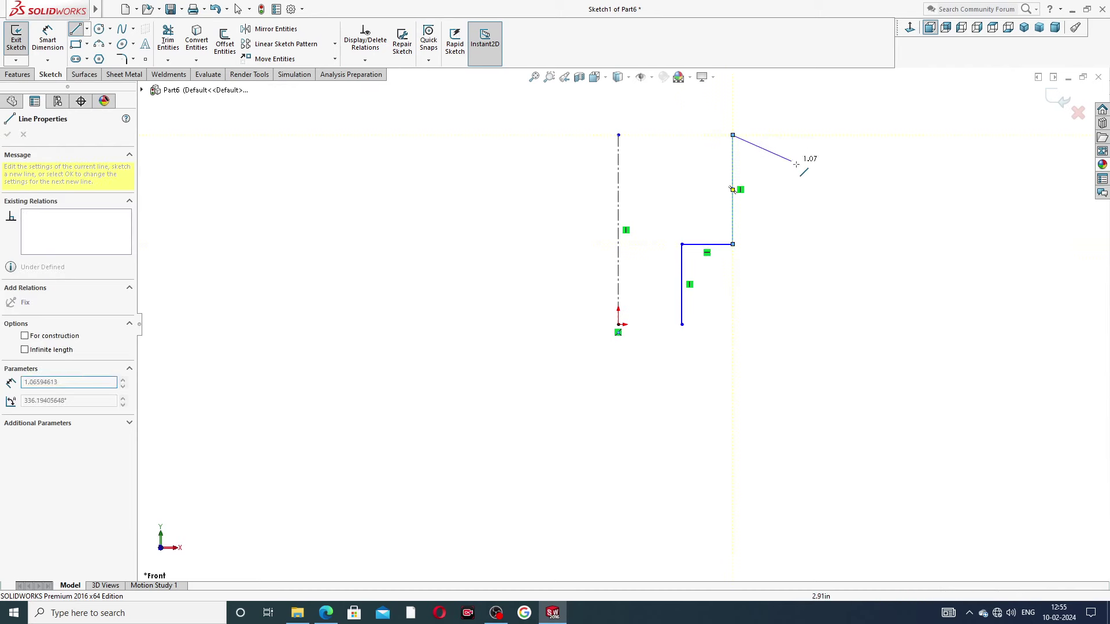
pyautogui.rightClick(806, 172)
pyautogui.click(823, 176)
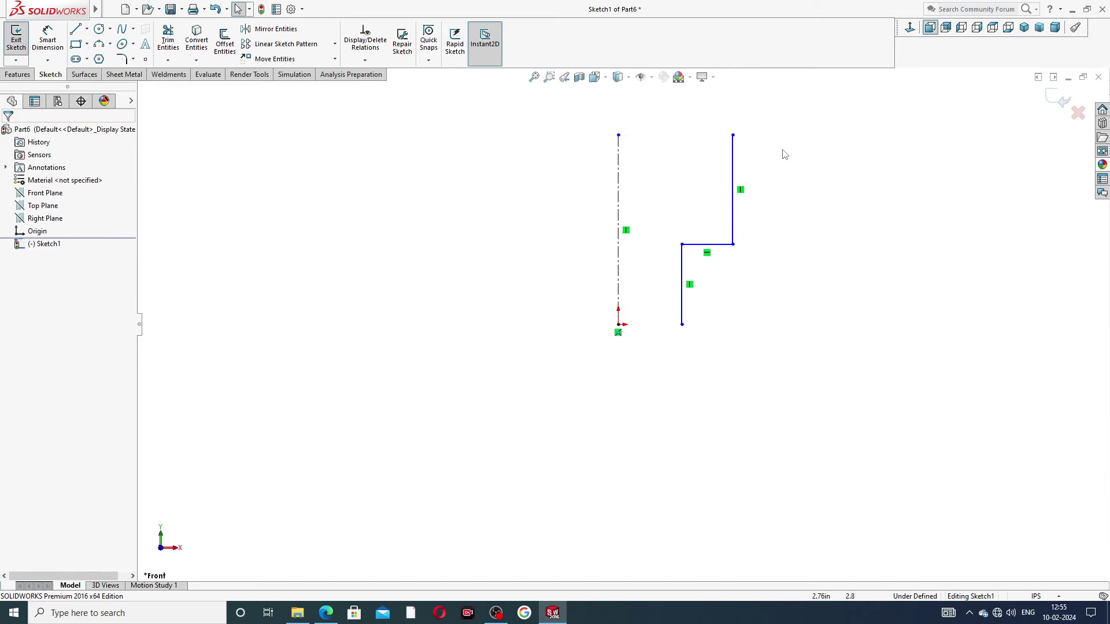
pyautogui.scroll(1, 761, 116)
pyautogui.scroll(-1, 752, 218)
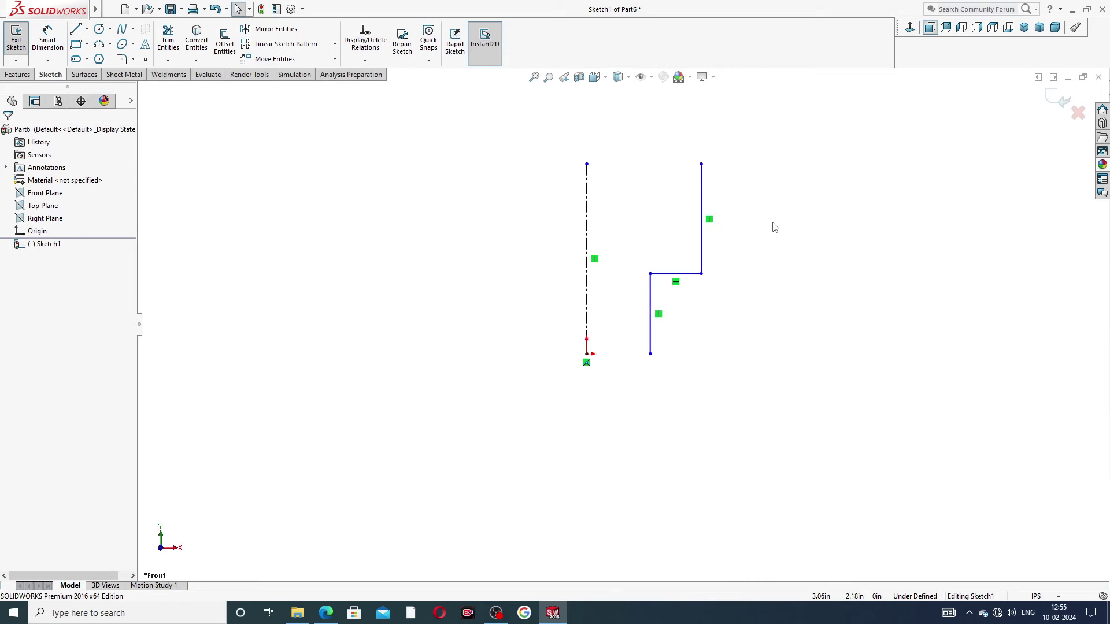
pyautogui.scroll(-1, 773, 225)
# Dimension the lower vertical 1.5, horizontal step 0.875 and upper vertical 0.75 in
pyautogui.click(50, 42)
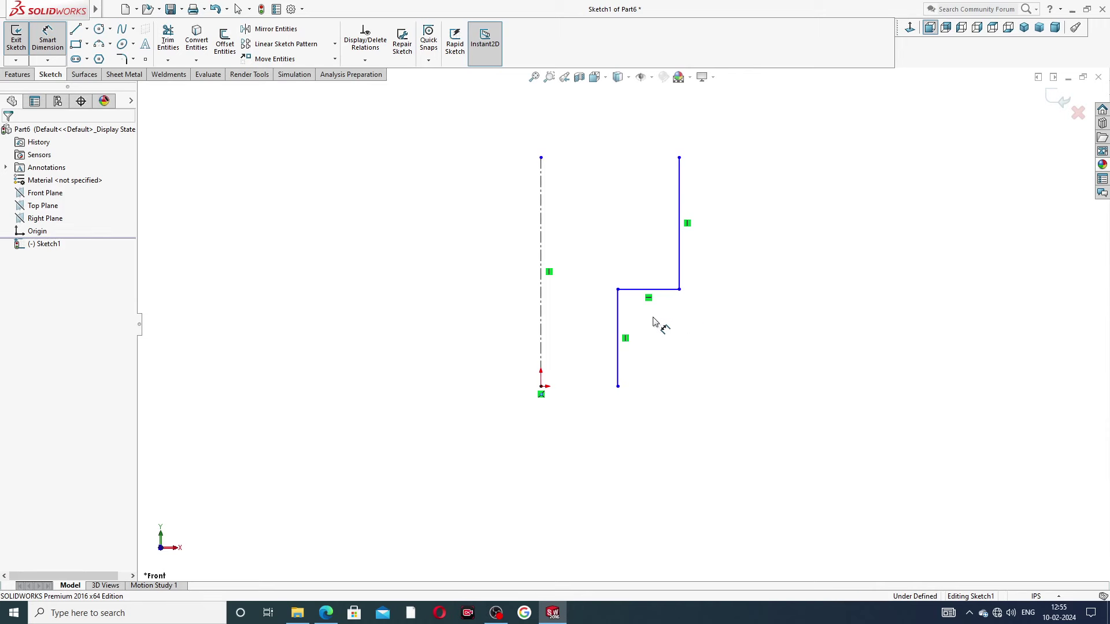
pyautogui.click(620, 334)
pyautogui.click(706, 345)
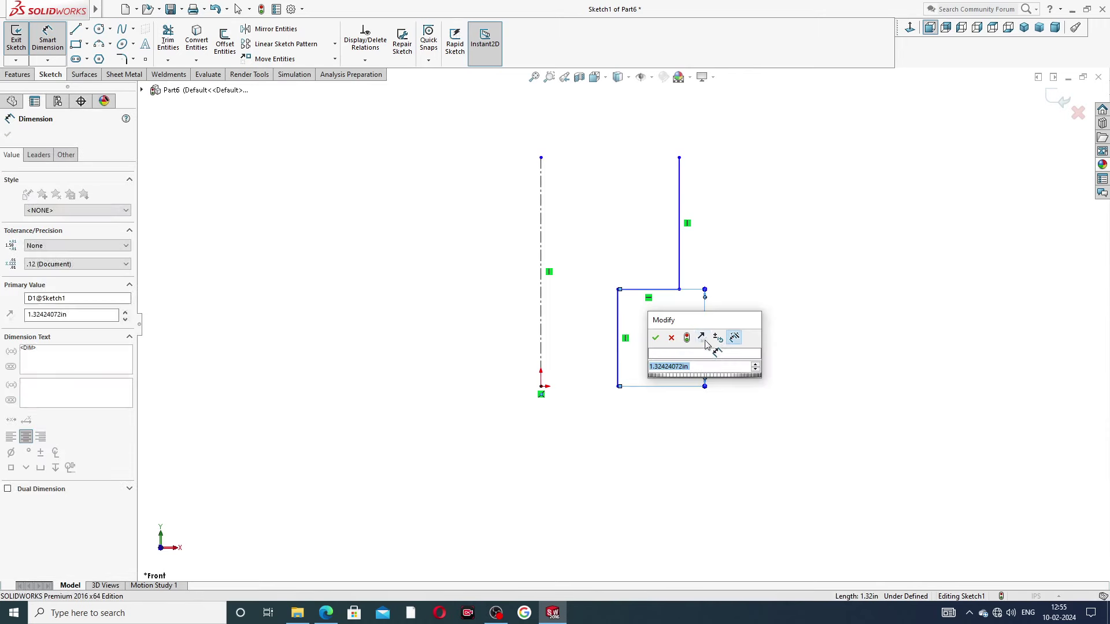
pyautogui.write('1.5')
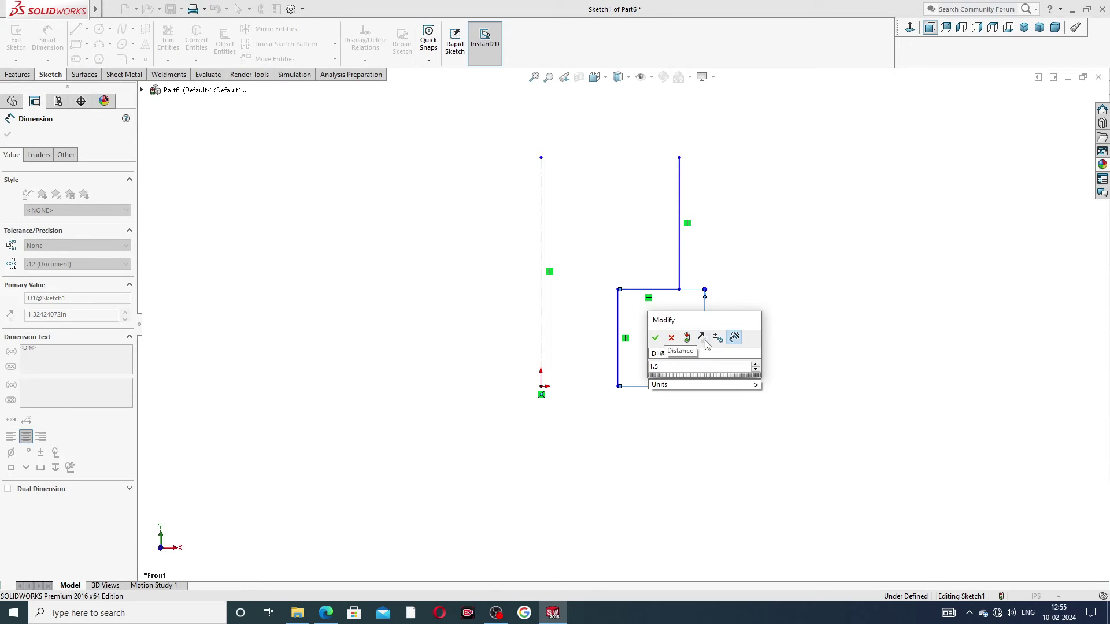
pyautogui.press('Return')
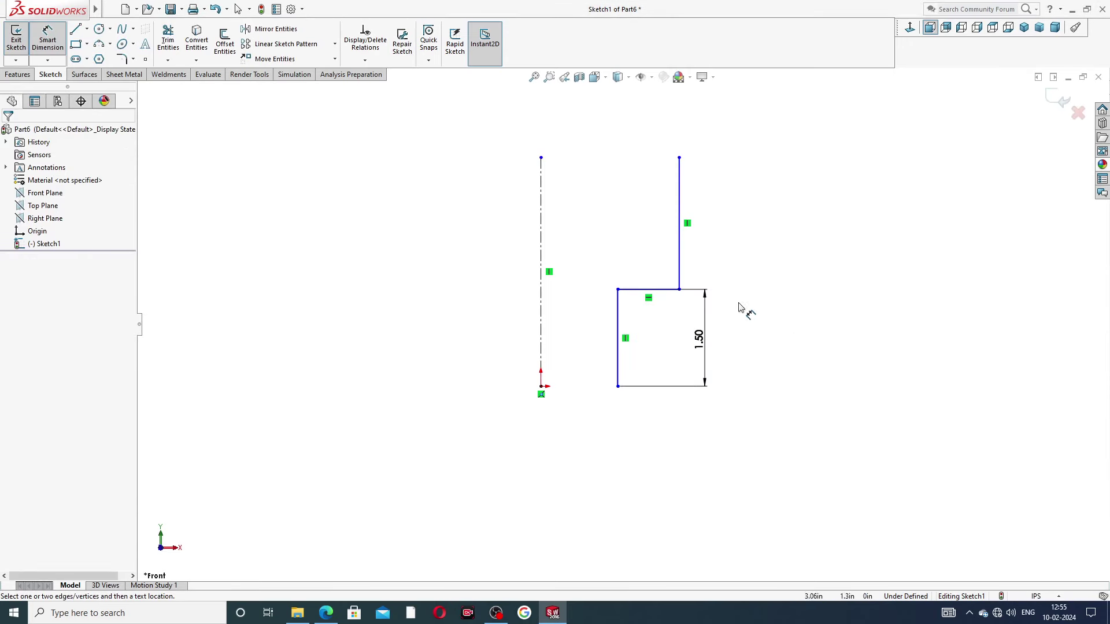
pyautogui.click(649, 290)
pyautogui.click(644, 279)
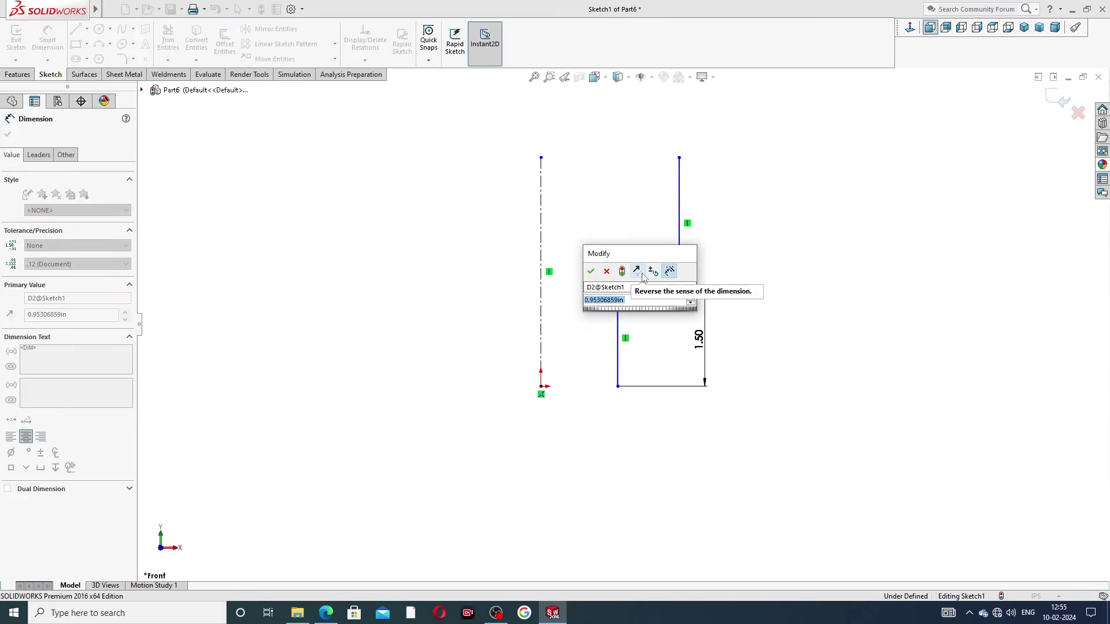
pyautogui.write('.87')
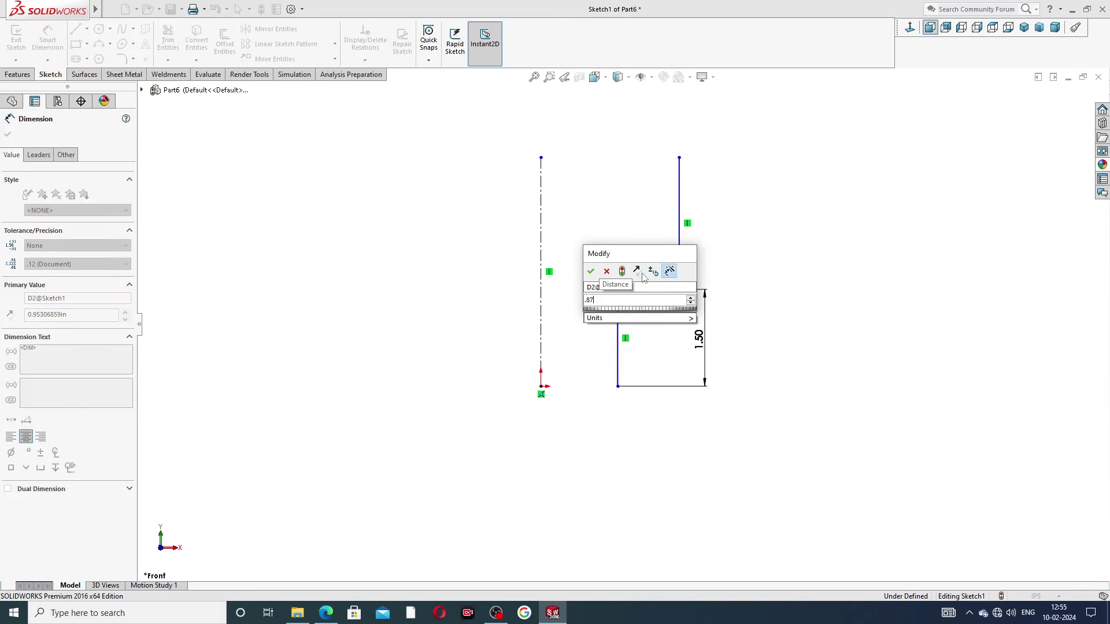
pyautogui.write('5')
pyautogui.press('Return')
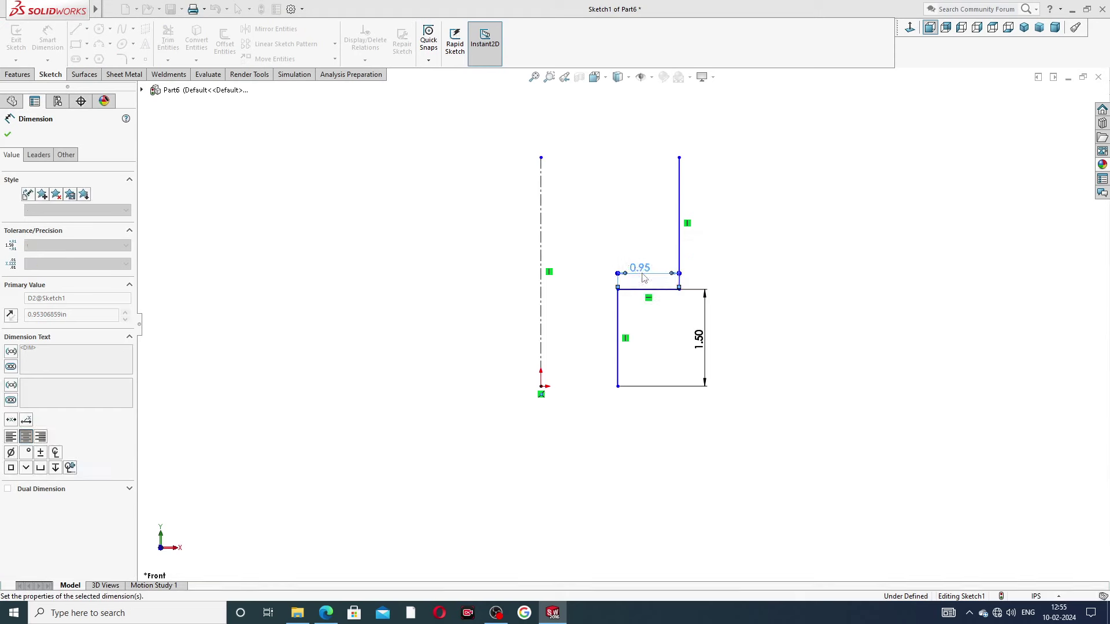
pyautogui.click(675, 220)
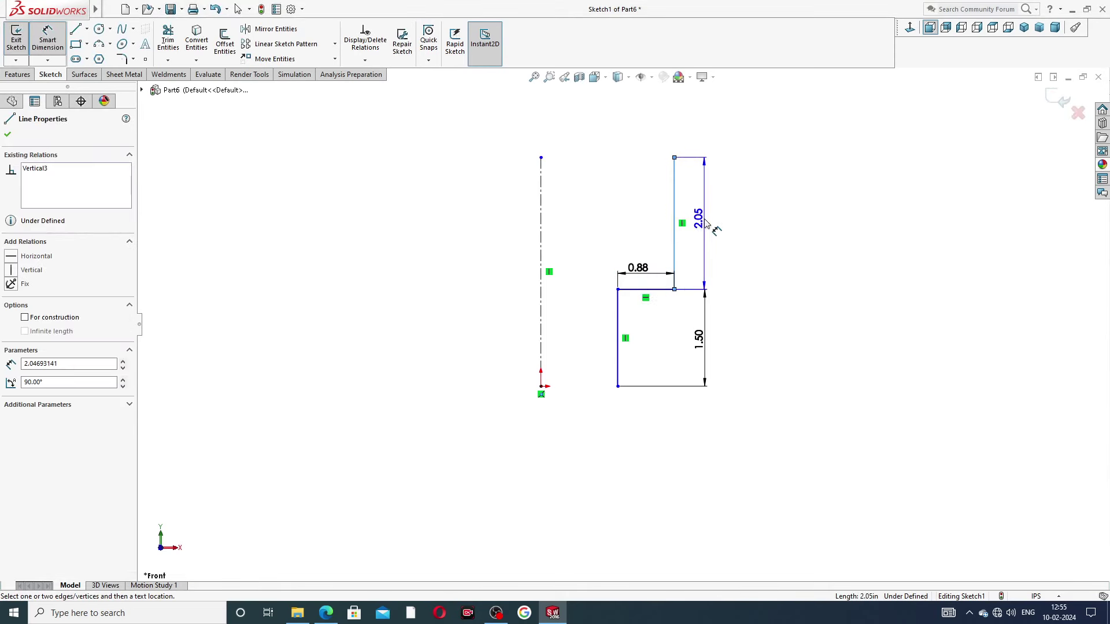
pyautogui.click(706, 225)
pyautogui.write('.75')
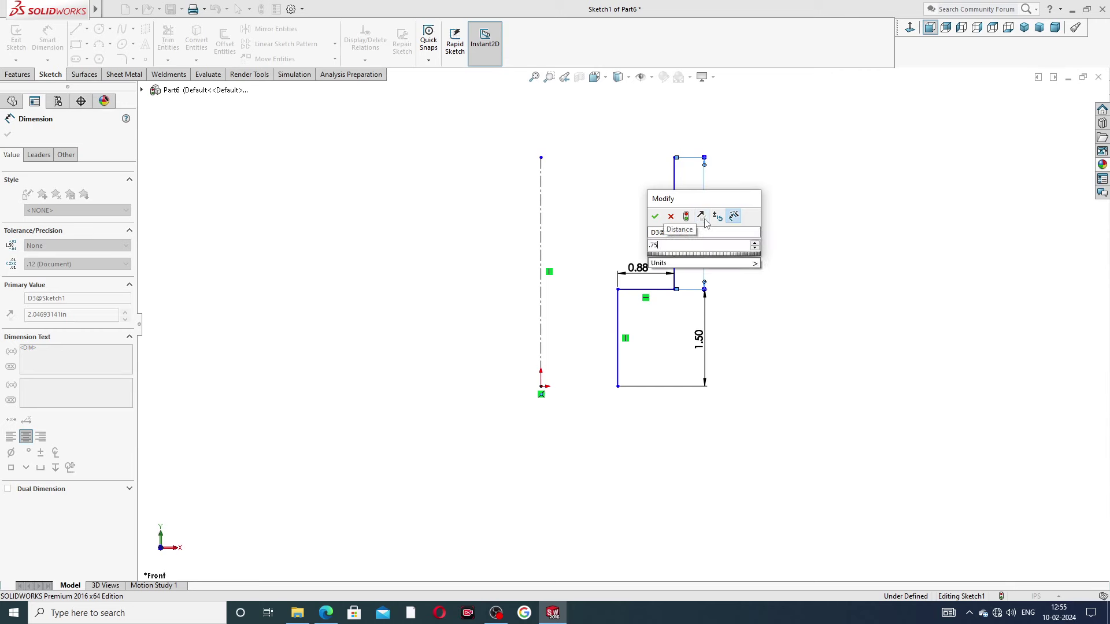
pyautogui.press('Return')
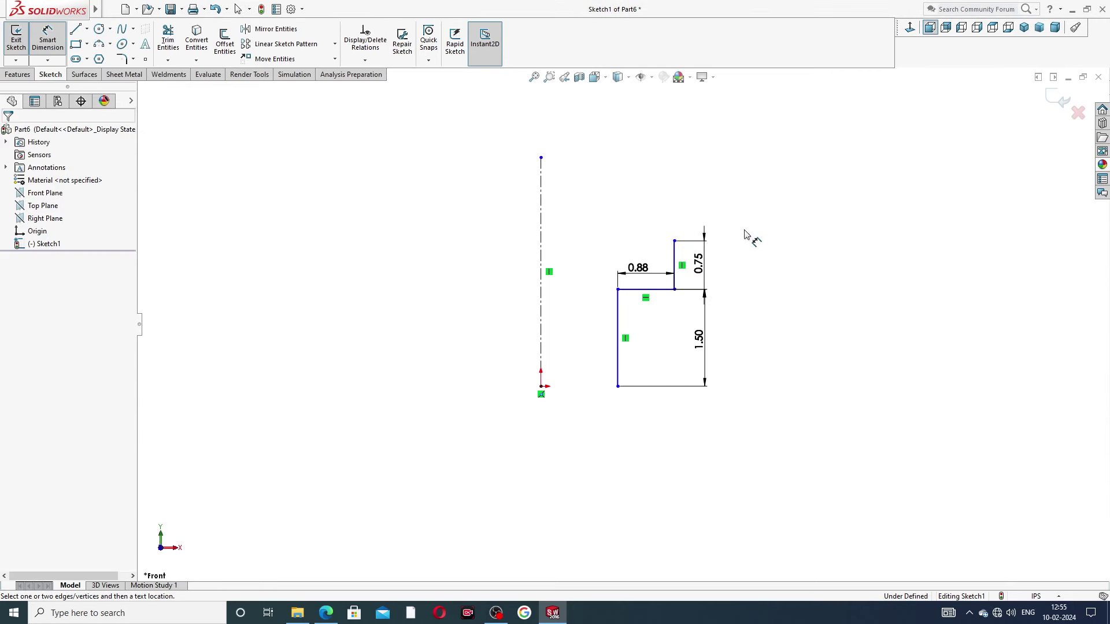
# Shorten the centerline to the profile top, tidy the 1.50 dimension, and view the reference drawing
pyautogui.rightClick(641, 175)
pyautogui.click(673, 175)
pyautogui.moveTo(541, 158); pyautogui.dragTo(569, 252)
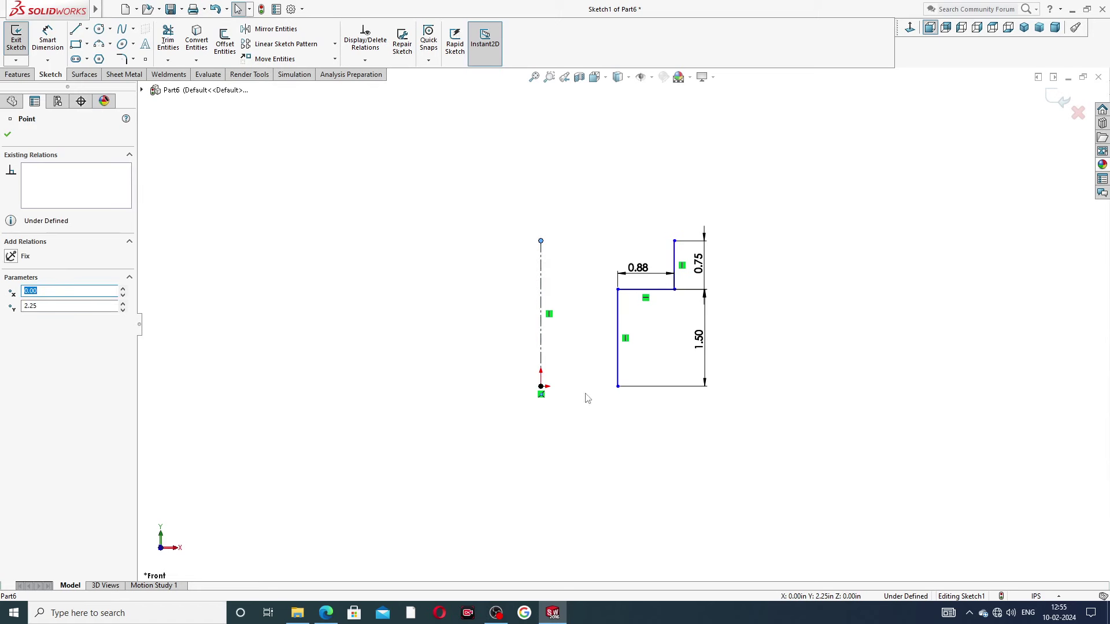
pyautogui.click(618, 386)
pyautogui.moveTo(618, 386); pyautogui.dragTo(617, 386)
pyautogui.click(809, 311)
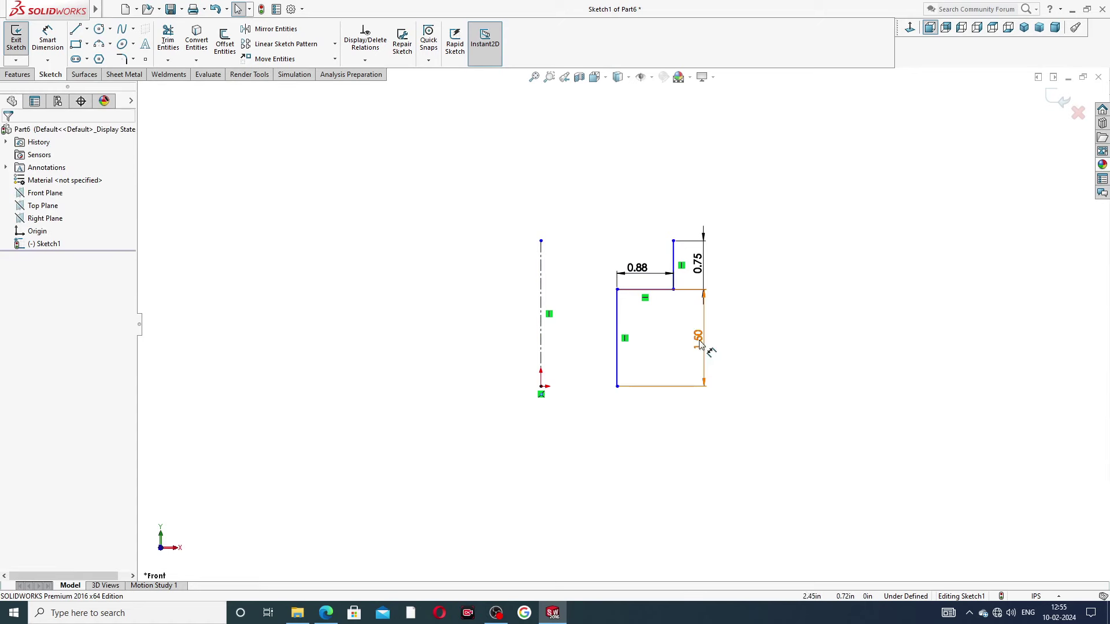
pyautogui.moveTo(704, 350); pyautogui.dragTo(659, 350)
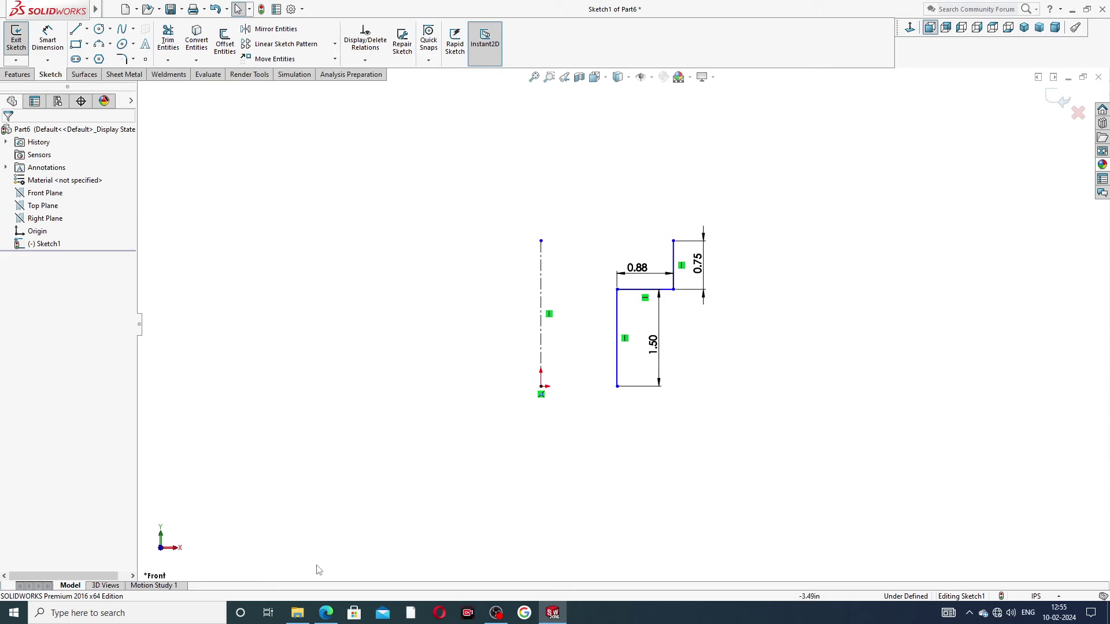
pyautogui.click(326, 613)
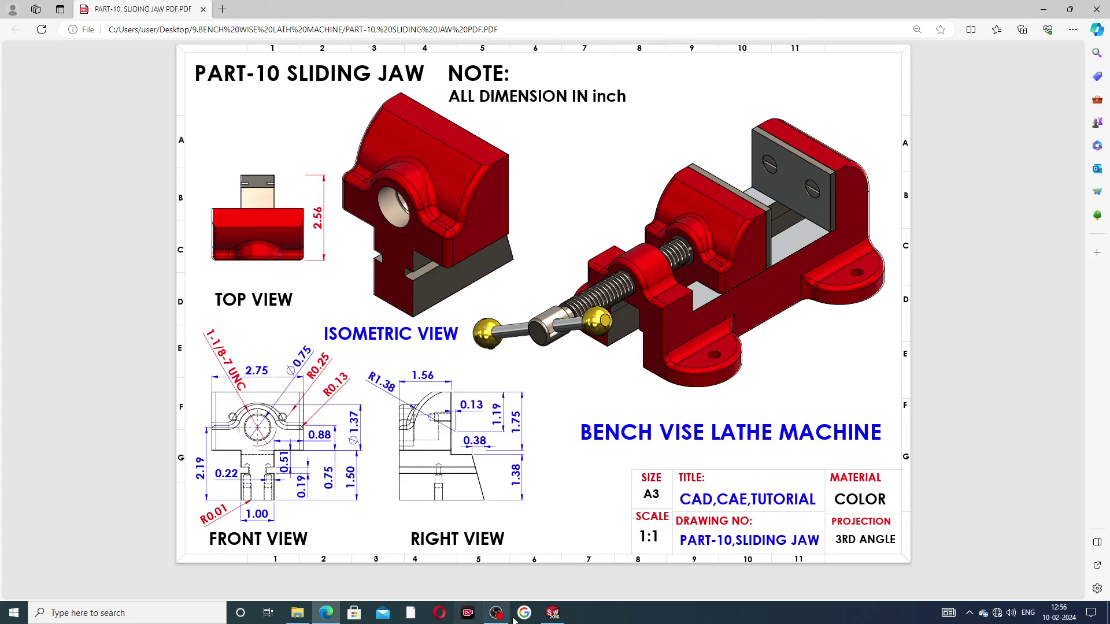
# Mirror the three profile lines about the vertical centerline to form the left half
pyautogui.click(553, 613)
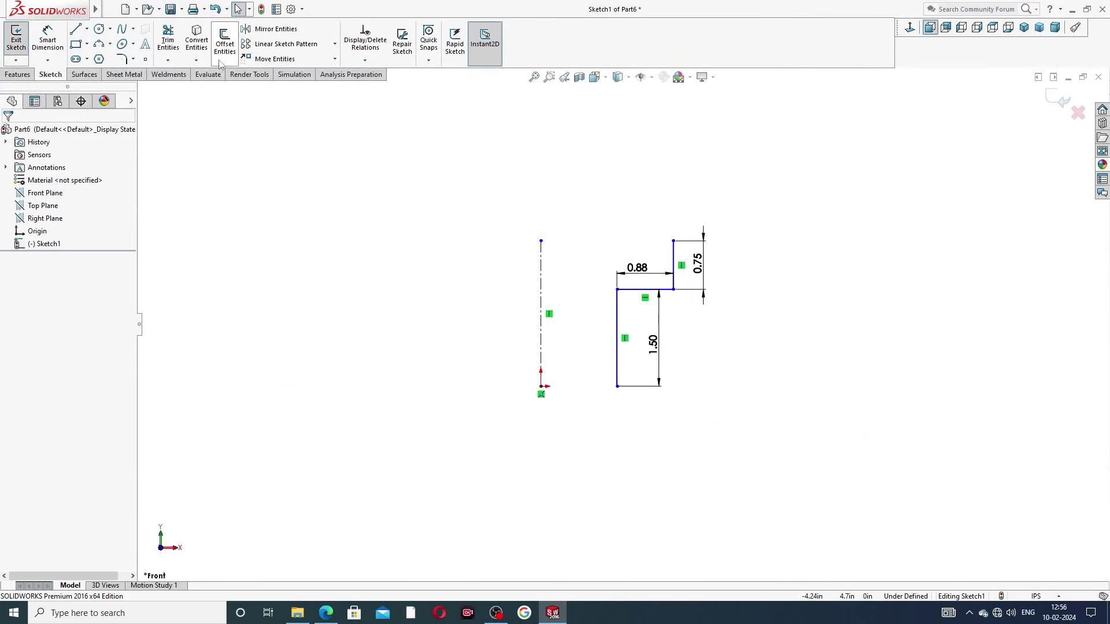
pyautogui.click(276, 29)
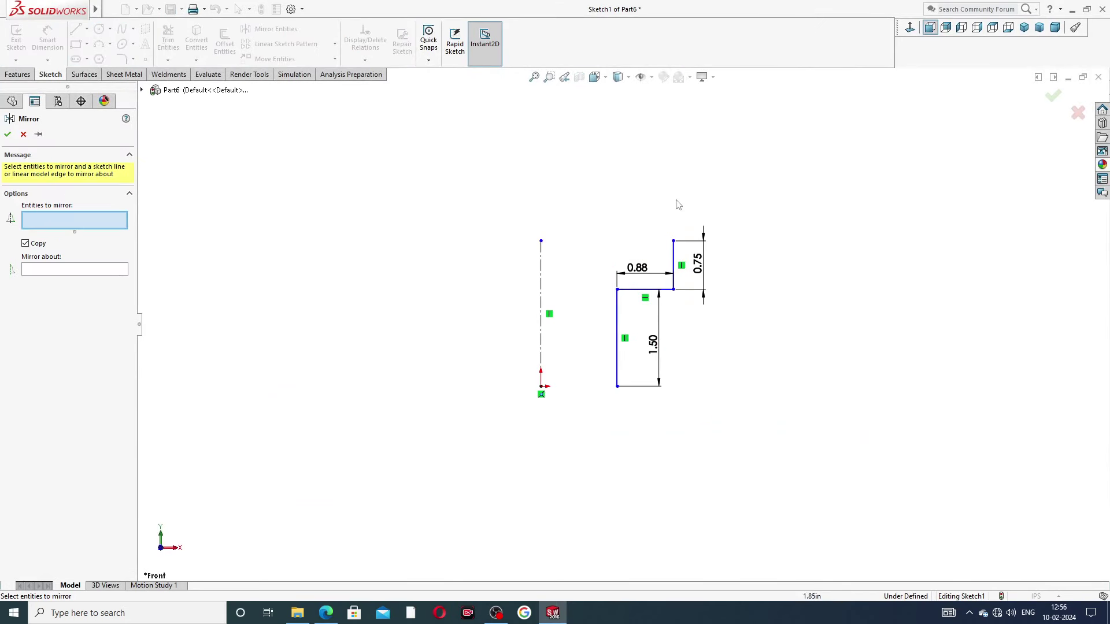
pyautogui.moveTo(682, 193)
pyautogui.mouseDown()
pyautogui.moveTo(619, 237)
pyautogui.moveTo(587, 396)
pyautogui.moveTo(670, 433)
pyautogui.moveTo(757, 312)
pyautogui.mouseUp()
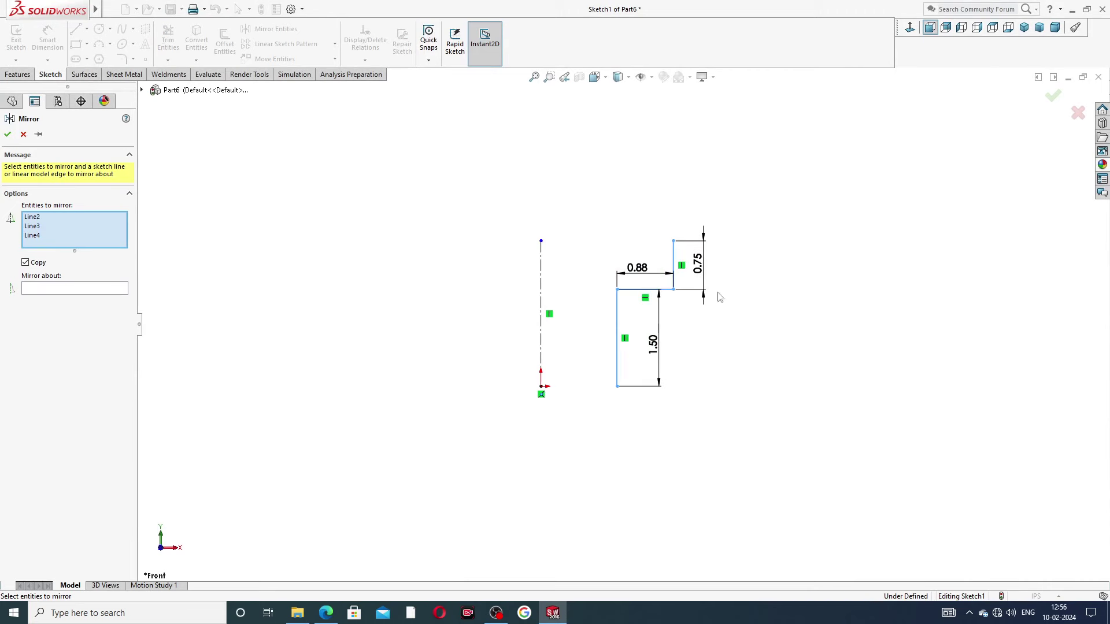
pyautogui.click(108, 287)
pyautogui.click(541, 282)
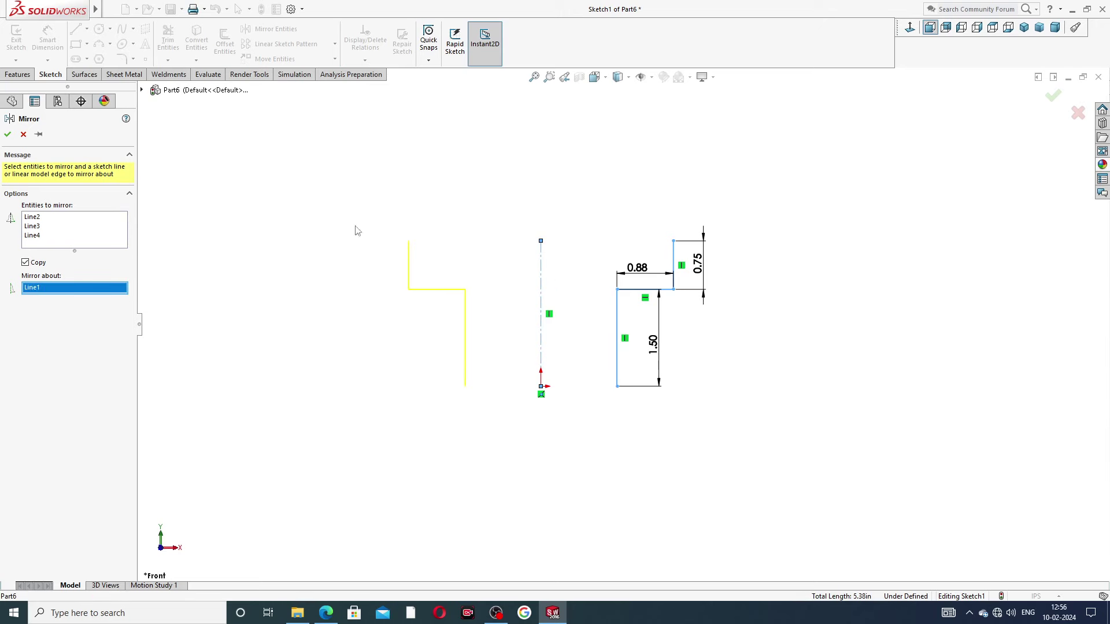
pyautogui.click(8, 135)
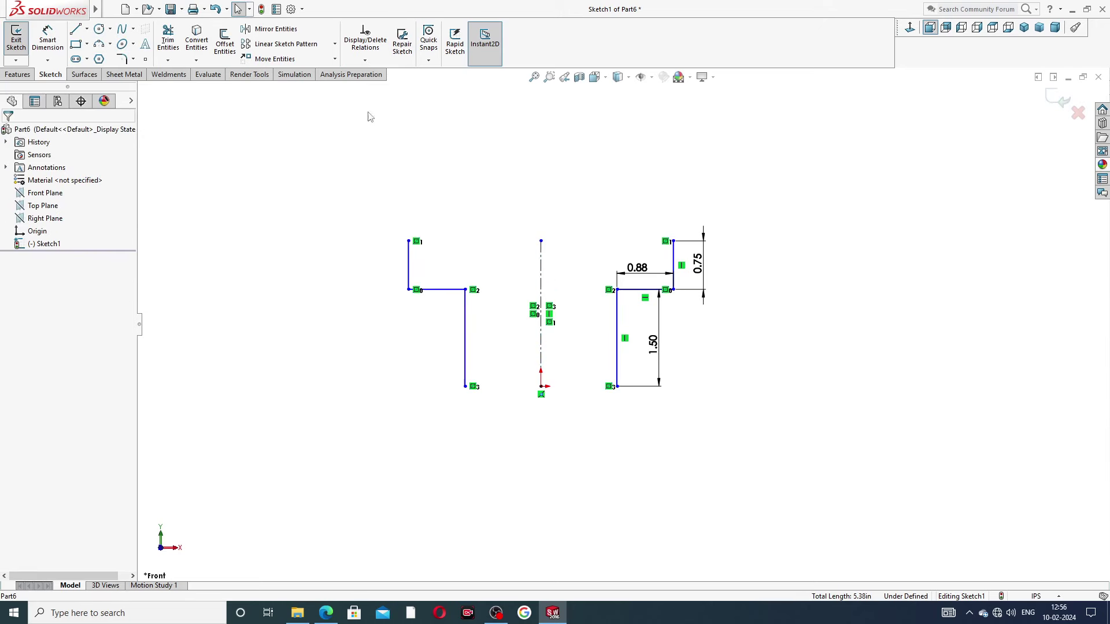
pyautogui.click(76, 30)
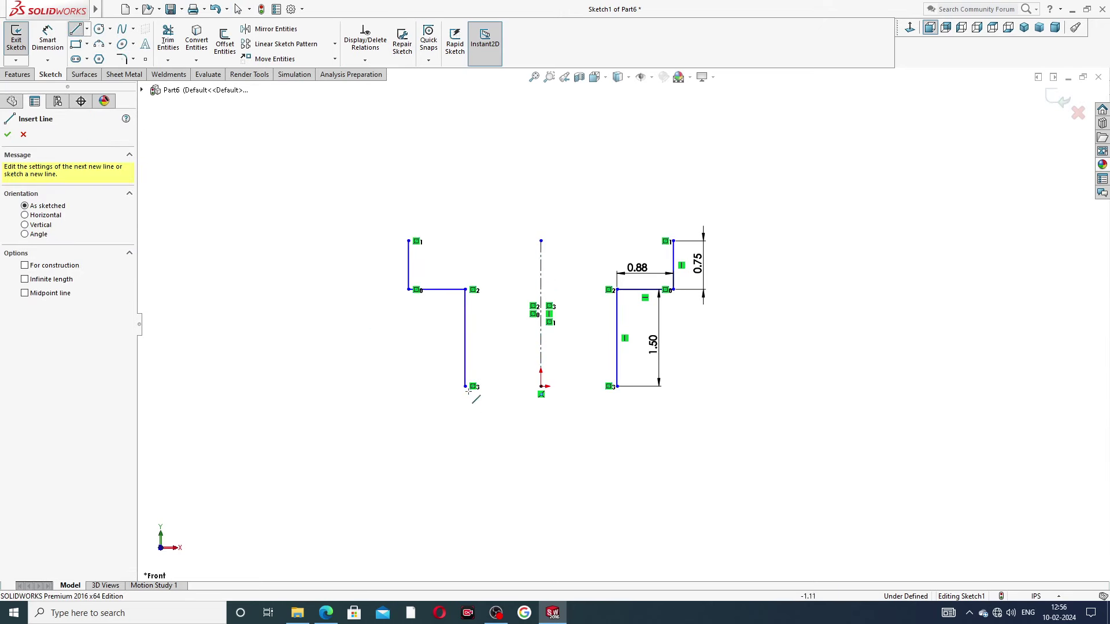
# Join the bottom ends with a line and stretch the top segment into a full-width edge
pyautogui.moveTo(465, 386)
pyautogui.mouseDown()
pyautogui.moveTo(615, 400)
pyautogui.moveTo(639, 391)
pyautogui.moveTo(612, 387)
pyautogui.mouseUp()
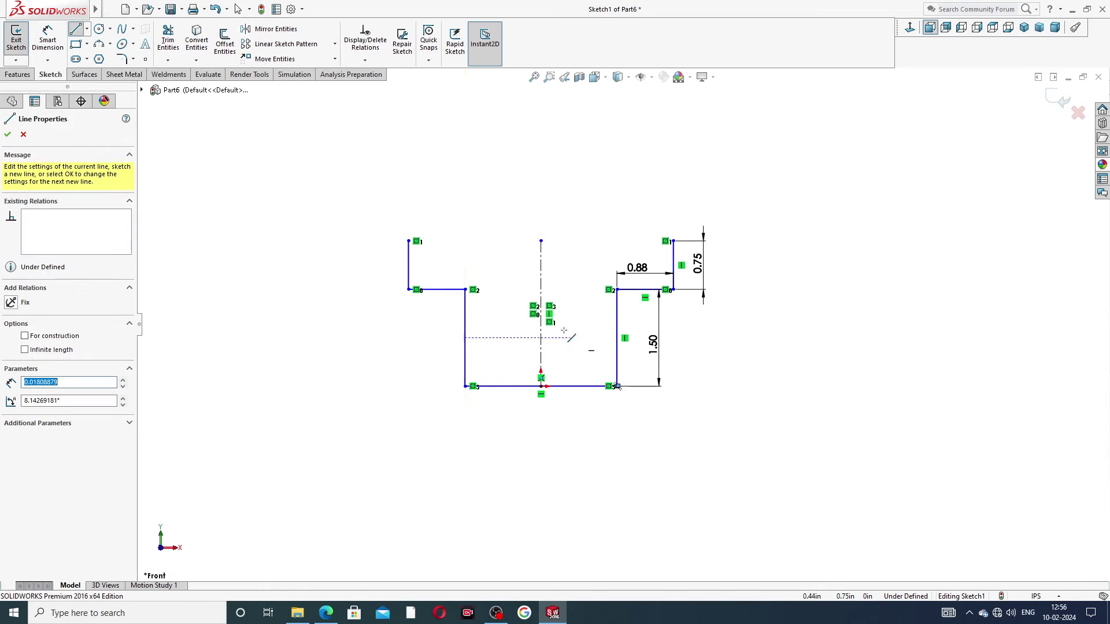
pyautogui.moveTo(408, 241); pyautogui.dragTo(415, 240)
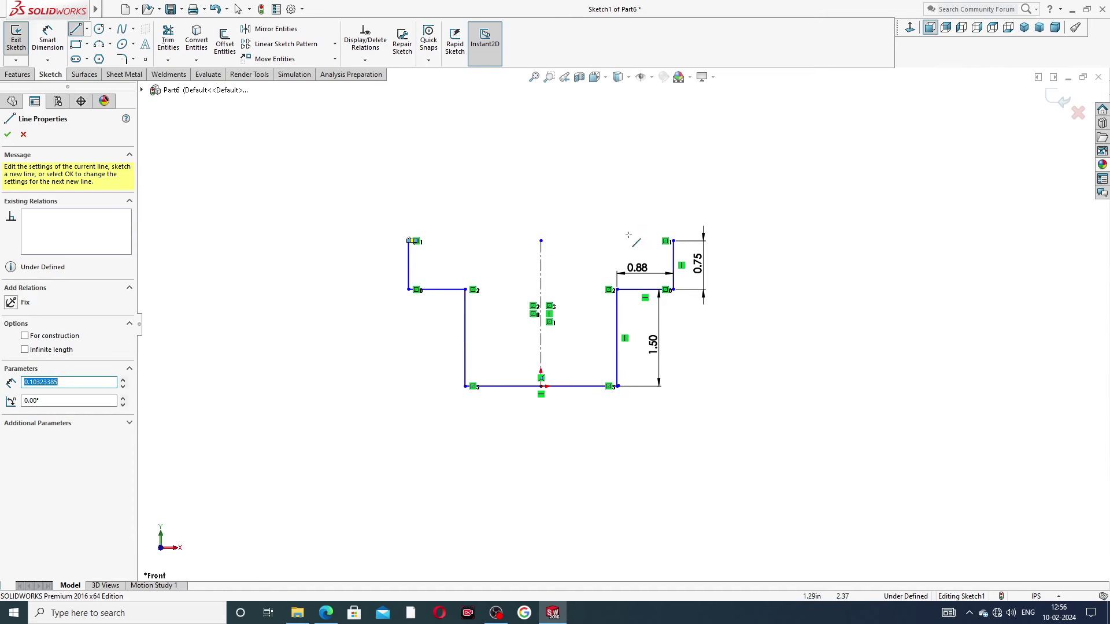
pyautogui.rightClick(456, 204)
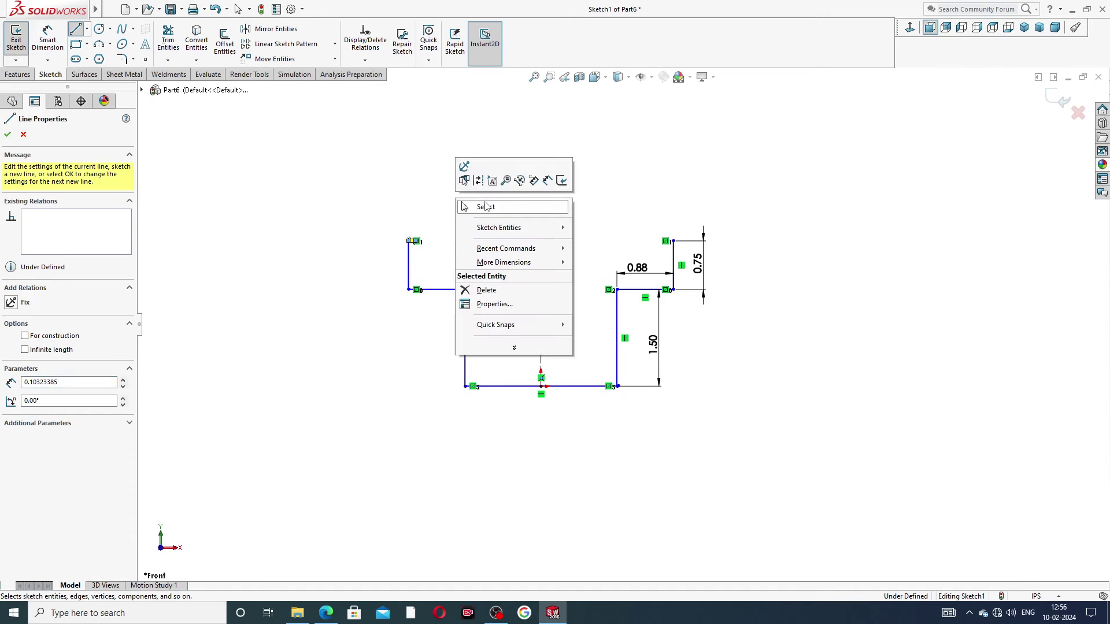
pyautogui.click(484, 206)
pyautogui.press('f')
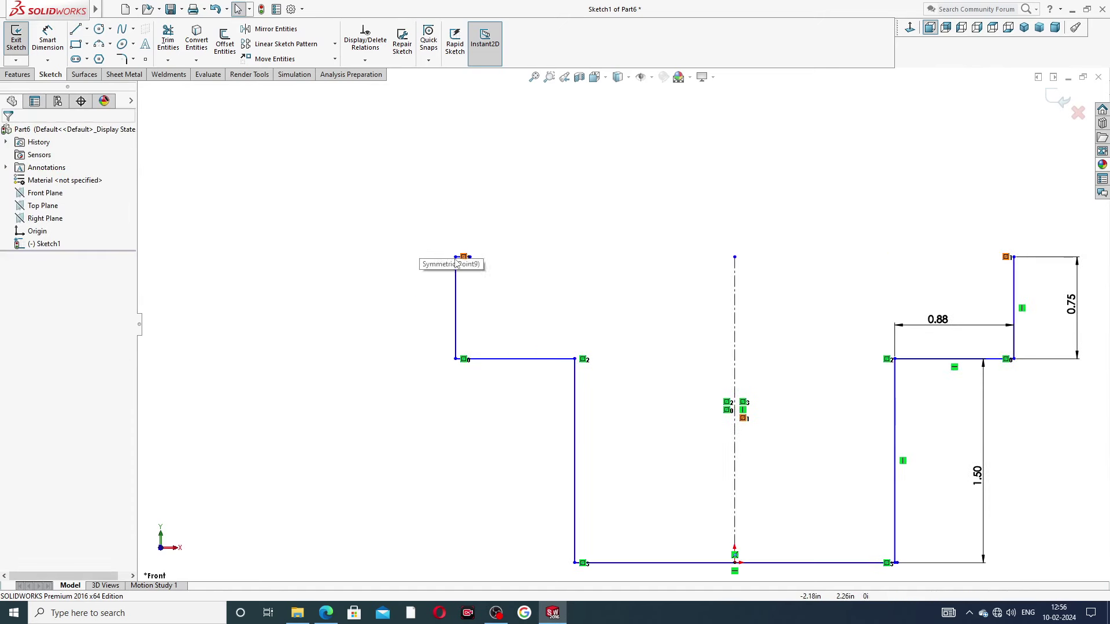
pyautogui.moveTo(470, 258); pyautogui.dragTo(1007, 257)
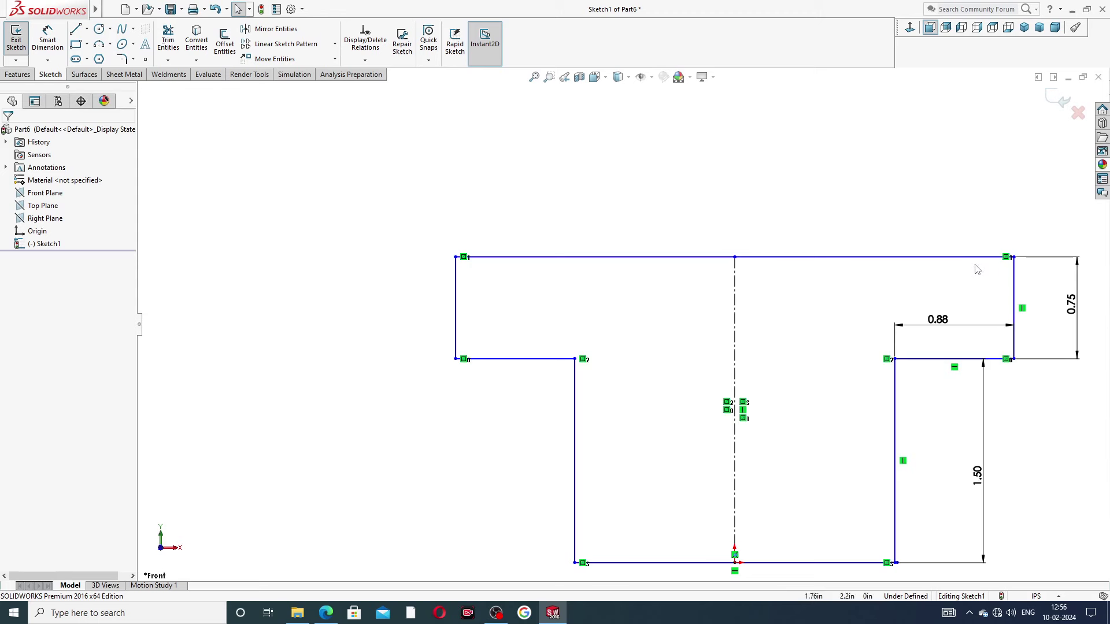
pyautogui.scroll(3, 948, 297)
pyautogui.scroll(-3, 744, 399)
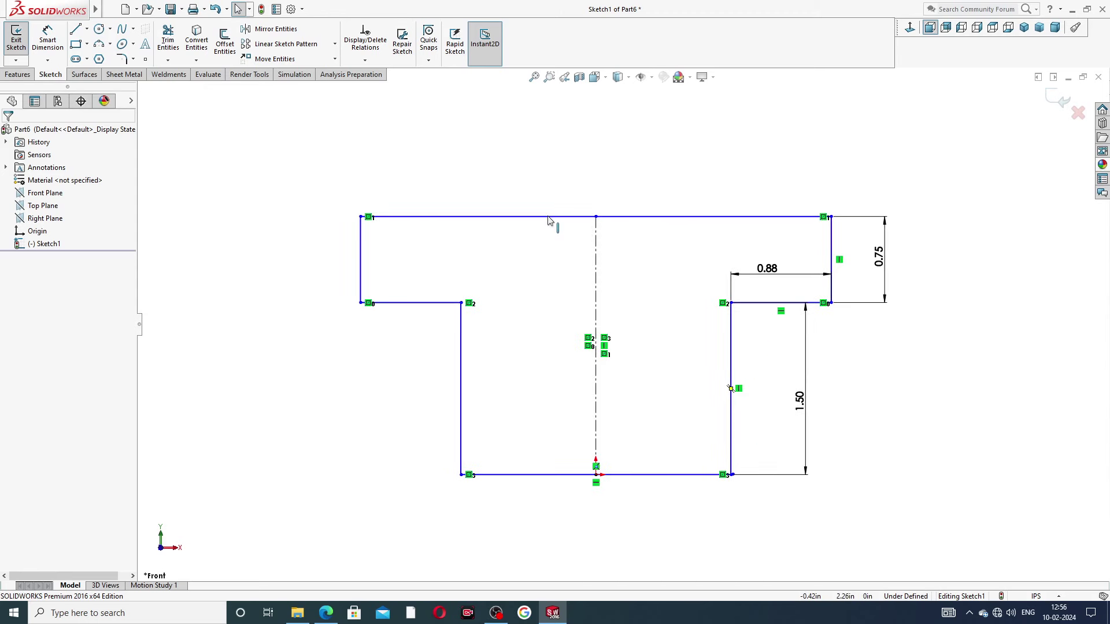
# Dimension the bottom line to 1.00 in and keep the 2.75 in top width driven
pyautogui.click(48, 39)
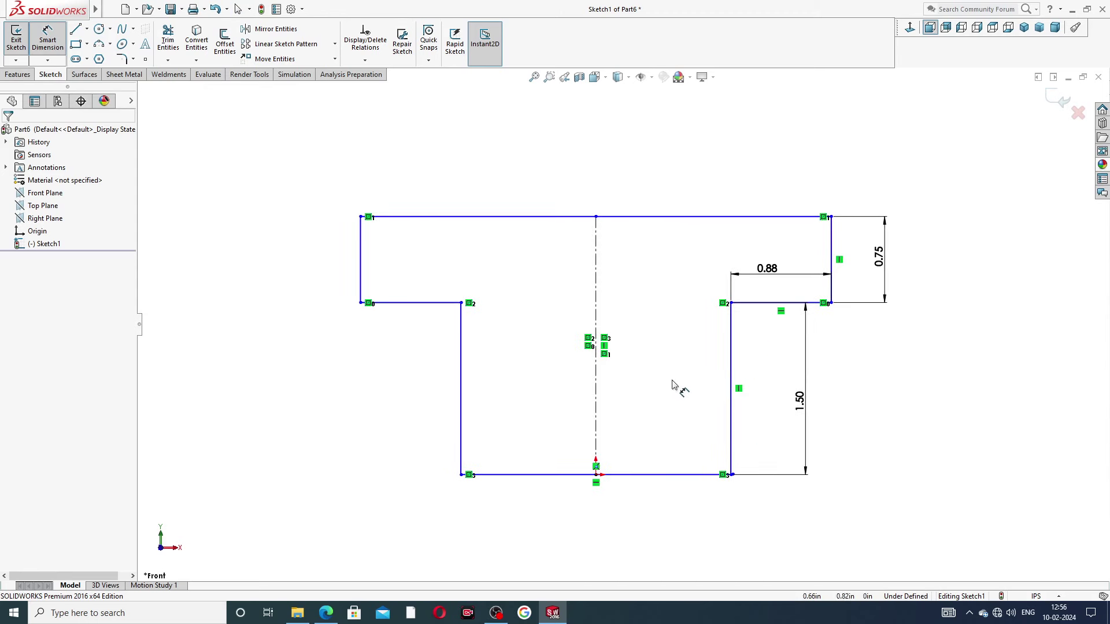
pyautogui.click(663, 477)
pyautogui.click(596, 504)
pyautogui.write('1')
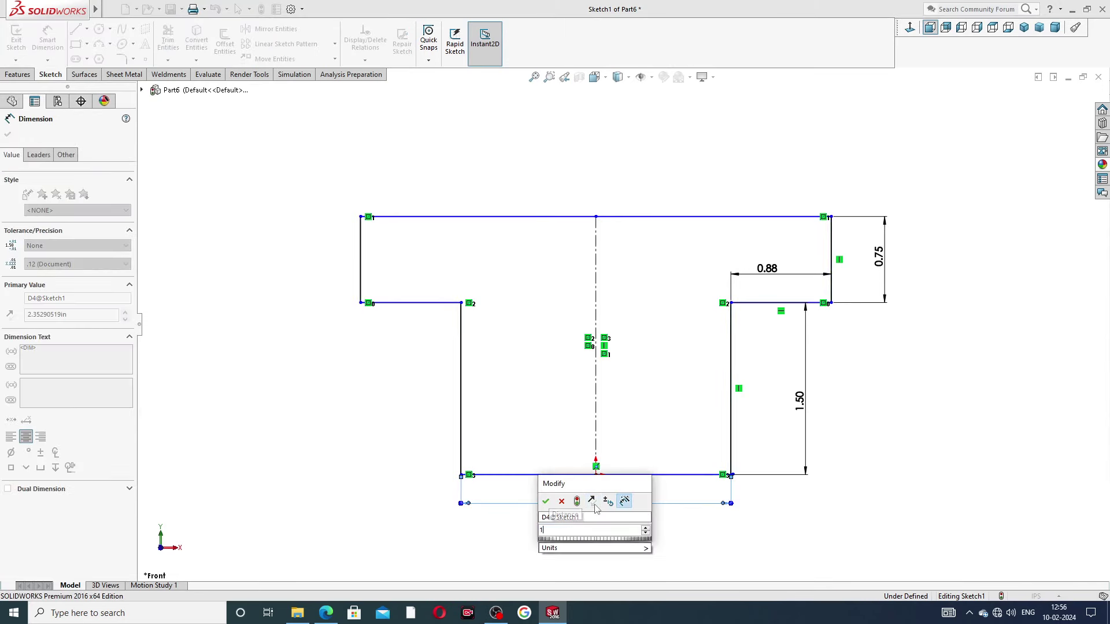
pyautogui.press('Return')
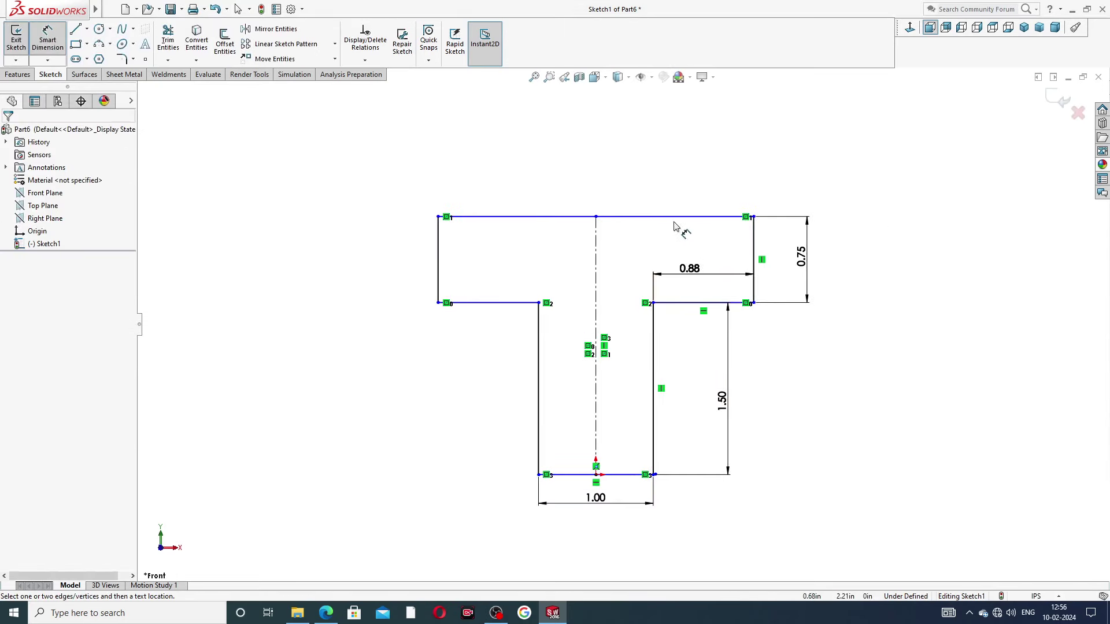
pyautogui.click(670, 218)
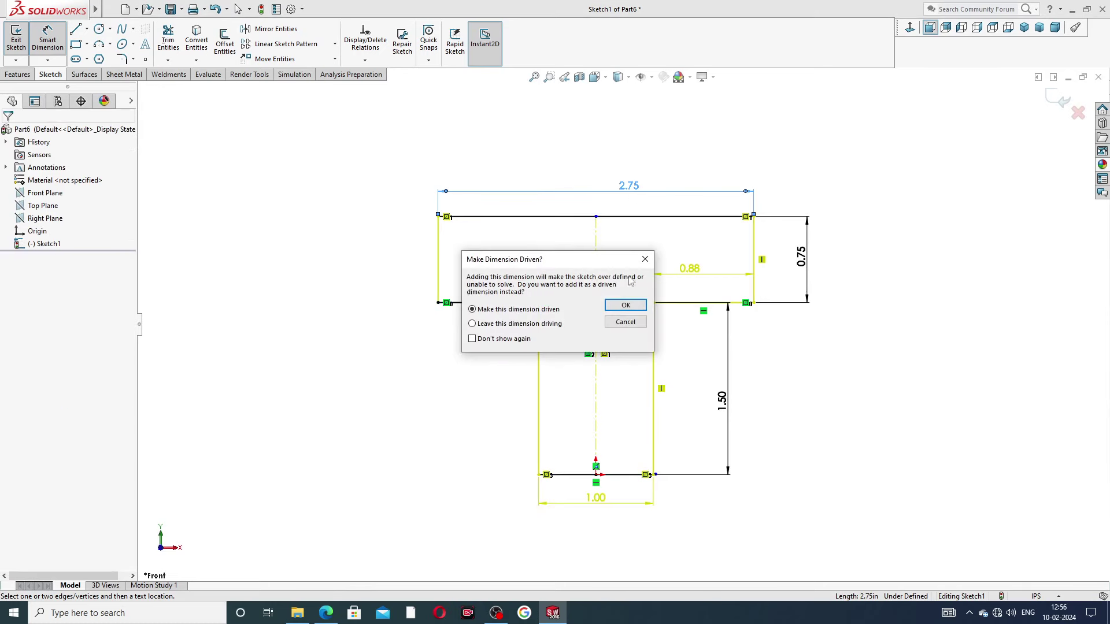
pyautogui.click(628, 306)
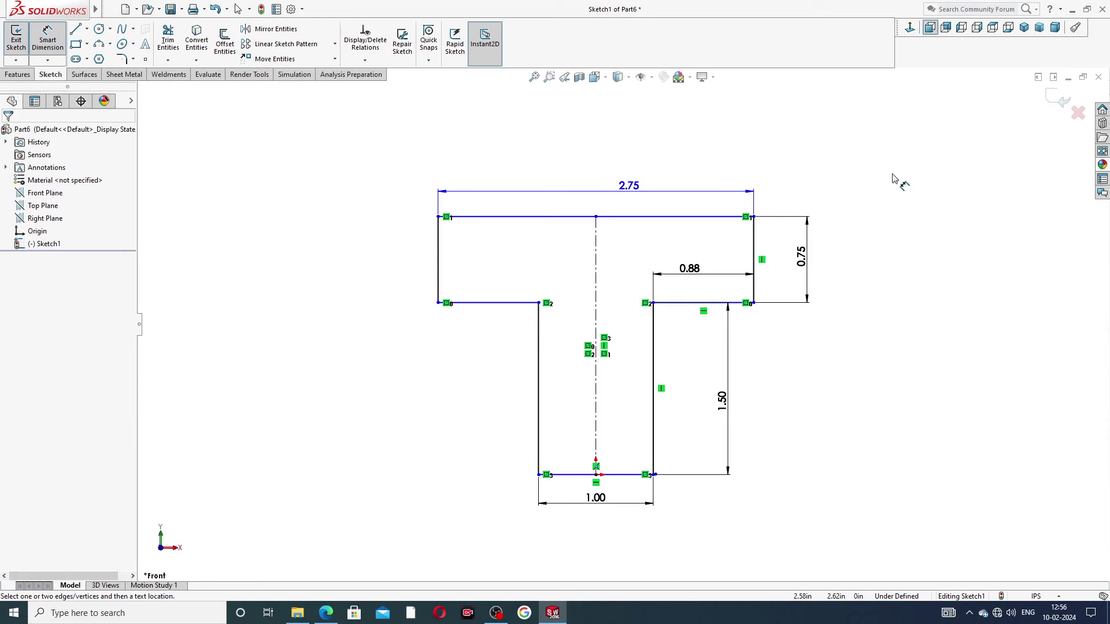
pyautogui.moveTo(691, 270); pyautogui.dragTo(700, 274)
pyautogui.press('Escape')
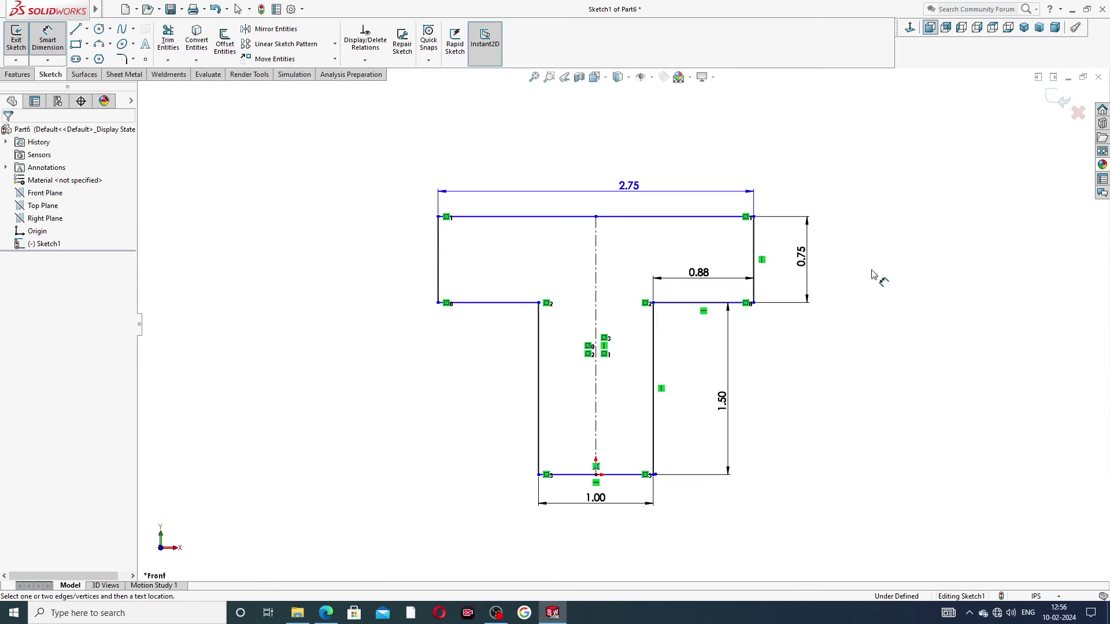
pyautogui.rightClick(848, 181)
pyautogui.click(856, 172)
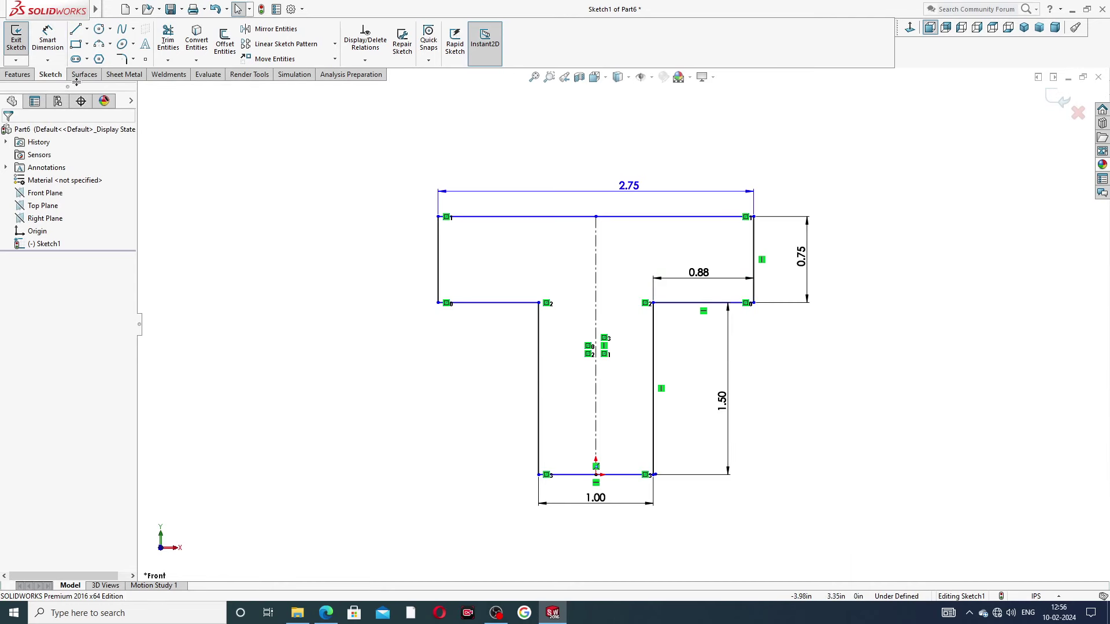
# Start an extrusion of both T sketch regions and check the drawing for its depth
pyautogui.click(24, 75)
pyautogui.click(24, 42)
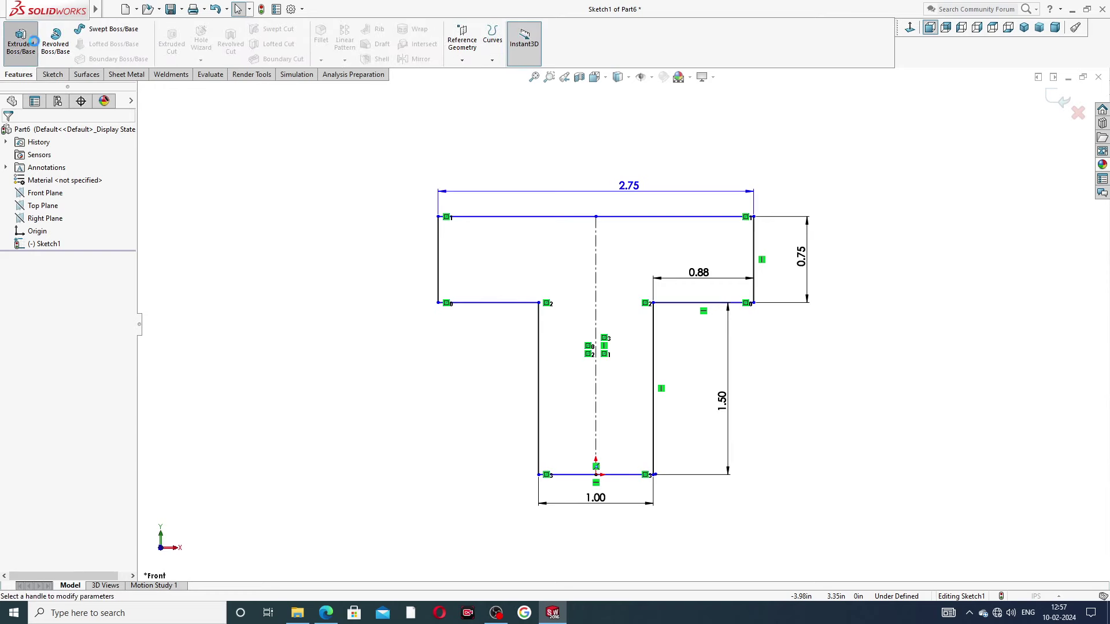
pyautogui.click(625, 226)
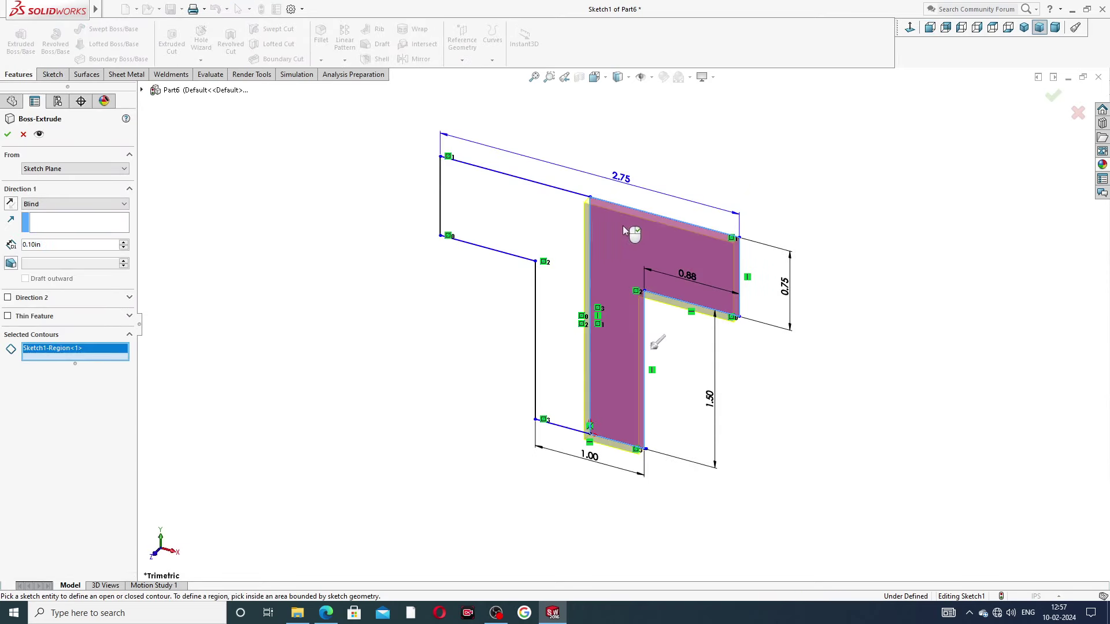
pyautogui.click(553, 223)
pyautogui.moveTo(683, 306)
pyautogui.mouseDown(button='middle')
pyautogui.moveTo(686, 324)
pyautogui.moveTo(651, 312)
pyautogui.moveTo(694, 315)
pyautogui.mouseUp(button='middle')
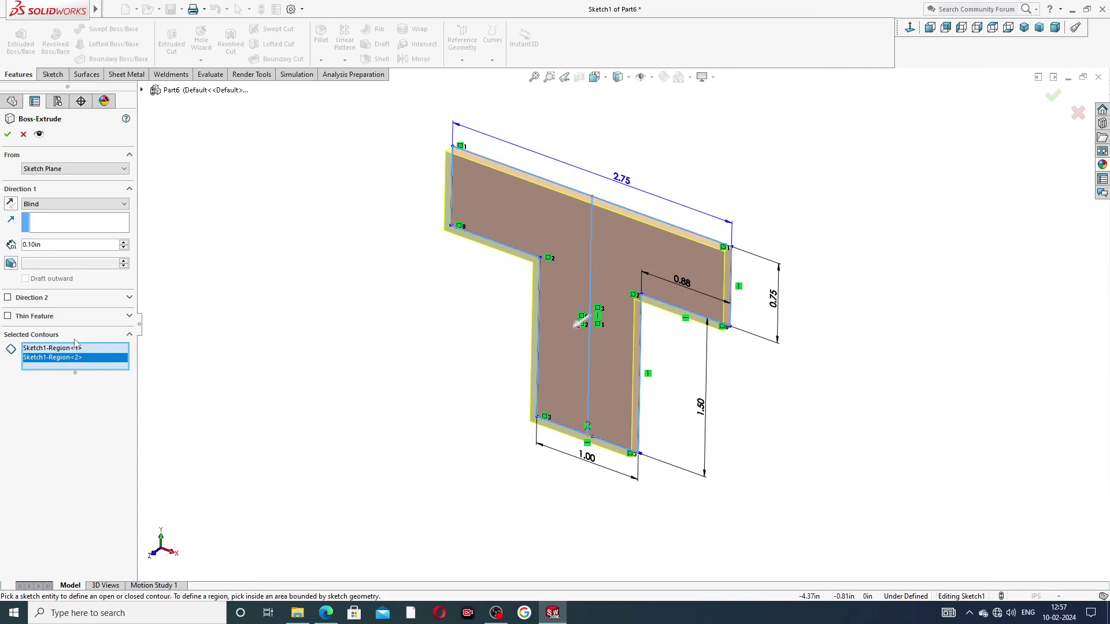
pyautogui.doubleClick(51, 243)
pyautogui.click(329, 614)
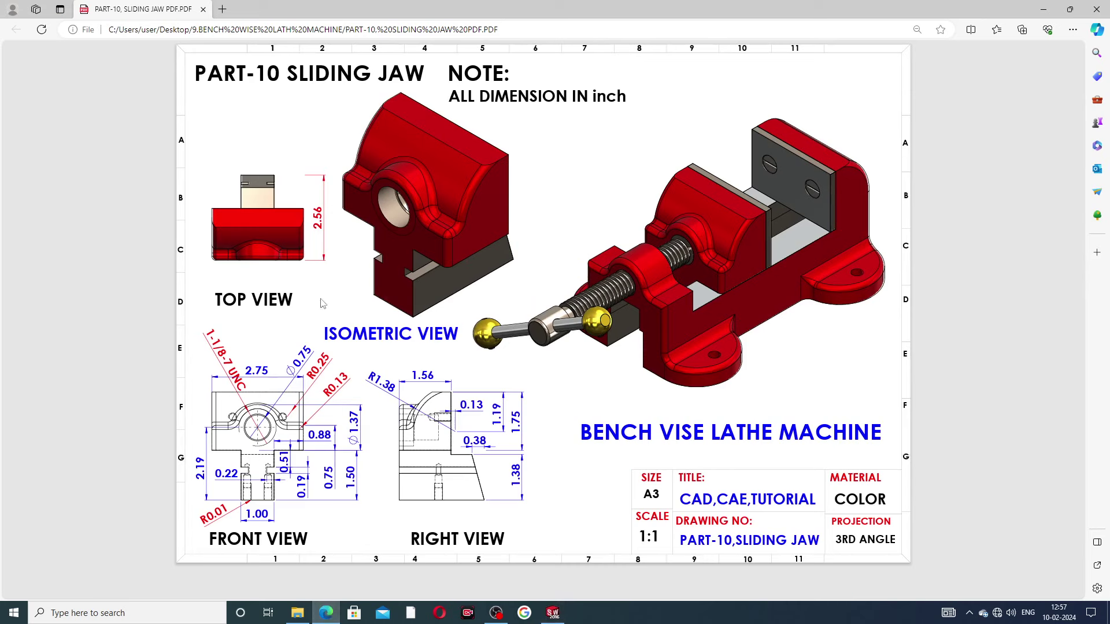
pyautogui.hotkey('alt', 'Tab')
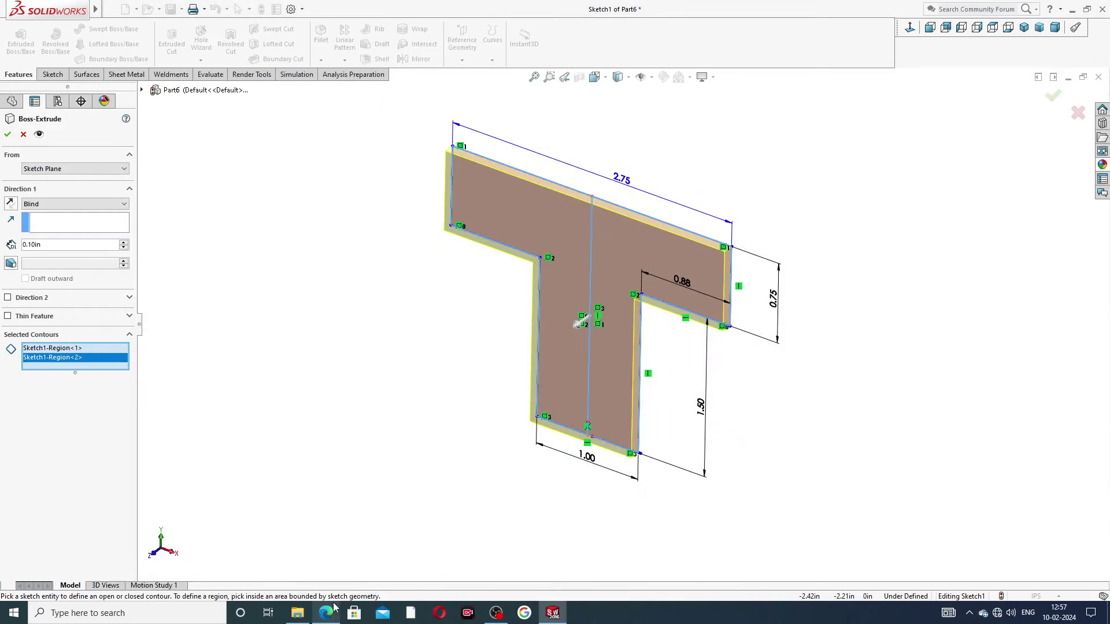
# Set the extrusion depth to 2.56 in, reverse its direction, and create the solid
pyautogui.doubleClick(47, 244)
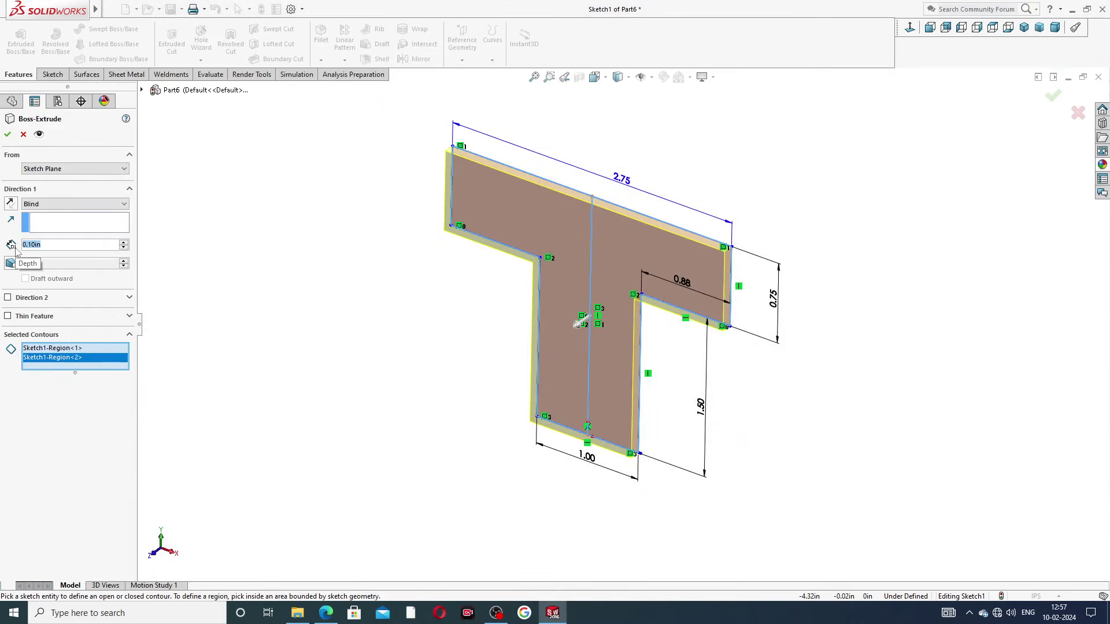
pyautogui.write('2.56')
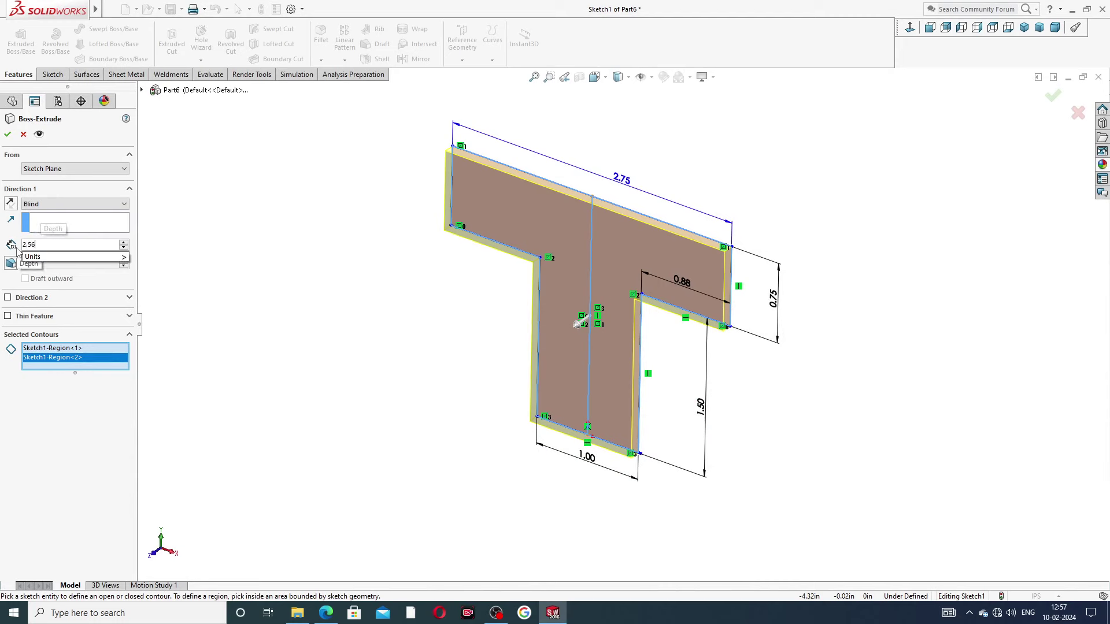
pyautogui.press('Return')
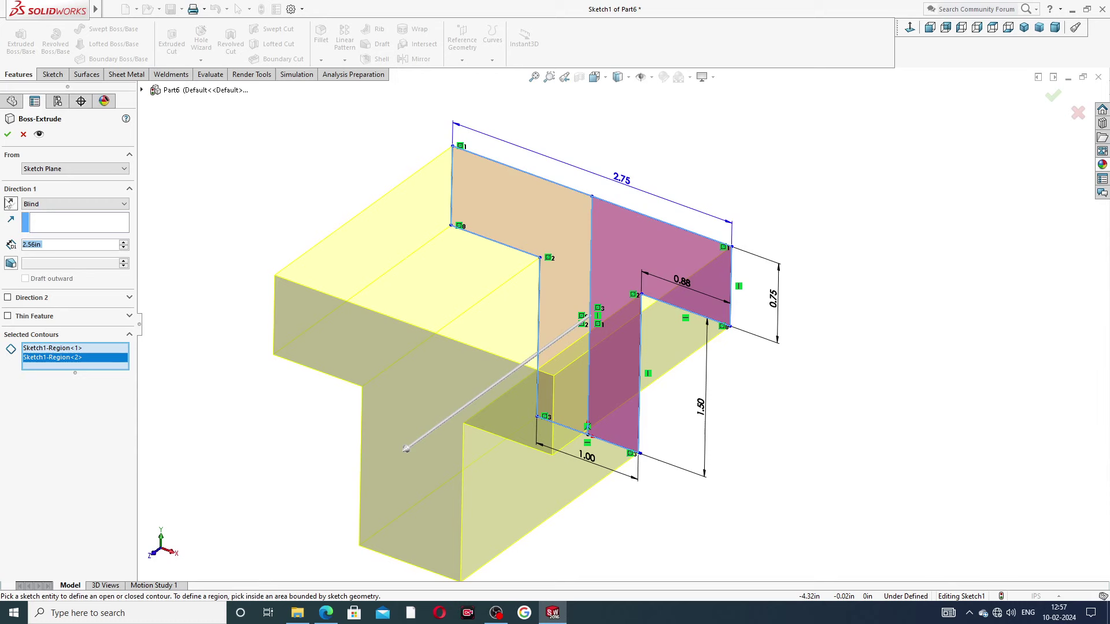
pyautogui.click(9, 203)
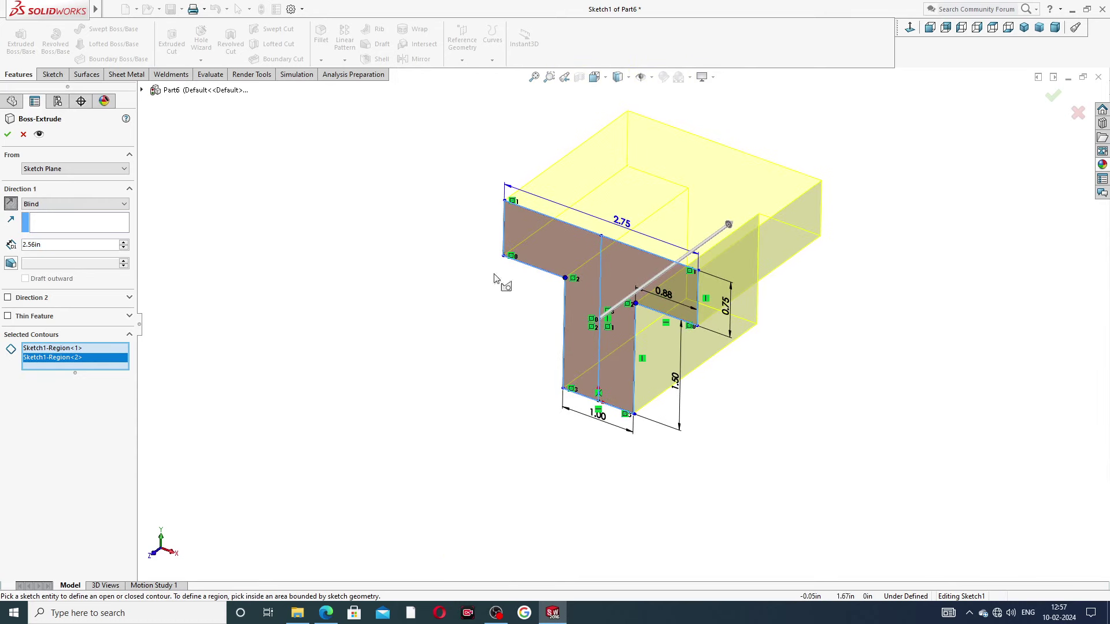
pyautogui.click(8, 134)
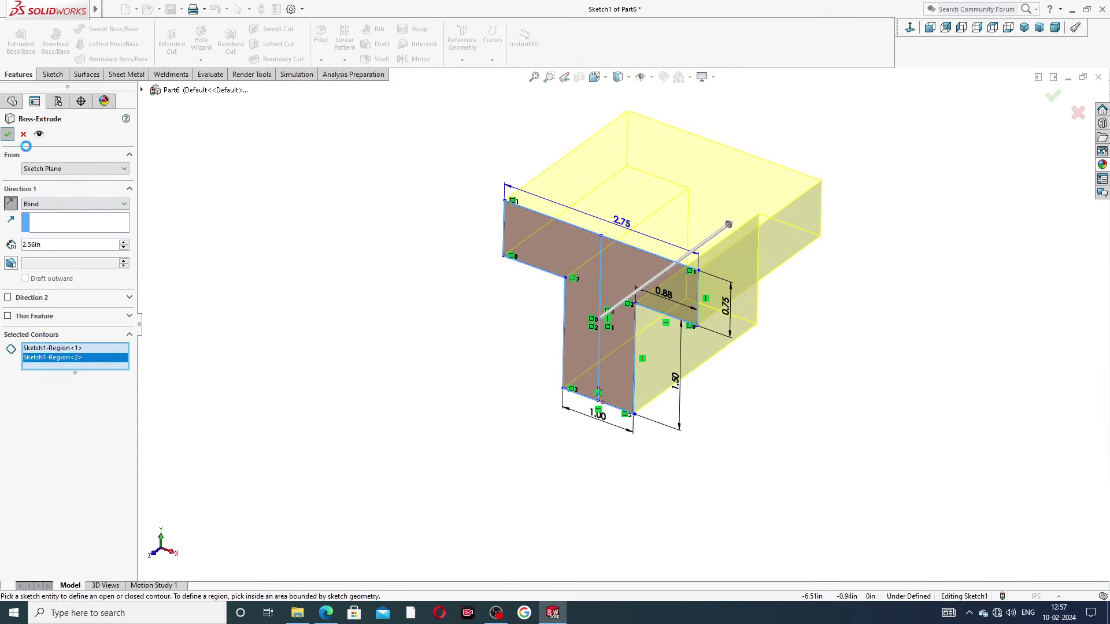
pyautogui.click(330, 263)
pyautogui.moveTo(329, 263); pyautogui.dragTo(882, 194, button='middle')
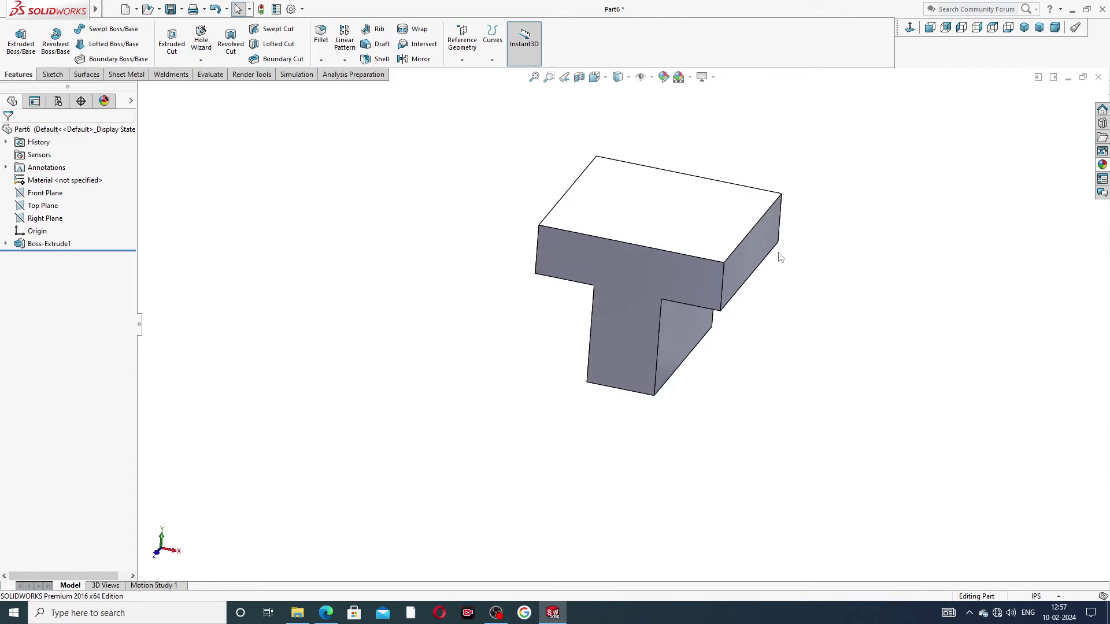
# Expand Metal > Nickel in the appearances library and apply polished nickel to the part
pyautogui.click(325, 616)
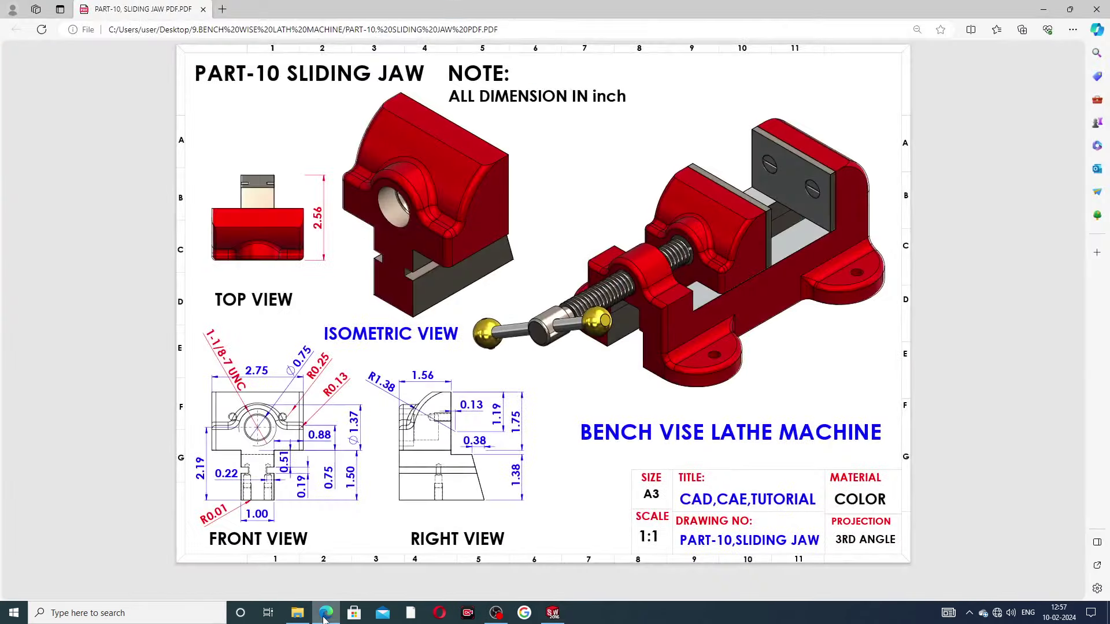
pyautogui.click(325, 616)
pyautogui.click(1101, 175)
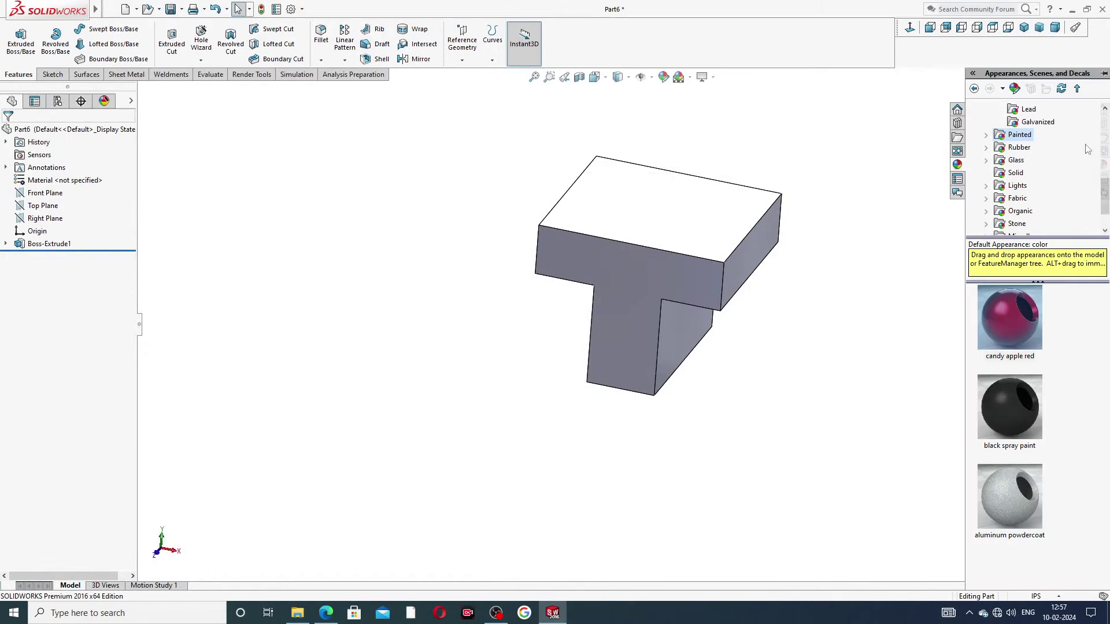
pyautogui.scroll(2, 1044, 134)
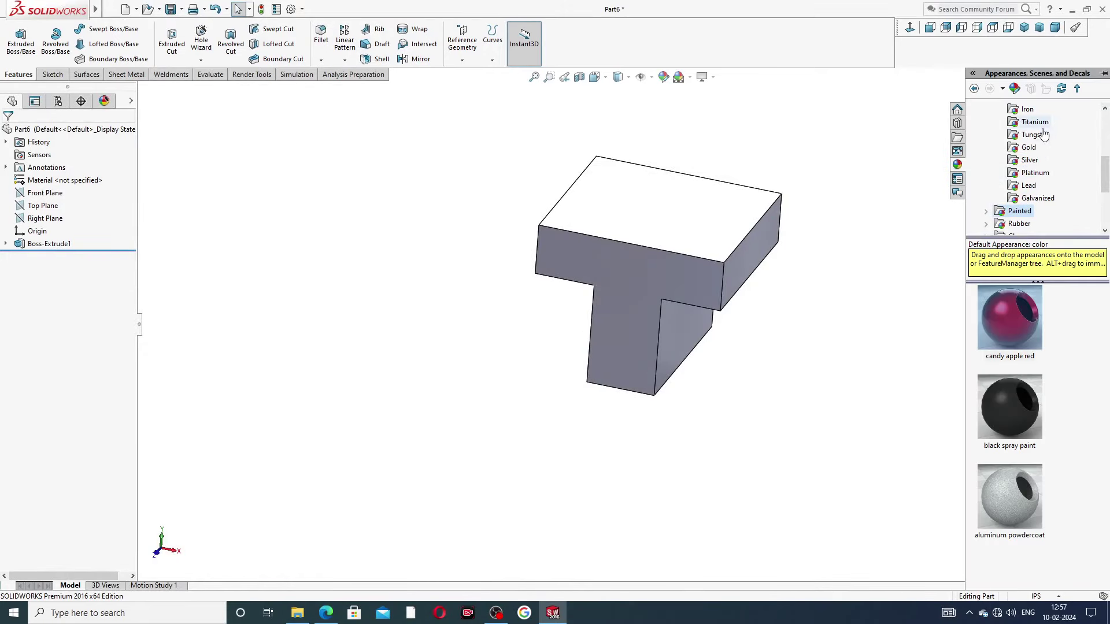
pyautogui.scroll(4, 1044, 134)
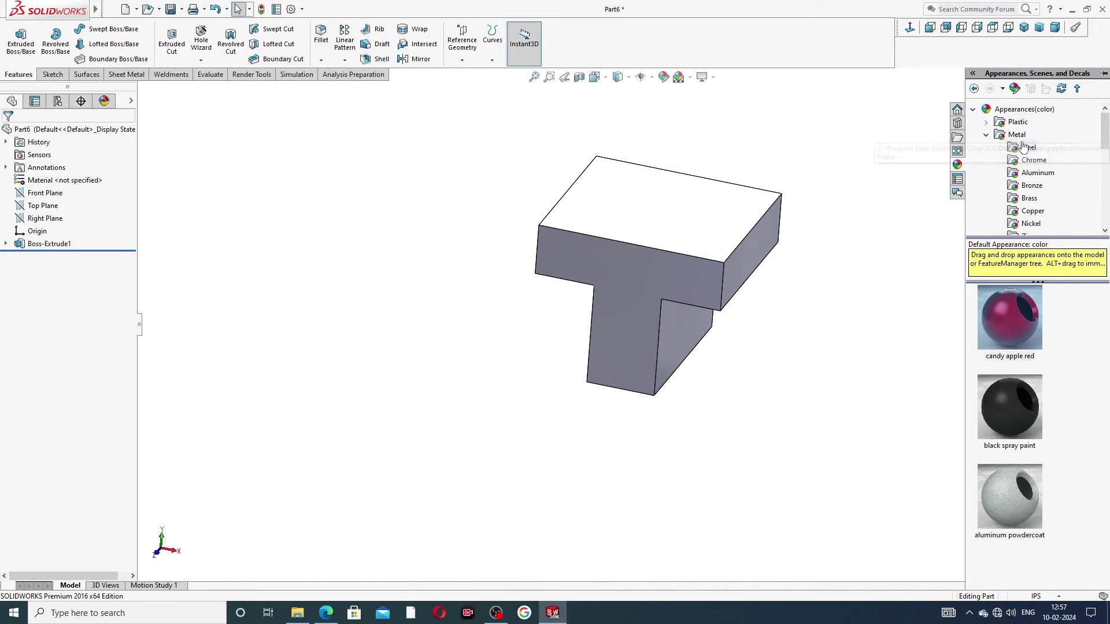
pyautogui.click(1030, 224)
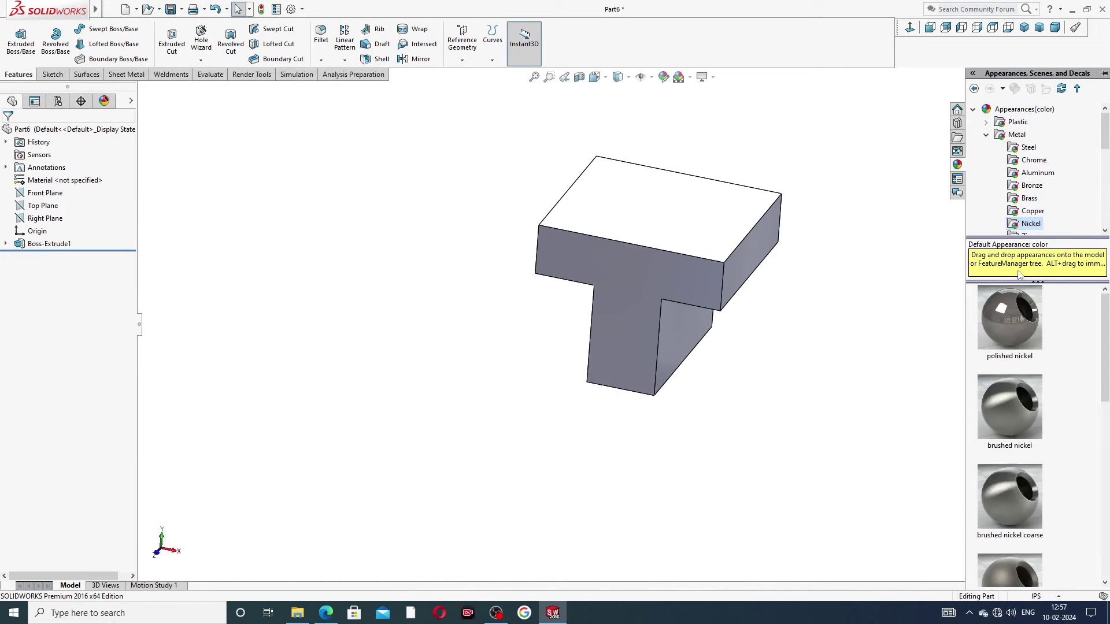
pyautogui.doubleClick(1006, 302)
# Apply the Courtyard Background scene and orbit the nickel-finished T part to inspect it
pyautogui.moveTo(875, 189); pyautogui.dragTo(723, 99, button='middle')
pyautogui.click(690, 77)
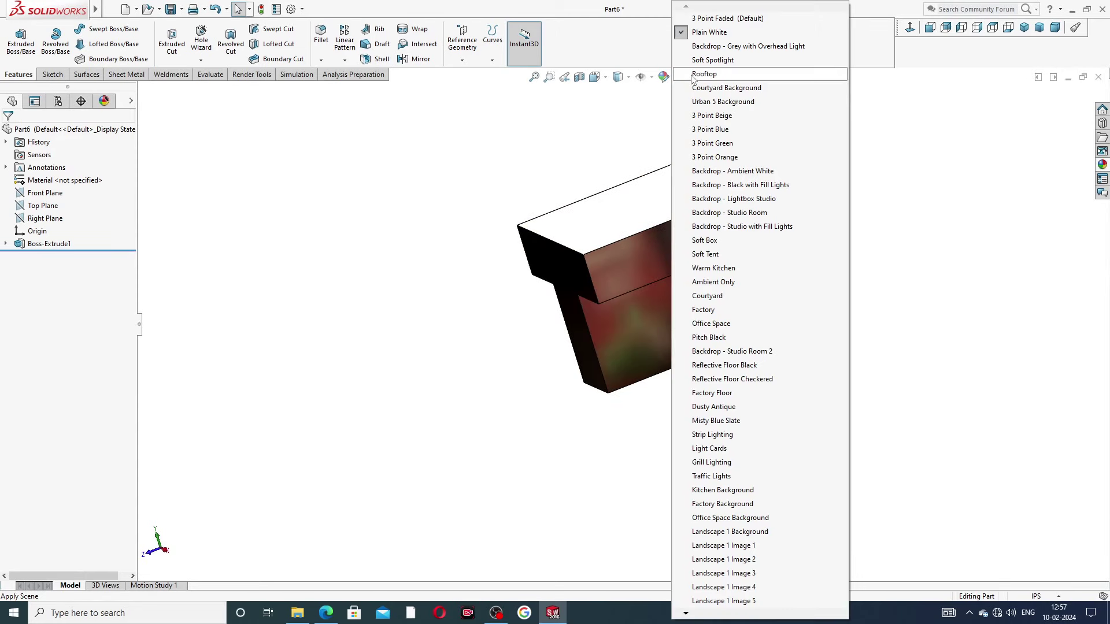
pyautogui.click(699, 88)
pyautogui.moveTo(770, 151); pyautogui.dragTo(726, 214, button='middle')
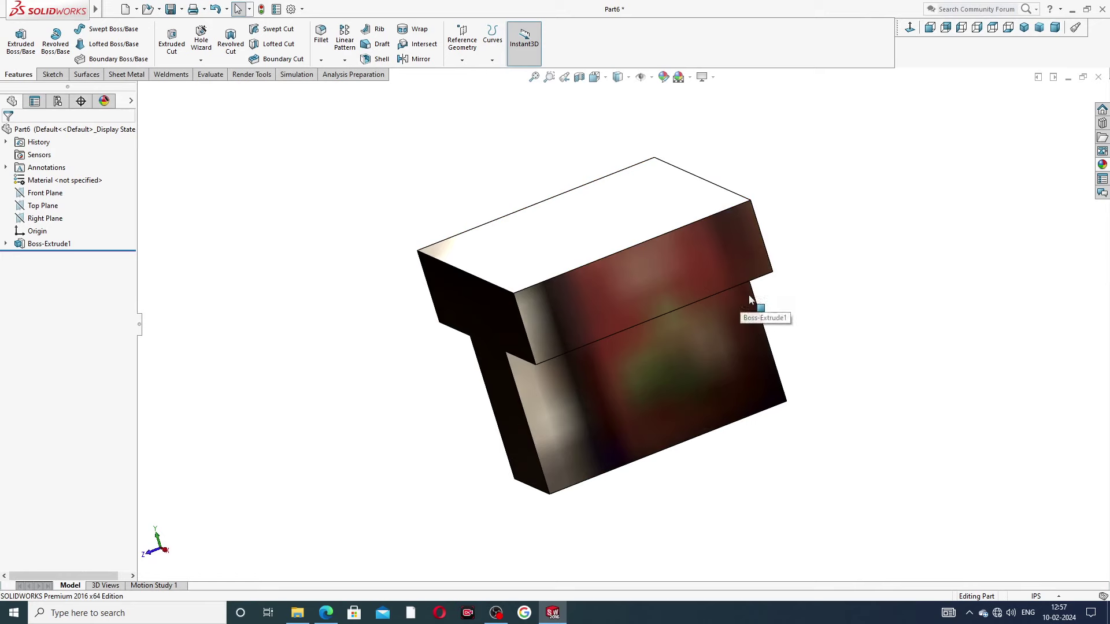
pyautogui.moveTo(750, 299); pyautogui.dragTo(803, 275, button='middle')
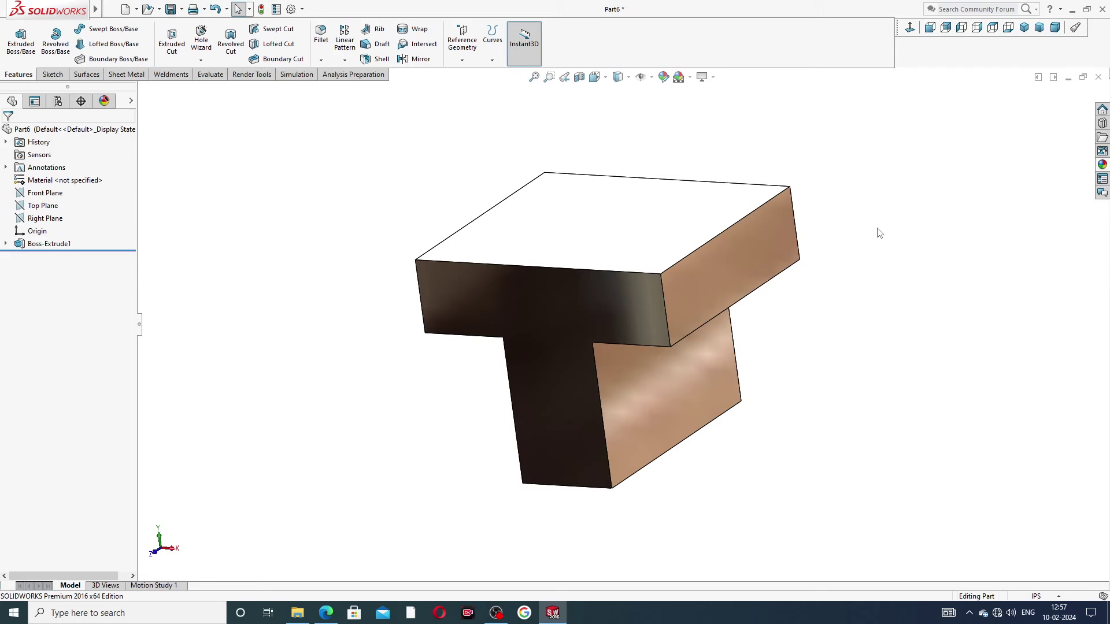
pyautogui.moveTo(408, 254); pyautogui.dragTo(497, 230, button='middle')
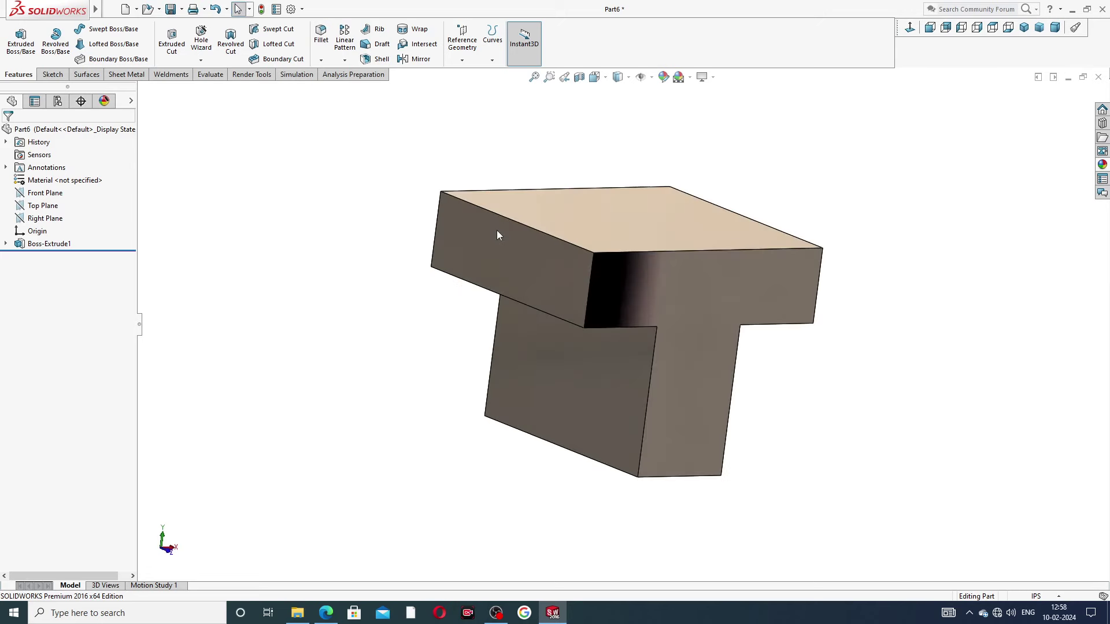
# Start a sketch on the part's front face, then view the PART-10 sliding-jaw PDF drawing
pyautogui.click(532, 264)
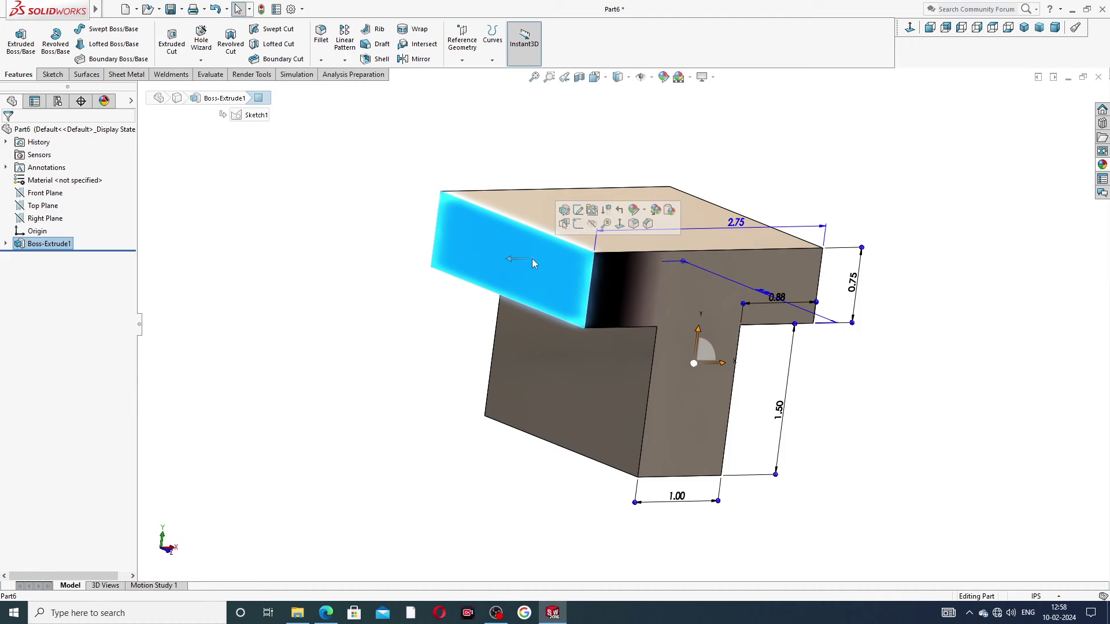
pyautogui.click(578, 223)
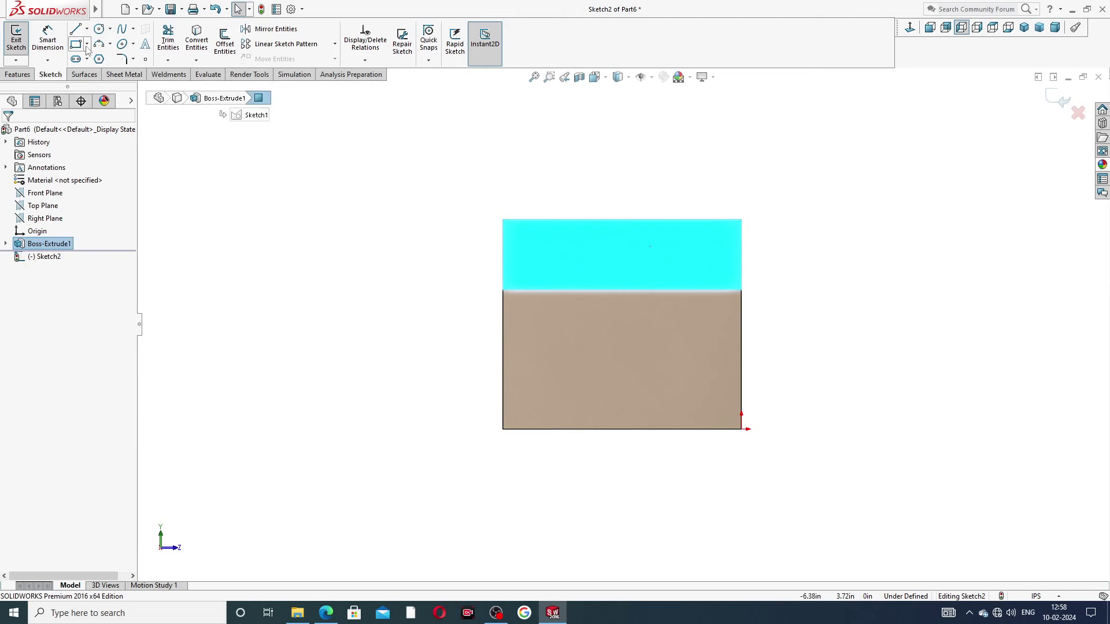
pyautogui.click(327, 614)
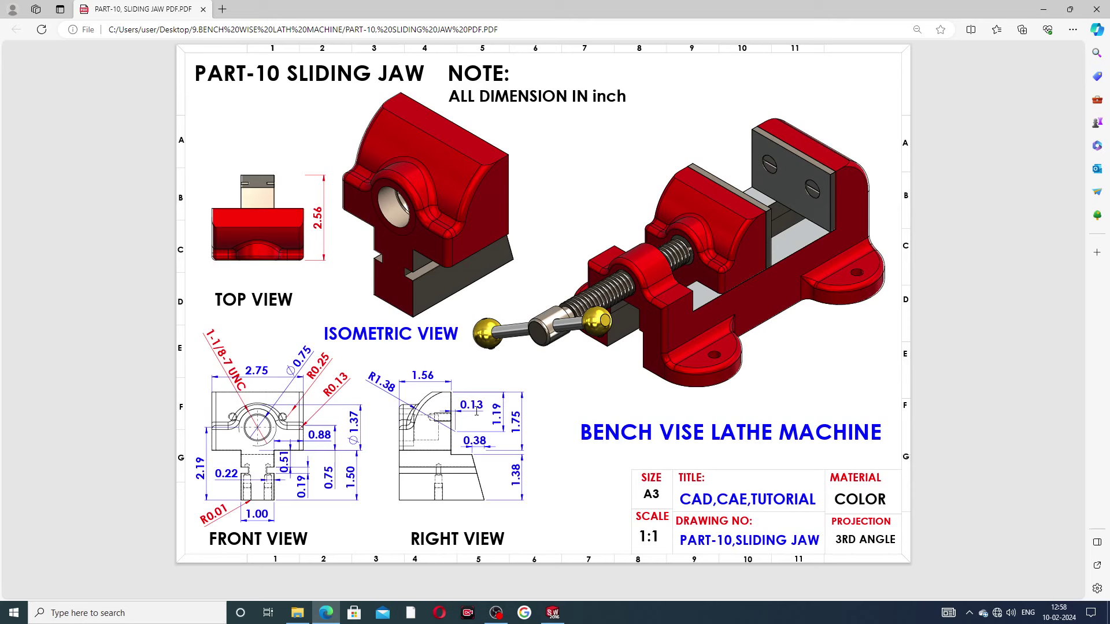
# Switch from the Edge PDF back to Sketch2 in SOLIDWORKS
pyautogui.hotkey('alt', 'Tab')
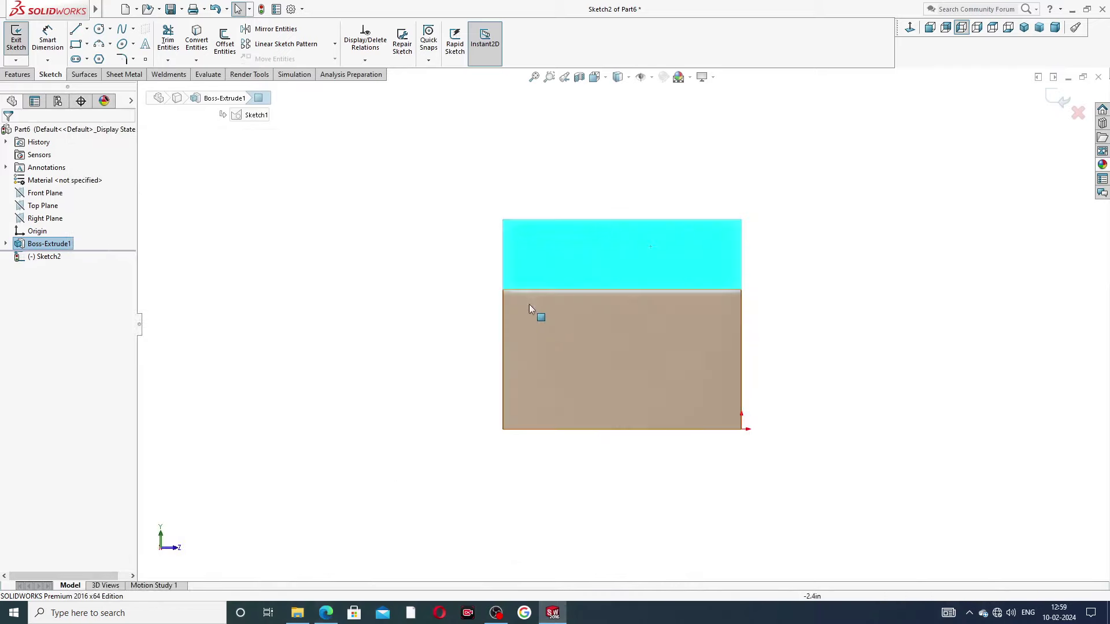
# Draw lines along the block's top edge, up a vertical side and across a short top
pyautogui.click(76, 30)
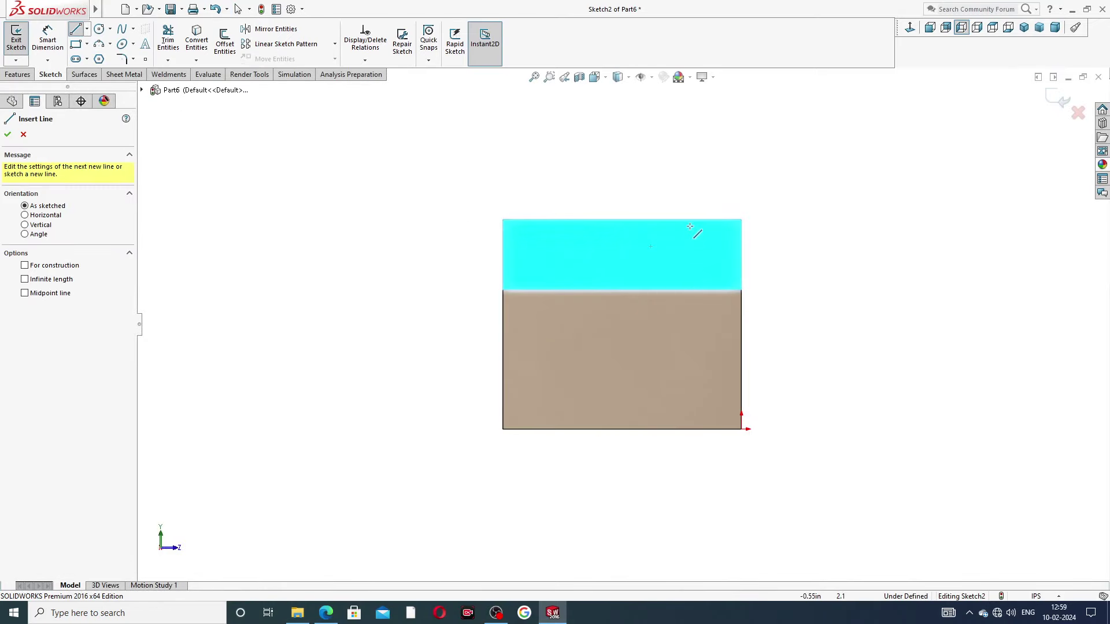
pyautogui.scroll(-2, 686, 210)
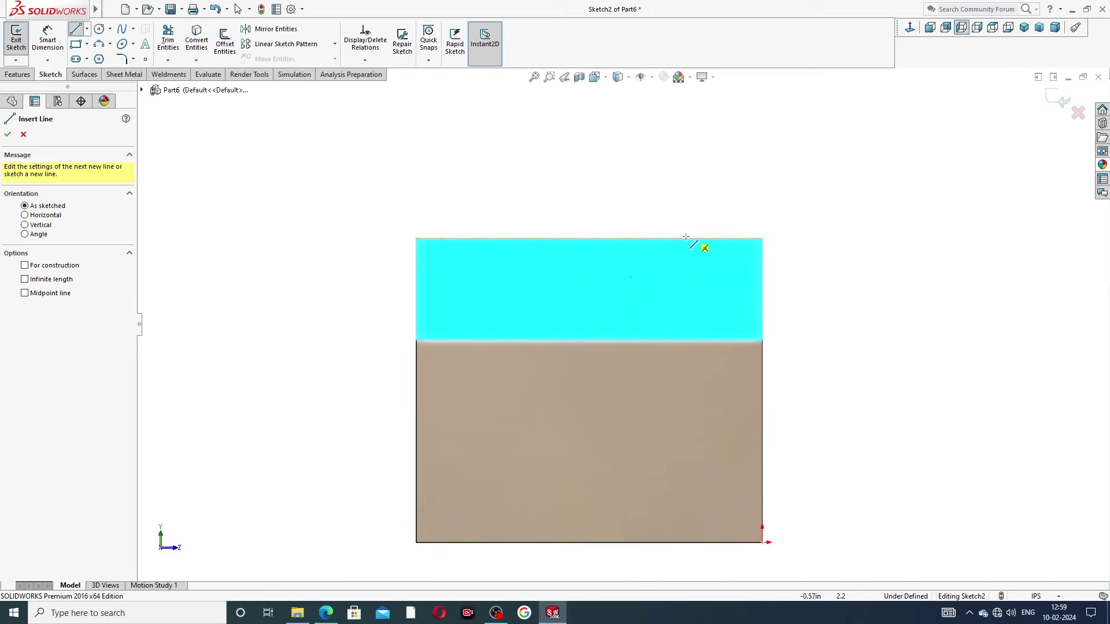
pyautogui.scroll(-1, 687, 243)
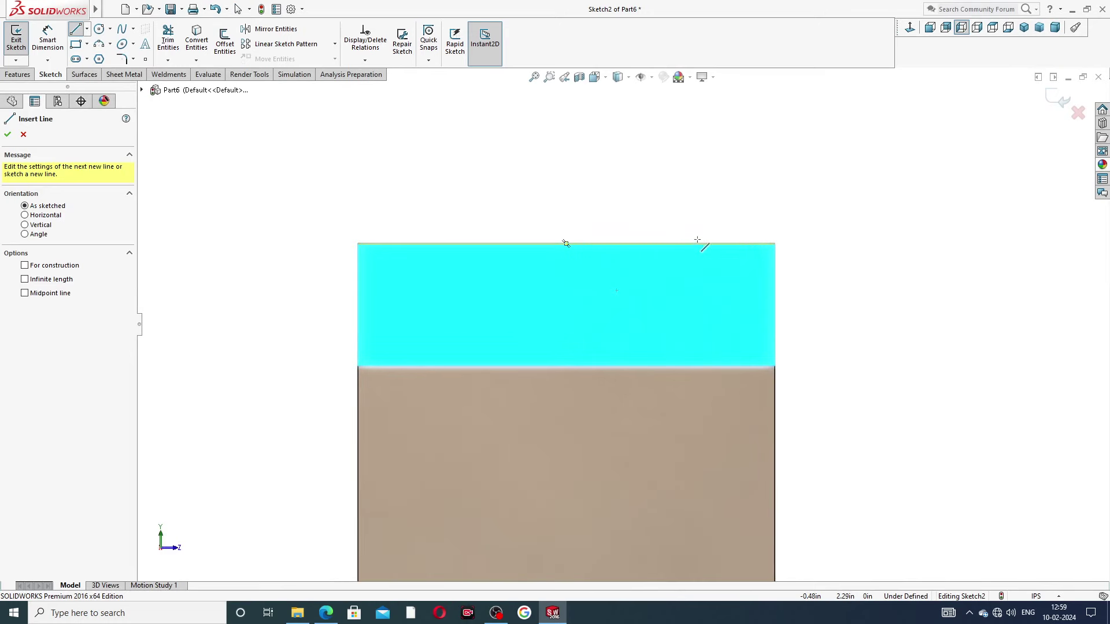
pyautogui.click(701, 243)
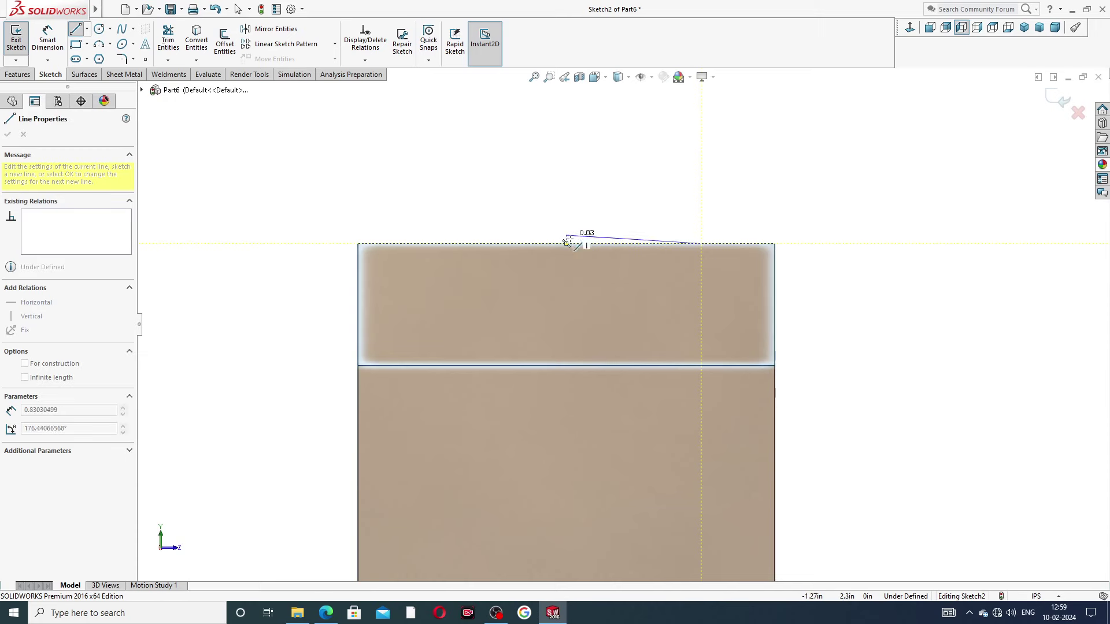
pyautogui.click(573, 243)
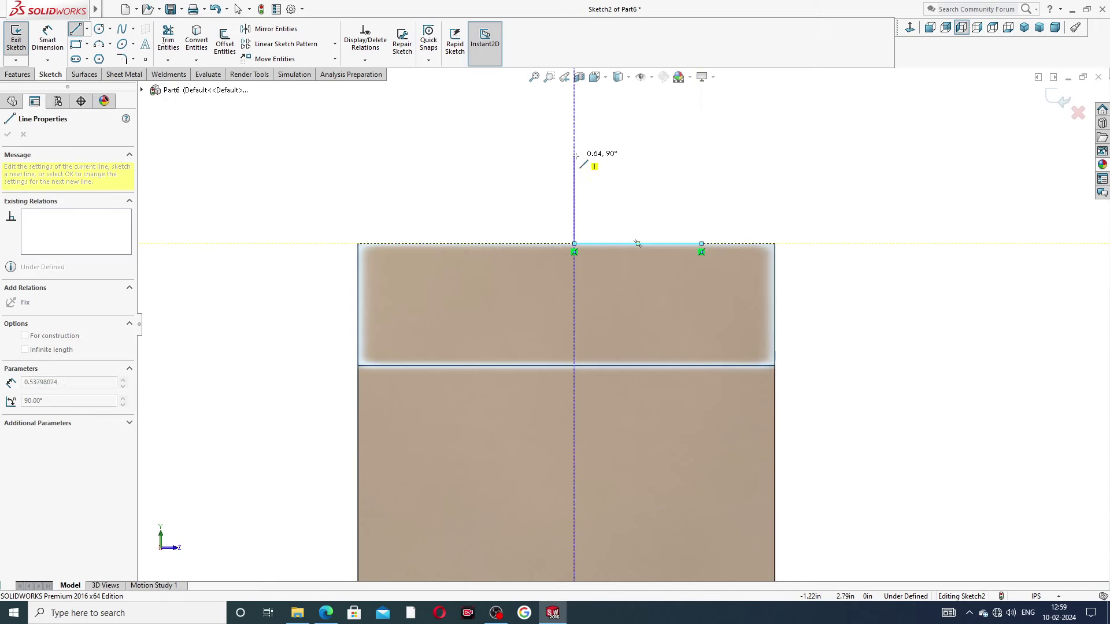
pyautogui.scroll(2, 578, 156)
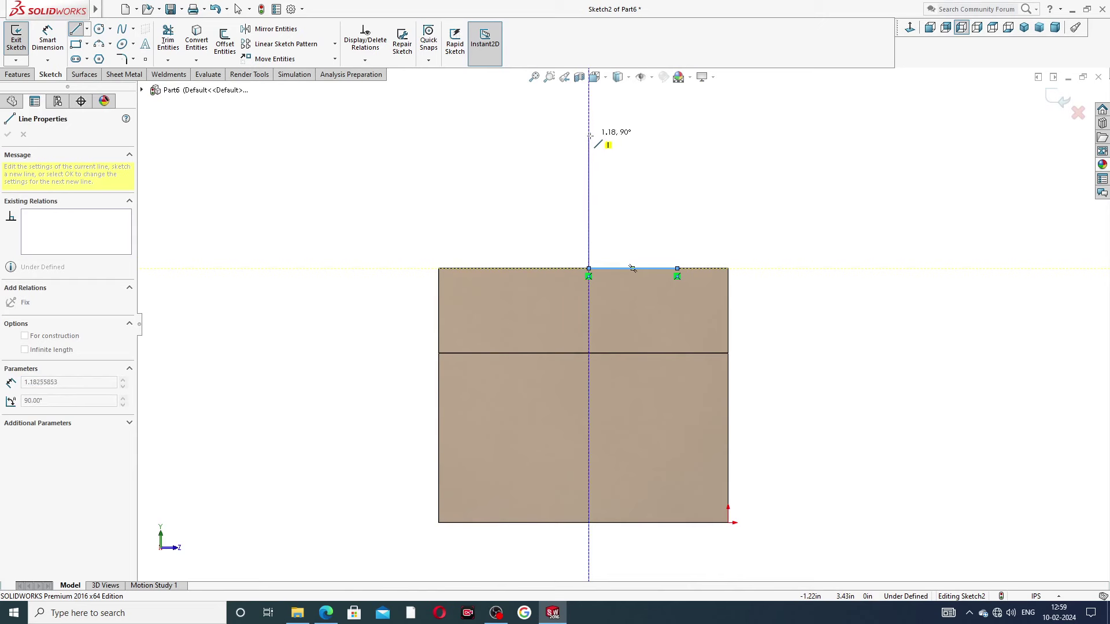
pyautogui.click(589, 160)
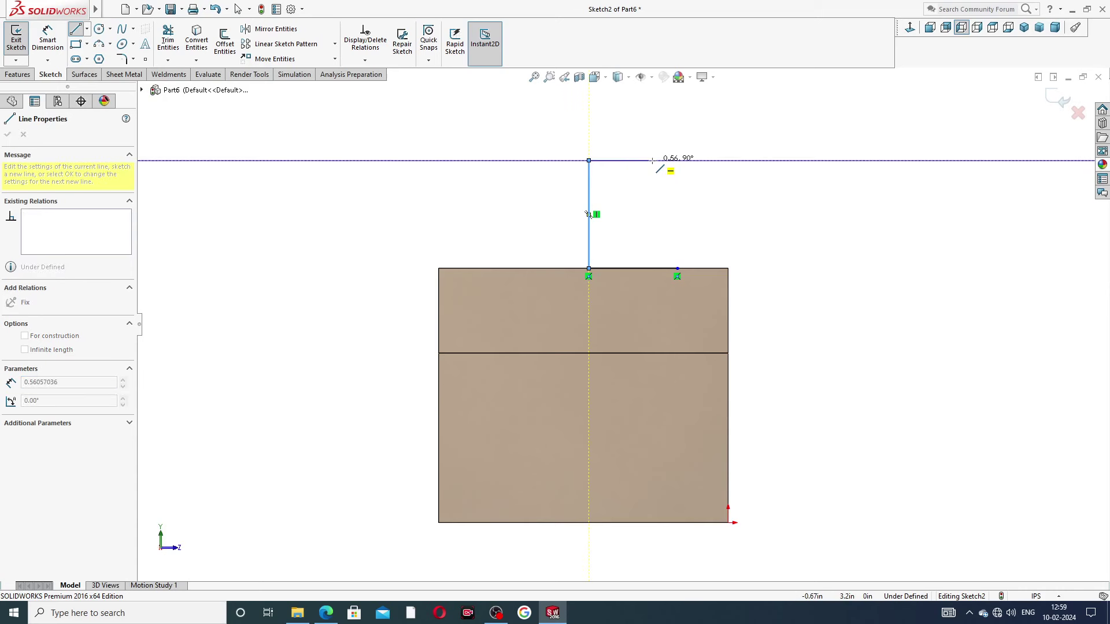
pyautogui.click(652, 161)
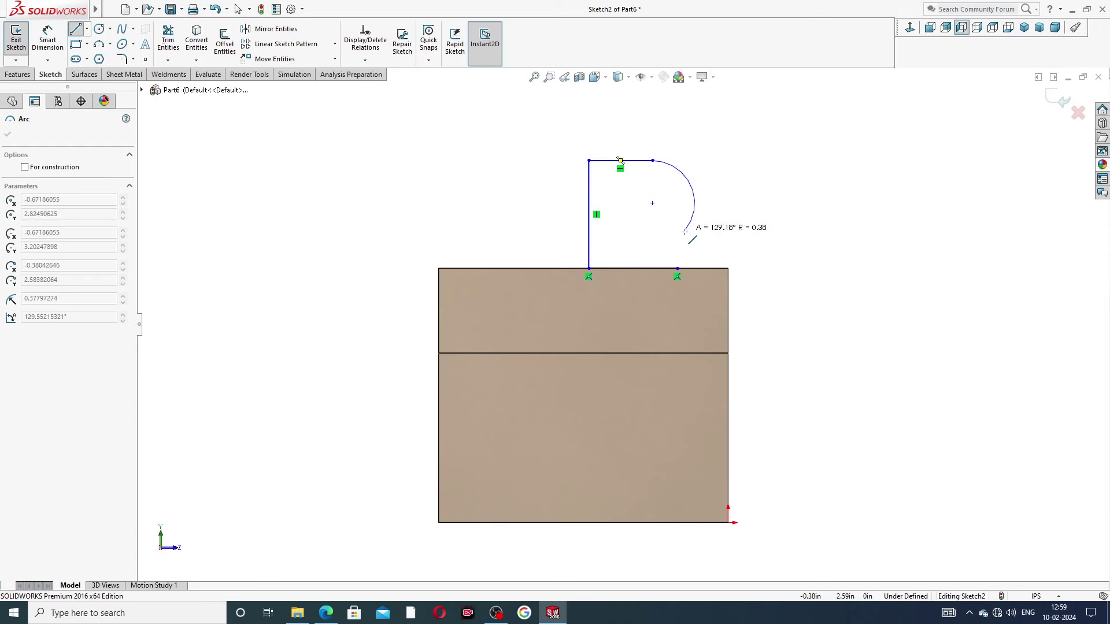
pyautogui.press('Escape')
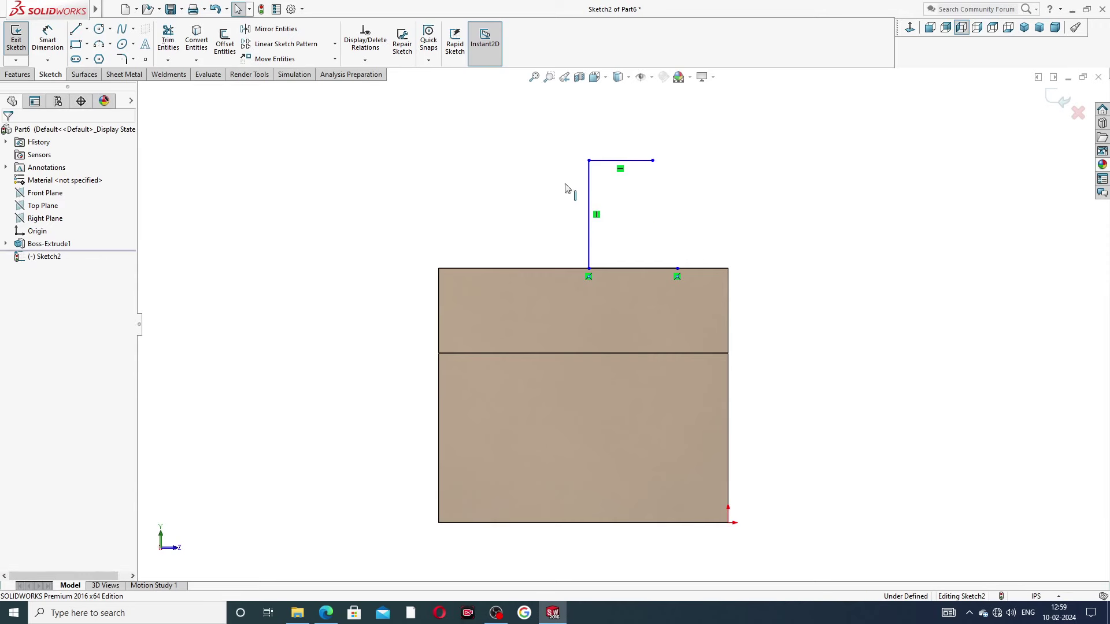
# Add a 3 Point Arc from the top line's right end down to the block's top edge
pyautogui.click(110, 45)
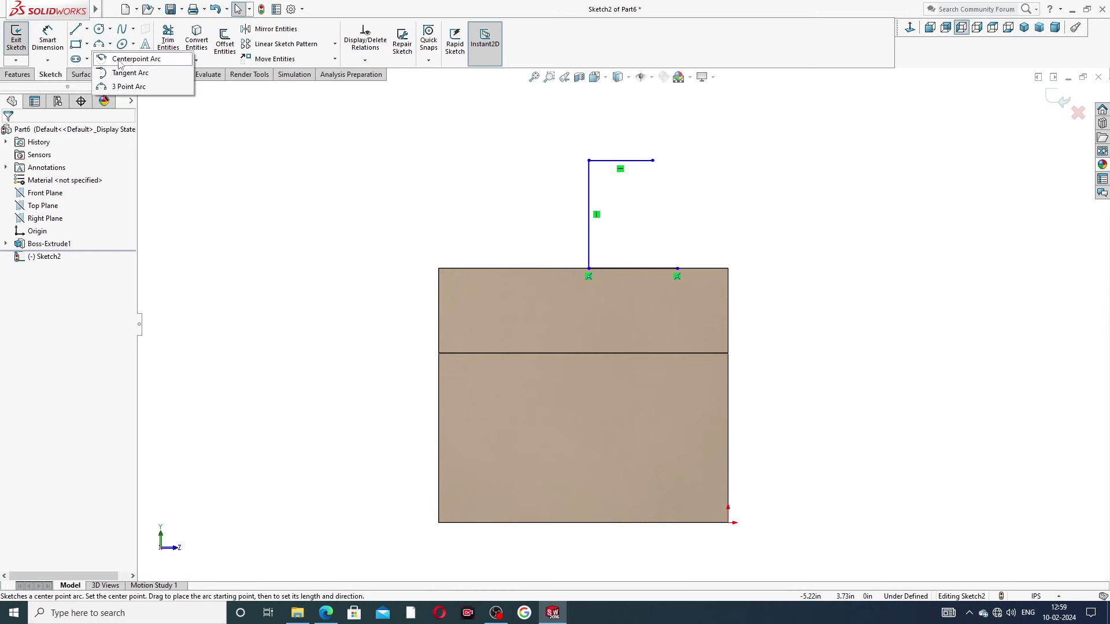
pyautogui.click(130, 89)
pyautogui.scroll(-2, 711, 171)
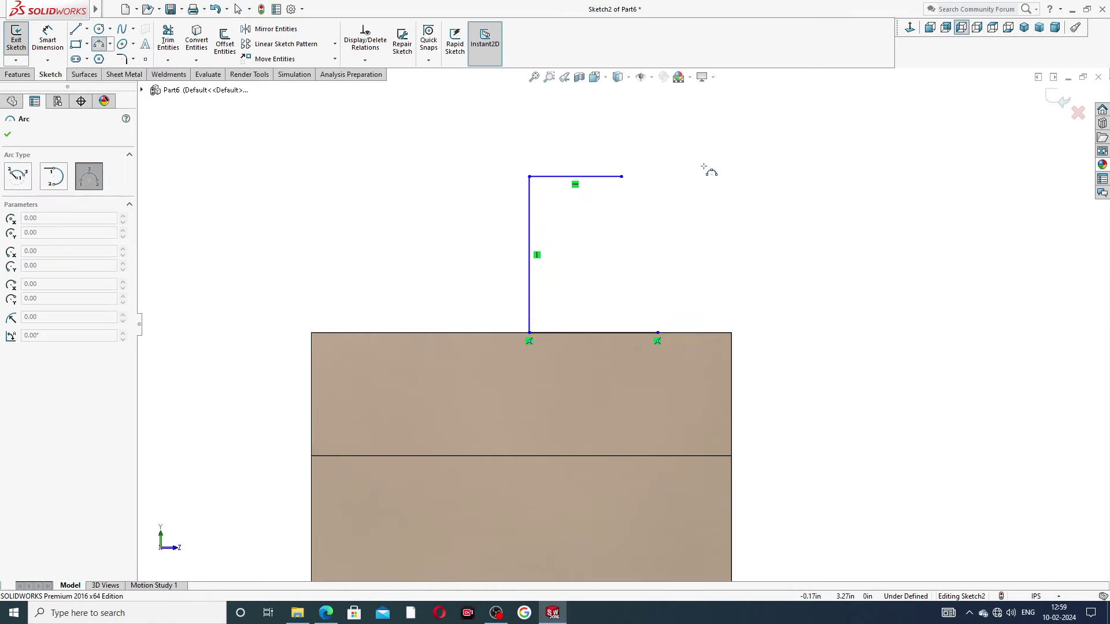
pyautogui.click(622, 176)
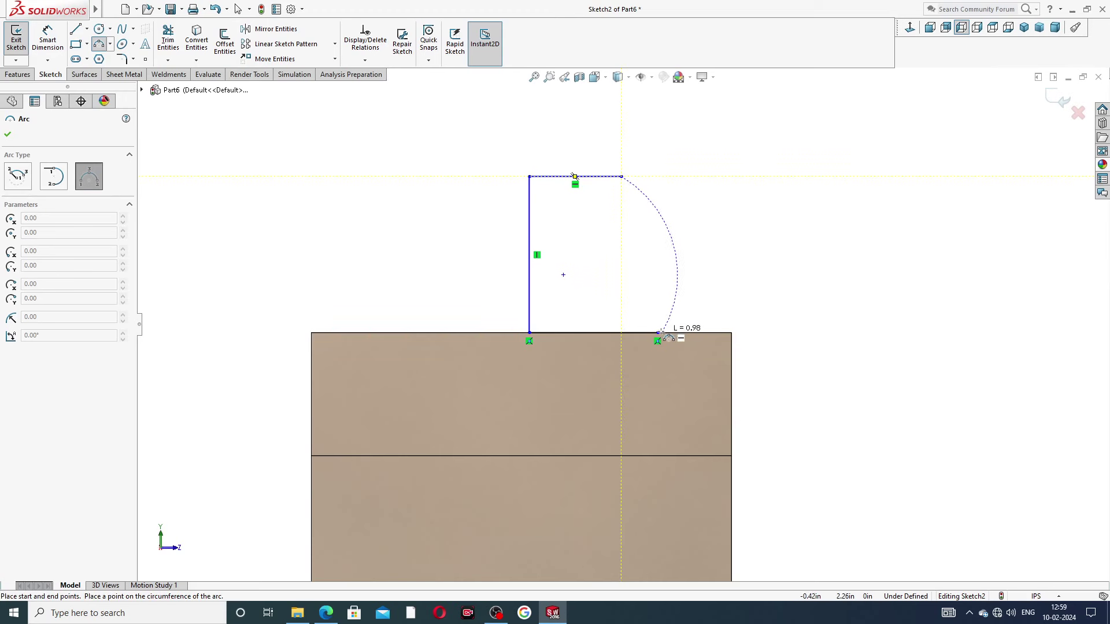
pyautogui.click(658, 333)
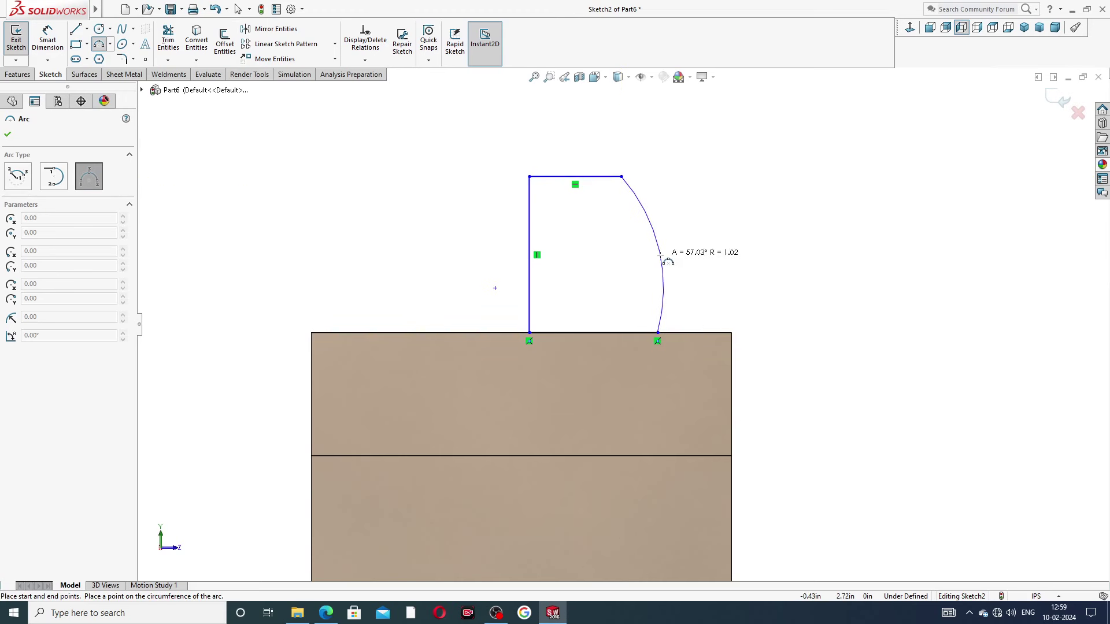
pyautogui.click(662, 249)
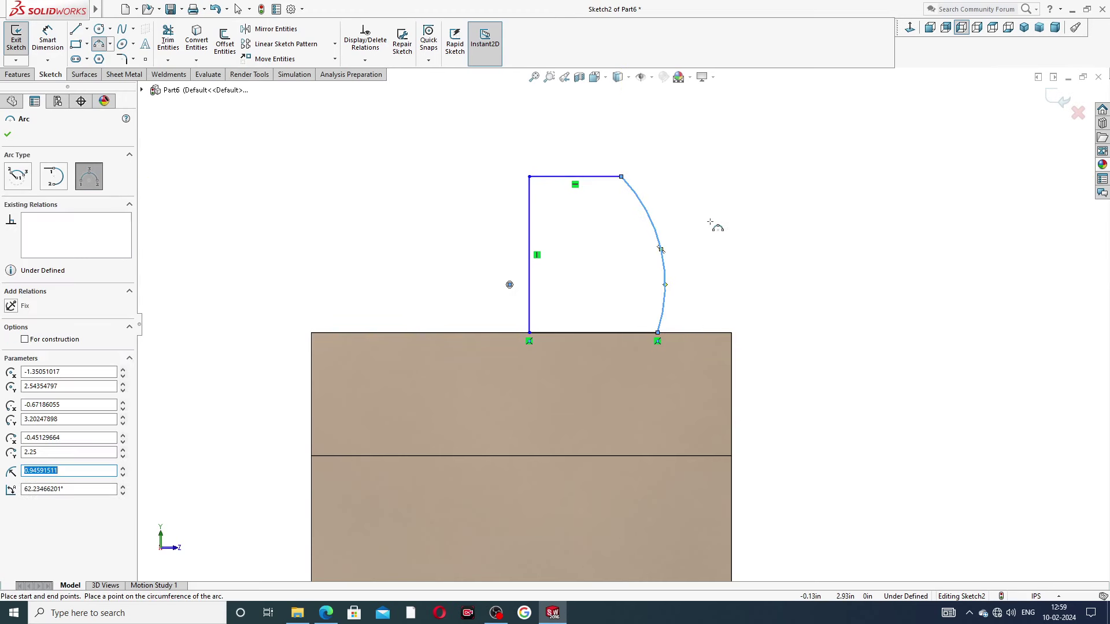
pyautogui.rightClick(714, 225)
pyautogui.click(743, 232)
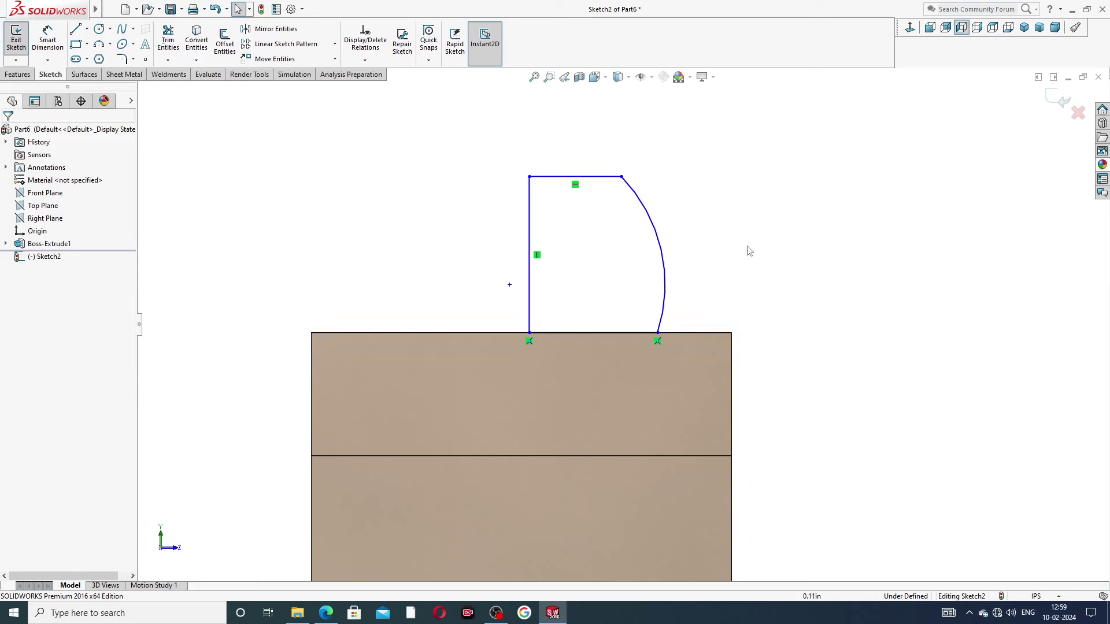
# Slide the arc's lower endpoint along the top edge to refine its position
pyautogui.moveTo(658, 333); pyautogui.dragTo(685, 334)
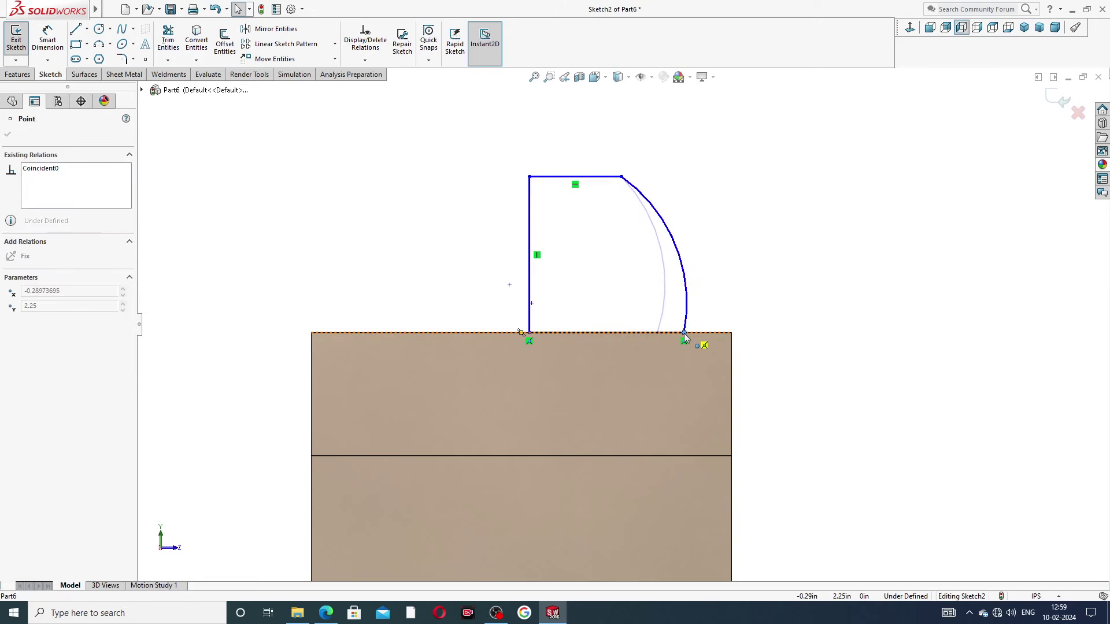
pyautogui.click(763, 225)
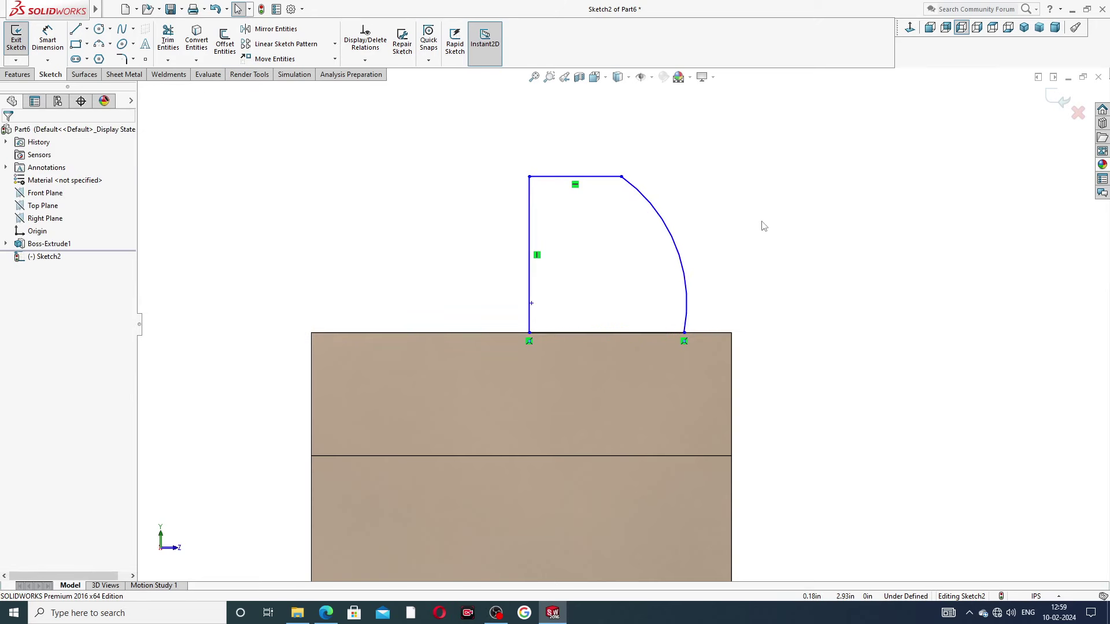
pyautogui.click(678, 335)
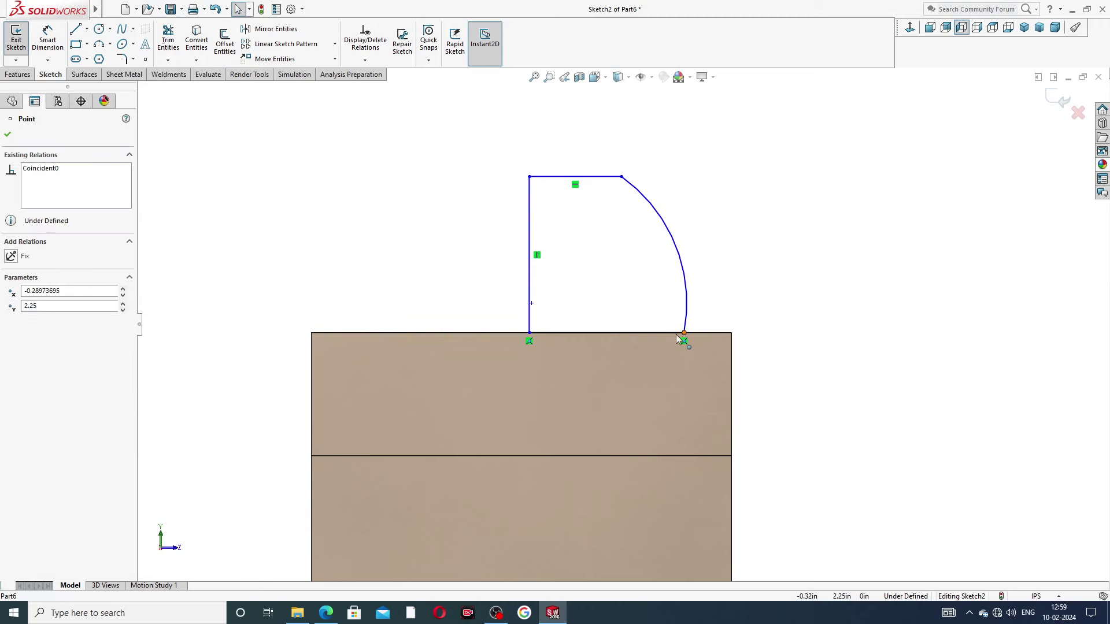
pyautogui.moveTo(677, 339); pyautogui.dragTo(670, 335)
pyautogui.click(734, 246)
# Dimension the profile's height above the block edge as 1.75 in
pyautogui.press('z')
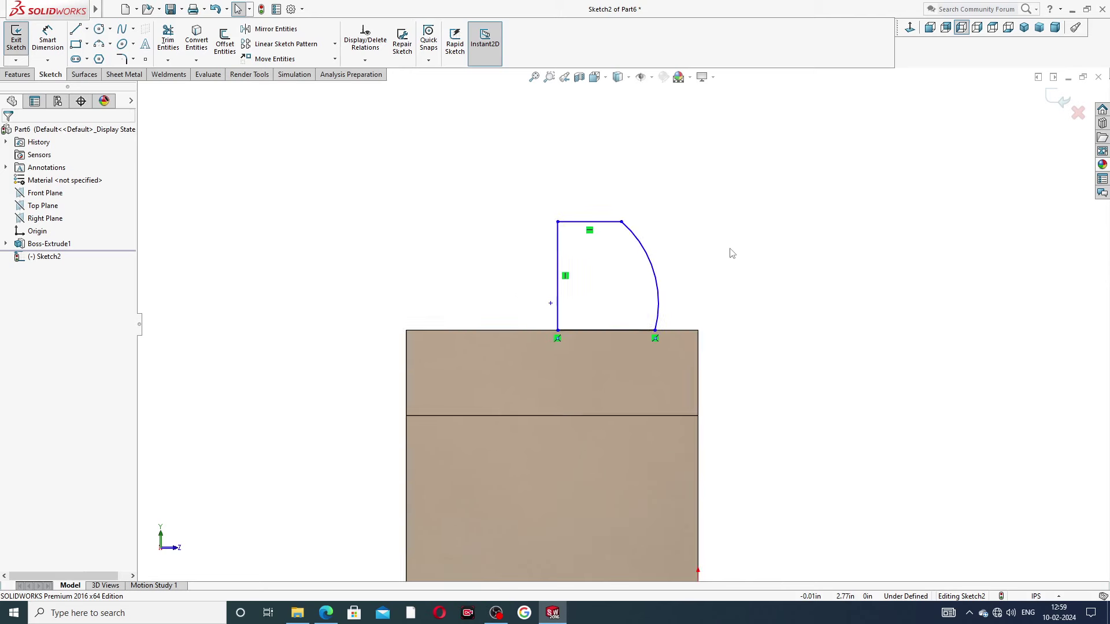
pyautogui.click(47, 39)
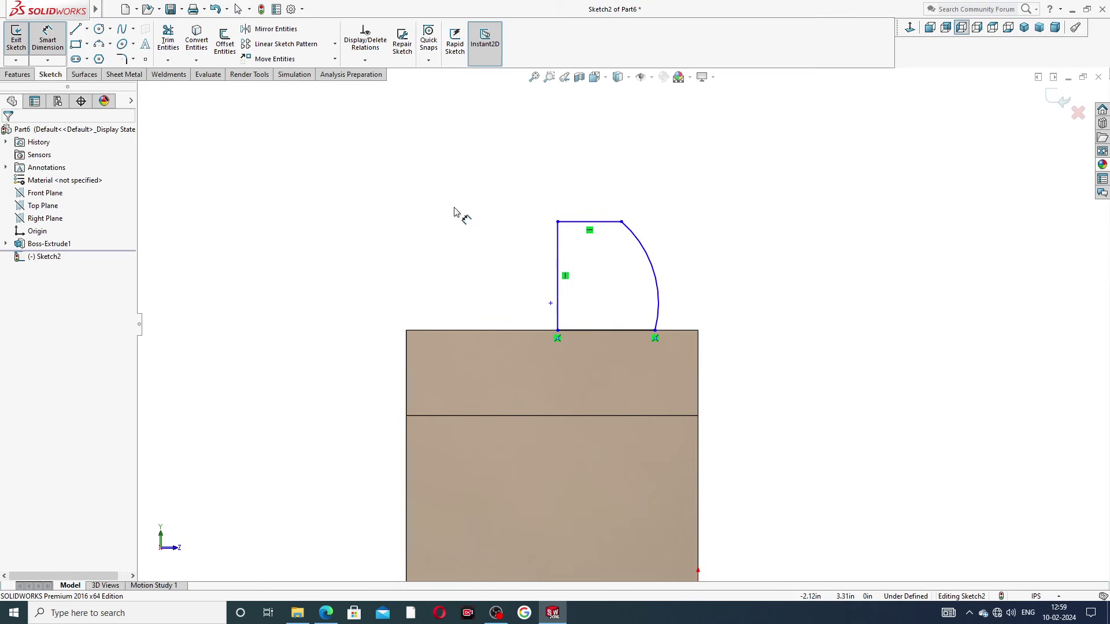
pyautogui.click(583, 223)
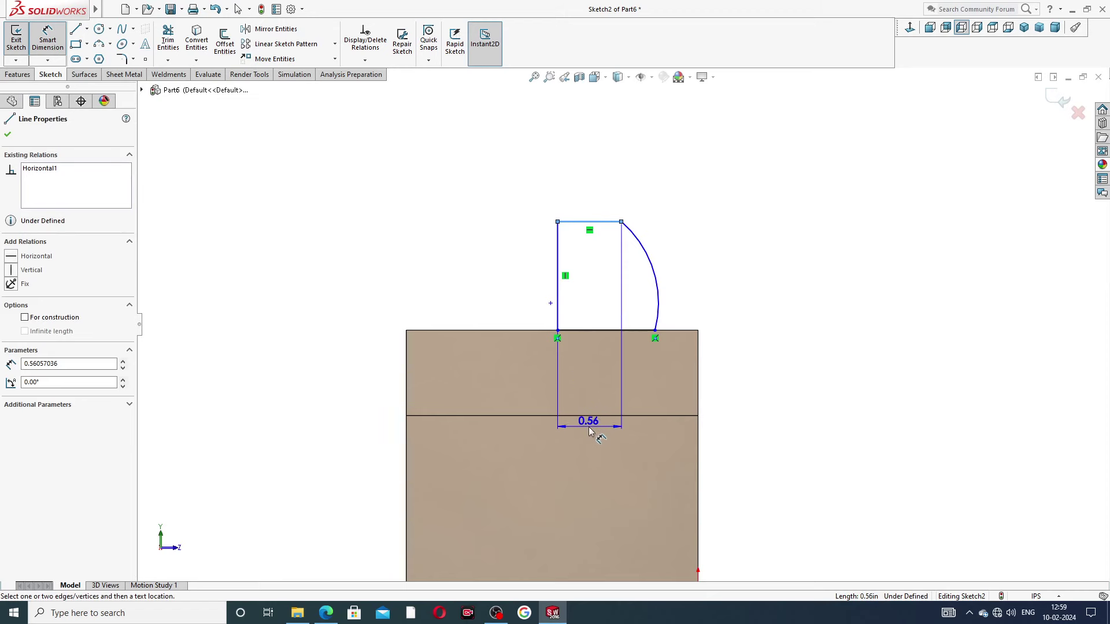
pyautogui.click(588, 416)
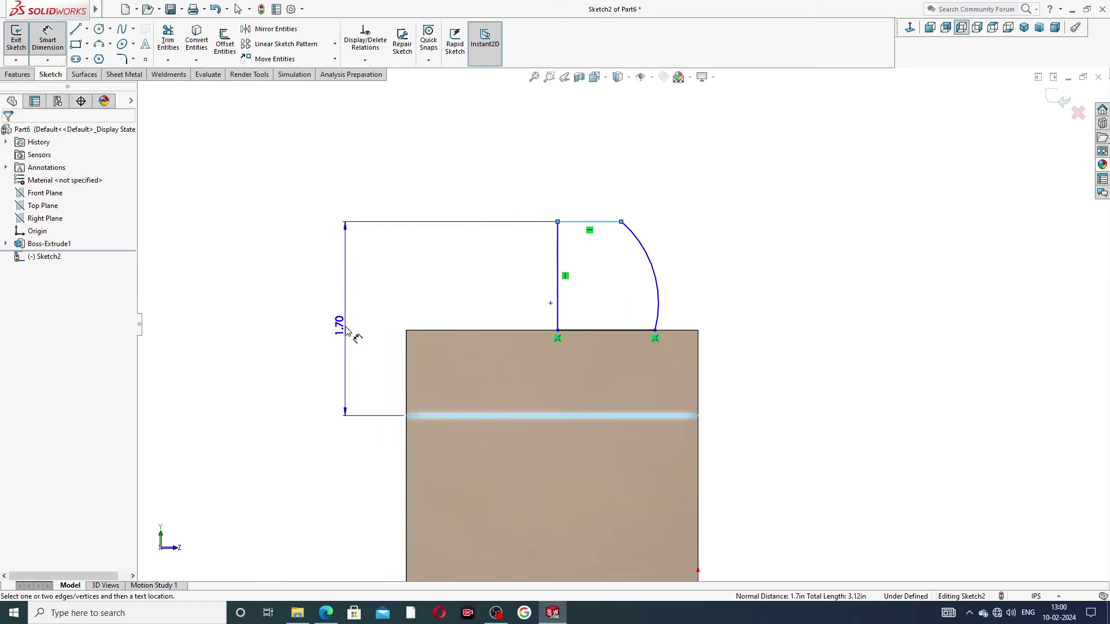
pyautogui.click(347, 329)
pyautogui.write('1.')
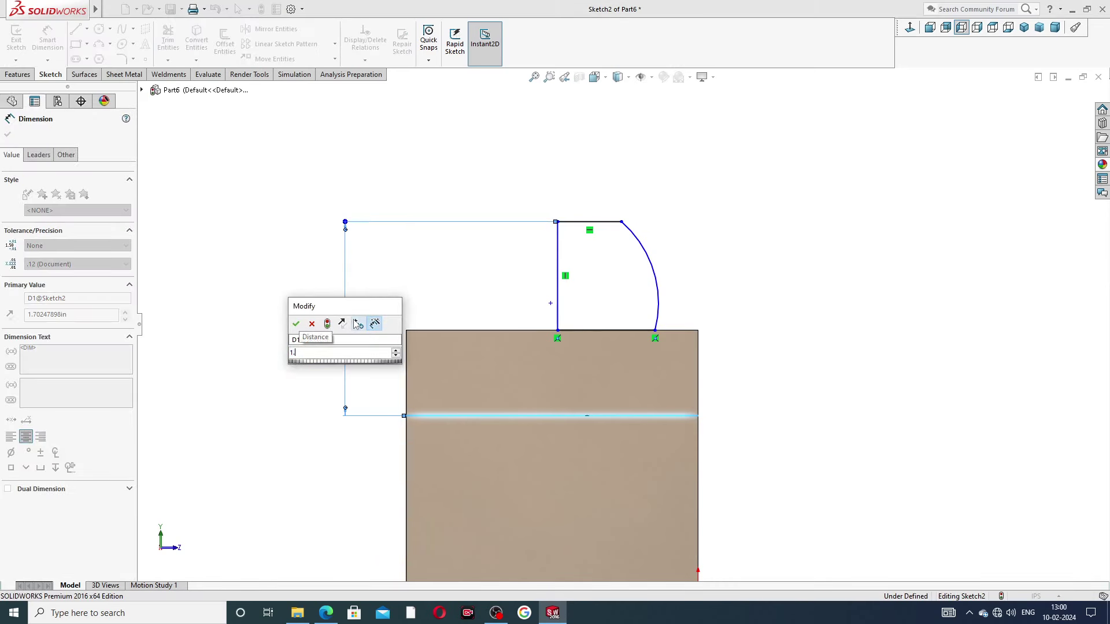
pyautogui.write('75')
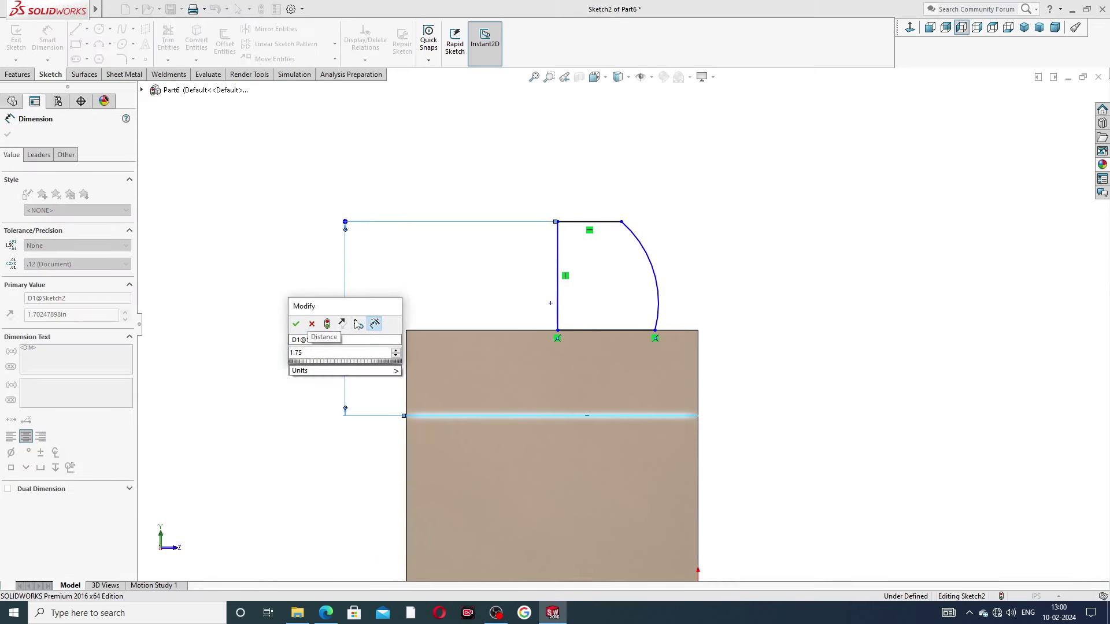
pyautogui.press('Return')
pyautogui.click(429, 293)
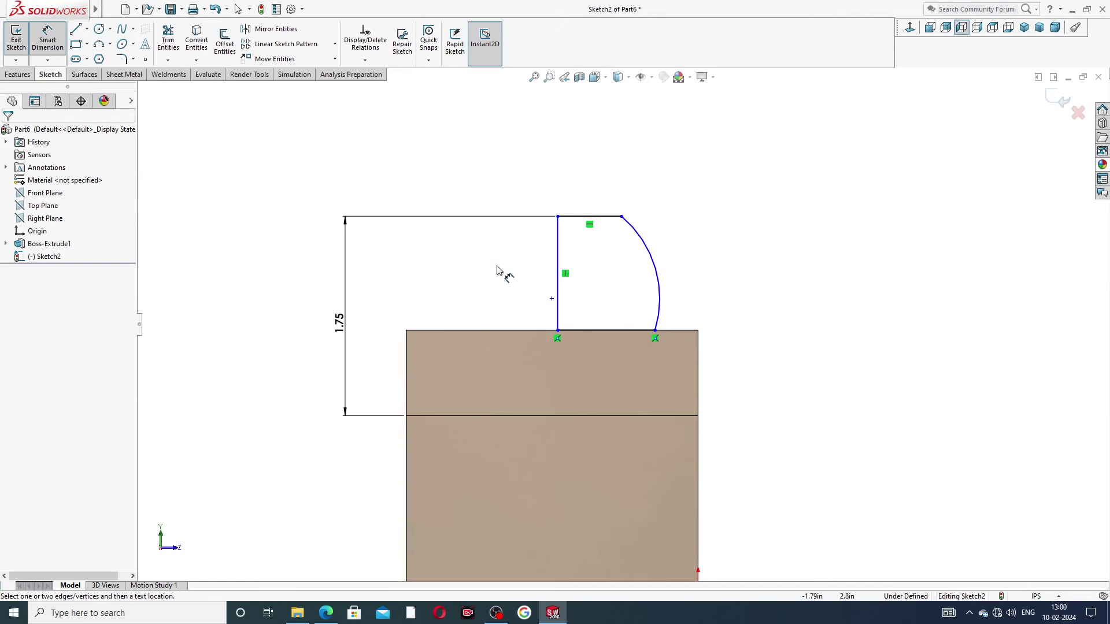
# Set the profile width to 1.56 in and the arc radius to 1.38 in
pyautogui.click(558, 241)
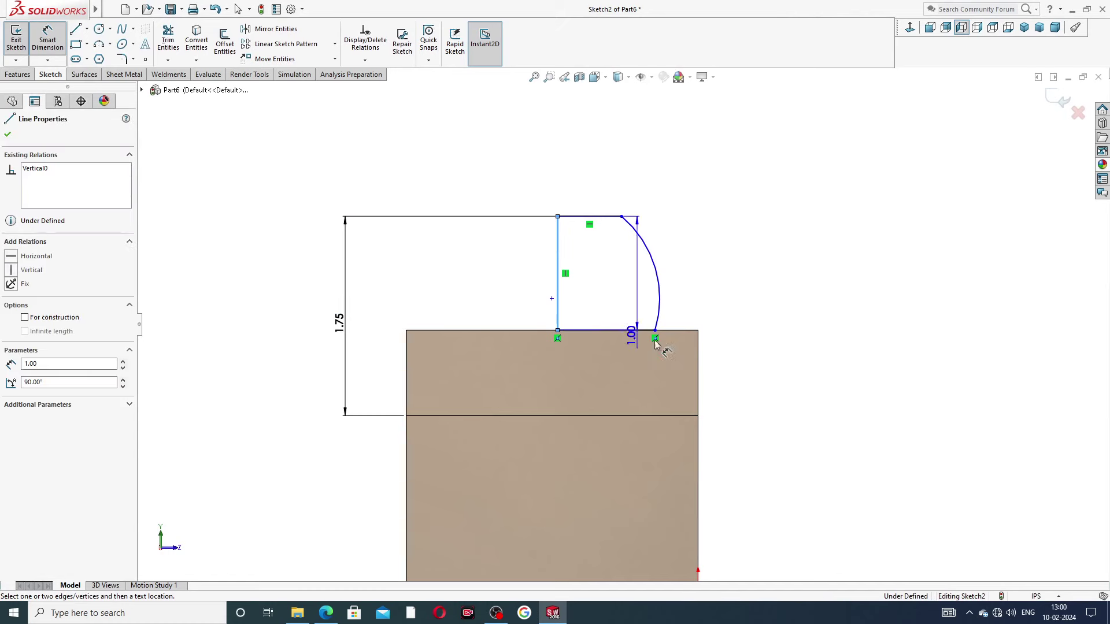
pyautogui.click(697, 341)
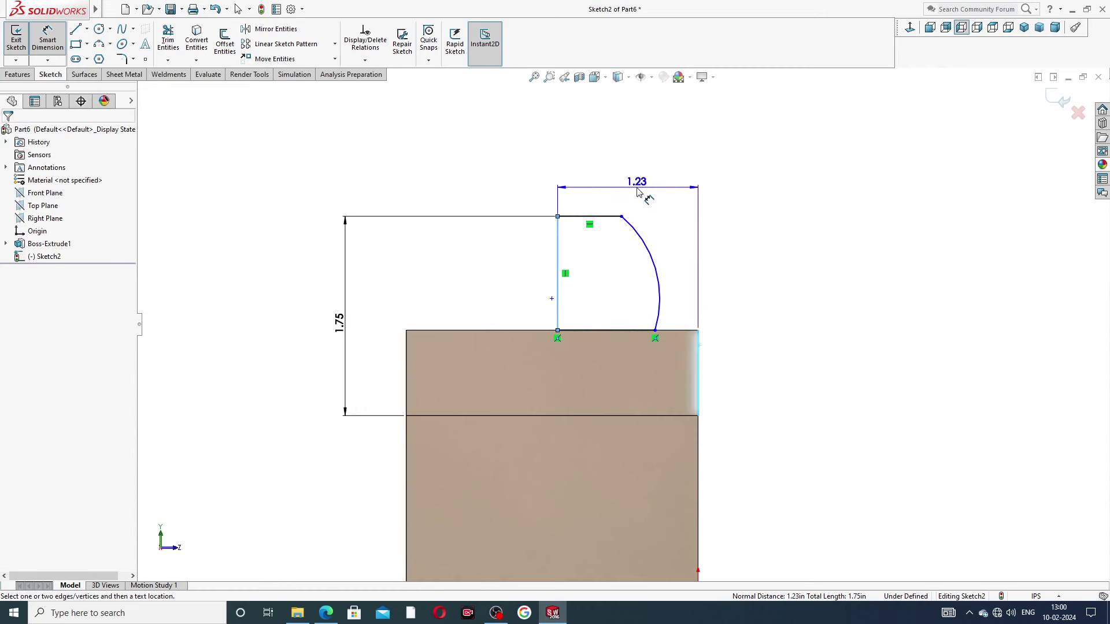
pyautogui.click(638, 192)
pyautogui.write('1')
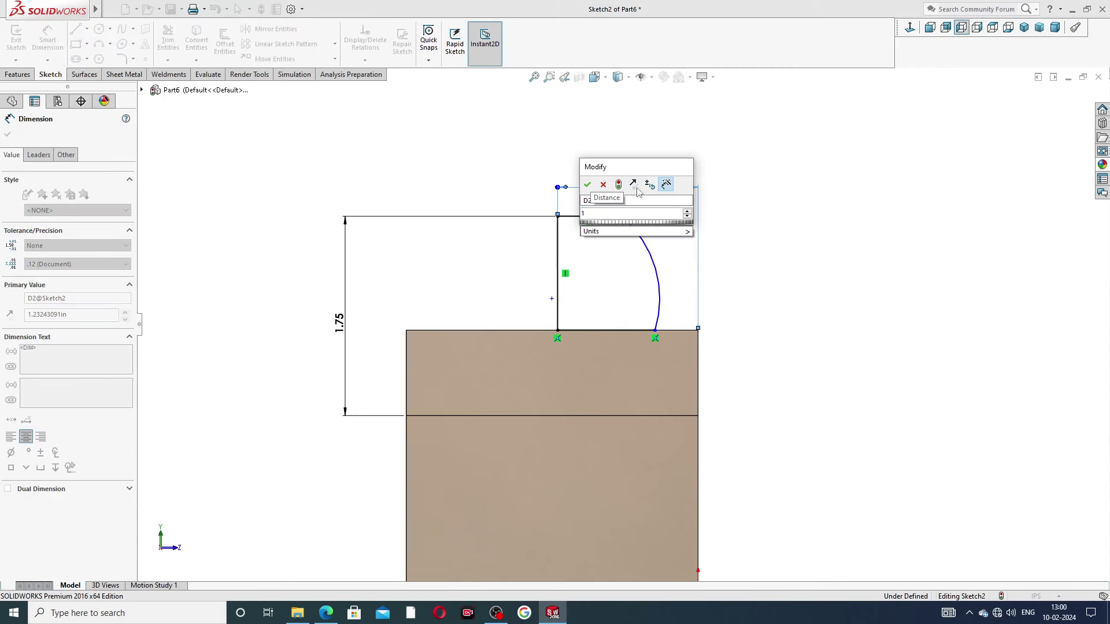
pyautogui.write('.56')
pyautogui.press('Return')
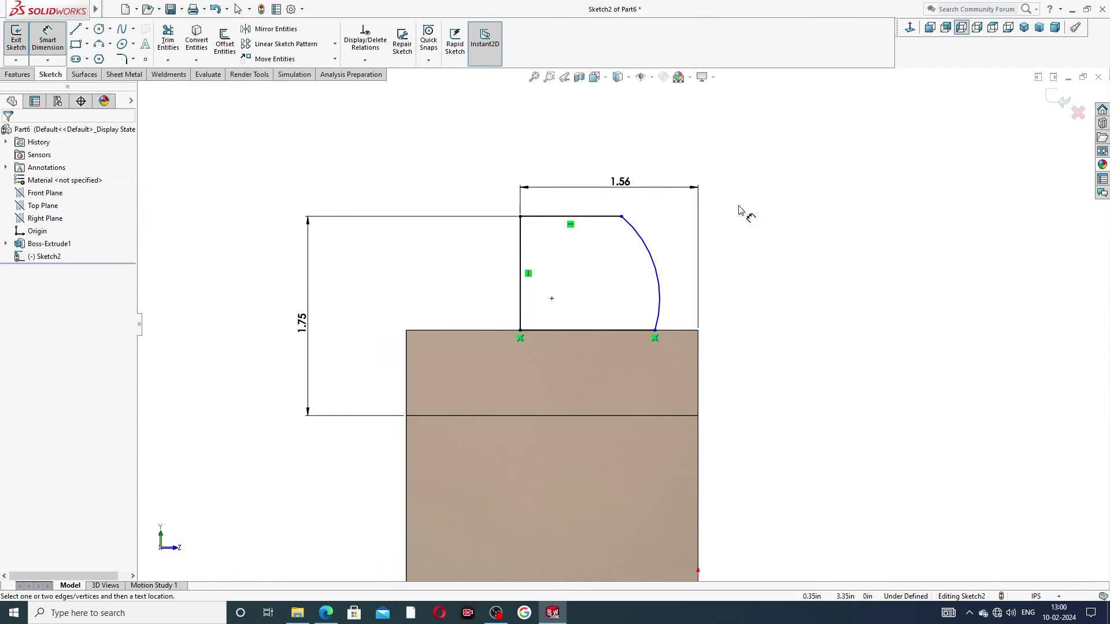
pyautogui.click(647, 245)
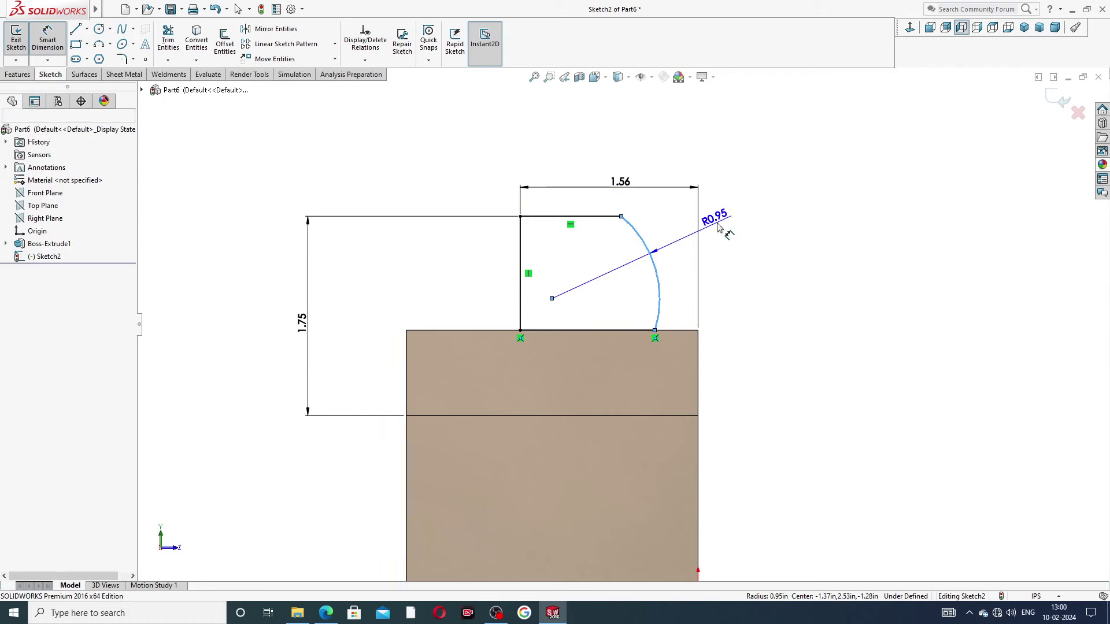
pyautogui.click(718, 227)
pyautogui.write('1')
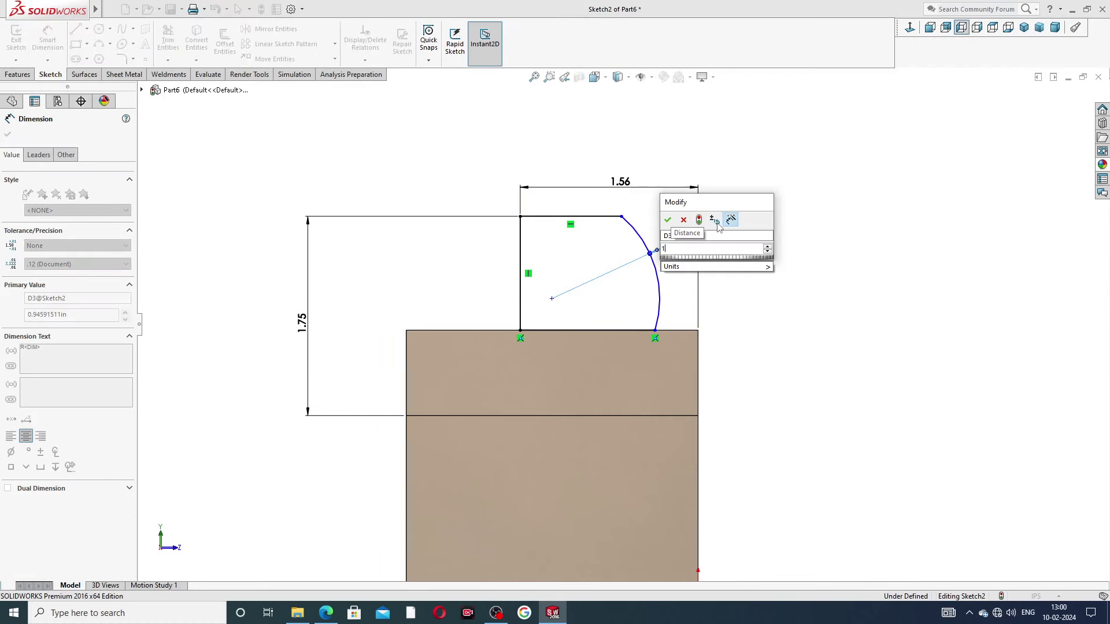
pyautogui.write('.38')
pyautogui.press('Return')
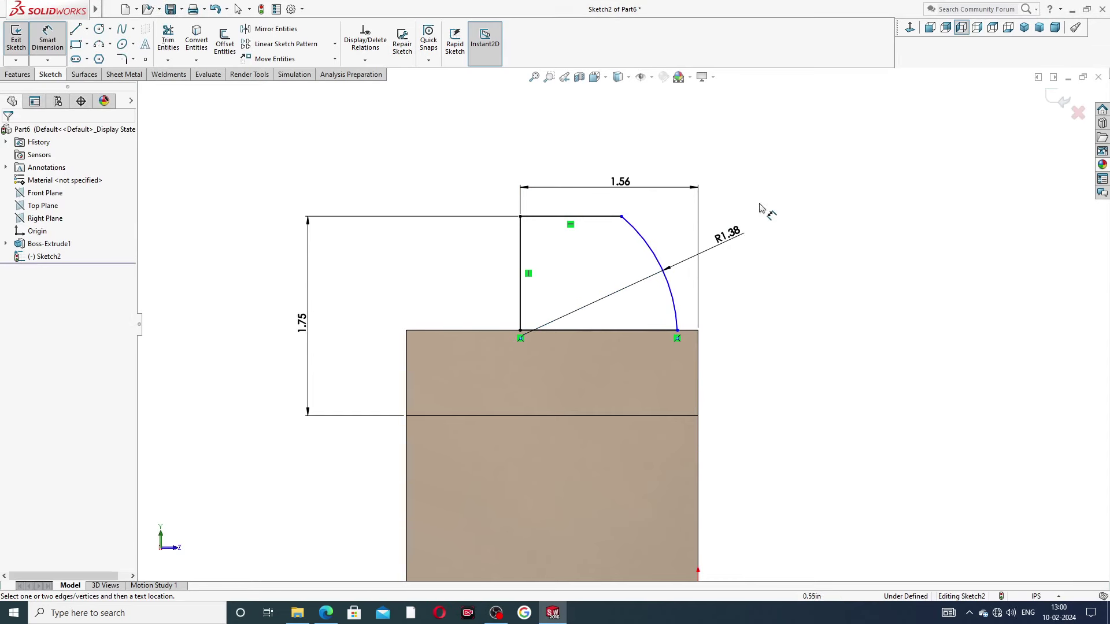
# Move the arc's centre point to the left
pyautogui.rightClick(759, 187)
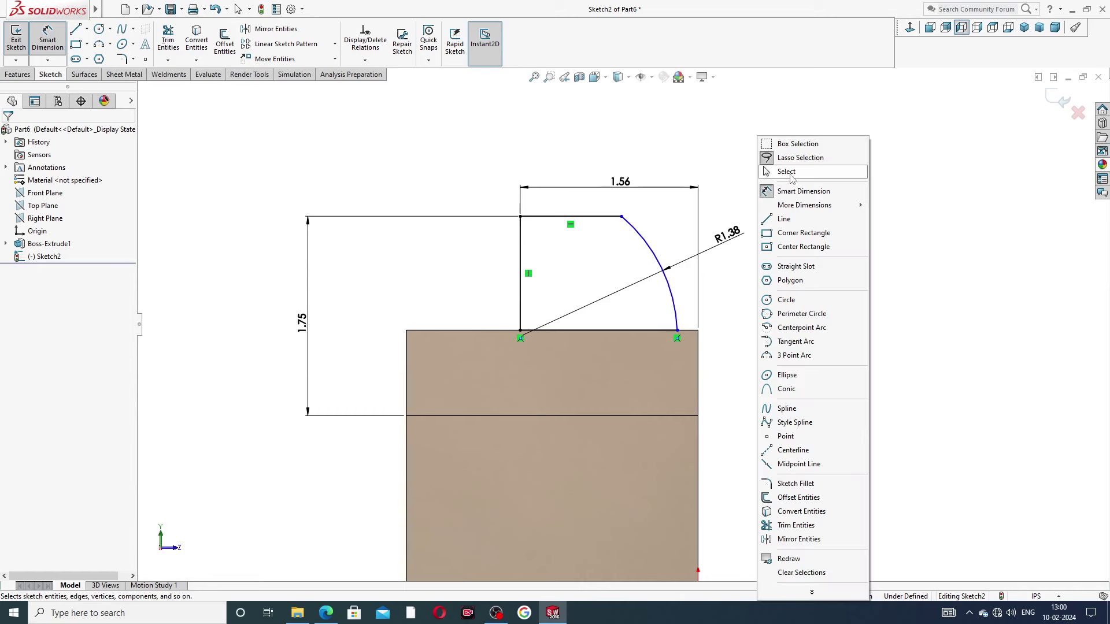
pyautogui.click(785, 226)
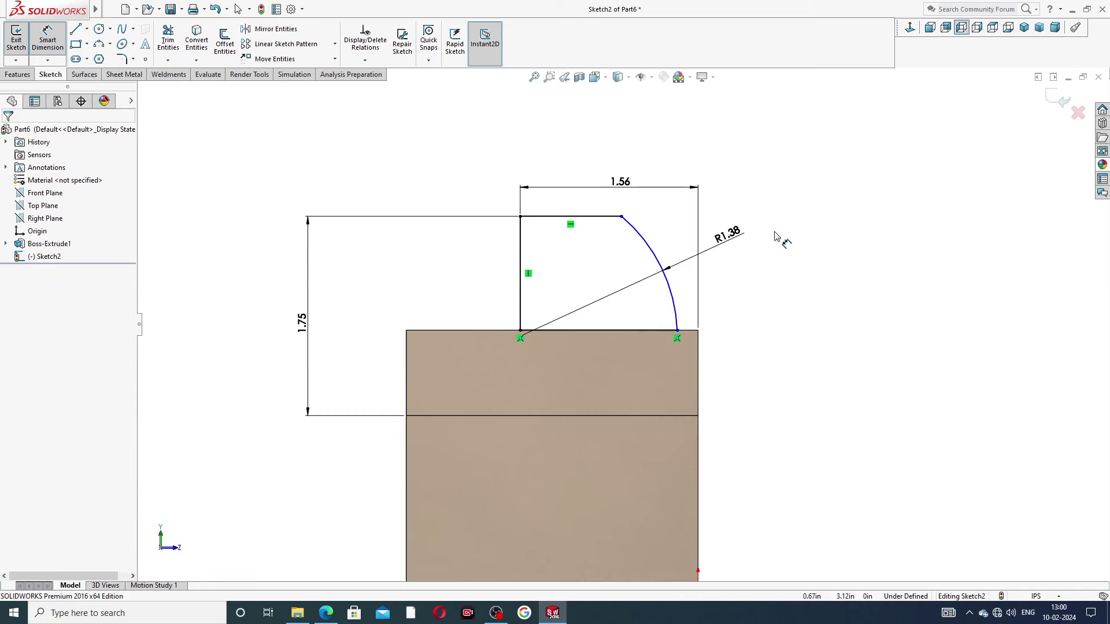
pyautogui.scroll(-2, 532, 334)
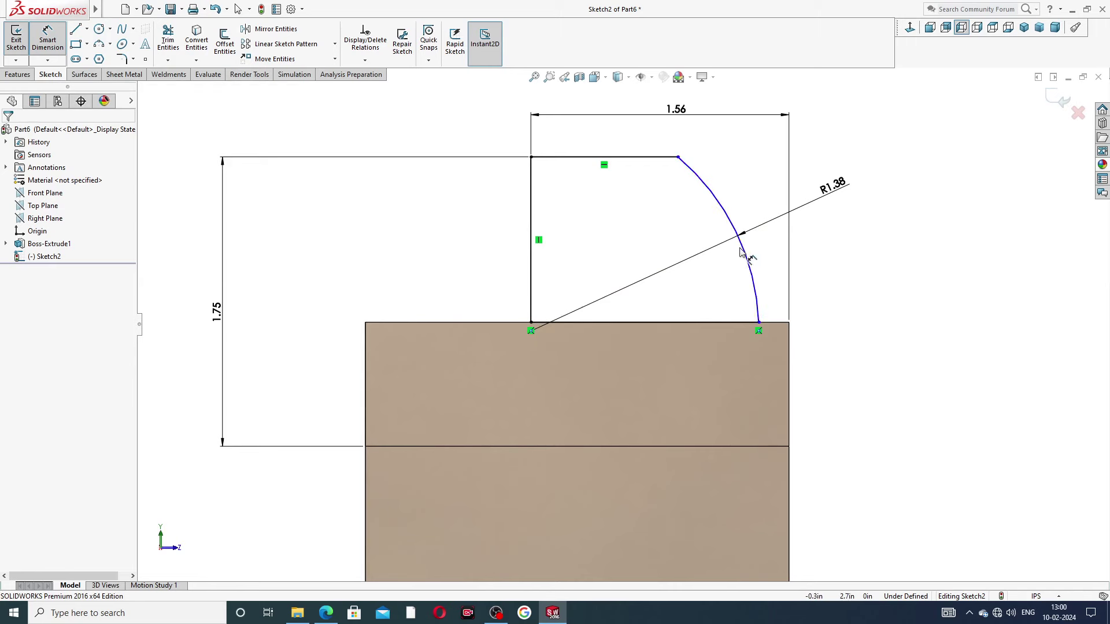
pyautogui.click(741, 246)
pyautogui.click(742, 247)
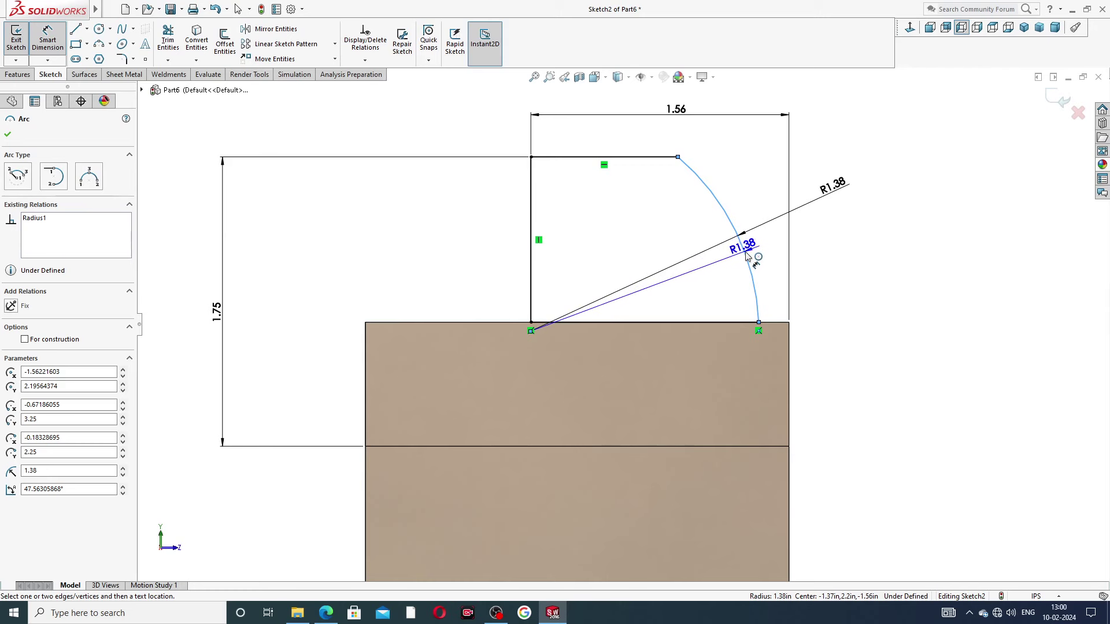
pyautogui.press('Escape')
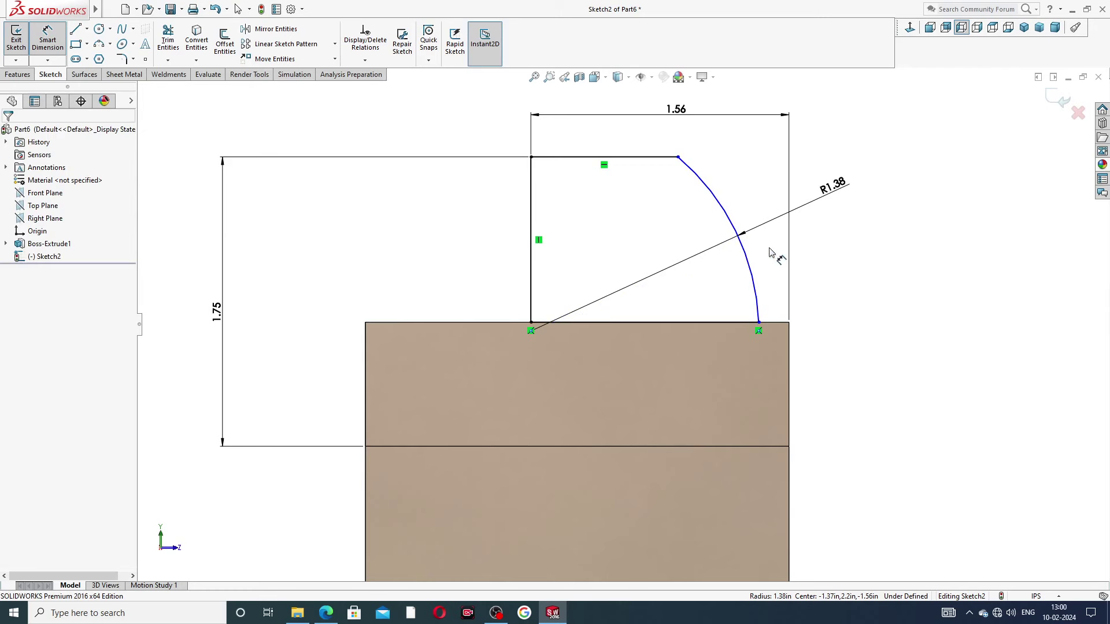
pyautogui.rightClick(816, 247)
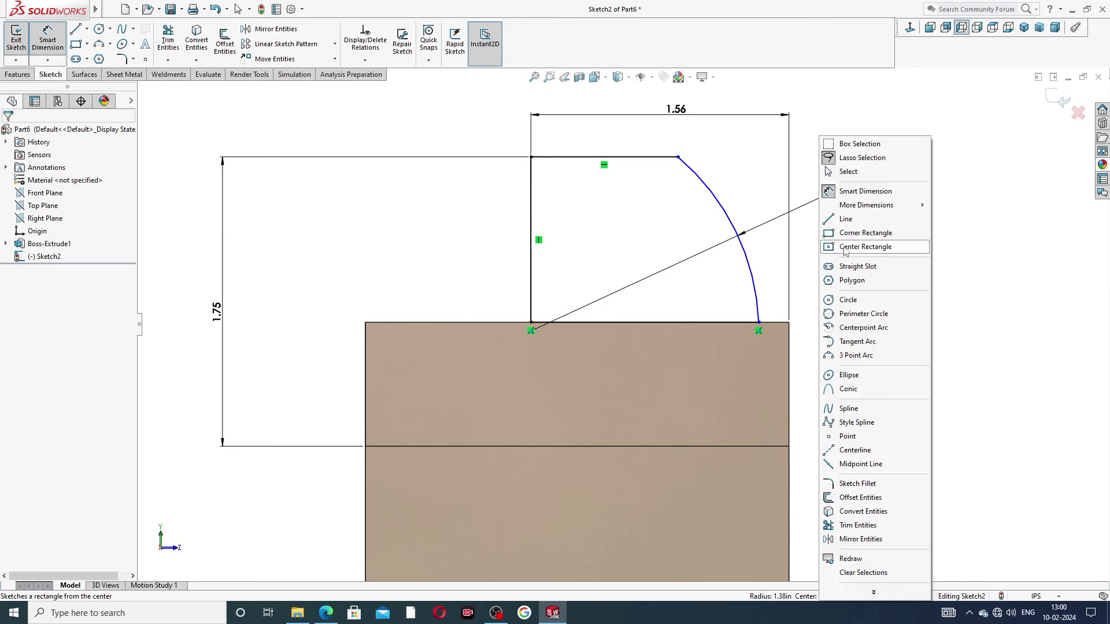
pyautogui.click(848, 172)
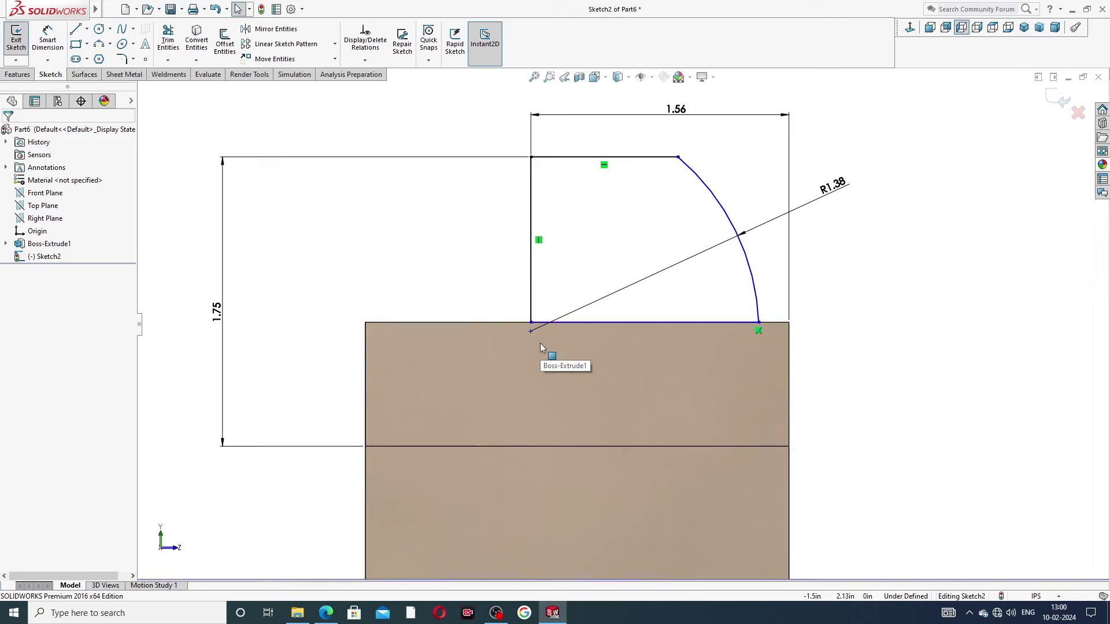
pyautogui.moveTo(532, 330)
pyautogui.mouseDown()
pyautogui.moveTo(502, 313)
pyautogui.moveTo(505, 299)
pyautogui.moveTo(515, 352)
pyautogui.moveTo(502, 292)
pyautogui.mouseUp()
pyautogui.press('Escape')
pyautogui.press('Escape')
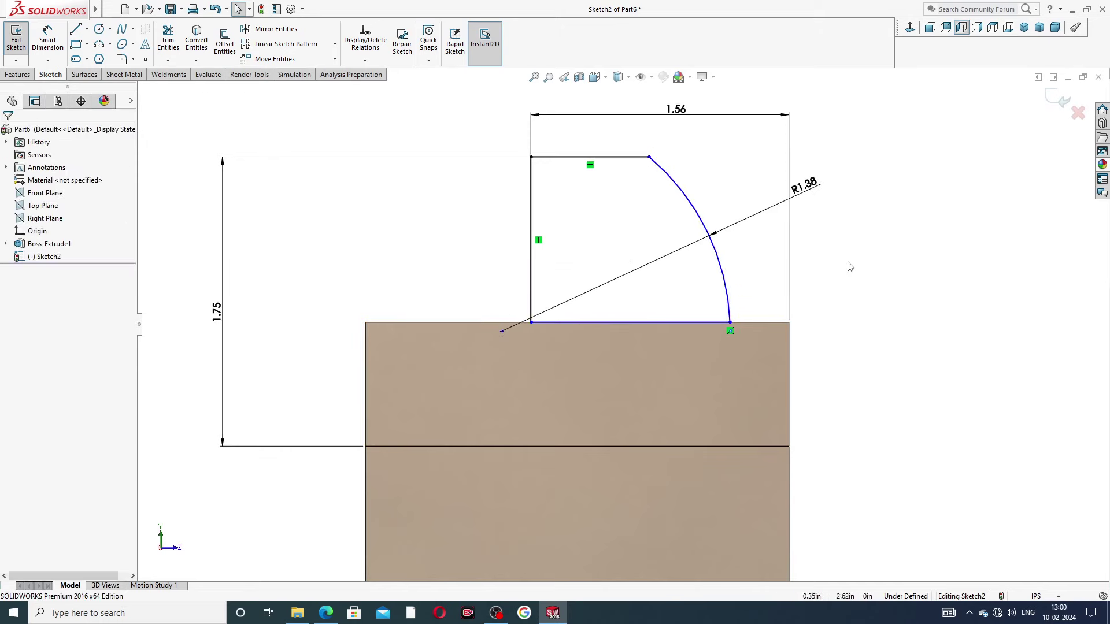
# Reshape the arc so its end sits on the bottom line, and move the R1.38 label
pyautogui.click(706, 262)
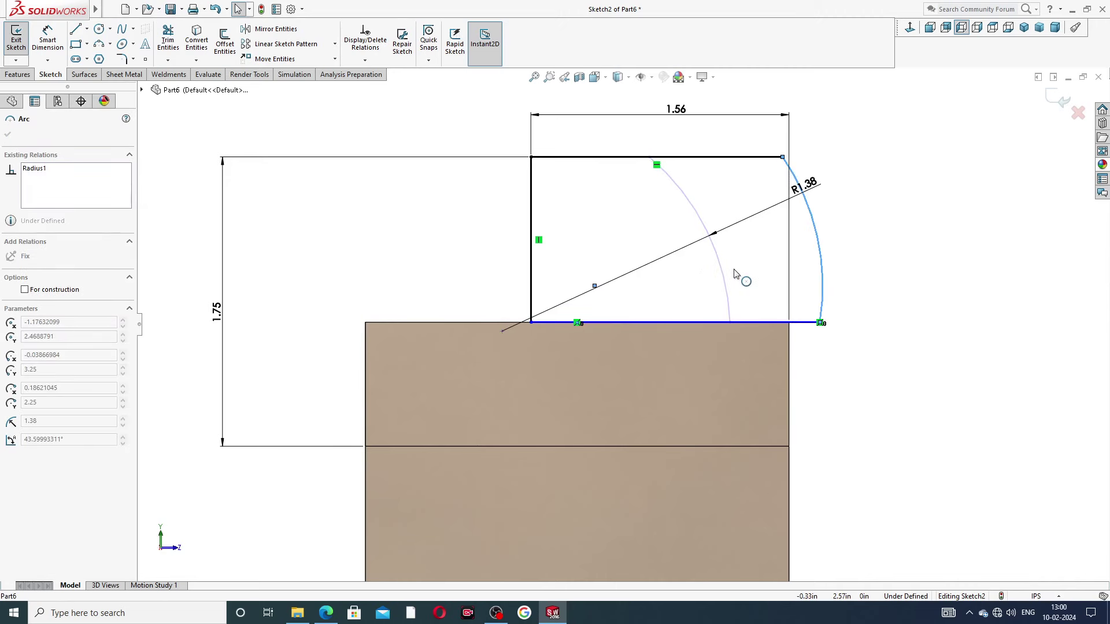
pyautogui.moveTo(703, 278); pyautogui.dragTo(757, 280)
pyautogui.click(852, 288)
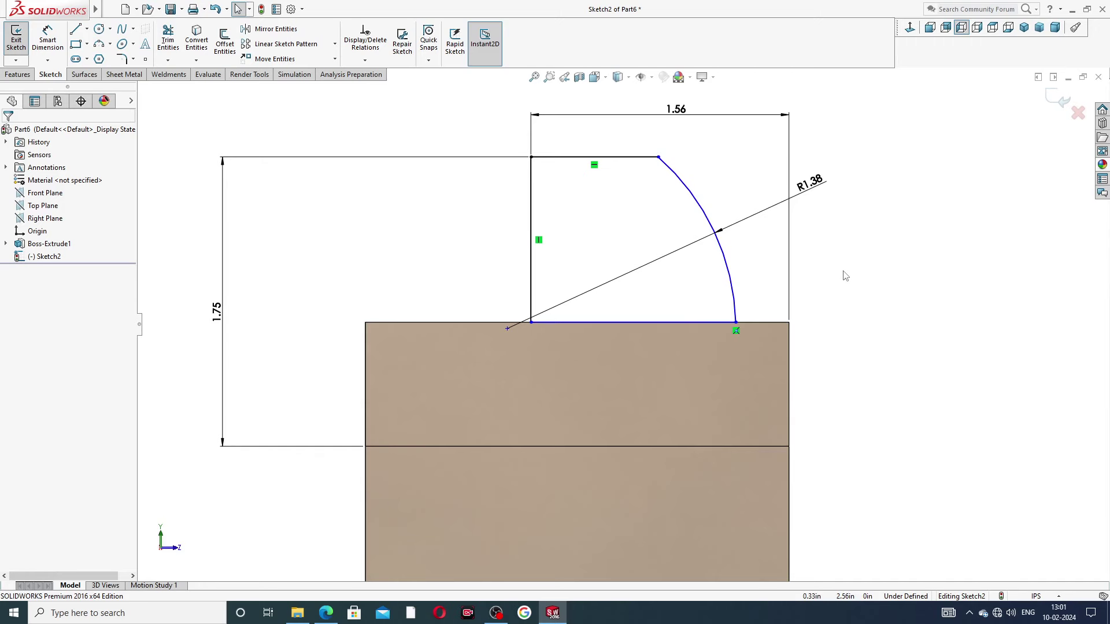
pyautogui.moveTo(812, 185); pyautogui.dragTo(822, 156)
pyautogui.click(846, 240)
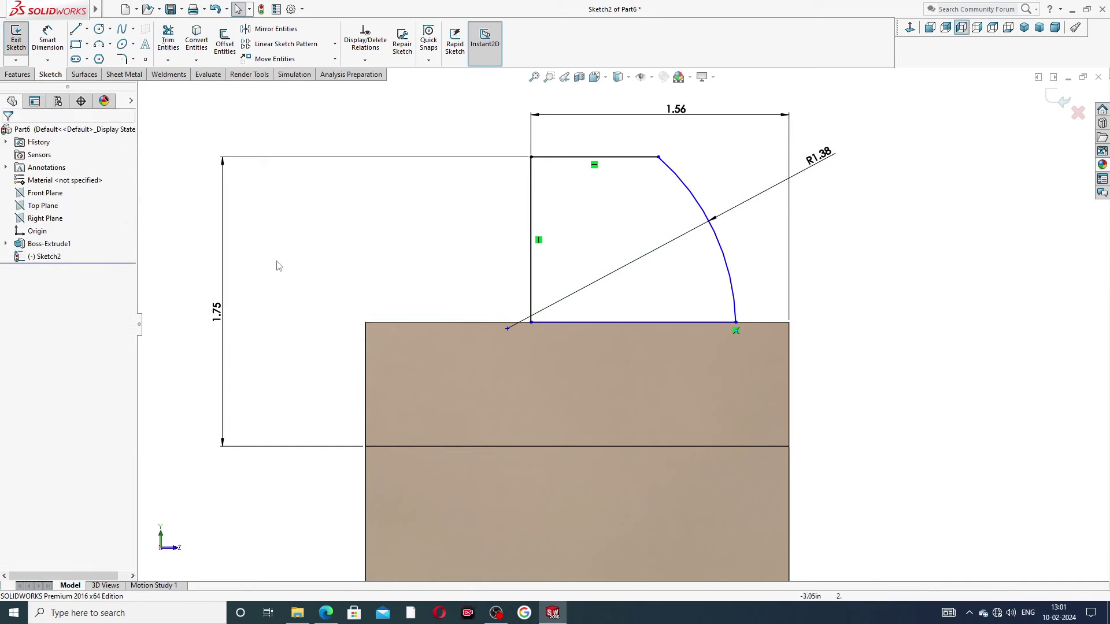
# Dimension the arc centre's 0.13 in horizontal offset from the vertical line
pyautogui.click(47, 38)
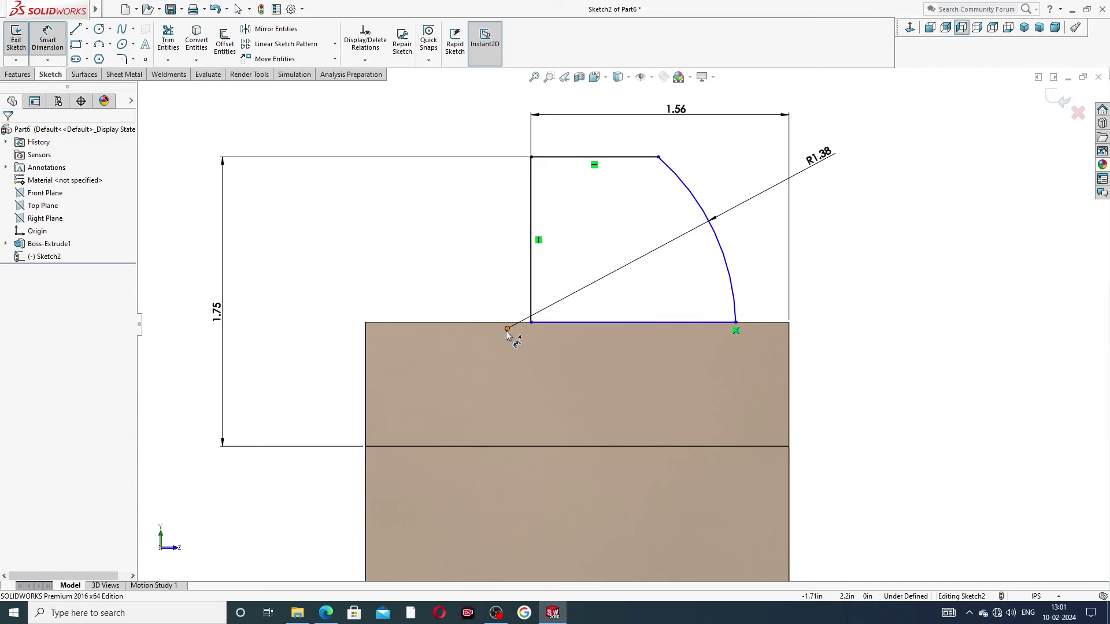
pyautogui.click(507, 329)
pyautogui.click(530, 303)
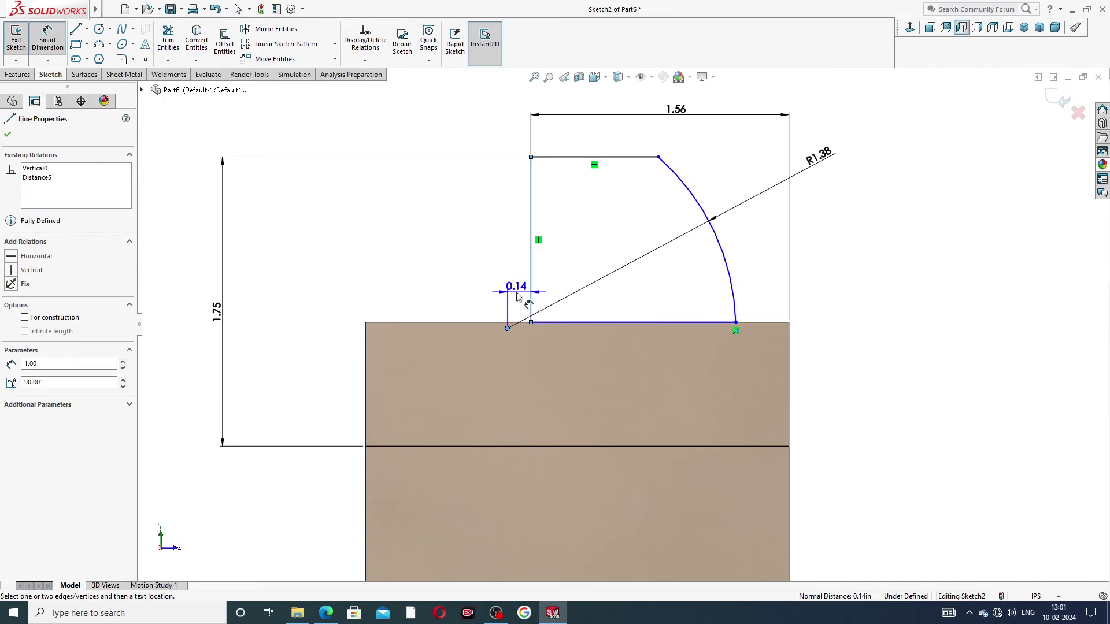
pyautogui.click(519, 296)
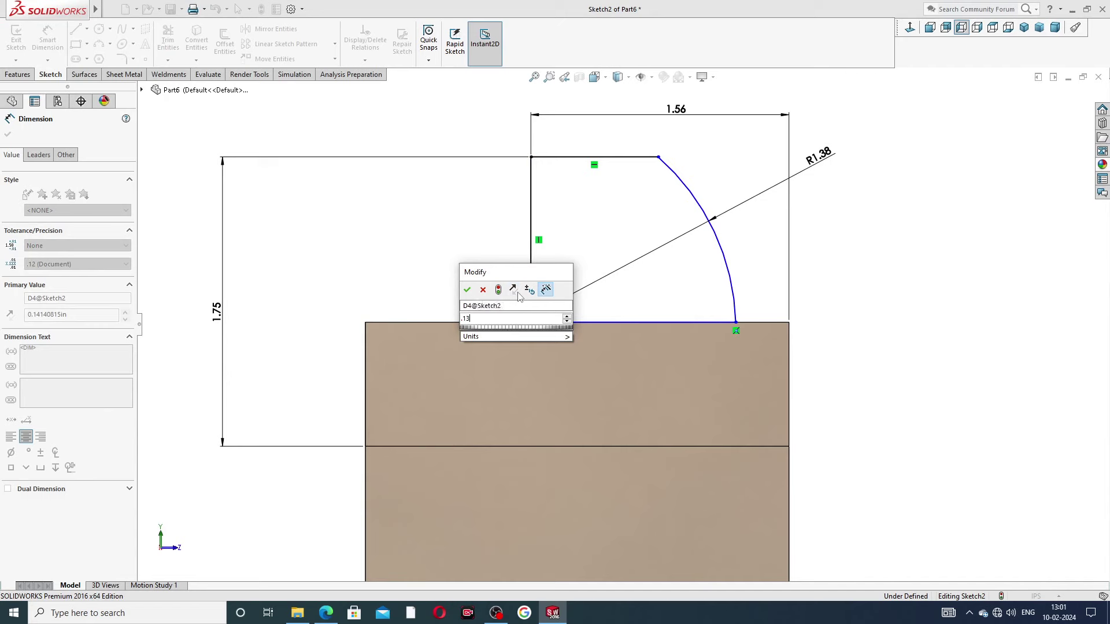
pyautogui.press('Escape')
pyautogui.click(466, 288)
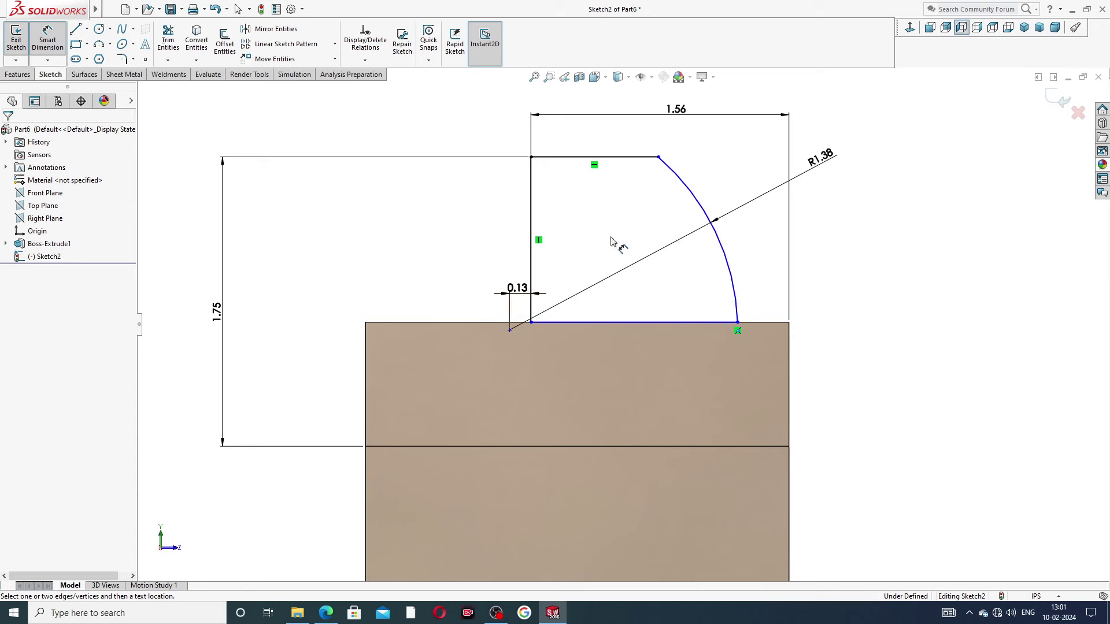
# Dimension the arc centre 1.19 in below the top line and tidy the dimension labels
pyautogui.click(592, 157)
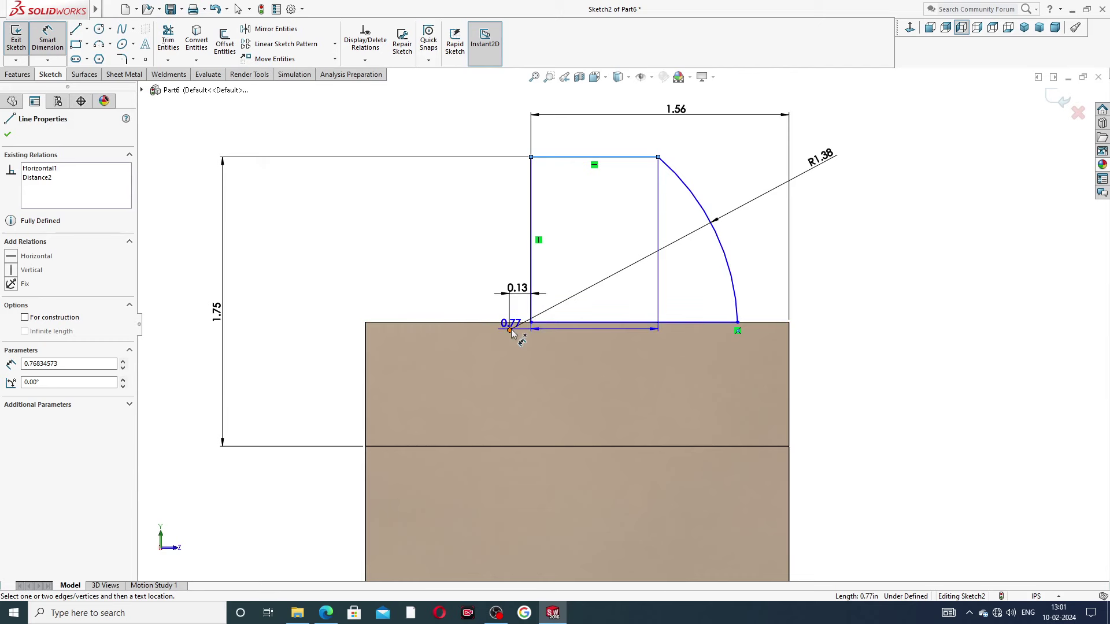
pyautogui.click(510, 330)
pyautogui.click(351, 257)
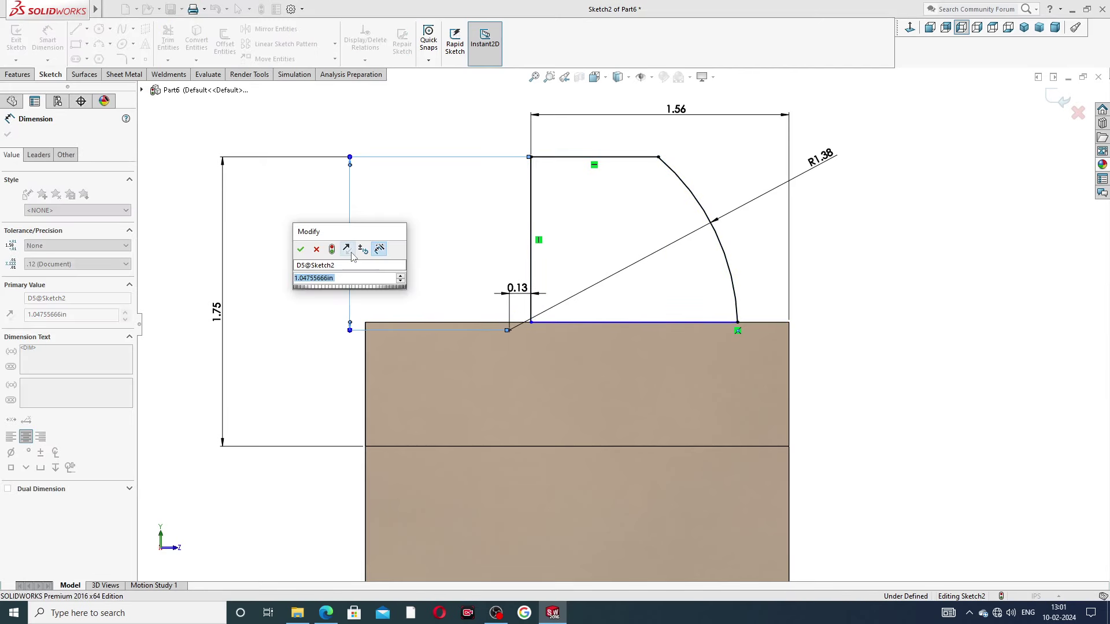
pyautogui.write('1.19')
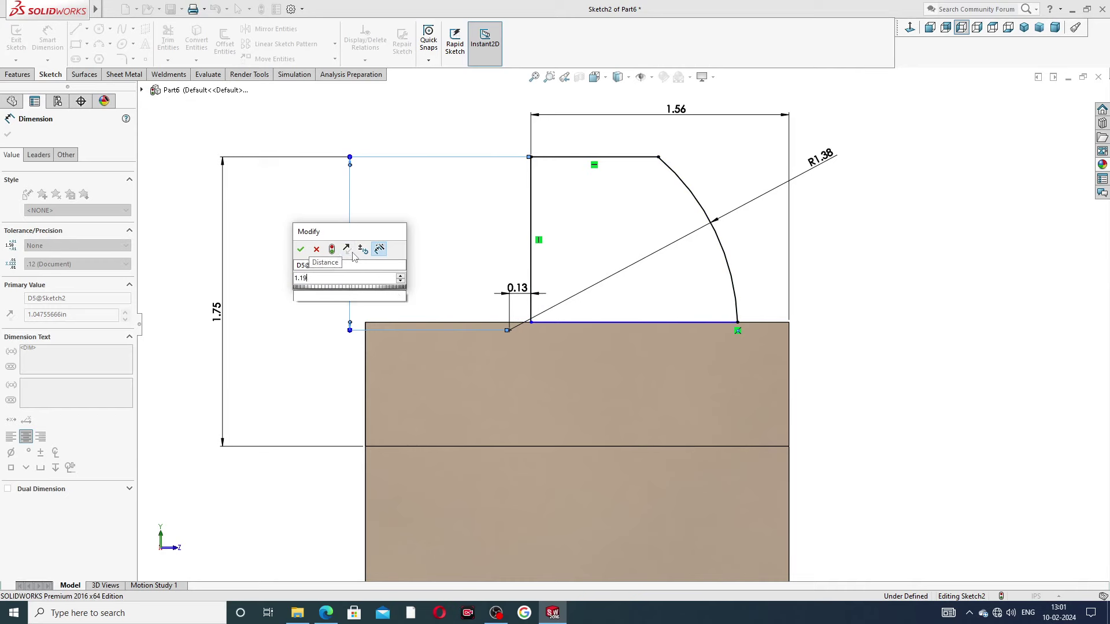
pyautogui.press('Return')
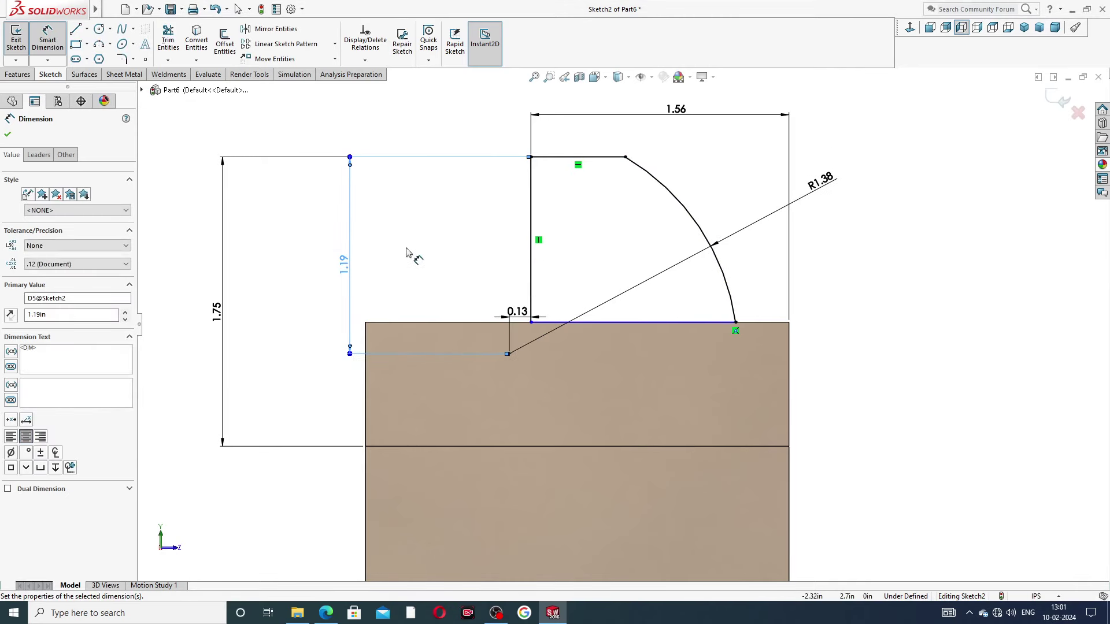
pyautogui.moveTo(344, 265); pyautogui.dragTo(320, 264)
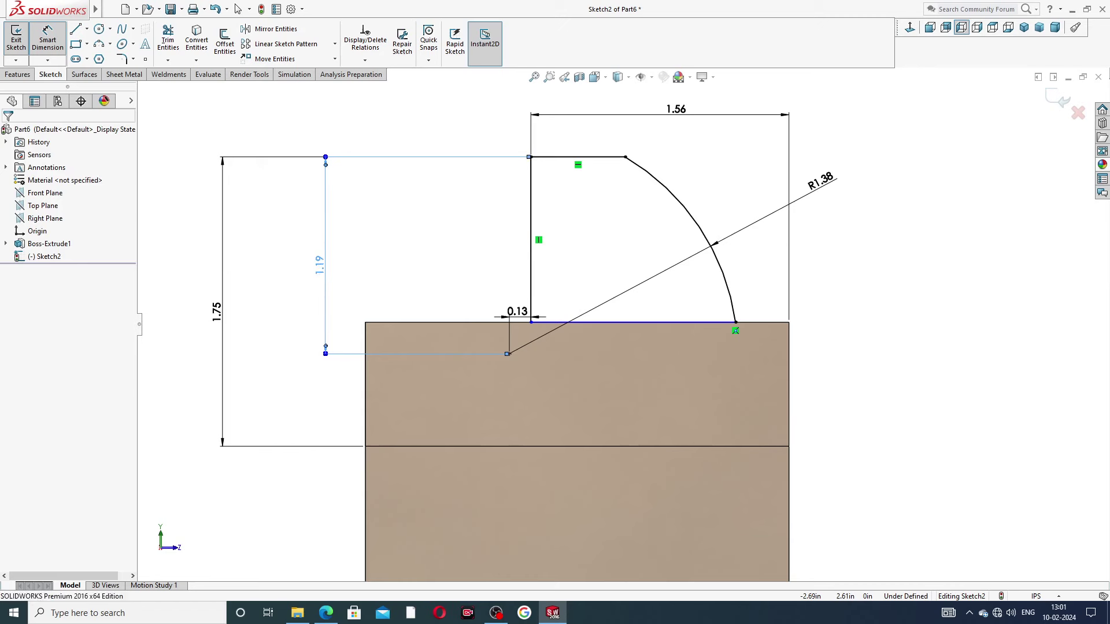
pyautogui.rightClick(894, 213)
pyautogui.press('Escape')
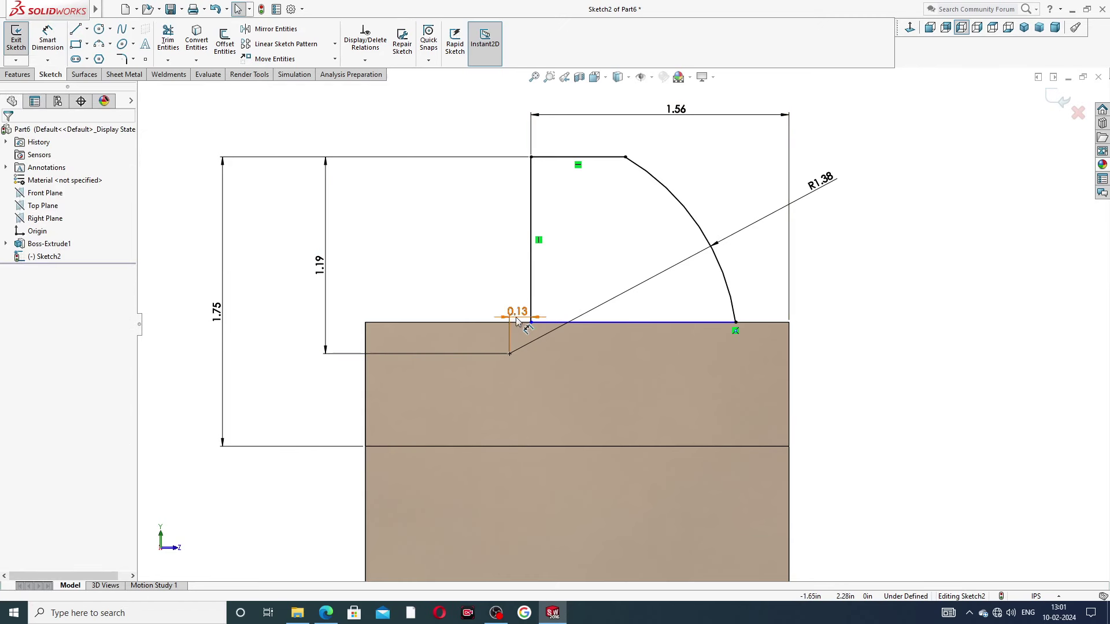
pyautogui.moveTo(517, 311); pyautogui.dragTo(482, 278)
pyautogui.click(884, 281)
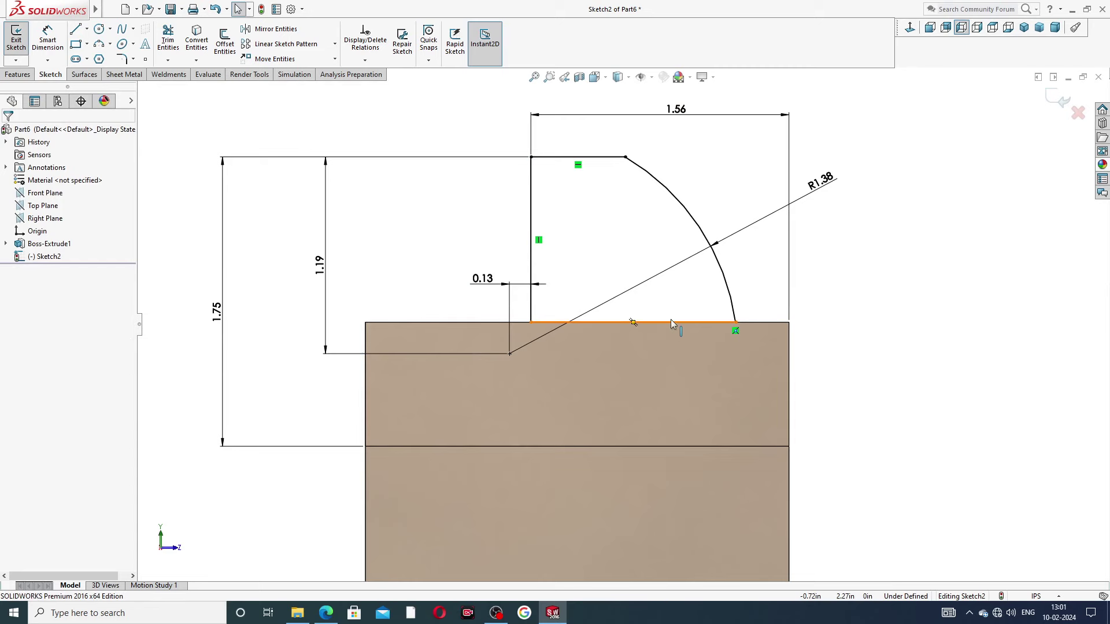
# Make the profile's bottom line collinear with the block's top edge
pyautogui.scroll(-2, 671, 320)
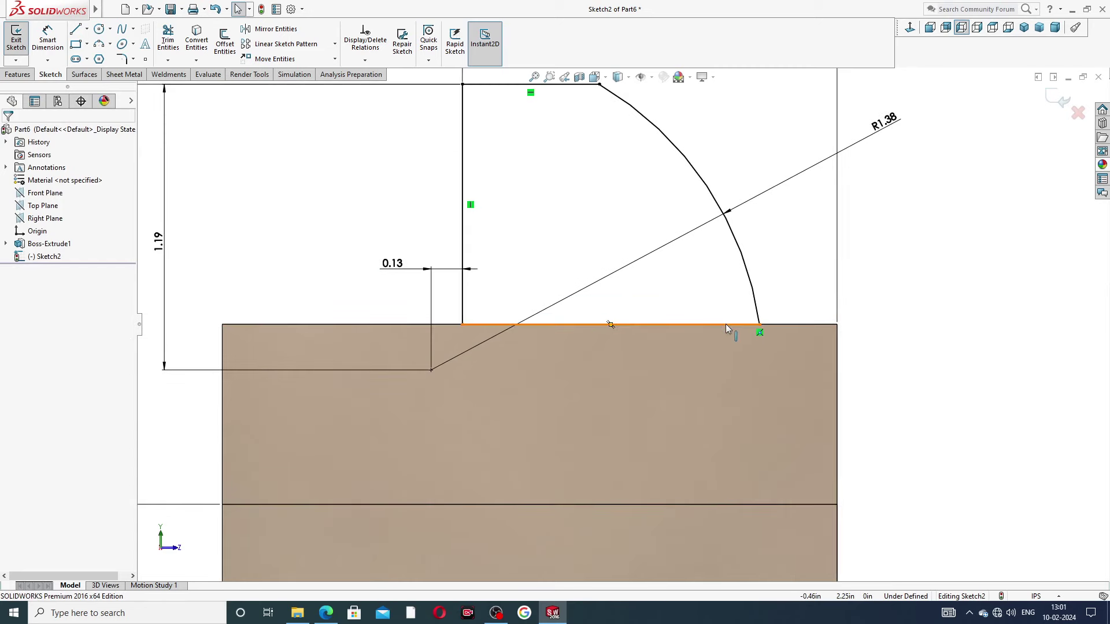
pyautogui.click(725, 325)
pyautogui.keyDown('ctrl'); pyautogui.click(773, 325); pyautogui.keyUp('ctrl')
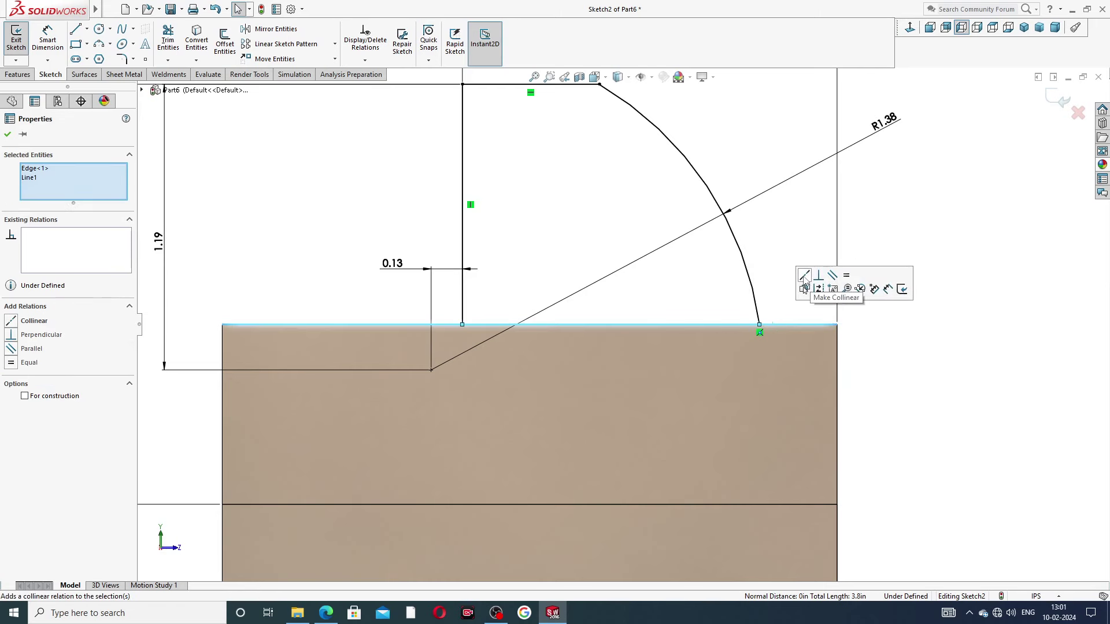
pyautogui.click(804, 283)
pyautogui.click(885, 362)
pyautogui.scroll(3, 897, 339)
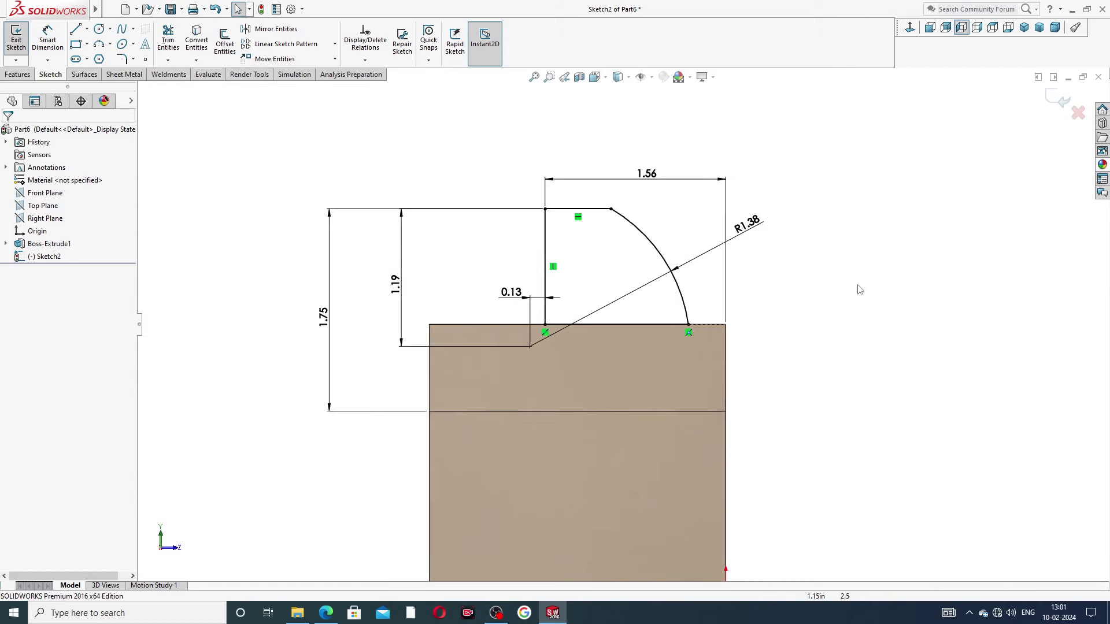
pyautogui.scroll(1, 859, 289)
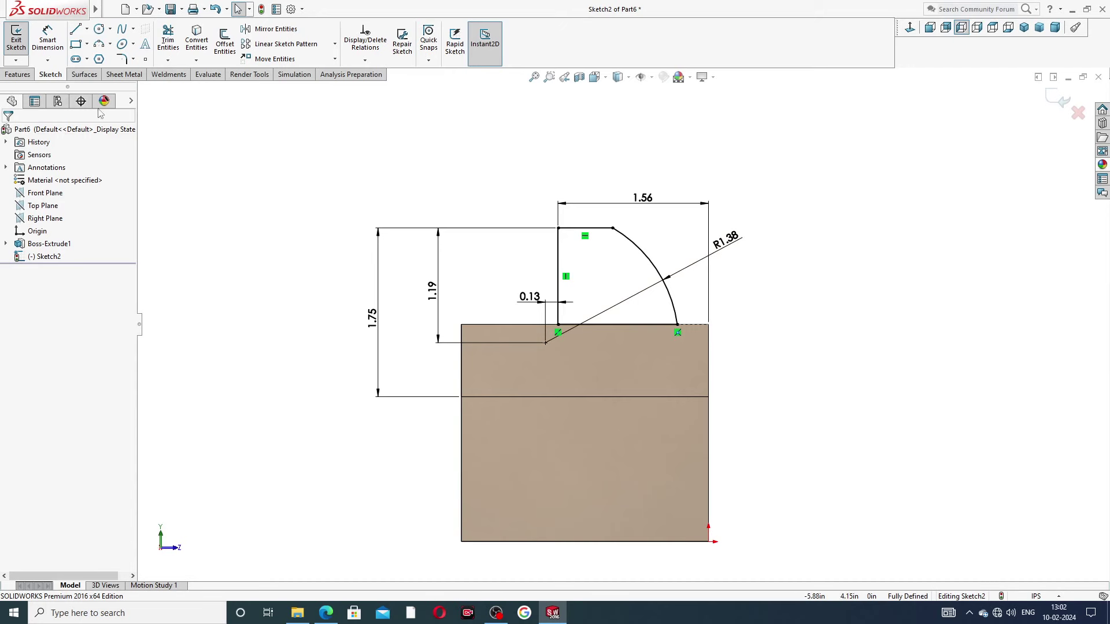
pyautogui.click(26, 75)
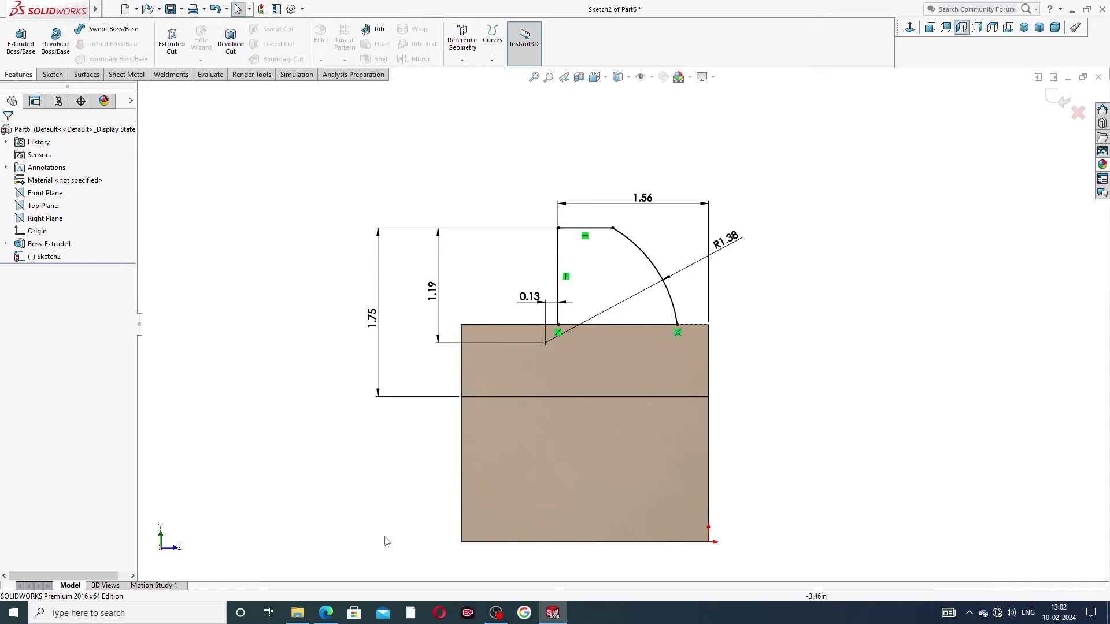
pyautogui.click(326, 613)
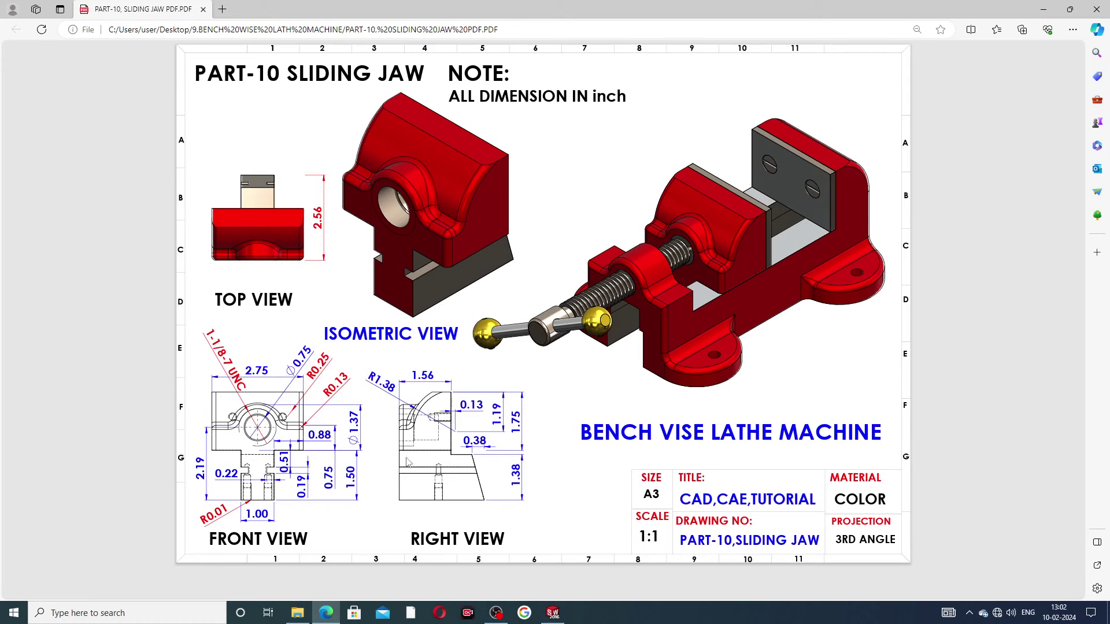
pyautogui.click(330, 616)
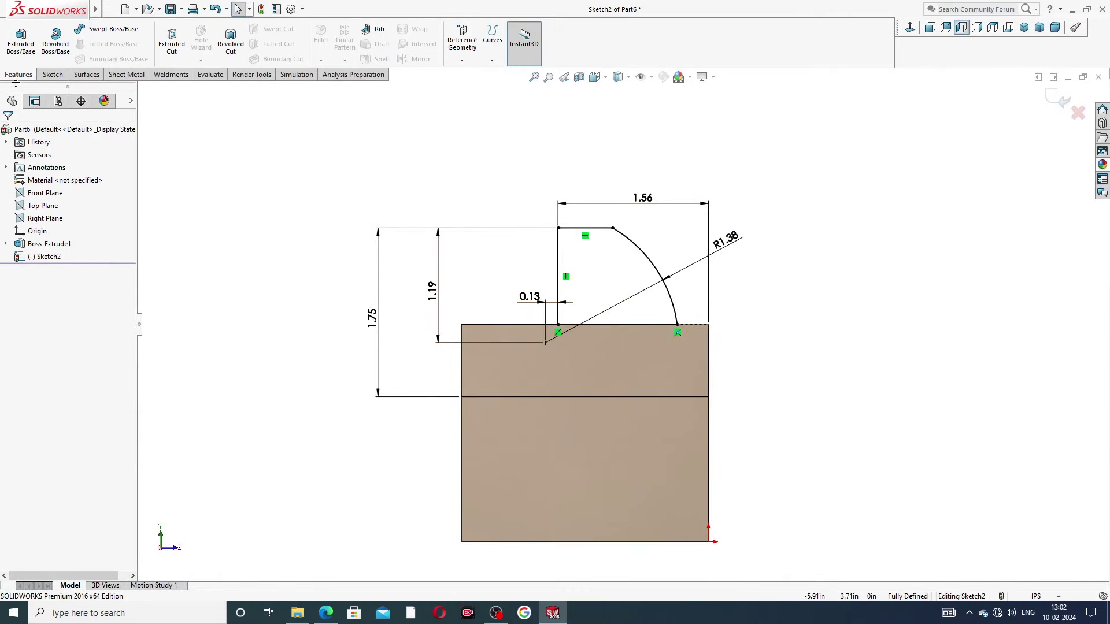
# Extrude the quarter-round profile Up To Surface, ending at the block's far face
pyautogui.click(21, 40)
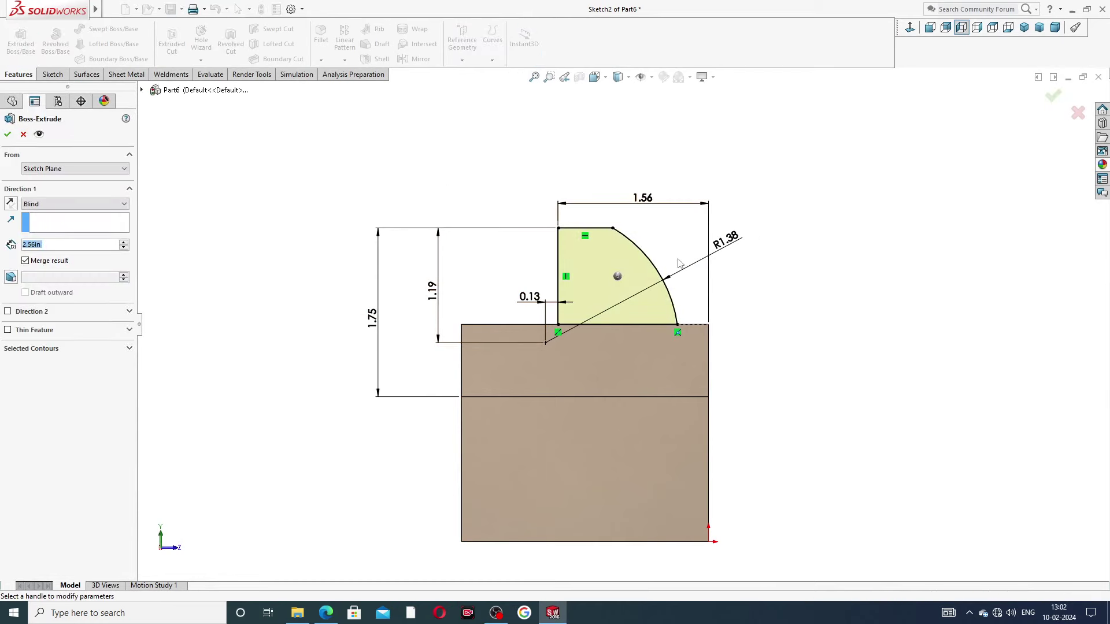
pyautogui.click(75, 204)
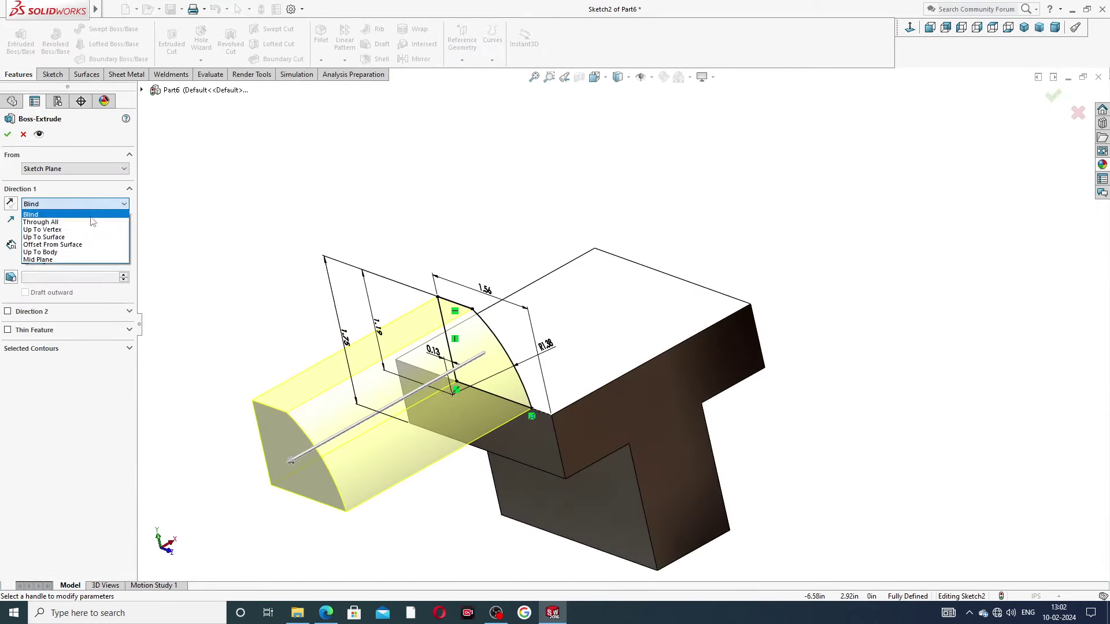
pyautogui.click(79, 238)
pyautogui.moveTo(919, 273); pyautogui.dragTo(929, 297, button='middle')
pyautogui.click(683, 299)
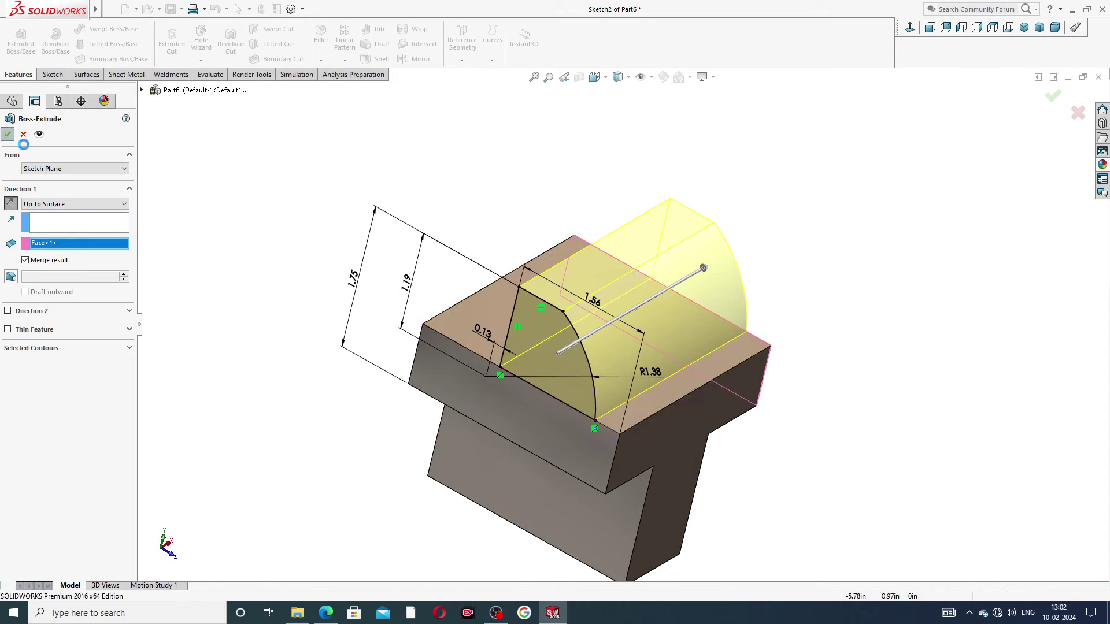
pyautogui.click(7, 135)
# Orbit the part to inspect the new boss, then view the reference drawing again
pyautogui.moveTo(364, 218); pyautogui.dragTo(684, 119, button='middle')
pyautogui.click(1023, 28)
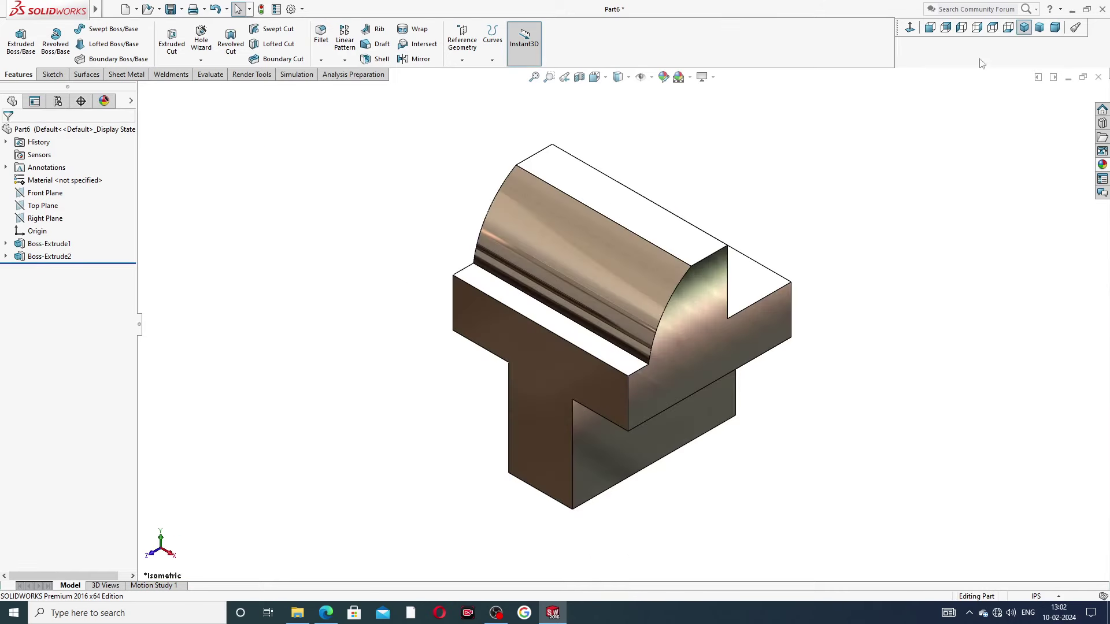
pyautogui.moveTo(954, 122); pyautogui.dragTo(842, 179, button='middle')
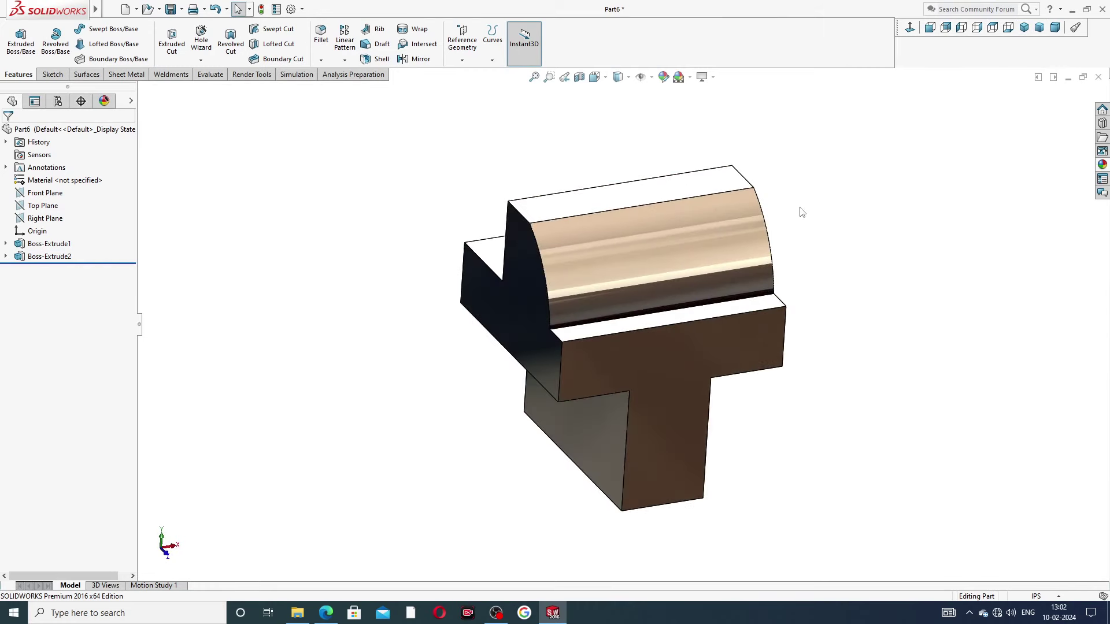
pyautogui.moveTo(526, 231); pyautogui.dragTo(469, 229, button='middle')
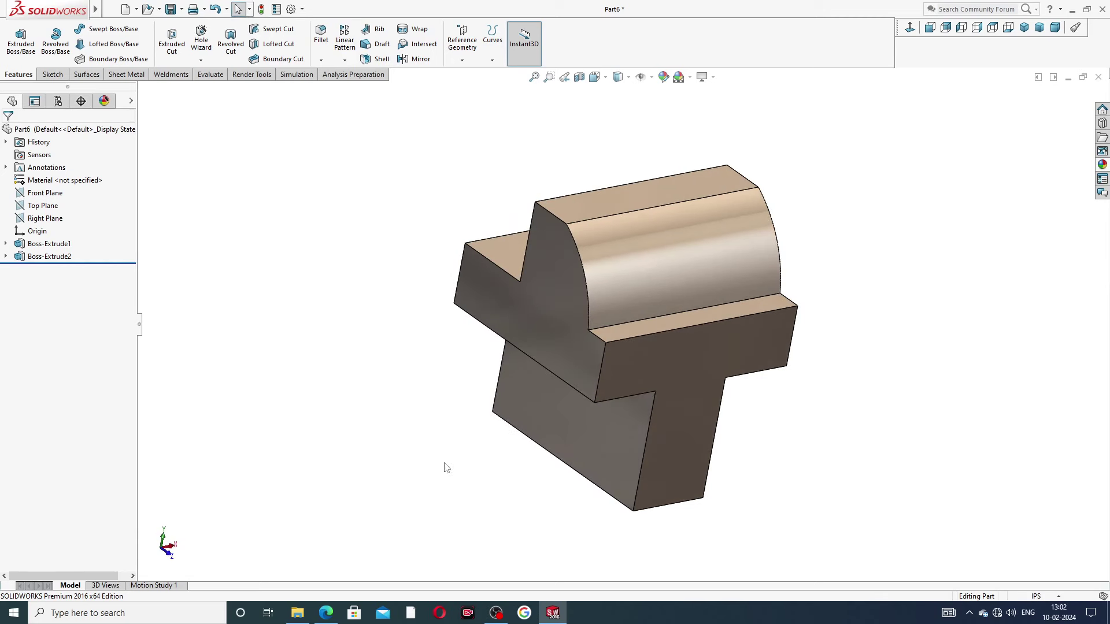
pyautogui.click(327, 613)
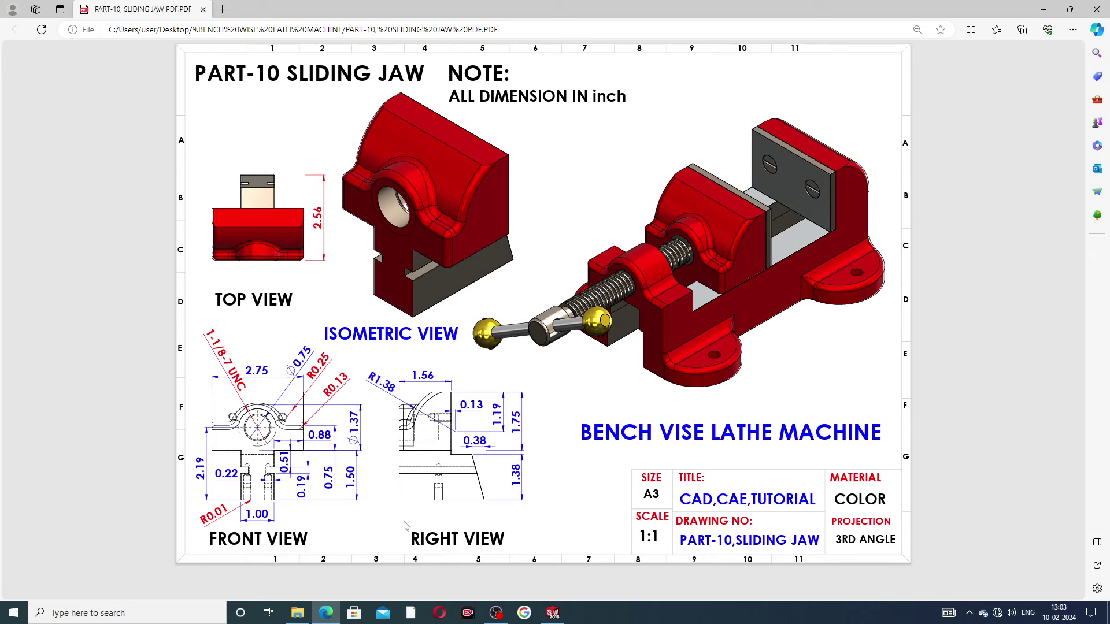
# Start a new sketch on the notched end face and view it Normal To
pyautogui.click(553, 613)
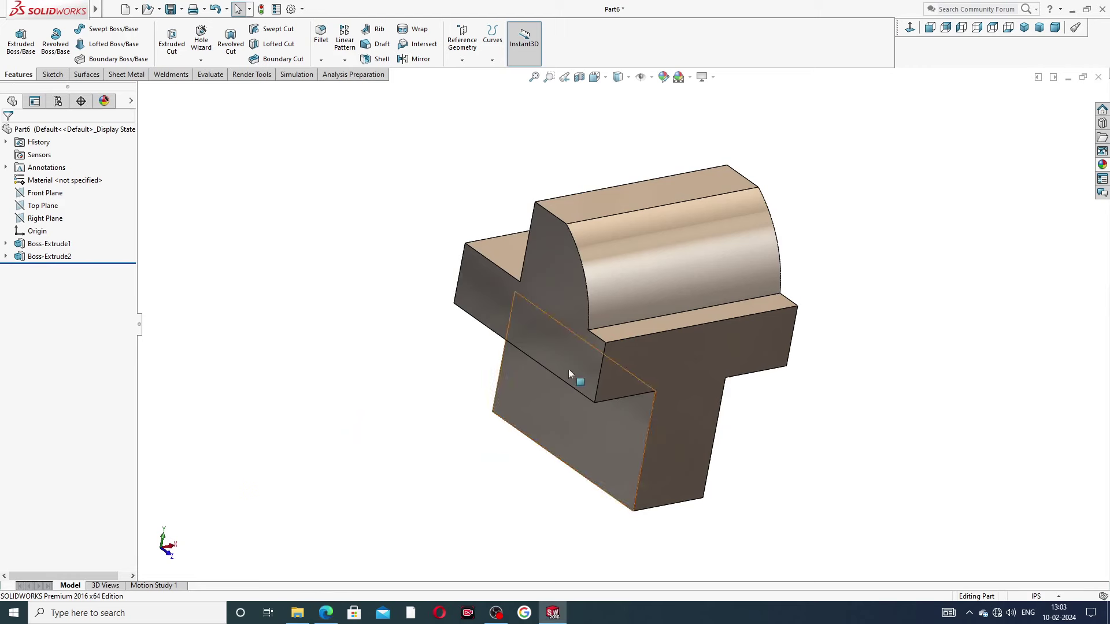
pyautogui.click(561, 290)
pyautogui.click(611, 261)
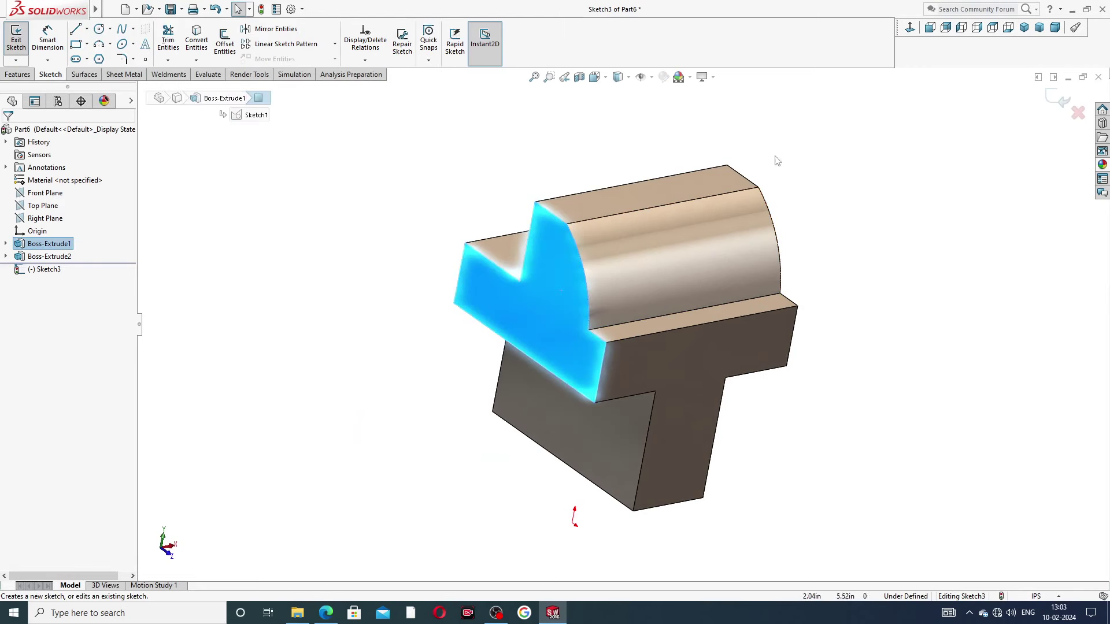
pyautogui.click(910, 29)
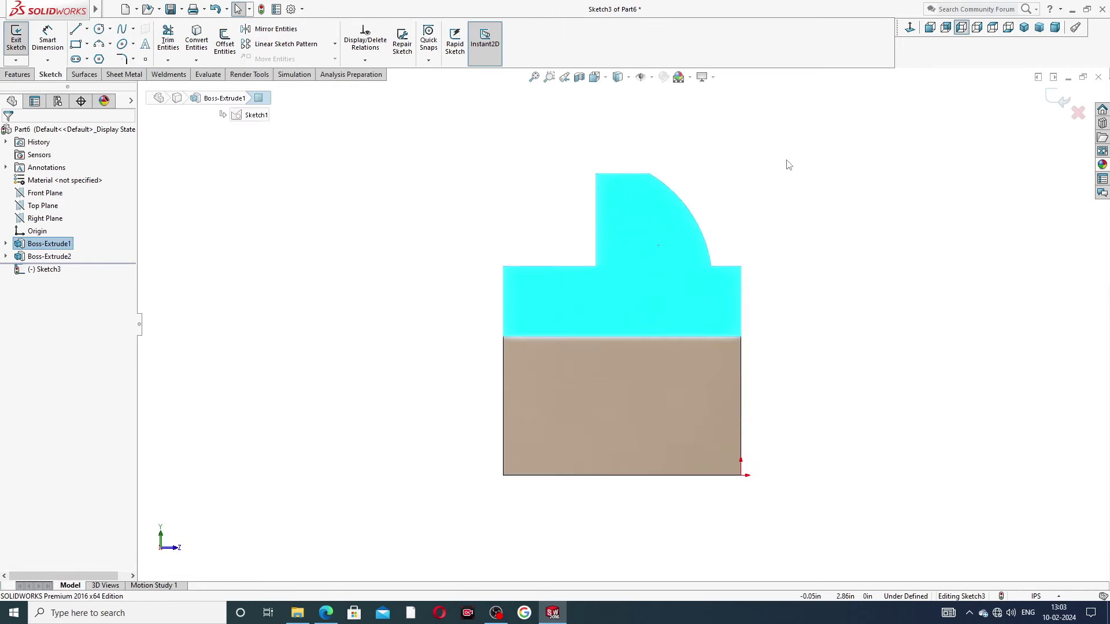
# Draw a vertical, short horizontal, and sloped line chain to the block's bottom-left corner
pyautogui.click(75, 29)
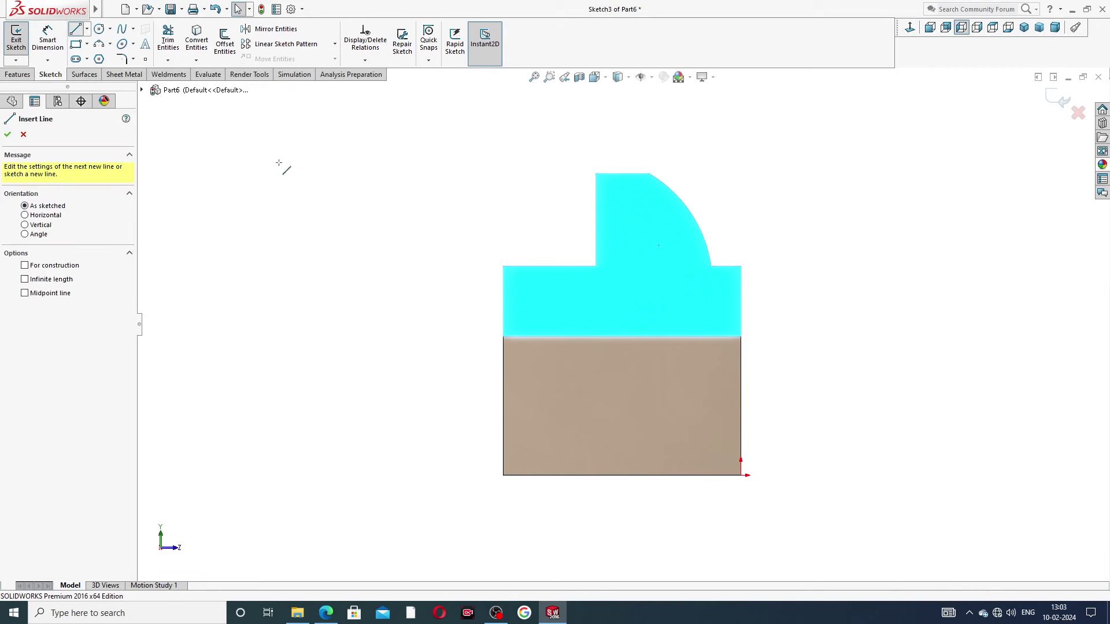
pyautogui.click(596, 266)
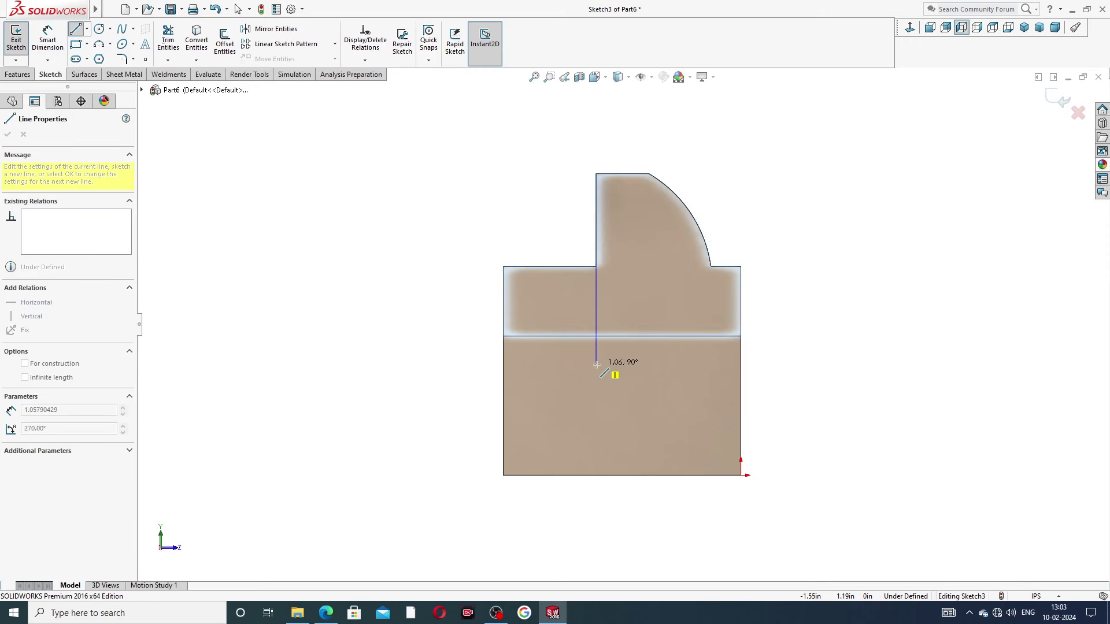
pyautogui.click(596, 365)
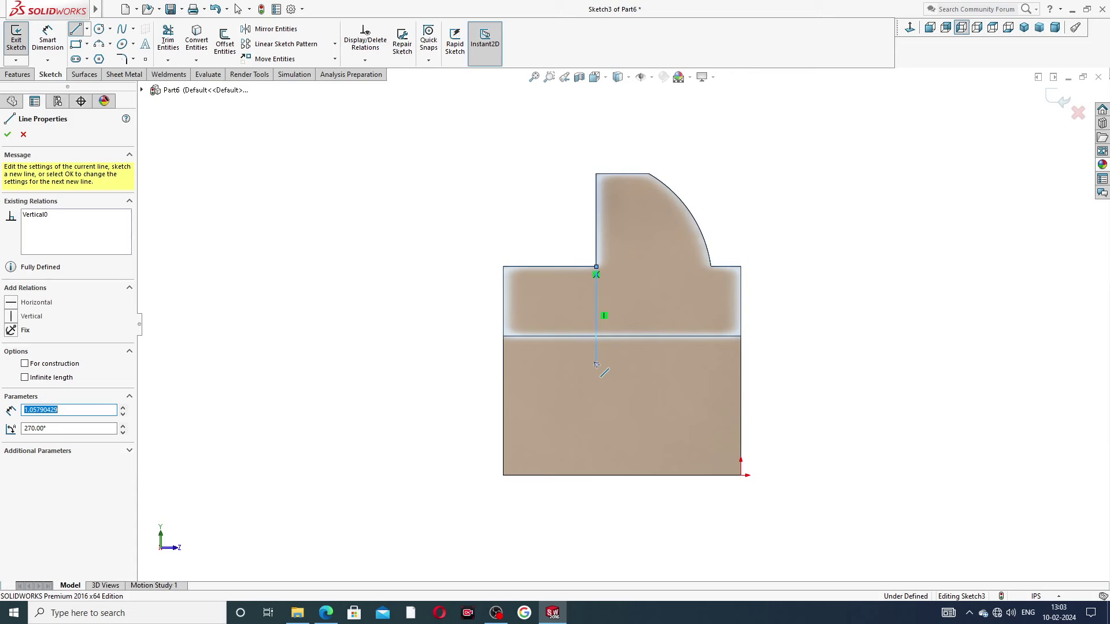
pyautogui.click(597, 364)
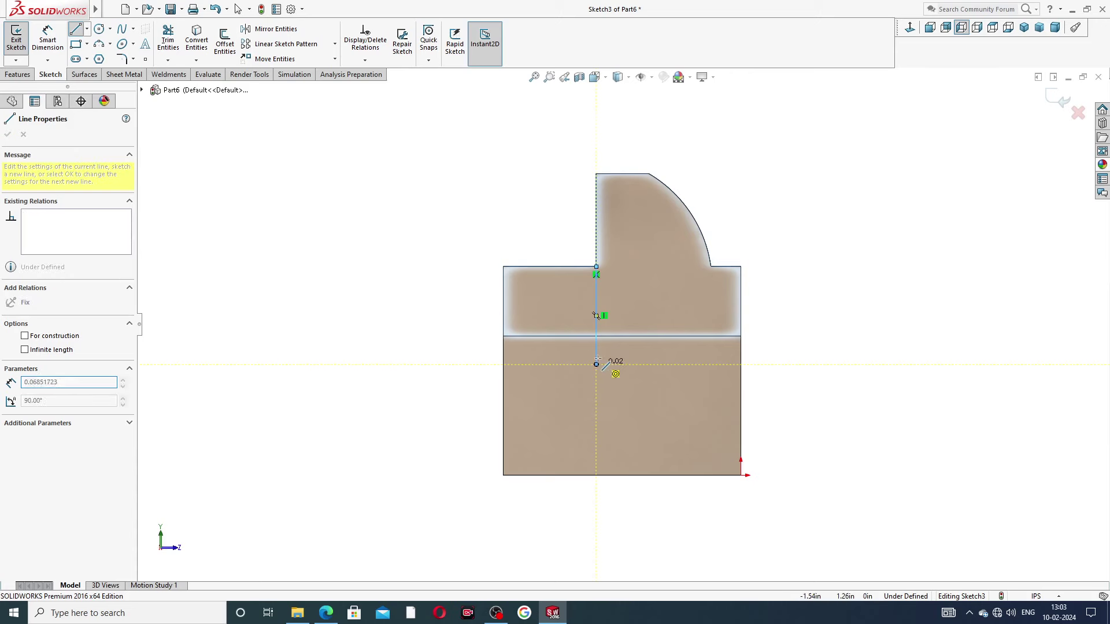
pyautogui.click(557, 365)
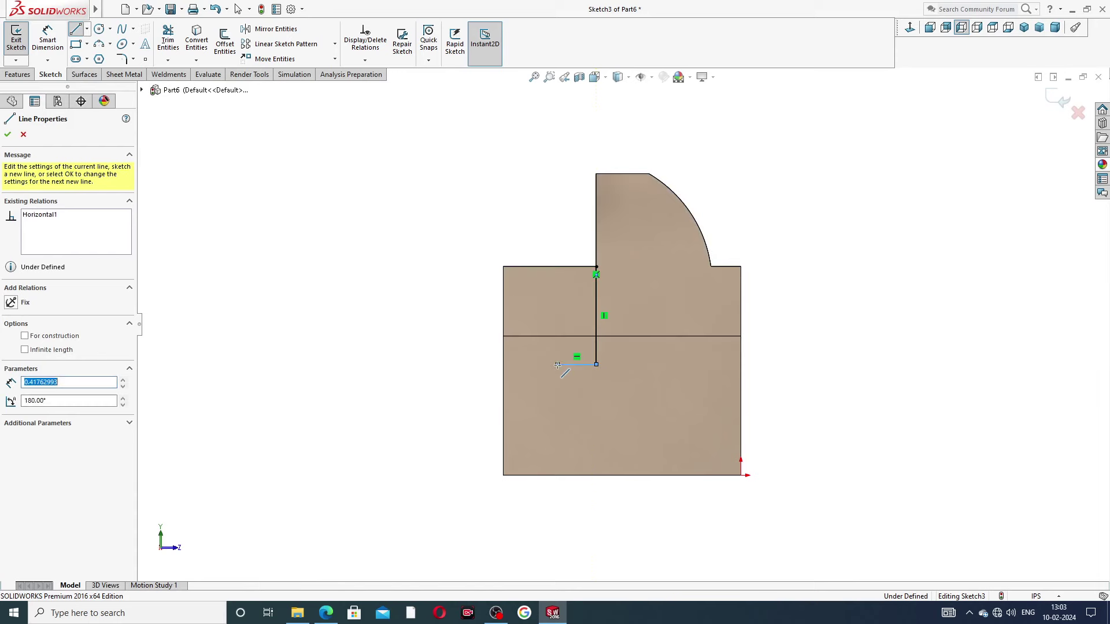
pyautogui.click(504, 475)
pyautogui.rightClick(449, 377)
pyautogui.click(462, 386)
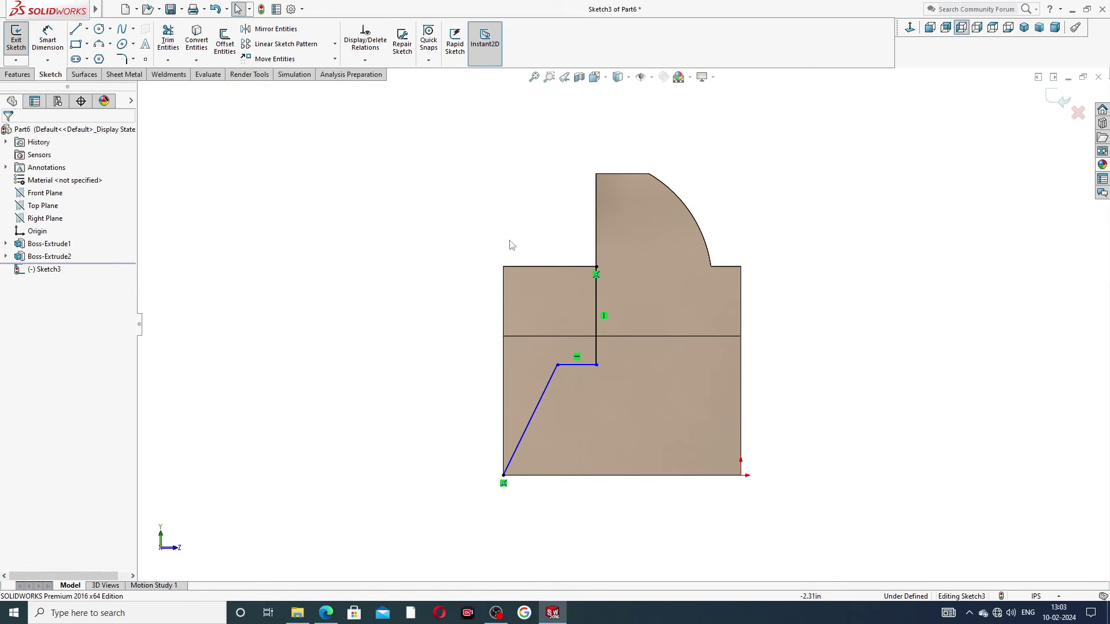
# Dimension the line junction 0.38 in from the block's left edge
pyautogui.click(48, 37)
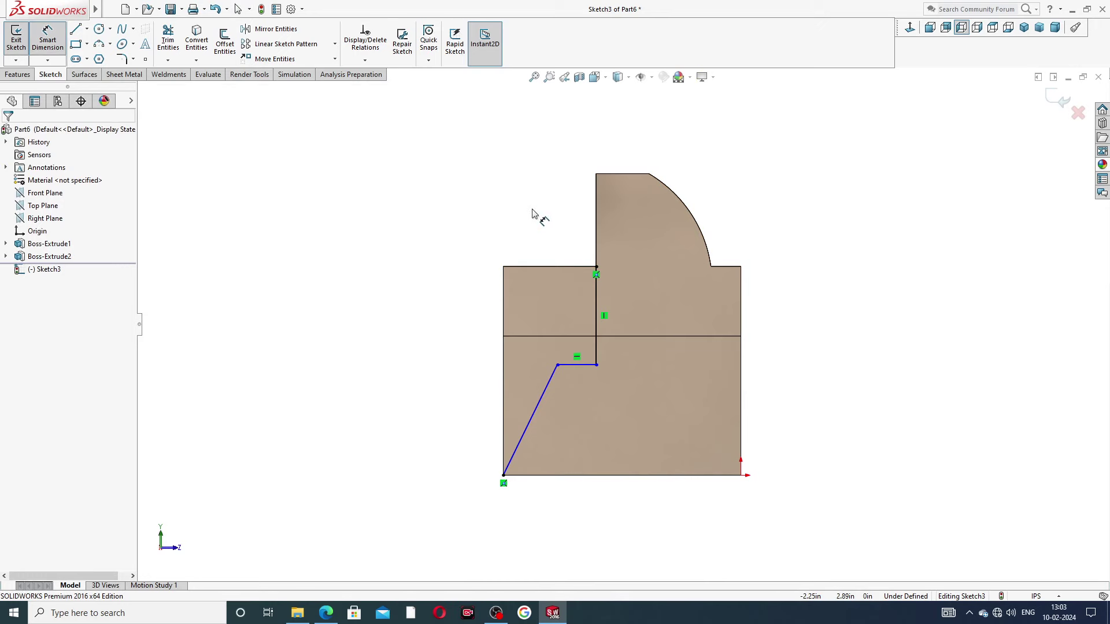
pyautogui.click(557, 366)
pyautogui.click(505, 373)
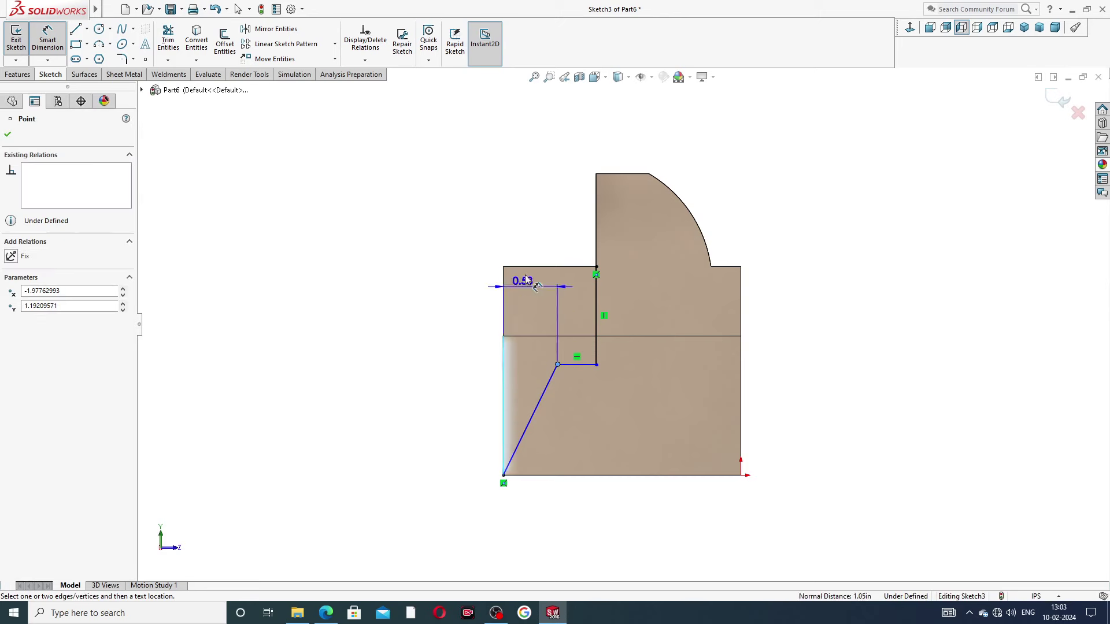
pyautogui.click(529, 233)
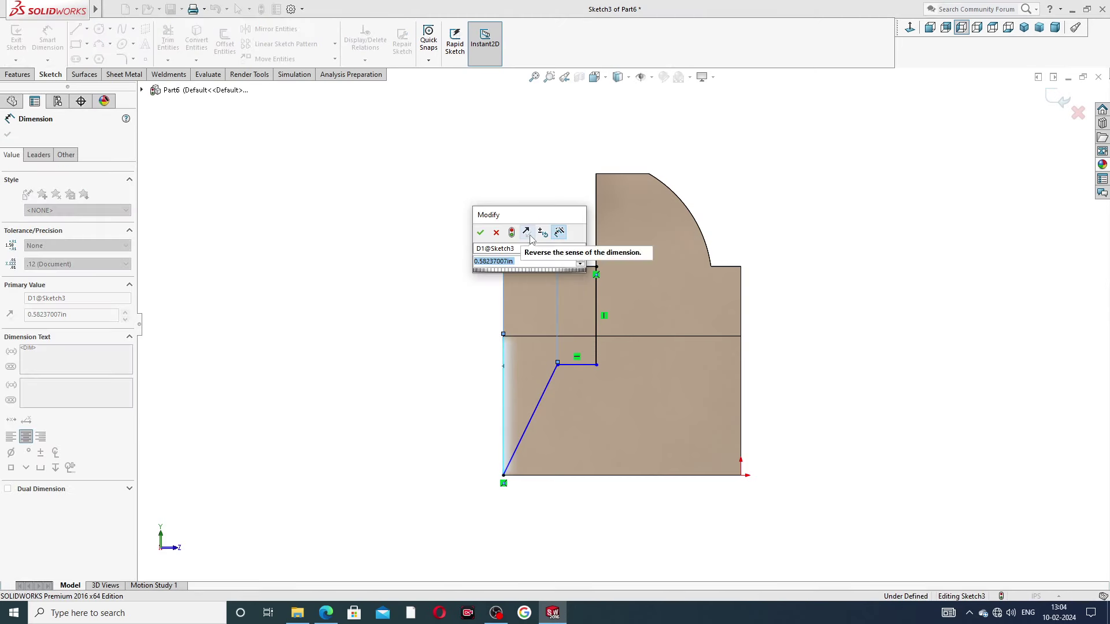
pyautogui.write('0.38')
pyautogui.press('Return')
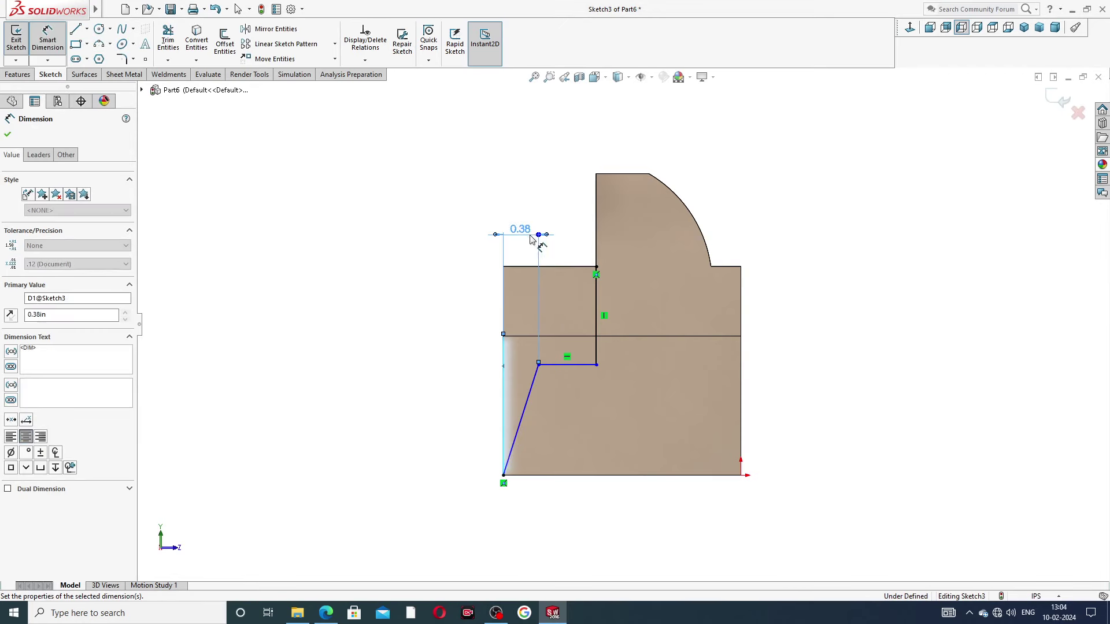
pyautogui.click(519, 198)
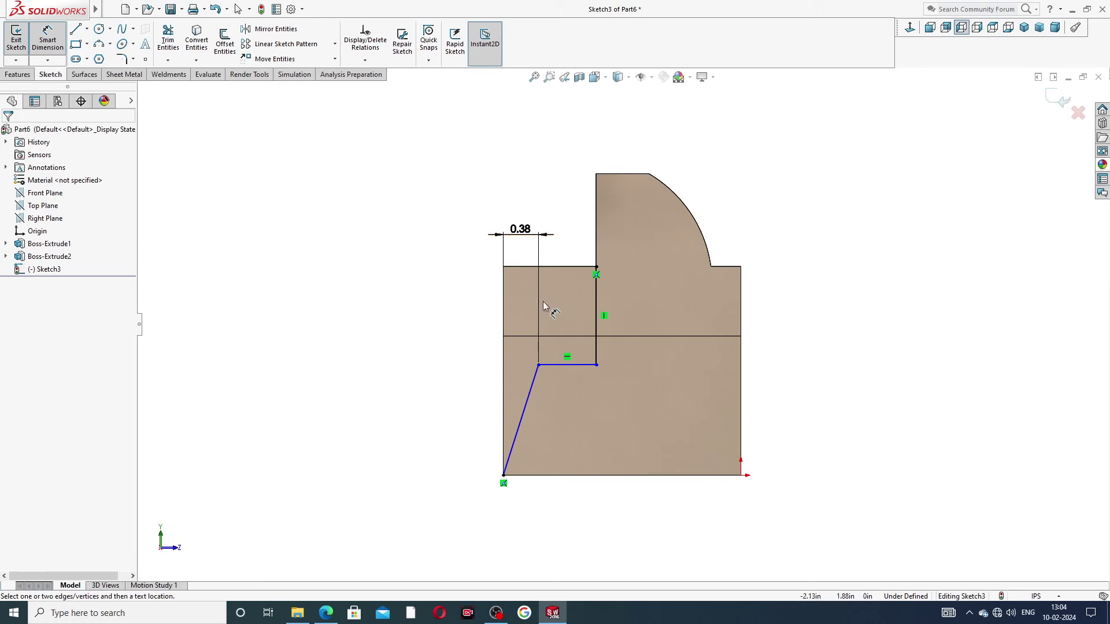
# Dimension the sloped line's upper endpoint 1.24 in above the bottom edge, then check the drawing
pyautogui.click(538, 364)
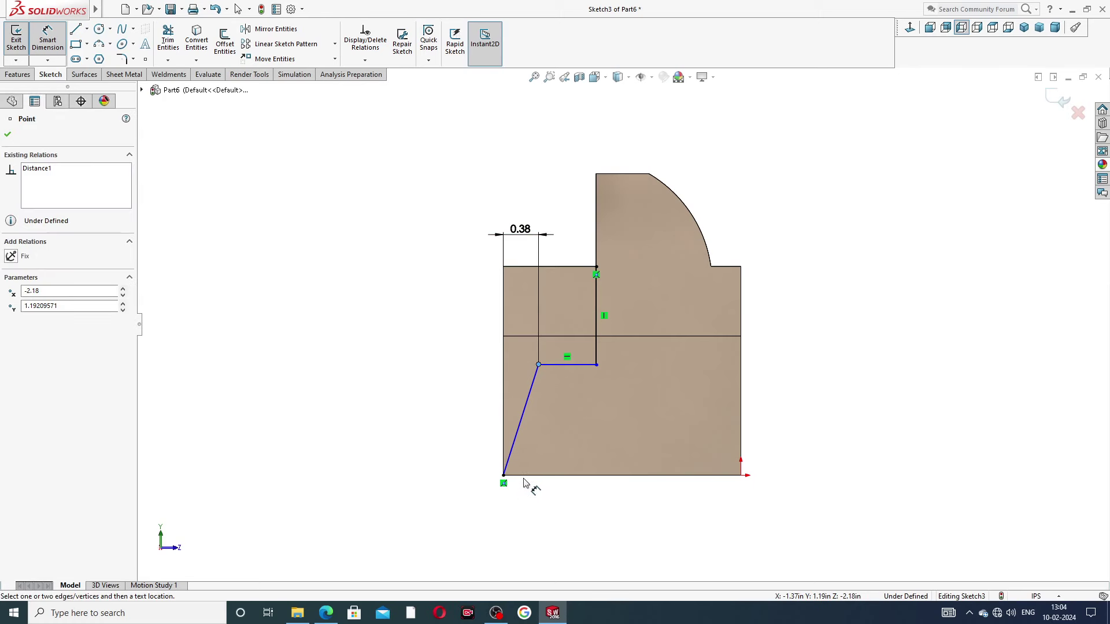
pyautogui.click(517, 475)
pyautogui.click(473, 438)
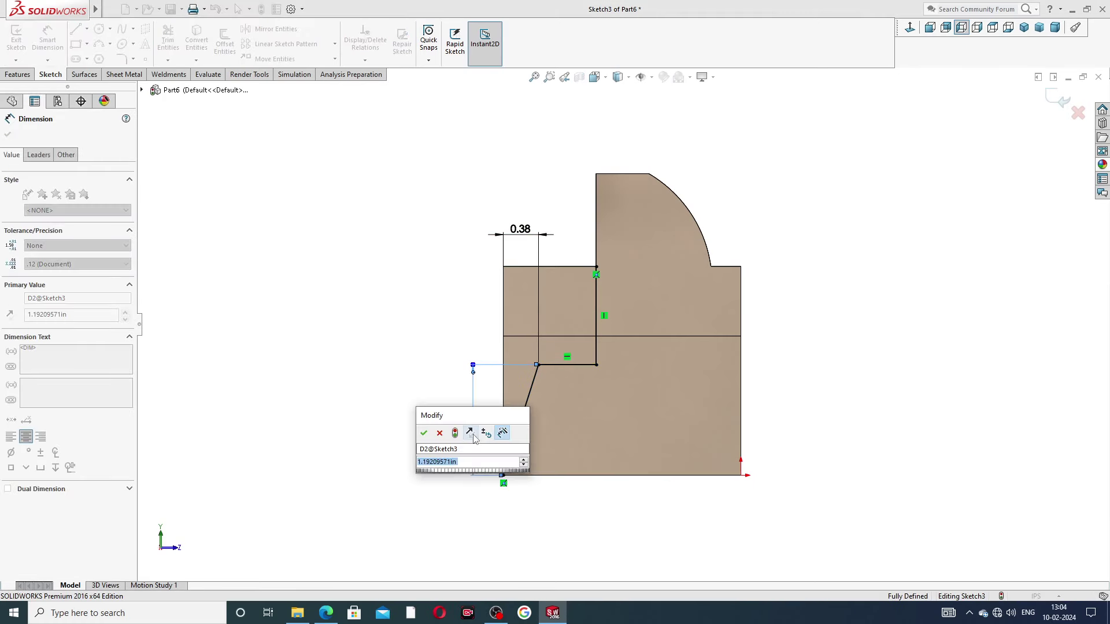
pyautogui.write('1.')
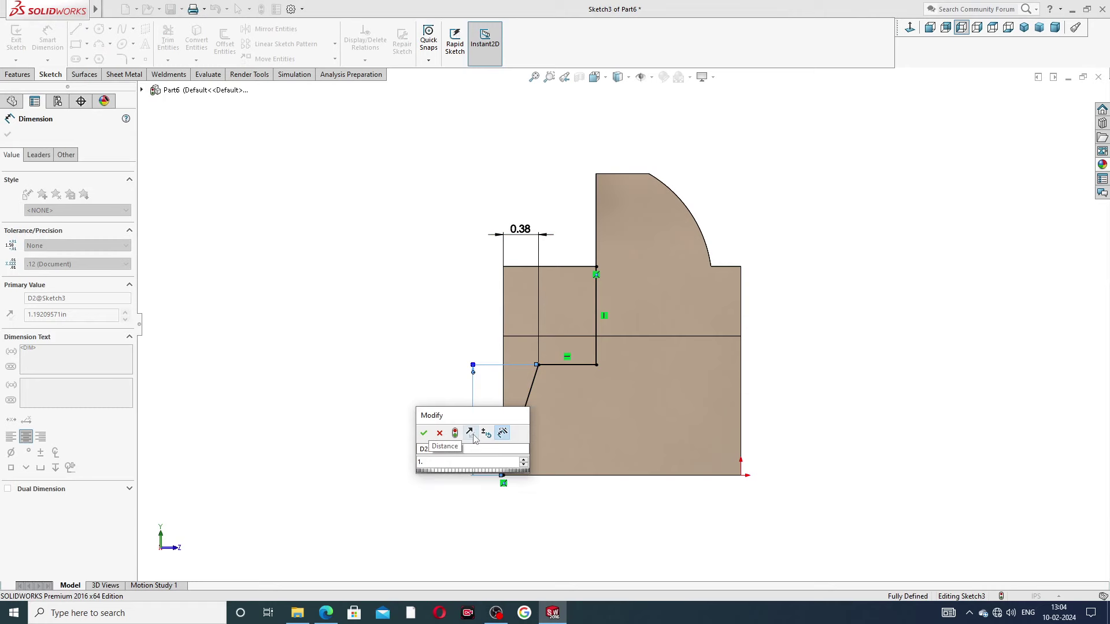
pyautogui.write('24')
pyautogui.press('Return')
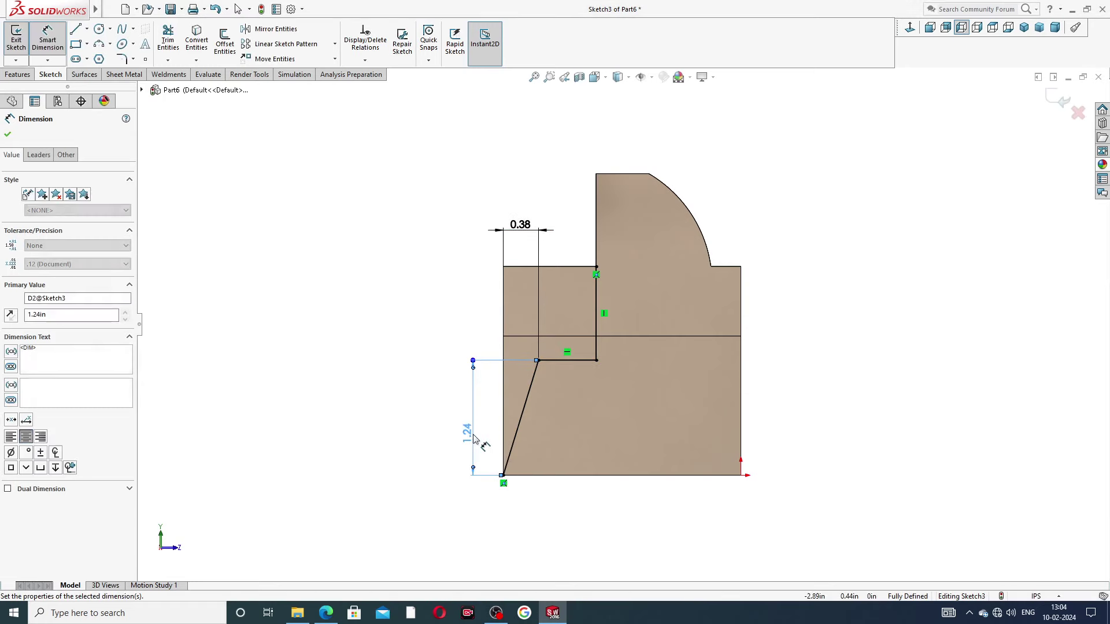
pyautogui.click(439, 412)
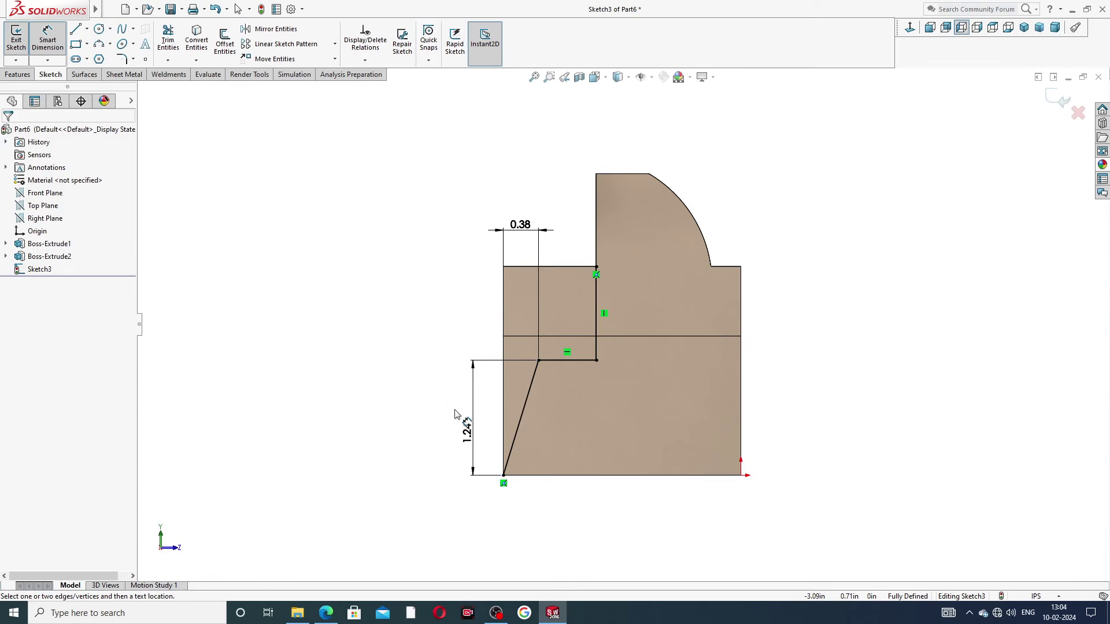
pyautogui.click(334, 612)
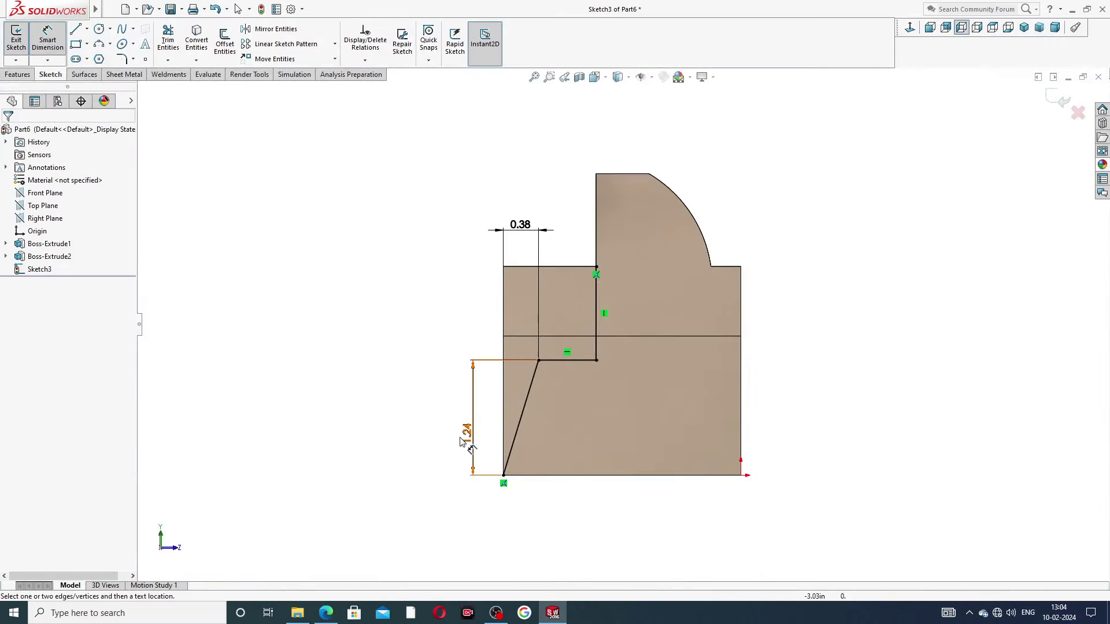
# Change the notch height dimension to 1.38 in, check the drawing, and return to the part
pyautogui.click(461, 441)
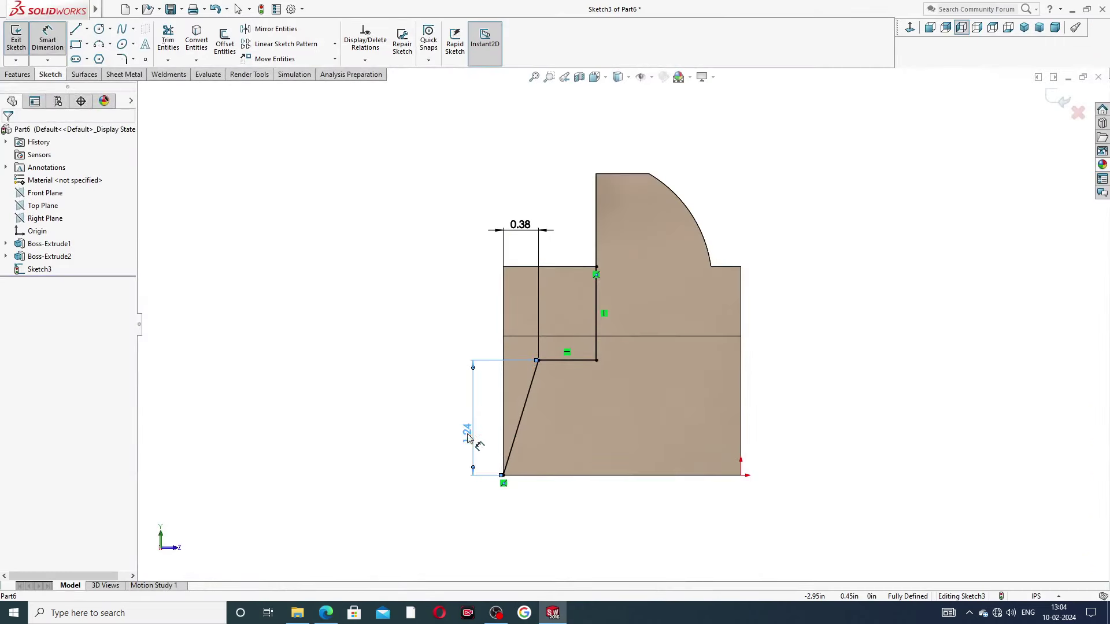
pyautogui.write('1.38')
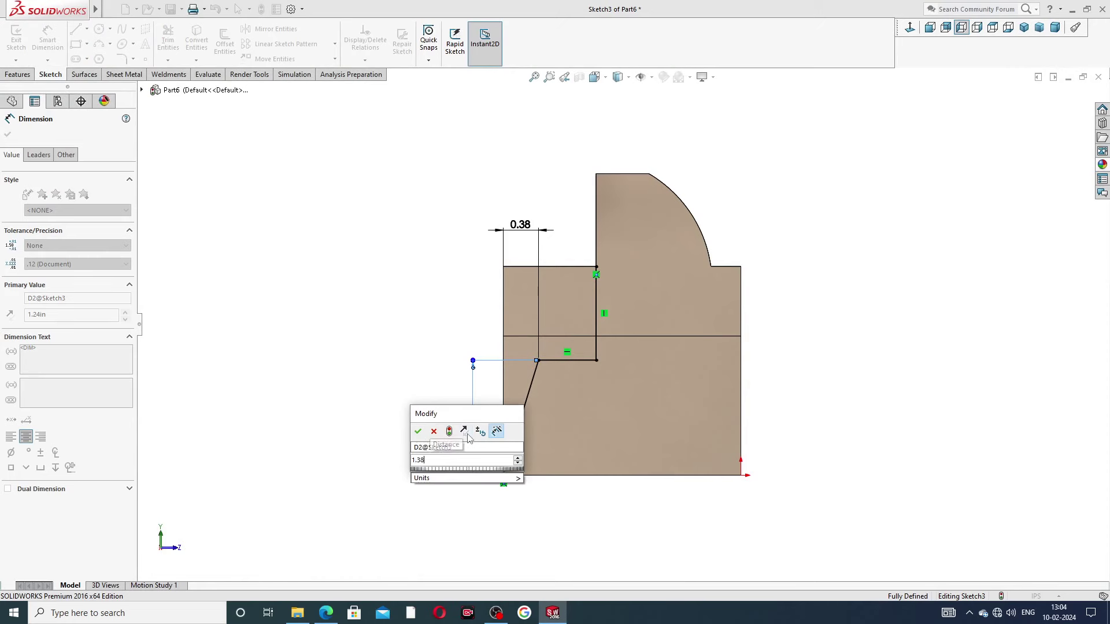
pyautogui.press('Return')
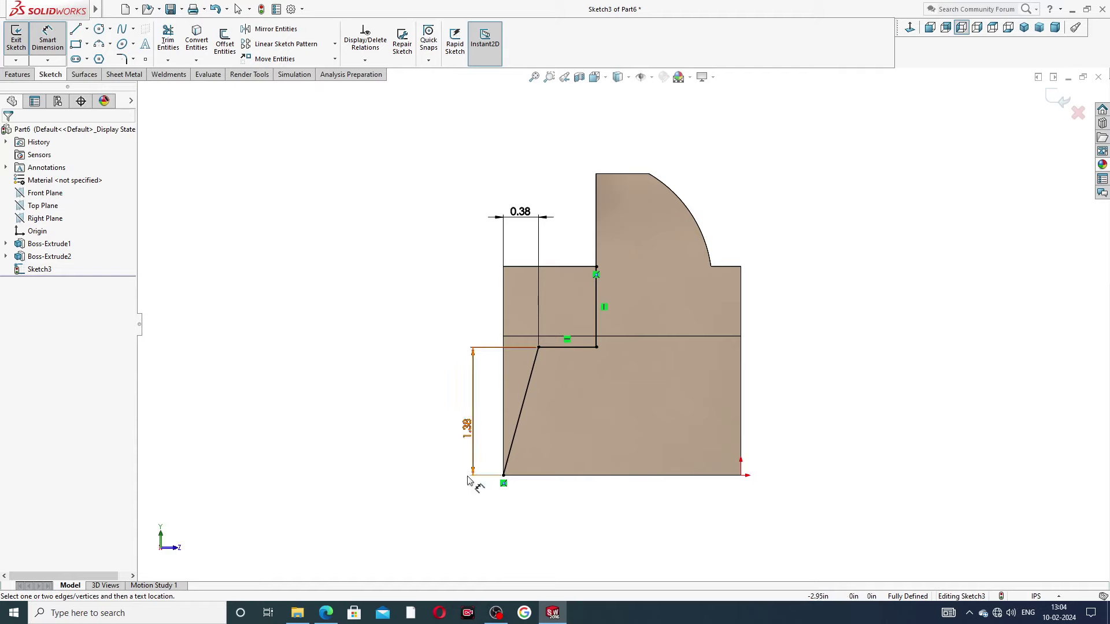
pyautogui.click(330, 613)
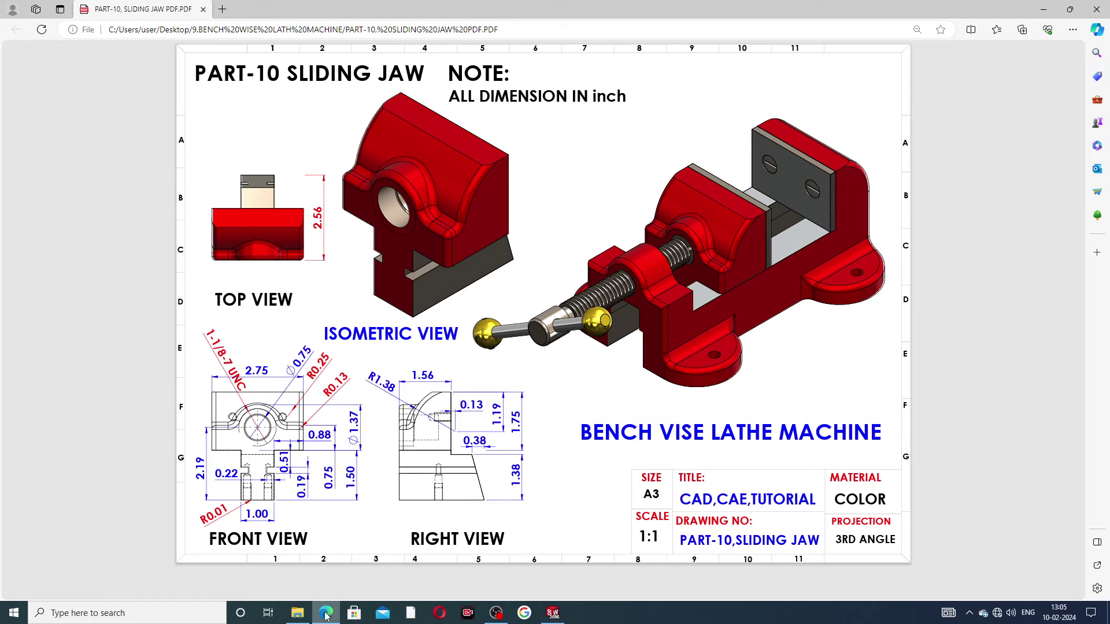
pyautogui.click(552, 613)
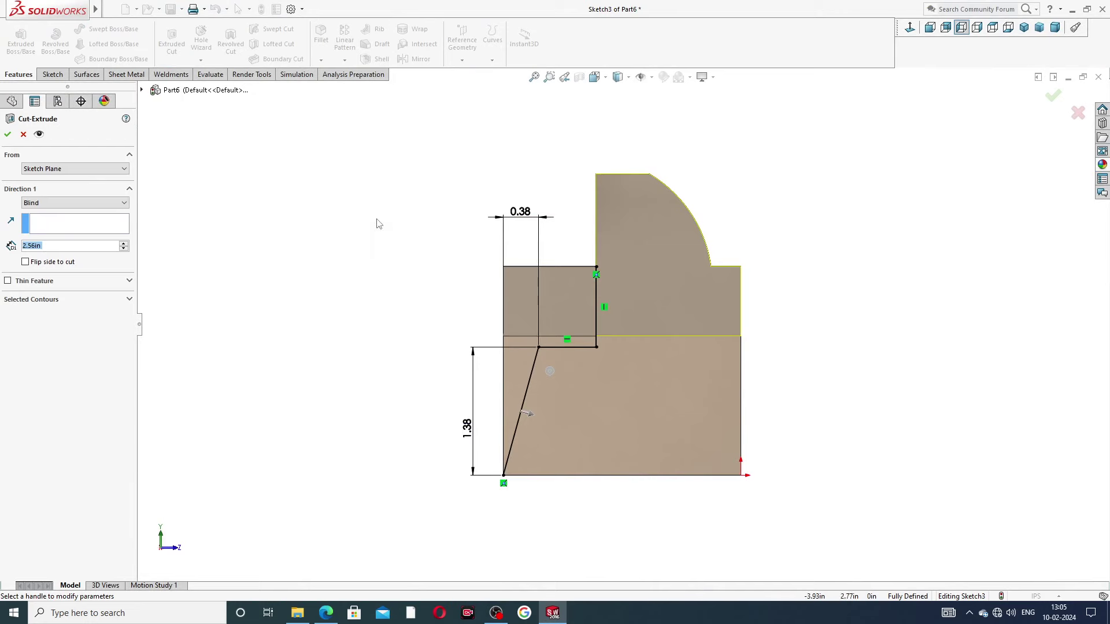
# Cut a Blind 2.96 in Cut-Extrude with Flip side to cut
pyautogui.moveTo(377, 224); pyautogui.dragTo(428, 272, button='middle')
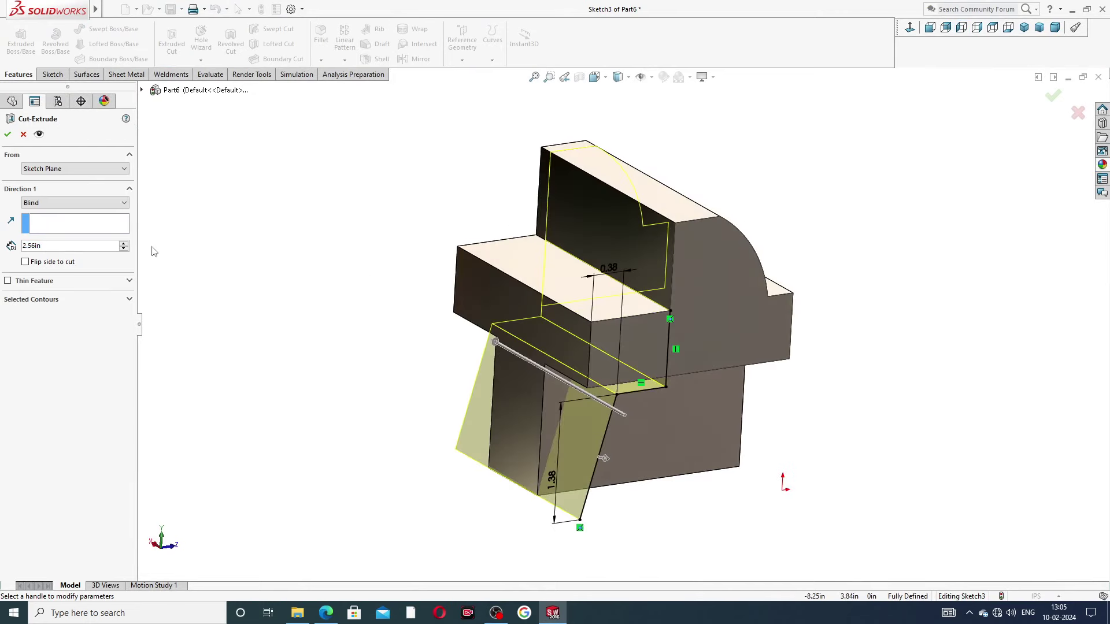
pyautogui.click(49, 205)
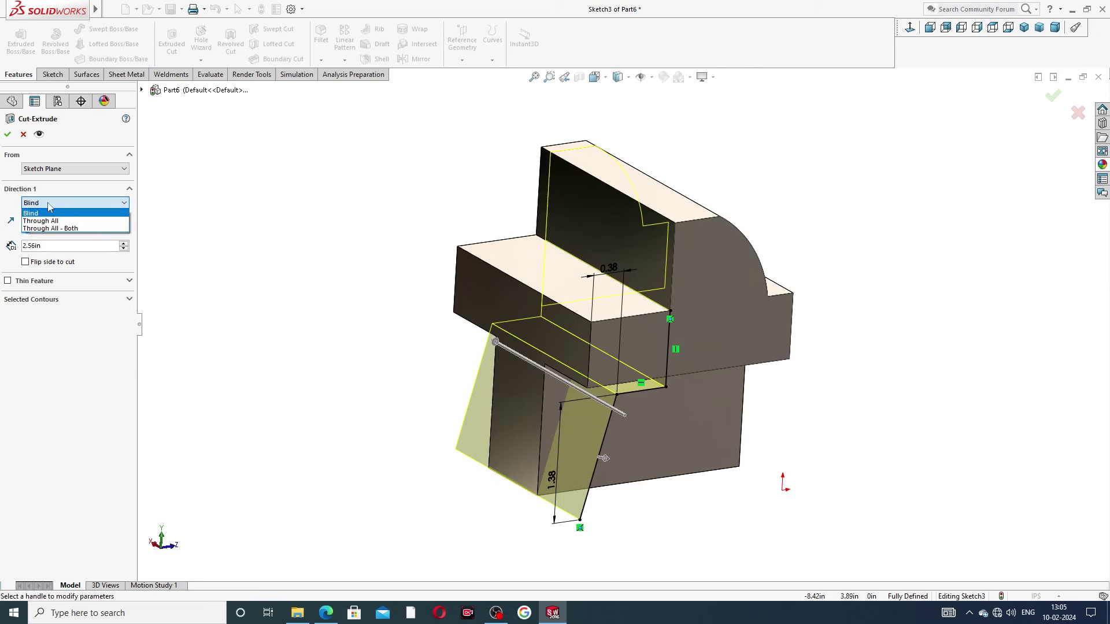
pyautogui.click(26, 266)
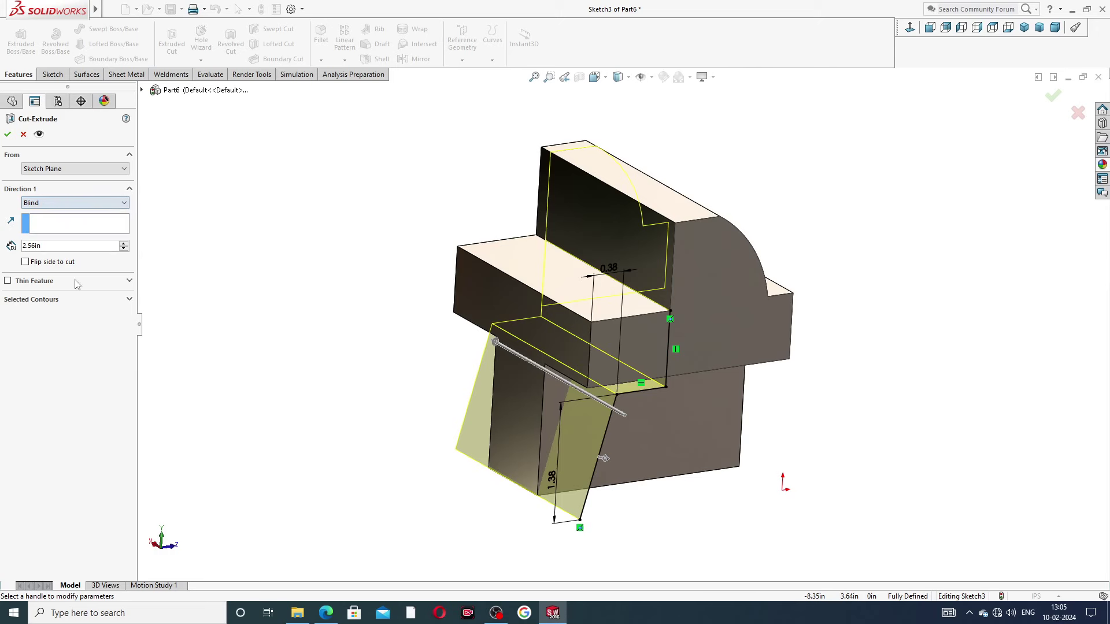
pyautogui.click(26, 263)
pyautogui.moveTo(231, 267); pyautogui.dragTo(324, 254, button='middle')
pyautogui.click(124, 243)
pyautogui.click(123, 243)
pyautogui.click(124, 244)
pyautogui.click(124, 243)
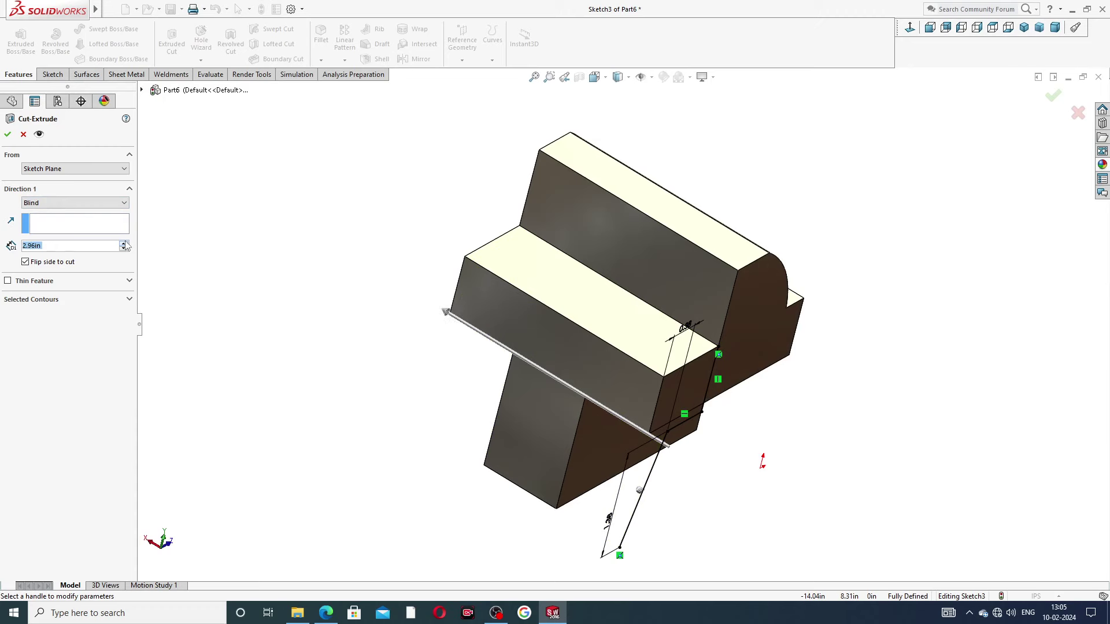
pyautogui.click(8, 134)
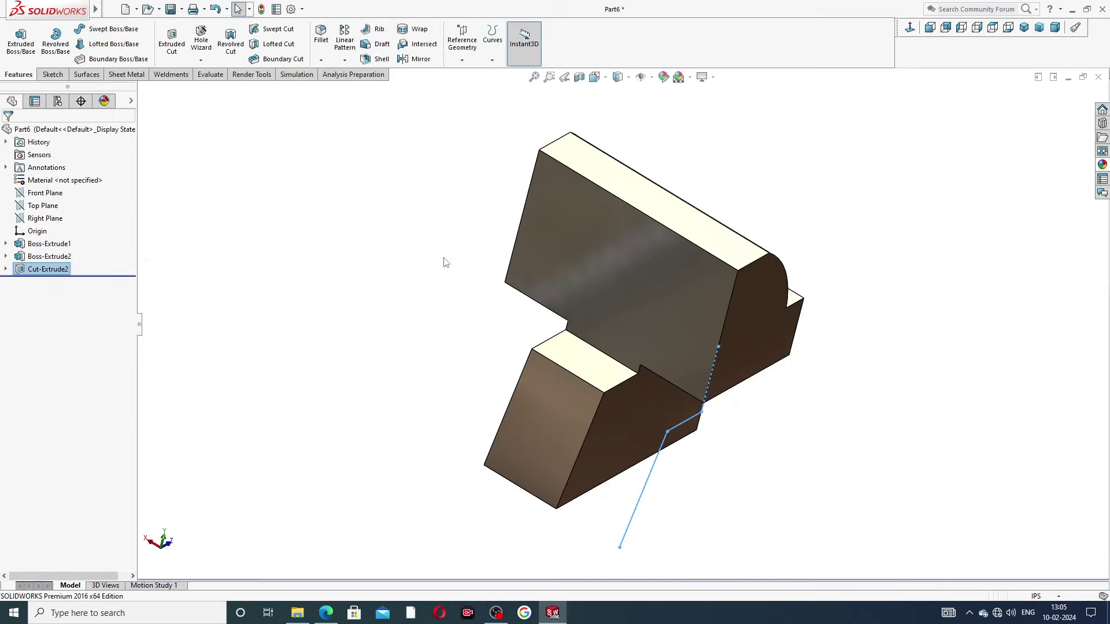
# Orbit the part to inspect the new sloped cut from several angles
pyautogui.moveTo(493, 260); pyautogui.dragTo(444, 190, button='middle')
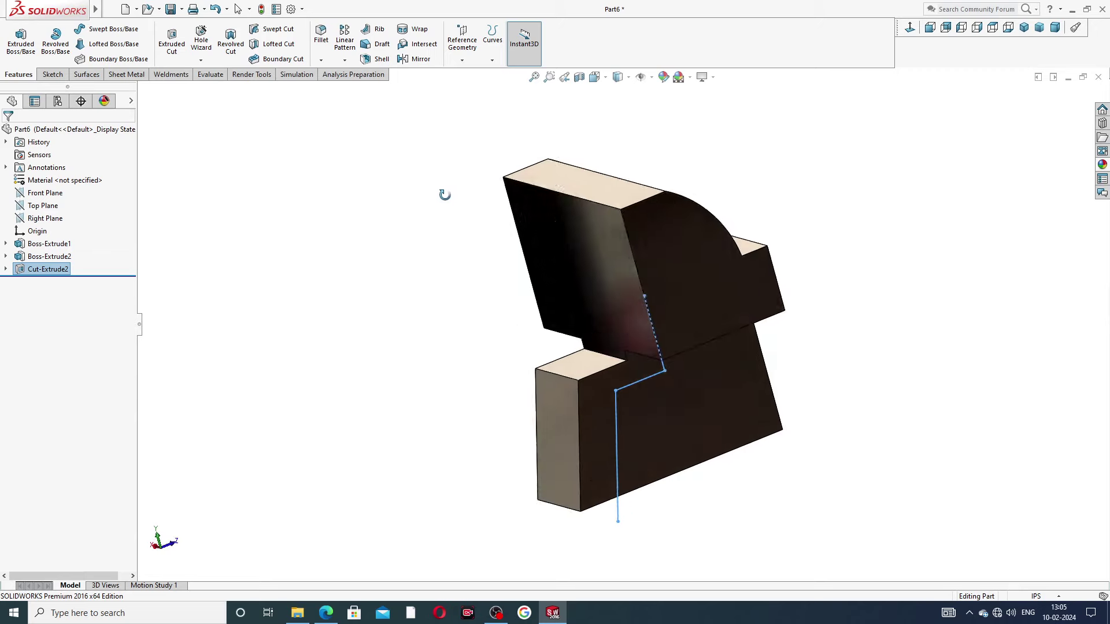
pyautogui.click(822, 196)
pyautogui.moveTo(764, 261)
pyautogui.mouseDown(button='middle')
pyautogui.moveTo(787, 124)
pyautogui.moveTo(845, 211)
pyautogui.moveTo(809, 201)
pyautogui.moveTo(838, 306)
pyautogui.moveTo(830, 243)
pyautogui.moveTo(847, 301)
pyautogui.moveTo(894, 223)
pyautogui.moveTo(815, 265)
pyautogui.moveTo(853, 238)
pyautogui.moveTo(876, 241)
pyautogui.moveTo(862, 270)
pyautogui.moveTo(791, 264)
pyautogui.moveTo(787, 215)
pyautogui.moveTo(793, 250)
pyautogui.mouseUp(button='middle')
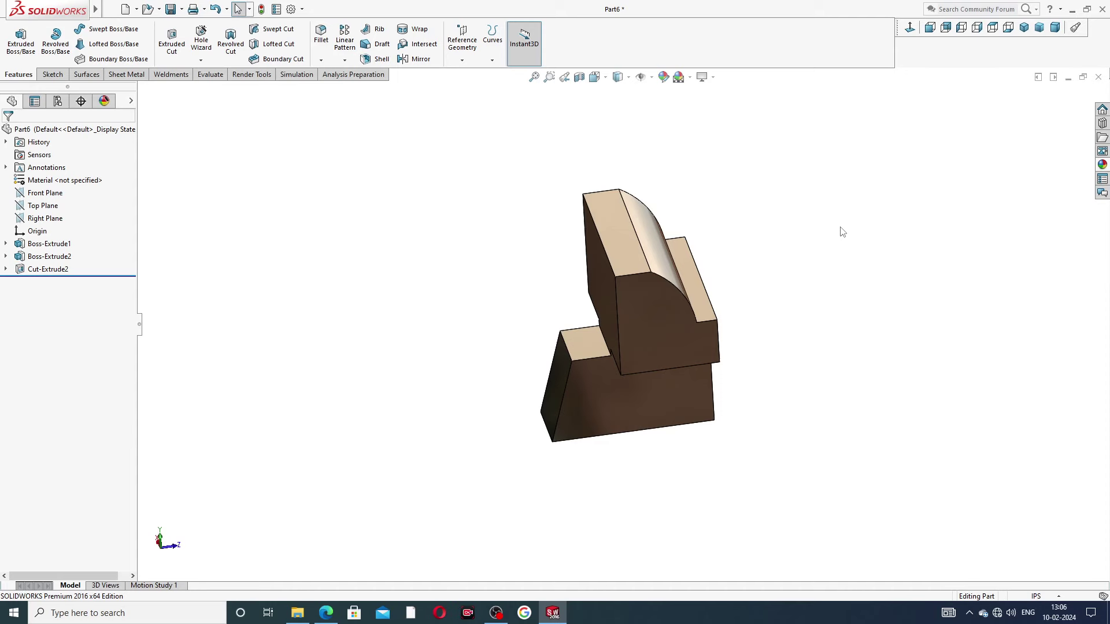
pyautogui.moveTo(839, 255); pyautogui.dragTo(773, 278, button='middle')
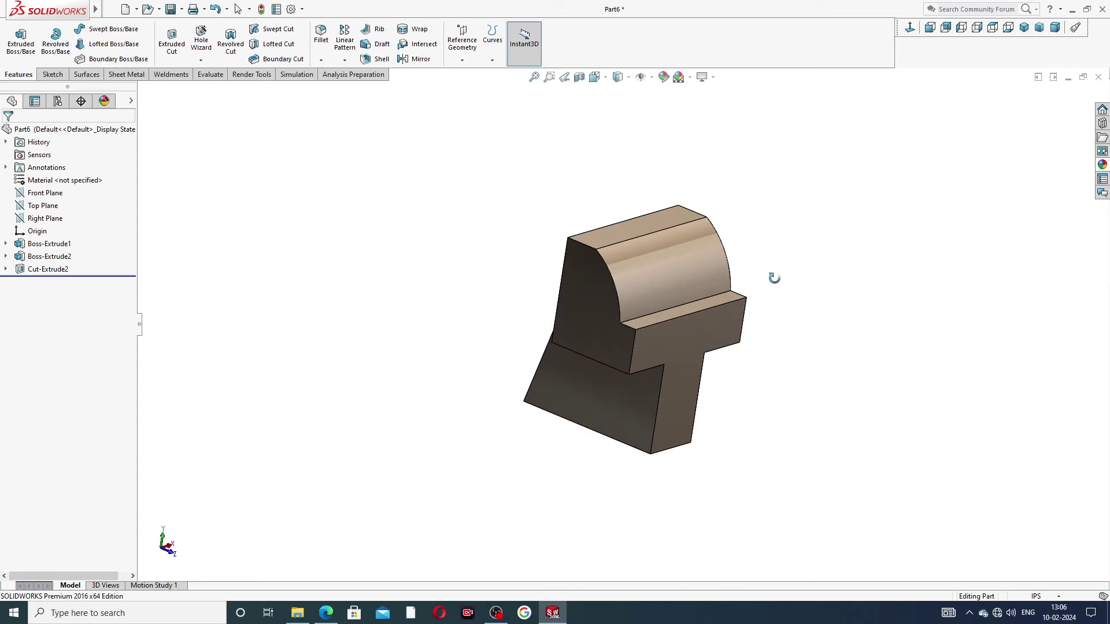
# Select the curved top face, flat top face, lower body face and front T face together
pyautogui.click(694, 258)
pyautogui.keyDown('ctrl'); pyautogui.click(664, 224); pyautogui.keyUp('ctrl')
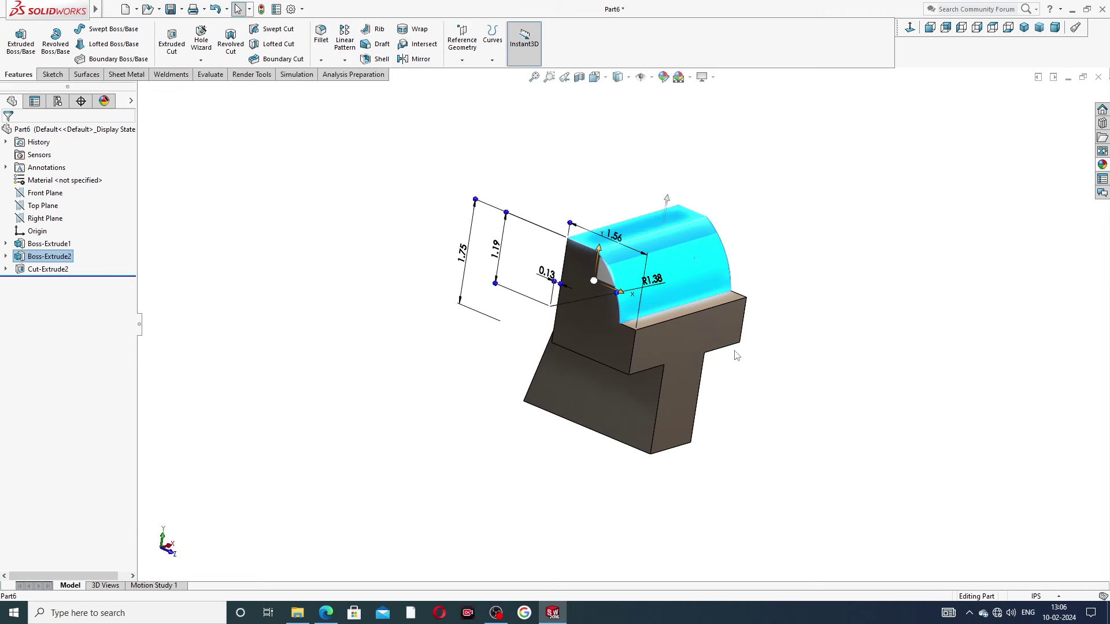
pyautogui.moveTo(736, 354); pyautogui.dragTo(620, 375, button='middle')
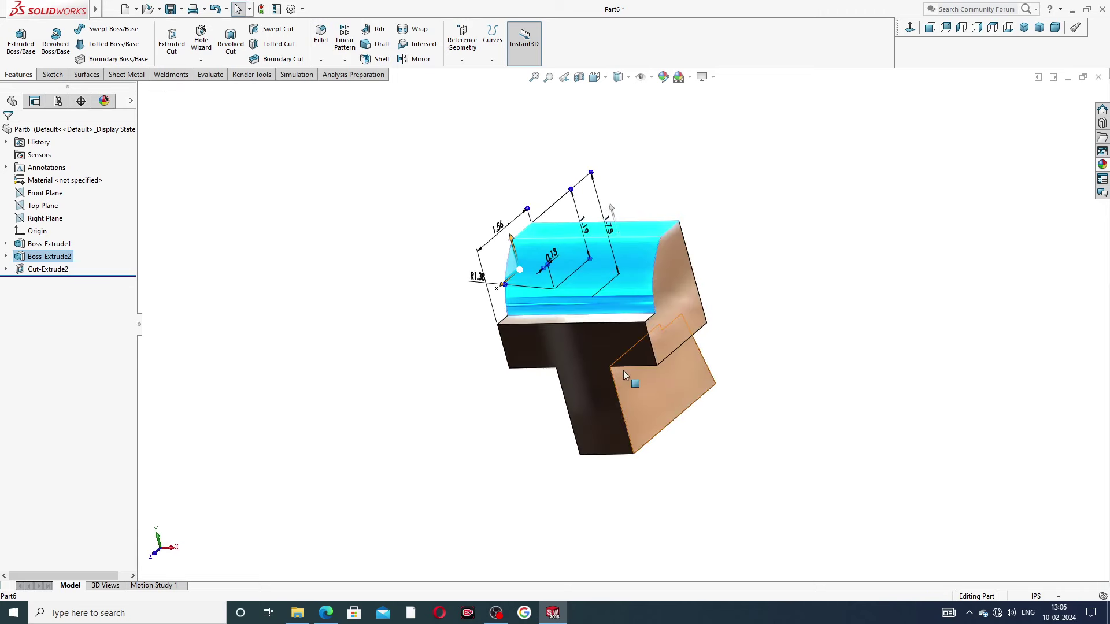
pyautogui.keyDown('ctrl'); pyautogui.click(622, 373); pyautogui.keyUp('ctrl')
pyautogui.keyDown('ctrl'); pyautogui.click(608, 336); pyautogui.keyUp('ctrl')
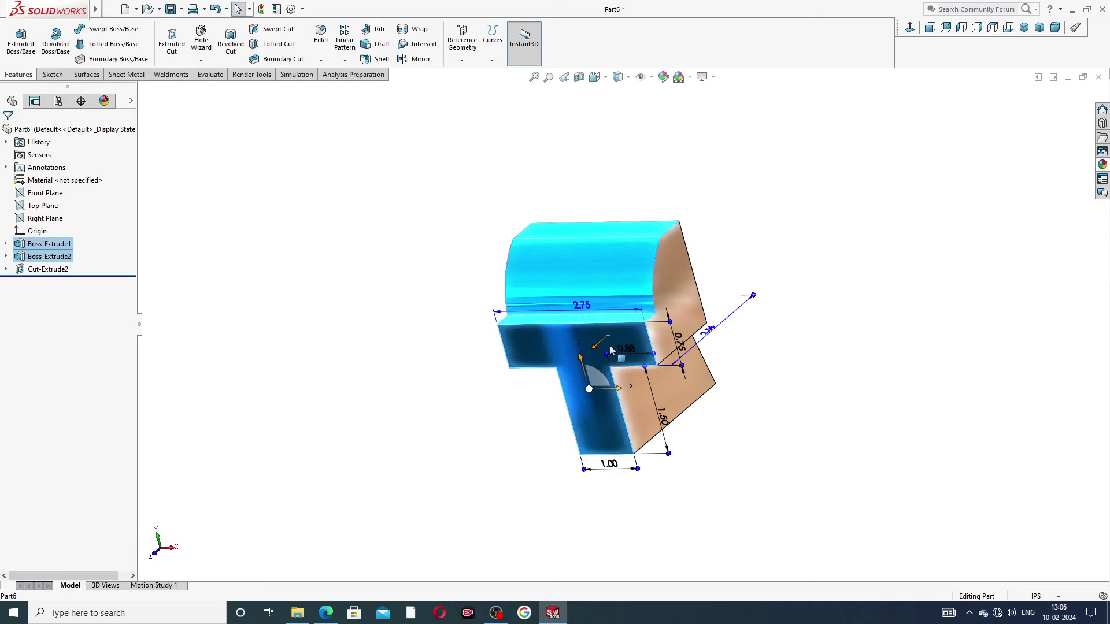
# Apply the Painted candy apple red appearance to the selected top and front faces
pyautogui.click(1102, 166)
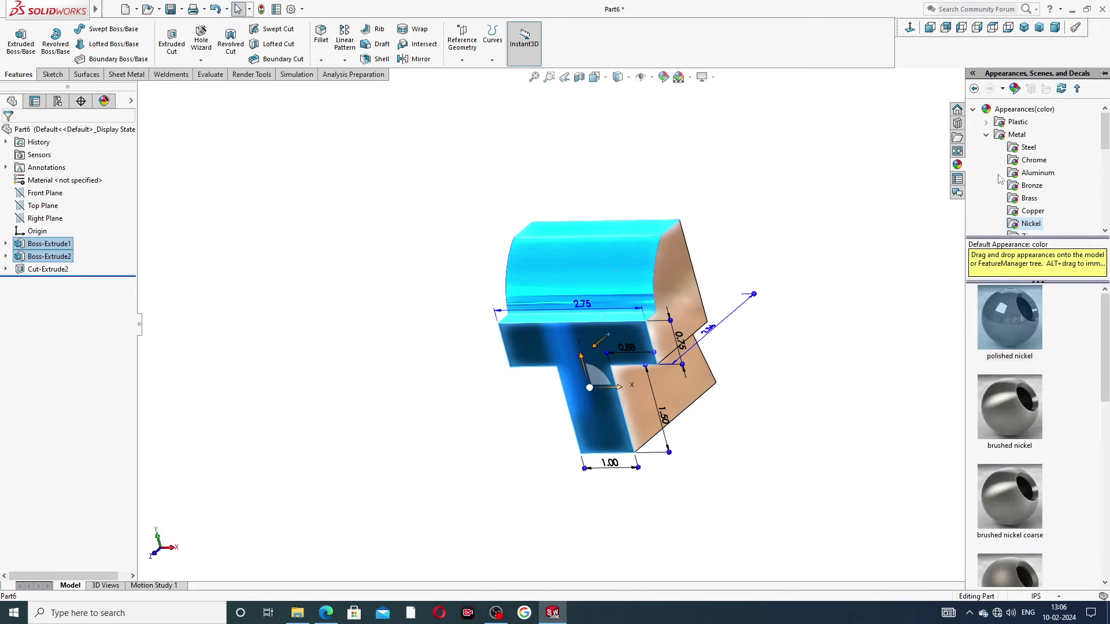
pyautogui.scroll(-4, 1011, 185)
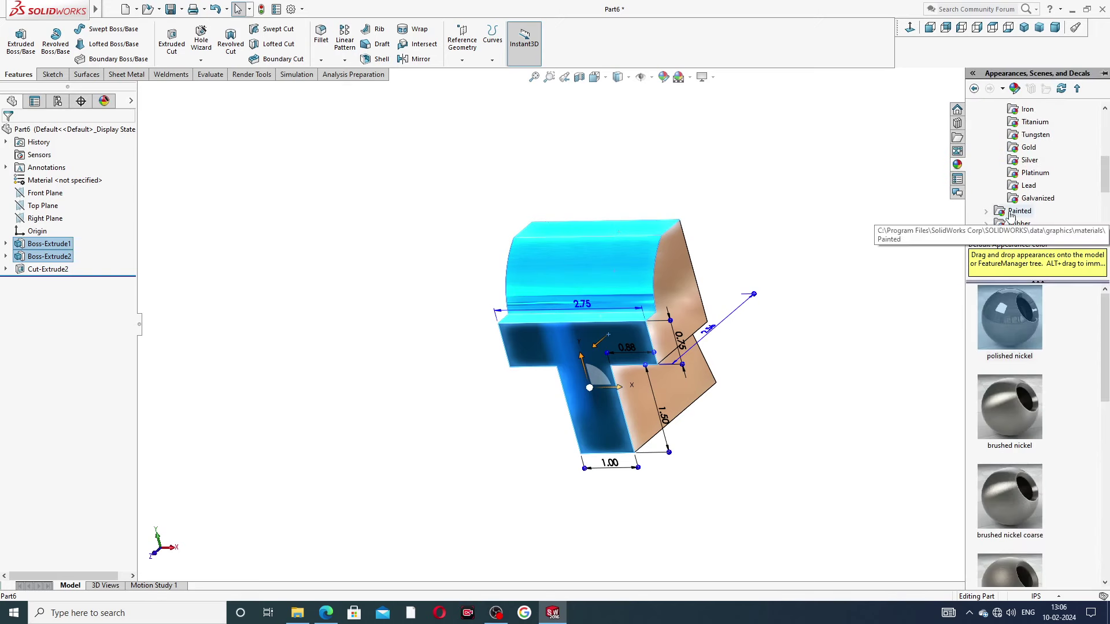
pyautogui.click(1000, 211)
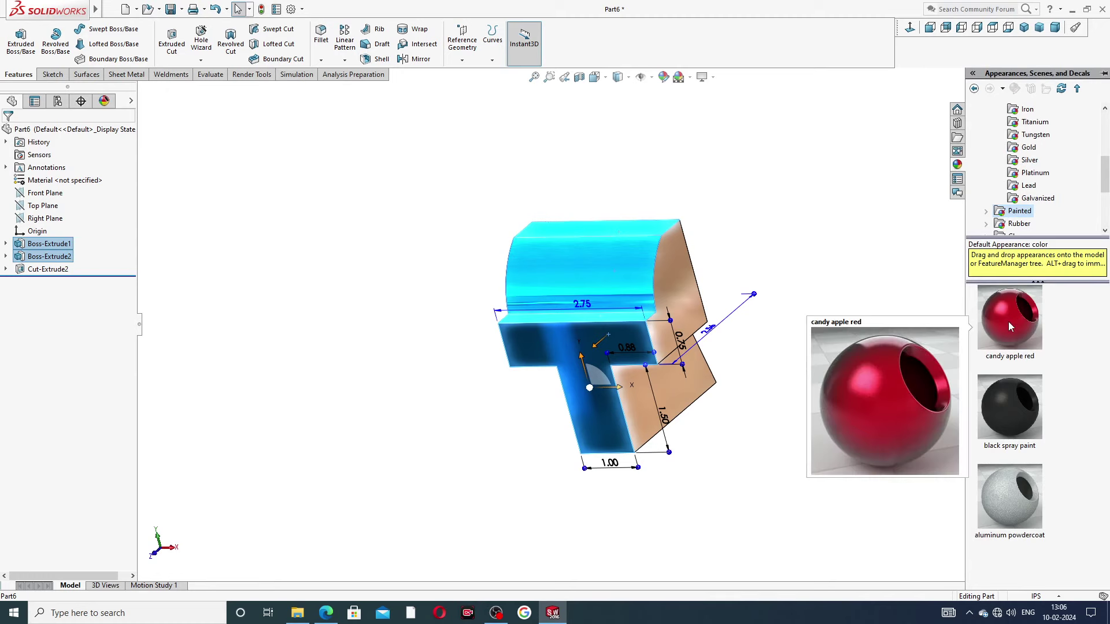
pyautogui.doubleClick(1008, 321)
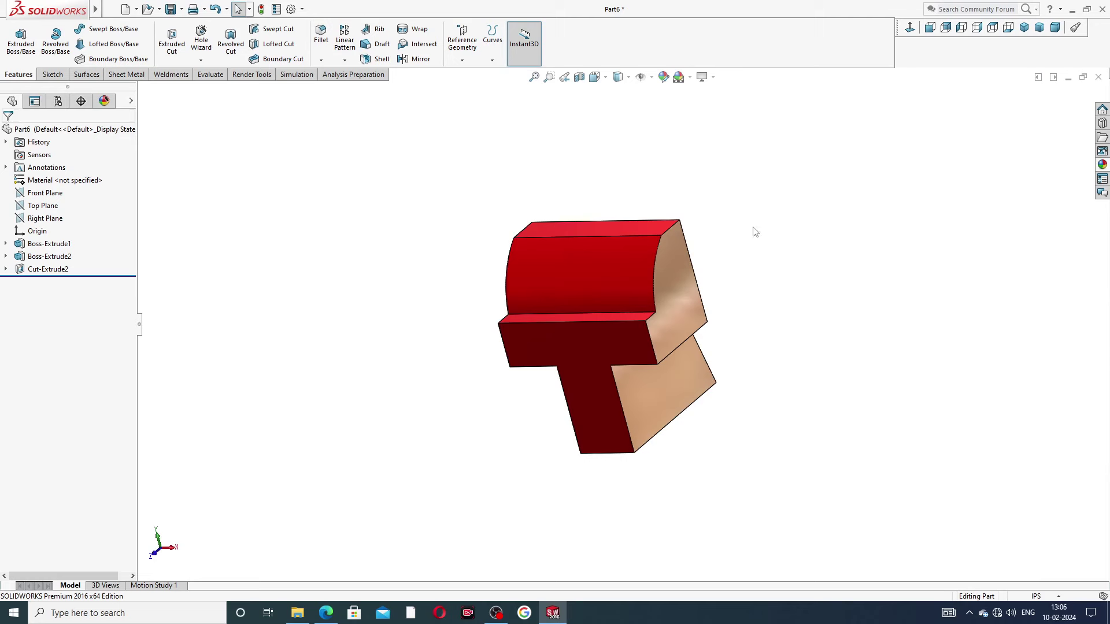
pyautogui.moveTo(754, 229); pyautogui.dragTo(812, 272, button='middle')
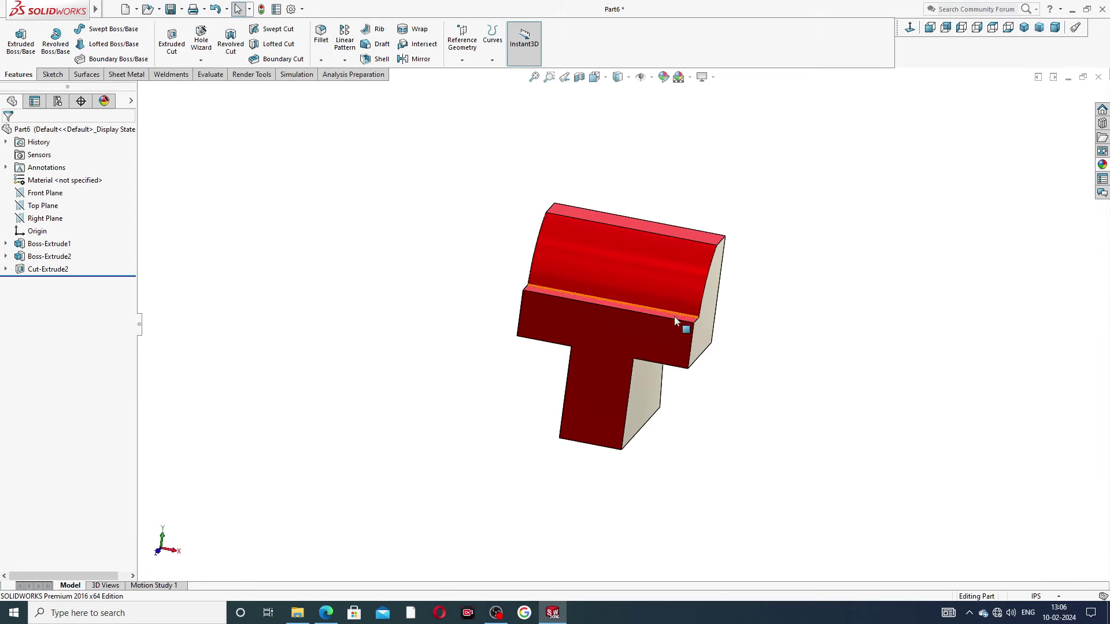
pyautogui.click(609, 325)
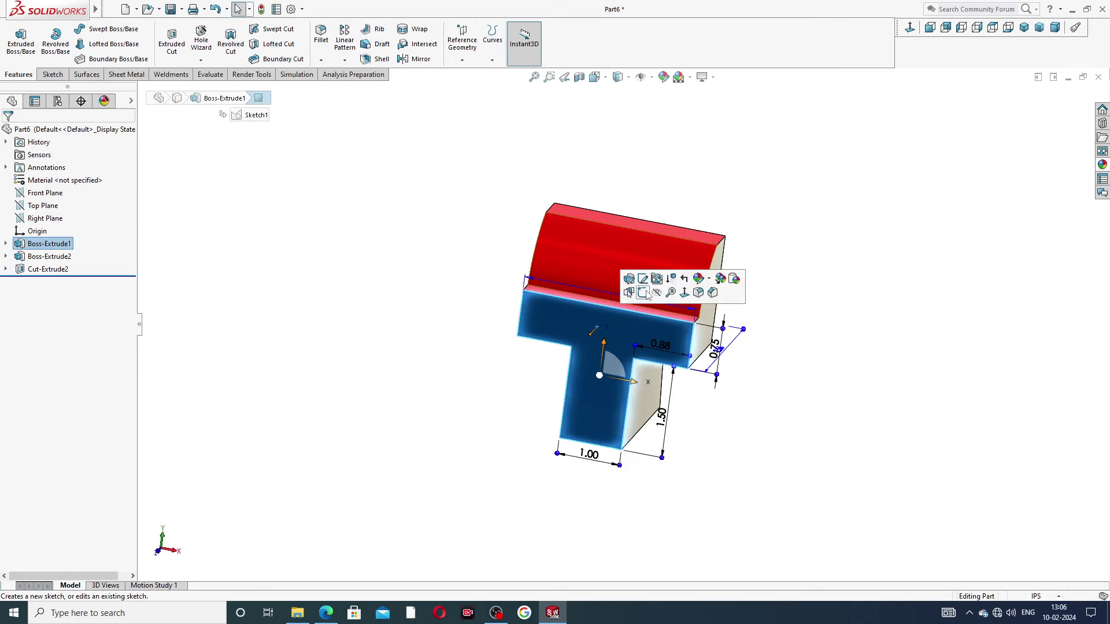
# Start a sketch on the front face and draw a vertical centerline up from the origin
pyautogui.click(644, 298)
pyautogui.click(910, 27)
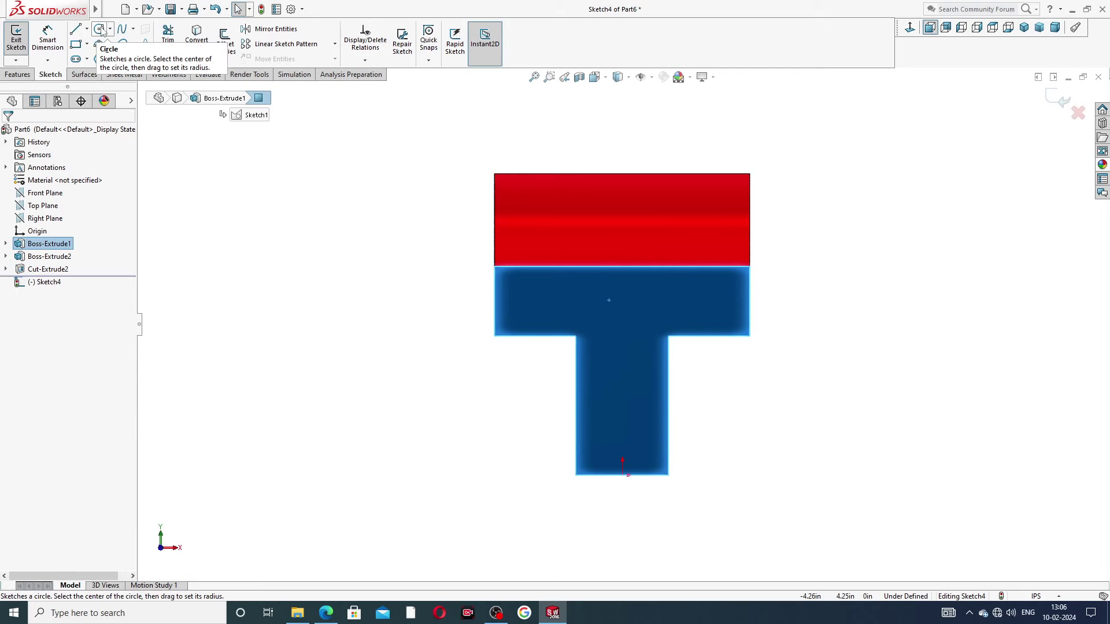
pyautogui.click(86, 29)
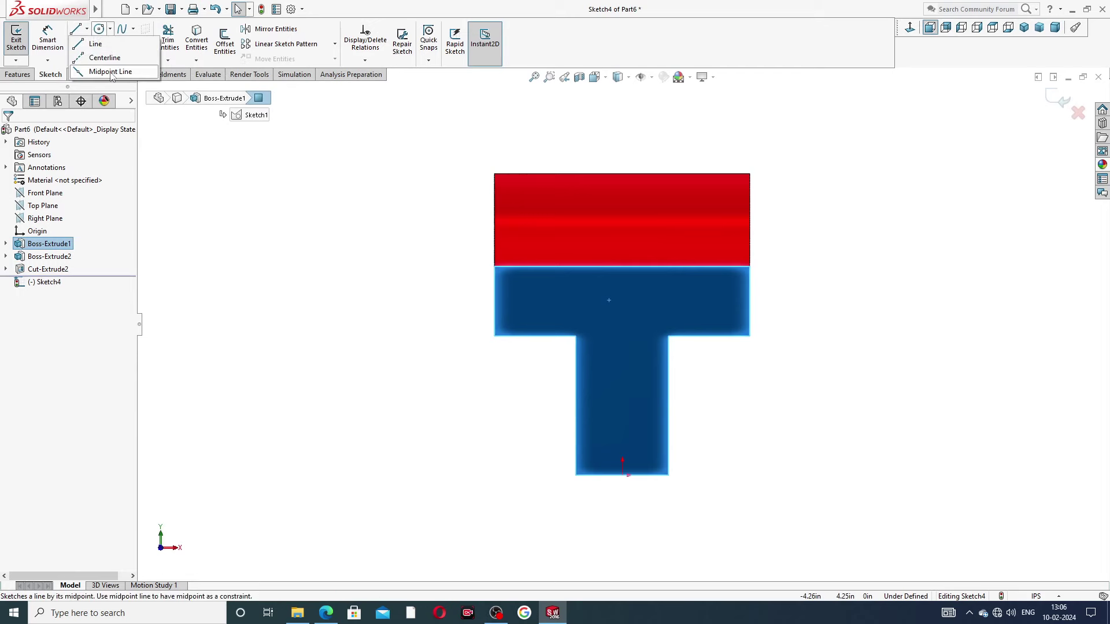
pyautogui.click(115, 59)
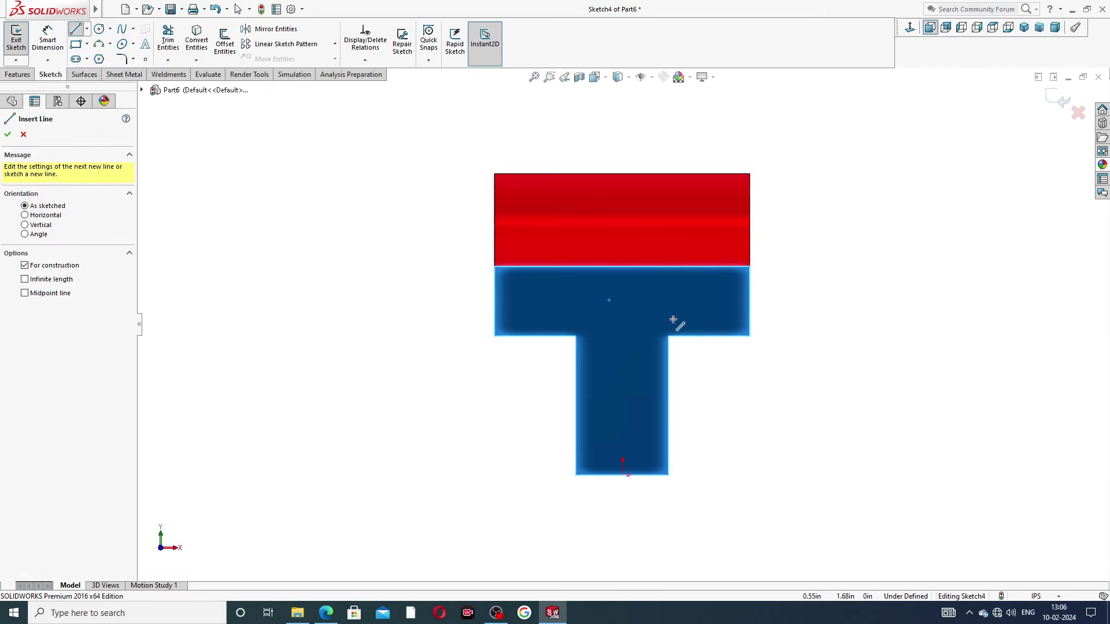
pyautogui.click(623, 475)
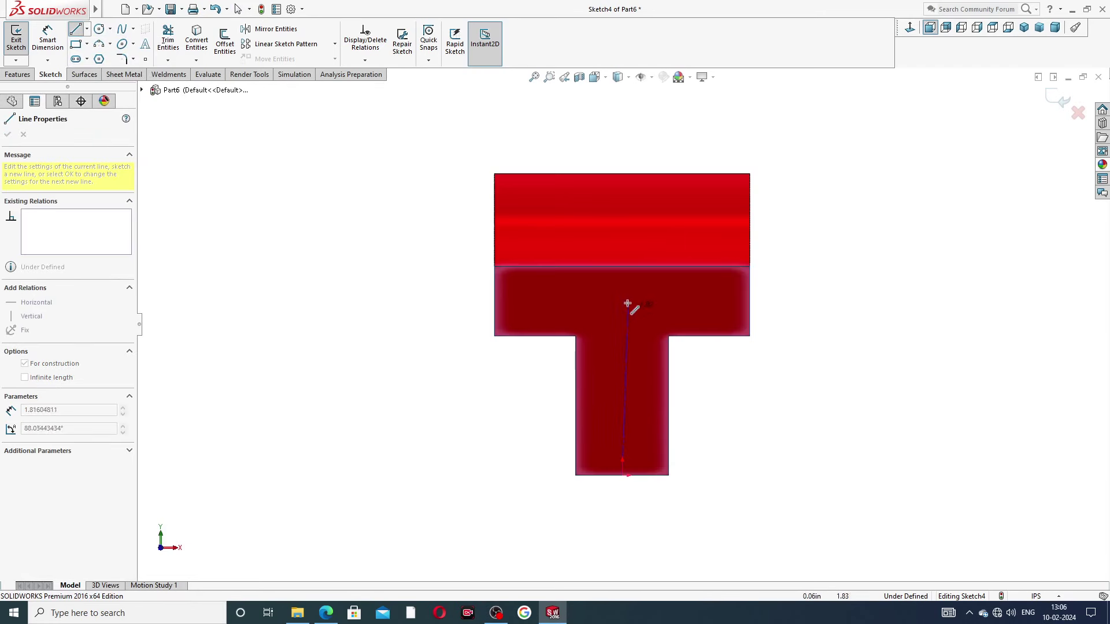
pyautogui.click(622, 282)
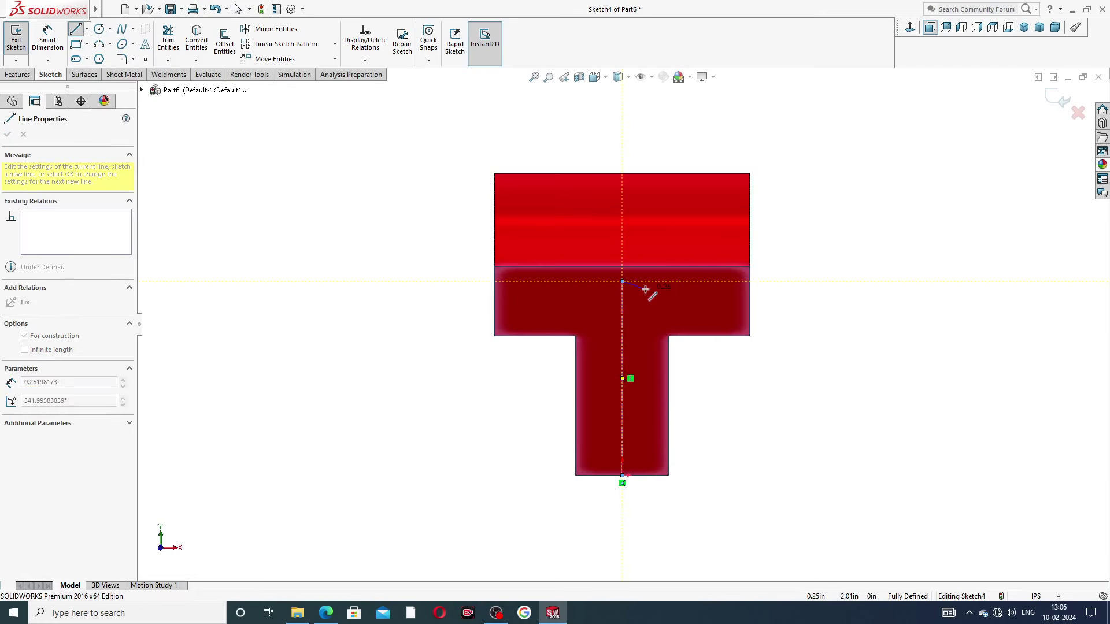
pyautogui.rightClick(674, 305)
pyautogui.click(689, 312)
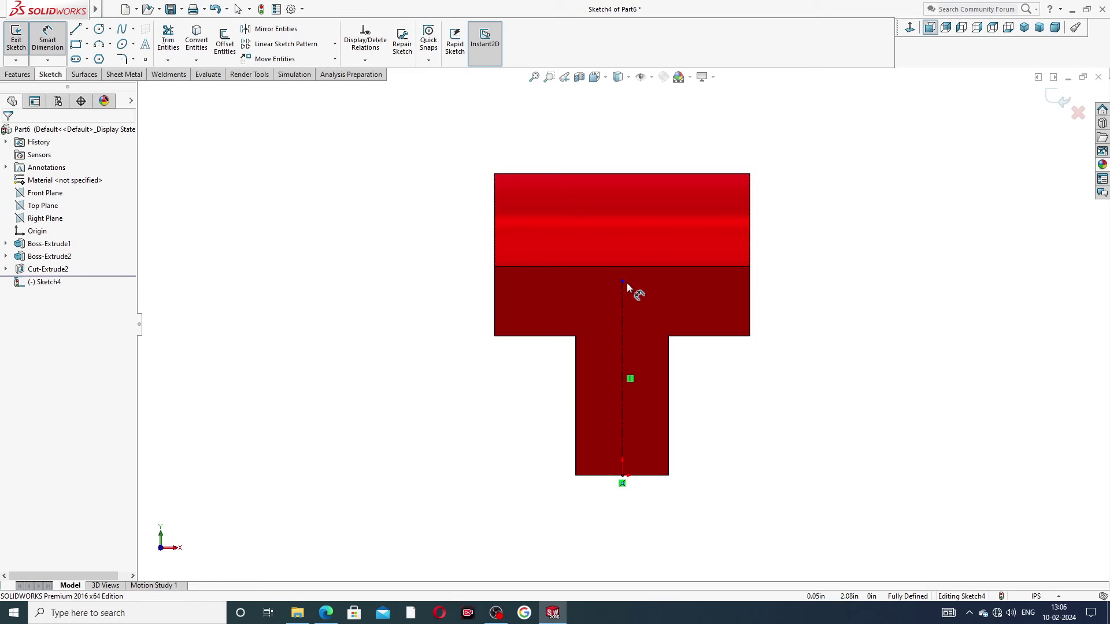
# Dimension the centerline's length as 2.19 in
pyautogui.click(622, 282)
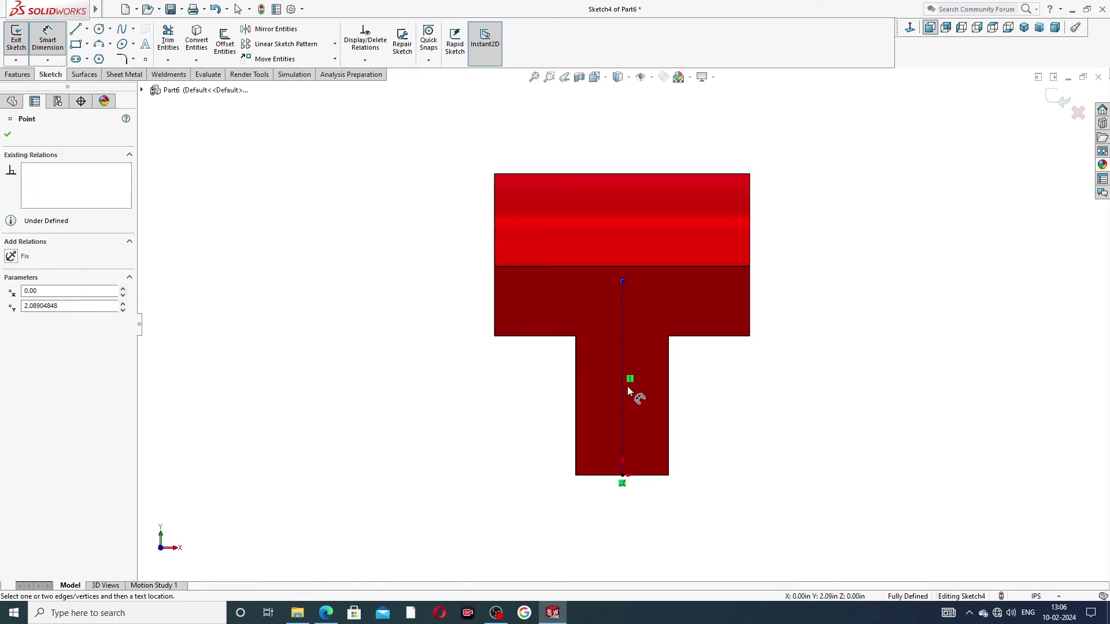
pyautogui.click(622, 388)
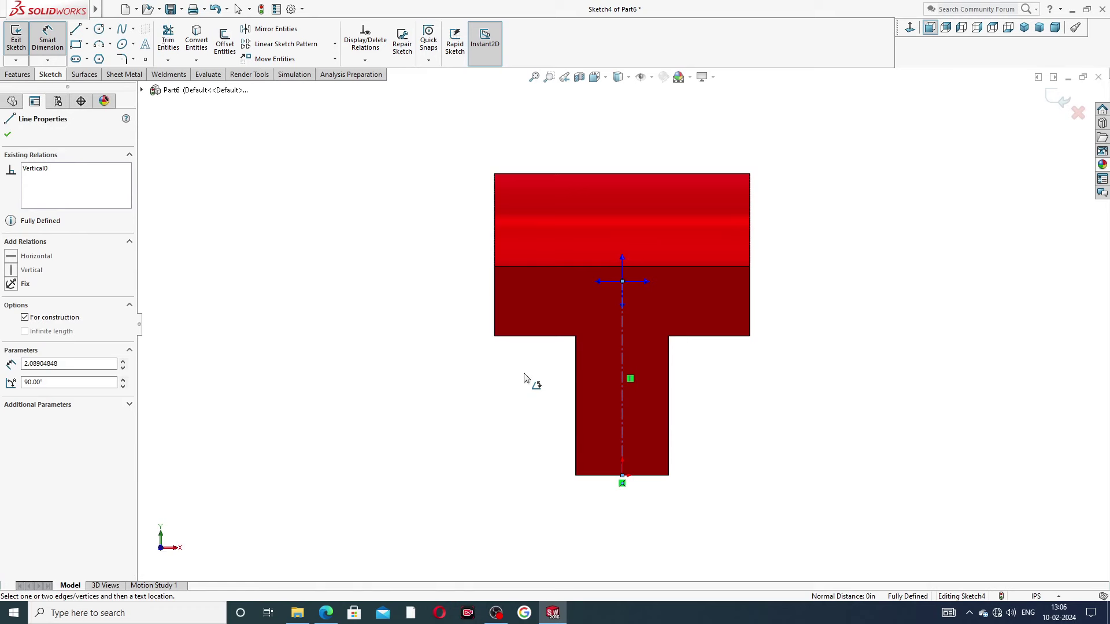
pyautogui.press('Escape')
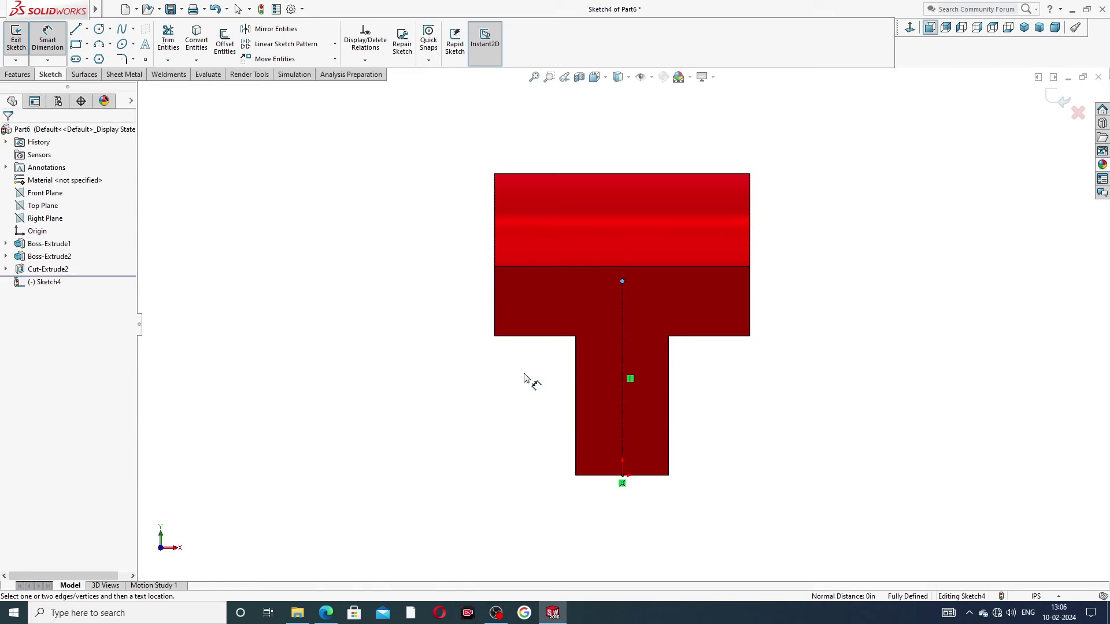
pyautogui.click(624, 332)
pyautogui.click(469, 368)
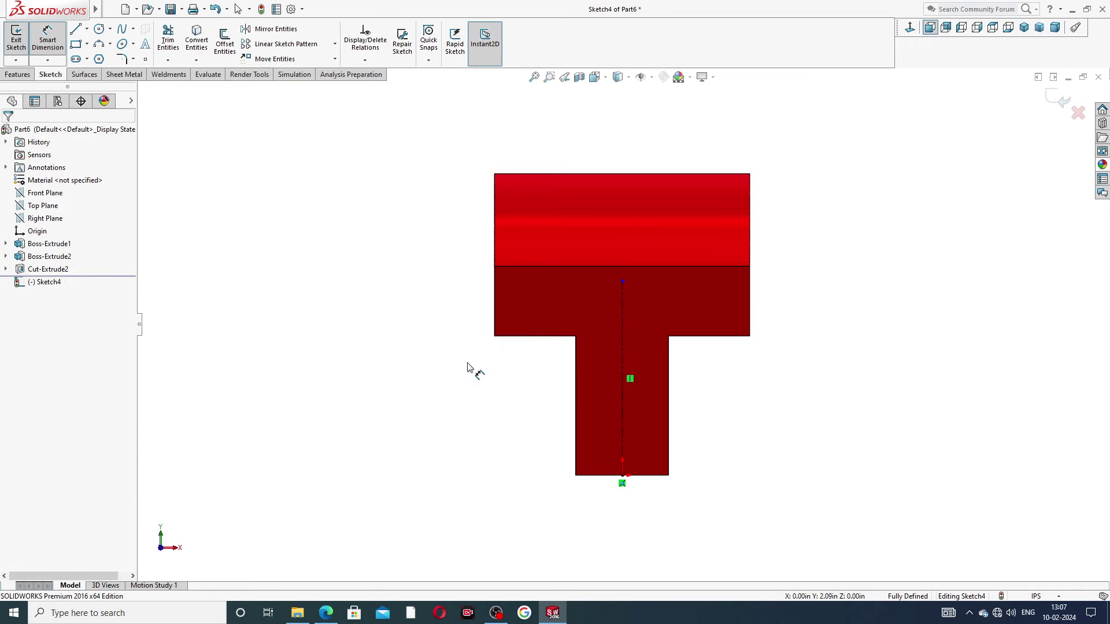
pyautogui.click(622, 325)
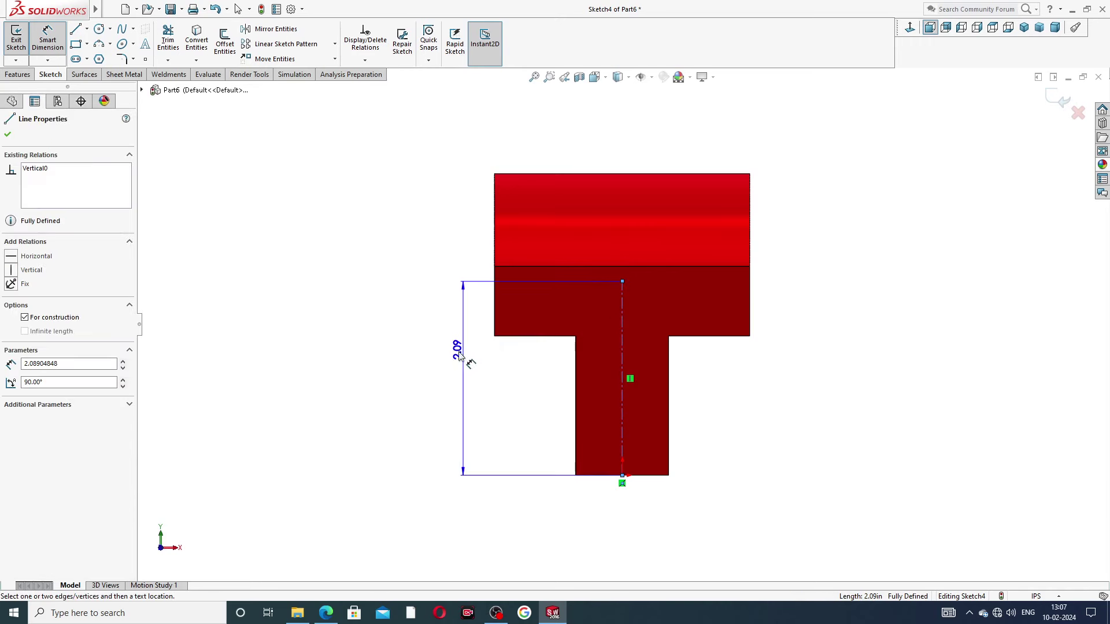
pyautogui.click(457, 355)
pyautogui.write('2.1')
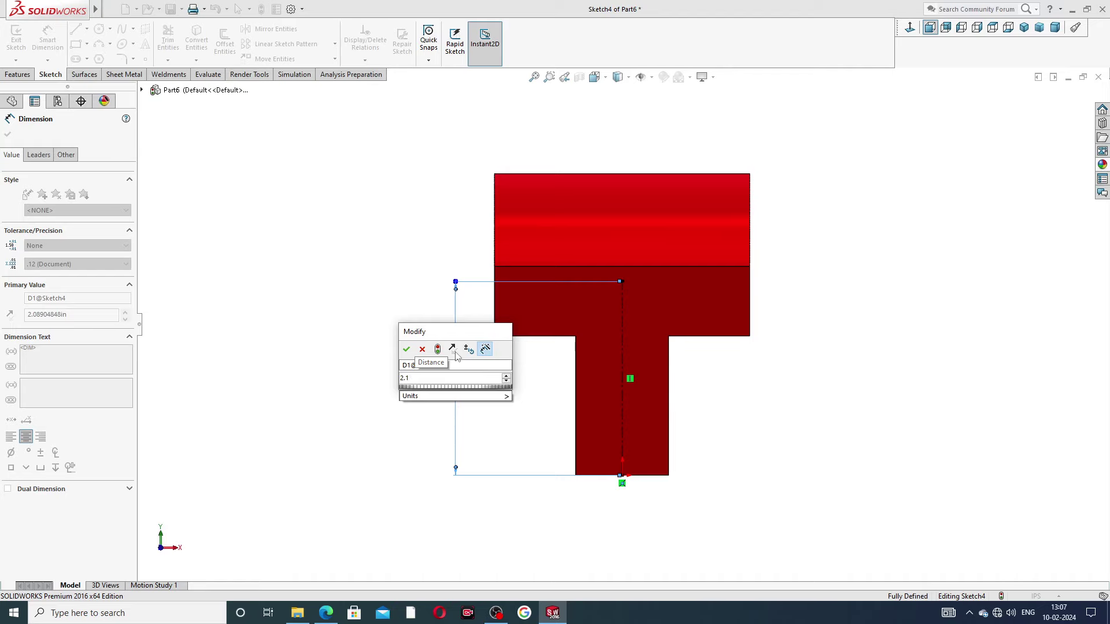
pyautogui.write('9')
pyautogui.press('Return')
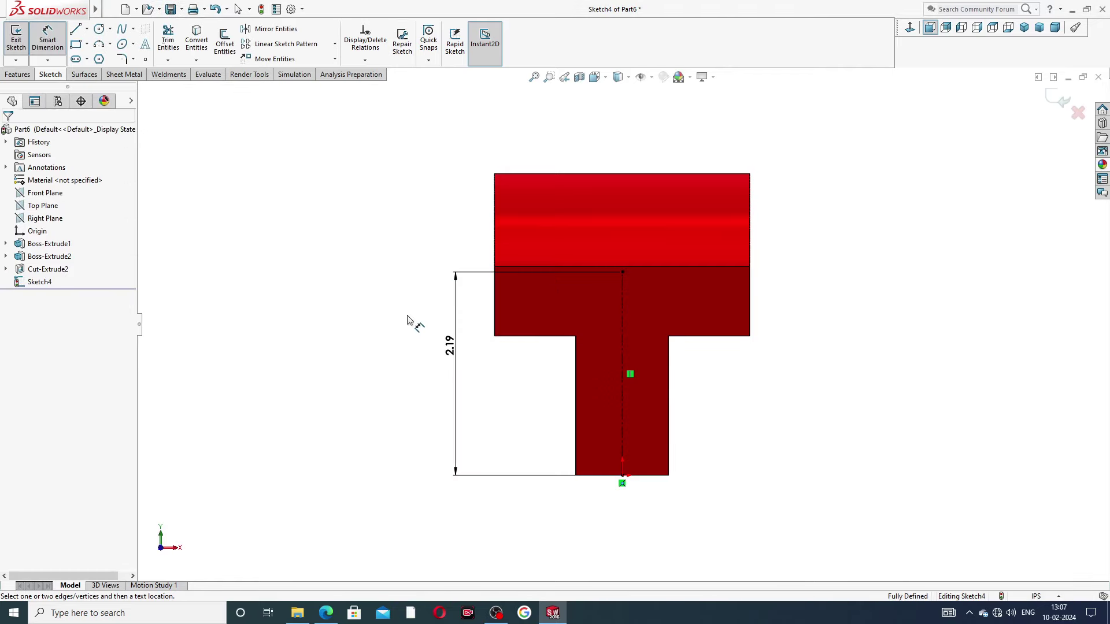
pyautogui.click(326, 612)
pyautogui.press('super+alt+2')
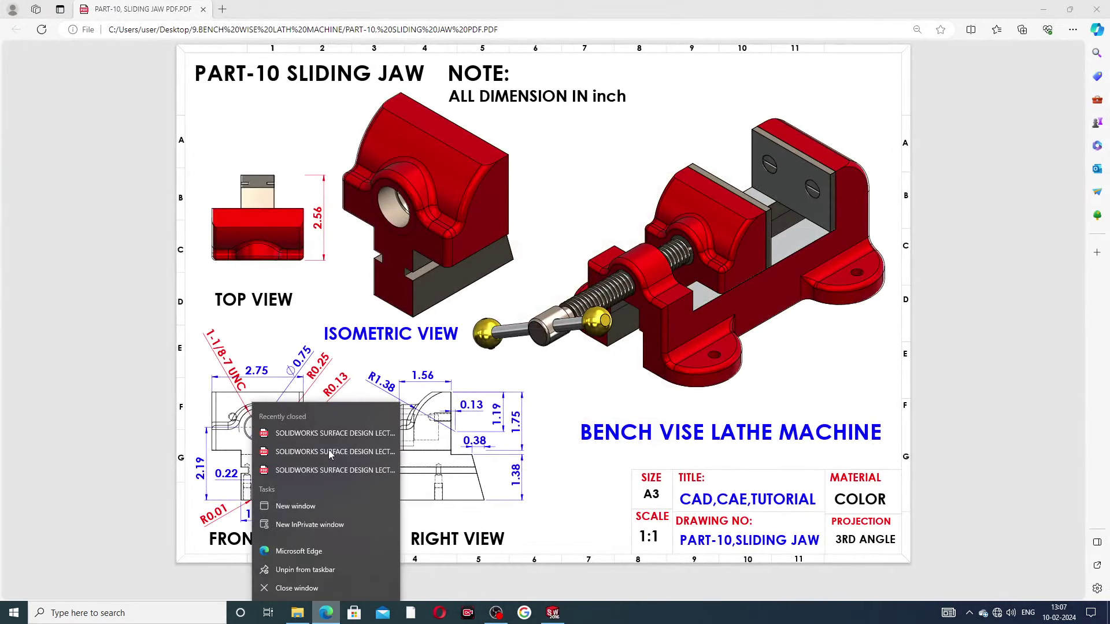
# Review the Front View dimensions on the sliding jaw PDF, then go back to SOLIDWORKS
pyautogui.click(554, 465)
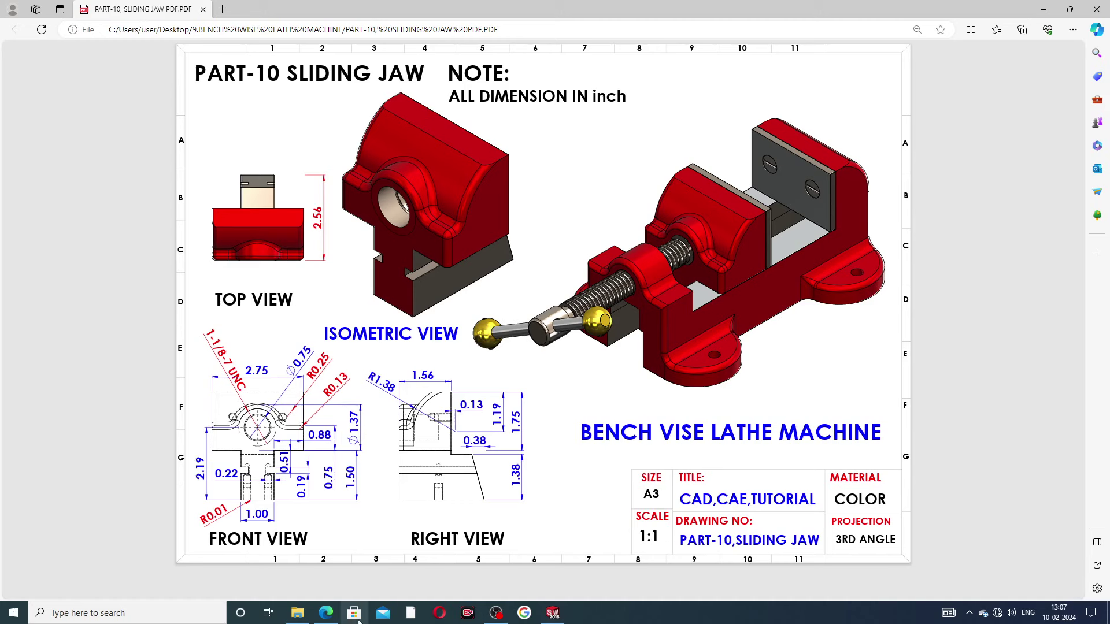
pyautogui.click(553, 613)
# Draw a circle centred on the top endpoint of the centerline
pyautogui.rightClick(420, 193)
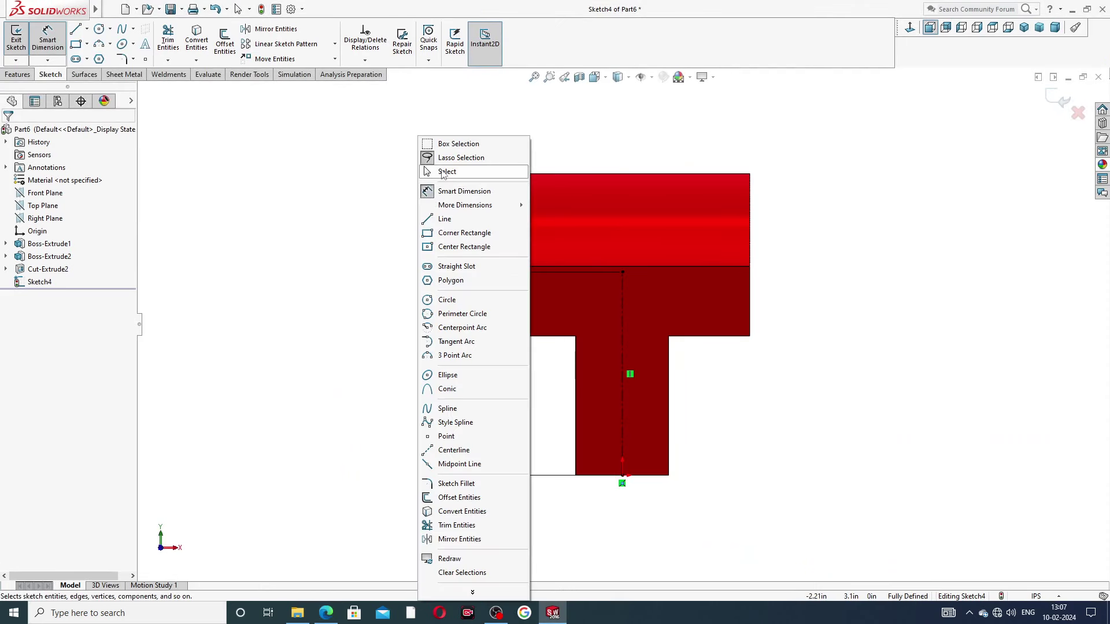
pyautogui.click(457, 169)
pyautogui.click(99, 29)
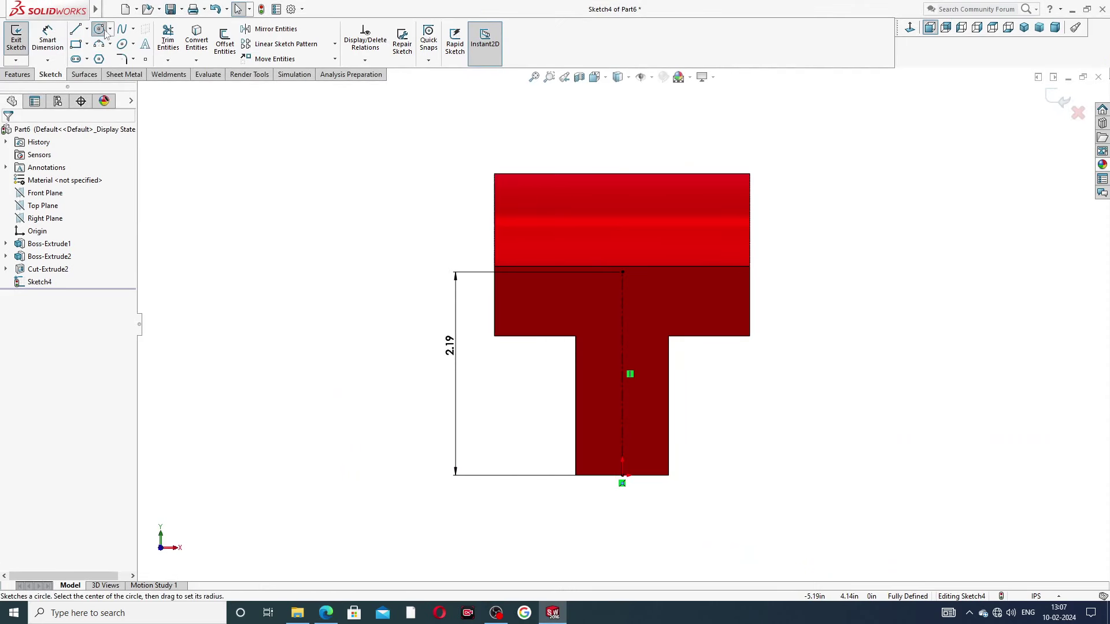
pyautogui.click(622, 272)
pyautogui.click(643, 225)
pyautogui.rightClick(758, 177)
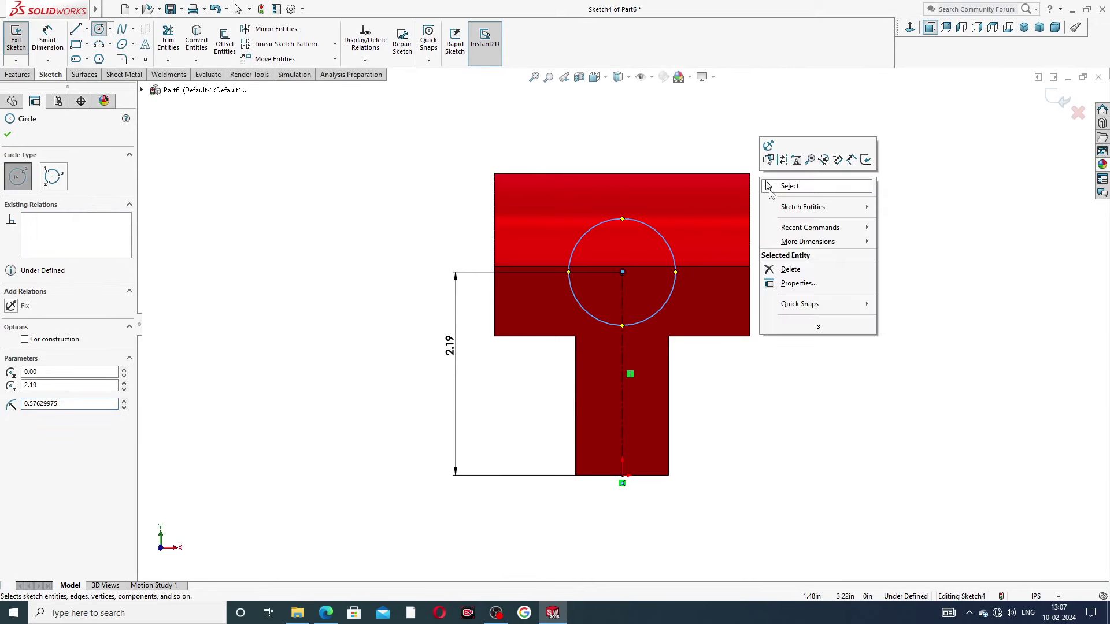
pyautogui.click(777, 190)
# Dimension the circle's diameter as 1.37 in
pyautogui.click(48, 41)
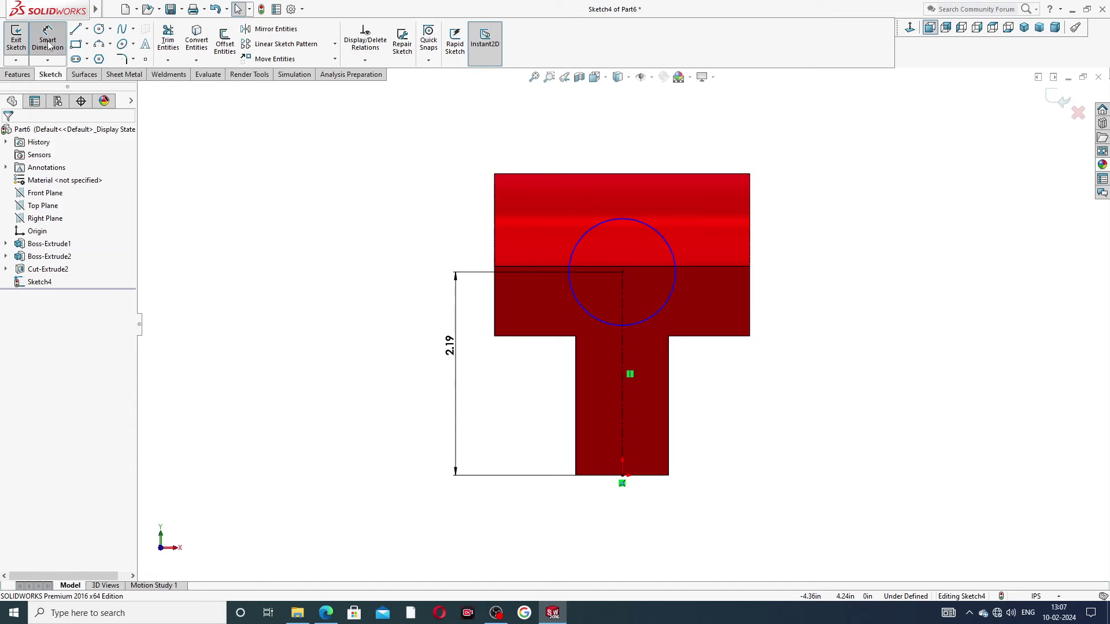
pyautogui.click(665, 237)
pyautogui.click(796, 261)
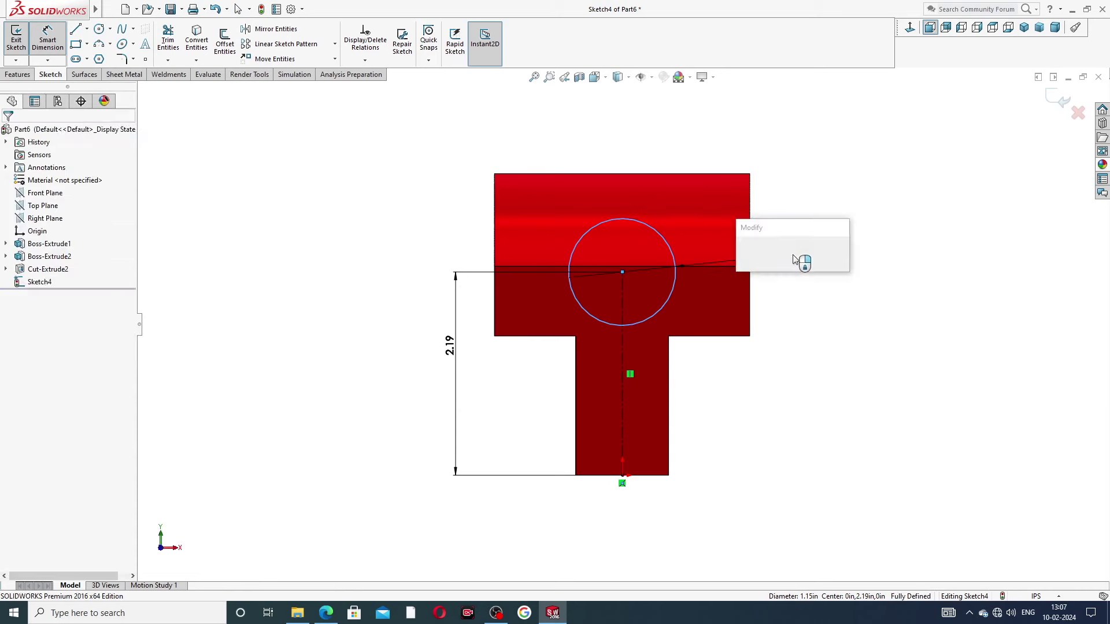
pyautogui.write('1')
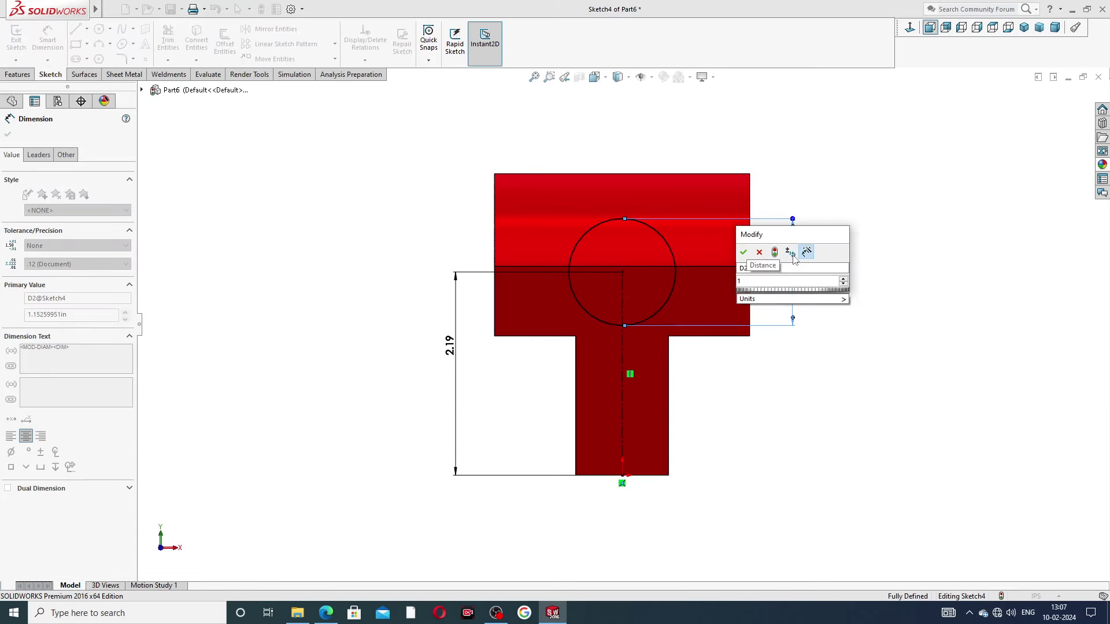
pyautogui.write('.37')
pyautogui.press('Return')
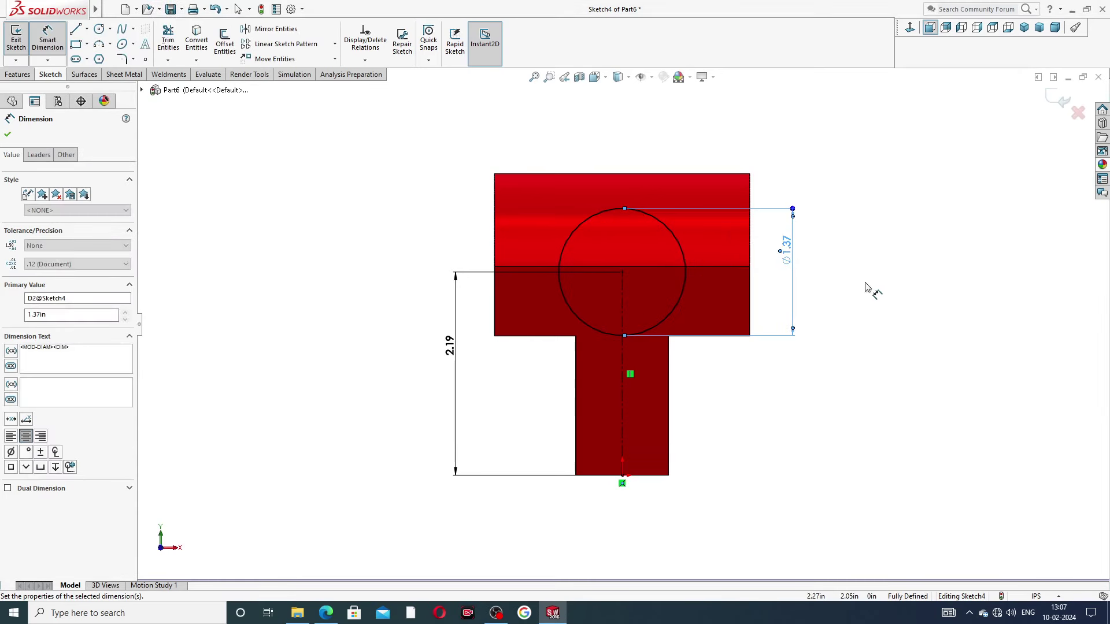
pyautogui.press('Escape')
# View the sliding jaw PDF drawing once more, then return to Sketch4 in SOLIDWORKS
pyautogui.click(327, 613)
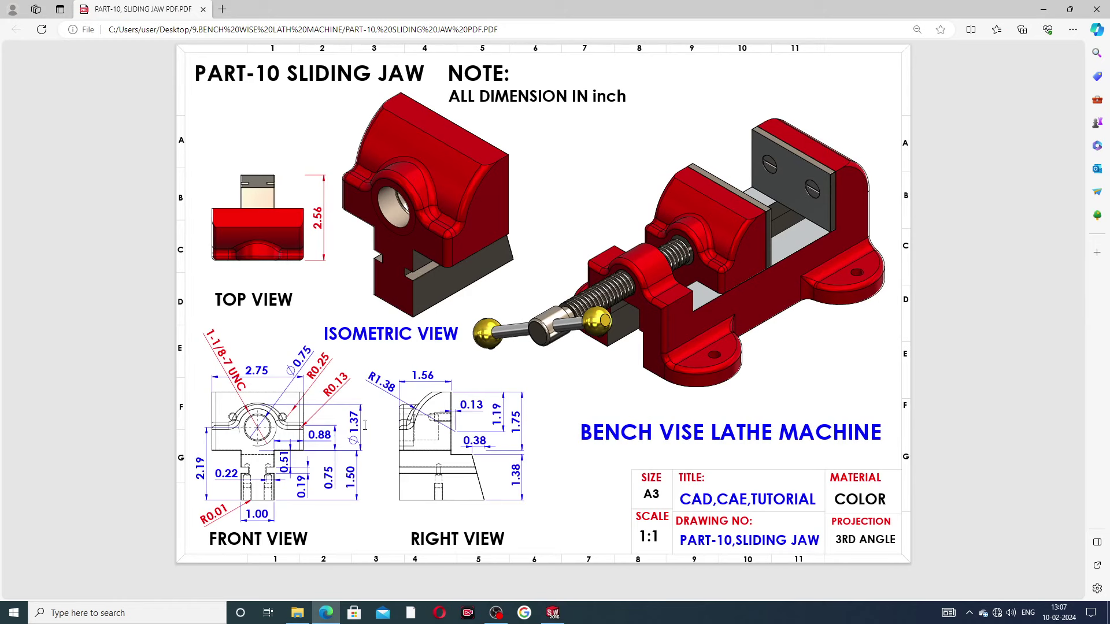
pyautogui.click(326, 613)
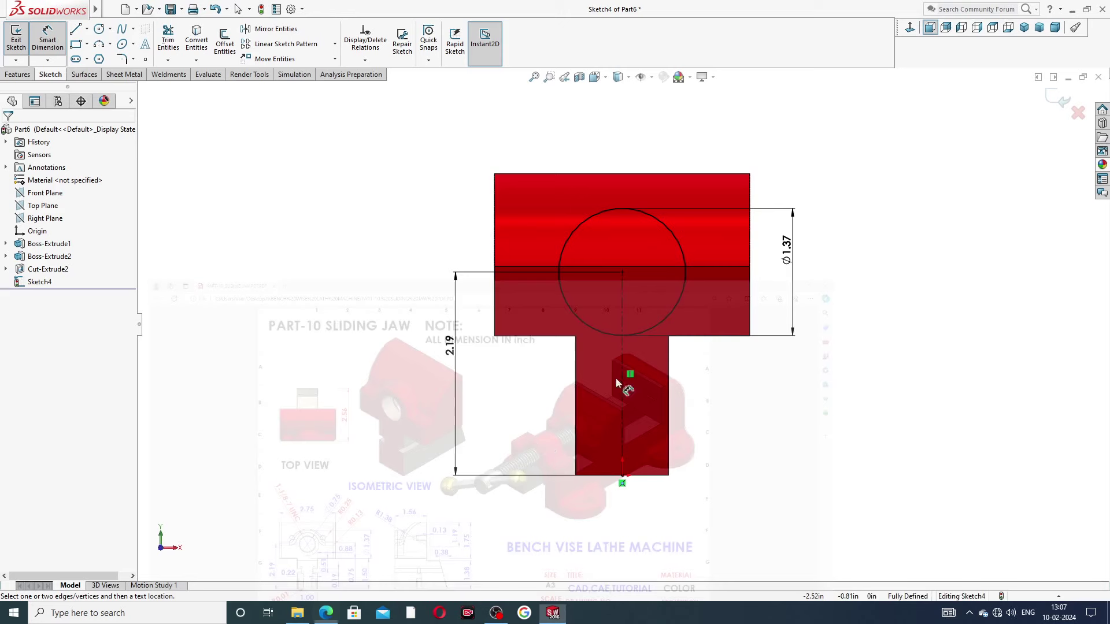
# Start an extrusion of the circle sketch, cancel it, and view the front straight on
pyautogui.rightClick(863, 216)
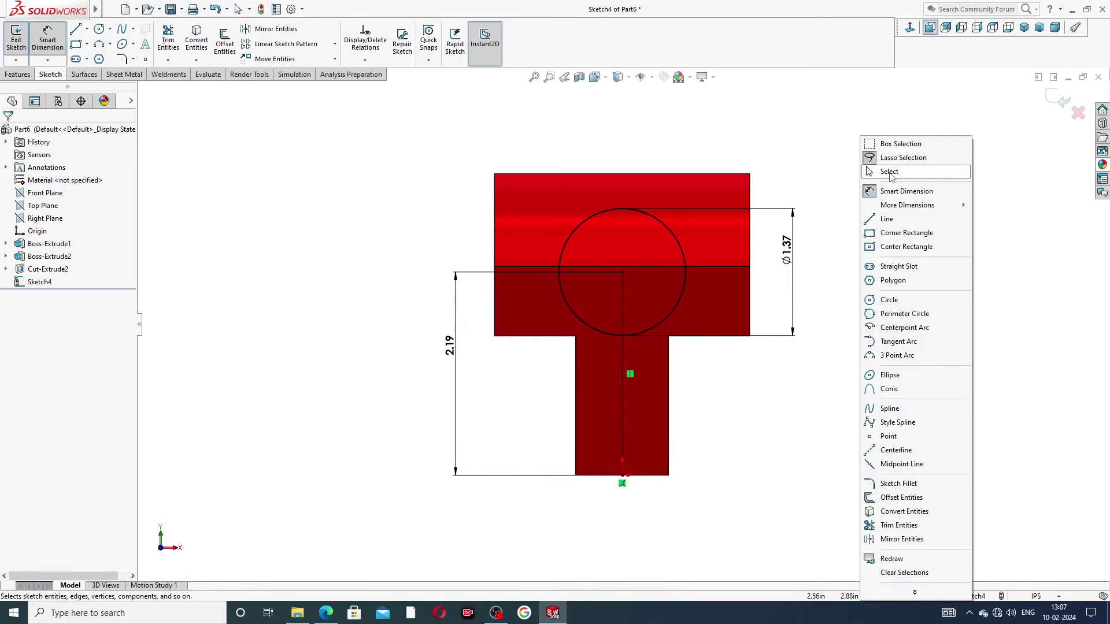
pyautogui.click(884, 172)
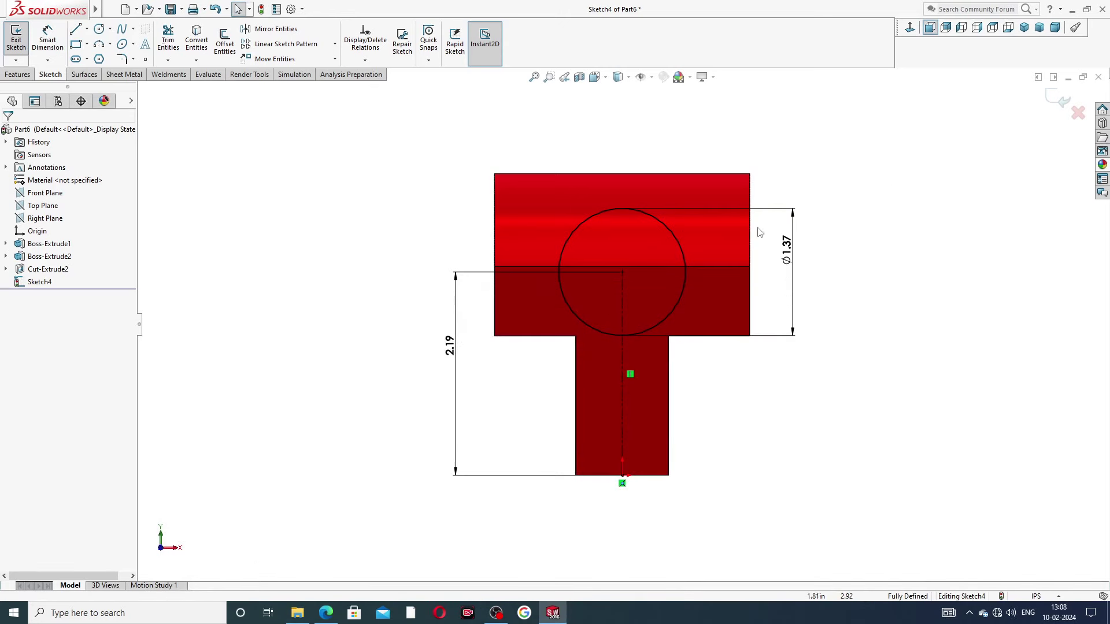
pyautogui.click(18, 75)
pyautogui.click(22, 56)
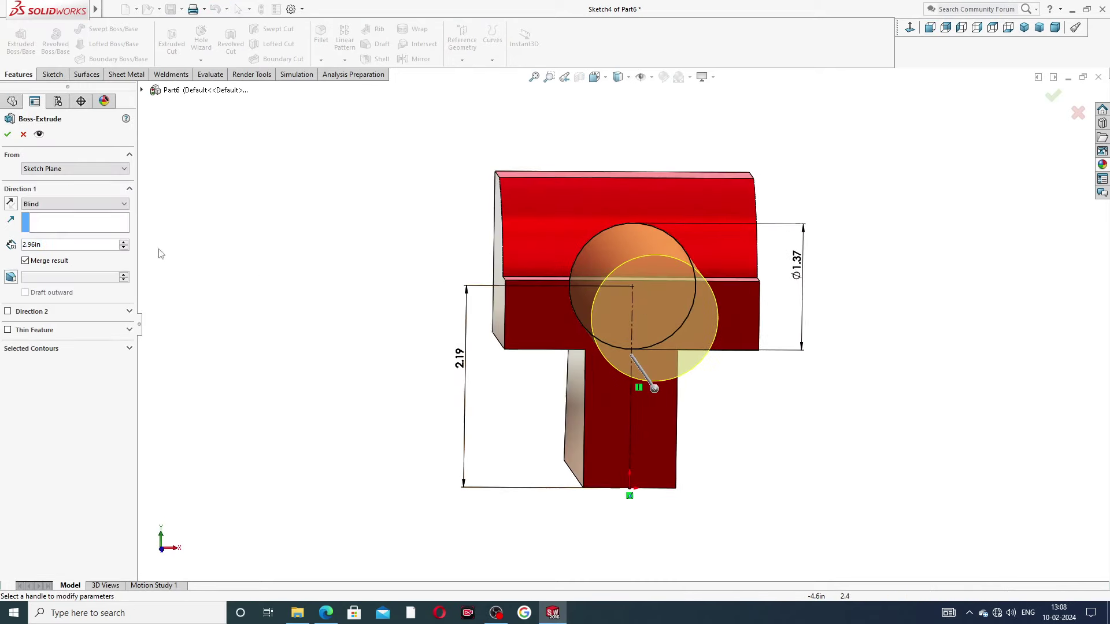
pyautogui.click(23, 134)
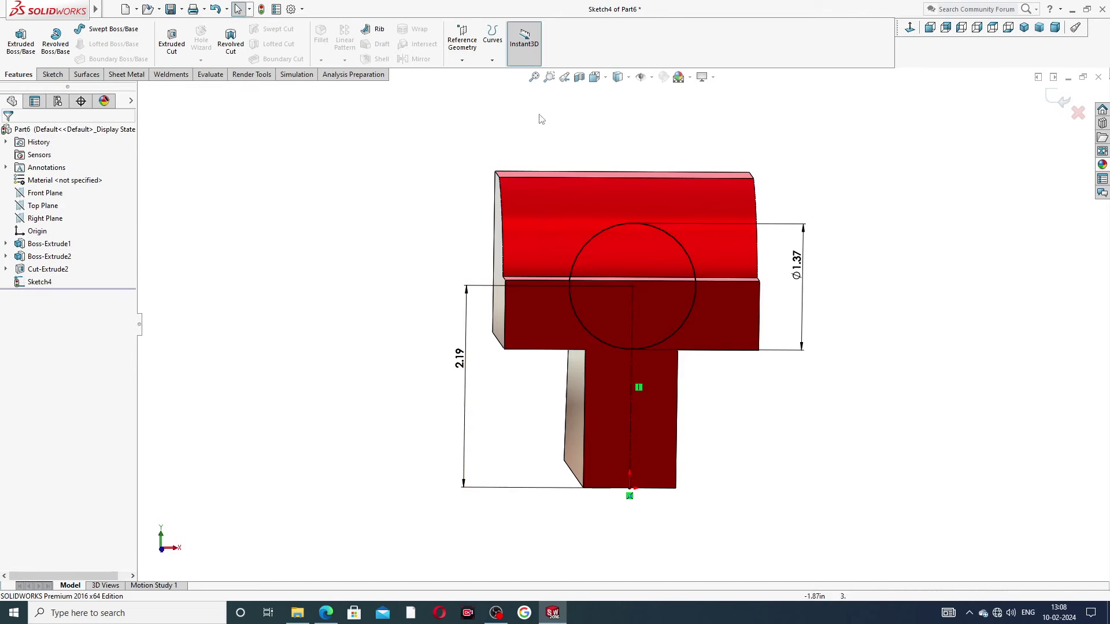
pyautogui.click(930, 28)
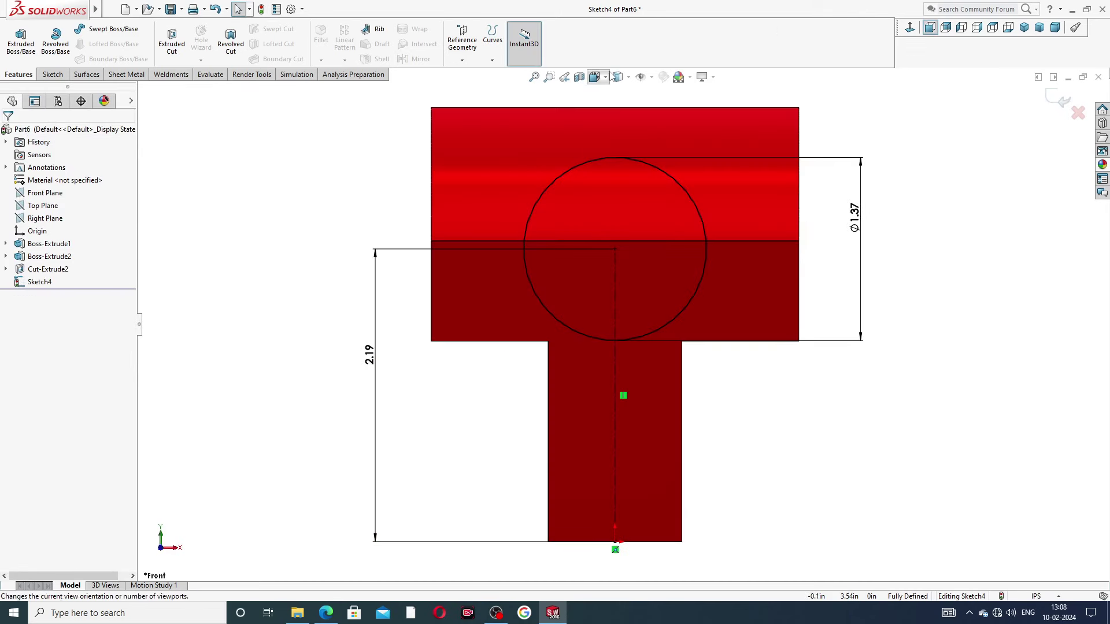
# Draw a horizontal line across the circle through its centre
pyautogui.click(53, 74)
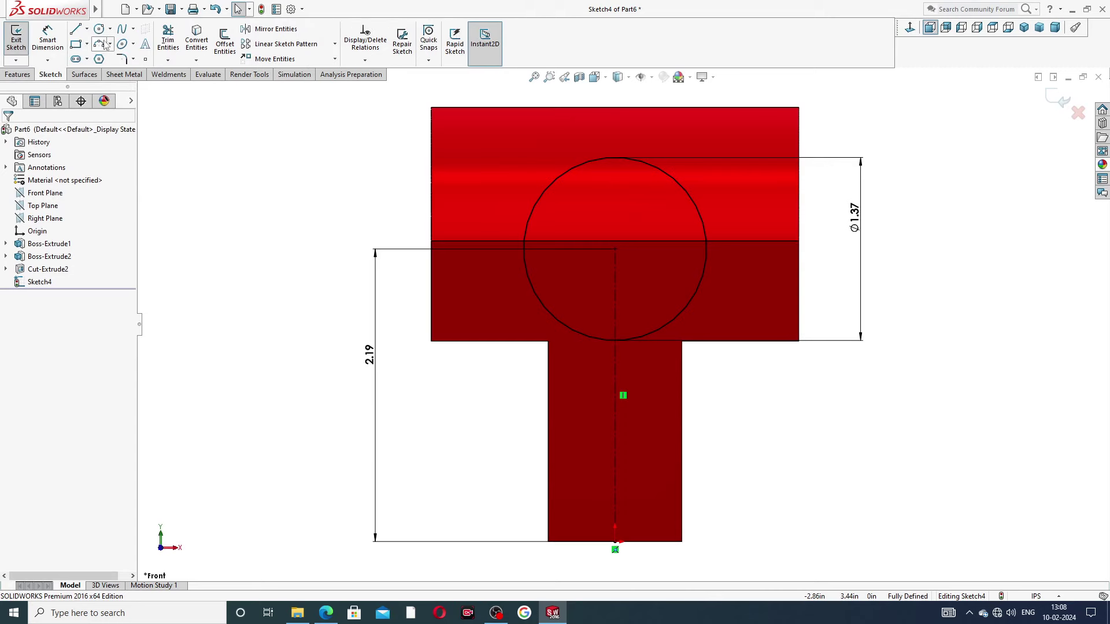
pyautogui.click(75, 28)
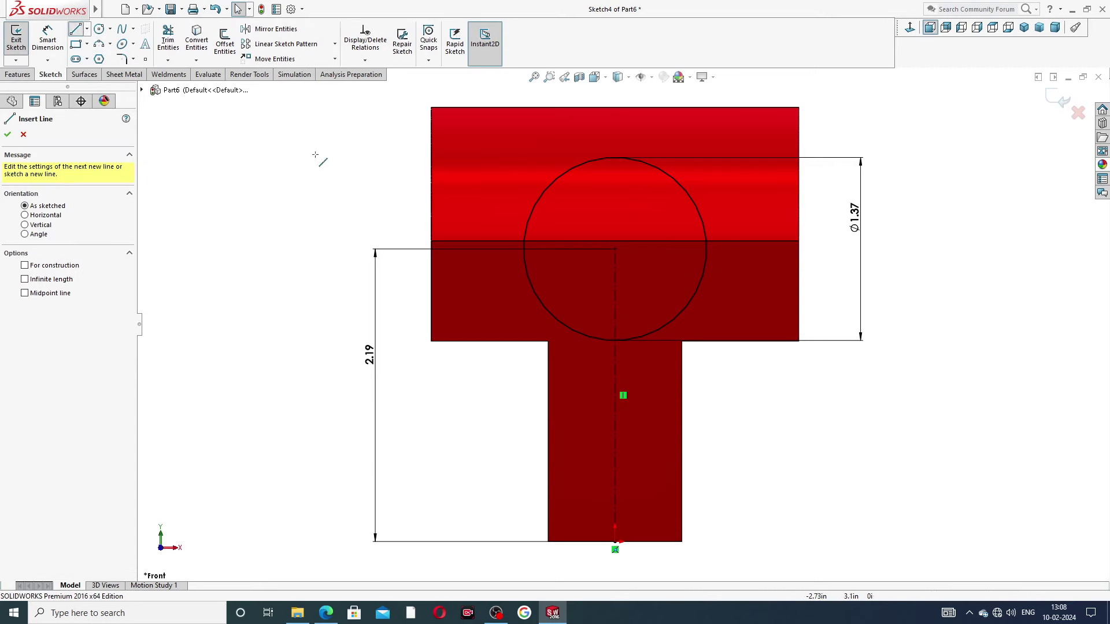
pyautogui.click(523, 248)
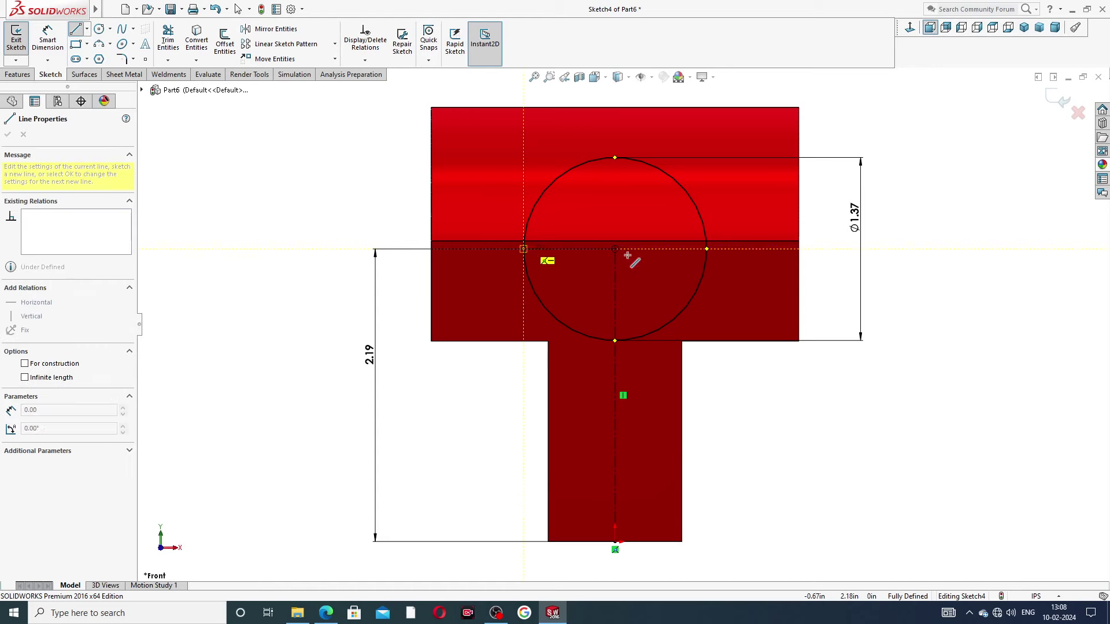
pyautogui.click(706, 249)
pyautogui.rightClick(838, 169)
pyautogui.click(859, 173)
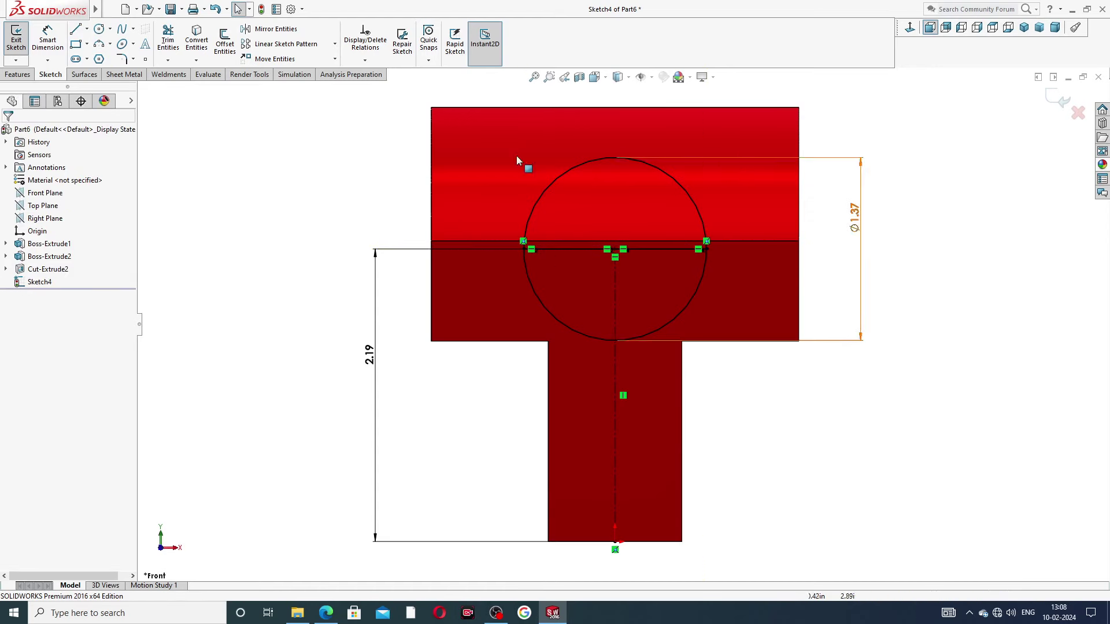
# Trim away the circle's lower-left and lower-right arcs, leaving a semicircle
pyautogui.click(168, 39)
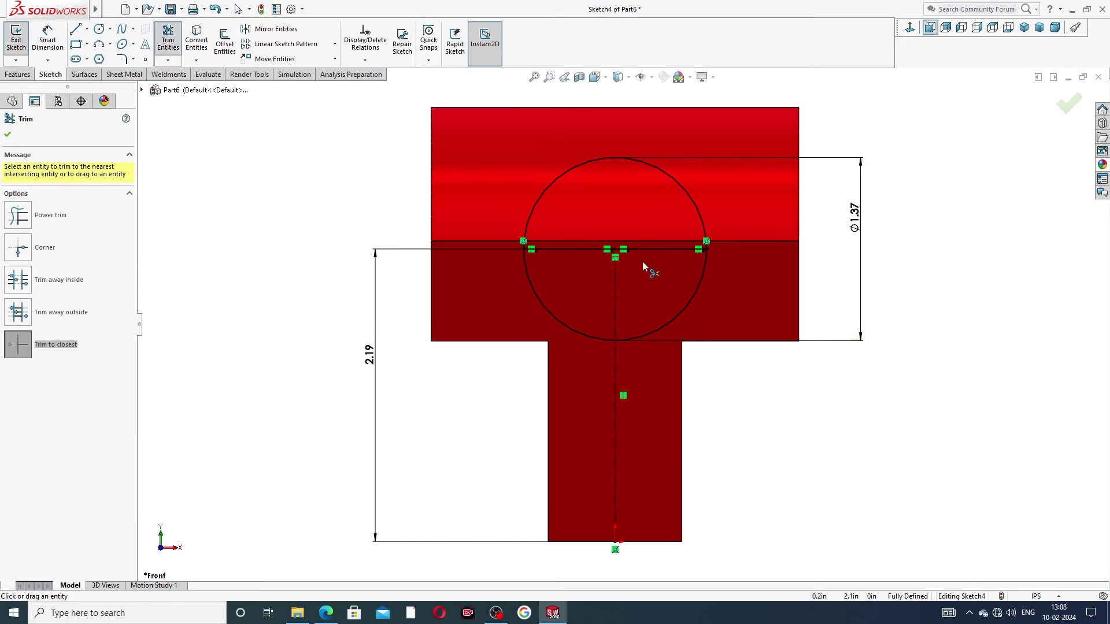
pyautogui.click(553, 317)
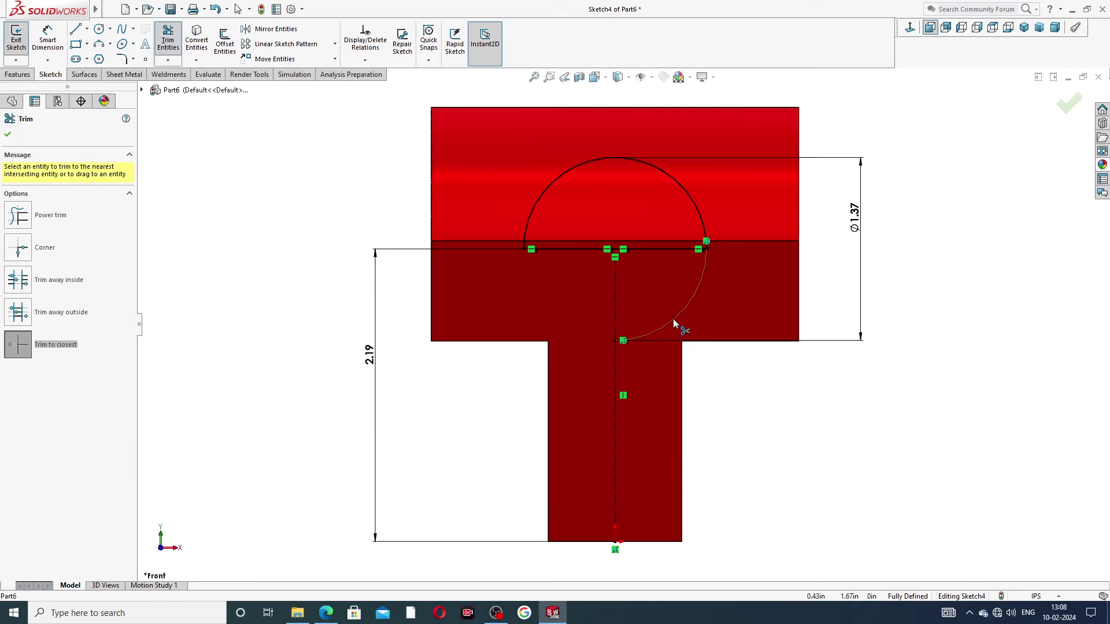
pyautogui.click(673, 318)
pyautogui.press('z')
pyautogui.press('z')
pyautogui.rightClick(830, 190)
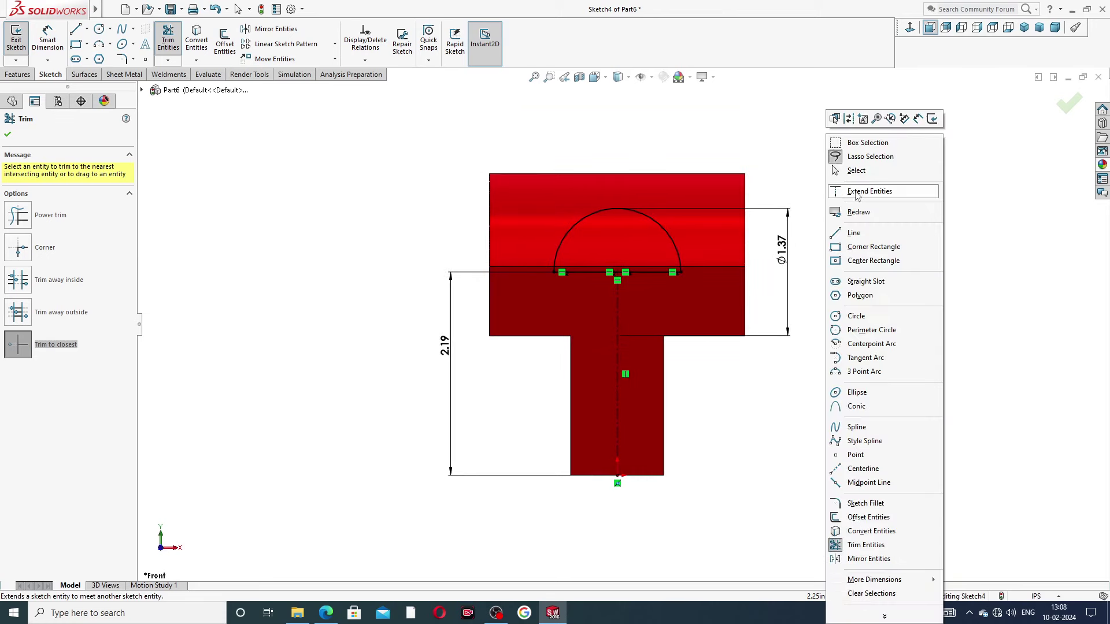
pyautogui.click(850, 174)
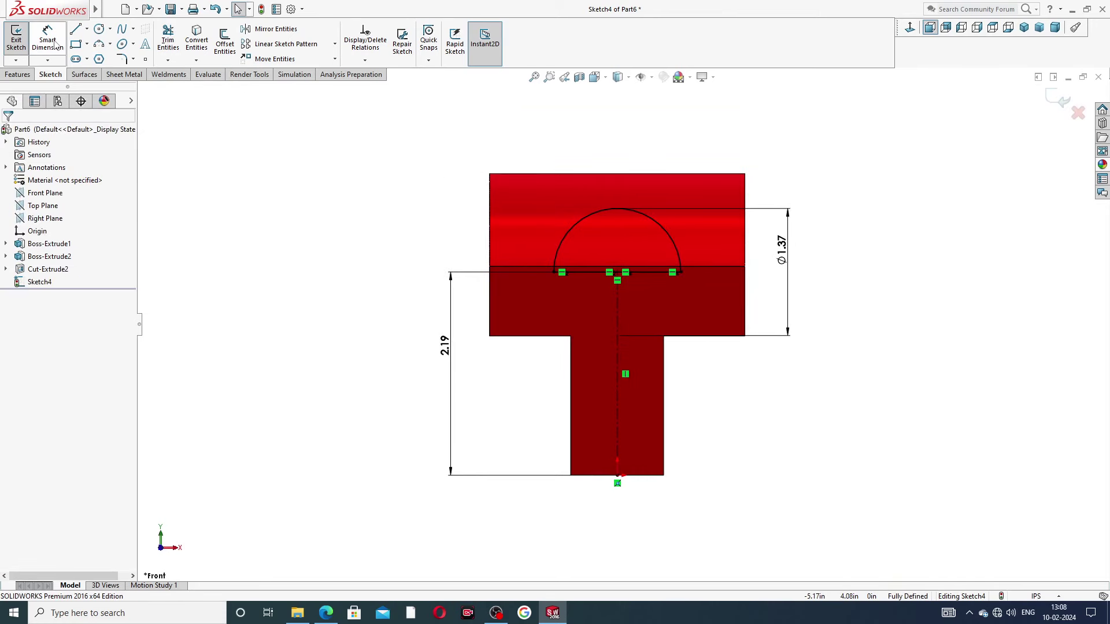
# Extrude the semicircle Up To Surface, ending at the curved face, creating Boss-Extrude3
pyautogui.click(26, 75)
pyautogui.click(21, 40)
pyautogui.moveTo(404, 198); pyautogui.dragTo(337, 288, button='middle')
pyautogui.click(81, 205)
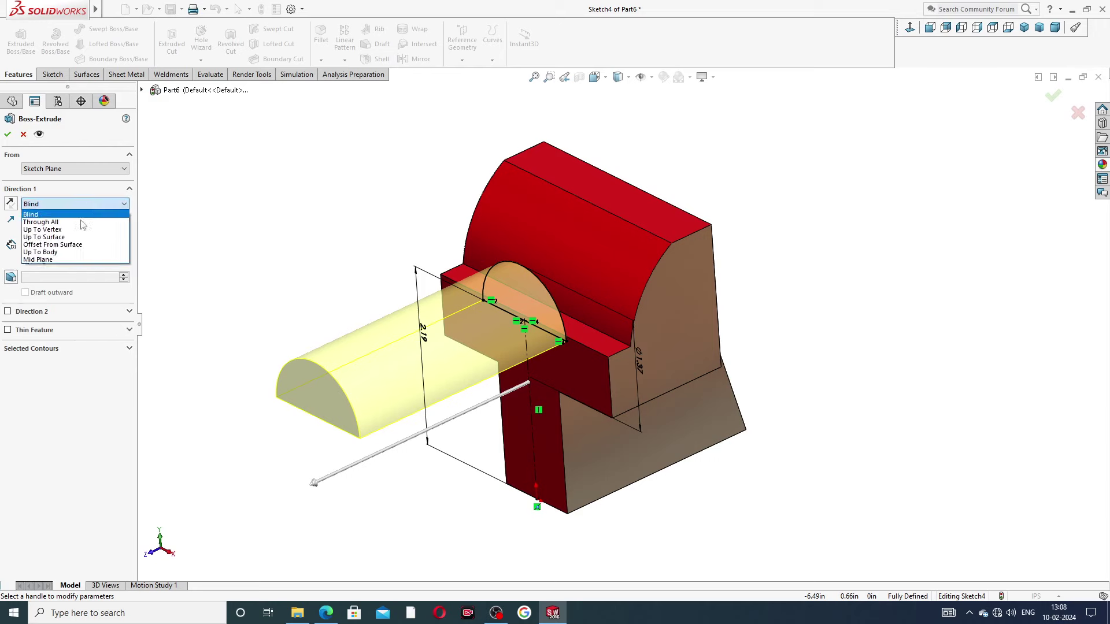
pyautogui.click(52, 237)
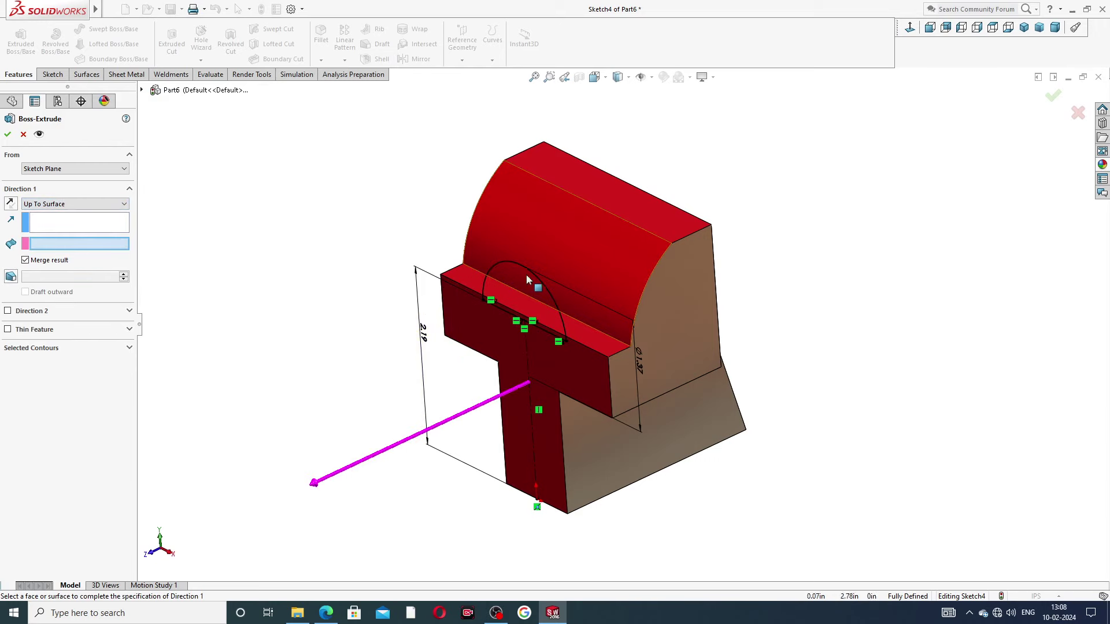
pyautogui.click(578, 262)
pyautogui.moveTo(579, 266); pyautogui.dragTo(263, 277, button='middle')
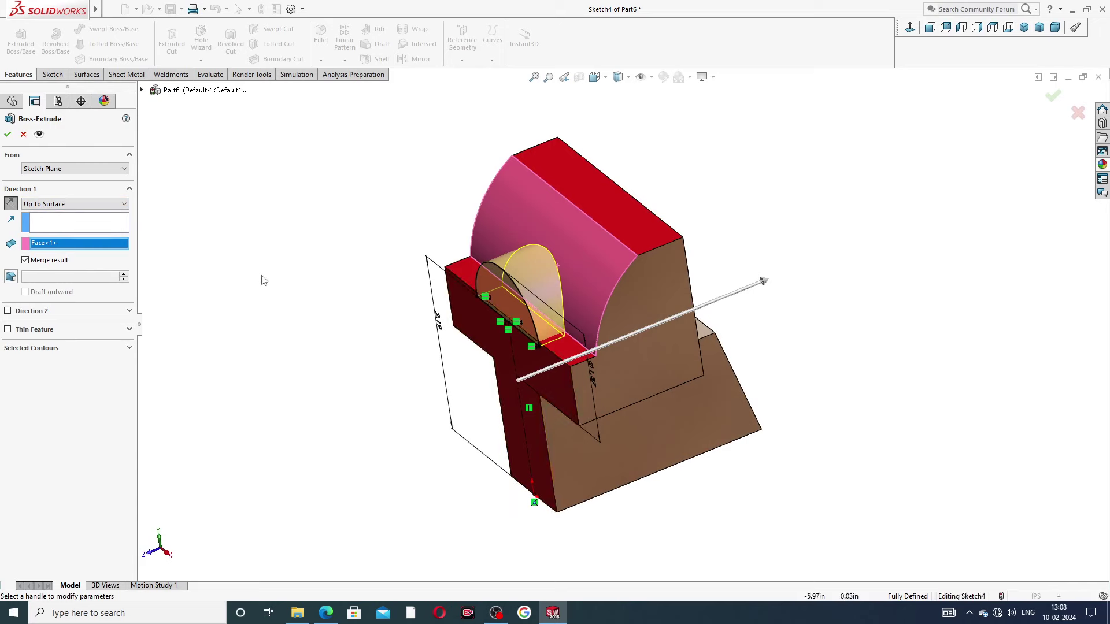
pyautogui.click(8, 135)
pyautogui.moveTo(250, 238); pyautogui.dragTo(436, 324, button='middle')
pyautogui.click(584, 300)
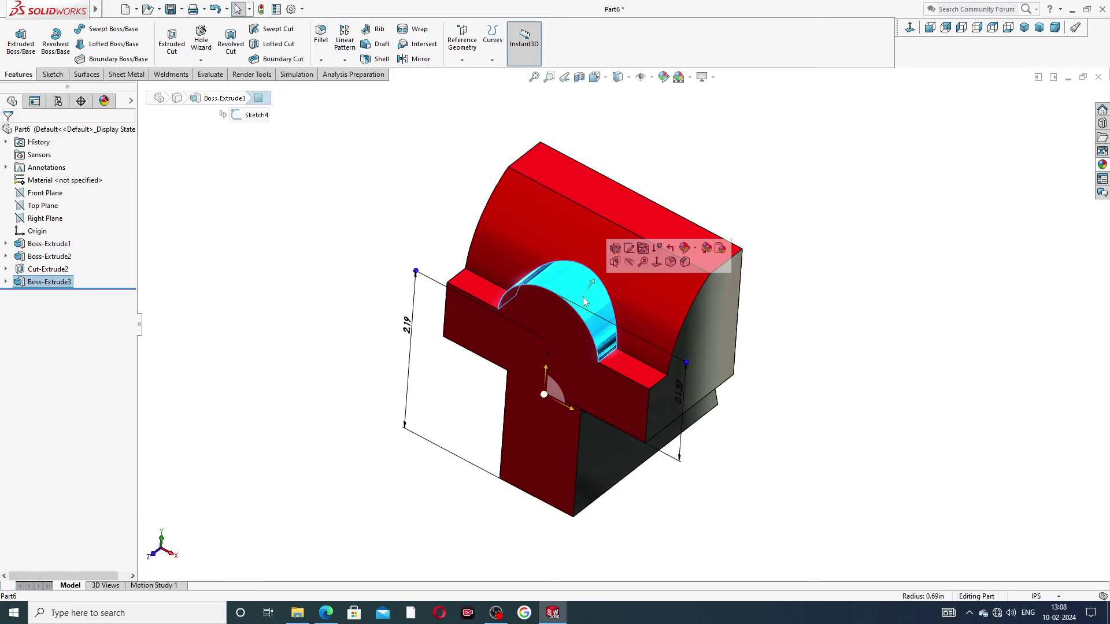
# Give the boss's curved face the candy apple red appearance
pyautogui.click(1102, 165)
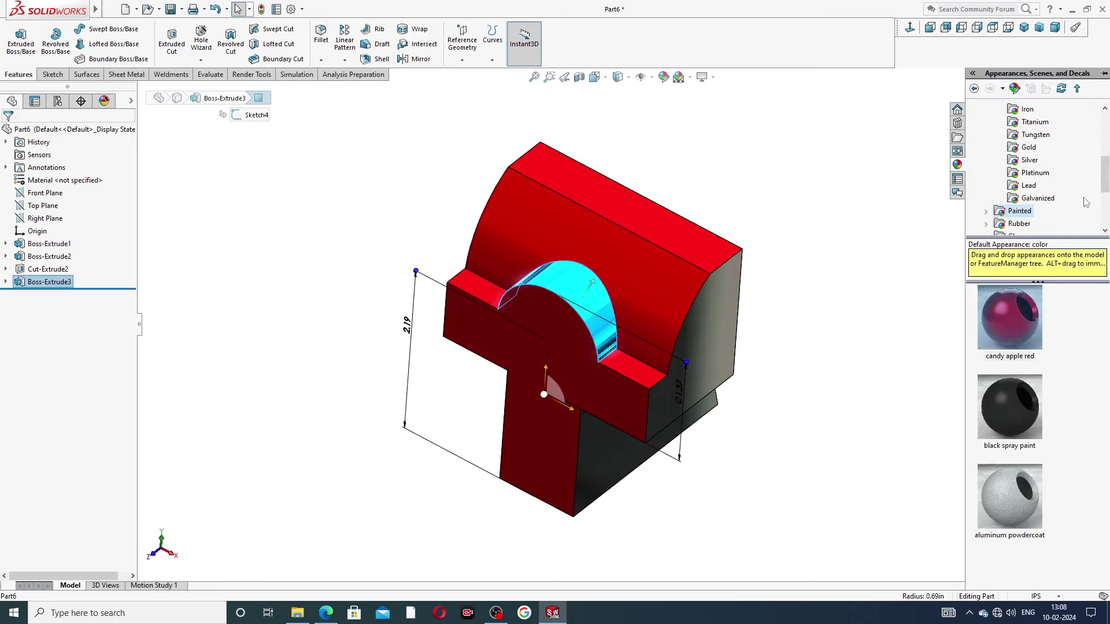
pyautogui.click(1015, 312)
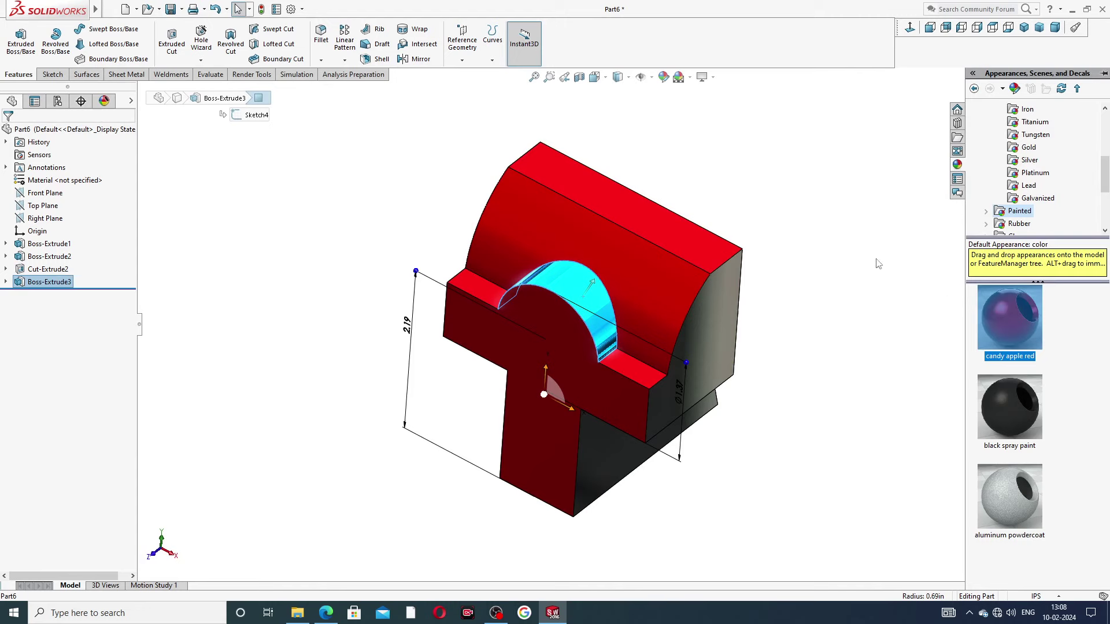
pyautogui.press('Escape')
pyautogui.click(891, 309)
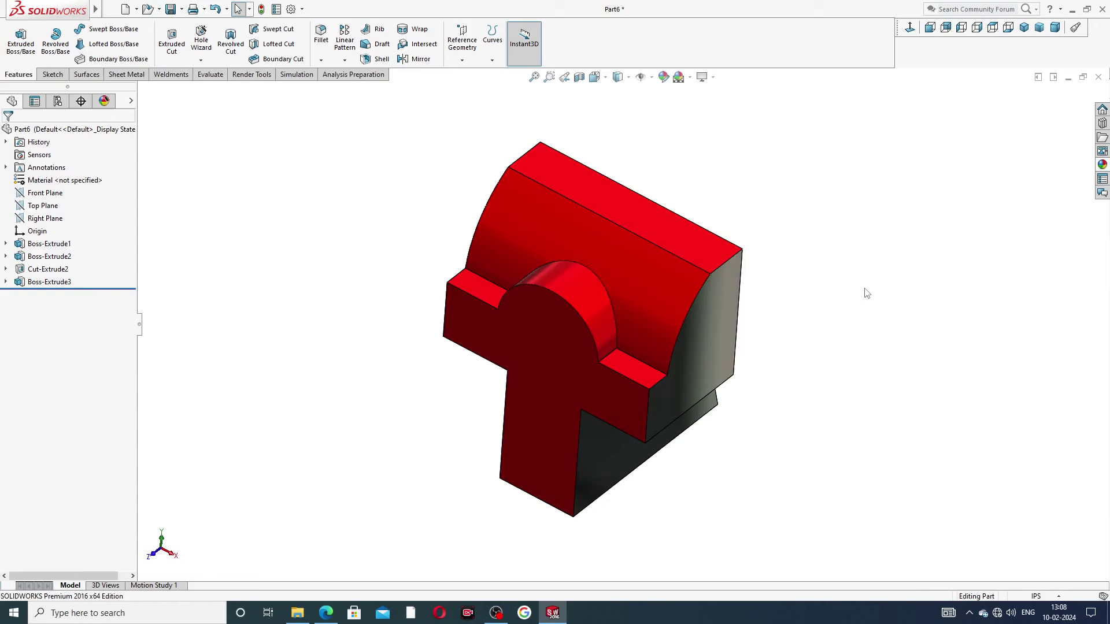
# Open a new sketch, Sketch5, on the part's front face
pyautogui.moveTo(865, 292); pyautogui.dragTo(882, 196, button='middle')
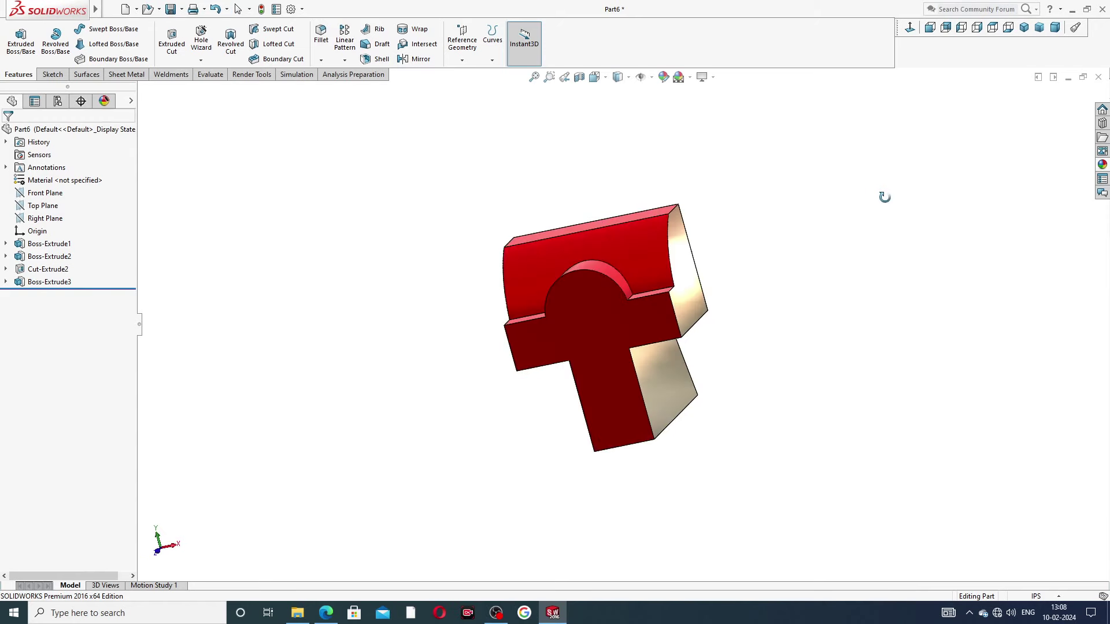
pyautogui.click(581, 304)
pyautogui.click(631, 274)
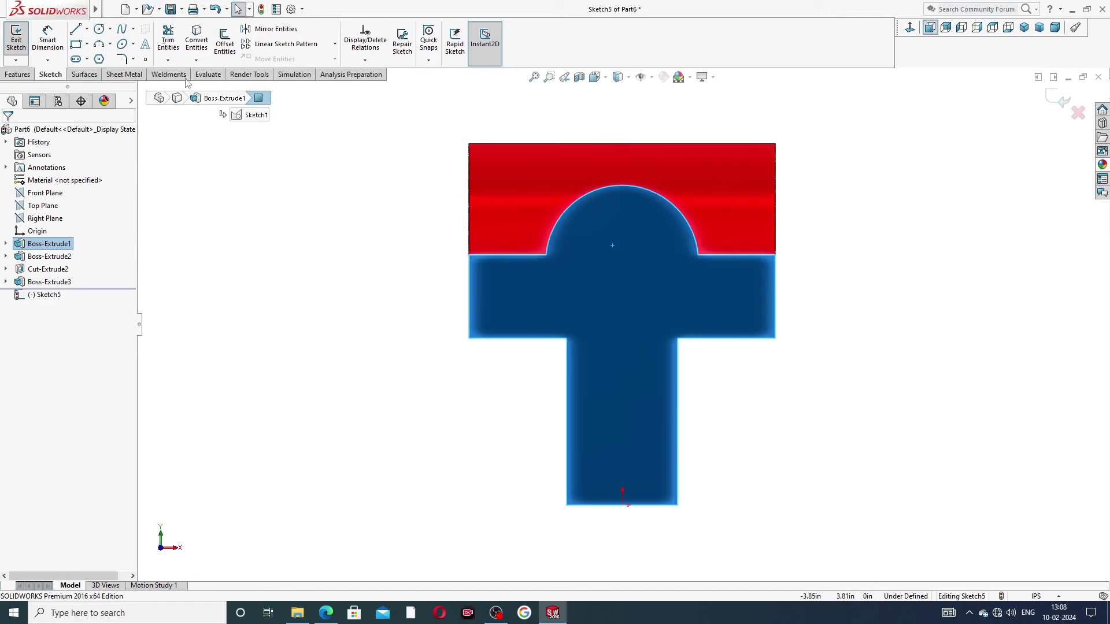
# Draw a circle centred on the half-round boss's arc centre
pyautogui.click(99, 29)
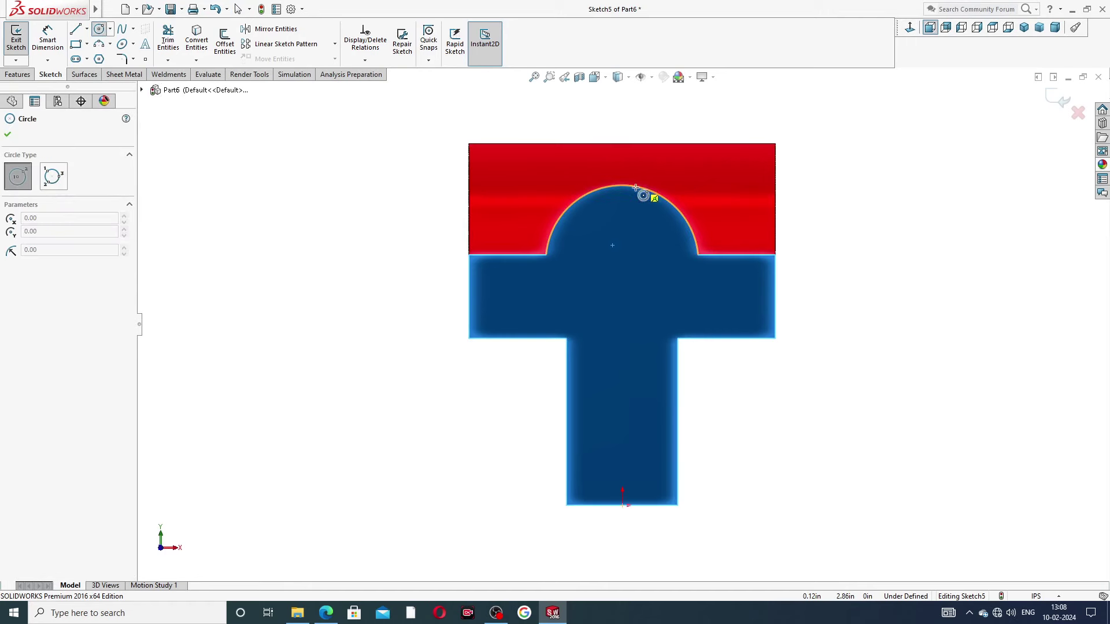
pyautogui.click(622, 263)
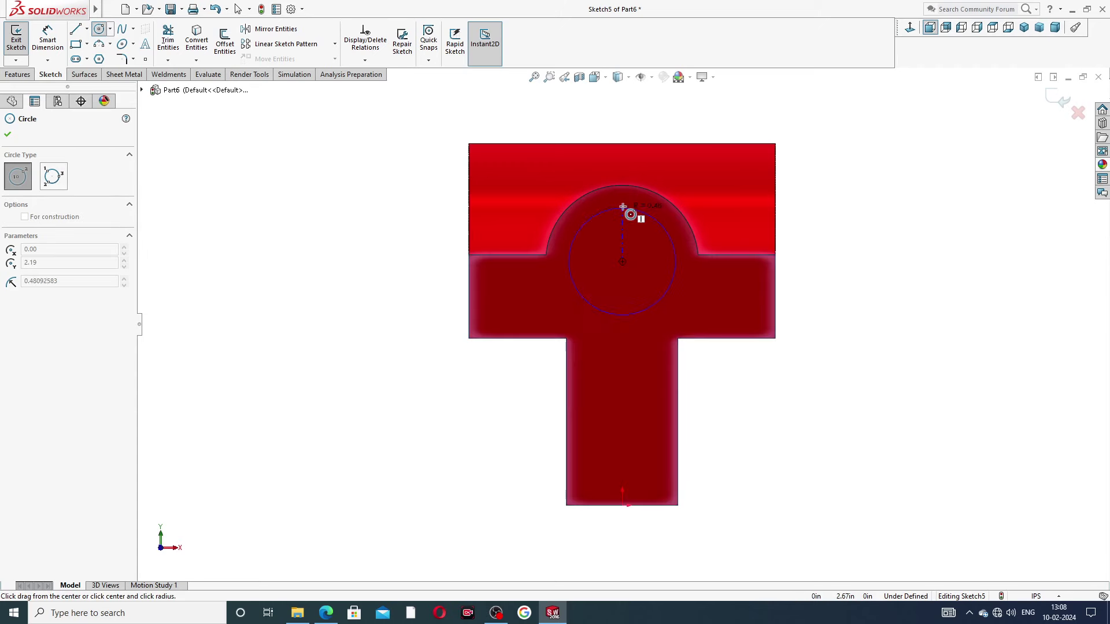
pyautogui.click(643, 213)
pyautogui.rightClick(824, 189)
pyautogui.click(872, 198)
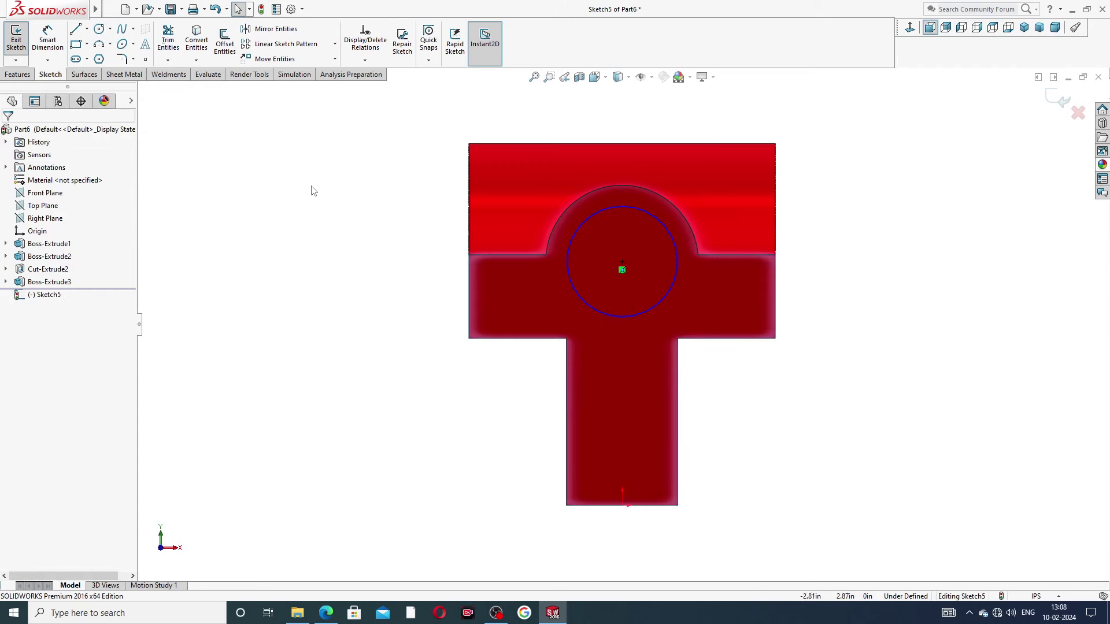
# Dimension the circle's diameter as 0.75 in
pyautogui.click(48, 40)
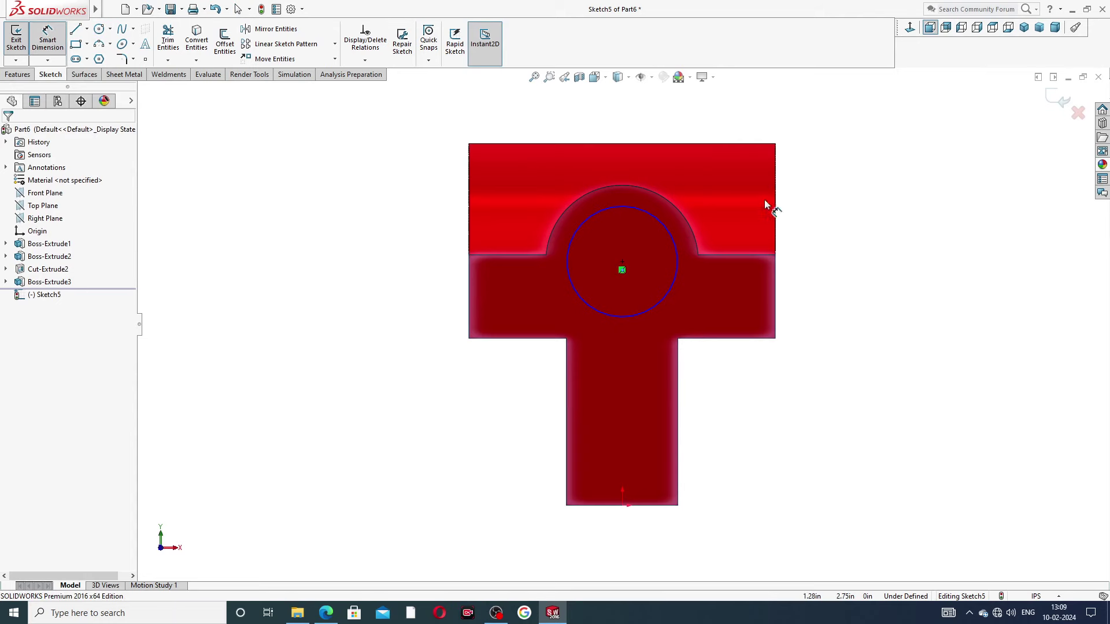
pyautogui.click(672, 234)
pyautogui.click(806, 249)
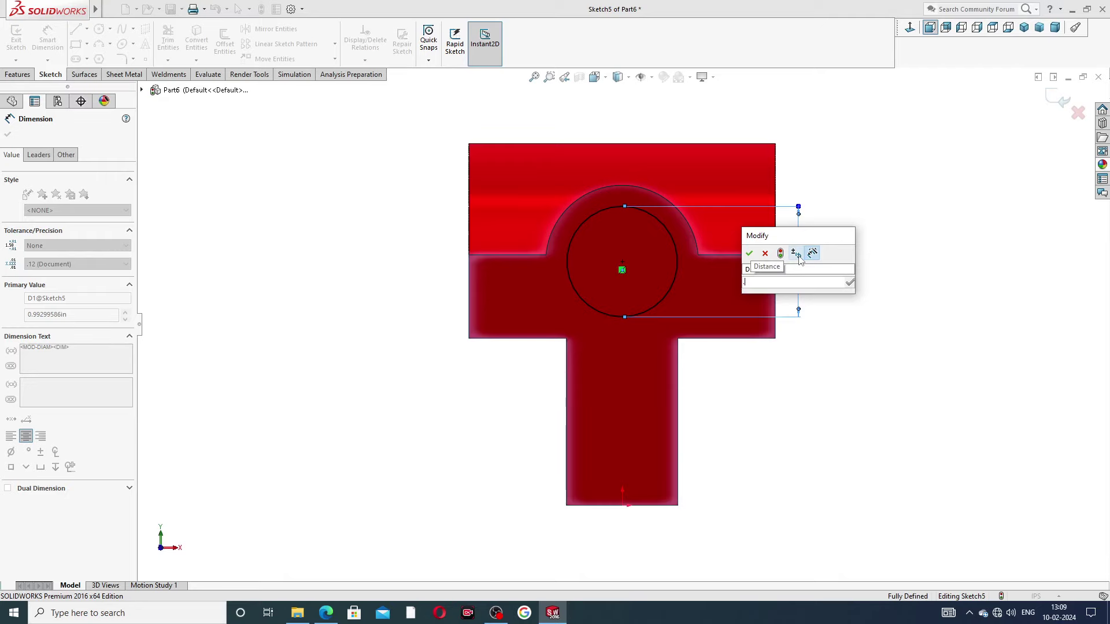
pyautogui.write('0.75')
pyautogui.press('Return')
pyautogui.press('Escape')
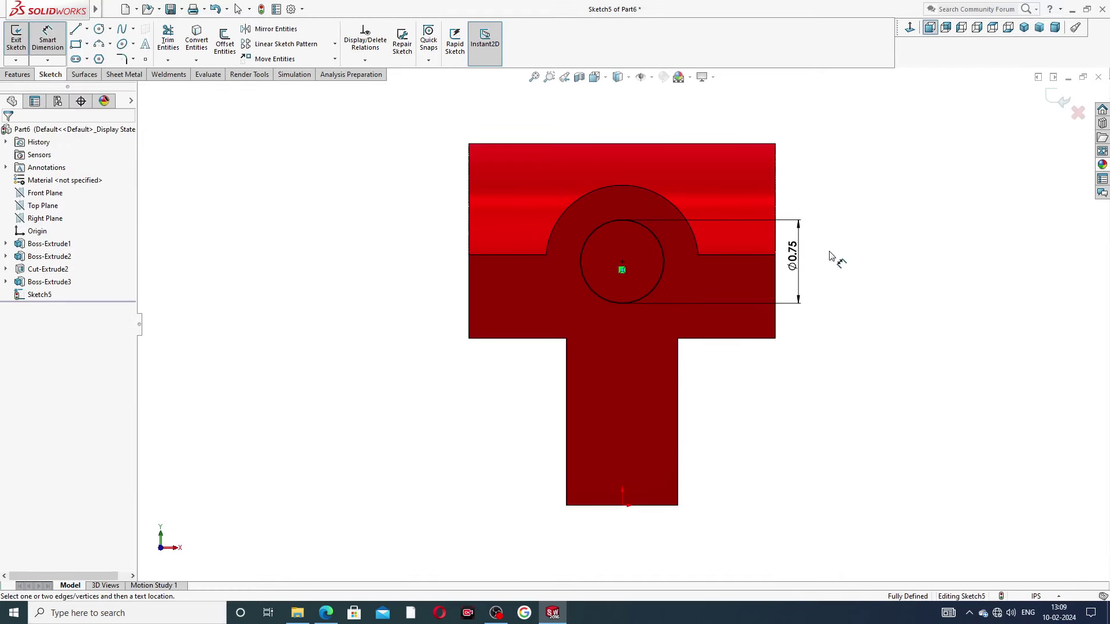
# Check the sketch against the sliding jaw PDF, then end dimensioning in SOLIDWORKS
pyautogui.click(326, 613)
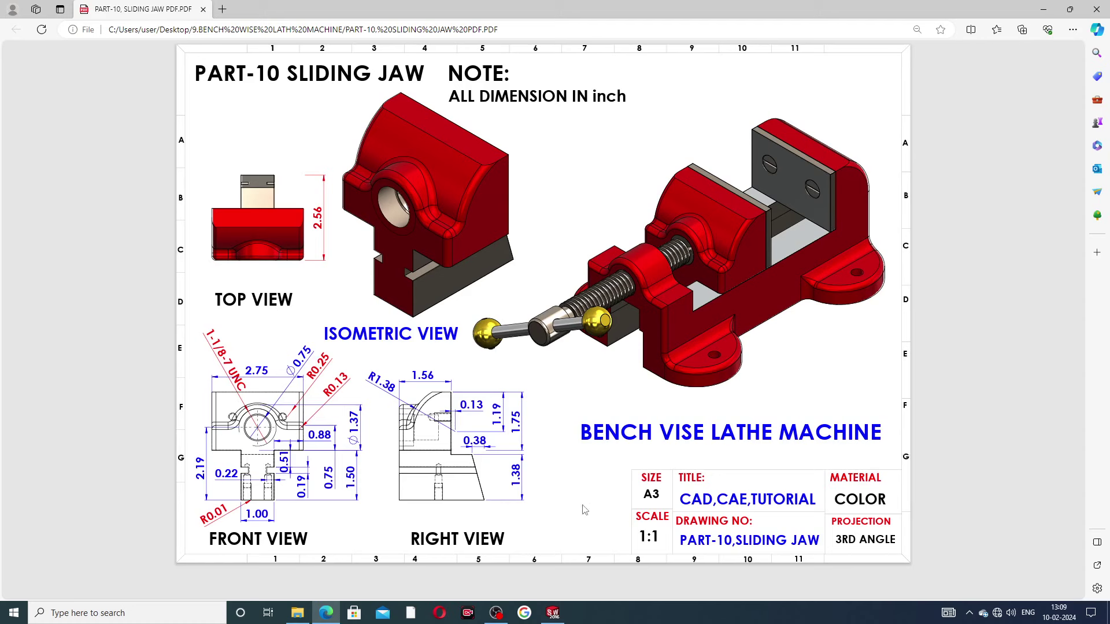
pyautogui.click(553, 612)
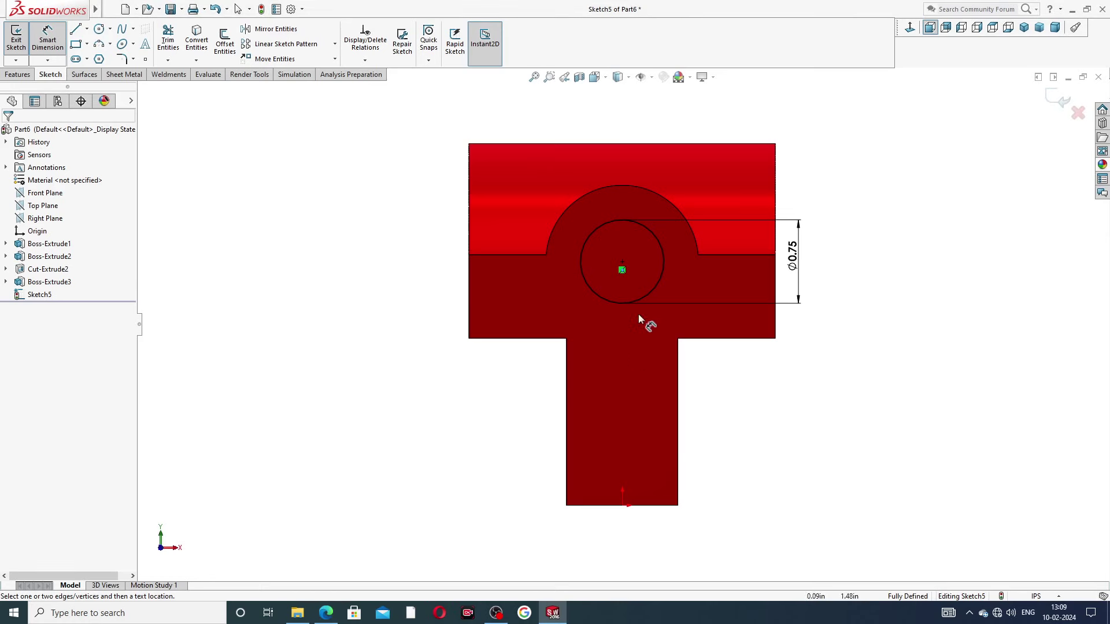
pyautogui.rightClick(836, 199)
# Finish dimensioning and start an extruded cut from the bore circle
pyautogui.click(867, 173)
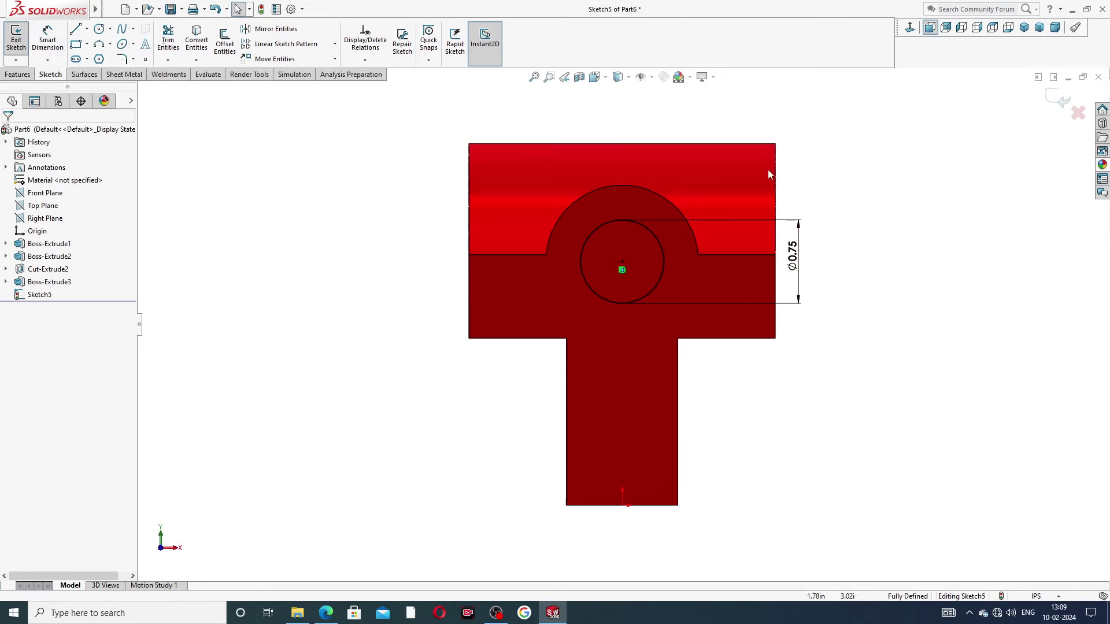
pyautogui.click(18, 75)
pyautogui.click(172, 40)
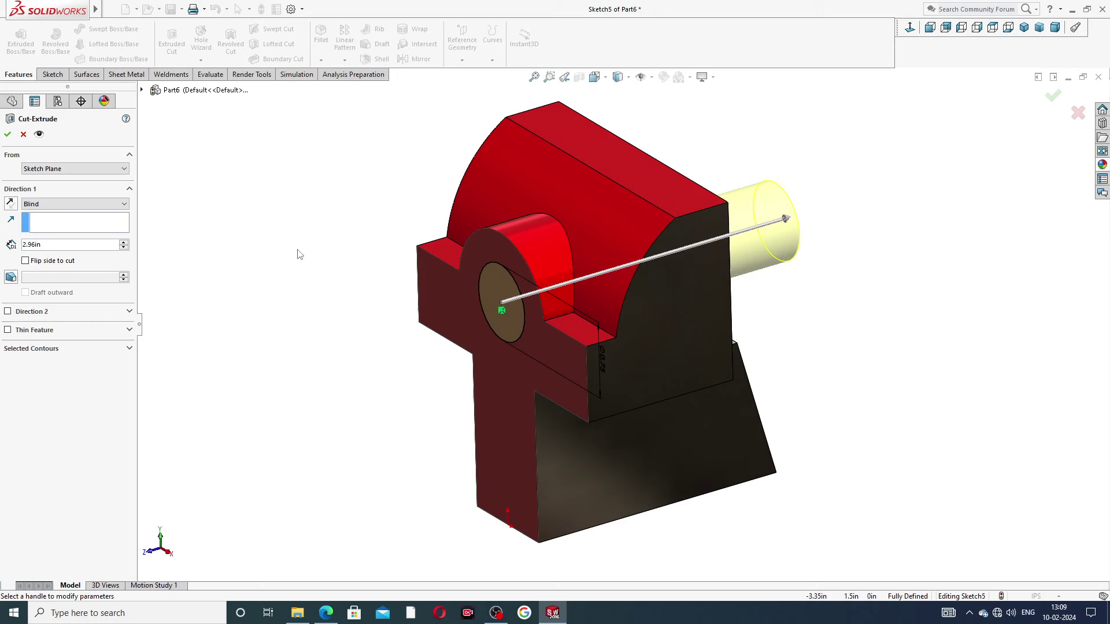
# Set the cut depth to 1.187 in, verify it against the sliding jaw drawing, and accept the cut
pyautogui.click(48, 249)
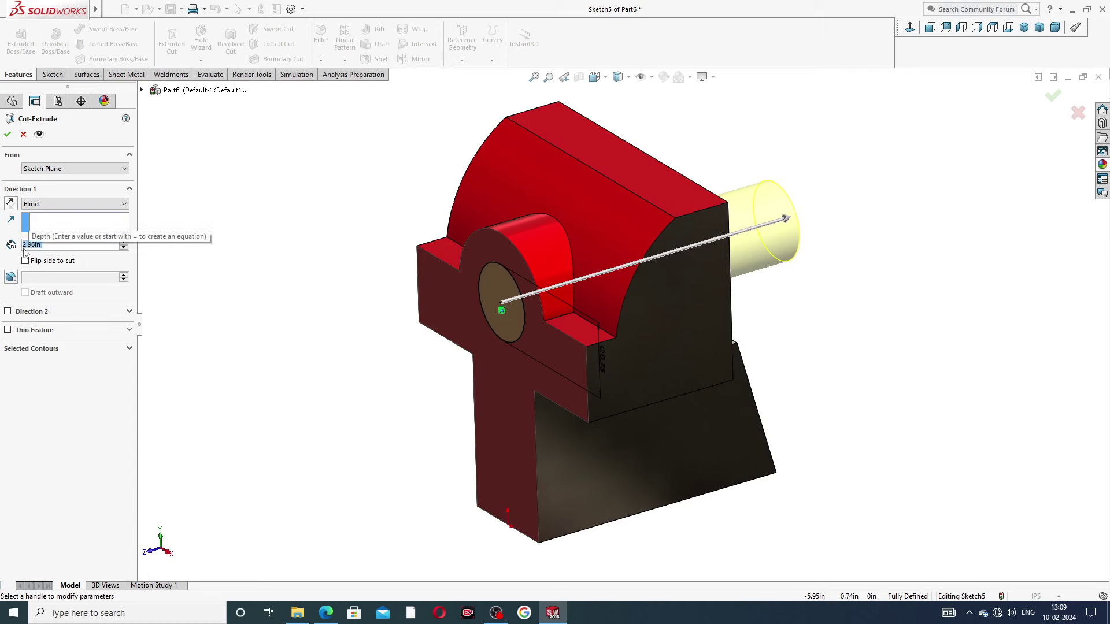
pyautogui.write('1')
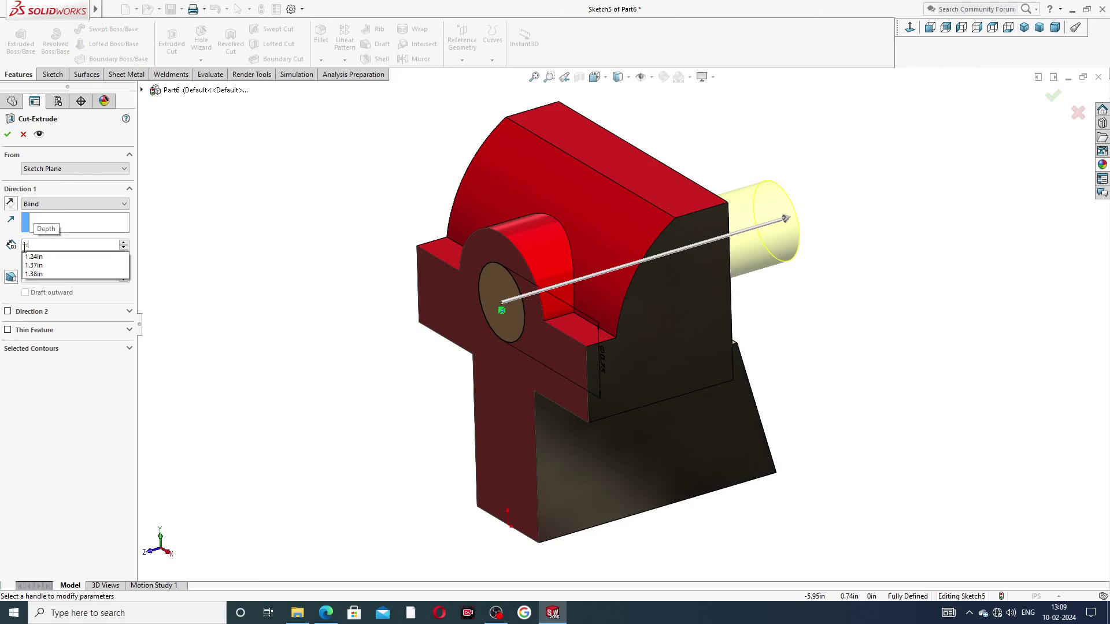
pyautogui.write('.1')
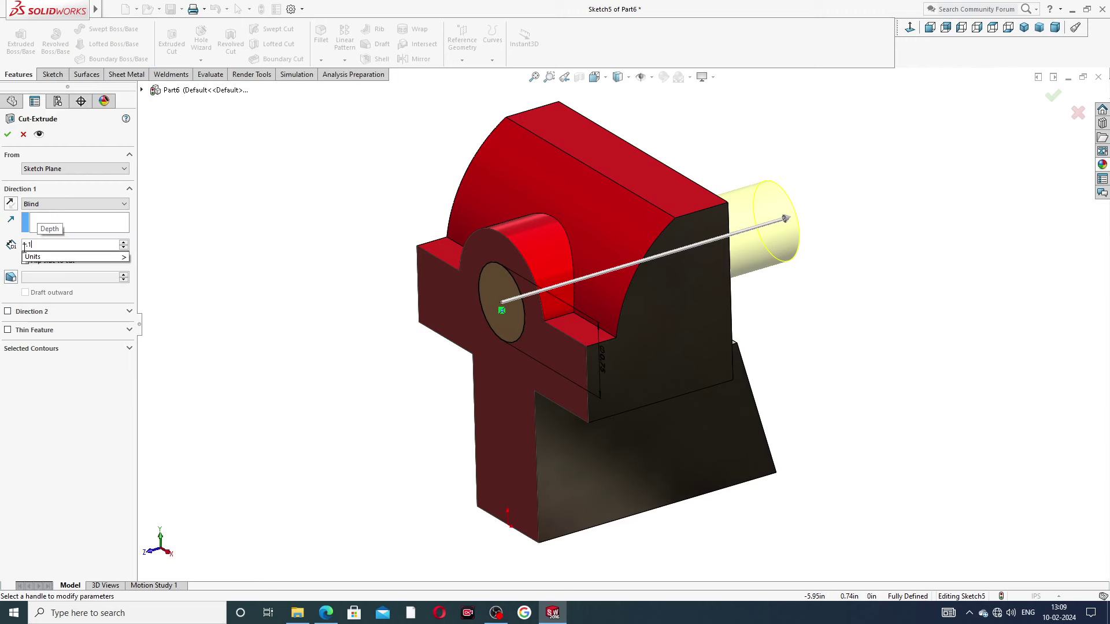
pyautogui.write('7')
pyautogui.press('BackSpace')
pyautogui.write('87')
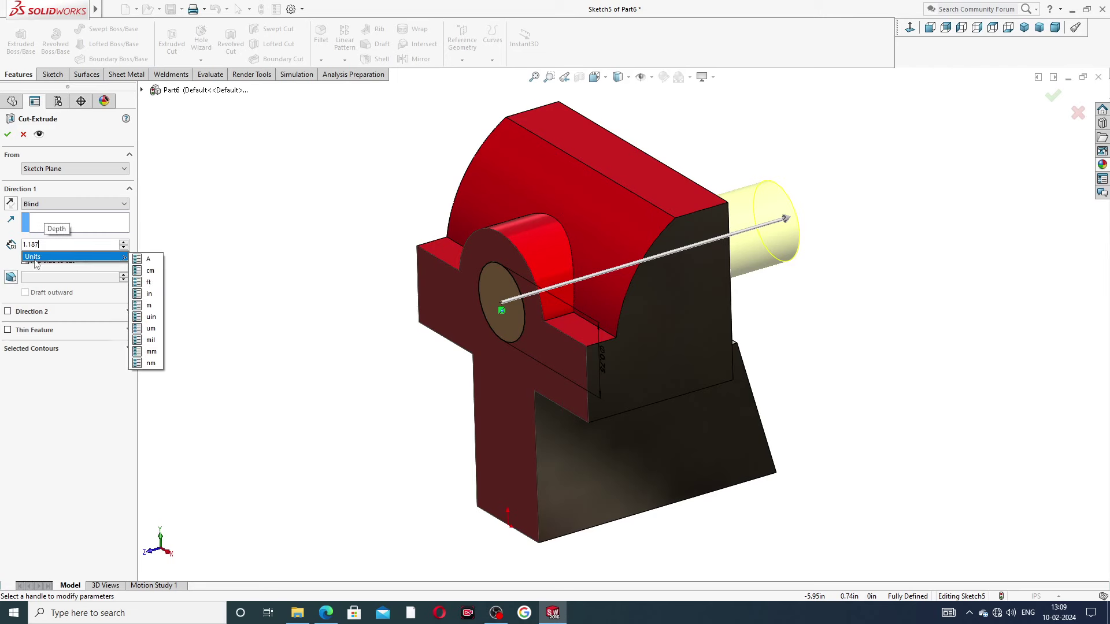
pyautogui.press('Return')
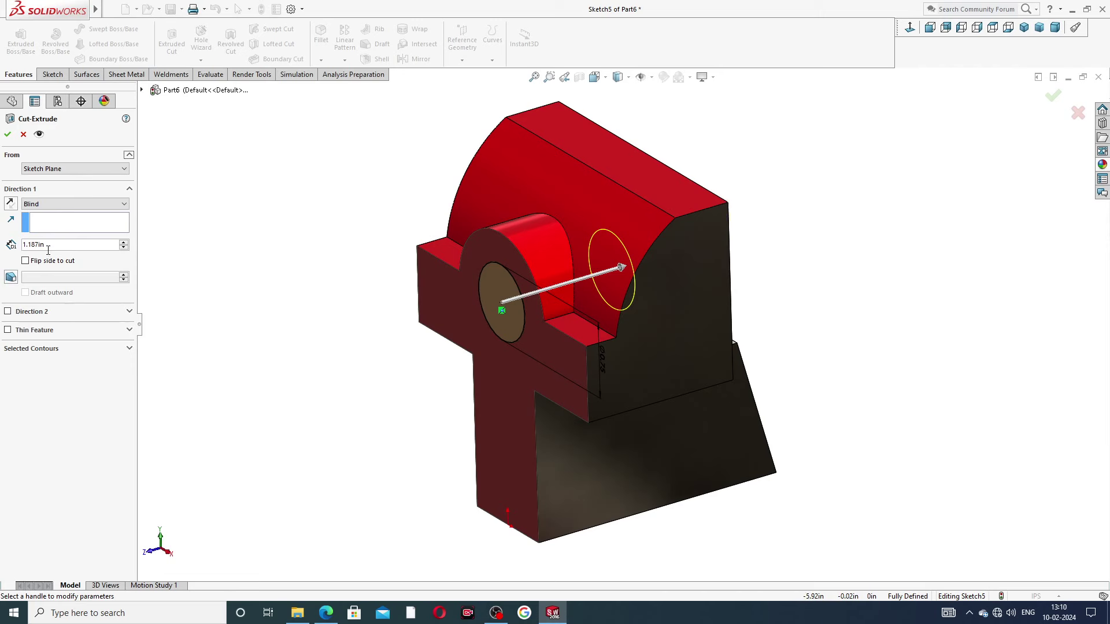
pyautogui.click(328, 614)
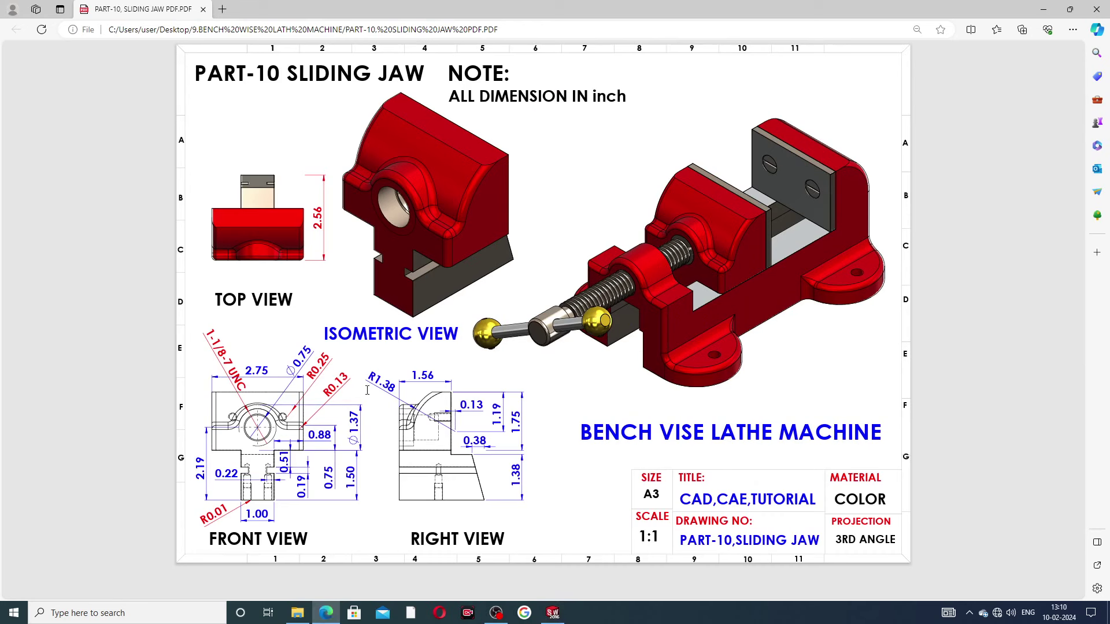
pyautogui.click(553, 614)
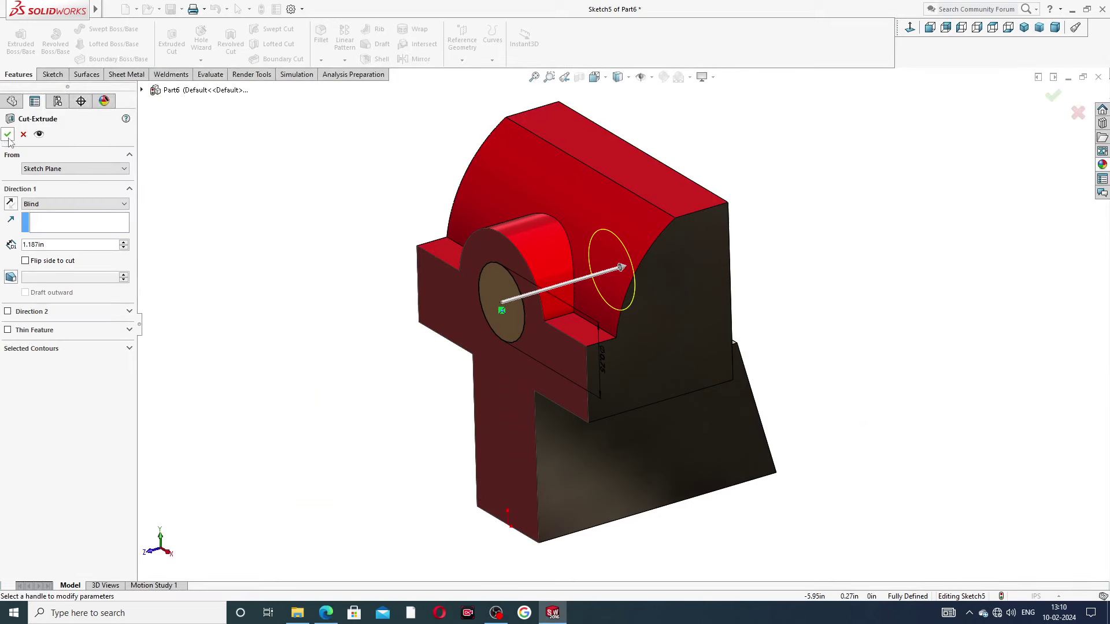
pyautogui.click(8, 135)
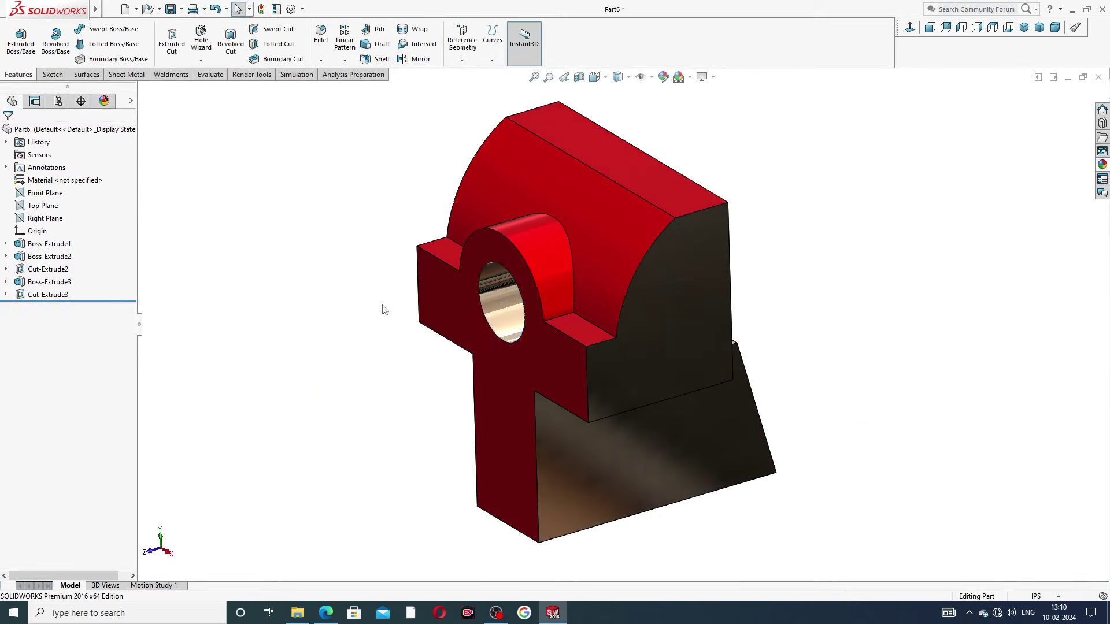
# Inspect the new Ø0.75 bore from several angles, then show the front face's sketch dimensions
pyautogui.moveTo(382, 310); pyautogui.dragTo(419, 285, button='middle')
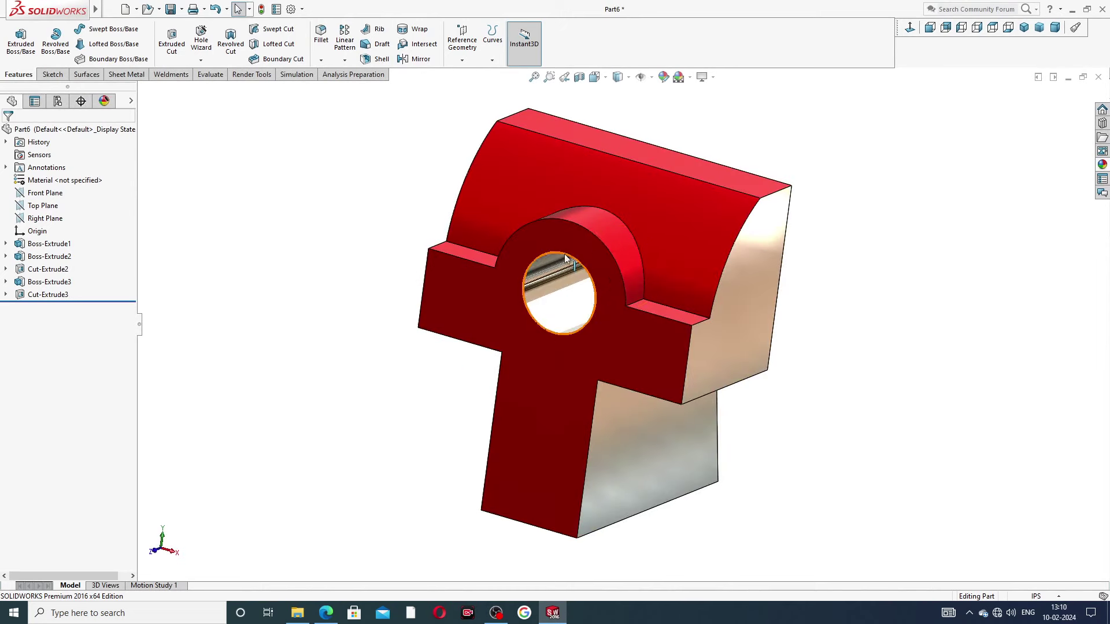
pyautogui.press('f')
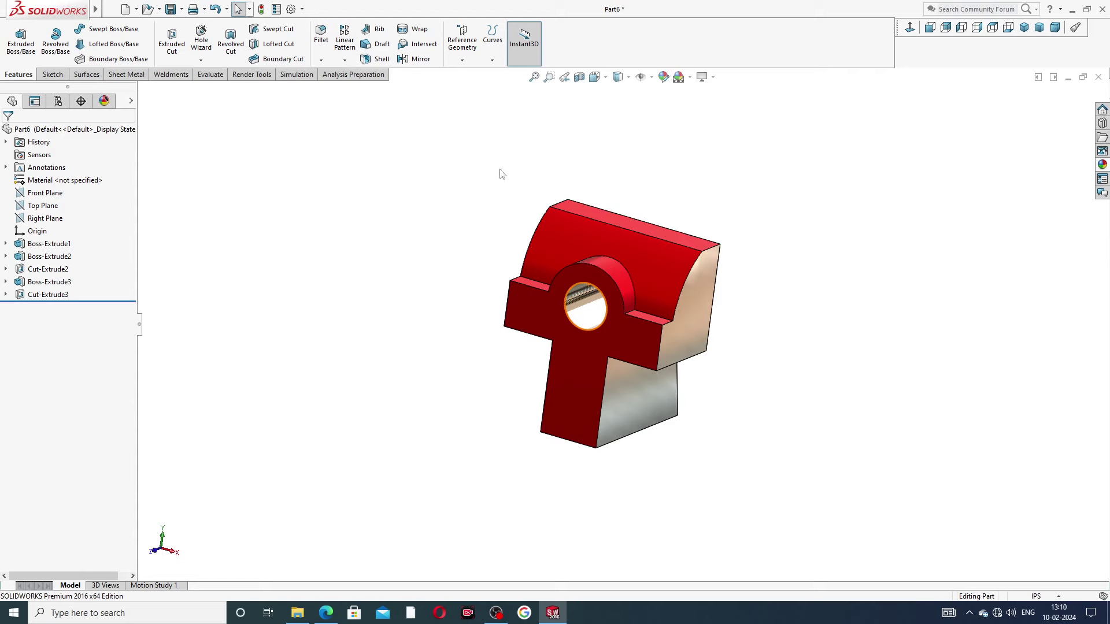
pyautogui.moveTo(538, 242); pyautogui.dragTo(623, 265, button='middle')
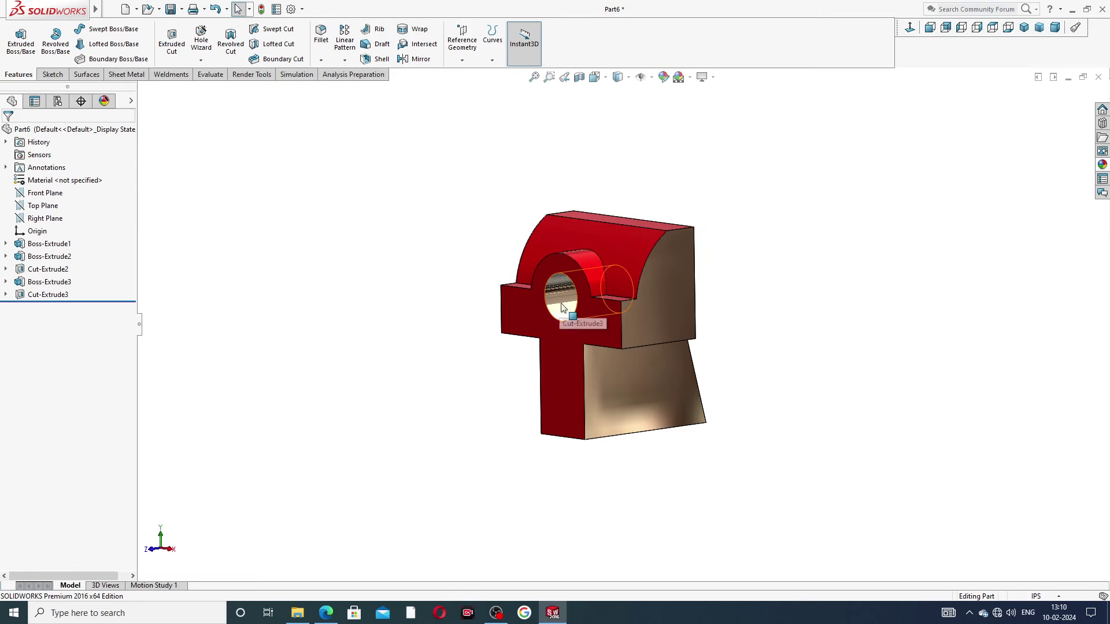
pyautogui.scroll(-3, 576, 274)
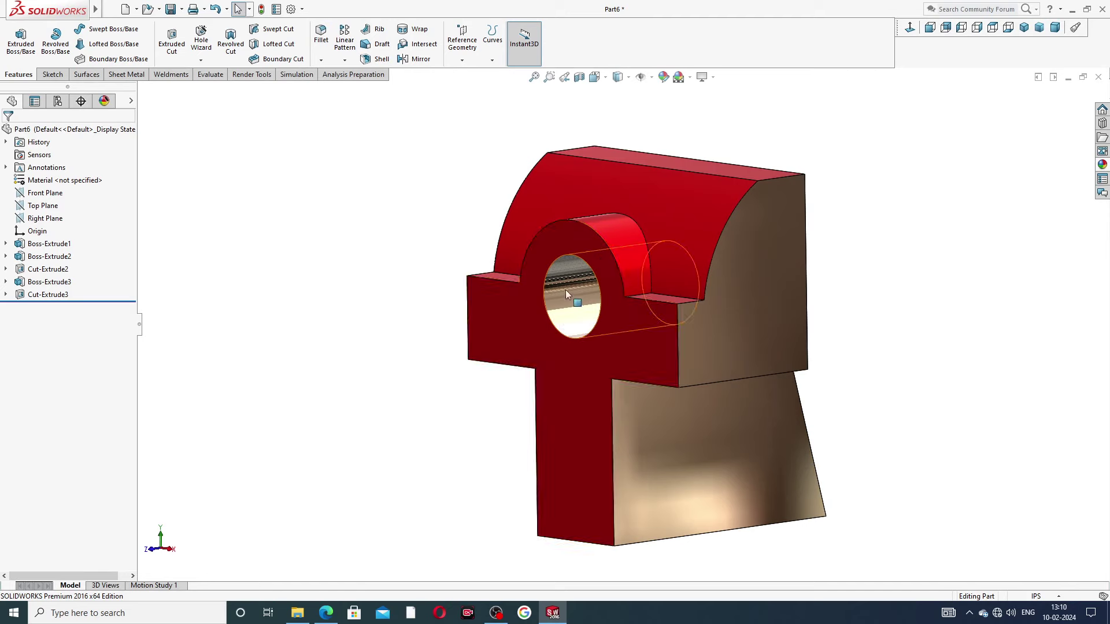
pyautogui.moveTo(565, 289)
pyautogui.mouseDown(button='middle')
pyautogui.moveTo(577, 291)
pyautogui.moveTo(561, 283)
pyautogui.mouseUp(button='middle')
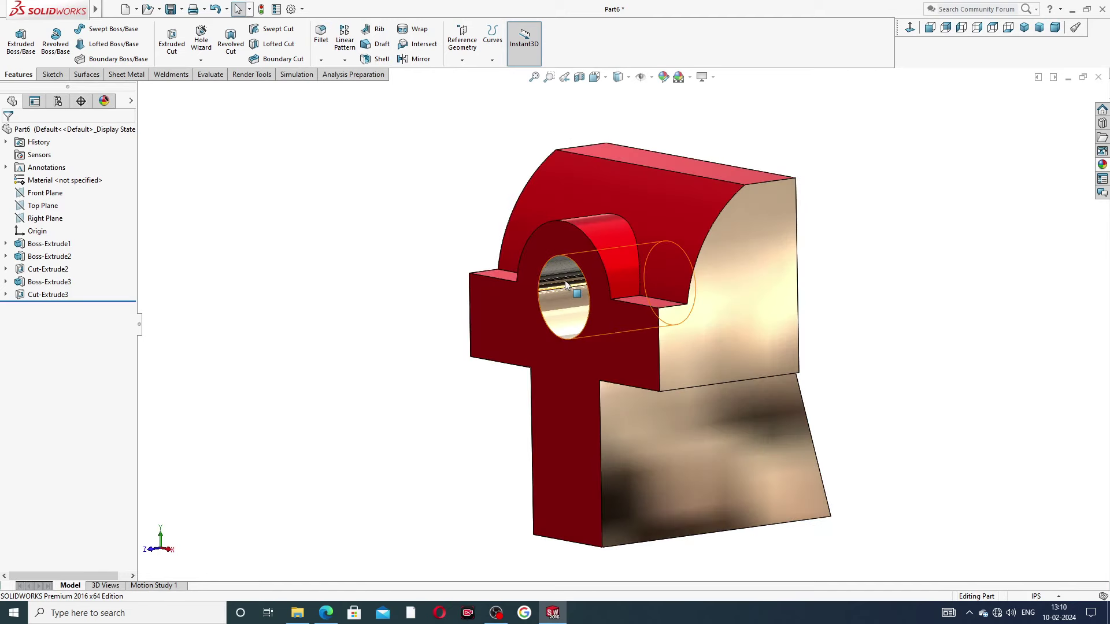
pyautogui.doubleClick(546, 367)
# View the front face normal and start a Straight Tap hole of type Tapped hole
pyautogui.click(910, 27)
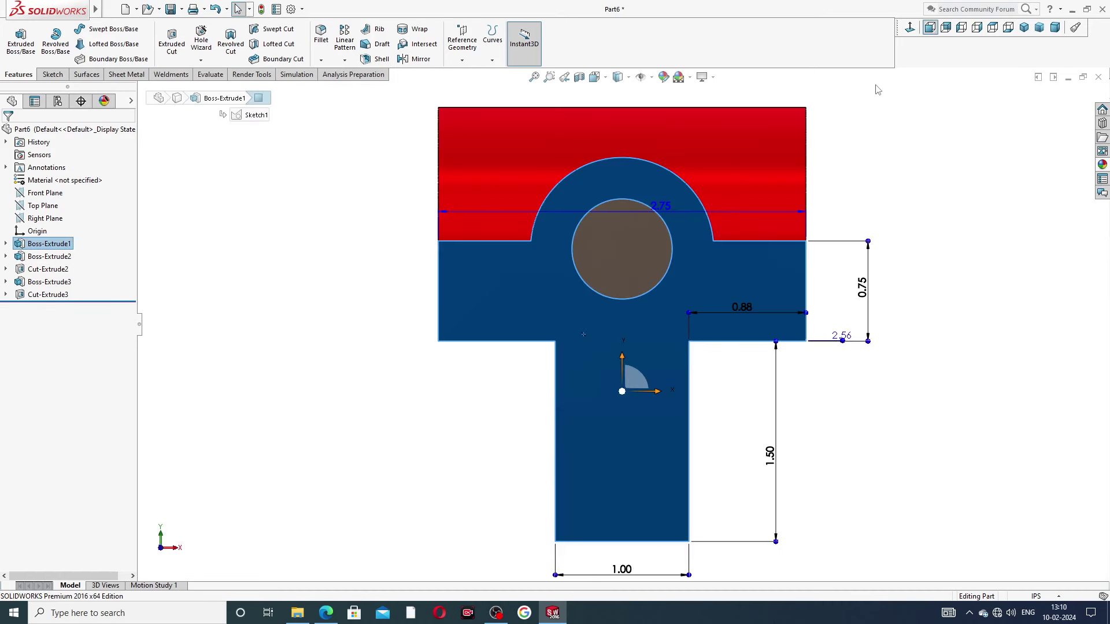
pyautogui.click(201, 39)
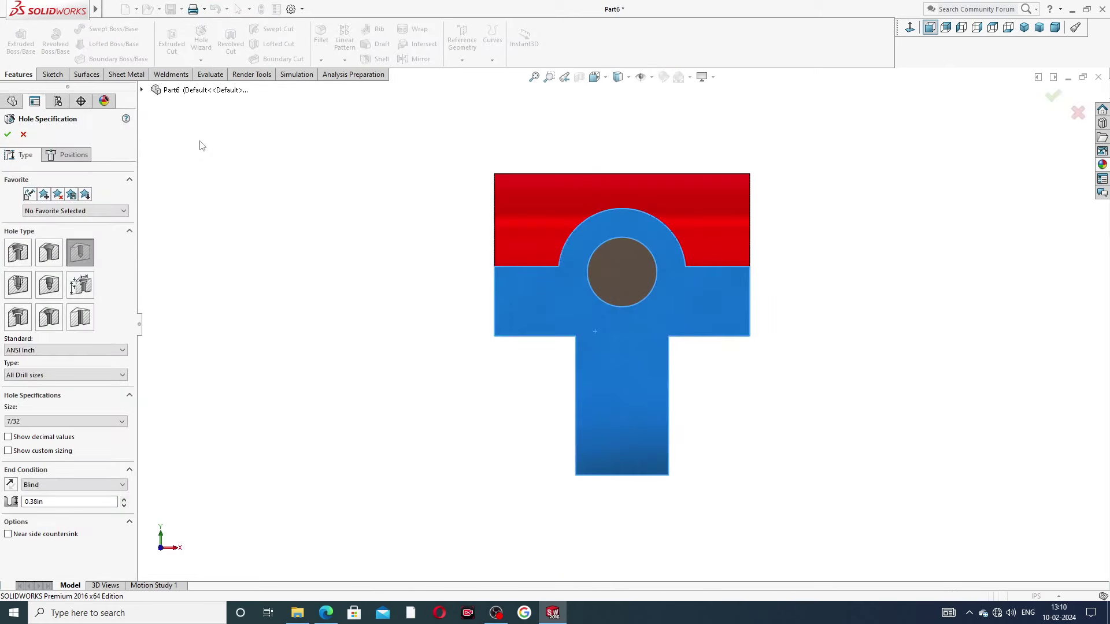
pyautogui.click(18, 285)
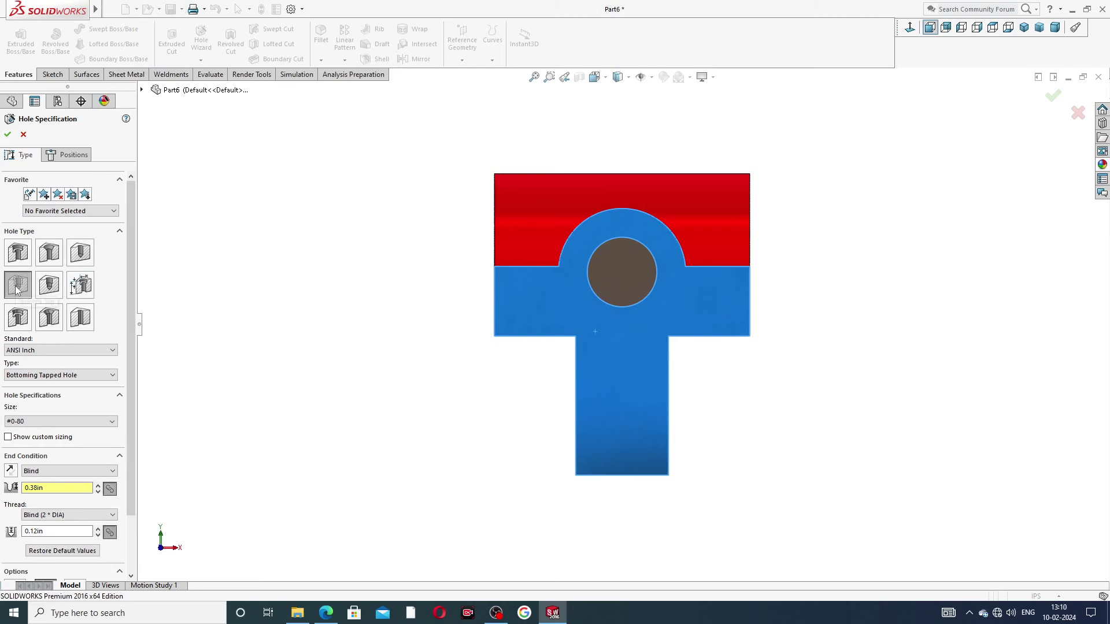
pyautogui.scroll(-1, 132, 291)
pyautogui.scroll(-3, 134, 303)
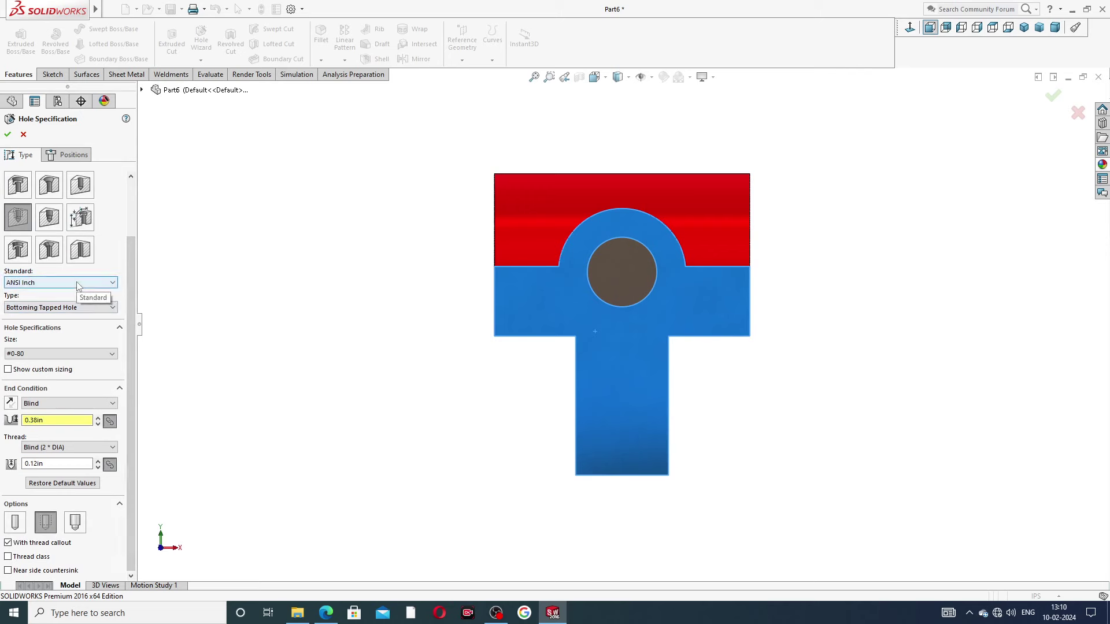
pyautogui.click(72, 307)
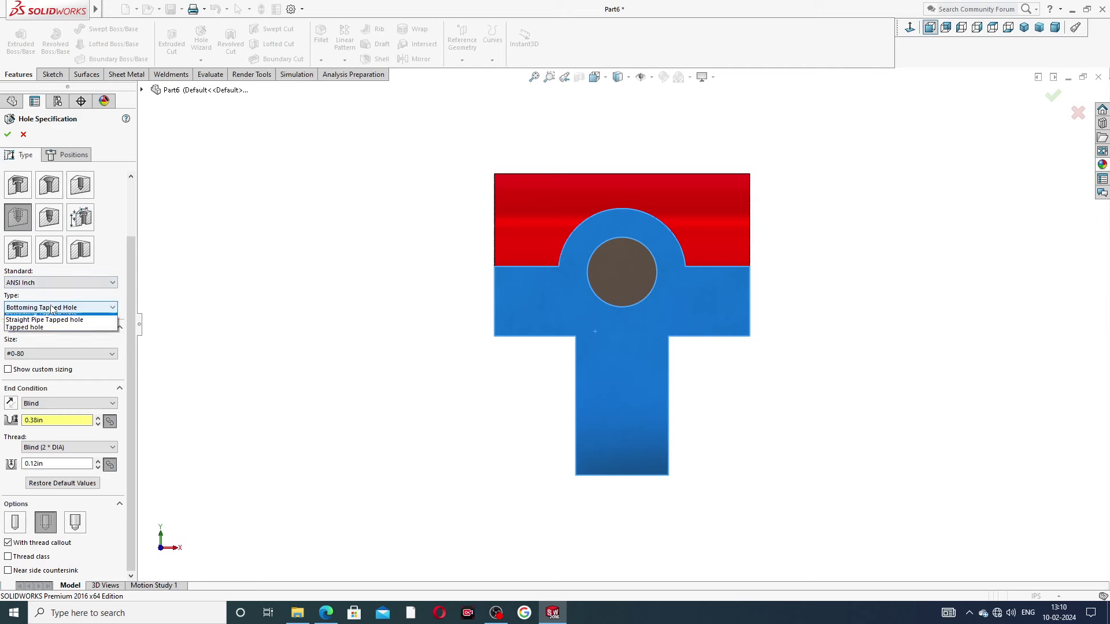
pyautogui.click(44, 334)
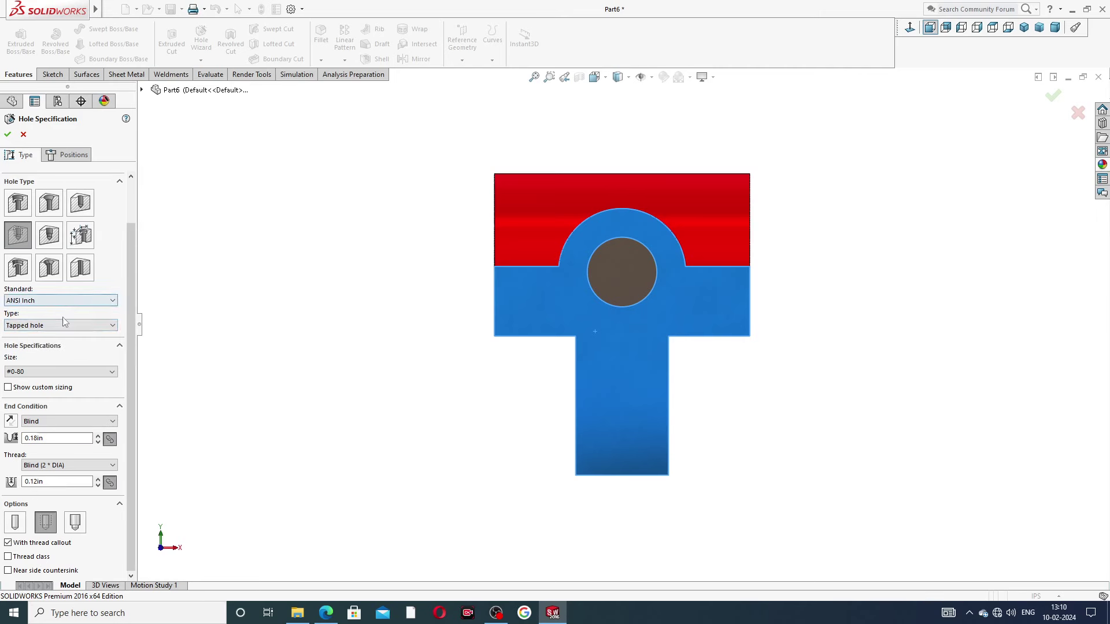
# Select the 1-1/8-7 thread size and turn on Show custom sizing
pyautogui.click(55, 373)
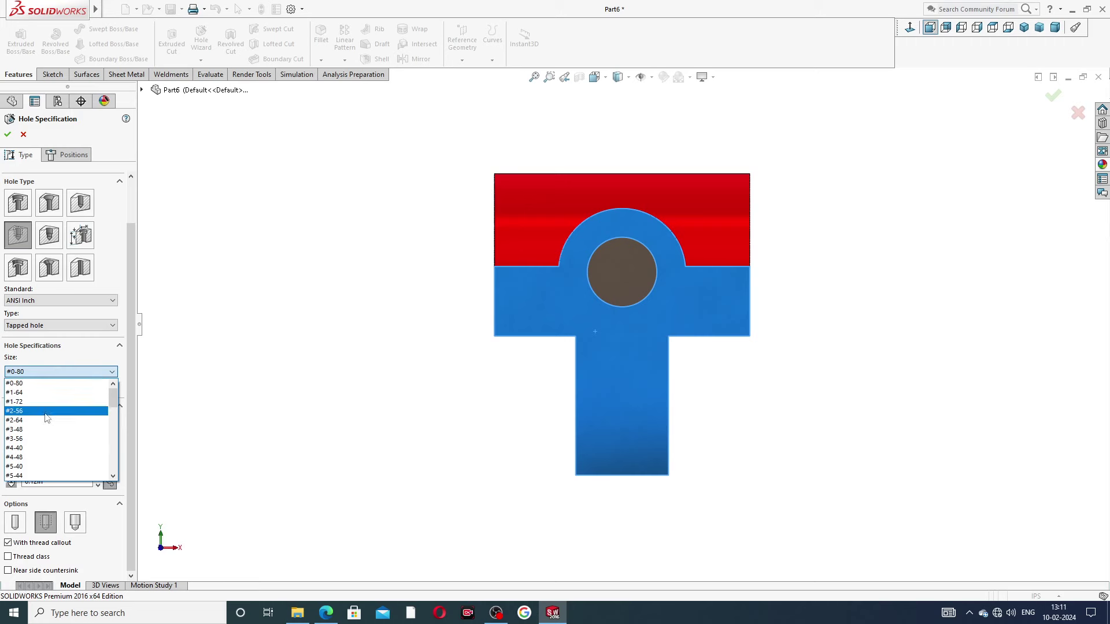
pyautogui.scroll(-5, 49, 413)
pyautogui.scroll(-3, 53, 418)
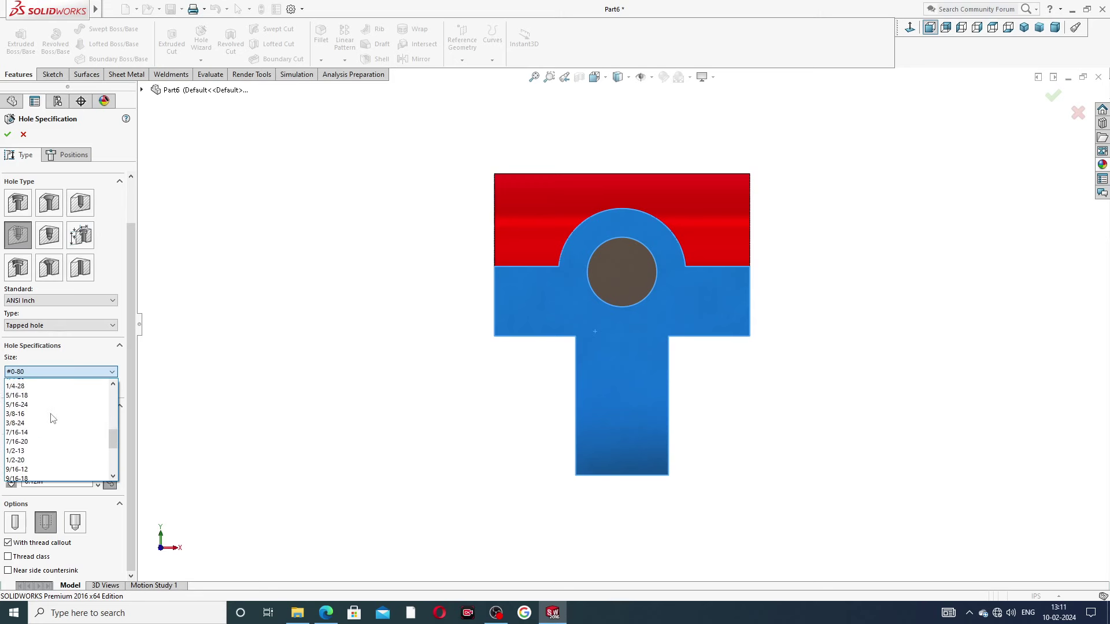
pyautogui.scroll(3, 53, 399)
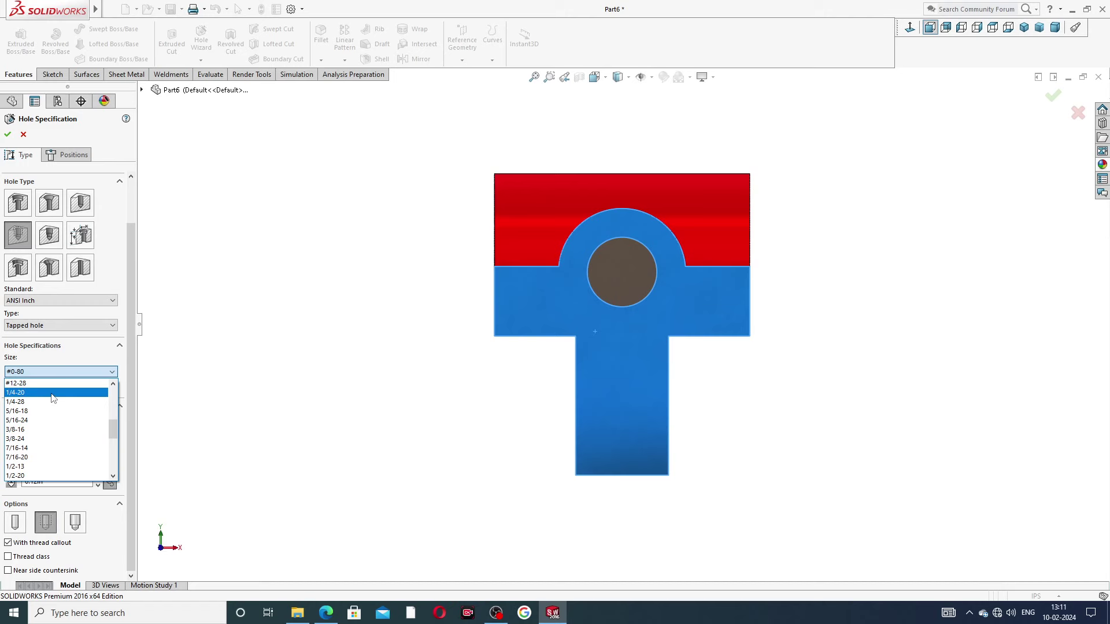
pyautogui.scroll(-4, 53, 397)
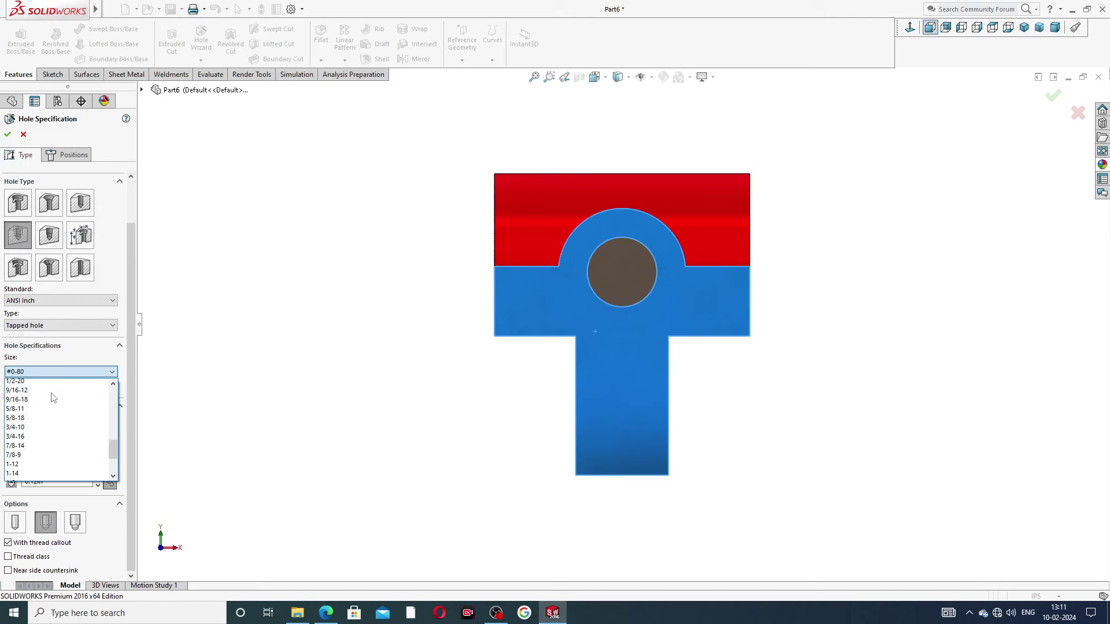
pyautogui.scroll(-3, 53, 399)
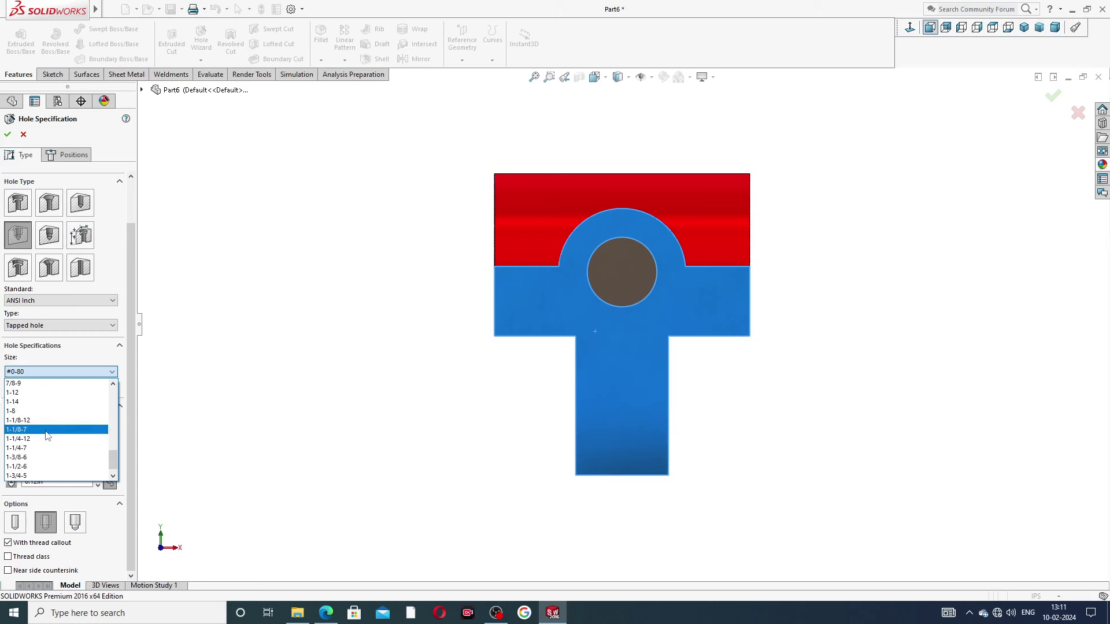
pyautogui.click(47, 431)
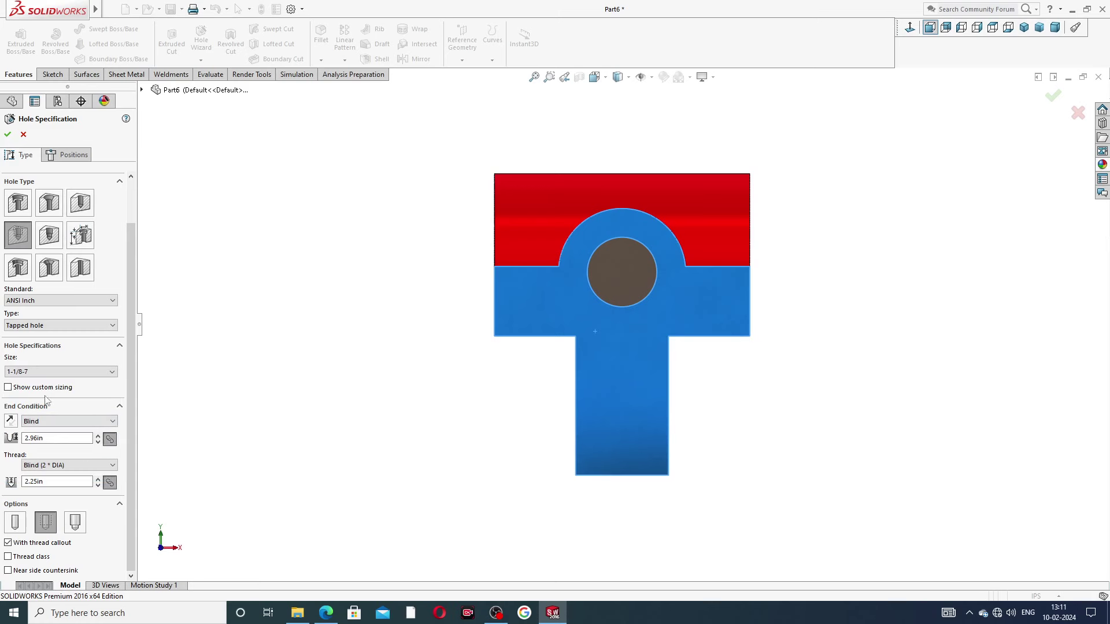
pyautogui.click(8, 388)
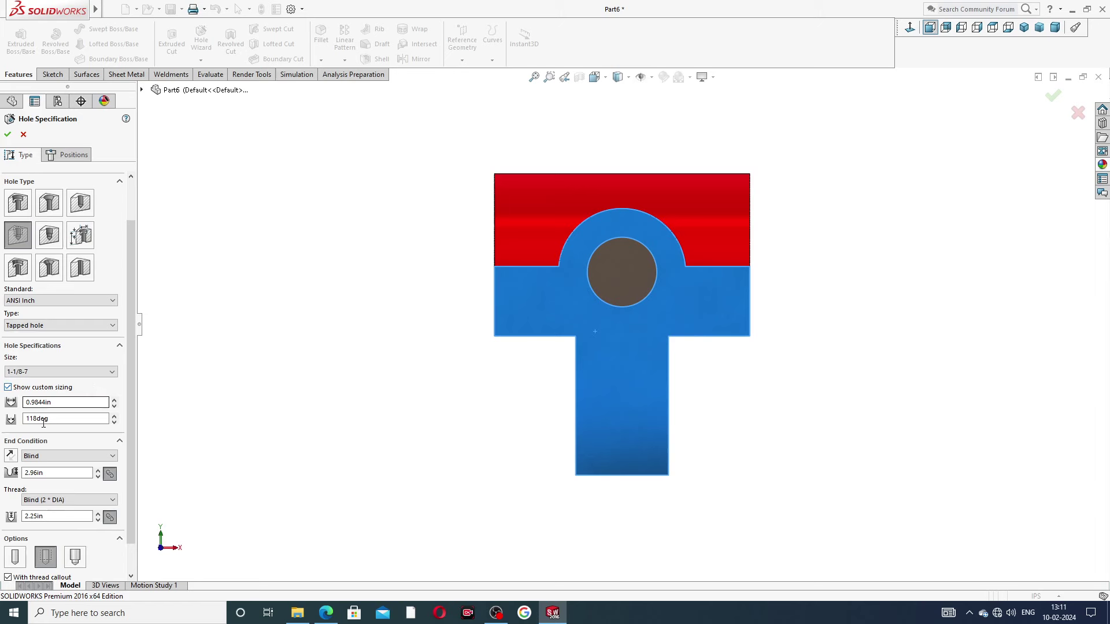
# Set the custom tap drill diameter to 0.813 in
pyautogui.doubleClick(47, 402)
pyautogui.write('.81')
pyautogui.press('Return')
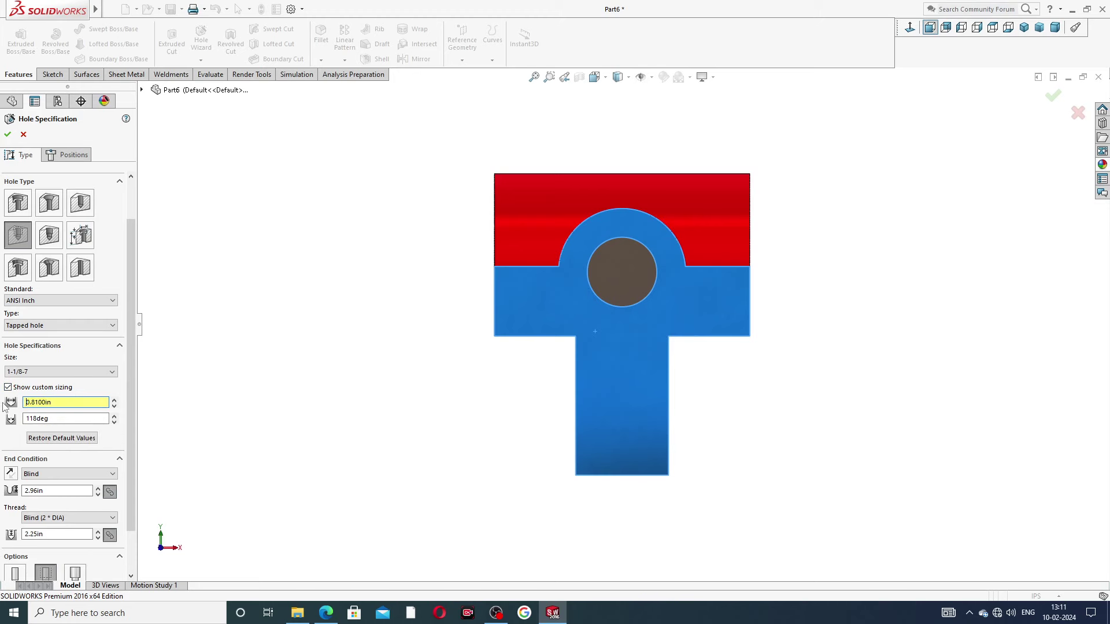
pyautogui.doubleClick(60, 402)
pyautogui.write('.813')
pyautogui.press('Return')
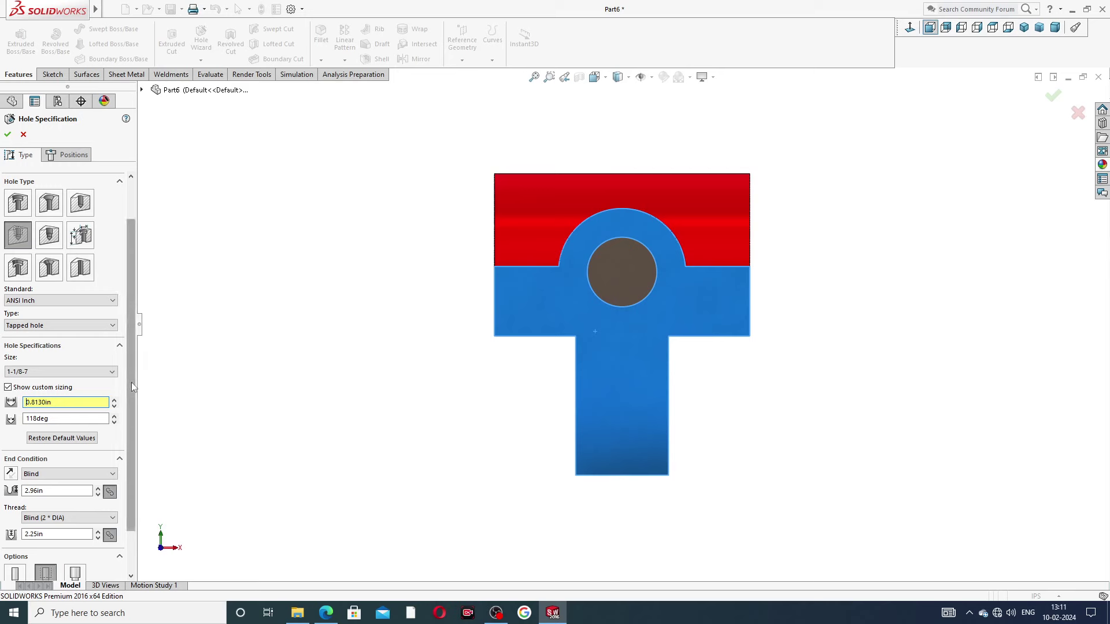
# Set the blind hole depth to 0.44 in
pyautogui.scroll(-2, 132, 384)
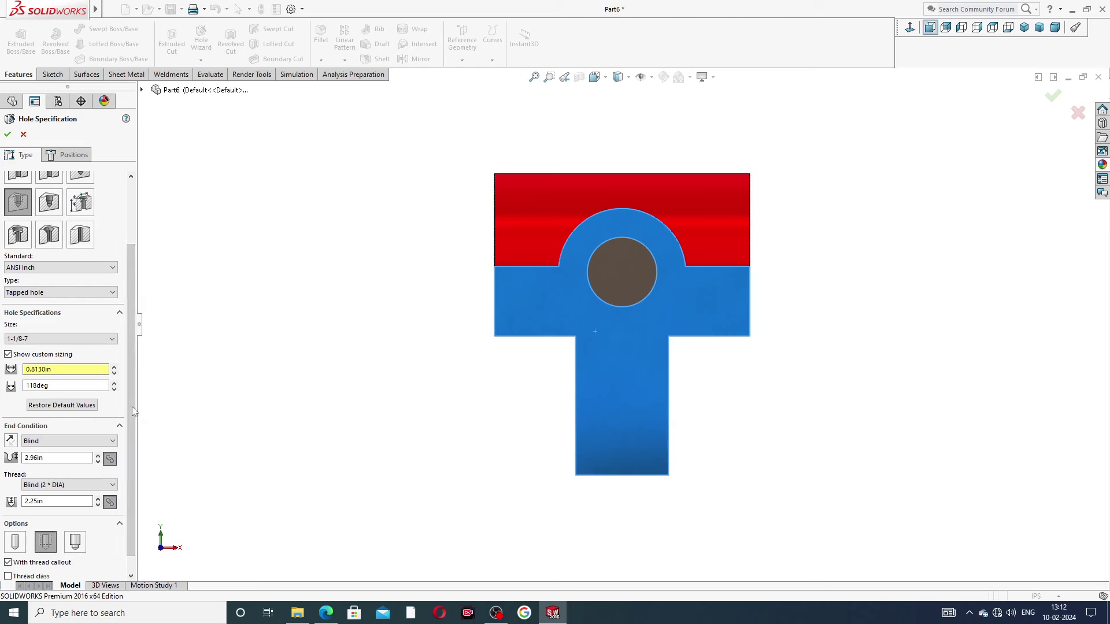
pyautogui.doubleClick(42, 457)
pyautogui.write('.')
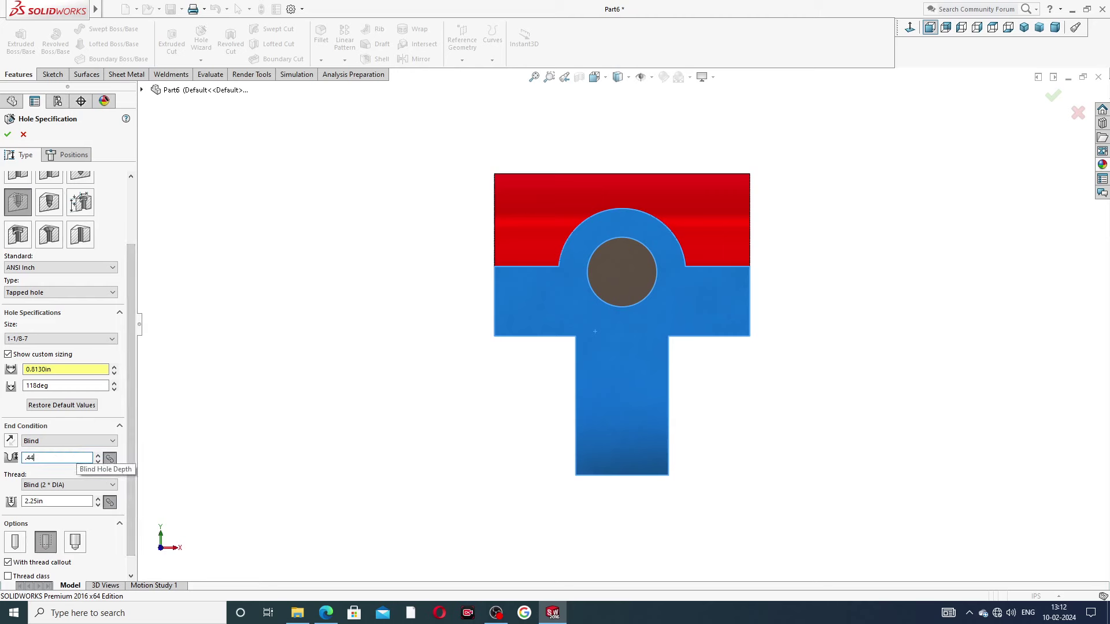
pyautogui.write('44')
pyautogui.press('Return')
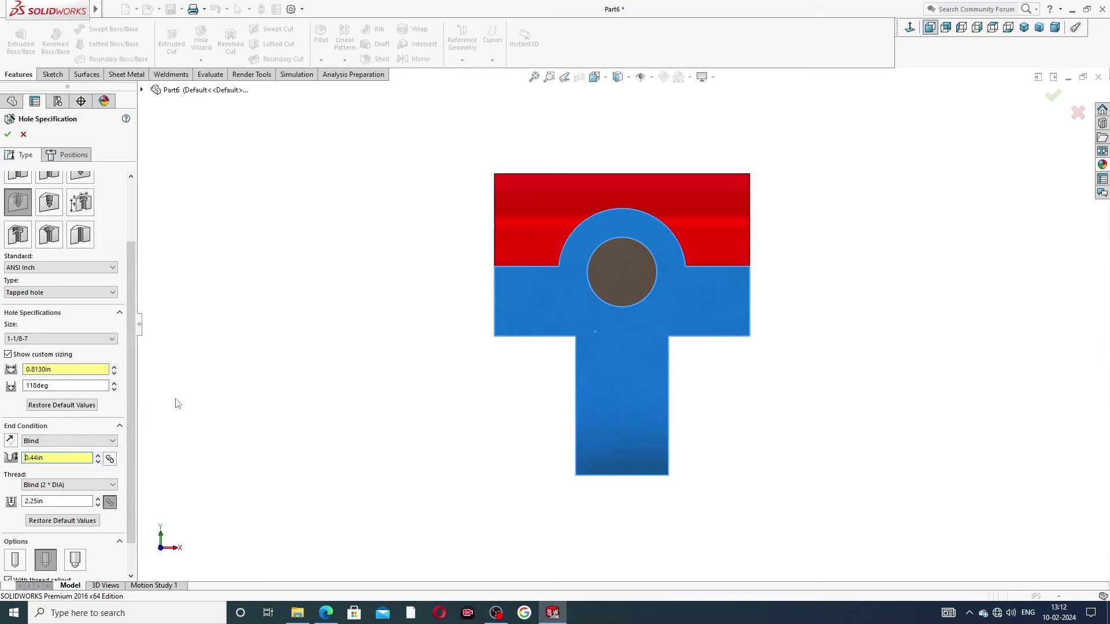
pyautogui.scroll(-2, 132, 462)
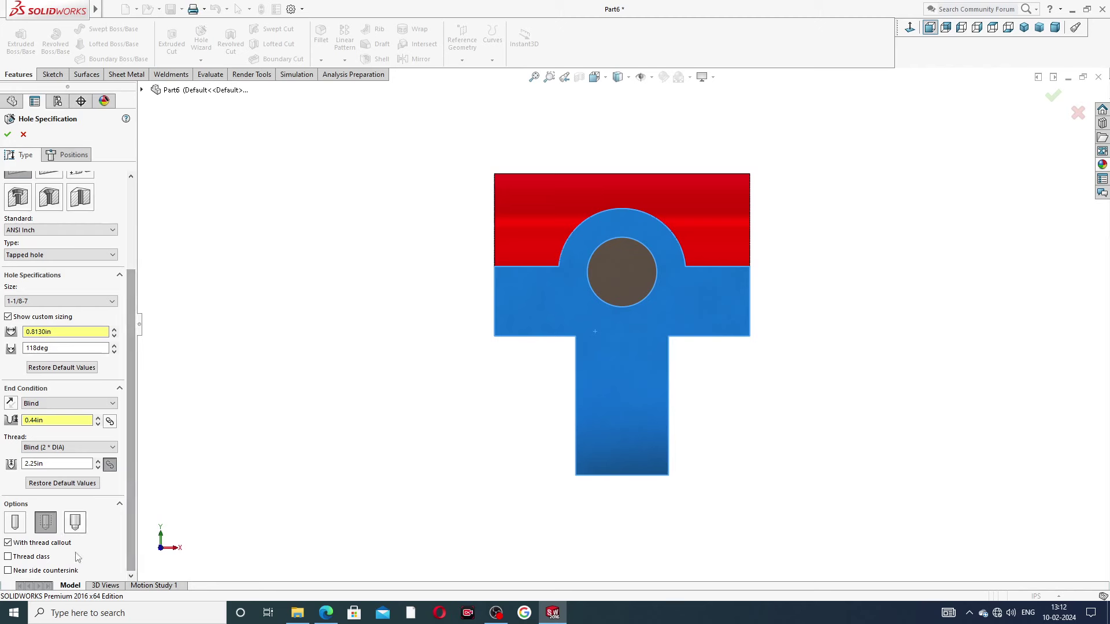
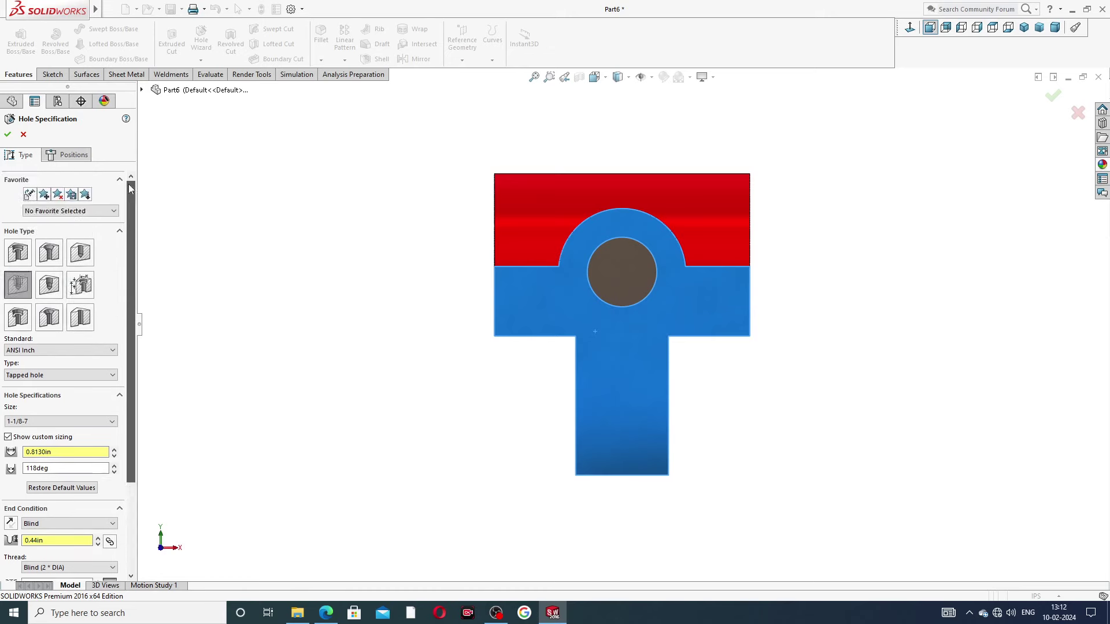
# Place the 1-1/8-7 tapped hole at the round boss's centre, accept it, and orbit to inspect
pyautogui.click(83, 158)
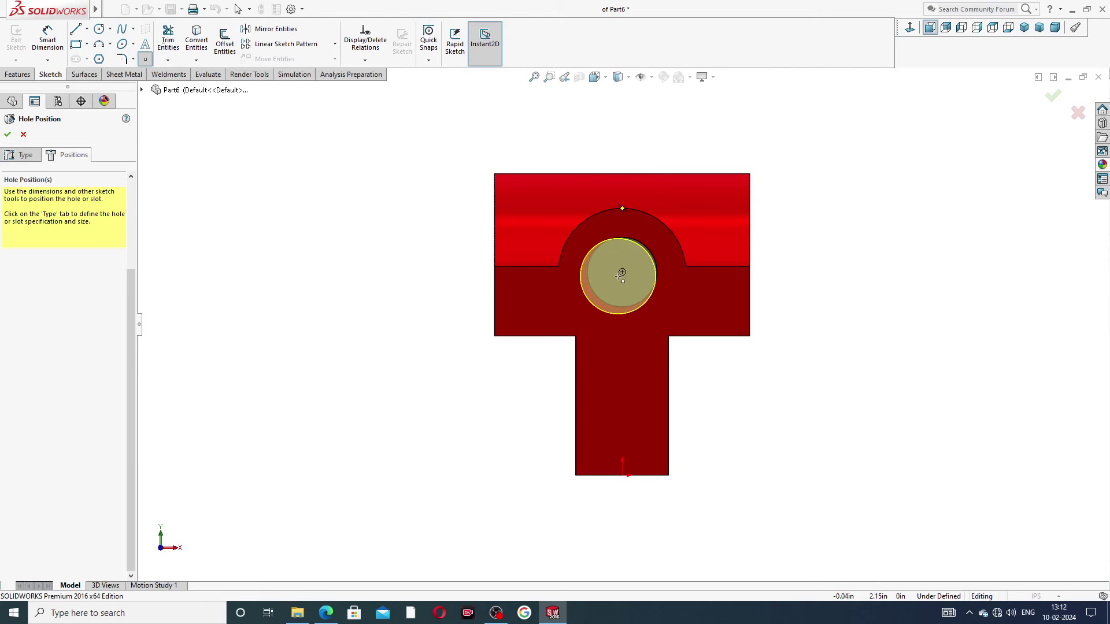
pyautogui.click(622, 272)
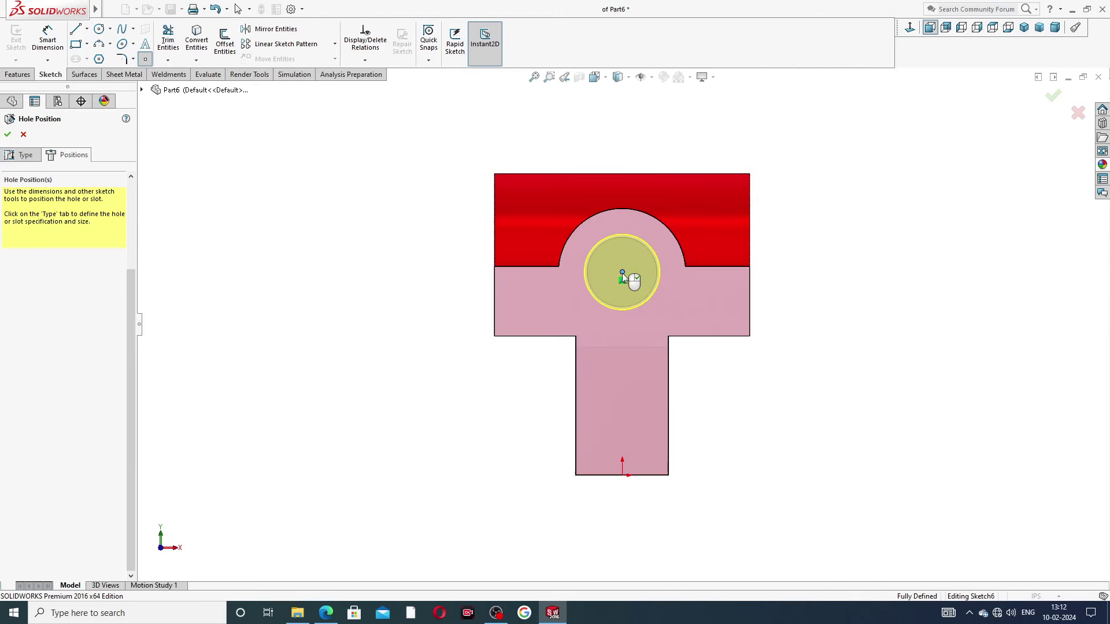
pyautogui.click(7, 134)
pyautogui.click(870, 228)
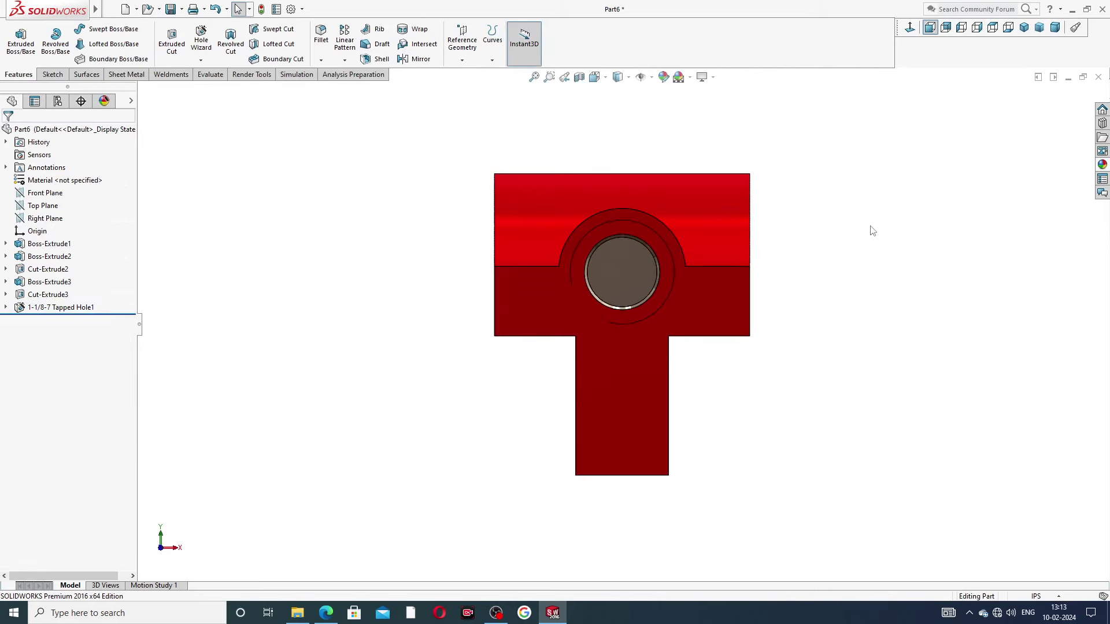
pyautogui.moveTo(871, 228)
pyautogui.mouseDown(button='middle')
pyautogui.moveTo(838, 237)
pyautogui.moveTo(817, 271)
pyautogui.mouseUp(button='middle')
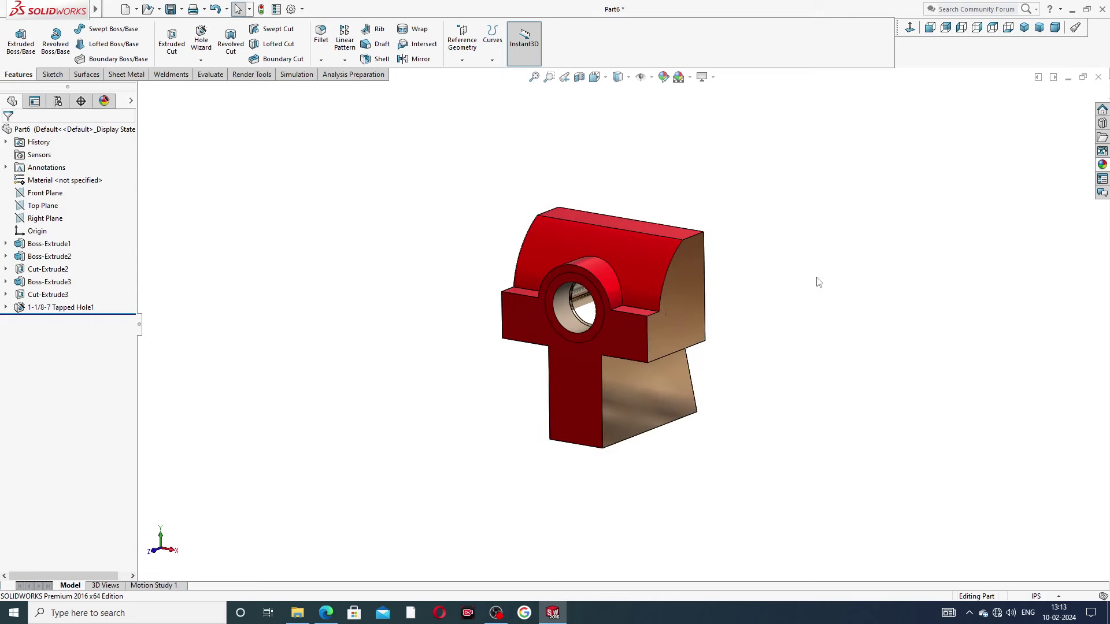
pyautogui.scroll(-3, 617, 313)
pyautogui.moveTo(630, 297); pyautogui.dragTo(643, 289, button='middle')
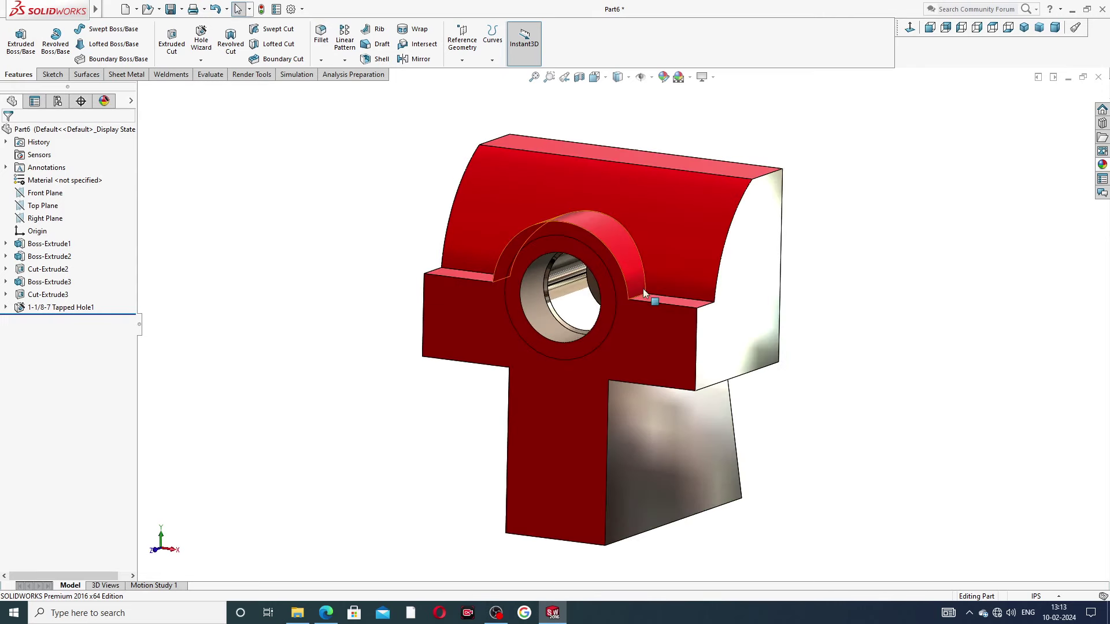
pyautogui.click(58, 307)
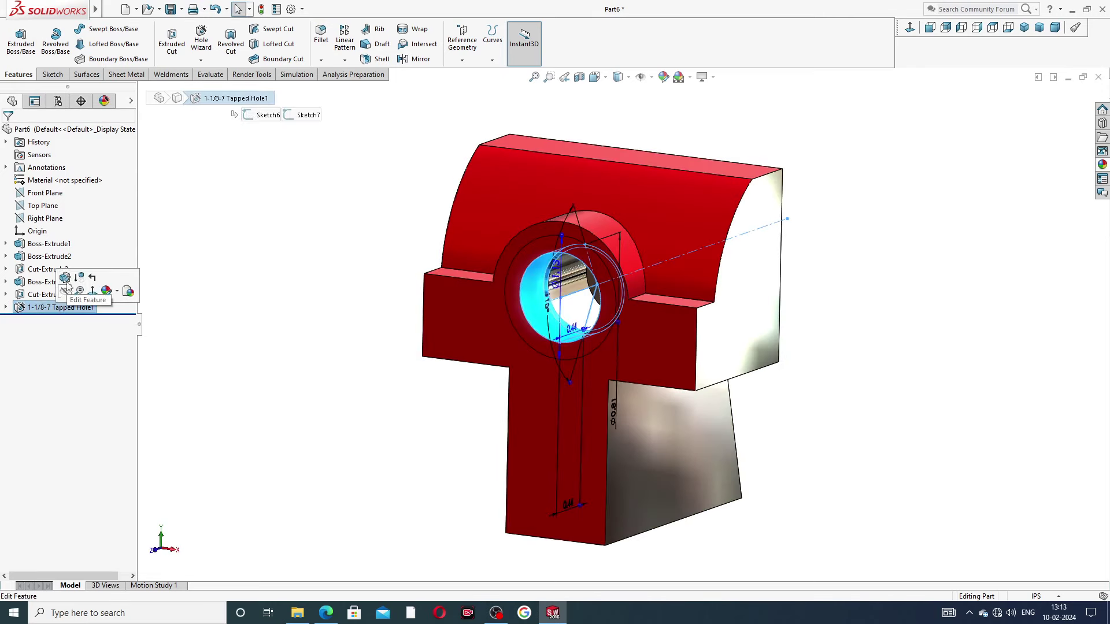
pyautogui.click(72, 283)
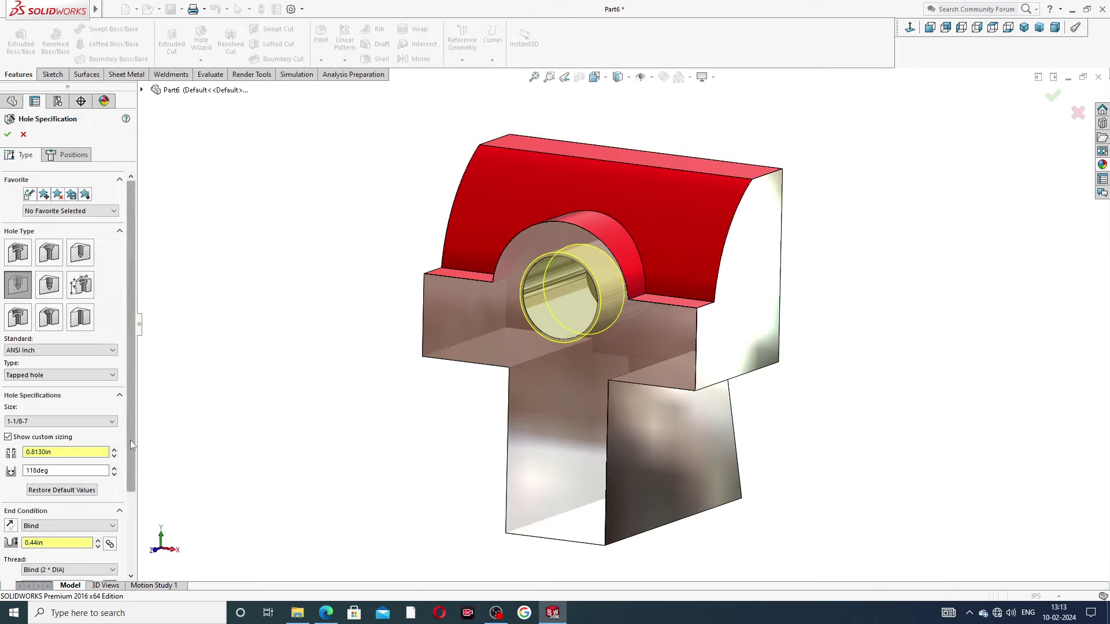
pyautogui.scroll(-3, 130, 439)
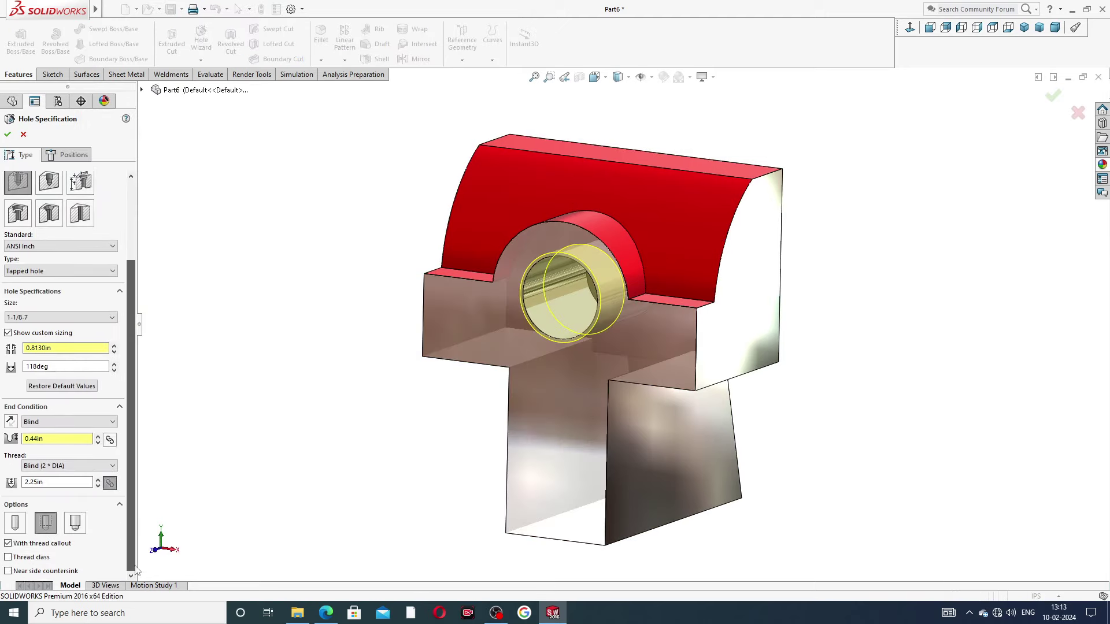
pyautogui.click(23, 572)
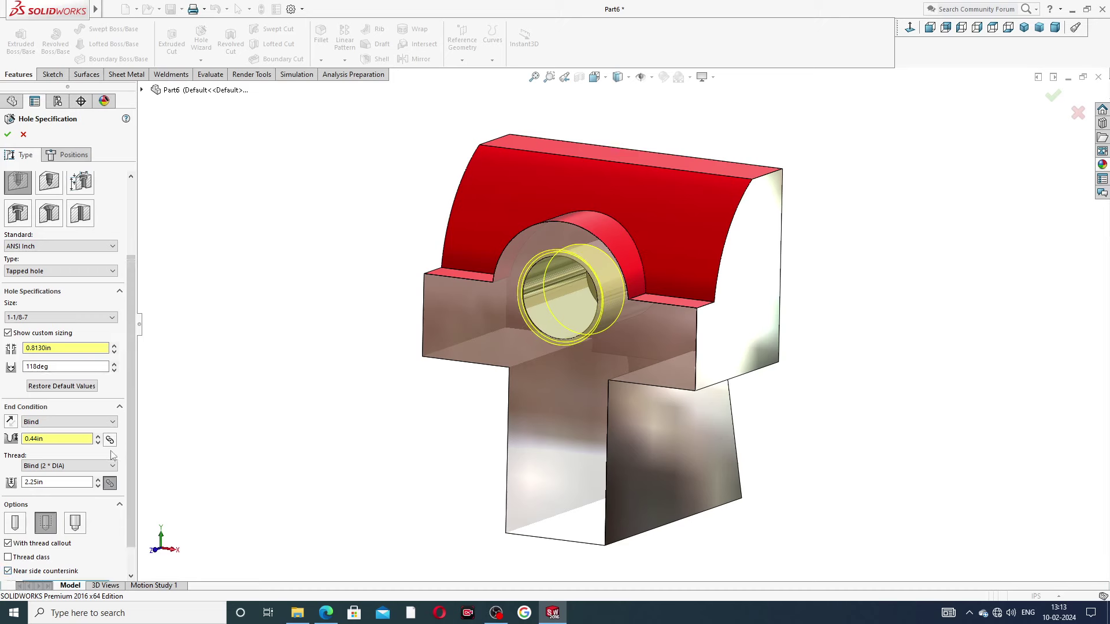
pyautogui.click(8, 134)
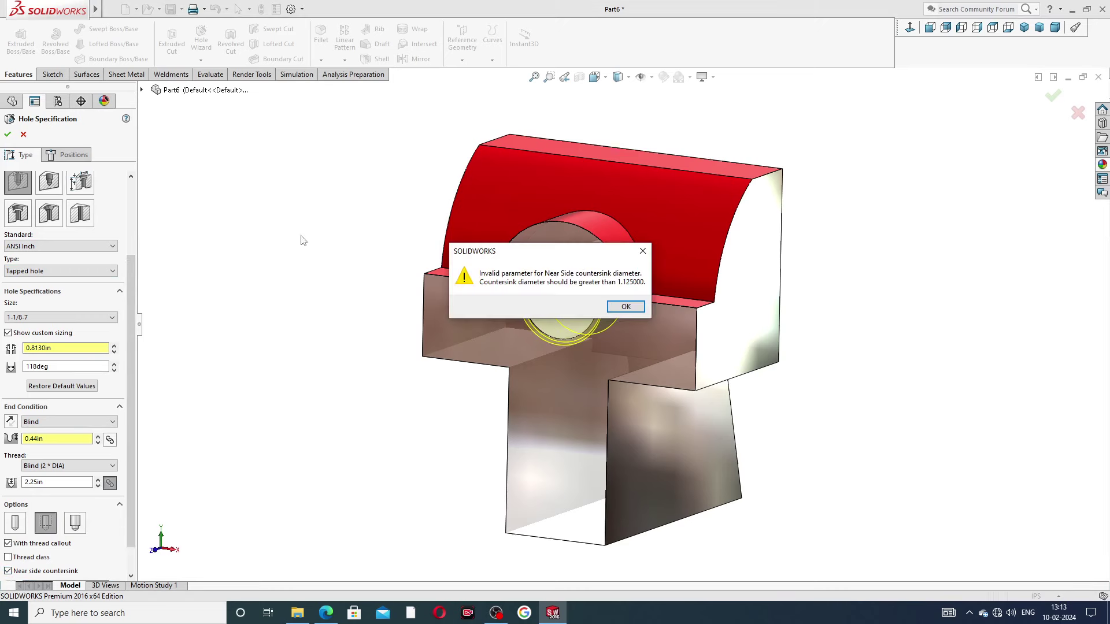
pyautogui.click(642, 252)
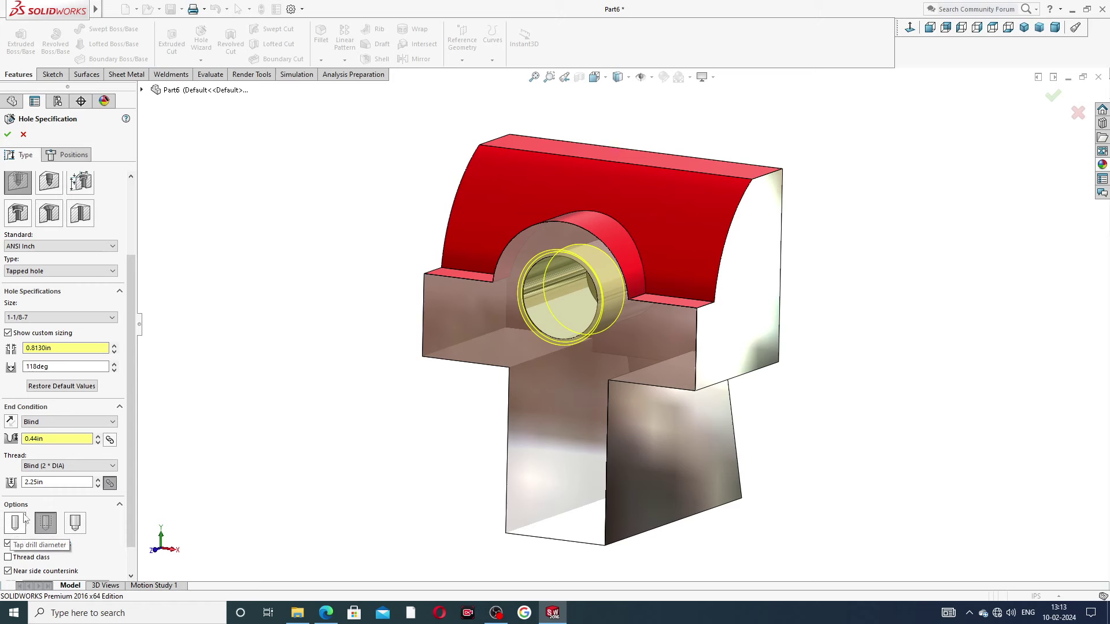
pyautogui.click(32, 559)
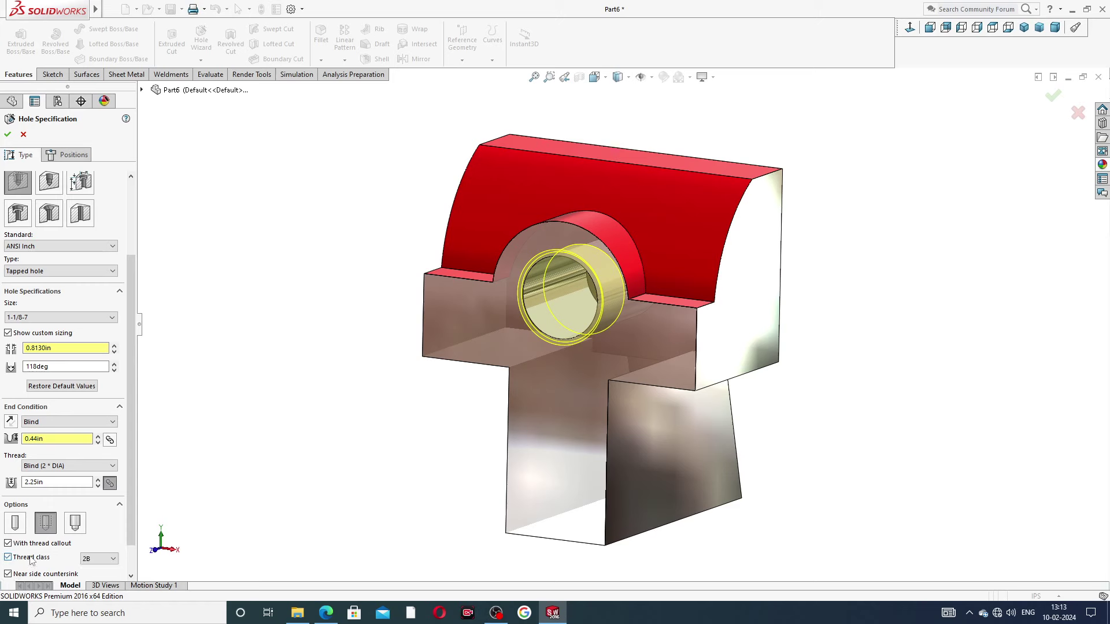
pyautogui.click(30, 574)
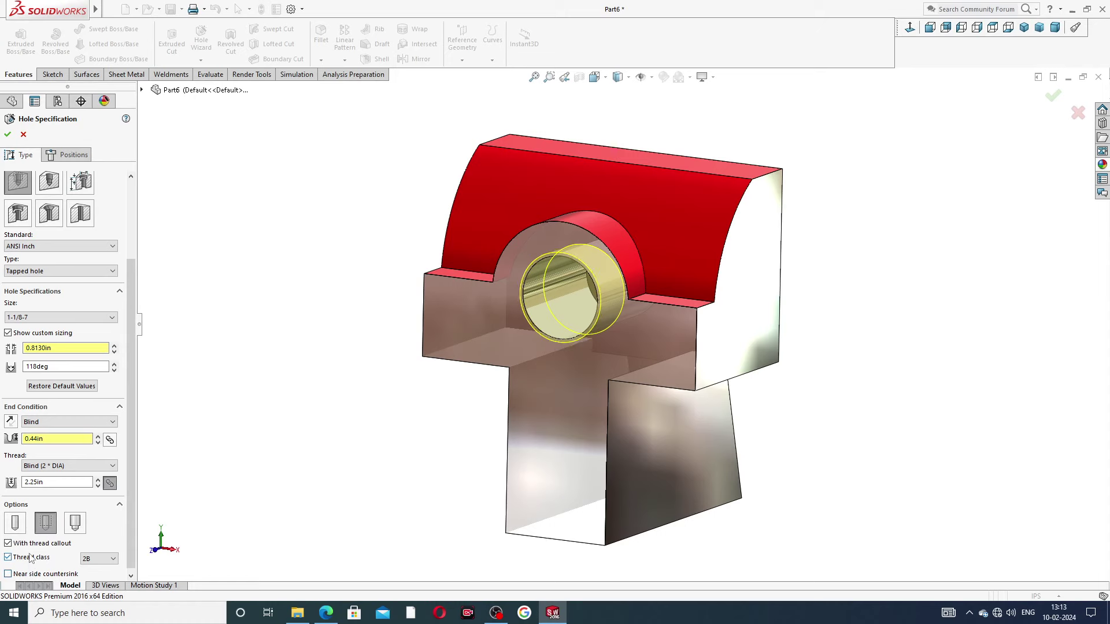
pyautogui.click(32, 558)
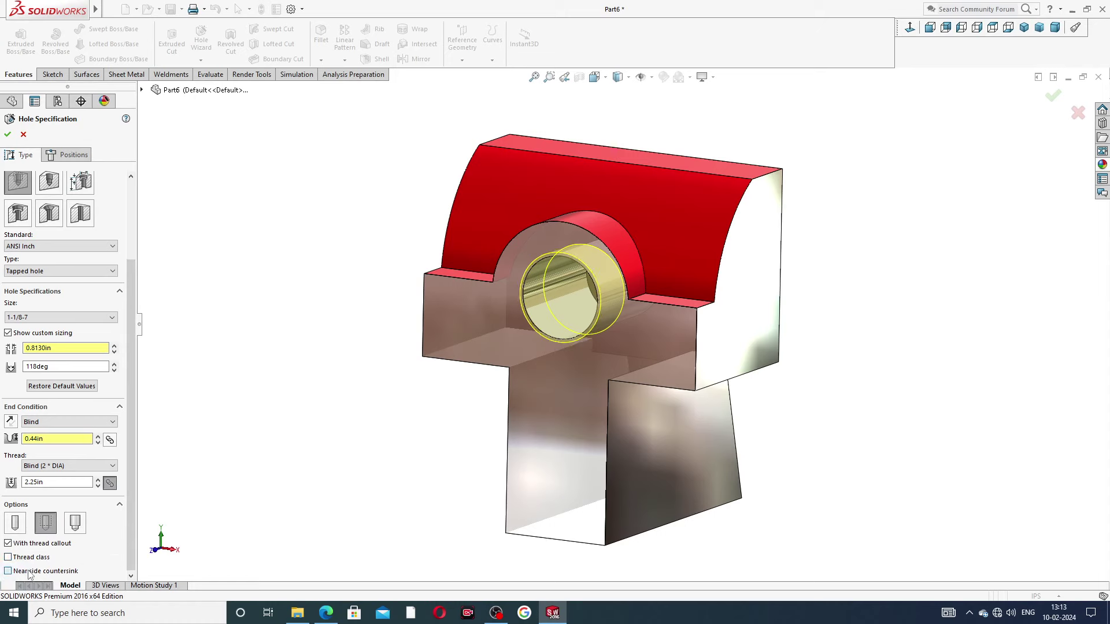
pyautogui.click(30, 572)
pyautogui.click(28, 572)
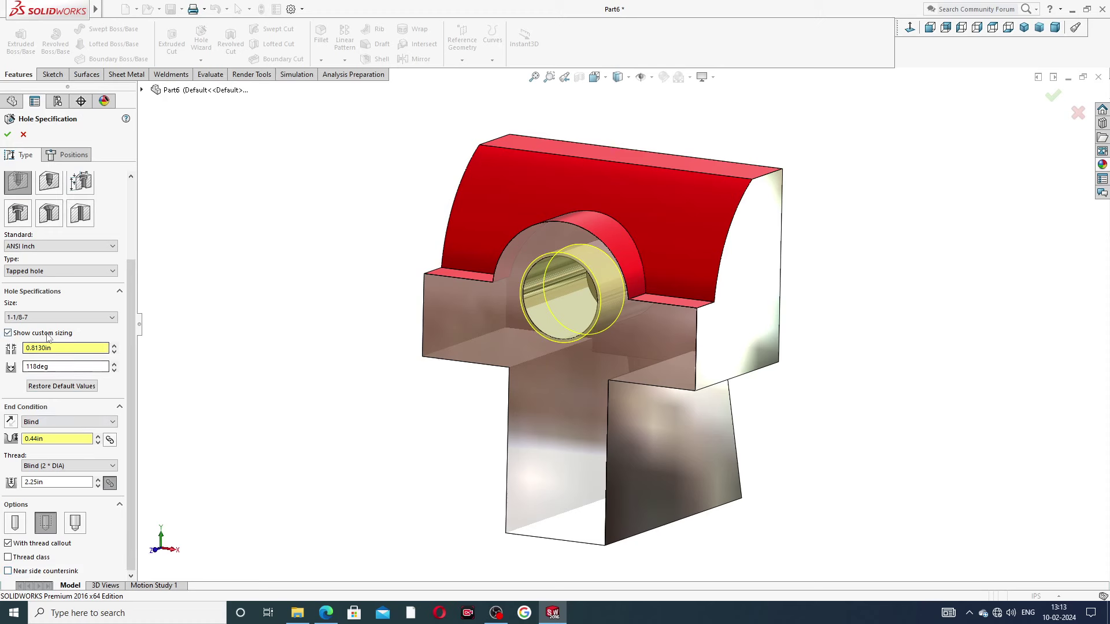
pyautogui.click(7, 134)
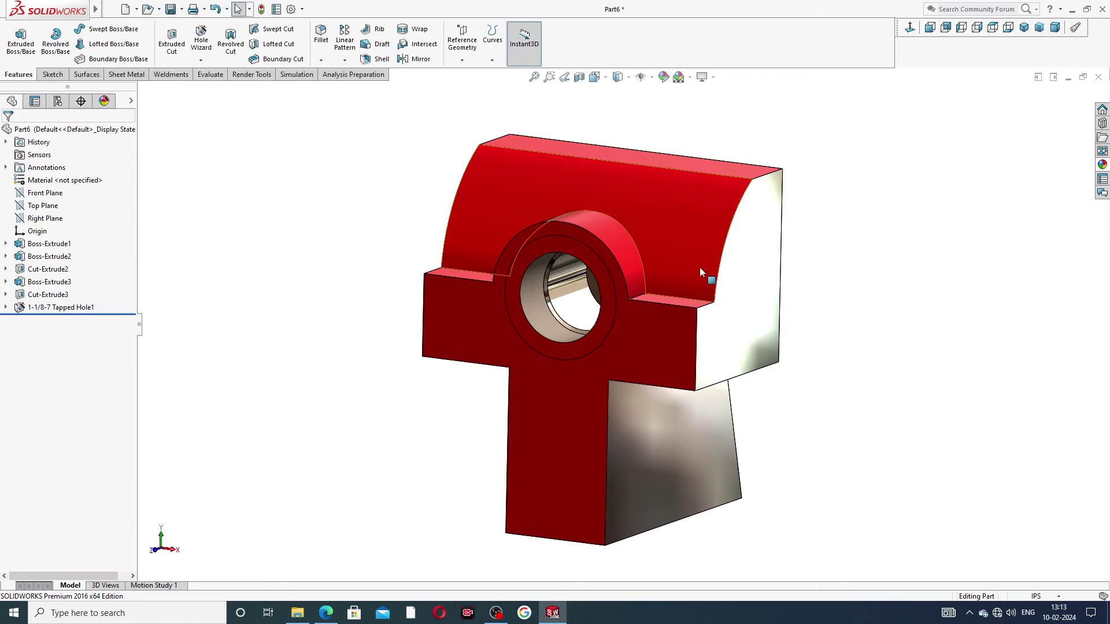
pyautogui.moveTo(706, 272); pyautogui.dragTo(763, 248, button='middle')
pyautogui.press('f')
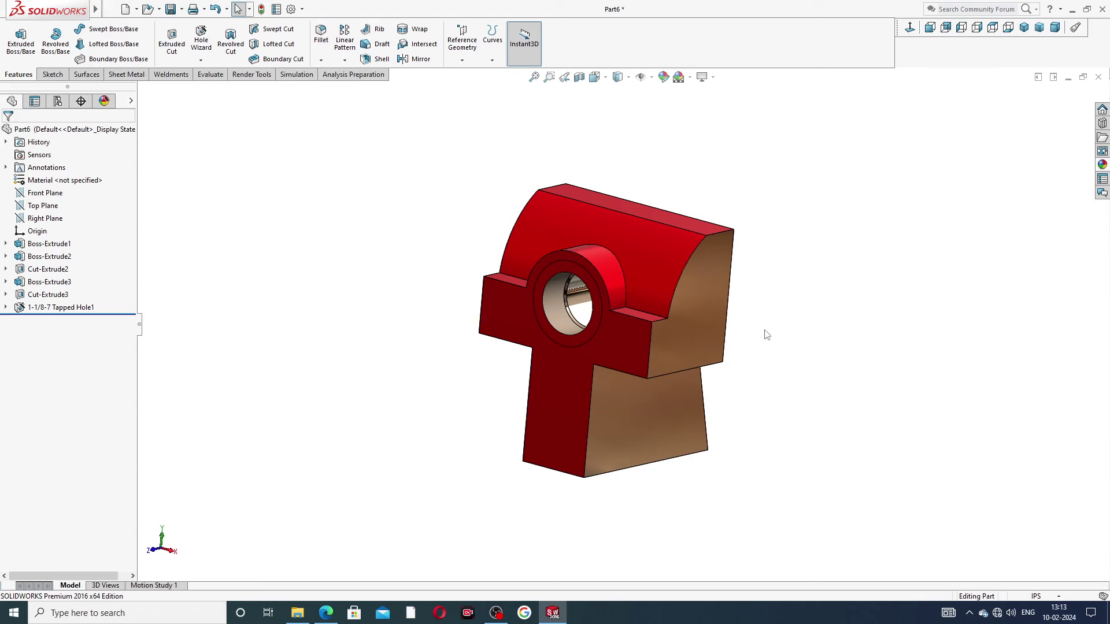
pyautogui.moveTo(766, 335); pyautogui.dragTo(809, 337, button='middle')
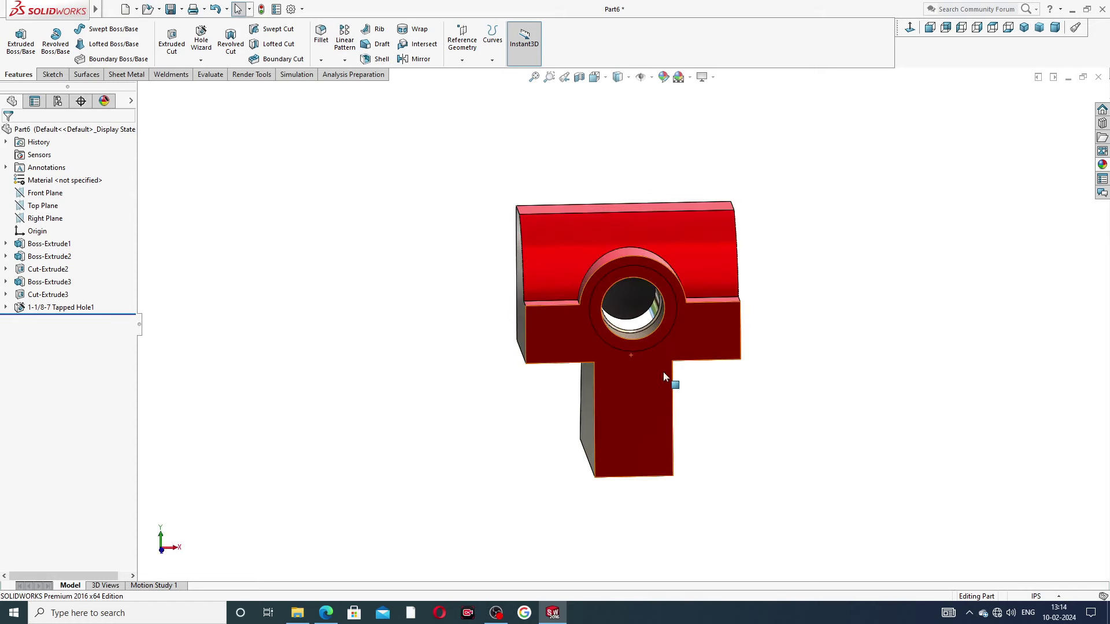
pyautogui.moveTo(693, 418); pyautogui.dragTo(643, 435, button='middle')
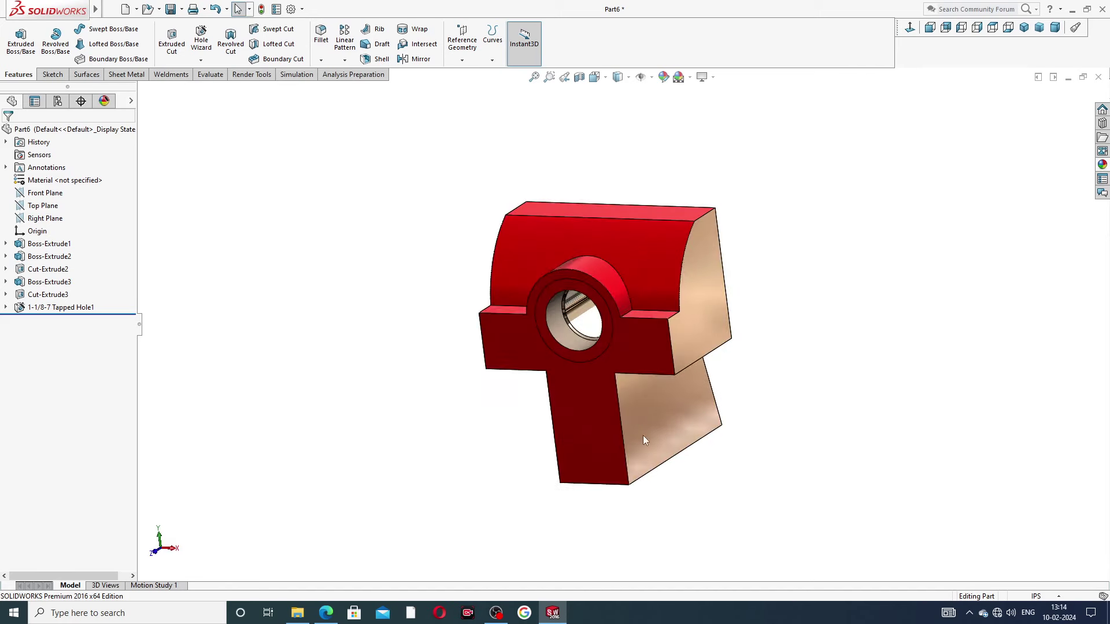
# Start a sketch on the T-shaped front face and view it normal
pyautogui.click(591, 416)
pyautogui.click(636, 378)
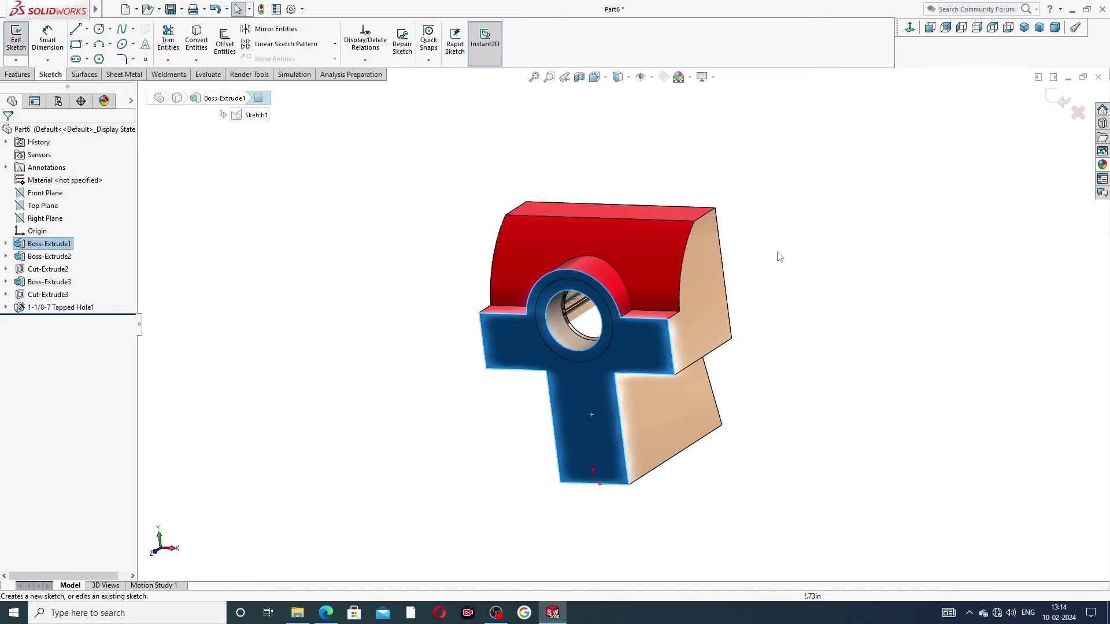
pyautogui.click(910, 28)
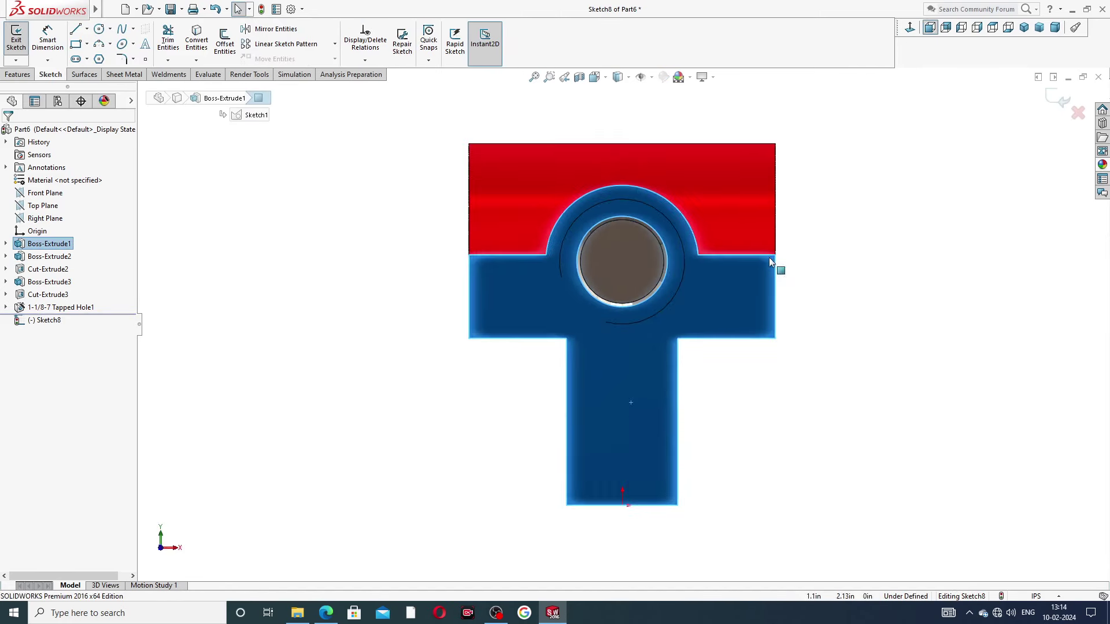
# Draw a vertical centerline from the sketch origin partway up the stem
pyautogui.click(87, 28)
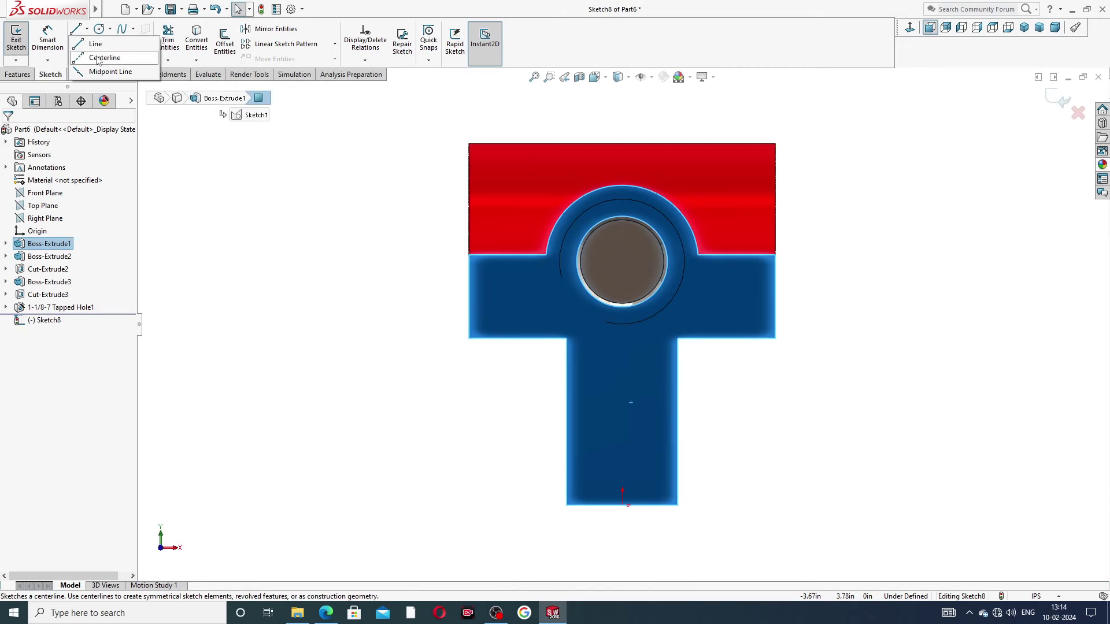
pyautogui.click(102, 57)
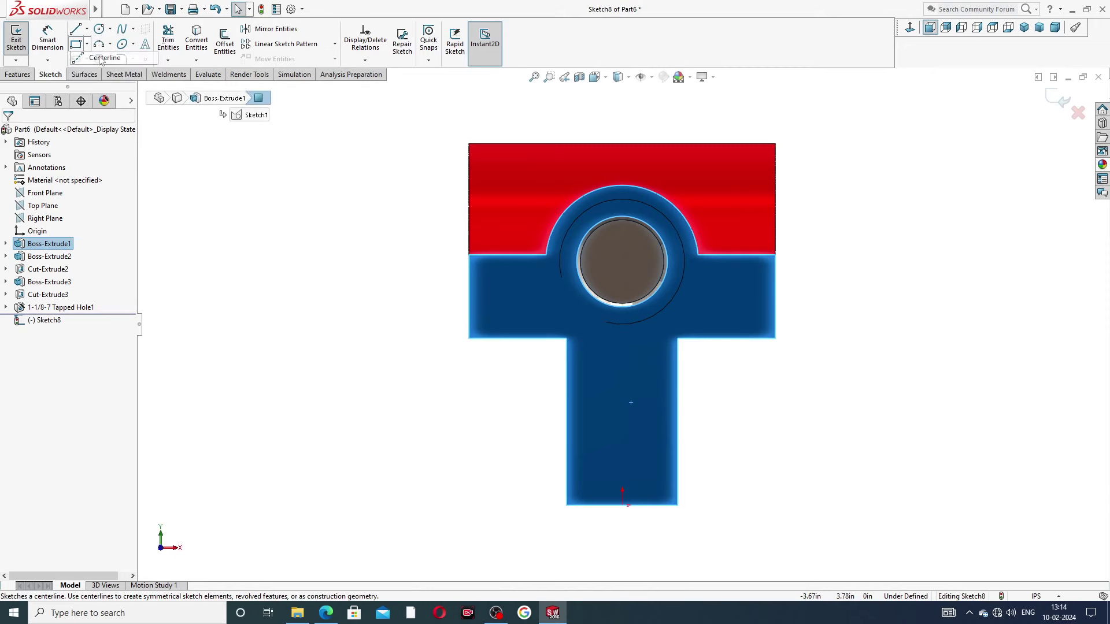
pyautogui.click(622, 504)
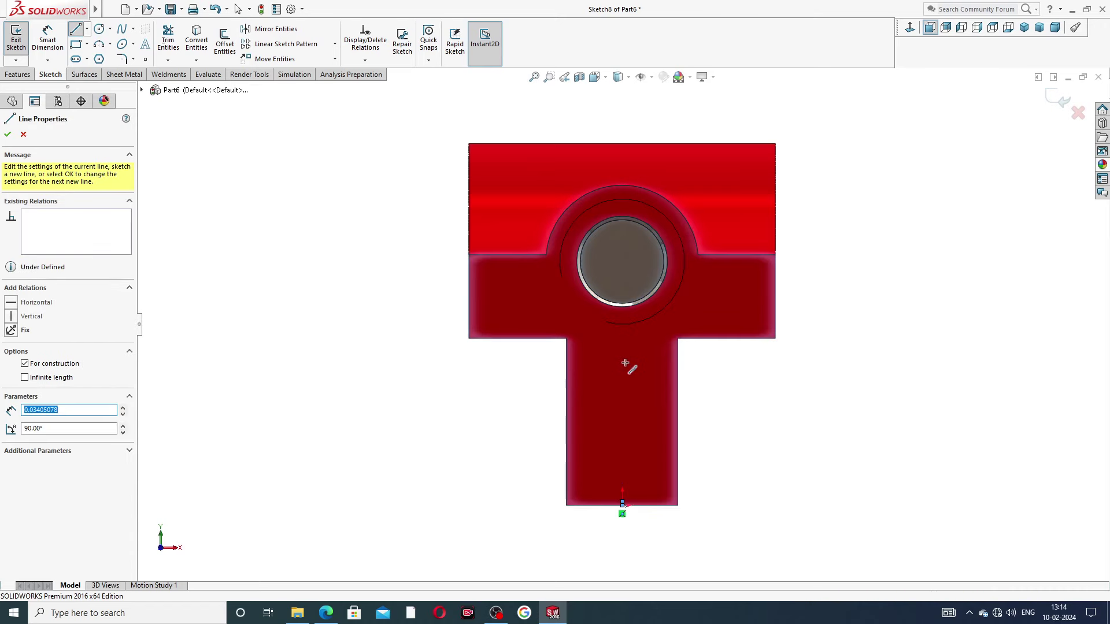
pyautogui.click(622, 344)
pyautogui.rightClick(724, 375)
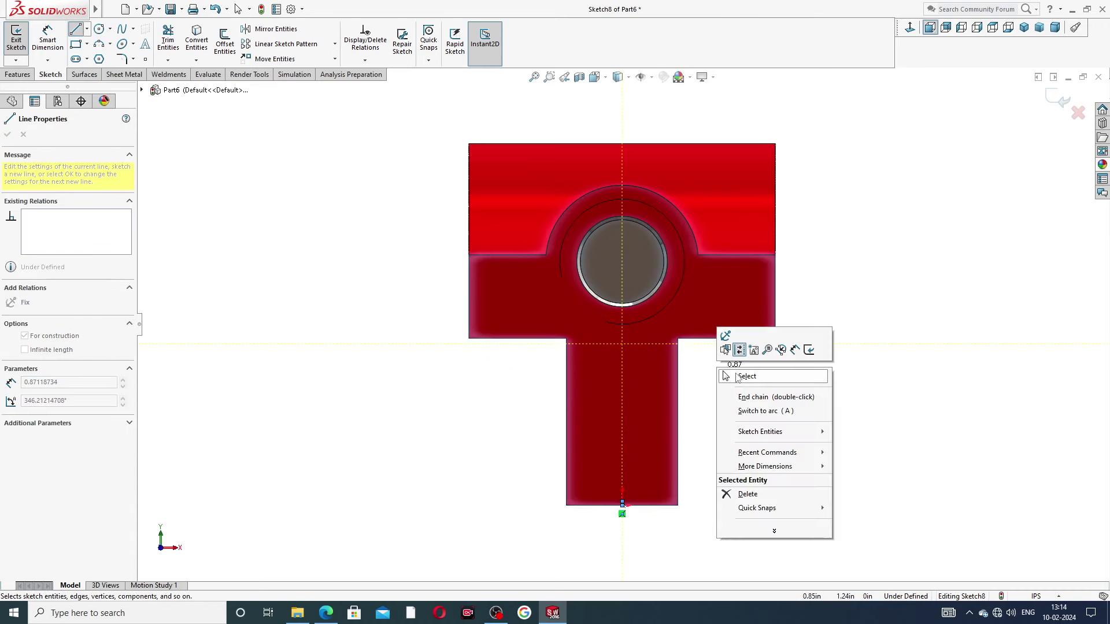
pyautogui.click(745, 376)
pyautogui.moveTo(622, 344)
pyautogui.mouseDown()
pyautogui.moveTo(619, 409)
pyautogui.moveTo(625, 352)
pyautogui.mouseUp()
pyautogui.click(729, 414)
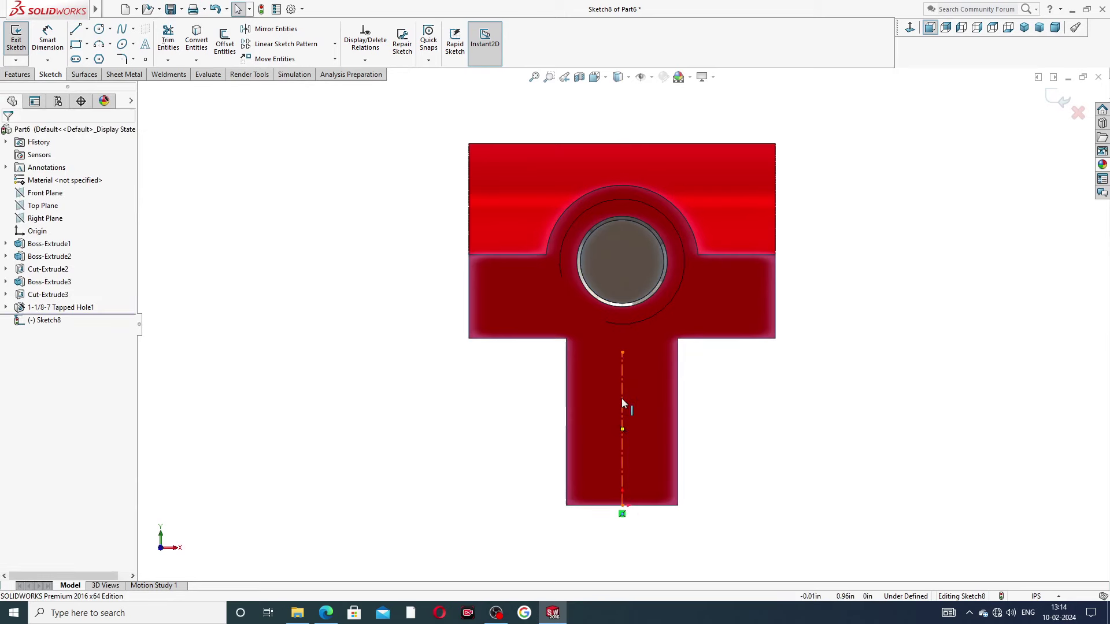
pyautogui.click(621, 403)
pyautogui.click(677, 366)
pyautogui.click(711, 404)
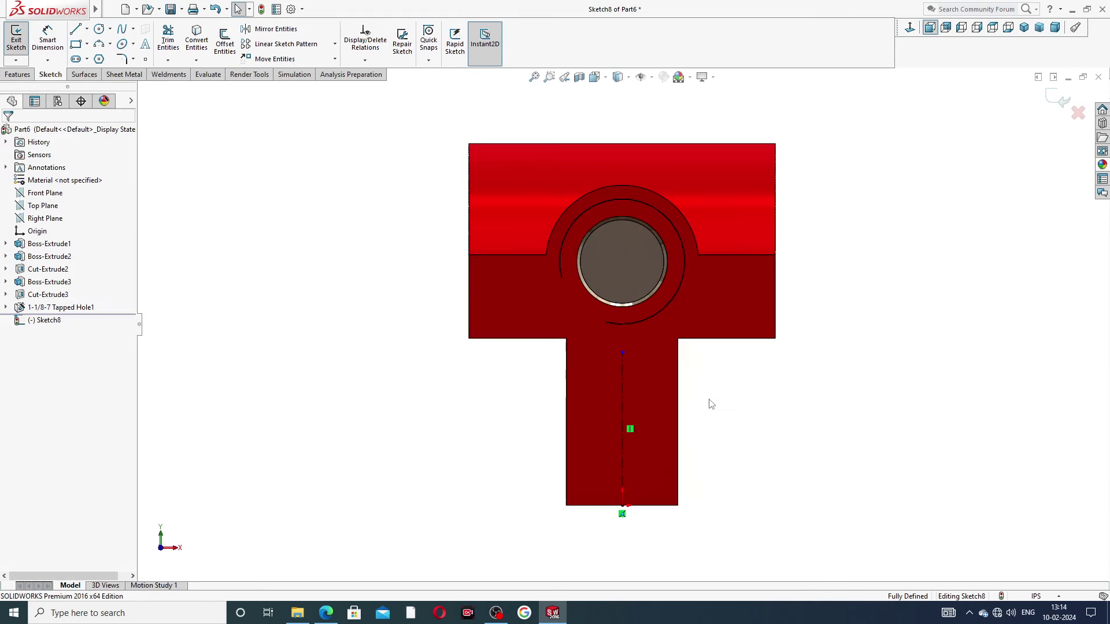
# Draw a corner rectangle on the right side of the stem
pyautogui.click(88, 46)
pyautogui.click(110, 55)
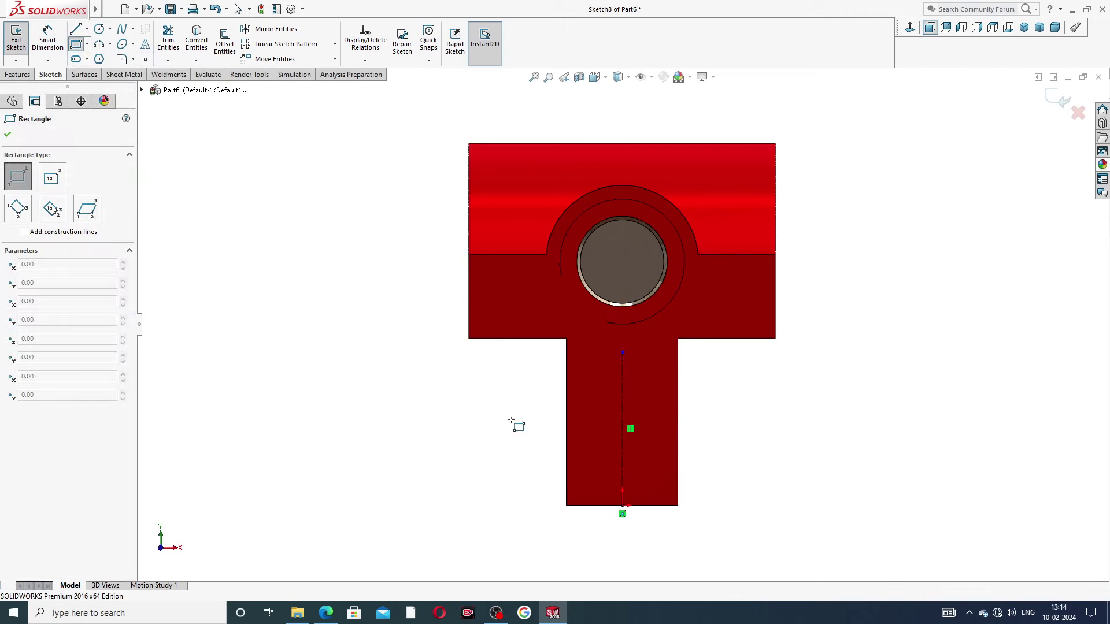
pyautogui.click(678, 401)
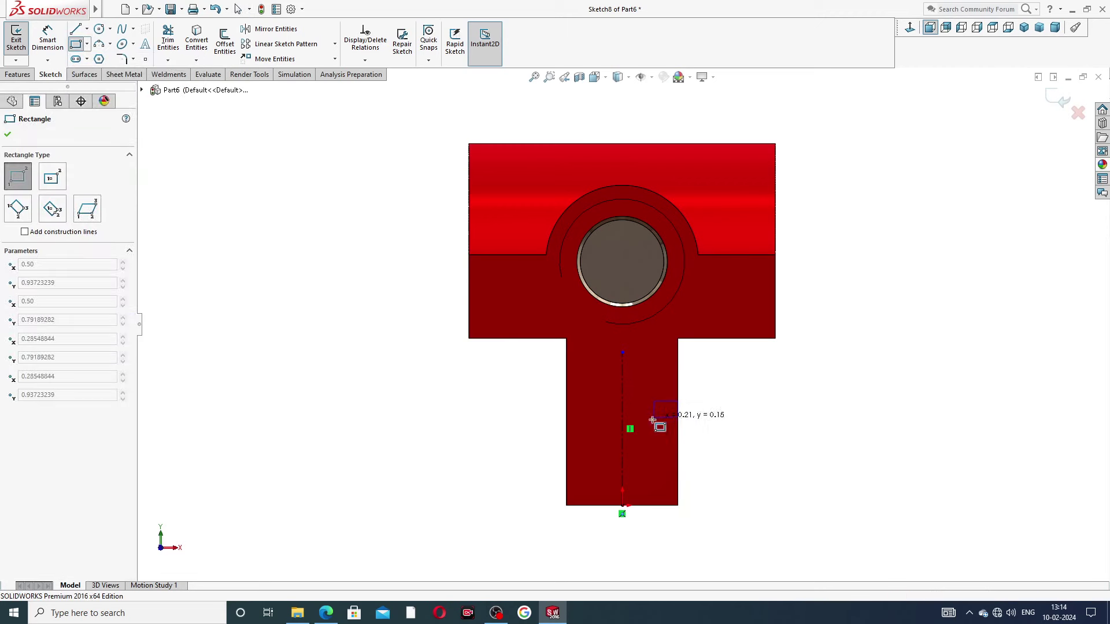
pyautogui.click(647, 462)
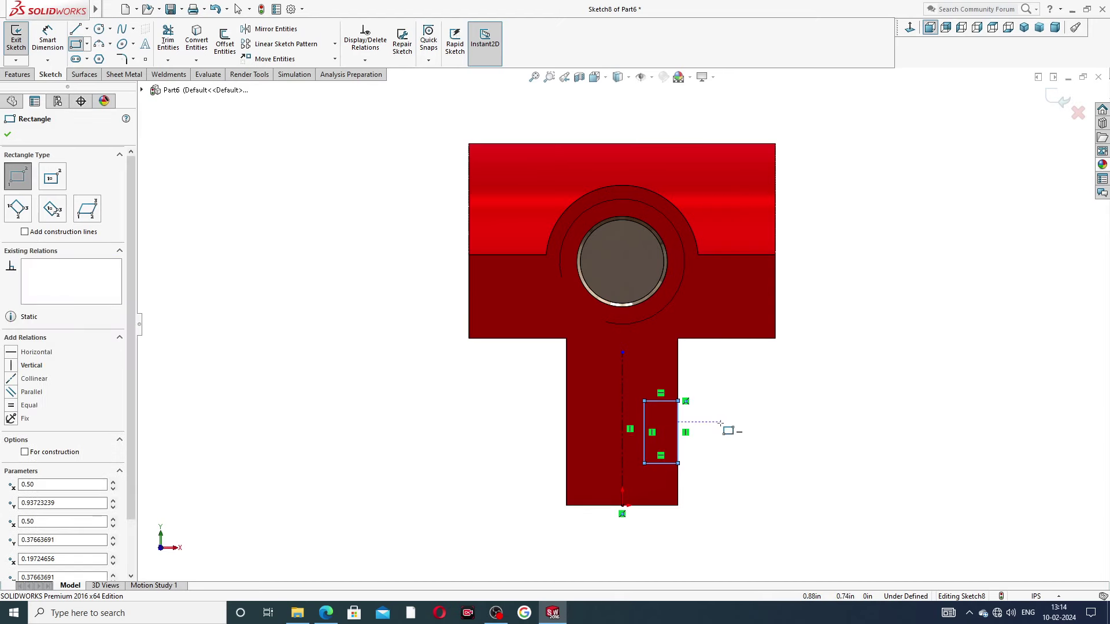
pyautogui.rightClick(722, 426)
pyautogui.click(734, 429)
pyautogui.press('f')
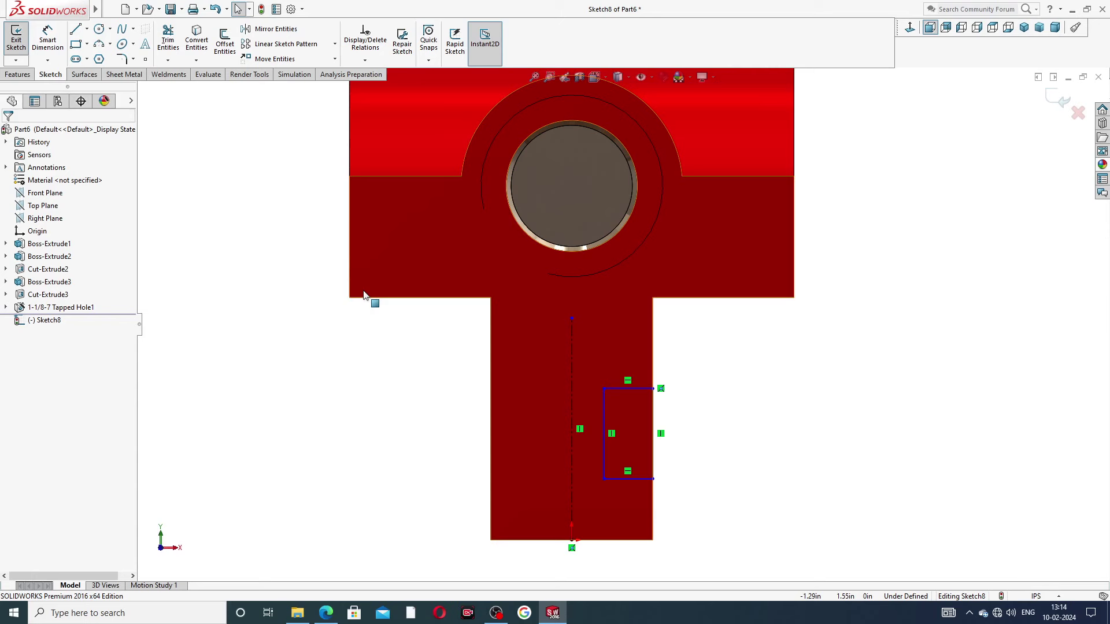
# Dimension the rectangle 0.22 wide and 0.19 tall
pyautogui.click(58, 43)
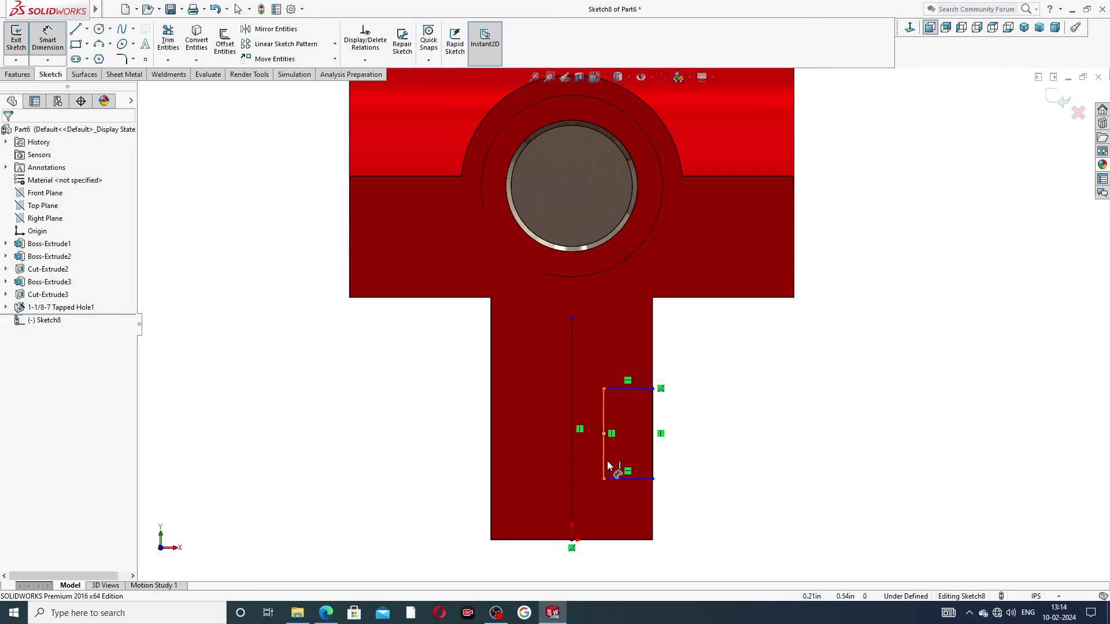
pyautogui.click(613, 482)
pyautogui.click(624, 505)
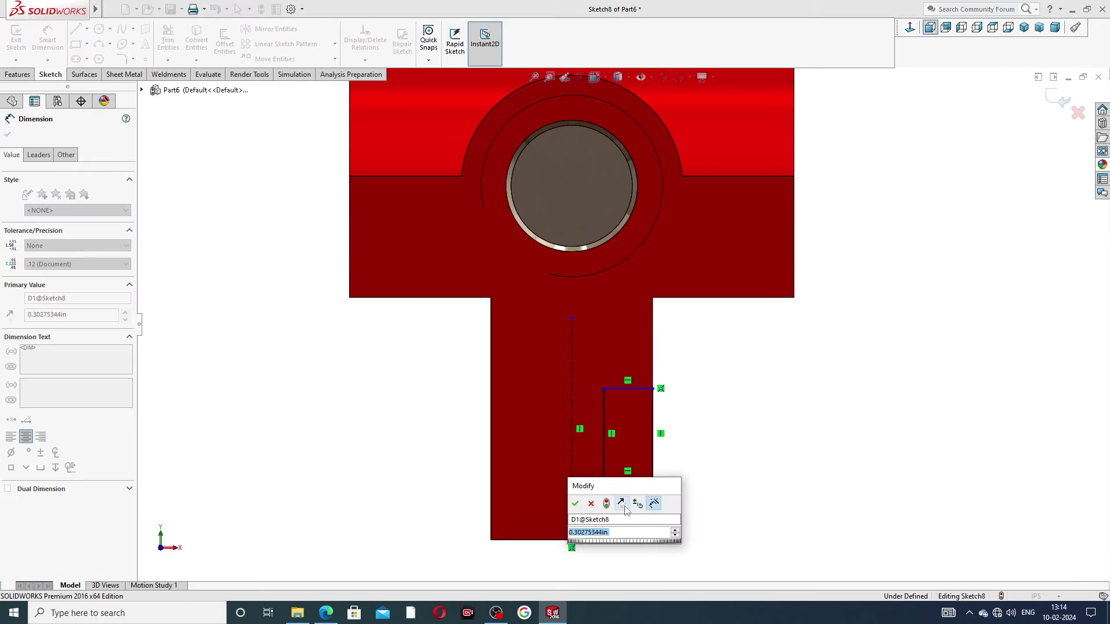
pyautogui.write('0.22')
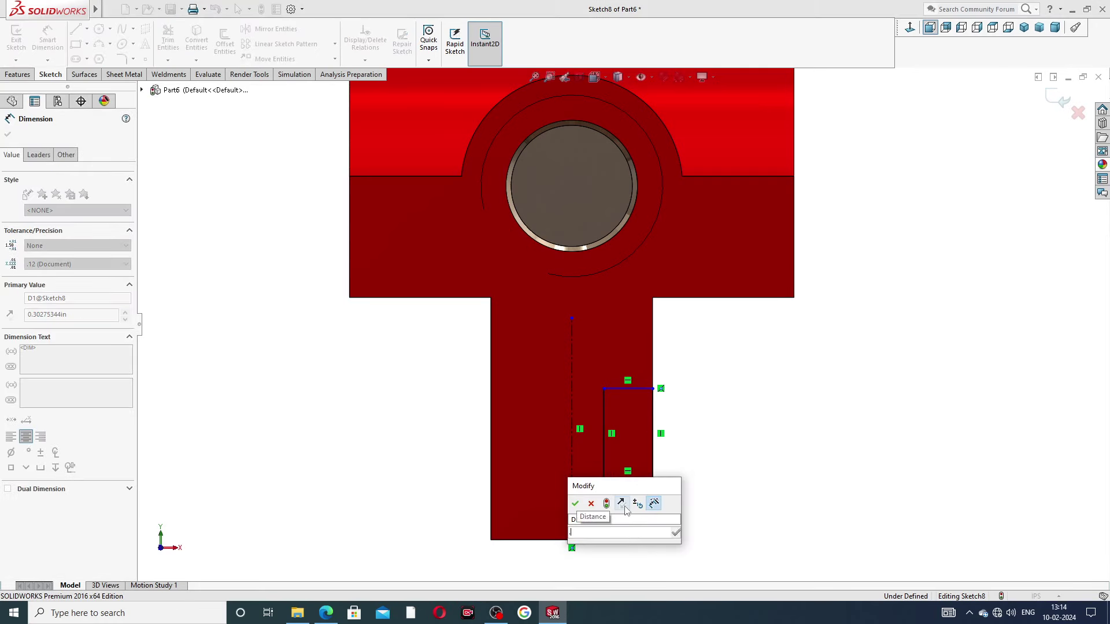
pyautogui.press('Return')
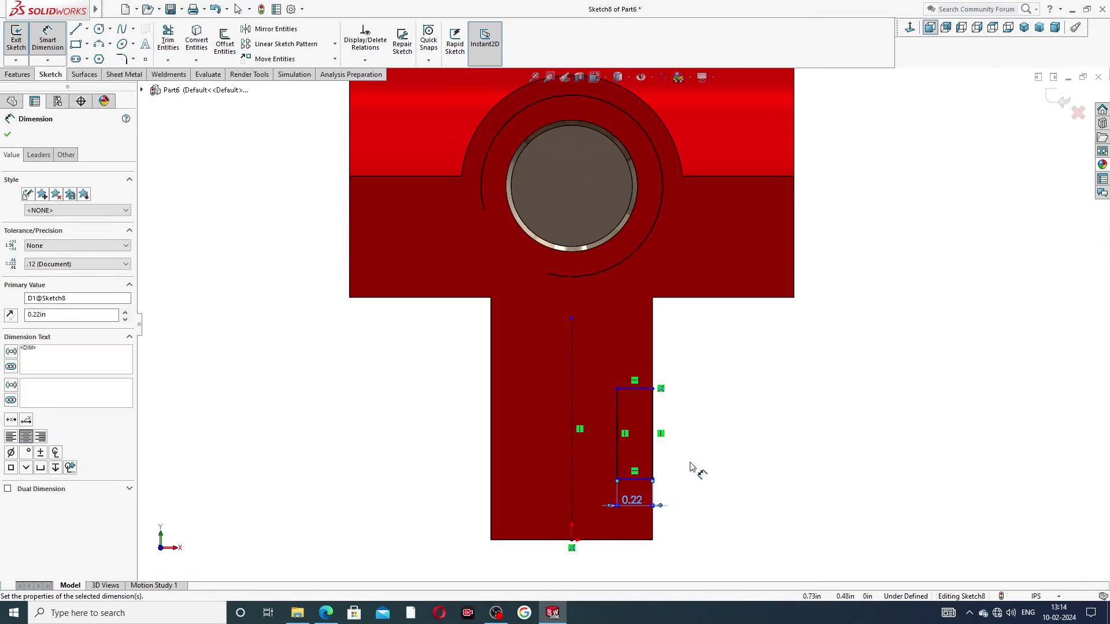
pyautogui.click(653, 437)
pyautogui.click(670, 436)
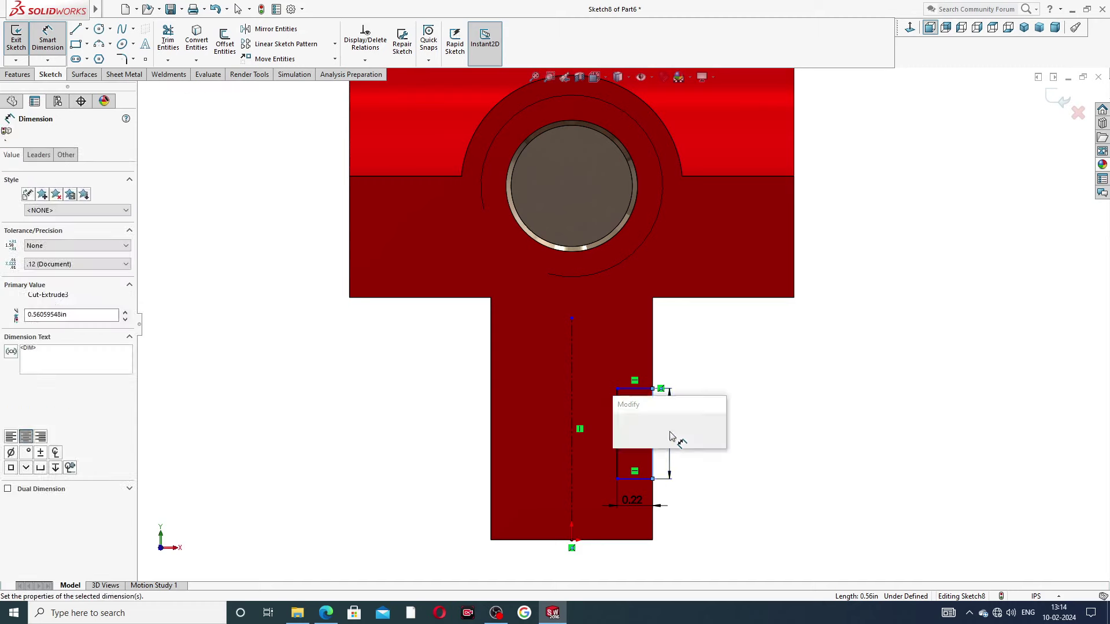
pyautogui.press('BackSpace')
pyautogui.write('0.19')
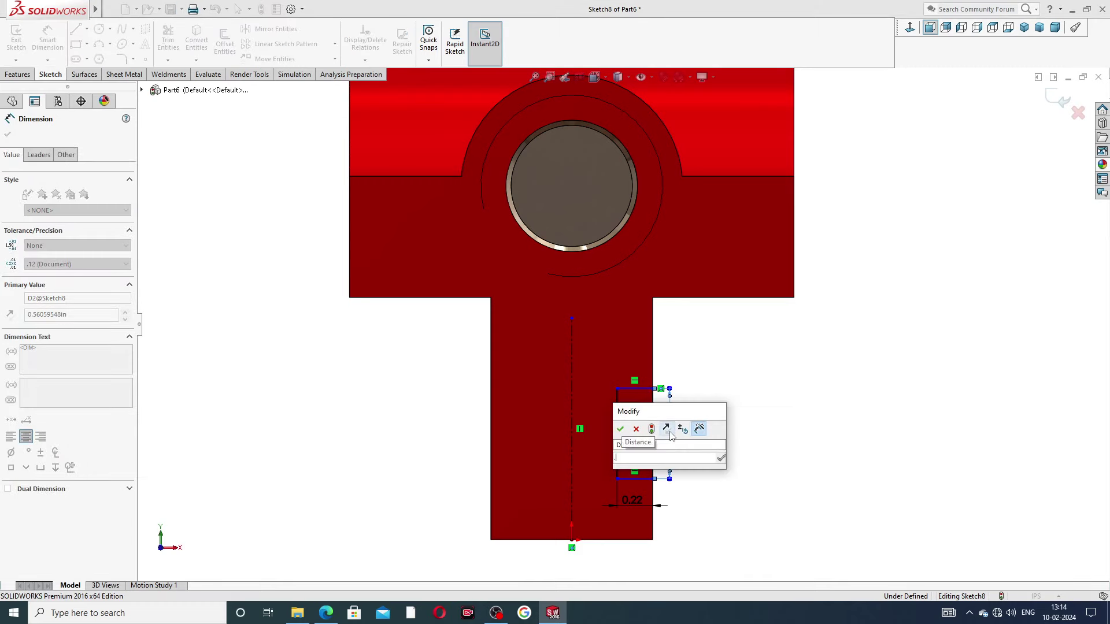
pyautogui.press('Return')
# Dimension the rectangle's top 0.51 below the shoulder edge
pyautogui.click(722, 418)
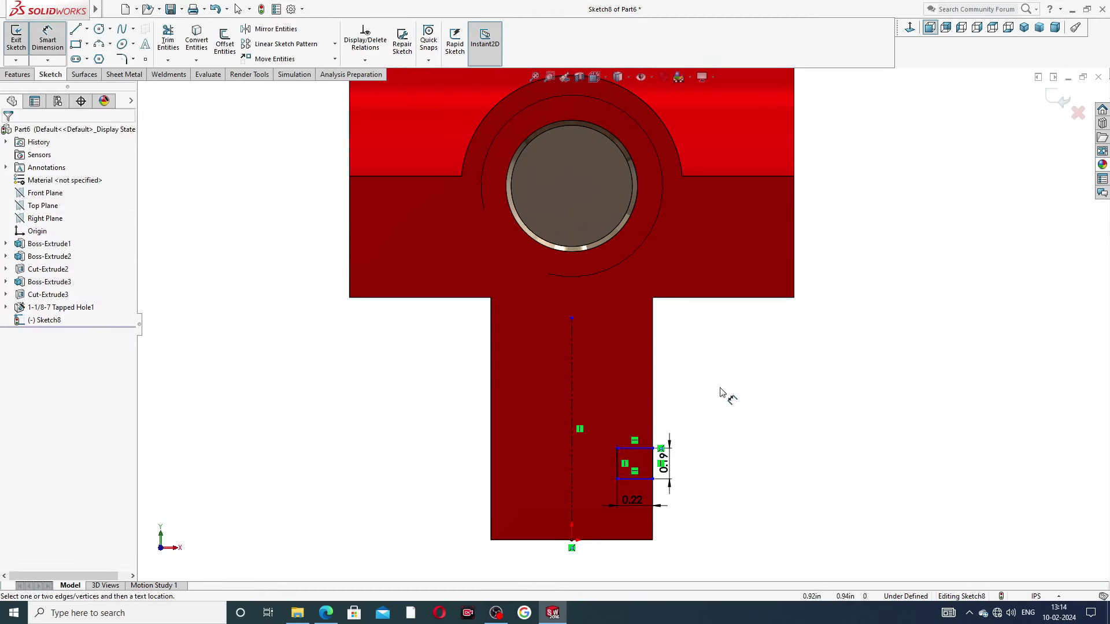
pyautogui.click(631, 447)
pyautogui.click(696, 370)
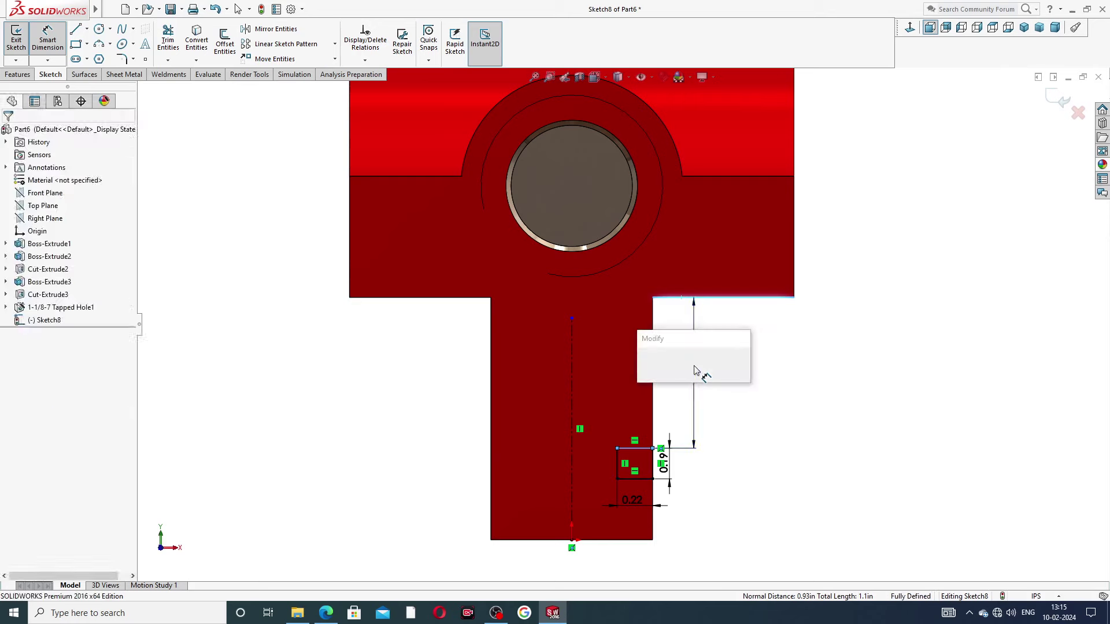
pyautogui.press('BackSpace')
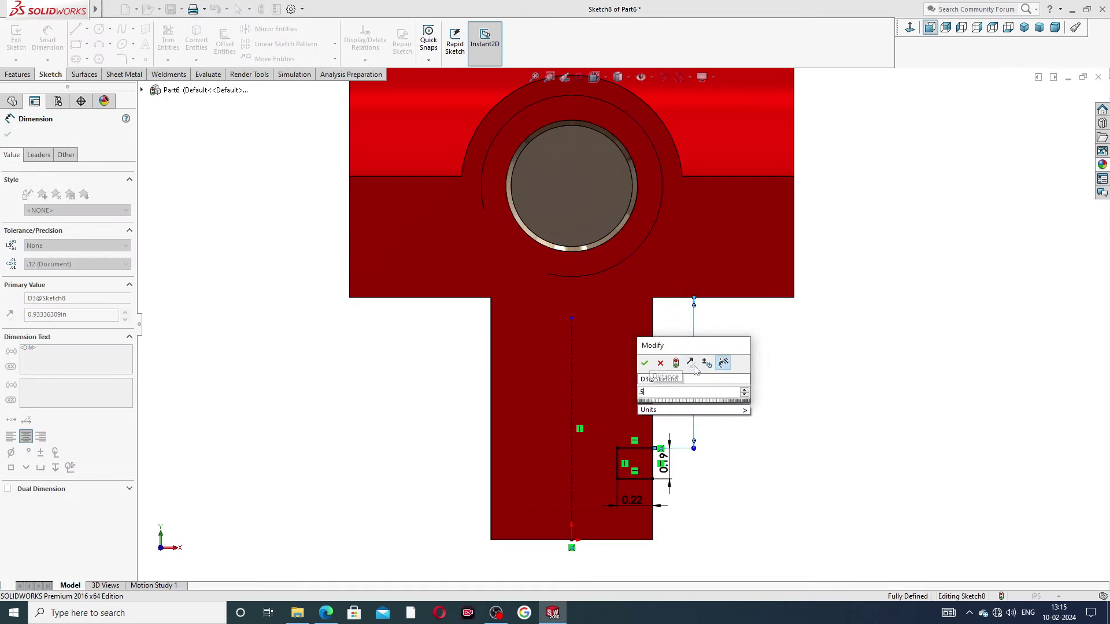
pyautogui.write('0.51')
pyautogui.press('Return')
# Tidy the 0.51, 0.19 and 0.22 dimension labels, exit dimensioning, and bring up the PDF drawing
pyautogui.click(743, 366)
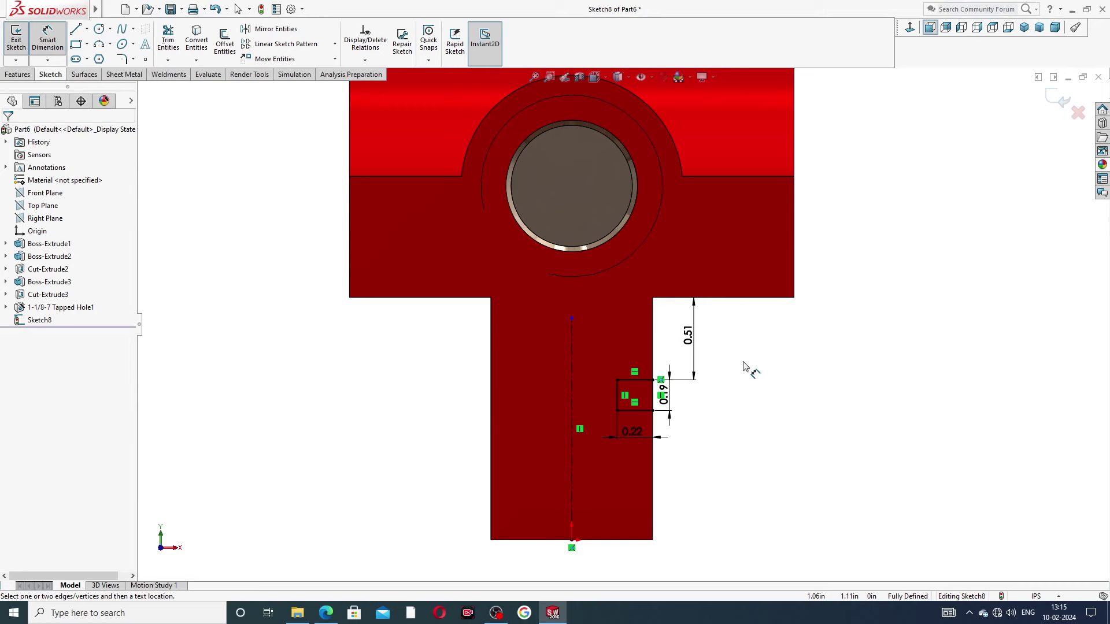
pyautogui.moveTo(697, 333); pyautogui.dragTo(711, 333)
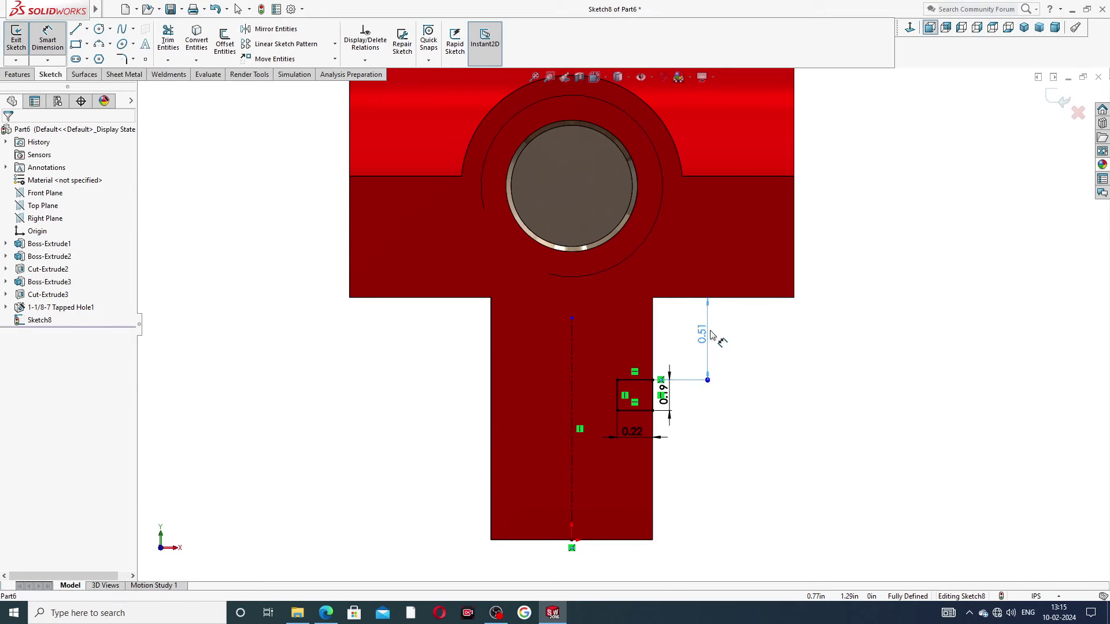
pyautogui.click(762, 354)
pyautogui.moveTo(664, 396); pyautogui.dragTo(689, 397)
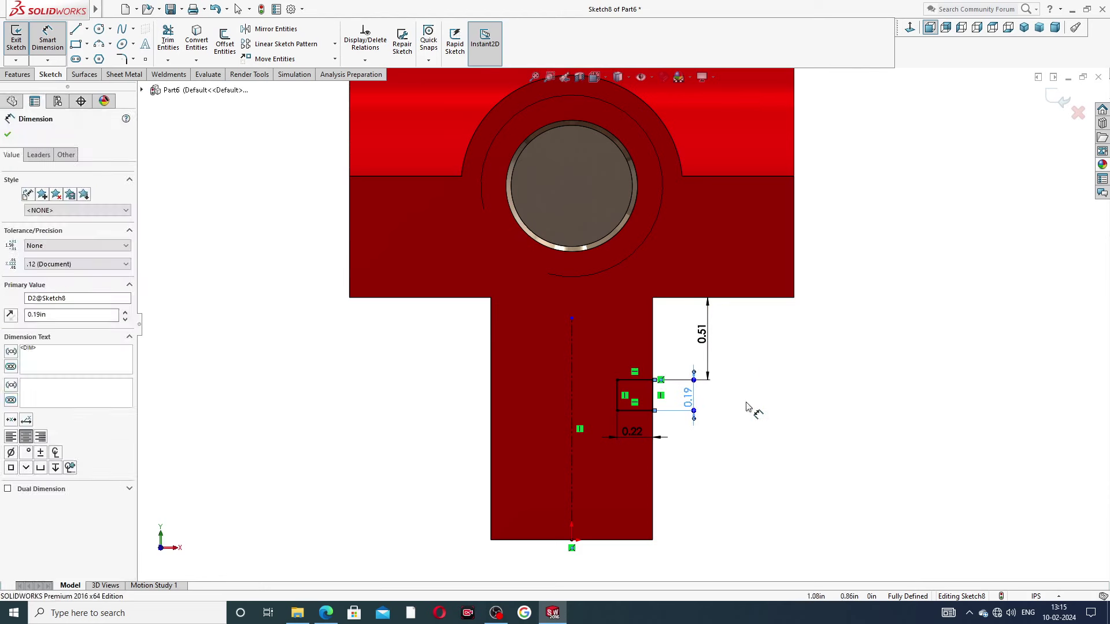
pyautogui.click(748, 408)
pyautogui.moveTo(629, 434); pyautogui.dragTo(630, 440)
pyautogui.click(775, 389)
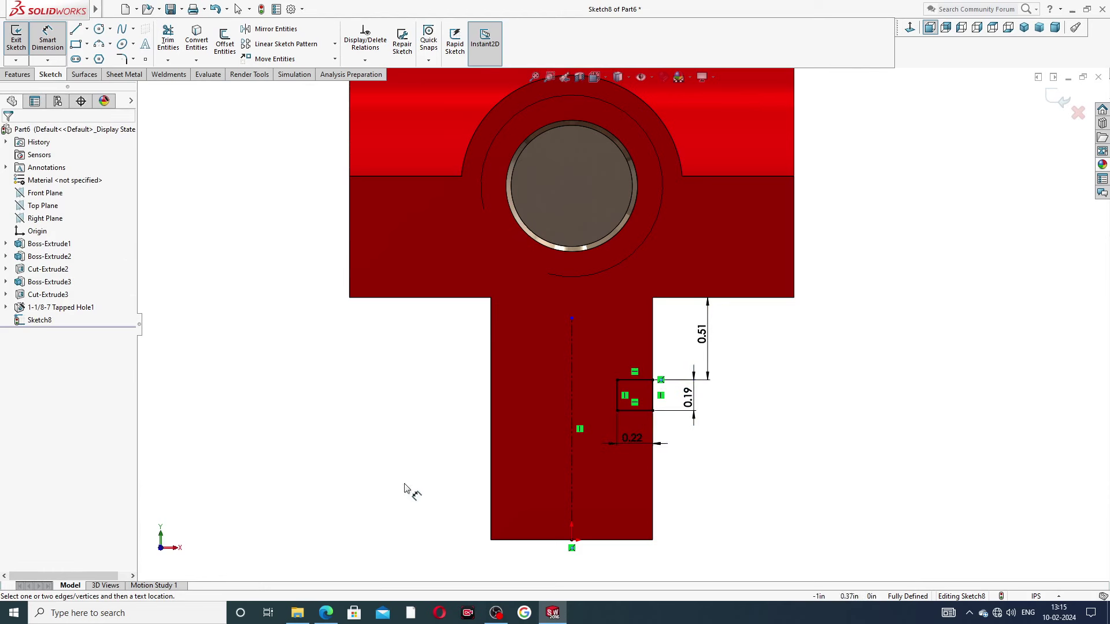
pyautogui.rightClick(364, 479)
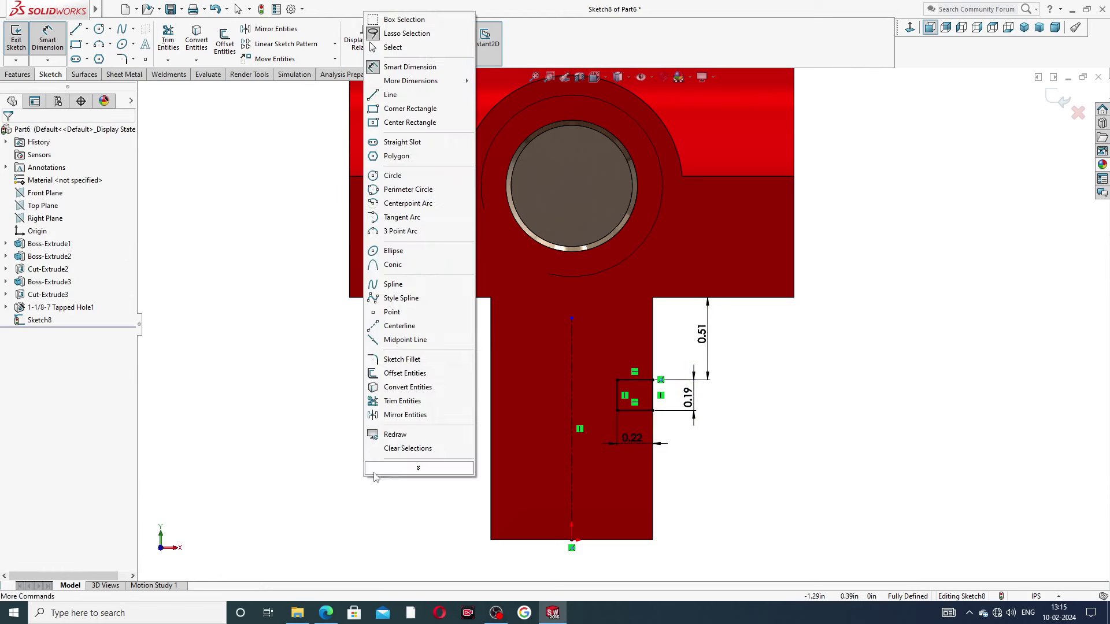
pyautogui.click(407, 49)
pyautogui.click(326, 613)
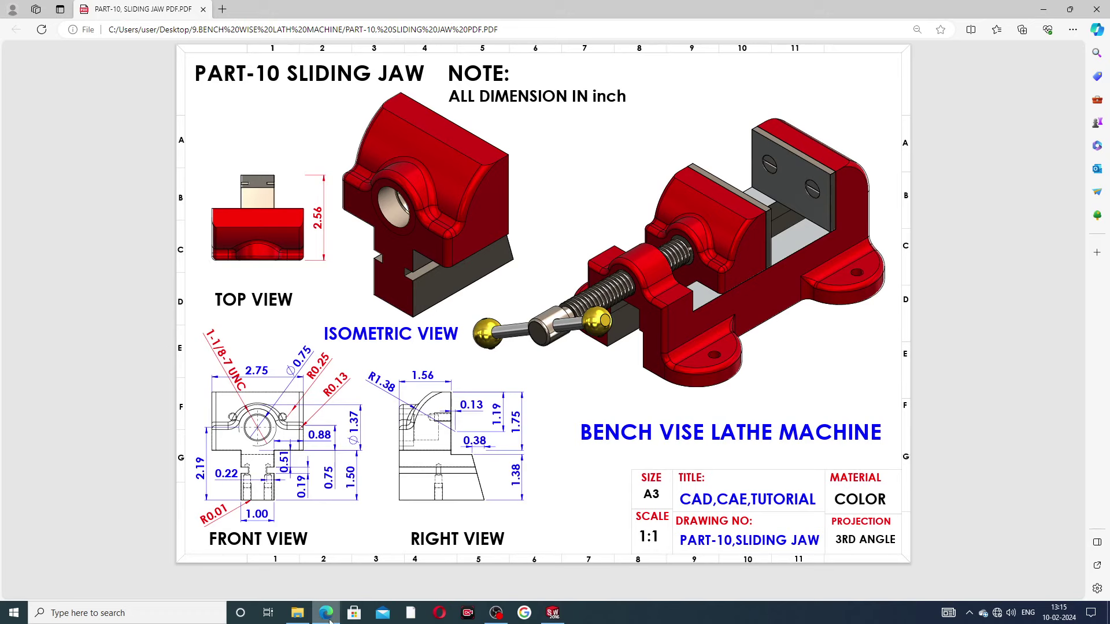
# Return from the Part-10 Sliding Jaw PDF to the SolidWorks sketch
pyautogui.click(553, 612)
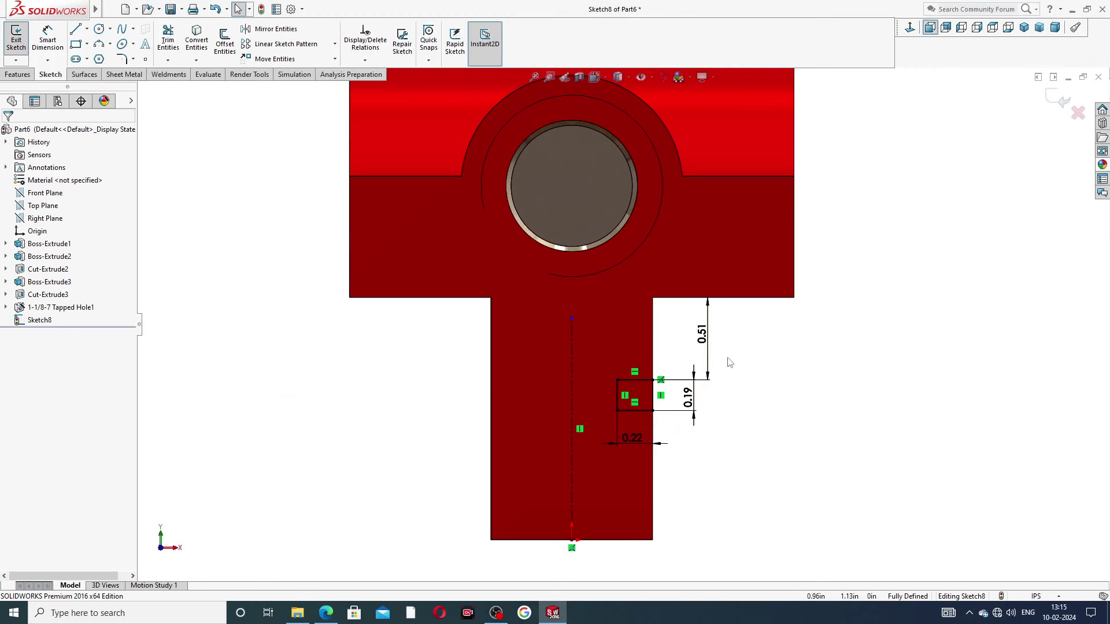
# Extrude-cut the small rectangle Through All, creating Cut-Extrude4
pyautogui.click(13, 75)
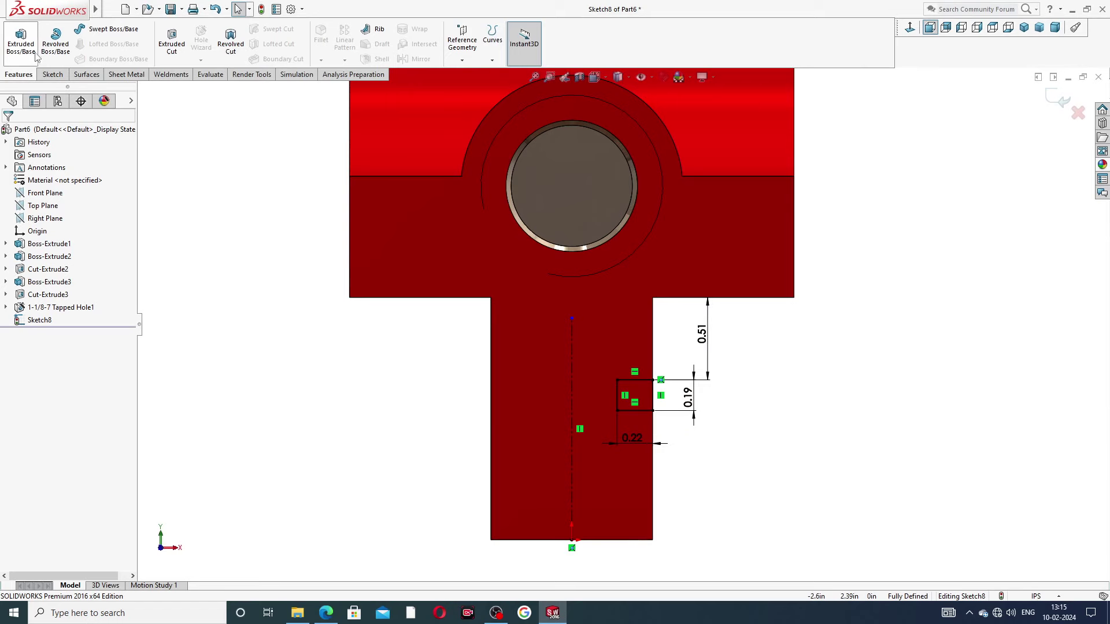
pyautogui.click(172, 43)
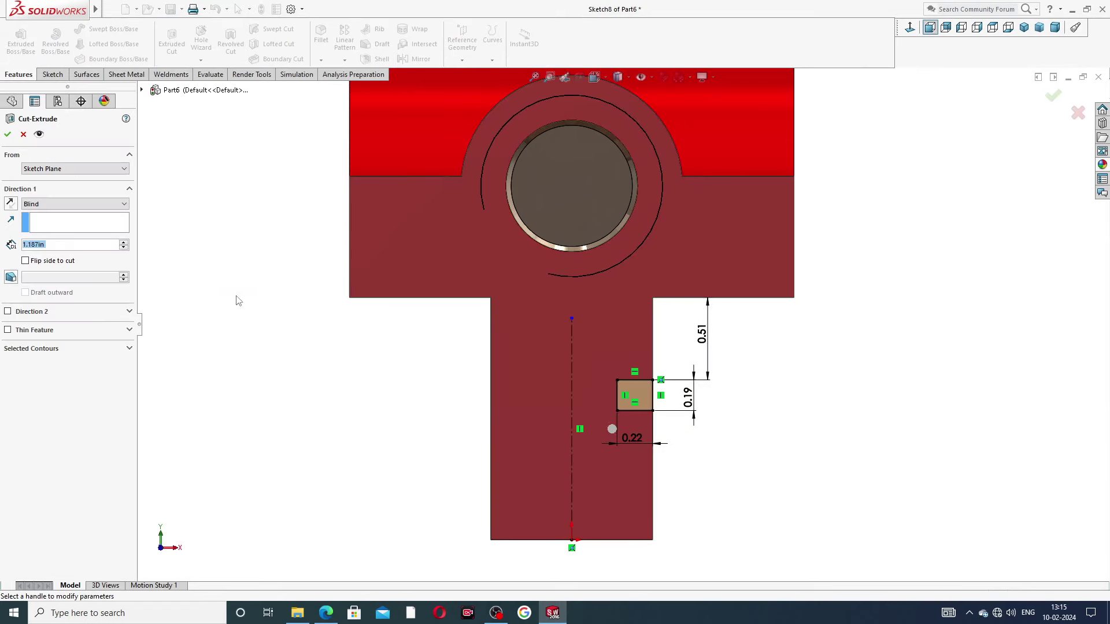
pyautogui.click(50, 204)
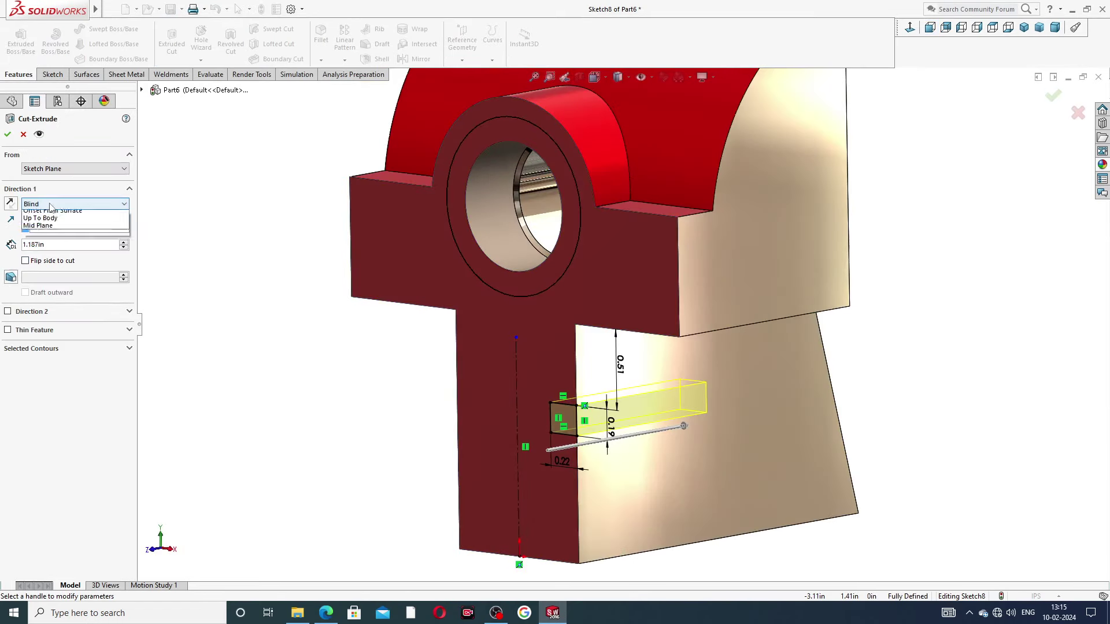
pyautogui.click(51, 222)
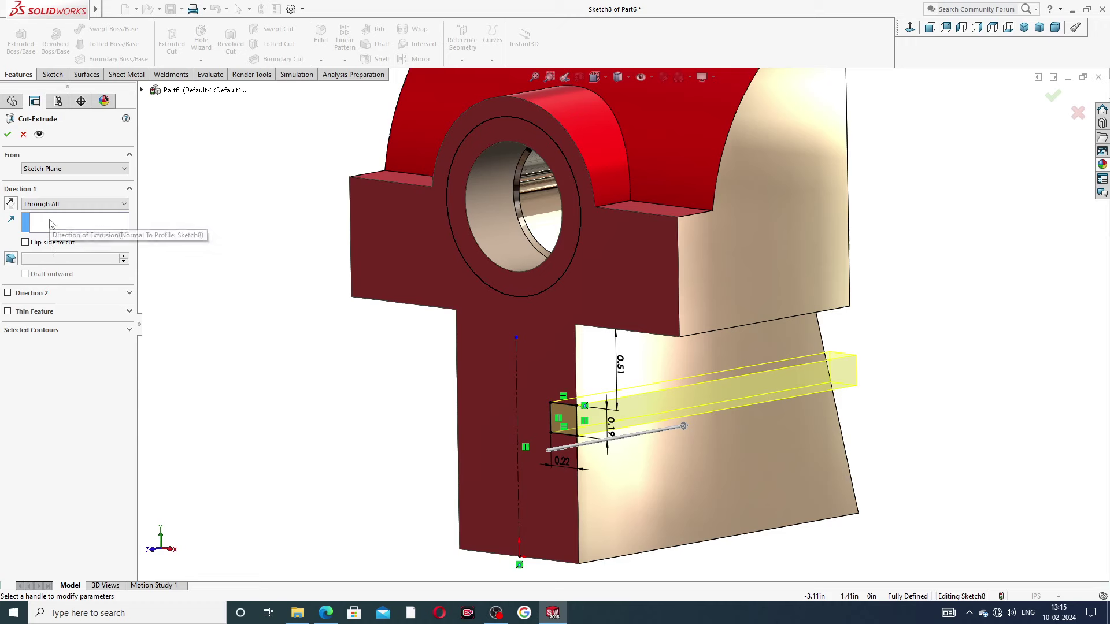
pyautogui.click(7, 135)
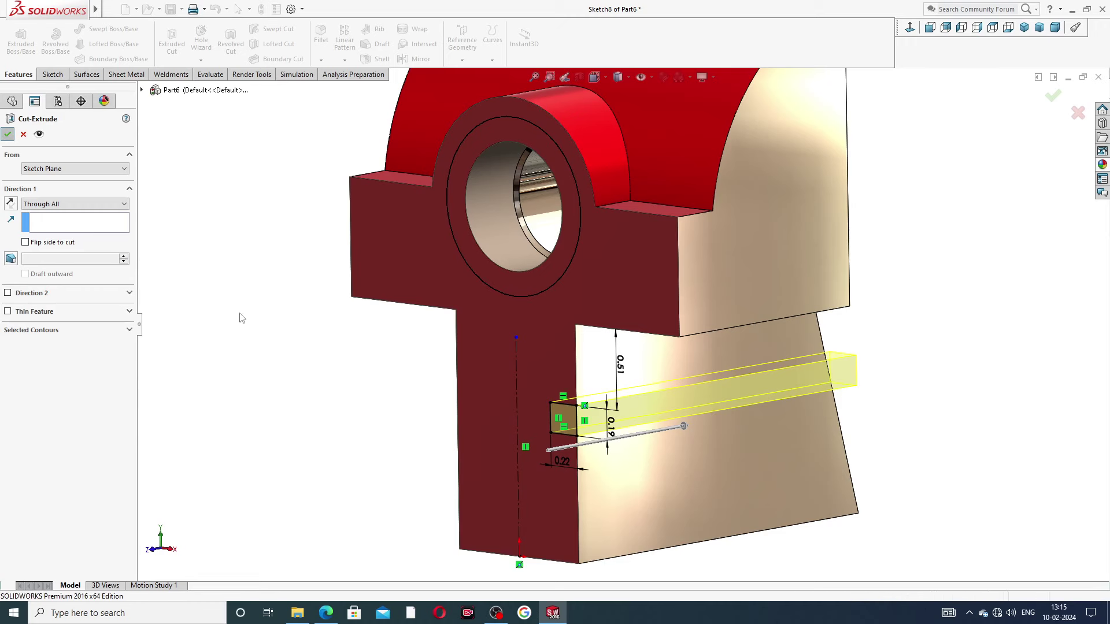
# Mirror Cut-Extrude4 about the Right Plane, creating Mirror1 with slots on both sides
pyautogui.press('f')
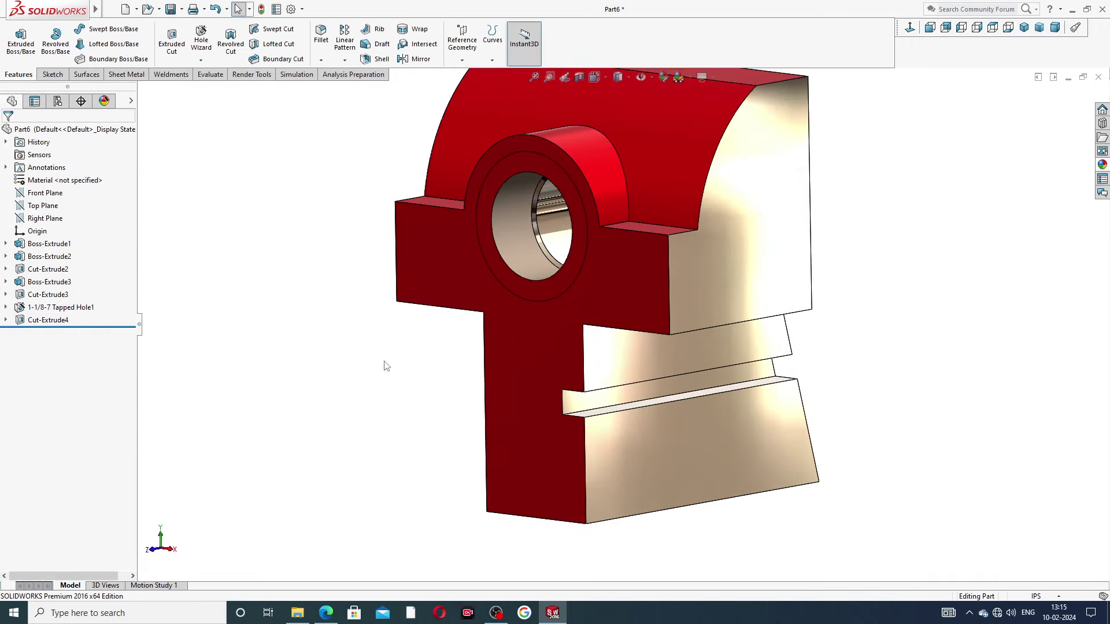
pyautogui.scroll(3, 405, 353)
pyautogui.moveTo(575, 365); pyautogui.dragTo(589, 370, button='middle')
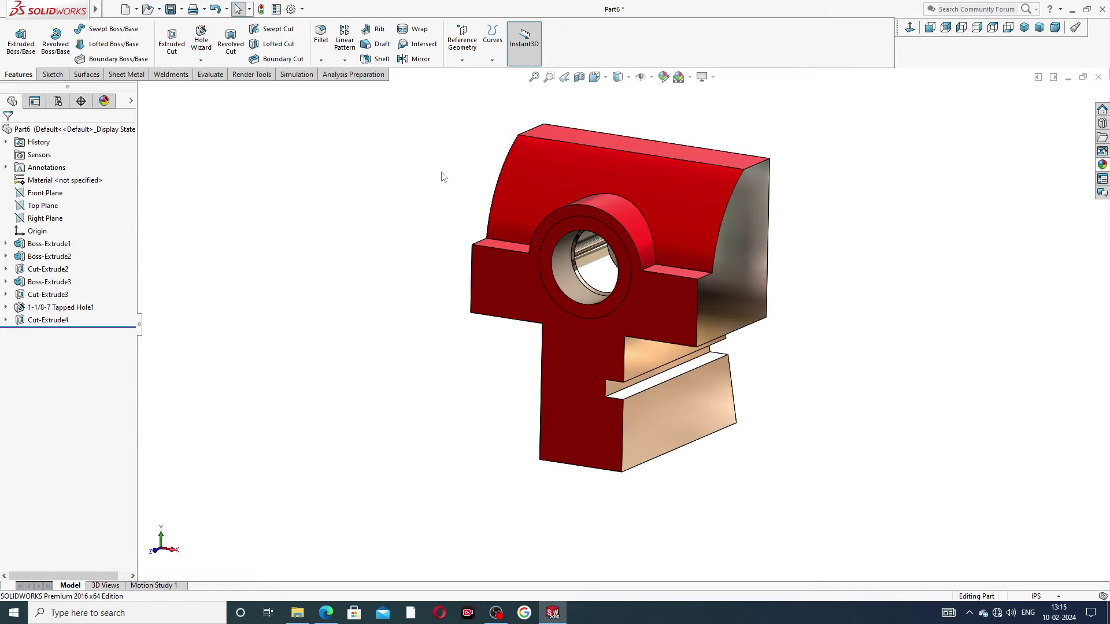
pyautogui.click(51, 219)
pyautogui.moveTo(391, 343); pyautogui.dragTo(428, 342, button='middle')
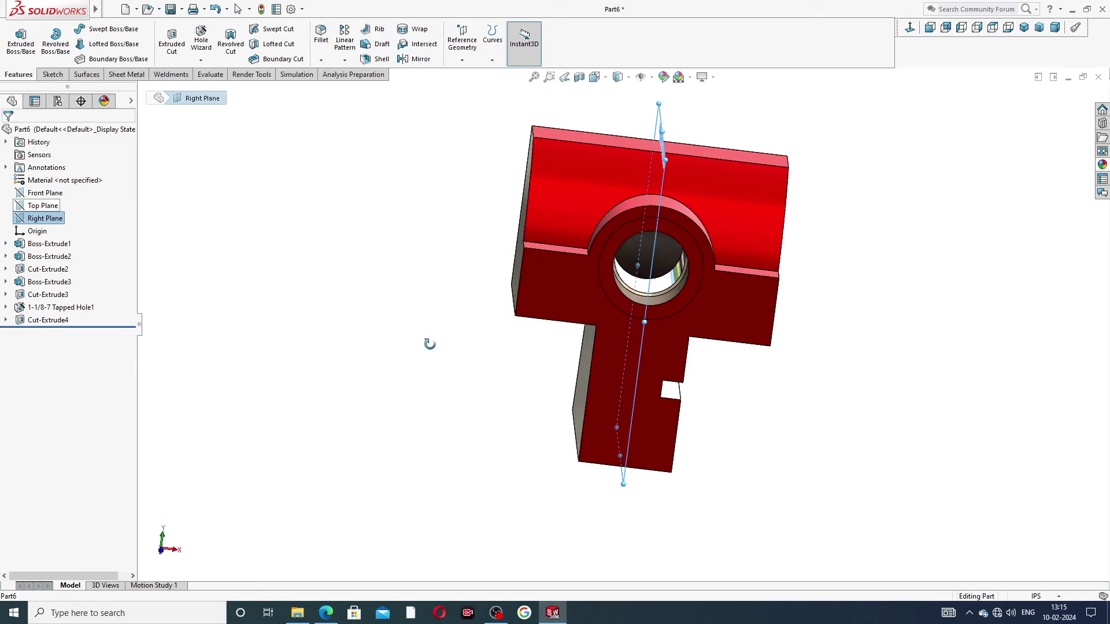
pyautogui.click(415, 59)
pyautogui.moveTo(535, 336); pyautogui.dragTo(466, 344, button='middle')
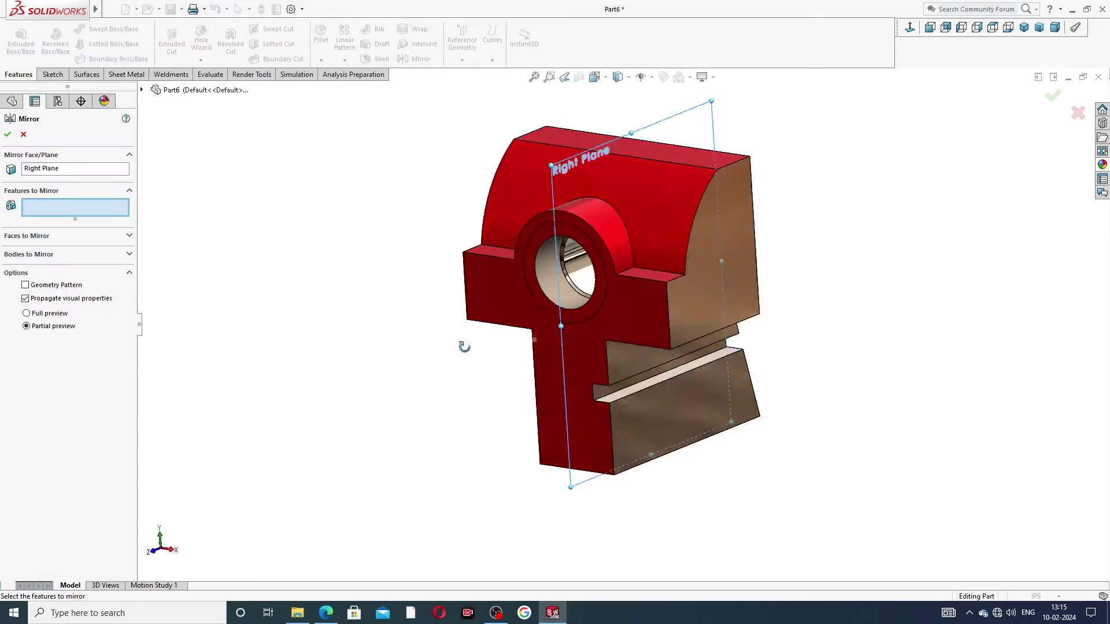
pyautogui.click(604, 386)
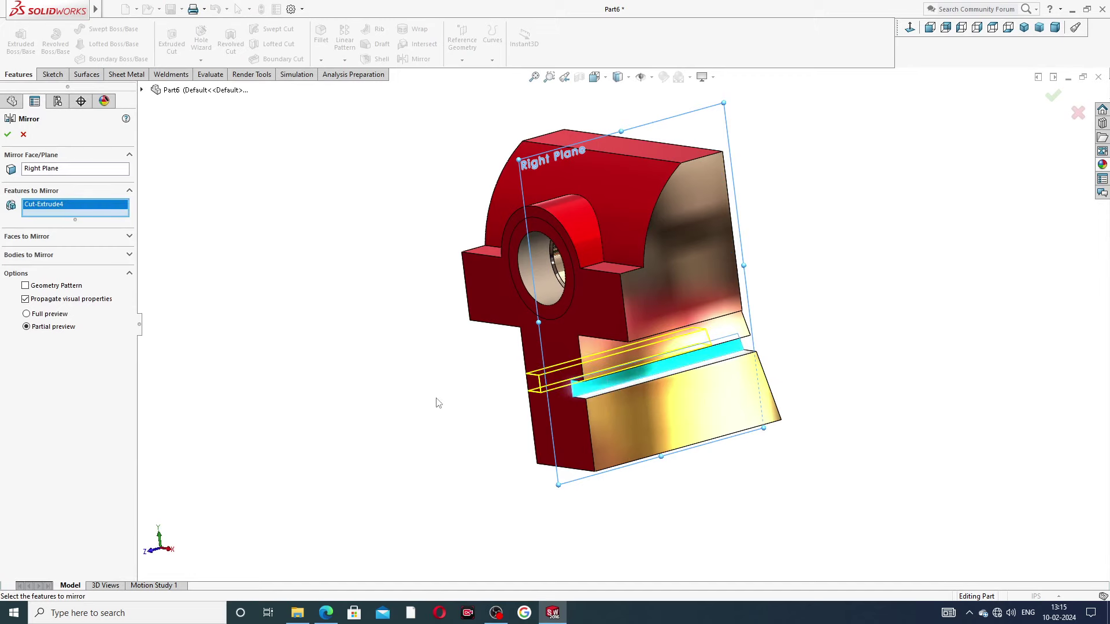
pyautogui.moveTo(444, 404); pyautogui.dragTo(514, 405, button='middle')
pyautogui.click(8, 135)
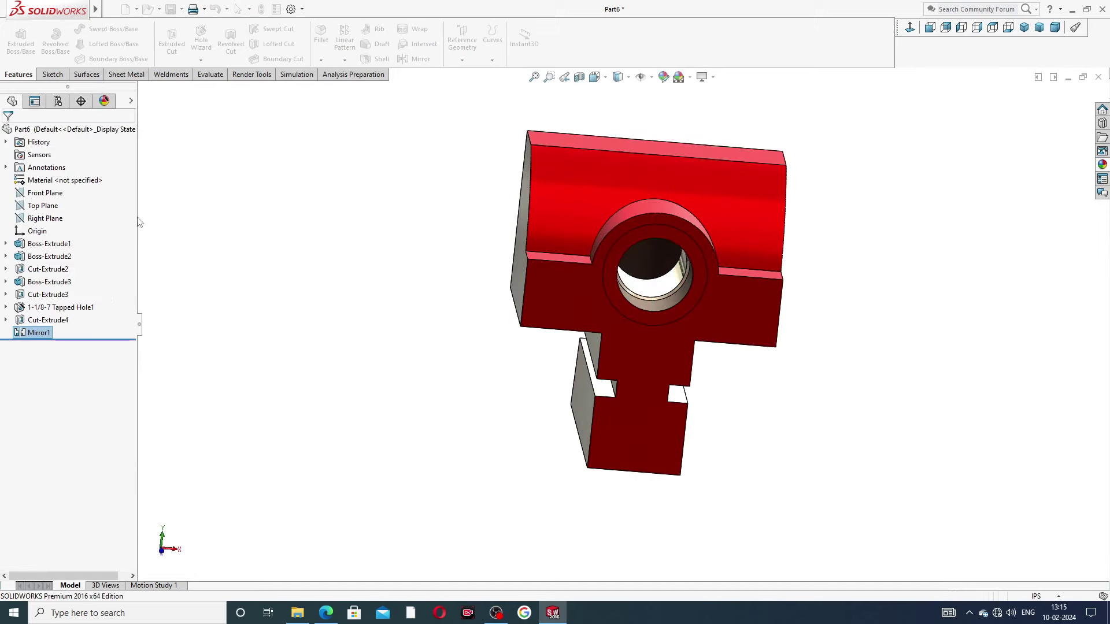
pyautogui.moveTo(406, 351)
pyautogui.mouseDown(button='middle')
pyautogui.moveTo(389, 314)
pyautogui.moveTo(422, 342)
pyautogui.mouseUp(button='middle')
pyautogui.click(766, 344)
pyautogui.moveTo(768, 342); pyautogui.dragTo(815, 313, button='middle')
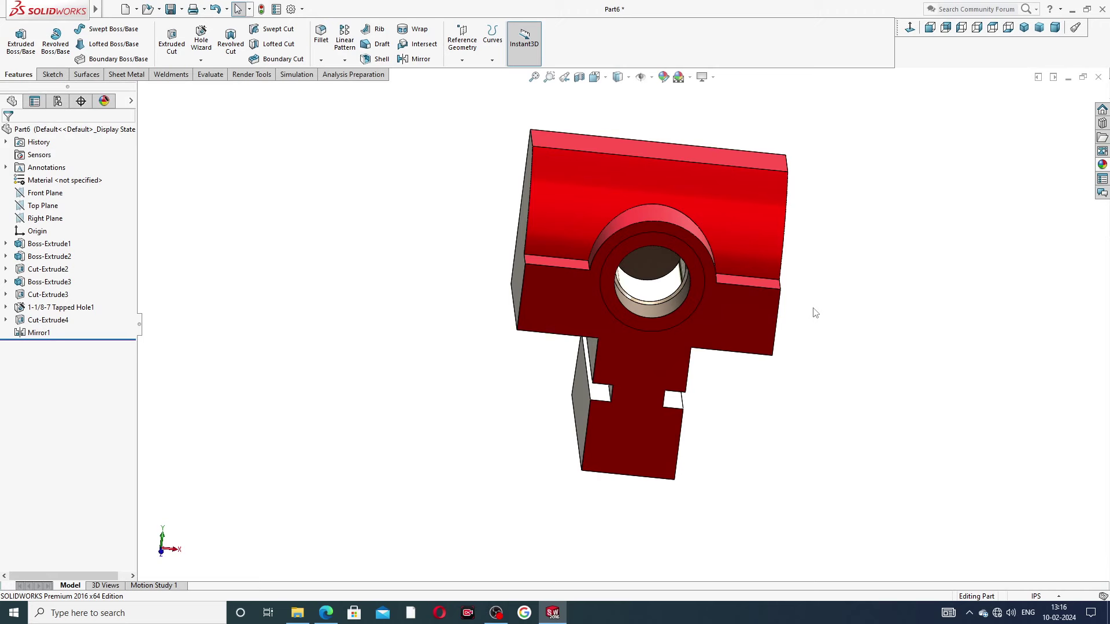
# Select the jaw's top face, view it straight on, and start the Hole Wizard
pyautogui.moveTo(836, 231)
pyautogui.mouseDown(button='middle')
pyautogui.moveTo(694, 243)
pyautogui.moveTo(681, 272)
pyautogui.moveTo(608, 244)
pyautogui.moveTo(637, 210)
pyautogui.mouseUp(button='middle')
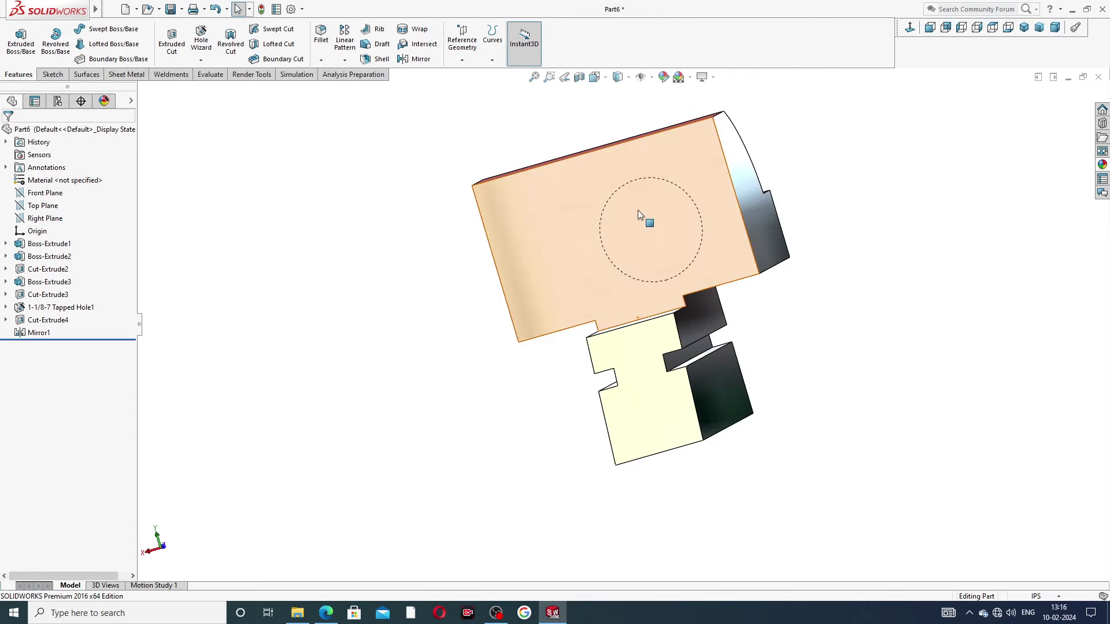
pyautogui.click(637, 210)
pyautogui.click(910, 28)
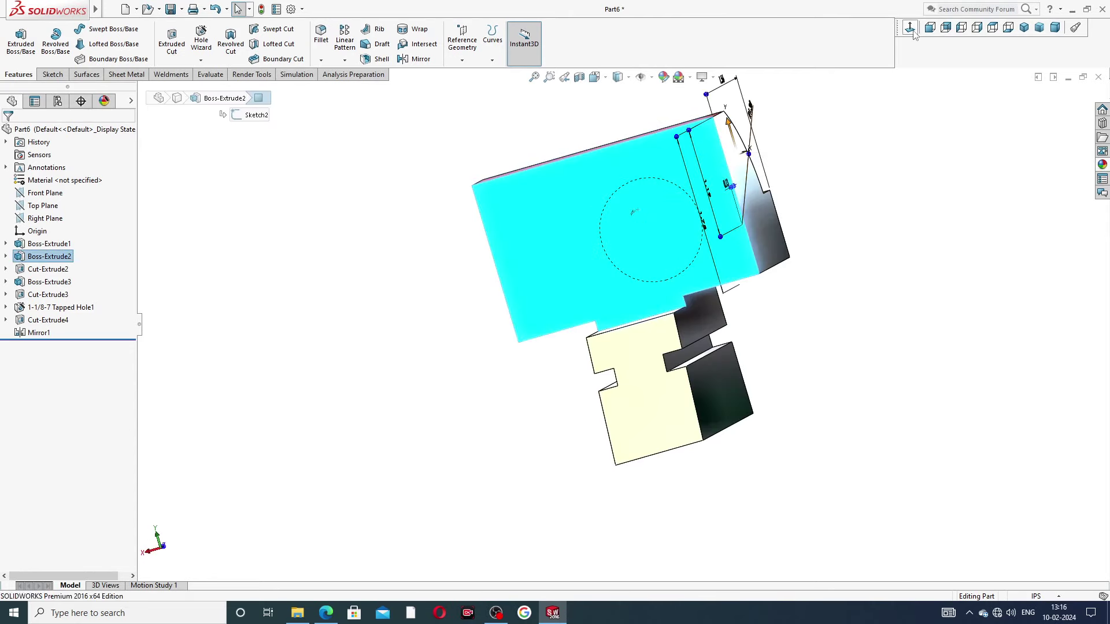
pyautogui.click(201, 39)
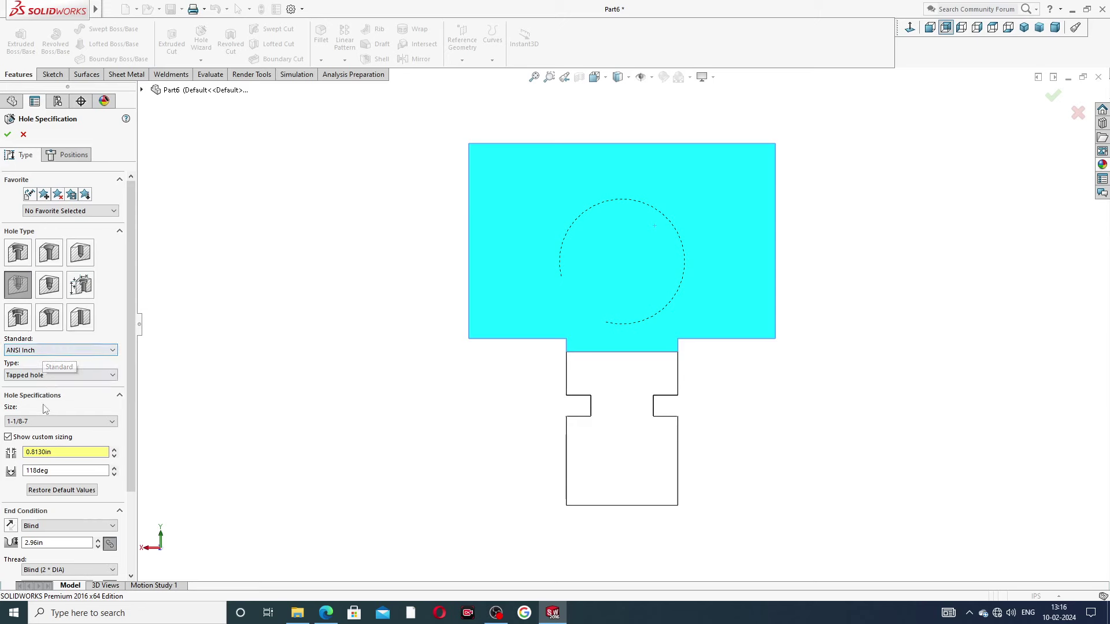
# Choose 1/4-20 as the ANSI Inch tapped hole size
pyautogui.click(61, 423)
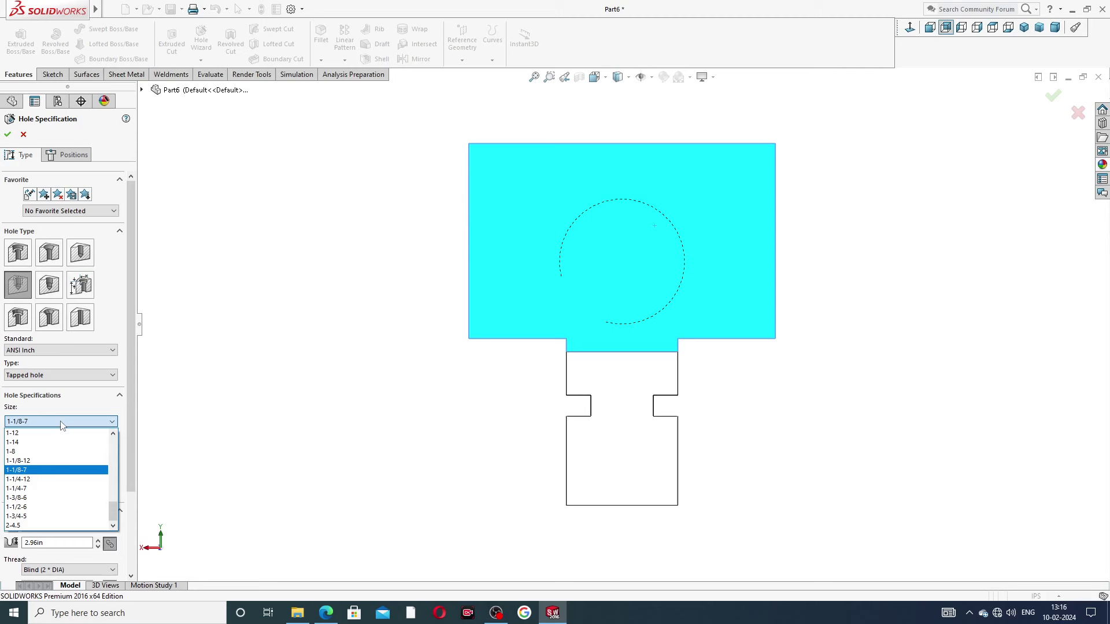
pyautogui.click(62, 423)
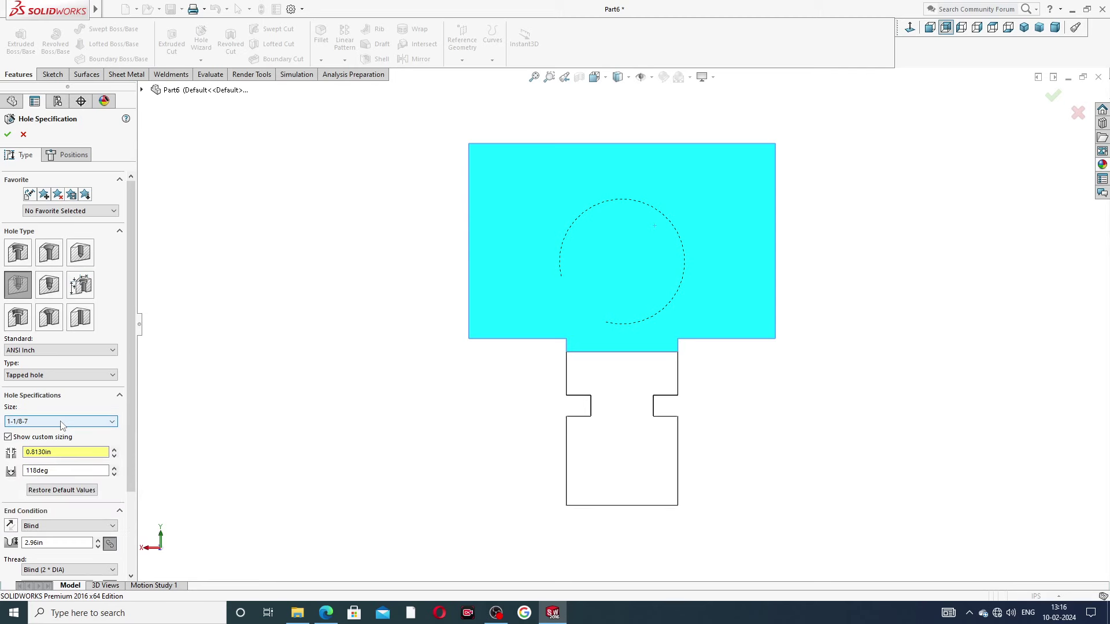
pyautogui.click(62, 422)
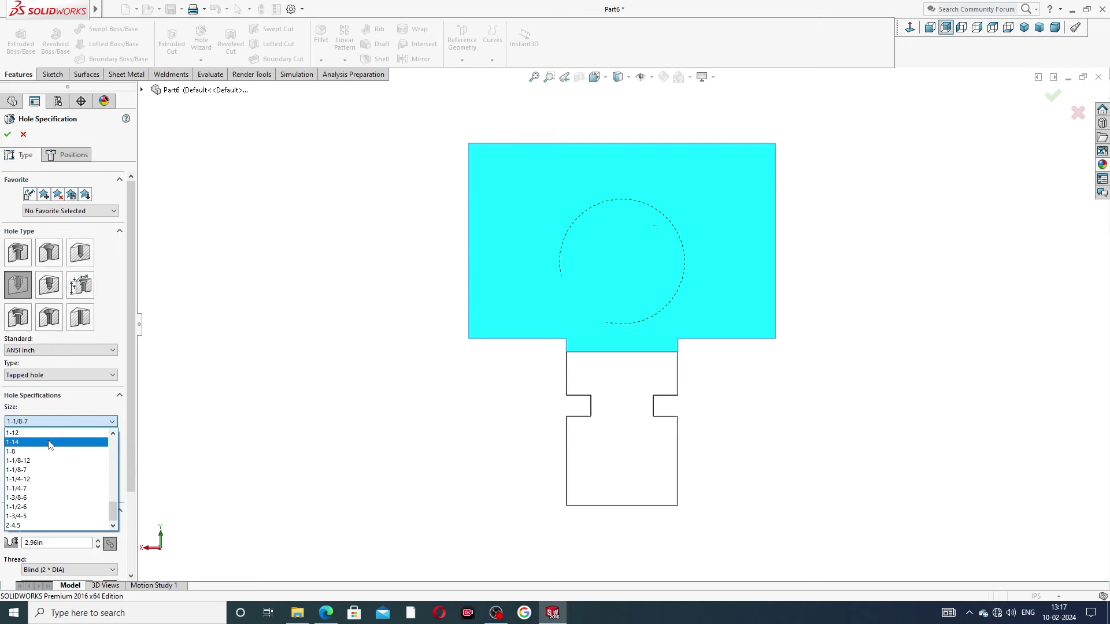
pyautogui.scroll(3, 50, 451)
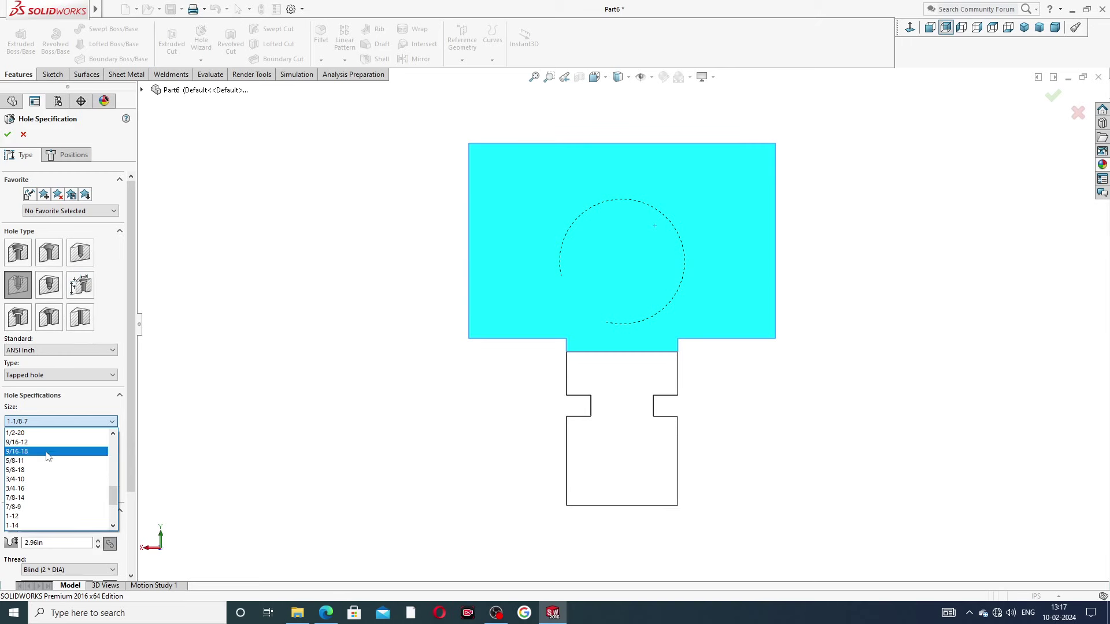
pyautogui.scroll(2, 48, 457)
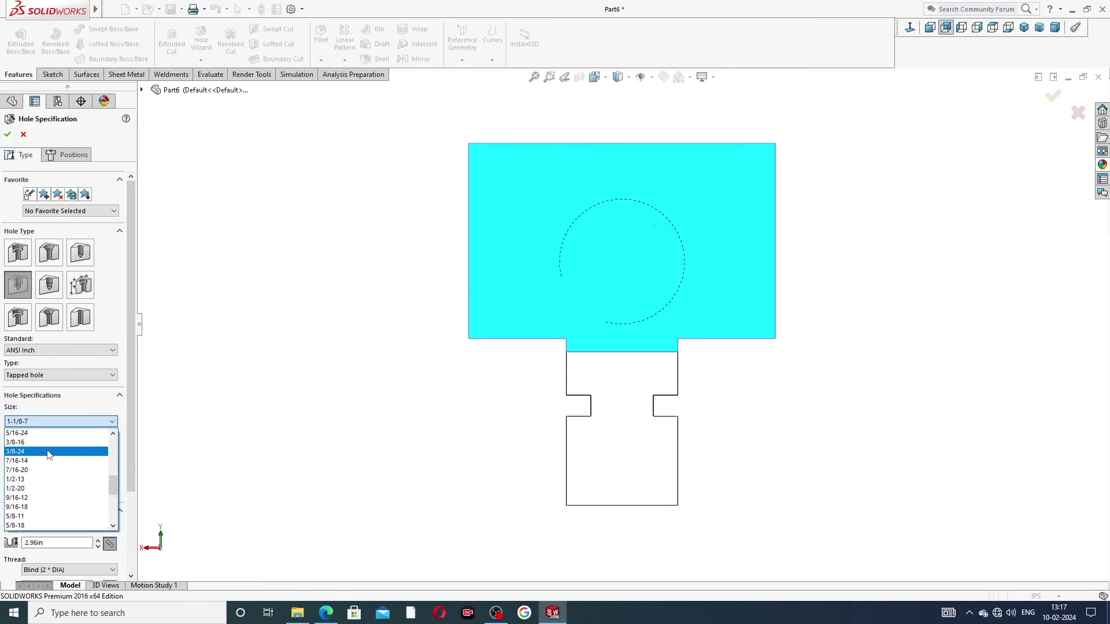
pyautogui.scroll(2, 48, 455)
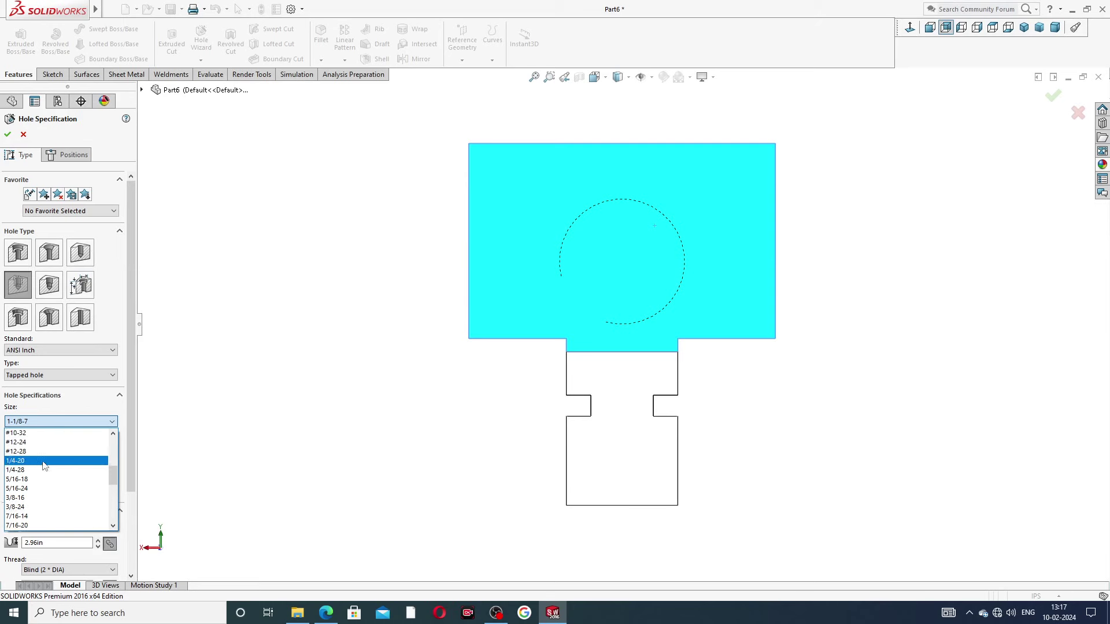
pyautogui.click(45, 461)
# Turn off custom sizing and set the hole's blind depth to 0.63in
pyautogui.scroll(-3, 127, 421)
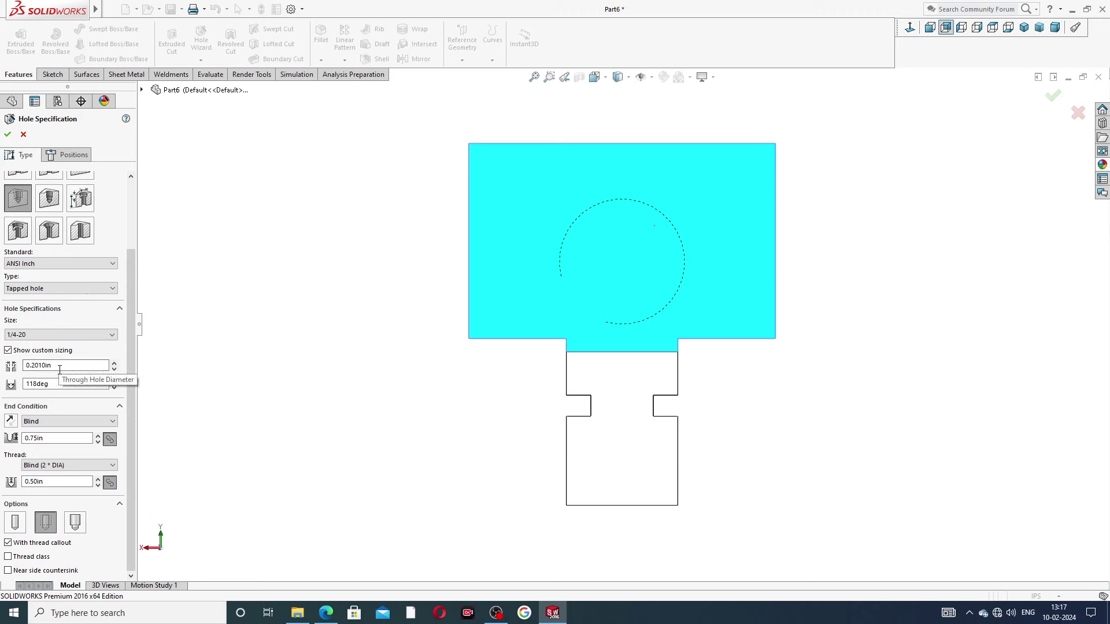
pyautogui.click(8, 351)
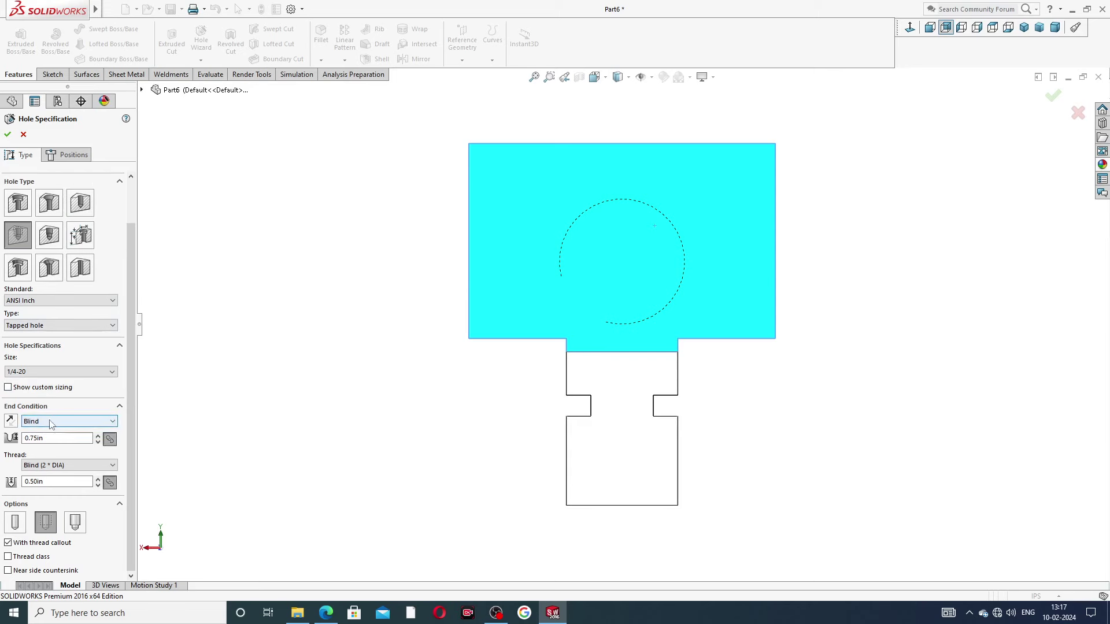
pyautogui.click(55, 439)
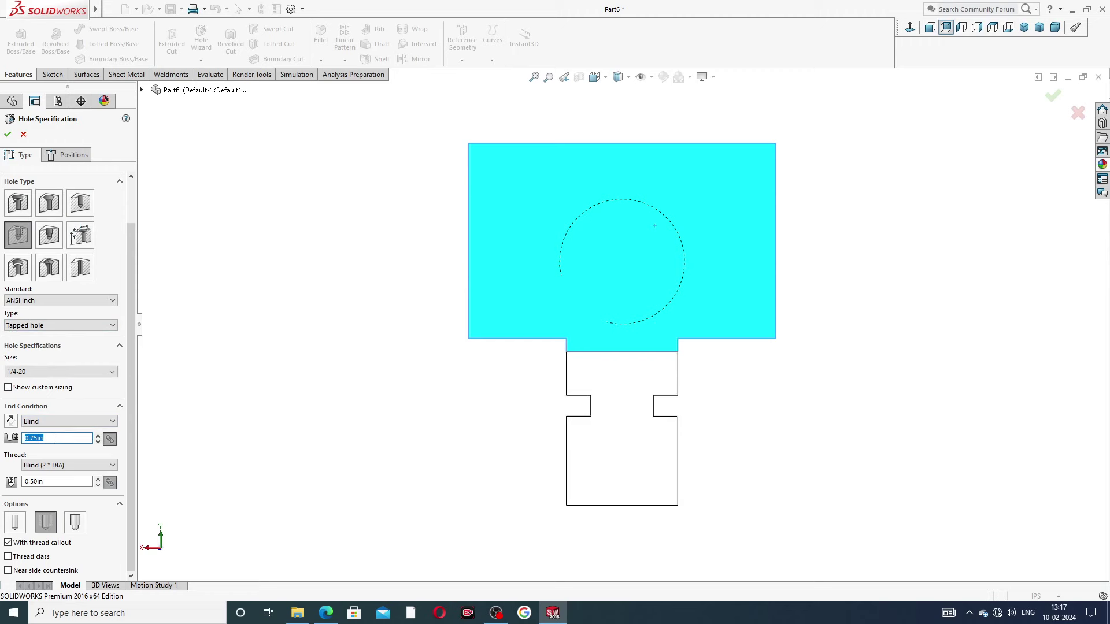
pyautogui.write('.')
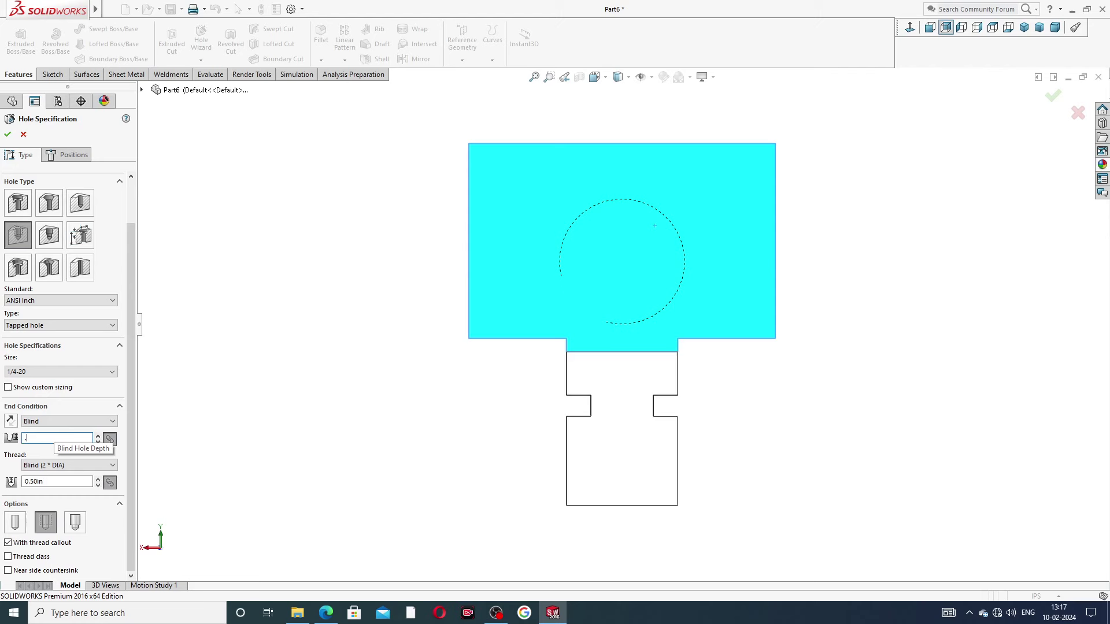
pyautogui.write('63')
pyautogui.press('Return')
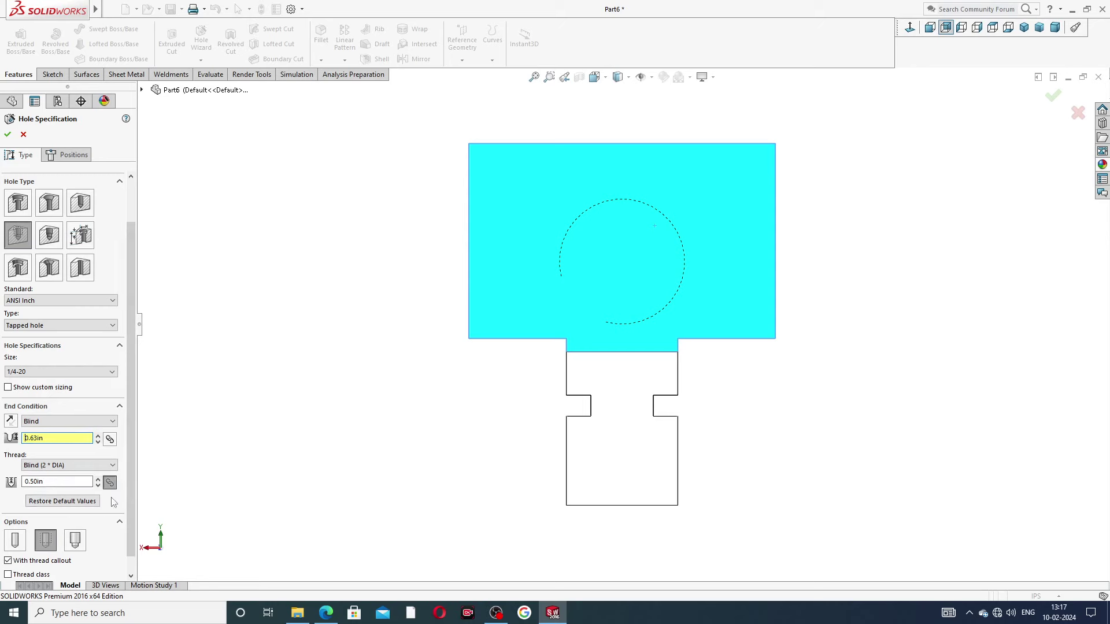
pyautogui.scroll(-1, 129, 485)
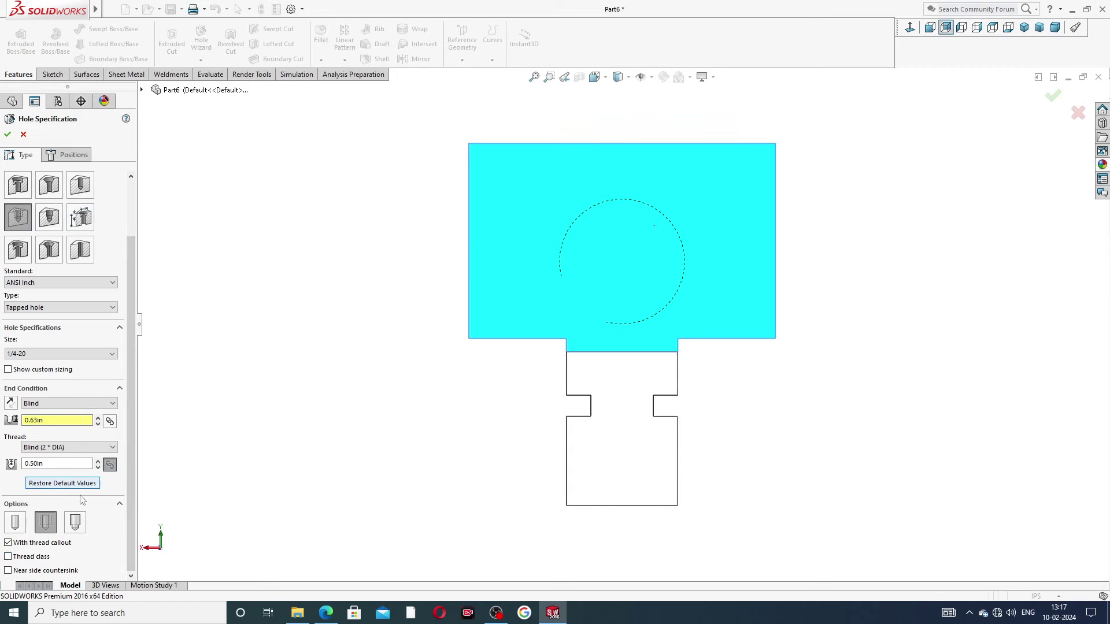
pyautogui.scroll(4, 131, 350)
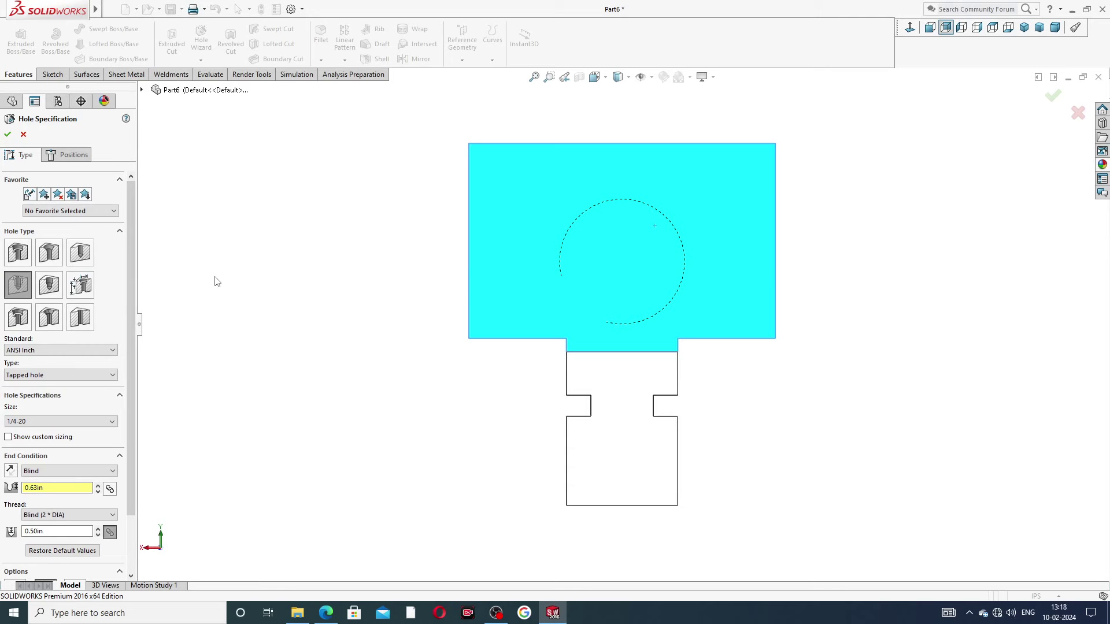
pyautogui.click(74, 155)
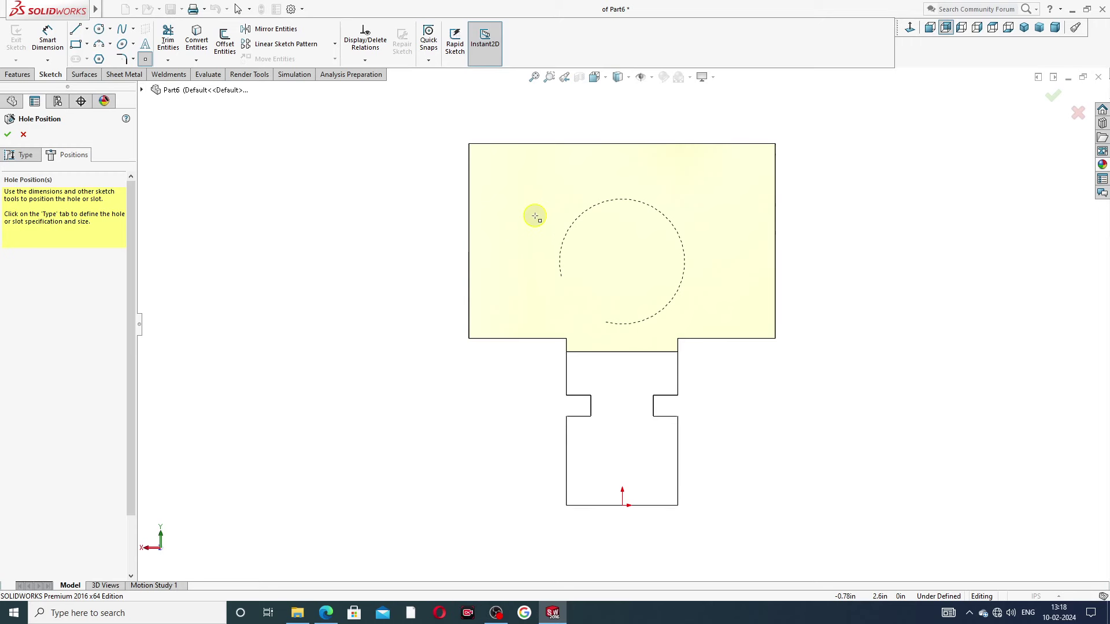
# Place the first hole point left of the boss and draw a vertical centerline from the origin
pyautogui.click(525, 223)
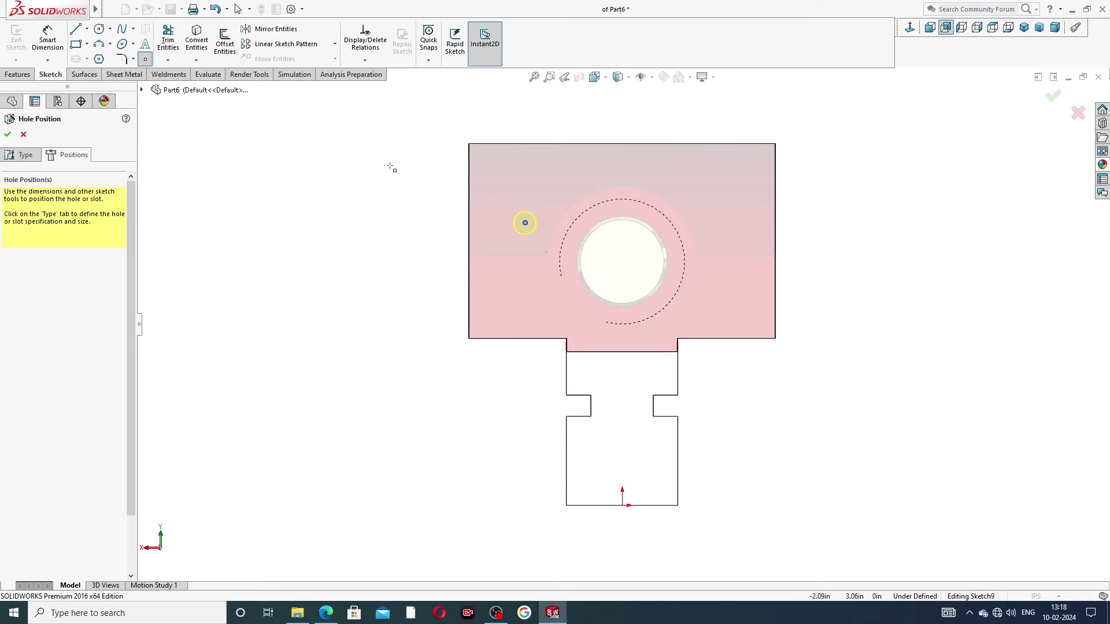
pyautogui.rightClick(392, 168)
pyautogui.click(418, 176)
pyautogui.click(86, 29)
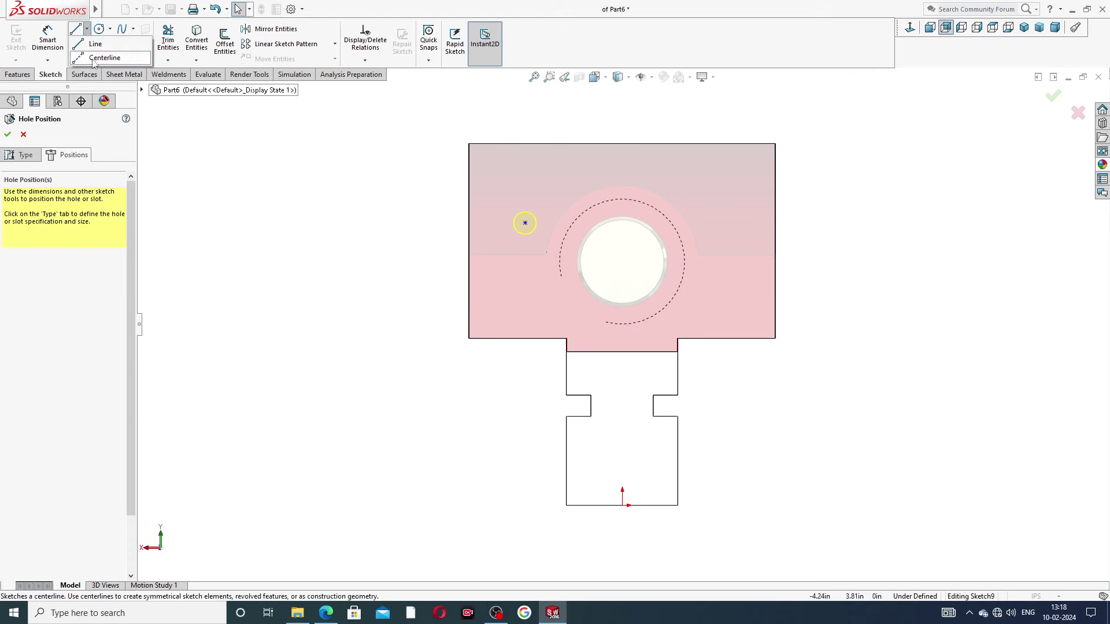
pyautogui.click(104, 51)
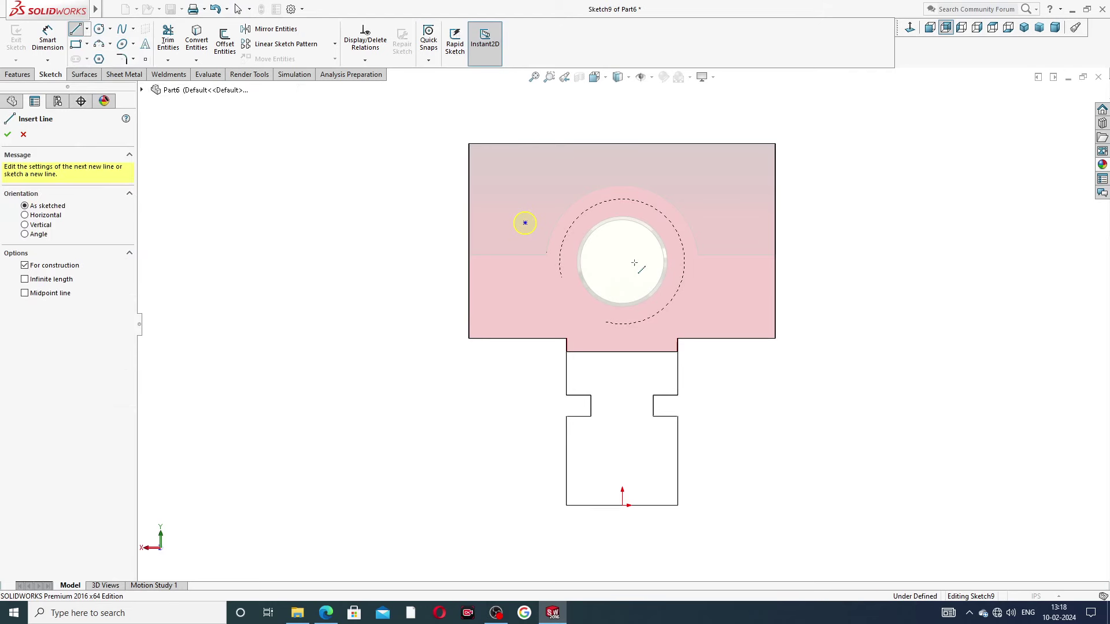
pyautogui.click(622, 505)
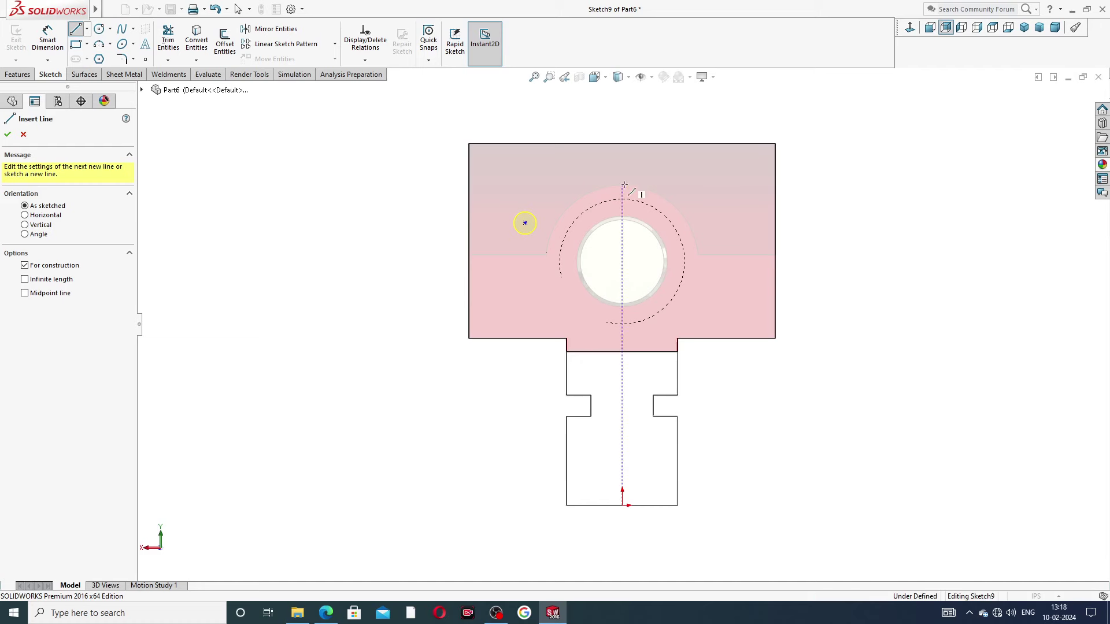
pyautogui.click(622, 144)
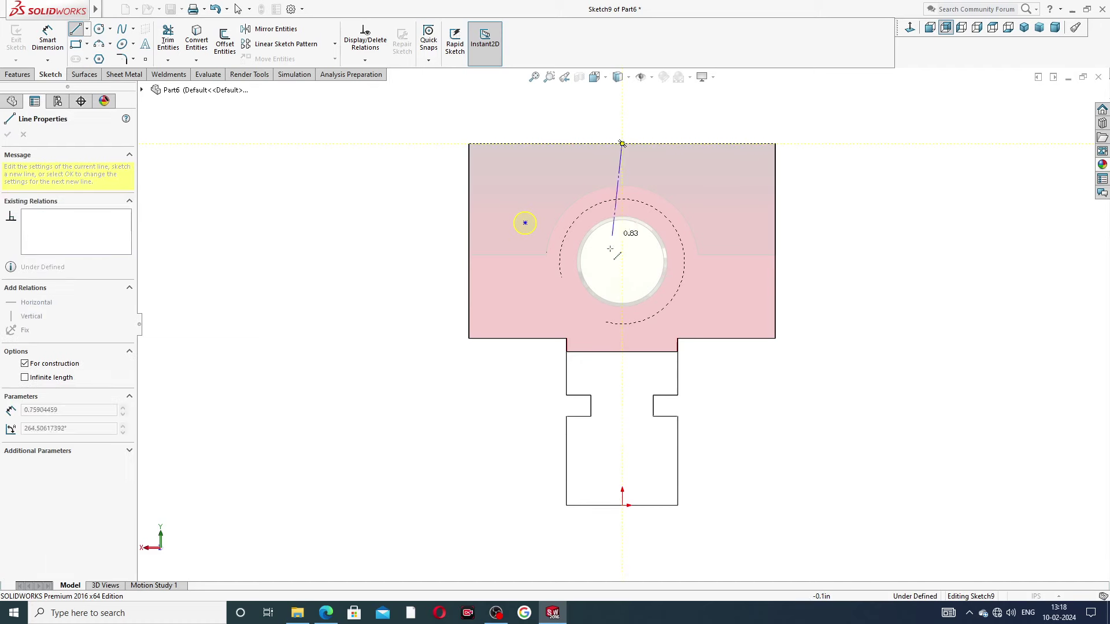
pyautogui.click(621, 293)
pyautogui.rightClick(634, 263)
pyautogui.click(654, 278)
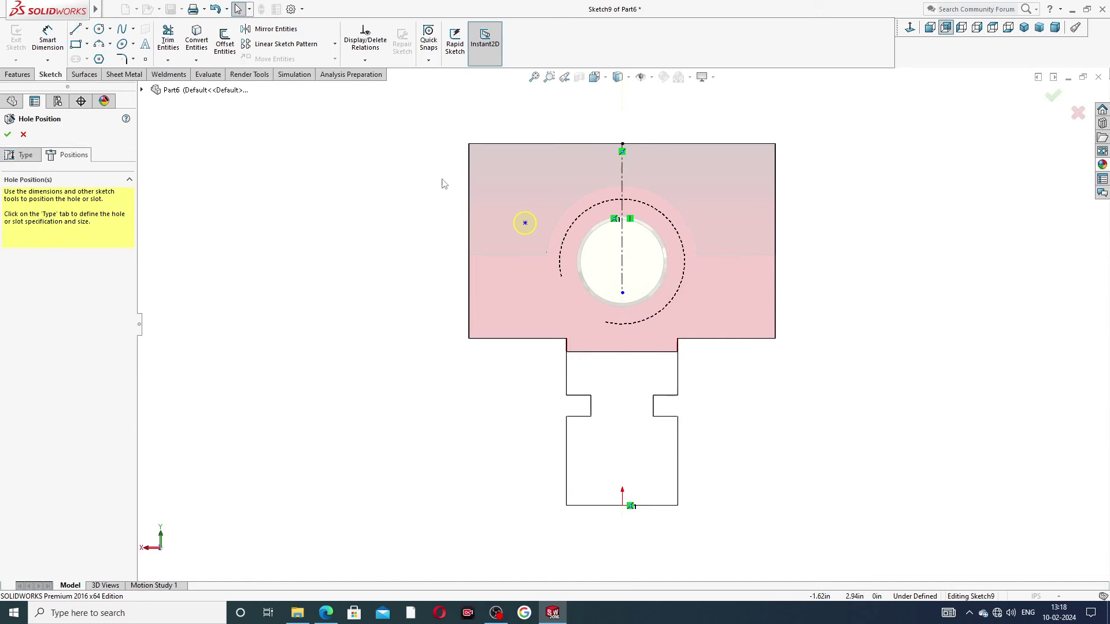
# Add a second hole point right of the boss
pyautogui.click(145, 59)
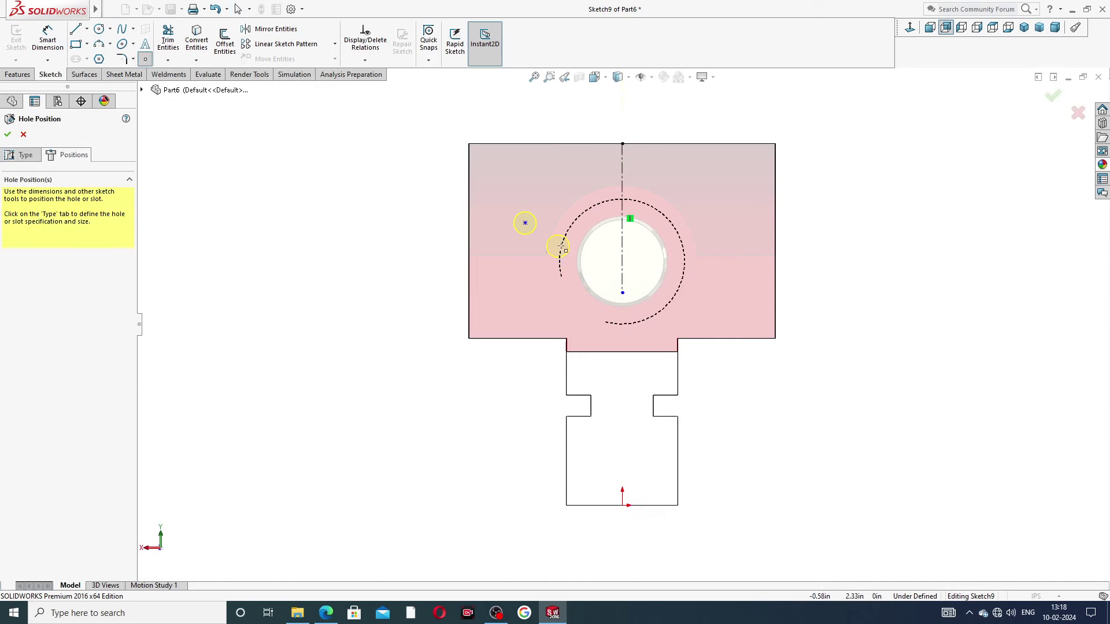
pyautogui.click(731, 225)
pyautogui.rightClick(805, 199)
pyautogui.click(829, 211)
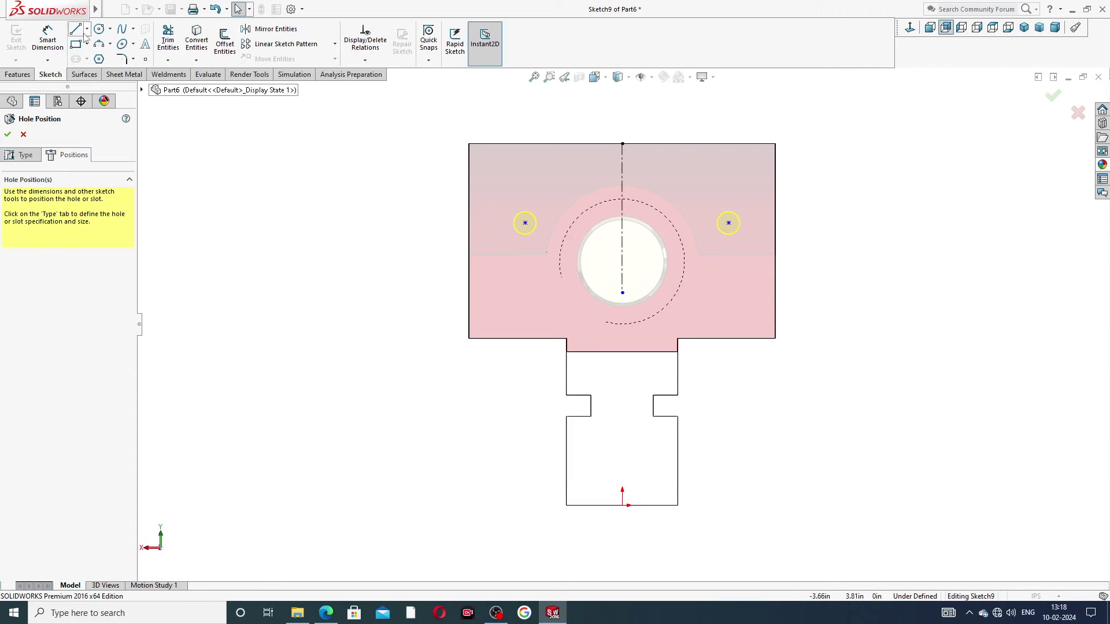
# Dimension the spacing between the two hole centres as 1.50
pyautogui.click(48, 39)
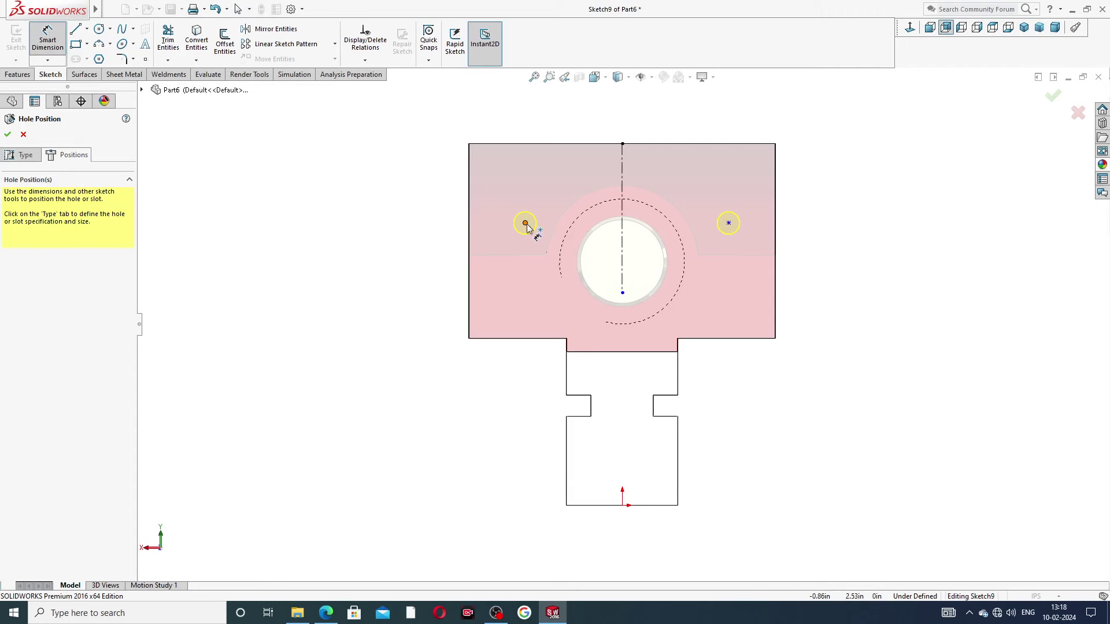
pyautogui.click(525, 224)
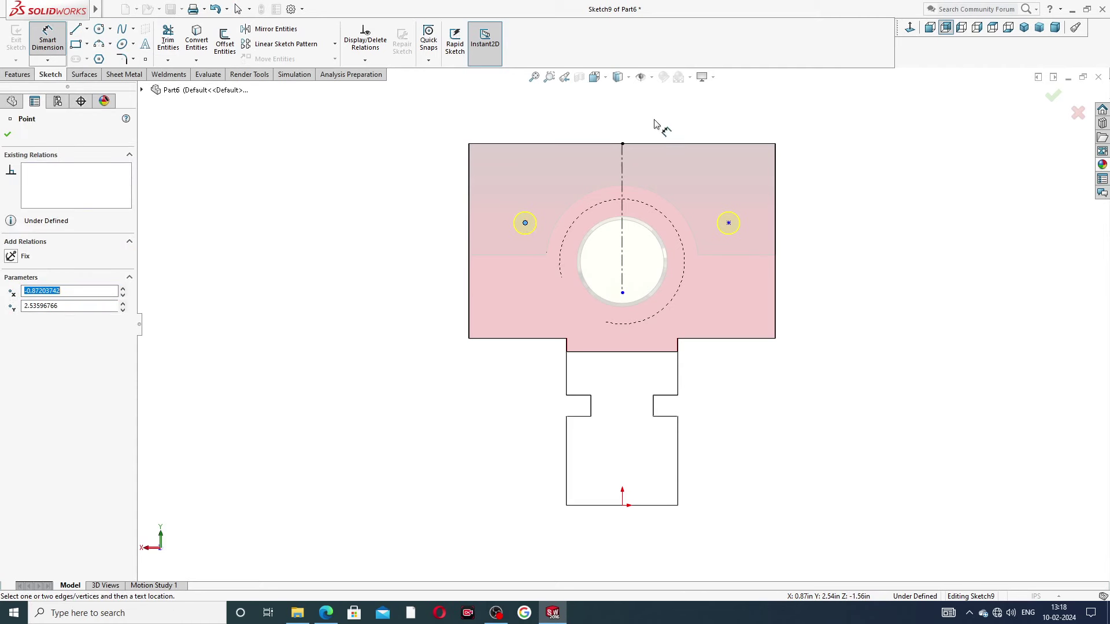
pyautogui.click(729, 223)
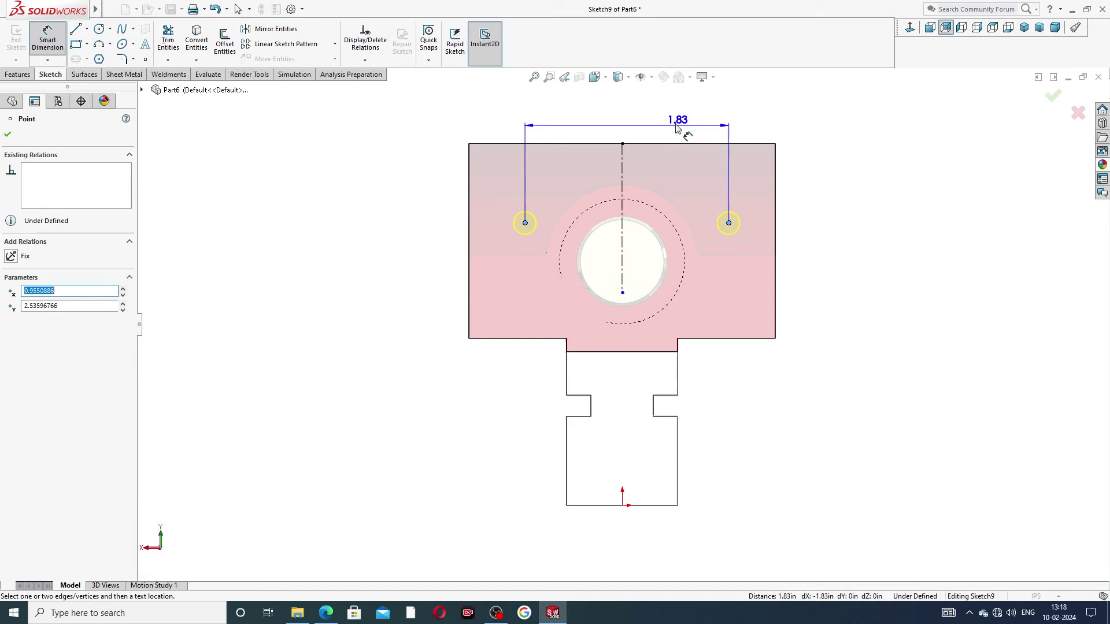
pyautogui.click(634, 123)
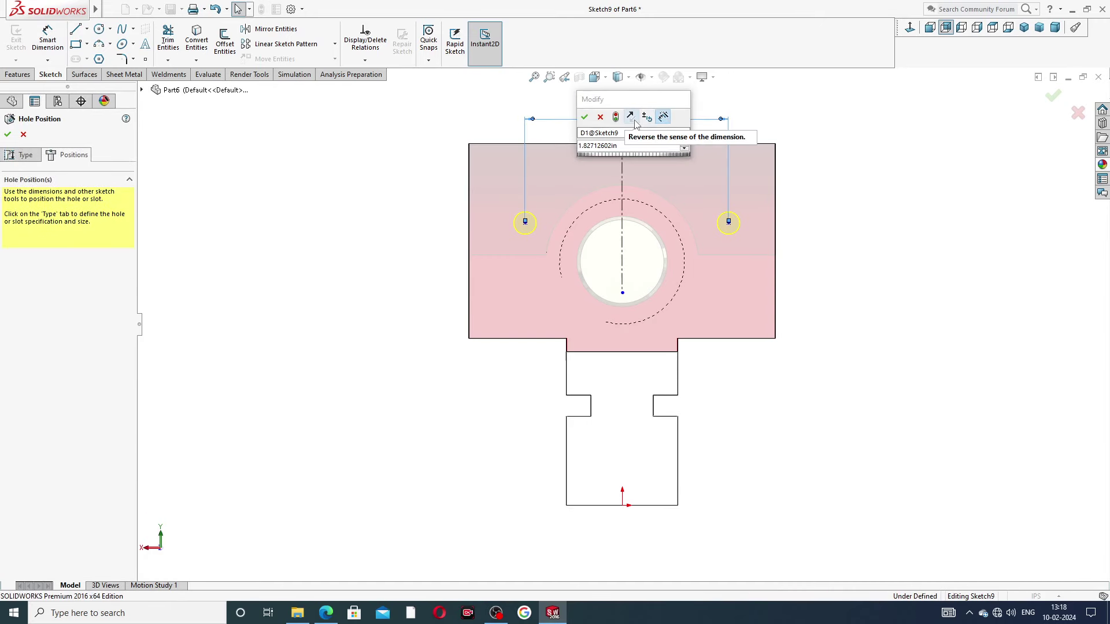
pyautogui.press('Return')
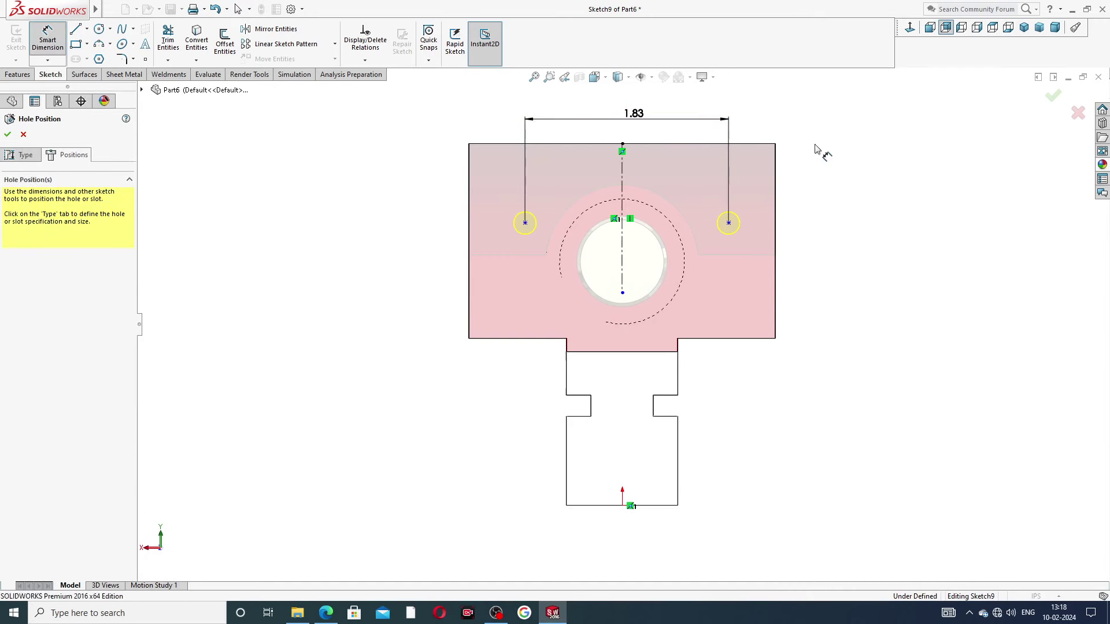
pyautogui.doubleClick(633, 116)
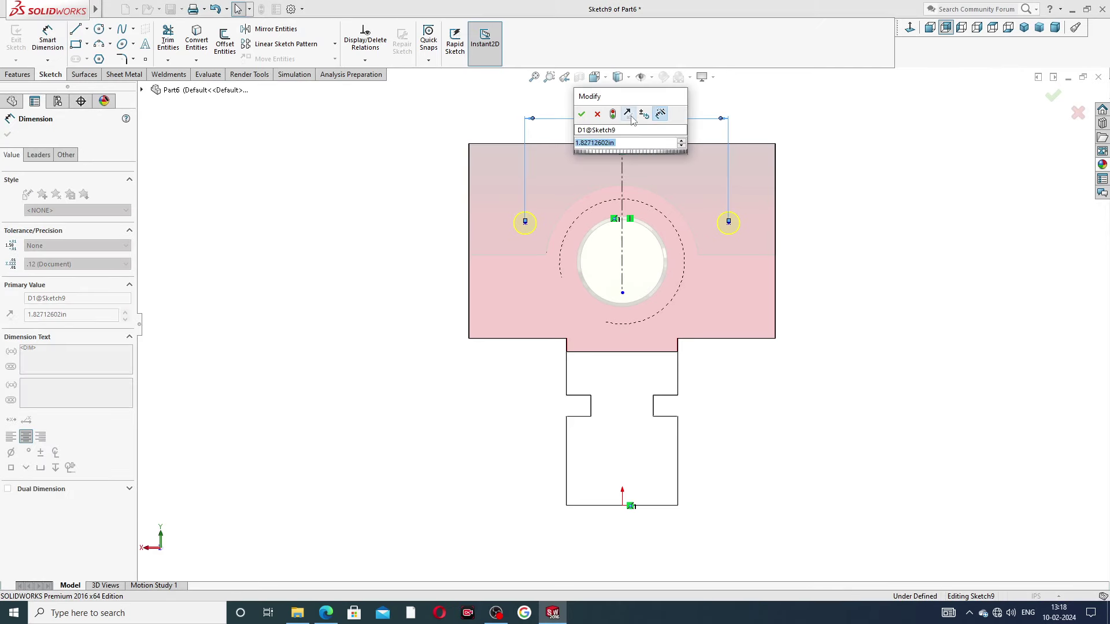
pyautogui.write('1.5')
pyautogui.press('Return')
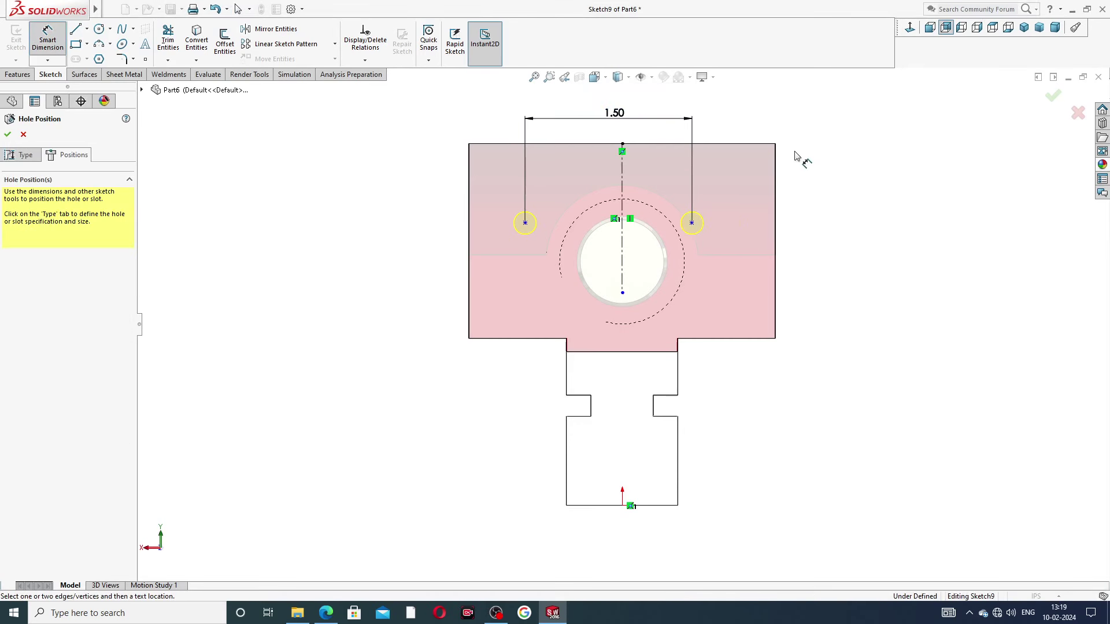
# Set the right hole centre 1.00 above the bottom edge of the face
pyautogui.click(692, 223)
pyautogui.click(717, 339)
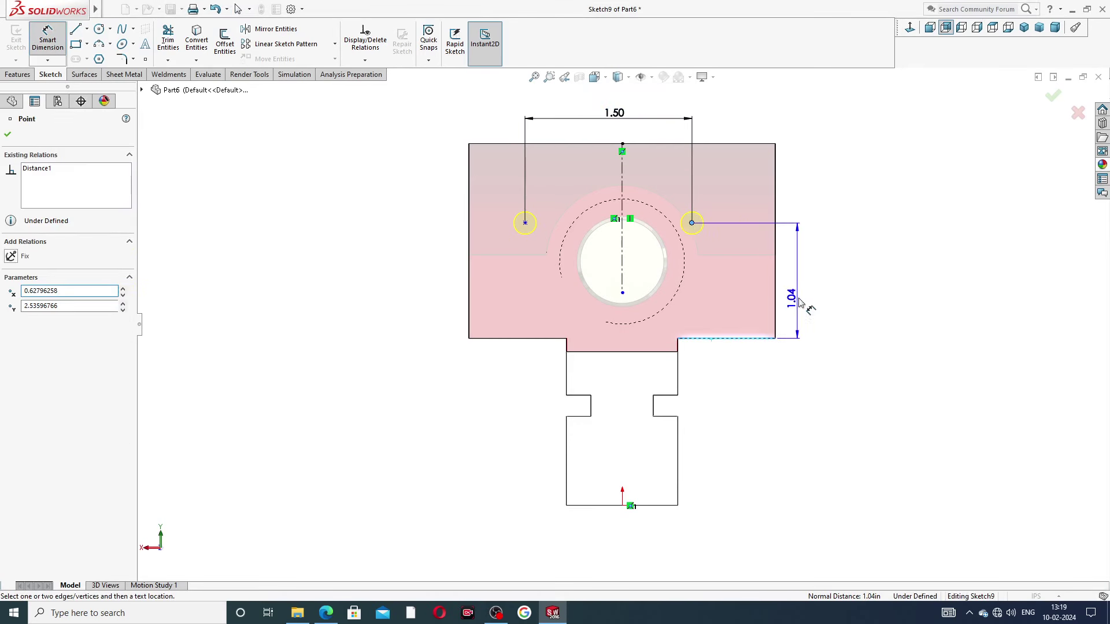
pyautogui.click(802, 297)
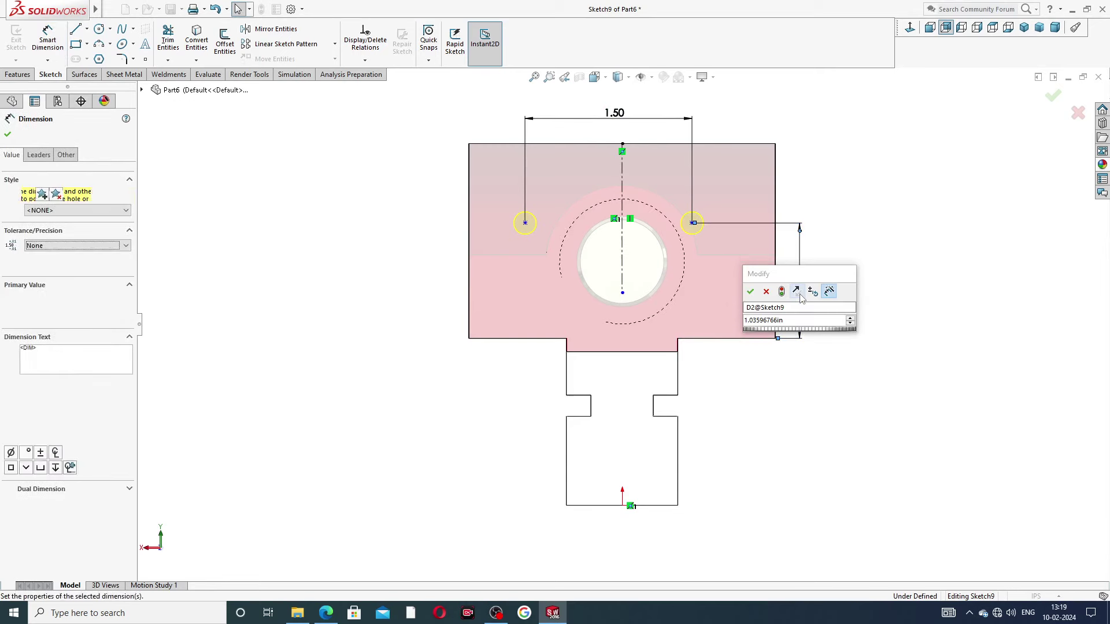
pyautogui.press('Return')
pyautogui.doubleClick(800, 298)
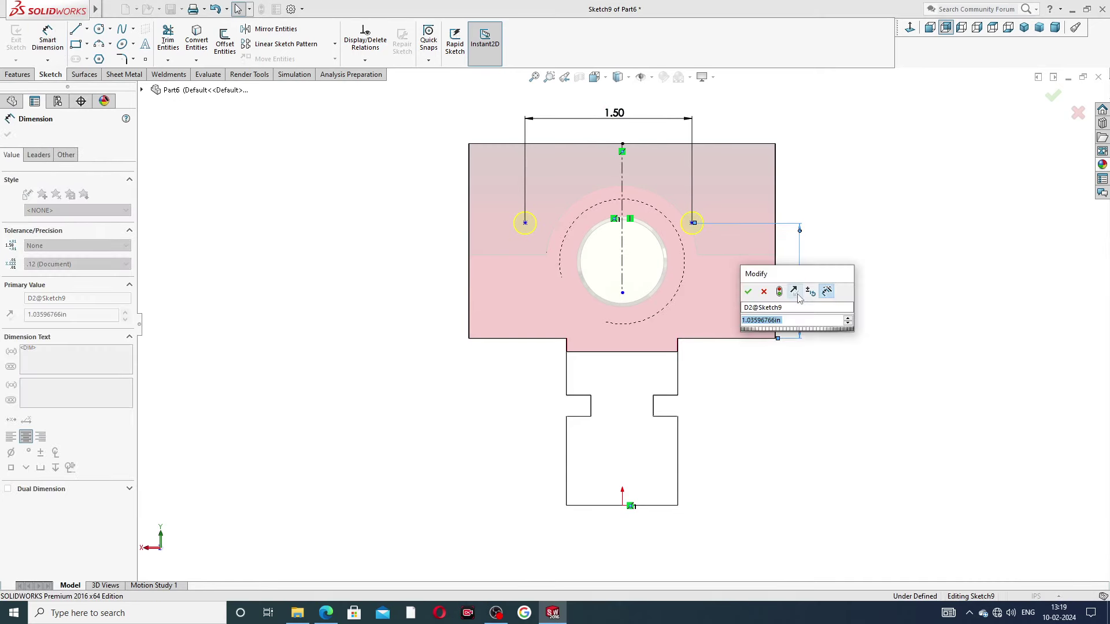
pyautogui.write('1')
pyautogui.press('Return')
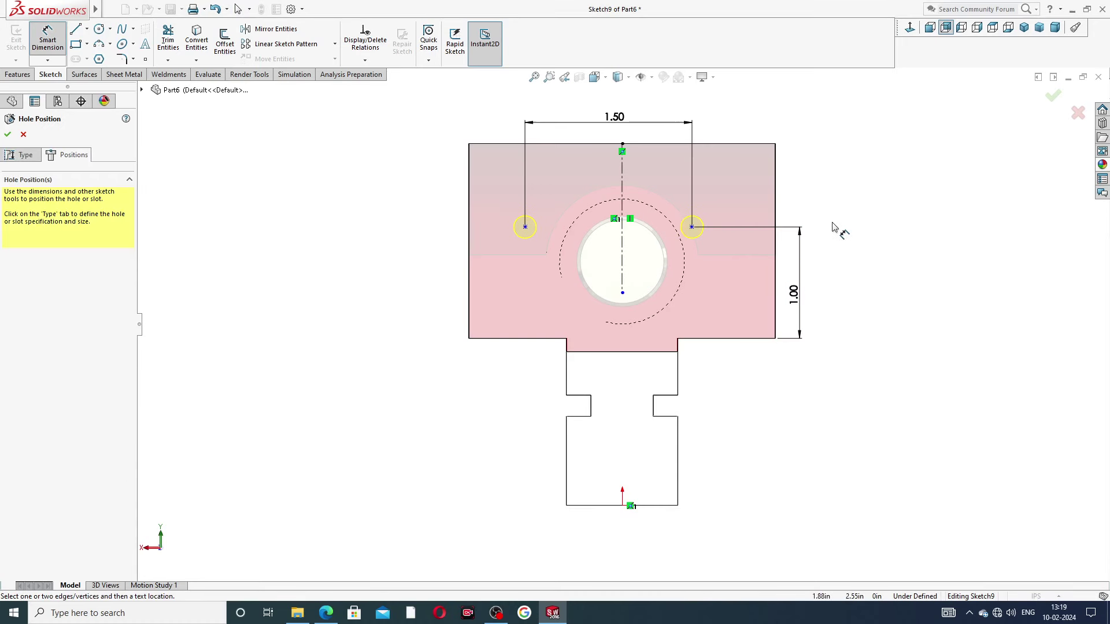
pyautogui.rightClick(823, 205)
pyautogui.click(844, 201)
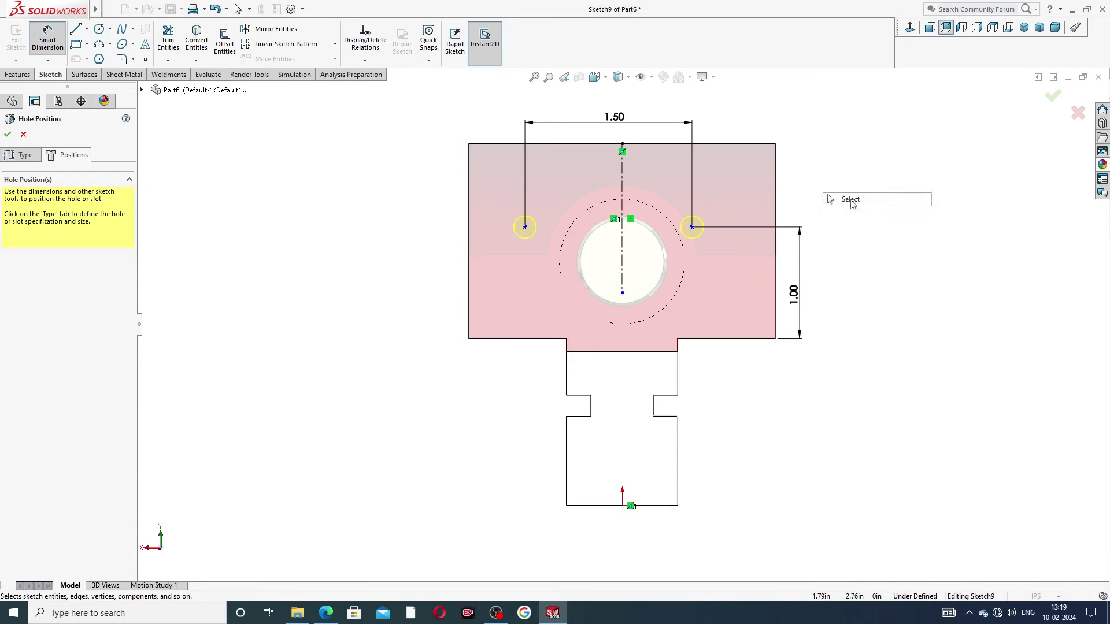
# Make the two hole points symmetric about the centerline
pyautogui.click(692, 227)
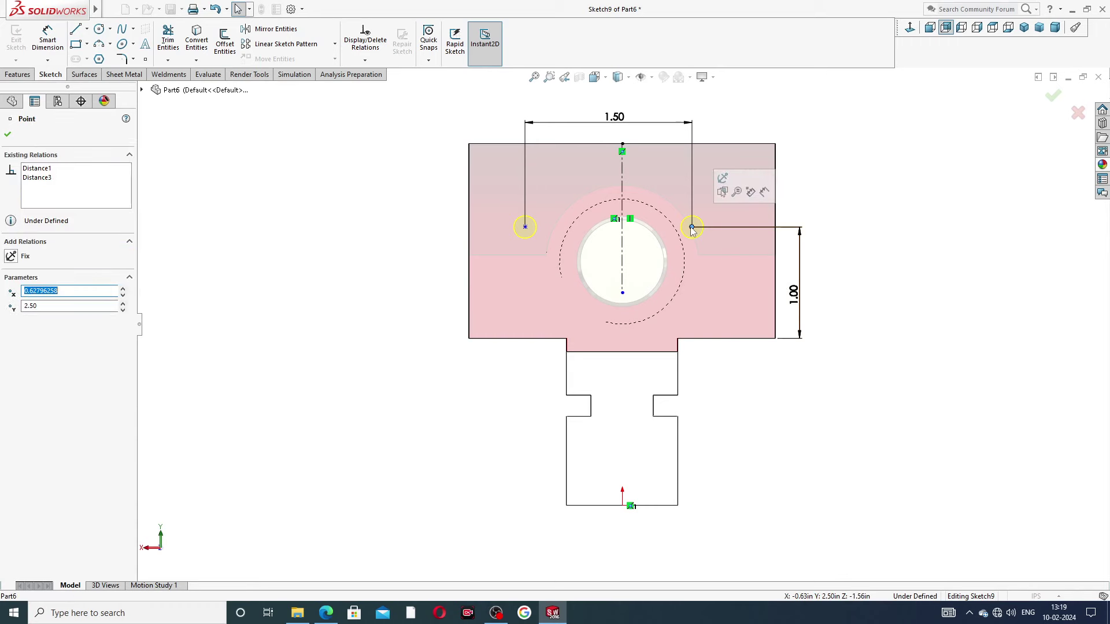
pyautogui.click(622, 243)
pyautogui.keyDown('ctrl'); pyautogui.click(691, 226); pyautogui.keyUp('ctrl')
pyautogui.keyDown('ctrl'); pyautogui.click(525, 227); pyautogui.keyUp('ctrl')
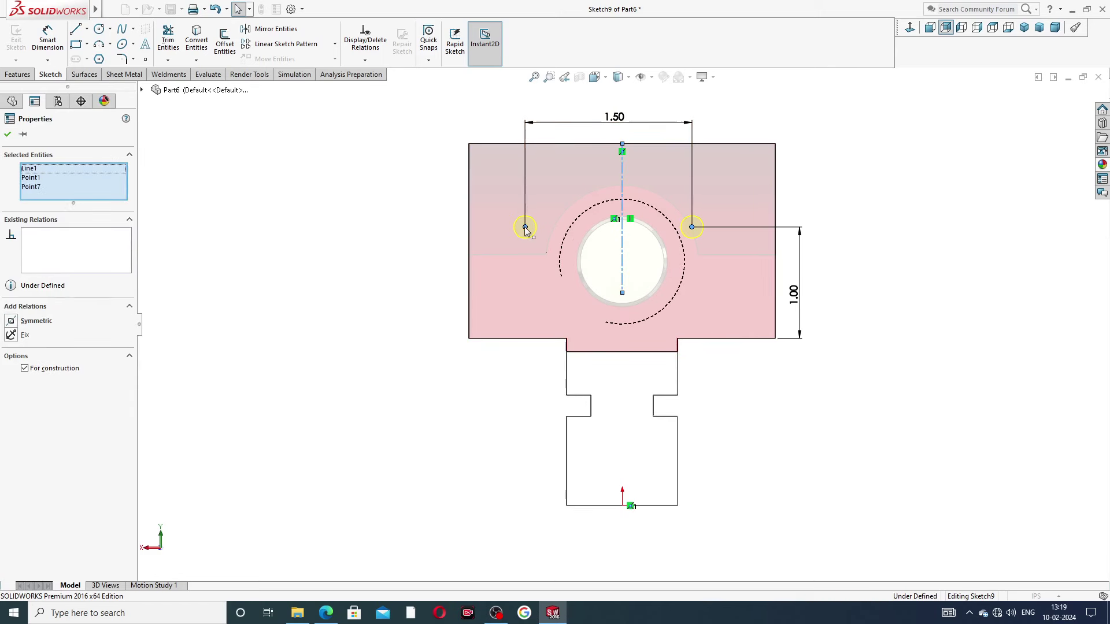
pyautogui.click(555, 190)
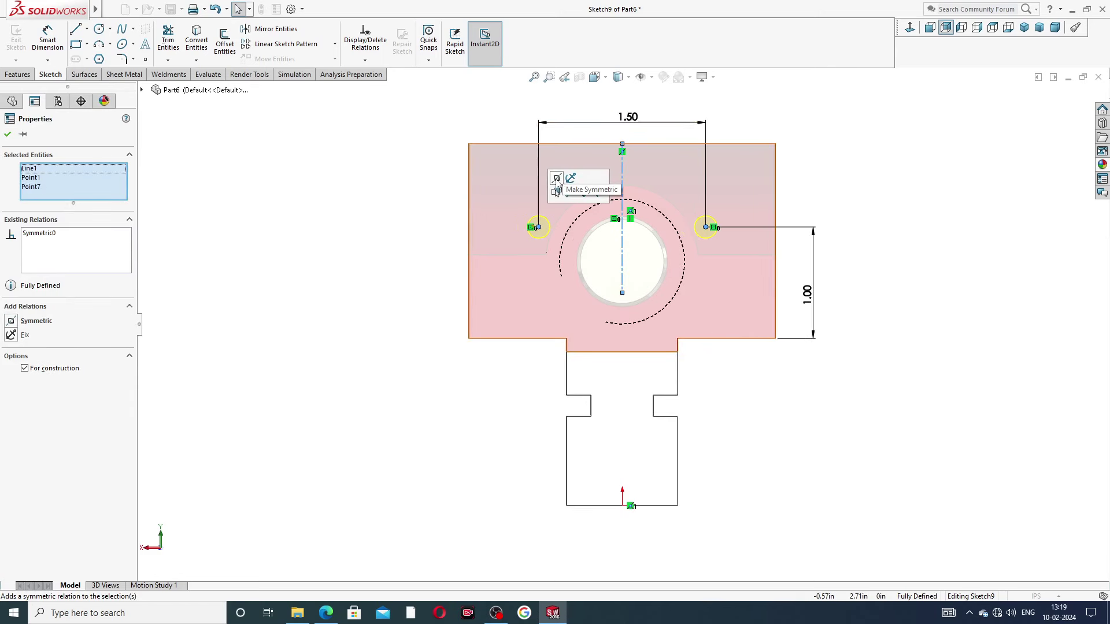
pyautogui.click(814, 207)
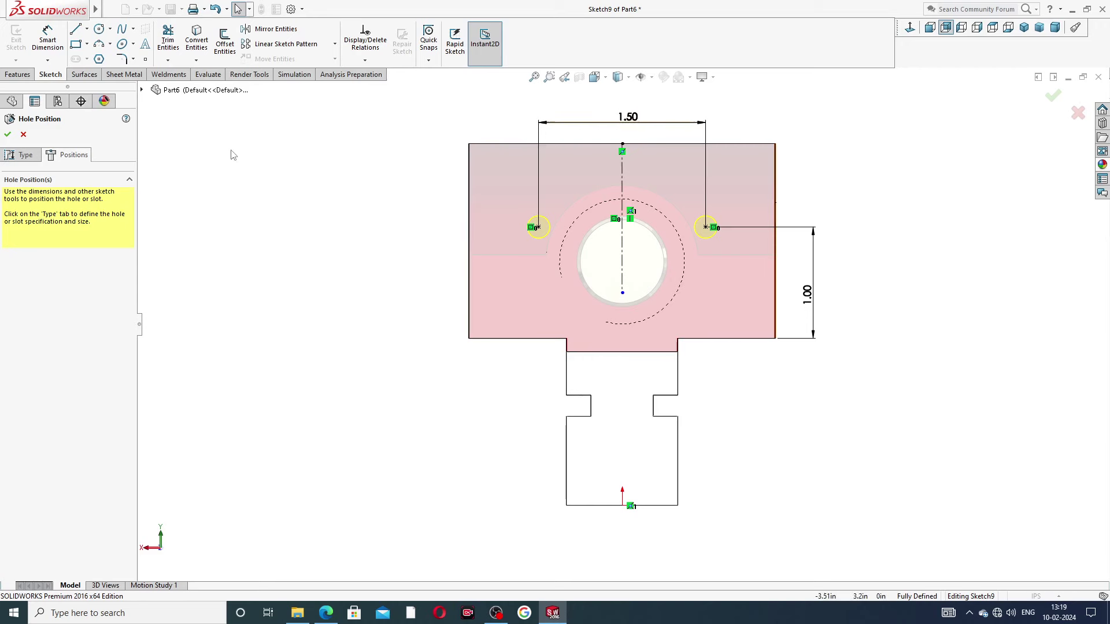
# Accept the hole positions to create the 1/4-20 tapped holes and view the part obliquely
pyautogui.click(7, 134)
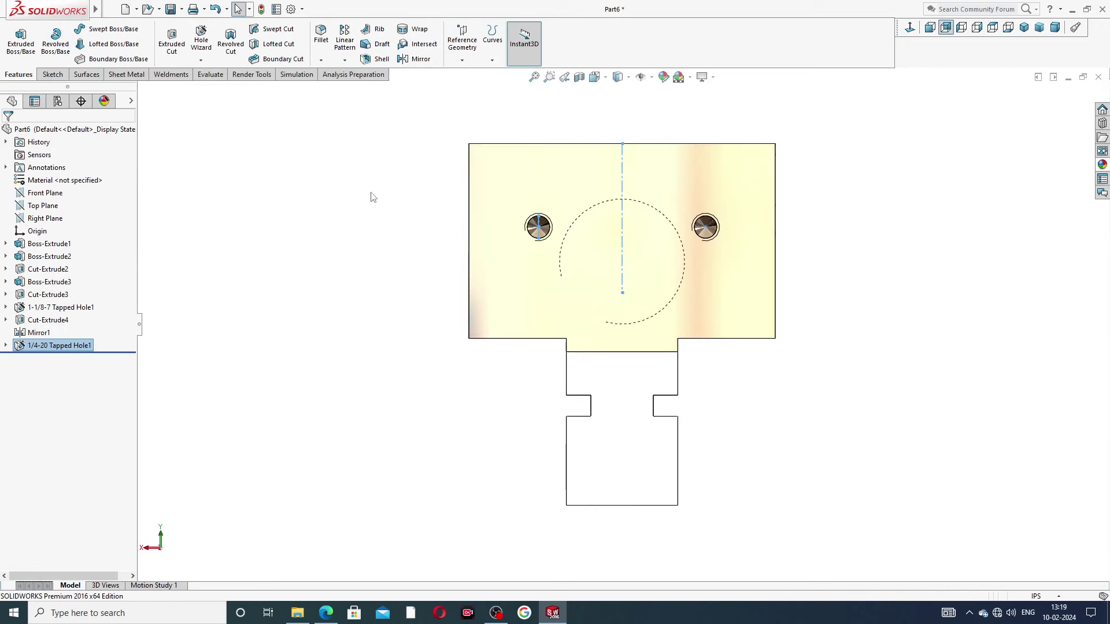
pyautogui.moveTo(825, 218); pyautogui.dragTo(544, 245, button='middle')
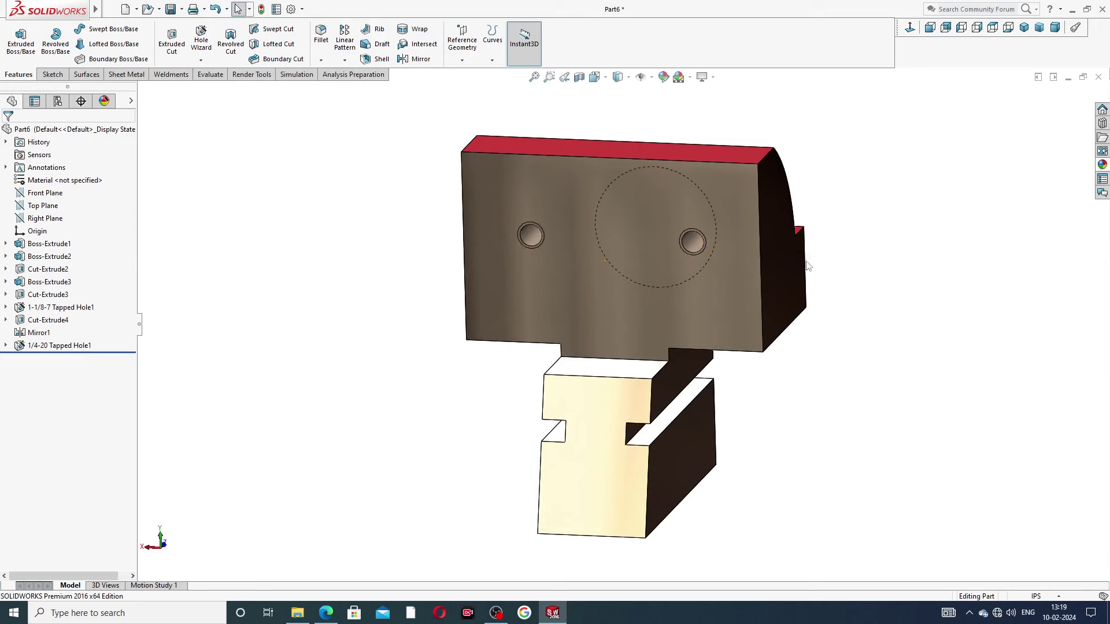
pyautogui.scroll(-2, 535, 246)
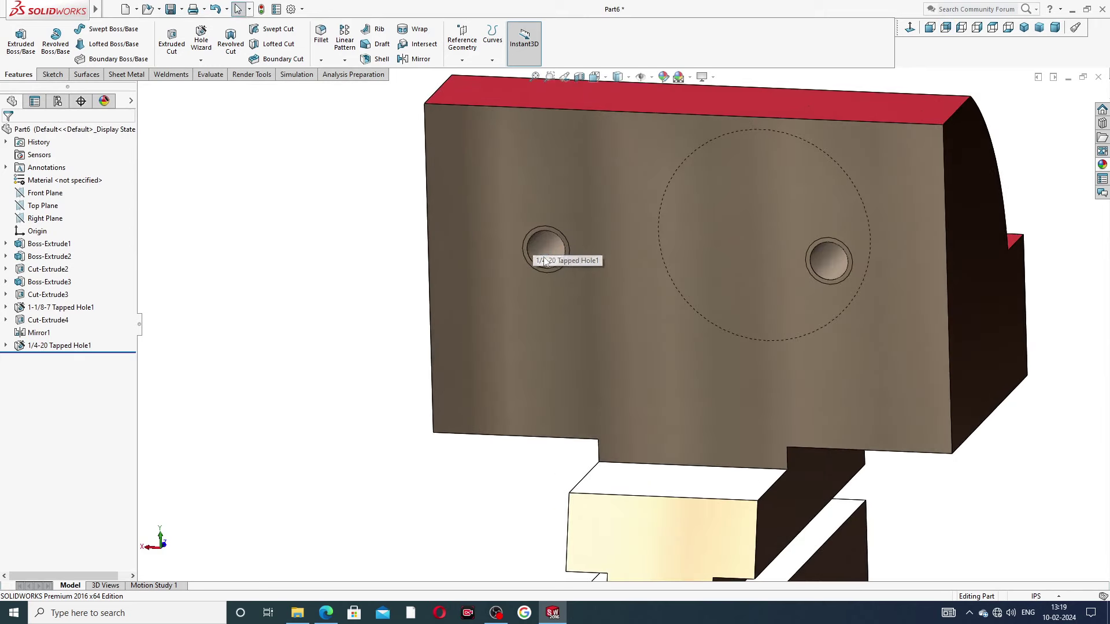
# Turn on Shaded cosmetic threads in Document Properties > Detailing and orbit to inspect them
pyautogui.click(291, 9)
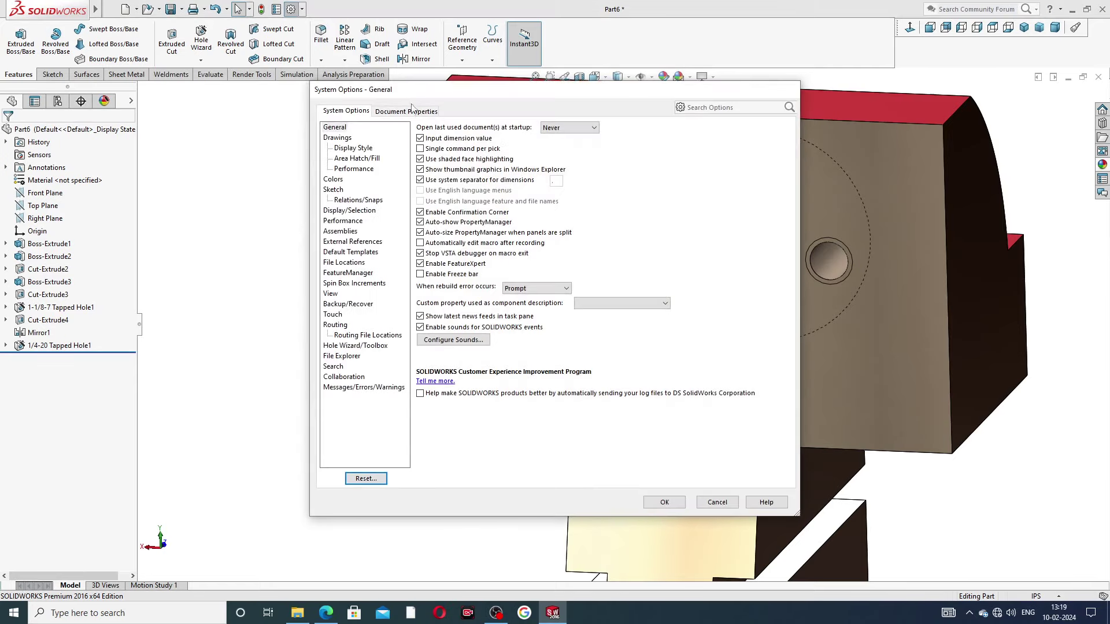
pyautogui.click(412, 111)
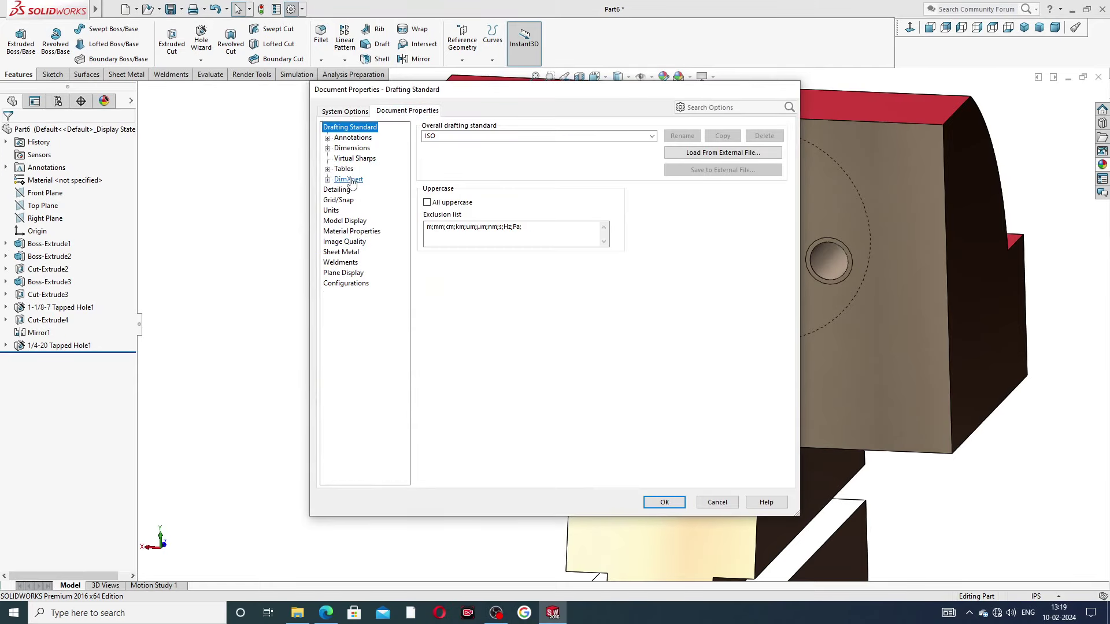
pyautogui.click(337, 191)
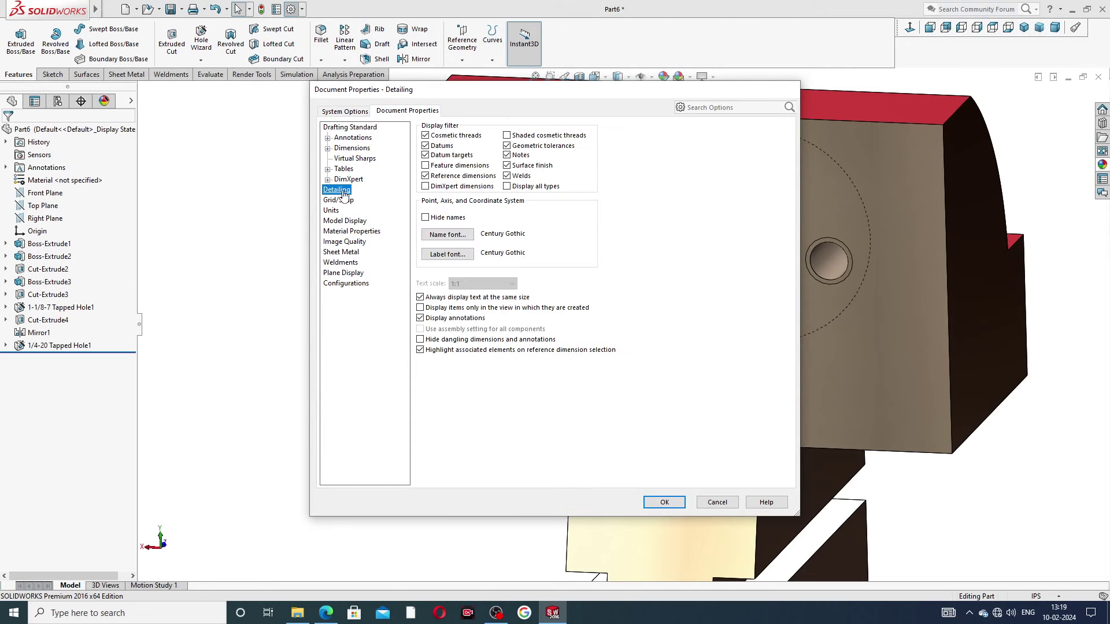
pyautogui.click(507, 136)
pyautogui.click(663, 500)
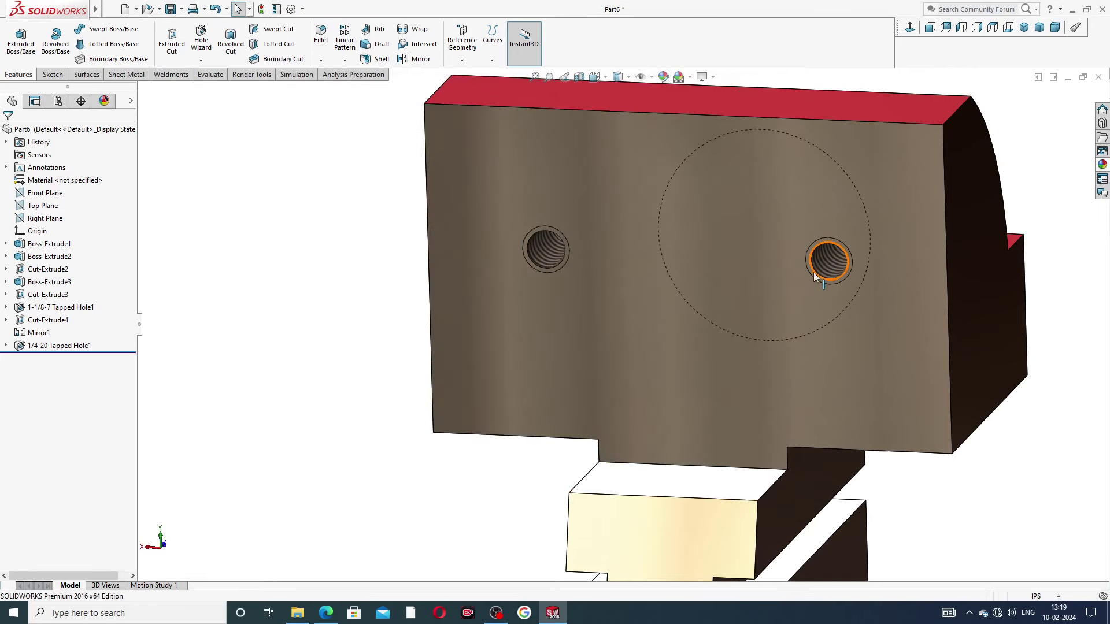
pyautogui.scroll(-3, 819, 270)
pyautogui.scroll(5, 793, 260)
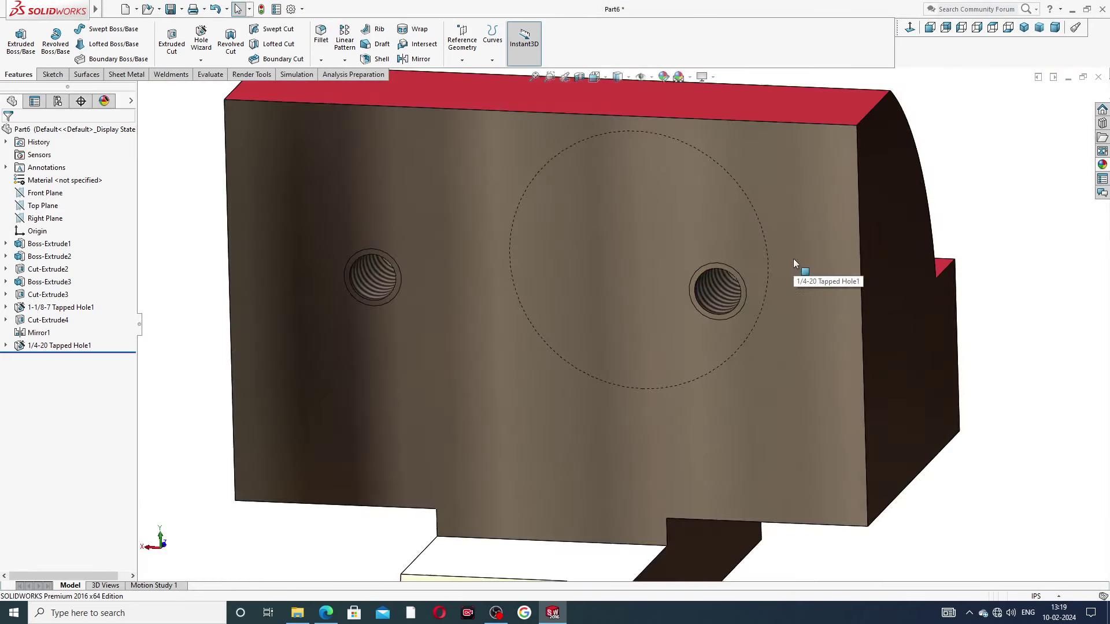
pyautogui.moveTo(760, 283); pyautogui.dragTo(926, 286, button='middle')
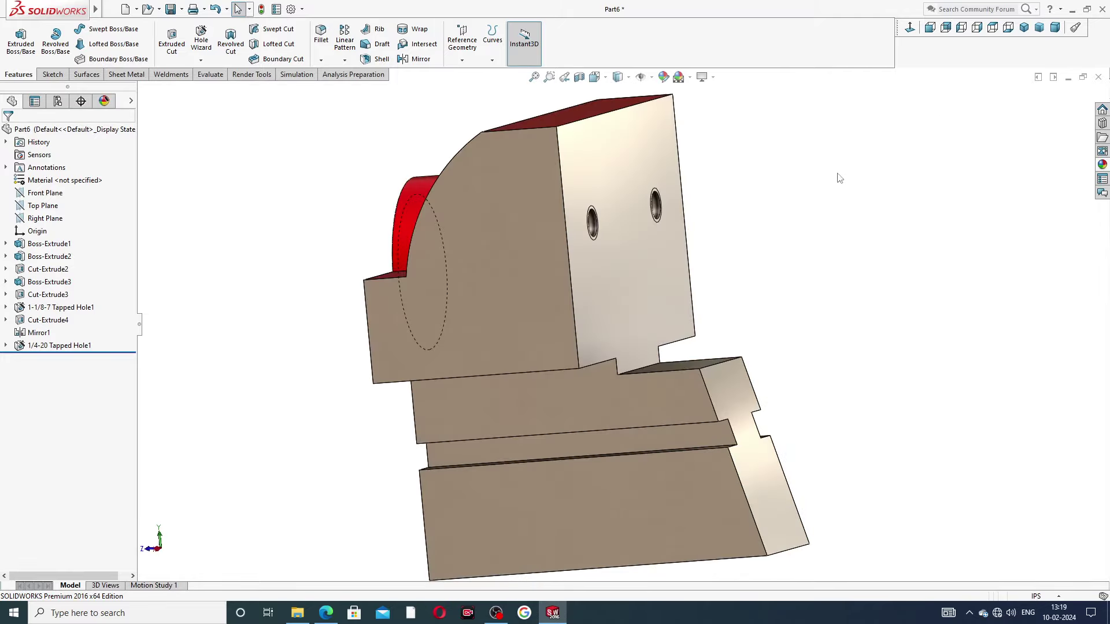
pyautogui.moveTo(839, 178); pyautogui.dragTo(869, 221, button='middle')
pyautogui.press('f')
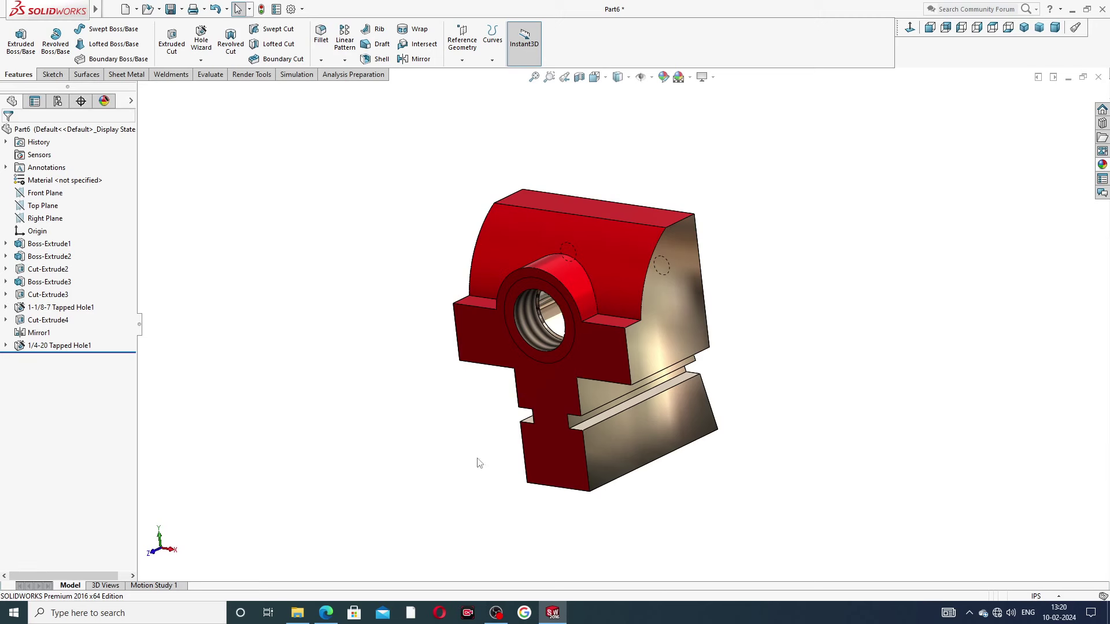
pyautogui.click(325, 617)
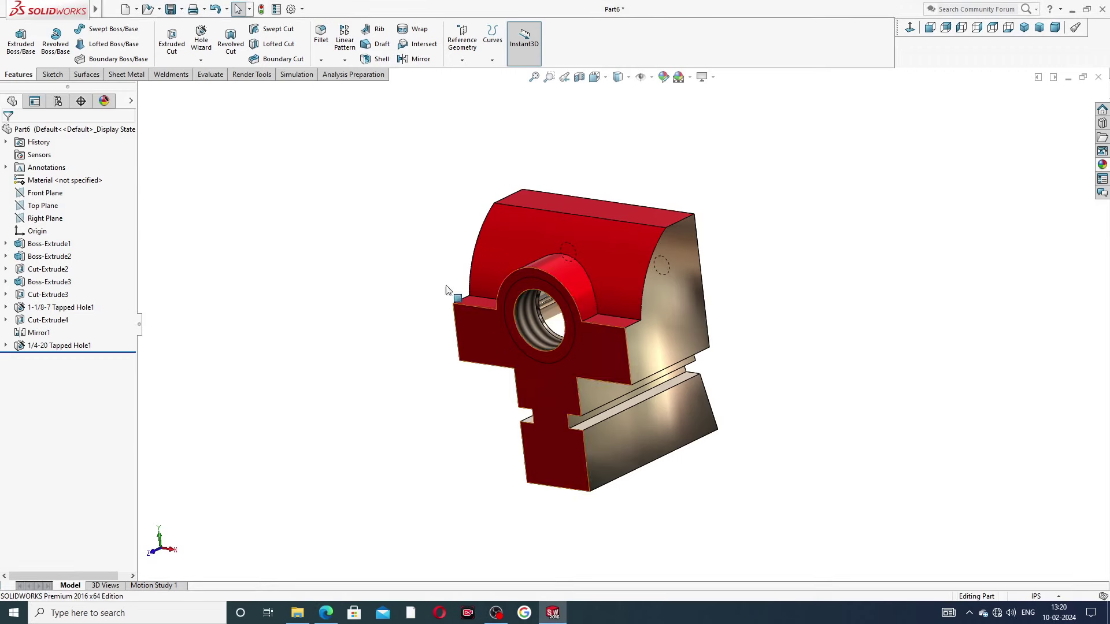
# Fillet both base edges of the threaded boss with a 0.25 in radius
pyautogui.click(321, 35)
pyautogui.scroll(-3, 601, 275)
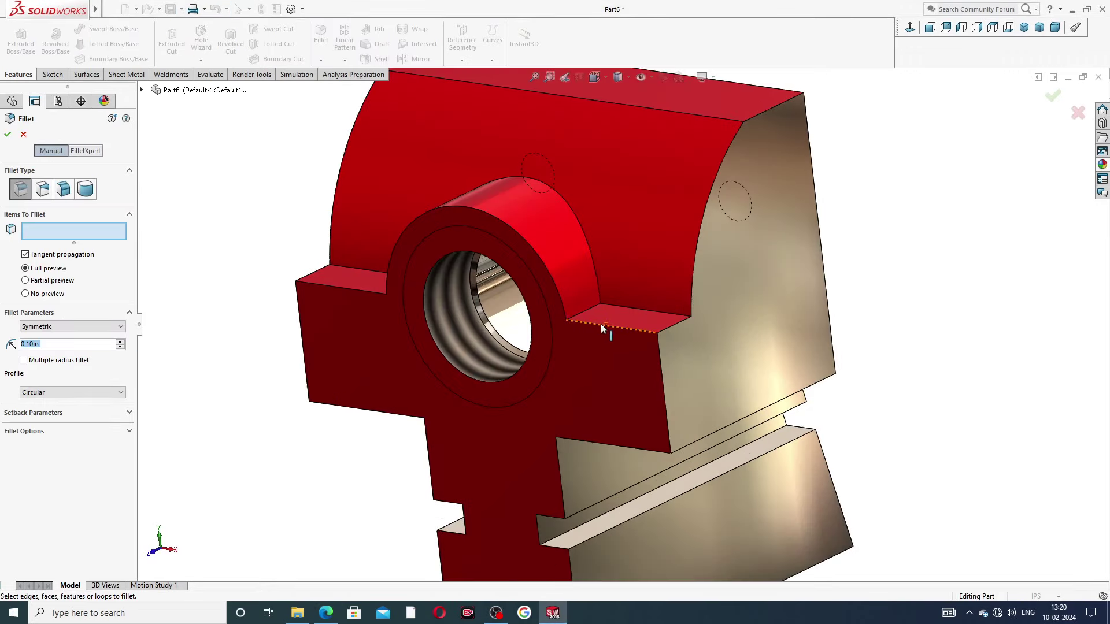
pyautogui.click(588, 311)
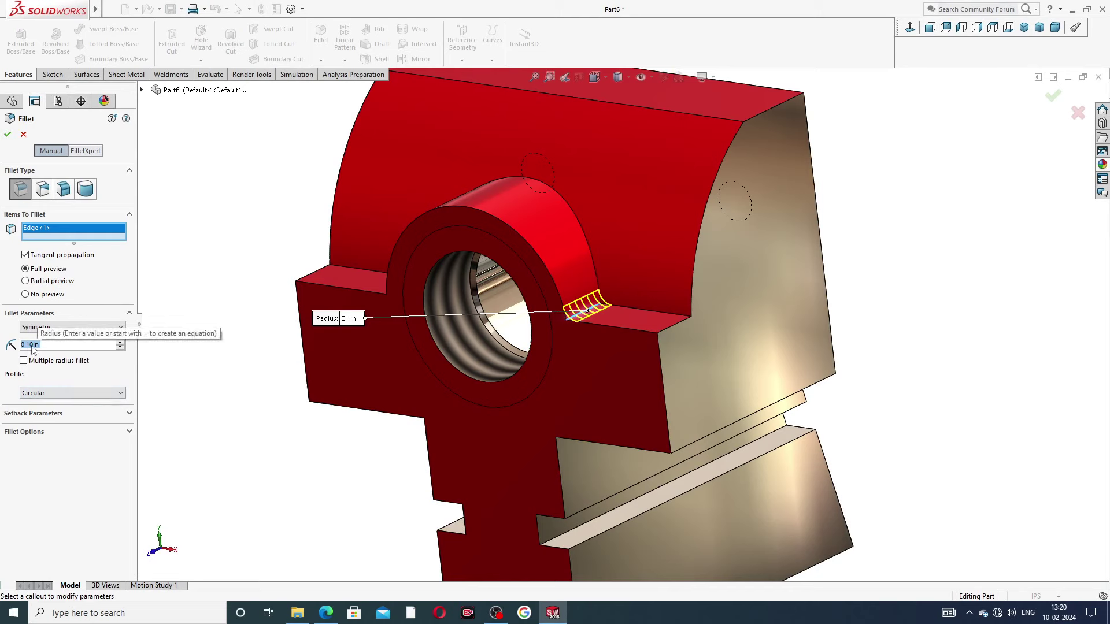
pyautogui.write('.25')
pyautogui.press('Return')
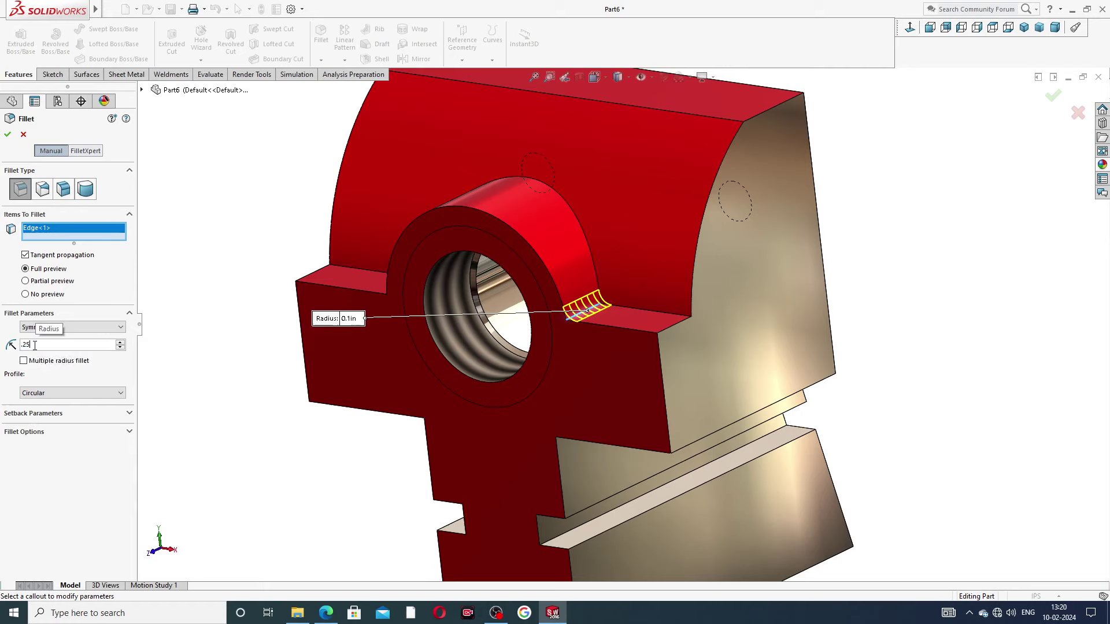
pyautogui.moveTo(198, 312); pyautogui.dragTo(348, 318, button='middle')
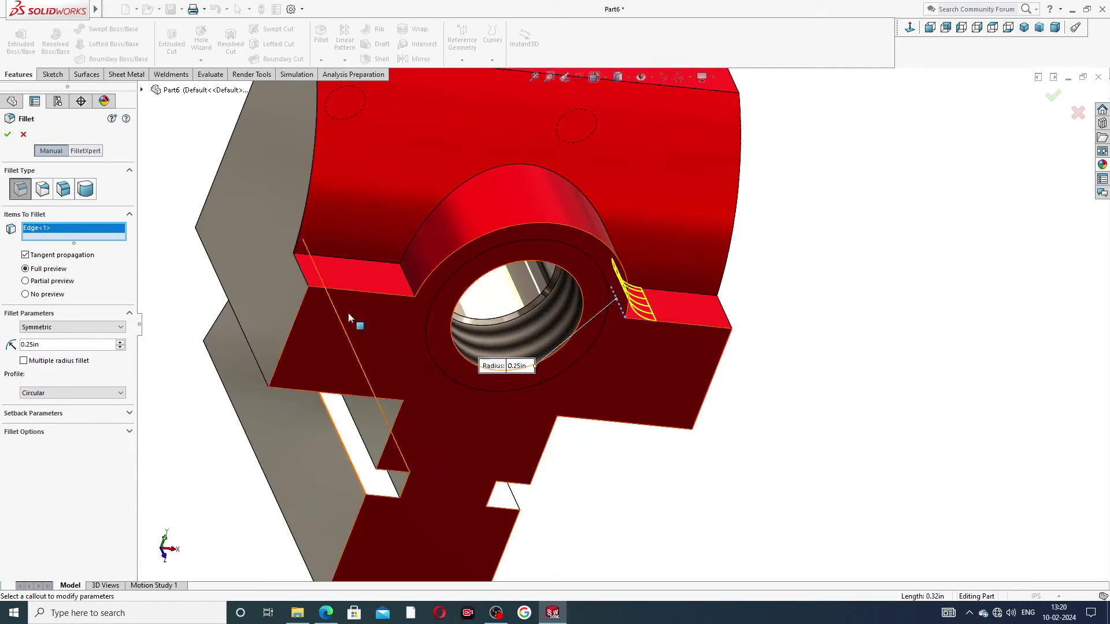
pyautogui.click(406, 276)
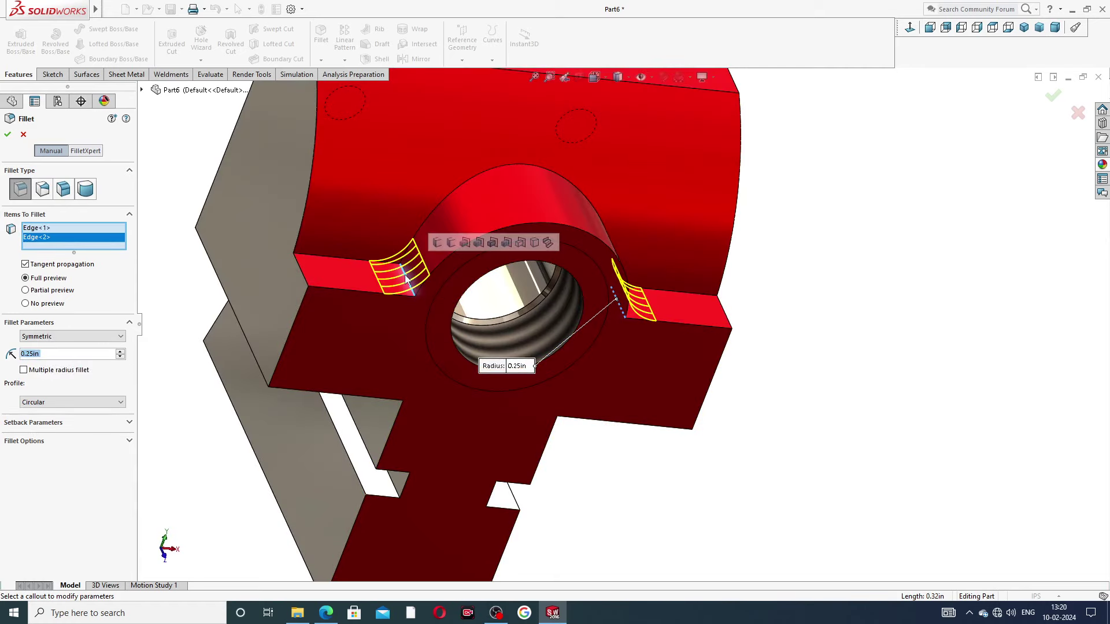
pyautogui.click(7, 134)
pyautogui.scroll(4, 554, 212)
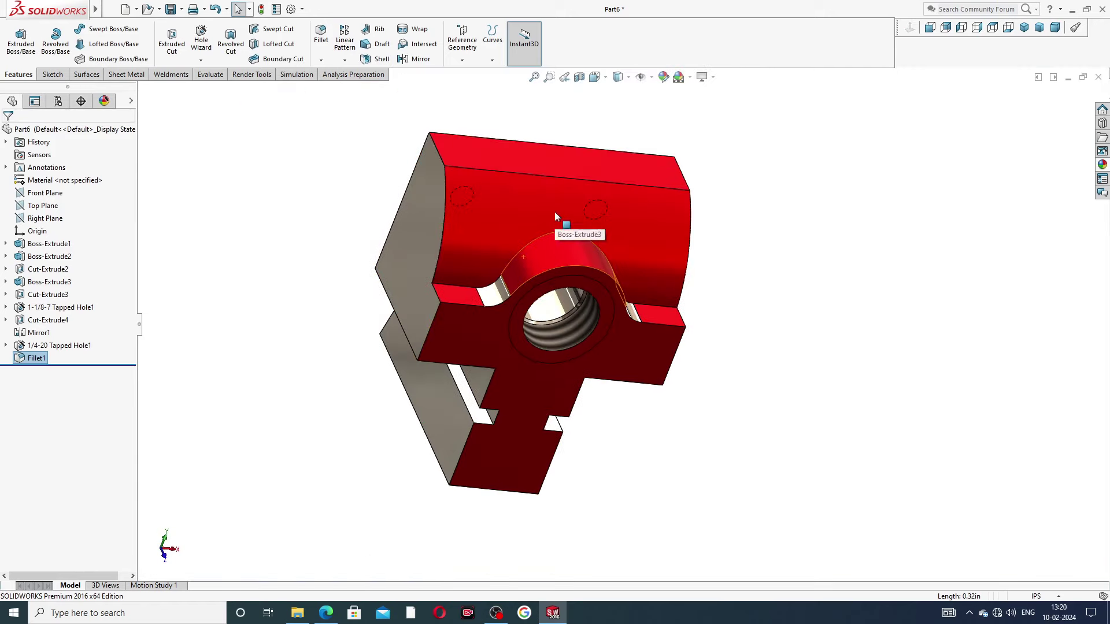
pyautogui.moveTo(554, 211); pyautogui.dragTo(585, 221, button='middle')
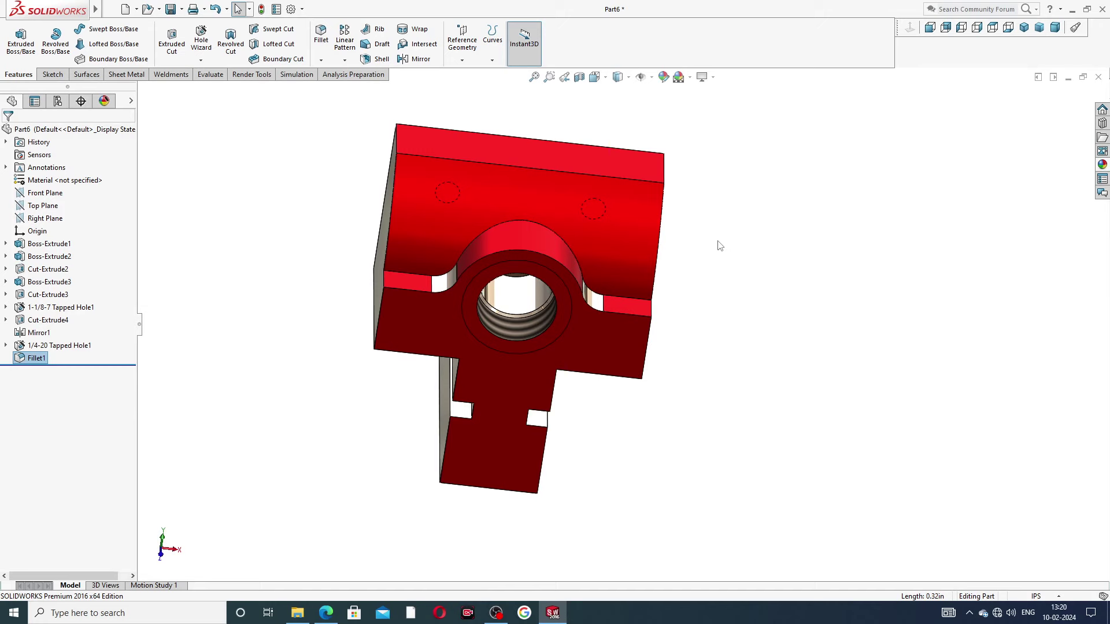
# Start another fillet and check the radii on the Part-10 Sliding Jaw drawing in Edge
pyautogui.click(324, 50)
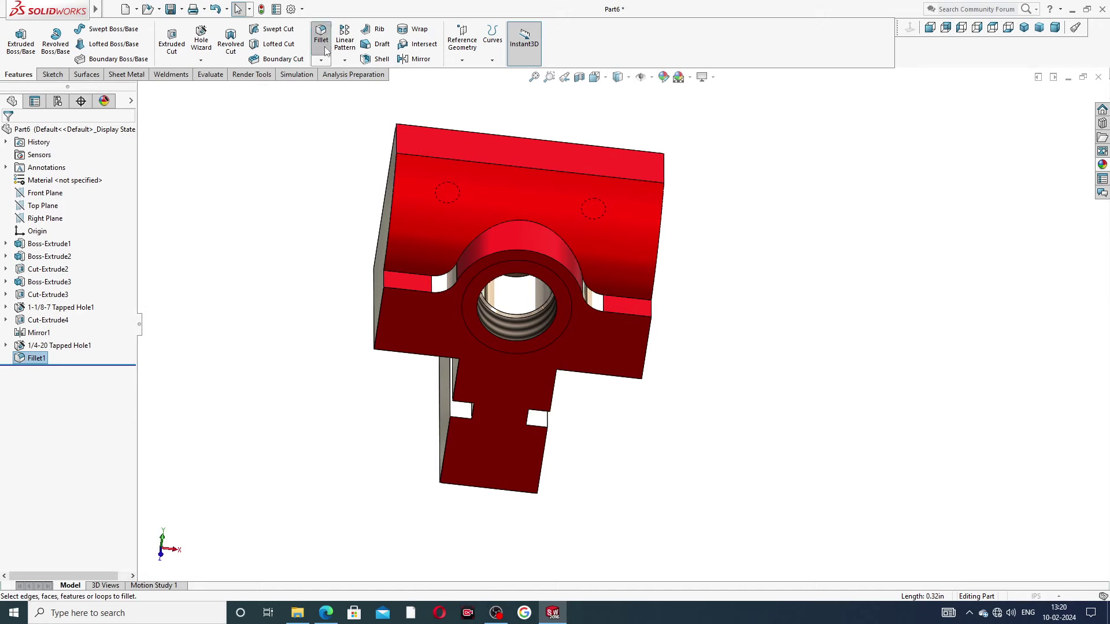
pyautogui.click(326, 613)
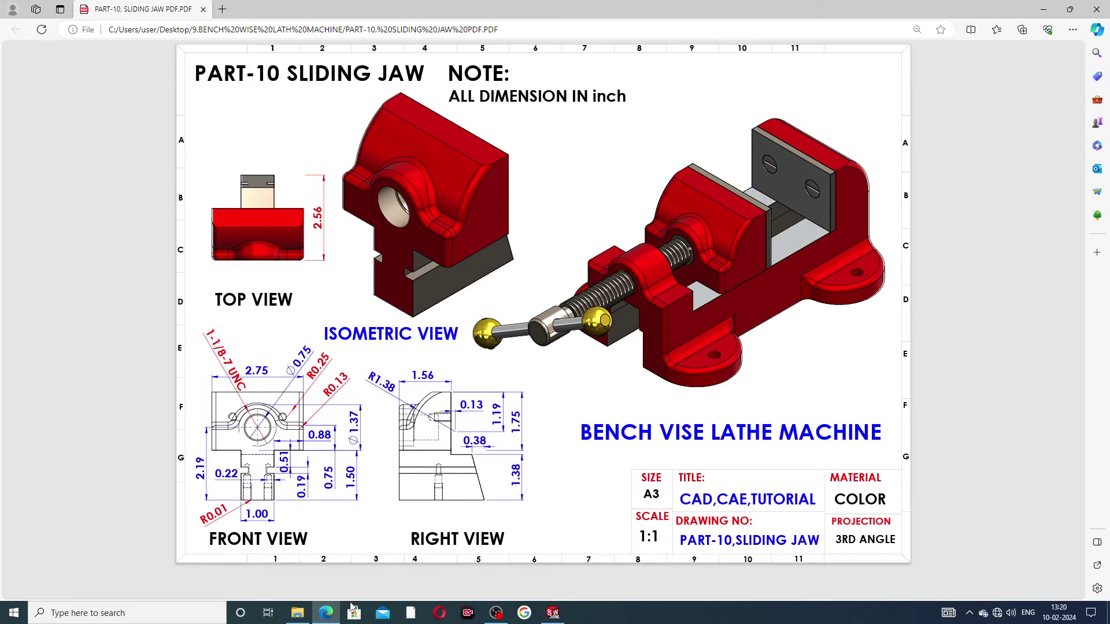
pyautogui.click(325, 613)
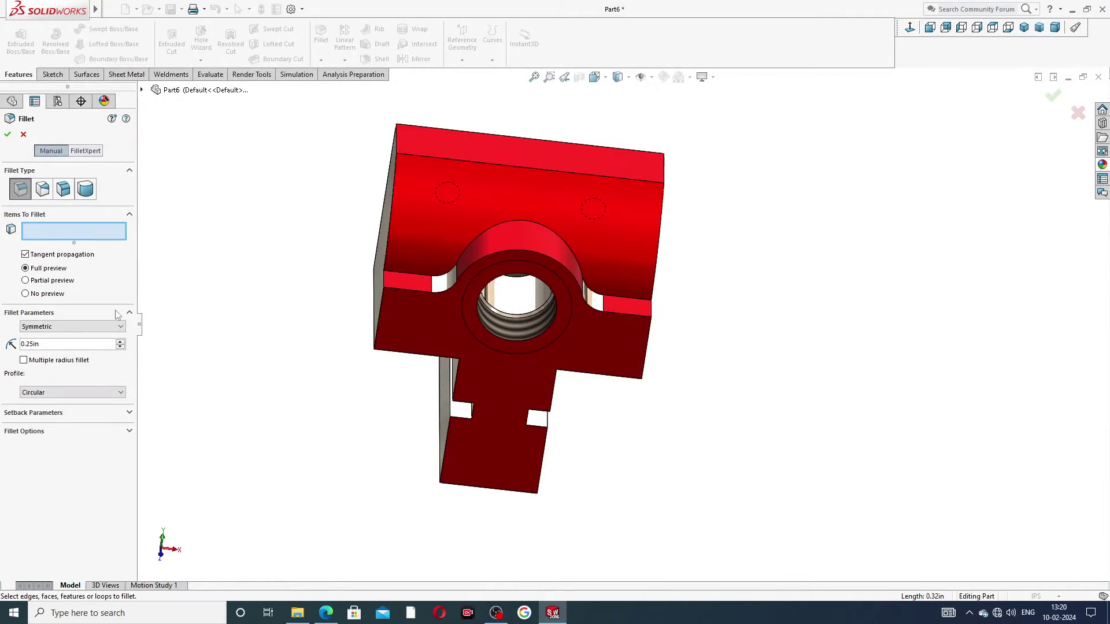
# Set the fillet radius to 0.125 in and select the lower and upper arch edges
pyautogui.doubleClick(48, 345)
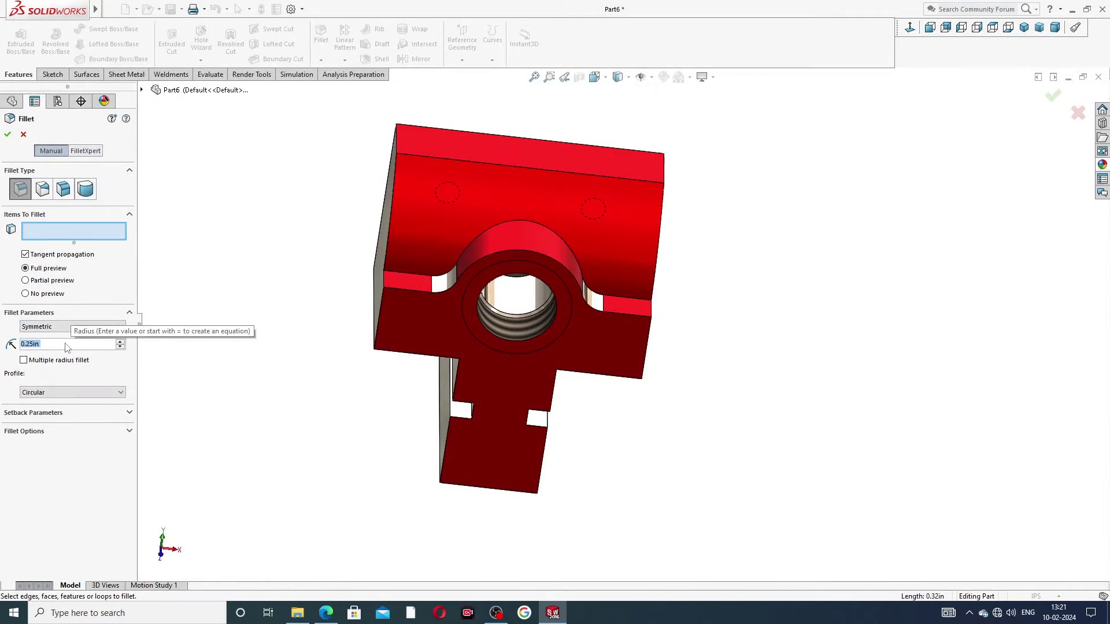
pyautogui.press('BackSpace')
pyautogui.write('.1')
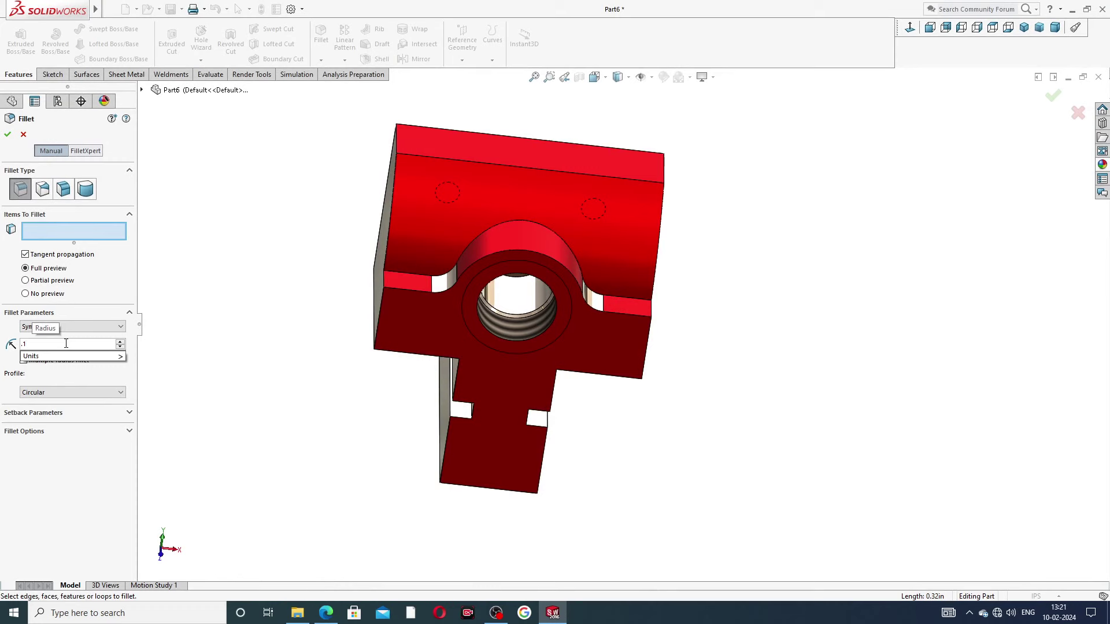
pyautogui.write('25')
pyautogui.press('Return')
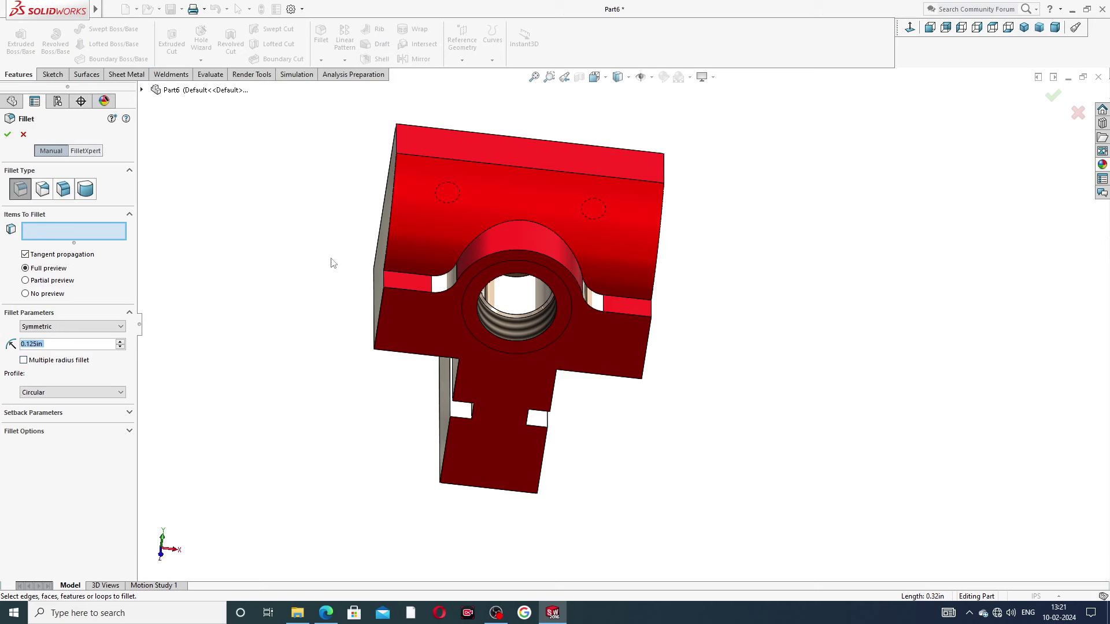
pyautogui.moveTo(529, 217); pyautogui.dragTo(561, 322, button='middle')
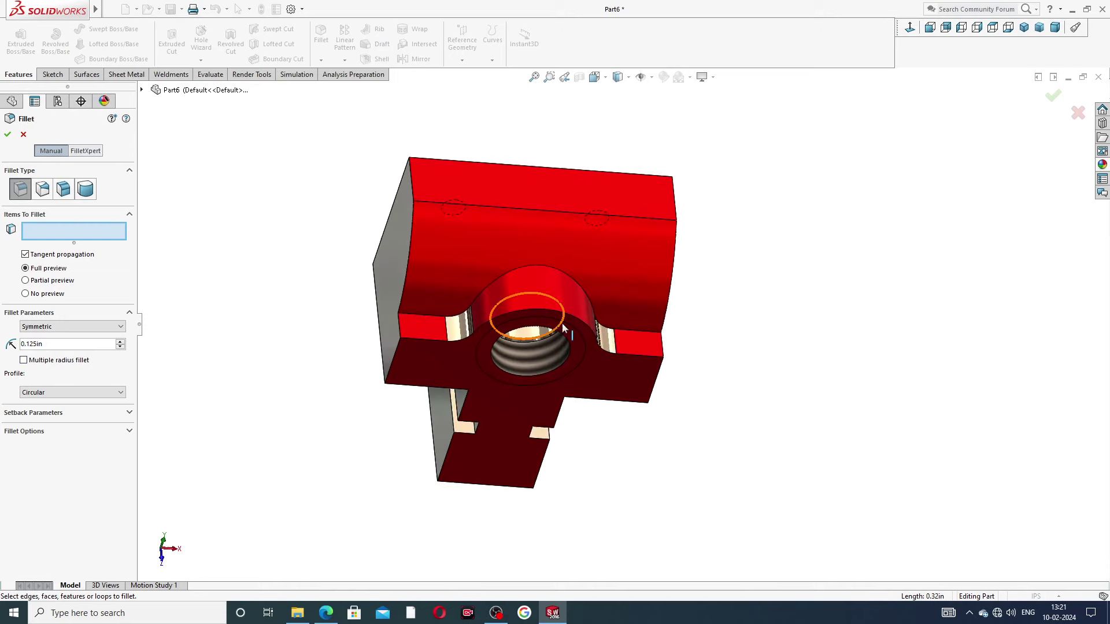
pyautogui.scroll(-4, 561, 322)
pyautogui.click(549, 298)
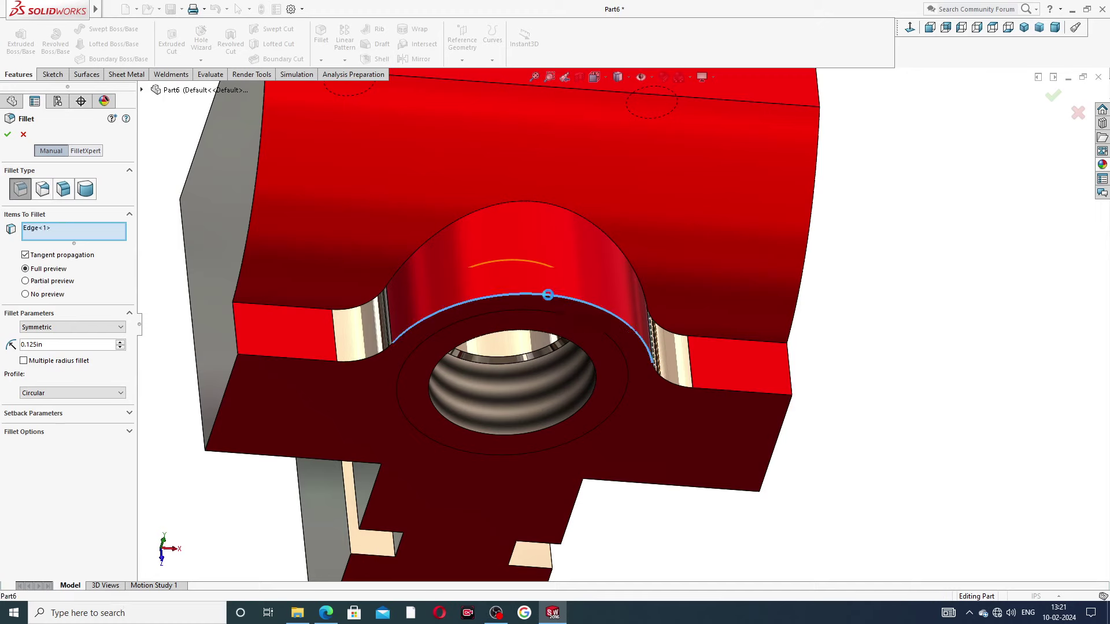
pyautogui.click(533, 204)
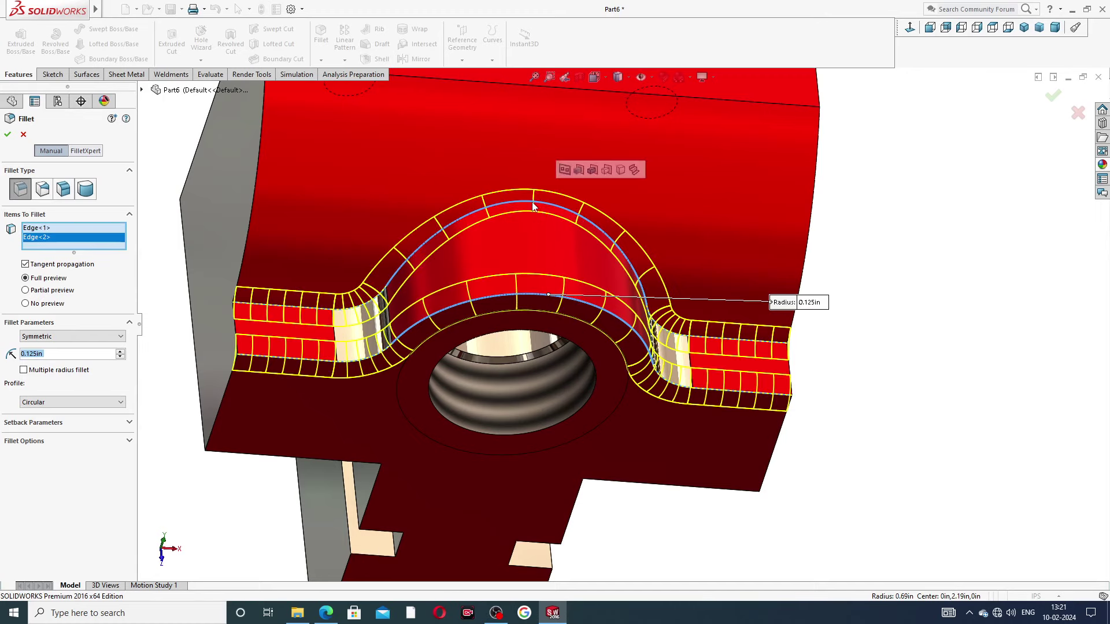
# Add the left, right and two front vertical edges, then apply the 0.125 in fillet
pyautogui.scroll(3, 468, 292)
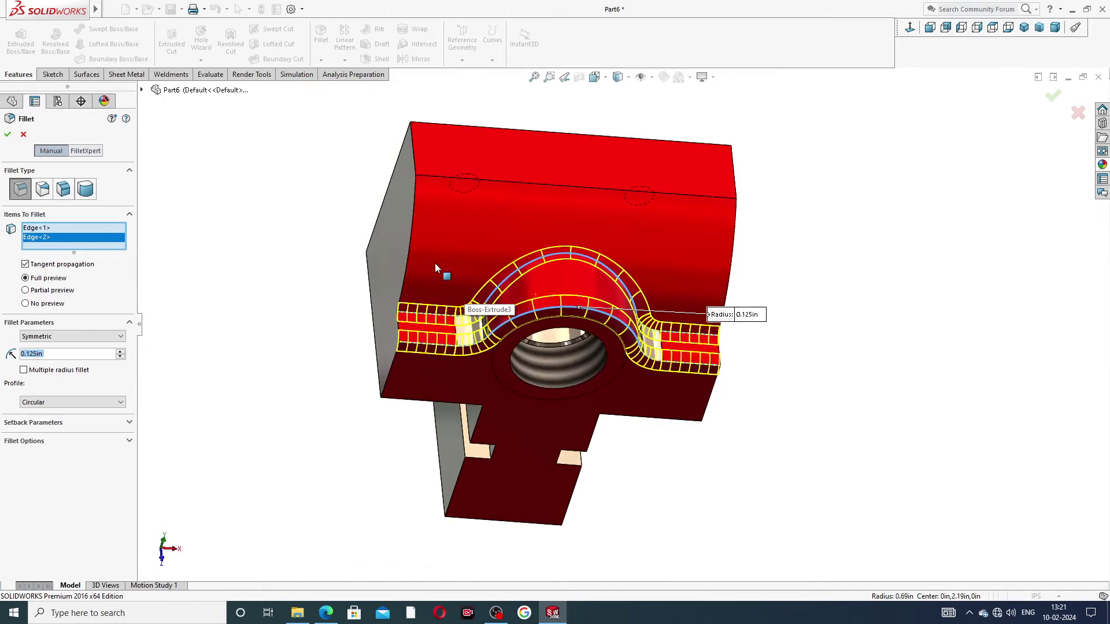
pyautogui.click(412, 227)
pyautogui.click(735, 223)
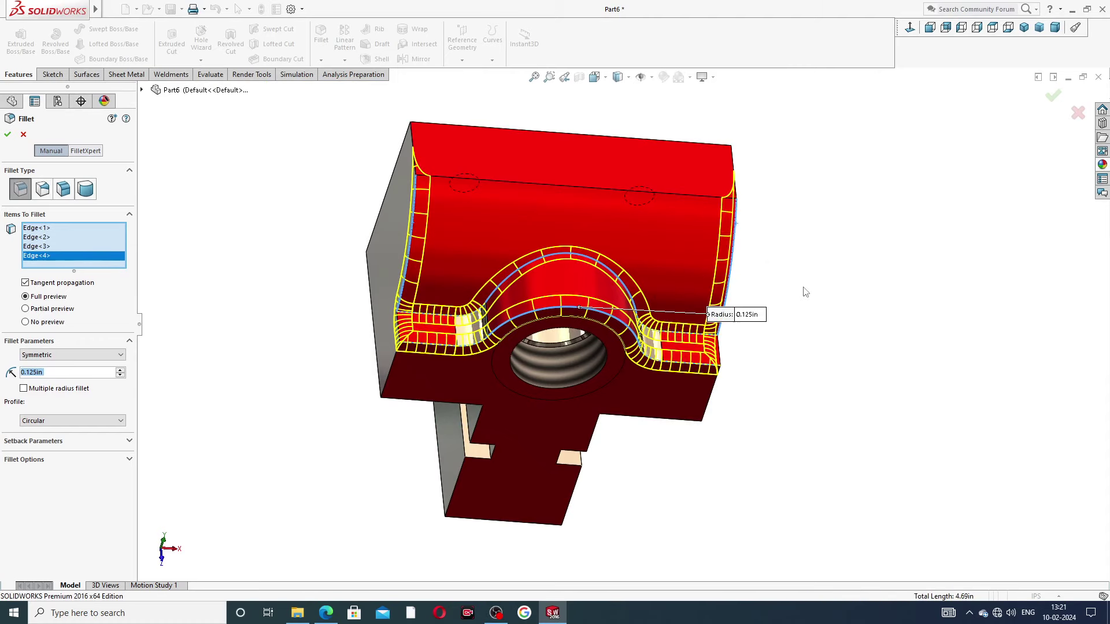
pyautogui.moveTo(802, 289); pyautogui.dragTo(773, 268, button='middle')
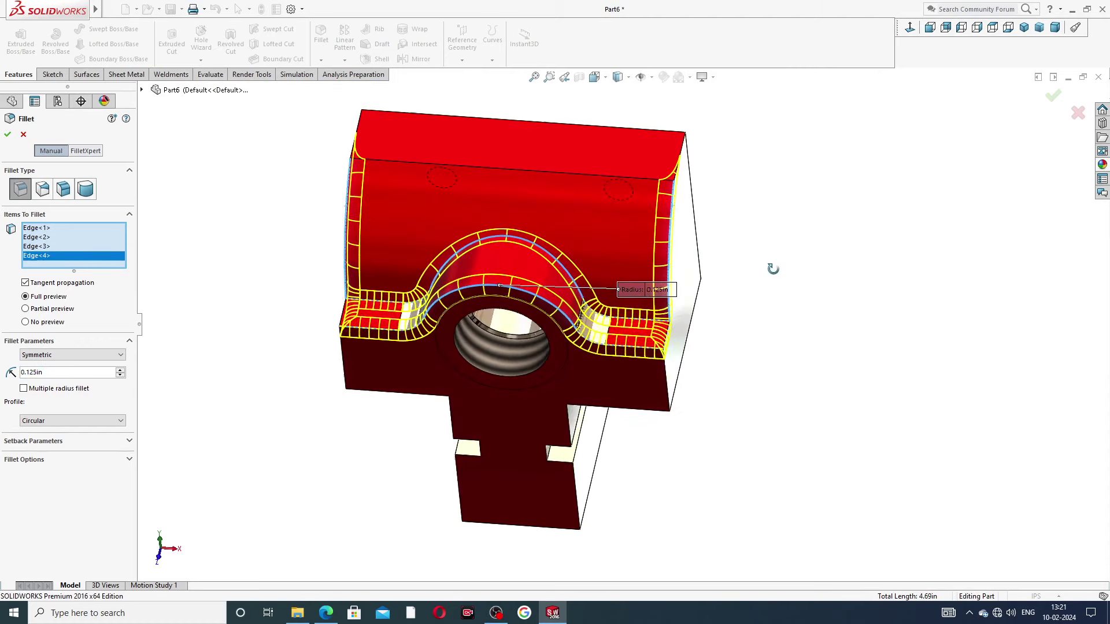
pyautogui.click(664, 380)
pyautogui.click(343, 360)
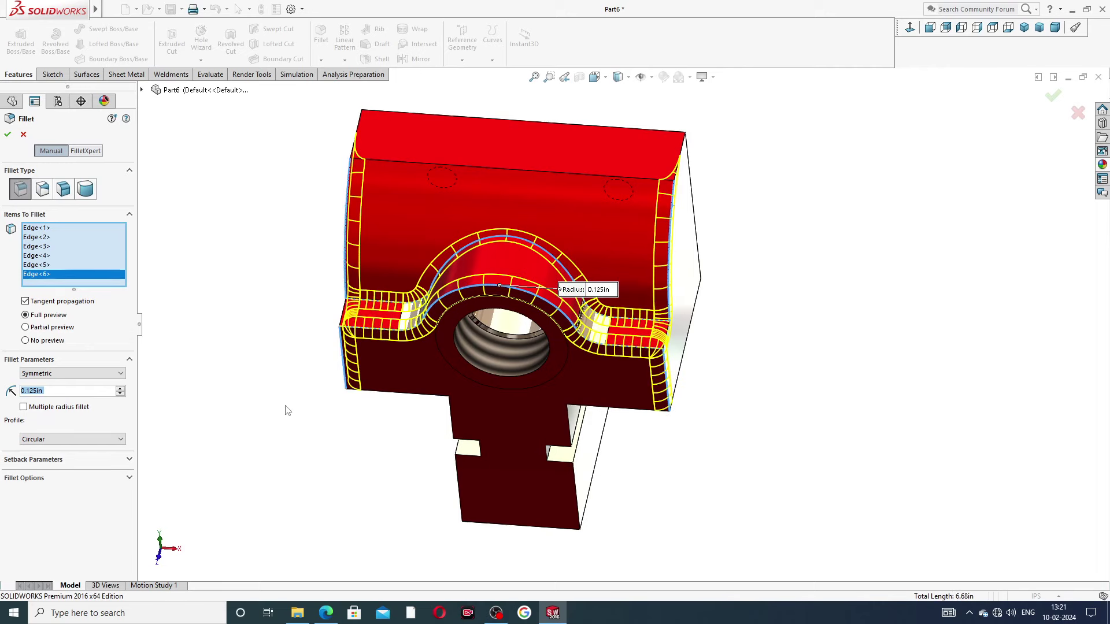
pyautogui.moveTo(285, 409); pyautogui.dragTo(334, 430, button='middle')
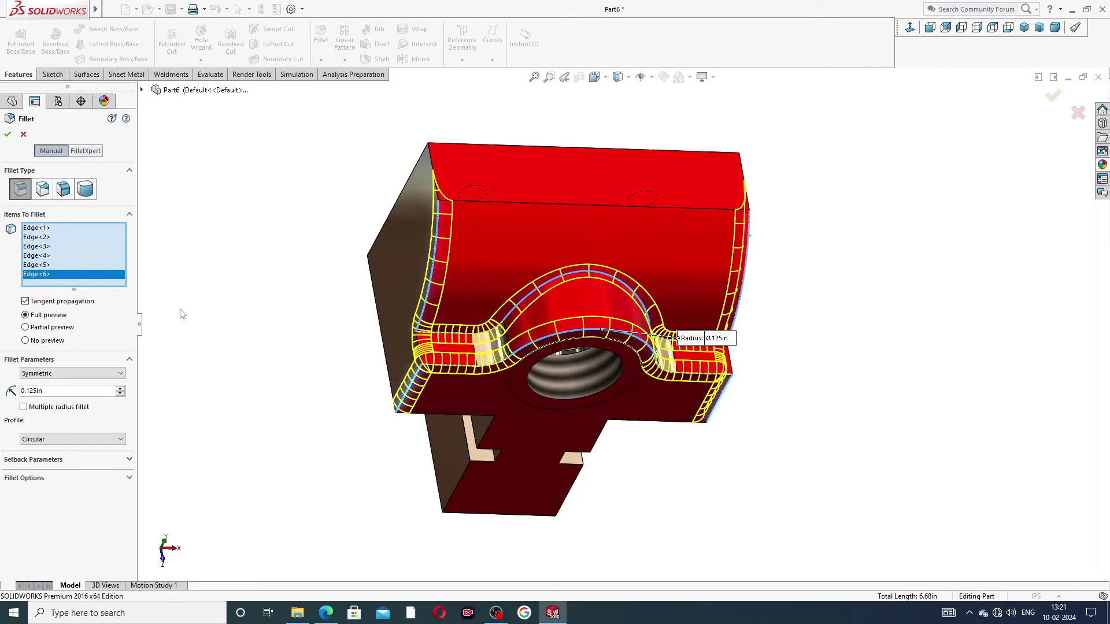
pyautogui.click(8, 134)
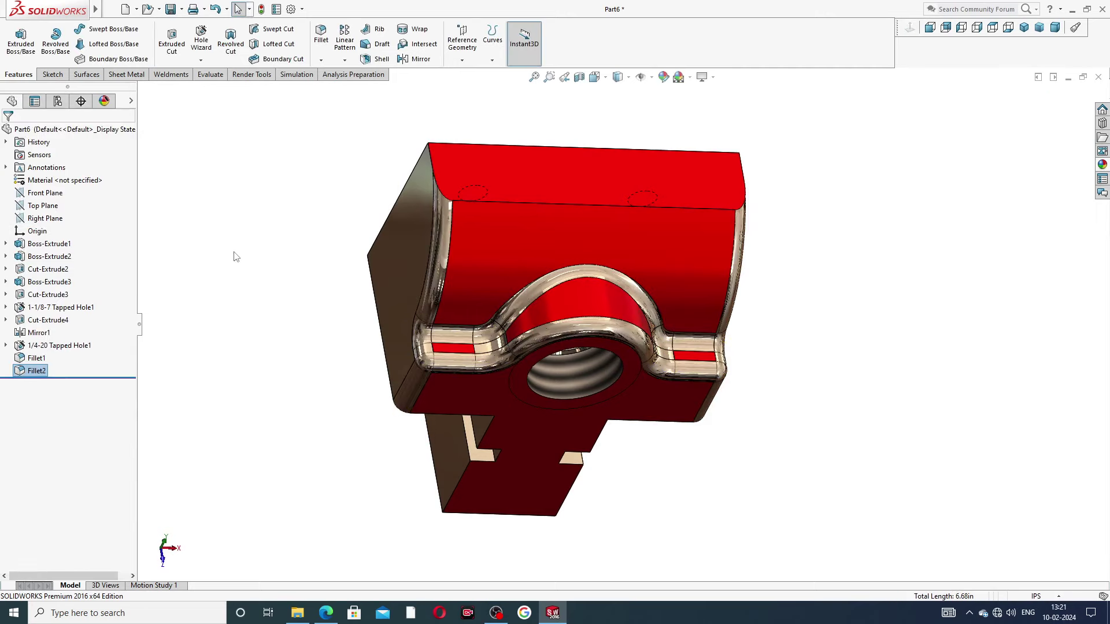
# Paint Fillet1 and Fillet2 candy apple red from the appearances library
pyautogui.click(38, 359)
pyautogui.keyDown('ctrl'); pyautogui.click(36, 371); pyautogui.keyUp('ctrl')
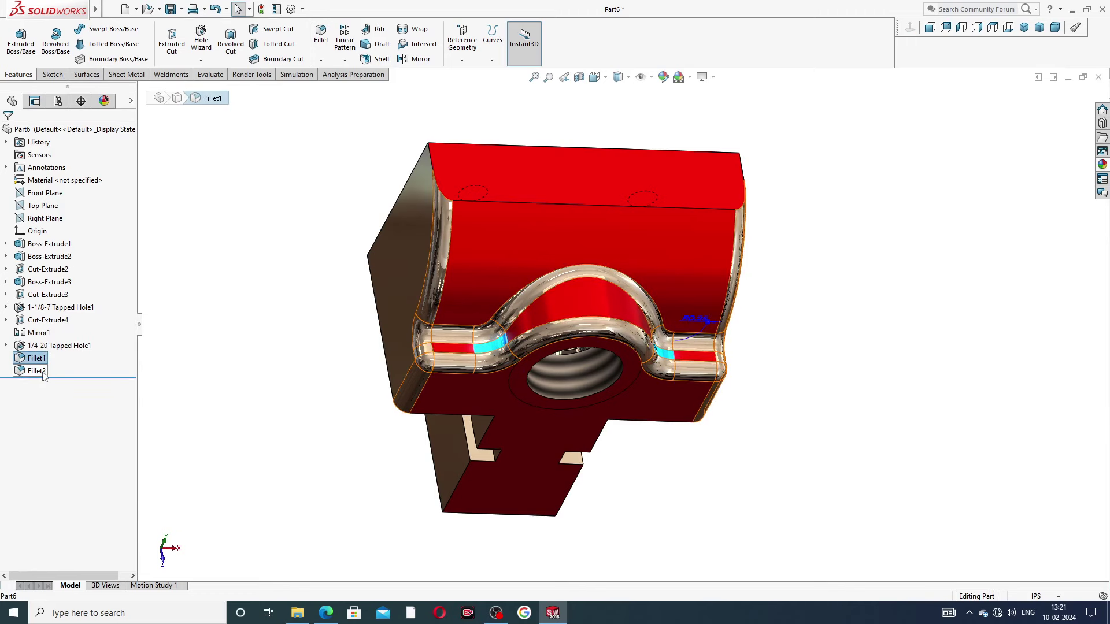
pyautogui.click(1101, 165)
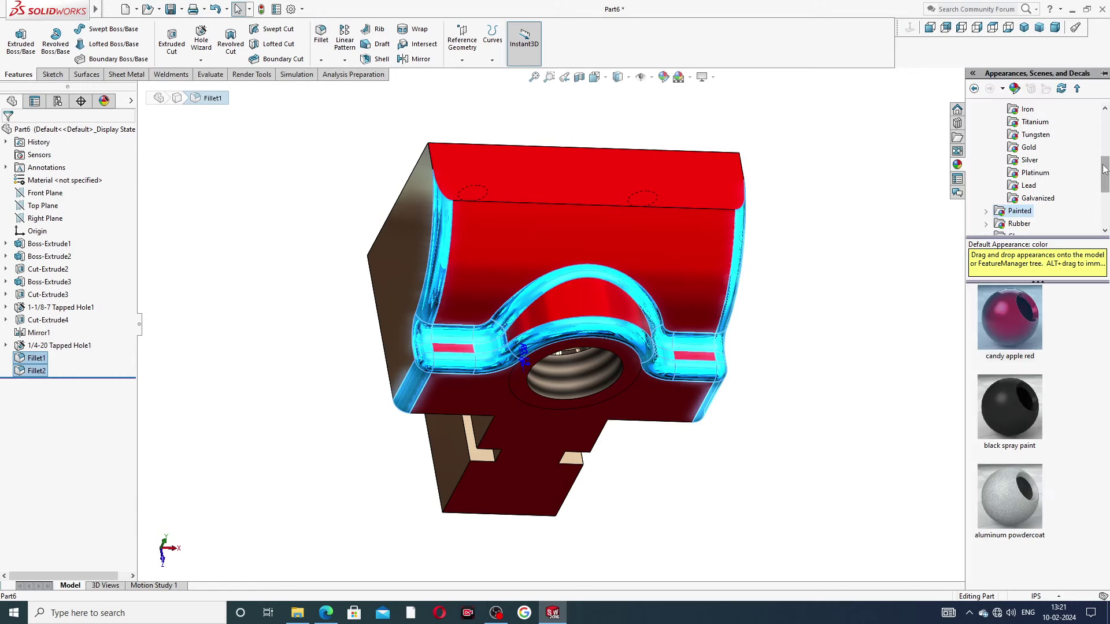
pyautogui.moveTo(1008, 326); pyautogui.dragTo(899, 323)
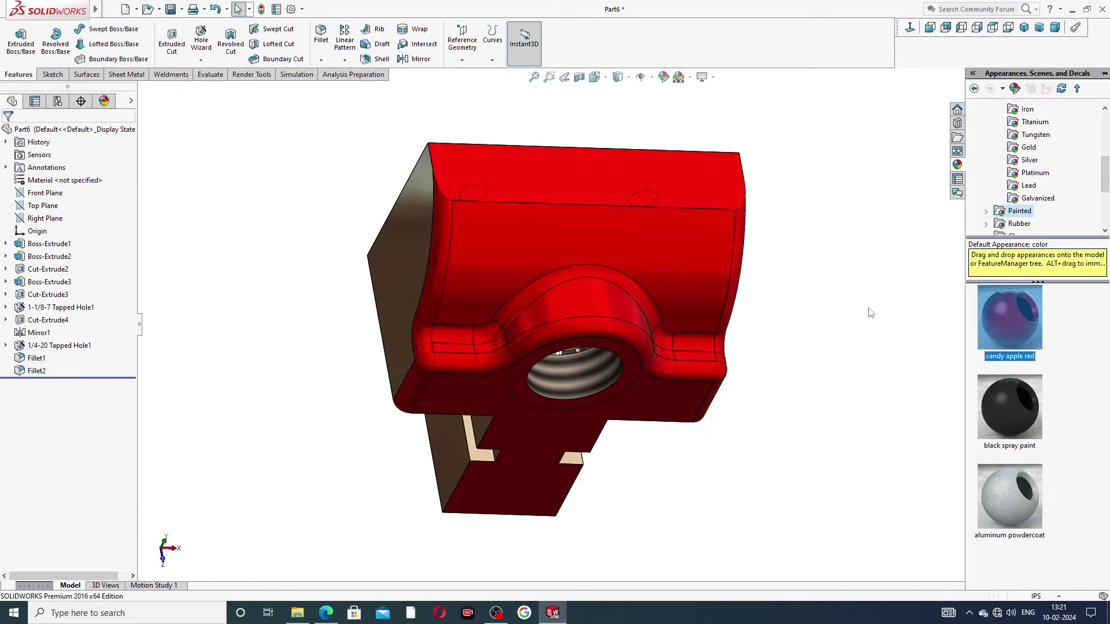
# Inspect the back and bottom, then cancel the Save As window without saving
pyautogui.moveTo(872, 272); pyautogui.dragTo(809, 225, button='middle')
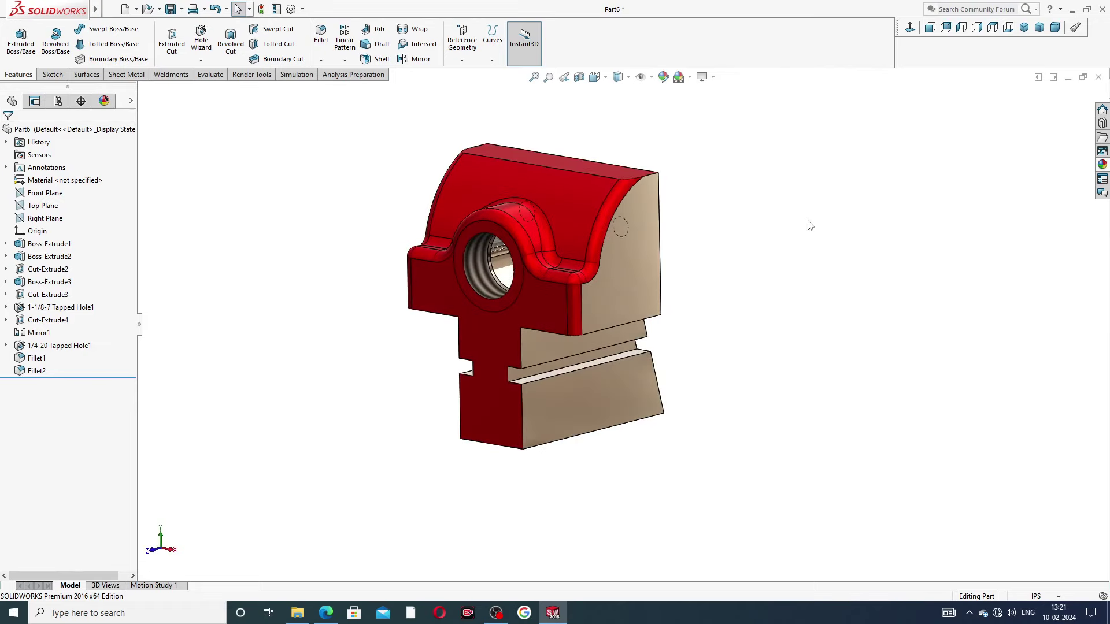
pyautogui.hotkey('ctrl', 's')
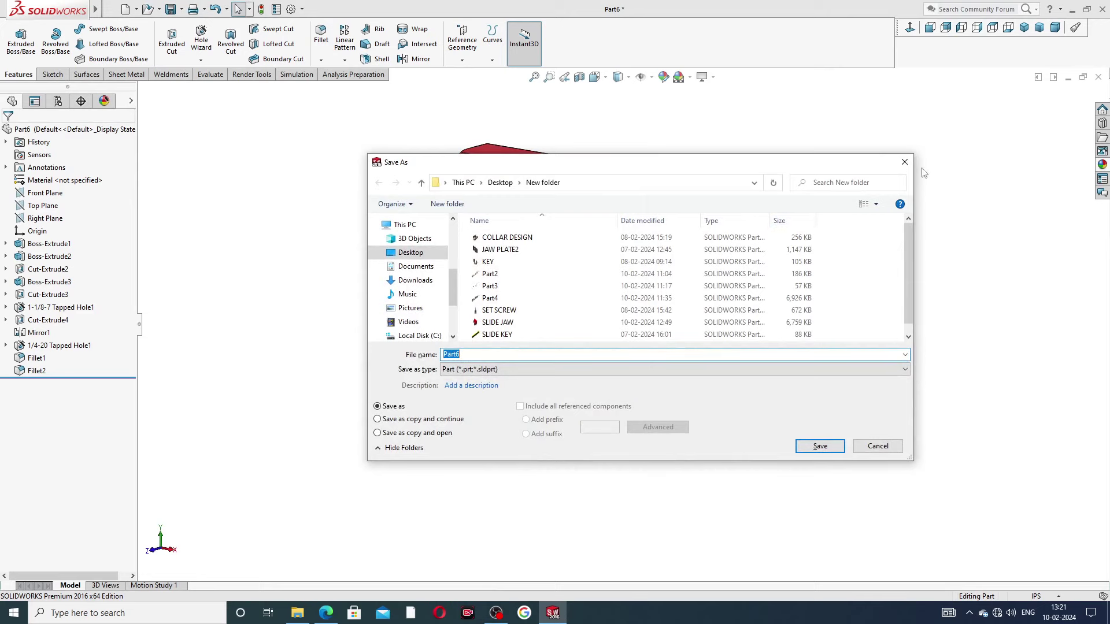
pyautogui.click(905, 162)
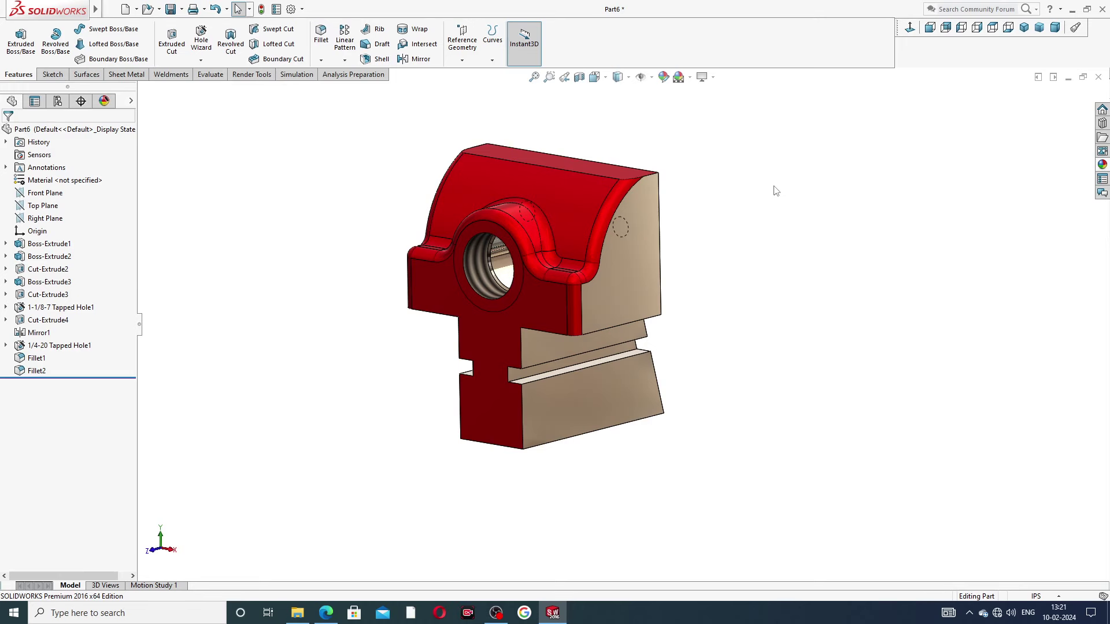
# Show Boss-Extrude1's sketch dimensions (2.56 height; 1.00, 2.75, 0.88, 1.50, 0.75 widths) in Front view
pyautogui.moveTo(758, 223); pyautogui.dragTo(518, 279, button='middle')
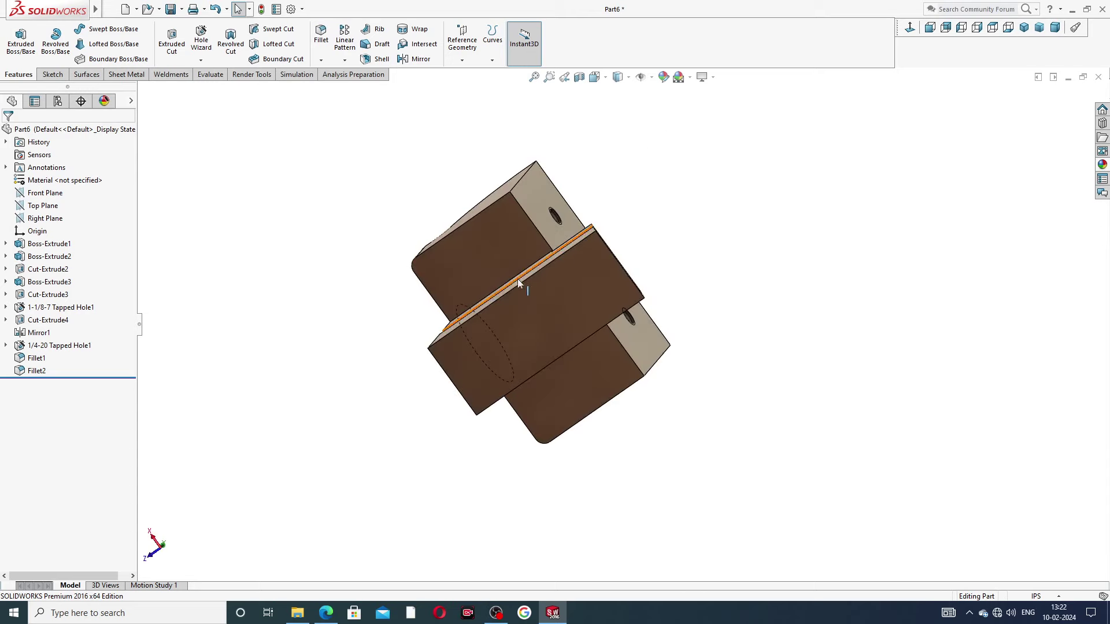
pyautogui.click(553, 305)
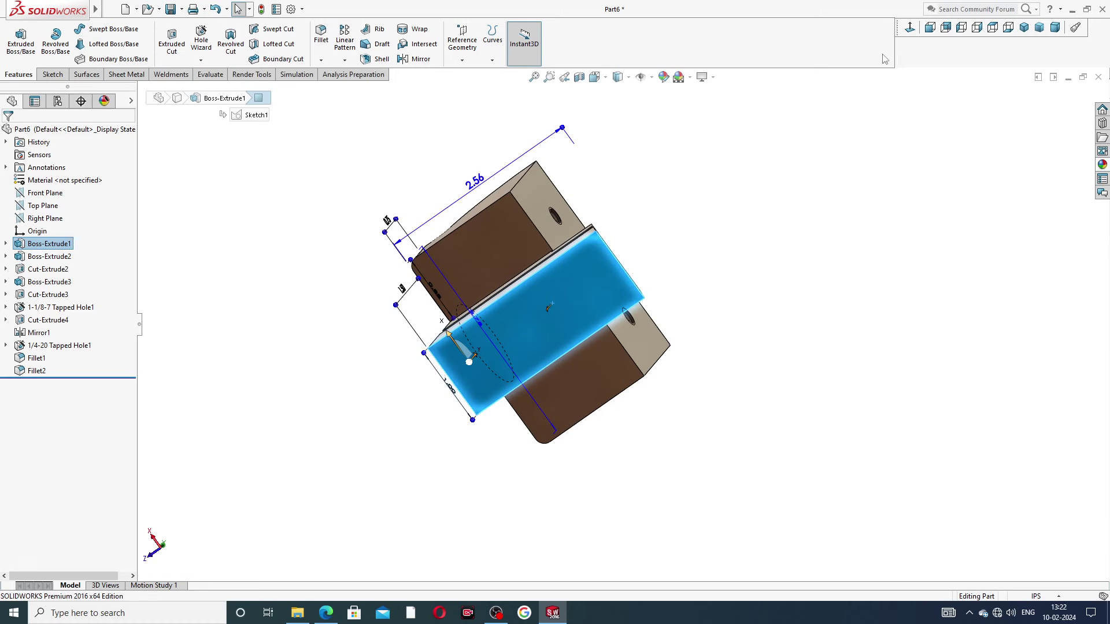
pyautogui.click(1008, 27)
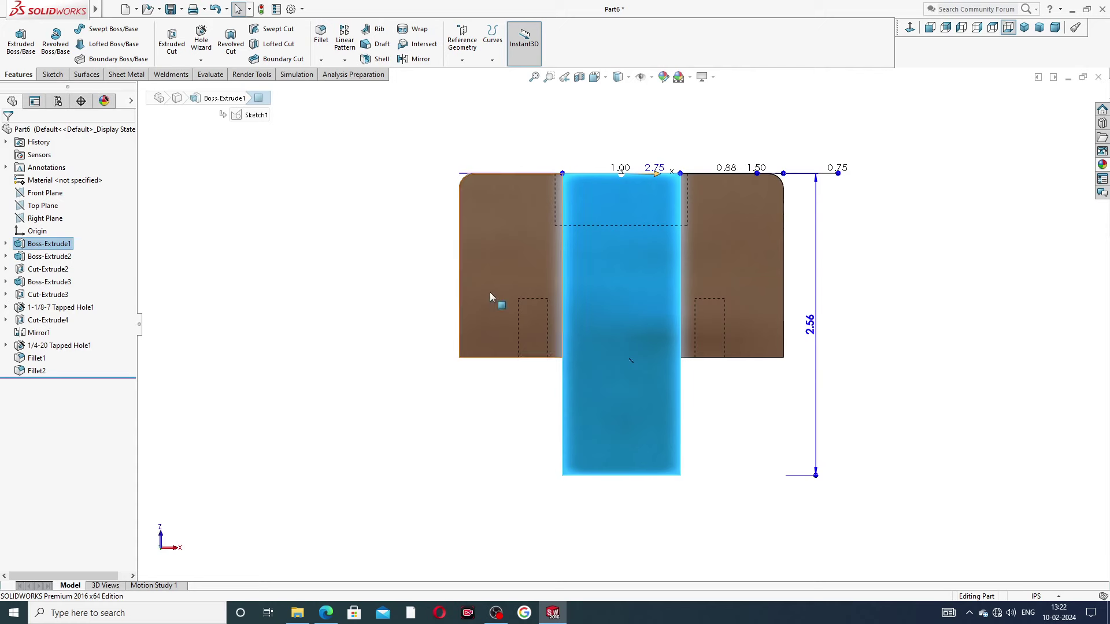
# Start a Hole Wizard plain drilled hole (ANSI Inch, All Drill sizes) and browse the Size list
pyautogui.click(201, 39)
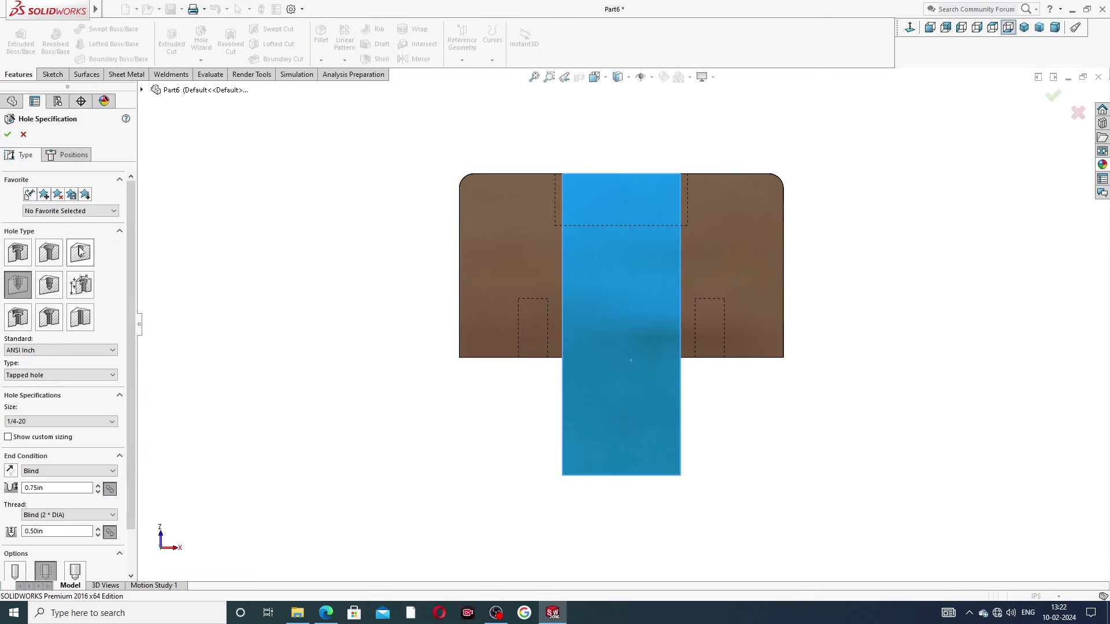
pyautogui.click(82, 252)
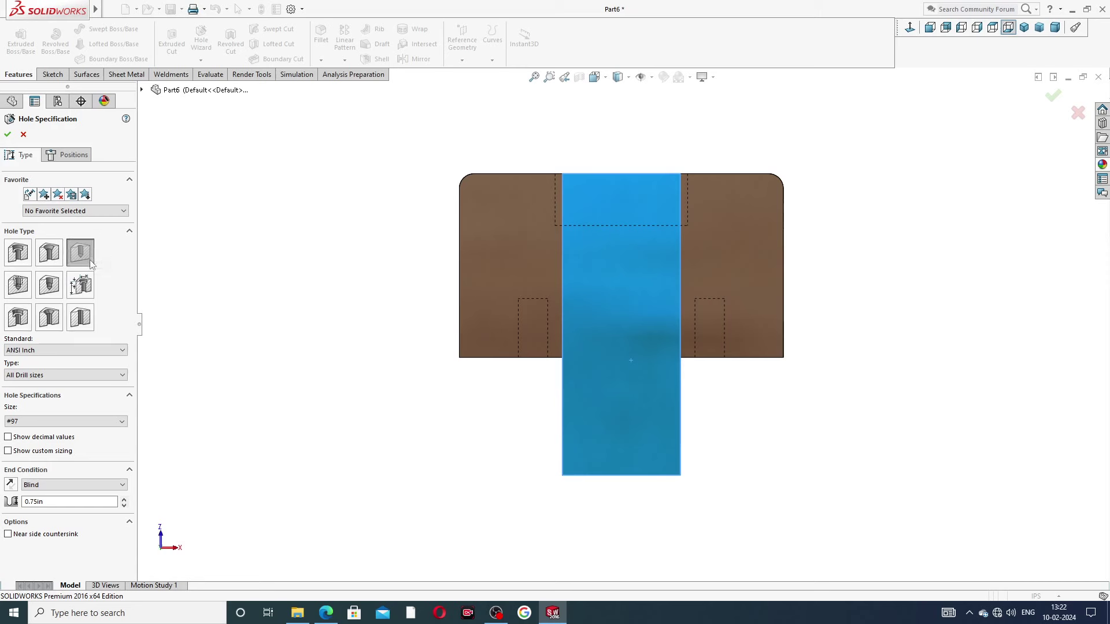
pyautogui.click(49, 422)
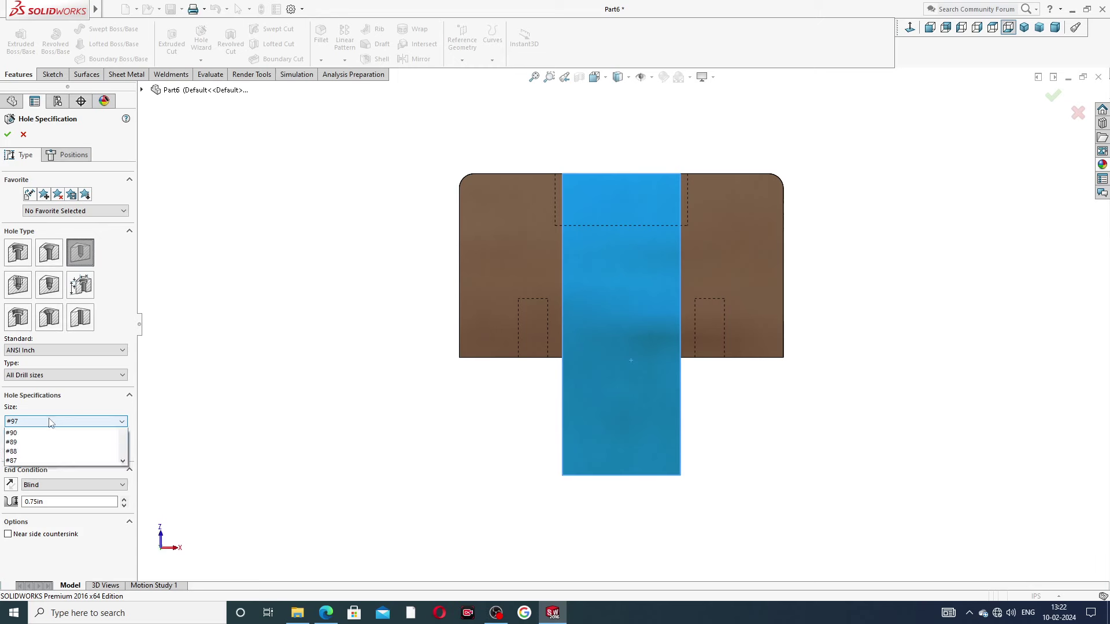
pyautogui.scroll(-3, 45, 463)
pyautogui.scroll(-7, 46, 463)
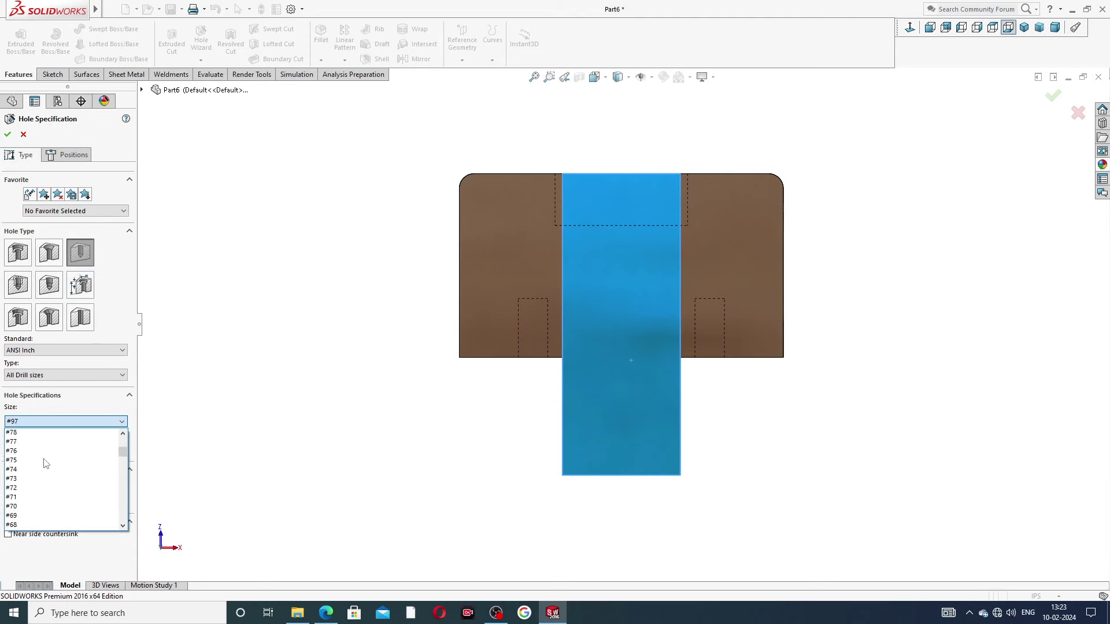
pyautogui.scroll(-6, 46, 463)
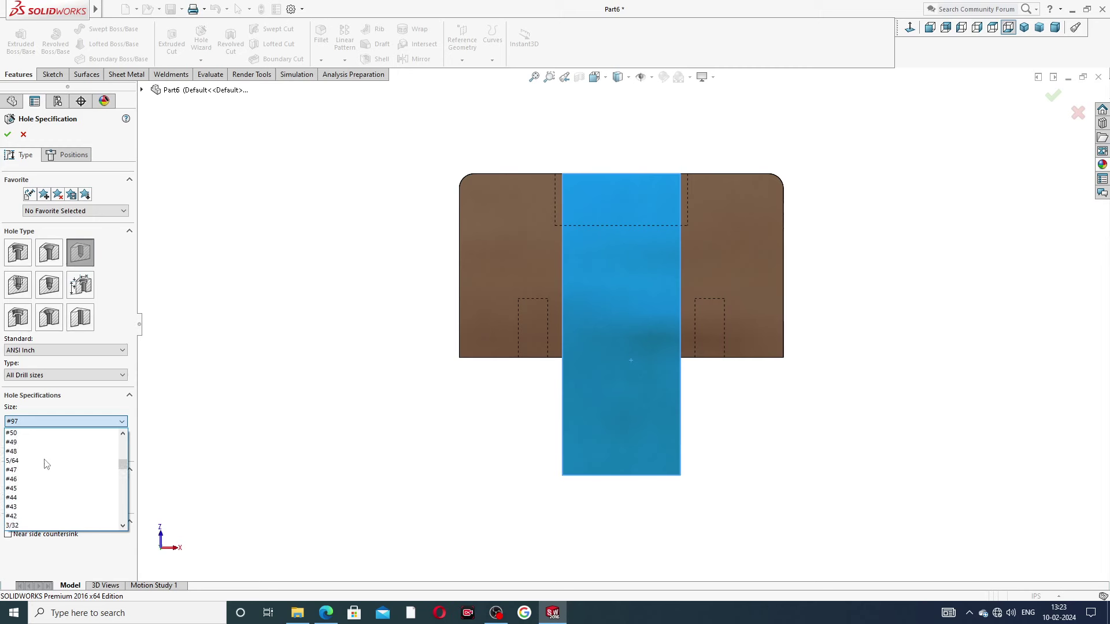
pyautogui.scroll(-3, 46, 463)
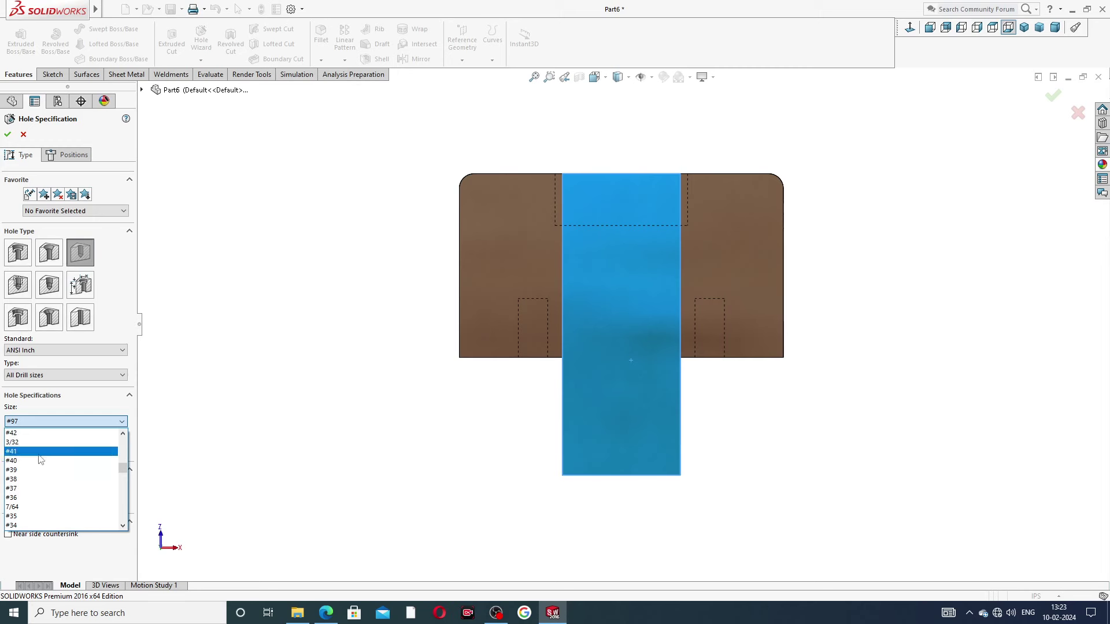
pyautogui.scroll(-4, 41, 460)
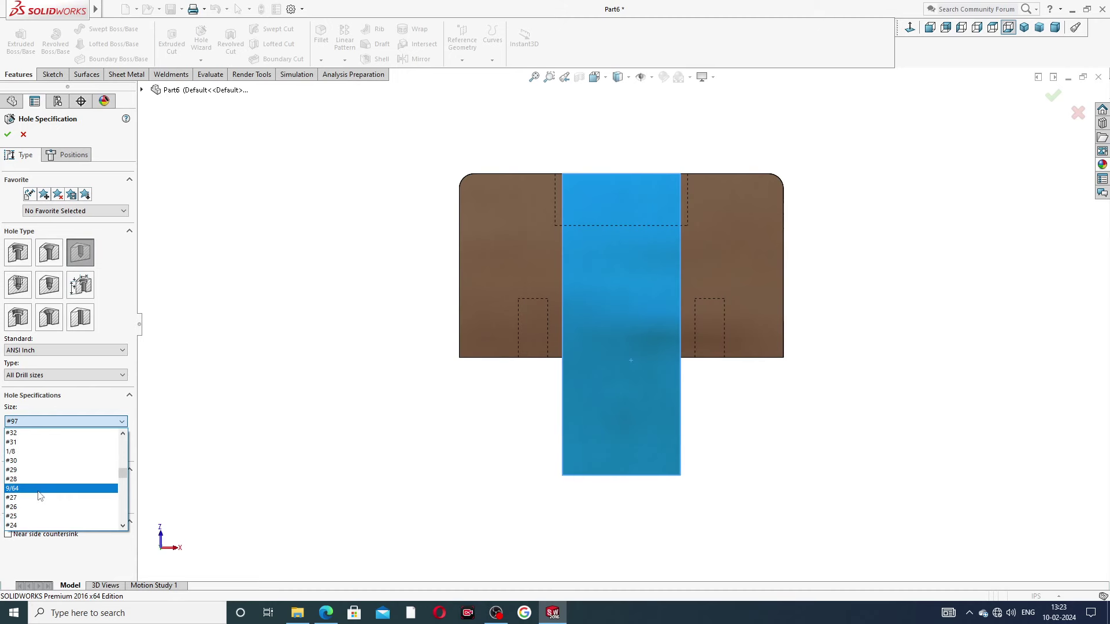
# Choose drill size #25 and change the blind depth to 1.06 in
pyautogui.click(33, 514)
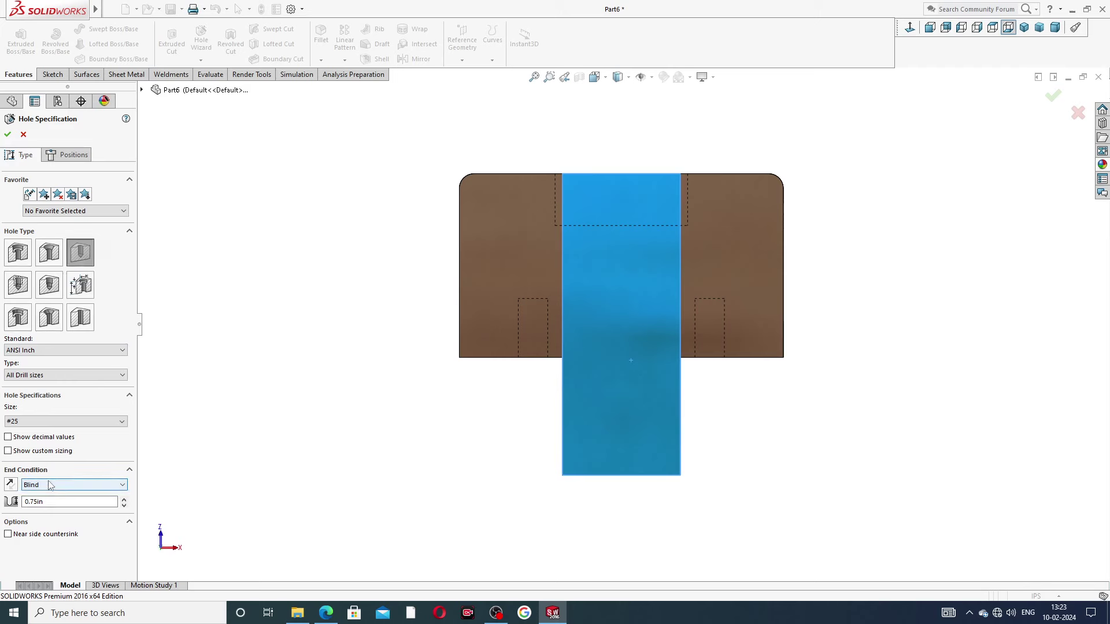
pyautogui.doubleClick(37, 501)
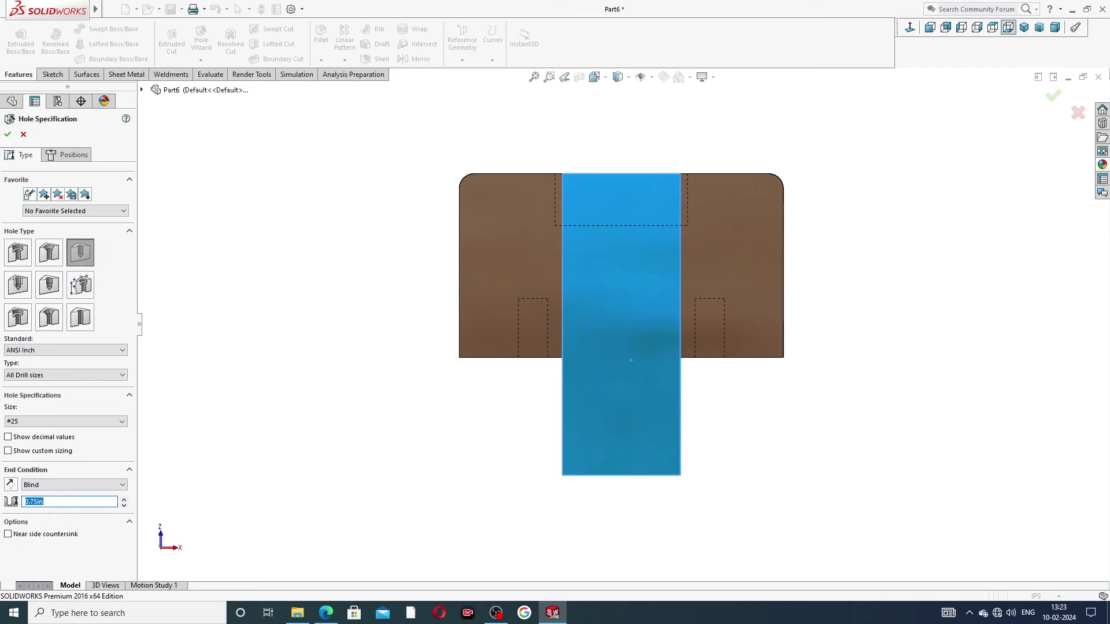
pyautogui.write('1.06')
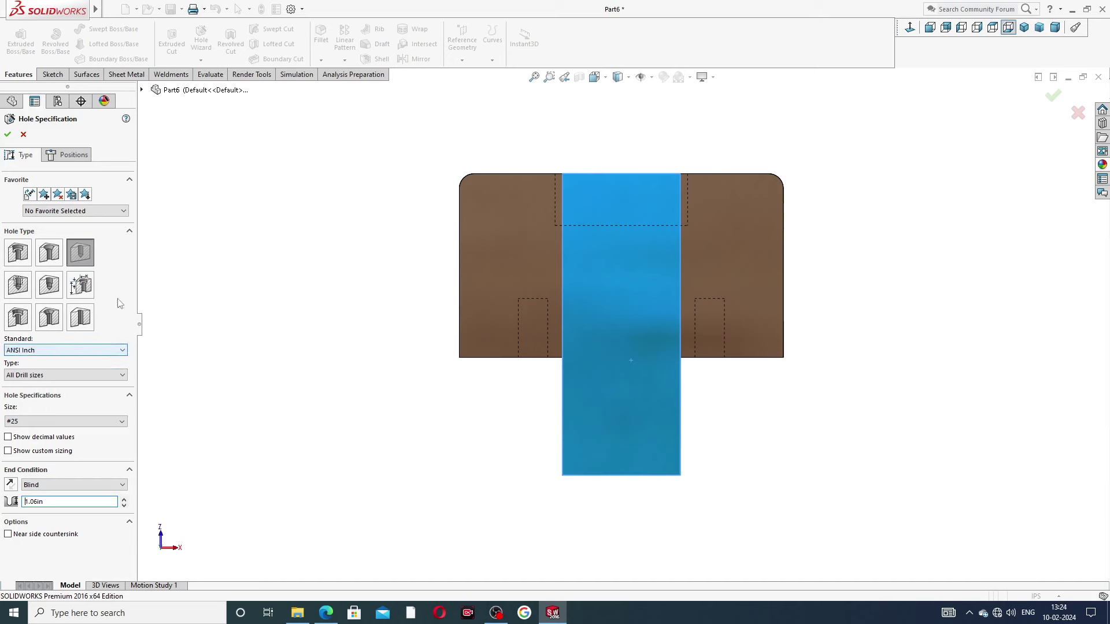
# Place the hole centre point on the front face of the stem
pyautogui.click(81, 158)
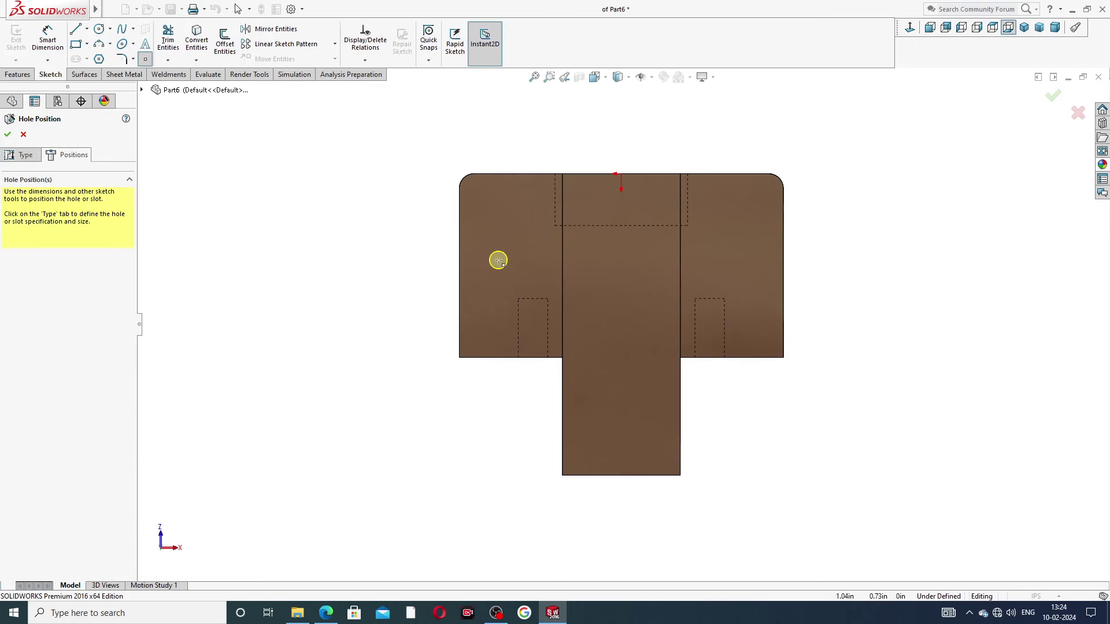
pyautogui.click(663, 313)
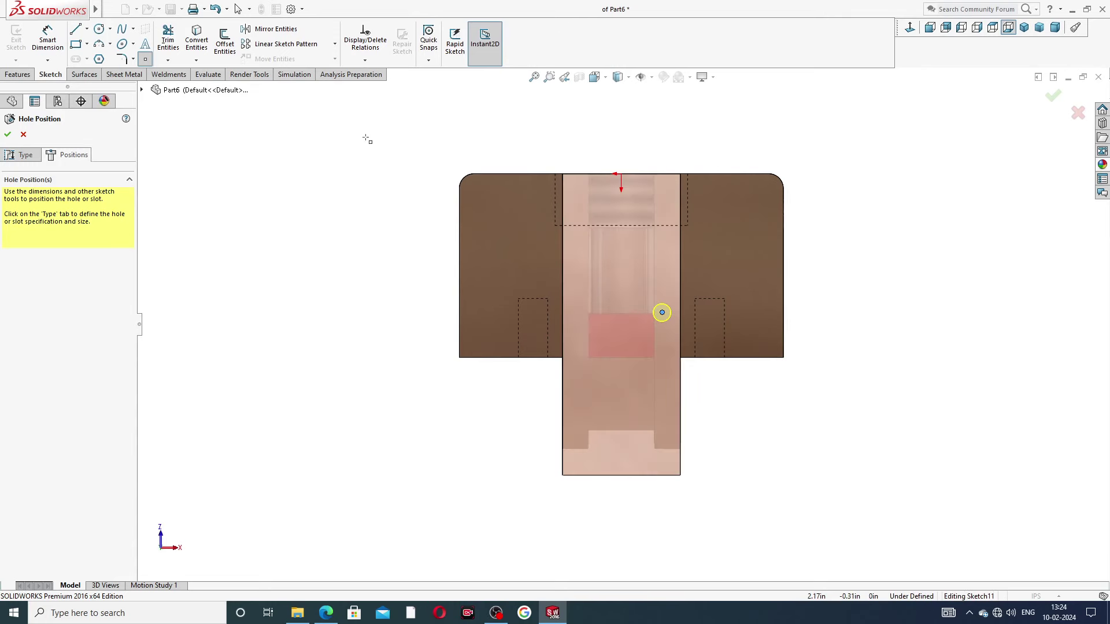
pyautogui.rightClick(368, 139)
pyautogui.press('Escape')
# Draw a vertical construction centerline down from the top edge midpoint
pyautogui.click(87, 29)
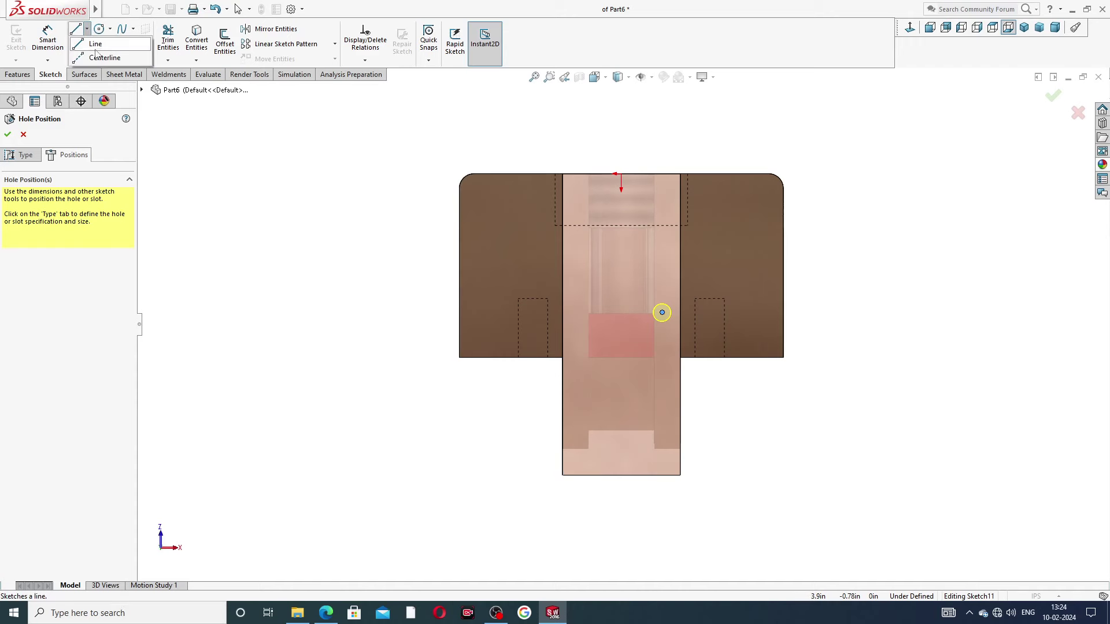
pyautogui.click(99, 57)
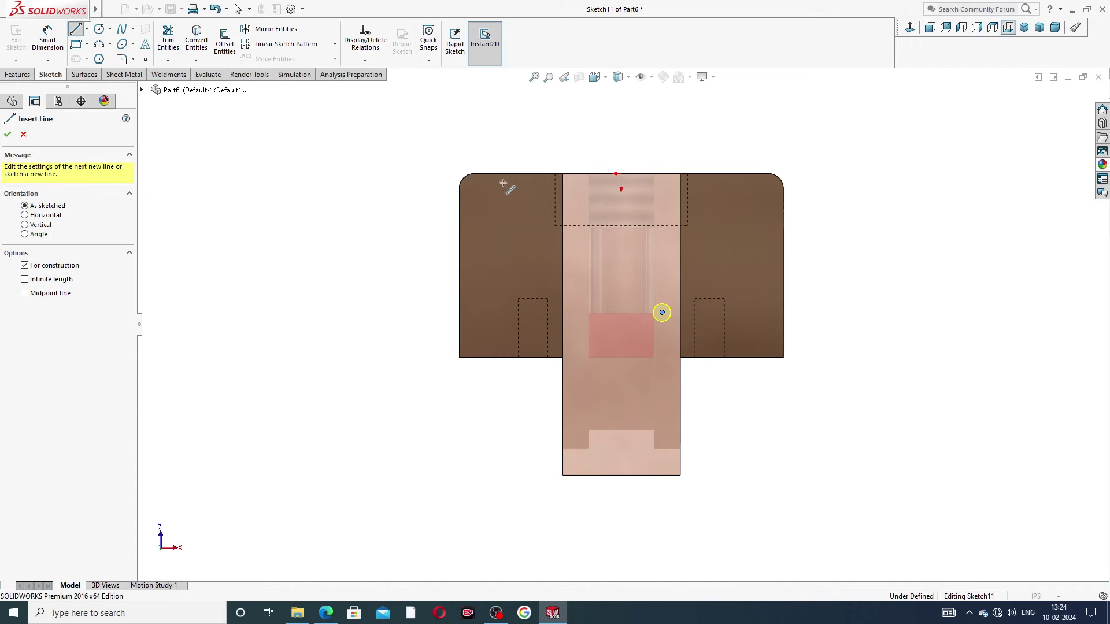
pyautogui.click(621, 174)
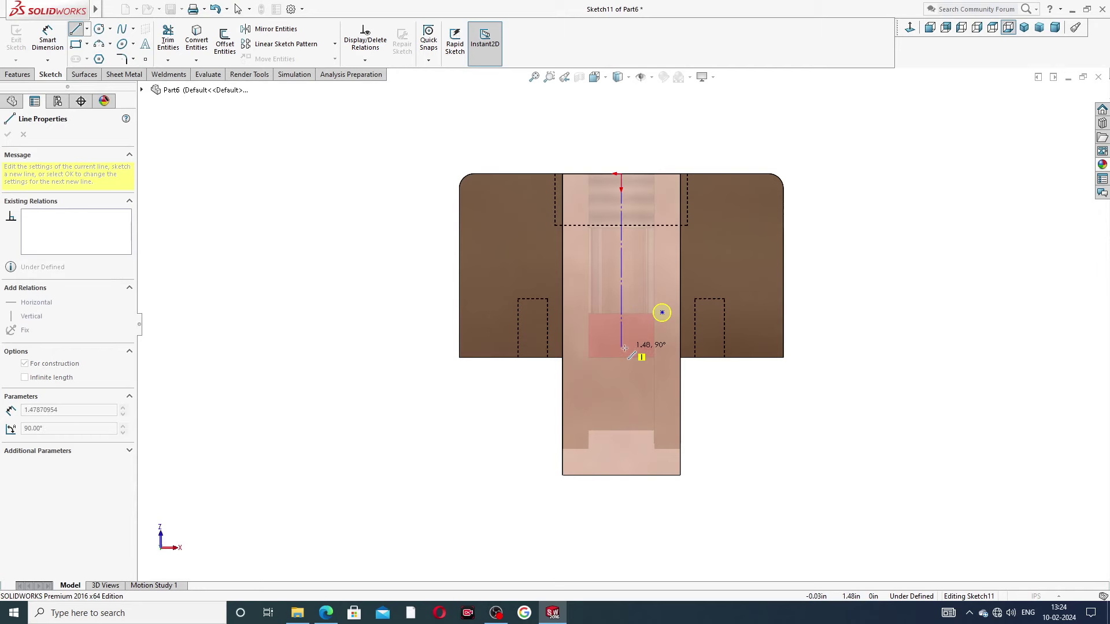
pyautogui.click(623, 348)
pyautogui.rightClick(647, 251)
pyautogui.click(650, 289)
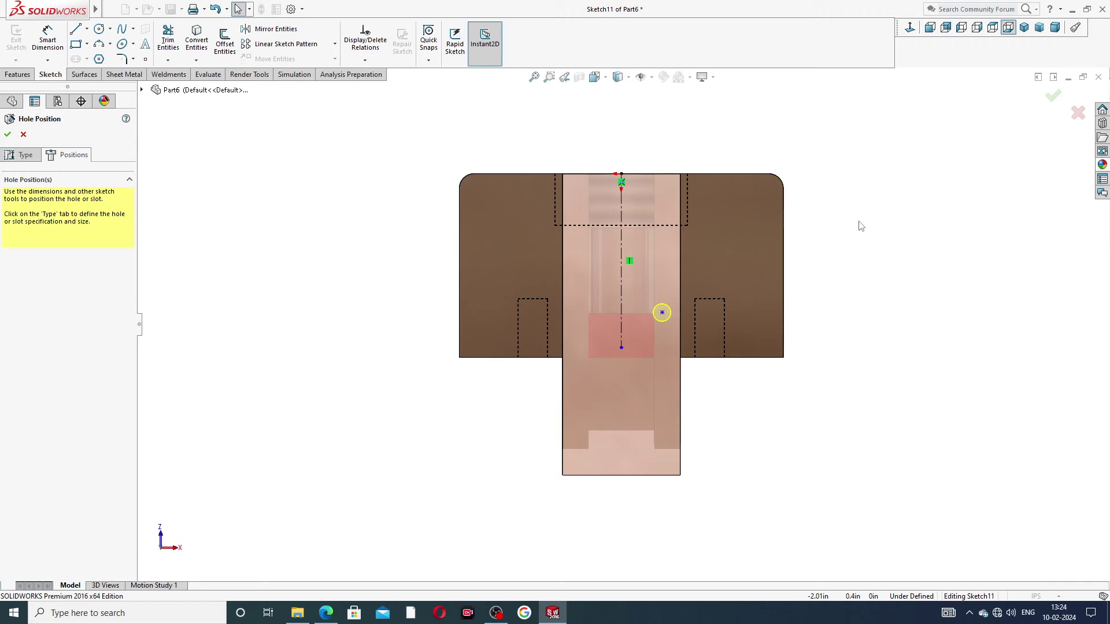
# Dimension the hole centre 1.19 in below the top edge
pyautogui.click(60, 52)
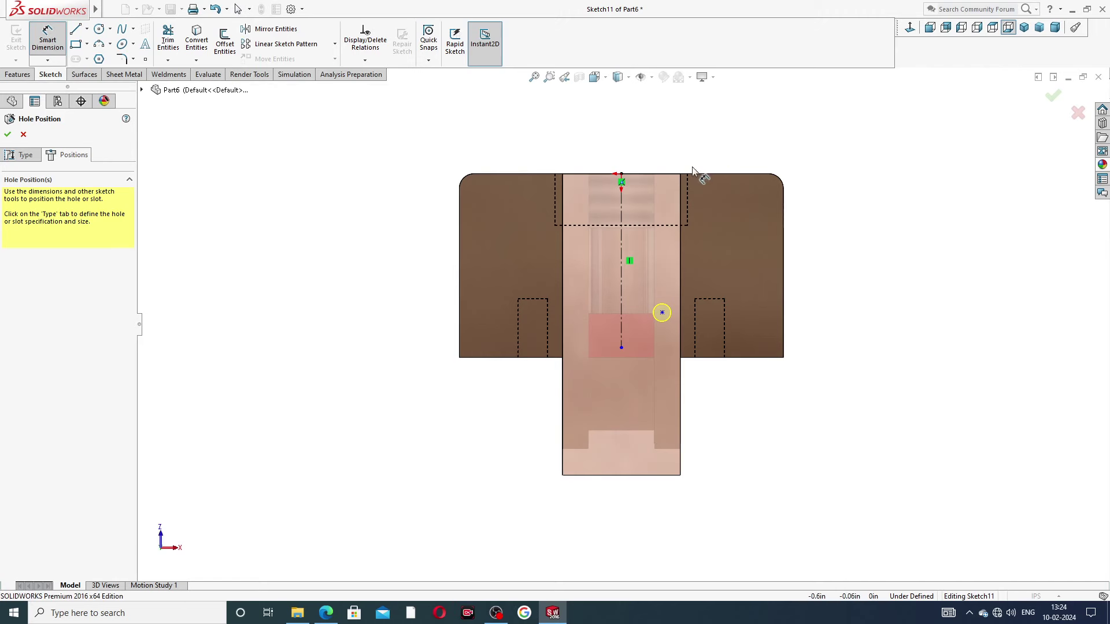
pyautogui.click(661, 312)
pyautogui.click(662, 174)
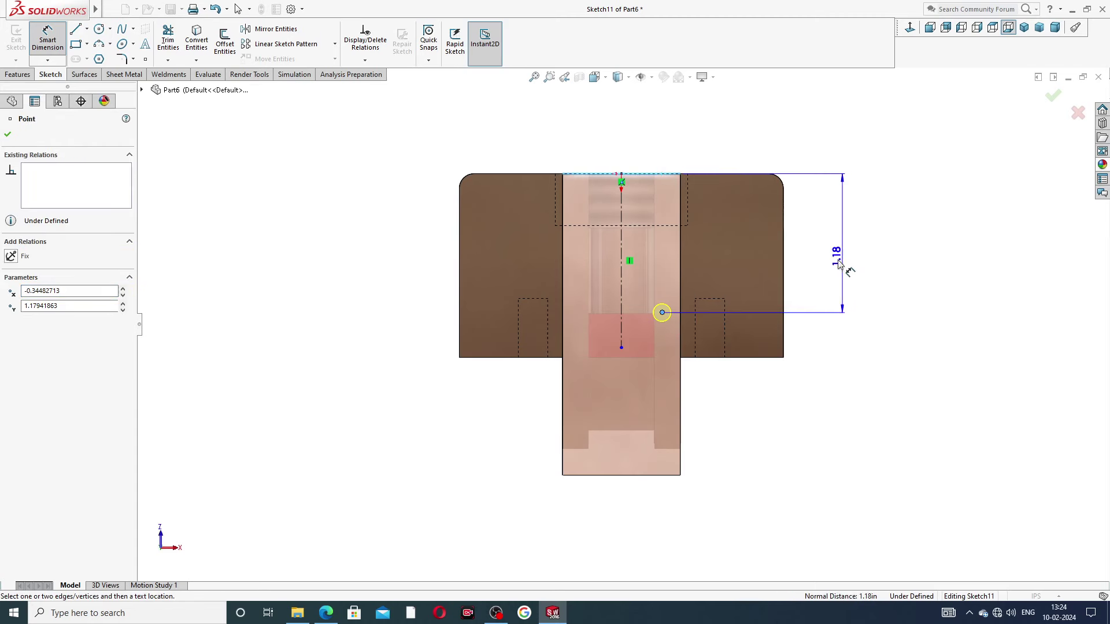
pyautogui.click(833, 268)
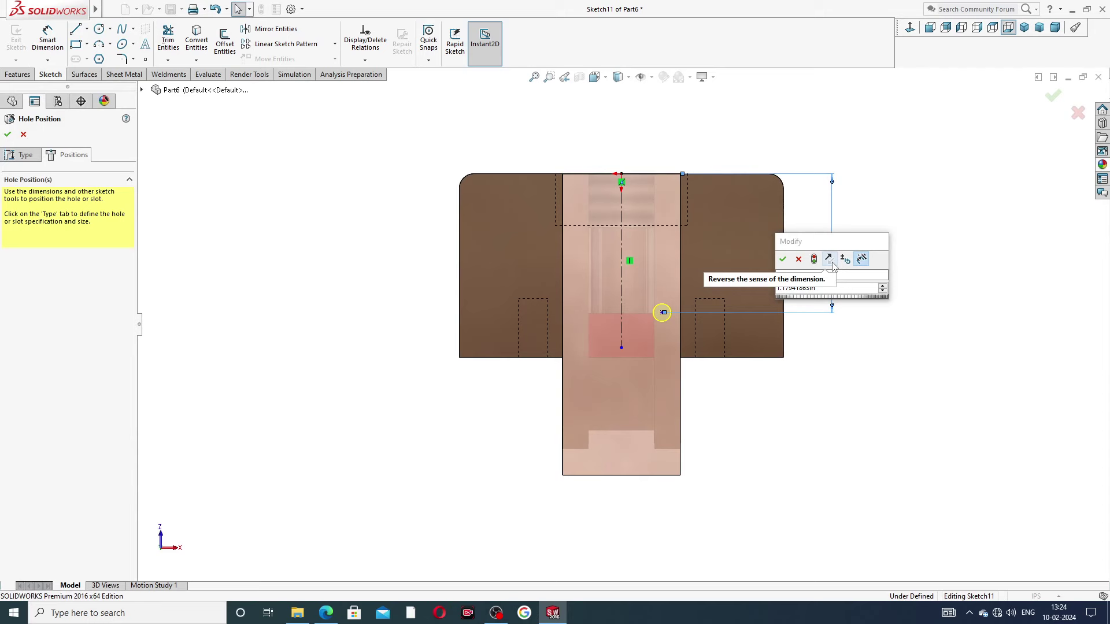
pyautogui.press('Return')
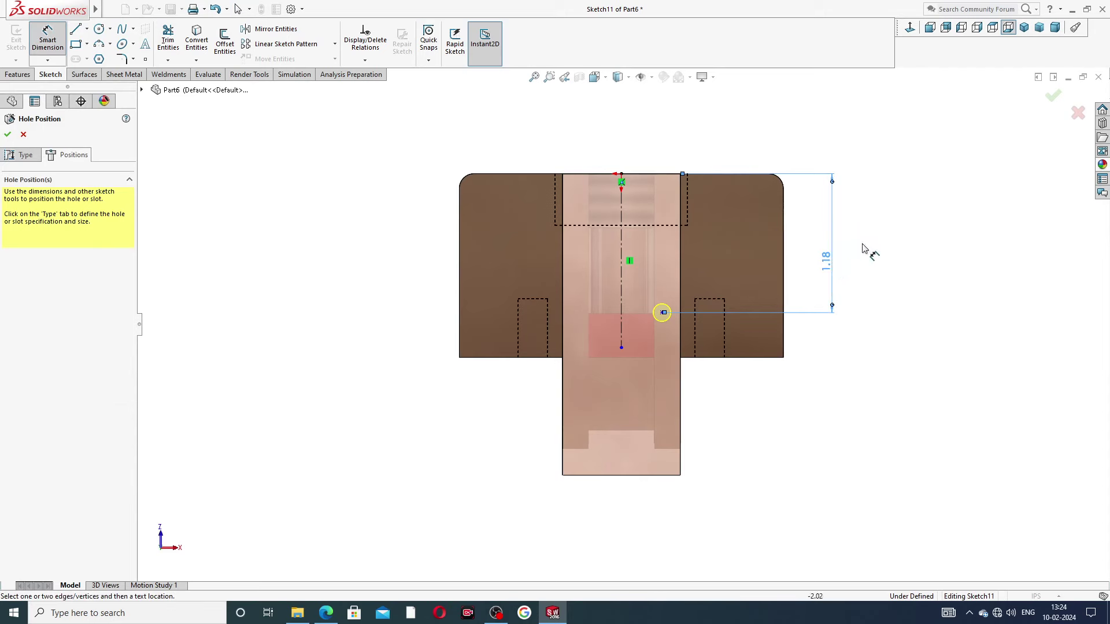
pyautogui.press('Escape')
pyautogui.doubleClick(828, 264)
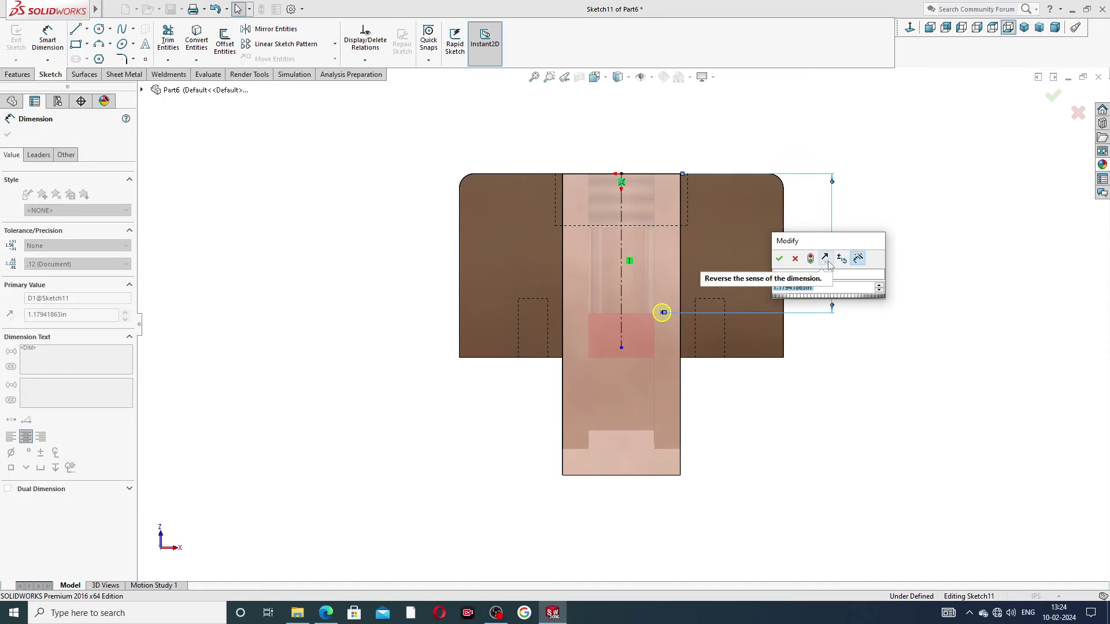
pyautogui.write('1')
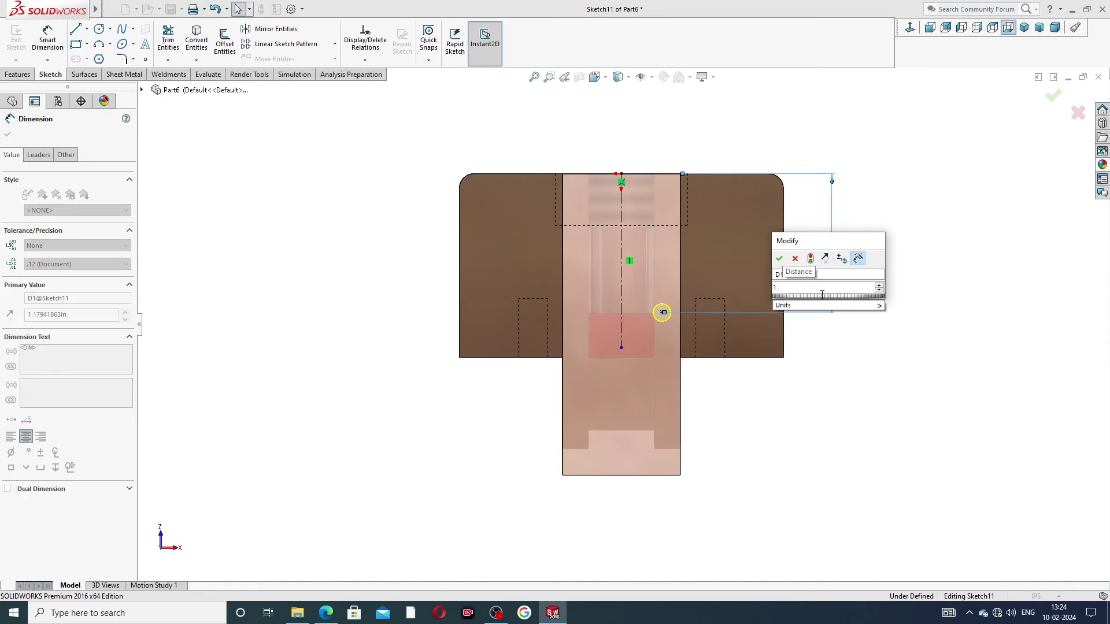
pyautogui.write('.19')
pyautogui.press('Return')
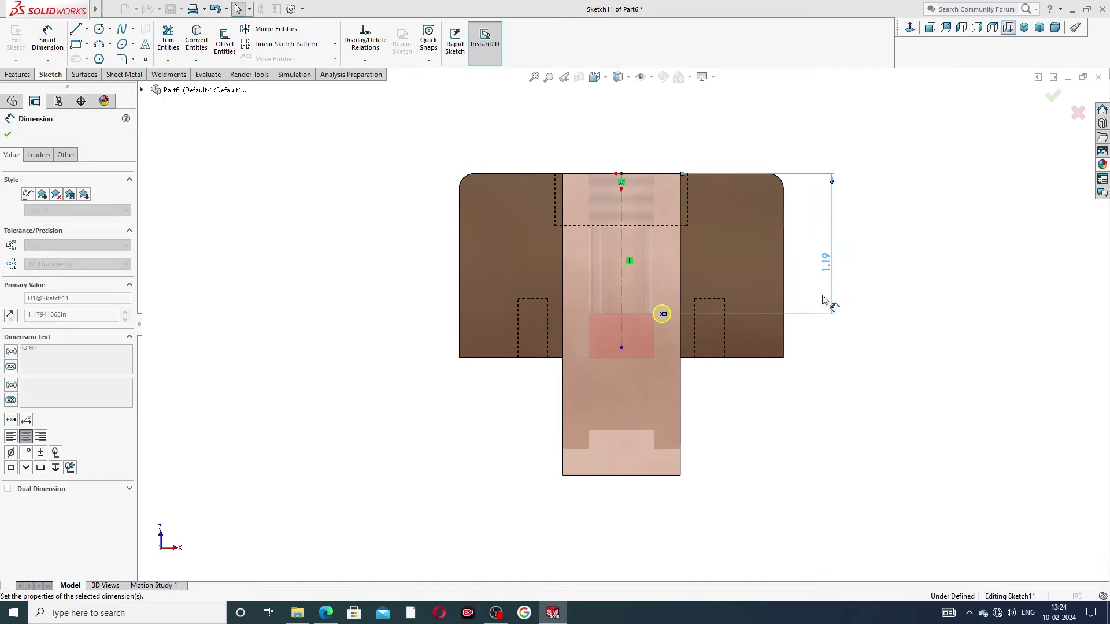
pyautogui.click(824, 300)
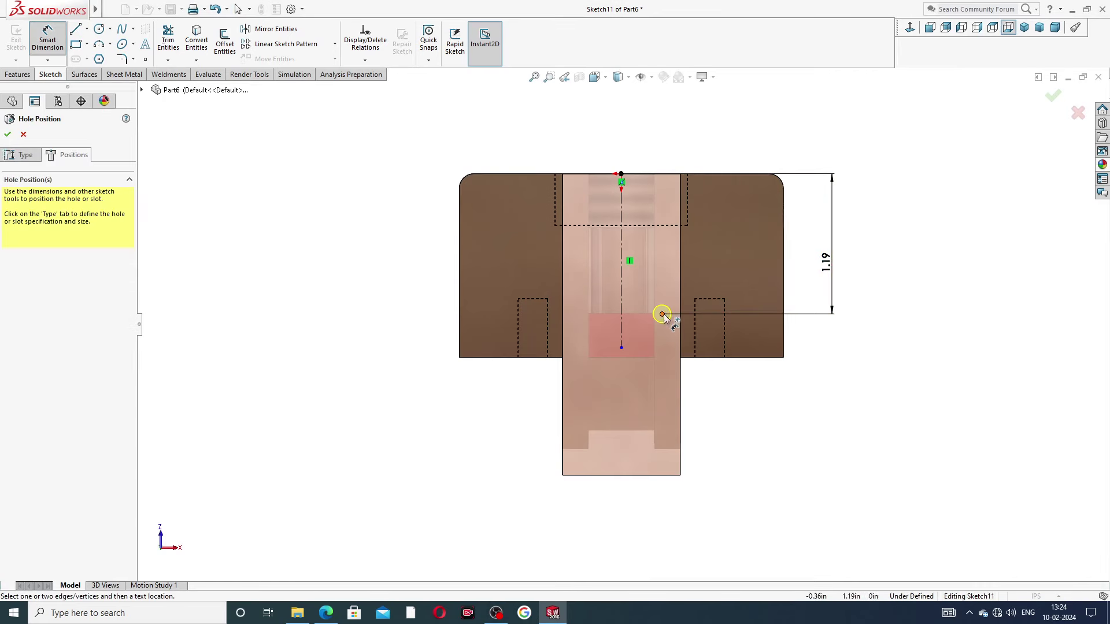
# Dimension the hole centre 0.31 in from the centerline and complete Hole1
pyautogui.click(663, 314)
pyautogui.click(621, 255)
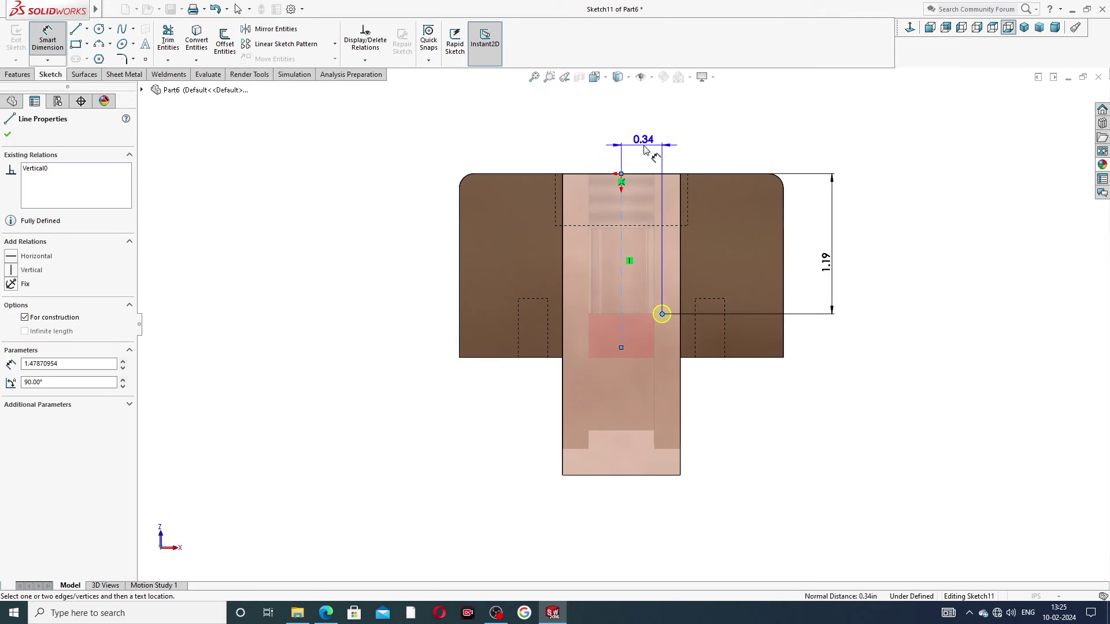
pyautogui.click(645, 150)
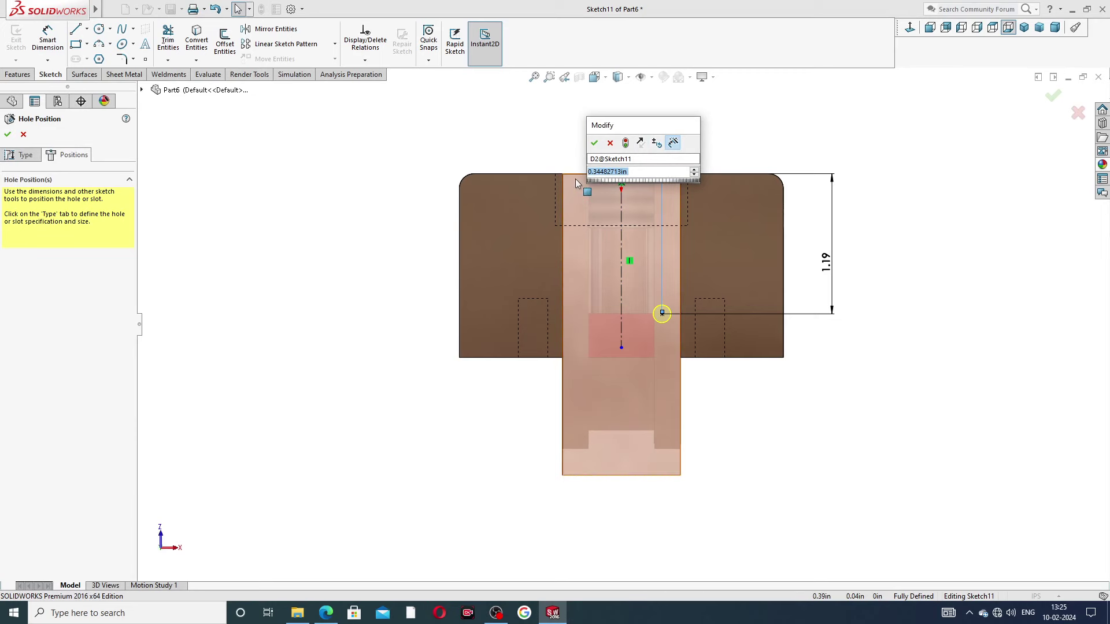
pyautogui.write('0.31')
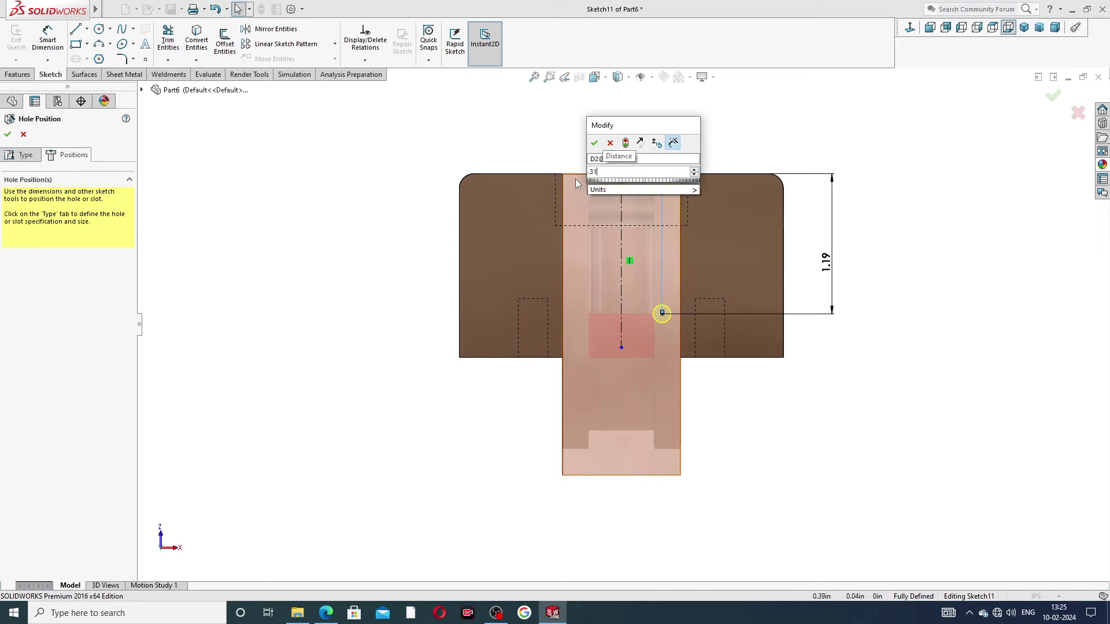
pyautogui.press('Return')
pyautogui.click(729, 131)
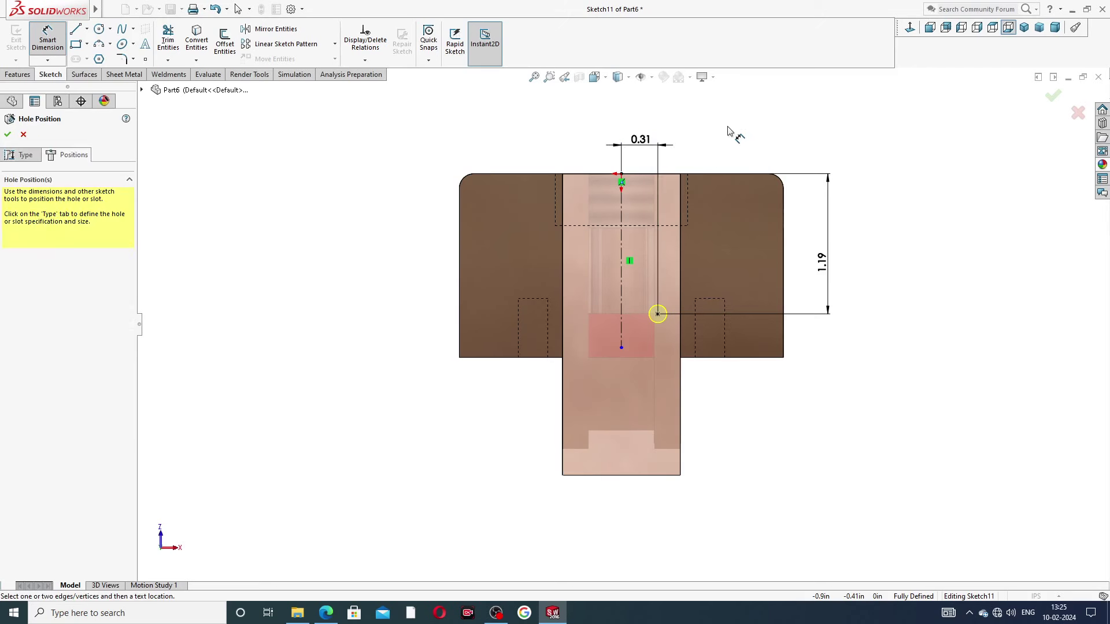
pyautogui.rightClick(750, 153)
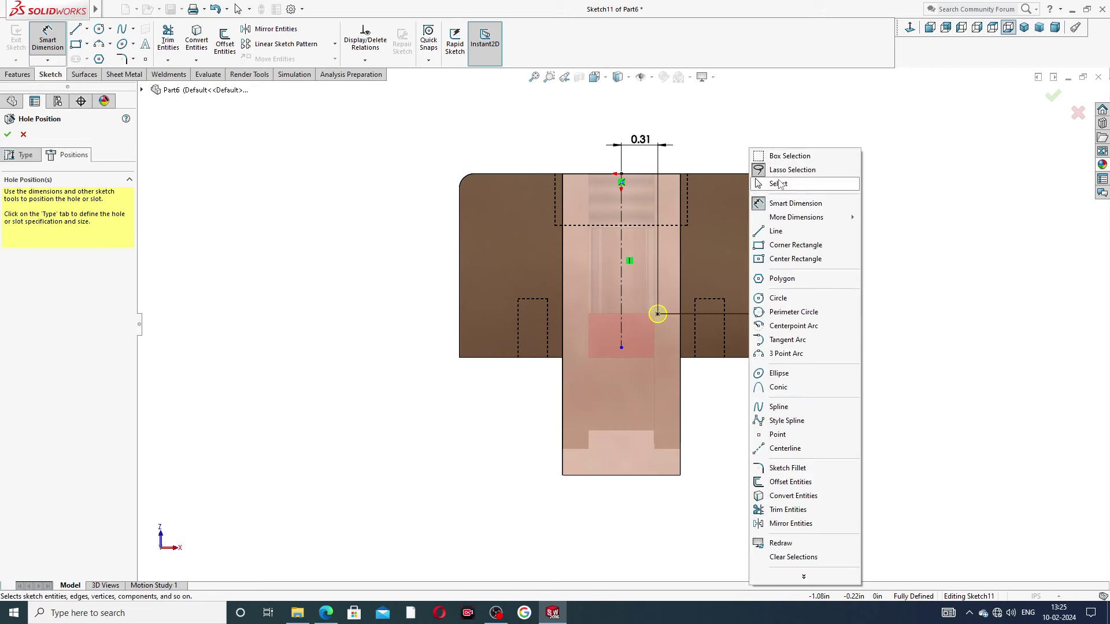
pyautogui.click(777, 181)
pyautogui.click(8, 135)
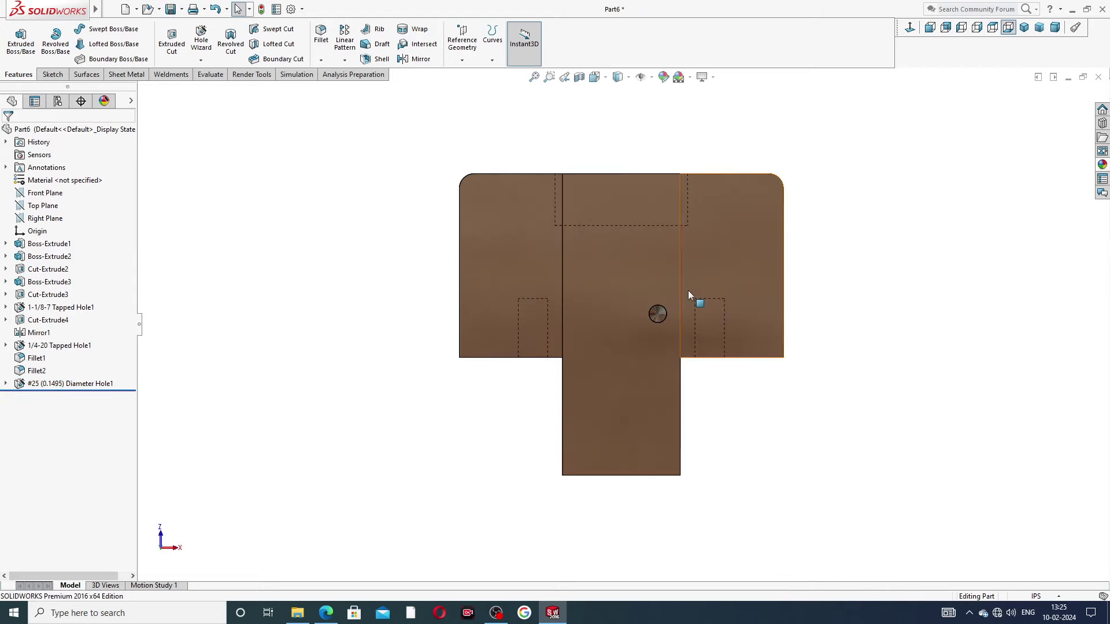
pyautogui.moveTo(687, 291); pyautogui.dragTo(530, 339, button='middle')
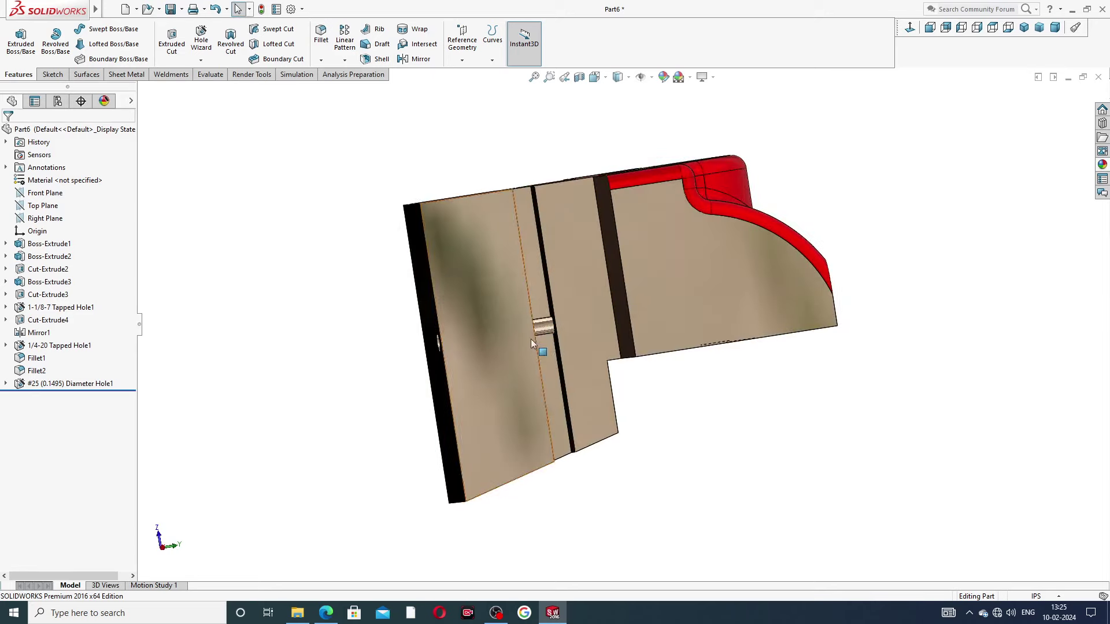
pyautogui.scroll(-6, 531, 339)
pyautogui.moveTo(587, 314); pyautogui.dragTo(377, 364, button='middle')
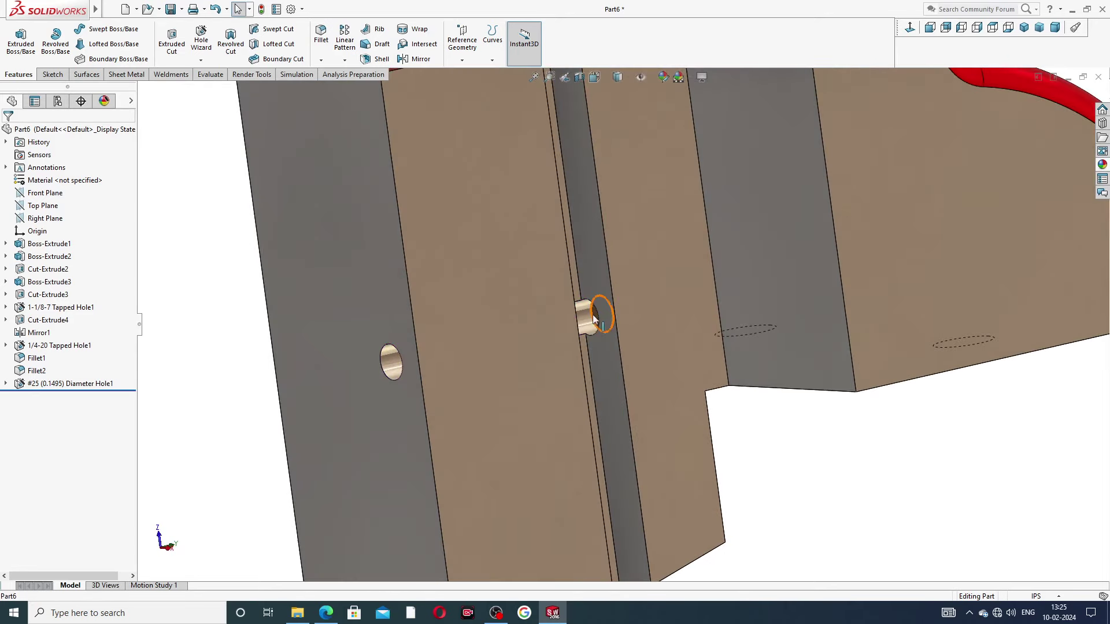
pyautogui.click(386, 360)
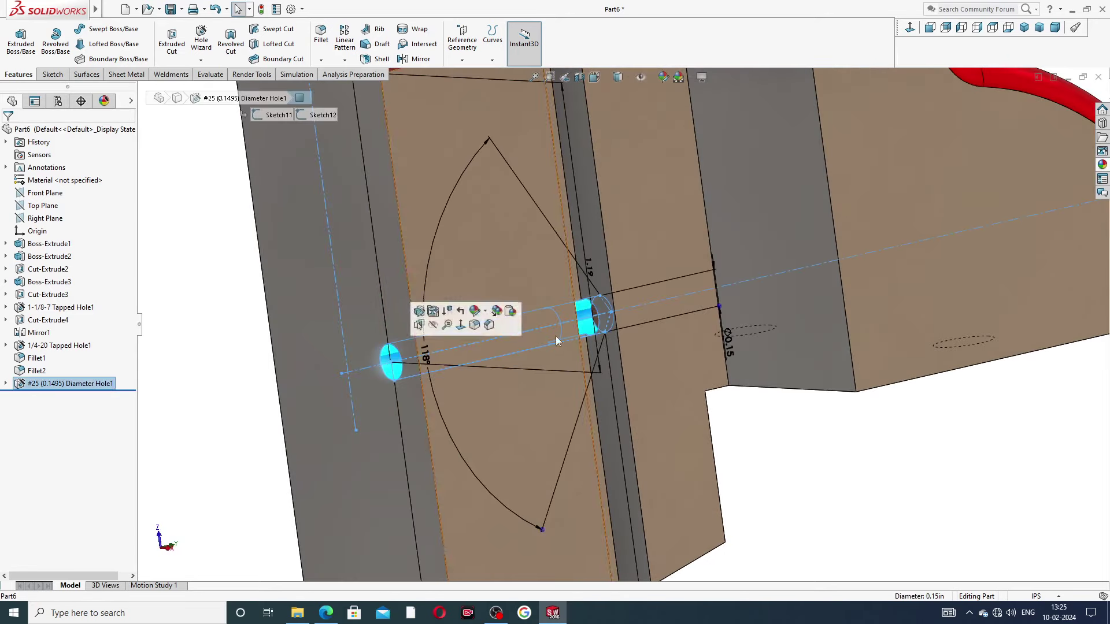
pyautogui.click(756, 428)
pyautogui.hotkey('ctrl', '6')
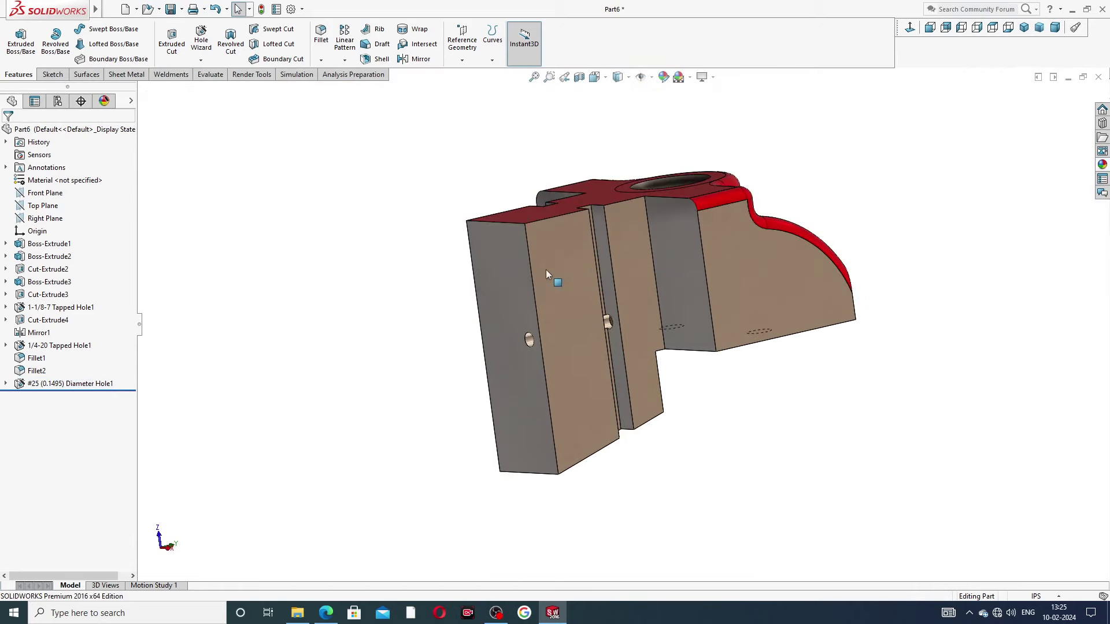
pyautogui.click(664, 240)
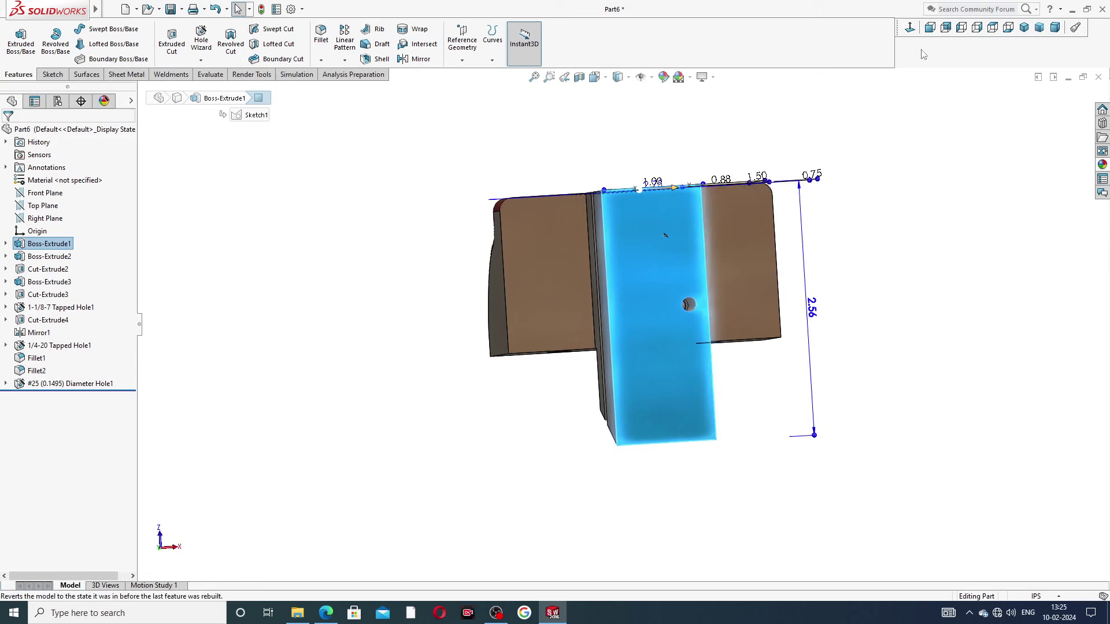
pyautogui.click(910, 28)
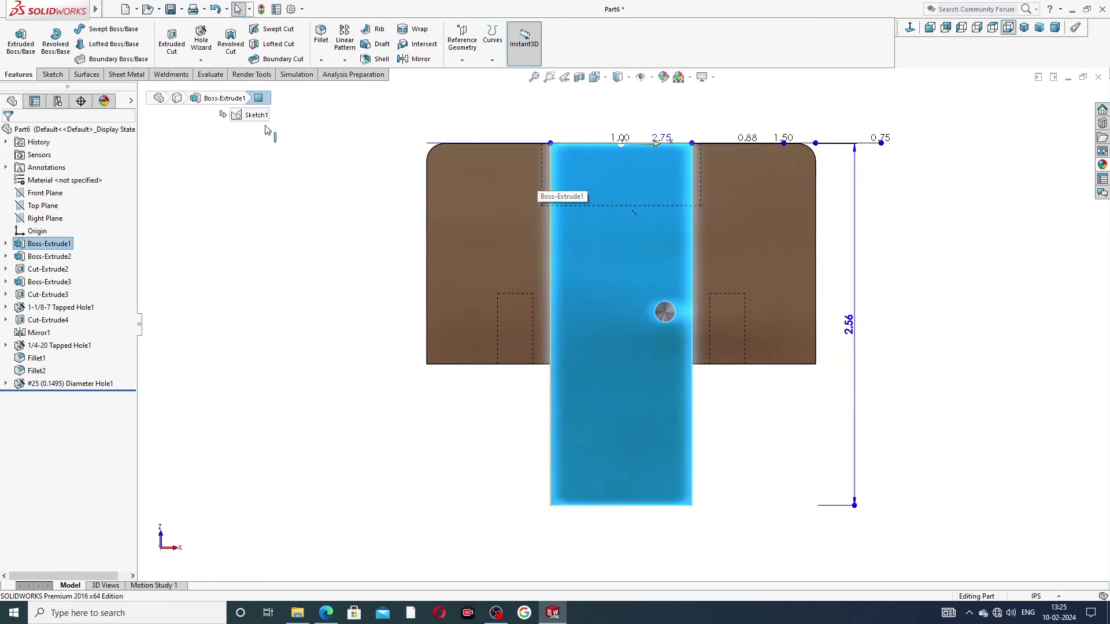
# Start a Hole Wizard straight tapped hole, ANSI Inch 1/4-20, 0.75 in deep with 0.50 in thread
pyautogui.click(201, 39)
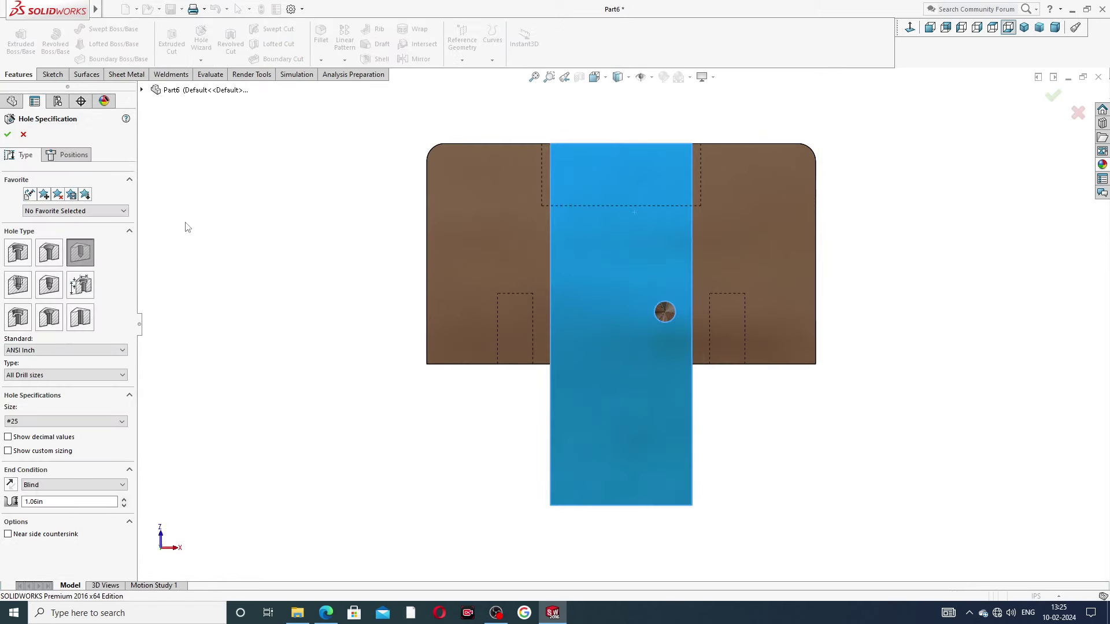
pyautogui.click(17, 286)
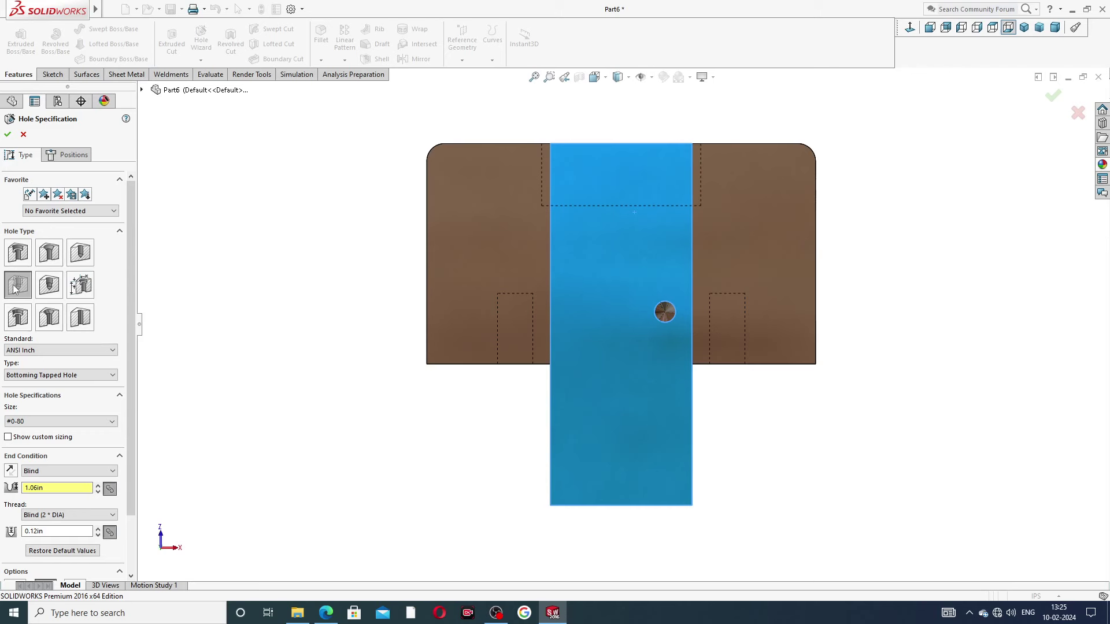
pyautogui.click(16, 289)
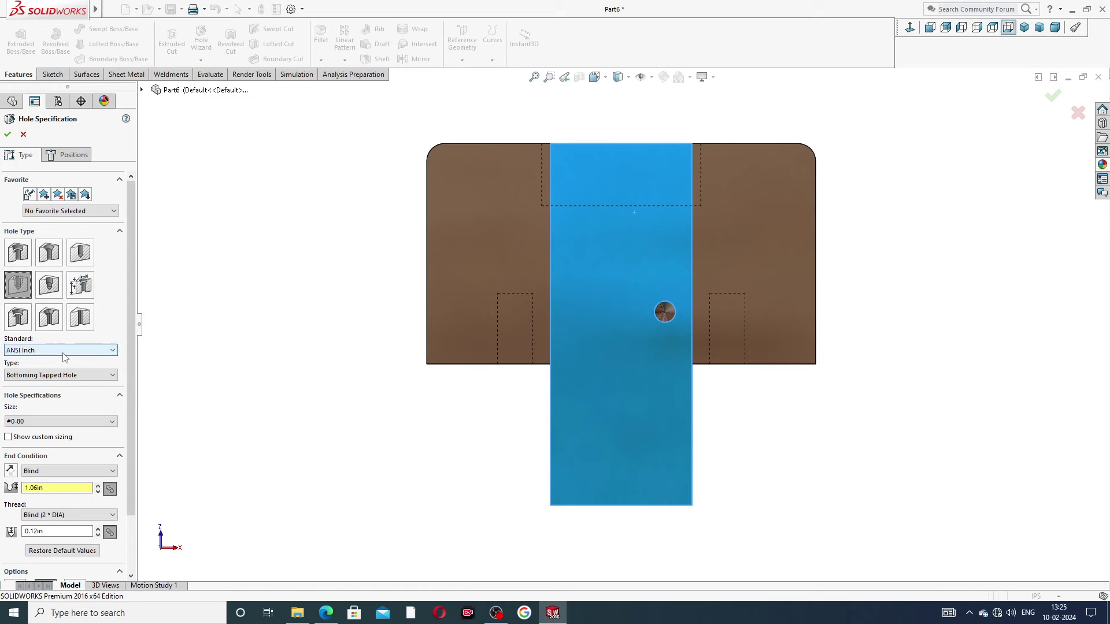
pyautogui.click(69, 376)
pyautogui.click(57, 401)
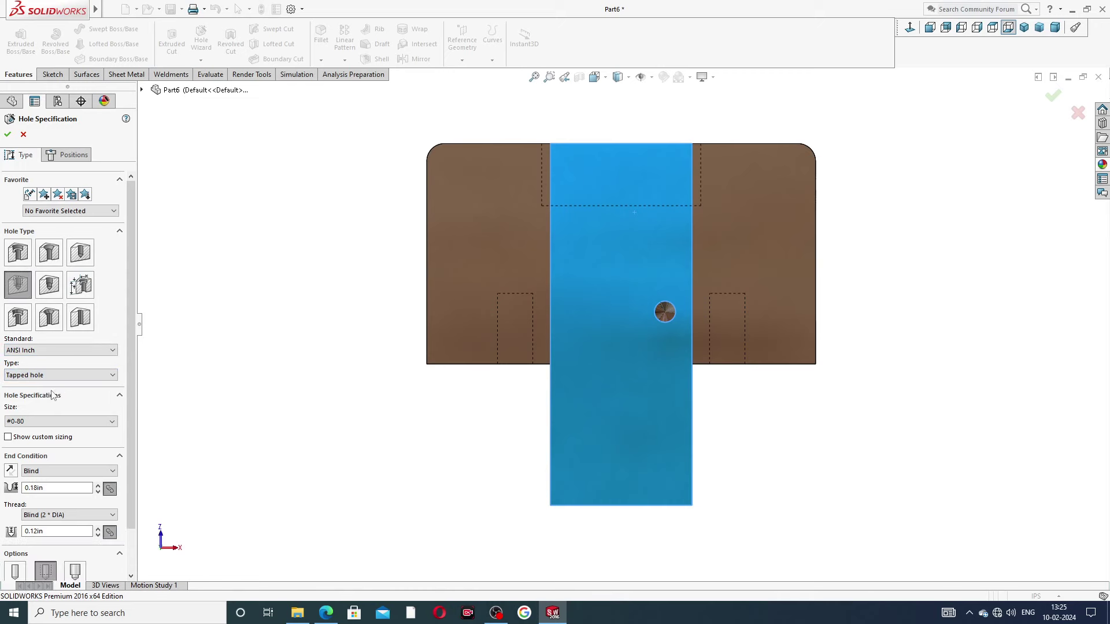
pyautogui.scroll(-2, 86, 370)
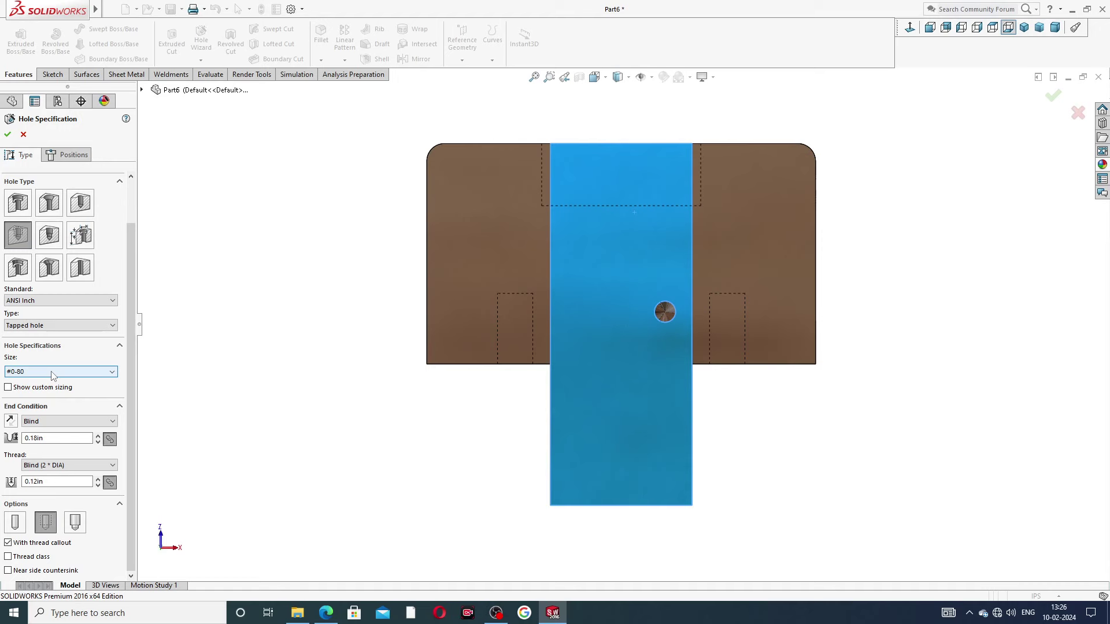
pyautogui.click(64, 374)
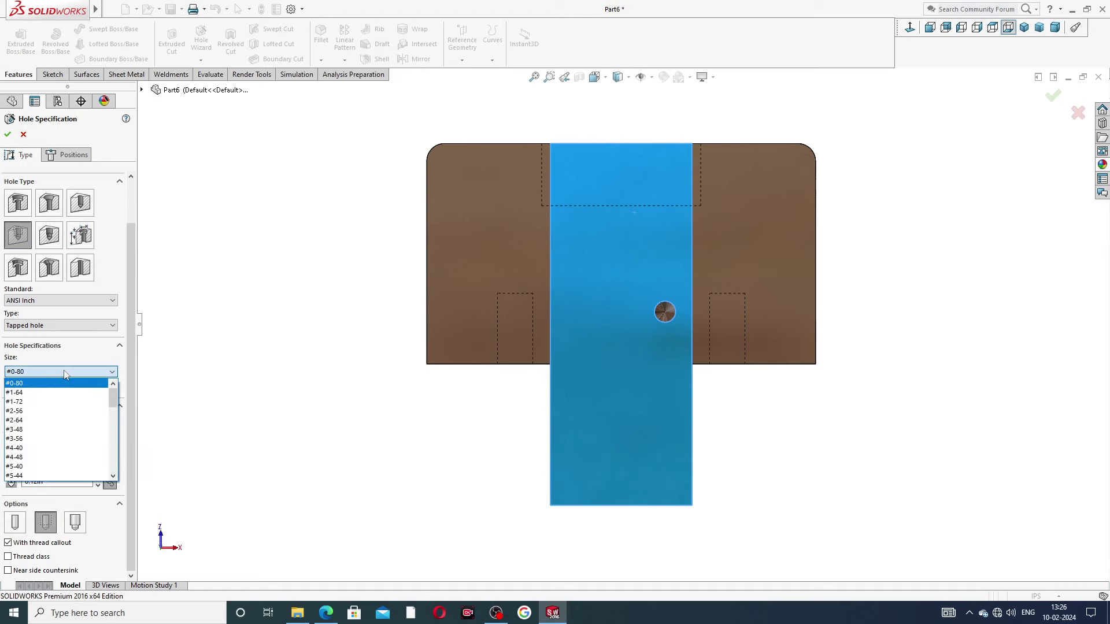
pyautogui.scroll(-4, 48, 422)
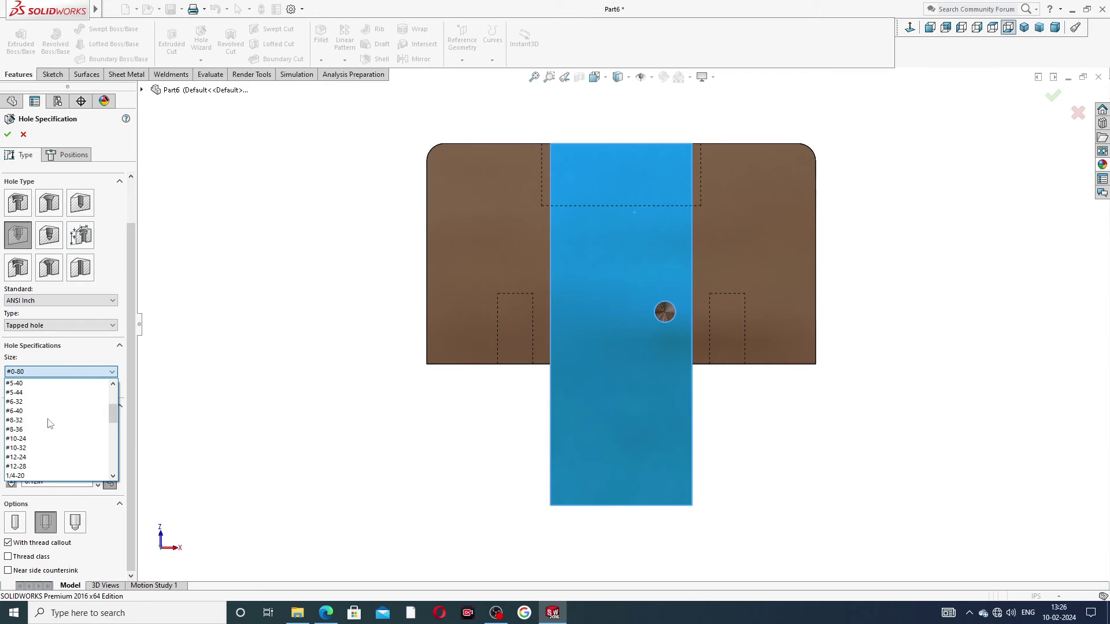
pyautogui.scroll(-1, 48, 423)
pyautogui.click(48, 423)
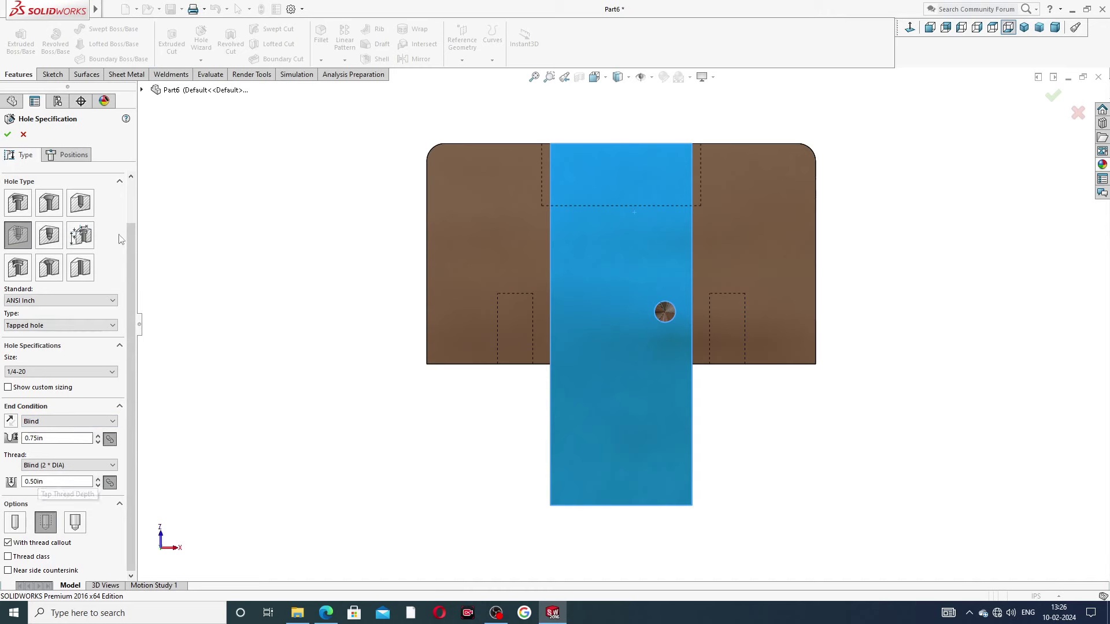
# Place the 1/4-20 tapped hole on the existing hole's centre and accept it as Tapped Hole2
pyautogui.click(69, 155)
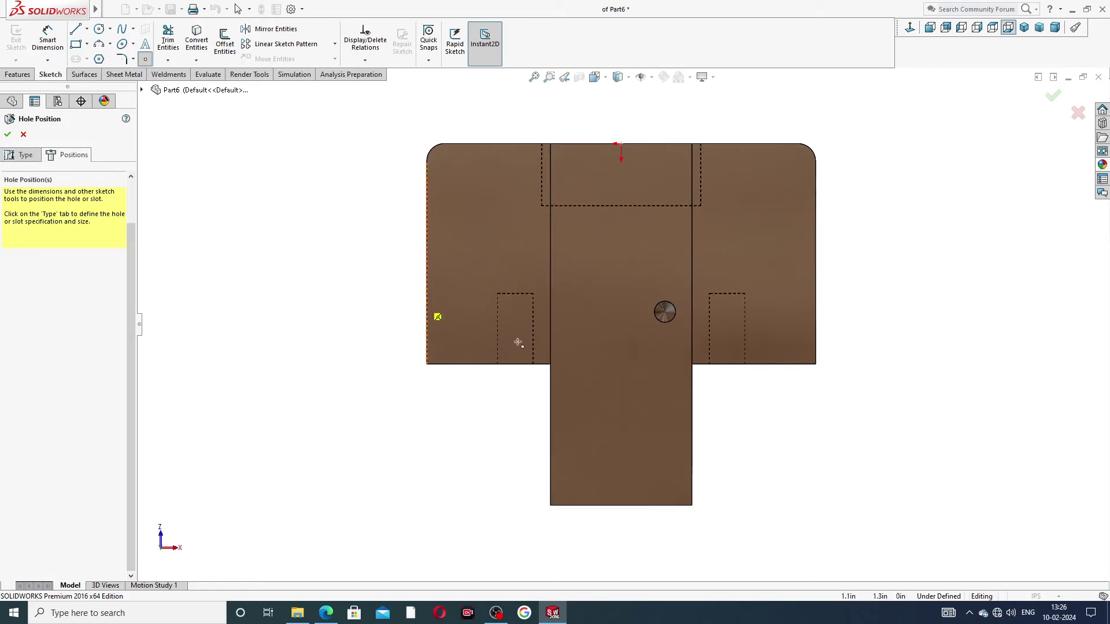
pyautogui.scroll(-6, 666, 315)
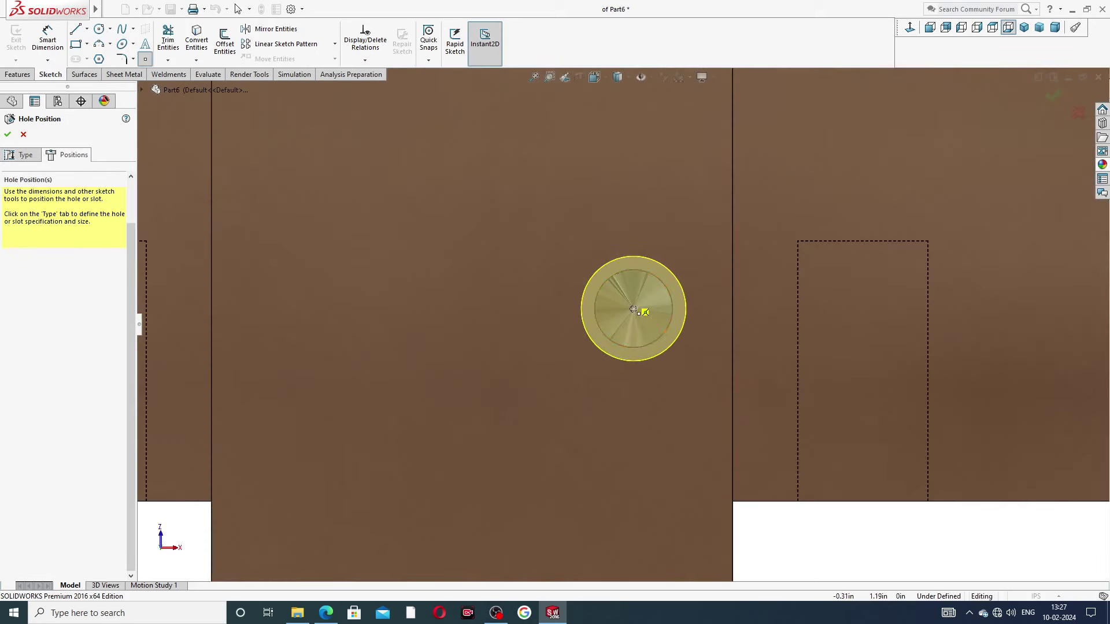
pyautogui.click(634, 309)
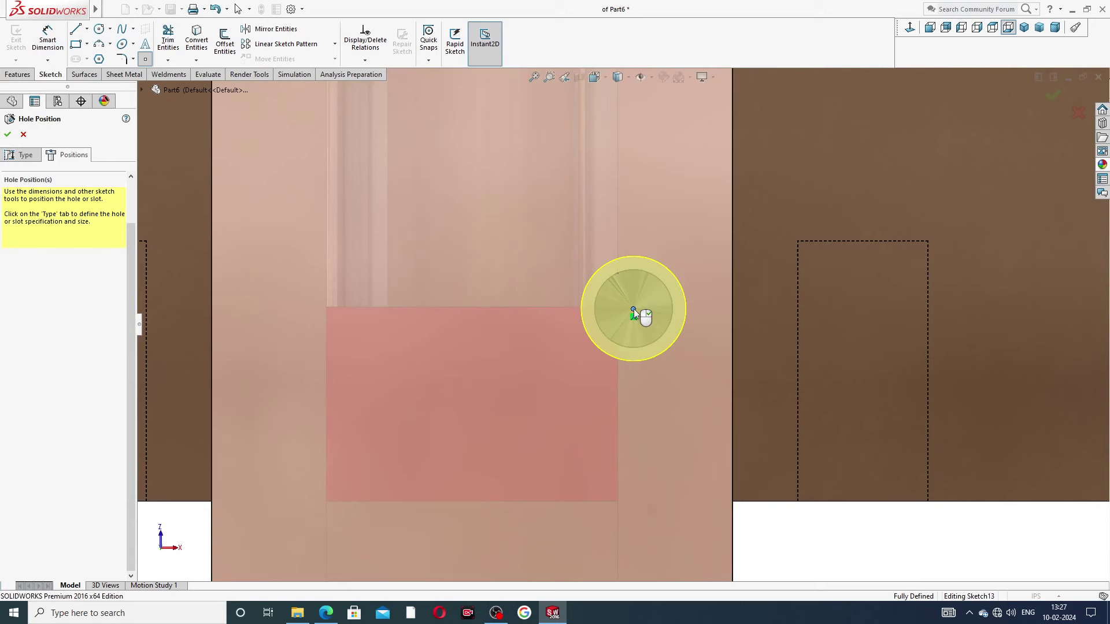
pyautogui.click(7, 134)
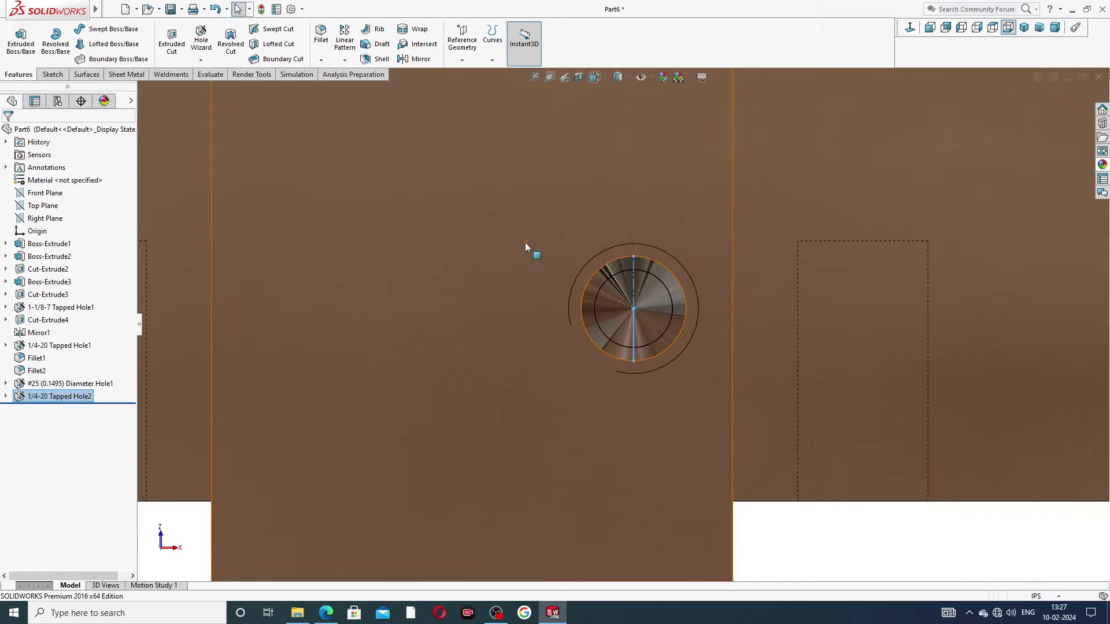
# Orbit to check the hole, then view the stem's front face normal to the screen
pyautogui.moveTo(639, 258); pyautogui.dragTo(617, 240, button='middle')
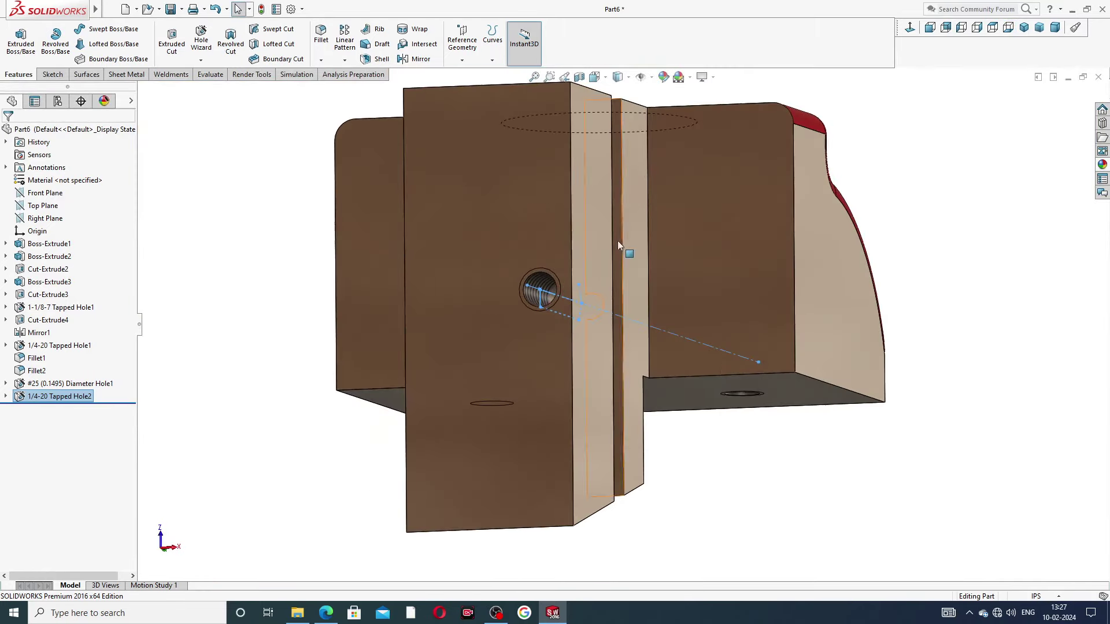
pyautogui.scroll(-5, 586, 265)
pyautogui.click(563, 212)
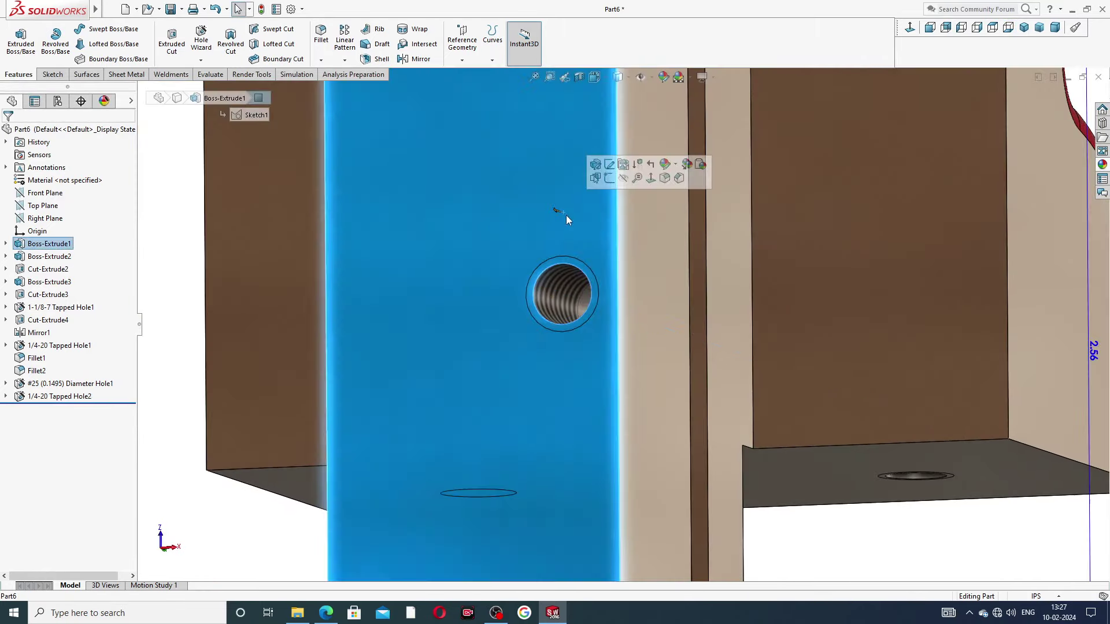
pyautogui.click(1008, 28)
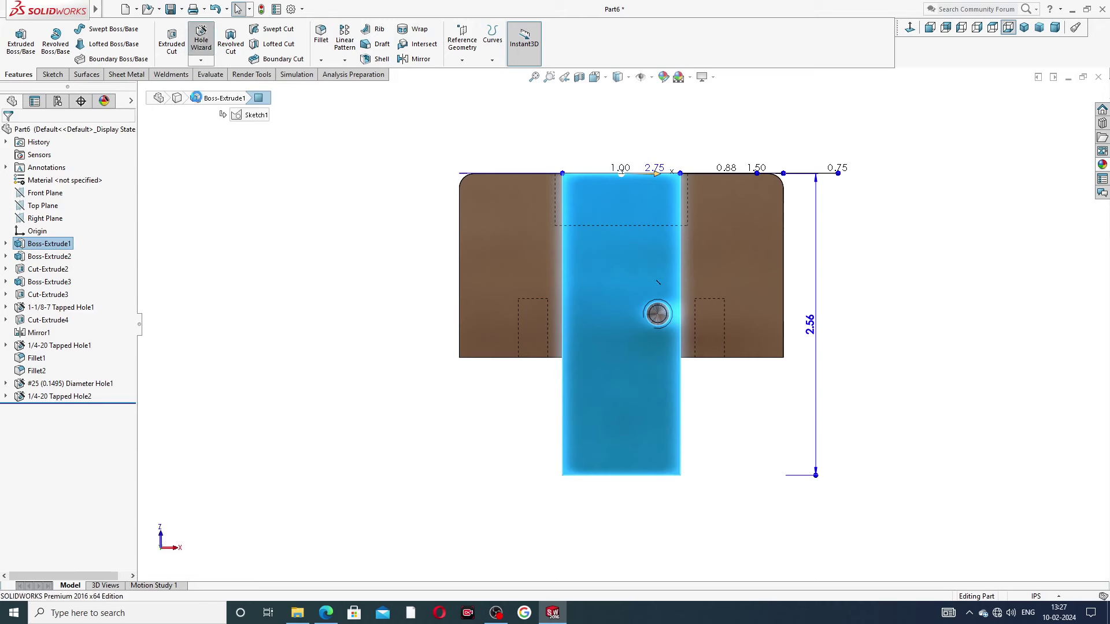
# Start another hole as a plain drilled hole, size 7/32, blind depth 0.38 in
pyautogui.click(201, 39)
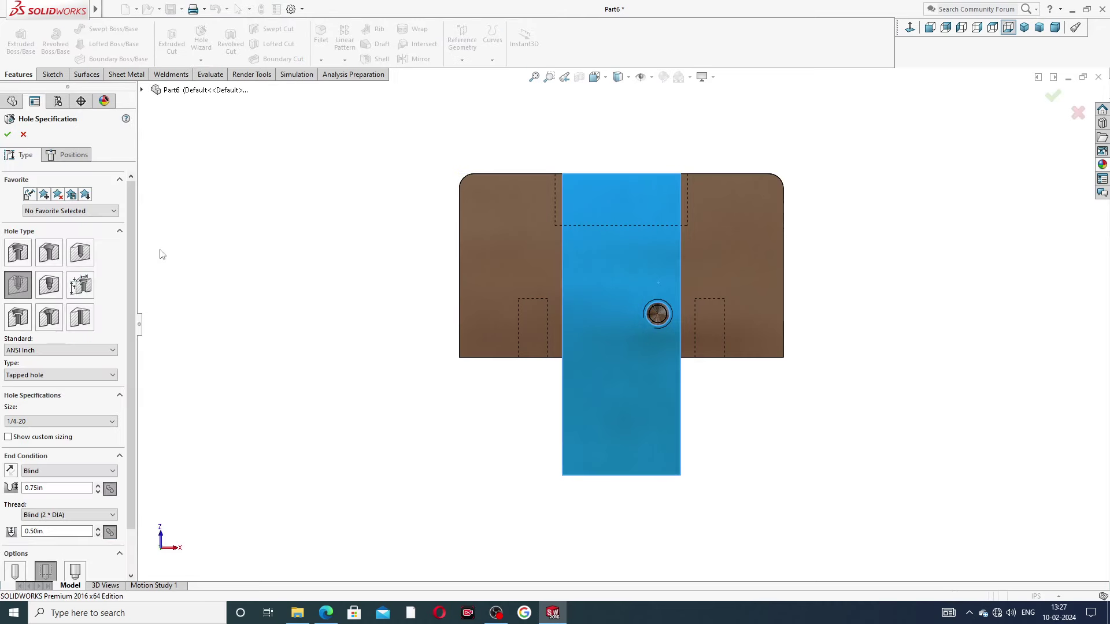
pyautogui.click(80, 259)
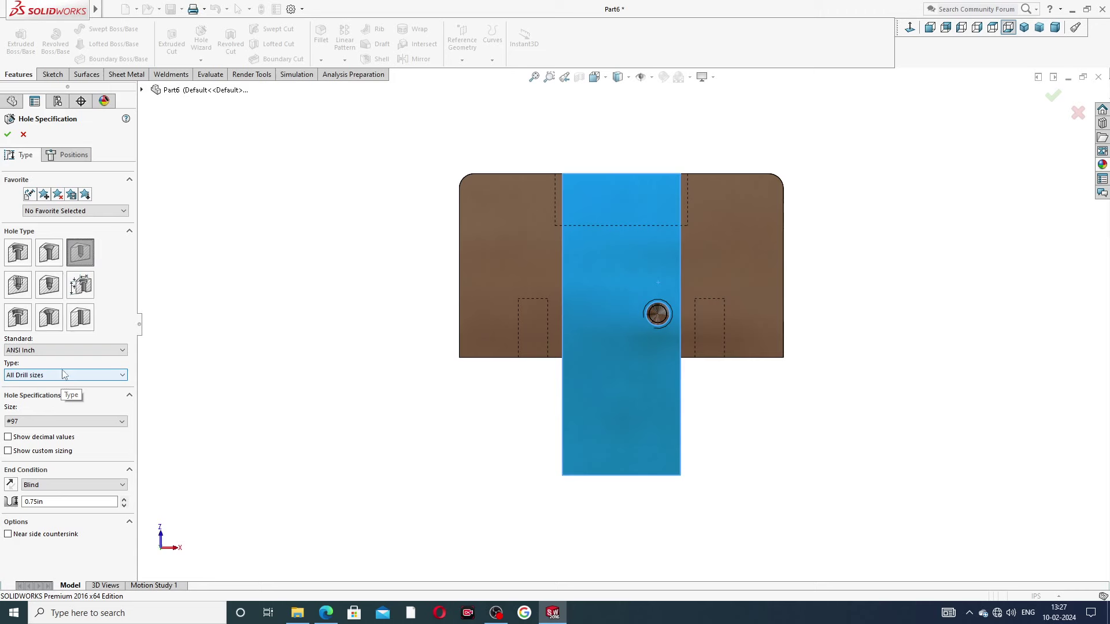
pyautogui.click(66, 421)
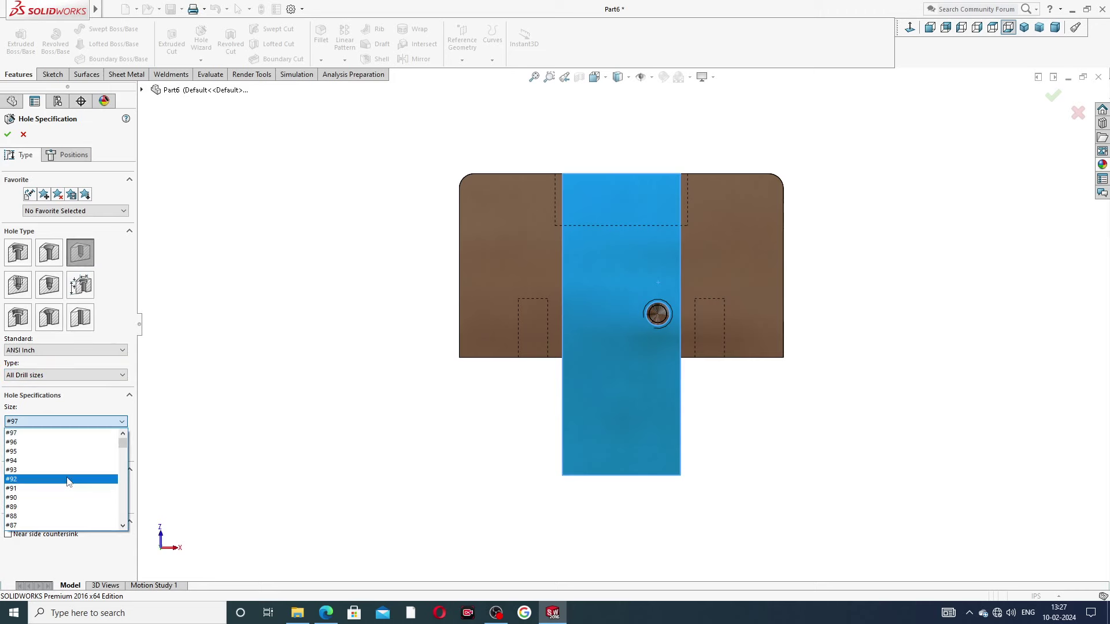
pyautogui.scroll(-9, 67, 474)
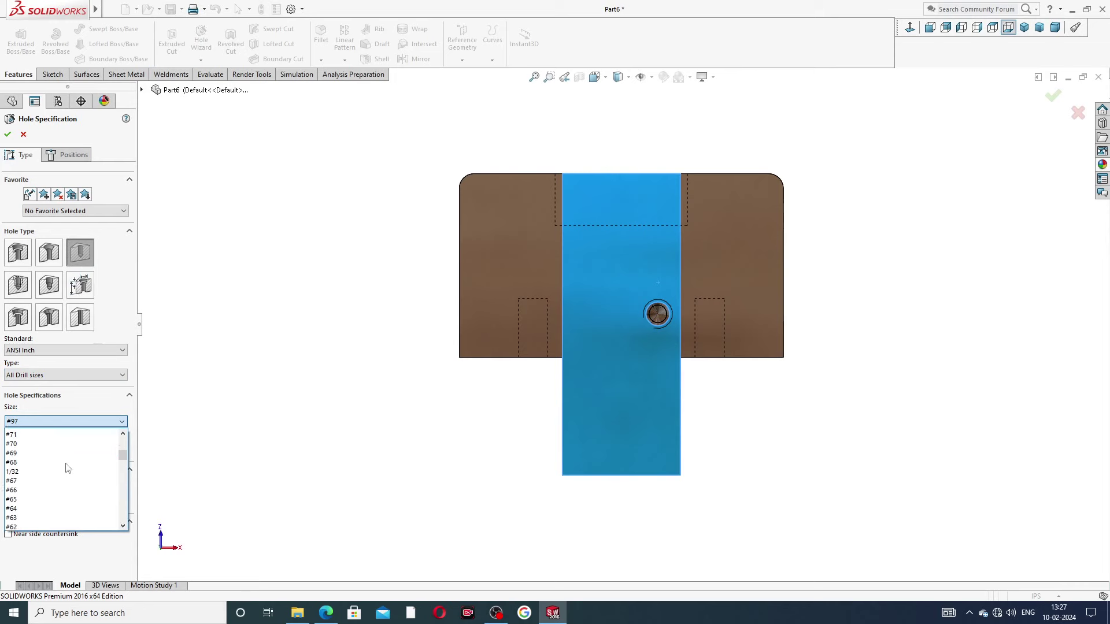
pyautogui.scroll(-3, 67, 469)
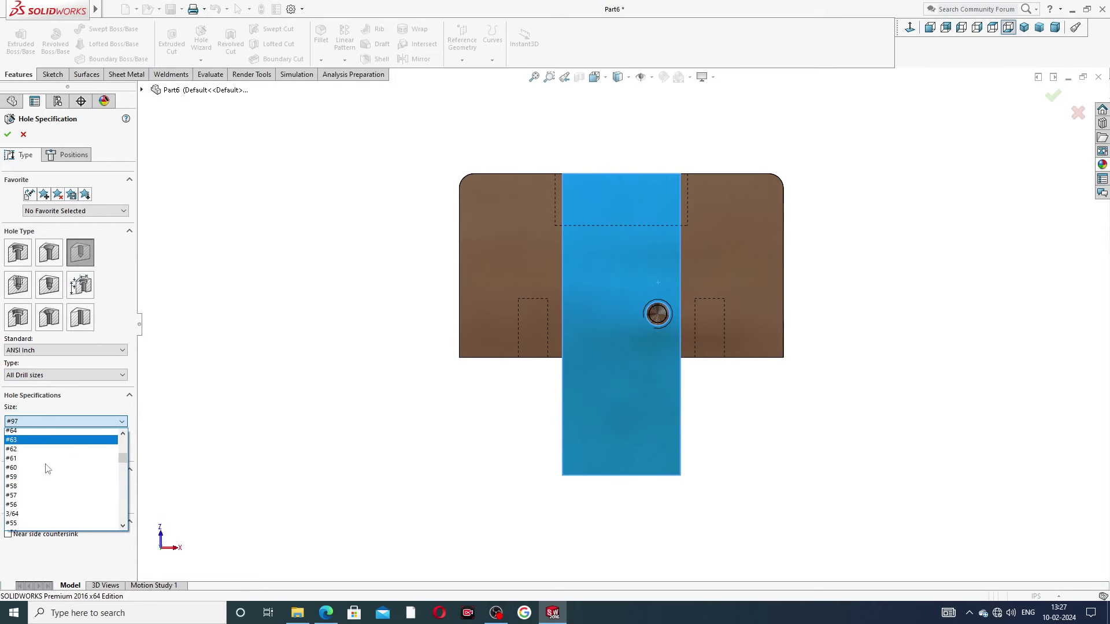
pyautogui.scroll(-5, 48, 469)
pyautogui.scroll(-5, 47, 469)
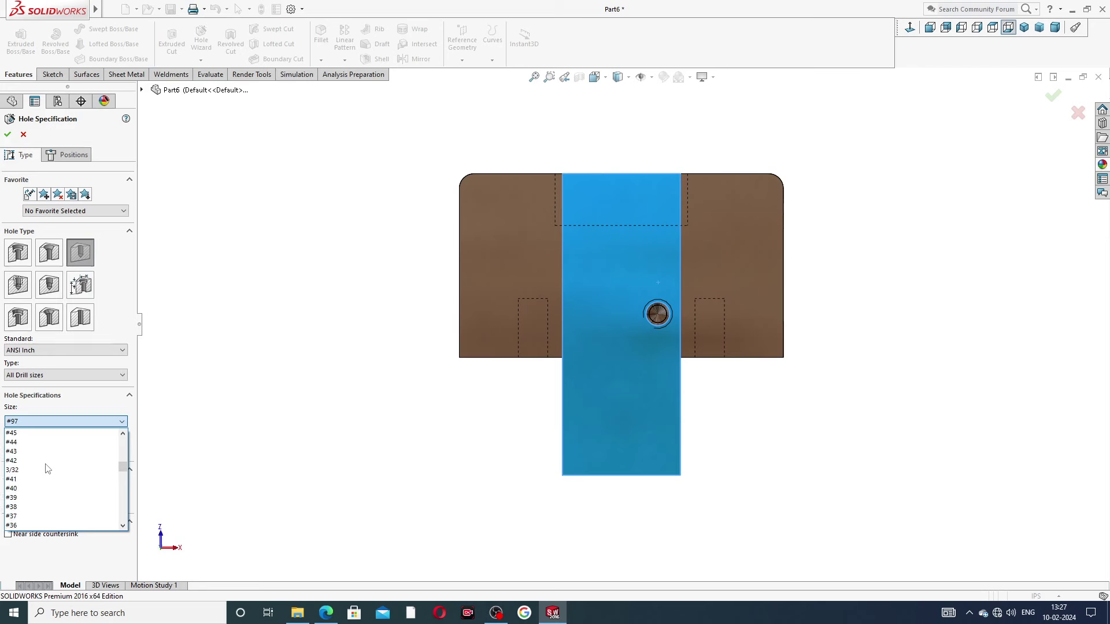
pyautogui.scroll(-2, 51, 468)
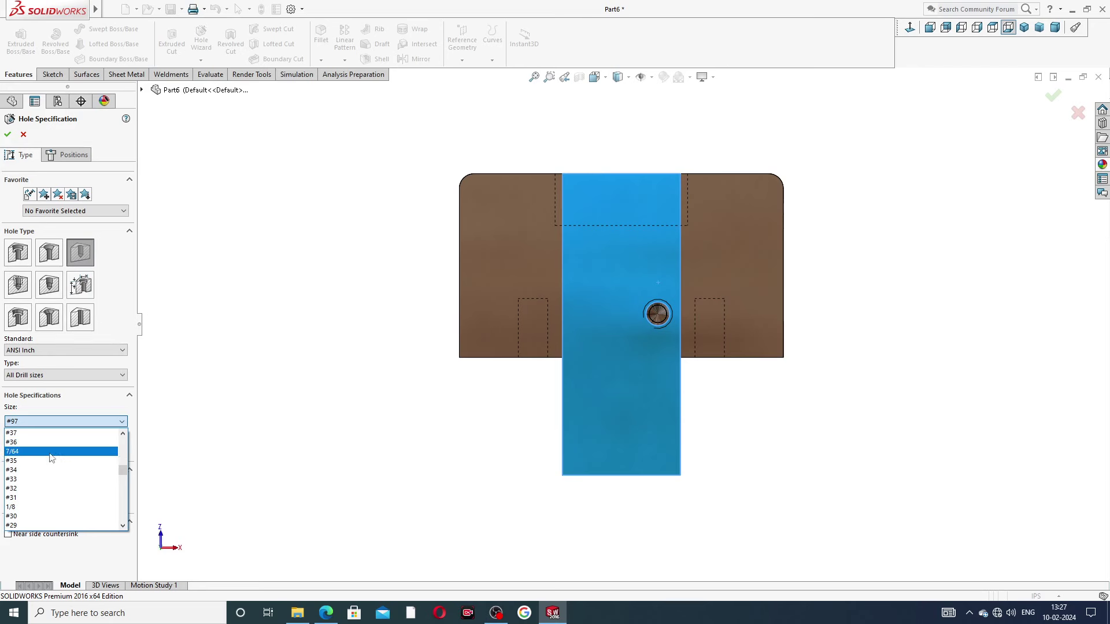
pyautogui.scroll(-2, 48, 468)
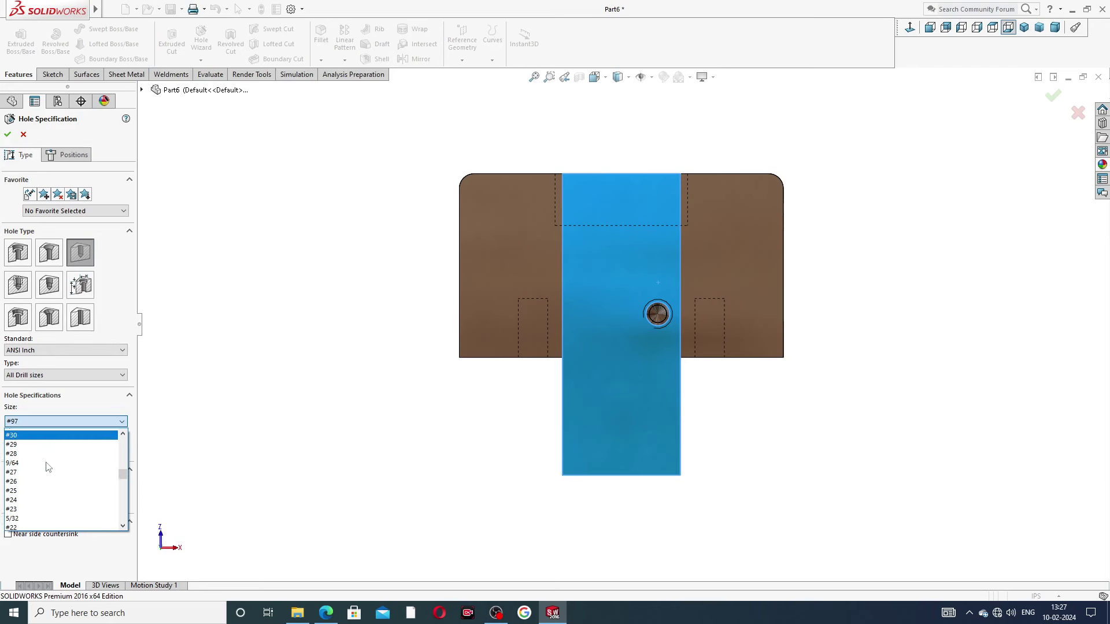
pyautogui.scroll(-3, 48, 468)
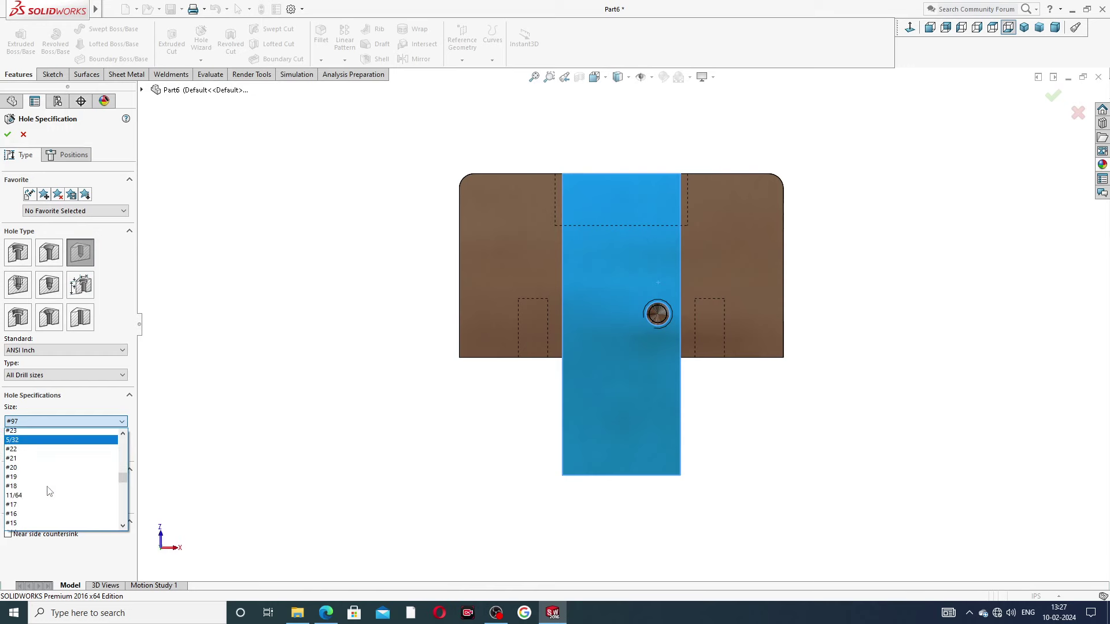
pyautogui.scroll(-6, 49, 473)
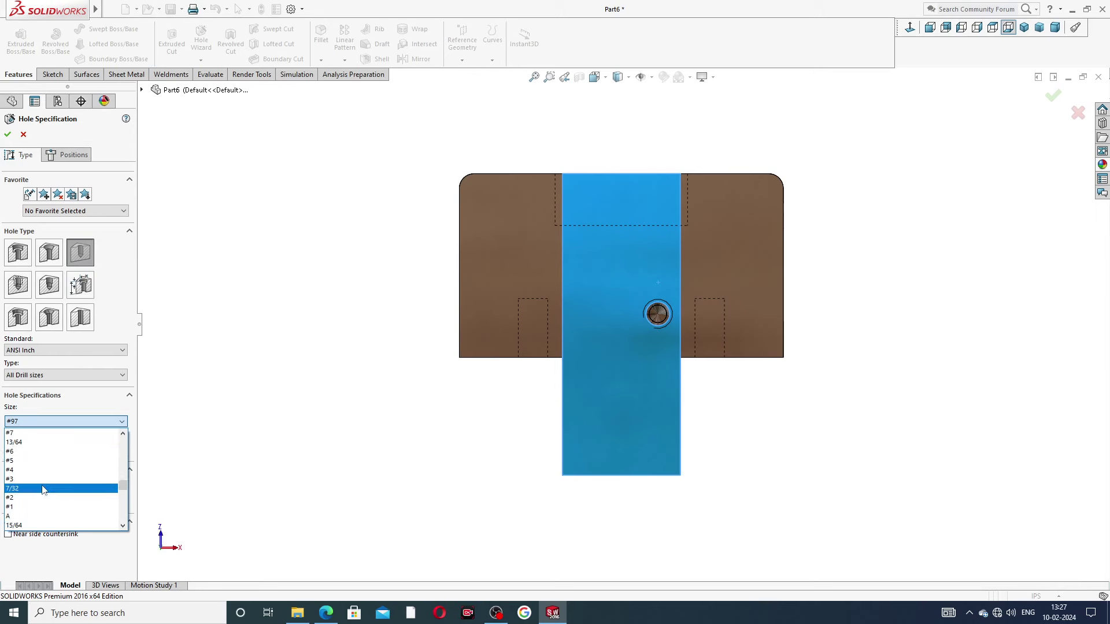
pyautogui.click(46, 488)
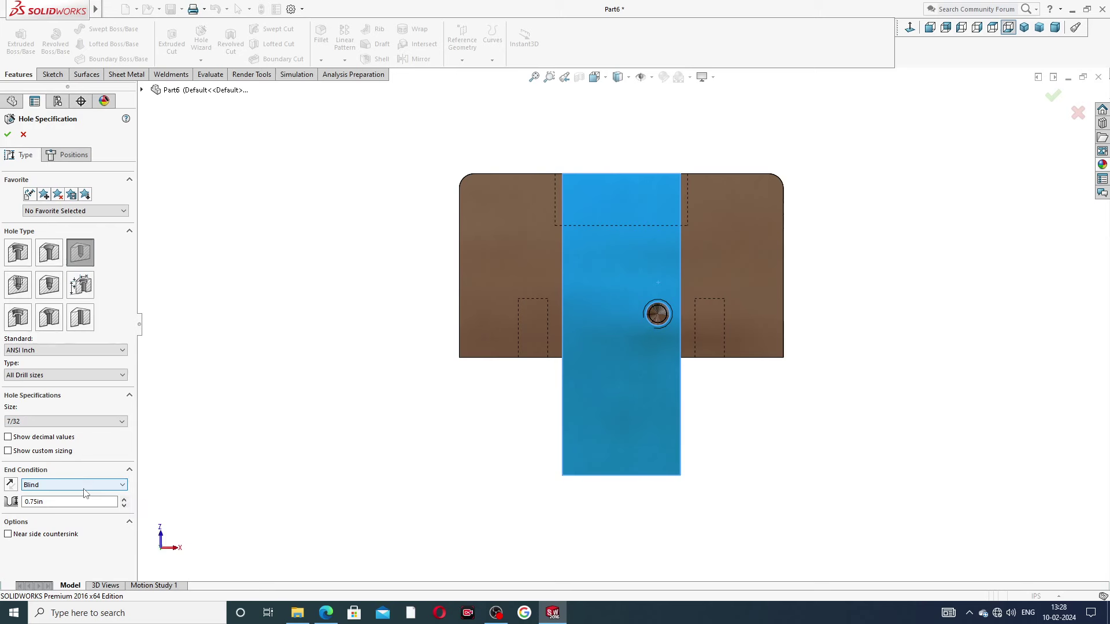
pyautogui.doubleClick(24, 503)
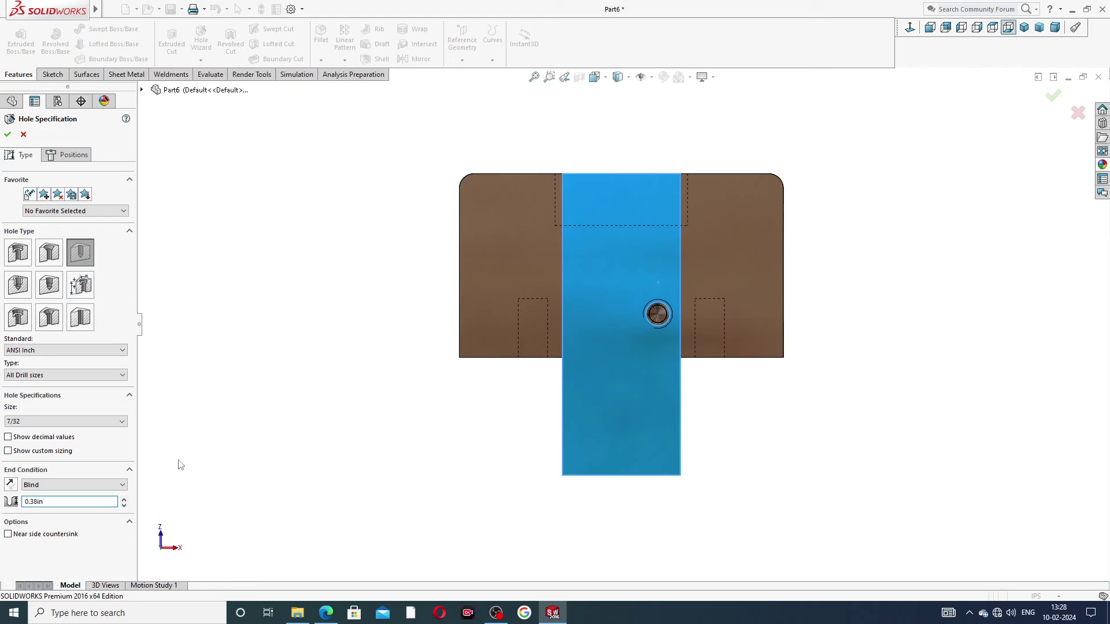
# Place the 7/32 hole on the existing hole's centre, creating 7/32 Diameter Hole1
pyautogui.click(74, 155)
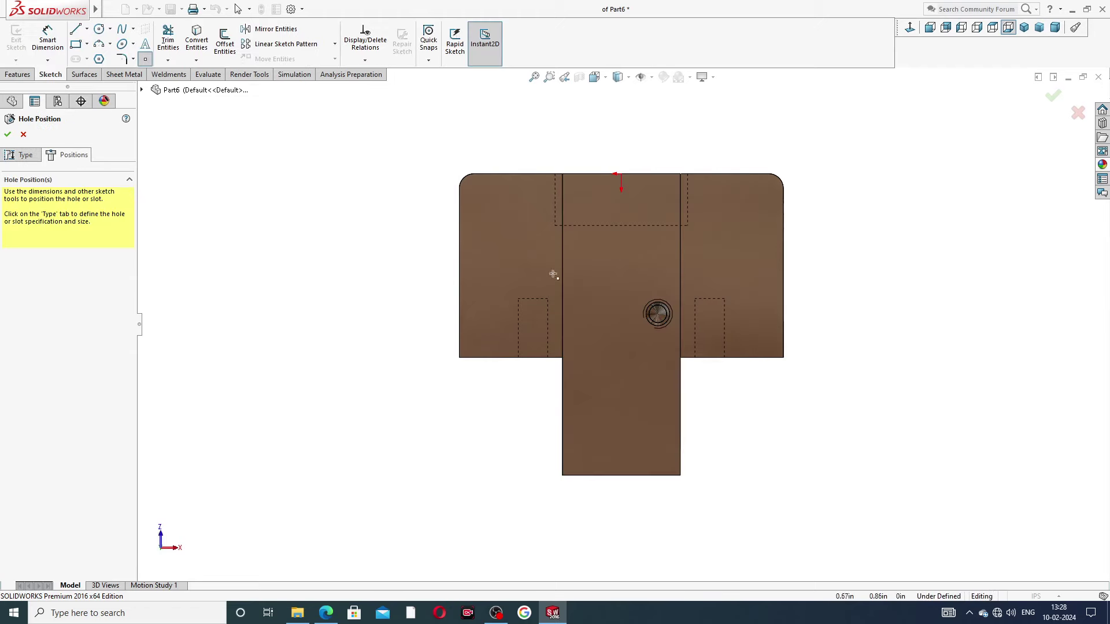
pyautogui.scroll(5, 662, 327)
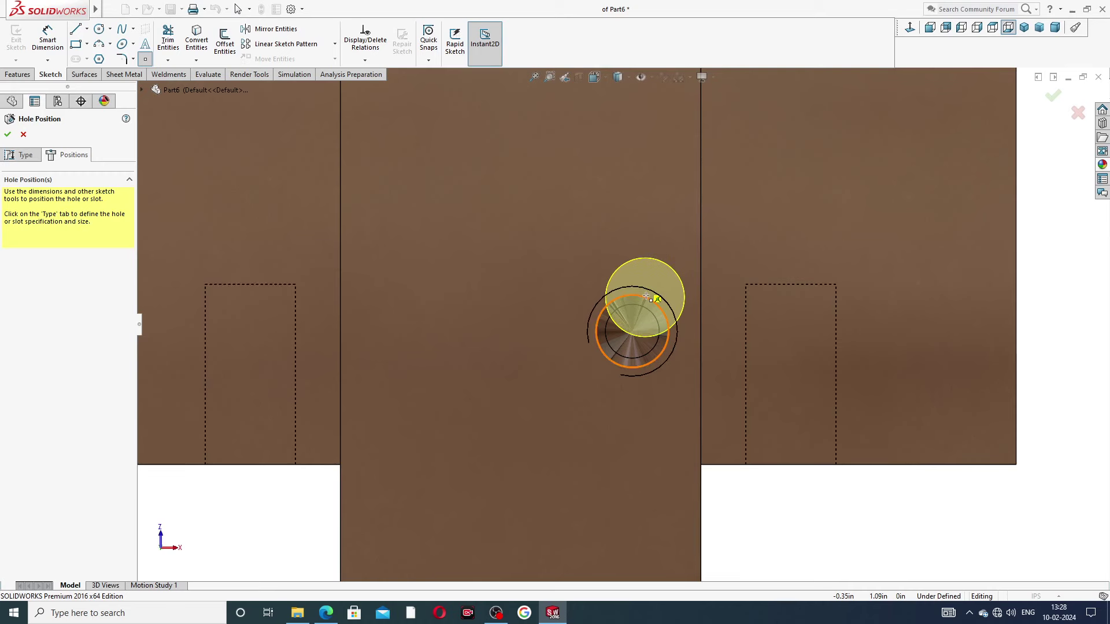
pyautogui.click(632, 328)
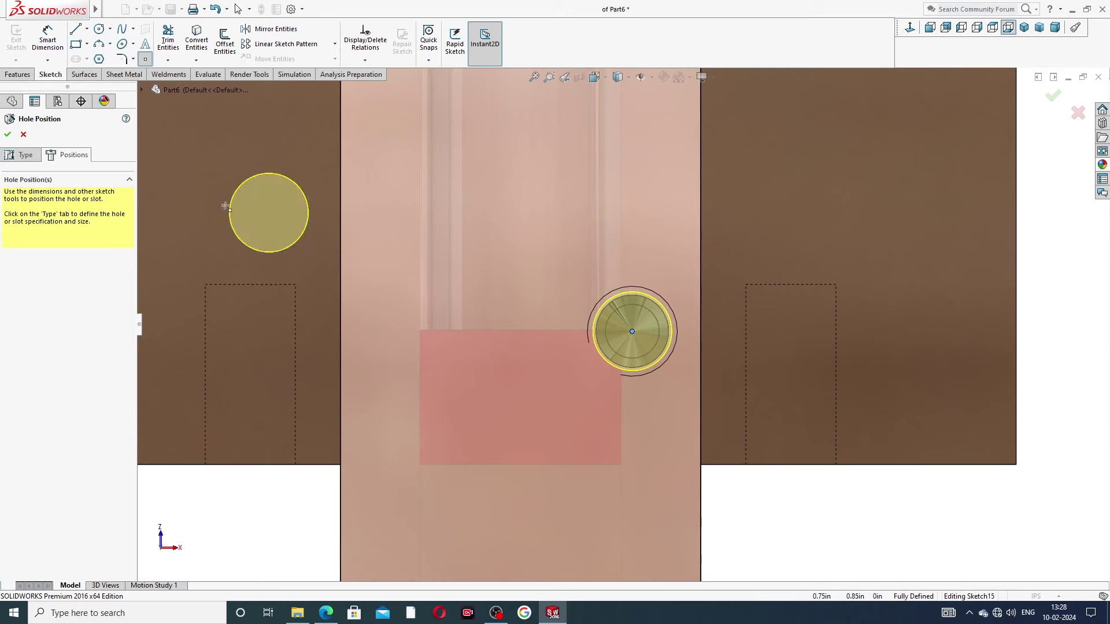
pyautogui.click(7, 134)
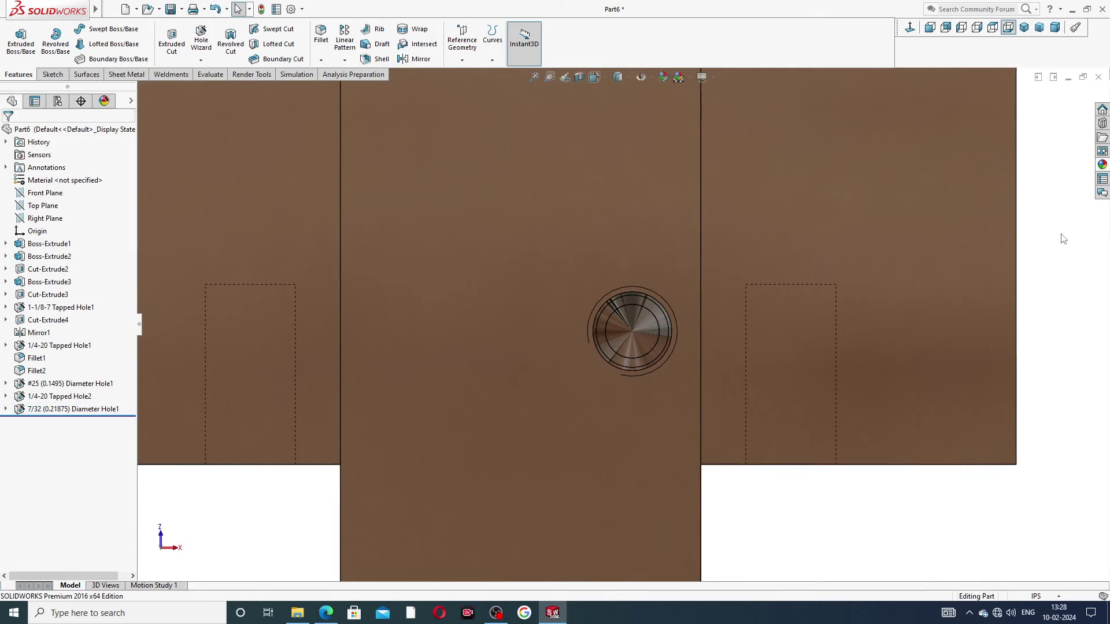
# Zoom out to an isometric view and start a Mirror about the Right Plane
pyautogui.press('z')
pyautogui.press('z')
pyautogui.hotkey('ctrl', '7')
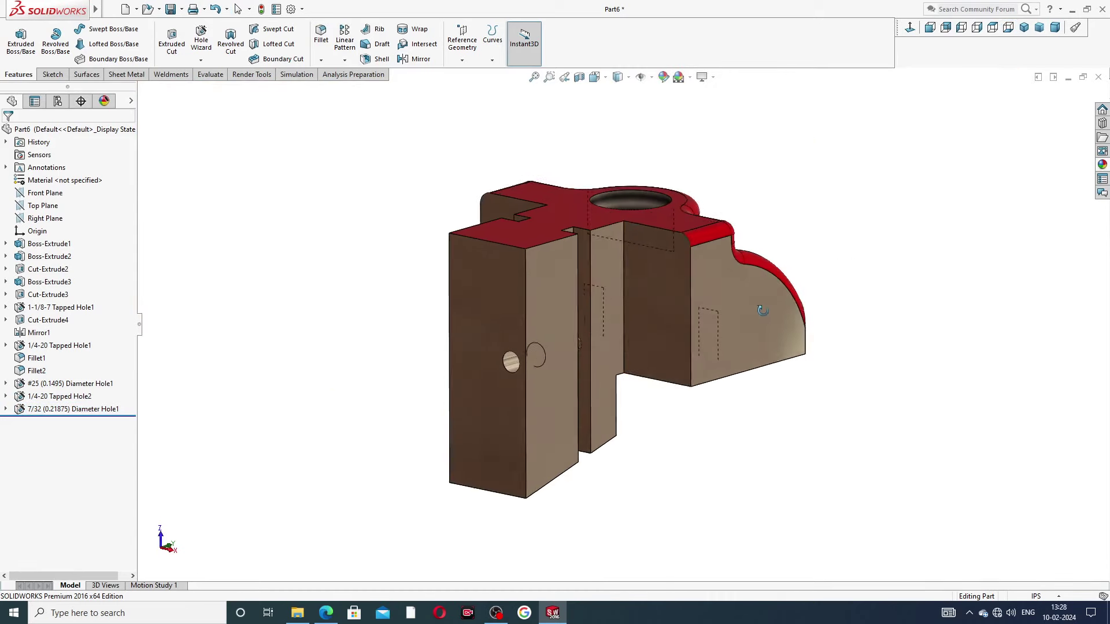
pyautogui.click(45, 219)
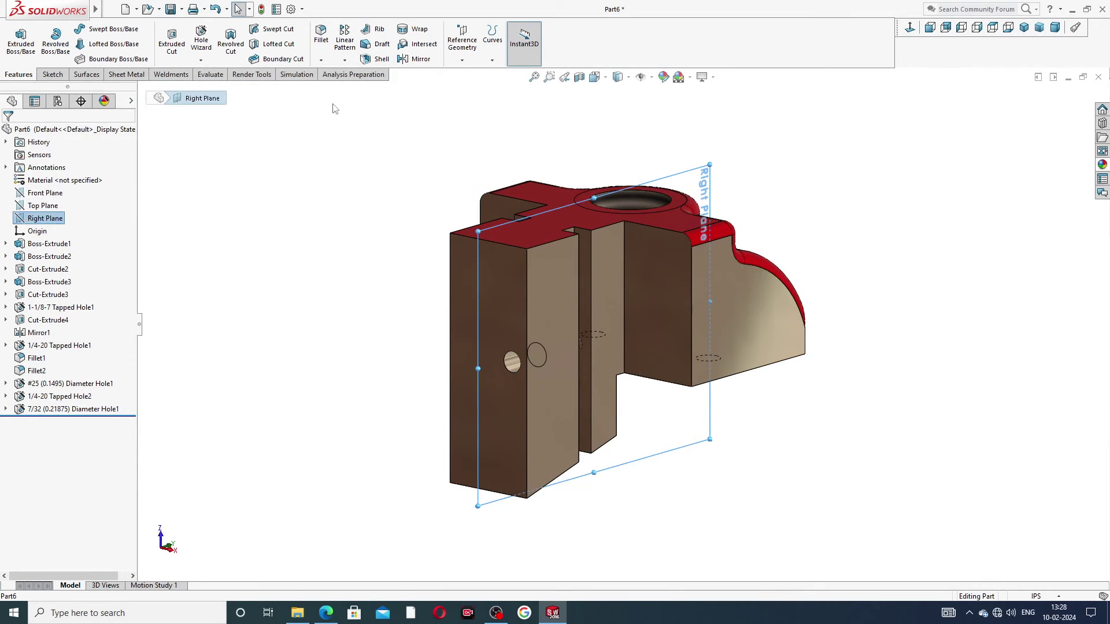
pyautogui.click(417, 58)
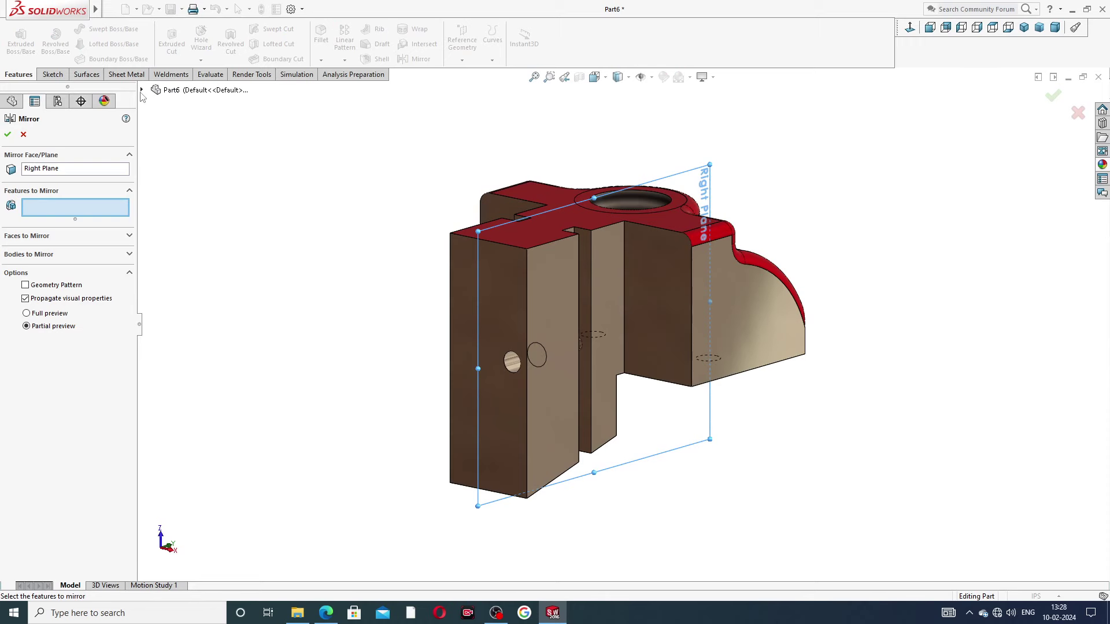
# Mirror #25 Diameter Hole1, 1/4-20 Tapped Hole2 and 7/32 Diameter Hole1 as Mirror2, then orbit to check
pyautogui.click(141, 91)
pyautogui.click(202, 344)
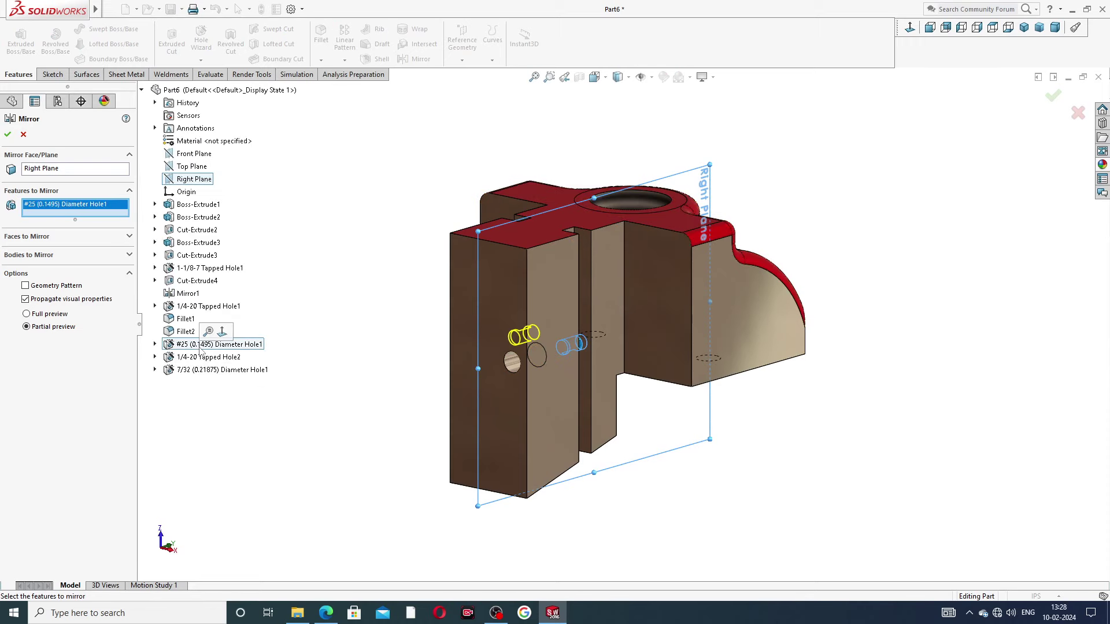
pyautogui.click(203, 357)
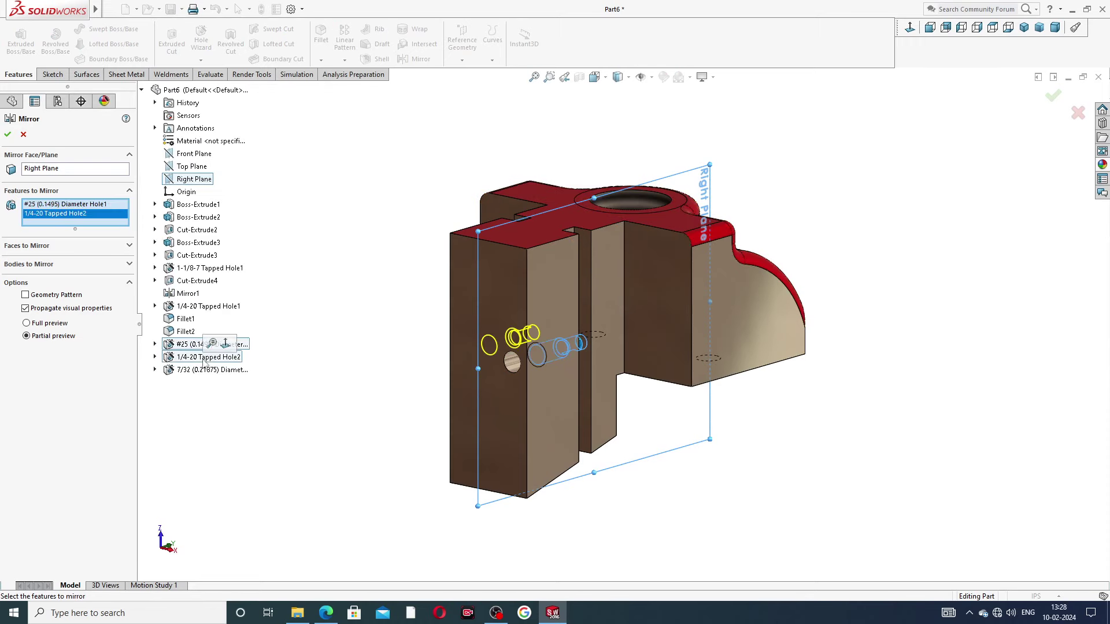
pyautogui.click(204, 370)
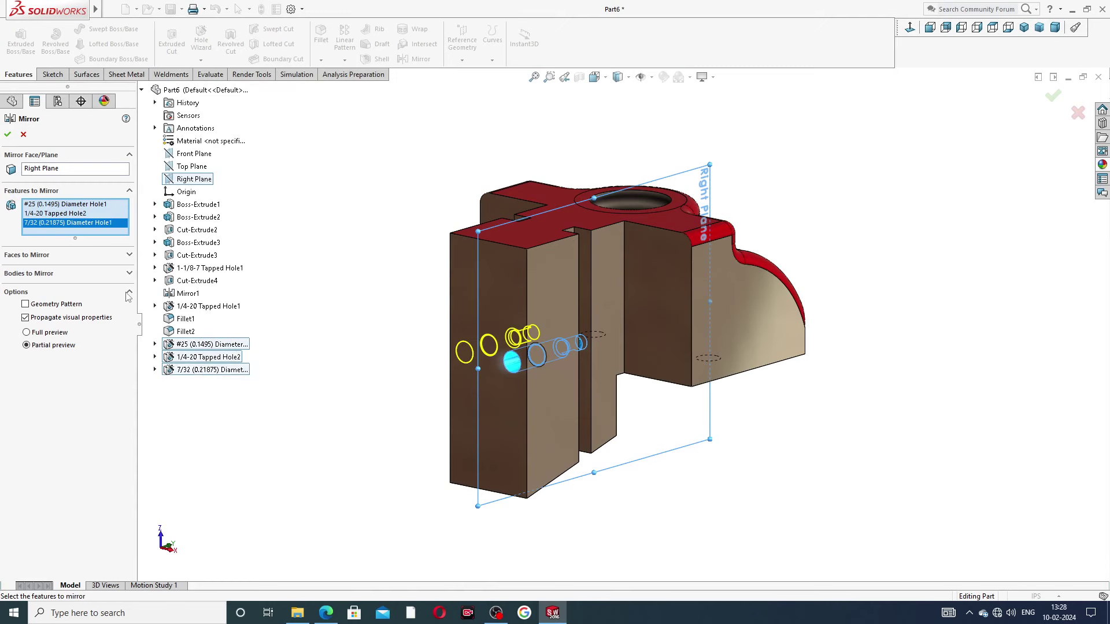
pyautogui.click(8, 136)
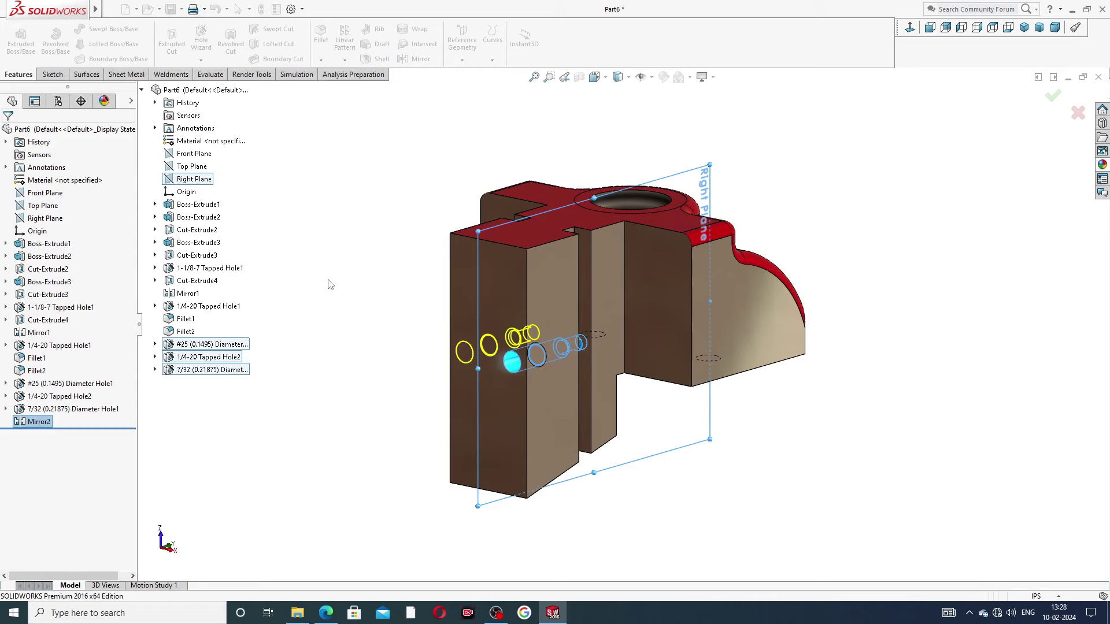
pyautogui.moveTo(375, 295); pyautogui.dragTo(500, 211, button='middle')
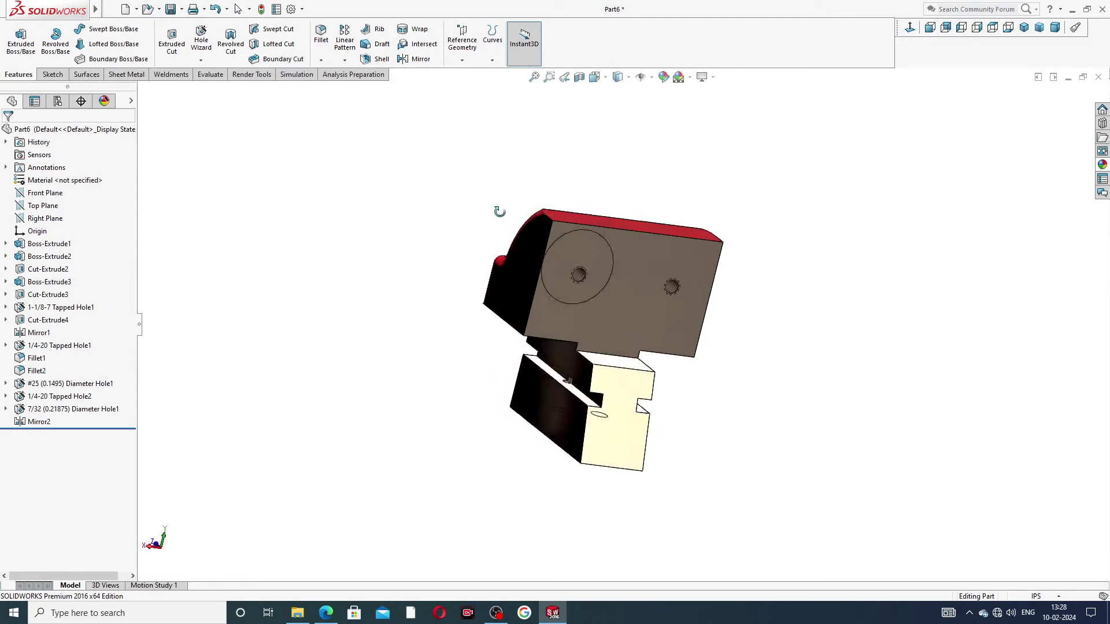
# Start a fillet with a 0.001 in radius
pyautogui.click(321, 35)
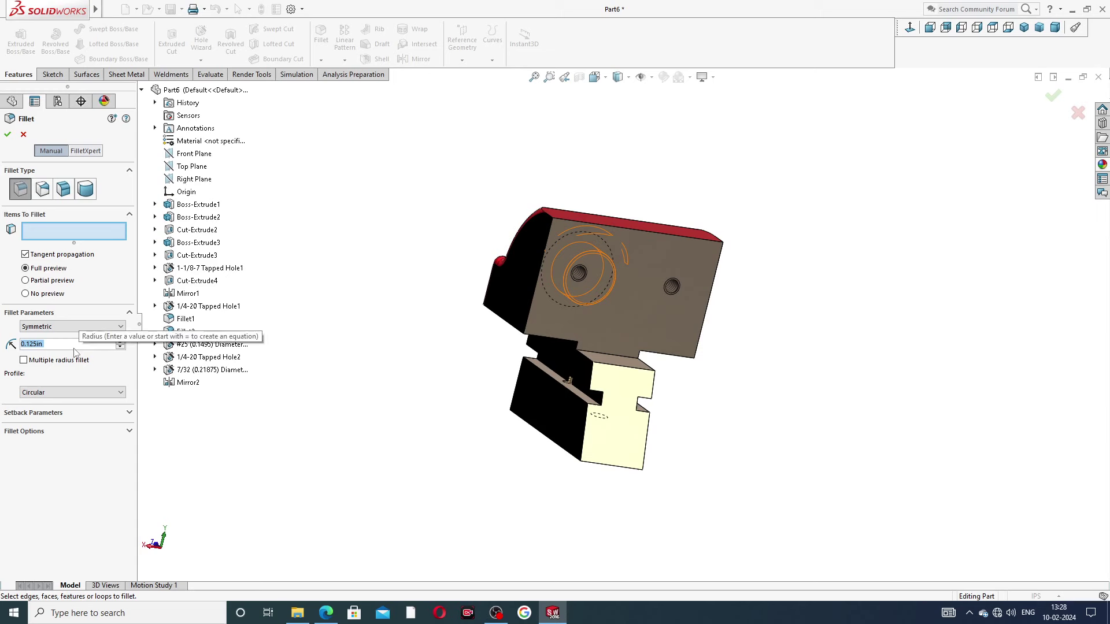
pyautogui.press('BackSpace')
pyautogui.write('.')
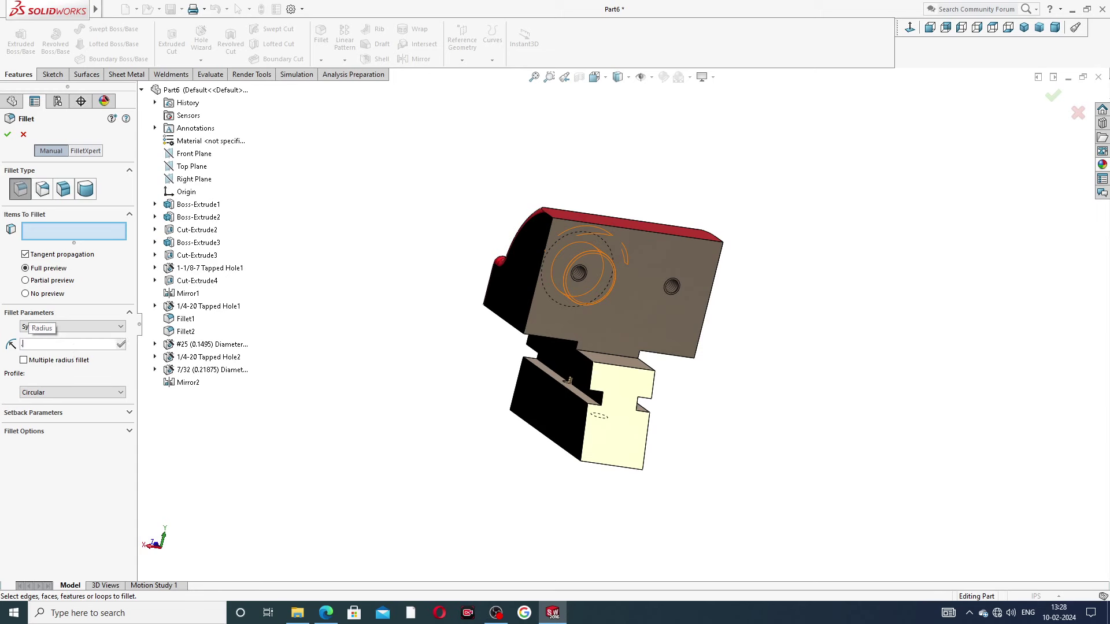
pyautogui.write('001')
pyautogui.press('Return')
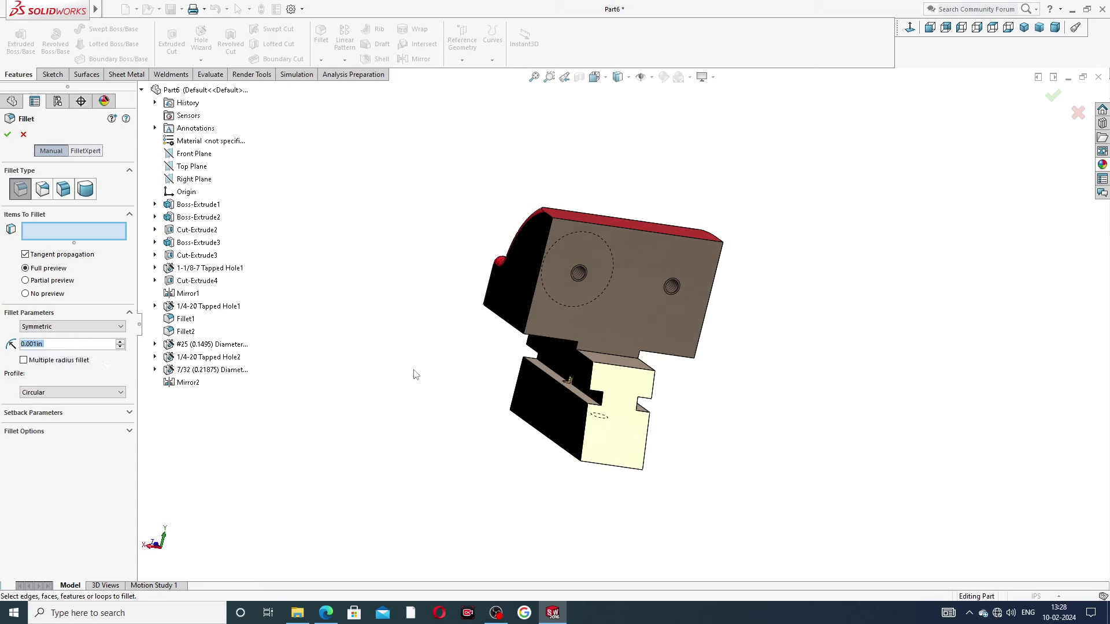
# Pick the holed face plus right and left side faces, then cancel the fillet
pyautogui.scroll(-3, 652, 298)
pyautogui.click(659, 259)
pyautogui.scroll(2, 717, 292)
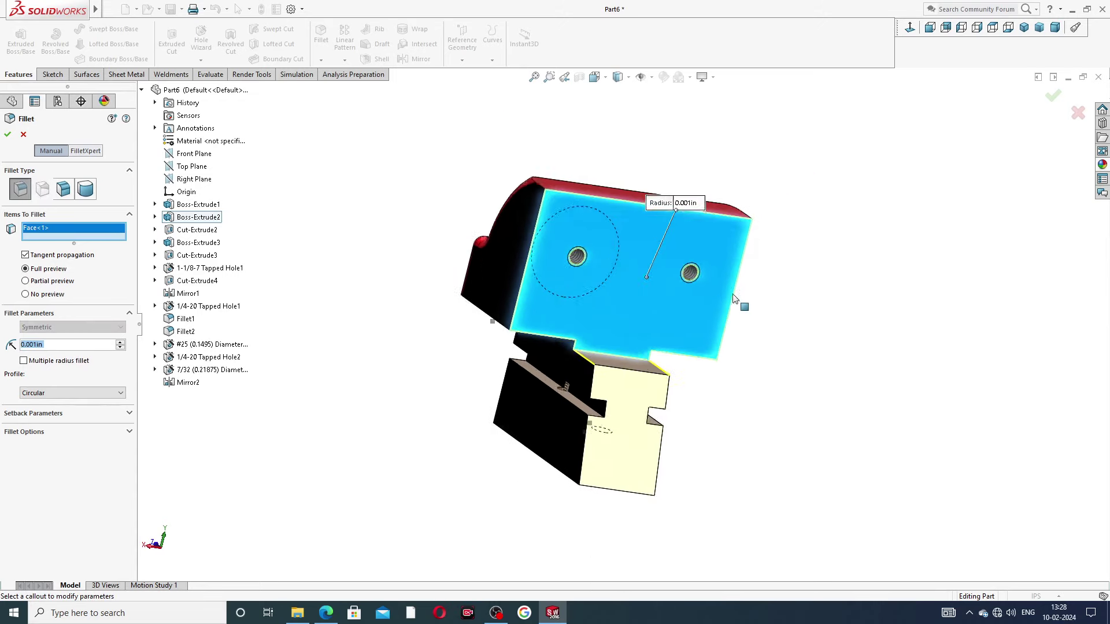
pyautogui.scroll(-3, 665, 382)
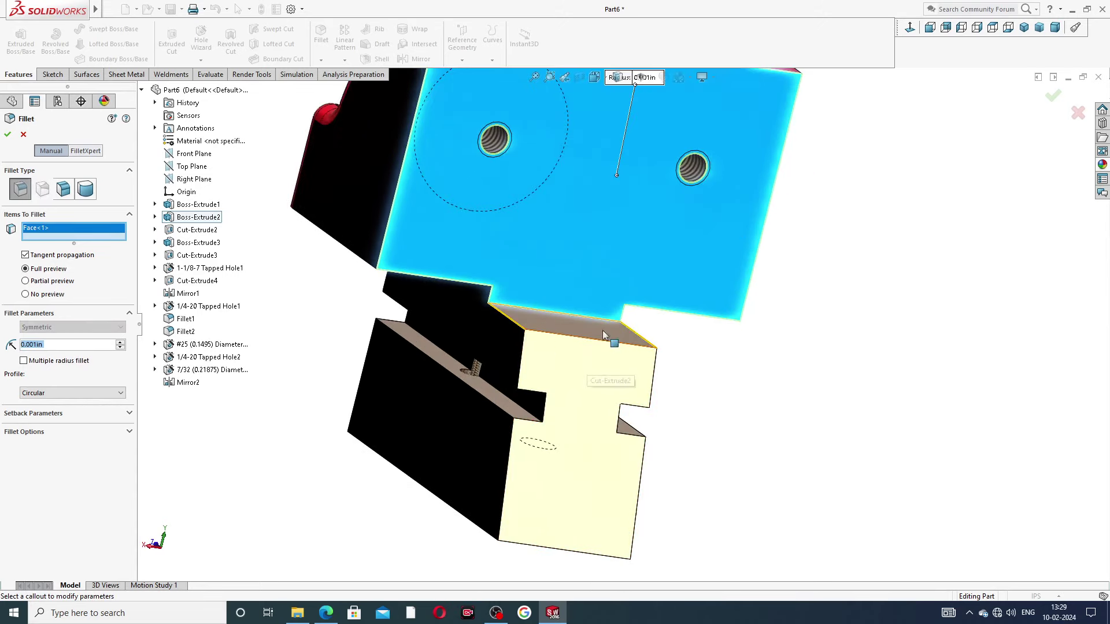
pyautogui.moveTo(602, 330); pyautogui.dragTo(718, 268, button='middle')
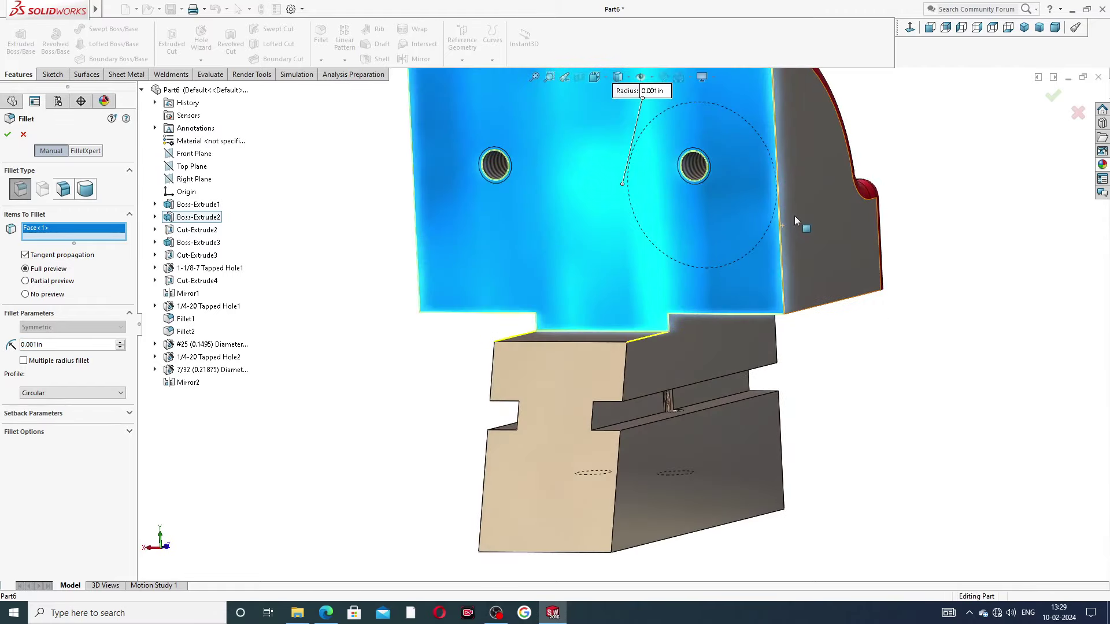
pyautogui.click(838, 289)
pyautogui.moveTo(842, 329); pyautogui.dragTo(938, 335, button='middle')
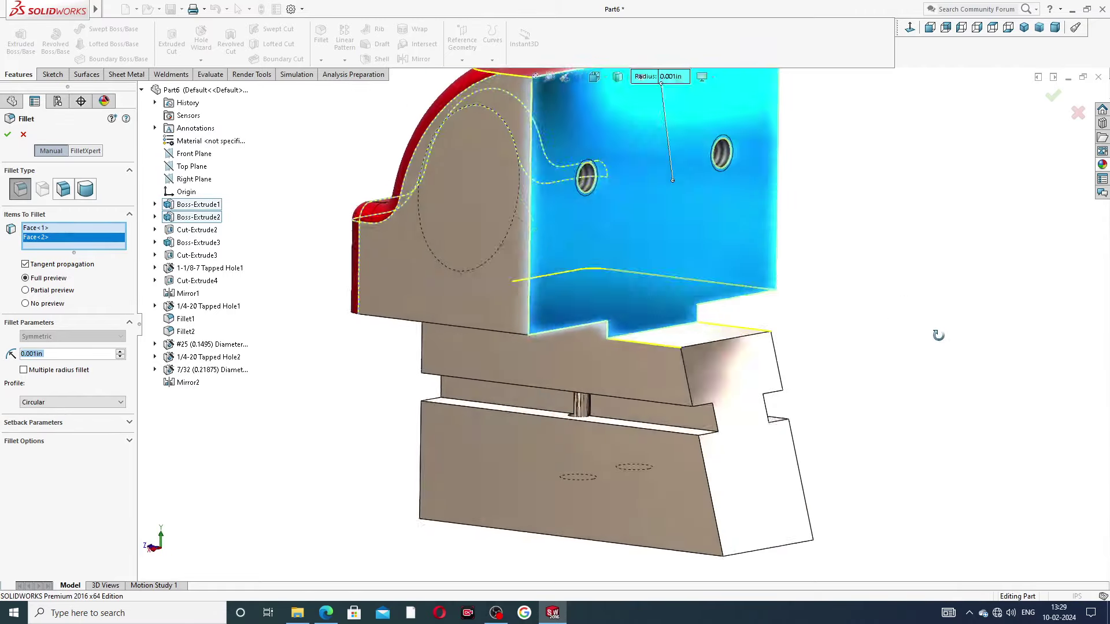
pyautogui.click(465, 249)
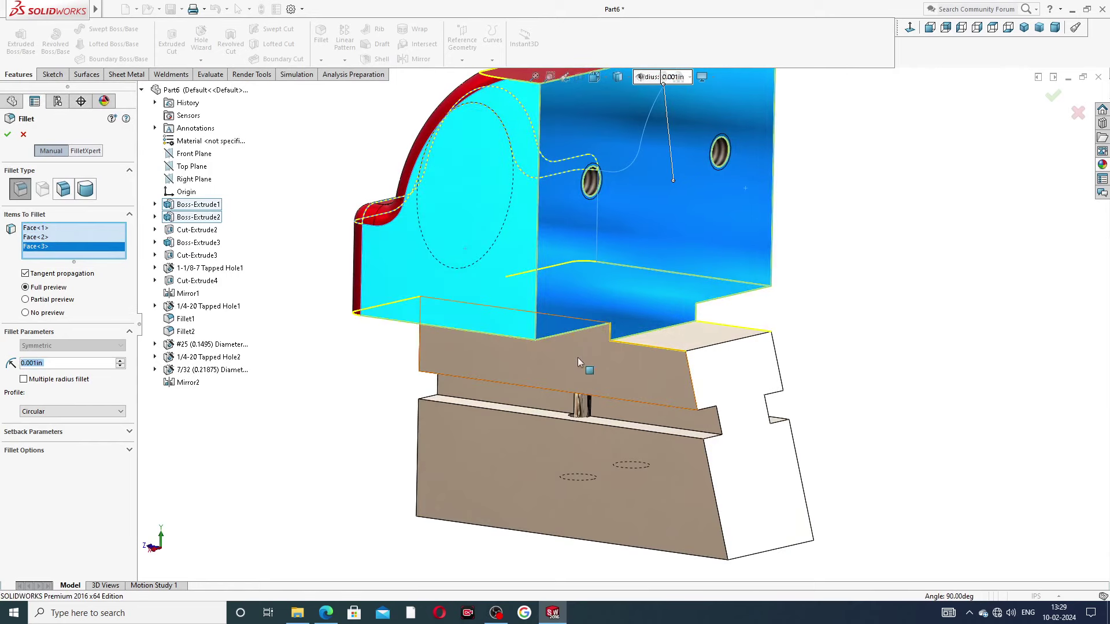
pyautogui.moveTo(733, 364); pyautogui.dragTo(573, 326, button='middle')
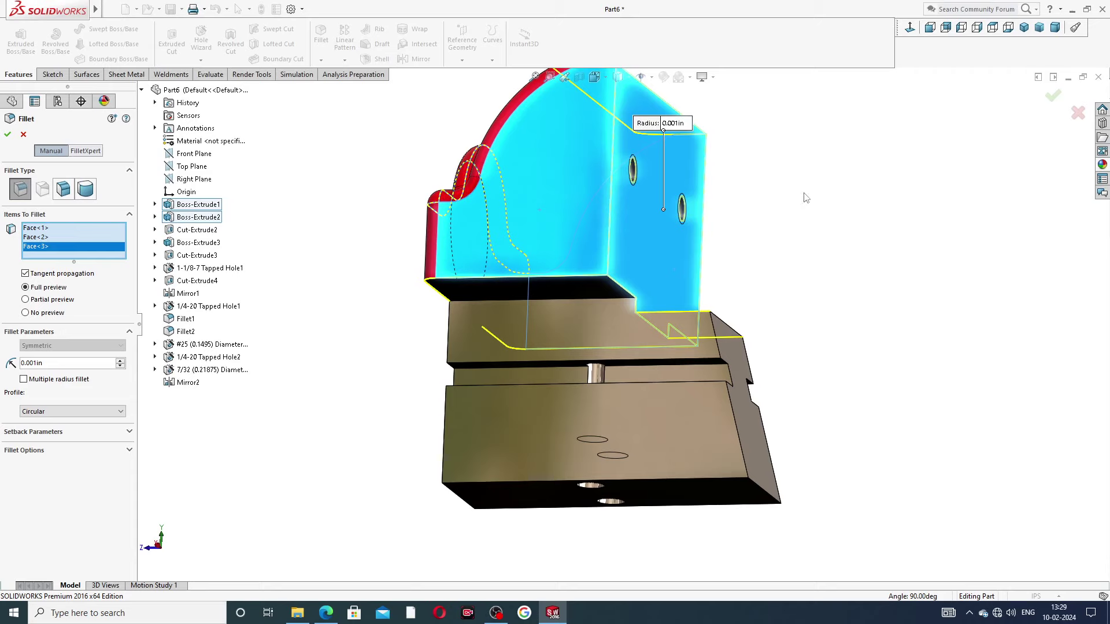
pyautogui.moveTo(805, 198); pyautogui.dragTo(813, 250, button='middle')
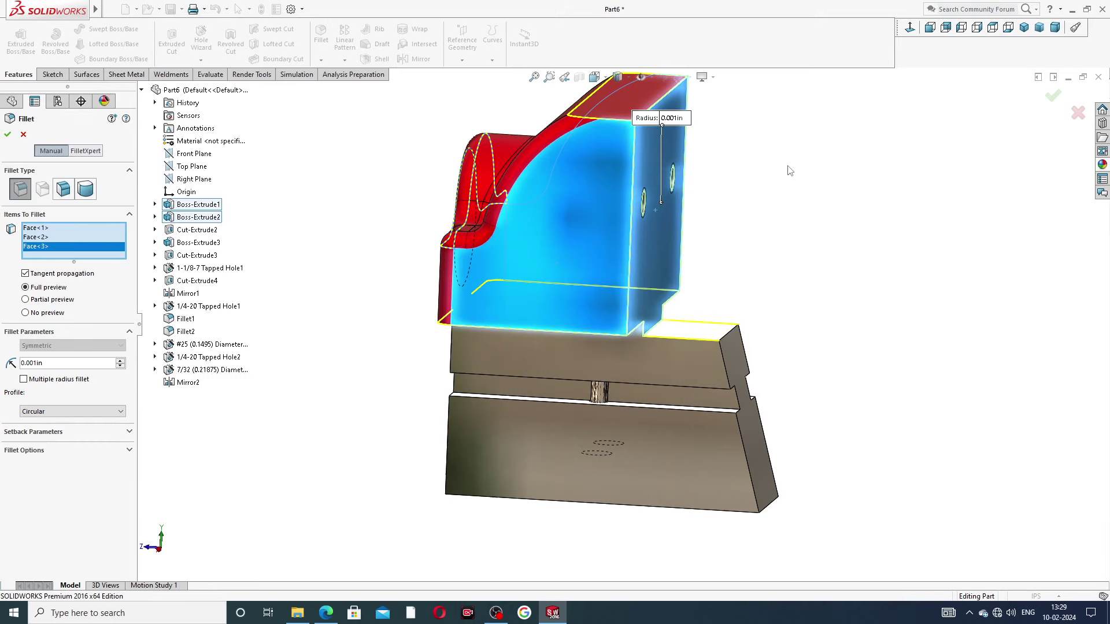
pyautogui.click(23, 135)
# Orbit the jaw to inspect its back face, holes, red boss and bore, clearing the selection
pyautogui.click(602, 183)
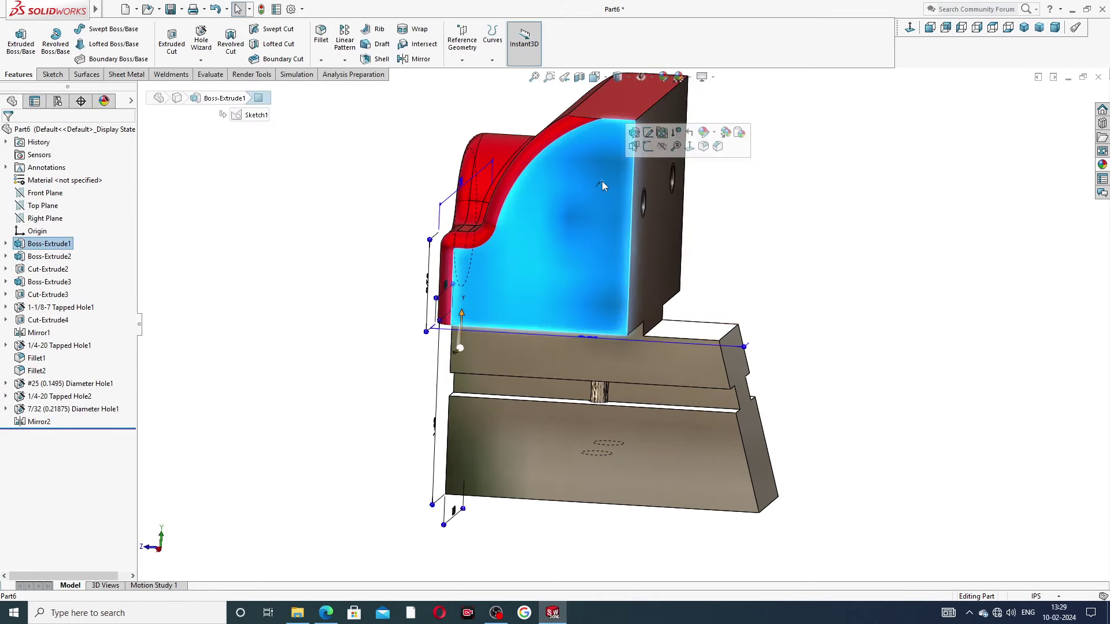
pyautogui.moveTo(800, 224)
pyautogui.mouseDown(button='middle')
pyautogui.moveTo(715, 234)
pyautogui.moveTo(609, 299)
pyautogui.mouseUp(button='middle')
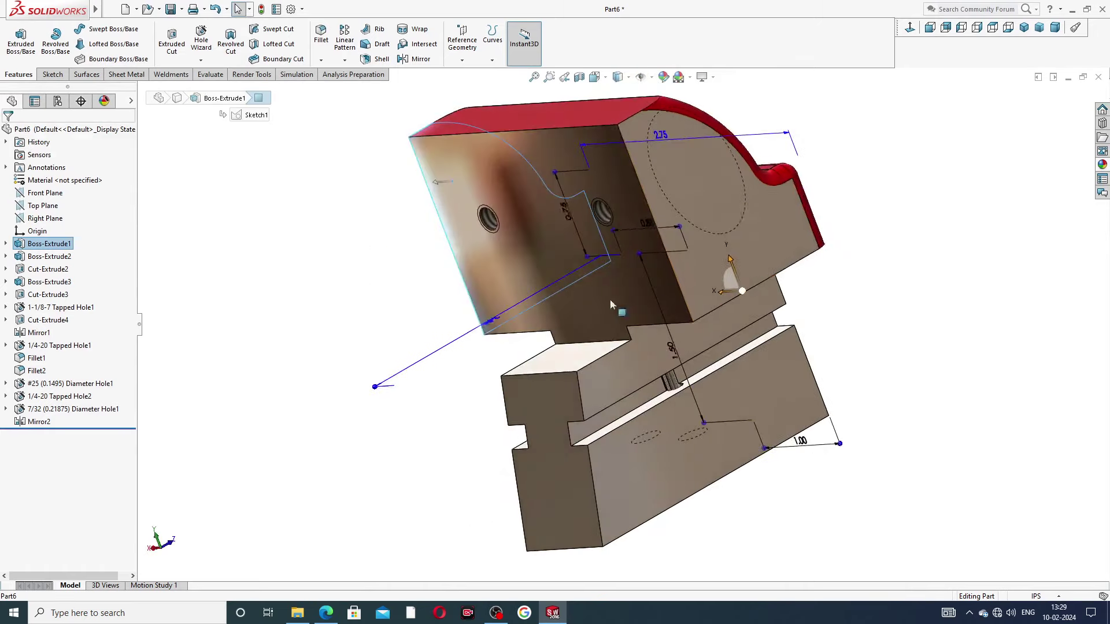
pyautogui.click(1102, 166)
pyautogui.click(899, 237)
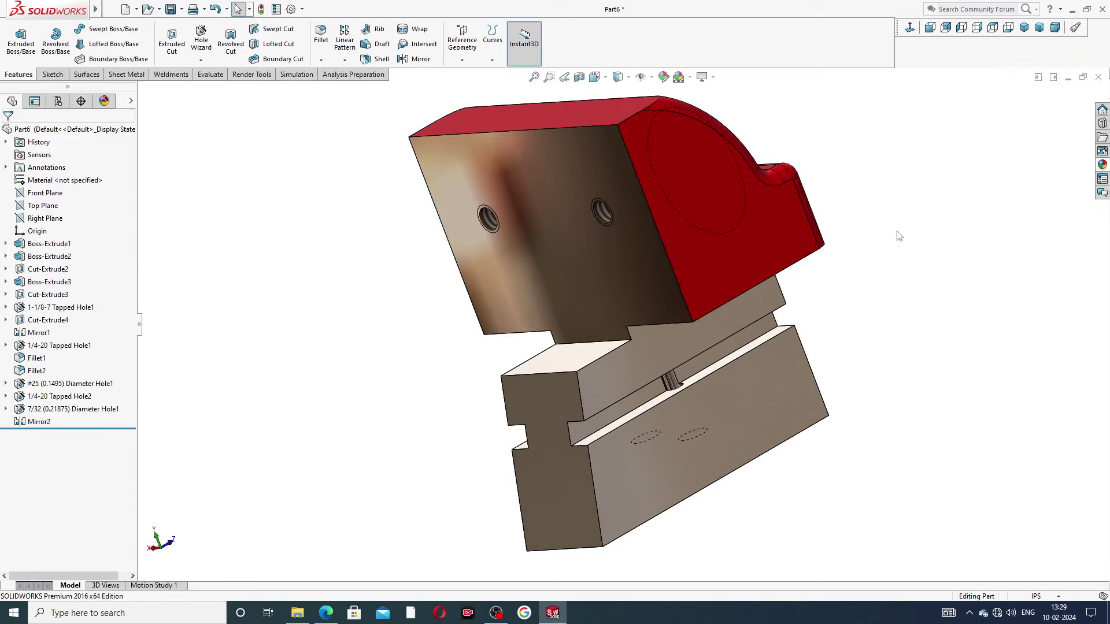
pyautogui.moveTo(899, 237); pyautogui.dragTo(765, 265, button='middle')
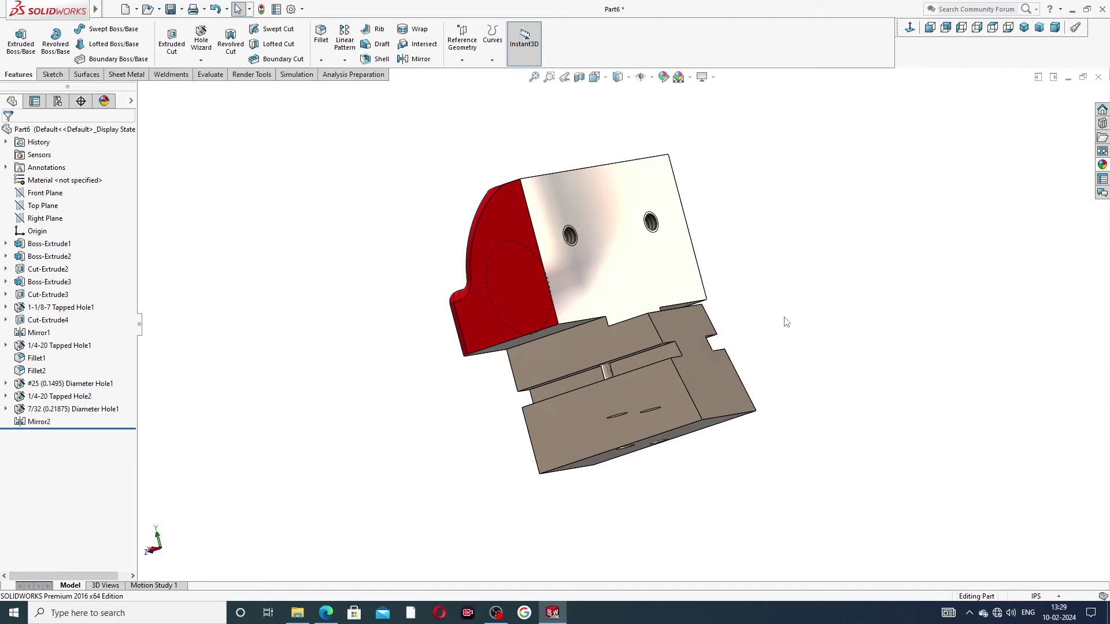
pyautogui.moveTo(794, 329); pyautogui.dragTo(810, 347, button='middle')
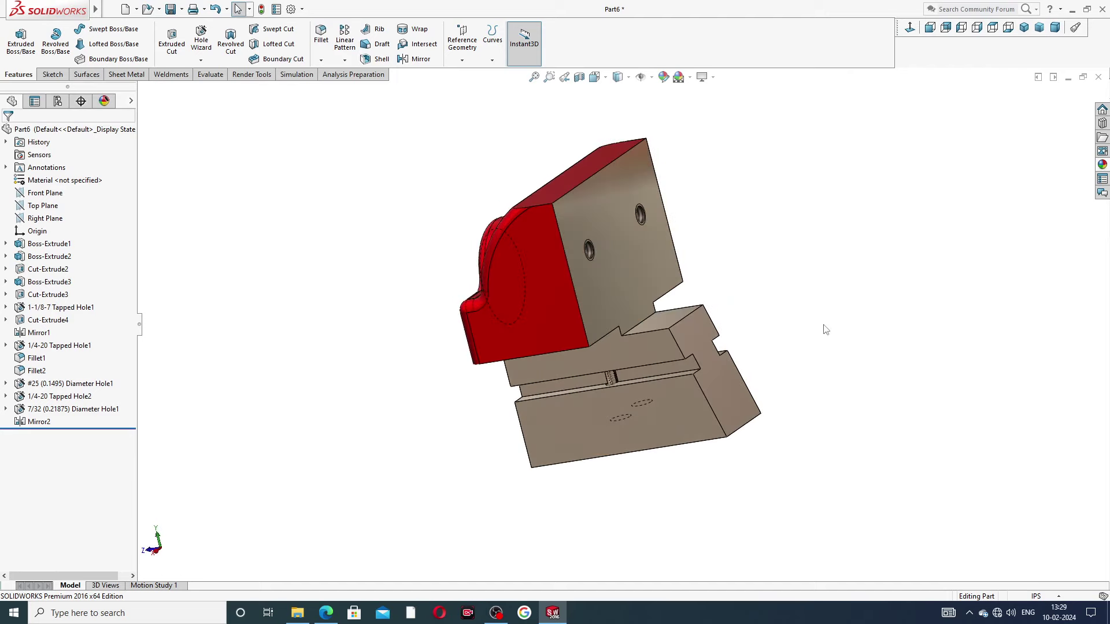
pyautogui.moveTo(876, 294); pyautogui.dragTo(727, 277, button='middle')
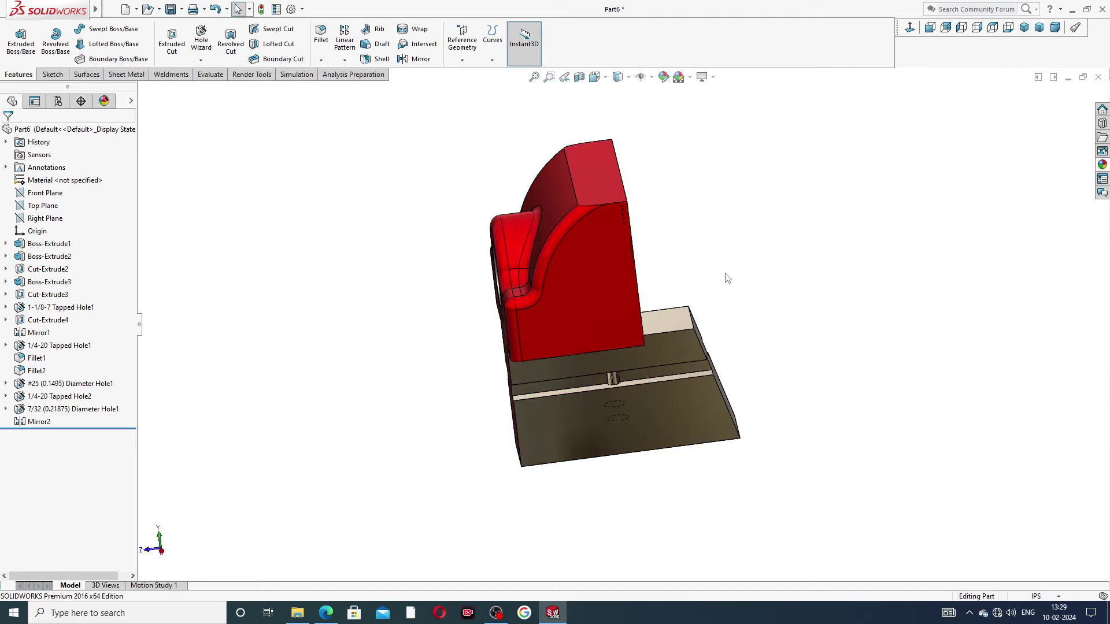
# Start a 0.001 in fillet on the holed face, dark underside, sloped beige face and beige top face
pyautogui.click(321, 36)
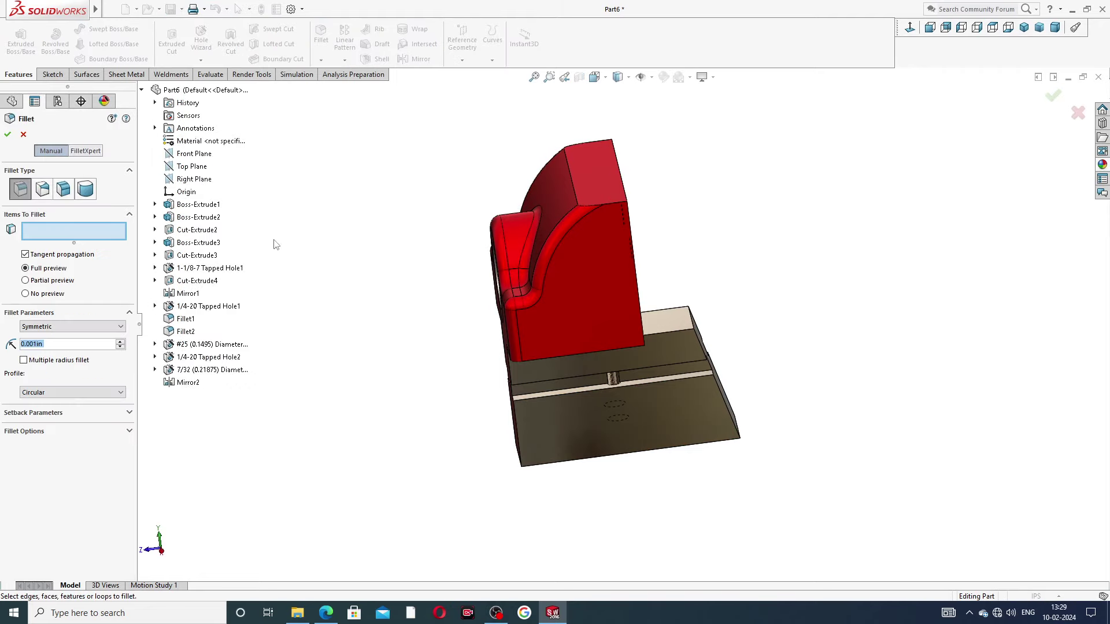
pyautogui.moveTo(736, 317); pyautogui.dragTo(734, 224, button='middle')
pyautogui.click(636, 275)
pyautogui.moveTo(601, 336); pyautogui.dragTo(560, 292, button='middle')
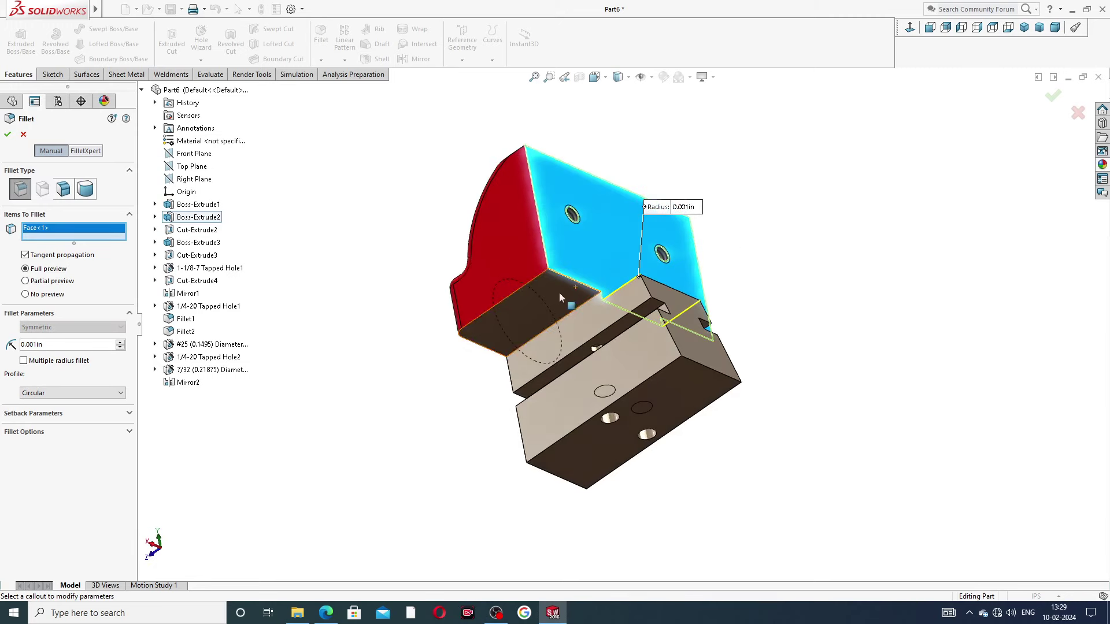
pyautogui.click(528, 312)
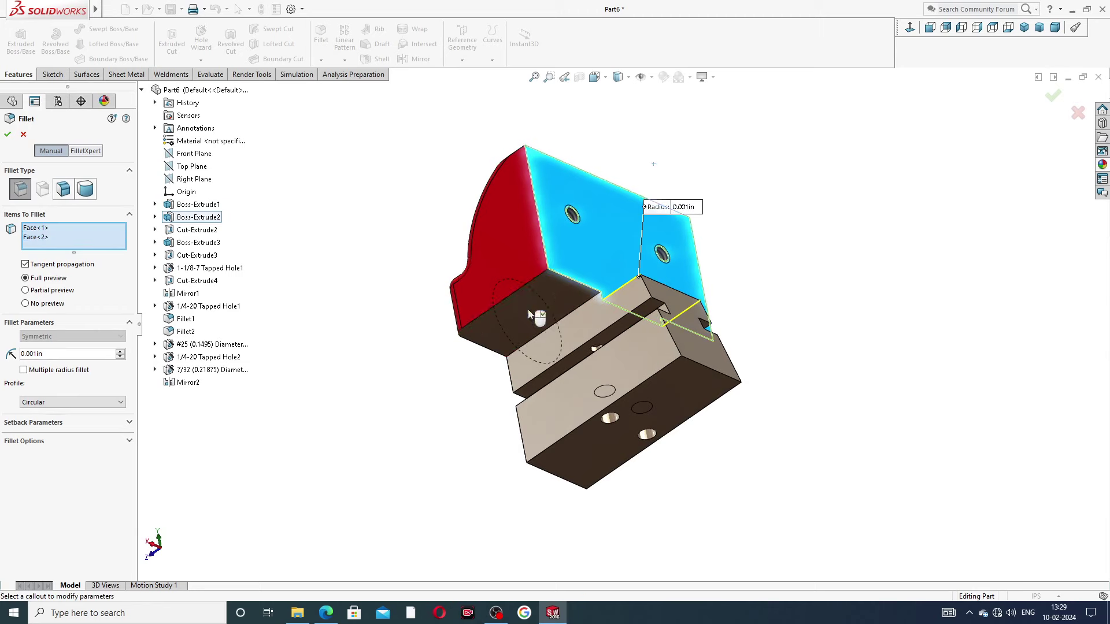
pyautogui.click(595, 325)
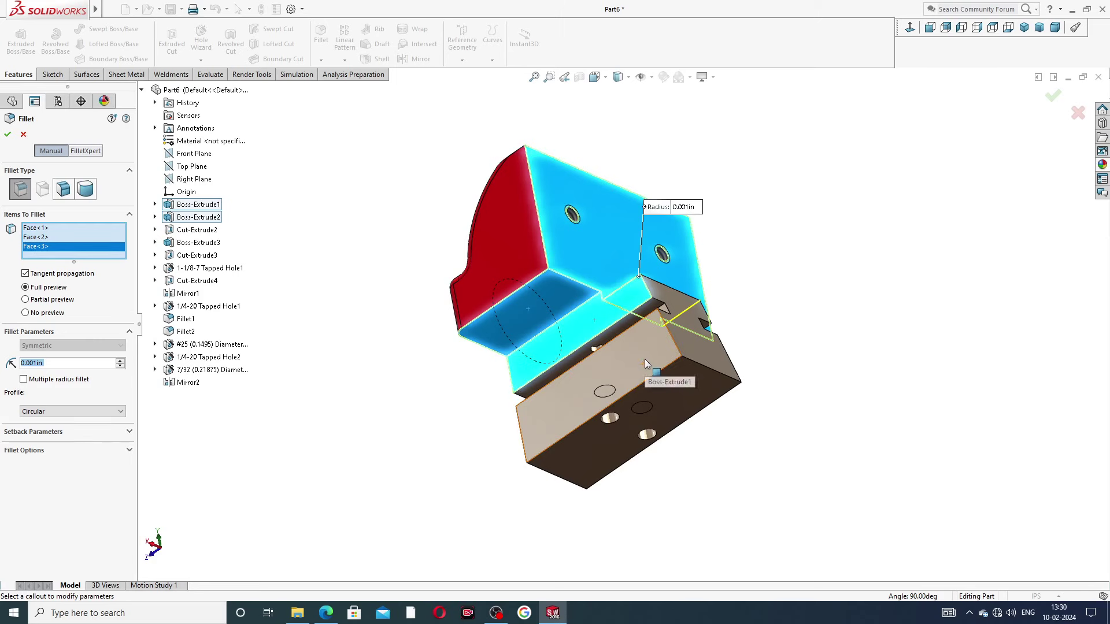
pyautogui.click(644, 360)
# Add the bottom, right end, dark face under the red body and two more beige faces
pyautogui.click(675, 389)
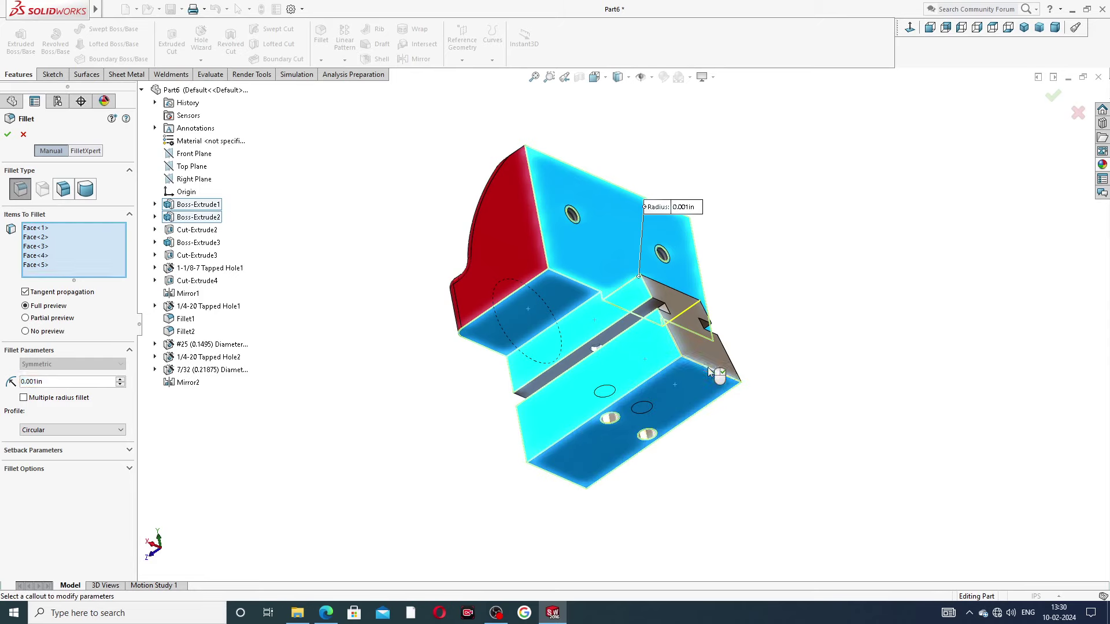
pyautogui.click(716, 365)
pyautogui.moveTo(748, 337); pyautogui.dragTo(647, 298, button='middle')
pyautogui.click(646, 298)
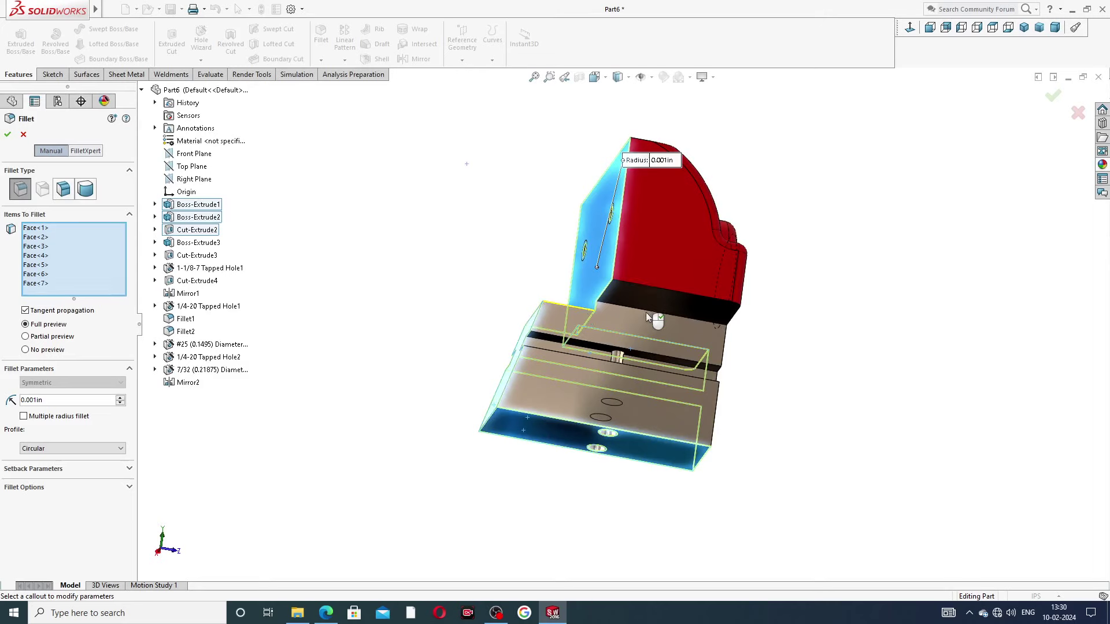
pyautogui.click(630, 326)
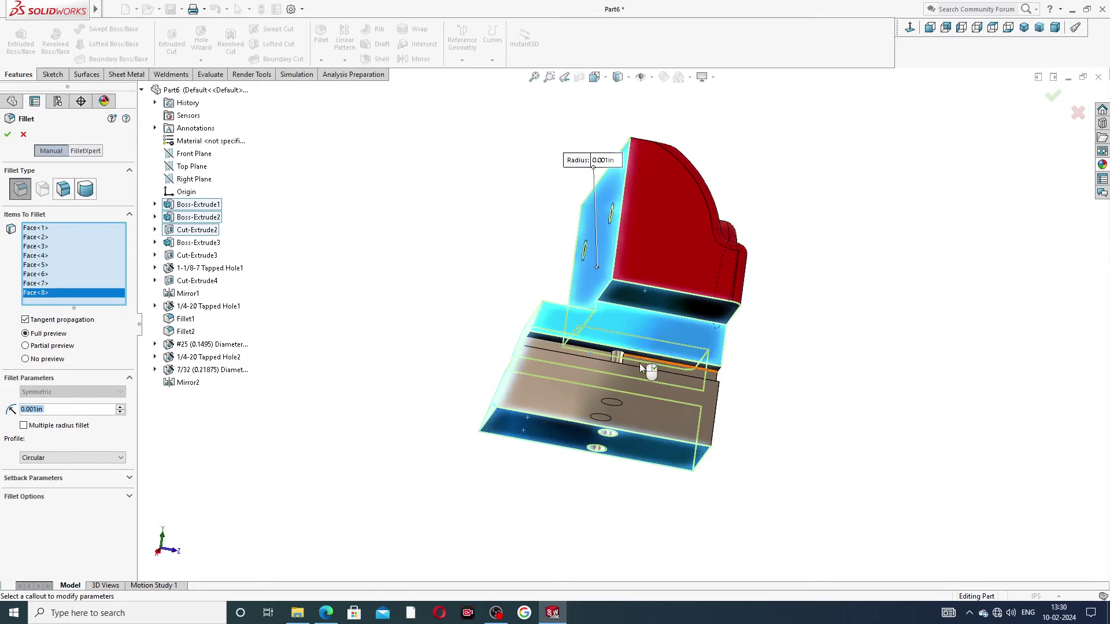
pyautogui.moveTo(671, 385); pyautogui.dragTo(904, 248, button='middle')
pyautogui.click(707, 400)
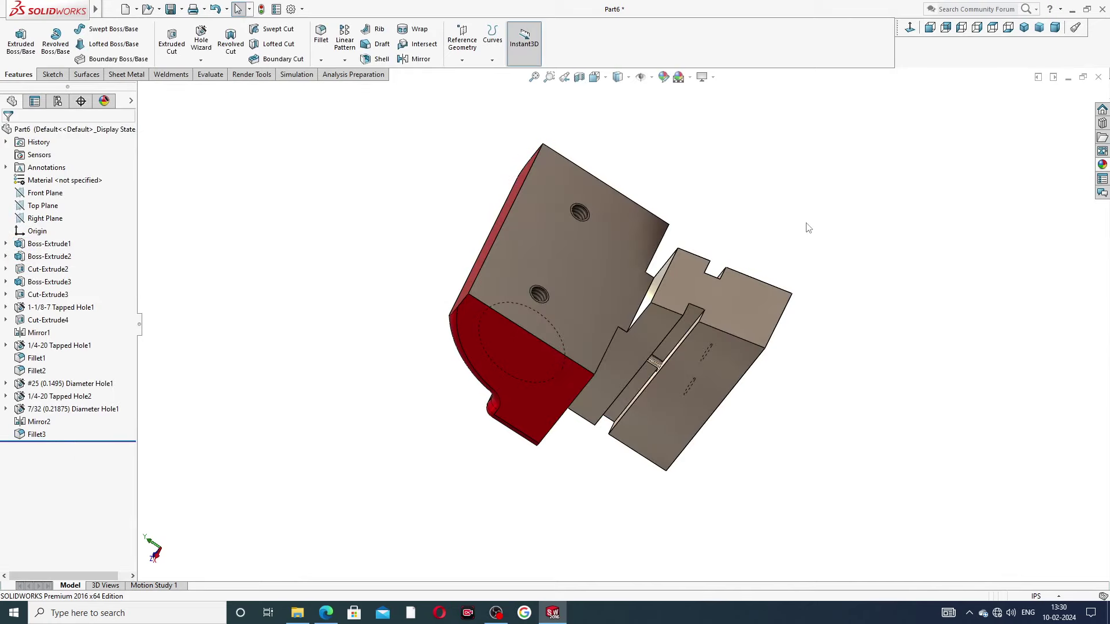
# Orbit the filleted jaw from isometric to inspect the fillets and reach its back side
pyautogui.moveTo(805, 225); pyautogui.dragTo(954, 87, button='middle')
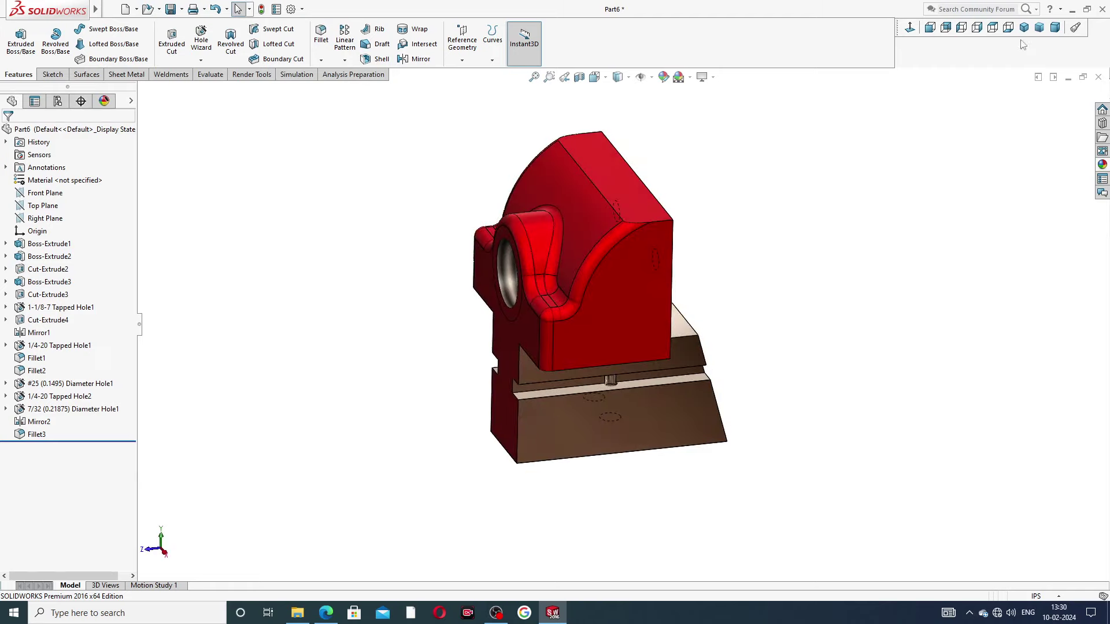
pyautogui.click(1027, 34)
pyautogui.moveTo(817, 225); pyautogui.dragTo(627, 235, button='middle')
pyautogui.scroll(-2, 635, 240)
pyautogui.scroll(2, 809, 347)
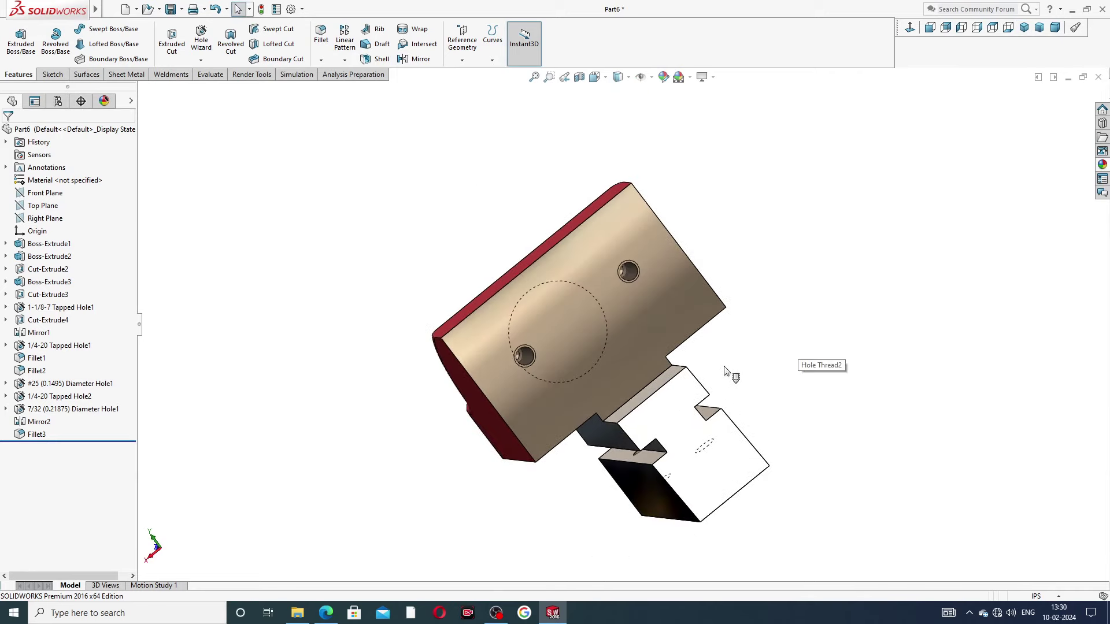
pyautogui.moveTo(795, 364)
pyautogui.mouseDown(button='middle')
pyautogui.moveTo(798, 383)
pyautogui.moveTo(825, 365)
pyautogui.moveTo(798, 329)
pyautogui.moveTo(815, 359)
pyautogui.mouseUp(button='middle')
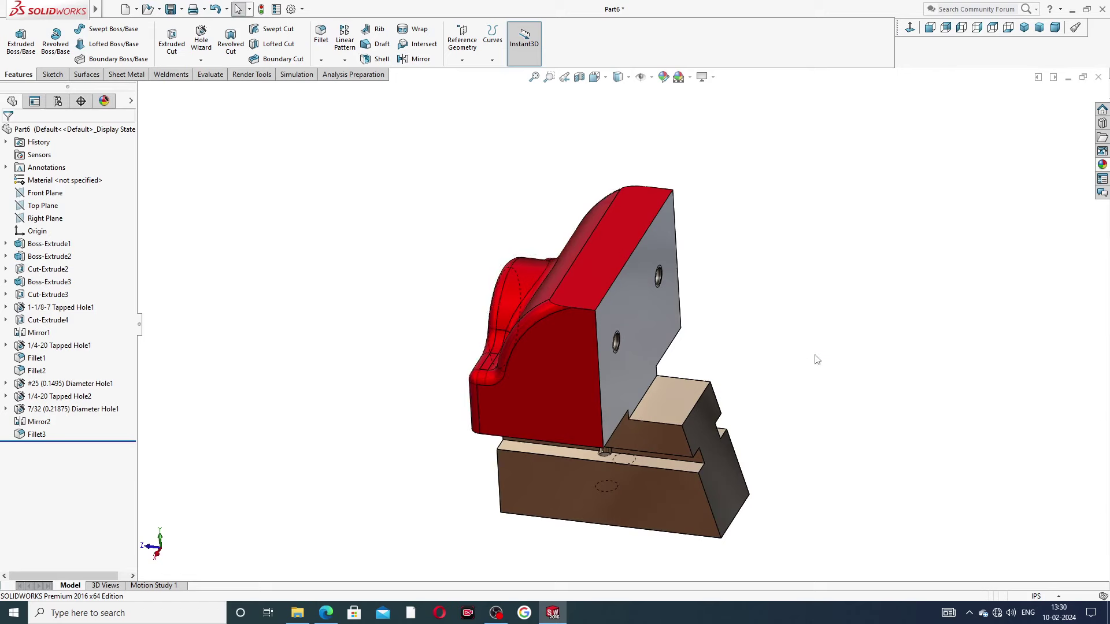
pyautogui.scroll(-2, 734, 434)
pyautogui.scroll(2, 728, 434)
pyautogui.moveTo(728, 432); pyautogui.dragTo(679, 366, button='middle')
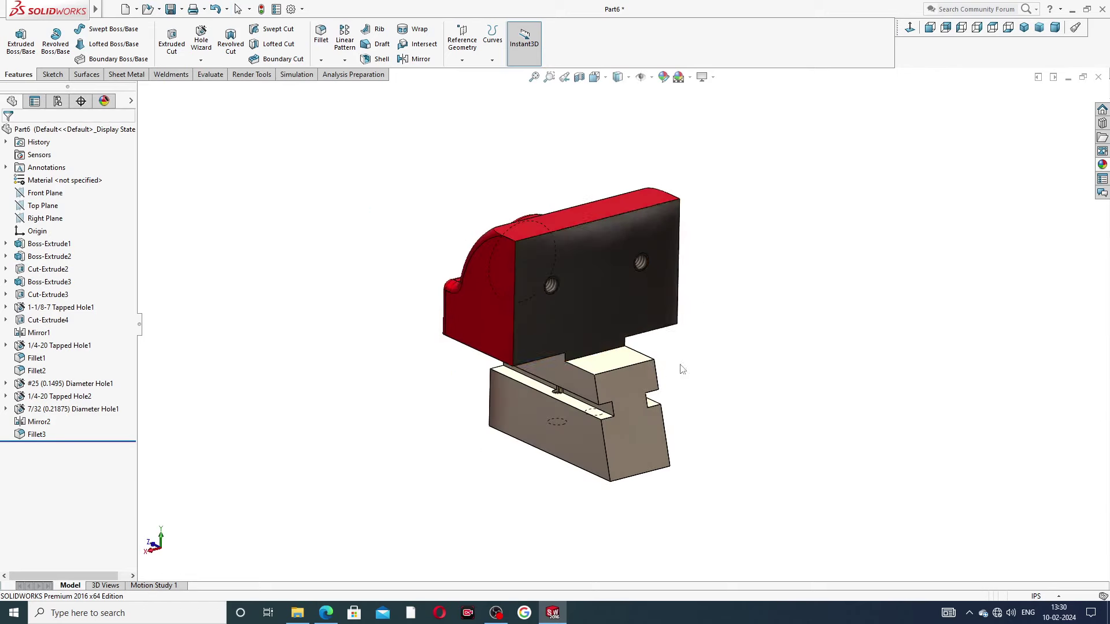
# Apply the Chrome chromium plate appearance to the flat back face with two tapped holes
pyautogui.click(646, 304)
pyautogui.click(1103, 165)
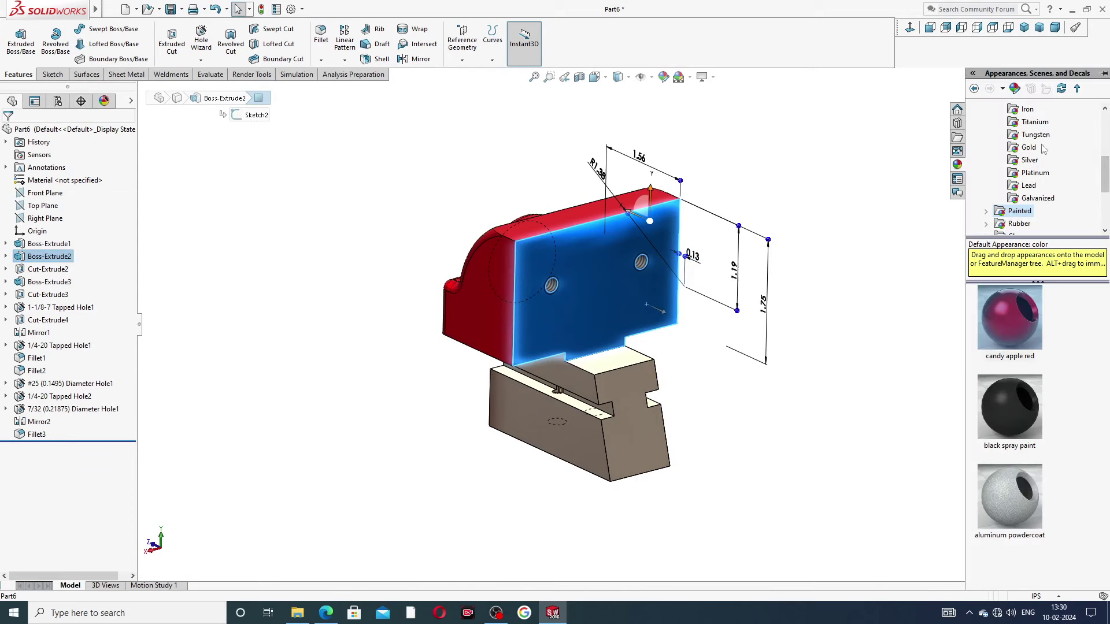
pyautogui.scroll(3, 1063, 139)
pyautogui.click(1034, 122)
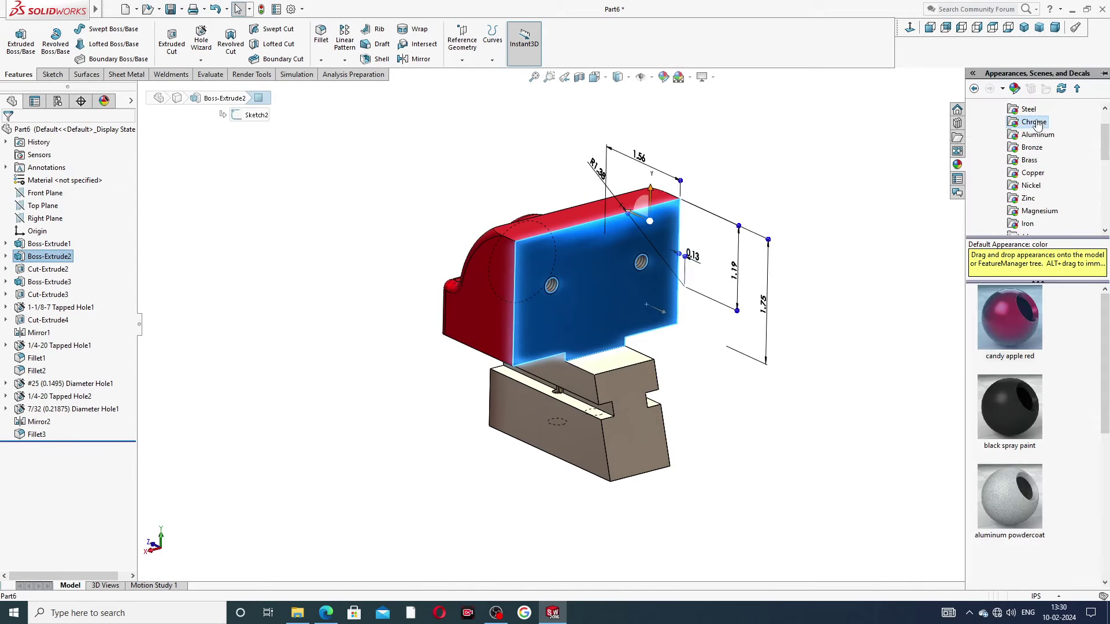
pyautogui.doubleClick(1016, 329)
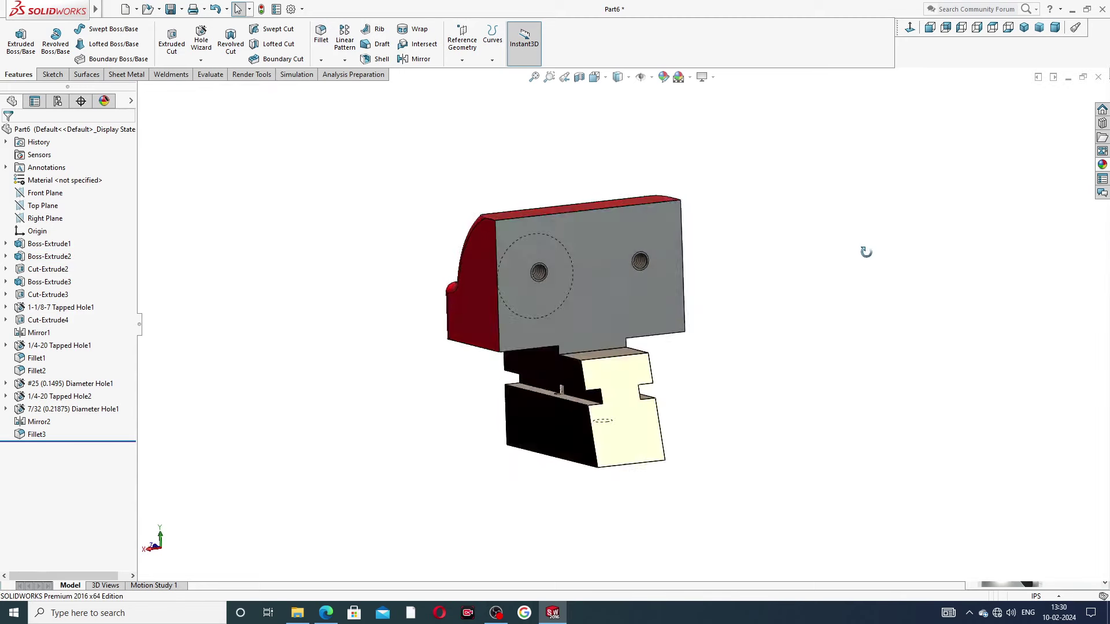
# Check the chrome face from several views, then bring up the PART-10 SLIDING JAW drawing in Edge
pyautogui.moveTo(876, 262); pyautogui.dragTo(850, 226, button='middle')
pyautogui.click(1024, 28)
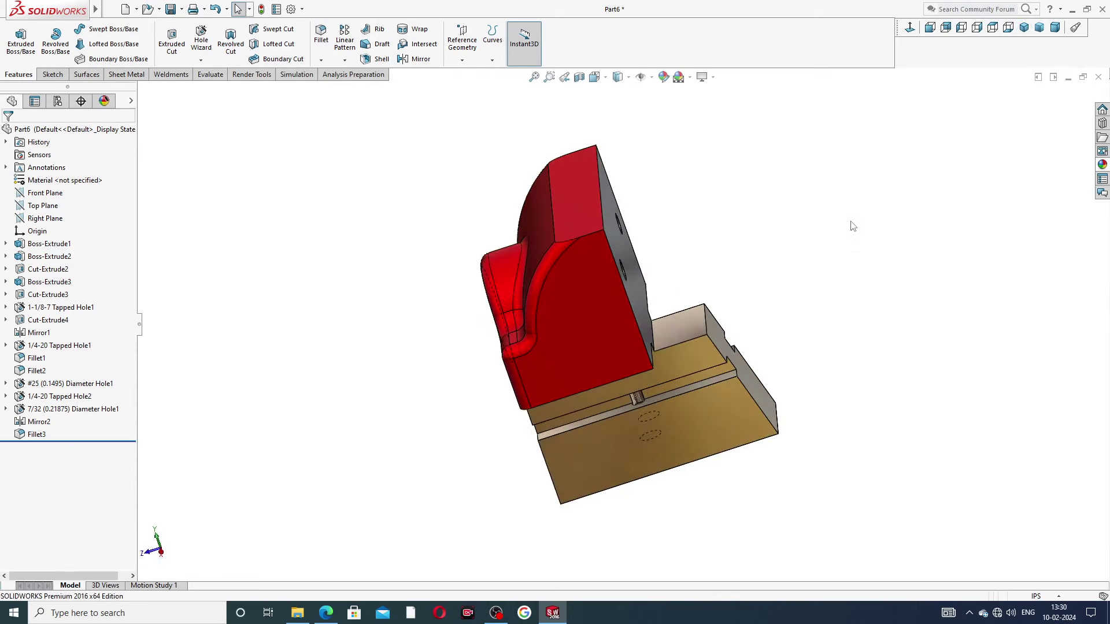
pyautogui.click(1023, 27)
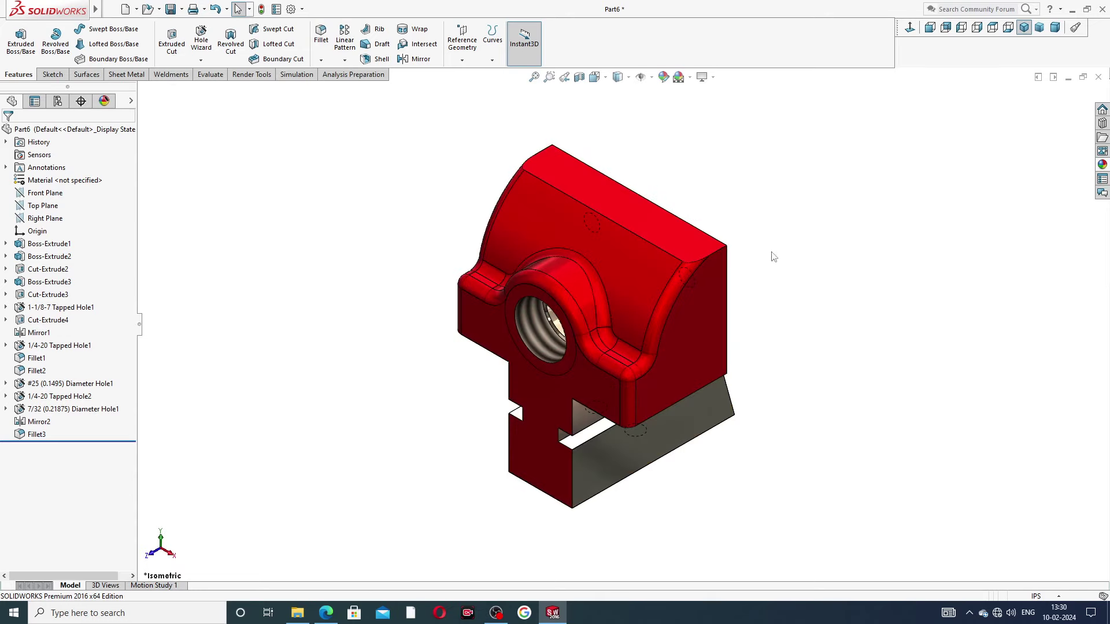
pyautogui.moveTo(693, 353); pyautogui.dragTo(790, 353, button='middle')
pyautogui.moveTo(850, 275); pyautogui.dragTo(832, 344, button='middle')
pyautogui.scroll(-3, 833, 343)
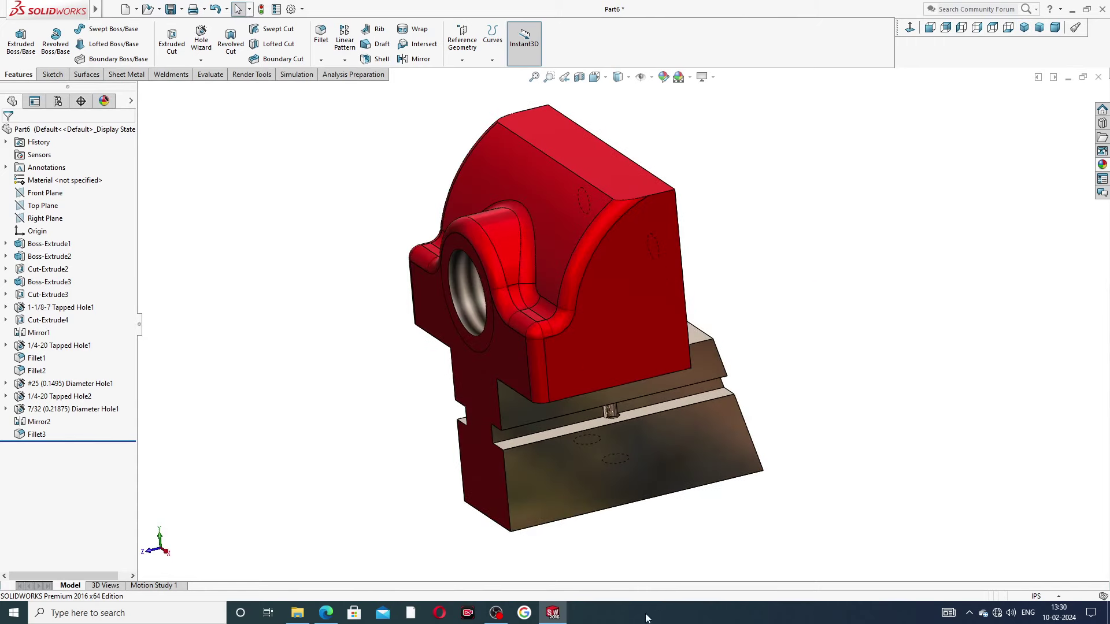
pyautogui.click(327, 614)
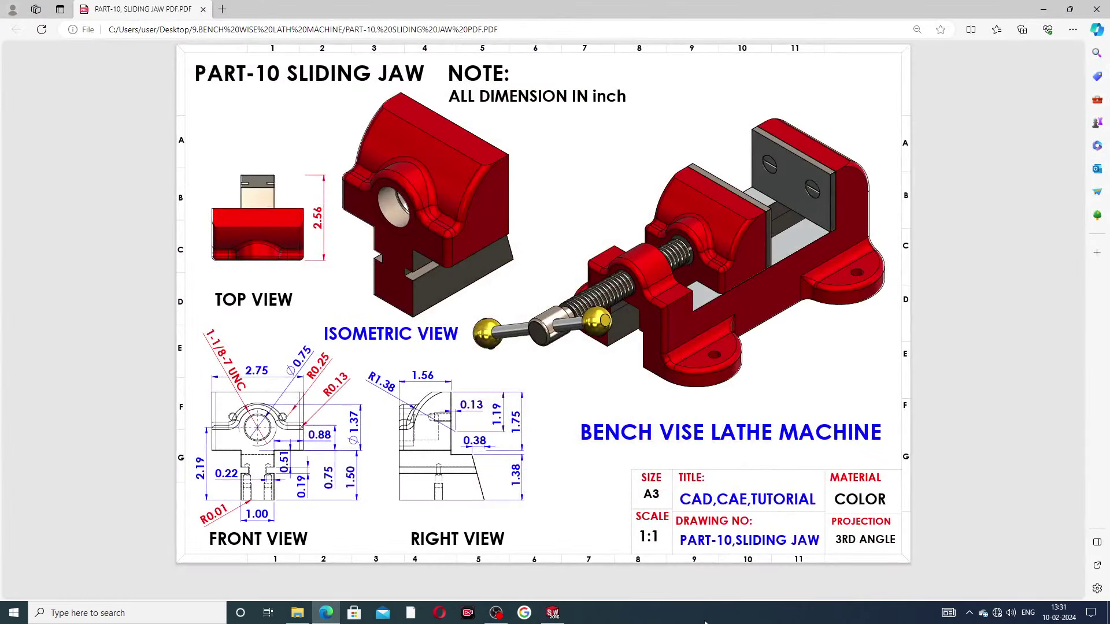
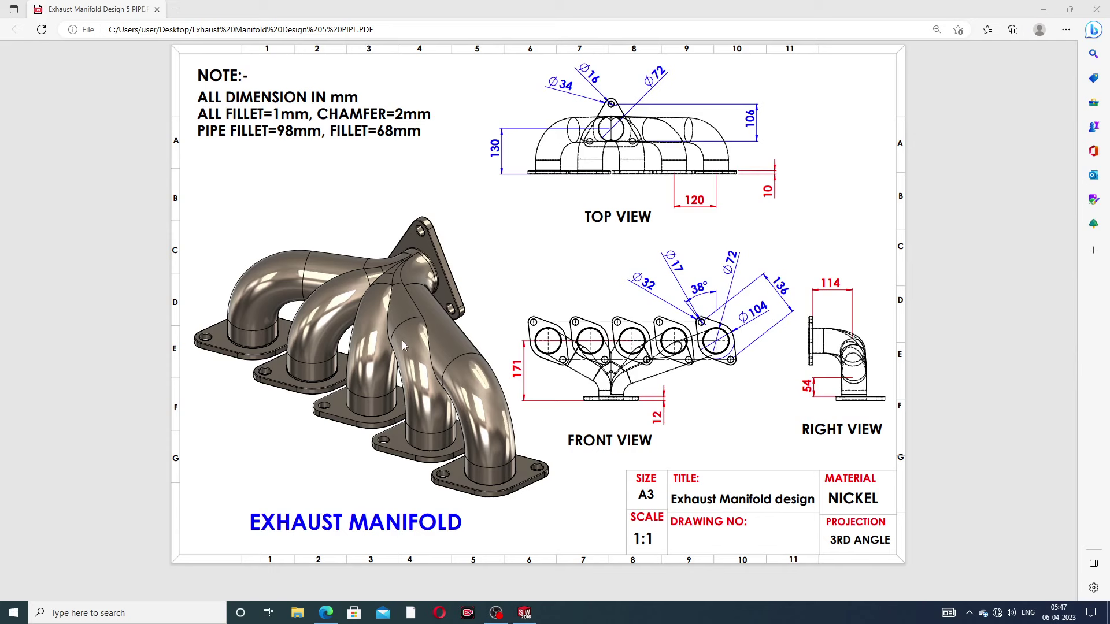
# Bring the SOLIDWORKS exhaust manifold model forward from the Edge PDF and orbit it
pyautogui.click(524, 613)
pyautogui.moveTo(653, 272); pyautogui.dragTo(616, 229, button='middle')
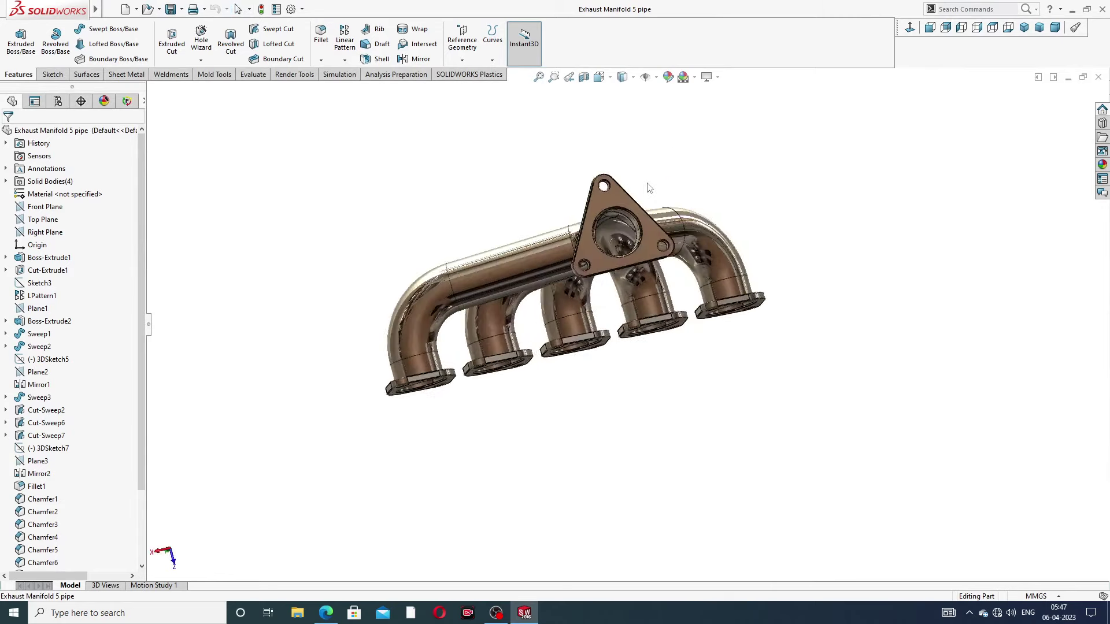
# Zoom and orbit the manifold to inspect the top, the collector flange and all five flanges
pyautogui.scroll(-6, 627, 254)
pyautogui.scroll(6, 627, 255)
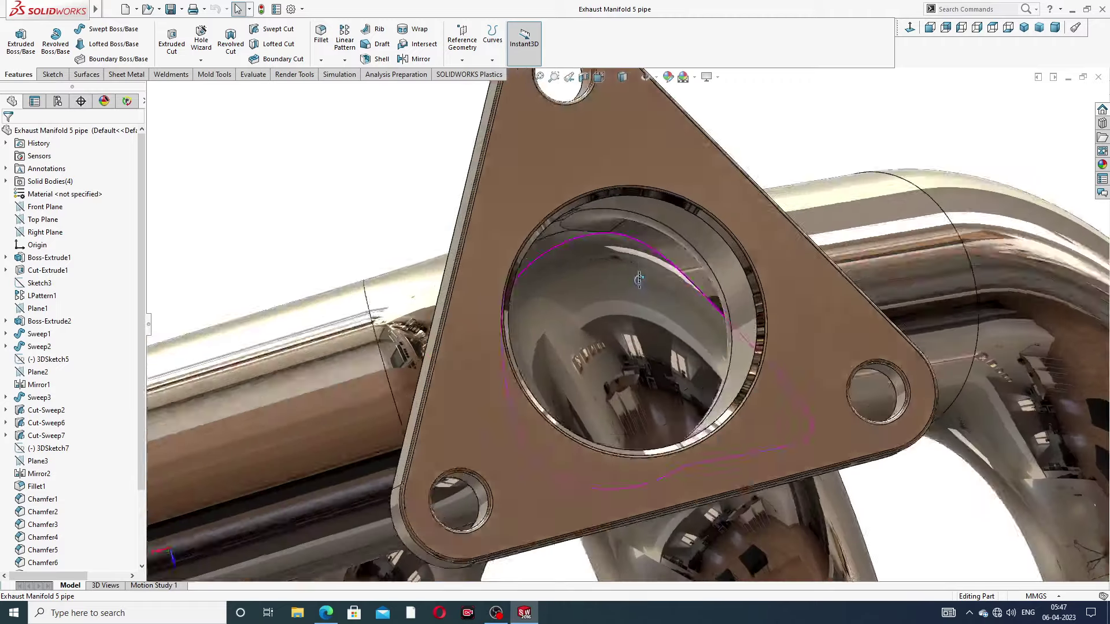
pyautogui.scroll(5, 711, 338)
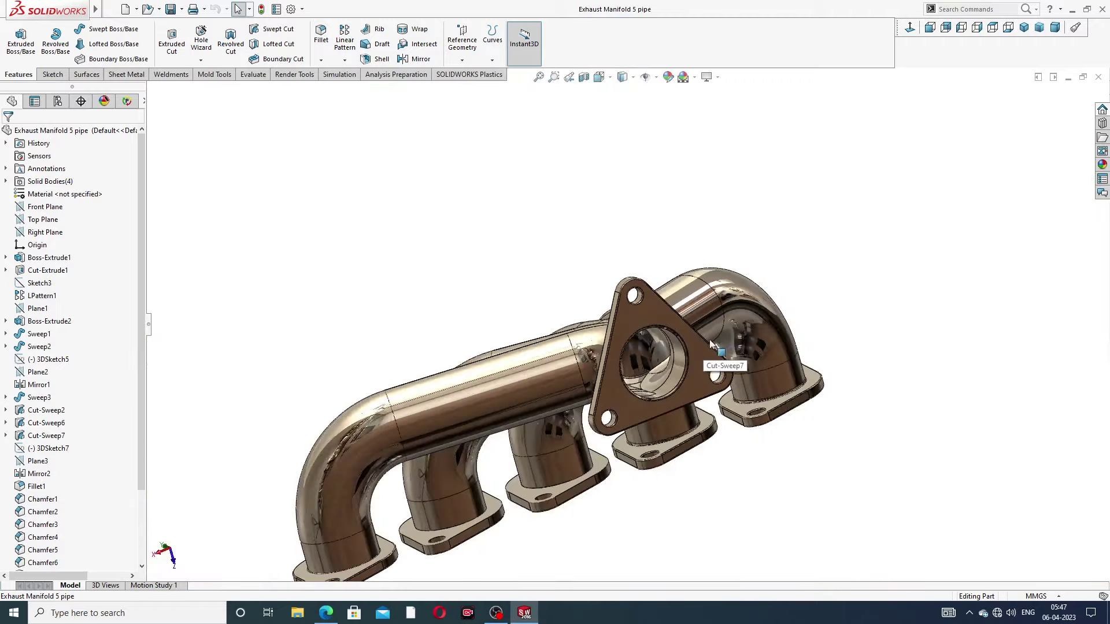
pyautogui.moveTo(709, 339); pyautogui.dragTo(664, 405, button='middle')
pyautogui.scroll(-3, 690, 350)
pyautogui.moveTo(691, 351); pyautogui.dragTo(716, 460, button='middle')
pyautogui.scroll(5, 717, 460)
pyautogui.moveTo(753, 403); pyautogui.dragTo(821, 376, button='middle')
# Snap the manifold to Isometric view, orbit once more, and close the part document
pyautogui.click(1023, 27)
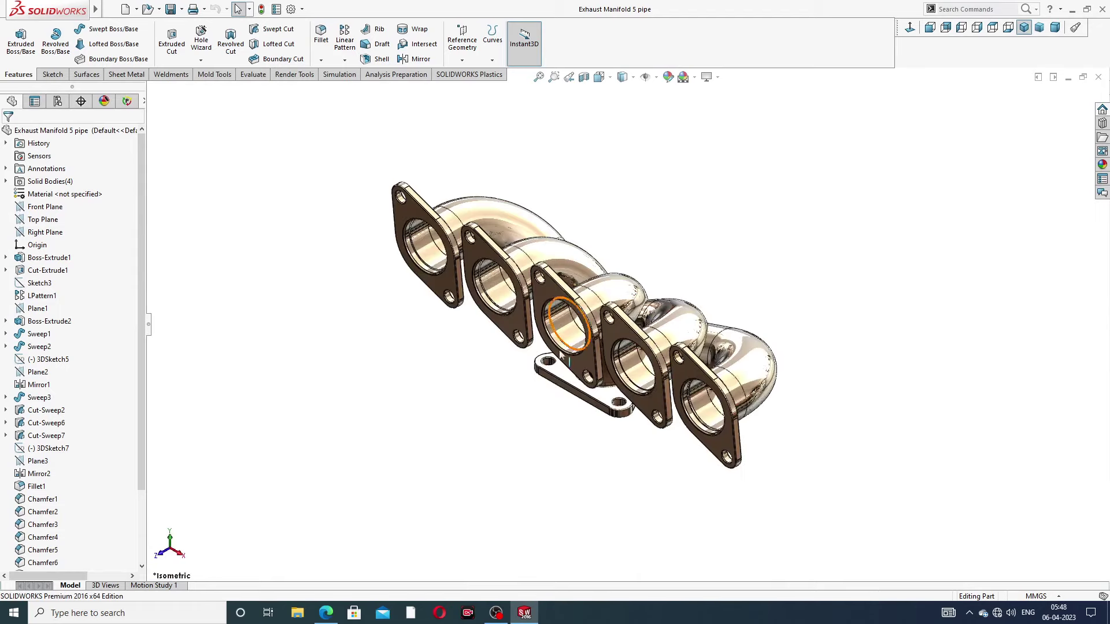
pyautogui.scroll(-3, 679, 312)
pyautogui.scroll(3, 677, 307)
pyautogui.moveTo(677, 308); pyautogui.dragTo(457, 303, button='middle')
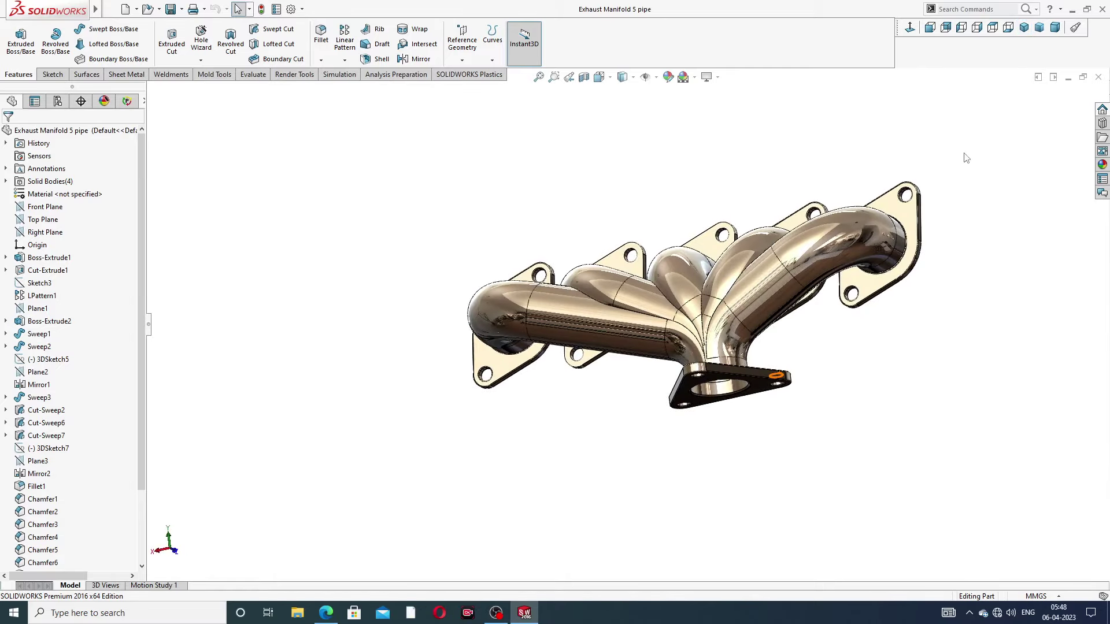
pyautogui.click(1098, 77)
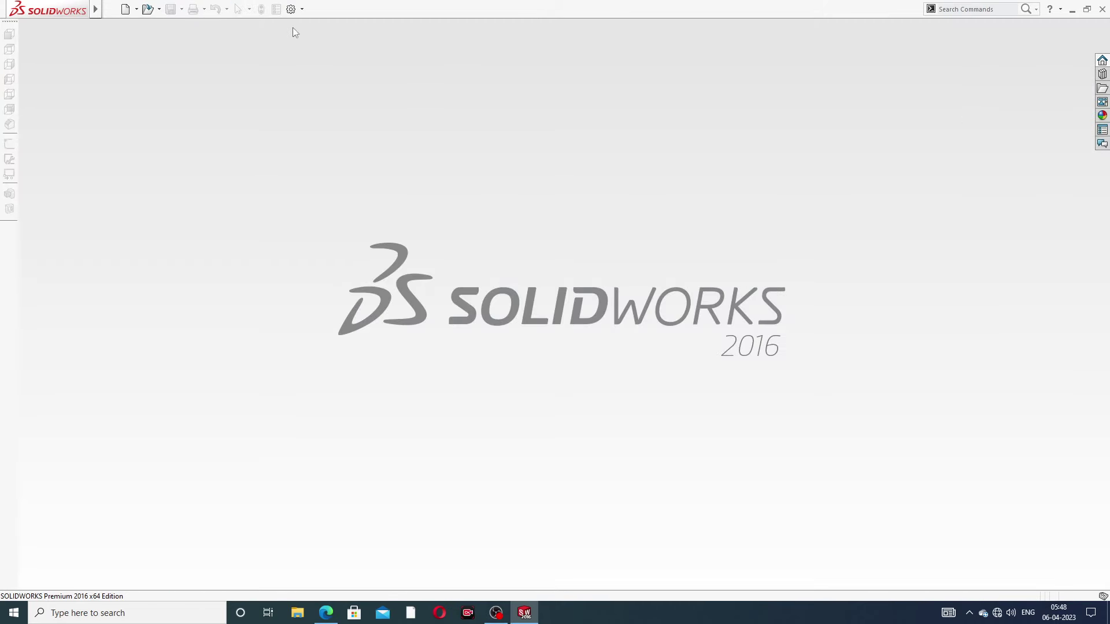
# Create a new part document with the Plain White scene background
pyautogui.click(125, 9)
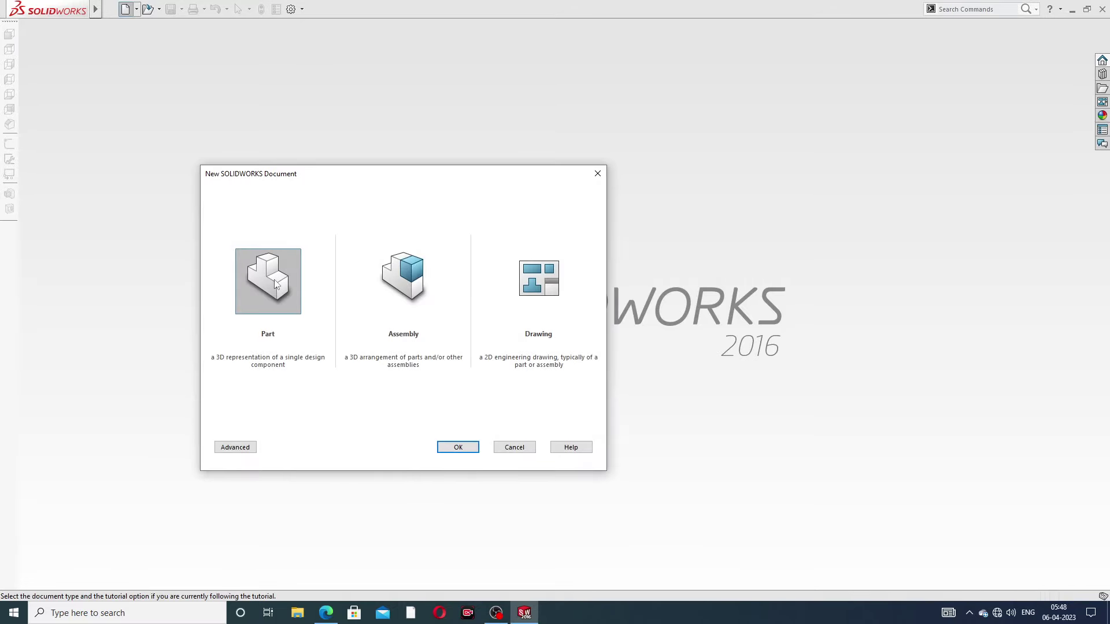
pyautogui.click(471, 447)
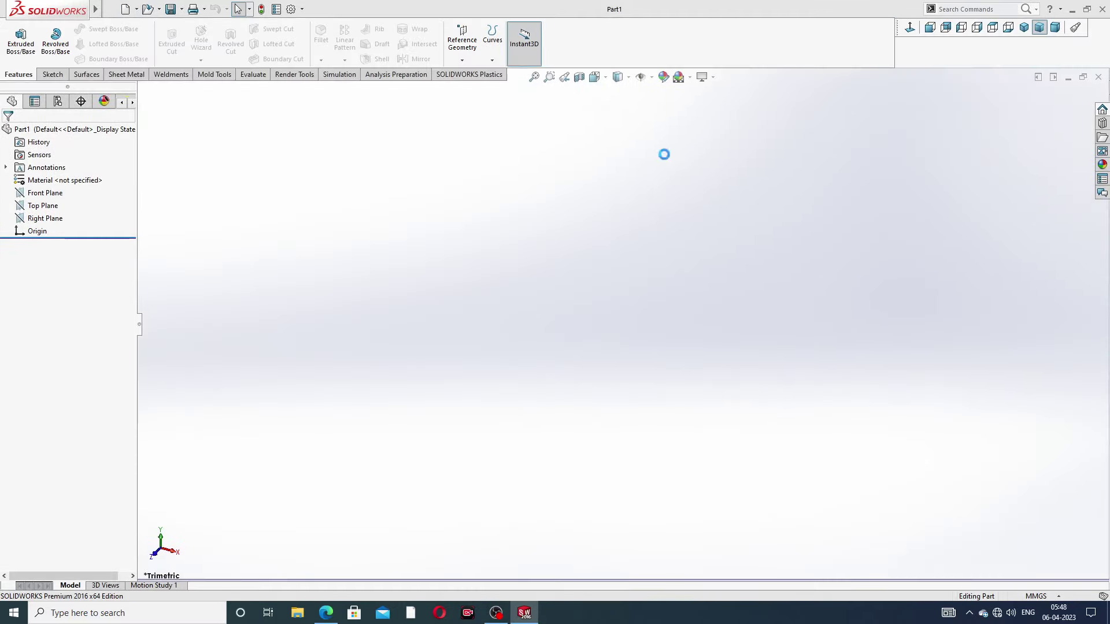
pyautogui.click(690, 78)
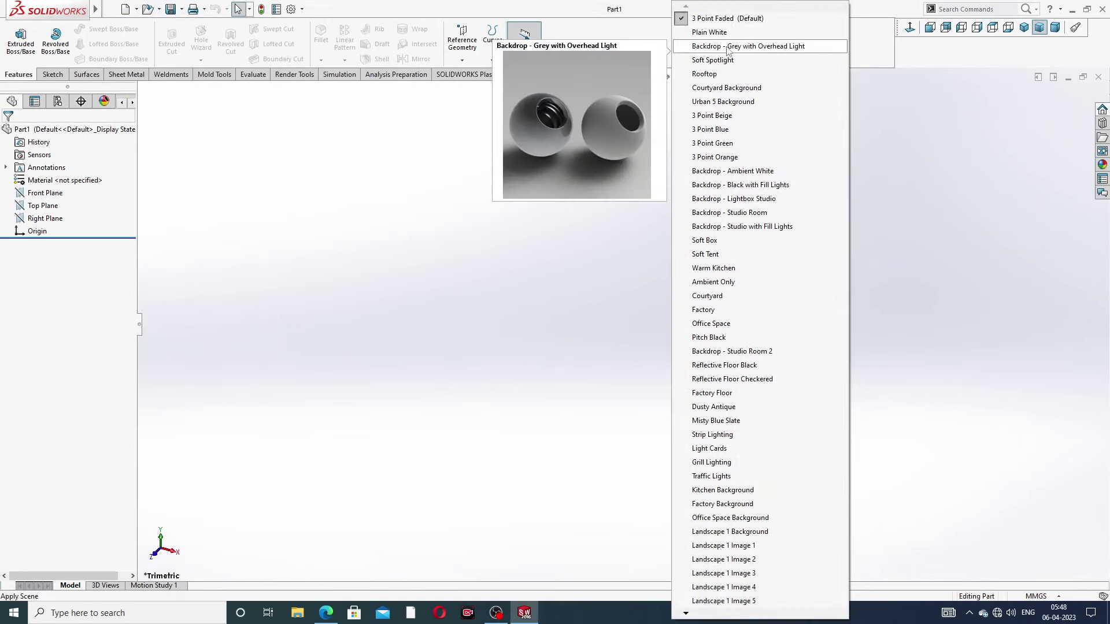
pyautogui.click(711, 32)
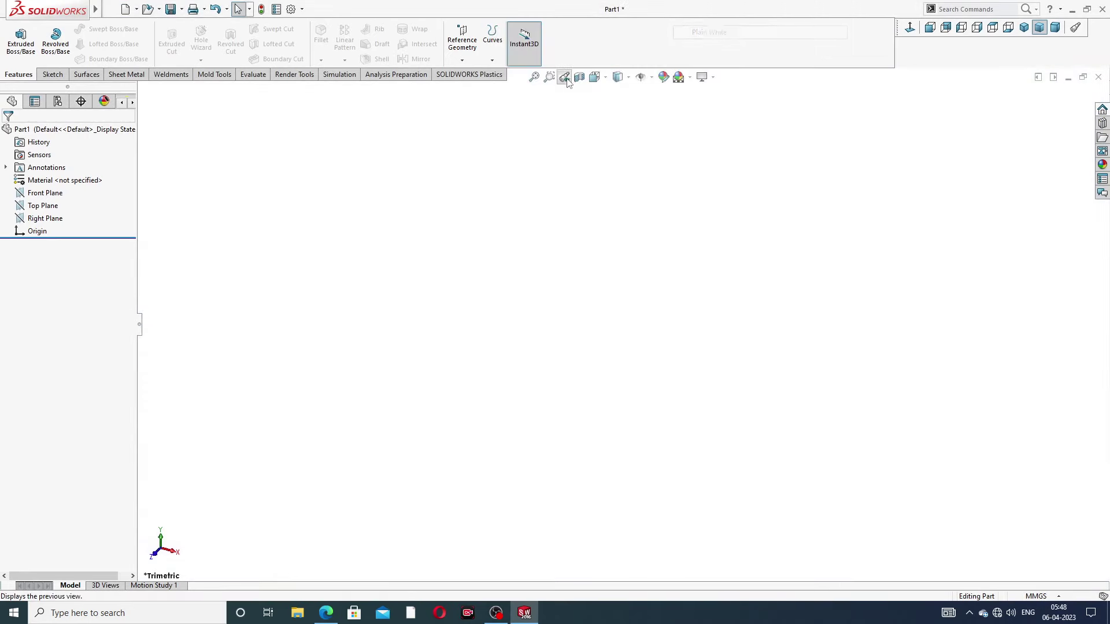
# Raise shaded and wireframe image quality to maximum in the part's Document Properties
pyautogui.click(292, 10)
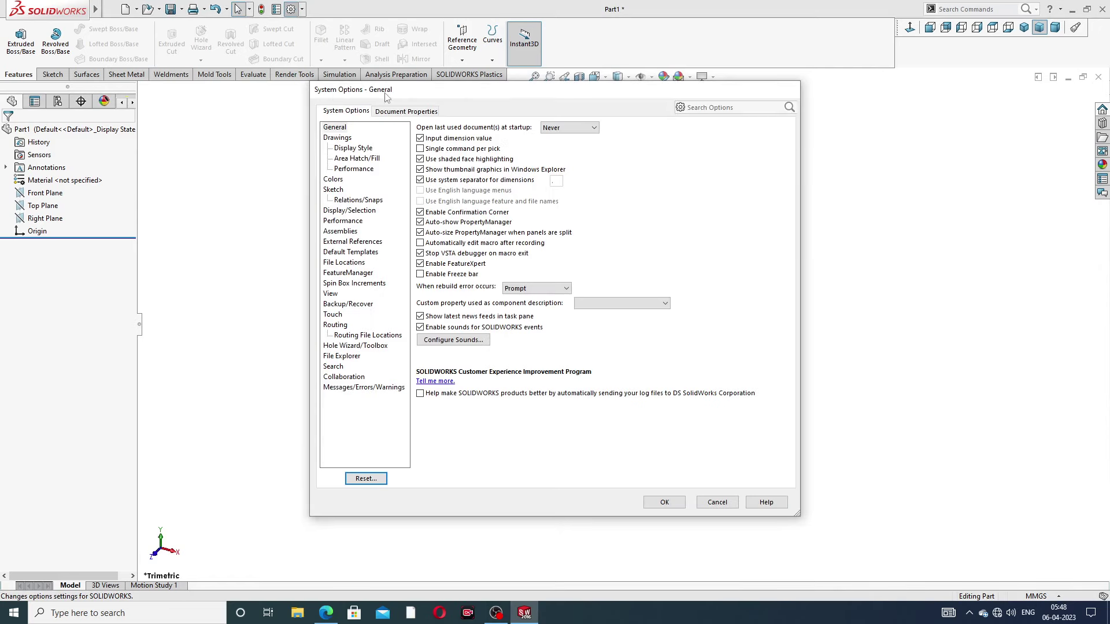
pyautogui.click(407, 111)
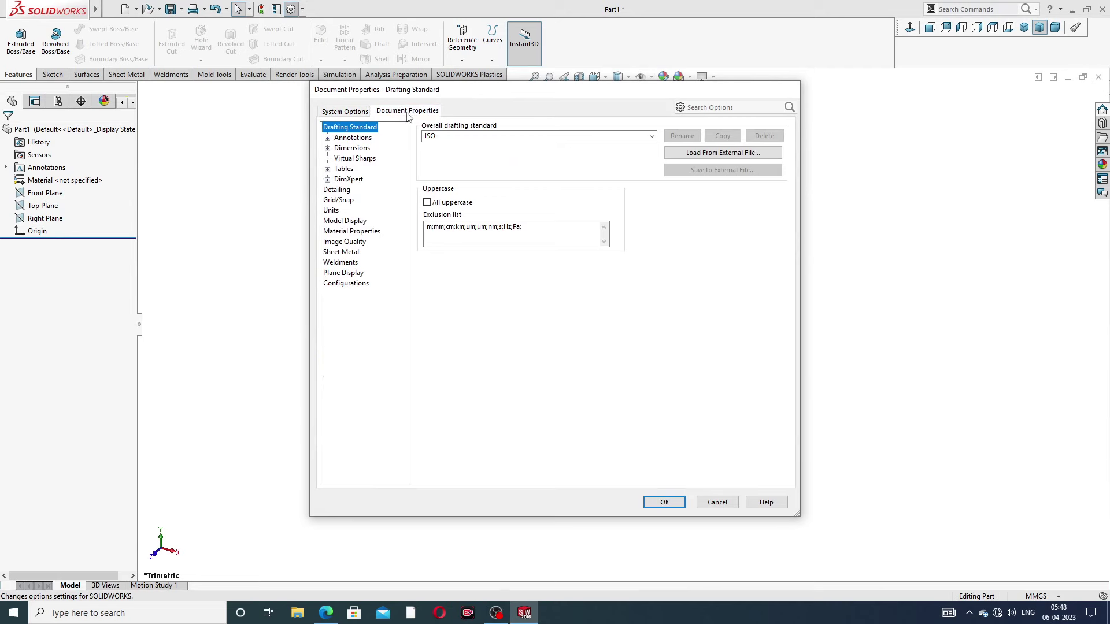
pyautogui.click(346, 242)
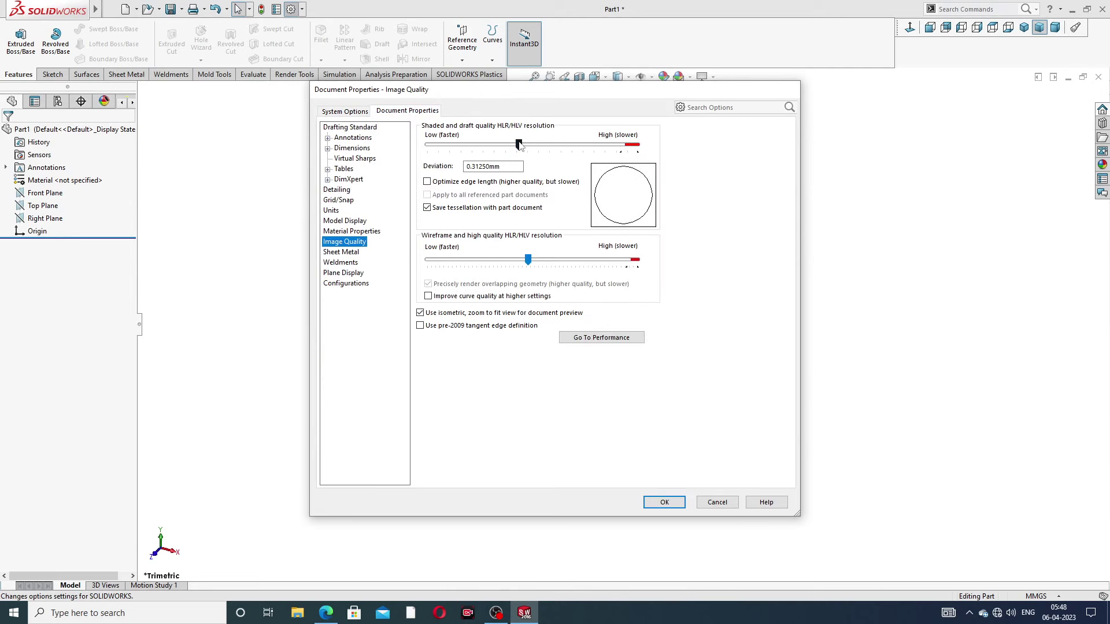
pyautogui.moveTo(519, 144); pyautogui.dragTo(637, 144)
pyautogui.moveTo(527, 260); pyautogui.dragTo(659, 289)
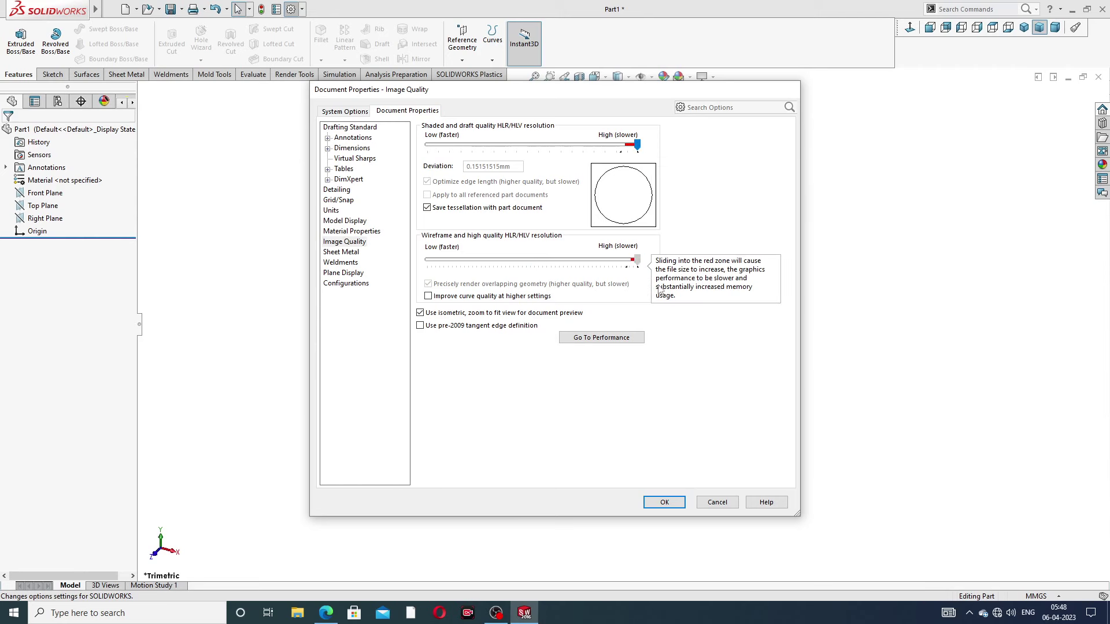
pyautogui.click(673, 502)
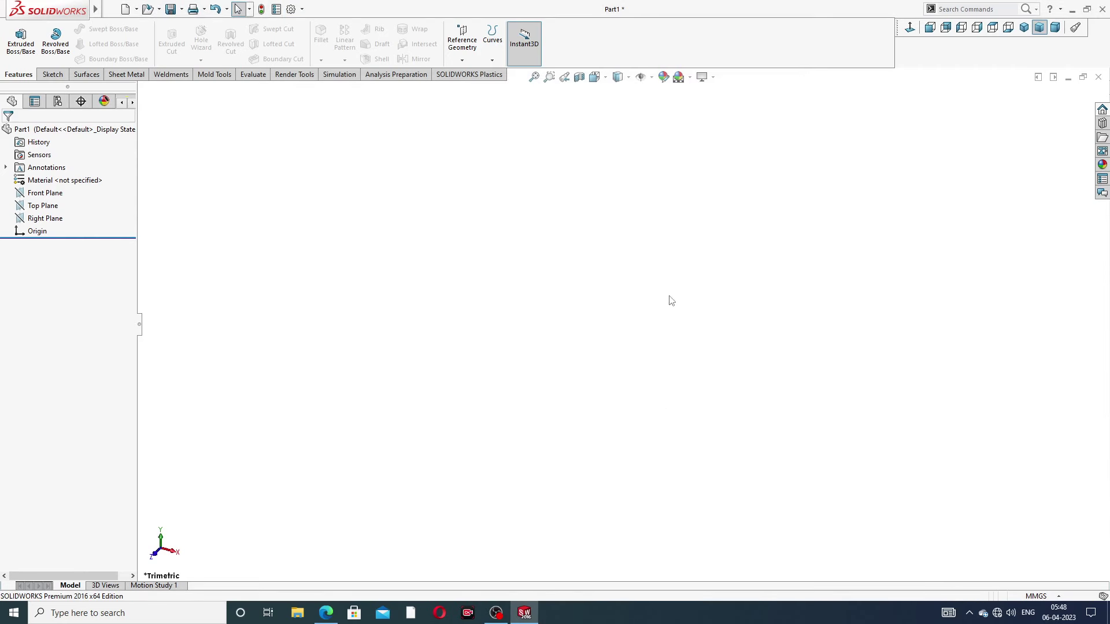
pyautogui.click(326, 613)
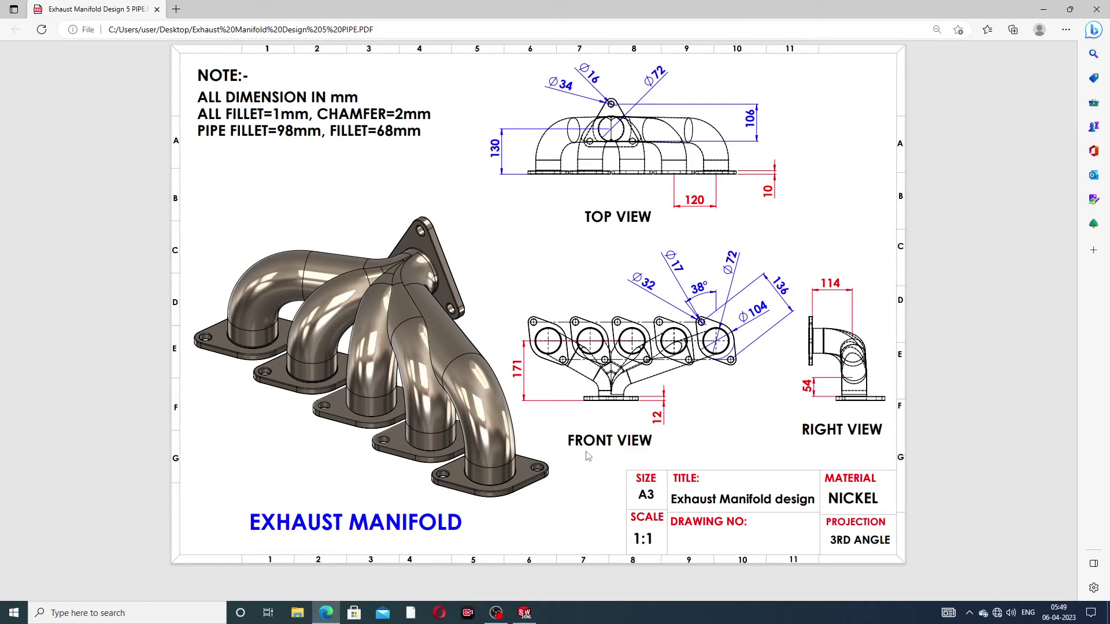
pyautogui.click(326, 613)
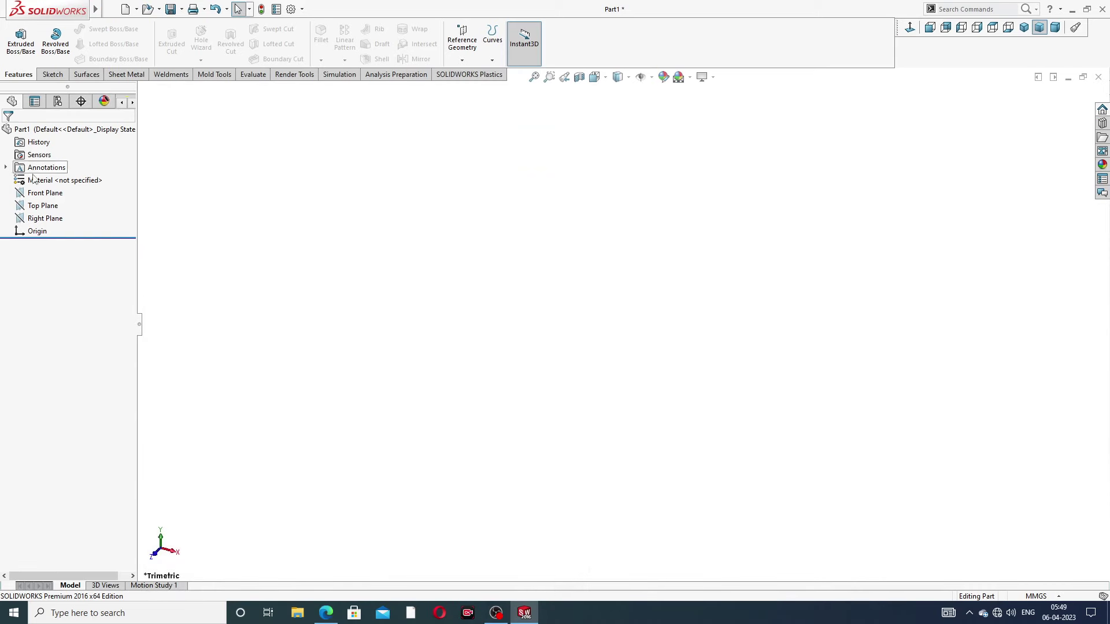
# Start a sketch on the Front Plane with a vertical centerline through the origin
pyautogui.click(47, 193)
pyautogui.click(51, 177)
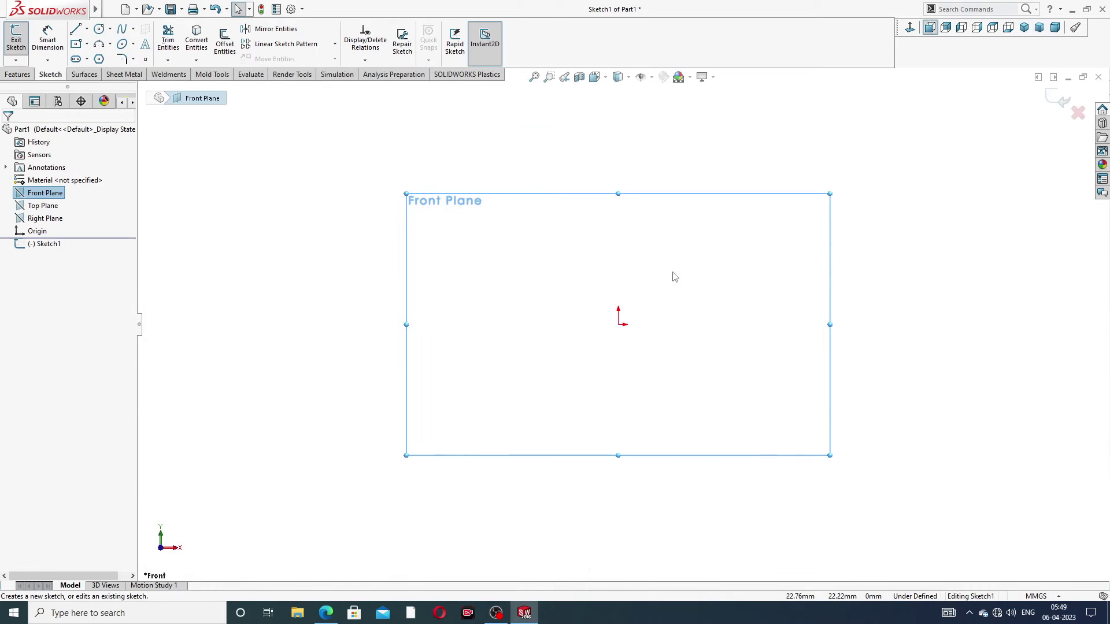
pyautogui.click(87, 28)
pyautogui.click(104, 56)
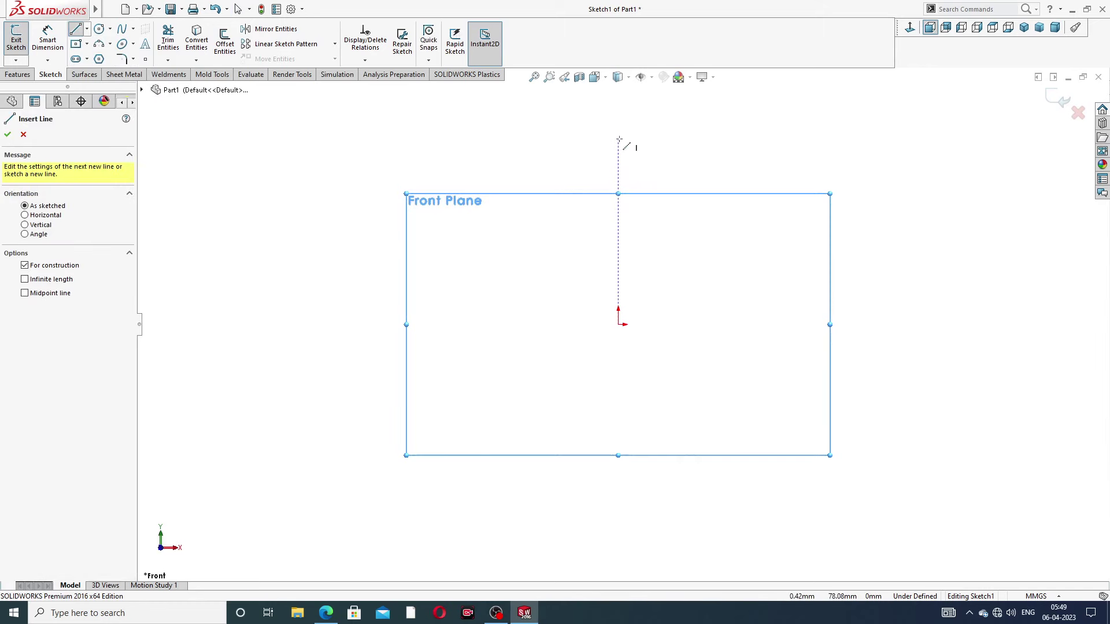
pyautogui.click(618, 139)
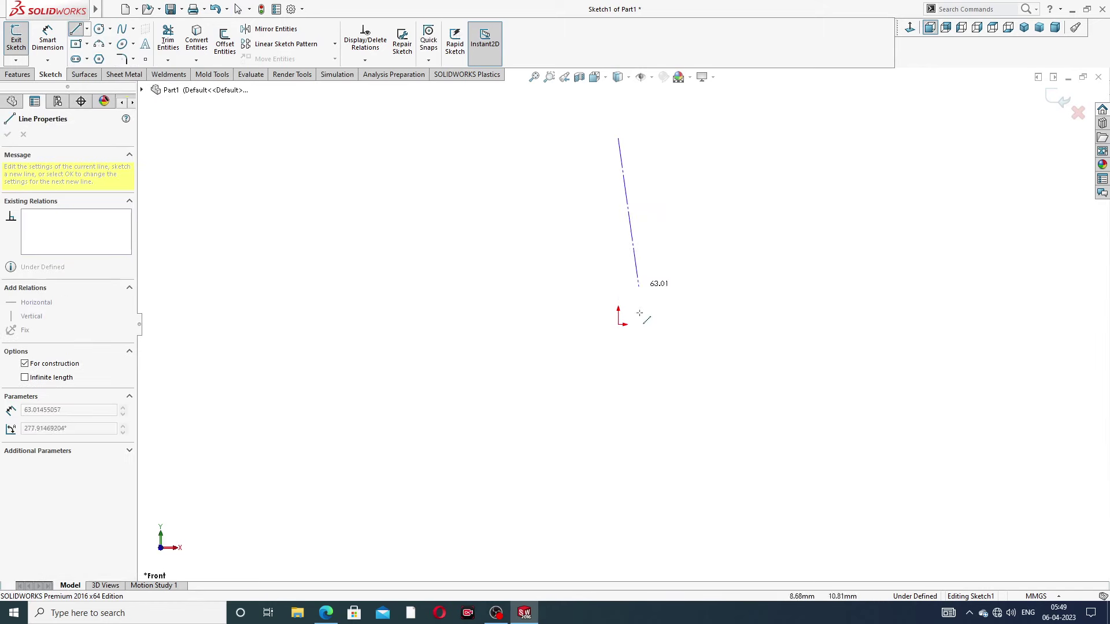
pyautogui.click(617, 460)
pyautogui.rightClick(739, 341)
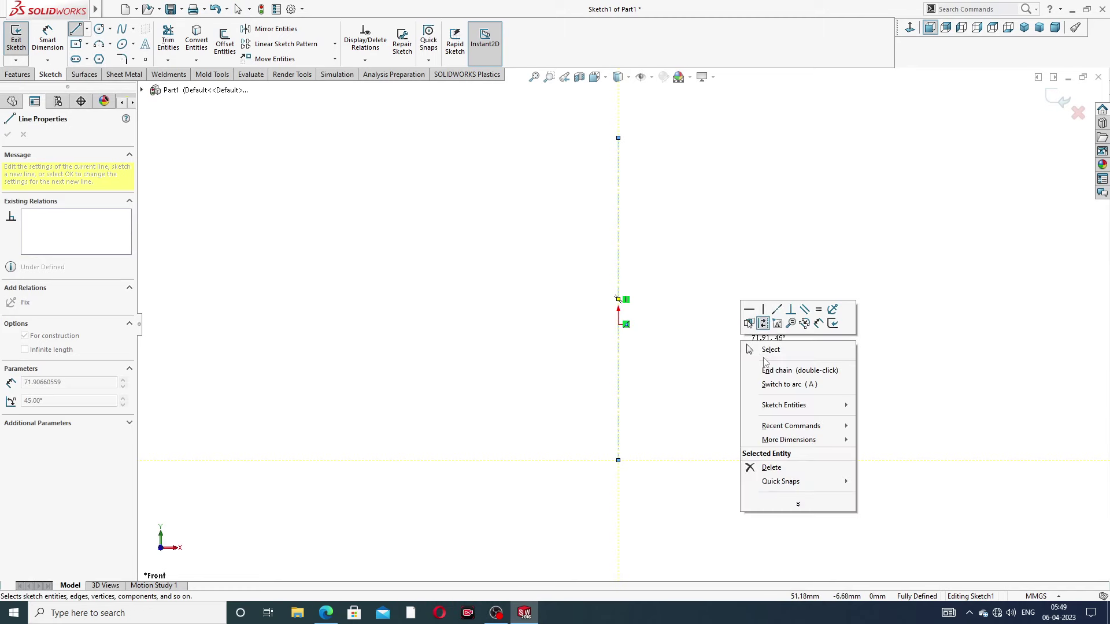
pyautogui.click(751, 348)
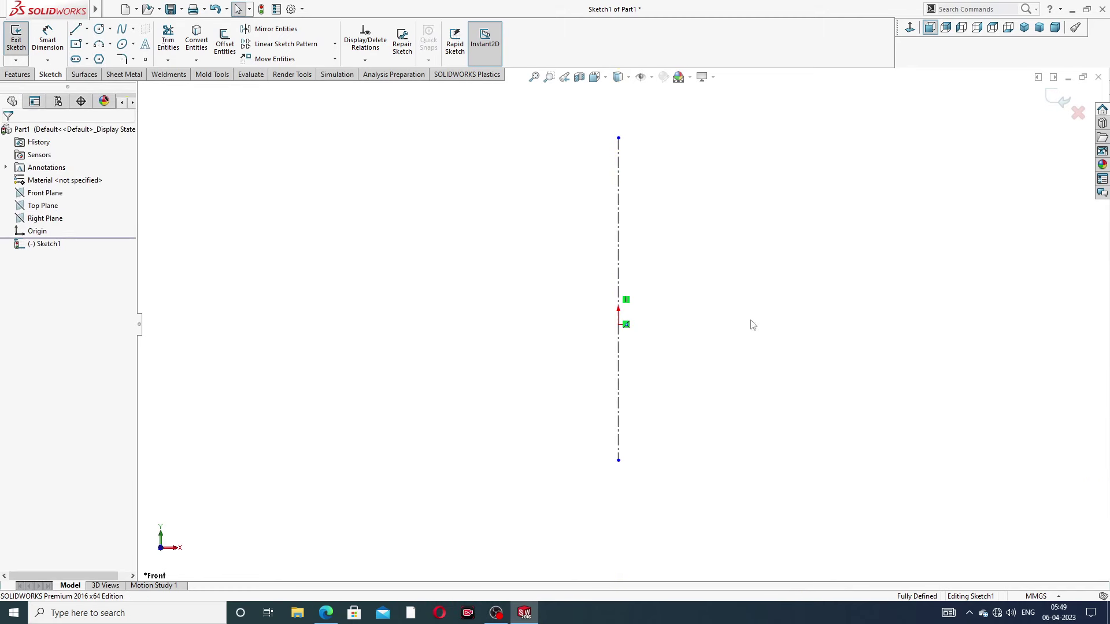
# Draw a diagonal centerline from upper left to lower right
pyautogui.click(87, 29)
pyautogui.click(101, 57)
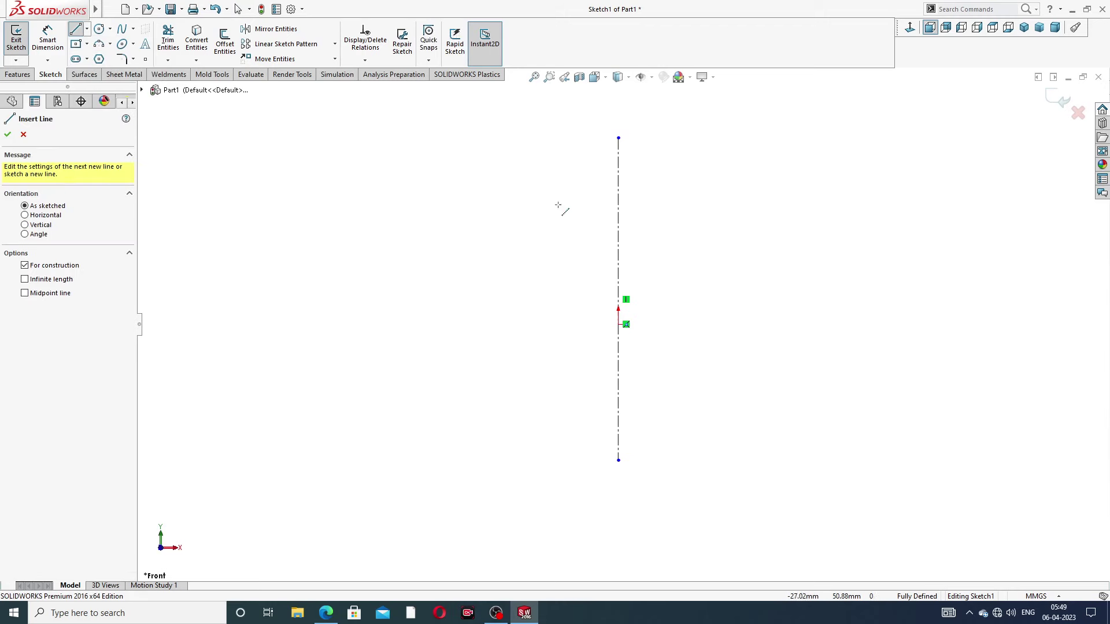
pyautogui.click(508, 197)
pyautogui.click(688, 406)
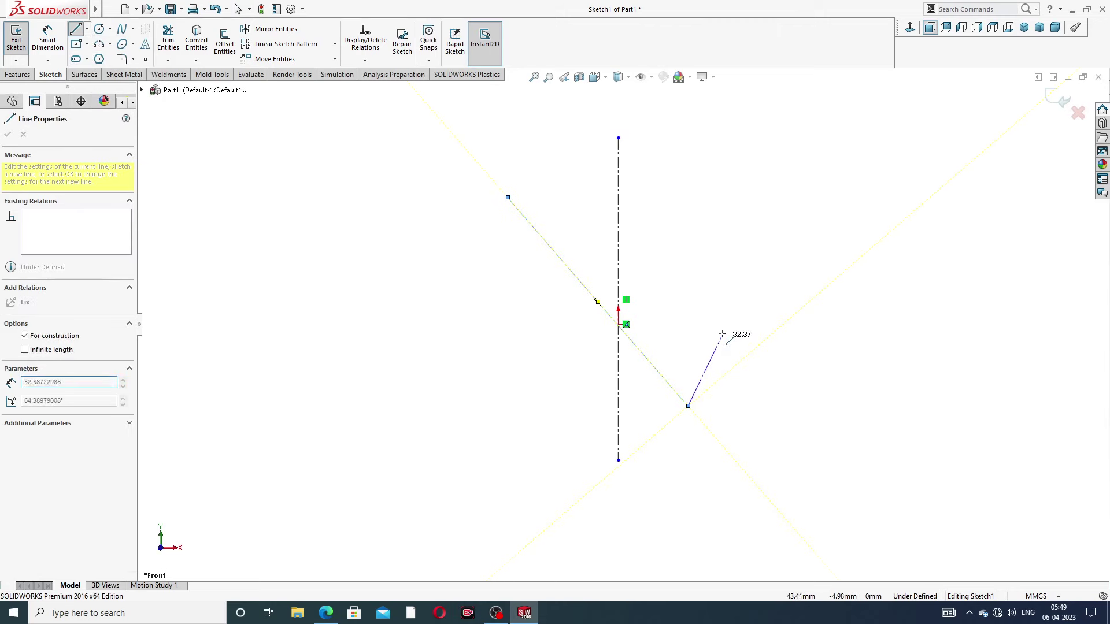
pyautogui.rightClick(722, 335)
pyautogui.click(750, 342)
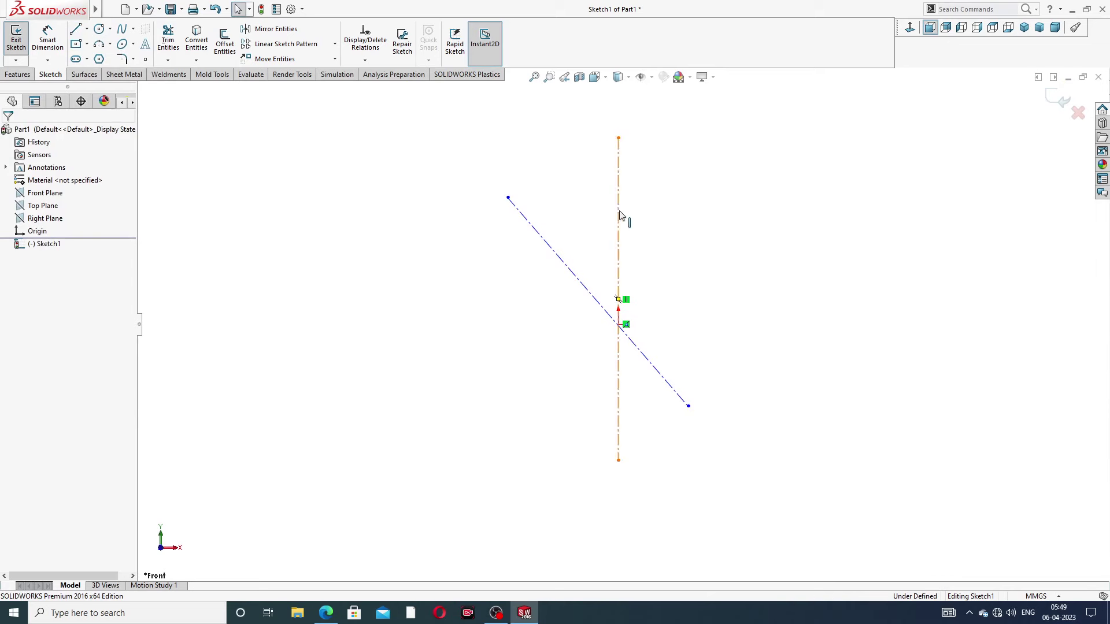
# Make the origin the diagonal centerline's midpoint and shorten the line symmetrically
pyautogui.click(619, 214)
pyautogui.click(701, 278)
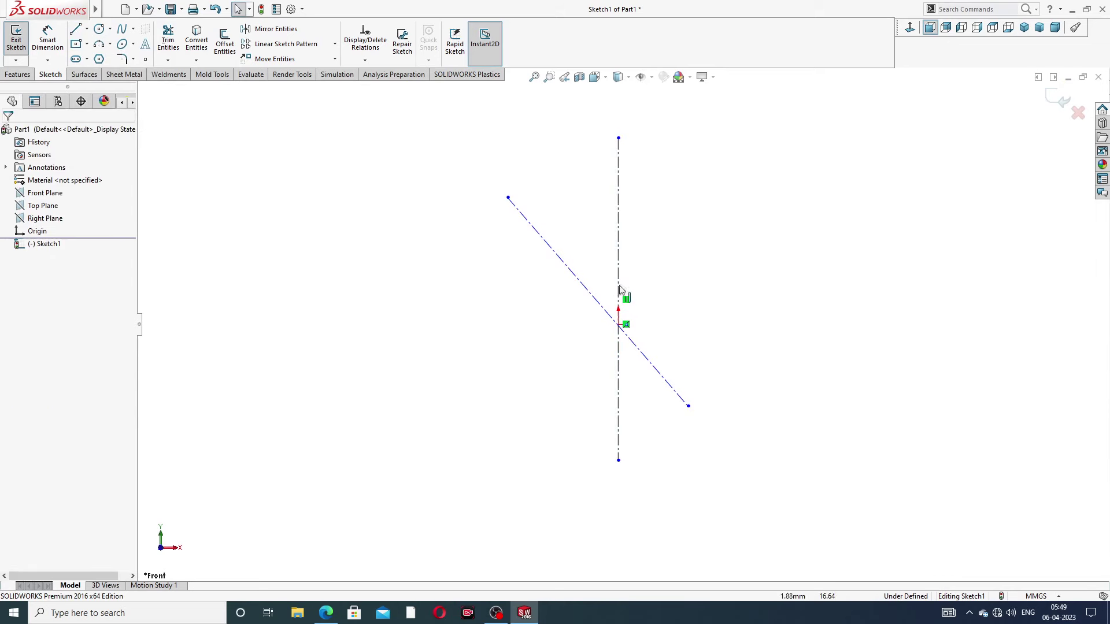
pyautogui.click(578, 280)
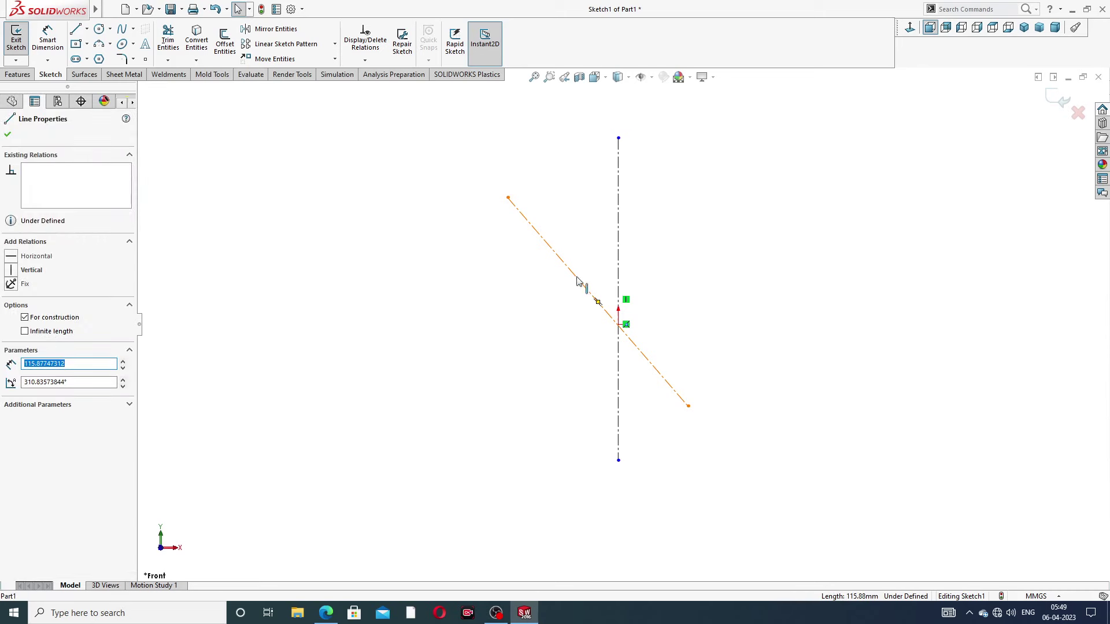
pyautogui.keyDown('ctrl'); pyautogui.click(619, 326); pyautogui.keyUp('ctrl')
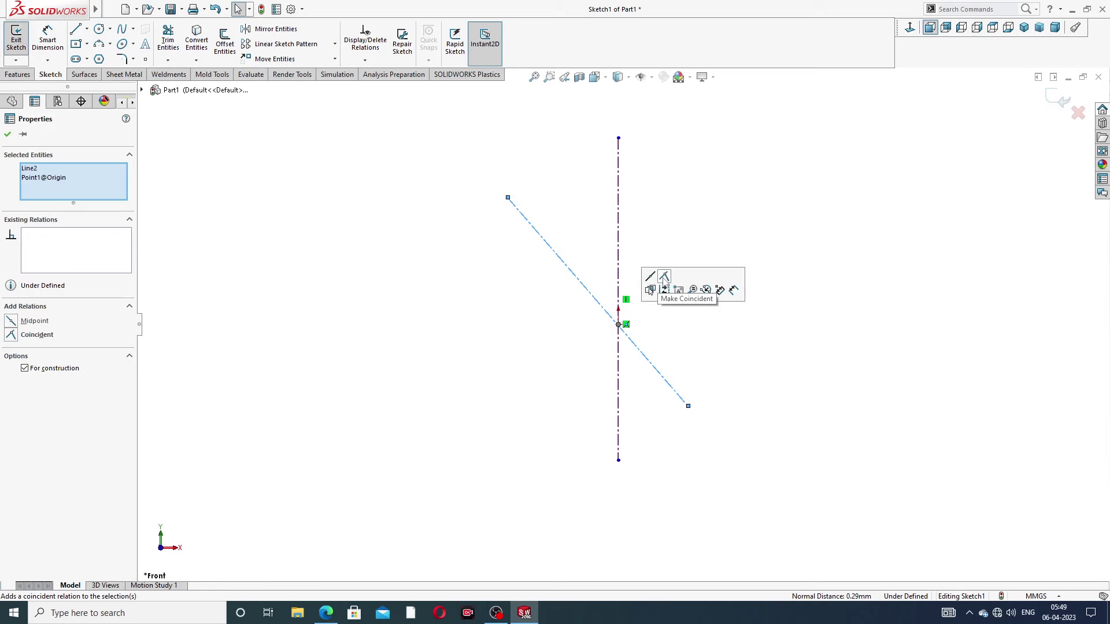
pyautogui.click(664, 290)
pyautogui.click(681, 293)
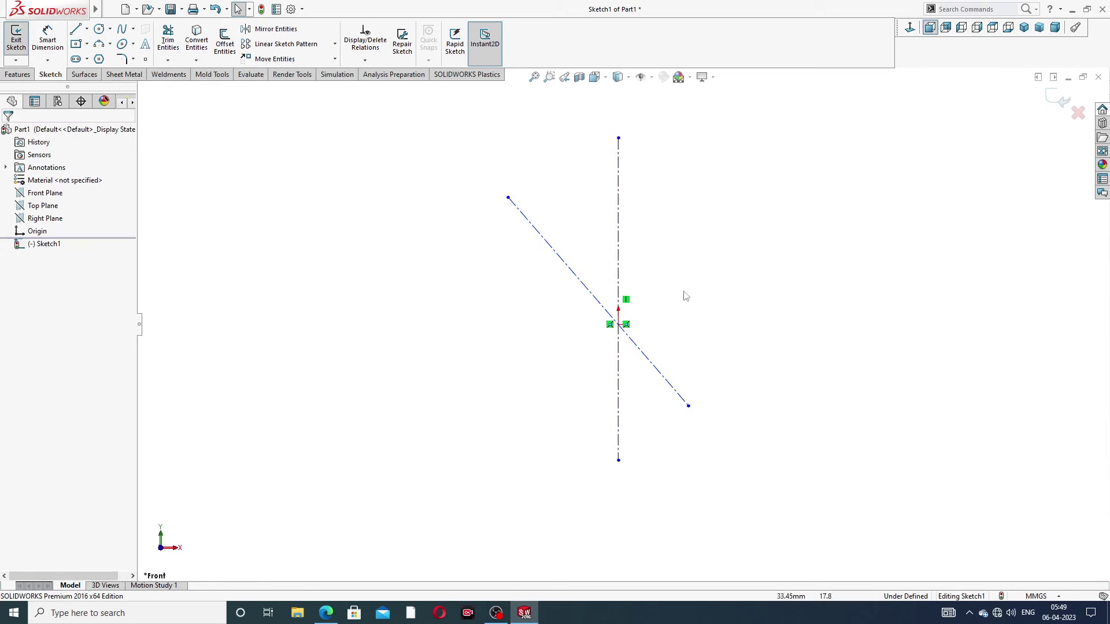
pyautogui.click(585, 291)
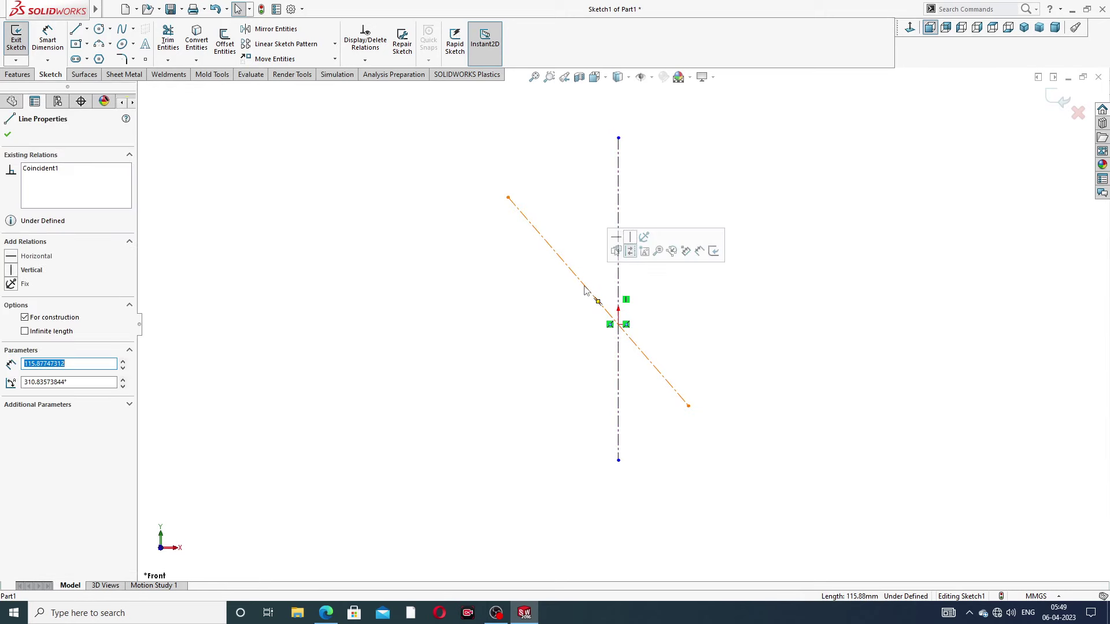
pyautogui.keyDown('ctrl'); pyautogui.click(619, 325); pyautogui.keyUp('ctrl')
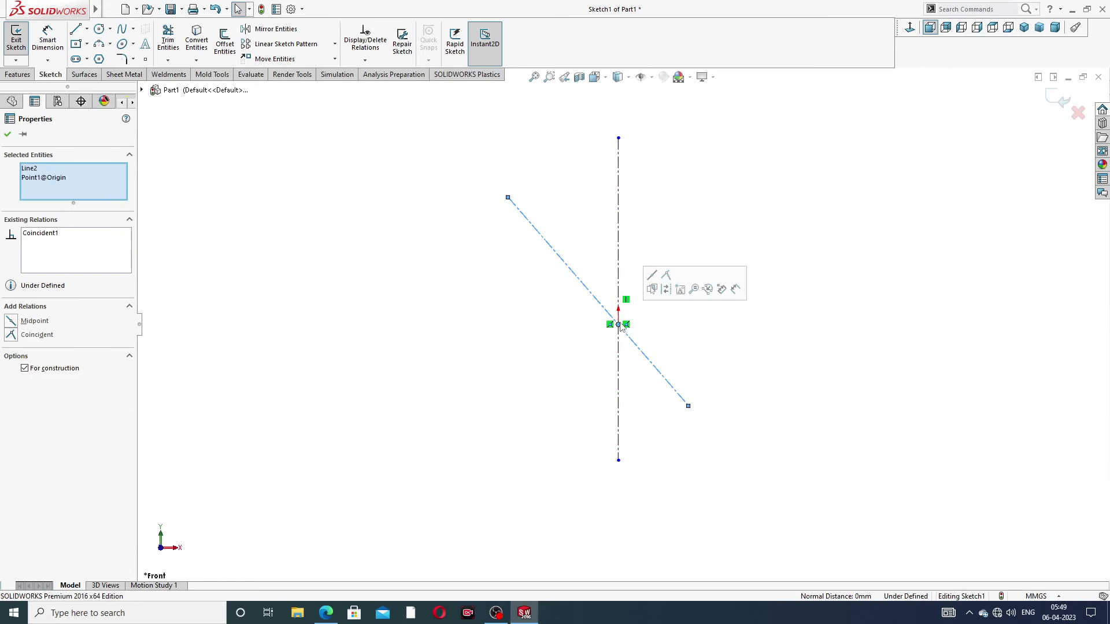
pyautogui.click(652, 277)
pyautogui.click(701, 240)
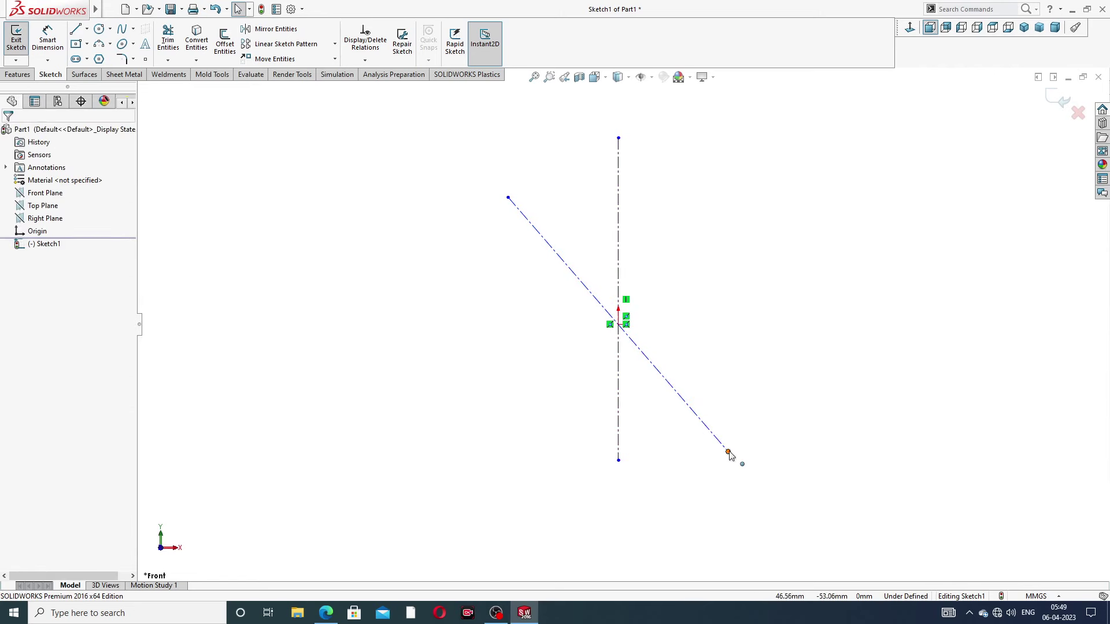
pyautogui.moveTo(728, 453); pyautogui.dragTo(713, 436)
# Dimension the angle between the diagonal and vertical centerlines to 38°
pyautogui.click(750, 285)
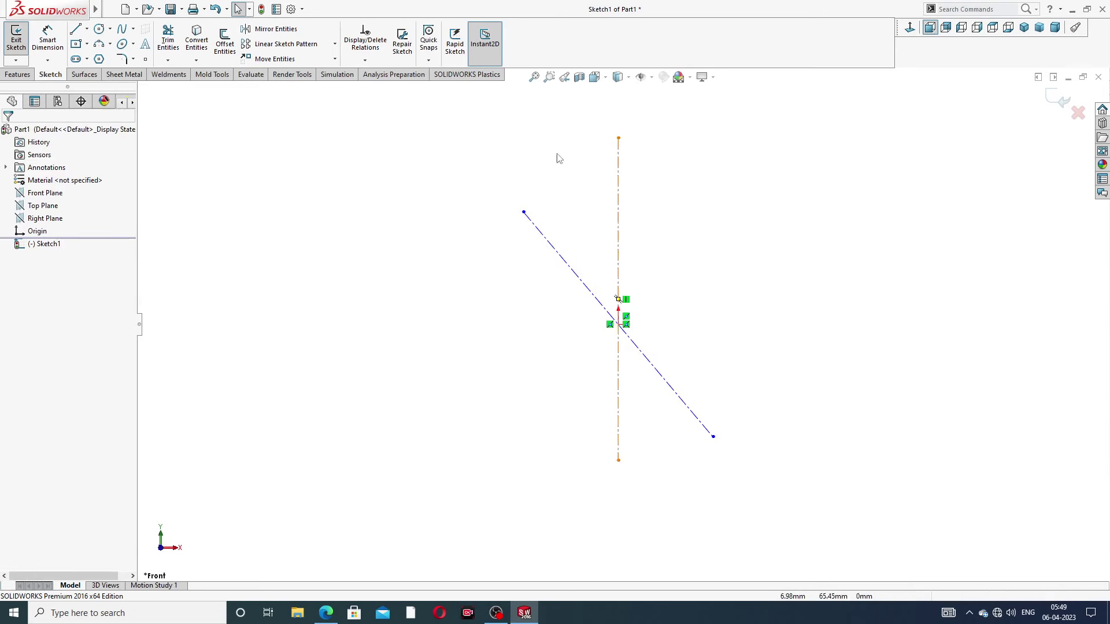
pyautogui.click(47, 39)
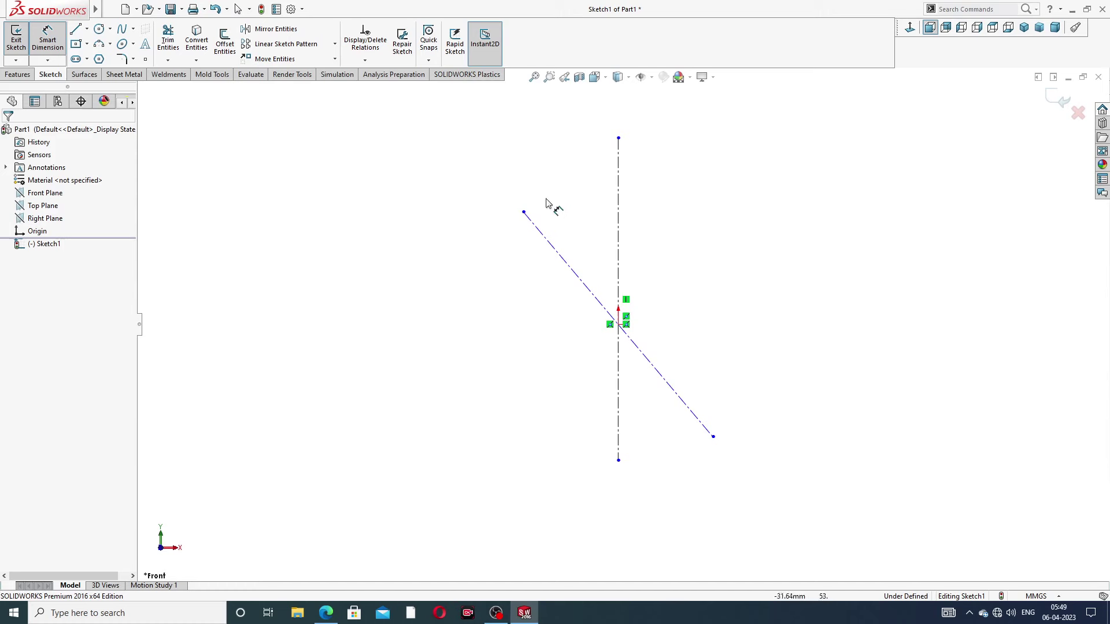
pyautogui.click(564, 264)
pyautogui.click(618, 237)
pyautogui.click(595, 247)
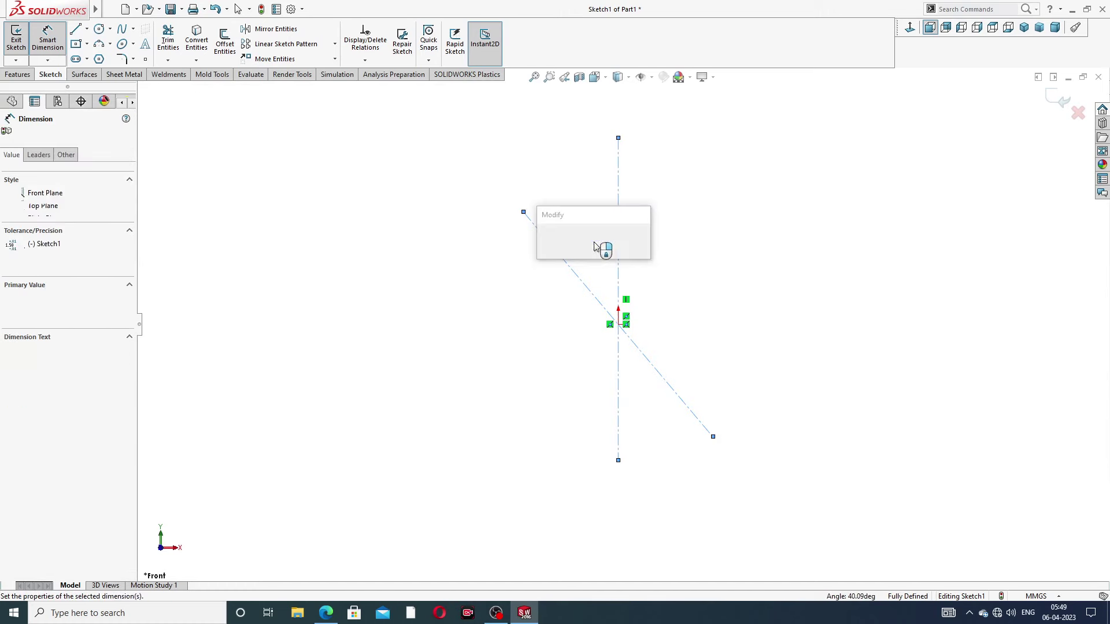
pyautogui.write('38')
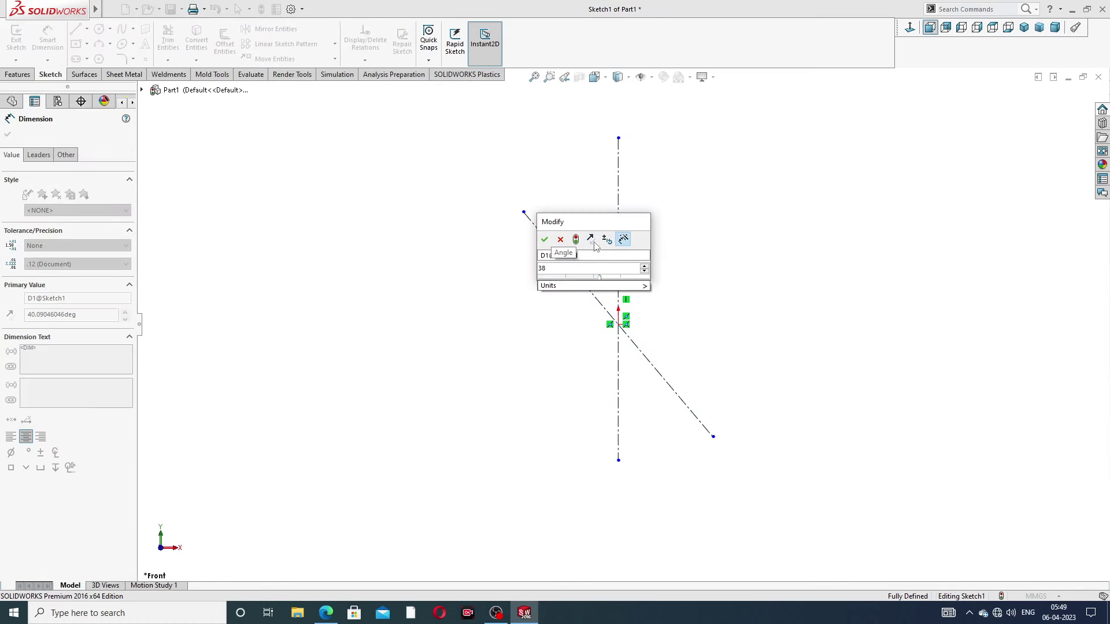
pyautogui.press('Return')
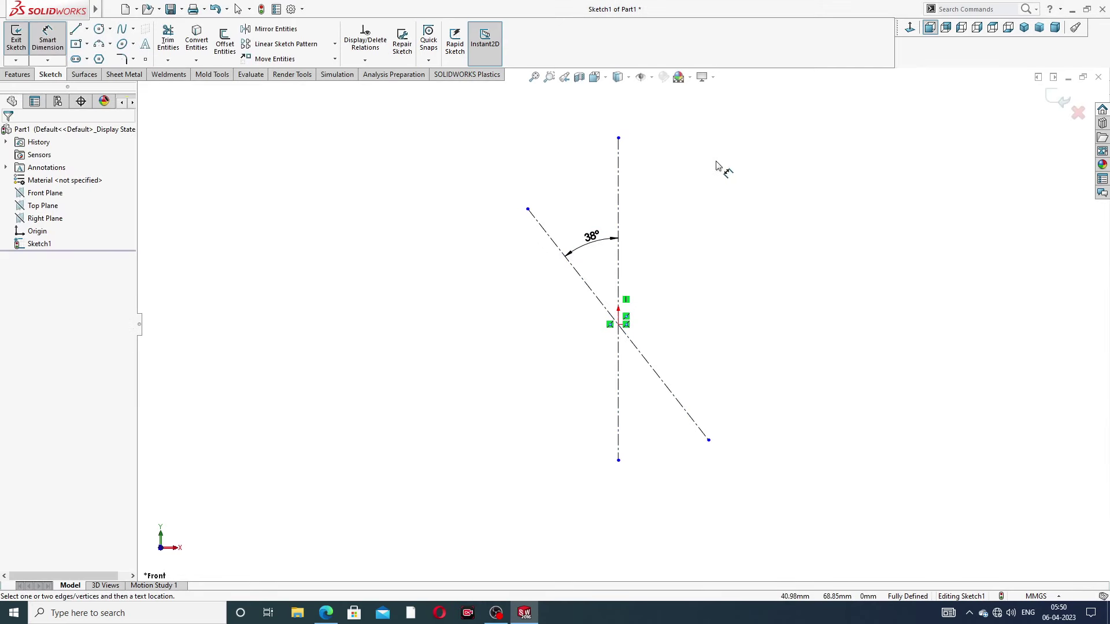
pyautogui.rightClick(750, 181)
pyautogui.click(752, 169)
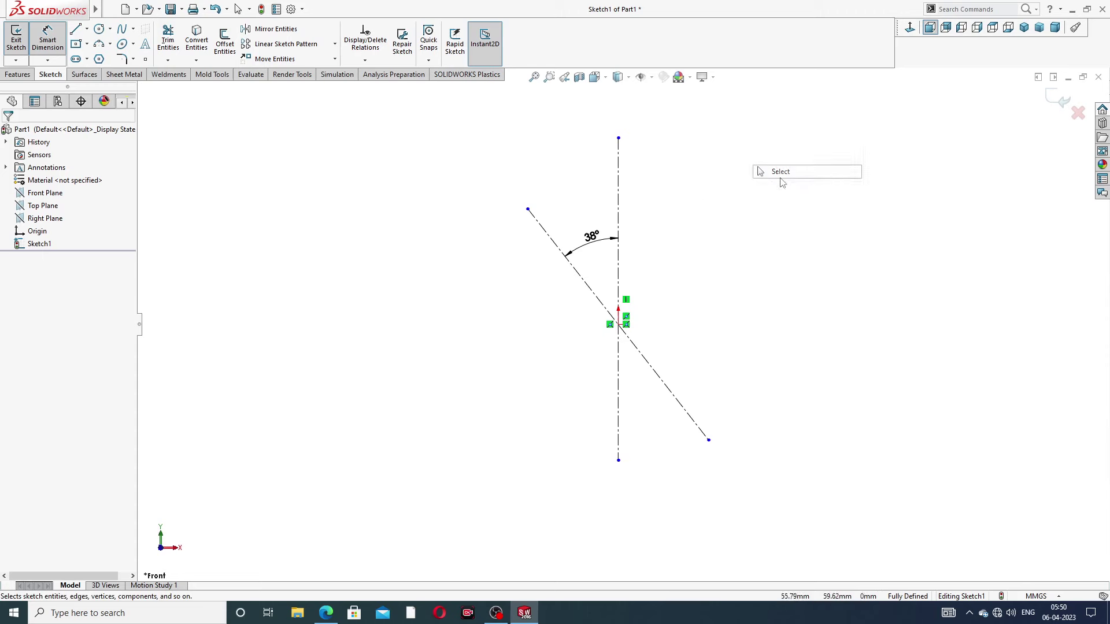
# Adjust the diagonal line's ends and draw a large circle centred on the origin
pyautogui.moveTo(528, 210); pyautogui.dragTo(510, 187)
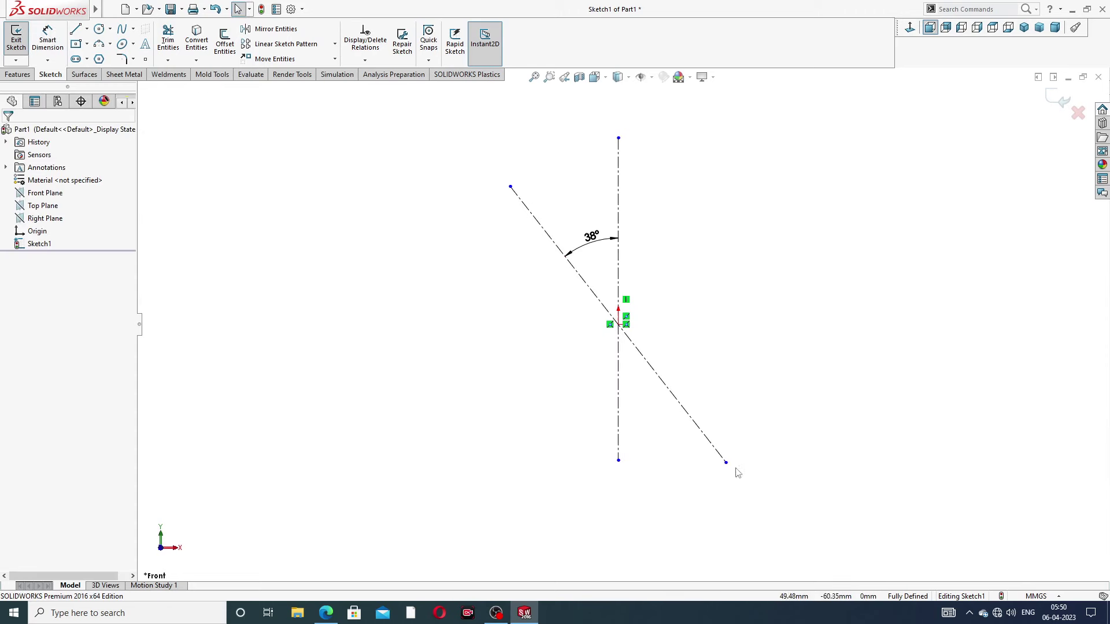
pyautogui.moveTo(728, 468); pyautogui.dragTo(712, 443)
pyautogui.click(768, 139)
pyautogui.click(99, 30)
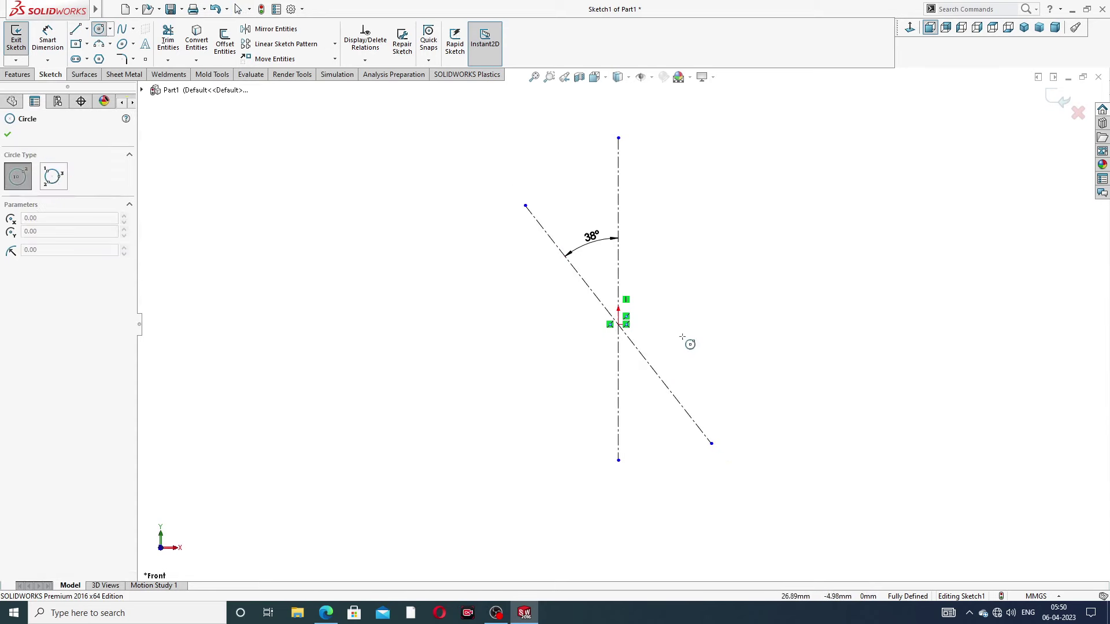
pyautogui.click(619, 324)
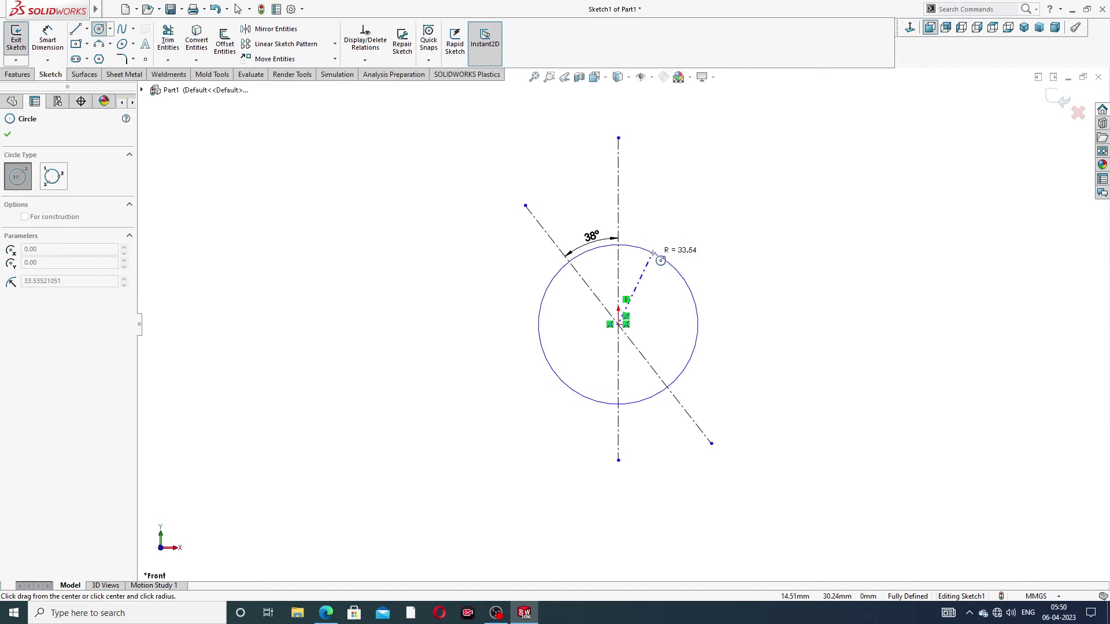
pyautogui.click(668, 261)
pyautogui.rightClick(705, 215)
pyautogui.click(730, 227)
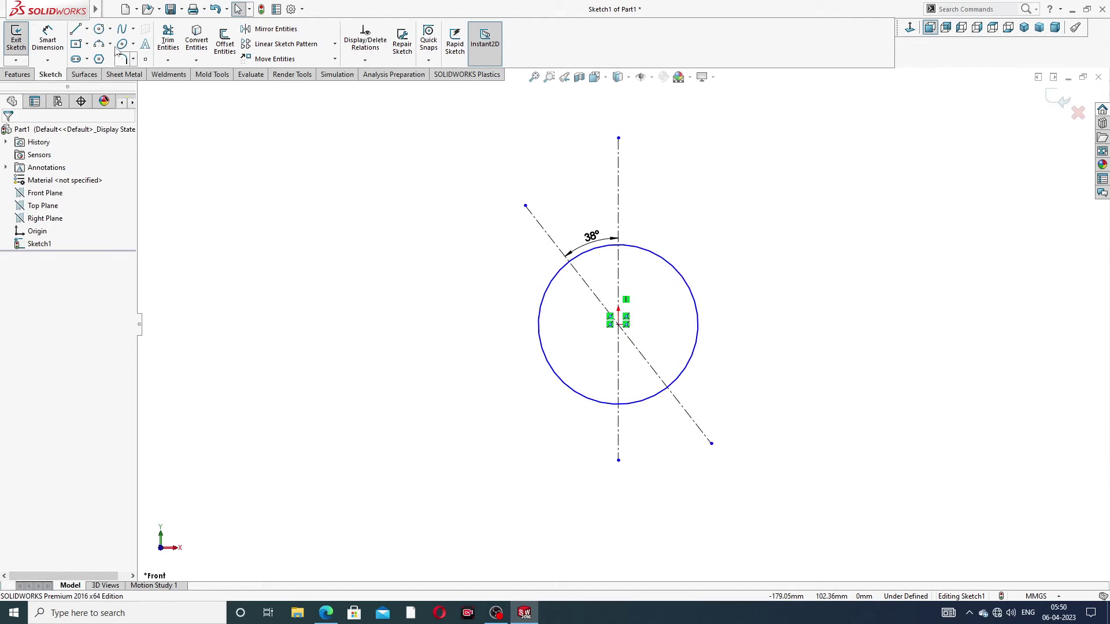
# Draw small circles centred on the diagonal line's upper and lower ends
pyautogui.click(99, 30)
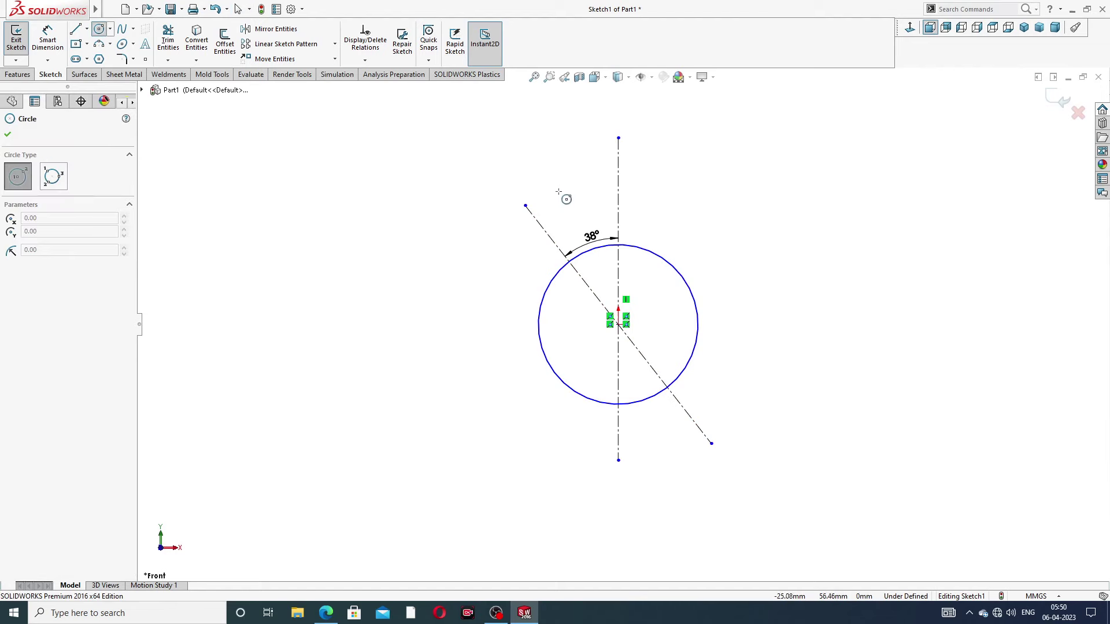
pyautogui.click(524, 206)
pyautogui.click(525, 177)
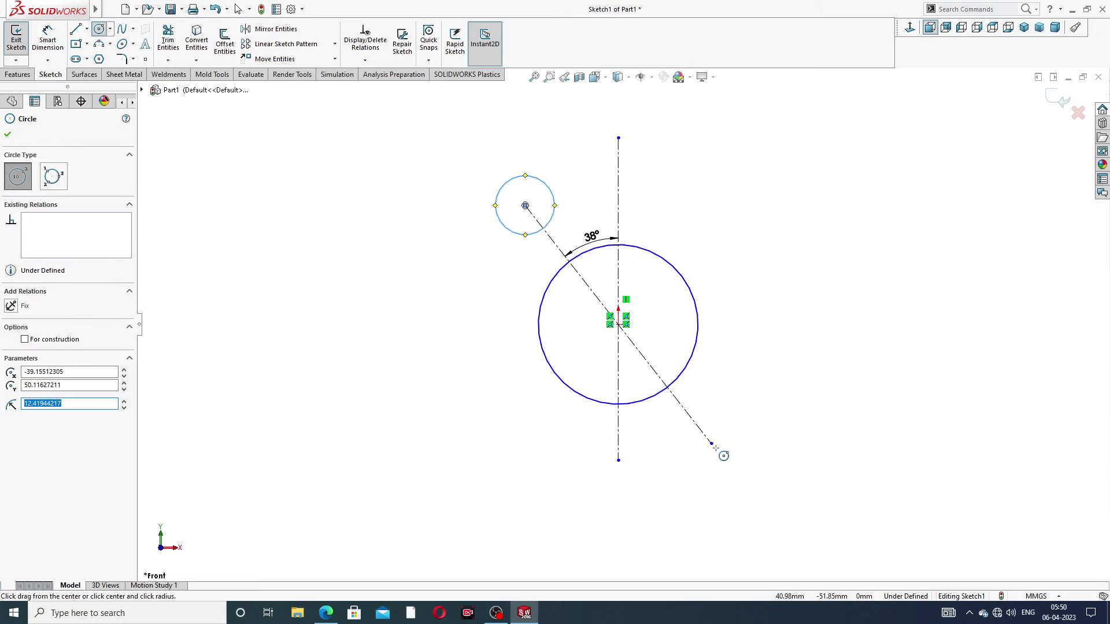
pyautogui.click(711, 444)
pyautogui.click(733, 425)
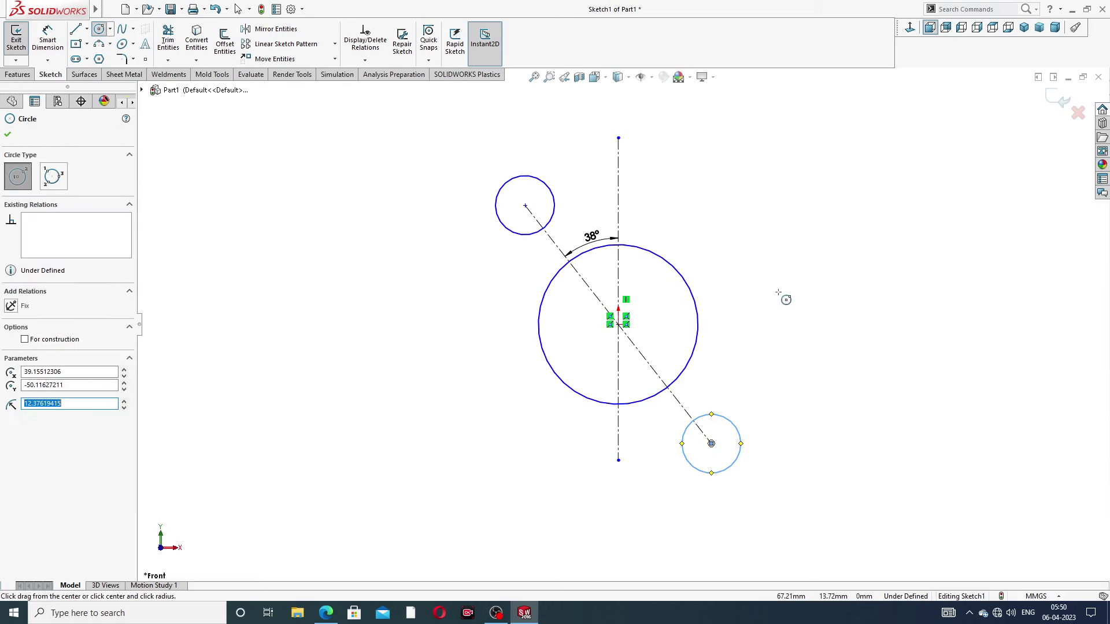
pyautogui.rightClick(786, 298)
pyautogui.click(788, 301)
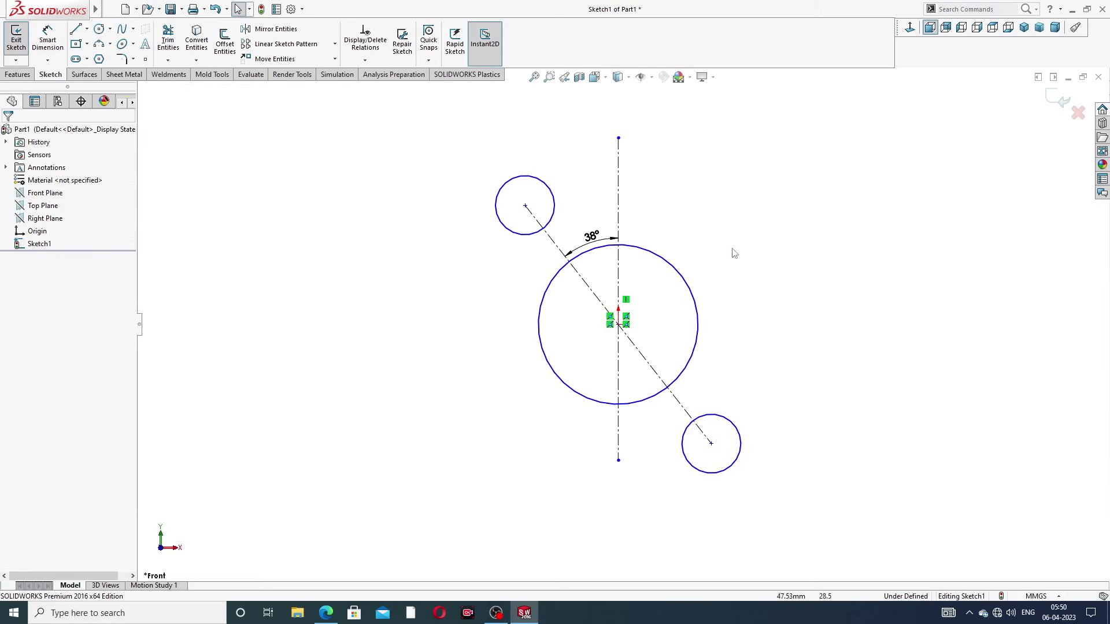
# Make the two small circles equal in size
pyautogui.click(548, 189)
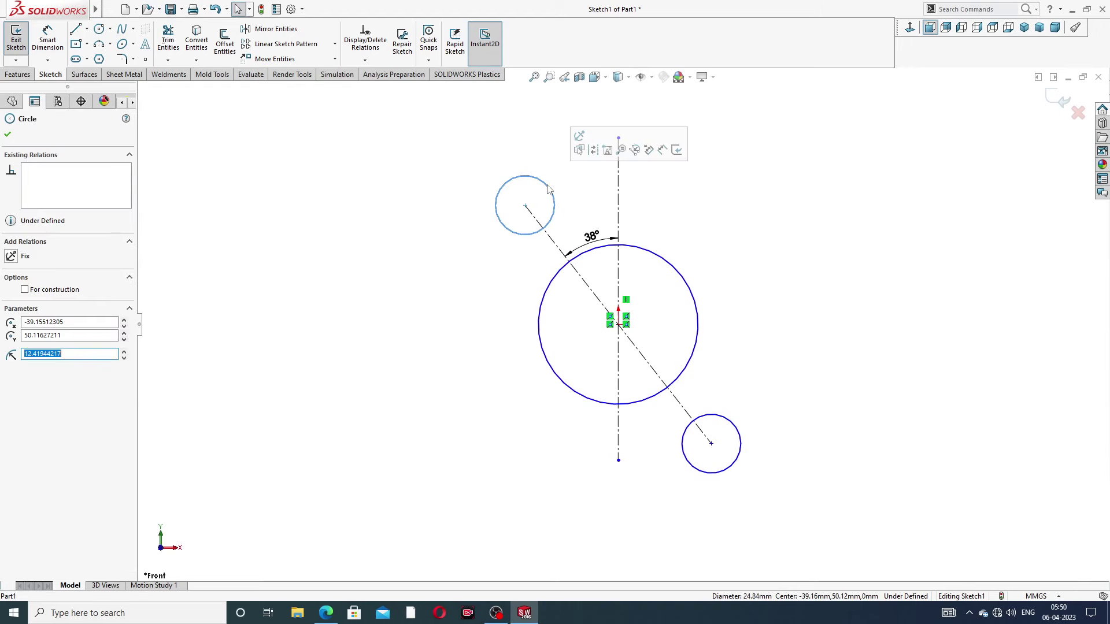
pyautogui.click(739, 431)
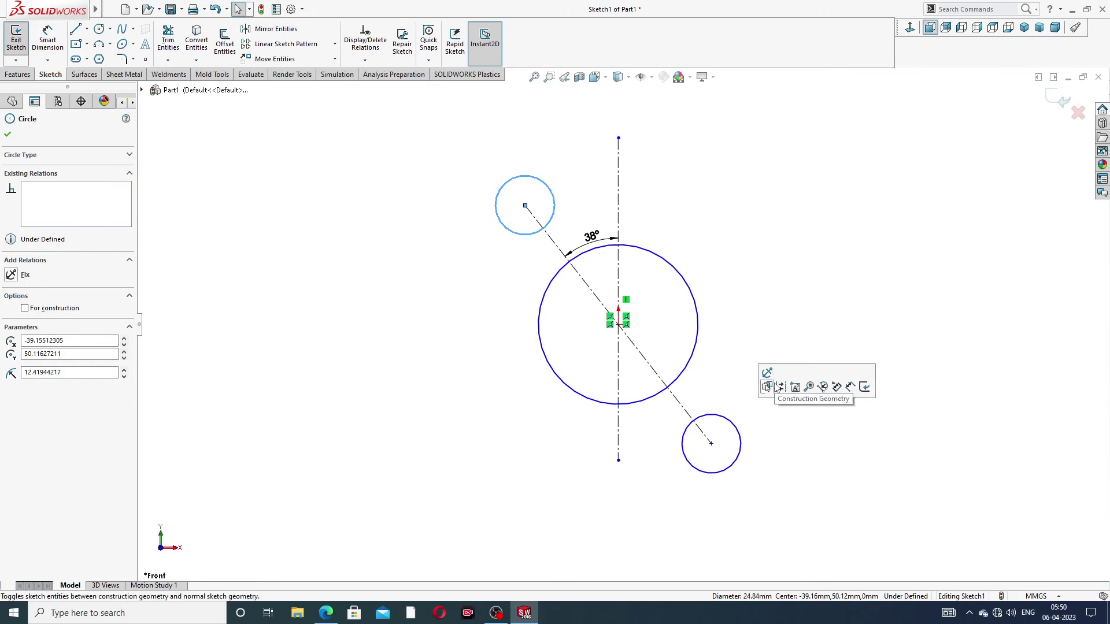
pyautogui.keyDown('ctrl'); pyautogui.click(727, 424); pyautogui.keyUp('ctrl')
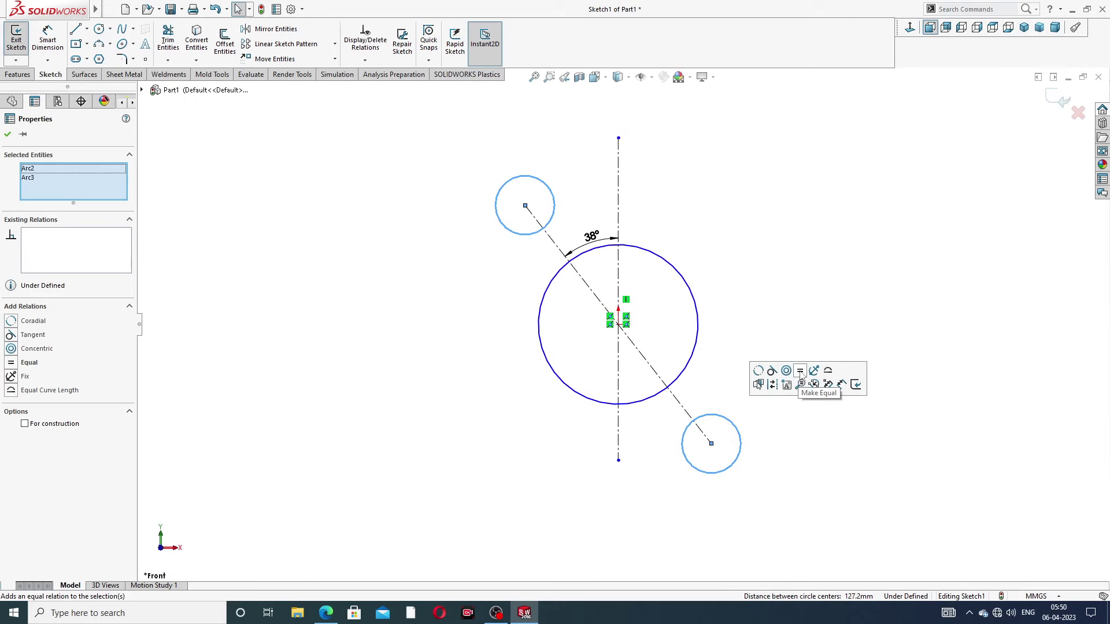
pyautogui.click(801, 373)
pyautogui.click(748, 136)
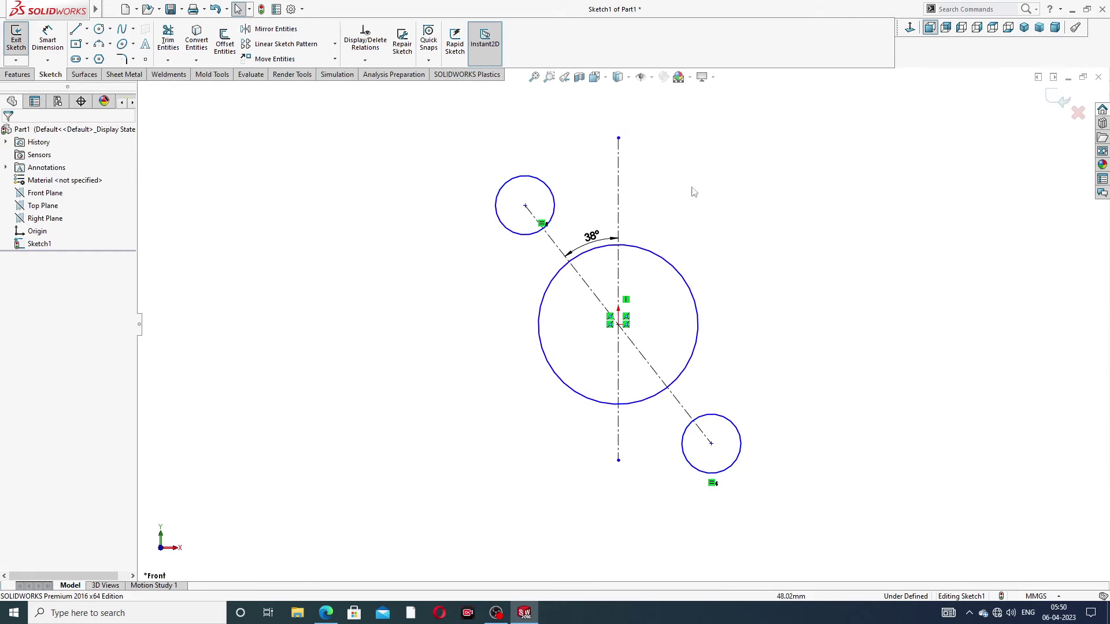
# Draw two lines joining the upper small circle to the large circle
pyautogui.click(75, 29)
pyautogui.click(525, 205)
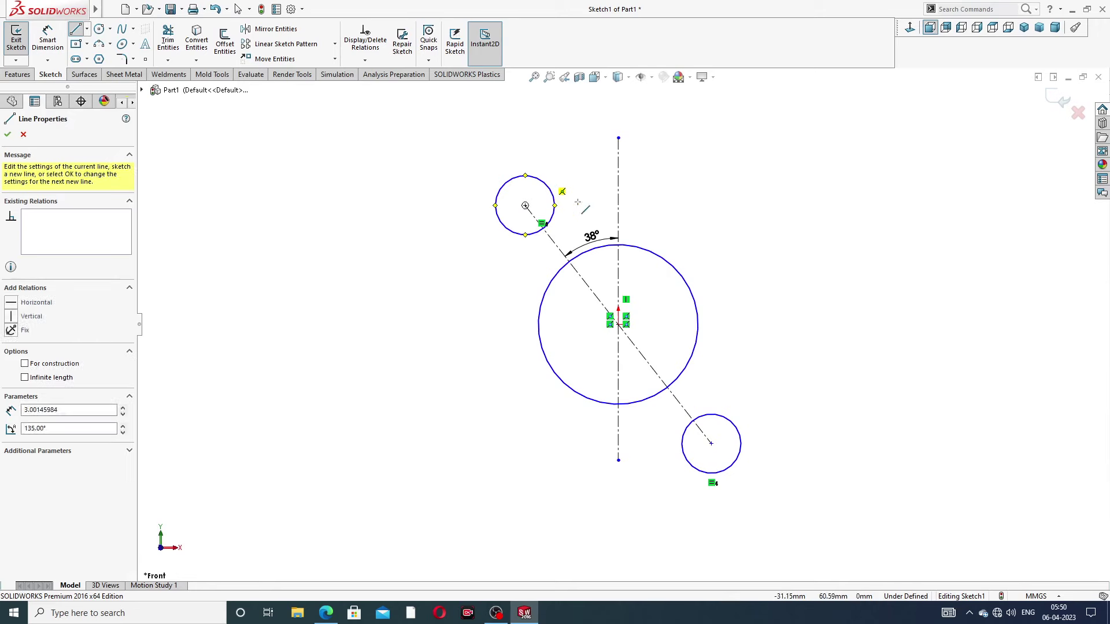
pyautogui.click(663, 258)
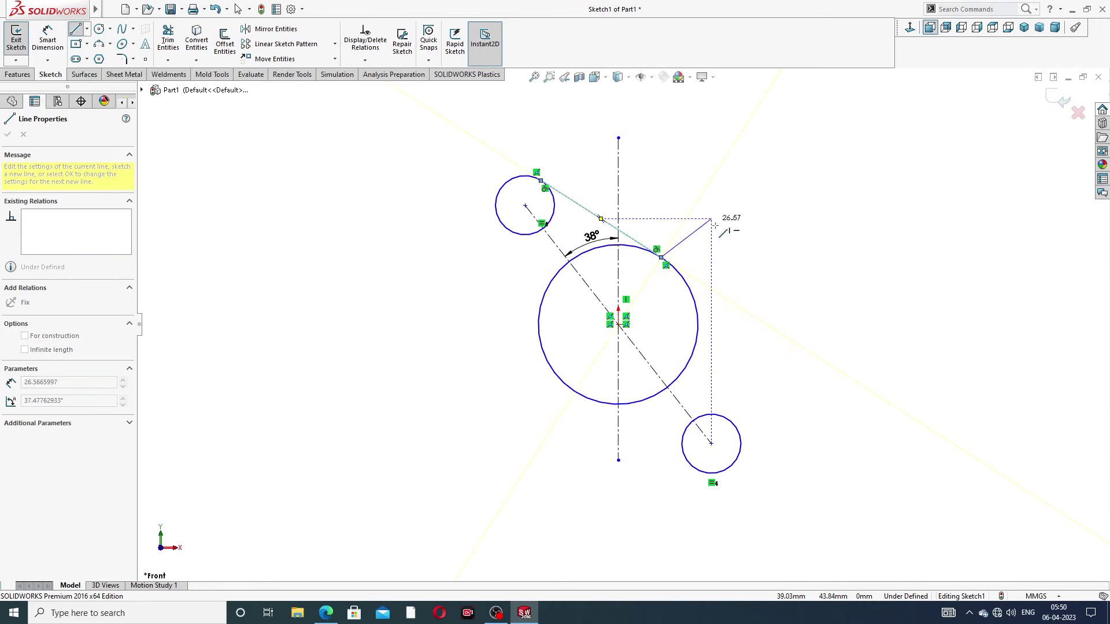
pyautogui.rightClick(725, 234)
pyautogui.click(746, 235)
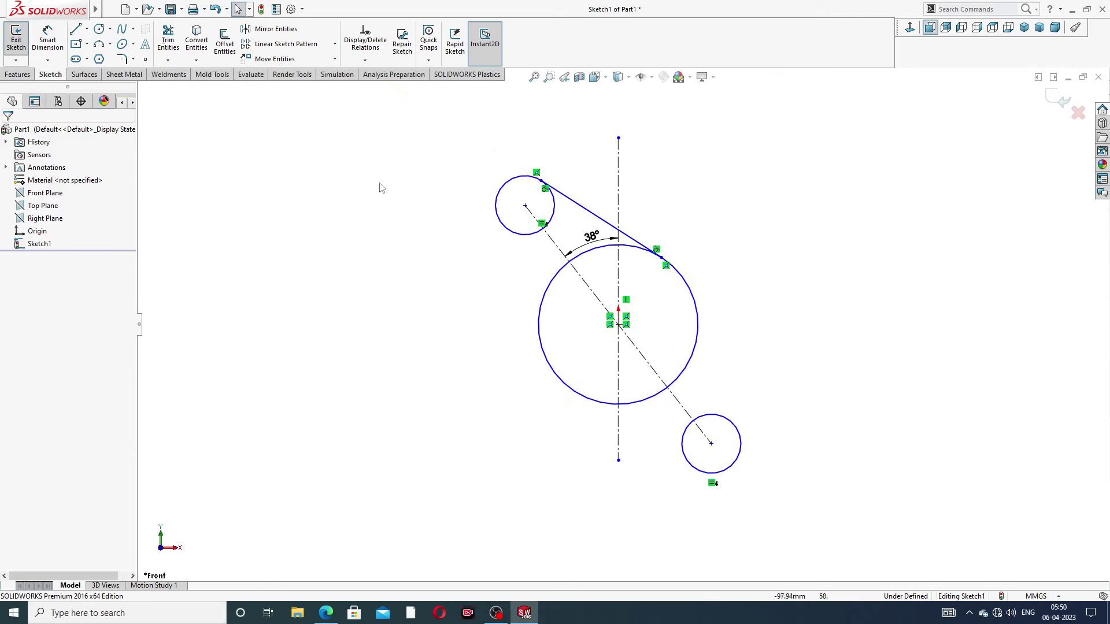
pyautogui.click(75, 28)
pyautogui.click(505, 229)
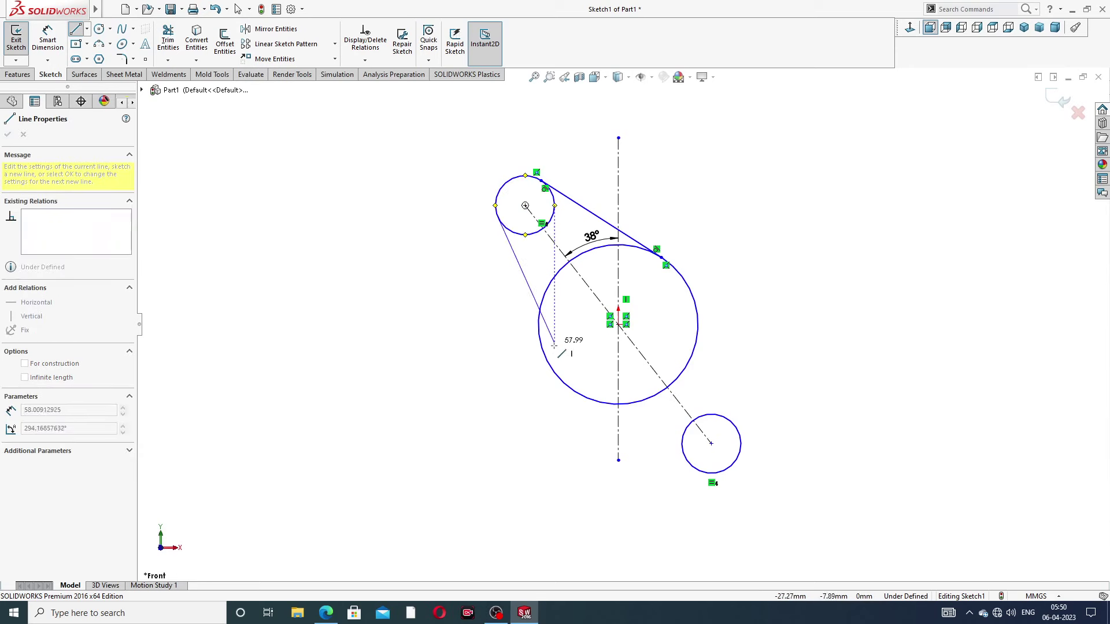
pyautogui.click(544, 353)
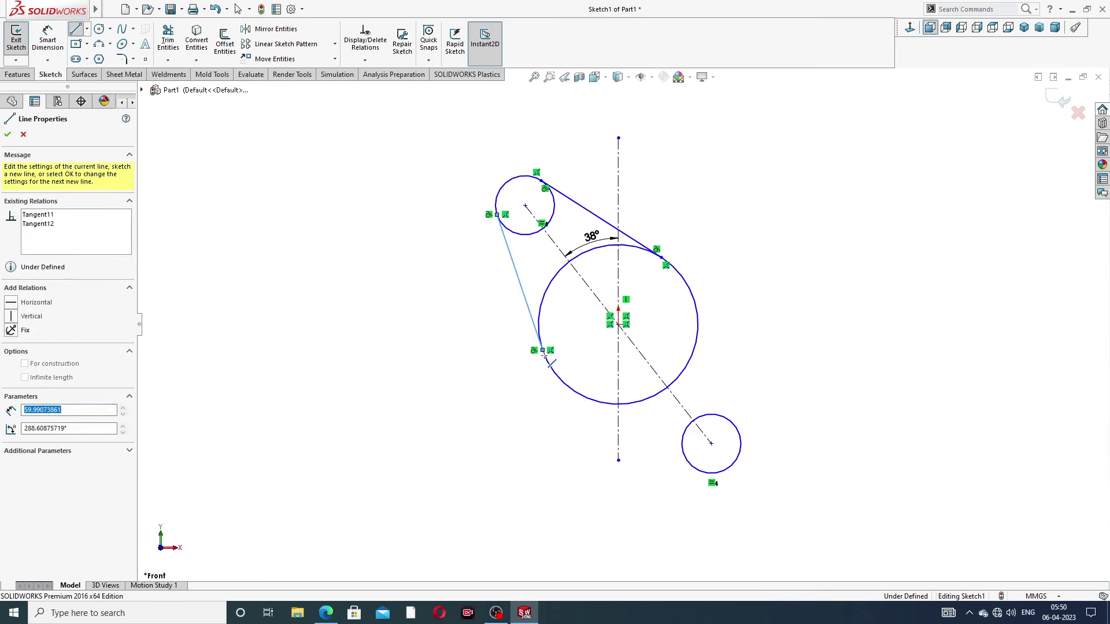
pyautogui.rightClick(457, 301)
pyautogui.click(464, 281)
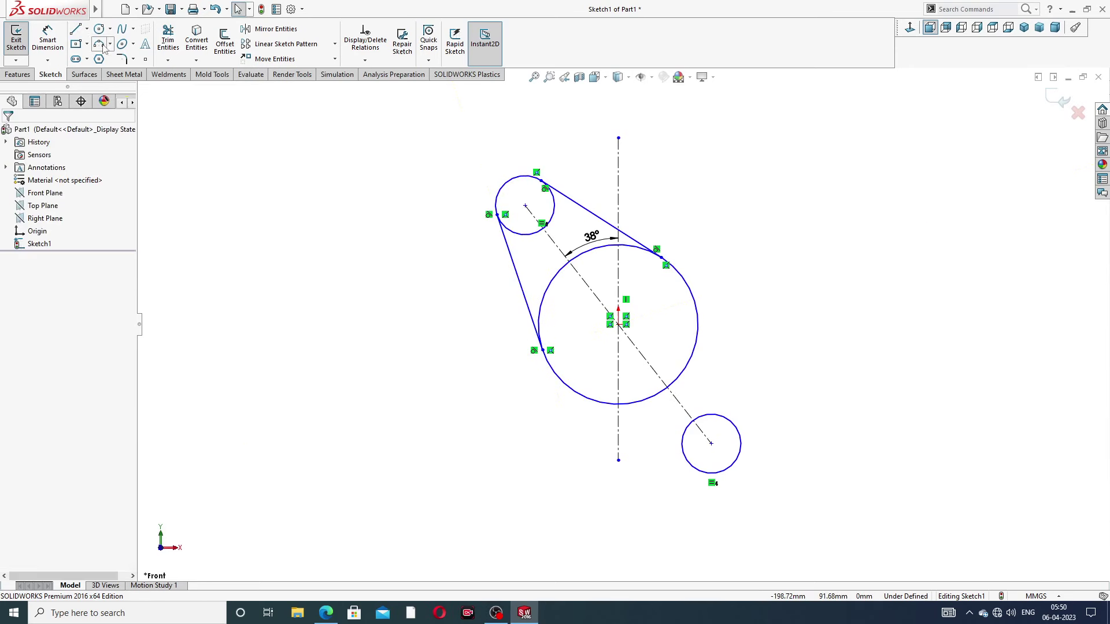
# Draw two lines joining the large circle to the bottom small circle
pyautogui.click(75, 29)
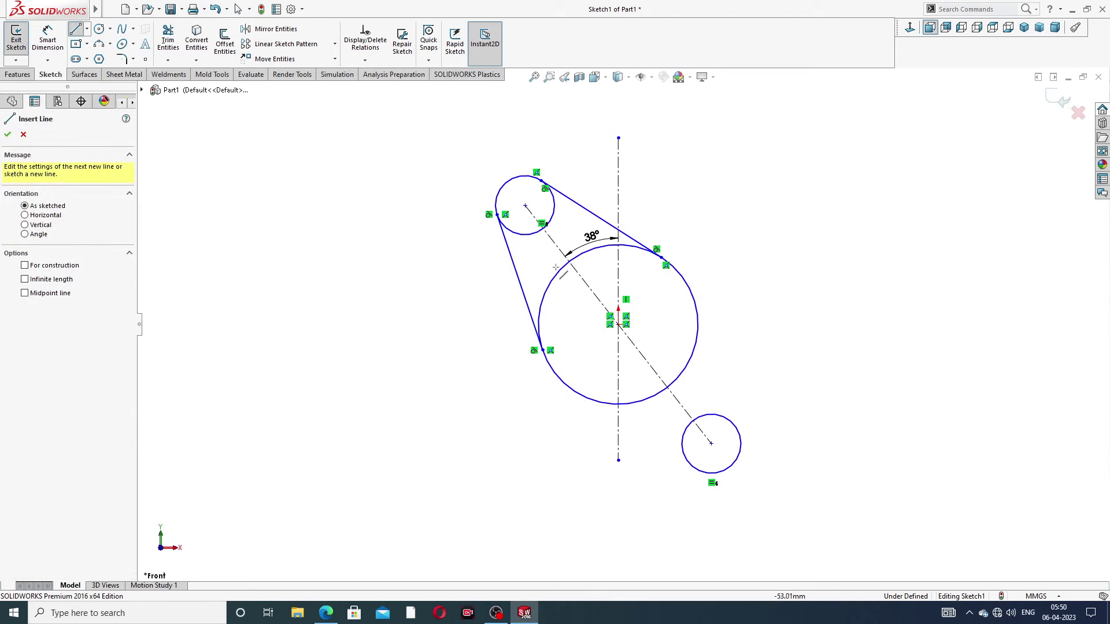
pyautogui.click(698, 308)
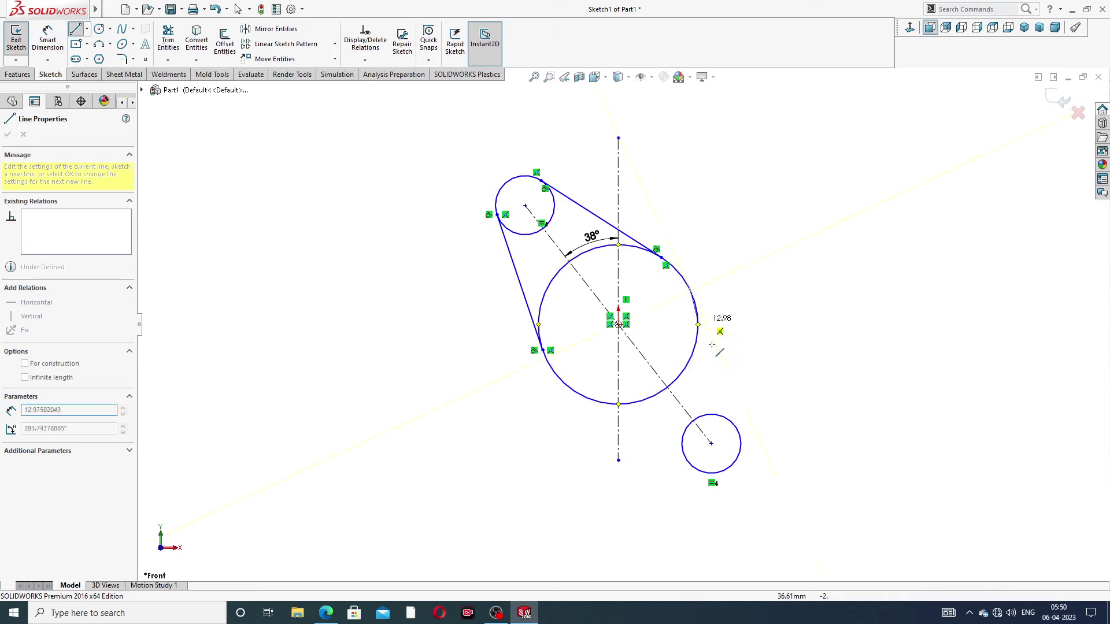
pyautogui.click(740, 434)
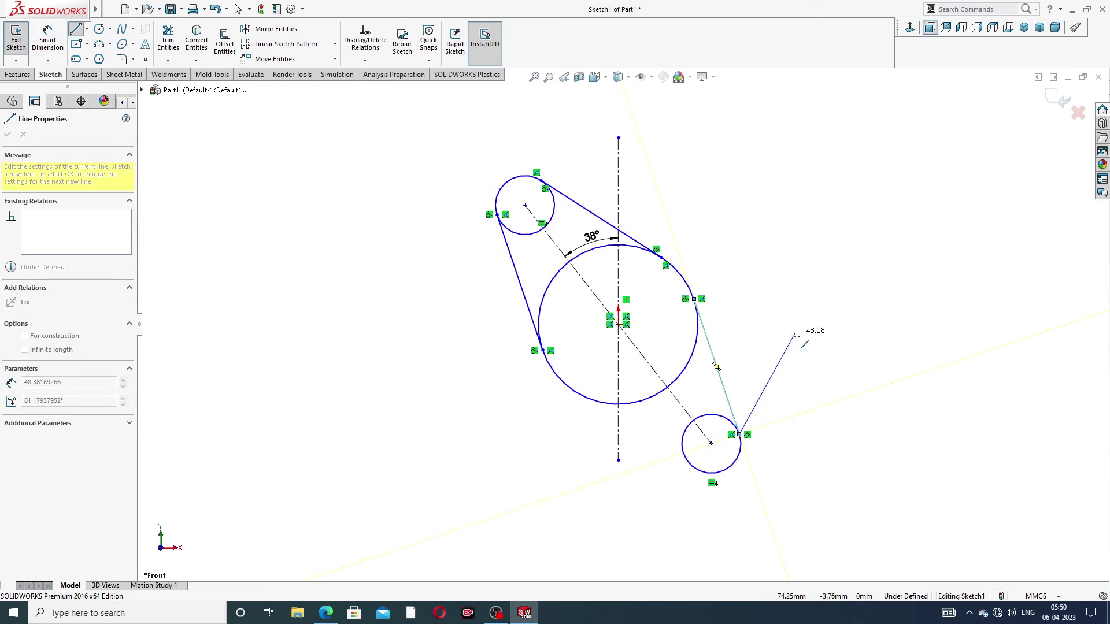
pyautogui.rightClick(850, 373)
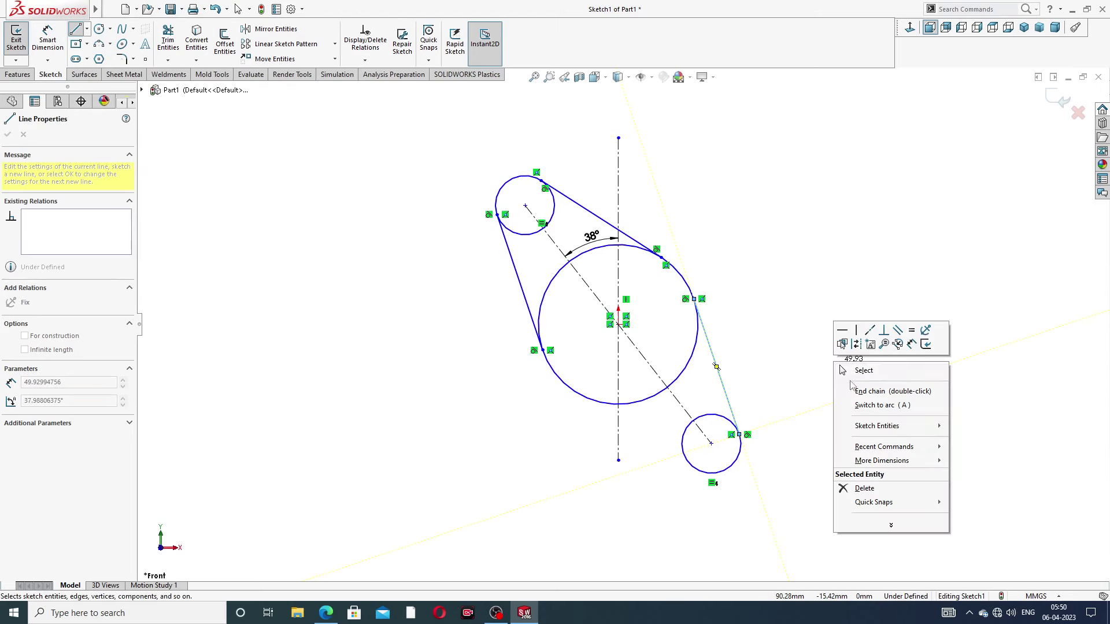
pyautogui.click(862, 371)
pyautogui.click(75, 29)
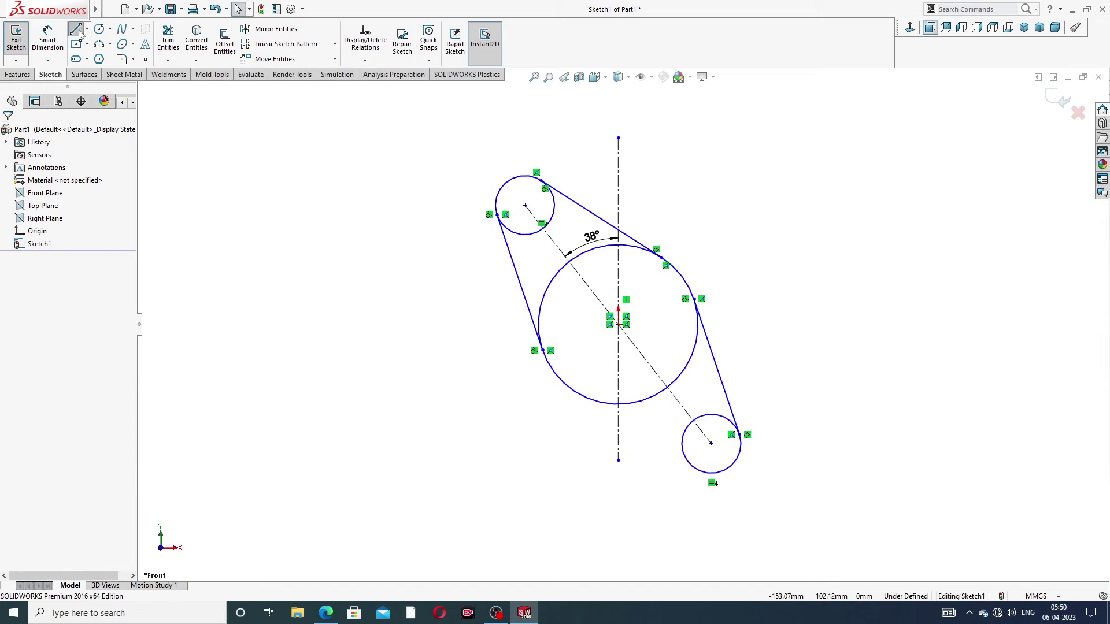
pyautogui.click(578, 394)
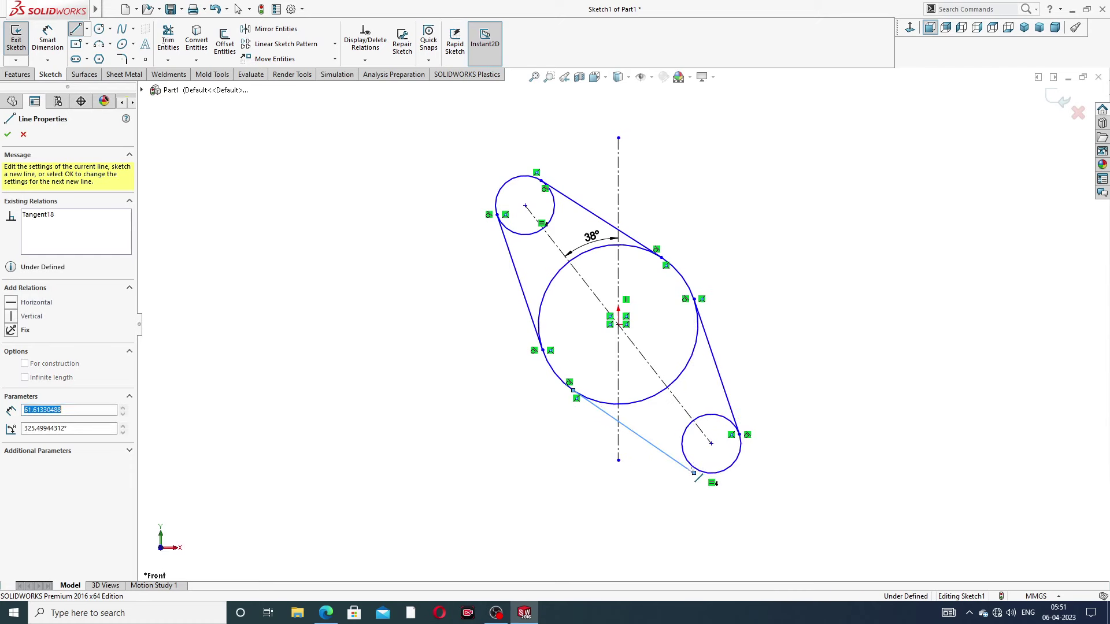
pyautogui.click(694, 473)
pyautogui.rightClick(761, 368)
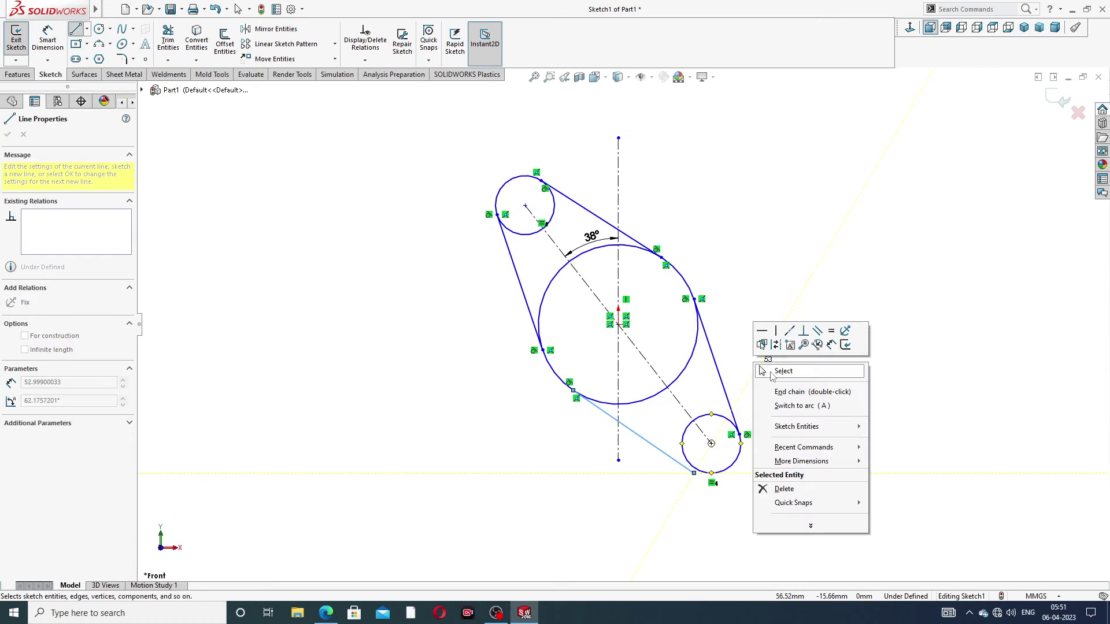
pyautogui.click(763, 371)
# Drag the lower line's endpoint onto the bottom small circle
pyautogui.scroll(-3, 688, 507)
pyautogui.click(684, 393)
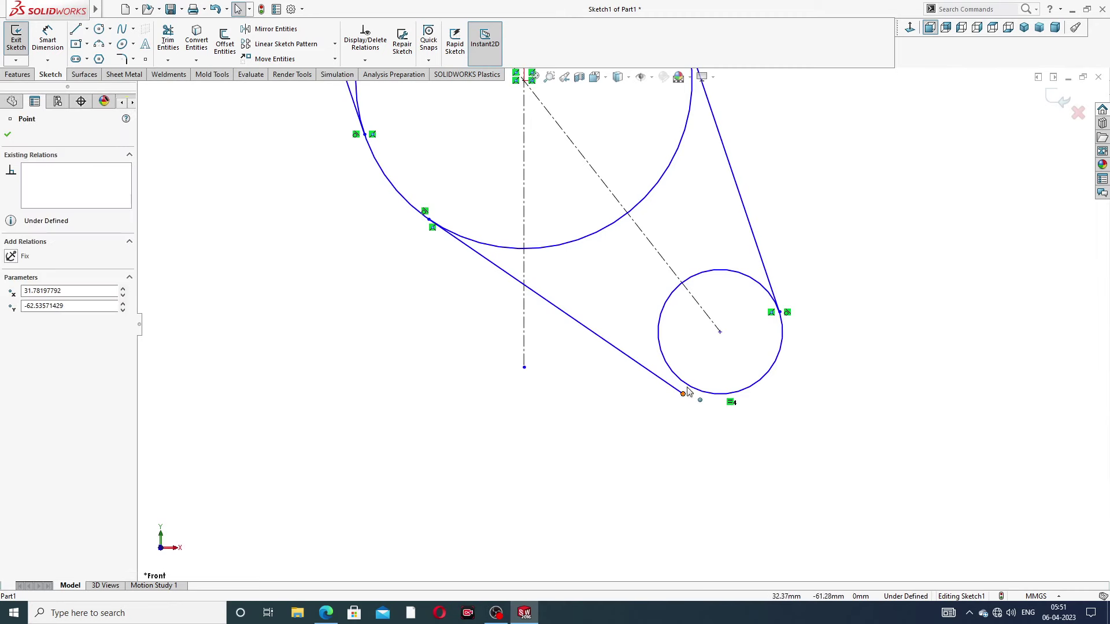
pyautogui.moveTo(684, 393)
pyautogui.mouseDown()
pyautogui.moveTo(690, 384)
pyautogui.moveTo(688, 403)
pyautogui.moveTo(690, 386)
pyautogui.mouseUp()
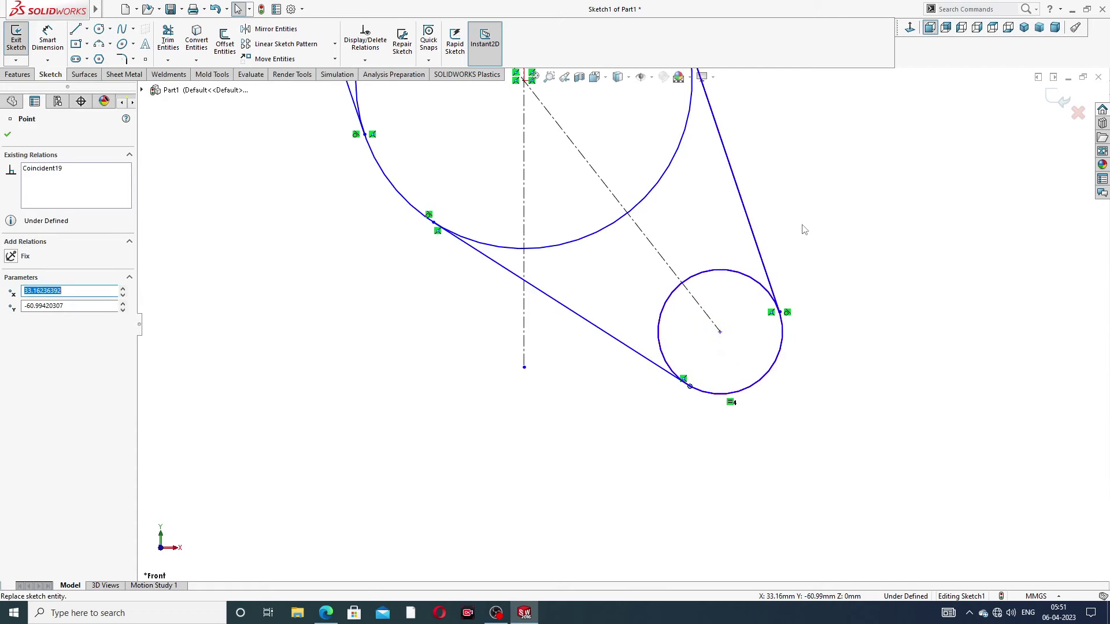
pyautogui.click(783, 215)
pyautogui.scroll(5, 783, 216)
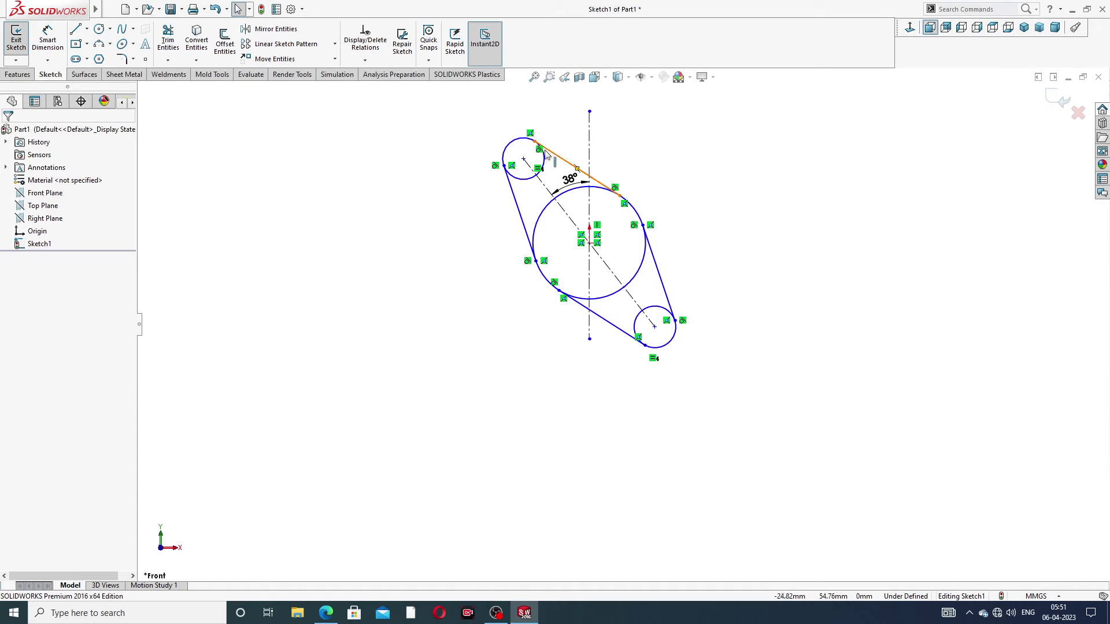
pyautogui.scroll(-3, 515, 121)
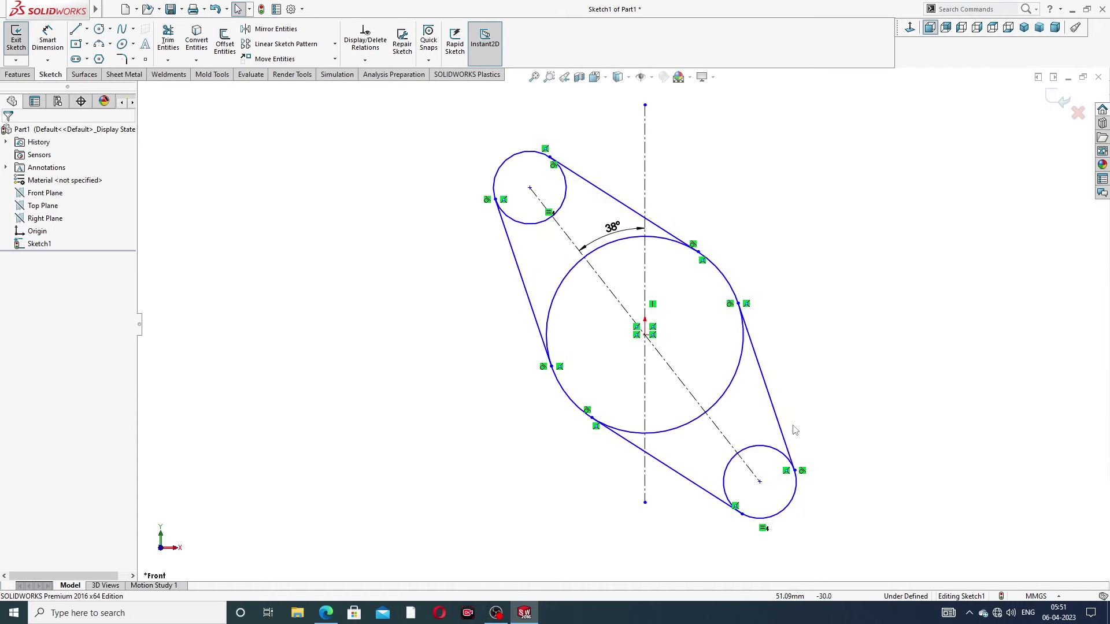
# Make the lower line tangent to the bottom circle, then return to the drawing PDF
pyautogui.click(721, 499)
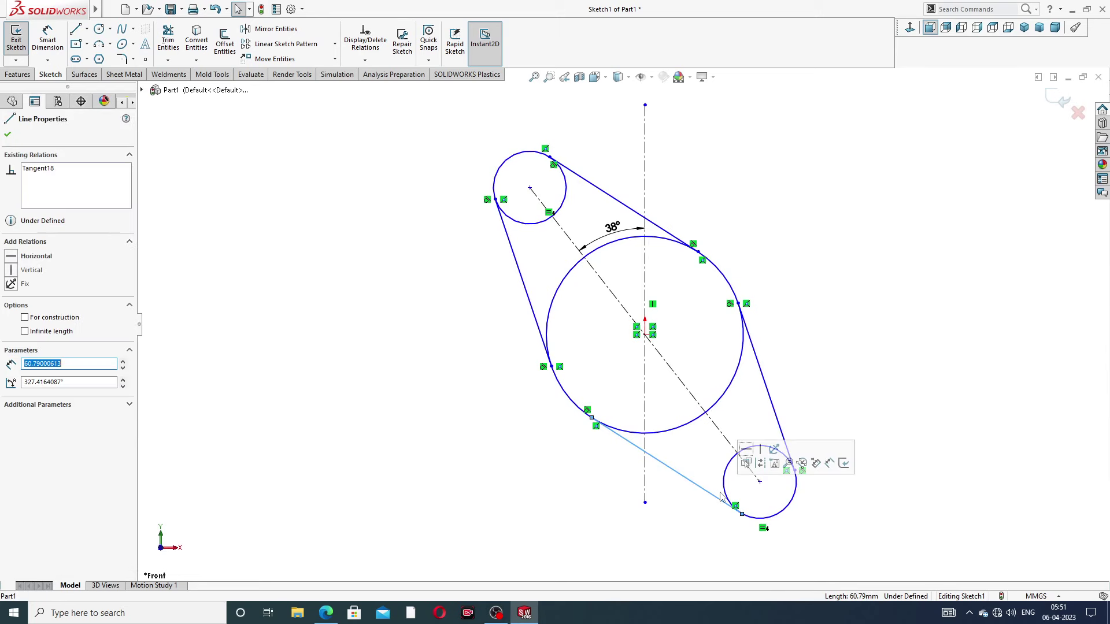
pyautogui.keyDown('ctrl'); pyautogui.click(762, 521); pyautogui.keyUp('ctrl')
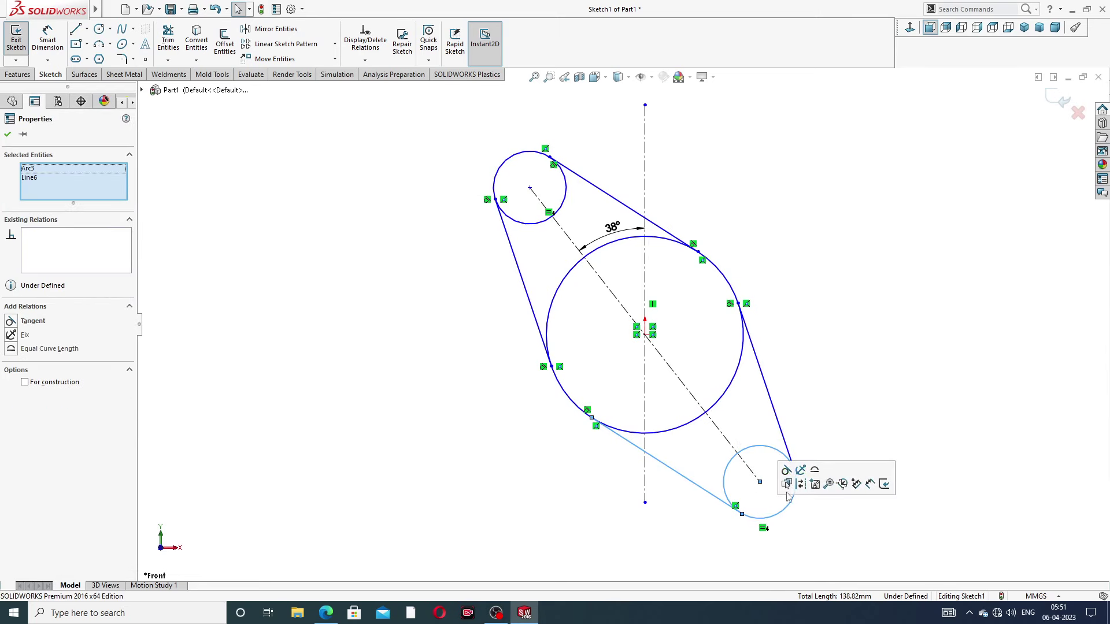
pyautogui.click(787, 470)
pyautogui.click(826, 375)
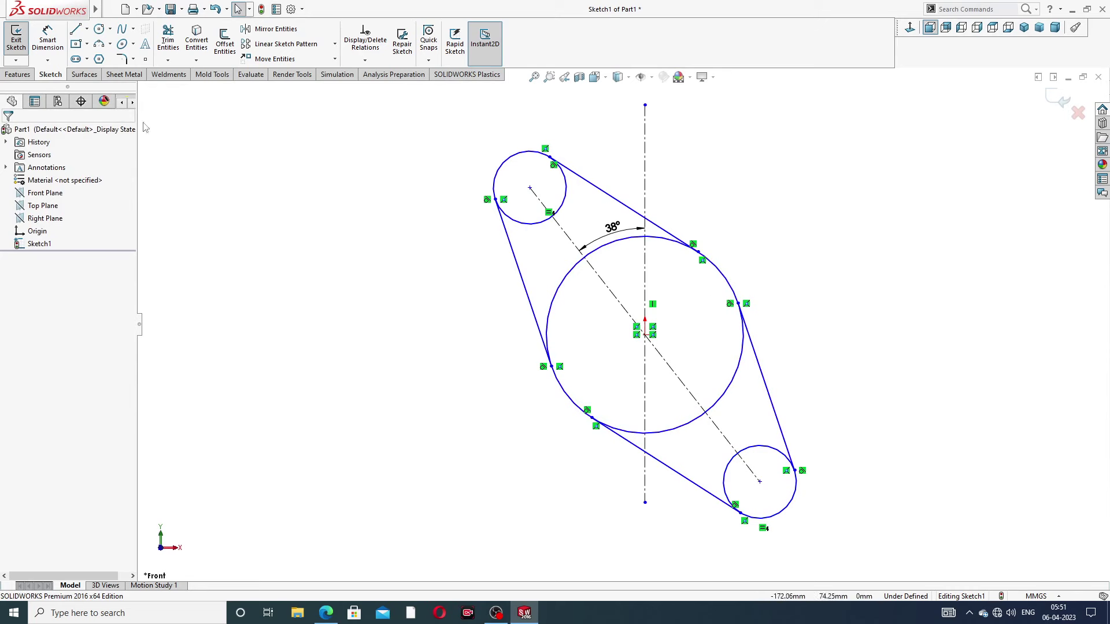
pyautogui.click(326, 613)
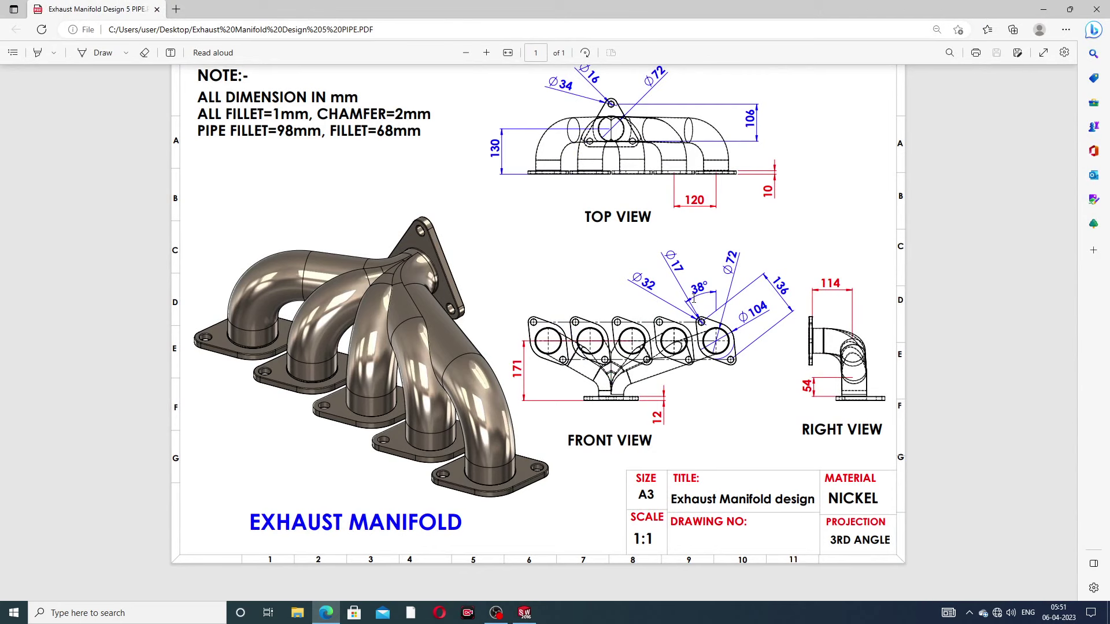
# Dimension the top-left small circle at Ø34 and the large central circle at Ø104
pyautogui.click(326, 613)
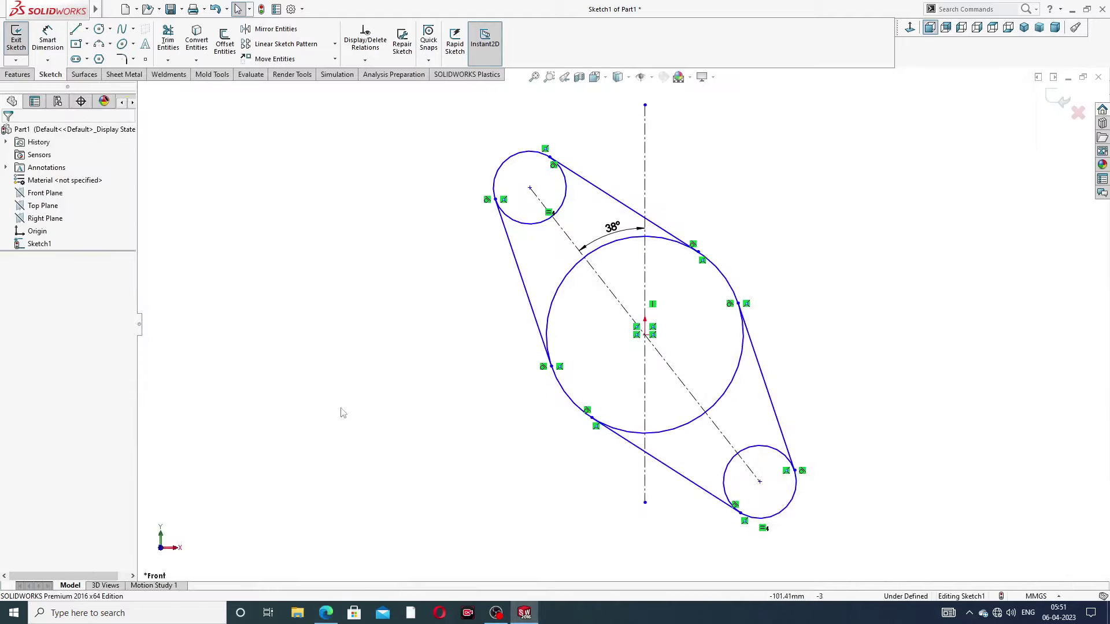
pyautogui.click(48, 40)
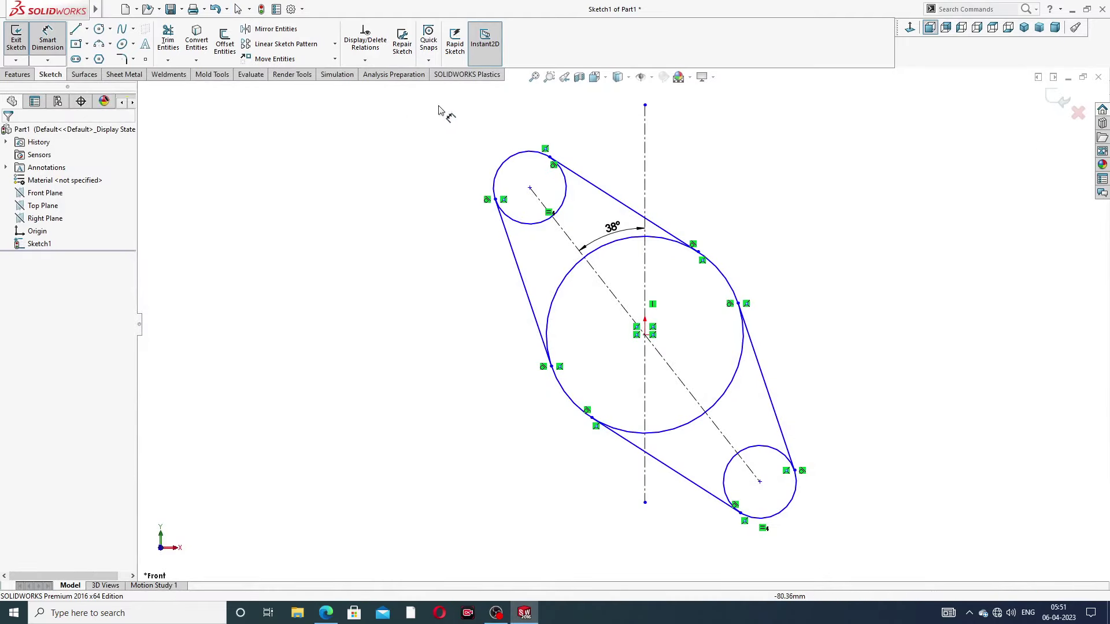
pyautogui.click(508, 159)
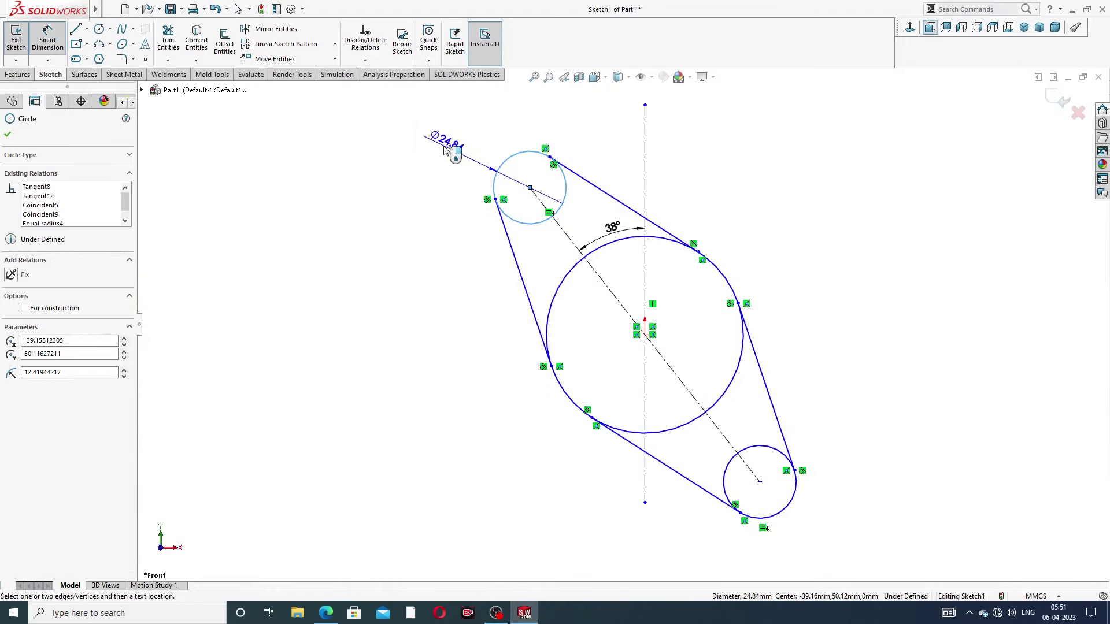
pyautogui.click(445, 147)
pyautogui.write('34')
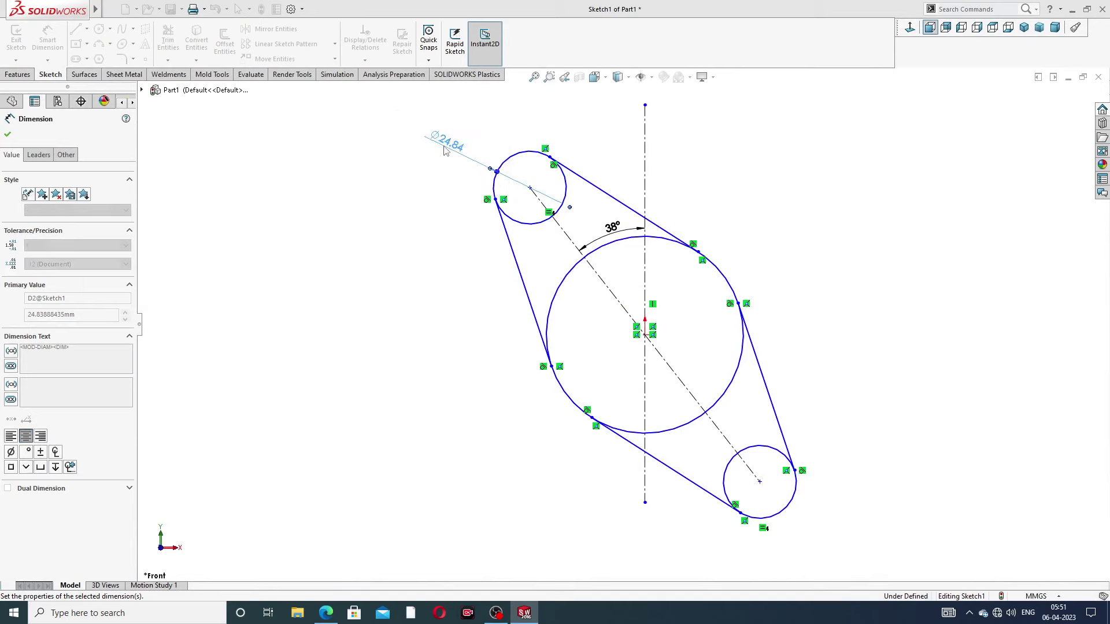
pyautogui.press('Return')
pyautogui.click(687, 237)
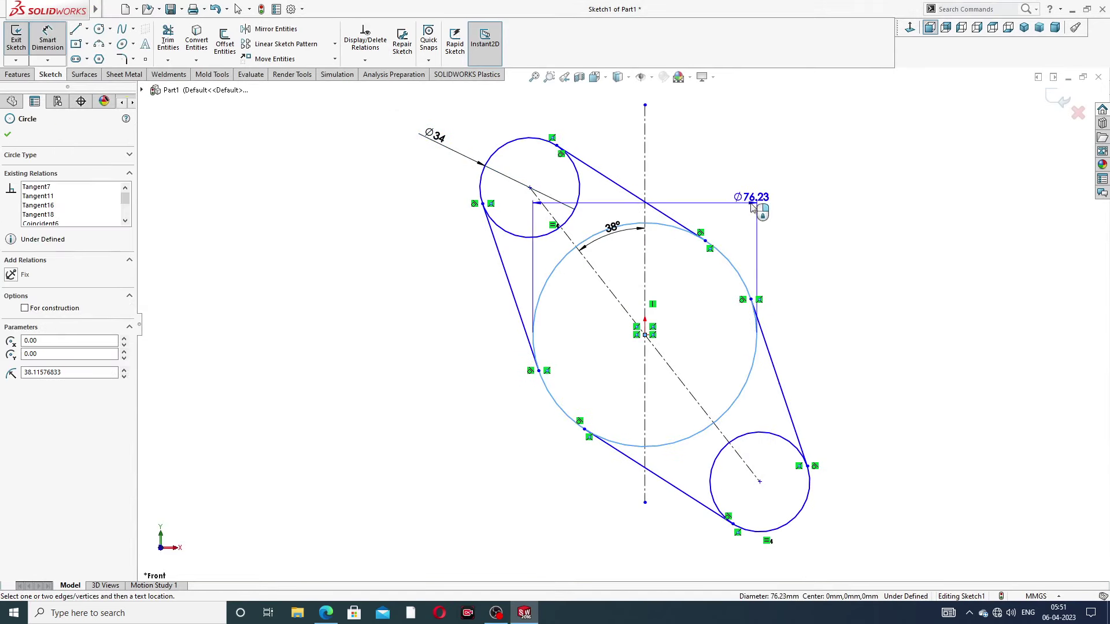
pyautogui.click(784, 206)
pyautogui.write('10')
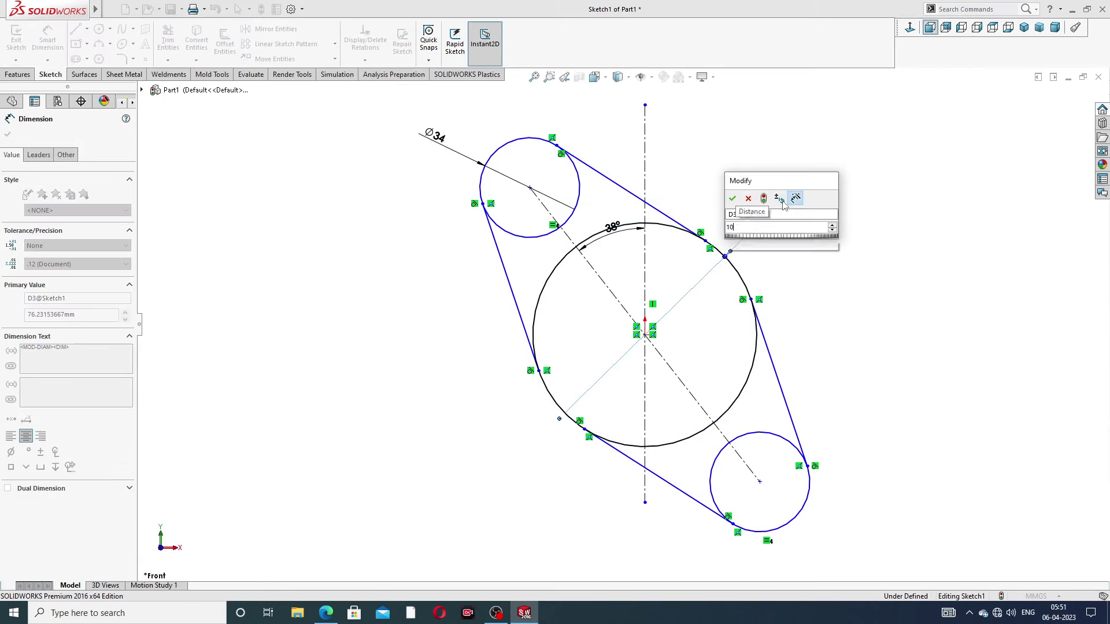
pyautogui.write('4')
pyautogui.press('Return')
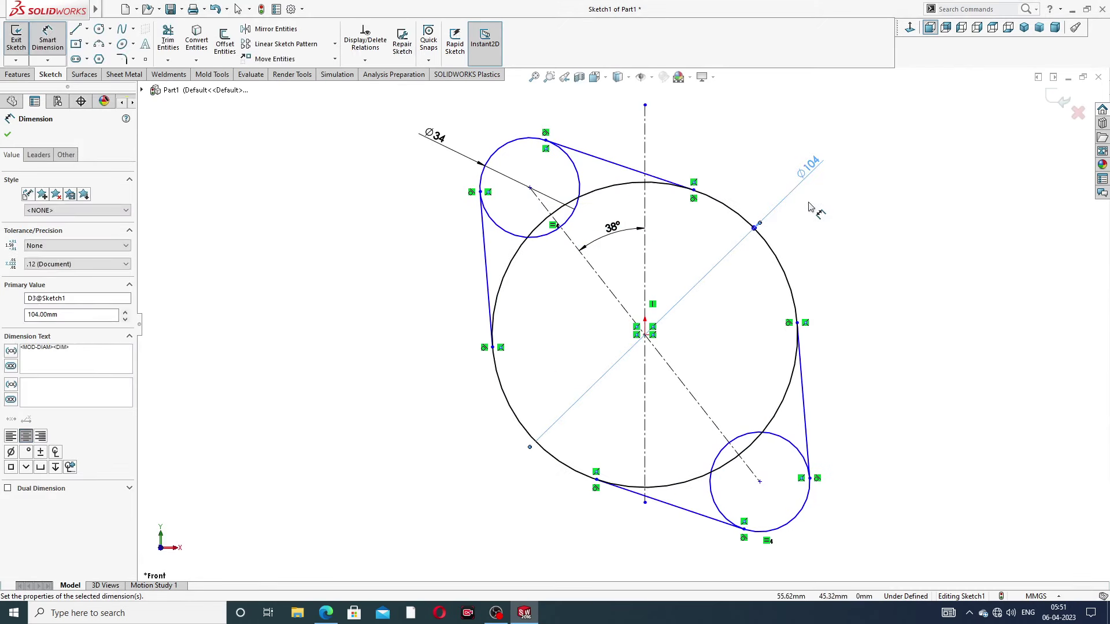
# Add a 136 aligned distance between the two small circle centres and move it clear of the sketch
pyautogui.rightClick(895, 174)
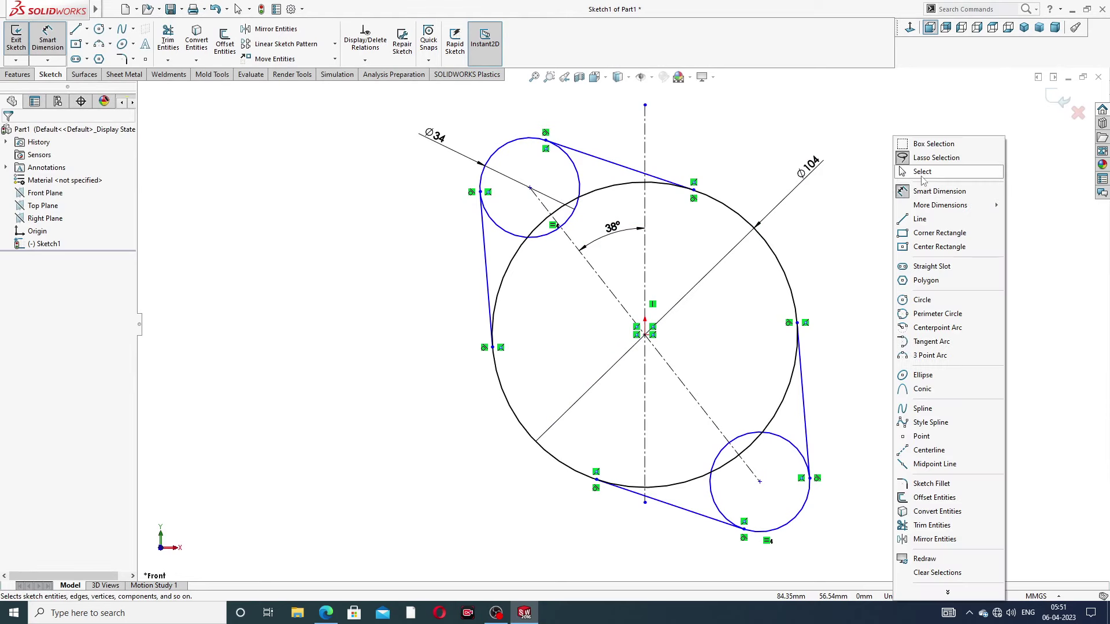
pyautogui.click(922, 172)
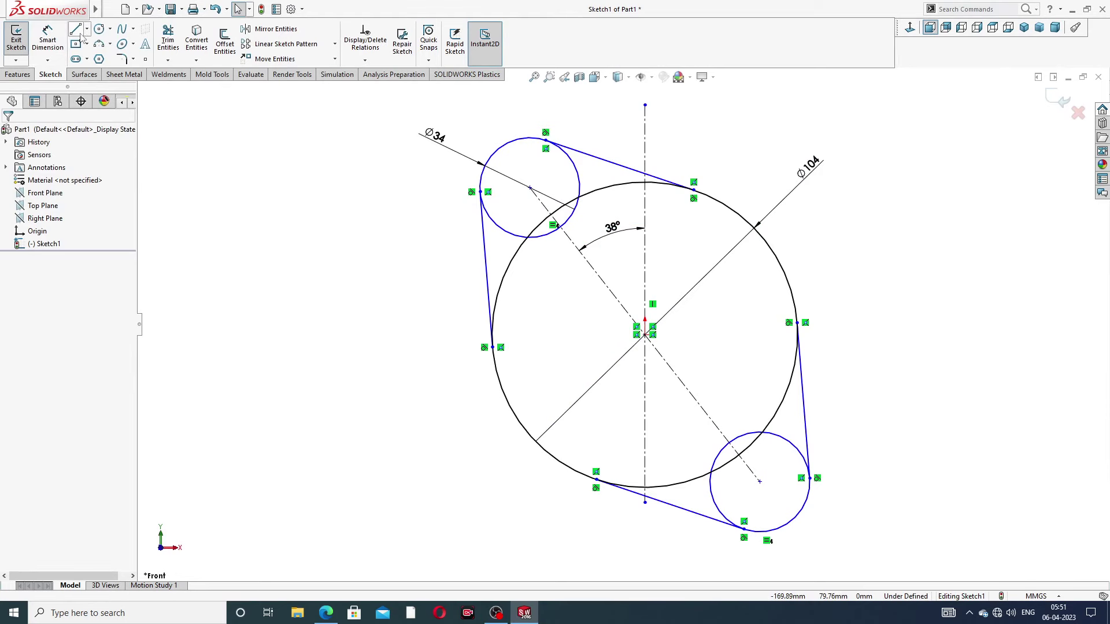
pyautogui.click(48, 38)
pyautogui.click(530, 188)
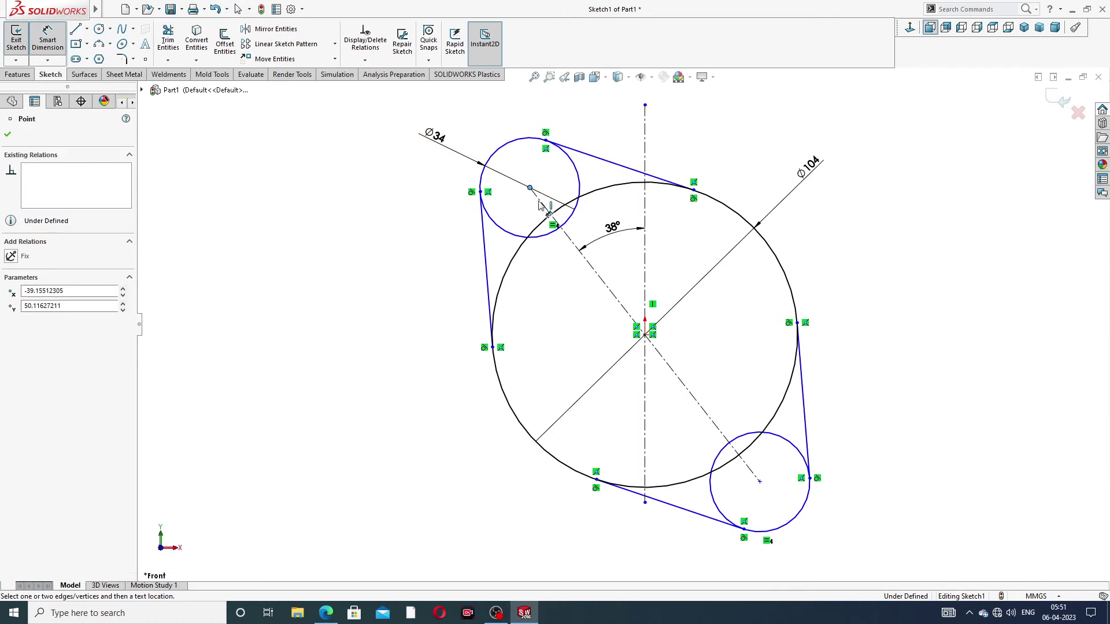
pyautogui.click(759, 481)
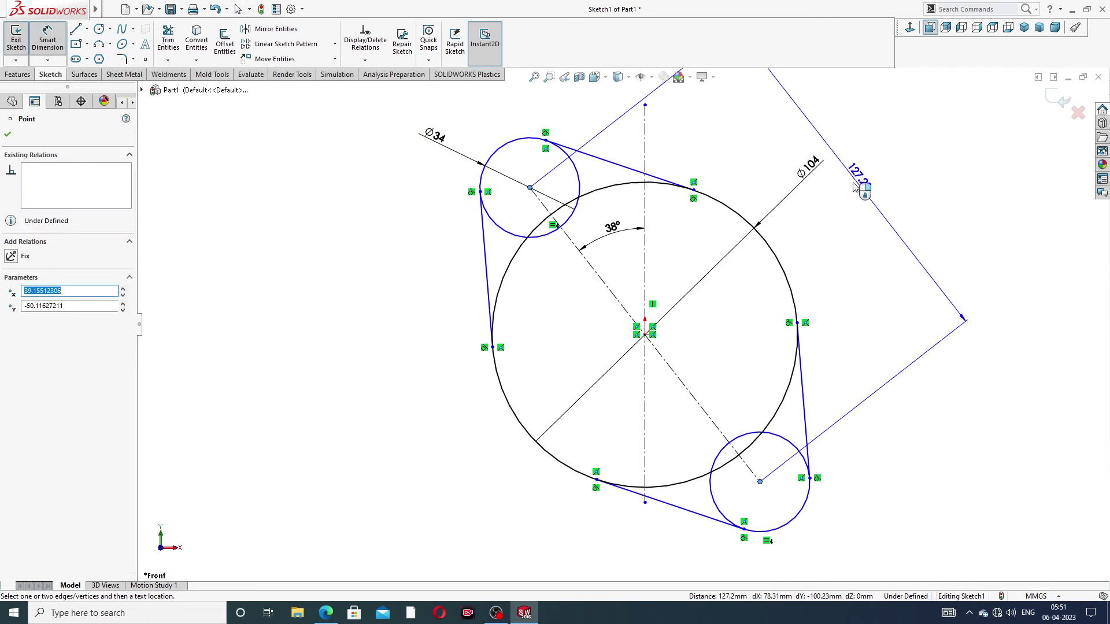
pyautogui.click(837, 171)
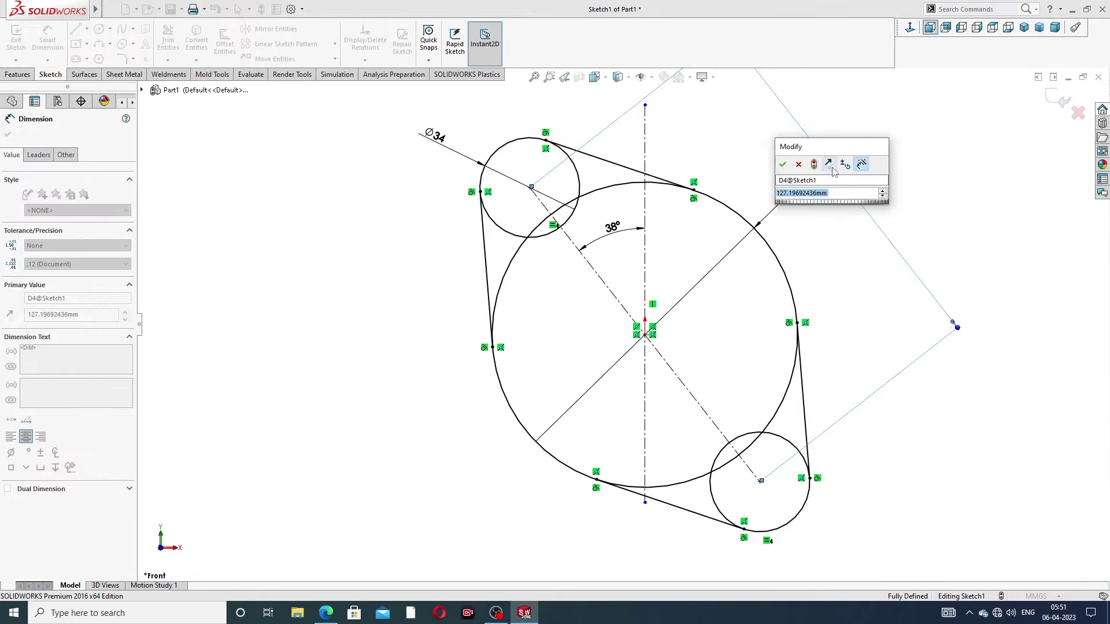
pyautogui.write('136')
pyautogui.press('Return')
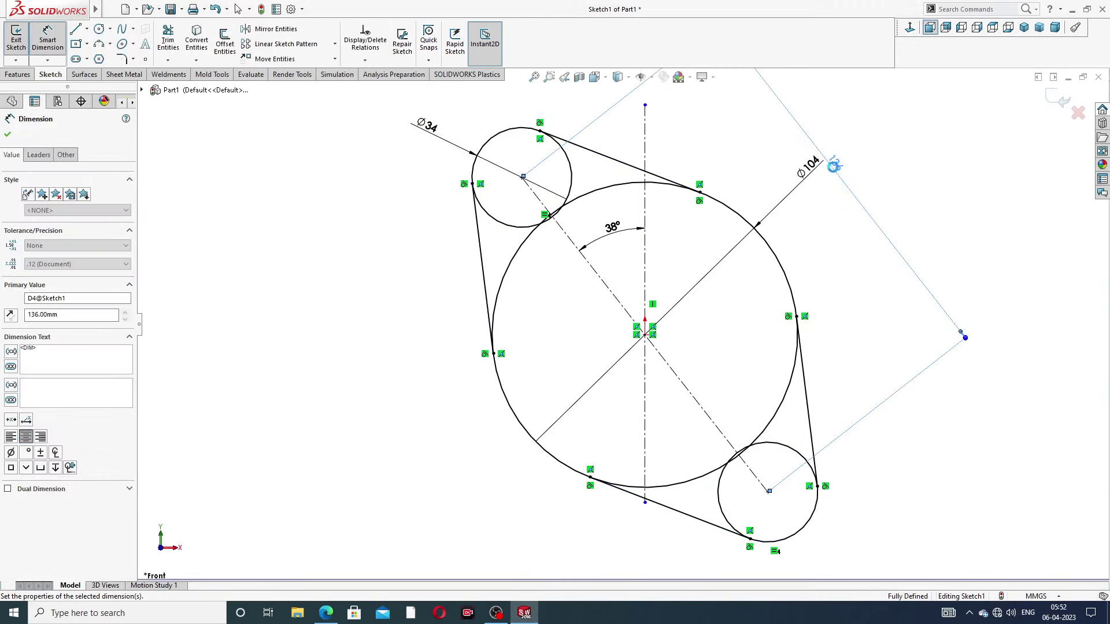
pyautogui.press('Escape')
pyautogui.rightClick(871, 228)
pyautogui.click(900, 172)
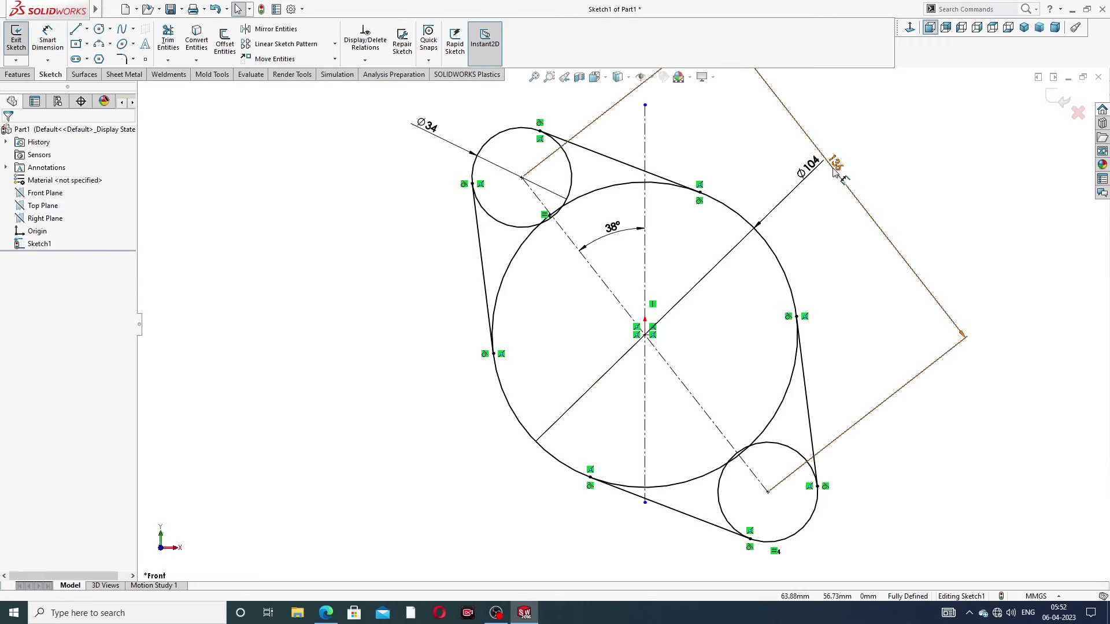
pyautogui.moveTo(836, 164)
pyautogui.mouseDown()
pyautogui.moveTo(848, 153)
pyautogui.moveTo(802, 205)
pyautogui.mouseUp()
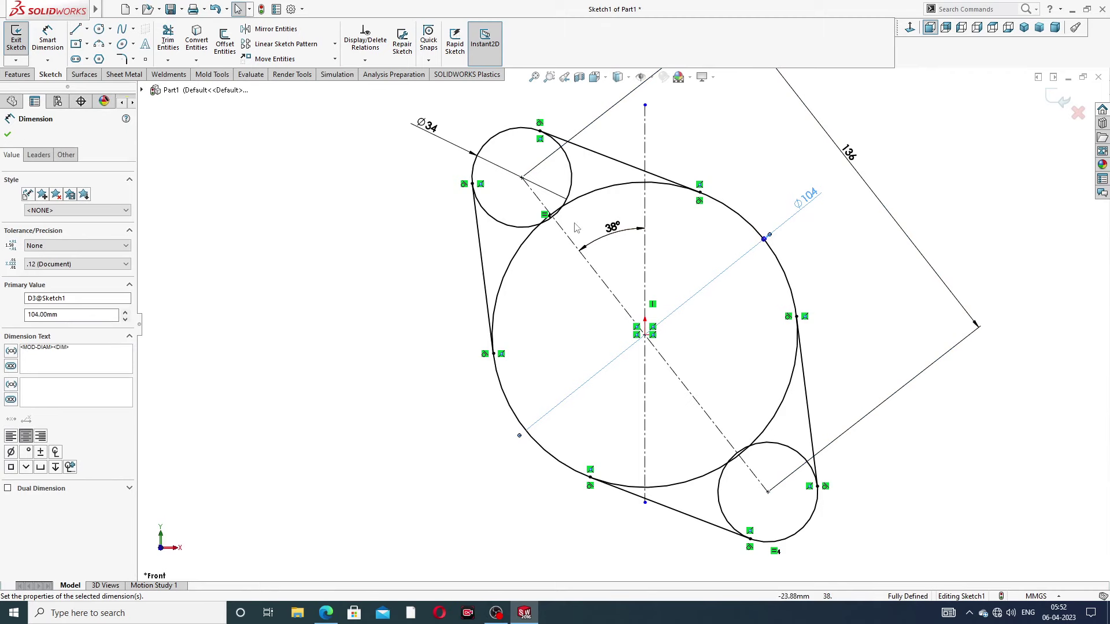
# Check the manifold drawing and change the small circle's diameter from 34 to 32
pyautogui.scroll(-4, 569, 227)
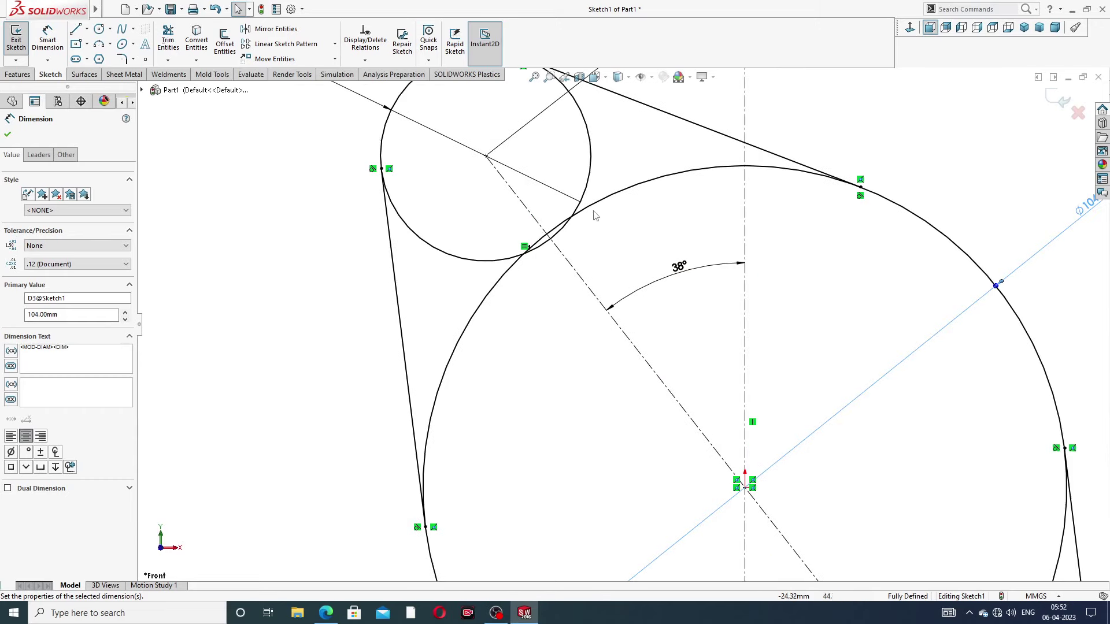
pyautogui.scroll(3, 595, 225)
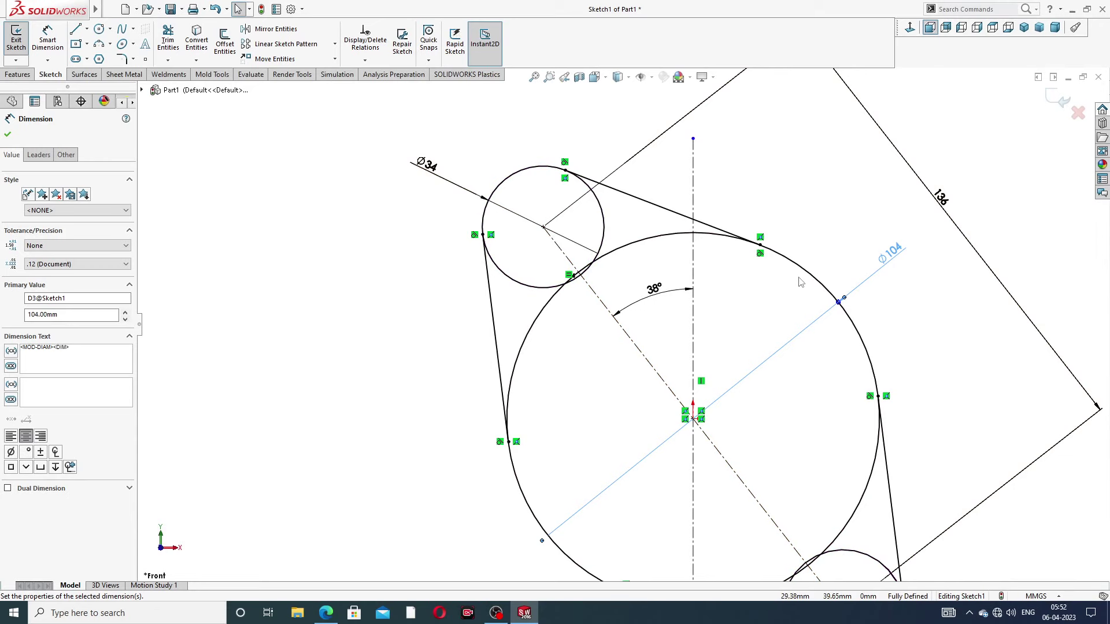
pyautogui.scroll(1, 623, 325)
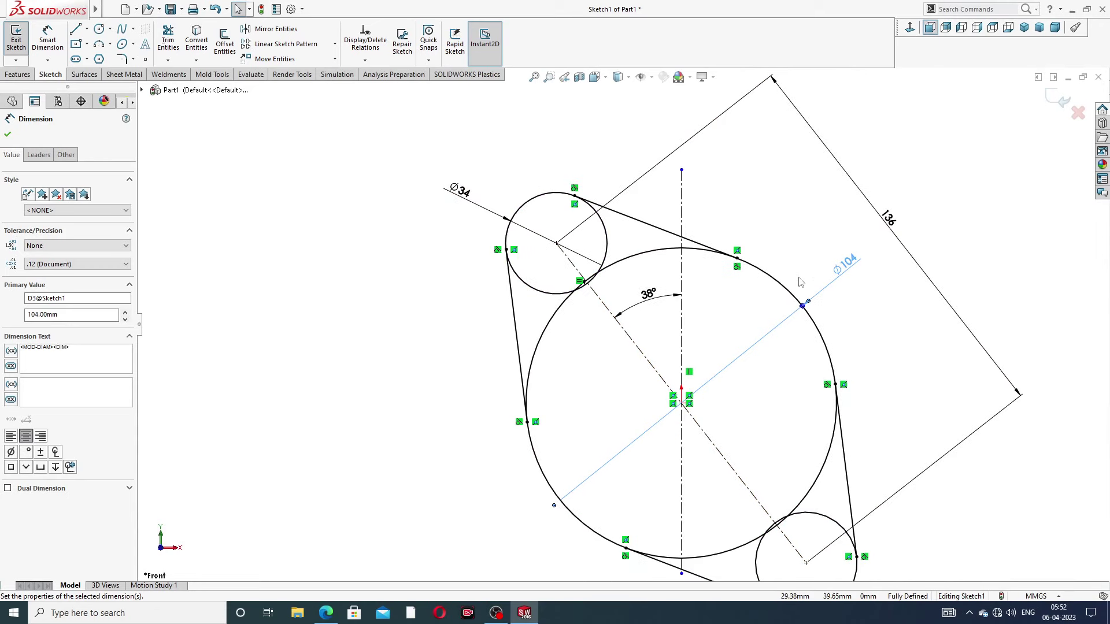
pyautogui.click(327, 613)
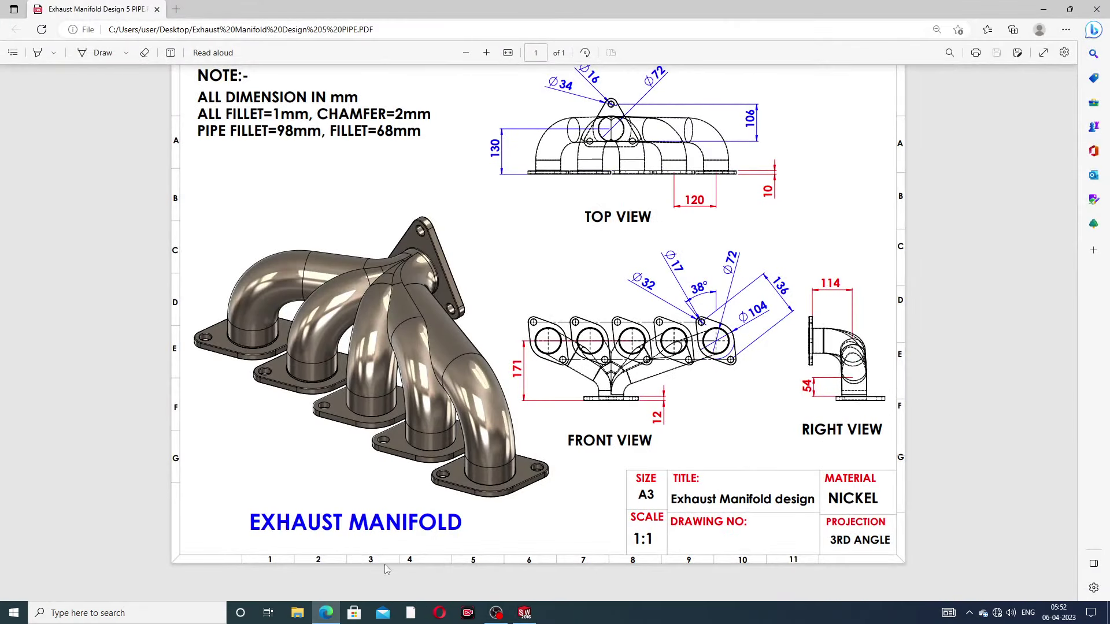
pyautogui.click(326, 613)
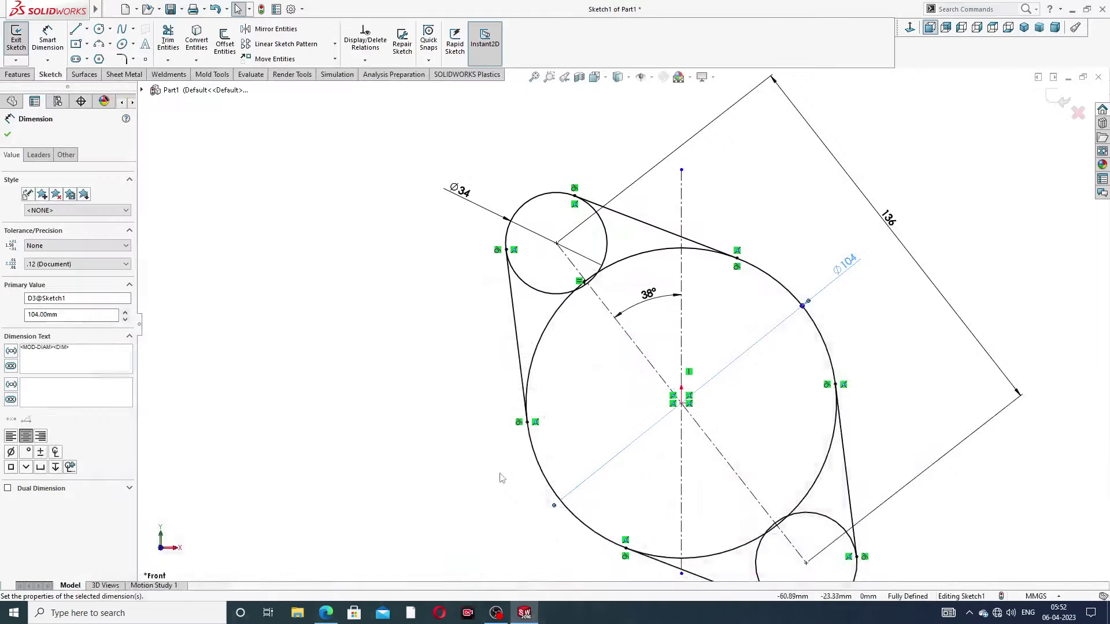
pyautogui.doubleClick(461, 191)
pyautogui.write('32')
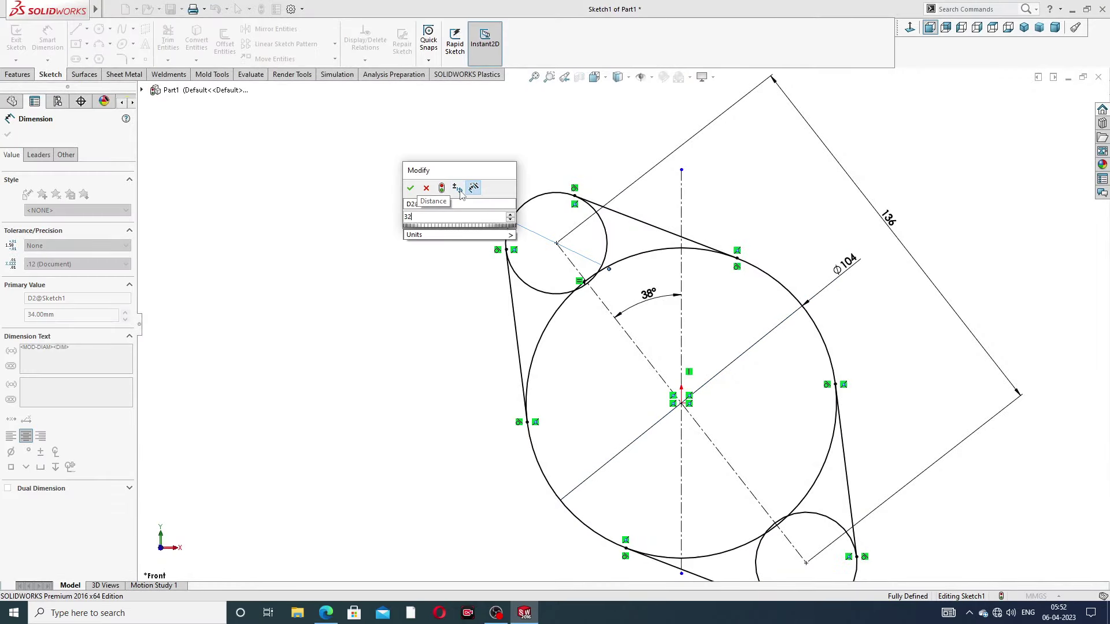
pyautogui.press('Return')
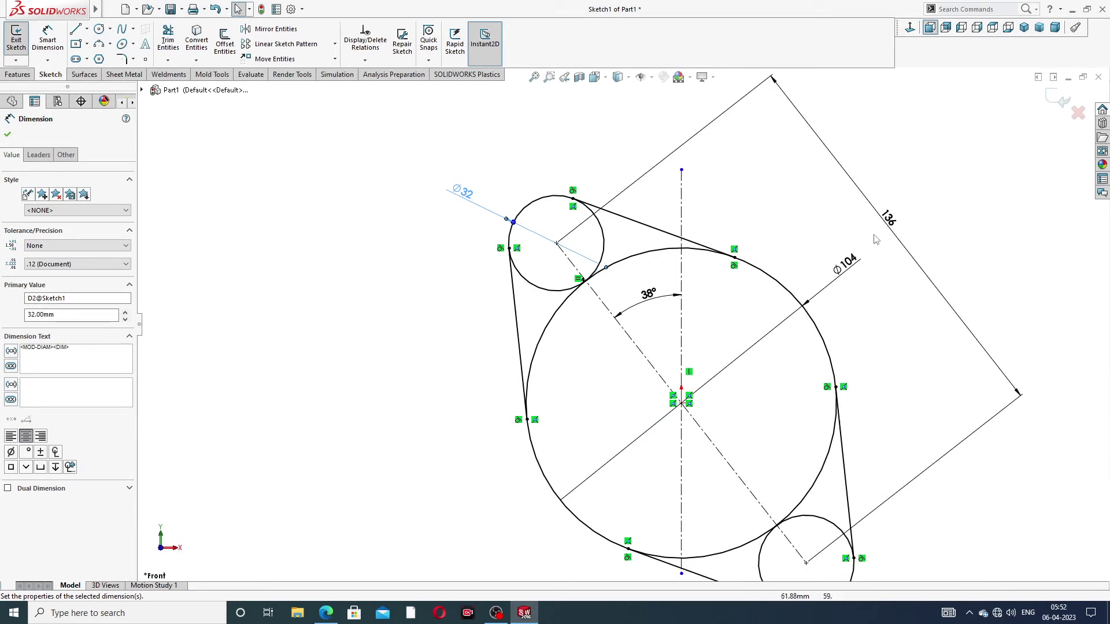
pyautogui.click(887, 319)
# Add the 38° angle between the diagonal centreline and the vertical
pyautogui.press('f')
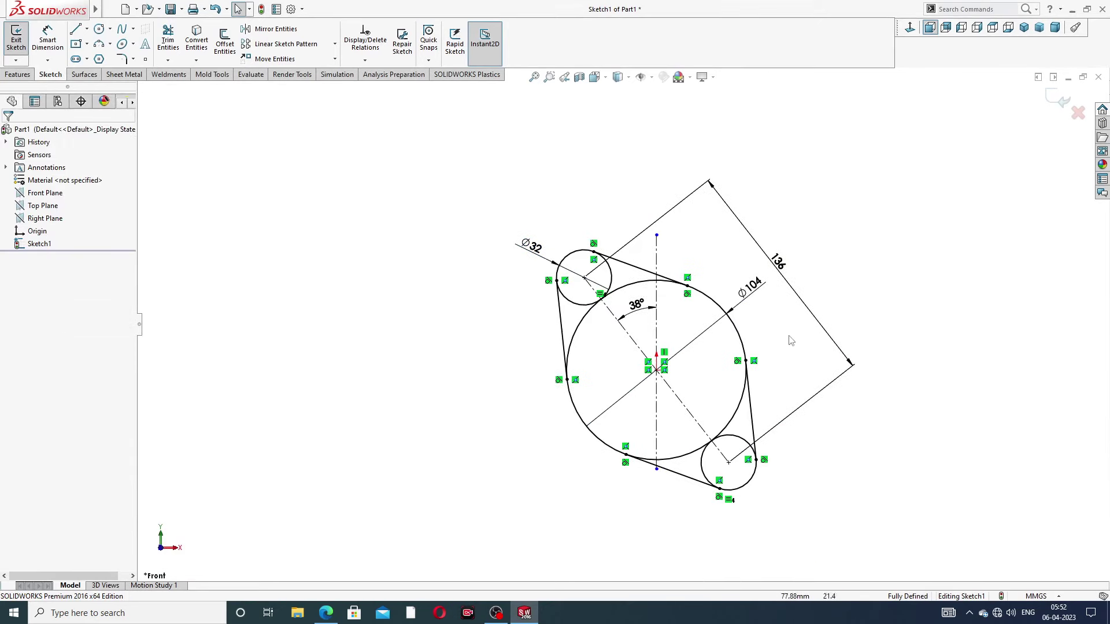
pyautogui.scroll(-5, 735, 464)
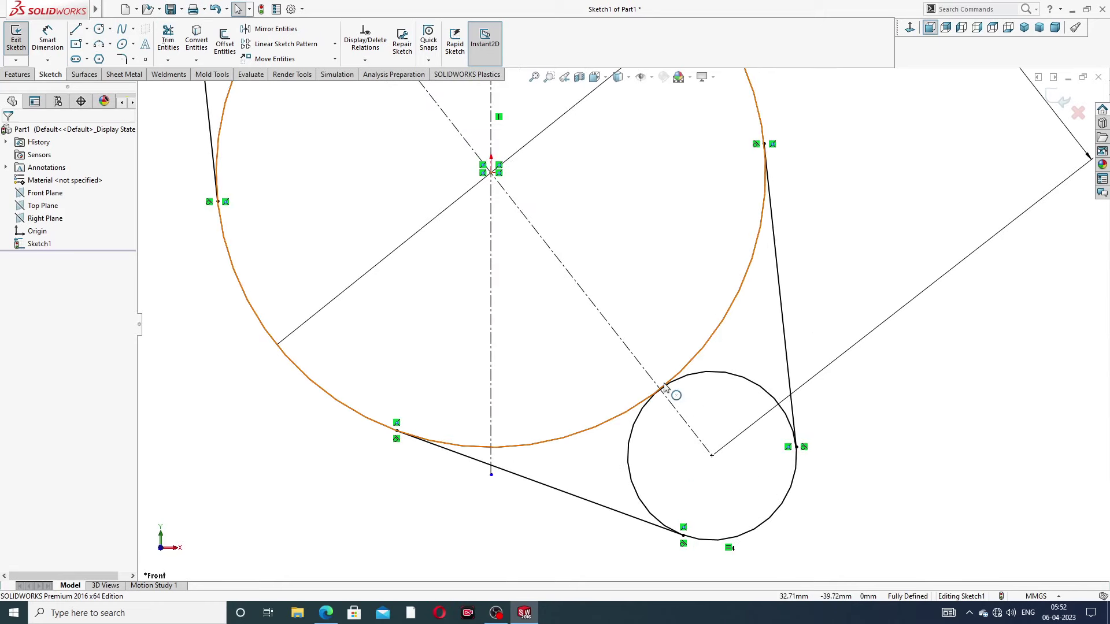
pyautogui.scroll(5, 686, 376)
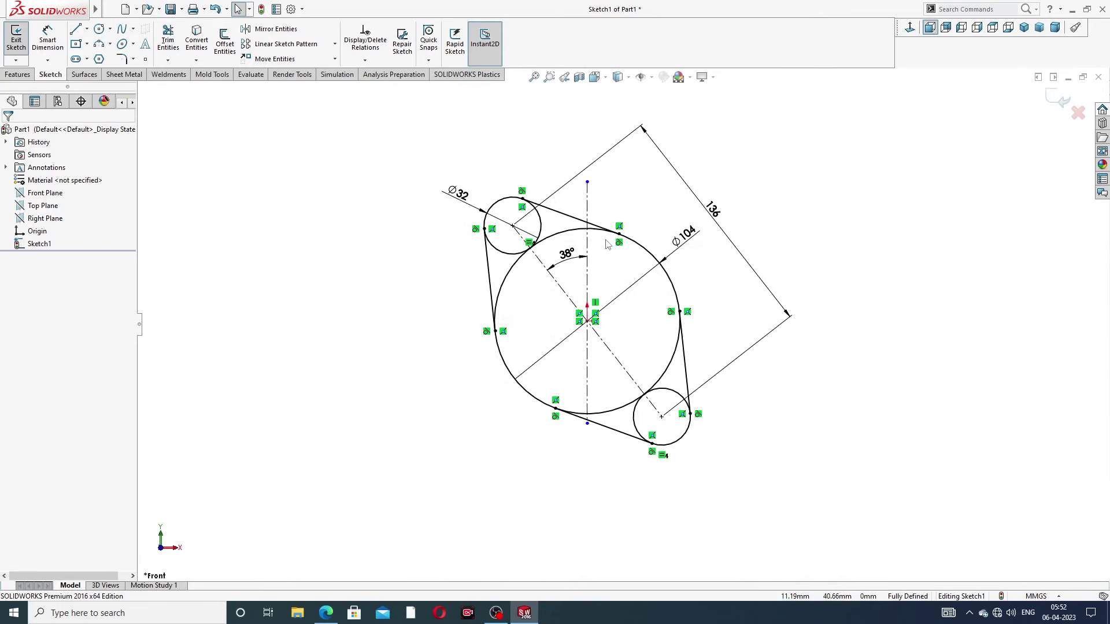
pyautogui.scroll(-2, 607, 244)
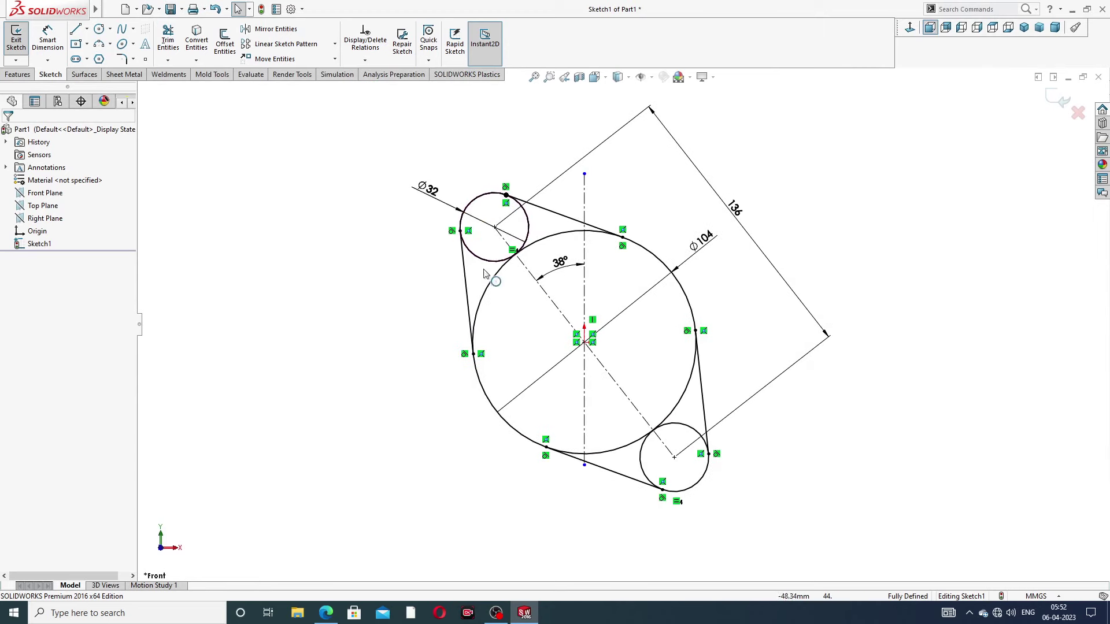
pyautogui.click(564, 269)
pyautogui.press('Escape')
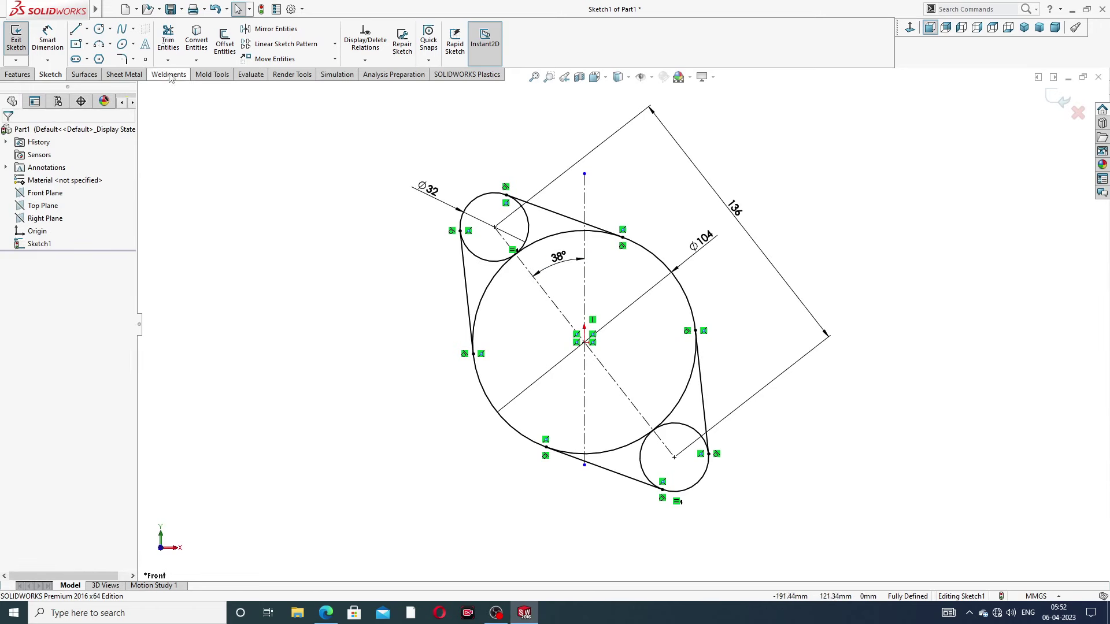
# Power-trim the inner circle arcs at both ends, leaving one closed rounded flange outline
pyautogui.click(167, 40)
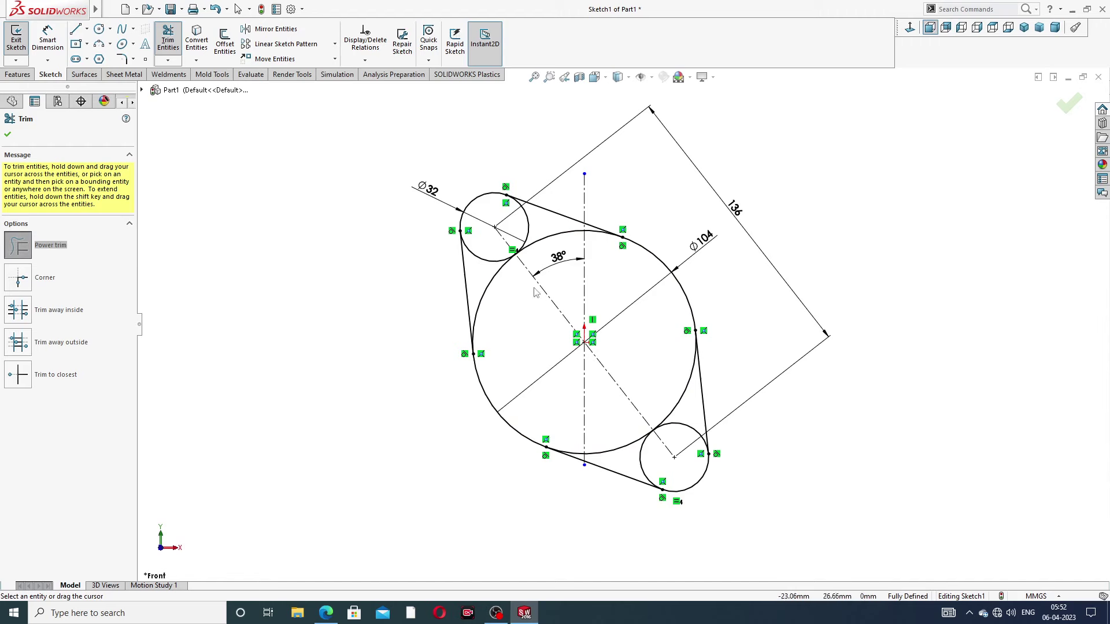
pyautogui.moveTo(508, 280)
pyautogui.mouseDown()
pyautogui.moveTo(494, 254)
pyautogui.moveTo(544, 250)
pyautogui.moveTo(526, 230)
pyautogui.mouseUp()
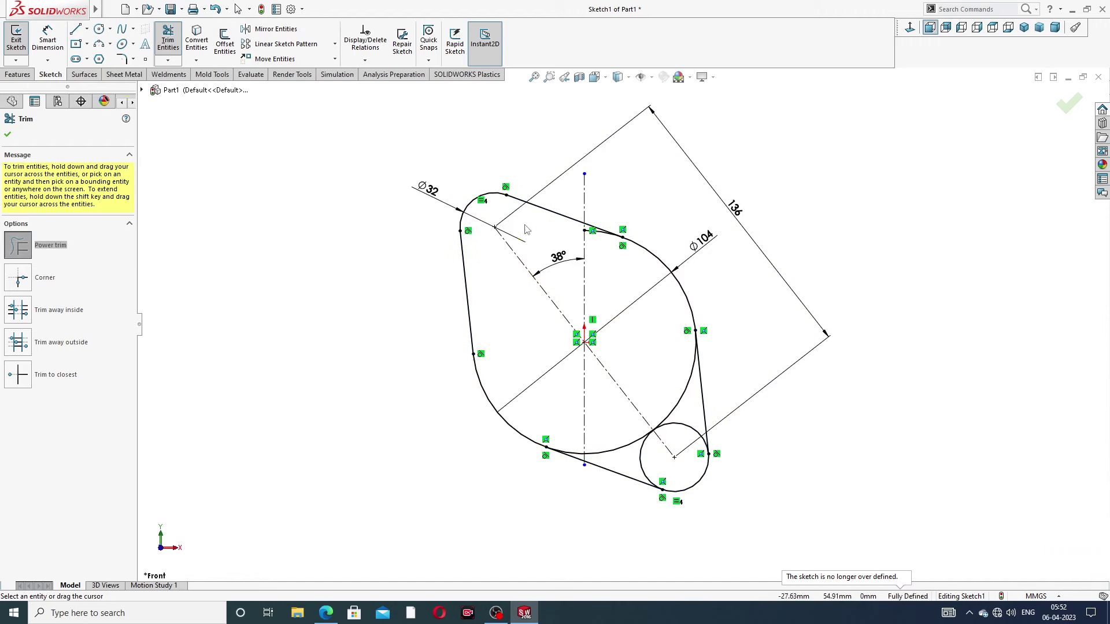
pyautogui.moveTo(612, 441)
pyautogui.mouseDown()
pyautogui.moveTo(664, 441)
pyautogui.moveTo(675, 405)
pyautogui.mouseUp()
pyautogui.scroll(-5, 599, 247)
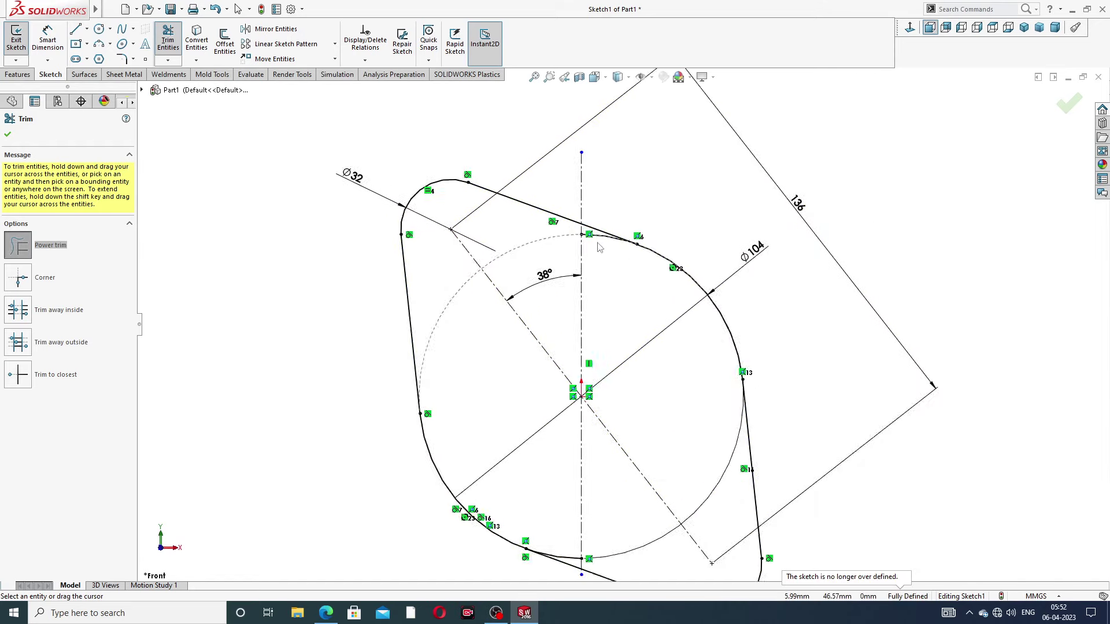
pyautogui.scroll(5, 606, 322)
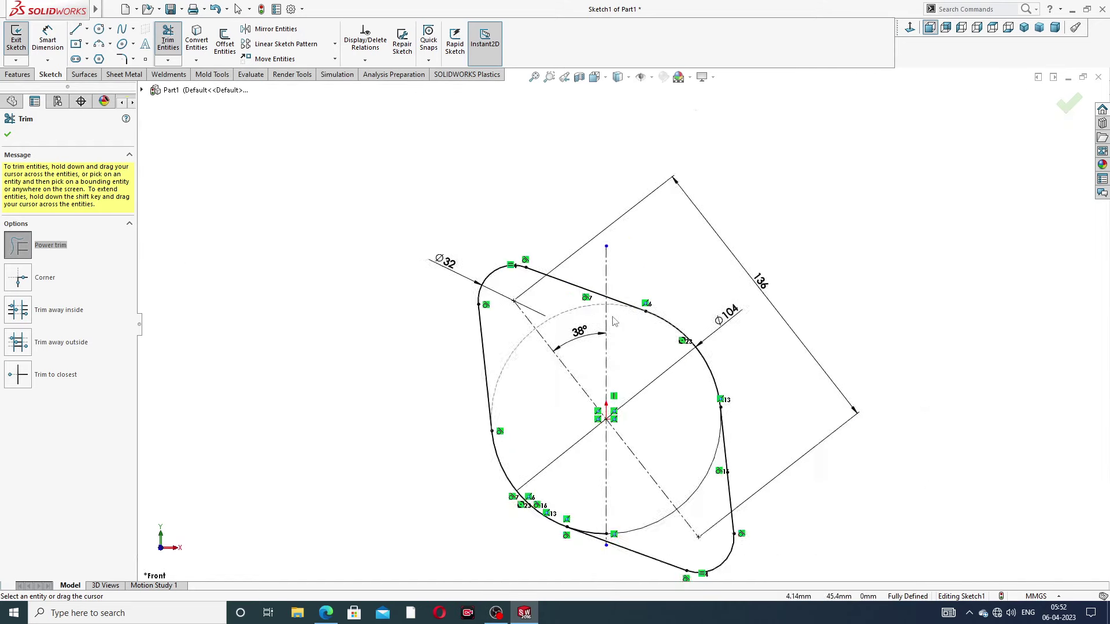
pyautogui.scroll(-5, 596, 448)
pyautogui.moveTo(634, 423); pyautogui.dragTo(663, 448)
pyautogui.scroll(3, 746, 278)
pyautogui.scroll(3, 745, 252)
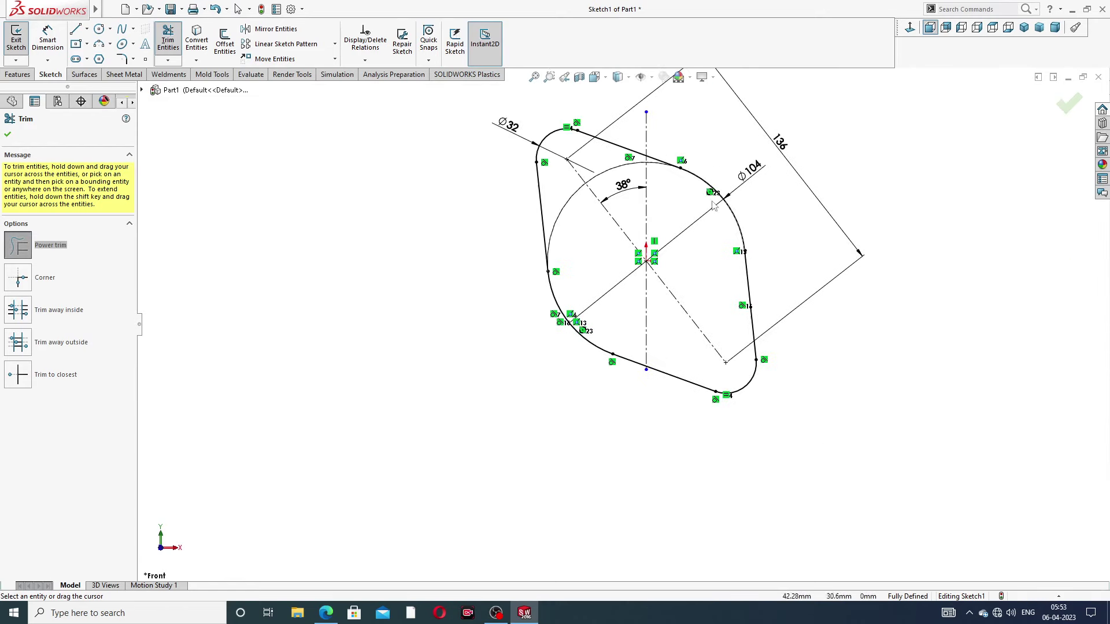
pyautogui.scroll(-2, 616, 214)
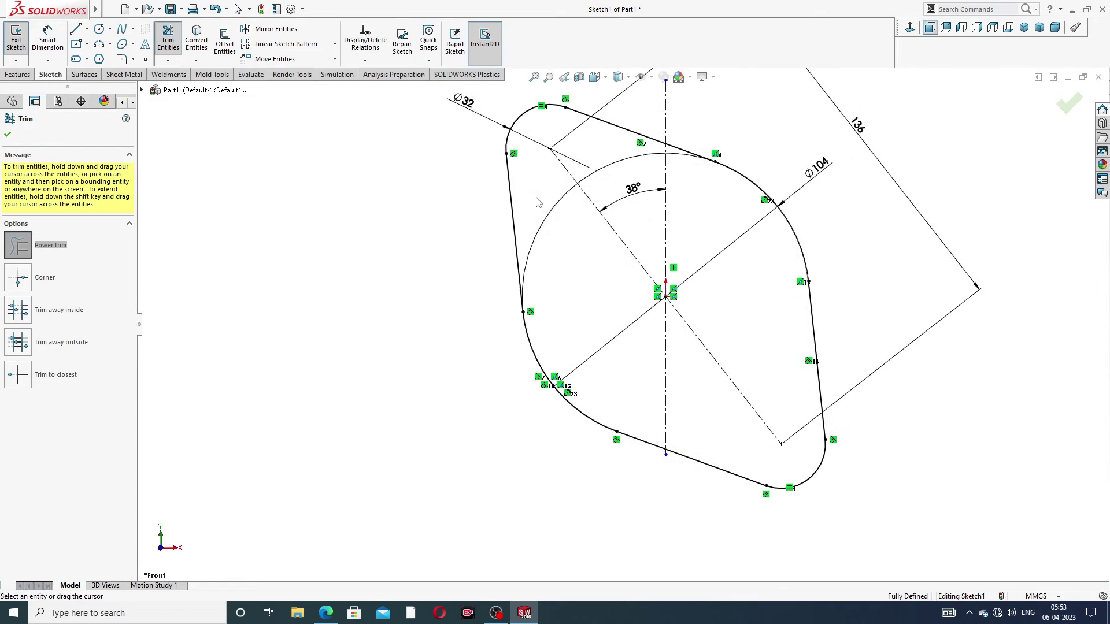
pyautogui.click(8, 134)
# Extrude the rounded outline Blind 10 mm into a solid plate and select its front face
pyautogui.click(18, 75)
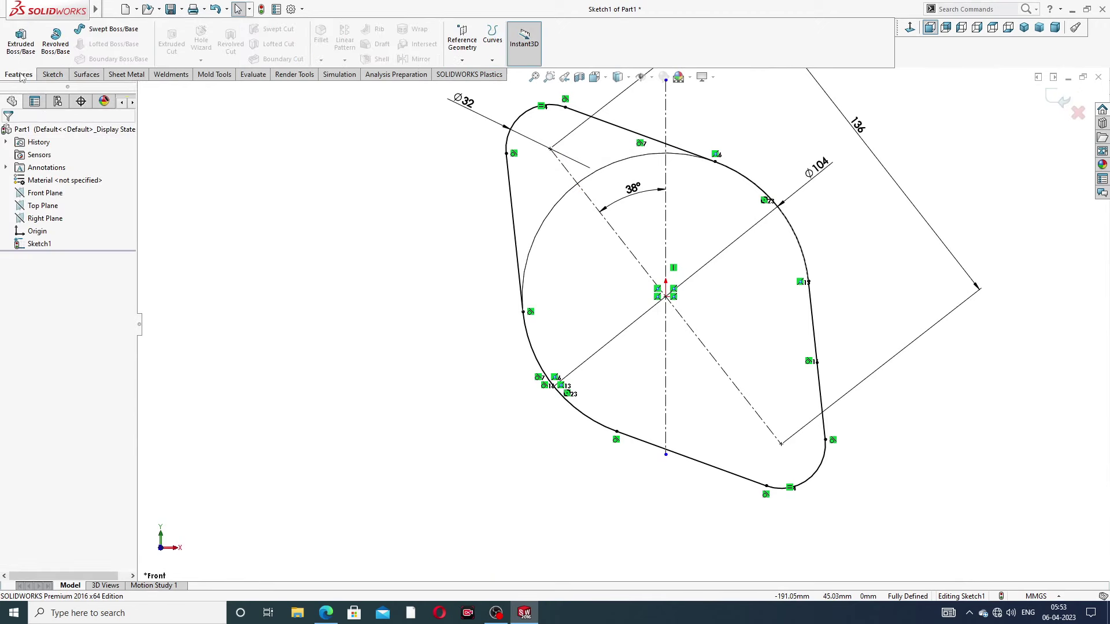
pyautogui.click(21, 40)
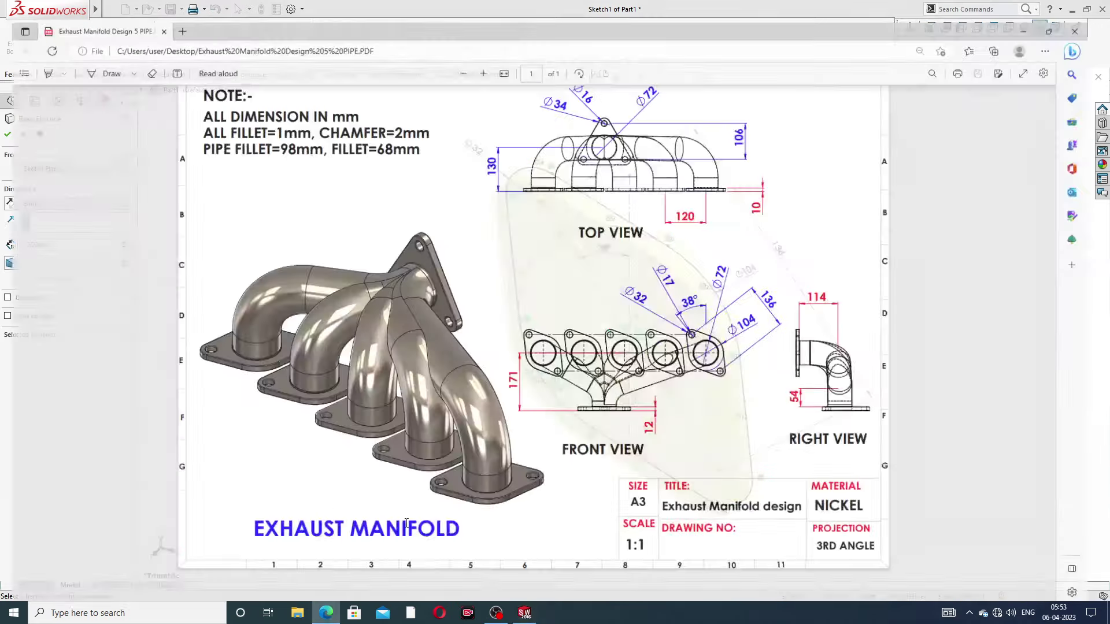
pyautogui.click(326, 613)
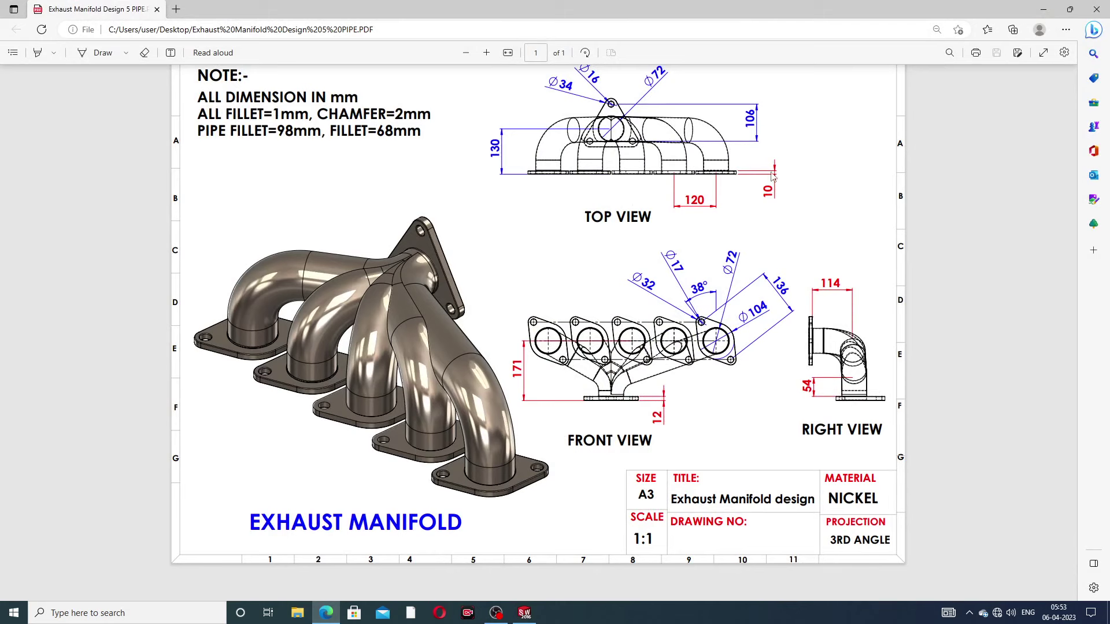
pyautogui.click(326, 612)
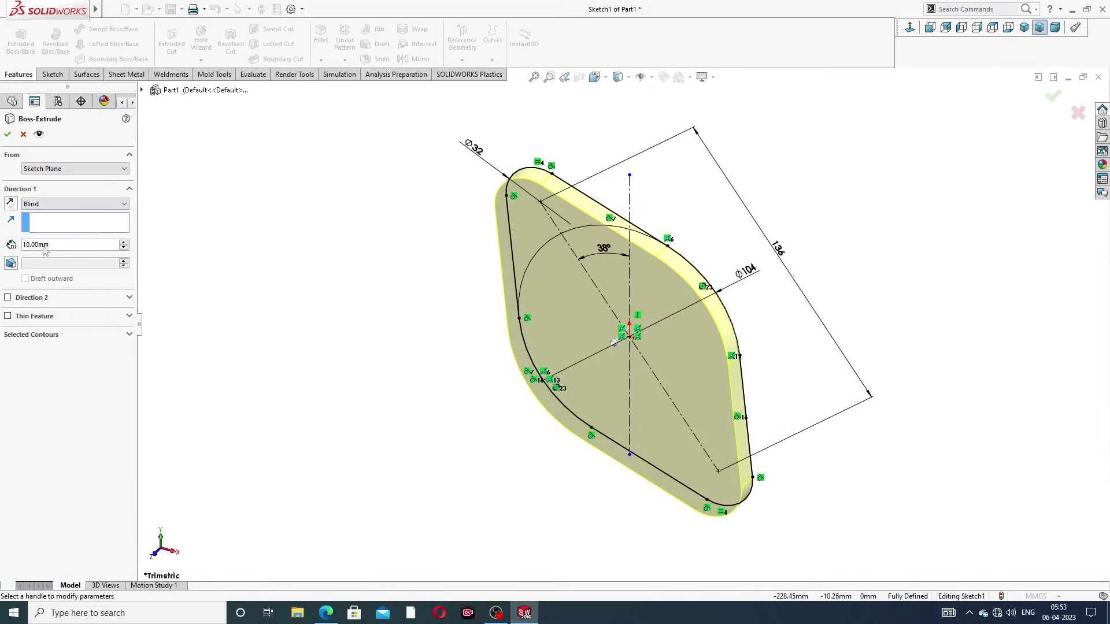
pyautogui.click(7, 134)
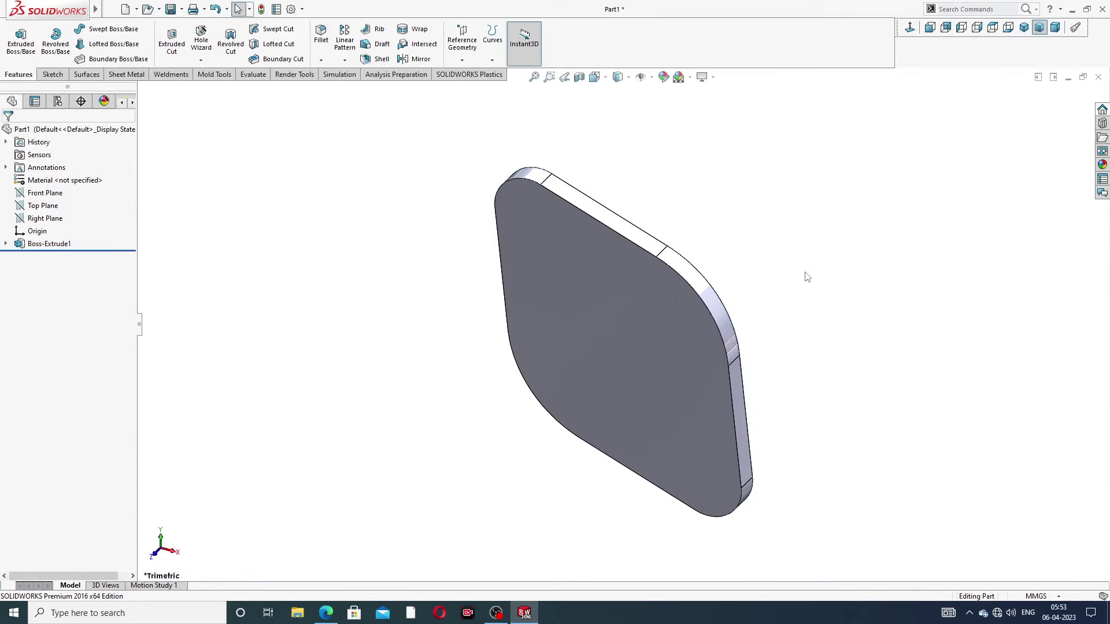
pyautogui.moveTo(807, 276); pyautogui.dragTo(711, 265, button='middle')
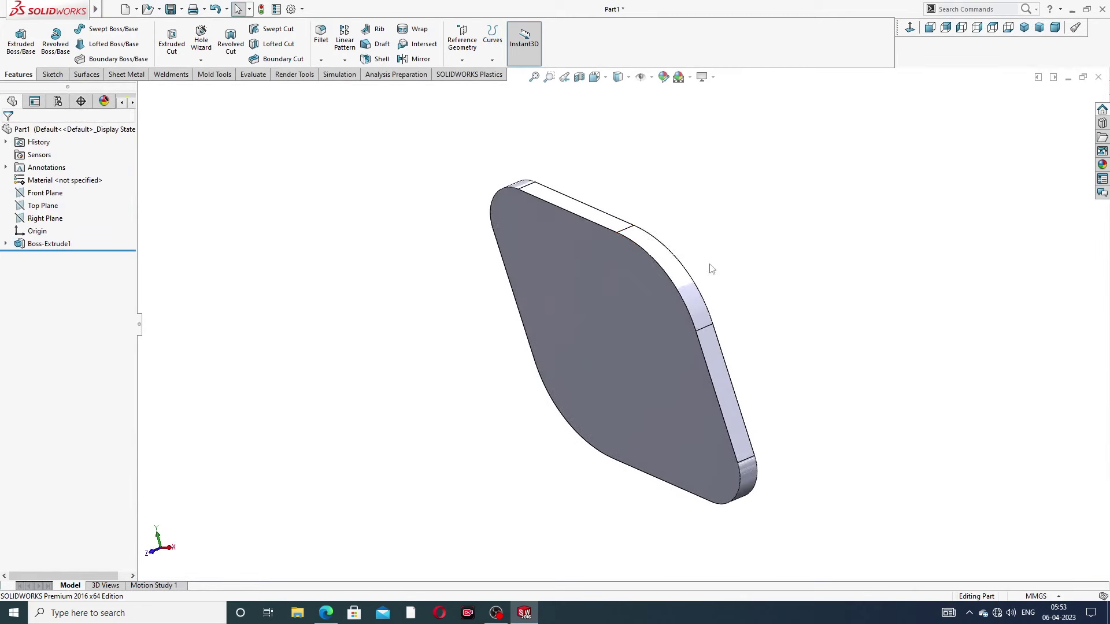
pyautogui.click(636, 285)
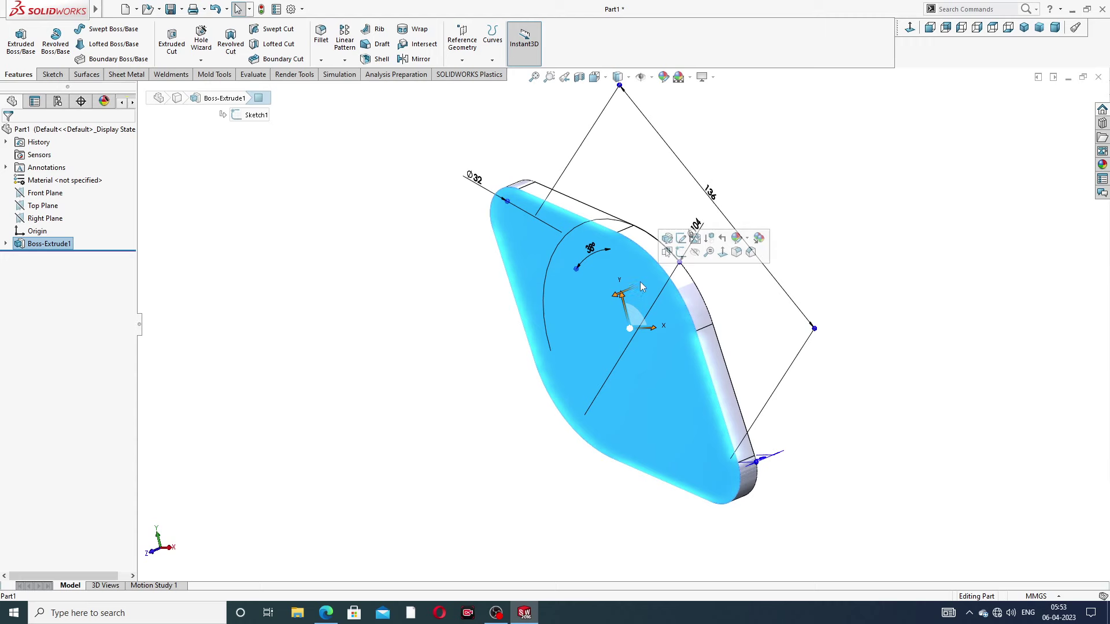
# Start a sketch on the plate face with a circle at the origin and one at each rounded end
pyautogui.click(681, 253)
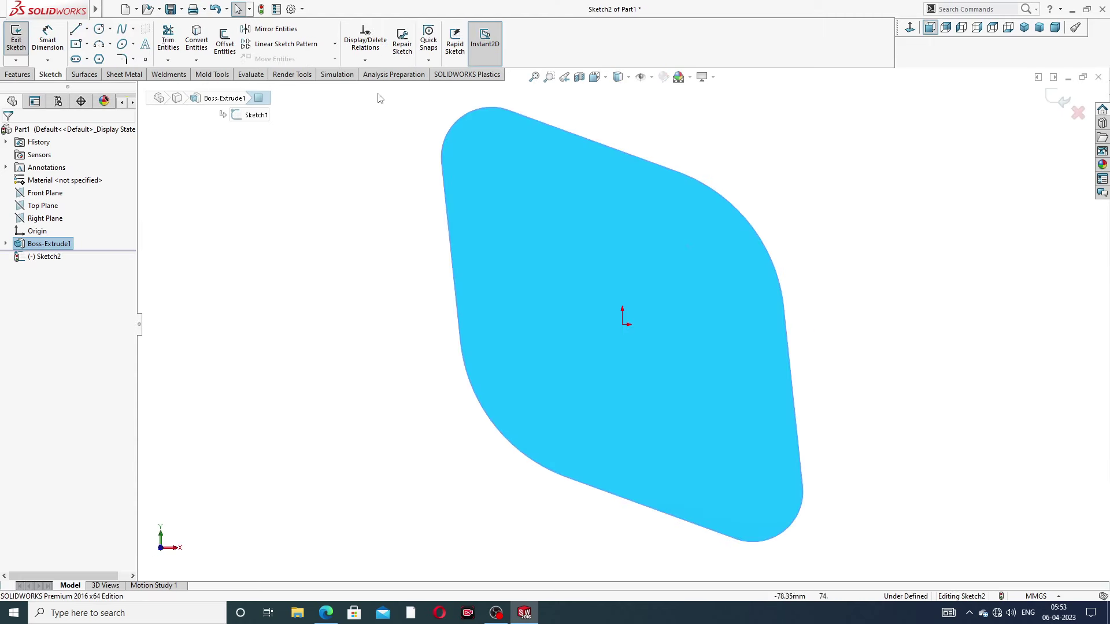
pyautogui.click(99, 29)
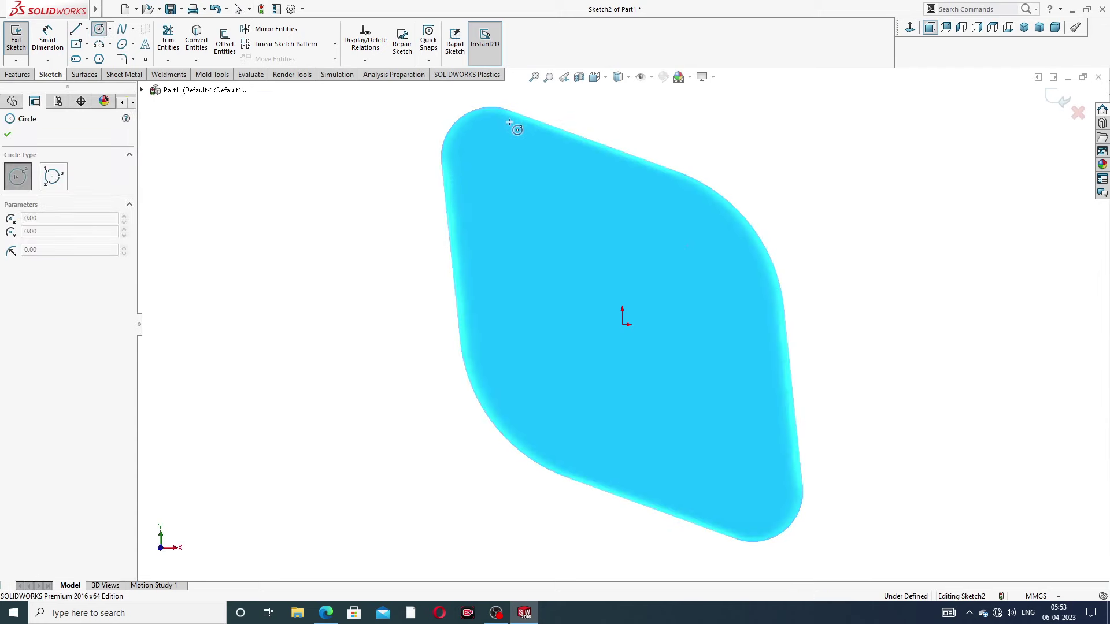
pyautogui.click(622, 325)
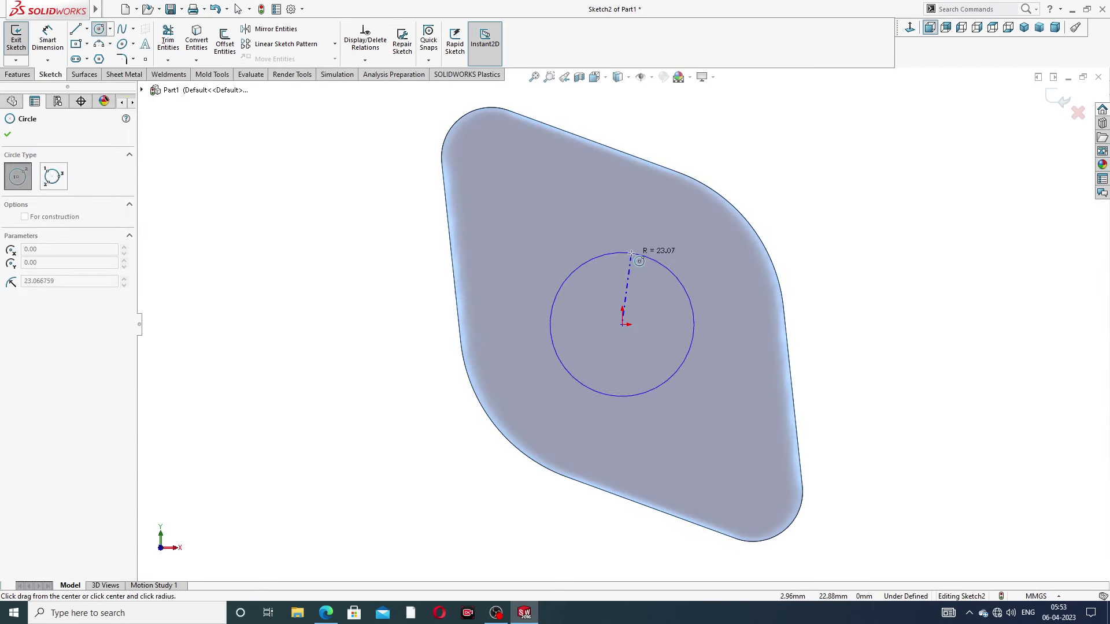
pyautogui.click(673, 274)
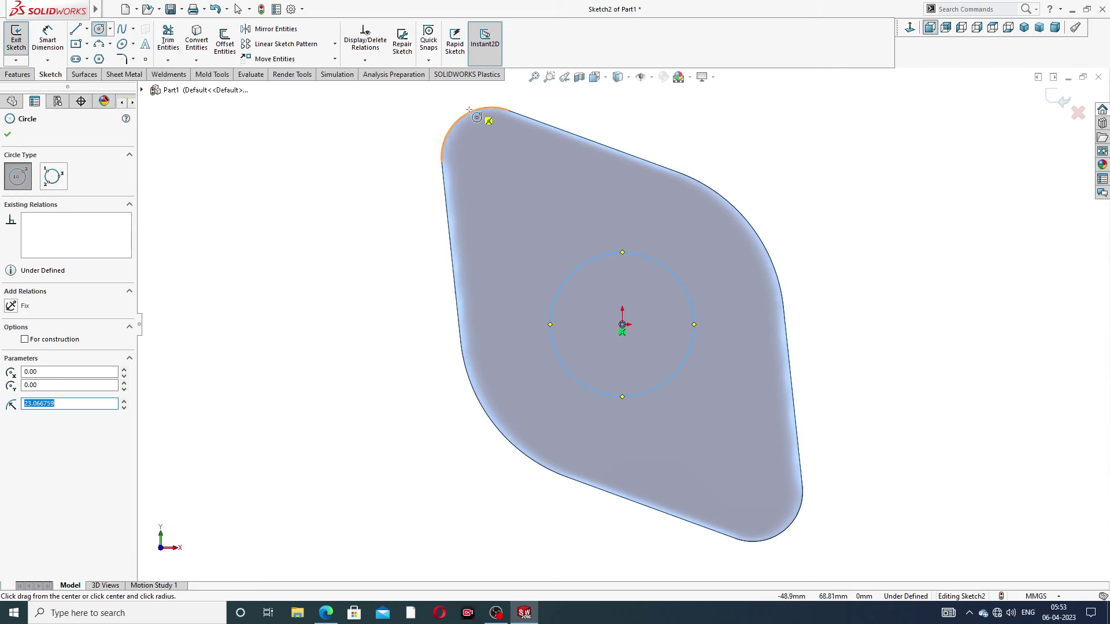
pyautogui.click(491, 157)
pyautogui.click(506, 143)
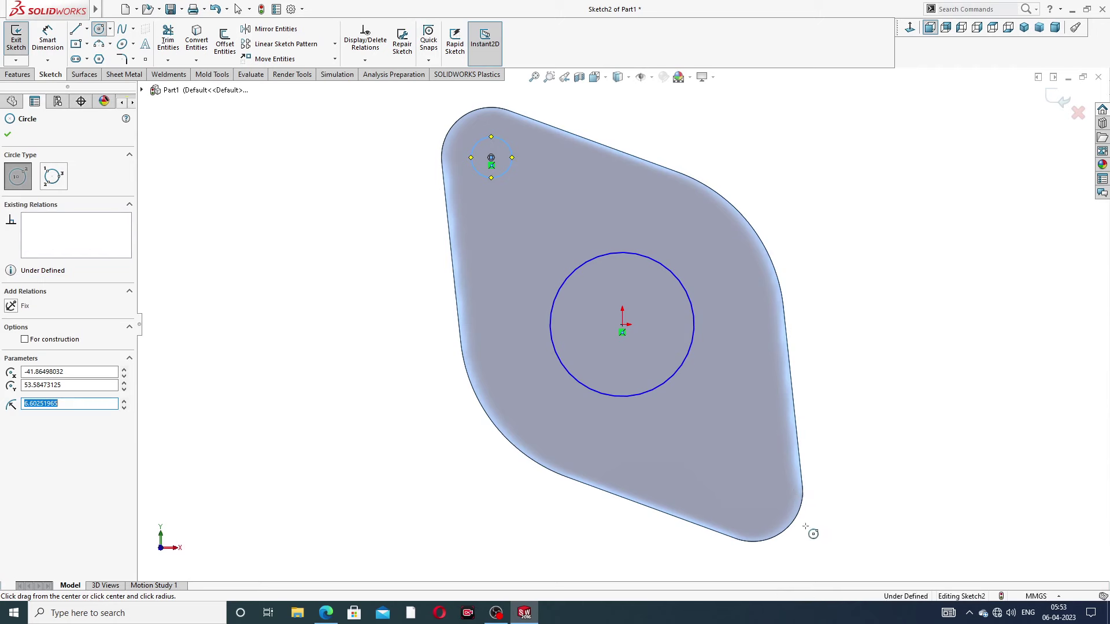
pyautogui.click(752, 492)
pyautogui.click(772, 473)
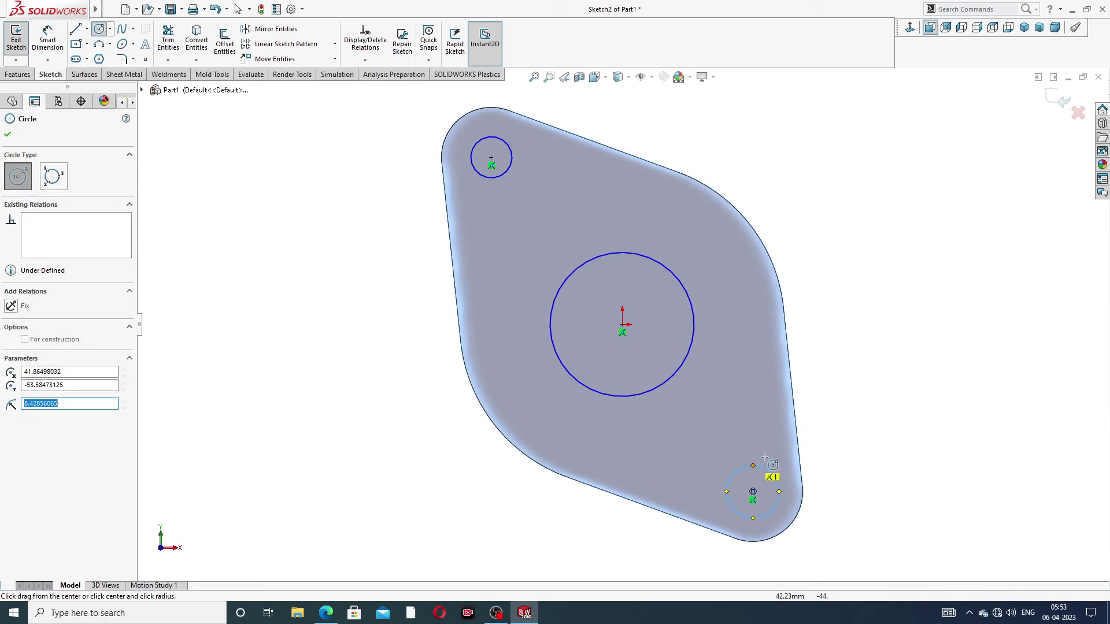
pyautogui.rightClick(849, 149)
pyautogui.click(863, 163)
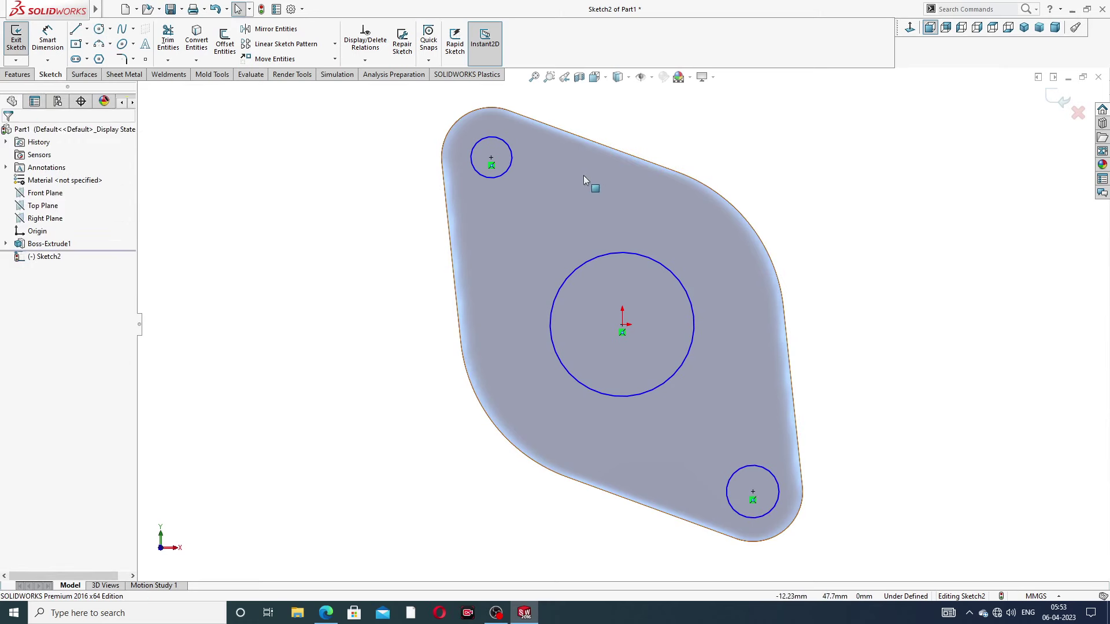
# Add an Equal relation between the two end circles
pyautogui.click(511, 156)
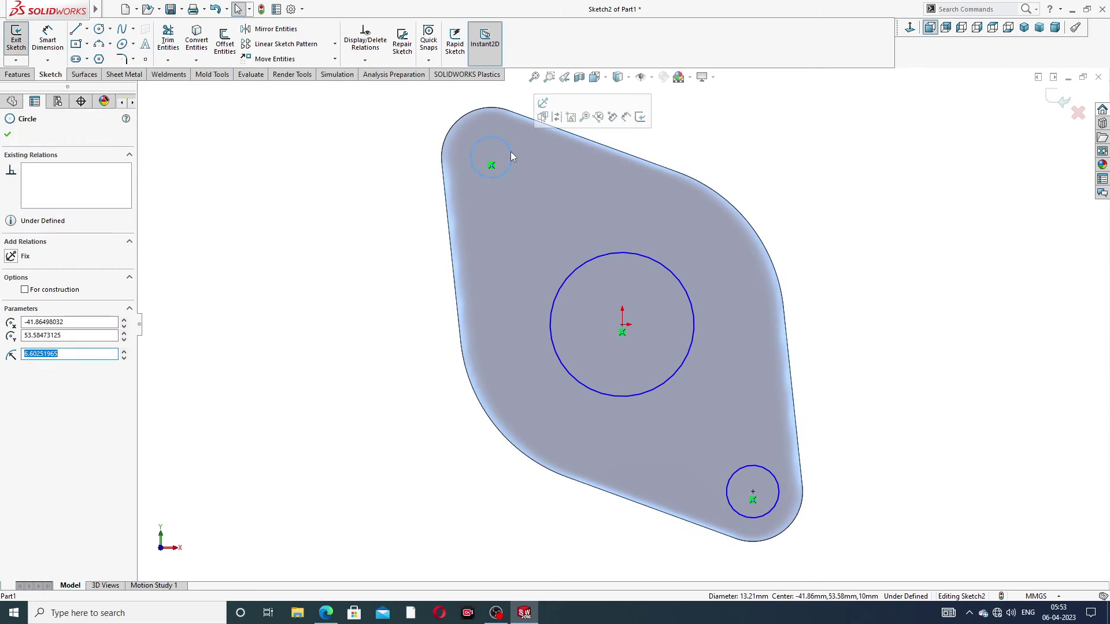
pyautogui.keyDown('ctrl'); pyautogui.click(740, 466); pyautogui.keyUp('ctrl')
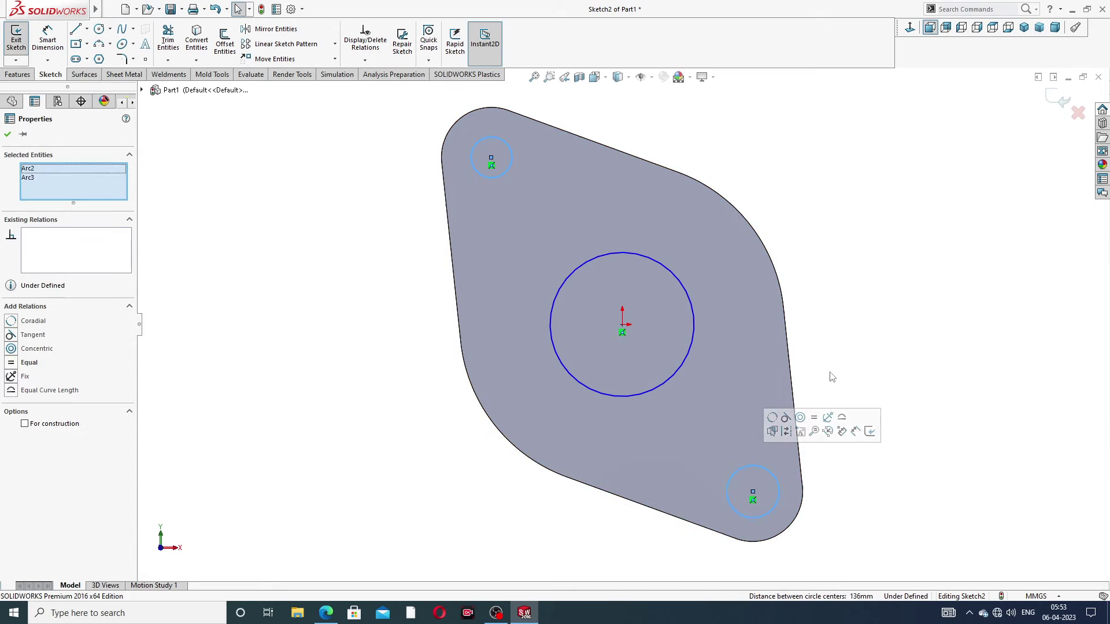
pyautogui.click(814, 419)
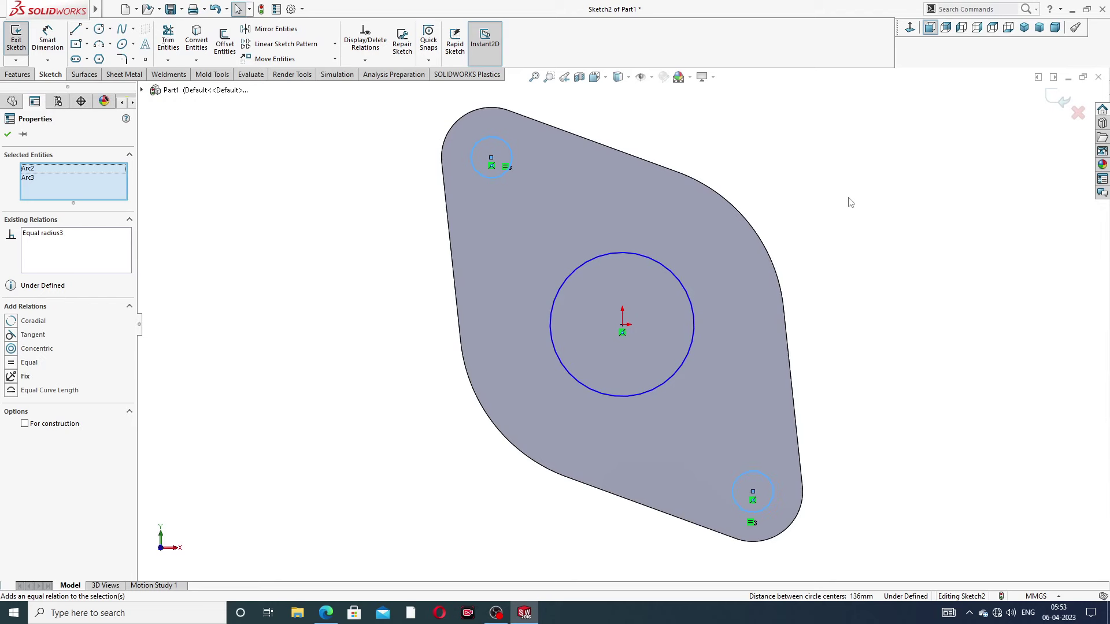
pyautogui.click(808, 183)
# Dimension the end circles at Ø17 and the central circle at Ø72
pyautogui.click(60, 41)
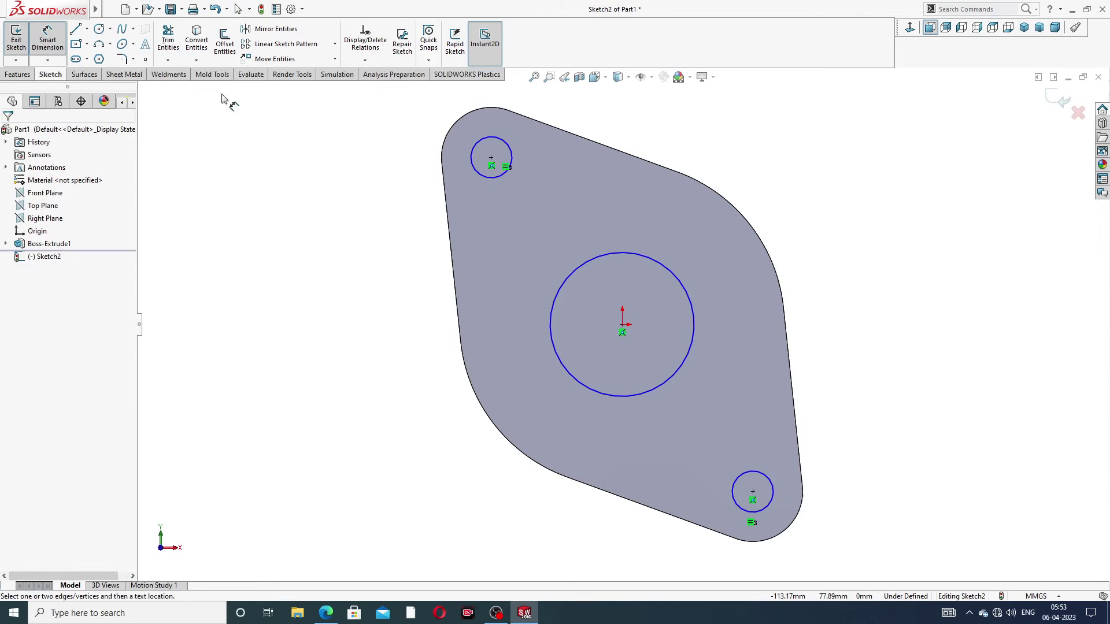
pyautogui.click(480, 137)
pyautogui.click(403, 125)
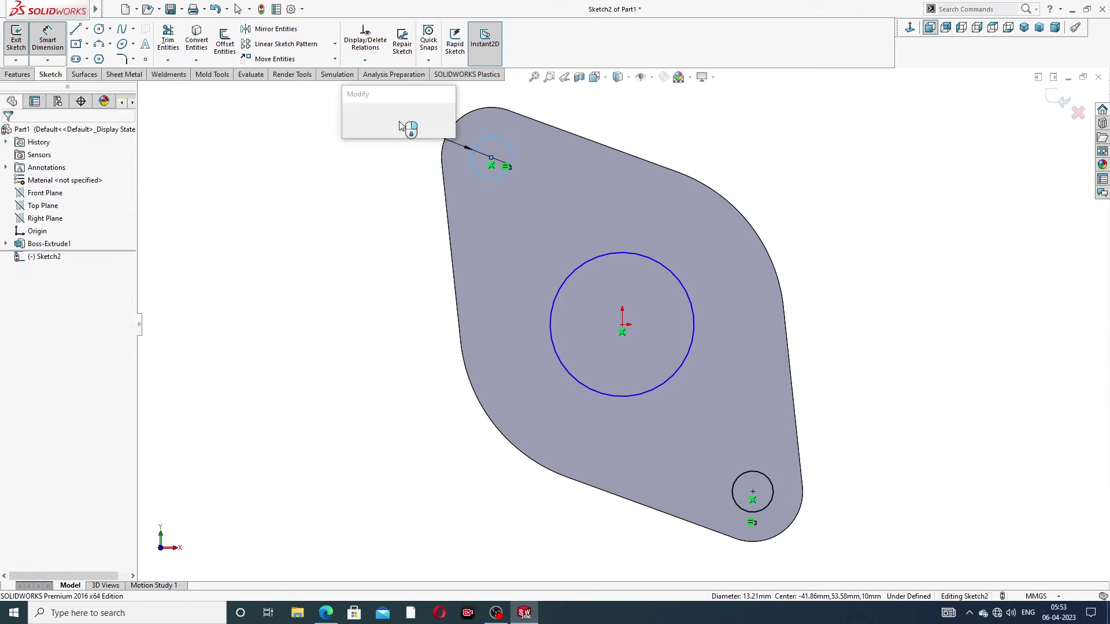
pyautogui.write('17')
pyautogui.press('Return')
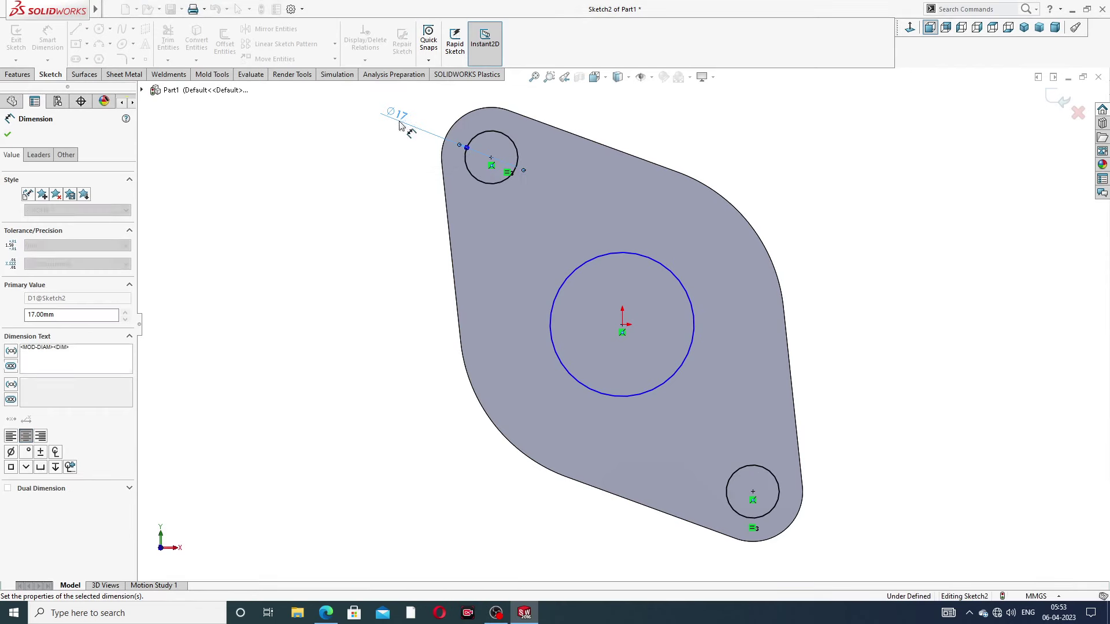
pyautogui.click(659, 263)
pyautogui.click(783, 187)
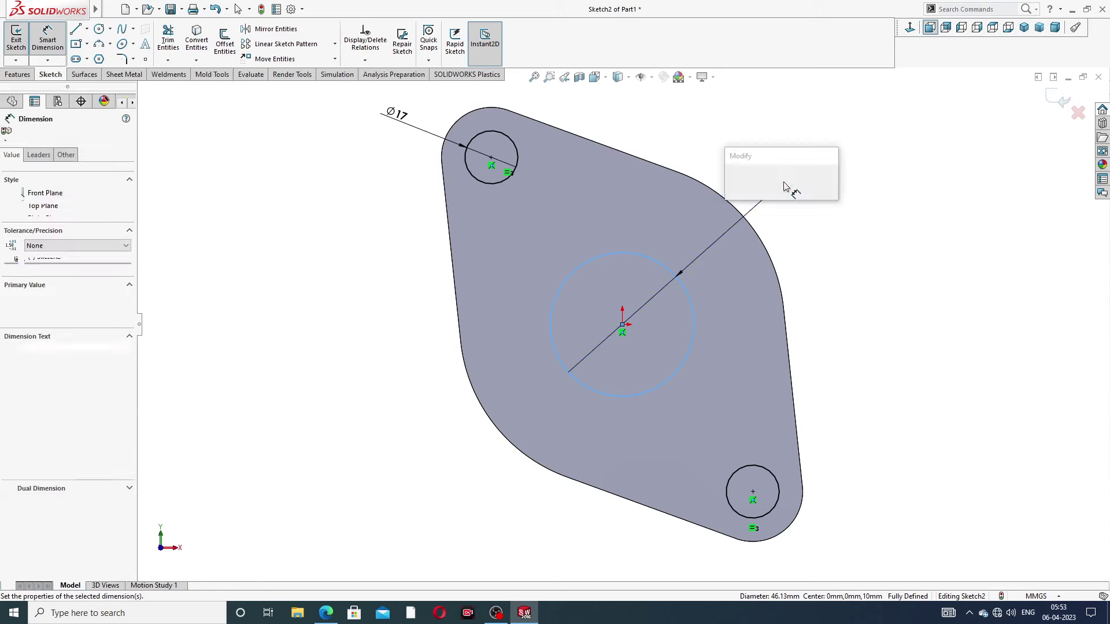
pyautogui.write('72')
pyautogui.press('Return')
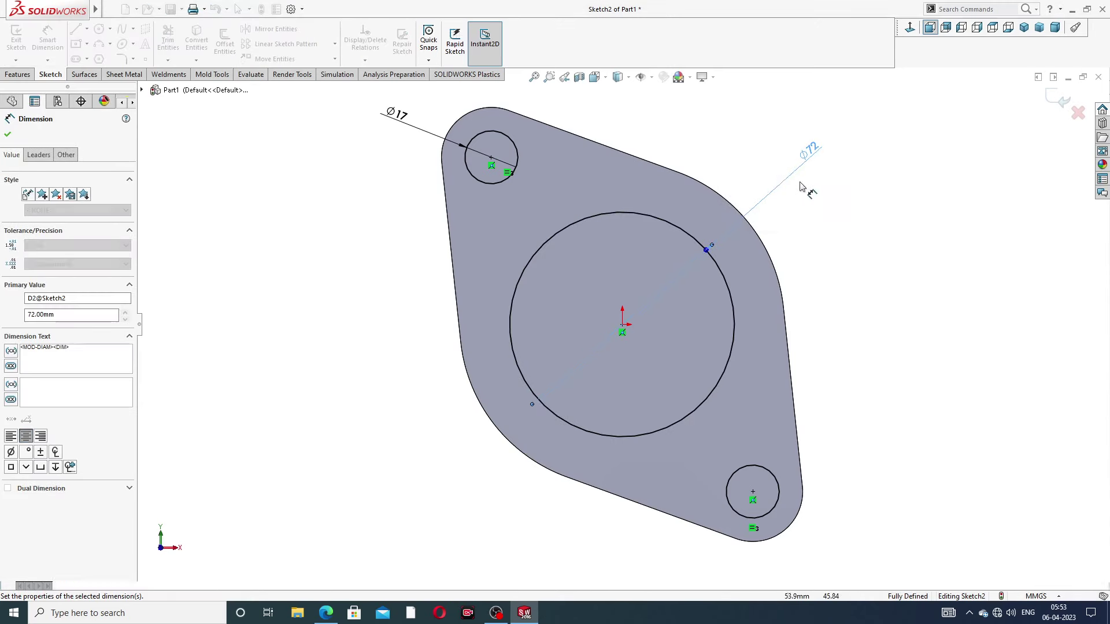
pyautogui.rightClick(855, 169)
pyautogui.click(887, 171)
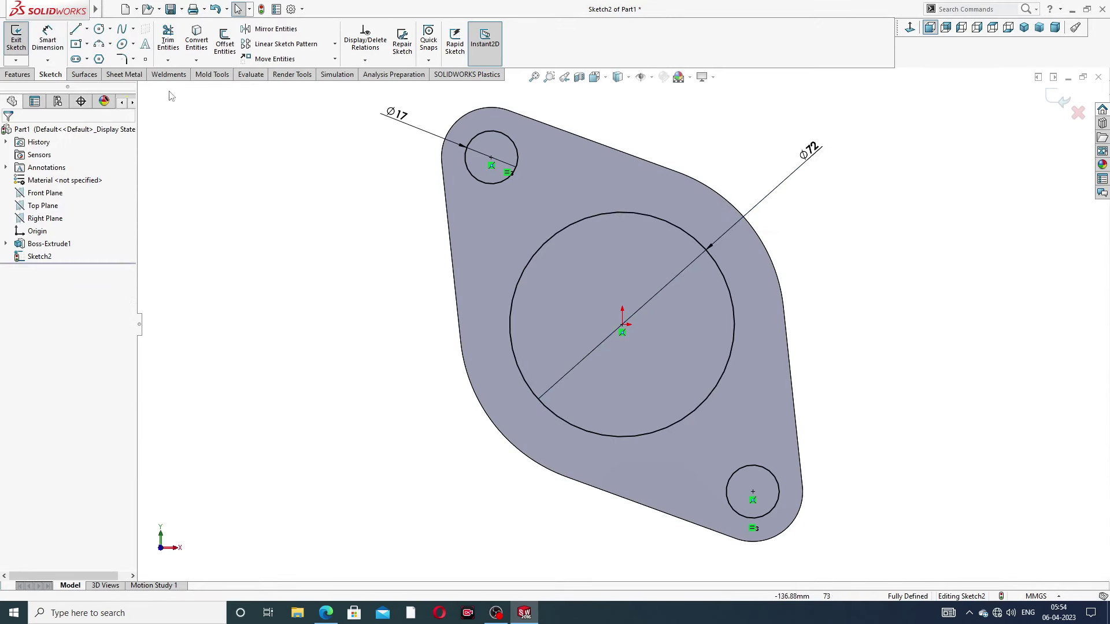
pyautogui.click(18, 74)
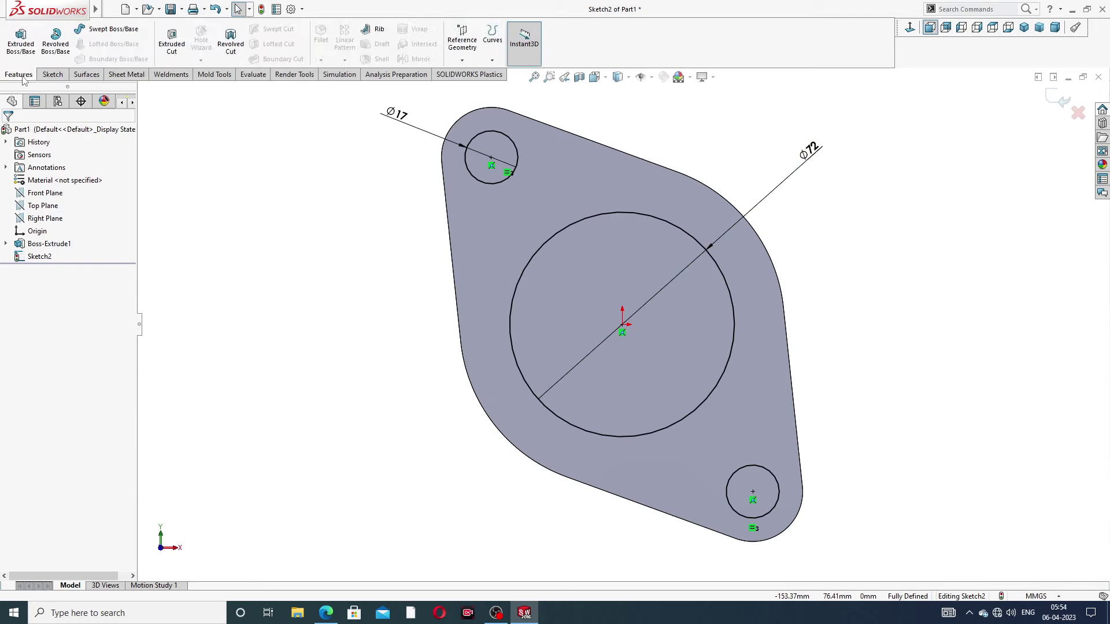
# Extrude-cut the sketch Through All, making the Ø72 bore and two Ø17 bolt holes
pyautogui.click(172, 40)
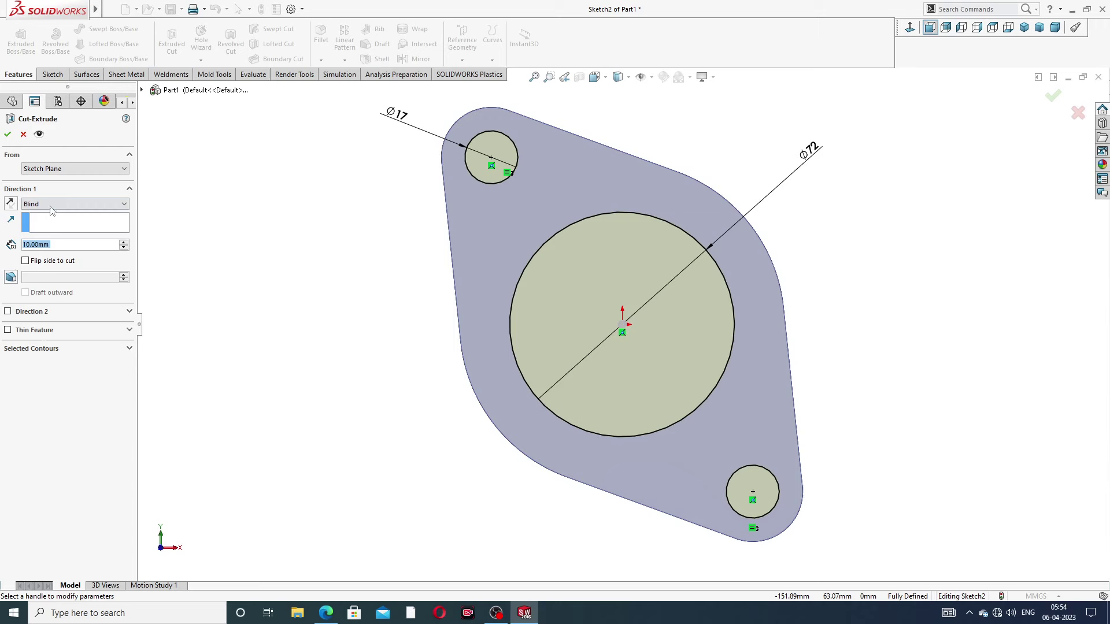
pyautogui.click(51, 204)
pyautogui.click(41, 220)
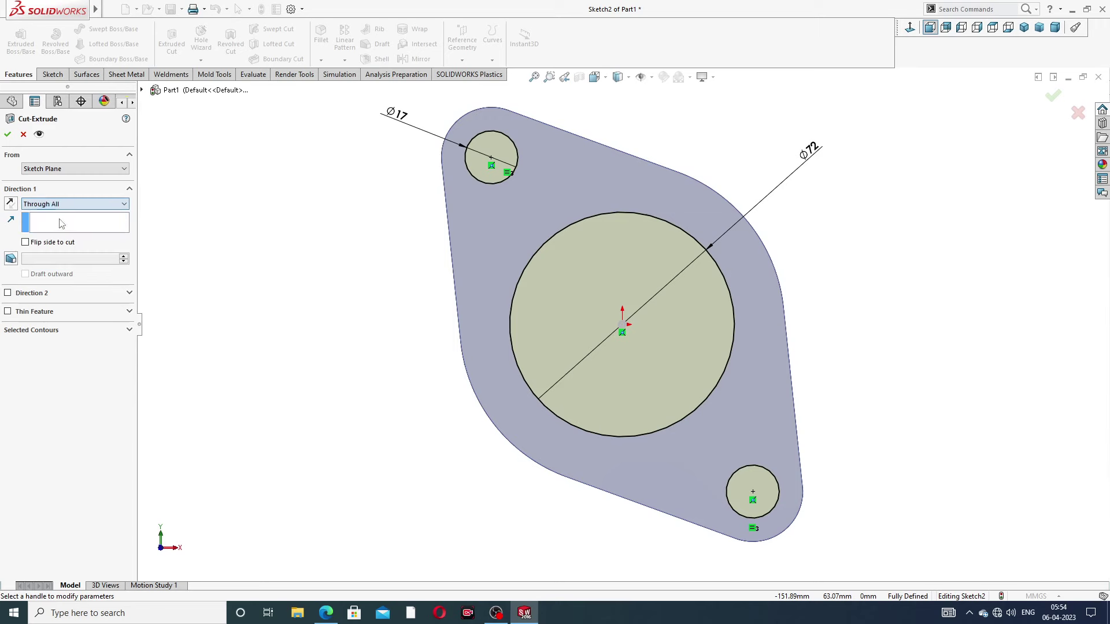
pyautogui.click(8, 135)
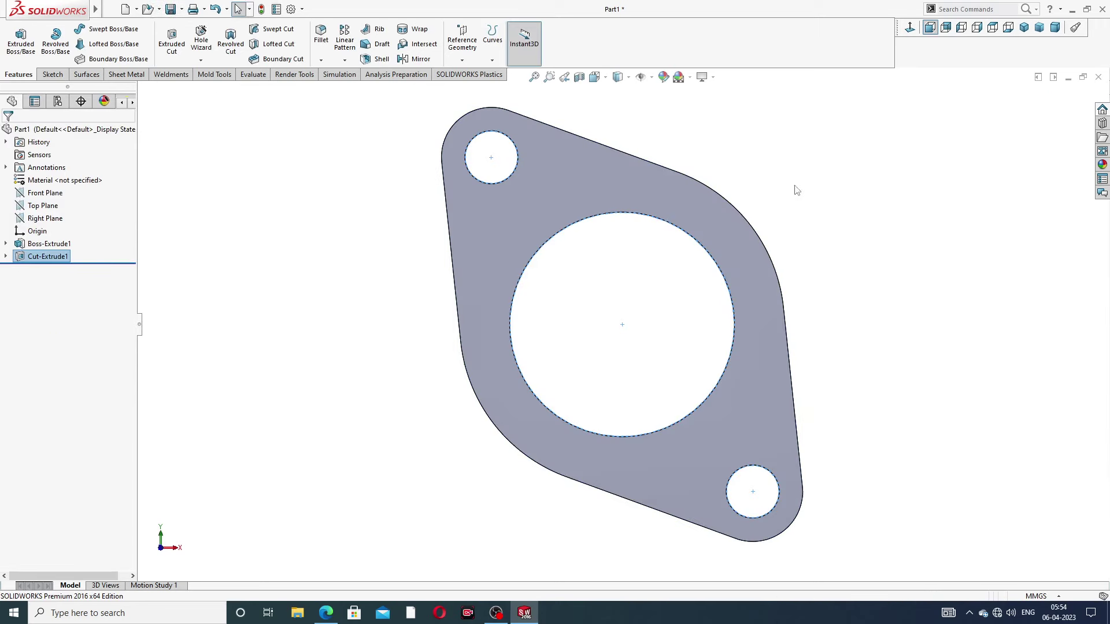
# Orbit the flange, check the manifold drawing, and select the flange's front face
pyautogui.press('z')
pyautogui.moveTo(758, 222); pyautogui.dragTo(678, 235, button='middle')
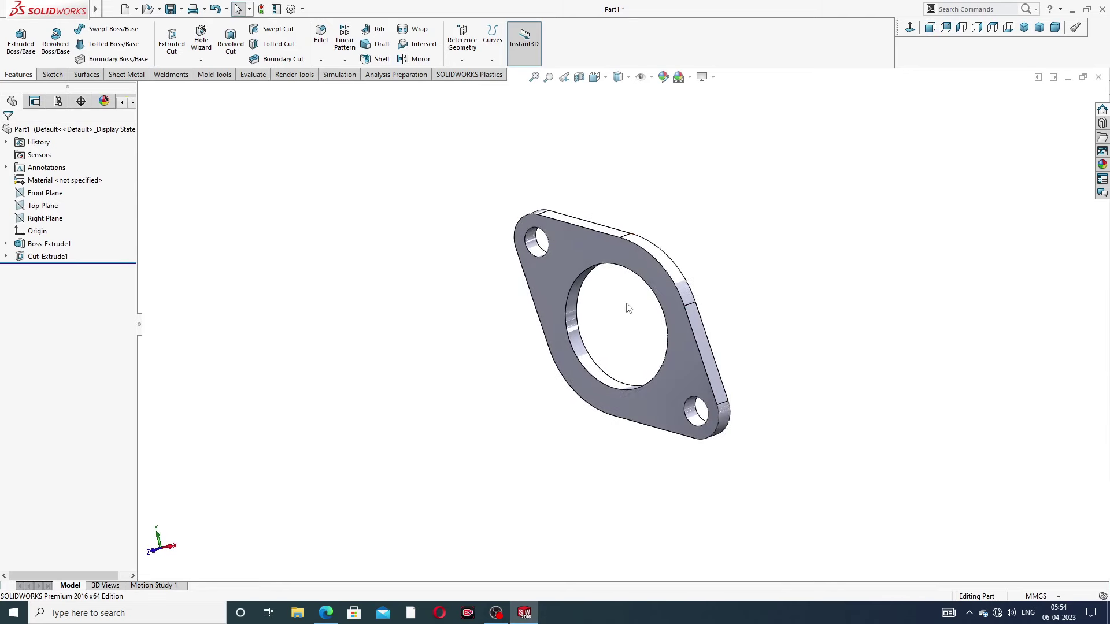
pyautogui.scroll(-3, 626, 304)
pyautogui.moveTo(746, 234); pyautogui.dragTo(776, 205, button='middle')
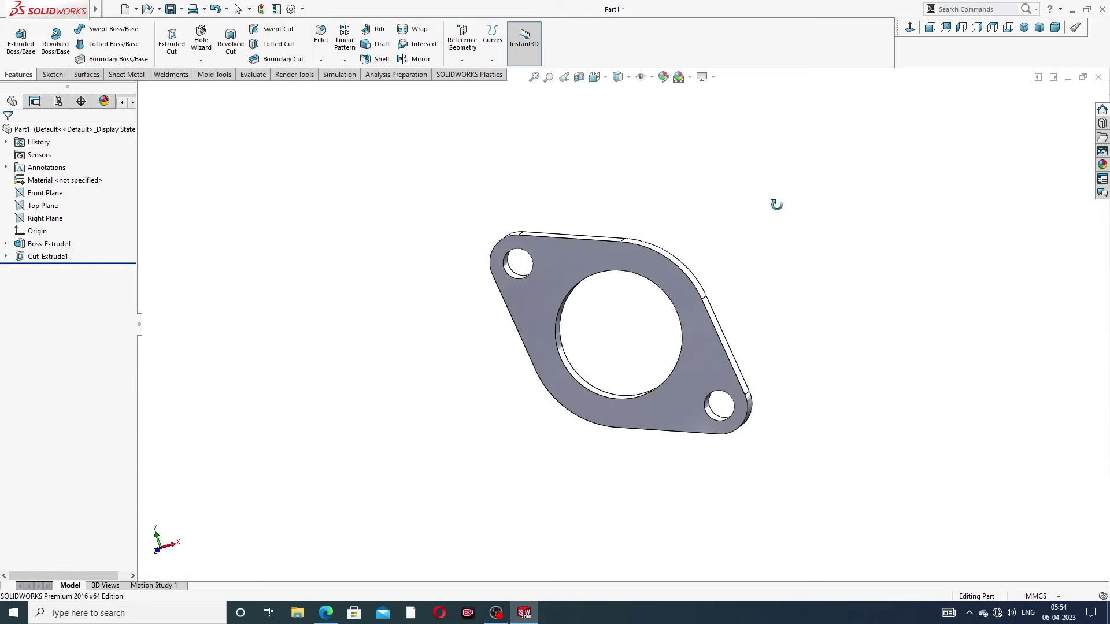
pyautogui.click(325, 613)
pyautogui.click(555, 256)
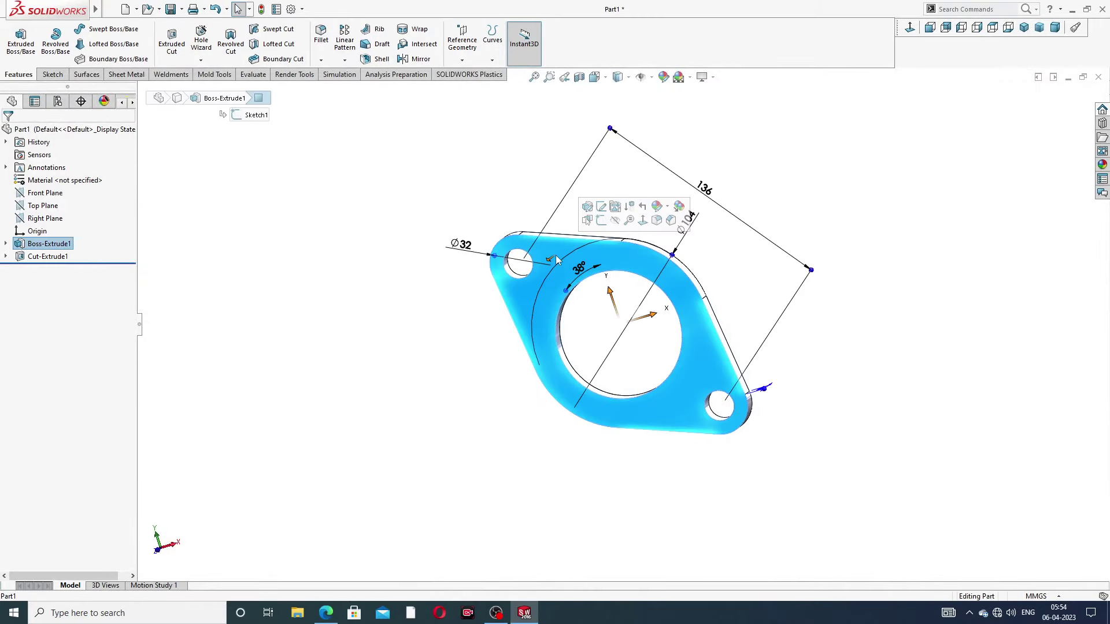
# In a new sketch on the flange face, draw a horizontal centerline about 133.9 mm long, leftward from the origin
pyautogui.click(602, 221)
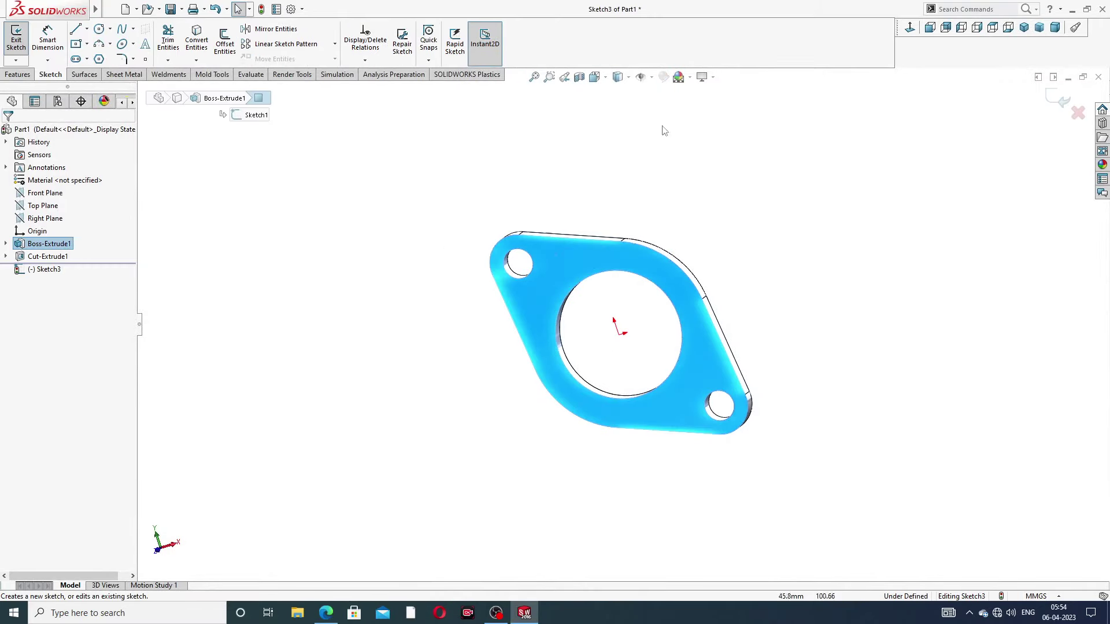
pyautogui.click(918, 30)
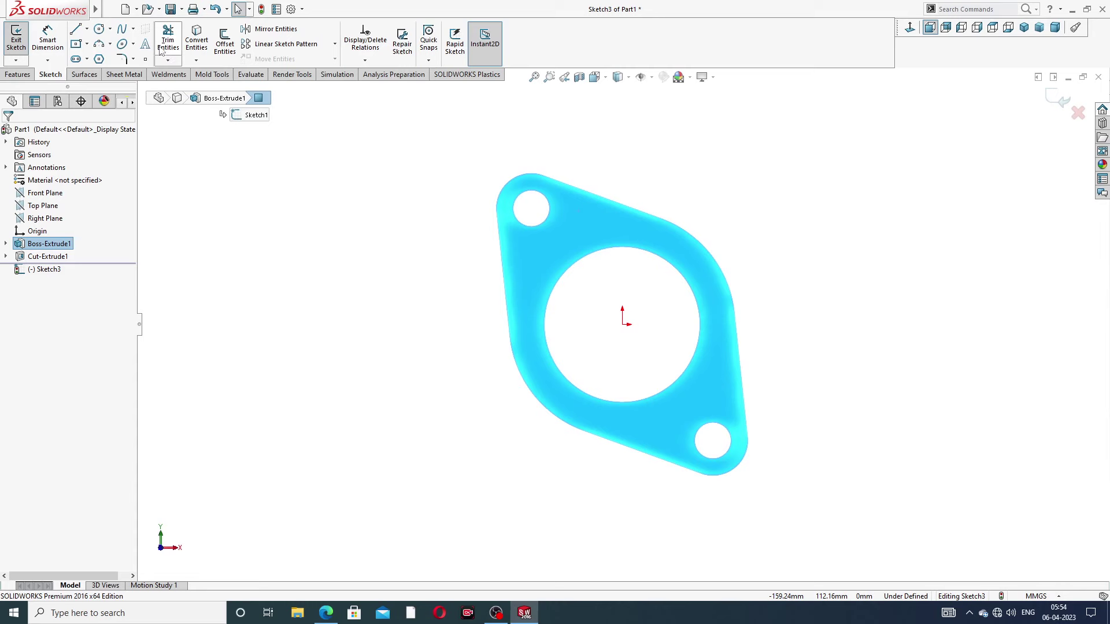
pyautogui.click(87, 29)
pyautogui.click(100, 55)
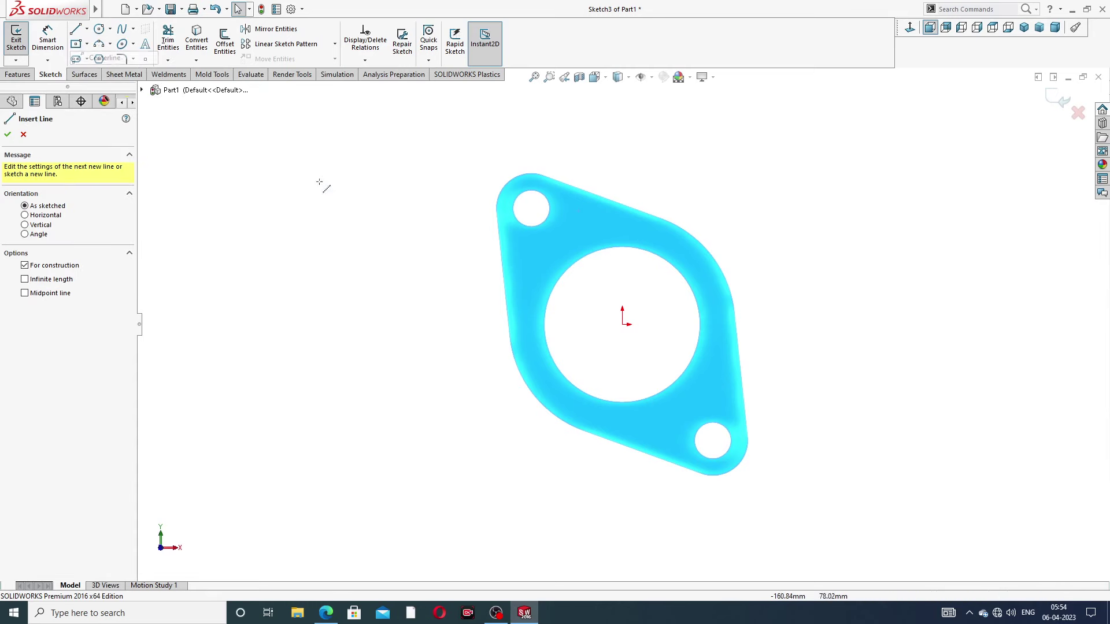
pyautogui.click(622, 324)
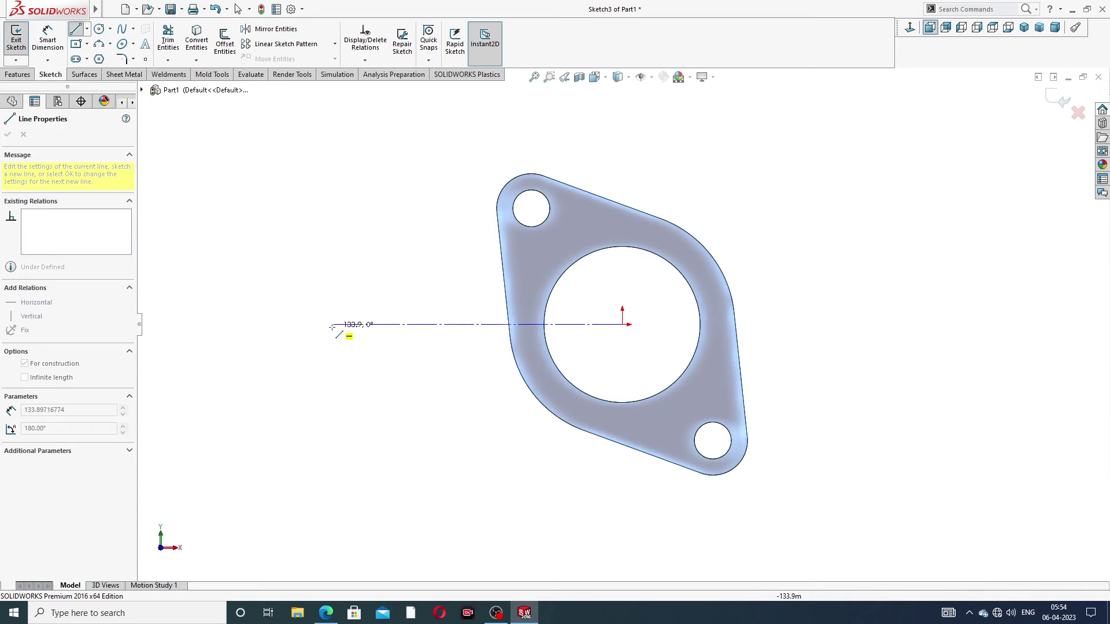
pyautogui.click(332, 324)
pyautogui.rightClick(357, 278)
pyautogui.click(383, 285)
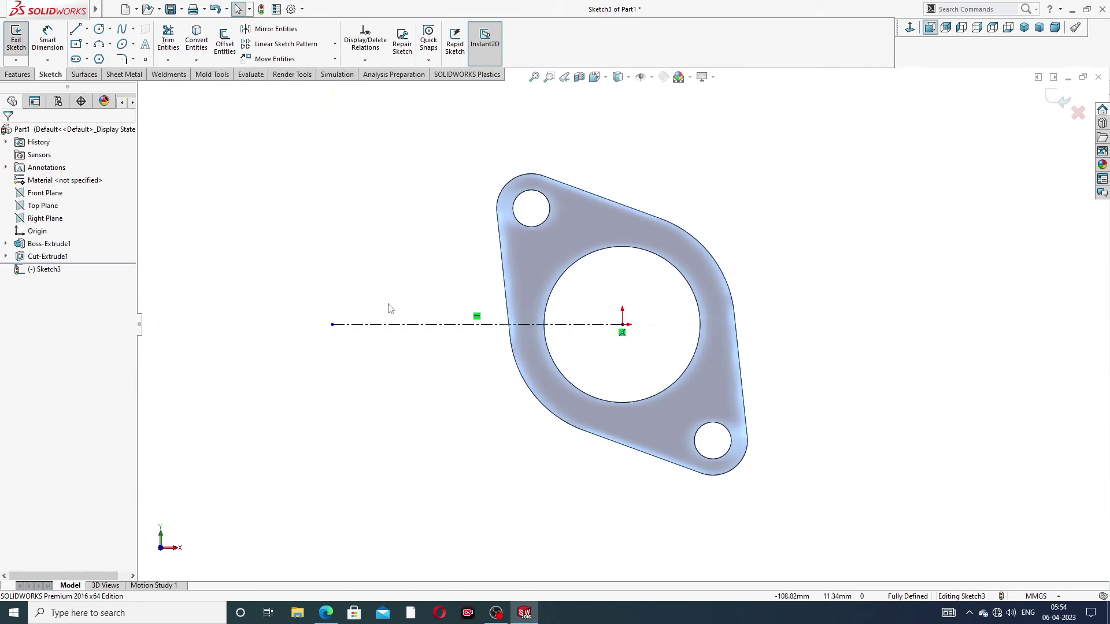
pyautogui.click(425, 324)
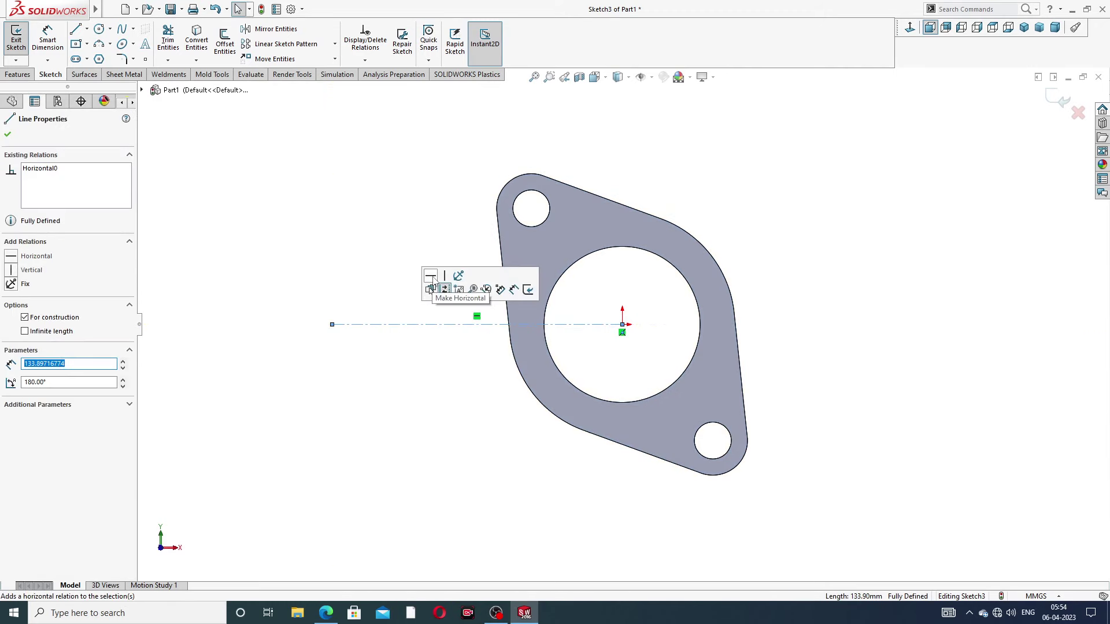
pyautogui.click(387, 192)
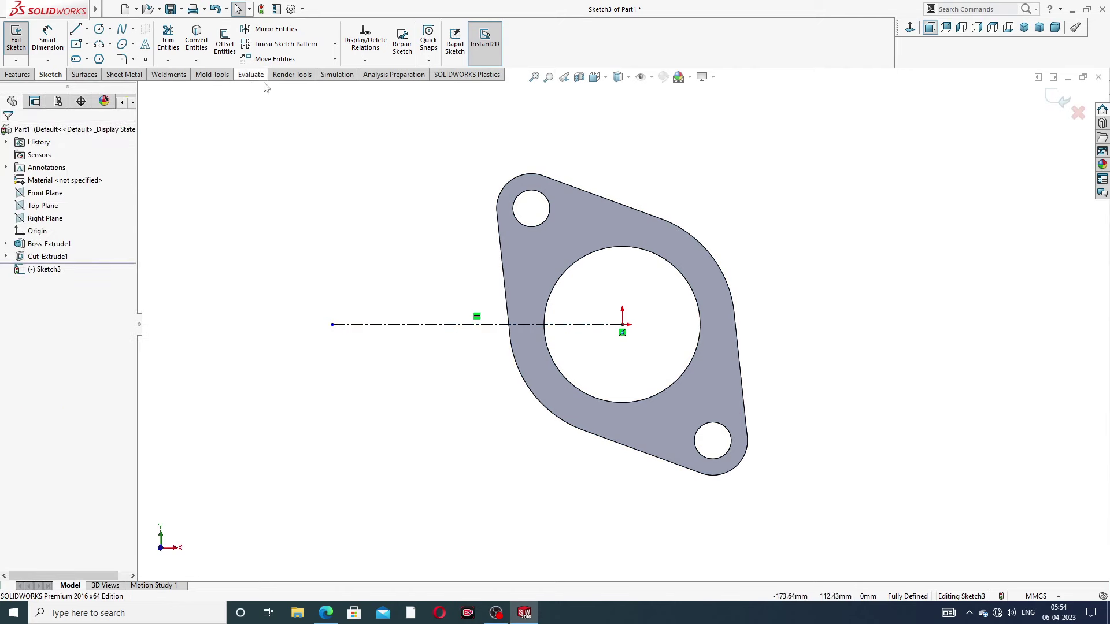
# Linear-pattern body Cut-Extrude1 along the centerline: 5 instances, 120 mm spacing, direction reversed leftward
pyautogui.click(1062, 100)
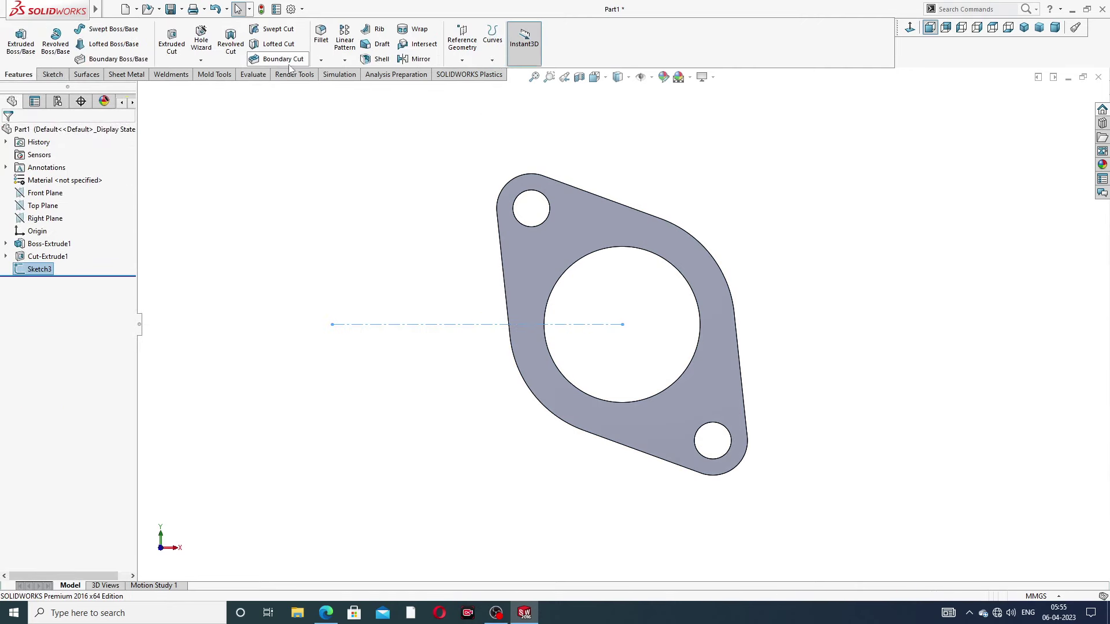
pyautogui.click(344, 60)
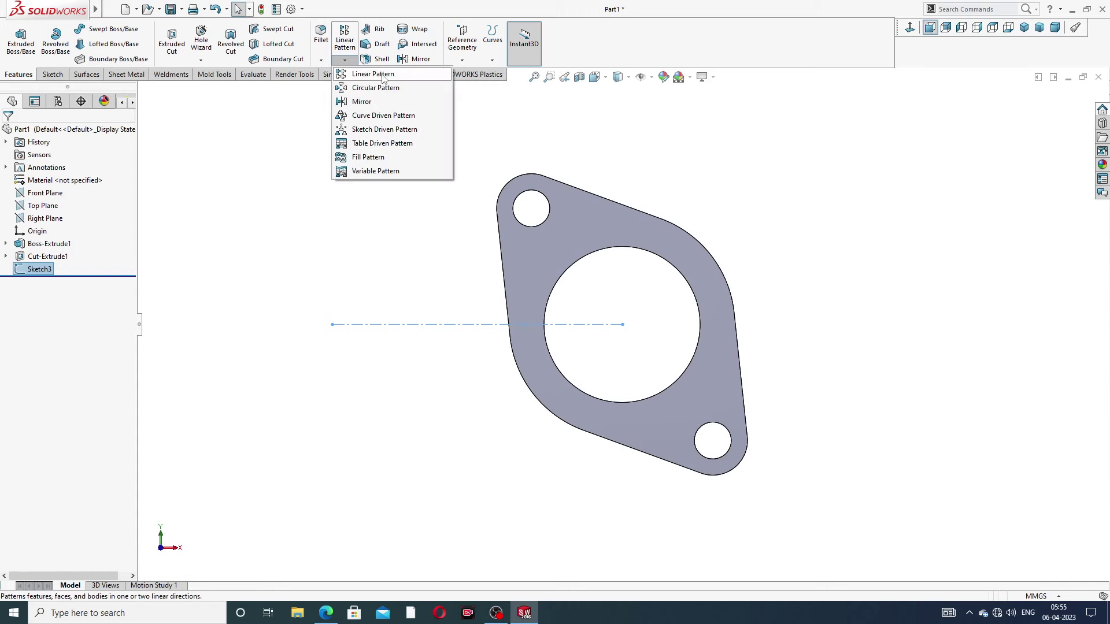
pyautogui.click(373, 74)
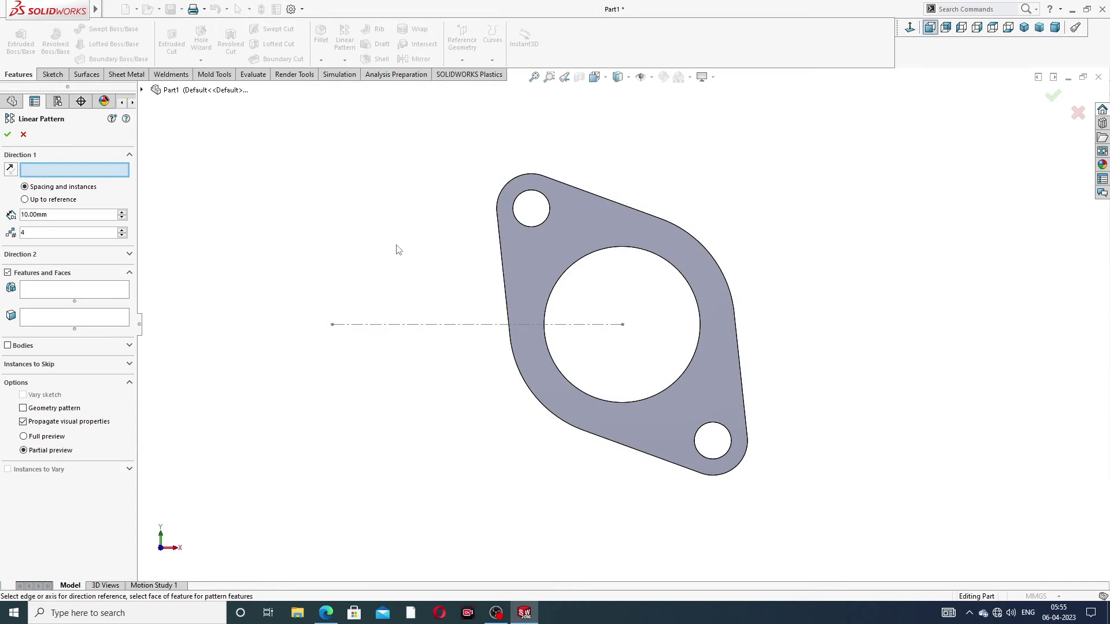
pyautogui.click(441, 325)
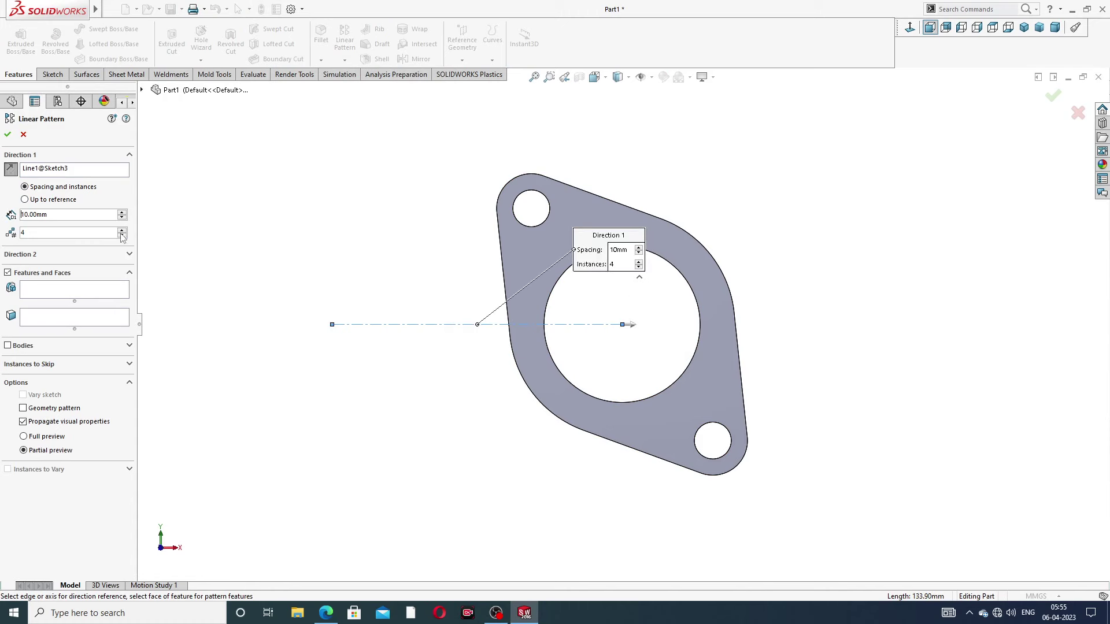
pyautogui.moveTo(49, 215); pyautogui.dragTo(3, 217)
pyautogui.write('120')
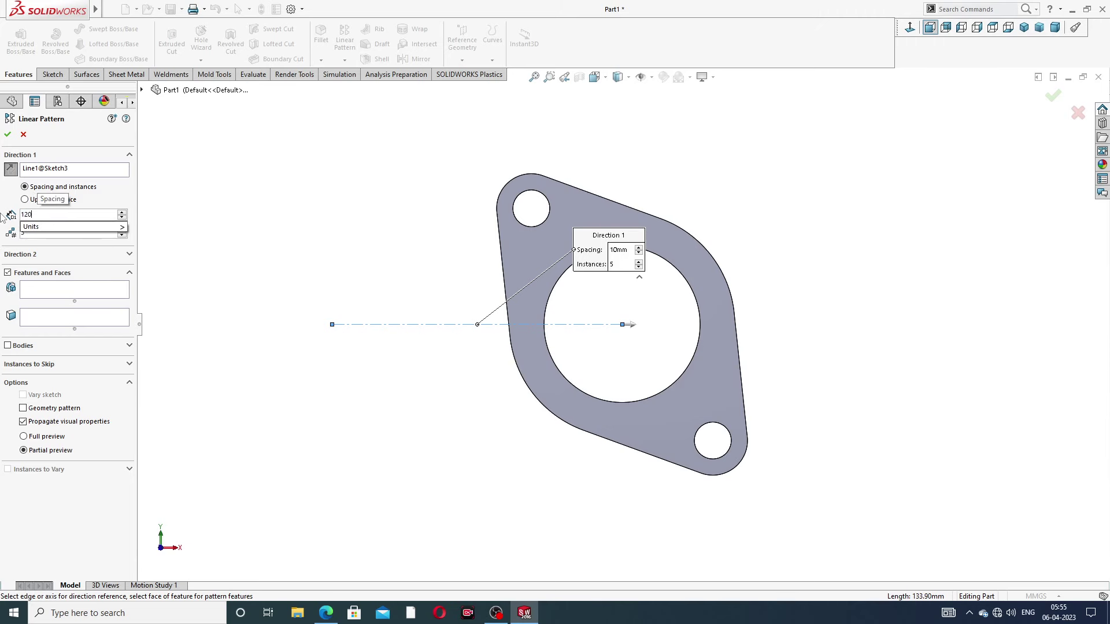
pyautogui.press('Return')
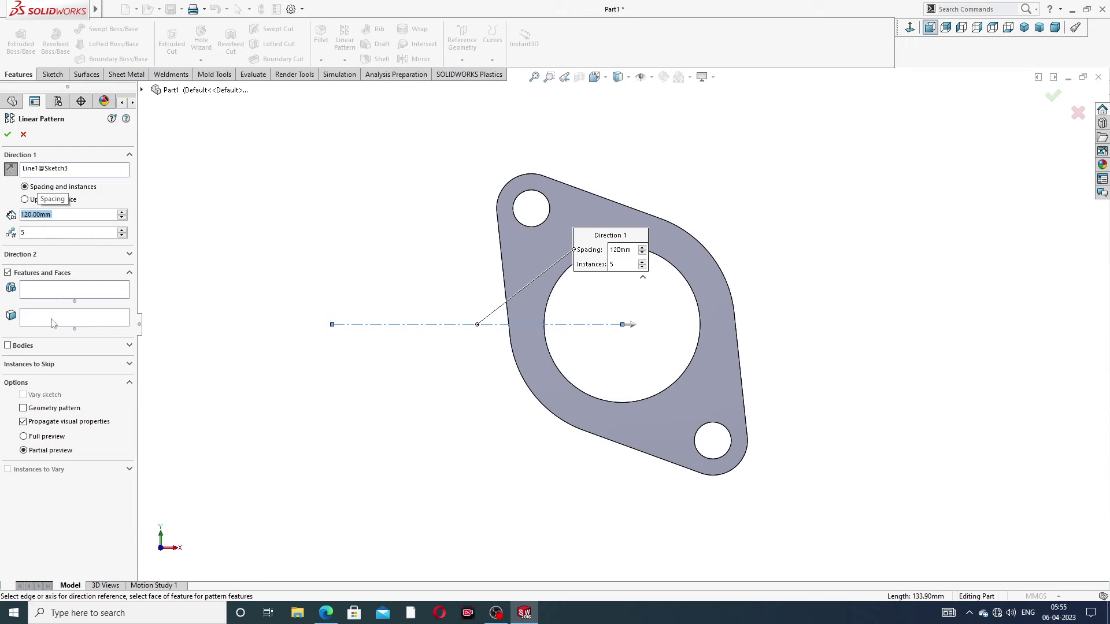
pyautogui.click(8, 346)
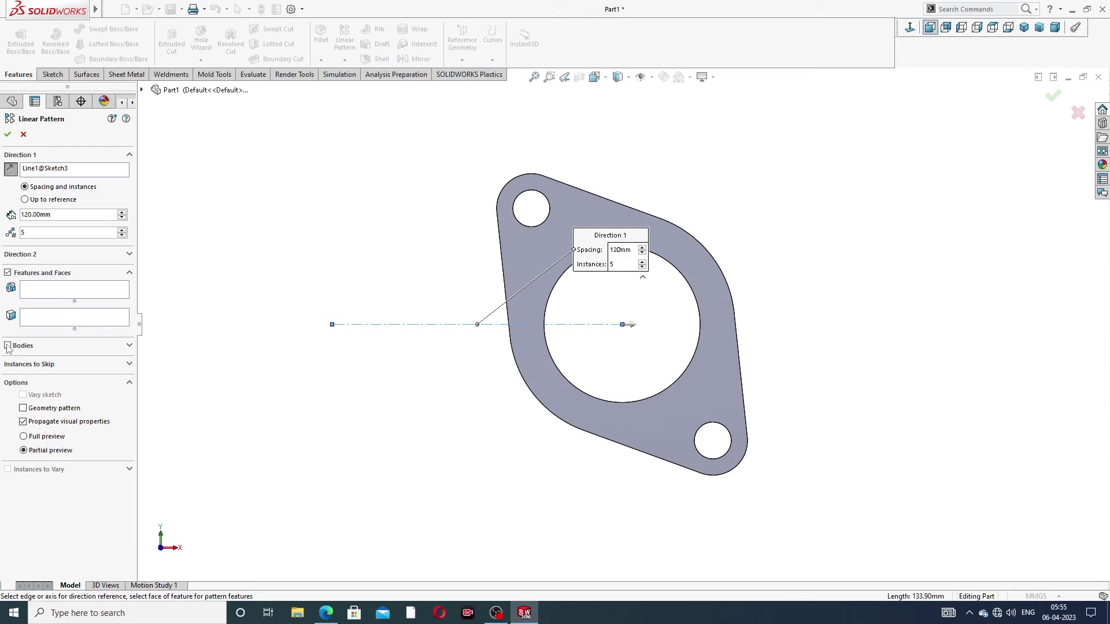
pyautogui.click(519, 245)
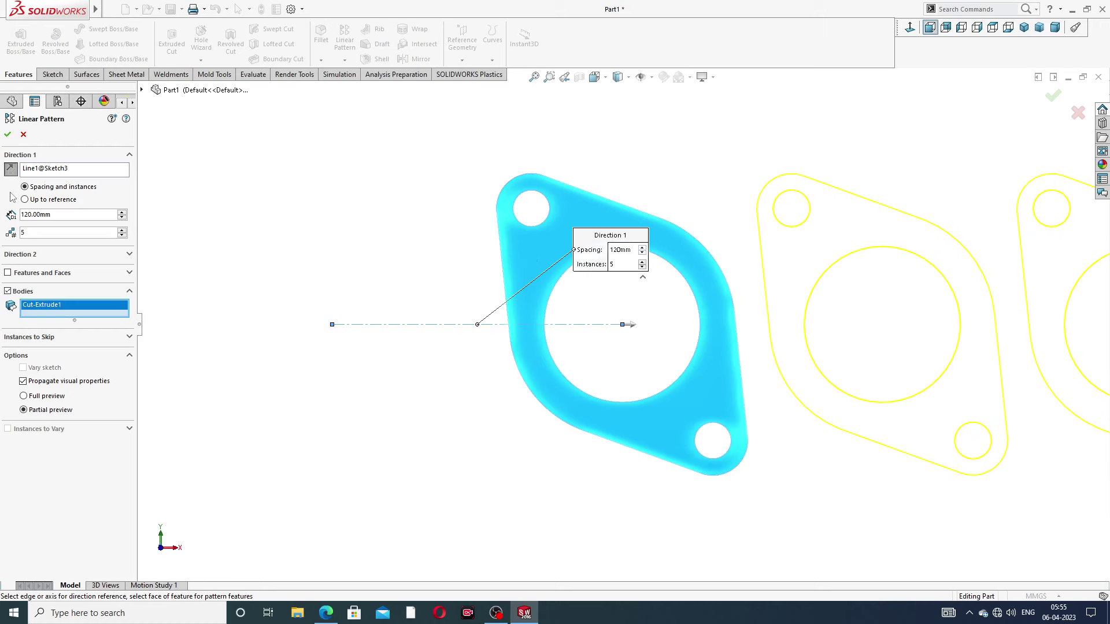
pyautogui.click(9, 171)
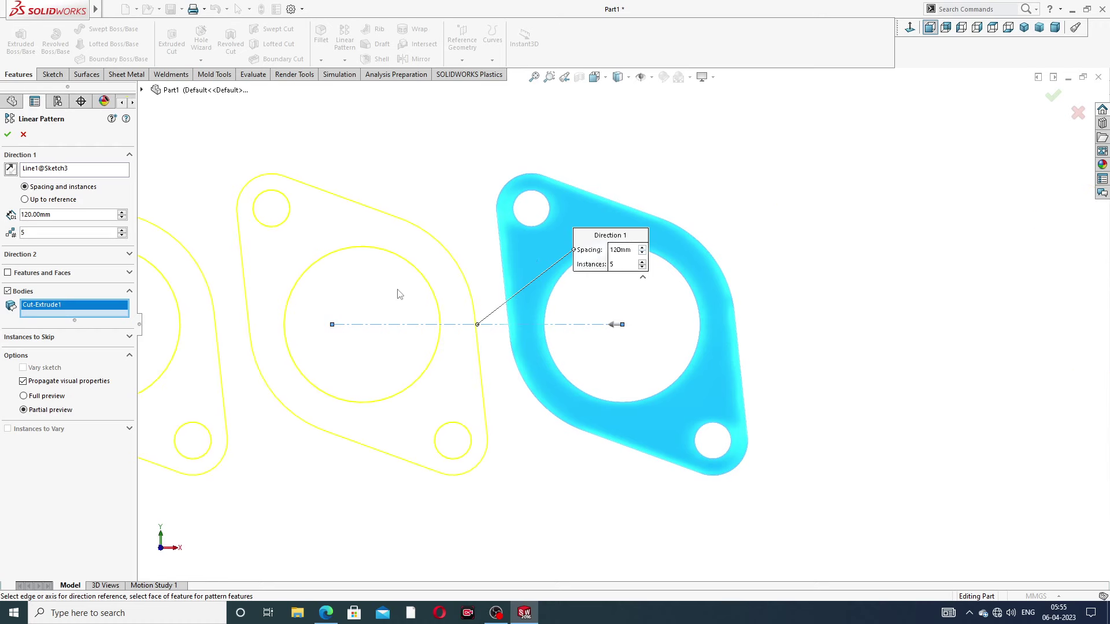
pyautogui.scroll(5, 400, 295)
pyautogui.scroll(-3, 455, 351)
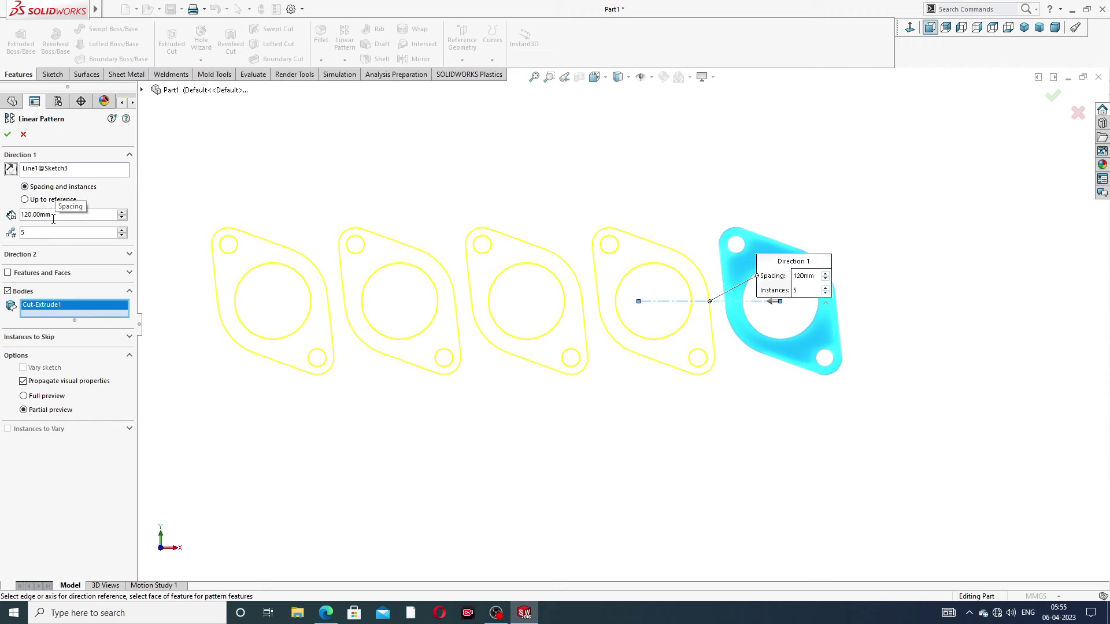
pyautogui.click(7, 134)
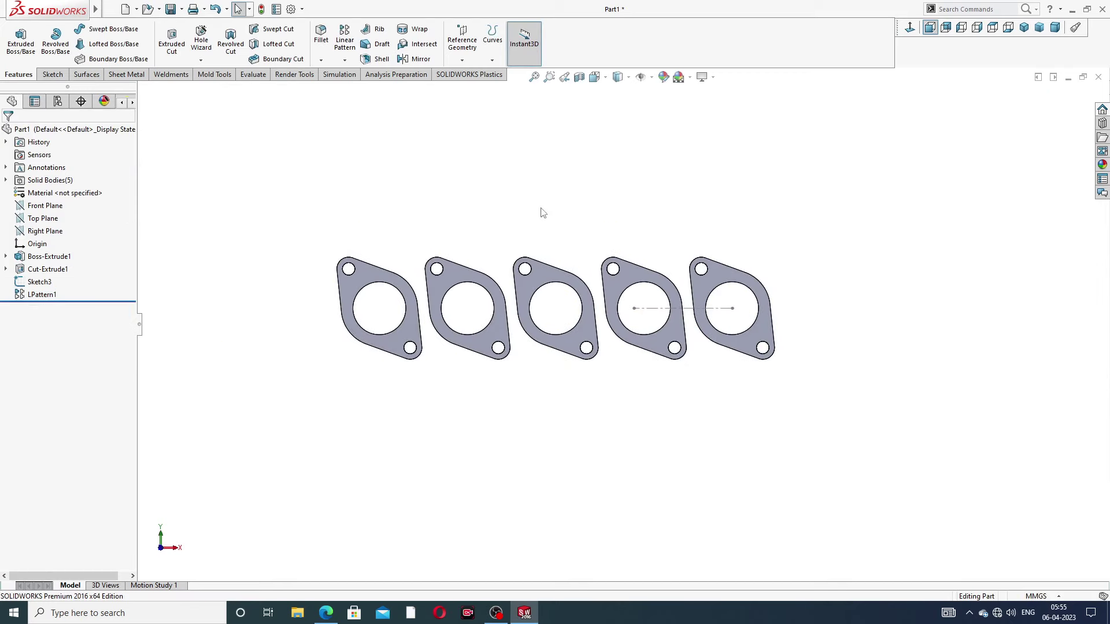
# Hide Sketch3, view the five flanges isometrically, and compare them with the manifold drawing
pyautogui.scroll(-3, 718, 346)
pyautogui.click(652, 279)
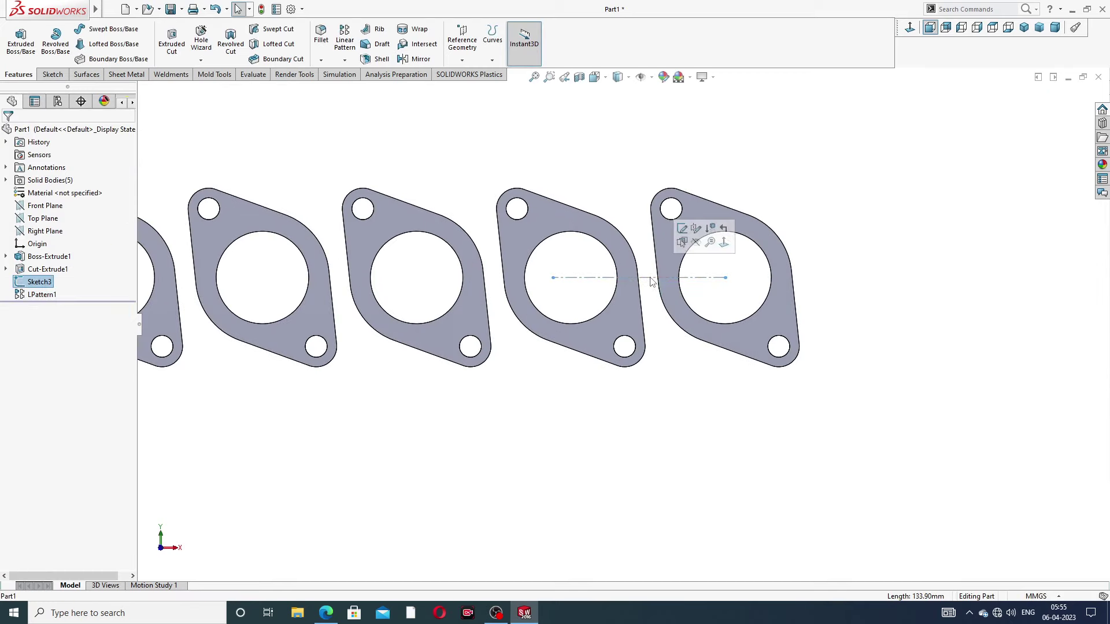
pyautogui.click(696, 244)
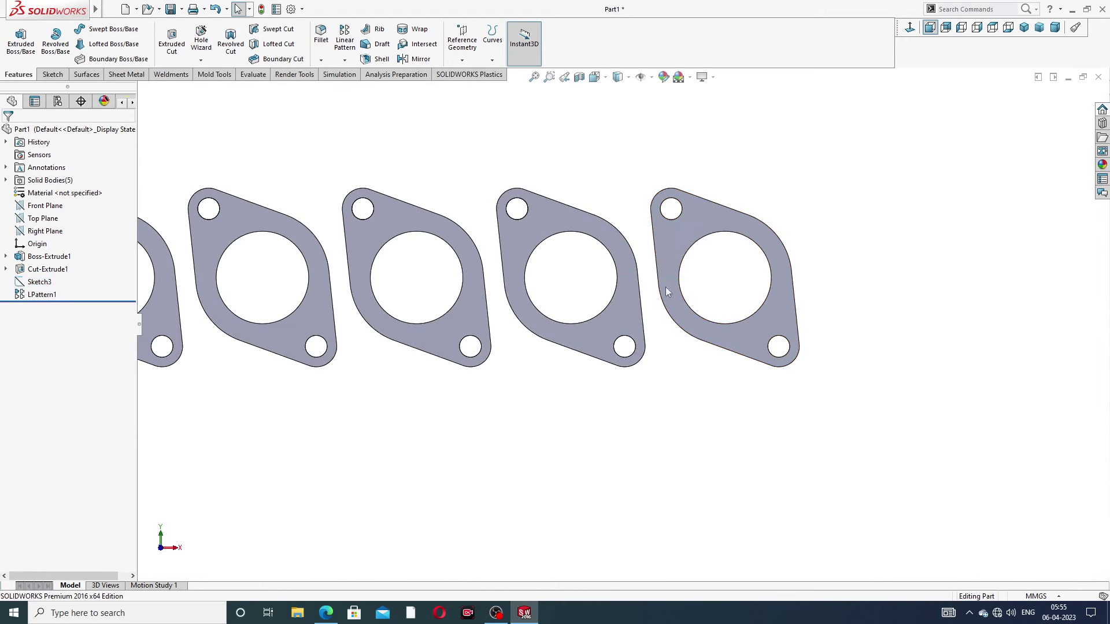
pyautogui.scroll(3, 664, 292)
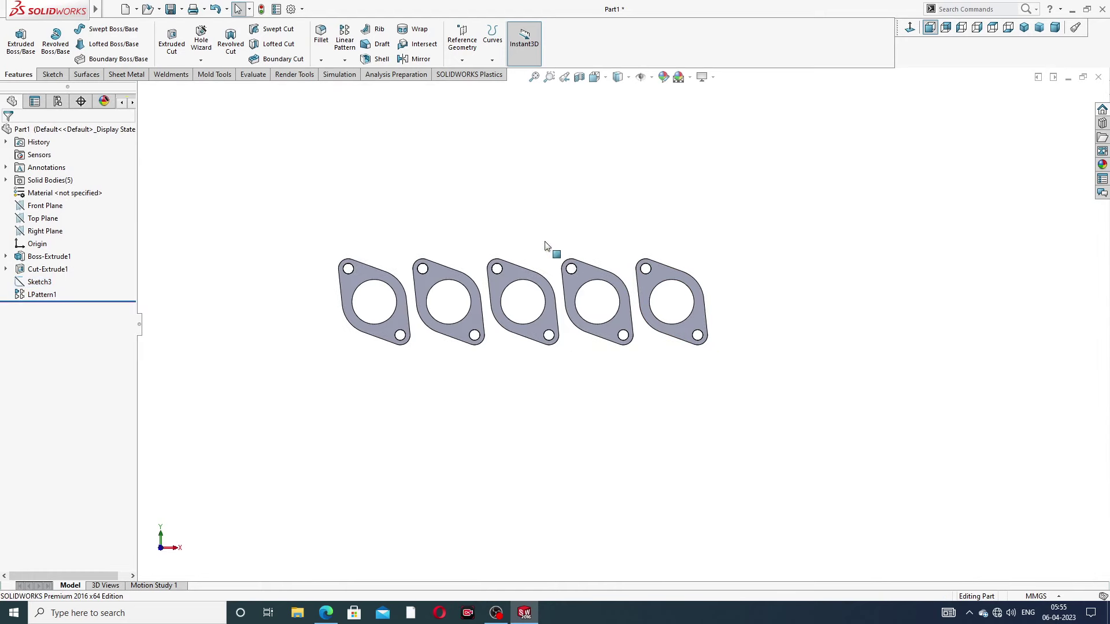
pyautogui.click(1023, 28)
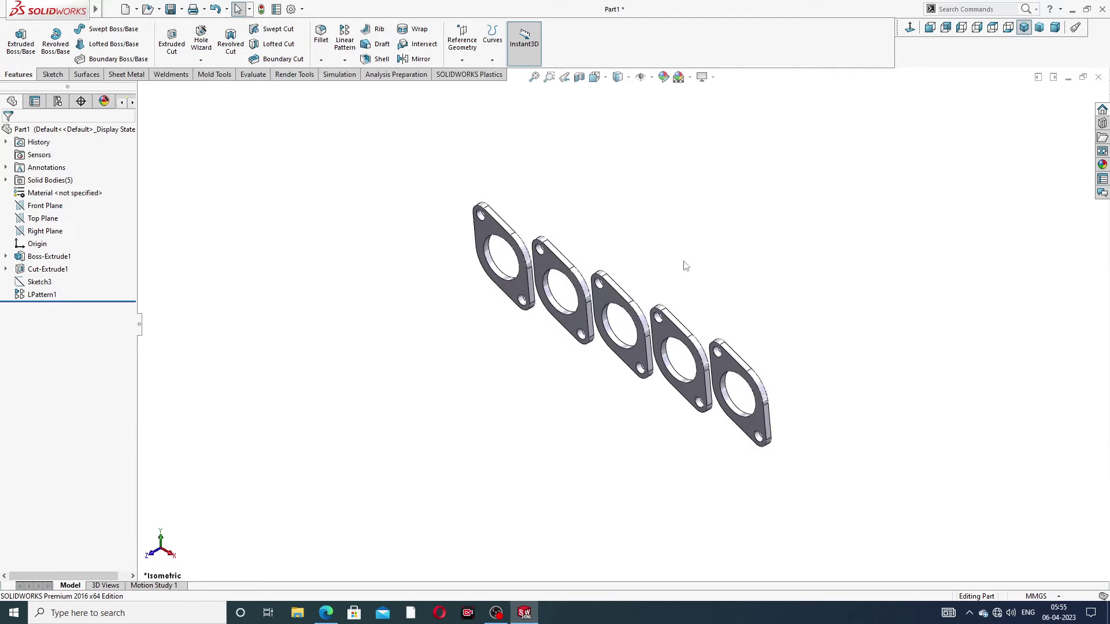
pyautogui.moveTo(685, 266); pyautogui.dragTo(721, 236, button='middle')
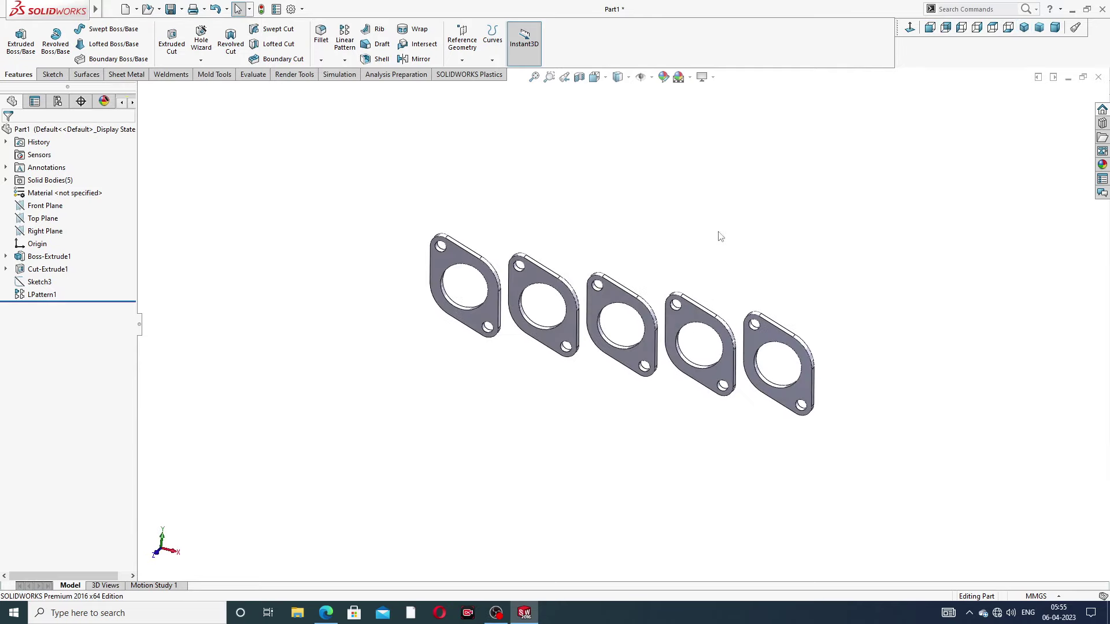
pyautogui.click(325, 607)
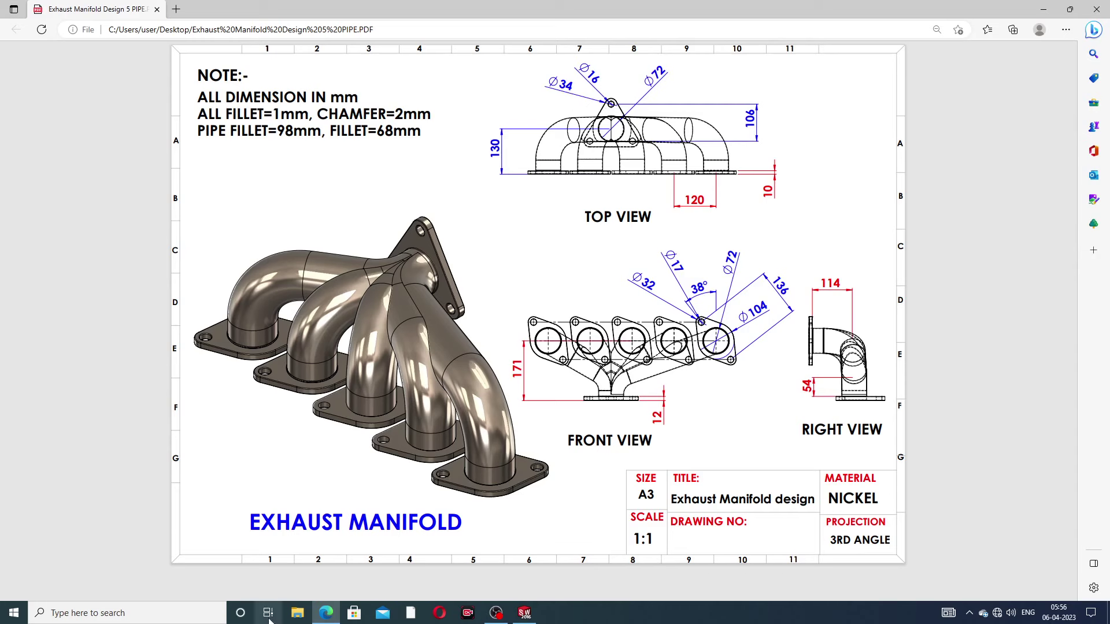
pyautogui.click(327, 614)
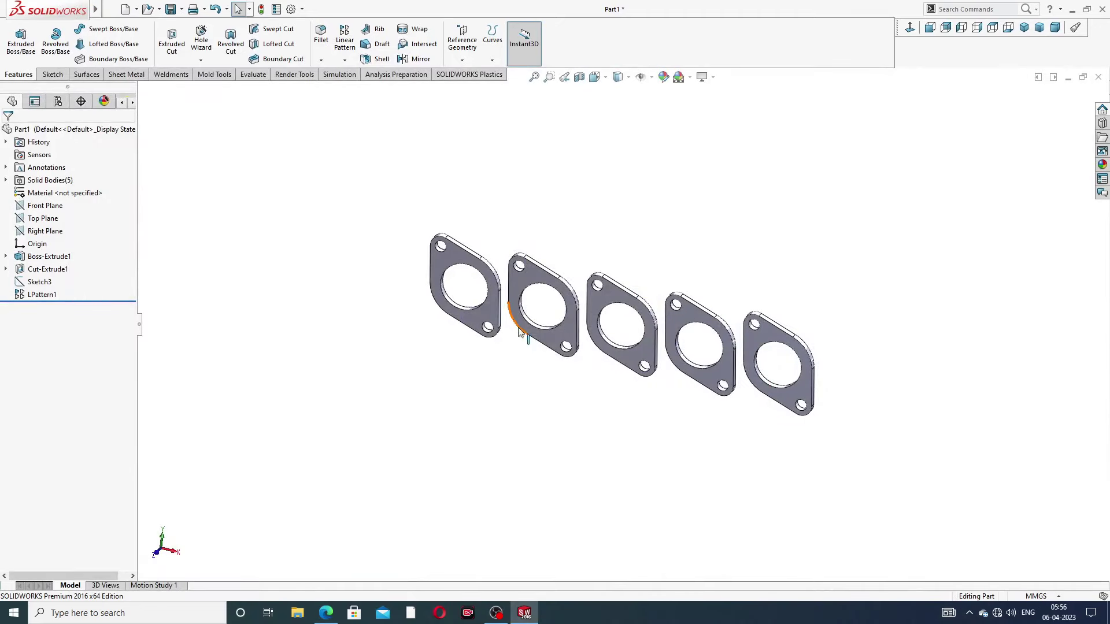
# Create Plane1 offset 171 mm from the Top Plane with the offset flipped, then select it
pyautogui.click(43, 218)
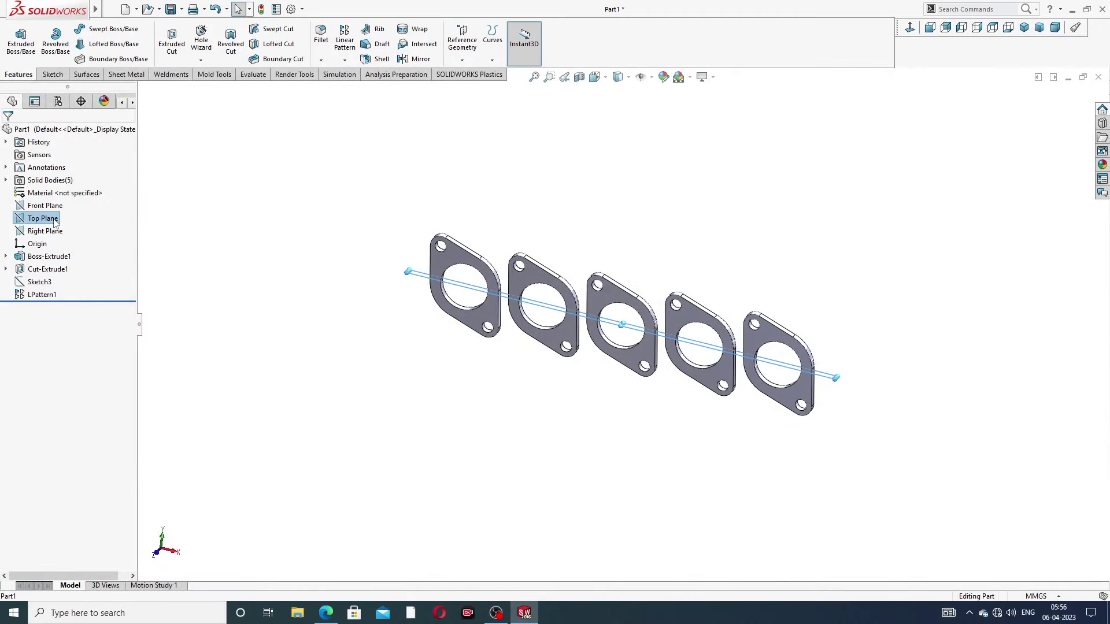
pyautogui.click(461, 60)
pyautogui.click(463, 72)
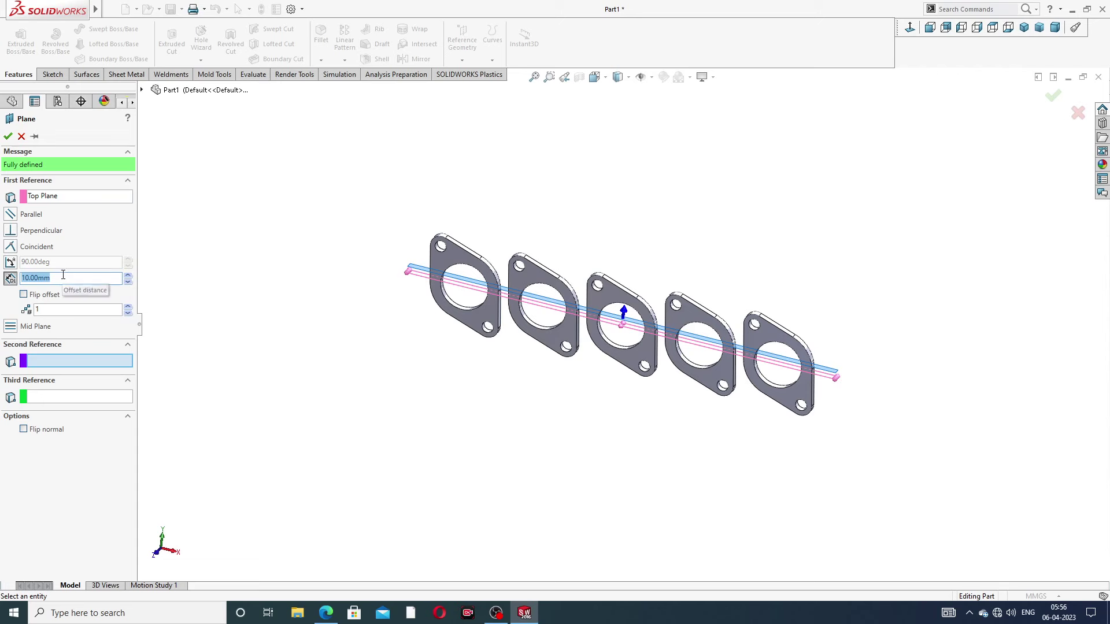
pyautogui.write('17')
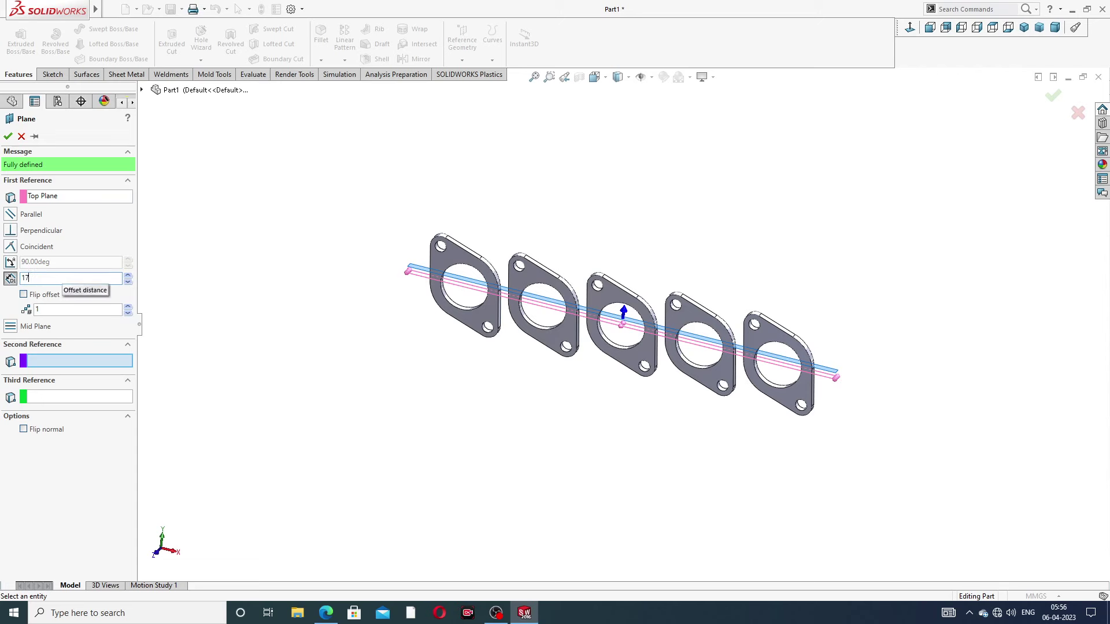
pyautogui.write('1')
pyautogui.press('Return')
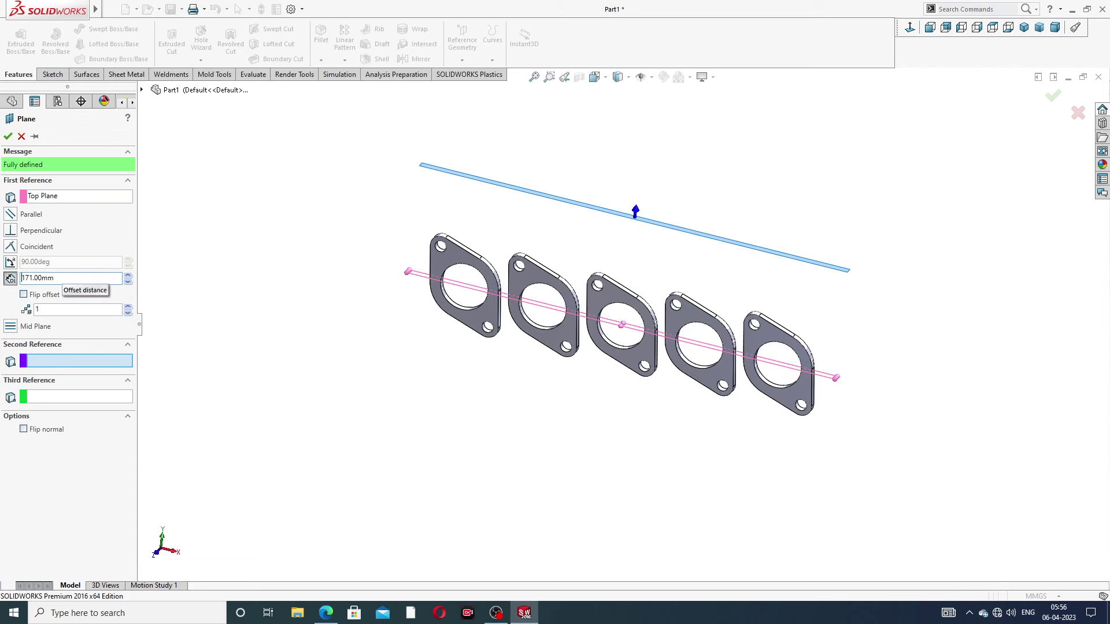
pyautogui.click(24, 295)
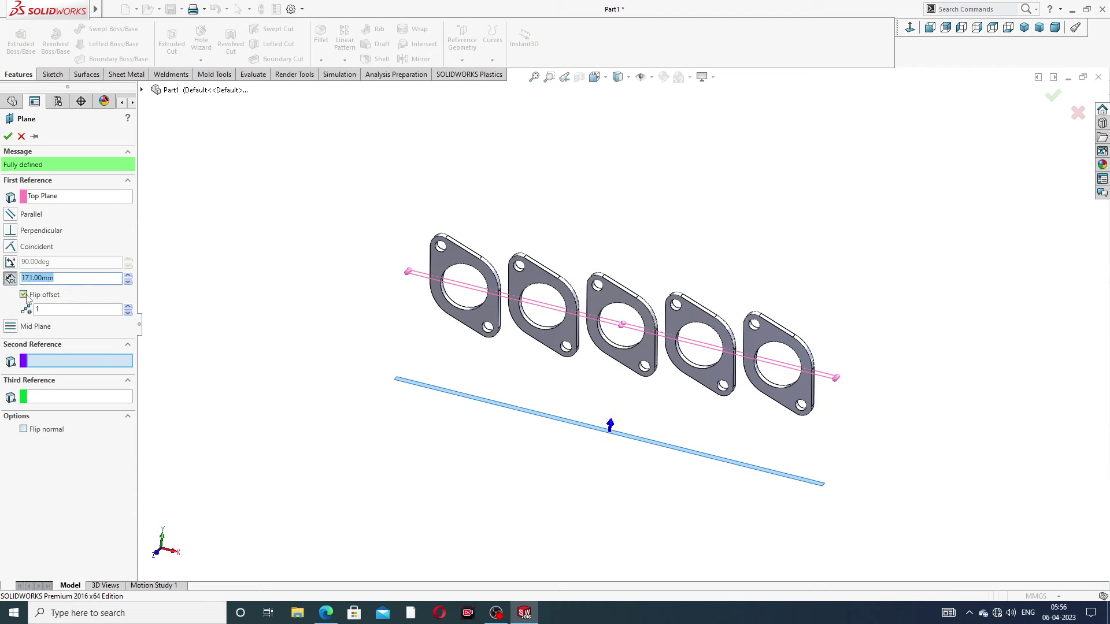
pyautogui.click(8, 136)
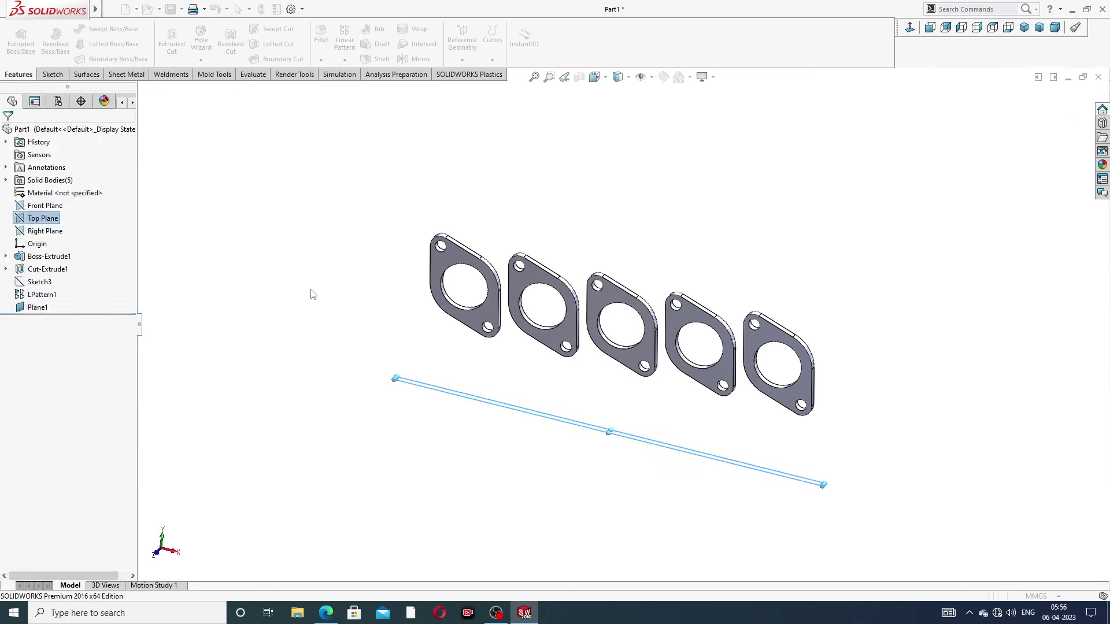
pyautogui.moveTo(607, 440); pyautogui.dragTo(559, 451, button='middle')
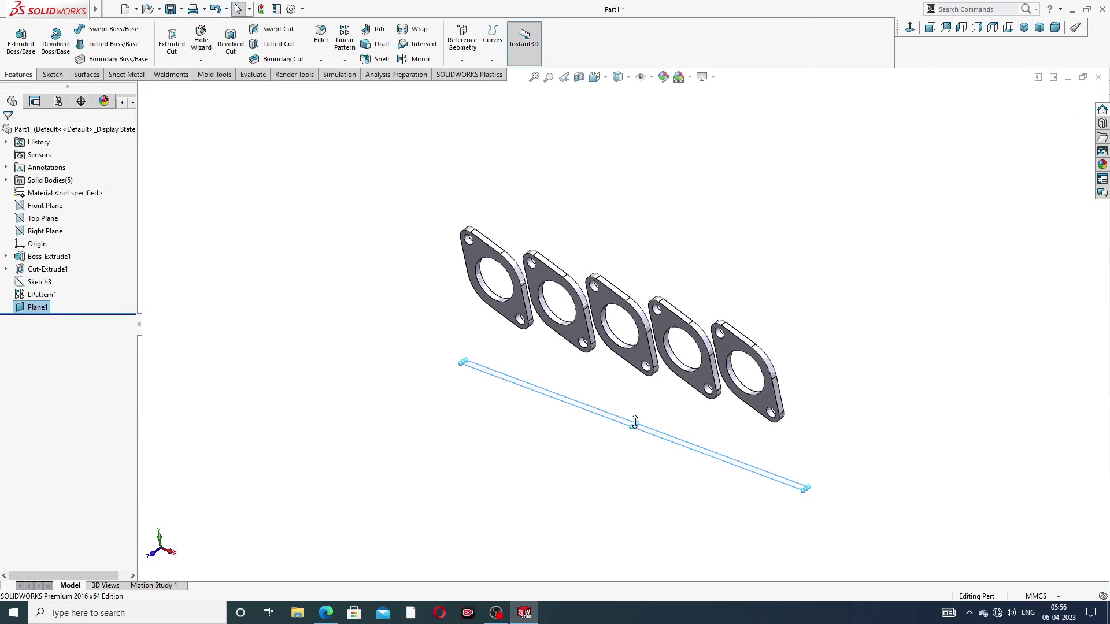
pyautogui.click(640, 433)
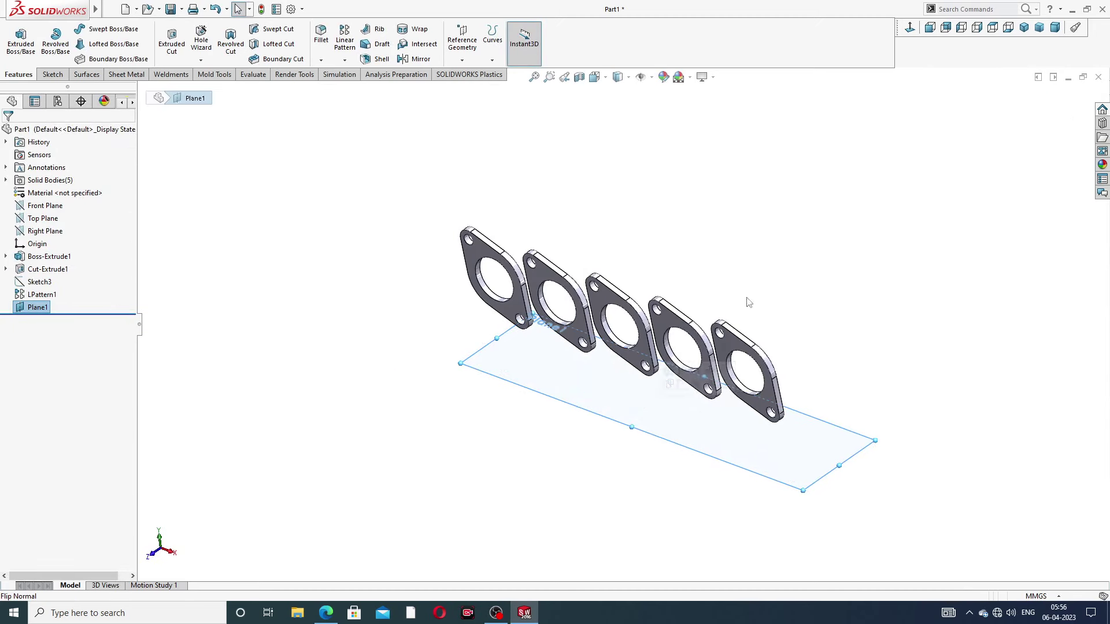
# Start a sketch on Plane1 and draw a centerline between the corners of adjacent flanges
pyautogui.click(799, 435)
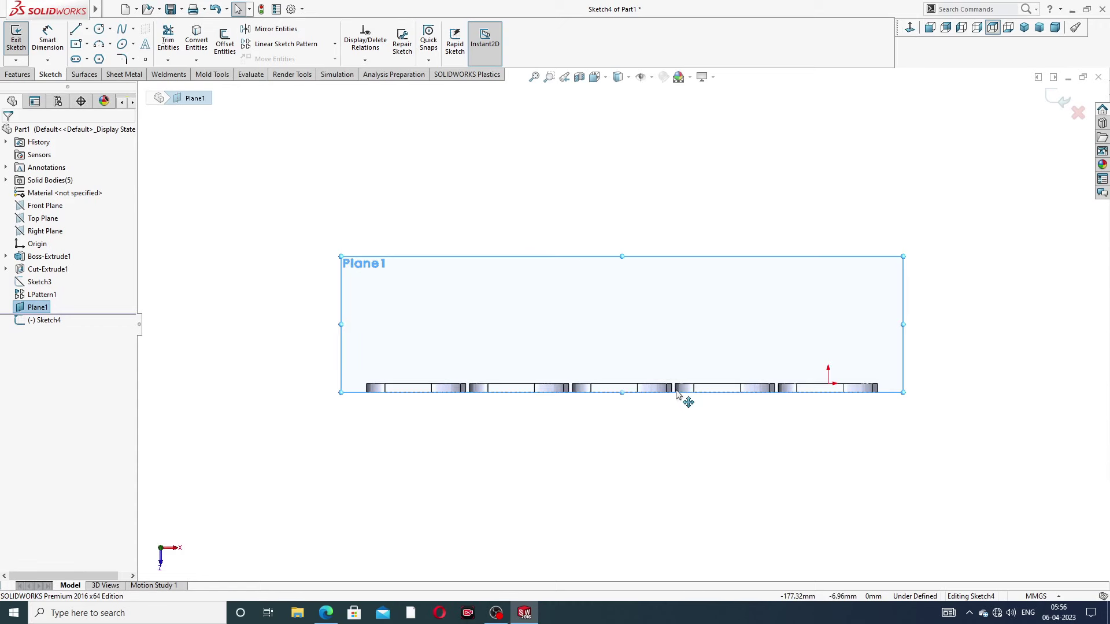
pyautogui.scroll(-2, 685, 399)
pyautogui.scroll(-3, 659, 414)
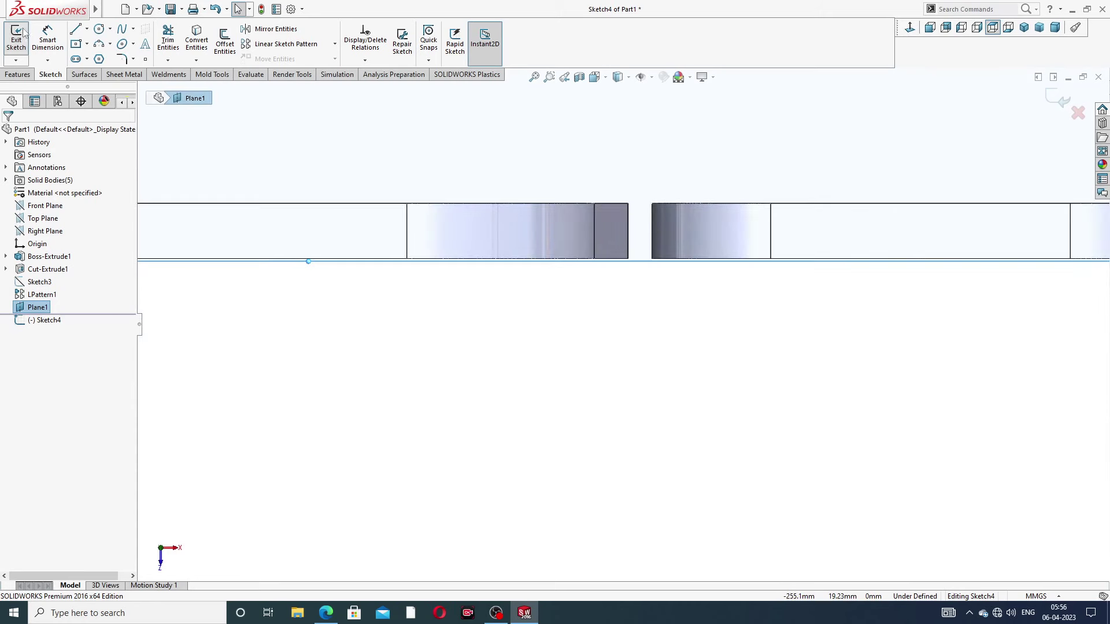
pyautogui.click(87, 29)
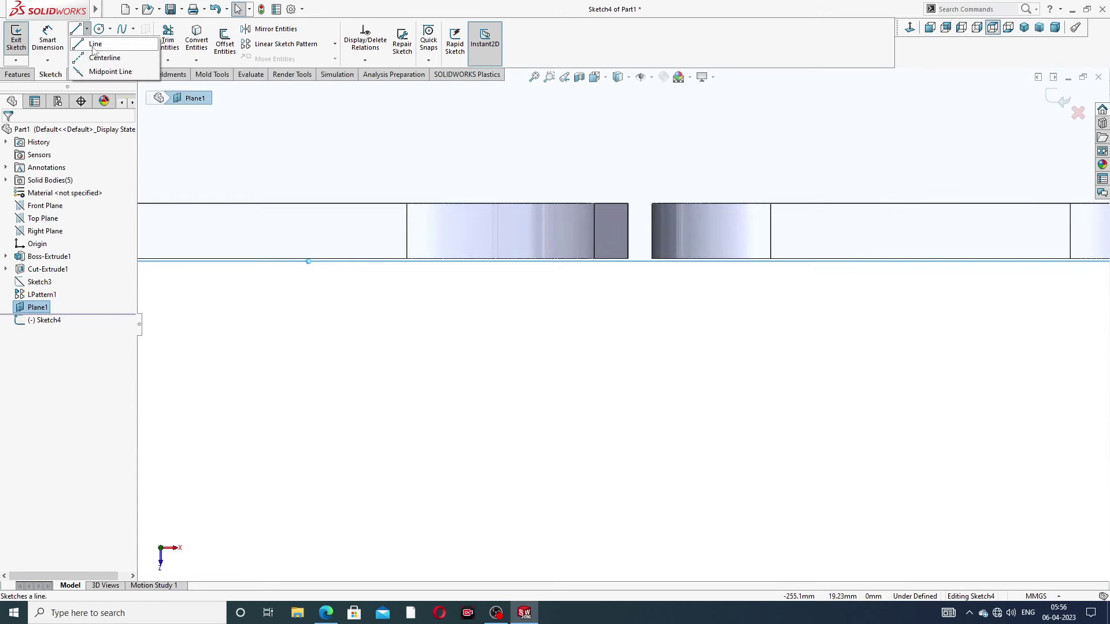
pyautogui.click(101, 56)
pyautogui.scroll(-4, 617, 242)
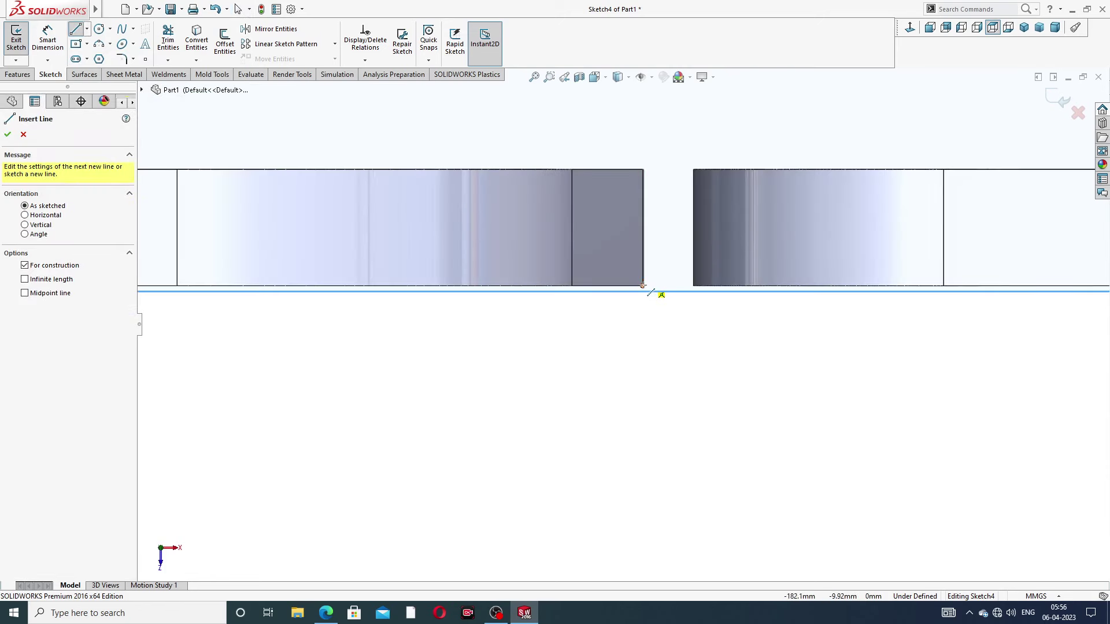
pyautogui.click(642, 285)
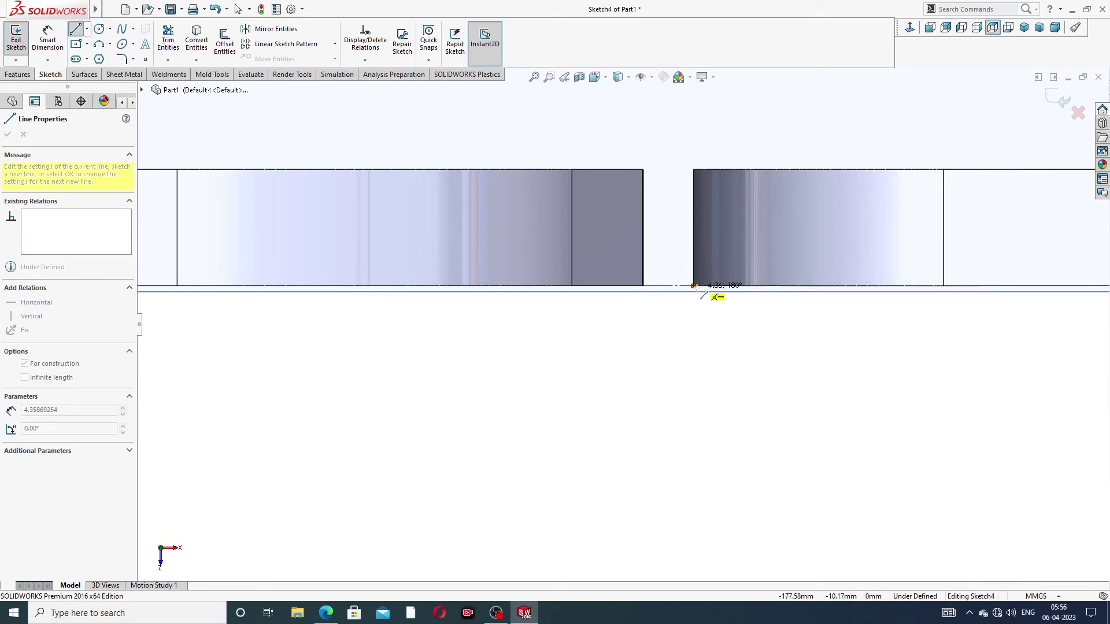
pyautogui.scroll(-3, 715, 283)
pyautogui.click(678, 291)
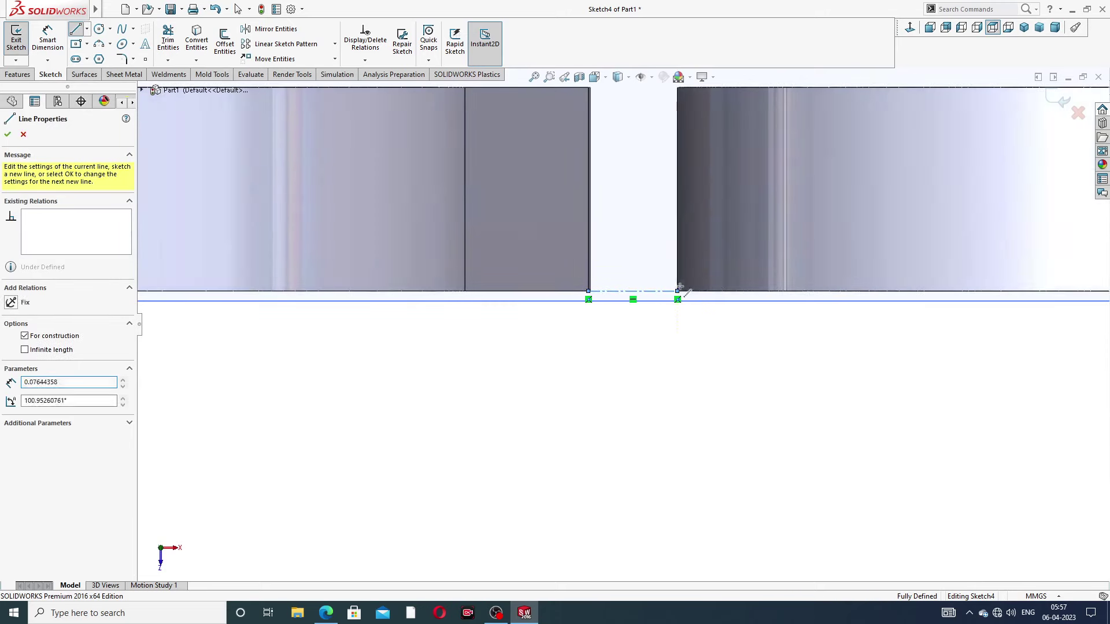
pyautogui.rightClick(642, 116)
pyautogui.click(671, 143)
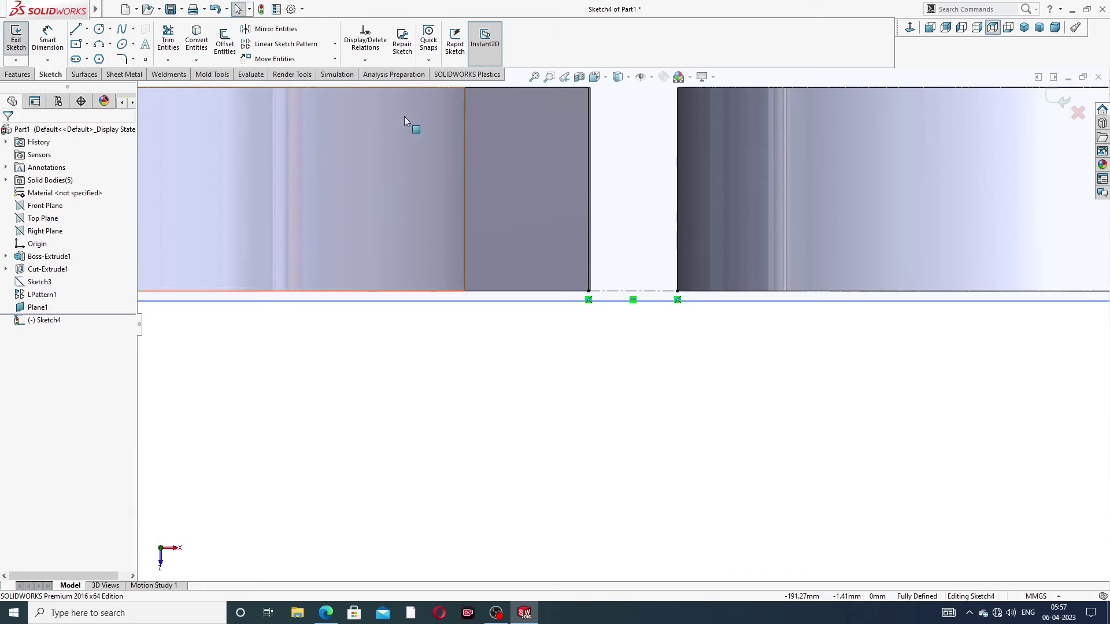
# Draw a vertical centerline from the gap's midpoint up above the flanges
pyautogui.click(86, 29)
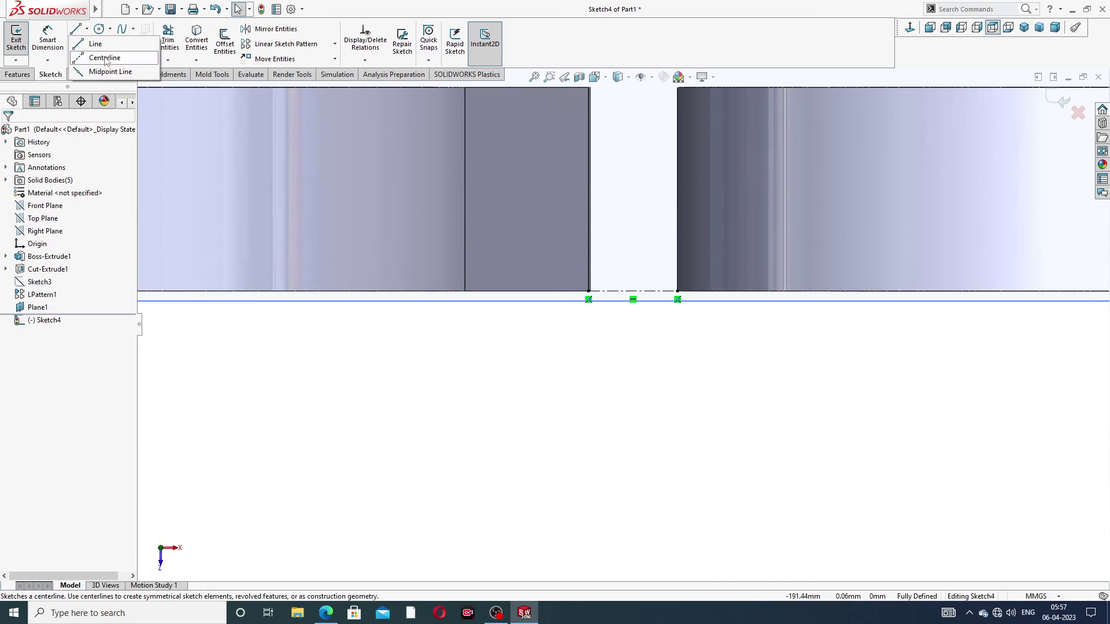
pyautogui.click(105, 58)
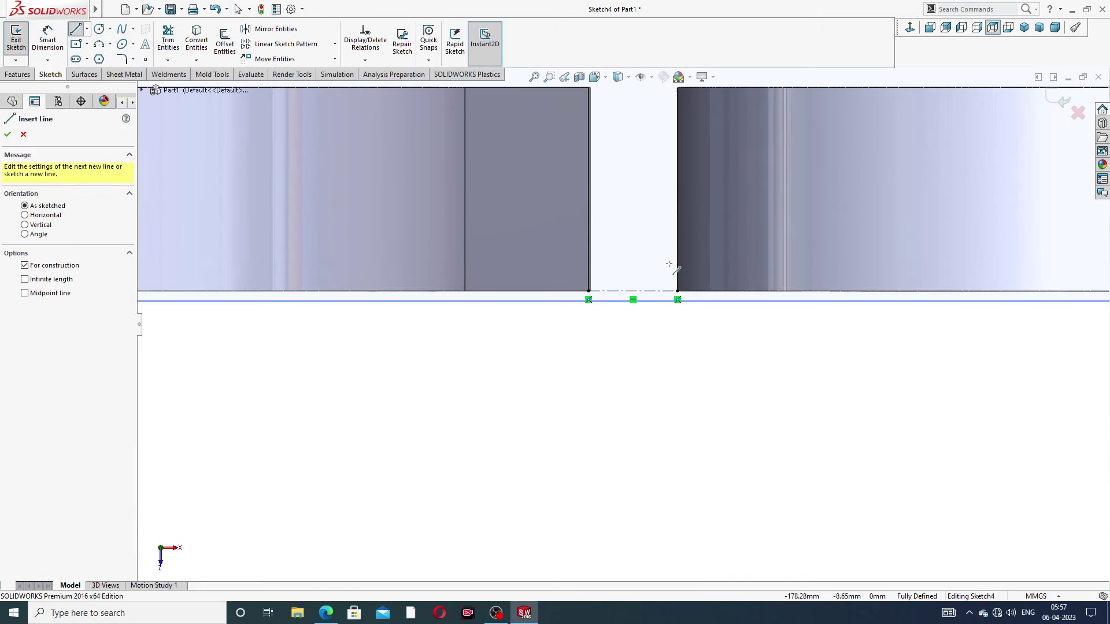
pyautogui.click(632, 291)
pyautogui.scroll(3, 640, 125)
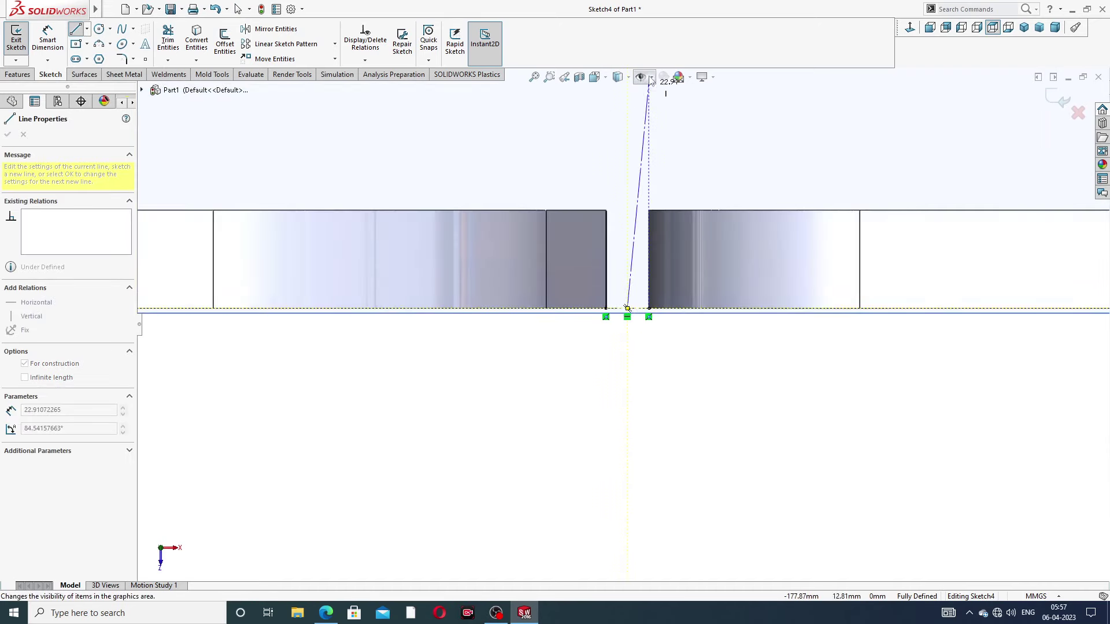
pyautogui.scroll(3, 639, 130)
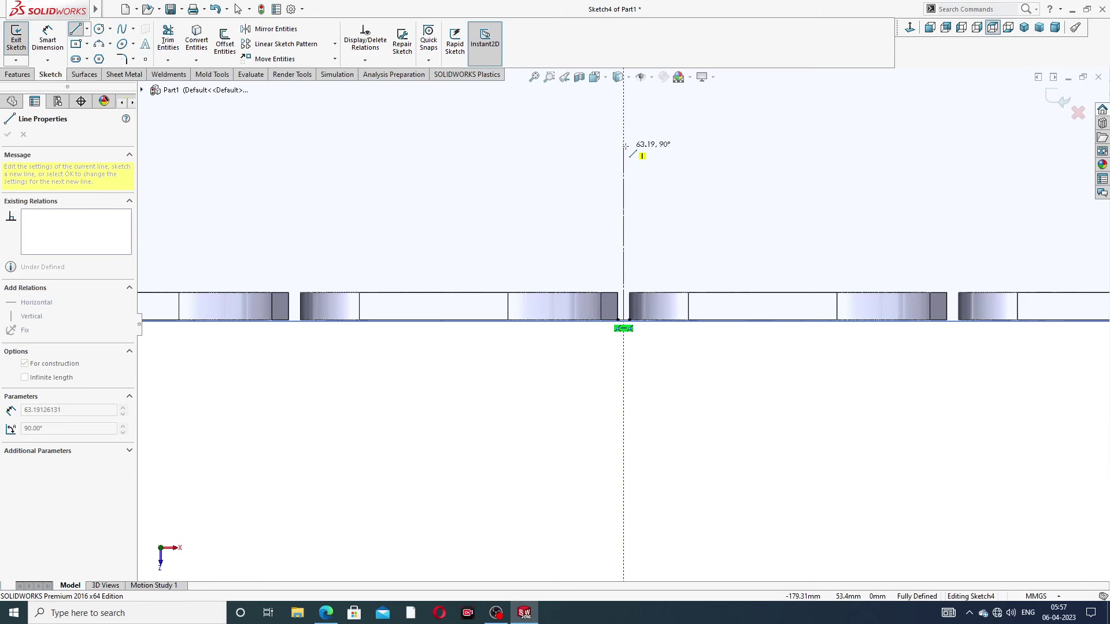
pyautogui.scroll(2, 626, 146)
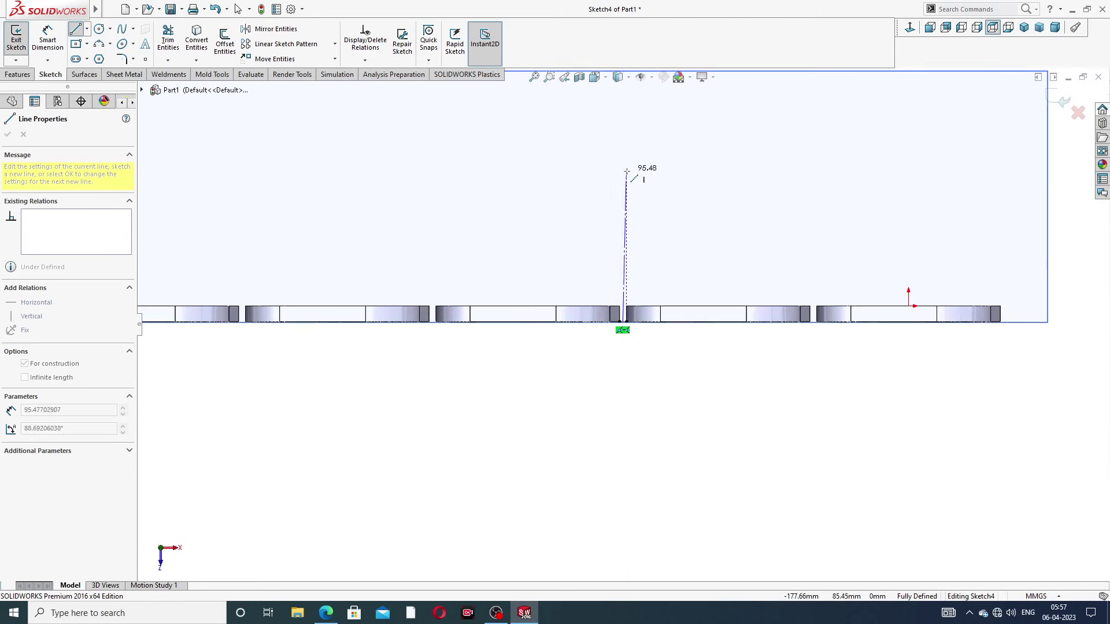
pyautogui.click(622, 148)
pyautogui.rightClick(699, 149)
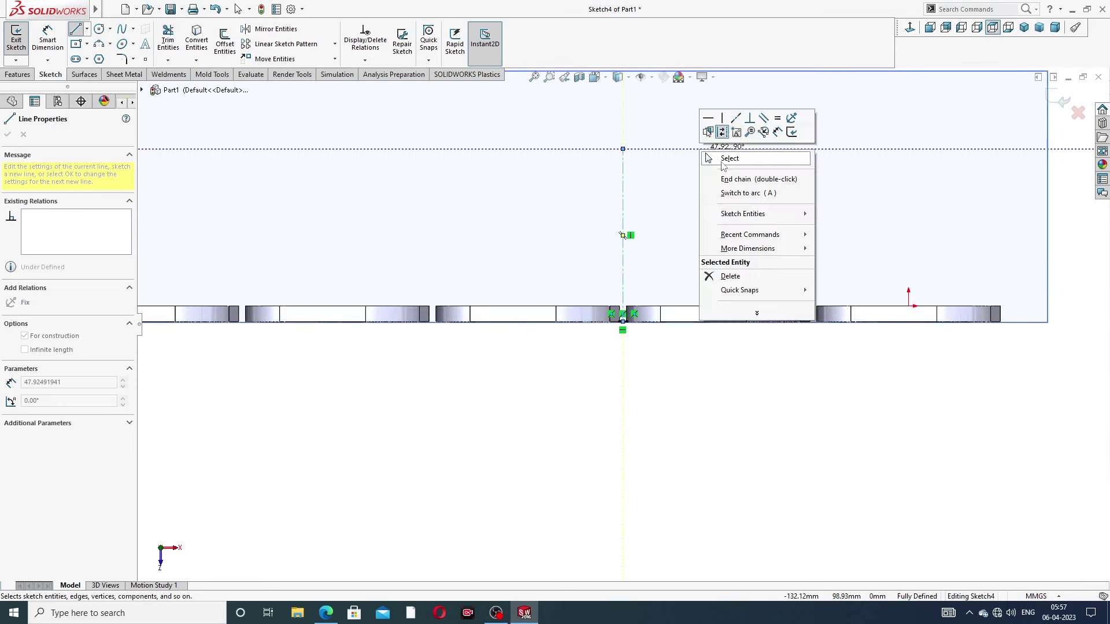
pyautogui.click(722, 163)
# Check the flanges in a 3D view, return to Normal To, and lengthen the vertical centerline upward
pyautogui.scroll(-2, 664, 206)
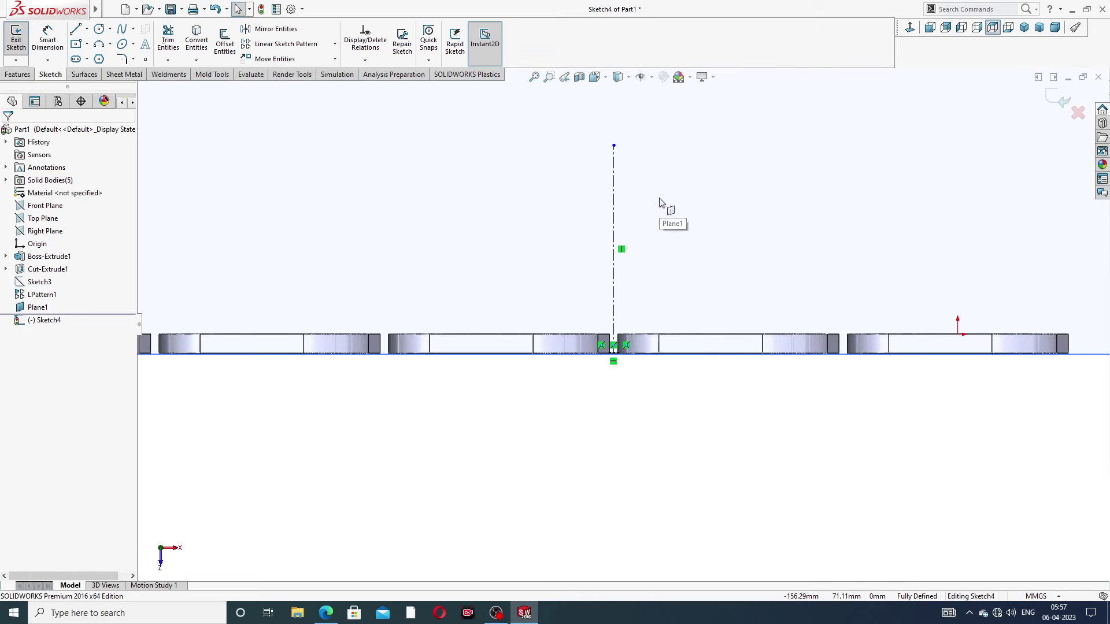
pyautogui.click(616, 186)
pyautogui.click(684, 235)
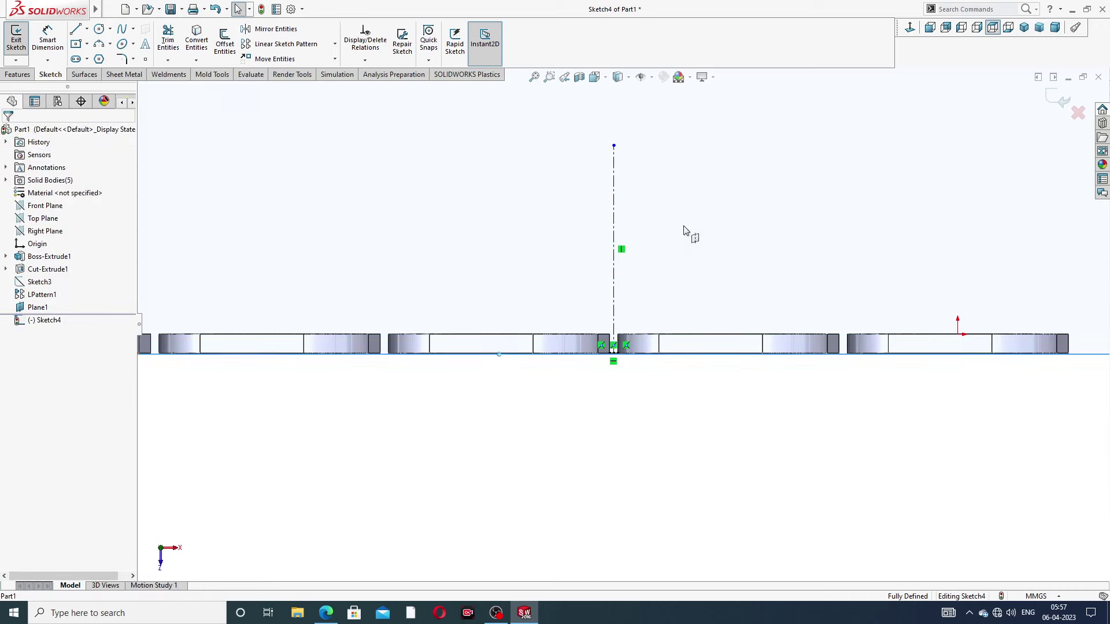
pyautogui.scroll(2, 743, 182)
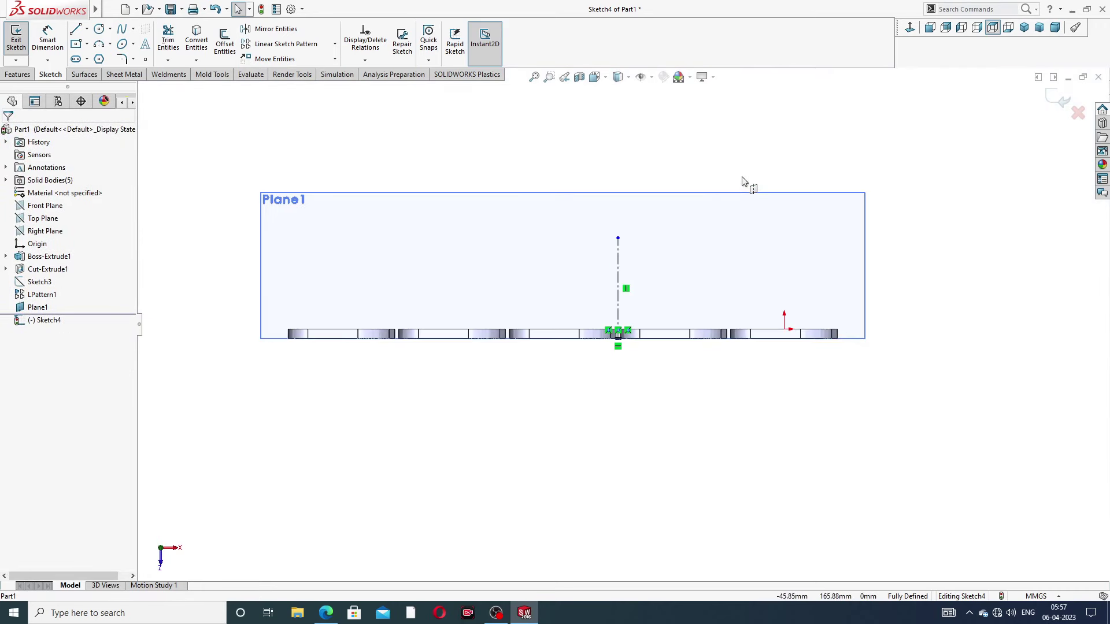
pyautogui.click(715, 206)
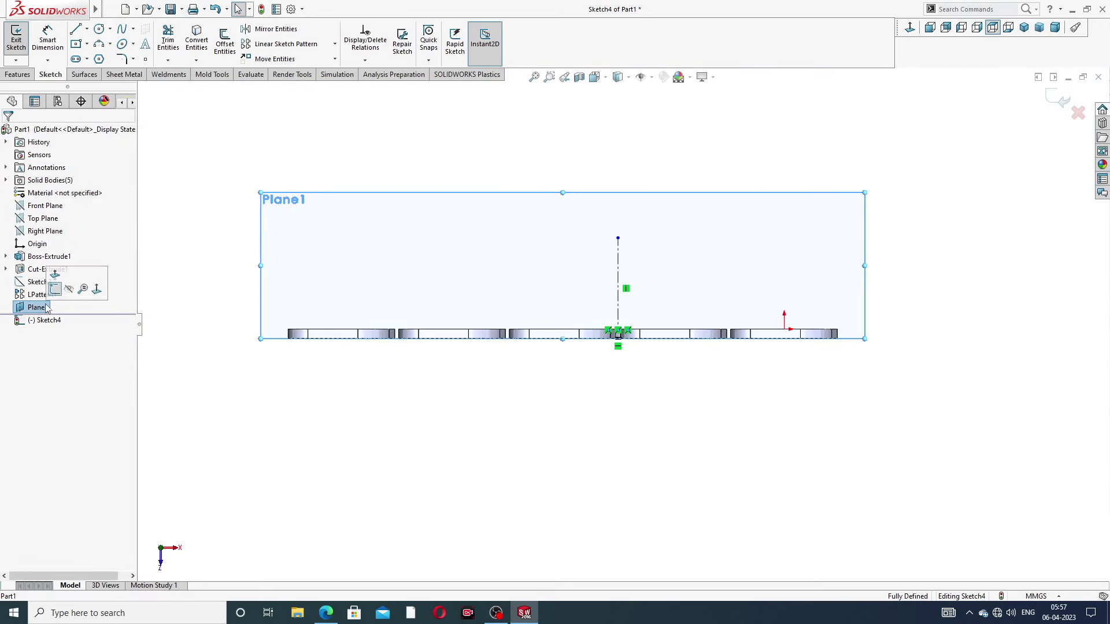
pyautogui.click(309, 305)
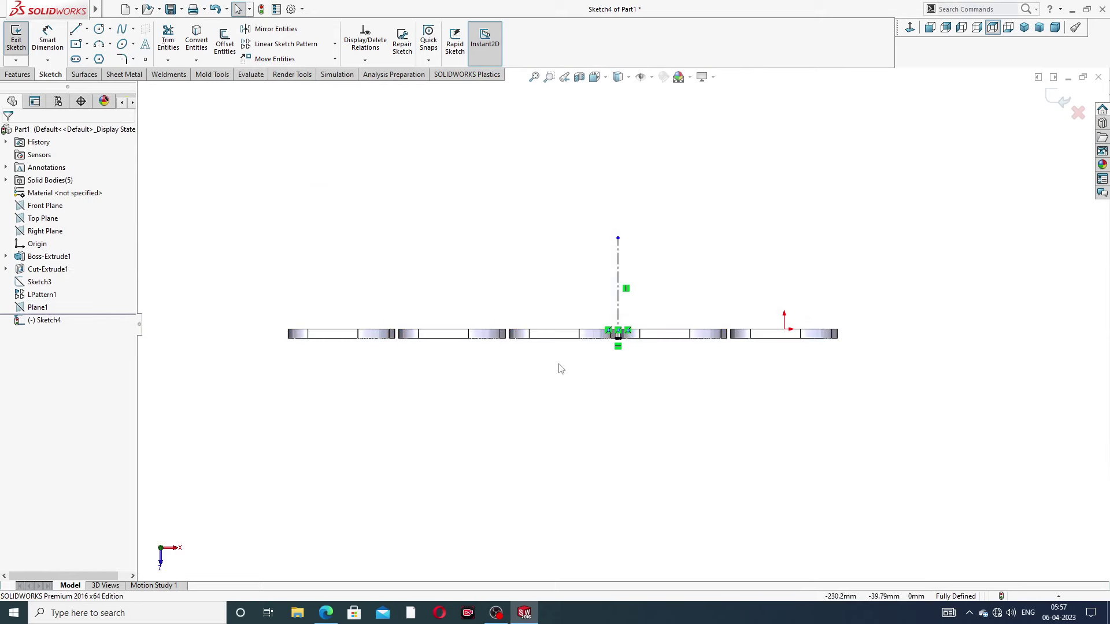
pyautogui.scroll(-4, 632, 317)
pyautogui.scroll(4, 665, 200)
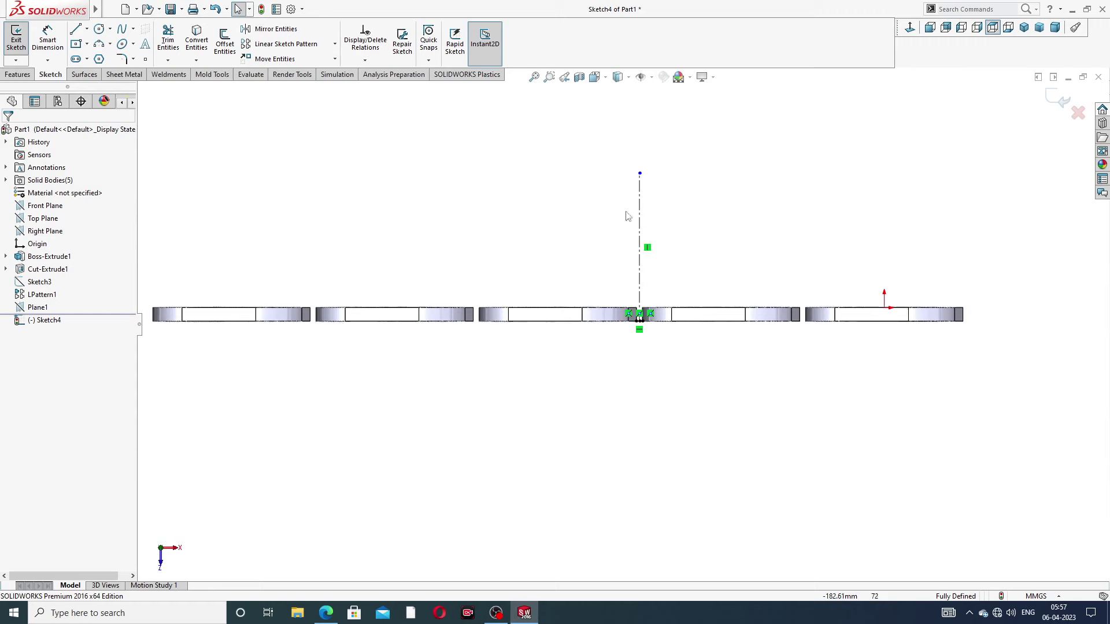
pyautogui.moveTo(555, 231); pyautogui.dragTo(555, 243, button='middle')
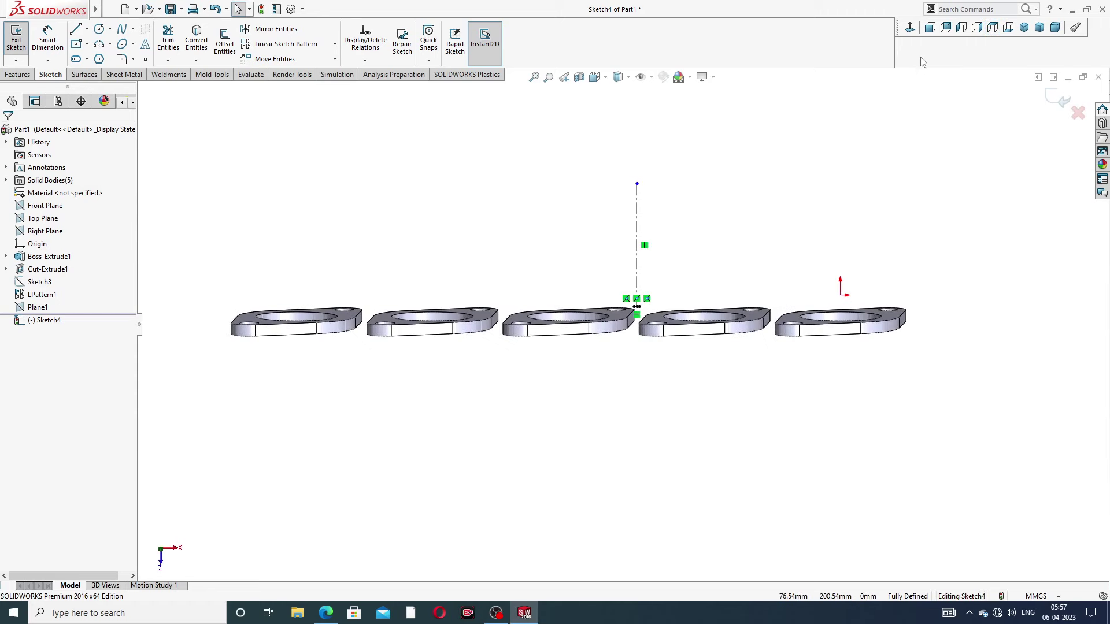
pyautogui.hotkey('ctrl', '8')
pyautogui.scroll(-2, 631, 345)
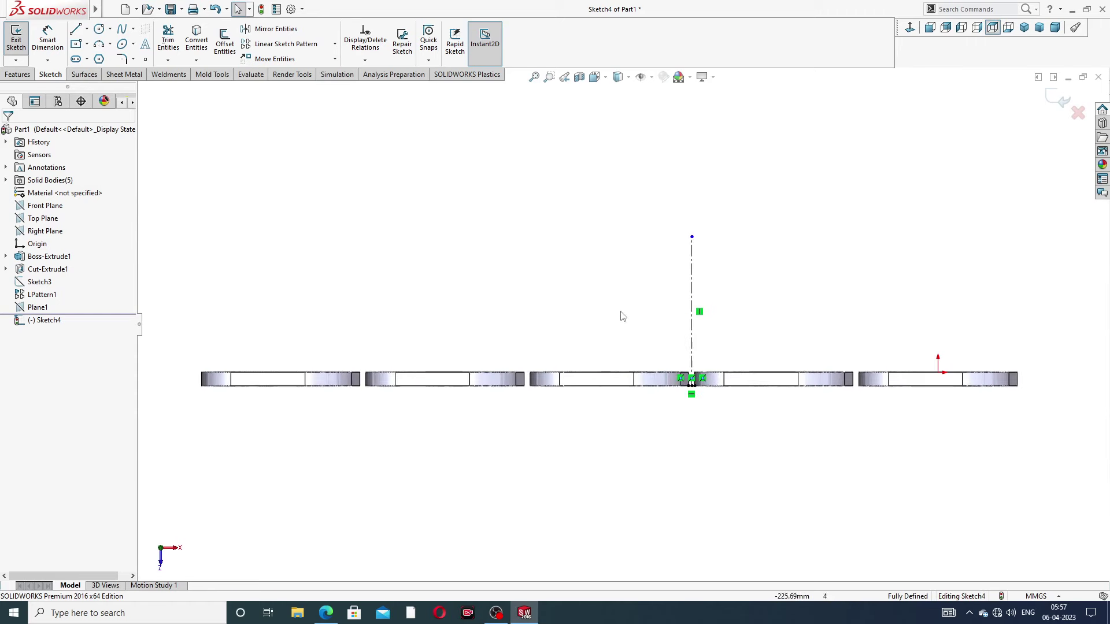
pyautogui.moveTo(691, 237); pyautogui.dragTo(691, 203)
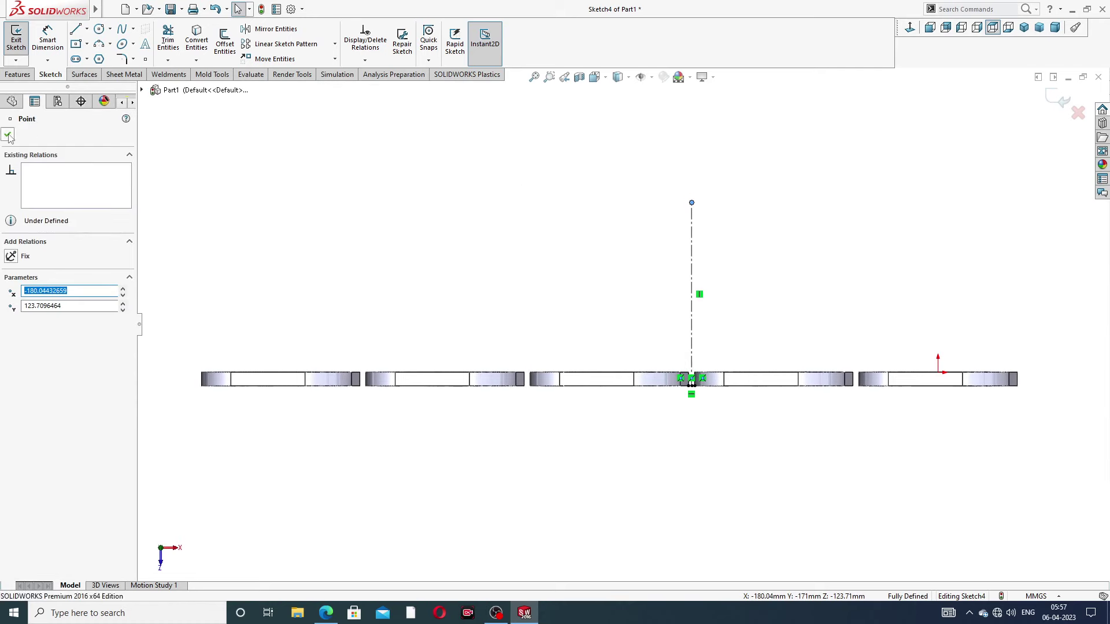
# Draw a triangle polygon around an inscribed circle, centred on the vertical centerline's top end
pyautogui.click(99, 60)
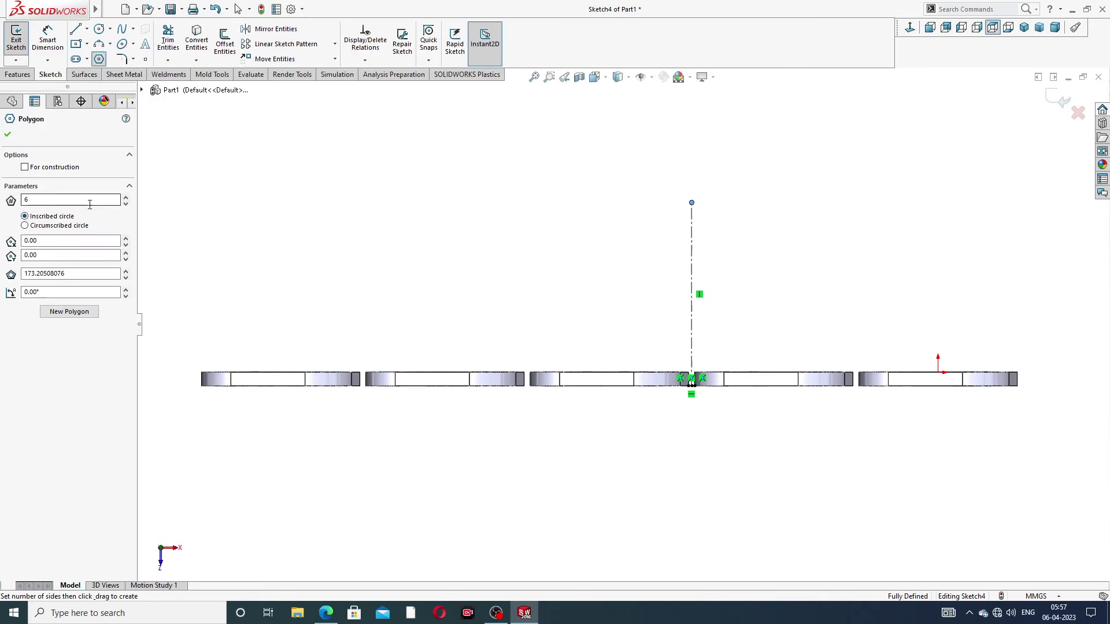
pyautogui.click(126, 197)
pyautogui.click(126, 203)
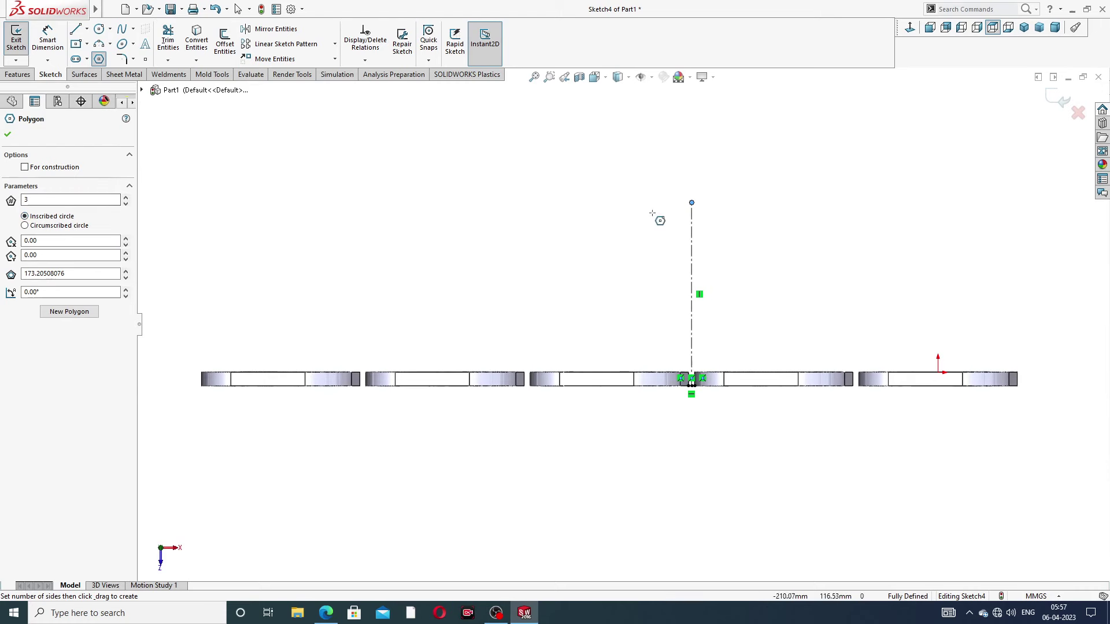
pyautogui.click(691, 202)
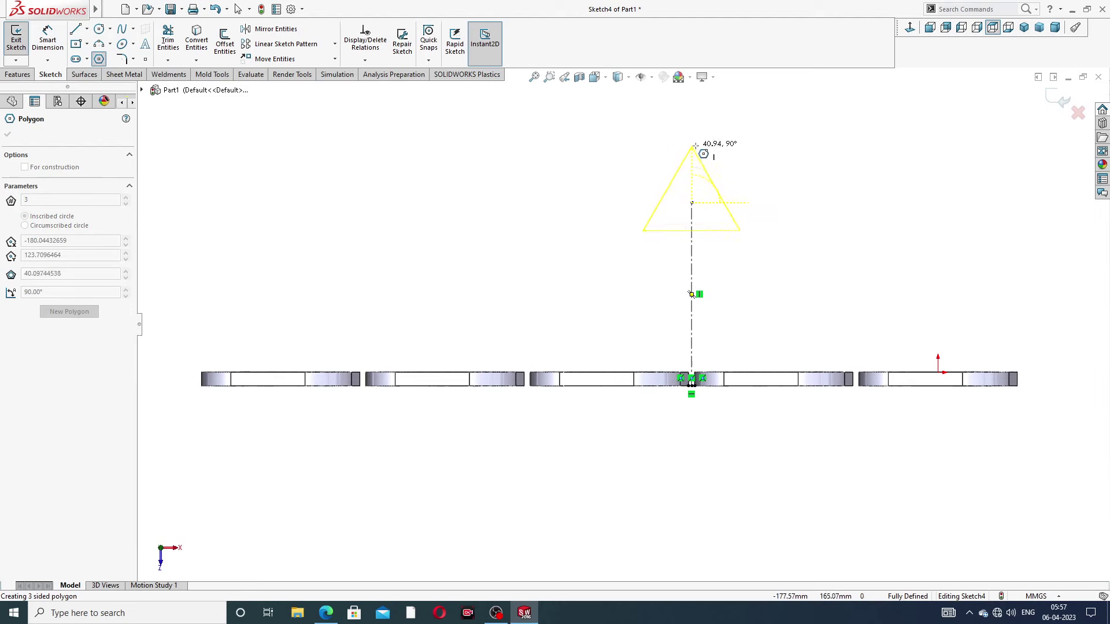
pyautogui.click(693, 126)
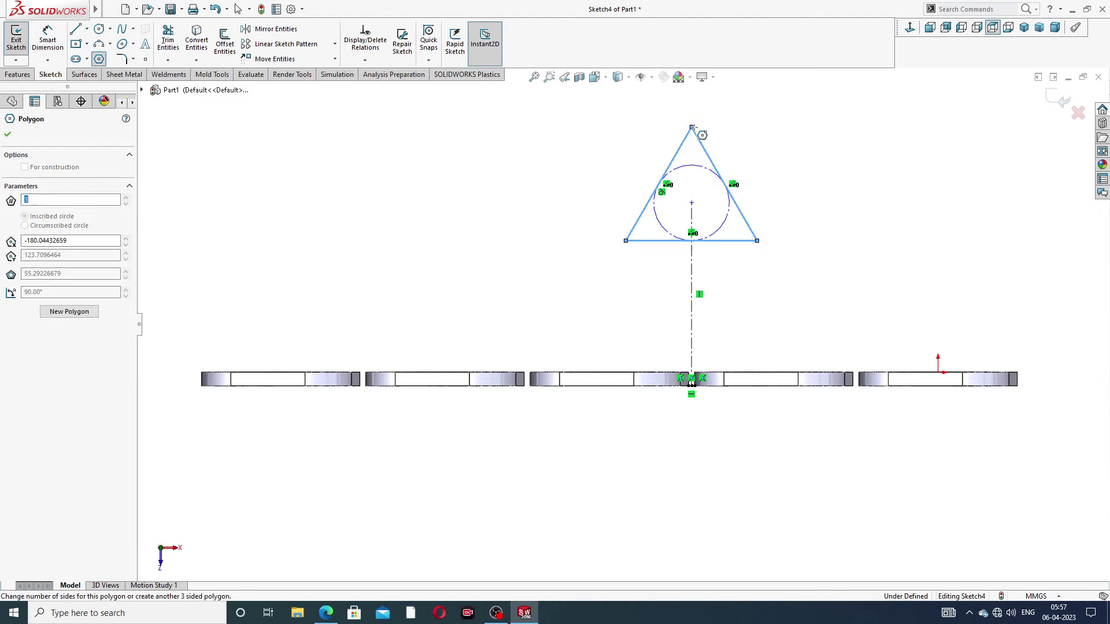
pyautogui.rightClick(769, 131)
pyautogui.click(794, 146)
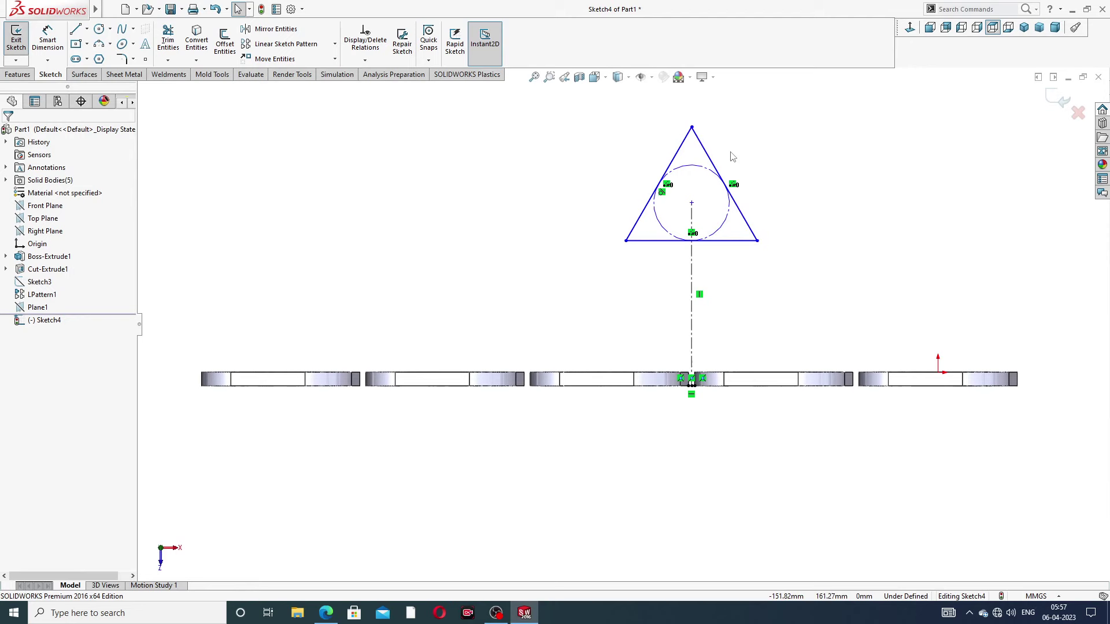
# Make the triangle's three sides construction lines, then view the manifold reference drawing in Edge
pyautogui.scroll(-2, 714, 173)
pyautogui.scroll(3, 712, 175)
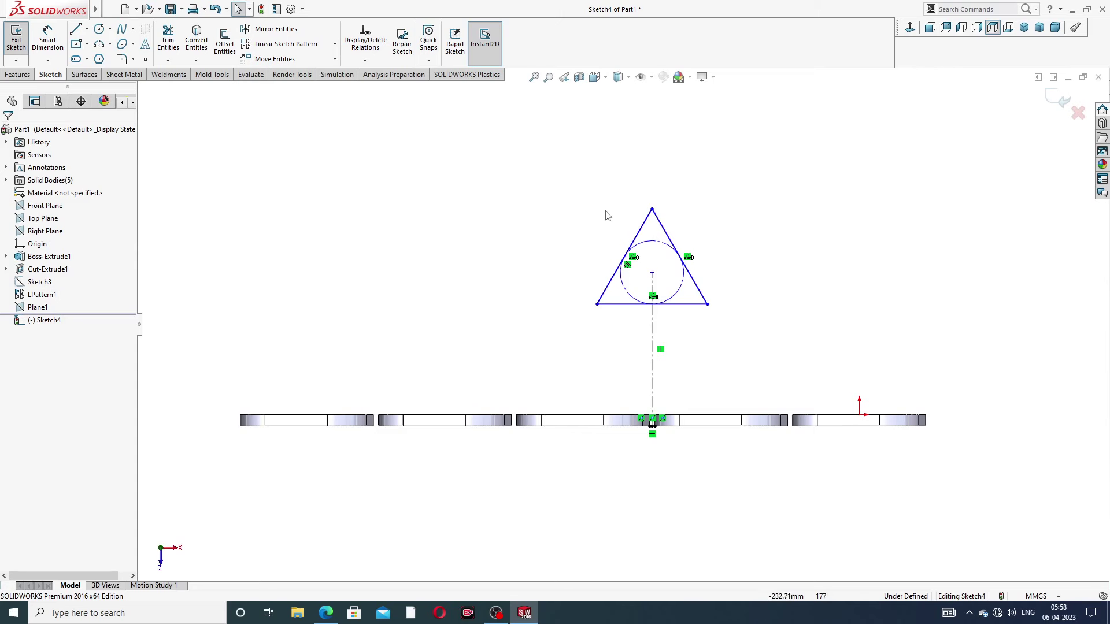
pyautogui.click(650, 227)
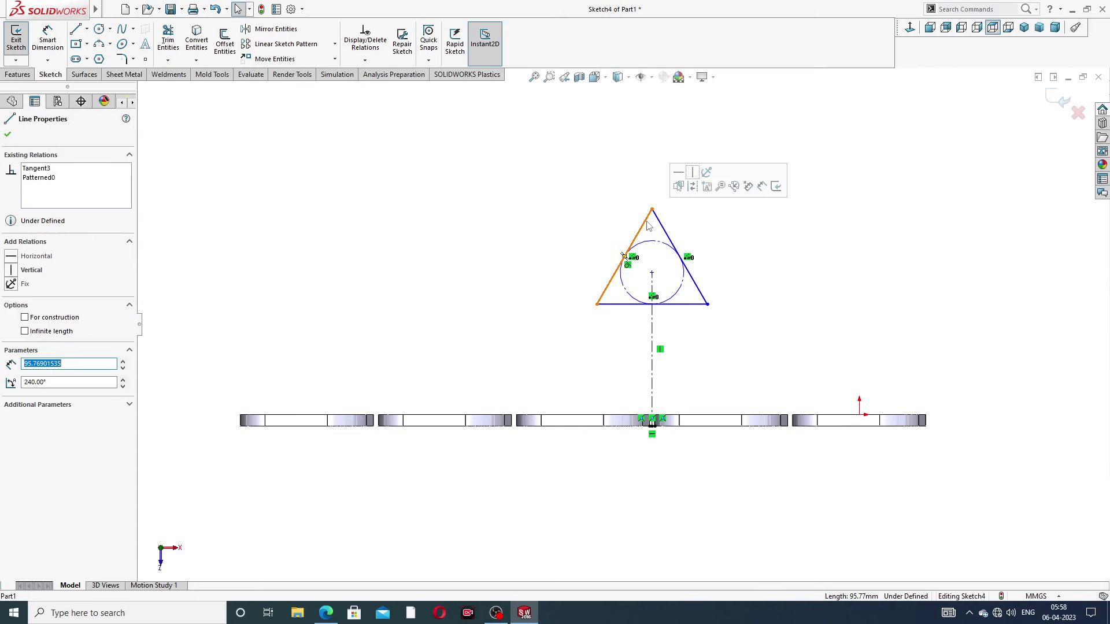
pyautogui.keyDown('ctrl'); pyautogui.click(697, 284); pyautogui.keyUp('ctrl')
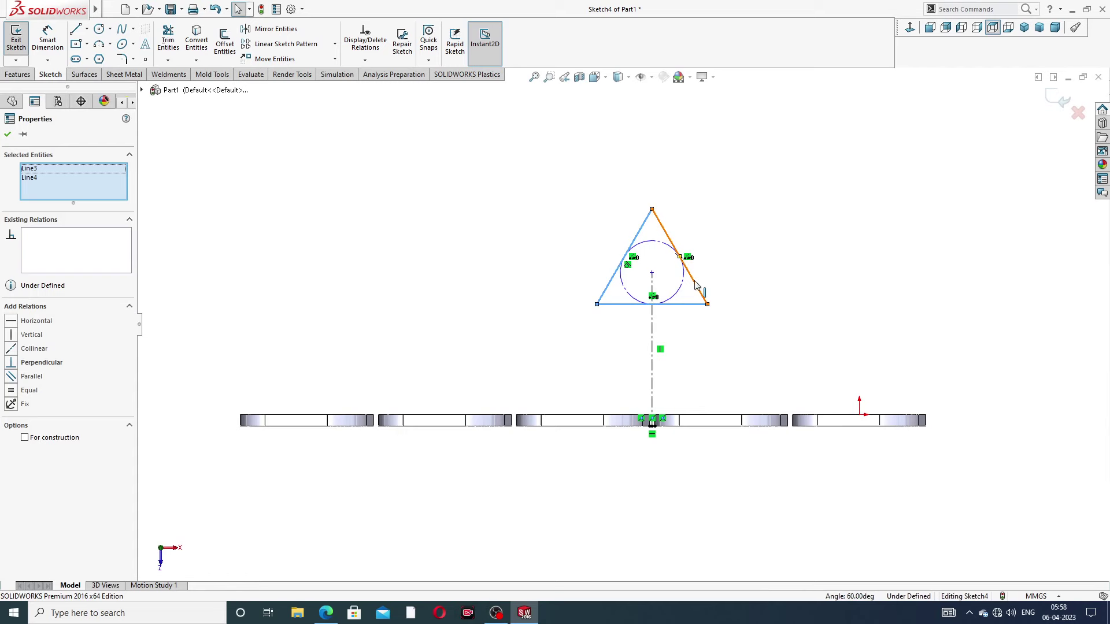
pyautogui.keyDown('ctrl'); pyautogui.click(700, 302); pyautogui.keyUp('ctrl')
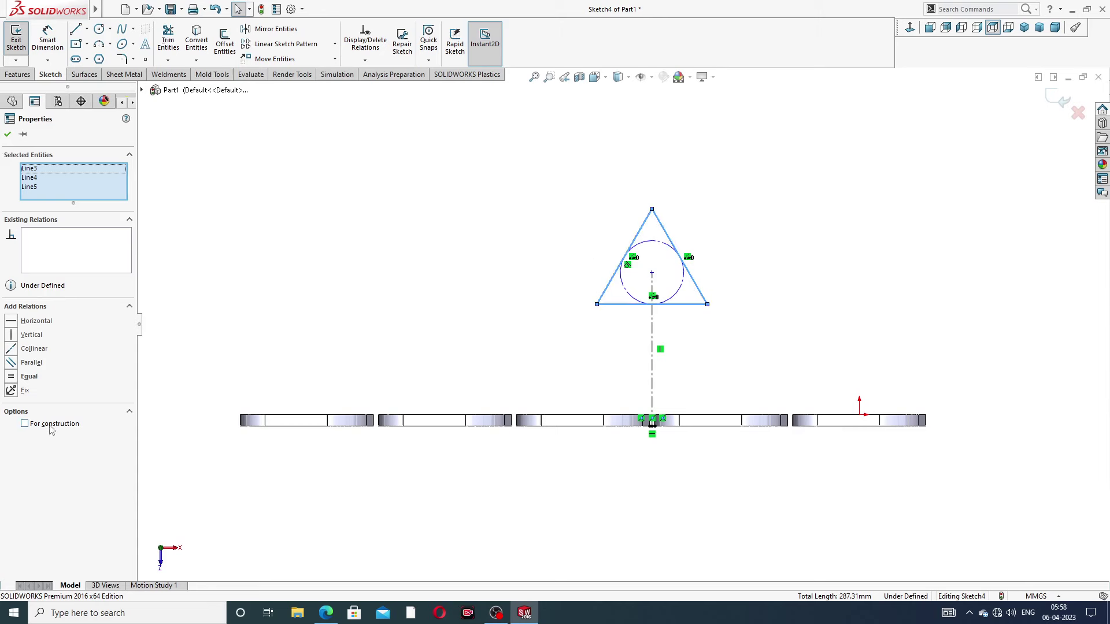
pyautogui.click(25, 425)
pyautogui.click(576, 331)
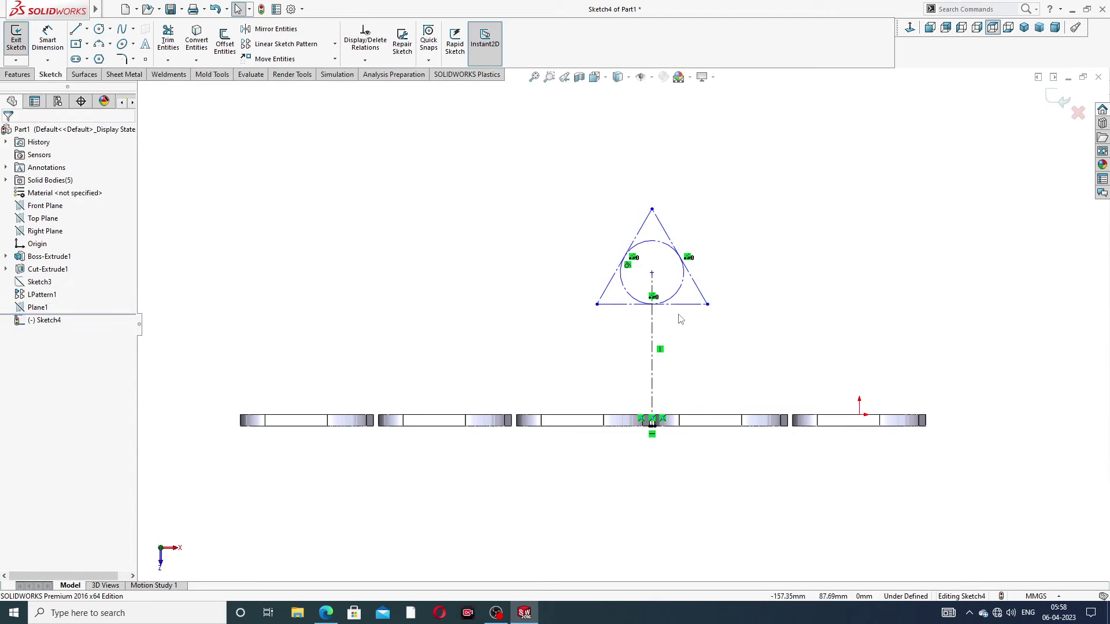
pyautogui.scroll(-2, 680, 320)
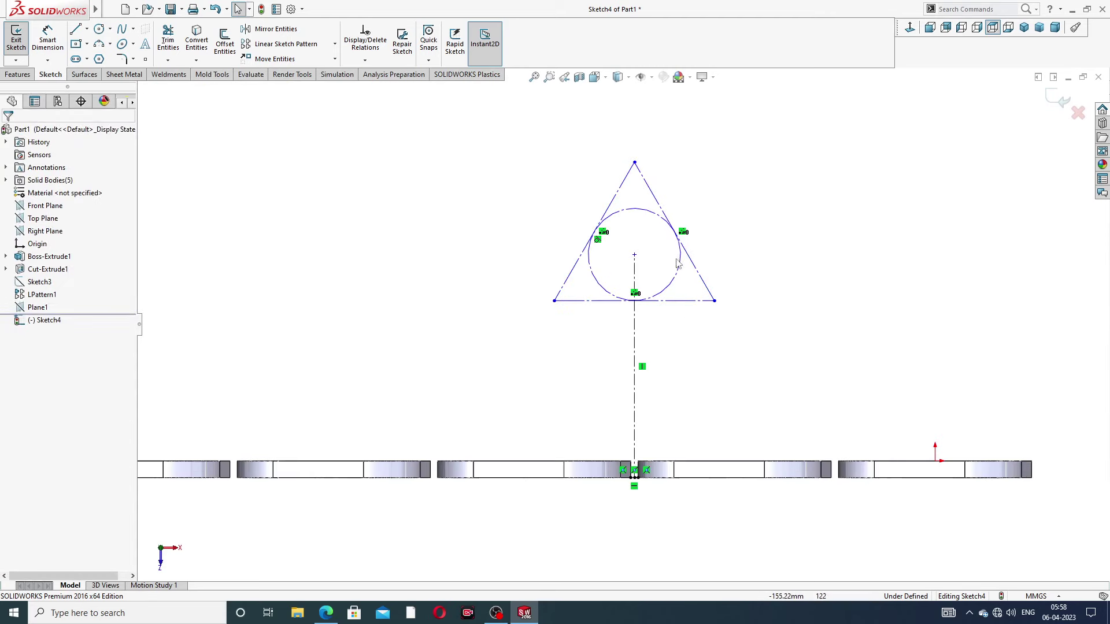
pyautogui.click(685, 301)
pyautogui.click(744, 184)
pyautogui.scroll(3, 663, 245)
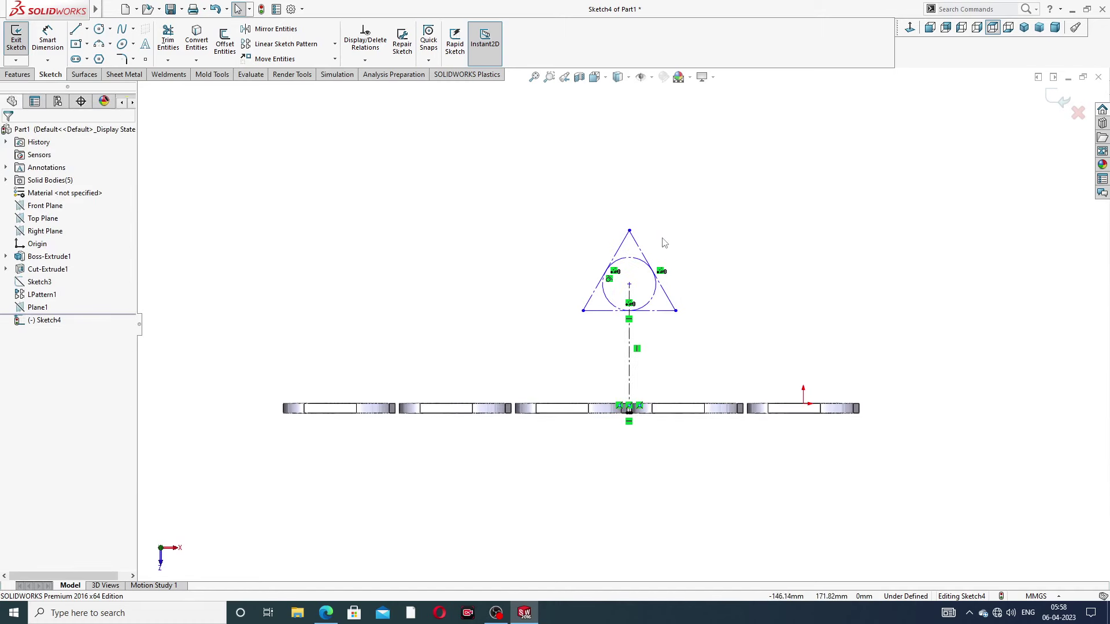
pyautogui.click(47, 40)
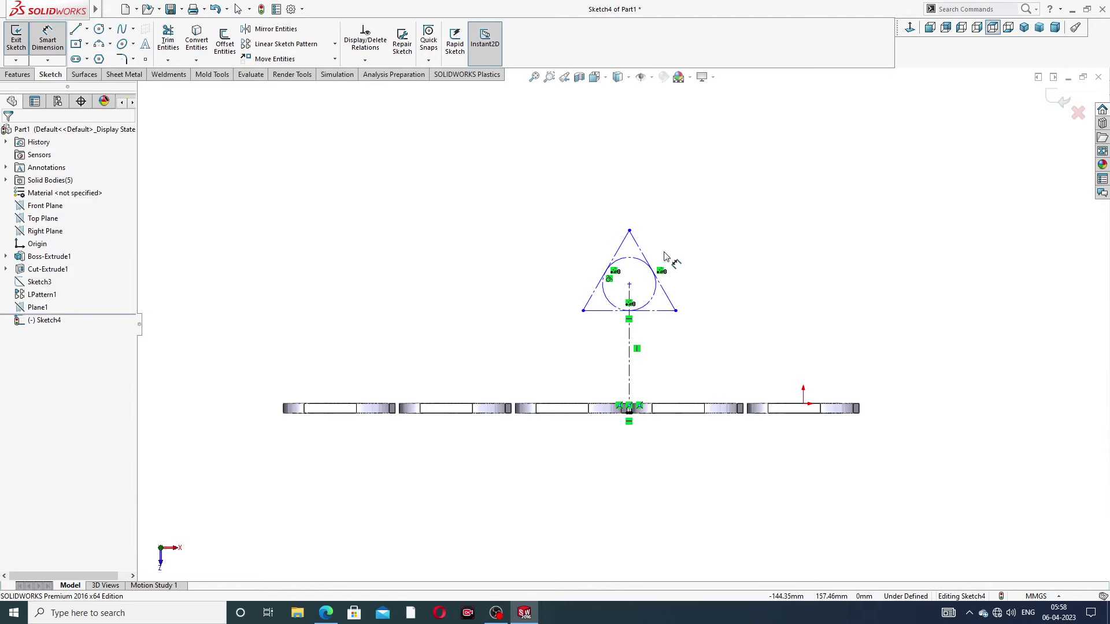
pyautogui.click(325, 613)
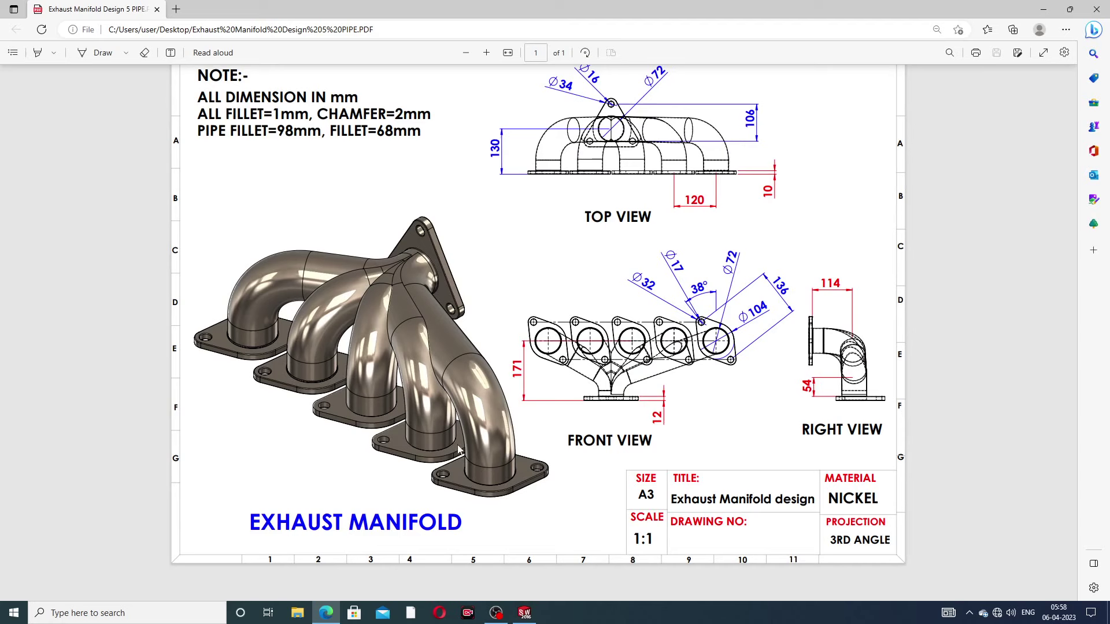
# Add a 130 mm vertical dimension from the inscribed circle's centre to the flange-bar midpoint
pyautogui.click(332, 611)
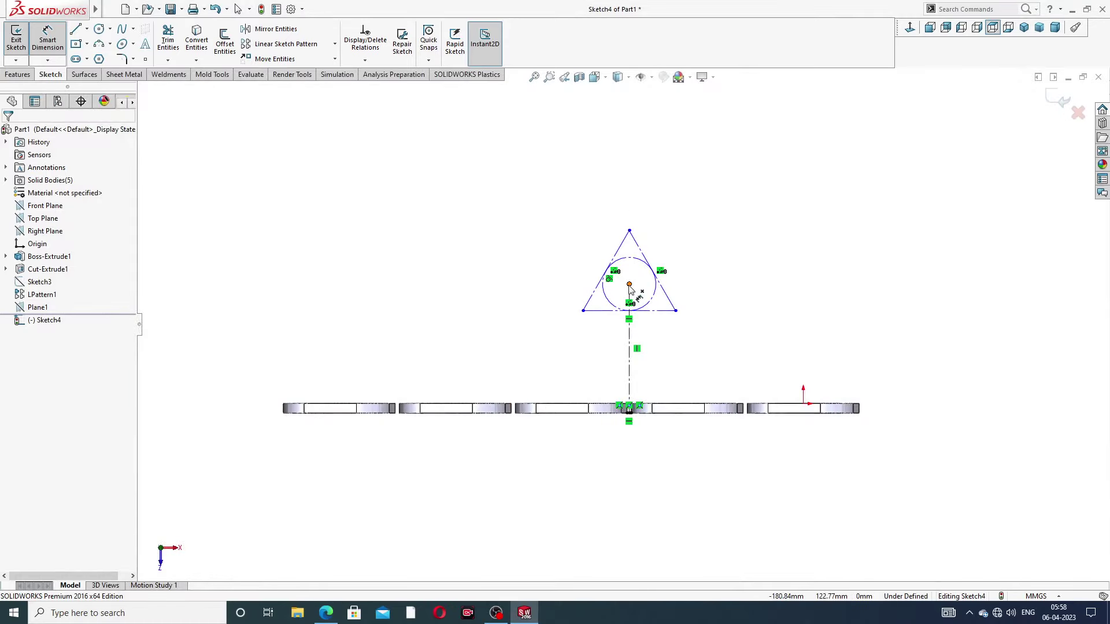
pyautogui.click(630, 283)
pyautogui.scroll(-5, 628, 408)
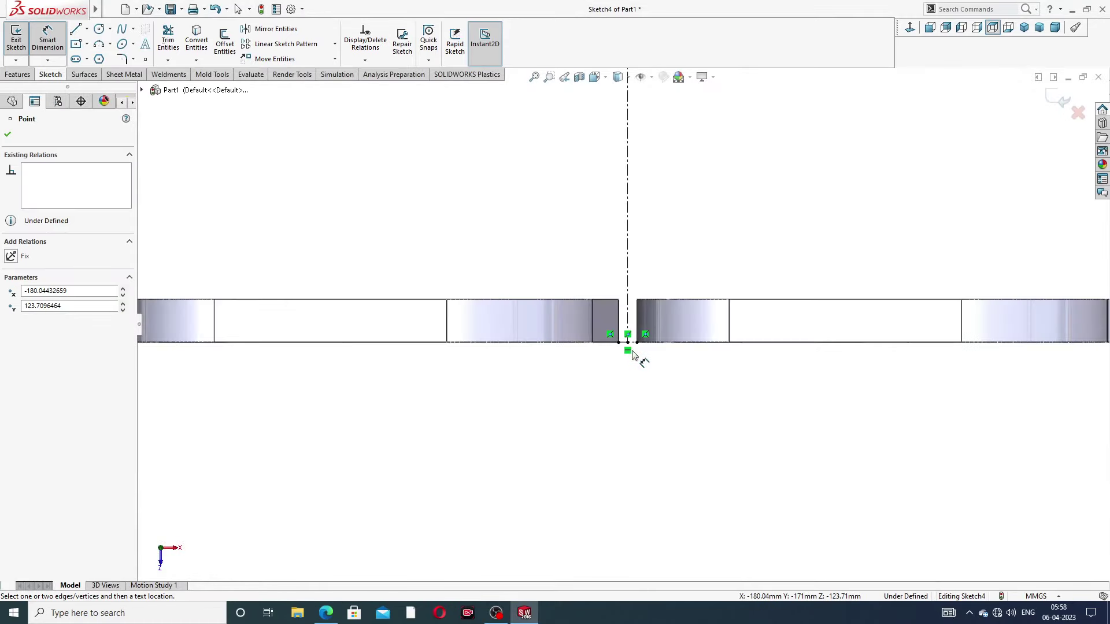
pyautogui.click(628, 345)
pyautogui.scroll(5, 436, 219)
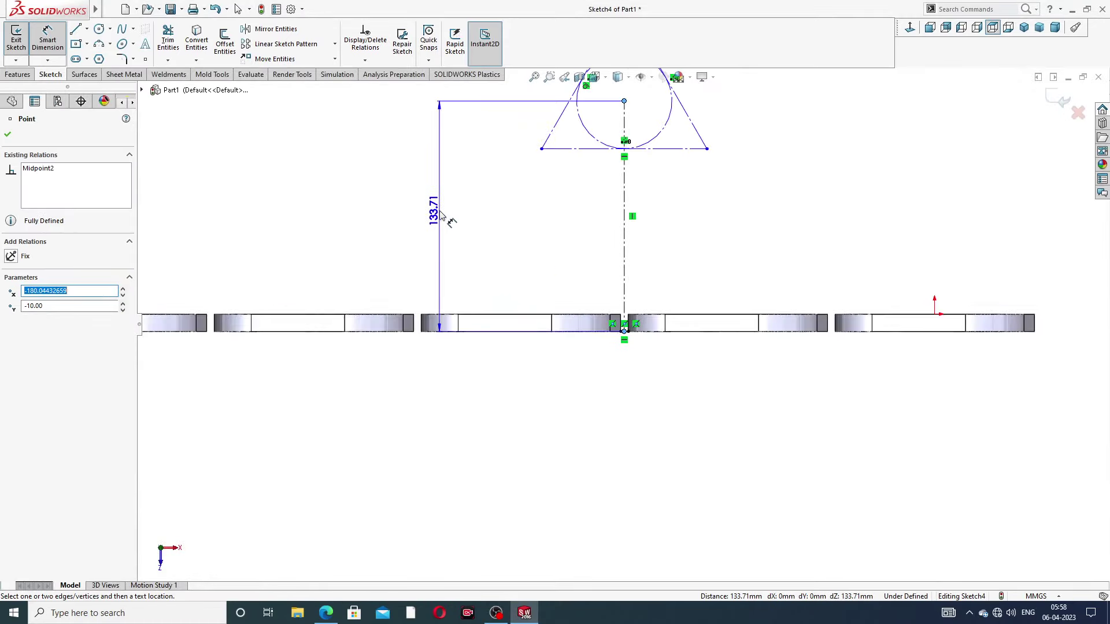
pyautogui.click(310, 231)
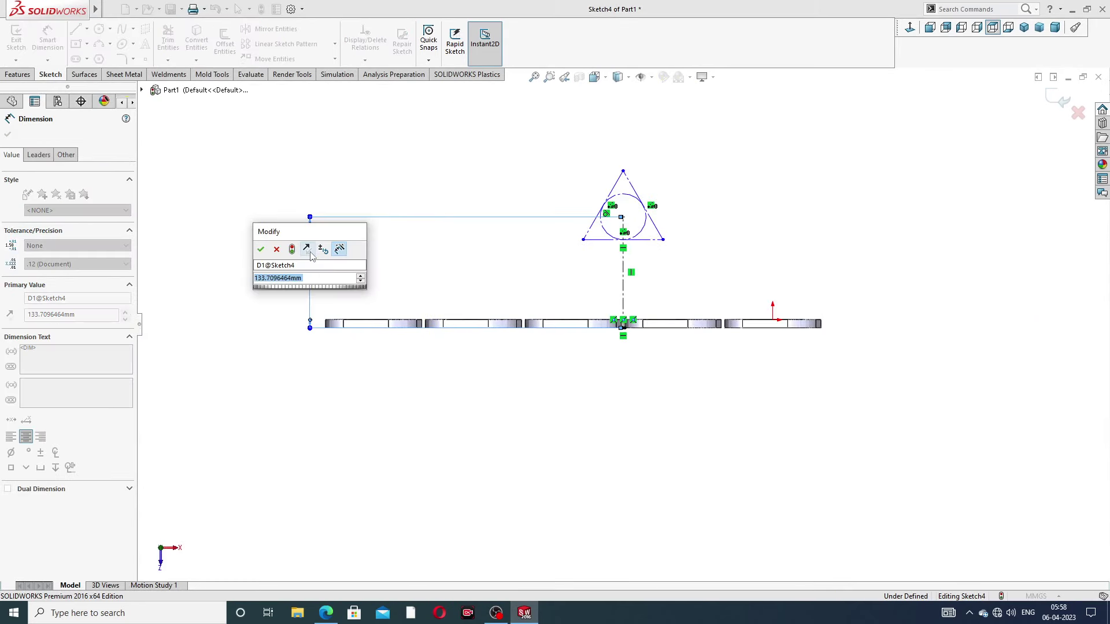
pyautogui.write('130')
pyautogui.press('Return')
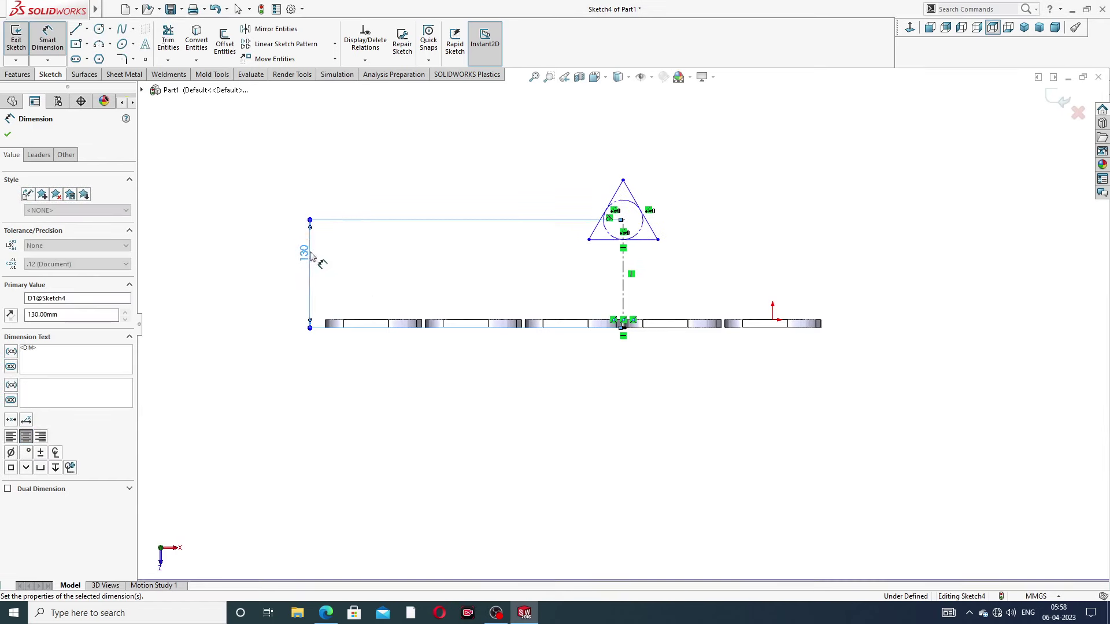
pyautogui.click(795, 208)
pyautogui.scroll(6, 601, 260)
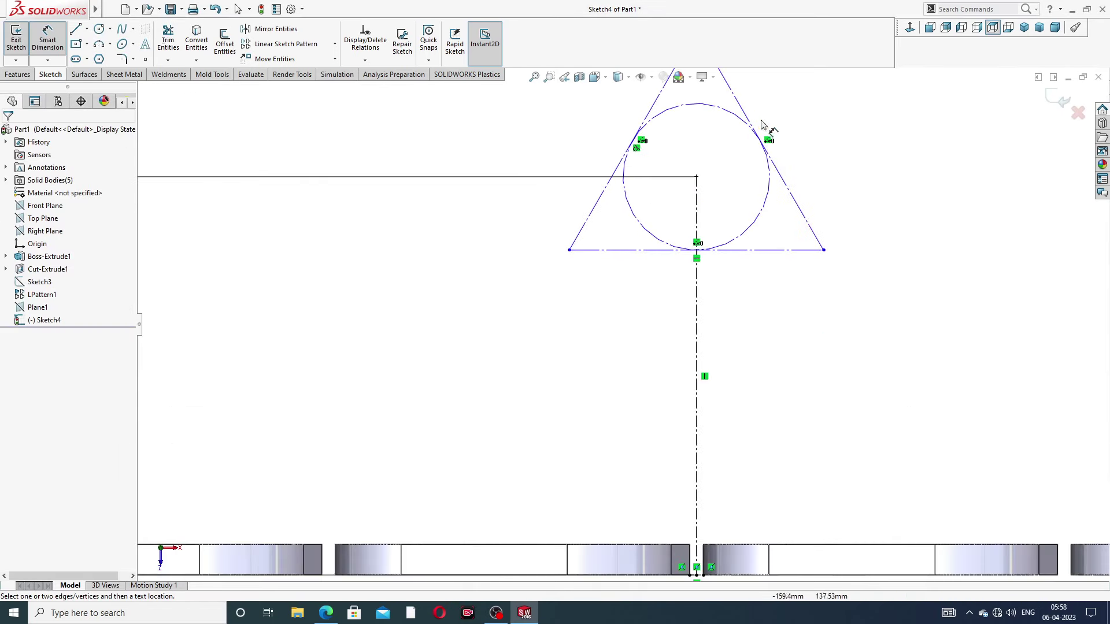
pyautogui.scroll(-4, 759, 192)
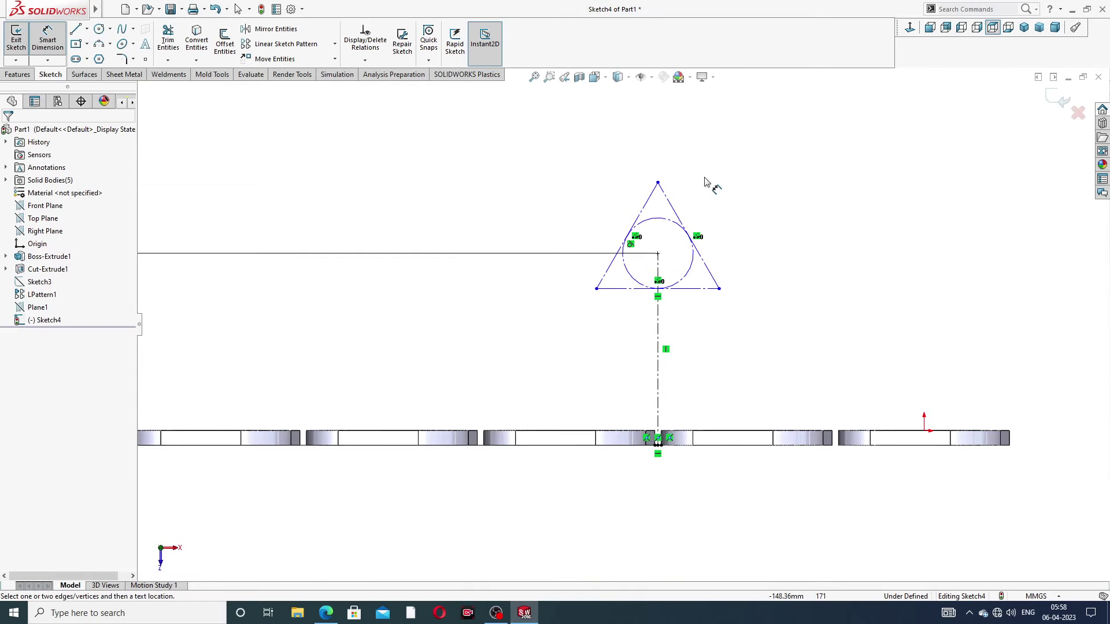
pyautogui.rightClick(284, 139)
# Draw a circle at the inscribed circle's centre and a concentric circle pair at the triangle's top corner
pyautogui.click(306, 168)
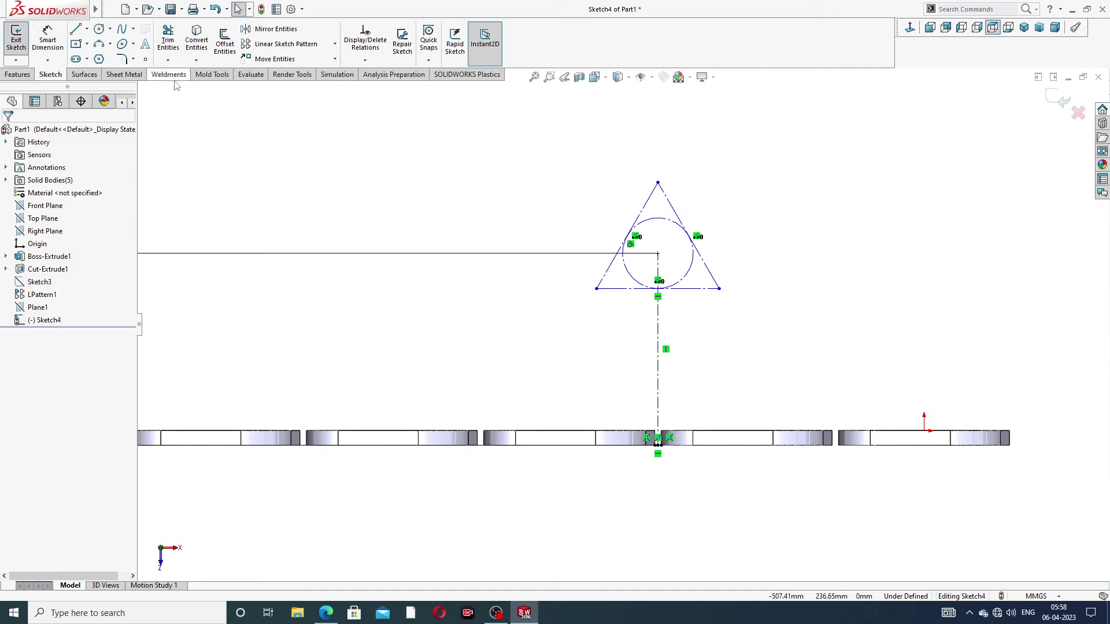
pyautogui.click(99, 29)
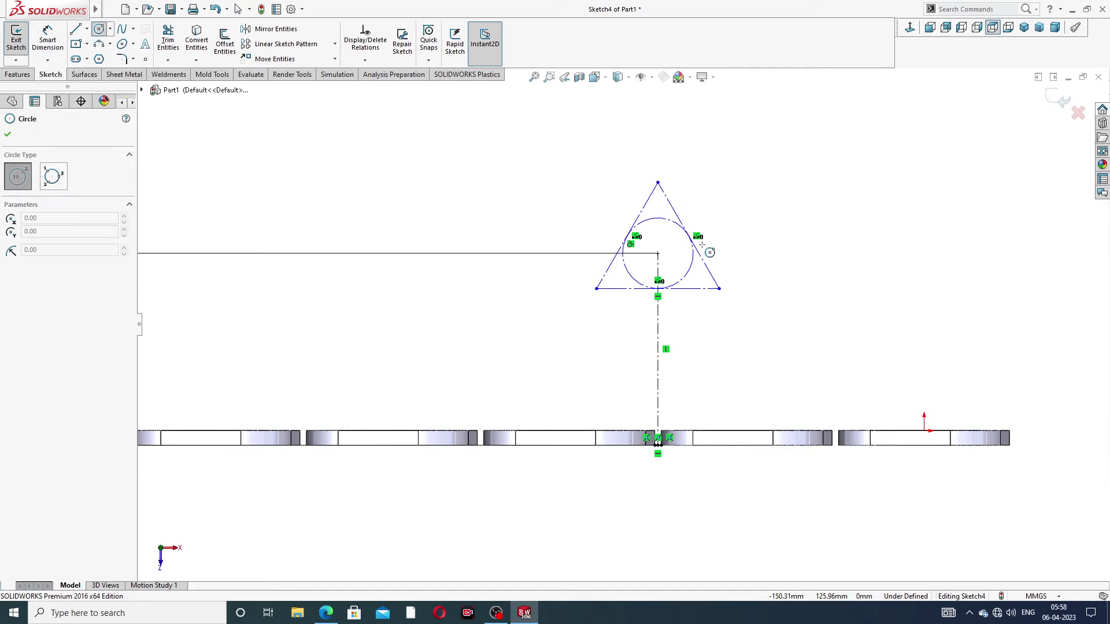
pyautogui.scroll(-4, 702, 245)
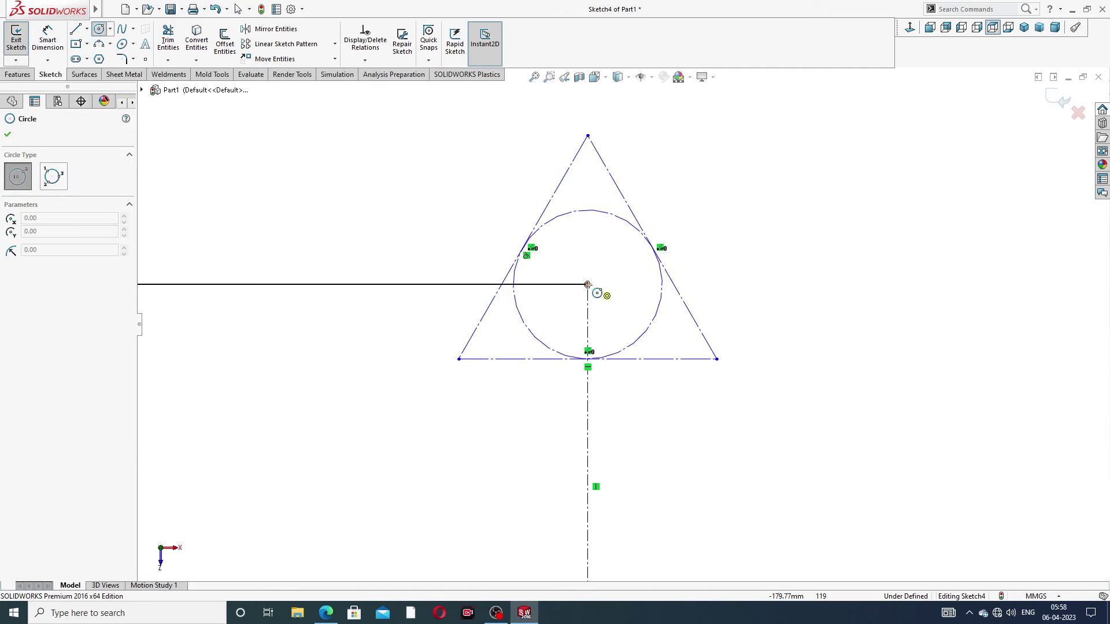
pyautogui.click(587, 284)
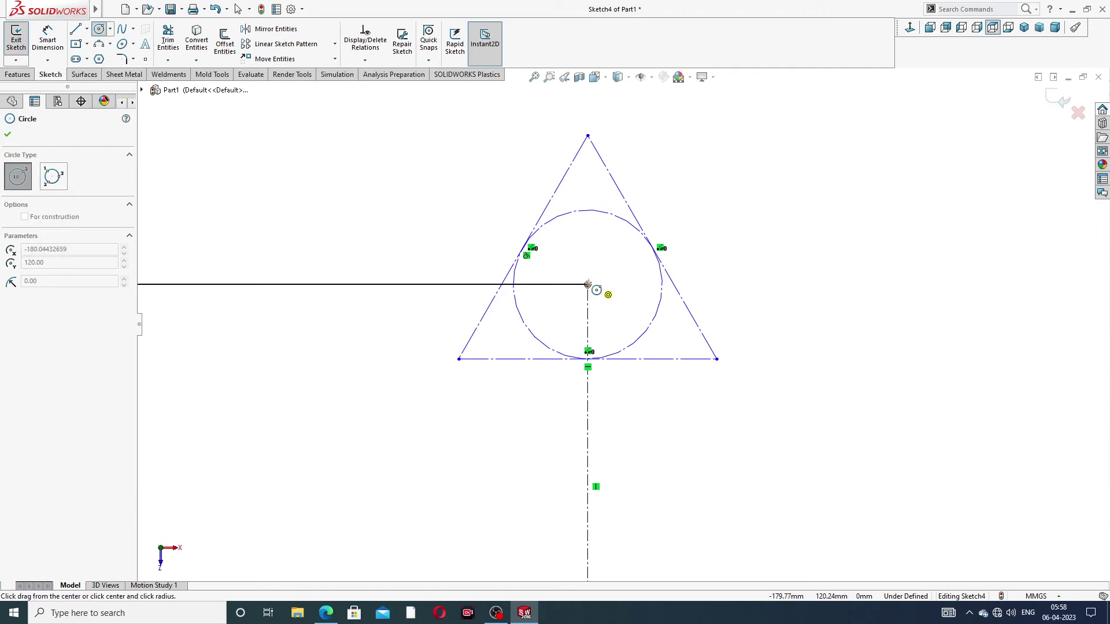
pyautogui.click(610, 229)
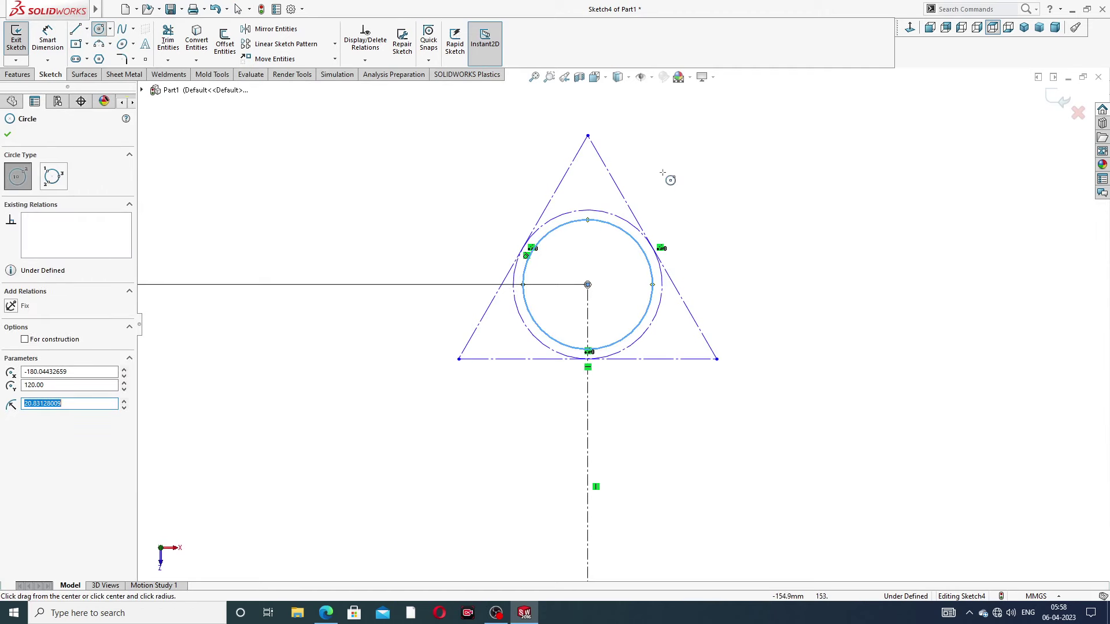
pyautogui.click(587, 136)
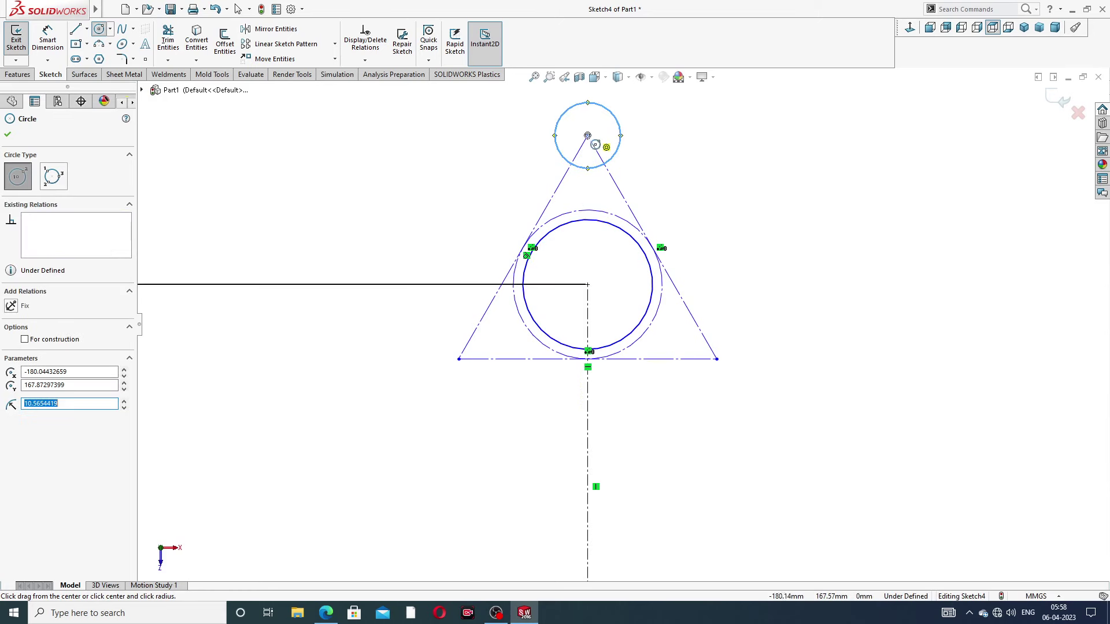
pyautogui.click(588, 136)
pyautogui.click(603, 124)
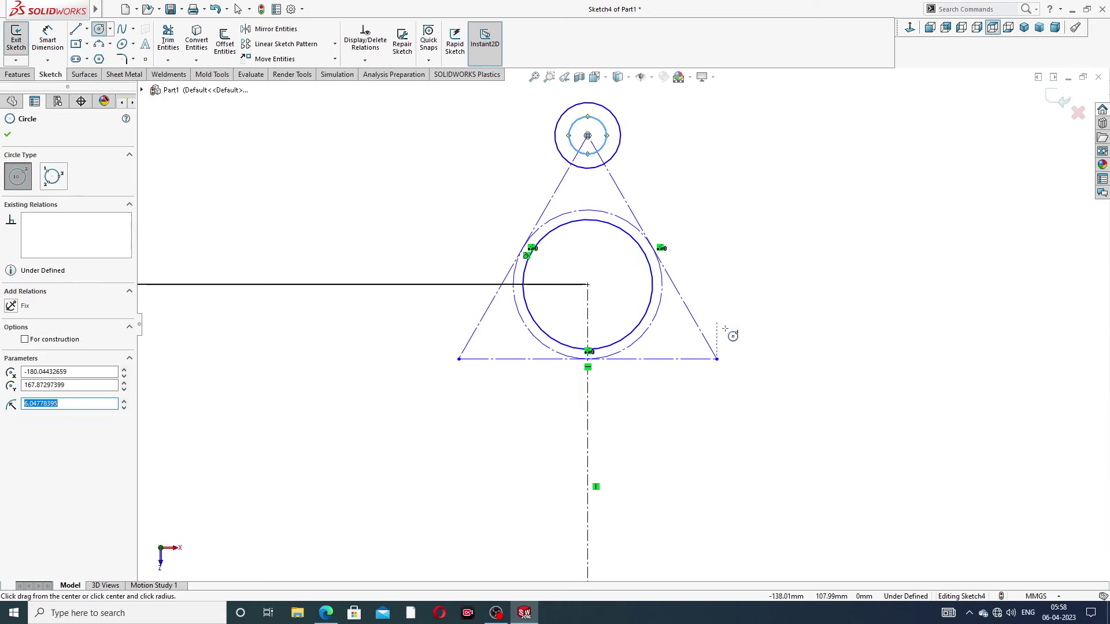
# Add concentric circle pairs at the triangle's right and left corners
pyautogui.click(717, 359)
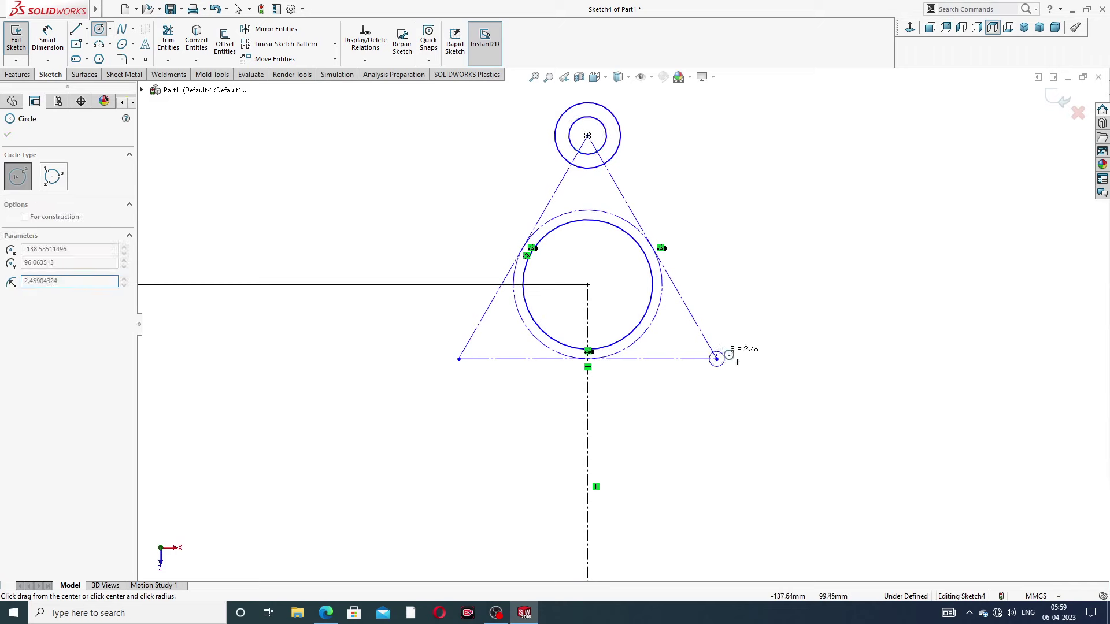
pyautogui.click(744, 322)
pyautogui.click(717, 359)
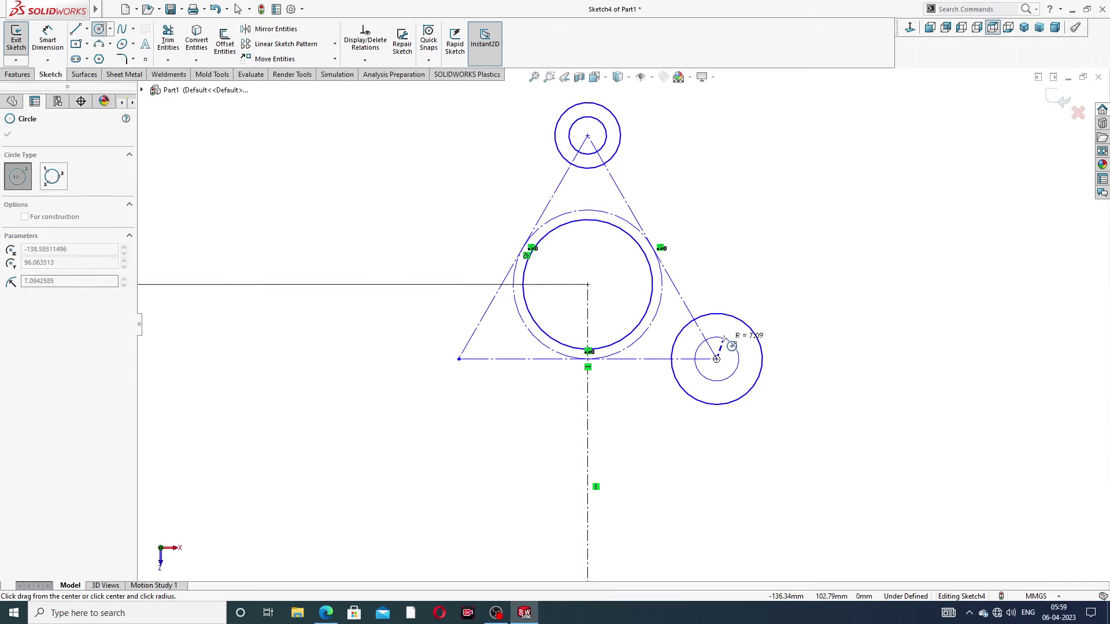
pyautogui.click(695, 360)
pyautogui.click(459, 359)
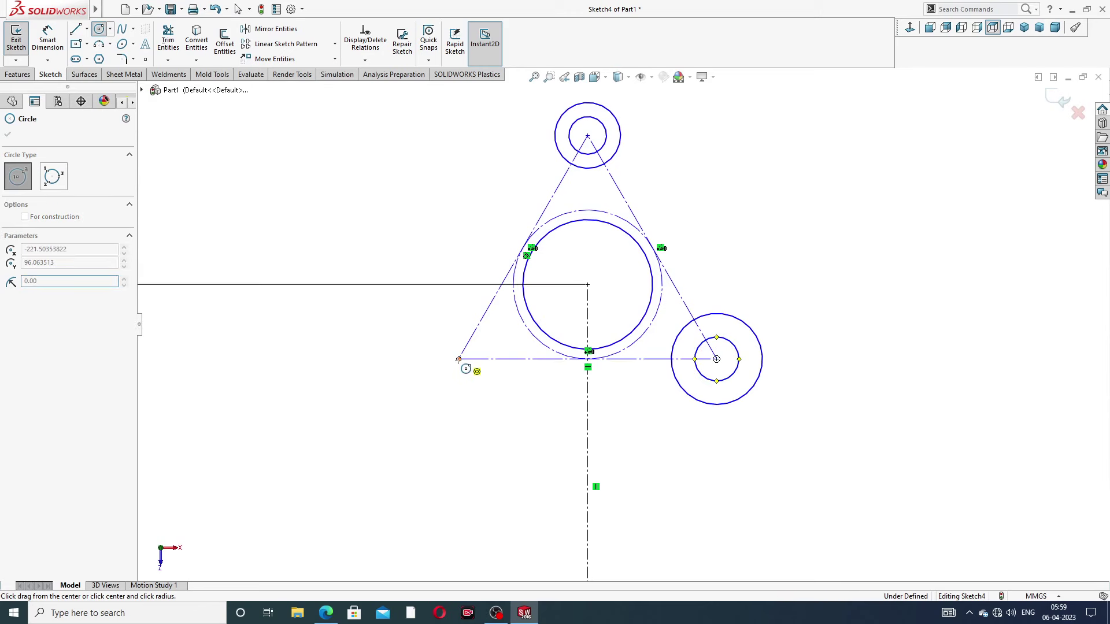
pyautogui.click(488, 330)
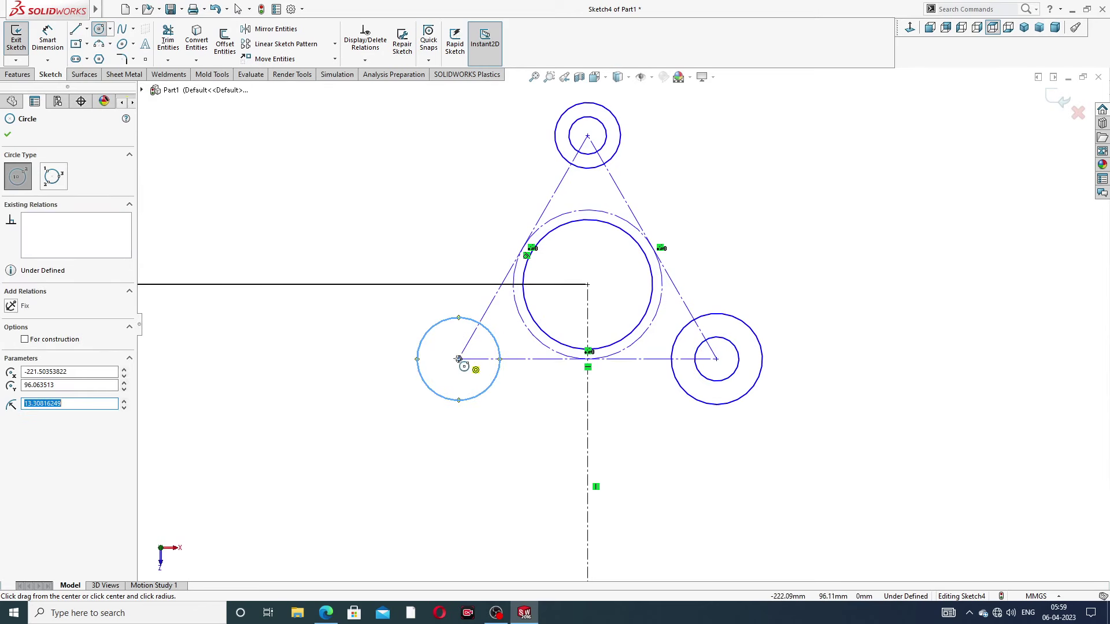
pyautogui.click(458, 359)
pyautogui.click(480, 347)
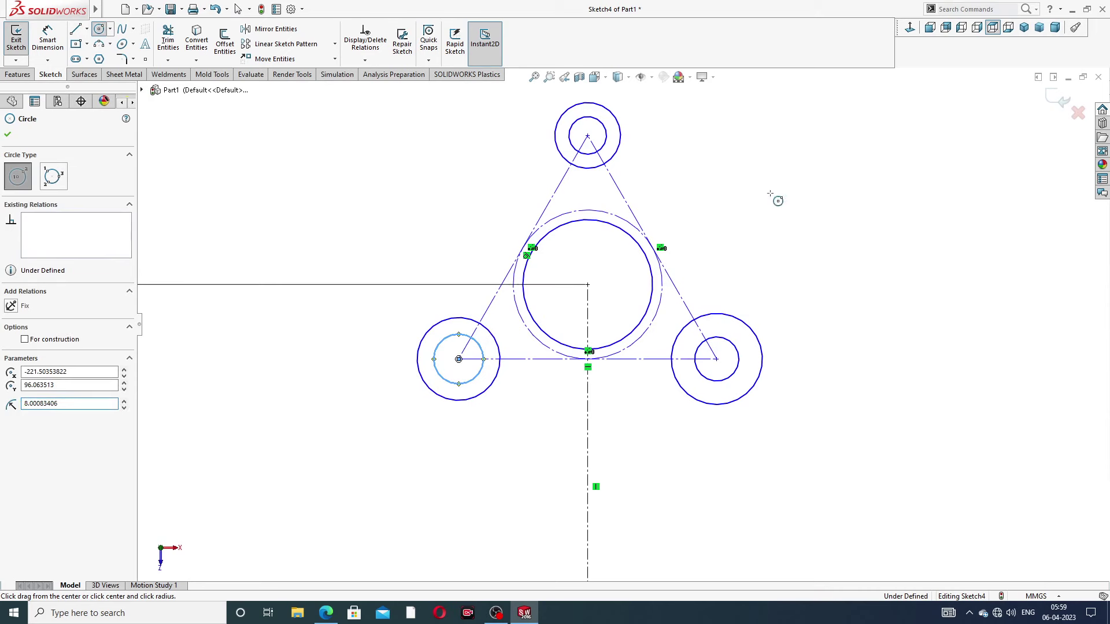
pyautogui.rightClick(777, 200)
pyautogui.click(792, 202)
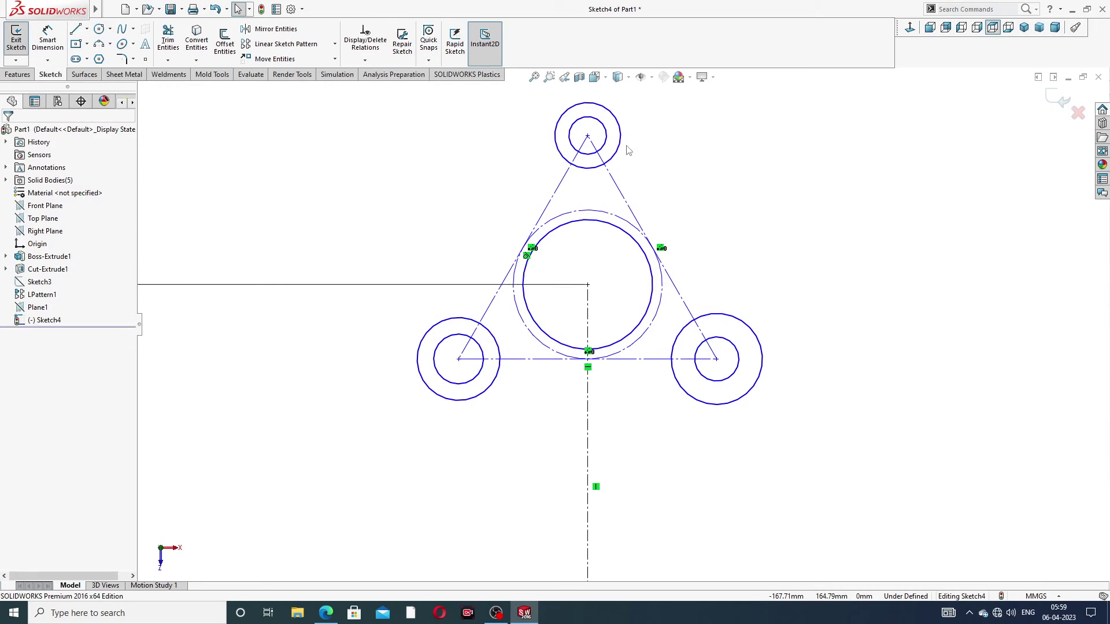
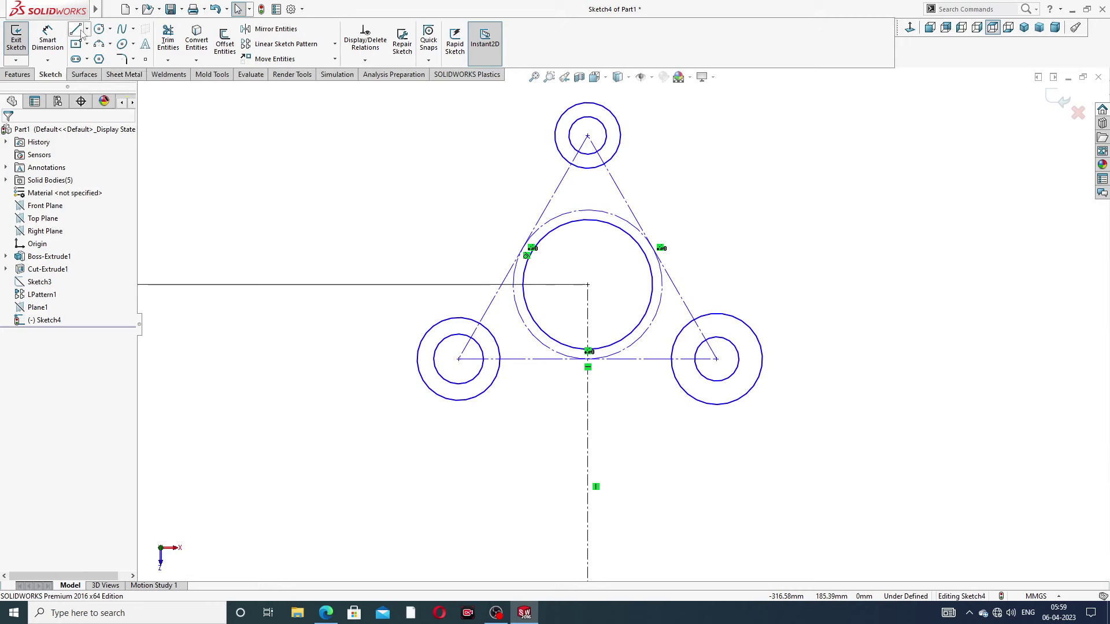
# Draw lines from the top outer circle down to the right and left outer circles
pyautogui.click(75, 31)
pyautogui.click(619, 122)
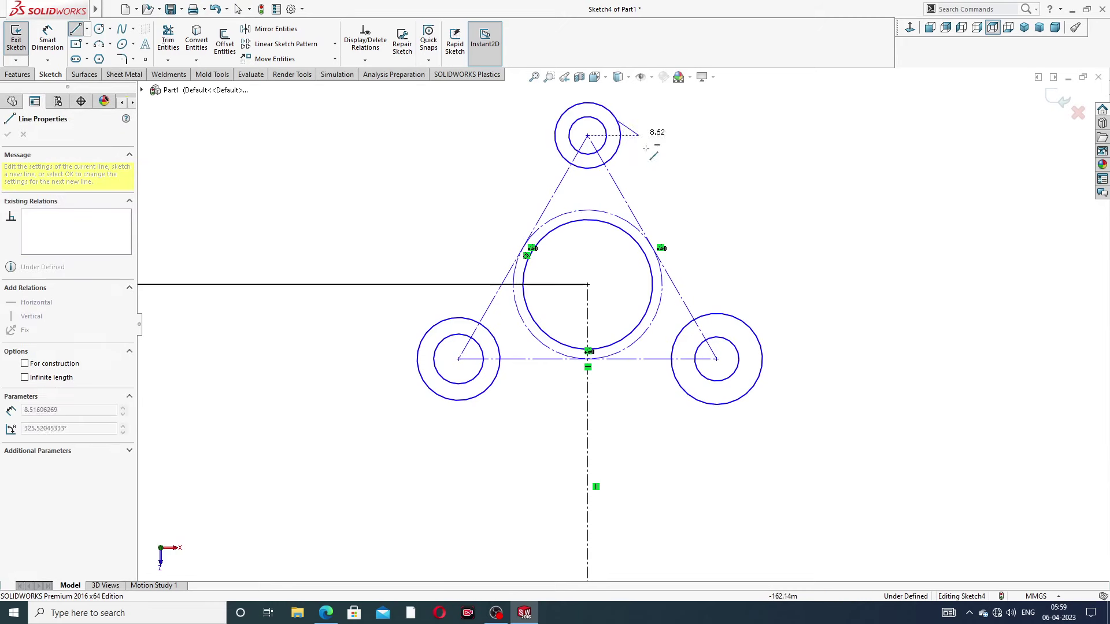
pyautogui.click(758, 339)
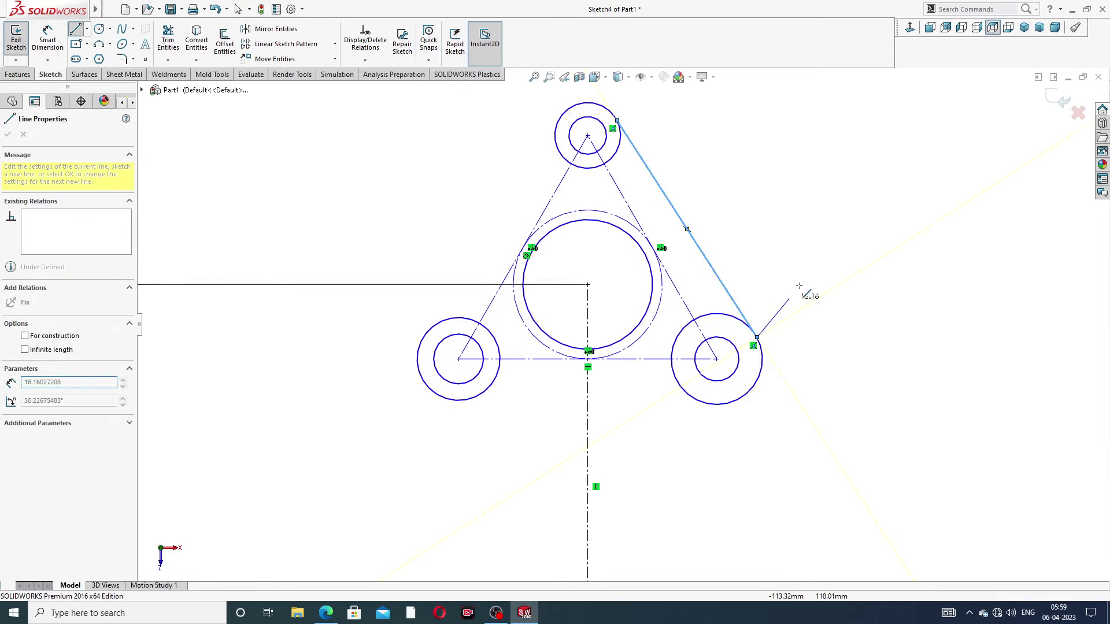
pyautogui.rightClick(836, 288)
pyautogui.click(842, 276)
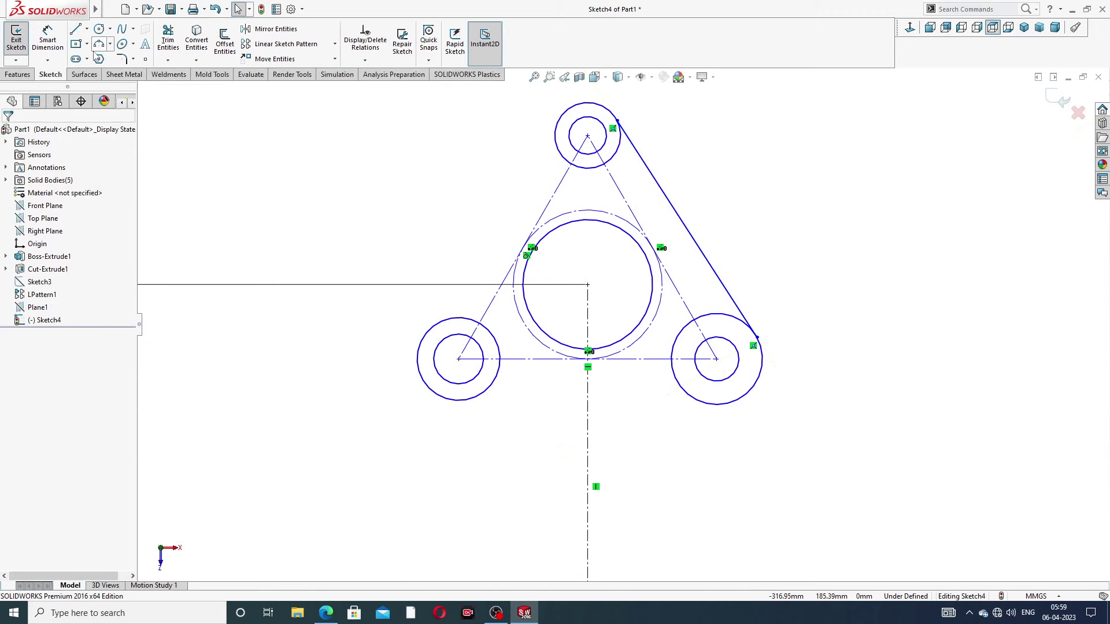
pyautogui.click(76, 30)
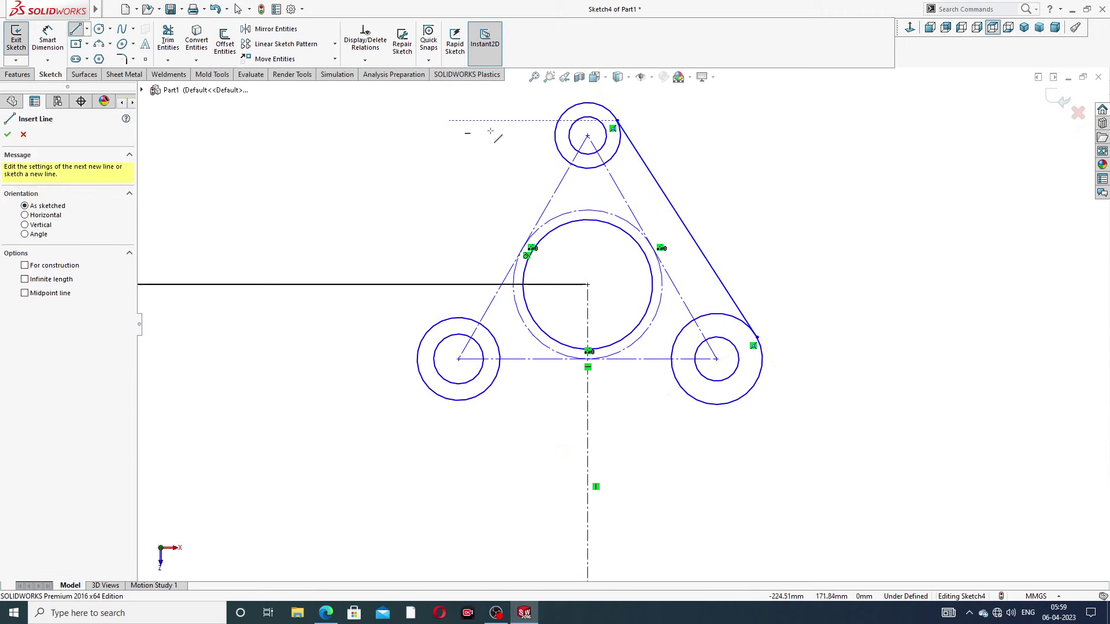
pyautogui.click(555, 137)
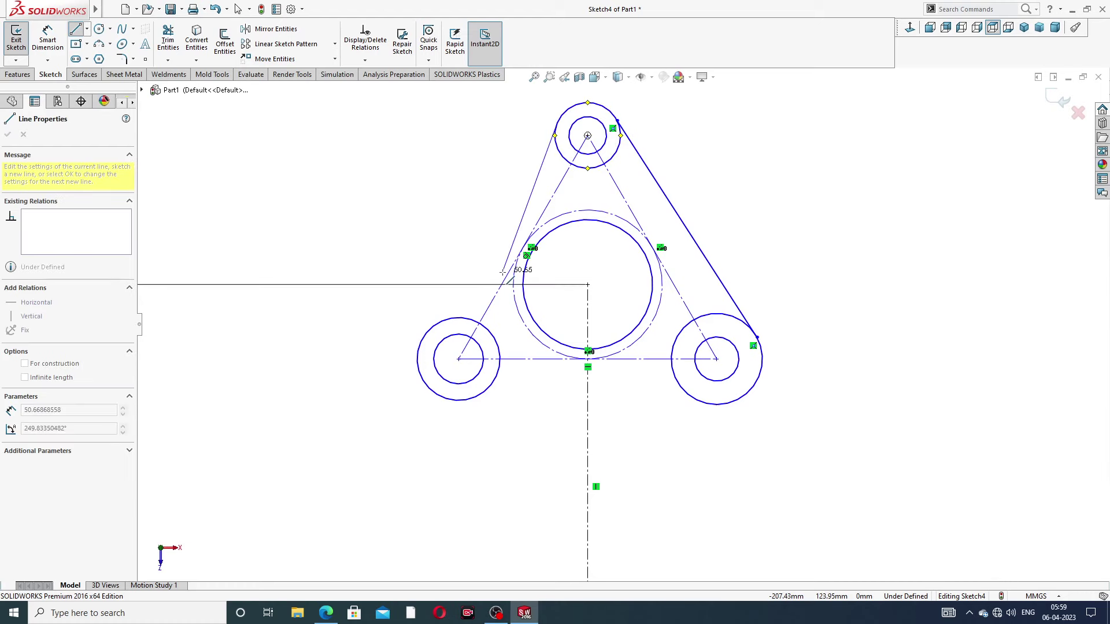
pyautogui.click(437, 324)
pyautogui.rightClick(412, 229)
pyautogui.click(438, 277)
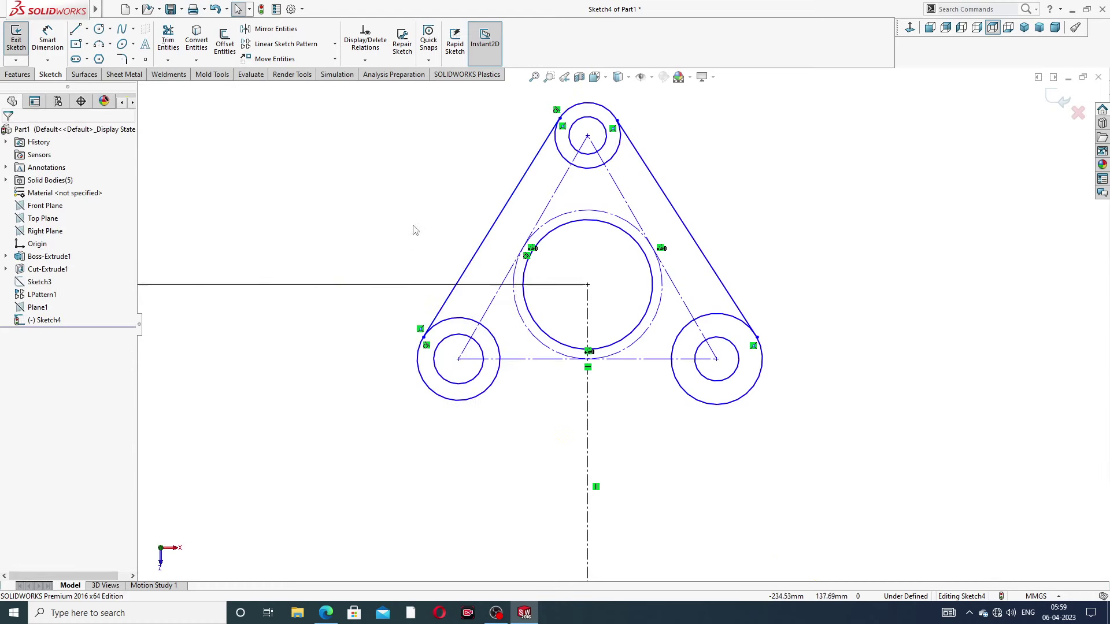
# Draw the bottom line joining the lower-left and lower-right circles, then select the top circle
pyautogui.click(76, 29)
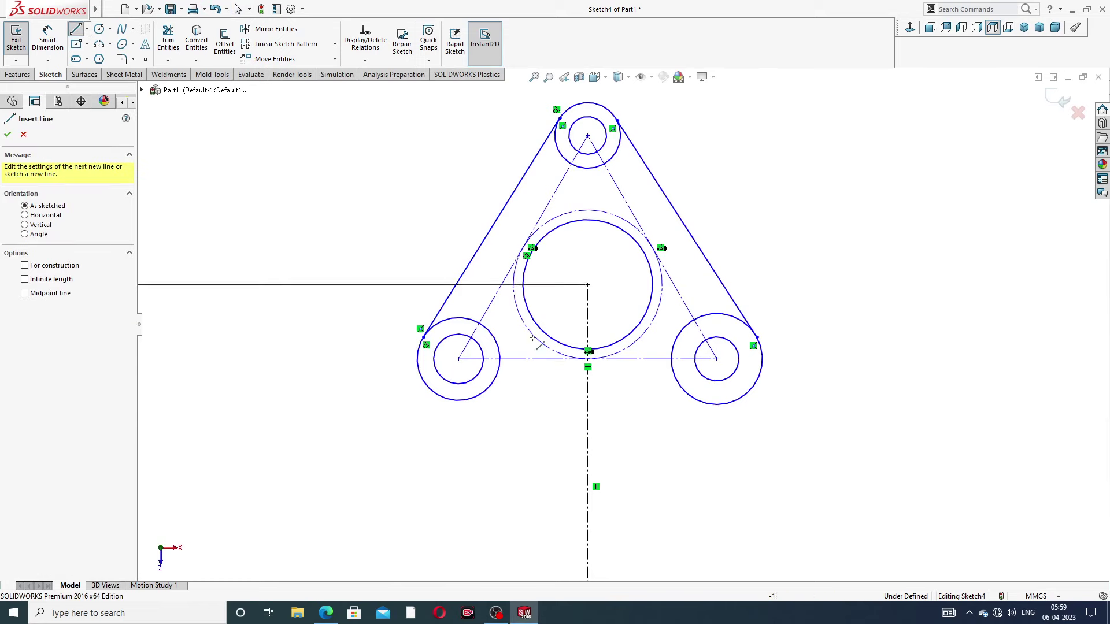
pyautogui.click(473, 399)
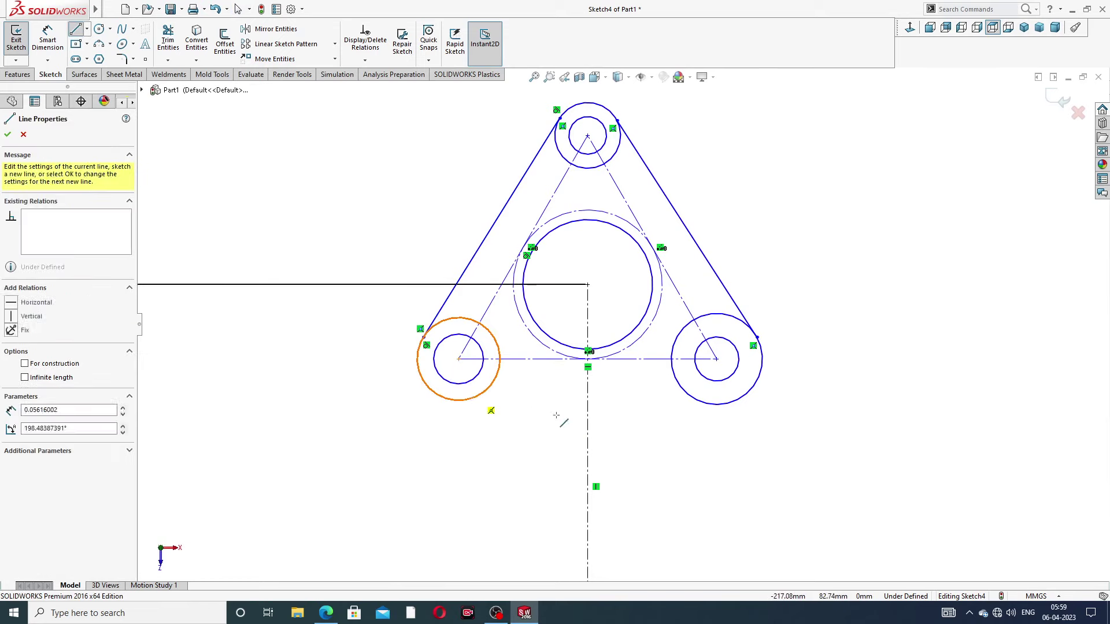
pyautogui.click(729, 404)
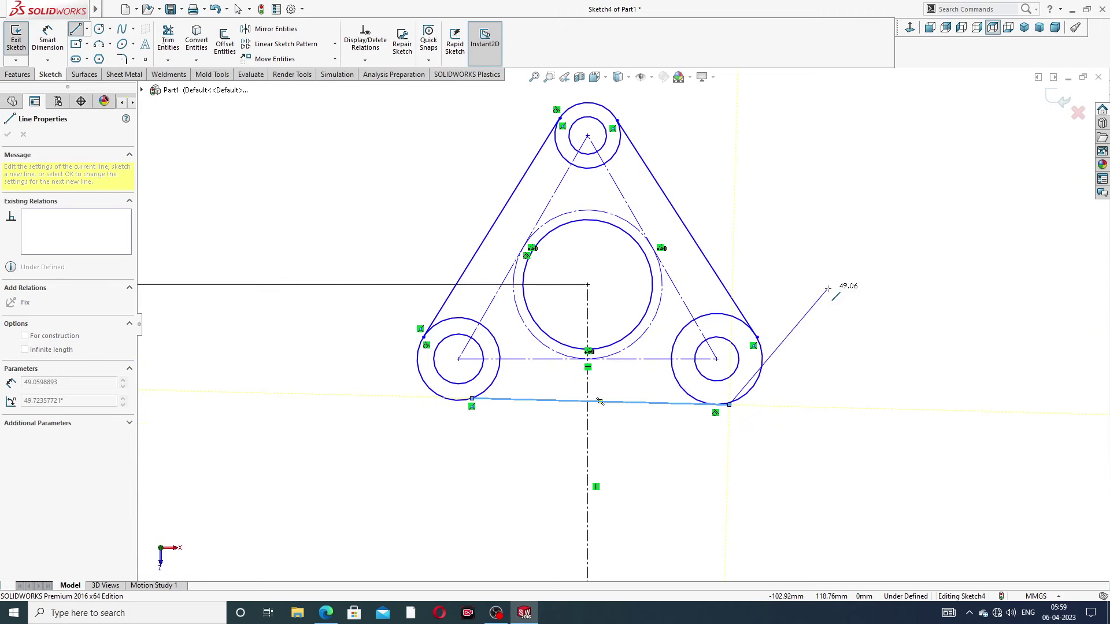
pyautogui.rightClick(830, 254)
pyautogui.click(853, 305)
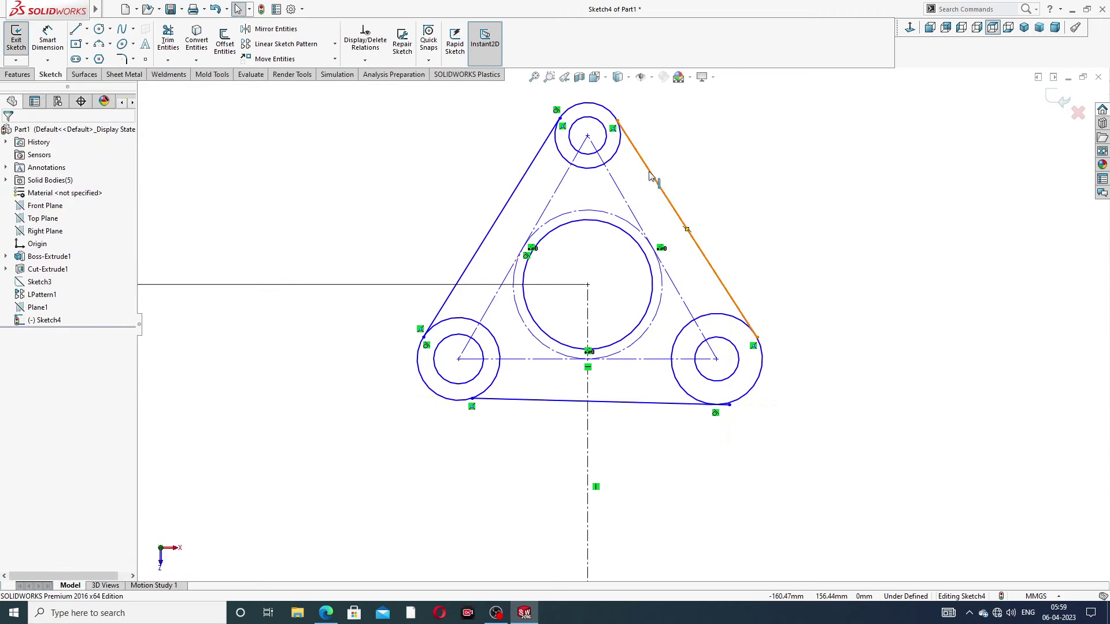
pyautogui.click(617, 152)
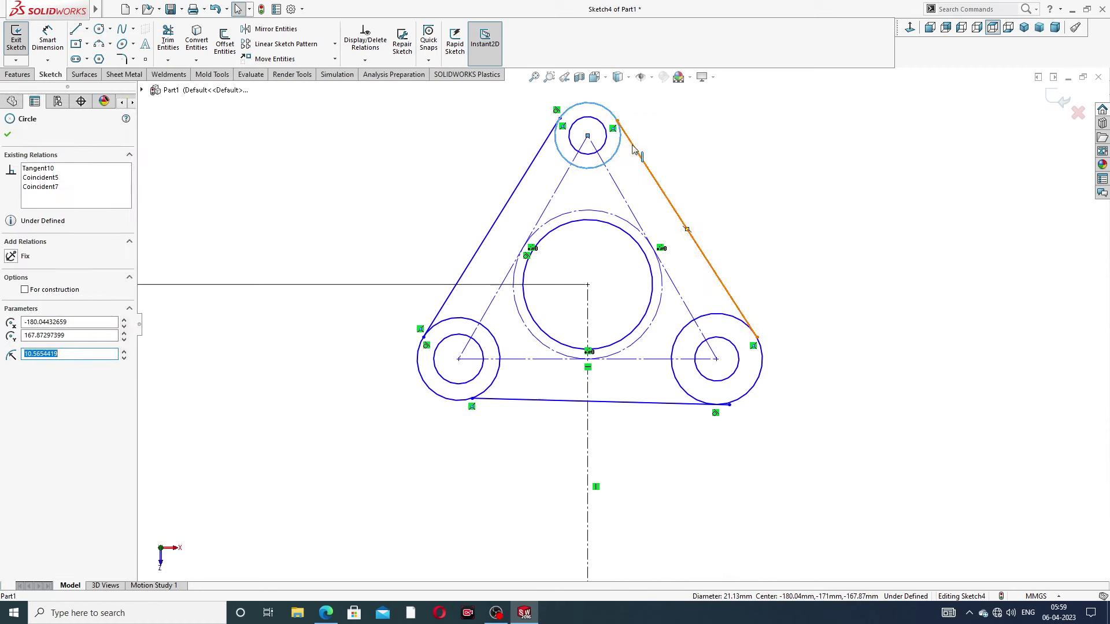
# Make the outline lines tangent to the top, lower-left and lower-right circles, then view the drawing PDF
pyautogui.keyDown('ctrl'); pyautogui.click(634, 149); pyautogui.keyUp('ctrl')
pyautogui.click(663, 96)
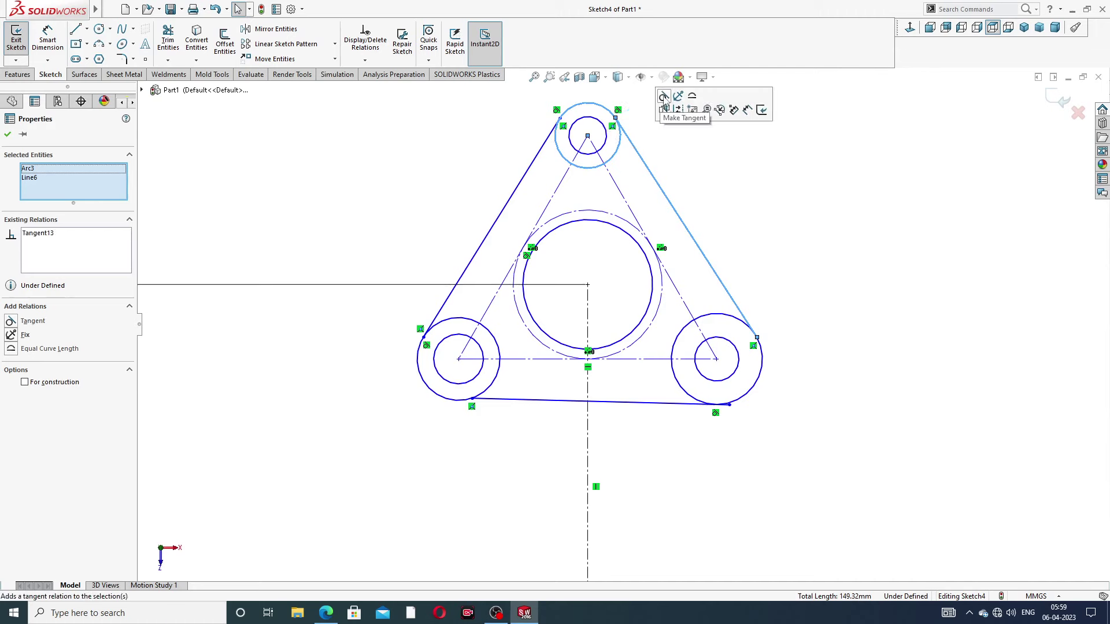
pyautogui.click(705, 173)
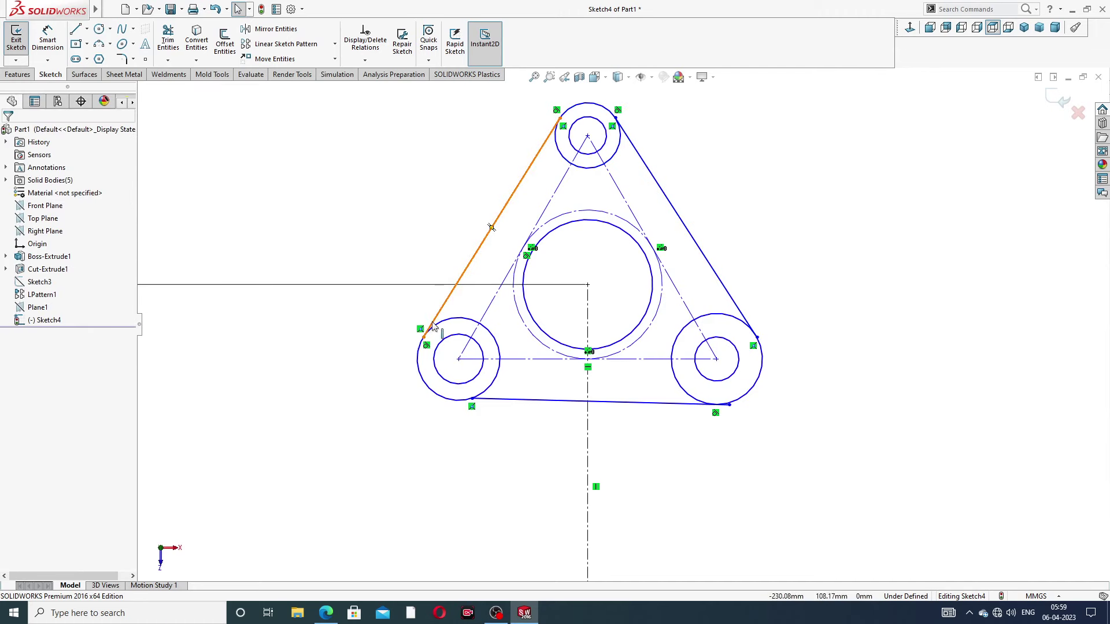
pyautogui.click(490, 391)
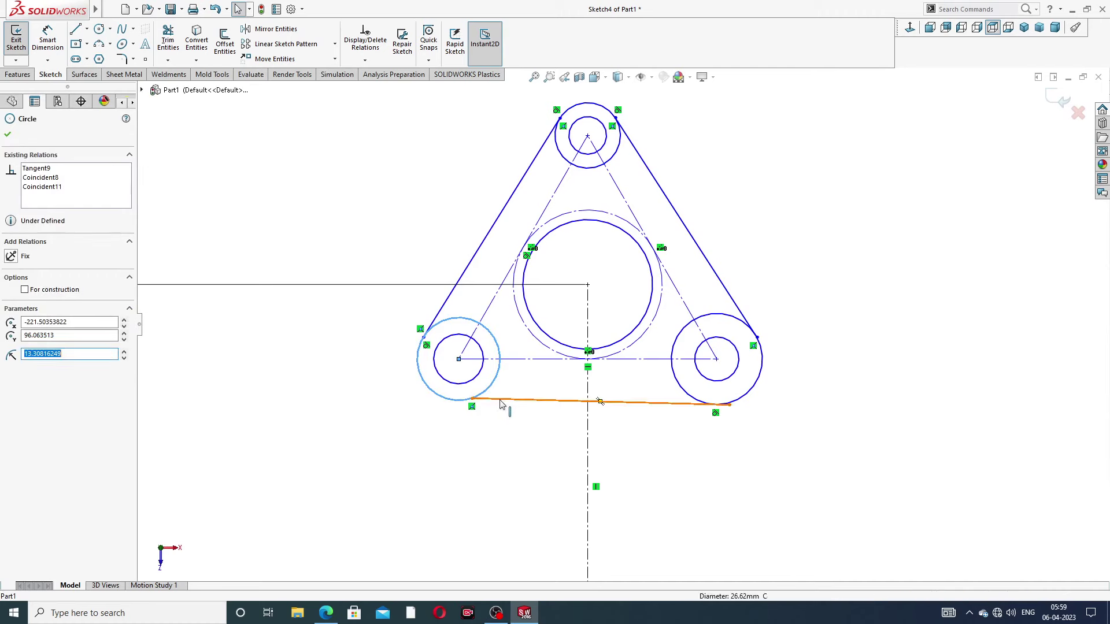
pyautogui.keyDown('ctrl'); pyautogui.click(503, 400); pyautogui.keyUp('ctrl')
pyautogui.click(789, 389)
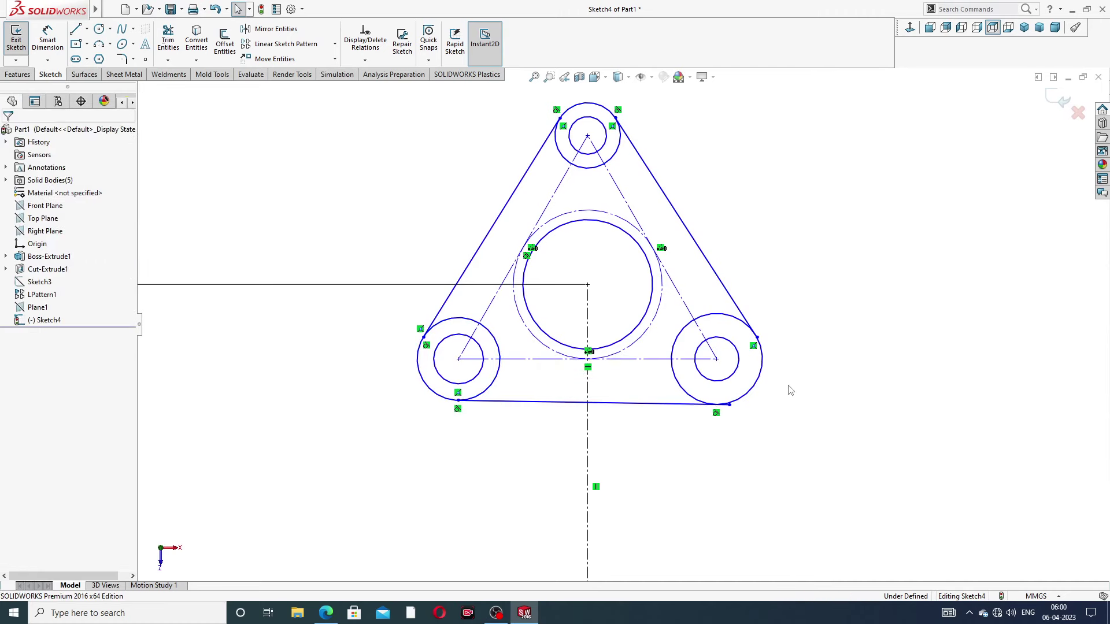
pyautogui.click(685, 227)
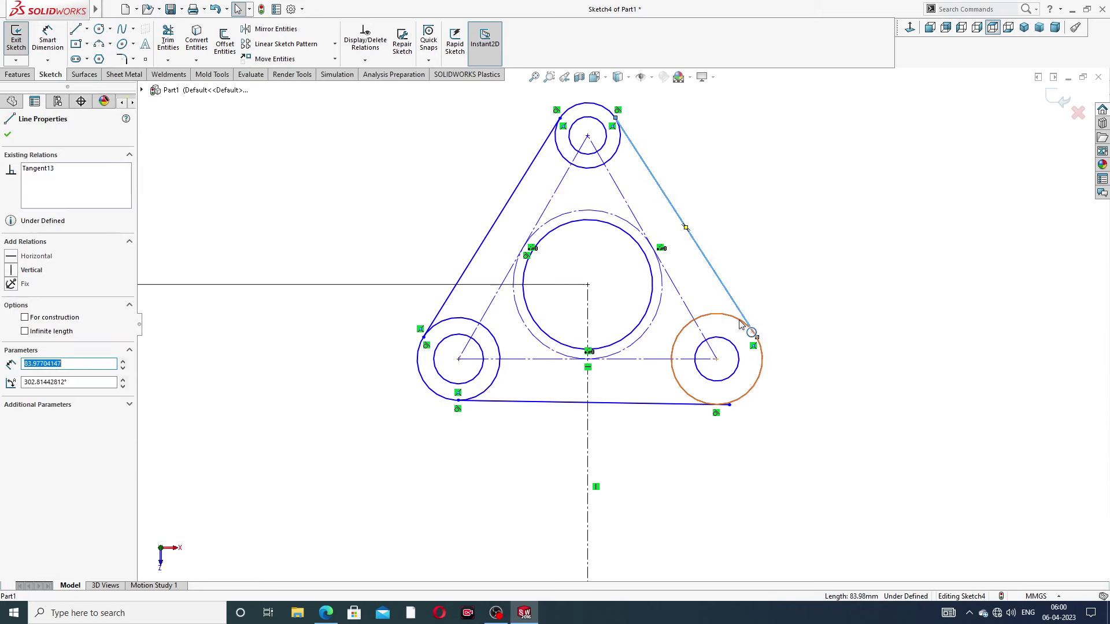
pyautogui.keyDown('ctrl'); pyautogui.click(754, 336); pyautogui.keyUp('ctrl')
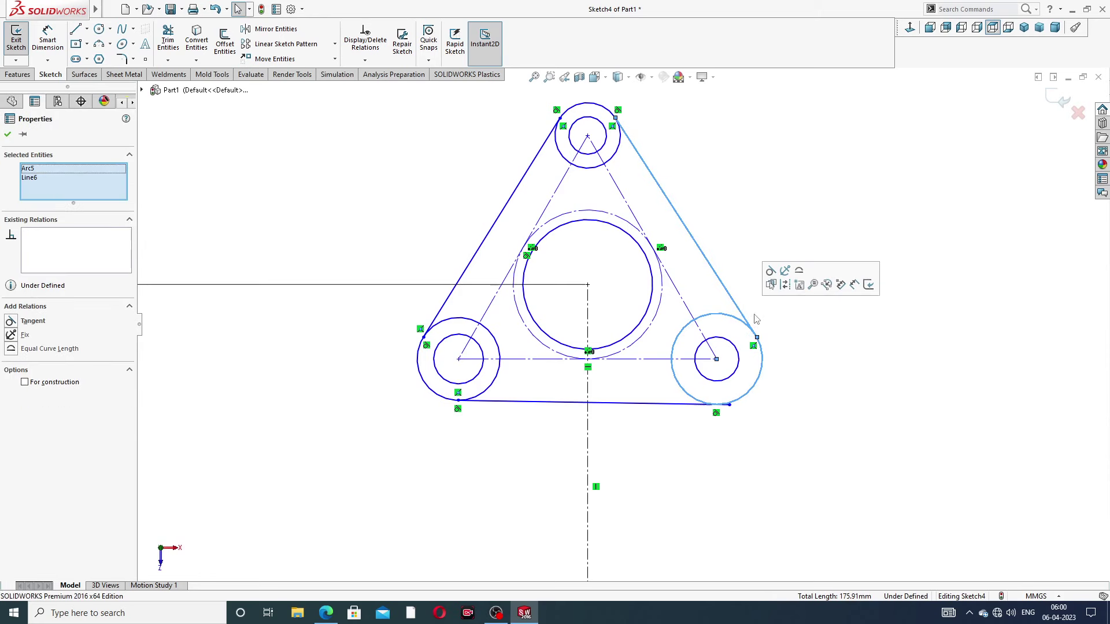
pyautogui.click(733, 175)
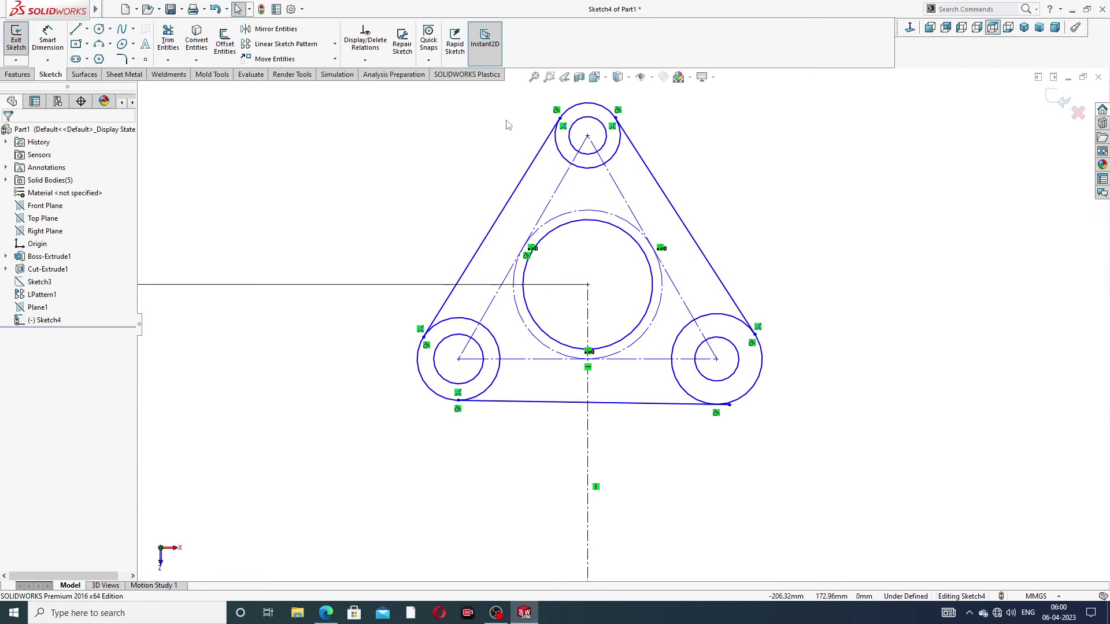
pyautogui.click(326, 613)
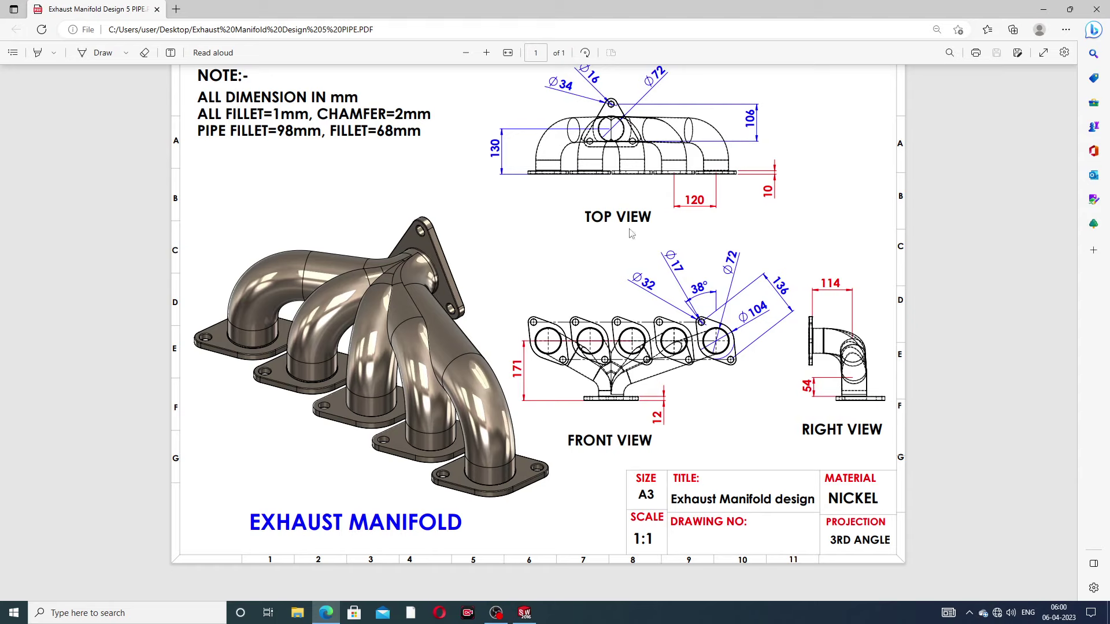
# Return to the SOLIDWORKS sketch after checking the manifold drawing's dimensions in Edge
pyautogui.click(524, 613)
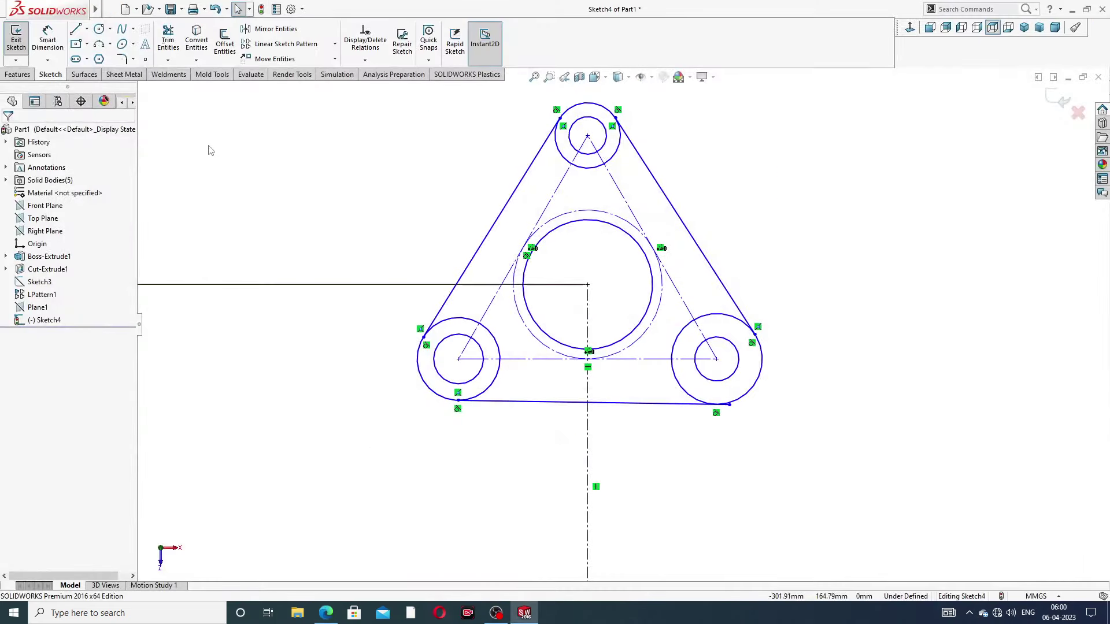
# Dimension the top circle's centre 106 mm above the horizontal centreline through the lower circles
pyautogui.click(48, 39)
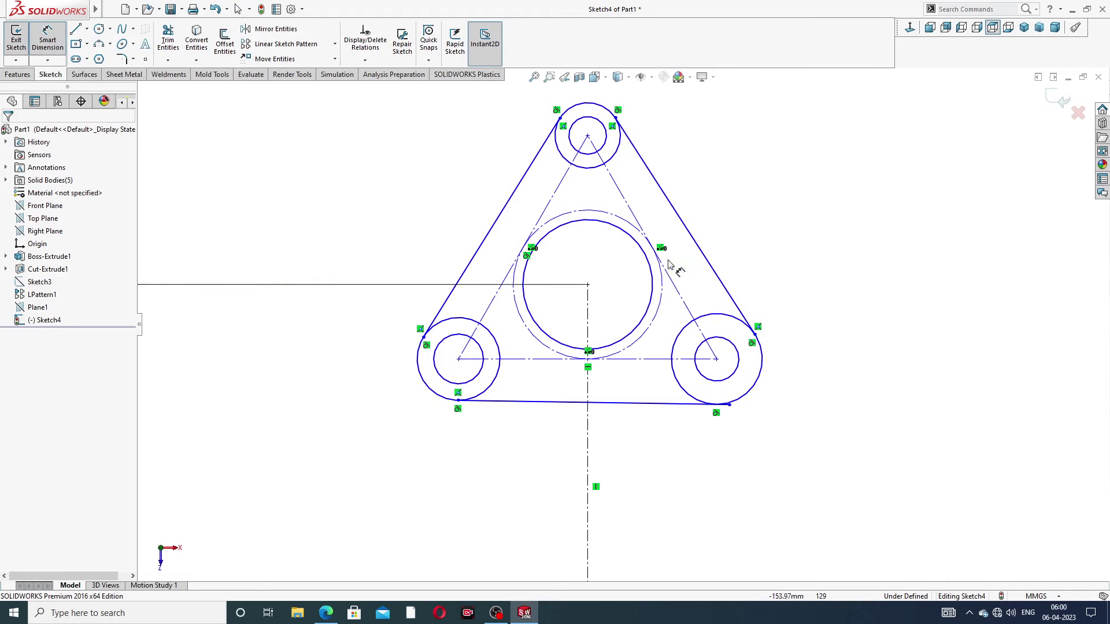
pyautogui.click(588, 136)
pyautogui.click(630, 359)
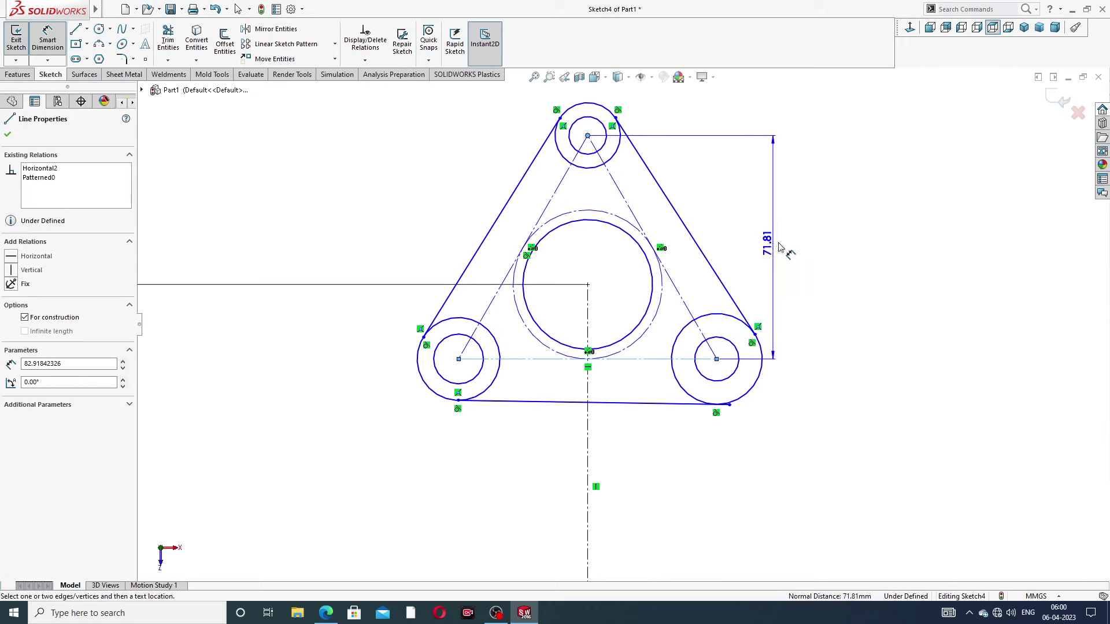
pyautogui.click(793, 233)
pyautogui.write('1')
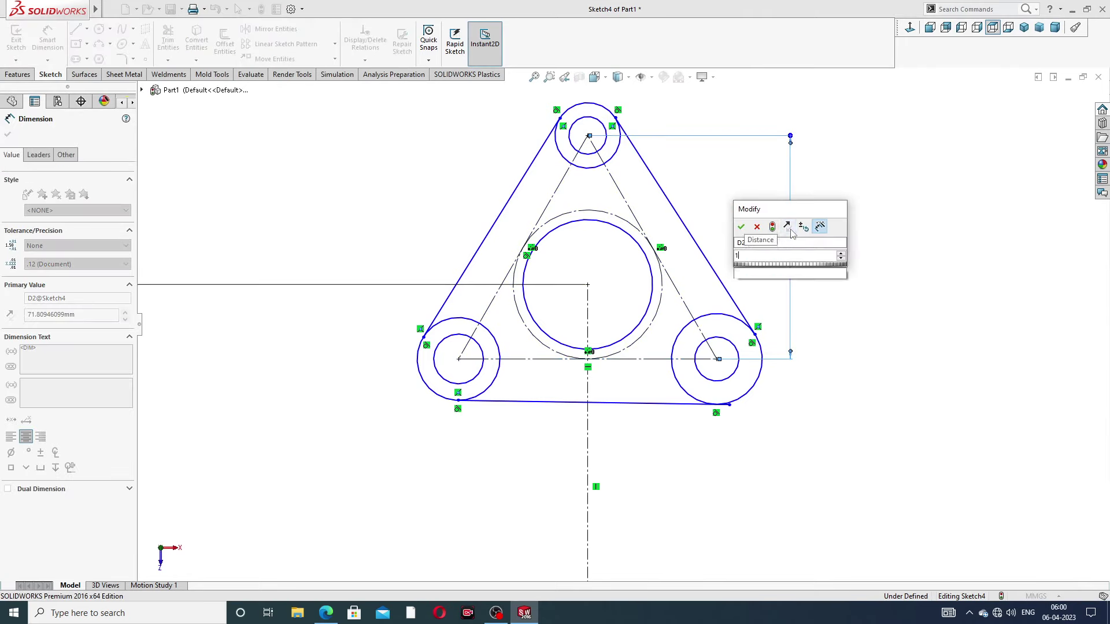
pyautogui.write('06')
pyautogui.press('Return')
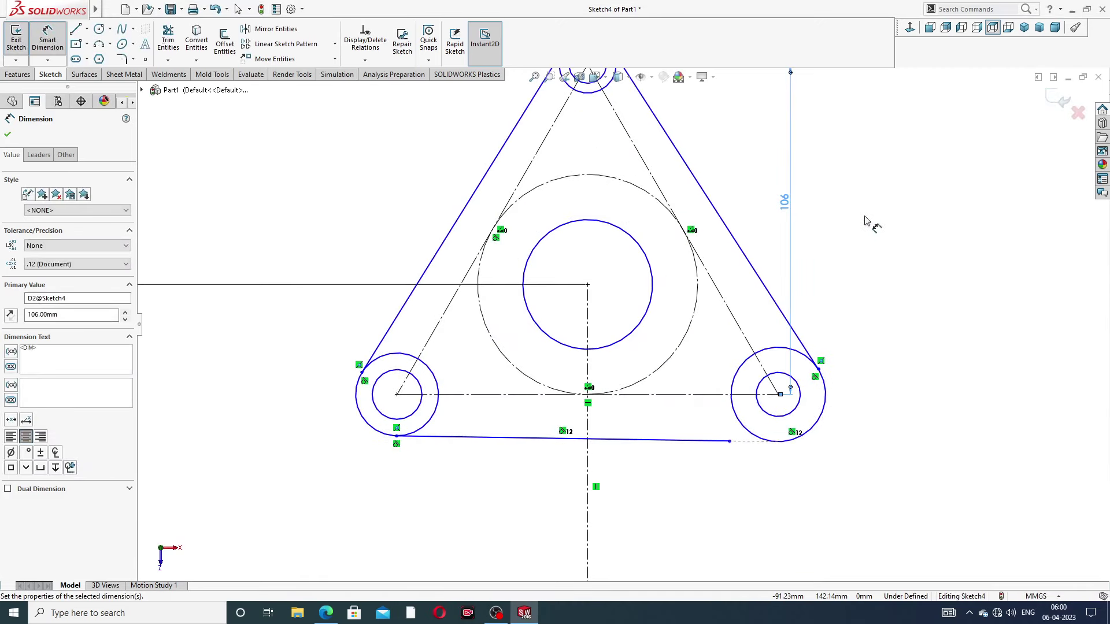
pyautogui.click(830, 181)
pyautogui.press('f')
pyautogui.scroll(-3, 664, 184)
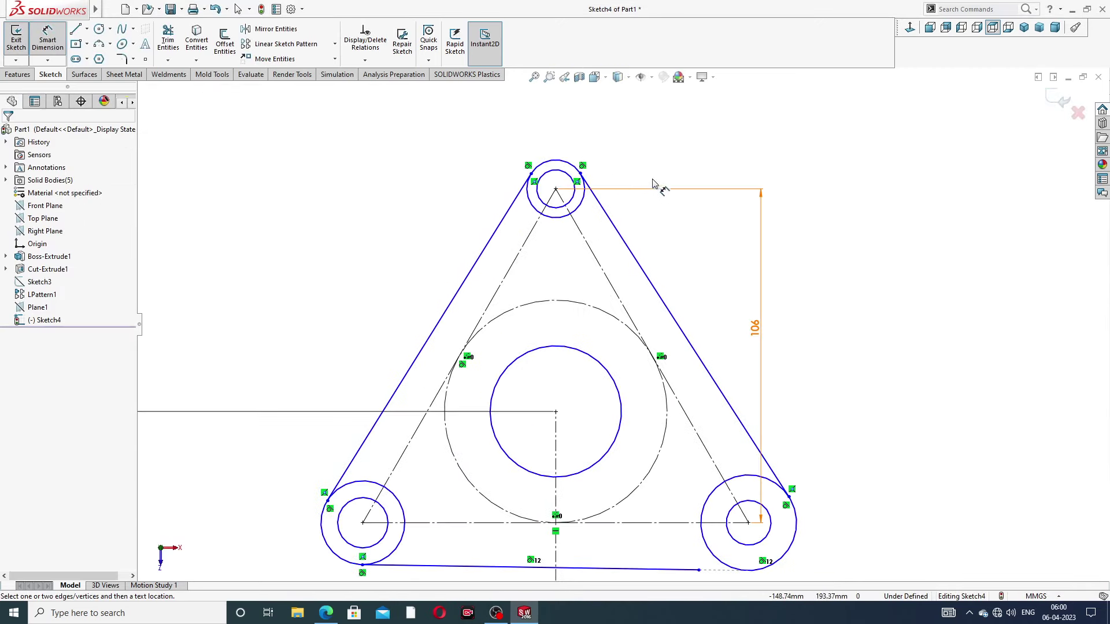
# Make the top, bottom-left and bottom-right outer flange circles equal
pyautogui.rightClick(787, 154)
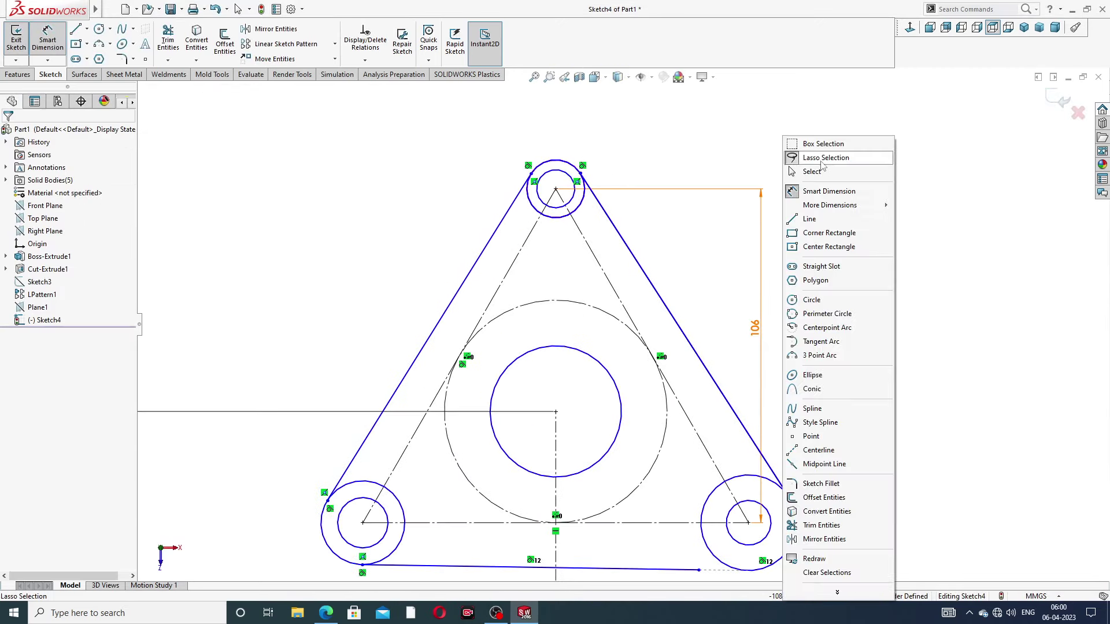
pyautogui.click(809, 169)
pyautogui.click(370, 486)
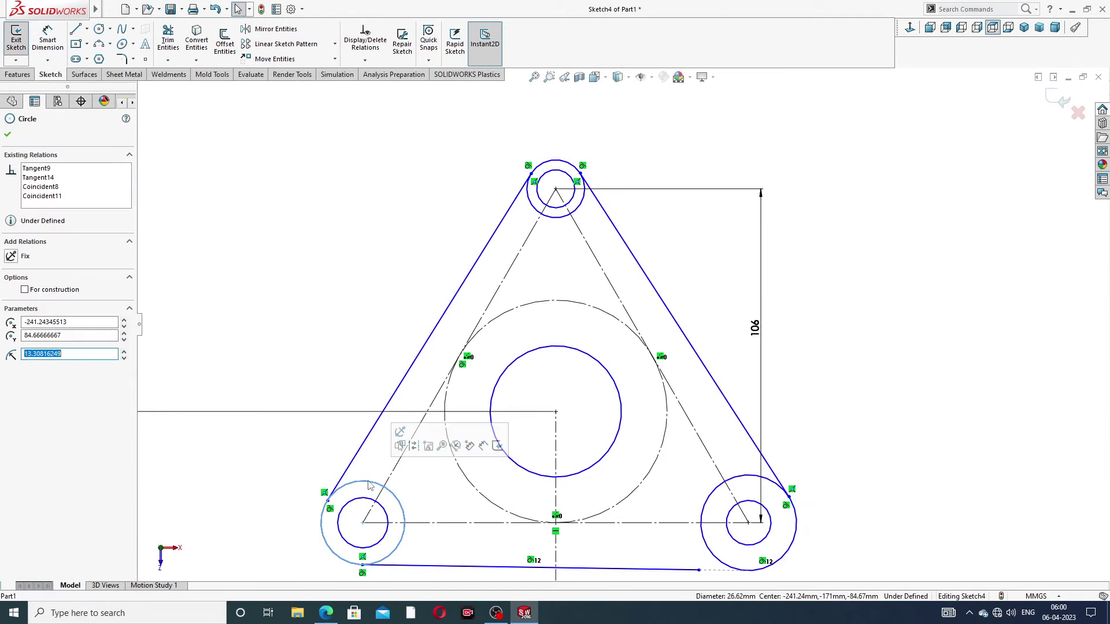
pyautogui.click(554, 164)
pyautogui.keyDown('ctrl'); pyautogui.click(555, 164); pyautogui.keyUp('ctrl')
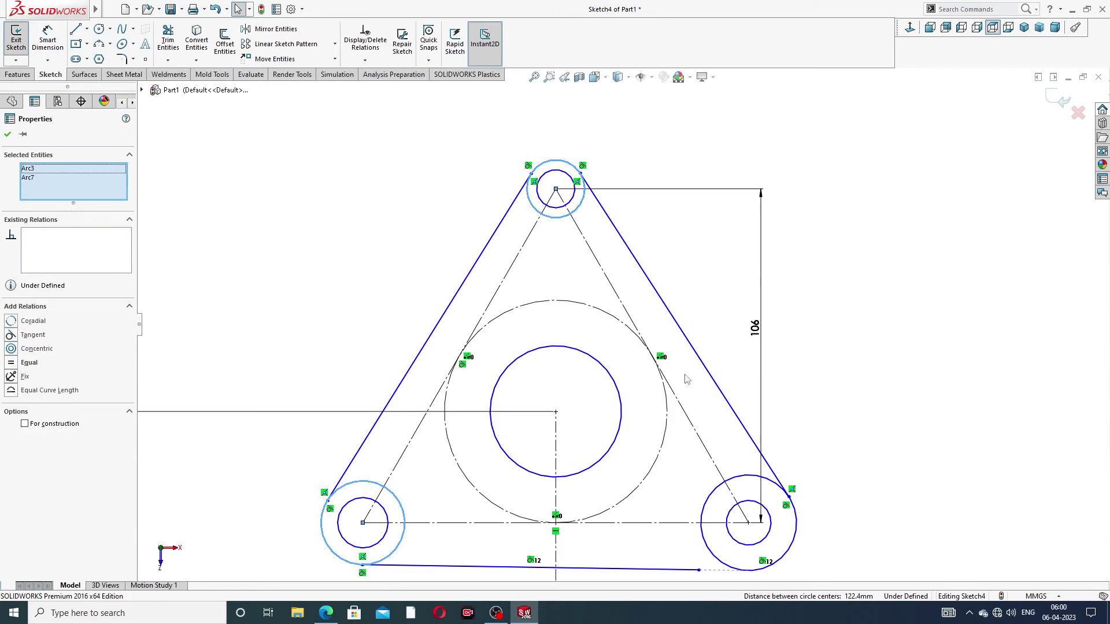
pyautogui.keyDown('ctrl'); pyautogui.click(750, 472); pyautogui.keyUp('ctrl')
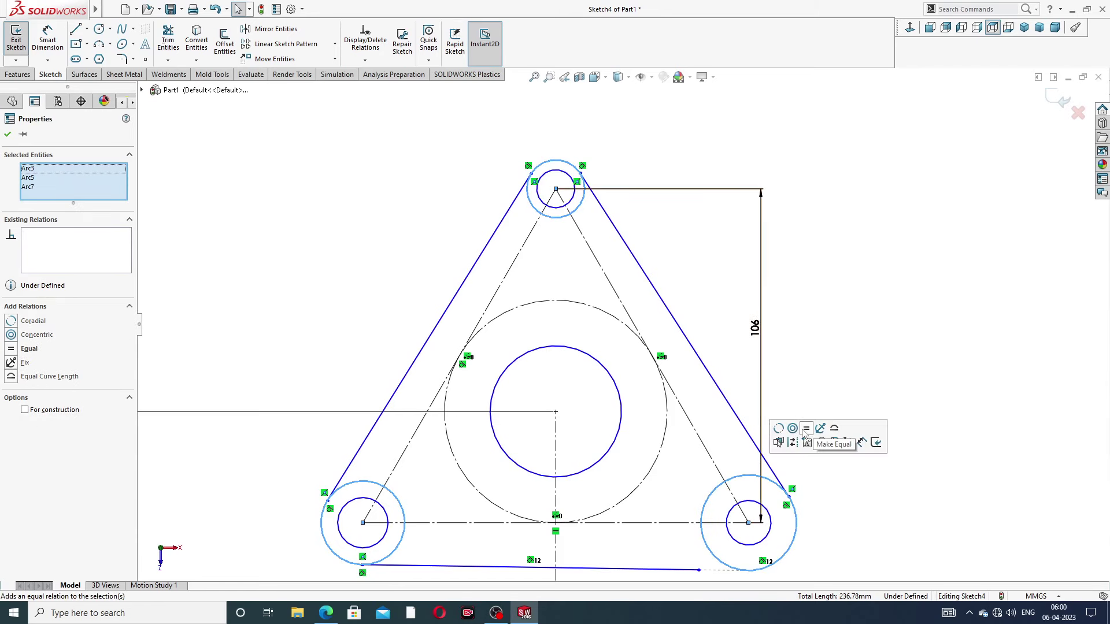
pyautogui.click(807, 428)
pyautogui.click(837, 313)
pyautogui.press('f')
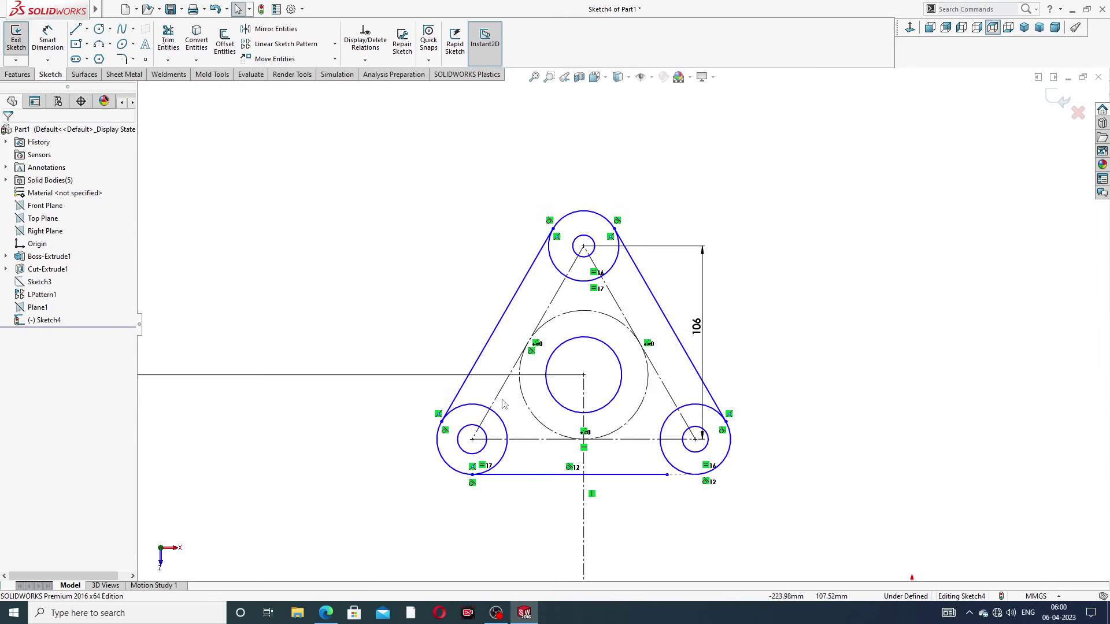
# Make the three small bolt-hole circles equal in size
pyautogui.click(483, 429)
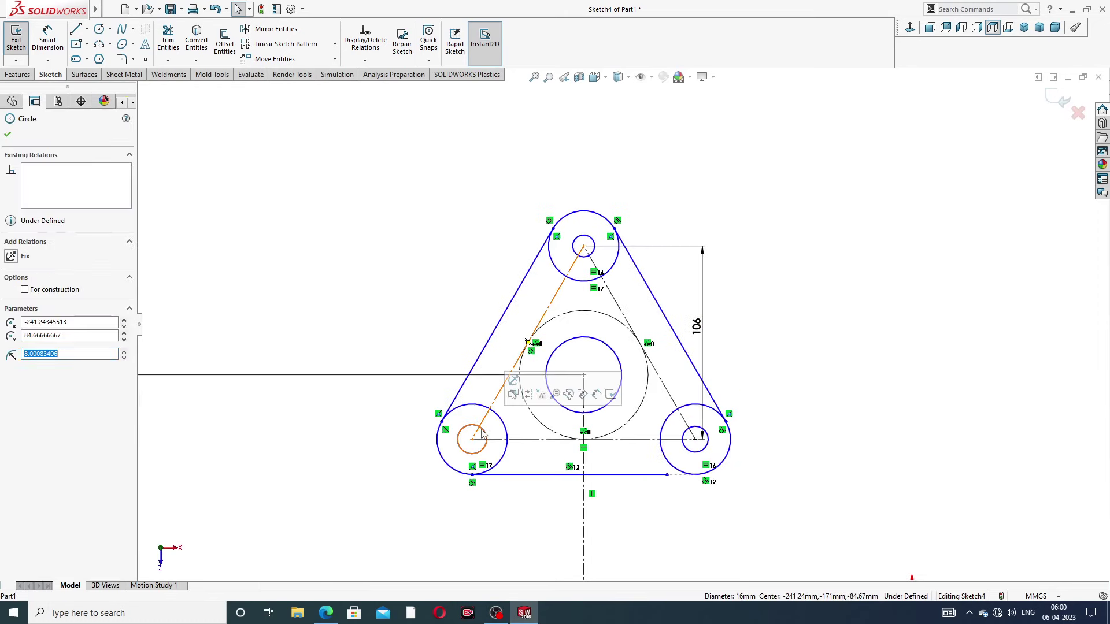
pyautogui.keyDown('ctrl'); pyautogui.click(576, 242); pyautogui.keyUp('ctrl')
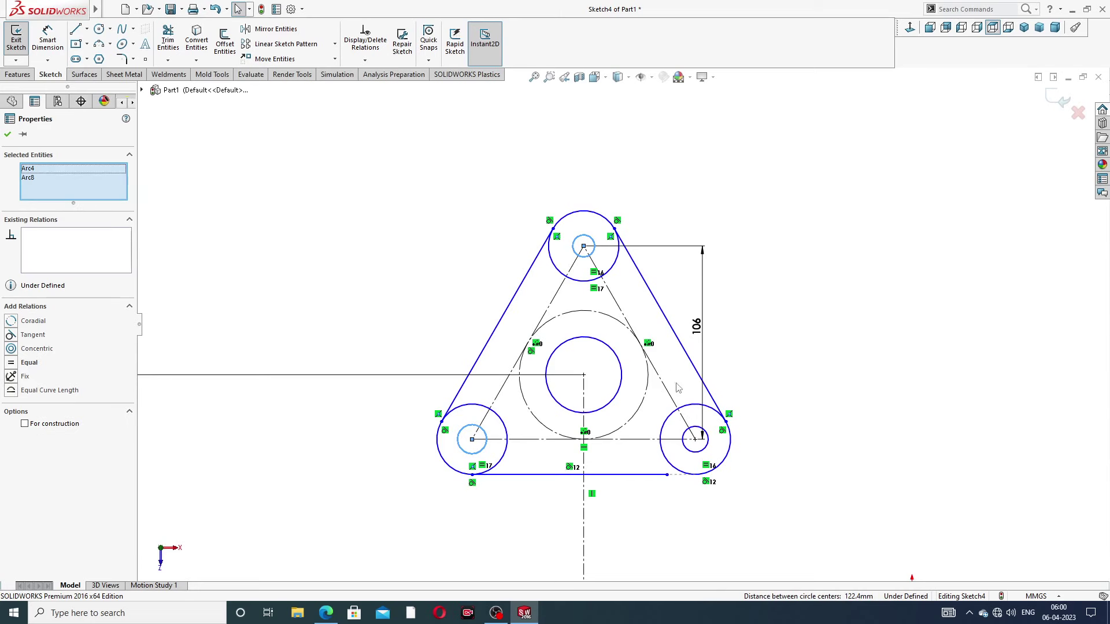
pyautogui.keyDown('ctrl'); pyautogui.click(696, 432); pyautogui.keyUp('ctrl')
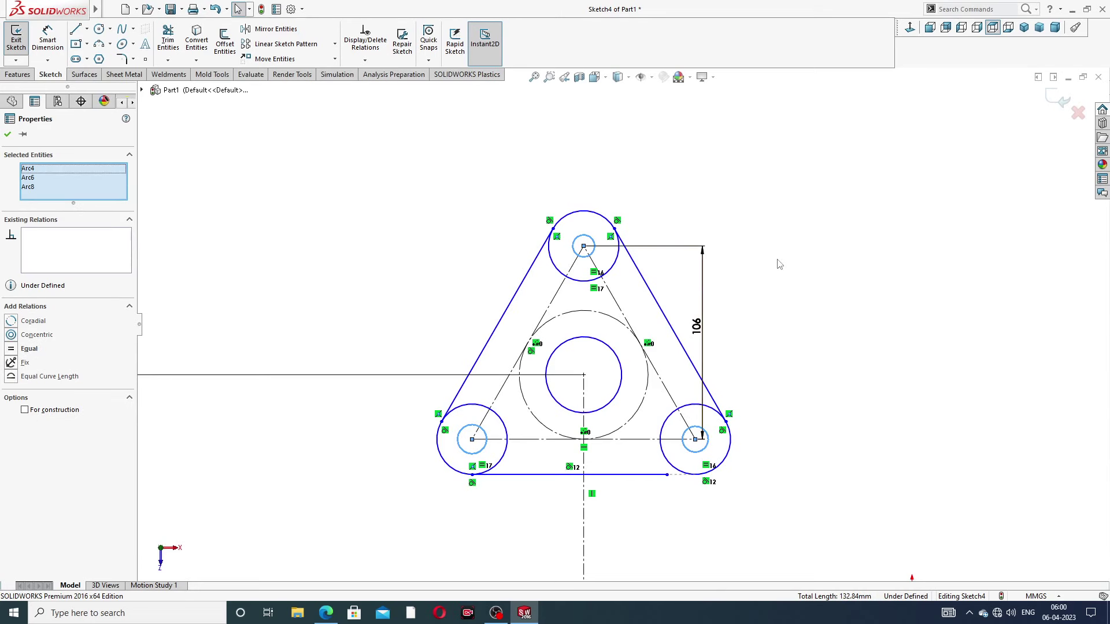
pyautogui.click(30, 350)
pyautogui.click(700, 200)
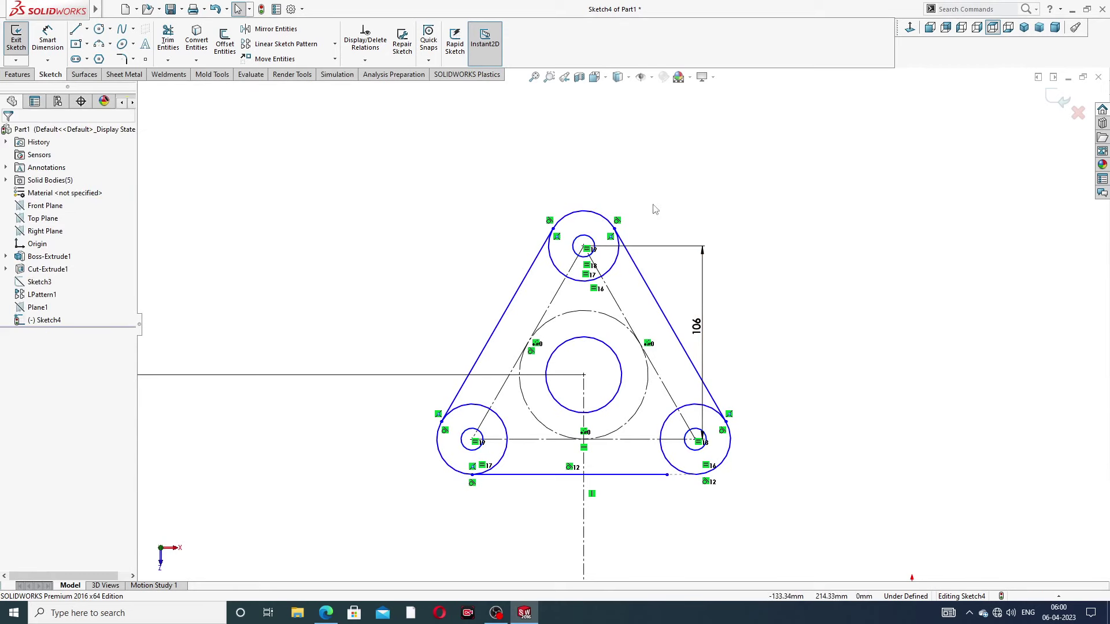
# Dimension the top outer circle to 34 mm diameter and the top bolt hole to 16 mm
pyautogui.press('d')
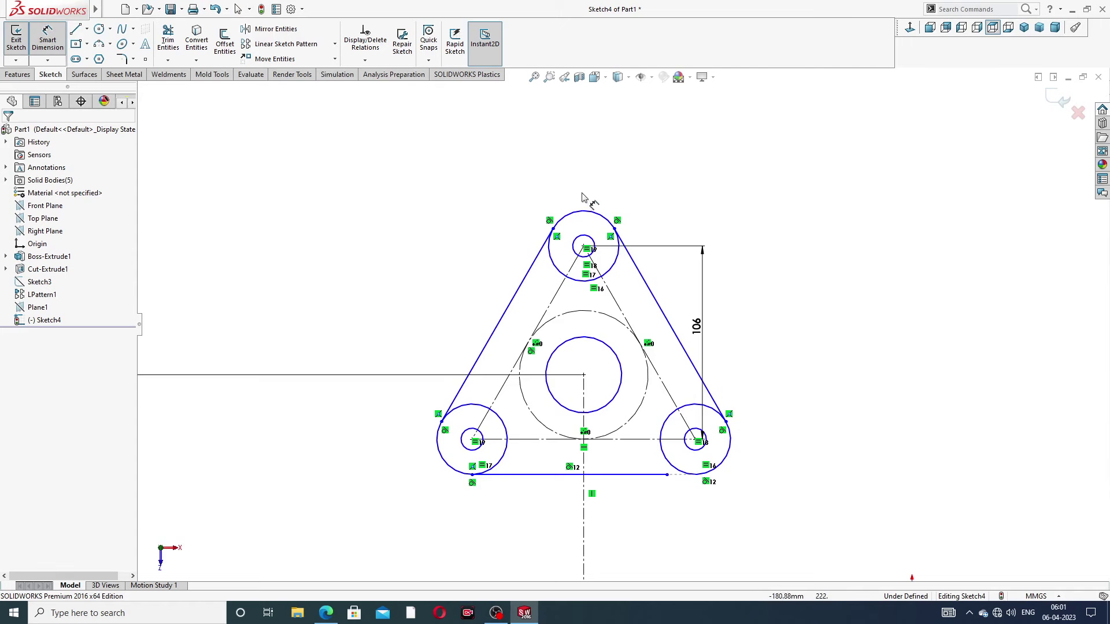
pyautogui.click(582, 212)
pyautogui.click(520, 174)
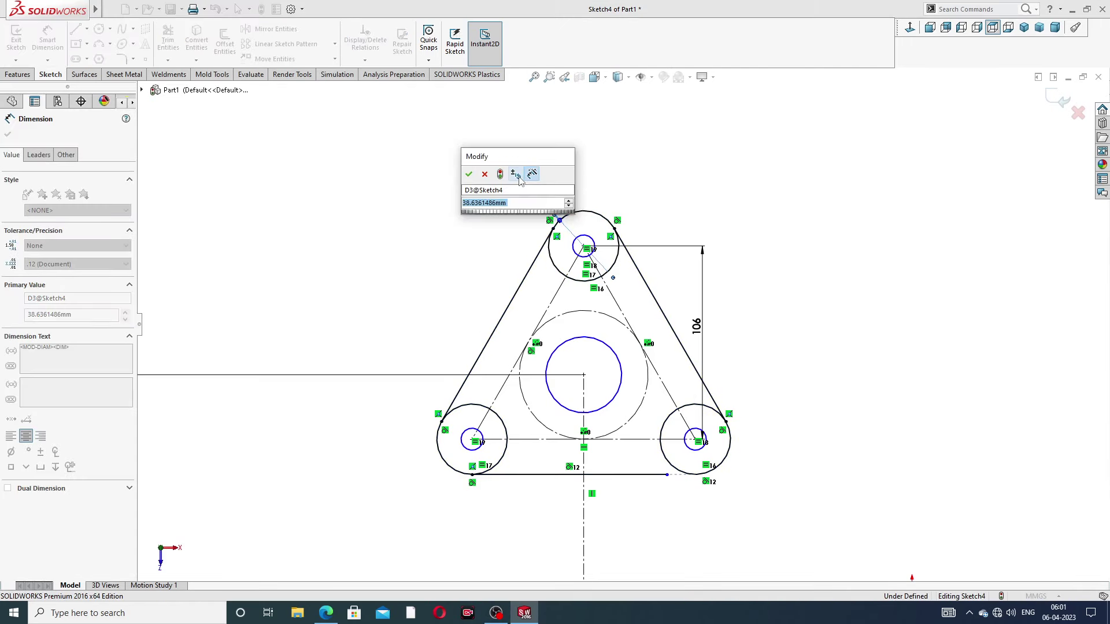
pyautogui.write('34')
pyautogui.press('Return')
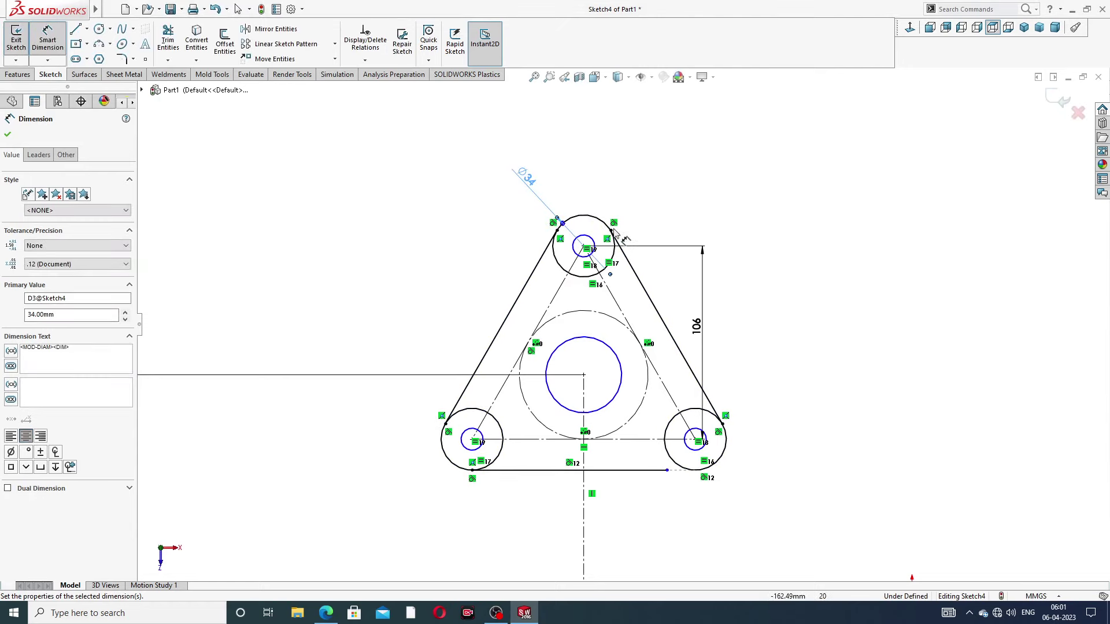
pyautogui.click(592, 239)
pyautogui.click(564, 169)
pyautogui.write('1')
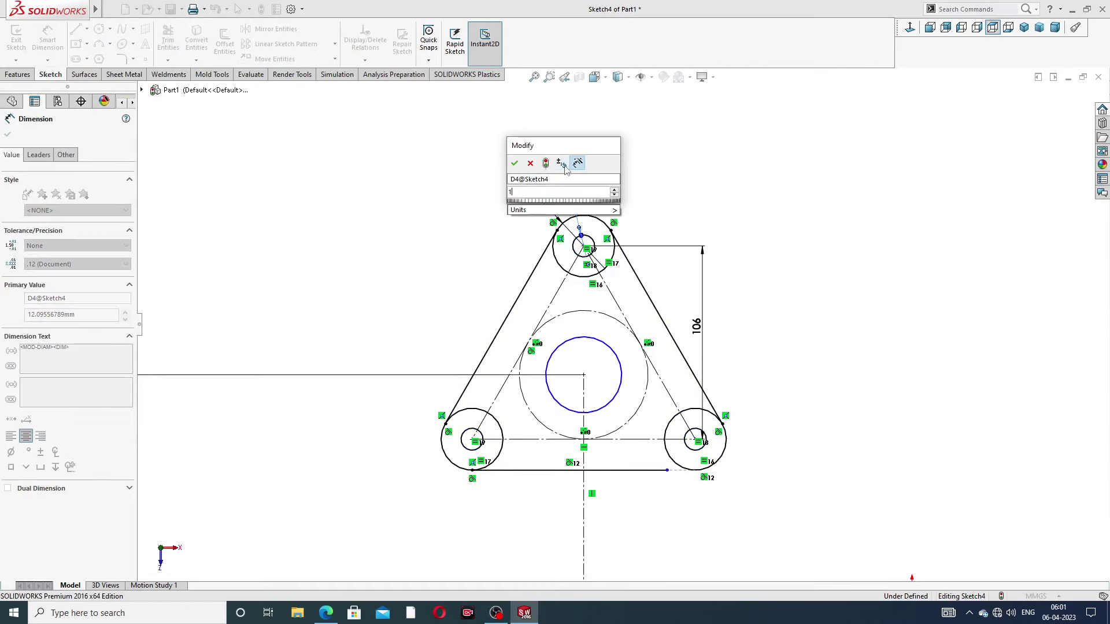
pyautogui.write('6')
pyautogui.press('Return')
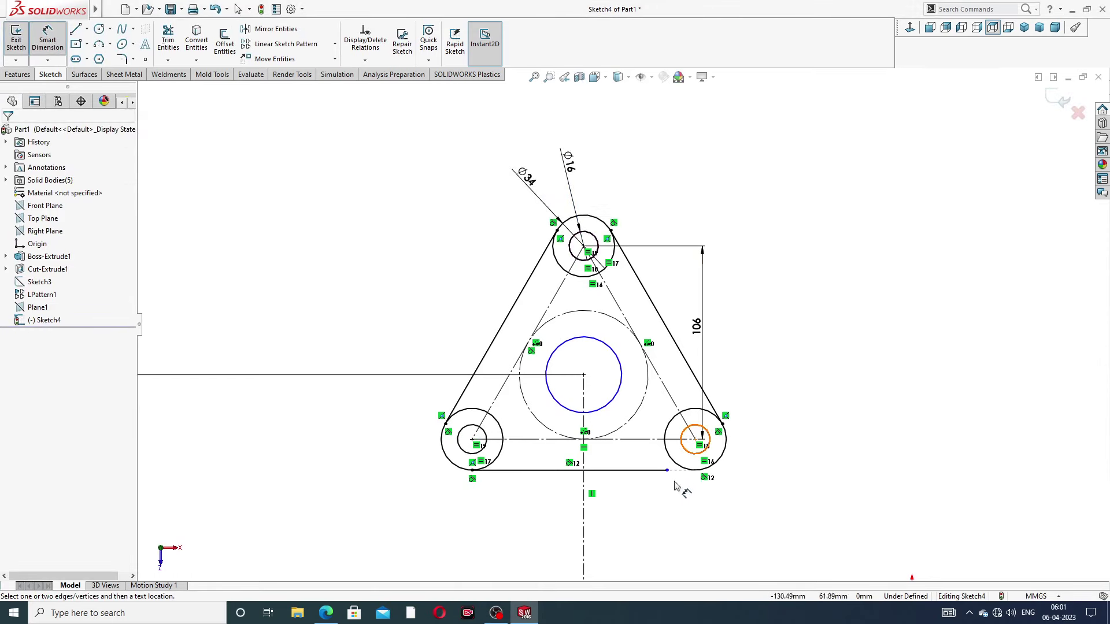
pyautogui.scroll(-1, 687, 491)
# Extend the bottom line so its right end sits on the lower-right outer circle's bottom
pyautogui.rightClick(795, 297)
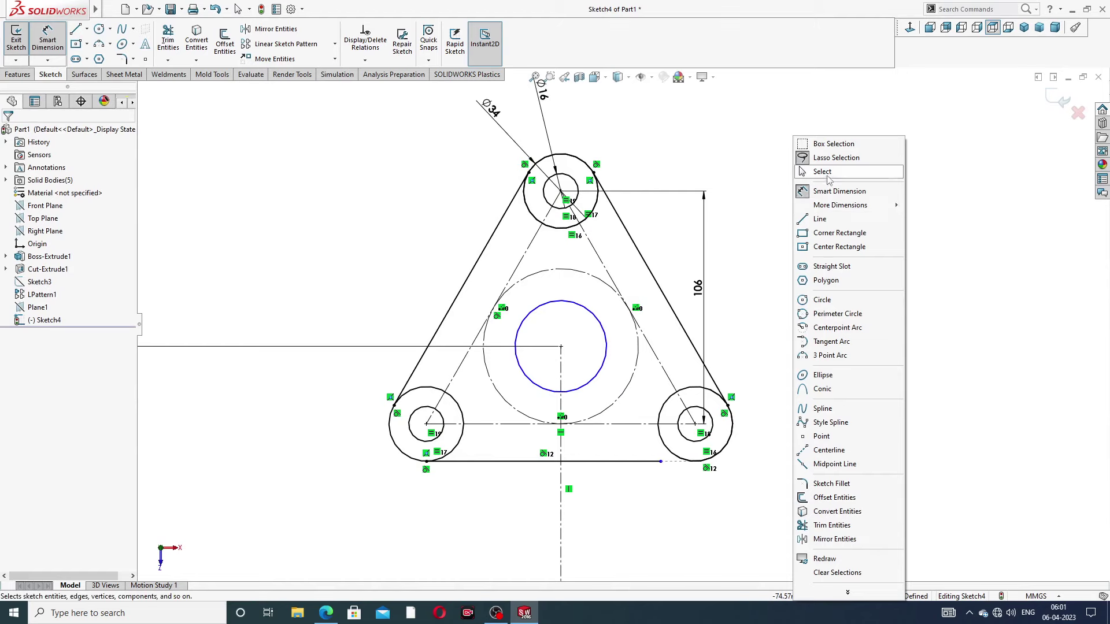
pyautogui.click(822, 172)
pyautogui.scroll(-3, 673, 483)
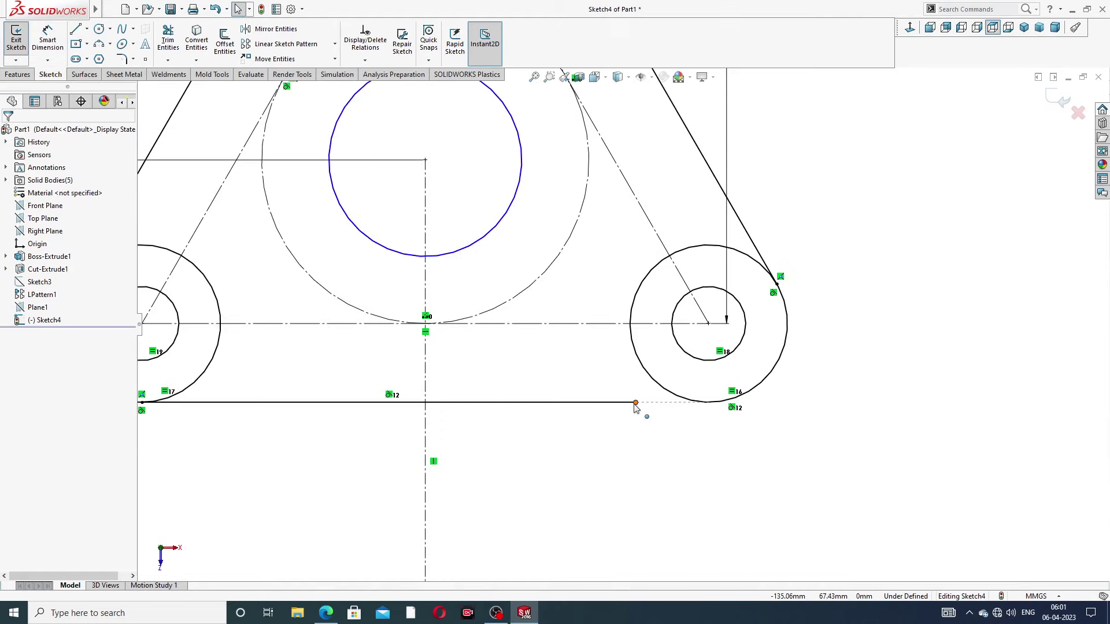
pyautogui.moveTo(635, 403); pyautogui.dragTo(710, 405)
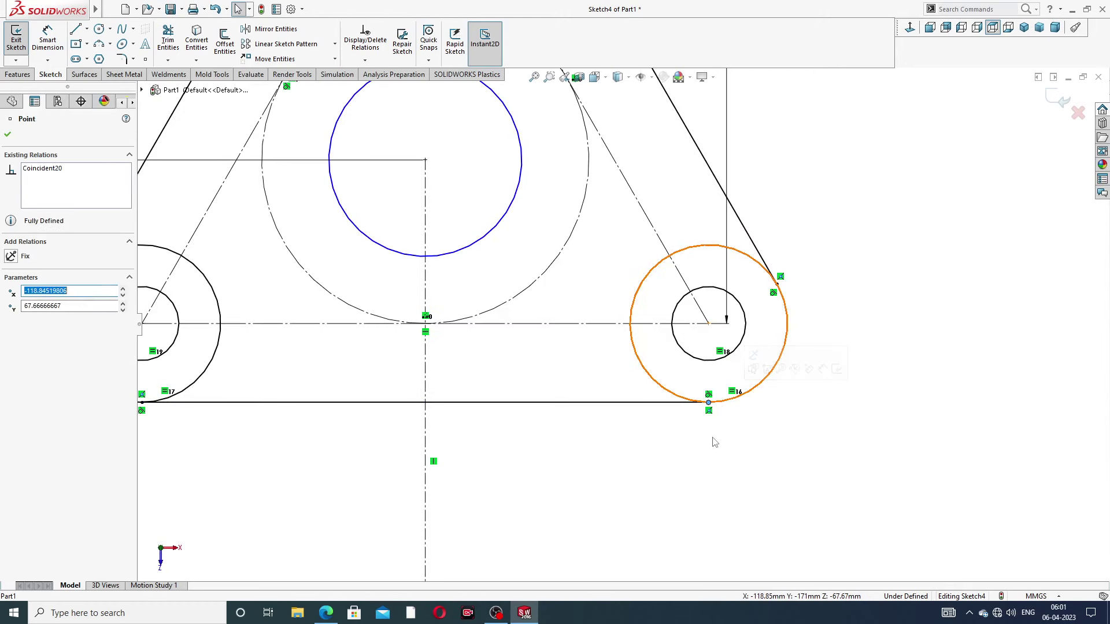
pyautogui.click(745, 410)
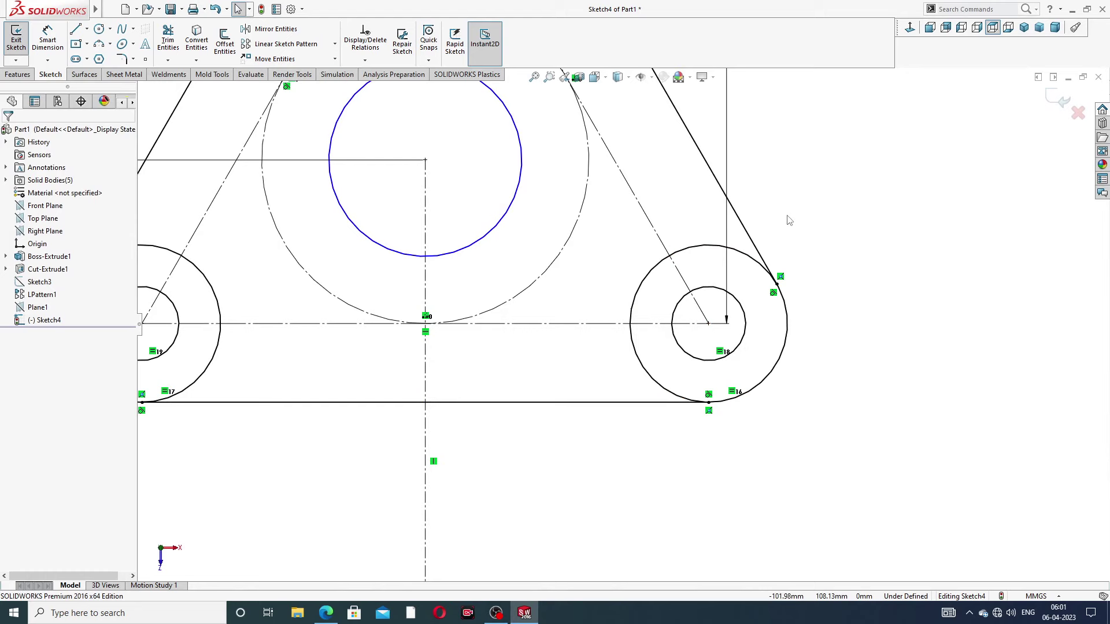
pyautogui.press('f')
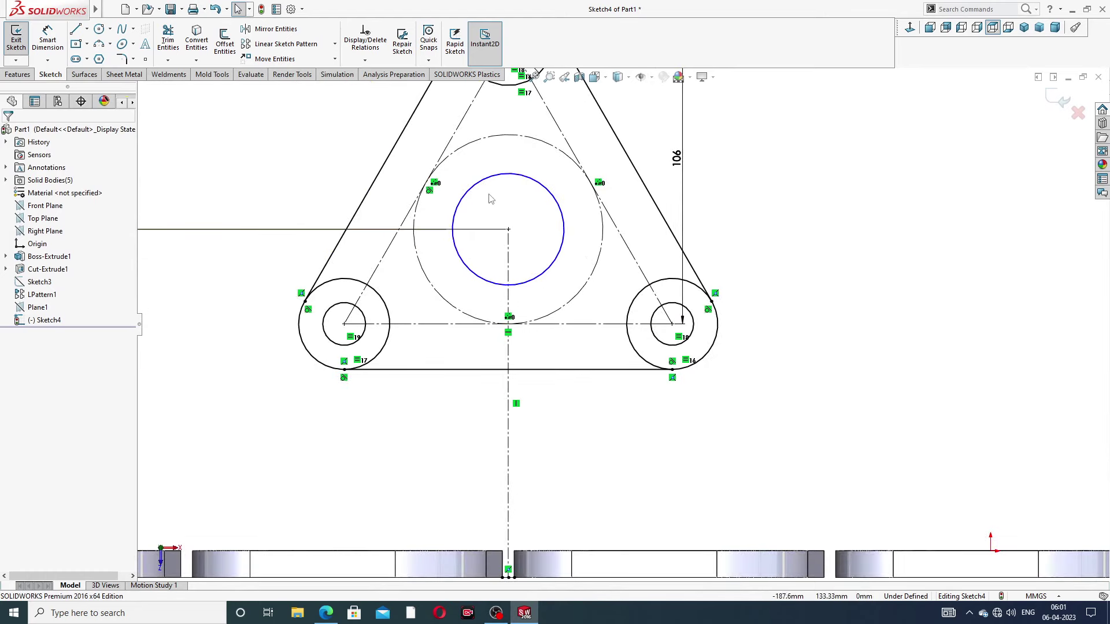
# Place a diameter dimension on the centre circle
pyautogui.click(51, 39)
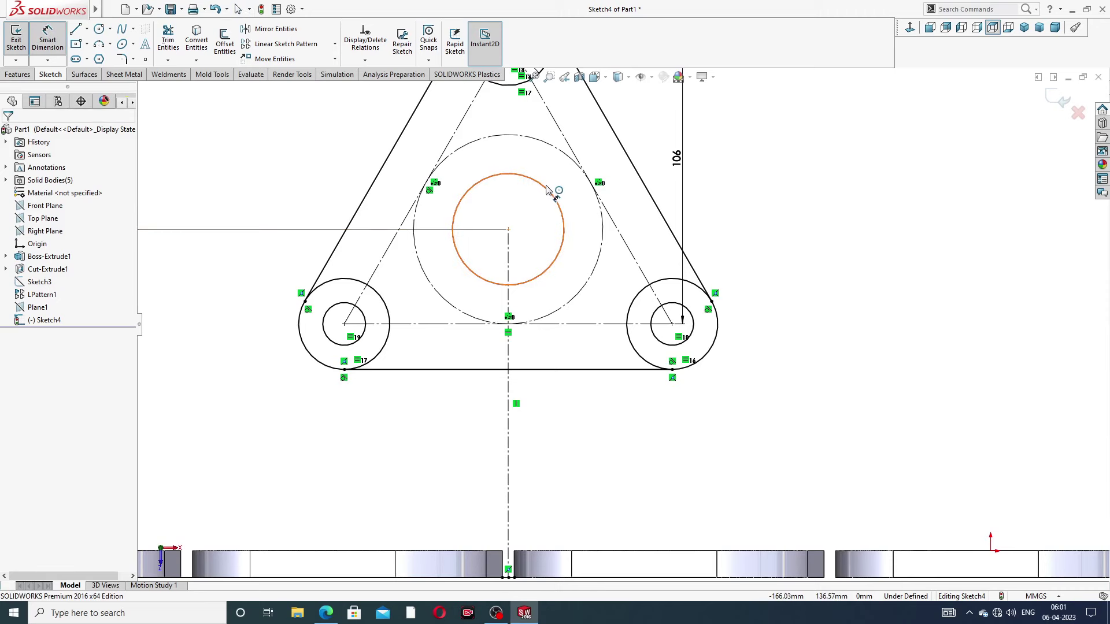
pyautogui.click(556, 192)
pyautogui.click(750, 154)
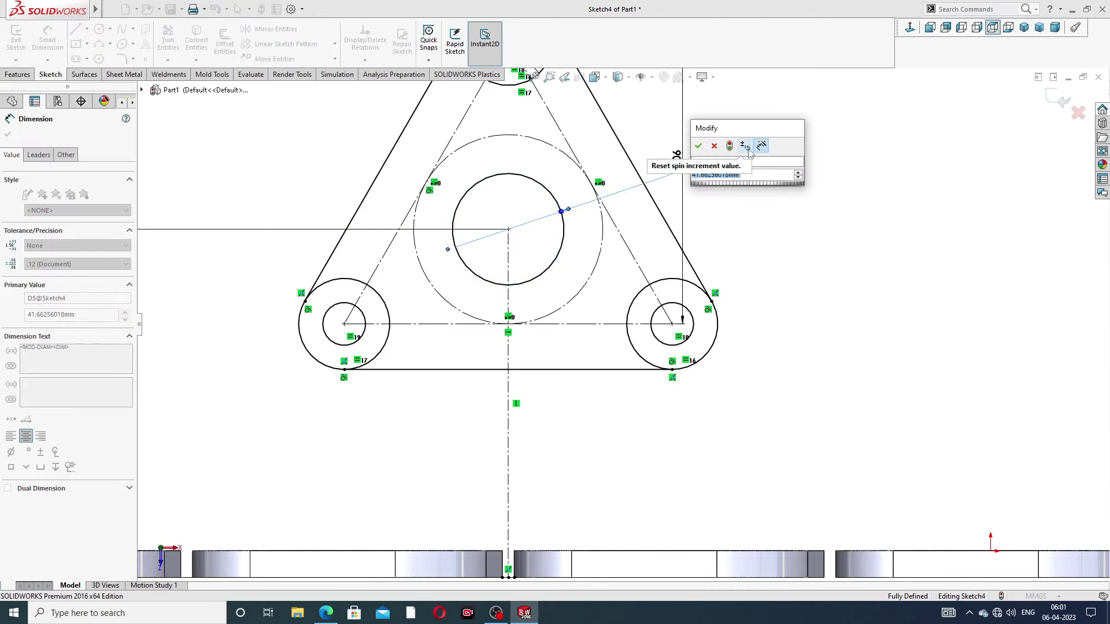
# Set the centre circle's diameter to 72 mm, fully defining the flange sketch
pyautogui.write('72')
pyautogui.press('Return')
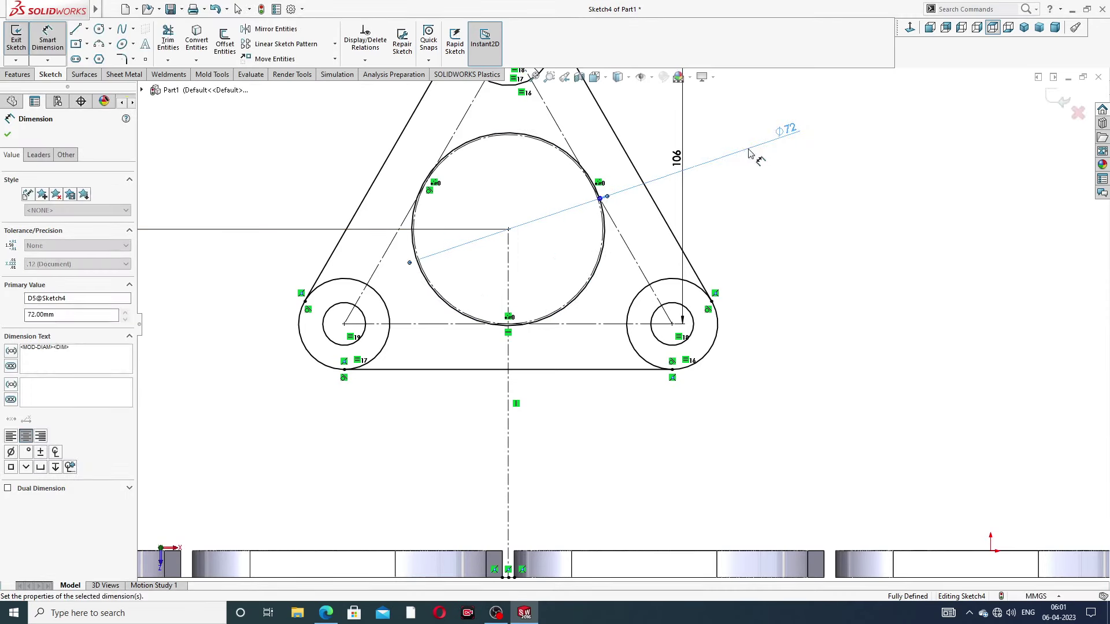
pyautogui.scroll(2, 791, 193)
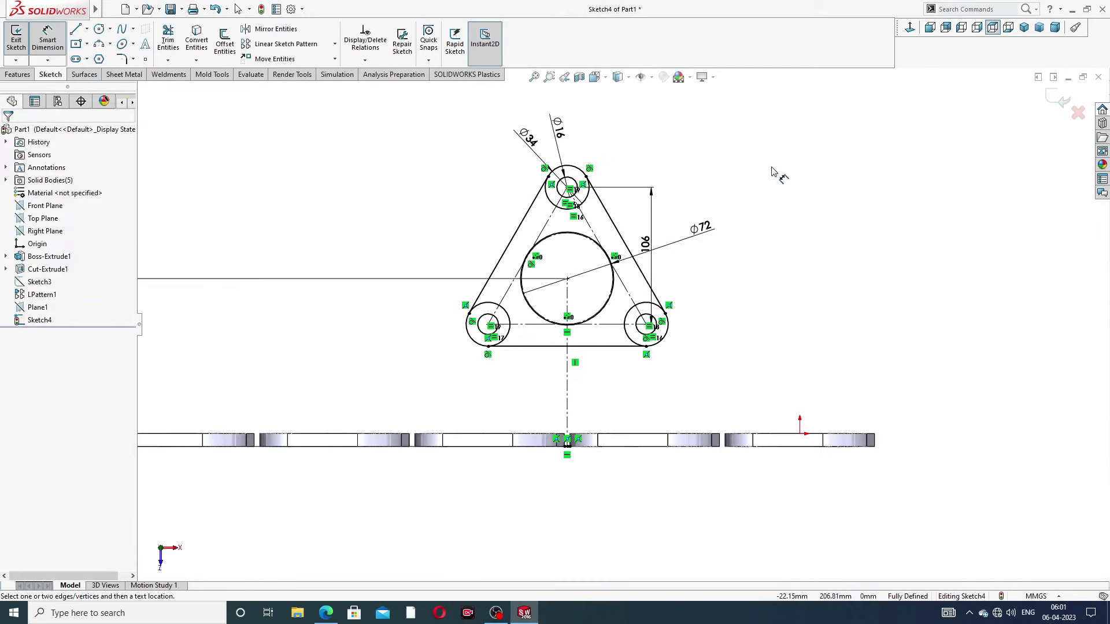
pyautogui.rightClick(772, 171)
pyautogui.click(788, 168)
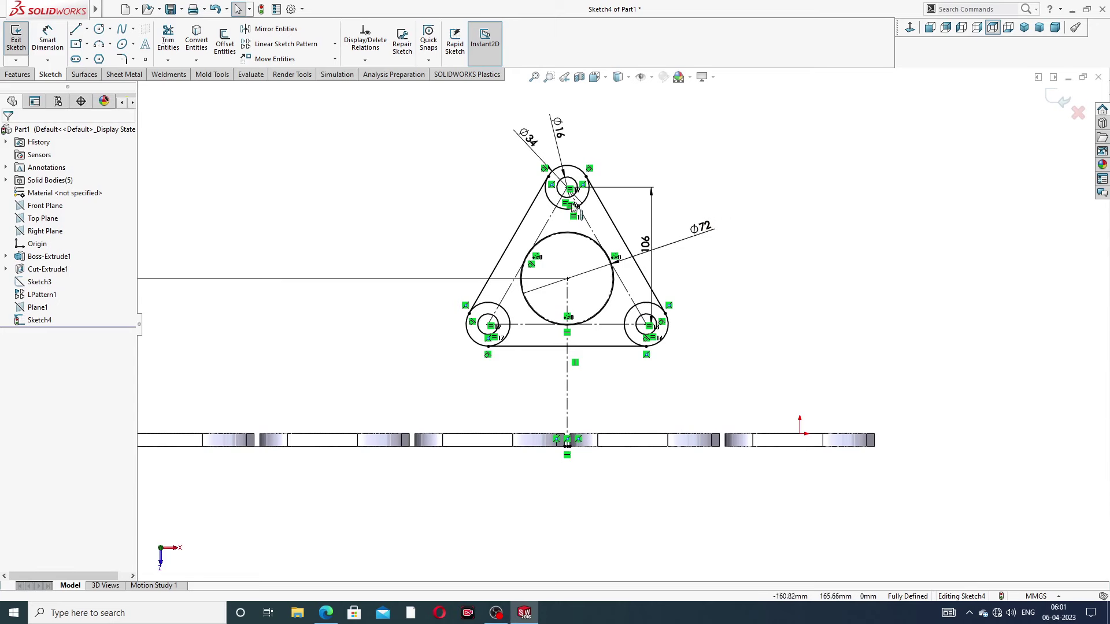
pyautogui.scroll(2, 731, 258)
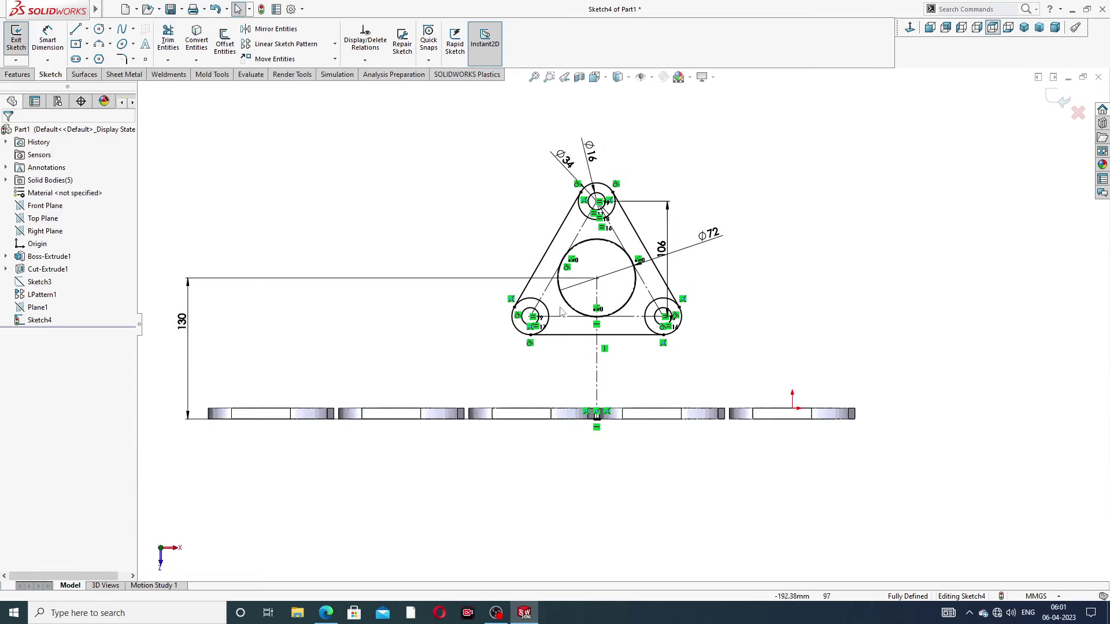
pyautogui.scroll(-3, 515, 313)
# Trim away the inner arcs of the left and right outer circles
pyautogui.click(167, 41)
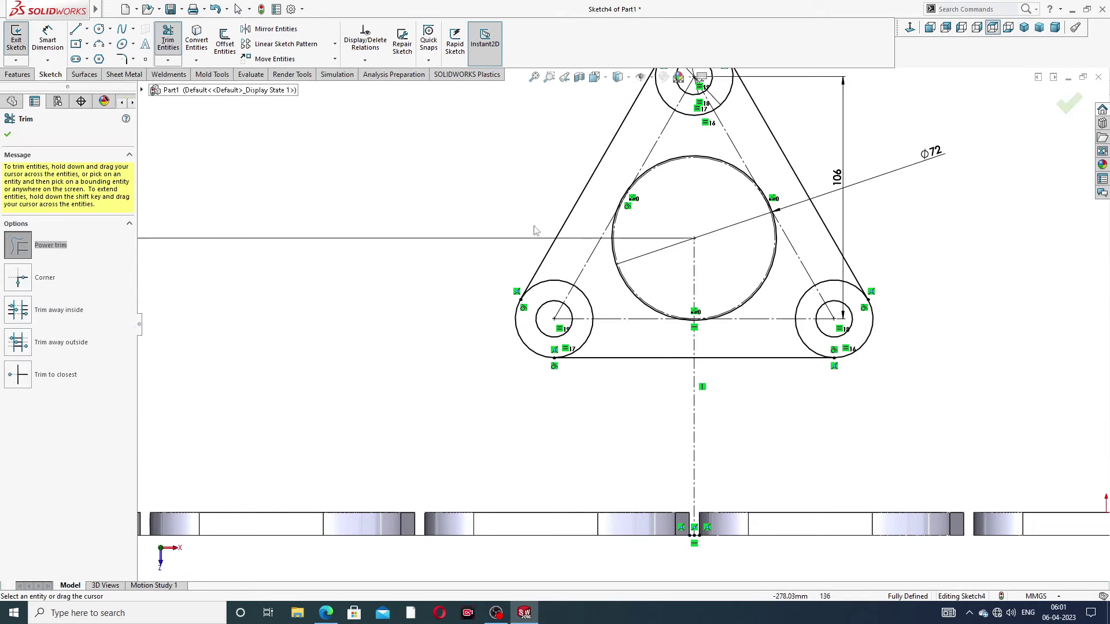
pyautogui.scroll(-2, 622, 253)
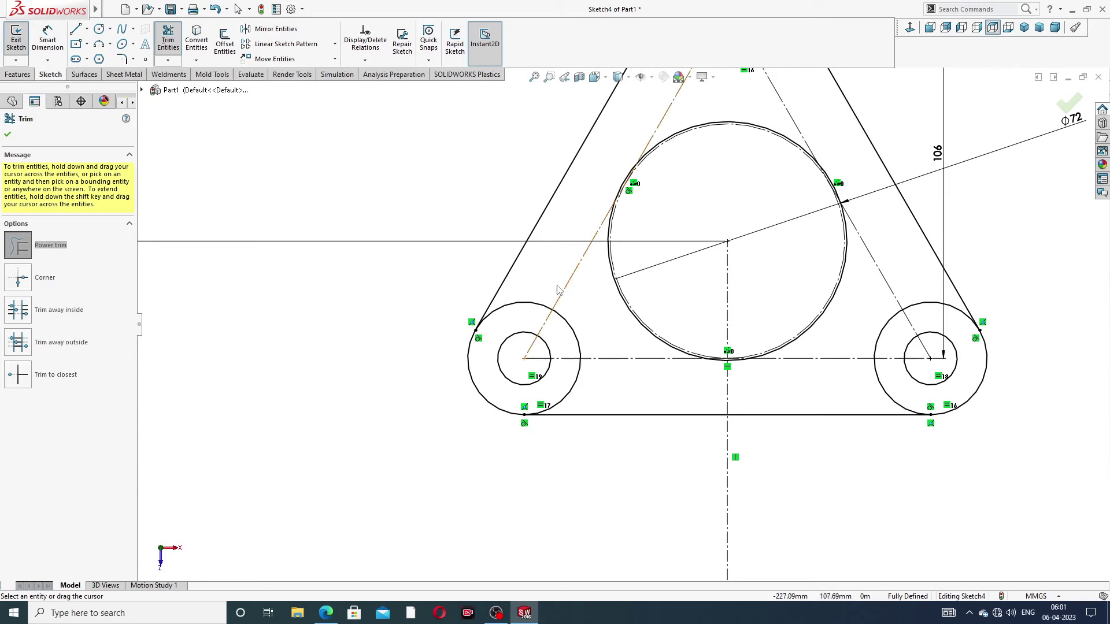
pyautogui.moveTo(527, 290)
pyautogui.mouseDown()
pyautogui.moveTo(527, 309)
pyautogui.moveTo(613, 316)
pyautogui.moveTo(566, 342)
pyautogui.mouseUp()
pyautogui.moveTo(590, 398); pyautogui.dragTo(584, 393)
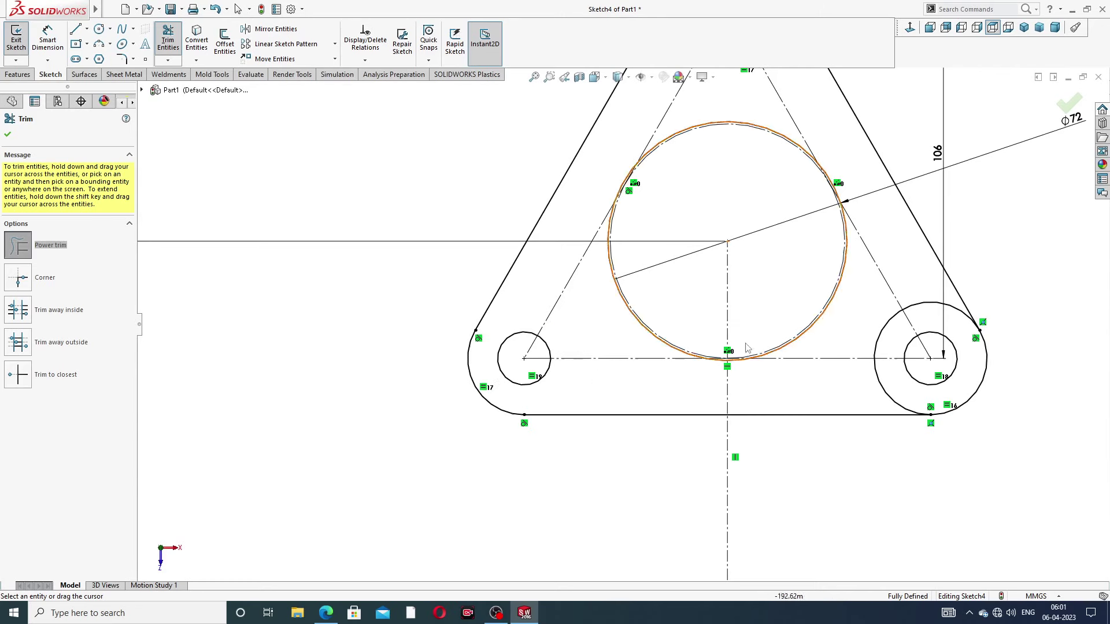
pyautogui.moveTo(865, 304)
pyautogui.mouseDown()
pyautogui.moveTo(939, 281)
pyautogui.moveTo(936, 312)
pyautogui.moveTo(830, 422)
pyautogui.moveTo(885, 389)
pyautogui.mouseUp()
pyautogui.scroll(3, 811, 253)
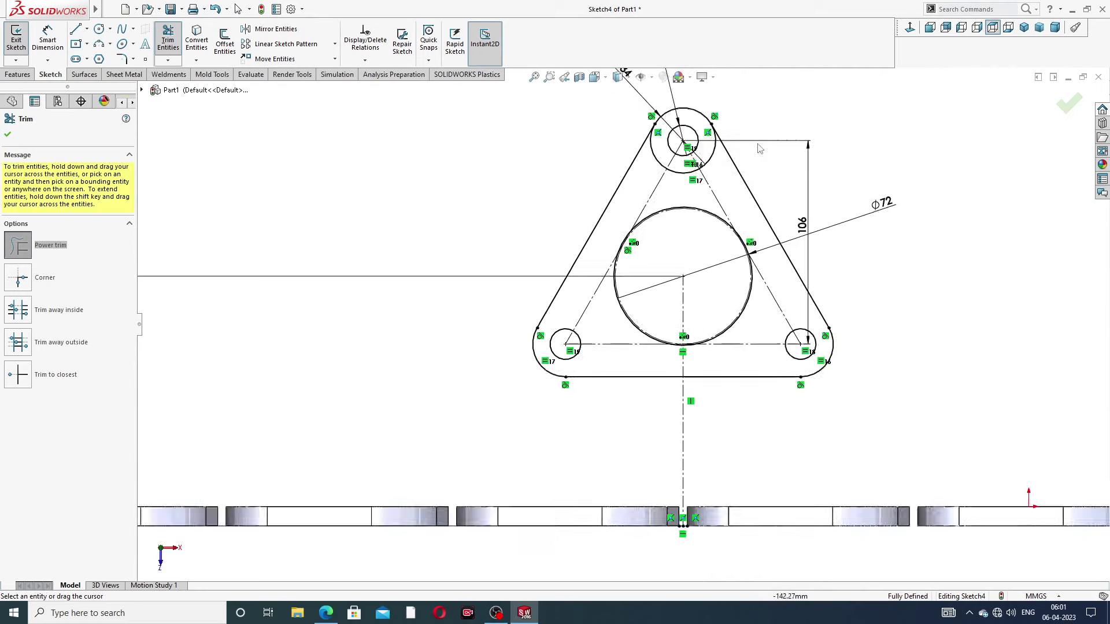
pyautogui.scroll(-6, 647, 231)
# Trim the top outer circle's inner arcs, leaving one continuous rounded-triangle outline
pyautogui.moveTo(673, 230); pyautogui.dragTo(649, 237)
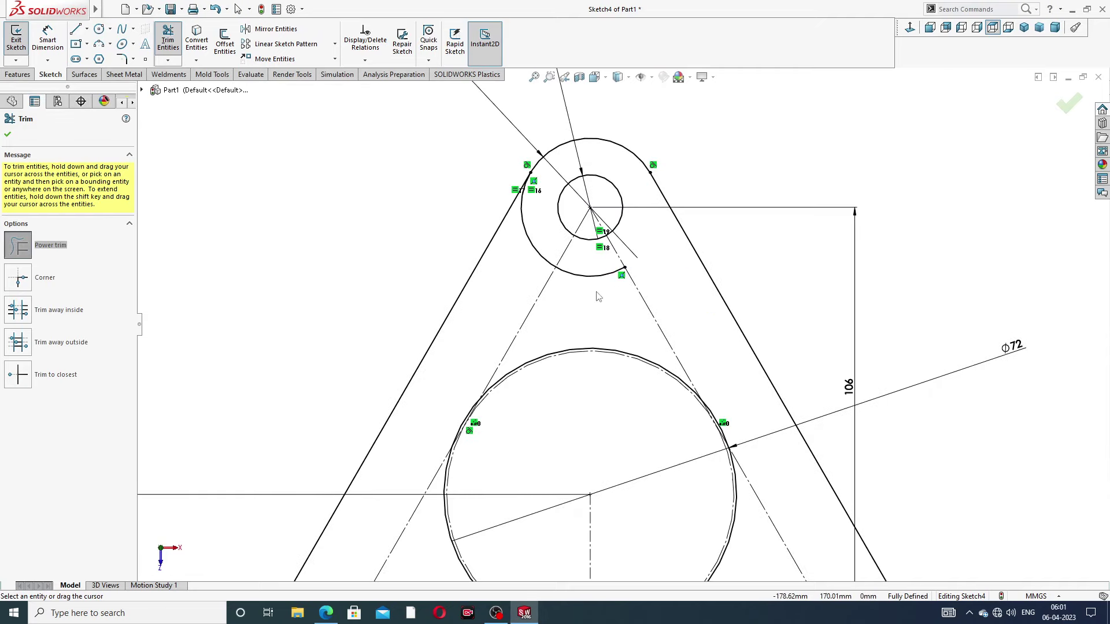
pyautogui.moveTo(598, 296)
pyautogui.mouseDown()
pyautogui.moveTo(528, 277)
pyautogui.moveTo(528, 248)
pyautogui.mouseUp()
pyautogui.scroll(3, 654, 228)
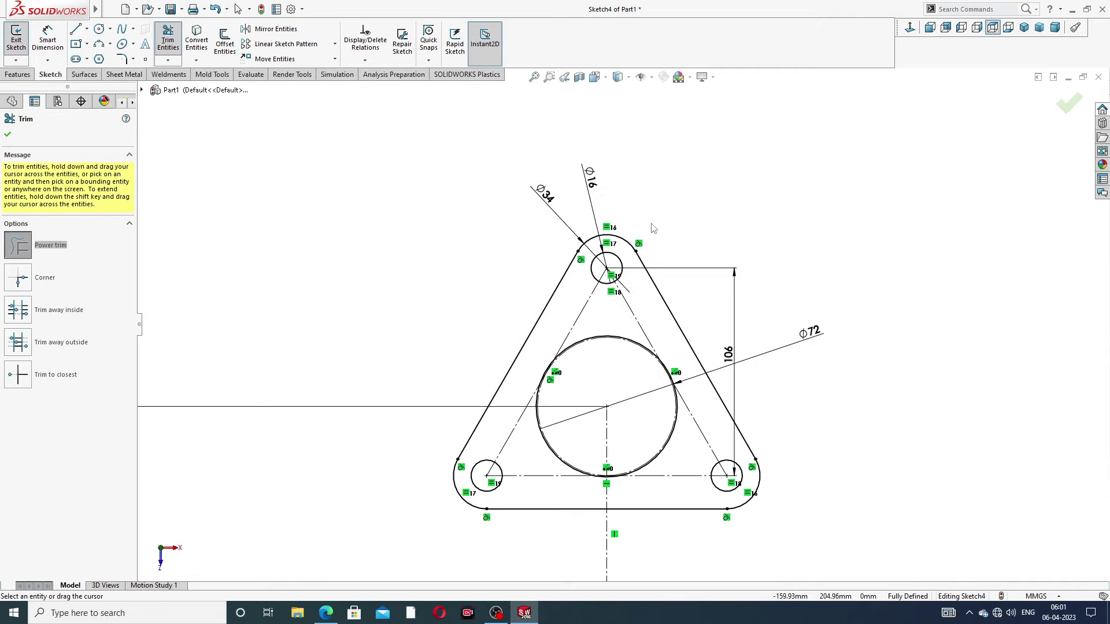
pyautogui.click(1068, 104)
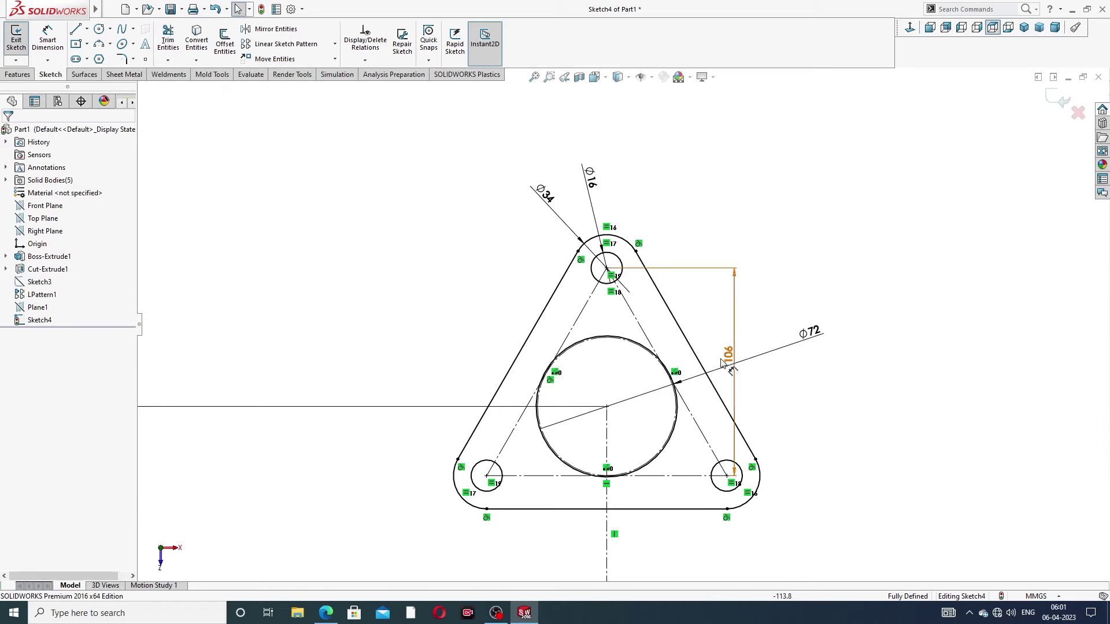
pyautogui.scroll(-2, 654, 477)
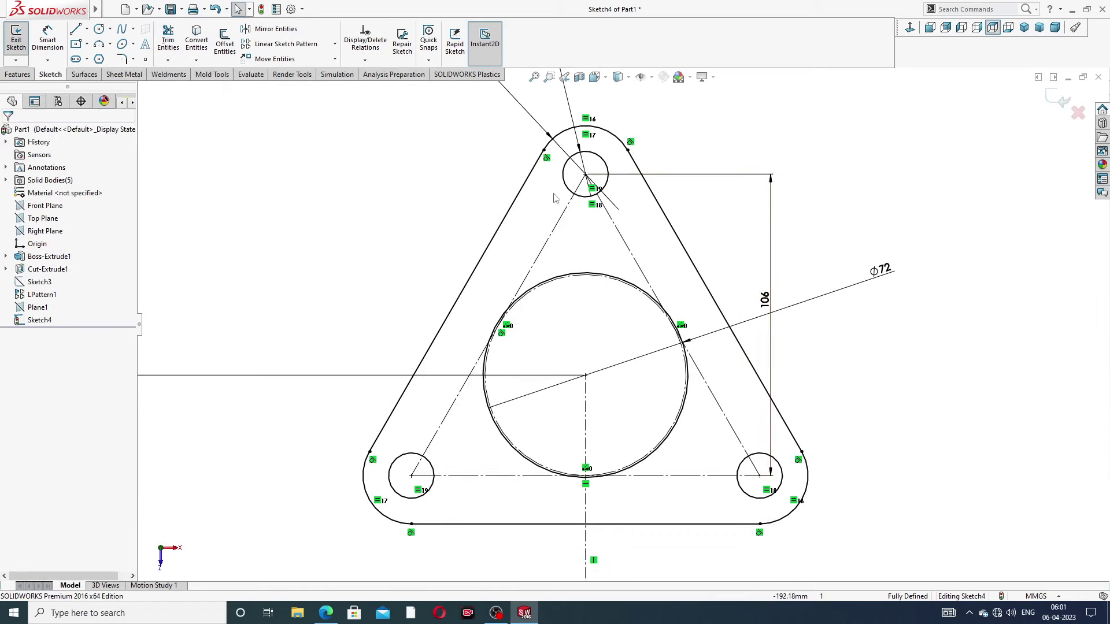
pyautogui.scroll(2, 623, 324)
pyautogui.scroll(-2, 634, 391)
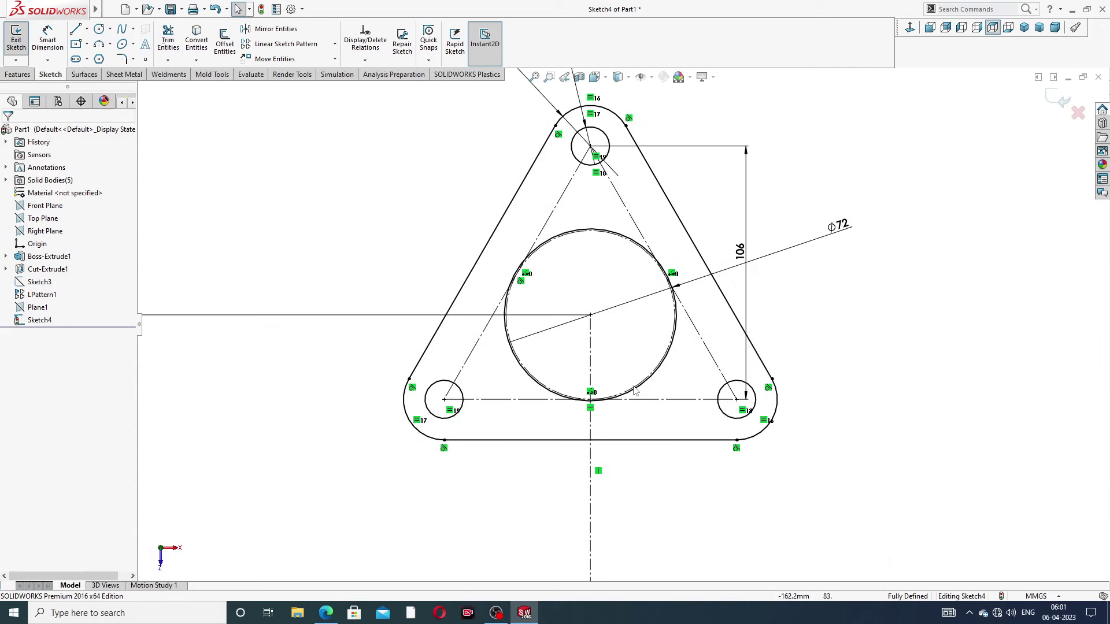
# Extrude the triangular flange sketch 12 mm into a solid plate (Boss-Extrude2)
pyautogui.click(29, 75)
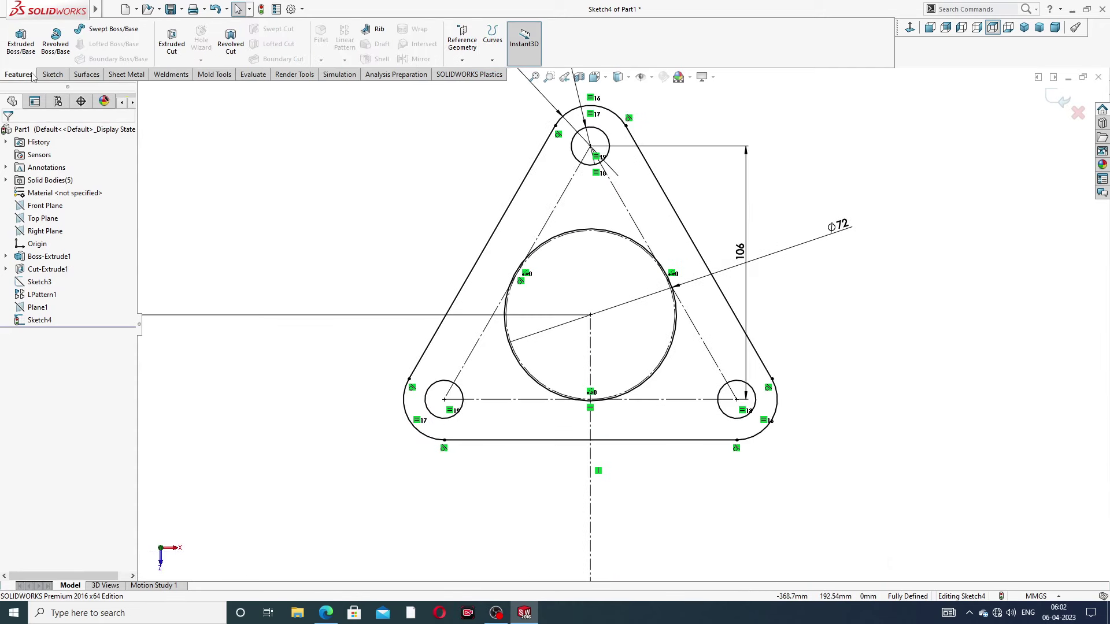
pyautogui.click(27, 51)
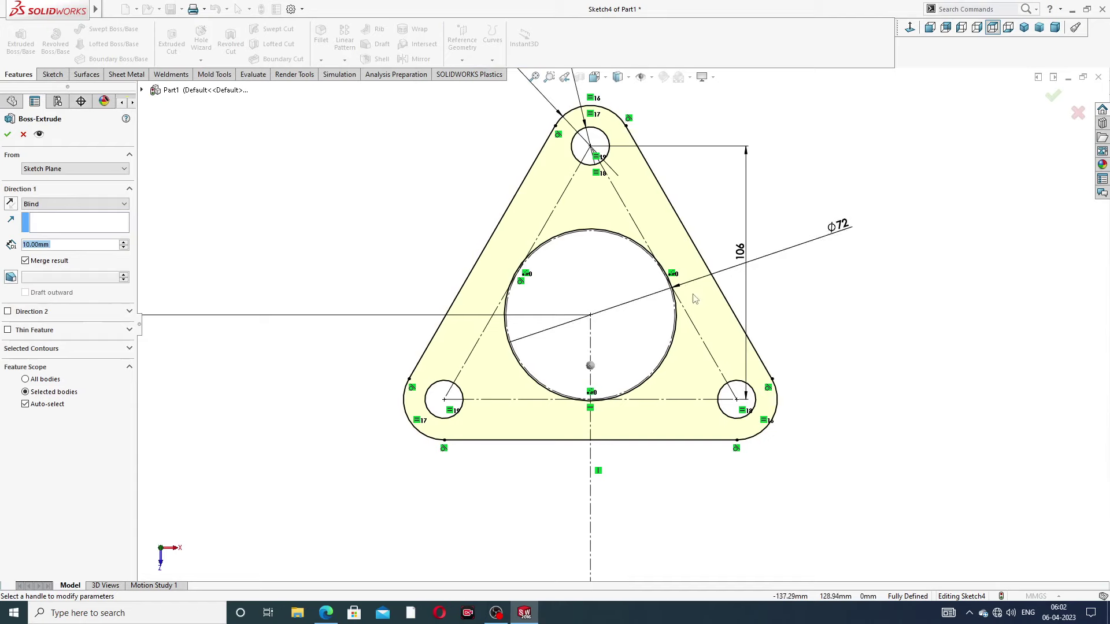
pyautogui.moveTo(684, 242); pyautogui.dragTo(657, 305, button='middle')
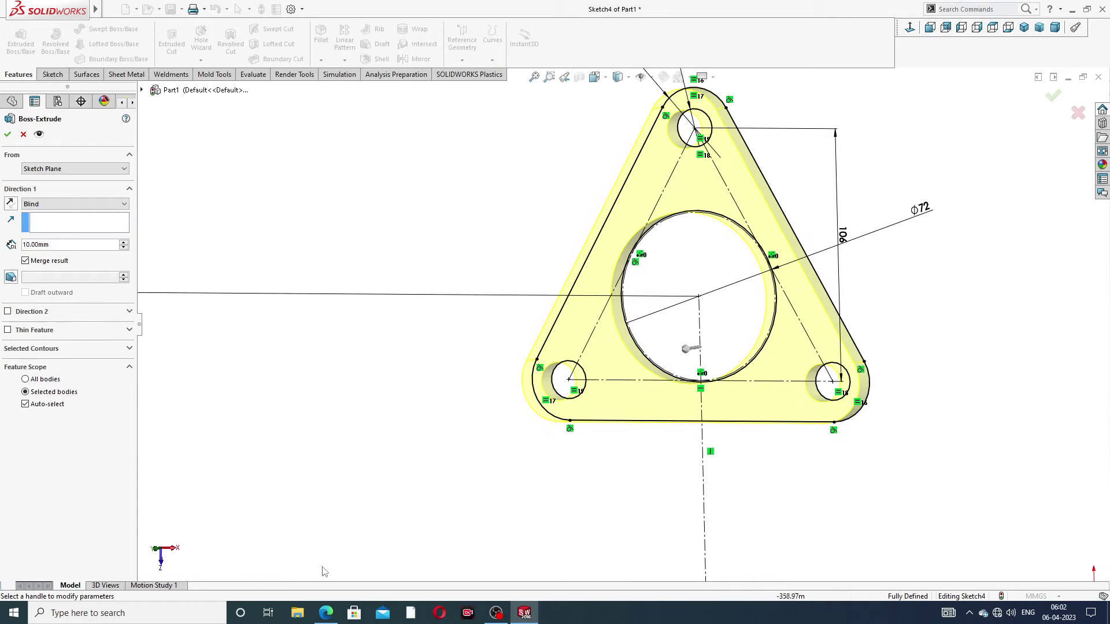
pyautogui.click(326, 612)
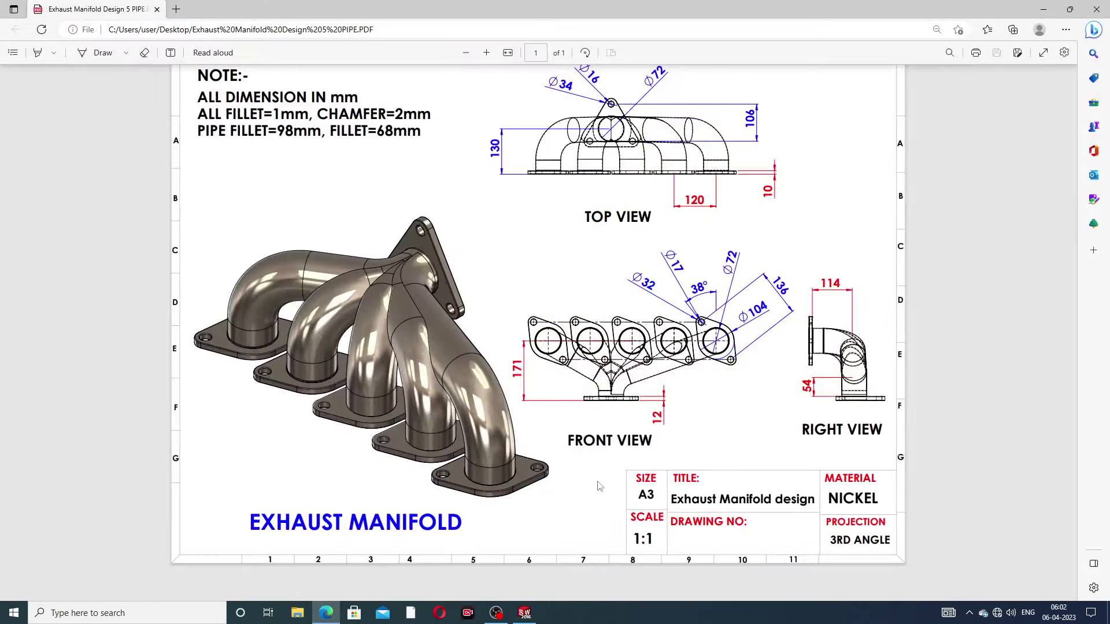
pyautogui.click(325, 612)
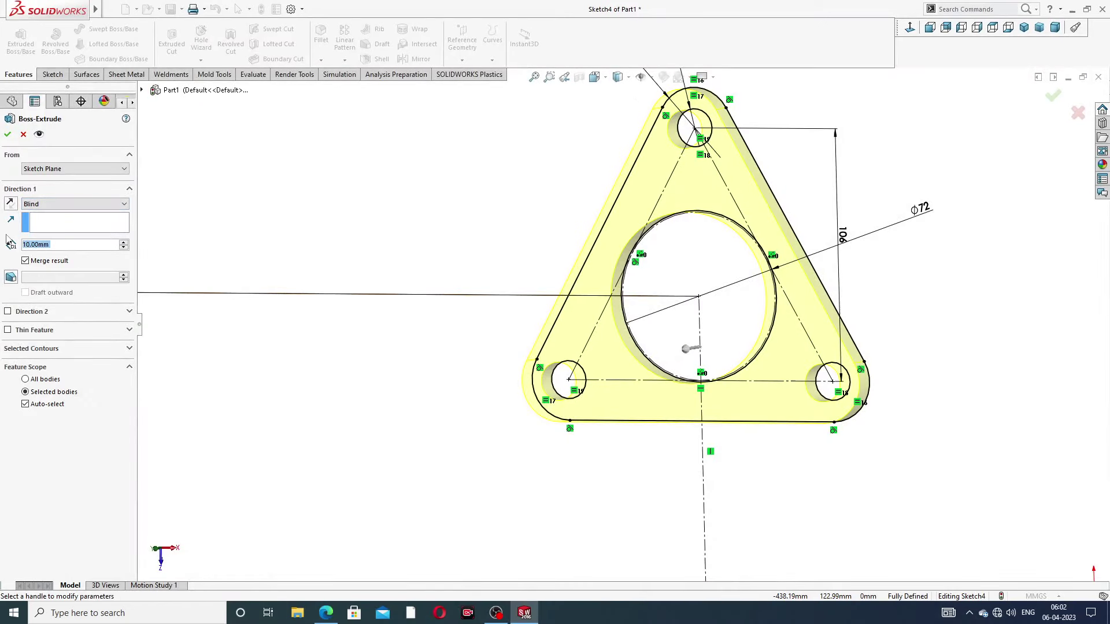
pyautogui.write('12')
pyautogui.press('Return')
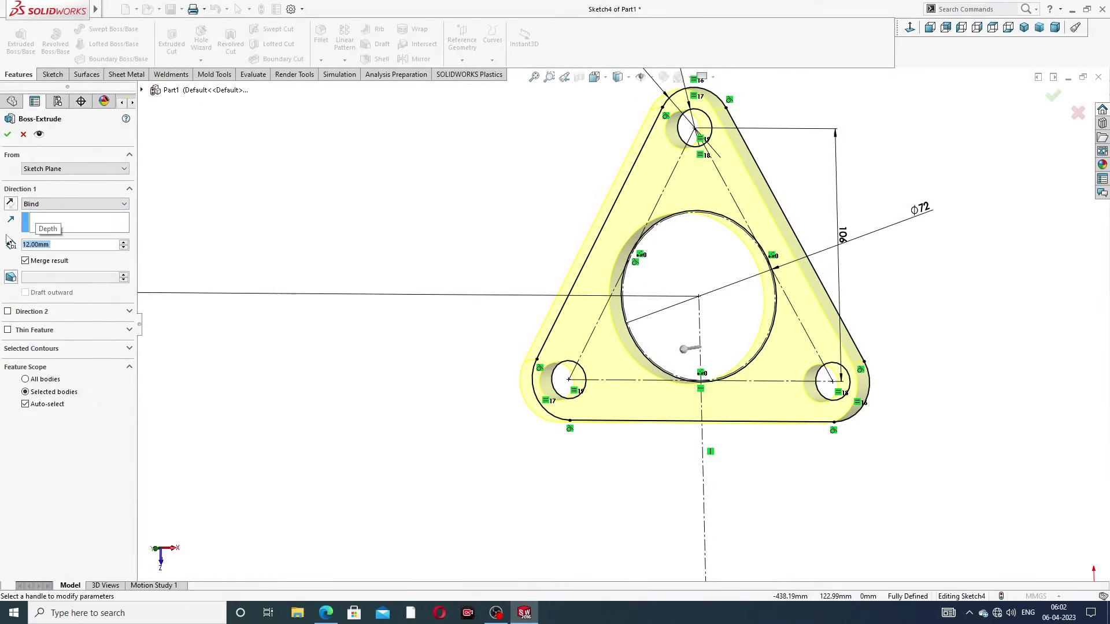
pyautogui.click(7, 134)
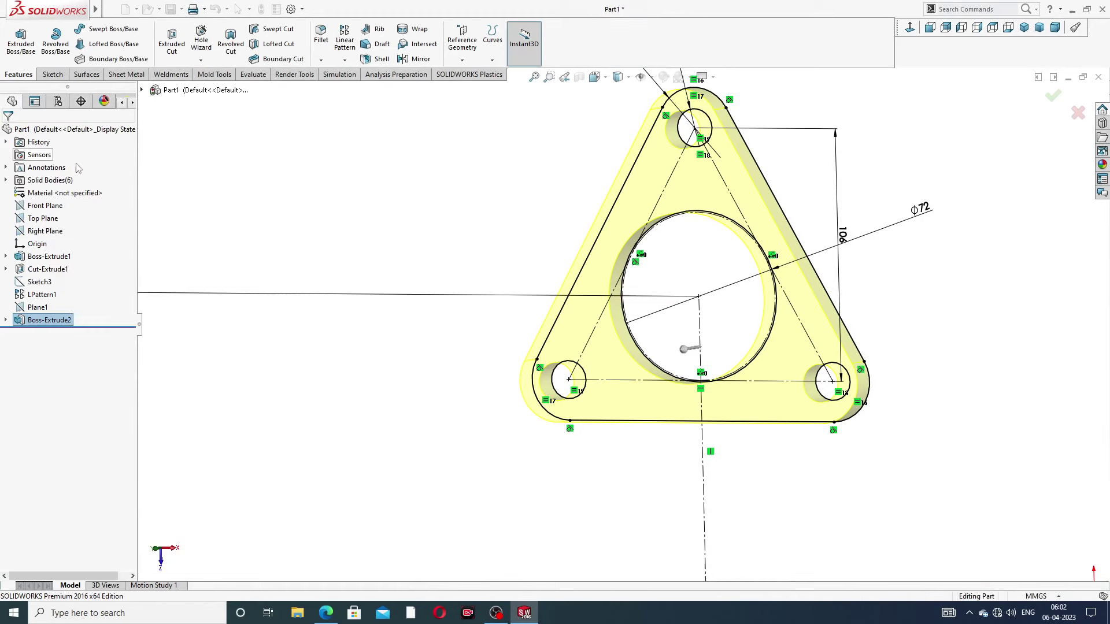
pyautogui.press('f')
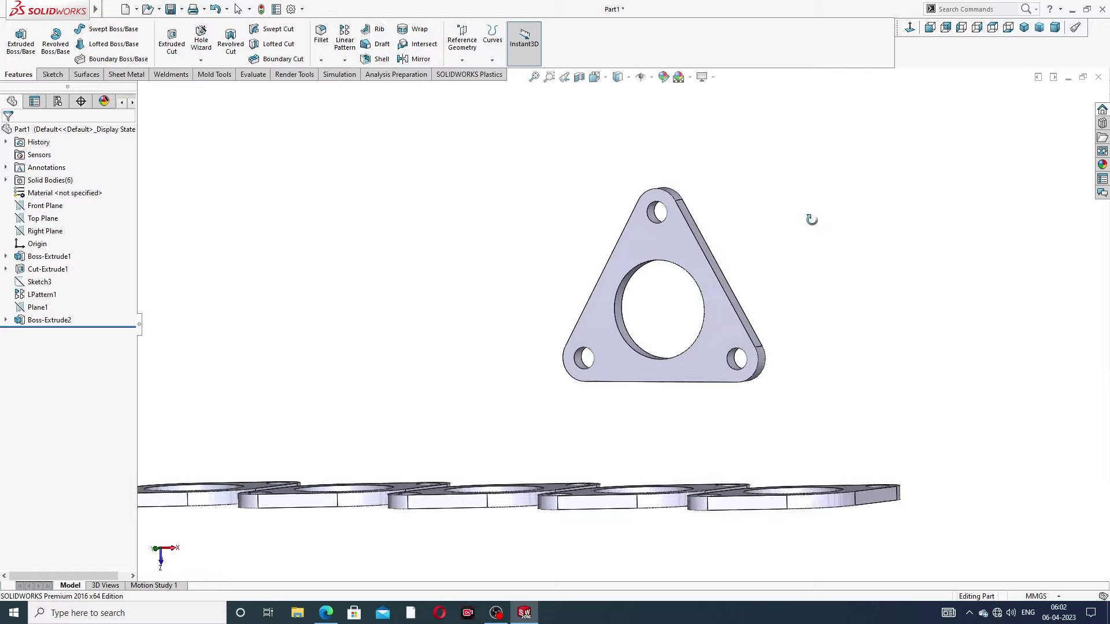
pyautogui.moveTo(810, 218); pyautogui.dragTo(618, 321, button='middle')
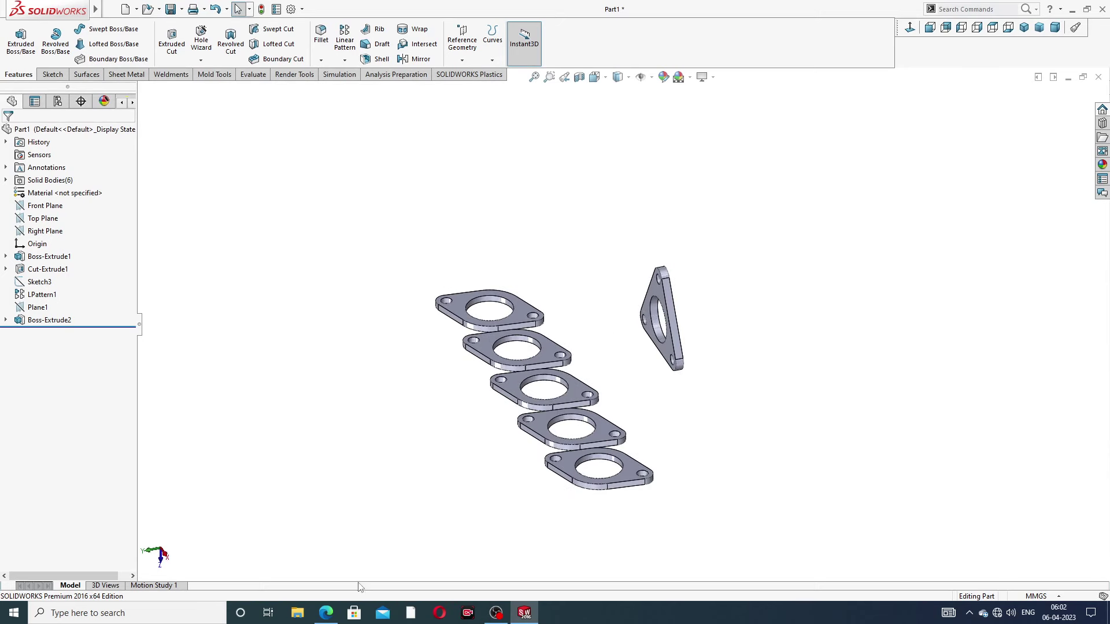
pyautogui.click(326, 613)
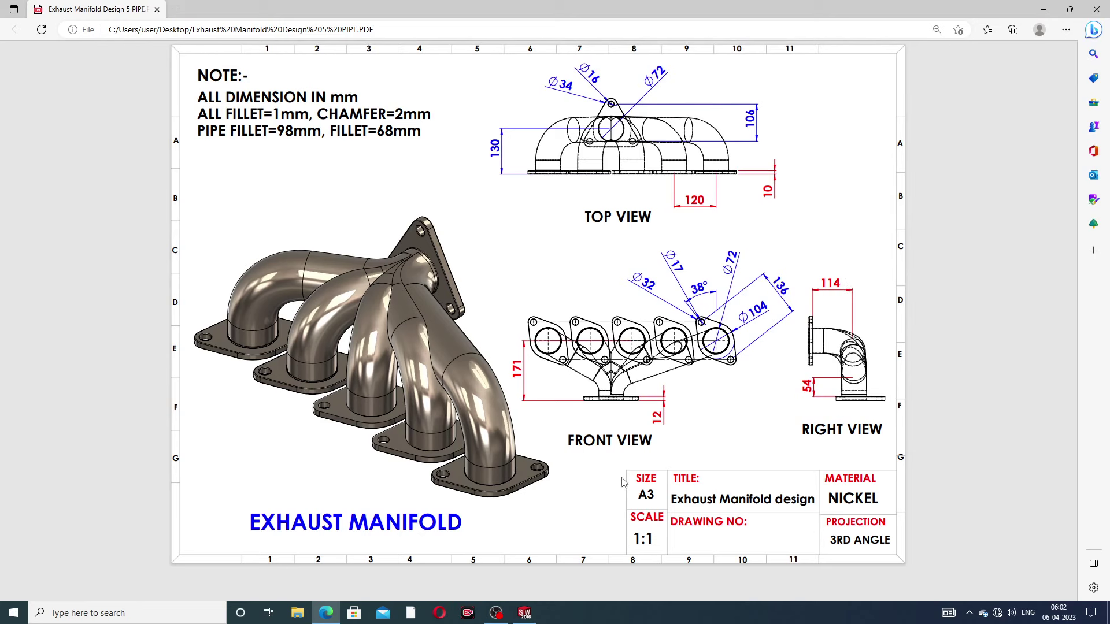
pyautogui.click(326, 613)
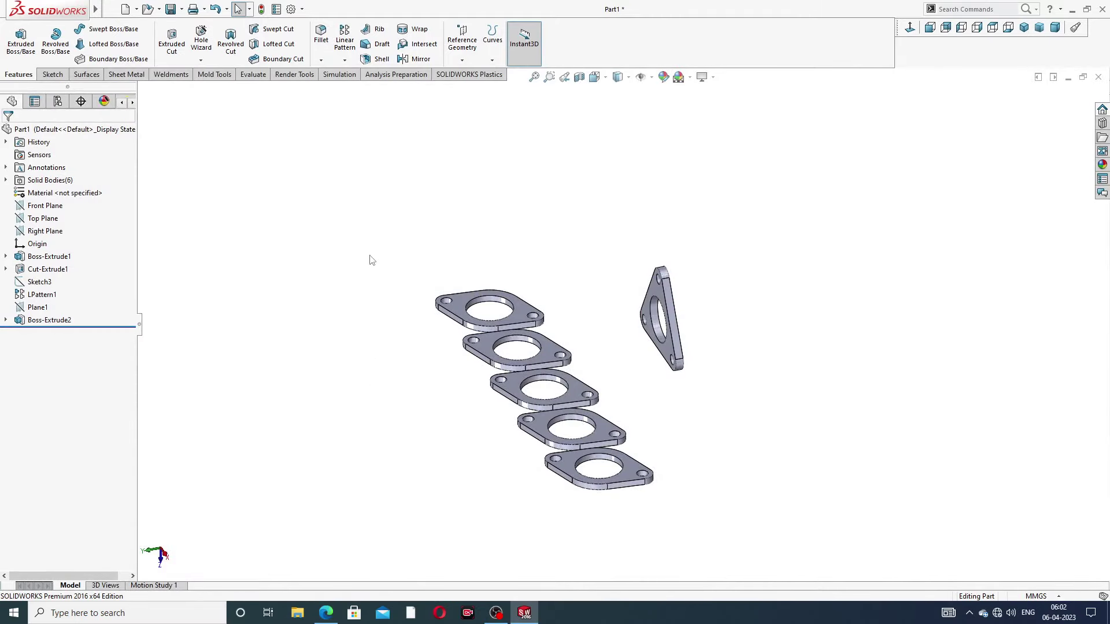
# Start a new 3D sketch and draw a short line from the triangular flange's hole centre
pyautogui.click(52, 74)
pyautogui.click(16, 60)
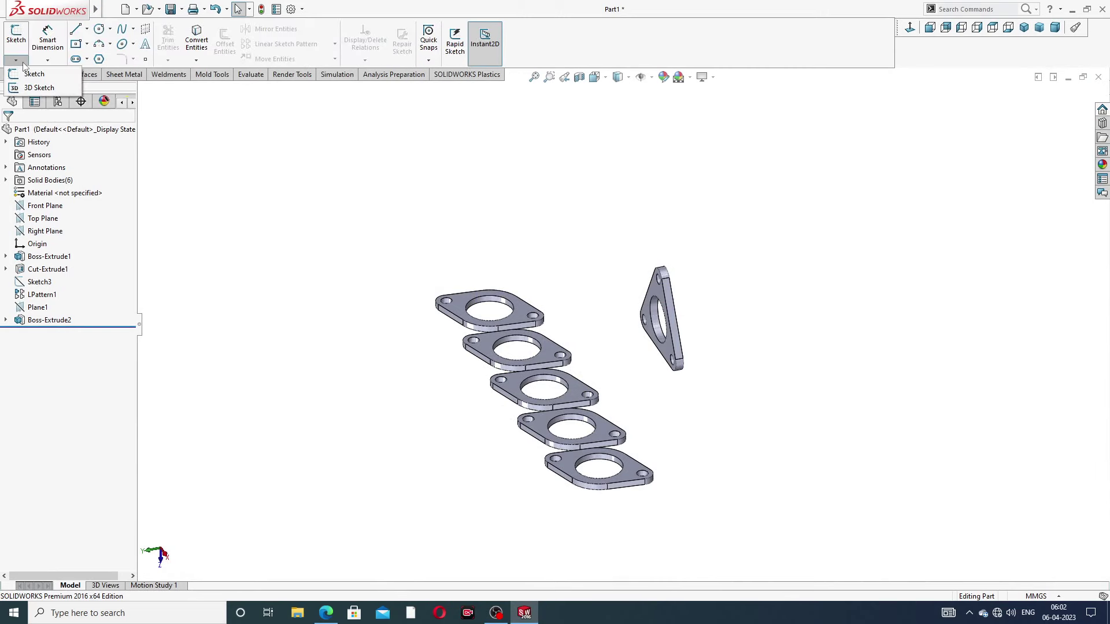
pyautogui.click(45, 92)
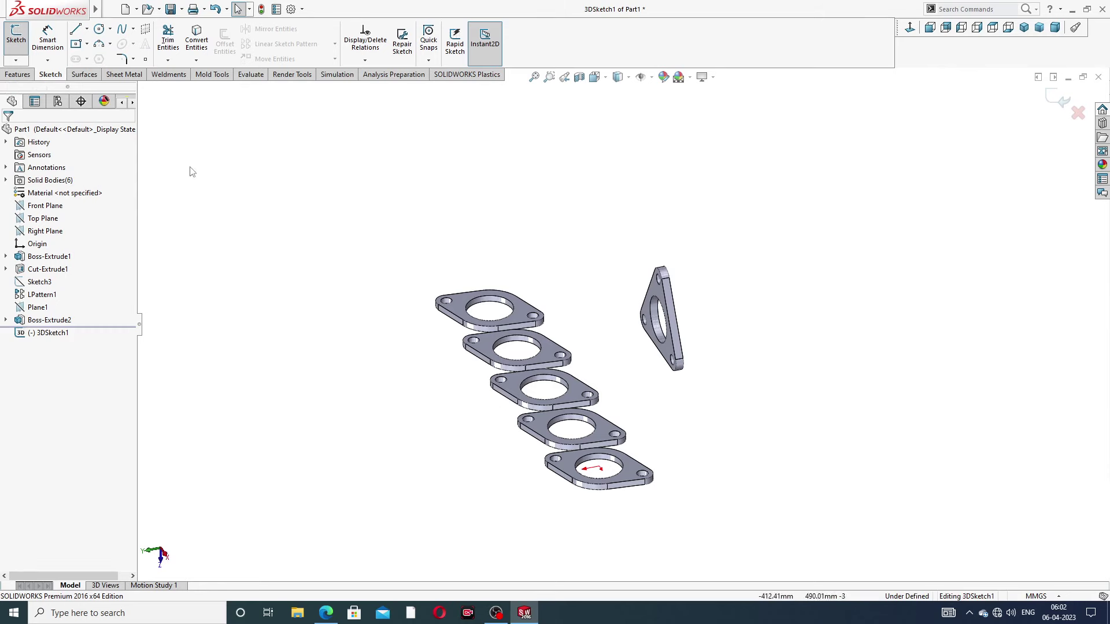
pyautogui.click(75, 29)
pyautogui.moveTo(505, 361); pyautogui.dragTo(540, 391, button='middle')
pyautogui.scroll(-3, 628, 322)
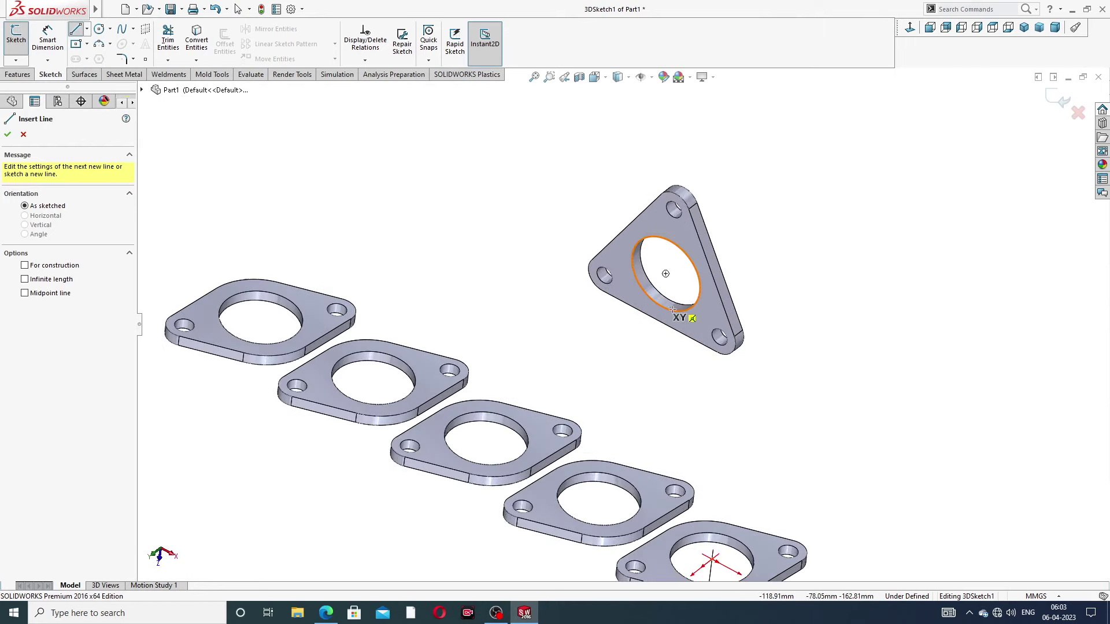
pyautogui.click(665, 274)
pyautogui.moveTo(584, 316); pyautogui.dragTo(527, 319, button='middle')
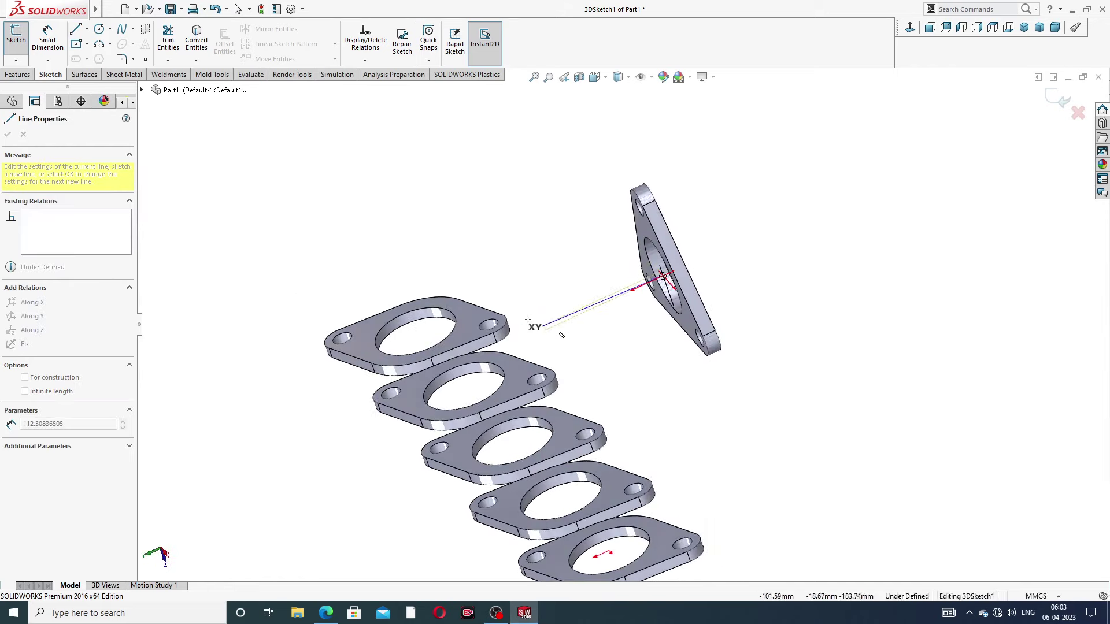
pyautogui.click(618, 295)
pyautogui.rightClick(584, 240)
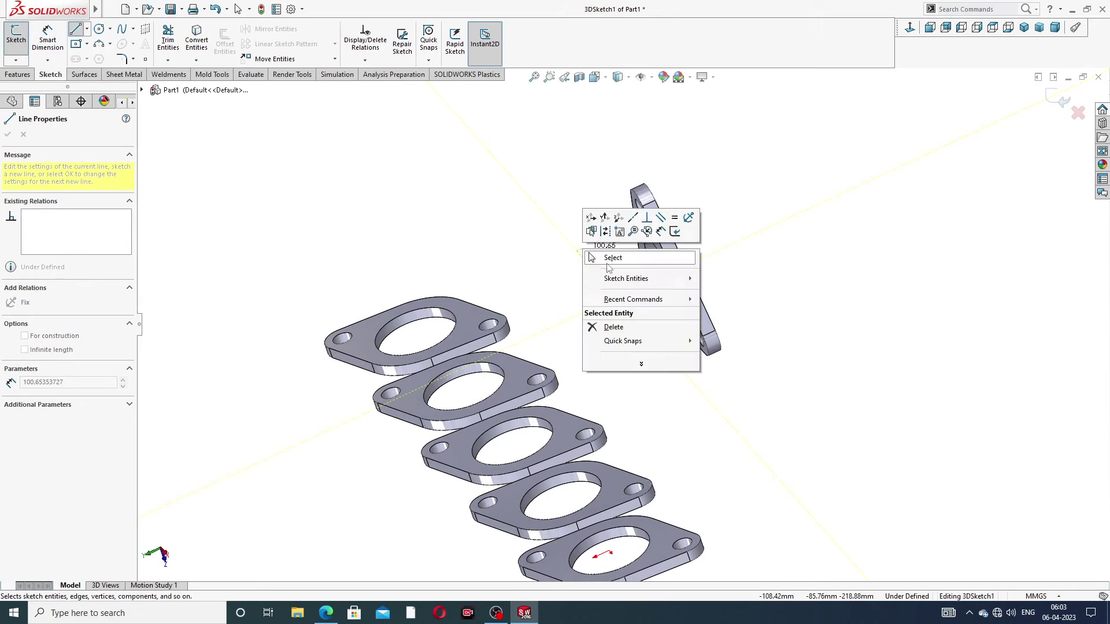
pyautogui.click(610, 258)
pyautogui.moveTo(614, 285)
pyautogui.mouseDown(button='middle')
pyautogui.moveTo(624, 309)
pyautogui.moveTo(602, 267)
pyautogui.mouseUp(button='middle')
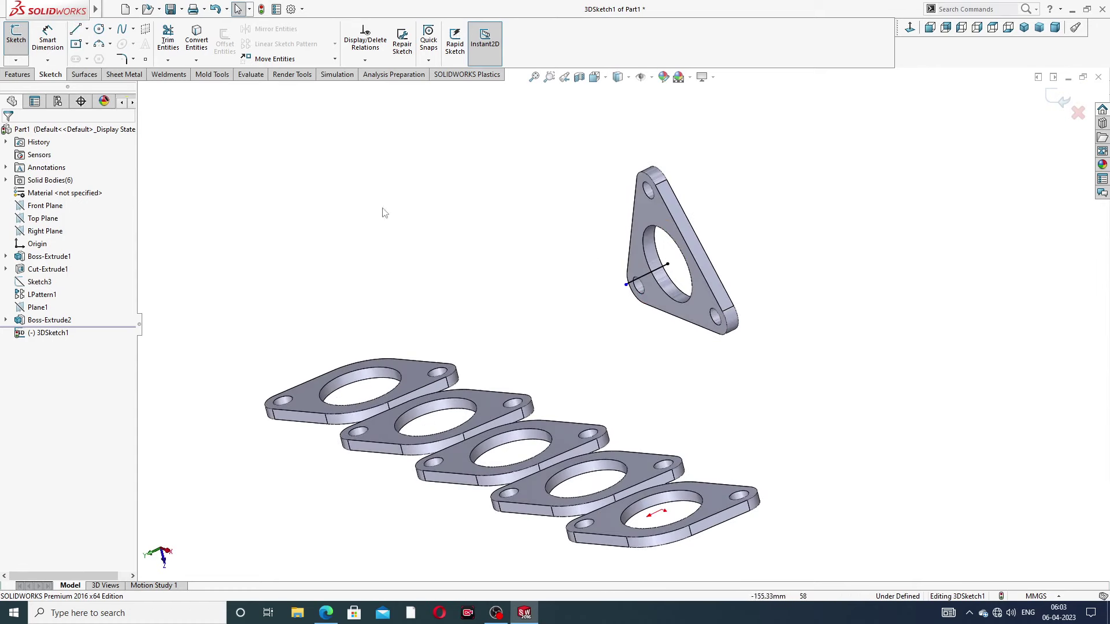
# Draw a vertical line rising from the first port flange's hole centre
pyautogui.click(76, 29)
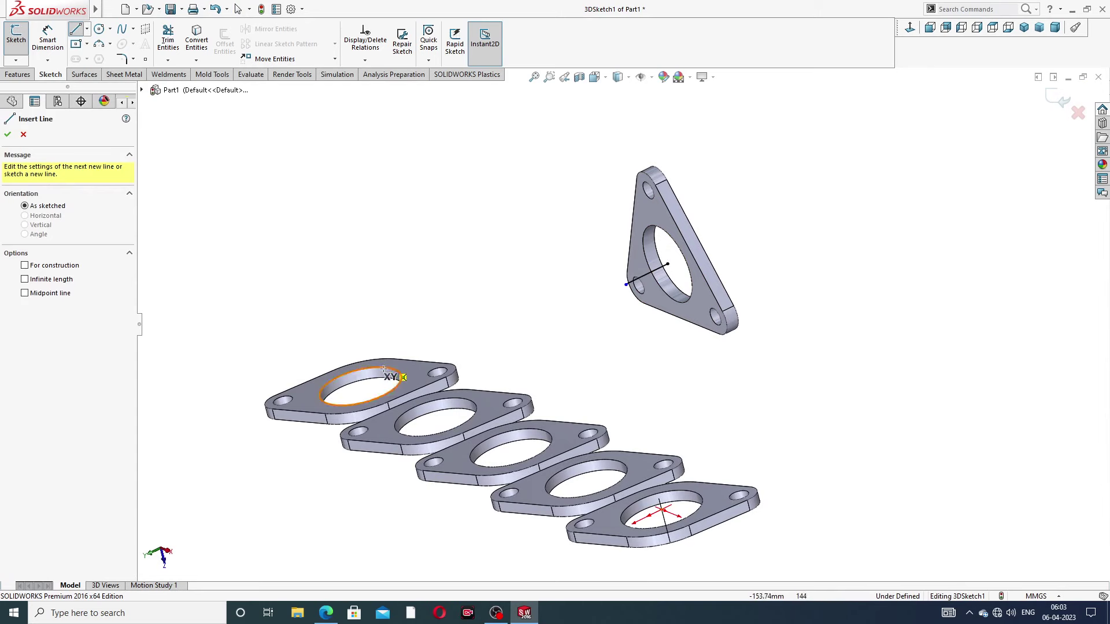
pyautogui.click(360, 386)
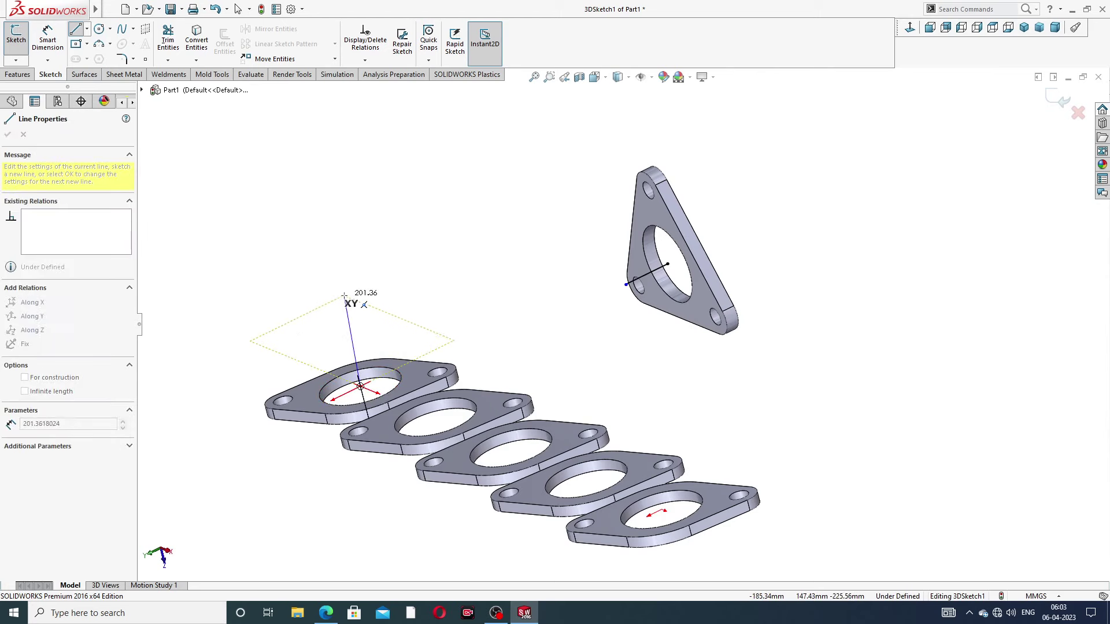
pyautogui.moveTo(332, 310); pyautogui.dragTo(350, 278, button='middle')
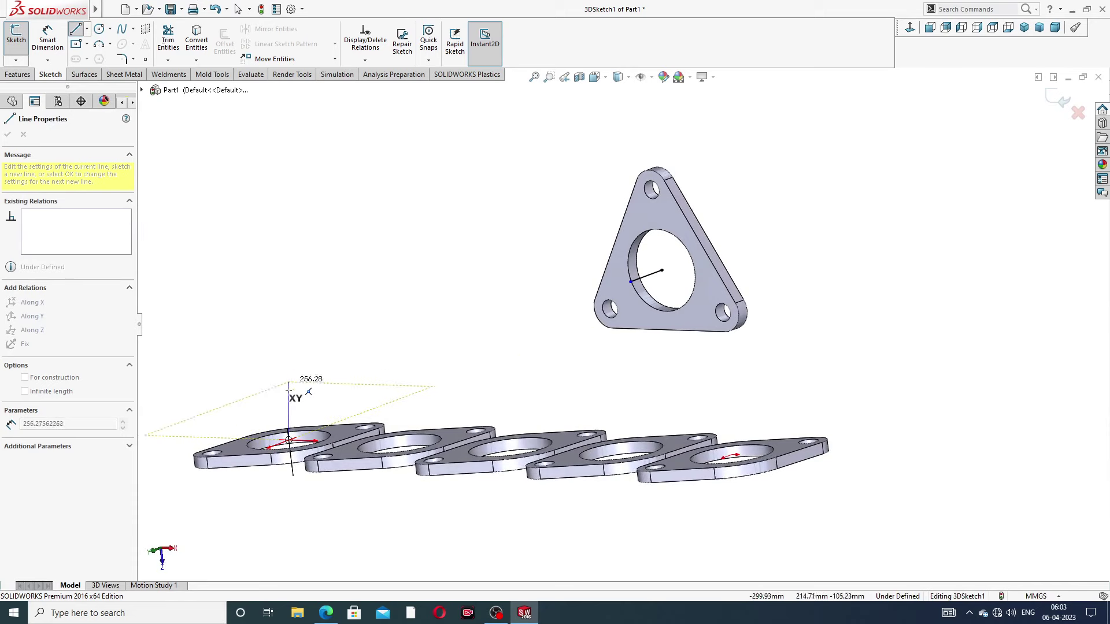
pyautogui.moveTo(294, 400); pyautogui.dragTo(312, 355, button='middle')
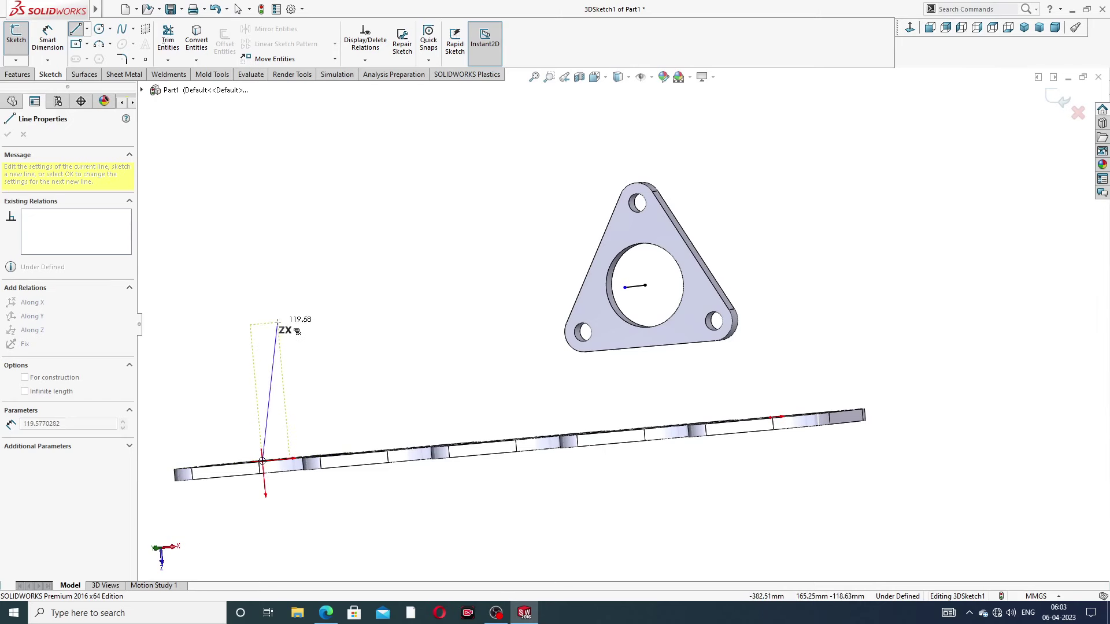
pyautogui.click(253, 358)
pyautogui.rightClick(301, 289)
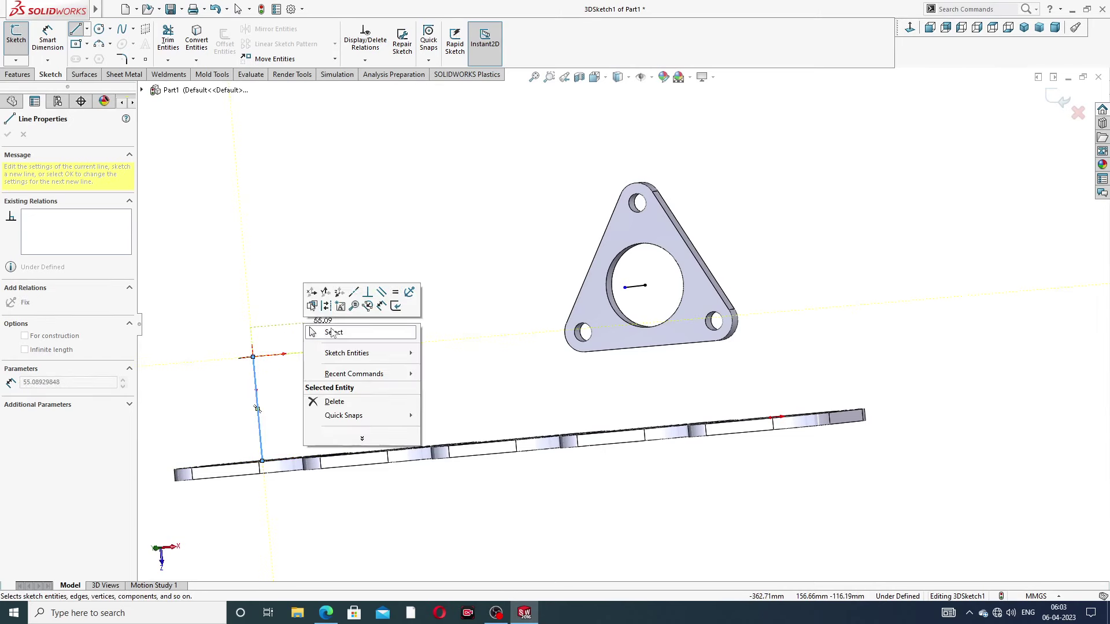
pyautogui.click(369, 339)
# Join the vertical line's top end to the triangular flange's centre with a line
pyautogui.moveTo(369, 338); pyautogui.dragTo(503, 398, button='middle')
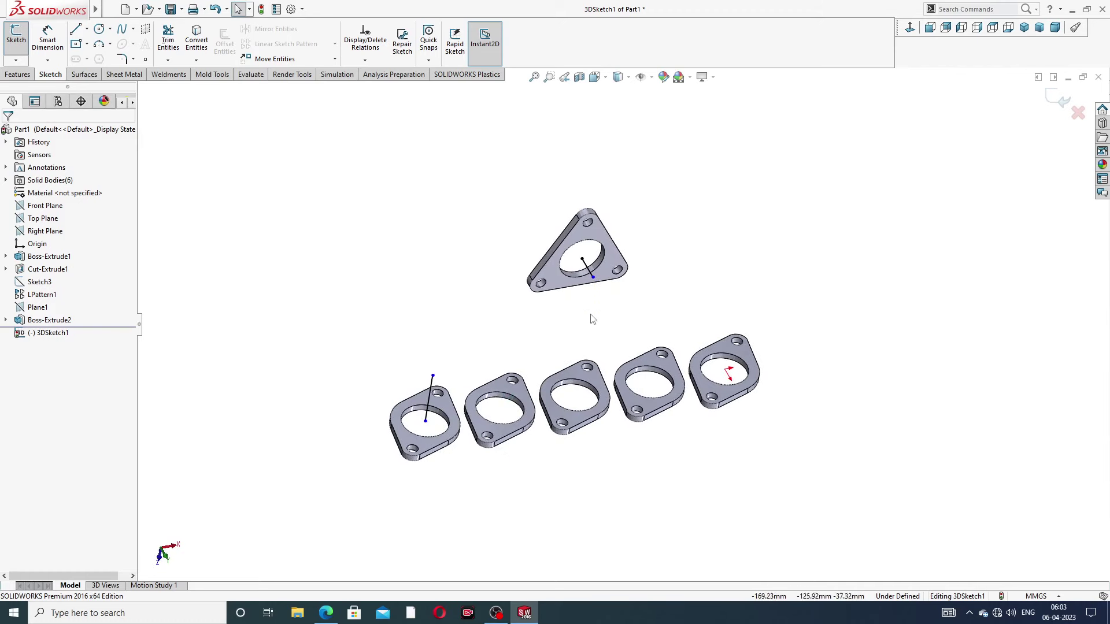
pyautogui.moveTo(592, 319)
pyautogui.mouseDown(button='middle')
pyautogui.moveTo(563, 301)
pyautogui.moveTo(592, 305)
pyautogui.mouseUp(button='middle')
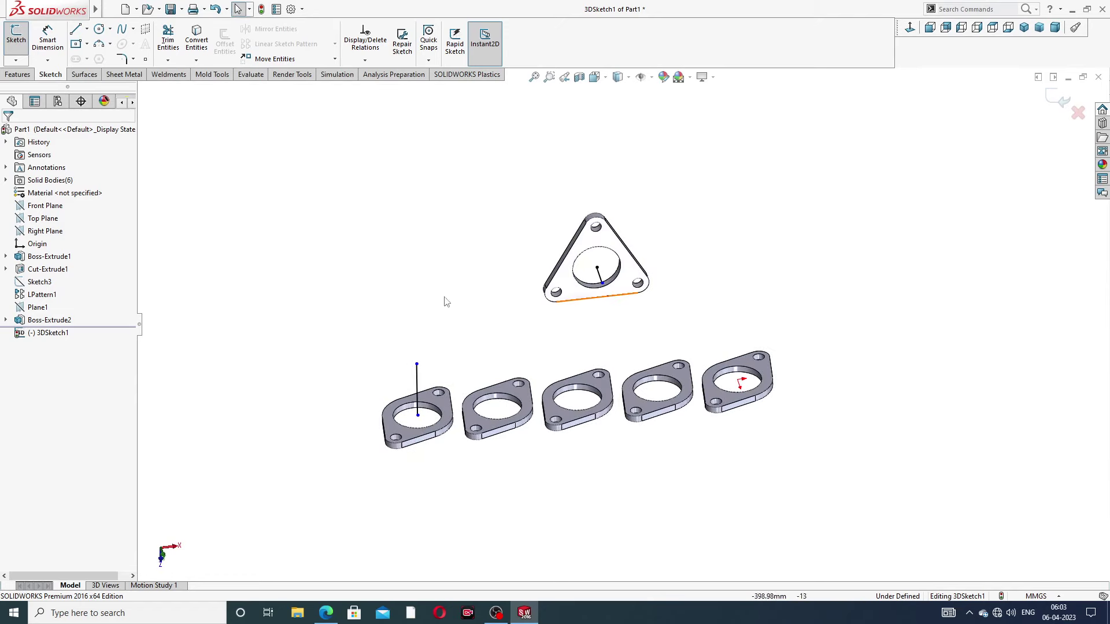
pyautogui.click(75, 29)
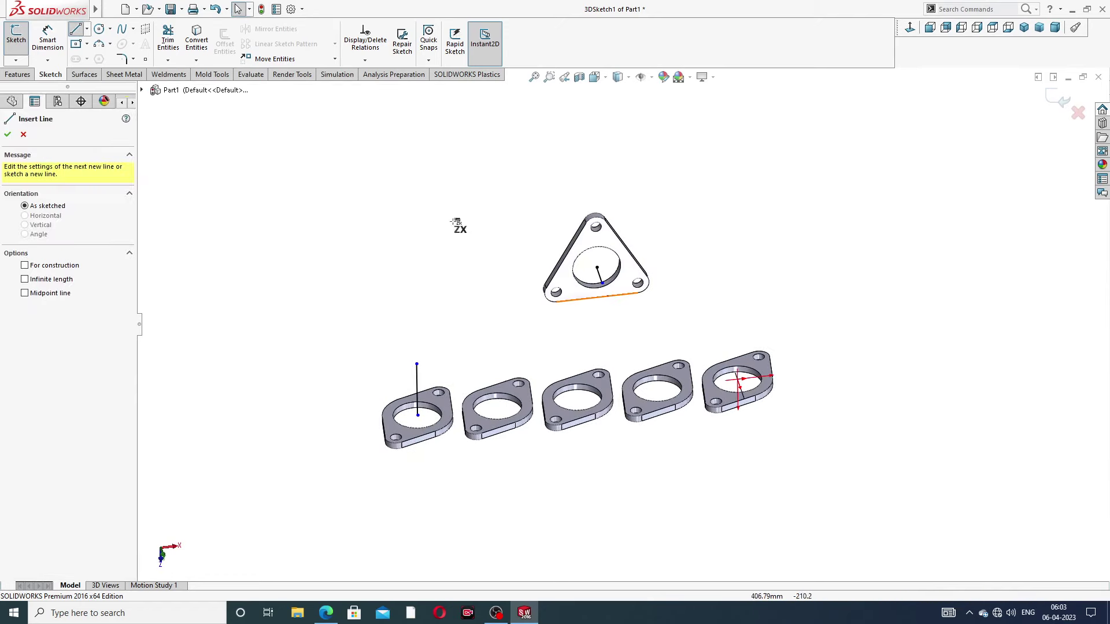
pyautogui.click(417, 364)
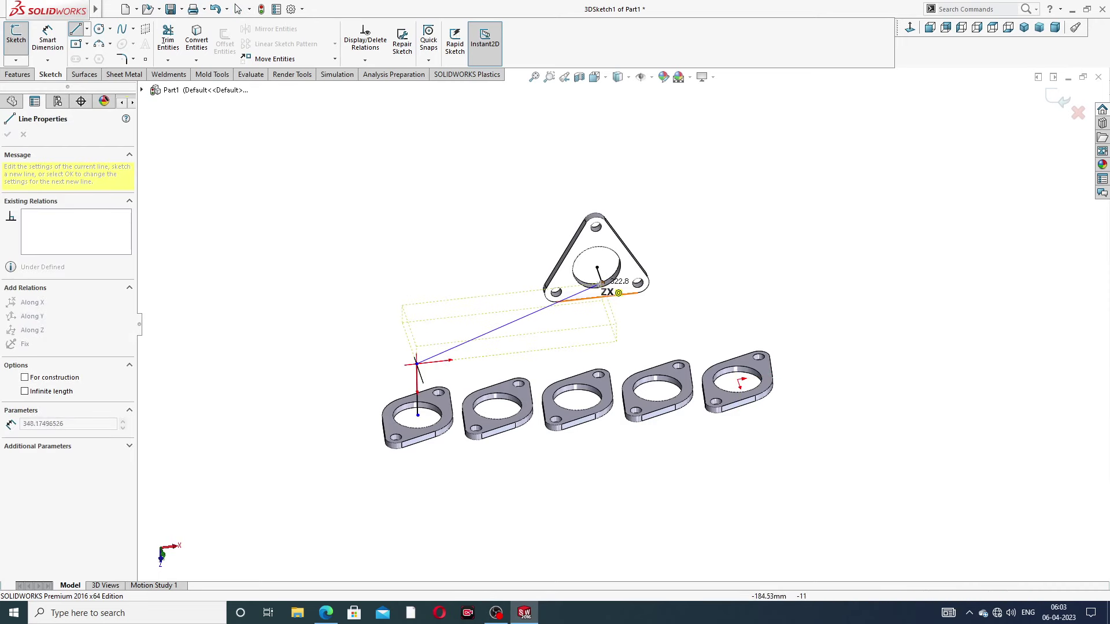
pyautogui.click(602, 284)
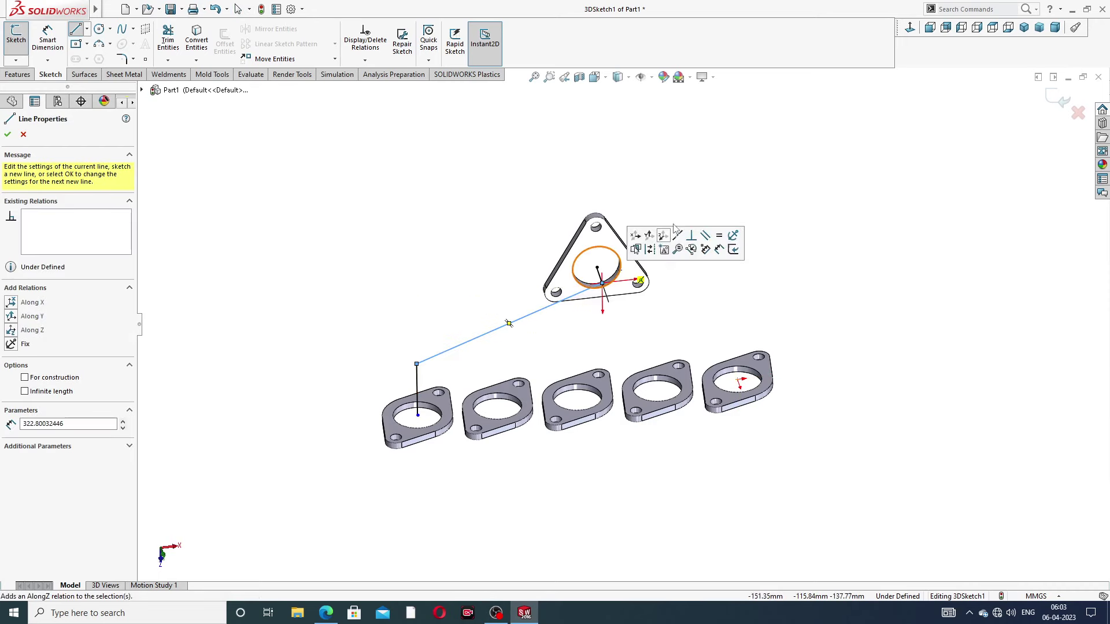
pyautogui.rightClick(701, 208)
pyautogui.click(717, 220)
pyautogui.moveTo(631, 315)
pyautogui.mouseDown(button='middle')
pyautogui.moveTo(578, 243)
pyautogui.moveTo(570, 254)
pyautogui.mouseUp(button='middle')
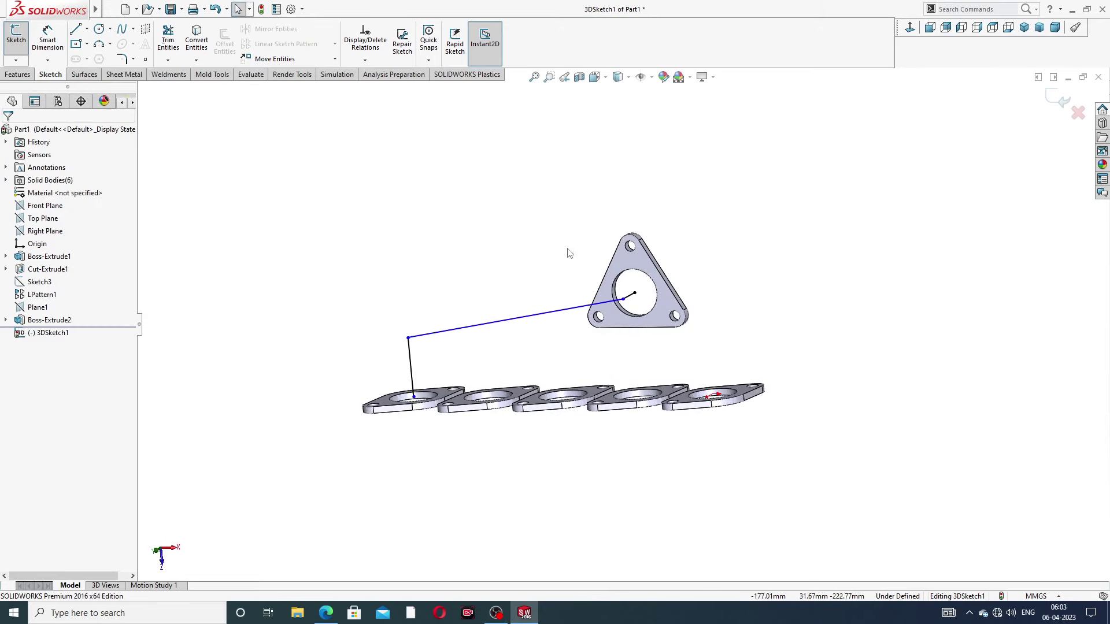
# Dimension the vertical line to 114 mm and the short line at the triangular flange to 54 mm
pyautogui.click(48, 38)
pyautogui.click(411, 367)
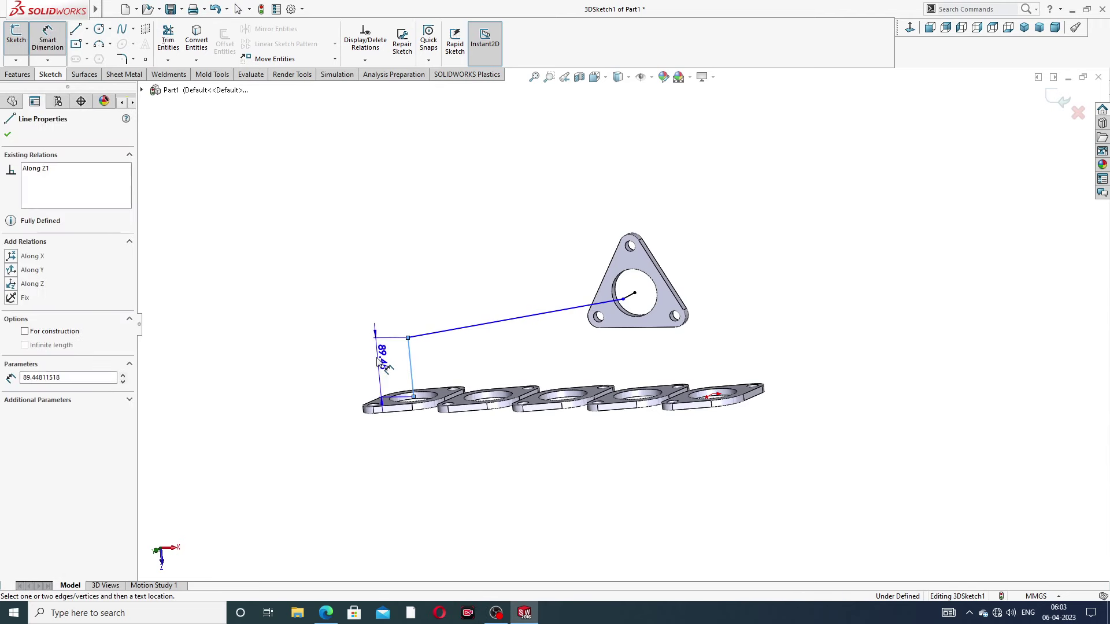
pyautogui.click(372, 362)
pyautogui.write('114')
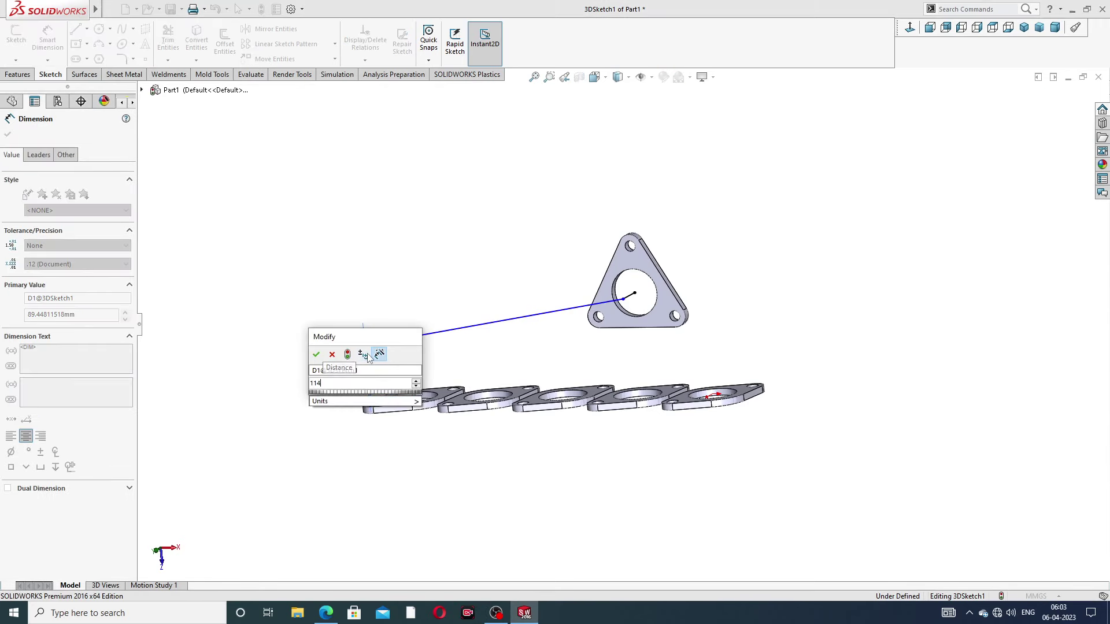
pyautogui.press('Return')
pyautogui.press('Escape')
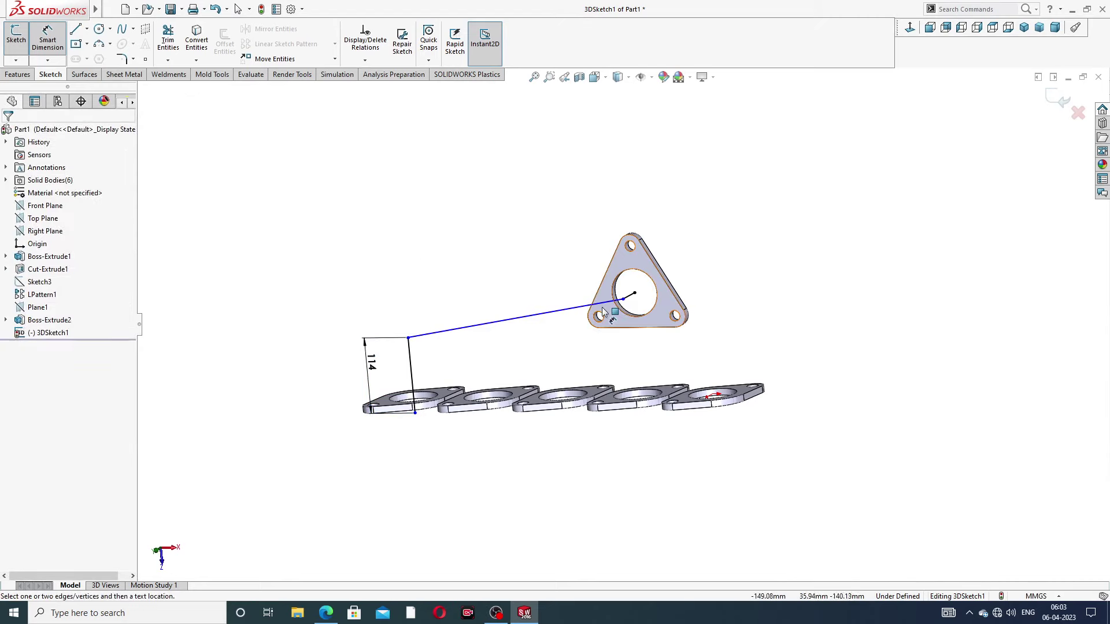
pyautogui.moveTo(420, 265); pyautogui.dragTo(636, 313, button='middle')
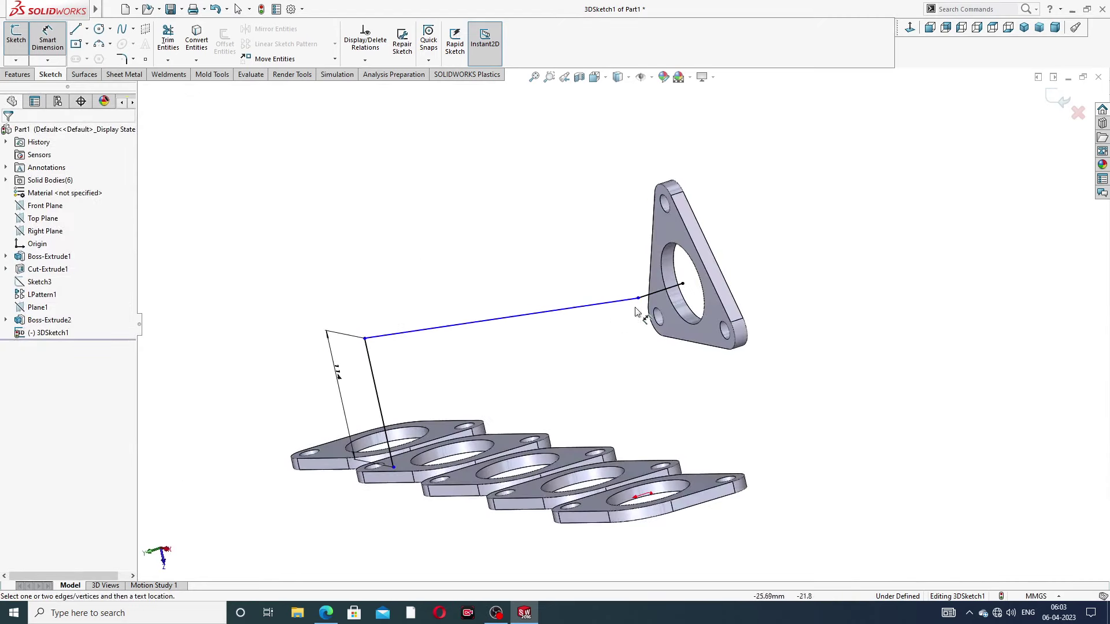
pyautogui.click(658, 291)
pyautogui.click(619, 234)
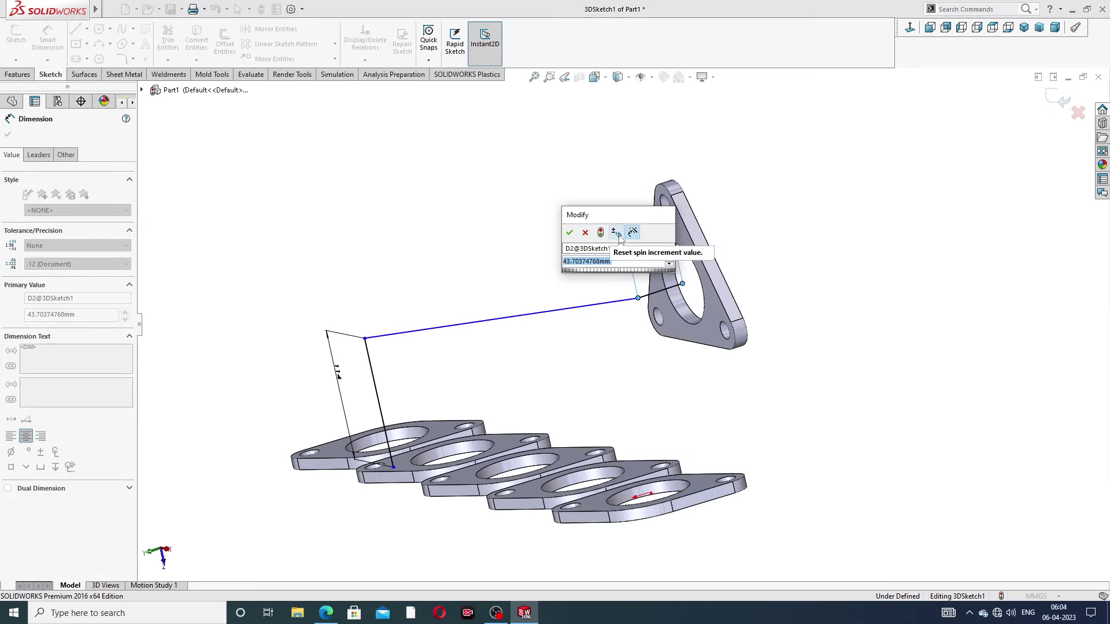
pyautogui.write('54')
pyautogui.press('Return')
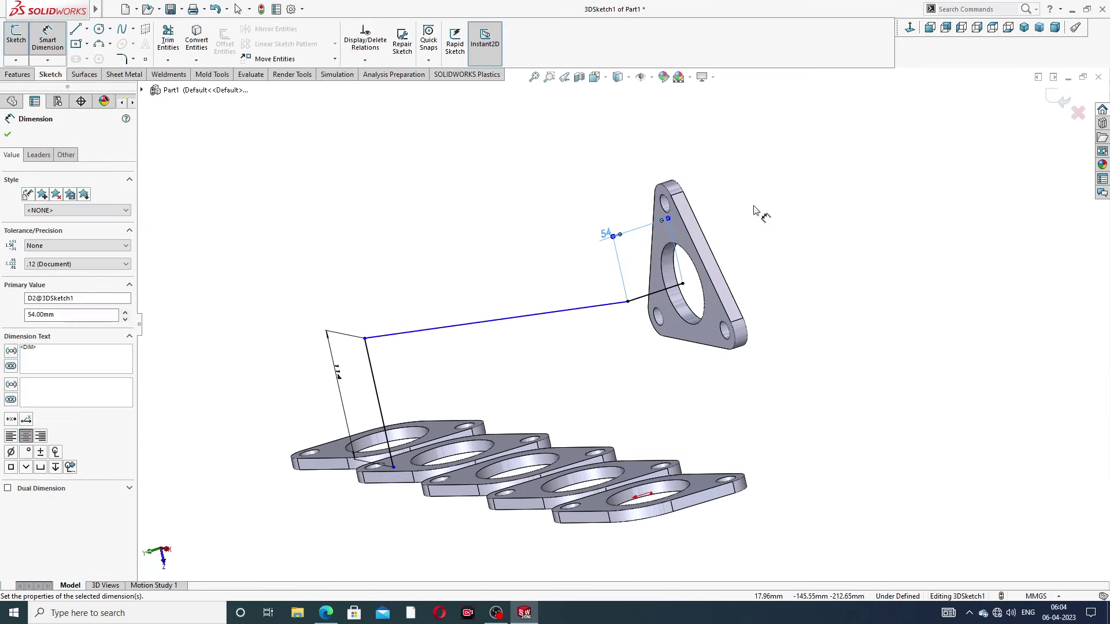
pyautogui.press('Escape')
# Snap the path endpoint to the triangular flange hole's centre, then check the reference drawing
pyautogui.rightClick(773, 122)
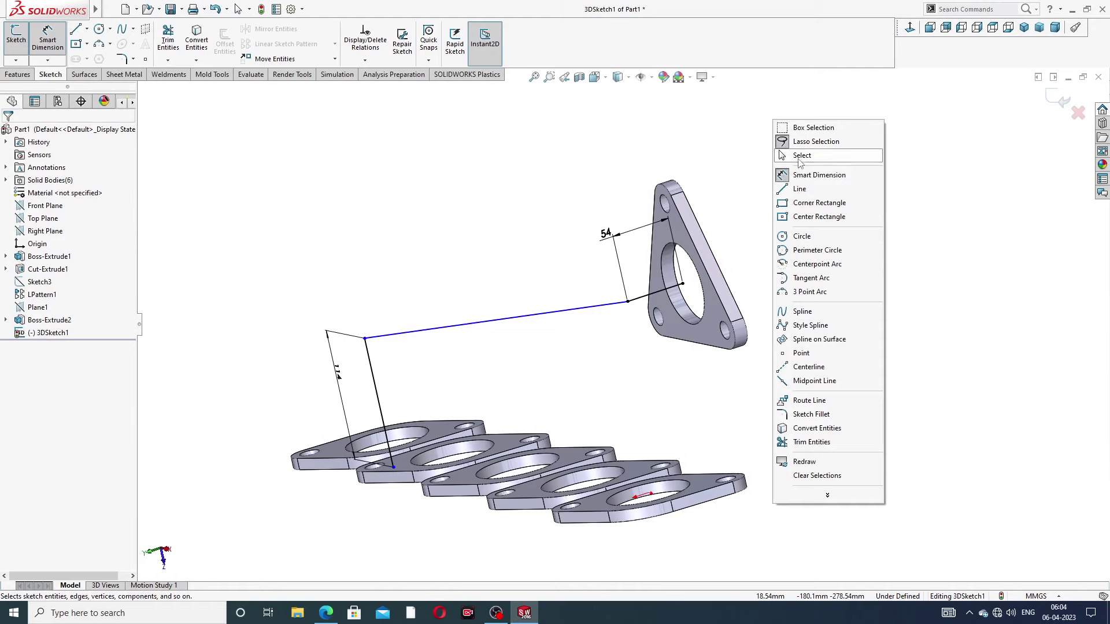
pyautogui.click(801, 156)
pyautogui.moveTo(409, 488); pyautogui.dragTo(402, 442, button='middle')
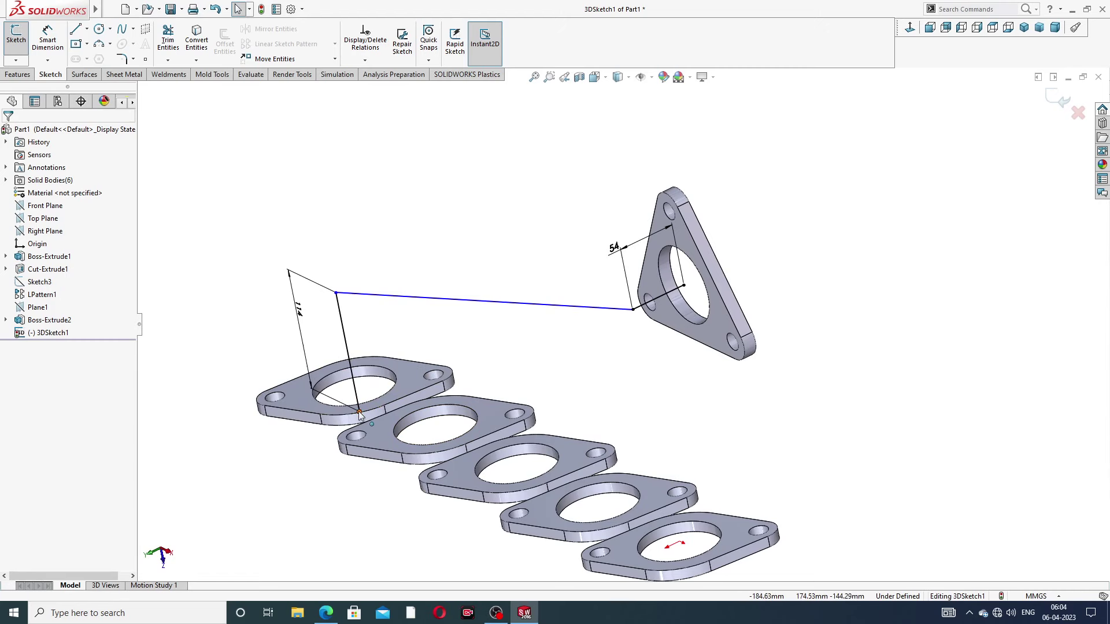
pyautogui.moveTo(359, 413)
pyautogui.mouseDown()
pyautogui.moveTo(357, 387)
pyautogui.moveTo(361, 399)
pyautogui.mouseUp()
pyautogui.keyDown('ctrl'); pyautogui.click(376, 369); pyautogui.keyUp('ctrl')
pyautogui.click(399, 356)
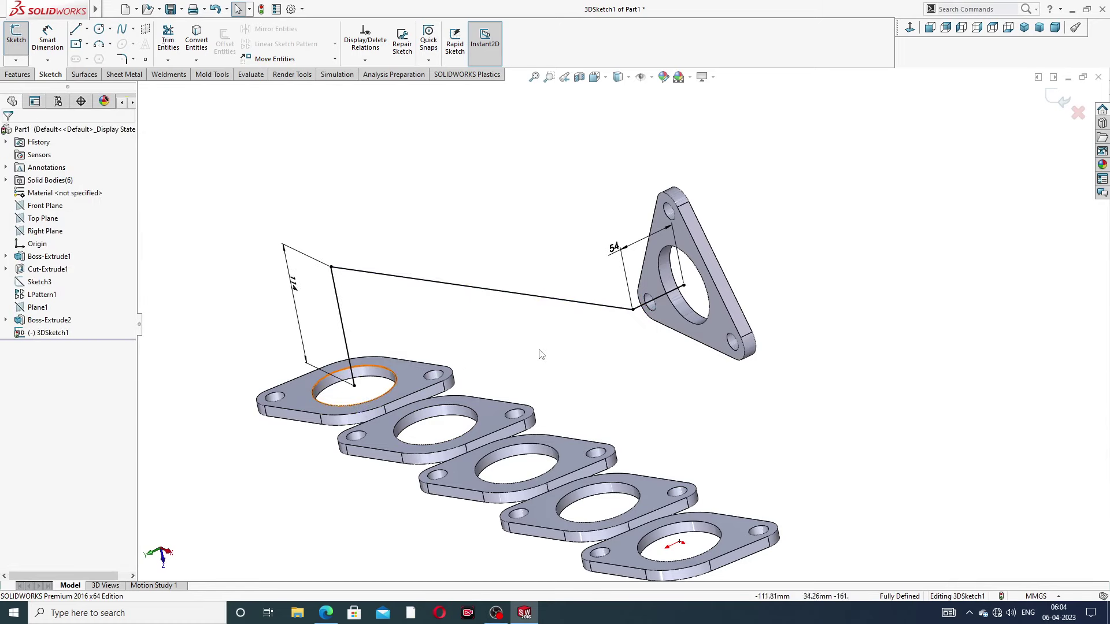
pyautogui.moveTo(520, 330)
pyautogui.mouseDown(button='middle')
pyautogui.moveTo(577, 290)
pyautogui.moveTo(546, 322)
pyautogui.mouseUp(button='middle')
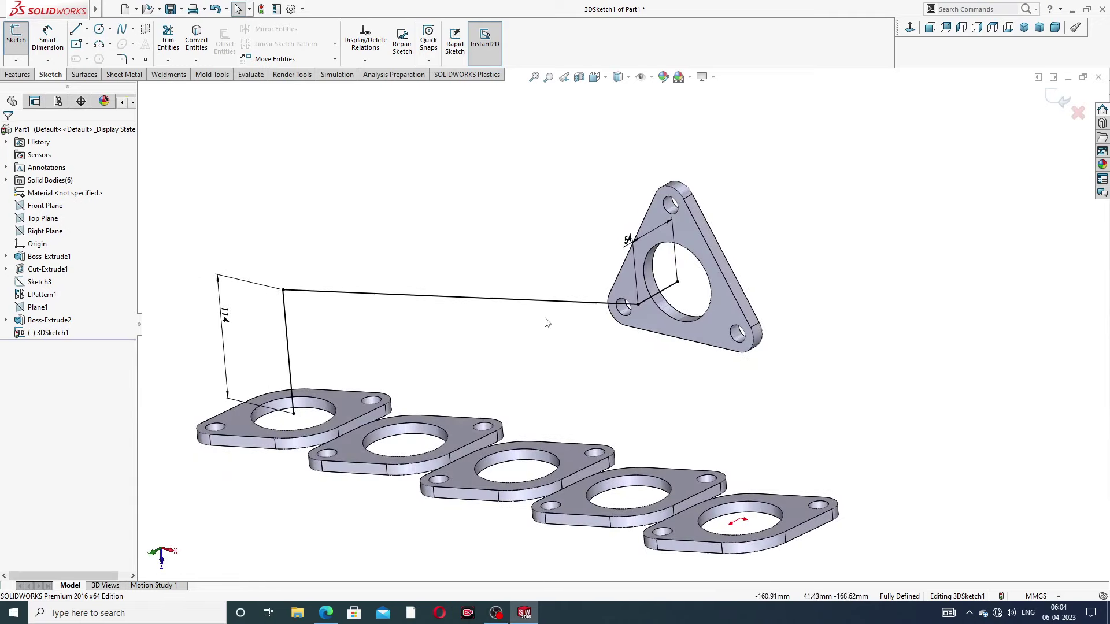
pyautogui.click(326, 613)
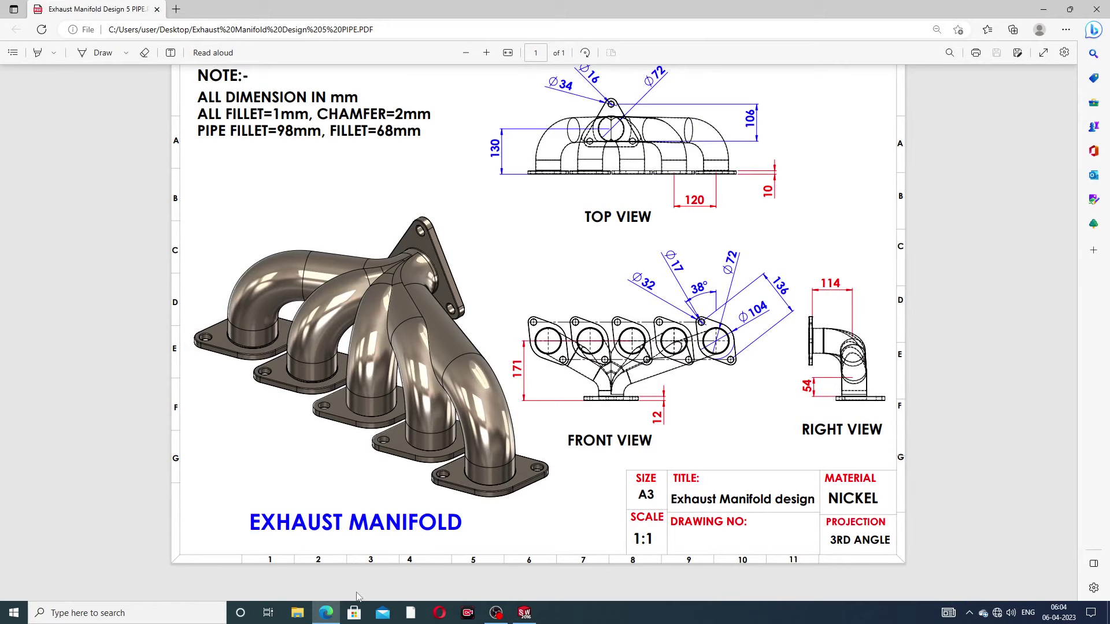
pyautogui.click(326, 613)
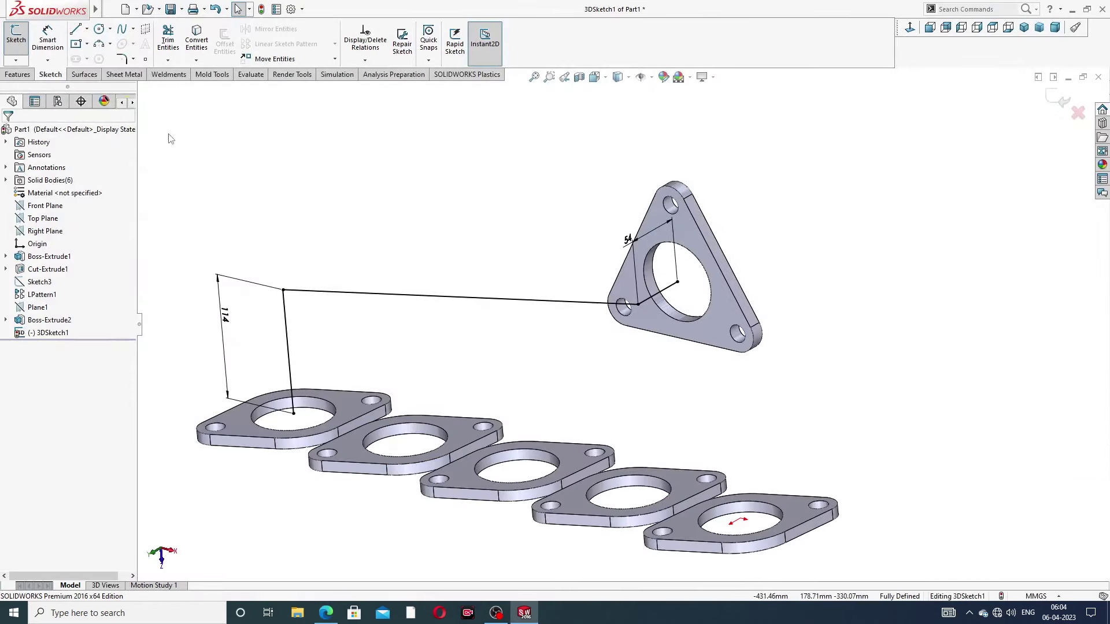
# Fillet the path bends: R98 above the first port flange and R68 near the triangular flange
pyautogui.click(120, 59)
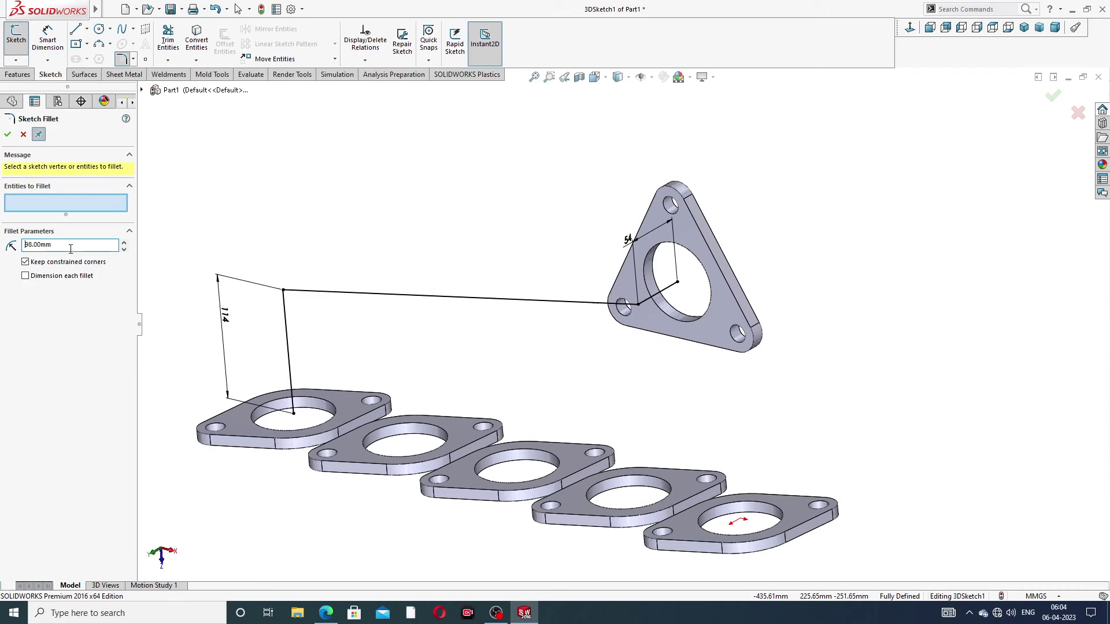
pyautogui.press('Escape')
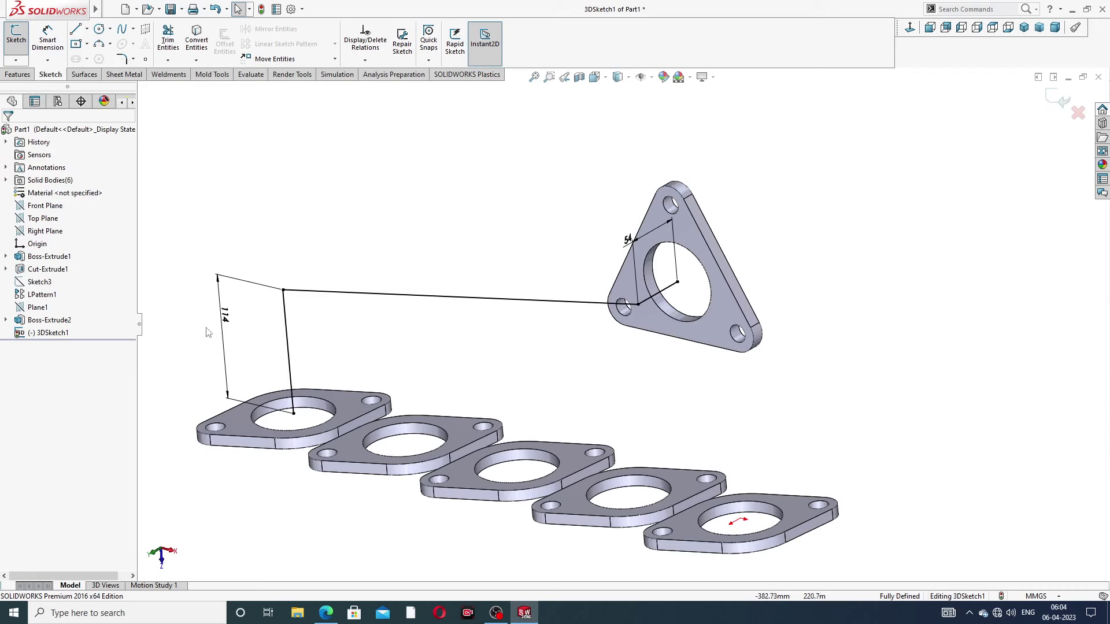
pyautogui.click(122, 58)
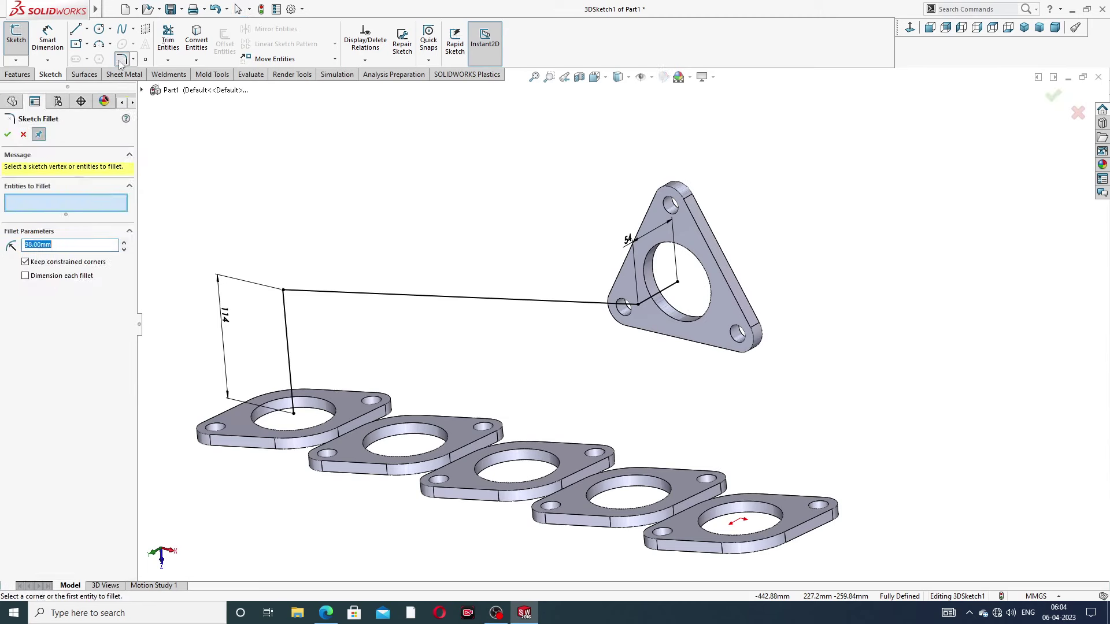
pyautogui.click(284, 290)
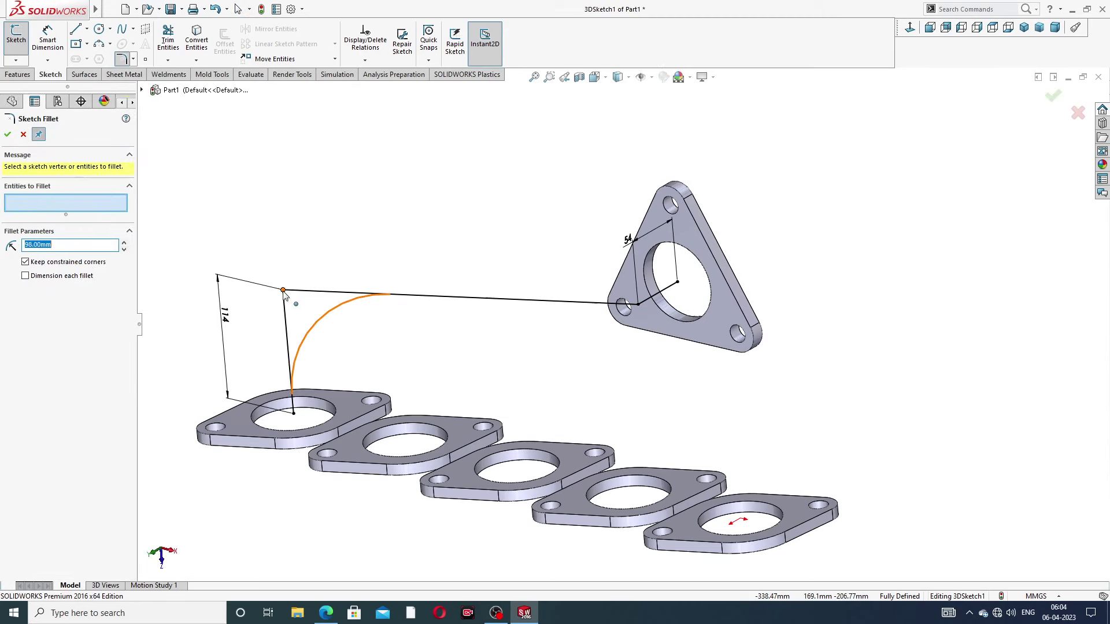
pyautogui.click(8, 135)
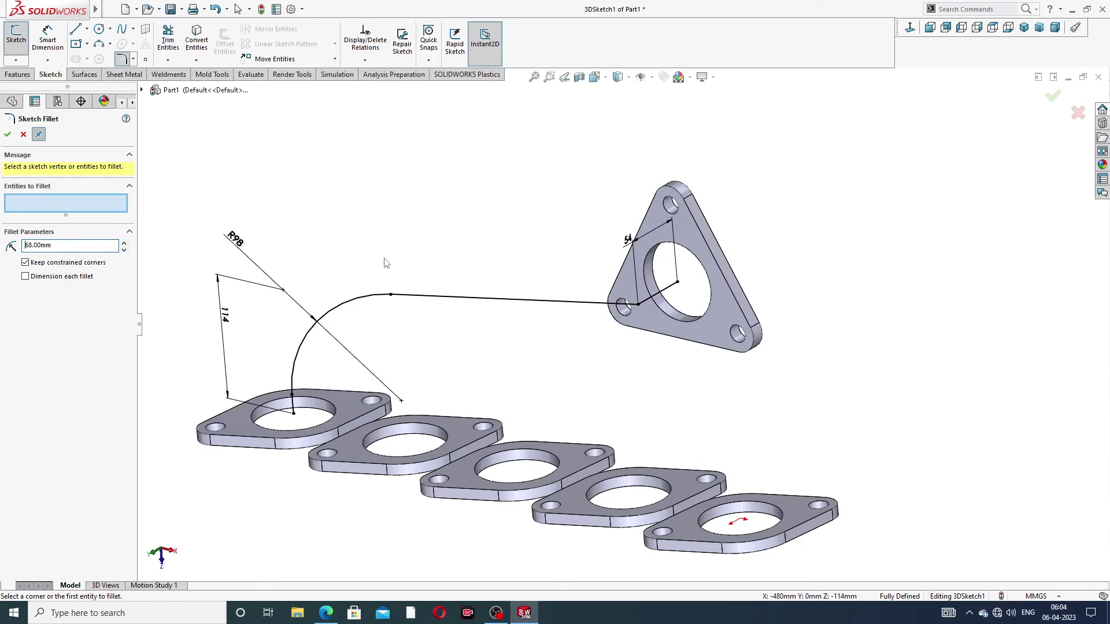
pyautogui.moveTo(597, 334)
pyautogui.mouseDown(button='middle')
pyautogui.moveTo(567, 315)
pyautogui.moveTo(634, 321)
pyautogui.mouseUp(button='middle')
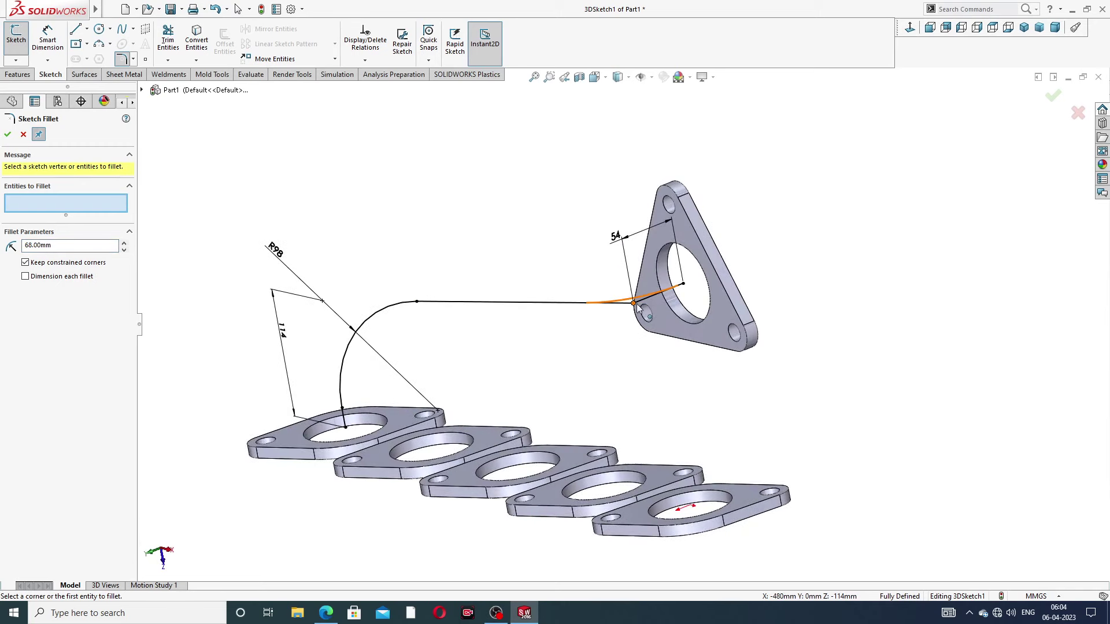
pyautogui.click(634, 303)
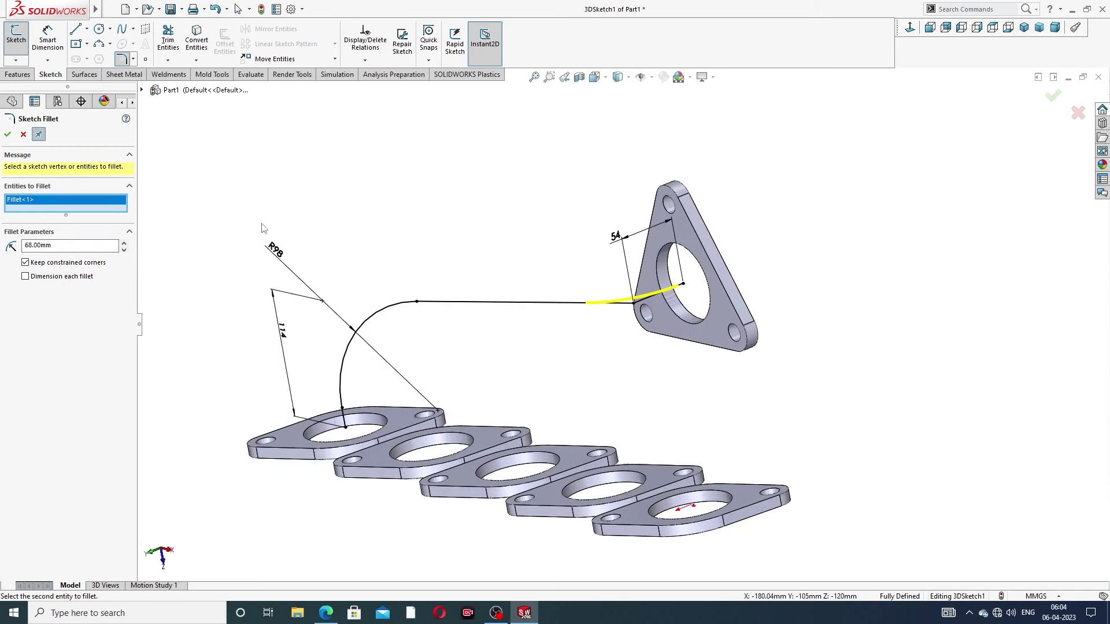
pyautogui.click(8, 134)
pyautogui.click(8, 135)
pyautogui.moveTo(673, 266)
pyautogui.mouseDown(button='middle')
pyautogui.moveTo(671, 277)
pyautogui.moveTo(723, 294)
pyautogui.moveTo(603, 272)
pyautogui.mouseUp(button='middle')
pyautogui.scroll(-5, 602, 272)
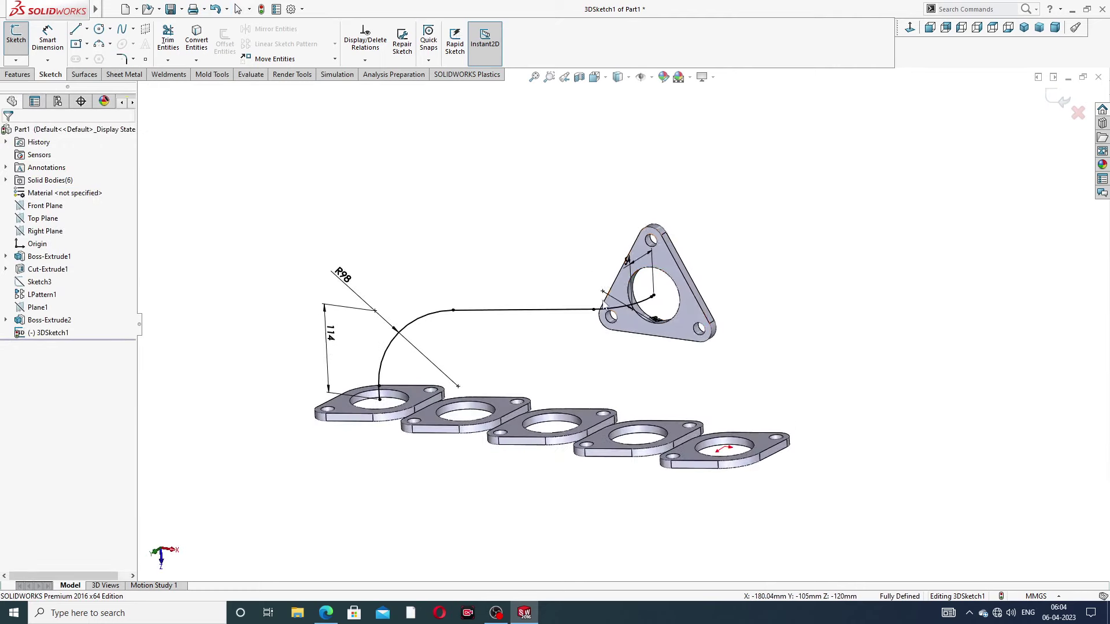
# Exit the 3D sketch and create Sketch5 on the triangular flange by converting its 72 mm hole edge
pyautogui.click(1060, 101)
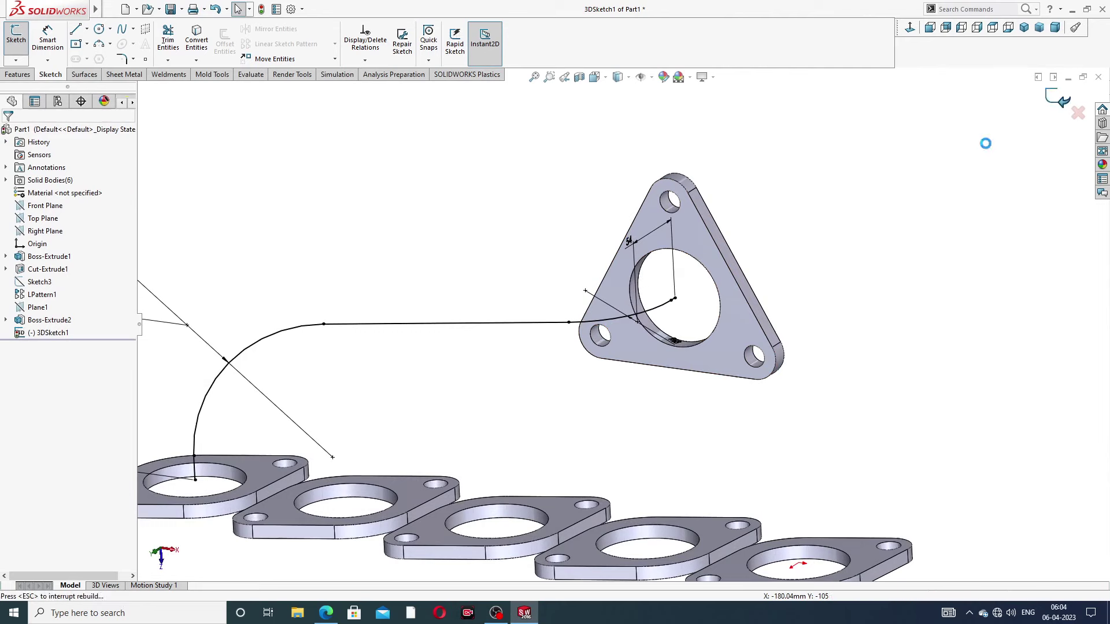
pyautogui.click(693, 239)
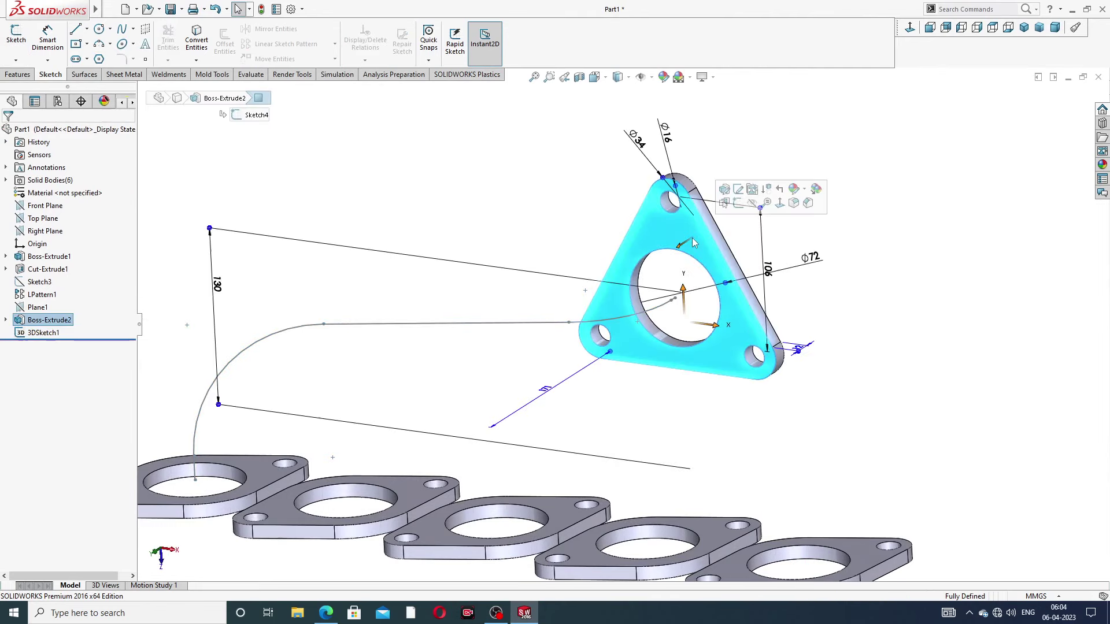
pyautogui.click(738, 203)
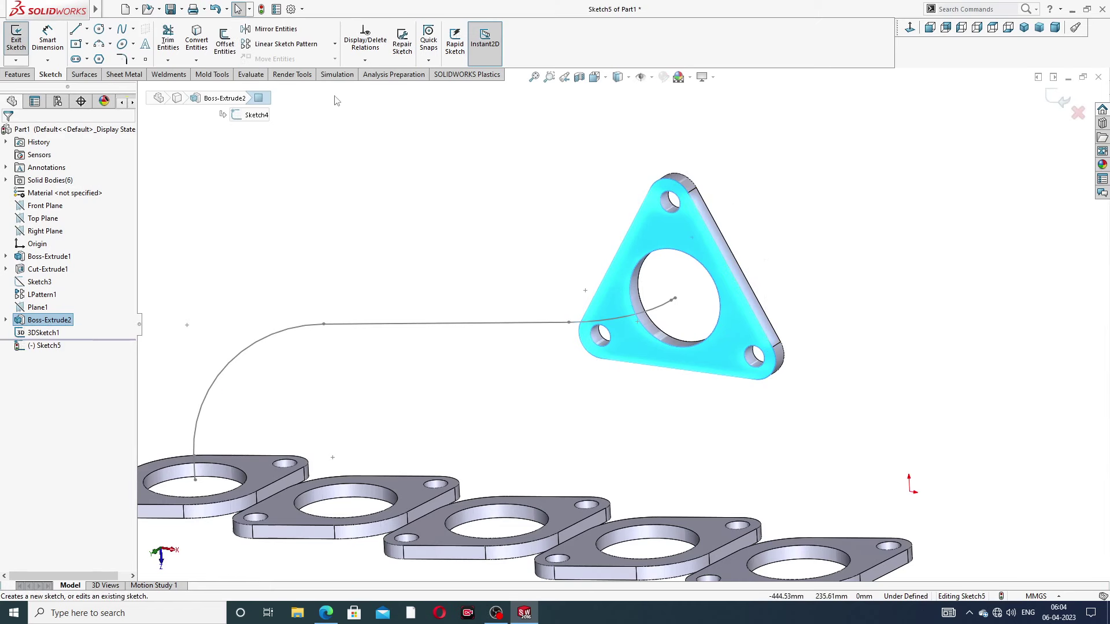
pyautogui.click(667, 254)
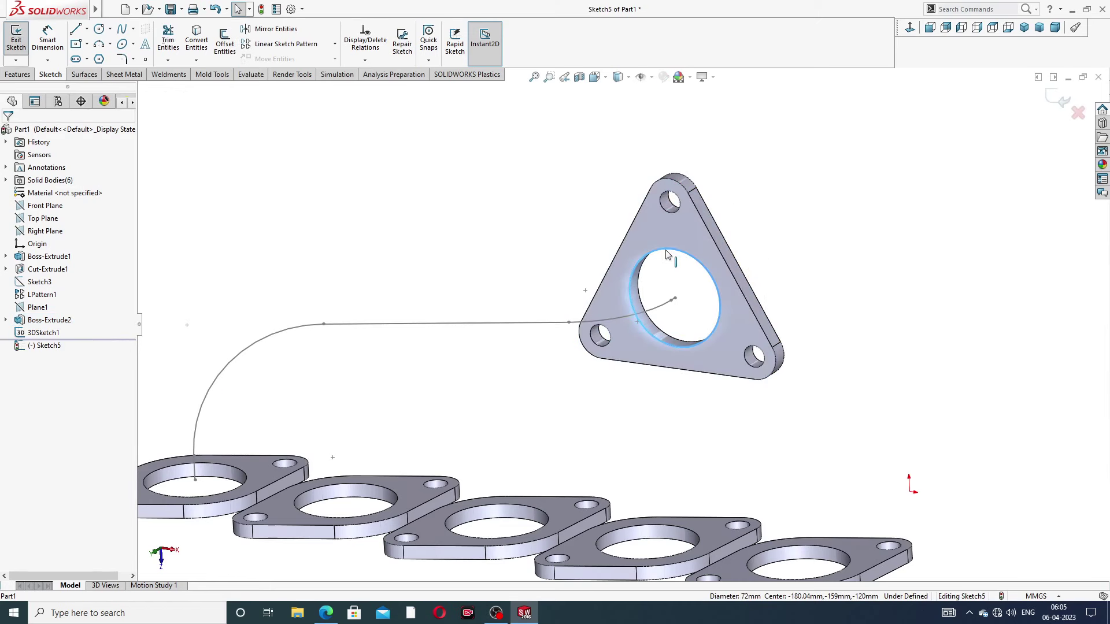
pyautogui.click(197, 42)
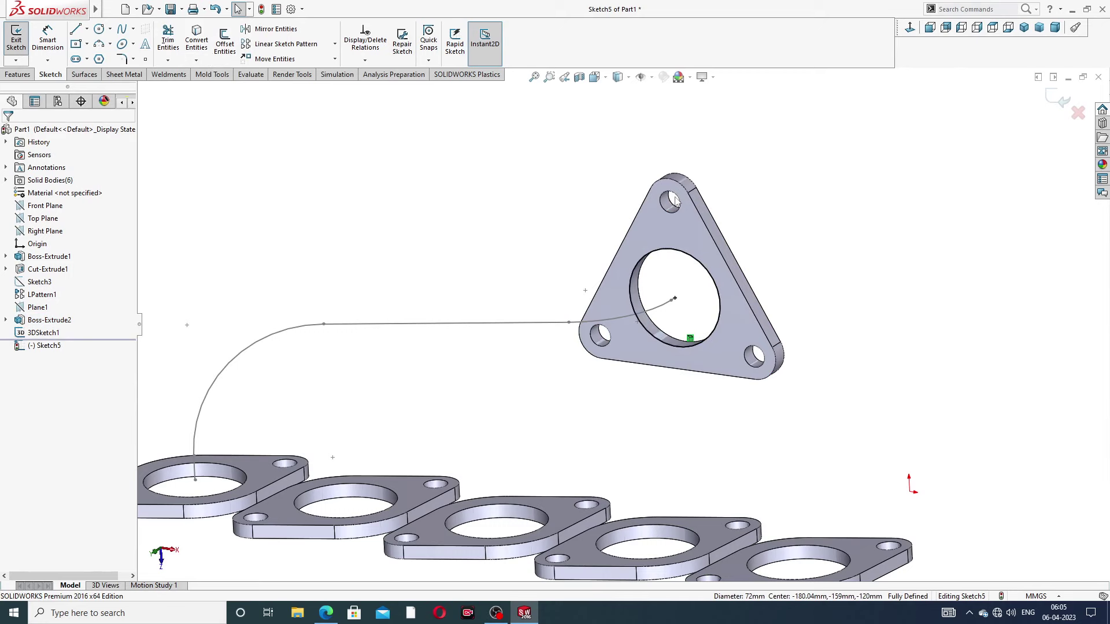
pyautogui.click(1050, 98)
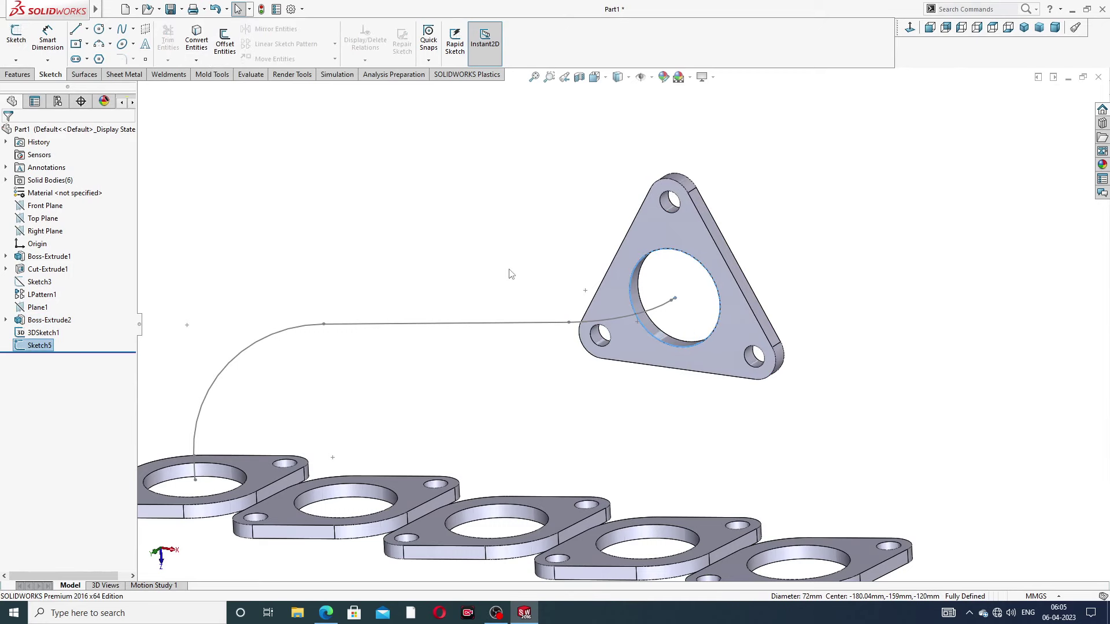
pyautogui.click(26, 79)
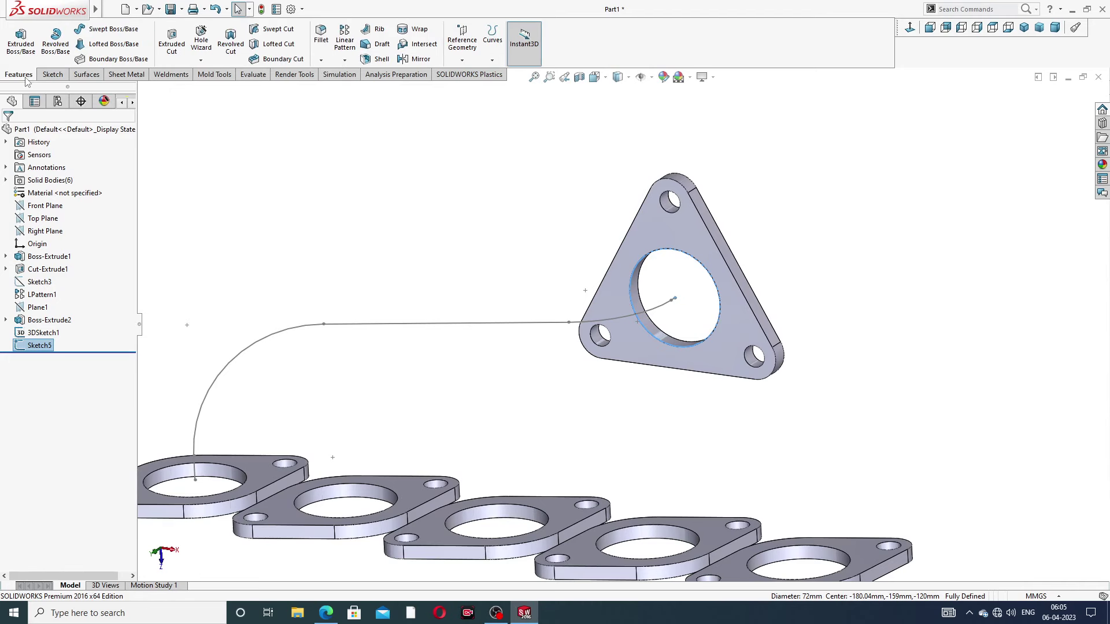
# Sweep the Sketch5 circle along 3DSketch1 to create the Sweep1 pipe
pyautogui.click(113, 29)
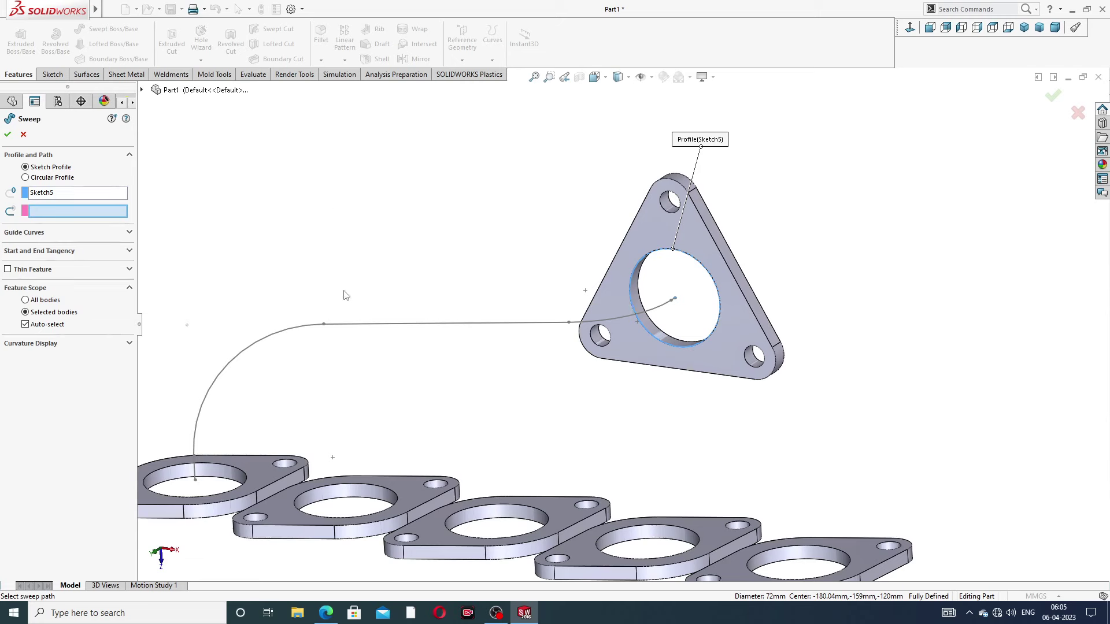
pyautogui.click(396, 329)
pyautogui.scroll(3, 441, 341)
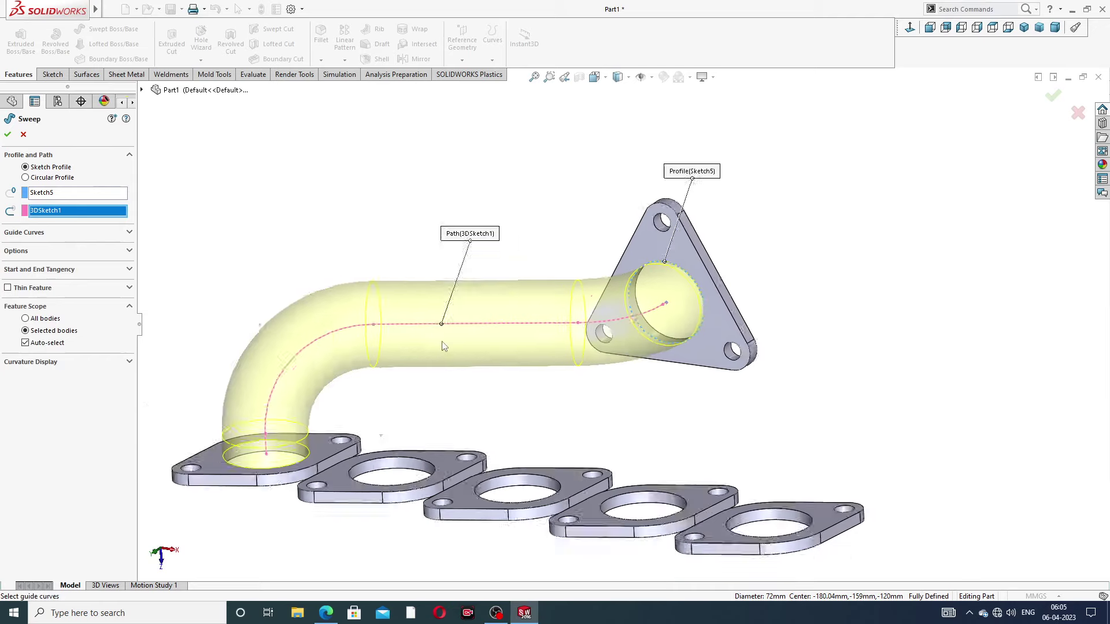
pyautogui.moveTo(441, 342); pyautogui.dragTo(459, 365, button='middle')
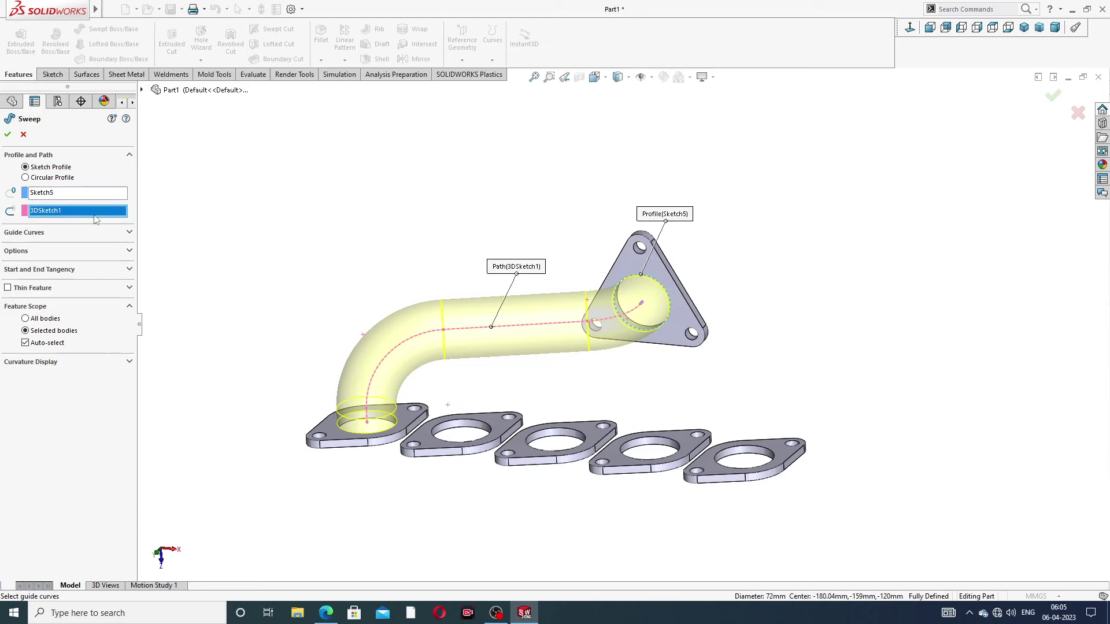
pyautogui.click(7, 135)
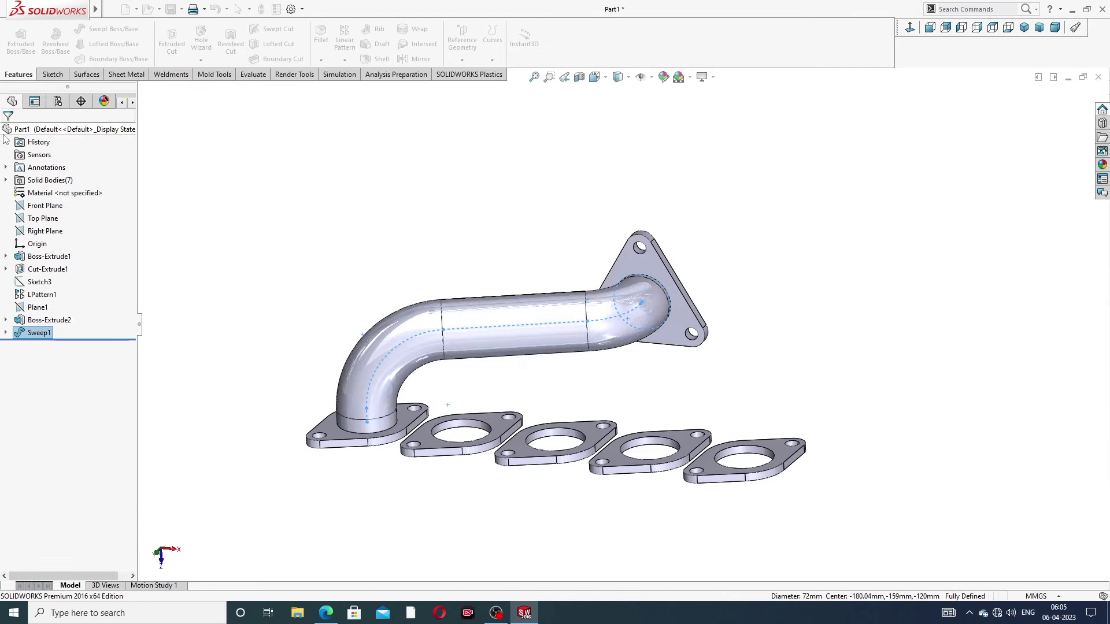
# Orbit around Sweep1 to inspect the pipe joining the first inlet flange to the triangular flange
pyautogui.moveTo(599, 319); pyautogui.dragTo(620, 353, button='middle')
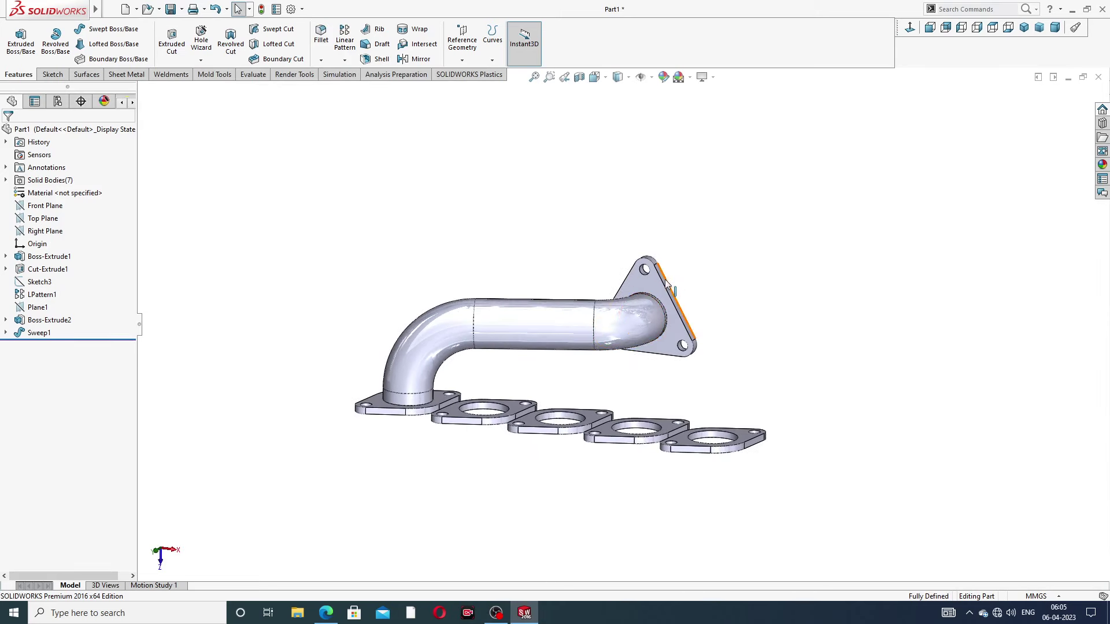
pyautogui.moveTo(677, 302); pyautogui.dragTo(646, 315, button='middle')
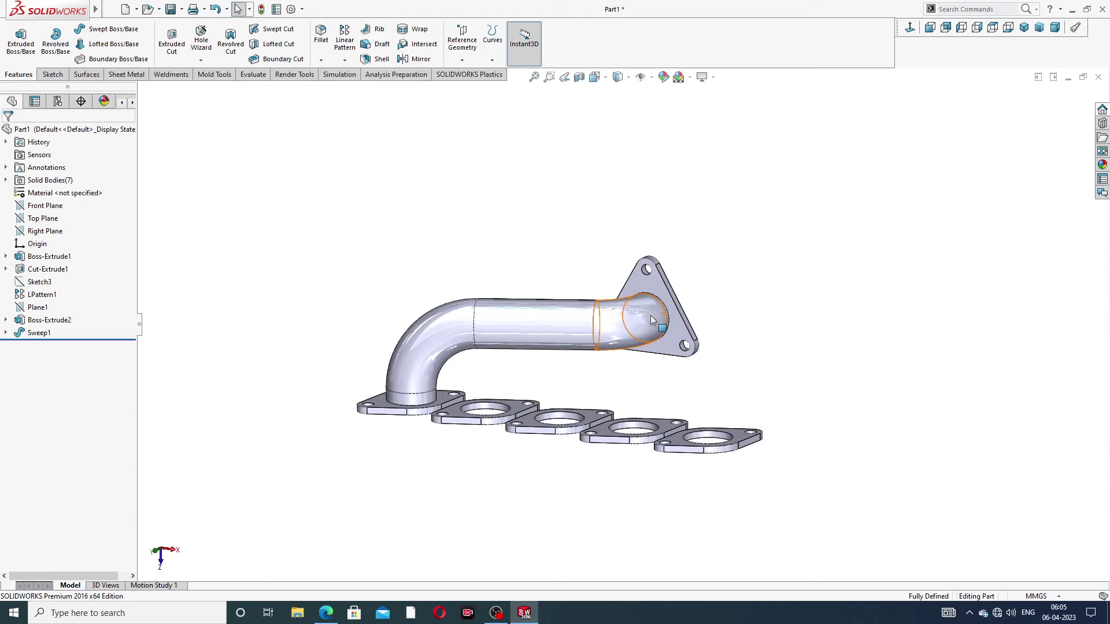
pyautogui.moveTo(640, 363); pyautogui.dragTo(670, 362, button='middle')
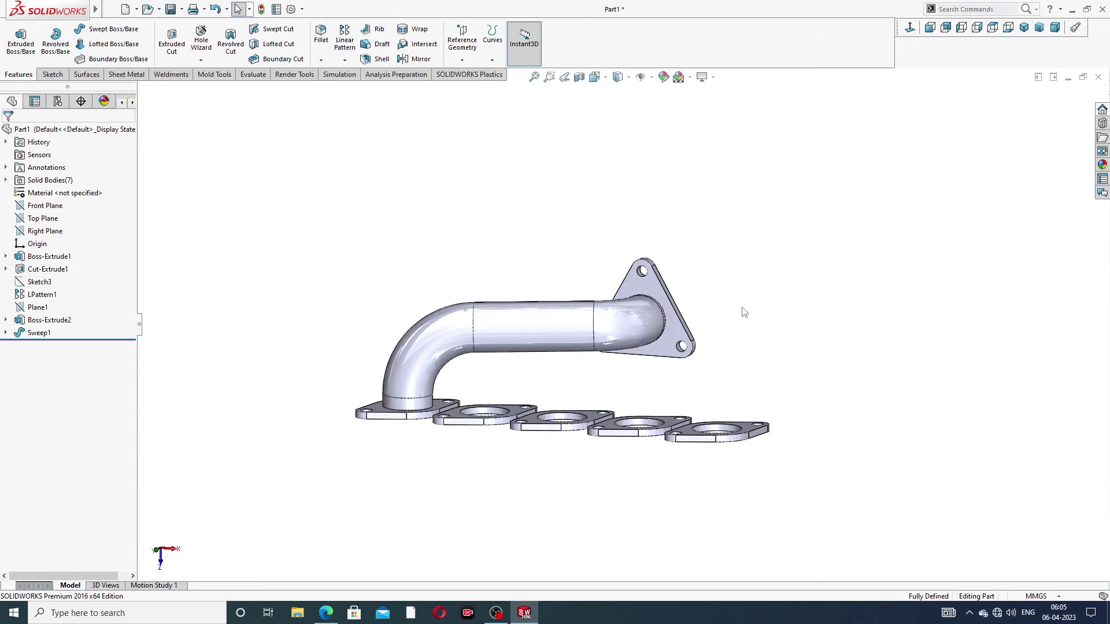
pyautogui.moveTo(745, 313); pyautogui.dragTo(765, 354, button='middle')
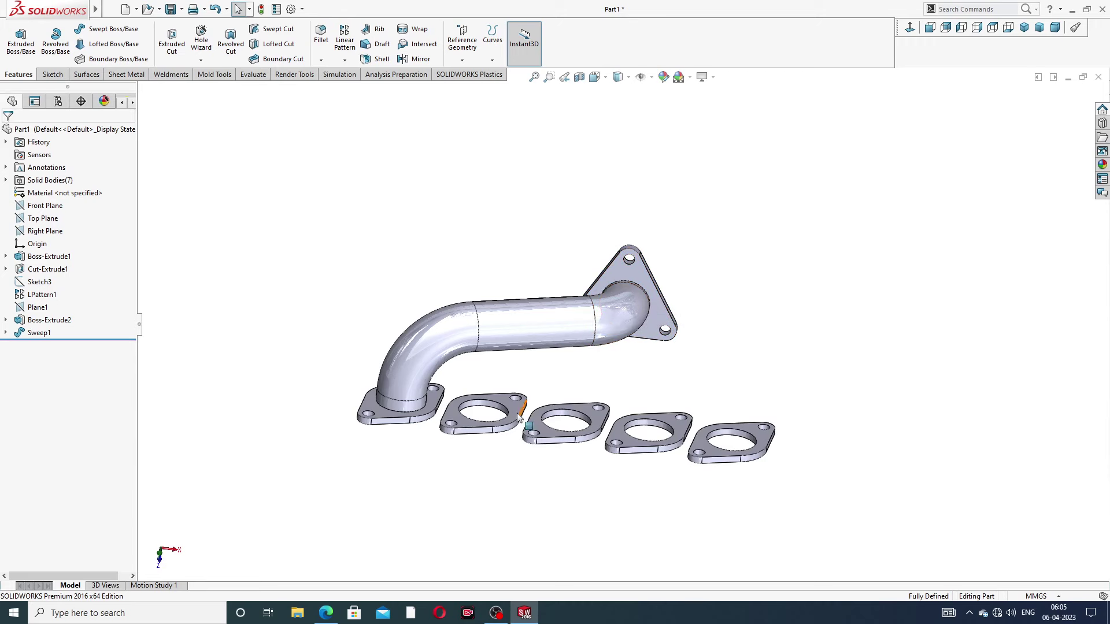
pyautogui.moveTo(623, 331); pyautogui.dragTo(600, 365, button='middle')
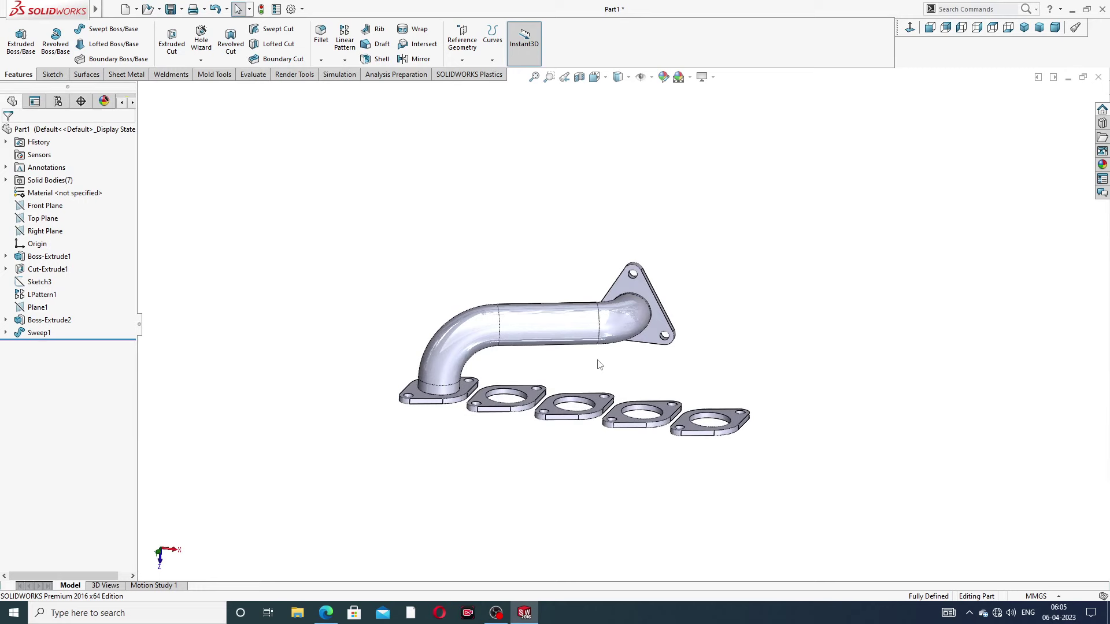
pyautogui.scroll(-2, 599, 349)
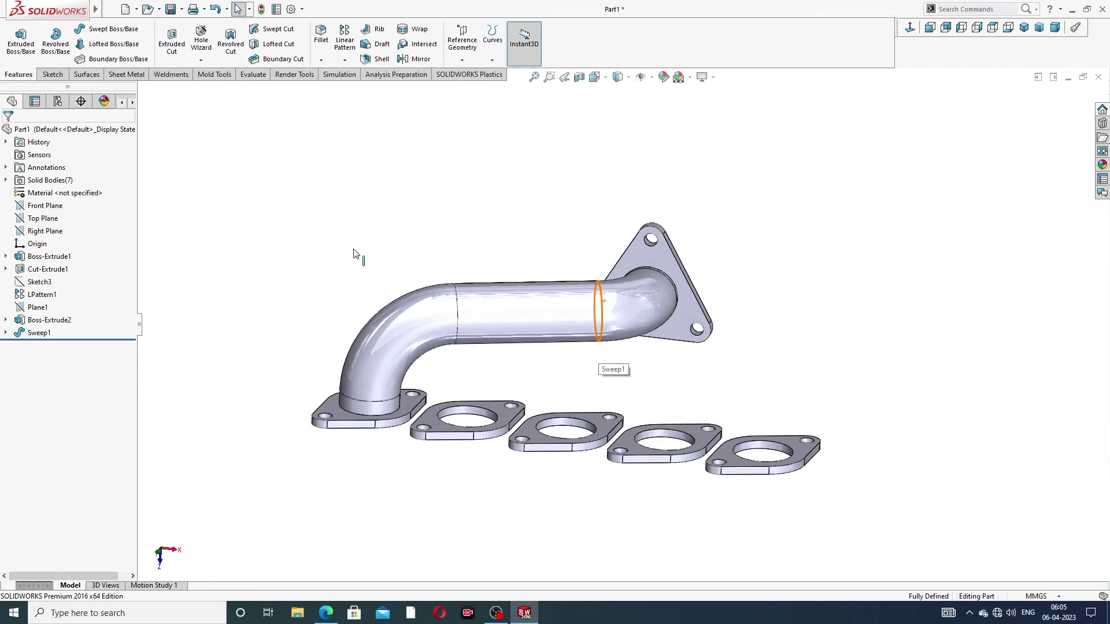
pyautogui.click(53, 74)
# Start a new 3D sketch and draw a short line from the outlet pipe's centre
pyautogui.click(15, 60)
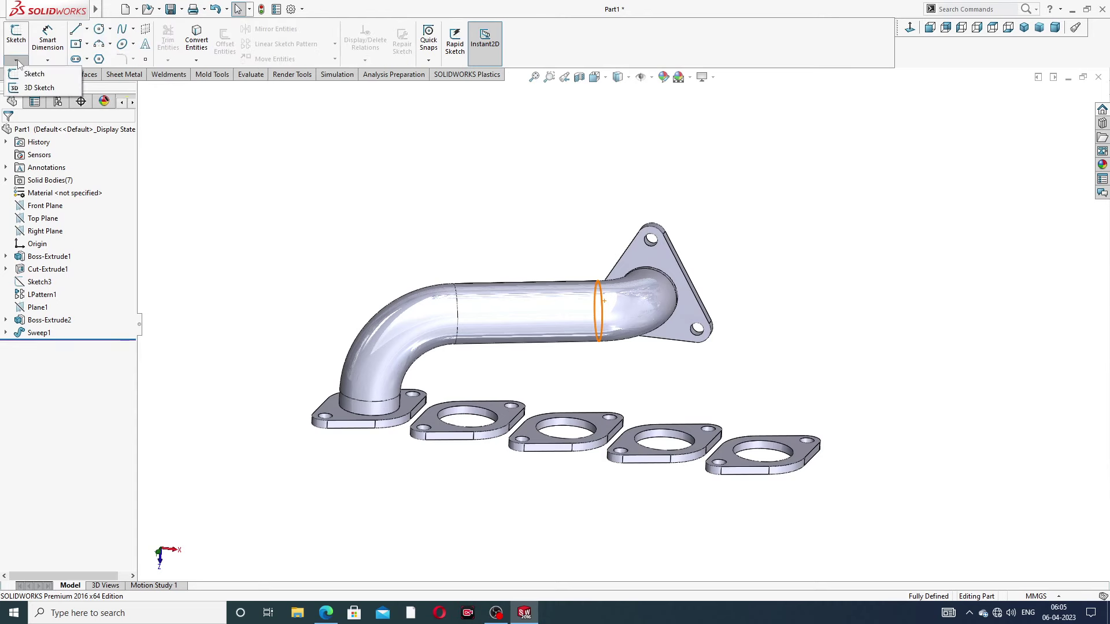
pyautogui.click(26, 93)
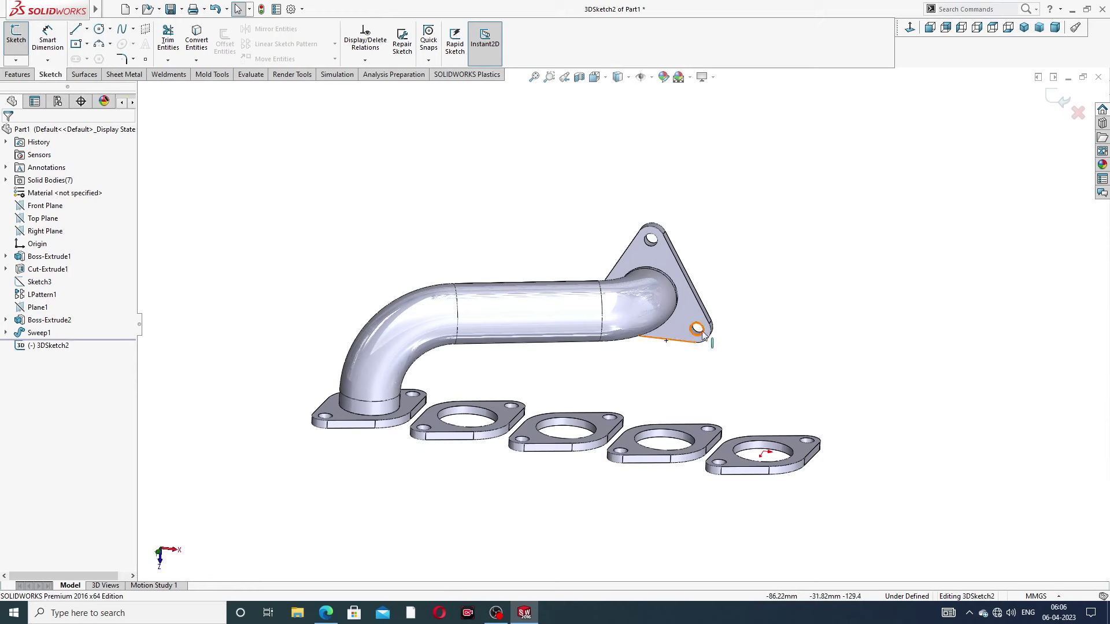
pyautogui.moveTo(691, 315); pyautogui.dragTo(670, 289, button='middle')
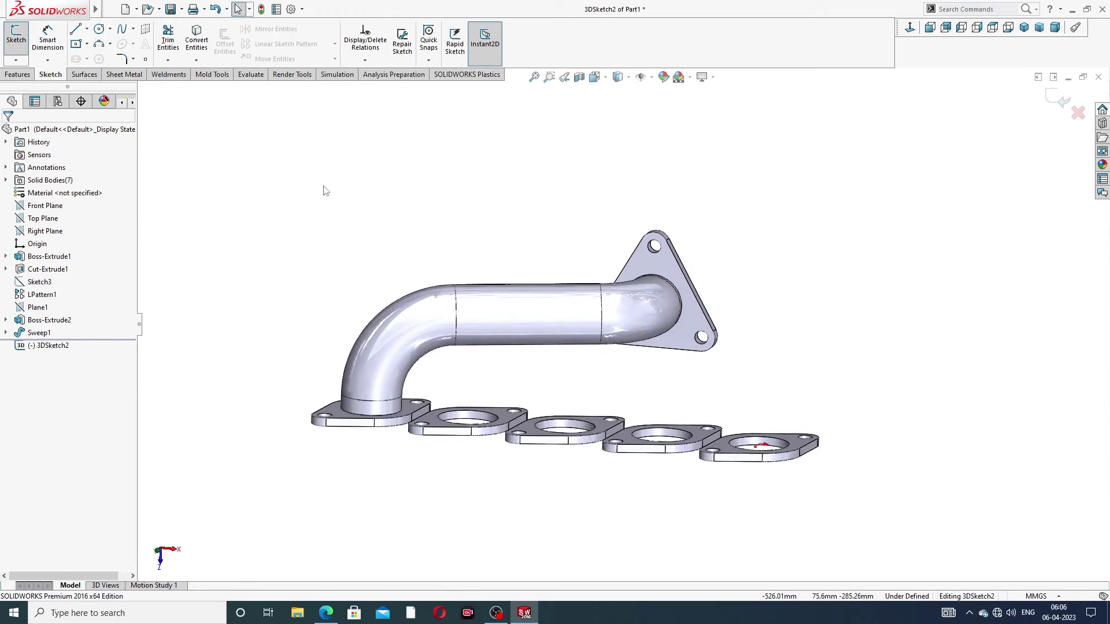
pyautogui.click(75, 29)
pyautogui.scroll(-3, 663, 264)
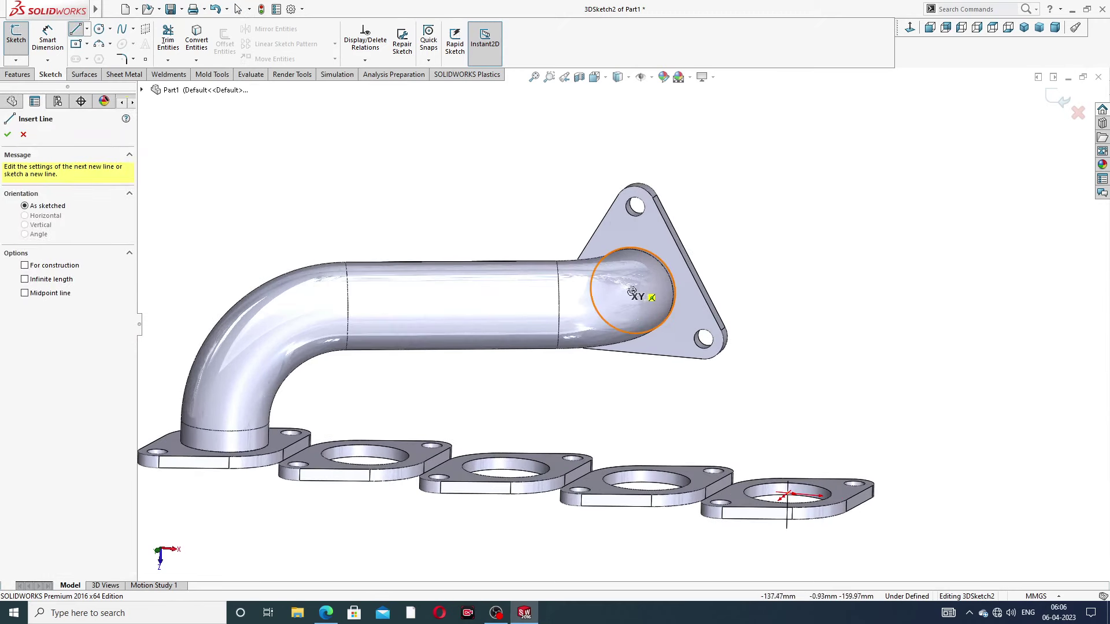
pyautogui.moveTo(676, 294); pyautogui.dragTo(685, 284, button='middle')
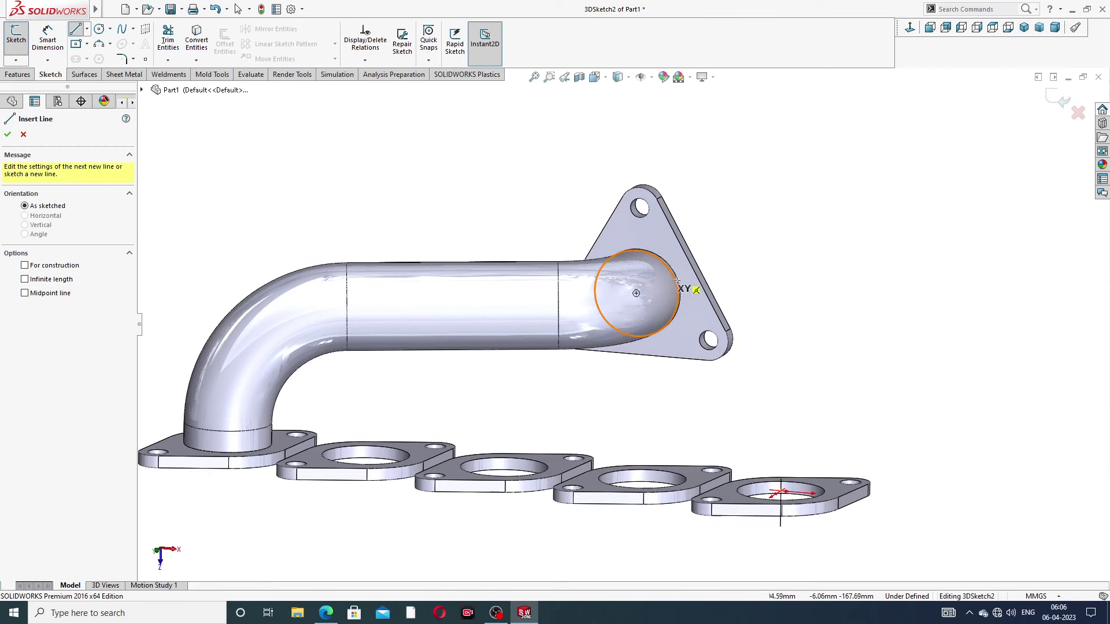
pyautogui.scroll(3, 677, 291)
pyautogui.scroll(2, 682, 283)
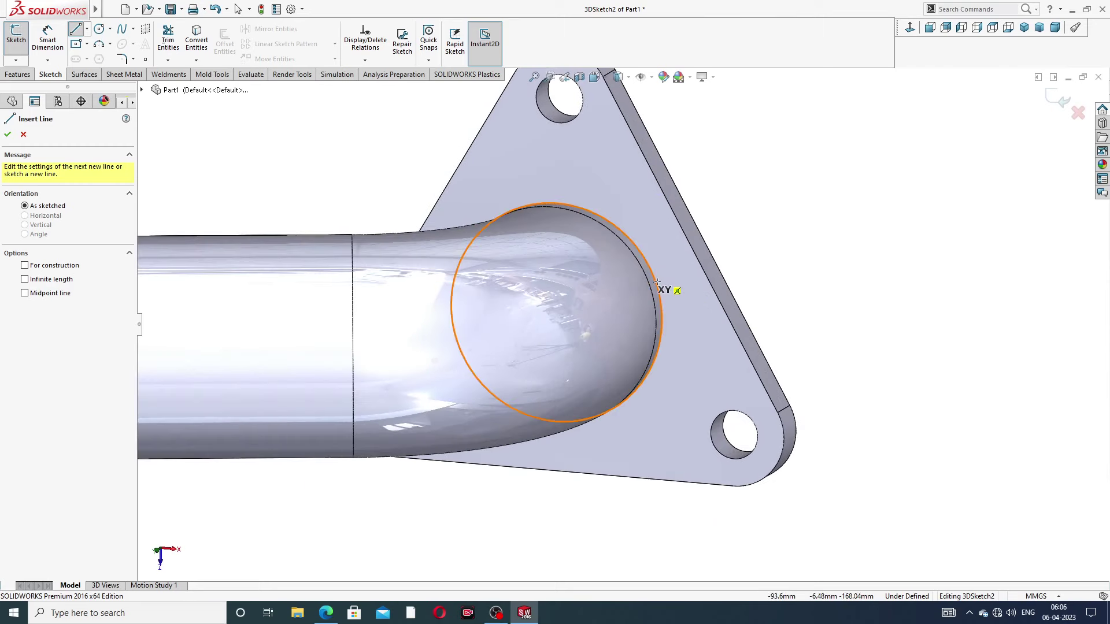
pyautogui.click(556, 312)
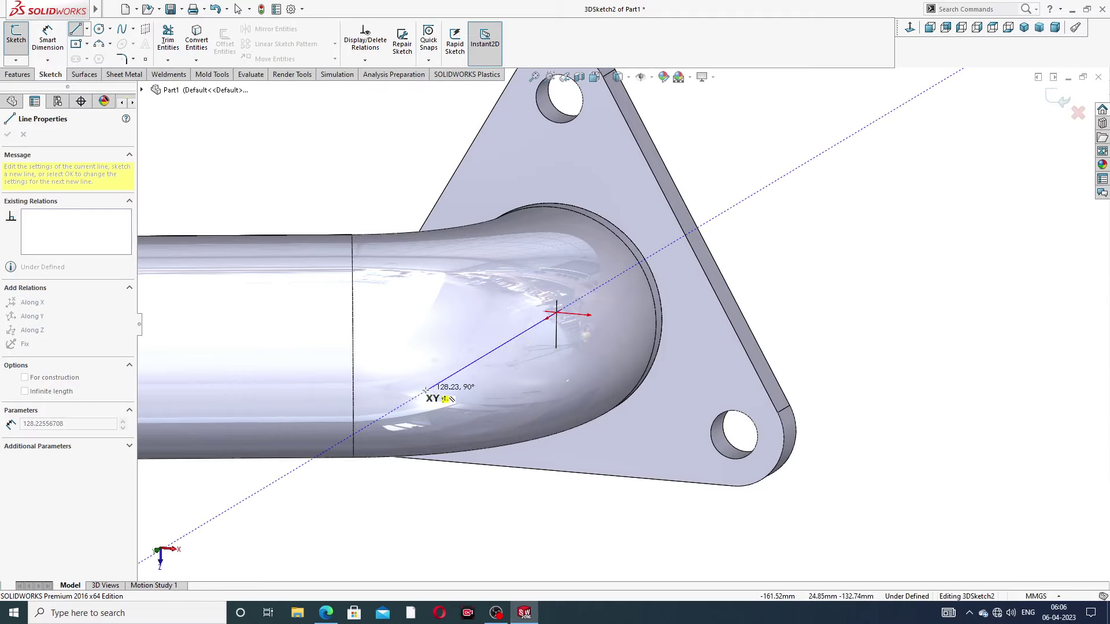
pyautogui.moveTo(434, 389)
pyautogui.mouseDown(button='middle')
pyautogui.moveTo(395, 368)
pyautogui.moveTo(359, 383)
pyautogui.moveTo(445, 374)
pyautogui.mouseUp(button='middle')
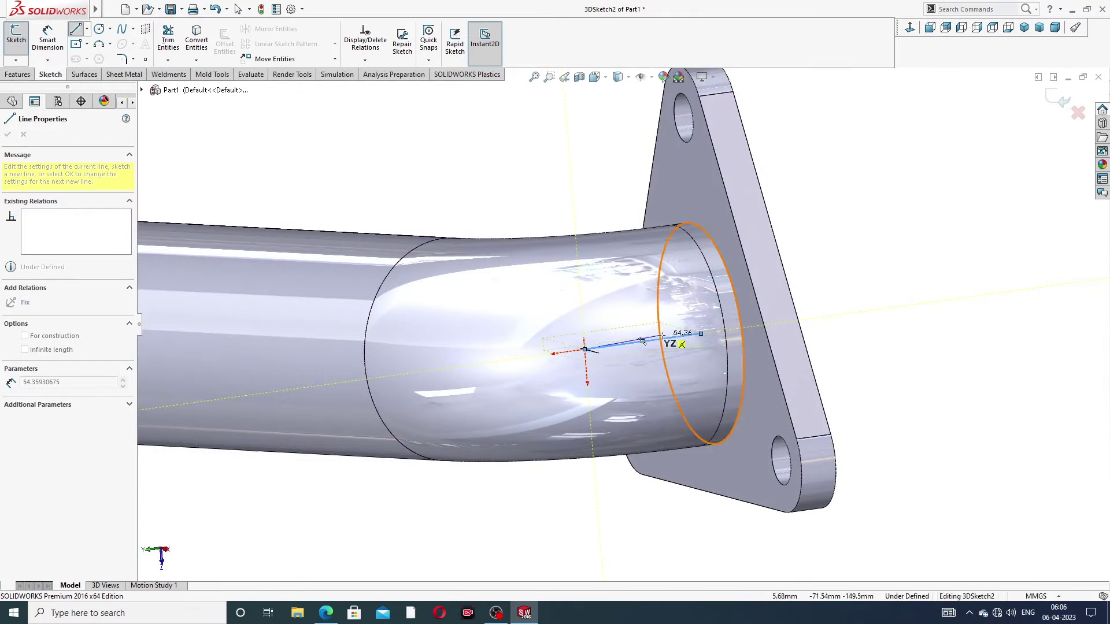
pyautogui.moveTo(574, 347); pyautogui.dragTo(654, 324, button='middle')
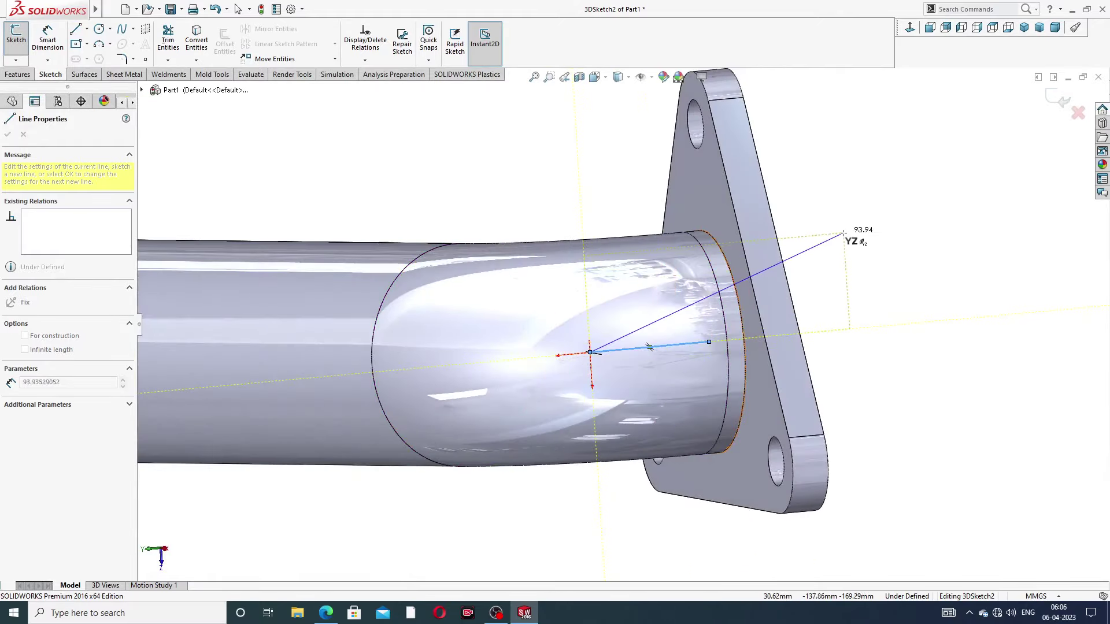
pyautogui.rightClick(850, 234)
pyautogui.click(880, 247)
# Draw a vertical line rising from the second port hole's centre
pyautogui.moveTo(732, 340); pyautogui.dragTo(705, 333, button='middle')
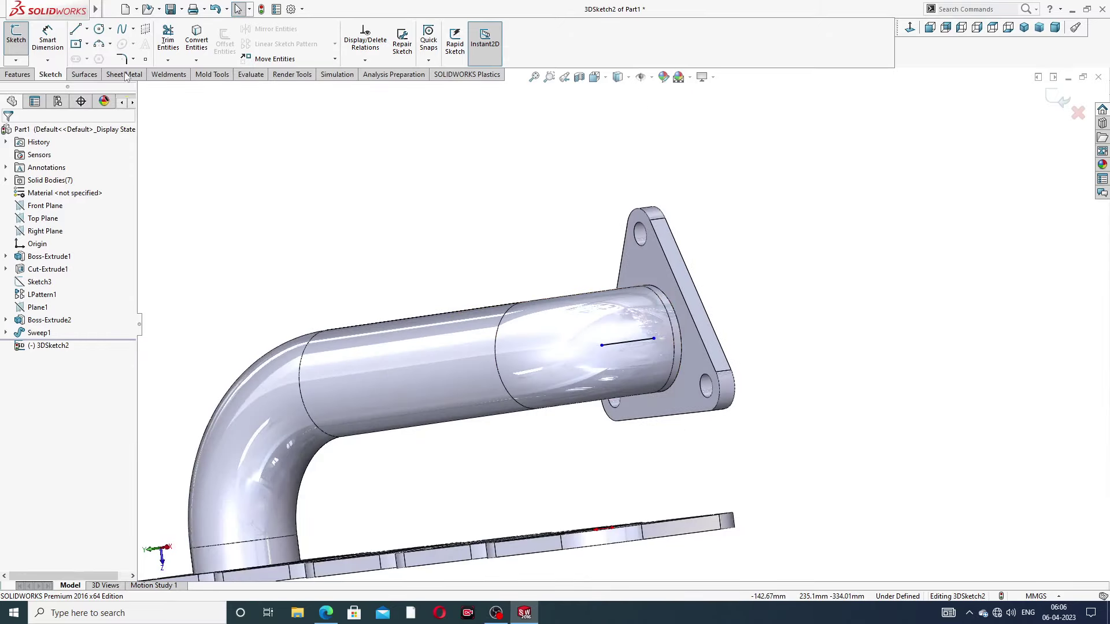
pyautogui.click(79, 32)
pyautogui.moveTo(260, 240); pyautogui.dragTo(320, 304, button='middle')
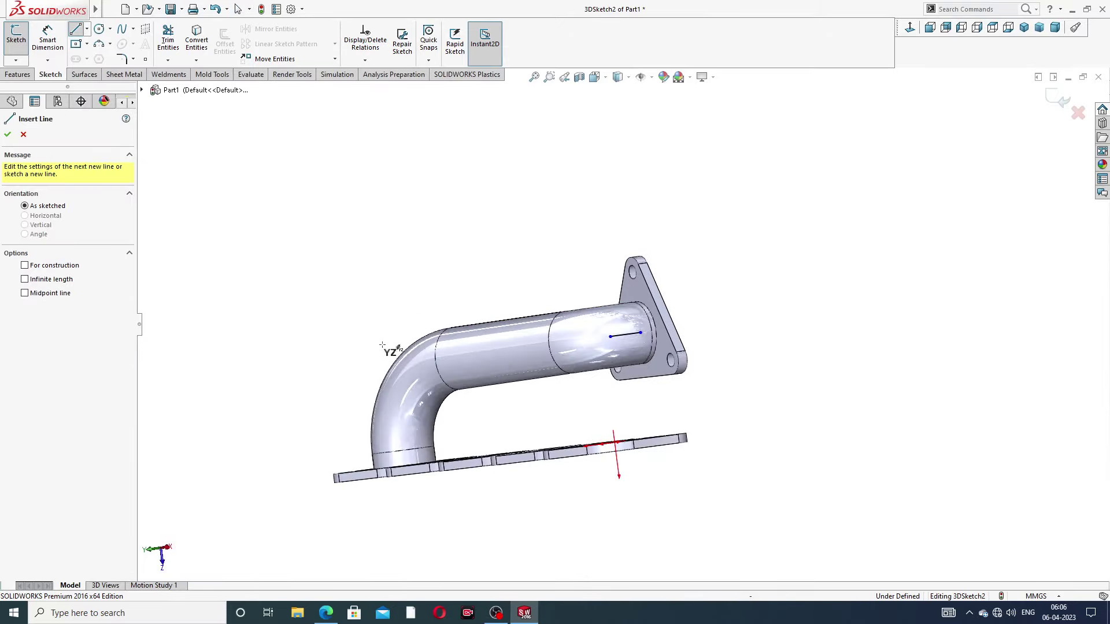
pyautogui.moveTo(389, 350); pyautogui.dragTo(552, 490, button='middle')
pyautogui.scroll(-3, 421, 441)
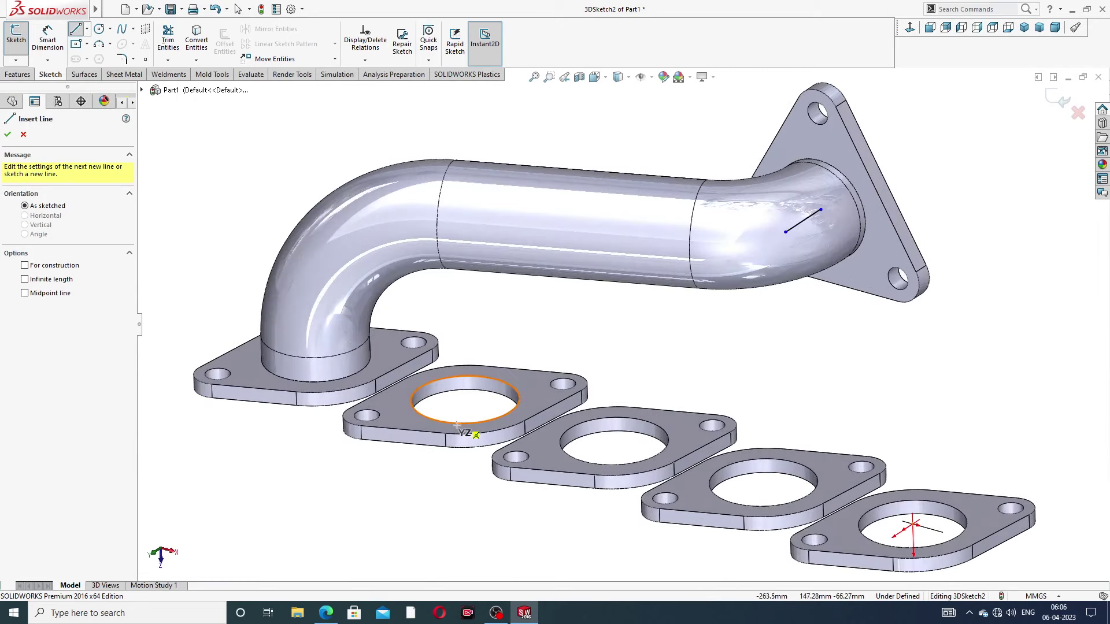
pyautogui.click(465, 400)
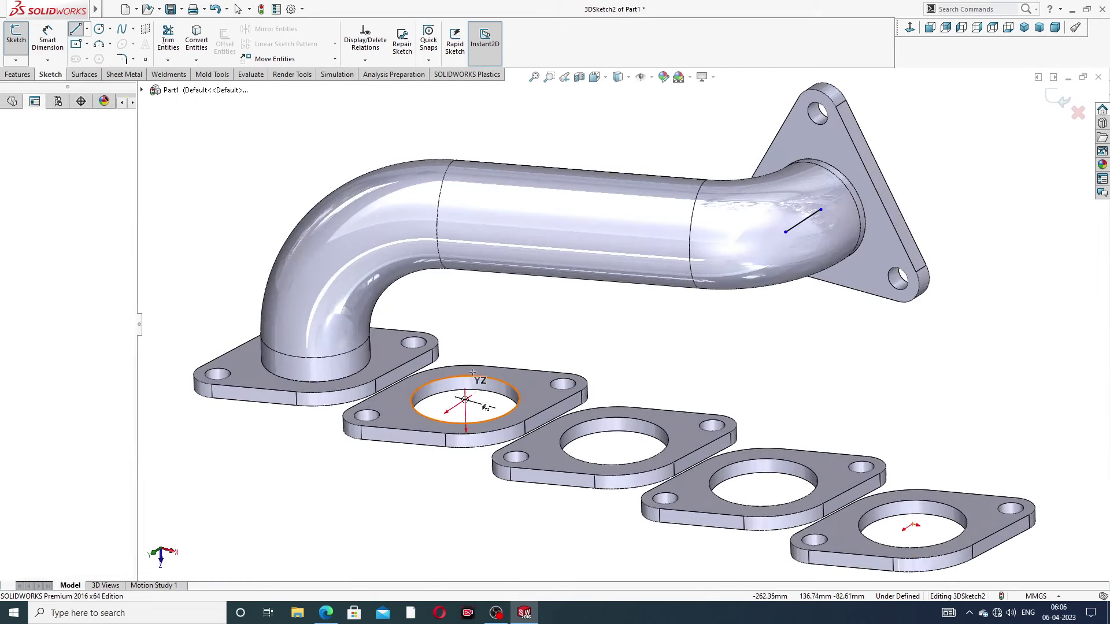
pyautogui.click(463, 332)
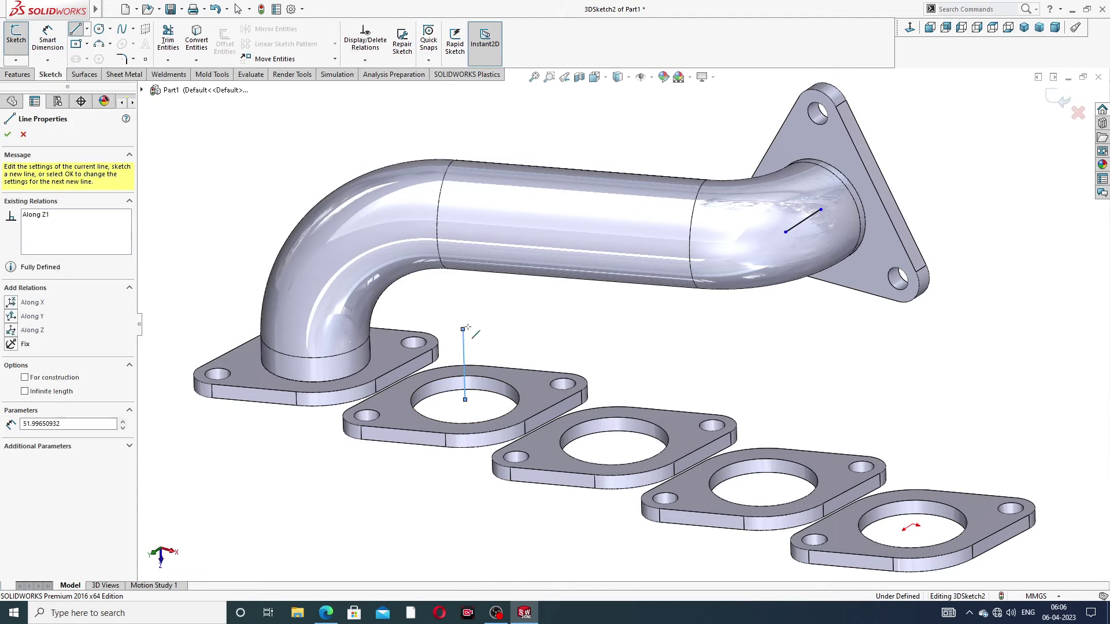
pyautogui.rightClick(501, 320)
pyautogui.click(526, 332)
# Connect the vertical line's top to the outlet line's end
pyautogui.moveTo(566, 340); pyautogui.dragTo(577, 314, button='middle')
pyautogui.click(74, 32)
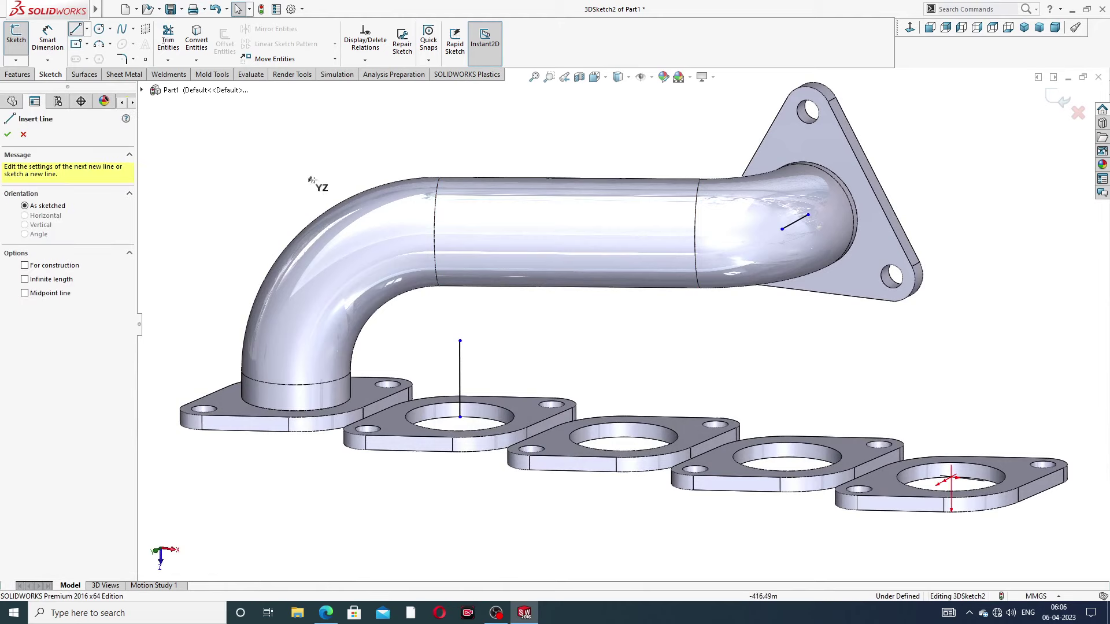
pyautogui.moveTo(460, 341); pyautogui.dragTo(782, 229)
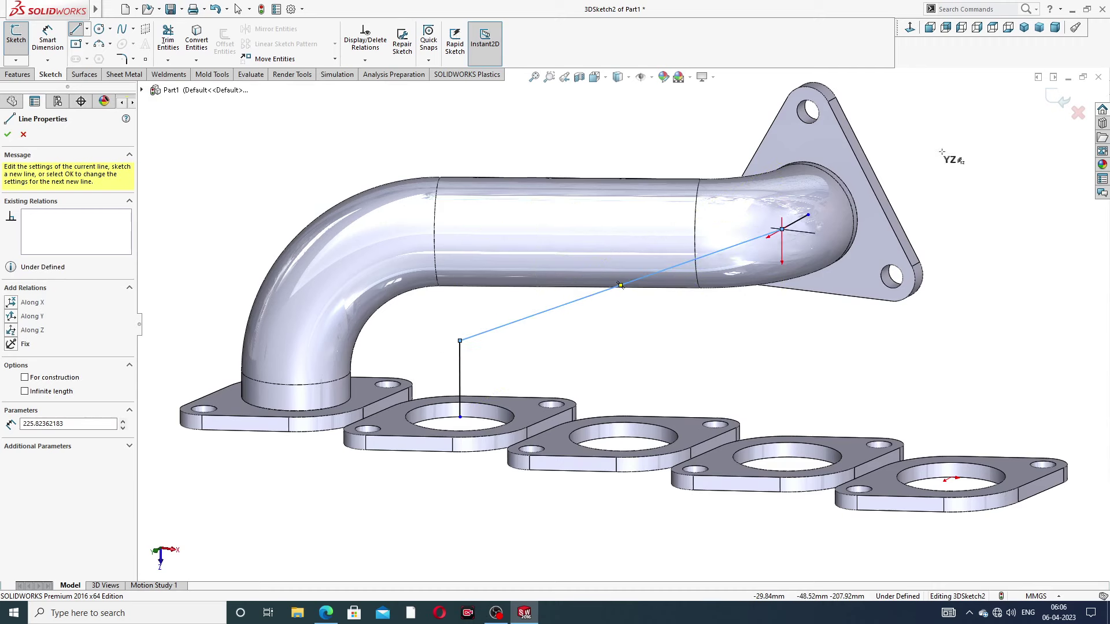
pyautogui.rightClick(948, 155)
pyautogui.click(971, 157)
pyautogui.scroll(3, 614, 324)
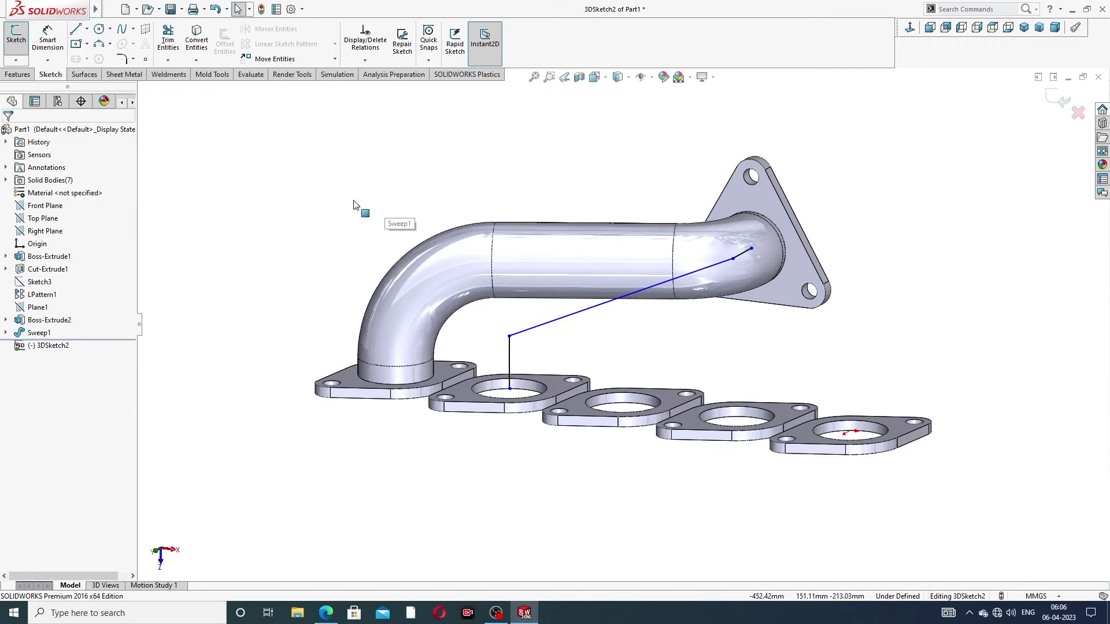
# Dimension the vertical rise to 114 mm and the outlet-side leg to 54 mm
pyautogui.click(48, 46)
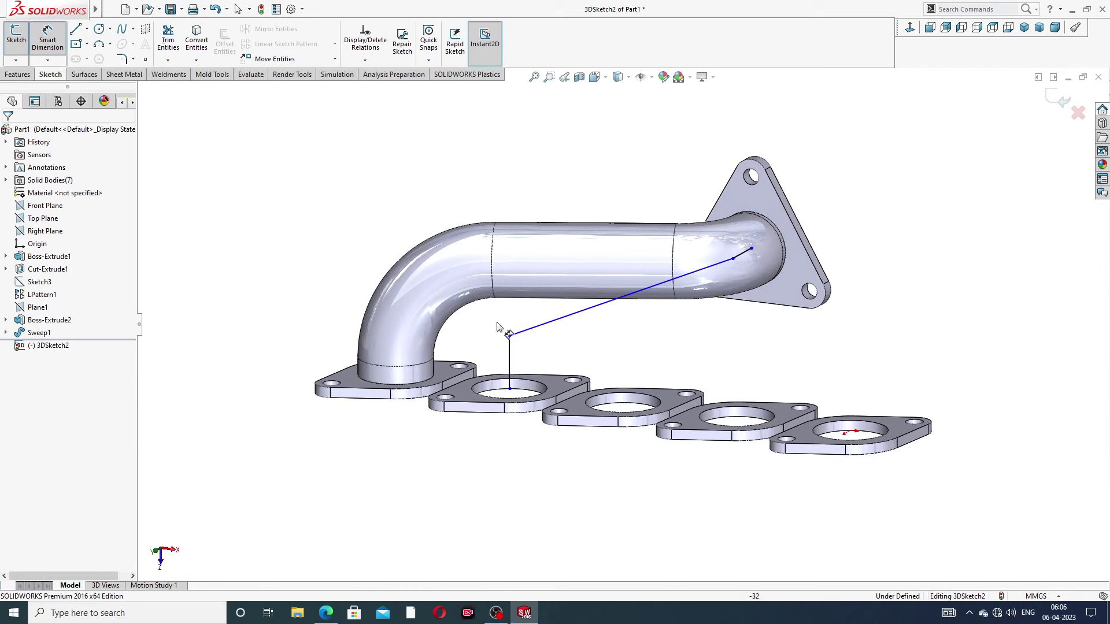
pyautogui.click(510, 356)
pyautogui.click(495, 354)
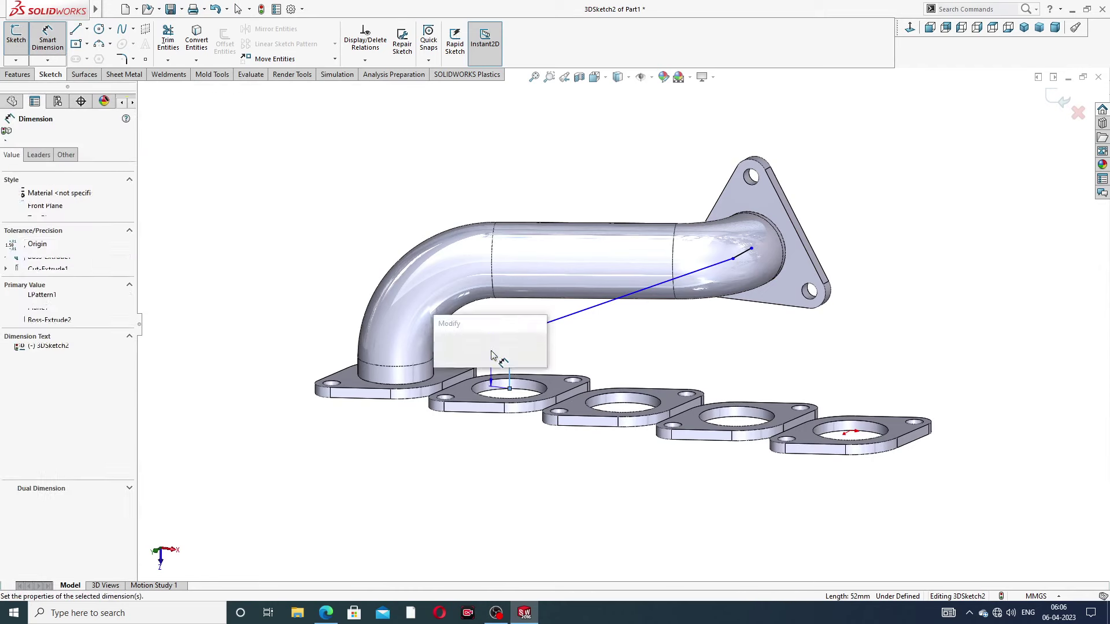
pyautogui.write('114')
pyautogui.press('Return')
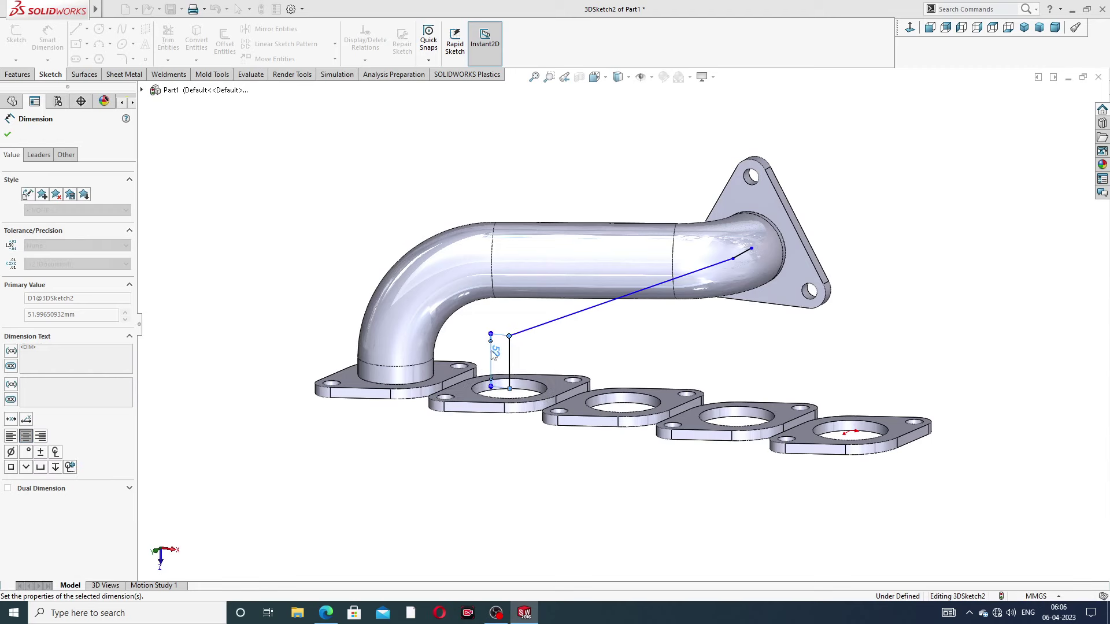
pyautogui.click(742, 258)
pyautogui.click(684, 174)
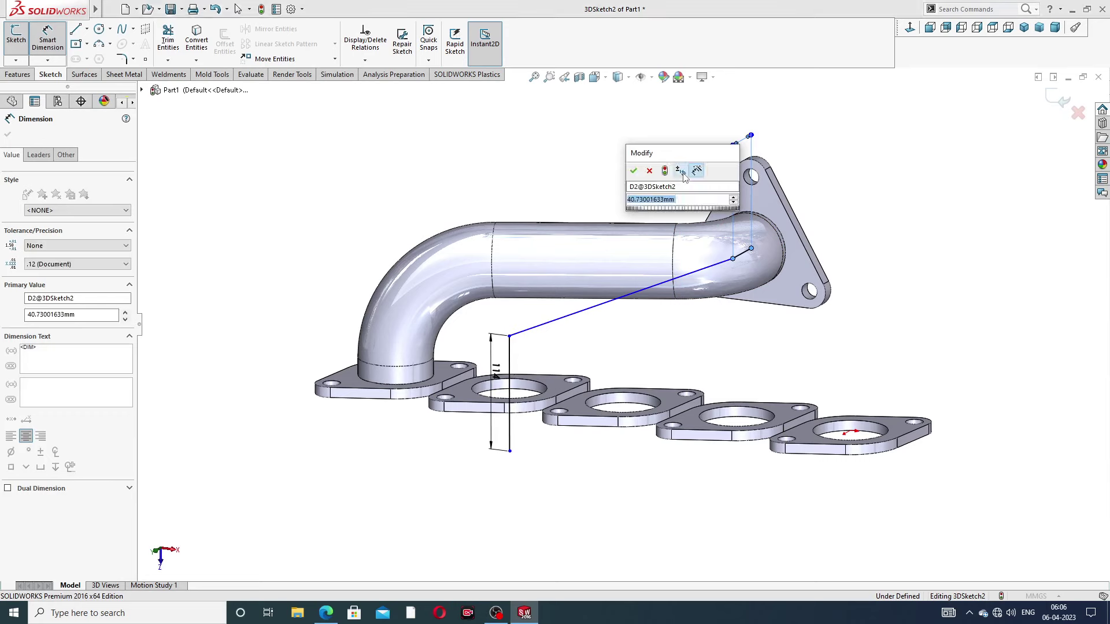
pyautogui.write('54')
pyautogui.press('Return')
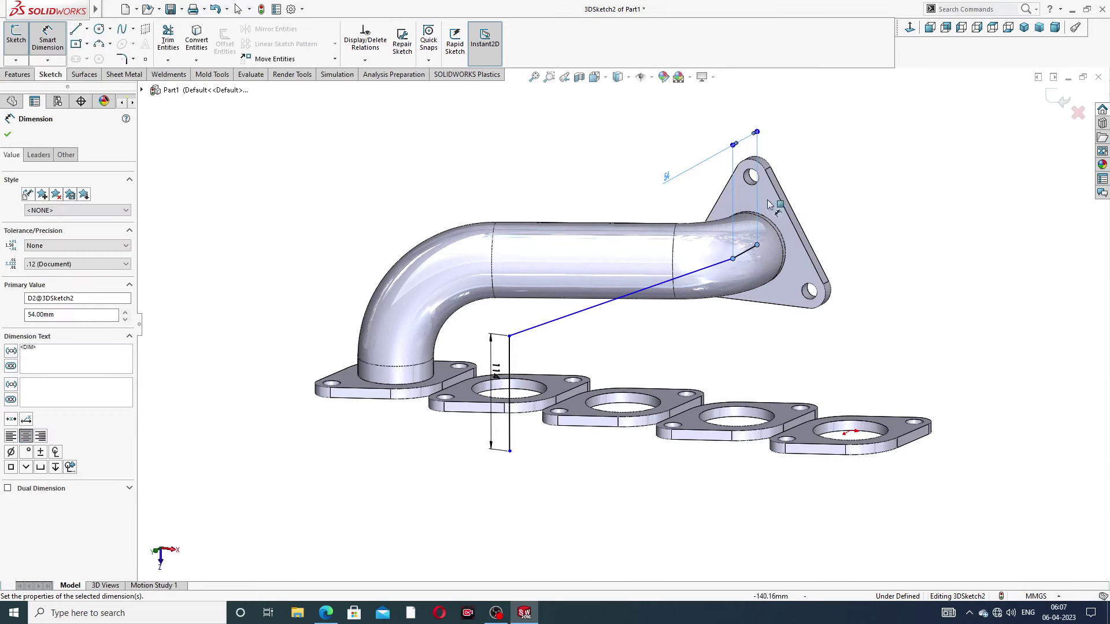
# Snap the path's lower end onto the second port hole's centre
pyautogui.moveTo(825, 255); pyautogui.dragTo(873, 189, button='middle')
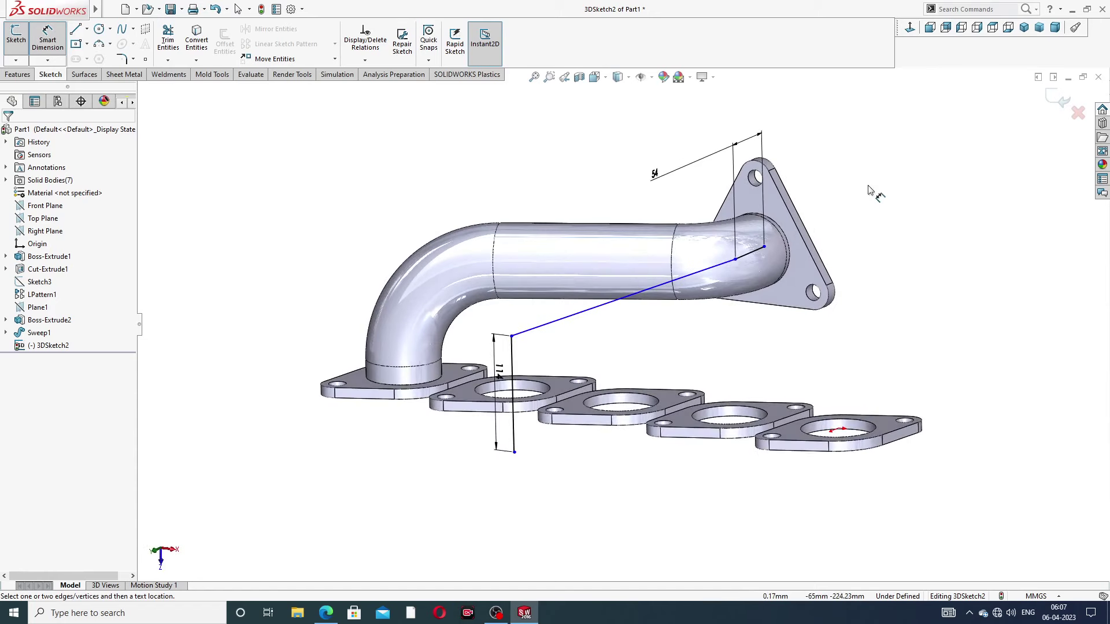
pyautogui.rightClick(874, 190)
pyautogui.click(903, 223)
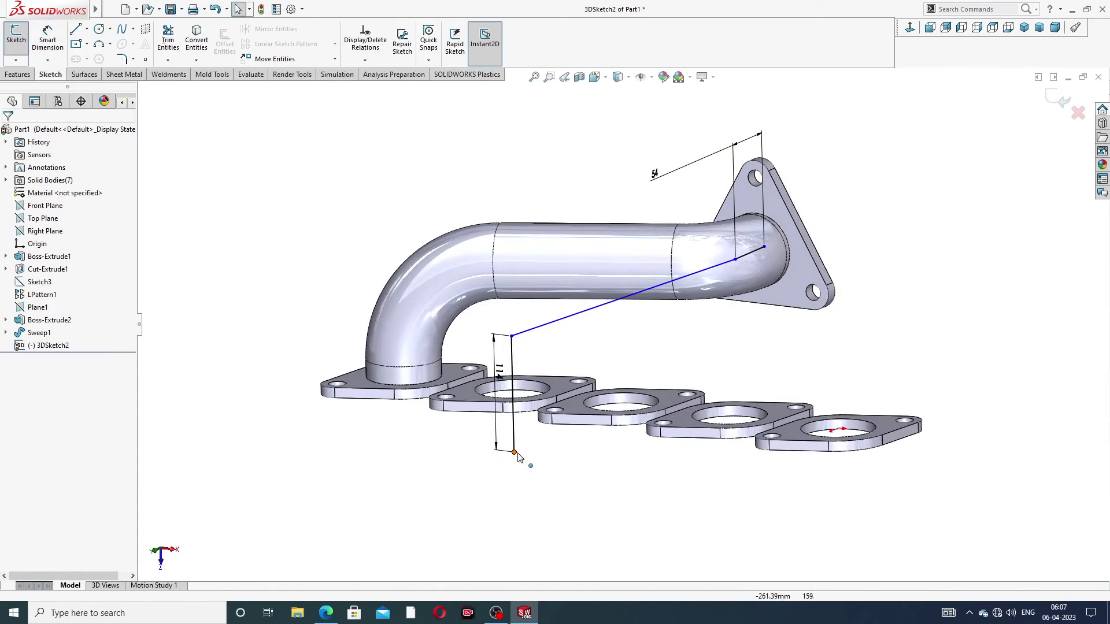
pyautogui.scroll(-2, 516, 459)
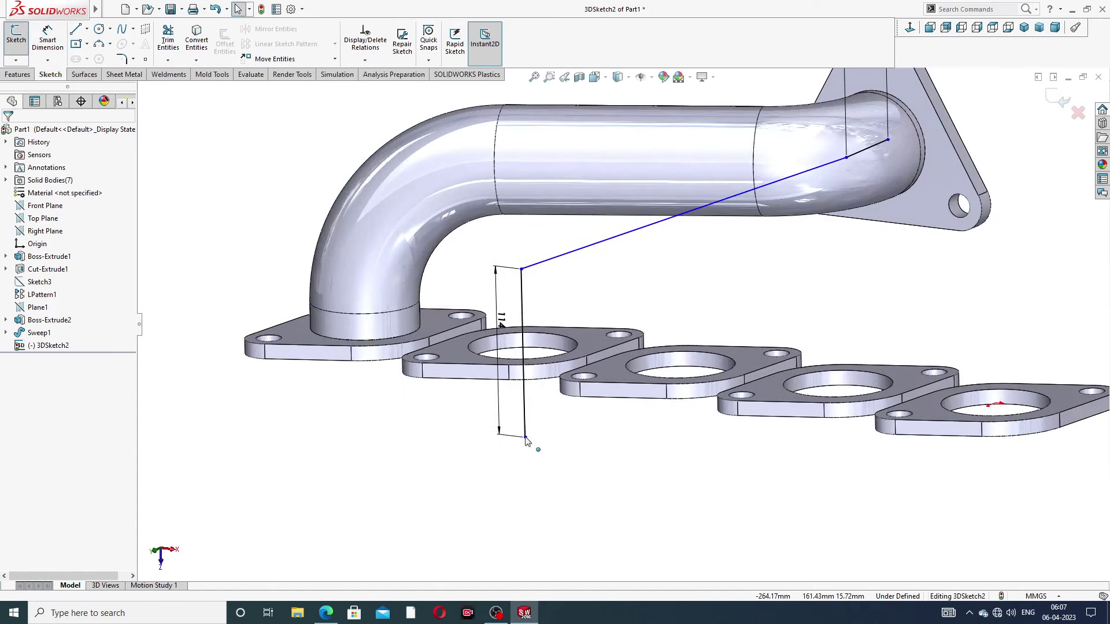
pyautogui.moveTo(525, 439); pyautogui.dragTo(525, 350)
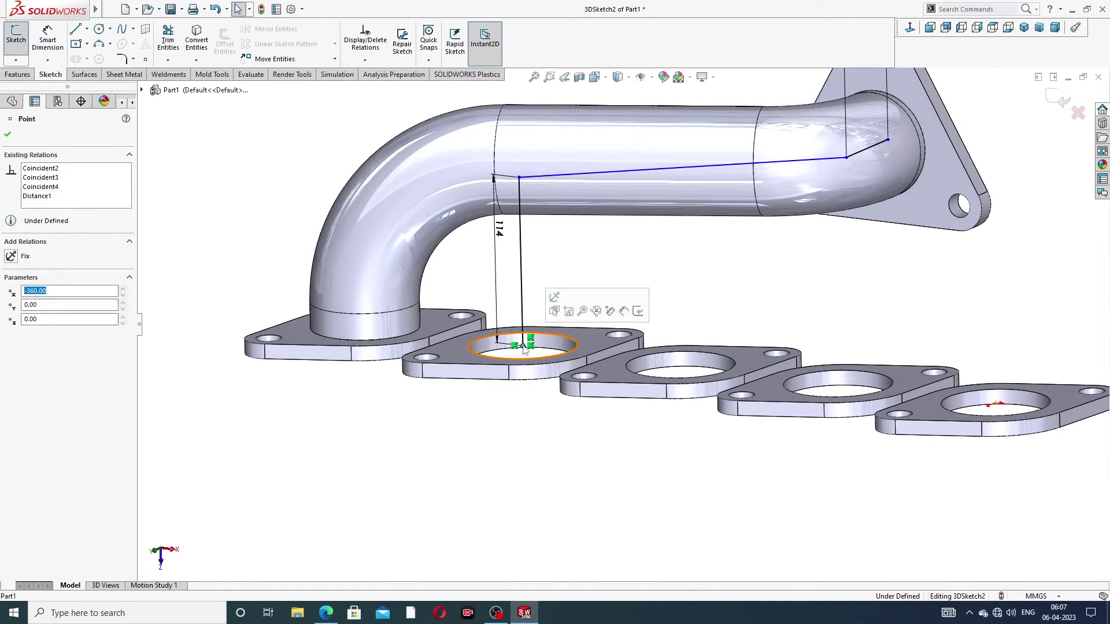
pyautogui.click(690, 315)
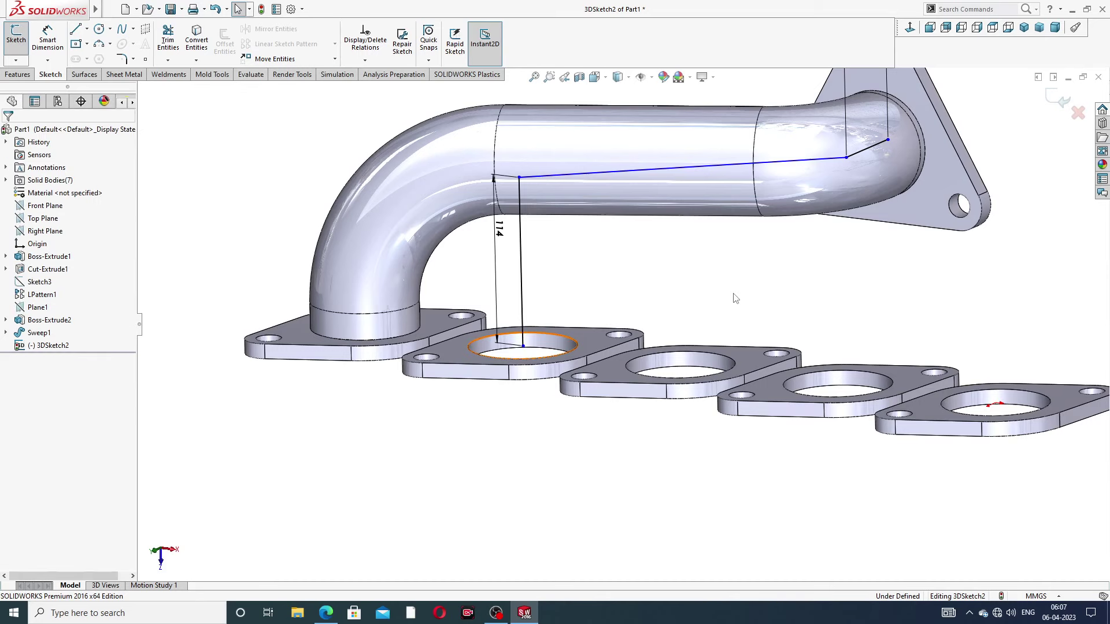
# Attach the path's upper endpoint to the outlet tube's end circle and verify its relations
pyautogui.click(888, 141)
pyautogui.moveTo(888, 140); pyautogui.dragTo(874, 145)
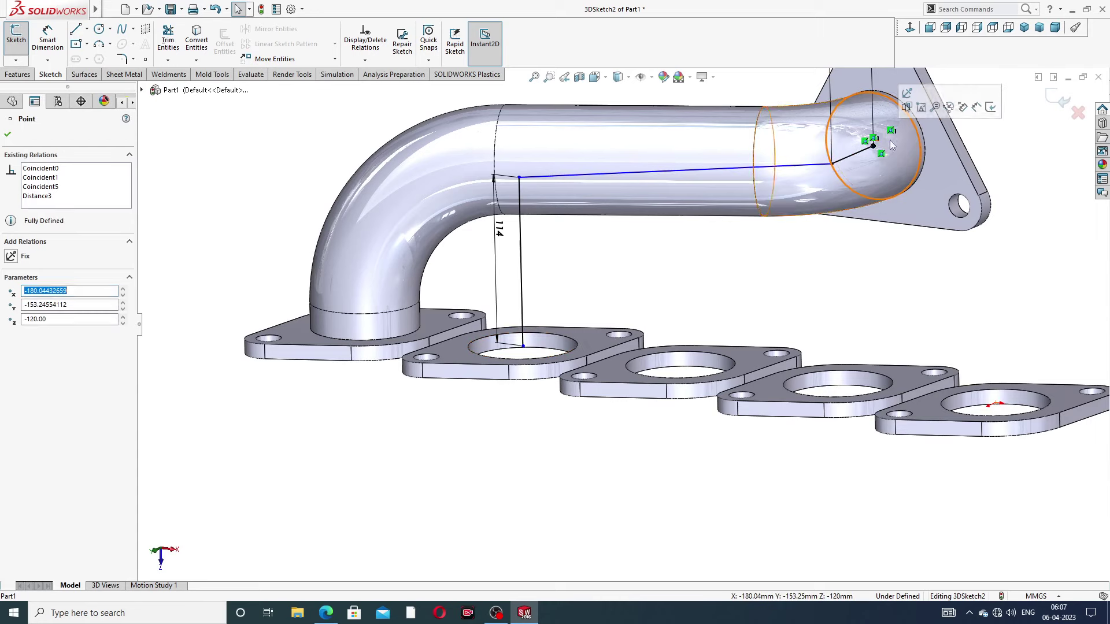
pyautogui.click(1017, 158)
pyautogui.moveTo(990, 136); pyautogui.dragTo(956, 143, button='middle')
pyautogui.click(888, 146)
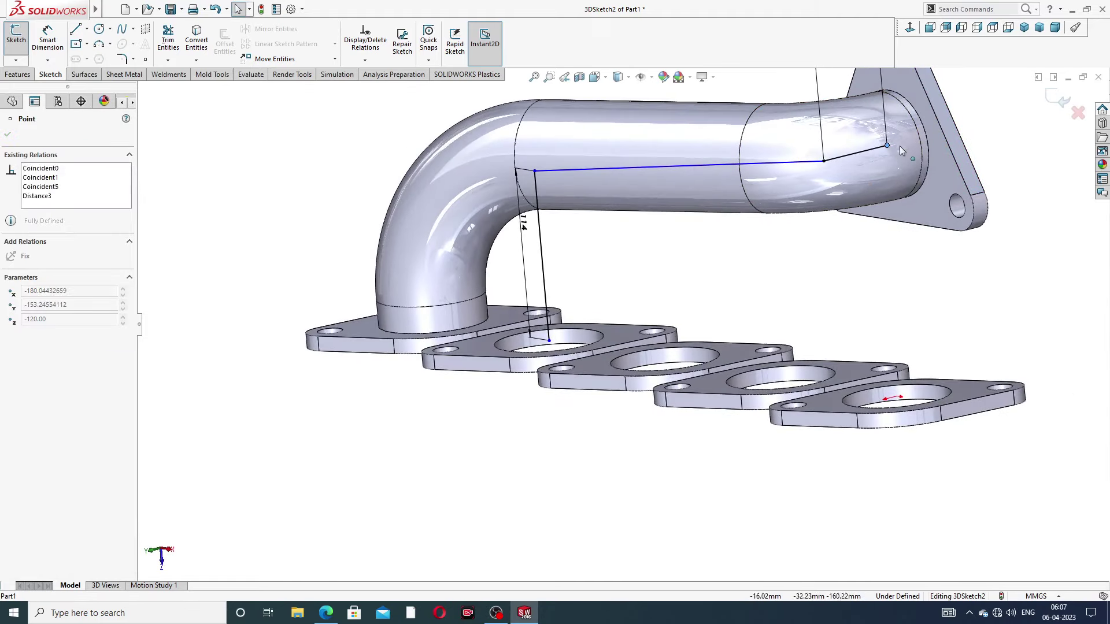
pyautogui.click(1003, 128)
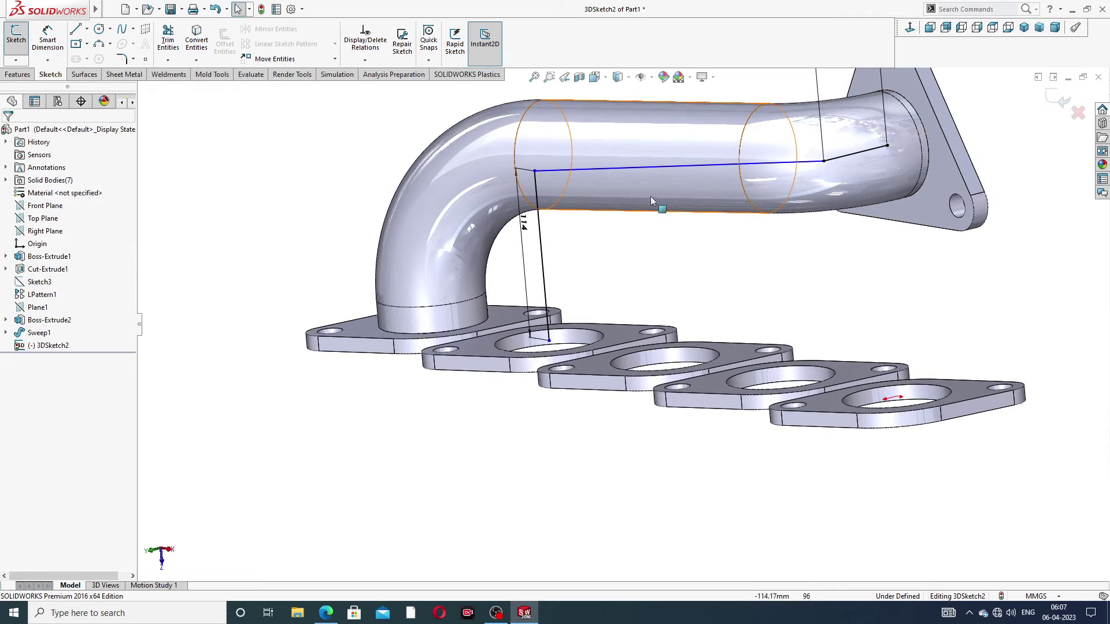
pyautogui.moveTo(651, 200)
pyautogui.mouseDown(button='middle')
pyautogui.moveTo(709, 197)
pyautogui.moveTo(675, 184)
pyautogui.moveTo(671, 204)
pyautogui.mouseUp(button='middle')
pyautogui.scroll(3, 696, 126)
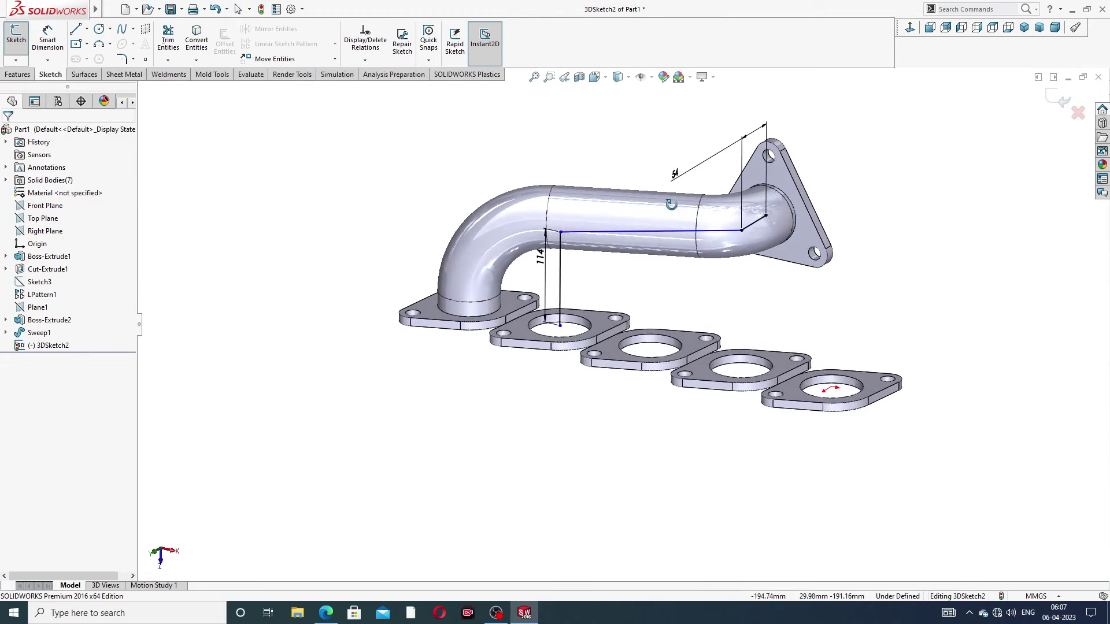
# Round the path's outlet corner with a 68 mm fillet and its lower corner with a 98 mm fillet
pyautogui.click(121, 59)
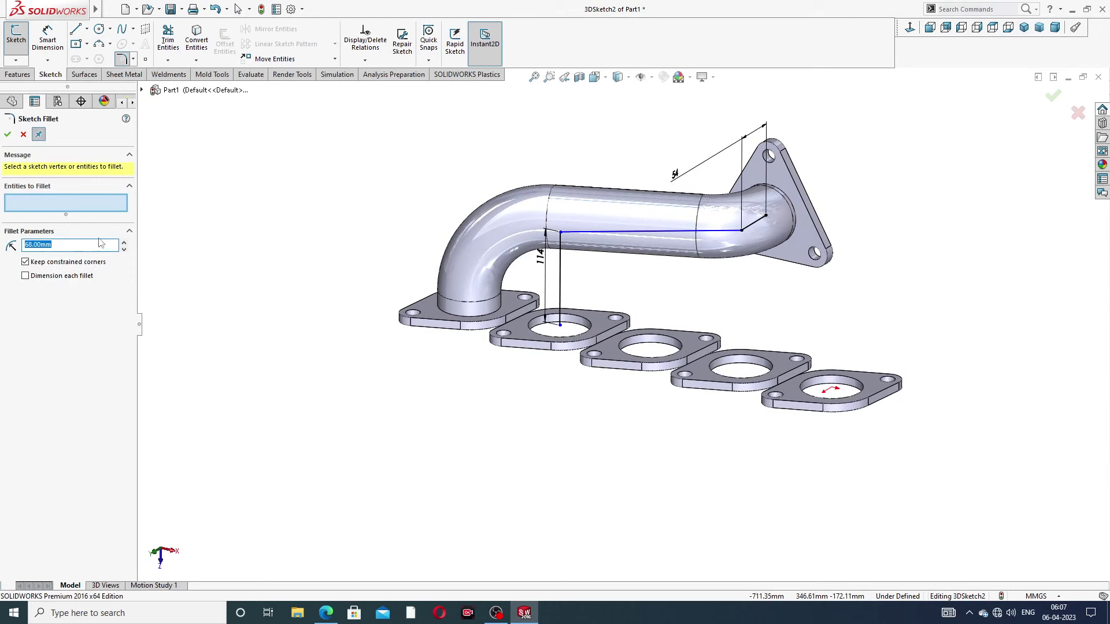
pyautogui.click(742, 231)
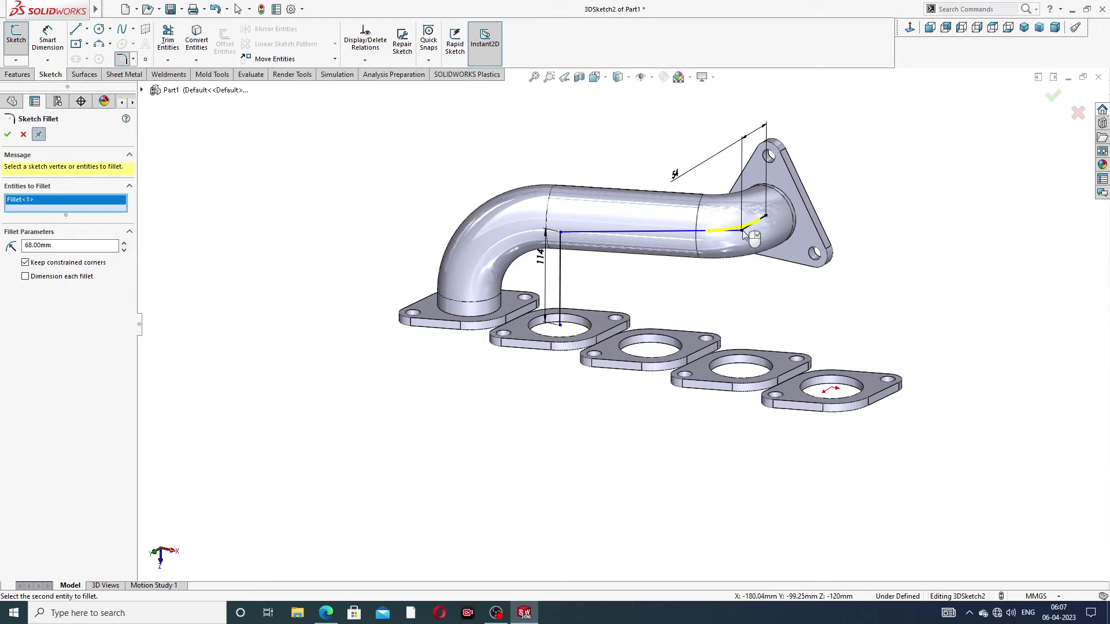
pyautogui.click(7, 135)
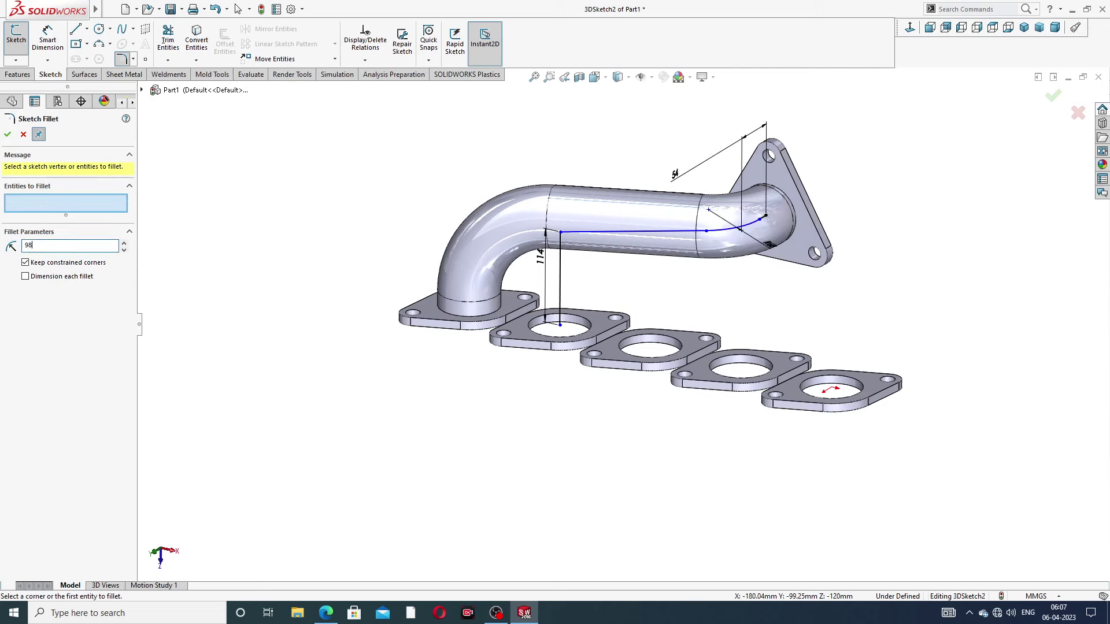
pyautogui.click(559, 233)
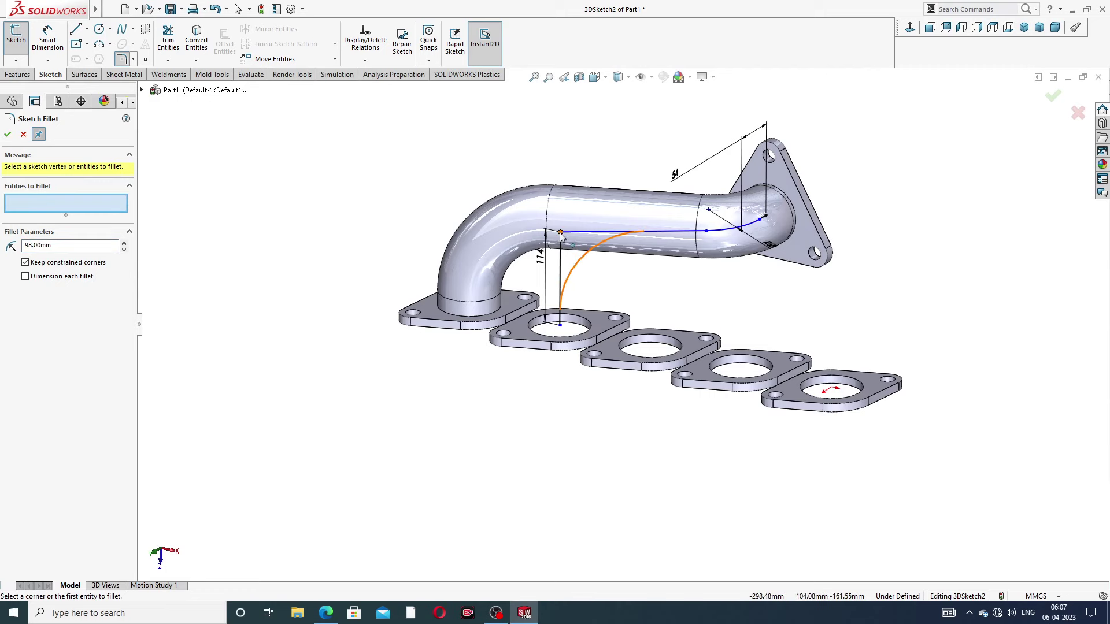
pyautogui.click(7, 135)
pyautogui.click(8, 135)
# Fully define the path with an On Plane relation on its lower end point, then exit the 3D sketch
pyautogui.scroll(-3, 663, 277)
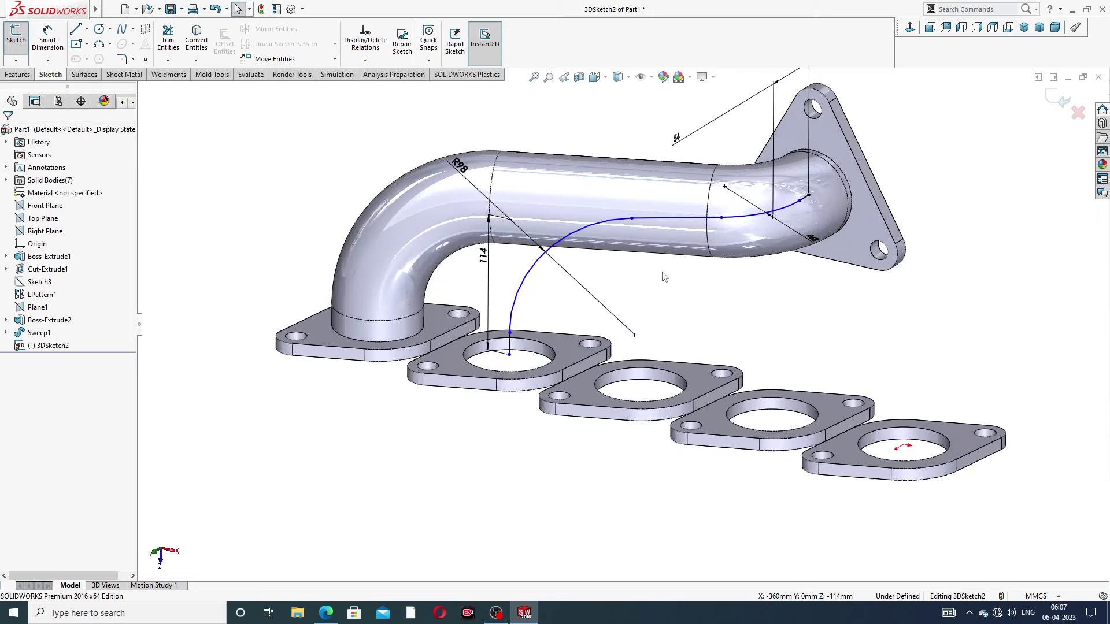
pyautogui.moveTo(651, 273); pyautogui.dragTo(597, 282, button='middle')
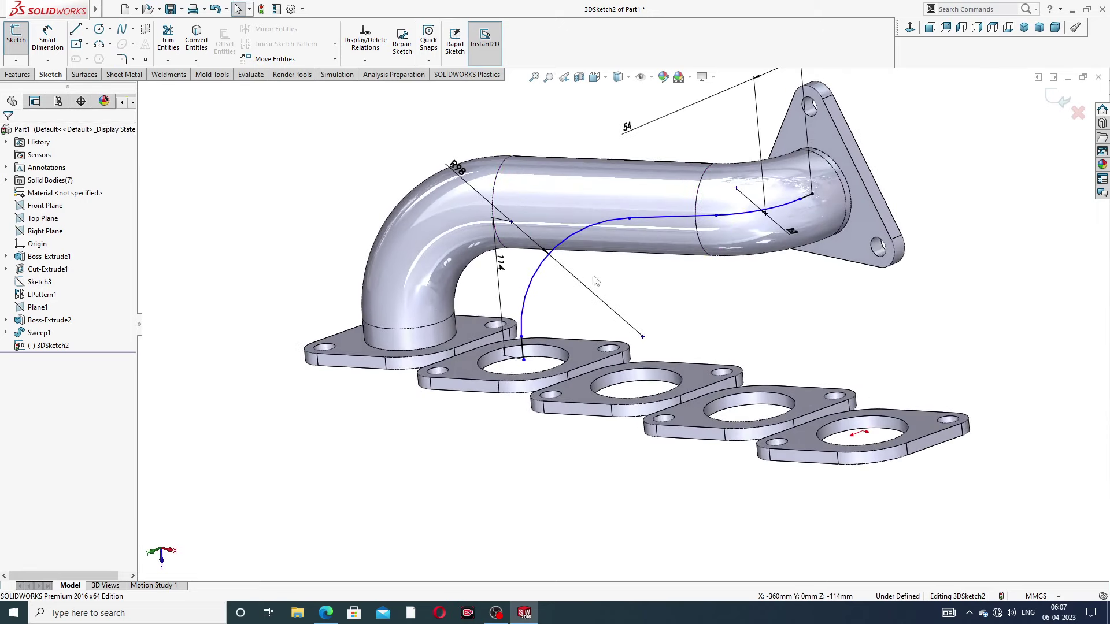
pyautogui.click(523, 360)
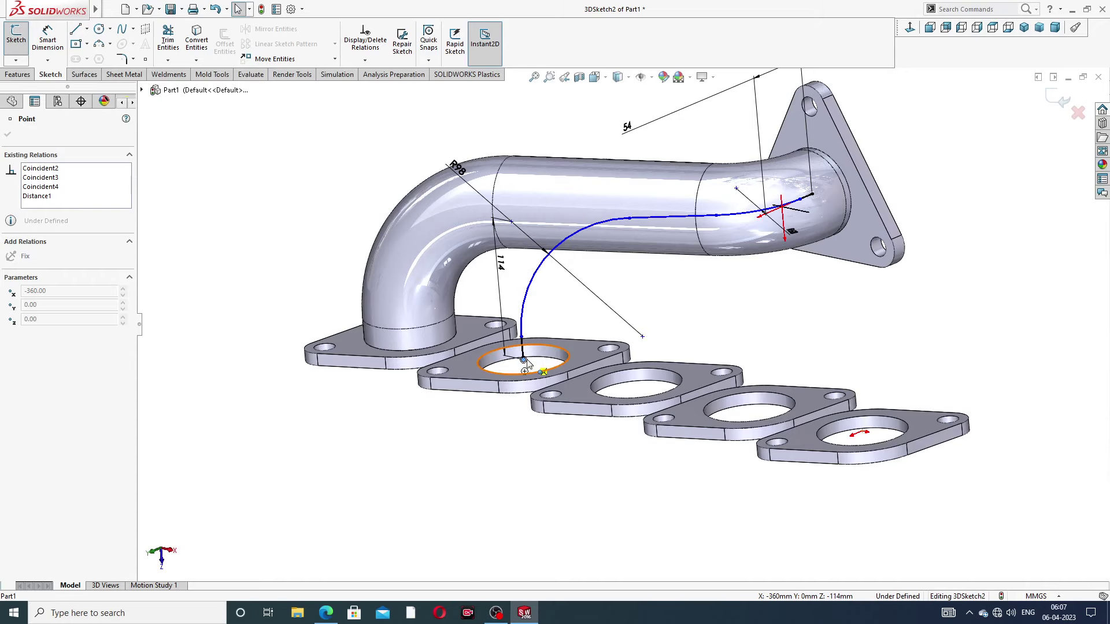
pyautogui.click(526, 360)
pyautogui.click(729, 317)
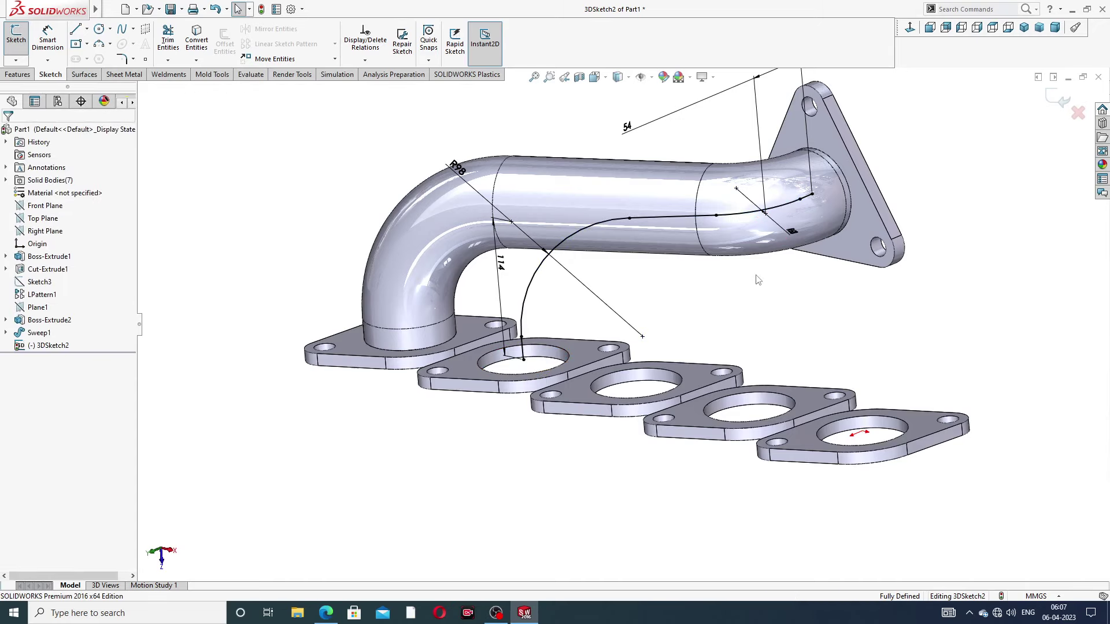
pyautogui.moveTo(728, 318)
pyautogui.mouseDown(button='middle')
pyautogui.moveTo(762, 271)
pyautogui.moveTo(775, 280)
pyautogui.mouseUp(button='middle')
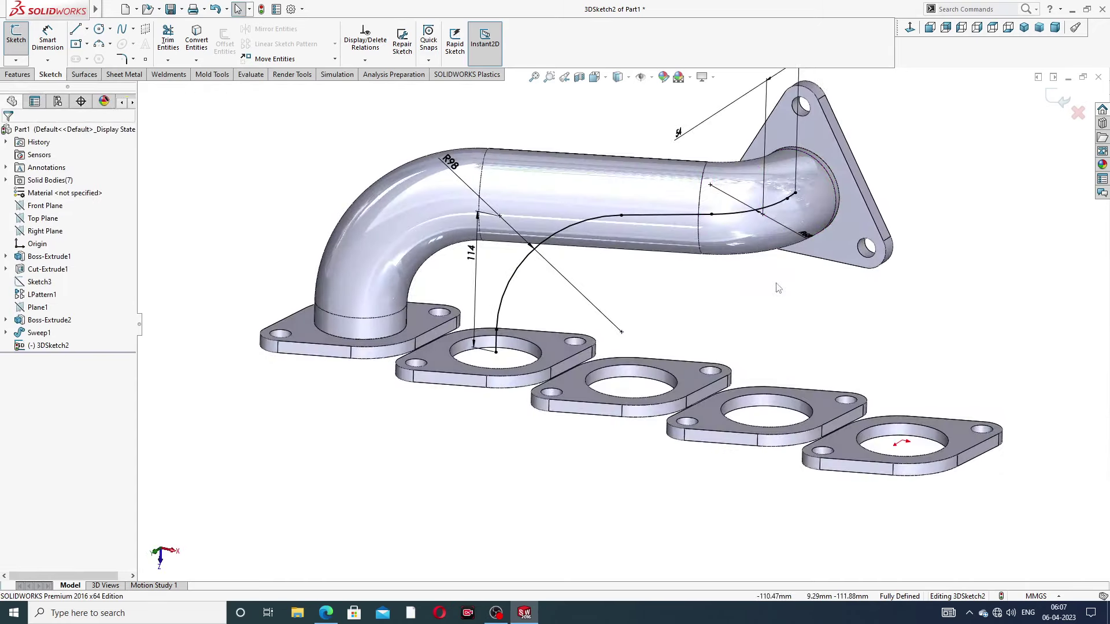
pyautogui.click(1060, 100)
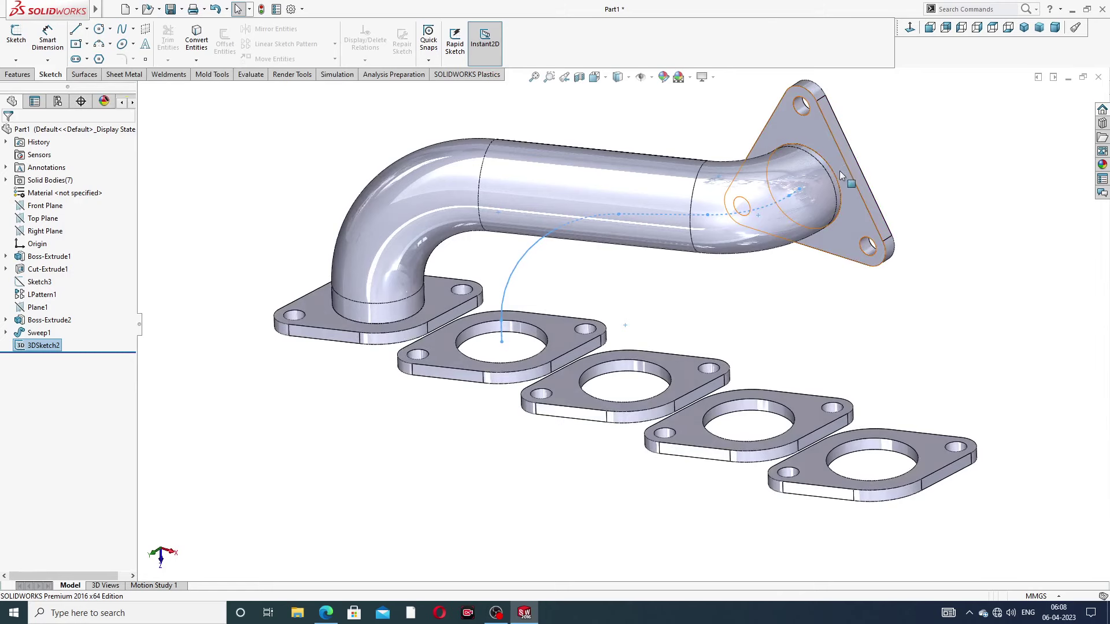
# Sketch a 72 mm circle converted from the tube's end edge on the outlet flange face as Sketch6
pyautogui.click(839, 160)
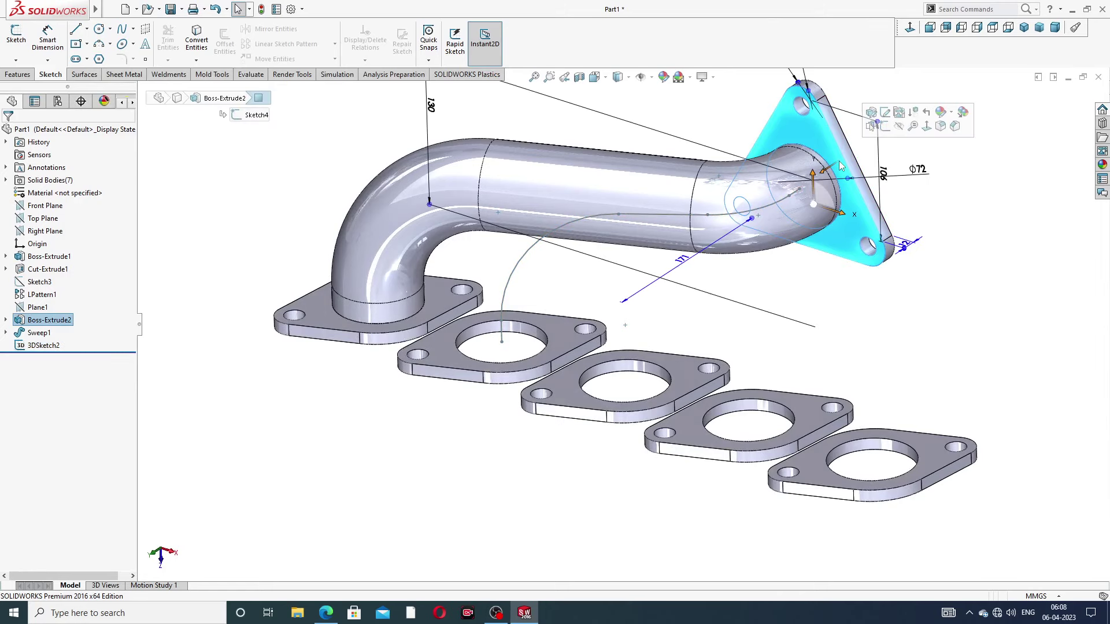
pyautogui.click(885, 126)
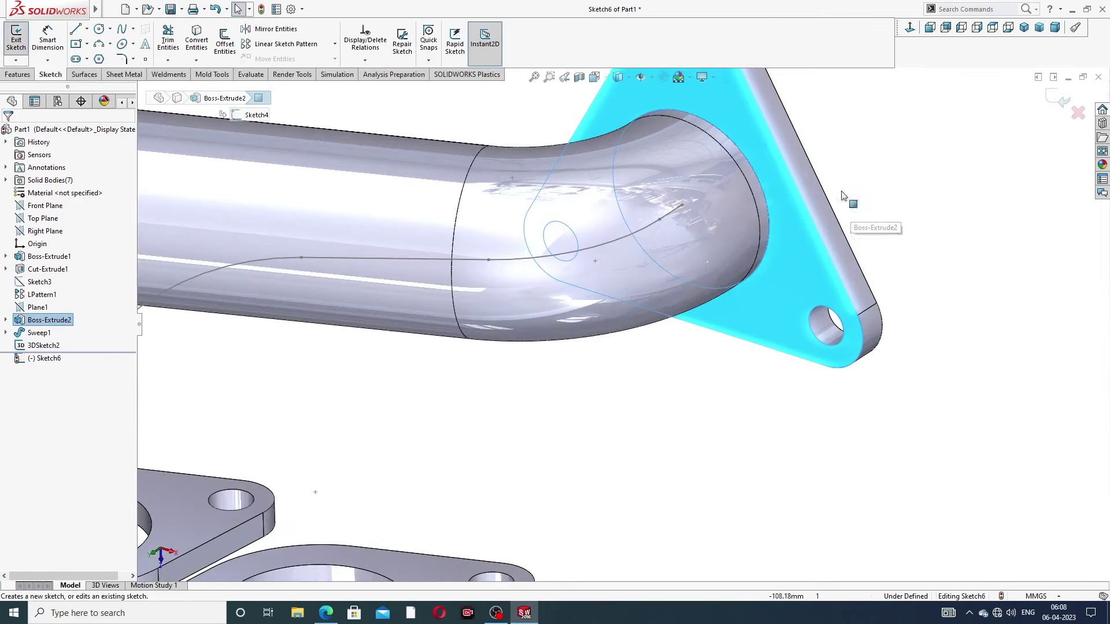
pyautogui.click(757, 184)
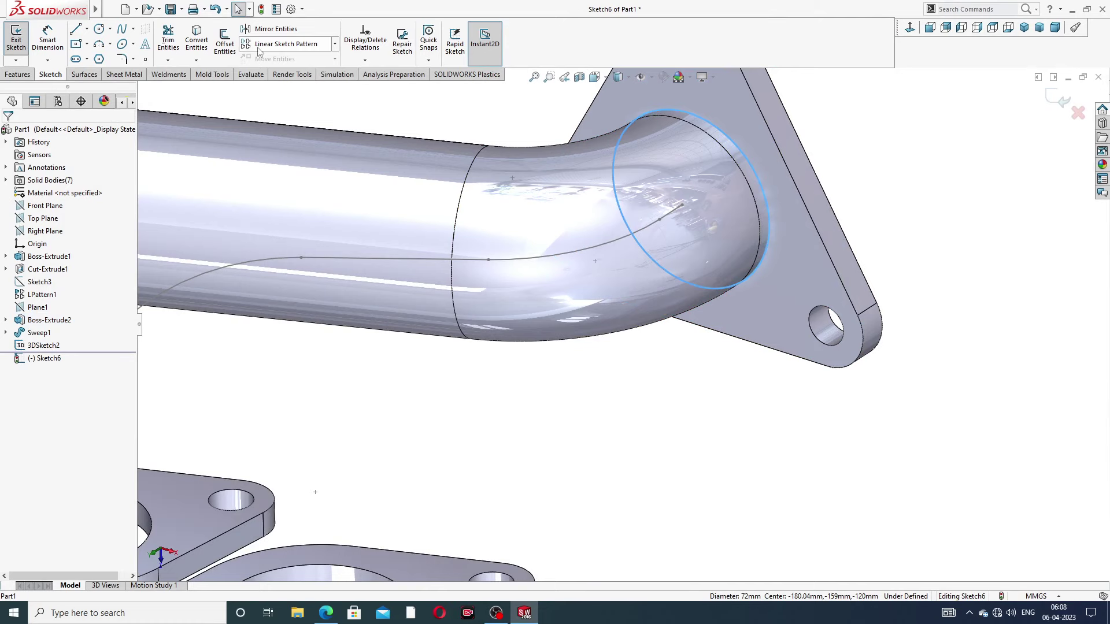
pyautogui.click(197, 40)
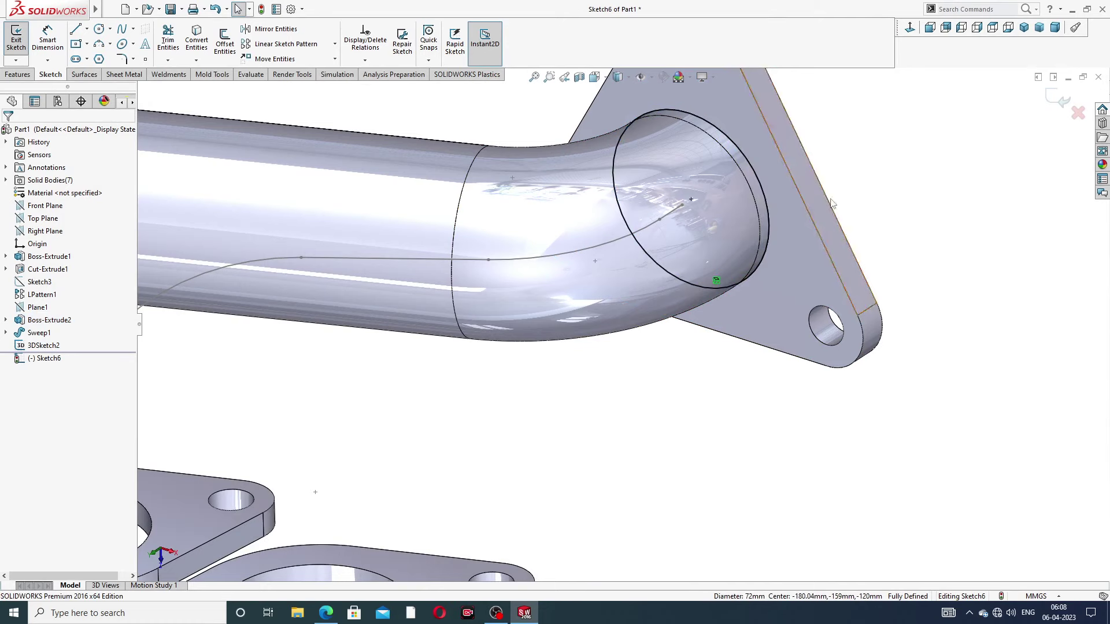
pyautogui.click(1052, 98)
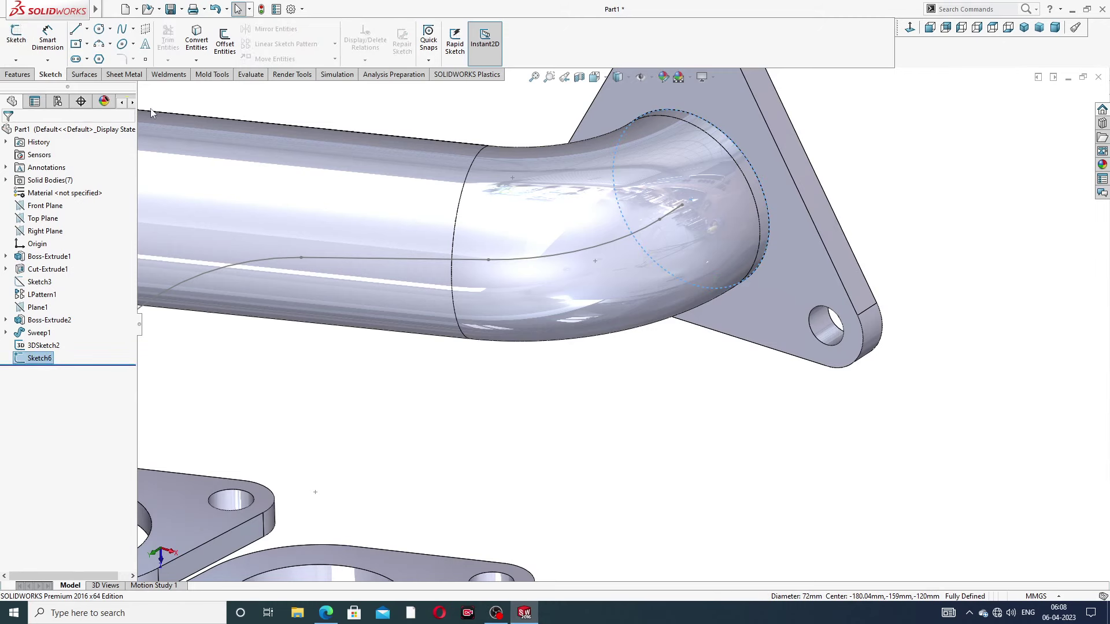
# Start a sweep with Sketch6 as profile and reselect 3DSketch2 as its path
pyautogui.click(17, 74)
pyautogui.click(104, 33)
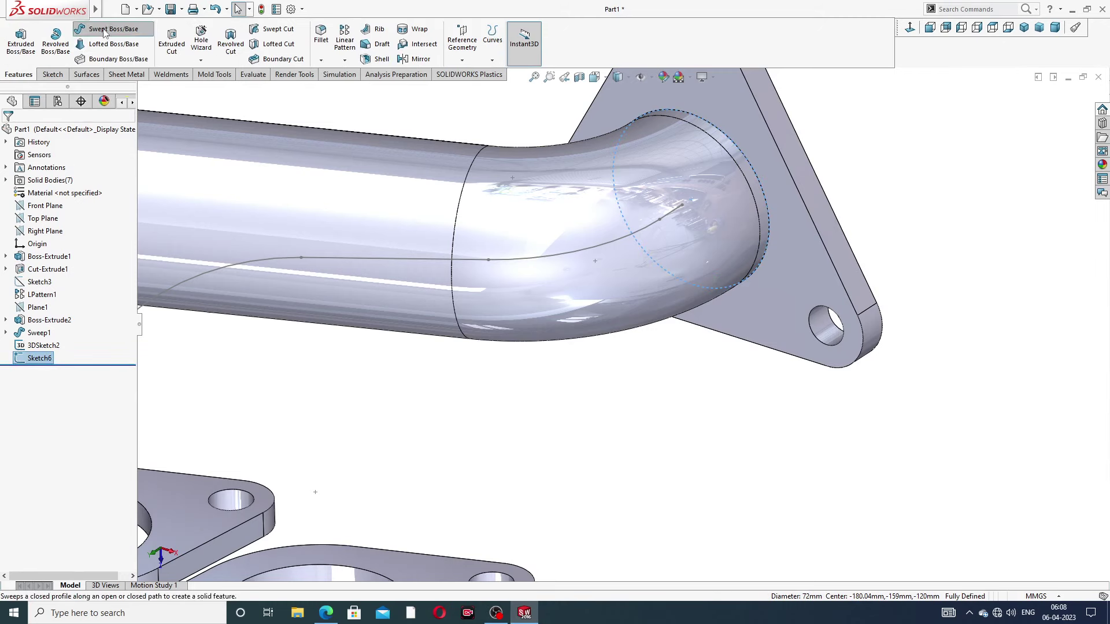
pyautogui.scroll(3, 689, 185)
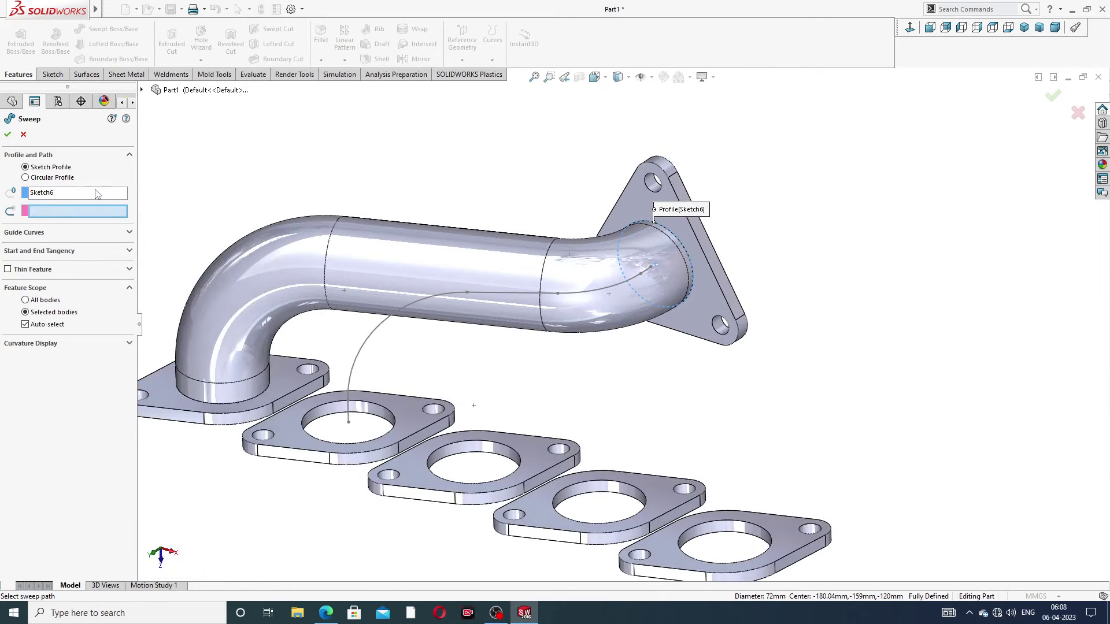
pyautogui.click(456, 295)
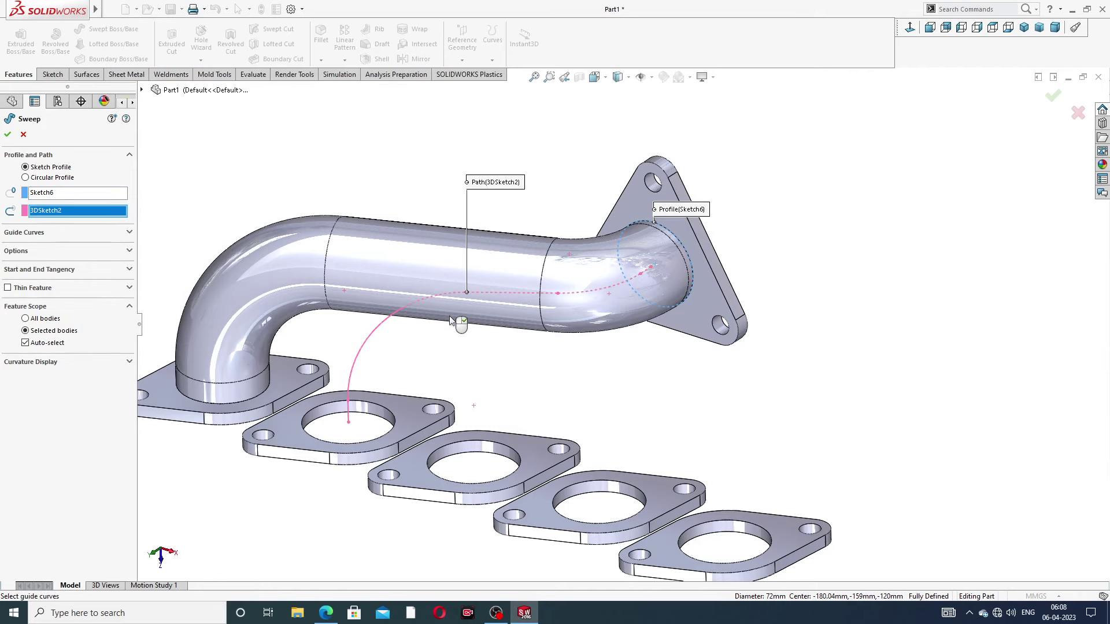
pyautogui.moveTo(451, 319); pyautogui.dragTo(478, 295, button='middle')
pyautogui.click(427, 306)
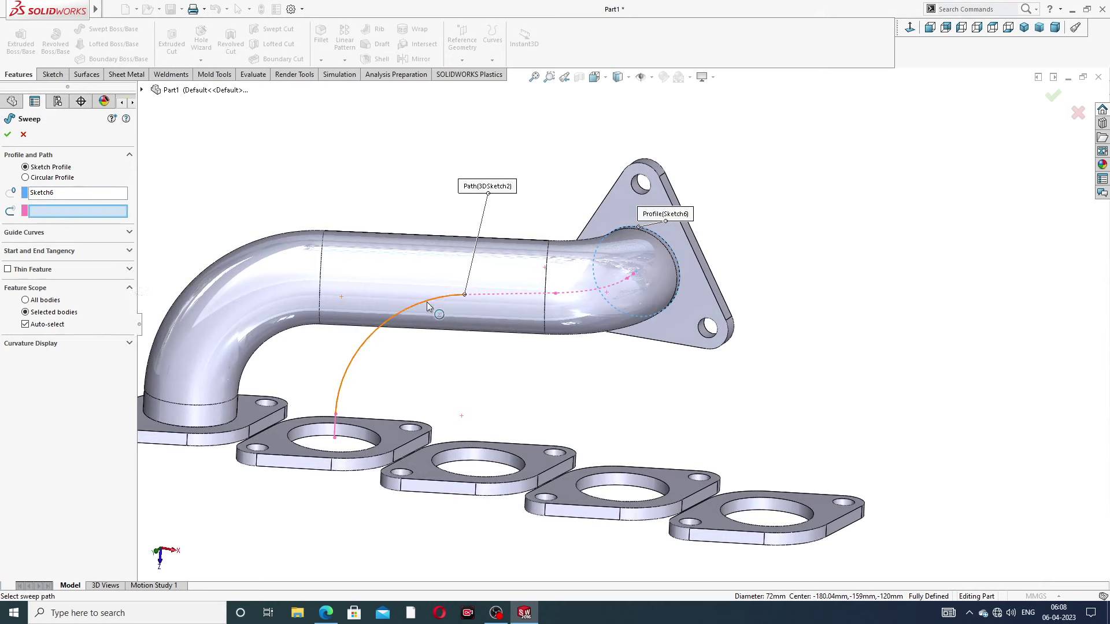
pyautogui.click(494, 295)
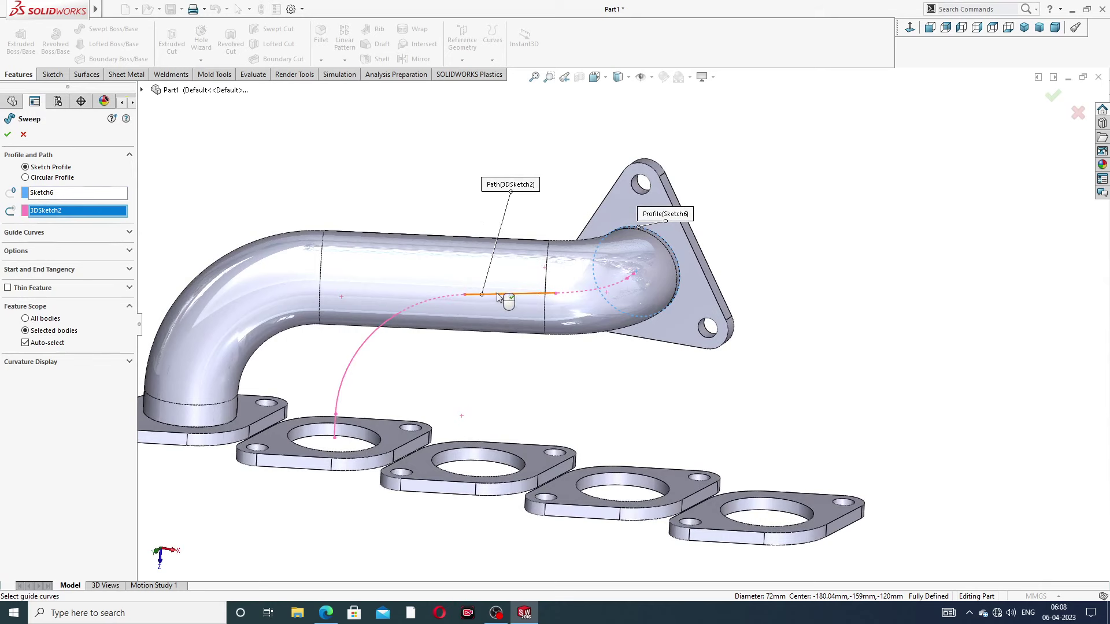
# Cancel the sweep without creating a feature and inspect the pipe end
pyautogui.click(23, 135)
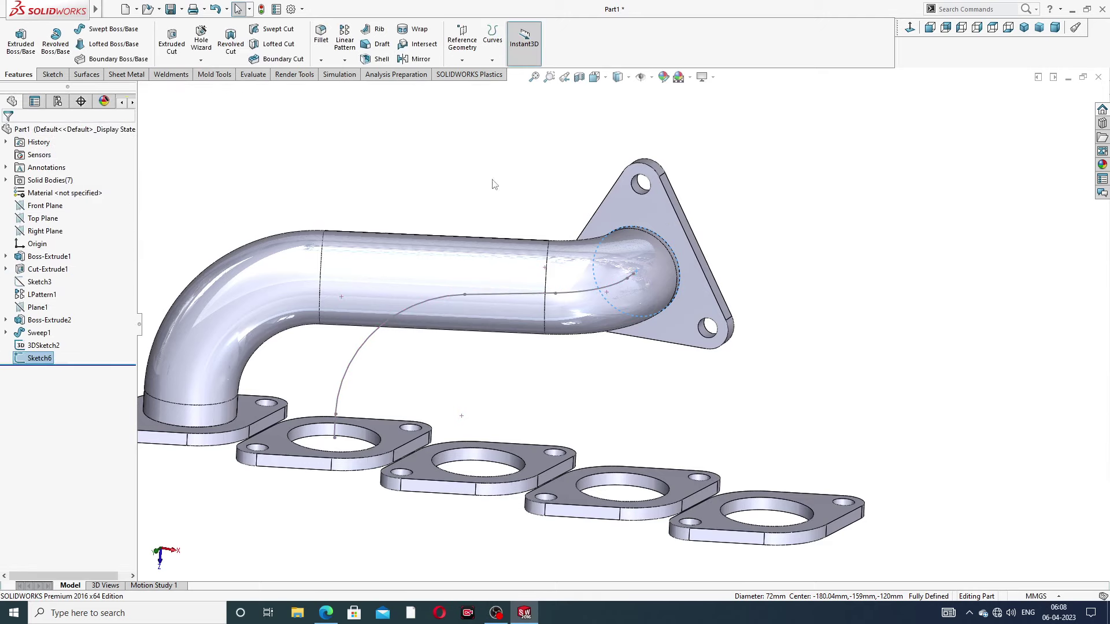
pyautogui.moveTo(616, 252)
pyautogui.mouseDown(button='middle')
pyautogui.moveTo(574, 228)
pyautogui.moveTo(579, 264)
pyautogui.moveTo(599, 265)
pyautogui.mouseUp(button='middle')
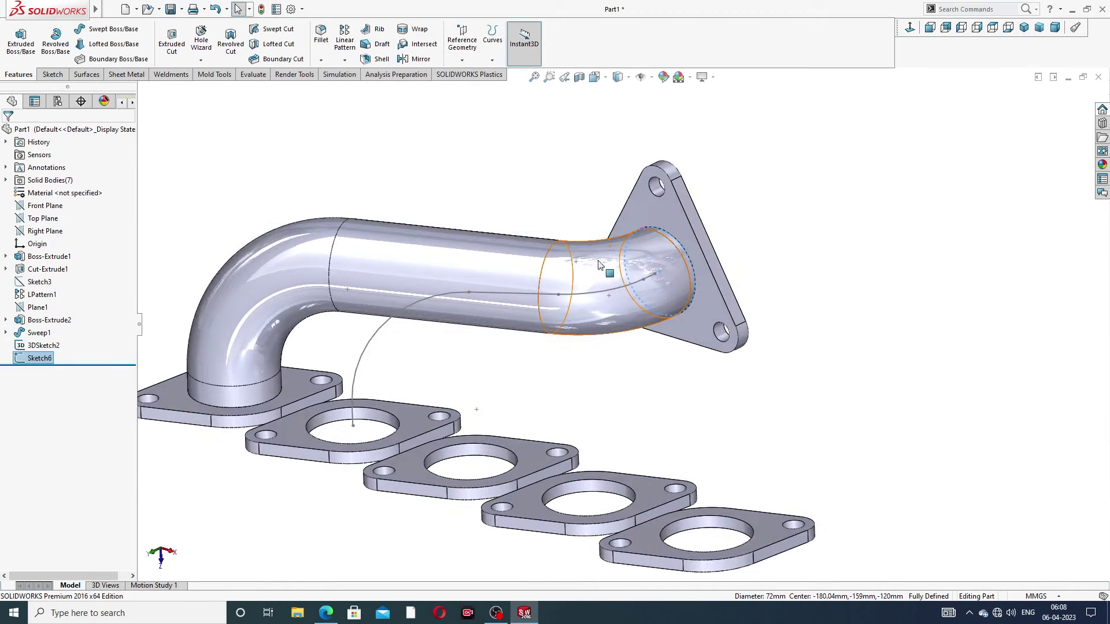
pyautogui.scroll(-10, 657, 272)
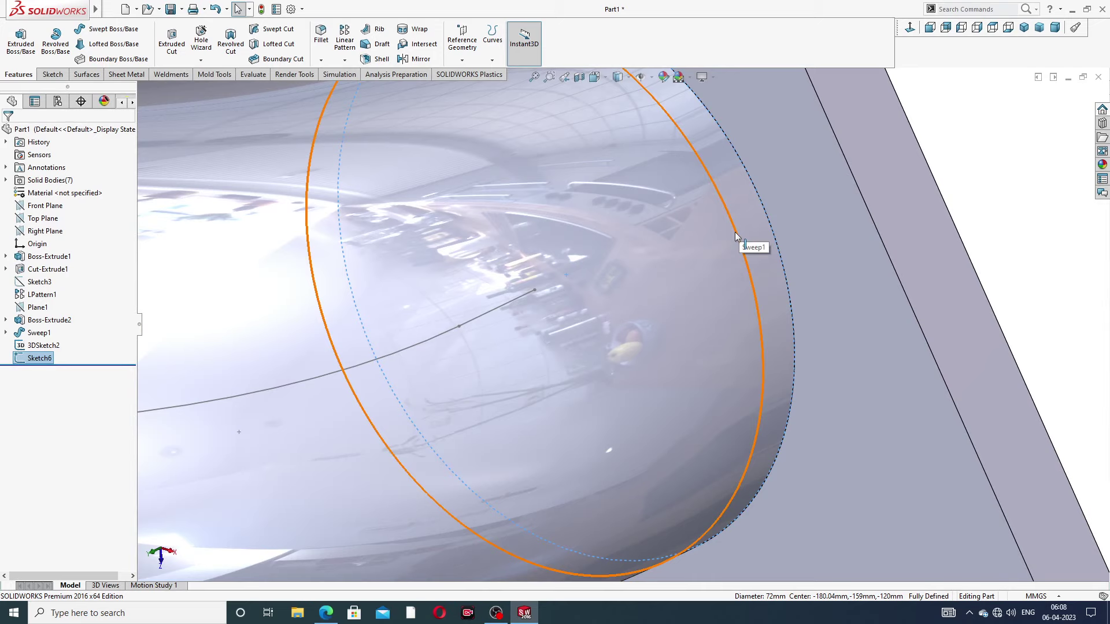
pyautogui.scroll(6, 535, 294)
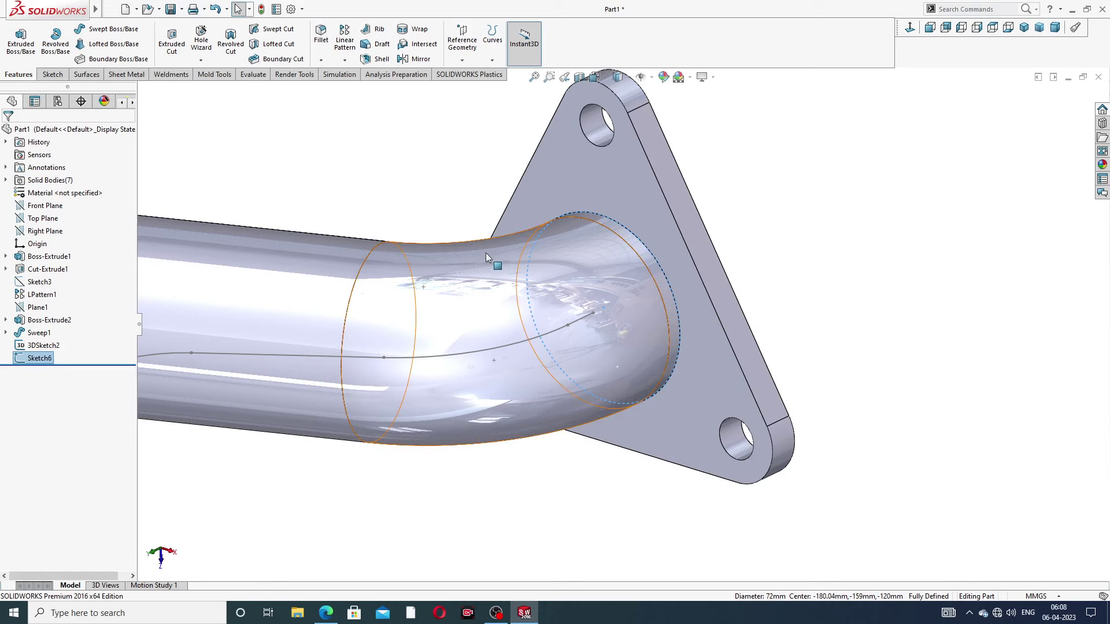
pyautogui.scroll(5, 489, 252)
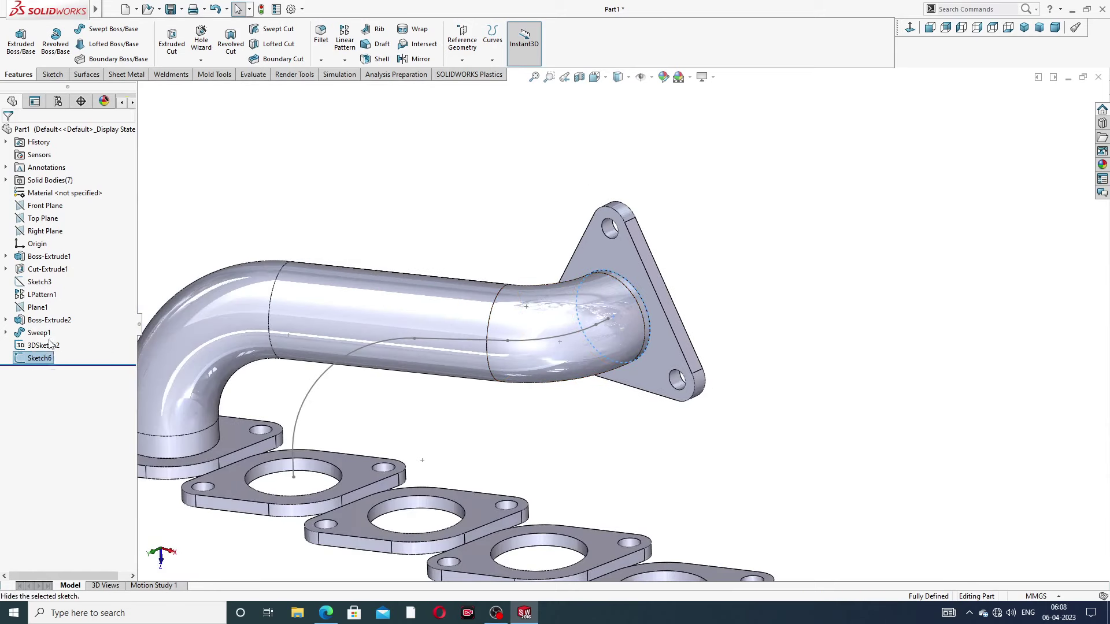
pyautogui.click(49, 358)
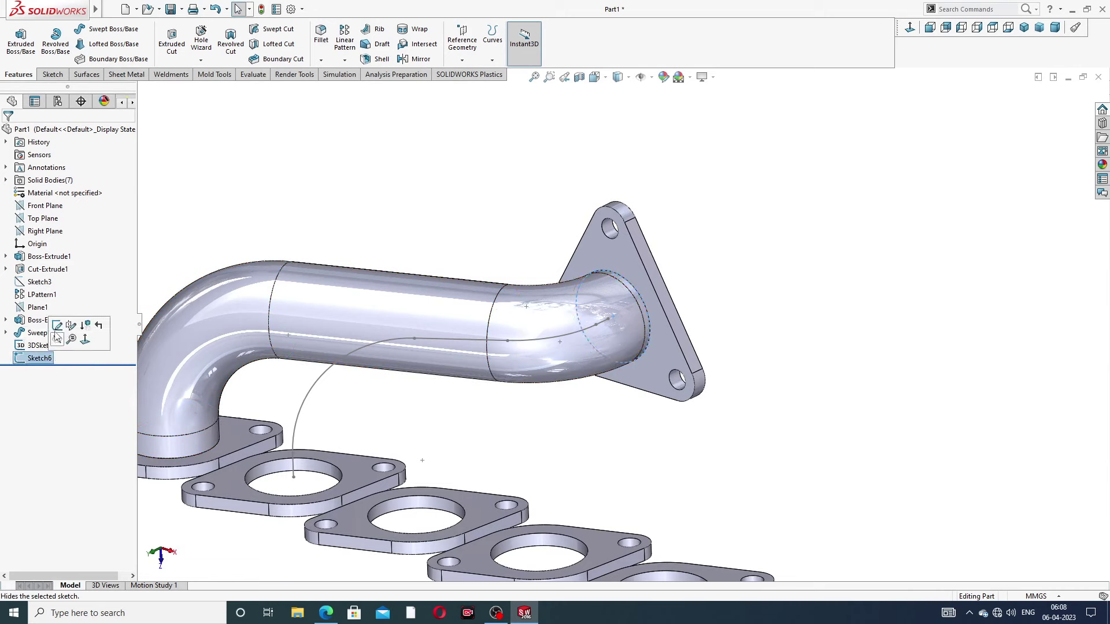
pyautogui.click(60, 324)
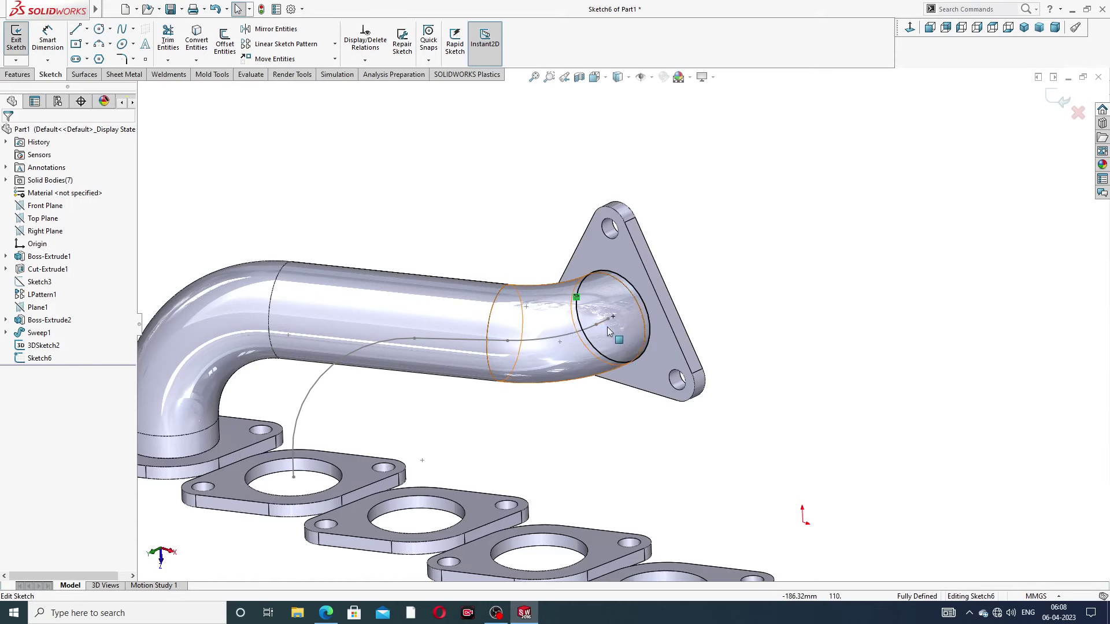
pyautogui.scroll(-2, 608, 331)
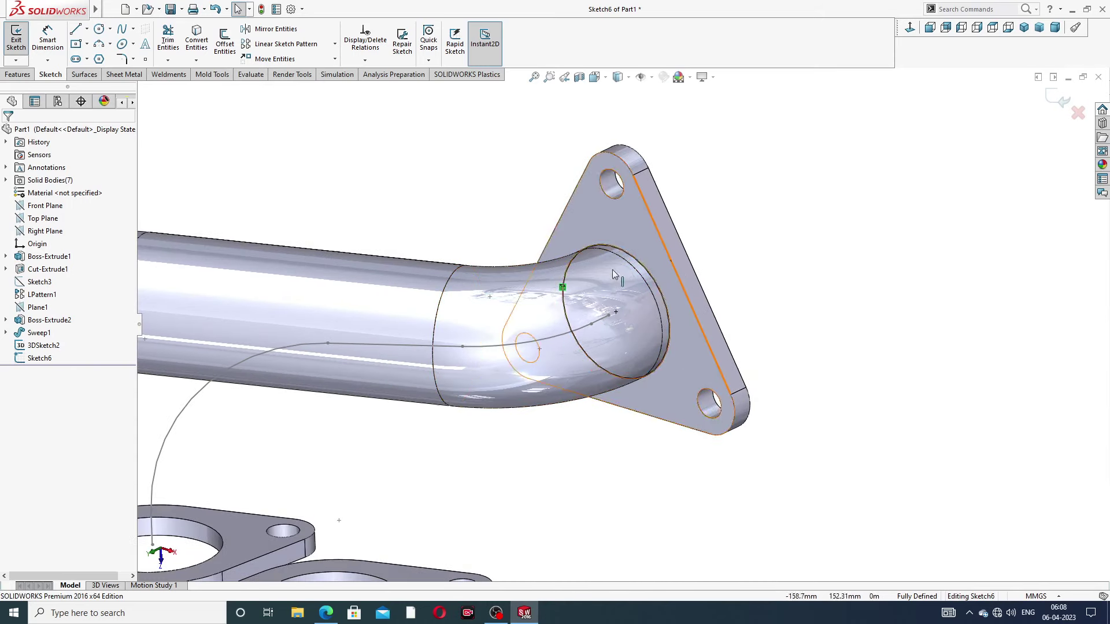
pyautogui.click(43, 346)
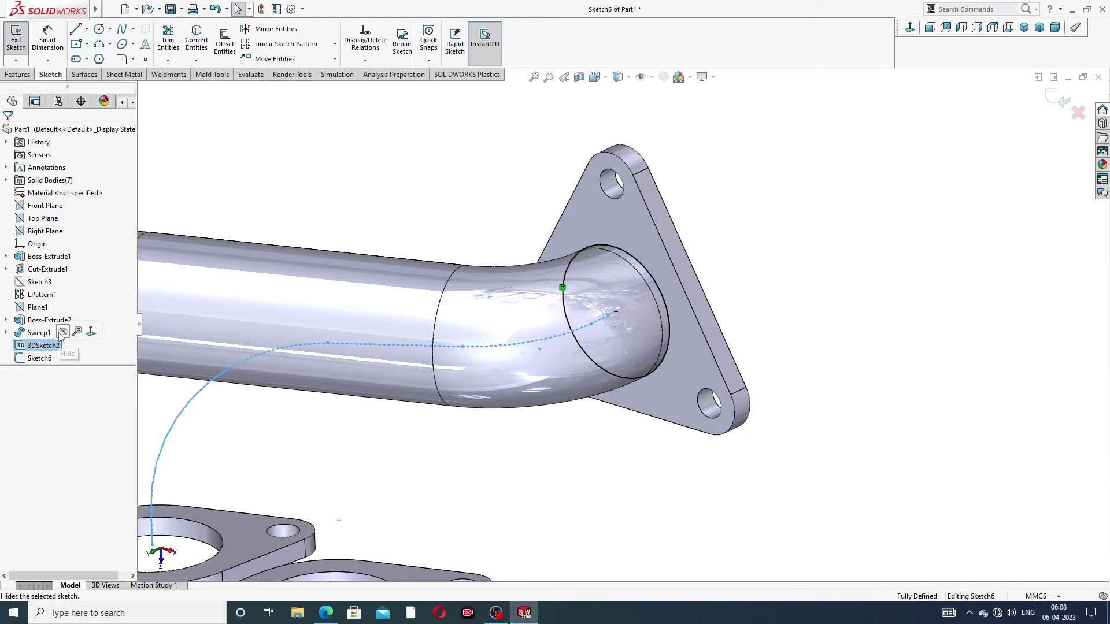
pyautogui.click(220, 202)
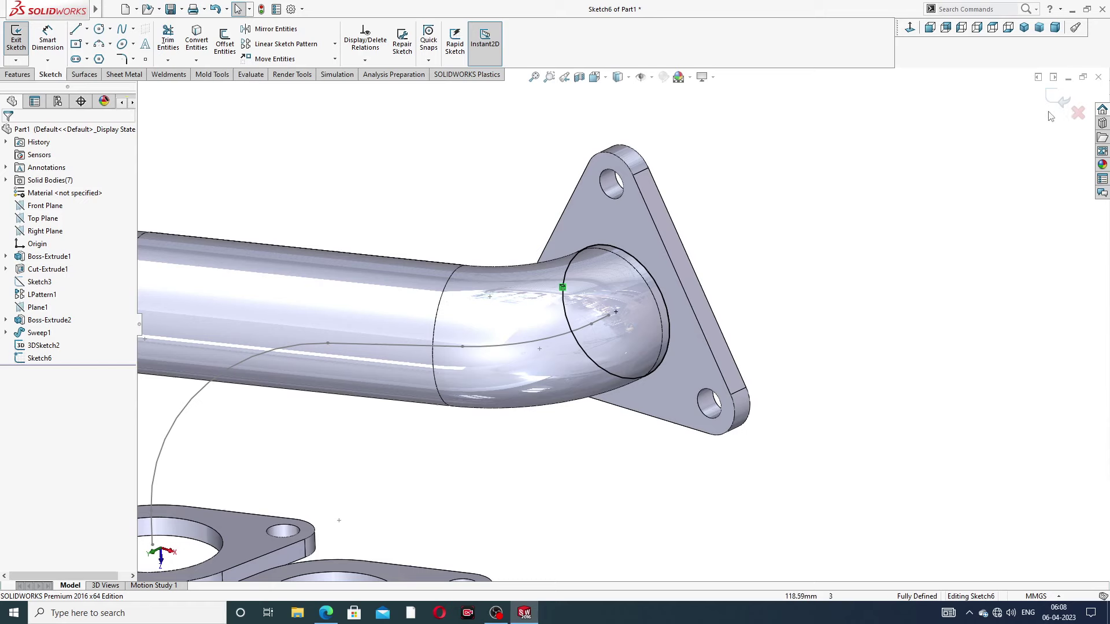
pyautogui.click(1061, 99)
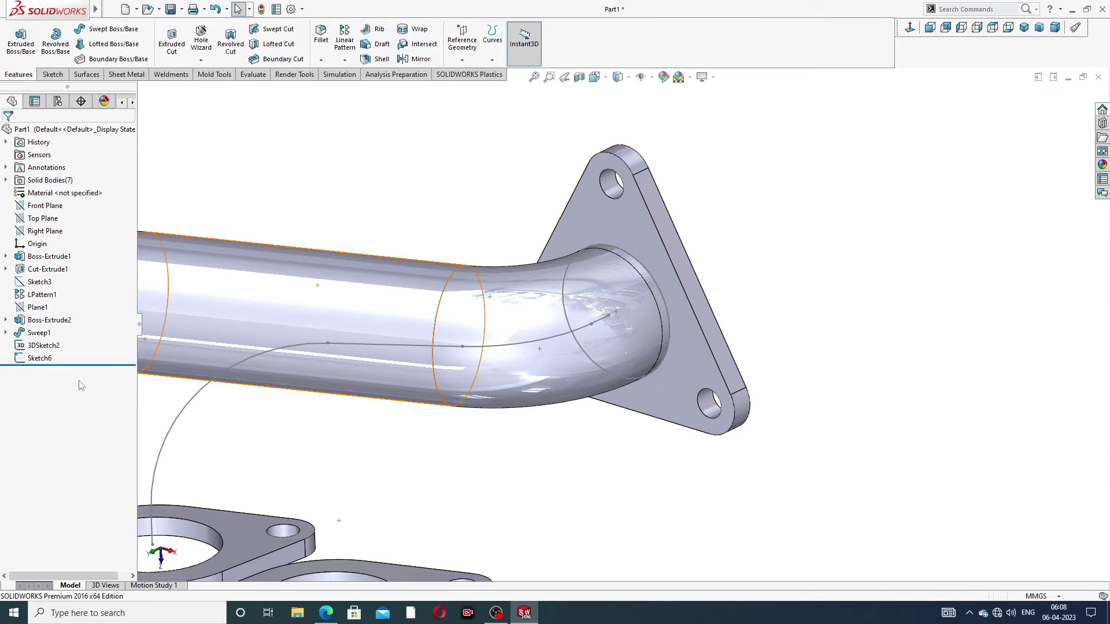
pyautogui.click(43, 345)
# Edit 3DSketch2 and delete its short end line
pyautogui.click(58, 319)
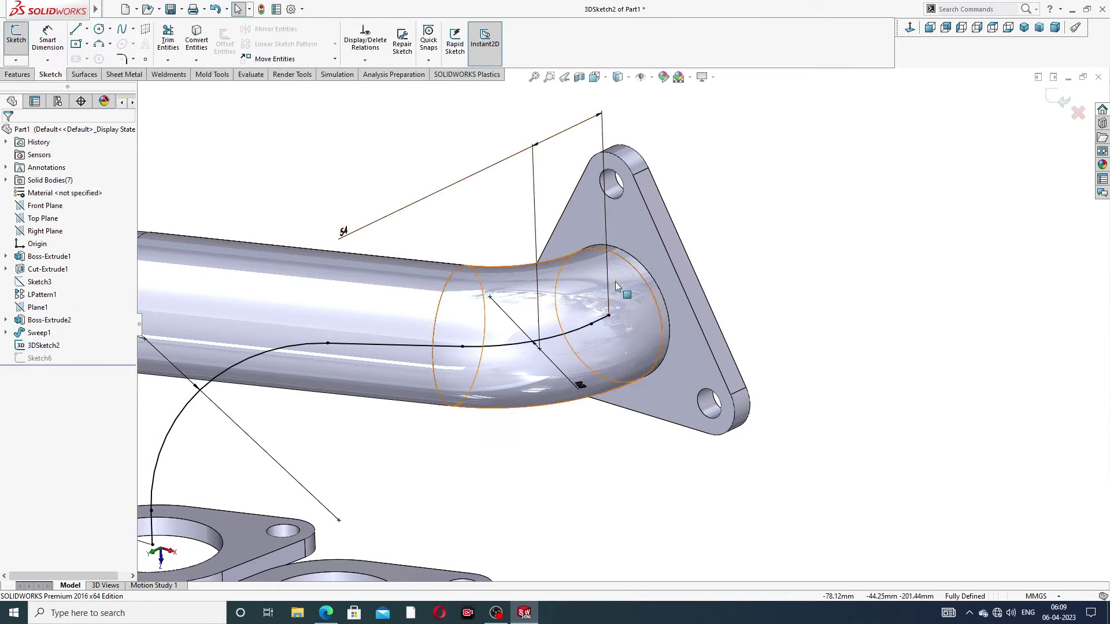
pyautogui.scroll(-10, 616, 286)
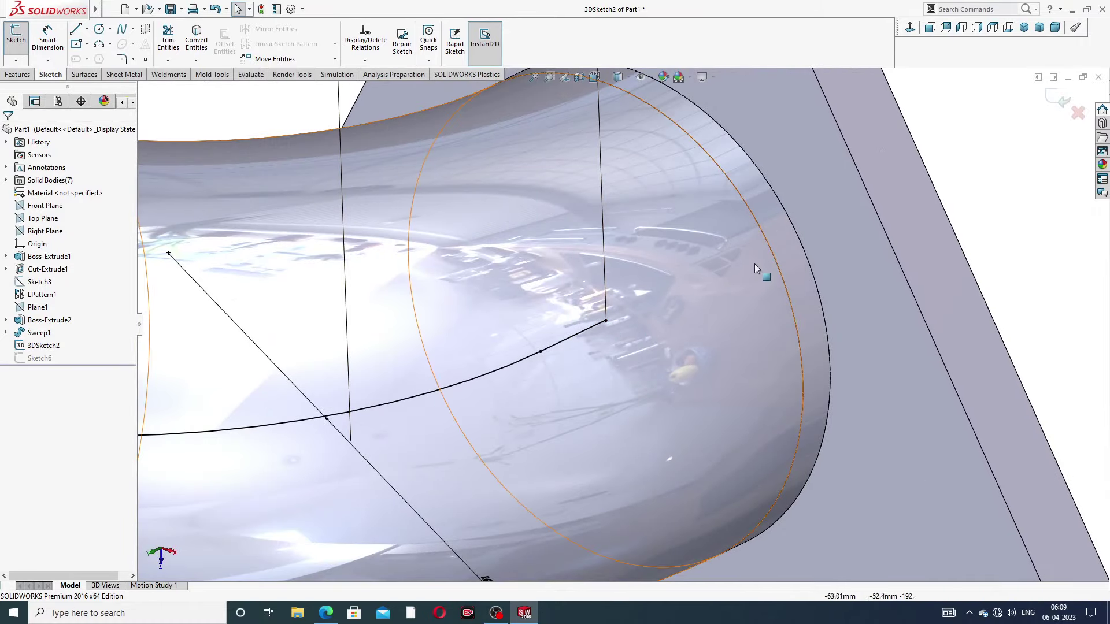
pyautogui.click(605, 320)
pyautogui.scroll(5, 638, 306)
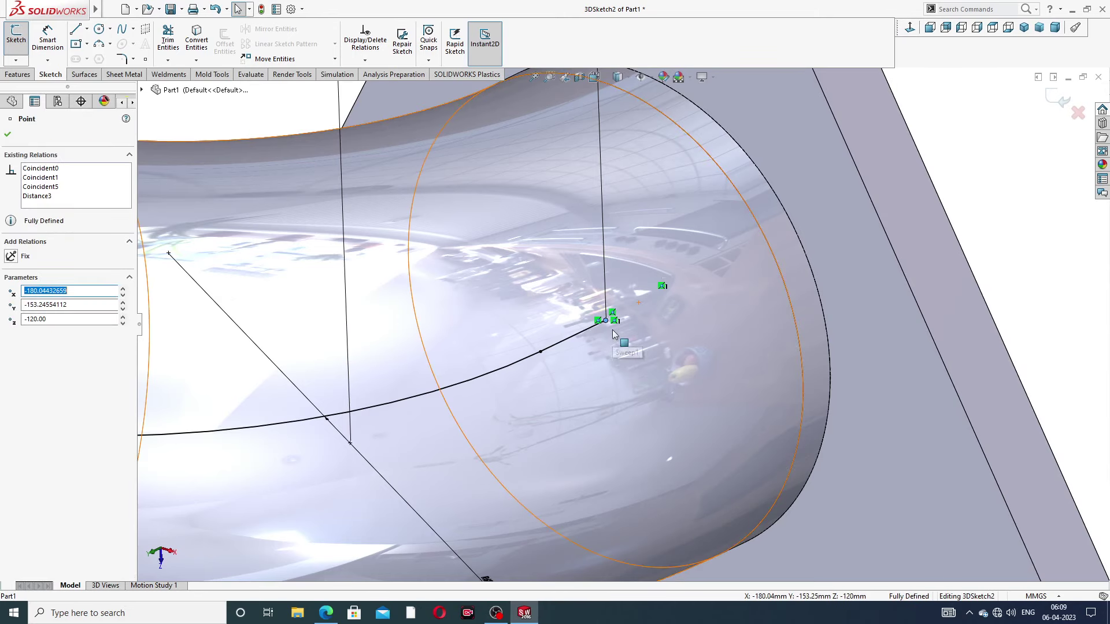
pyautogui.scroll(3, 618, 341)
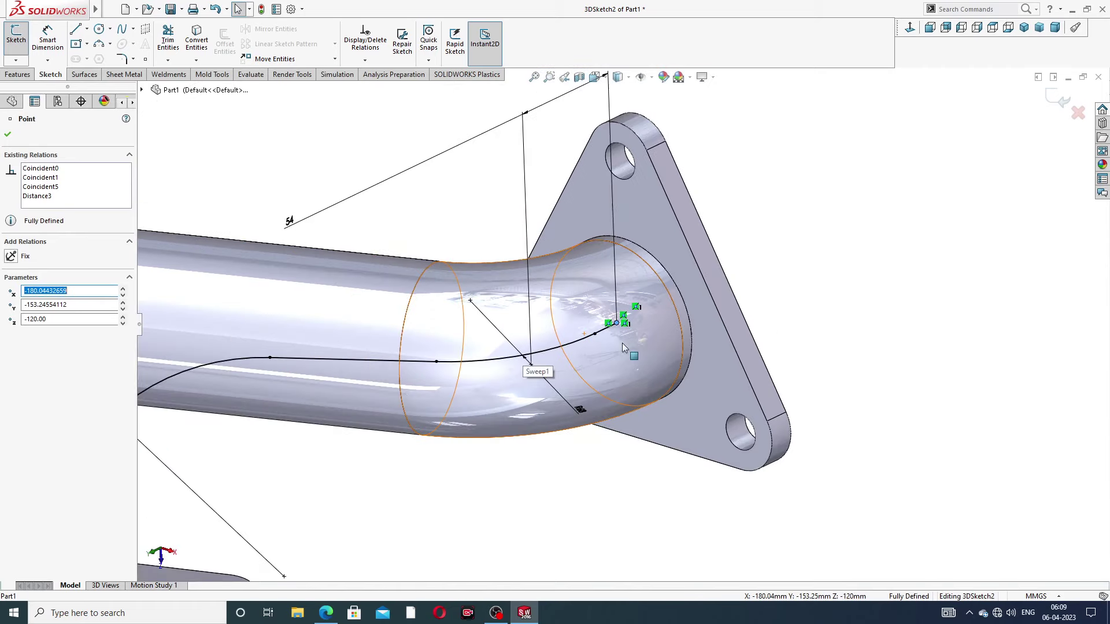
pyautogui.scroll(-4, 610, 341)
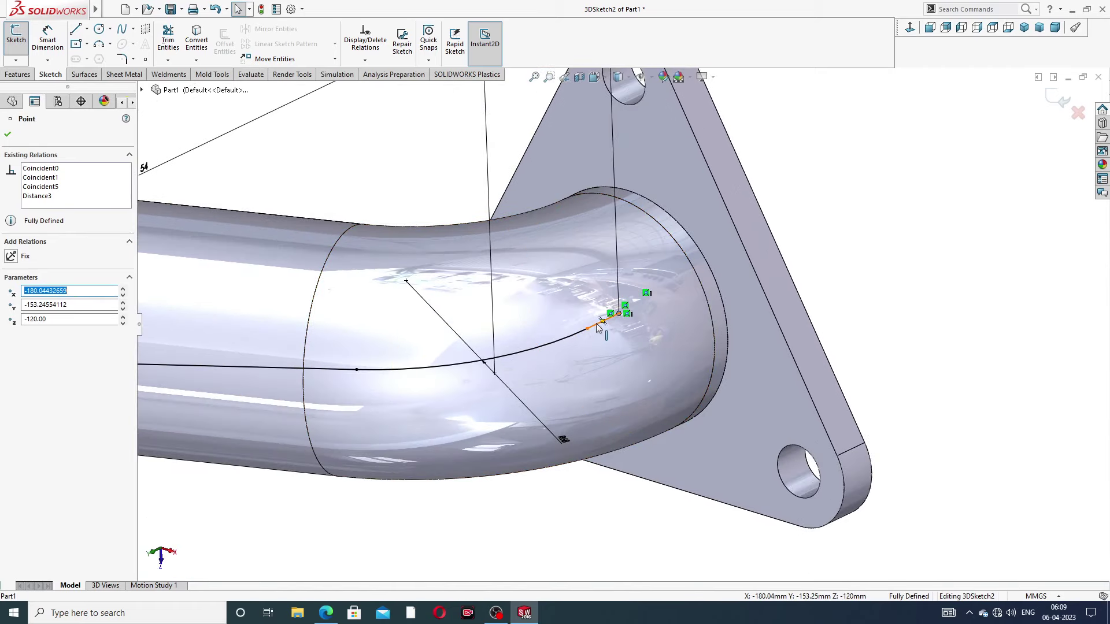
pyautogui.click(598, 327)
pyautogui.press('Delete')
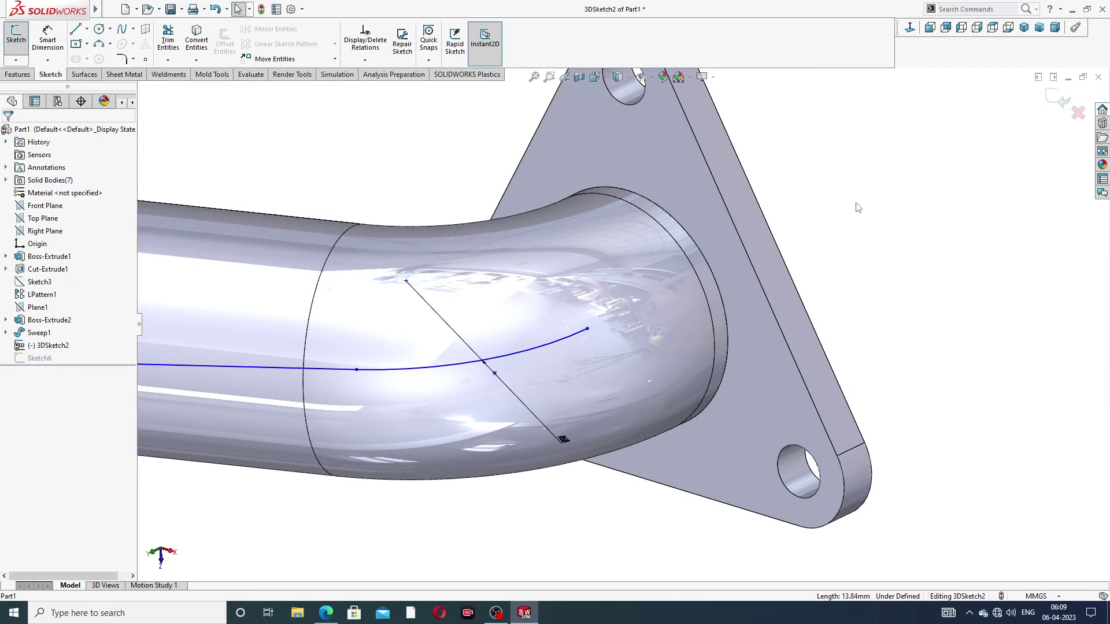
# Draw a straight line from the profile circle's centre out to the flange rim
pyautogui.click(79, 29)
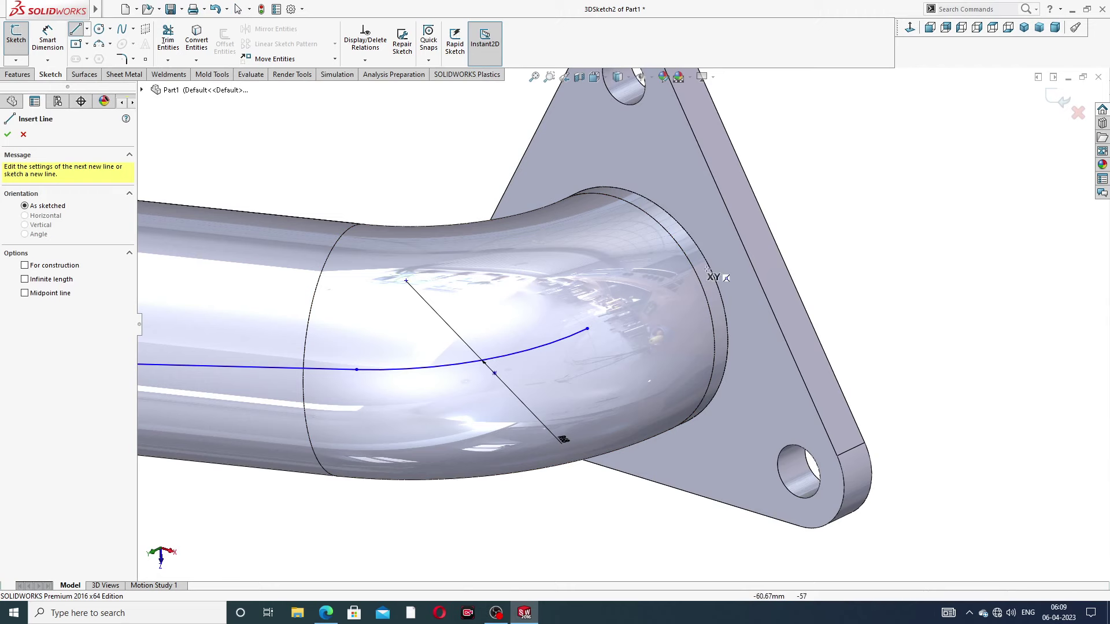
pyautogui.click(631, 307)
pyautogui.moveTo(625, 315); pyautogui.dragTo(578, 381, button='middle')
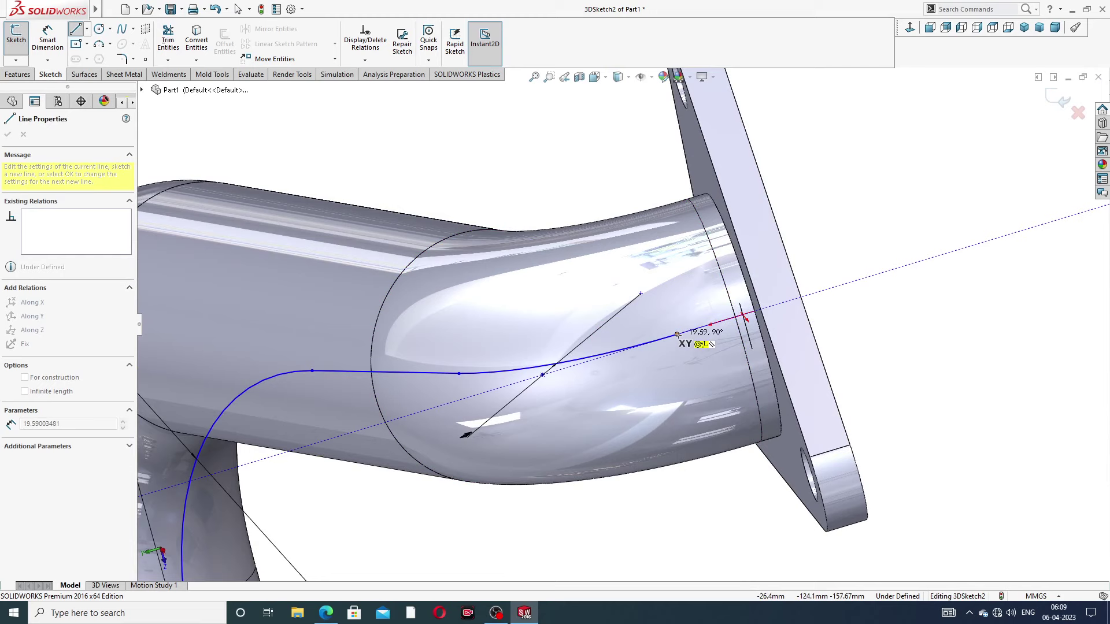
pyautogui.click(744, 316)
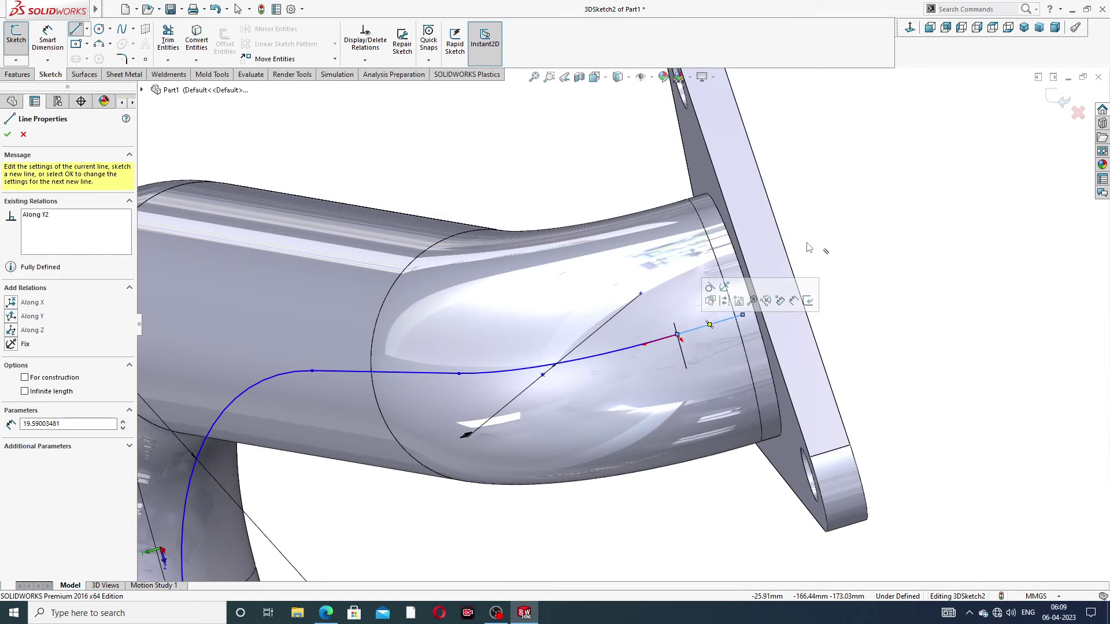
pyautogui.rightClick(806, 202)
pyautogui.click(845, 252)
pyautogui.scroll(-10, 718, 327)
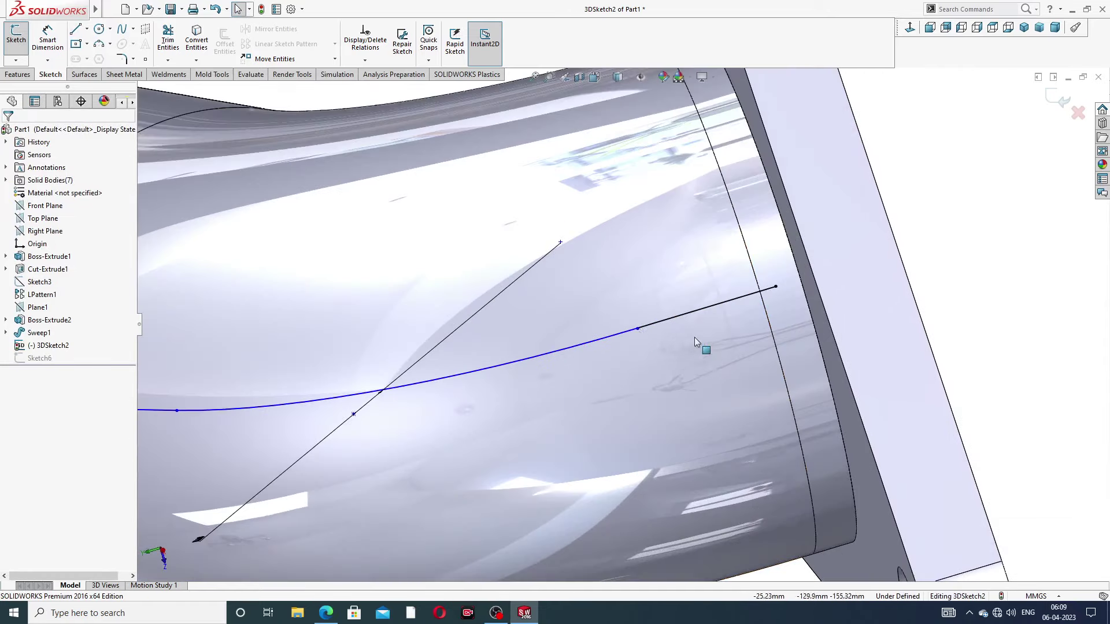
pyautogui.scroll(-5, 648, 319)
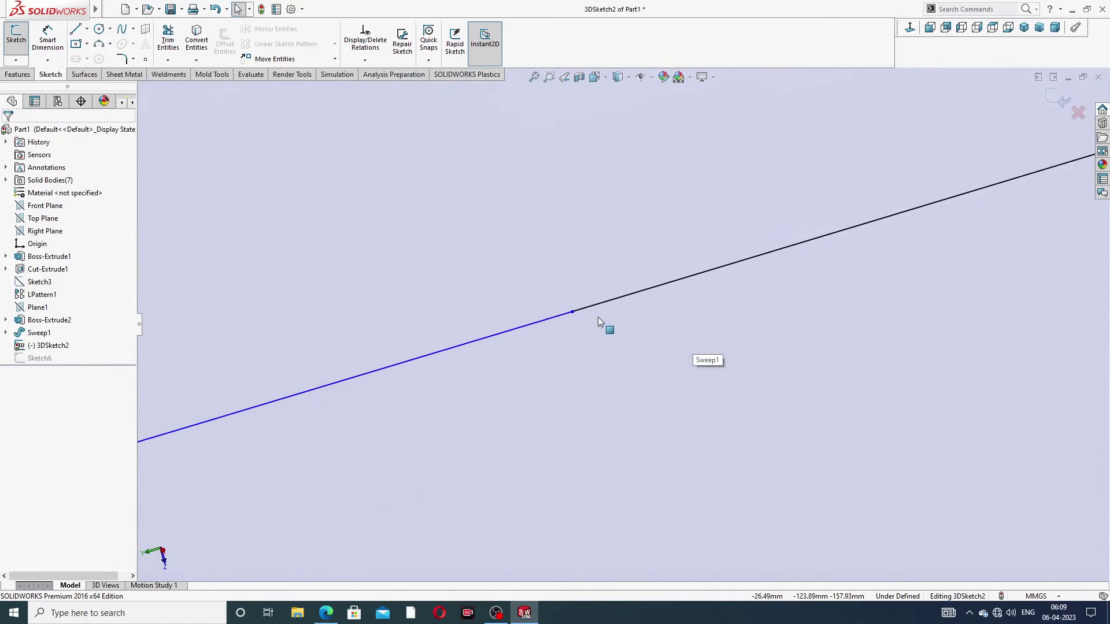
pyautogui.scroll(-3, 593, 313)
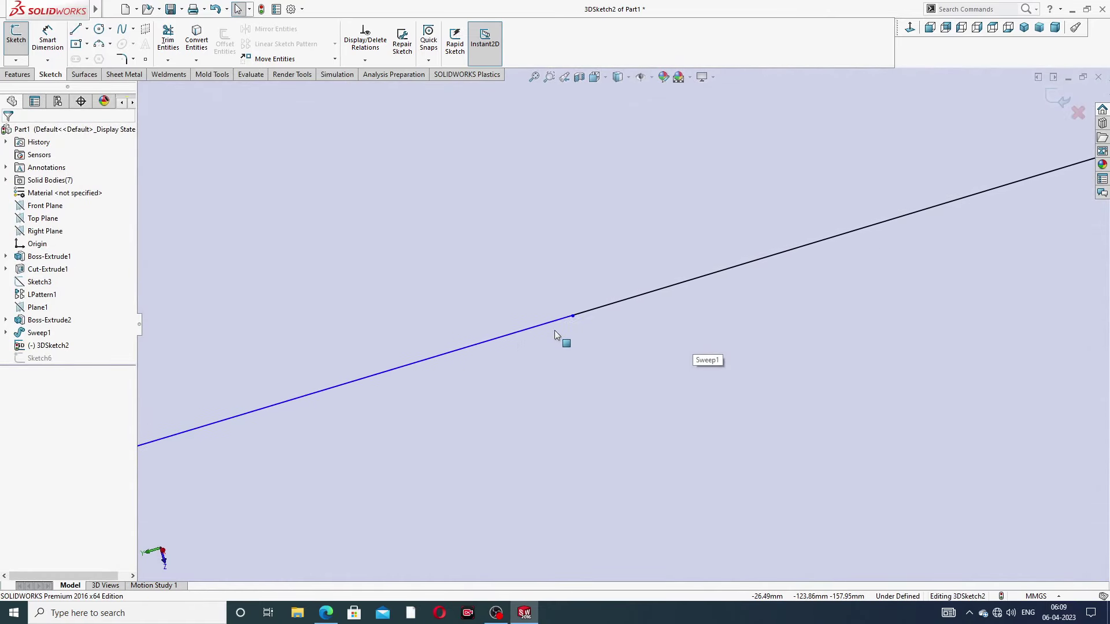
pyautogui.scroll(3, 616, 315)
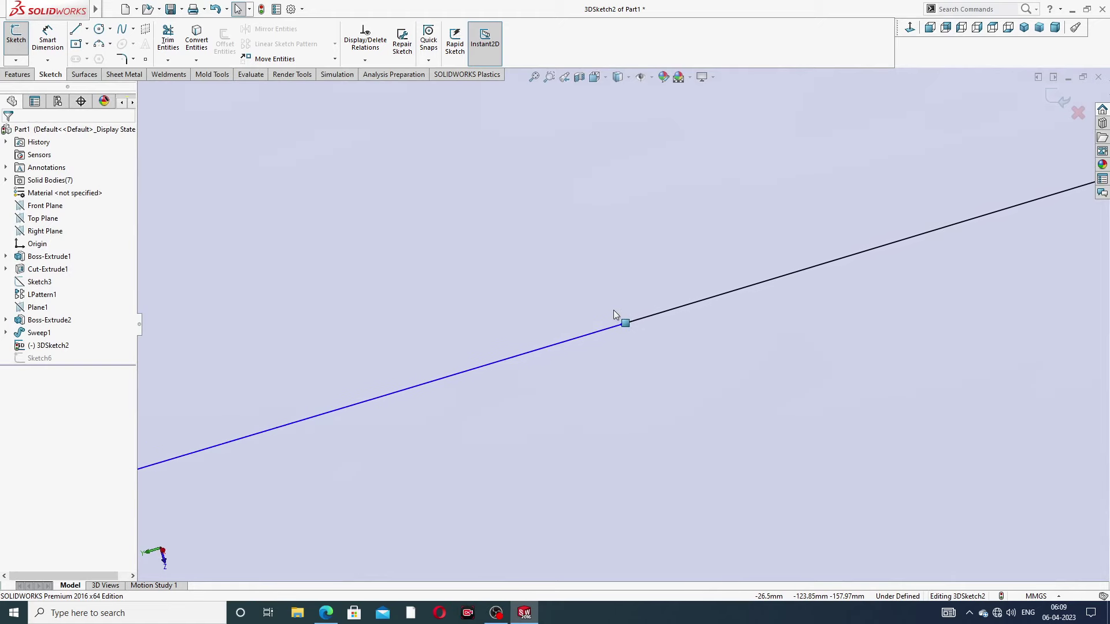
pyautogui.scroll(5, 625, 319)
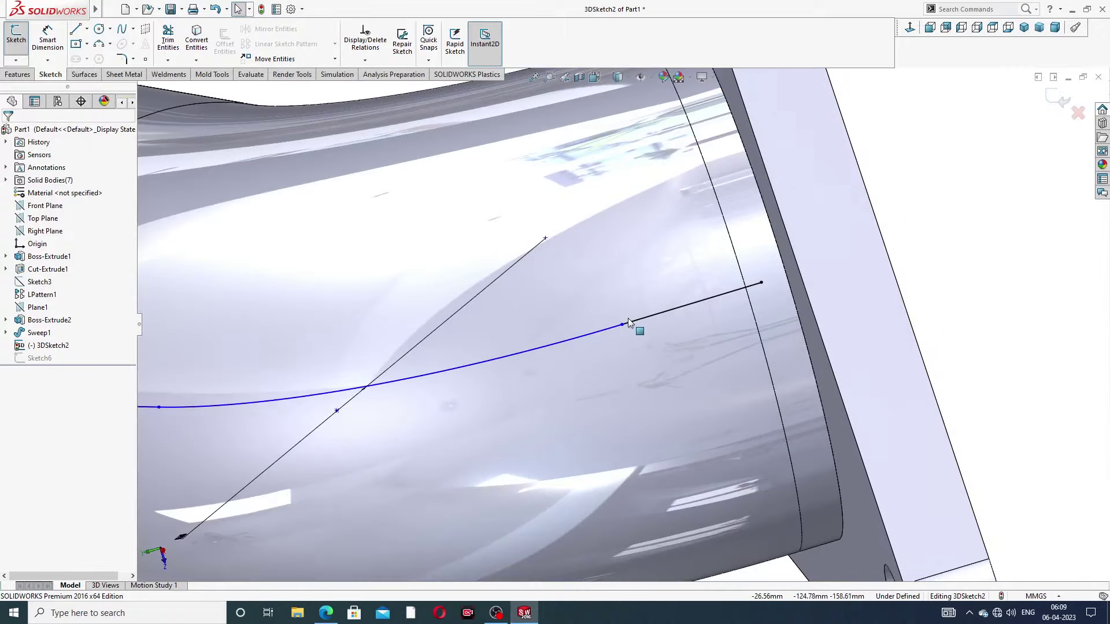
pyautogui.moveTo(757, 249); pyautogui.dragTo(784, 207, button='middle')
pyautogui.scroll(5, 752, 260)
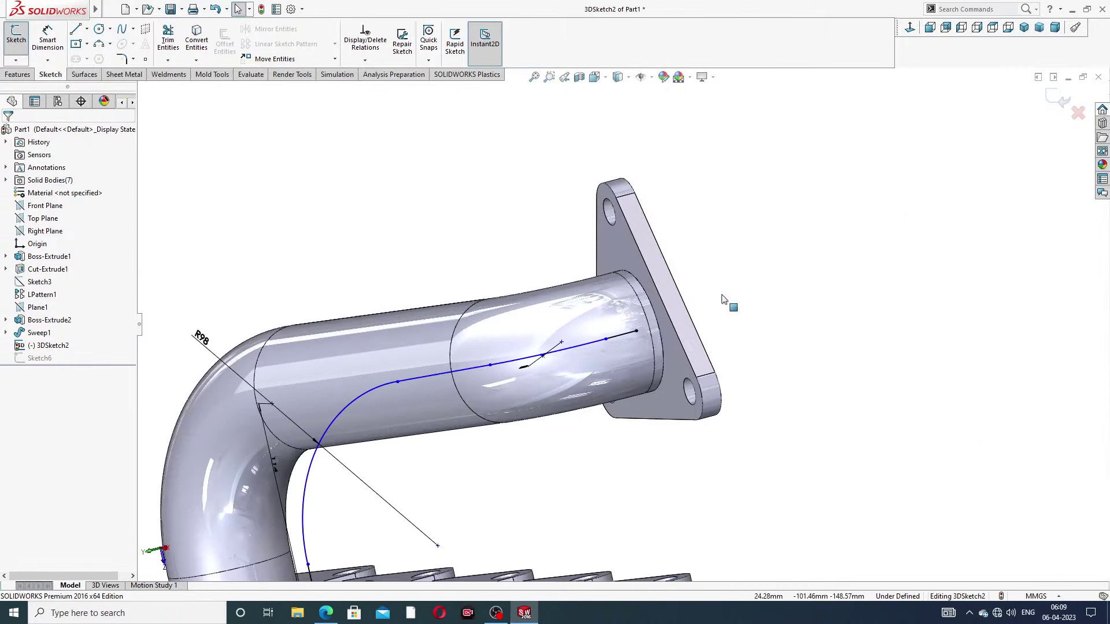
pyautogui.scroll(-3, 653, 346)
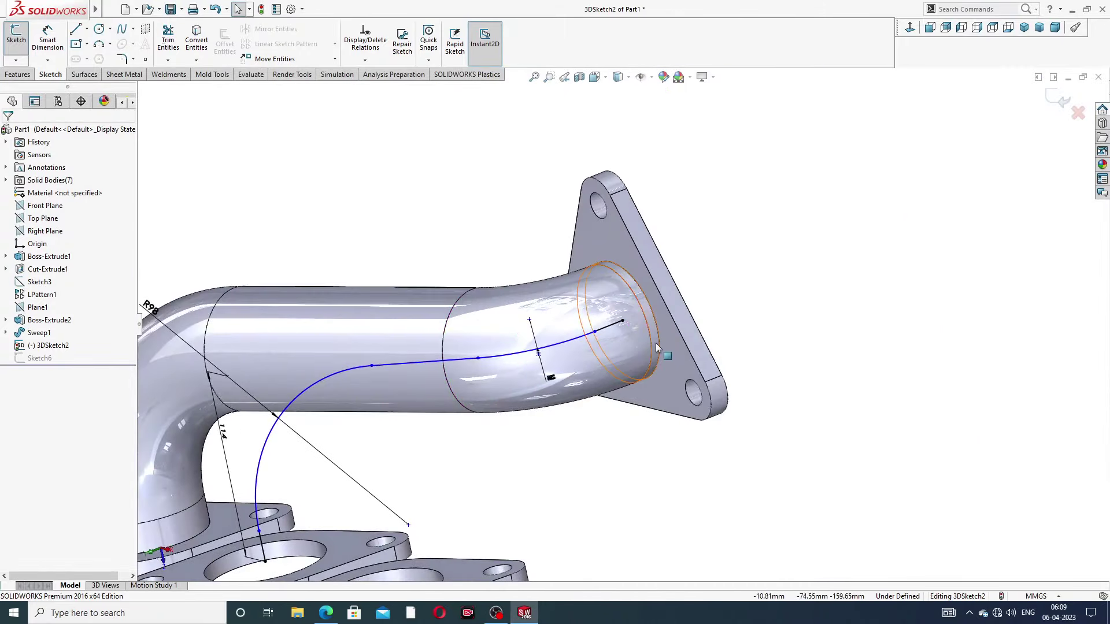
pyautogui.scroll(-1, 655, 342)
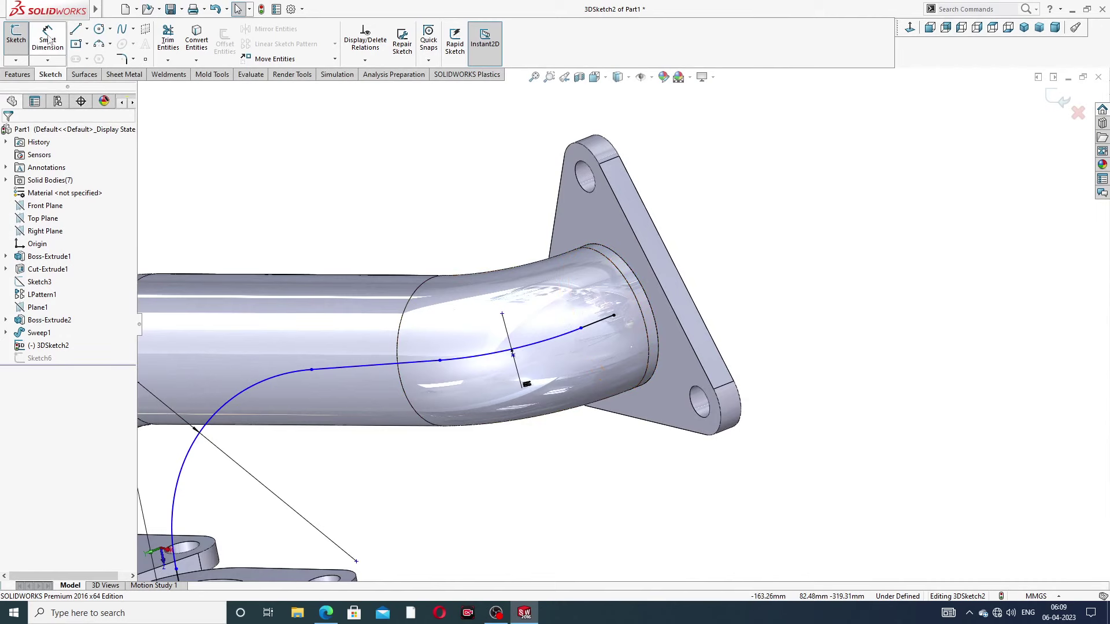
# Dimension the path's short end segment to 54 mm
pyautogui.click(48, 40)
pyautogui.click(596, 325)
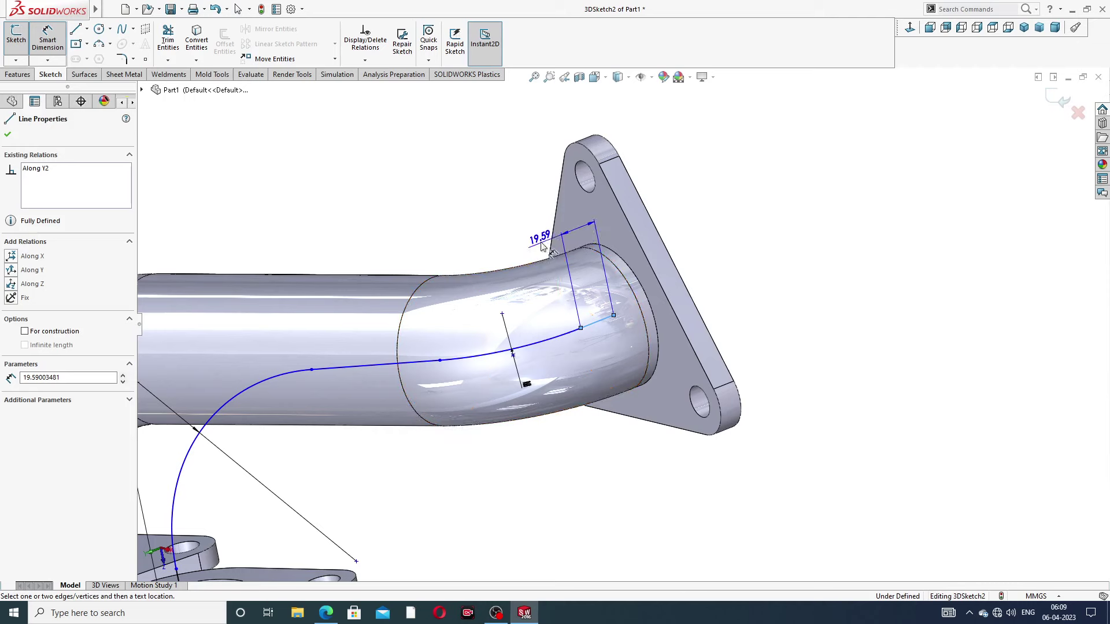
pyautogui.click(533, 230)
pyautogui.write('54')
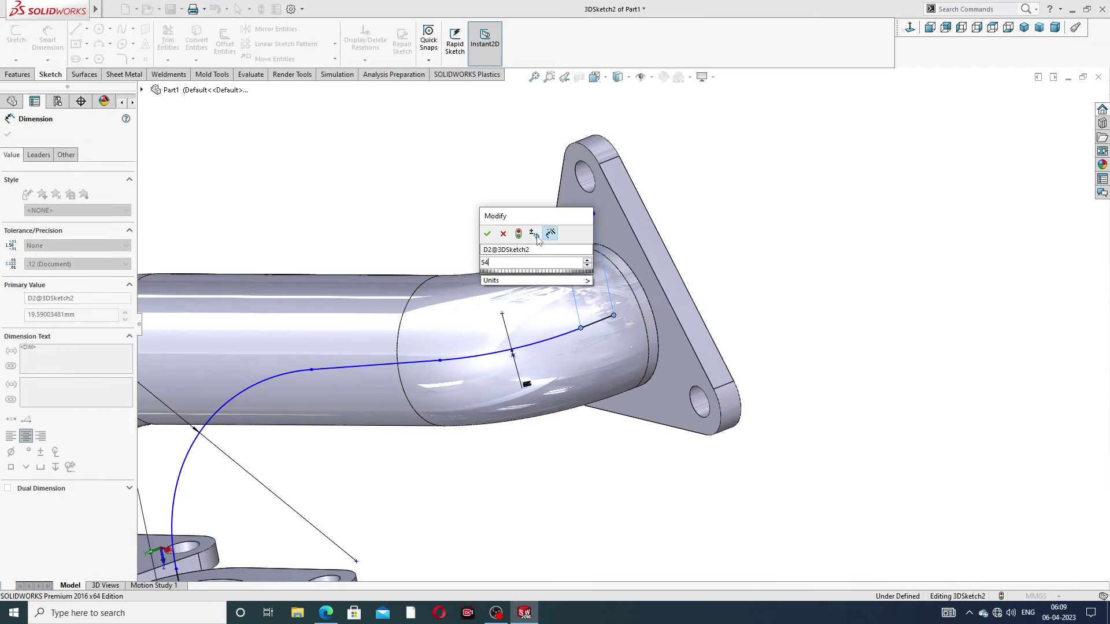
pyautogui.press('Return')
pyautogui.scroll(3, 781, 231)
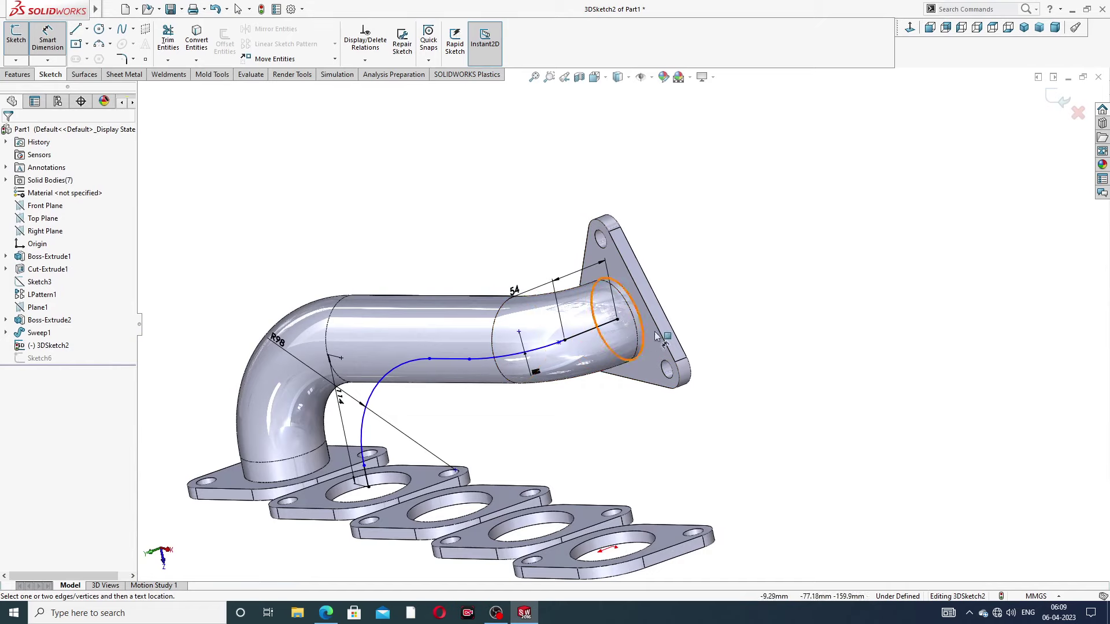
pyautogui.press('Escape')
# Review the path from side-on and oblique views, then exit 3DSketch2
pyautogui.moveTo(713, 319); pyautogui.dragTo(740, 317, button='middle')
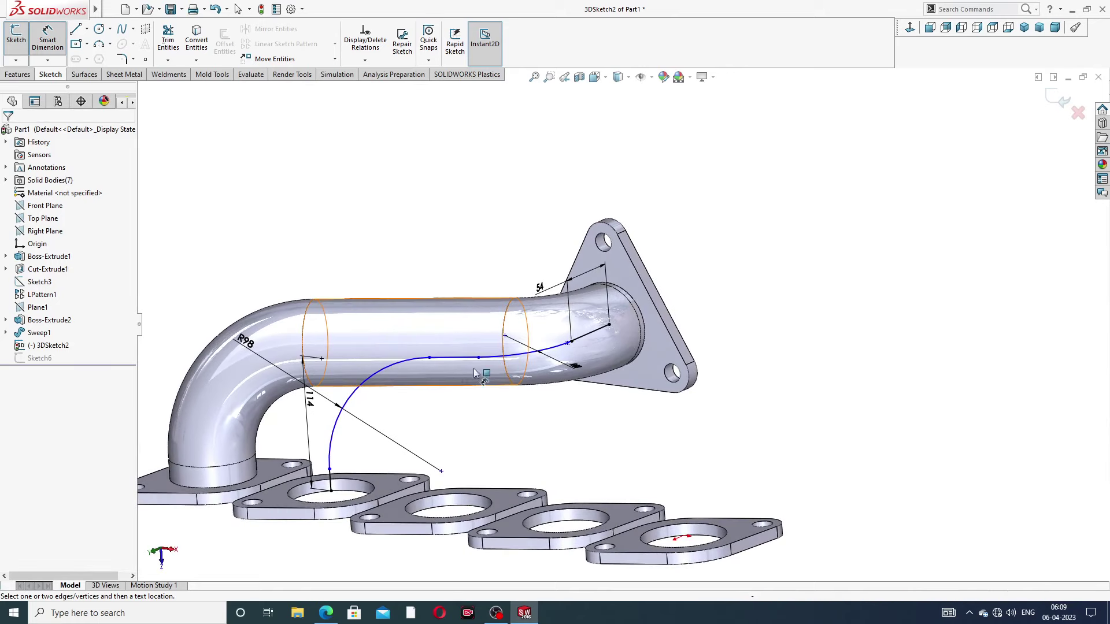
pyautogui.rightClick(703, 189)
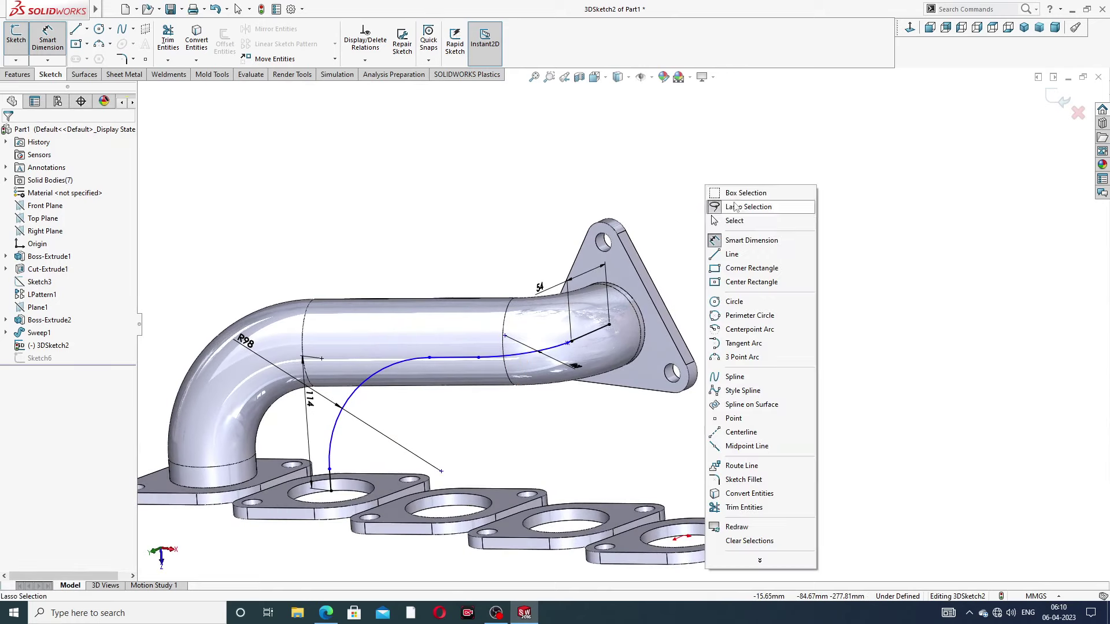
pyautogui.click(717, 204)
pyautogui.scroll(-3, 561, 350)
pyautogui.scroll(-3, 532, 342)
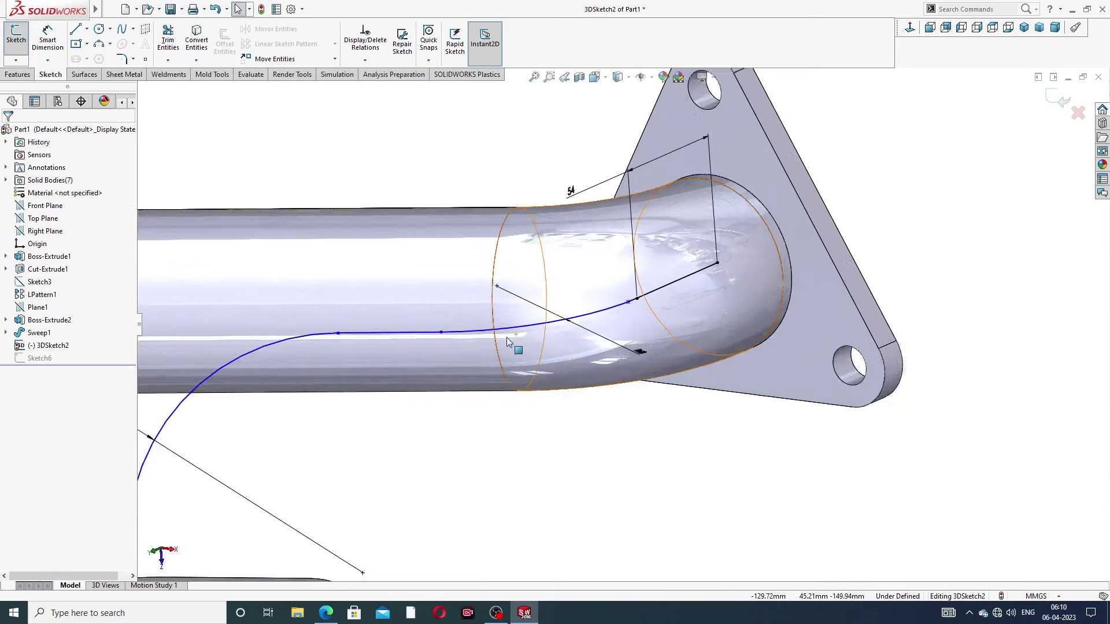
pyautogui.scroll(3, 416, 338)
pyautogui.scroll(5, 420, 338)
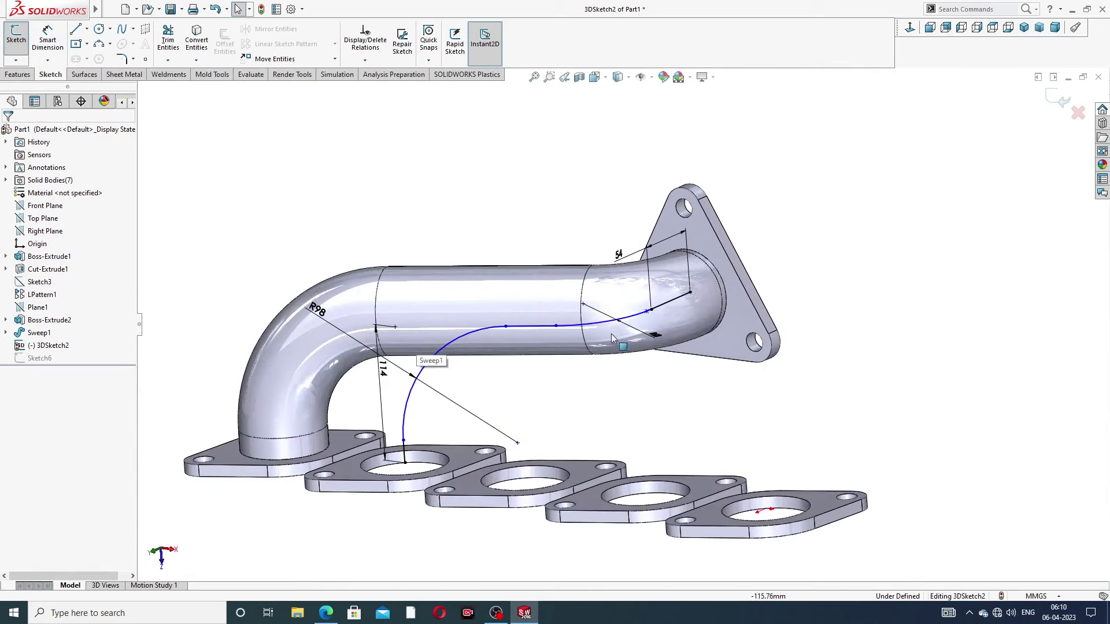
pyautogui.moveTo(479, 396); pyautogui.dragTo(508, 389, button='middle')
pyautogui.moveTo(391, 386); pyautogui.dragTo(391, 373, button='middle')
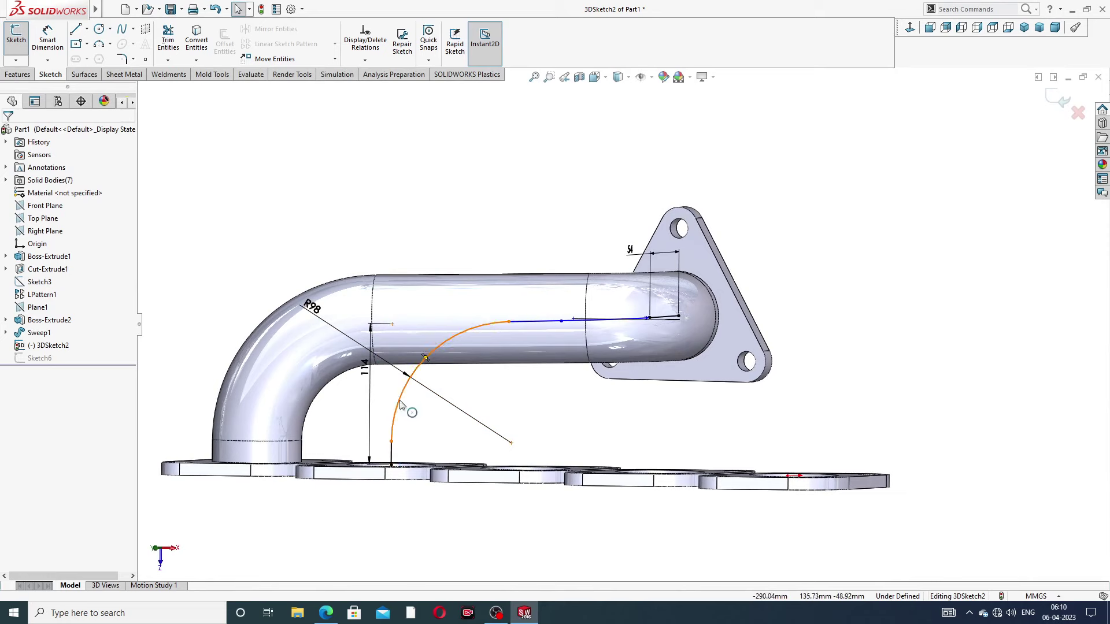
pyautogui.click(364, 376)
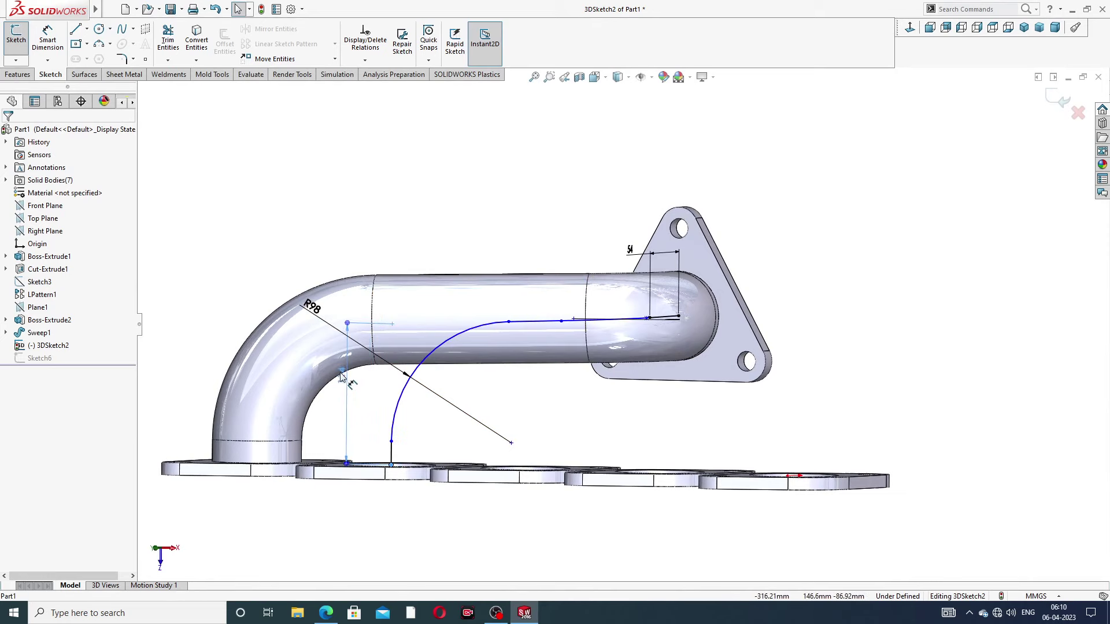
pyautogui.click(342, 376)
pyautogui.press('Escape')
pyautogui.moveTo(487, 390); pyautogui.dragTo(685, 341, button='middle')
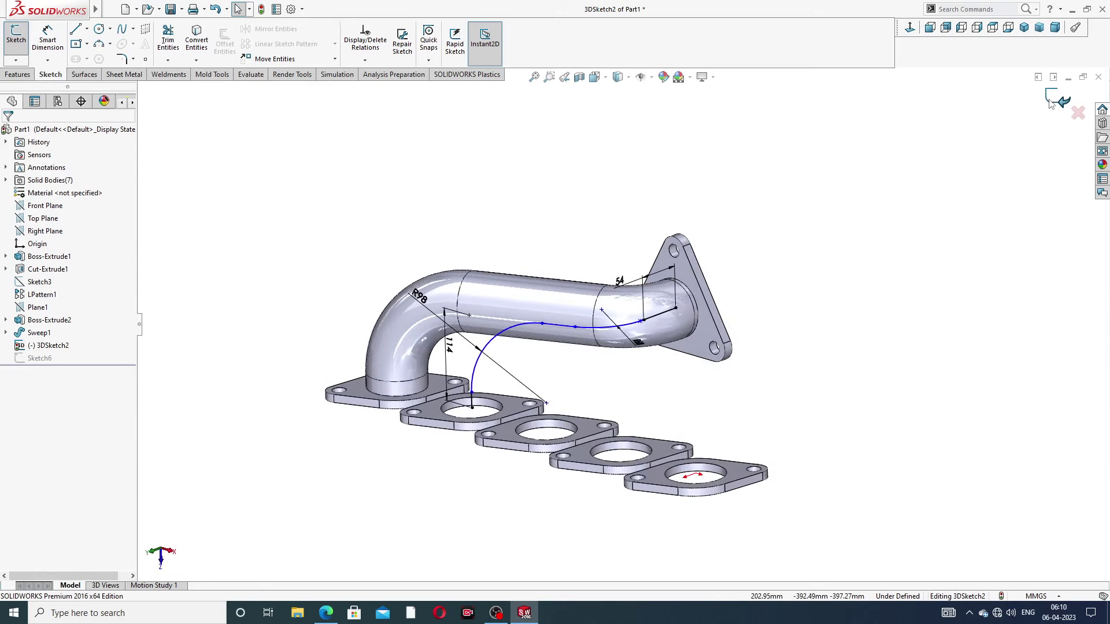
pyautogui.click(1051, 101)
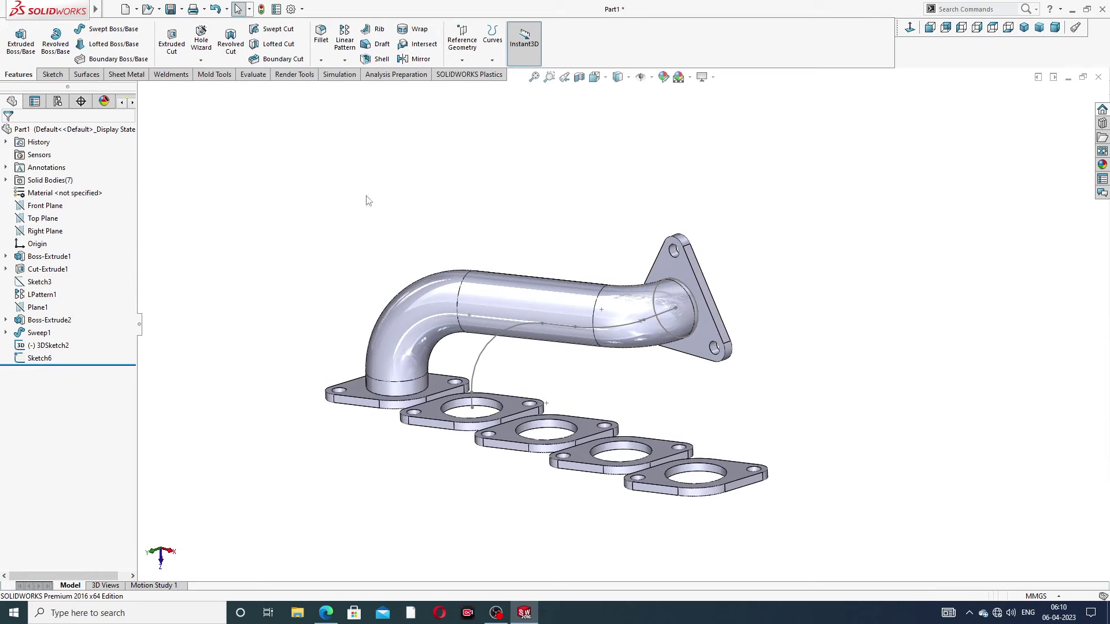
# Create Sweep2 by sweeping the Sketch6 circle along 3DSketch2 into the triangular flange
pyautogui.click(111, 29)
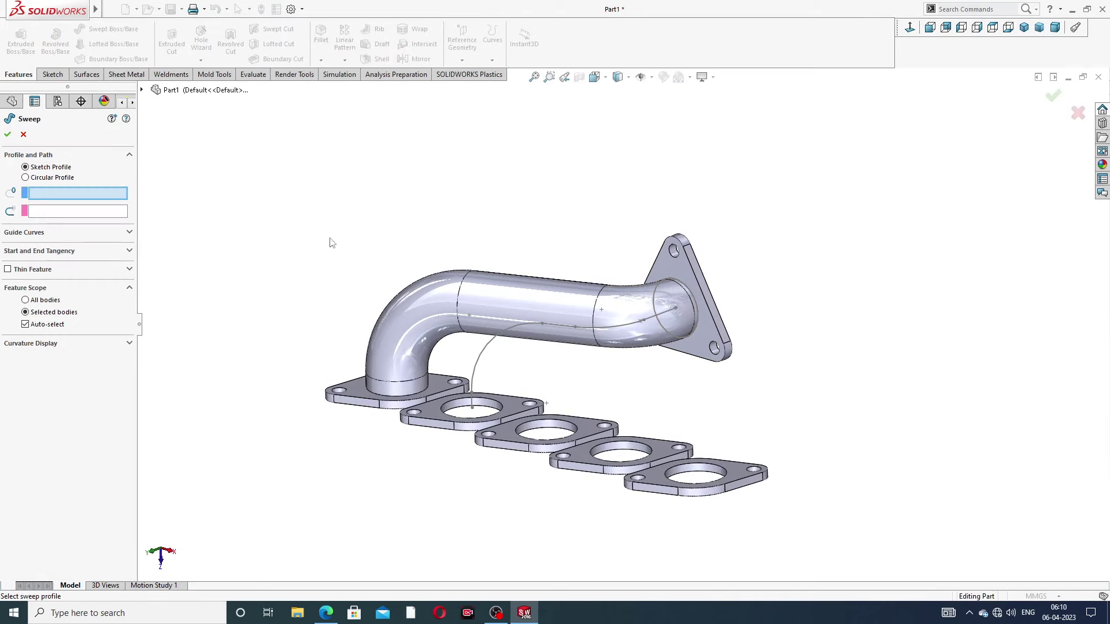
pyautogui.scroll(-3, 680, 292)
pyautogui.click(691, 286)
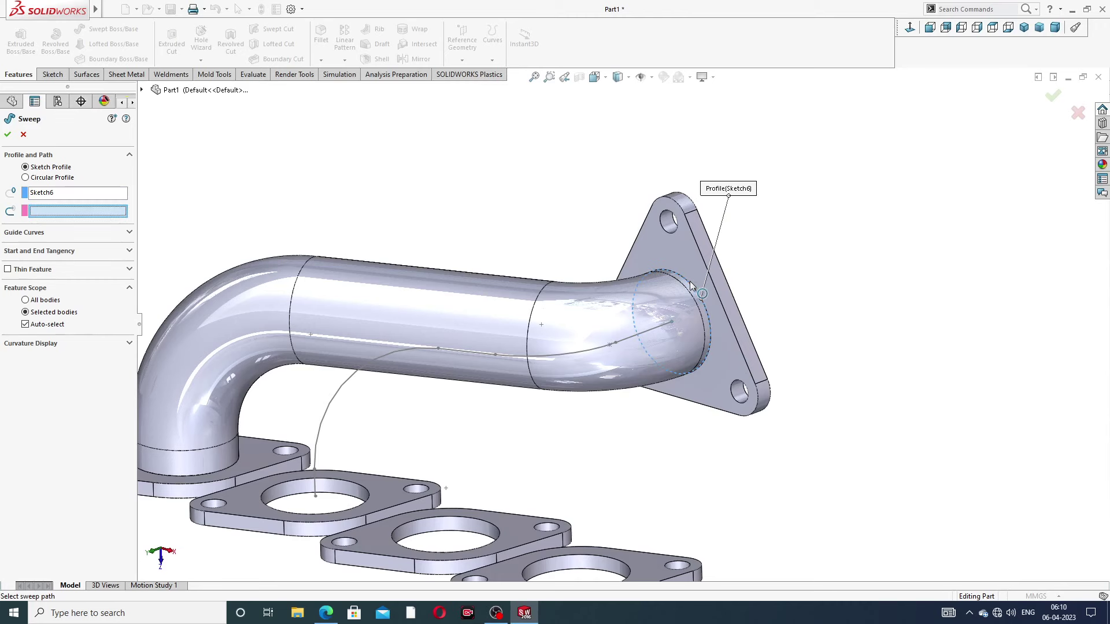
pyautogui.click(592, 354)
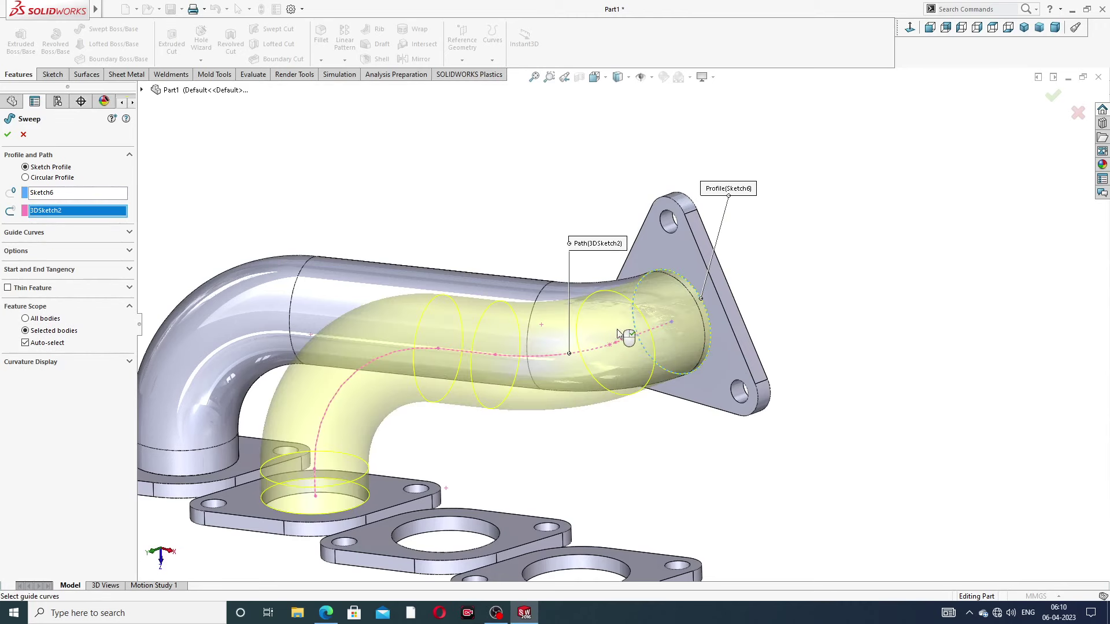
pyautogui.scroll(4, 379, 350)
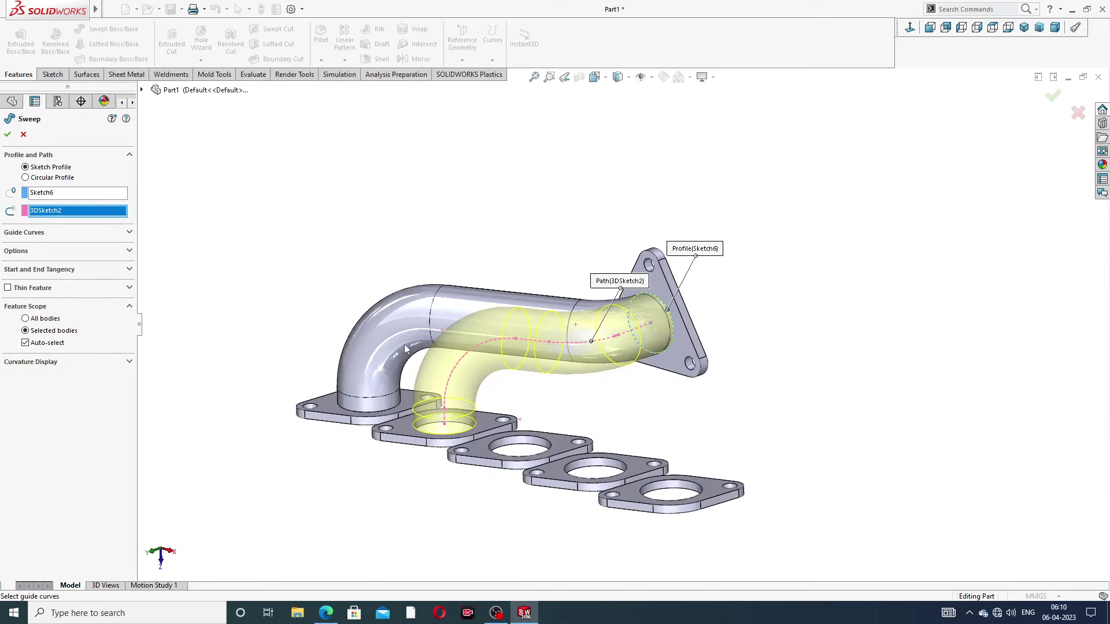
pyautogui.click(7, 135)
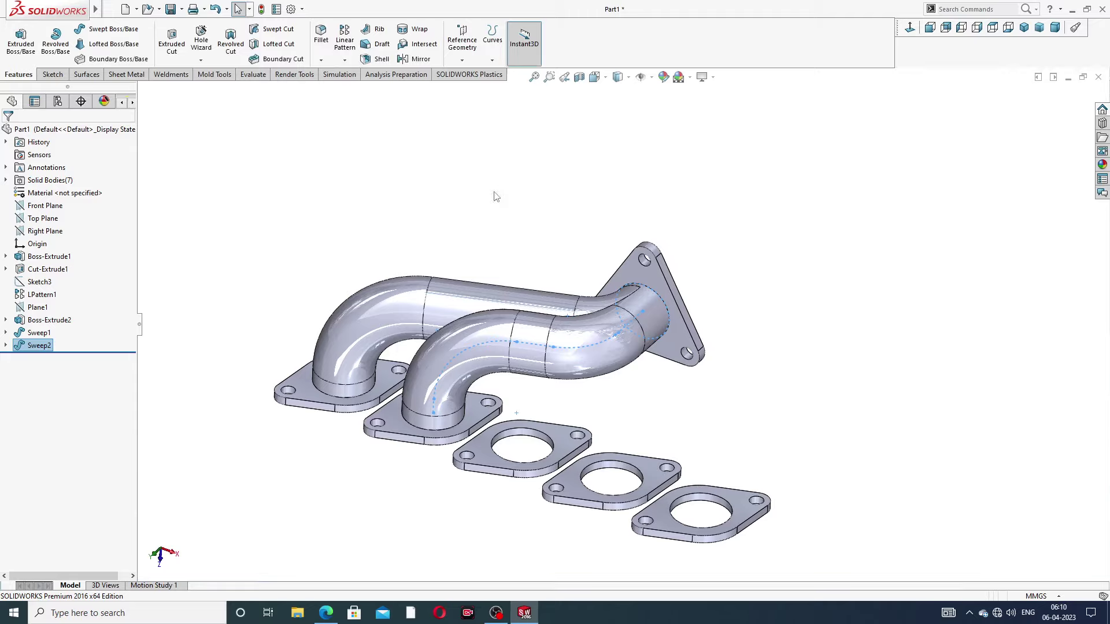
pyautogui.moveTo(533, 341)
pyautogui.mouseDown(button='middle')
pyautogui.moveTo(509, 310)
pyautogui.moveTo(579, 326)
pyautogui.moveTo(478, 298)
pyautogui.moveTo(537, 362)
pyautogui.mouseUp(button='middle')
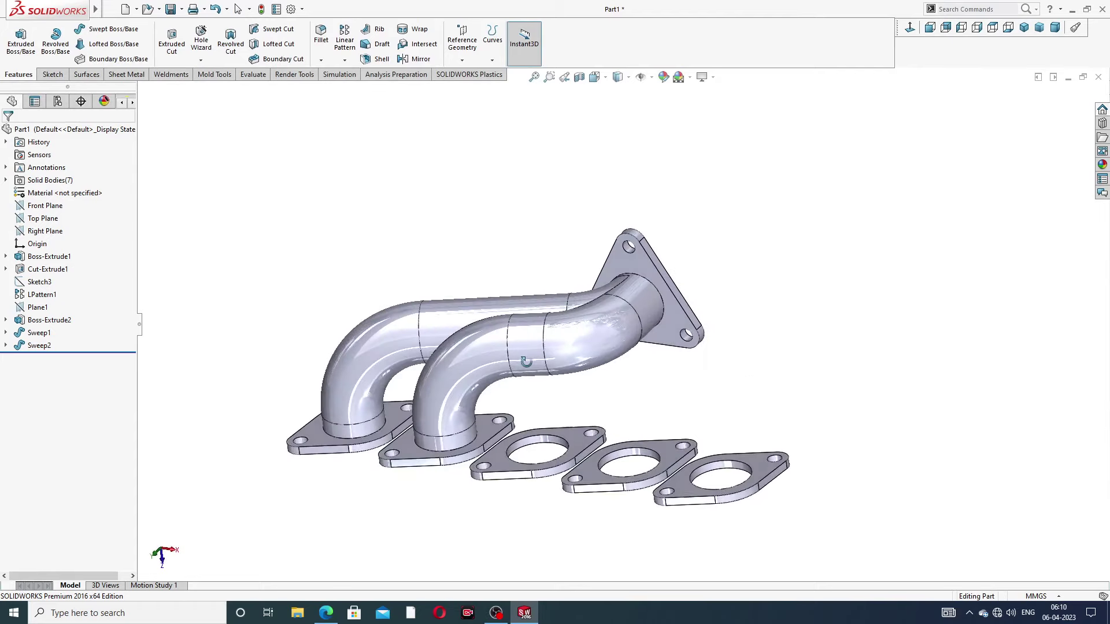
pyautogui.moveTo(648, 315)
pyautogui.mouseDown(button='middle')
pyautogui.moveTo(719, 307)
pyautogui.moveTo(645, 287)
pyautogui.moveTo(659, 329)
pyautogui.mouseUp(button='middle')
pyautogui.moveTo(704, 264); pyautogui.dragTo(510, 364, button='middle')
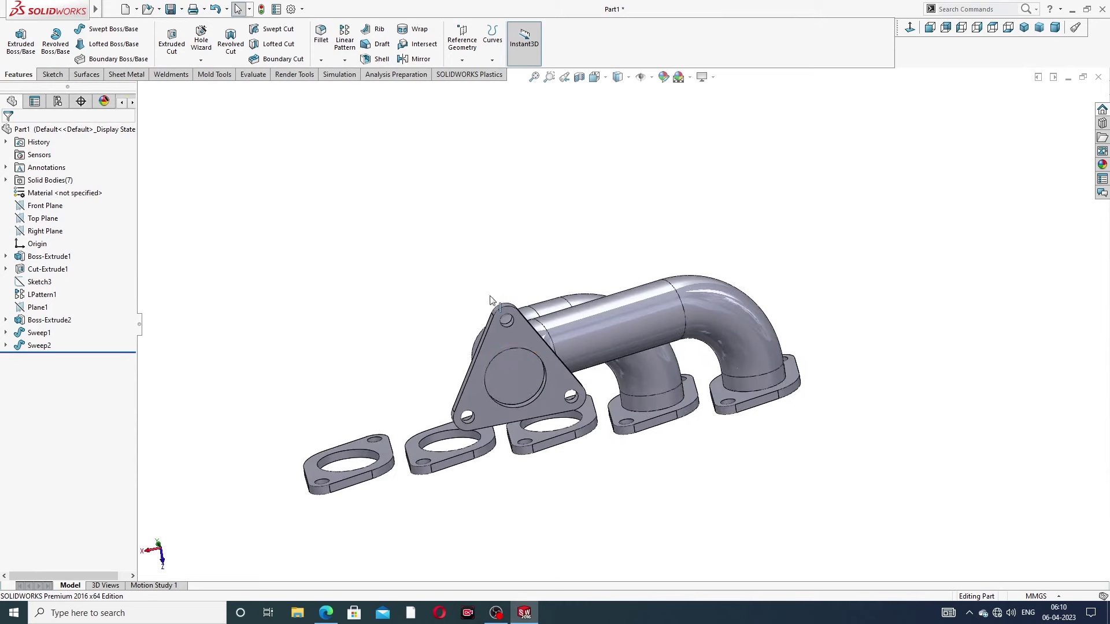
# Start a new 3D sketch, 3DSketch3
pyautogui.click(52, 75)
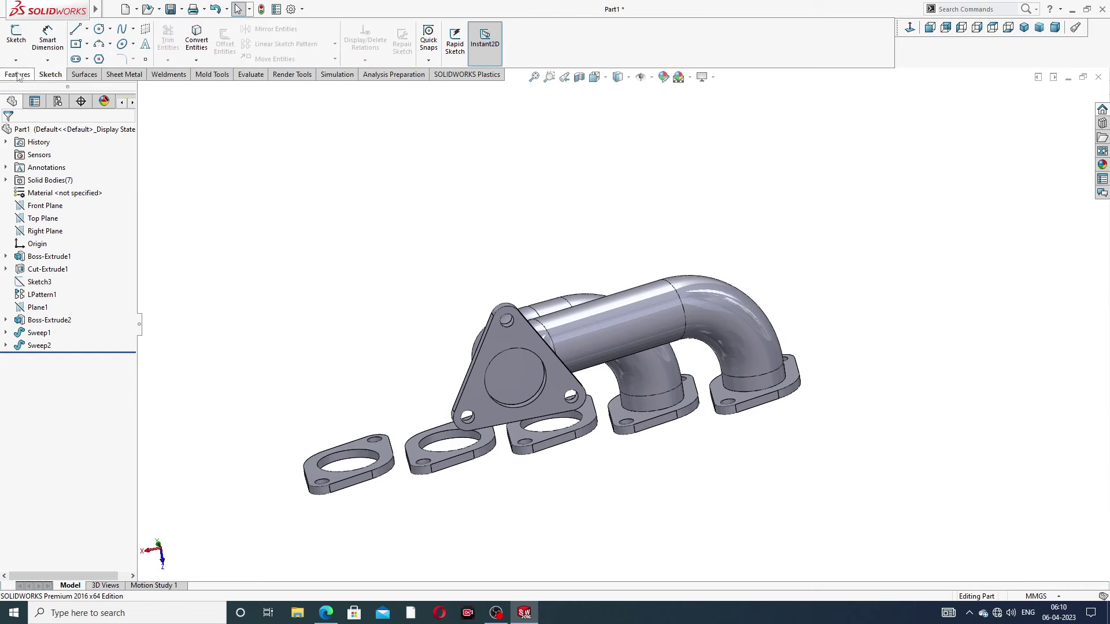
pyautogui.click(16, 60)
pyautogui.click(37, 88)
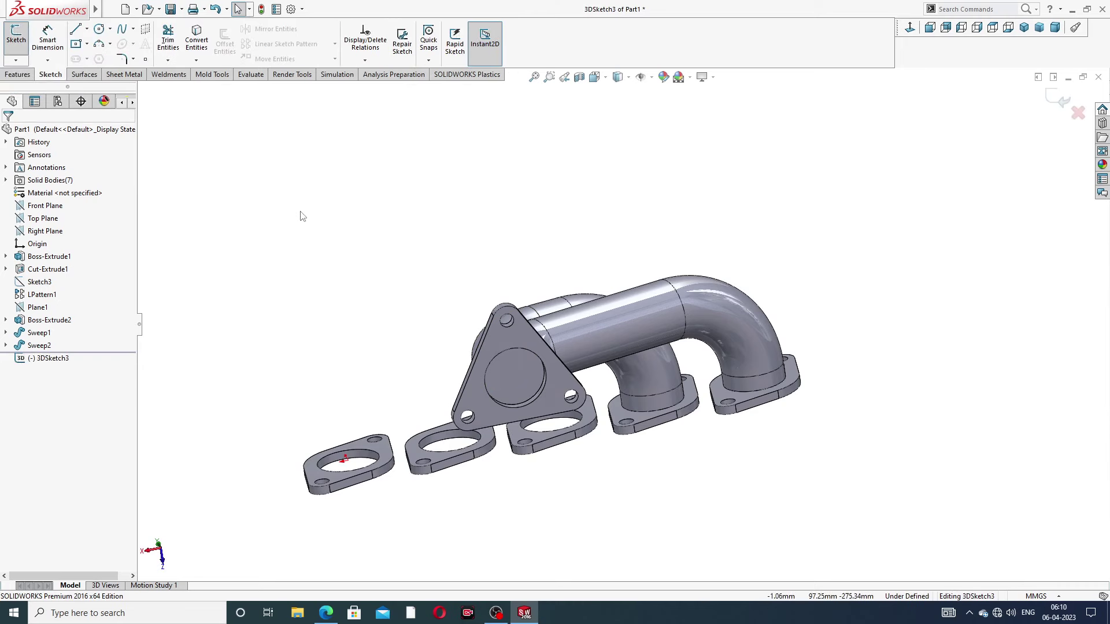
pyautogui.scroll(-3, 527, 379)
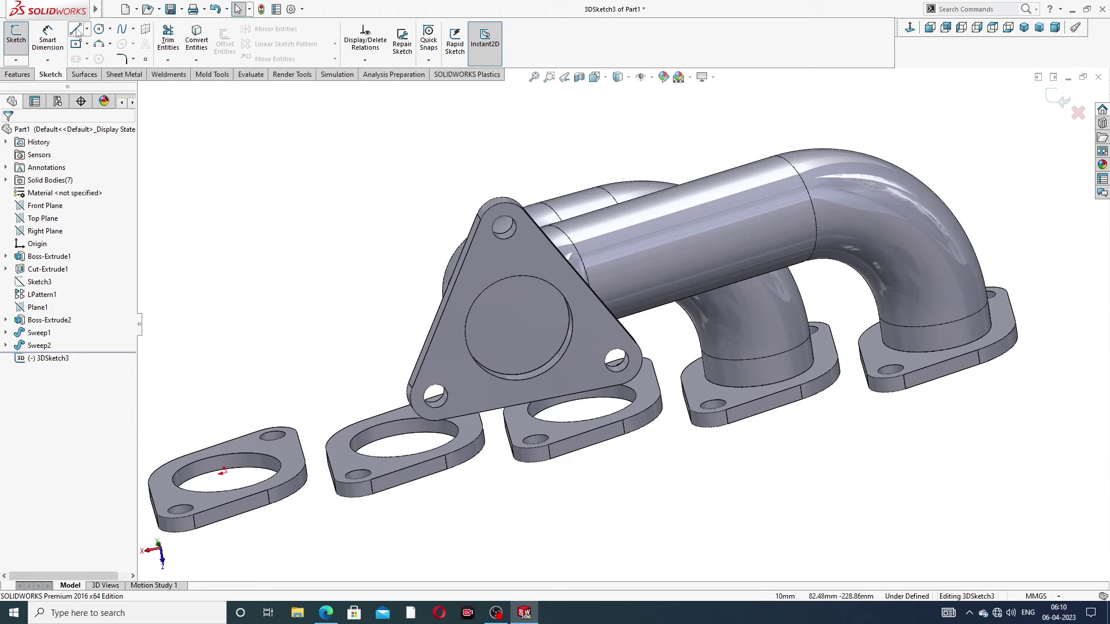
# Draw a construction centreline downward from the outlet flange's centre
pyautogui.click(86, 29)
pyautogui.click(102, 58)
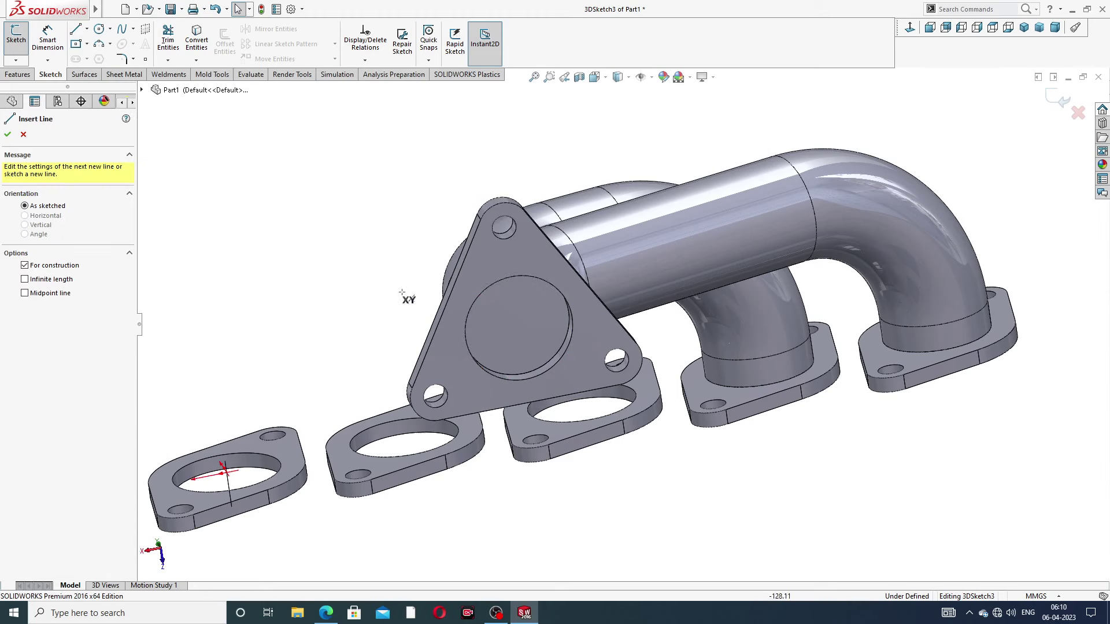
pyautogui.click(519, 329)
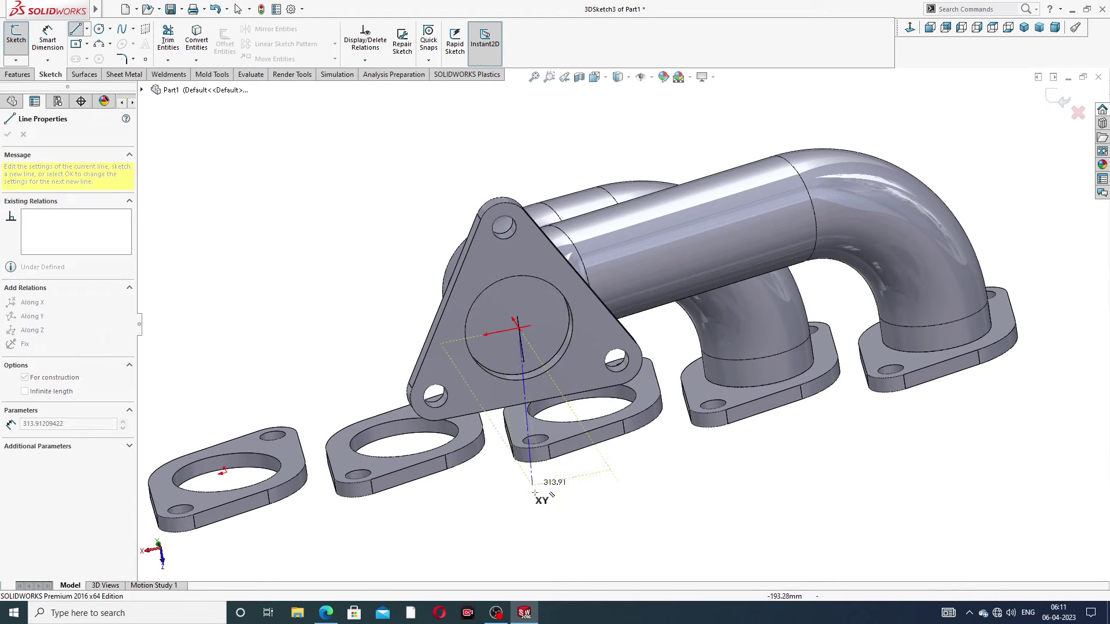
pyautogui.moveTo(540, 509)
pyautogui.mouseDown(button='middle')
pyautogui.moveTo(540, 477)
pyautogui.moveTo(539, 490)
pyautogui.moveTo(565, 446)
pyautogui.moveTo(584, 520)
pyautogui.moveTo(634, 481)
pyautogui.mouseUp(button='middle')
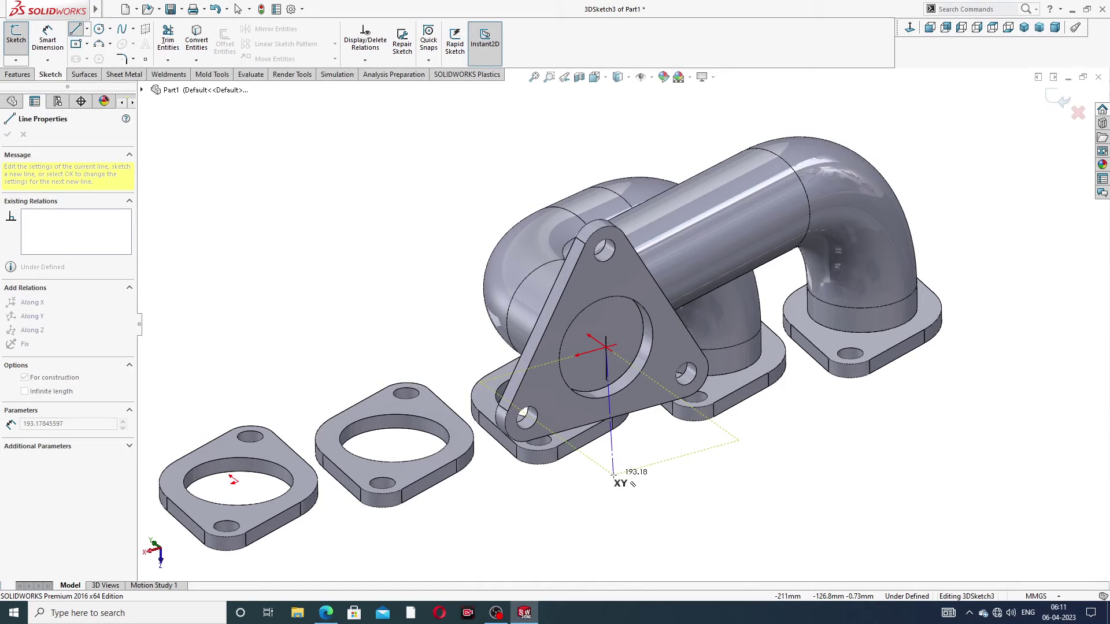
pyautogui.moveTo(618, 477); pyautogui.dragTo(673, 462, button='middle')
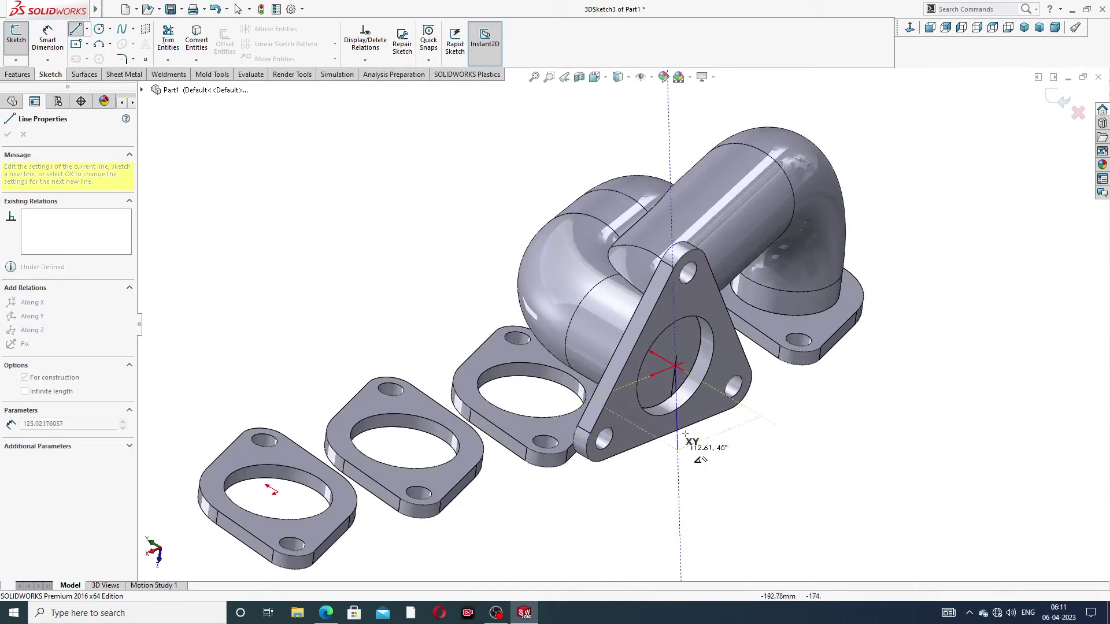
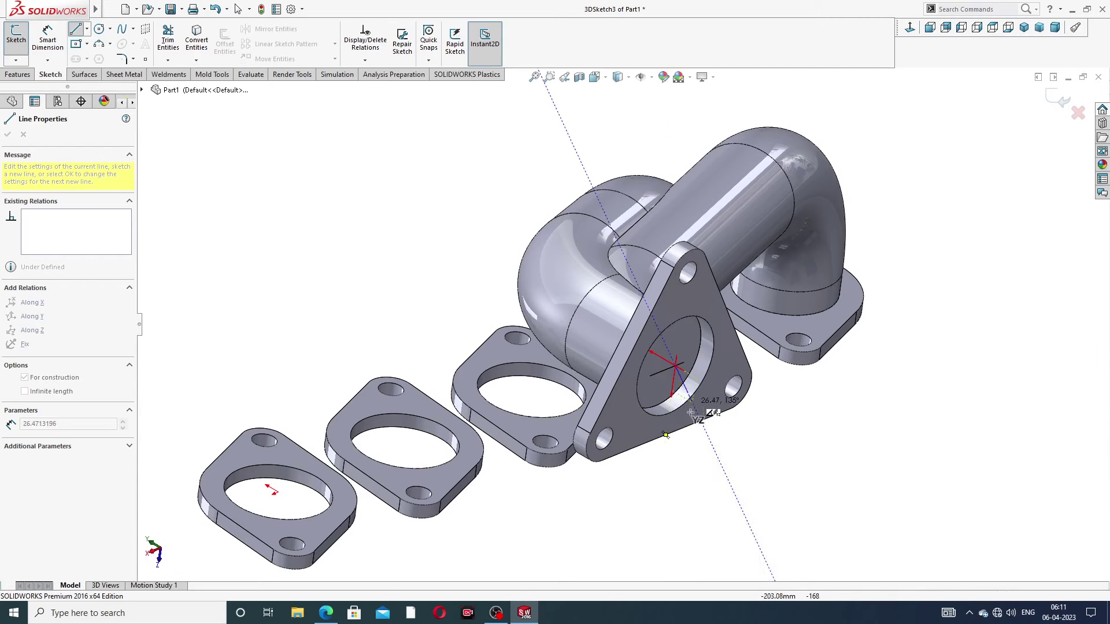
# Complete the two construction lines from the outlet bore centre and end the Line tool
pyautogui.click(655, 512)
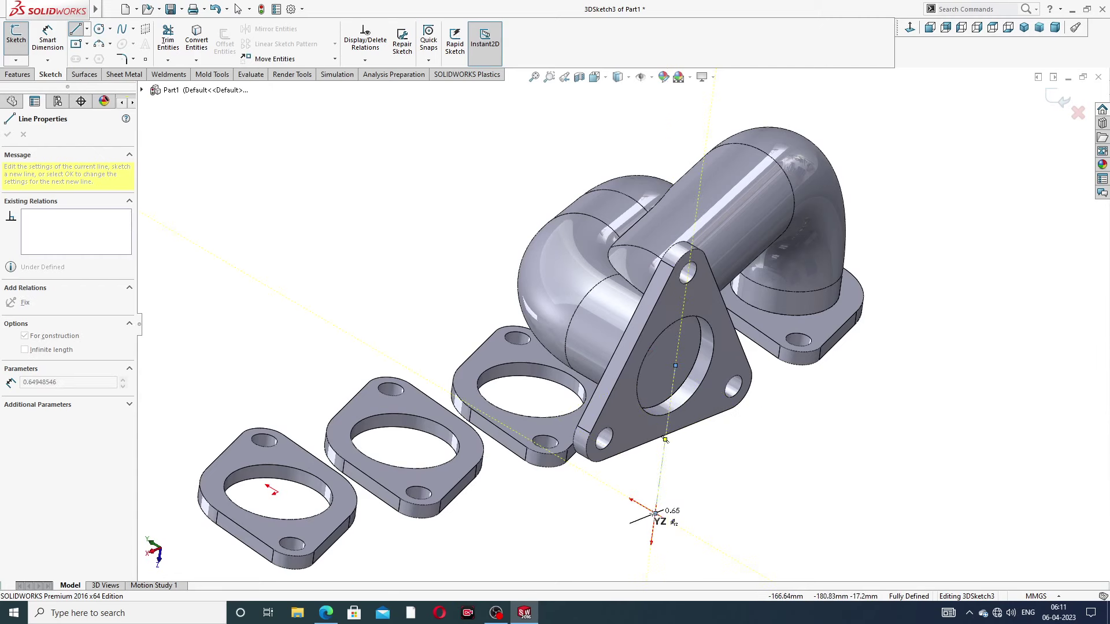
pyautogui.click(578, 465)
pyautogui.rightClick(683, 469)
pyautogui.click(708, 481)
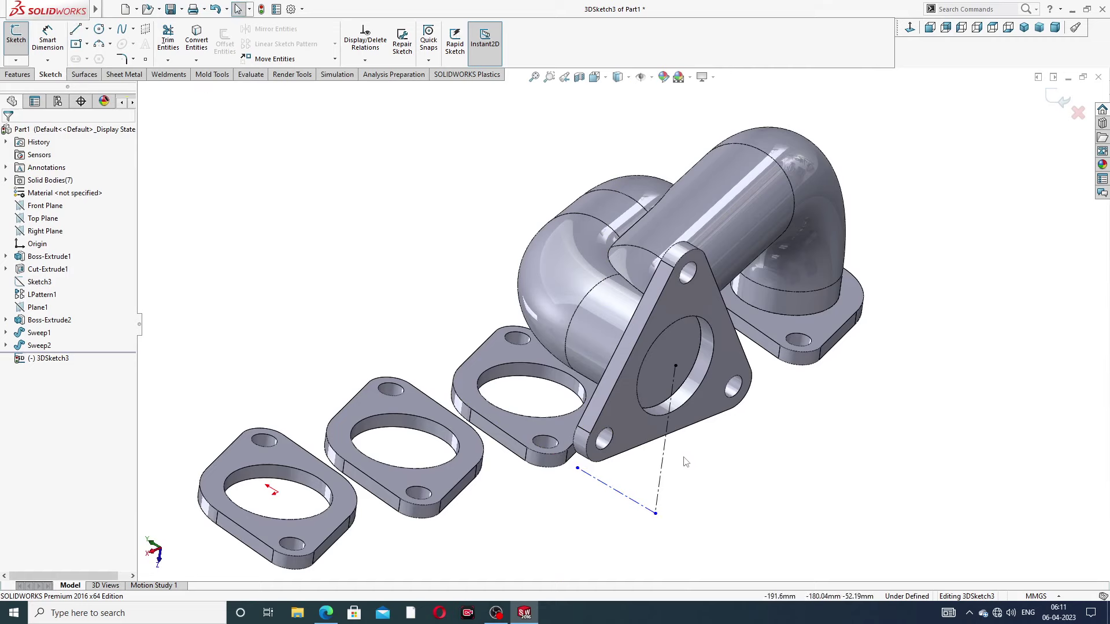
pyautogui.scroll(3, 686, 462)
pyautogui.moveTo(685, 462)
pyautogui.mouseDown(button='middle')
pyautogui.moveTo(735, 441)
pyautogui.moveTo(685, 460)
pyautogui.mouseUp(button='middle')
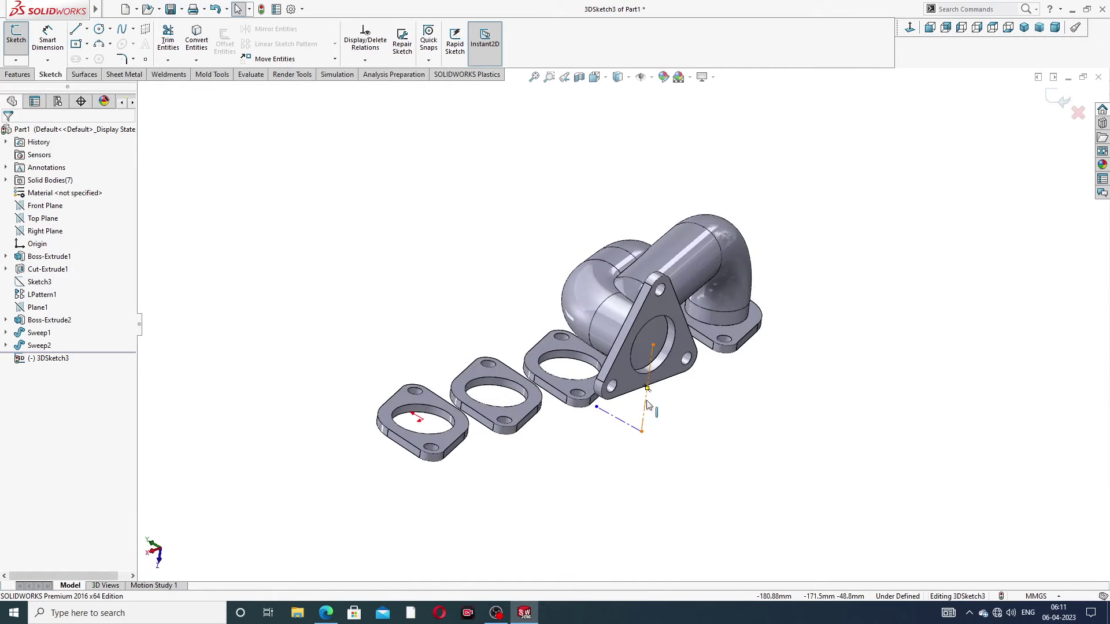
pyautogui.scroll(-2, 671, 407)
pyautogui.moveTo(670, 407); pyautogui.dragTo(675, 399, button='middle')
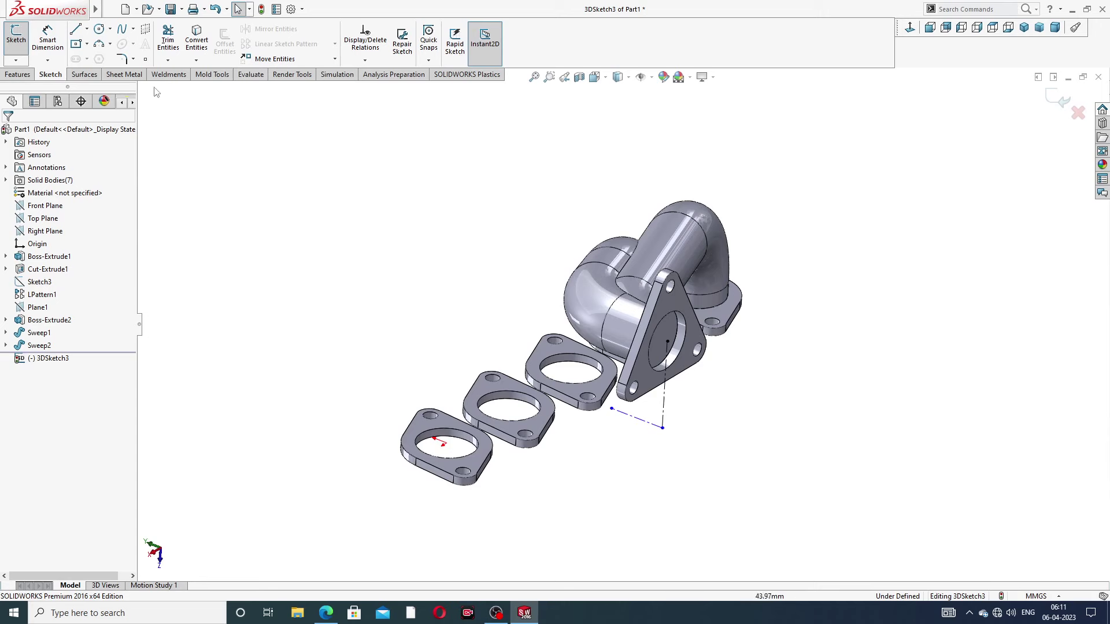
# Exit 3DSketch3 and create Plane2 through its Line1 and Line3 construction lines
pyautogui.click(1056, 98)
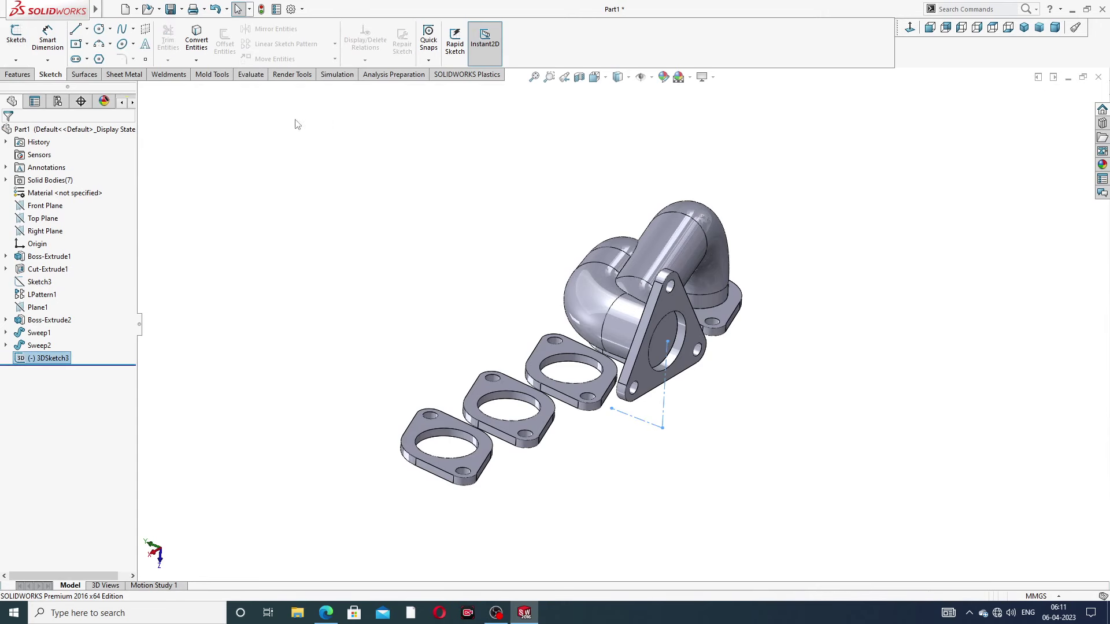
pyautogui.click(17, 75)
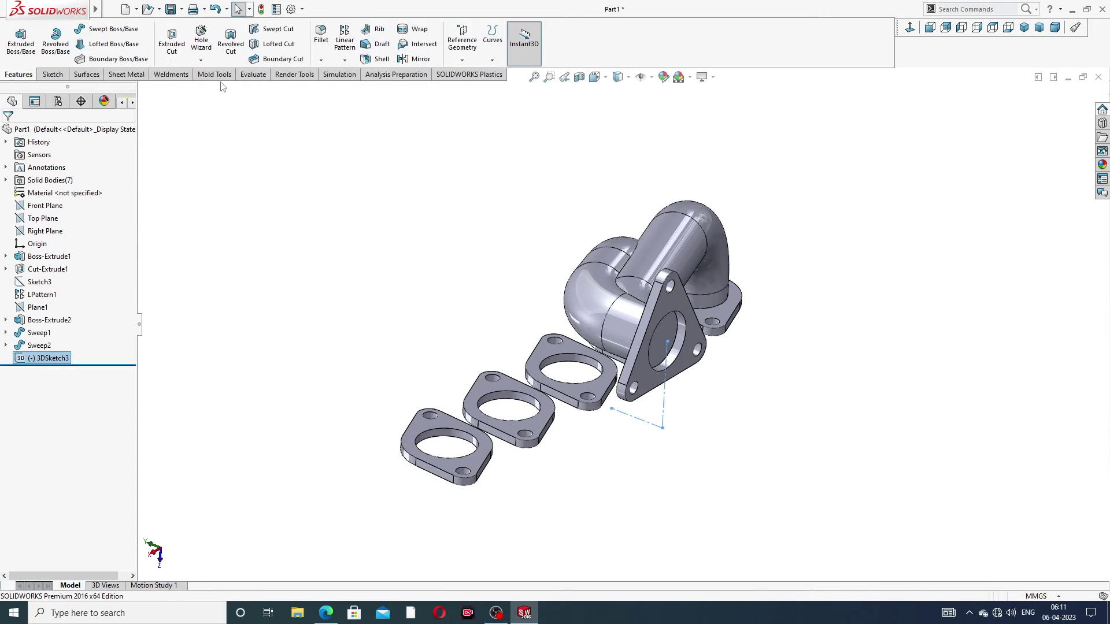
pyautogui.click(461, 43)
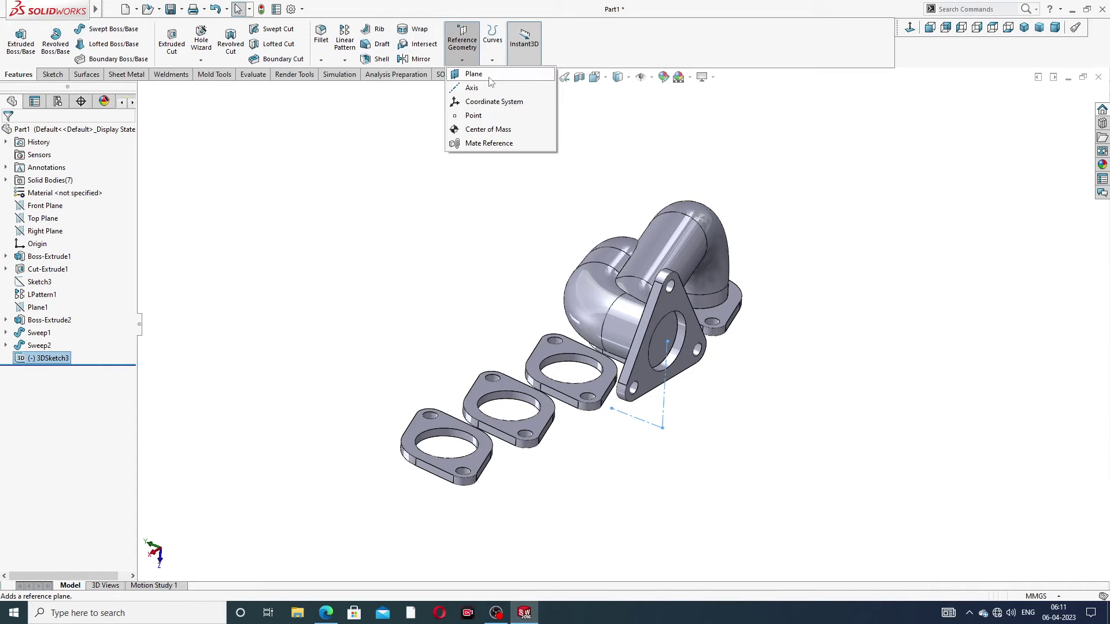
pyautogui.click(474, 74)
pyautogui.scroll(-5, 645, 347)
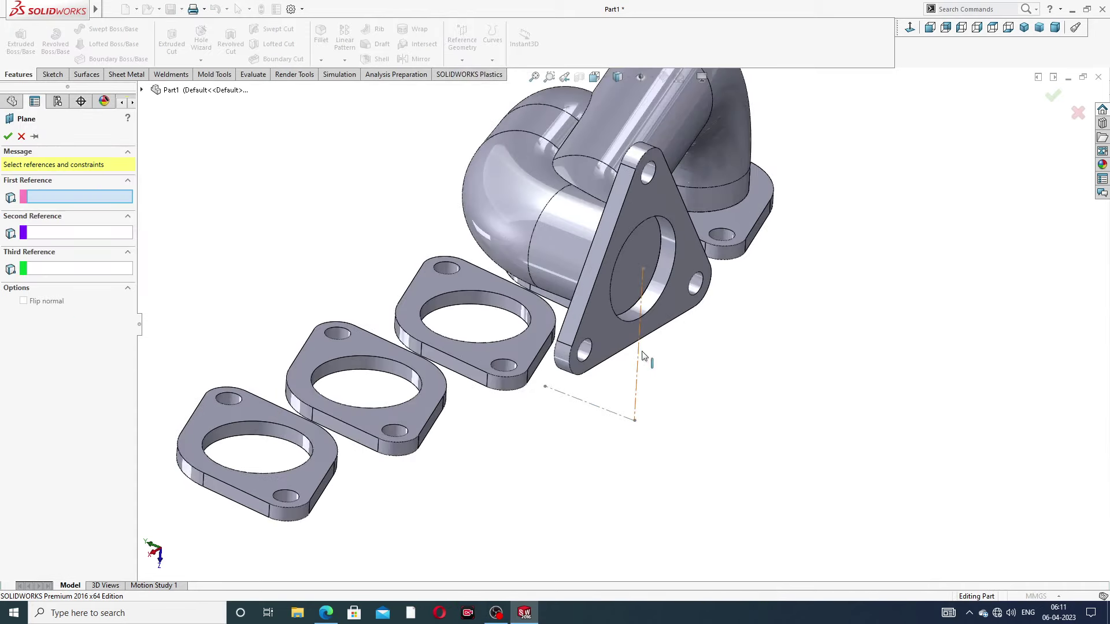
pyautogui.click(641, 355)
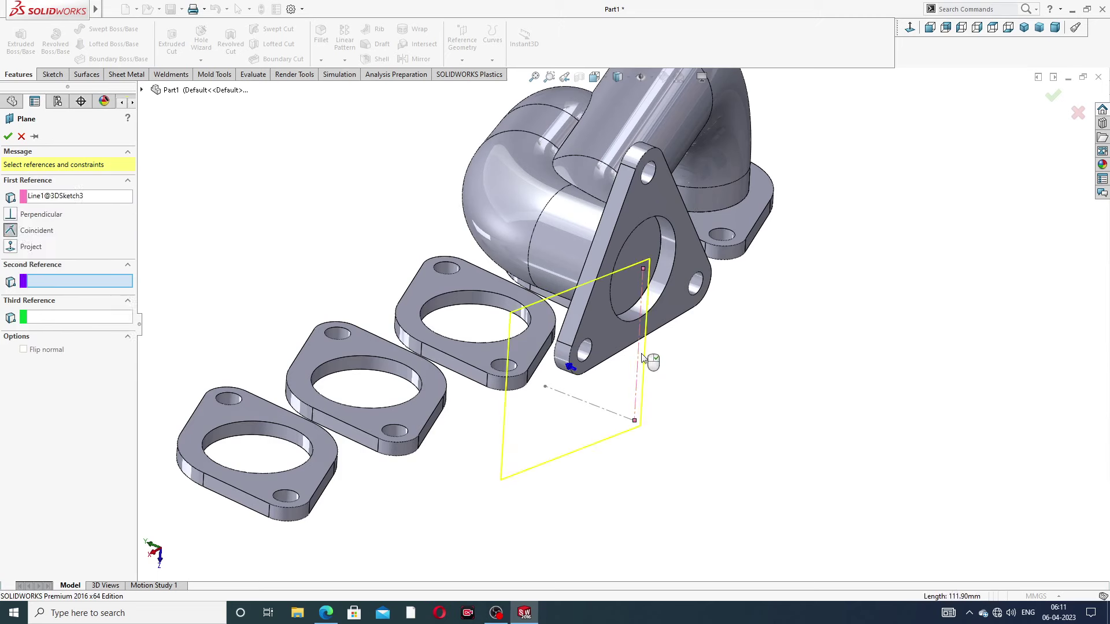
pyautogui.click(600, 410)
pyautogui.click(1050, 97)
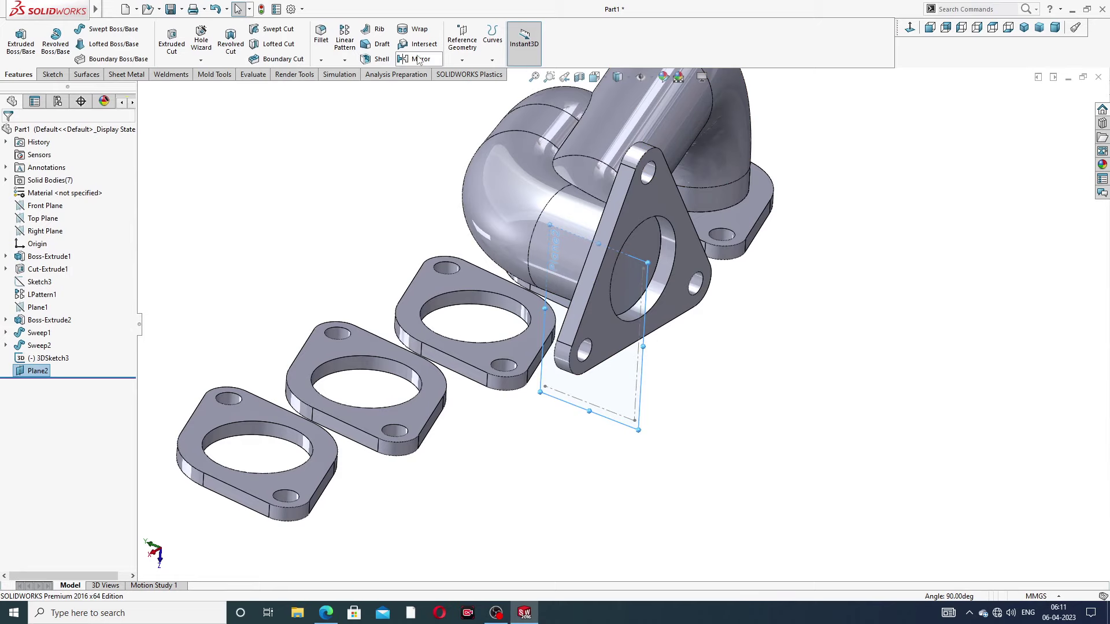
pyautogui.click(413, 58)
# Mirror Sweep1 and Sweep2 about Plane2 to create Mirror1
pyautogui.scroll(2, 581, 208)
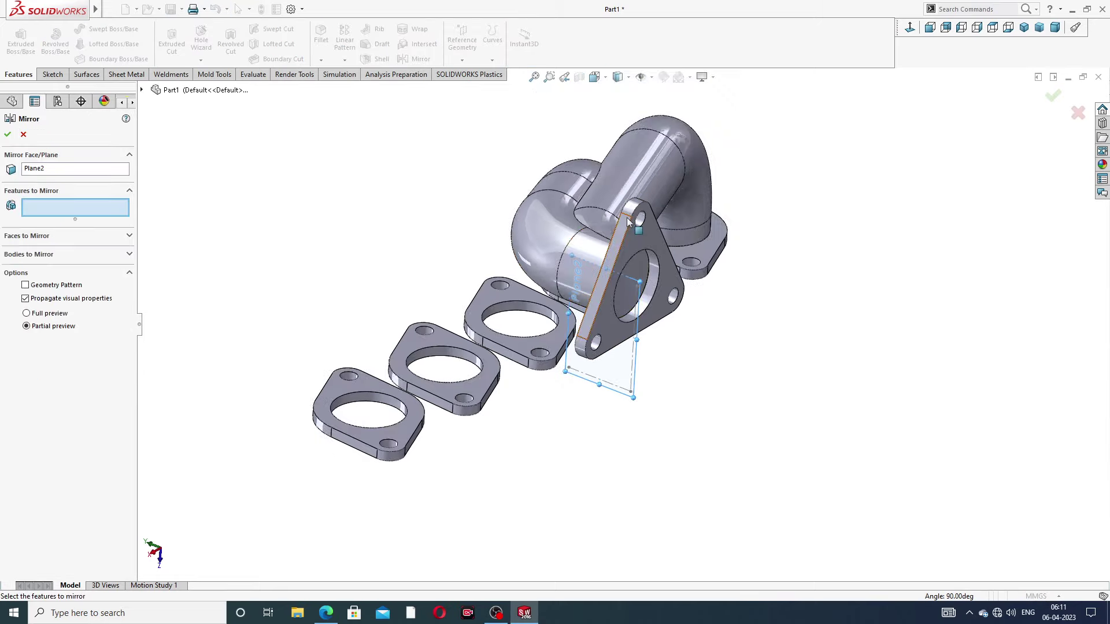
pyautogui.moveTo(581, 208); pyautogui.dragTo(598, 247, button='middle')
pyautogui.press('z')
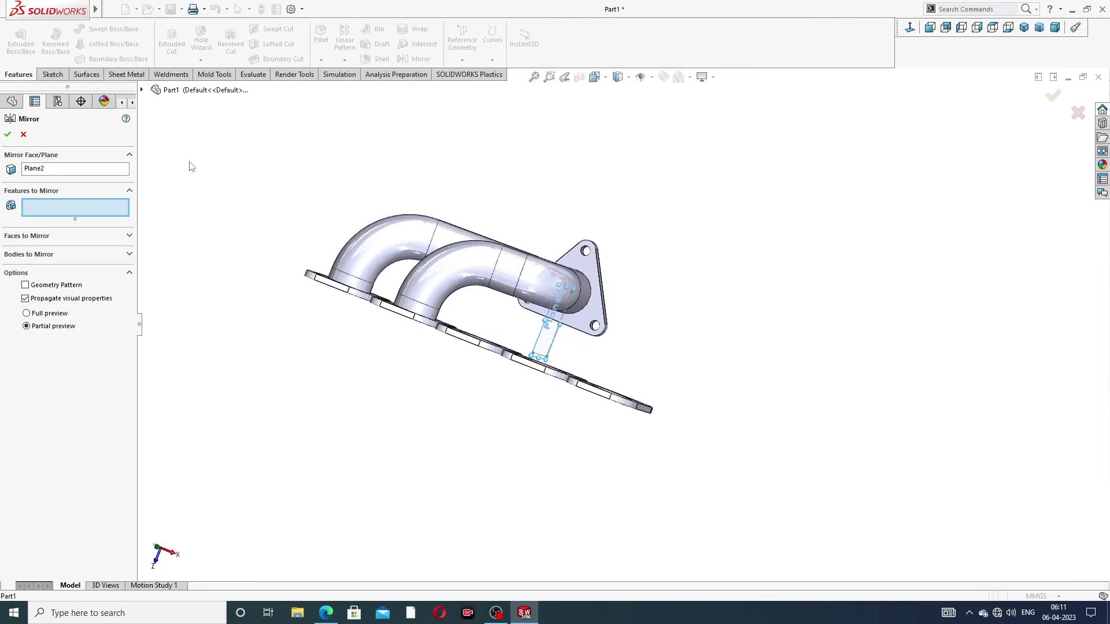
pyautogui.click(142, 90)
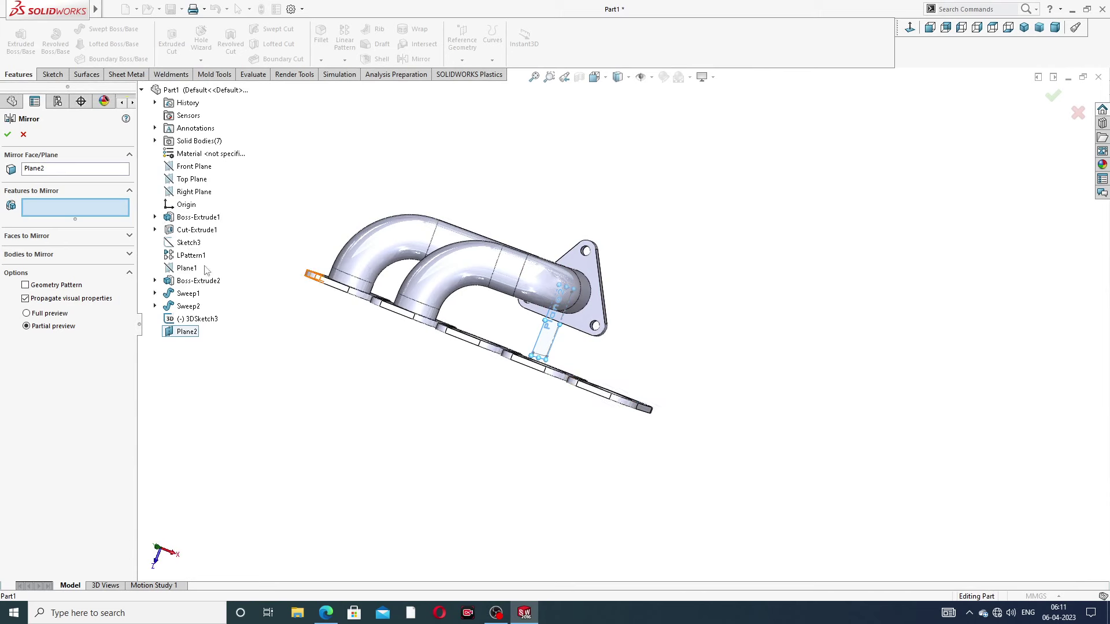
pyautogui.click(188, 295)
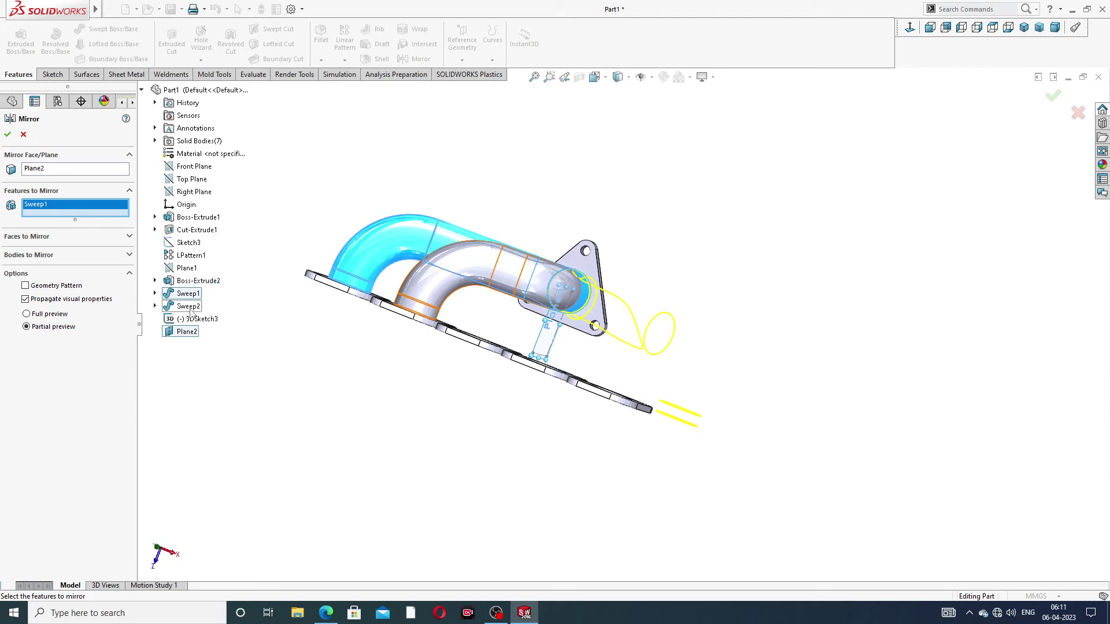
pyautogui.click(192, 311)
pyautogui.moveTo(313, 316); pyautogui.dragTo(253, 352, button='middle')
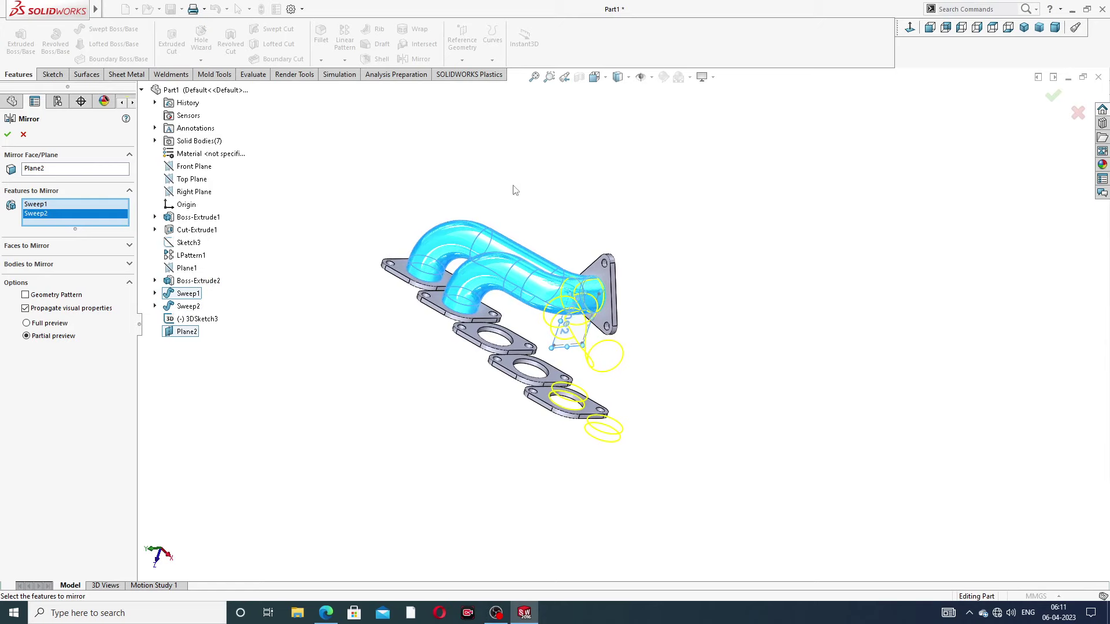
pyautogui.moveTo(495, 240); pyautogui.dragTo(552, 355, button='middle')
pyautogui.click(1052, 99)
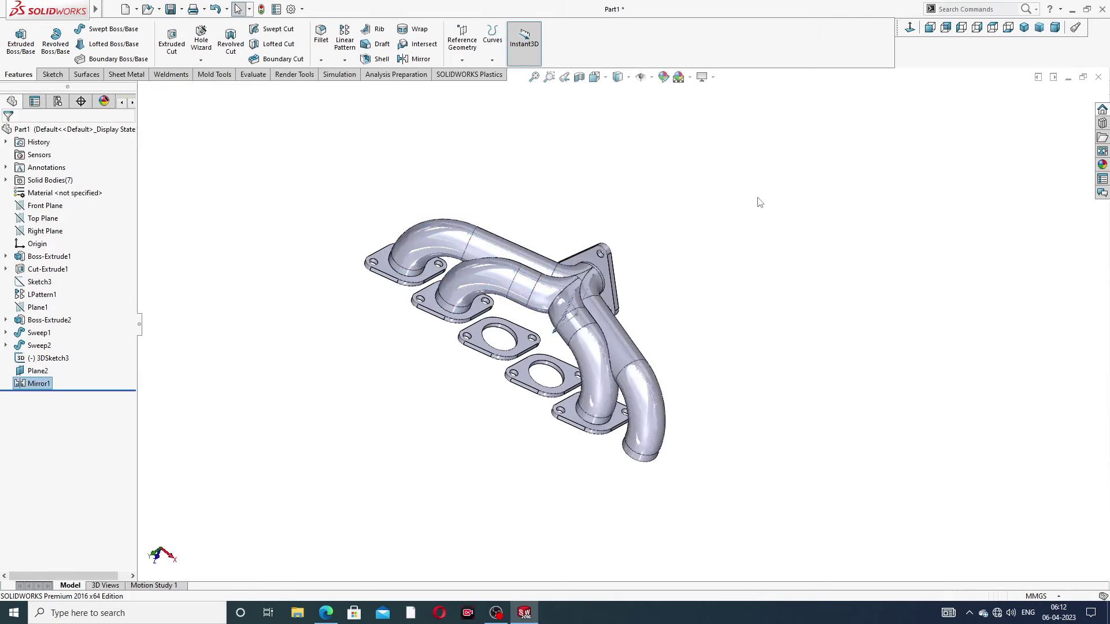
pyautogui.moveTo(759, 202); pyautogui.dragTo(761, 166, button='middle')
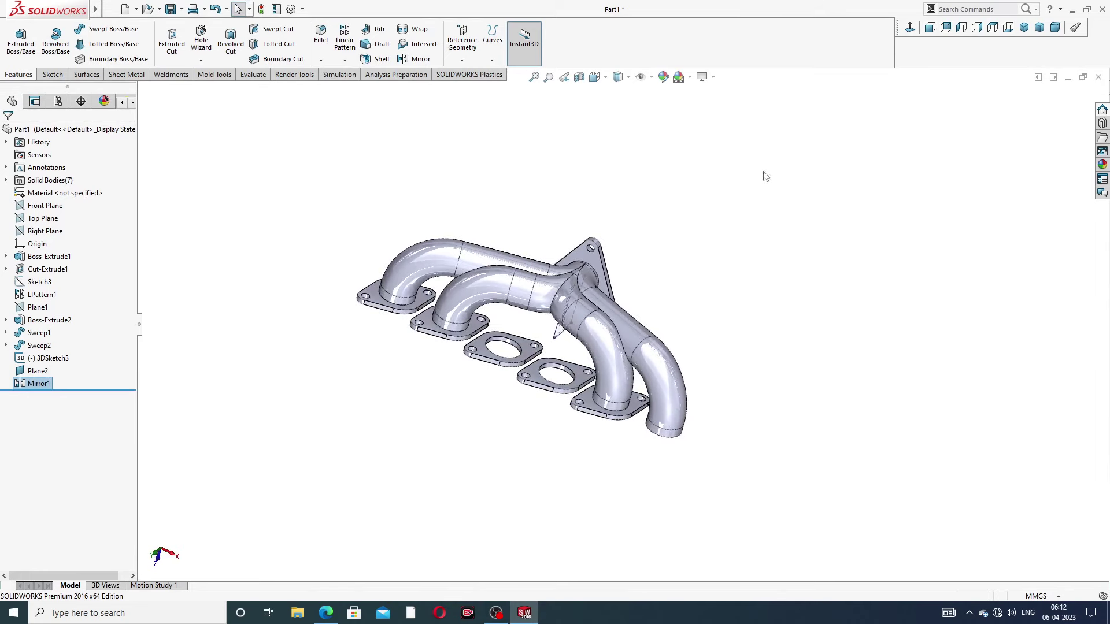
pyautogui.moveTo(669, 309); pyautogui.dragTo(647, 315, button='middle')
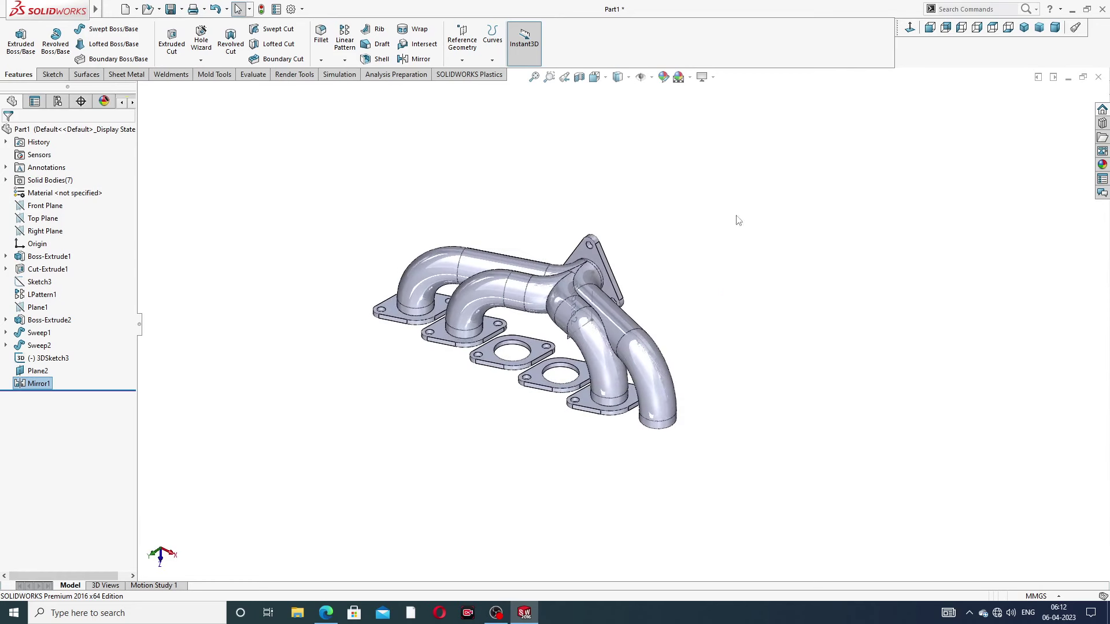
pyautogui.moveTo(661, 315); pyautogui.dragTo(386, 350, button='middle')
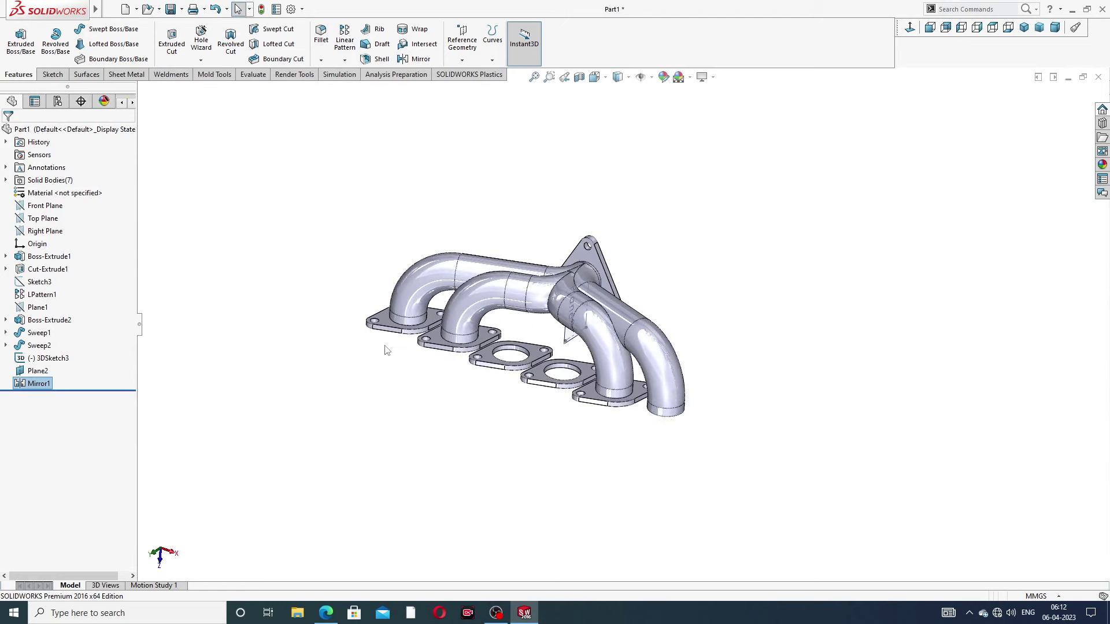
# Edit Mirror1 to remove Sweep1, leaving only Sweep2 mirrored
pyautogui.click(42, 384)
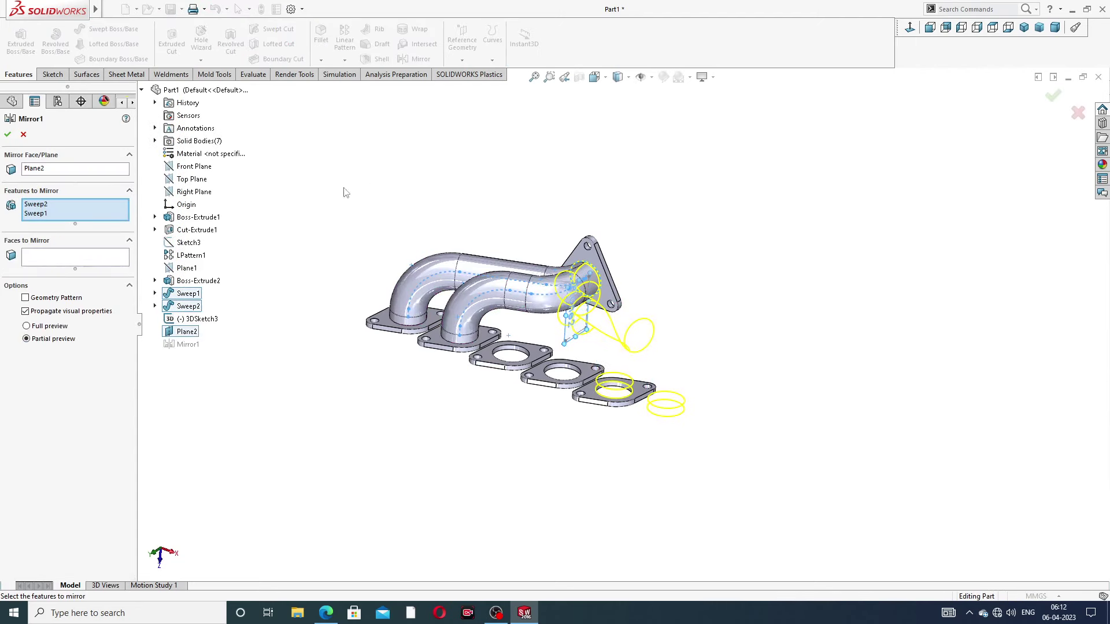
pyautogui.rightClick(60, 219)
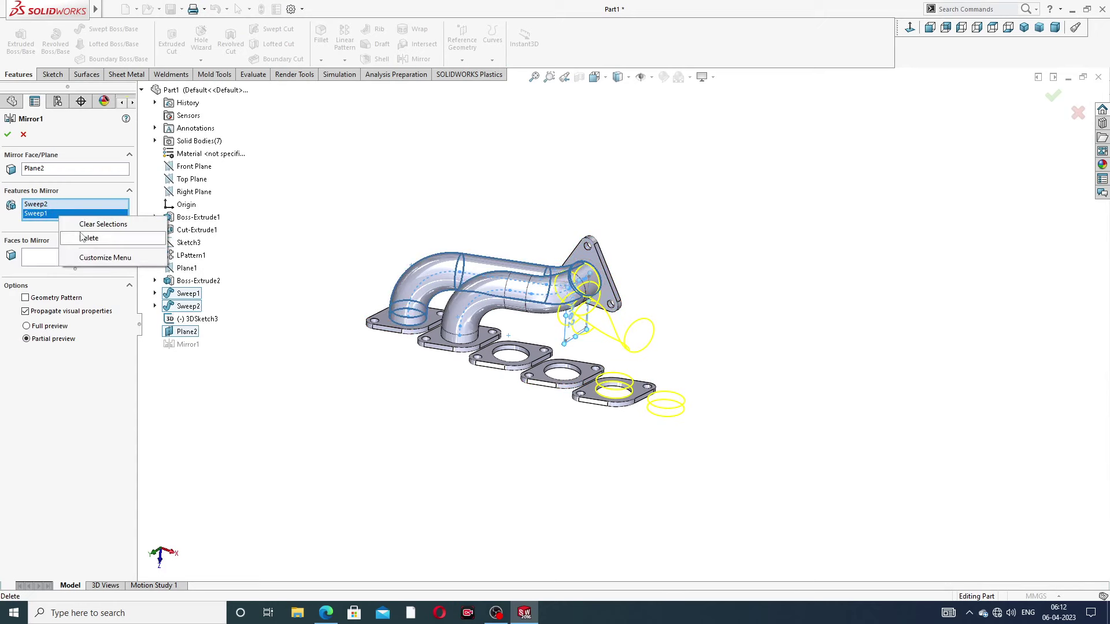
pyautogui.click(83, 237)
pyautogui.moveTo(427, 243)
pyautogui.mouseDown(button='middle')
pyautogui.moveTo(441, 228)
pyautogui.moveTo(430, 260)
pyautogui.mouseUp(button='middle')
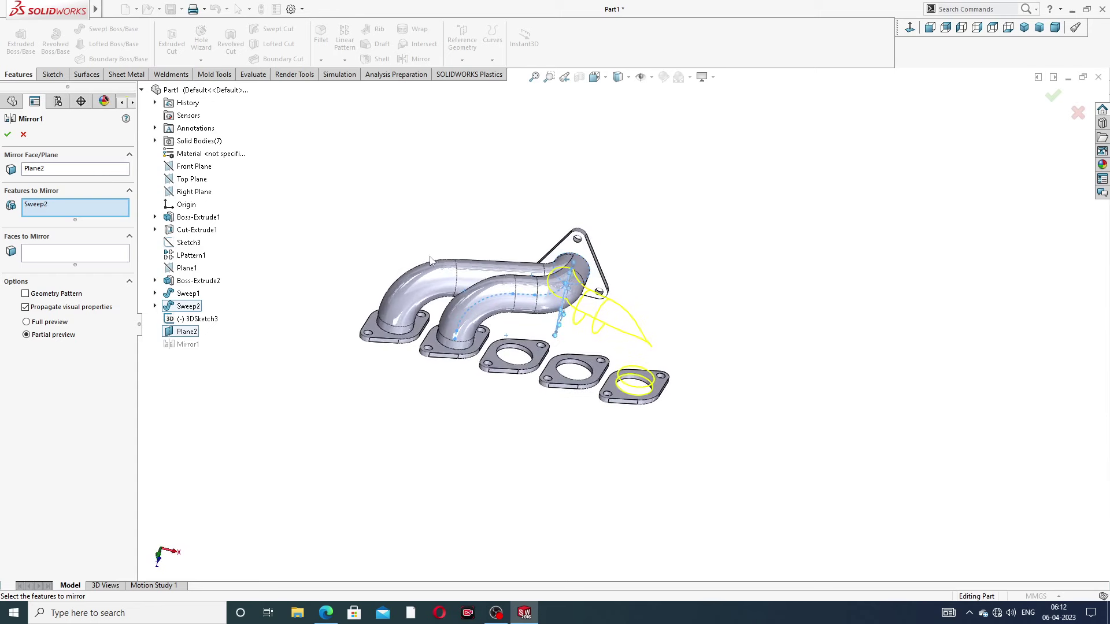
pyautogui.click(8, 135)
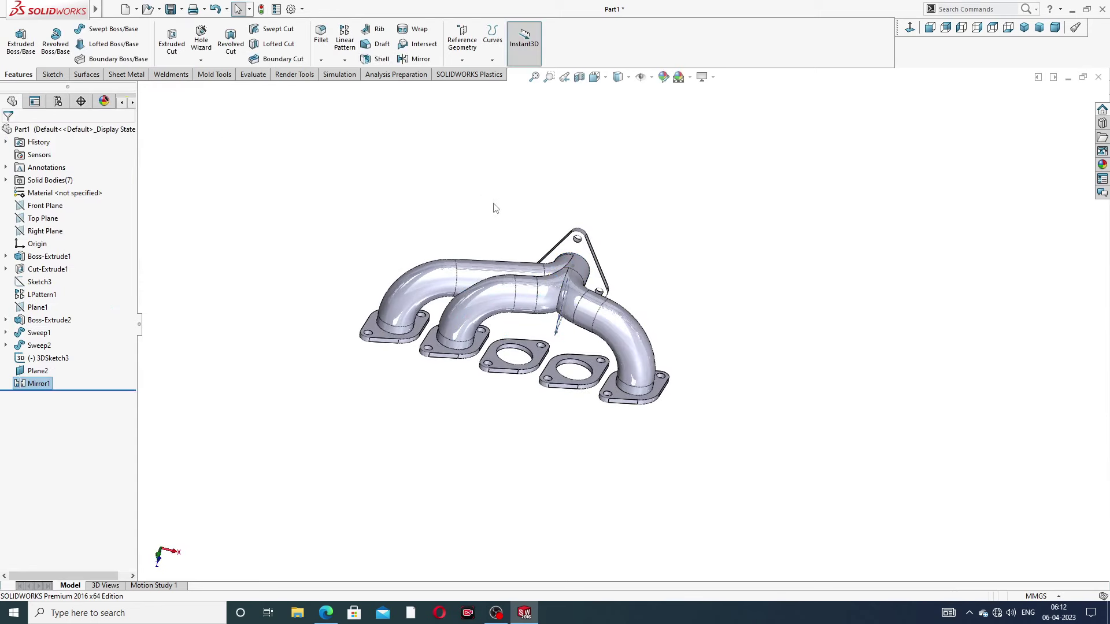
pyautogui.moveTo(568, 249); pyautogui.dragTo(723, 347, button='middle')
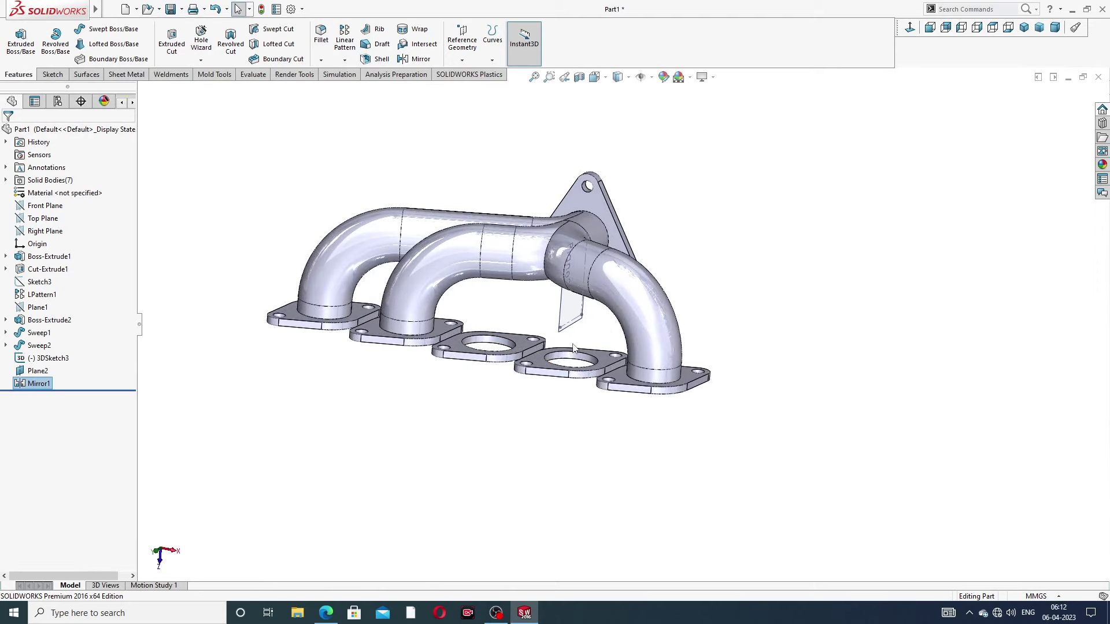
pyautogui.moveTo(578, 350); pyautogui.dragTo(552, 343, button='middle')
pyautogui.scroll(-2, 552, 344)
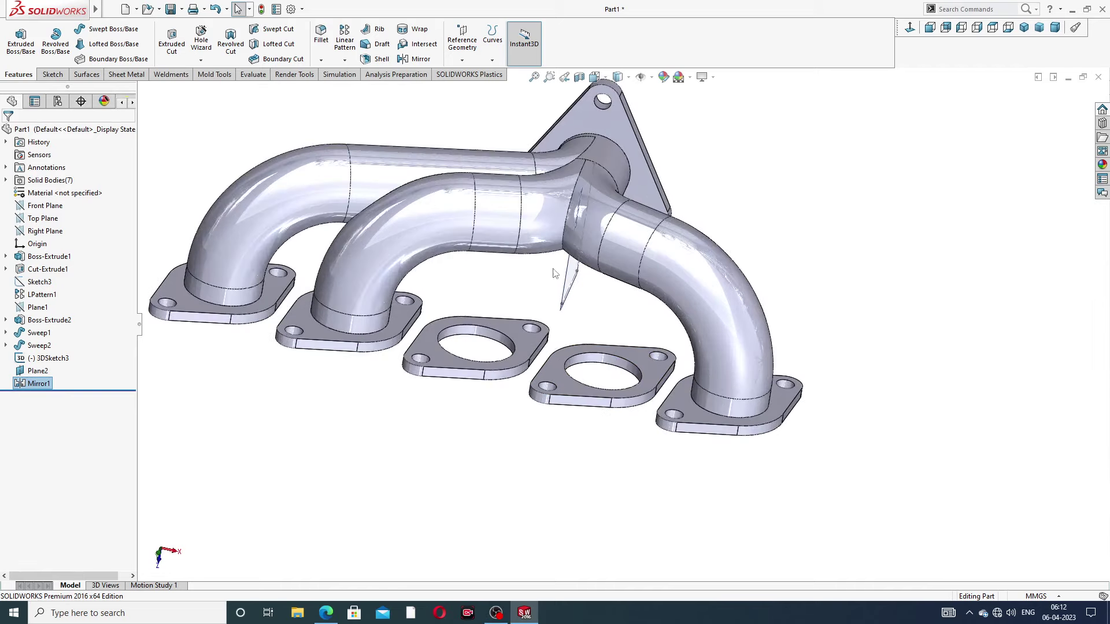
pyautogui.scroll(2, 563, 297)
pyautogui.moveTo(608, 315); pyautogui.dragTo(553, 313, button='middle')
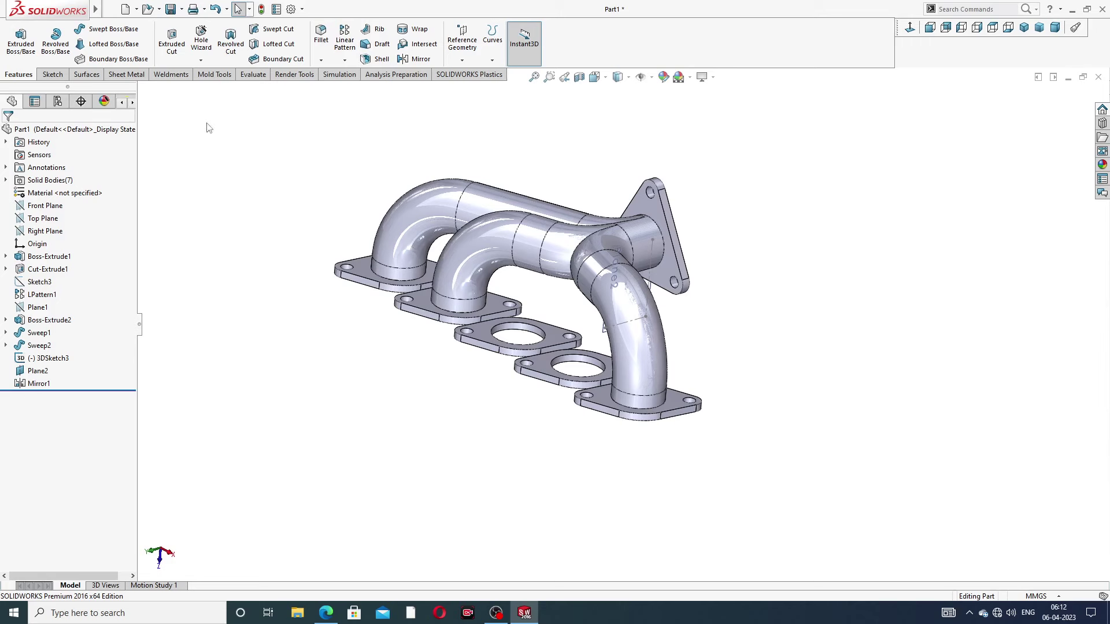
# Start a new 3D sketch on the manifold
pyautogui.click(54, 75)
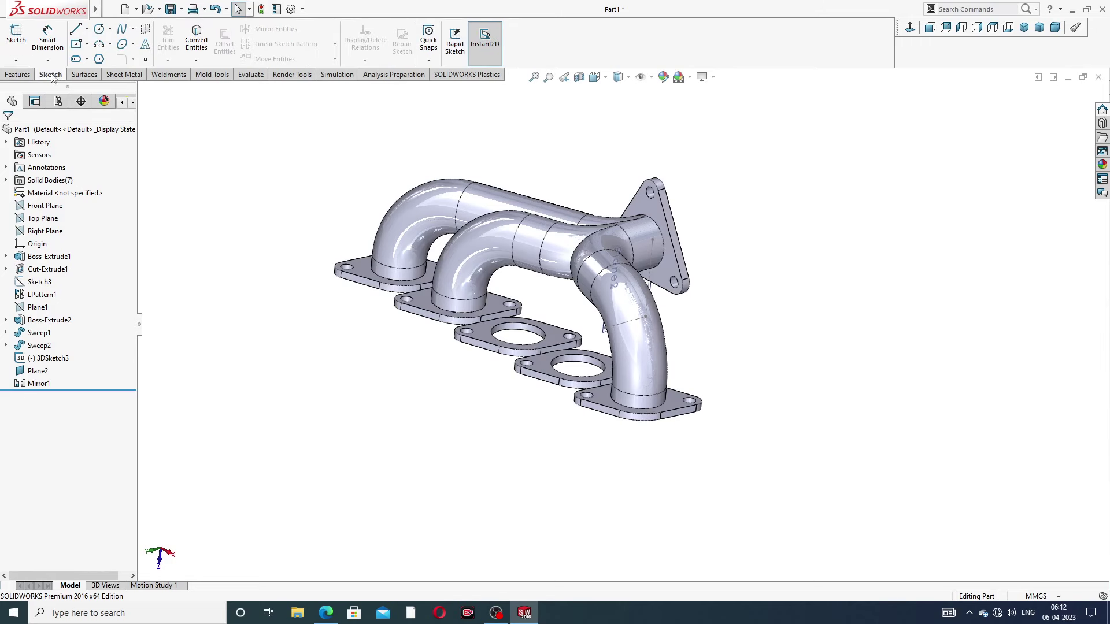
pyautogui.click(15, 60)
pyautogui.click(38, 88)
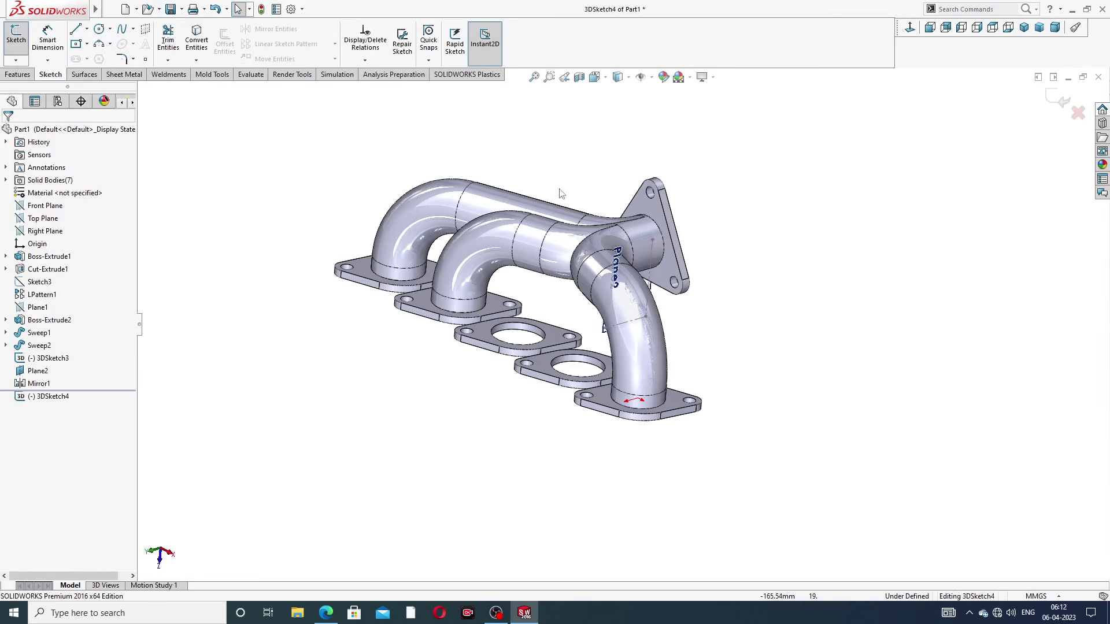
pyautogui.moveTo(654, 258); pyautogui.dragTo(648, 234, button='middle')
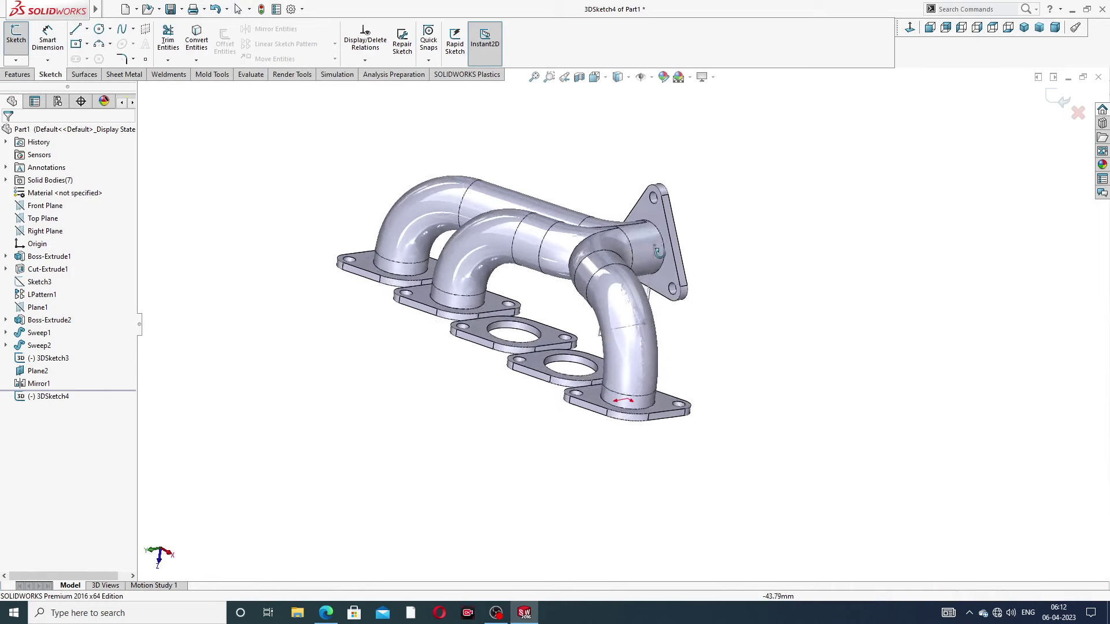
pyautogui.scroll(5, 651, 231)
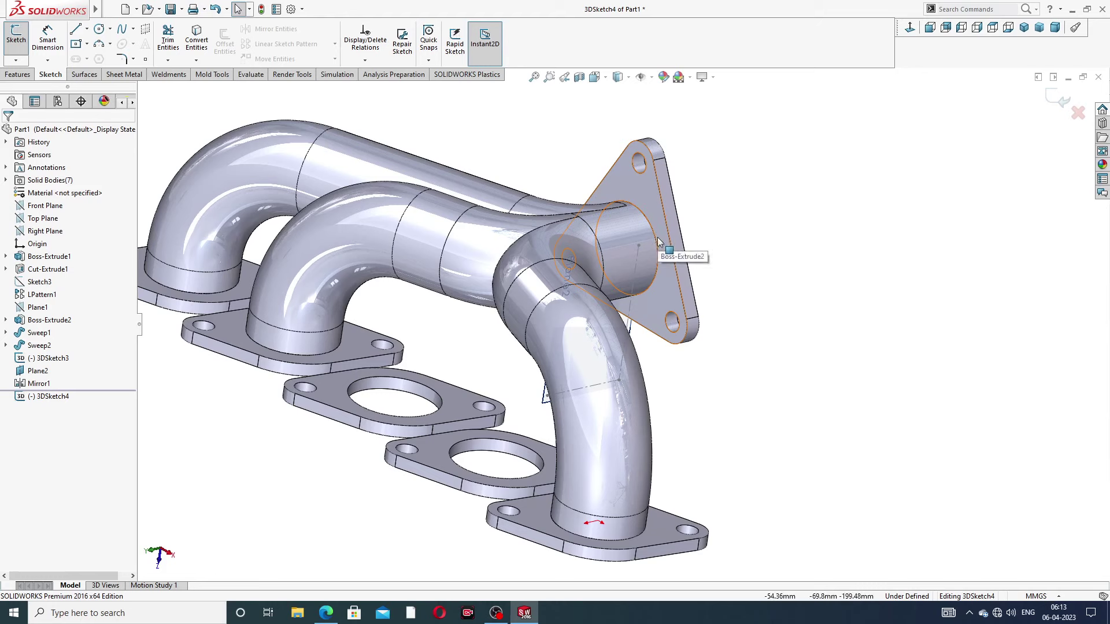
# Draw a short line along the outlet pipe and slide its endpoint into place
pyautogui.click(75, 32)
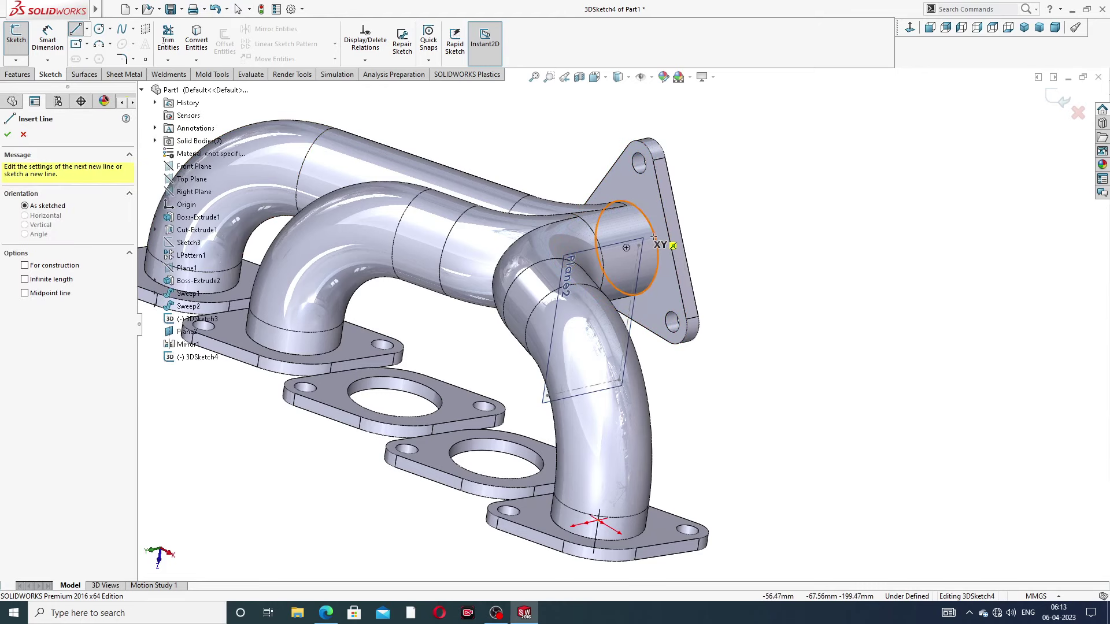
pyautogui.moveTo(657, 238); pyautogui.dragTo(654, 243, button='middle')
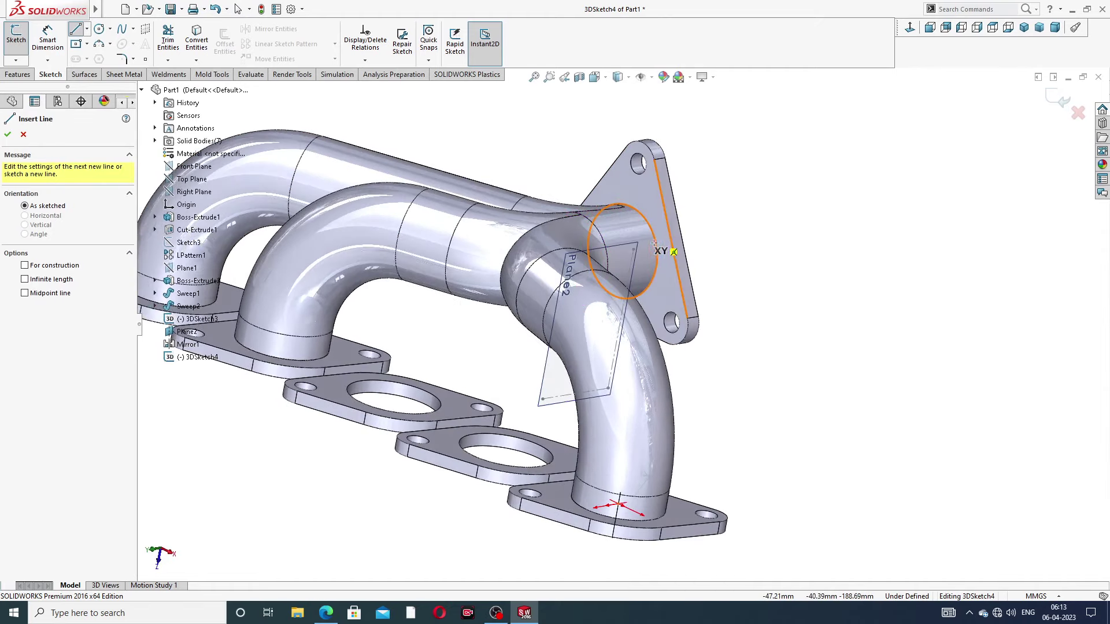
pyautogui.click(622, 250)
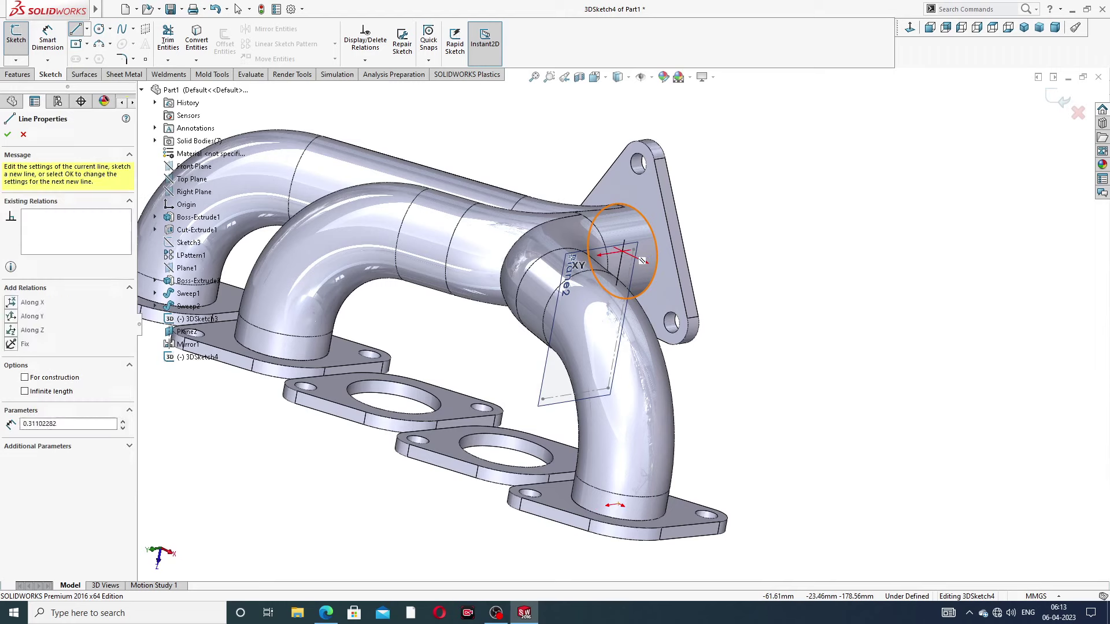
pyautogui.click(557, 262)
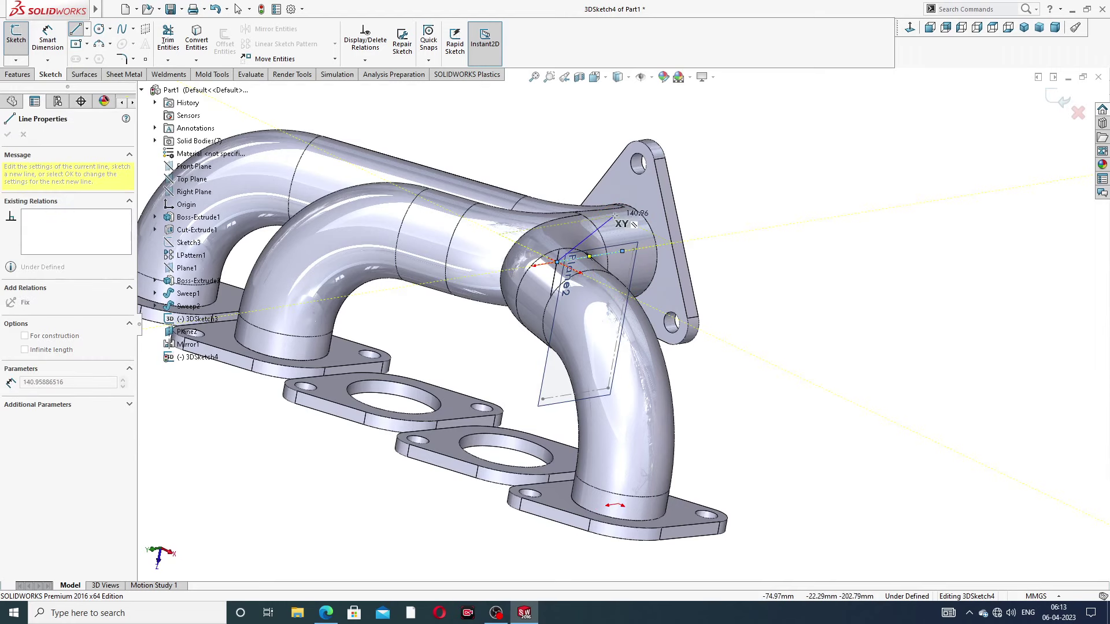
pyautogui.rightClick(606, 227)
pyautogui.click(668, 247)
pyautogui.moveTo(667, 247); pyautogui.dragTo(579, 264, button='middle')
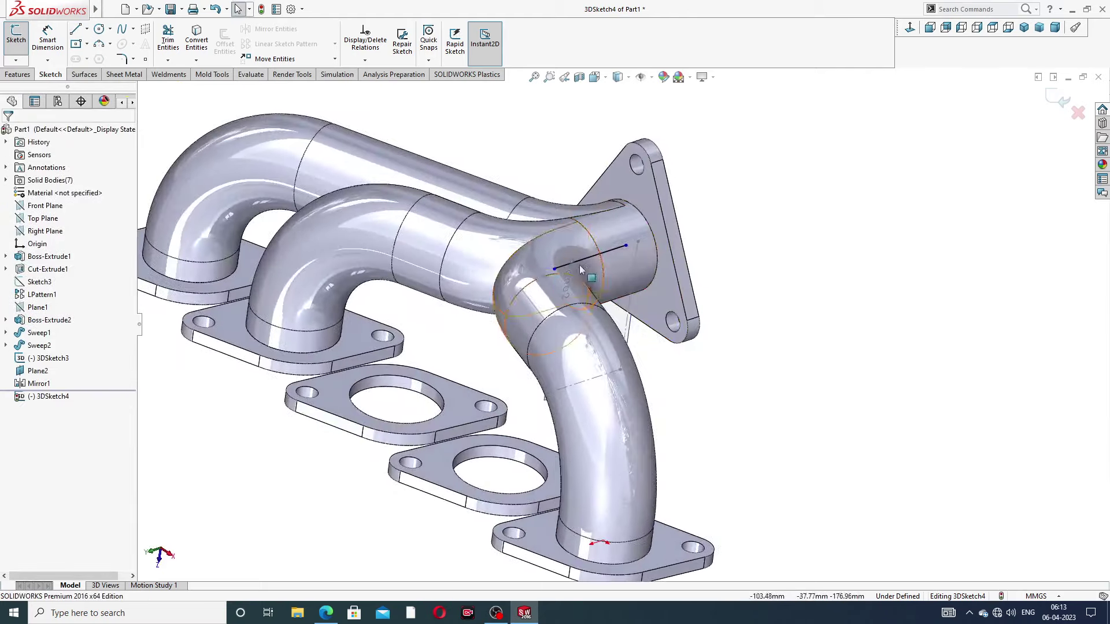
pyautogui.click(555, 269)
pyautogui.moveTo(554, 269); pyautogui.dragTo(574, 265)
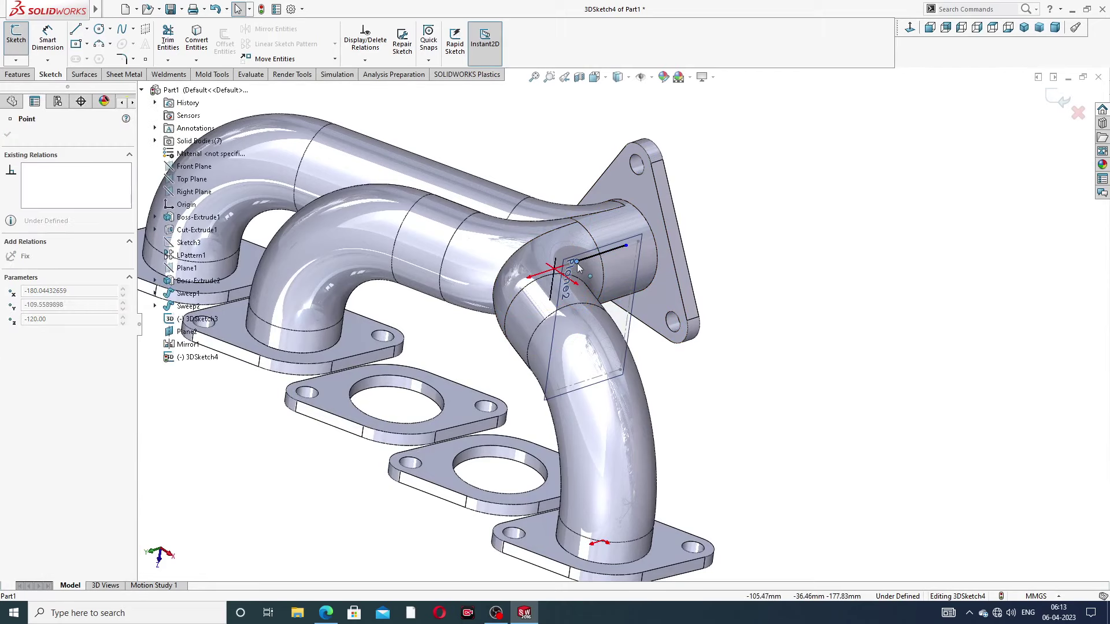
pyautogui.click(755, 227)
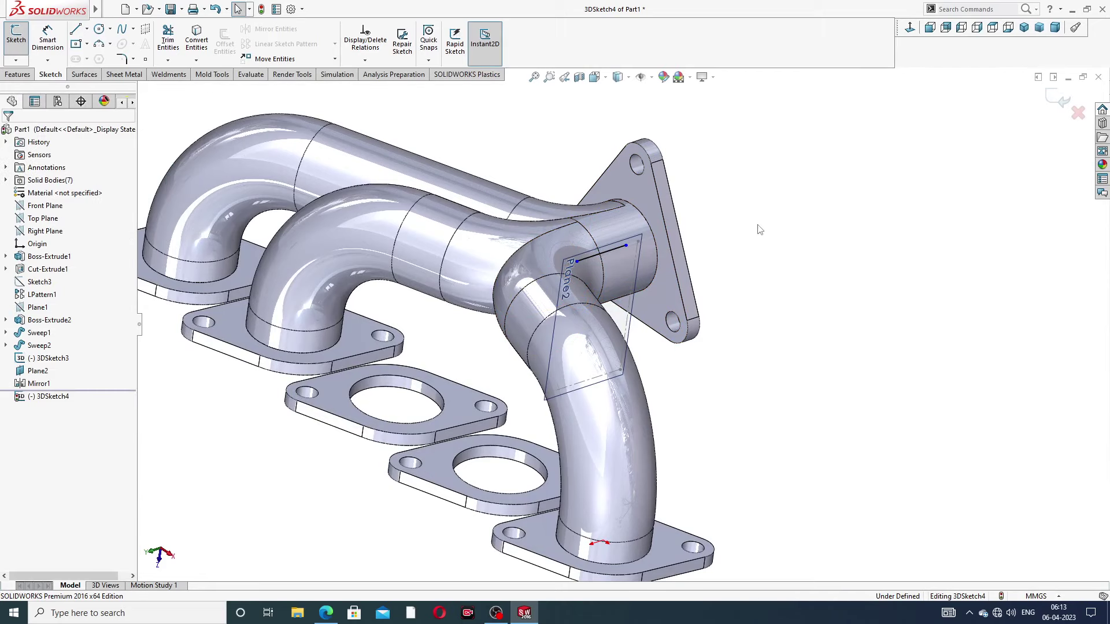
# Draw a line from the flange hole centre, then delete the misplaced line
pyautogui.click(75, 29)
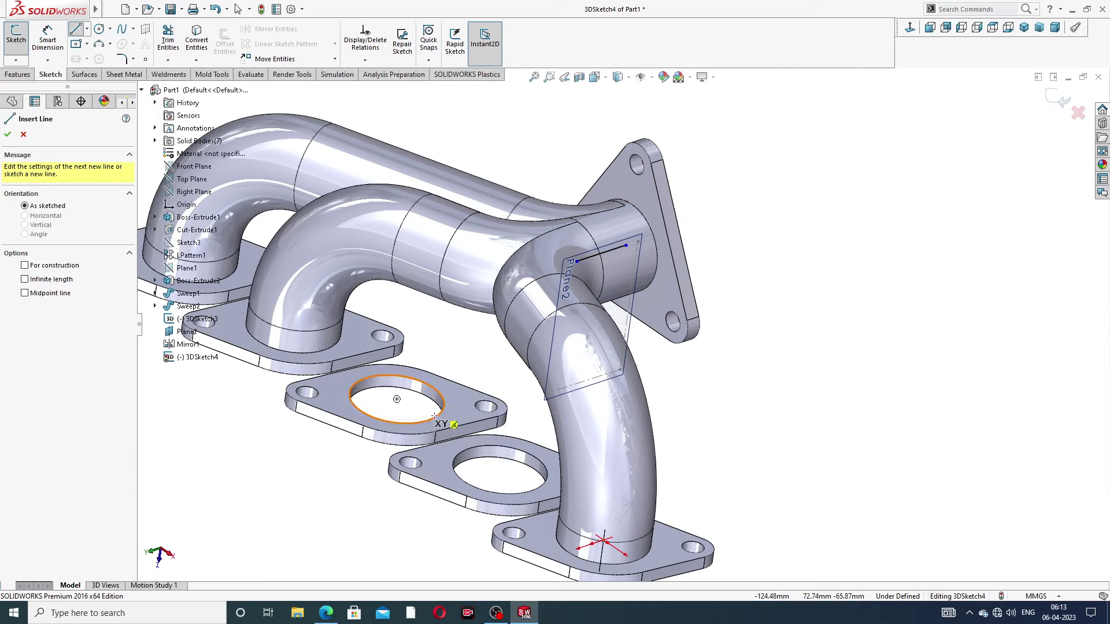
pyautogui.click(396, 399)
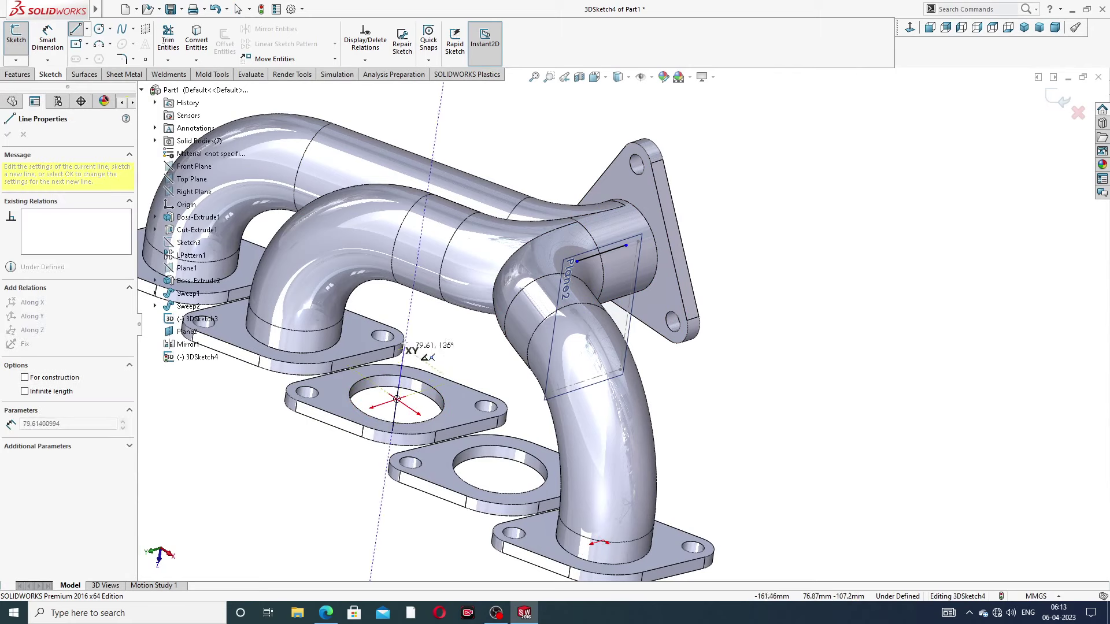
pyautogui.click(409, 318)
pyautogui.rightClick(463, 335)
pyautogui.click(463, 334)
pyautogui.moveTo(458, 344); pyautogui.dragTo(389, 361, button='middle')
pyautogui.click(344, 366)
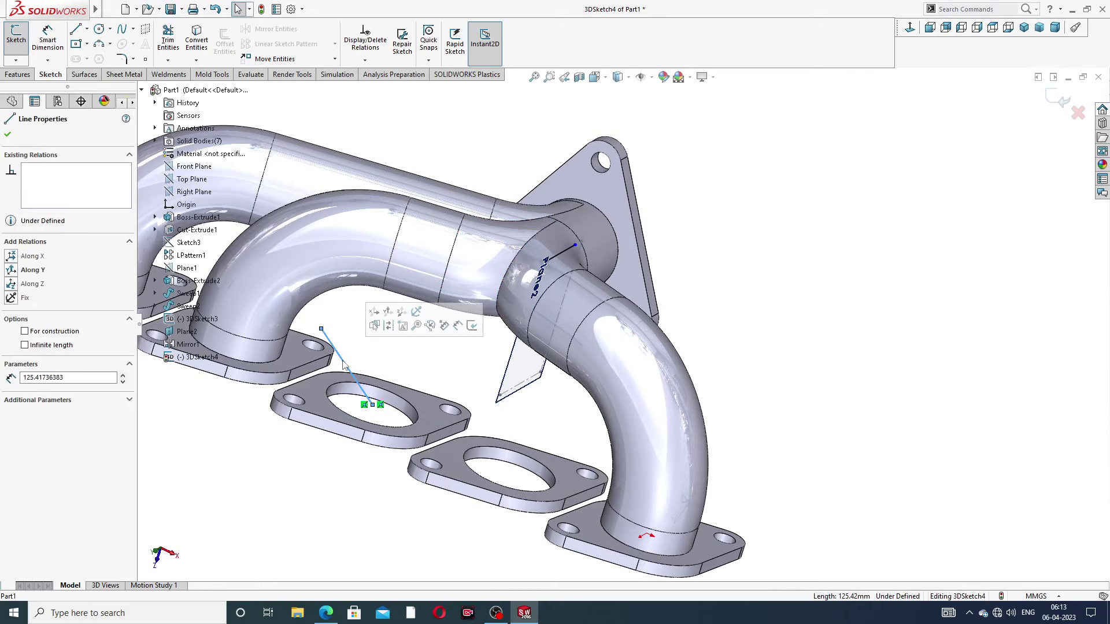
pyautogui.press('Delete')
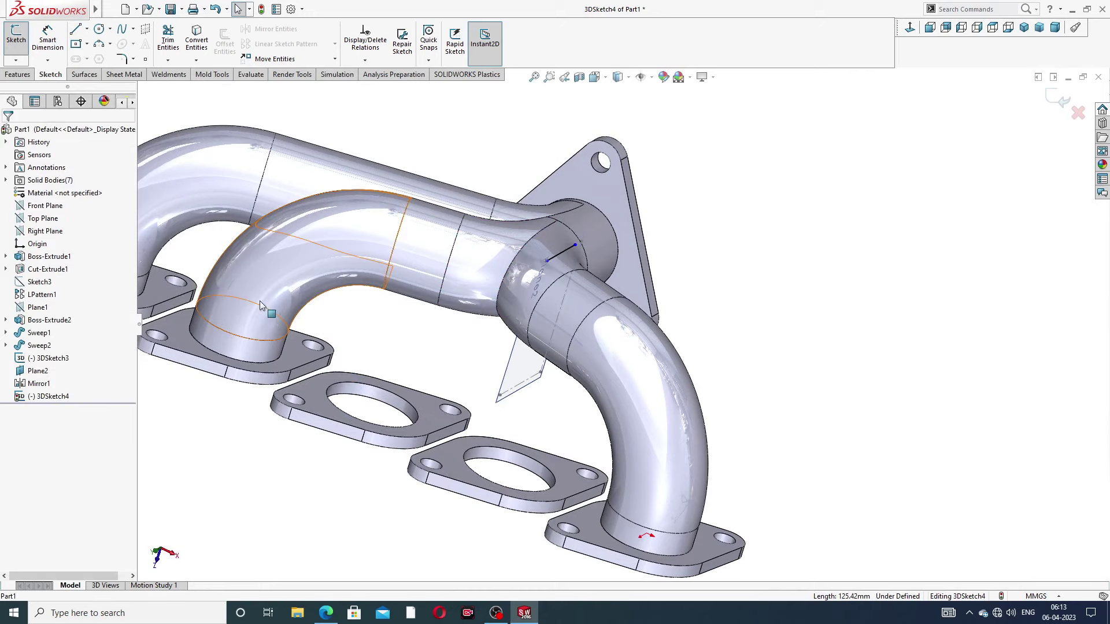
# Draw a vertical line upward from the inlet flange hole centre
pyautogui.click(77, 30)
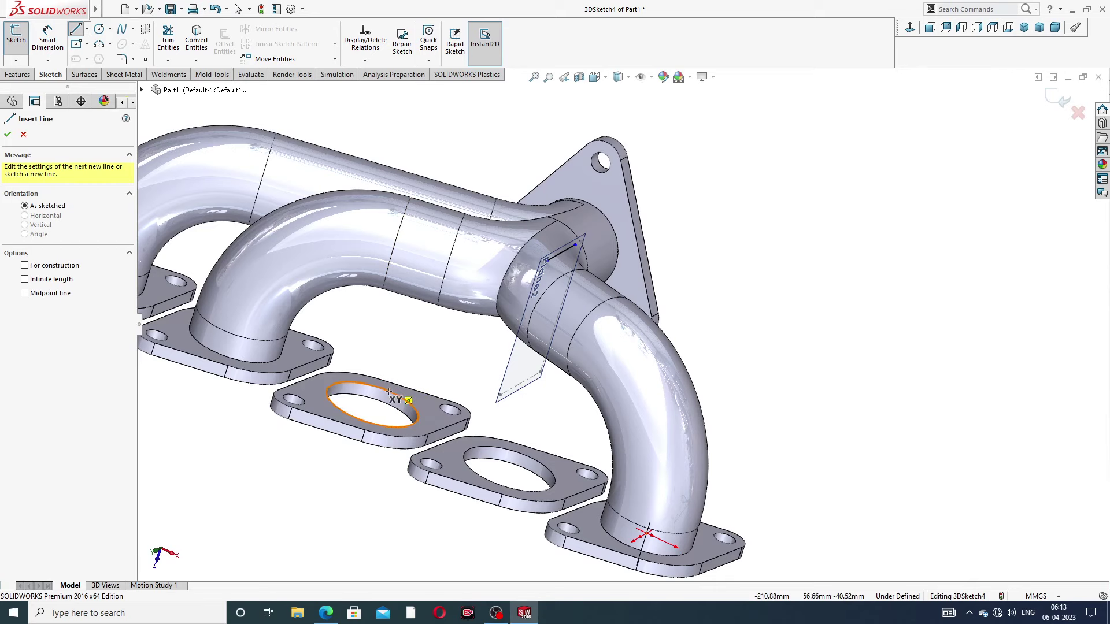
pyautogui.click(373, 405)
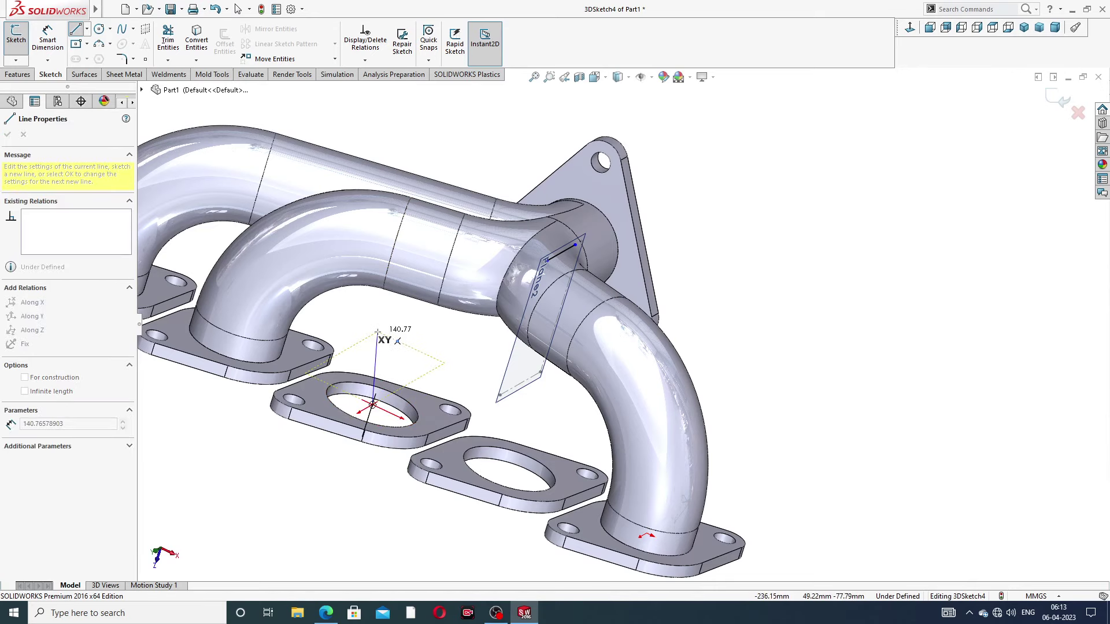
pyautogui.moveTo(401, 346)
pyautogui.mouseDown(button='middle')
pyautogui.moveTo(370, 405)
pyautogui.moveTo(404, 329)
pyautogui.mouseUp(button='middle')
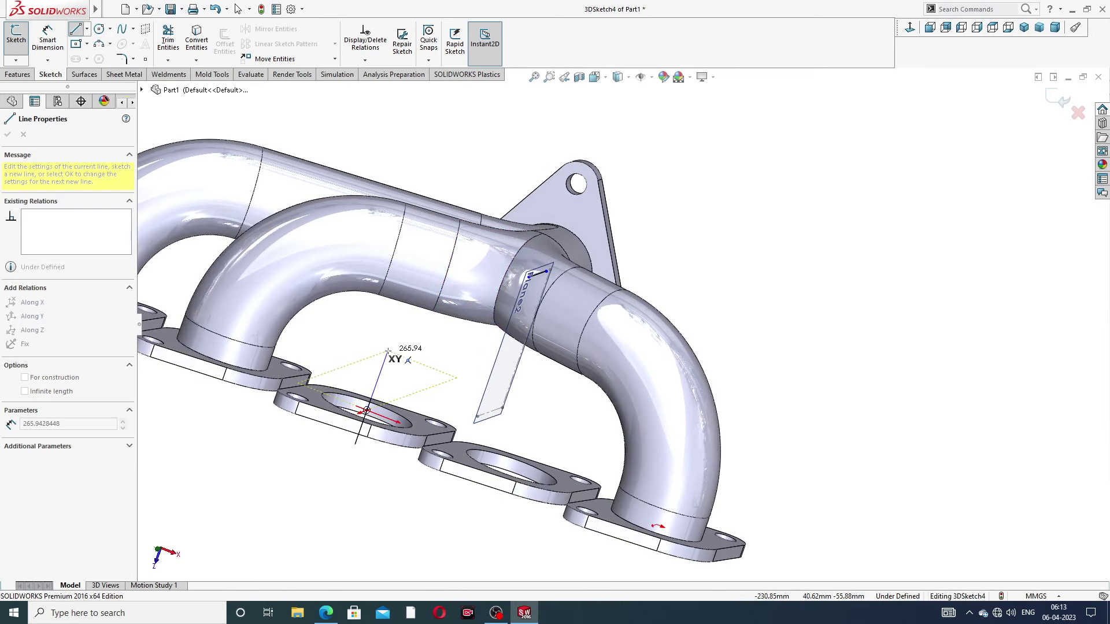
pyautogui.press('Tab')
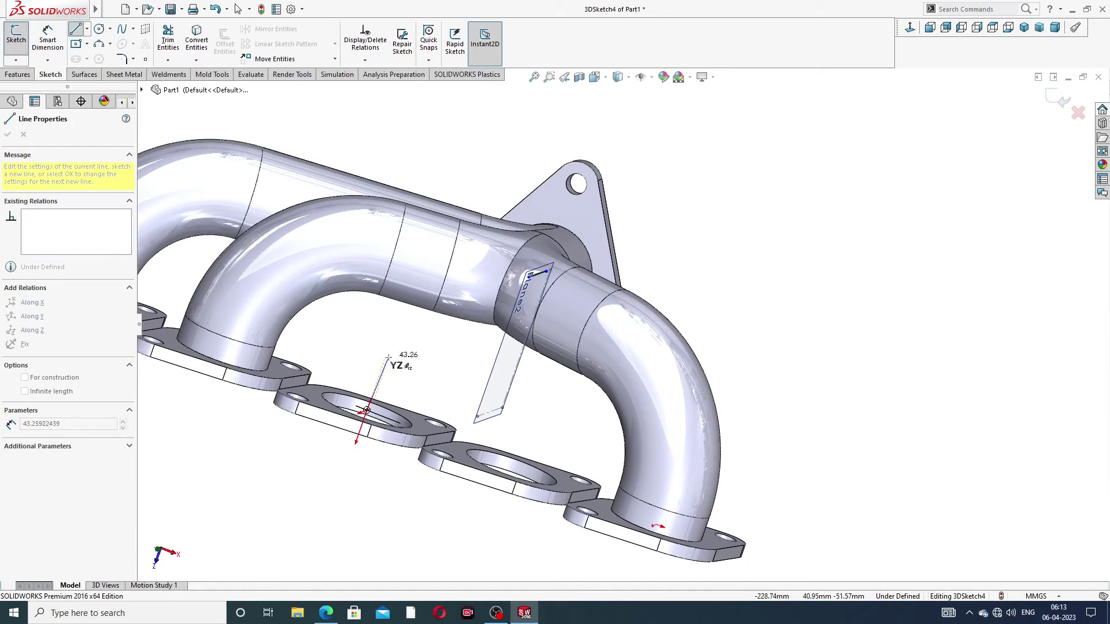
pyautogui.moveTo(387, 358); pyautogui.dragTo(393, 351, button='middle')
pyautogui.click(391, 352)
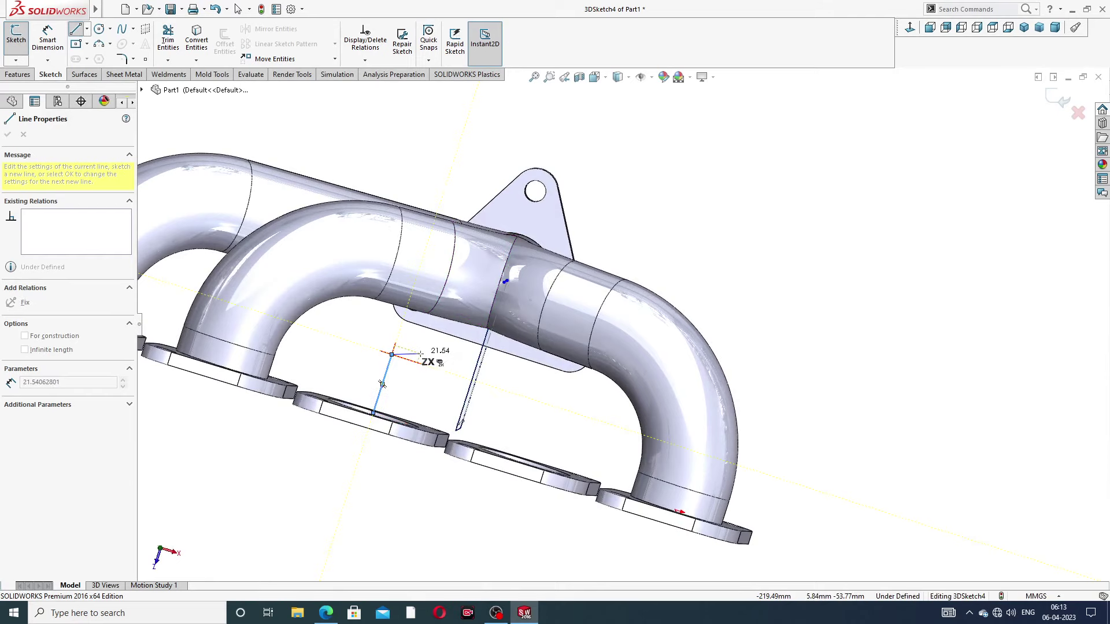
pyautogui.rightClick(421, 317)
pyautogui.click(446, 364)
pyautogui.moveTo(439, 378); pyautogui.dragTo(483, 362, button='middle')
# Join the vertical line's top to the outlet line's endpoint with a new line
pyautogui.click(78, 30)
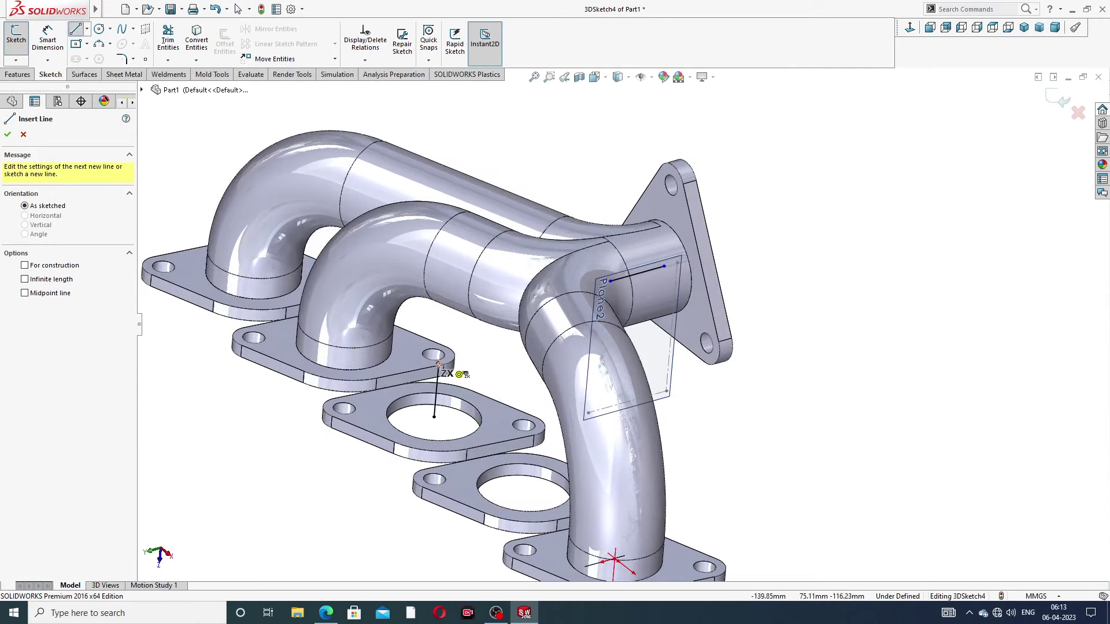
pyautogui.click(438, 364)
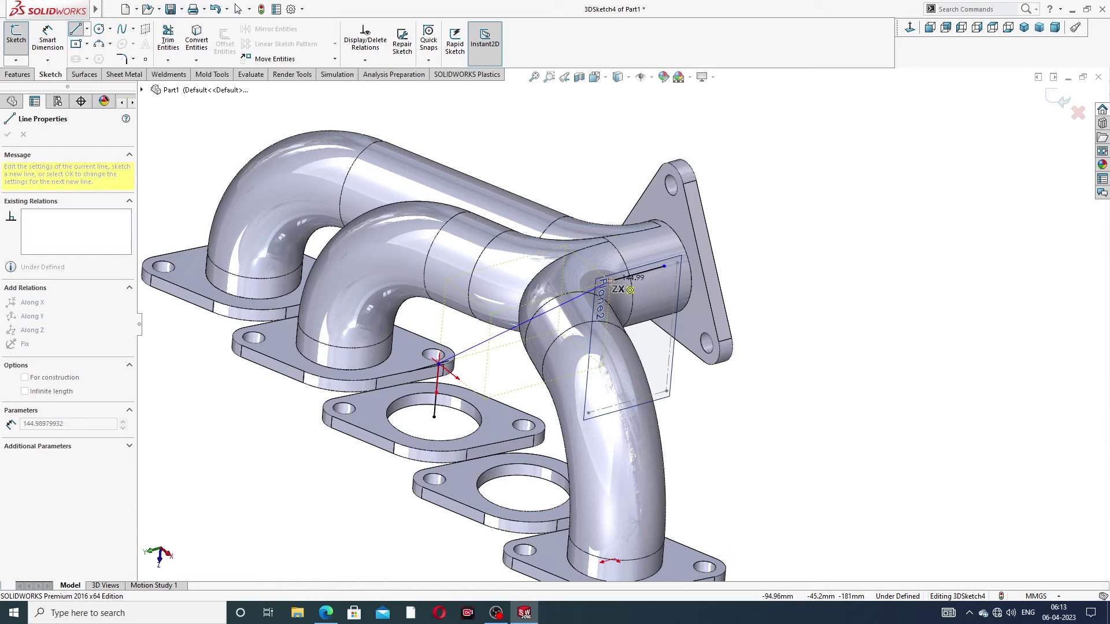
pyautogui.click(610, 281)
pyautogui.rightClick(745, 214)
# Dimension the vertical path line to 114 mm
pyautogui.click(777, 224)
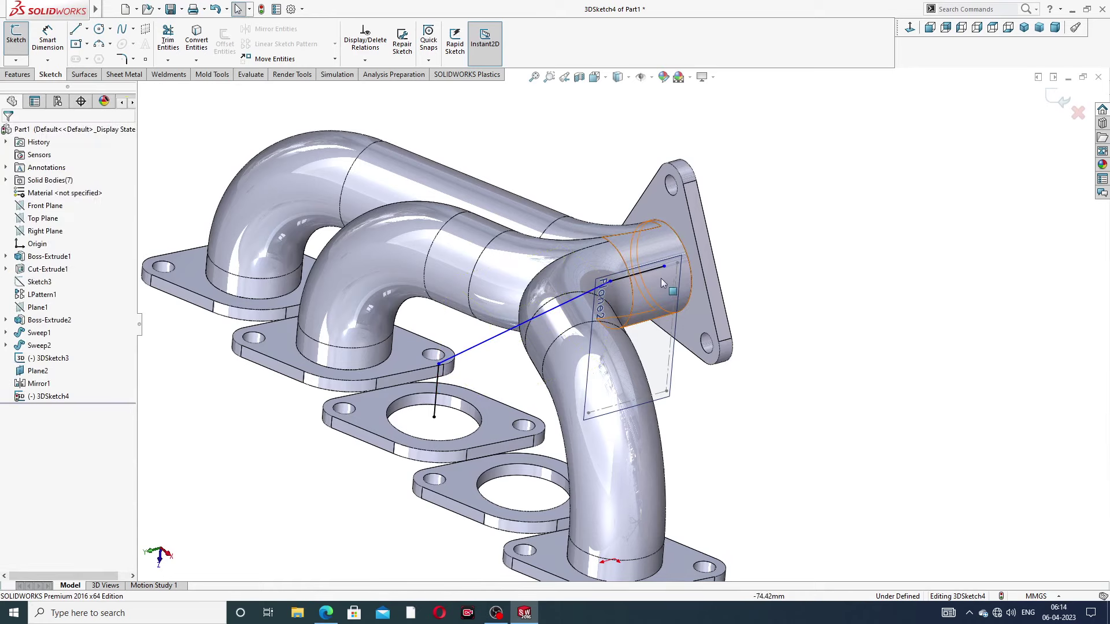
pyautogui.moveTo(660, 289)
pyautogui.mouseDown(button='middle')
pyautogui.moveTo(688, 292)
pyautogui.moveTo(668, 288)
pyautogui.mouseUp(button='middle')
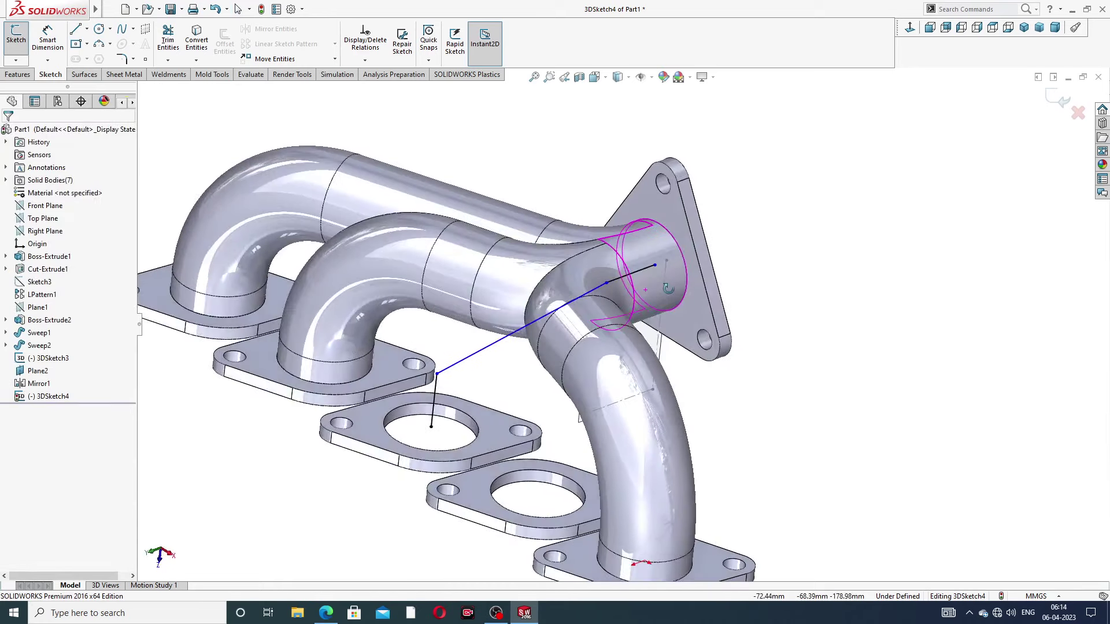
pyautogui.click(48, 41)
pyautogui.click(434, 405)
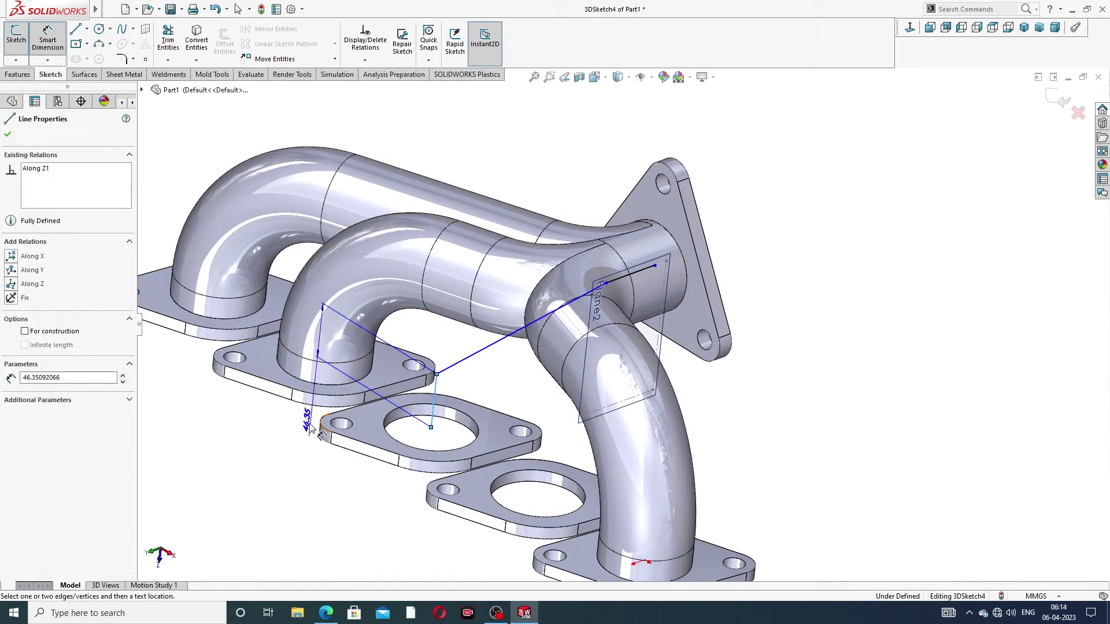
pyautogui.click(273, 435)
pyautogui.write('1')
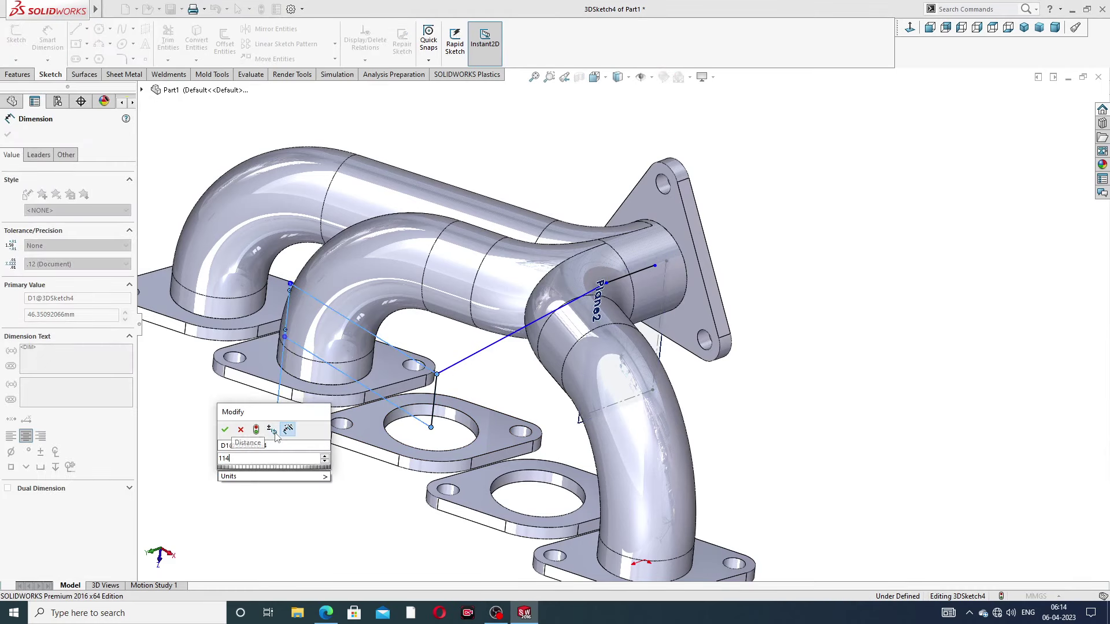
pyautogui.write('14')
pyautogui.press('Return')
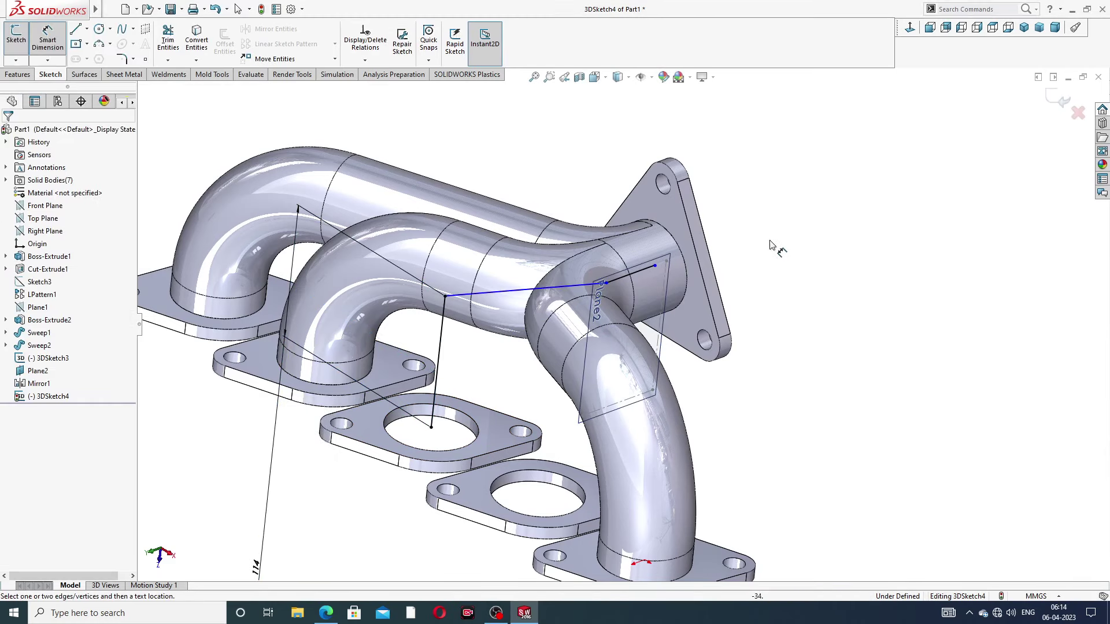
# Dimension the outlet-end line to 54 mm
pyautogui.click(652, 274)
pyautogui.click(603, 173)
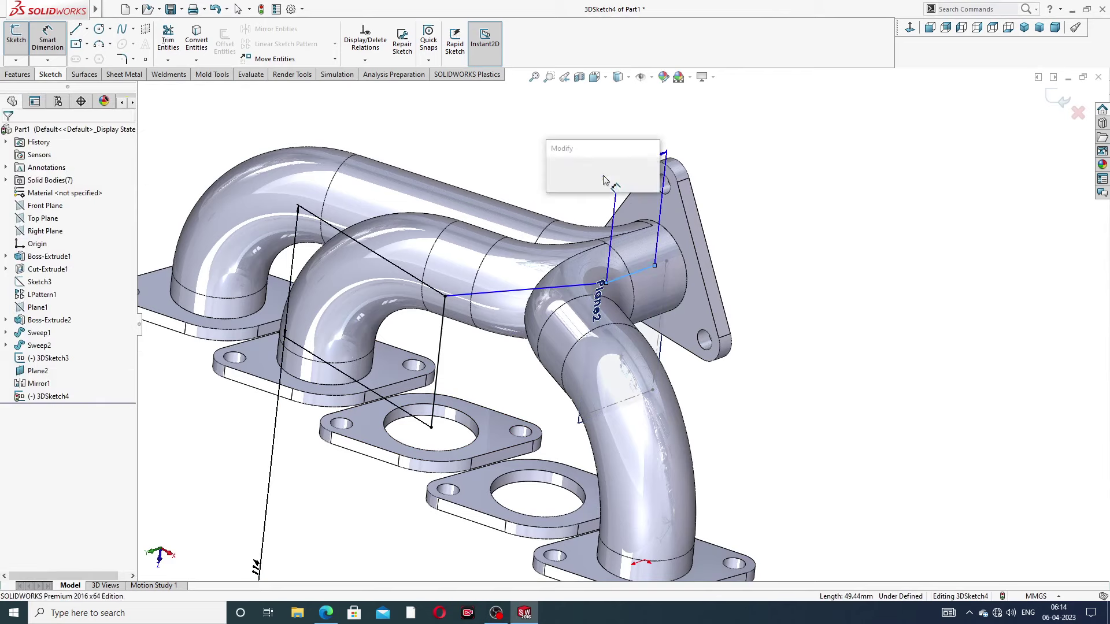
pyautogui.write('54')
pyautogui.press('Return')
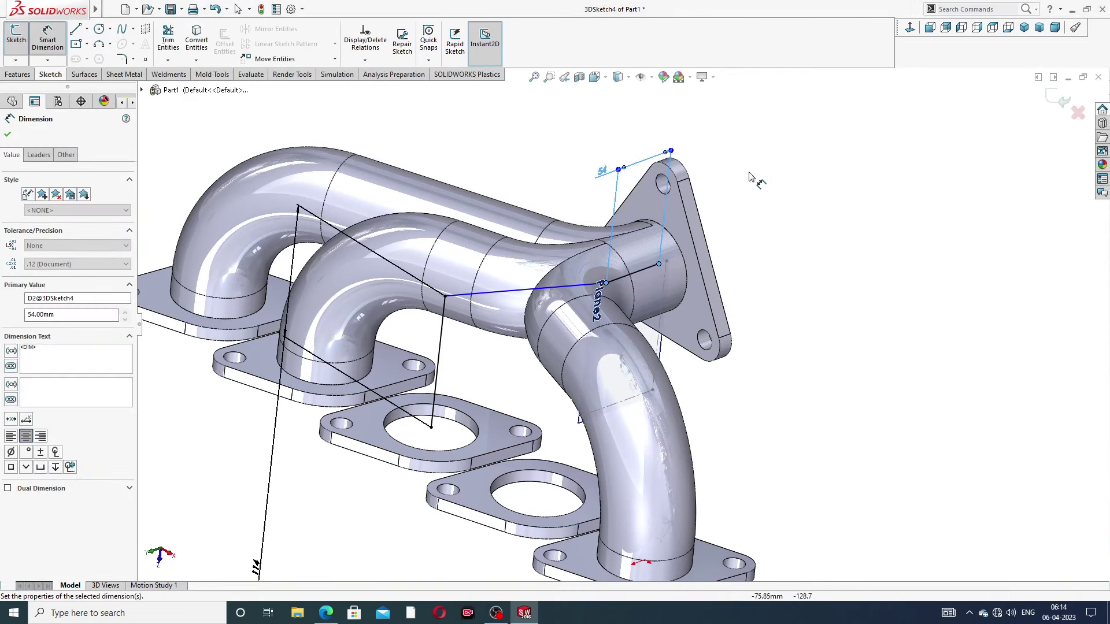
pyautogui.rightClick(757, 165)
pyautogui.click(777, 199)
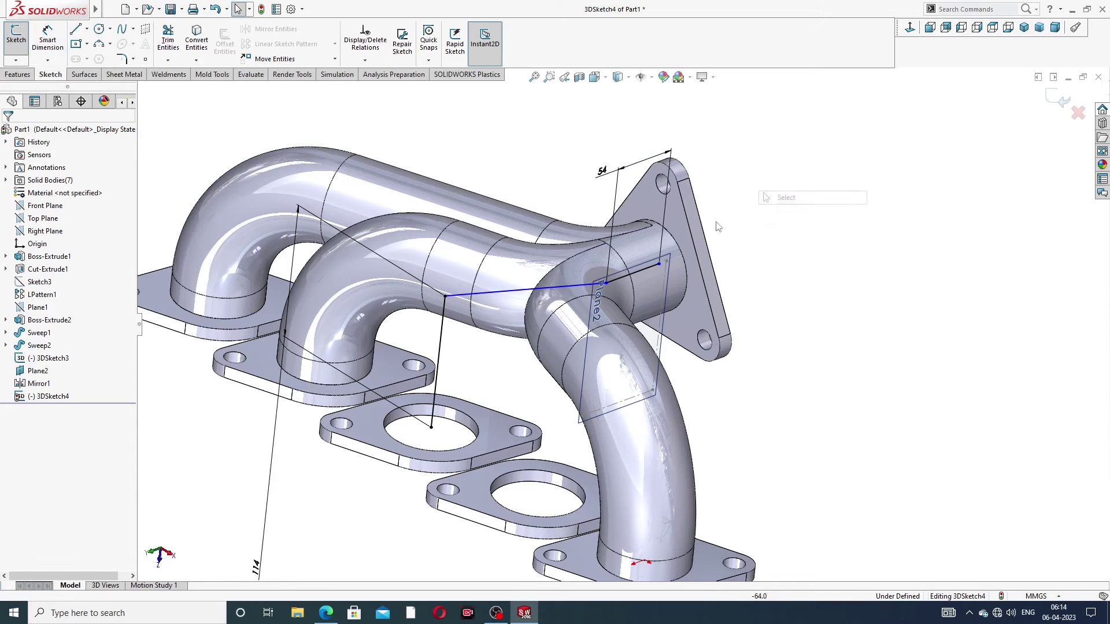
pyautogui.scroll(2, 581, 284)
pyautogui.scroll(-2, 582, 284)
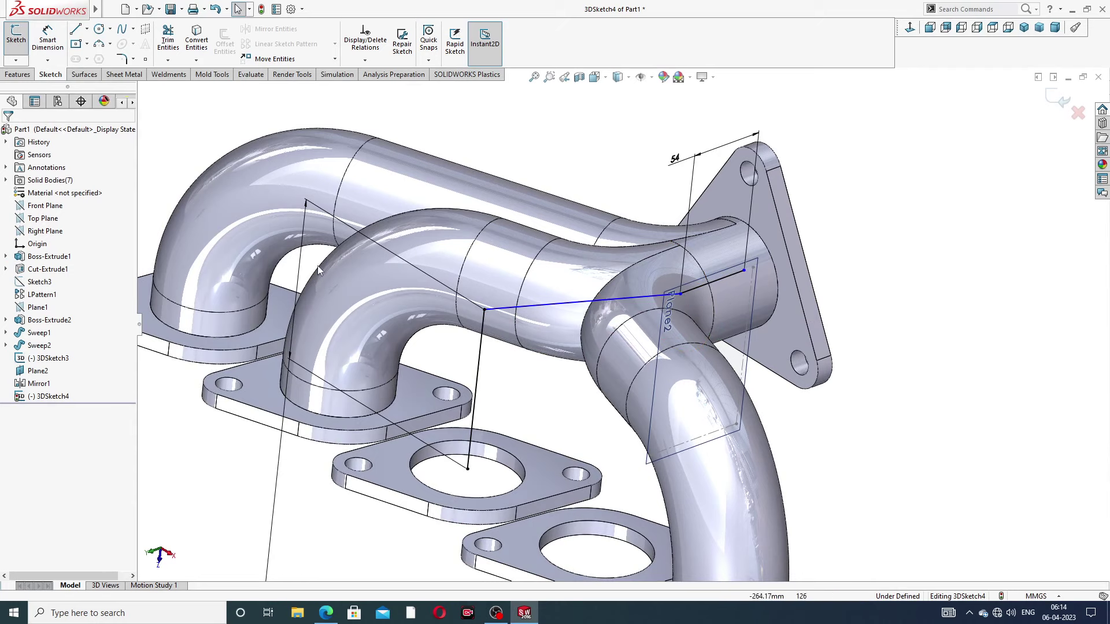
# Fillet the path corners: R98 atop the vertical line and 68 mm near the outlet
pyautogui.click(122, 58)
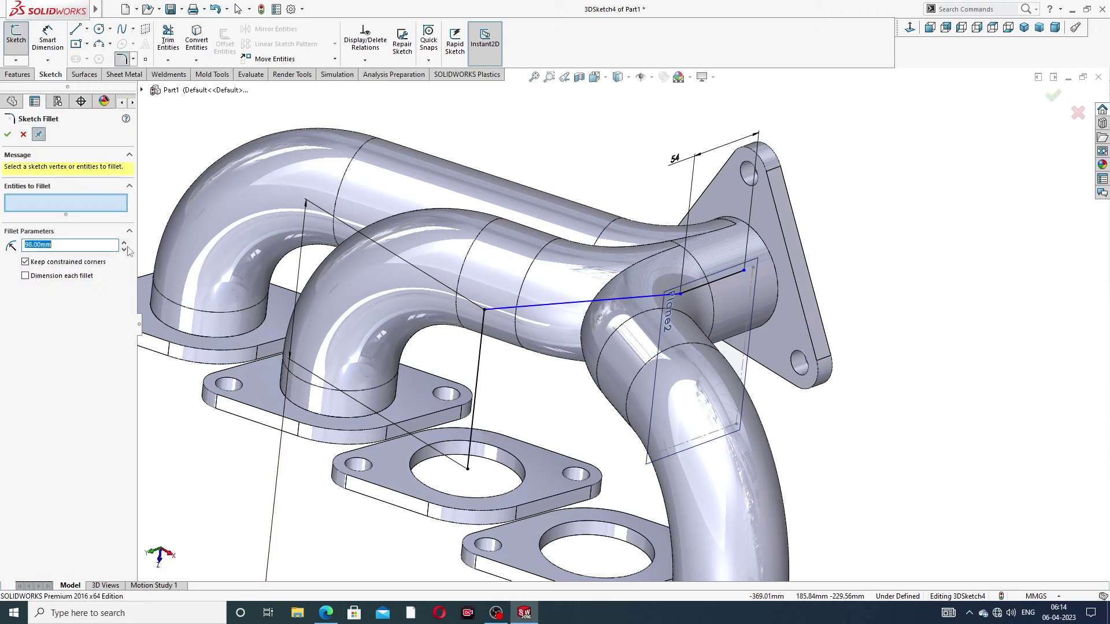
pyautogui.click(485, 312)
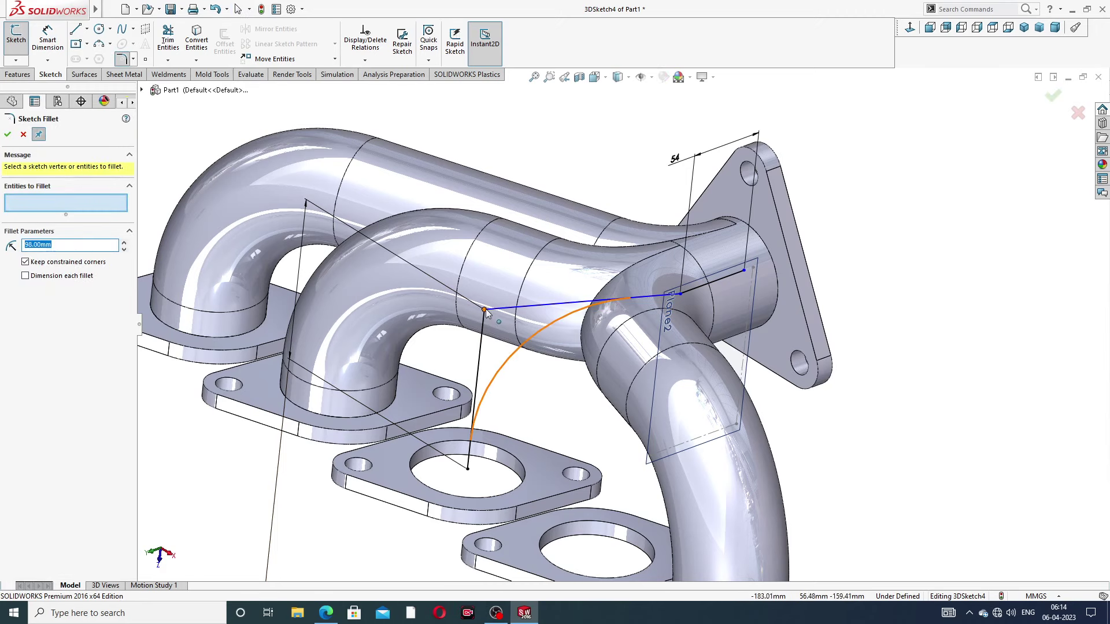
pyautogui.click(8, 134)
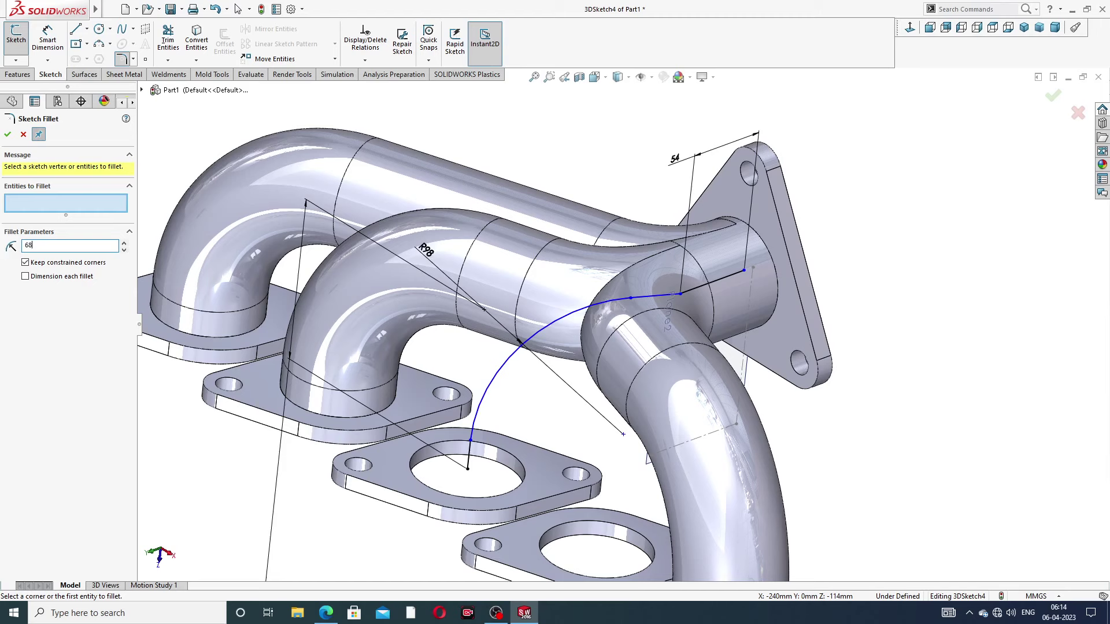
pyautogui.write('68')
pyautogui.press('Return')
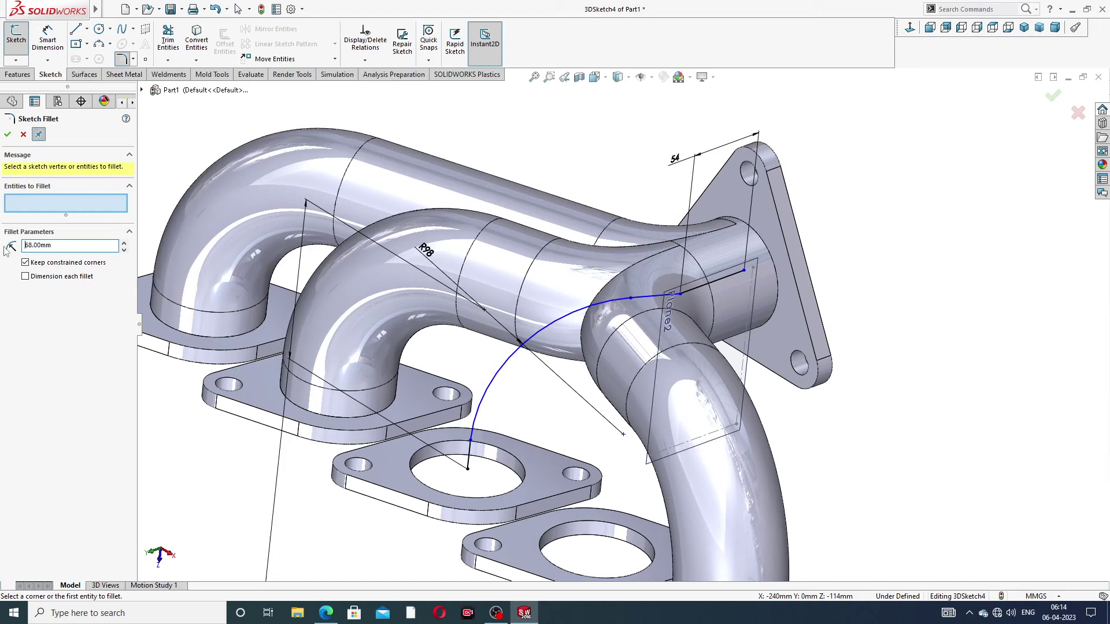
pyautogui.click(681, 296)
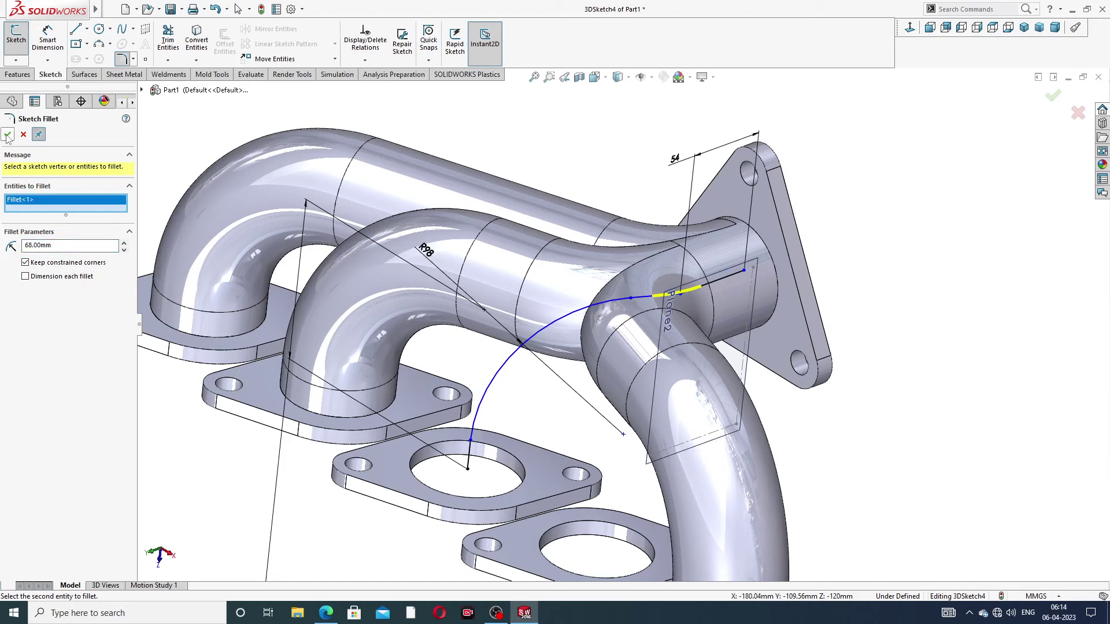
pyautogui.click(7, 135)
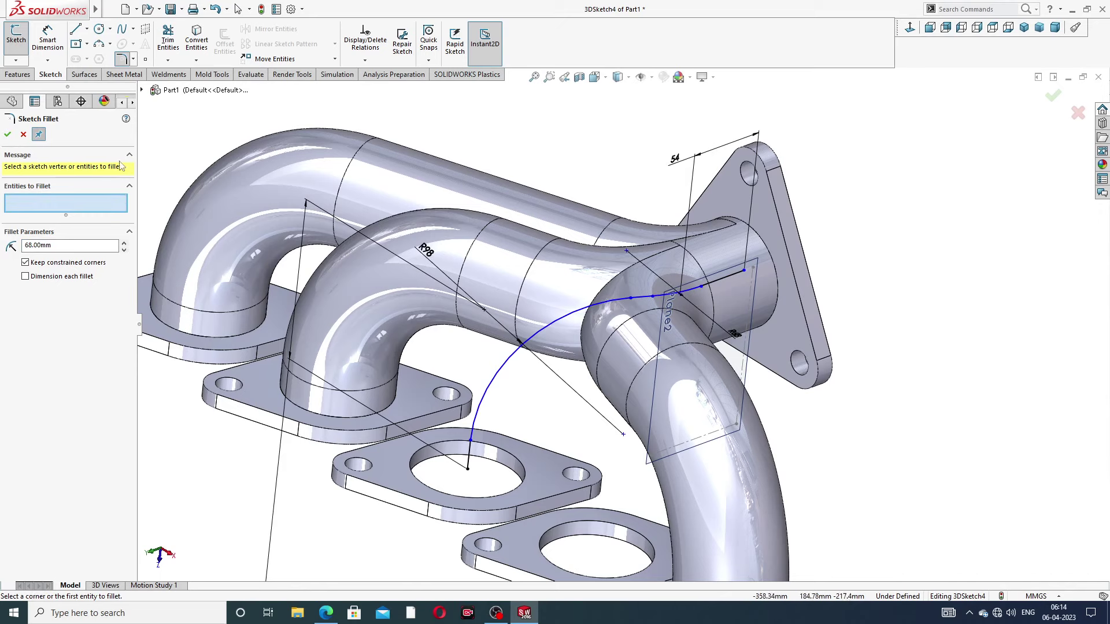
pyautogui.click(8, 135)
# Slide the path's outlet end point along the outlet pipe
pyautogui.scroll(-2, 827, 255)
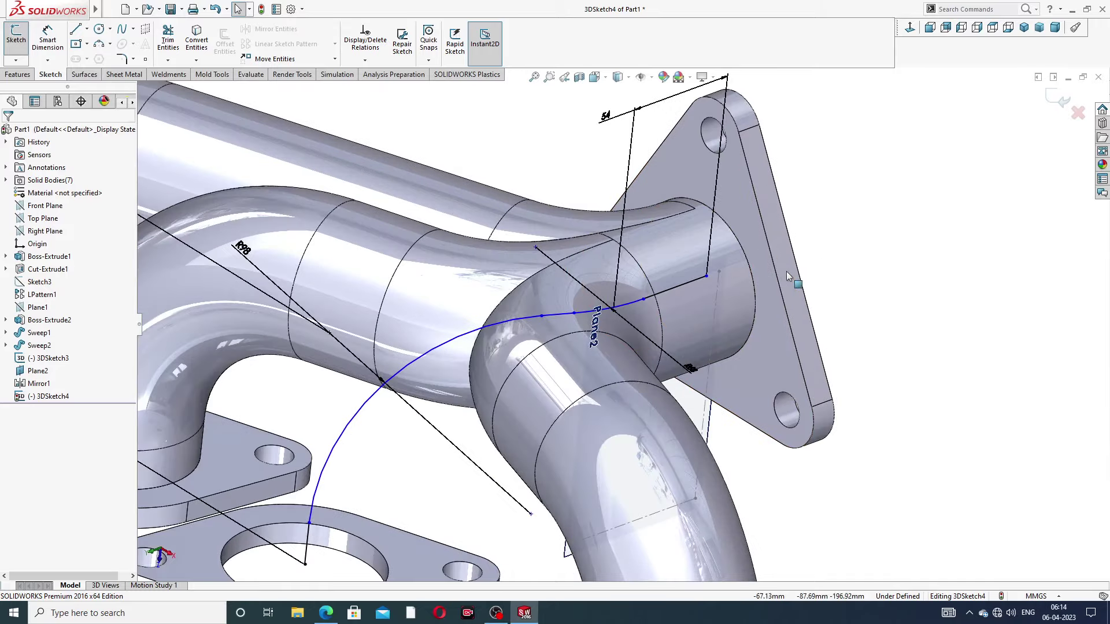
pyautogui.moveTo(774, 272); pyautogui.dragTo(740, 294, button='middle')
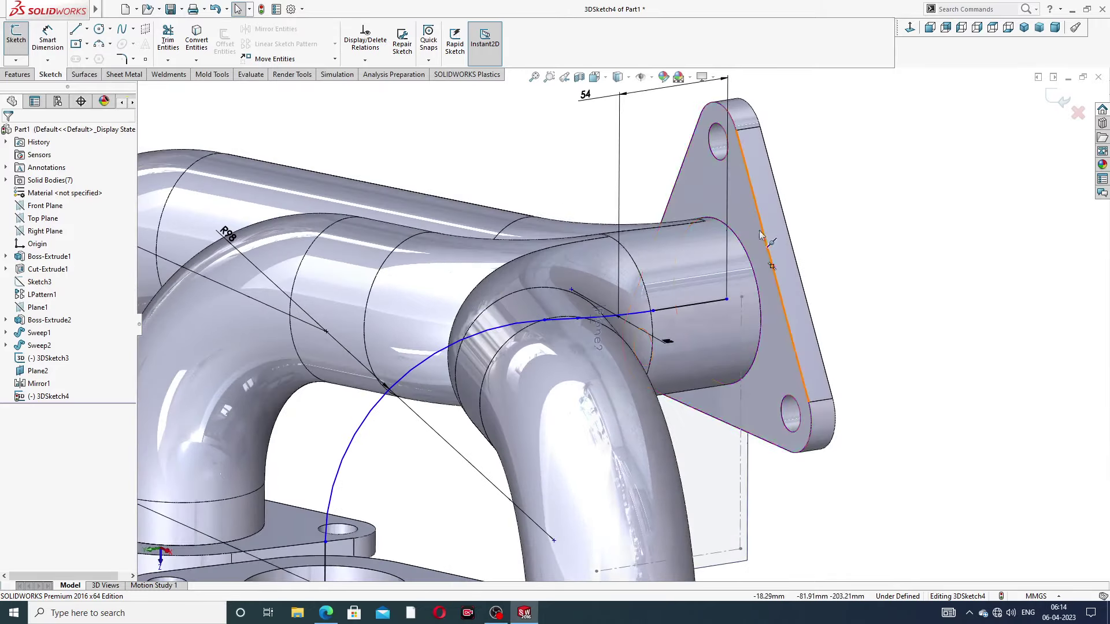
pyautogui.click(729, 299)
pyautogui.moveTo(738, 300); pyautogui.dragTo(760, 291)
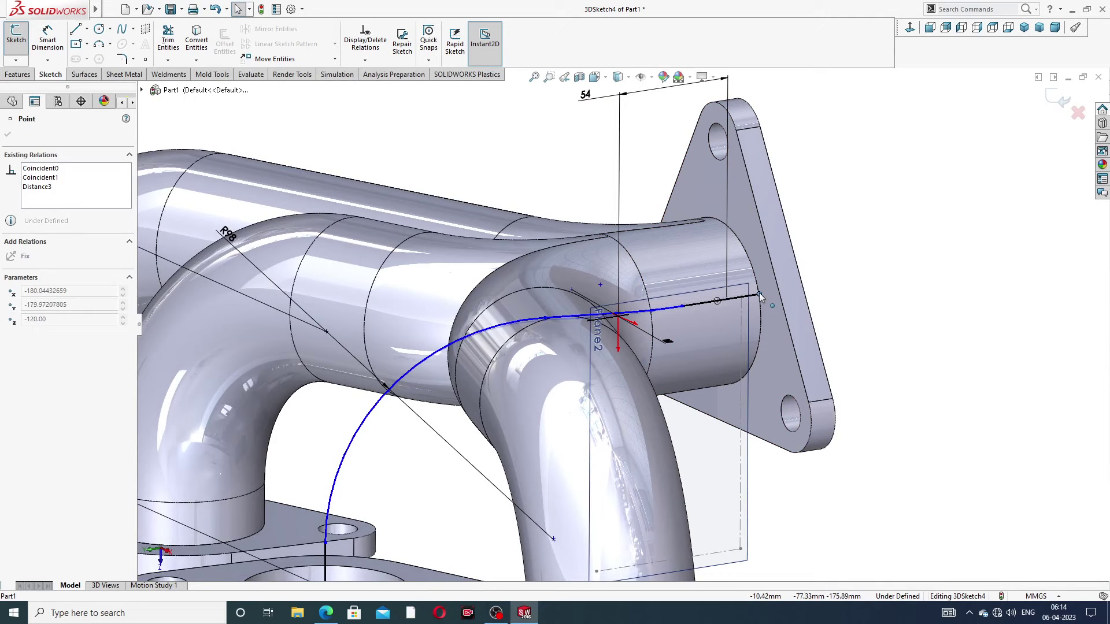
pyautogui.click(718, 303)
pyautogui.click(872, 293)
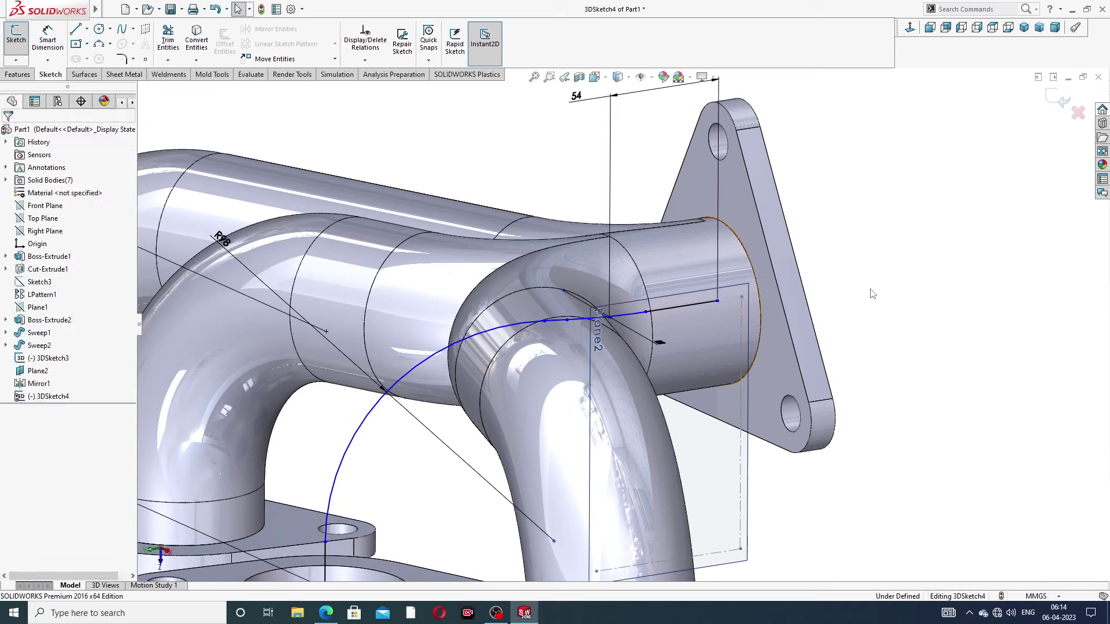
pyautogui.scroll(3, 646, 349)
pyautogui.scroll(-5, 440, 503)
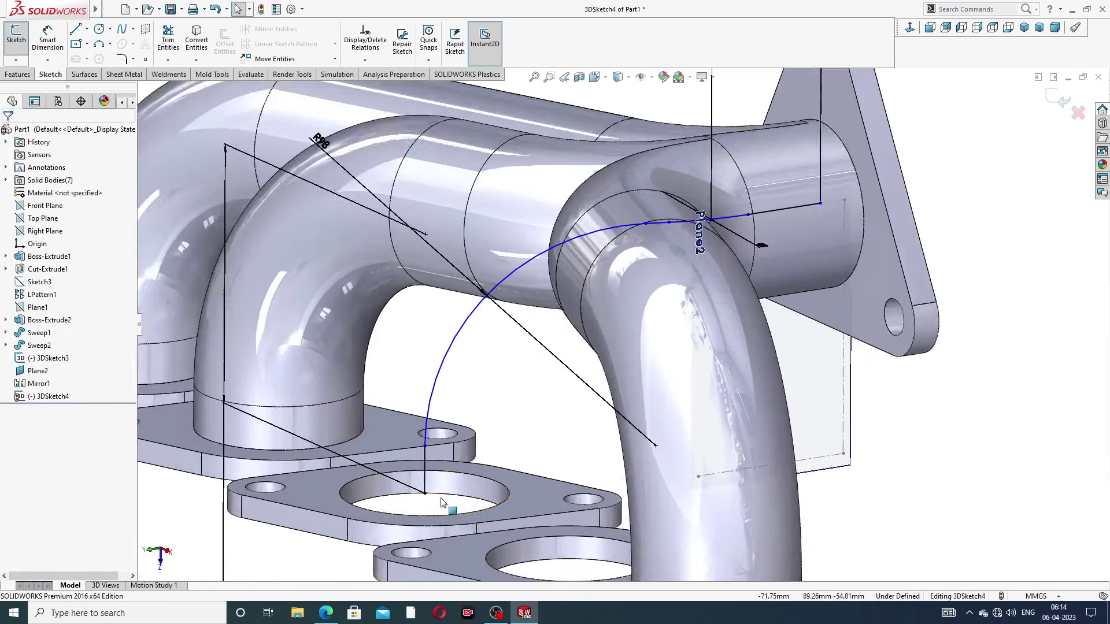
# Check the path's start point at the flange hole and refit the view
pyautogui.click(430, 493)
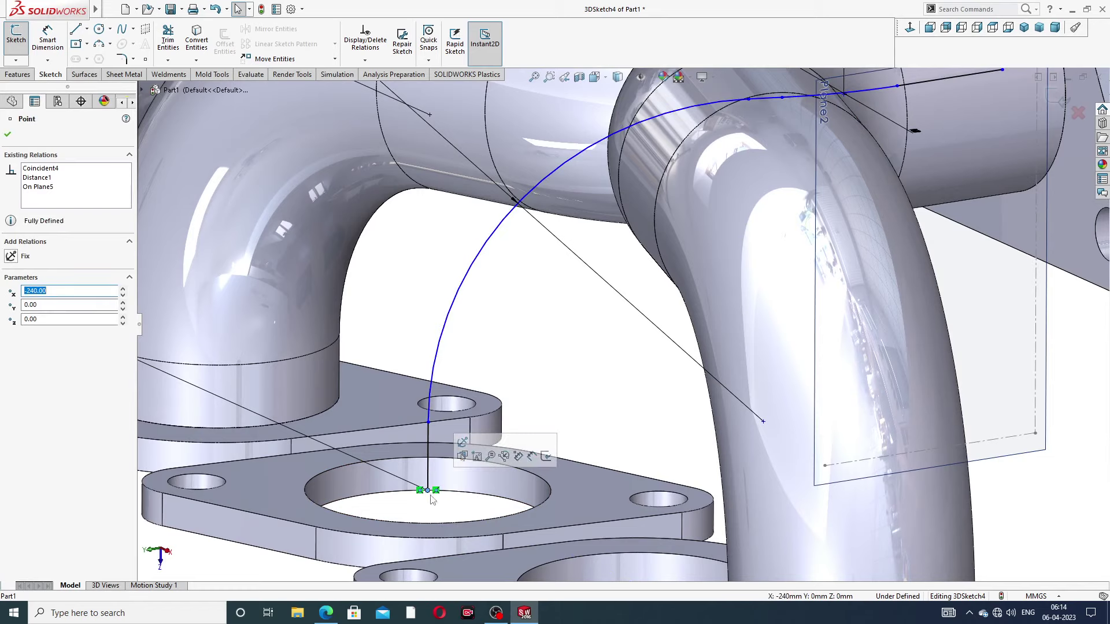
pyautogui.click(436, 510)
pyautogui.click(428, 492)
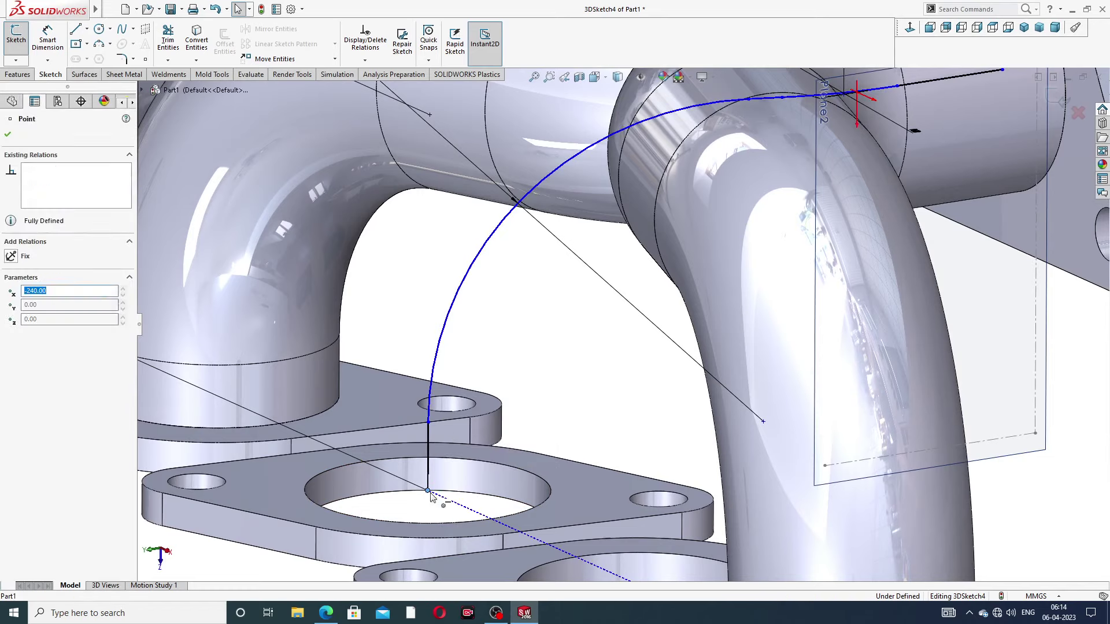
pyautogui.click(435, 513)
pyautogui.press('f')
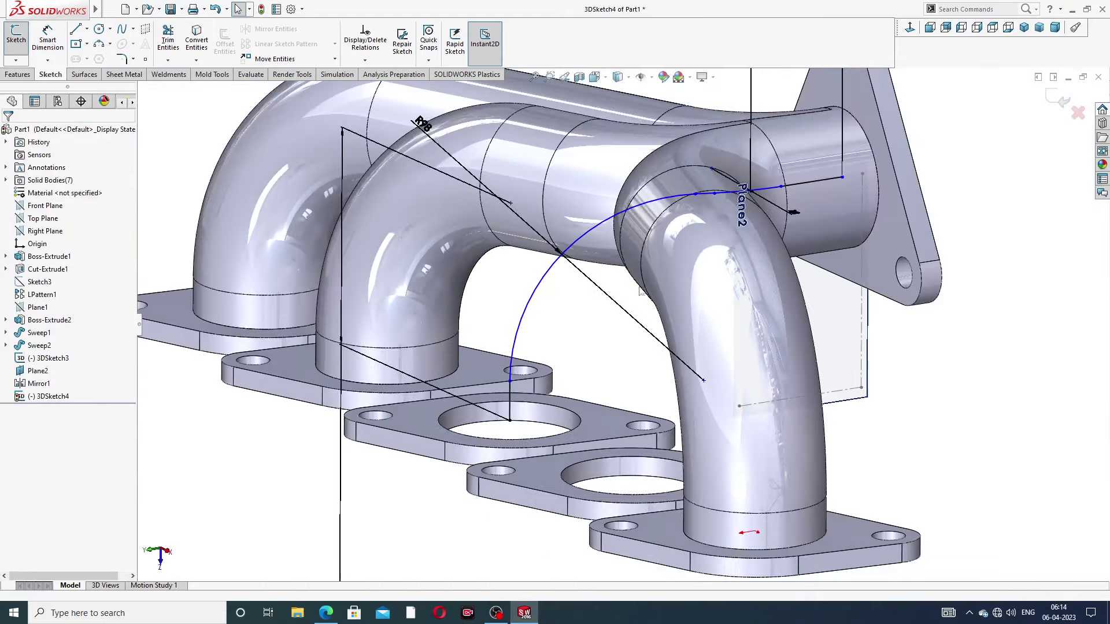
pyautogui.scroll(-5, 772, 227)
pyautogui.moveTo(772, 227); pyautogui.dragTo(854, 139, button='middle')
pyautogui.press('f')
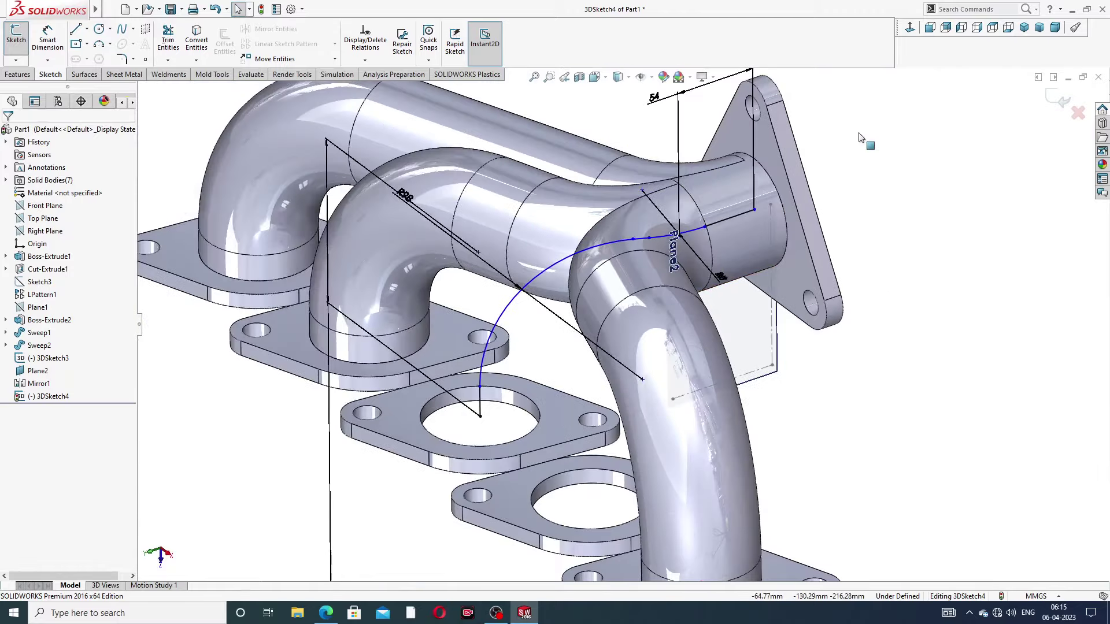
pyautogui.scroll(-5, 746, 211)
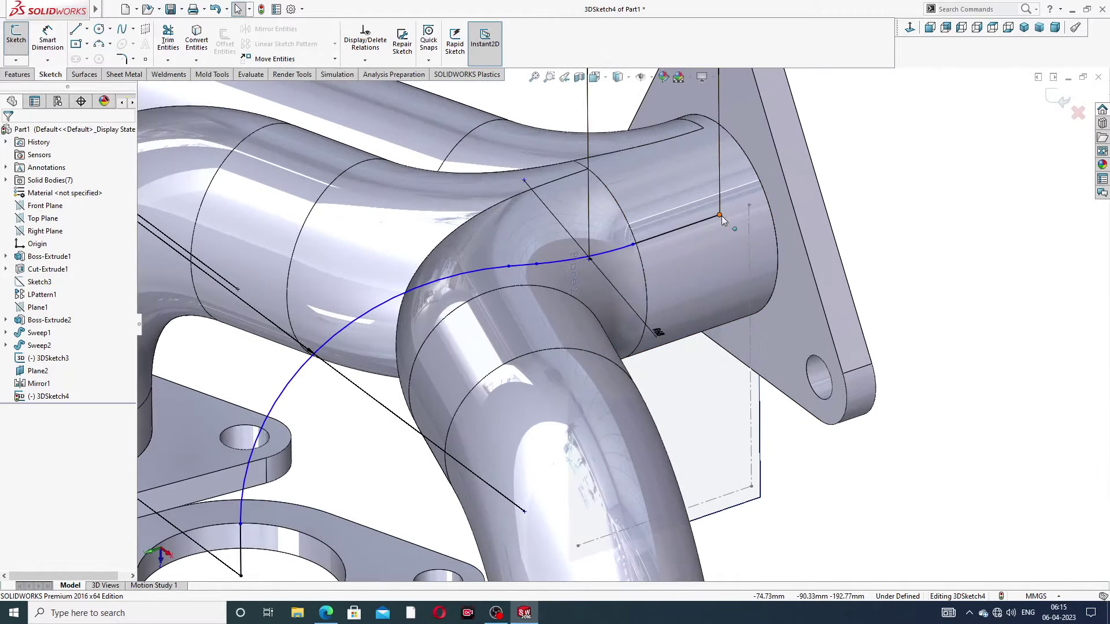
# Readjust the outlet end point along the pipe edge and exit 3DSketch4
pyautogui.moveTo(720, 215)
pyautogui.mouseDown()
pyautogui.moveTo(776, 200)
pyautogui.moveTo(722, 218)
pyautogui.mouseUp()
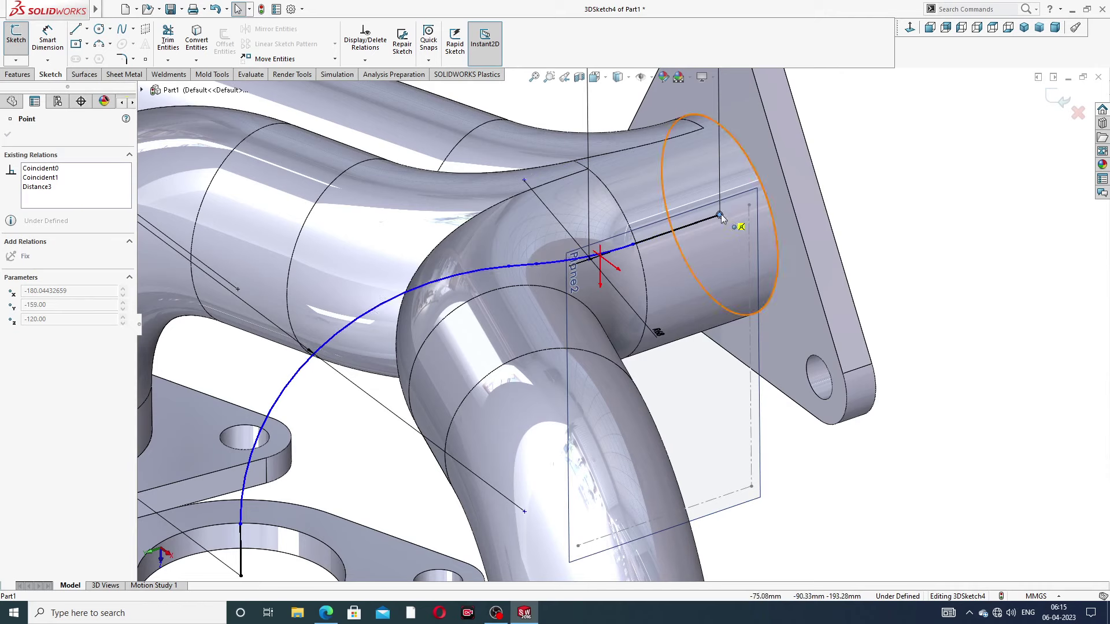
pyautogui.click(890, 219)
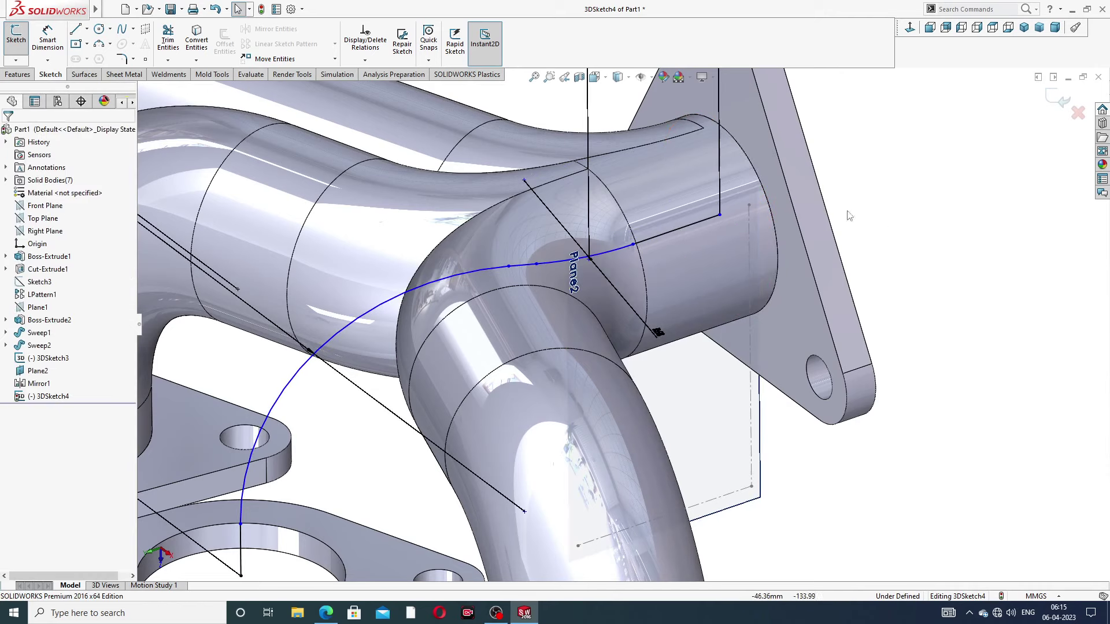
pyautogui.scroll(-2, 724, 220)
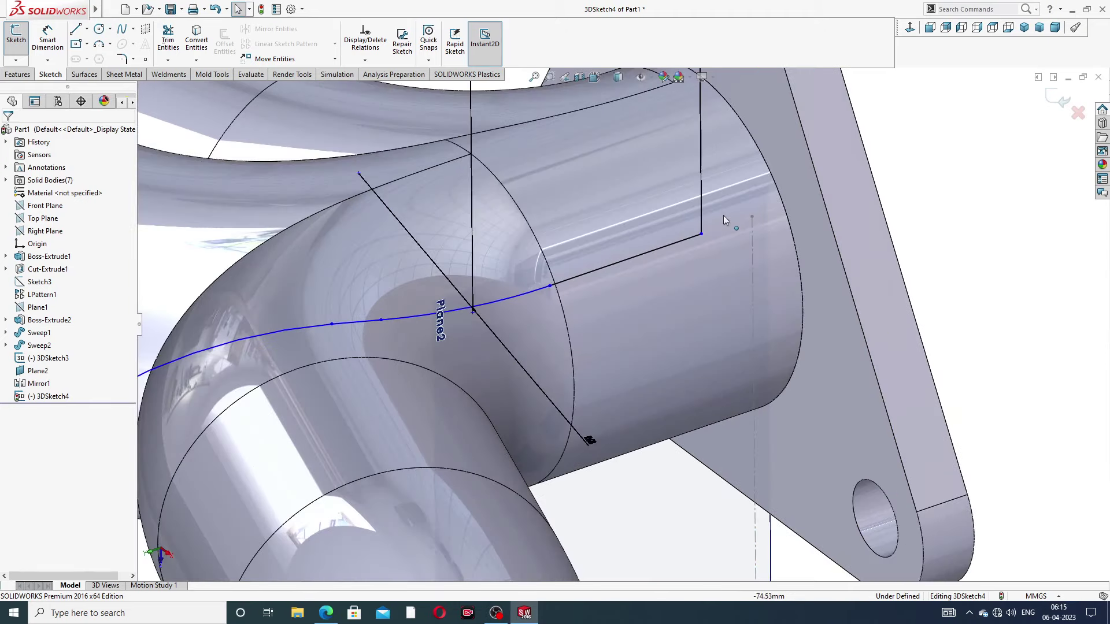
pyautogui.click(701, 234)
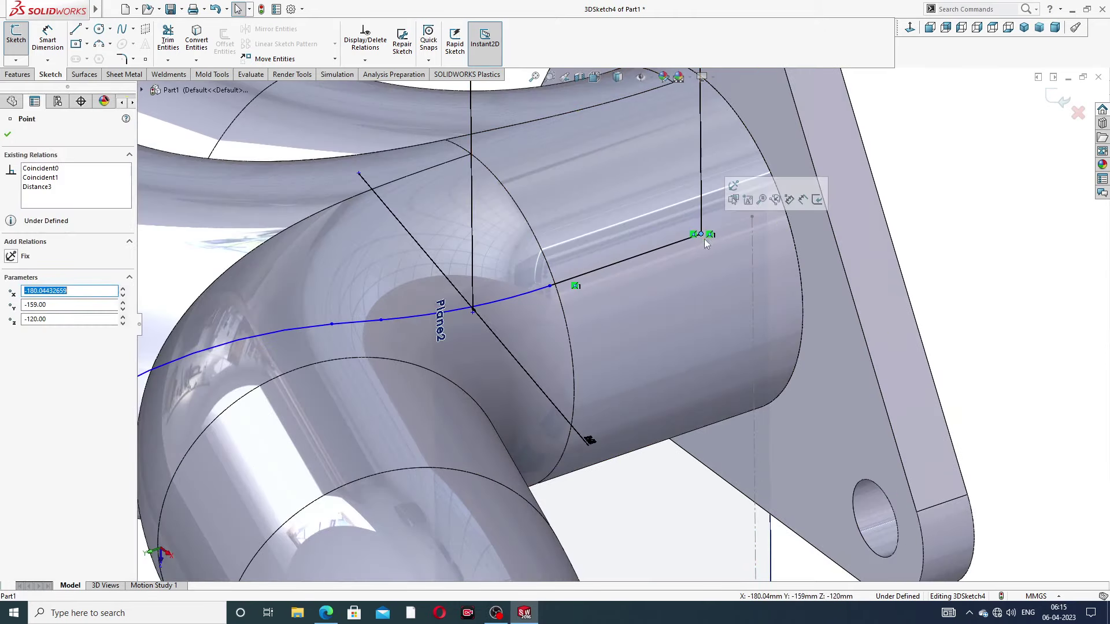
pyautogui.press('Escape')
pyautogui.moveTo(834, 228); pyautogui.dragTo(689, 244, button='middle')
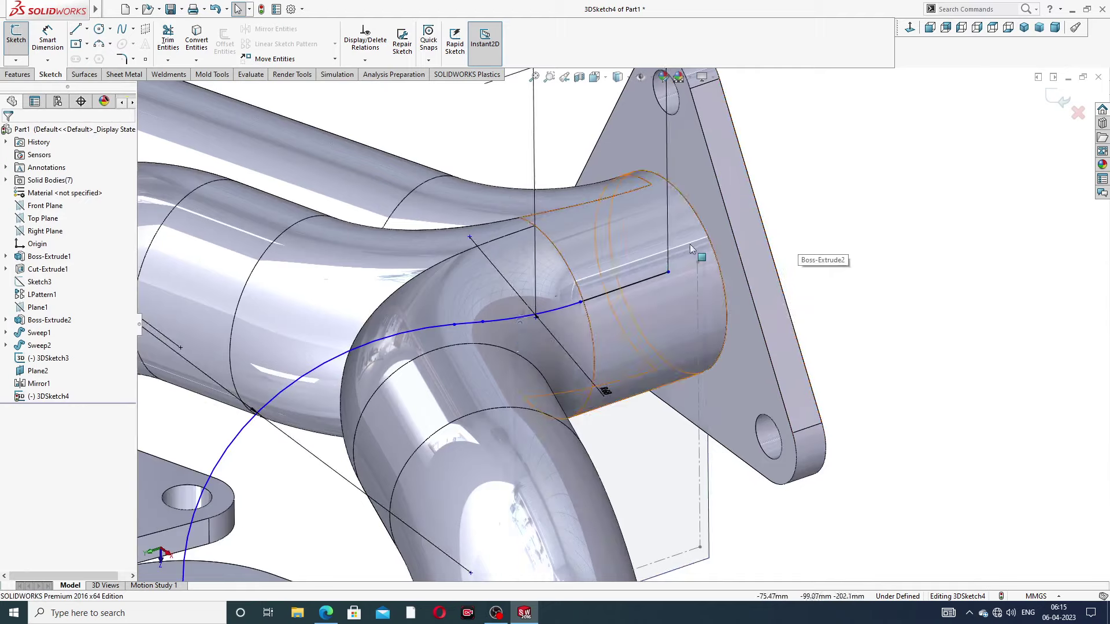
pyautogui.scroll(3, 671, 252)
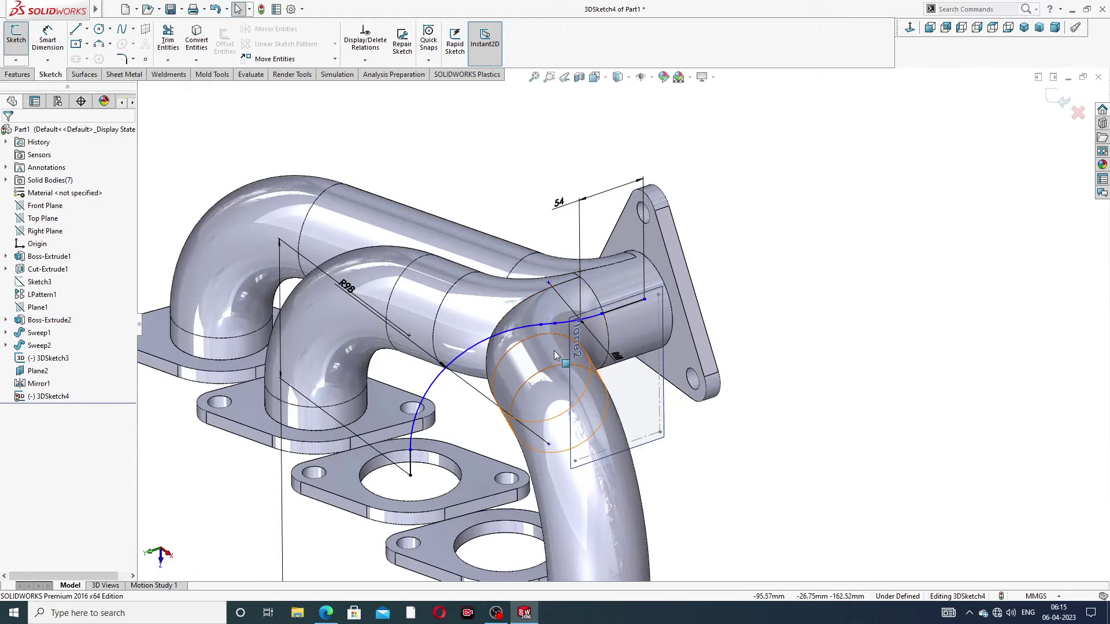
pyautogui.click(1062, 100)
pyautogui.moveTo(811, 268)
pyautogui.mouseDown(button='middle')
pyautogui.moveTo(845, 228)
pyautogui.moveTo(837, 247)
pyautogui.mouseUp(button='middle')
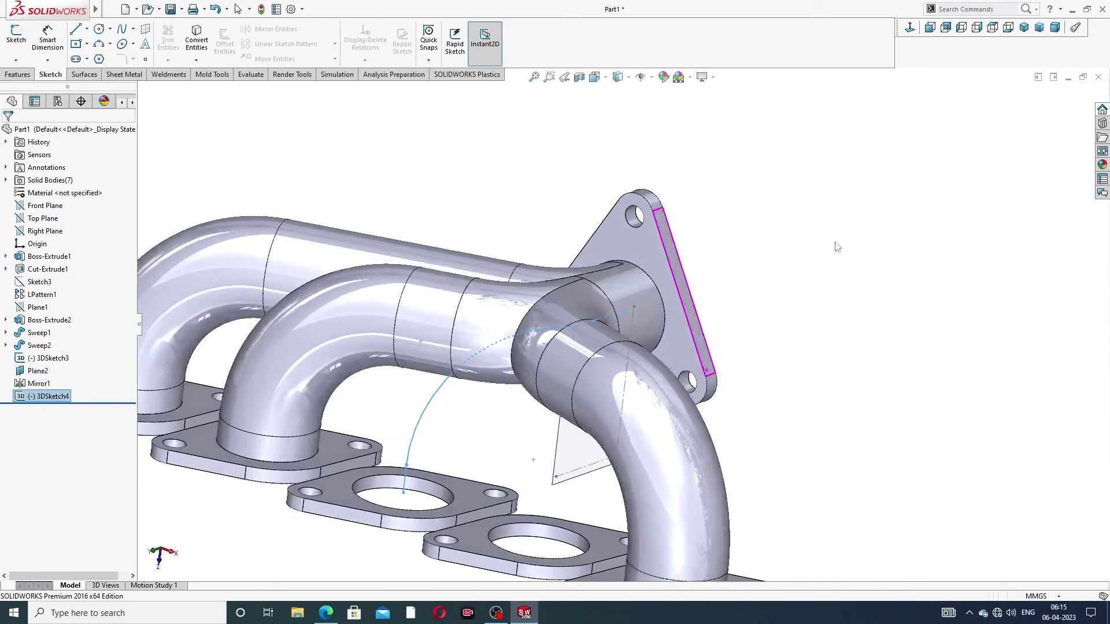
# Sketch a 72 mm circle converted from the outlet bore edge on the flange face
pyautogui.click(655, 269)
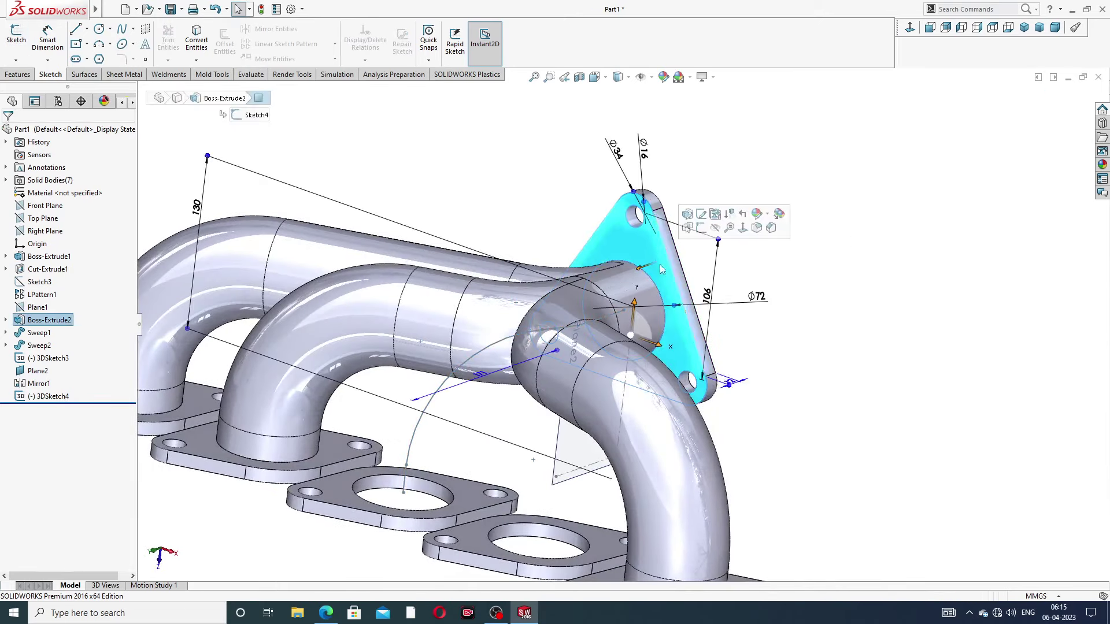
pyautogui.click(701, 229)
pyautogui.scroll(-4, 650, 285)
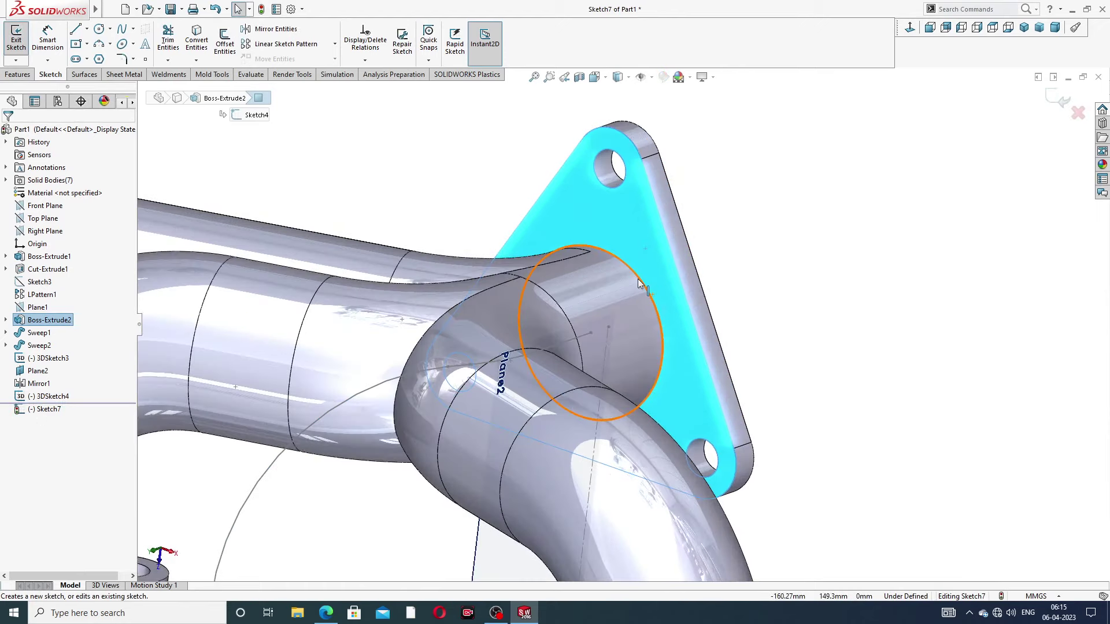
pyautogui.click(637, 279)
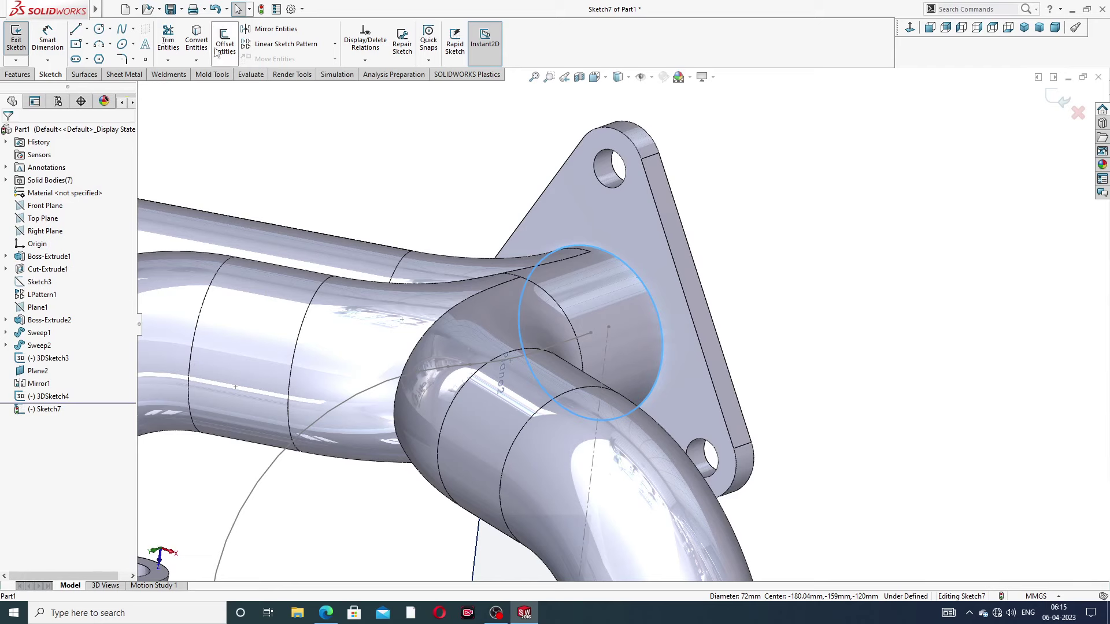
pyautogui.click(197, 39)
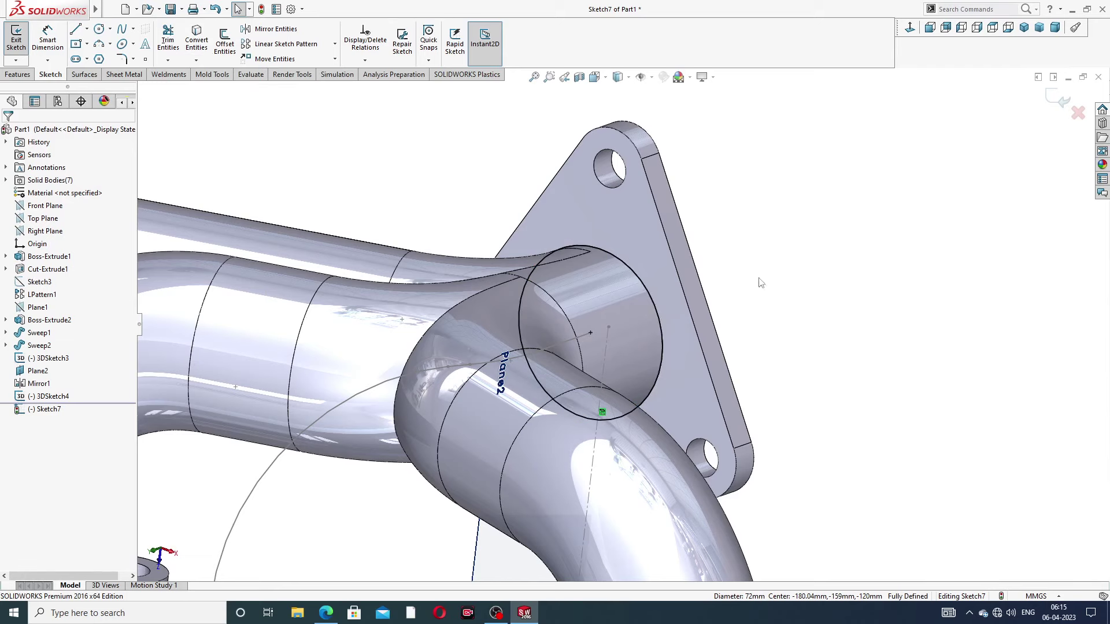
pyautogui.scroll(-5, 647, 276)
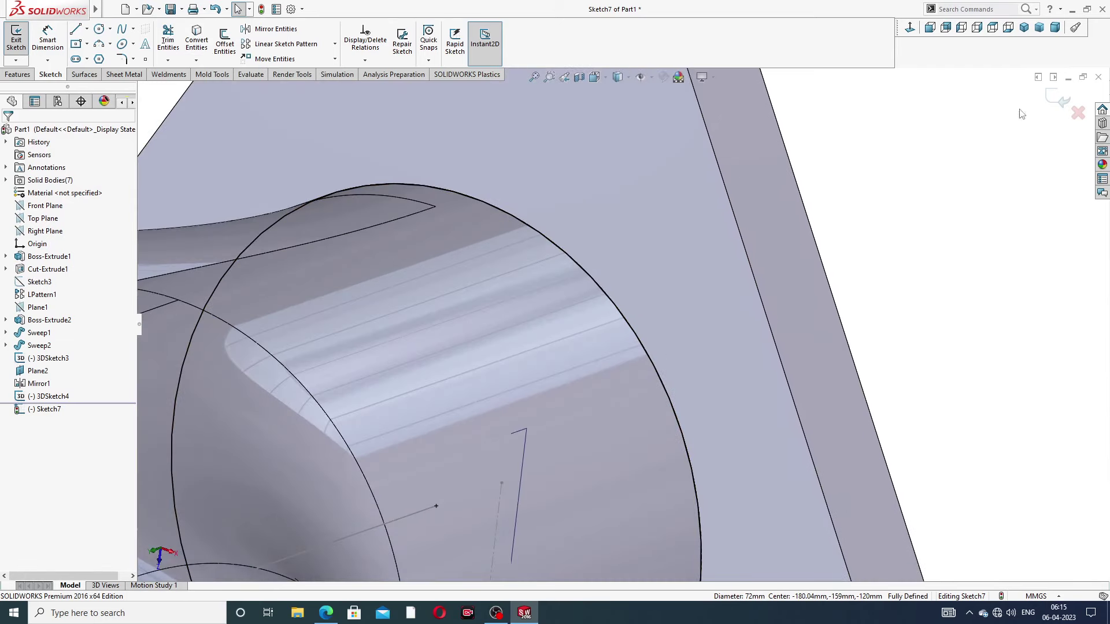
pyautogui.click(1060, 99)
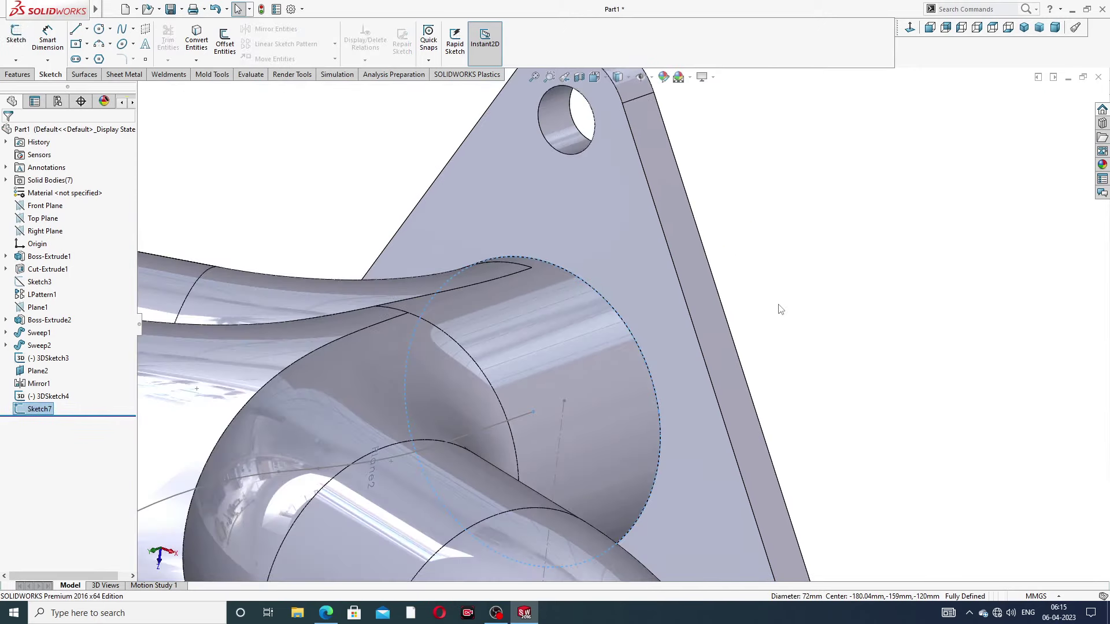
pyautogui.scroll(3, 780, 310)
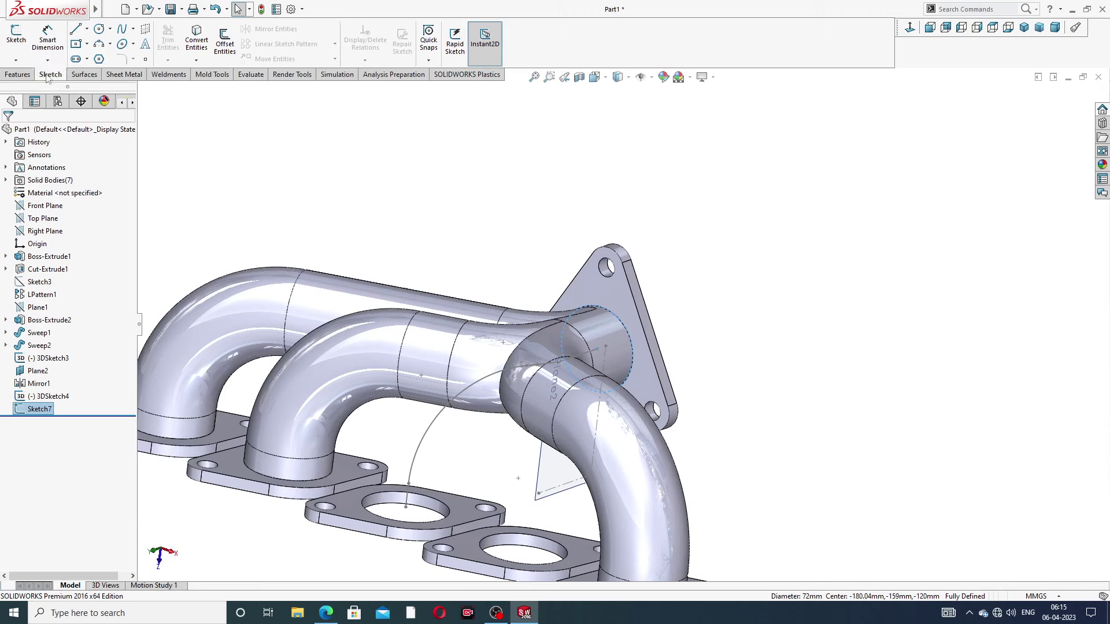
pyautogui.click(17, 74)
pyautogui.click(109, 29)
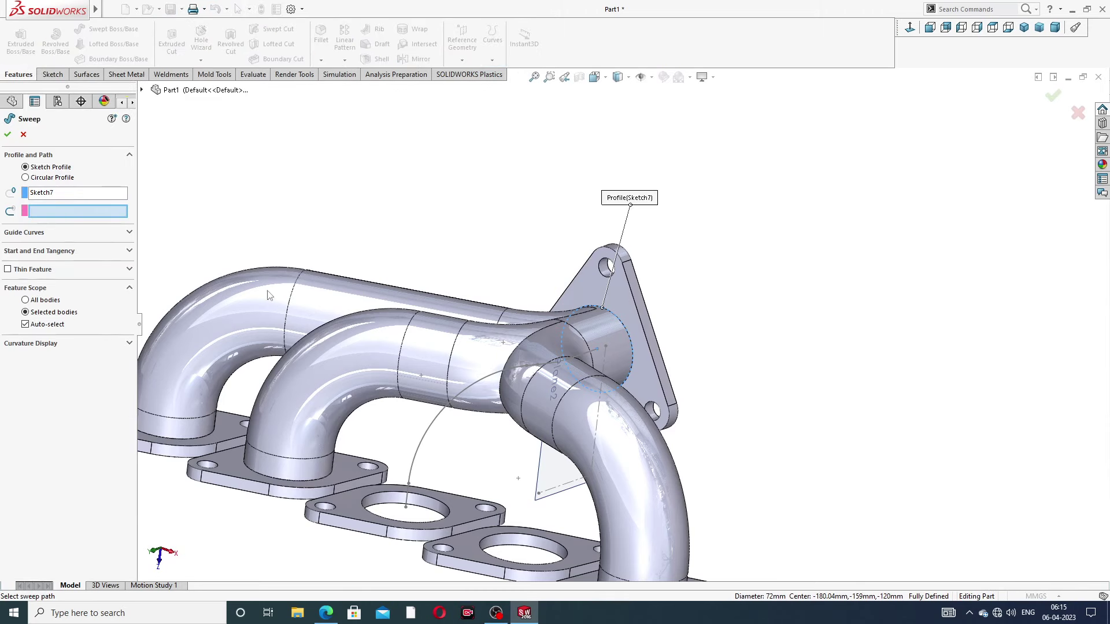
# Sweep the 72 mm circle along 3DSketch4 to create Sweep3 and inspect it from below
pyautogui.click(478, 386)
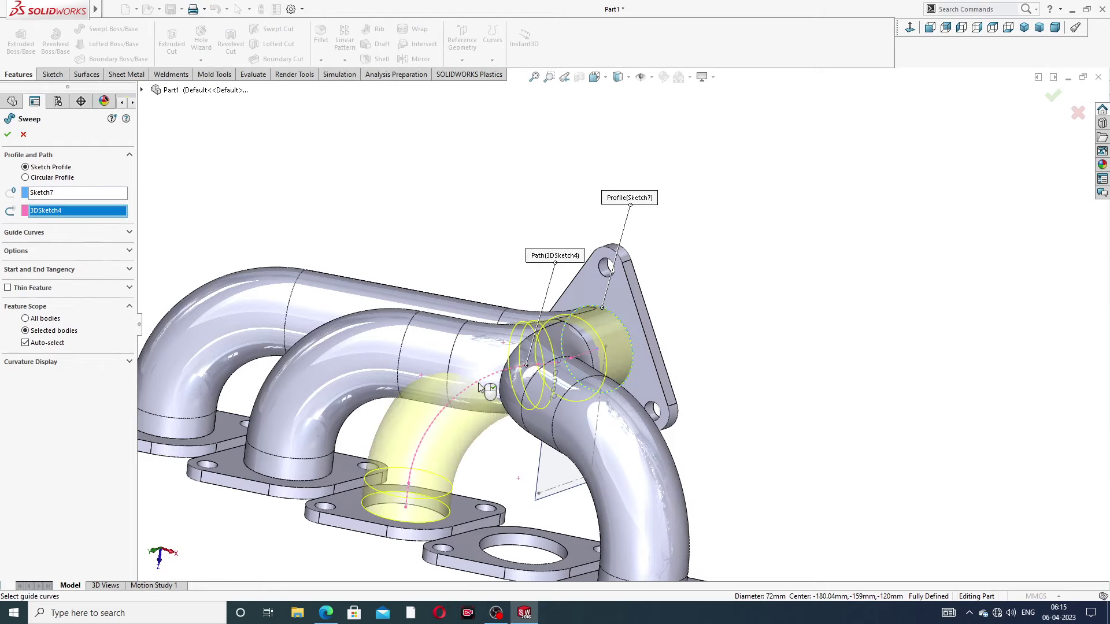
pyautogui.moveTo(509, 415)
pyautogui.mouseDown(button='middle')
pyautogui.moveTo(509, 446)
pyautogui.moveTo(520, 399)
pyautogui.moveTo(527, 457)
pyautogui.moveTo(520, 433)
pyautogui.mouseUp(button='middle')
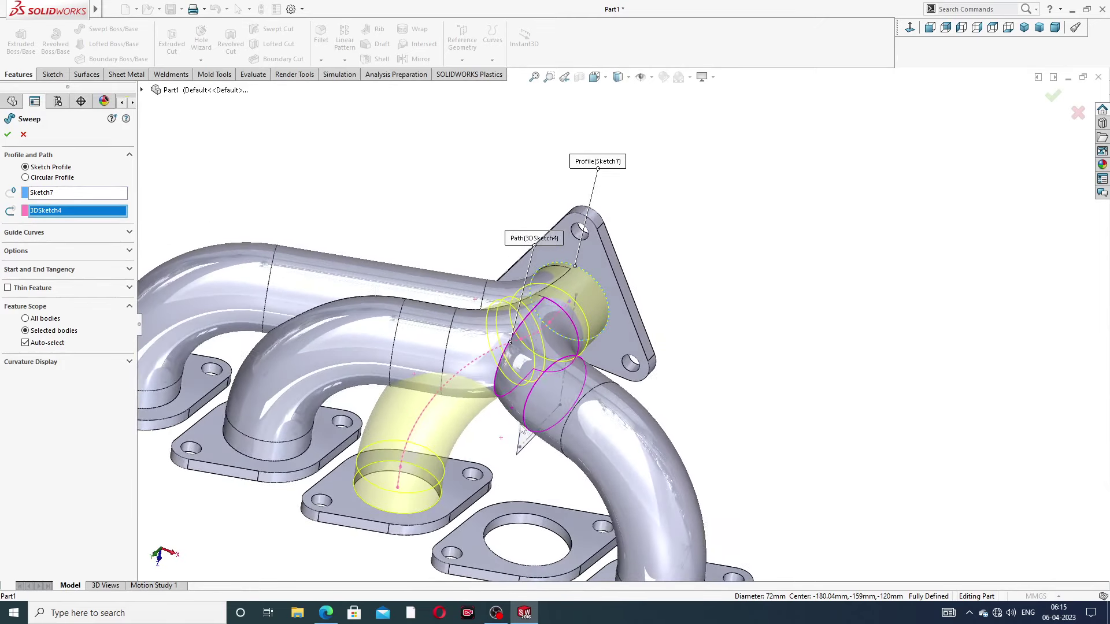
pyautogui.click(7, 136)
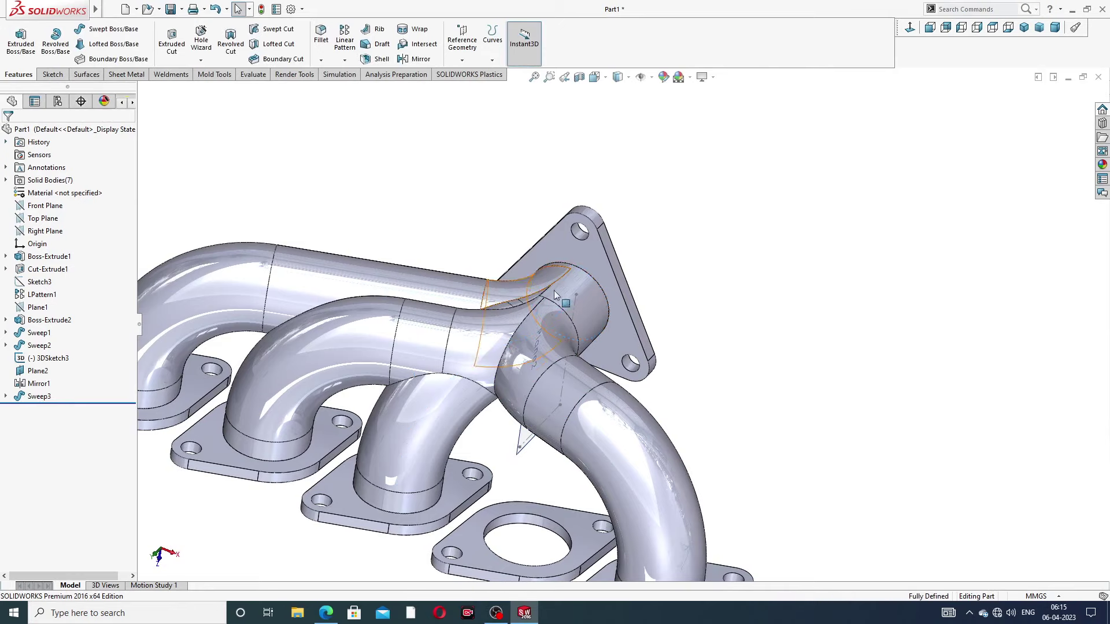
pyautogui.moveTo(520, 249); pyautogui.dragTo(524, 228, button='middle')
pyautogui.moveTo(512, 379); pyautogui.dragTo(518, 327, button='middle')
pyautogui.moveTo(544, 390); pyautogui.dragTo(539, 444, button='middle')
pyautogui.moveTo(446, 210)
pyautogui.mouseDown(button='middle')
pyautogui.moveTo(480, 283)
pyautogui.moveTo(578, 208)
pyautogui.mouseUp(button='middle')
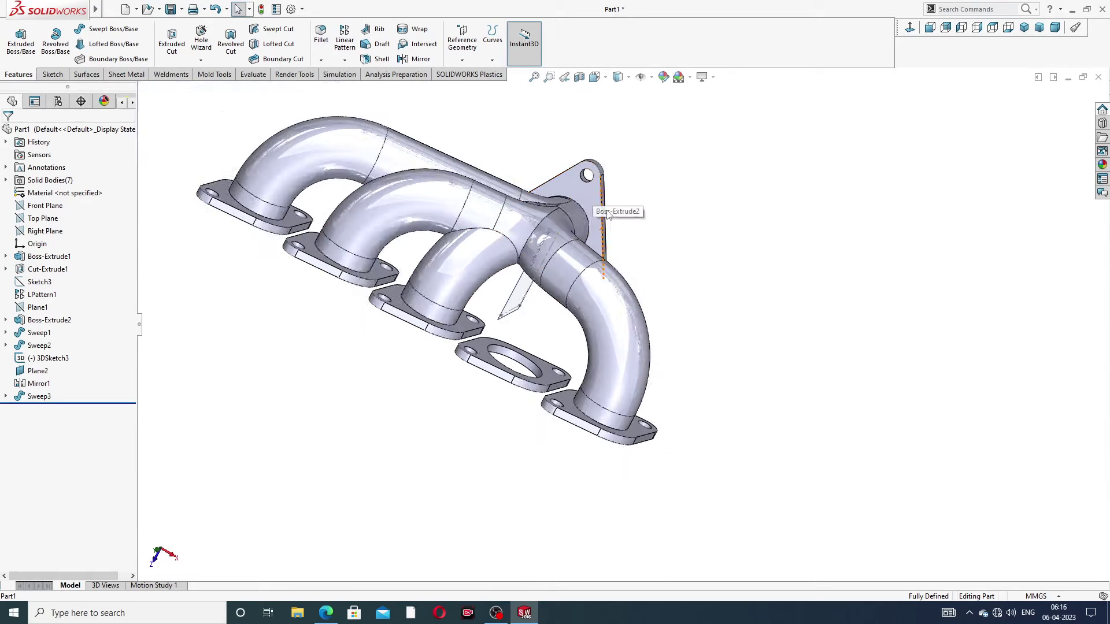
# Mirror Sweep3 across Plane2, creating Mirror2 as the fifth runner pipe
pyautogui.click(420, 59)
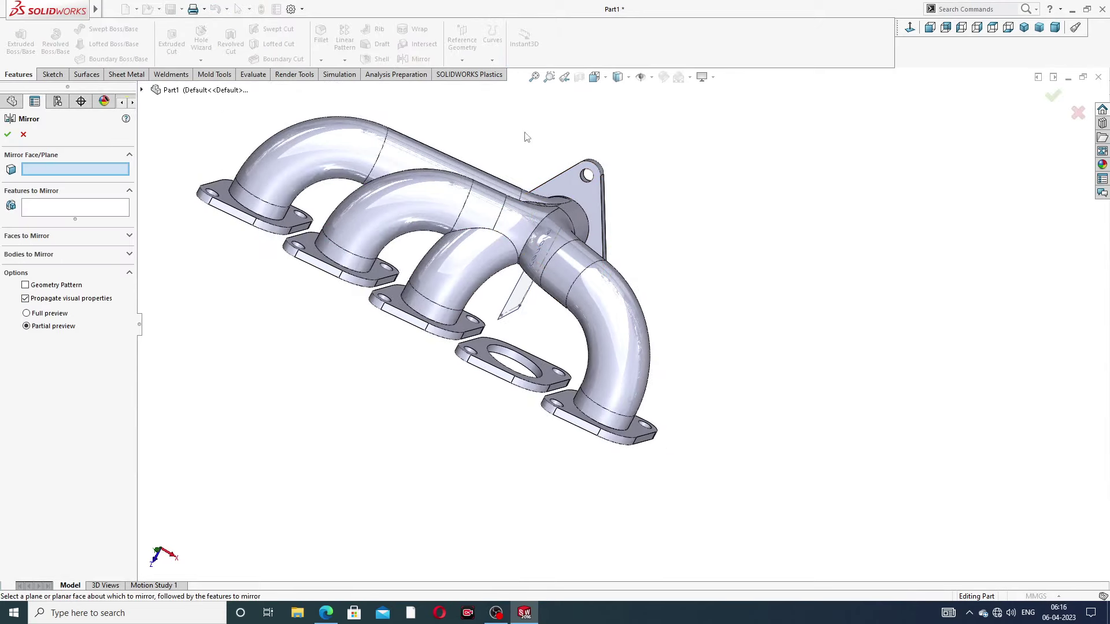
pyautogui.moveTo(630, 204); pyautogui.dragTo(502, 161, button='middle')
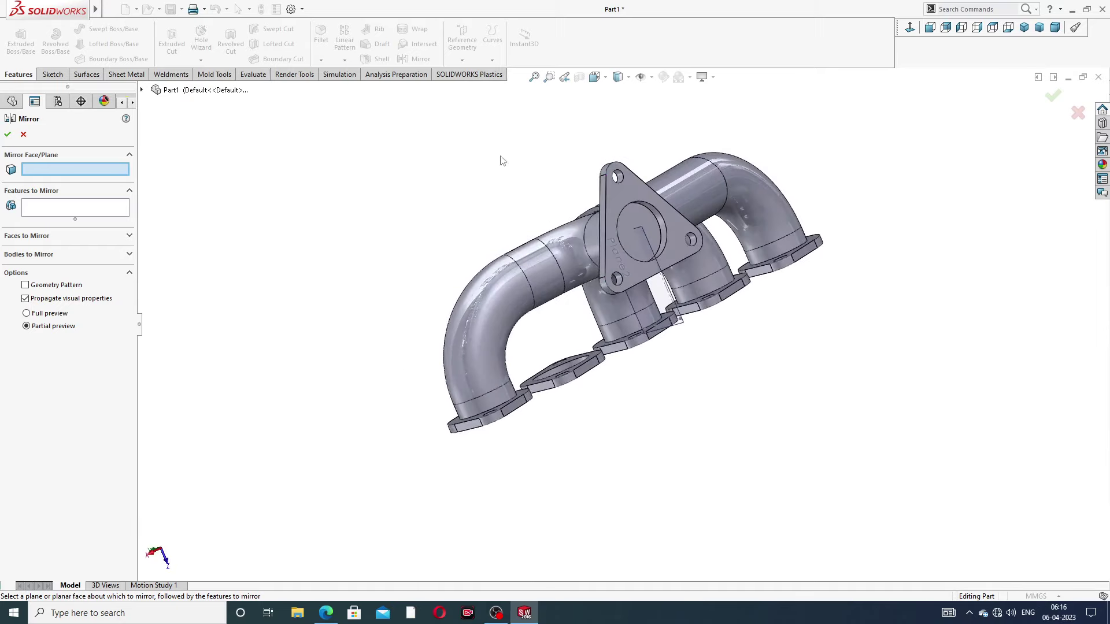
pyautogui.moveTo(645, 230); pyautogui.dragTo(677, 253, button='middle')
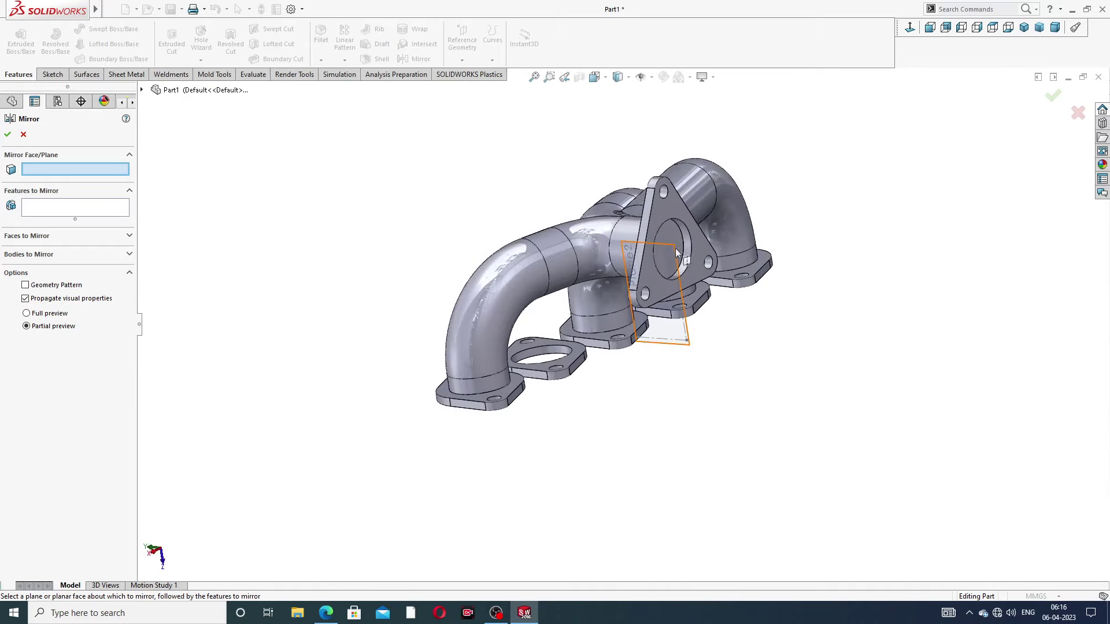
pyautogui.click(688, 322)
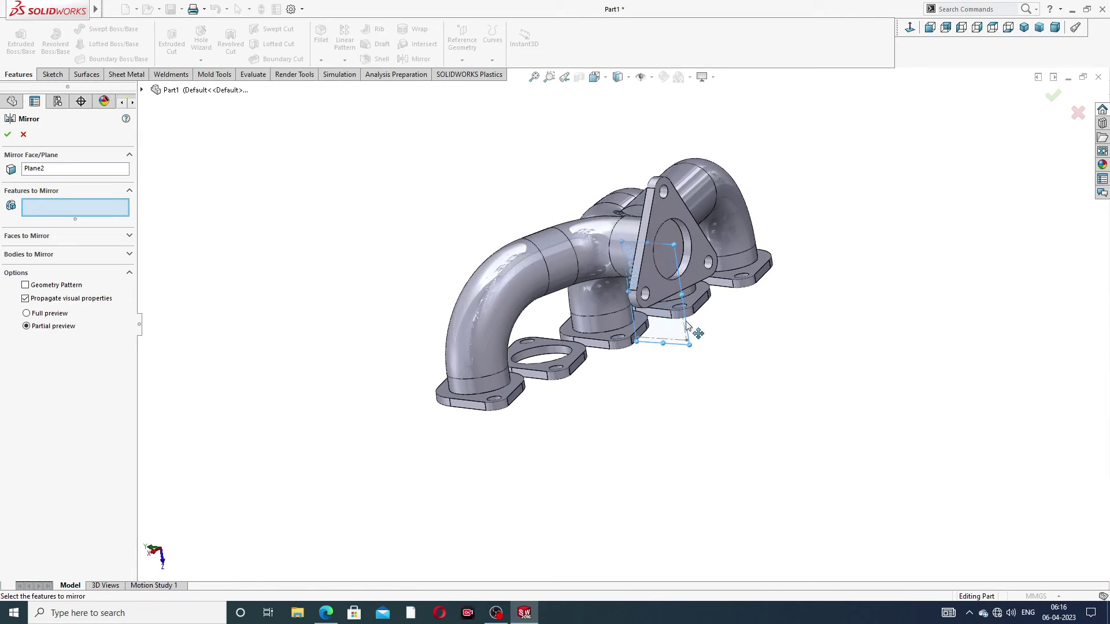
pyautogui.moveTo(686, 324); pyautogui.dragTo(832, 324, button='middle')
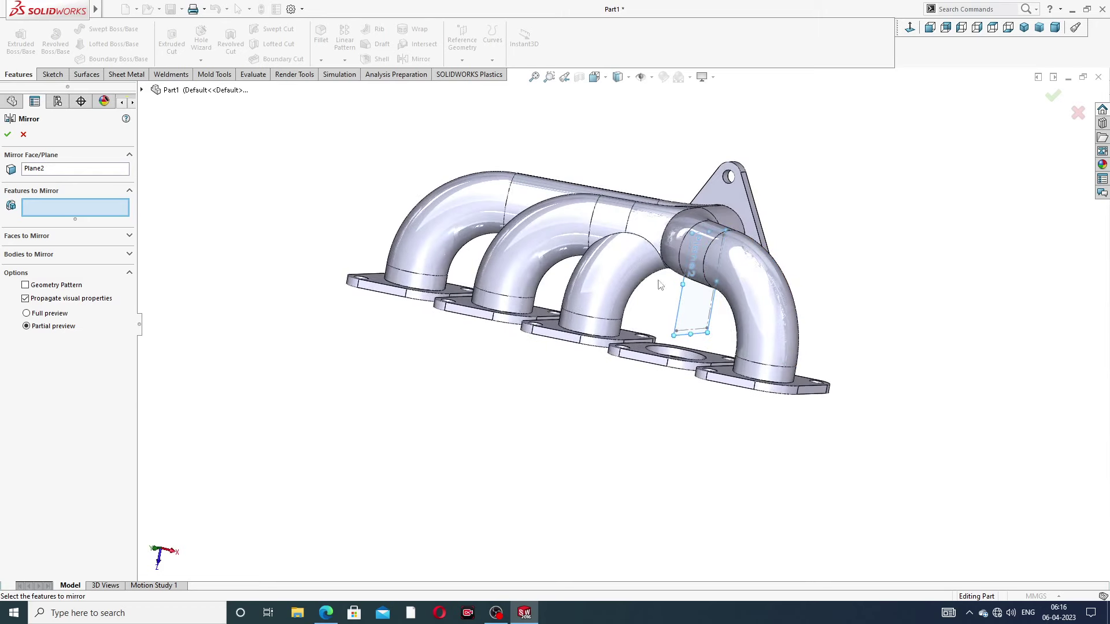
pyautogui.click(142, 89)
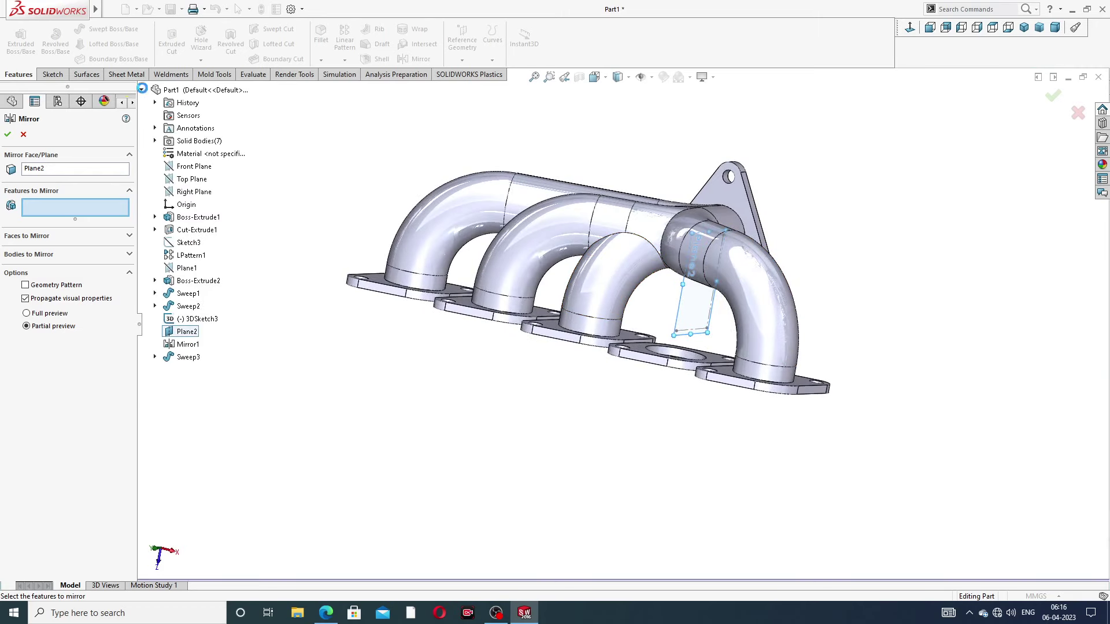
pyautogui.click(196, 358)
pyautogui.moveTo(430, 322); pyautogui.dragTo(525, 353, button='middle')
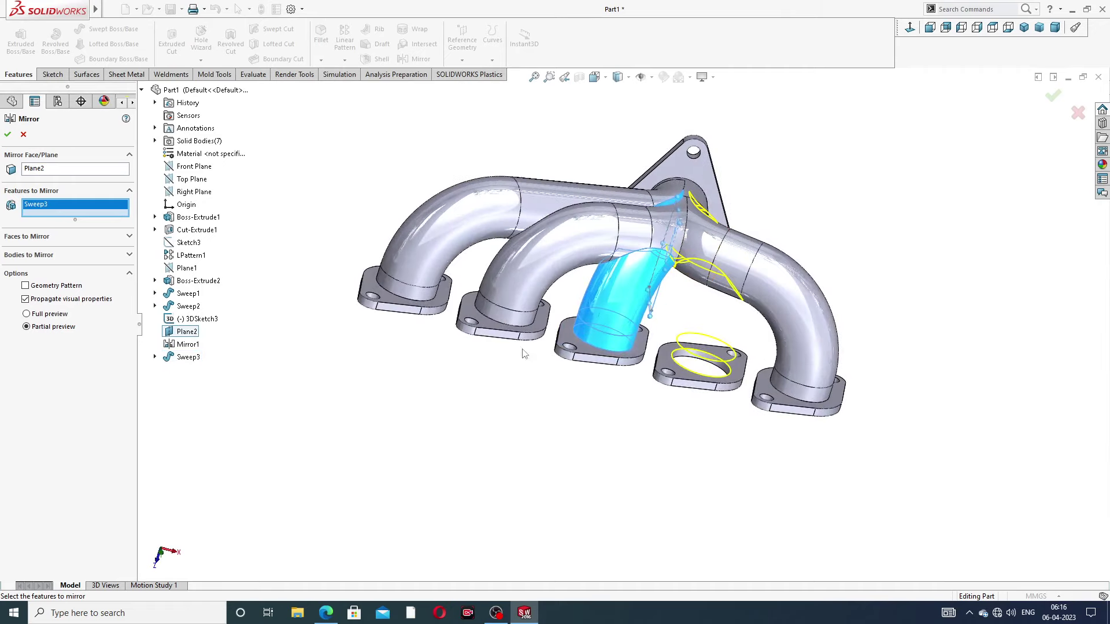
pyautogui.click(1057, 96)
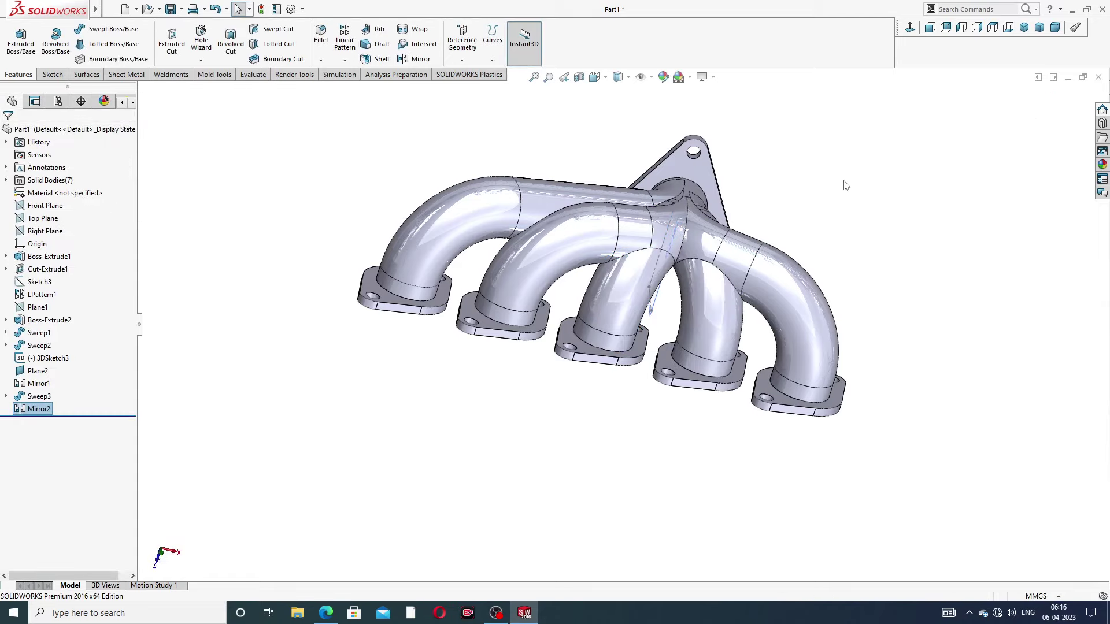
pyautogui.moveTo(846, 185); pyautogui.dragTo(812, 147, button='middle')
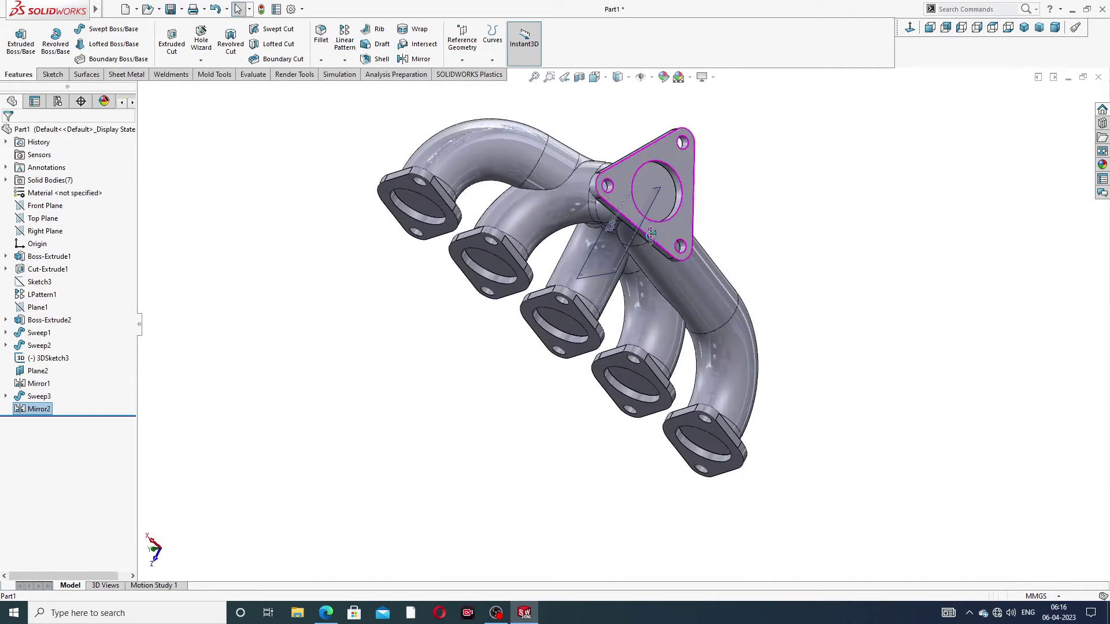
# Hide Plane2 and the 3DSketch3 path line, then snap to a standard view
pyautogui.moveTo(631, 260); pyautogui.dragTo(655, 220, button='middle')
pyautogui.scroll(-3, 636, 257)
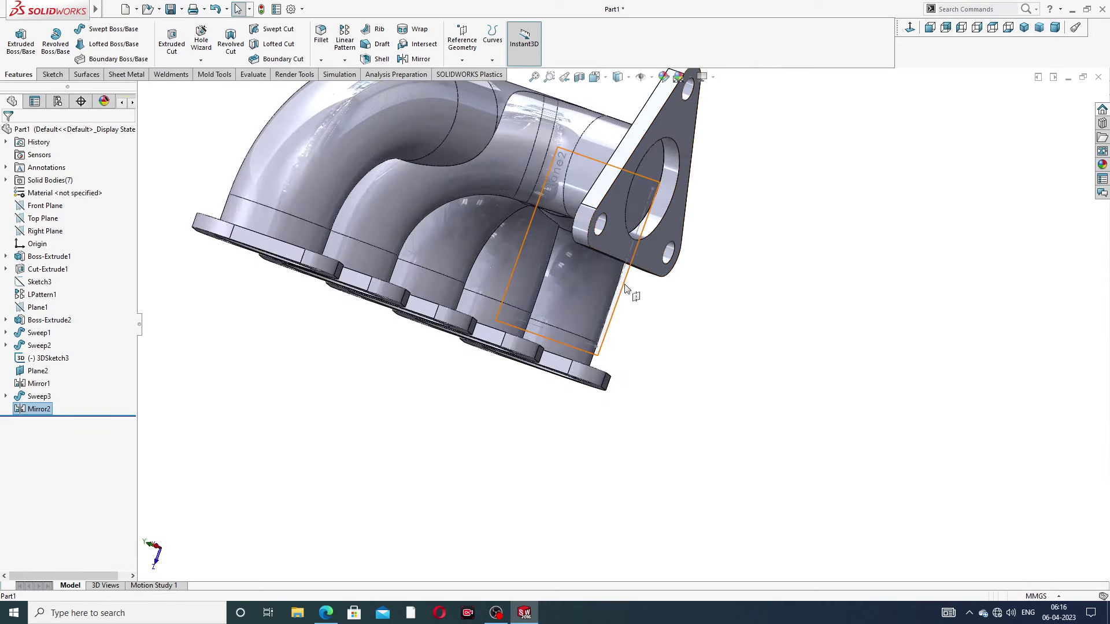
pyautogui.click(633, 260)
pyautogui.click(686, 250)
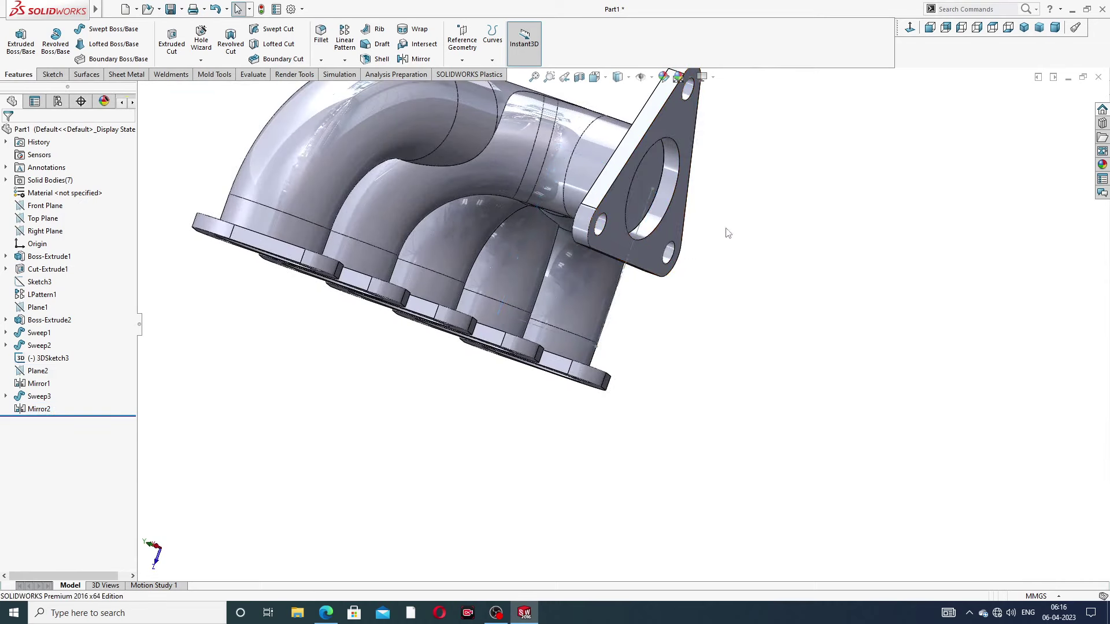
pyautogui.scroll(-3, 636, 263)
pyautogui.click(628, 279)
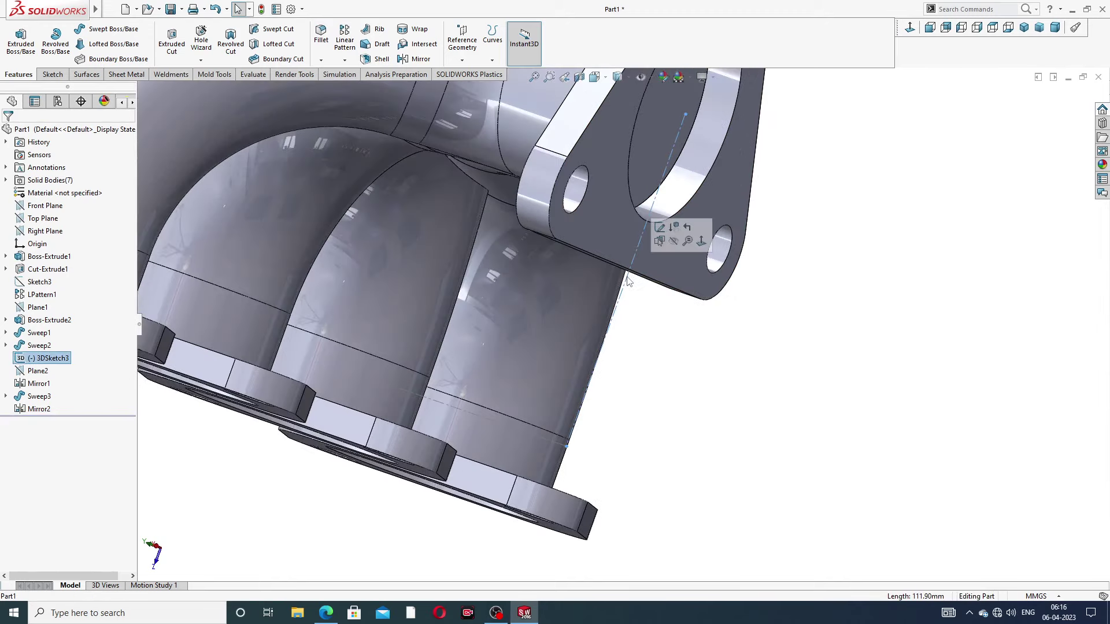
pyautogui.click(673, 242)
pyautogui.scroll(5, 734, 211)
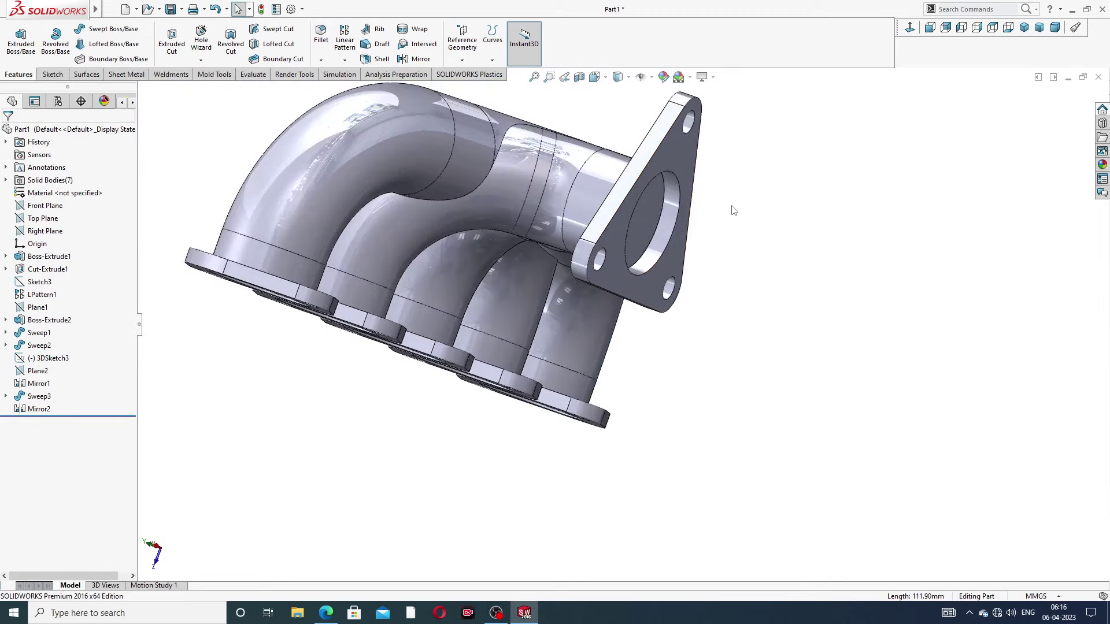
pyautogui.moveTo(602, 208); pyautogui.dragTo(754, 186, button='middle')
pyautogui.hotkey('ctrl', '5')
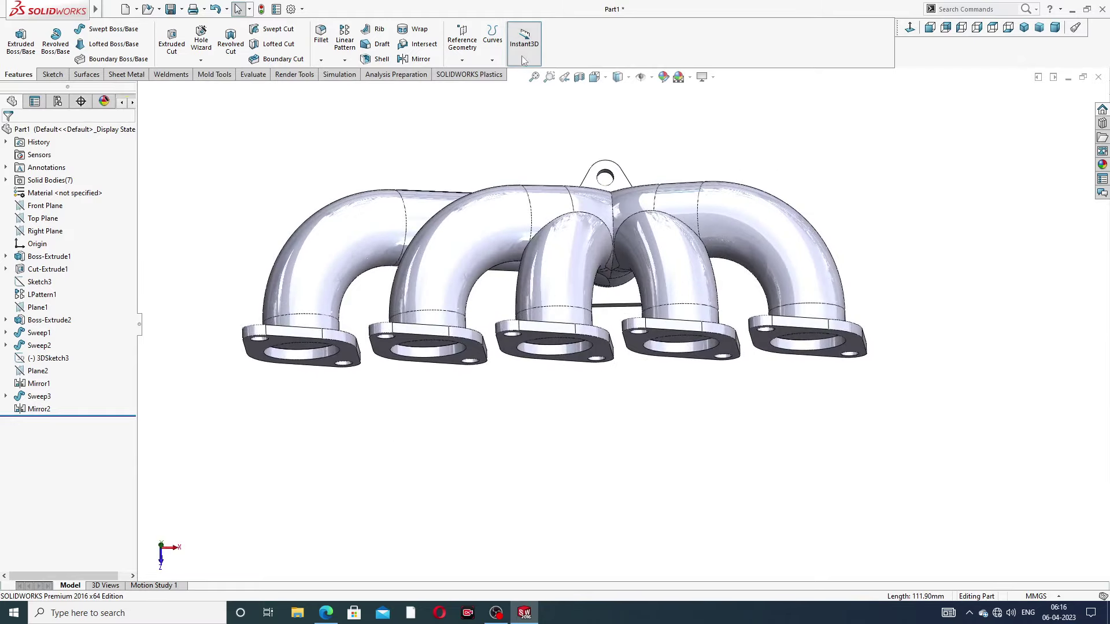
# Shell the manifold to 1 mm walls, removing the five inlet port faces and the outlet port face
pyautogui.click(377, 59)
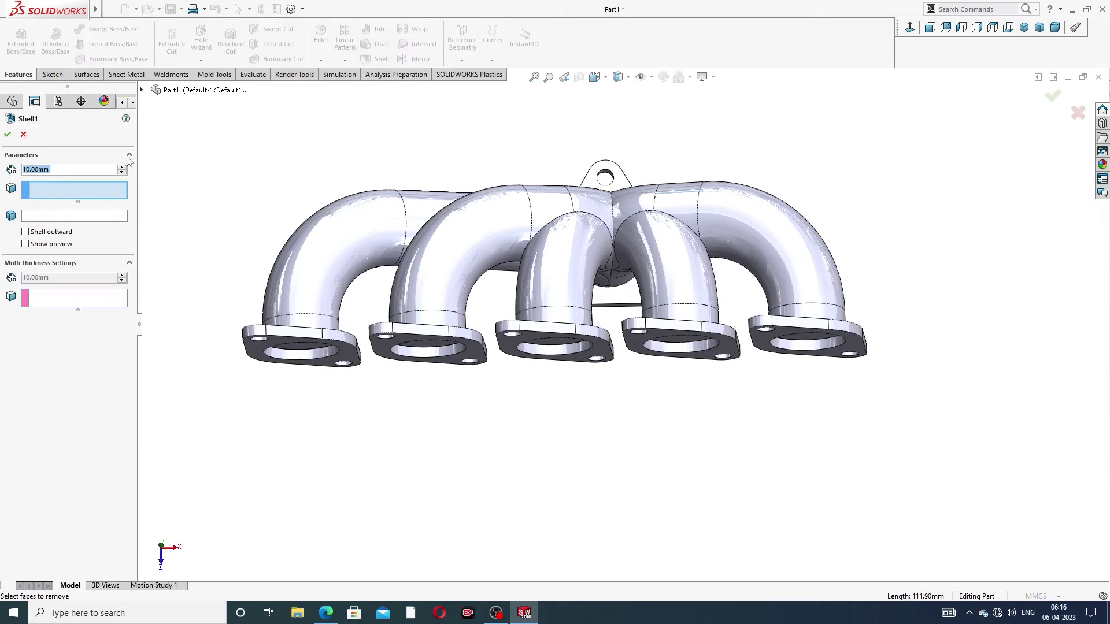
pyautogui.write('1')
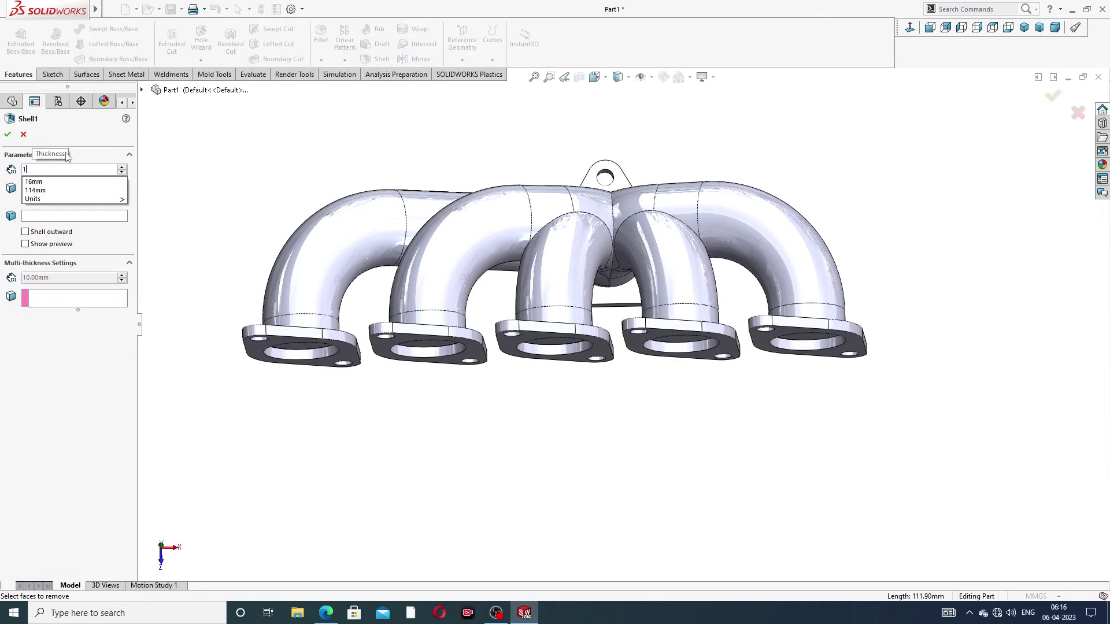
pyautogui.press('Return')
pyautogui.moveTo(491, 282); pyautogui.dragTo(445, 301, button='middle')
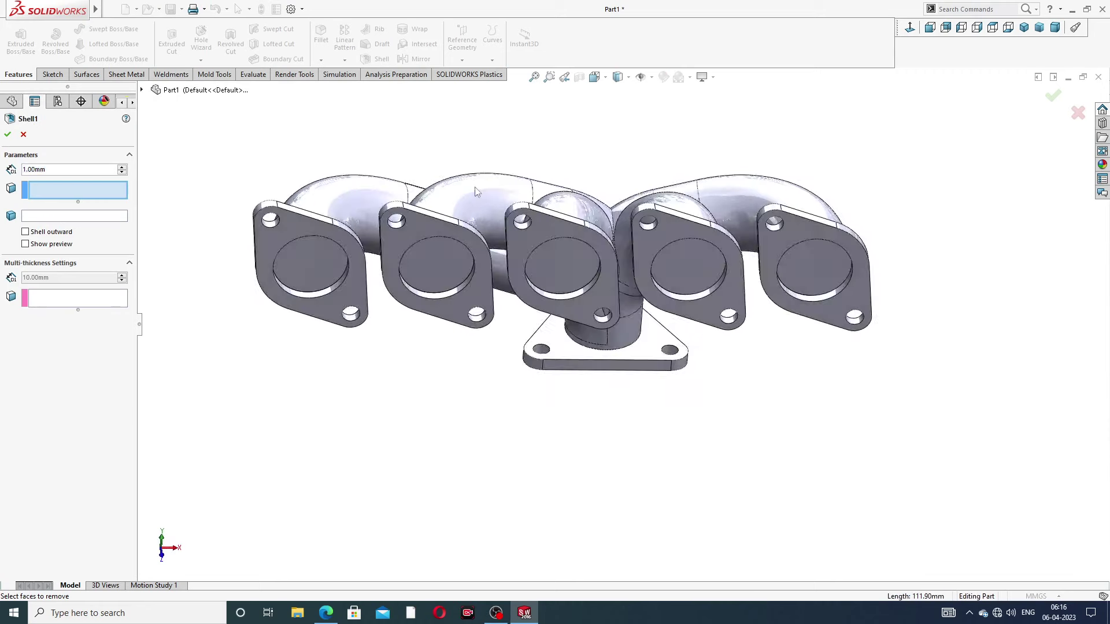
pyautogui.click(338, 261)
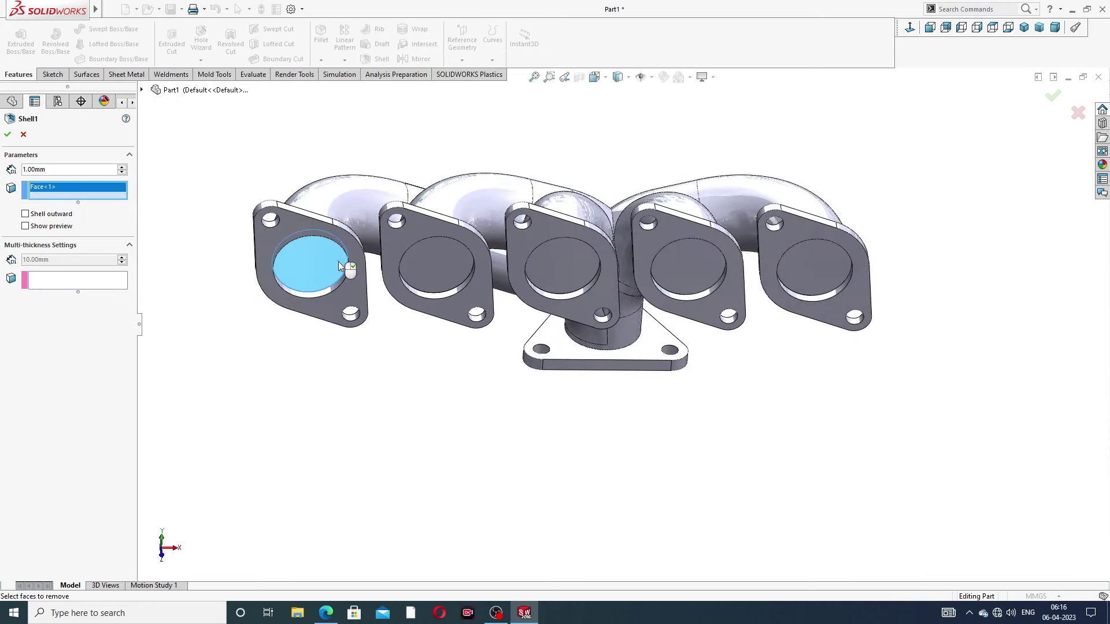
pyautogui.click(442, 261)
pyautogui.click(556, 263)
pyautogui.click(682, 269)
pyautogui.click(810, 266)
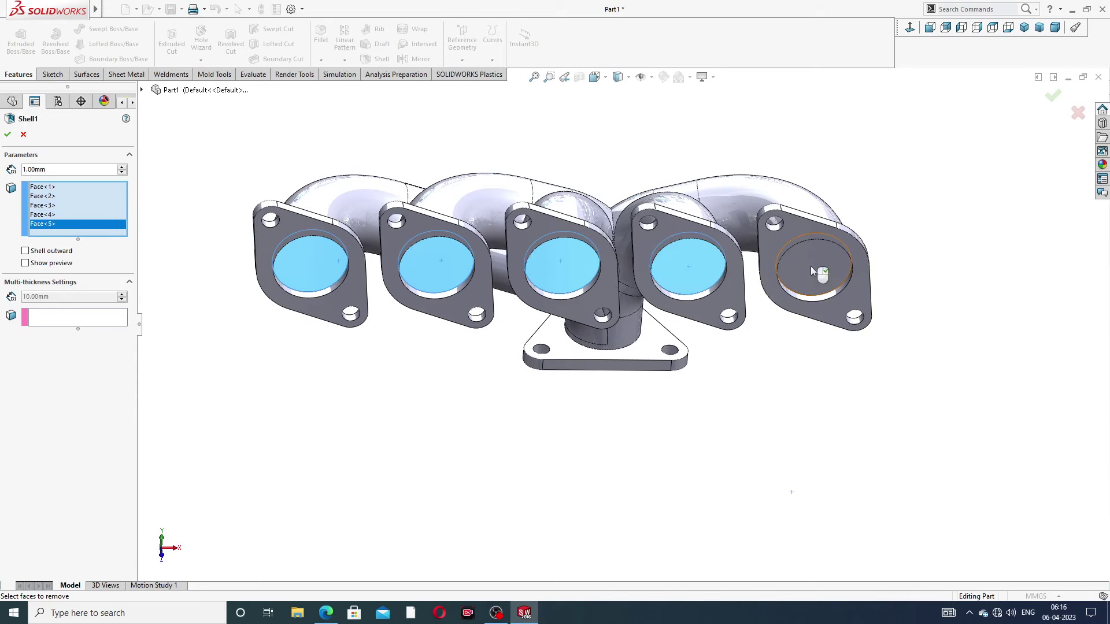
pyautogui.moveTo(682, 260); pyautogui.dragTo(674, 88, button='middle')
pyautogui.click(623, 352)
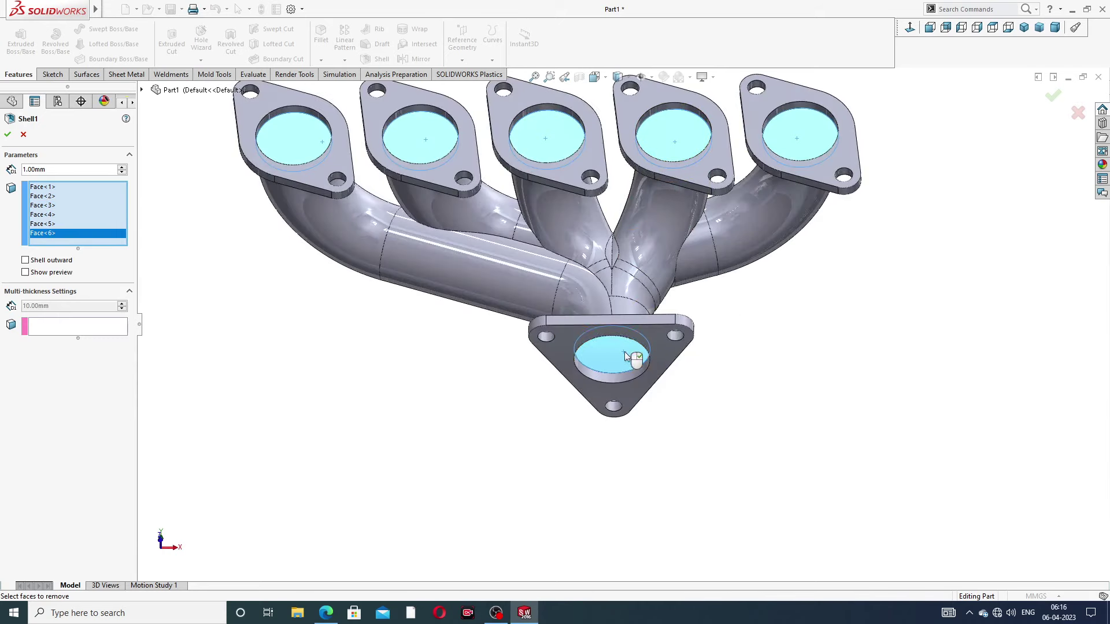
pyautogui.click(1053, 97)
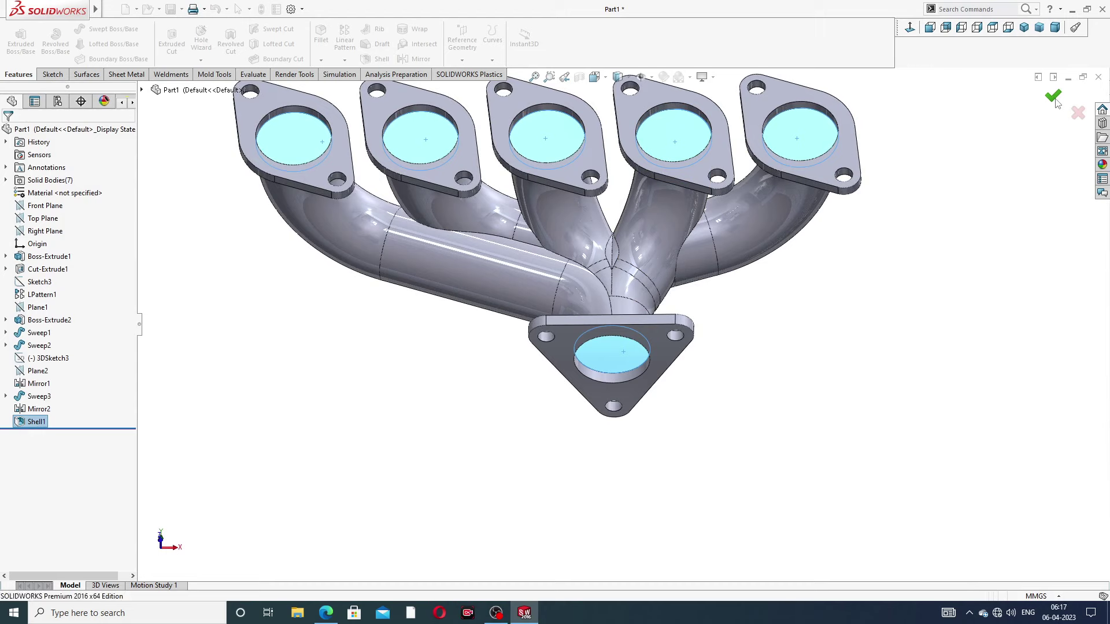
pyautogui.scroll(3, 842, 153)
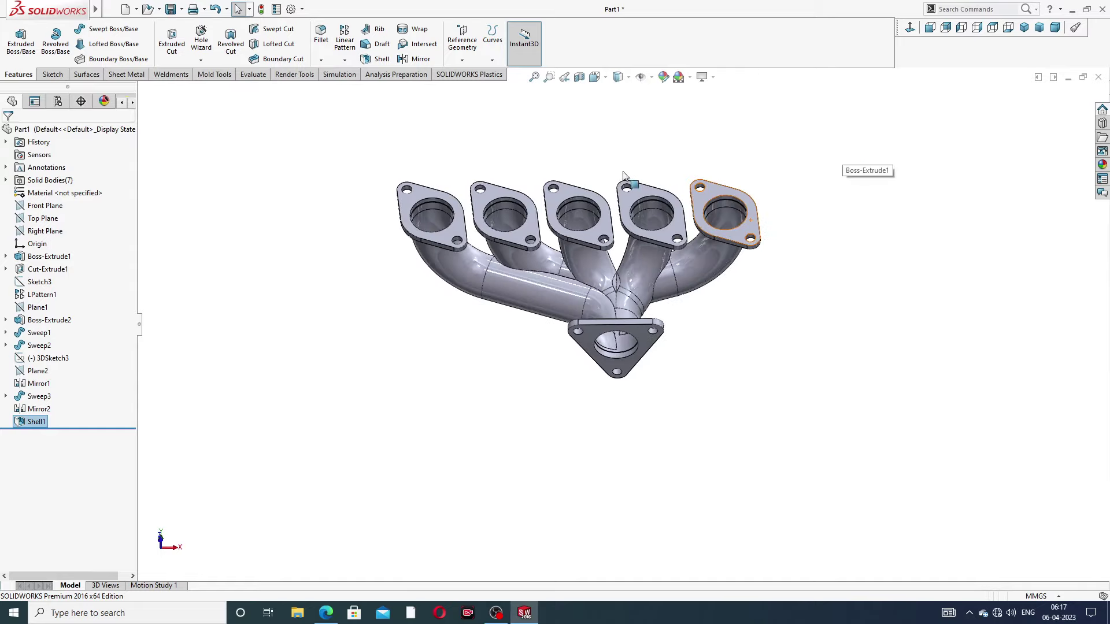
# Apply the Metal > Nickel polished nickel appearance to the whole manifold part
pyautogui.moveTo(623, 174); pyautogui.dragTo(593, 302, button='middle')
pyautogui.scroll(-2, 593, 302)
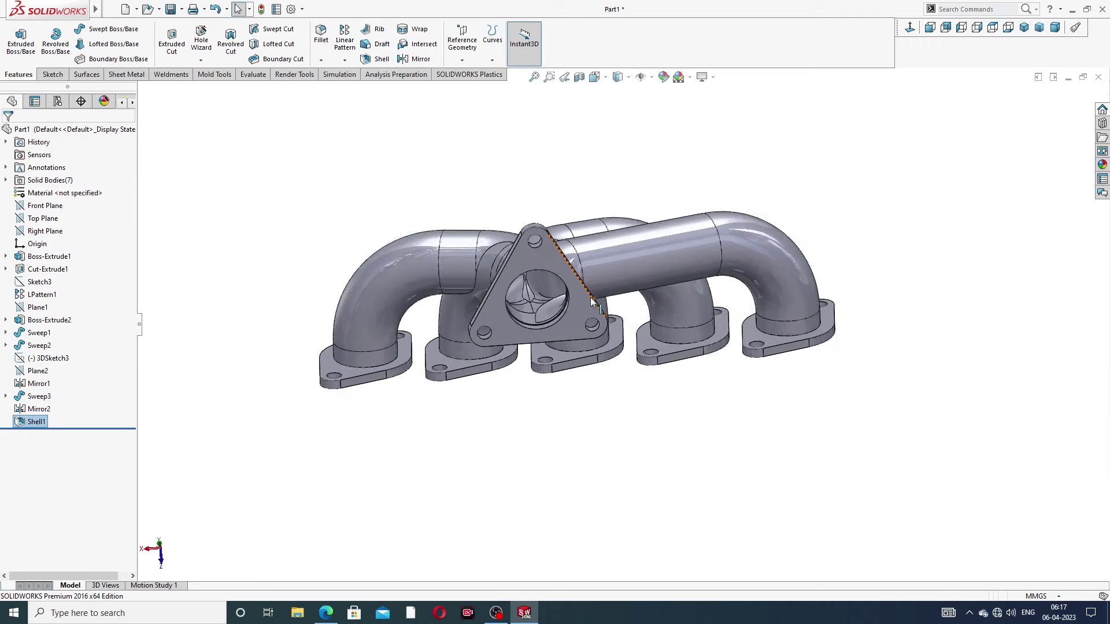
pyautogui.scroll(-1, 594, 302)
pyautogui.click(1104, 167)
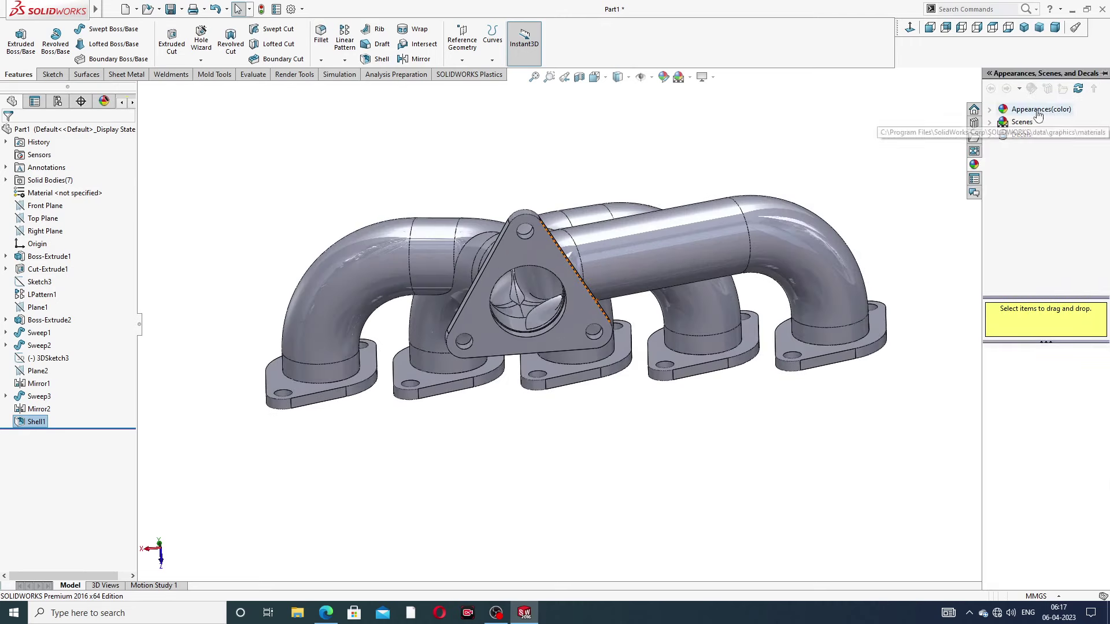
pyautogui.click(1038, 111)
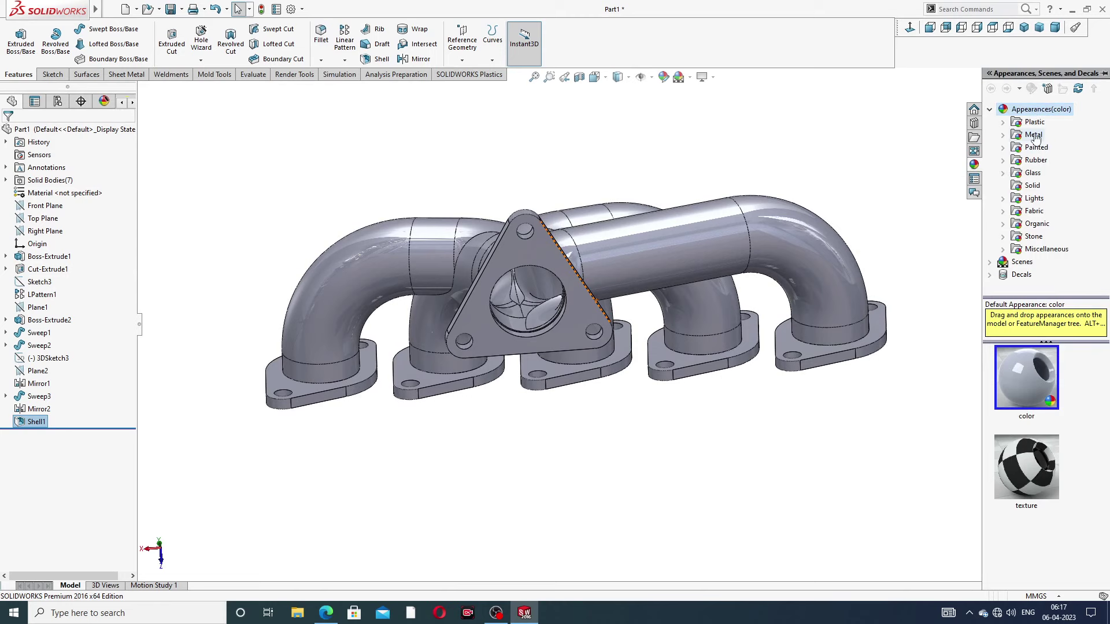
pyautogui.doubleClick(1036, 135)
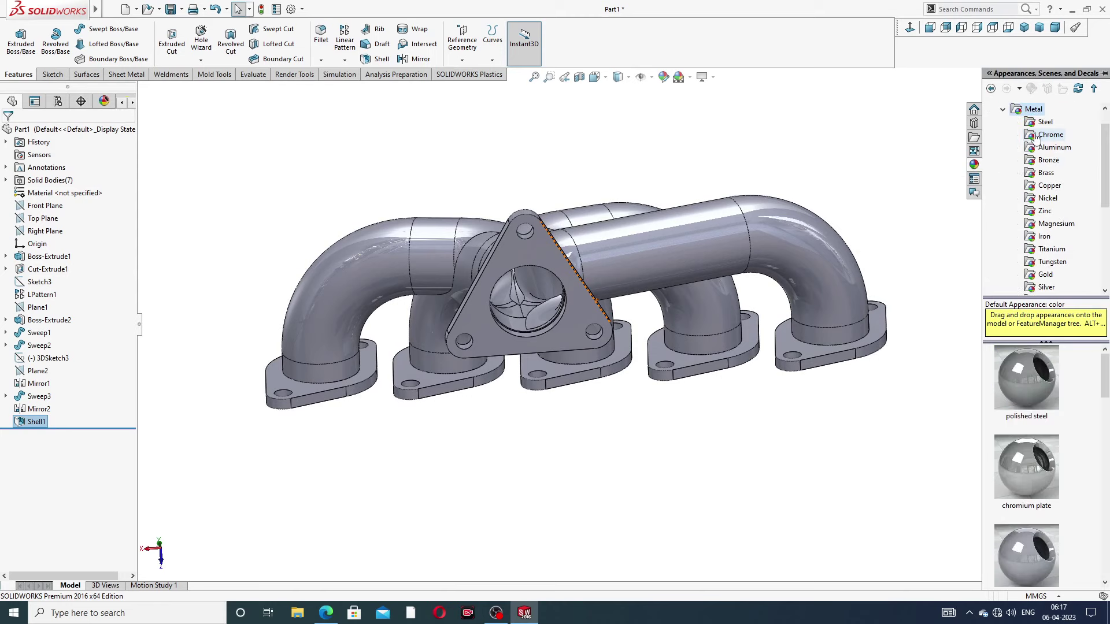
pyautogui.click(1047, 198)
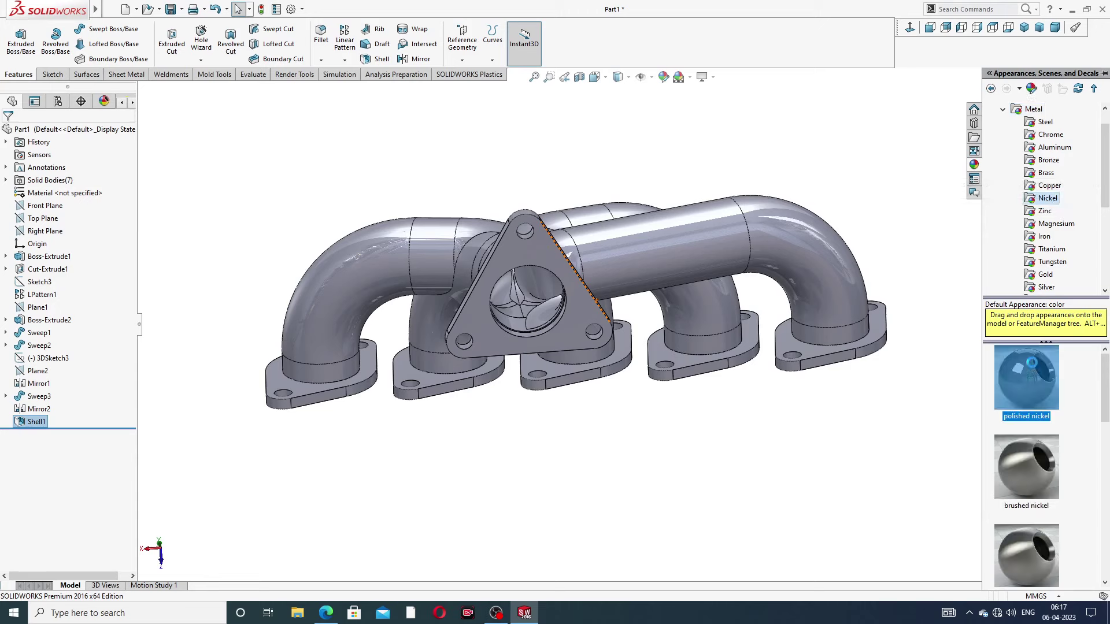
pyautogui.doubleClick(1031, 364)
pyautogui.moveTo(1031, 362); pyautogui.dragTo(844, 366)
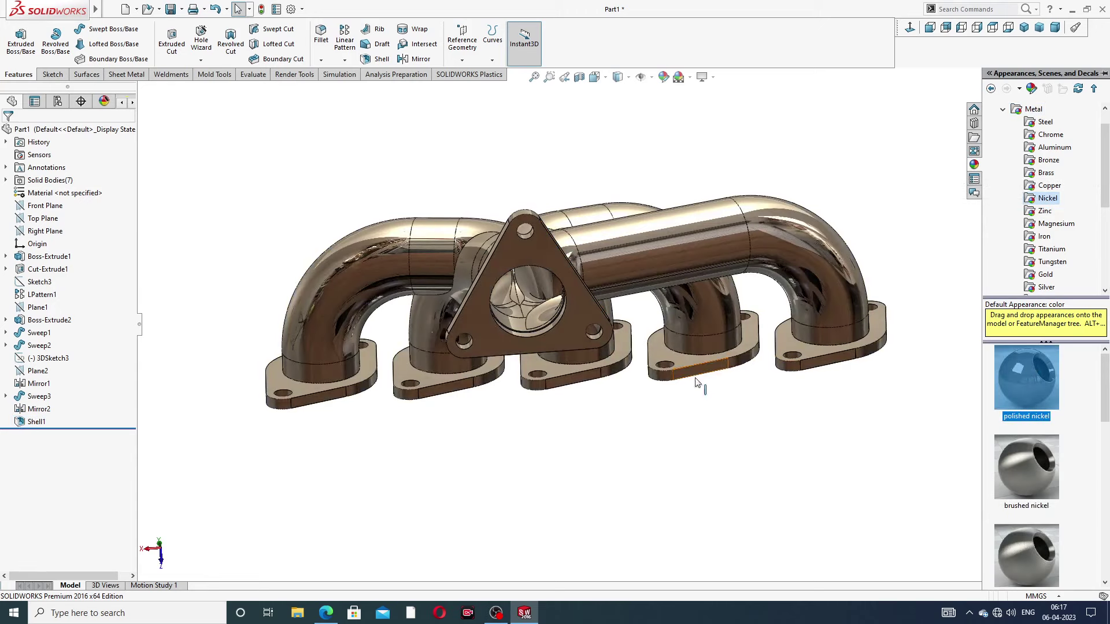
pyautogui.moveTo(696, 383); pyautogui.dragTo(695, 393)
# View the nickel manifold from the front and compare it against the reference drawing PDF
pyautogui.moveTo(708, 362); pyautogui.dragTo(627, 309, button='middle')
pyautogui.scroll(-3, 642, 288)
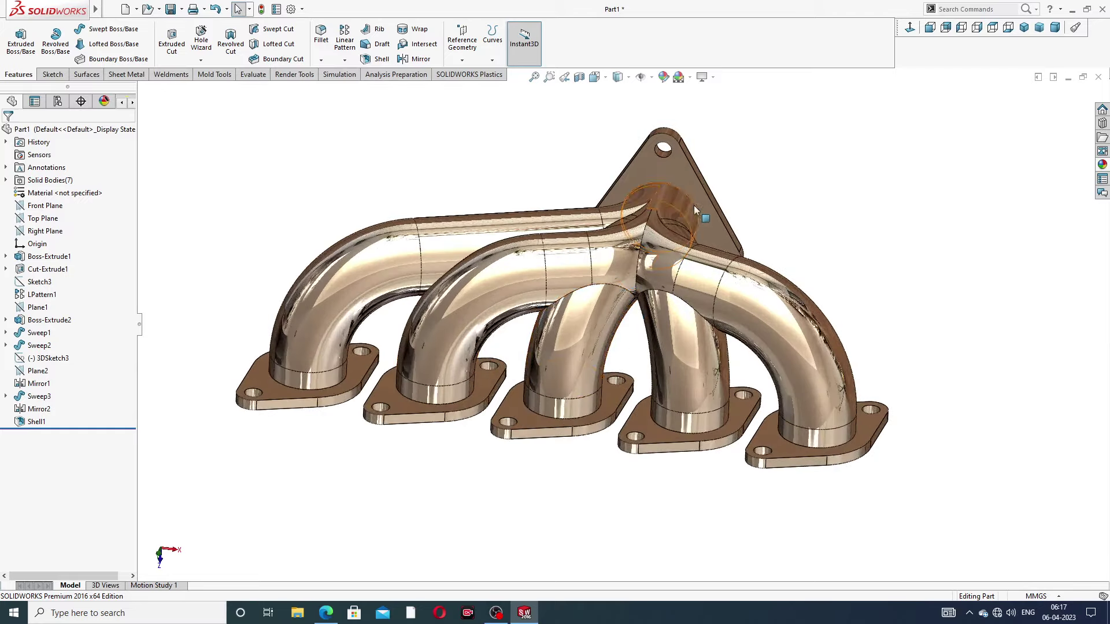
pyautogui.moveTo(694, 205); pyautogui.dragTo(761, 269, button='middle')
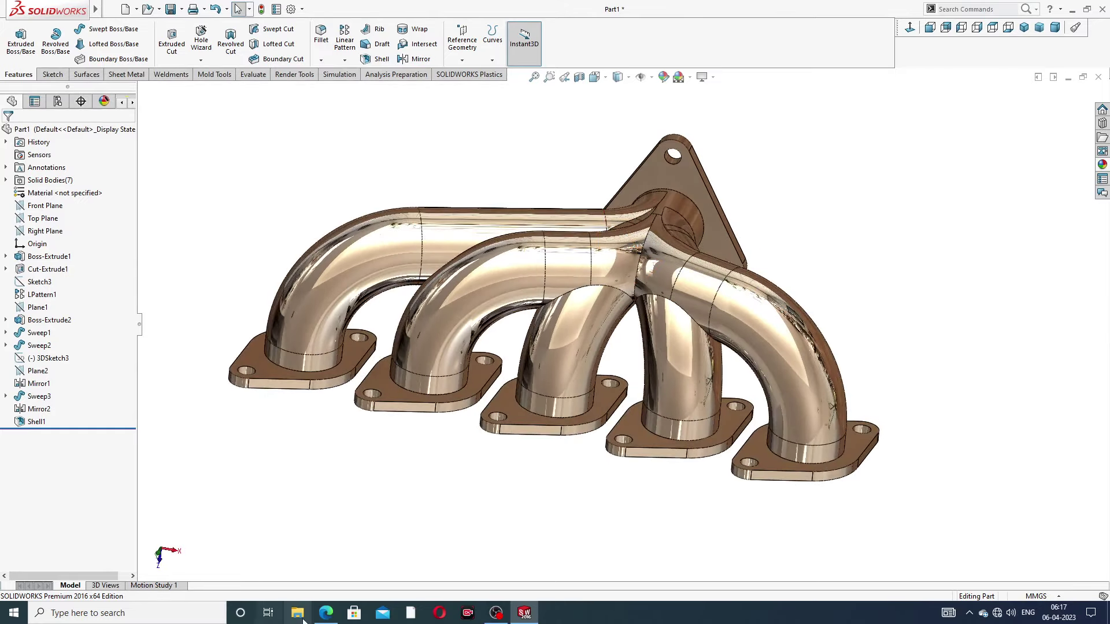
pyautogui.click(326, 614)
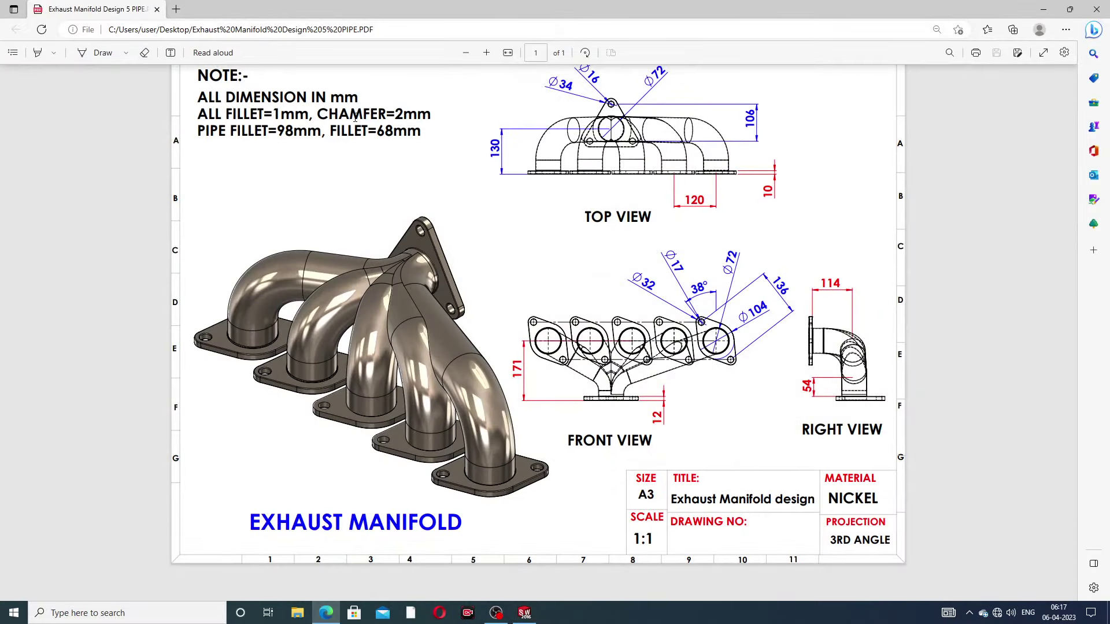
pyautogui.click(333, 616)
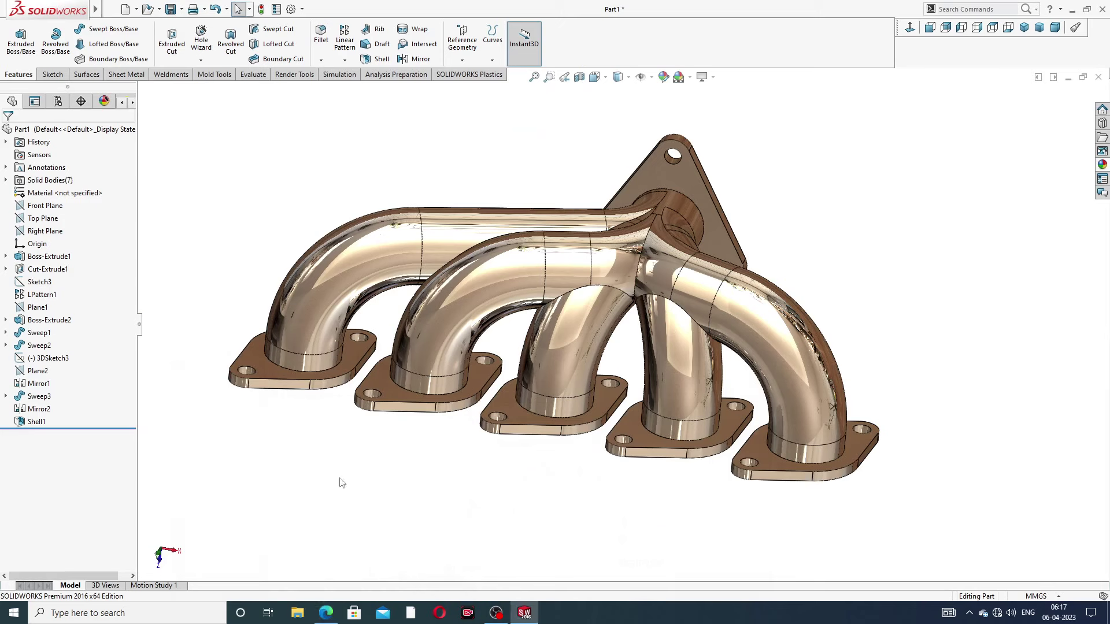
# Start a 2 mm chamfer on the outlet flange face, then cancel it
pyautogui.click(322, 60)
pyautogui.click(345, 90)
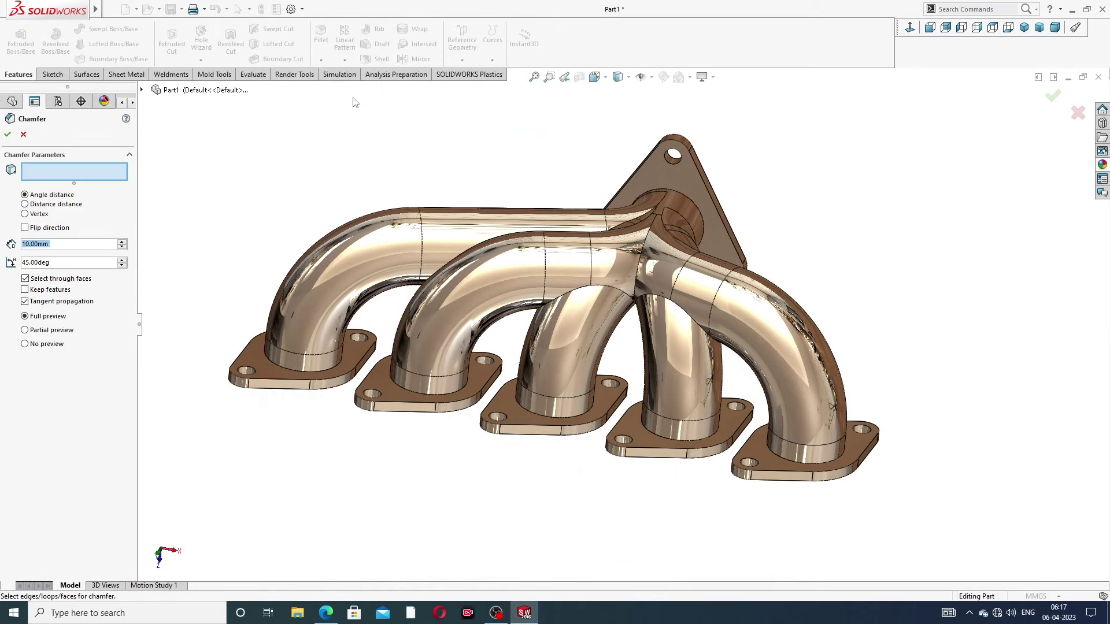
pyautogui.write('2')
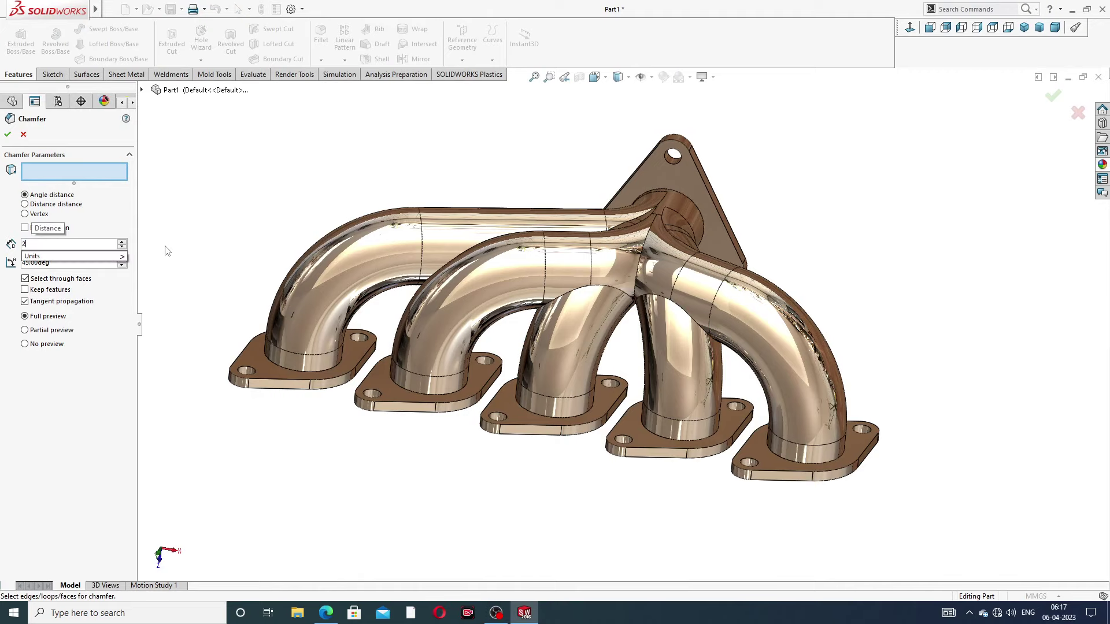
pyautogui.moveTo(778, 177); pyautogui.dragTo(636, 202, button='middle')
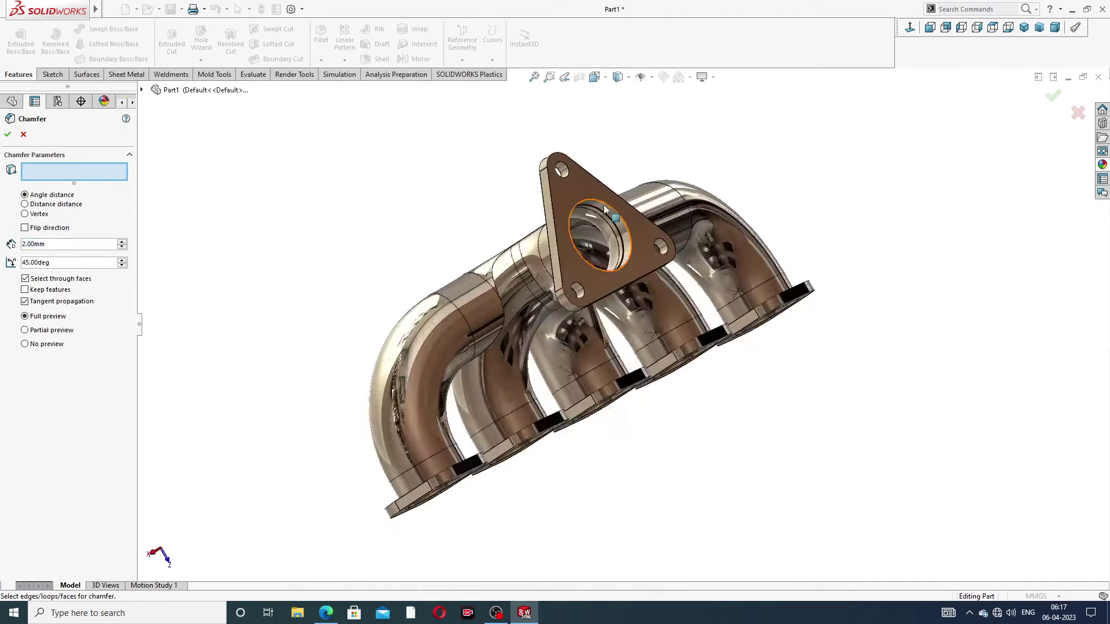
pyautogui.scroll(-3, 605, 203)
pyautogui.click(574, 218)
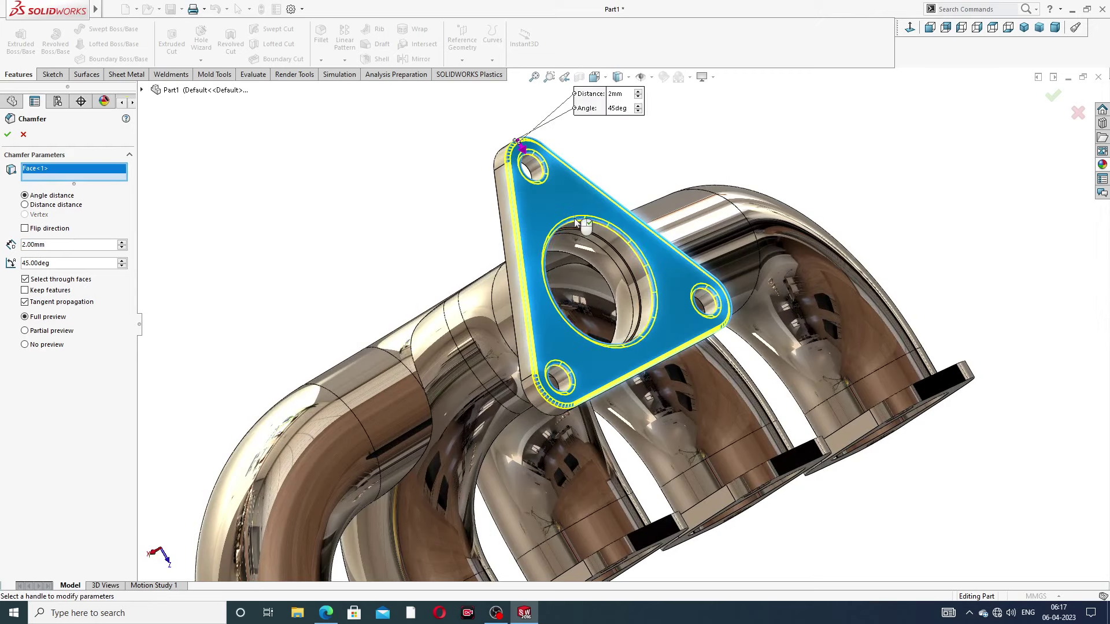
pyautogui.click(23, 135)
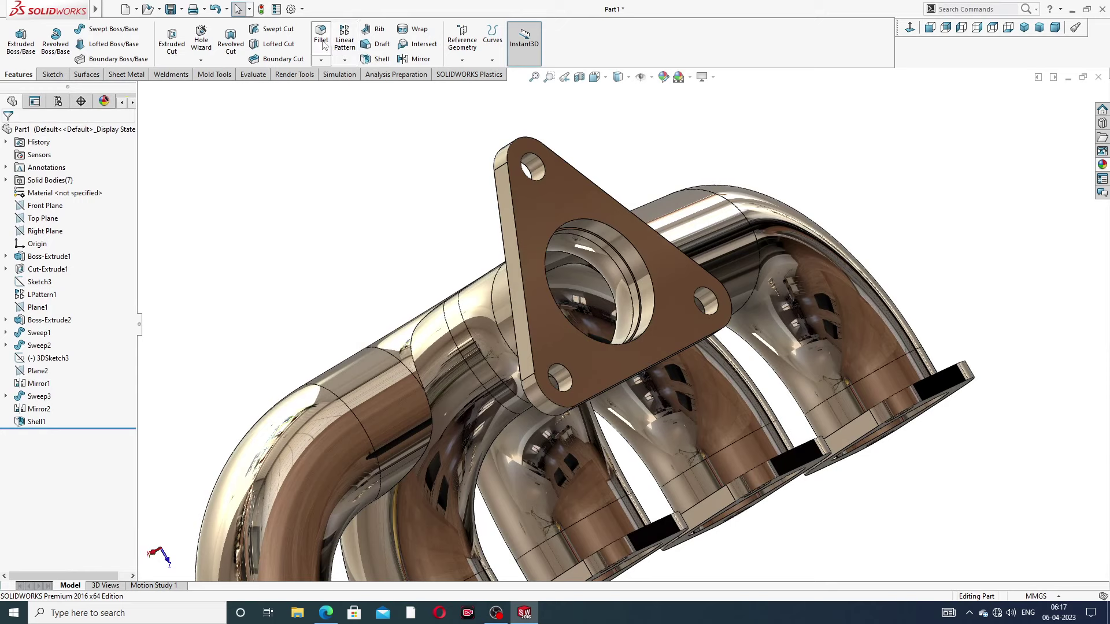
# Apply the 2 mm × 45° chamfer to the outlet flange's bore edge as Chamfer1
pyautogui.click(321, 60)
pyautogui.click(338, 87)
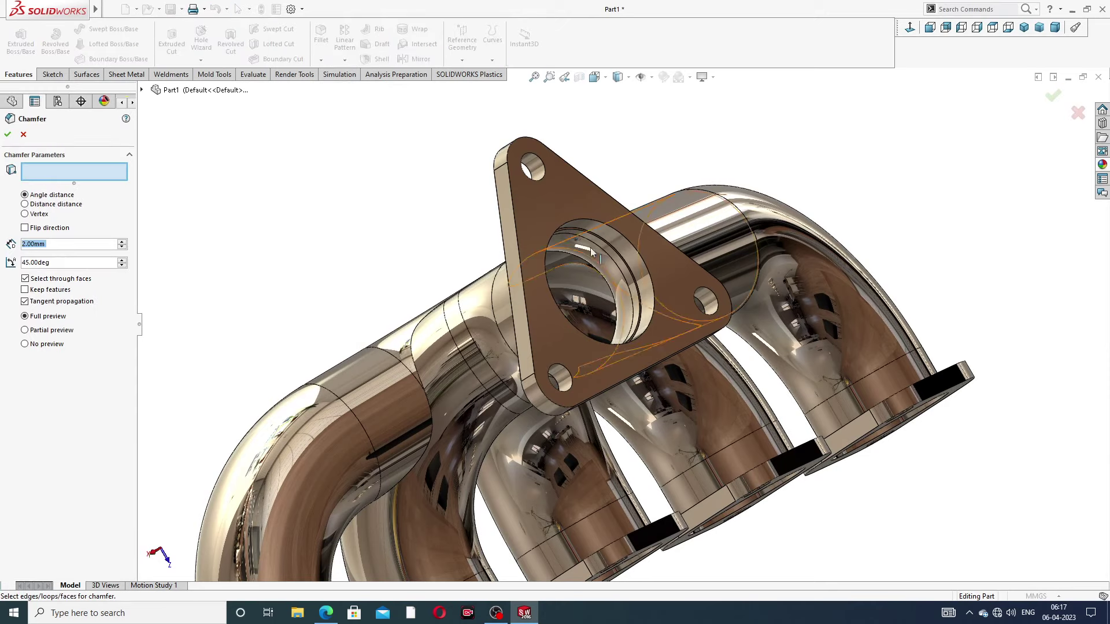
pyautogui.click(585, 217)
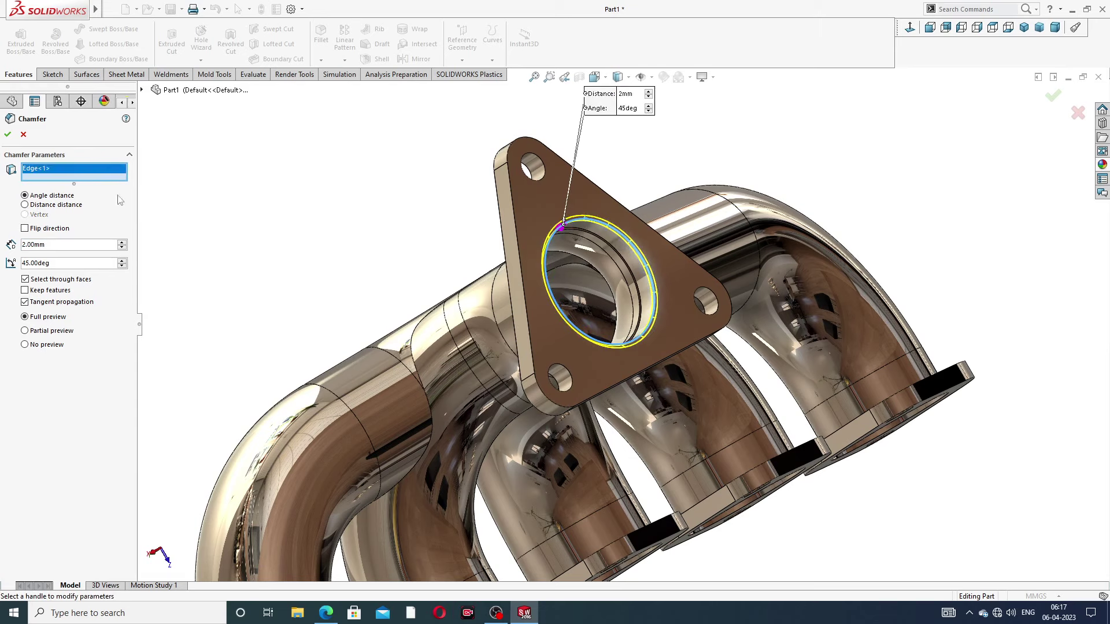
pyautogui.click(8, 136)
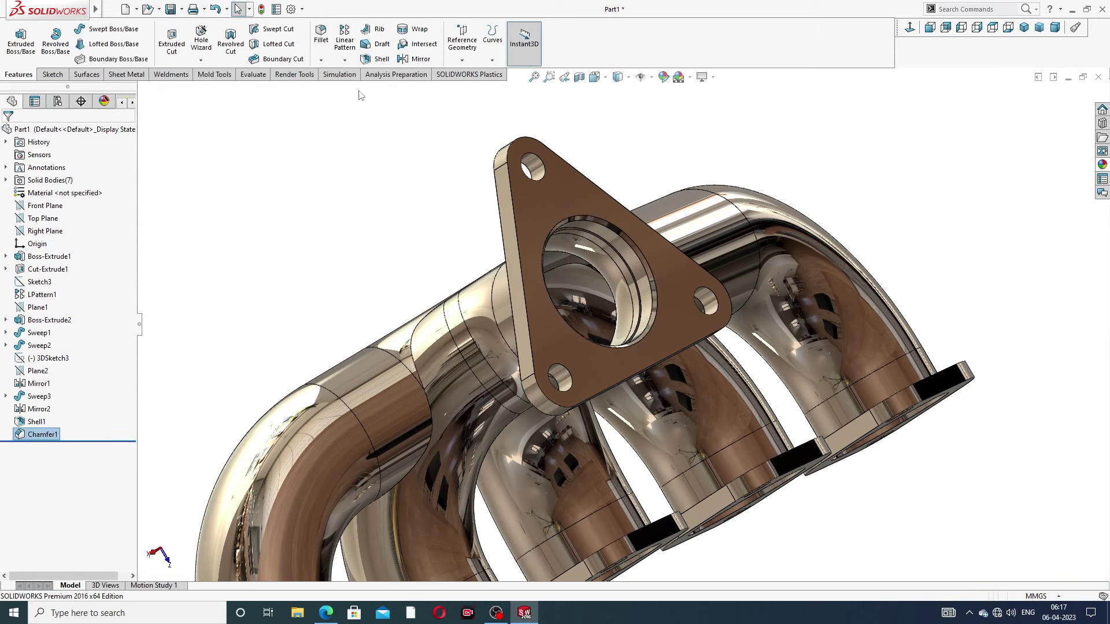
pyautogui.click(320, 60)
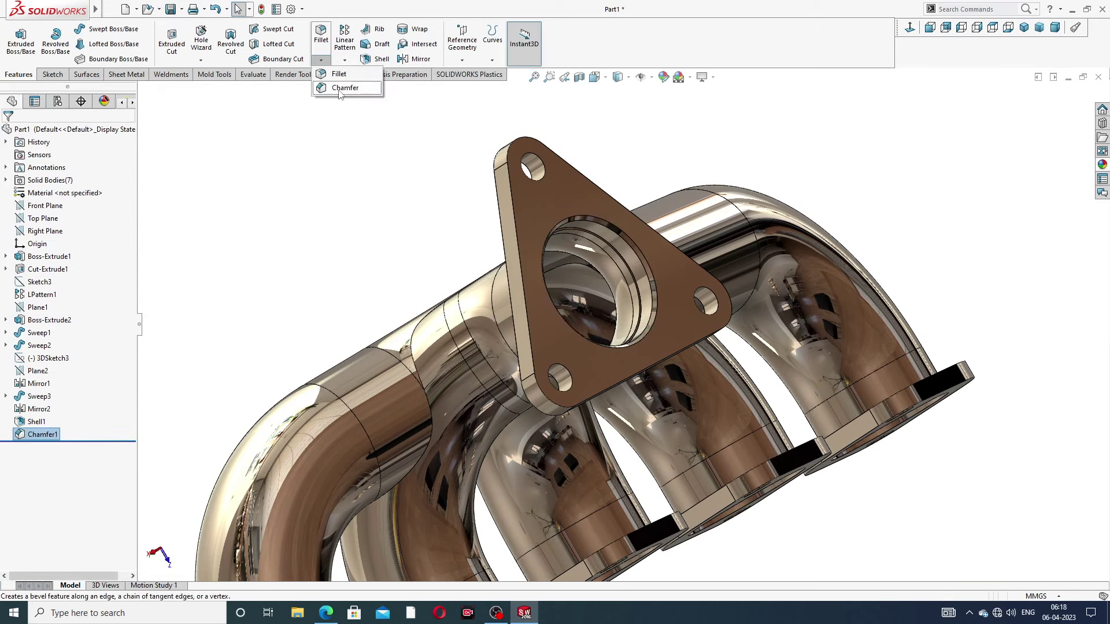
# Chamfer the first inlet flange's bore edge at 2 mm × 45°, creating Chamfer2
pyautogui.click(344, 87)
pyautogui.scroll(2, 543, 390)
pyautogui.moveTo(544, 391); pyautogui.dragTo(412, 374, button='middle')
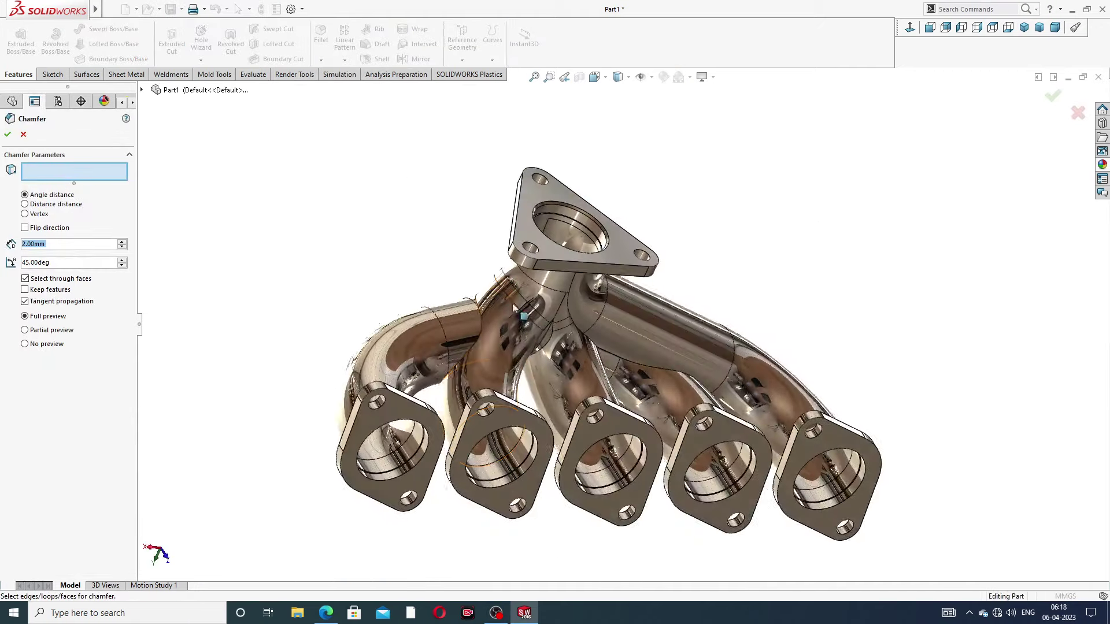
pyautogui.scroll(-5, 411, 375)
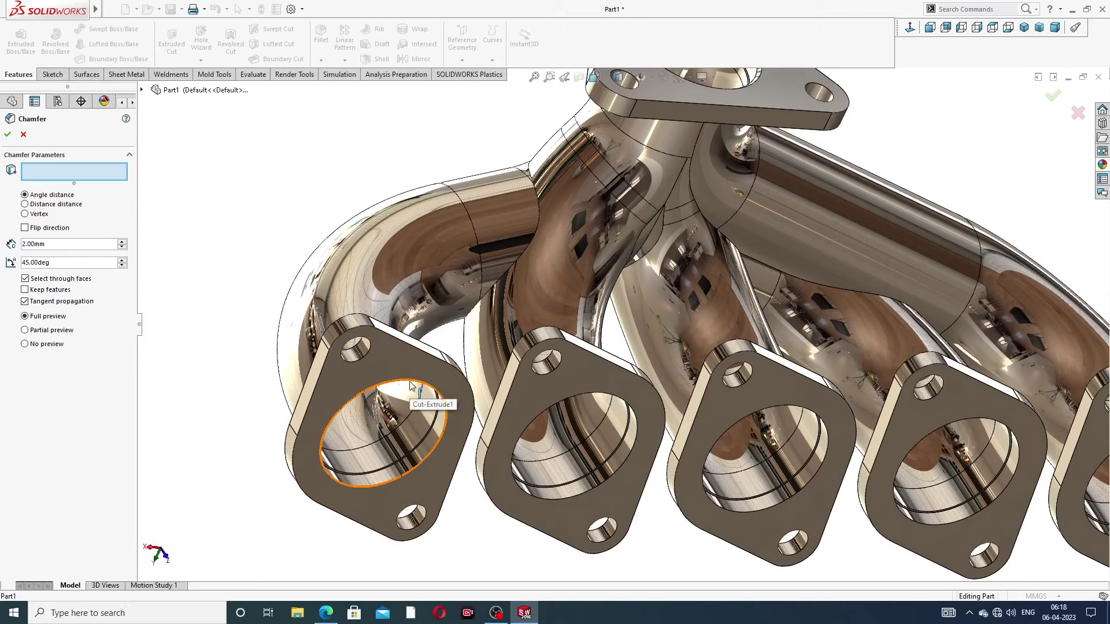
pyautogui.click(410, 384)
pyautogui.click(8, 135)
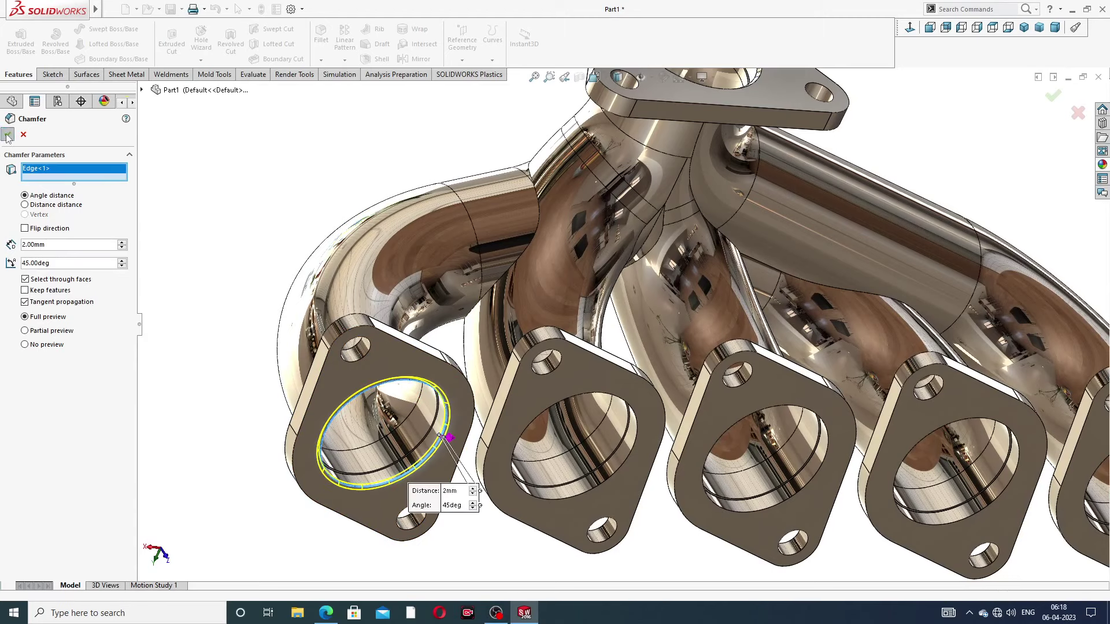
# Chamfer the next inlet flange's bore edge, creating Chamfer3
pyautogui.click(322, 60)
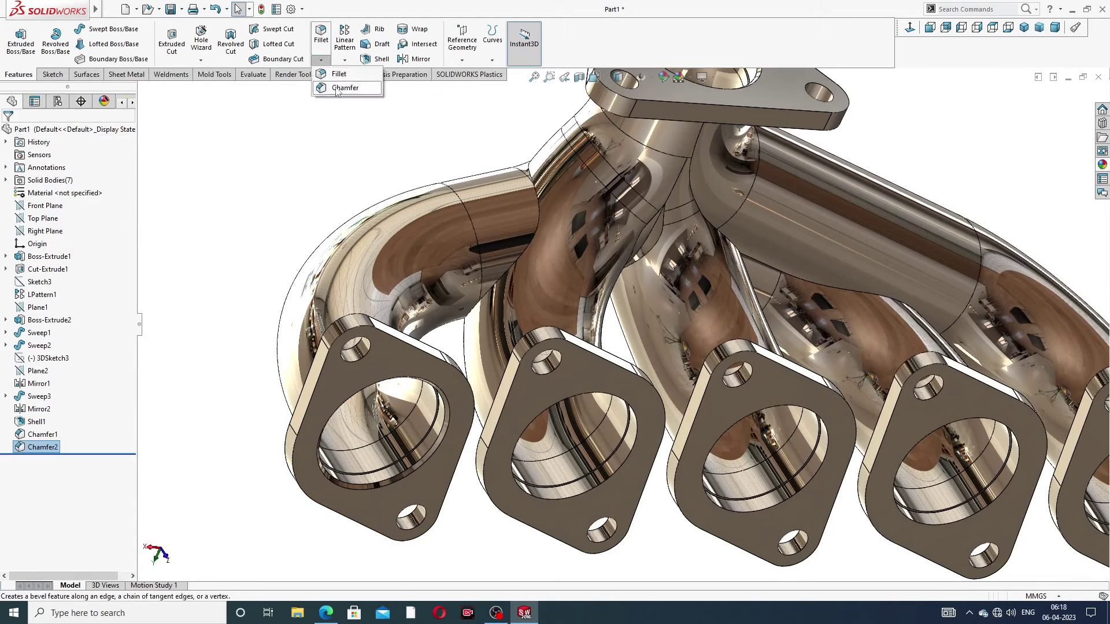
pyautogui.click(341, 88)
pyautogui.scroll(-5, 609, 407)
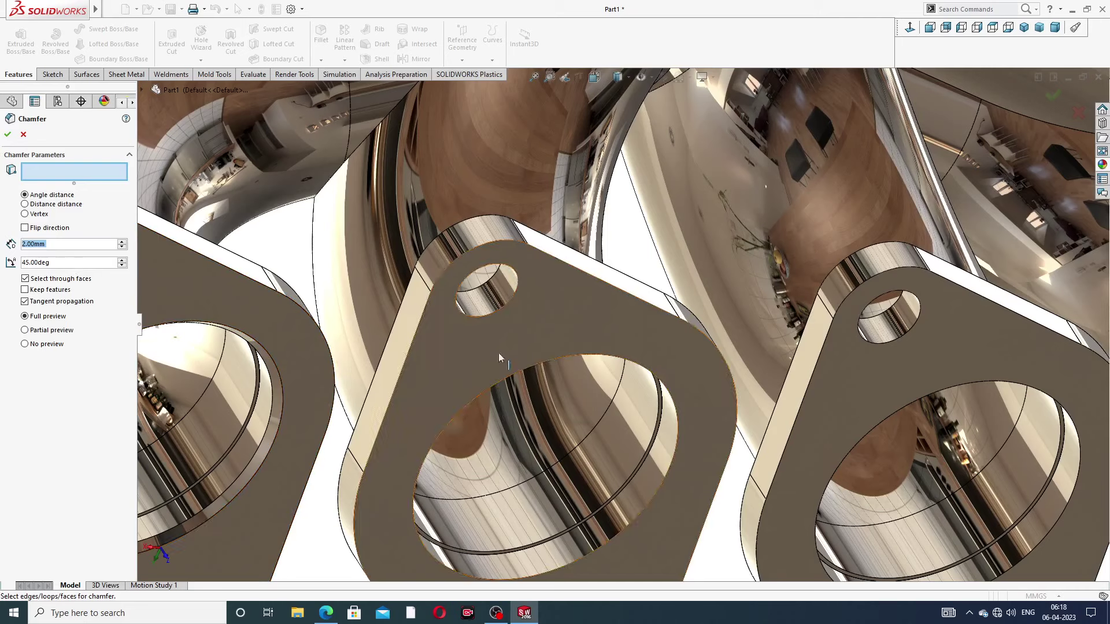
pyautogui.click(555, 363)
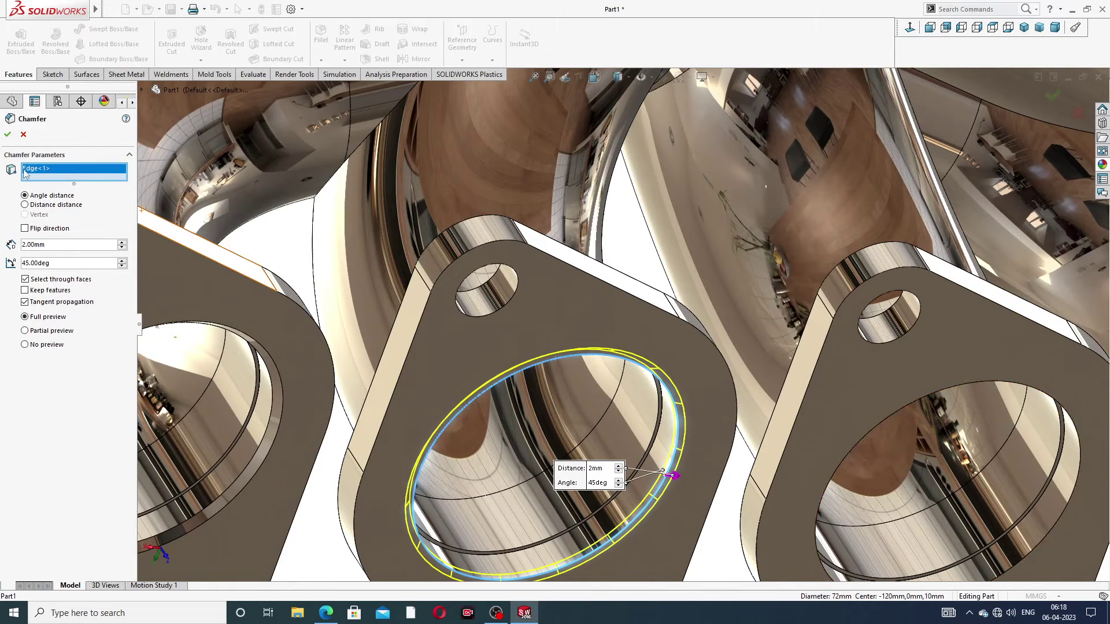
pyautogui.click(6, 134)
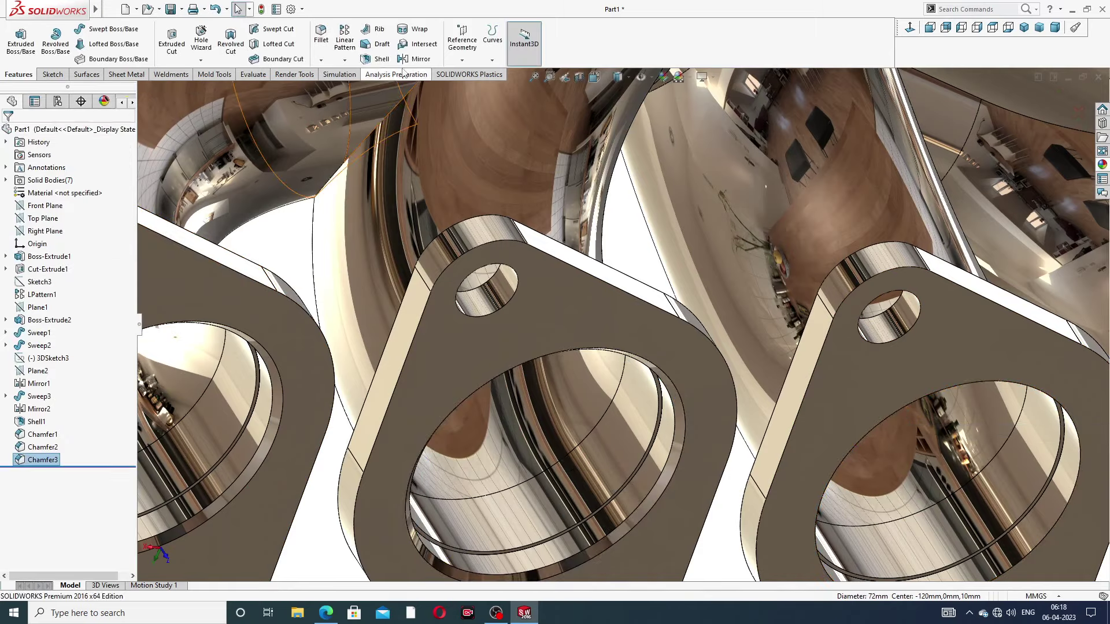
# Add Chamfer4 to a third inlet flange's bore edge on the right side
pyautogui.click(321, 60)
pyautogui.click(342, 88)
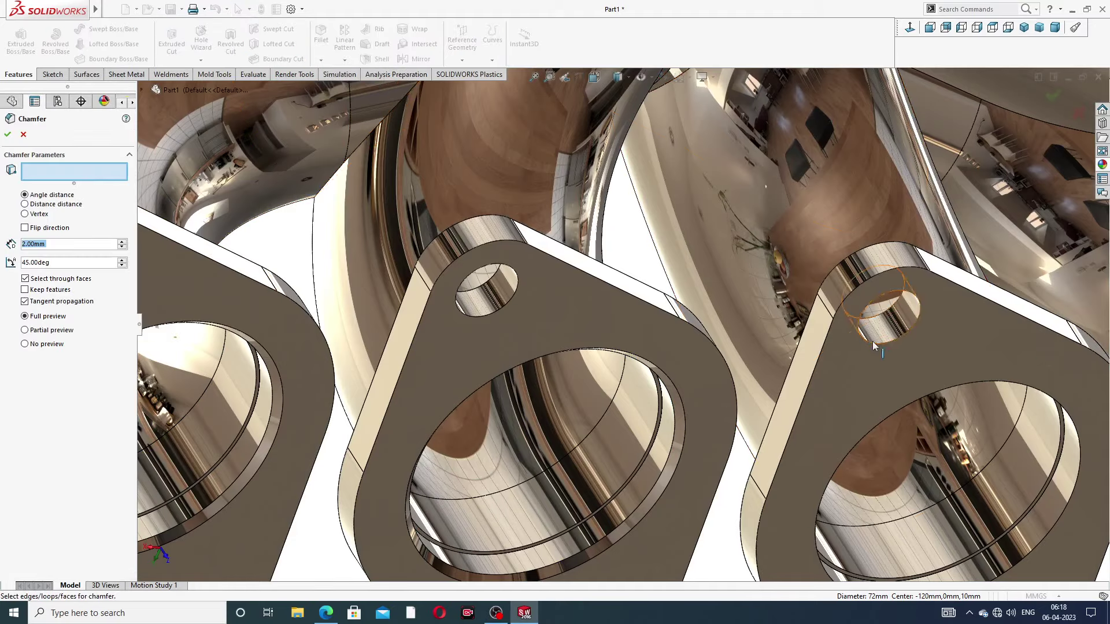
pyautogui.scroll(3, 872, 341)
pyautogui.scroll(-2, 836, 375)
pyautogui.scroll(-1, 836, 374)
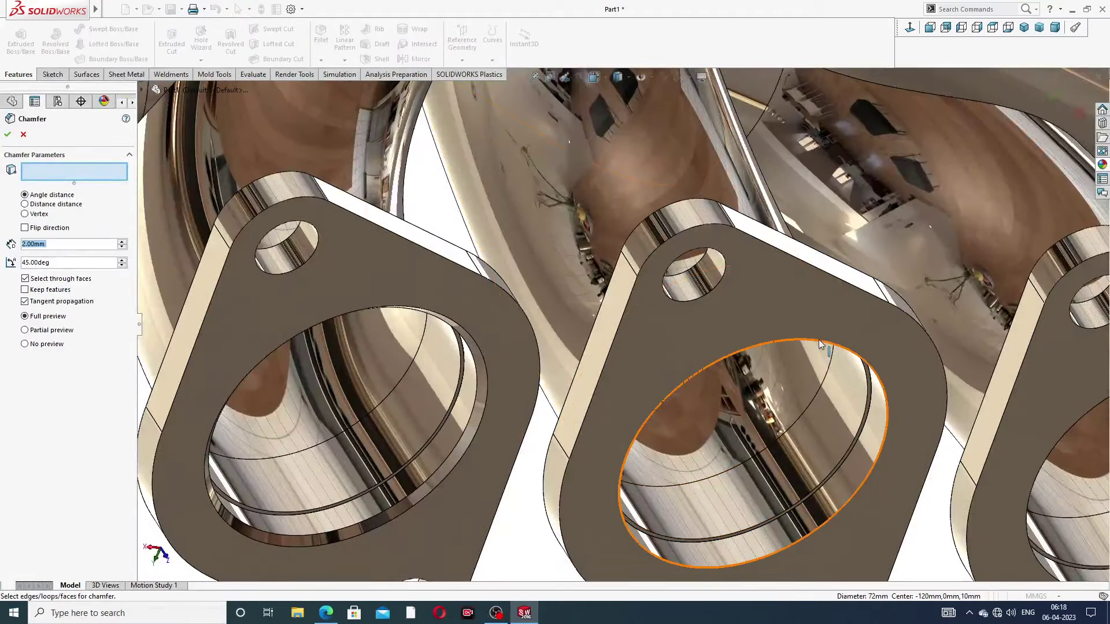
pyautogui.click(831, 359)
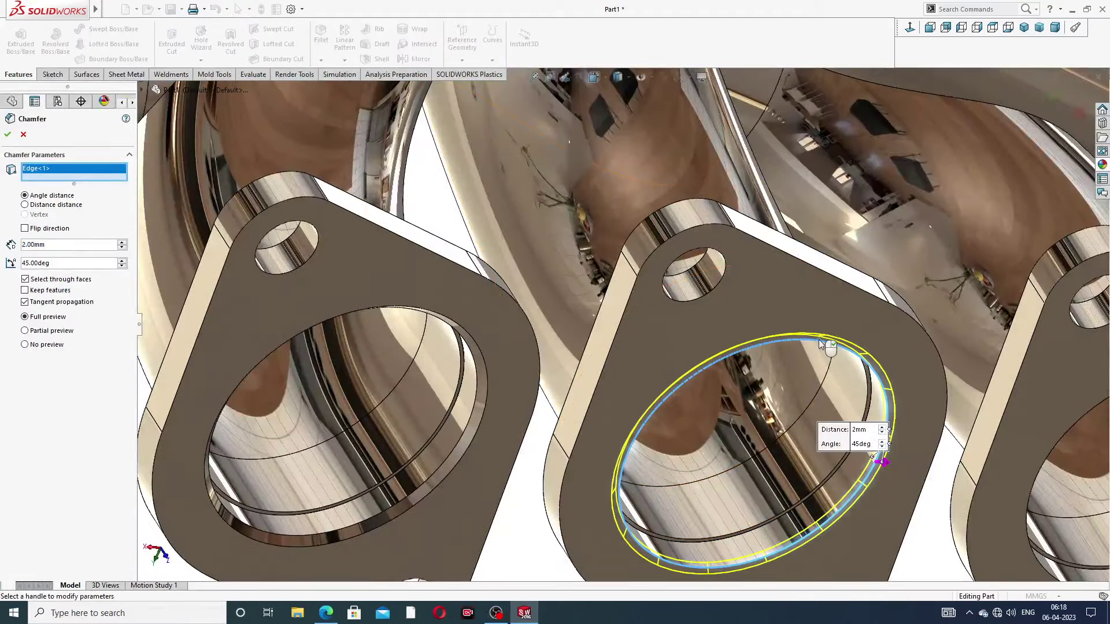
pyautogui.click(8, 135)
# Chamfer the fourth inlet flange's bore edge at 2 mm × 45° as Chamfer5
pyautogui.click(321, 60)
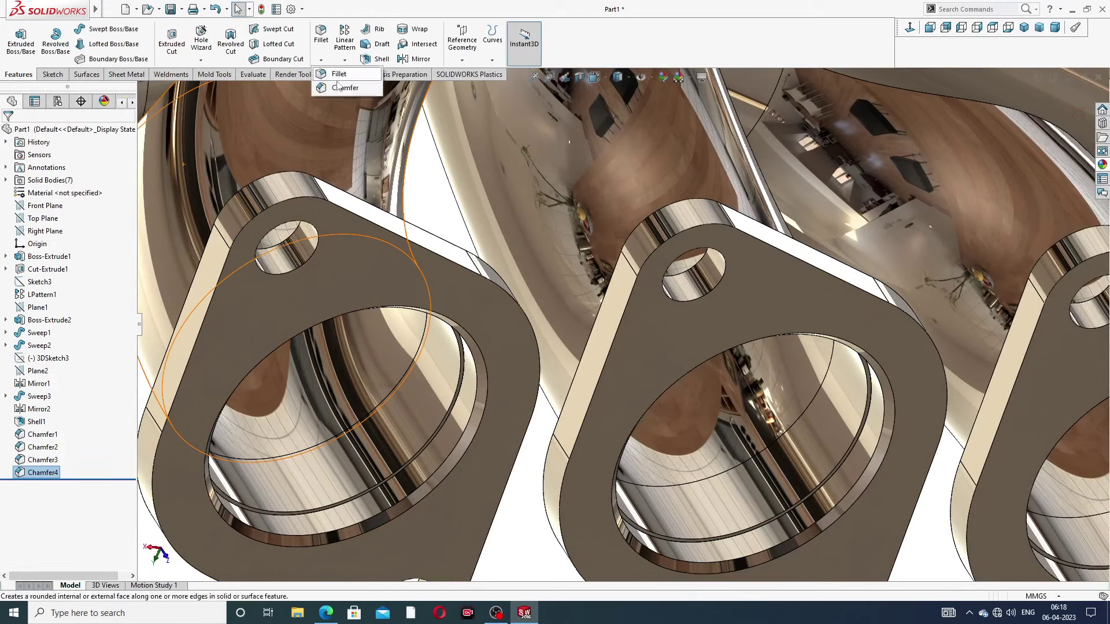
pyautogui.click(338, 89)
pyautogui.scroll(2, 895, 279)
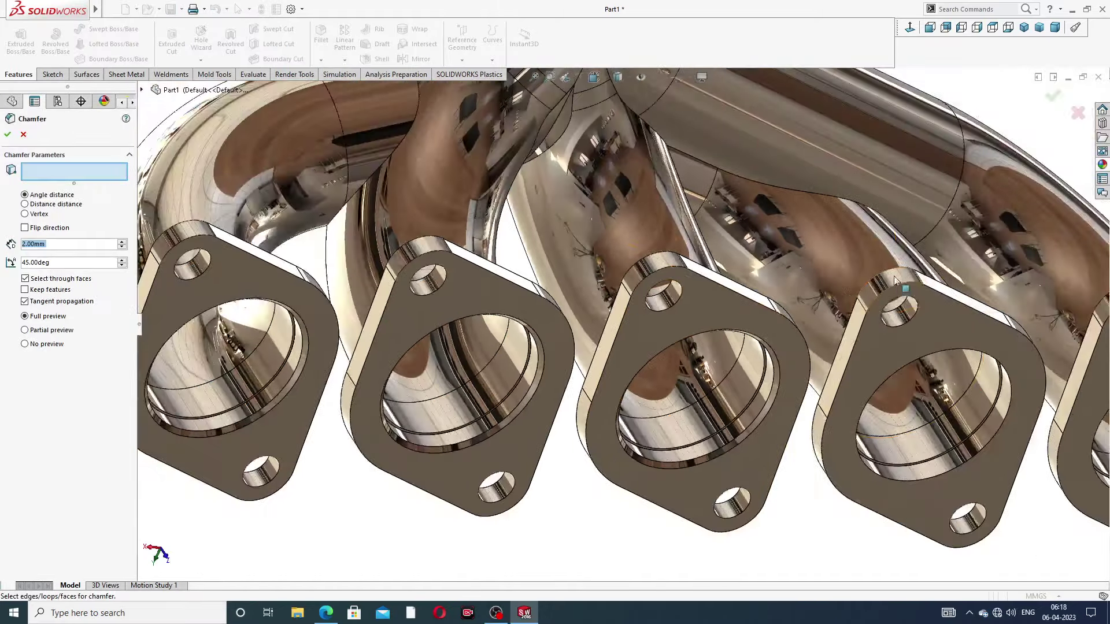
pyautogui.scroll(-2, 926, 350)
pyautogui.click(924, 349)
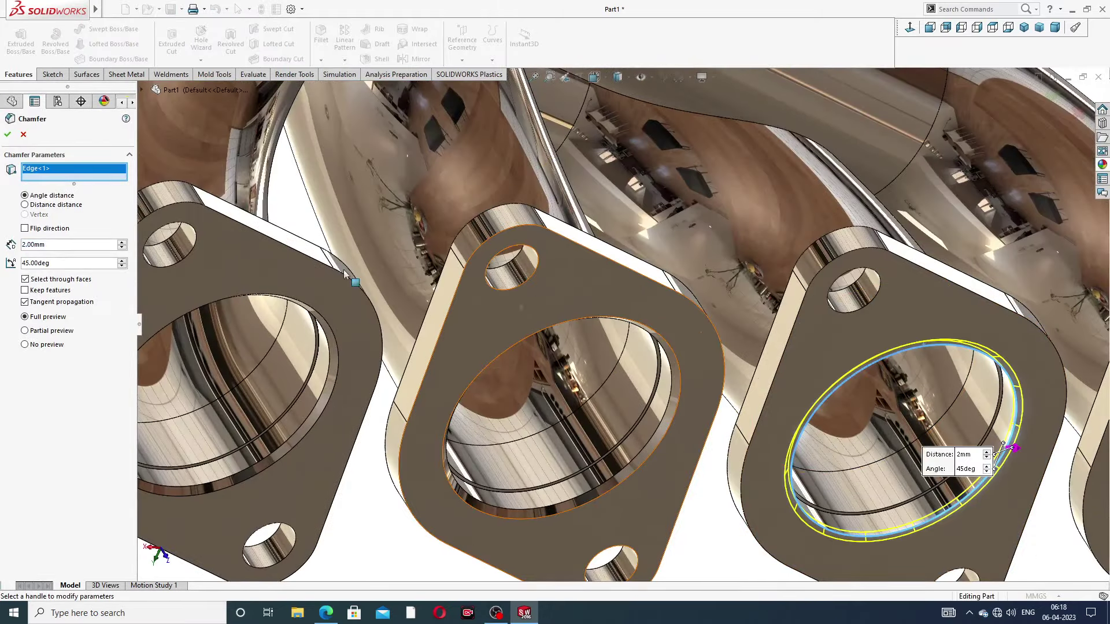
pyautogui.press('Return')
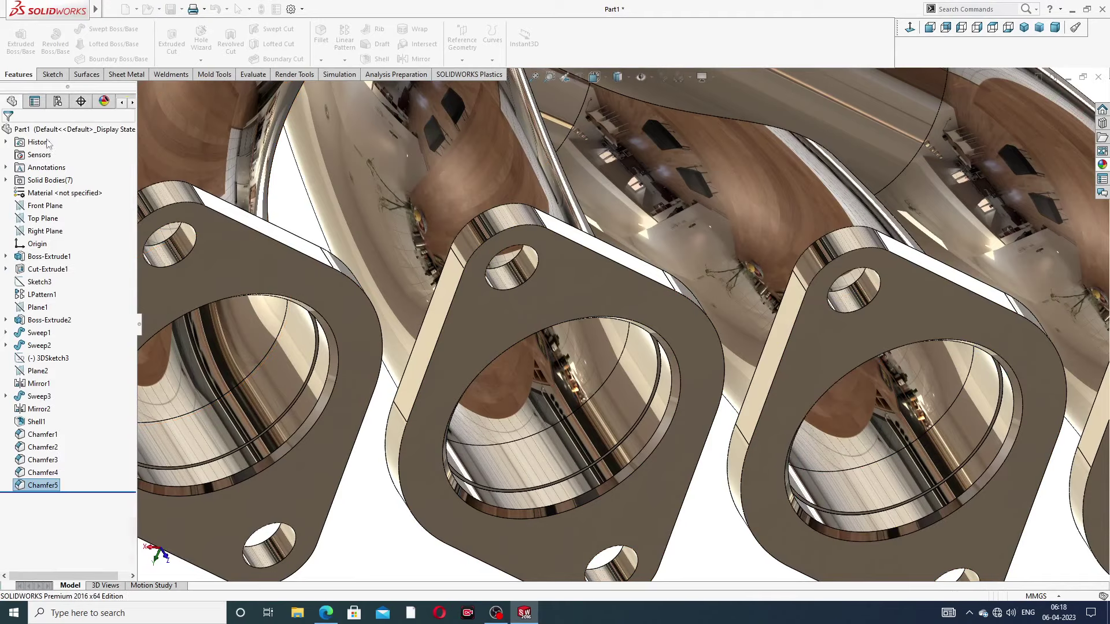
# Add Chamfer6 to the last inlet bore edge and turn the view back to the outlet flange
pyautogui.click(320, 60)
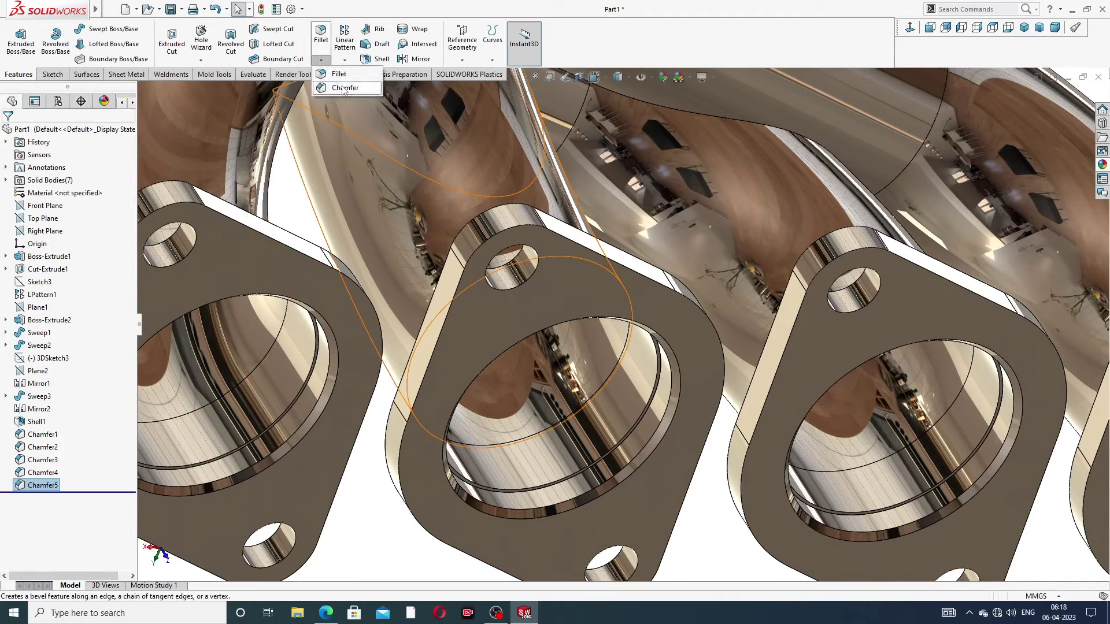
pyautogui.click(345, 88)
pyautogui.scroll(5, 900, 237)
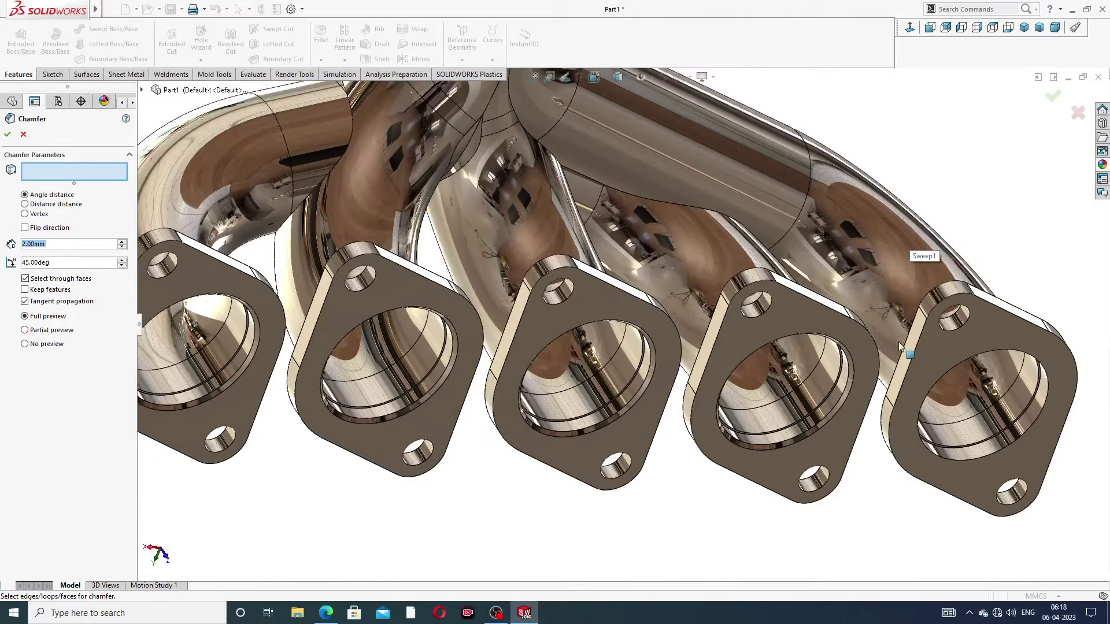
pyautogui.scroll(-4, 966, 355)
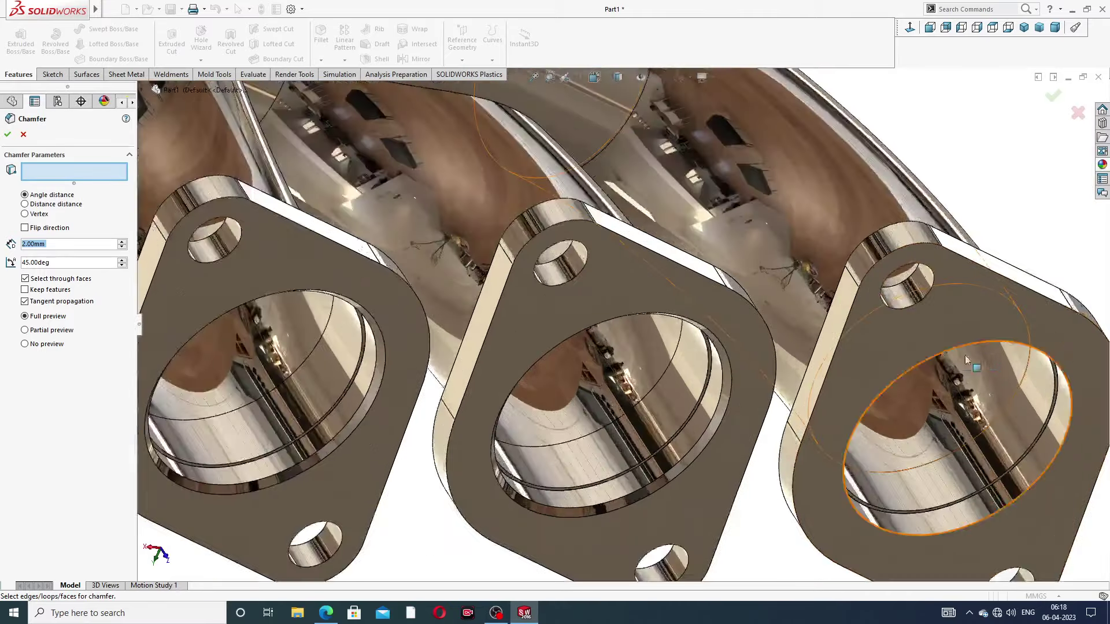
pyautogui.click(1009, 343)
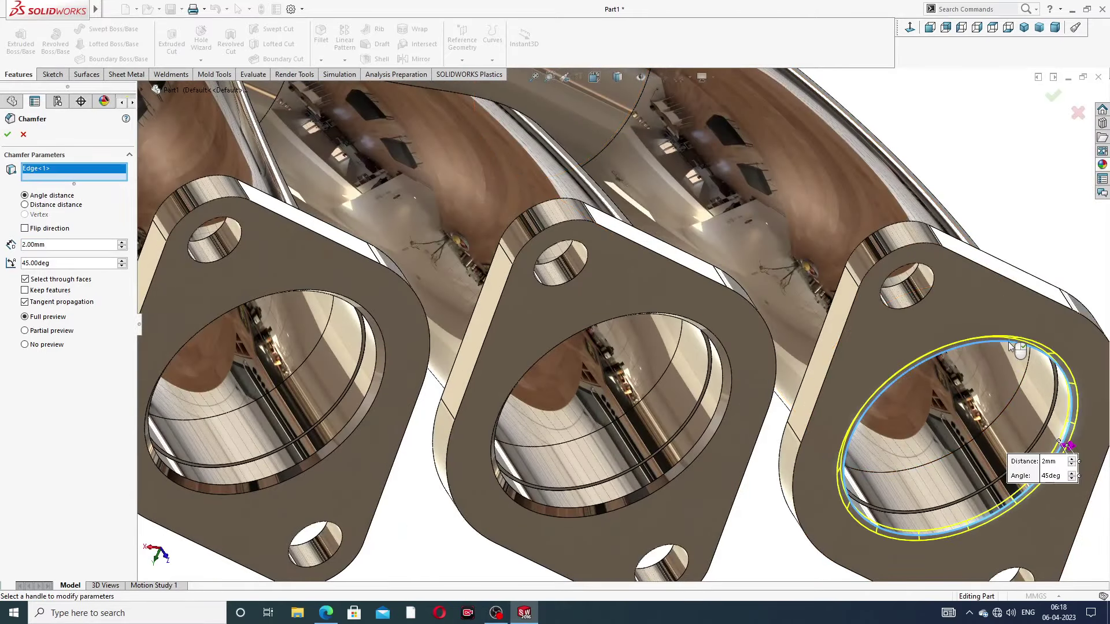
pyautogui.click(1053, 96)
pyautogui.scroll(5, 917, 206)
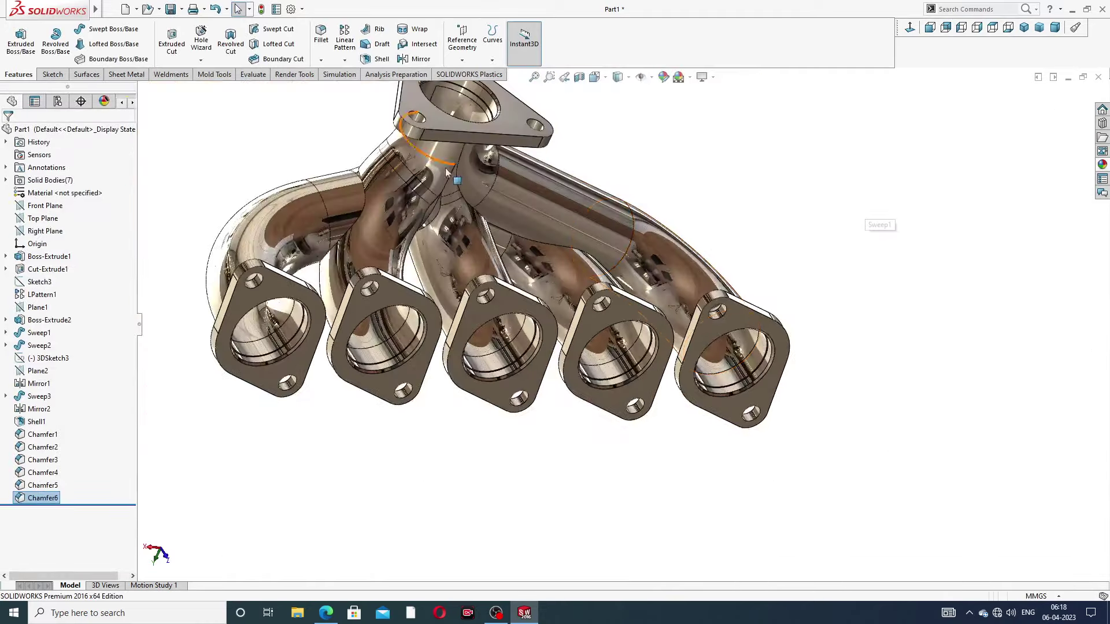
pyautogui.moveTo(651, 186); pyautogui.dragTo(510, 151, button='middle')
pyautogui.scroll(-3, 510, 151)
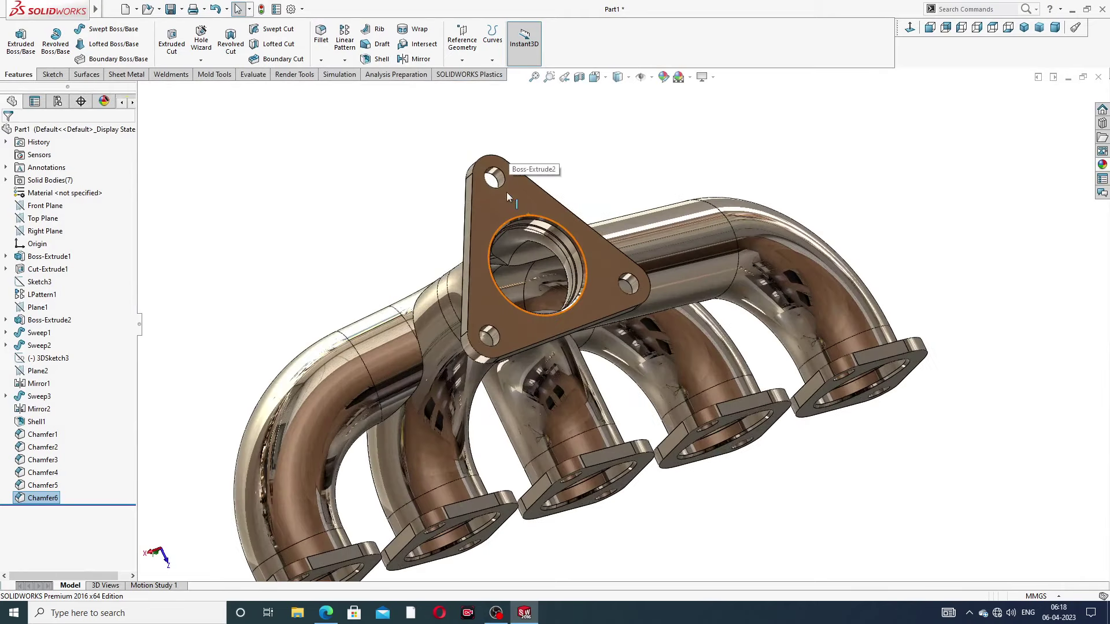
# Fillet both faces of the triangular outlet flange with a 1 mm radius as Fillet1
pyautogui.click(321, 60)
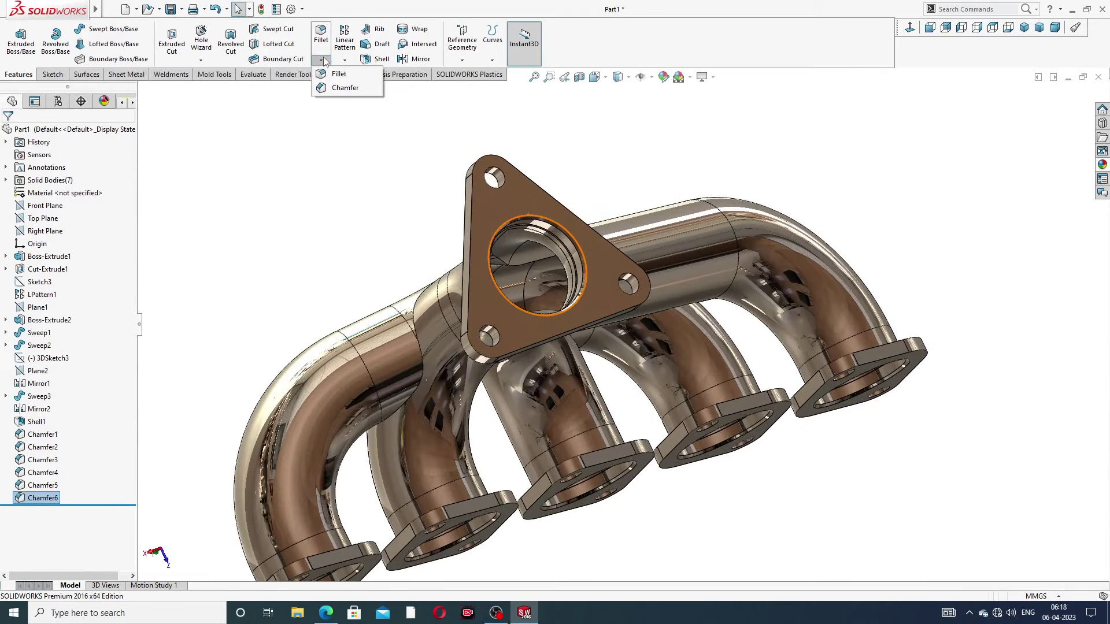
pyautogui.click(342, 72)
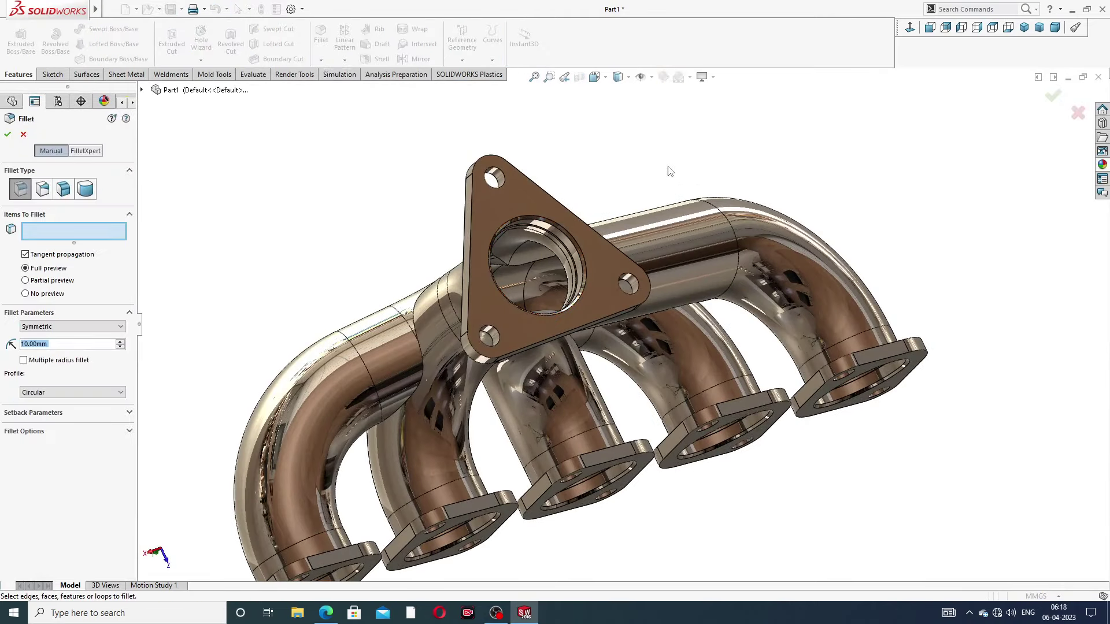
pyautogui.click(526, 193)
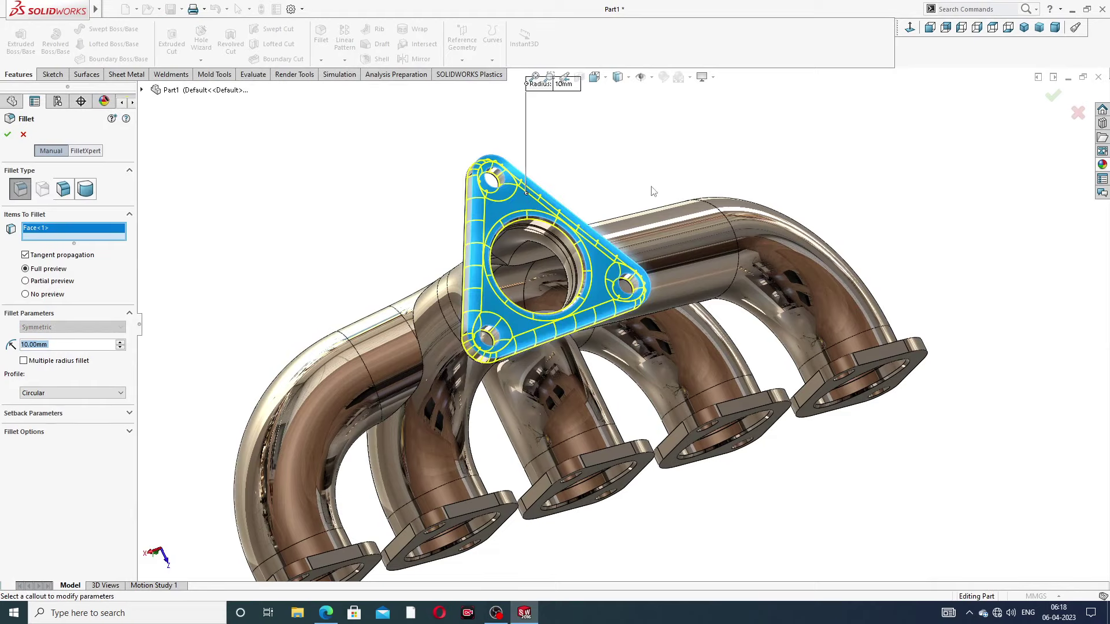
pyautogui.moveTo(652, 191); pyautogui.dragTo(86, 273, button='middle')
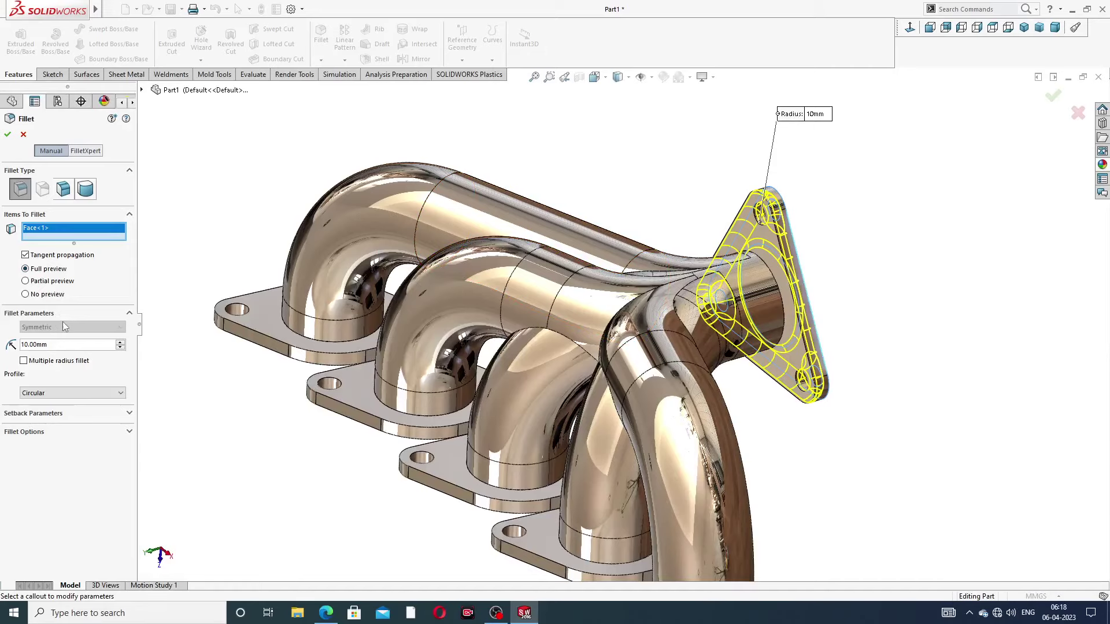
pyautogui.write('1')
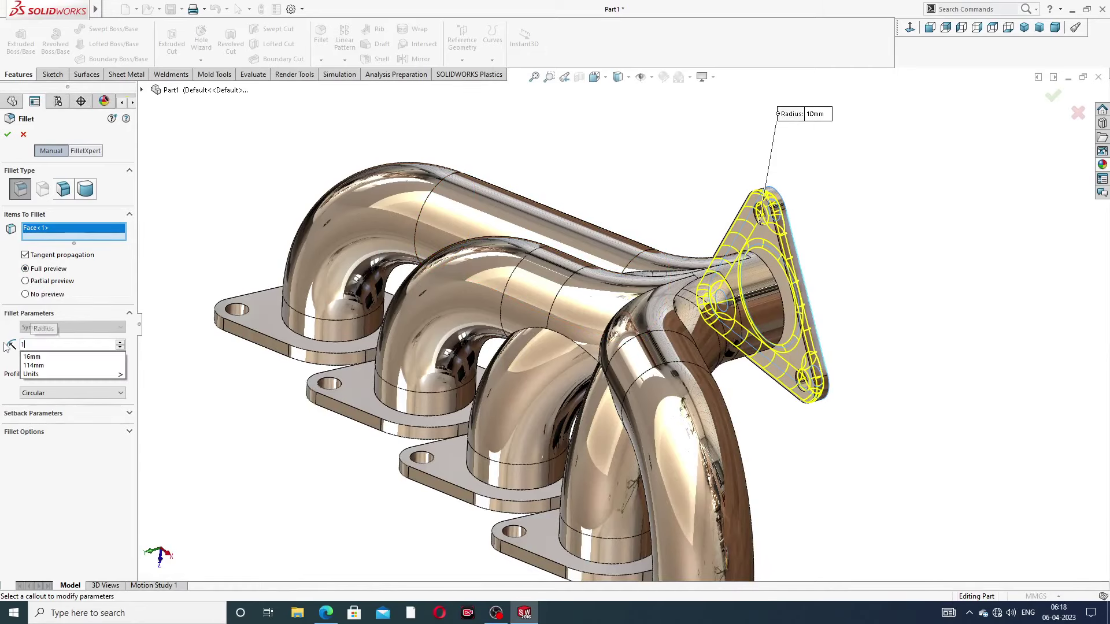
pyautogui.press('Return')
pyautogui.moveTo(680, 252); pyautogui.dragTo(714, 226, button='middle')
pyautogui.click(713, 225)
pyautogui.moveTo(782, 227); pyautogui.dragTo(971, 152, button='middle')
pyautogui.click(1053, 100)
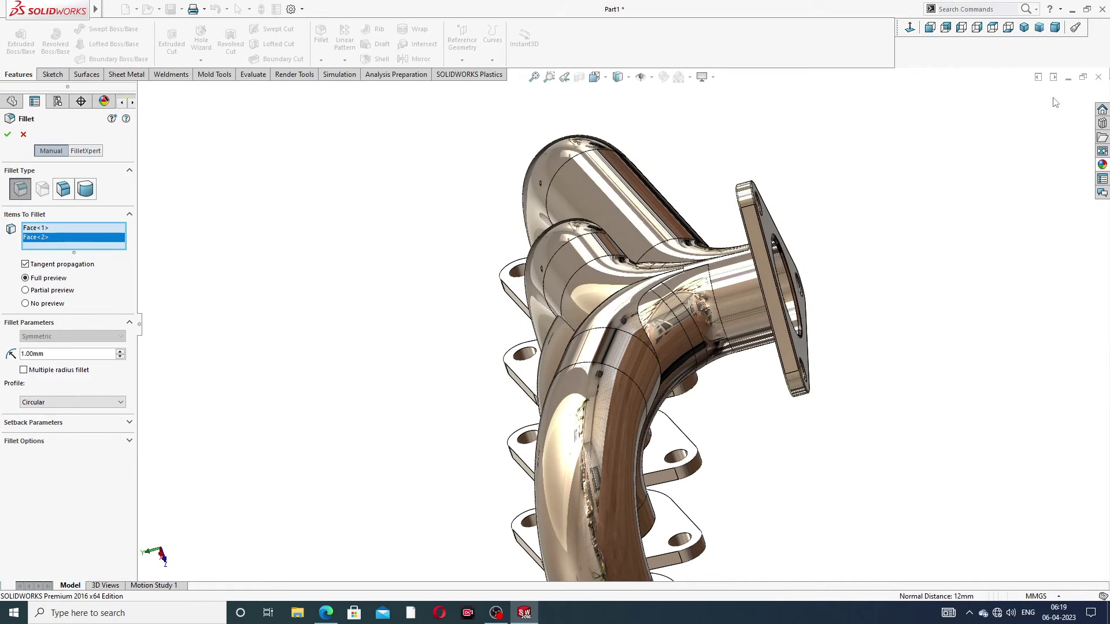
# Fillet the top and underside faces of the leftmost inlet flange at 1 mm as Fillet2
pyautogui.click(322, 46)
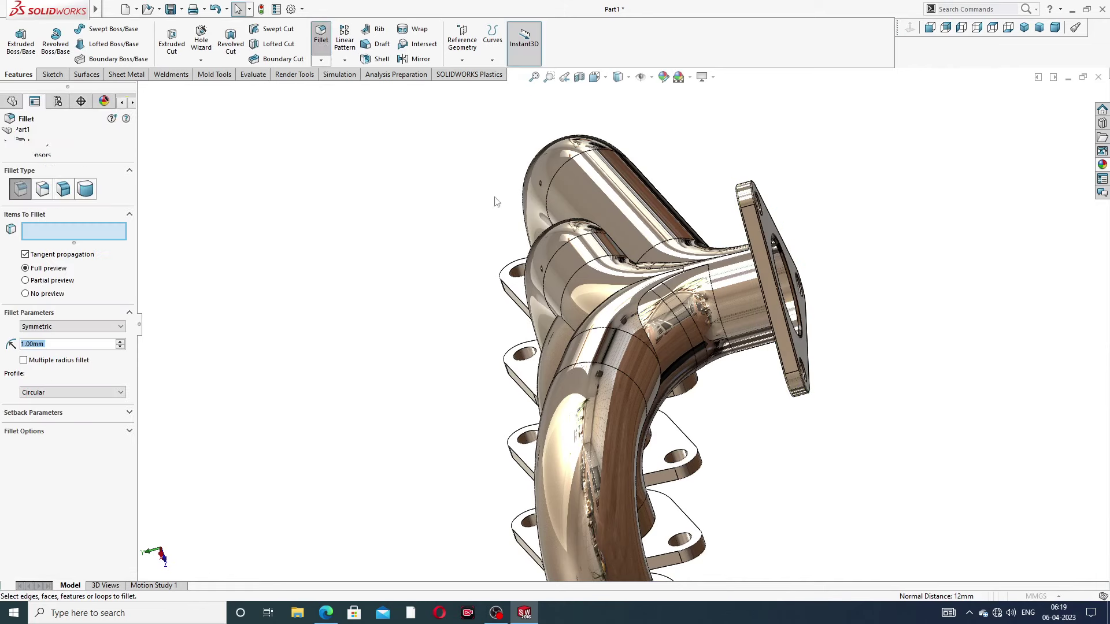
pyautogui.moveTo(687, 370); pyautogui.dragTo(433, 431, button='middle')
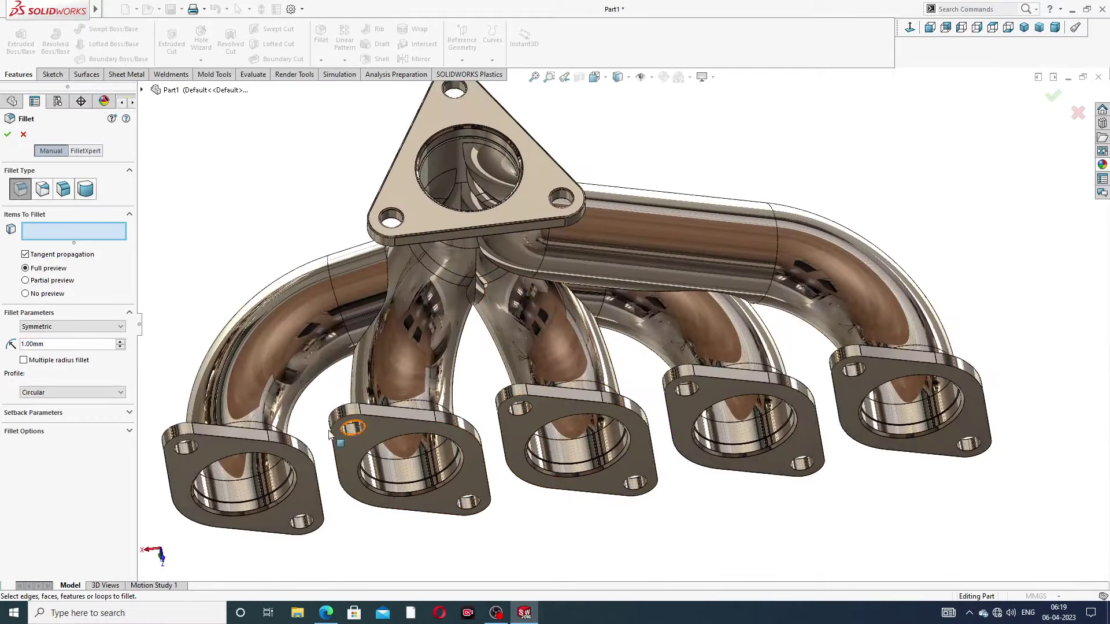
pyautogui.click(218, 444)
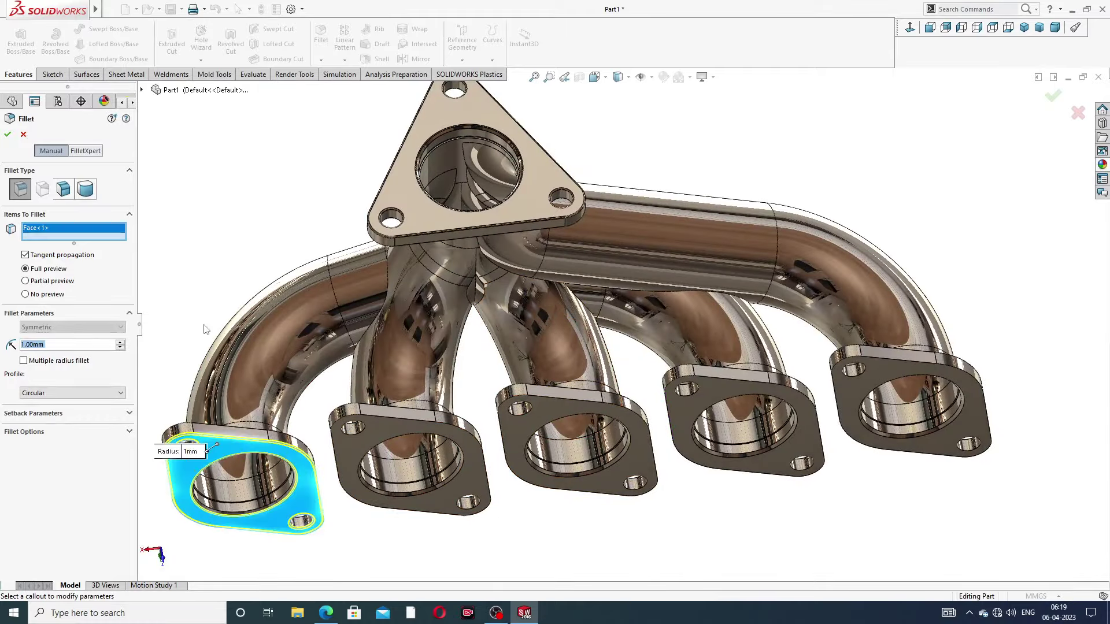
pyautogui.moveTo(231, 427); pyautogui.dragTo(254, 496, button='middle')
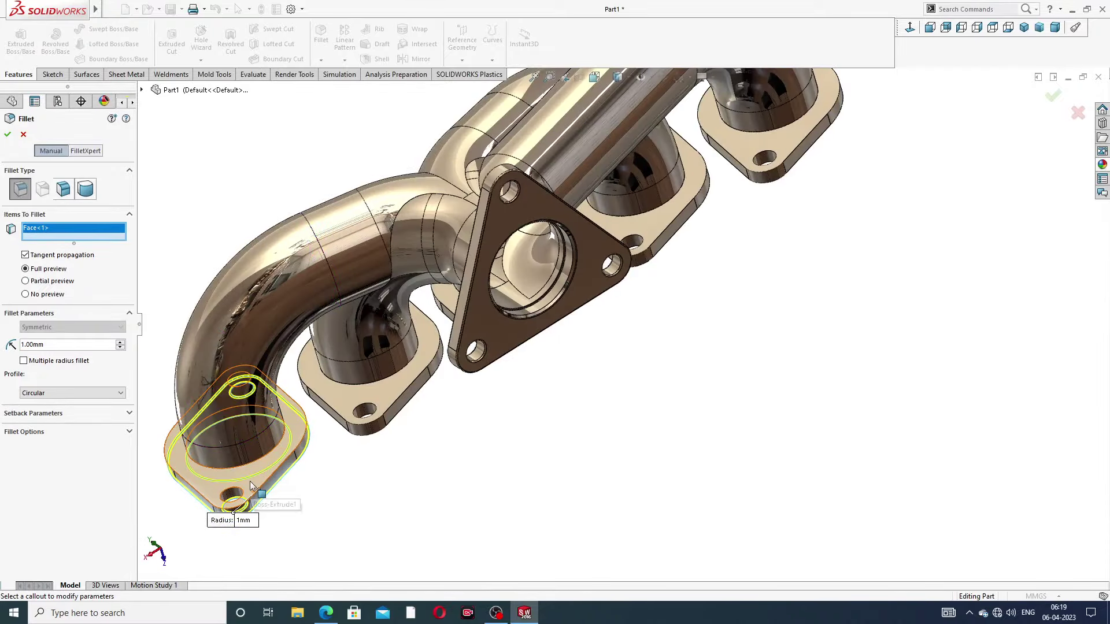
pyautogui.click(251, 485)
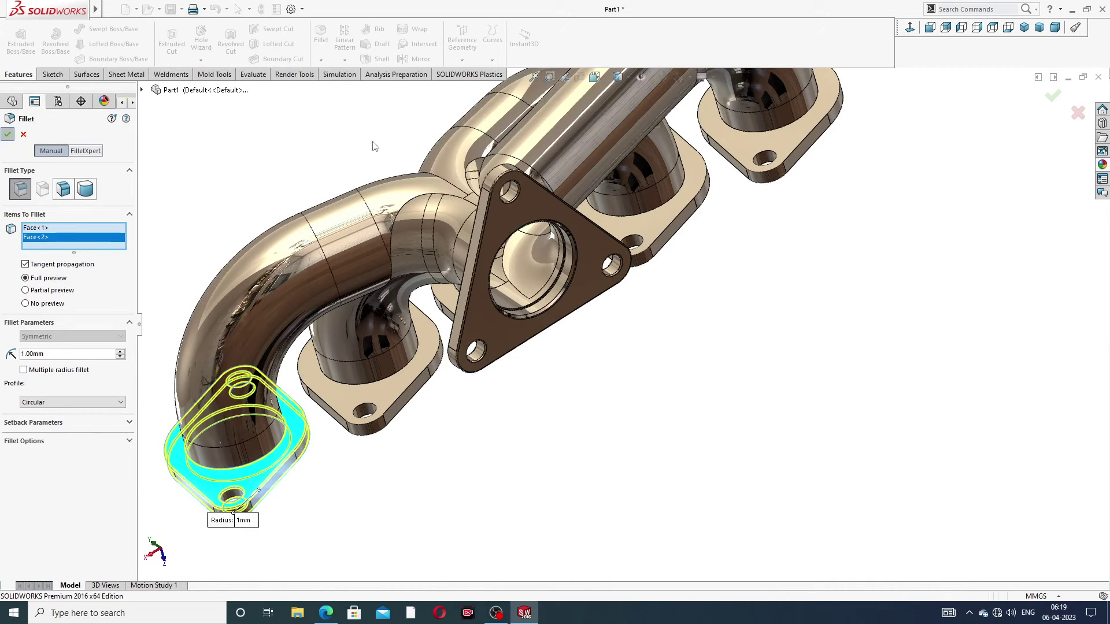
pyautogui.press('Return')
# Fillet both faces of the second inlet flange at 1 mm, creating Fillet3
pyautogui.click(321, 60)
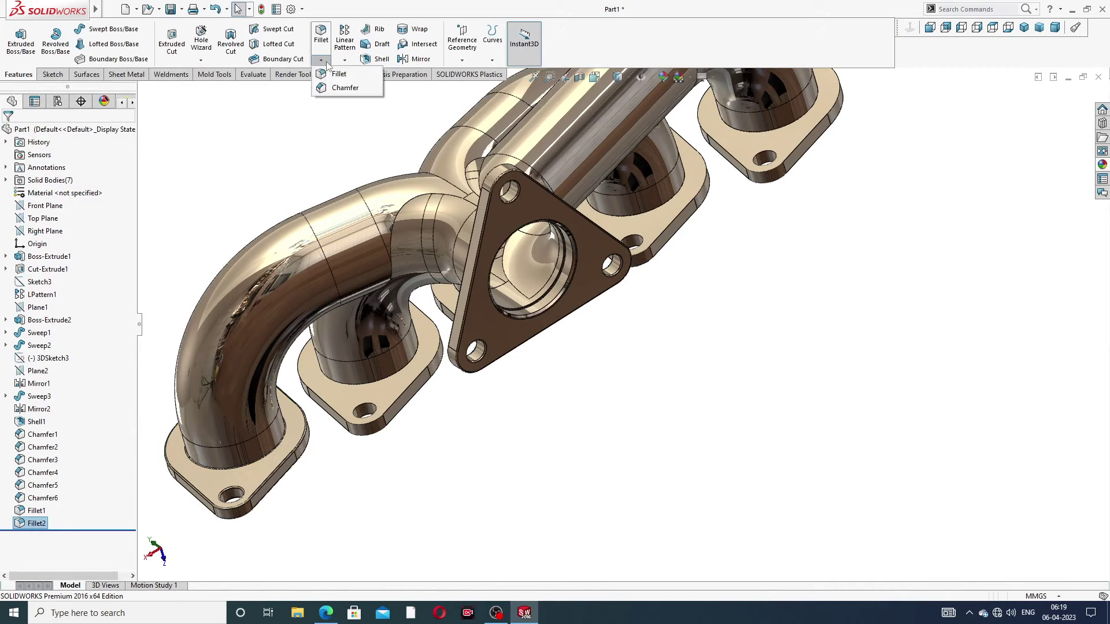
pyautogui.click(339, 74)
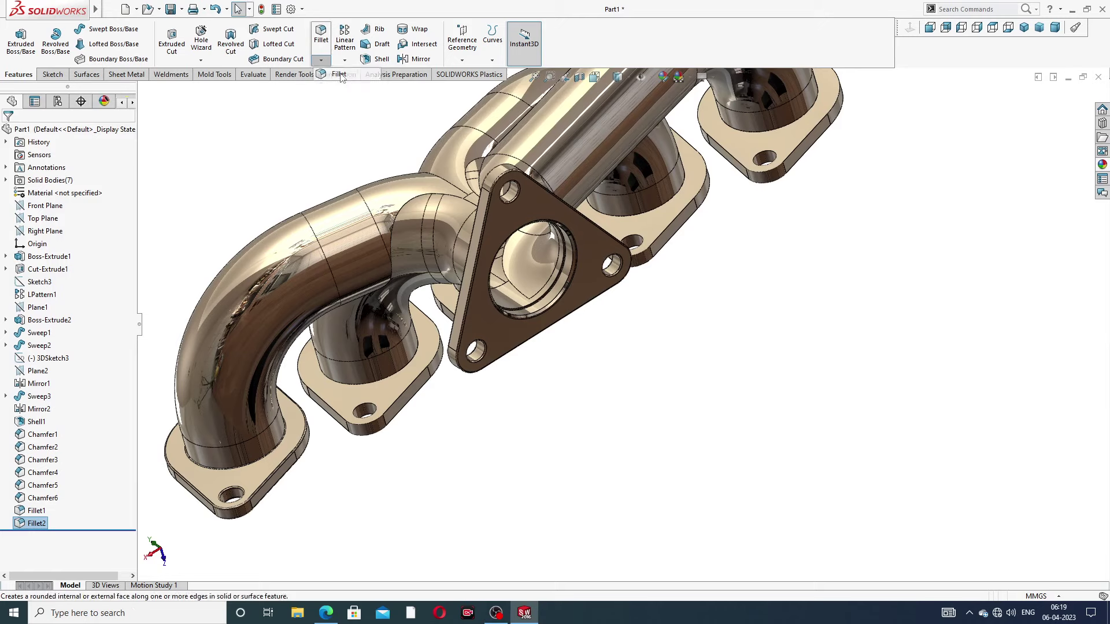
pyautogui.click(385, 397)
pyautogui.moveTo(384, 397); pyautogui.dragTo(437, 430, button='middle')
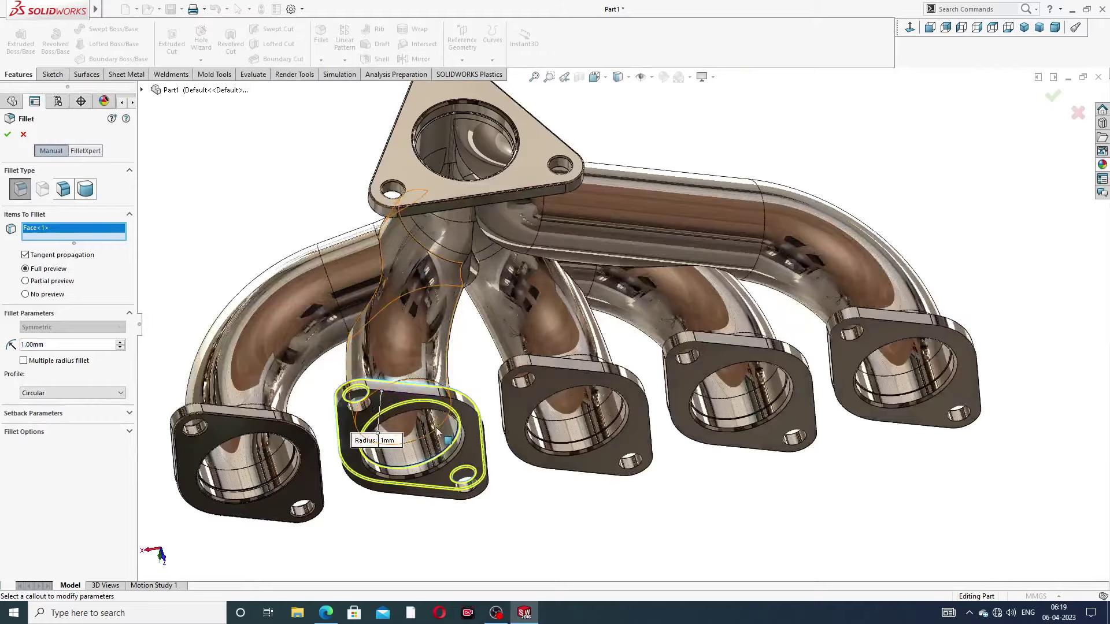
pyautogui.scroll(-3, 436, 430)
pyautogui.click(405, 379)
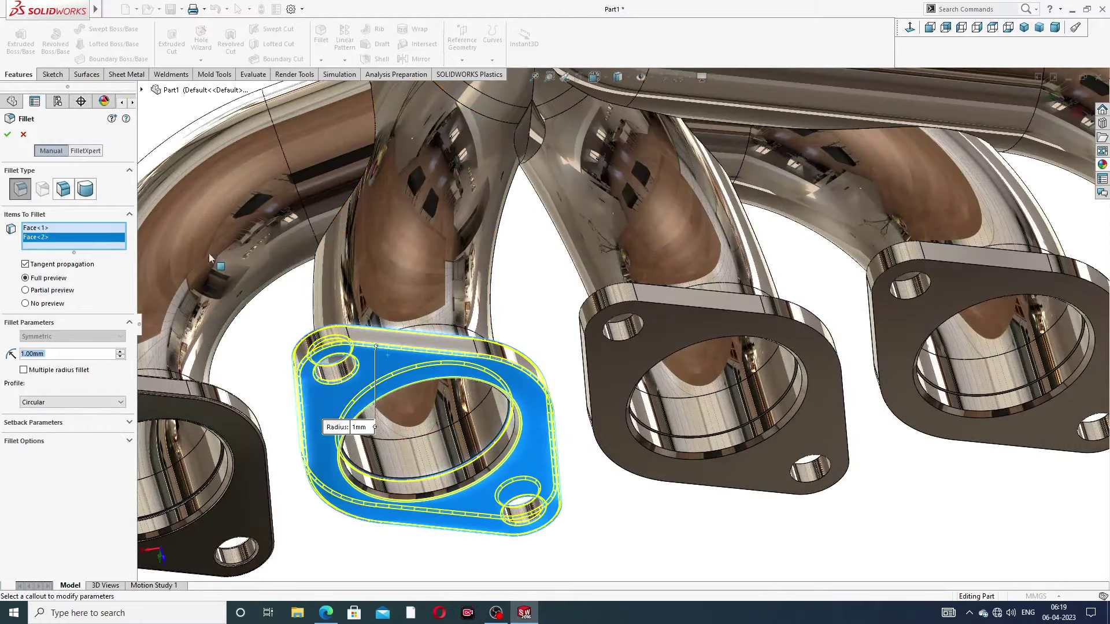
pyautogui.click(9, 134)
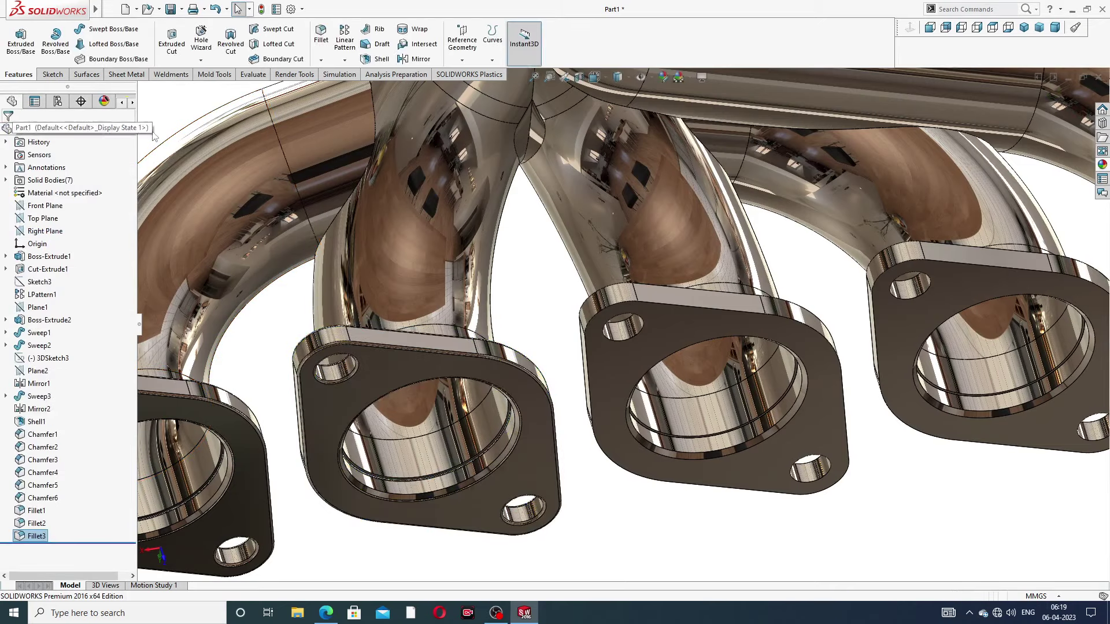
# Round both faces of the middle inlet flange with a 1 mm Fillet4
pyautogui.click(321, 36)
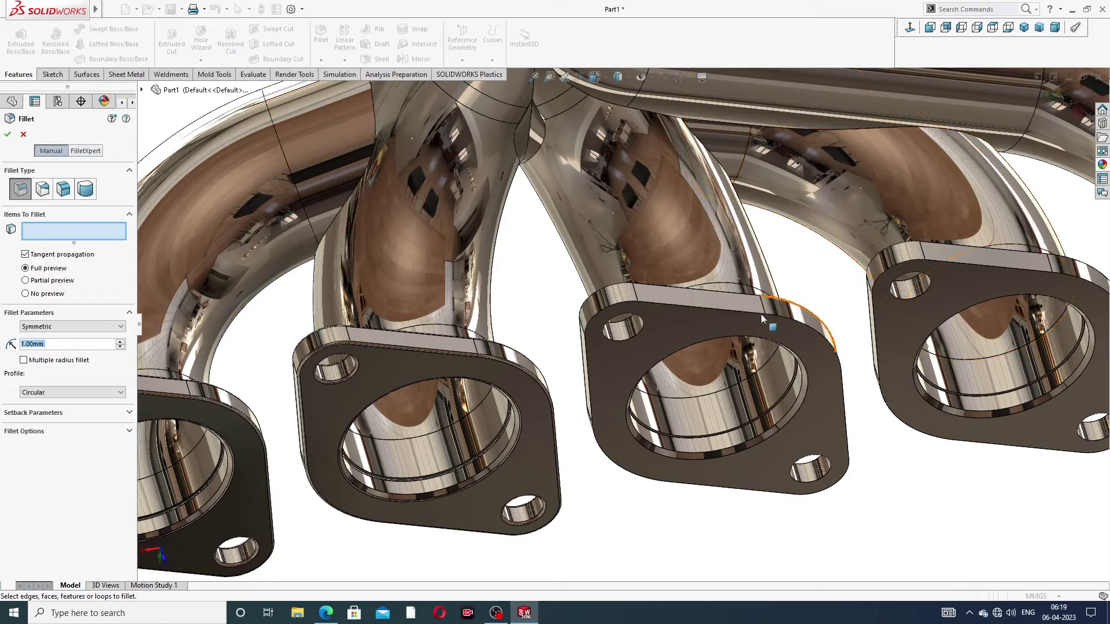
pyautogui.click(678, 327)
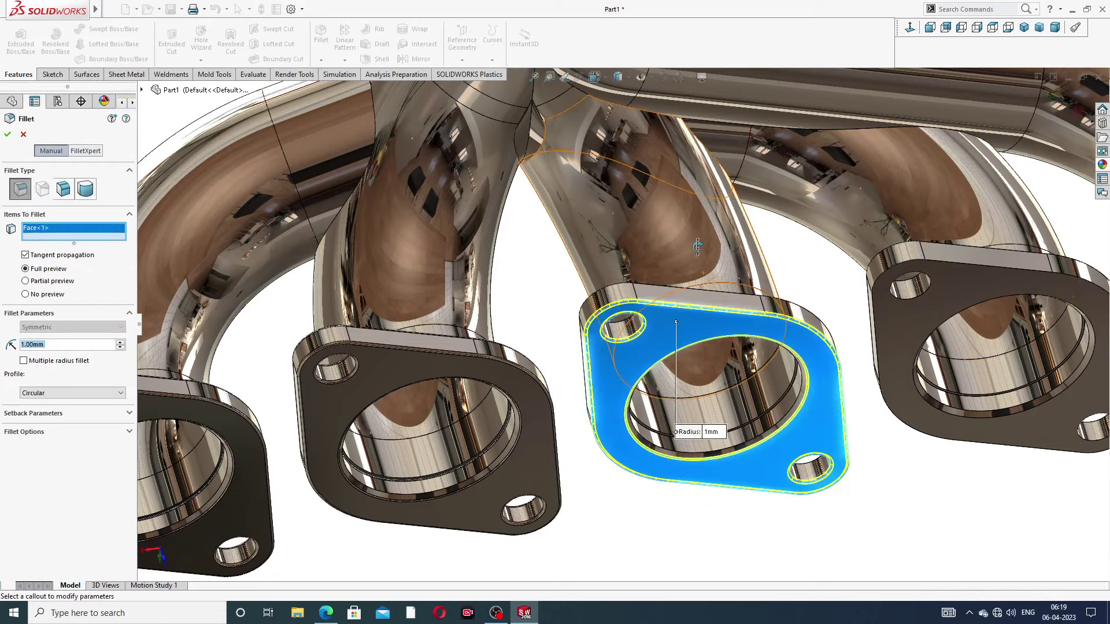
pyautogui.moveTo(677, 327); pyautogui.dragTo(730, 442, button='middle')
pyautogui.scroll(-5, 688, 347)
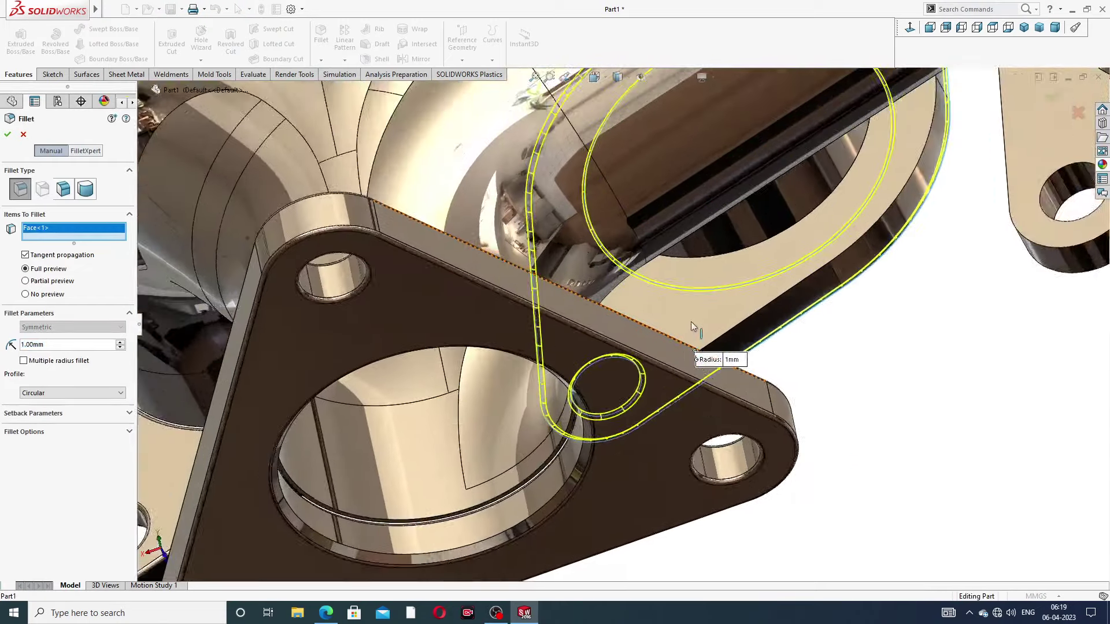
pyautogui.click(698, 314)
pyautogui.scroll(5, 701, 306)
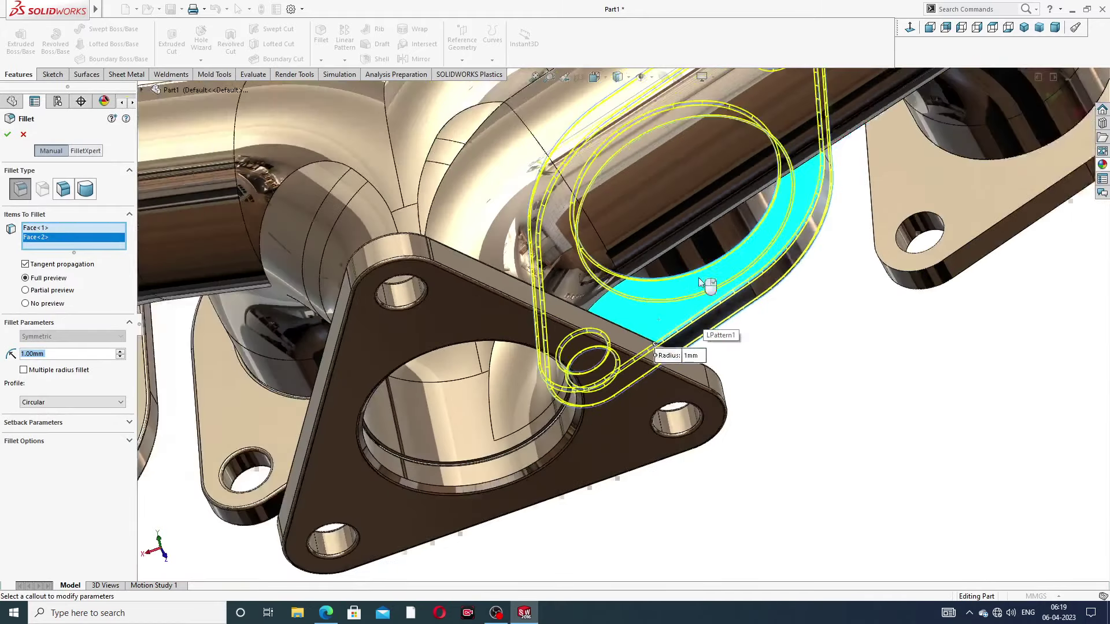
pyautogui.click(1052, 96)
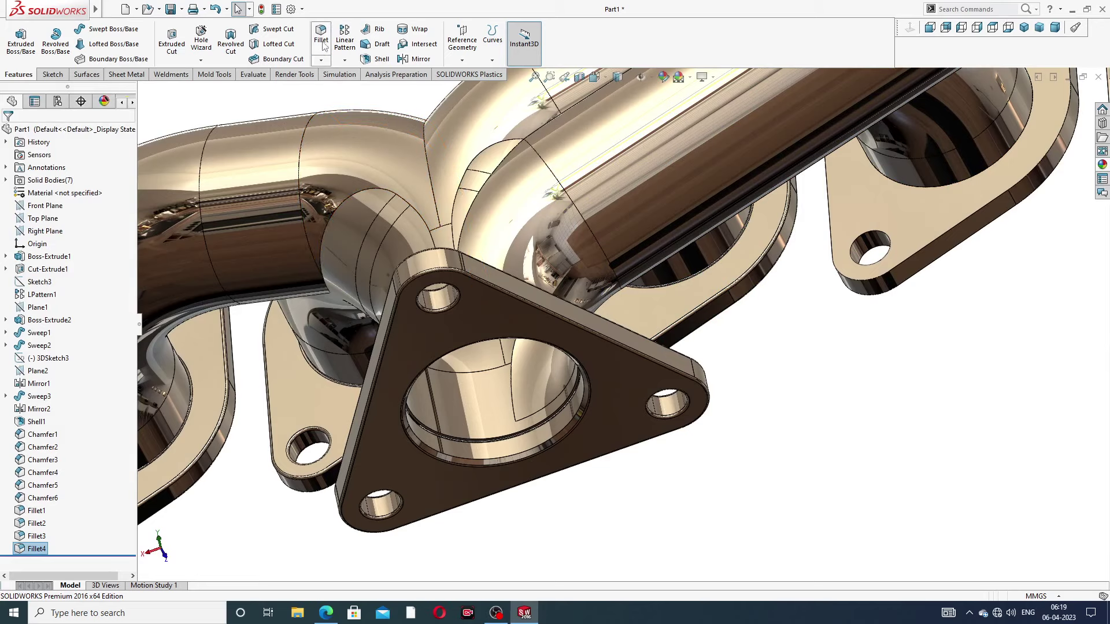
# Fillet both faces of the fourth inlet flange at 1 mm
pyautogui.click(320, 35)
pyautogui.moveTo(665, 214); pyautogui.dragTo(819, 392, button='middle')
pyautogui.click(755, 217)
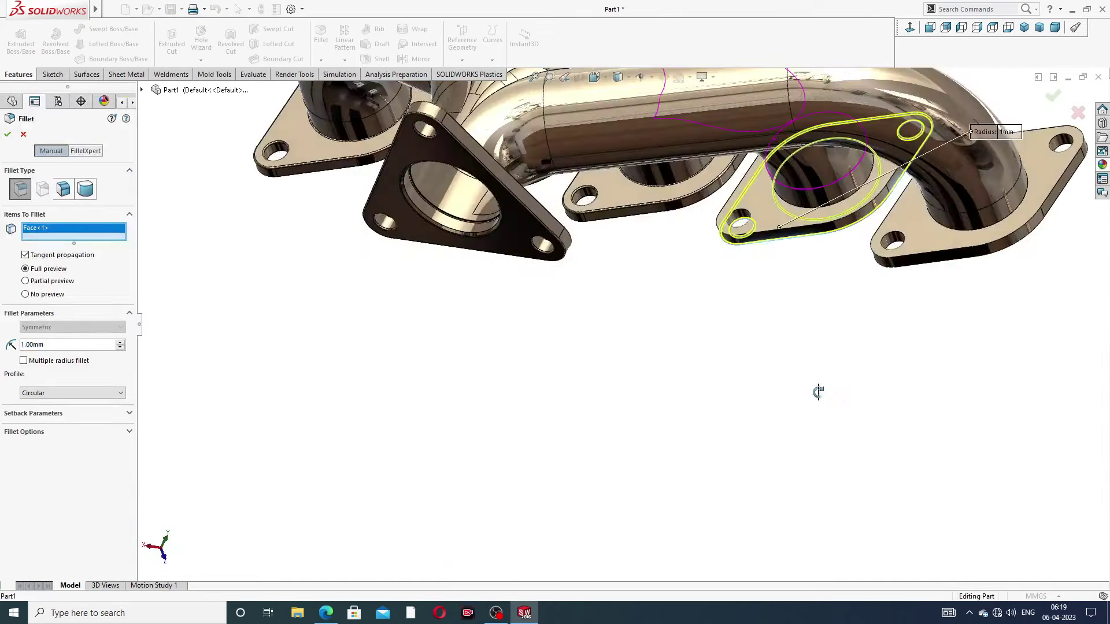
pyautogui.click(760, 202)
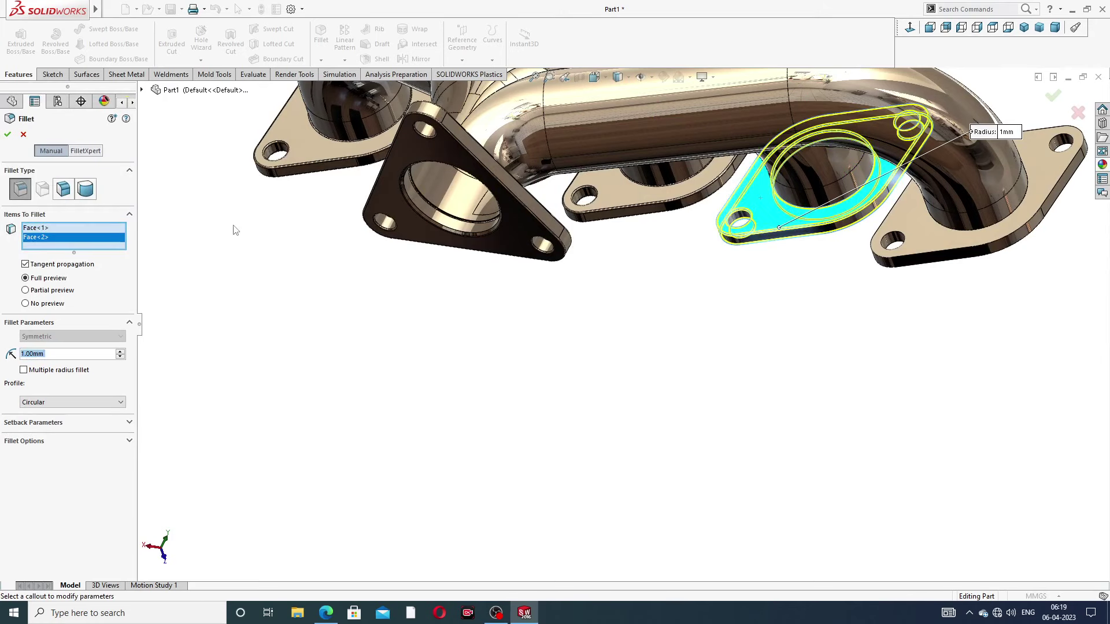
pyautogui.click(8, 134)
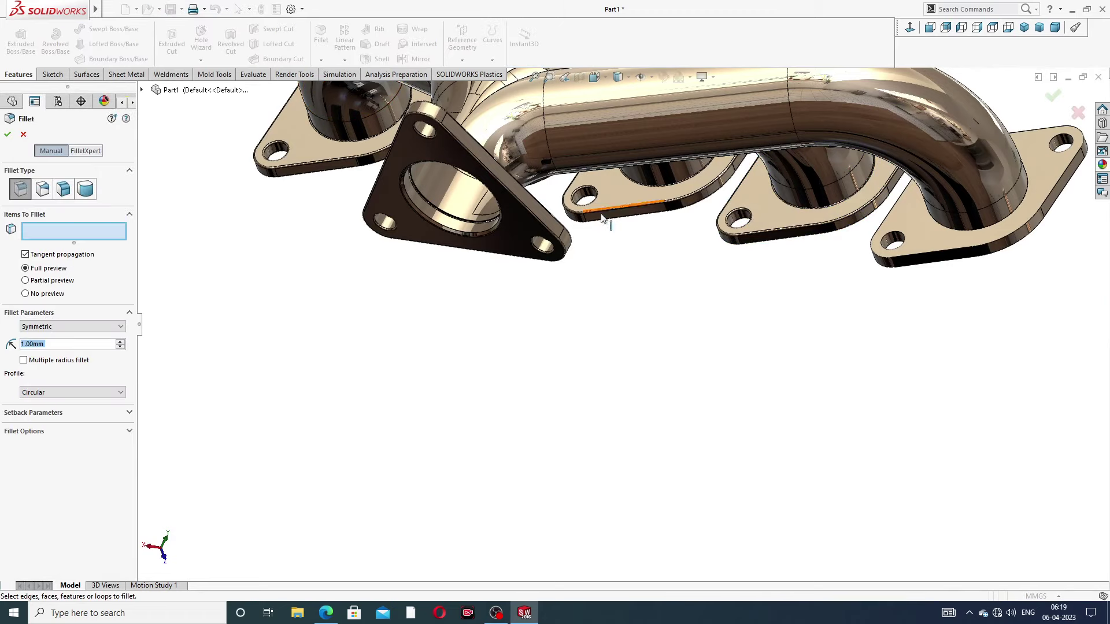
# Fillet both faces of the end inlet flange at 1 mm, completing all five flanges
pyautogui.moveTo(863, 271); pyautogui.dragTo(928, 242, button='middle')
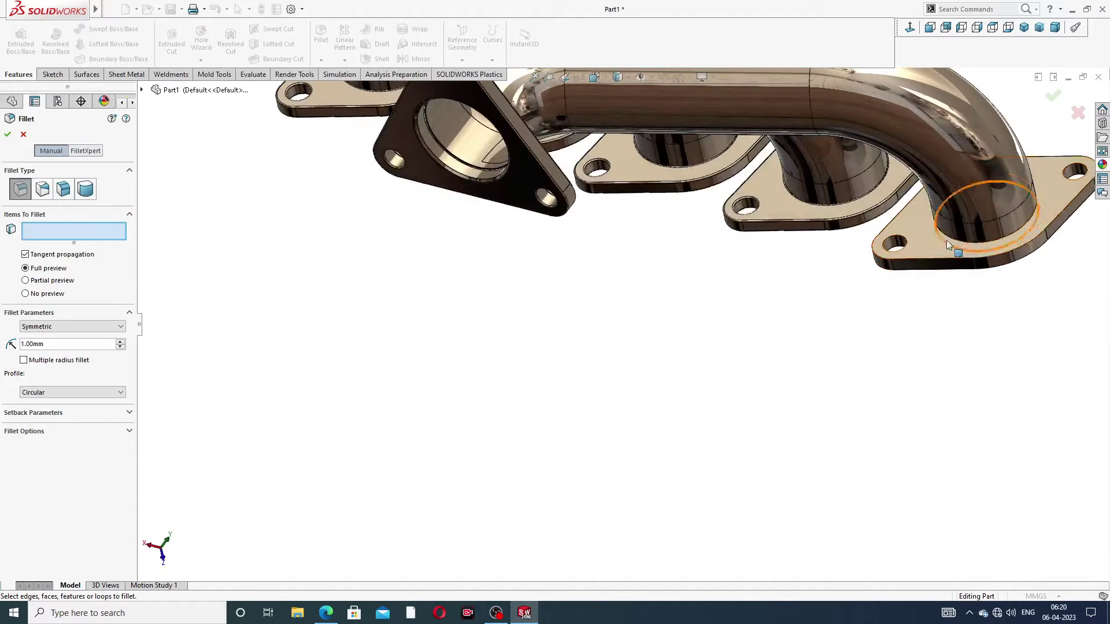
pyautogui.click(927, 241)
pyautogui.moveTo(940, 294); pyautogui.dragTo(1009, 220, button='middle')
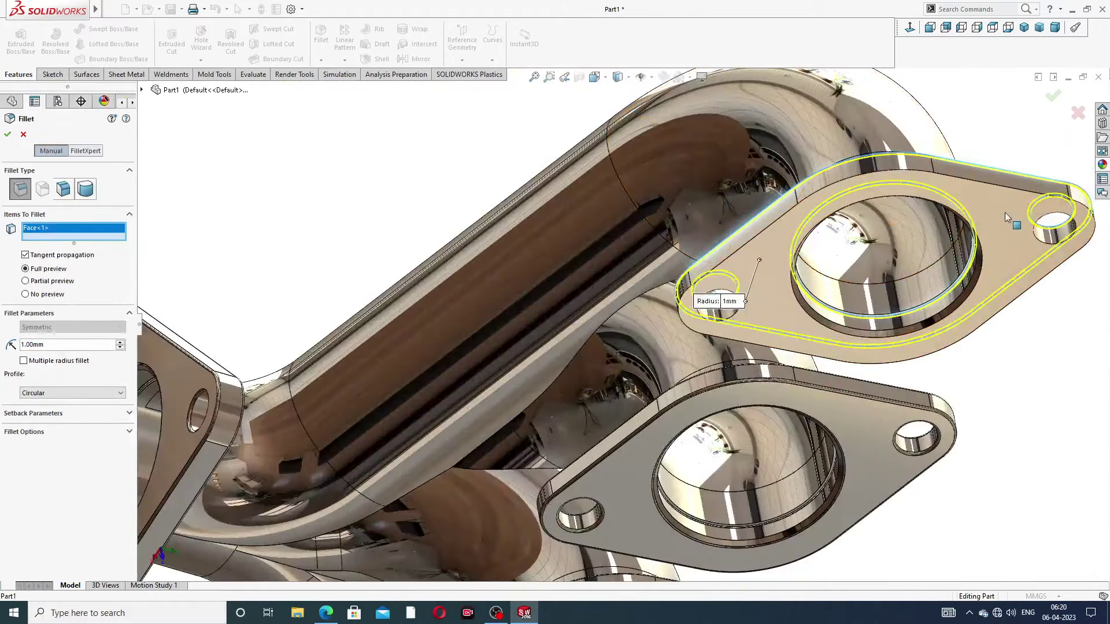
pyautogui.click(1006, 217)
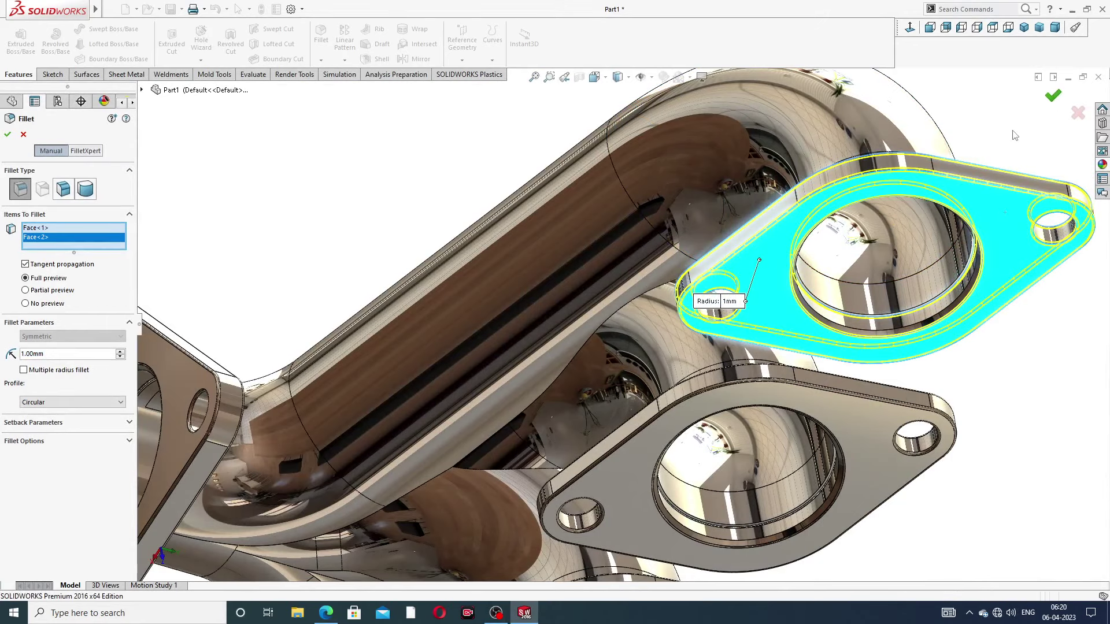
pyautogui.press('Return')
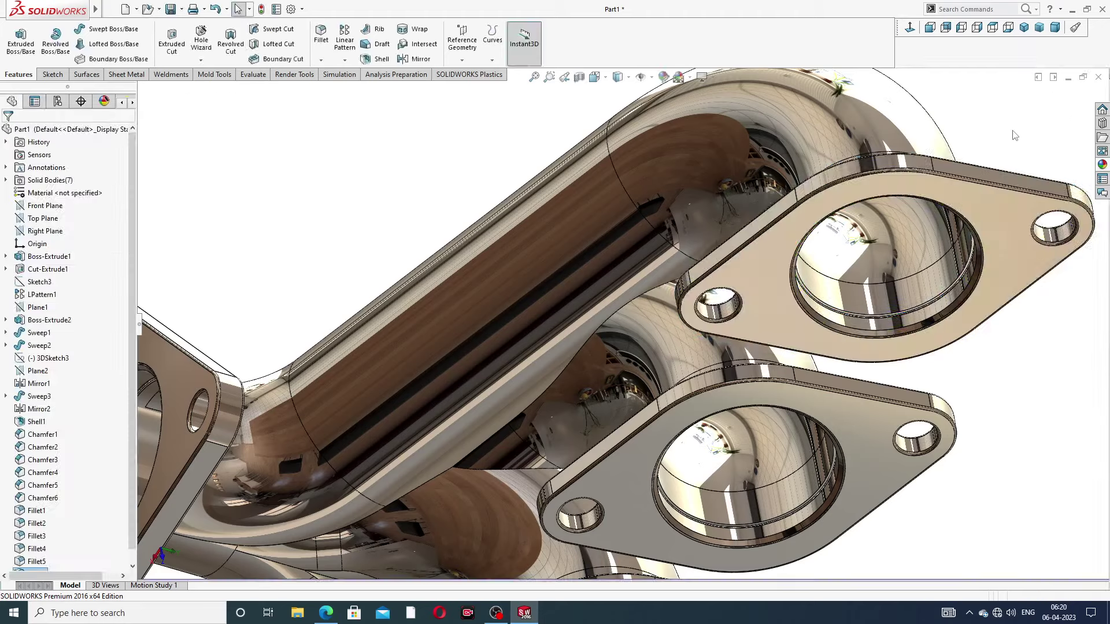
pyautogui.scroll(10, 932, 128)
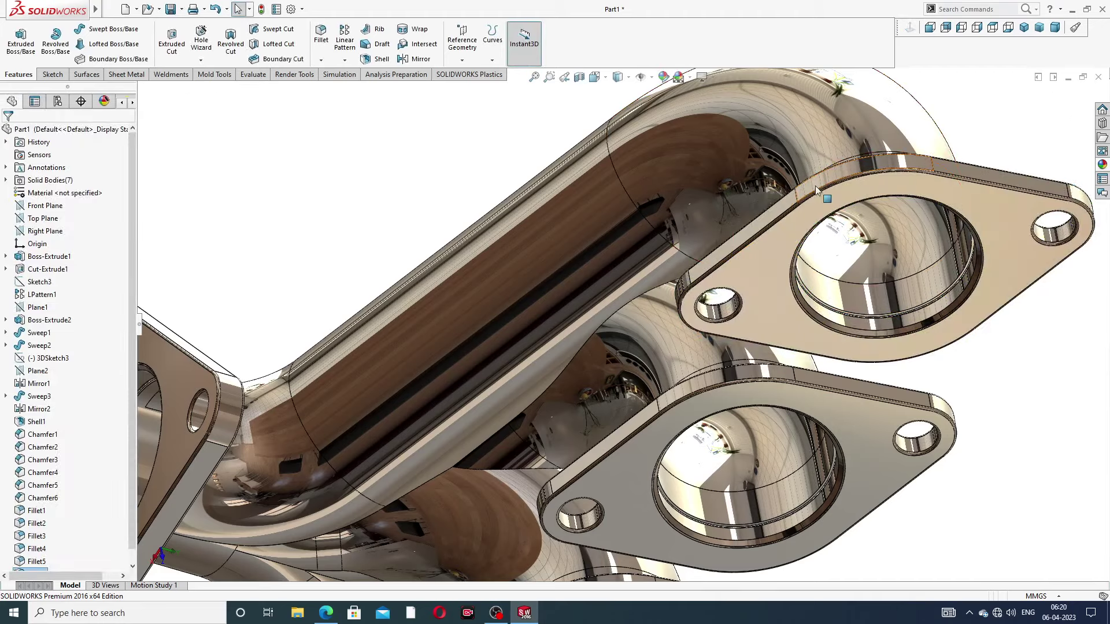
pyautogui.moveTo(774, 209); pyautogui.dragTo(911, 265, button='middle')
# Fillet the Sweep3 junction edge between the middle and upper pipes with a 4 mm radius
pyautogui.scroll(-5, 910, 265)
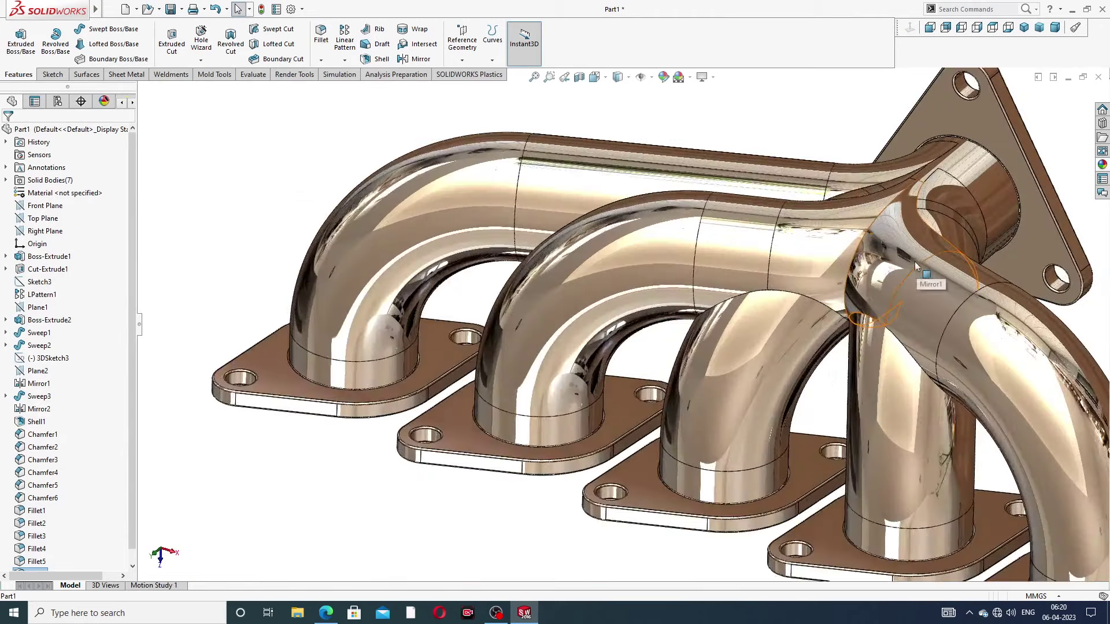
pyautogui.scroll(5, 778, 311)
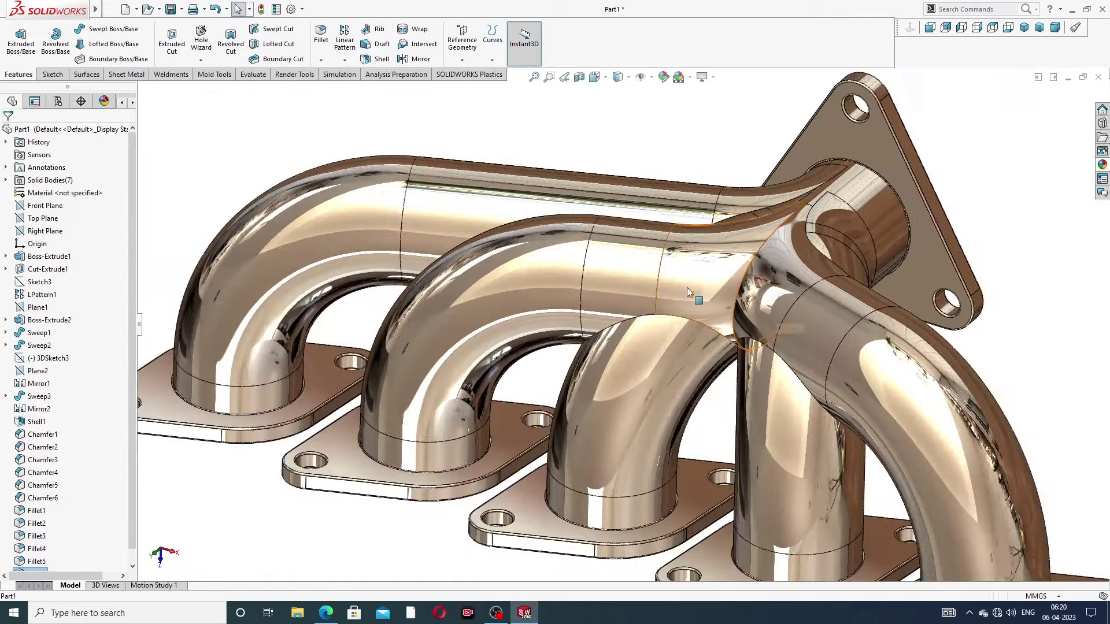
pyautogui.click(322, 38)
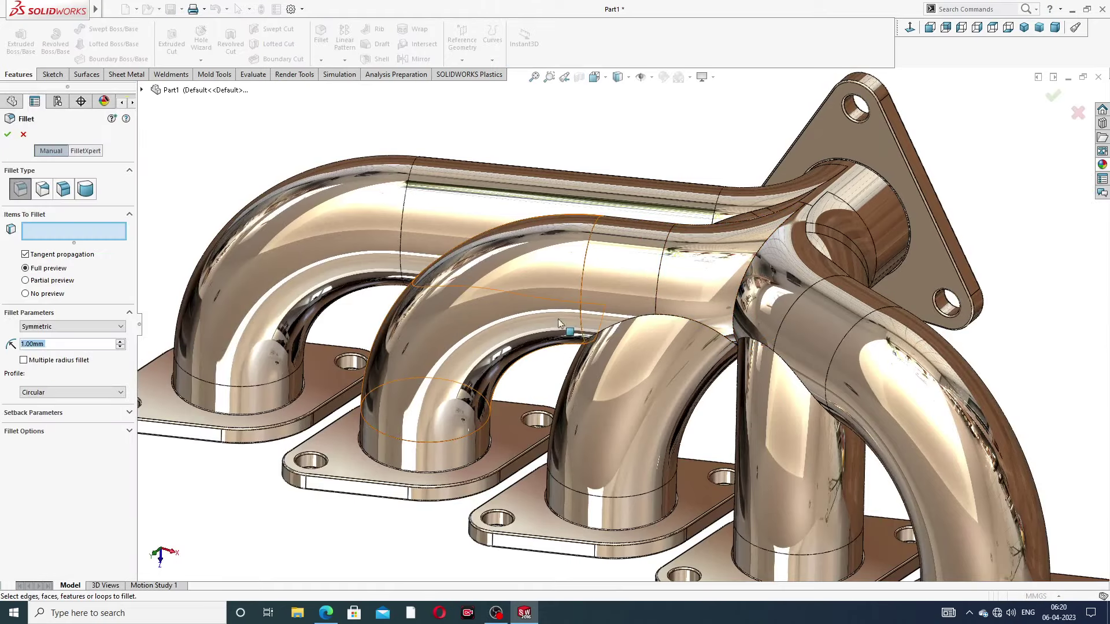
pyautogui.scroll(-3, 581, 327)
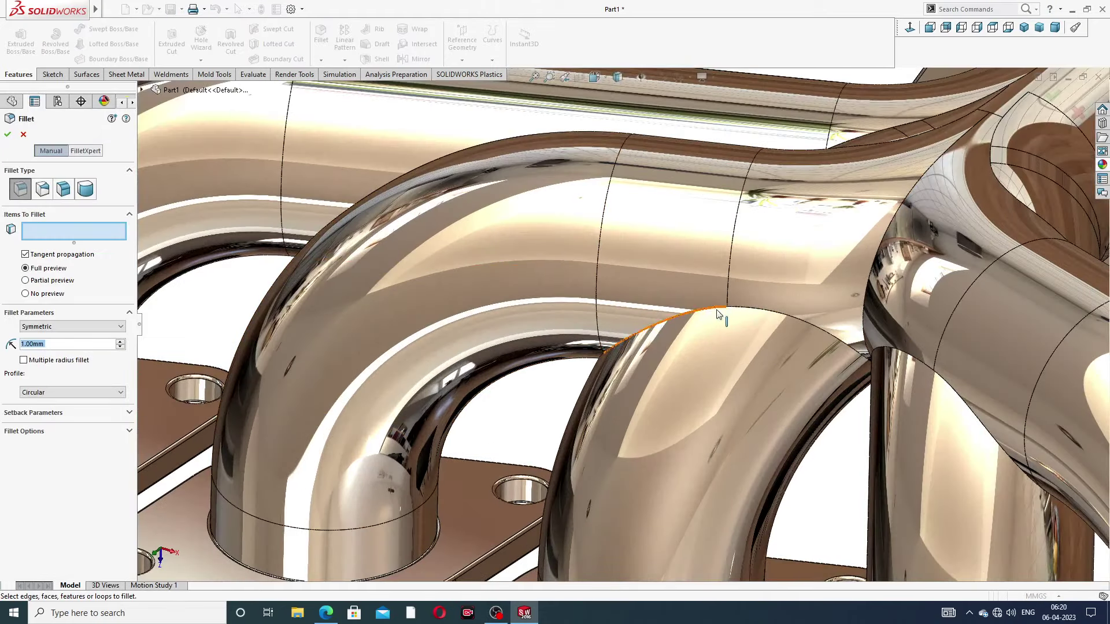
pyautogui.click(744, 311)
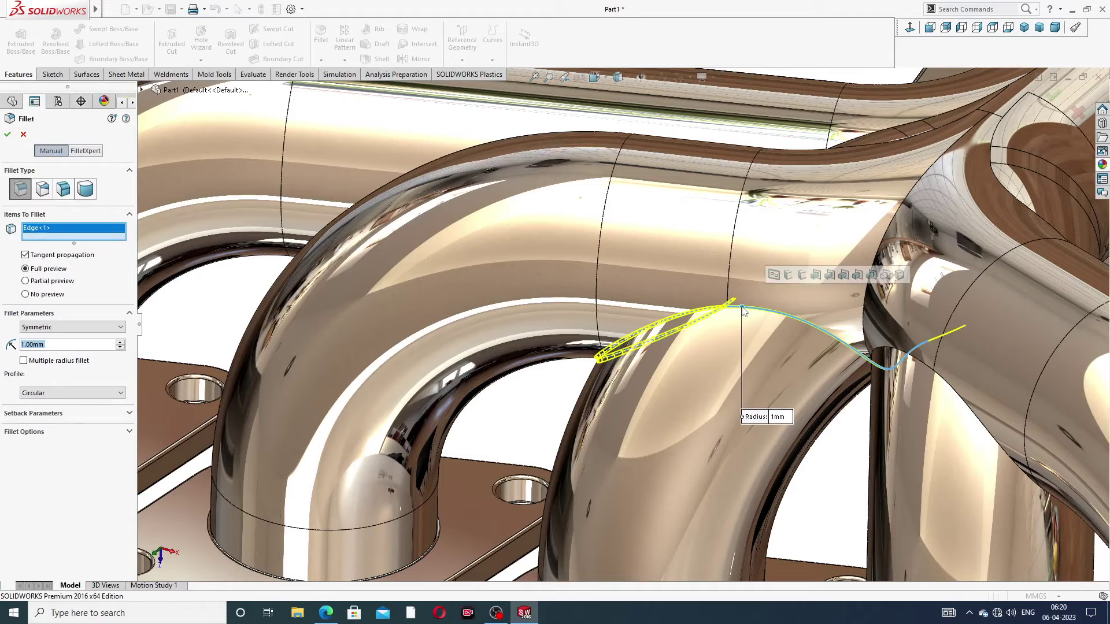
pyautogui.moveTo(767, 342); pyautogui.dragTo(197, 351, button='middle')
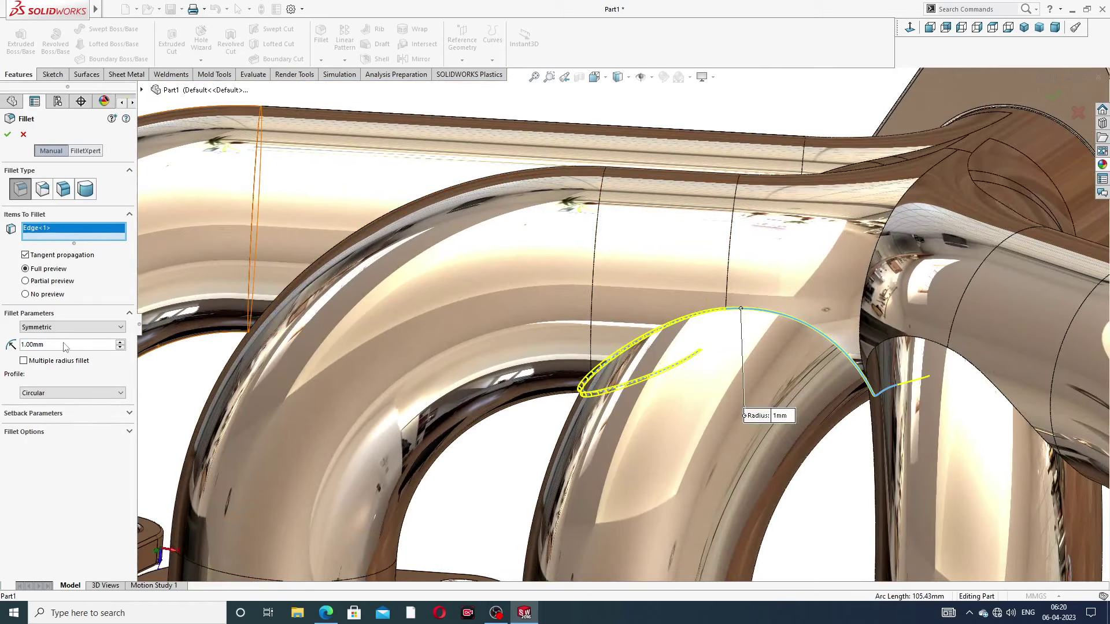
pyautogui.write('2')
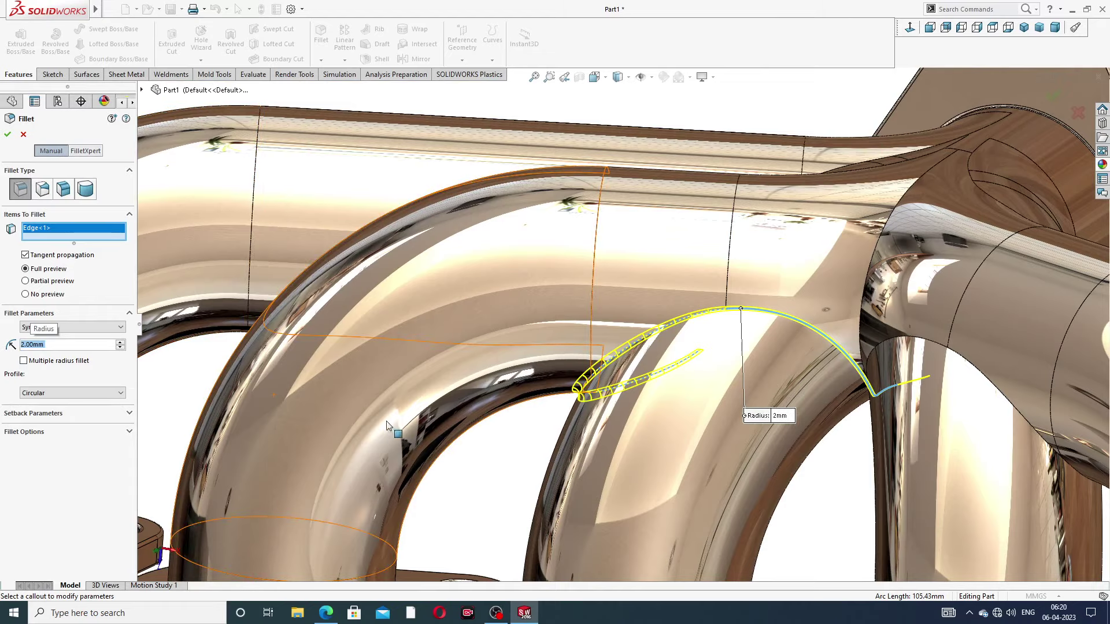
pyautogui.moveTo(401, 430); pyautogui.dragTo(428, 393, button='middle')
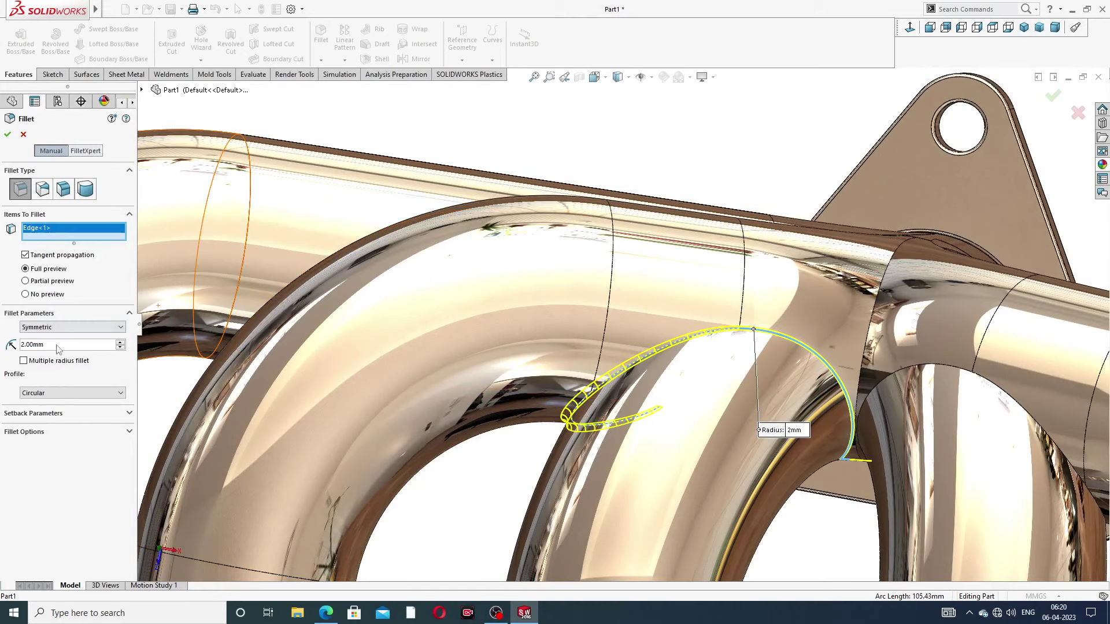
pyautogui.write('3')
pyautogui.press('Return')
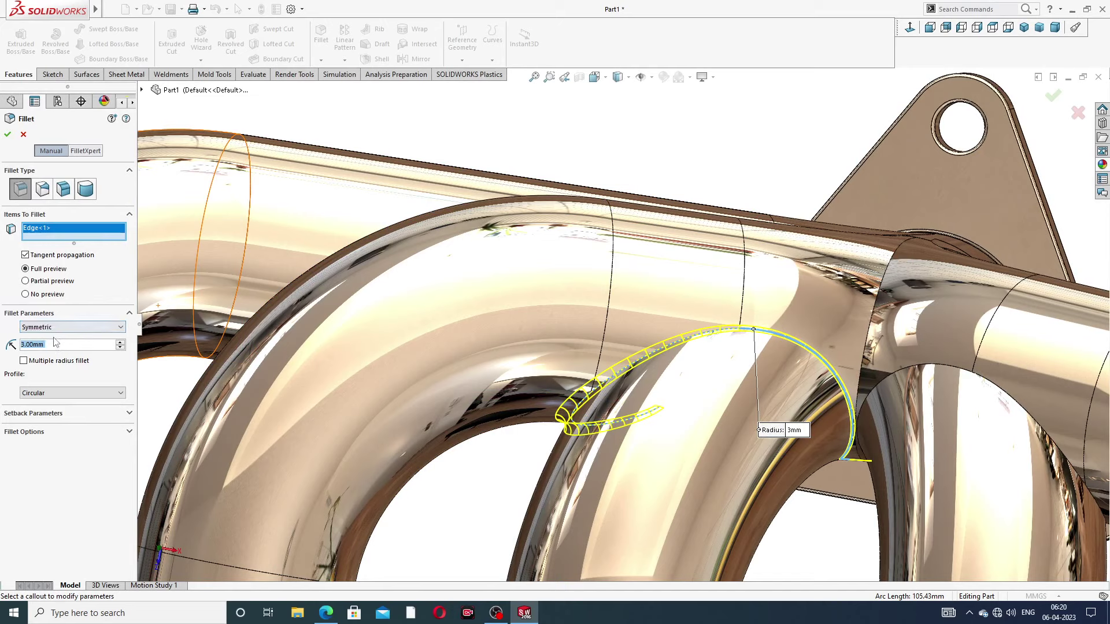
pyautogui.press('Return')
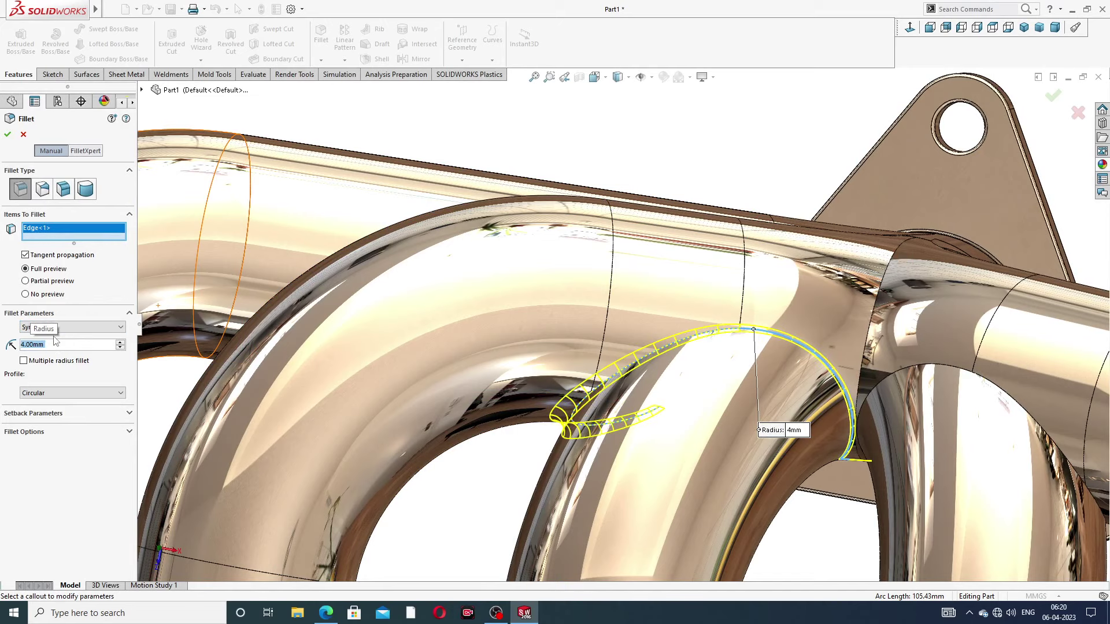
pyautogui.click(8, 135)
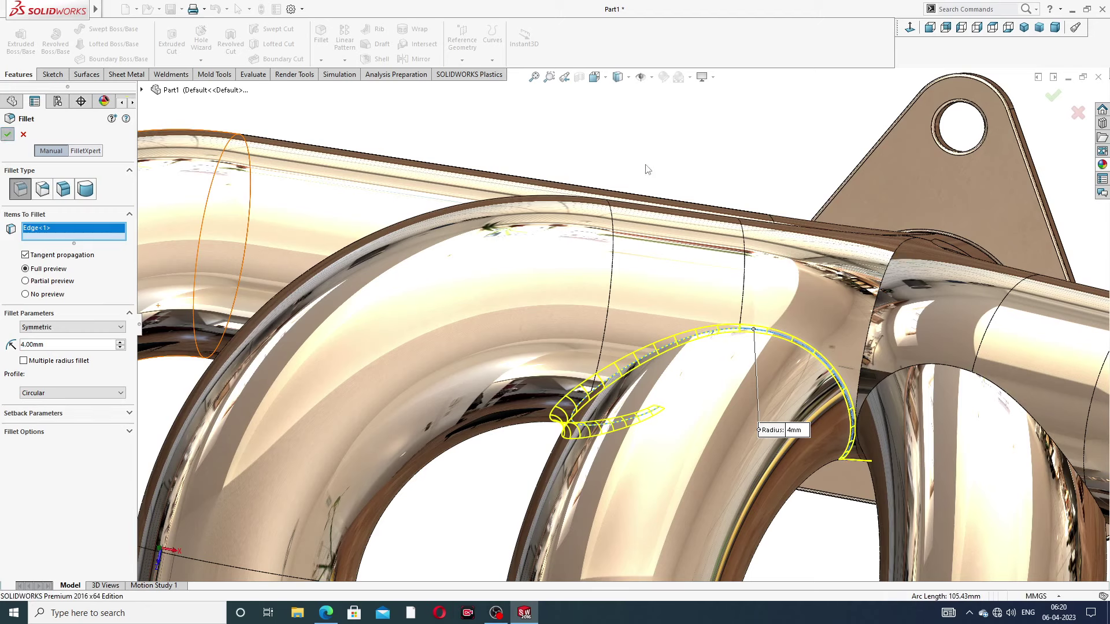
pyautogui.scroll(2, 648, 364)
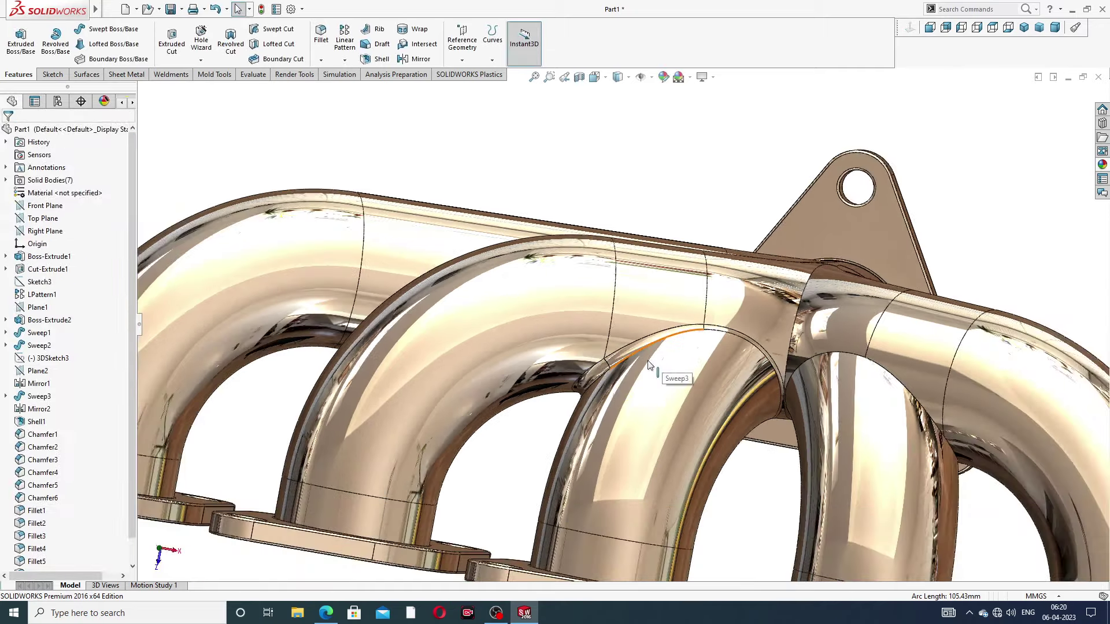
pyautogui.moveTo(648, 364); pyautogui.dragTo(633, 347, button='middle')
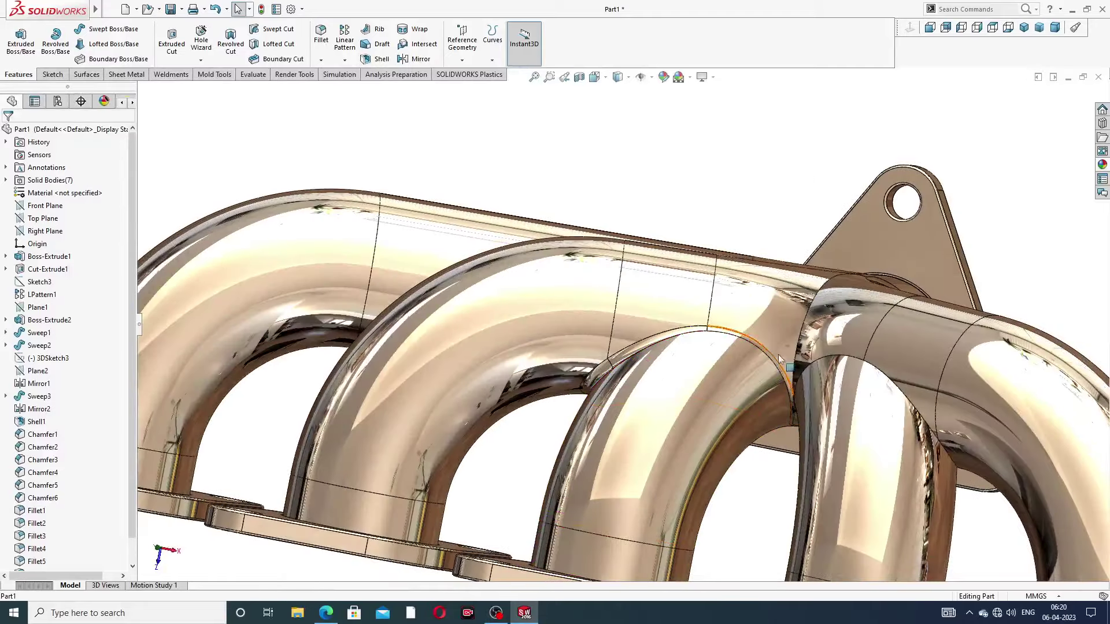
pyautogui.click(320, 33)
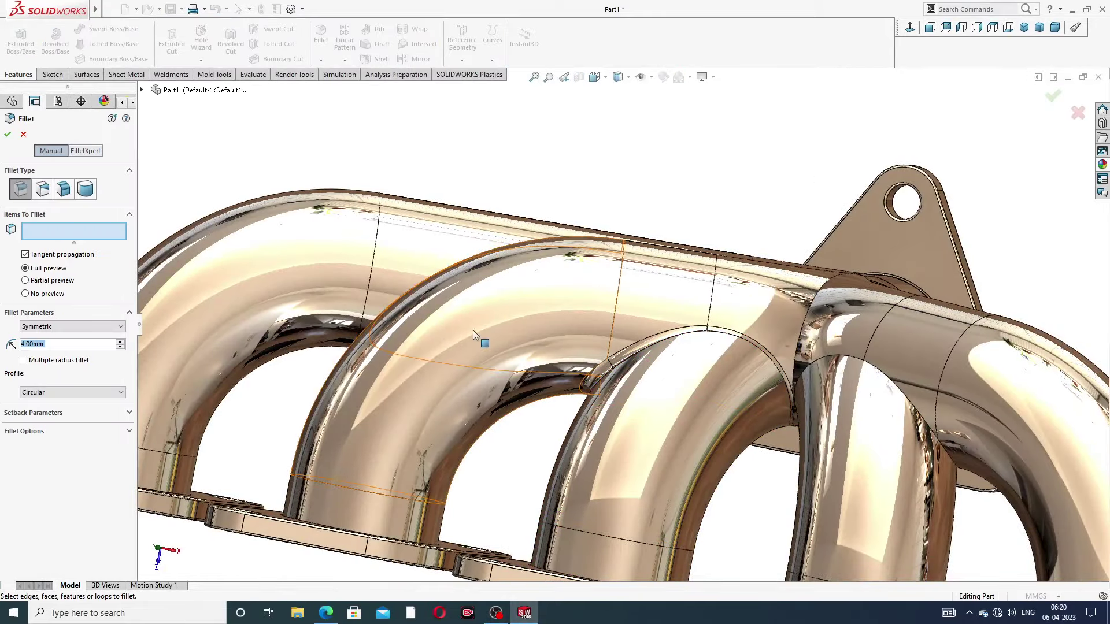
pyautogui.moveTo(505, 339); pyautogui.dragTo(662, 354, button='middle')
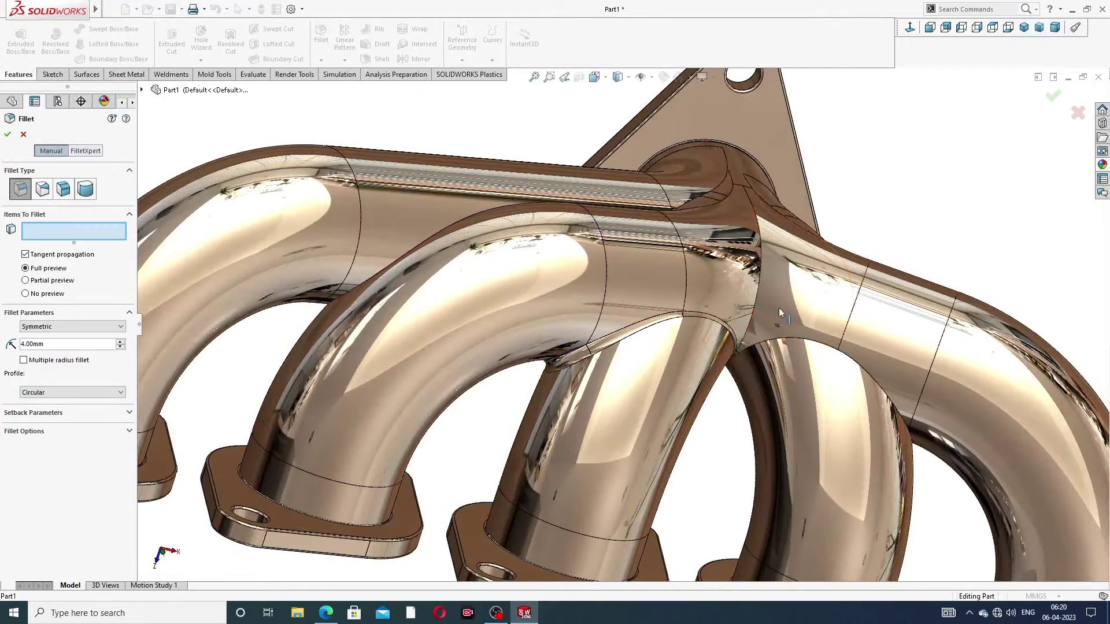
pyautogui.click(752, 328)
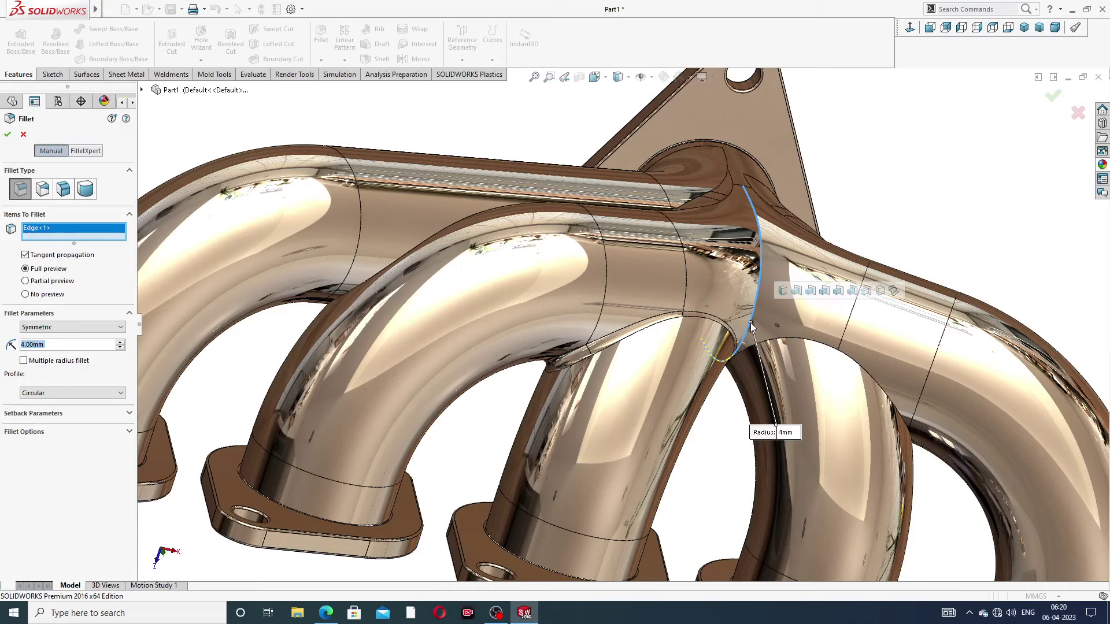
pyautogui.moveTo(752, 327)
pyautogui.mouseDown(button='middle')
pyautogui.moveTo(728, 303)
pyautogui.moveTo(749, 326)
pyautogui.mouseUp(button='middle')
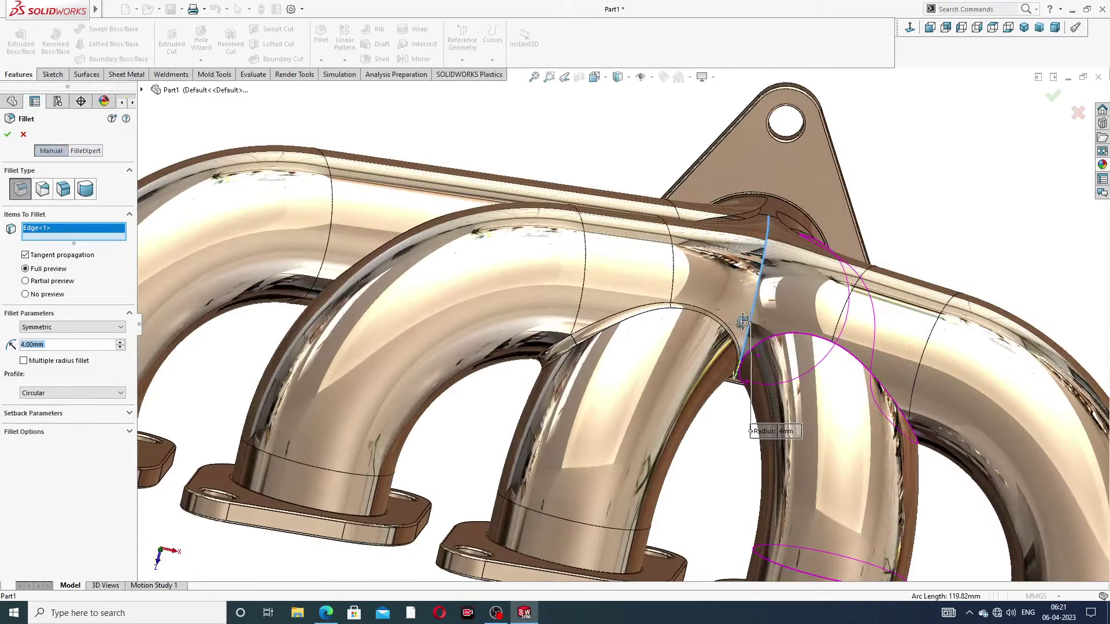
pyautogui.click(789, 338)
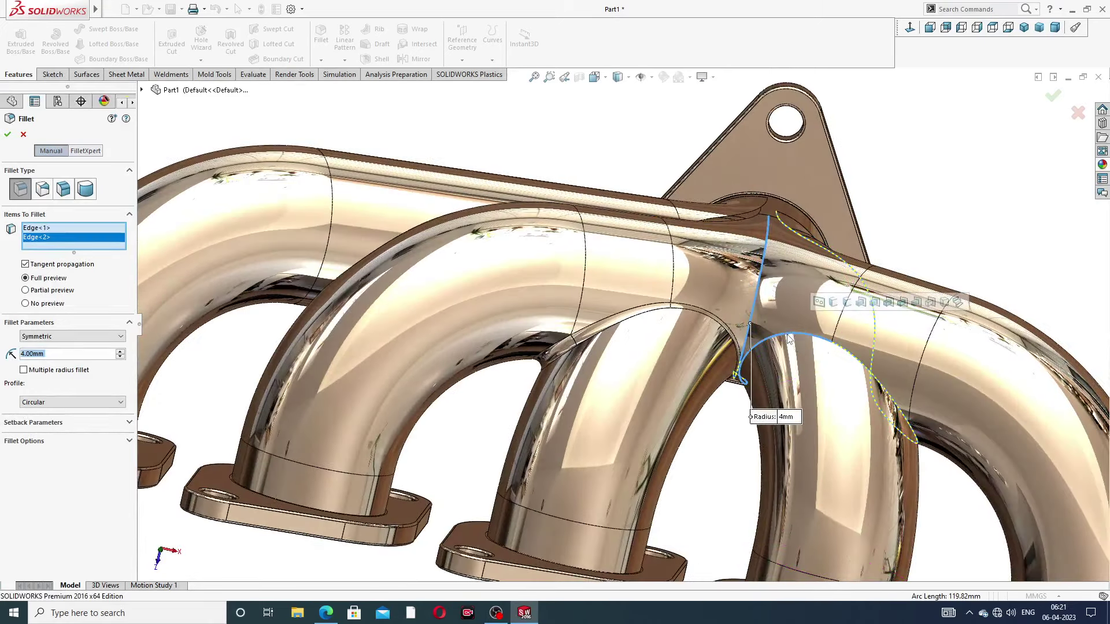
pyautogui.moveTo(748, 272)
pyautogui.mouseDown(button='middle')
pyautogui.moveTo(744, 248)
pyautogui.moveTo(744, 273)
pyautogui.mouseUp(button='middle')
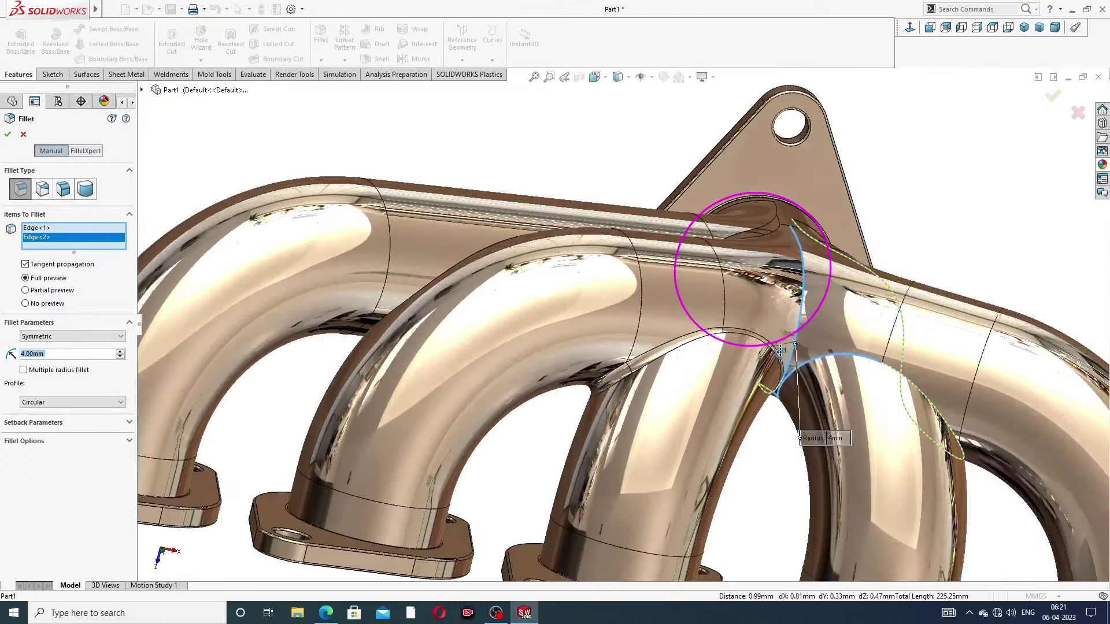
pyautogui.click(369, 331)
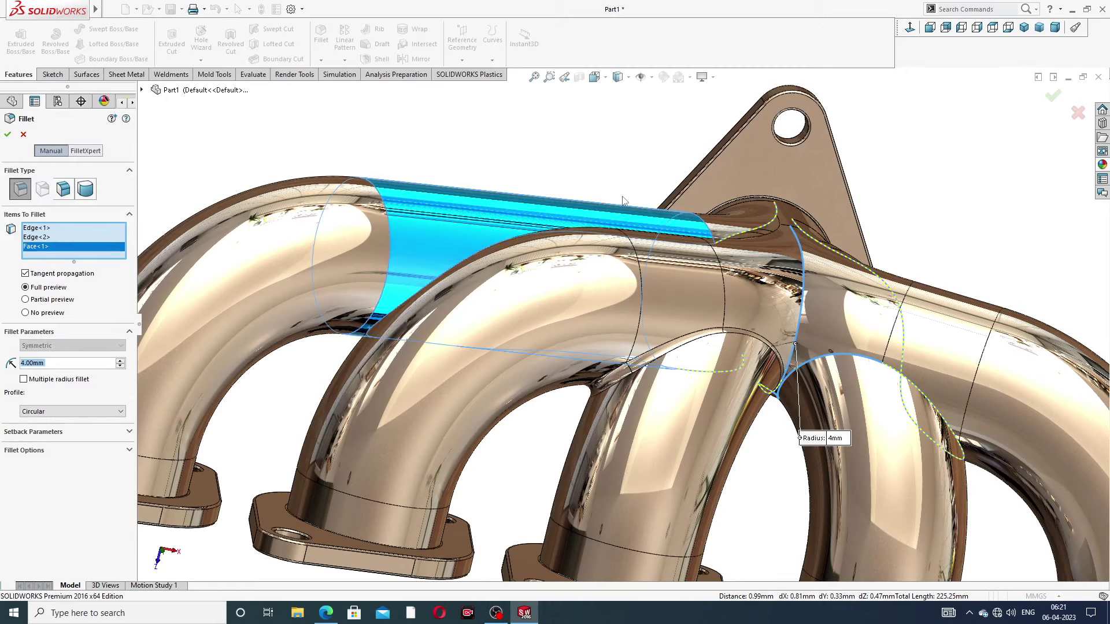
pyautogui.click(1078, 114)
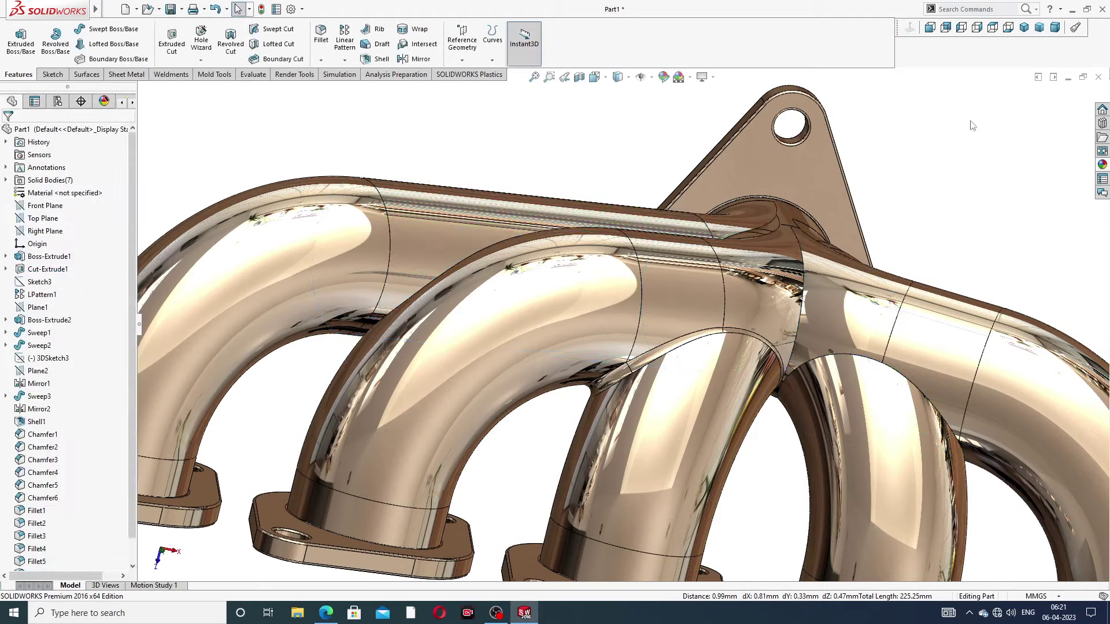
pyautogui.press('f')
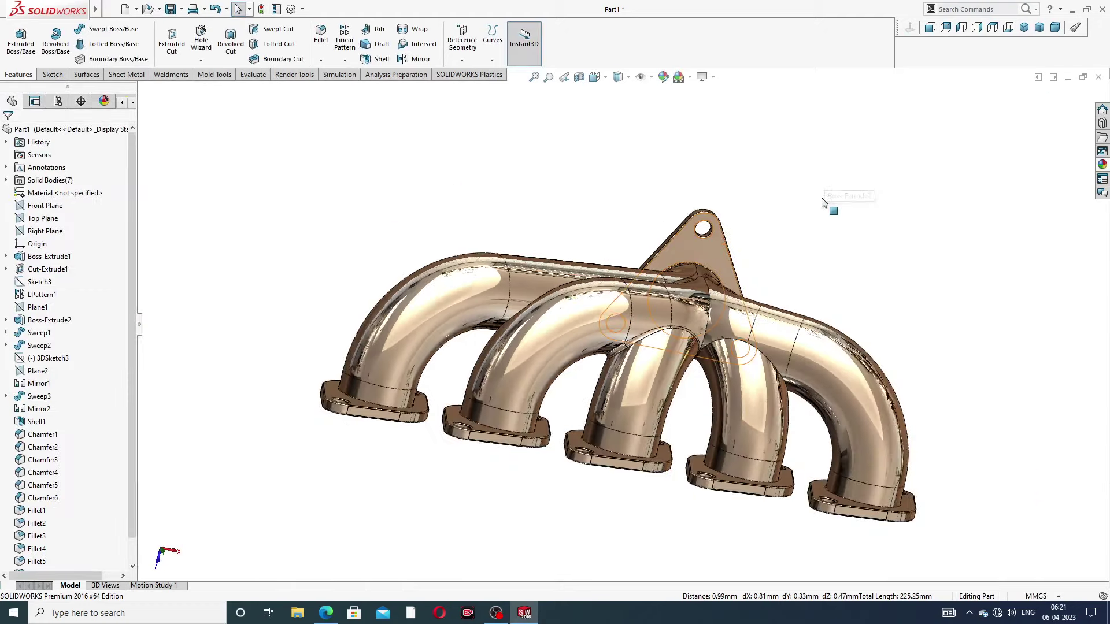
pyautogui.moveTo(775, 268); pyautogui.dragTo(607, 222, button='middle')
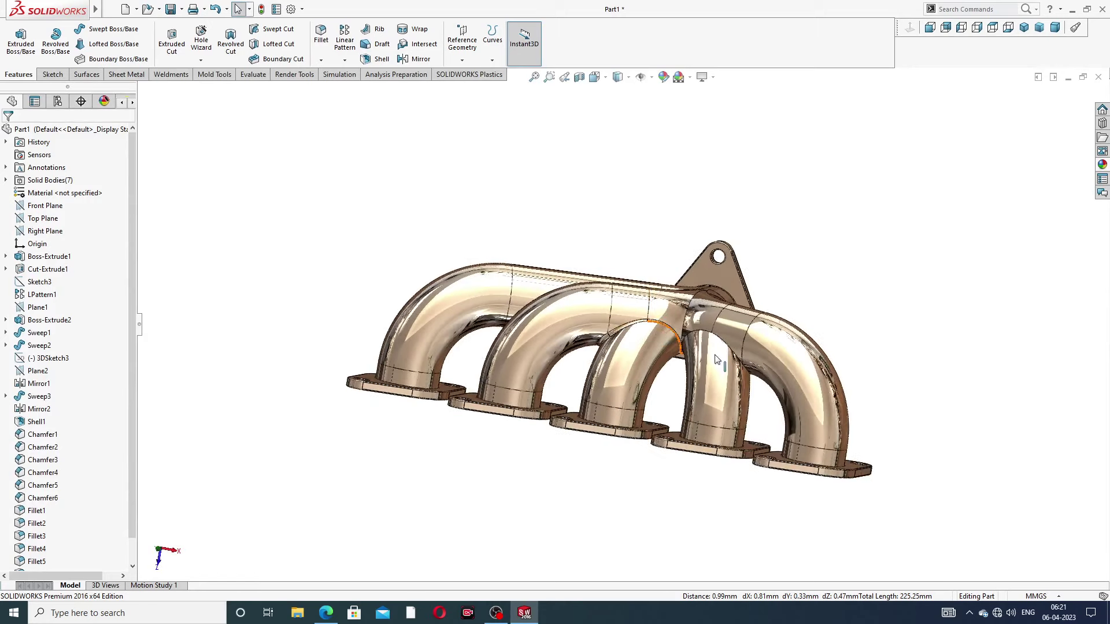
pyautogui.scroll(-5, 717, 360)
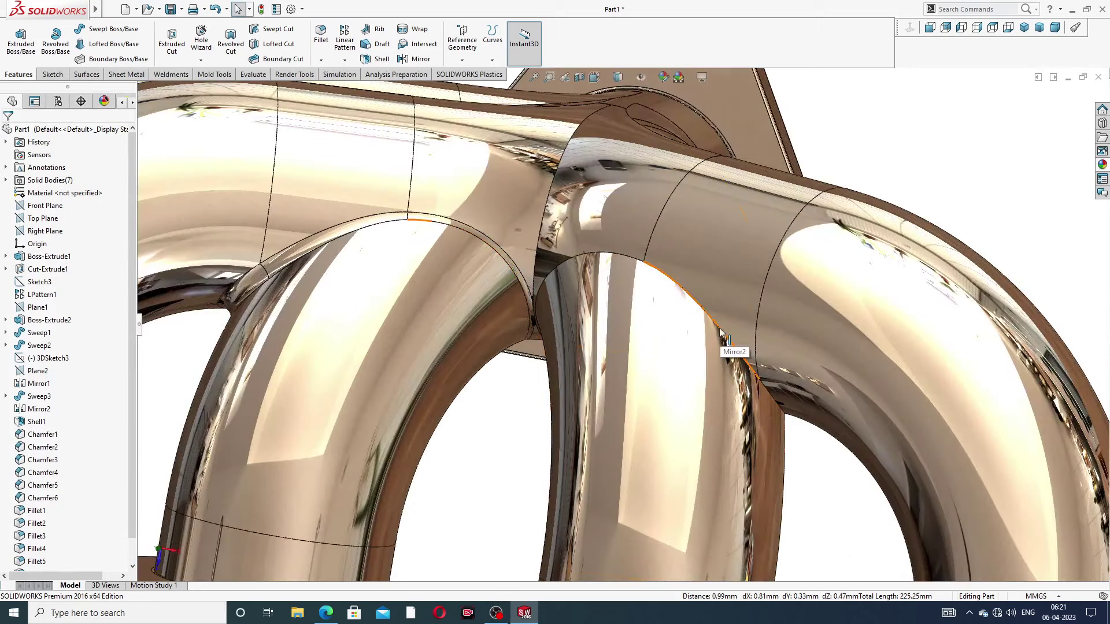
pyautogui.click(720, 331)
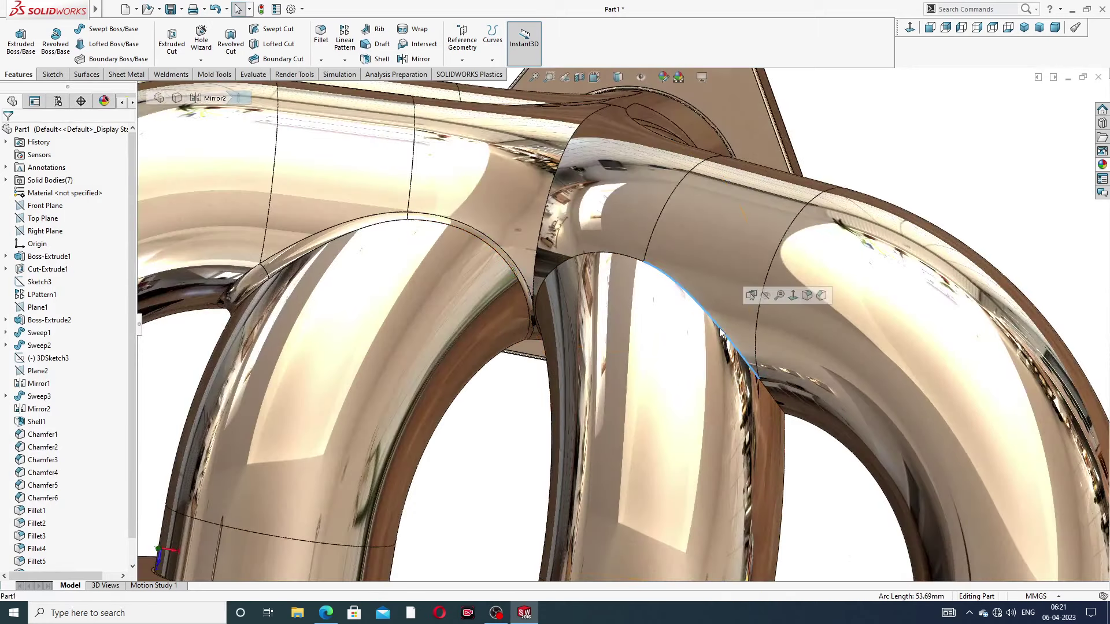
pyautogui.click(766, 390)
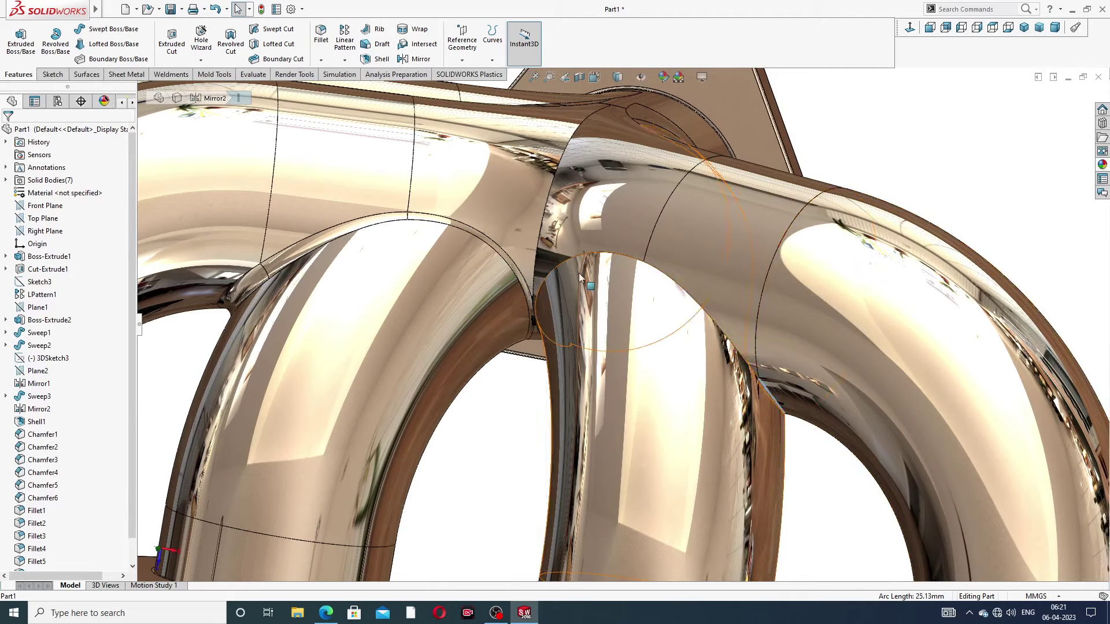
pyautogui.click(838, 133)
pyautogui.scroll(6, 851, 143)
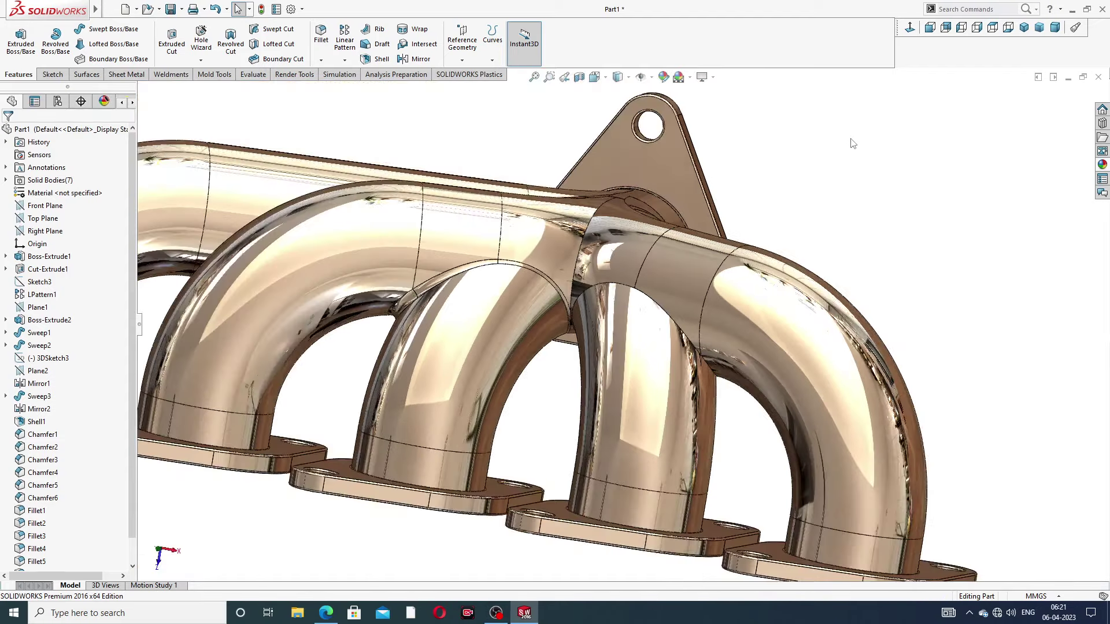
pyautogui.scroll(3, 739, 160)
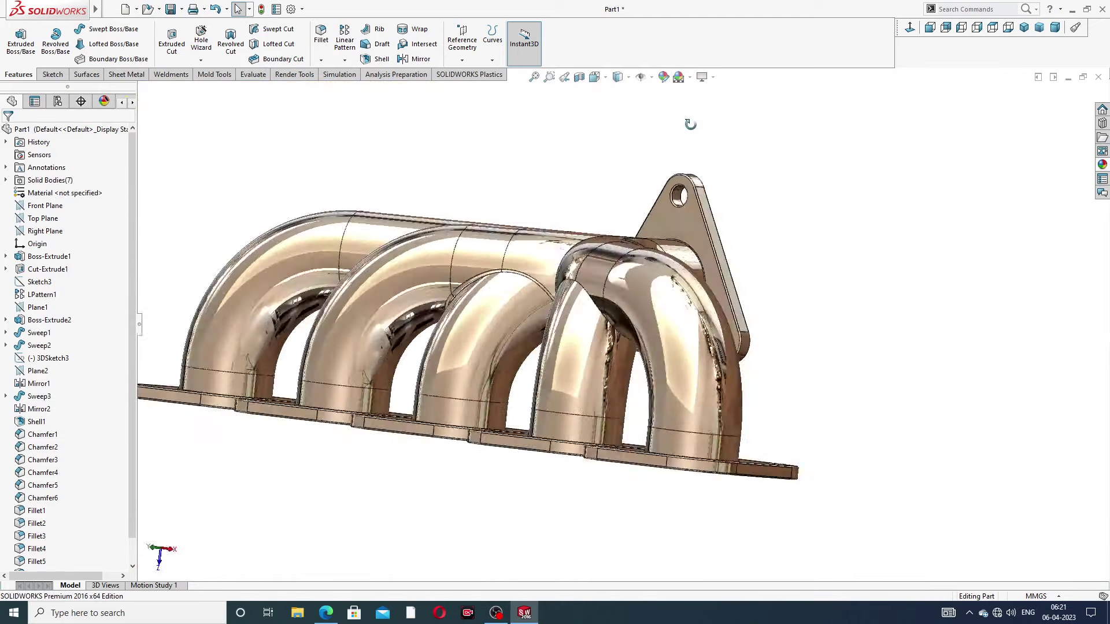
pyautogui.scroll(3, 522, 346)
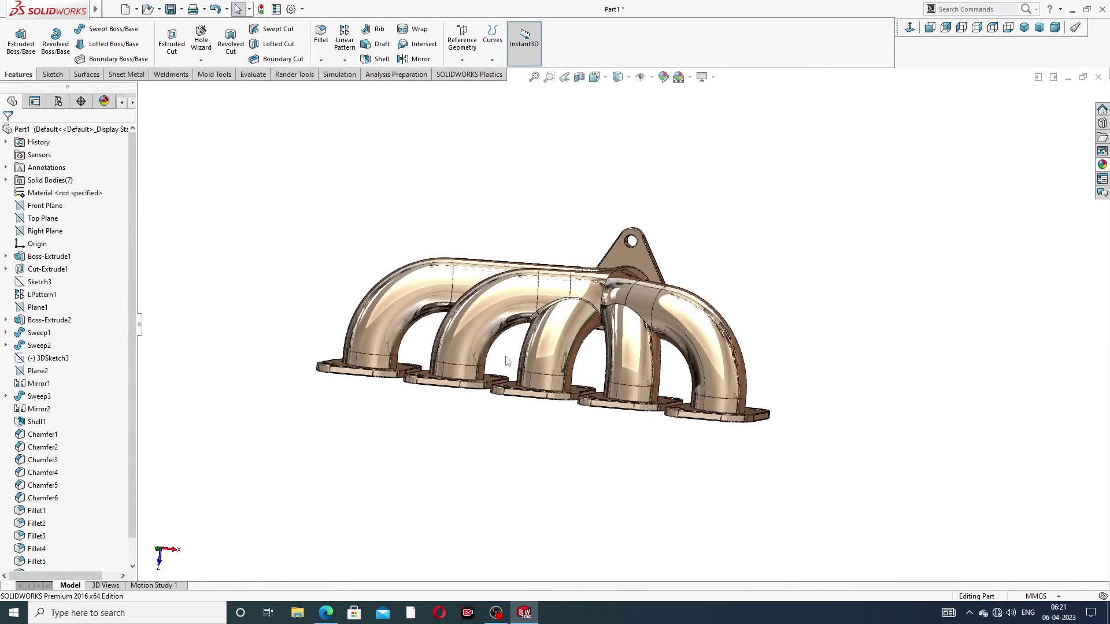
pyautogui.moveTo(507, 361); pyautogui.dragTo(511, 444, button='middle')
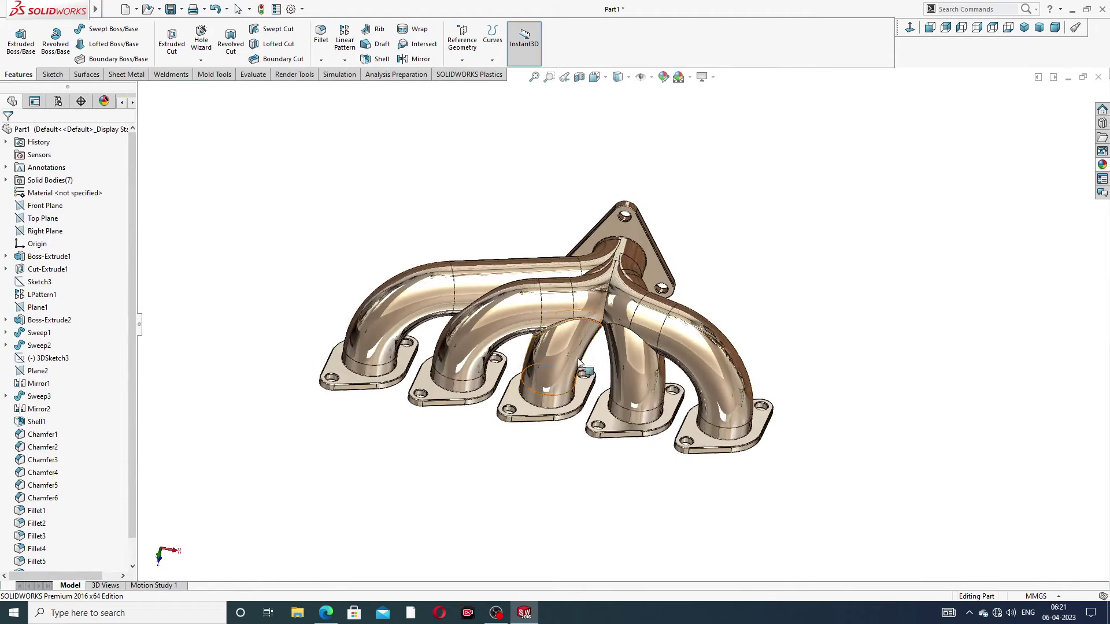
pyautogui.scroll(-4, 571, 309)
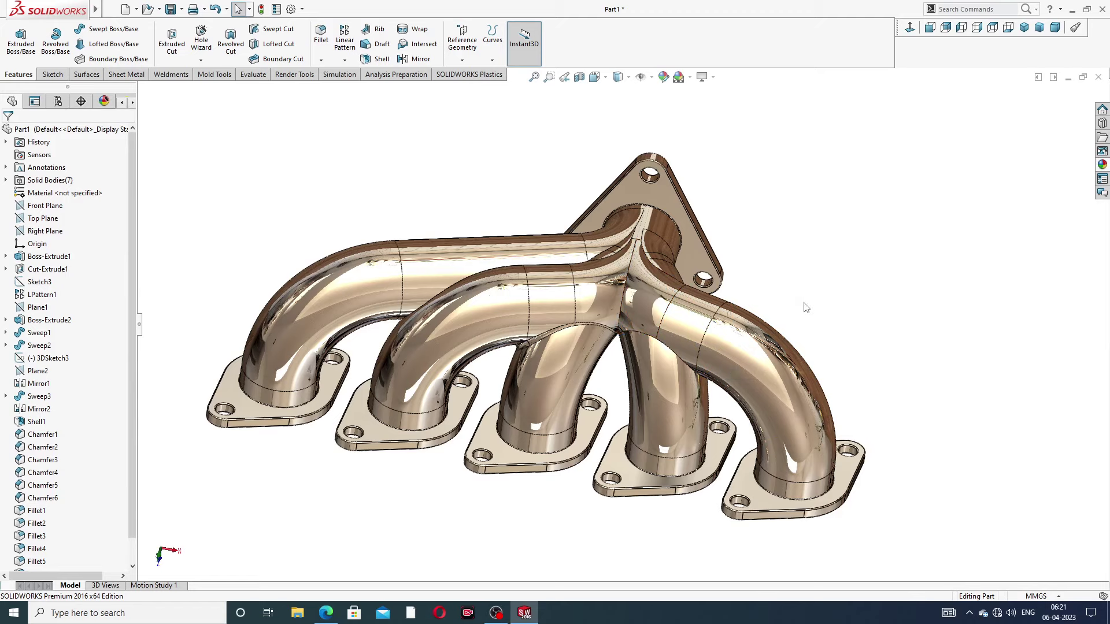
pyautogui.moveTo(806, 307); pyautogui.dragTo(793, 279, button='middle')
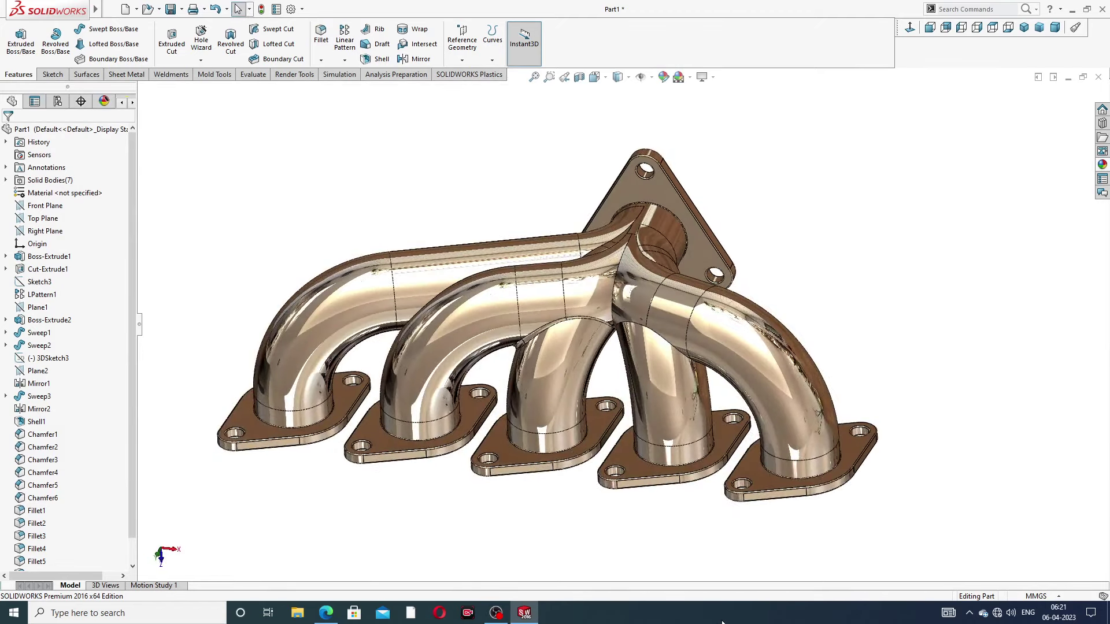